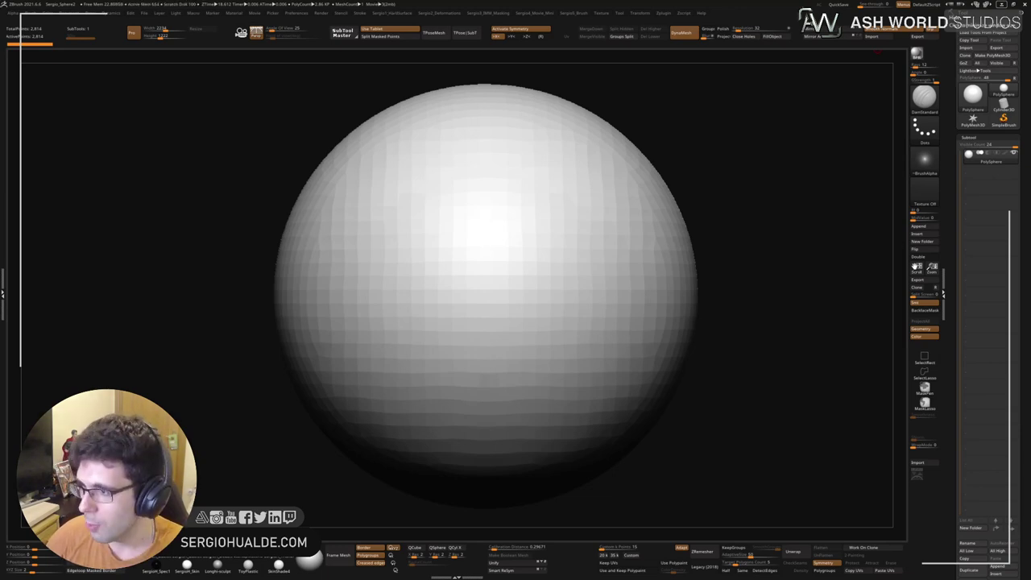
pyautogui.moveTo(493, 286)
pyautogui.keyDown('alt'); pyautogui.mouseDown(button='right')
pyautogui.moveTo(478, 283)
pyautogui.moveTo(504, 276)
pyautogui.moveTo(598, 292)
pyautogui.mouseUp(button='right'); pyautogui.keyUp('alt')
pyautogui.moveTo(597, 292)
pyautogui.keyDown('ctrl'); pyautogui.mouseDown(button='right')
pyautogui.moveTo(580, 281)
pyautogui.moveTo(503, 311)
pyautogui.mouseUp(button='right'); pyautogui.keyUp('ctrl')
pyautogui.moveTo(503, 311)
pyautogui.keyDown('alt'); pyautogui.mouseDown(button='right')
pyautogui.moveTo(621, 317)
pyautogui.moveTo(684, 341)
pyautogui.moveTo(592, 317)
pyautogui.mouseUp(button='right'); pyautogui.keyUp('alt')
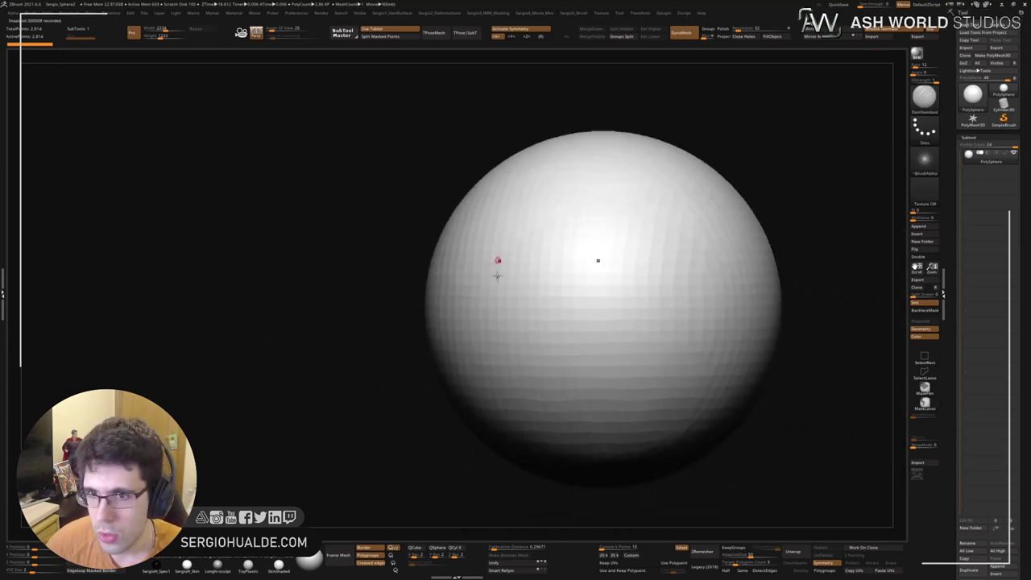
pyautogui.keyDown('alt'); pyautogui.moveTo(791, 174); pyautogui.dragTo(734, 177, button='right'); pyautogui.keyUp('alt')
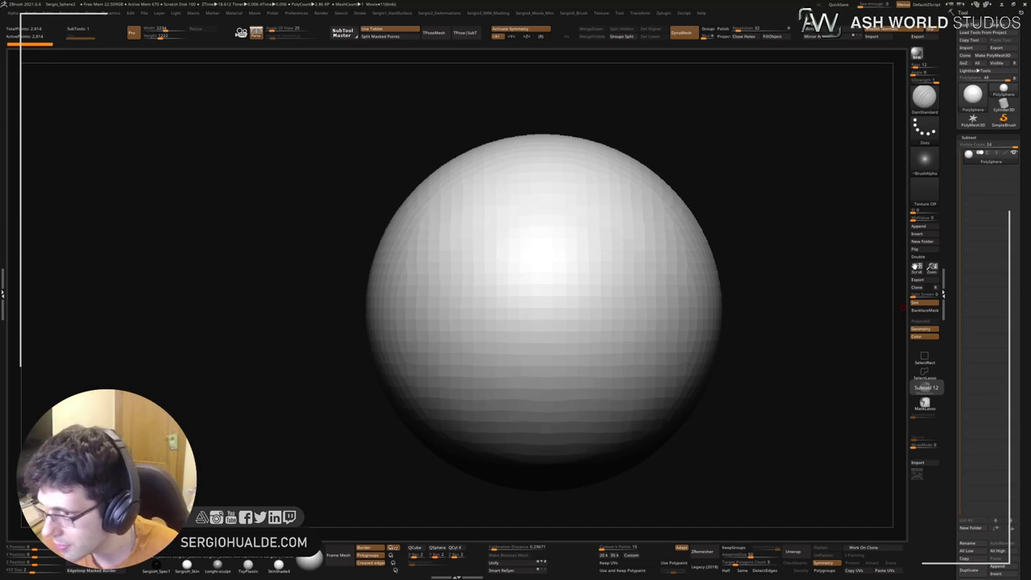
pyautogui.keyDown('alt'); pyautogui.moveTo(782, 283); pyautogui.dragTo(776, 275); pyautogui.keyUp('alt')
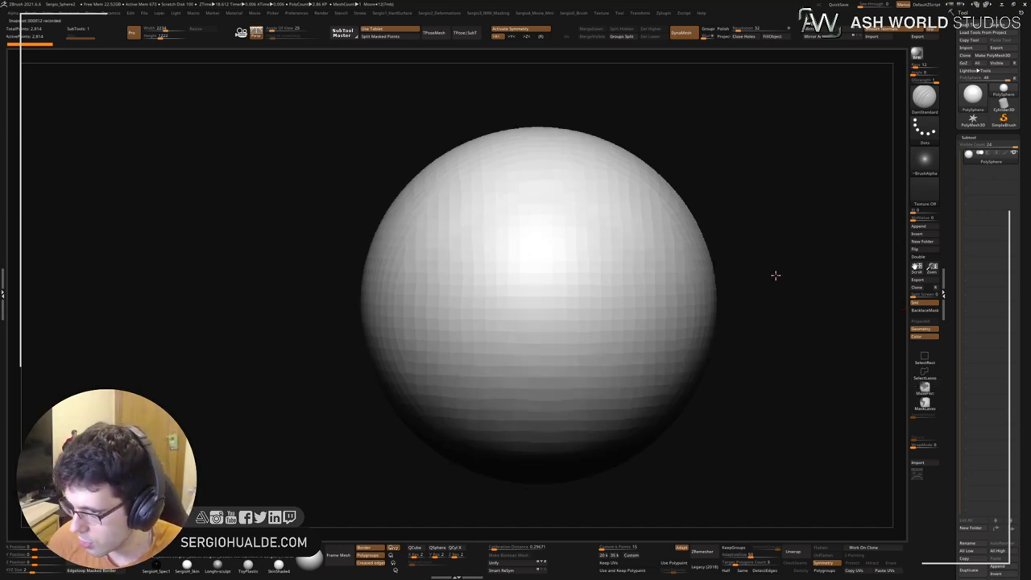
pyautogui.rightClick(775, 275)
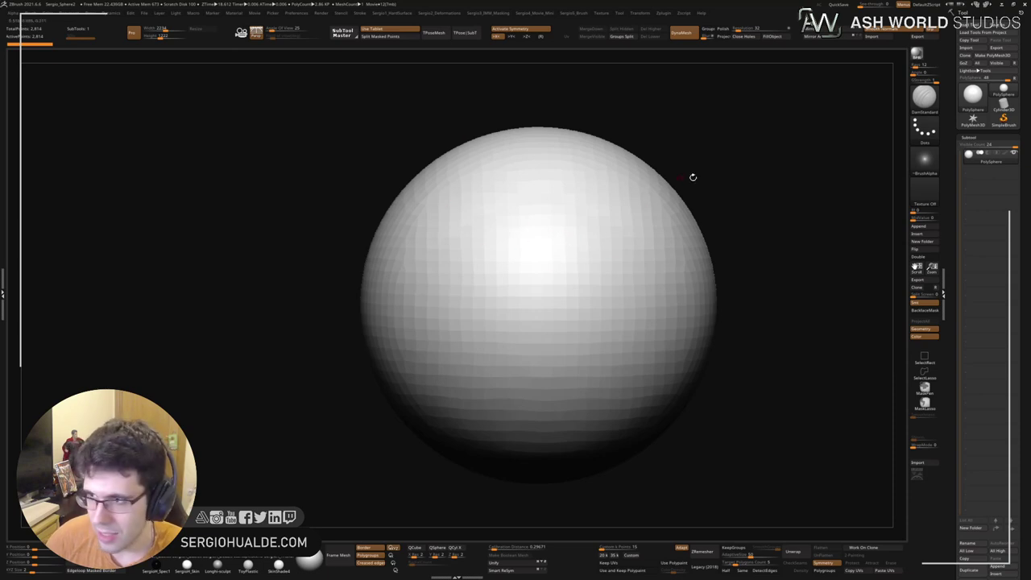
pyautogui.moveTo(727, 168); pyautogui.dragTo(679, 197)
pyautogui.keyDown('ctrl'); pyautogui.moveTo(679, 197); pyautogui.dragTo(544, 281, button='right'); pyautogui.keyUp('ctrl')
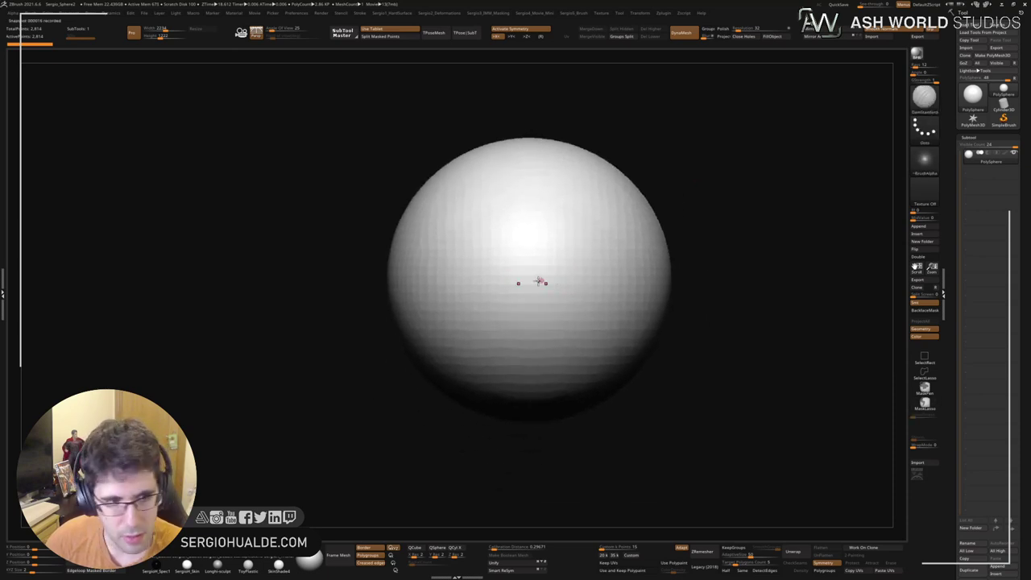
pyautogui.press('f')
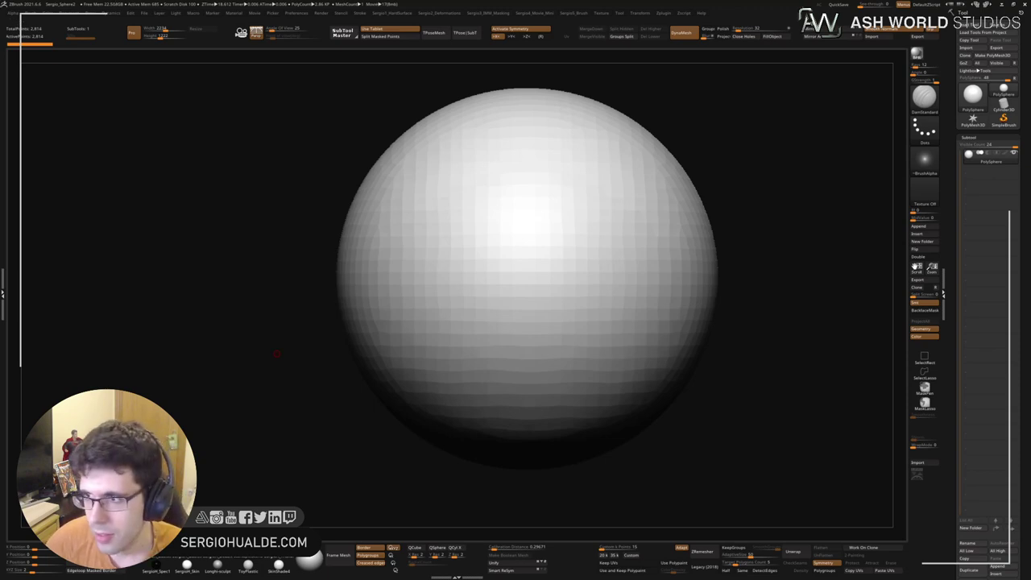
pyautogui.keyDown('alt'); pyautogui.moveTo(712, 179); pyautogui.dragTo(780, 176, button='right'); pyautogui.keyUp('alt')
pyautogui.moveTo(780, 176)
pyautogui.keyDown('ctrl'); pyautogui.mouseDown(button='right')
pyautogui.moveTo(633, 202)
pyautogui.moveTo(583, 260)
pyautogui.moveTo(679, 239)
pyautogui.moveTo(622, 276)
pyautogui.mouseUp(button='right'); pyautogui.keyUp('ctrl')
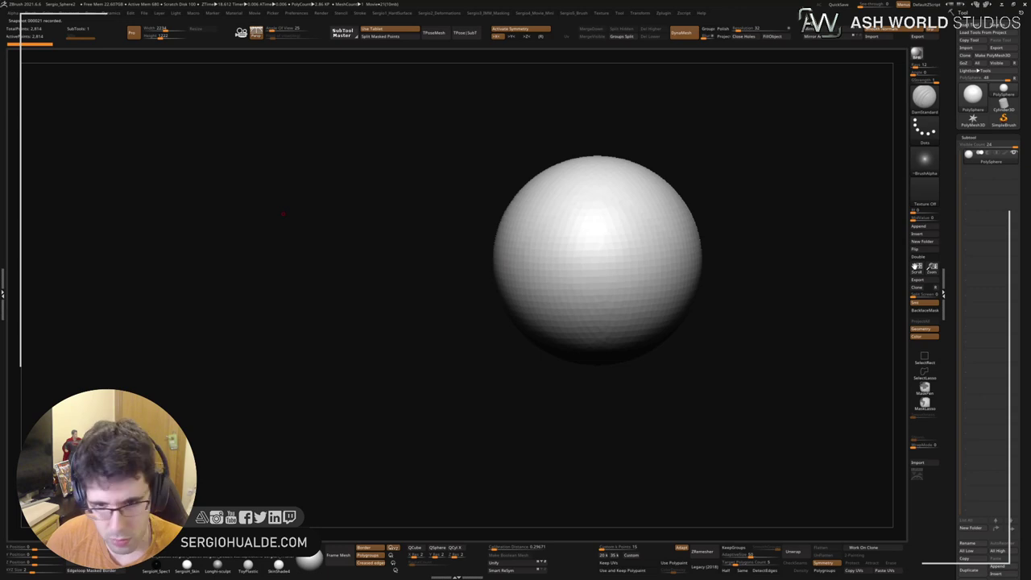
pyautogui.keyDown('alt'); pyautogui.moveTo(599, 252); pyautogui.dragTo(564, 248, button='right'); pyautogui.keyUp('alt')
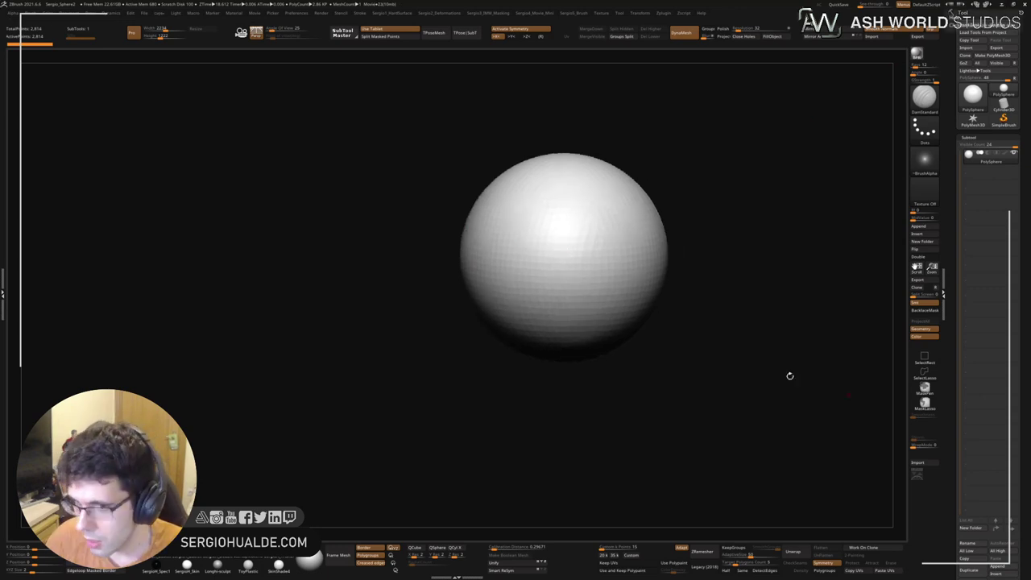
pyautogui.moveTo(536, 283); pyautogui.dragTo(517, 282, button='right')
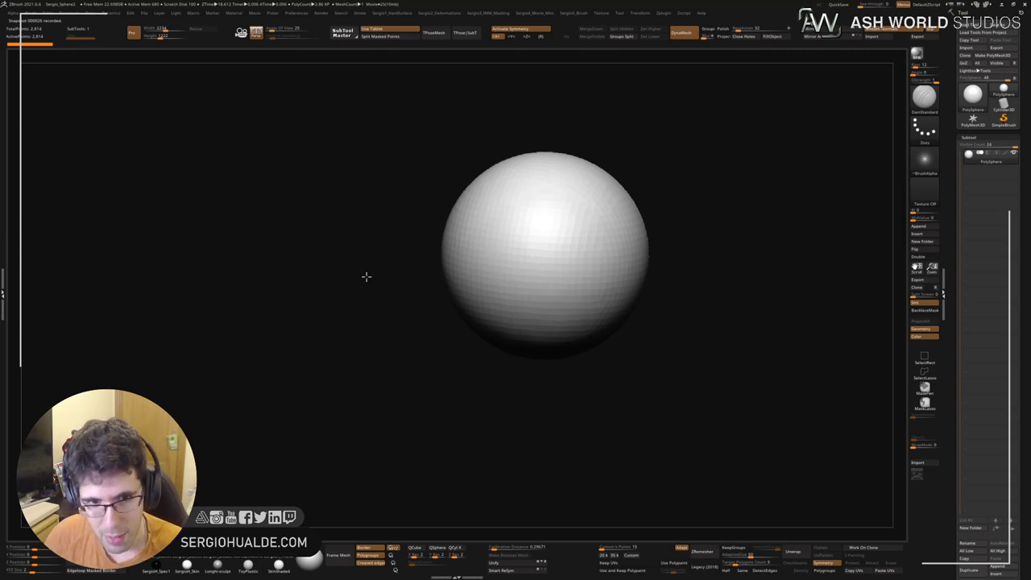
pyautogui.moveTo(465, 279); pyautogui.dragTo(471, 264, button='right')
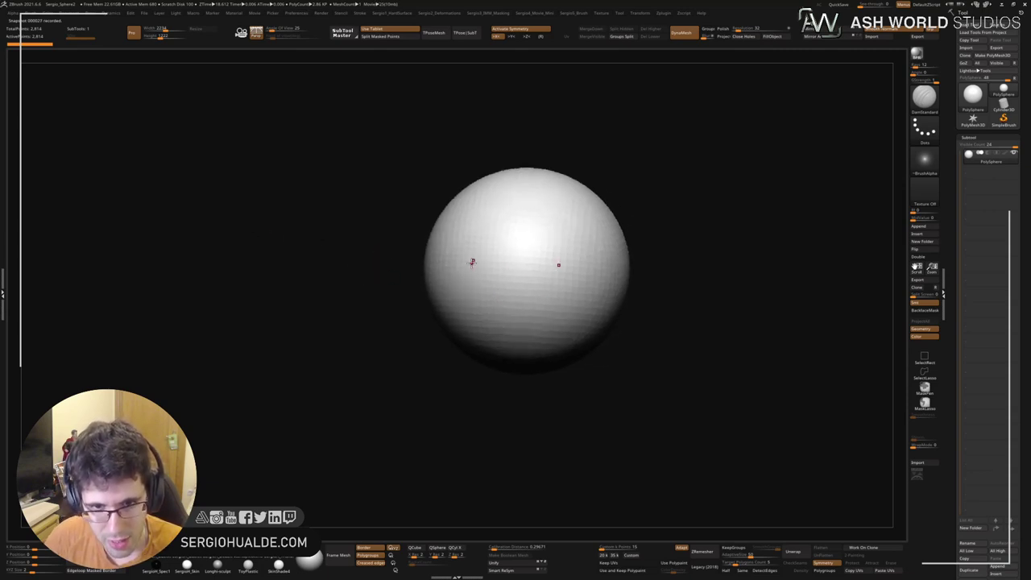
pyautogui.hotkey('shift', '2')
pyautogui.hotkey('shift', '1')
pyautogui.hotkey('shift', '2')
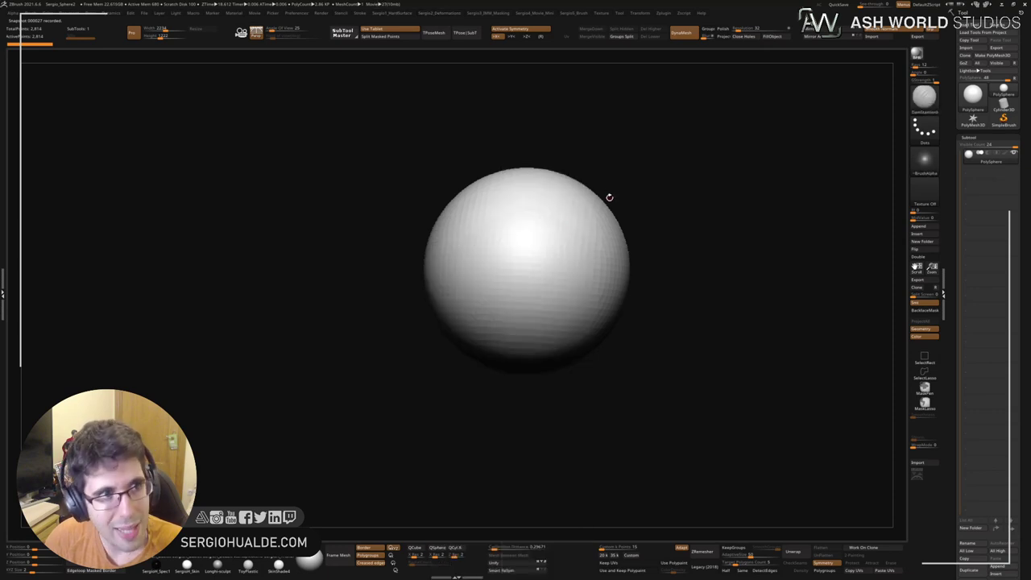
# Step: Turn symmetry off and try a diagonal Standard brush stroke across the sphere's front
pyautogui.press('x')
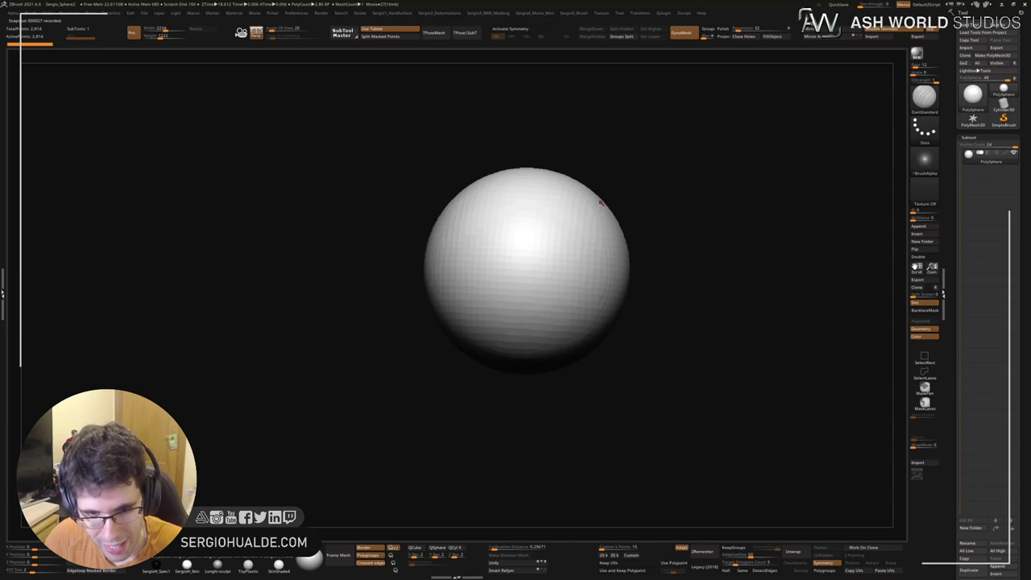
pyautogui.moveTo(597, 215); pyautogui.dragTo(603, 216, button='right')
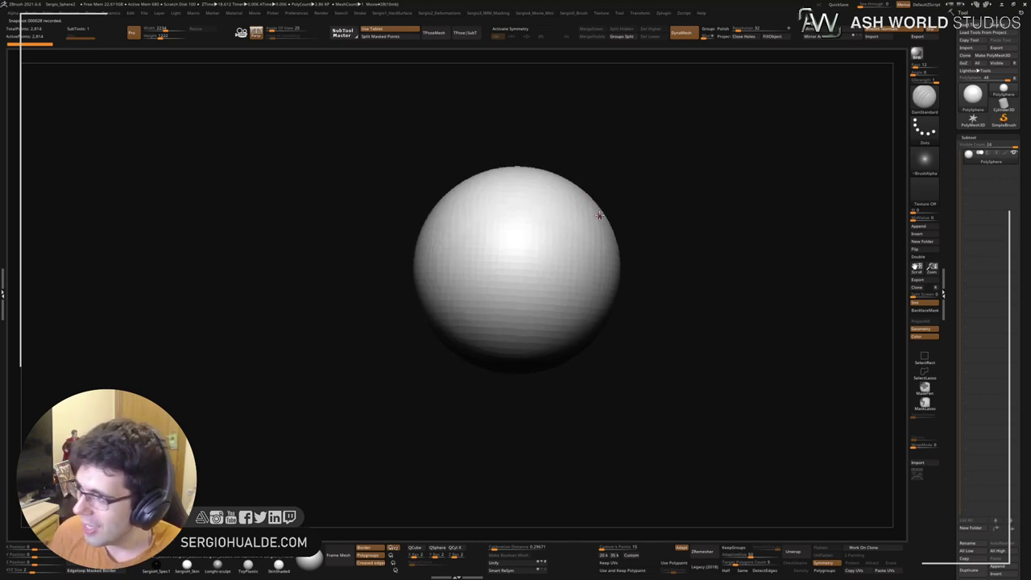
pyautogui.moveTo(576, 234)
pyautogui.mouseDown(button='right')
pyautogui.moveTo(561, 244)
pyautogui.moveTo(566, 276)
pyautogui.mouseUp(button='right')
pyautogui.press('b')
pyautogui.press('s')
pyautogui.press('t')
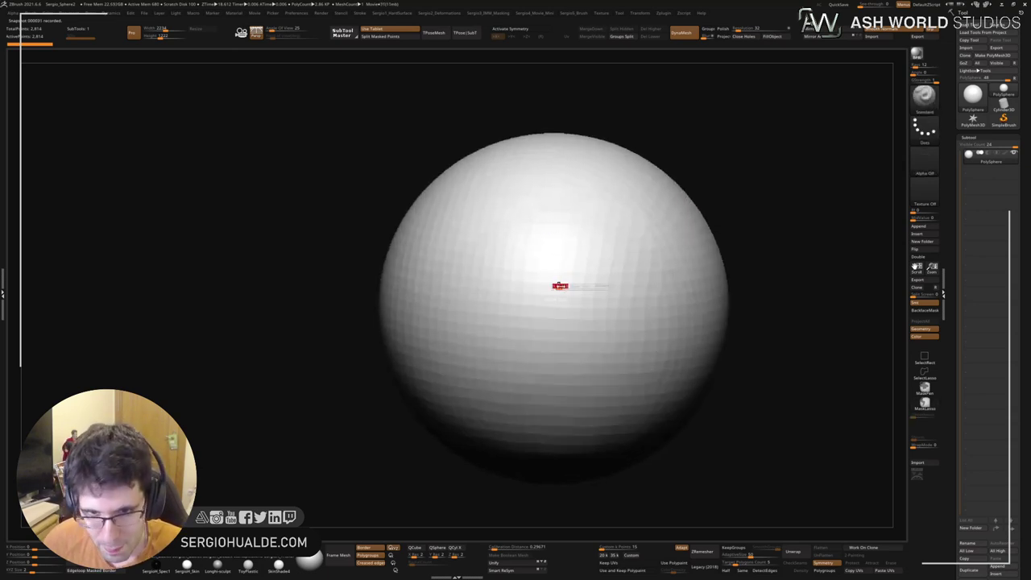
pyautogui.moveTo(635, 263)
pyautogui.mouseDown()
pyautogui.moveTo(655, 260)
pyautogui.moveTo(559, 324)
pyautogui.moveTo(618, 345)
pyautogui.mouseUp()
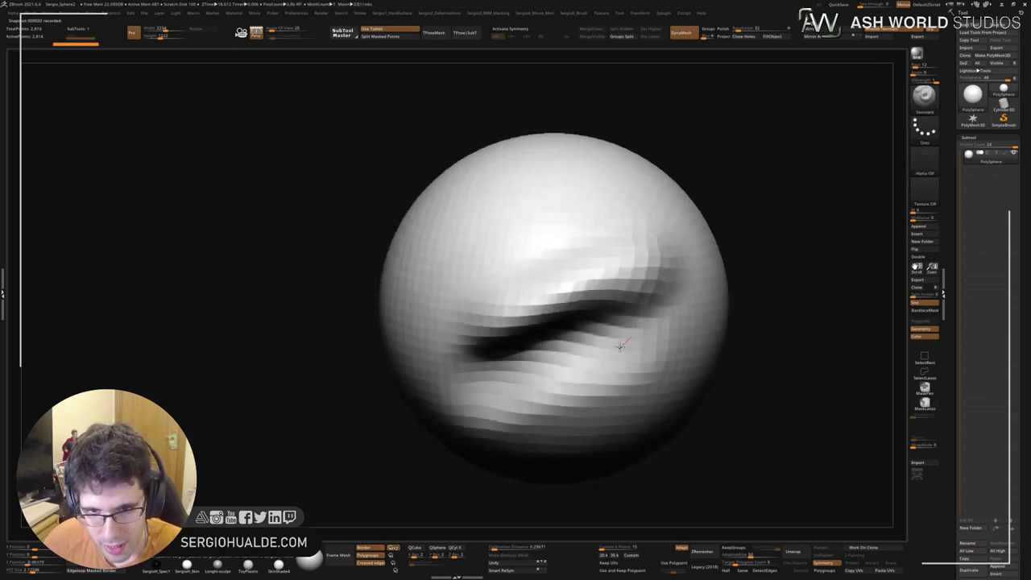
pyautogui.hotkey('ctrl', 'z')
pyautogui.hotkey('ctrl', 'z')
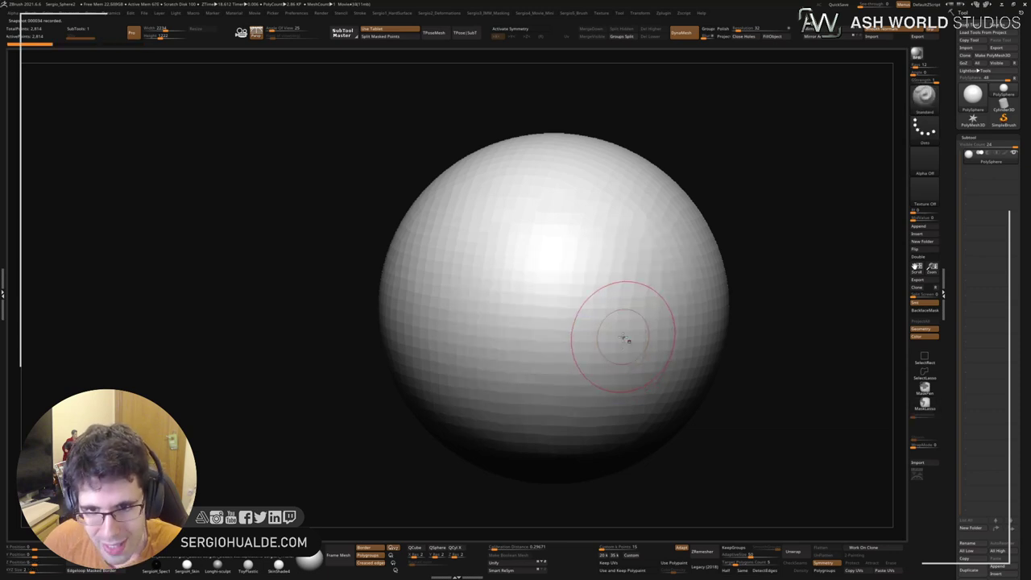
pyautogui.keyDown('shift'); pyautogui.moveTo(603, 314); pyautogui.dragTo(613, 283, button='right'); pyautogui.keyUp('shift')
pyautogui.hotkey('ctrl', 'z')
pyautogui.click(255, 14)
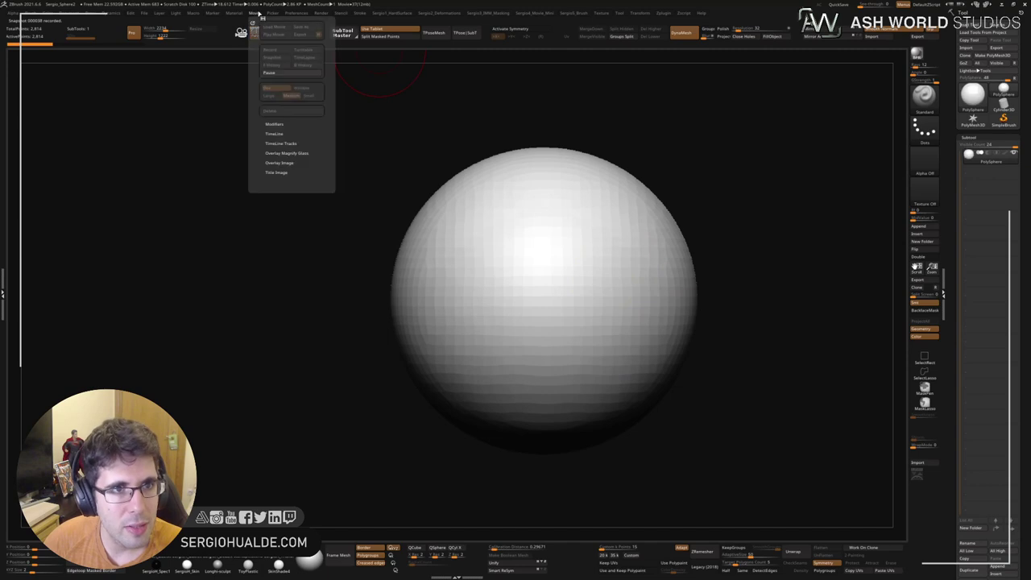
pyautogui.moveTo(598, 297); pyautogui.dragTo(590, 299, button='right')
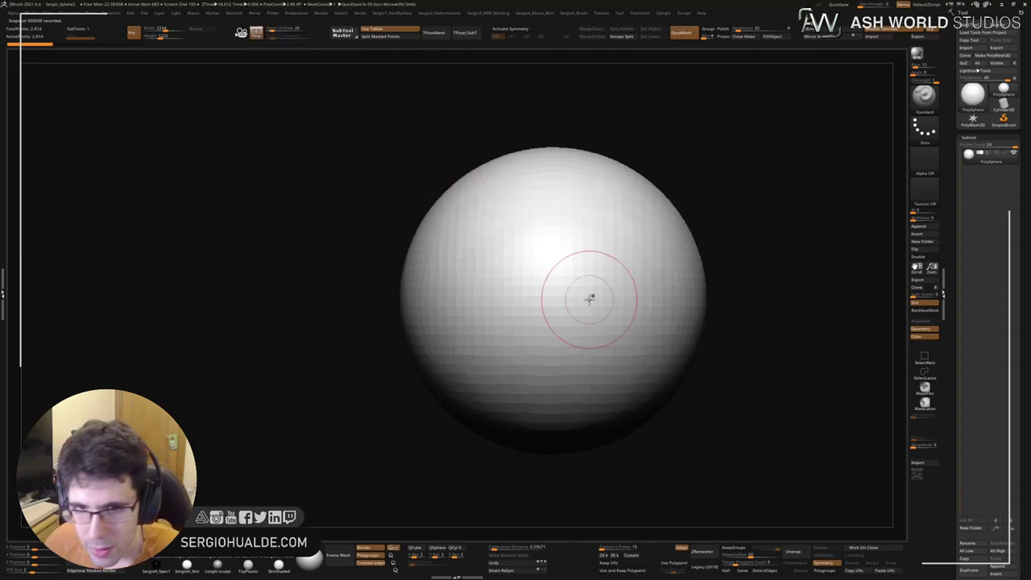
pyautogui.hotkey('ctrl', 'z')
pyautogui.hotkey('ctrl', 'z')
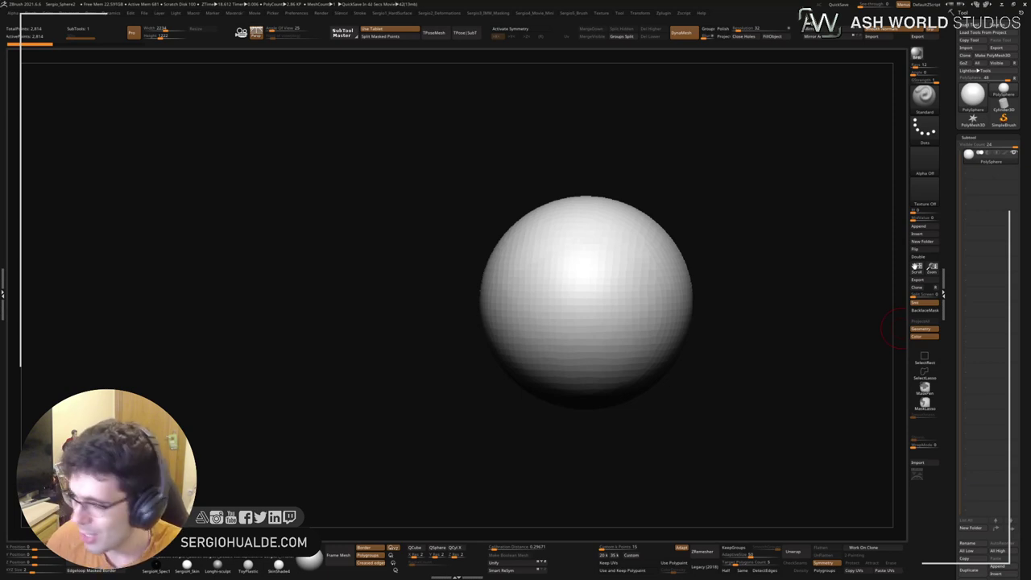
pyautogui.keyDown('alt'); pyautogui.moveTo(618, 276); pyautogui.dragTo(572, 311, button='right'); pyautogui.keyUp('alt')
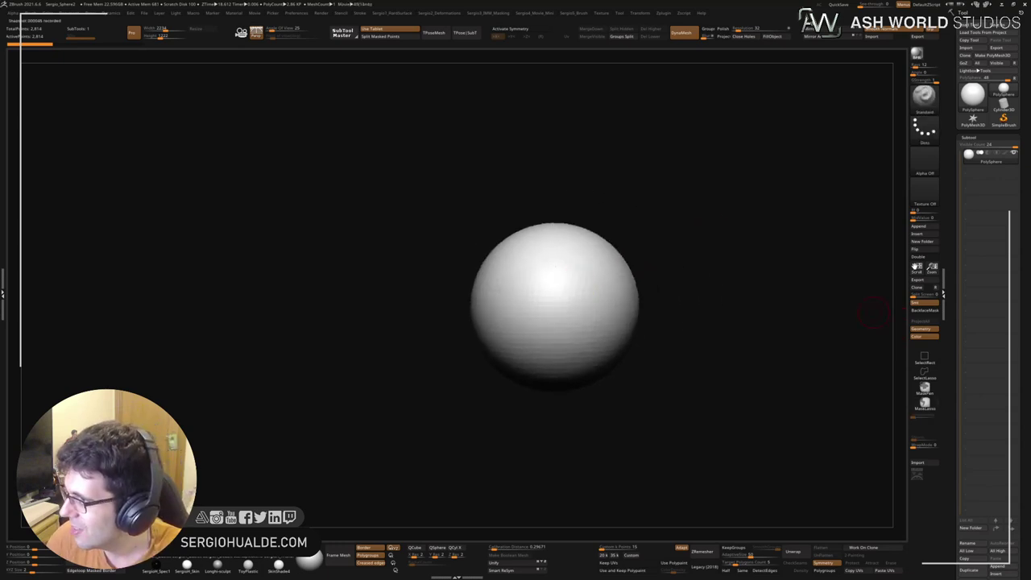
pyautogui.moveTo(874, 313); pyautogui.dragTo(842, 314, button='right')
# Step: Turn symmetry back on and scale the sphere down uniformly with the transform gizmo
pyautogui.press('w')
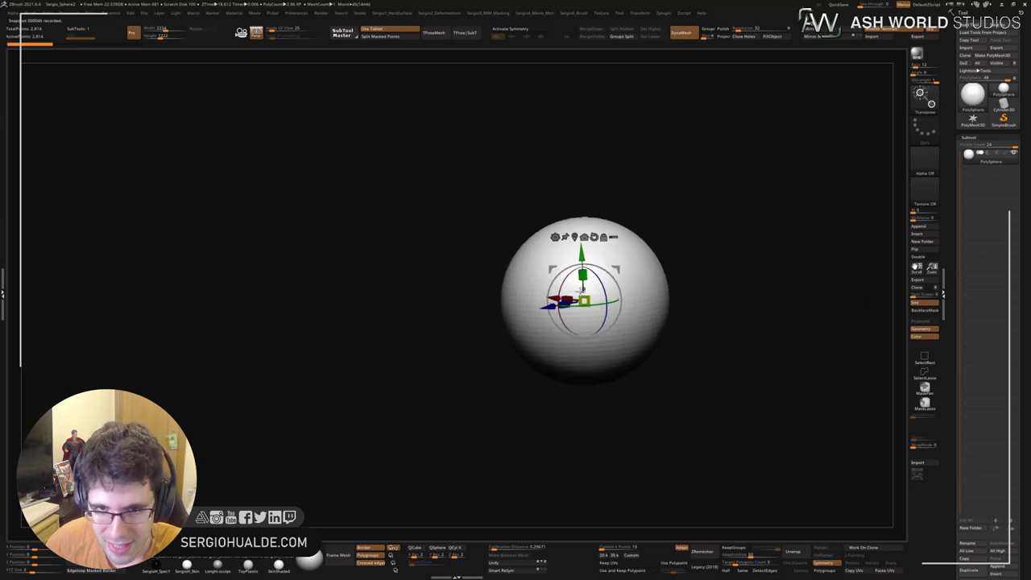
pyautogui.moveTo(584, 299); pyautogui.dragTo(564, 301)
pyautogui.moveTo(564, 303); pyautogui.dragTo(543, 324, button='right')
pyautogui.press('x')
pyautogui.hotkey('ctrl', 'z')
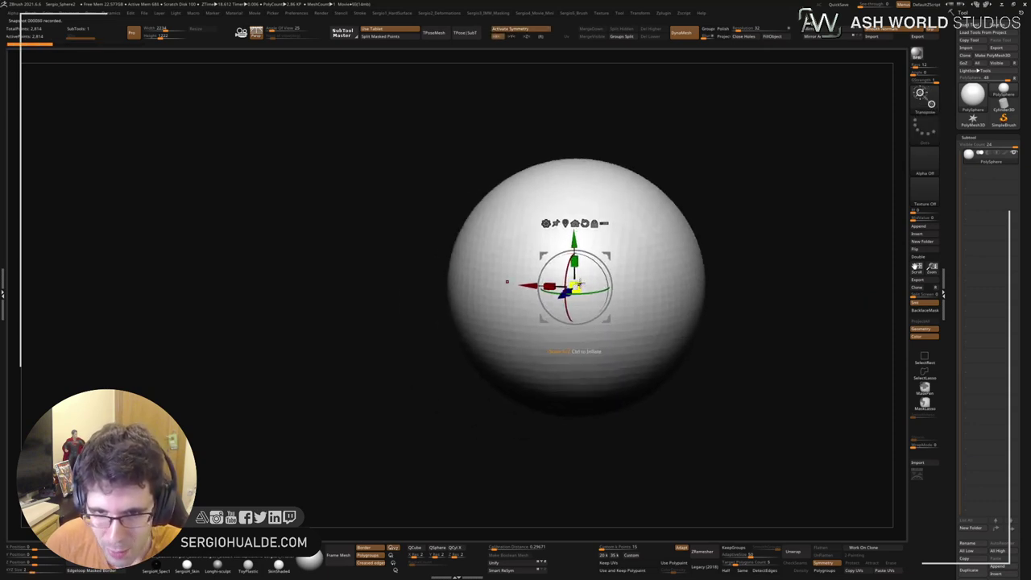
pyautogui.moveTo(576, 287); pyautogui.dragTo(536, 340)
pyautogui.moveTo(710, 316)
pyautogui.mouseDown(button='right')
pyautogui.moveTo(686, 317)
pyautogui.moveTo(589, 266)
pyautogui.mouseUp(button='right')
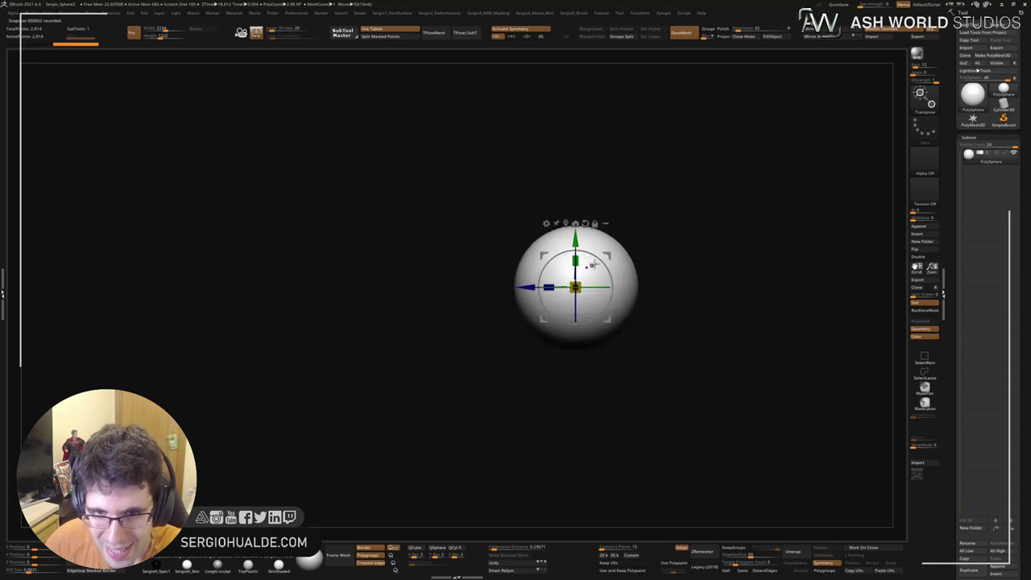
# Step: Flatten the sphere's underside and front with an enlarged Move brush to start the cranium
pyautogui.press('f')
pyautogui.press('q')
pyautogui.press('b')
pyautogui.press('m')
pyautogui.press('v')
pyautogui.press(']')
pyautogui.press(']')
pyautogui.press('s')
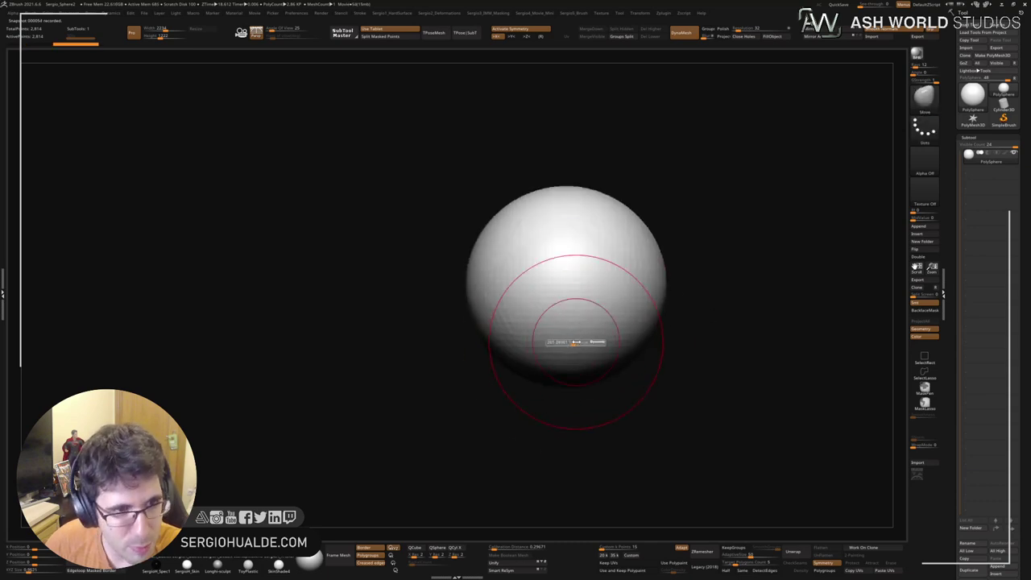
pyautogui.moveTo(577, 342)
pyautogui.mouseDown()
pyautogui.moveTo(586, 343)
pyautogui.moveTo(561, 323)
pyautogui.mouseUp()
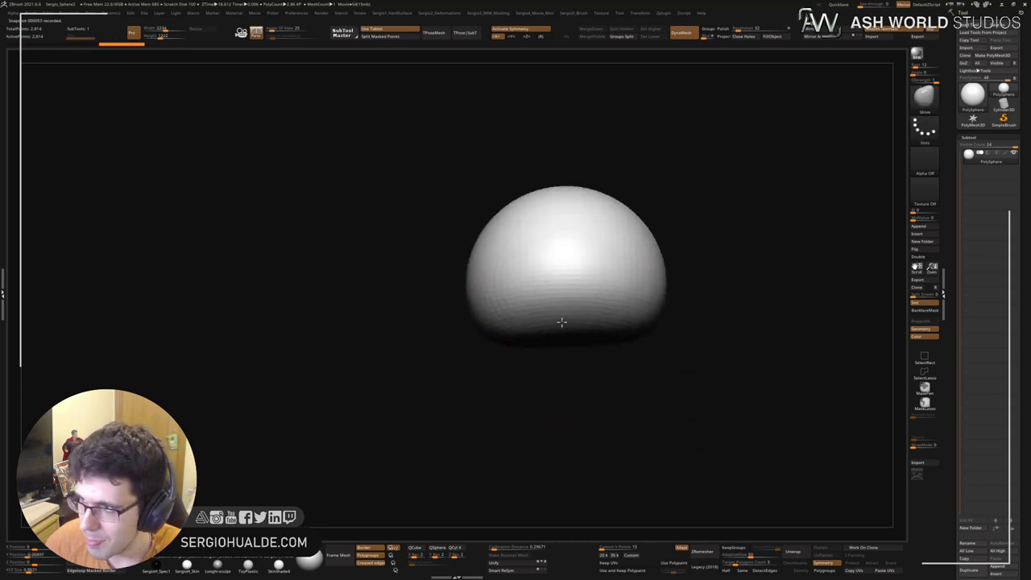
pyautogui.moveTo(469, 276)
pyautogui.mouseDown()
pyautogui.moveTo(500, 276)
pyautogui.moveTo(490, 275)
pyautogui.mouseUp()
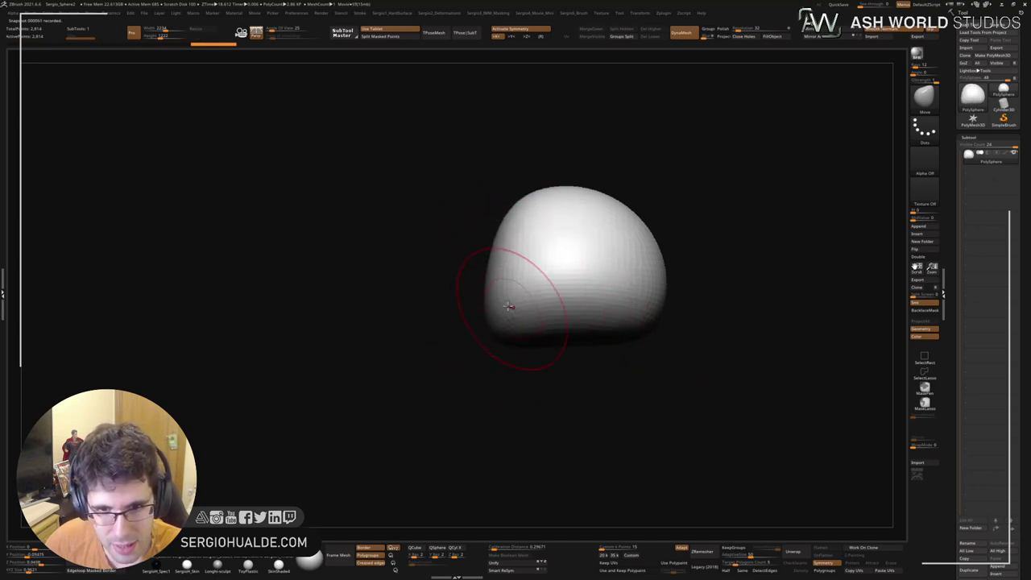
pyautogui.moveTo(497, 309); pyautogui.dragTo(510, 306, button='right')
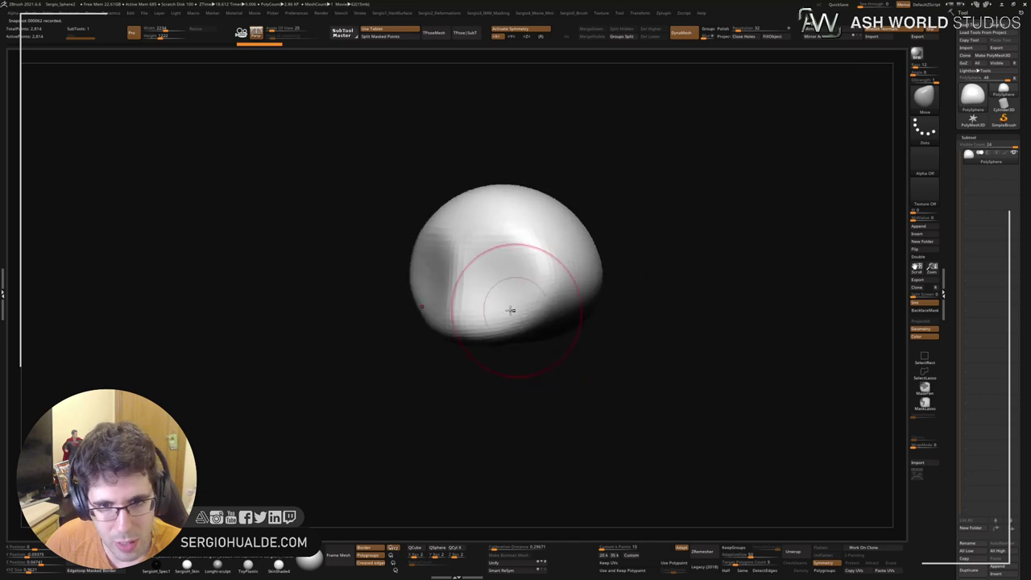
# Step: Pull the cranium's lower front down into an upper-jaw shape and push its sides inward with the Move brush
pyautogui.press('s')
pyautogui.moveTo(475, 353)
pyautogui.mouseDown()
pyautogui.moveTo(475, 363)
pyautogui.moveTo(493, 360)
pyautogui.mouseUp()
pyautogui.moveTo(497, 362); pyautogui.dragTo(486, 361, button='right')
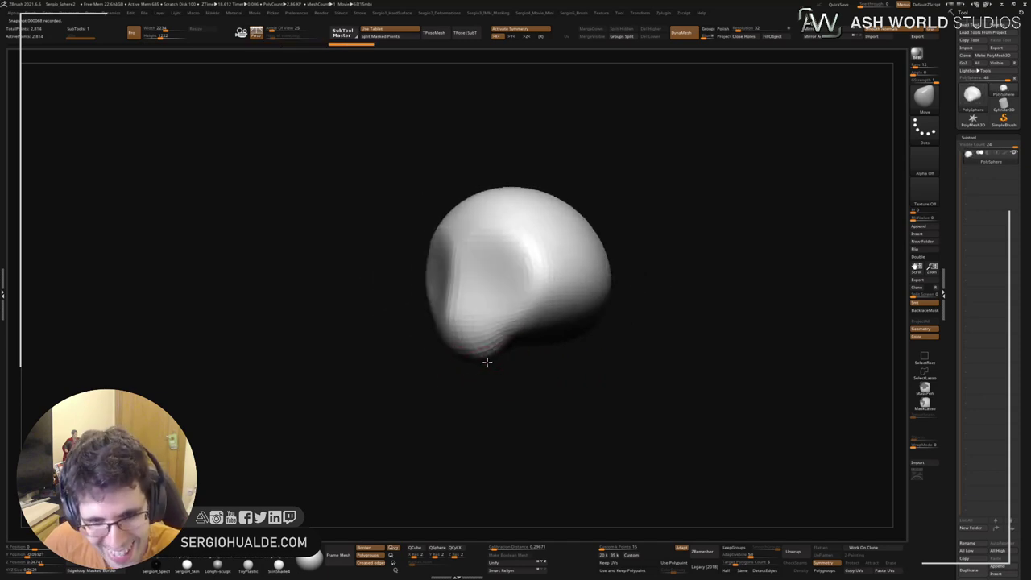
pyautogui.moveTo(468, 359)
pyautogui.mouseDown()
pyautogui.moveTo(488, 364)
pyautogui.moveTo(472, 361)
pyautogui.mouseUp()
pyautogui.press('s')
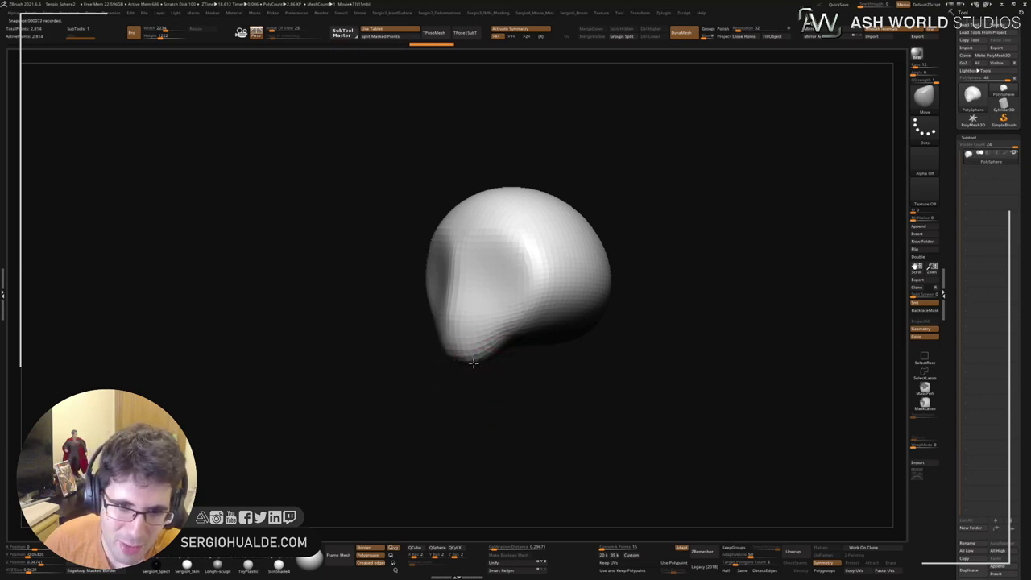
pyautogui.moveTo(536, 354); pyautogui.dragTo(564, 299, button='right')
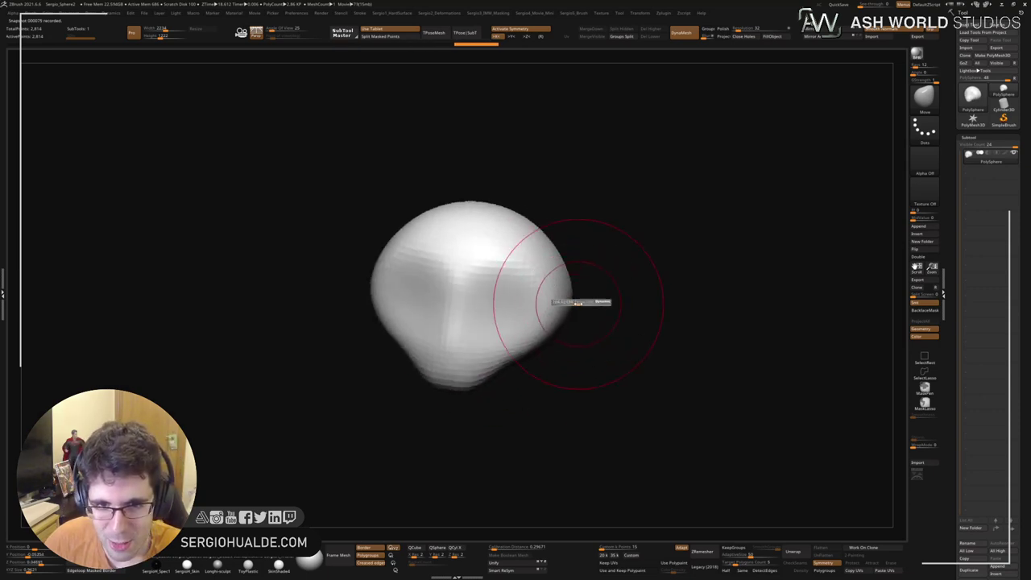
pyautogui.moveTo(571, 302); pyautogui.dragTo(546, 314)
# Step: Duplicate the cranium form straight down within the same subtool using the transform gizmo
pyautogui.moveTo(540, 329)
pyautogui.mouseDown(button='right')
pyautogui.moveTo(502, 325)
pyautogui.moveTo(540, 313)
pyautogui.moveTo(531, 320)
pyautogui.mouseUp(button='right')
pyautogui.press('w')
pyautogui.moveTo(554, 207)
pyautogui.keyDown('ctrl'); pyautogui.mouseDown()
pyautogui.moveTo(578, 362)
pyautogui.moveTo(566, 338)
pyautogui.moveTo(545, 405)
pyautogui.mouseUp(); pyautogui.keyUp('ctrl')
# Step: Reshape the lower copy with the Move brush into a mandible with a chin and a branch rising toward the cranium's back
pyautogui.press('q')
pyautogui.press('s')
pyautogui.moveTo(594, 376)
pyautogui.mouseDown()
pyautogui.moveTo(594, 306)
pyautogui.moveTo(585, 315)
pyautogui.moveTo(575, 297)
pyautogui.mouseUp()
pyautogui.press('s')
pyautogui.moveTo(523, 336)
pyautogui.mouseDown()
pyautogui.moveTo(500, 340)
pyautogui.moveTo(524, 396)
pyautogui.moveTo(495, 368)
pyautogui.moveTo(511, 375)
pyautogui.moveTo(559, 363)
pyautogui.moveTo(545, 362)
pyautogui.moveTo(560, 353)
pyautogui.moveTo(575, 299)
pyautogui.mouseUp()
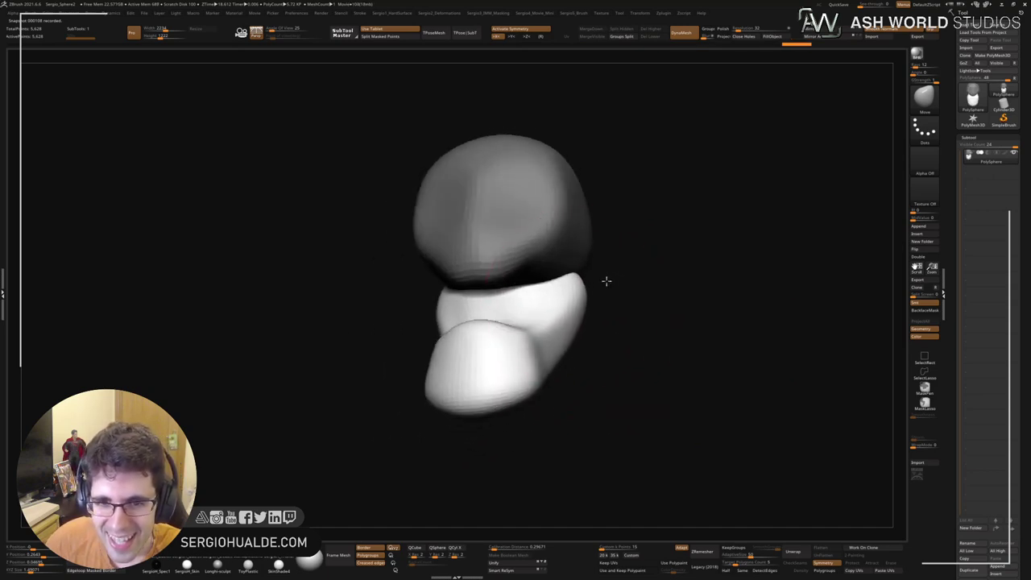
pyautogui.moveTo(592, 245); pyautogui.dragTo(513, 370)
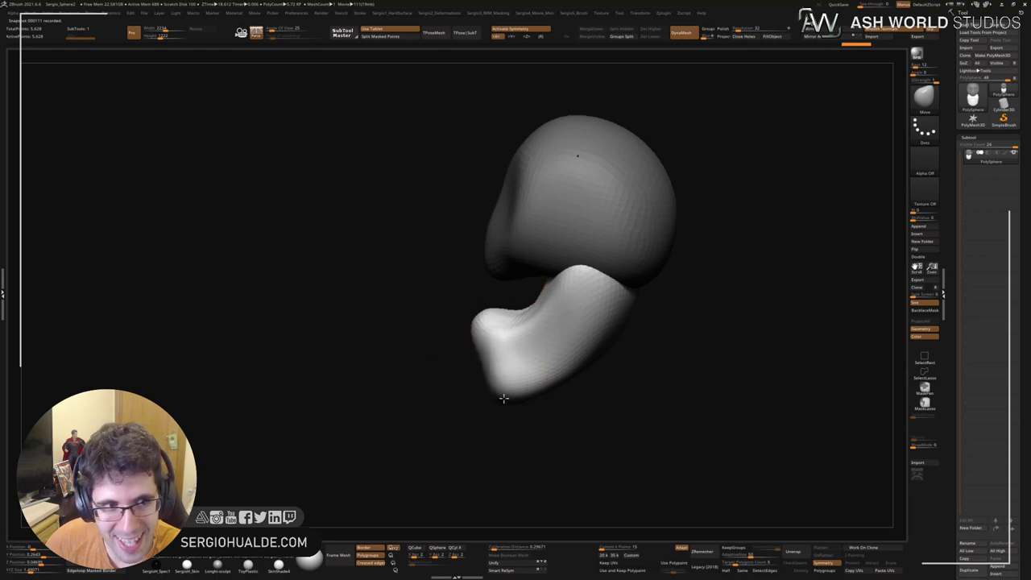
# Step: Push in the mandible's front and sides with the Move brush to narrow the jaw and define the chin
pyautogui.moveTo(479, 358)
pyautogui.mouseDown()
pyautogui.moveTo(468, 353)
pyautogui.moveTo(498, 332)
pyautogui.moveTo(526, 290)
pyautogui.moveTo(524, 302)
pyautogui.mouseUp()
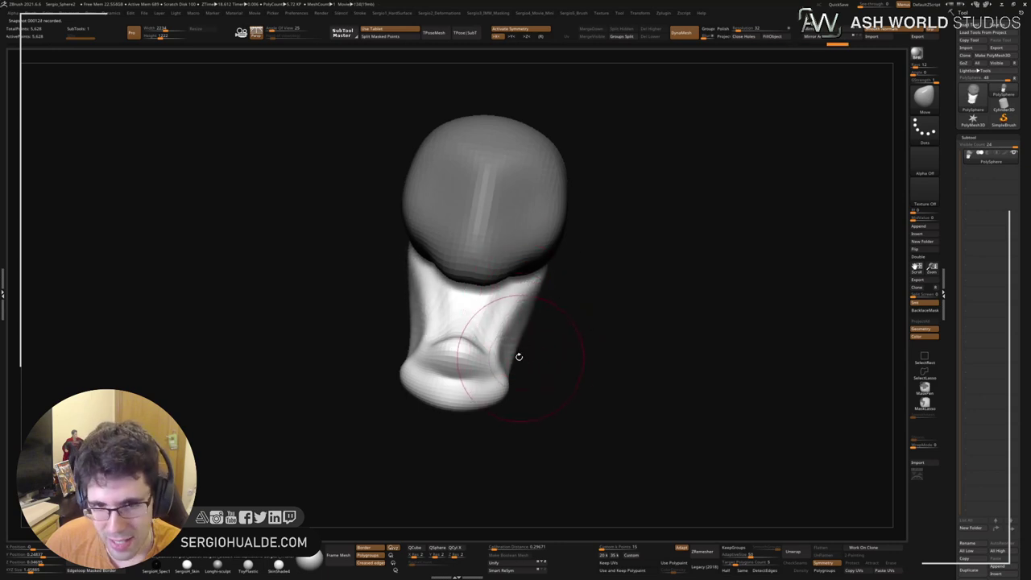
pyautogui.moveTo(525, 357); pyautogui.dragTo(514, 342)
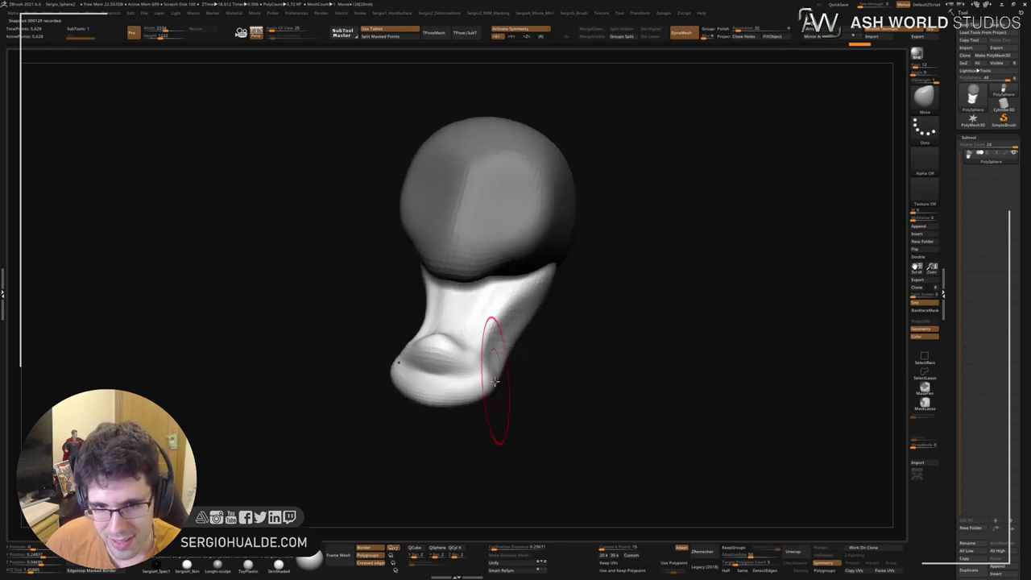
pyautogui.moveTo(497, 388)
pyautogui.mouseDown()
pyautogui.moveTo(493, 294)
pyautogui.moveTo(554, 369)
pyautogui.moveTo(510, 349)
pyautogui.mouseUp()
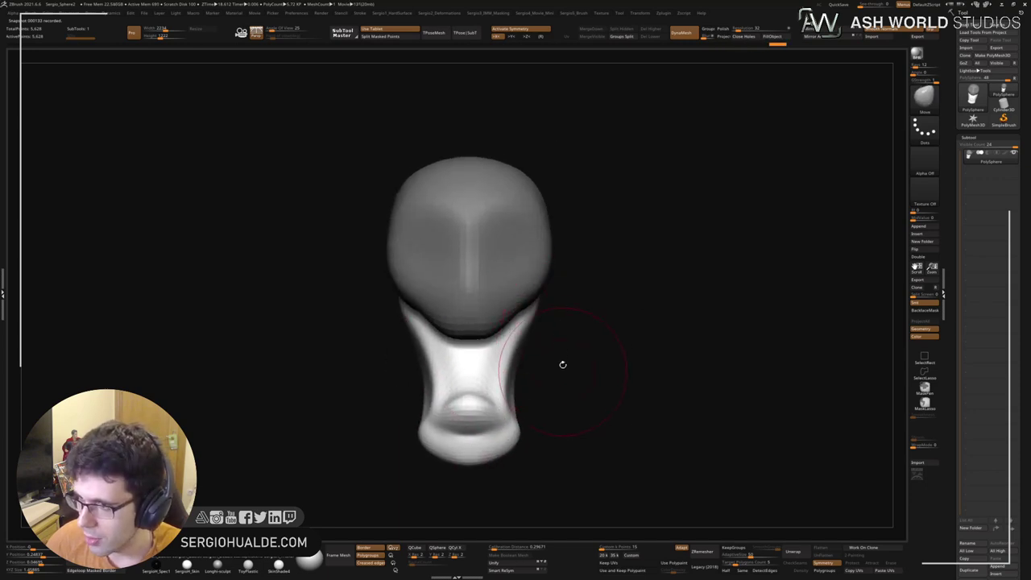
# Step: Push the mandible's underside up and its rear edge forward with the Move brush to form a jaw angle
pyautogui.moveTo(665, 401); pyautogui.dragTo(740, 369)
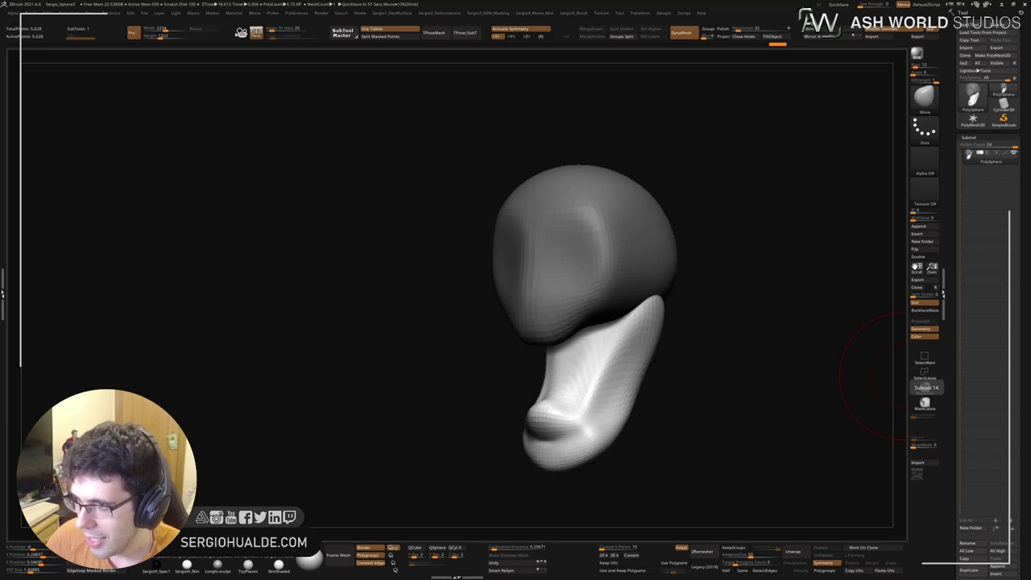
pyautogui.rightClick(785, 399)
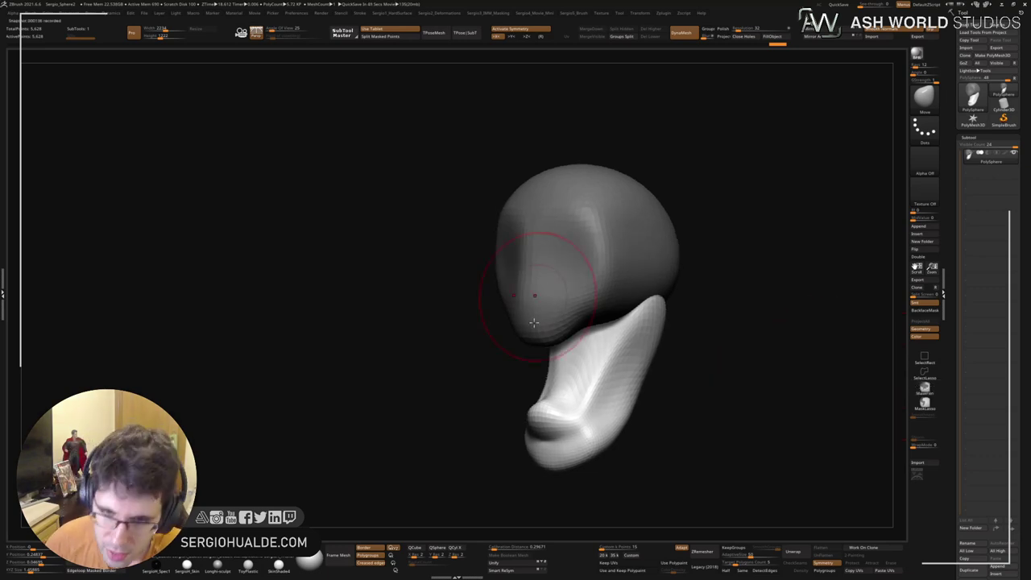
pyautogui.moveTo(743, 270); pyautogui.dragTo(623, 314)
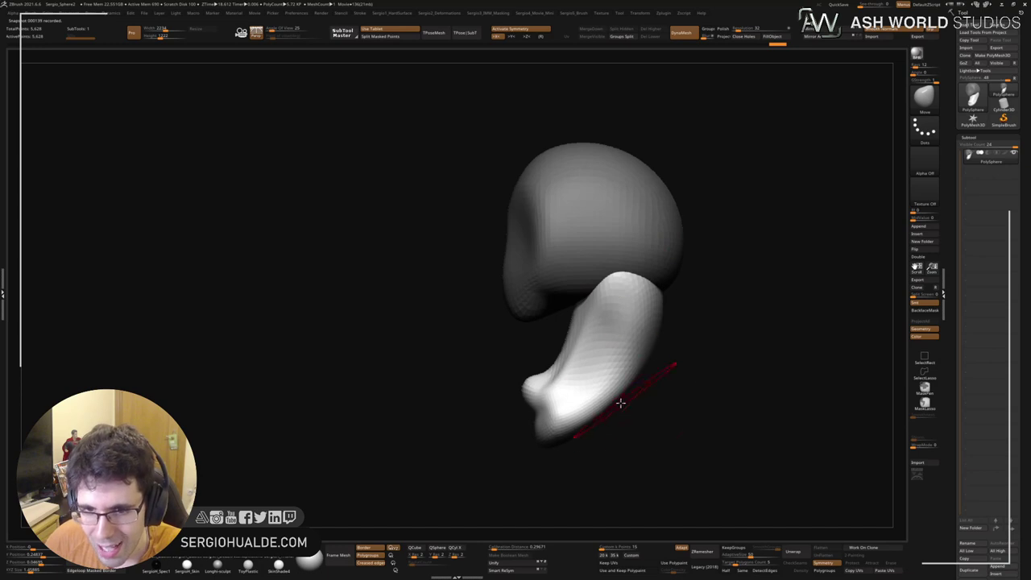
pyautogui.moveTo(621, 397); pyautogui.dragTo(602, 382)
pyautogui.moveTo(589, 424); pyautogui.dragTo(578, 416)
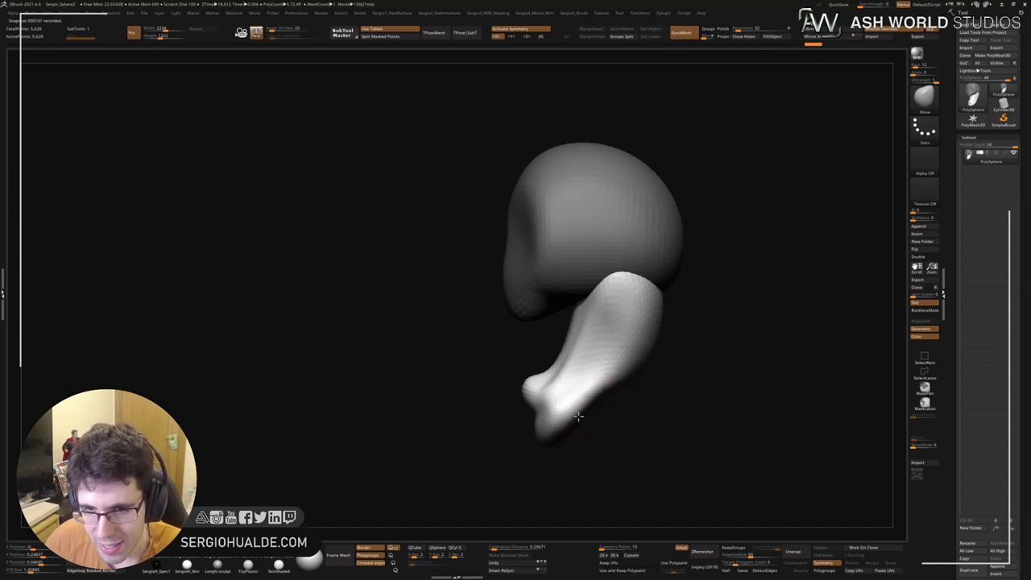
pyautogui.moveTo(617, 379); pyautogui.dragTo(626, 383)
pyautogui.moveTo(662, 340)
pyautogui.mouseDown()
pyautogui.moveTo(646, 328)
pyautogui.moveTo(624, 343)
pyautogui.mouseUp()
pyautogui.moveTo(661, 331); pyautogui.dragTo(645, 335)
pyautogui.moveTo(644, 283); pyautogui.dragTo(632, 286)
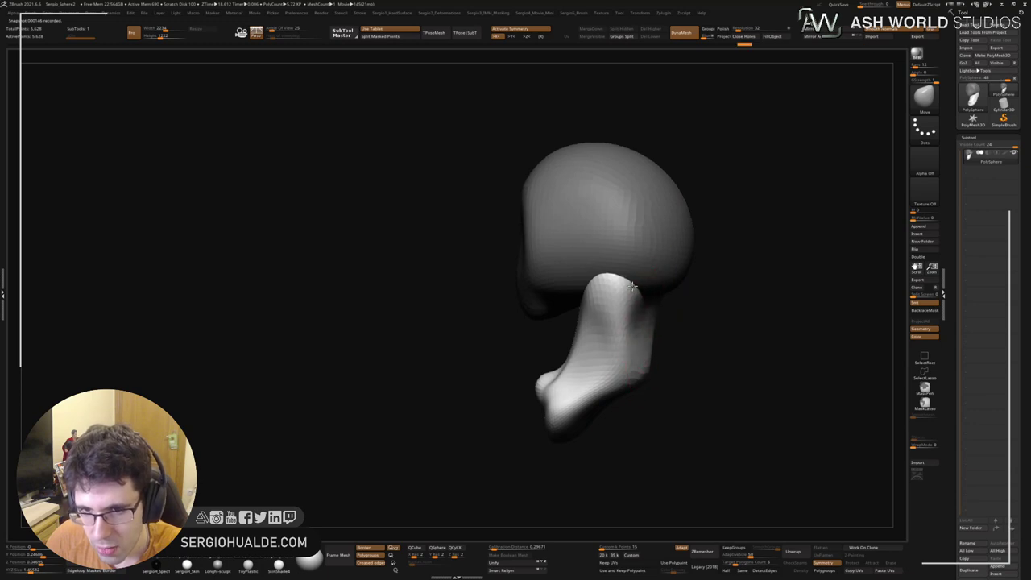
# Step: Refine the mandible's branch and side surfaces with resized Move brush strokes
pyautogui.moveTo(616, 301); pyautogui.dragTo(632, 318, button='right')
pyautogui.press('s')
pyautogui.moveTo(613, 346)
pyautogui.mouseDown()
pyautogui.moveTo(628, 368)
pyautogui.moveTo(621, 359)
pyautogui.mouseUp()
pyautogui.moveTo(563, 392); pyautogui.dragTo(575, 367, button='right')
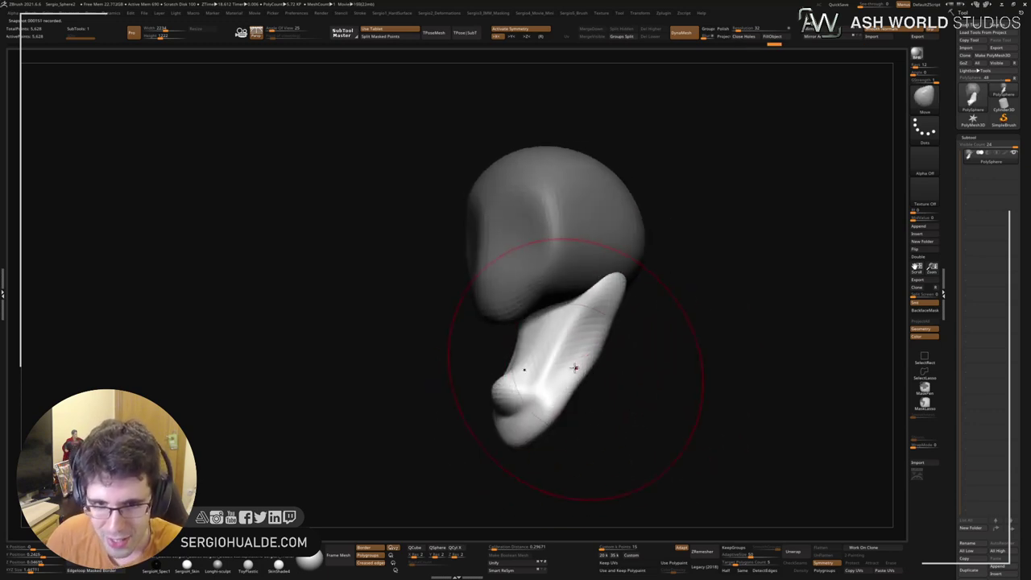
pyautogui.press('s')
pyautogui.moveTo(575, 367); pyautogui.dragTo(560, 367)
pyautogui.moveTo(554, 329); pyautogui.dragTo(557, 351, button='right')
pyautogui.moveTo(553, 351)
pyautogui.keyDown('shift'); pyautogui.mouseDown()
pyautogui.moveTo(524, 362)
pyautogui.moveTo(529, 346)
pyautogui.moveTo(536, 352)
pyautogui.moveTo(534, 362)
pyautogui.moveTo(523, 343)
pyautogui.mouseUp(); pyautogui.keyUp('shift')
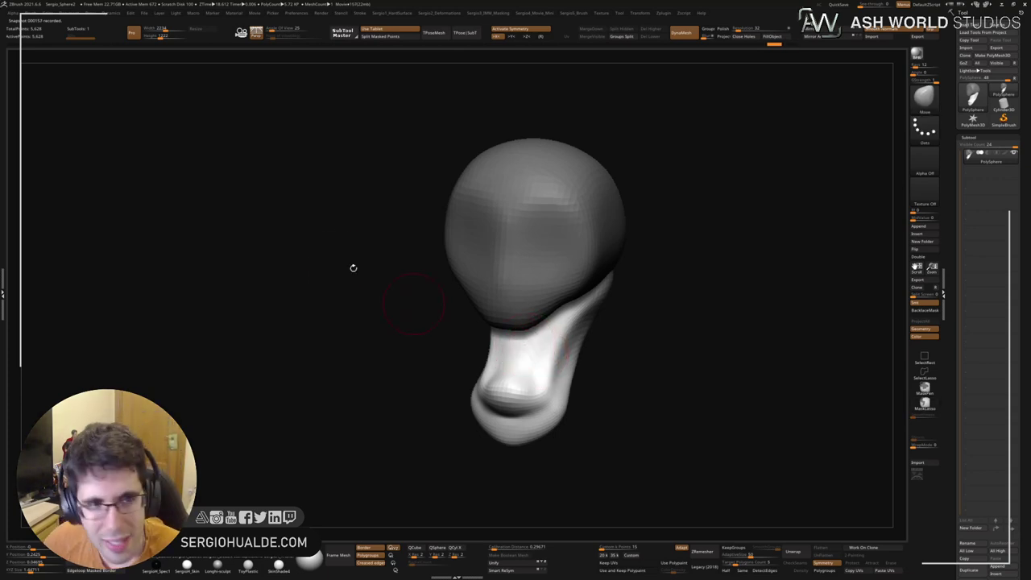
pyautogui.moveTo(485, 317); pyautogui.dragTo(538, 283, button='right')
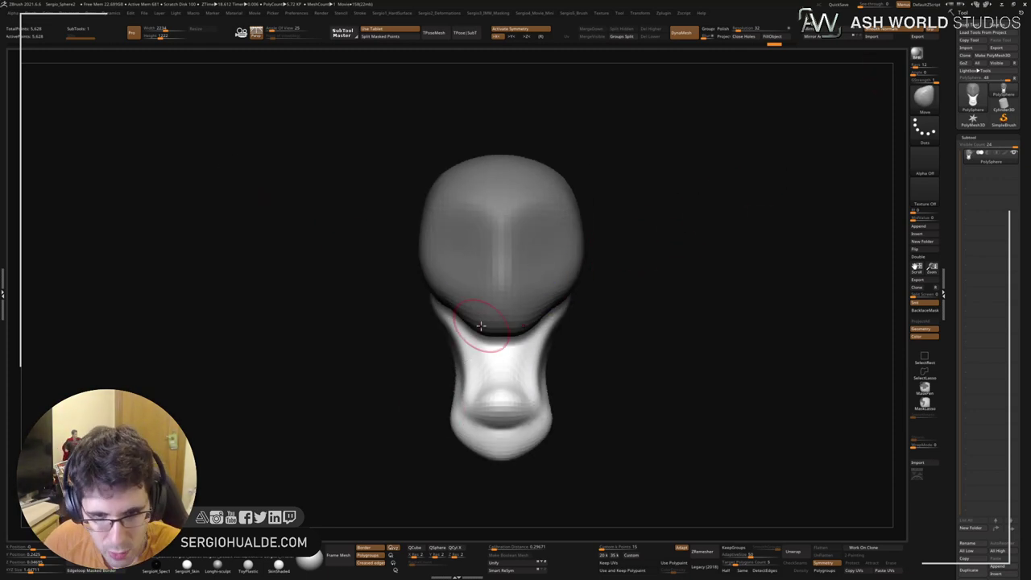
pyautogui.moveTo(471, 334); pyautogui.dragTo(556, 318, button='right')
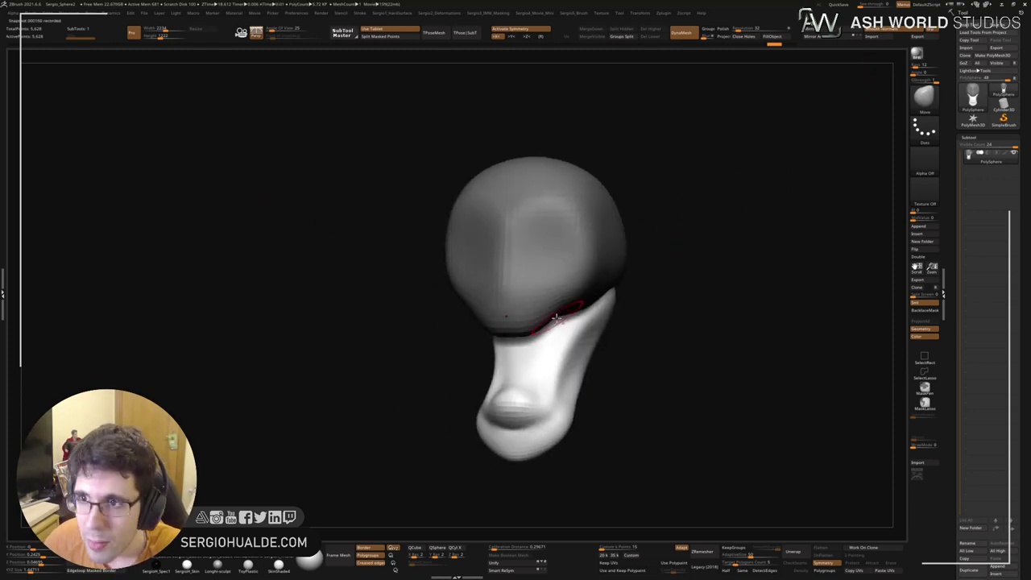
pyautogui.click(922, 99)
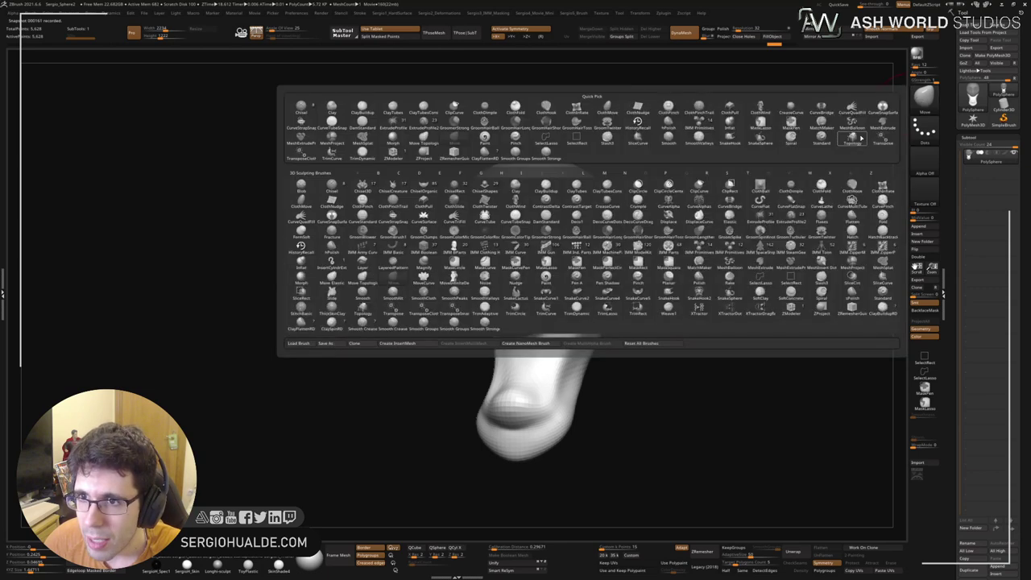
pyautogui.click(854, 136)
pyautogui.click(923, 107)
pyautogui.click(606, 219)
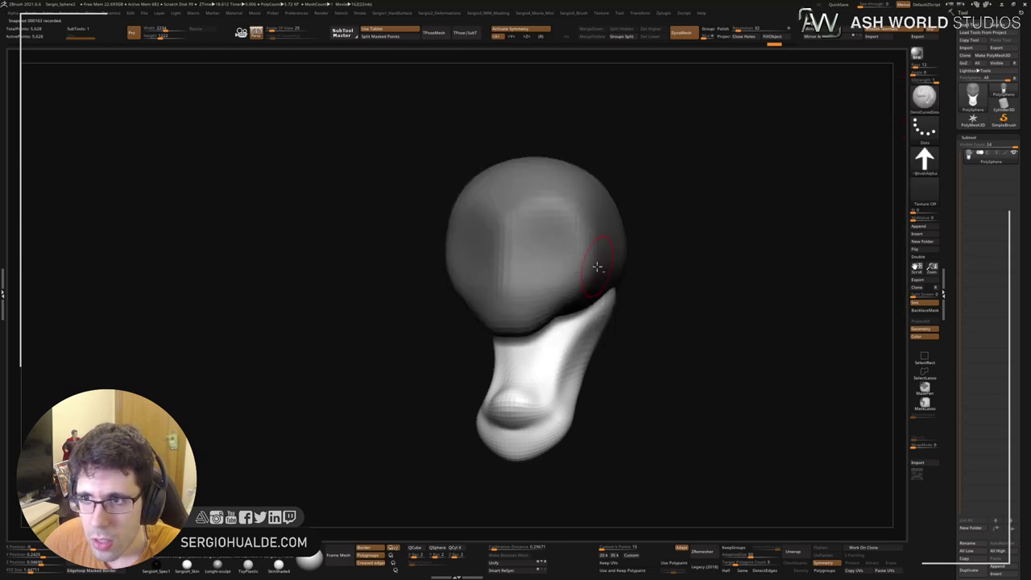
pyautogui.press('ctrl')
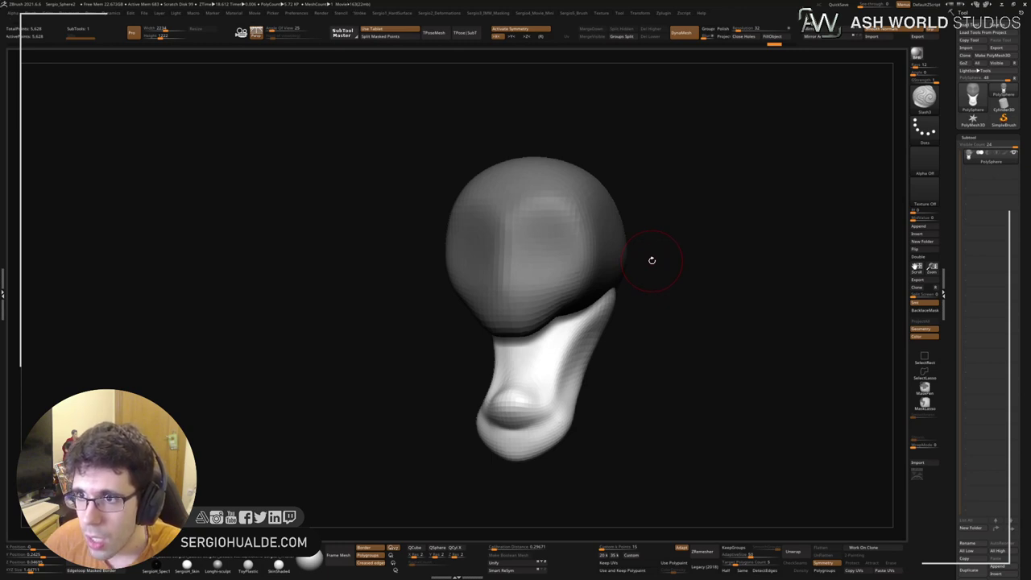
pyautogui.moveTo(651, 259)
pyautogui.mouseDown()
pyautogui.moveTo(653, 277)
pyautogui.moveTo(596, 270)
pyautogui.moveTo(605, 248)
pyautogui.mouseUp()
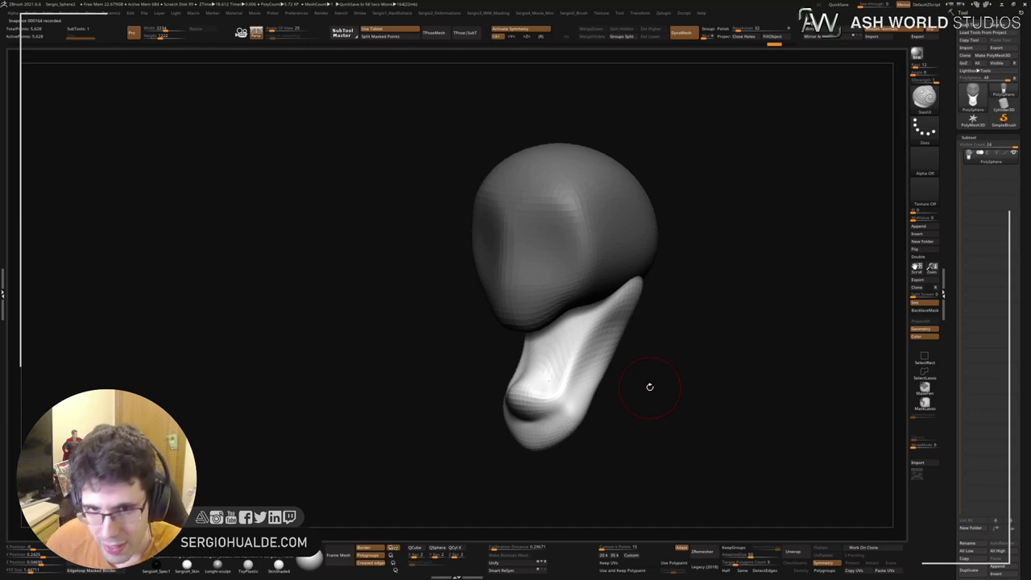
pyautogui.moveTo(791, 193)
pyautogui.mouseDown()
pyautogui.moveTo(802, 194)
pyautogui.moveTo(667, 209)
pyautogui.mouseUp()
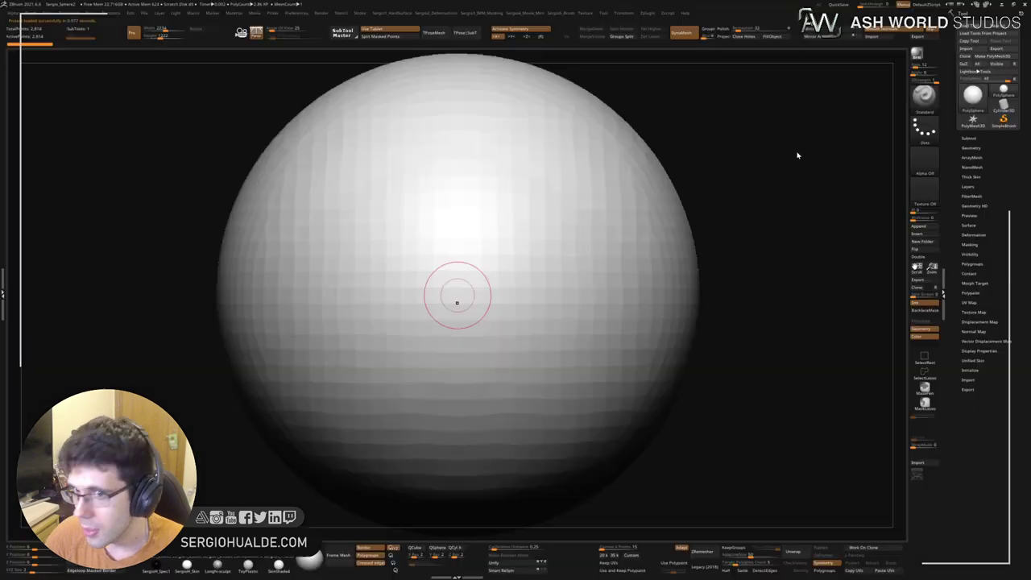
# Step: Reload the skull blockout and set the movie capture option to Doc
pyautogui.press('space')
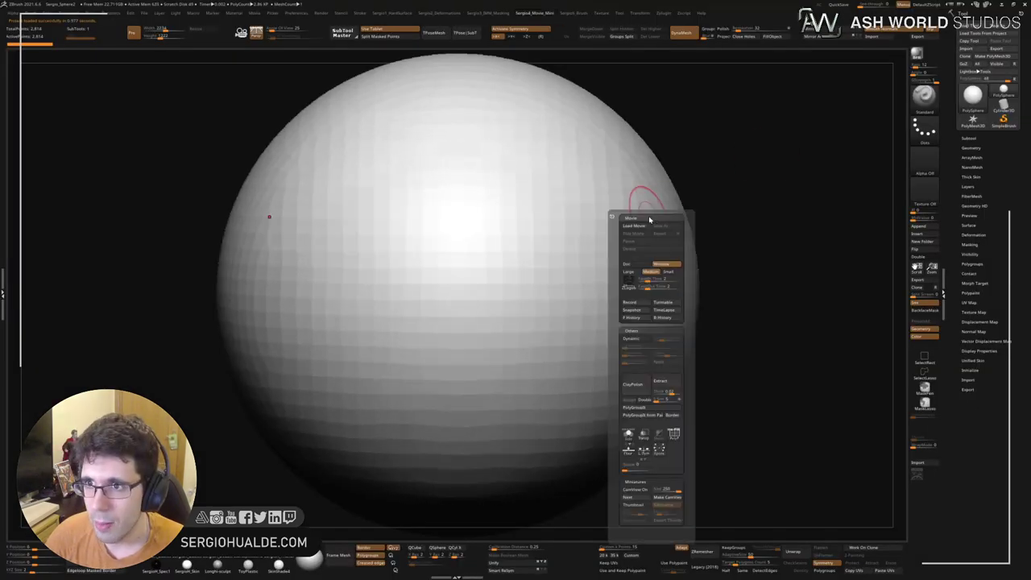
pyautogui.press('space')
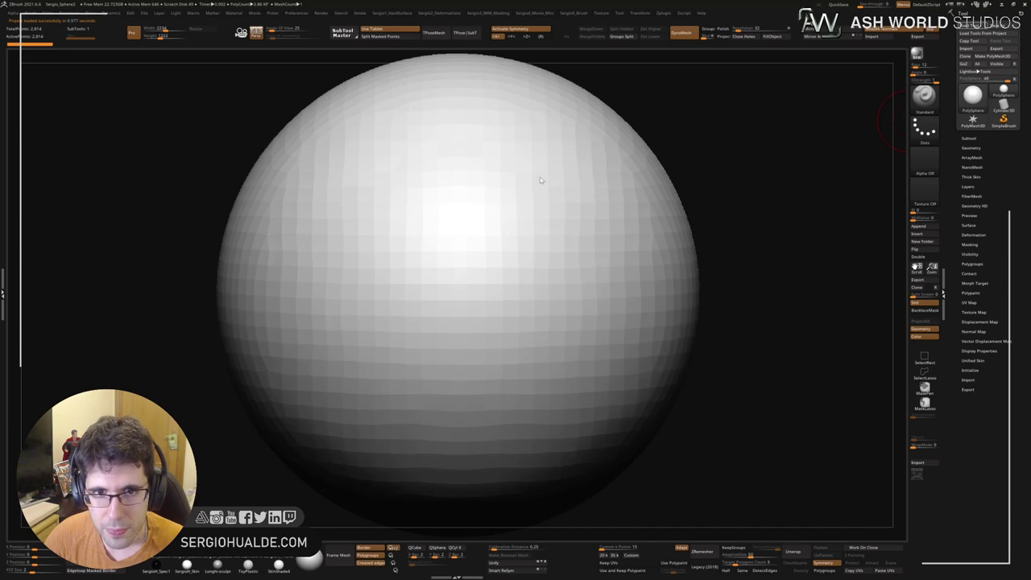
pyautogui.press('space')
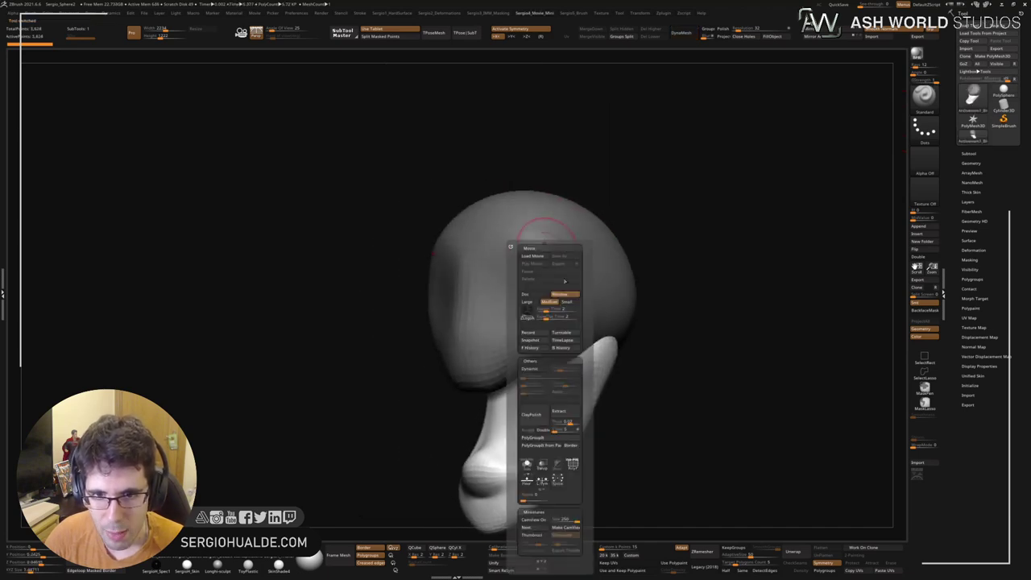
pyautogui.click(527, 294)
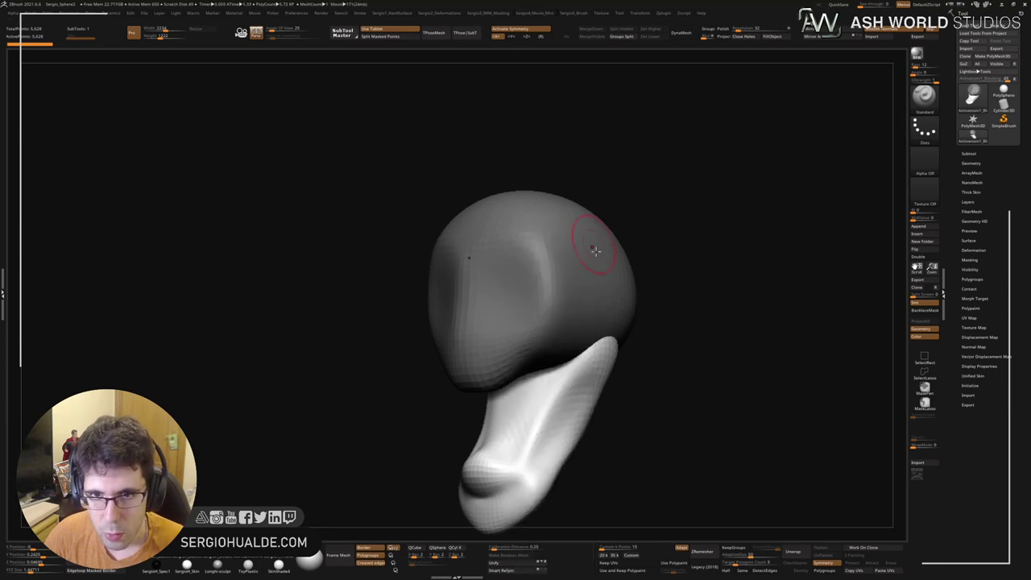
# Step: Clear the mask from the cranium
pyautogui.moveTo(596, 250)
pyautogui.mouseDown(button='right')
pyautogui.moveTo(607, 322)
pyautogui.moveTo(586, 268)
pyautogui.mouseUp(button='right')
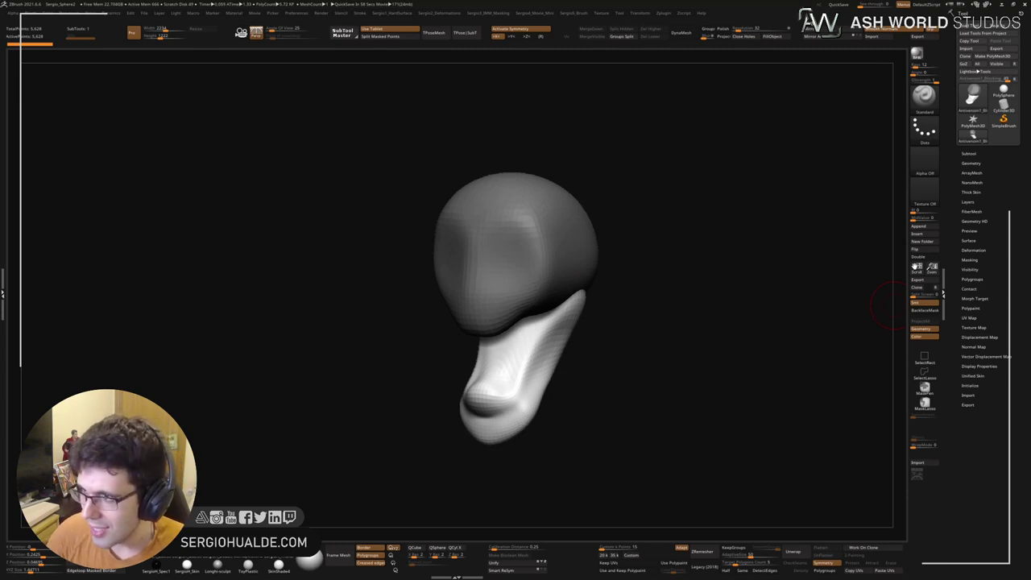
pyautogui.moveTo(677, 282); pyautogui.dragTo(630, 279, button='right')
pyautogui.keyDown('ctrl'); pyautogui.moveTo(644, 279); pyautogui.dragTo(638, 322); pyautogui.keyUp('ctrl')
pyautogui.keyDown('ctrl'); pyautogui.moveTo(600, 274); pyautogui.dragTo(580, 328, button='right'); pyautogui.keyUp('ctrl')
# Step: Adjust the rear and front edges of the mandible's branch with the Move Topological brush
pyautogui.press('b')
pyautogui.press('m')
pyautogui.press('t')
pyautogui.press('s')
pyautogui.moveTo(575, 327)
pyautogui.mouseDown()
pyautogui.moveTo(584, 332)
pyautogui.moveTo(565, 326)
pyautogui.mouseUp()
pyautogui.moveTo(565, 325); pyautogui.dragTo(529, 352, button='right')
pyautogui.press('s')
pyautogui.moveTo(528, 350); pyautogui.dragTo(521, 347)
pyautogui.keyDown('shift'); pyautogui.moveTo(521, 348); pyautogui.dragTo(514, 344, button='right'); pyautogui.keyUp('shift')
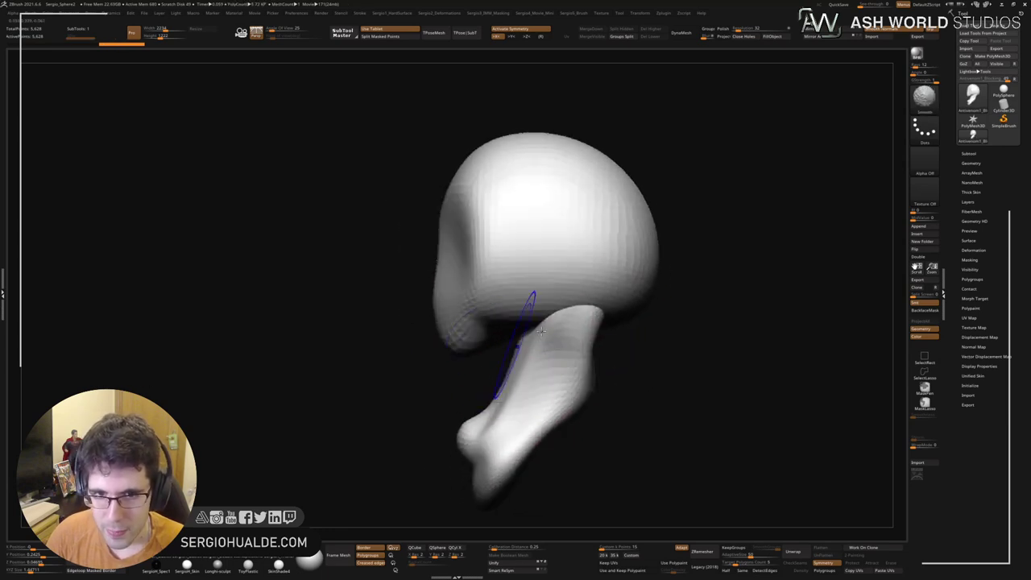
# Step: Append a cylinder as a new subtool and make it the active one
pyautogui.click(967, 154)
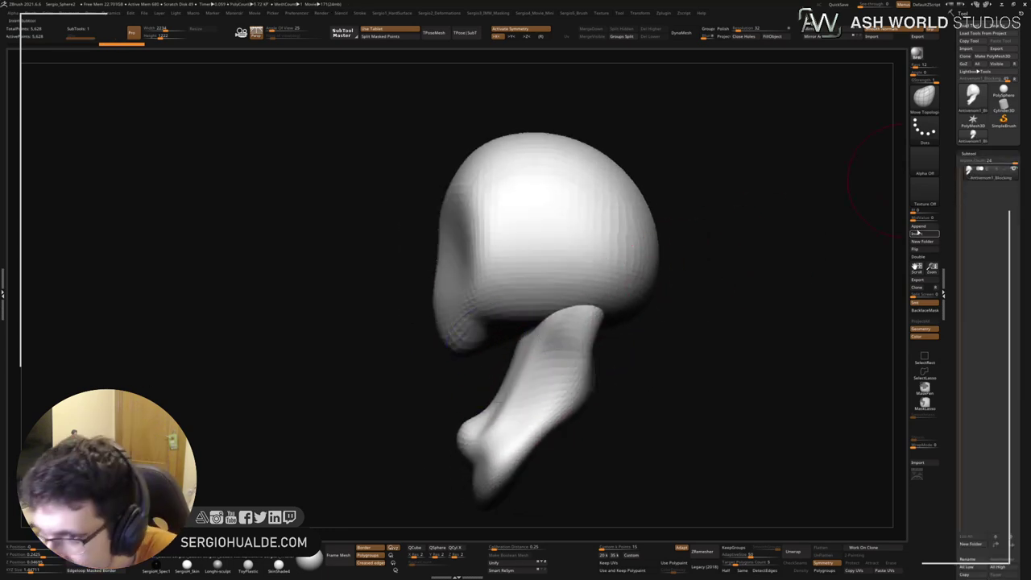
pyautogui.click(922, 229)
pyautogui.click(696, 275)
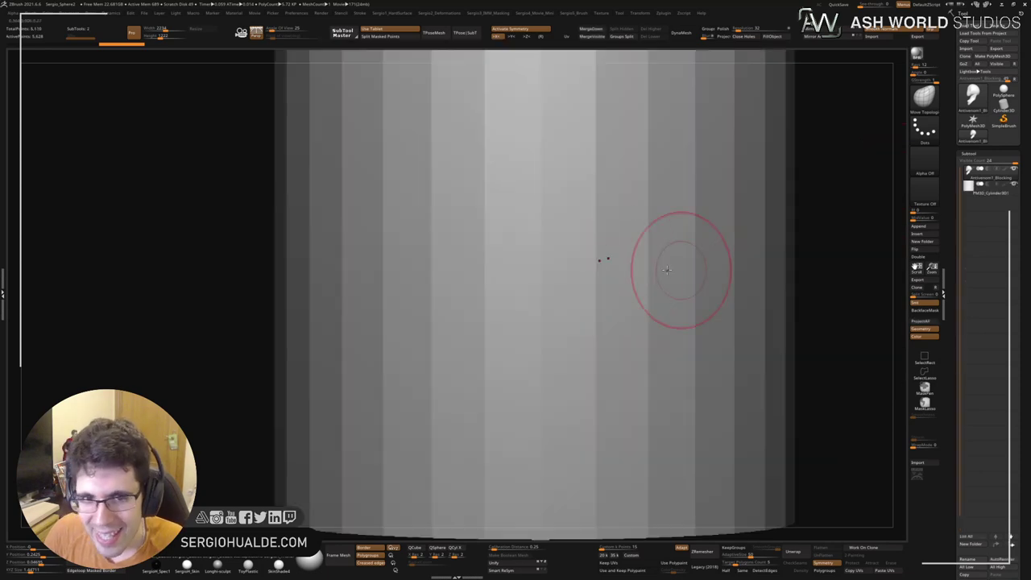
pyautogui.keyDown('ctrl'); pyautogui.moveTo(492, 262); pyautogui.dragTo(501, 253, button='right'); pyautogui.keyUp('ctrl')
pyautogui.keyDown('alt'); pyautogui.click(501, 253); pyautogui.keyUp('alt')
# Step: Scale and stretch the cylinder with the gizmo into a small slender rod and place it in front of the skull
pyautogui.press('w')
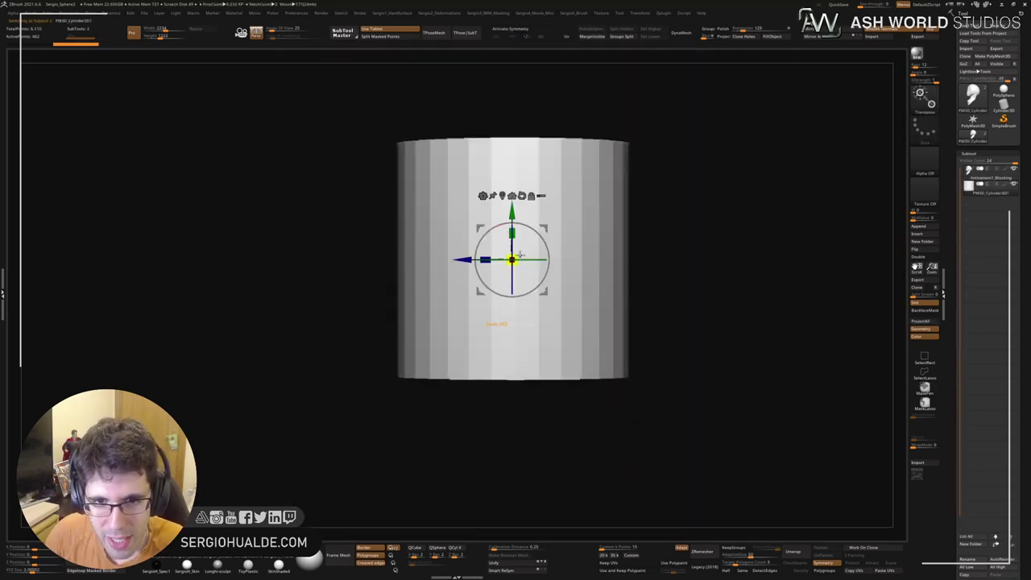
pyautogui.moveTo(514, 259); pyautogui.dragTo(493, 277)
pyautogui.moveTo(512, 233); pyautogui.dragTo(509, 82)
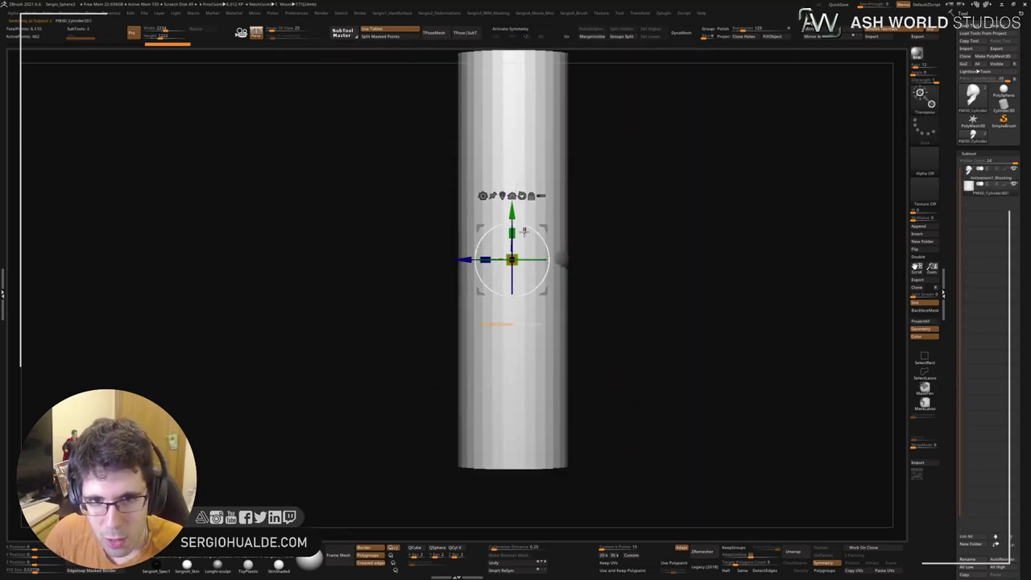
pyautogui.moveTo(514, 259); pyautogui.dragTo(463, 343)
pyautogui.moveTo(546, 227); pyautogui.dragTo(452, 242)
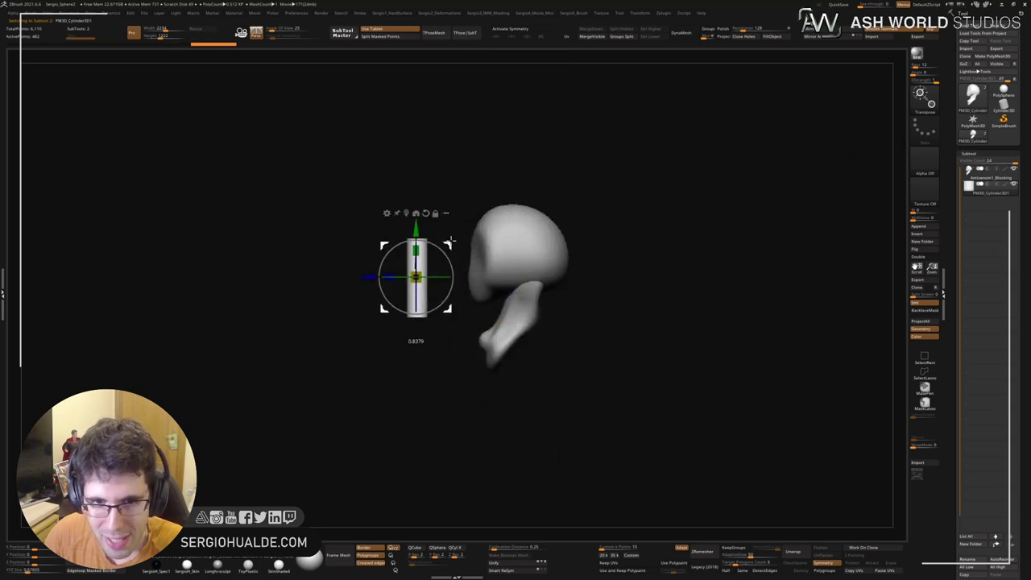
pyautogui.keyDown('ctrl'); pyautogui.moveTo(439, 272); pyautogui.dragTo(438, 304, button='right'); pyautogui.keyUp('ctrl')
# Step: Bend, smooth and lengthen the rod with the Move brush into a curved, pointed tooth
pyautogui.press('q')
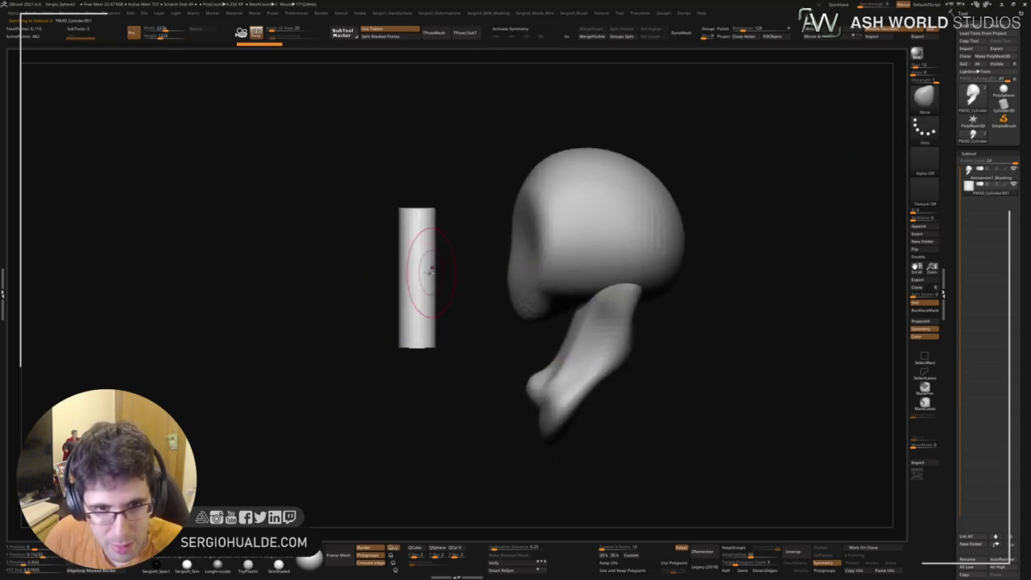
pyautogui.moveTo(421, 285); pyautogui.dragTo(377, 287)
pyautogui.keyDown('shift'); pyautogui.moveTo(411, 342); pyautogui.dragTo(412, 238); pyautogui.keyUp('shift')
pyautogui.moveTo(404, 256); pyautogui.dragTo(374, 264)
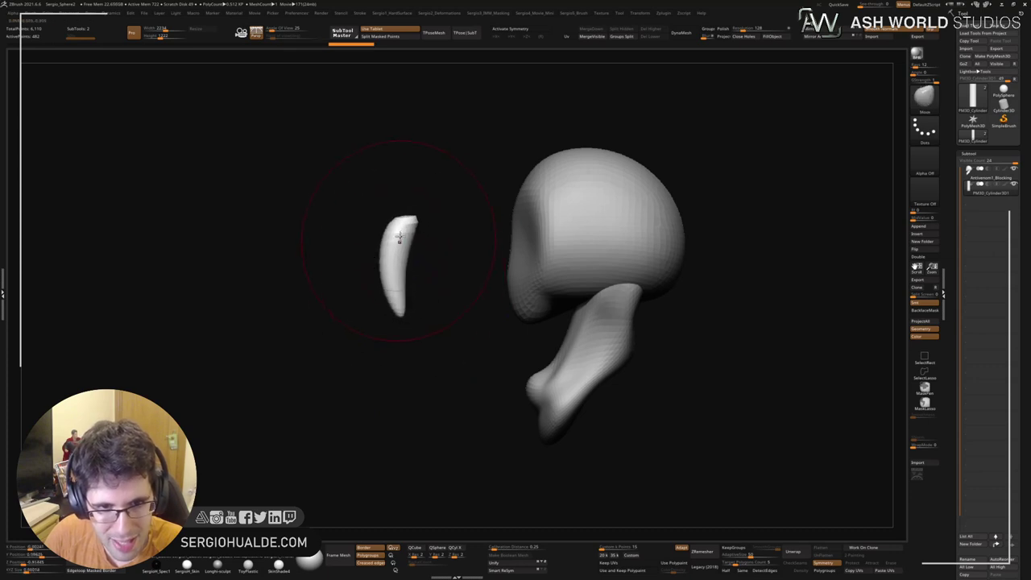
pyautogui.moveTo(401, 216); pyautogui.dragTo(397, 163)
pyautogui.moveTo(388, 247); pyautogui.dragTo(381, 248)
# Step: Move the tooth beneath the front of the upper jaw and scale it down with the gizmo
pyautogui.press('w')
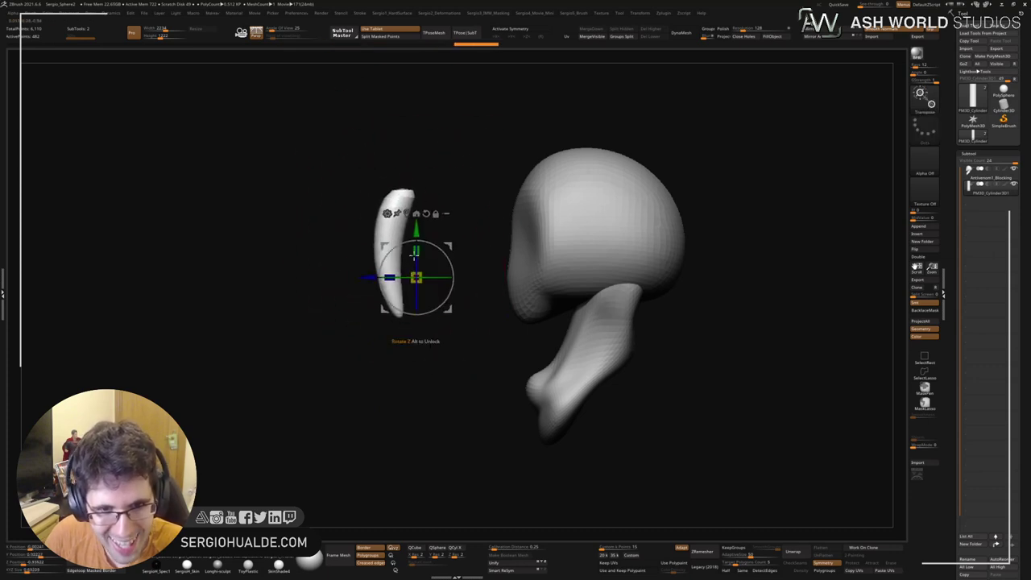
pyautogui.moveTo(450, 246); pyautogui.dragTo(591, 317)
pyautogui.keyDown('shift'); pyautogui.moveTo(484, 322); pyautogui.dragTo(555, 326, button='right'); pyautogui.keyUp('shift')
pyautogui.keyDown('ctrl'); pyautogui.moveTo(556, 326); pyautogui.dragTo(534, 374, button='right'); pyautogui.keyUp('ctrl')
pyautogui.moveTo(519, 379); pyautogui.dragTo(530, 427)
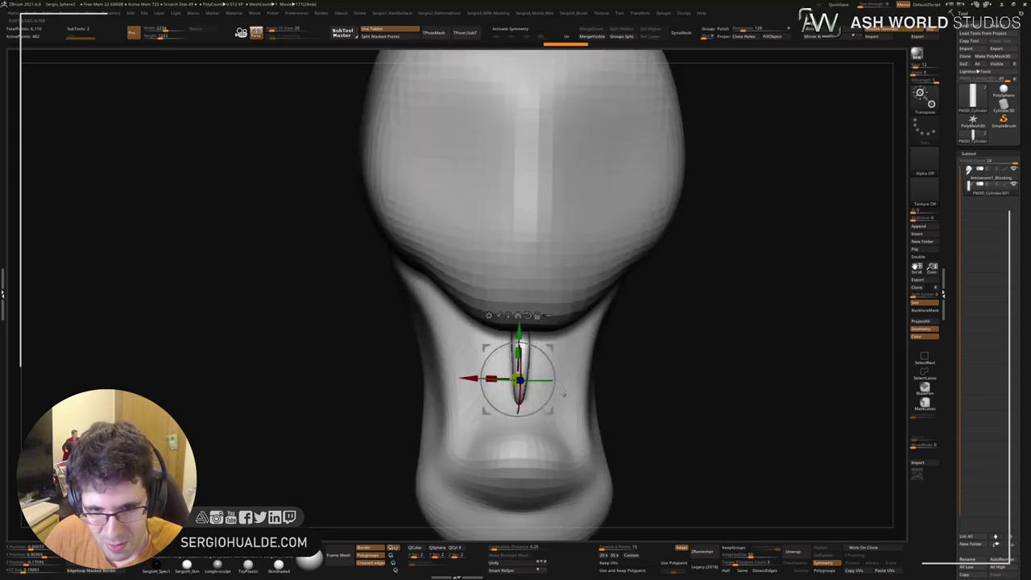
# Step: Shift the tooth off the centre line and seat it against the front edge of the upper jaw
pyautogui.moveTo(624, 354); pyautogui.dragTo(556, 344, button='right')
pyautogui.moveTo(565, 350); pyautogui.dragTo(510, 323)
pyautogui.keyDown('shift'); pyautogui.moveTo(499, 327); pyautogui.dragTo(542, 346, button='right'); pyautogui.keyUp('shift')
pyautogui.moveTo(480, 359); pyautogui.dragTo(486, 379, button='right')
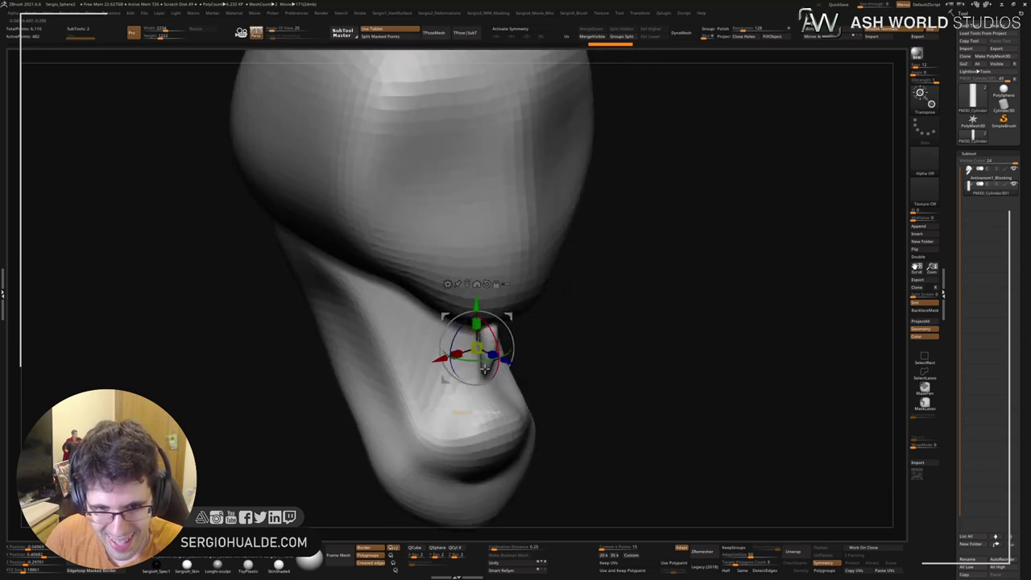
pyautogui.moveTo(475, 362); pyautogui.dragTo(487, 362)
pyautogui.moveTo(488, 359); pyautogui.dragTo(491, 333, button='right')
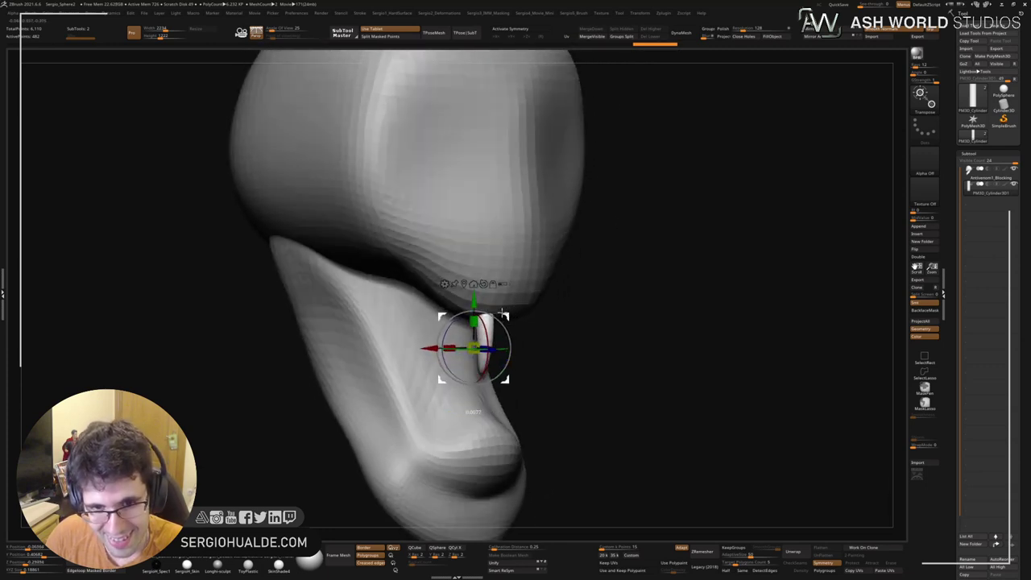
# Step: Duplicate the tooth repeatedly with the gizmo, placing the copies backward along one side of the upper jaw
pyautogui.keyDown('ctrl'); pyautogui.moveTo(509, 316); pyautogui.dragTo(483, 345); pyautogui.keyUp('ctrl')
pyautogui.moveTo(488, 345); pyautogui.dragTo(464, 339, button='right')
pyautogui.moveTo(503, 316); pyautogui.dragTo(503, 315)
pyautogui.moveTo(488, 329); pyautogui.dragTo(510, 331, button='right')
pyautogui.moveTo(496, 314); pyautogui.dragTo(472, 290)
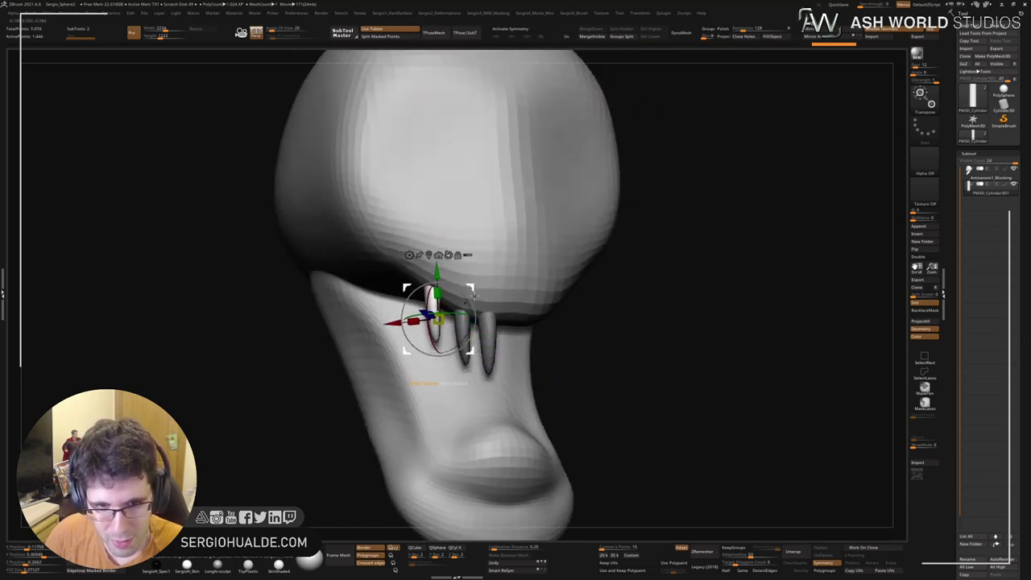
pyautogui.moveTo(474, 292); pyautogui.dragTo(490, 290, button='right')
pyautogui.moveTo(473, 289)
pyautogui.mouseDown()
pyautogui.moveTo(485, 290)
pyautogui.moveTo(459, 288)
pyautogui.mouseUp()
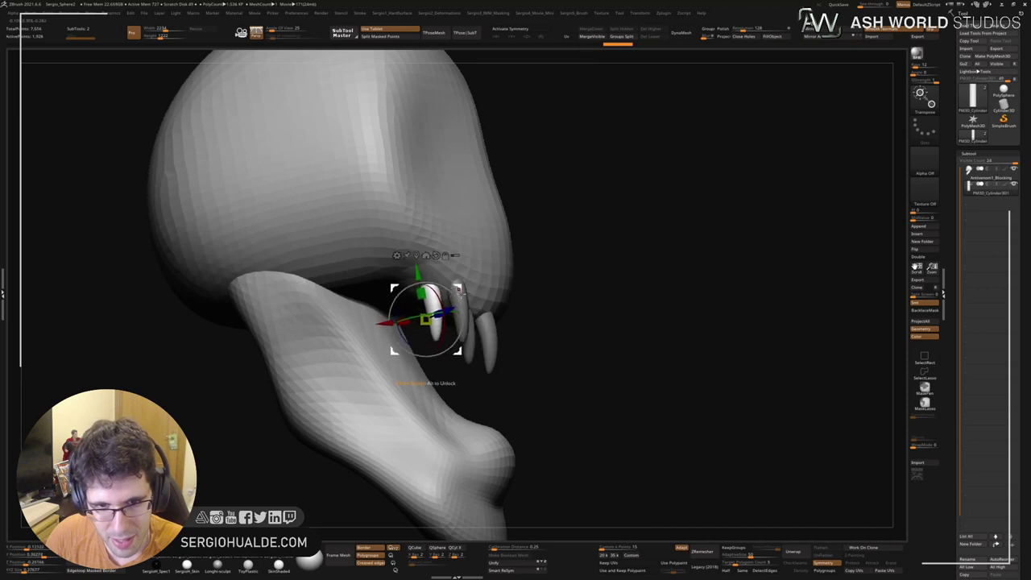
pyautogui.moveTo(468, 290); pyautogui.dragTo(453, 294, button='right')
pyautogui.keyDown('ctrl'); pyautogui.moveTo(462, 288); pyautogui.dragTo(440, 272); pyautogui.keyUp('ctrl')
pyautogui.moveTo(443, 271); pyautogui.dragTo(412, 272, button='right')
pyautogui.keyDown('ctrl'); pyautogui.moveTo(413, 271); pyautogui.dragTo(414, 242, button='right'); pyautogui.keyUp('ctrl')
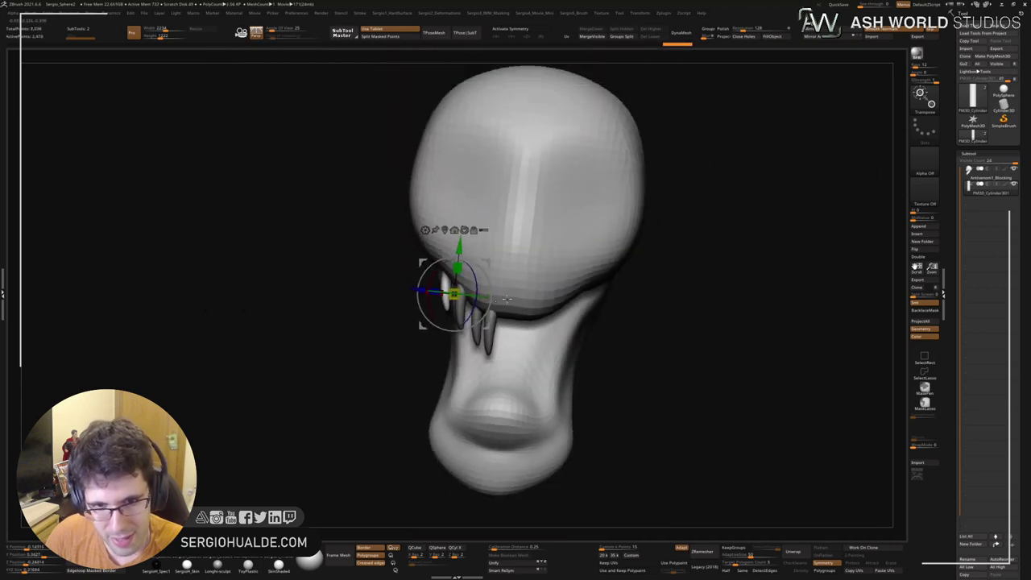
# Step: Clear the mask on the teeth and mirror the whole row to the other side of the upper jaw
pyautogui.keyDown('ctrl'); pyautogui.moveTo(698, 210); pyautogui.dragTo(718, 225); pyautogui.keyUp('ctrl')
pyautogui.click(822, 37)
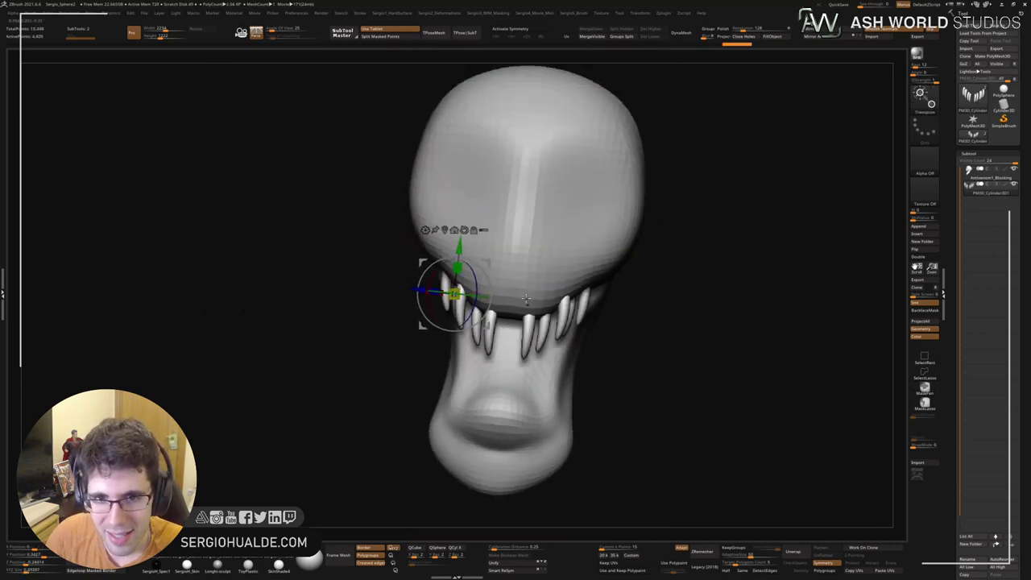
# Step: Mirror the upper row of teeth vertically to create a second, flipped set
pyautogui.keyDown('ctrl'); pyautogui.moveTo(525, 293); pyautogui.dragTo(572, 251, button='right'); pyautogui.keyUp('ctrl')
pyautogui.press('q')
pyautogui.keyDown('shift'); pyautogui.moveTo(494, 269); pyautogui.dragTo(467, 276, button='right'); pyautogui.keyUp('shift')
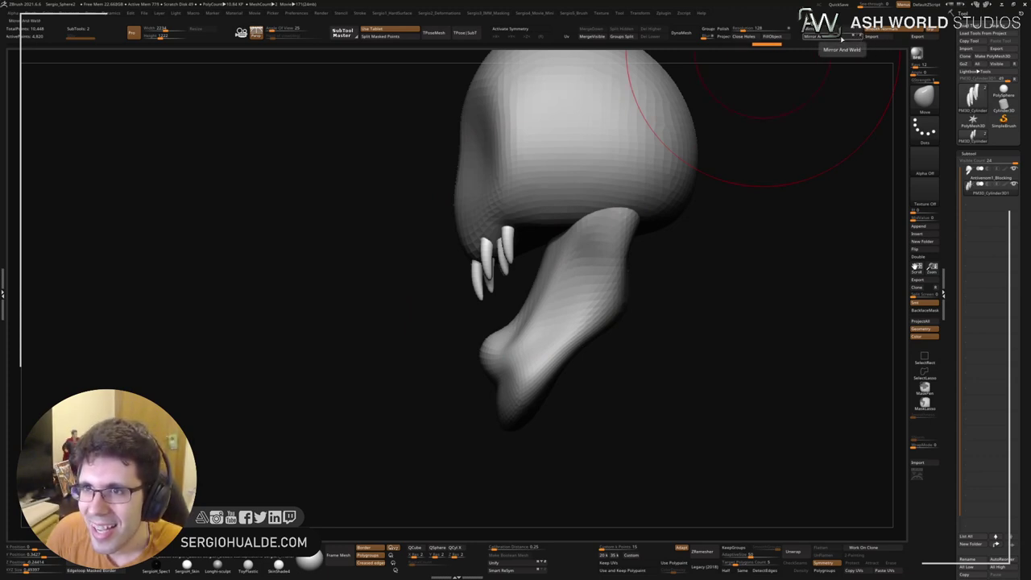
pyautogui.click(836, 39)
pyautogui.hotkey('ctrl', 'z')
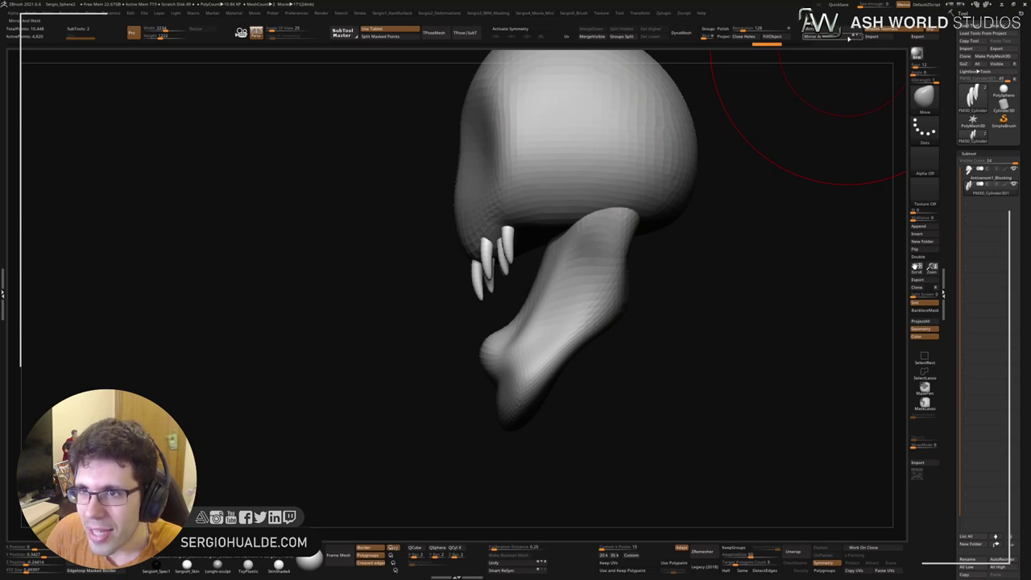
pyautogui.click(858, 37)
# Step: Mask the original upper teeth and move the flipped set down to the lower jaw with the gizmo
pyautogui.keyDown('ctrl'); pyautogui.moveTo(453, 165); pyautogui.dragTo(493, 173, button='right'); pyautogui.keyUp('ctrl')
pyautogui.keyDown('ctrl'); pyautogui.moveTo(560, 131); pyautogui.dragTo(412, 286); pyautogui.keyUp('ctrl')
pyautogui.keyDown('ctrl'); pyautogui.click(331, 355); pyautogui.keyUp('ctrl')
pyautogui.press('w')
pyautogui.click(487, 272)
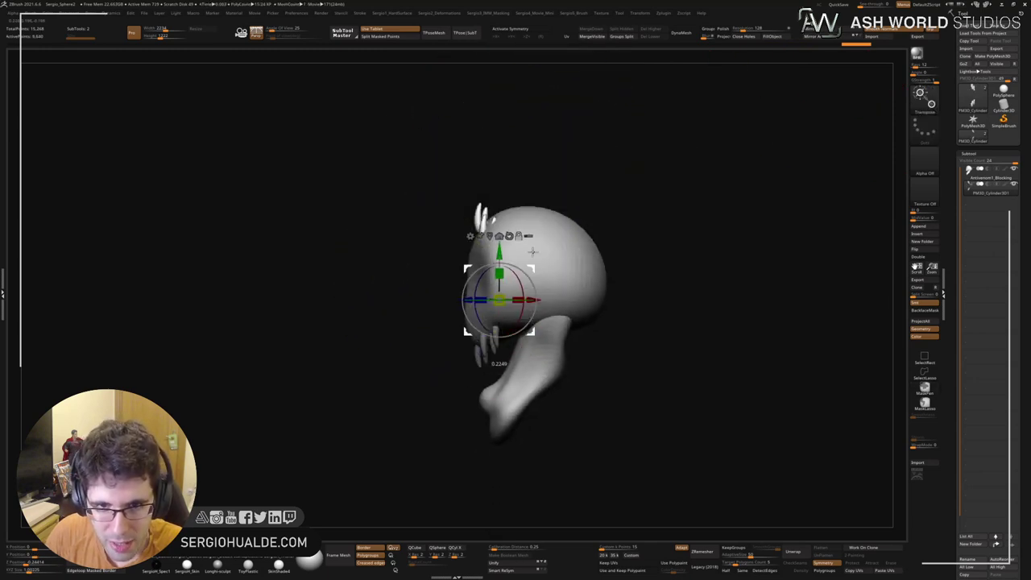
pyautogui.moveTo(529, 200); pyautogui.dragTo(540, 349)
pyautogui.moveTo(589, 348)
pyautogui.keyDown('shift'); pyautogui.mouseDown(button='right')
pyautogui.moveTo(617, 352)
pyautogui.moveTo(568, 325)
pyautogui.moveTo(586, 375)
pyautogui.mouseUp(button='right'); pyautogui.keyUp('shift')
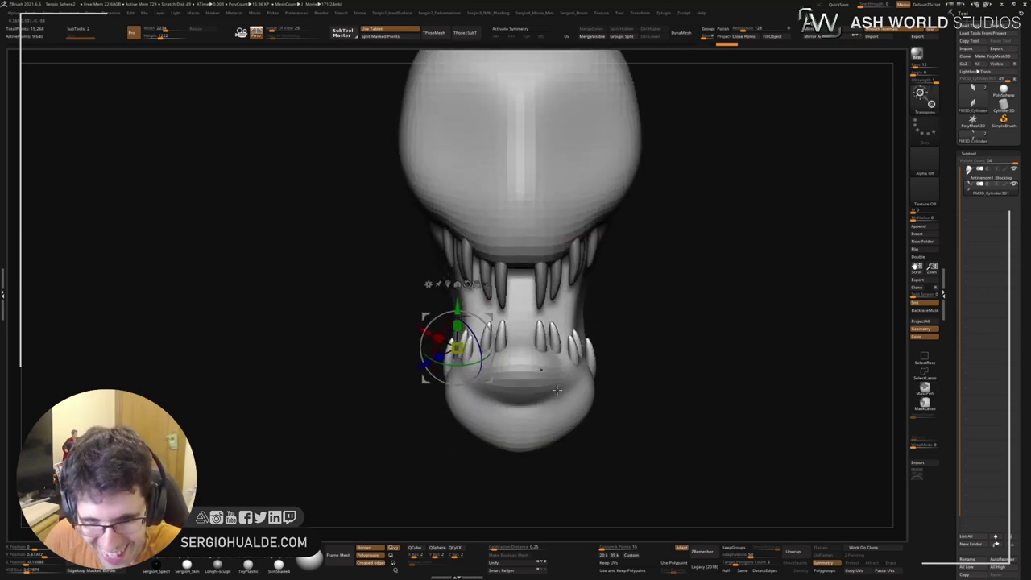
# Step: Reposition the lower teeth along the edge of the lower jaw with the Move brush, adjusting the brush size
pyautogui.press('q')
pyautogui.press('s')
pyautogui.moveTo(586, 374); pyautogui.dragTo(590, 375)
pyautogui.moveTo(626, 377); pyautogui.dragTo(601, 386, button='right')
pyautogui.moveTo(575, 379); pyautogui.dragTo(552, 347)
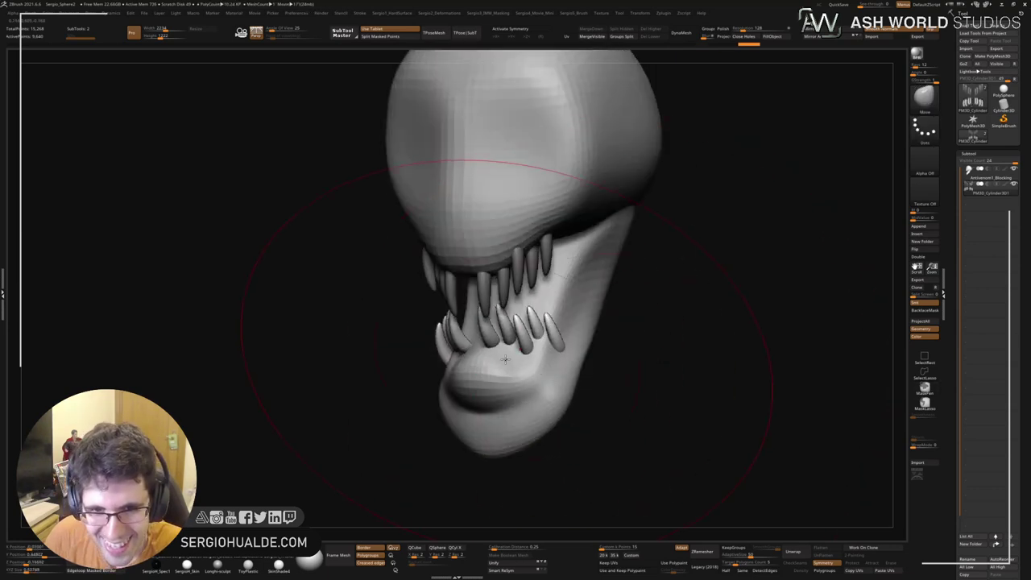
pyautogui.moveTo(527, 360); pyautogui.dragTo(504, 354, button='right')
pyautogui.press('s')
pyautogui.moveTo(515, 341)
pyautogui.mouseDown()
pyautogui.moveTo(502, 352)
pyautogui.moveTo(544, 341)
pyautogui.mouseUp()
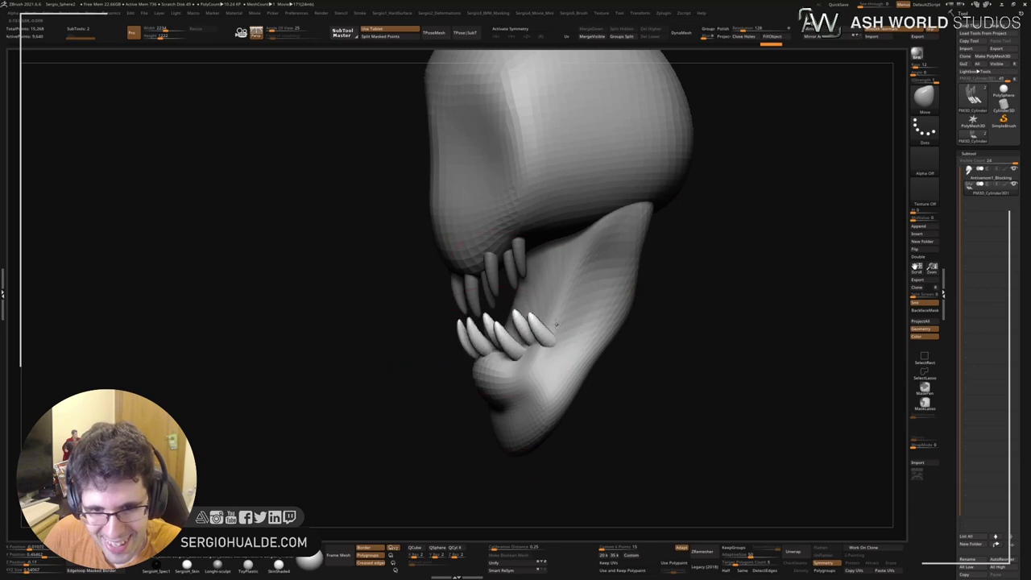
pyautogui.moveTo(539, 351)
pyautogui.mouseDown(button='right')
pyautogui.moveTo(598, 340)
pyautogui.moveTo(629, 356)
pyautogui.mouseUp(button='right')
# Step: Mirror and weld the teeth sideways across the centre line and turn on symmetry
pyautogui.keyDown('ctrl'); pyautogui.keyDown('shift'); pyautogui.moveTo(587, 327); pyautogui.dragTo(572, 346); pyautogui.keyUp('shift'); pyautogui.keyUp('ctrl')
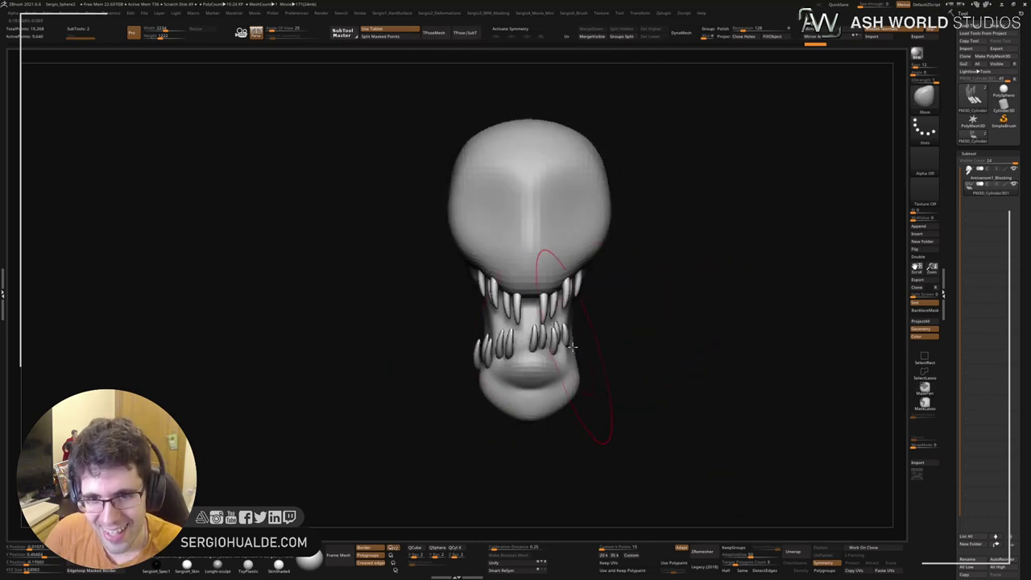
pyautogui.click(820, 37)
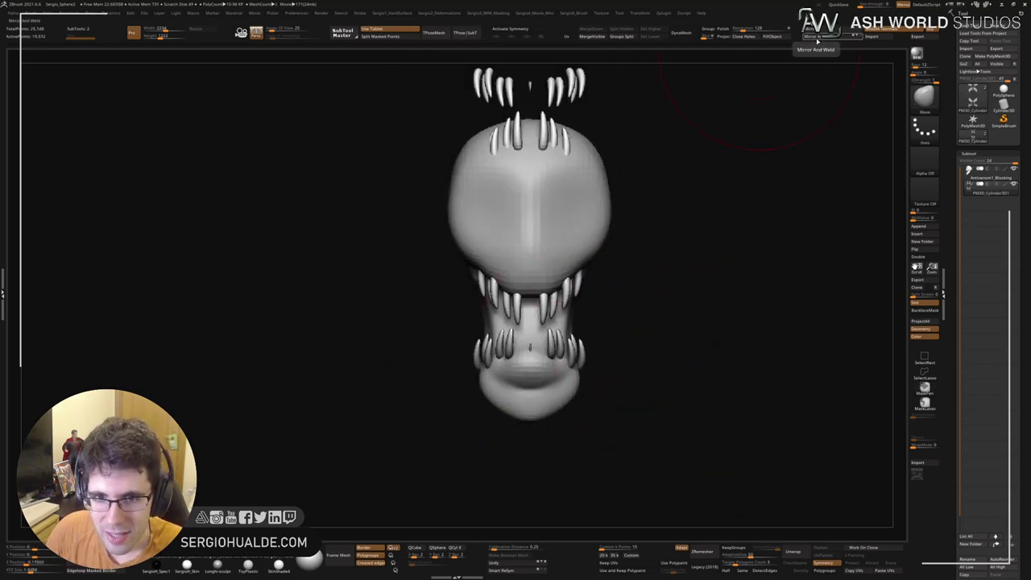
pyautogui.hotkey('ctrl', 'z')
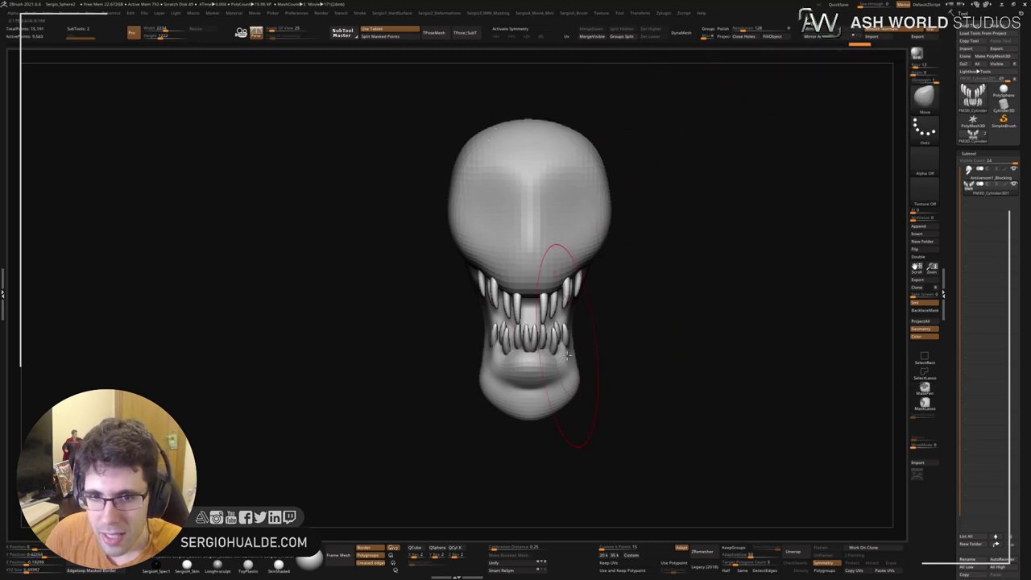
pyautogui.press('x')
pyautogui.moveTo(543, 348)
pyautogui.keyDown('ctrl'); pyautogui.mouseDown(button='right')
pyautogui.moveTo(564, 350)
pyautogui.moveTo(531, 356)
pyautogui.mouseUp(button='right'); pyautogui.keyUp('ctrl')
pyautogui.moveTo(532, 356); pyautogui.dragTo(520, 366)
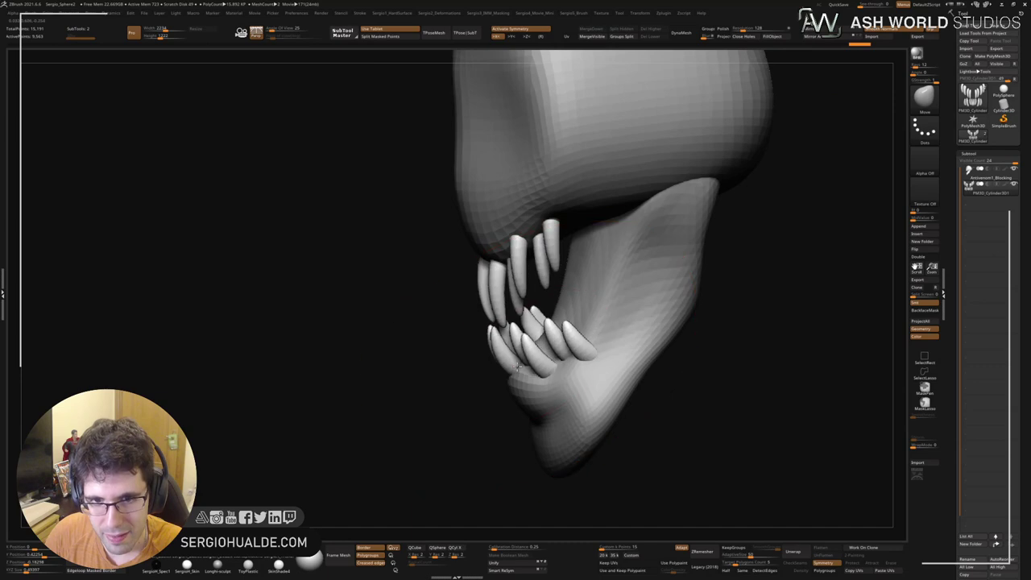
pyautogui.hotkey('ctrl', 'z')
# Step: Mask all teeth except the upper front pair, duplicate that pair toward the centre gap, and clear the mask
pyautogui.moveTo(521, 351)
pyautogui.mouseDown(button='right')
pyautogui.moveTo(570, 342)
pyautogui.moveTo(509, 302)
pyautogui.moveTo(519, 274)
pyautogui.moveTo(481, 276)
pyautogui.moveTo(505, 275)
pyautogui.moveTo(515, 312)
pyautogui.mouseUp(button='right')
pyautogui.hotkey('shift', 'f')
pyautogui.press('w')
pyautogui.keyDown('ctrl'); pyautogui.click(516, 310); pyautogui.keyUp('ctrl')
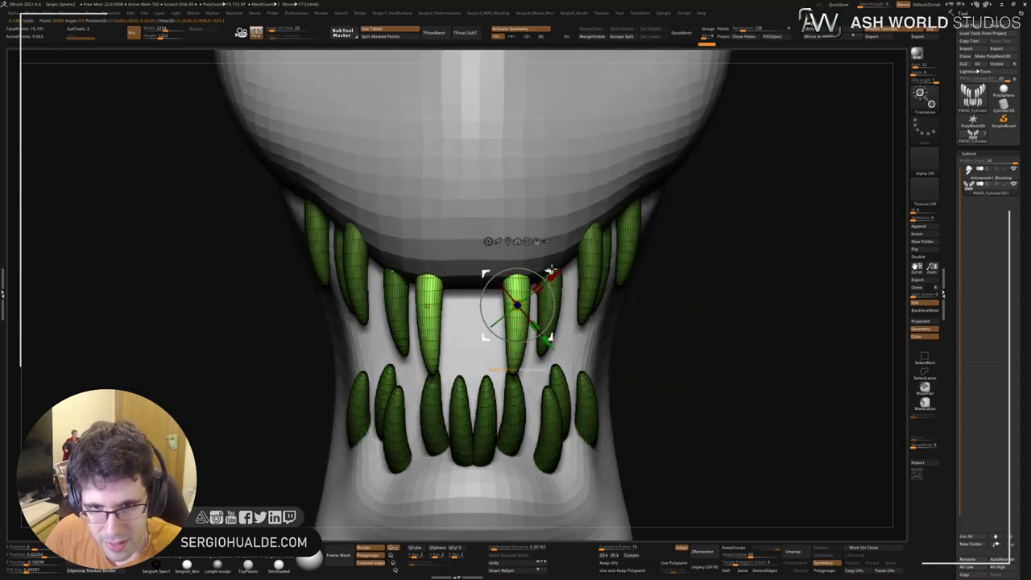
pyautogui.moveTo(552, 271); pyautogui.dragTo(524, 272)
pyautogui.keyDown('ctrl'); pyautogui.moveTo(523, 274); pyautogui.dragTo(527, 237, button='right'); pyautogui.keyUp('ctrl')
pyautogui.press('q')
pyautogui.moveTo(569, 342)
pyautogui.mouseDown(button='right')
pyautogui.moveTo(529, 345)
pyautogui.moveTo(568, 303)
pyautogui.moveTo(594, 301)
pyautogui.mouseUp(button='right')
pyautogui.keyDown('ctrl'); pyautogui.moveTo(649, 376); pyautogui.dragTo(662, 394); pyautogui.keyUp('ctrl')
# Step: Refine the placement and spacing of the upper and lower teeth with the Move Topological brush
pyautogui.keyDown('ctrl'); pyautogui.moveTo(548, 342); pyautogui.dragTo(546, 380, button='right'); pyautogui.keyUp('ctrl')
pyautogui.moveTo(546, 380)
pyautogui.mouseDown(button='right')
pyautogui.moveTo(563, 384)
pyautogui.moveTo(607, 356)
pyautogui.moveTo(568, 364)
pyautogui.mouseUp(button='right')
pyautogui.hotkey('shift', 'f')
pyautogui.moveTo(565, 389); pyautogui.dragTo(572, 383)
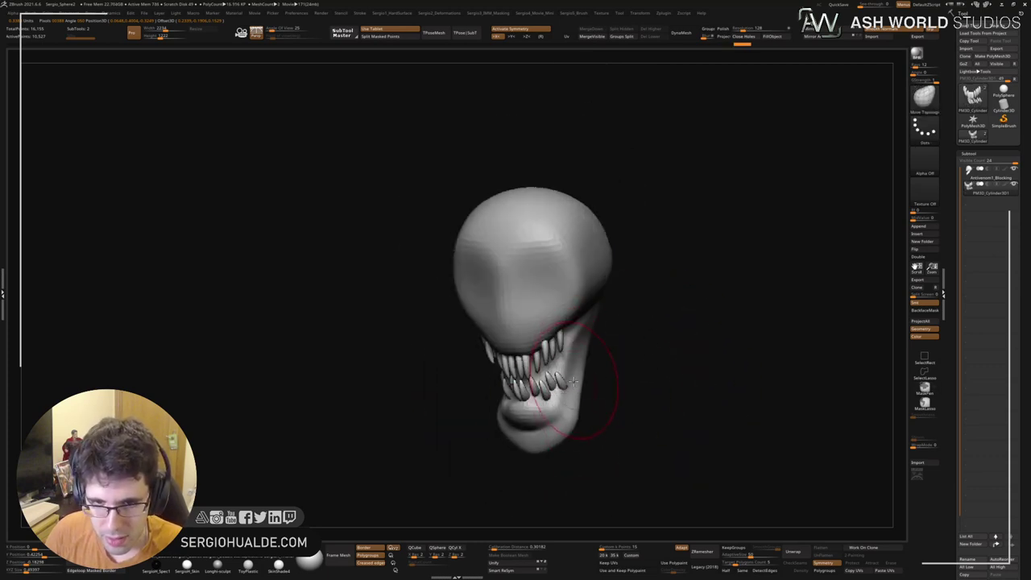
pyautogui.moveTo(573, 382)
pyautogui.mouseDown(button='right')
pyautogui.moveTo(562, 393)
pyautogui.moveTo(571, 373)
pyautogui.moveTo(582, 373)
pyautogui.moveTo(583, 402)
pyautogui.moveTo(558, 408)
pyautogui.moveTo(555, 375)
pyautogui.moveTo(573, 338)
pyautogui.moveTo(530, 387)
pyautogui.moveTo(553, 349)
pyautogui.moveTo(538, 345)
pyautogui.moveTo(598, 329)
pyautogui.mouseUp(button='right')
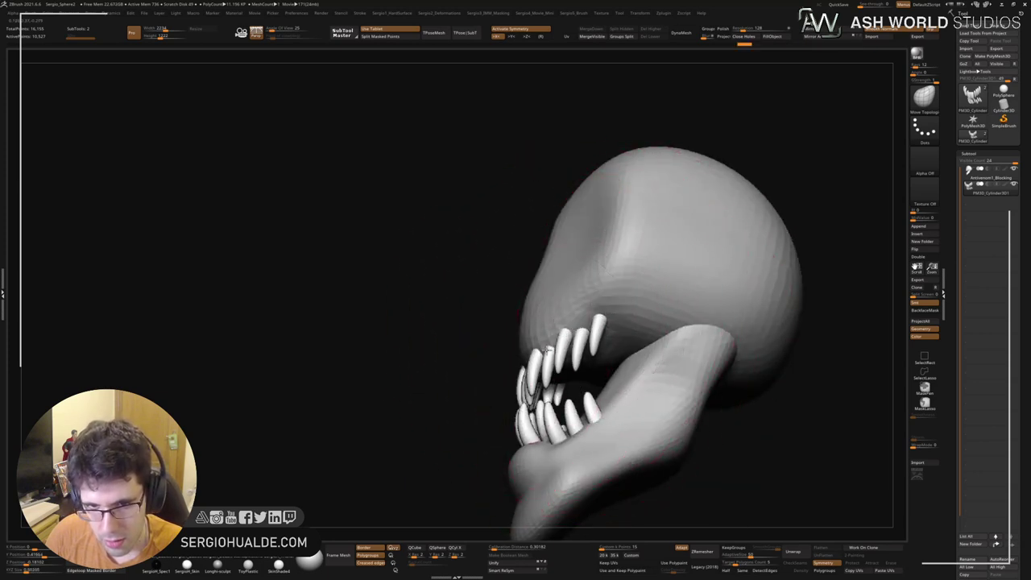
pyautogui.keyDown('ctrl'); pyautogui.moveTo(550, 351); pyautogui.dragTo(592, 318, button='right'); pyautogui.keyUp('ctrl')
pyautogui.moveTo(691, 299); pyautogui.dragTo(644, 297, button='right')
pyautogui.keyDown('ctrl'); pyautogui.moveTo(645, 297); pyautogui.dragTo(529, 209, button='right'); pyautogui.keyUp('ctrl')
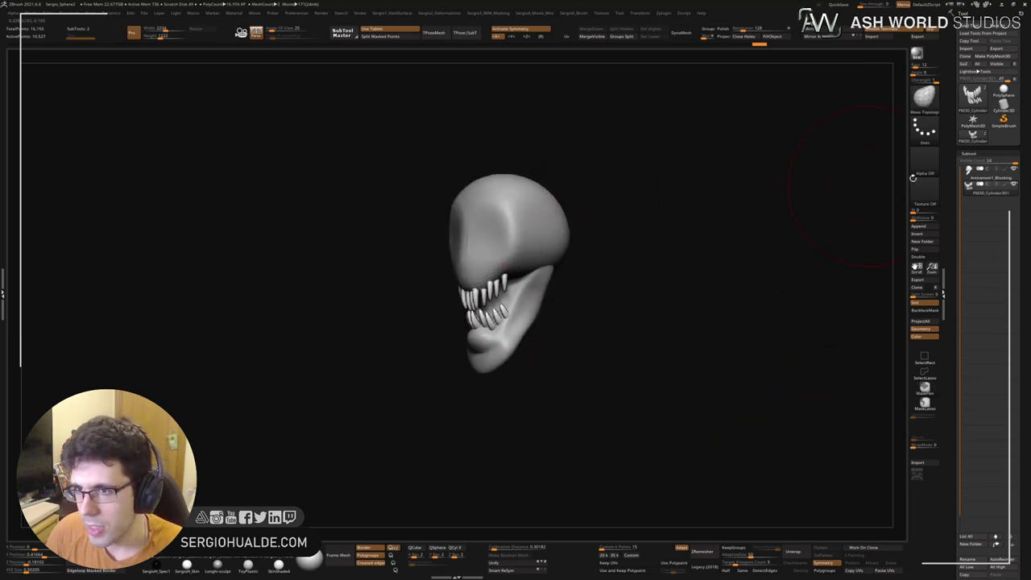
# Step: Select the Antivenom1_Blocking skull subtool and align it to a side view
pyautogui.click(975, 176)
pyautogui.keyDown('shift'); pyautogui.moveTo(549, 267); pyautogui.dragTo(571, 276, button='right'); pyautogui.keyUp('shift')
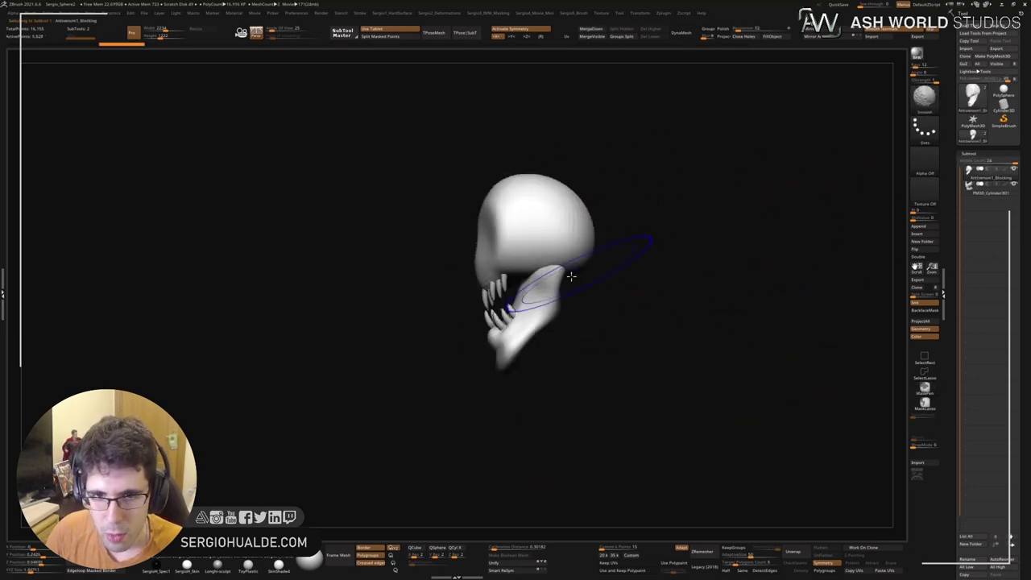
pyautogui.press('w')
pyautogui.keyDown('ctrl'); pyautogui.moveTo(571, 291); pyautogui.dragTo(656, 358); pyautogui.keyUp('ctrl')
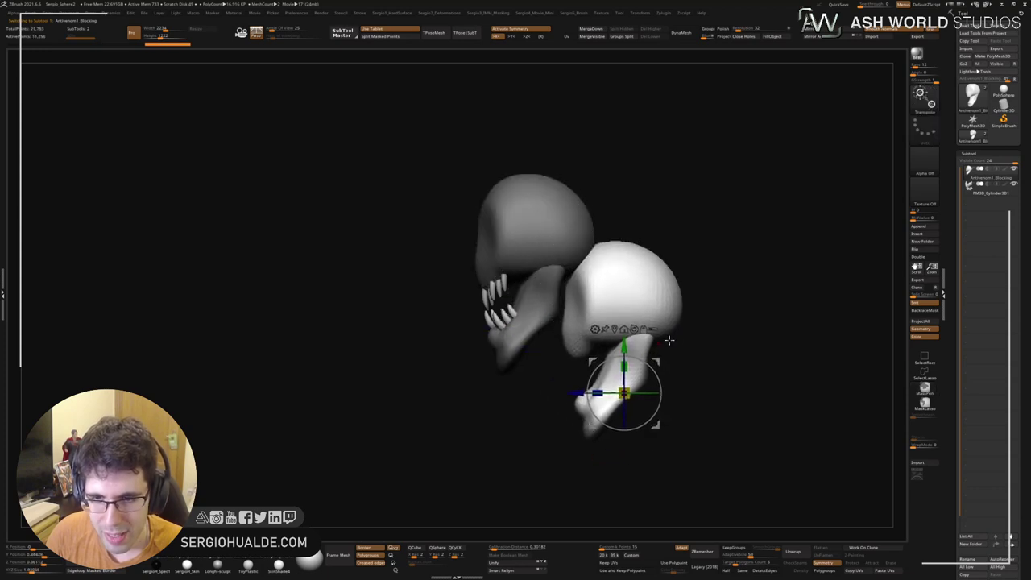
pyautogui.press('q')
pyautogui.hotkey('ctrl', 'z')
# Step: Duplicate the skull as a separate subtool and move the copy down and behind the head
pyautogui.hotkey('ctrl', 'shift', 'd')
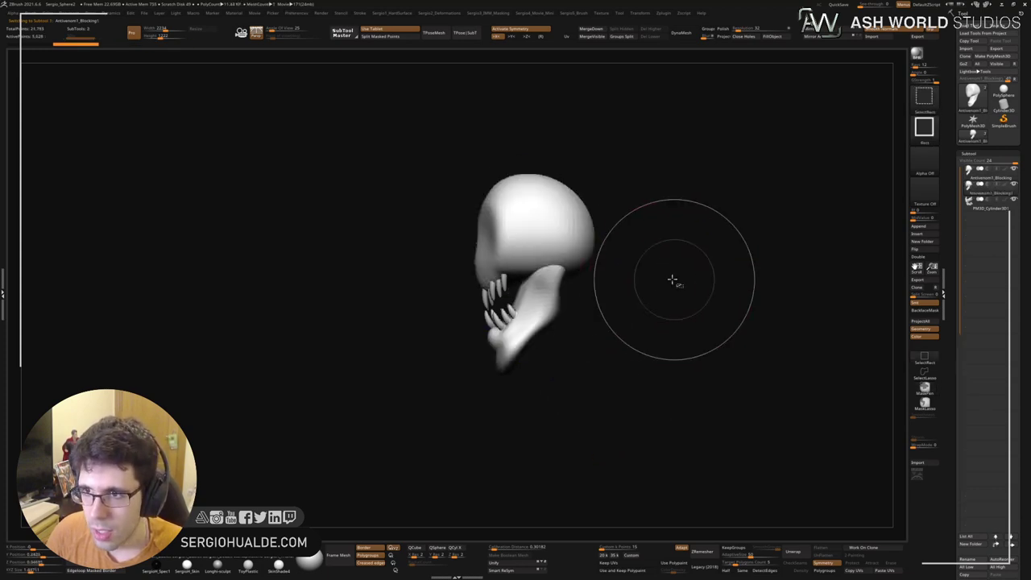
pyautogui.press('w')
pyautogui.moveTo(537, 326)
pyautogui.keyDown('ctrl'); pyautogui.mouseDown()
pyautogui.moveTo(610, 368)
pyautogui.moveTo(618, 390)
pyautogui.mouseUp(); pyautogui.keyUp('ctrl')
pyautogui.press('q')
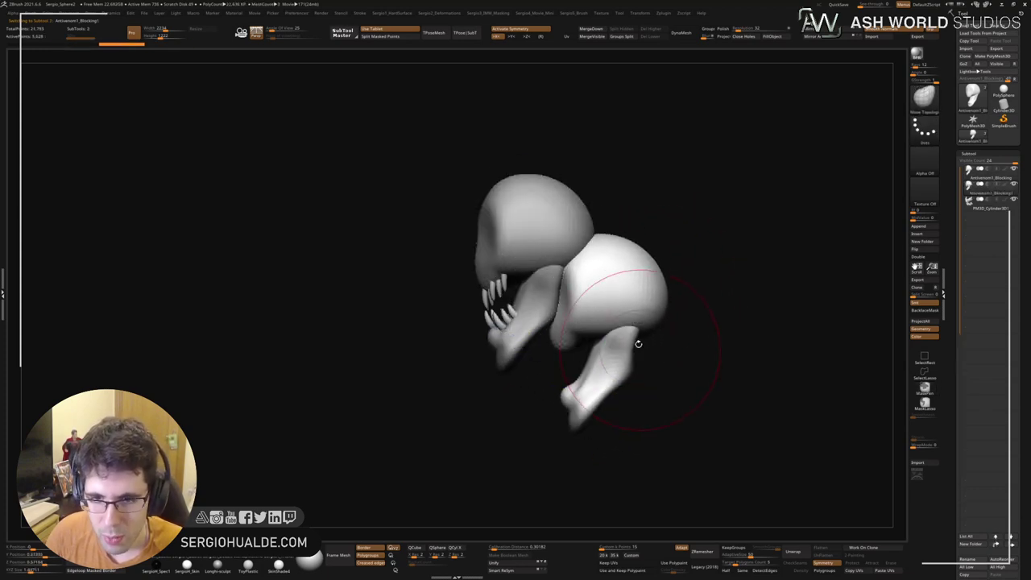
# Step: DynaMesh the copied skull and smooth its jaw and cranium into one simple rounded mass
pyautogui.click(682, 32)
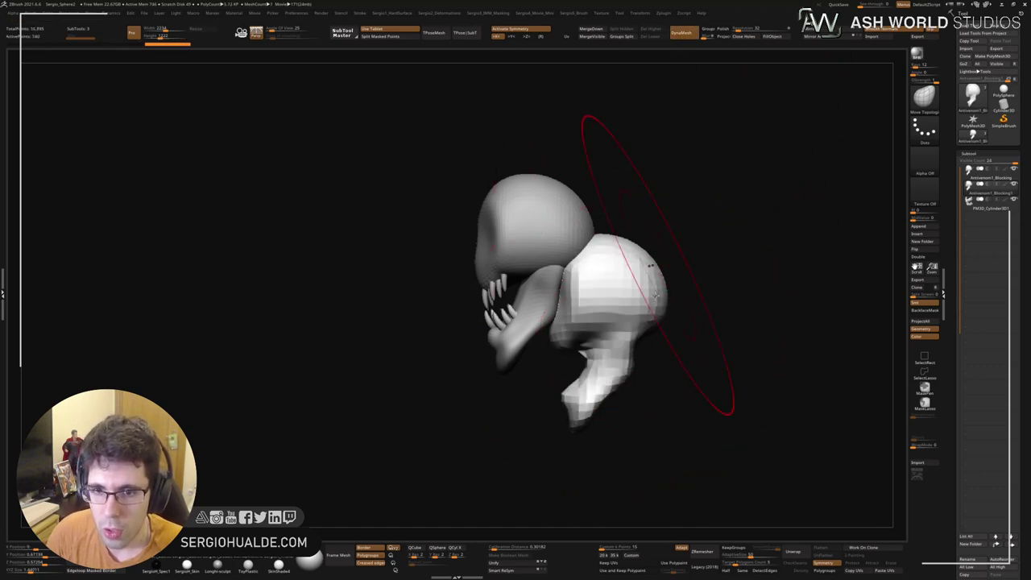
pyautogui.keyDown('shift'); pyautogui.moveTo(600, 333); pyautogui.dragTo(610, 371); pyautogui.keyUp('shift')
pyautogui.hotkey('ctrl', 'd')
pyautogui.click(609, 369)
# Step: Pull the rounded mass into a wide torso with broad sloping shoulders below the head using the Move brush
pyautogui.moveTo(632, 316)
pyautogui.mouseDown()
pyautogui.moveTo(632, 334)
pyautogui.moveTo(615, 347)
pyautogui.mouseUp()
pyautogui.moveTo(615, 346)
pyautogui.keyDown('ctrl'); pyautogui.mouseDown(button='right')
pyautogui.moveTo(572, 350)
pyautogui.moveTo(631, 360)
pyautogui.moveTo(679, 395)
pyautogui.moveTo(690, 392)
pyautogui.moveTo(656, 364)
pyautogui.mouseUp(button='right'); pyautogui.keyUp('ctrl')
pyautogui.moveTo(642, 335); pyautogui.dragTo(647, 357)
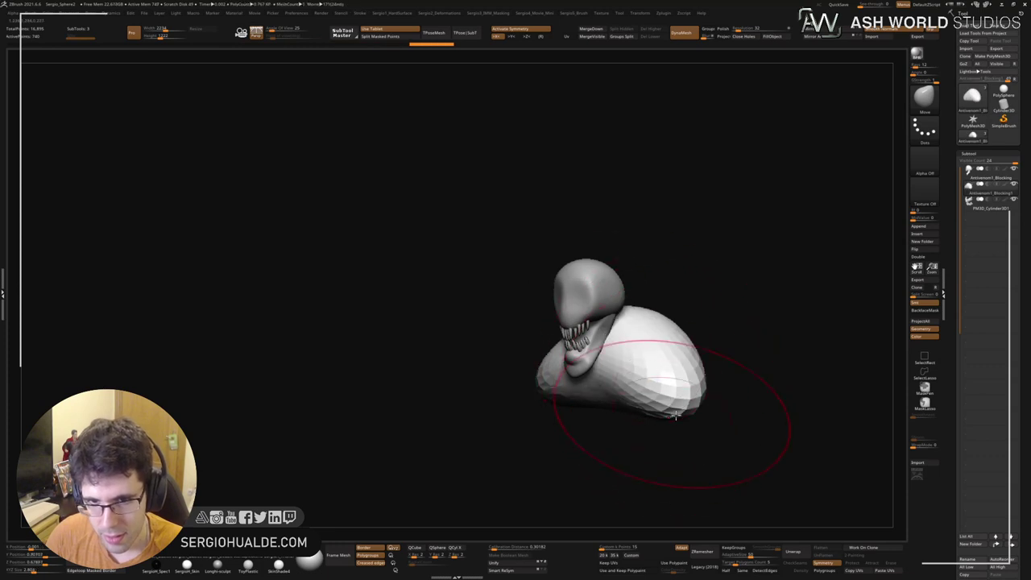
pyautogui.moveTo(672, 414)
pyautogui.mouseDown(button='right')
pyautogui.moveTo(630, 417)
pyautogui.moveTo(617, 375)
pyautogui.moveTo(626, 352)
pyautogui.mouseUp(button='right')
pyautogui.moveTo(637, 366); pyautogui.dragTo(665, 426)
pyautogui.keyDown('ctrl'); pyautogui.moveTo(673, 422); pyautogui.dragTo(671, 370, button='right'); pyautogui.keyUp('ctrl')
pyautogui.moveTo(713, 379); pyautogui.dragTo(723, 414)
pyautogui.moveTo(723, 414); pyautogui.dragTo(699, 336, button='right')
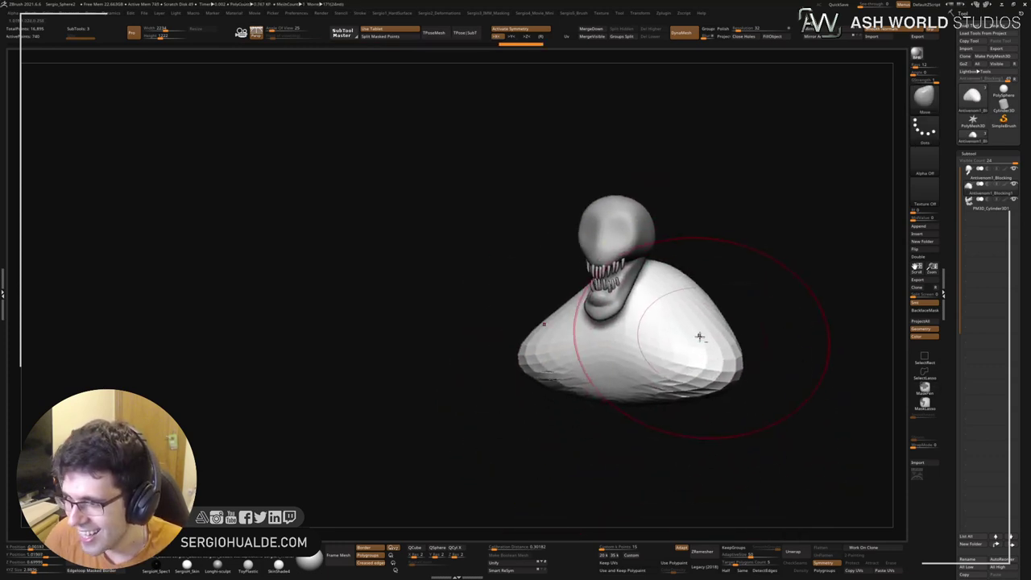
pyautogui.moveTo(690, 277)
pyautogui.mouseDown(button='right')
pyautogui.moveTo(701, 306)
pyautogui.moveTo(696, 298)
pyautogui.mouseUp(button='right')
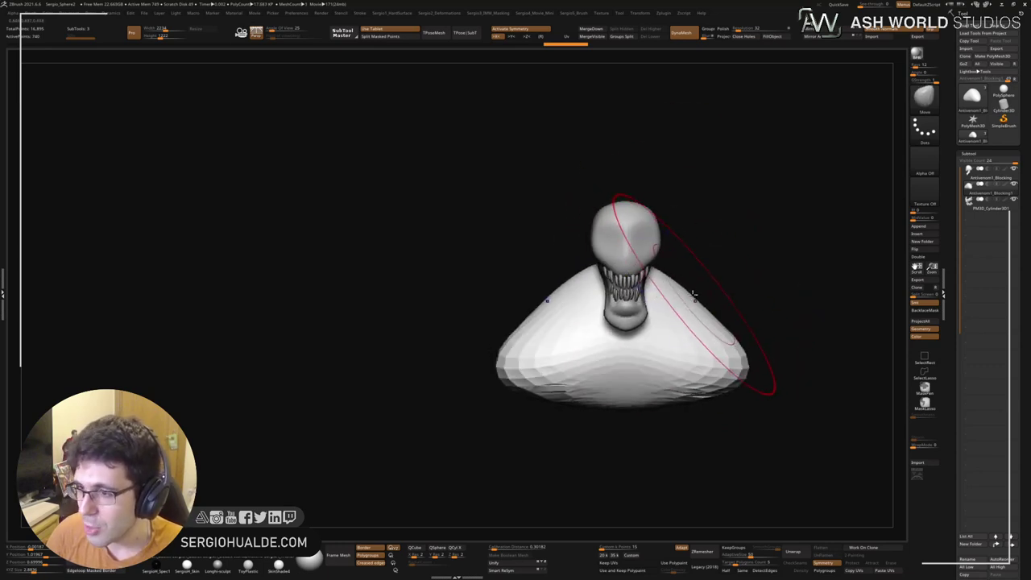
# Step: Mask the neck area on top of the torso, extrude it up to the skull with the gizmo, and clear the mask
pyautogui.moveTo(693, 321)
pyautogui.mouseDown(button='right')
pyautogui.moveTo(672, 331)
pyautogui.moveTo(612, 299)
pyautogui.moveTo(648, 265)
pyautogui.moveTo(649, 329)
pyautogui.moveTo(647, 320)
pyautogui.mouseUp(button='right')
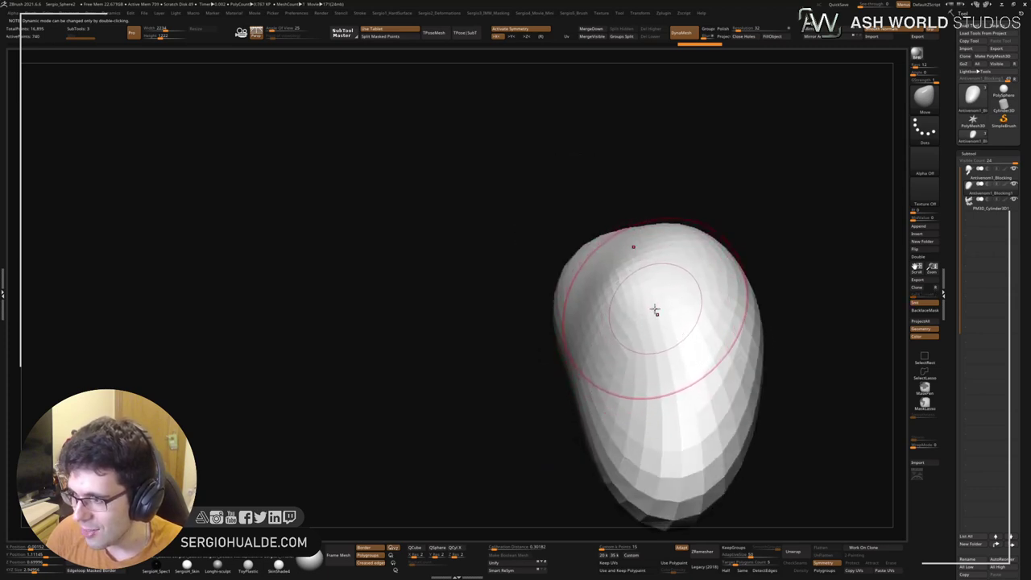
pyautogui.press('ctrl')
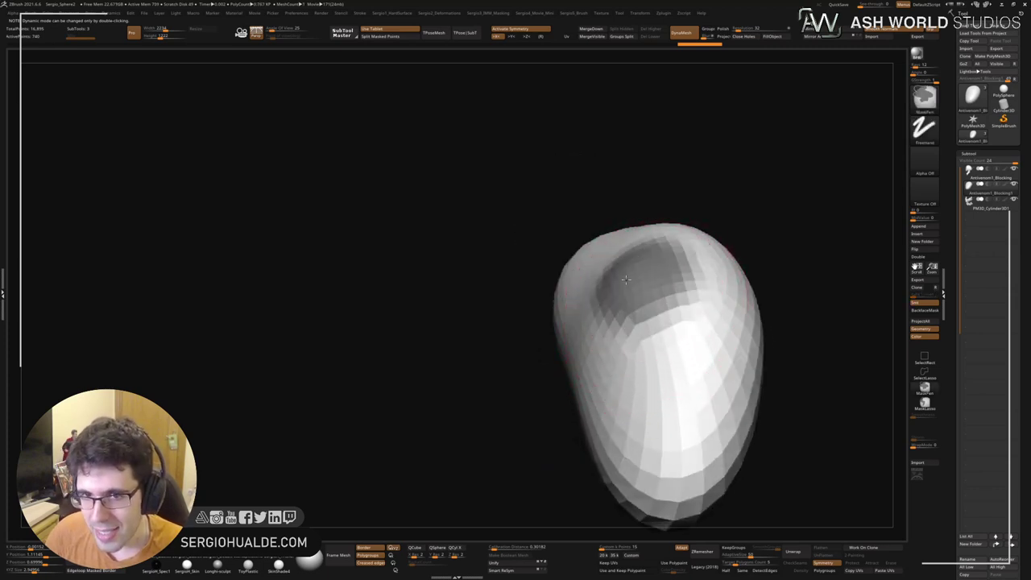
pyautogui.moveTo(720, 174)
pyautogui.mouseDown(button='right')
pyautogui.moveTo(681, 258)
pyautogui.moveTo(688, 276)
pyautogui.moveTo(630, 314)
pyautogui.mouseUp(button='right')
pyautogui.press('w')
pyautogui.moveTo(645, 401); pyautogui.dragTo(614, 304)
pyautogui.press('q')
pyautogui.keyDown('ctrl'); pyautogui.moveTo(624, 306); pyautogui.dragTo(637, 271, button='right'); pyautogui.keyUp('ctrl')
pyautogui.keyDown('ctrl'); pyautogui.moveTo(637, 271); pyautogui.dragTo(713, 329); pyautogui.keyUp('ctrl')
pyautogui.moveTo(712, 329)
pyautogui.mouseDown(button='right')
pyautogui.moveTo(656, 315)
pyautogui.moveTo(661, 327)
pyautogui.moveTo(604, 360)
pyautogui.mouseUp(button='right')
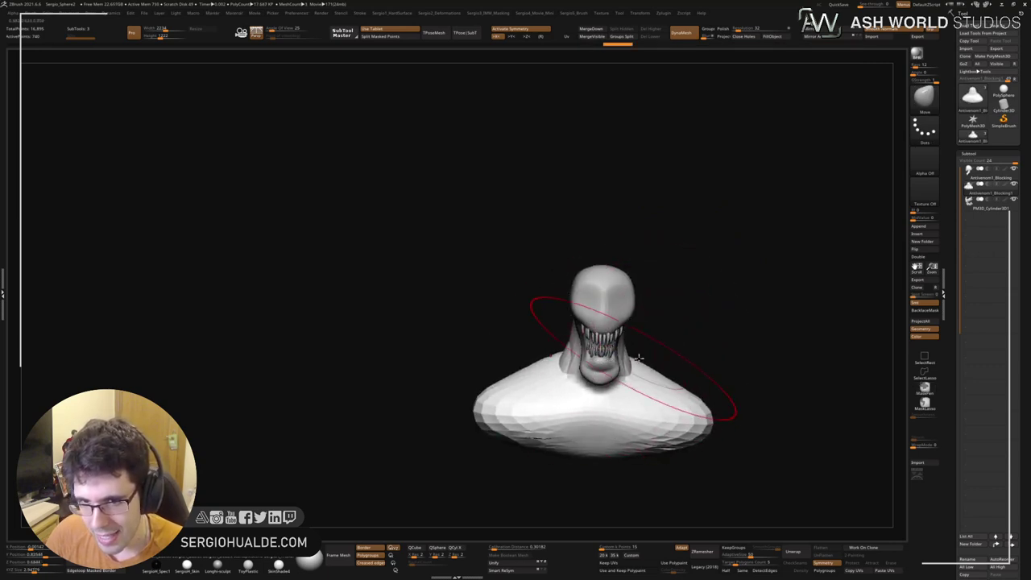
# Step: Lengthen the torso downward and reshape the chest, back and neck with the Move brush
pyautogui.moveTo(658, 410); pyautogui.dragTo(628, 303, button='right')
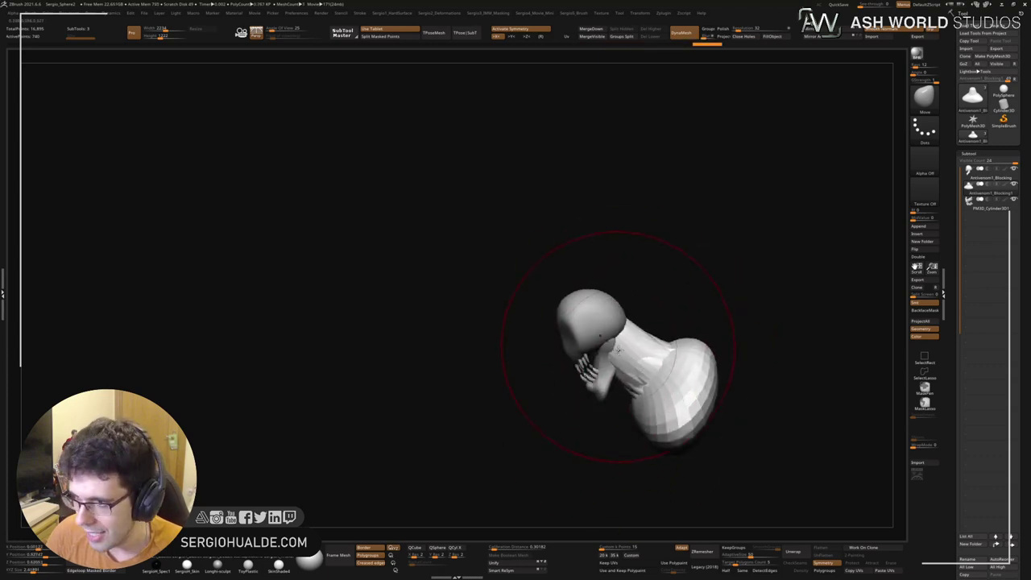
pyautogui.moveTo(617, 349)
pyautogui.mouseDown(button='right')
pyautogui.moveTo(640, 338)
pyautogui.moveTo(627, 358)
pyautogui.moveTo(658, 389)
pyautogui.moveTo(692, 355)
pyautogui.moveTo(620, 185)
pyautogui.mouseUp(button='right')
pyautogui.moveTo(629, 368); pyautogui.dragTo(615, 427)
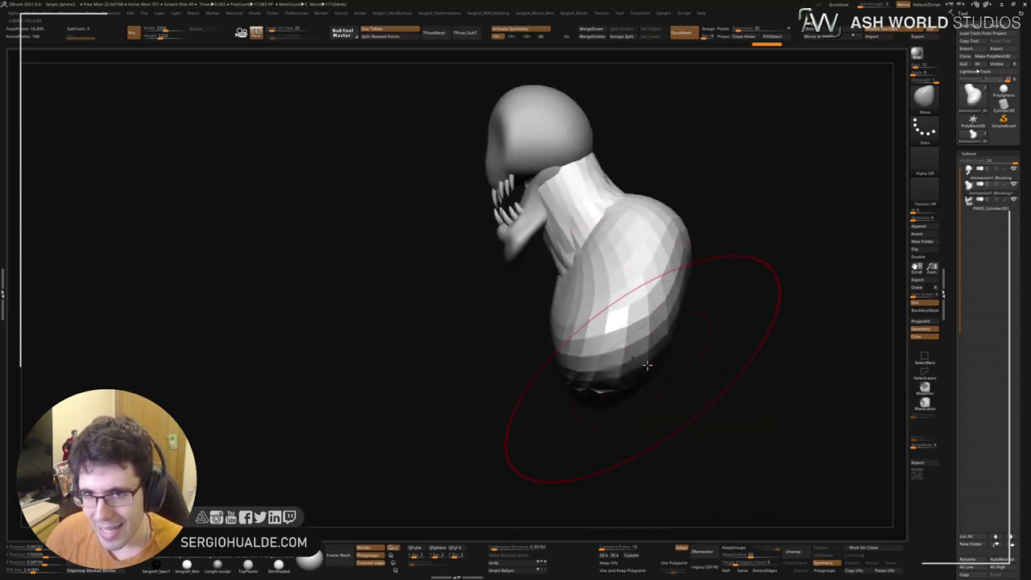
pyautogui.moveTo(647, 365)
pyautogui.mouseDown(button='right')
pyautogui.moveTo(663, 310)
pyautogui.moveTo(640, 275)
pyautogui.moveTo(635, 305)
pyautogui.mouseUp(button='right')
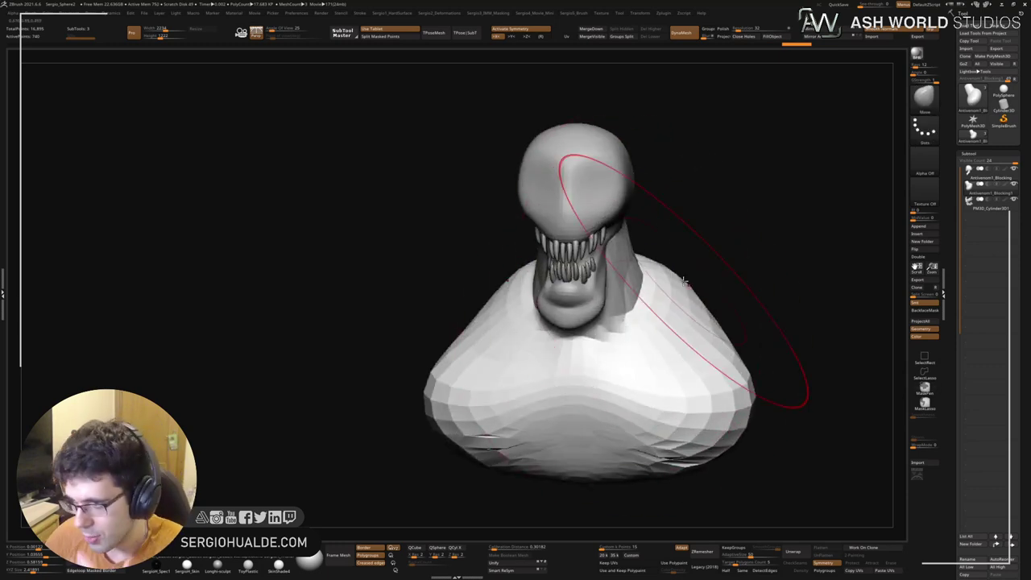
pyautogui.moveTo(683, 280)
pyautogui.mouseDown(button='right')
pyautogui.moveTo(661, 299)
pyautogui.moveTo(690, 295)
pyautogui.moveTo(732, 264)
pyautogui.moveTo(684, 302)
pyautogui.moveTo(663, 281)
pyautogui.mouseUp(button='right')
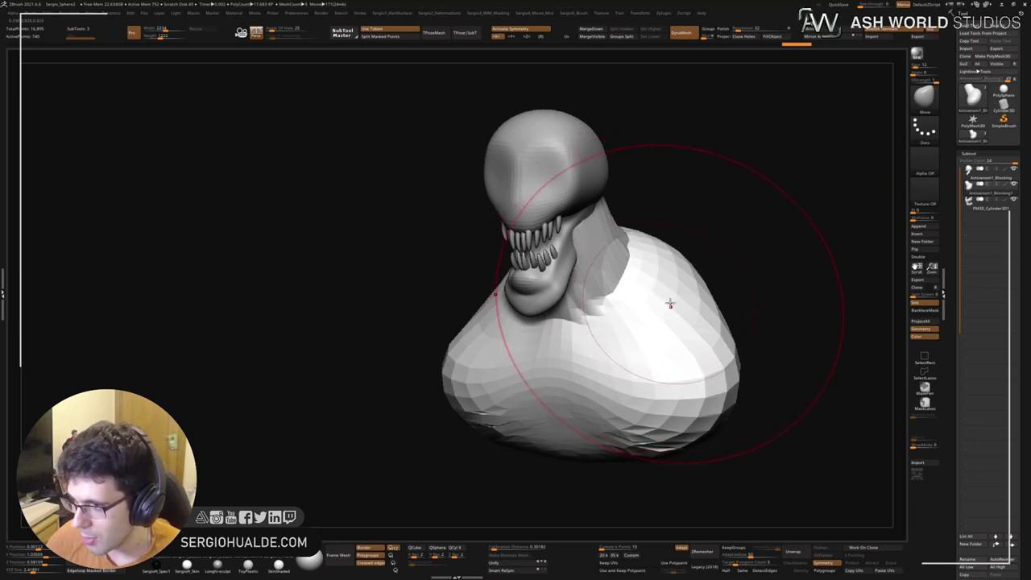
pyautogui.moveTo(674, 295); pyautogui.dragTo(727, 50, button='right')
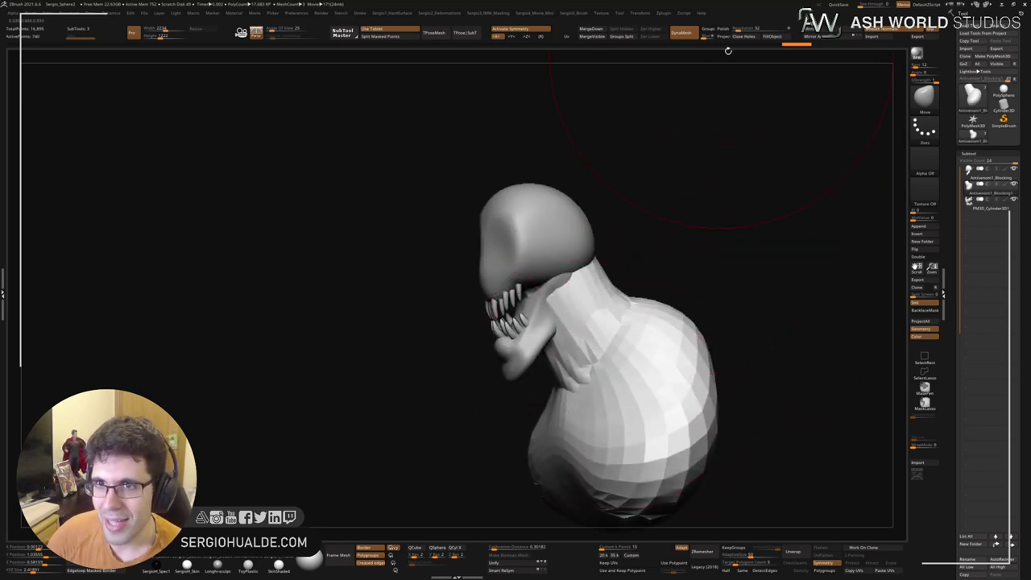
# Step: Raise the torso's DynaMesh resolution, remesh it, and smooth the neck and torso surface
pyautogui.click(739, 29)
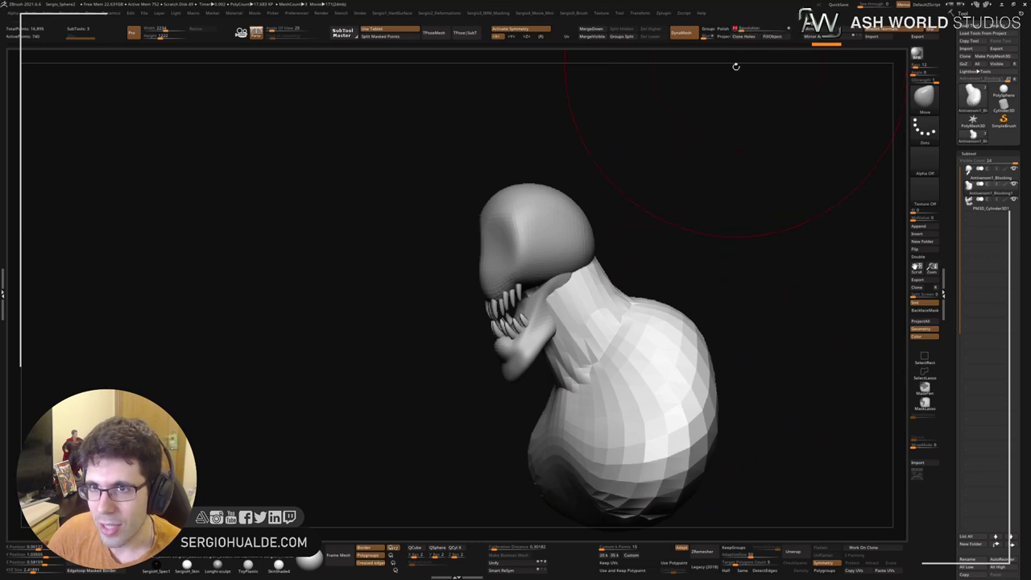
pyautogui.keyDown('ctrl'); pyautogui.moveTo(736, 68); pyautogui.dragTo(722, 188); pyautogui.keyUp('ctrl')
pyautogui.moveTo(601, 356)
pyautogui.keyDown('shift'); pyautogui.mouseDown()
pyautogui.moveTo(571, 344)
pyautogui.moveTo(672, 416)
pyautogui.mouseUp(); pyautogui.keyUp('shift')
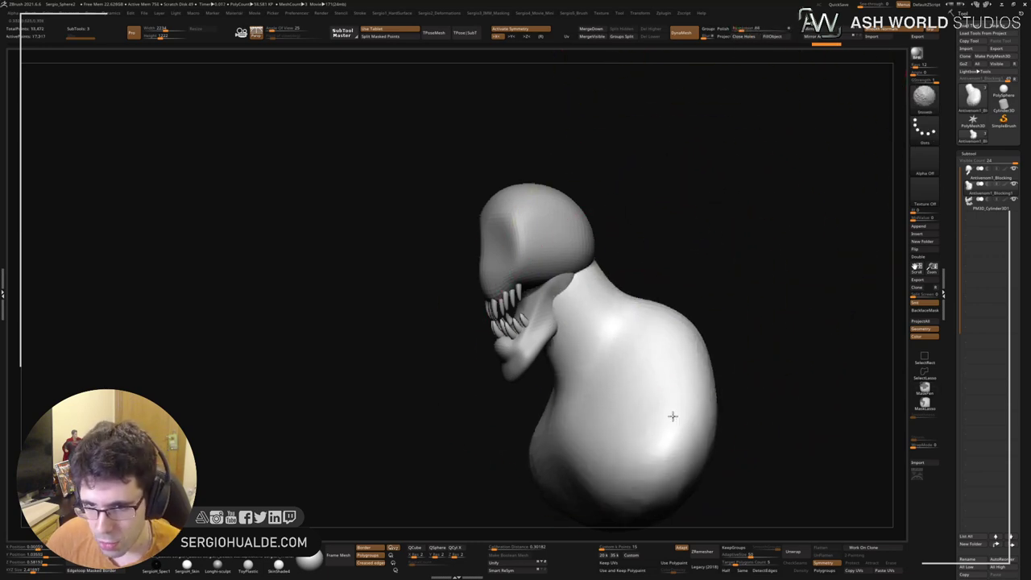
pyautogui.keyDown('alt'); pyautogui.moveTo(633, 393); pyautogui.dragTo(734, 347, button='right'); pyautogui.keyUp('alt')
pyautogui.keyDown('shift'); pyautogui.moveTo(777, 334); pyautogui.dragTo(735, 339); pyautogui.keyUp('shift')
# Step: Switch to the DamStandard brush and set its alpha to BrushAlpha
pyautogui.moveTo(685, 343); pyautogui.dragTo(731, 349, button='right')
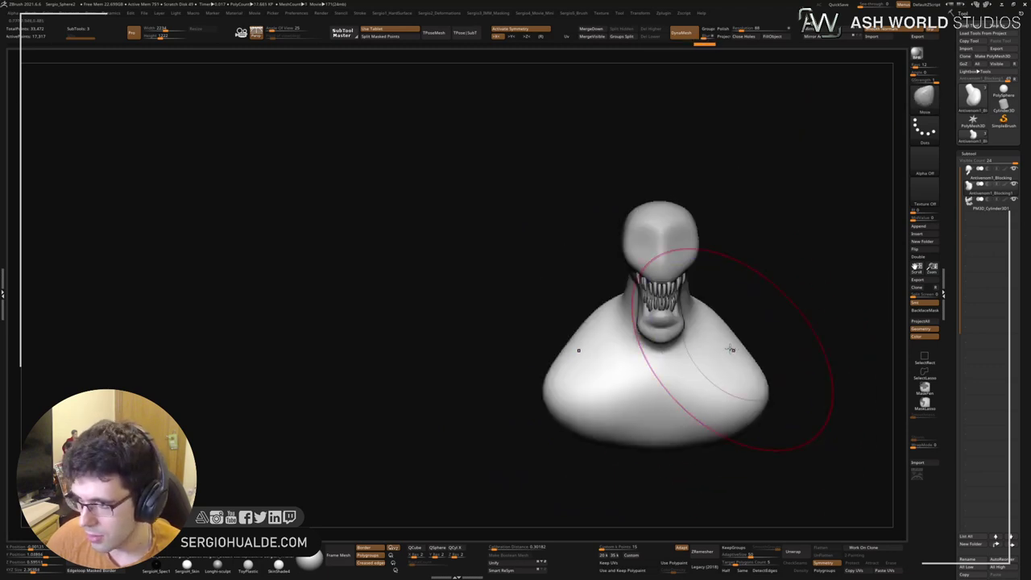
pyautogui.hotkey('ctrl', '2')
pyautogui.moveTo(663, 380); pyautogui.dragTo(690, 375, button='right')
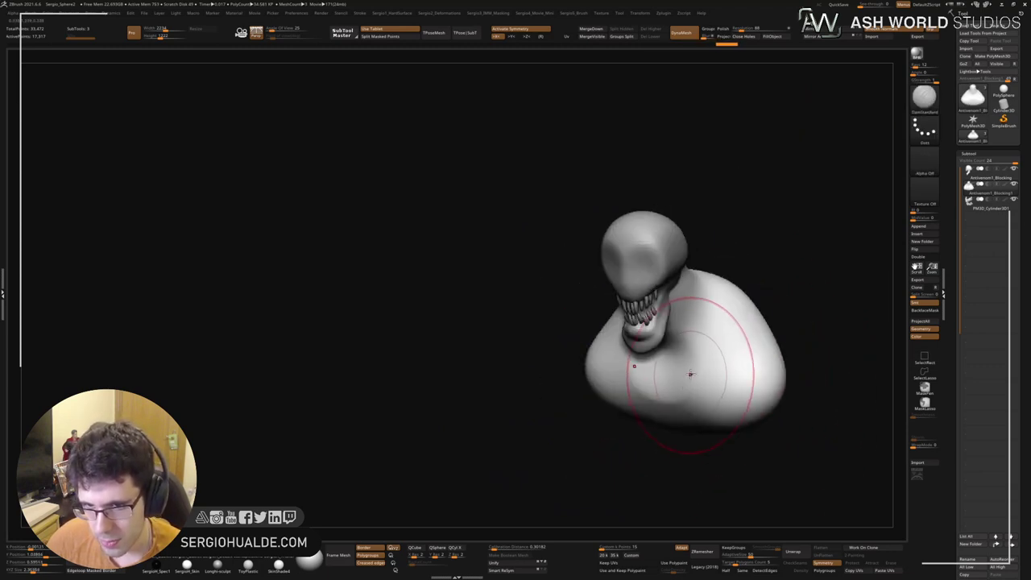
pyautogui.keyDown('ctrl'); pyautogui.keyDown('shift'); pyautogui.click(932, 158); pyautogui.keyUp('shift'); pyautogui.keyUp('ctrl')
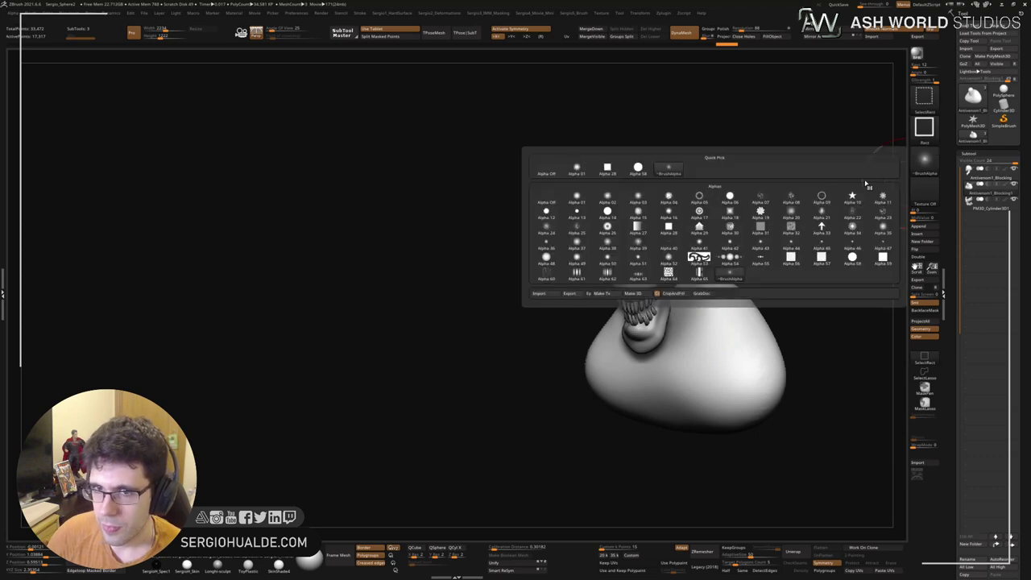
pyautogui.keyDown('ctrl'); pyautogui.keyDown('shift'); pyautogui.click(550, 171); pyautogui.keyUp('shift'); pyautogui.keyUp('ctrl')
pyautogui.click(924, 162)
pyautogui.click(669, 169)
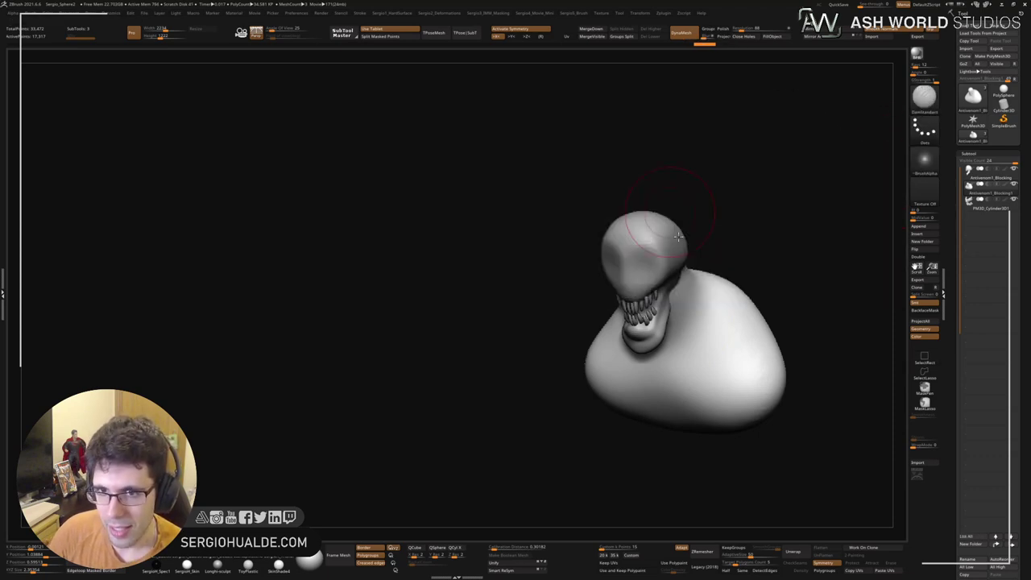
# Step: Isolate the torso, carve the collarbone creases from the neck base out to the shoulders with DamStandard, and smooth them
pyautogui.moveTo(660, 372); pyautogui.dragTo(674, 353, button='right')
pyautogui.hotkey('alt', 's')
pyautogui.moveTo(661, 355)
pyautogui.mouseDown()
pyautogui.moveTo(654, 366)
pyautogui.moveTo(754, 338)
pyautogui.mouseUp()
pyautogui.moveTo(717, 339); pyautogui.dragTo(712, 358, button='right')
pyautogui.hotkey('ctrl', 'z')
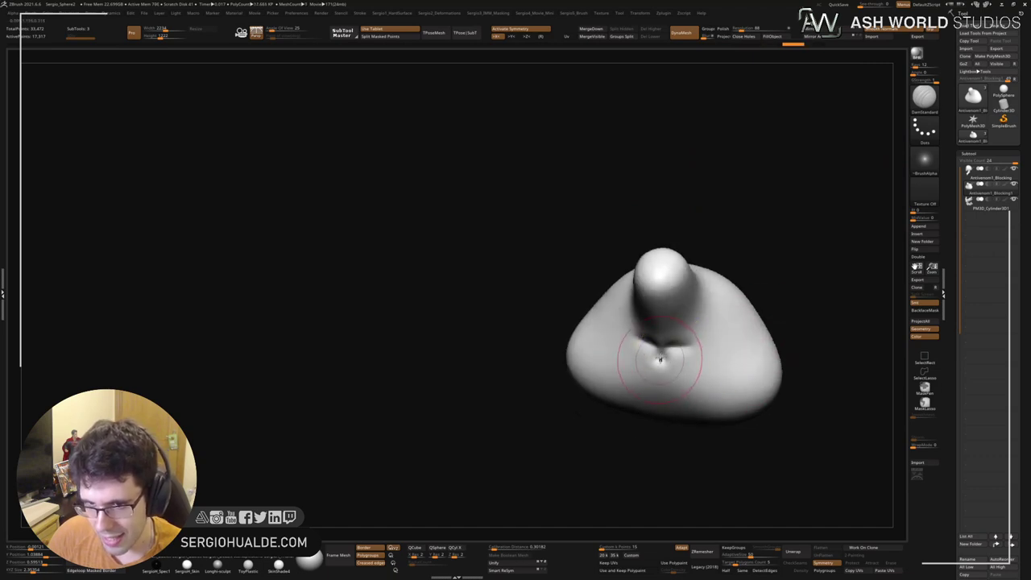
pyautogui.moveTo(662, 353); pyautogui.dragTo(781, 352)
pyautogui.keyDown('alt'); pyautogui.moveTo(745, 355); pyautogui.dragTo(683, 348, button='right'); pyautogui.keyUp('alt')
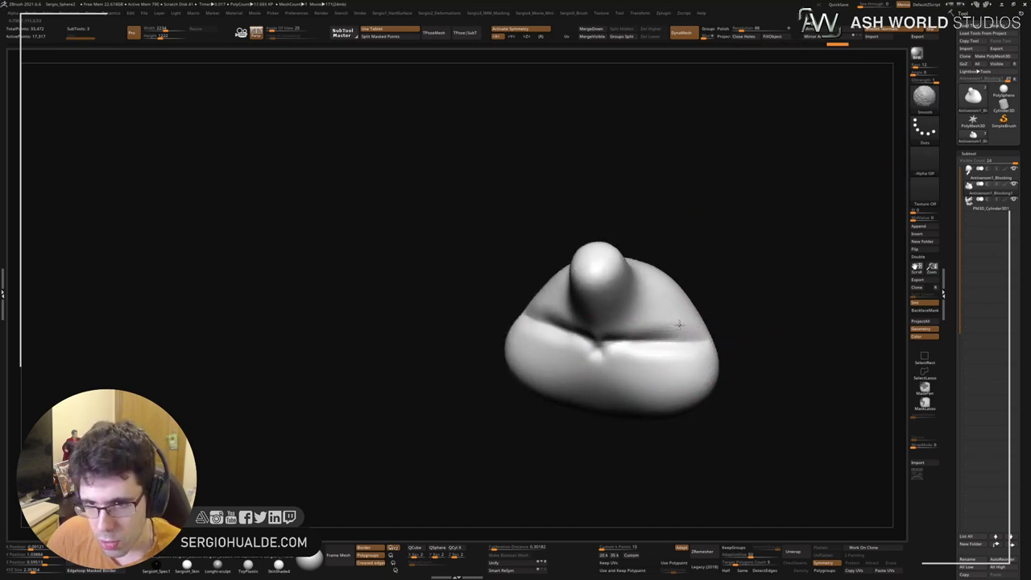
pyautogui.moveTo(679, 324)
pyautogui.keyDown('shift'); pyautogui.mouseDown()
pyautogui.moveTo(668, 347)
pyautogui.moveTo(650, 317)
pyautogui.moveTo(654, 330)
pyautogui.mouseUp(); pyautogui.keyUp('shift')
# Step: Hollow the areas between the neck and shoulders above the collarbones with the Clay brush
pyautogui.press('b')
pyautogui.press('c')
pyautogui.press('l')
pyautogui.moveTo(658, 335); pyautogui.dragTo(649, 309, button='right')
pyautogui.moveTo(649, 309)
pyautogui.keyDown('alt'); pyautogui.mouseDown()
pyautogui.moveTo(660, 329)
pyautogui.moveTo(707, 320)
pyautogui.mouseUp(); pyautogui.keyUp('alt')
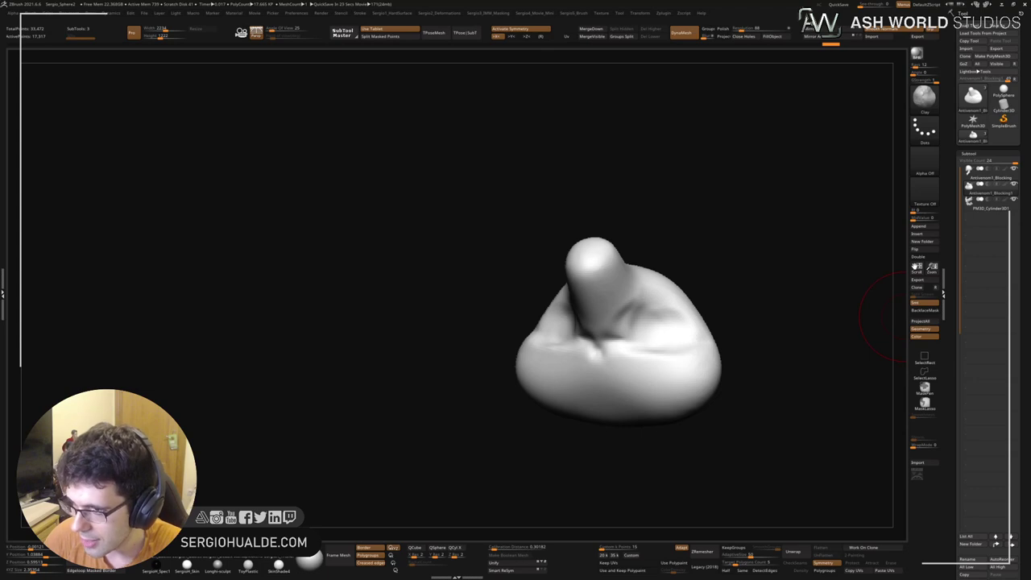
pyautogui.moveTo(898, 314); pyautogui.dragTo(731, 281)
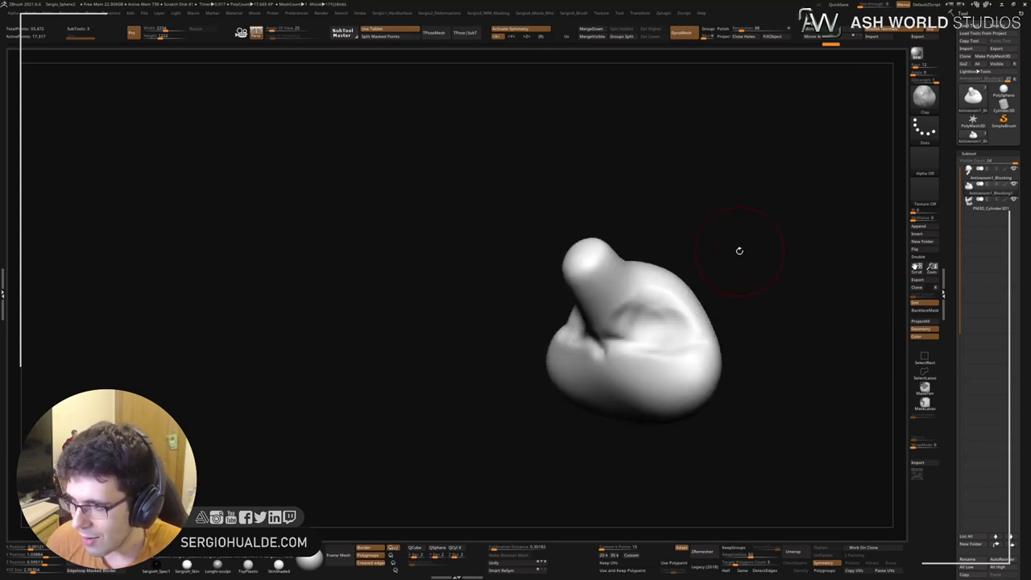
pyautogui.moveTo(684, 253)
pyautogui.mouseDown()
pyautogui.moveTo(734, 249)
pyautogui.moveTo(656, 323)
pyautogui.moveTo(712, 350)
pyautogui.moveTo(730, 344)
pyautogui.moveTo(716, 373)
pyautogui.moveTo(651, 345)
pyautogui.moveTo(697, 317)
pyautogui.moveTo(667, 264)
pyautogui.moveTo(633, 343)
pyautogui.moveTo(624, 401)
pyautogui.mouseUp()
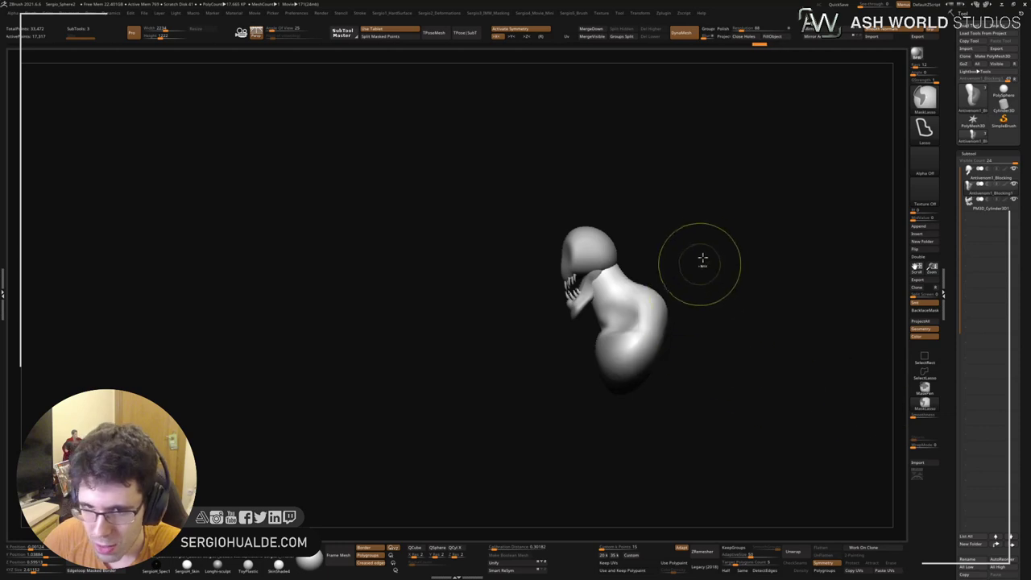
# Step: Lasso-mask the torso's neck and front, pull the unmasked back downward with the Move brush, then remesh and smooth it
pyautogui.keyDown('ctrl'); pyautogui.moveTo(697, 257); pyautogui.dragTo(634, 340); pyautogui.keyUp('ctrl')
pyautogui.keyDown('ctrl'); pyautogui.moveTo(601, 475); pyautogui.dragTo(602, 474); pyautogui.keyUp('ctrl')
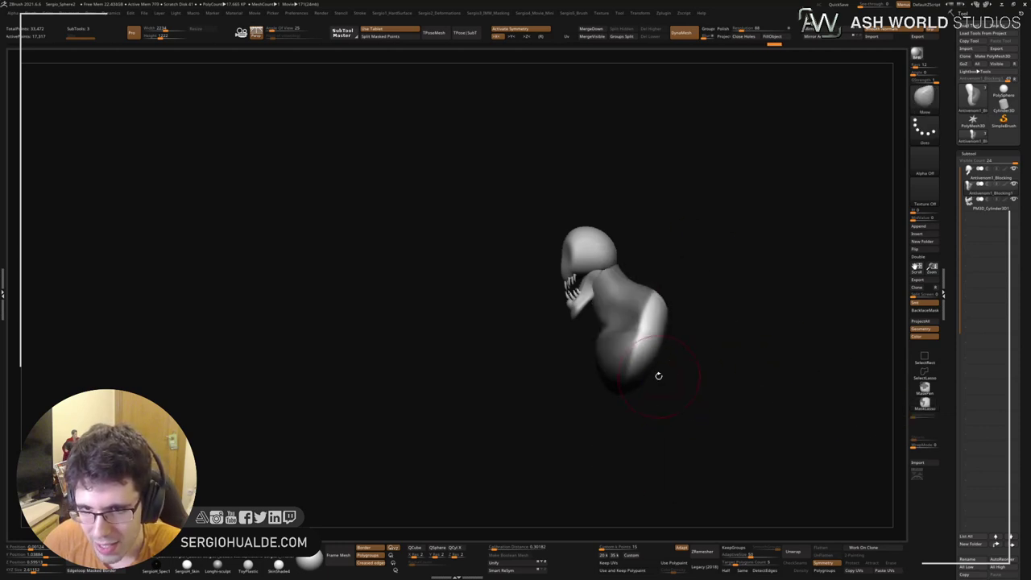
pyautogui.moveTo(688, 482); pyautogui.dragTo(692, 492)
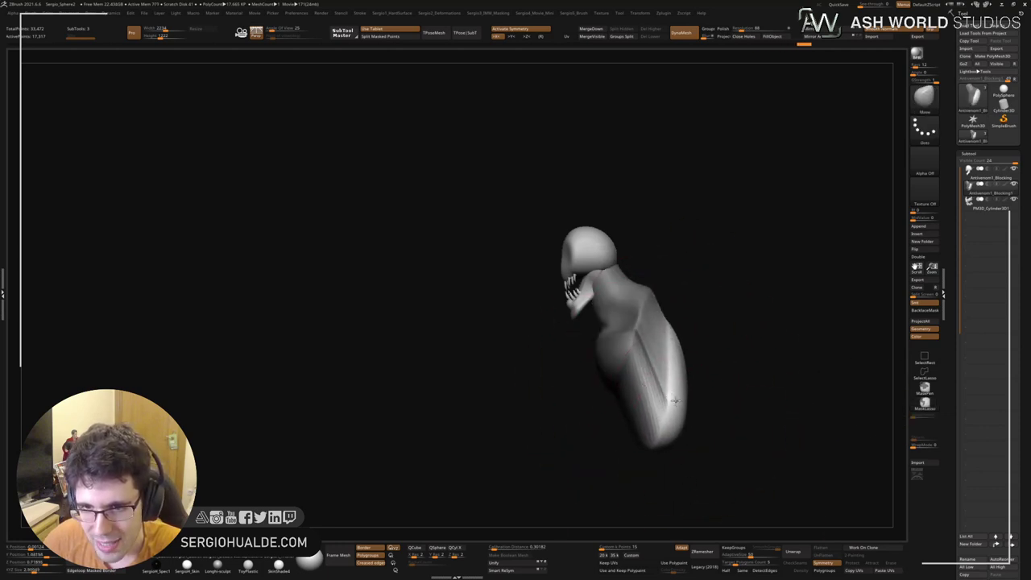
pyautogui.keyDown('ctrl'); pyautogui.moveTo(721, 402); pyautogui.dragTo(737, 423); pyautogui.keyUp('ctrl')
pyautogui.keyDown('shift'); pyautogui.moveTo(668, 380); pyautogui.dragTo(737, 402); pyautogui.keyUp('shift')
# Step: Reshape the extended torso's chest, sides and shoulders into a longer upper body with the Move brush
pyautogui.moveTo(663, 421); pyautogui.dragTo(663, 438, button='right')
pyautogui.moveTo(663, 437)
pyautogui.mouseDown()
pyautogui.moveTo(616, 470)
pyautogui.moveTo(592, 438)
pyautogui.mouseUp()
pyautogui.moveTo(672, 408); pyautogui.dragTo(654, 413)
pyautogui.moveTo(654, 414); pyautogui.dragTo(644, 438, button='right')
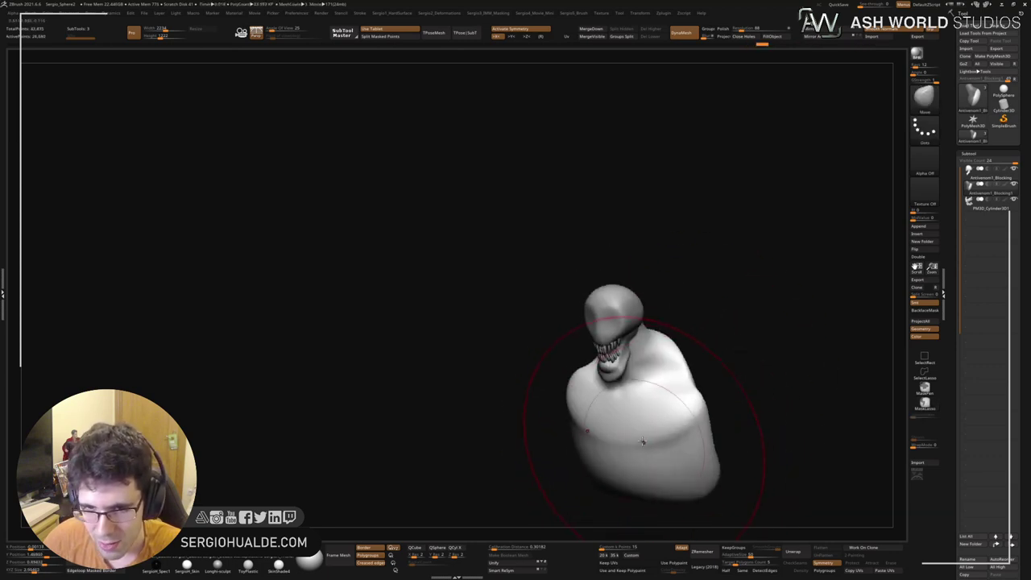
pyautogui.moveTo(644, 437); pyautogui.dragTo(644, 418)
pyautogui.moveTo(644, 419)
pyautogui.mouseDown(button='right')
pyautogui.moveTo(683, 376)
pyautogui.moveTo(708, 376)
pyautogui.mouseUp(button='right')
pyautogui.moveTo(708, 376)
pyautogui.mouseDown()
pyautogui.moveTo(690, 383)
pyautogui.moveTo(684, 410)
pyautogui.mouseUp()
pyautogui.press('s')
pyautogui.moveTo(681, 360)
pyautogui.mouseDown()
pyautogui.moveTo(672, 360)
pyautogui.moveTo(683, 339)
pyautogui.mouseUp()
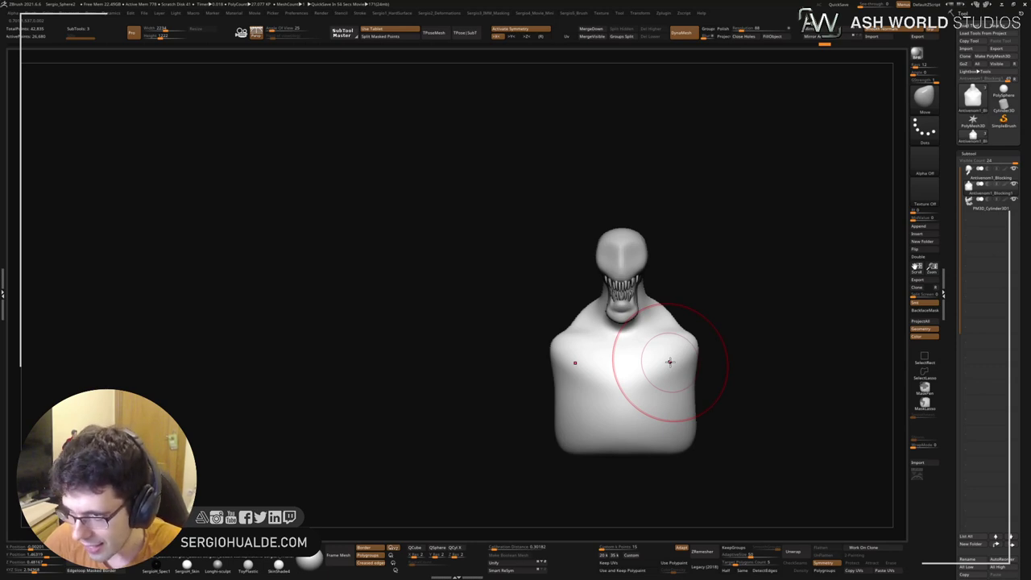
pyautogui.moveTo(800, 263)
pyautogui.mouseDown()
pyautogui.moveTo(633, 346)
pyautogui.moveTo(656, 299)
pyautogui.mouseUp()
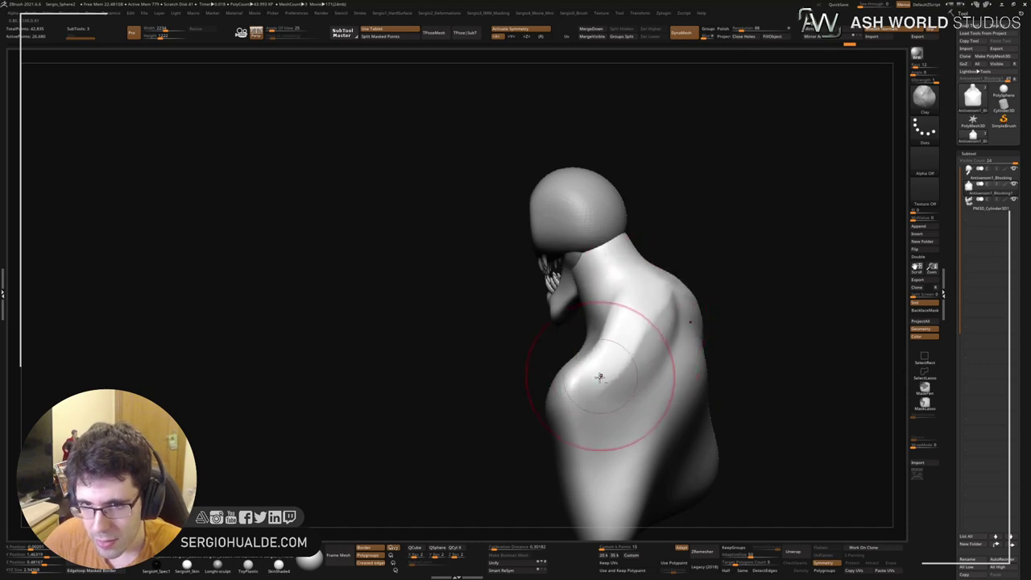
# Step: Build up the shoulder with the Clay brush and smooth its transition into the back
pyautogui.moveTo(599, 377); pyautogui.dragTo(578, 391)
pyautogui.moveTo(625, 366)
pyautogui.keyDown('shift'); pyautogui.mouseDown()
pyautogui.moveTo(626, 347)
pyautogui.moveTo(665, 373)
pyautogui.mouseUp(); pyautogui.keyUp('shift')
pyautogui.keyDown('ctrl'); pyautogui.moveTo(666, 373); pyautogui.dragTo(617, 333, button='right'); pyautogui.keyUp('ctrl')
# Step: Sink a furrow down the middle of the back from the neck with the Standard brush and smooth it
pyautogui.press('b')
pyautogui.press('s')
pyautogui.press('t')
pyautogui.keyDown('alt'); pyautogui.moveTo(642, 284); pyautogui.dragTo(649, 414); pyautogui.keyUp('alt')
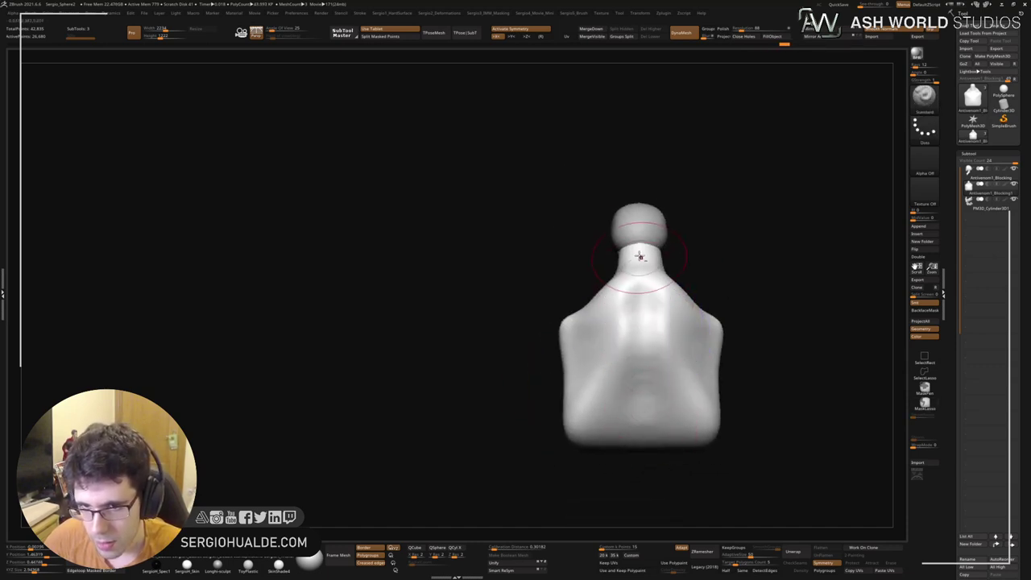
pyautogui.moveTo(642, 285)
pyautogui.keyDown('alt'); pyautogui.mouseDown()
pyautogui.moveTo(644, 411)
pyautogui.moveTo(658, 281)
pyautogui.mouseUp(); pyautogui.keyUp('alt')
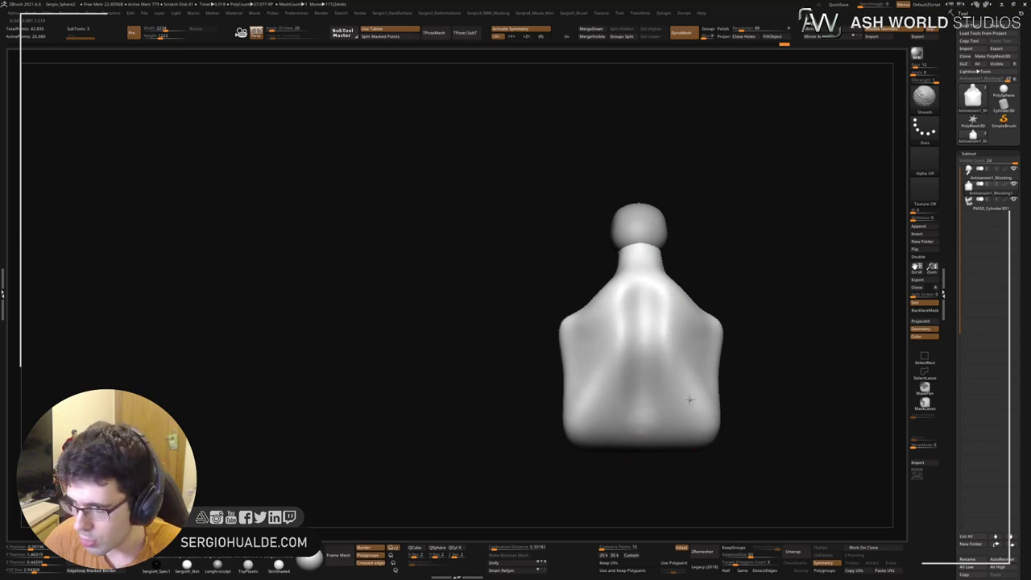
pyautogui.keyDown('alt'); pyautogui.moveTo(689, 398); pyautogui.dragTo(646, 421, button='right'); pyautogui.keyUp('alt')
# Step: Build up the upper back and shoulder blade masses with the Clay brush and smooth them
pyautogui.moveTo(671, 360); pyautogui.dragTo(631, 357, button='right')
pyautogui.press('b')
pyautogui.press('c')
pyautogui.press('l')
pyautogui.moveTo(618, 331)
pyautogui.mouseDown()
pyautogui.moveTo(631, 326)
pyautogui.moveTo(647, 356)
pyautogui.moveTo(630, 341)
pyautogui.moveTo(612, 342)
pyautogui.moveTo(616, 373)
pyautogui.mouseUp()
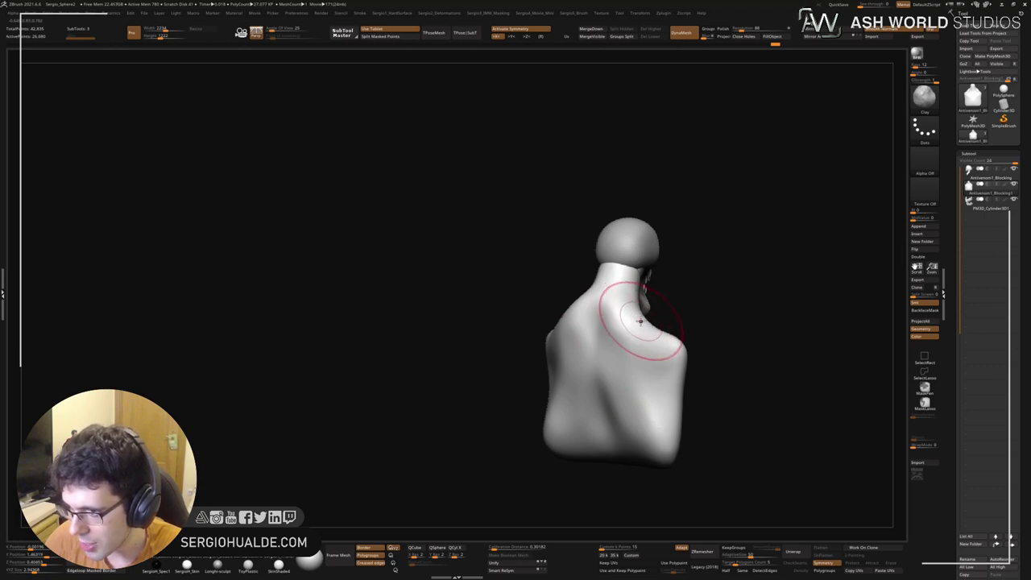
pyautogui.moveTo(635, 330); pyautogui.dragTo(631, 378, button='right')
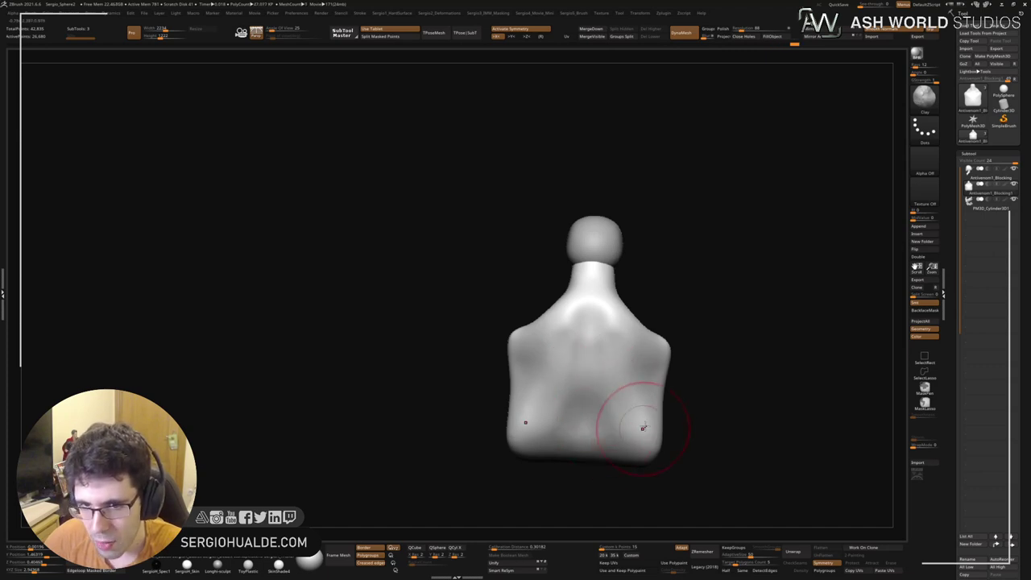
pyautogui.moveTo(642, 426)
pyautogui.mouseDown(button='right')
pyautogui.moveTo(645, 373)
pyautogui.moveTo(617, 380)
pyautogui.moveTo(610, 346)
pyautogui.moveTo(626, 389)
pyautogui.mouseUp(button='right')
pyautogui.press('shift')
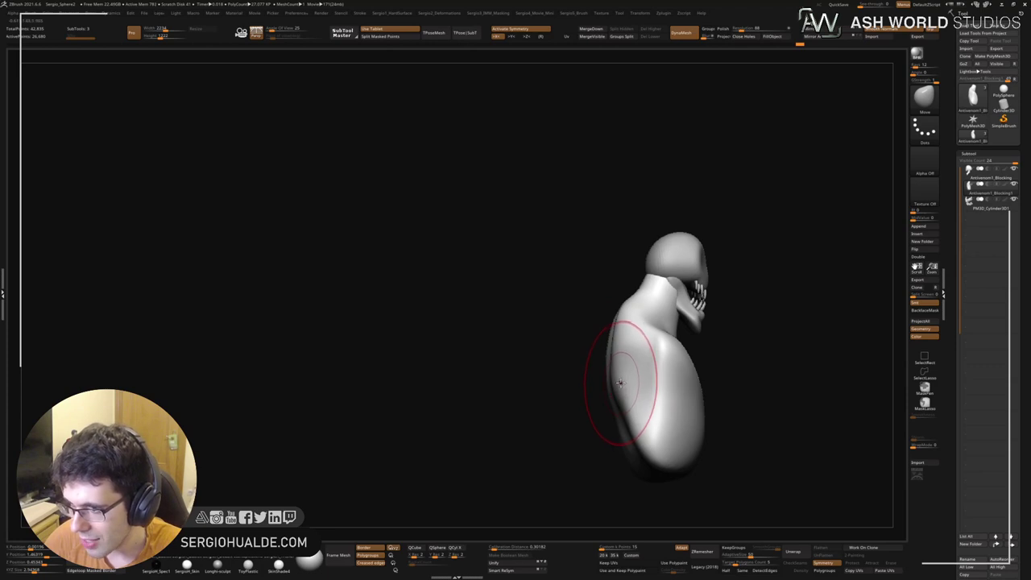
# Step: Carve the edges of the shoulder blades on the back with DamStandard
pyautogui.moveTo(616, 379)
pyautogui.mouseDown(button='right')
pyautogui.moveTo(650, 357)
pyautogui.moveTo(650, 398)
pyautogui.moveTo(626, 377)
pyautogui.moveTo(631, 344)
pyautogui.mouseUp(button='right')
pyautogui.press('b')
pyautogui.press('d')
pyautogui.press('s')
pyautogui.moveTo(647, 324)
pyautogui.mouseDown()
pyautogui.moveTo(603, 363)
pyautogui.moveTo(633, 451)
pyautogui.mouseUp()
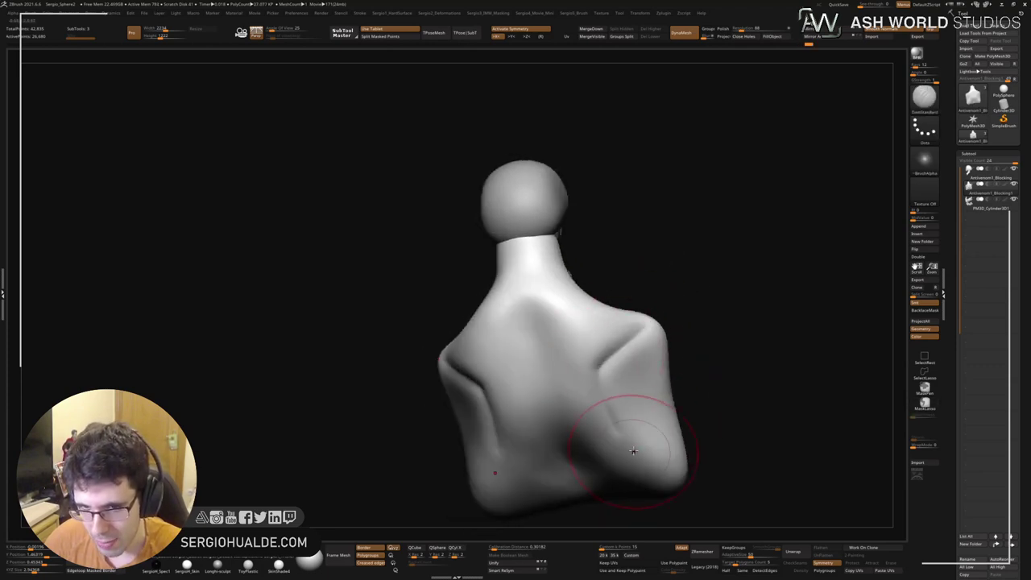
# Step: Adjust the shoulder blade creases and the back's contour with the Move brush
pyautogui.press('b')
pyautogui.press('m')
pyautogui.press('v')
pyautogui.moveTo(619, 394); pyautogui.dragTo(596, 378)
pyautogui.moveTo(593, 377)
pyautogui.mouseDown(button='right')
pyautogui.moveTo(620, 380)
pyautogui.moveTo(583, 386)
pyautogui.moveTo(578, 346)
pyautogui.mouseUp(button='right')
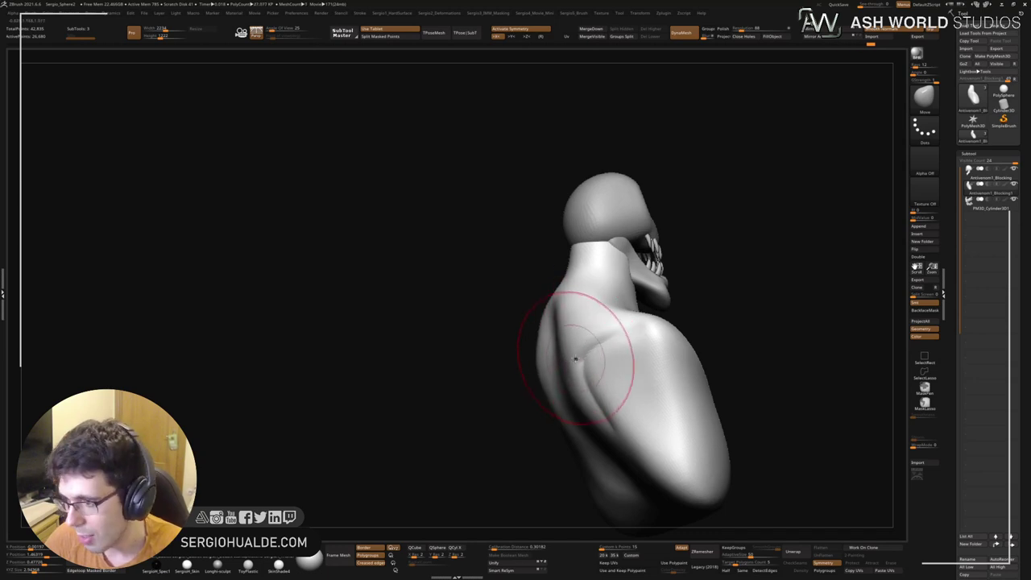
pyautogui.moveTo(588, 358); pyautogui.dragTo(617, 357, button='right')
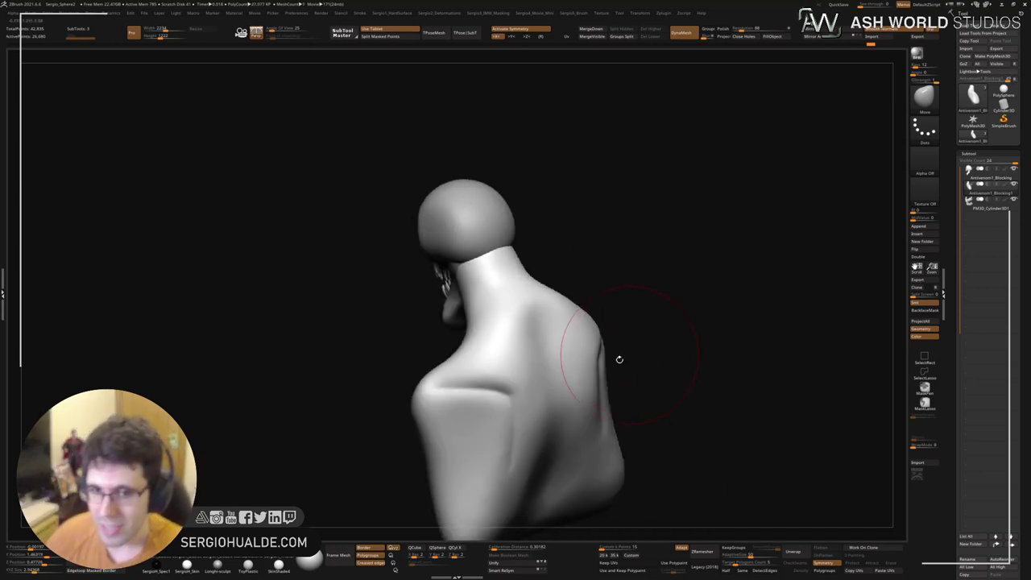
pyautogui.moveTo(500, 441)
pyautogui.mouseDown(button='right')
pyautogui.moveTo(592, 375)
pyautogui.moveTo(617, 341)
pyautogui.mouseUp(button='right')
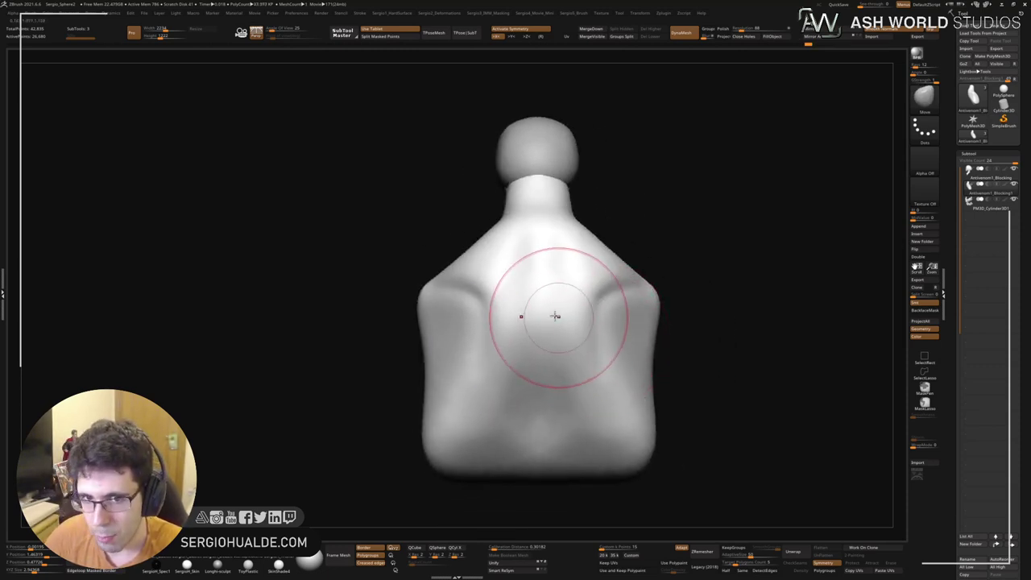
# Step: Carve the spine groove down the back and the V-shaped trapezius edges with DamStandard, smoothing the groove's lower end
pyautogui.press('b')
pyautogui.press('d')
pyautogui.press('s')
pyautogui.moveTo(539, 211); pyautogui.dragTo(542, 292)
pyautogui.moveTo(540, 193); pyautogui.dragTo(539, 453)
pyautogui.moveTo(539, 254); pyautogui.dragTo(540, 447)
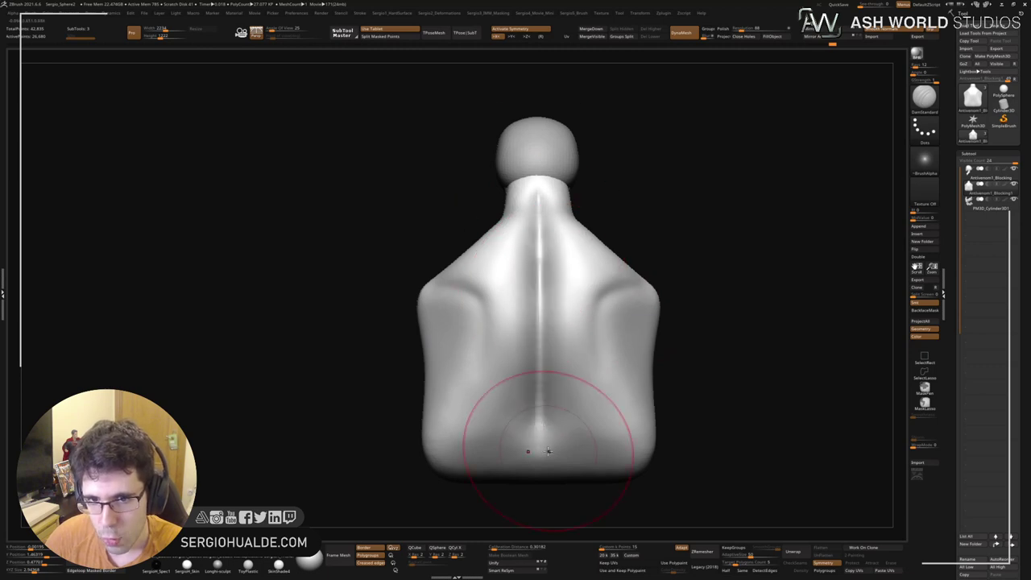
pyautogui.keyDown('shift'); pyautogui.moveTo(548, 407); pyautogui.dragTo(548, 398); pyautogui.keyUp('shift')
pyautogui.moveTo(632, 283); pyautogui.dragTo(585, 344)
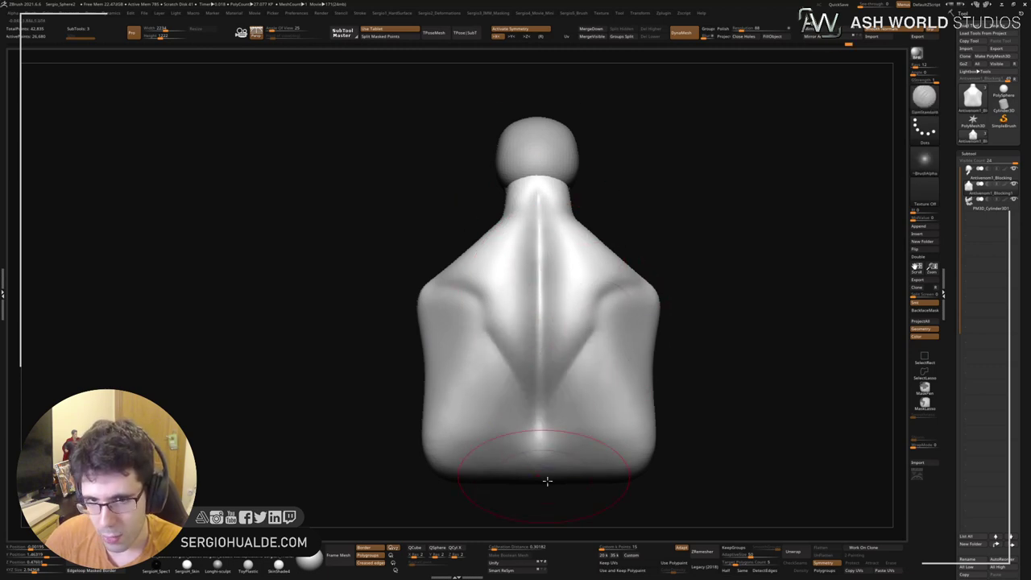
pyautogui.moveTo(617, 225)
pyautogui.mouseDown()
pyautogui.moveTo(562, 391)
pyautogui.moveTo(575, 374)
pyautogui.mouseUp()
# Step: Build up the muscle masses of the lower back and sides with the Clay brush
pyautogui.press('2')
pyautogui.moveTo(575, 374)
pyautogui.mouseDown(button='right')
pyautogui.moveTo(579, 392)
pyautogui.moveTo(632, 378)
pyautogui.mouseUp(button='right')
pyautogui.press('1')
pyautogui.moveTo(512, 425)
pyautogui.mouseDown()
pyautogui.moveTo(476, 396)
pyautogui.moveTo(483, 423)
pyautogui.moveTo(524, 340)
pyautogui.moveTo(516, 434)
pyautogui.moveTo(561, 336)
pyautogui.moveTo(603, 433)
pyautogui.mouseUp()
pyautogui.moveTo(603, 432)
pyautogui.mouseDown(button='right')
pyautogui.moveTo(591, 387)
pyautogui.moveTo(636, 397)
pyautogui.mouseUp(button='right')
pyautogui.moveTo(578, 355); pyautogui.dragTo(582, 448)
pyautogui.moveTo(601, 388); pyautogui.dragTo(563, 339, button='right')
# Step: Build up the pectorals and the sides of the rib cage on the torso's front with the Clay brush
pyautogui.keyDown('shift'); pyautogui.moveTo(669, 341); pyautogui.dragTo(620, 319, button='right'); pyautogui.keyUp('shift')
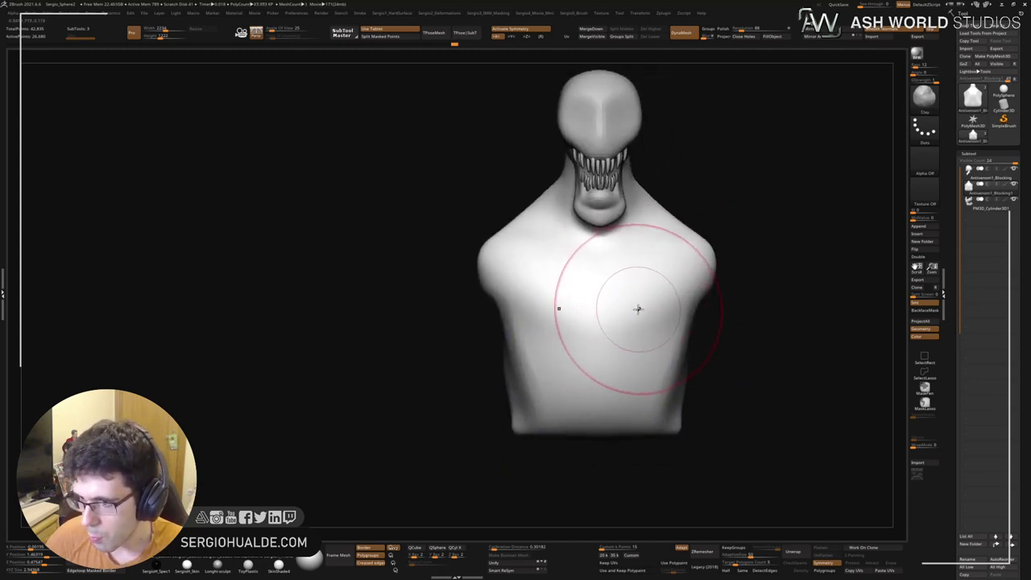
pyautogui.moveTo(660, 329)
pyautogui.mouseDown()
pyautogui.moveTo(675, 365)
pyautogui.moveTo(651, 391)
pyautogui.mouseUp()
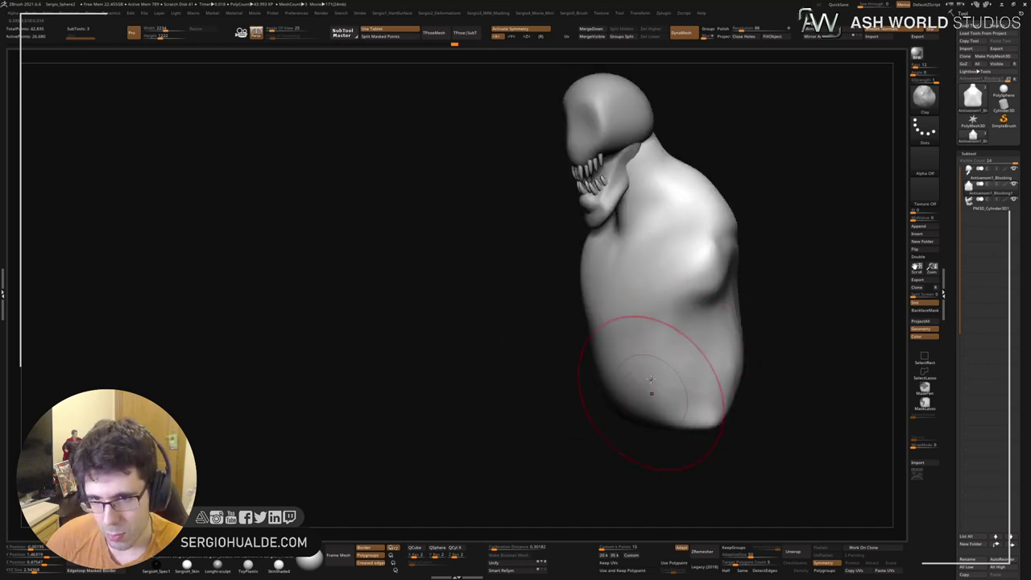
pyautogui.moveTo(650, 391); pyautogui.dragTo(693, 382, button='right')
pyautogui.press('s')
pyautogui.moveTo(658, 322); pyautogui.dragTo(597, 345)
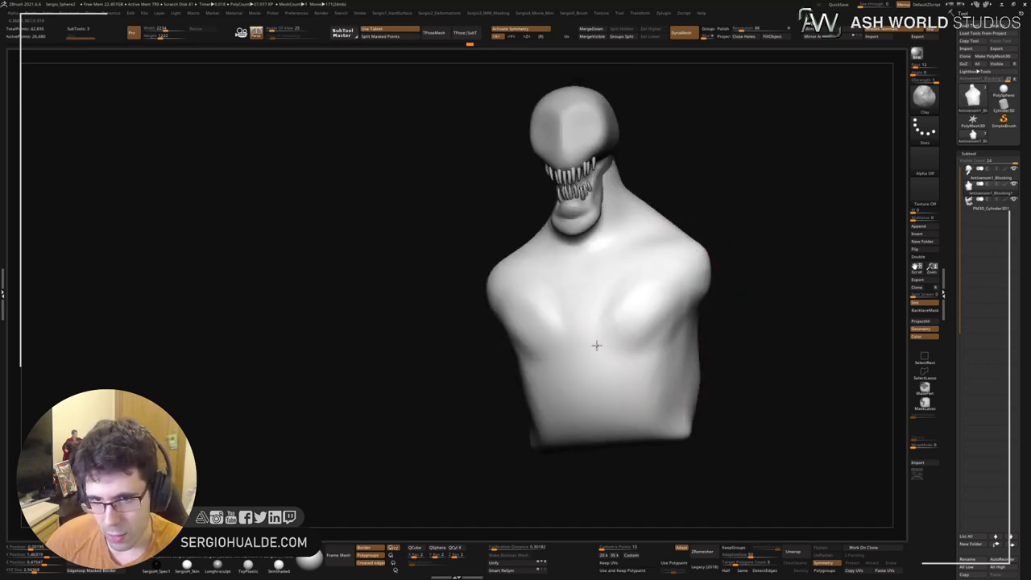
pyautogui.moveTo(684, 328); pyautogui.dragTo(655, 395)
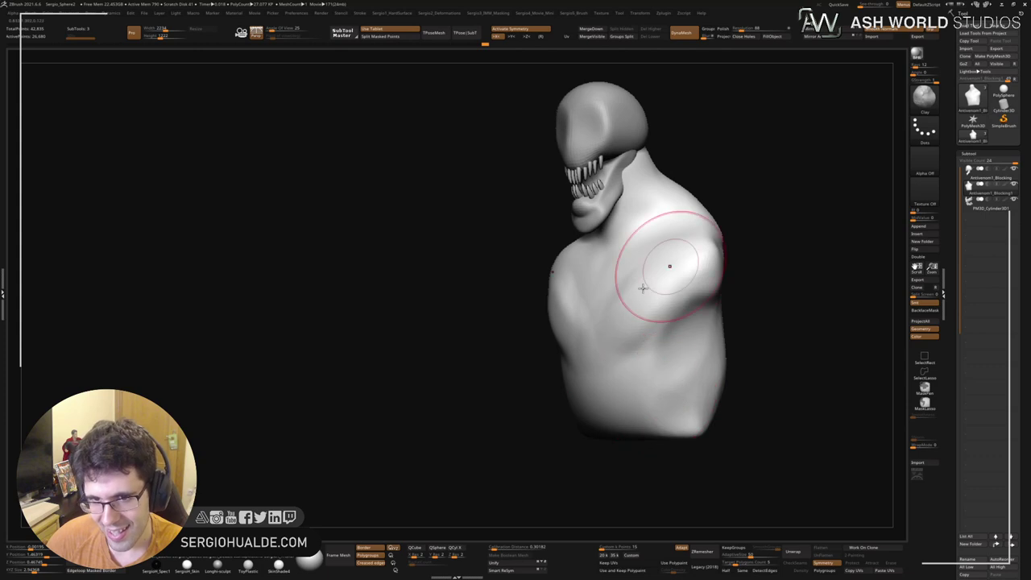
pyautogui.moveTo(637, 359); pyautogui.dragTo(681, 353, button='right')
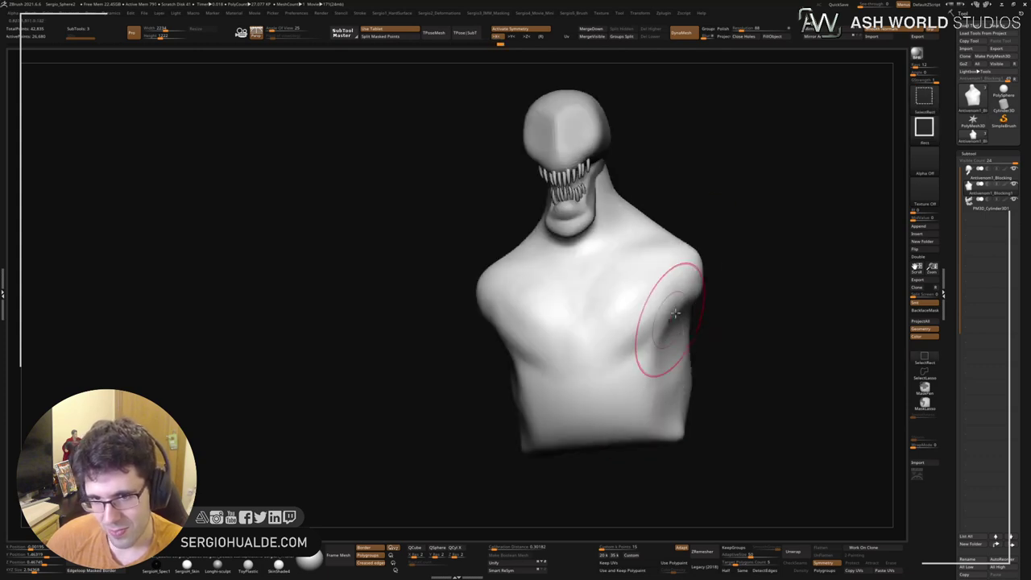
# Step: Carve the creases under the pectorals and toward the armpits with DamStandard
pyautogui.hotkey('ctrl', 'shift', 'd')
pyautogui.moveTo(685, 310); pyautogui.dragTo(661, 346)
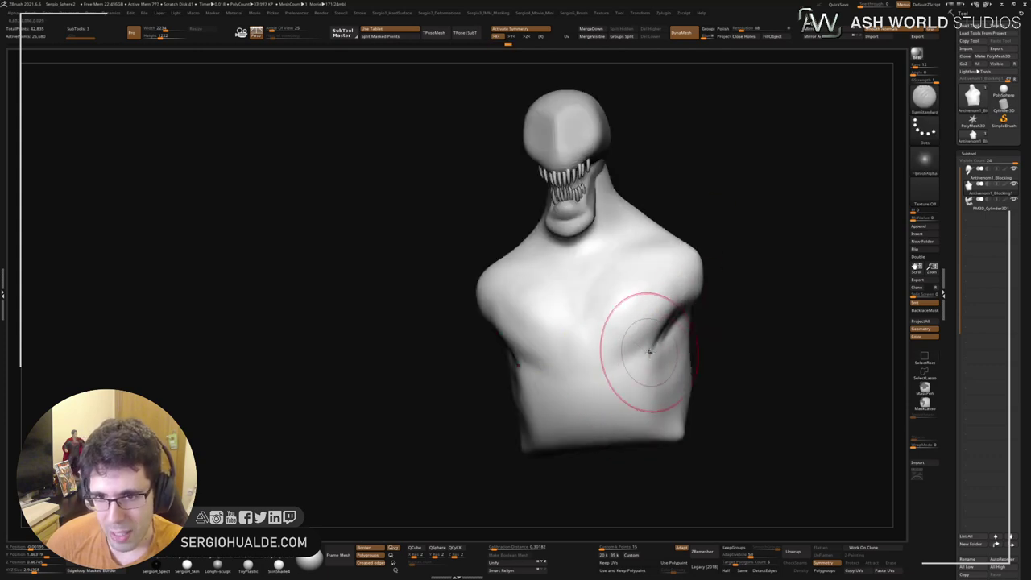
pyautogui.moveTo(604, 359)
pyautogui.mouseDown()
pyautogui.moveTo(628, 371)
pyautogui.moveTo(669, 356)
pyautogui.mouseUp()
pyautogui.moveTo(685, 377)
pyautogui.mouseDown(button='right')
pyautogui.moveTo(643, 388)
pyautogui.moveTo(606, 355)
pyautogui.moveTo(621, 332)
pyautogui.mouseUp(button='right')
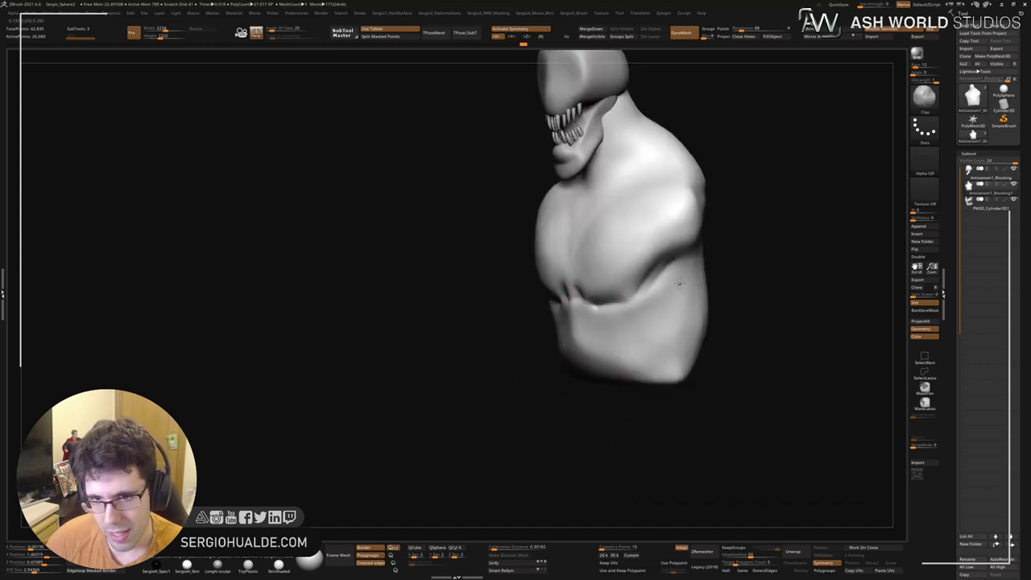
# Step: Add volume to the lats from below the armpits around to the back with the Clay brush
pyautogui.moveTo(707, 287); pyautogui.dragTo(679, 293, button='right')
pyautogui.moveTo(694, 249)
pyautogui.mouseDown()
pyautogui.moveTo(713, 316)
pyautogui.moveTo(692, 227)
pyautogui.moveTo(723, 310)
pyautogui.mouseUp()
pyautogui.moveTo(761, 282); pyautogui.dragTo(725, 254, button='right')
pyautogui.moveTo(726, 243); pyautogui.dragTo(745, 288)
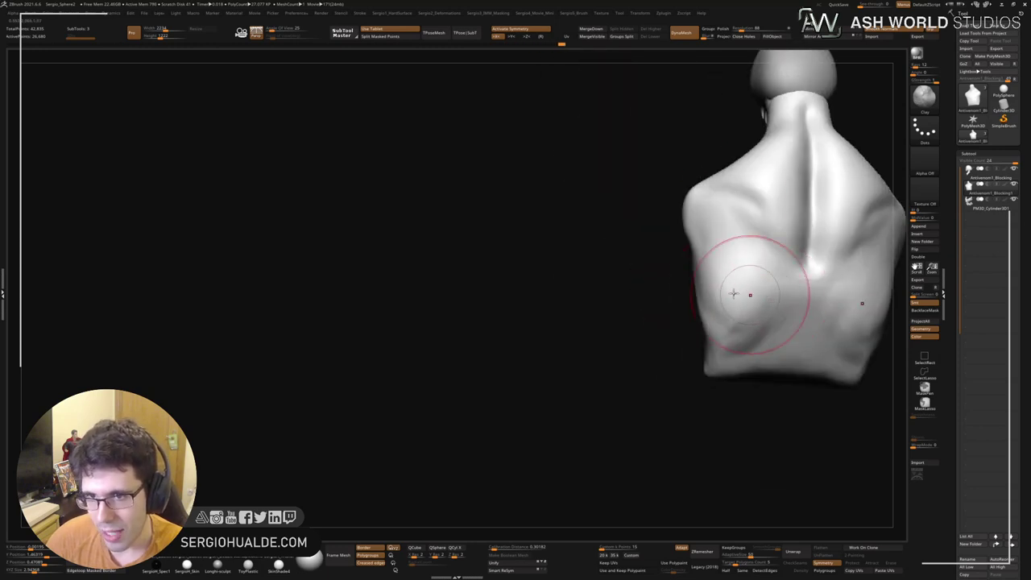
# Step: Reshape the lats and torso sides with the Move brush so the torso tapers toward the waist
pyautogui.press('b')
pyautogui.press('m')
pyautogui.press('v')
pyautogui.moveTo(745, 294); pyautogui.dragTo(698, 239, button='right')
pyautogui.moveTo(716, 280)
pyautogui.mouseDown()
pyautogui.moveTo(711, 295)
pyautogui.moveTo(721, 291)
pyautogui.mouseUp()
pyautogui.keyDown('ctrl'); pyautogui.moveTo(733, 327); pyautogui.dragTo(742, 298, button='right'); pyautogui.keyUp('ctrl')
pyautogui.moveTo(743, 298)
pyautogui.keyDown('shift'); pyautogui.mouseDown(button='right')
pyautogui.moveTo(765, 316)
pyautogui.moveTo(636, 336)
pyautogui.moveTo(725, 352)
pyautogui.moveTo(676, 324)
pyautogui.moveTo(653, 336)
pyautogui.moveTo(606, 259)
pyautogui.mouseUp(button='right'); pyautogui.keyUp('shift')
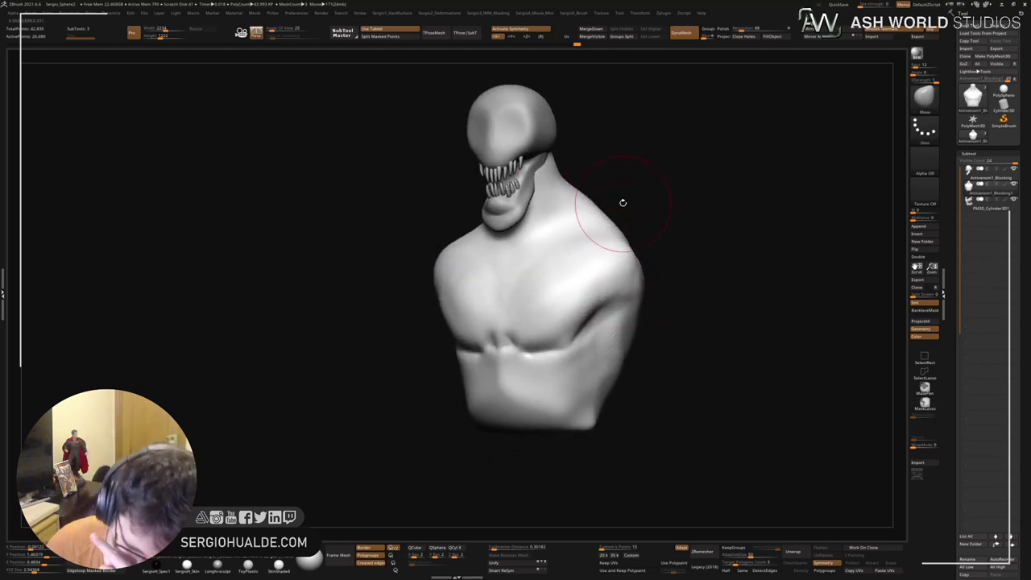
pyautogui.keyDown('alt'); pyautogui.moveTo(669, 317); pyautogui.dragTo(634, 290, button='right'); pyautogui.keyUp('alt')
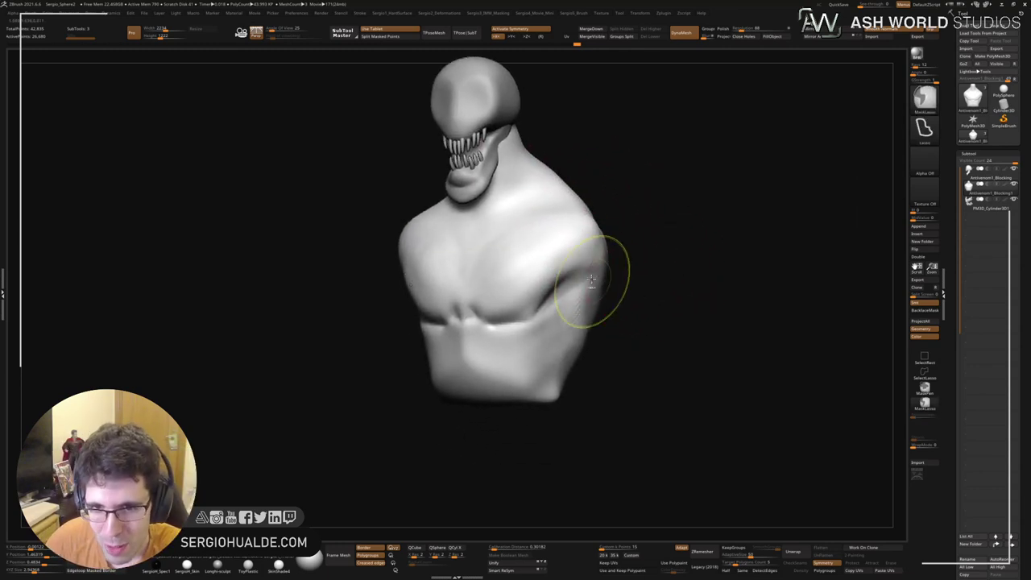
# Step: Remesh the torso with DynaMesh and mask everything except the outer shoulder areas where the arms attach
pyautogui.keyDown('ctrl'); pyautogui.moveTo(892, 331); pyautogui.dragTo(907, 333); pyautogui.keyUp('ctrl')
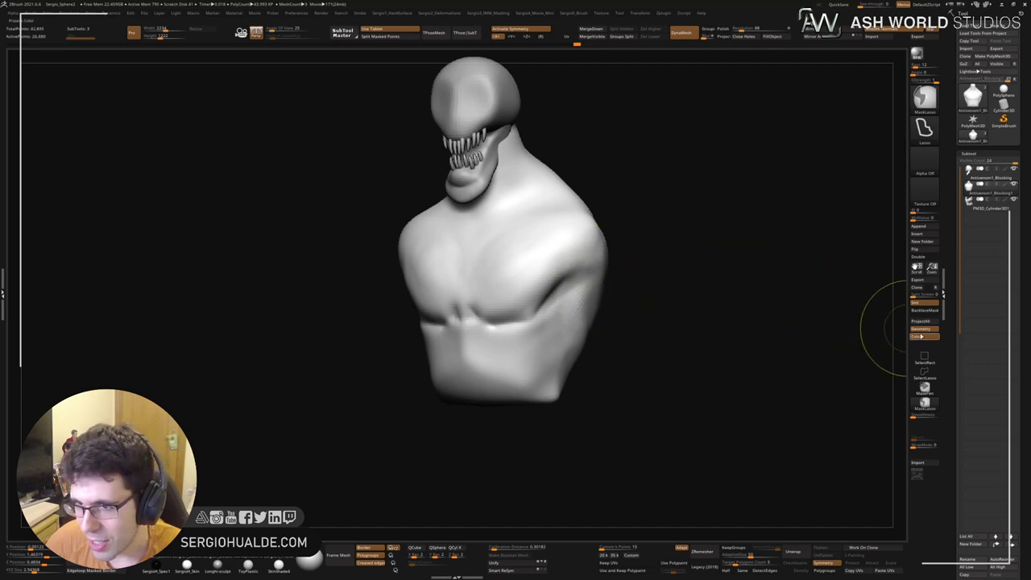
pyautogui.press('s')
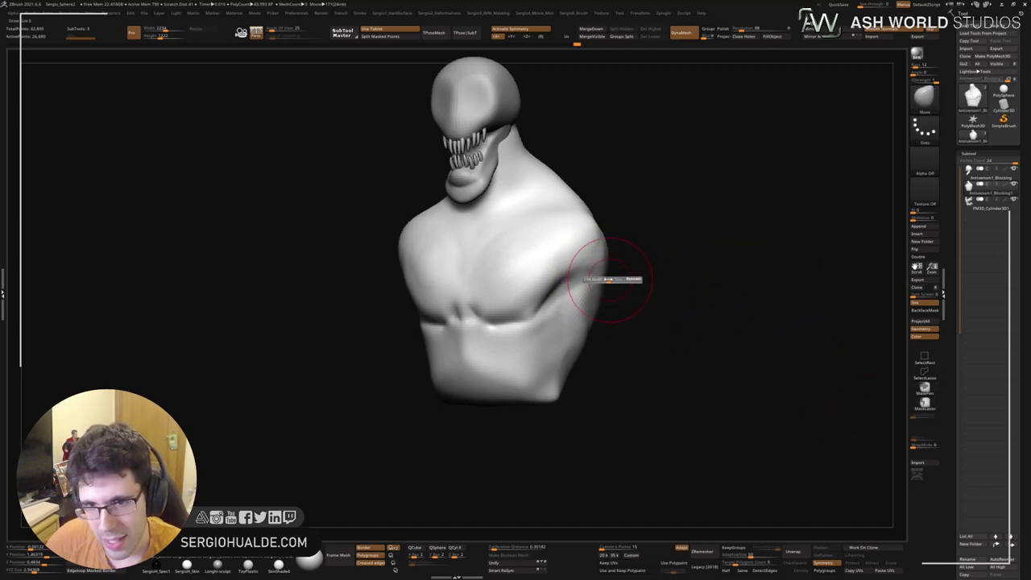
pyautogui.moveTo(613, 281)
pyautogui.mouseDown()
pyautogui.moveTo(586, 292)
pyautogui.moveTo(600, 266)
pyautogui.mouseUp()
pyautogui.keyDown('ctrl'); pyautogui.click(651, 394); pyautogui.keyUp('ctrl')
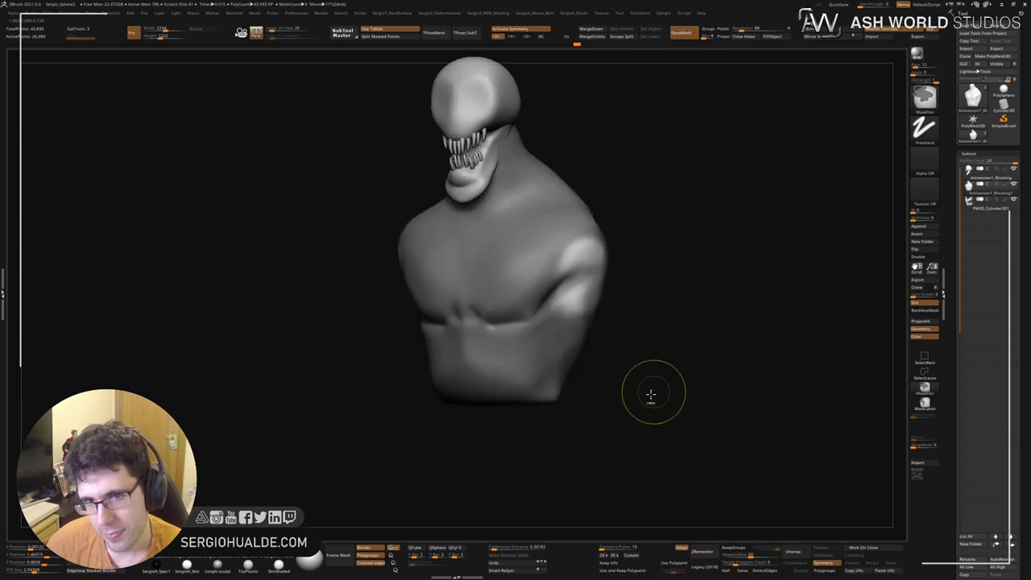
# Step: Try to pull both arms out of the unmasked shoulder areas with an enlarged Move brush, and undo the pull
pyautogui.keyDown('ctrl'); pyautogui.moveTo(651, 394); pyautogui.dragTo(624, 326, button='right'); pyautogui.keyUp('ctrl')
pyautogui.moveTo(624, 327); pyautogui.dragTo(640, 325, button='right')
pyautogui.press('s')
pyautogui.moveTo(609, 297); pyautogui.dragTo(628, 303)
pyautogui.moveTo(634, 310); pyautogui.dragTo(627, 315, button='right')
pyautogui.press('s')
pyautogui.moveTo(625, 295); pyautogui.dragTo(637, 297)
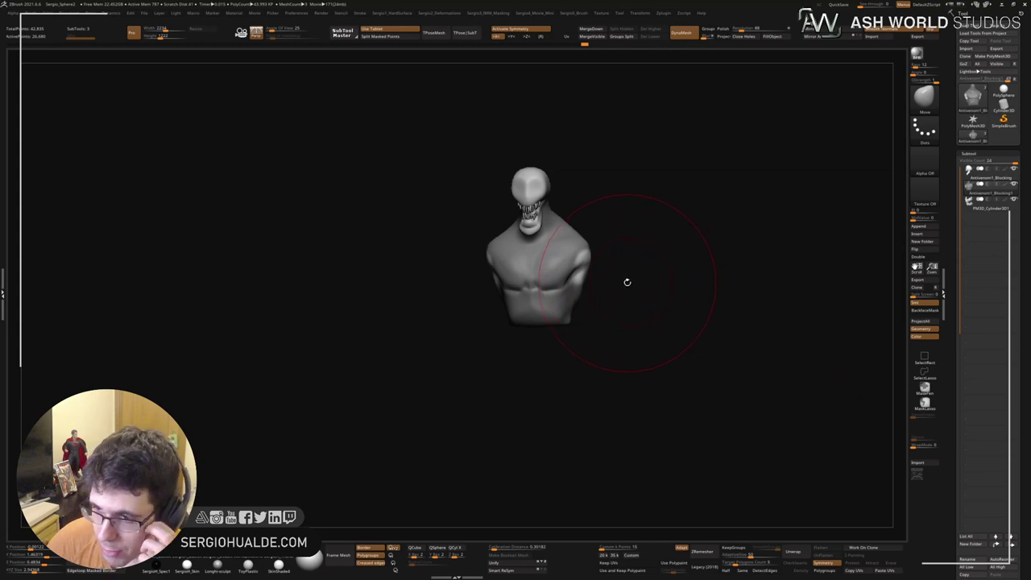
pyautogui.moveTo(581, 268); pyautogui.dragTo(669, 369)
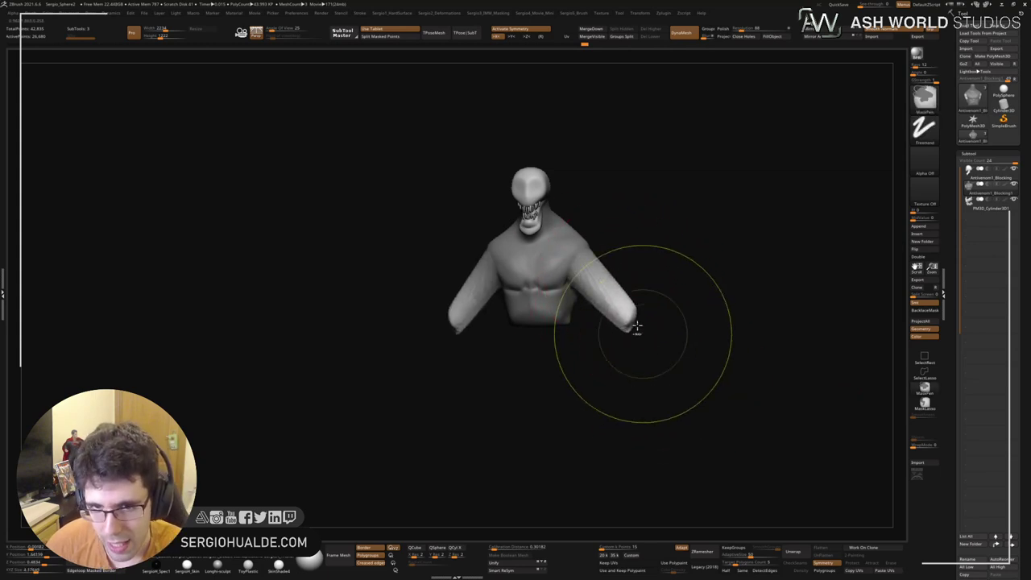
pyautogui.hotkey('ctrl', 'z')
# Step: Refine the mask around the arm attachment area from the front and side of the shoulder
pyautogui.keyDown('ctrl'); pyautogui.moveTo(642, 333); pyautogui.dragTo(562, 324, button='right'); pyautogui.keyUp('ctrl')
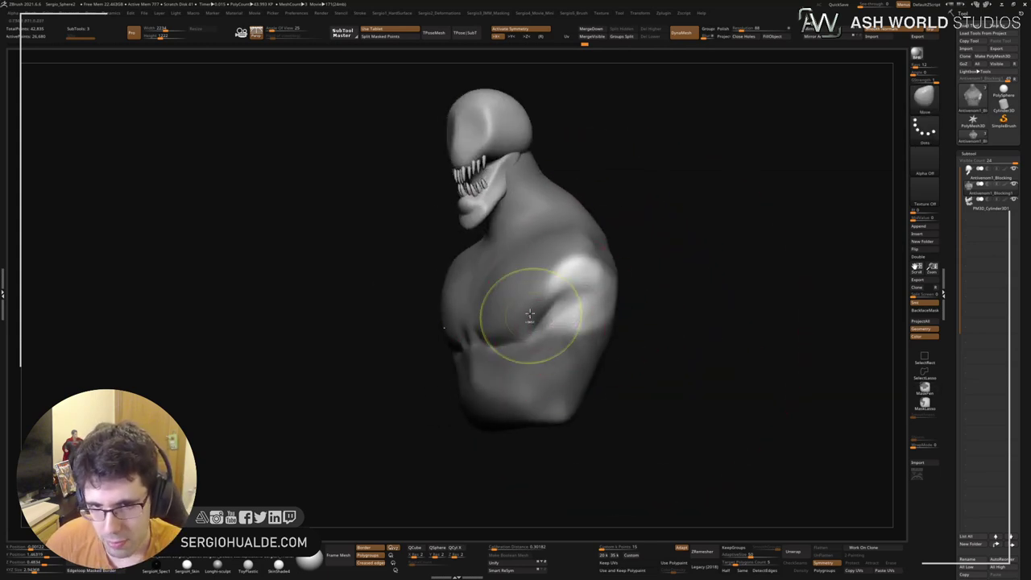
pyautogui.moveTo(531, 317)
pyautogui.keyDown('ctrl'); pyautogui.mouseDown()
pyautogui.moveTo(543, 352)
pyautogui.moveTo(533, 348)
pyautogui.mouseUp(); pyautogui.keyUp('ctrl')
pyautogui.moveTo(603, 345); pyautogui.dragTo(572, 338, button='right')
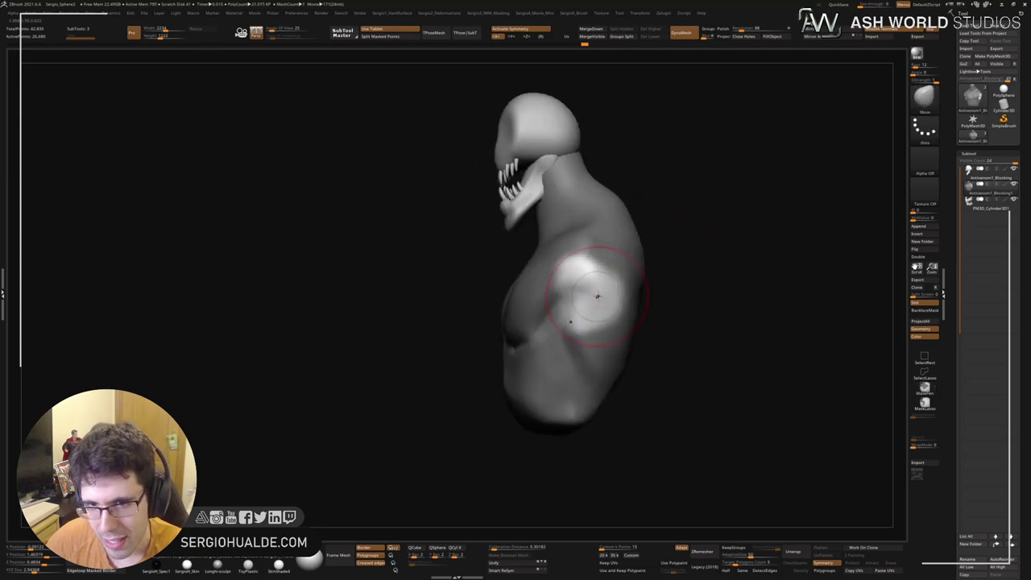
pyautogui.moveTo(605, 282)
pyautogui.keyDown('ctrl'); pyautogui.mouseDown()
pyautogui.moveTo(587, 270)
pyautogui.moveTo(583, 278)
pyautogui.moveTo(611, 282)
pyautogui.moveTo(617, 296)
pyautogui.mouseUp(); pyautogui.keyUp('ctrl')
pyautogui.hotkey('ctrl', 'z')
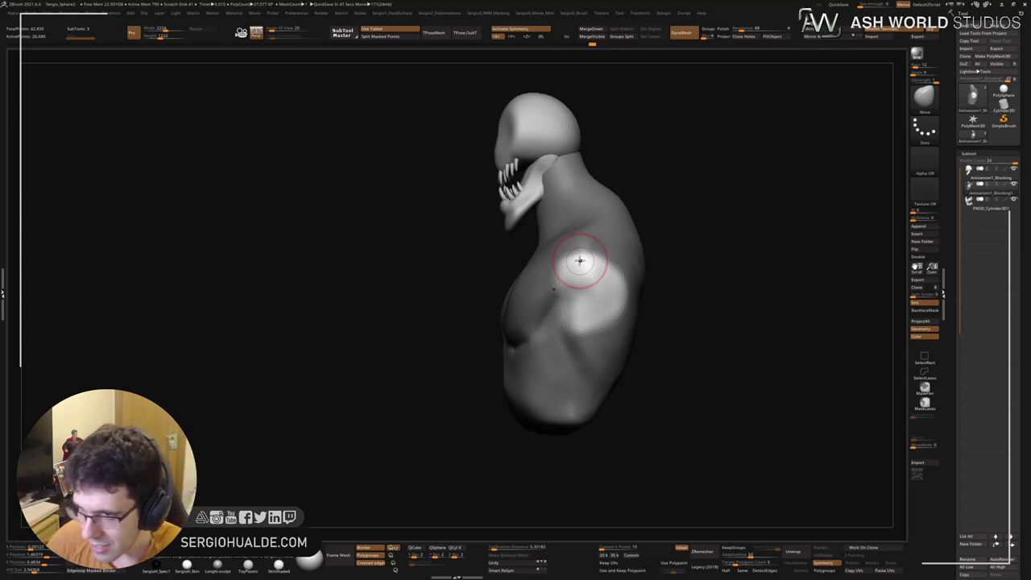
# Step: Pull the unmasked shoulder areas outward and downward into two long arms with the Move brush, and clear the mask
pyautogui.moveTo(679, 290); pyautogui.dragTo(704, 313)
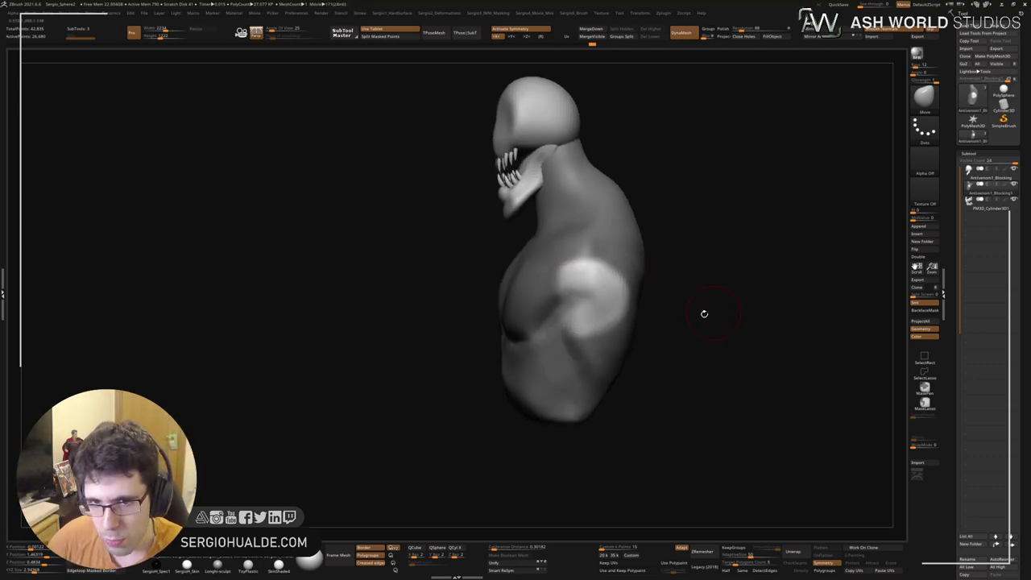
pyautogui.moveTo(594, 428)
pyautogui.keyDown('shift'); pyautogui.mouseDown()
pyautogui.moveTo(610, 341)
pyautogui.moveTo(674, 405)
pyautogui.moveTo(704, 482)
pyautogui.moveTo(708, 463)
pyautogui.moveTo(712, 471)
pyautogui.mouseUp(); pyautogui.keyUp('shift')
pyautogui.moveTo(683, 376)
pyautogui.mouseDown()
pyautogui.moveTo(704, 331)
pyautogui.moveTo(661, 301)
pyautogui.mouseUp()
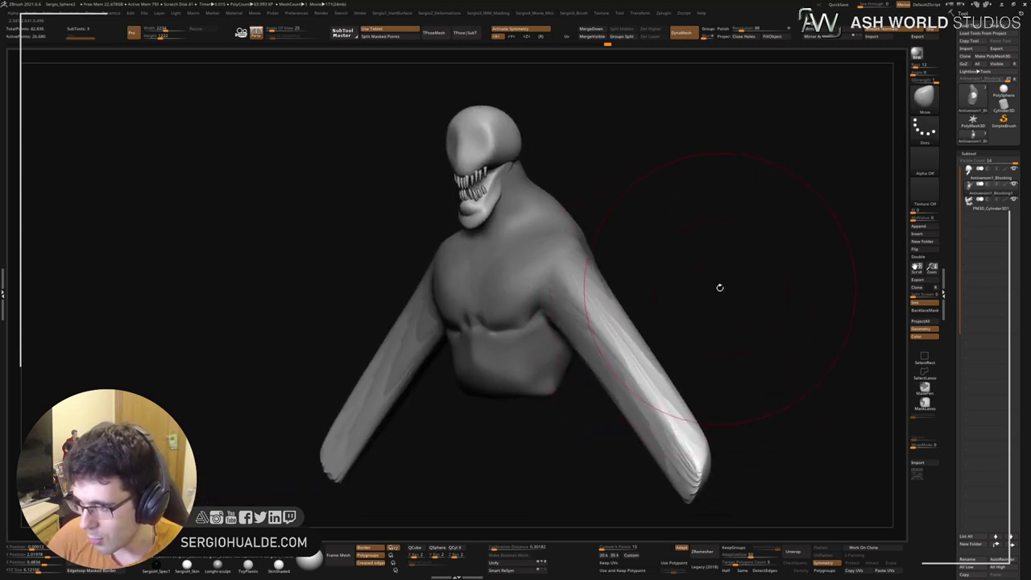
pyautogui.press('[')
pyautogui.press('[')
pyautogui.keyDown('ctrl'); pyautogui.moveTo(692, 249); pyautogui.dragTo(610, 322); pyautogui.keyUp('ctrl')
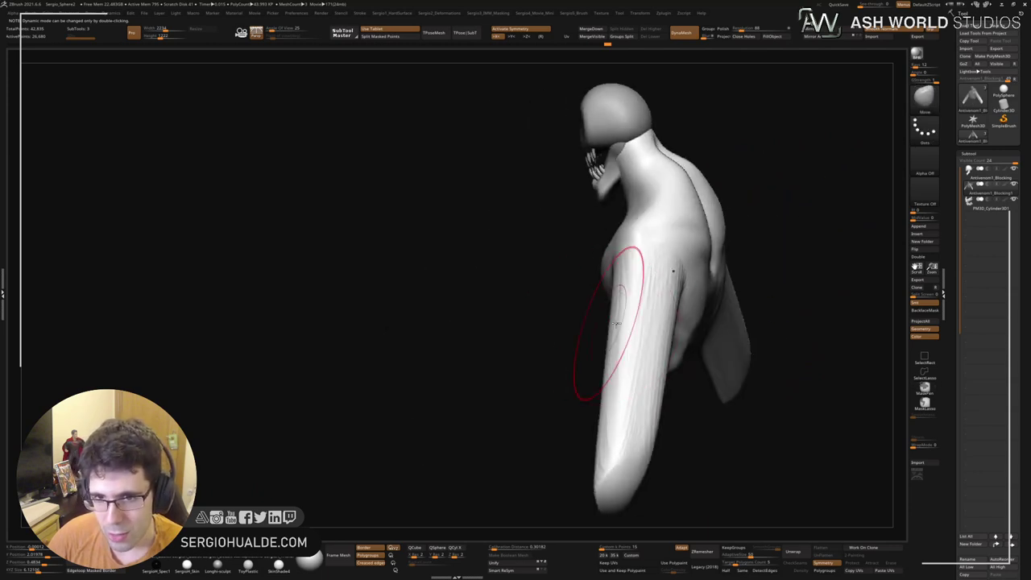
# Step: Adjust the arms' side profile with the Move brush, remesh with DynaMesh and smooth the stretched surfaces
pyautogui.moveTo(656, 309); pyautogui.dragTo(662, 293, button='right')
pyautogui.moveTo(662, 344); pyautogui.dragTo(681, 359)
pyautogui.moveTo(658, 458); pyautogui.dragTo(675, 457)
pyautogui.keyDown('ctrl'); pyautogui.moveTo(740, 359); pyautogui.dragTo(742, 377); pyautogui.keyUp('ctrl')
pyautogui.moveTo(741, 378); pyautogui.dragTo(798, 385)
pyautogui.moveTo(594, 249)
pyautogui.keyDown('shift'); pyautogui.mouseDown()
pyautogui.moveTo(646, 442)
pyautogui.moveTo(690, 464)
pyautogui.moveTo(621, 368)
pyautogui.mouseUp(); pyautogui.keyUp('shift')
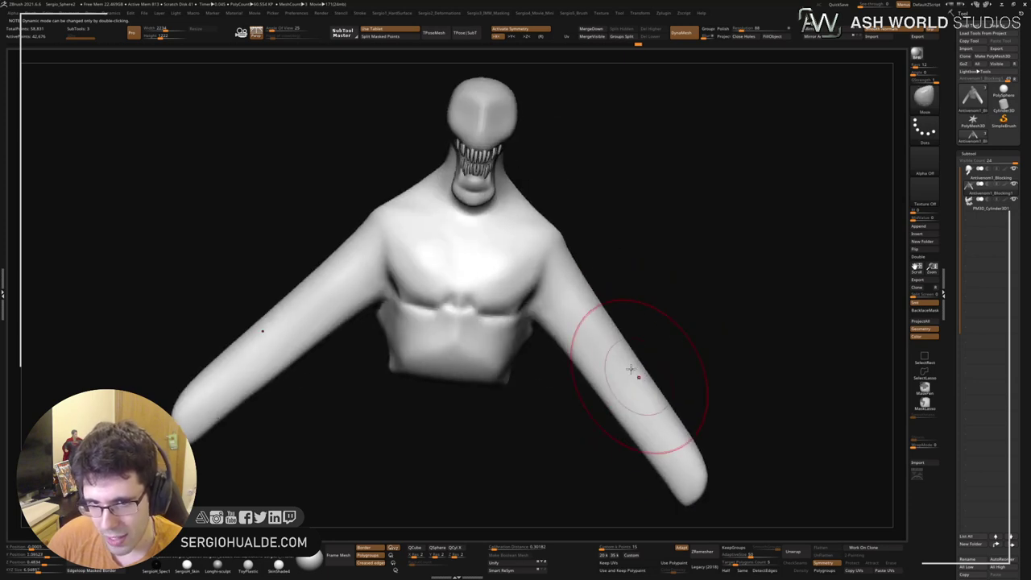
# Step: Slim and reposition the arms with the Move brush and remesh the body at a lower DynaMesh resolution
pyautogui.moveTo(566, 351); pyautogui.dragTo(616, 386)
pyautogui.moveTo(569, 377)
pyautogui.mouseDown()
pyautogui.moveTo(577, 387)
pyautogui.moveTo(577, 374)
pyautogui.moveTo(523, 383)
pyautogui.mouseUp()
pyautogui.moveTo(575, 353)
pyautogui.keyDown('shift'); pyautogui.mouseDown()
pyautogui.moveTo(562, 362)
pyautogui.moveTo(582, 377)
pyautogui.moveTo(535, 400)
pyautogui.mouseUp(); pyautogui.keyUp('shift')
pyautogui.press('s')
pyautogui.moveTo(598, 394)
pyautogui.mouseDown()
pyautogui.moveTo(617, 413)
pyautogui.moveTo(604, 388)
pyautogui.moveTo(626, 414)
pyautogui.moveTo(615, 368)
pyautogui.moveTo(617, 395)
pyautogui.moveTo(642, 409)
pyautogui.moveTo(612, 362)
pyautogui.mouseUp()
pyautogui.keyDown('alt'); pyautogui.moveTo(668, 281); pyautogui.dragTo(685, 303); pyautogui.keyUp('alt')
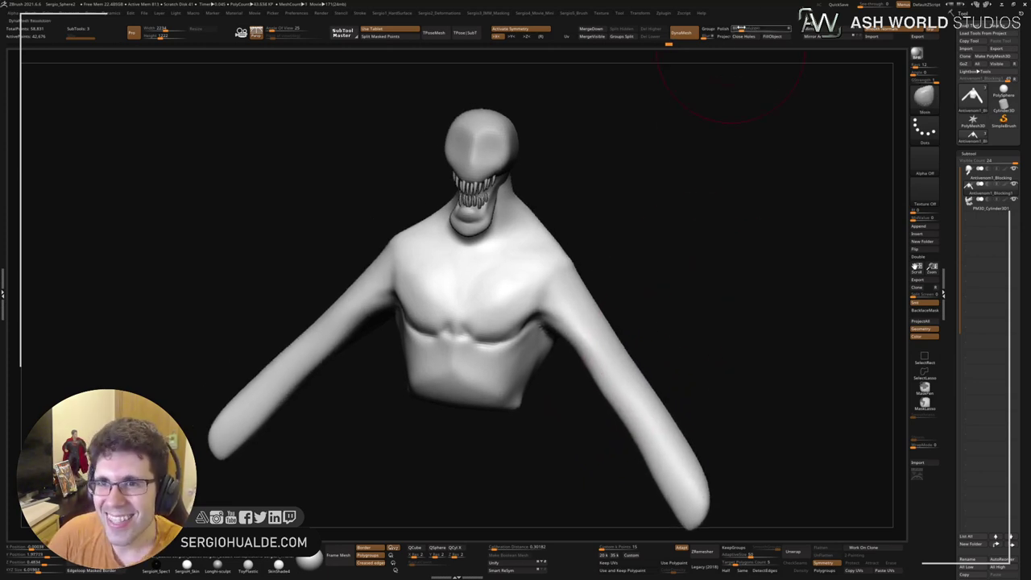
pyautogui.press('ctrl')
# Step: Examine the proportions of the arms and shoulders from the back, side and front
pyautogui.moveTo(730, 221)
pyautogui.mouseDown()
pyautogui.moveTo(670, 403)
pyautogui.moveTo(685, 392)
pyautogui.moveTo(606, 343)
pyautogui.mouseUp()
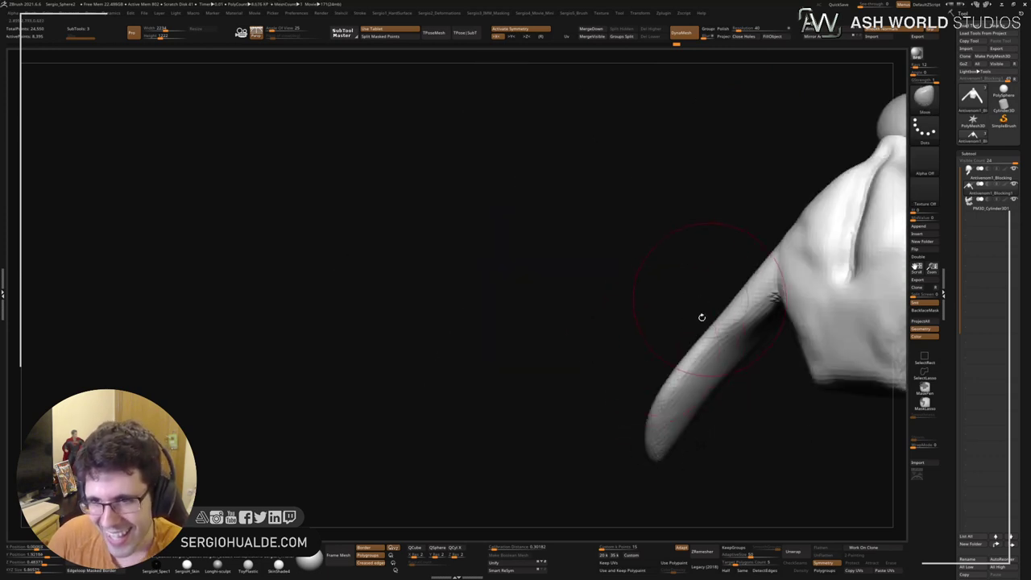
pyautogui.keyDown('alt'); pyautogui.moveTo(702, 318); pyautogui.dragTo(609, 318); pyautogui.keyUp('alt')
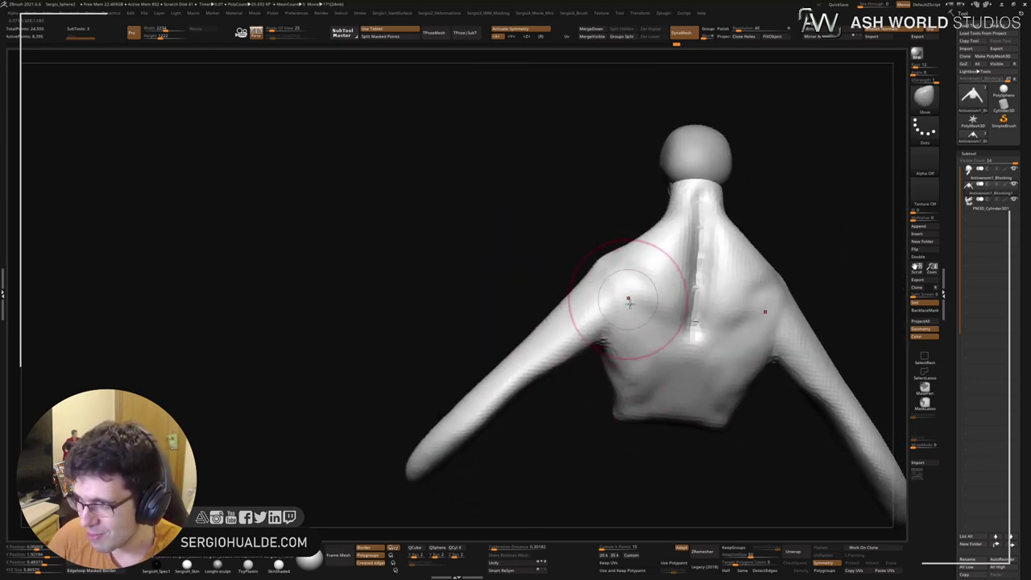
pyautogui.moveTo(629, 300); pyautogui.dragTo(653, 327, button='right')
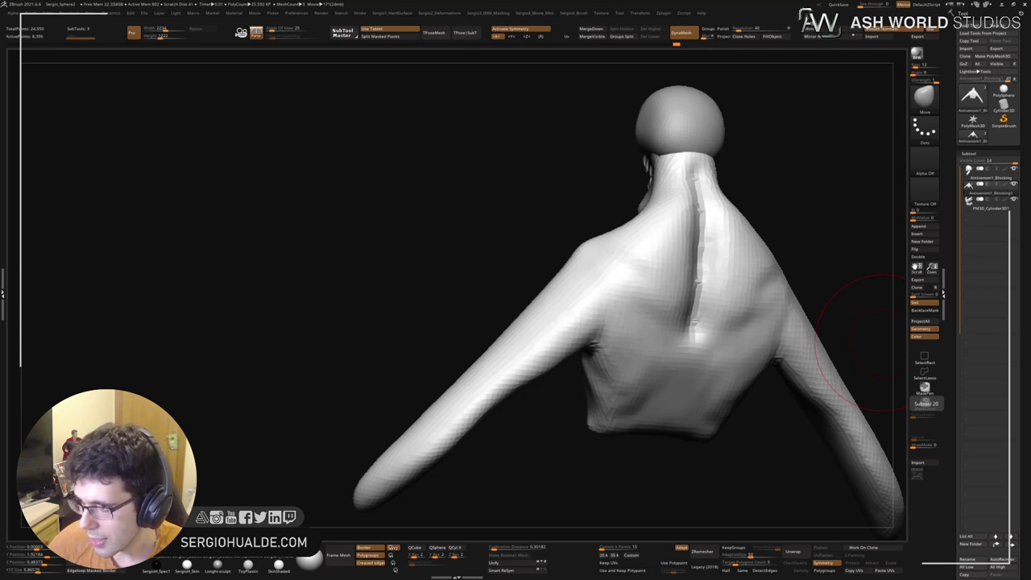
pyautogui.moveTo(868, 342); pyautogui.dragTo(656, 429)
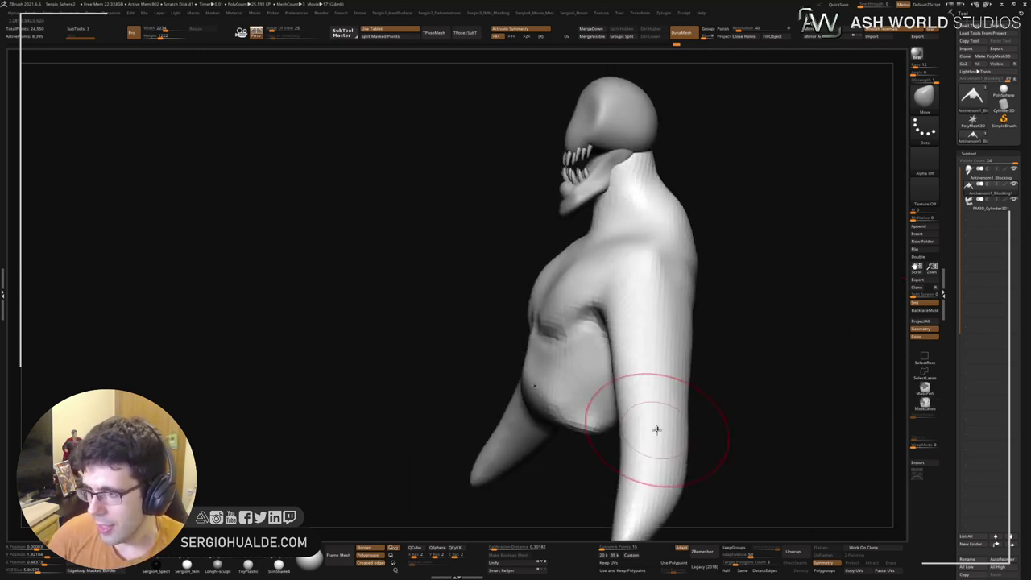
pyautogui.moveTo(499, 273)
pyautogui.mouseDown()
pyautogui.moveTo(521, 295)
pyautogui.moveTo(636, 287)
pyautogui.mouseUp()
pyautogui.press('ctrl')
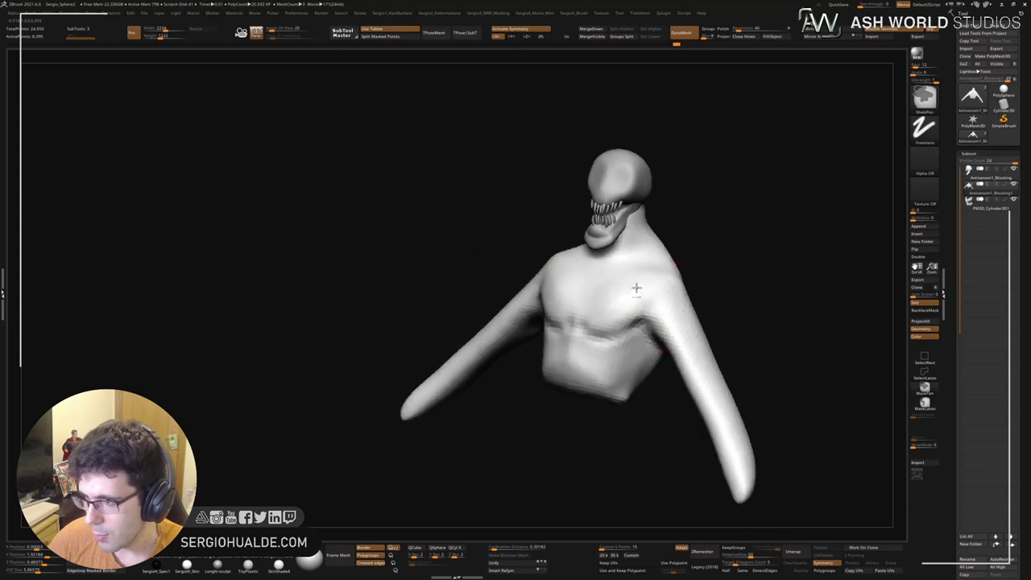
pyautogui.moveTo(636, 288)
pyautogui.keyDown('alt'); pyautogui.mouseDown(button='right')
pyautogui.moveTo(586, 245)
pyautogui.moveTo(630, 301)
pyautogui.mouseUp(button='right'); pyautogui.keyUp('alt')
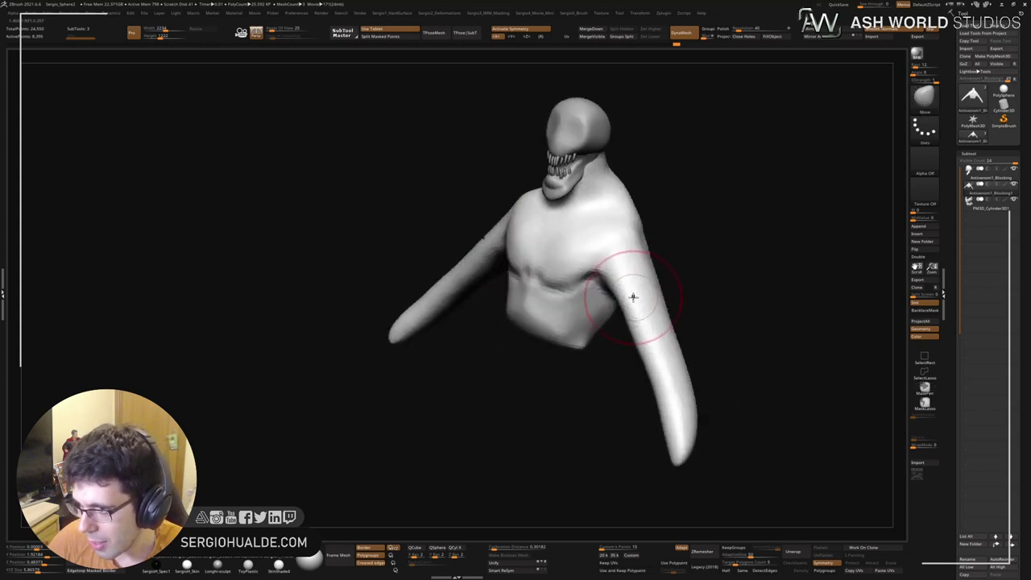
pyautogui.moveTo(629, 295)
pyautogui.mouseDown(button='right')
pyautogui.moveTo(640, 303)
pyautogui.moveTo(652, 247)
pyautogui.moveTo(674, 290)
pyautogui.moveTo(607, 306)
pyautogui.moveTo(594, 276)
pyautogui.mouseUp(button='right')
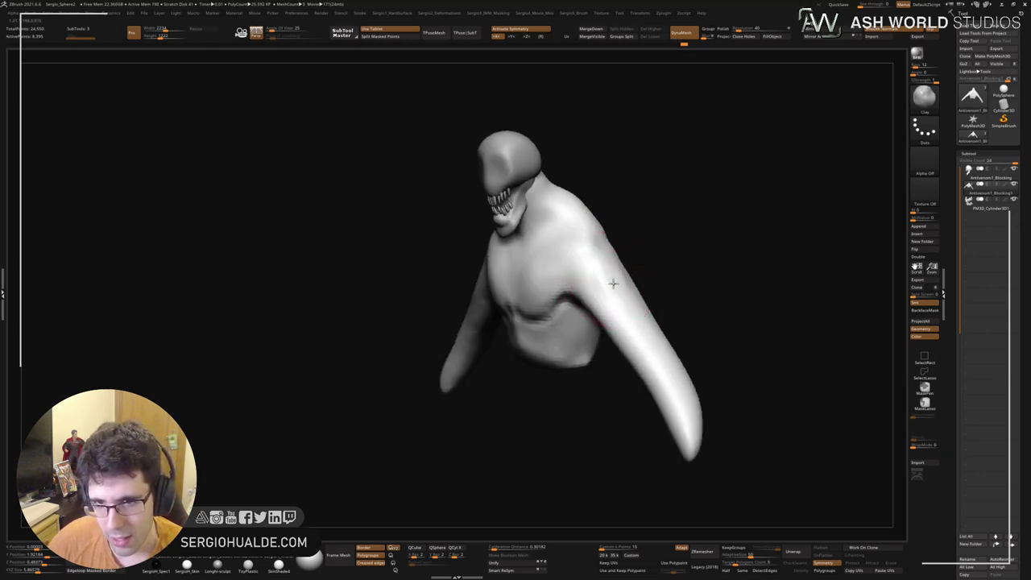
# Step: Build up the deltoids with the Clay brush and reshape the shoulders and upper arms with the Move brush
pyautogui.moveTo(622, 248)
pyautogui.mouseDown(button='right')
pyautogui.moveTo(620, 269)
pyautogui.moveTo(596, 264)
pyautogui.moveTo(630, 279)
pyautogui.moveTo(656, 274)
pyautogui.mouseUp(button='right')
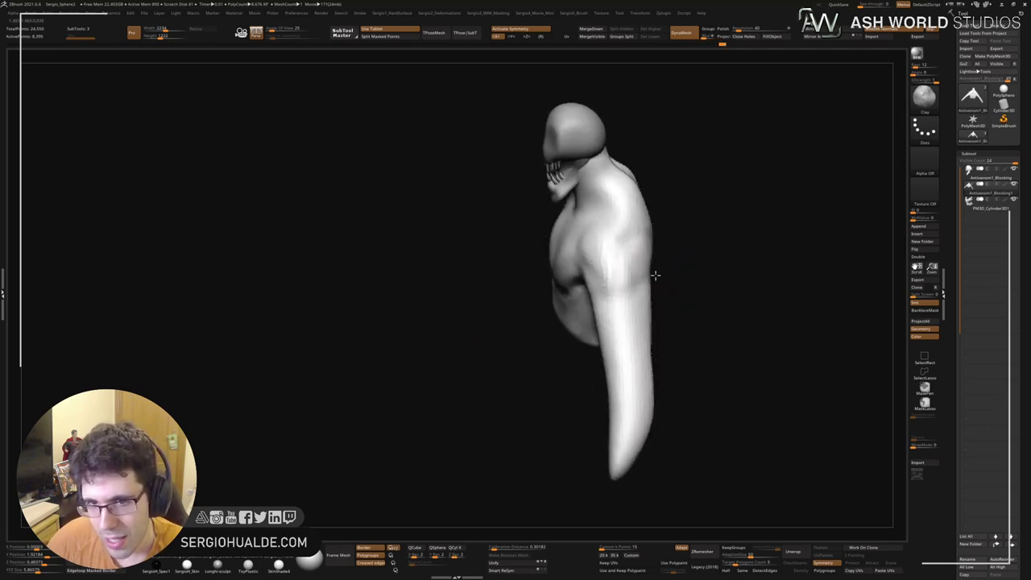
pyautogui.moveTo(624, 264); pyautogui.dragTo(637, 278, button='right')
pyautogui.press('b')
pyautogui.press('m')
pyautogui.press('v')
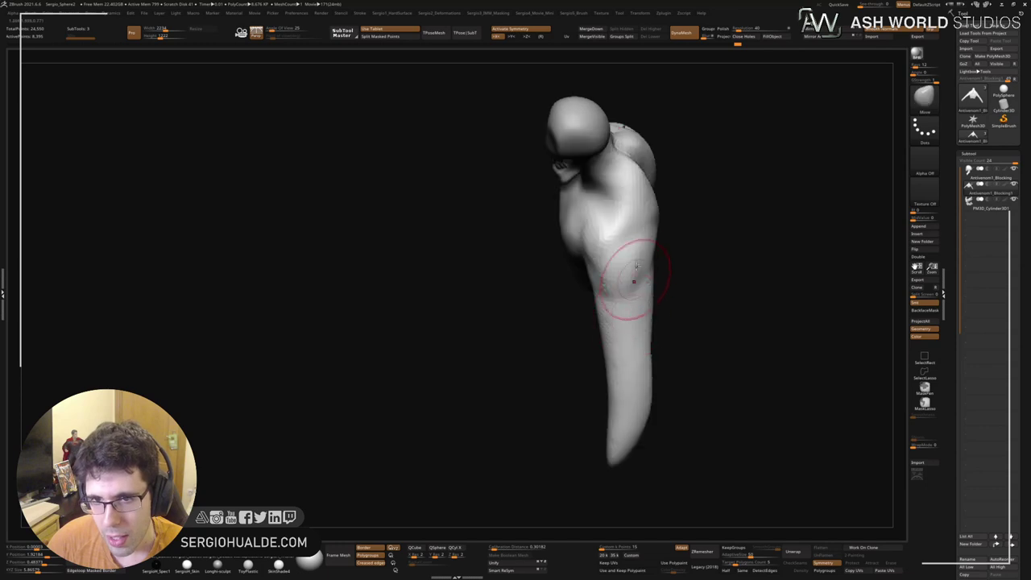
pyautogui.press('s')
pyautogui.moveTo(625, 255)
pyautogui.mouseDown()
pyautogui.moveTo(642, 255)
pyautogui.moveTo(594, 266)
pyautogui.moveTo(630, 261)
pyautogui.moveTo(615, 332)
pyautogui.moveTo(635, 327)
pyautogui.mouseUp()
pyautogui.moveTo(605, 339)
pyautogui.mouseDown(button='right')
pyautogui.moveTo(660, 350)
pyautogui.moveTo(659, 333)
pyautogui.moveTo(615, 357)
pyautogui.mouseUp(button='right')
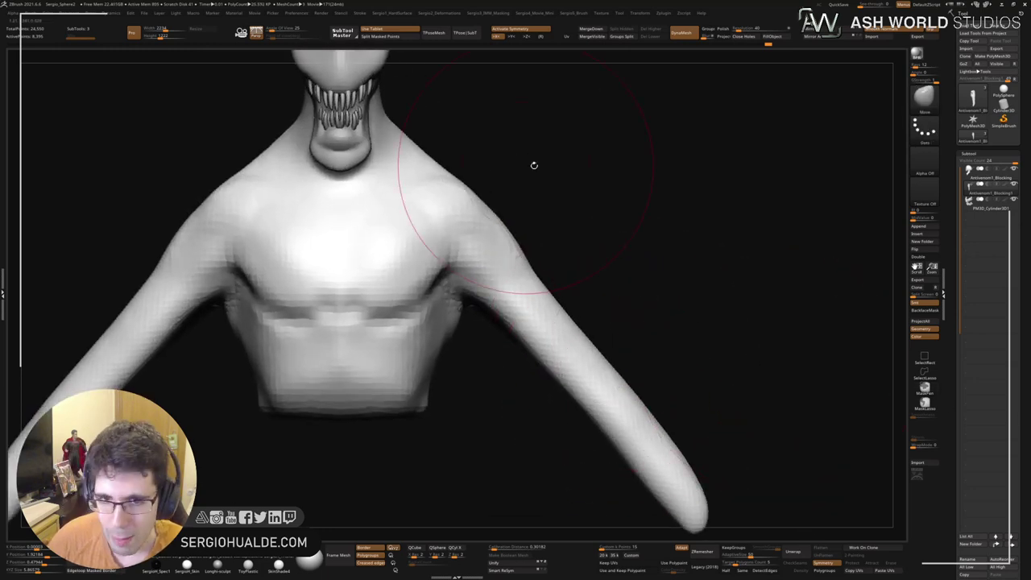
# Step: Adjust the arms' silhouette from the front with the Move brush
pyautogui.moveTo(647, 272); pyautogui.dragTo(649, 329, button='right')
pyautogui.keyDown('ctrl'); pyautogui.moveTo(649, 329); pyautogui.dragTo(636, 299, button='right'); pyautogui.keyUp('ctrl')
pyautogui.keyDown('alt'); pyautogui.moveTo(584, 352); pyautogui.dragTo(598, 309, button='right'); pyautogui.keyUp('alt')
pyautogui.press('s')
pyautogui.moveTo(592, 348); pyautogui.dragTo(585, 349)
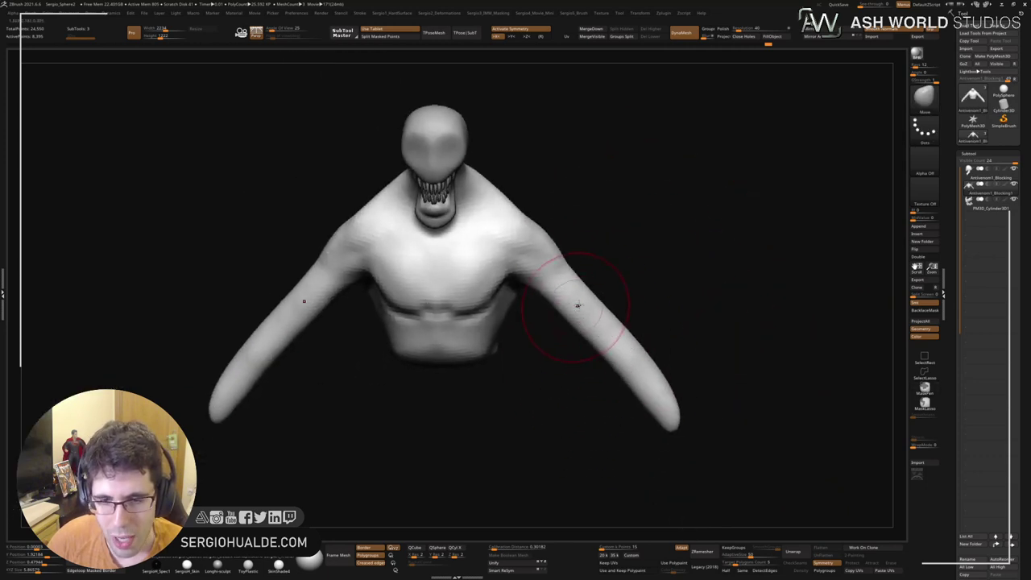
pyautogui.moveTo(579, 322); pyautogui.dragTo(588, 311, button='right')
# Step: Carve the inner elbow creases with DamStandard to separate the upper arms from the forearms
pyautogui.hotkey('ctrl', 'shift', '1')
pyautogui.moveTo(619, 346); pyautogui.dragTo(599, 358)
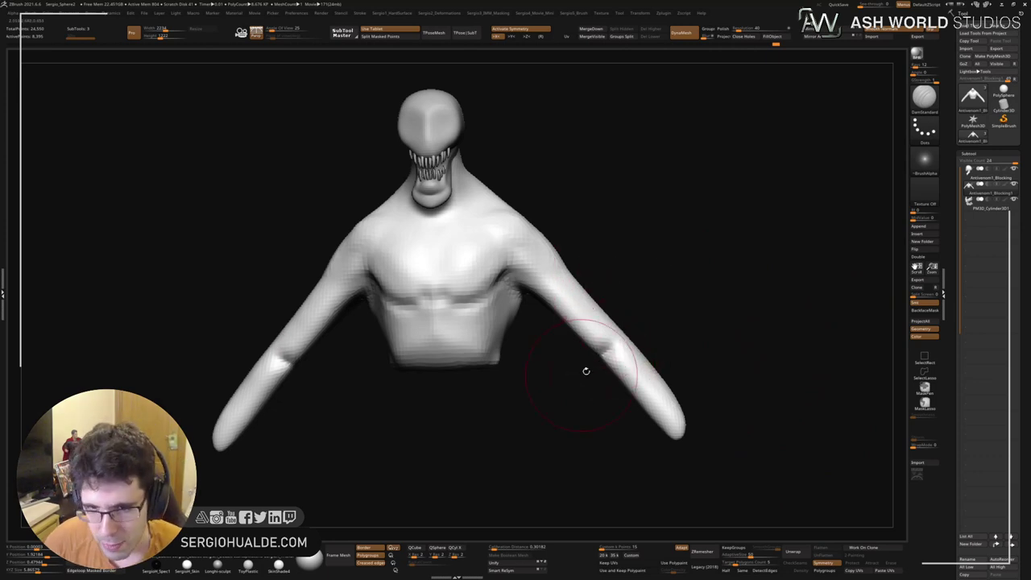
pyautogui.moveTo(609, 340); pyautogui.dragTo(531, 345, button='right')
# Step: Reshape the inner side of the elbows with the Move brush and smooth the back of the arms
pyautogui.press('b')
pyautogui.press('m')
pyautogui.press('v')
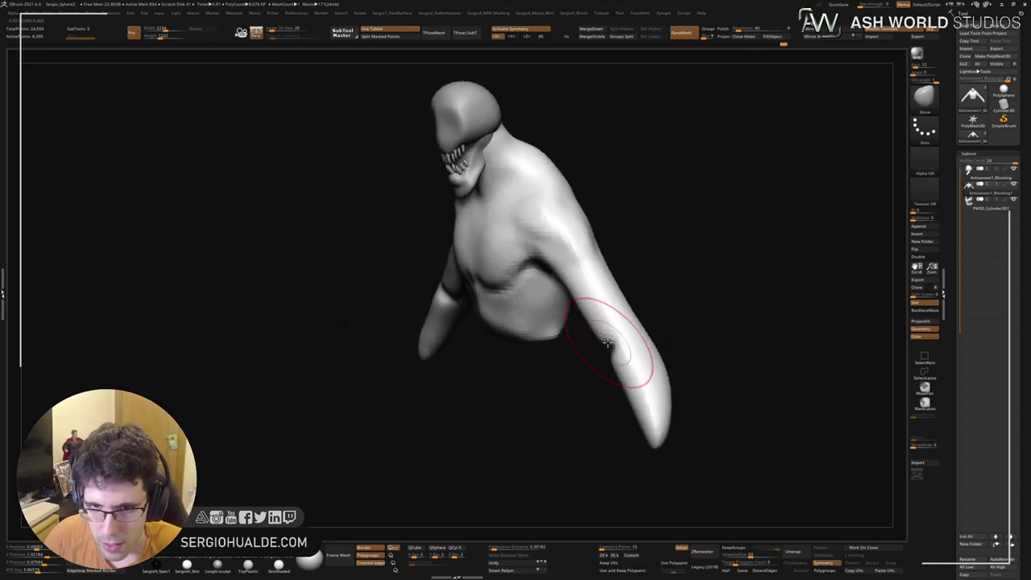
pyautogui.moveTo(610, 340); pyautogui.dragTo(594, 327)
pyautogui.moveTo(621, 299)
pyautogui.mouseDown(button='right')
pyautogui.moveTo(656, 276)
pyautogui.moveTo(658, 237)
pyautogui.moveTo(650, 276)
pyautogui.moveTo(668, 288)
pyautogui.moveTo(669, 271)
pyautogui.moveTo(628, 293)
pyautogui.mouseUp(button='right')
pyautogui.keyDown('shift'); pyautogui.moveTo(684, 262); pyautogui.dragTo(635, 338); pyautogui.keyUp('shift')
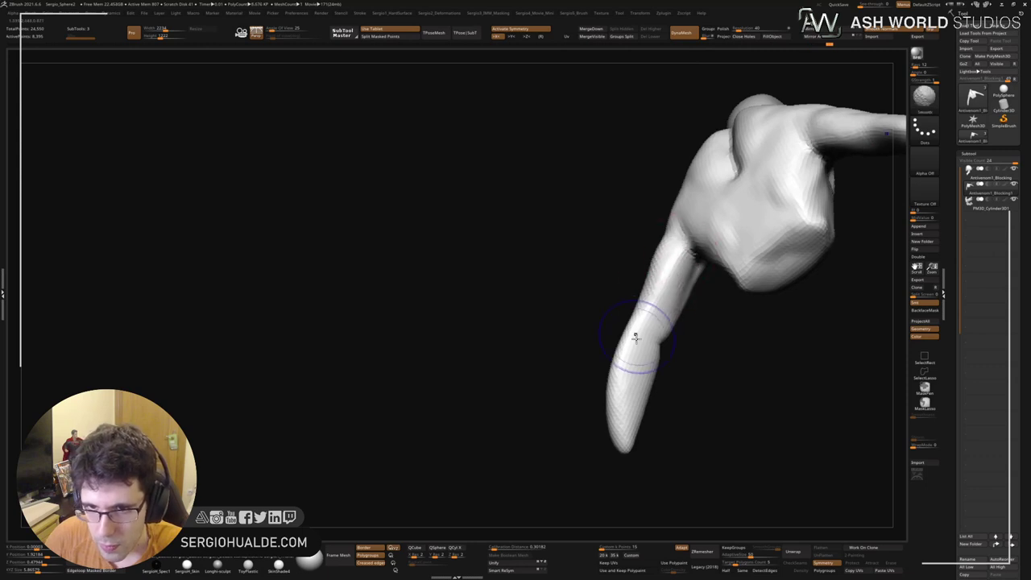
pyautogui.moveTo(636, 338); pyautogui.dragTo(672, 330, button='right')
# Step: Shape the elbows and the rear outline of the arms with the Move brush
pyautogui.press('b')
pyautogui.press('m')
pyautogui.press('v')
pyautogui.press('s')
pyautogui.moveTo(646, 335)
pyautogui.mouseDown()
pyautogui.moveTo(668, 338)
pyautogui.moveTo(678, 288)
pyautogui.moveTo(654, 305)
pyautogui.mouseUp()
# Step: Carve the creases behind the deltoids on the upper back with DamStandard
pyautogui.moveTo(649, 230); pyautogui.dragTo(655, 237, button='right')
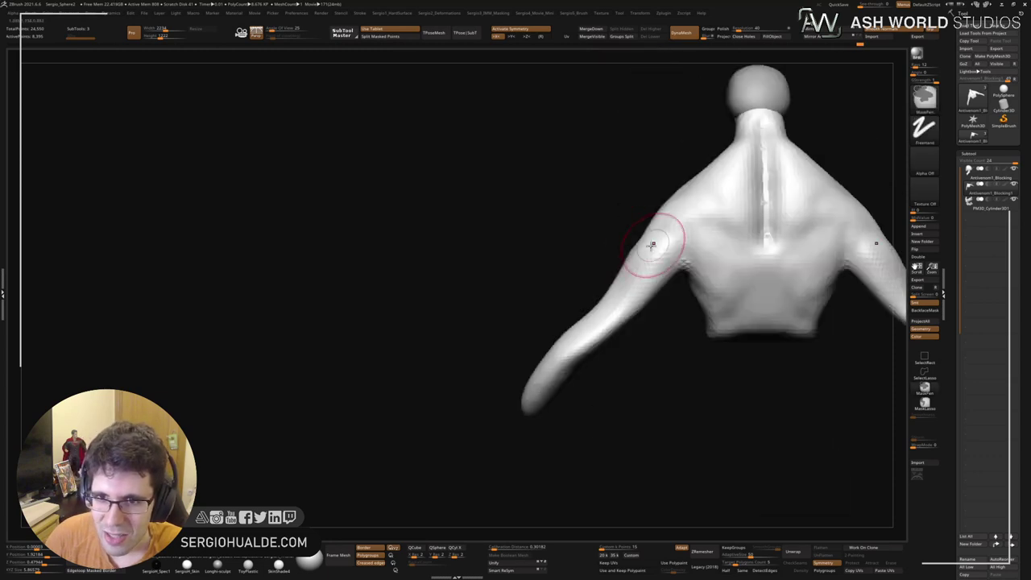
pyautogui.moveTo(654, 256); pyautogui.dragTo(696, 227)
pyautogui.moveTo(677, 230); pyautogui.dragTo(689, 231, button='right')
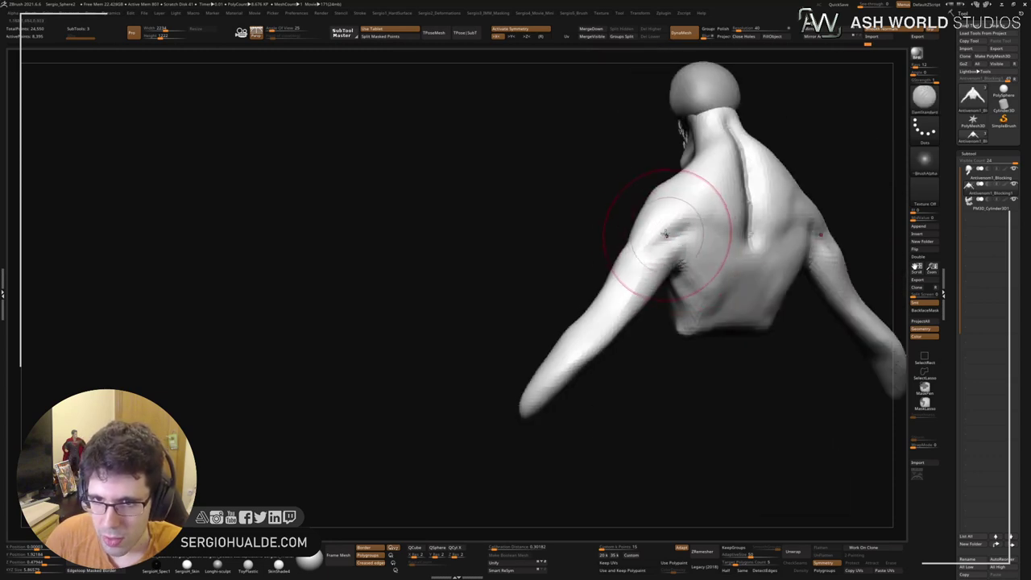
# Step: Reshape the rear deltoids and their outer contour with the Move brush
pyautogui.press('b')
pyautogui.press('m')
pyautogui.press('v')
pyautogui.press('s')
pyautogui.moveTo(670, 226); pyautogui.dragTo(651, 225)
pyautogui.moveTo(655, 225); pyautogui.dragTo(648, 216, button='right')
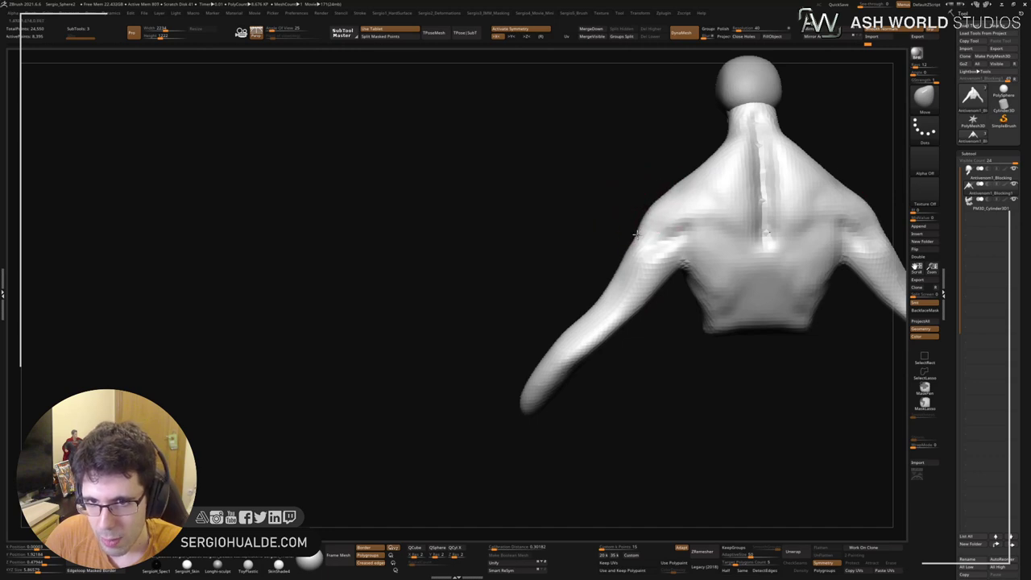
pyautogui.moveTo(636, 260)
pyautogui.mouseDown(button='right')
pyautogui.moveTo(612, 311)
pyautogui.moveTo(623, 327)
pyautogui.moveTo(604, 281)
pyautogui.mouseUp(button='right')
# Step: Add volume around the elbows and upper forearms from behind with the Clay brush
pyautogui.press('b')
pyautogui.press('c')
pyautogui.press('l')
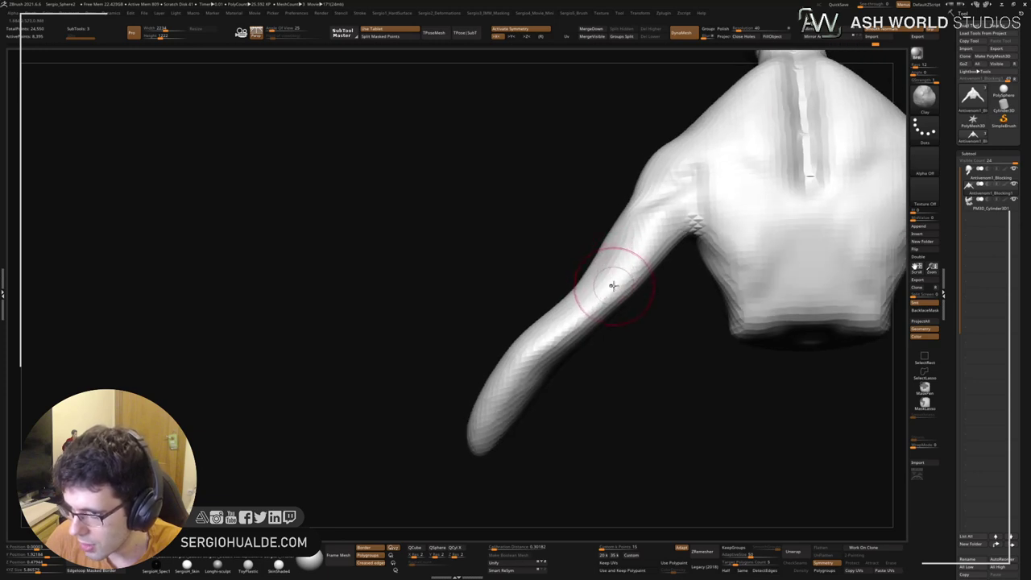
pyautogui.moveTo(597, 311); pyautogui.dragTo(598, 312)
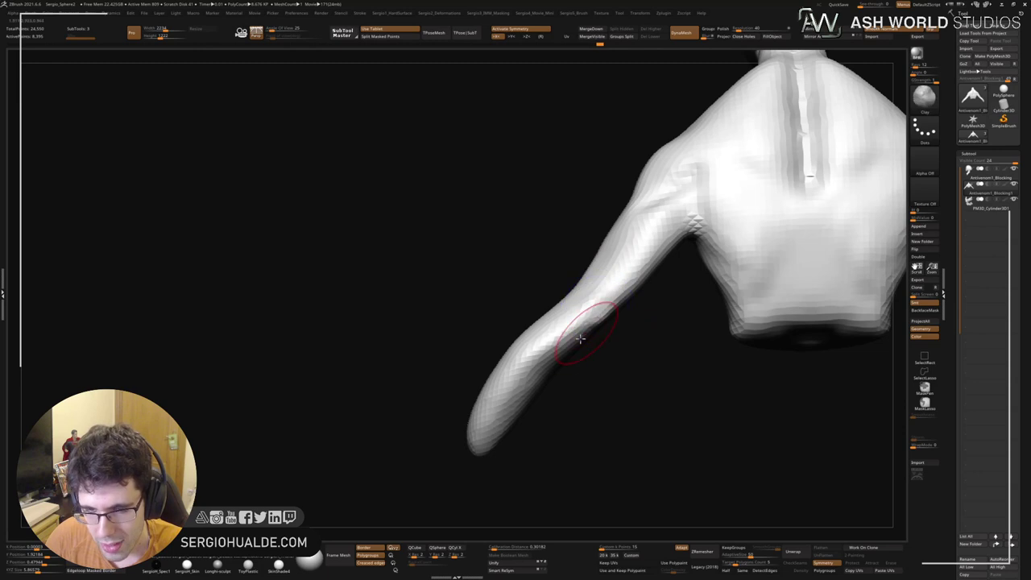
pyautogui.moveTo(529, 329); pyautogui.dragTo(546, 321)
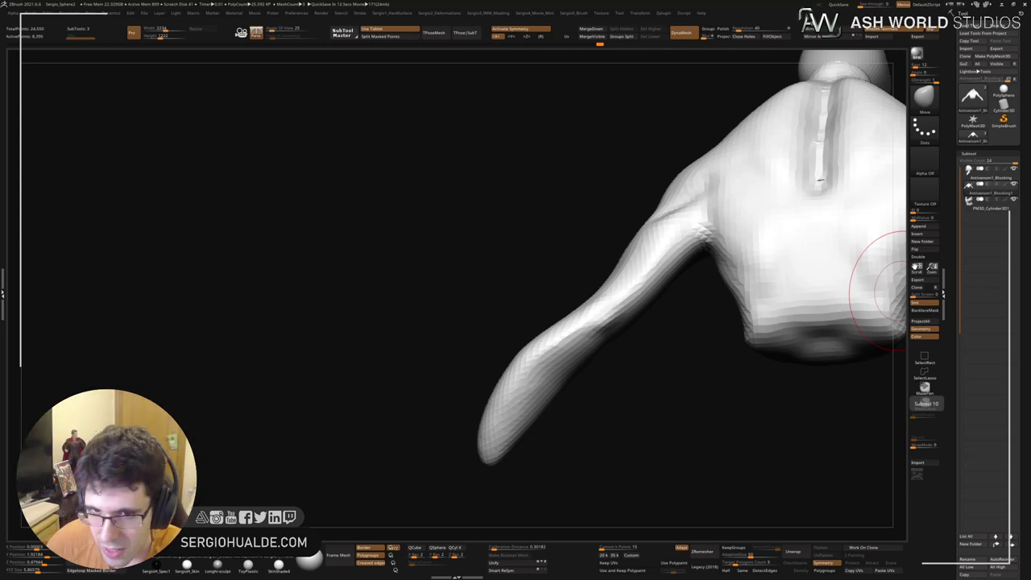
# Step: Smooth the elbows and forearms and refine the forearm volumes with the Clay and Move brushes
pyautogui.moveTo(634, 366); pyautogui.dragTo(619, 363)
pyautogui.keyDown('shift'); pyautogui.moveTo(573, 323); pyautogui.dragTo(498, 409); pyautogui.keyUp('shift')
pyautogui.press('s')
pyautogui.moveTo(533, 378); pyautogui.dragTo(542, 378)
pyautogui.moveTo(542, 378)
pyautogui.mouseDown(button='right')
pyautogui.moveTo(613, 346)
pyautogui.moveTo(587, 363)
pyautogui.moveTo(594, 392)
pyautogui.moveTo(610, 403)
pyautogui.mouseUp(button='right')
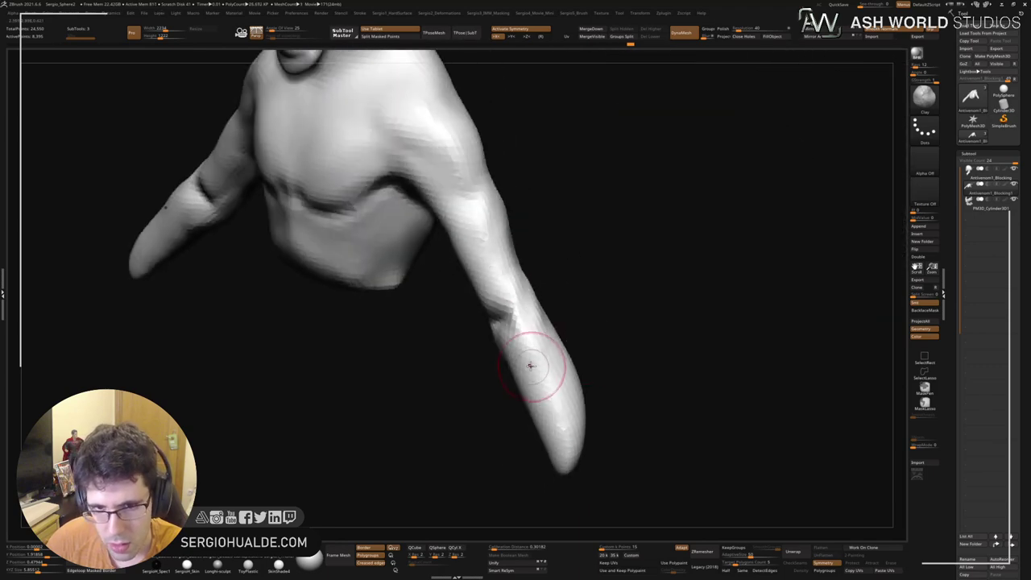
pyautogui.moveTo(534, 364)
pyautogui.mouseDown(button='right')
pyautogui.moveTo(548, 405)
pyautogui.moveTo(603, 357)
pyautogui.moveTo(611, 367)
pyautogui.moveTo(485, 373)
pyautogui.moveTo(475, 419)
pyautogui.mouseUp(button='right')
pyautogui.moveTo(494, 368); pyautogui.dragTo(504, 360, button='right')
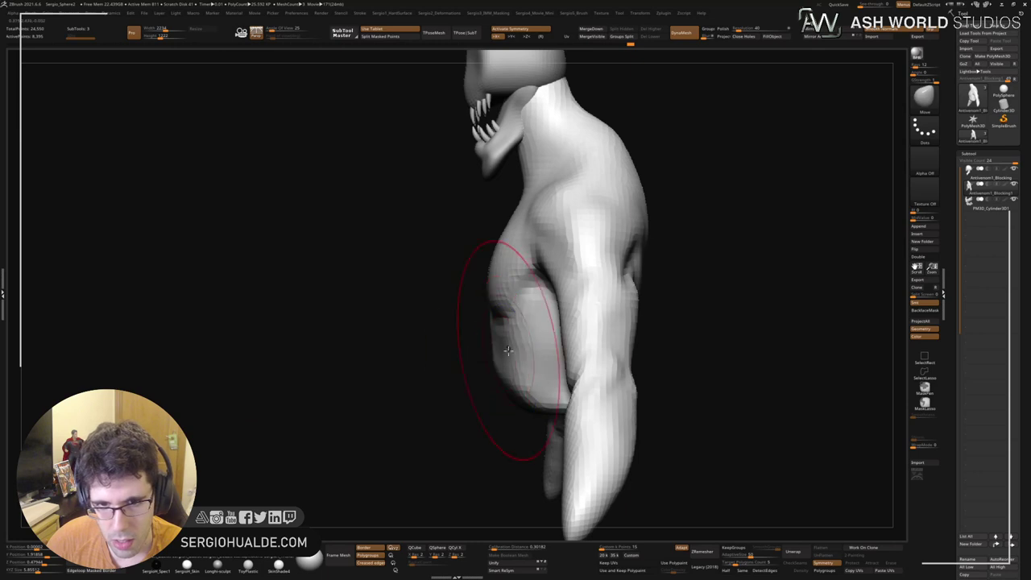
# Step: Pull the belly's front contour outward with the Move brush in side view
pyautogui.moveTo(510, 347); pyautogui.dragTo(488, 343)
pyautogui.moveTo(501, 380)
pyautogui.mouseDown(button='right')
pyautogui.moveTo(594, 214)
pyautogui.moveTo(609, 306)
pyautogui.moveTo(554, 381)
pyautogui.moveTo(555, 331)
pyautogui.moveTo(571, 368)
pyautogui.moveTo(574, 293)
pyautogui.mouseUp(button='right')
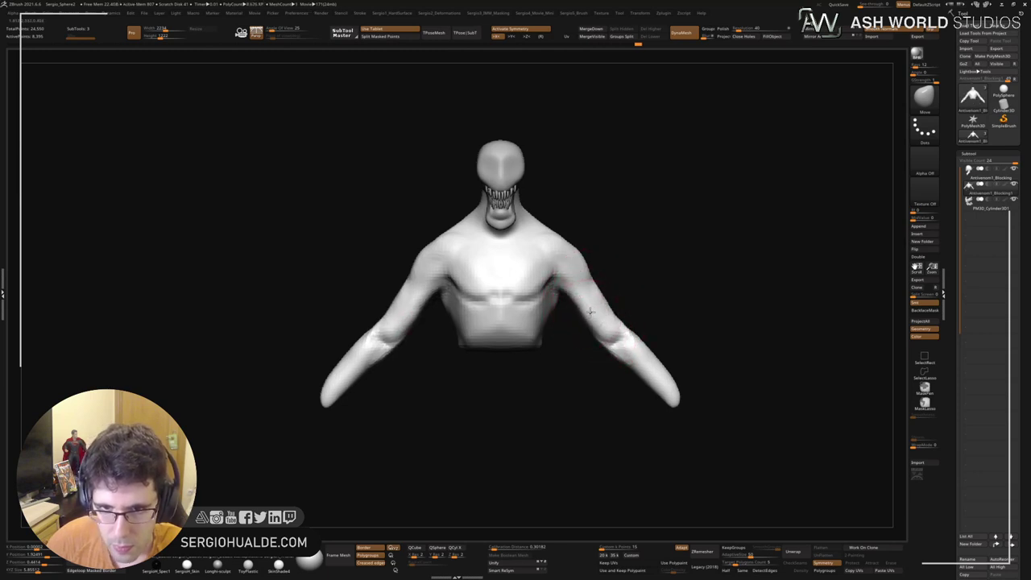
pyautogui.press('shift')
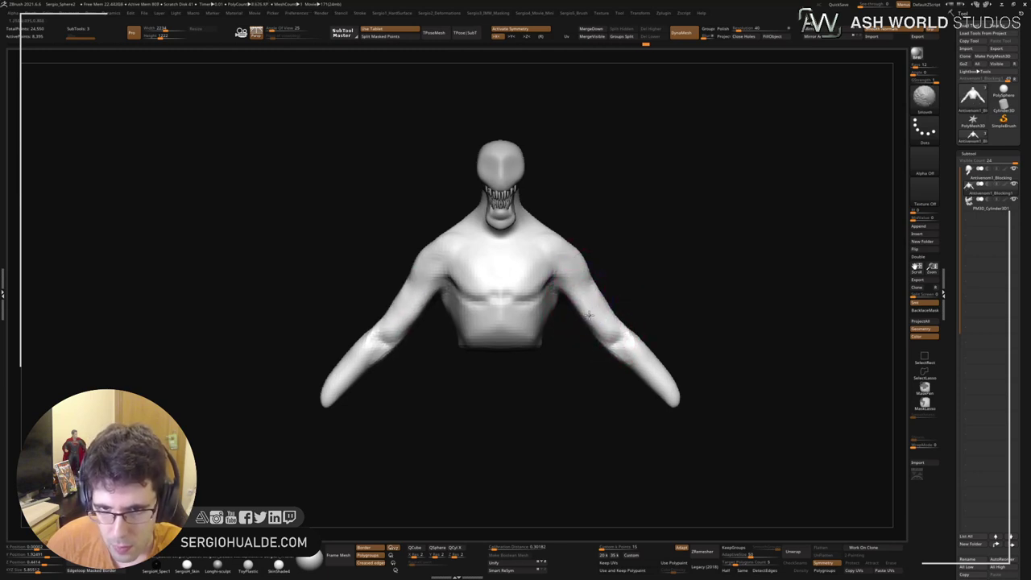
pyautogui.moveTo(593, 304)
pyautogui.mouseDown(button='right')
pyautogui.moveTo(610, 324)
pyautogui.moveTo(579, 294)
pyautogui.moveTo(654, 263)
pyautogui.moveTo(644, 224)
pyautogui.moveTo(564, 249)
pyautogui.mouseUp(button='right')
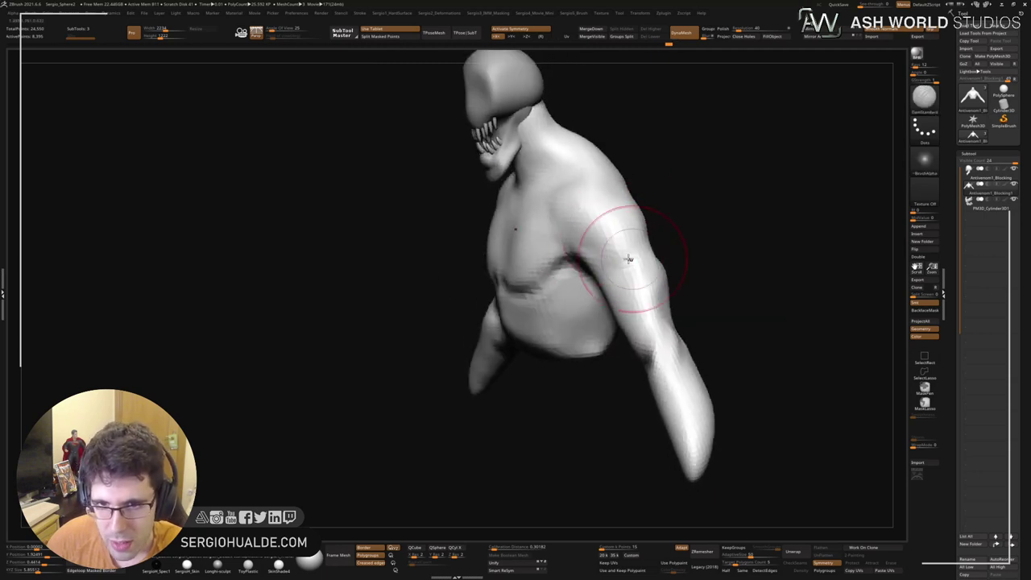
# Step: Build up the upper abdomen just below the pectorals with the Clay brush
pyautogui.moveTo(629, 259)
pyautogui.mouseDown(button='right')
pyautogui.moveTo(633, 272)
pyautogui.moveTo(534, 230)
pyautogui.moveTo(520, 202)
pyautogui.moveTo(548, 258)
pyautogui.moveTo(524, 346)
pyautogui.moveTo(506, 332)
pyautogui.mouseUp(button='right')
pyautogui.press('space')
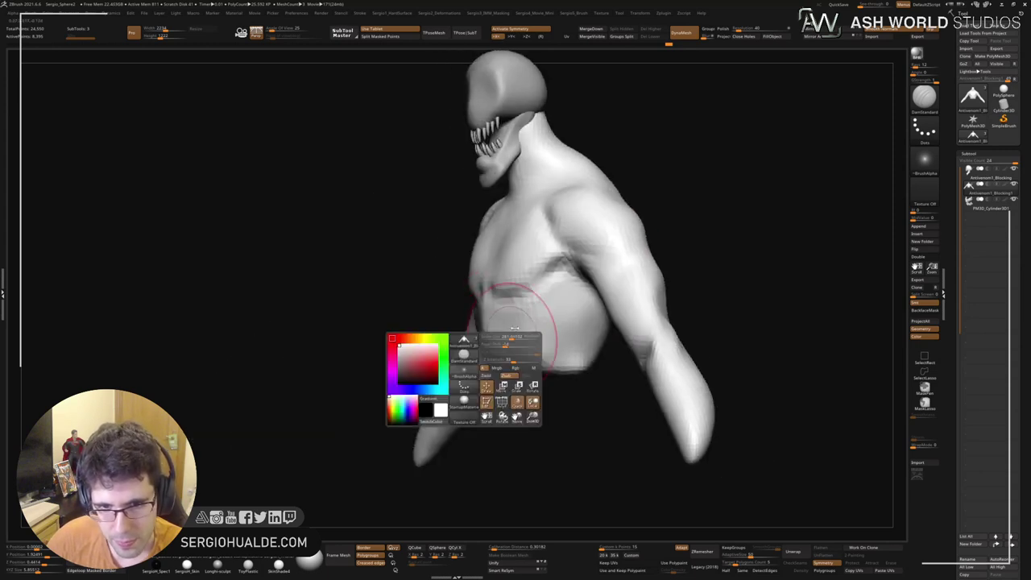
pyautogui.moveTo(517, 317); pyautogui.dragTo(502, 324)
pyautogui.press('b')
pyautogui.press('c')
pyautogui.press('l')
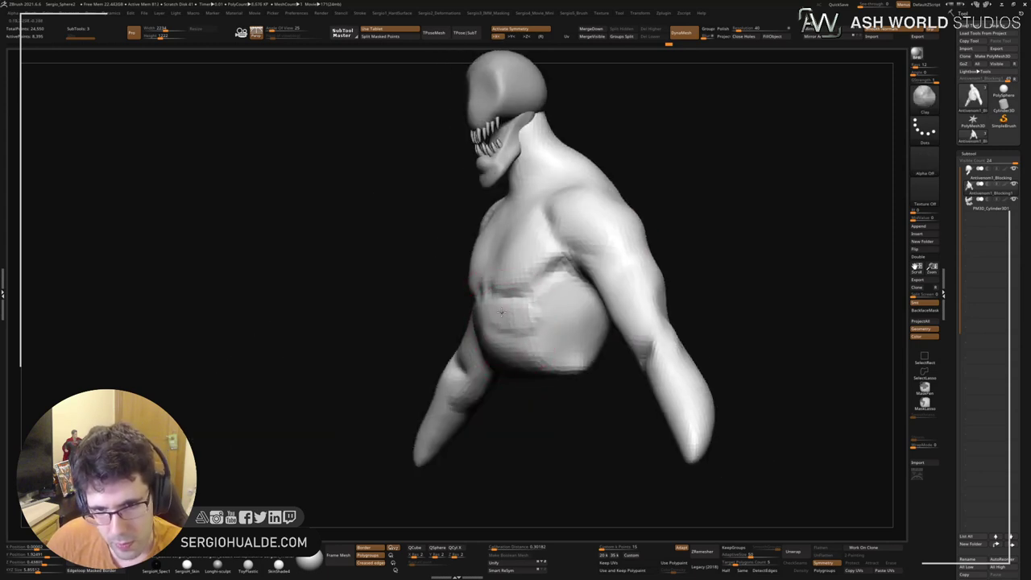
# Step: Reshape the abdomen and flanks with the Move brush to draw the belly in and narrow the waist
pyautogui.moveTo(501, 314); pyautogui.dragTo(513, 343, button='right')
pyautogui.press('s')
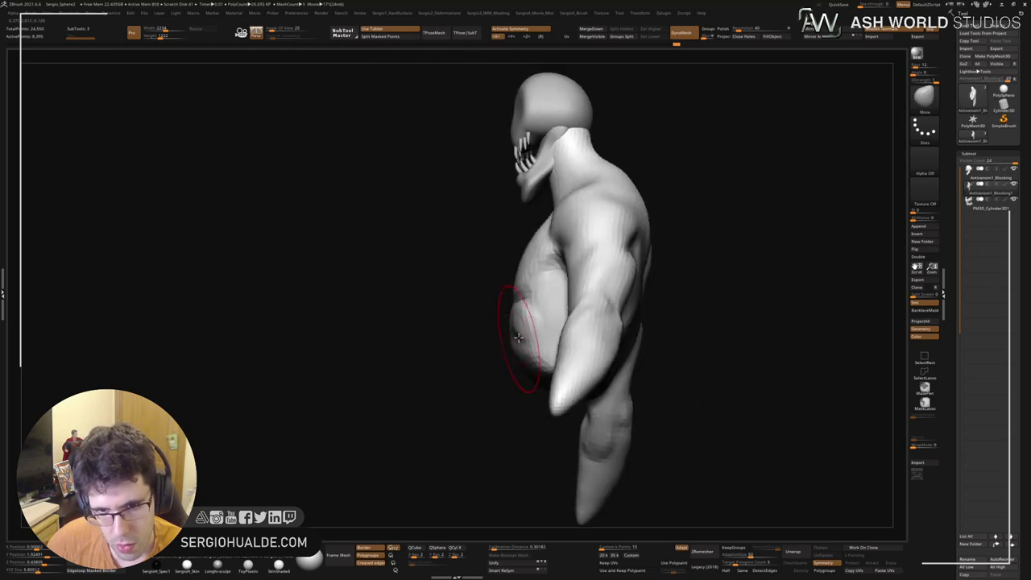
pyautogui.moveTo(537, 355)
pyautogui.mouseDown(button='right')
pyautogui.moveTo(513, 355)
pyautogui.moveTo(534, 298)
pyautogui.moveTo(533, 252)
pyautogui.moveTo(501, 251)
pyautogui.moveTo(531, 249)
pyautogui.mouseUp(button='right')
pyautogui.press('w')
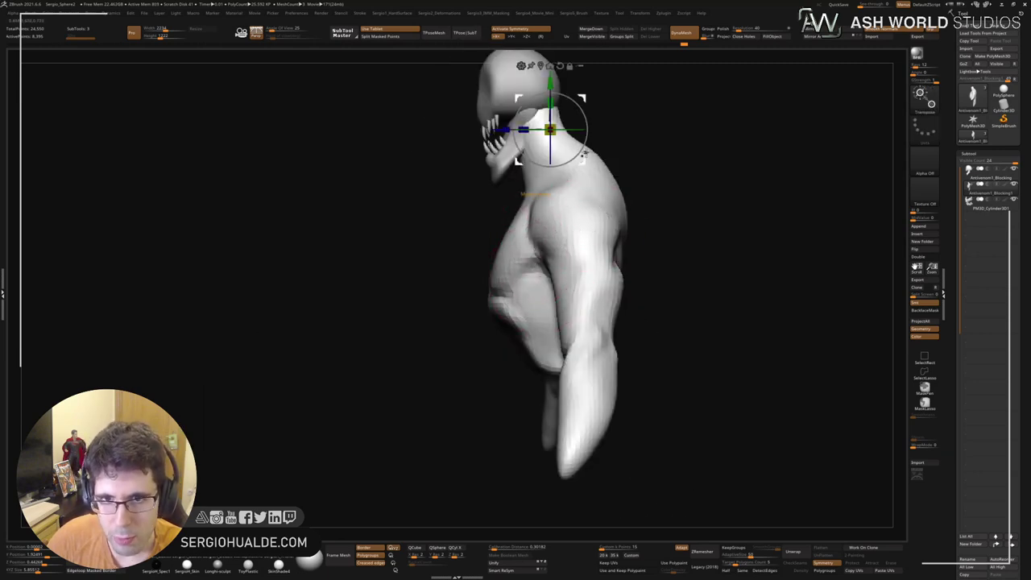
pyautogui.moveTo(584, 154)
pyautogui.mouseDown(button='right')
pyautogui.moveTo(568, 200)
pyautogui.moveTo(606, 266)
pyautogui.moveTo(533, 364)
pyautogui.moveTo(520, 437)
pyautogui.moveTo(494, 483)
pyautogui.moveTo(547, 407)
pyautogui.moveTo(513, 361)
pyautogui.moveTo(559, 368)
pyautogui.moveTo(598, 307)
pyautogui.moveTo(524, 337)
pyautogui.mouseUp(button='right')
pyautogui.press('q')
pyautogui.press('s')
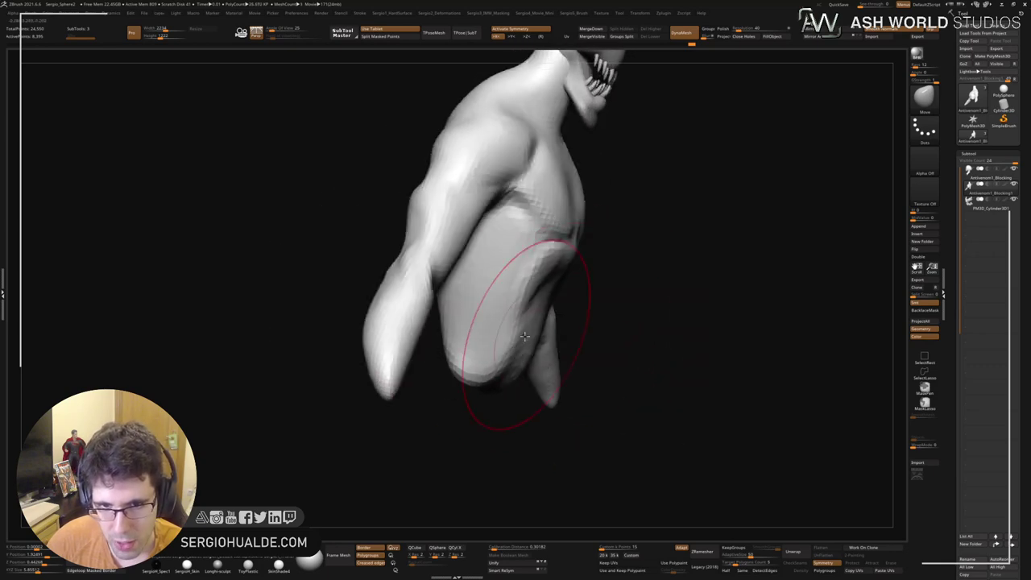
pyautogui.moveTo(524, 337); pyautogui.dragTo(524, 349)
pyautogui.moveTo(524, 350)
pyautogui.mouseDown(button='right')
pyautogui.moveTo(463, 354)
pyautogui.moveTo(512, 335)
pyautogui.moveTo(468, 376)
pyautogui.mouseUp(button='right')
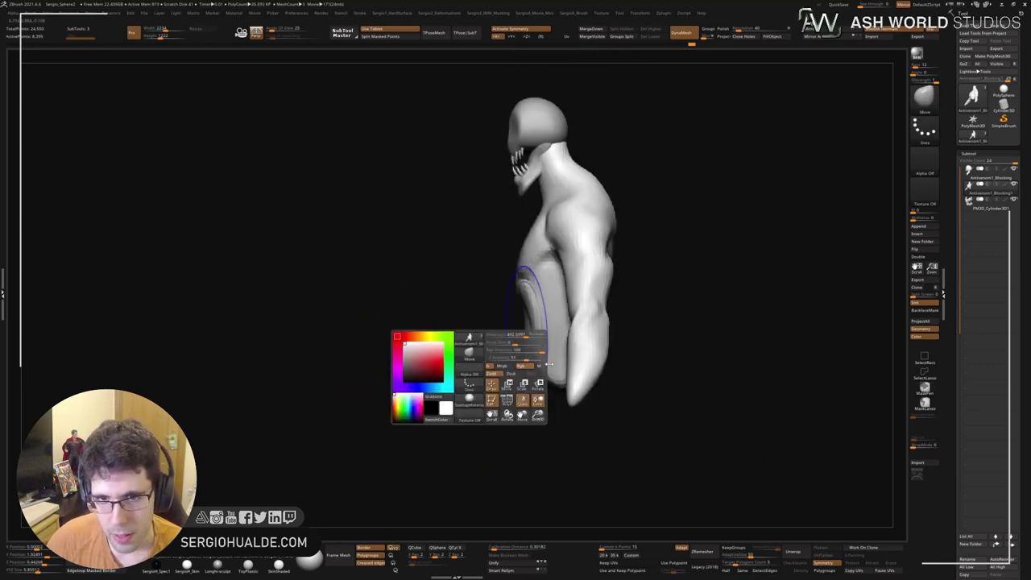
pyautogui.moveTo(548, 364); pyautogui.dragTo(564, 325, button='right')
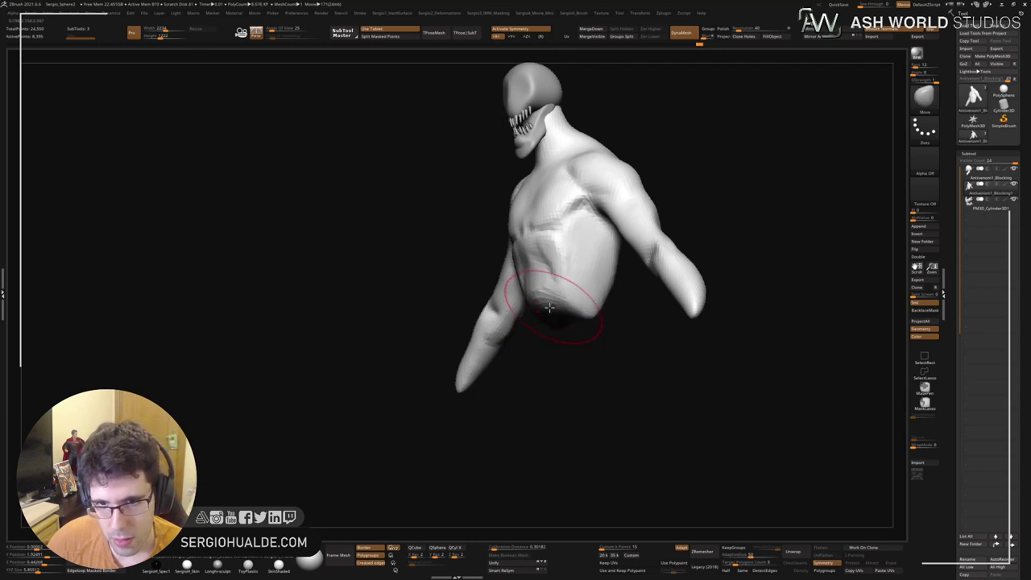
pyautogui.moveTo(554, 325)
pyautogui.mouseDown(button='right')
pyautogui.moveTo(570, 352)
pyautogui.moveTo(579, 329)
pyautogui.moveTo(610, 387)
pyautogui.moveTo(587, 341)
pyautogui.moveTo(586, 364)
pyautogui.moveTo(605, 371)
pyautogui.mouseUp(button='right')
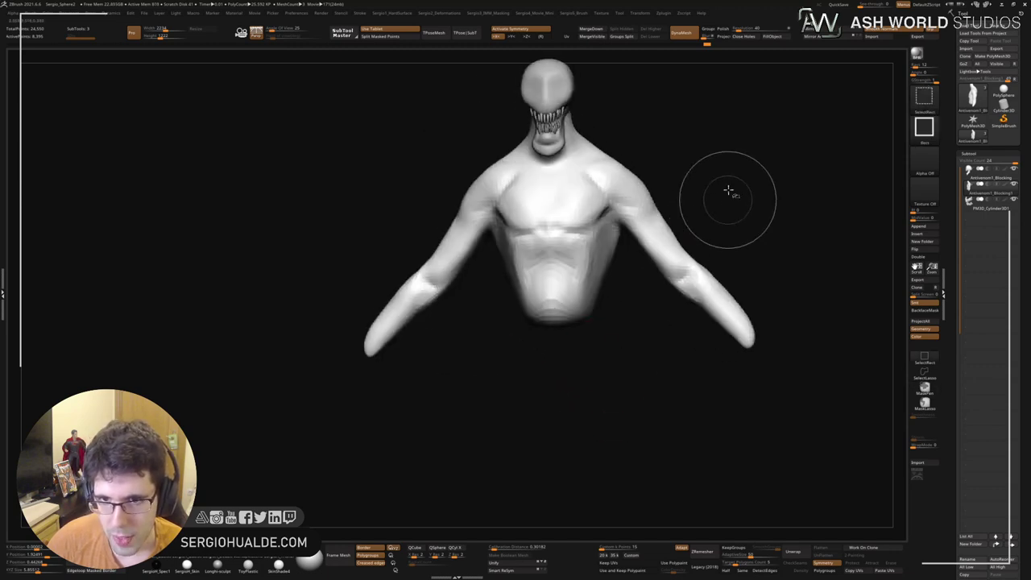
# Step: Hide the outer arms and mask the torso, leaving only its softened lower end unmasked
pyautogui.moveTo(724, 175)
pyautogui.keyDown('ctrl'); pyautogui.keyDown('shift'); pyautogui.mouseDown()
pyautogui.moveTo(652, 350)
pyautogui.moveTo(677, 362)
pyautogui.moveTo(668, 373)
pyautogui.moveTo(656, 362)
pyautogui.mouseUp(); pyautogui.keyUp('shift'); pyautogui.keyUp('ctrl')
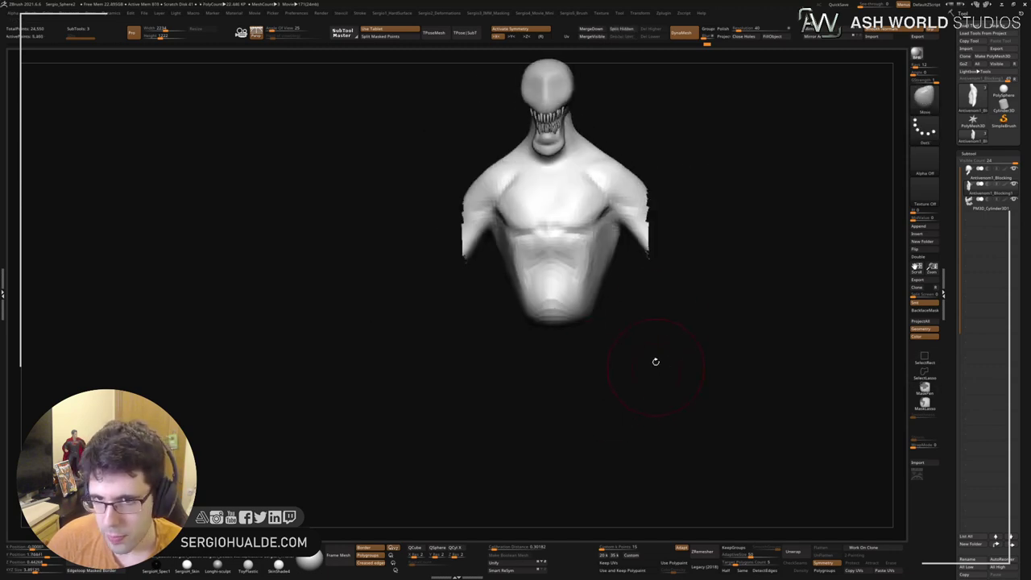
pyautogui.moveTo(655, 362)
pyautogui.mouseDown(button='right')
pyautogui.moveTo(642, 311)
pyautogui.moveTo(651, 315)
pyautogui.moveTo(530, 243)
pyautogui.mouseUp(button='right')
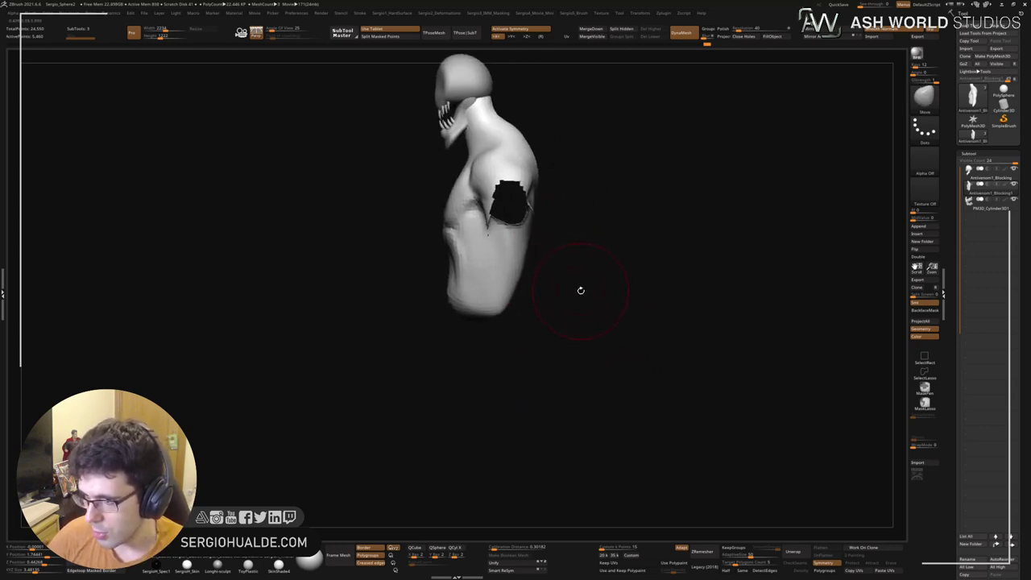
pyautogui.moveTo(427, 348)
pyautogui.keyDown('ctrl'); pyautogui.mouseDown()
pyautogui.moveTo(465, 292)
pyautogui.moveTo(529, 285)
pyautogui.mouseUp(); pyautogui.keyUp('ctrl')
pyautogui.keyDown('ctrl'); pyautogui.click(485, 307); pyautogui.keyUp('ctrl')
pyautogui.keyDown('ctrl'); pyautogui.click(509, 318); pyautogui.keyUp('ctrl')
pyautogui.keyDown('ctrl'); pyautogui.moveTo(495, 304); pyautogui.dragTo(488, 324, button='right'); pyautogui.keyUp('ctrl')
# Step: Extend the unmasked lower torso downward and shape it into a waist and buttocks with the Move brush
pyautogui.press('w')
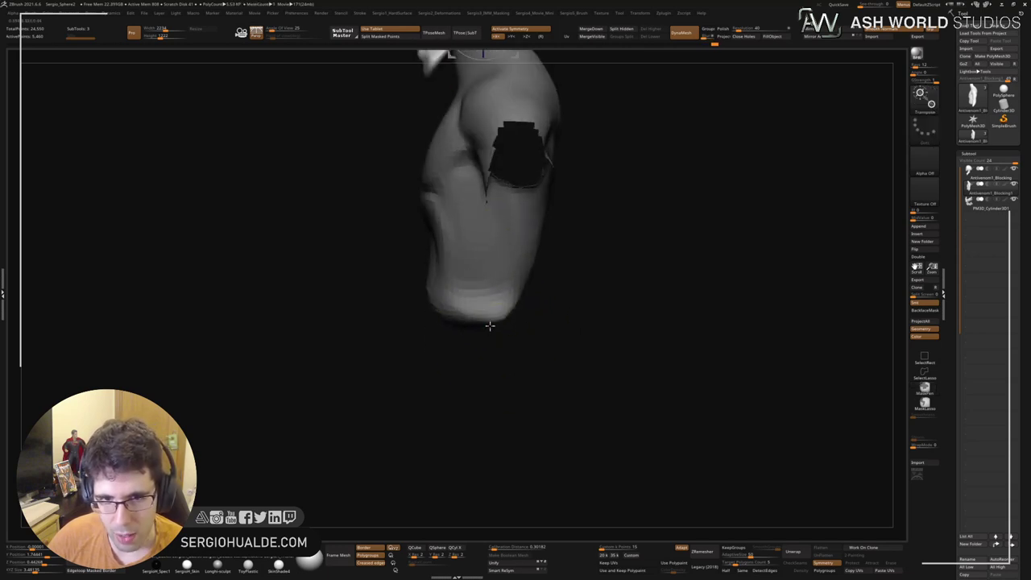
pyautogui.moveTo(483, 299)
pyautogui.mouseDown()
pyautogui.moveTo(501, 332)
pyautogui.moveTo(531, 309)
pyautogui.moveTo(532, 319)
pyautogui.moveTo(455, 387)
pyautogui.moveTo(529, 373)
pyautogui.moveTo(529, 359)
pyautogui.mouseUp()
pyautogui.press('q')
pyautogui.moveTo(555, 375); pyautogui.dragTo(451, 369)
pyautogui.moveTo(514, 360)
pyautogui.mouseDown()
pyautogui.moveTo(516, 346)
pyautogui.moveTo(594, 354)
pyautogui.moveTo(604, 337)
pyautogui.moveTo(596, 318)
pyautogui.moveTo(580, 380)
pyautogui.moveTo(568, 326)
pyautogui.moveTo(578, 341)
pyautogui.mouseUp()
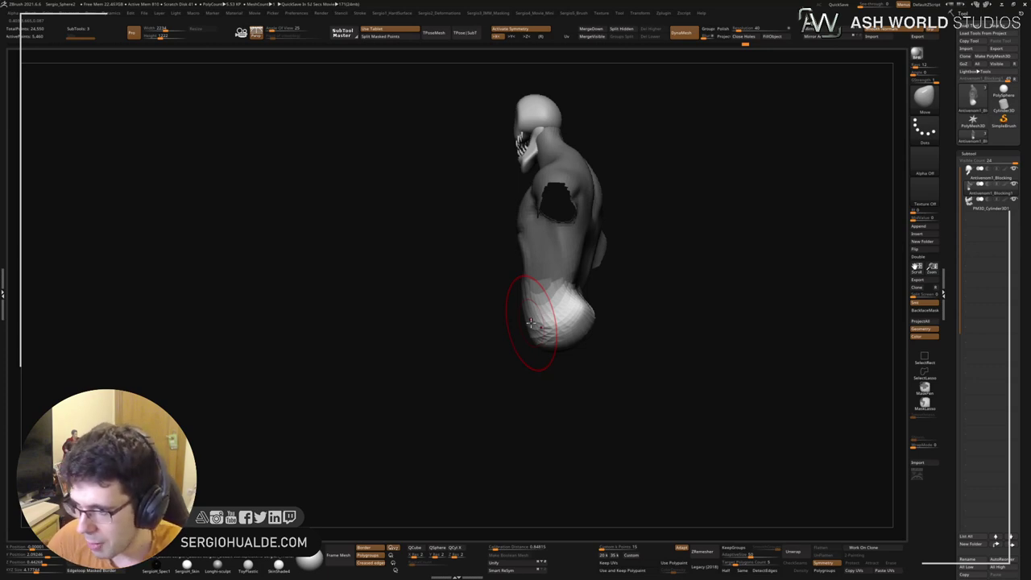
pyautogui.moveTo(633, 278)
pyautogui.mouseDown()
pyautogui.moveTo(677, 295)
pyautogui.moveTo(633, 317)
pyautogui.moveTo(566, 315)
pyautogui.moveTo(621, 338)
pyautogui.mouseUp()
pyautogui.keyDown('alt'); pyautogui.moveTo(550, 343); pyautogui.dragTo(547, 310); pyautogui.keyUp('alt')
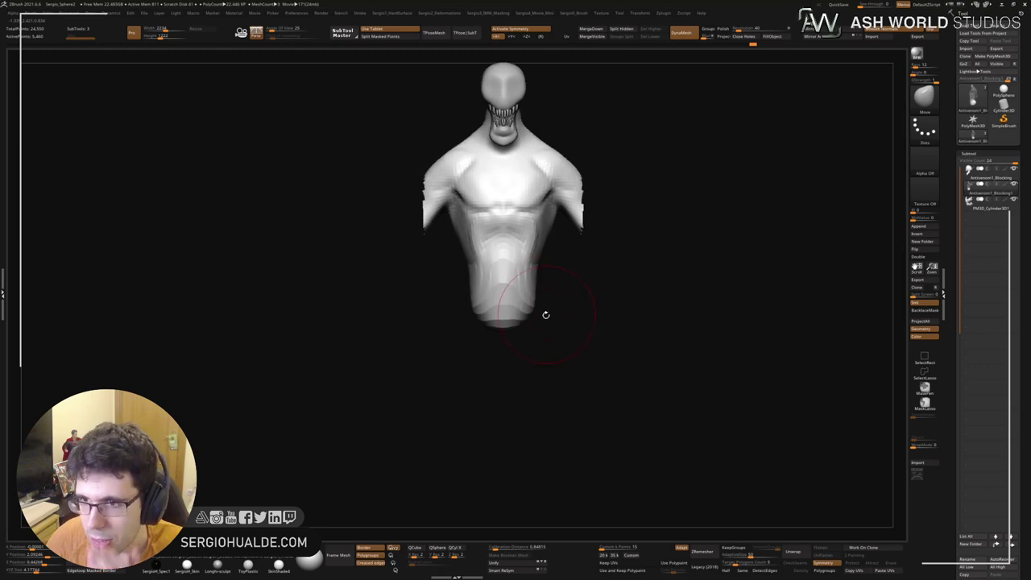
# Step: Show the whole body again and mask everything except the tips of the forearms
pyautogui.keyDown('ctrl'); pyautogui.keyDown('shift'); pyautogui.click(602, 300); pyautogui.keyUp('shift'); pyautogui.keyUp('ctrl')
pyautogui.keyDown('alt'); pyautogui.moveTo(609, 290); pyautogui.dragTo(552, 294); pyautogui.keyUp('alt')
pyautogui.keyDown('ctrl'); pyautogui.moveTo(601, 297); pyautogui.dragTo(612, 317, button='right'); pyautogui.keyUp('ctrl')
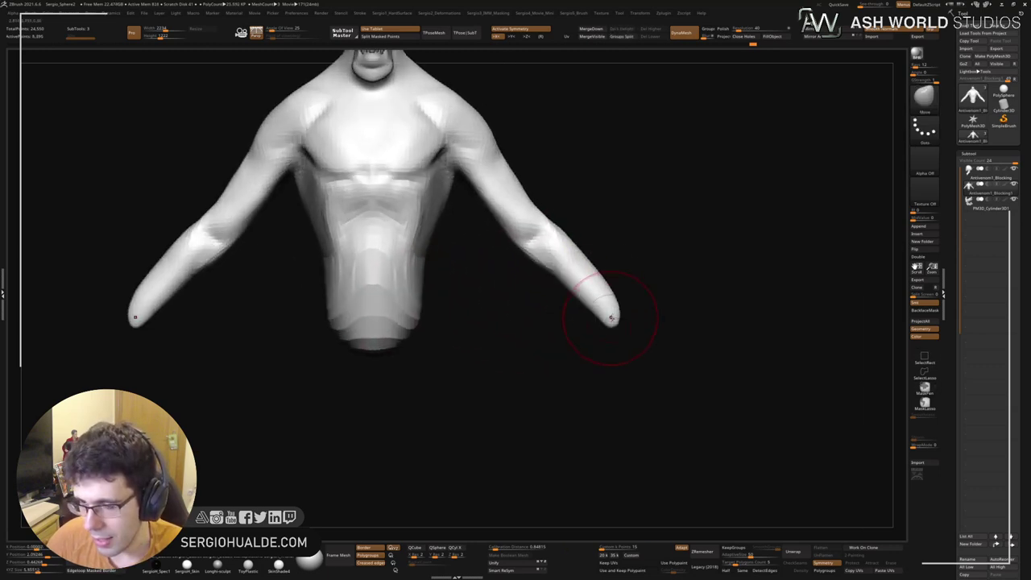
pyautogui.moveTo(645, 279)
pyautogui.keyDown('ctrl'); pyautogui.mouseDown()
pyautogui.moveTo(570, 352)
pyautogui.moveTo(601, 354)
pyautogui.moveTo(595, 360)
pyautogui.mouseUp(); pyautogui.keyUp('ctrl')
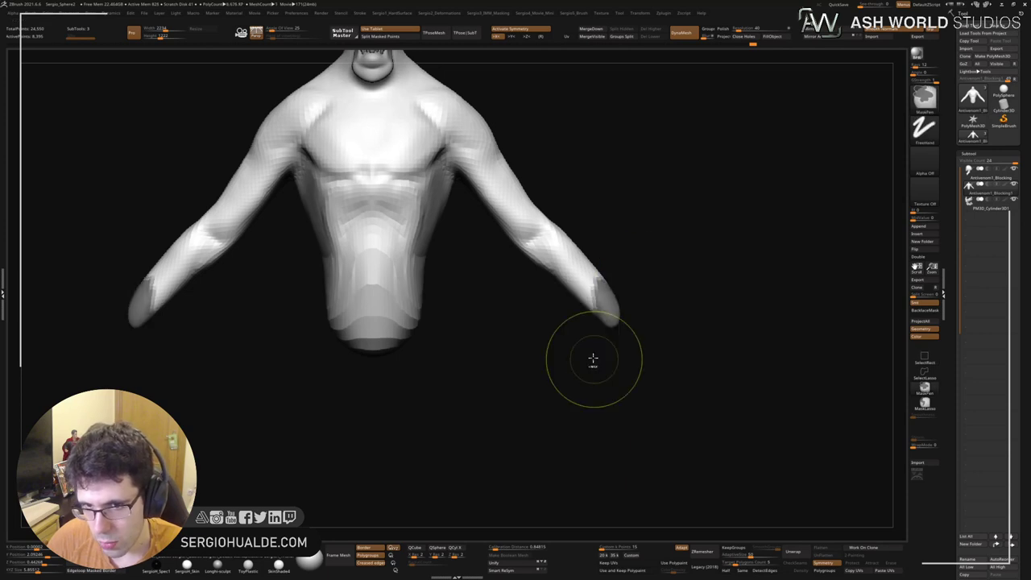
pyautogui.press('b')
pyautogui.press('i')
pyautogui.press('n')
pyautogui.moveTo(612, 308)
pyautogui.keyDown('alt'); pyautogui.mouseDown(button='right')
pyautogui.moveTo(626, 286)
pyautogui.moveTo(616, 301)
pyautogui.mouseUp(button='right'); pyautogui.keyUp('alt')
pyautogui.keyDown('ctrl'); pyautogui.click(644, 326); pyautogui.keyUp('ctrl')
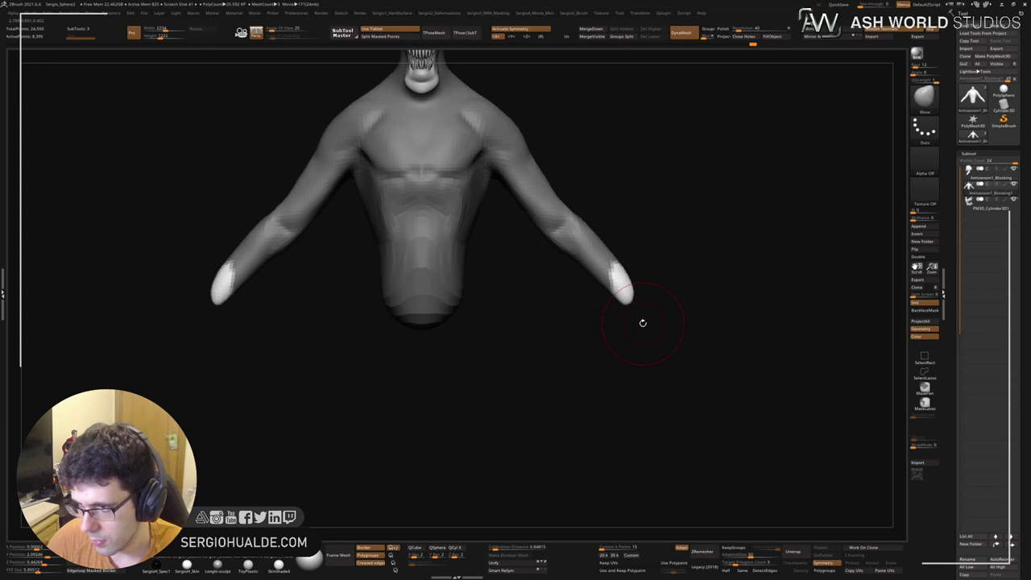
# Step: Pull the unmasked forearm tips down and enlarge them into rough hand shapes
pyautogui.moveTo(647, 322)
pyautogui.mouseDown()
pyautogui.moveTo(628, 303)
pyautogui.moveTo(634, 288)
pyautogui.moveTo(637, 309)
pyautogui.mouseUp()
pyautogui.press('s')
pyautogui.press('s')
pyautogui.moveTo(637, 309)
pyautogui.mouseDown(button='right')
pyautogui.moveTo(655, 290)
pyautogui.moveTo(625, 290)
pyautogui.mouseUp(button='right')
pyautogui.moveTo(630, 287)
pyautogui.mouseDown()
pyautogui.moveTo(614, 315)
pyautogui.moveTo(623, 299)
pyautogui.moveTo(615, 288)
pyautogui.moveTo(610, 329)
pyautogui.moveTo(625, 336)
pyautogui.moveTo(609, 362)
pyautogui.moveTo(615, 332)
pyautogui.mouseUp()
pyautogui.press('b')
pyautogui.press('m')
pyautogui.press('v')
pyautogui.moveTo(637, 336); pyautogui.dragTo(589, 331, button='right')
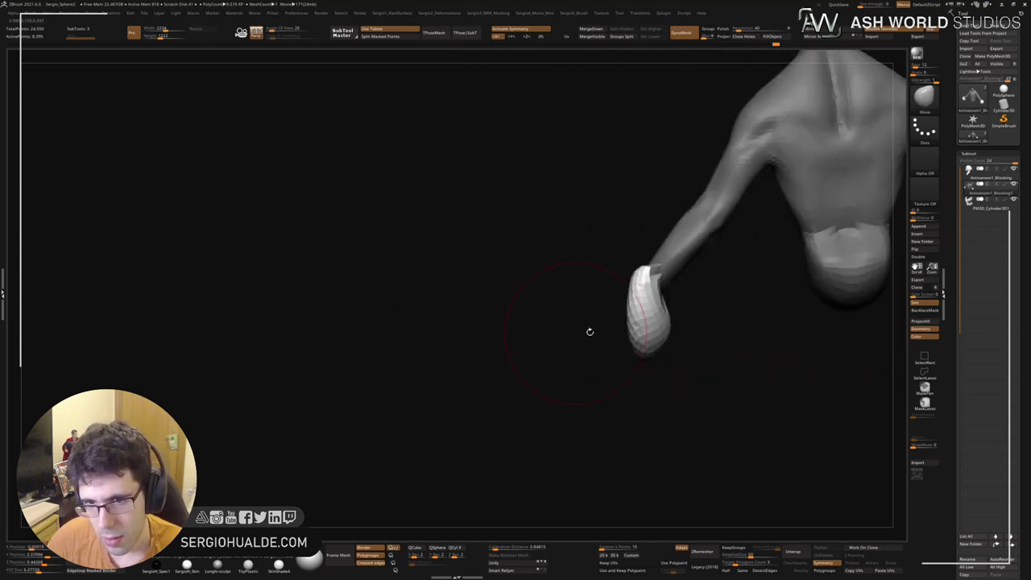
# Step: Flatten and widen the hands into mitten-like forms with the Move brush from several angles
pyautogui.moveTo(633, 295); pyautogui.dragTo(665, 292)
pyautogui.moveTo(644, 334); pyautogui.dragTo(651, 332)
pyautogui.moveTo(600, 334); pyautogui.dragTo(642, 327, button='right')
pyautogui.moveTo(613, 324); pyautogui.dragTo(626, 328)
pyautogui.moveTo(604, 330); pyautogui.dragTo(637, 327, button='right')
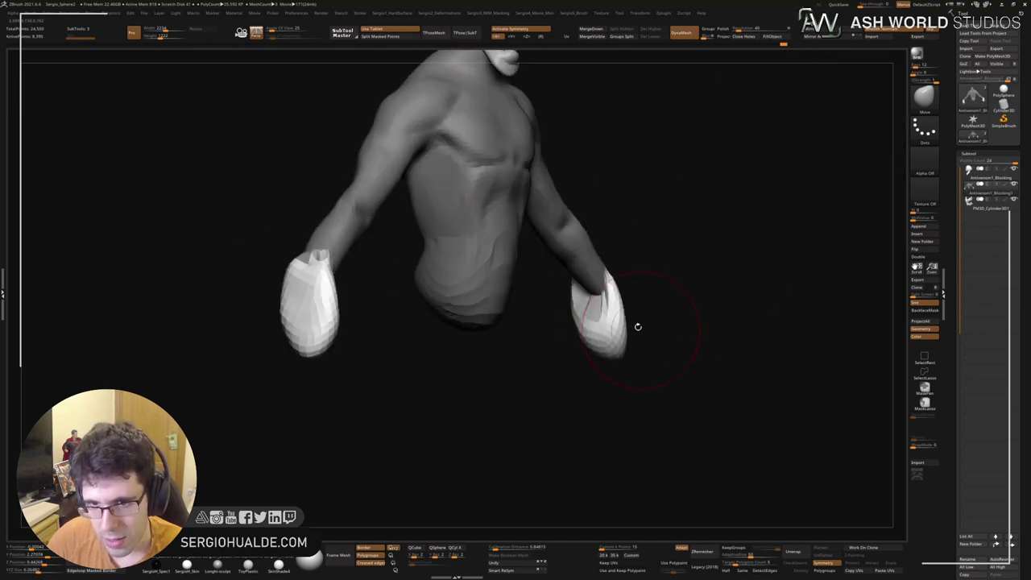
pyautogui.moveTo(606, 324); pyautogui.dragTo(599, 326)
pyautogui.moveTo(622, 335); pyautogui.dragTo(588, 342, button='right')
pyautogui.moveTo(594, 334); pyautogui.dragTo(602, 334)
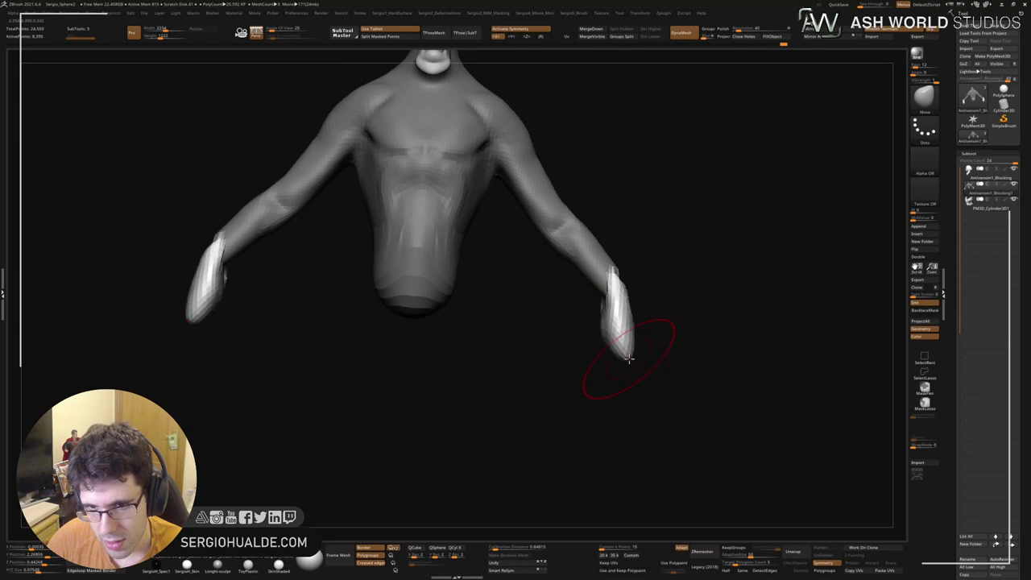
# Step: Adjust the hands' outline in side view with the Move brush, undoing the last stroke
pyautogui.moveTo(610, 368)
pyautogui.mouseDown(button='right')
pyautogui.moveTo(603, 357)
pyautogui.moveTo(539, 362)
pyautogui.mouseUp(button='right')
pyautogui.moveTo(460, 362)
pyautogui.mouseDown()
pyautogui.moveTo(486, 330)
pyautogui.moveTo(473, 333)
pyautogui.moveTo(474, 352)
pyautogui.moveTo(510, 352)
pyautogui.mouseUp()
pyautogui.moveTo(536, 352); pyautogui.dragTo(492, 349, button='right')
pyautogui.moveTo(482, 333)
pyautogui.mouseDown()
pyautogui.moveTo(493, 327)
pyautogui.moveTo(467, 353)
pyautogui.mouseUp()
pyautogui.hotkey('ctrl', 'z')
pyautogui.press('s')
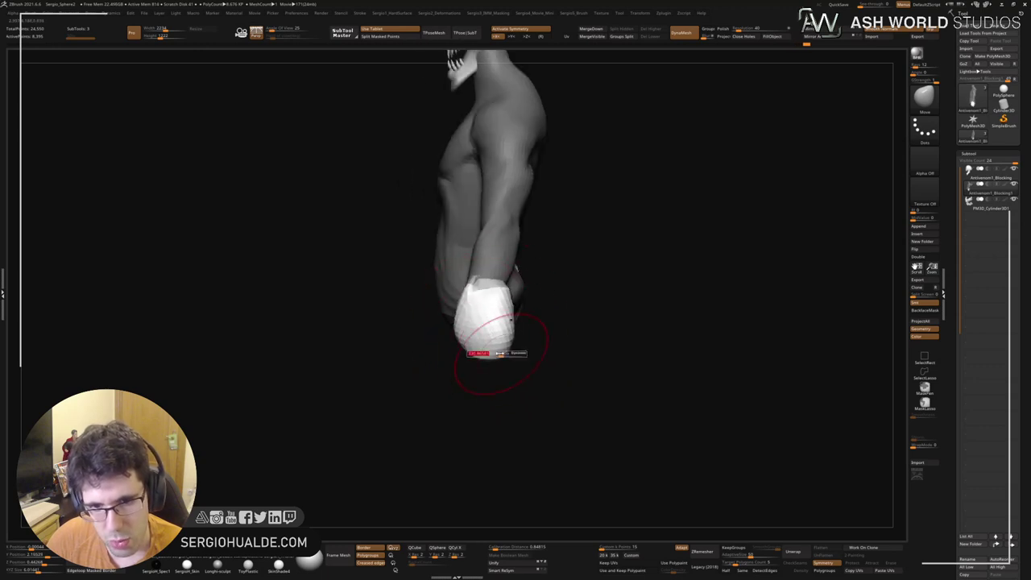
pyautogui.moveTo(492, 348); pyautogui.dragTo(520, 302, button='right')
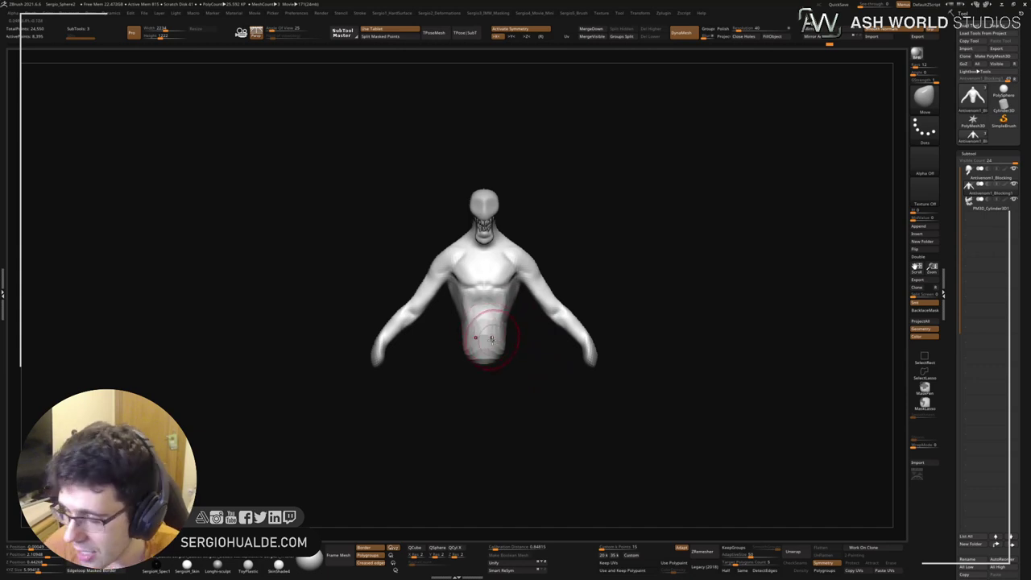
# Step: Remesh the body at a higher DynaMesh resolution and smooth the stepped surface of the lower torso
pyautogui.keyDown('ctrl'); pyautogui.moveTo(508, 324); pyautogui.dragTo(543, 426, button='right'); pyautogui.keyUp('ctrl')
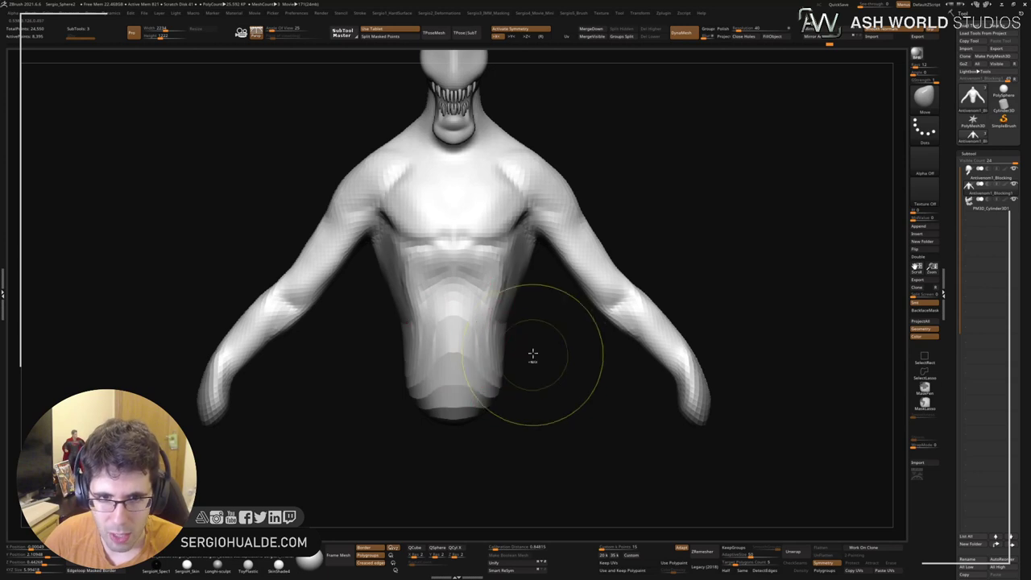
pyautogui.keyDown('alt'); pyautogui.moveTo(559, 374); pyautogui.dragTo(580, 451, button='right'); pyautogui.keyUp('alt')
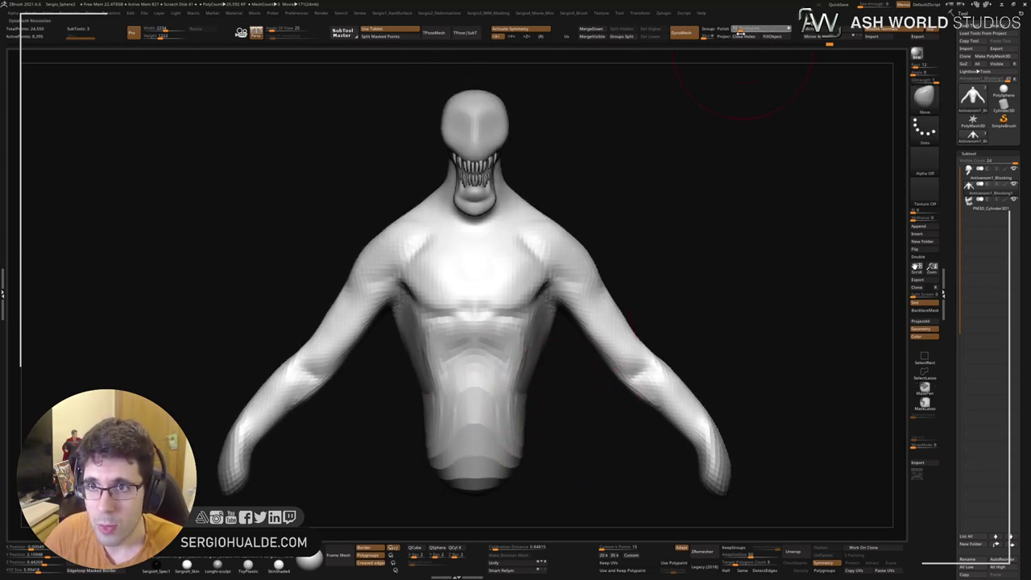
pyautogui.moveTo(483, 341); pyautogui.dragTo(495, 384, button='right')
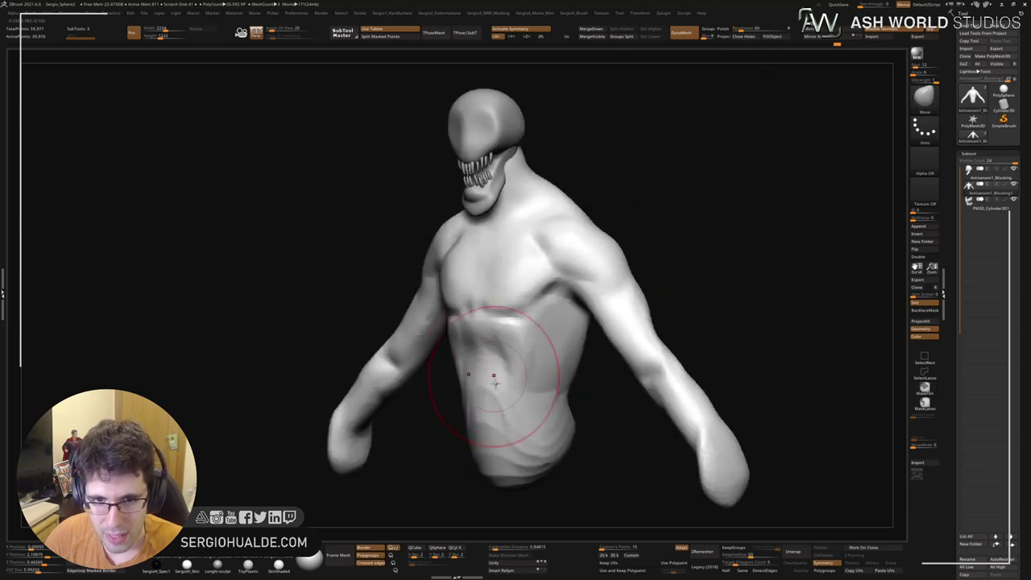
pyautogui.moveTo(504, 402)
pyautogui.keyDown('shift'); pyautogui.mouseDown()
pyautogui.moveTo(491, 409)
pyautogui.moveTo(534, 430)
pyautogui.moveTo(555, 412)
pyautogui.mouseUp(); pyautogui.keyUp('shift')
# Step: Carve the diagonal crease between the lower abdomen and the hip
pyautogui.keyDown('alt'); pyautogui.moveTo(549, 423); pyautogui.dragTo(553, 386, button='right'); pyautogui.keyUp('alt')
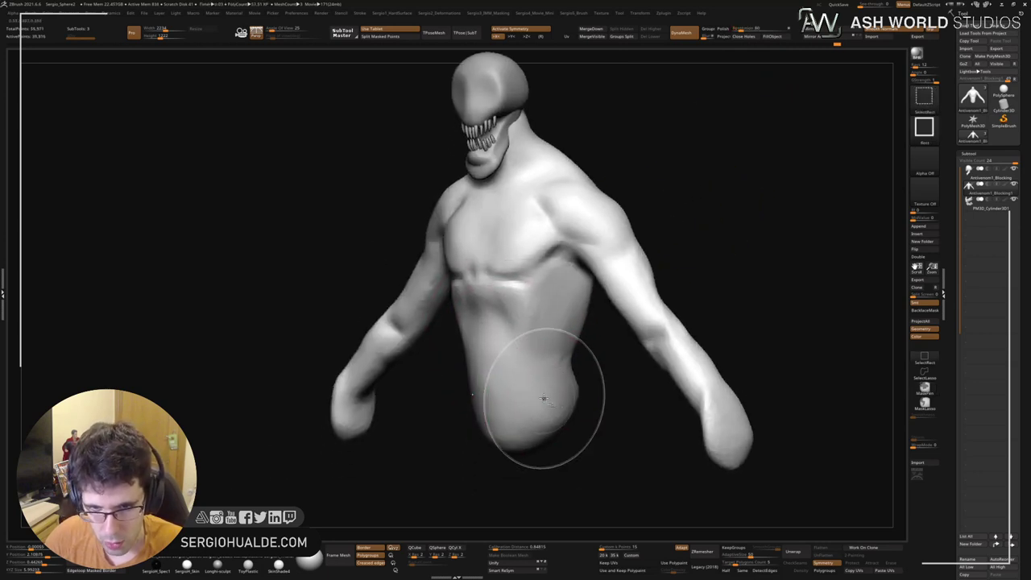
pyautogui.moveTo(534, 422); pyautogui.dragTo(565, 386)
pyautogui.moveTo(533, 420); pyautogui.dragTo(564, 387)
# Step: Sculpt the upper abdominal muscles and ribcage edge below the pectorals with the Clay brush
pyautogui.moveTo(536, 382)
pyautogui.mouseDown(button='right')
pyautogui.moveTo(553, 378)
pyautogui.moveTo(555, 352)
pyautogui.mouseUp(button='right')
pyautogui.press('b')
pyautogui.press('c')
pyautogui.press('l')
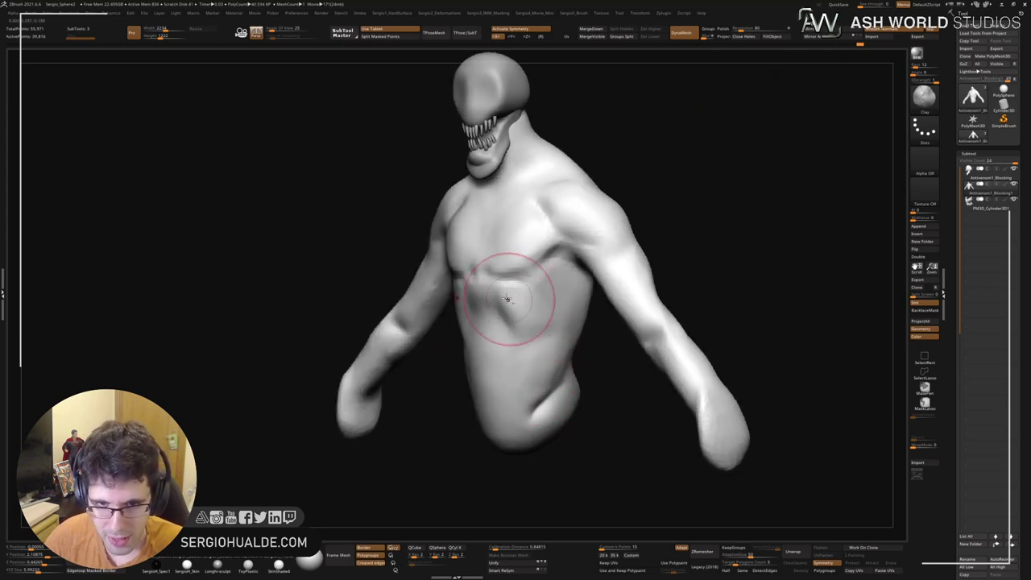
pyautogui.moveTo(568, 342); pyautogui.dragTo(501, 311, button='right')
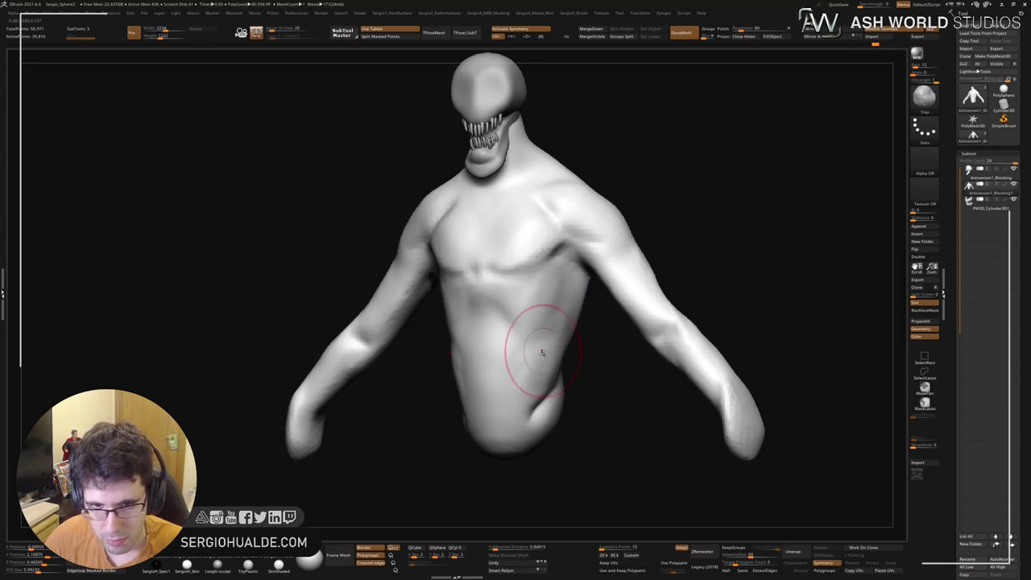
# Step: Smooth the ribcage and refine the pectorals and their transition into the shoulders with the Clay and Smooth brushes
pyautogui.keyDown('shift'); pyautogui.moveTo(543, 354); pyautogui.dragTo(554, 288); pyautogui.keyUp('shift')
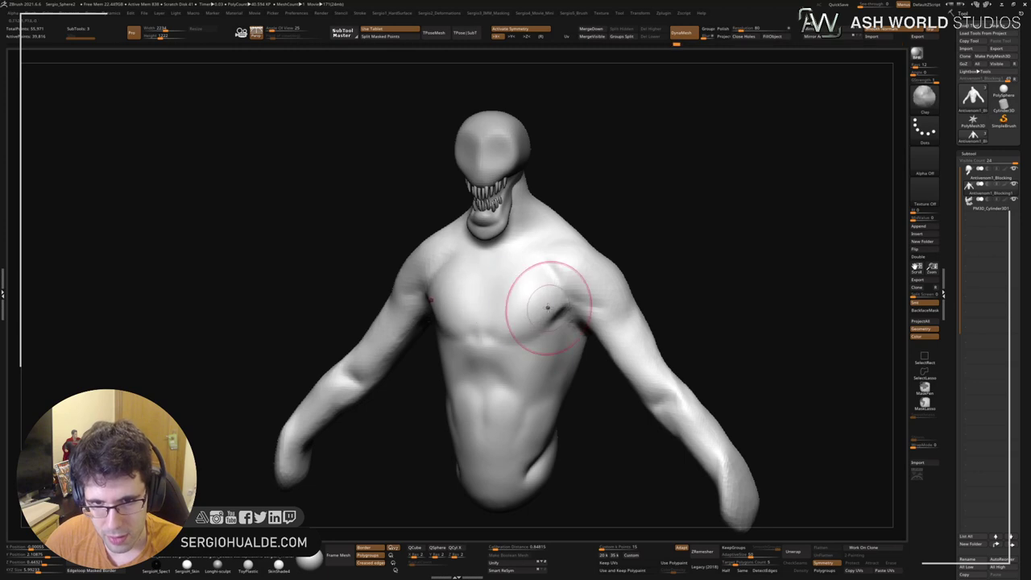
pyautogui.moveTo(534, 299); pyautogui.dragTo(524, 346)
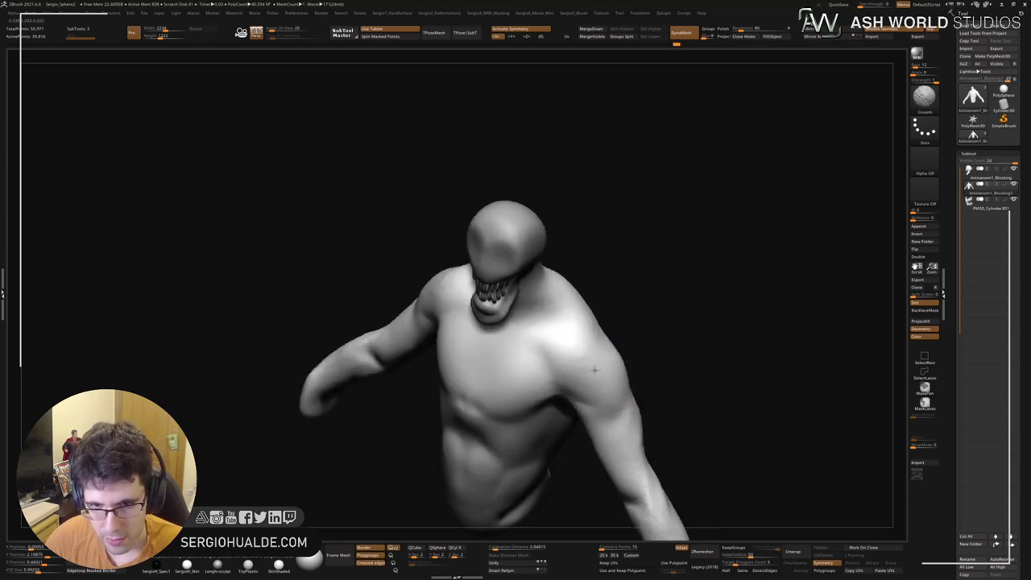
pyautogui.moveTo(484, 346); pyautogui.dragTo(617, 345)
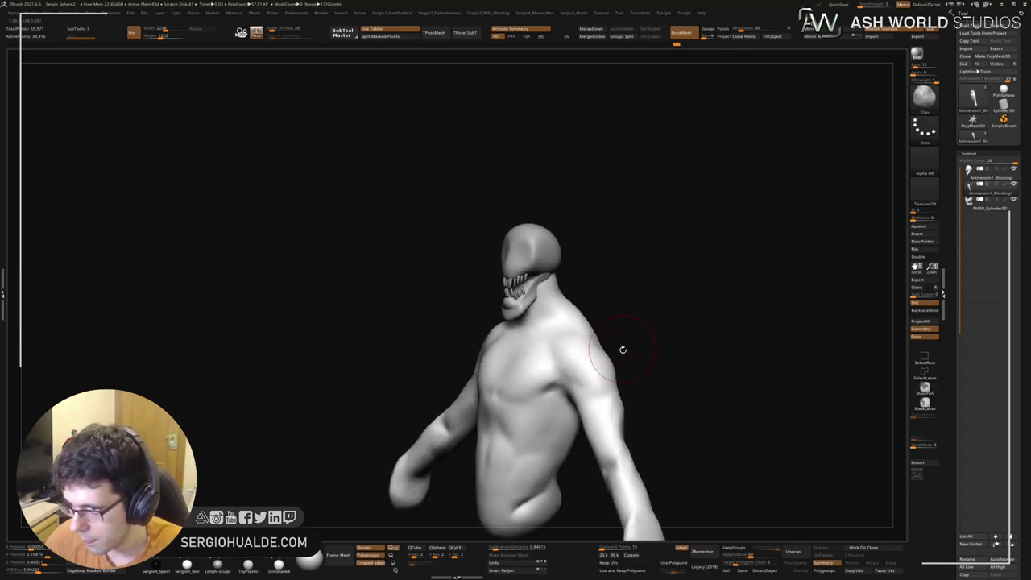
pyautogui.moveTo(621, 349); pyautogui.dragTo(591, 268)
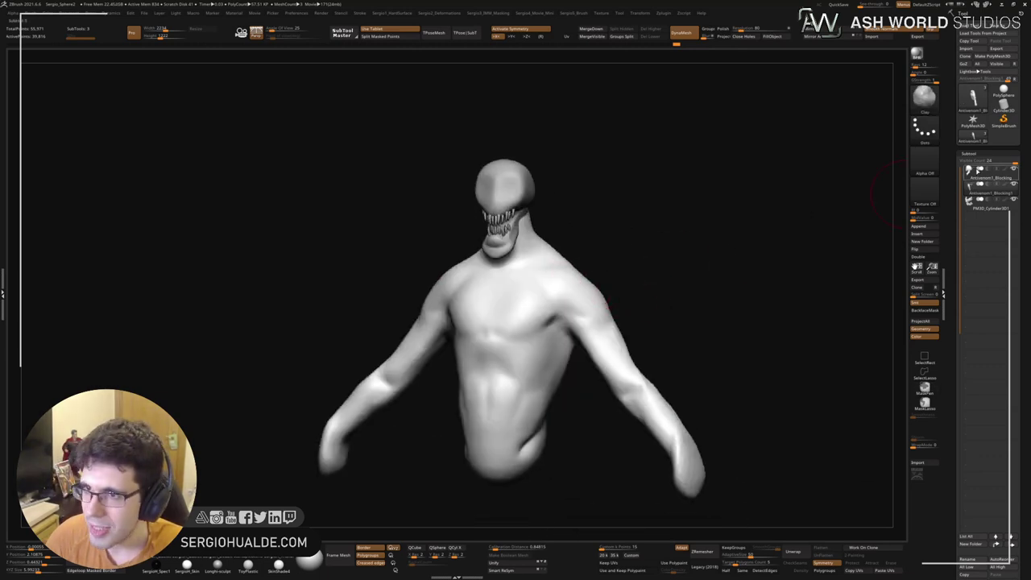
pyautogui.click(976, 154)
pyautogui.click(977, 338)
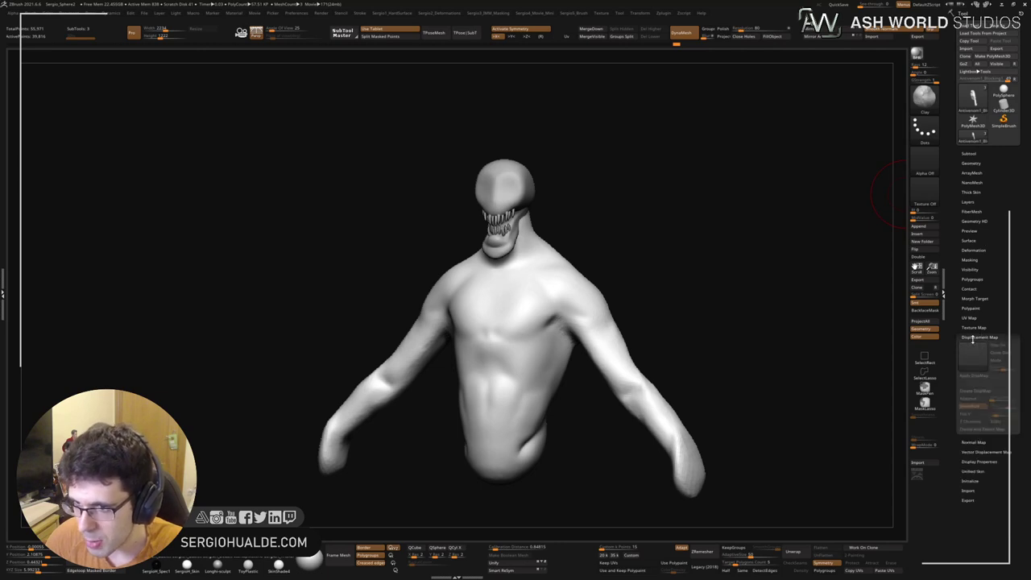
pyautogui.click(977, 153)
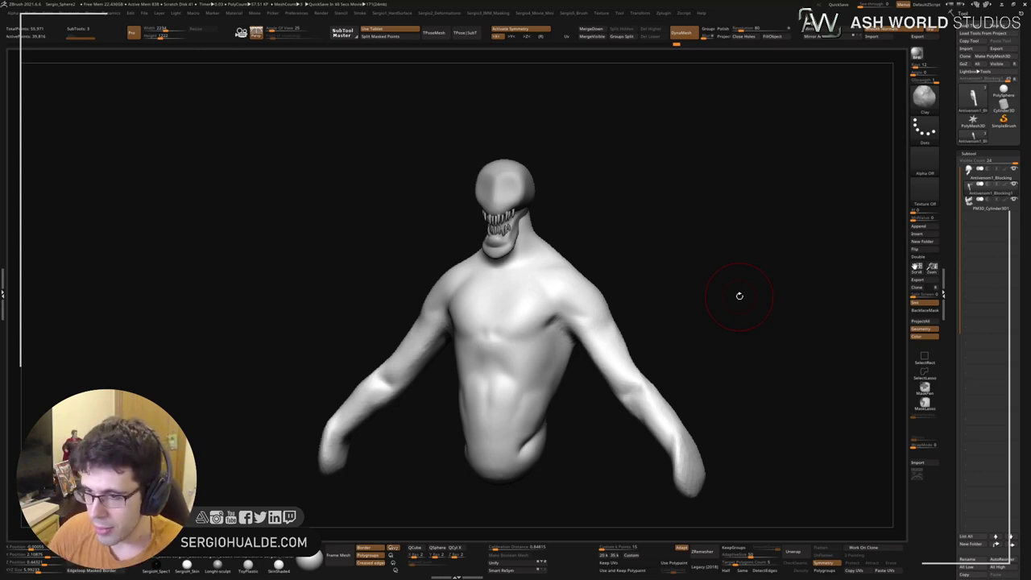
# Step: Reshape the elbows and forearms symmetrically with the Move brush
pyautogui.keyDown('shift'); pyautogui.moveTo(601, 240); pyautogui.dragTo(588, 311); pyautogui.keyUp('shift')
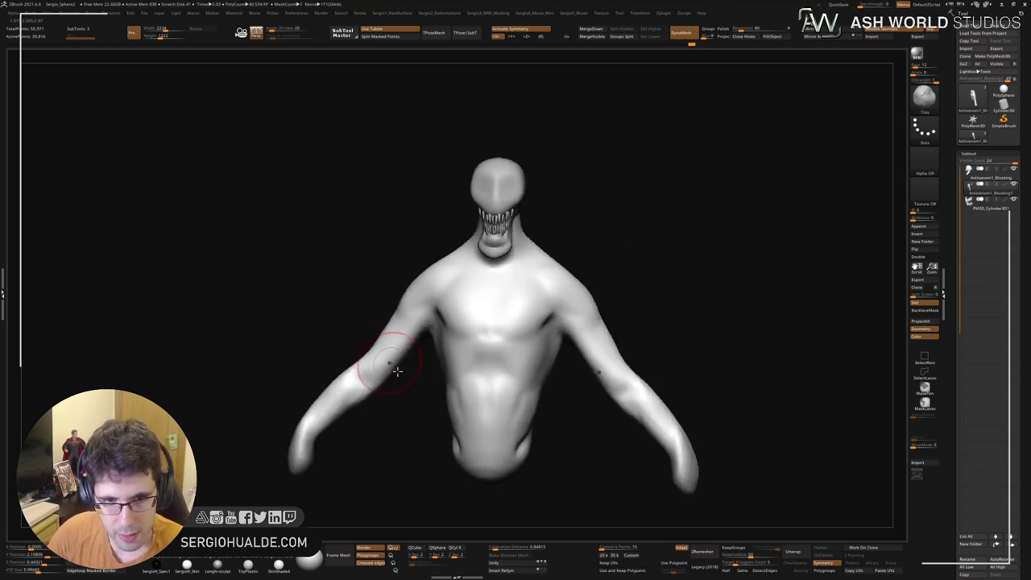
pyautogui.press('b')
pyautogui.press('m')
pyautogui.press('v')
pyautogui.moveTo(407, 383); pyautogui.dragTo(439, 407)
pyautogui.moveTo(345, 418); pyautogui.dragTo(382, 447)
pyautogui.moveTo(372, 402); pyautogui.dragTo(383, 378)
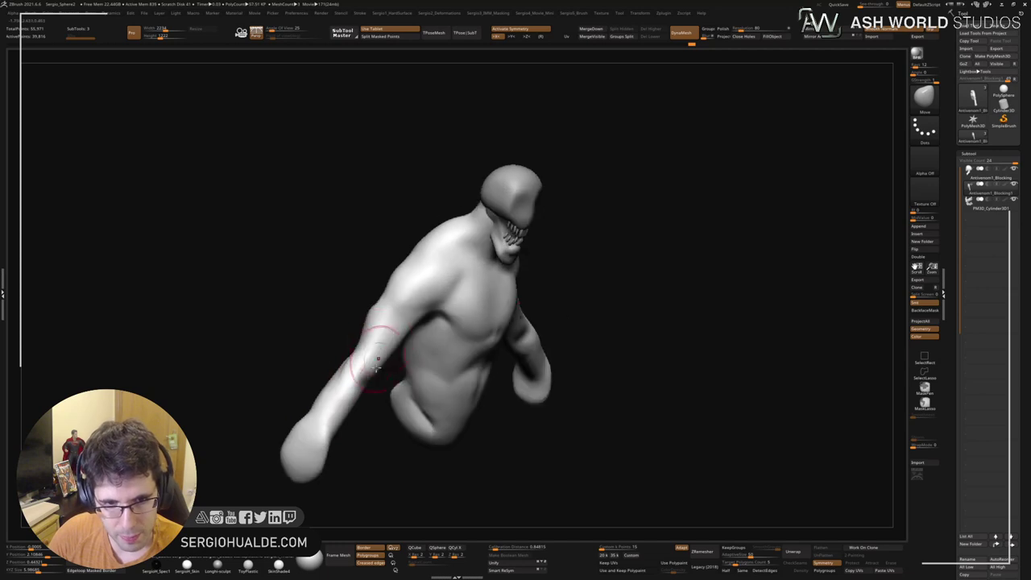
# Step: Mask everything except the forearms, adjust them at the elbows with the gizmo, and clear the mask
pyautogui.moveTo(651, 325); pyautogui.dragTo(534, 396, button='right')
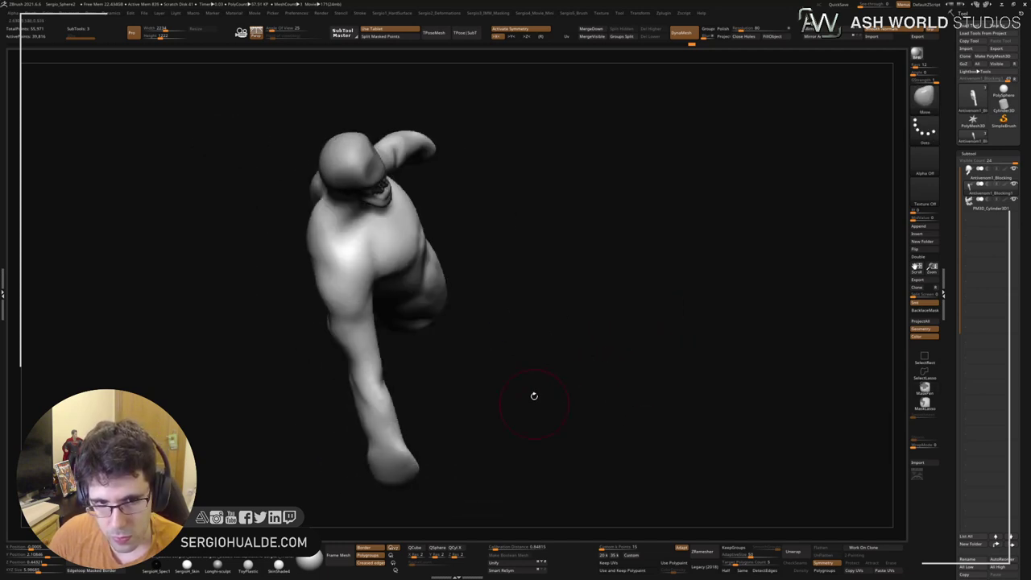
pyautogui.keyDown('alt'); pyautogui.moveTo(534, 396); pyautogui.dragTo(552, 337); pyautogui.keyUp('alt')
pyautogui.keyDown('ctrl'); pyautogui.click(925, 404); pyautogui.keyUp('ctrl')
pyautogui.moveTo(444, 357)
pyautogui.mouseDown()
pyautogui.moveTo(427, 323)
pyautogui.moveTo(310, 352)
pyautogui.moveTo(564, 370)
pyautogui.moveTo(514, 301)
pyautogui.mouseUp()
pyautogui.keyDown('ctrl'); pyautogui.click(448, 374); pyautogui.keyUp('ctrl')
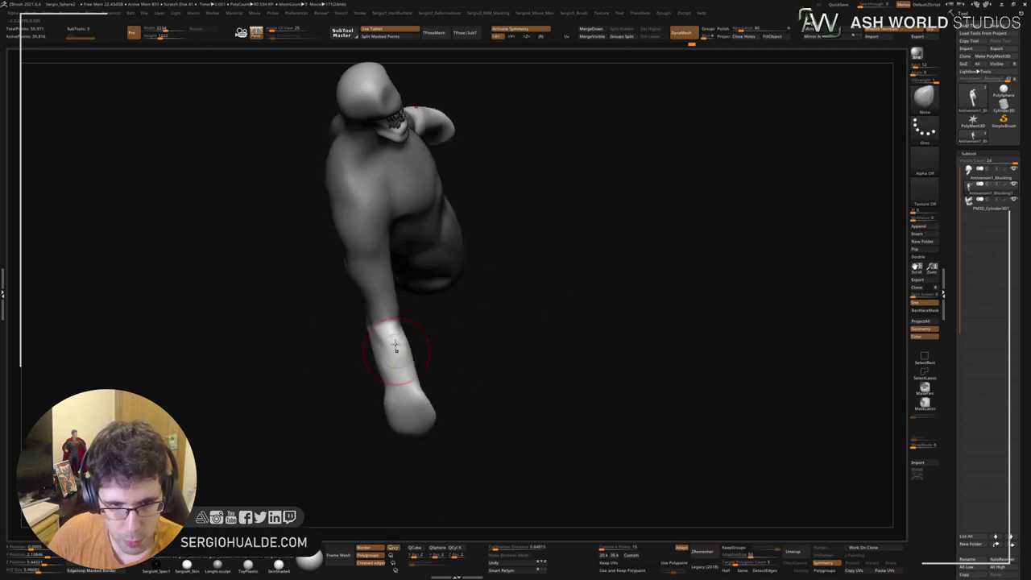
pyautogui.press('w')
pyautogui.keyDown('alt'); pyautogui.click(384, 322); pyautogui.keyUp('alt')
pyautogui.moveTo(420, 332); pyautogui.dragTo(417, 305)
pyautogui.moveTo(528, 366)
pyautogui.mouseDown()
pyautogui.moveTo(544, 316)
pyautogui.moveTo(500, 318)
pyautogui.moveTo(508, 312)
pyautogui.mouseUp()
pyautogui.press('q')
pyautogui.press('f')
pyautogui.keyDown('ctrl'); pyautogui.moveTo(593, 238); pyautogui.dragTo(611, 289); pyautogui.keyUp('ctrl')
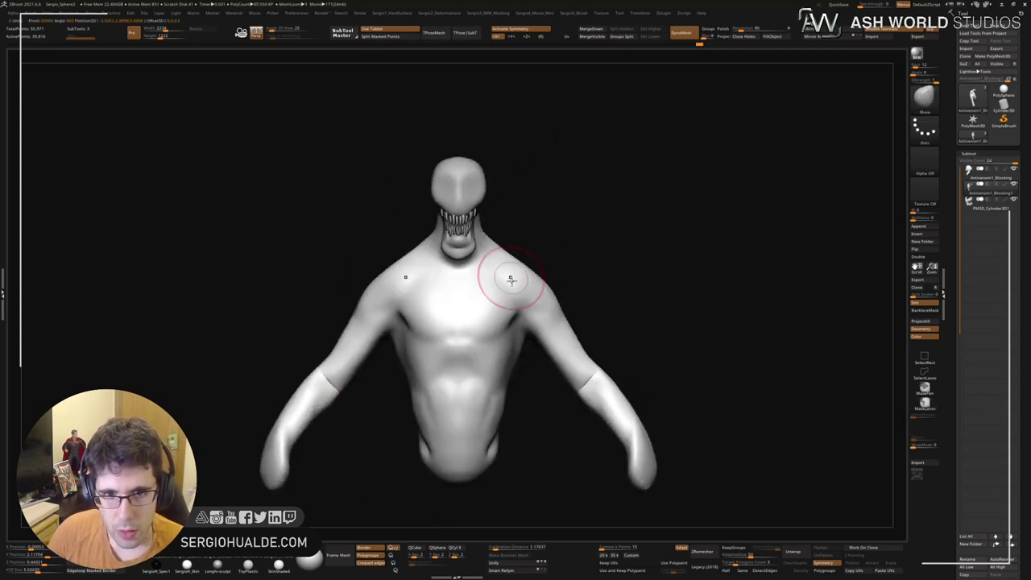
# Step: Rotate the torso beneath the head with the gizmo so the body leans forward
pyautogui.moveTo(511, 278)
pyautogui.mouseDown(button='right')
pyautogui.moveTo(495, 299)
pyautogui.moveTo(536, 260)
pyautogui.moveTo(651, 258)
pyautogui.mouseUp(button='right')
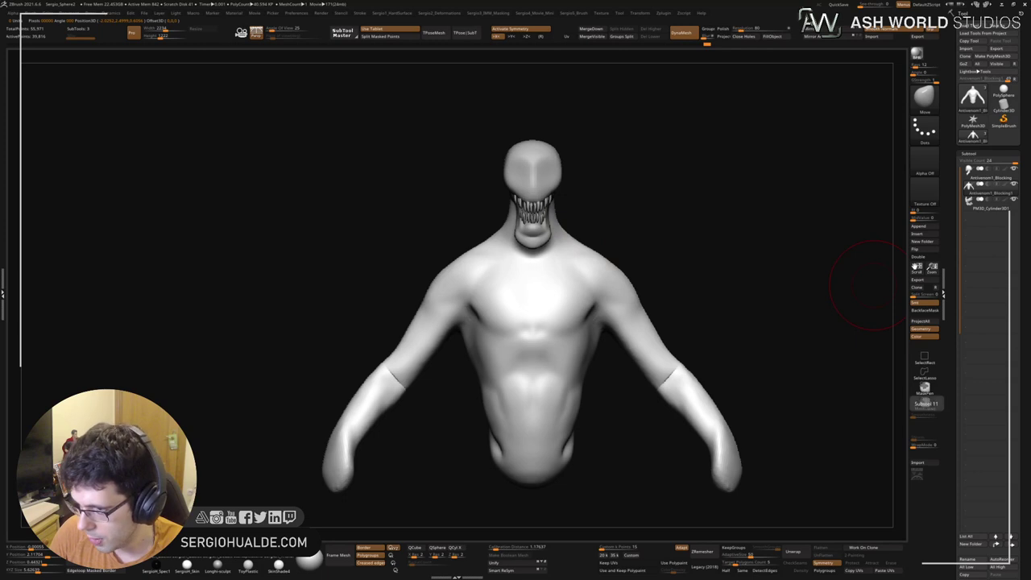
pyautogui.moveTo(596, 278); pyautogui.dragTo(571, 282, button='right')
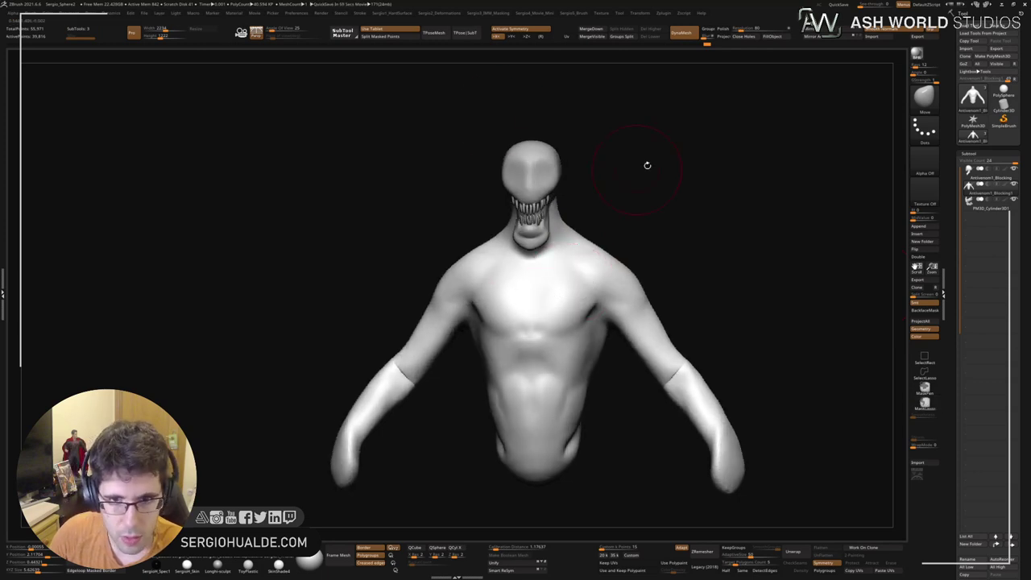
pyautogui.moveTo(670, 196); pyautogui.dragTo(633, 215, button='right')
pyautogui.moveTo(575, 262)
pyautogui.mouseDown(button='right')
pyautogui.moveTo(511, 256)
pyautogui.moveTo(487, 240)
pyautogui.mouseUp(button='right')
pyautogui.press('w')
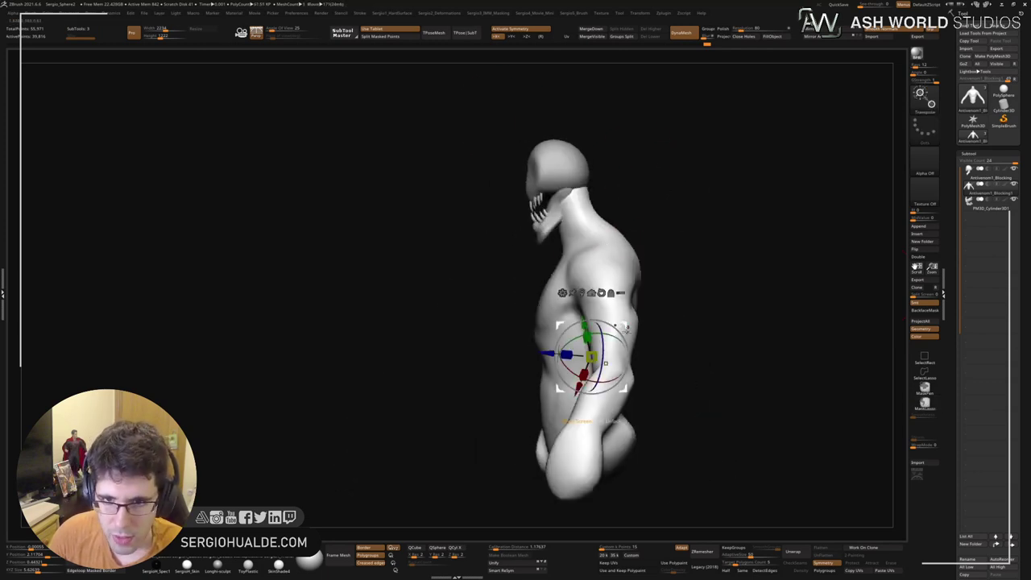
pyautogui.keyDown('alt'); pyautogui.moveTo(626, 329); pyautogui.dragTo(637, 179); pyautogui.keyUp('alt')
pyautogui.keyDown('shift'); pyautogui.moveTo(671, 198); pyautogui.dragTo(716, 211, button='right'); pyautogui.keyUp('shift')
pyautogui.keyDown('alt'); pyautogui.moveTo(714, 278); pyautogui.dragTo(610, 290, button='right'); pyautogui.keyUp('alt')
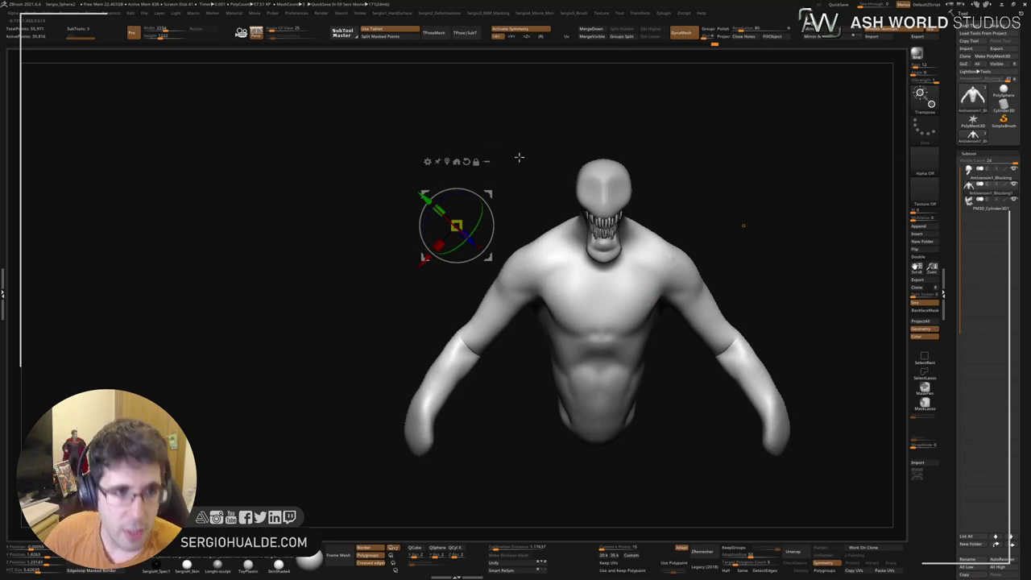
pyautogui.moveTo(686, 202)
pyautogui.mouseDown()
pyautogui.moveTo(628, 257)
pyautogui.moveTo(613, 246)
pyautogui.mouseUp()
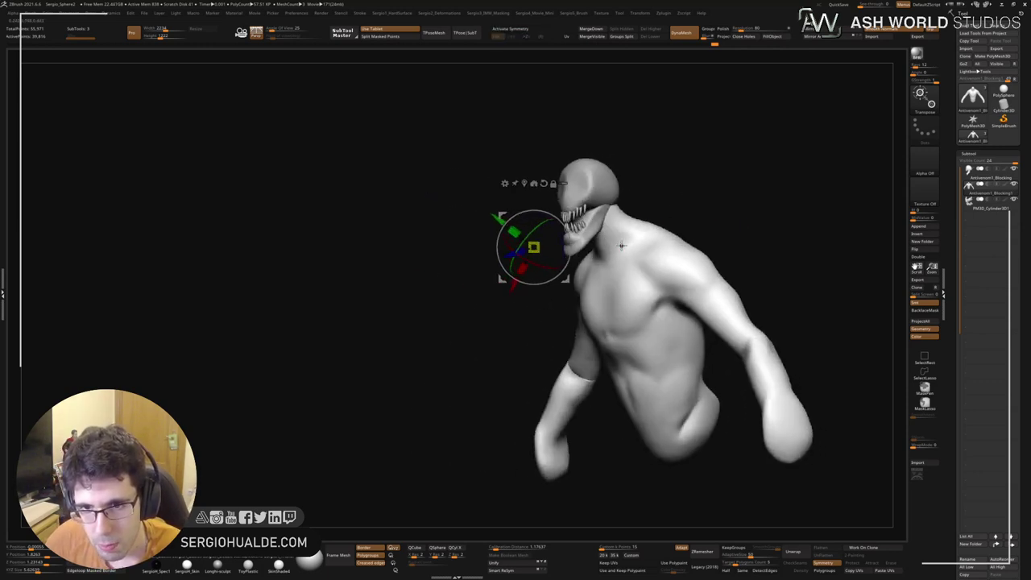
# Step: Duplicate the leaning body subtool, and undo the lean on the original body and hide it
pyautogui.hotkey('ctrl', 'shift', 'd')
pyautogui.click(989, 192)
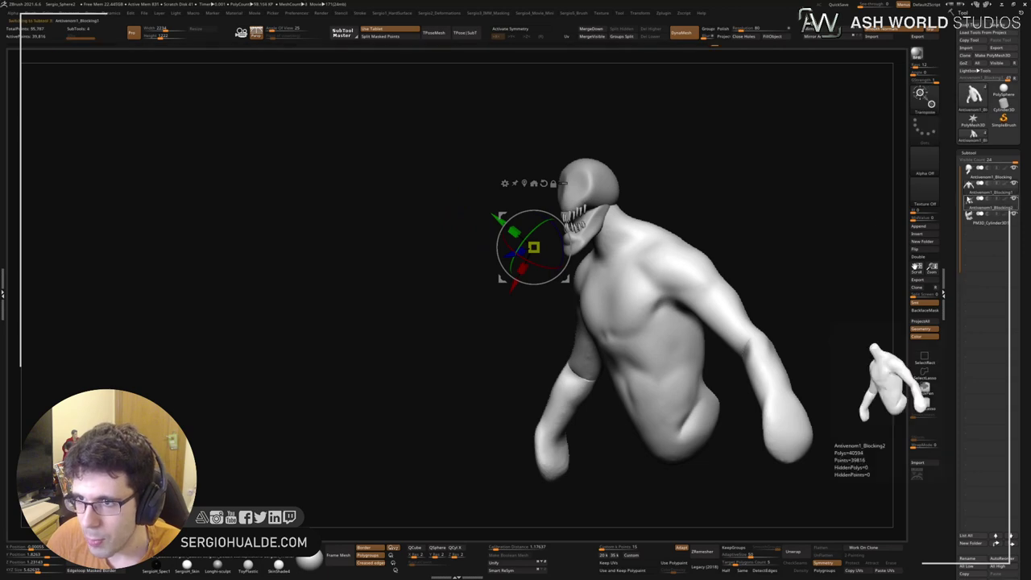
pyautogui.hotkey('ctrl', 'z')
pyautogui.hotkey('ctrl', 'z')
pyautogui.click(1013, 184)
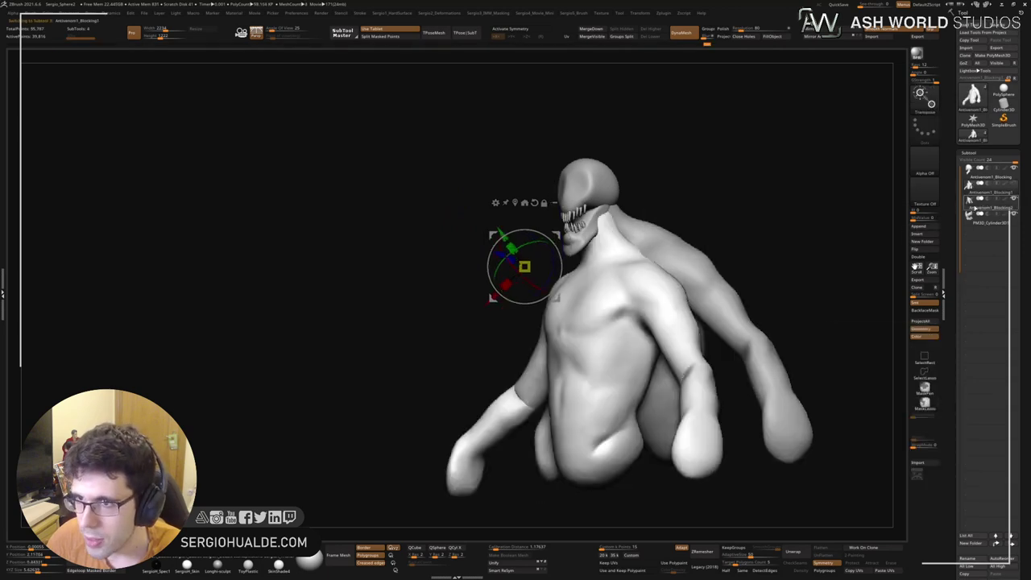
pyautogui.click(989, 218)
pyautogui.click(989, 204)
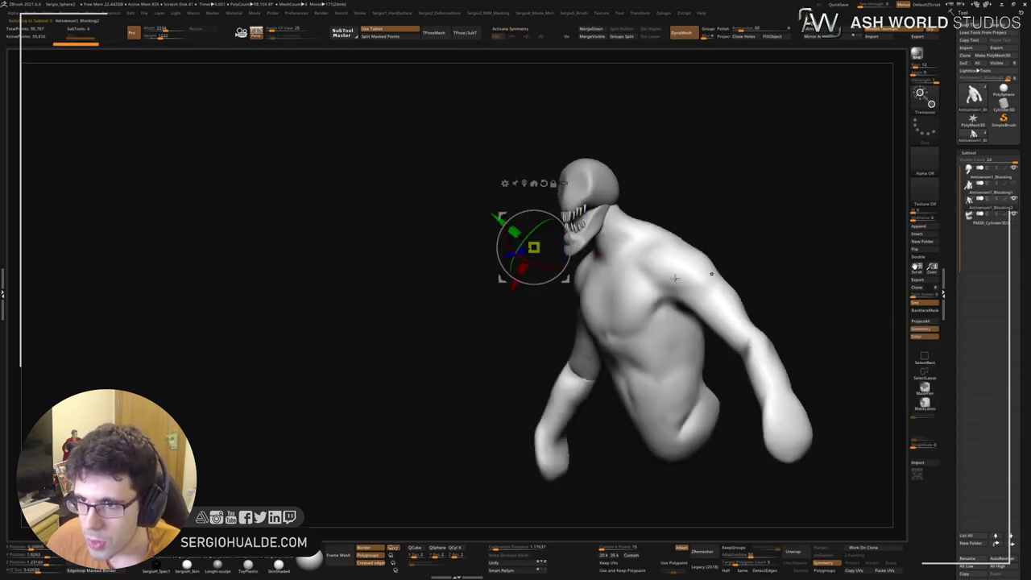
# Step: Centre the gizmo on the upper chest and rotate the duplicated body to twist and tilt the shoulders
pyautogui.moveTo(712, 274); pyautogui.dragTo(588, 308, button='right')
pyautogui.moveTo(637, 265); pyautogui.dragTo(606, 275, button='right')
pyautogui.keyDown('alt'); pyautogui.click(505, 316); pyautogui.keyUp('alt')
pyautogui.moveTo(507, 316); pyautogui.dragTo(557, 319, button='right')
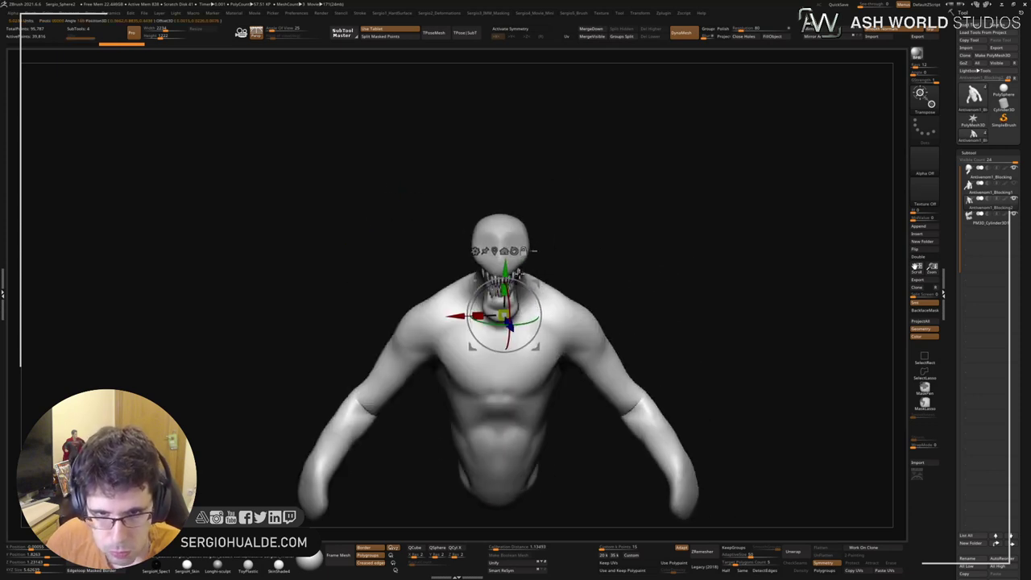
pyautogui.keyDown('alt'); pyautogui.click(515, 251); pyautogui.keyUp('alt')
pyautogui.moveTo(547, 308)
pyautogui.mouseDown()
pyautogui.moveTo(549, 280)
pyautogui.moveTo(596, 283)
pyautogui.moveTo(598, 260)
pyautogui.moveTo(547, 287)
pyautogui.moveTo(528, 260)
pyautogui.moveTo(552, 278)
pyautogui.moveTo(599, 249)
pyautogui.moveTo(587, 279)
pyautogui.mouseUp()
pyautogui.press('q')
# Step: Mask everything except the creature's right arm and rotate the arm forward at the shoulder
pyautogui.moveTo(425, 385); pyautogui.dragTo(472, 364, button='right')
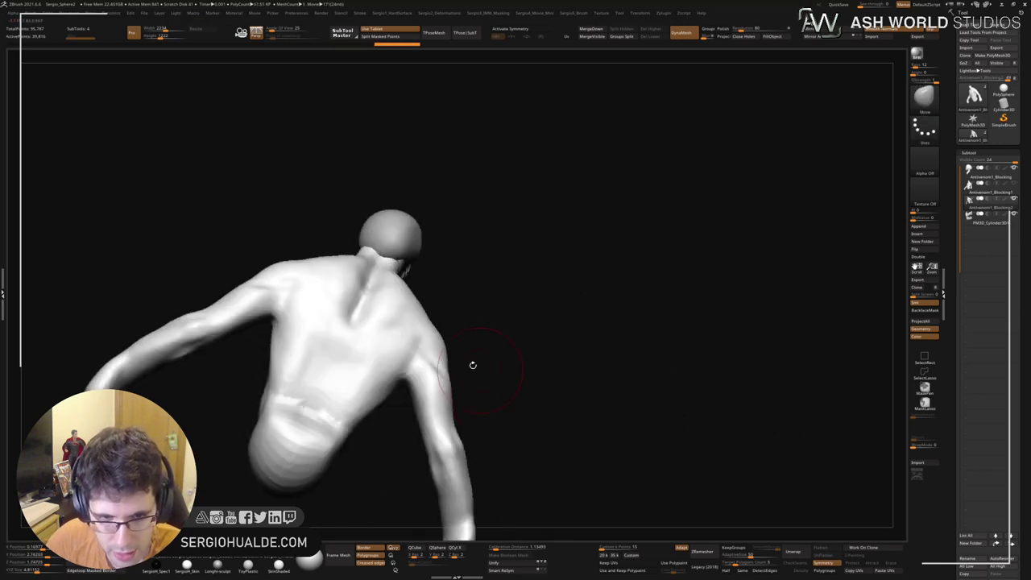
pyautogui.moveTo(467, 300)
pyautogui.keyDown('ctrl'); pyautogui.mouseDown()
pyautogui.moveTo(425, 340)
pyautogui.moveTo(382, 469)
pyautogui.moveTo(549, 266)
pyautogui.mouseUp(); pyautogui.keyUp('ctrl')
pyautogui.keyDown('alt'); pyautogui.moveTo(520, 451); pyautogui.dragTo(550, 368, button='right'); pyautogui.keyUp('alt')
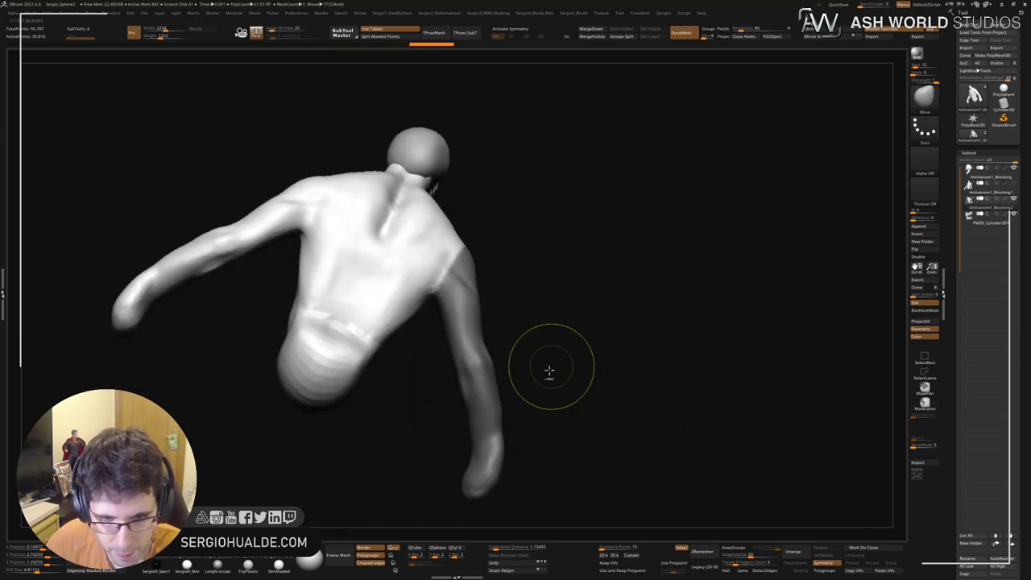
pyautogui.moveTo(550, 351)
pyautogui.keyDown('ctrl'); pyautogui.mouseDown()
pyautogui.moveTo(596, 400)
pyautogui.moveTo(554, 330)
pyautogui.mouseUp(); pyautogui.keyUp('ctrl')
pyautogui.moveTo(552, 328)
pyautogui.mouseDown(button='right')
pyautogui.moveTo(494, 396)
pyautogui.moveTo(472, 387)
pyautogui.mouseUp(button='right')
pyautogui.keyDown('ctrl'); pyautogui.click(508, 312); pyautogui.keyUp('ctrl')
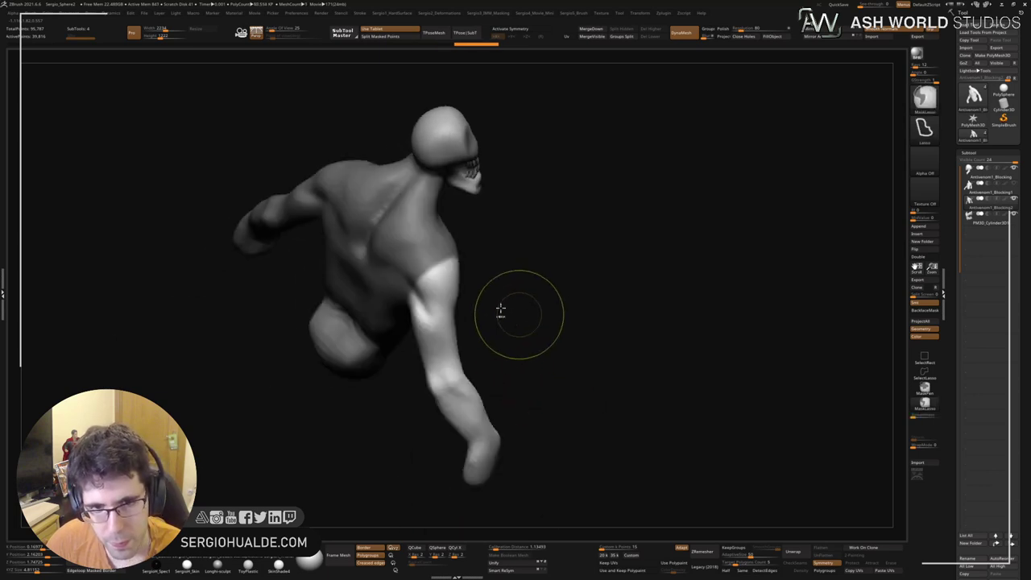
pyautogui.press('w')
pyautogui.click(439, 268)
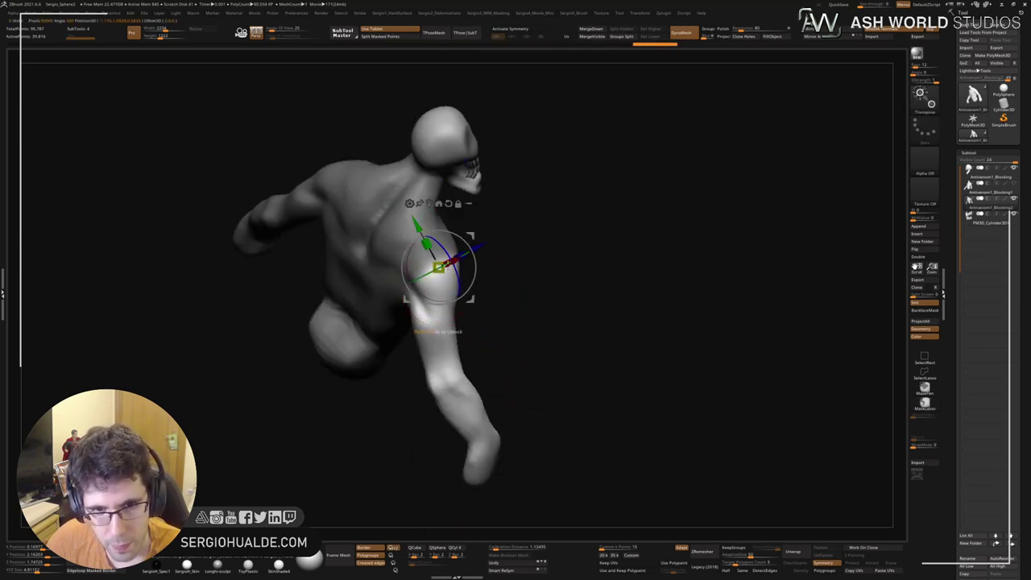
pyautogui.moveTo(405, 262); pyautogui.dragTo(463, 289)
pyautogui.moveTo(474, 236); pyautogui.dragTo(470, 259)
pyautogui.moveTo(492, 302); pyautogui.dragTo(444, 301)
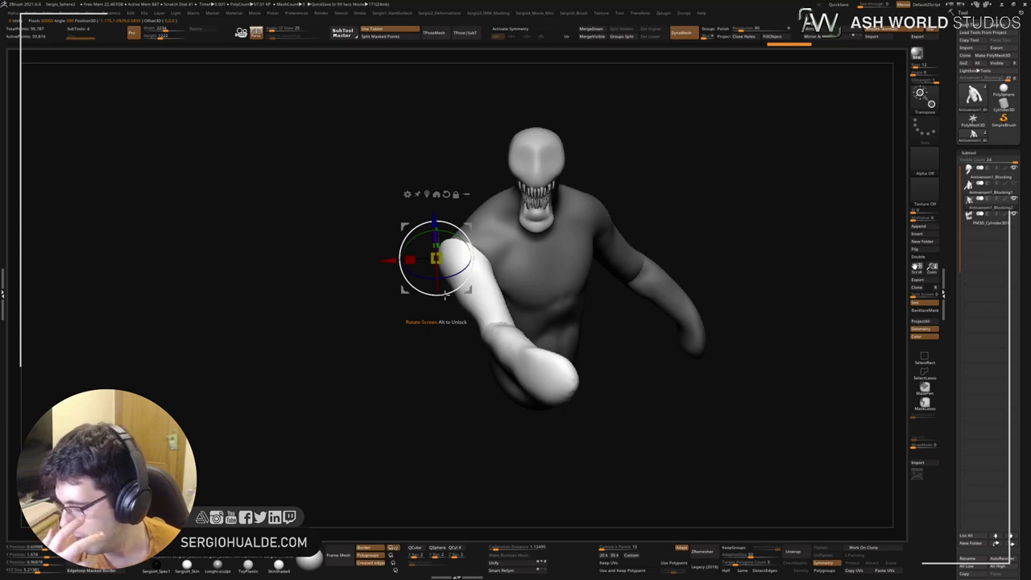
# Step: Recentre the gizmo near the right shoulder and refine the arm's placement and rotation against the torso
pyautogui.moveTo(510, 275); pyautogui.dragTo(574, 278)
pyautogui.keyDown('alt'); pyautogui.click(599, 257); pyautogui.keyUp('alt')
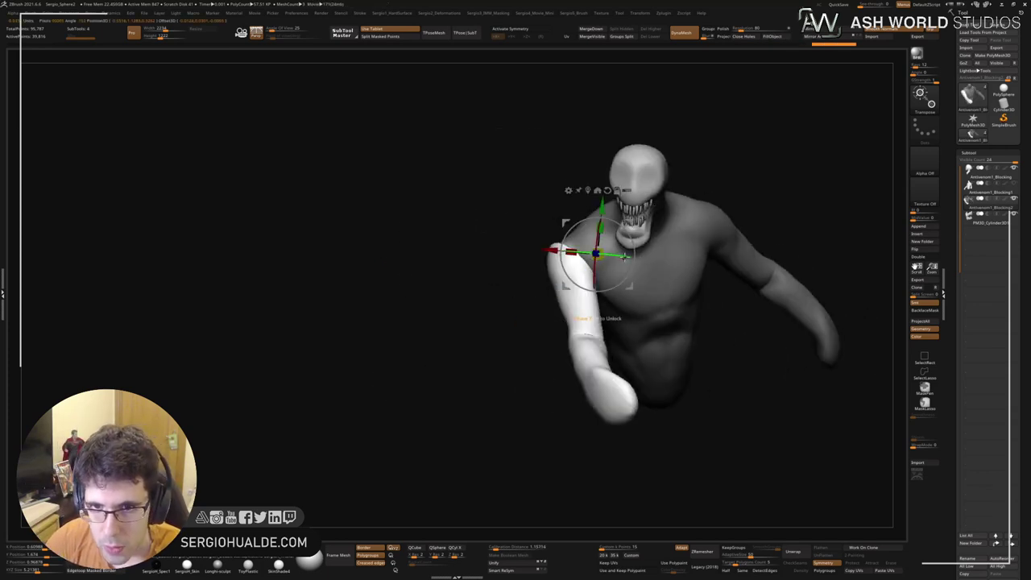
pyautogui.moveTo(634, 254); pyautogui.dragTo(624, 279)
pyautogui.moveTo(632, 224); pyautogui.dragTo(634, 251)
# Step: Isolate the right forearm with the mask and bend it upward at the elbow
pyautogui.moveTo(553, 360)
pyautogui.mouseDown()
pyautogui.moveTo(588, 340)
pyautogui.moveTo(492, 339)
pyautogui.moveTo(283, 290)
pyautogui.moveTo(427, 234)
pyautogui.mouseUp()
pyautogui.keyDown('alt'); pyautogui.click(491, 353); pyautogui.keyUp('alt')
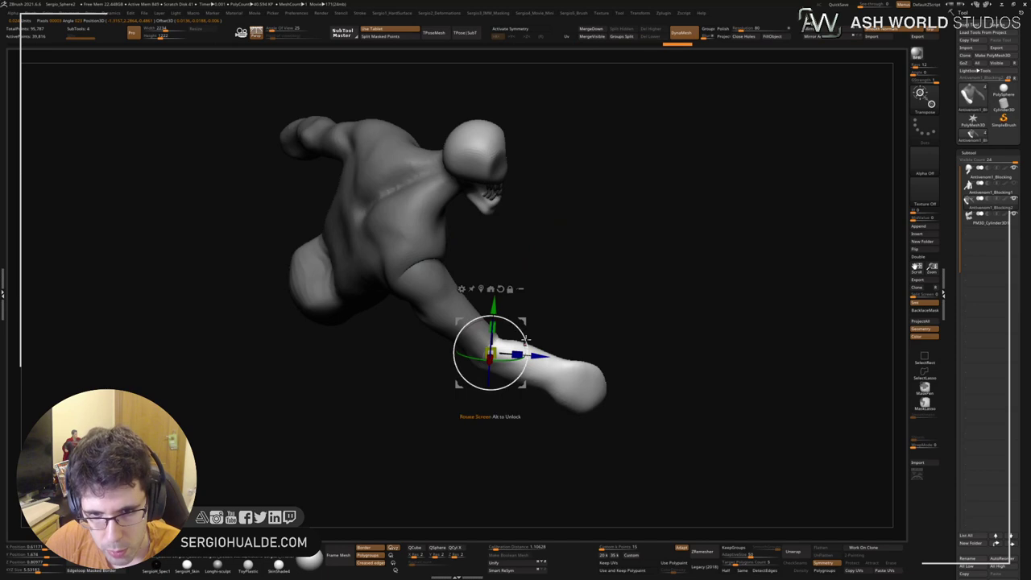
pyautogui.moveTo(530, 365); pyautogui.dragTo(531, 328)
pyautogui.moveTo(584, 332); pyautogui.dragTo(601, 282)
pyautogui.press('q')
# Step: Repair the bent right elbow and the surrounding arm surface with the Clay brush
pyautogui.moveTo(614, 350)
pyautogui.mouseDown()
pyautogui.moveTo(575, 311)
pyautogui.moveTo(535, 323)
pyautogui.moveTo(543, 278)
pyautogui.moveTo(554, 354)
pyautogui.moveTo(546, 330)
pyautogui.moveTo(565, 340)
pyautogui.moveTo(568, 310)
pyautogui.mouseUp()
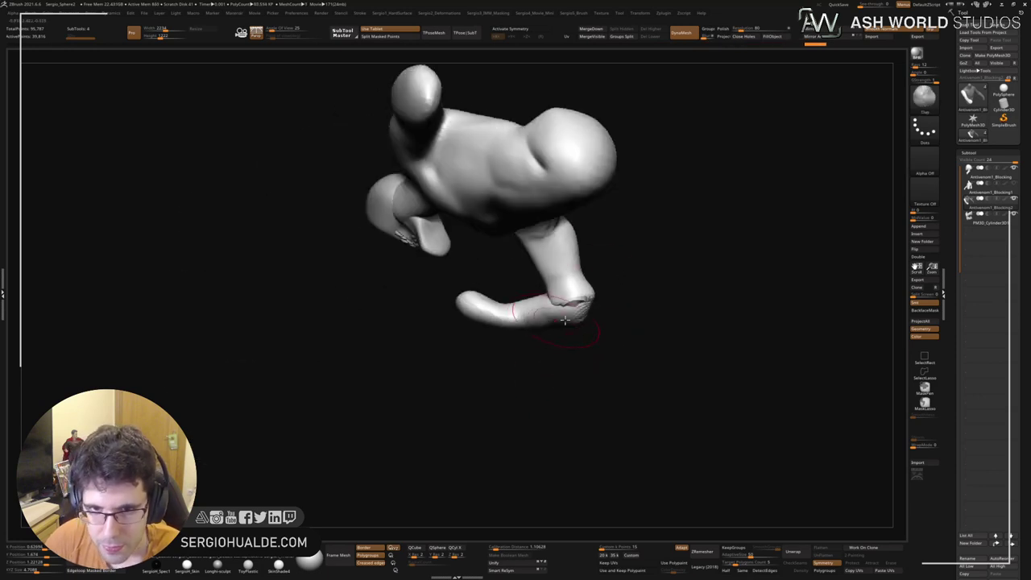
pyautogui.moveTo(565, 320); pyautogui.dragTo(600, 339, button='right')
pyautogui.moveTo(600, 338)
pyautogui.keyDown('ctrl'); pyautogui.mouseDown(button='right')
pyautogui.moveTo(621, 285)
pyautogui.moveTo(648, 326)
pyautogui.moveTo(580, 299)
pyautogui.moveTo(596, 349)
pyautogui.mouseUp(button='right'); pyautogui.keyUp('ctrl')
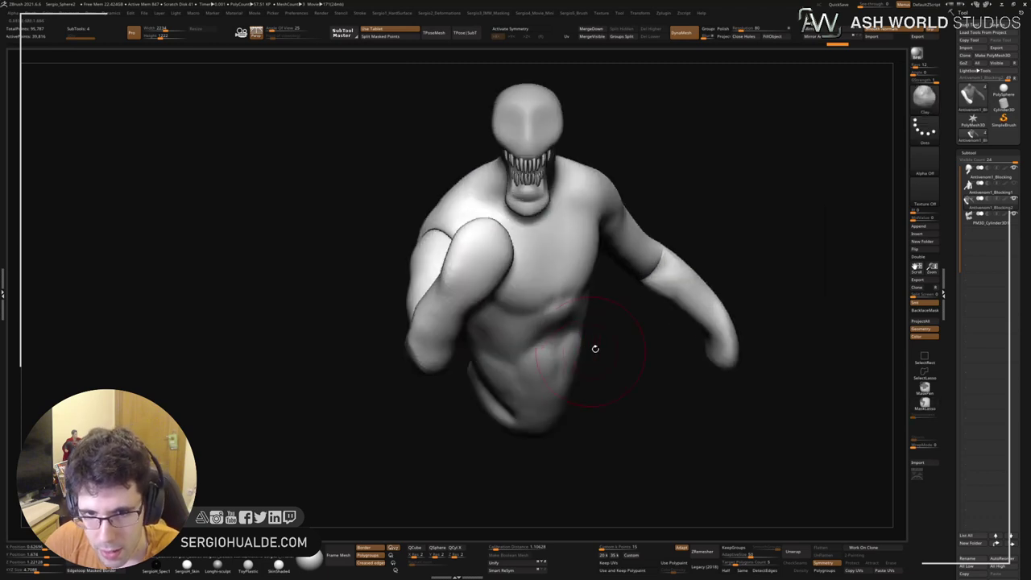
pyautogui.moveTo(595, 348)
pyautogui.mouseDown()
pyautogui.moveTo(633, 334)
pyautogui.moveTo(600, 314)
pyautogui.moveTo(595, 289)
pyautogui.moveTo(563, 330)
pyautogui.mouseUp()
pyautogui.moveTo(515, 279); pyautogui.dragTo(658, 223)
pyautogui.moveTo(546, 237); pyautogui.dragTo(570, 231)
pyautogui.moveTo(511, 317); pyautogui.dragTo(524, 306)
# Step: Adjust the shape of the raised right arm and the torso with the Move brush
pyautogui.moveTo(522, 320)
pyautogui.mouseDown(button='right')
pyautogui.moveTo(505, 319)
pyautogui.moveTo(586, 332)
pyautogui.mouseUp(button='right')
pyautogui.moveTo(513, 356); pyautogui.dragTo(486, 362)
pyautogui.keyDown('ctrl'); pyautogui.moveTo(539, 380); pyautogui.dragTo(559, 366, button='right'); pyautogui.keyUp('ctrl')
pyautogui.moveTo(560, 378); pyautogui.dragTo(513, 405, button='right')
pyautogui.moveTo(512, 405)
pyautogui.mouseDown()
pyautogui.moveTo(550, 284)
pyautogui.moveTo(519, 261)
pyautogui.moveTo(495, 269)
pyautogui.moveTo(568, 266)
pyautogui.mouseUp()
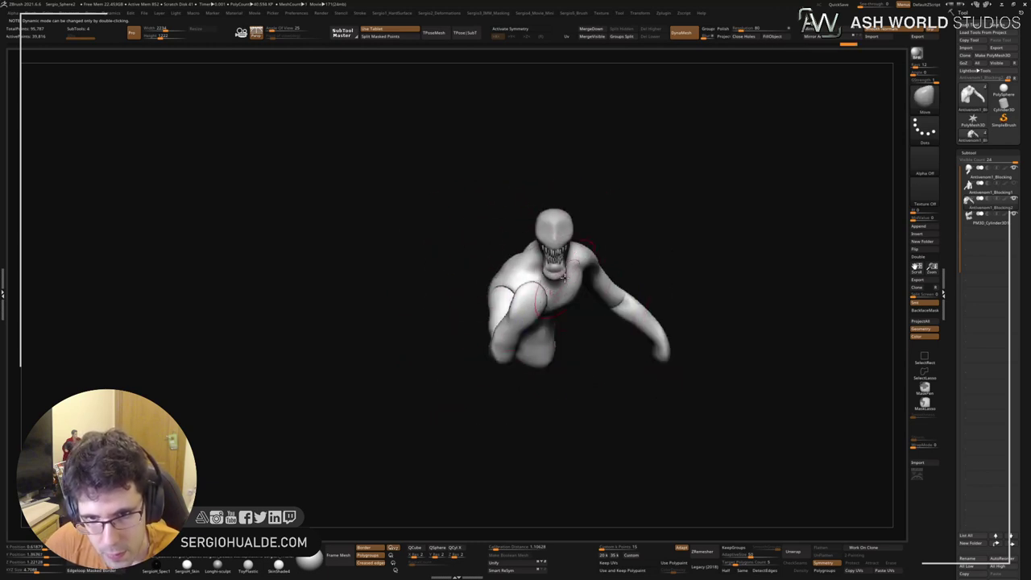
pyautogui.keyDown('alt'); pyautogui.moveTo(585, 315); pyautogui.dragTo(600, 258); pyautogui.keyUp('alt')
pyautogui.moveTo(597, 296)
pyautogui.mouseDown()
pyautogui.moveTo(607, 294)
pyautogui.moveTo(584, 302)
pyautogui.moveTo(596, 320)
pyautogui.moveTo(580, 333)
pyautogui.moveTo(669, 337)
pyautogui.moveTo(683, 372)
pyautogui.moveTo(660, 157)
pyautogui.moveTo(653, 239)
pyautogui.moveTo(701, 112)
pyautogui.moveTo(683, 96)
pyautogui.moveTo(654, 246)
pyautogui.moveTo(836, 50)
pyautogui.moveTo(813, 56)
pyautogui.mouseUp()
pyautogui.keyDown('alt'); pyautogui.moveTo(781, 133); pyautogui.dragTo(676, 265); pyautogui.keyUp('alt')
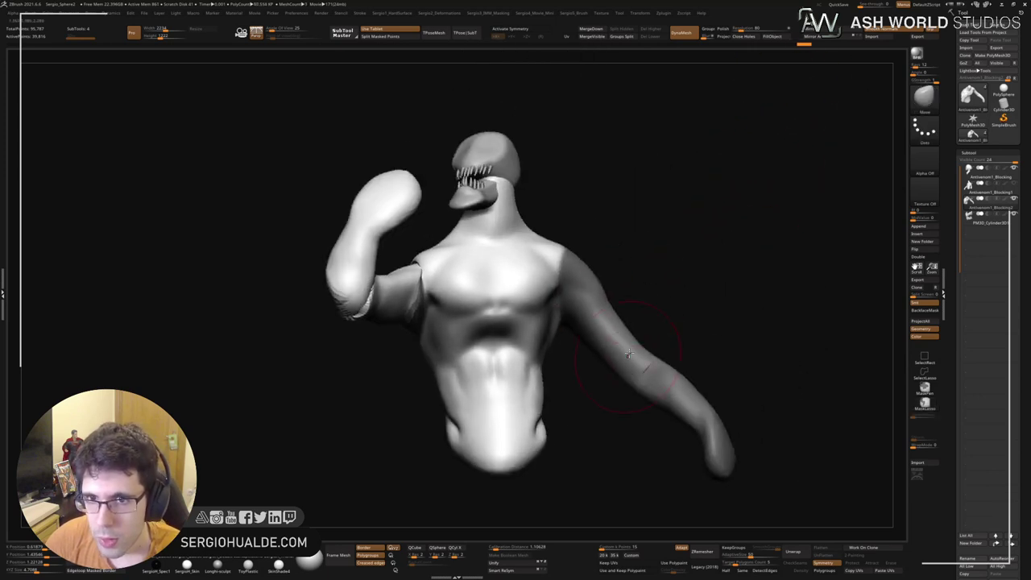
# Step: Isolate the creature's left arm with a mask and swing it backward at the shoulder
pyautogui.keyDown('ctrl'); pyautogui.click(633, 295); pyautogui.keyUp('ctrl')
pyautogui.keyDown('ctrl'); pyautogui.click(669, 236); pyautogui.keyUp('ctrl')
pyautogui.moveTo(633, 295)
pyautogui.mouseDown()
pyautogui.moveTo(670, 236)
pyautogui.moveTo(697, 238)
pyautogui.mouseUp()
pyautogui.keyDown('ctrl'); pyautogui.click(718, 233); pyautogui.keyUp('ctrl')
pyautogui.press('w')
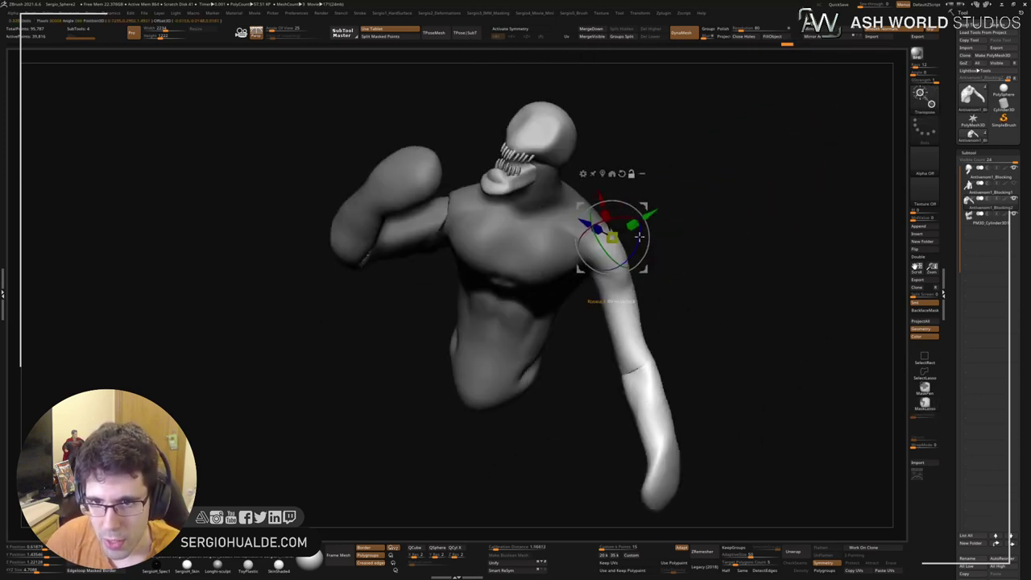
pyautogui.keyDown('alt'); pyautogui.moveTo(644, 206); pyautogui.dragTo(627, 210); pyautogui.keyUp('alt')
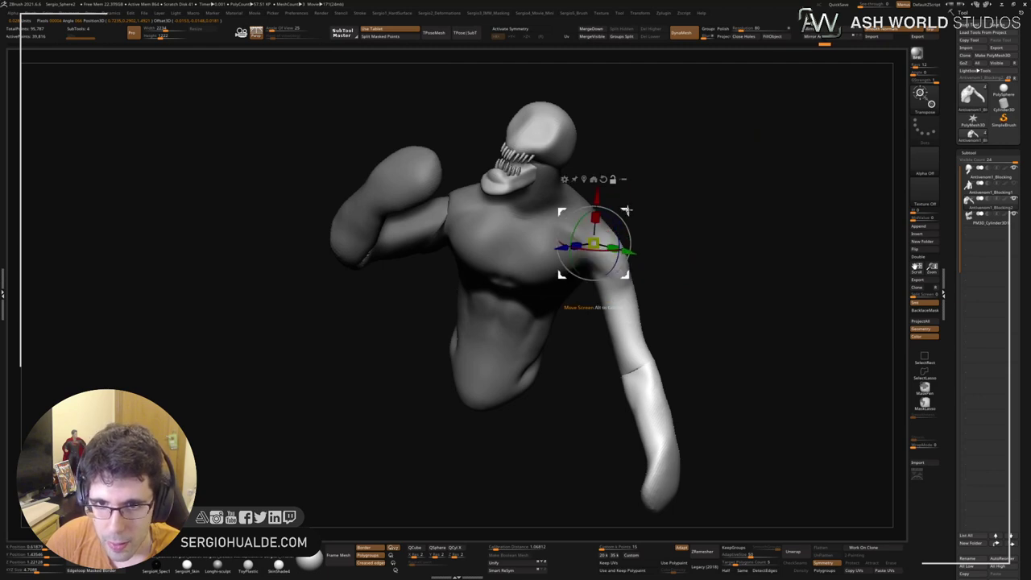
pyautogui.moveTo(699, 221)
pyautogui.mouseDown()
pyautogui.moveTo(640, 233)
pyautogui.moveTo(646, 213)
pyautogui.mouseUp()
pyautogui.moveTo(664, 246); pyautogui.dragTo(705, 262)
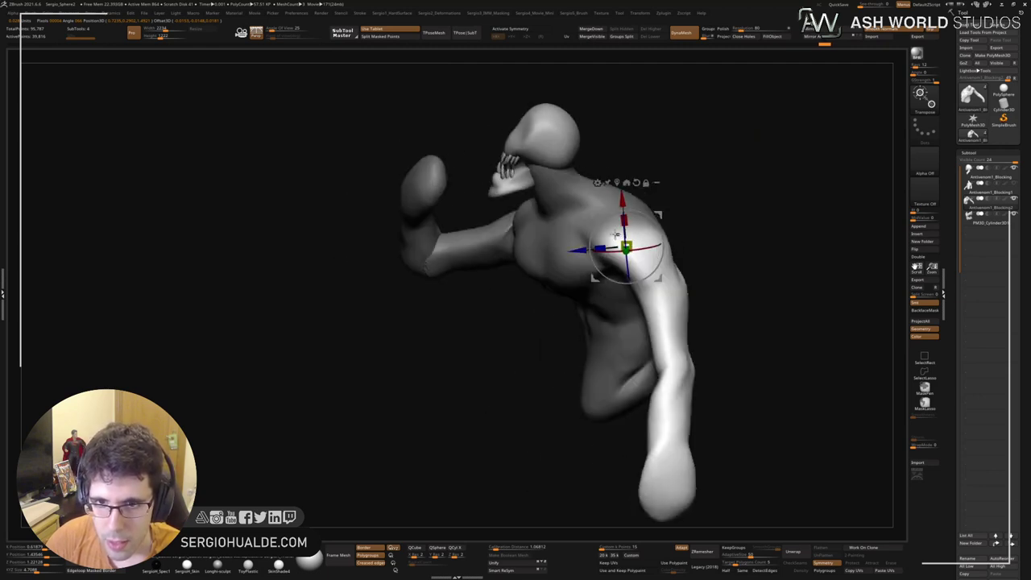
pyautogui.moveTo(633, 282); pyautogui.dragTo(660, 262)
# Step: Move the swung-back left arm to seat it against the shoulder
pyautogui.moveTo(692, 290); pyautogui.dragTo(728, 294)
pyautogui.moveTo(658, 282)
pyautogui.mouseDown()
pyautogui.moveTo(698, 245)
pyautogui.moveTo(647, 234)
pyautogui.moveTo(589, 270)
pyautogui.moveTo(640, 262)
pyautogui.moveTo(599, 229)
pyautogui.mouseUp()
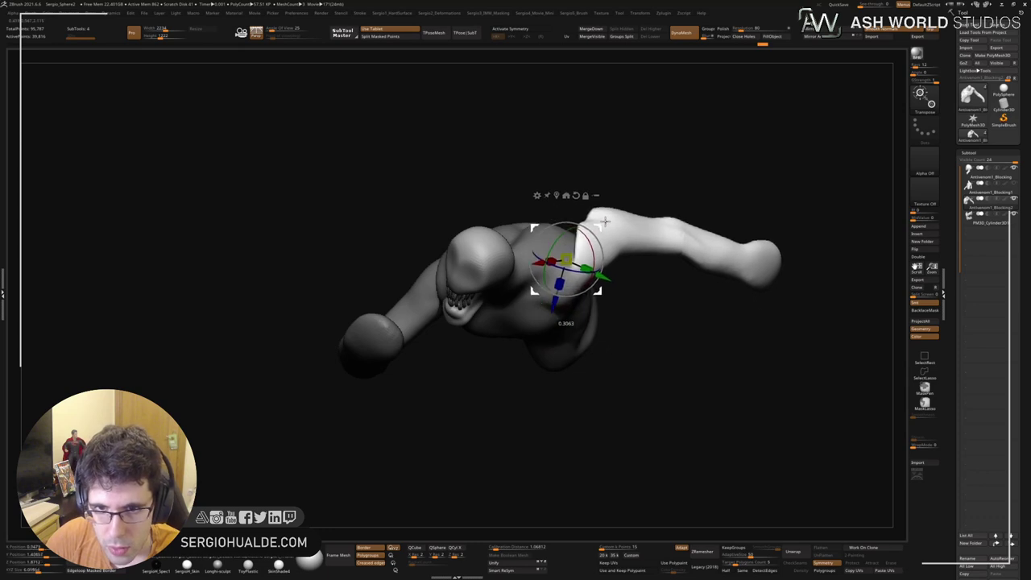
pyautogui.moveTo(604, 311); pyautogui.dragTo(633, 241)
pyautogui.moveTo(627, 287); pyautogui.dragTo(591, 215)
# Step: Mask everything except the left forearm and bend it at the elbow with the gizmo
pyautogui.moveTo(553, 305)
pyautogui.keyDown('ctrl'); pyautogui.mouseDown()
pyautogui.moveTo(583, 165)
pyautogui.moveTo(588, 230)
pyautogui.mouseUp(); pyautogui.keyUp('ctrl')
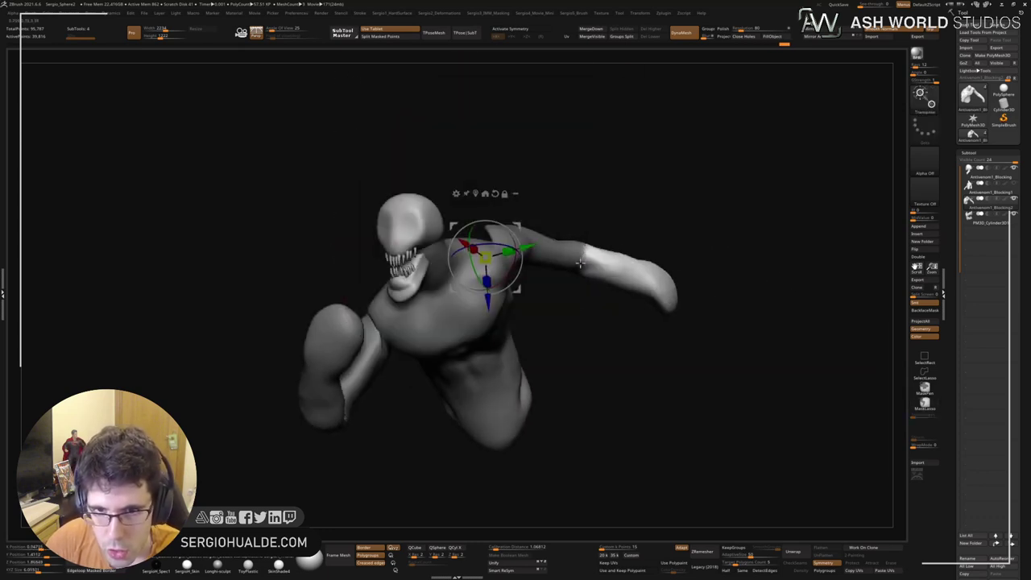
pyautogui.keyDown('ctrl'); pyautogui.click(587, 263); pyautogui.keyUp('ctrl')
pyautogui.keyDown('alt'); pyautogui.click(583, 261); pyautogui.keyUp('alt')
pyautogui.moveTo(601, 302); pyautogui.dragTo(573, 232)
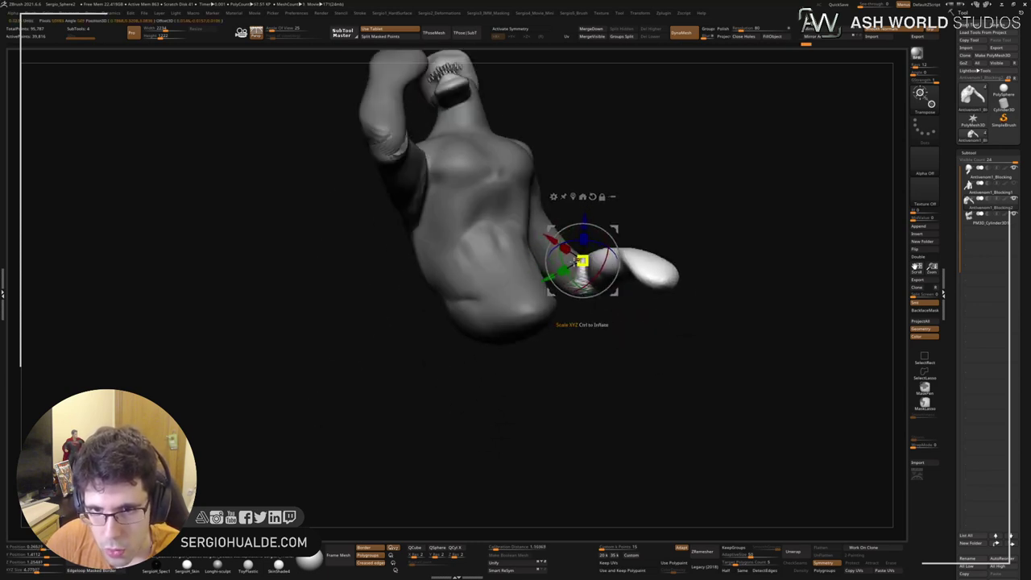
pyautogui.moveTo(573, 279); pyautogui.dragTo(604, 299)
pyautogui.moveTo(685, 270); pyautogui.dragTo(644, 264)
pyautogui.moveTo(616, 228); pyautogui.dragTo(638, 245)
pyautogui.moveTo(698, 257)
pyautogui.mouseDown()
pyautogui.moveTo(683, 321)
pyautogui.moveTo(643, 280)
pyautogui.moveTo(676, 333)
pyautogui.moveTo(740, 317)
pyautogui.moveTo(756, 327)
pyautogui.moveTo(636, 294)
pyautogui.mouseUp()
# Step: Mask everything except the creature's left hand and bend it at the wrist with the gizmo
pyautogui.press('q')
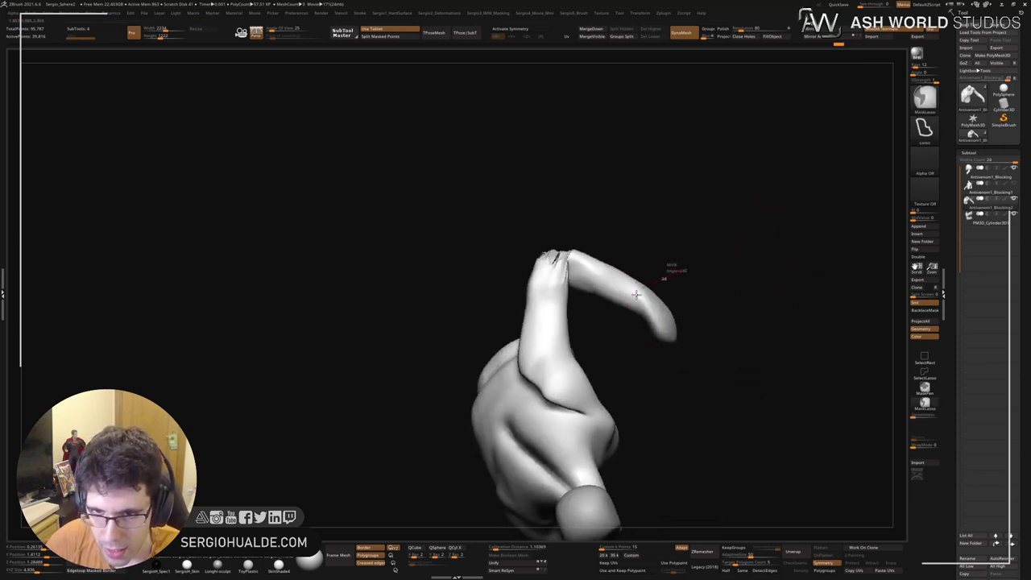
pyautogui.keyDown('ctrl'); pyautogui.moveTo(771, 256); pyautogui.dragTo(742, 266); pyautogui.keyUp('ctrl')
pyautogui.keyDown('ctrl'); pyautogui.click(699, 320); pyautogui.keyUp('ctrl')
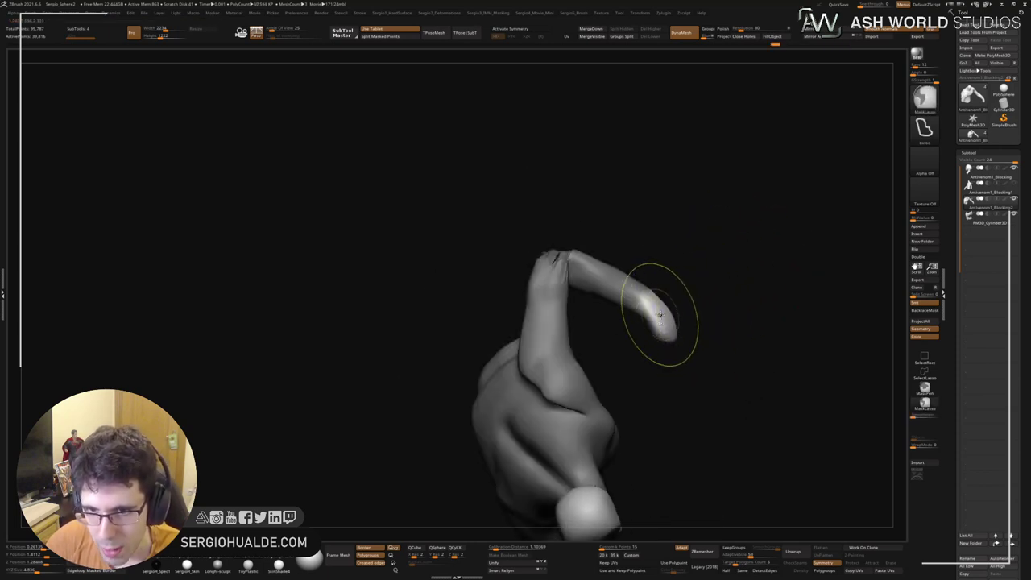
pyautogui.press('w')
pyautogui.click(651, 302)
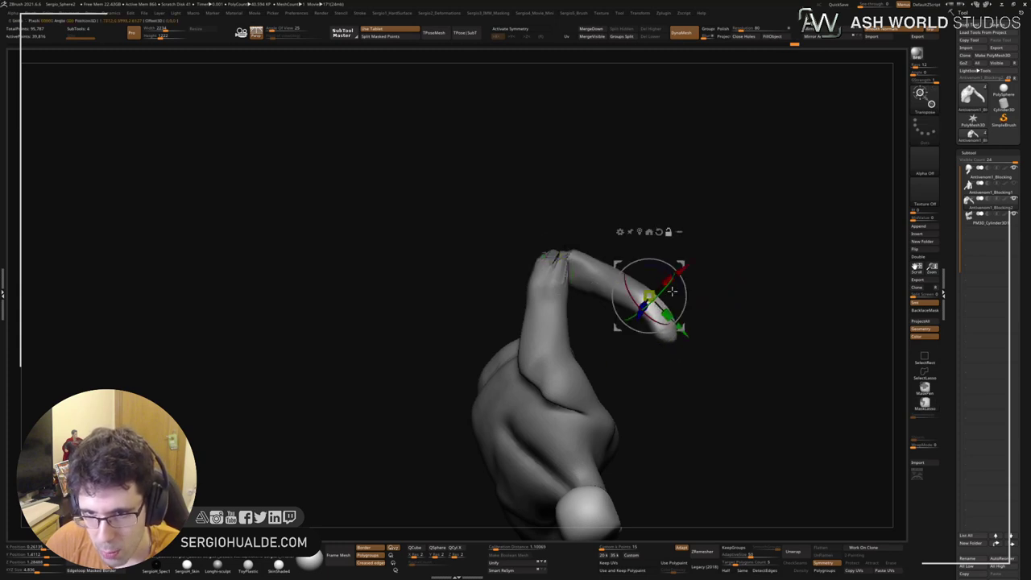
pyautogui.moveTo(673, 280)
pyautogui.mouseDown()
pyautogui.moveTo(690, 310)
pyautogui.moveTo(656, 235)
pyautogui.moveTo(704, 300)
pyautogui.mouseUp()
pyautogui.keyDown('ctrl'); pyautogui.moveTo(669, 282); pyautogui.dragTo(647, 225, button='right'); pyautogui.keyUp('ctrl')
# Step: Reshape the raised right arm and adjust the body's silhouette with the Move brush
pyautogui.press('q')
pyautogui.moveTo(685, 339)
pyautogui.mouseDown(button='right')
pyautogui.moveTo(712, 391)
pyautogui.moveTo(675, 373)
pyautogui.mouseUp(button='right')
pyautogui.moveTo(674, 373); pyautogui.dragTo(608, 312)
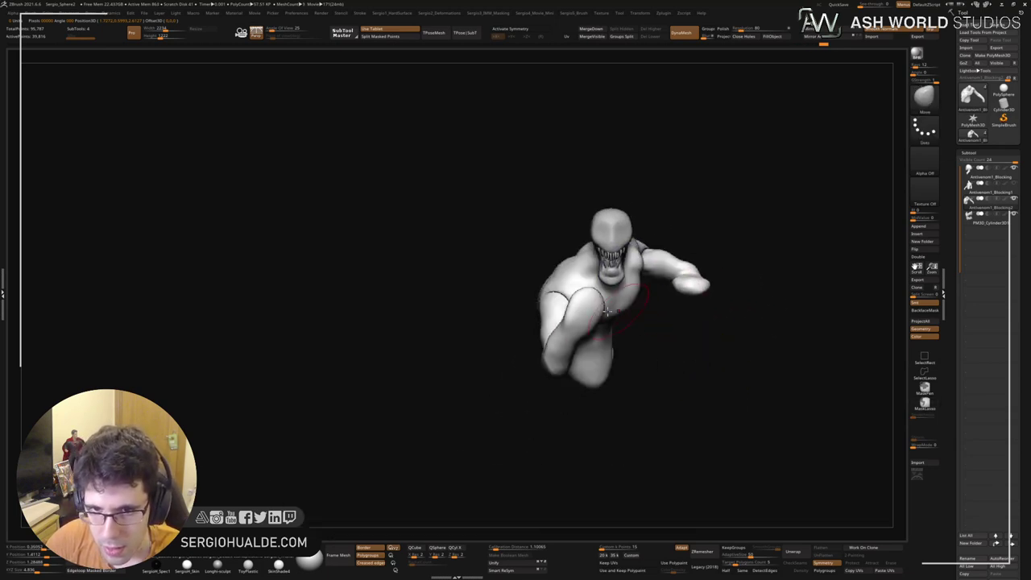
pyautogui.moveTo(545, 375)
pyautogui.mouseDown()
pyautogui.moveTo(587, 330)
pyautogui.moveTo(571, 303)
pyautogui.mouseUp()
pyautogui.press('s')
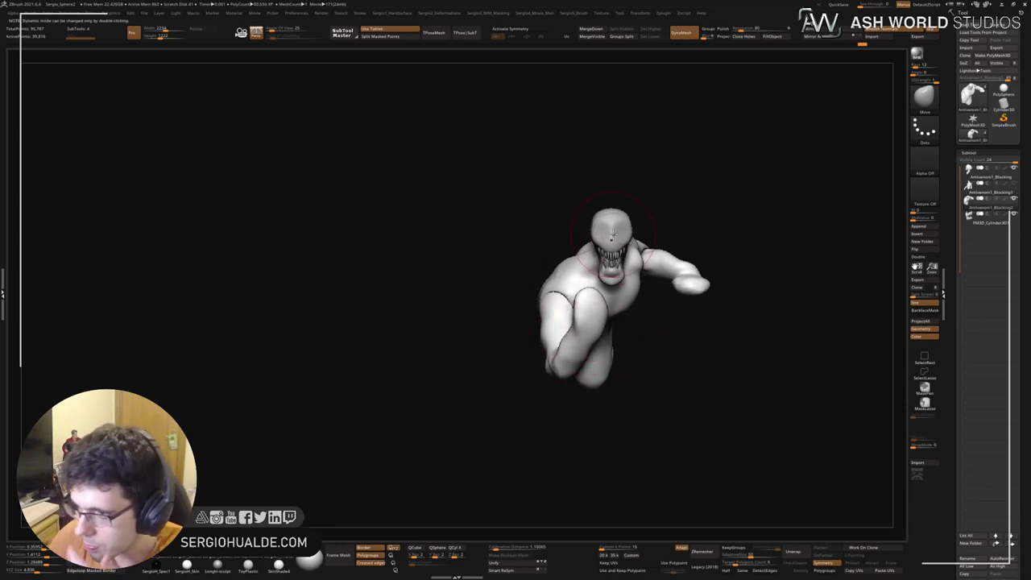
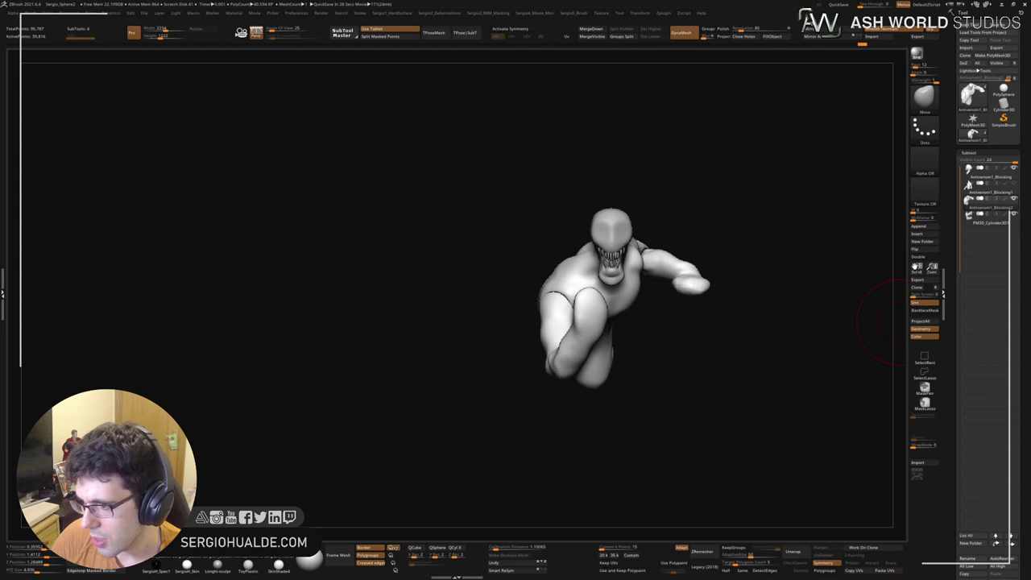
pyautogui.press('space')
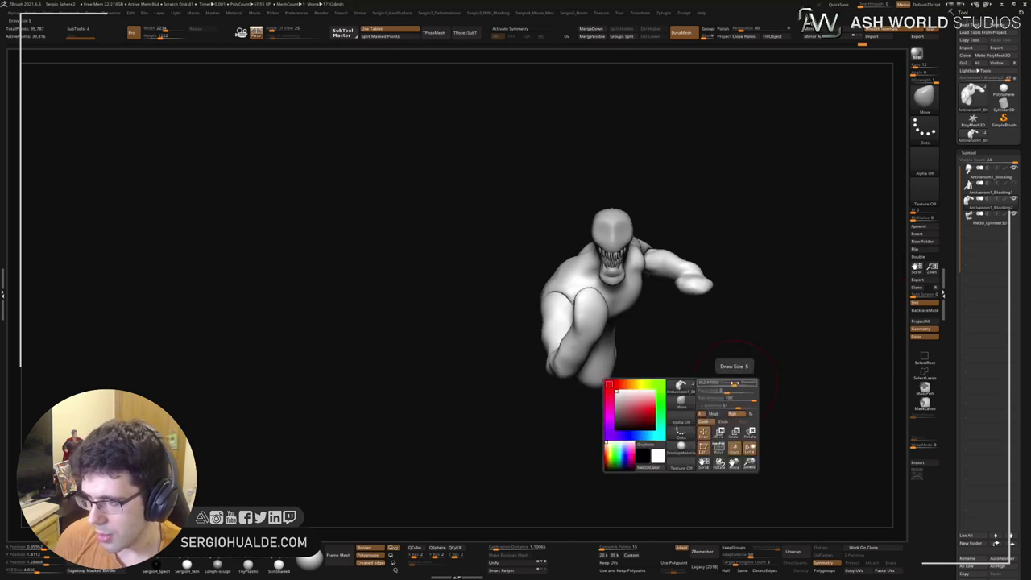
pyautogui.moveTo(701, 168)
pyautogui.mouseDown()
pyautogui.moveTo(584, 309)
pyautogui.moveTo(587, 266)
pyautogui.moveTo(613, 267)
pyautogui.moveTo(586, 278)
pyautogui.moveTo(561, 262)
pyautogui.mouseUp()
# Step: Smooth the chest and flatten the pectorals into angular planes with the TrimDynamic brush
pyautogui.hotkey('ctrl', 'shift', 't')
pyautogui.moveTo(568, 326)
pyautogui.mouseDown(button='right')
pyautogui.moveTo(600, 298)
pyautogui.moveTo(597, 272)
pyautogui.mouseUp(button='right')
pyautogui.press('shift')
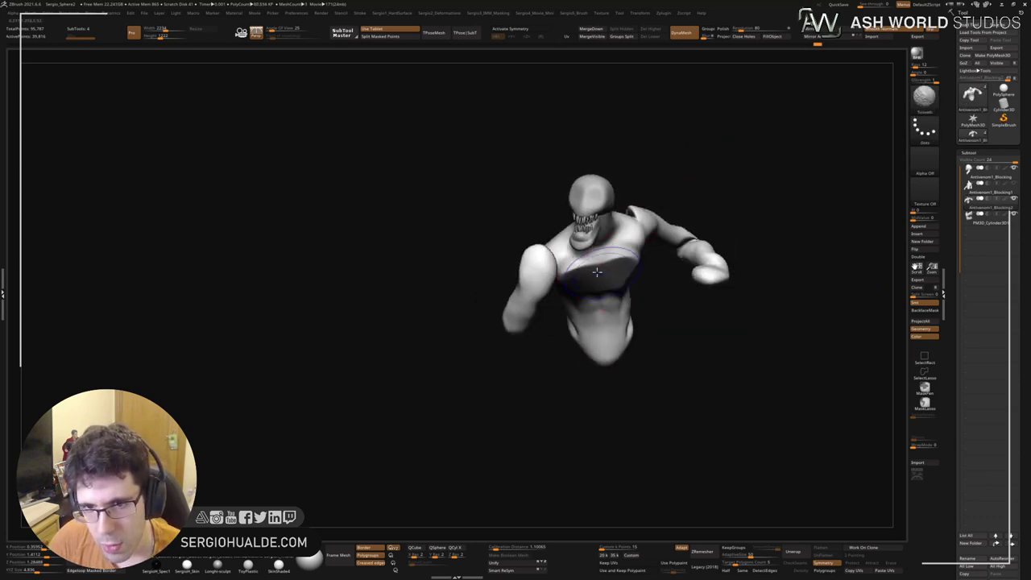
pyautogui.keyDown('shift'); pyautogui.moveTo(580, 279); pyautogui.dragTo(610, 267); pyautogui.keyUp('shift')
pyautogui.keyDown('ctrl'); pyautogui.moveTo(554, 311); pyautogui.dragTo(557, 342, button='right'); pyautogui.keyUp('ctrl')
pyautogui.moveTo(557, 342); pyautogui.dragTo(536, 334, button='right')
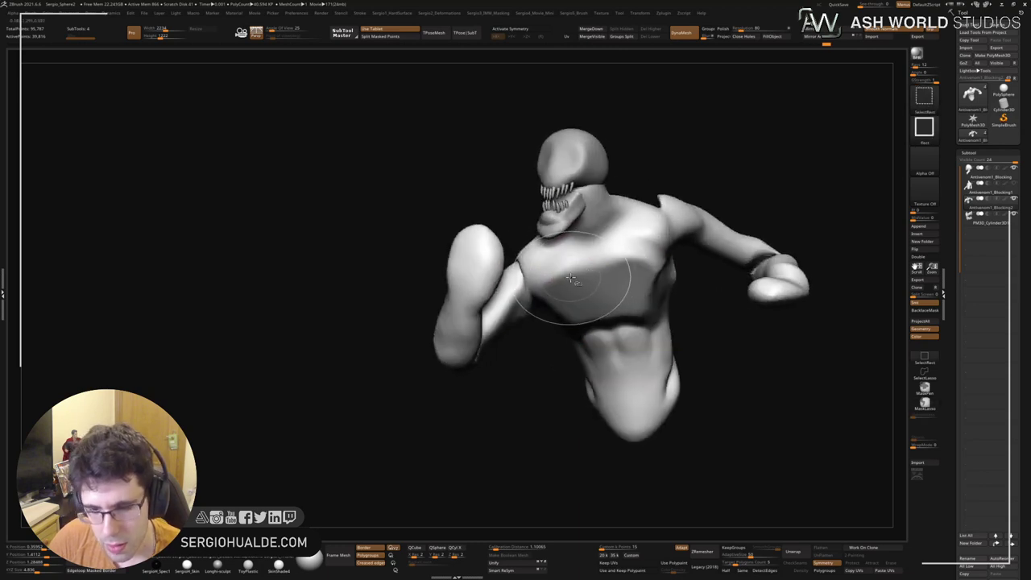
pyautogui.moveTo(572, 277); pyautogui.dragTo(570, 275)
pyautogui.moveTo(639, 256); pyautogui.dragTo(649, 246)
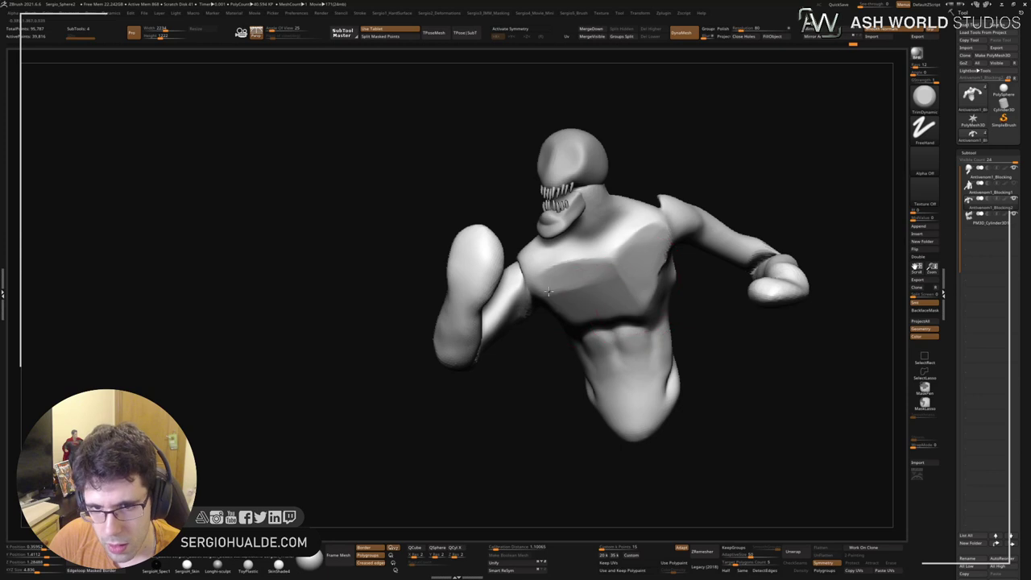
pyautogui.moveTo(568, 311); pyautogui.dragTo(582, 295, button='right')
pyautogui.keyDown('shift'); pyautogui.moveTo(583, 295); pyautogui.dragTo(596, 281); pyautogui.keyUp('shift')
pyautogui.moveTo(567, 282); pyautogui.dragTo(592, 275, button='right')
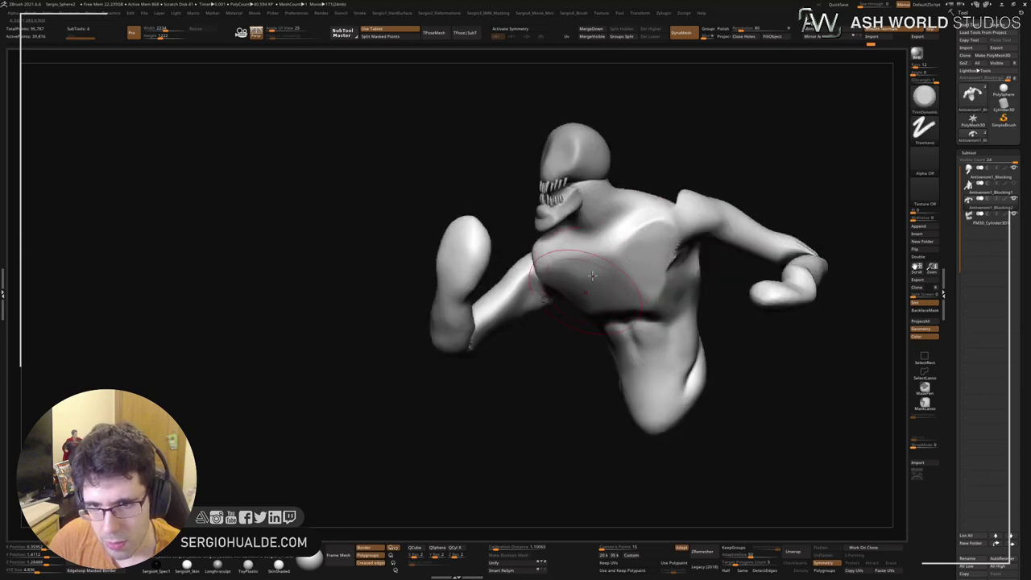
# Step: Carve the hollow at the base of the neck and define the neck muscles with the Standard brush
pyautogui.keyDown('alt'); pyautogui.moveTo(601, 206); pyautogui.dragTo(577, 284, button='right'); pyautogui.keyUp('alt')
pyautogui.keyDown('ctrl'); pyautogui.moveTo(576, 284); pyautogui.dragTo(583, 314, button='right'); pyautogui.keyUp('ctrl')
pyautogui.press('b')
pyautogui.press('s')
pyautogui.press('t')
pyautogui.keyDown('alt'); pyautogui.moveTo(582, 315); pyautogui.dragTo(574, 331); pyautogui.keyUp('alt')
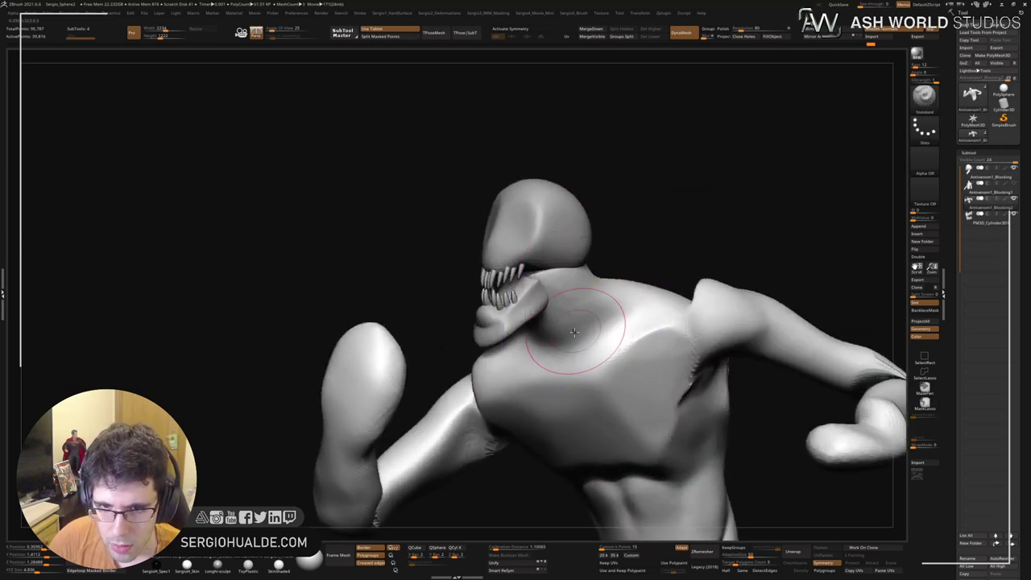
pyautogui.moveTo(576, 348); pyautogui.dragTo(540, 353, button='right')
pyautogui.moveTo(521, 360)
pyautogui.mouseDown(button='right')
pyautogui.moveTo(548, 417)
pyautogui.moveTo(564, 327)
pyautogui.moveTo(660, 286)
pyautogui.moveTo(596, 298)
pyautogui.moveTo(562, 323)
pyautogui.mouseUp(button='right')
pyautogui.press('shift')
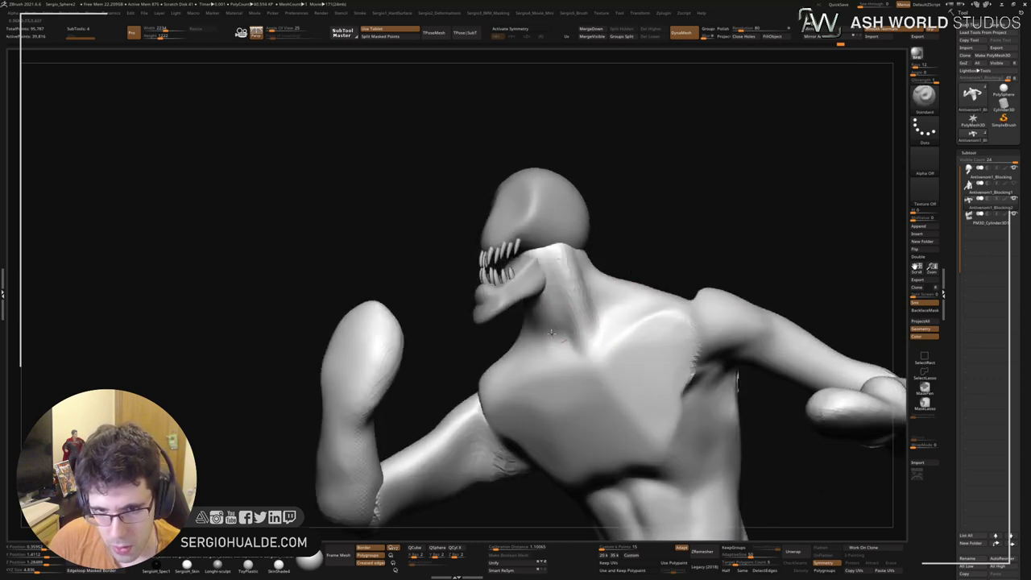
# Step: Isolate the neck and upper torso, refine the throat with the DamStandard brush and smoothing, and unhide the whole body
pyautogui.keyDown('ctrl'); pyautogui.moveTo(588, 379); pyautogui.dragTo(592, 338, button='right'); pyautogui.keyUp('ctrl')
pyautogui.moveTo(592, 339)
pyautogui.keyDown('ctrl'); pyautogui.mouseDown(button='right')
pyautogui.moveTo(594, 353)
pyautogui.moveTo(589, 304)
pyautogui.moveTo(526, 223)
pyautogui.moveTo(579, 221)
pyautogui.mouseUp(button='right'); pyautogui.keyUp('ctrl')
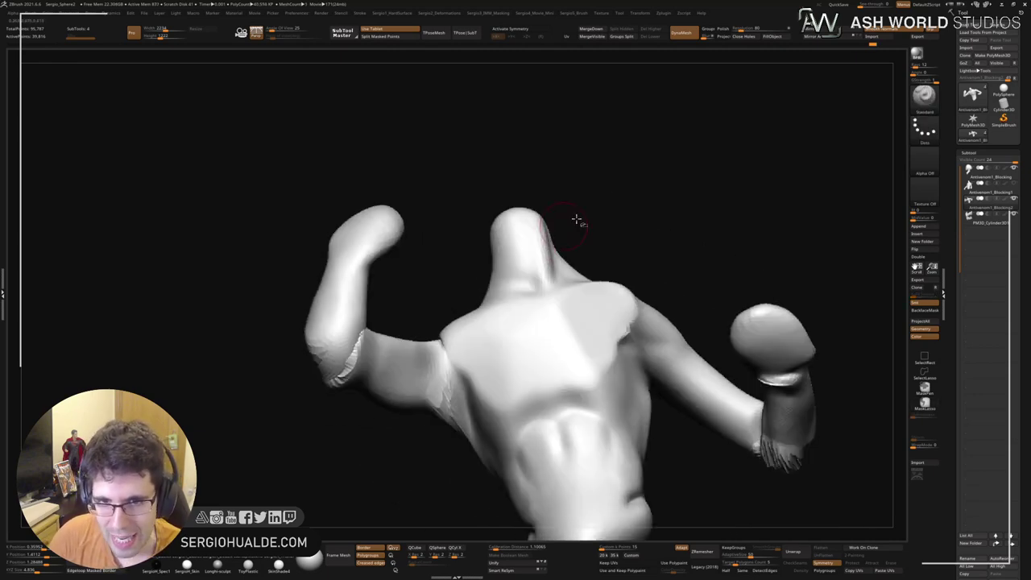
pyautogui.moveTo(610, 170)
pyautogui.keyDown('ctrl'); pyautogui.keyDown('shift'); pyautogui.mouseDown()
pyautogui.moveTo(484, 440)
pyautogui.moveTo(460, 458)
pyautogui.mouseUp(); pyautogui.keyUp('shift'); pyautogui.keyUp('ctrl')
pyautogui.moveTo(497, 378)
pyautogui.mouseDown(button='right')
pyautogui.moveTo(513, 271)
pyautogui.moveTo(563, 209)
pyautogui.mouseUp(button='right')
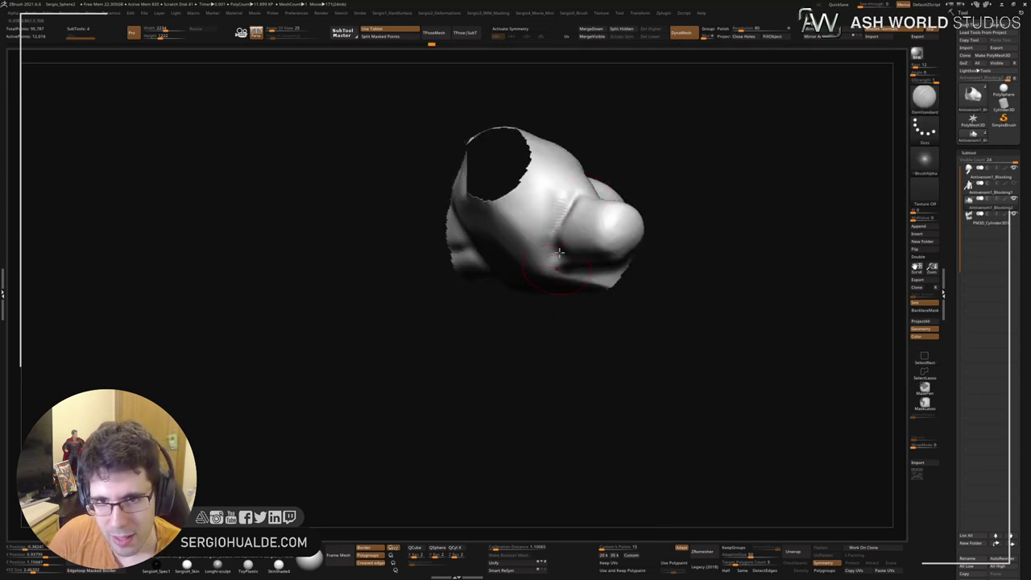
pyautogui.moveTo(559, 252)
pyautogui.mouseDown(button='right')
pyautogui.moveTo(576, 226)
pyautogui.moveTo(583, 317)
pyautogui.moveTo(615, 282)
pyautogui.moveTo(491, 391)
pyautogui.mouseUp(button='right')
pyautogui.moveTo(481, 387); pyautogui.dragTo(498, 421)
pyautogui.moveTo(504, 427); pyautogui.dragTo(508, 407, button='right')
pyautogui.moveTo(507, 407)
pyautogui.keyDown('shift'); pyautogui.mouseDown()
pyautogui.moveTo(497, 418)
pyautogui.moveTo(485, 372)
pyautogui.moveTo(492, 403)
pyautogui.moveTo(523, 426)
pyautogui.mouseUp(); pyautogui.keyUp('shift')
pyautogui.moveTo(524, 425); pyautogui.dragTo(510, 380, button='right')
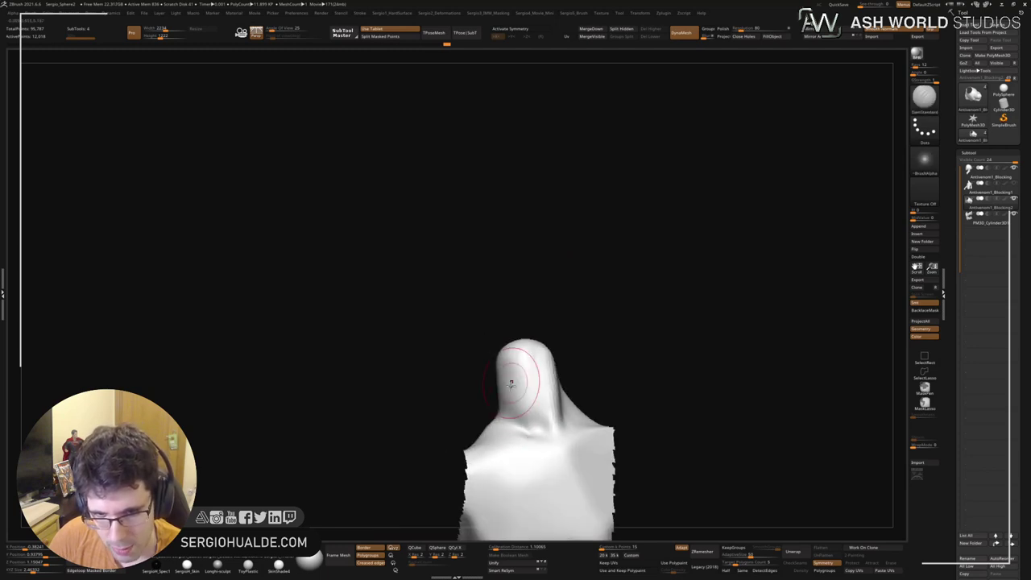
pyautogui.keyDown('ctrl'); pyautogui.keyDown('shift'); pyautogui.click(606, 346); pyautogui.keyUp('shift'); pyautogui.keyUp('ctrl')
pyautogui.moveTo(606, 346)
pyautogui.mouseDown(button='right')
pyautogui.moveTo(563, 356)
pyautogui.moveTo(571, 341)
pyautogui.moveTo(547, 309)
pyautogui.moveTo(524, 300)
pyautogui.moveTo(548, 294)
pyautogui.moveTo(543, 284)
pyautogui.moveTo(509, 291)
pyautogui.moveTo(516, 274)
pyautogui.mouseUp(button='right')
pyautogui.moveTo(516, 273)
pyautogui.keyDown('ctrl'); pyautogui.mouseDown(button='right')
pyautogui.moveTo(523, 306)
pyautogui.moveTo(553, 301)
pyautogui.moveTo(579, 241)
pyautogui.moveTo(682, 178)
pyautogui.mouseUp(button='right'); pyautogui.keyUp('ctrl')
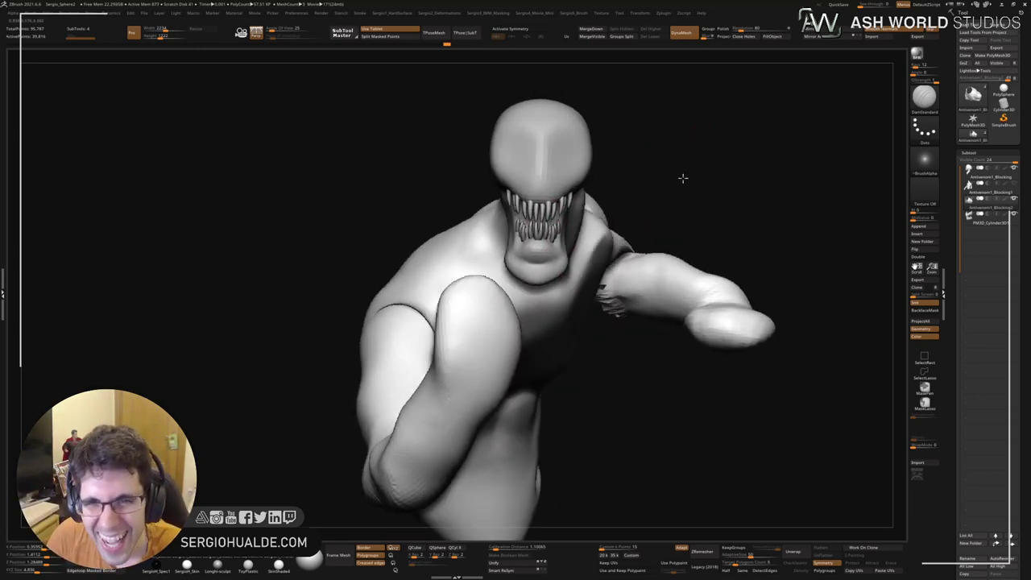
# Step: Sculpt symmetrical, angry slanted eye areas on the head with the Standard brush
pyautogui.keyDown('alt'); pyautogui.click(546, 147); pyautogui.keyUp('alt')
pyautogui.moveTo(548, 145)
pyautogui.keyDown('ctrl'); pyautogui.mouseDown(button='right')
pyautogui.moveTo(564, 143)
pyautogui.moveTo(521, 205)
pyautogui.mouseUp(button='right'); pyautogui.keyUp('ctrl')
pyautogui.press('s')
pyautogui.moveTo(520, 225)
pyautogui.mouseDown()
pyautogui.moveTo(509, 225)
pyautogui.moveTo(558, 195)
pyautogui.moveTo(506, 240)
pyautogui.moveTo(525, 257)
pyautogui.moveTo(533, 246)
pyautogui.mouseUp()
pyautogui.keyDown('ctrl'); pyautogui.moveTo(564, 298); pyautogui.dragTo(643, 232, button='right'); pyautogui.keyUp('ctrl')
pyautogui.moveTo(642, 232); pyautogui.dragTo(661, 219)
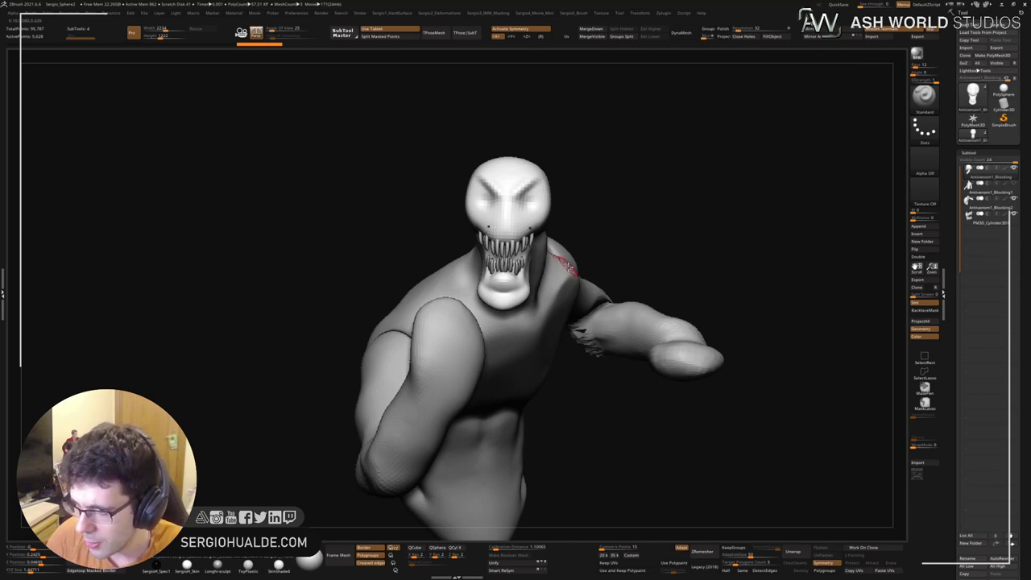
# Step: Fill out and smooth the junction between the back and the left shoulder with the Inflat and Clay brushes
pyautogui.moveTo(562, 295)
pyautogui.keyDown('alt'); pyautogui.mouseDown(button='right')
pyautogui.moveTo(591, 277)
pyautogui.moveTo(577, 263)
pyautogui.mouseUp(button='right'); pyautogui.keyUp('alt')
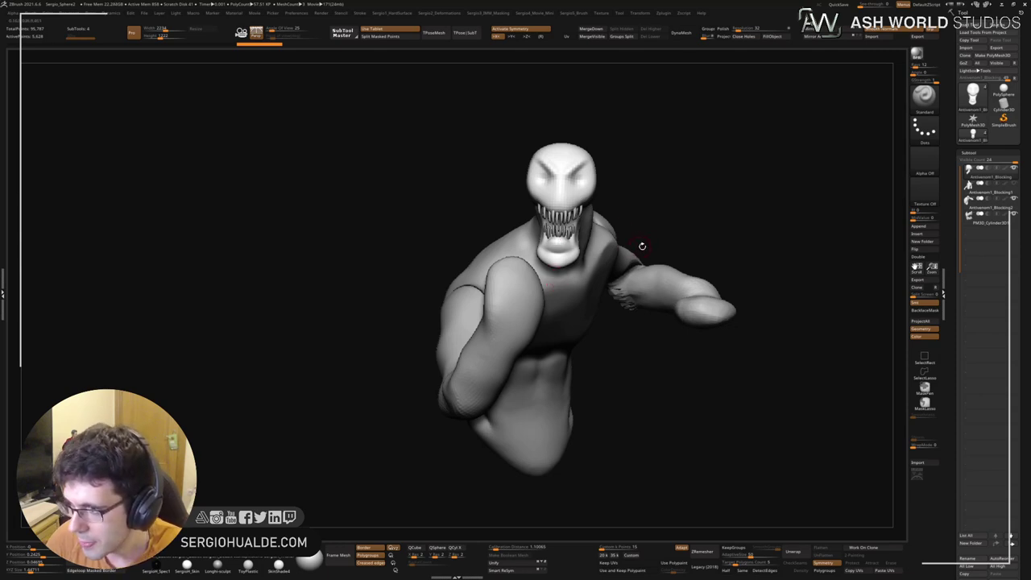
pyautogui.moveTo(695, 215); pyautogui.dragTo(636, 296)
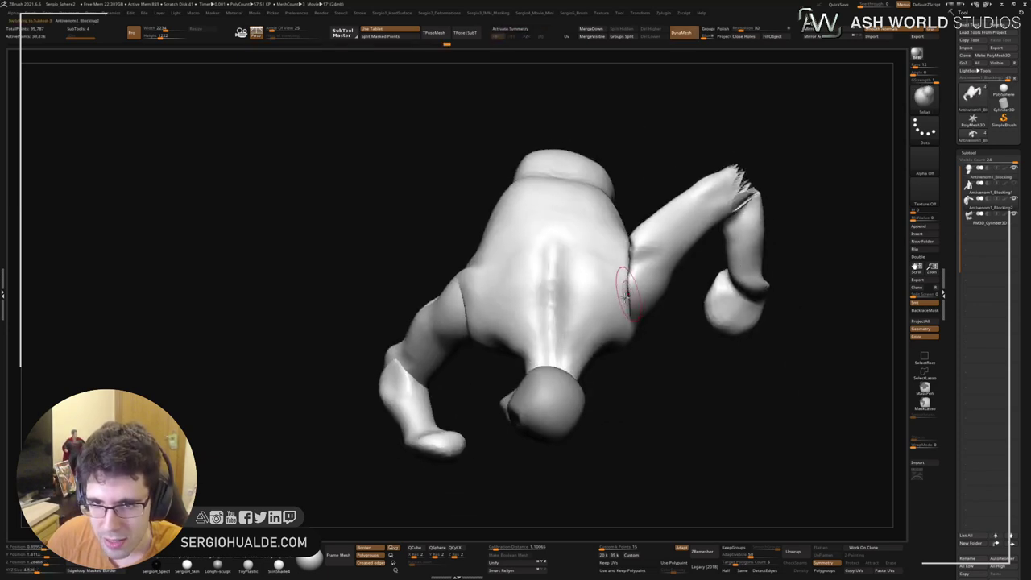
pyautogui.moveTo(626, 298); pyautogui.dragTo(648, 305, button='right')
pyautogui.moveTo(628, 303); pyautogui.dragTo(625, 256)
pyautogui.moveTo(625, 247)
pyautogui.keyDown('shift'); pyautogui.mouseDown()
pyautogui.moveTo(630, 260)
pyautogui.moveTo(657, 234)
pyautogui.moveTo(651, 272)
pyautogui.mouseUp(); pyautogui.keyUp('shift')
pyautogui.moveTo(651, 272); pyautogui.dragTo(641, 259, button='right')
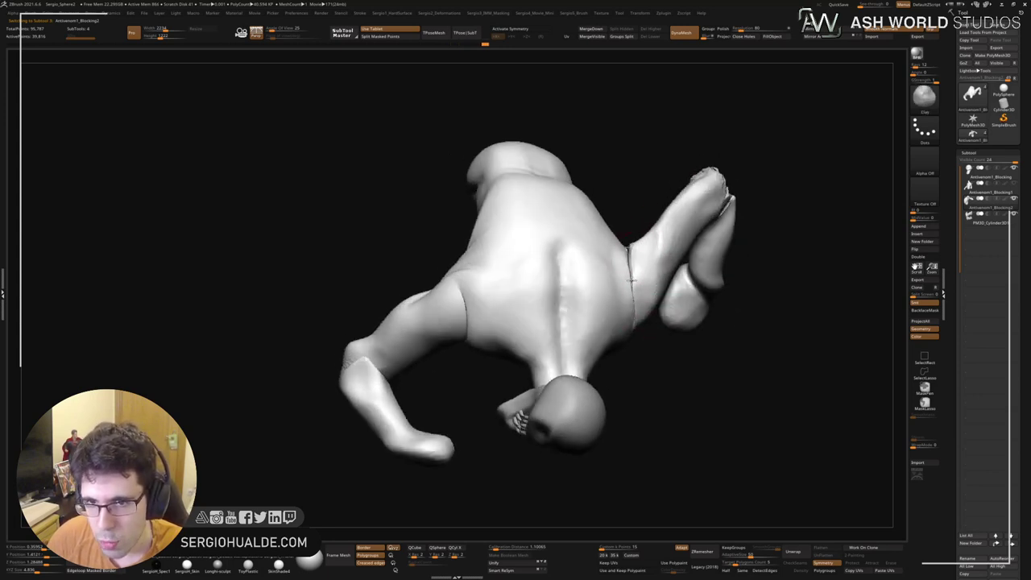
pyautogui.moveTo(641, 259); pyautogui.dragTo(650, 294)
pyautogui.moveTo(650, 294); pyautogui.dragTo(640, 275, button='right')
pyautogui.moveTo(640, 325); pyautogui.dragTo(644, 281, button='right')
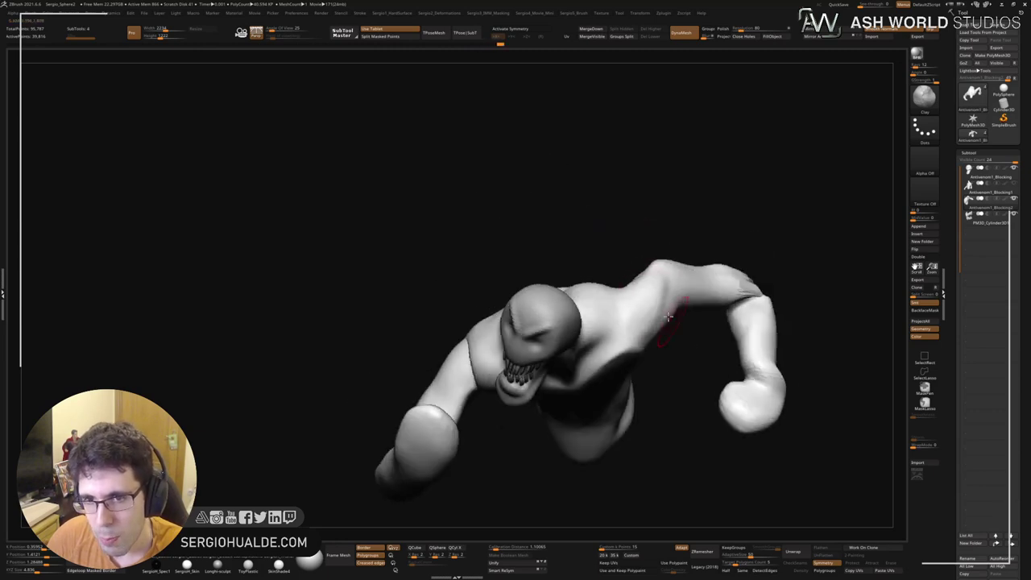
# Step: Widen the lower torso and reposition the bent right arm with the Move brush
pyautogui.moveTo(668, 317)
pyautogui.mouseDown(button='right')
pyautogui.moveTo(617, 338)
pyautogui.moveTo(604, 324)
pyautogui.moveTo(610, 409)
pyautogui.moveTo(624, 359)
pyautogui.moveTo(617, 341)
pyautogui.moveTo(668, 355)
pyautogui.moveTo(612, 372)
pyautogui.moveTo(673, 336)
pyautogui.moveTo(747, 347)
pyautogui.moveTo(725, 352)
pyautogui.moveTo(776, 301)
pyautogui.moveTo(648, 331)
pyautogui.moveTo(644, 435)
pyautogui.moveTo(634, 380)
pyautogui.mouseUp(button='right')
pyautogui.press('b')
pyautogui.press('m')
pyautogui.press('v')
pyautogui.keyDown('alt'); pyautogui.moveTo(627, 470); pyautogui.dragTo(610, 356, button='right'); pyautogui.keyUp('alt')
pyautogui.press('s')
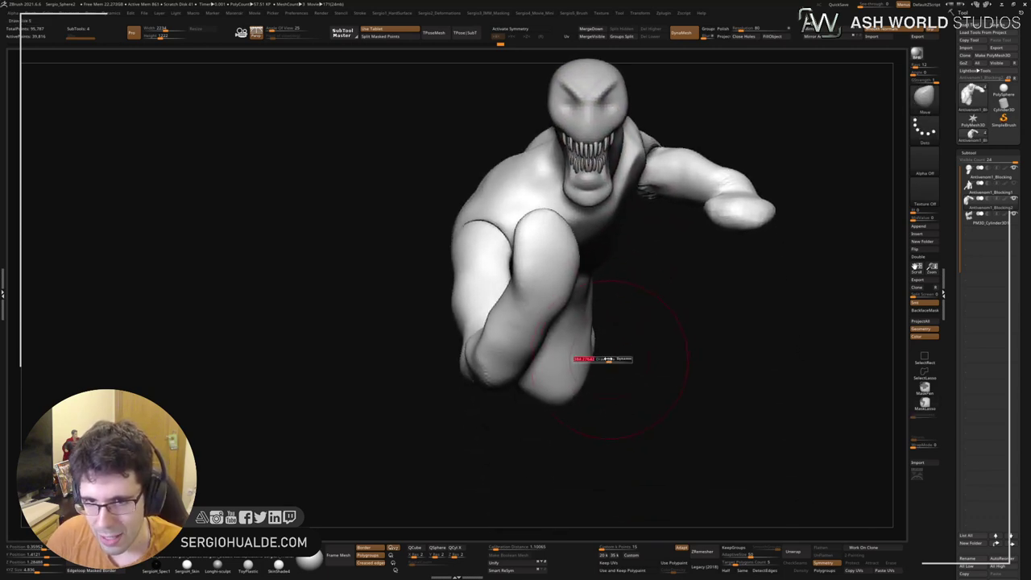
pyautogui.moveTo(630, 305); pyautogui.dragTo(608, 271, button='right')
pyautogui.moveTo(568, 263)
pyautogui.mouseDown()
pyautogui.moveTo(554, 264)
pyautogui.moveTo(566, 258)
pyautogui.moveTo(612, 277)
pyautogui.mouseUp()
pyautogui.moveTo(612, 276)
pyautogui.mouseDown(button='right')
pyautogui.moveTo(657, 290)
pyautogui.moveTo(612, 325)
pyautogui.moveTo(572, 324)
pyautogui.moveTo(585, 311)
pyautogui.mouseUp(button='right')
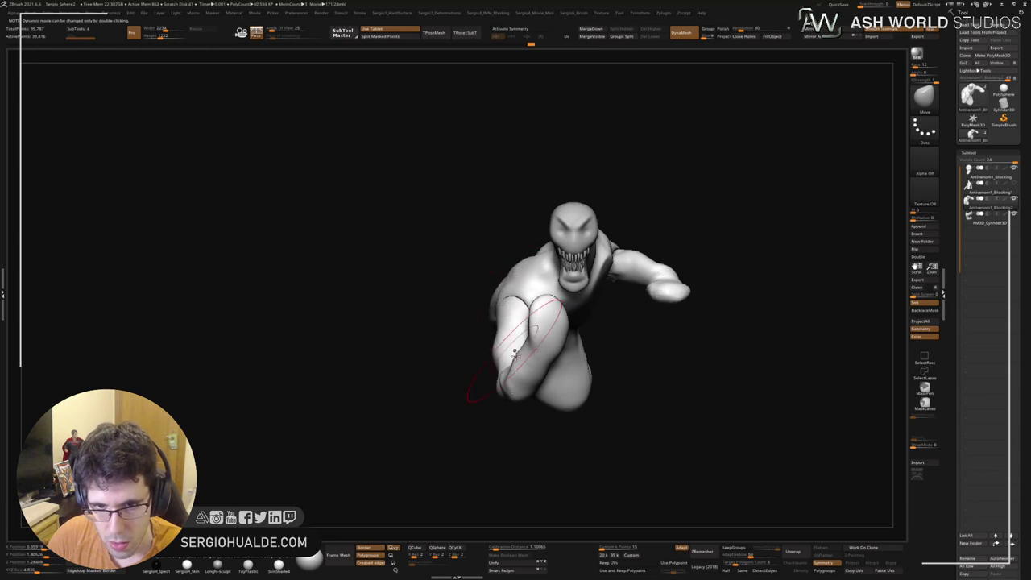
pyautogui.moveTo(527, 389)
pyautogui.mouseDown()
pyautogui.moveTo(526, 372)
pyautogui.moveTo(534, 397)
pyautogui.mouseUp()
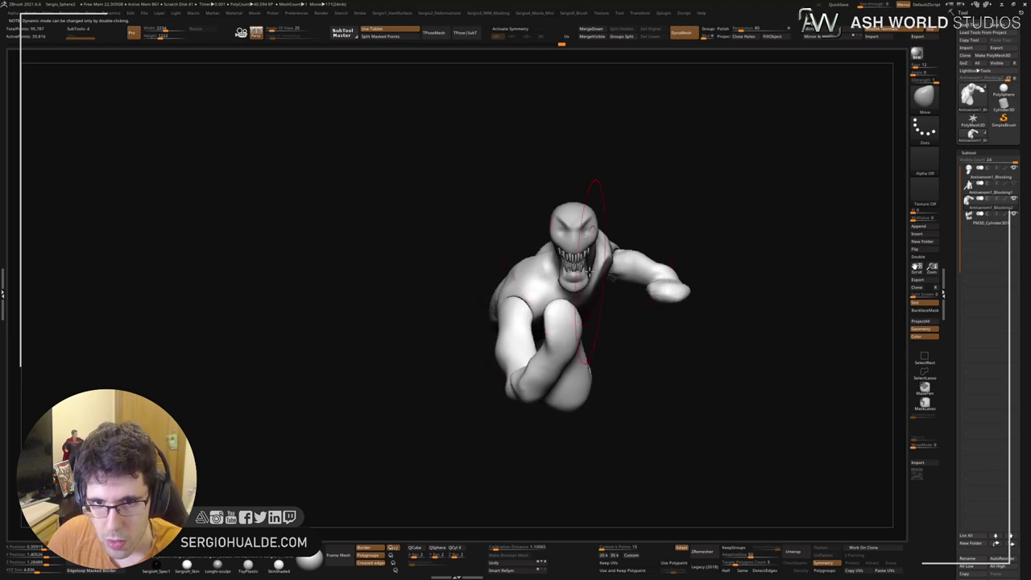
# Step: Shift the body sideways beneath the head with the gizmo and adjust the shoulder area with the Move brush
pyautogui.press('w')
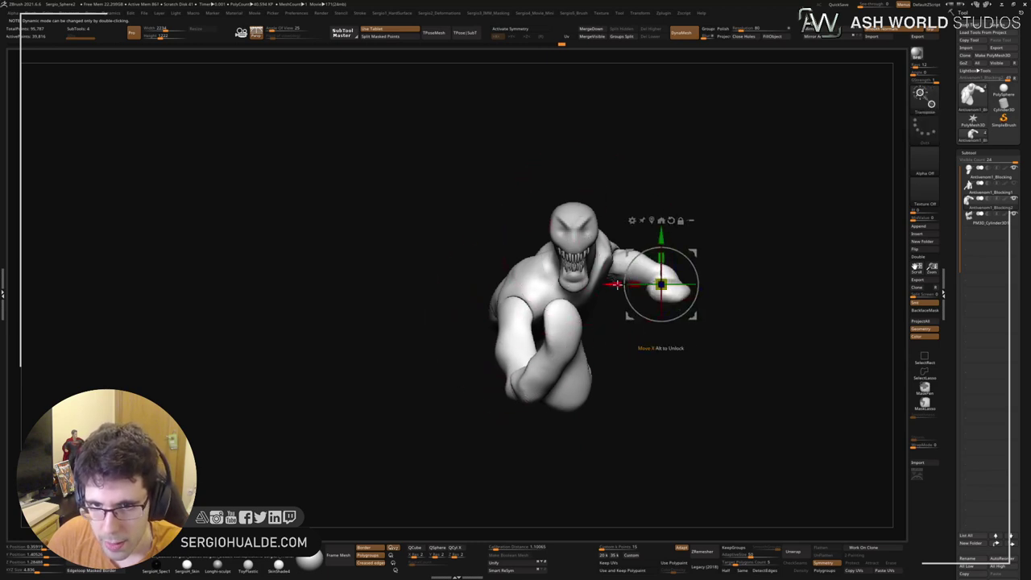
pyautogui.press('q')
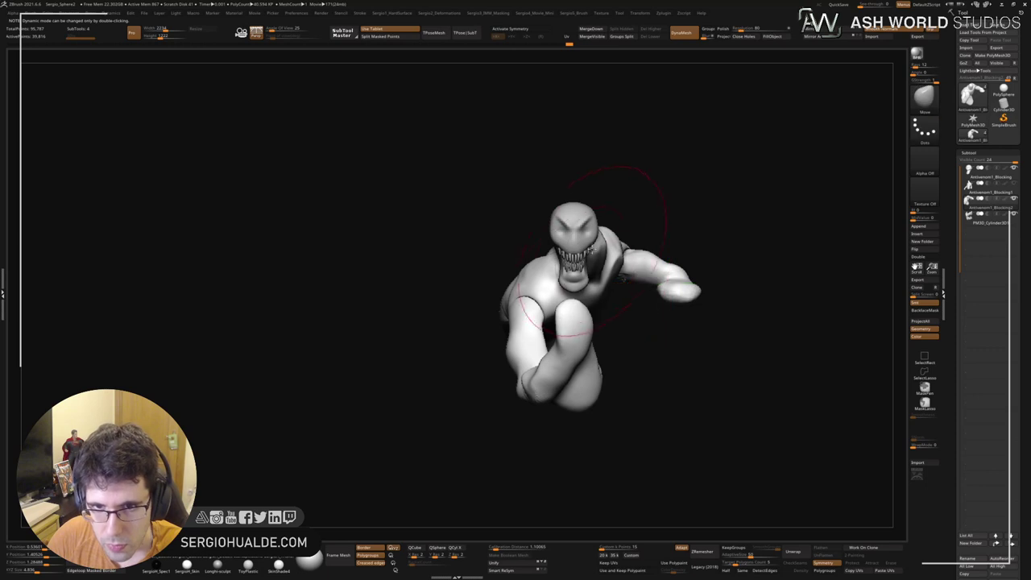
pyautogui.moveTo(592, 250); pyautogui.dragTo(563, 251)
pyautogui.press('w')
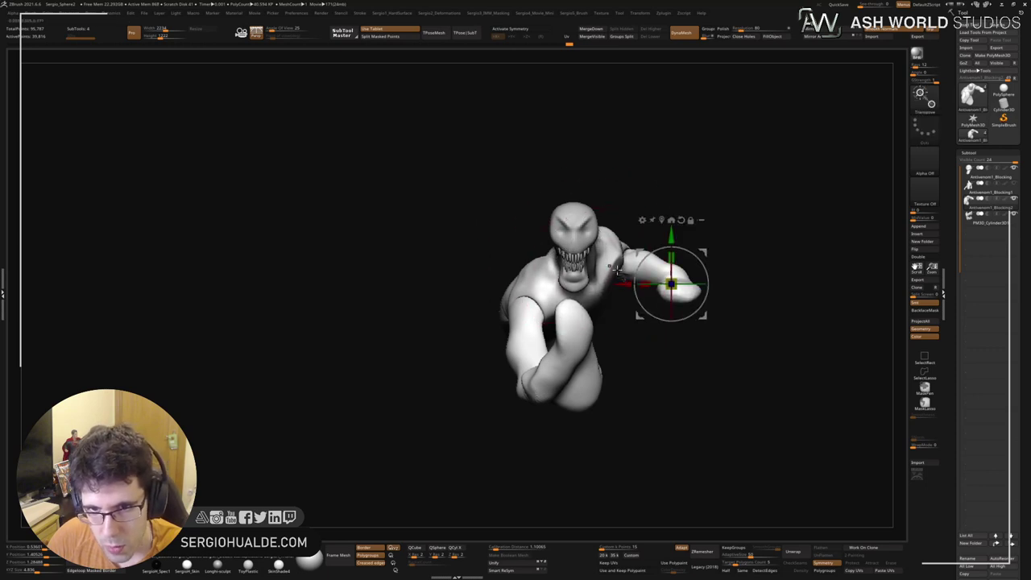
pyautogui.moveTo(608, 282)
pyautogui.mouseDown()
pyautogui.moveTo(644, 311)
pyautogui.moveTo(620, 285)
pyautogui.moveTo(614, 310)
pyautogui.moveTo(605, 249)
pyautogui.mouseUp()
# Step: Duplicate the body subtool, move the copy below the torso and hide its arms
pyautogui.press('q')
pyautogui.hotkey('ctrl', 'shift', 'd')
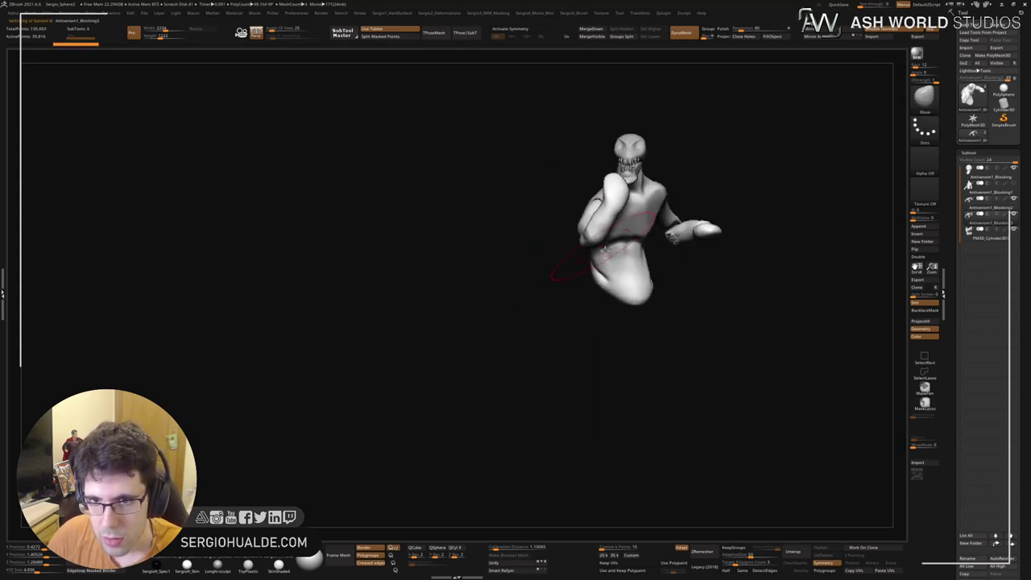
pyautogui.press('w')
pyautogui.moveTo(671, 199)
pyautogui.keyDown('ctrl'); pyautogui.mouseDown()
pyautogui.moveTo(671, 345)
pyautogui.moveTo(683, 324)
pyautogui.moveTo(610, 302)
pyautogui.moveTo(690, 373)
pyautogui.moveTo(680, 460)
pyautogui.mouseUp(); pyautogui.keyUp('ctrl')
pyautogui.press('q')
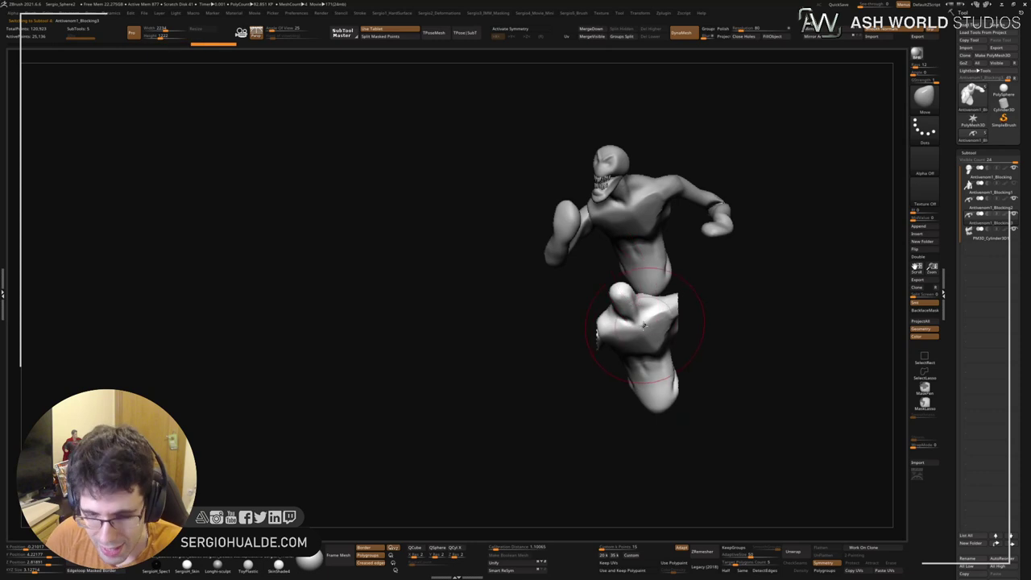
pyautogui.moveTo(645, 324); pyautogui.dragTo(648, 331, button='right')
# Step: DynaMesh the copy to close its holes and smooth its neck and shoulder stumps into a simple mass
pyautogui.press('space')
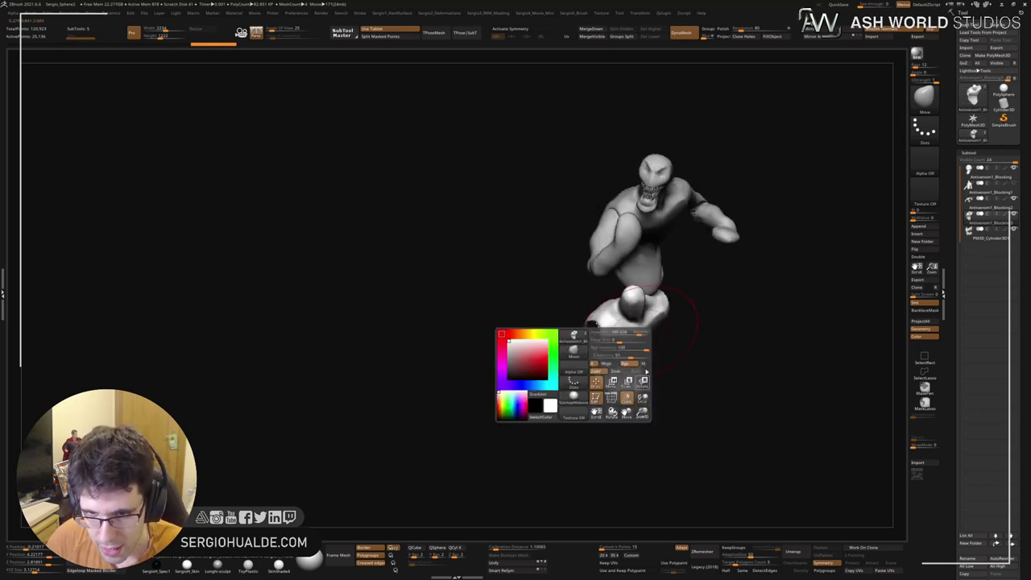
pyautogui.moveTo(641, 321); pyautogui.dragTo(643, 336, button='right')
pyautogui.press('s')
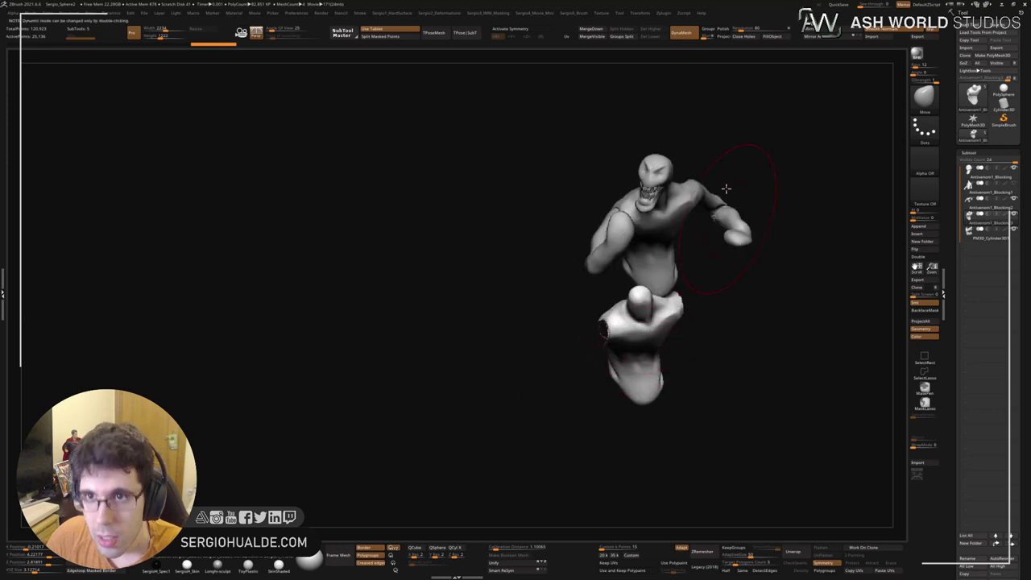
pyautogui.press('Return')
pyautogui.keyDown('ctrl'); pyautogui.moveTo(748, 98); pyautogui.dragTo(755, 167); pyautogui.keyUp('ctrl')
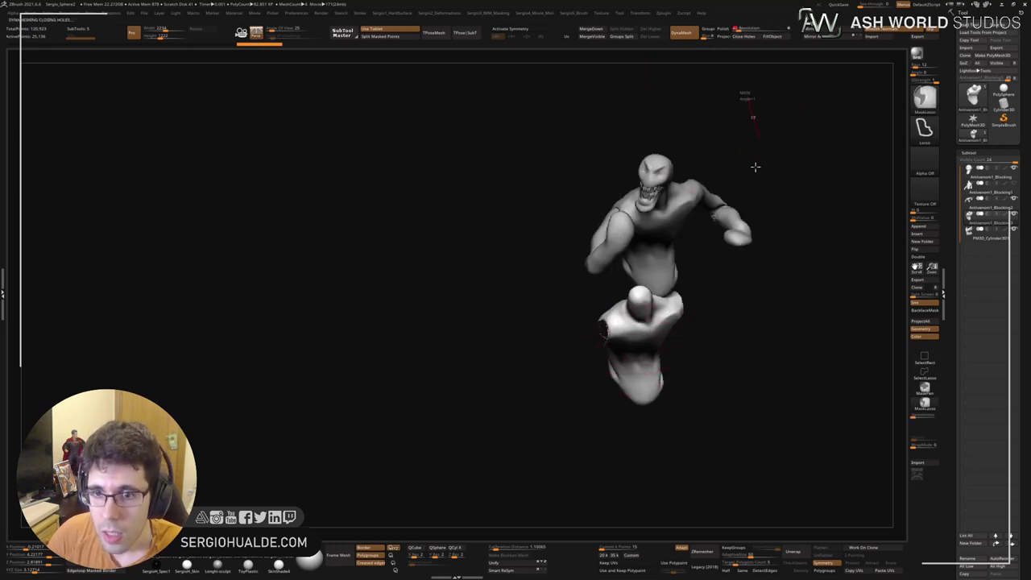
pyautogui.moveTo(610, 334)
pyautogui.keyDown('shift'); pyautogui.mouseDown()
pyautogui.moveTo(647, 326)
pyautogui.moveTo(644, 362)
pyautogui.moveTo(621, 355)
pyautogui.moveTo(661, 346)
pyautogui.moveTo(725, 371)
pyautogui.mouseUp(); pyautogui.keyUp('shift')
pyautogui.keyDown('shift'); pyautogui.moveTo(644, 310); pyautogui.dragTo(650, 297); pyautogui.keyUp('shift')
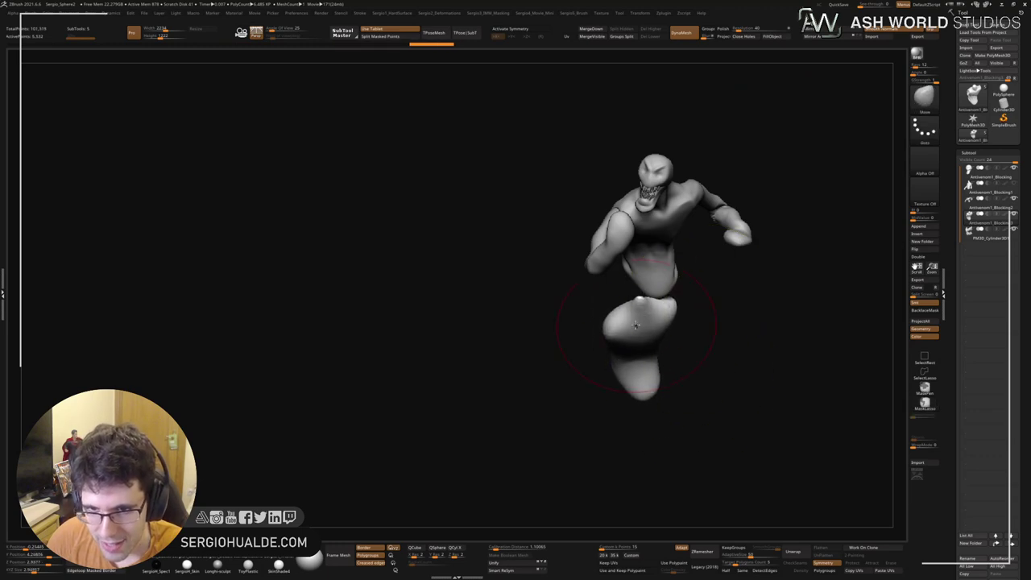
# Step: Thicken the lower-body mass with the Inflat brush and smooth its surface into an even, curved form
pyautogui.moveTo(757, 367); pyautogui.dragTo(676, 381)
pyautogui.moveTo(781, 387)
pyautogui.mouseDown()
pyautogui.moveTo(642, 409)
pyautogui.moveTo(692, 451)
pyautogui.moveTo(653, 408)
pyautogui.moveTo(627, 401)
pyautogui.moveTo(664, 433)
pyautogui.moveTo(686, 412)
pyautogui.mouseUp()
pyautogui.hotkey('ctrl', 'shift', 'i')
pyautogui.keyDown('alt'); pyautogui.moveTo(677, 354); pyautogui.dragTo(633, 314, button='right'); pyautogui.keyUp('alt')
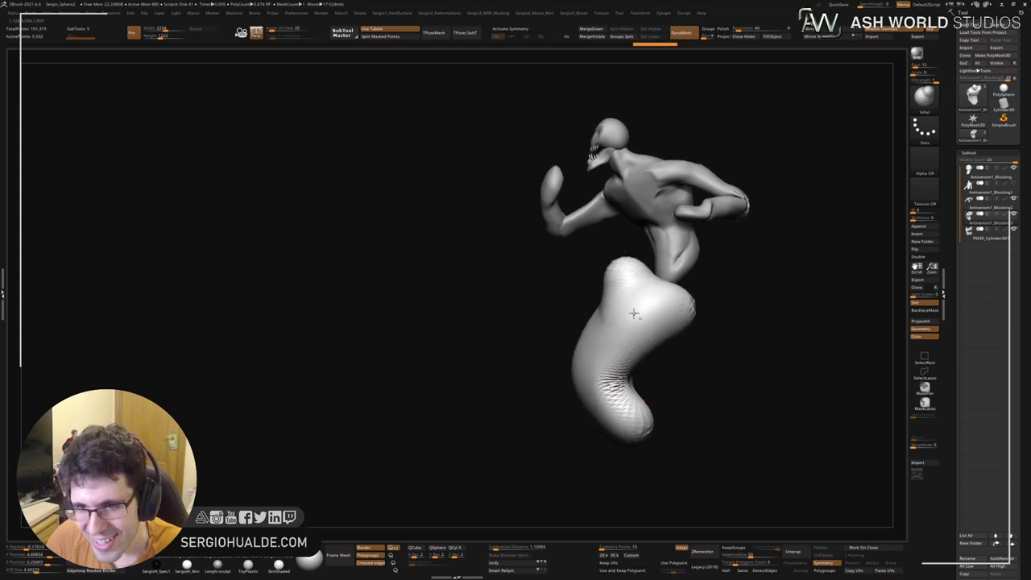
pyautogui.moveTo(633, 314)
pyautogui.keyDown('shift'); pyautogui.mouseDown()
pyautogui.moveTo(623, 297)
pyautogui.moveTo(640, 402)
pyautogui.moveTo(651, 370)
pyautogui.mouseUp(); pyautogui.keyUp('shift')
pyautogui.press('space')
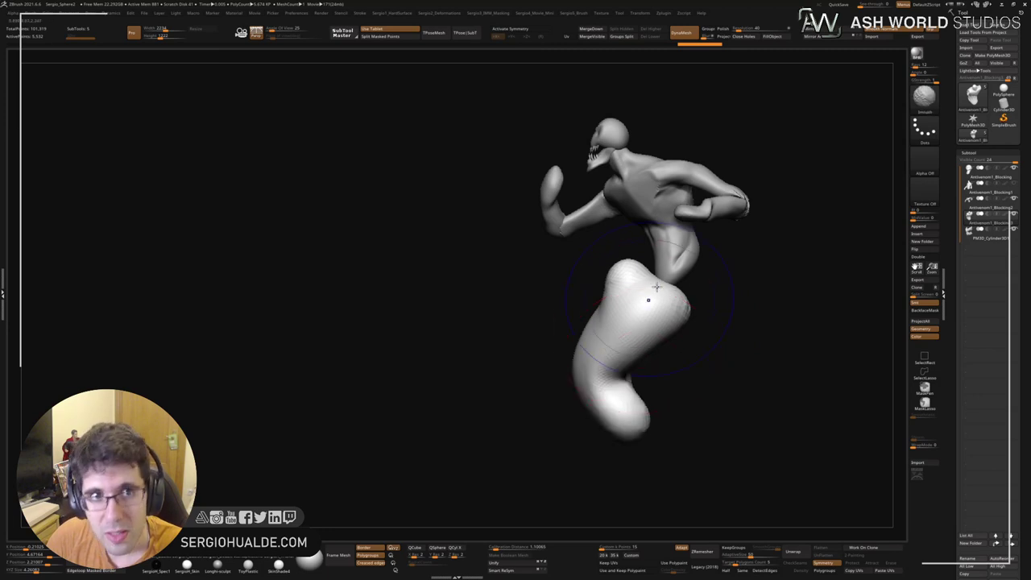
pyautogui.moveTo(650, 298)
pyautogui.keyDown('shift'); pyautogui.mouseDown()
pyautogui.moveTo(612, 314)
pyautogui.moveTo(649, 338)
pyautogui.mouseUp(); pyautogui.keyUp('shift')
# Step: Slim the mass and bend it into a single leg with a thigh, knee and lower leg
pyautogui.moveTo(672, 357); pyautogui.dragTo(683, 344, button='right')
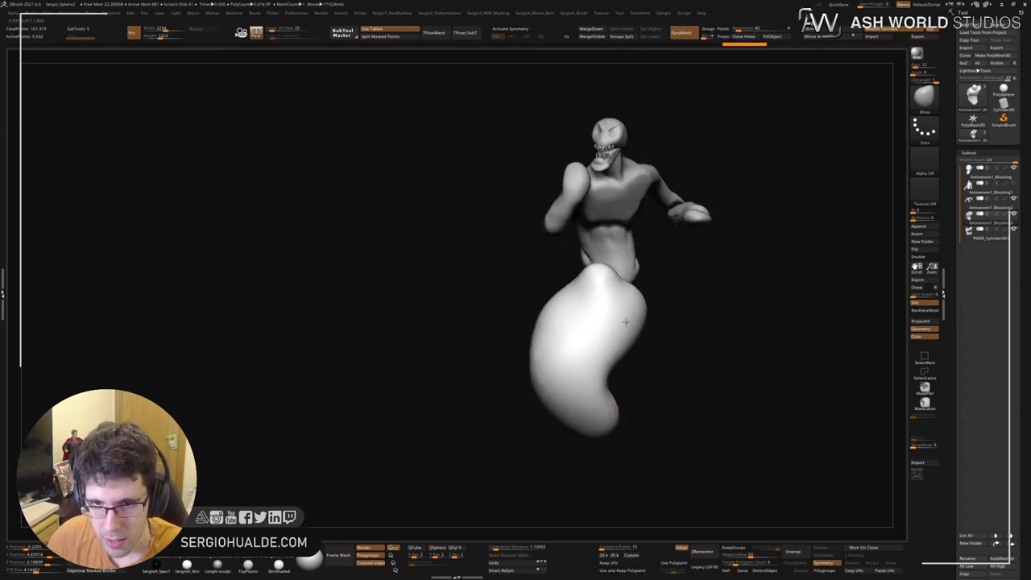
pyautogui.moveTo(625, 323); pyautogui.dragTo(563, 319, button='right')
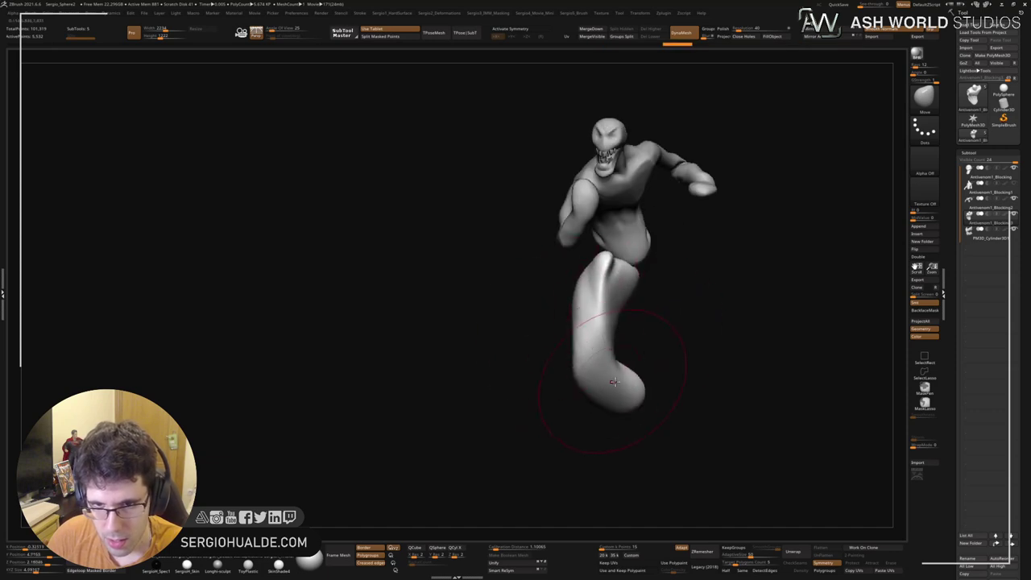
pyautogui.moveTo(614, 382); pyautogui.dragTo(608, 416)
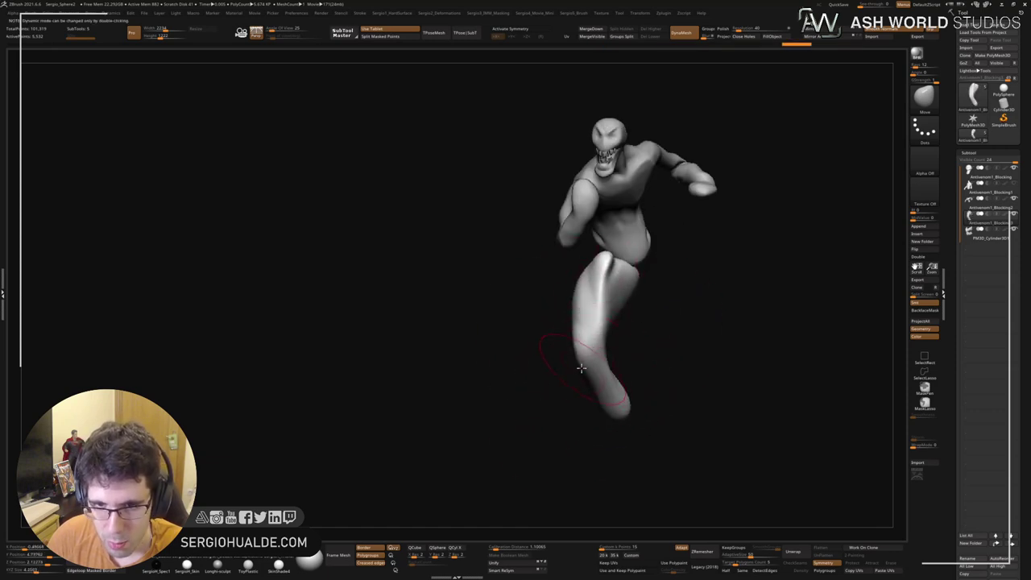
pyautogui.moveTo(580, 388); pyautogui.dragTo(609, 283, button='right')
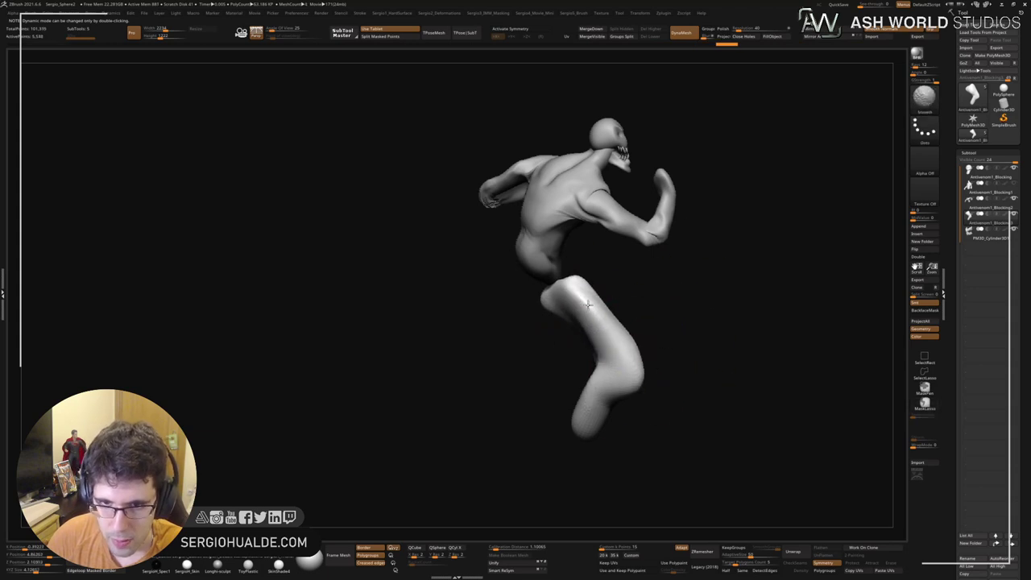
# Step: Place the leg under the hip with the gizmo and adjust the knee bend with the Move brush
pyautogui.press('w')
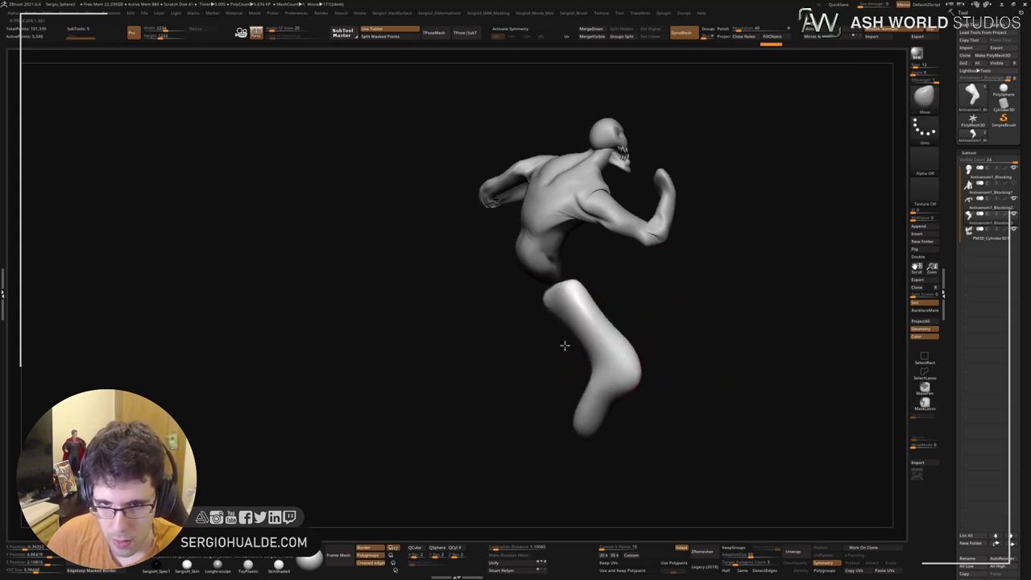
pyautogui.moveTo(553, 282); pyautogui.dragTo(523, 258)
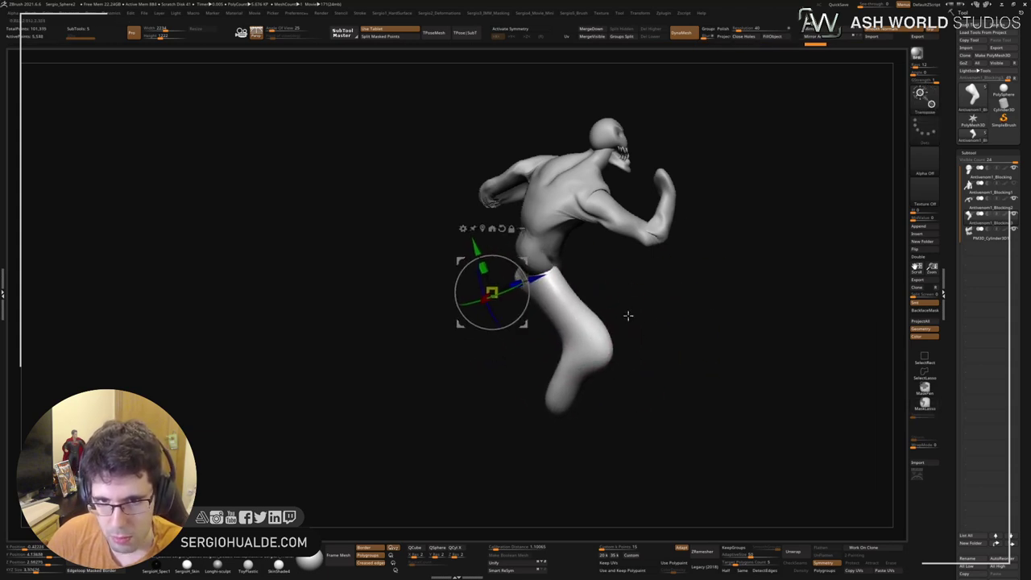
pyautogui.keyDown('shift'); pyautogui.moveTo(628, 315); pyautogui.dragTo(615, 319, button='right'); pyautogui.keyUp('shift')
pyautogui.moveTo(693, 290); pyautogui.dragTo(681, 299)
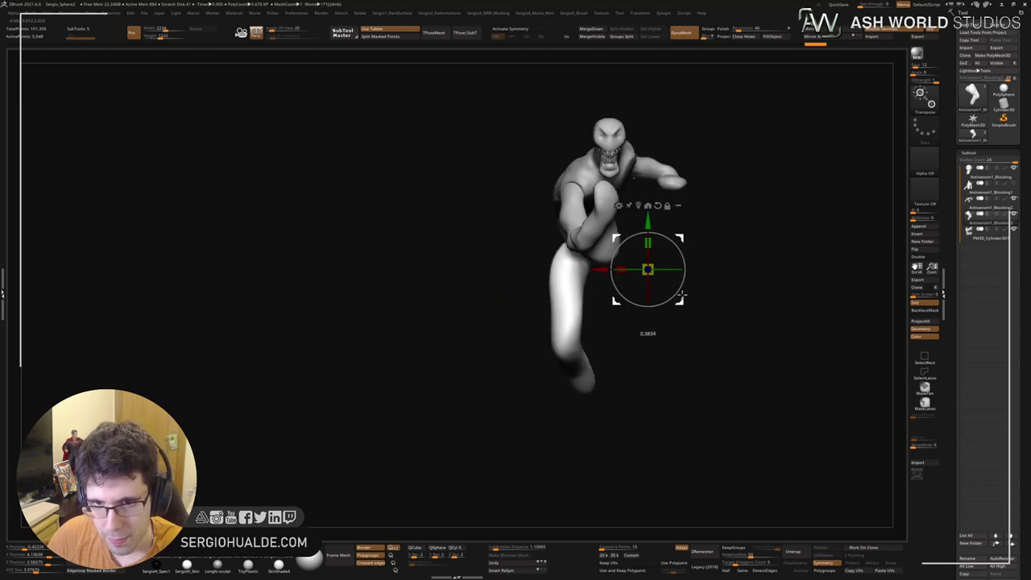
pyautogui.hotkey('ctrl', 'z')
pyautogui.moveTo(691, 224)
pyautogui.keyDown('alt'); pyautogui.mouseDown()
pyautogui.moveTo(621, 215)
pyautogui.moveTo(623, 262)
pyautogui.mouseUp(); pyautogui.keyUp('alt')
pyautogui.press('q')
pyautogui.moveTo(607, 272); pyautogui.dragTo(520, 352, button='right')
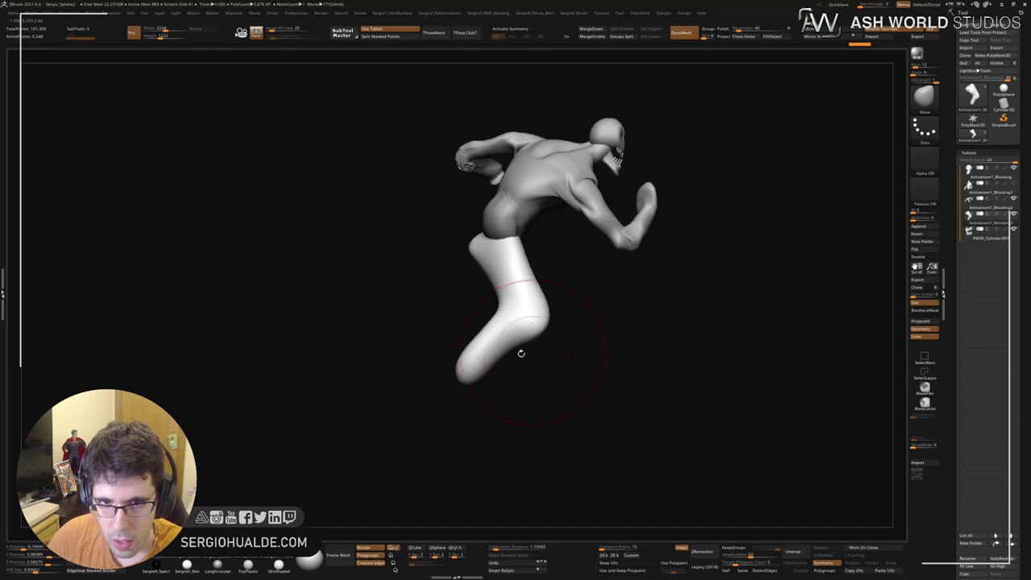
# Step: Swing the leg forward from the hip with the gizmo and mirror it to the opposite side
pyautogui.press('w')
pyautogui.keyDown('alt'); pyautogui.moveTo(457, 216); pyautogui.dragTo(535, 219); pyautogui.keyUp('alt')
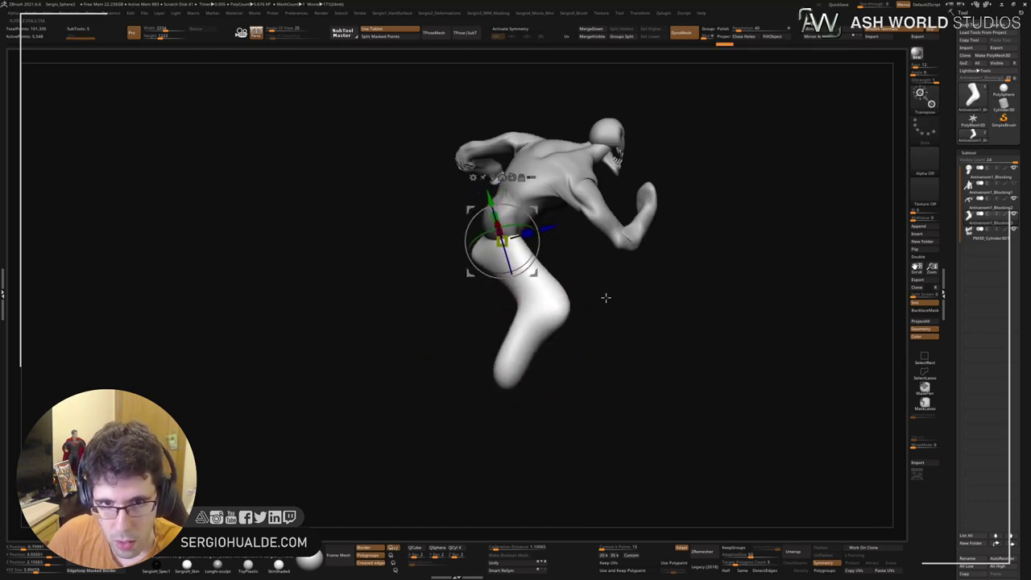
pyautogui.moveTo(605, 298); pyautogui.dragTo(688, 297, button='right')
pyautogui.keyDown('alt'); pyautogui.moveTo(671, 251); pyautogui.dragTo(557, 326, button='right'); pyautogui.keyUp('alt')
pyautogui.click(813, 37)
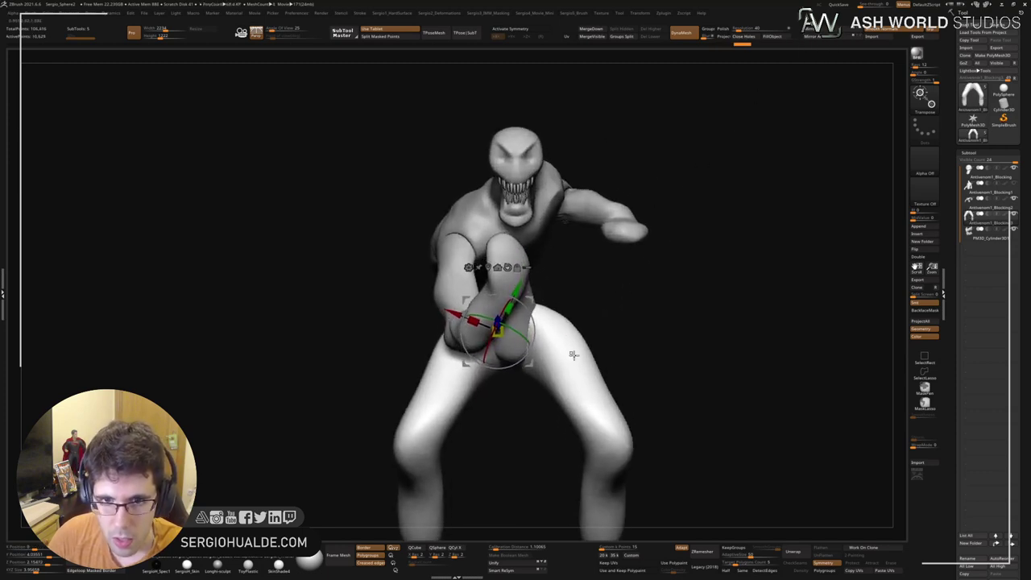
# Step: Display the polygroups on the mirrored legs and assign both legs to a single polygroup
pyautogui.keyDown('ctrl'); pyautogui.moveTo(572, 357); pyautogui.dragTo(571, 382); pyautogui.keyUp('ctrl')
pyautogui.hotkey('ctrl', 'w')
pyautogui.hotkey('shift', 'f')
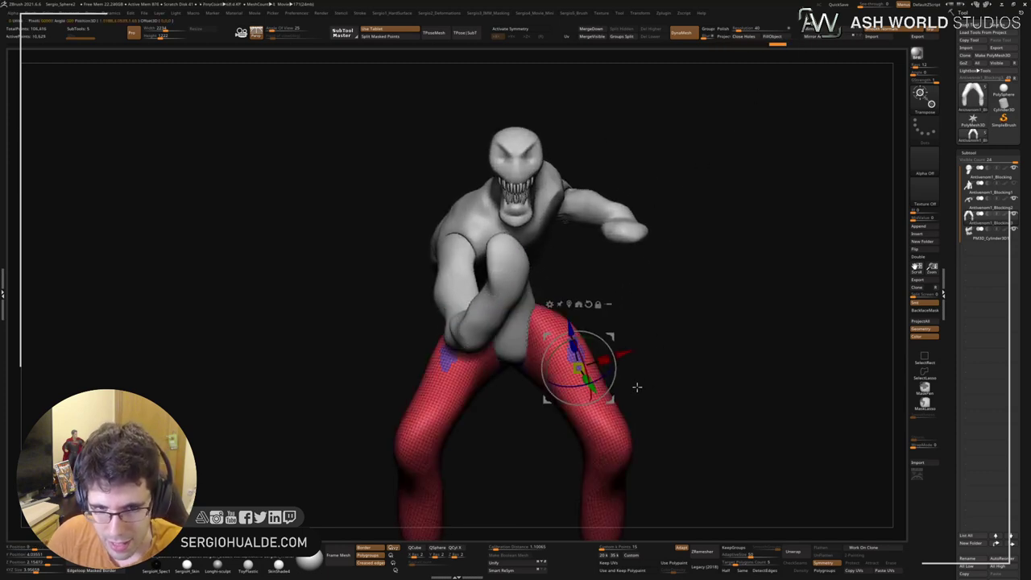
pyautogui.keyDown('alt'); pyautogui.moveTo(618, 395); pyautogui.dragTo(611, 326, button='right'); pyautogui.keyUp('alt')
pyautogui.hotkey('ctrl', 'w')
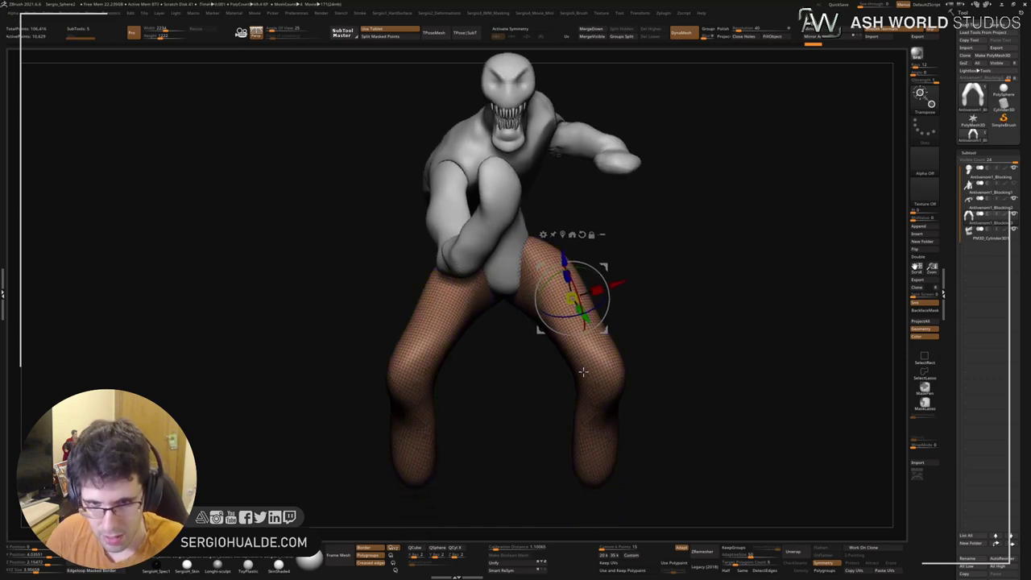
# Step: Isolate the legs, cut away the strip joining them and give each leg its own polygroup
pyautogui.hotkey('alt', 's')
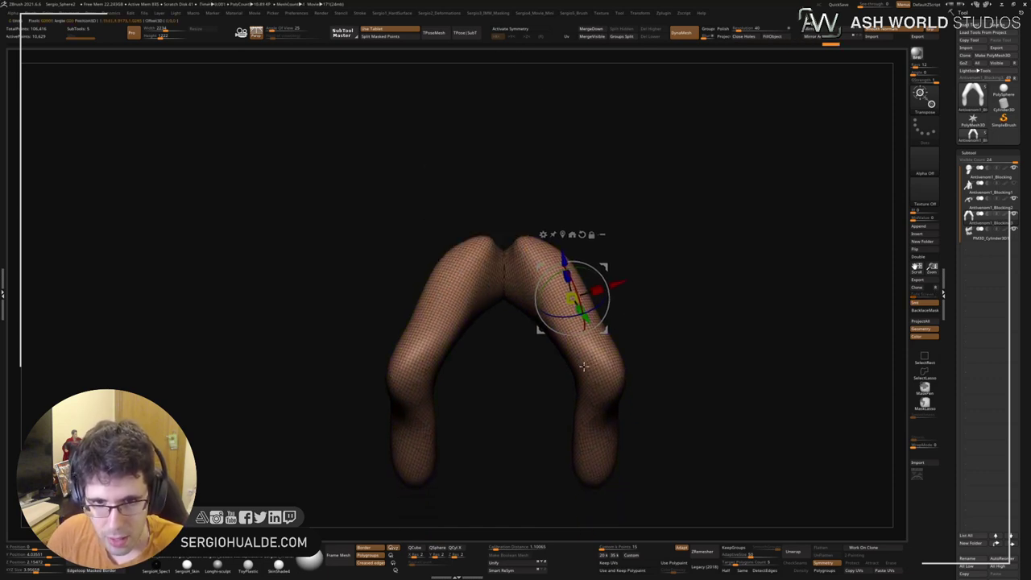
pyautogui.press('q')
pyautogui.keyDown('ctrl'); pyautogui.keyDown('alt'); pyautogui.keyDown('shift'); pyautogui.moveTo(515, 214); pyautogui.dragTo(496, 303); pyautogui.keyUp('shift'); pyautogui.keyUp('alt'); pyautogui.keyUp('ctrl')
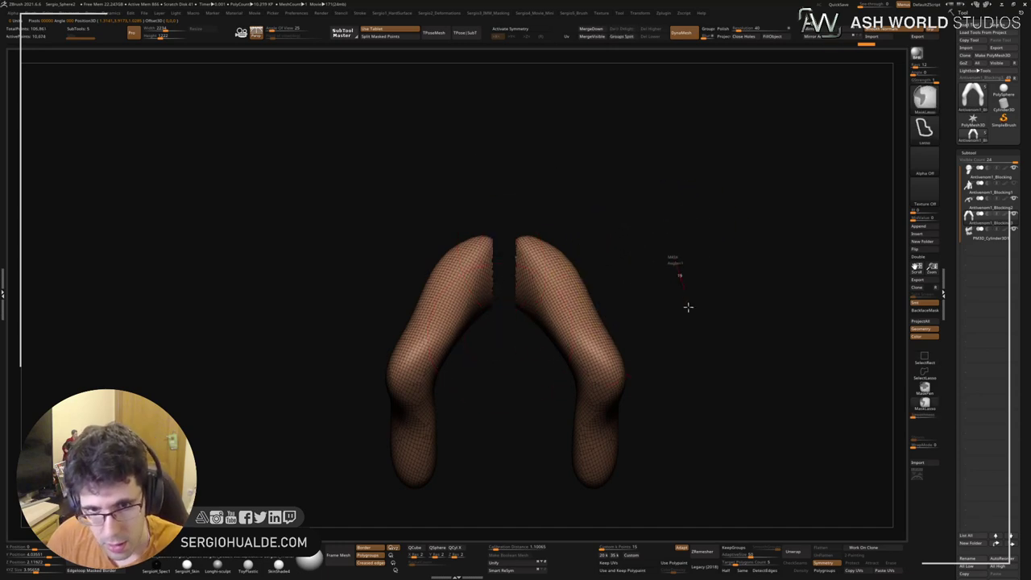
pyautogui.hotkey('ctrl', 'shift', 'g')
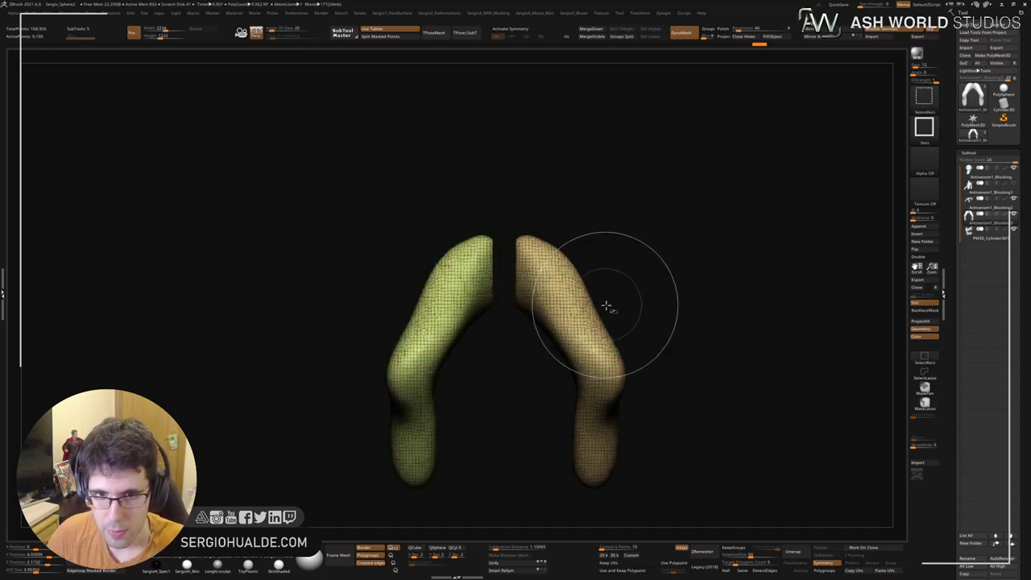
pyautogui.hotkey('alt', 's')
# Step: Mask one leg and rotate the free leg backward at the hip with the gizmo
pyautogui.press('w')
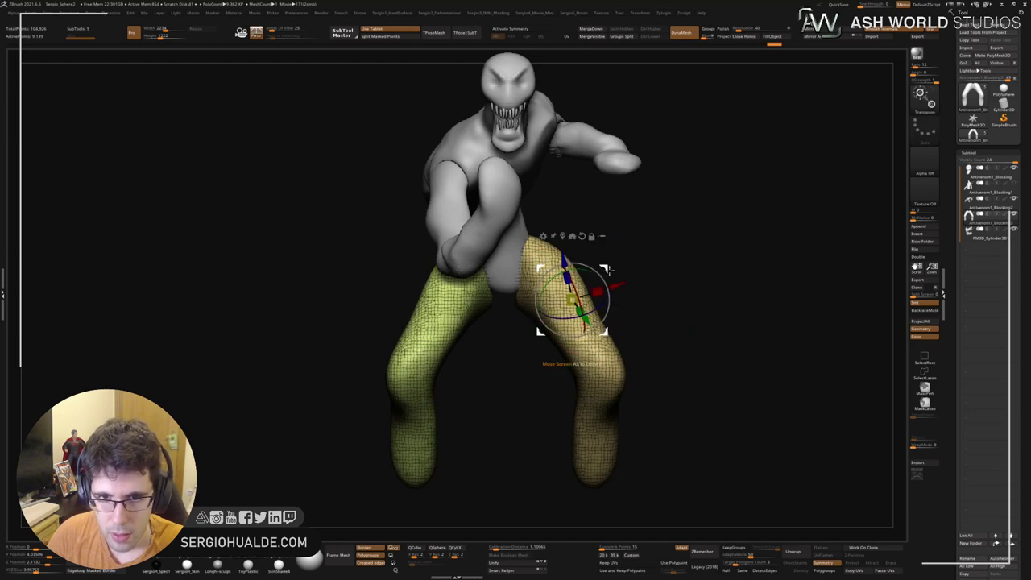
pyautogui.keyDown('ctrl'); pyautogui.click(593, 348); pyautogui.keyUp('ctrl')
pyautogui.moveTo(733, 322); pyautogui.dragTo(657, 330)
pyautogui.keyDown('alt'); pyautogui.click(684, 241); pyautogui.keyUp('alt')
pyautogui.moveTo(793, 256); pyautogui.dragTo(724, 246)
pyautogui.moveTo(699, 258); pyautogui.dragTo(698, 349)
pyautogui.moveTo(605, 268); pyautogui.dragTo(625, 284)
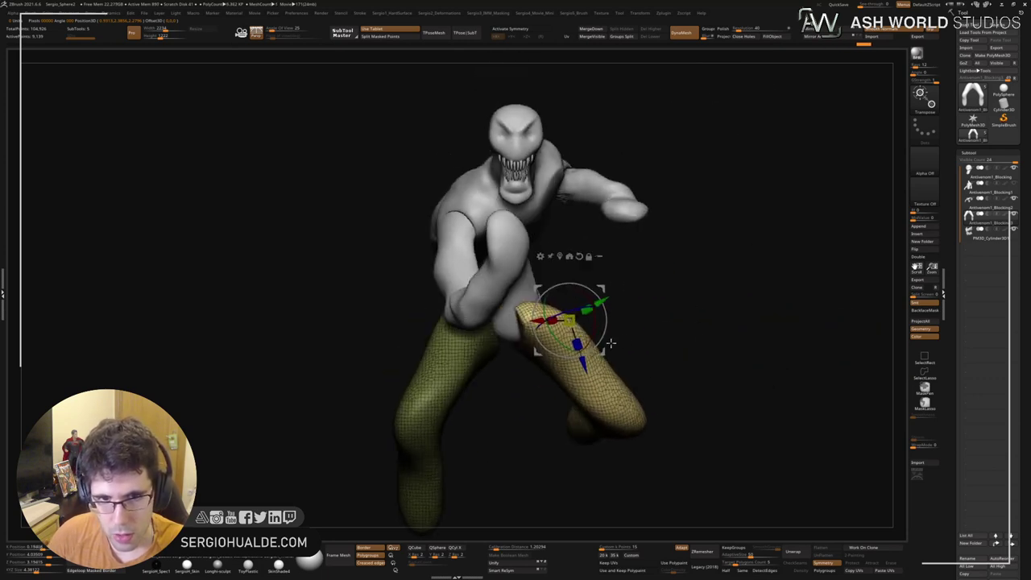
# Step: Switch the mask to adjust the other leg at the hip, and refine the upper thighs with the Move brush
pyautogui.click(497, 357)
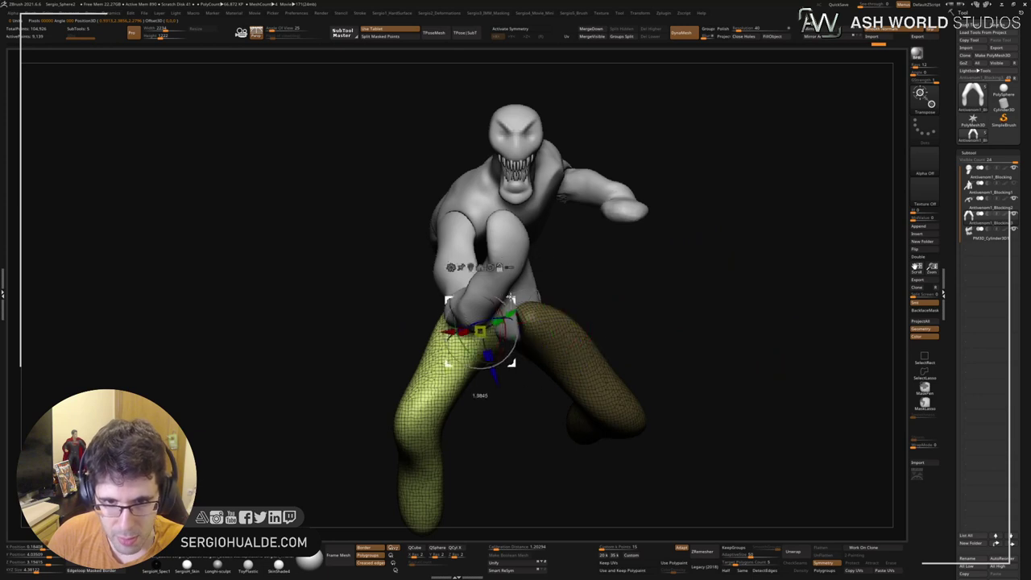
pyautogui.moveTo(505, 322)
pyautogui.mouseDown()
pyautogui.moveTo(501, 347)
pyautogui.moveTo(505, 332)
pyautogui.mouseUp()
pyautogui.press('q')
pyautogui.moveTo(587, 328)
pyautogui.keyDown('alt'); pyautogui.mouseDown()
pyautogui.moveTo(583, 430)
pyautogui.moveTo(620, 359)
pyautogui.moveTo(555, 356)
pyautogui.mouseUp(); pyautogui.keyUp('alt')
pyautogui.keyDown('ctrl'); pyautogui.moveTo(551, 340); pyautogui.dragTo(576, 386, button='right'); pyautogui.keyUp('ctrl')
pyautogui.keyDown('alt'); pyautogui.moveTo(576, 387); pyautogui.dragTo(565, 346, button='right'); pyautogui.keyUp('alt')
pyautogui.moveTo(566, 346); pyautogui.dragTo(581, 344)
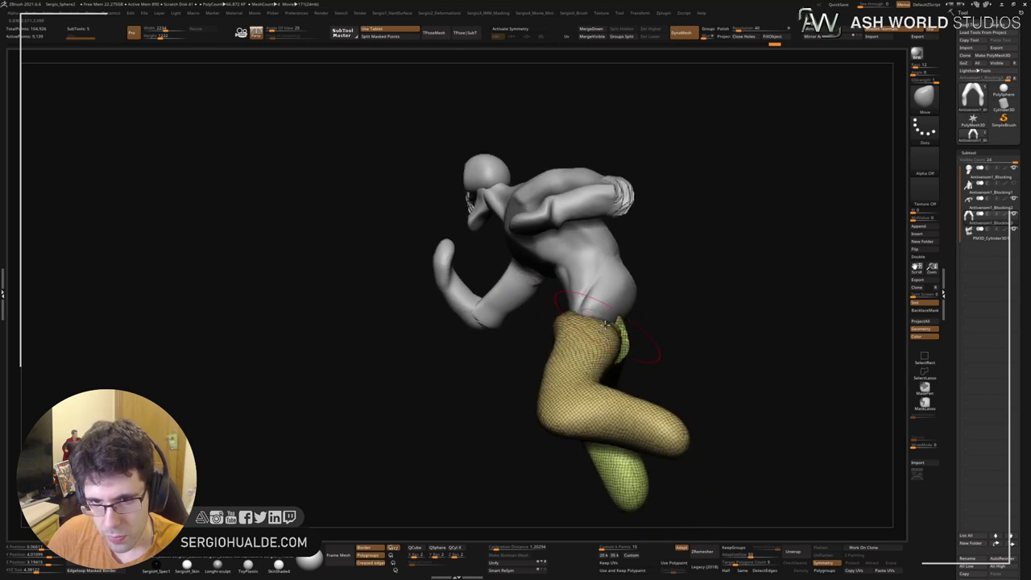
# Step: Reshape the thigh and knee of the trailing leg with the Move Topological brush
pyautogui.moveTo(592, 354); pyautogui.dragTo(614, 375, button='right')
pyautogui.press('b')
pyautogui.press('m')
pyautogui.press('t')
pyautogui.moveTo(593, 344); pyautogui.dragTo(608, 365)
pyautogui.moveTo(644, 403); pyautogui.dragTo(624, 420, button='right')
pyautogui.moveTo(628, 422); pyautogui.dragTo(591, 460)
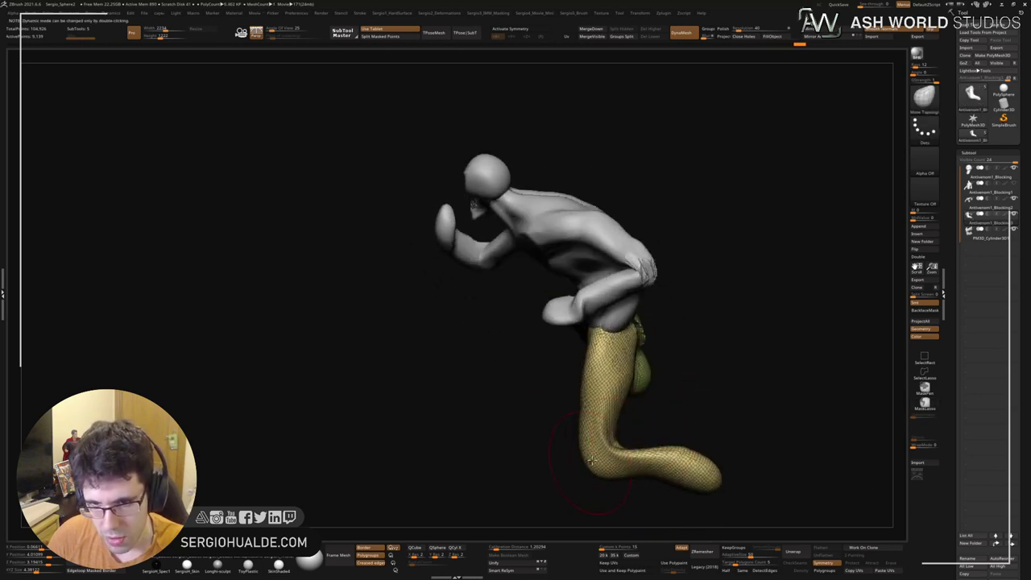
pyautogui.moveTo(664, 426)
pyautogui.mouseDown()
pyautogui.moveTo(641, 406)
pyautogui.moveTo(610, 421)
pyautogui.moveTo(653, 407)
pyautogui.moveTo(651, 322)
pyautogui.moveTo(614, 338)
pyautogui.moveTo(564, 335)
pyautogui.mouseUp()
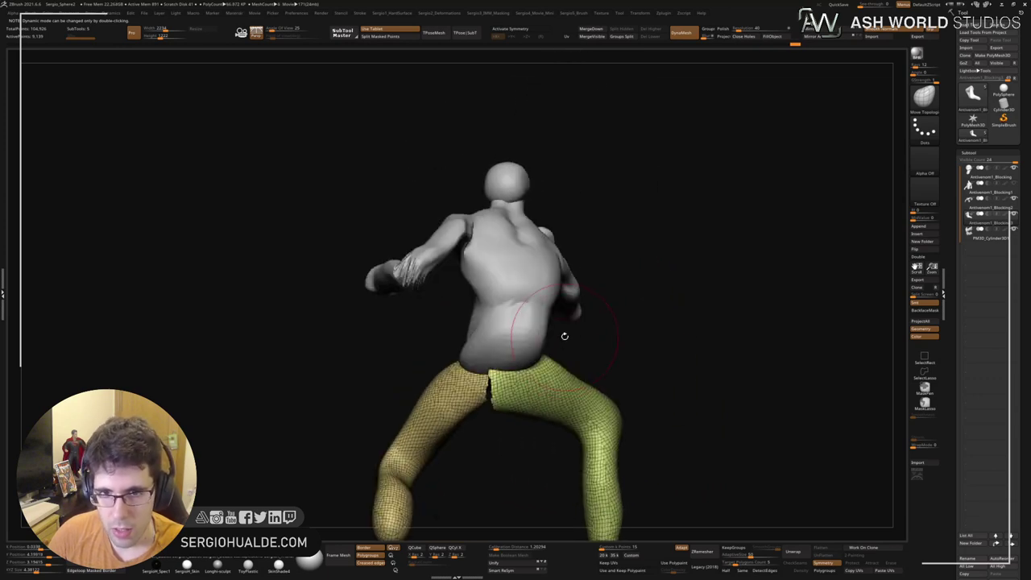
# Step: Select the torso subtool and pull its pelvis down between the legs with the Move brush
pyautogui.keyDown('alt'); pyautogui.click(521, 357); pyautogui.keyUp('alt')
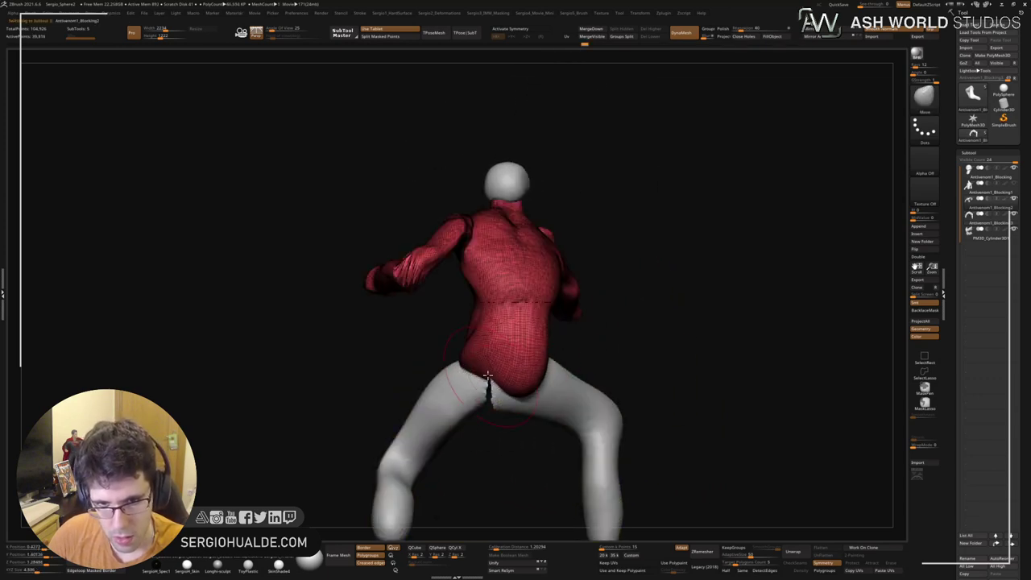
pyautogui.moveTo(479, 335)
pyautogui.mouseDown()
pyautogui.moveTo(538, 331)
pyautogui.moveTo(596, 387)
pyautogui.moveTo(582, 364)
pyautogui.mouseUp()
pyautogui.moveTo(555, 310)
pyautogui.mouseDown()
pyautogui.moveTo(548, 322)
pyautogui.moveTo(497, 301)
pyautogui.moveTo(542, 268)
pyautogui.moveTo(585, 273)
pyautogui.mouseUp()
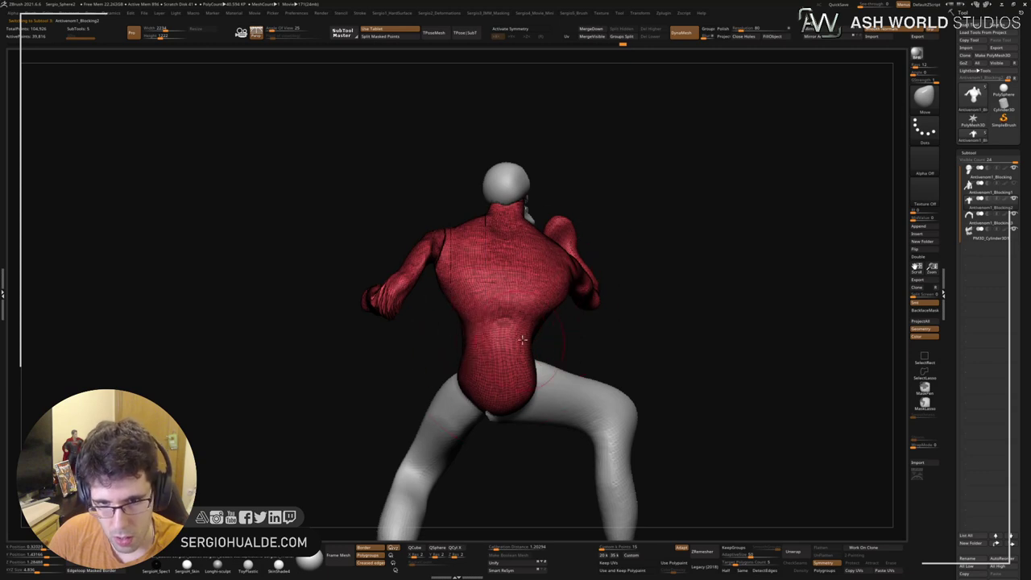
pyautogui.moveTo(525, 355); pyautogui.dragTo(535, 369)
# Step: Carve the crease between the buttocks with DamStandard, turn off the polyframe and flatten the side with TrimDynamic
pyautogui.moveTo(544, 385); pyautogui.dragTo(484, 362, button='right')
pyautogui.press('b')
pyautogui.press('d')
pyautogui.press('s')
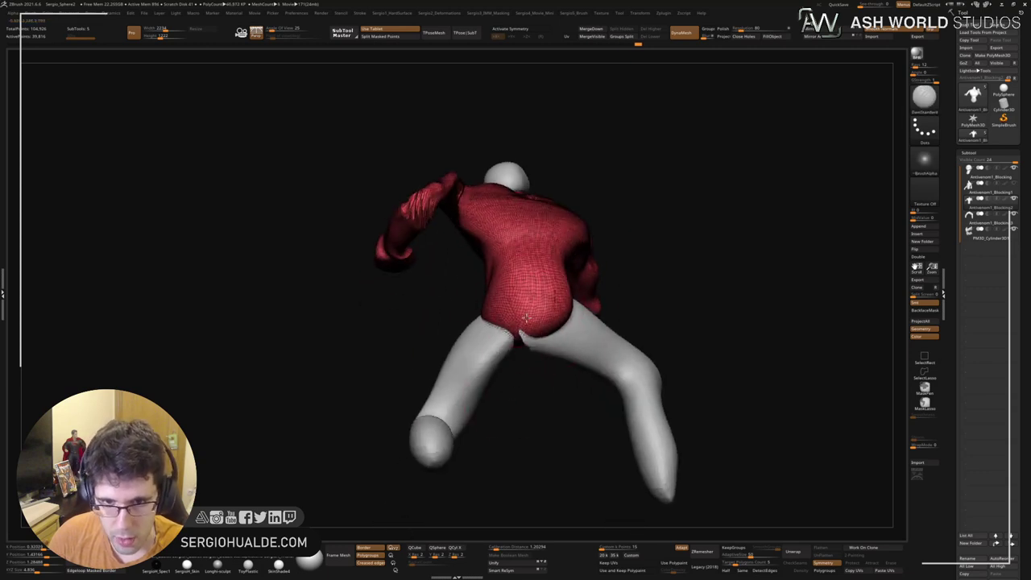
pyautogui.moveTo(536, 272); pyautogui.dragTo(538, 310, button='right')
pyautogui.hotkey('shift', 'f')
pyautogui.moveTo(598, 336); pyautogui.dragTo(545, 352, button='right')
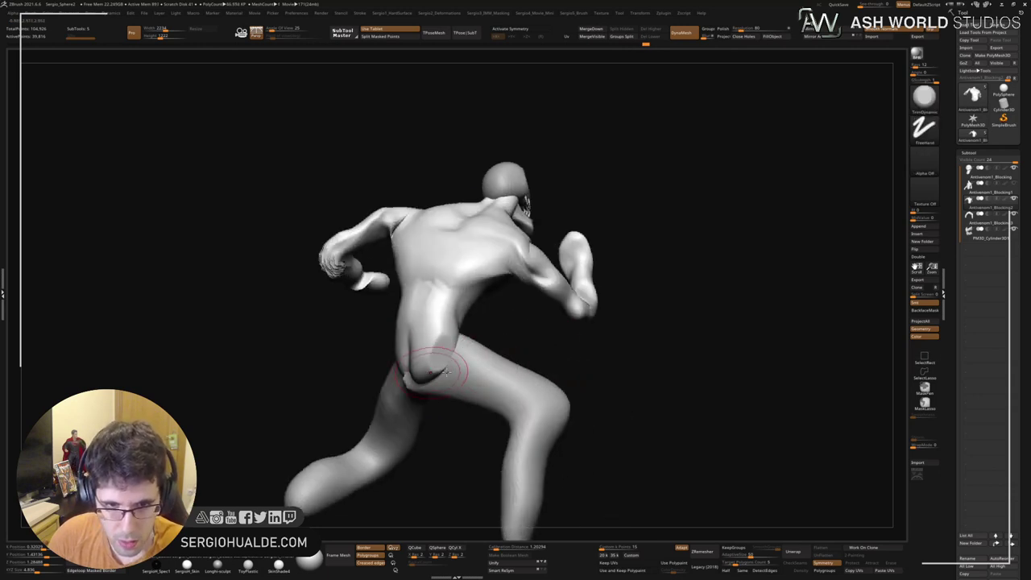
pyautogui.moveTo(441, 372)
pyautogui.mouseDown(button='right')
pyautogui.moveTo(581, 377)
pyautogui.moveTo(553, 382)
pyautogui.mouseUp(button='right')
# Step: Round the buttocks and adjust the curve of the lower back with the Move brush
pyautogui.press('b')
pyautogui.press('m')
pyautogui.press('v')
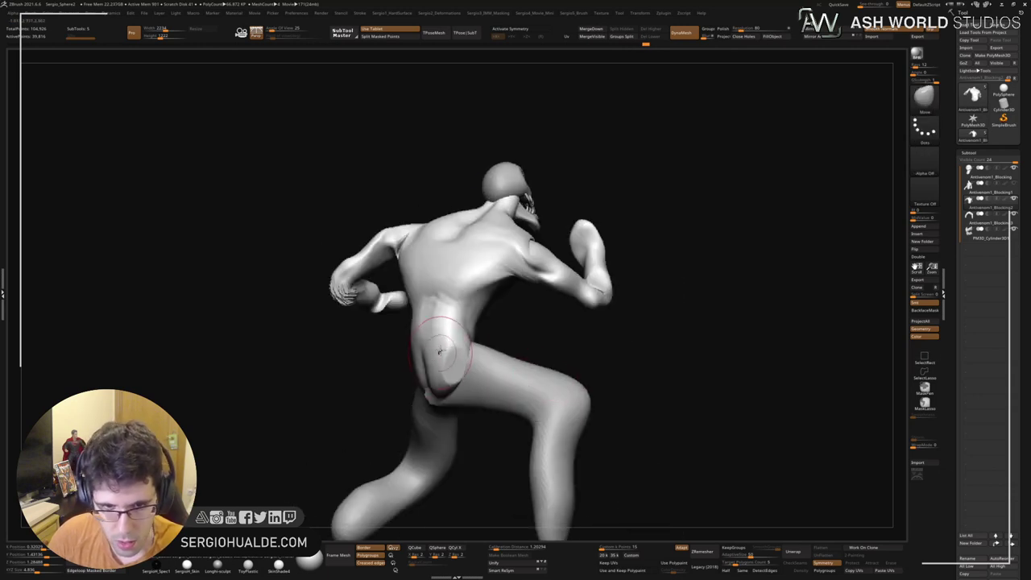
pyautogui.moveTo(419, 382)
pyautogui.mouseDown()
pyautogui.moveTo(398, 390)
pyautogui.moveTo(420, 382)
pyautogui.moveTo(451, 393)
pyautogui.mouseUp()
pyautogui.press('s')
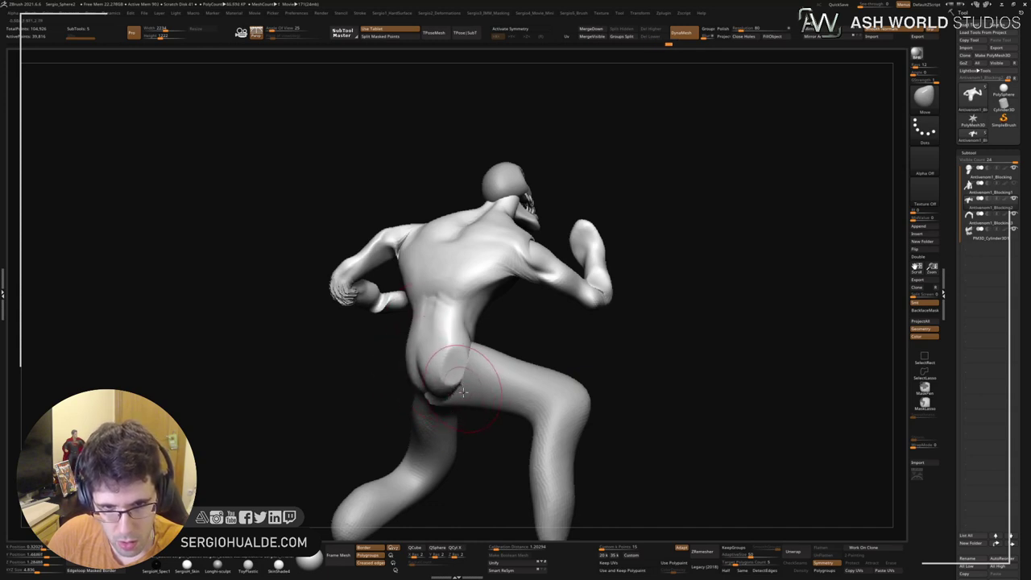
pyautogui.moveTo(463, 392); pyautogui.dragTo(444, 368, button='right')
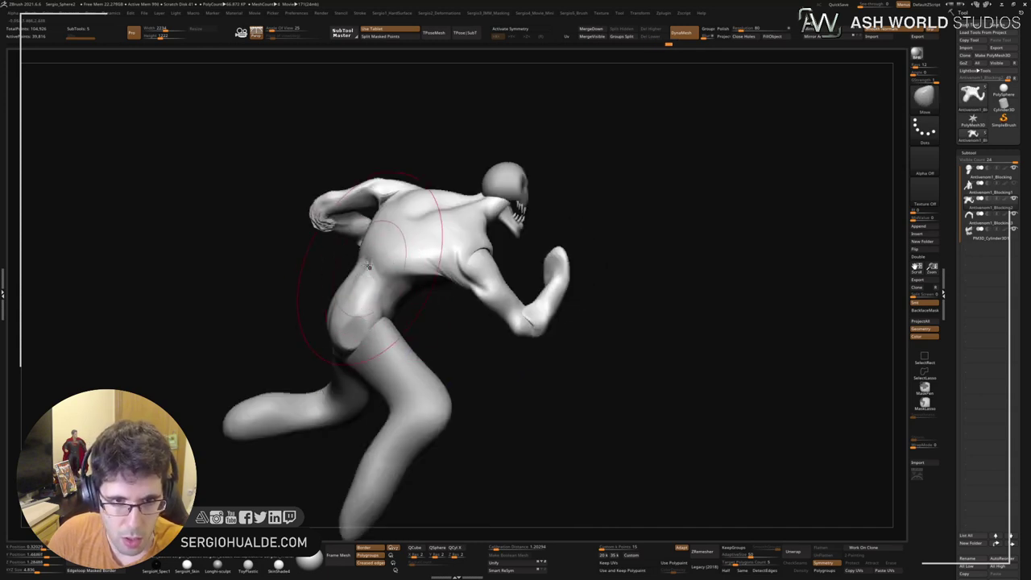
pyautogui.moveTo(368, 266); pyautogui.dragTo(358, 258)
pyautogui.moveTo(405, 260)
pyautogui.mouseDown(button='right')
pyautogui.moveTo(401, 232)
pyautogui.moveTo(335, 277)
pyautogui.moveTo(386, 277)
pyautogui.moveTo(378, 266)
pyautogui.moveTo(444, 306)
pyautogui.mouseUp(button='right')
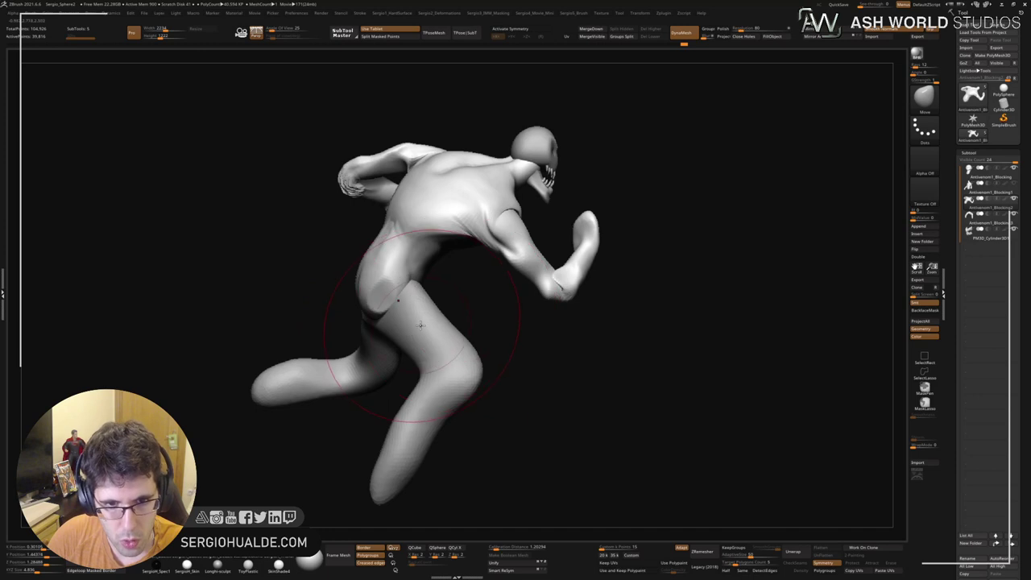
# Step: Select the legs subtool, mask the rear leg and rotate the front leg forward about the hip
pyautogui.press('w')
pyautogui.keyDown('alt'); pyautogui.click(418, 310); pyautogui.keyUp('alt')
pyautogui.keyDown('alt'); pyautogui.moveTo(442, 274); pyautogui.dragTo(414, 259); pyautogui.keyUp('alt')
pyautogui.keyDown('ctrl'); pyautogui.click(436, 333); pyautogui.keyUp('ctrl')
pyautogui.keyDown('alt'); pyautogui.click(396, 296); pyautogui.keyUp('alt')
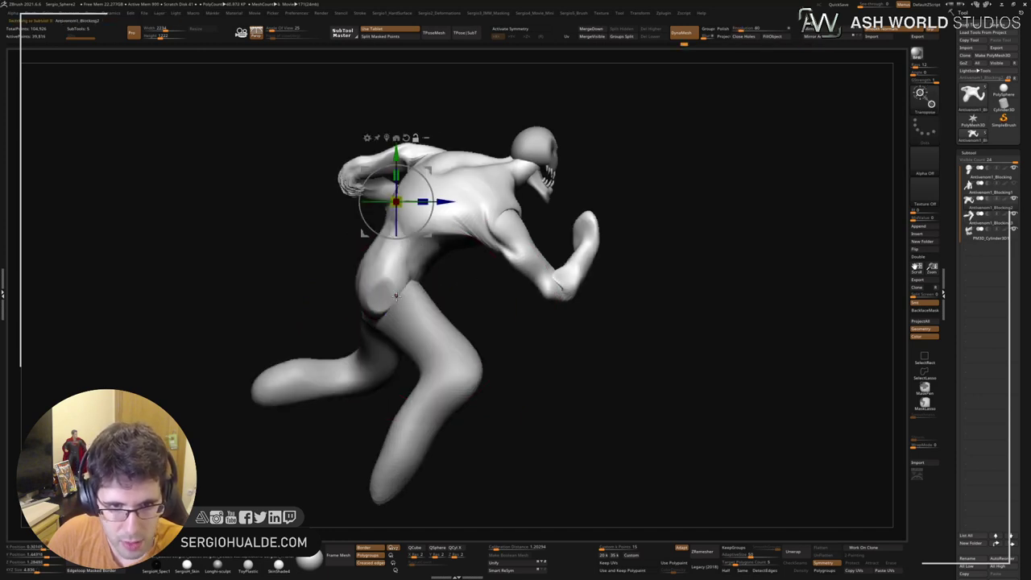
pyautogui.keyDown('alt'); pyautogui.click(407, 306); pyautogui.keyUp('alt')
pyautogui.keyDown('alt'); pyautogui.click(396, 314); pyautogui.keyUp('alt')
pyautogui.keyDown('alt'); pyautogui.moveTo(431, 285); pyautogui.dragTo(419, 263); pyautogui.keyUp('alt')
pyautogui.moveTo(413, 272); pyautogui.dragTo(400, 259)
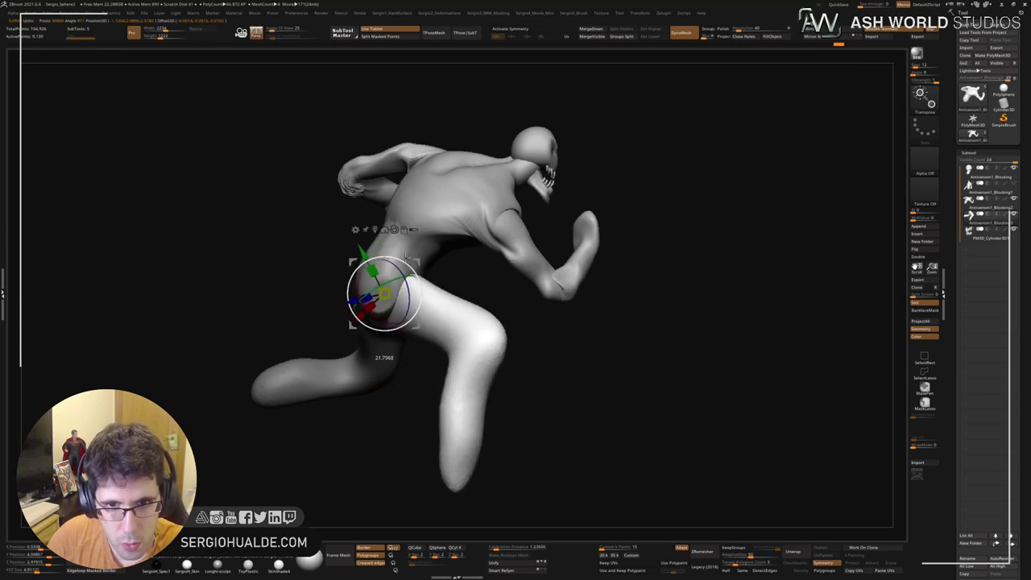
# Step: Invert the mask to free the rear leg and rotate it about the hip into the running pose
pyautogui.keyDown('ctrl'); pyautogui.click(382, 358); pyautogui.keyUp('ctrl')
pyautogui.keyDown('alt'); pyautogui.moveTo(413, 386); pyautogui.dragTo(532, 369, button='right'); pyautogui.keyUp('alt')
pyautogui.keyDown('alt'); pyautogui.moveTo(533, 309); pyautogui.dragTo(533, 242); pyautogui.keyUp('alt')
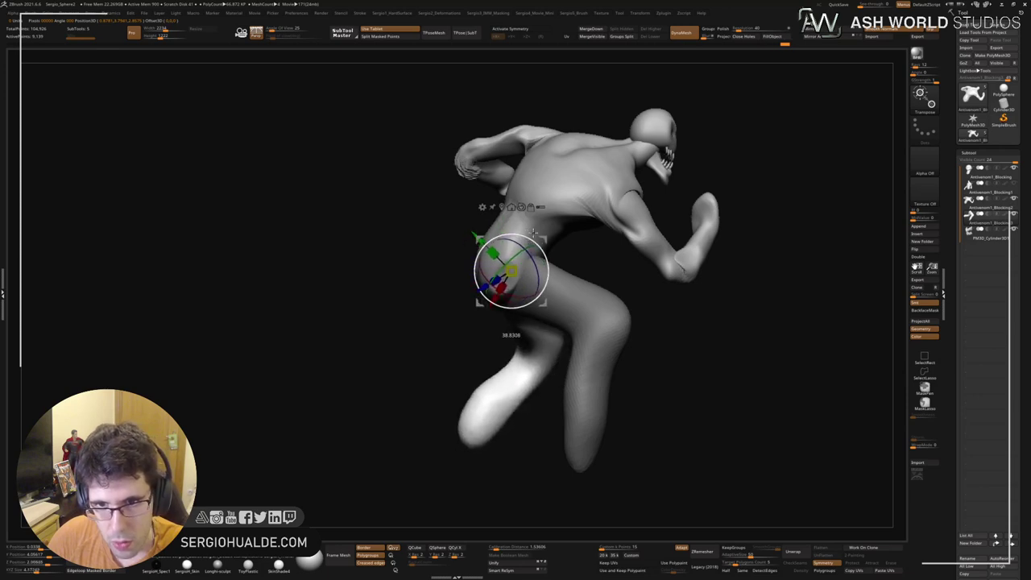
pyautogui.moveTo(724, 327); pyautogui.dragTo(612, 331, button='right')
pyautogui.moveTo(612, 330); pyautogui.dragTo(632, 338)
pyautogui.keyDown('alt'); pyautogui.moveTo(636, 330); pyautogui.dragTo(518, 384, button='right'); pyautogui.keyUp('alt')
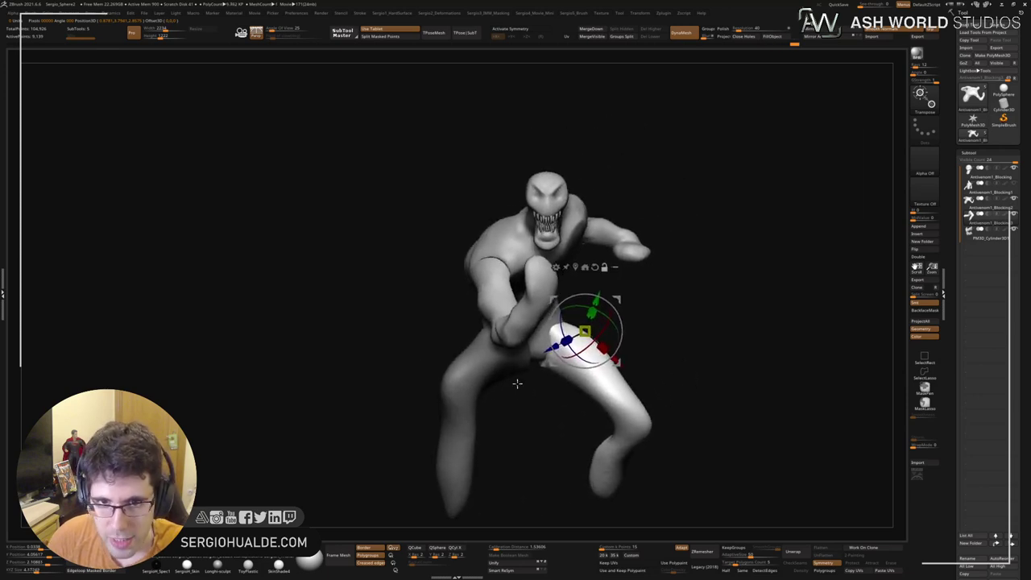
# Step: Return to the Move brush and make the head the active subtool
pyautogui.press('q')
pyautogui.moveTo(556, 262)
pyautogui.keyDown('ctrl'); pyautogui.mouseDown(button='right')
pyautogui.moveTo(563, 292)
pyautogui.moveTo(547, 314)
pyautogui.mouseUp(button='right'); pyautogui.keyUp('ctrl')
pyautogui.press('s')
pyautogui.moveTo(547, 314); pyautogui.dragTo(521, 315)
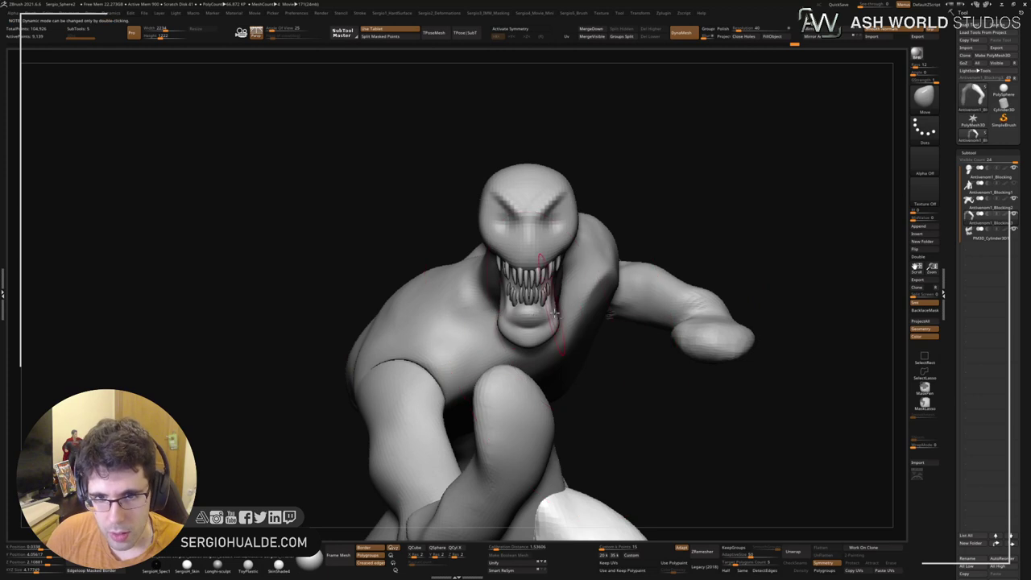
pyautogui.keyDown('alt'); pyautogui.moveTo(554, 315); pyautogui.dragTo(567, 343, button='right'); pyautogui.keyUp('alt')
pyautogui.keyDown('ctrl'); pyautogui.moveTo(567, 343); pyautogui.dragTo(587, 355, button='right'); pyautogui.keyUp('ctrl')
pyautogui.keyDown('alt'); pyautogui.moveTo(616, 322); pyautogui.dragTo(657, 299, button='right'); pyautogui.keyUp('alt')
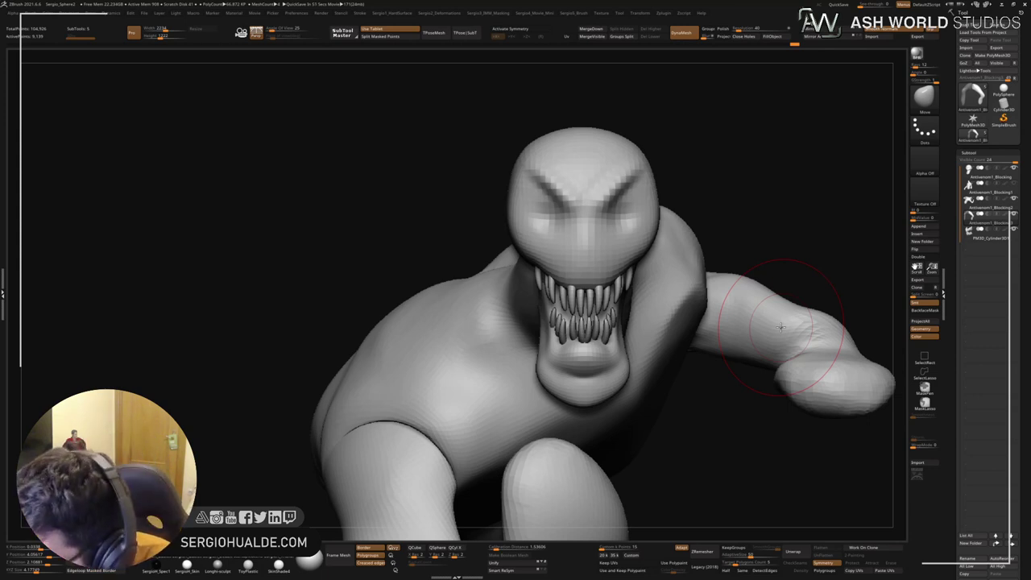
pyautogui.moveTo(749, 208); pyautogui.dragTo(645, 215, button='right')
pyautogui.keyDown('alt'); pyautogui.click(609, 254); pyautogui.keyUp('alt')
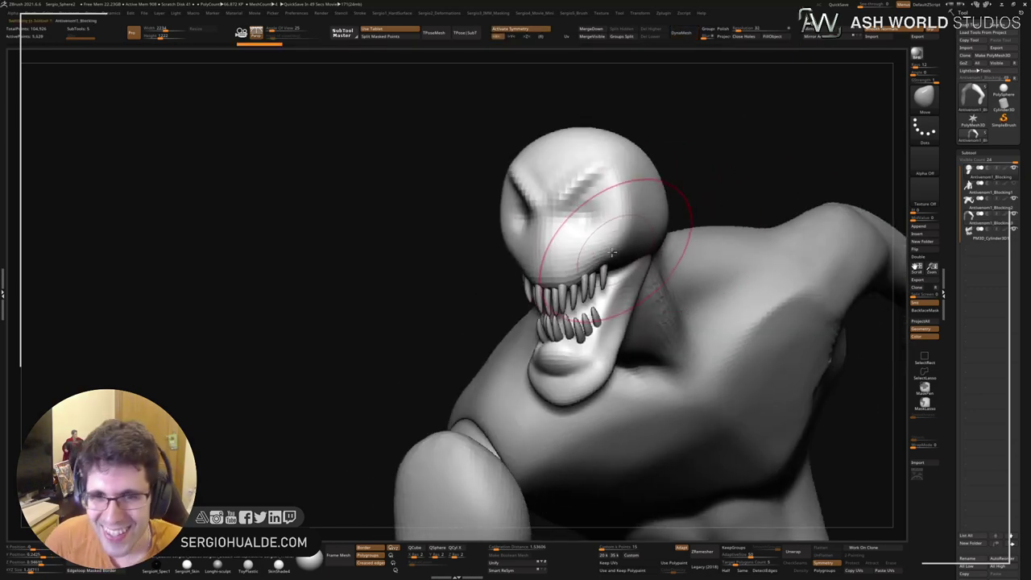
pyautogui.moveTo(609, 255)
pyautogui.mouseDown(button='right')
pyautogui.moveTo(552, 262)
pyautogui.moveTo(603, 272)
pyautogui.mouseUp(button='right')
pyautogui.moveTo(603, 272); pyautogui.dragTo(716, 236)
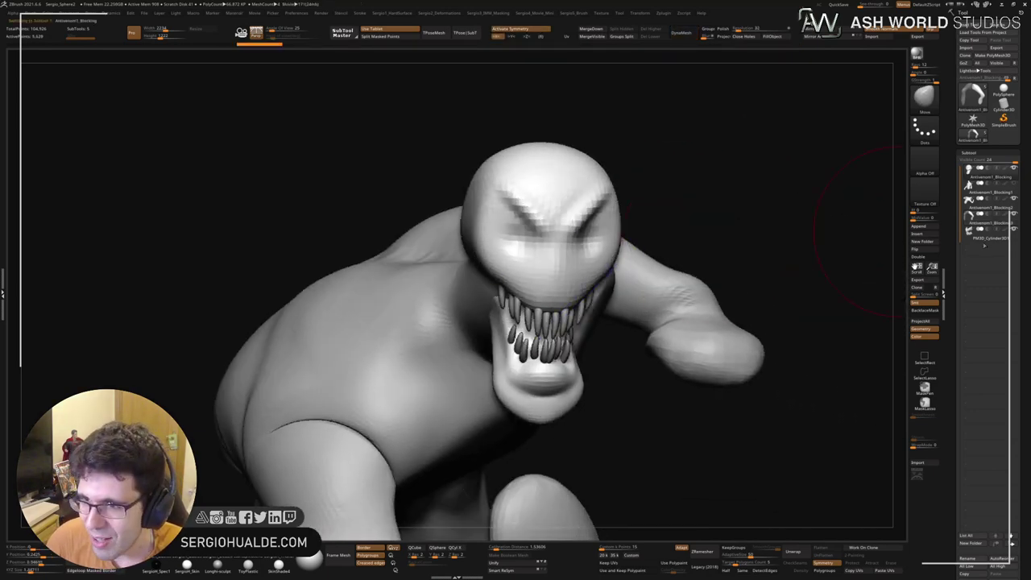
# Step: Duplicate the head and teeth subtools and place the copies next to each other in the subtool list
pyautogui.moveTo(989, 213); pyautogui.dragTo(991, 193)
pyautogui.hotkey('ctrl', 'shift', 'd')
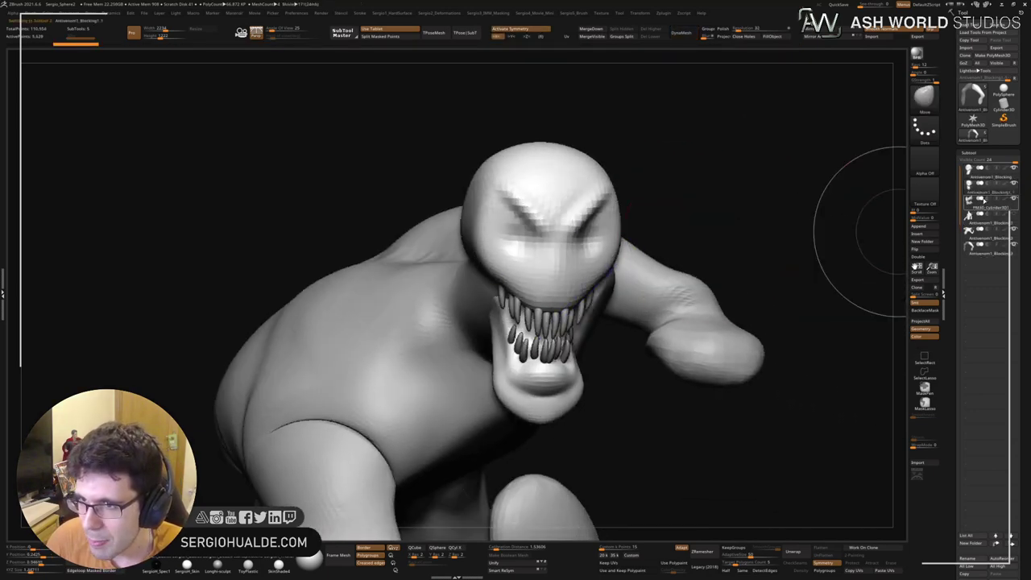
pyautogui.hotkey('ctrl', 'shift', 'd')
pyautogui.click(986, 193)
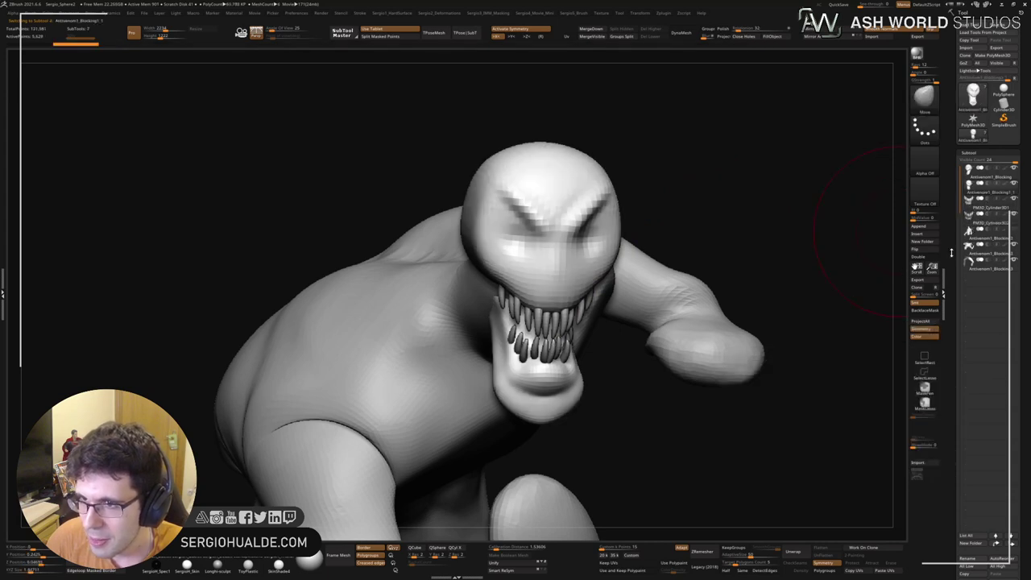
pyautogui.moveTo(771, 259)
pyautogui.mouseDown()
pyautogui.moveTo(824, 231)
pyautogui.moveTo(759, 272)
pyautogui.mouseUp()
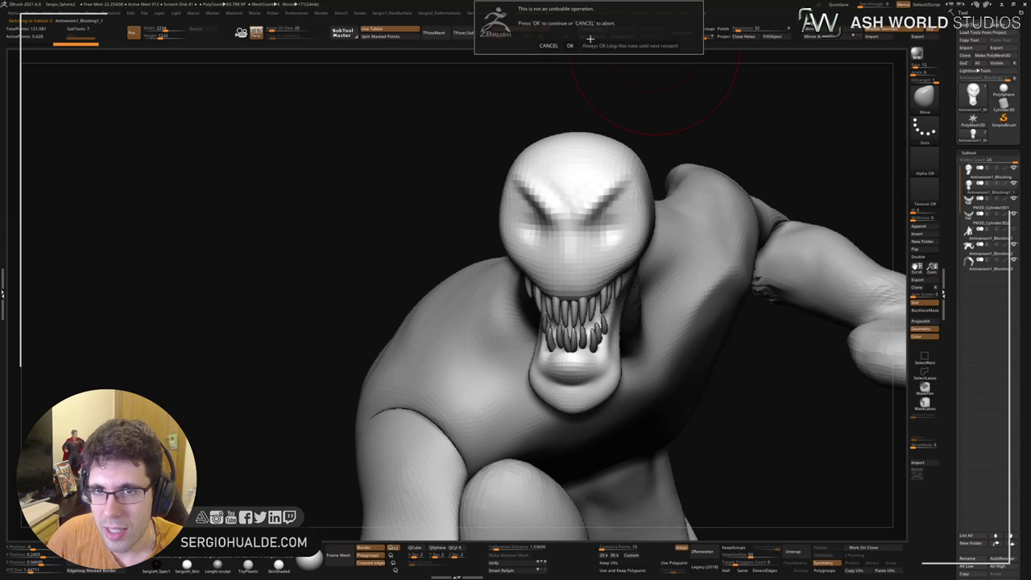
# Step: Merge the two adjacent subtools, reorder the subtool list and isolate the head for sculpting
pyautogui.click(592, 29)
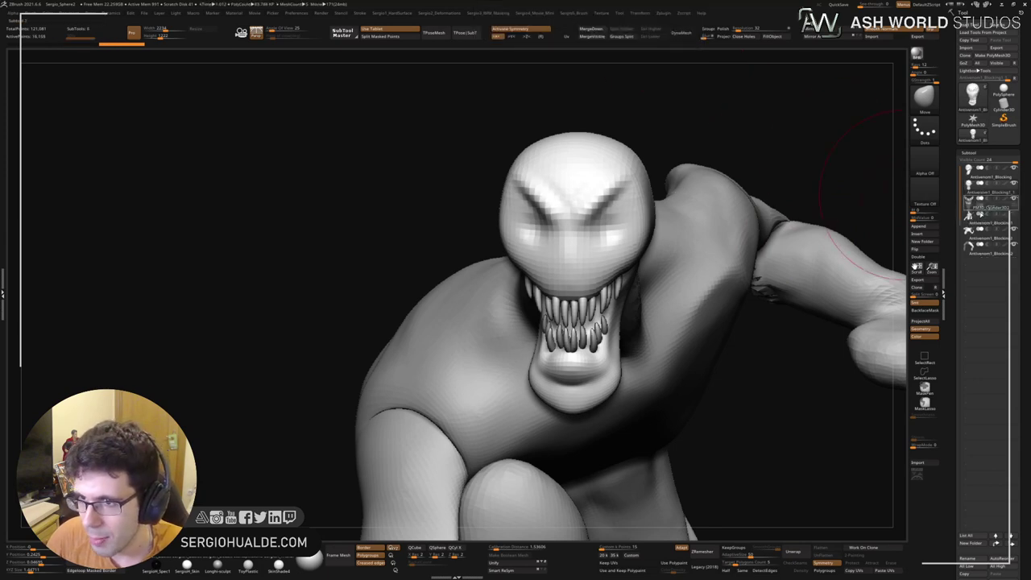
pyautogui.moveTo(980, 215); pyautogui.dragTo(980, 208)
pyautogui.click(984, 173)
pyautogui.moveTo(575, 282)
pyautogui.keyDown('ctrl'); pyautogui.mouseDown(button='right')
pyautogui.moveTo(575, 234)
pyautogui.moveTo(594, 237)
pyautogui.moveTo(598, 195)
pyautogui.moveTo(610, 232)
pyautogui.mouseUp(button='right'); pyautogui.keyUp('ctrl')
# Step: Flatten the sides of the skull into broad planes with the TrimDynamic brush
pyautogui.hotkey('alt', 's')
pyautogui.press('s')
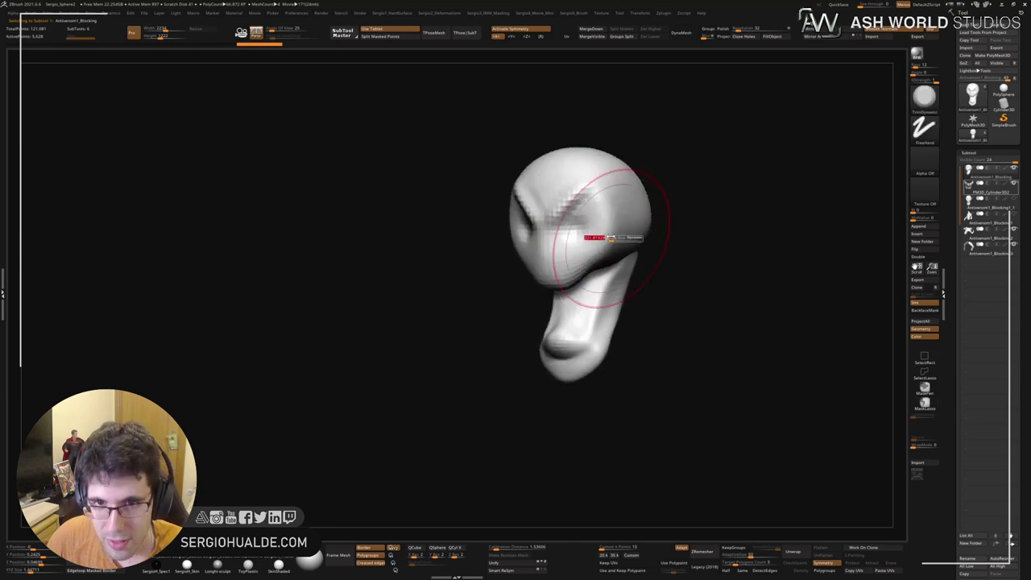
pyautogui.moveTo(614, 238); pyautogui.dragTo(631, 214)
pyautogui.hotkey('ctrl', 'z')
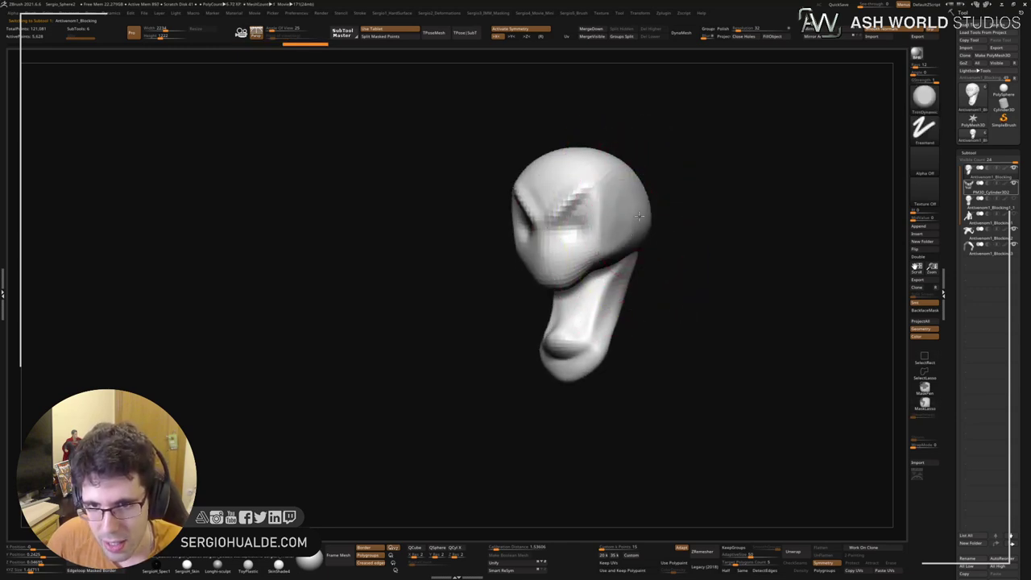
pyautogui.moveTo(639, 216)
pyautogui.mouseDown()
pyautogui.moveTo(619, 211)
pyautogui.moveTo(630, 224)
pyautogui.mouseUp()
pyautogui.moveTo(648, 216); pyautogui.dragTo(630, 205, button='right')
pyautogui.moveTo(613, 211)
pyautogui.mouseDown()
pyautogui.moveTo(583, 186)
pyautogui.moveTo(601, 178)
pyautogui.moveTo(602, 237)
pyautogui.moveTo(571, 173)
pyautogui.moveTo(557, 187)
pyautogui.mouseUp()
pyautogui.hotkey('ctrl', 'z')
# Step: Switch to DamStandard, enable DynaMesh on the head and smooth the blocky brow and eye area
pyautogui.moveTo(562, 191)
pyautogui.mouseDown(button='right')
pyautogui.moveTo(619, 216)
pyautogui.moveTo(572, 269)
pyautogui.mouseUp(button='right')
pyautogui.press('b')
pyautogui.press('d')
pyautogui.press('s')
pyautogui.press('s')
pyautogui.moveTo(584, 249); pyautogui.dragTo(563, 253)
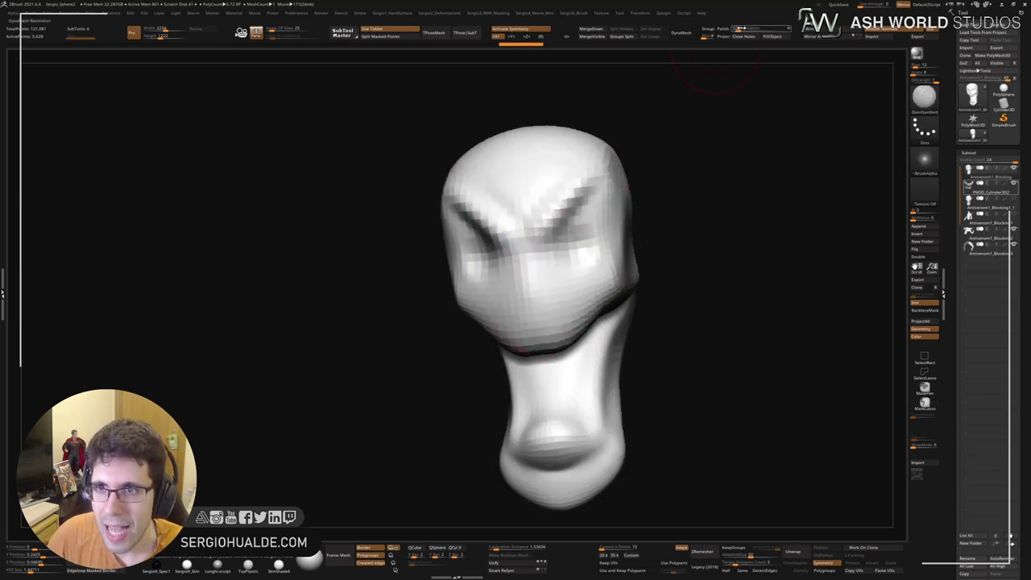
pyautogui.click(681, 32)
pyautogui.moveTo(587, 271); pyautogui.dragTo(585, 278, button='right')
pyautogui.moveTo(631, 281)
pyautogui.keyDown('shift'); pyautogui.mouseDown()
pyautogui.moveTo(576, 326)
pyautogui.moveTo(529, 431)
pyautogui.moveTo(513, 206)
pyautogui.moveTo(524, 229)
pyautogui.moveTo(513, 253)
pyautogui.mouseUp(); pyautogui.keyUp('shift')
# Step: Raise the DynaMesh resolution and remesh the head
pyautogui.press('s')
pyautogui.keyDown('ctrl'); pyautogui.moveTo(513, 241); pyautogui.dragTo(503, 257, button='right'); pyautogui.keyUp('ctrl')
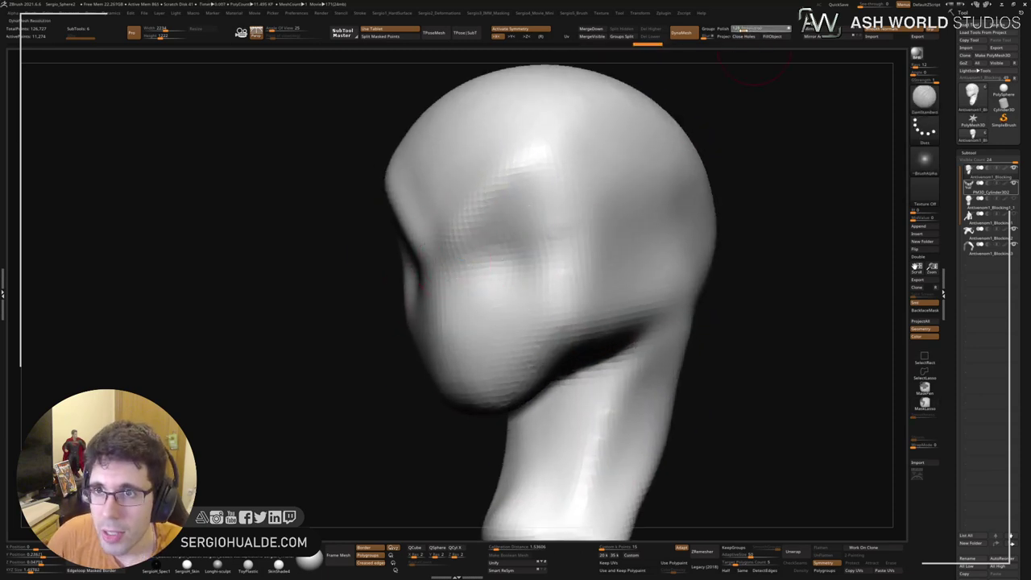
pyautogui.moveTo(747, 30); pyautogui.dragTo(749, 30)
pyautogui.keyDown('ctrl'); pyautogui.moveTo(782, 115); pyautogui.dragTo(761, 202); pyautogui.keyUp('ctrl')
# Step: Carve sharp angry brow creases into the head with DamStandard and extend them up the temples
pyautogui.moveTo(564, 269); pyautogui.dragTo(576, 267, button='right')
pyautogui.keyDown('ctrl'); pyautogui.moveTo(577, 266); pyautogui.dragTo(552, 226, button='right'); pyautogui.keyUp('ctrl')
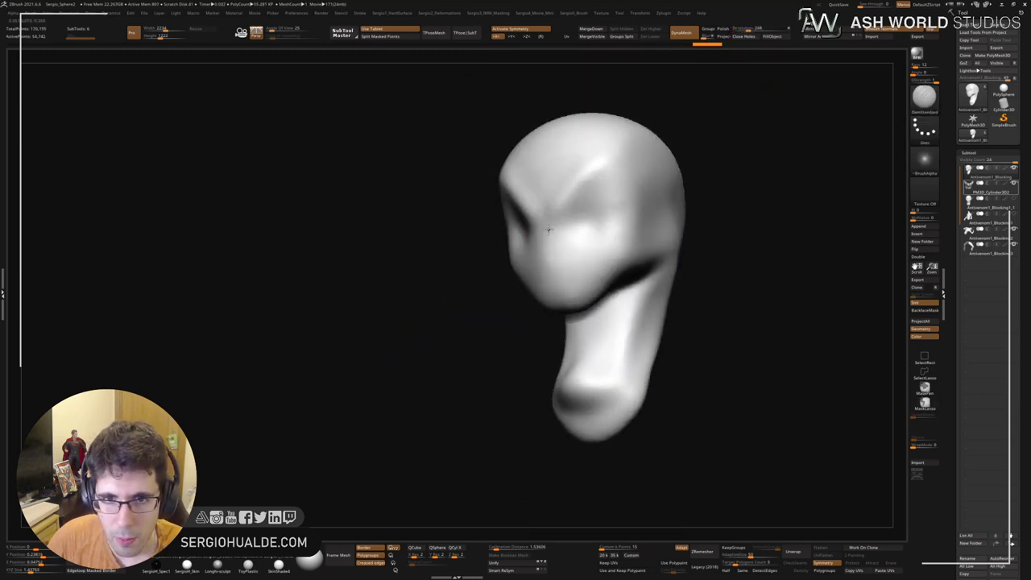
pyautogui.moveTo(552, 202); pyautogui.dragTo(556, 216)
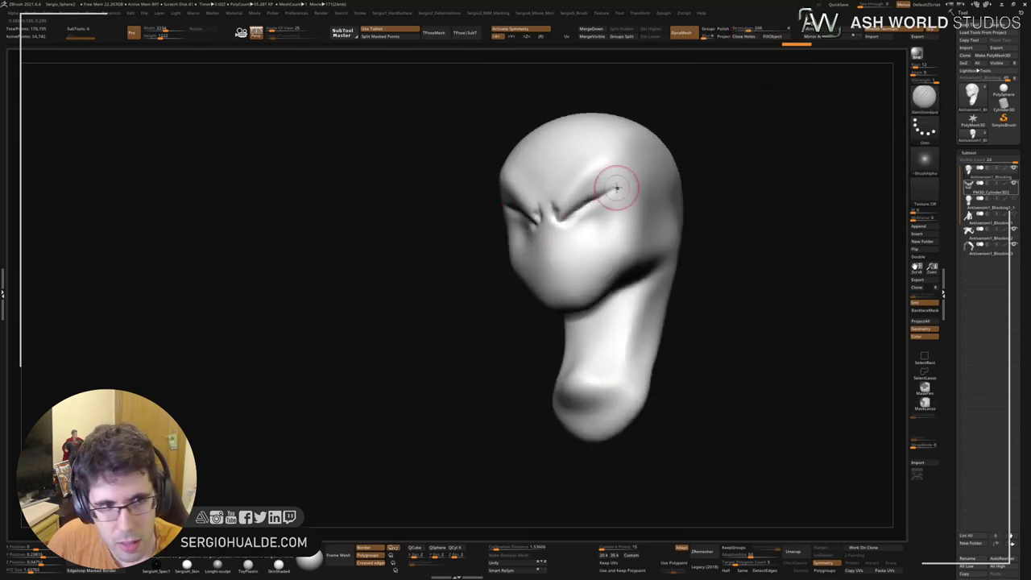
pyautogui.moveTo(617, 188)
pyautogui.mouseDown(button='right')
pyautogui.moveTo(582, 230)
pyautogui.moveTo(528, 251)
pyautogui.mouseUp(button='right')
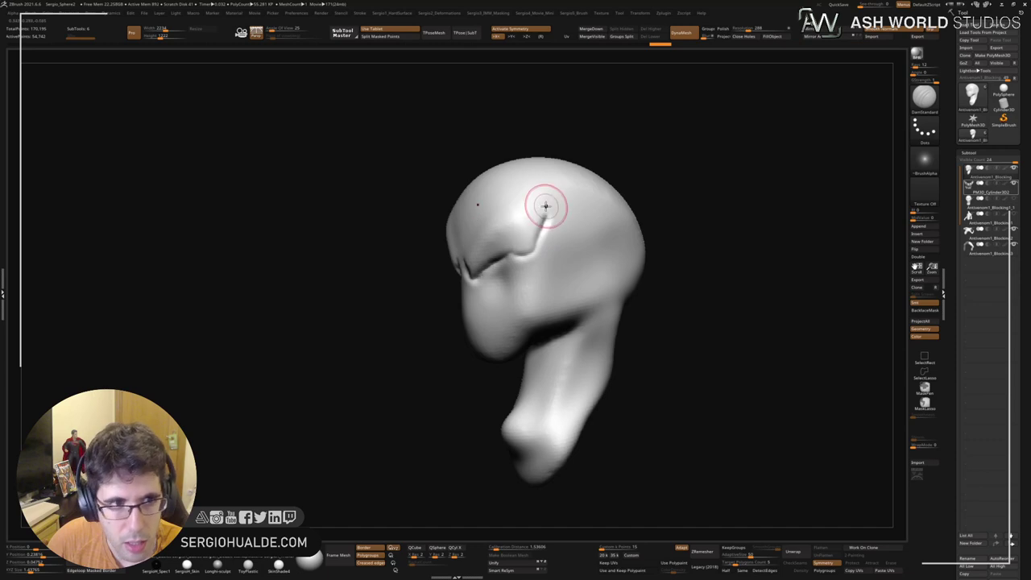
pyautogui.moveTo(545, 206); pyautogui.dragTo(548, 216, button='right')
# Step: Build up the brow ridges and the raised folds running up the forehead with the Clay brush
pyautogui.press('b')
pyautogui.press('c')
pyautogui.press('l')
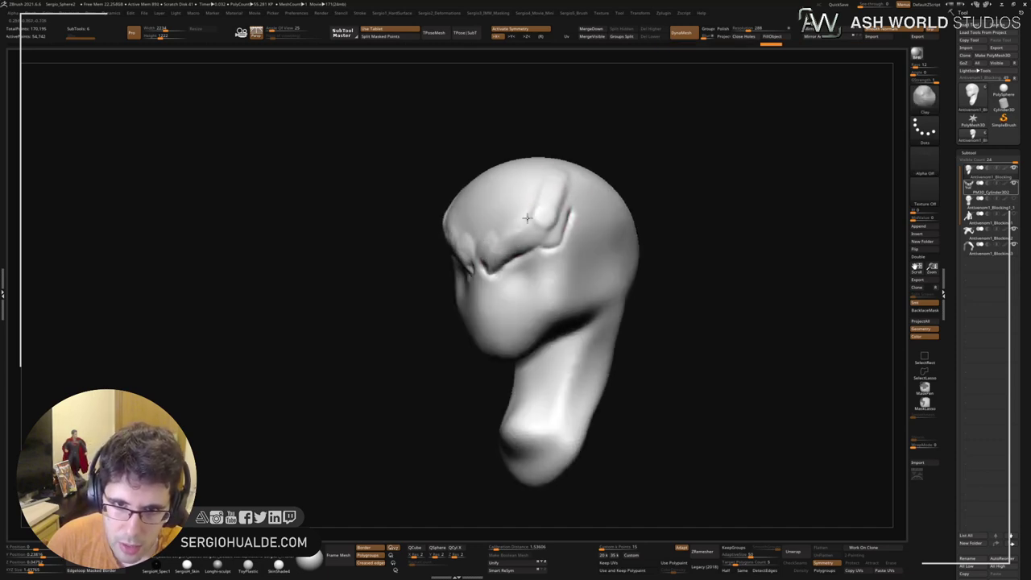
pyautogui.moveTo(526, 217); pyautogui.dragTo(594, 244, button='right')
# Step: Adjust the shape of the brow ridges at the sides of the head with the Move brush
pyautogui.press('b')
pyautogui.press('m')
pyautogui.press('v')
pyautogui.press('s')
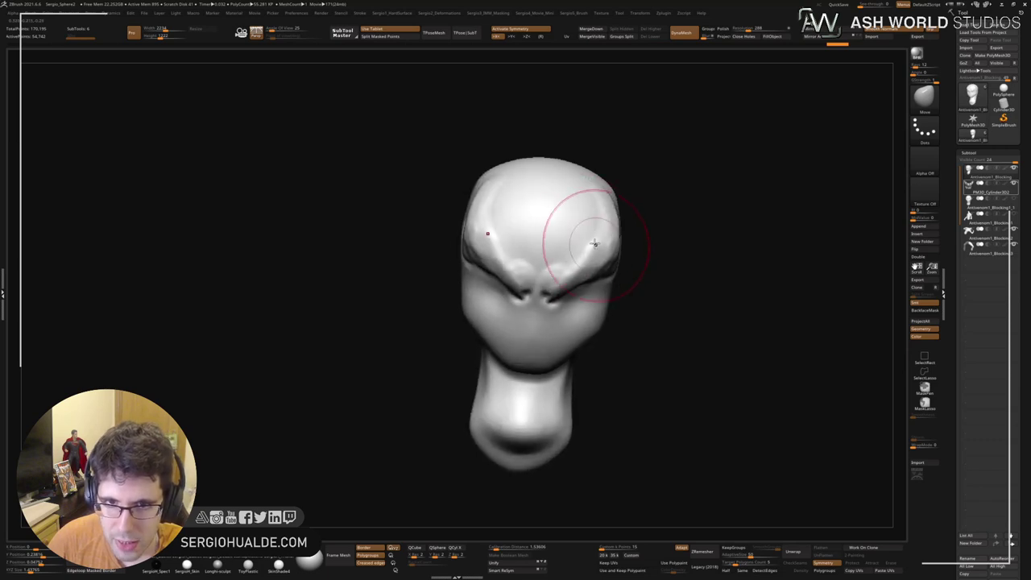
pyautogui.moveTo(612, 251); pyautogui.dragTo(604, 252)
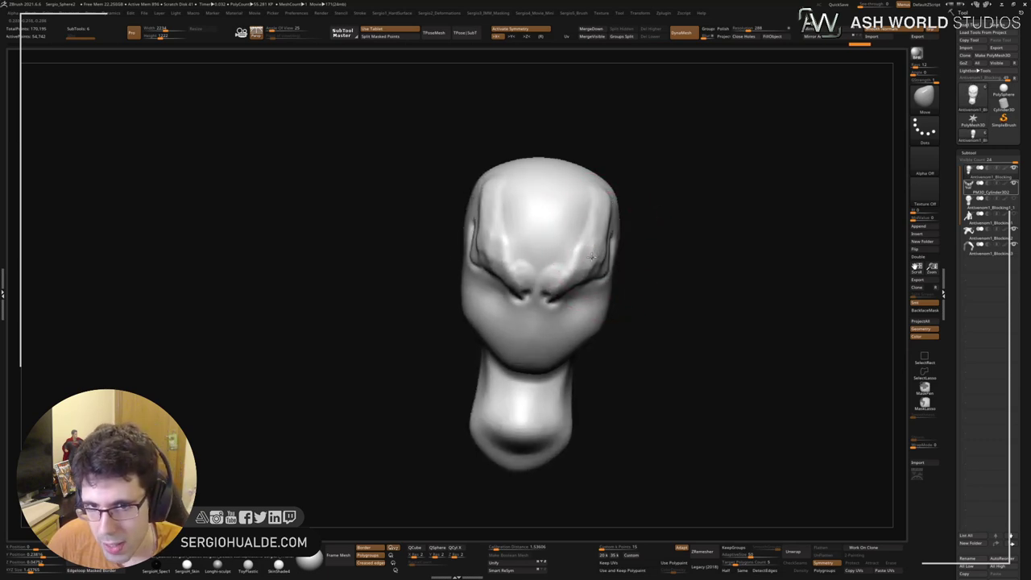
pyautogui.moveTo(599, 248); pyautogui.dragTo(575, 233, button='right')
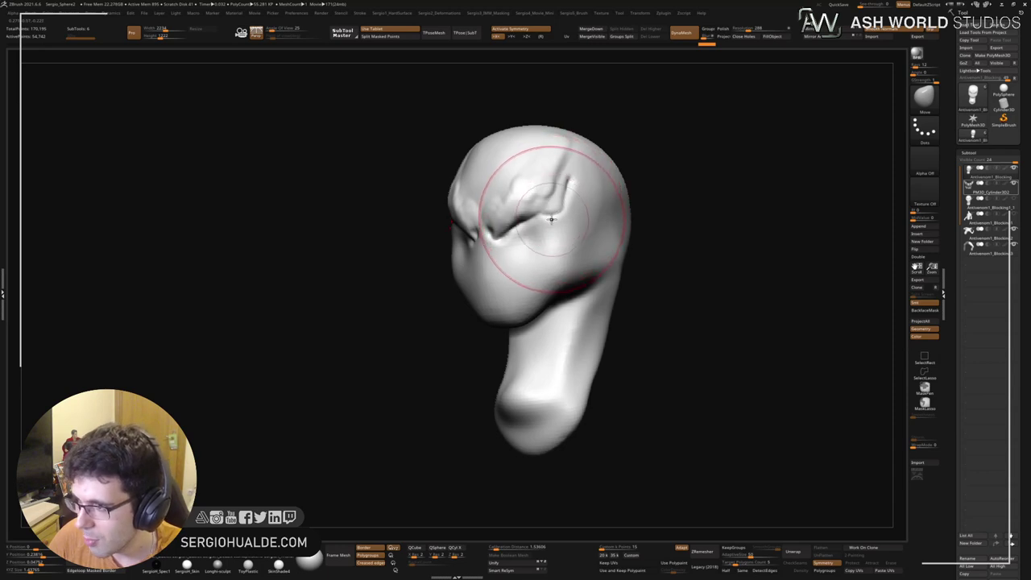
# Step: Sculpt the lower rims of the eye sockets and the bridge of the nose with the Clay brush
pyautogui.moveTo(538, 217); pyautogui.dragTo(523, 269, button='right')
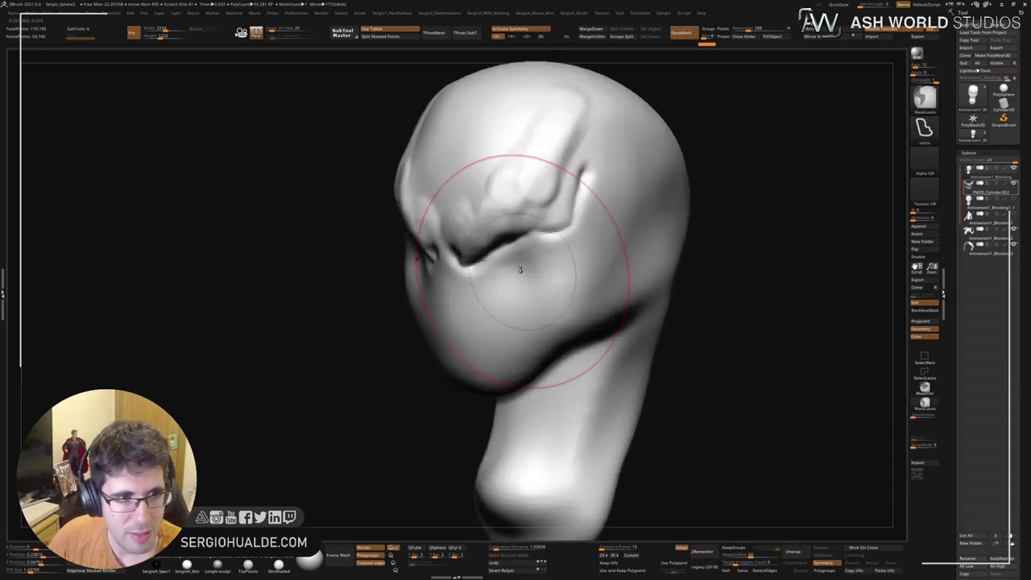
pyautogui.press('s')
pyautogui.moveTo(522, 269); pyautogui.dragTo(516, 270)
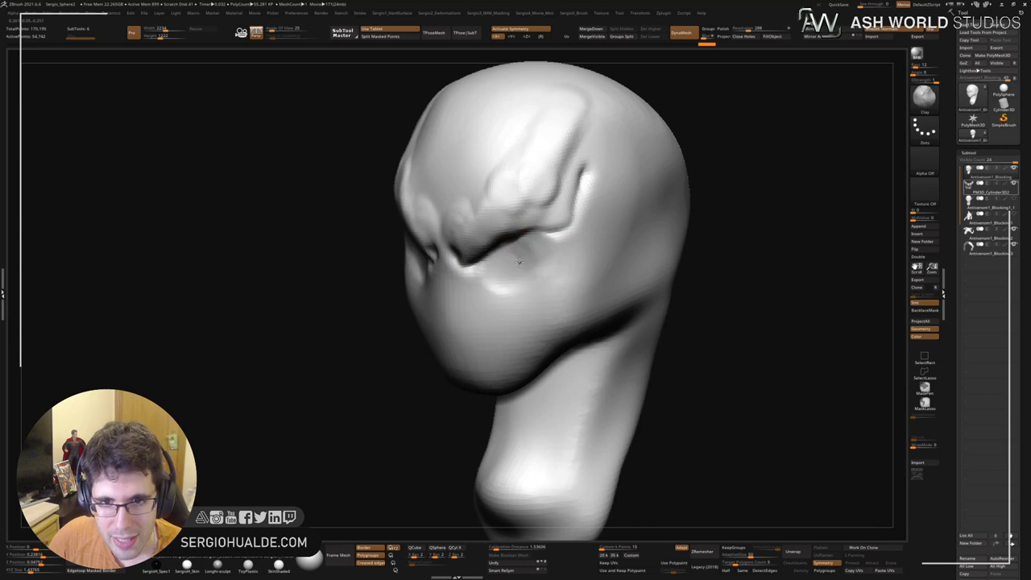
pyautogui.moveTo(500, 261); pyautogui.dragTo(476, 244, button='right')
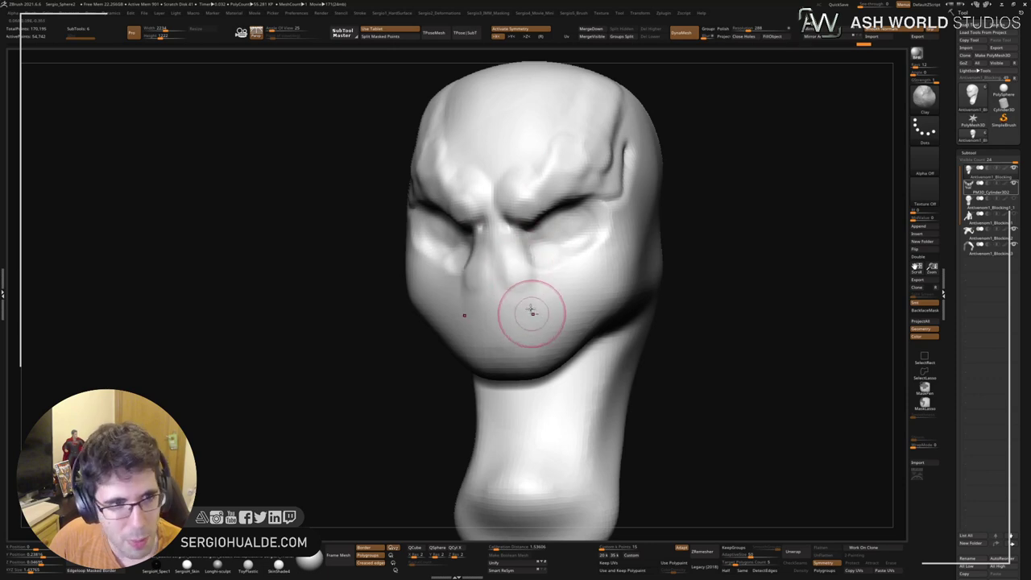
pyautogui.moveTo(531, 311)
pyautogui.mouseDown(button='right')
pyautogui.moveTo(498, 255)
pyautogui.moveTo(537, 271)
pyautogui.mouseUp(button='right')
# Step: Hollow the cheeks, build up the cheekbone and recess the area behind it with the Clay brush
pyautogui.keyDown('alt'); pyautogui.moveTo(499, 302); pyautogui.dragTo(531, 297); pyautogui.keyUp('alt')
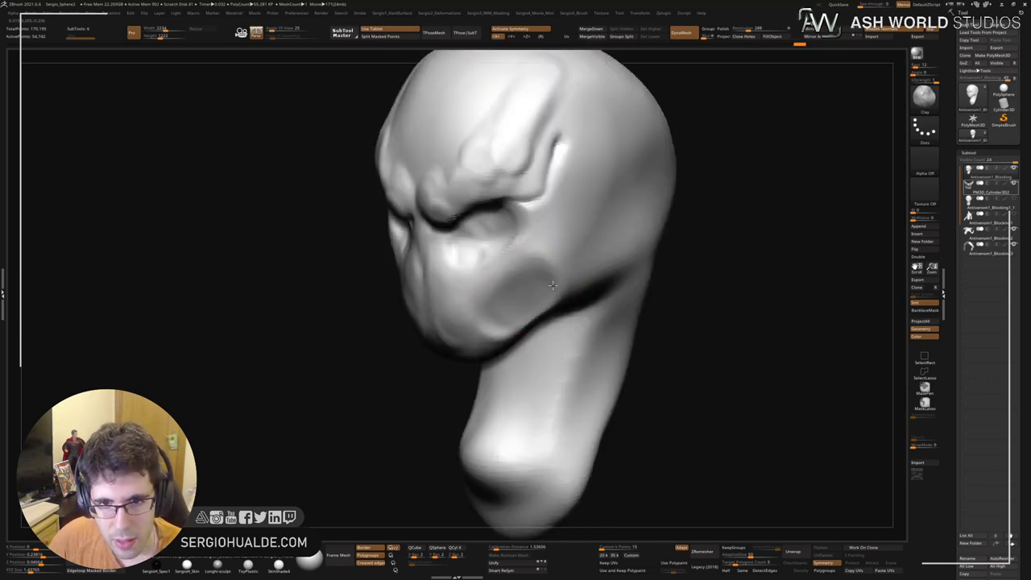
pyautogui.moveTo(488, 259)
pyautogui.mouseDown()
pyautogui.moveTo(524, 257)
pyautogui.moveTo(610, 193)
pyautogui.mouseUp()
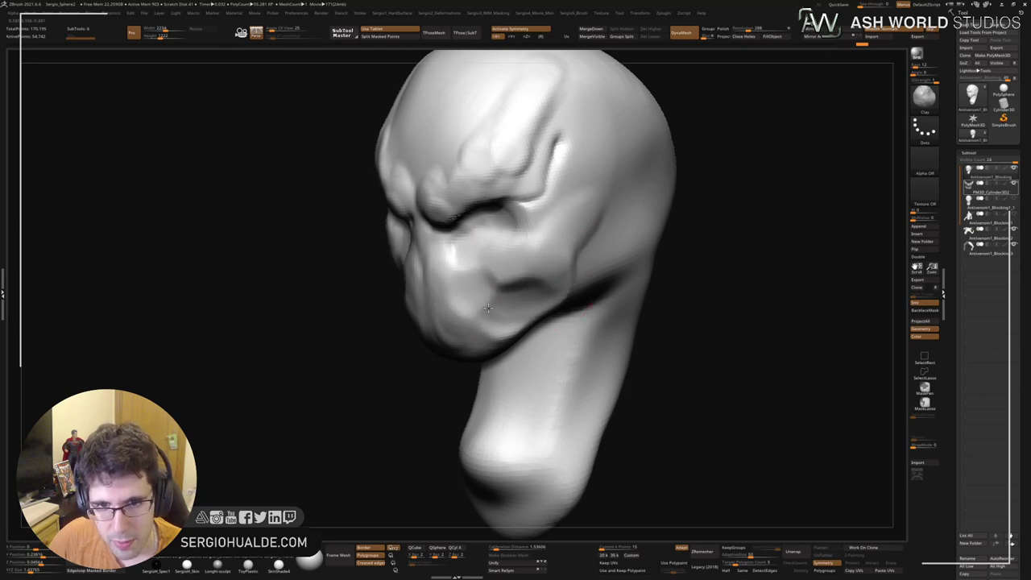
pyautogui.keyDown('alt'); pyautogui.moveTo(515, 301); pyautogui.dragTo(501, 309); pyautogui.keyUp('alt')
pyautogui.keyDown('alt'); pyautogui.moveTo(592, 257); pyautogui.dragTo(606, 227); pyautogui.keyUp('alt')
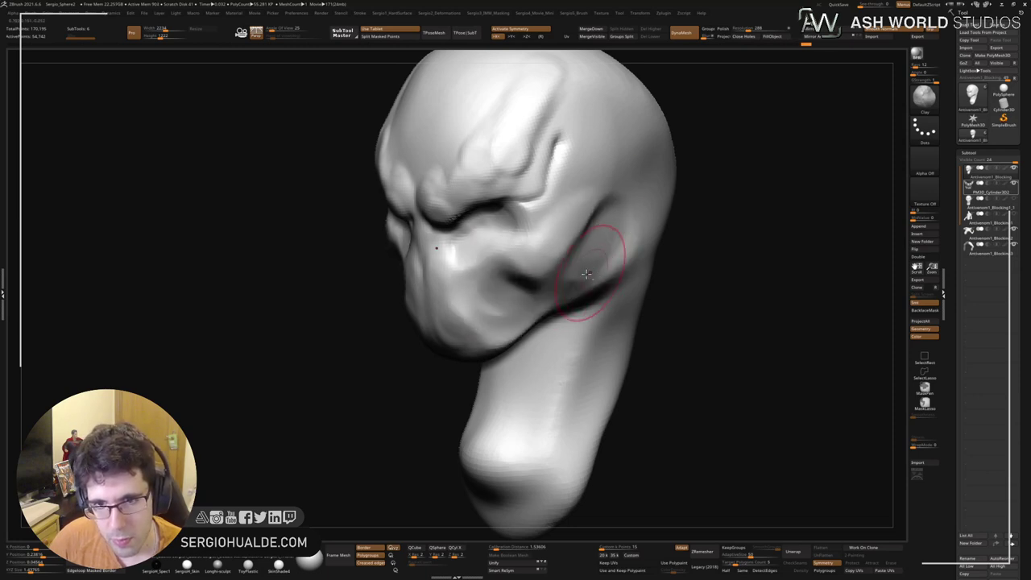
pyautogui.moveTo(515, 306); pyautogui.dragTo(543, 292, button='right')
# Step: Reshape the muzzle and the nose bridge in profile with the Move brush
pyautogui.moveTo(490, 271); pyautogui.dragTo(438, 276, button='right')
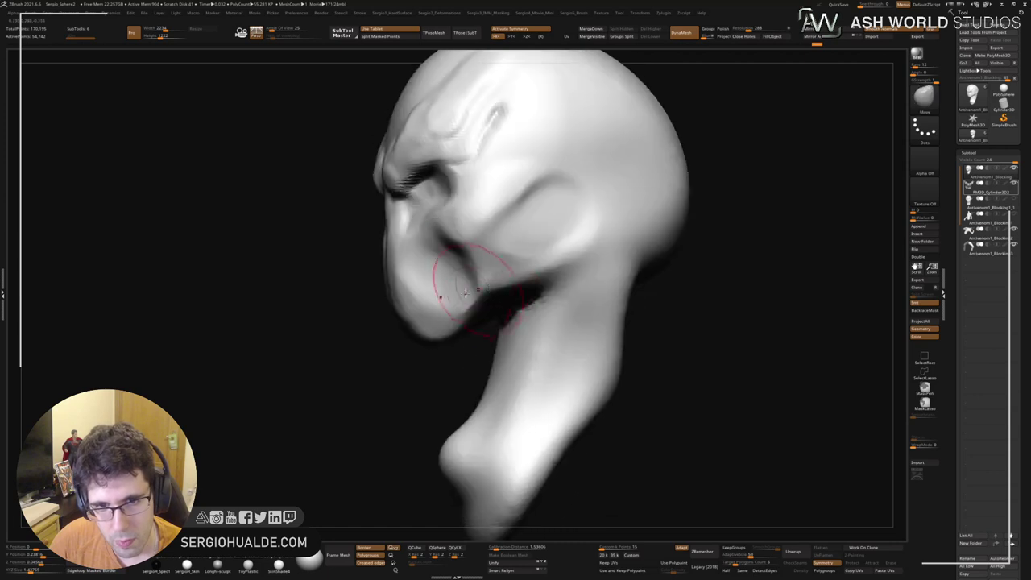
pyautogui.moveTo(438, 331)
pyautogui.mouseDown()
pyautogui.moveTo(414, 335)
pyautogui.moveTo(387, 312)
pyautogui.mouseUp()
pyautogui.press('s')
pyautogui.moveTo(403, 209); pyautogui.dragTo(395, 216)
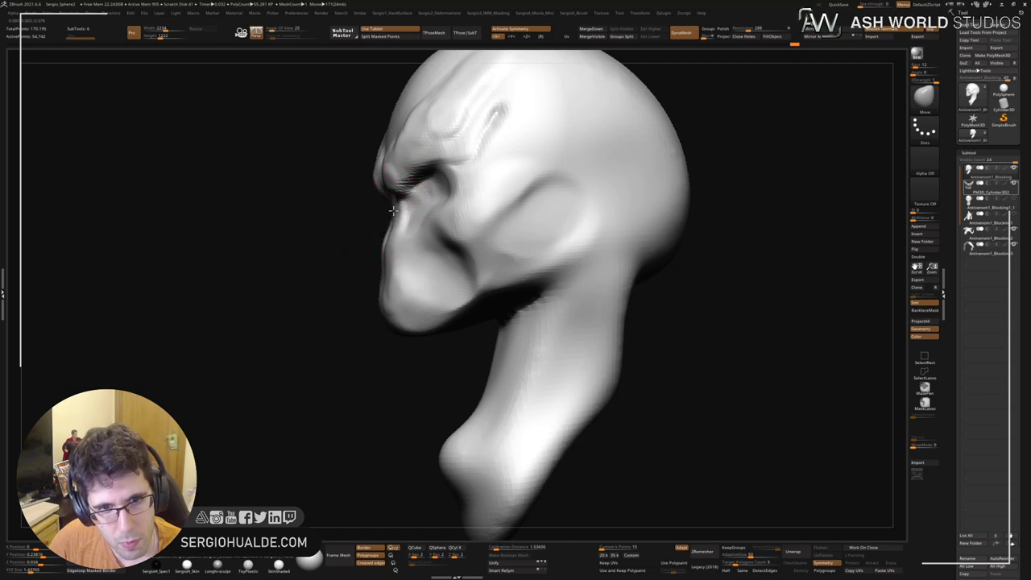
pyautogui.moveTo(393, 242); pyautogui.dragTo(402, 244)
pyautogui.moveTo(401, 244)
pyautogui.mouseDown(button='right')
pyautogui.moveTo(524, 252)
pyautogui.moveTo(559, 265)
pyautogui.mouseUp(button='right')
# Step: Fill the recess at the temple and sculpt the jaw muscle below the cheekbone with the Clay brush
pyautogui.moveTo(644, 262); pyautogui.dragTo(534, 279, button='right')
pyautogui.press('b')
pyautogui.press('c')
pyautogui.press('l')
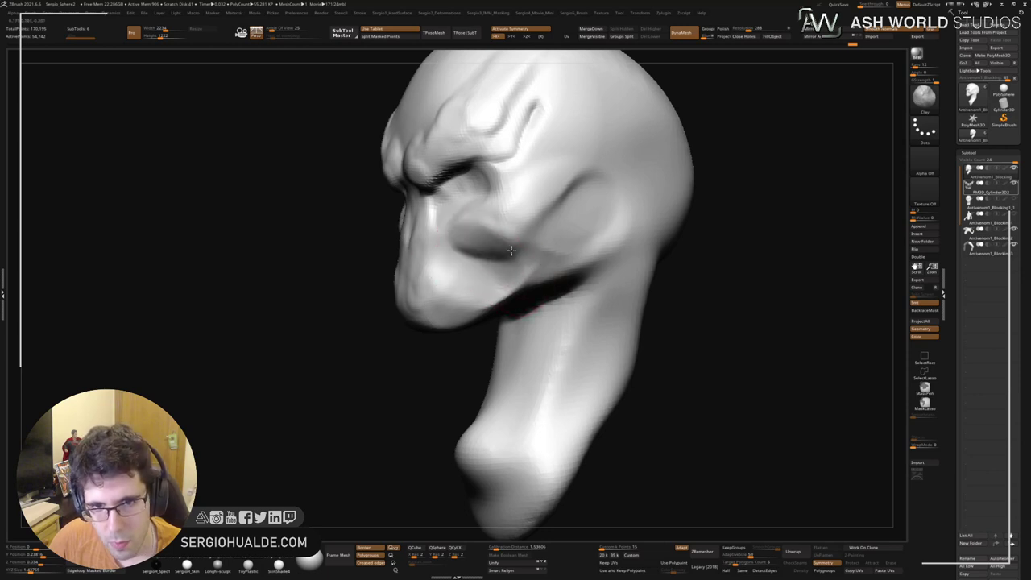
pyautogui.moveTo(599, 172); pyautogui.dragTo(556, 219, button='right')
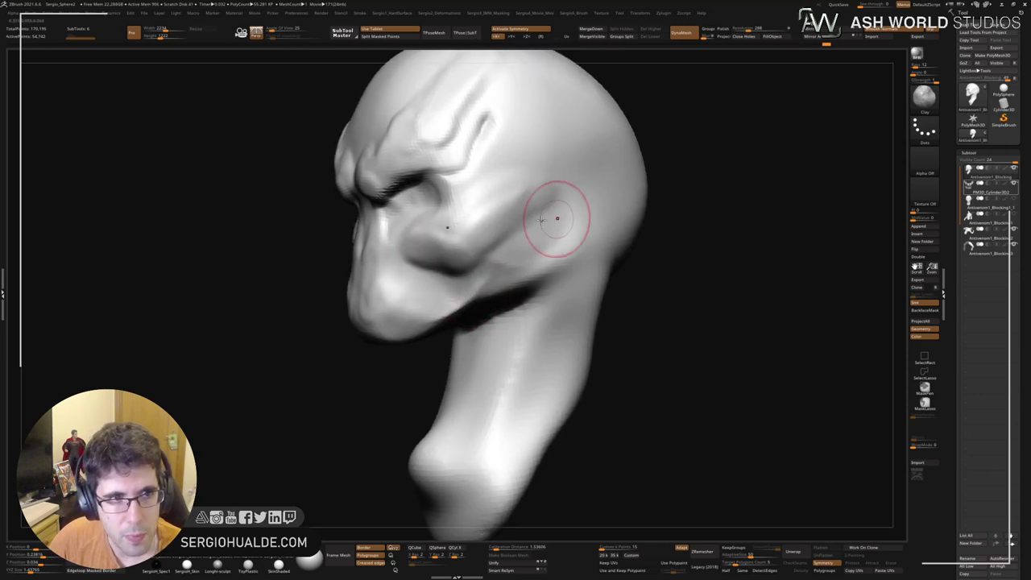
pyautogui.moveTo(553, 217); pyautogui.dragTo(528, 207)
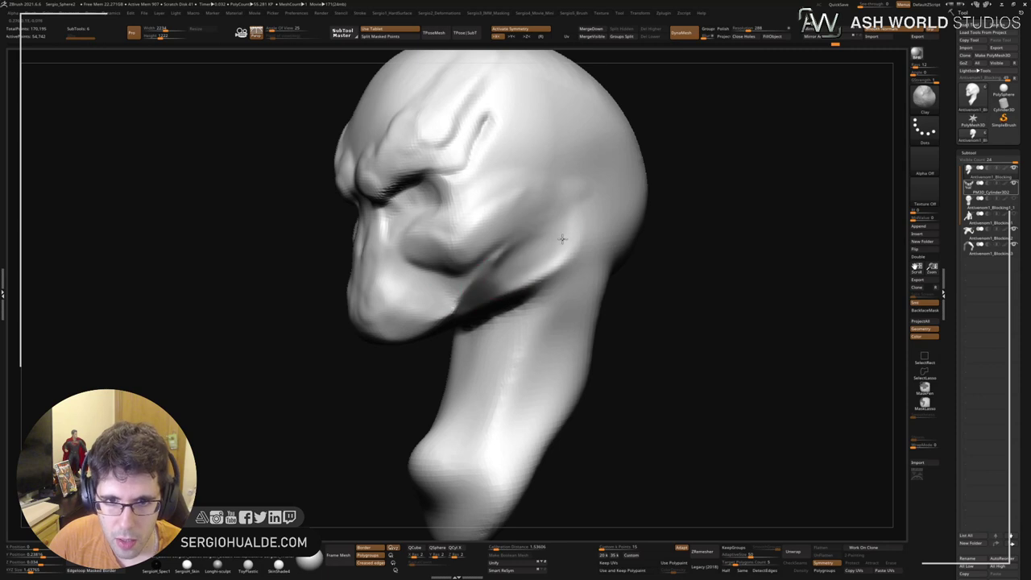
pyautogui.moveTo(562, 239)
pyautogui.mouseDown()
pyautogui.moveTo(493, 300)
pyautogui.moveTo(441, 317)
pyautogui.mouseUp()
pyautogui.keyDown('alt'); pyautogui.moveTo(459, 310); pyautogui.dragTo(497, 275, button='right'); pyautogui.keyUp('alt')
# Step: Carve a hollow beneath the cheek and along the underside of the upper jaw
pyautogui.hotkey('ctrl', 'shift', 'd')
pyautogui.moveTo(552, 259); pyautogui.dragTo(491, 303)
pyautogui.moveTo(499, 334); pyautogui.dragTo(526, 258, button='right')
pyautogui.press('1')
pyautogui.moveTo(439, 297); pyautogui.dragTo(441, 244, button='right')
pyautogui.moveTo(460, 244); pyautogui.dragTo(428, 264)
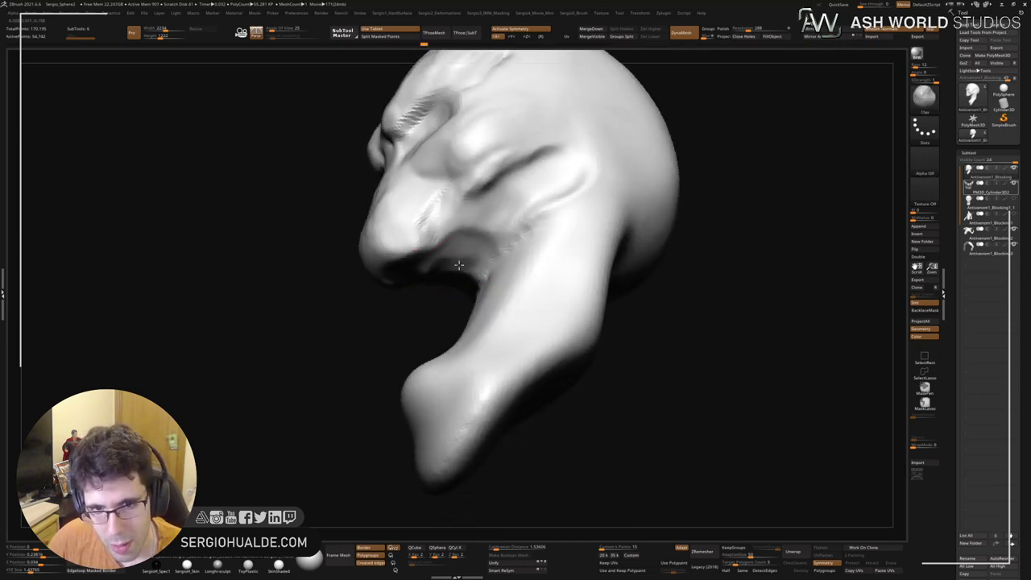
# Step: Define the jaw forms from below with the Clay brush and smooth the groove under the cheekbone
pyautogui.moveTo(431, 254); pyautogui.dragTo(475, 217, button='right')
pyautogui.moveTo(469, 216)
pyautogui.mouseDown()
pyautogui.moveTo(435, 240)
pyautogui.moveTo(508, 175)
pyautogui.moveTo(478, 222)
pyautogui.moveTo(555, 137)
pyautogui.moveTo(567, 166)
pyautogui.mouseUp()
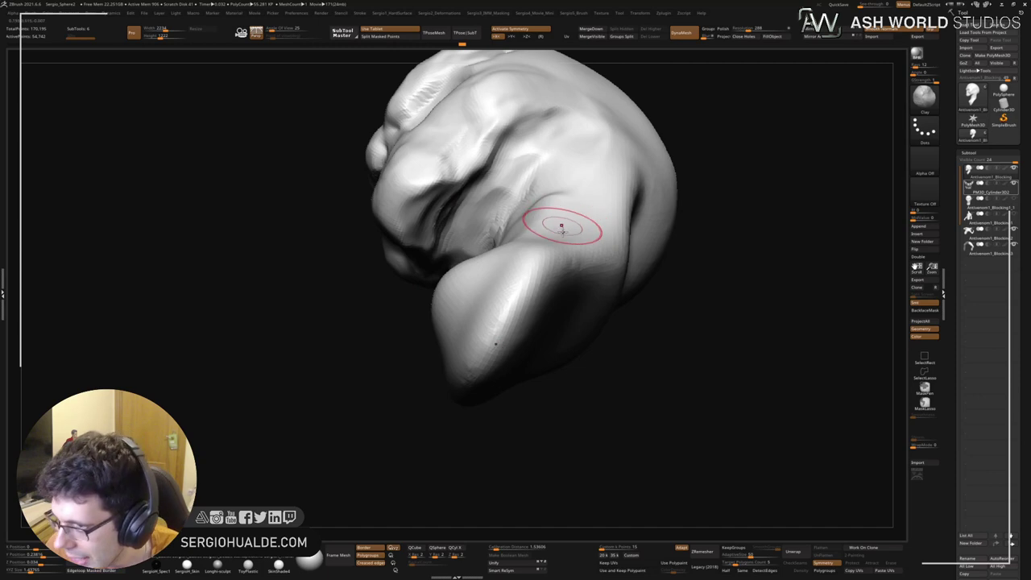
pyautogui.moveTo(566, 230)
pyautogui.mouseDown(button='right')
pyautogui.moveTo(553, 299)
pyautogui.moveTo(553, 241)
pyautogui.moveTo(547, 275)
pyautogui.moveTo(569, 270)
pyautogui.moveTo(566, 281)
pyautogui.mouseUp(button='right')
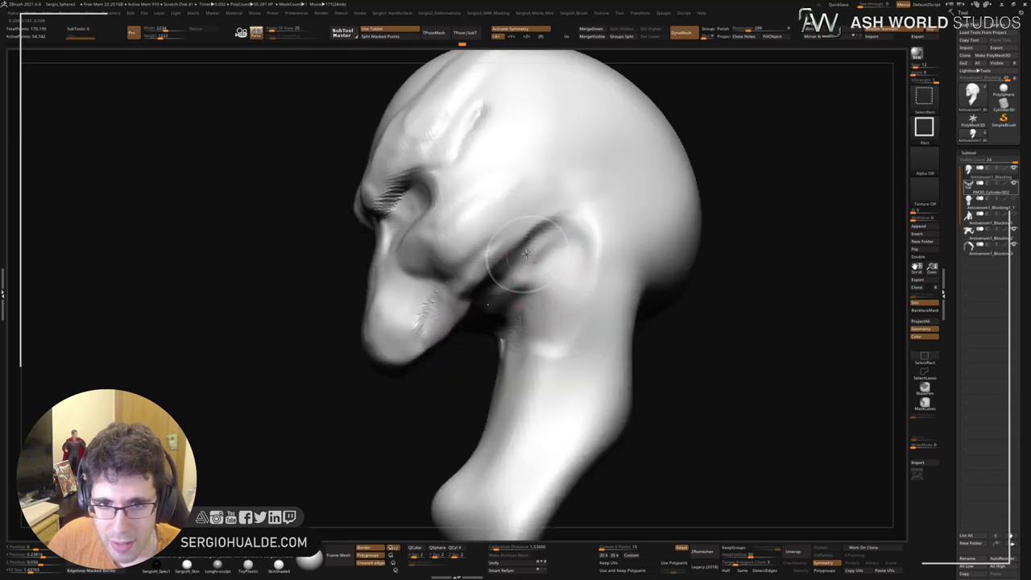
pyautogui.moveTo(548, 239)
pyautogui.keyDown('shift'); pyautogui.mouseDown()
pyautogui.moveTo(570, 220)
pyautogui.moveTo(515, 233)
pyautogui.mouseUp(); pyautogui.keyUp('shift')
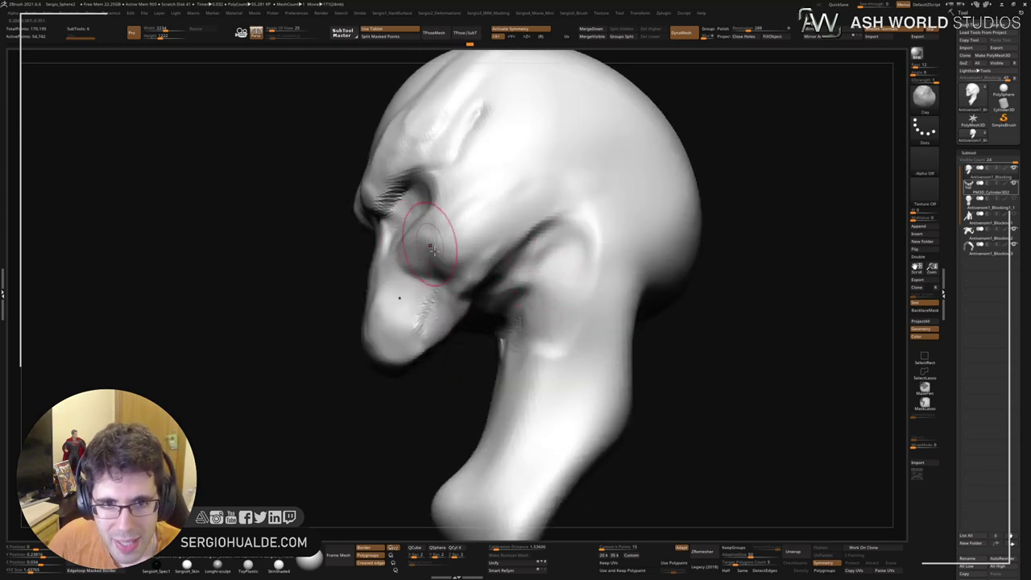
# Step: Carve the hollow between the cheek and the side of the muzzle with the Clay brush
pyautogui.moveTo(426, 230); pyautogui.dragTo(490, 269, button='right')
pyautogui.moveTo(475, 261)
pyautogui.keyDown('alt'); pyautogui.mouseDown()
pyautogui.moveTo(483, 285)
pyautogui.moveTo(465, 292)
pyautogui.moveTo(459, 278)
pyautogui.moveTo(483, 335)
pyautogui.moveTo(475, 318)
pyautogui.mouseUp(); pyautogui.keyUp('alt')
pyautogui.moveTo(475, 318); pyautogui.dragTo(500, 271, button='right')
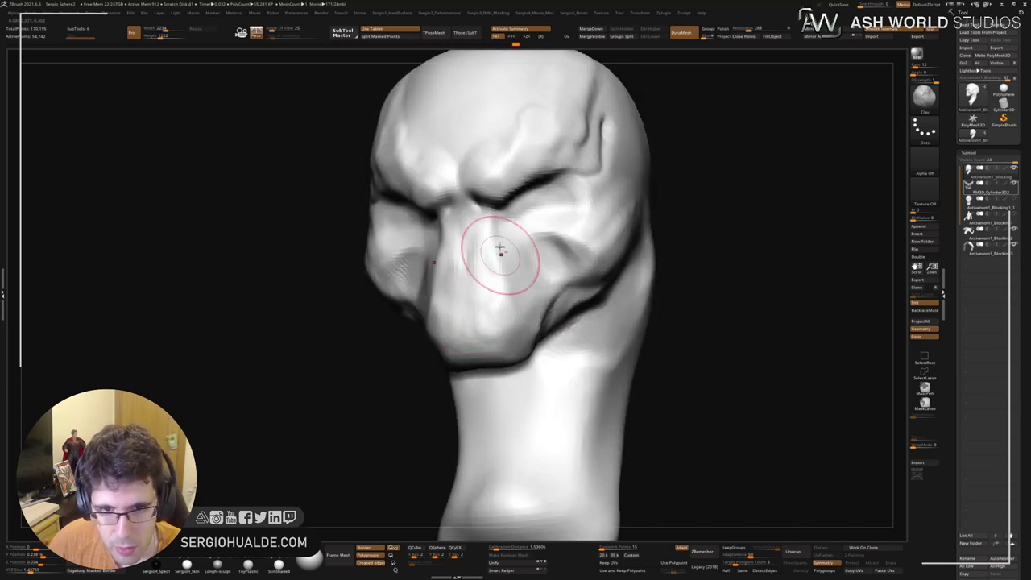
# Step: Build up the bridge and side of the muzzle below the eye socket with vertical Clay brush strokes
pyautogui.moveTo(525, 279); pyautogui.dragTo(512, 332)
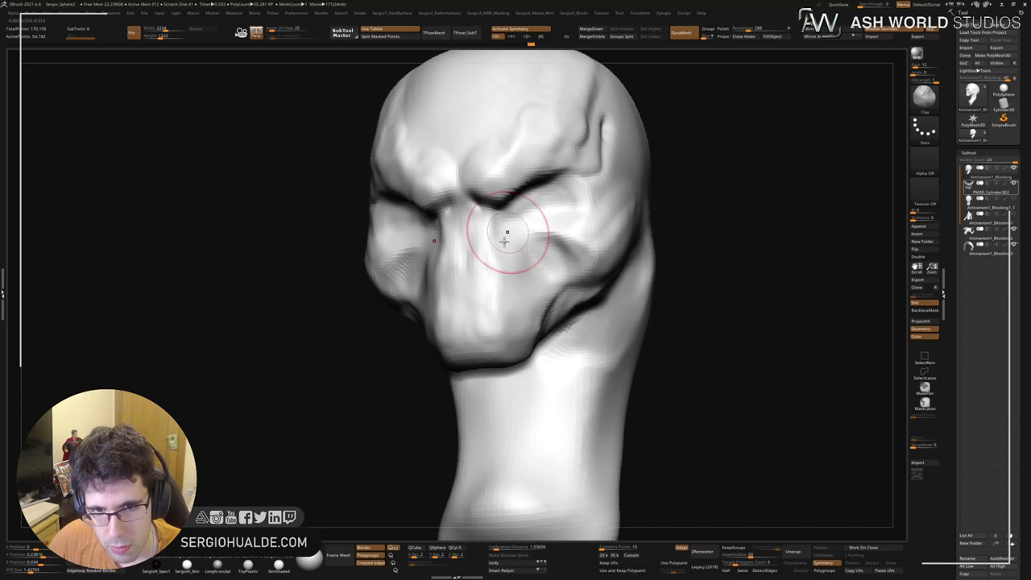
pyautogui.moveTo(506, 239)
pyautogui.mouseDown()
pyautogui.moveTo(509, 338)
pyautogui.moveTo(531, 326)
pyautogui.mouseUp()
pyautogui.moveTo(531, 254); pyautogui.dragTo(529, 342)
pyautogui.moveTo(528, 360); pyautogui.dragTo(534, 303, button='right')
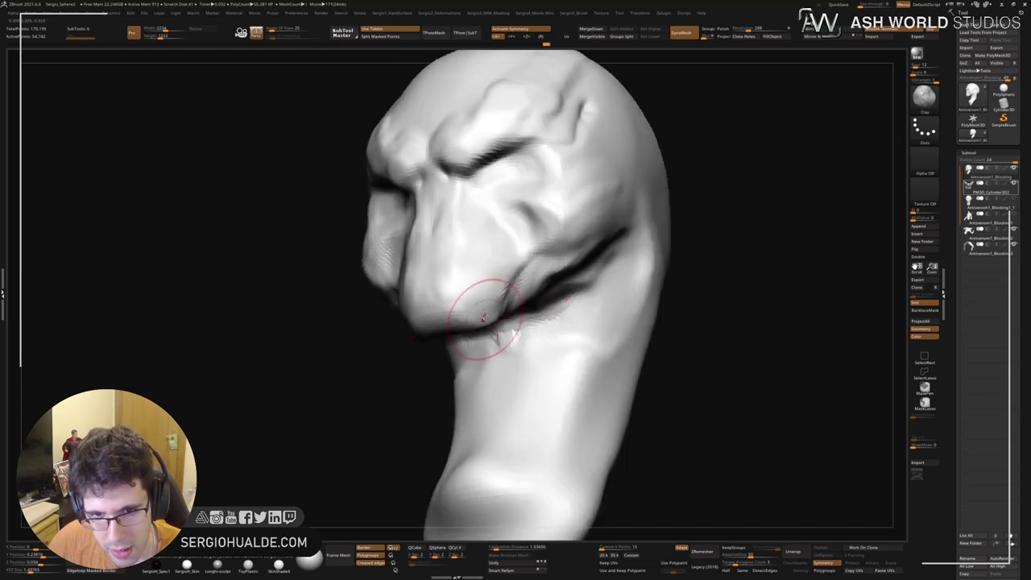
# Step: Carve scalloped, tooth-like notches along the lower edge of the upper jaw with the DamStandard brush
pyautogui.press('b')
pyautogui.press('d')
pyautogui.press('s')
pyautogui.press('s')
pyautogui.moveTo(439, 317); pyautogui.dragTo(435, 317)
pyautogui.keyDown('ctrl'); pyautogui.moveTo(440, 285); pyautogui.dragTo(449, 327, button='right'); pyautogui.keyUp('ctrl')
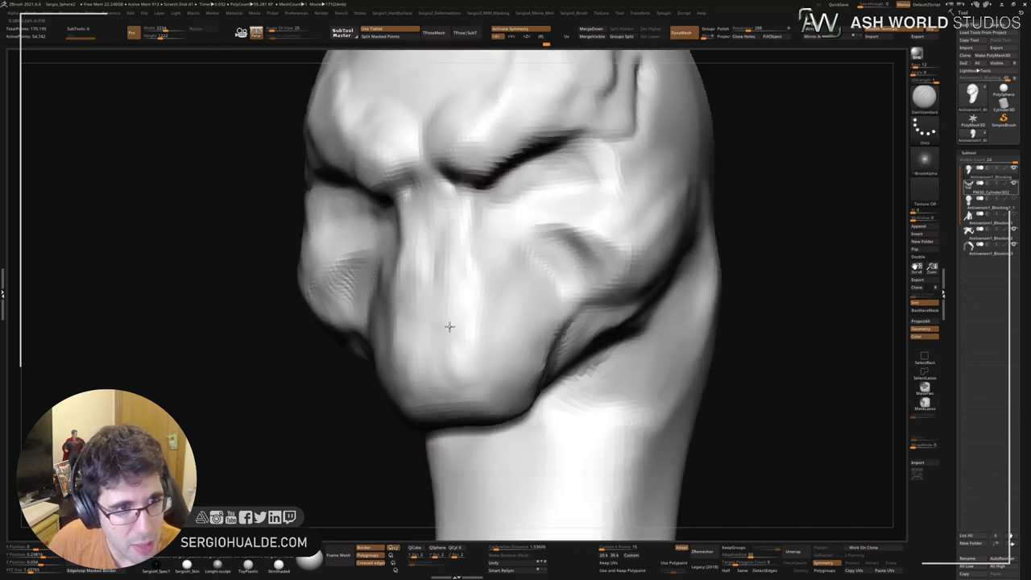
pyautogui.moveTo(464, 392)
pyautogui.mouseDown()
pyautogui.moveTo(489, 402)
pyautogui.moveTo(439, 397)
pyautogui.mouseUp()
pyautogui.moveTo(548, 406); pyautogui.dragTo(479, 397, button='right')
pyautogui.moveTo(367, 359)
pyautogui.mouseDown()
pyautogui.moveTo(388, 360)
pyautogui.moveTo(393, 377)
pyautogui.moveTo(420, 365)
pyautogui.moveTo(363, 364)
pyautogui.mouseUp()
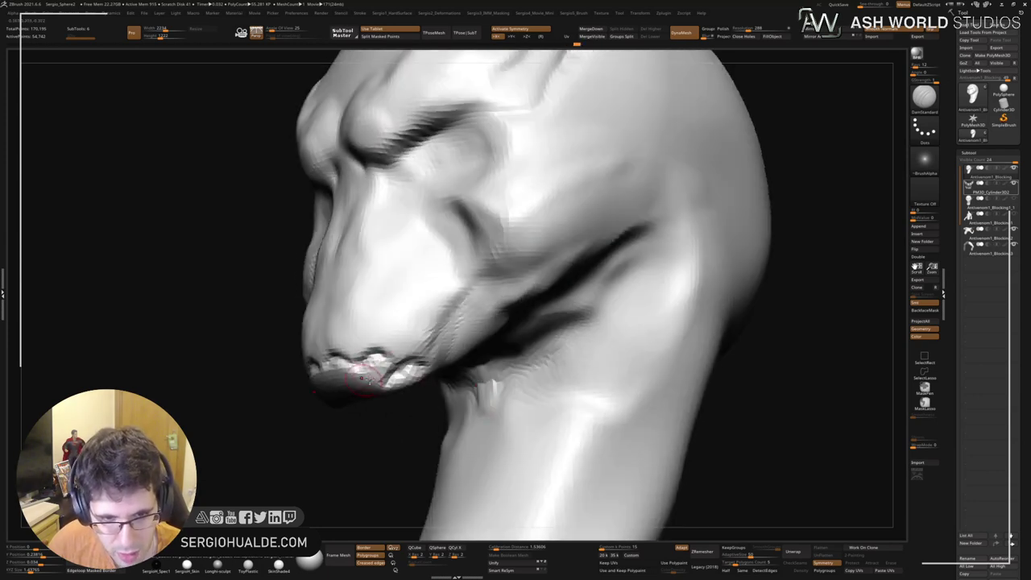
pyautogui.moveTo(443, 358)
pyautogui.mouseDown(button='right')
pyautogui.moveTo(403, 356)
pyautogui.moveTo(414, 328)
pyautogui.mouseUp(button='right')
pyautogui.moveTo(439, 344)
pyautogui.mouseDown()
pyautogui.moveTo(425, 345)
pyautogui.moveTo(463, 323)
pyautogui.moveTo(400, 372)
pyautogui.mouseUp()
pyautogui.moveTo(402, 373)
pyautogui.keyDown('ctrl'); pyautogui.mouseDown(button='right')
pyautogui.moveTo(532, 377)
pyautogui.moveTo(596, 290)
pyautogui.mouseUp(button='right'); pyautogui.keyUp('ctrl')
pyautogui.moveTo(596, 290); pyautogui.dragTo(545, 278, button='right')
# Step: Deepen the underside of the upper jaw back toward the cheek with the ClayBuildup brush
pyautogui.press('b')
pyautogui.press('c')
pyautogui.press('l')
pyautogui.press('b')
pyautogui.press('c')
pyautogui.press('b')
pyautogui.moveTo(453, 282)
pyautogui.mouseDown()
pyautogui.moveTo(419, 282)
pyautogui.moveTo(436, 269)
pyautogui.moveTo(462, 285)
pyautogui.mouseUp()
pyautogui.moveTo(485, 293); pyautogui.dragTo(497, 223, button='right')
pyautogui.moveTo(497, 222)
pyautogui.mouseDown()
pyautogui.moveTo(423, 242)
pyautogui.moveTo(500, 202)
pyautogui.moveTo(426, 250)
pyautogui.moveTo(551, 198)
pyautogui.moveTo(439, 226)
pyautogui.moveTo(451, 189)
pyautogui.moveTo(412, 205)
pyautogui.moveTo(483, 227)
pyautogui.moveTo(431, 237)
pyautogui.moveTo(560, 212)
pyautogui.mouseUp()
pyautogui.moveTo(569, 213); pyautogui.dragTo(503, 253, button='right')
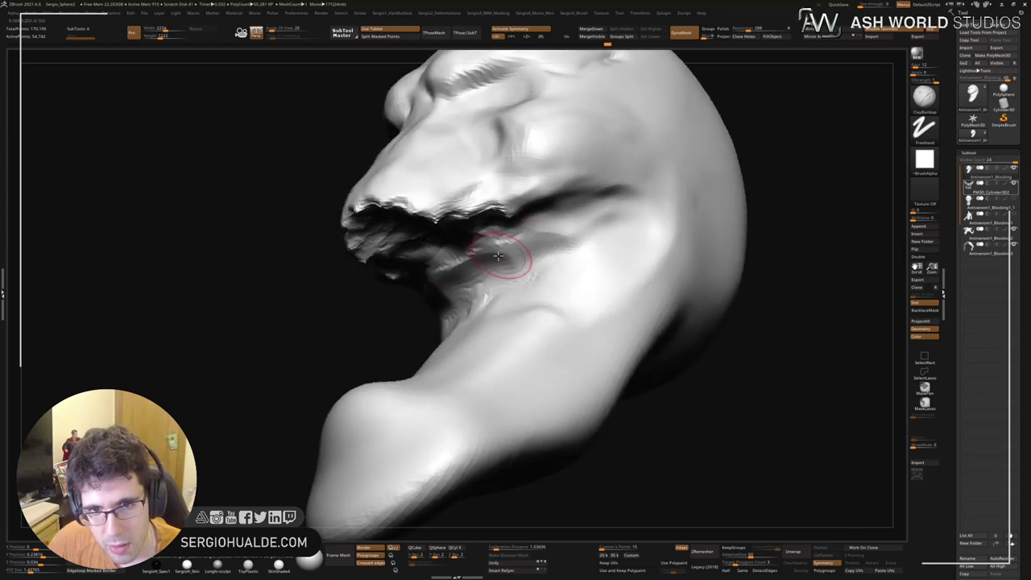
# Step: Sculpt the throat and the recess behind the upper jaw with a larger ClayBuildup brush
pyautogui.press(']')
pyautogui.moveTo(483, 266)
pyautogui.mouseDown()
pyautogui.moveTo(522, 251)
pyautogui.moveTo(554, 263)
pyautogui.mouseUp()
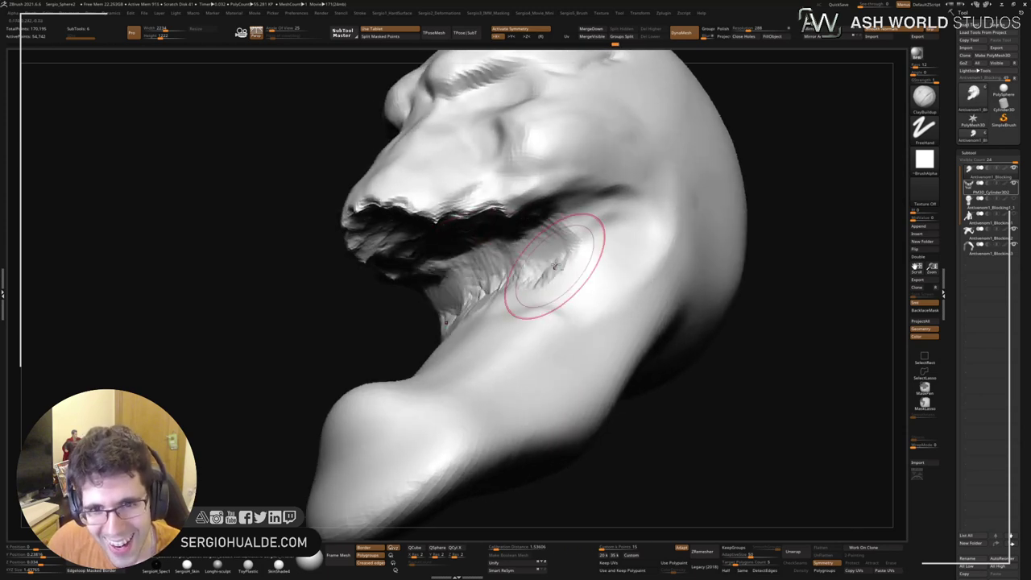
pyautogui.moveTo(554, 265); pyautogui.dragTo(520, 201, button='right')
pyautogui.moveTo(520, 200)
pyautogui.mouseDown()
pyautogui.moveTo(505, 191)
pyautogui.moveTo(395, 230)
pyautogui.moveTo(419, 198)
pyautogui.moveTo(542, 170)
pyautogui.moveTo(557, 182)
pyautogui.mouseUp()
pyautogui.moveTo(557, 181); pyautogui.dragTo(547, 269, button='right')
pyautogui.moveTo(547, 269); pyautogui.dragTo(496, 310)
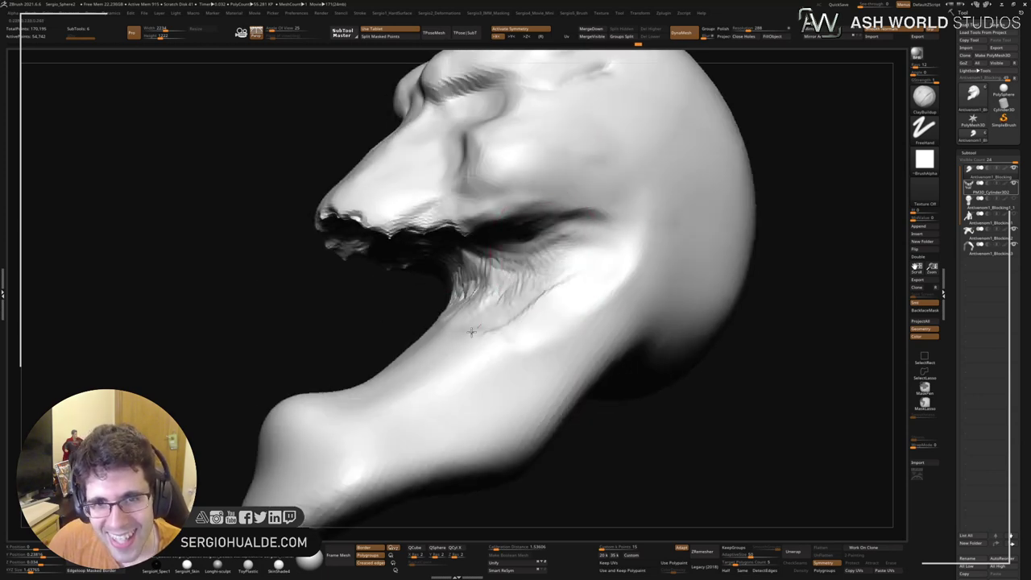
pyautogui.keyDown('ctrl'); pyautogui.moveTo(516, 310); pyautogui.dragTo(523, 274, button='right'); pyautogui.keyUp('ctrl')
pyautogui.moveTo(523, 274)
pyautogui.keyDown('shift'); pyautogui.mouseDown(button='right')
pyautogui.moveTo(546, 341)
pyautogui.moveTo(576, 357)
pyautogui.moveTo(584, 282)
pyautogui.mouseUp(button='right'); pyautogui.keyUp('shift')
# Step: Reshape the crown and back of the skull into a rounder profile with a larger Move brush
pyautogui.press('b')
pyautogui.press('m')
pyautogui.press('v')
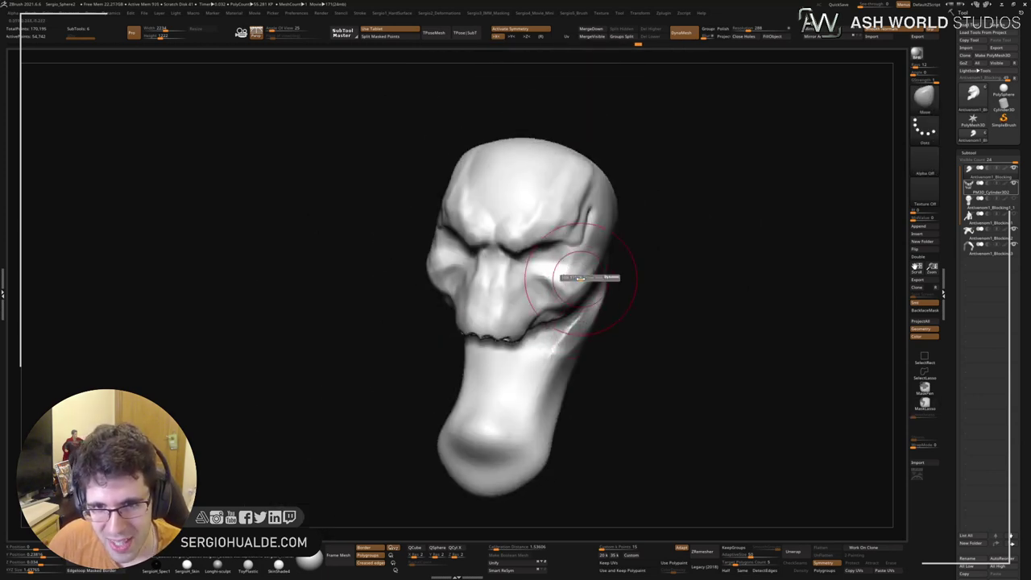
pyautogui.press('b')
pyautogui.press('c')
pyautogui.press('l')
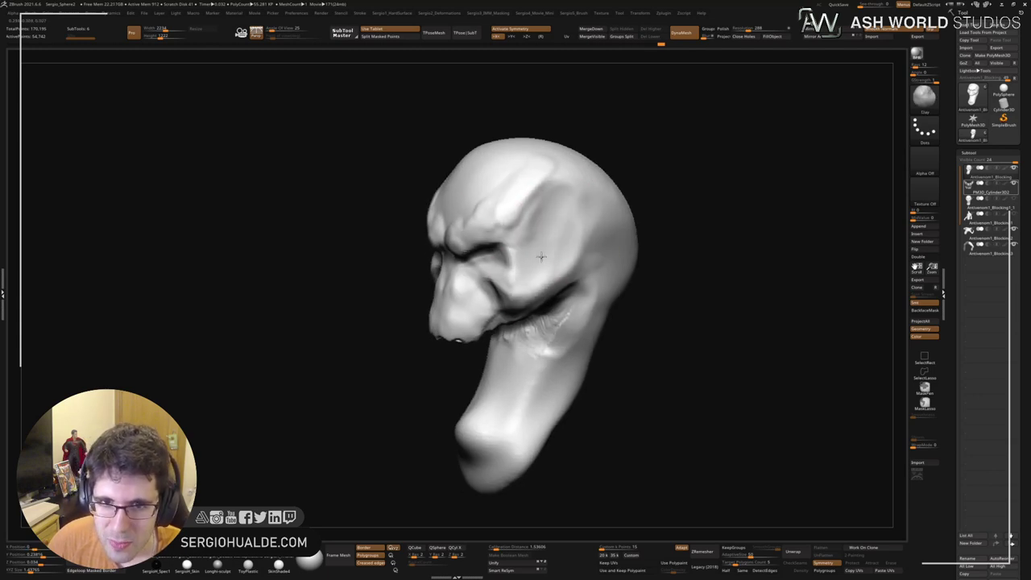
pyautogui.moveTo(536, 246)
pyautogui.mouseDown(button='right')
pyautogui.moveTo(604, 211)
pyautogui.moveTo(578, 264)
pyautogui.mouseUp(button='right')
pyautogui.press('b')
pyautogui.press('m')
pyautogui.press('v')
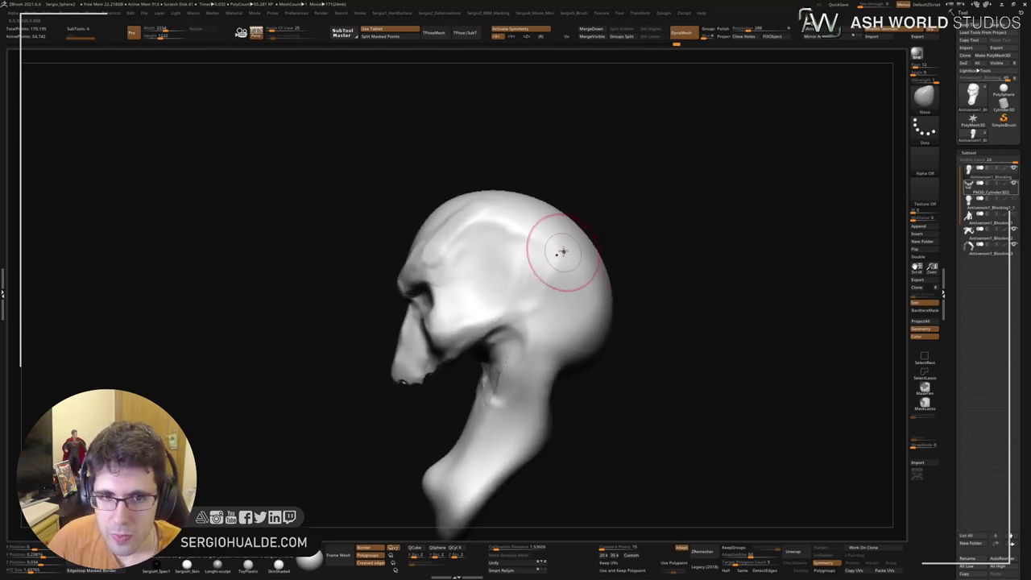
pyautogui.press('s')
pyautogui.moveTo(562, 252)
pyautogui.mouseDown()
pyautogui.moveTo(579, 250)
pyautogui.moveTo(599, 219)
pyautogui.mouseUp()
pyautogui.press('s')
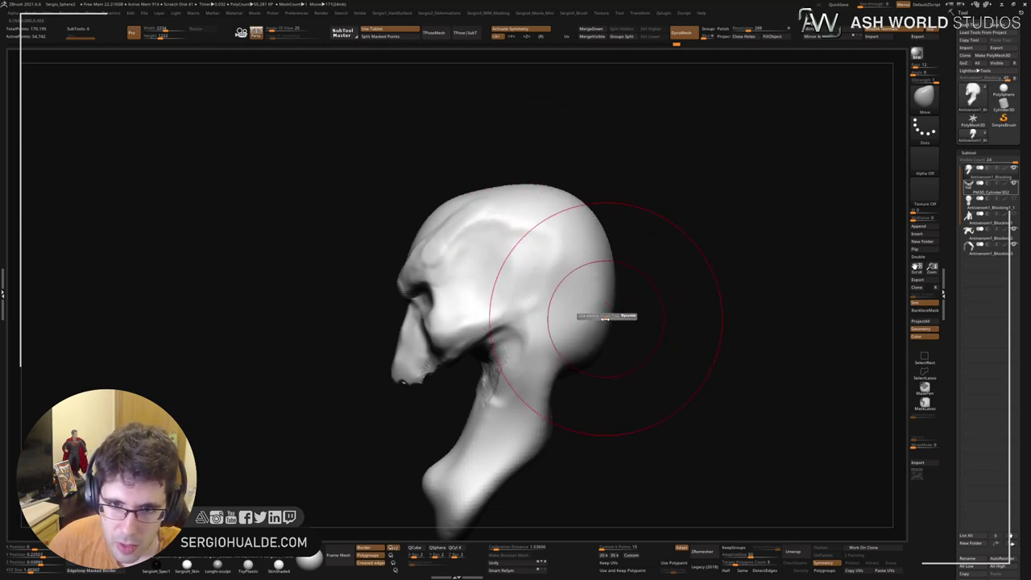
pyautogui.moveTo(609, 319); pyautogui.dragTo(582, 326)
# Step: Adjust the profile of the nape and neck with the Move brush
pyautogui.moveTo(589, 337)
pyautogui.keyDown('alt'); pyautogui.mouseDown(button='right')
pyautogui.moveTo(564, 218)
pyautogui.moveTo(552, 290)
pyautogui.moveTo(561, 293)
pyautogui.moveTo(530, 298)
pyautogui.mouseUp(button='right'); pyautogui.keyUp('alt')
pyautogui.moveTo(534, 331); pyautogui.dragTo(524, 327)
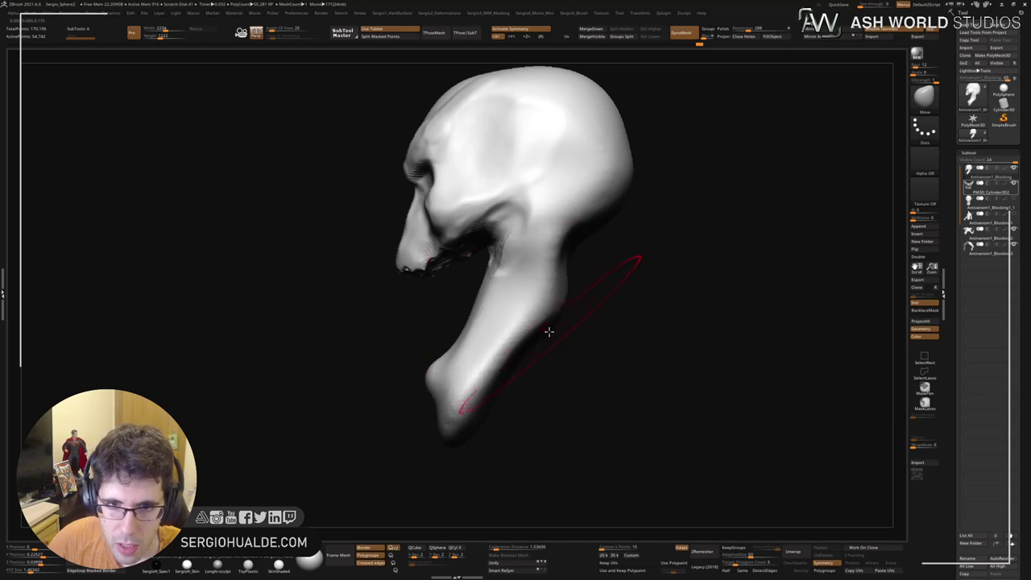
pyautogui.press('s')
pyautogui.moveTo(552, 253); pyautogui.dragTo(538, 251)
pyautogui.moveTo(514, 233); pyautogui.dragTo(522, 303, button='right')
pyautogui.moveTo(541, 253)
pyautogui.mouseDown(button='right')
pyautogui.moveTo(602, 207)
pyautogui.moveTo(591, 149)
pyautogui.mouseUp(button='right')
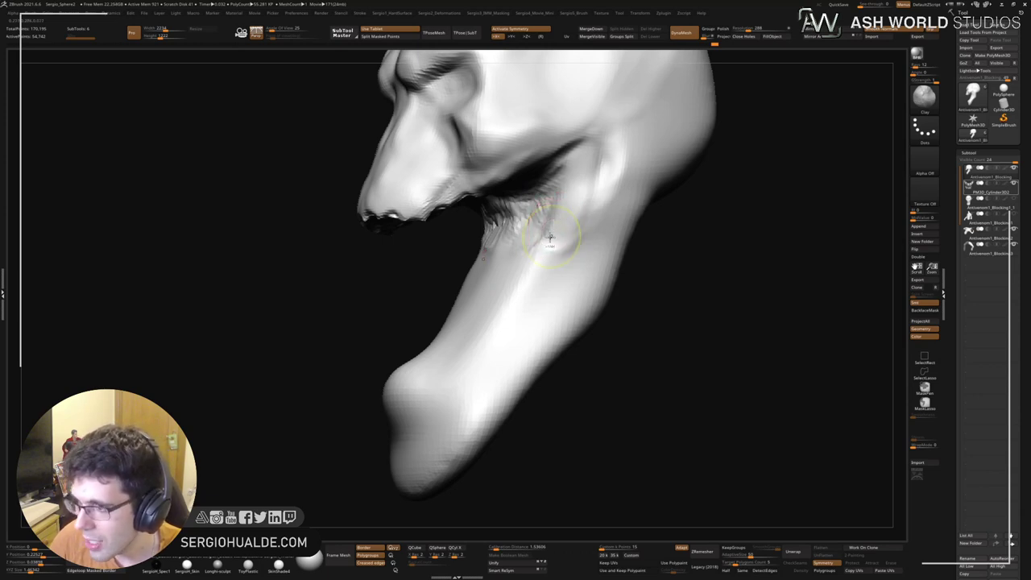
# Step: Flatten the side of the neck into a clean plane with the TrimDynamic brush
pyautogui.moveTo(550, 240)
pyautogui.mouseDown(button='right')
pyautogui.moveTo(564, 265)
pyautogui.moveTo(551, 271)
pyautogui.moveTo(557, 262)
pyautogui.mouseUp(button='right')
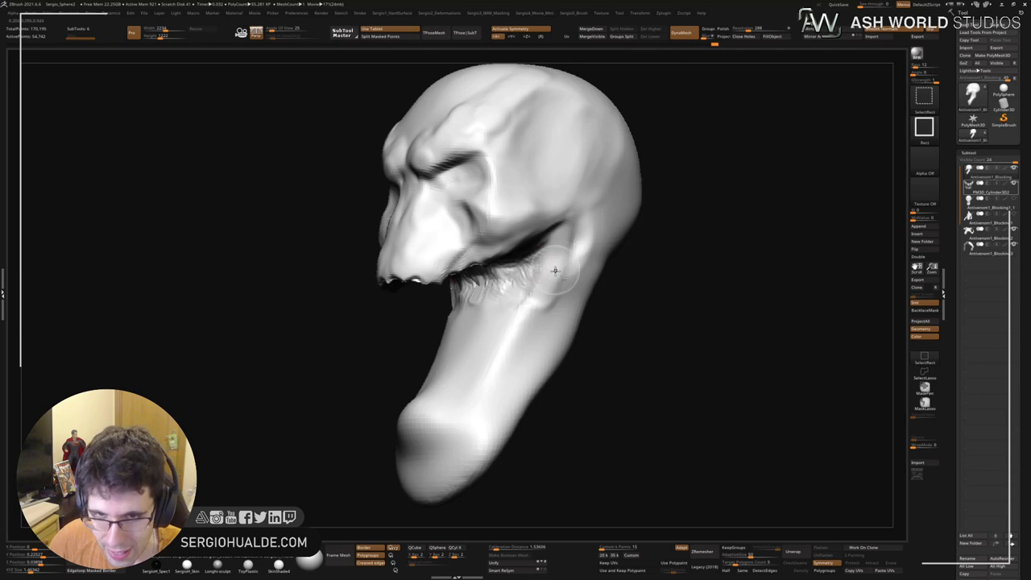
pyautogui.press('s')
pyautogui.moveTo(556, 272); pyautogui.dragTo(550, 311)
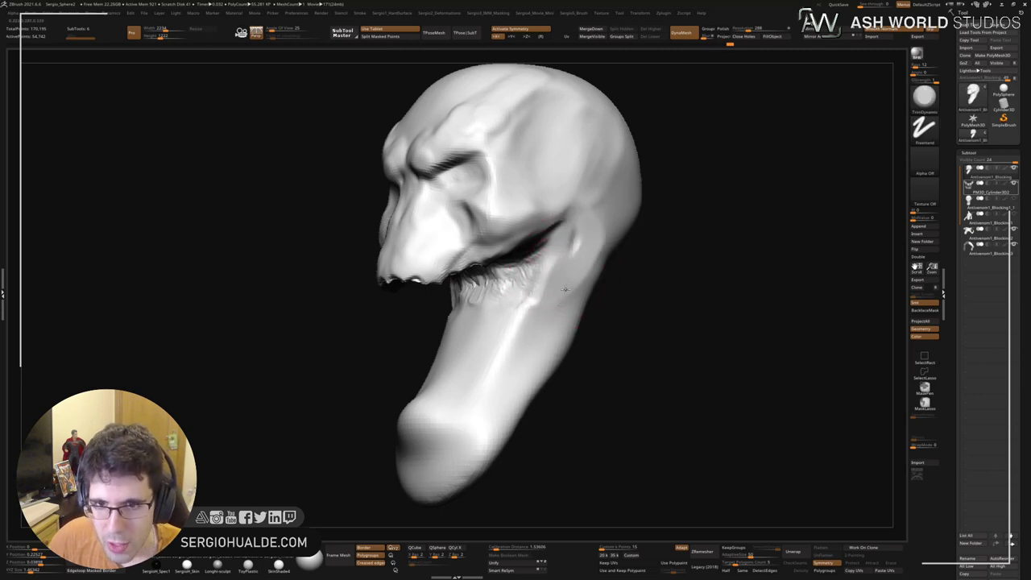
pyautogui.moveTo(491, 427)
pyautogui.keyDown('alt'); pyautogui.mouseDown(button='right')
pyautogui.moveTo(515, 338)
pyautogui.moveTo(513, 368)
pyautogui.mouseUp(button='right'); pyautogui.keyUp('alt')
pyautogui.moveTo(515, 368); pyautogui.dragTo(538, 349)
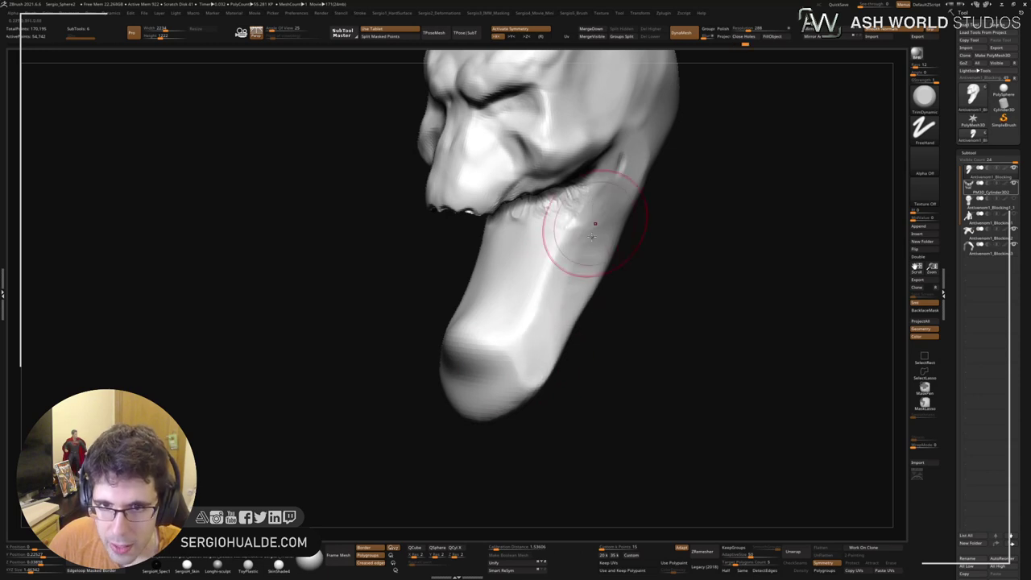
# Step: Flatten the temple and side of the skull into distinct planes with the TrimDynamic brush
pyautogui.moveTo(621, 138); pyautogui.dragTo(531, 257, button='right')
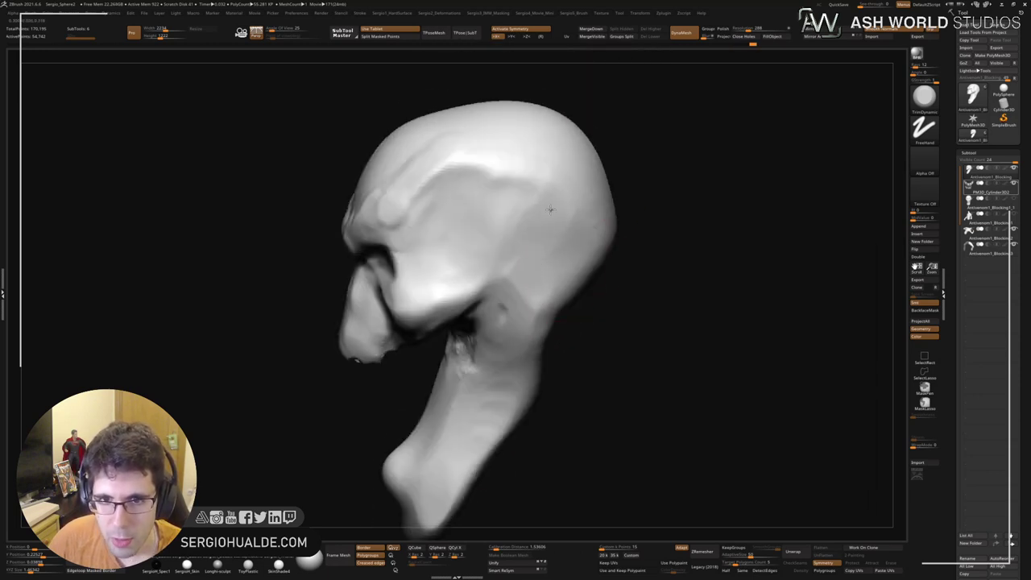
pyautogui.moveTo(490, 168)
pyautogui.mouseDown()
pyautogui.moveTo(478, 170)
pyautogui.moveTo(504, 163)
pyautogui.moveTo(559, 218)
pyautogui.moveTo(497, 179)
pyautogui.mouseUp()
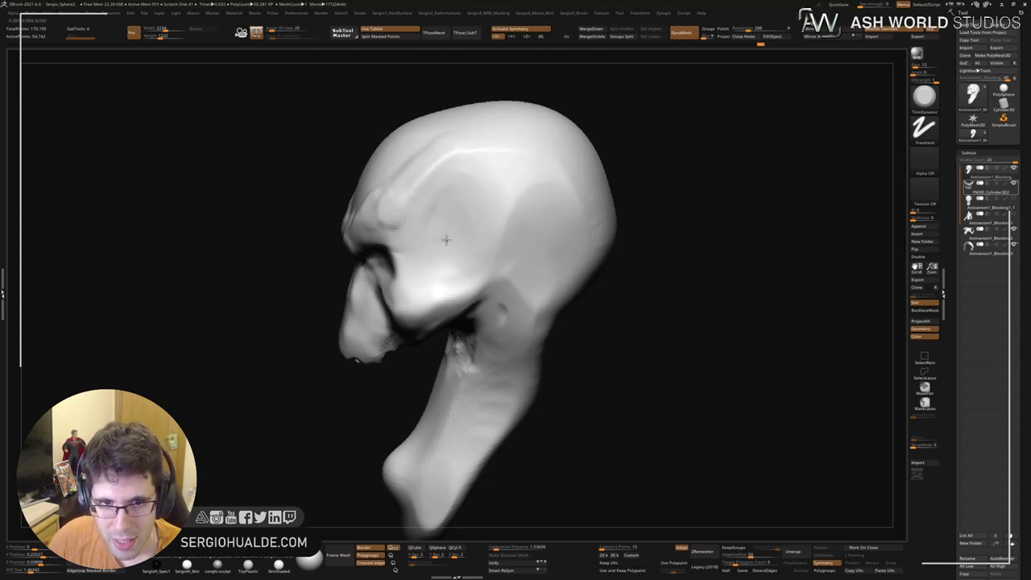
pyautogui.moveTo(549, 240); pyautogui.dragTo(548, 180)
pyautogui.press('f')
pyautogui.moveTo(555, 303)
pyautogui.keyDown('shift'); pyautogui.mouseDown(button='right')
pyautogui.moveTo(532, 293)
pyautogui.moveTo(555, 259)
pyautogui.moveTo(544, 276)
pyautogui.mouseUp(button='right'); pyautogui.keyUp('shift')
pyautogui.moveTo(545, 276)
pyautogui.keyDown('ctrl'); pyautogui.mouseDown(button='right')
pyautogui.moveTo(543, 234)
pyautogui.moveTo(503, 230)
pyautogui.mouseUp(button='right'); pyautogui.keyUp('ctrl')
# Step: Resize the Clay brush and refine the temple area above the cheekbone
pyautogui.press('b')
pyautogui.press('c')
pyautogui.press('l')
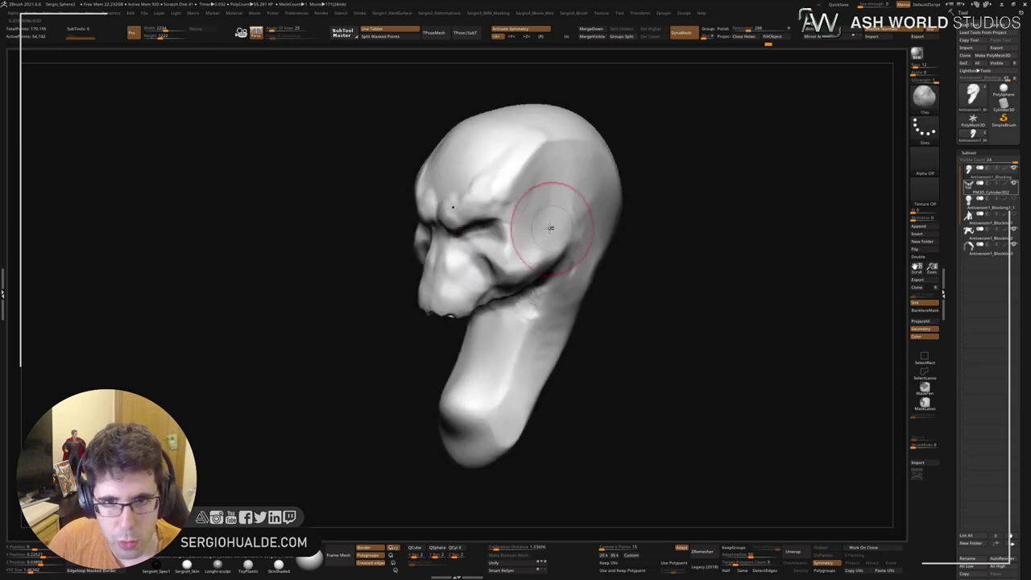
pyautogui.moveTo(573, 221); pyautogui.dragTo(504, 233, button='right')
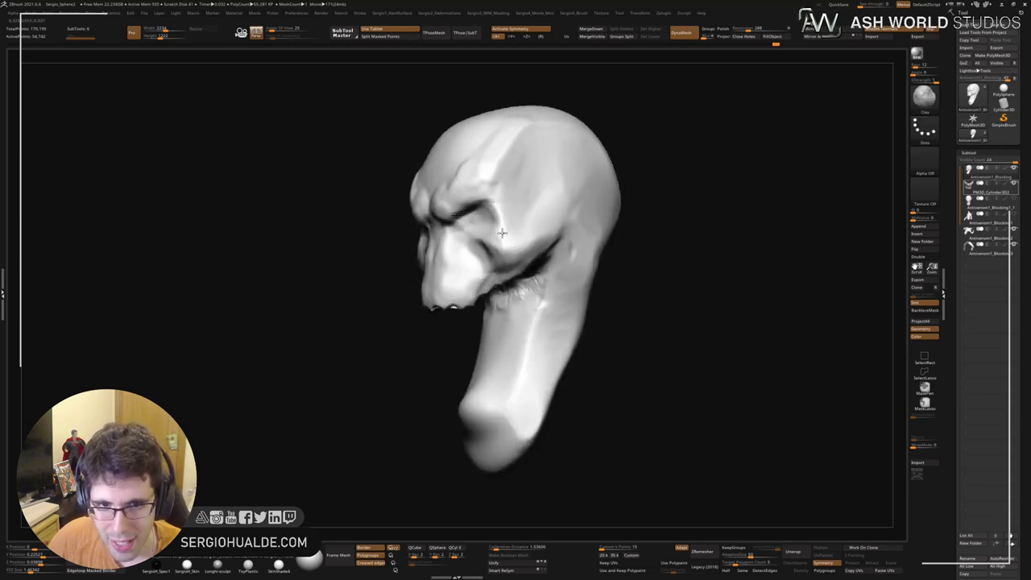
pyautogui.press('s')
pyautogui.moveTo(533, 234); pyautogui.dragTo(527, 235)
pyautogui.moveTo(526, 234); pyautogui.dragTo(553, 211, button='right')
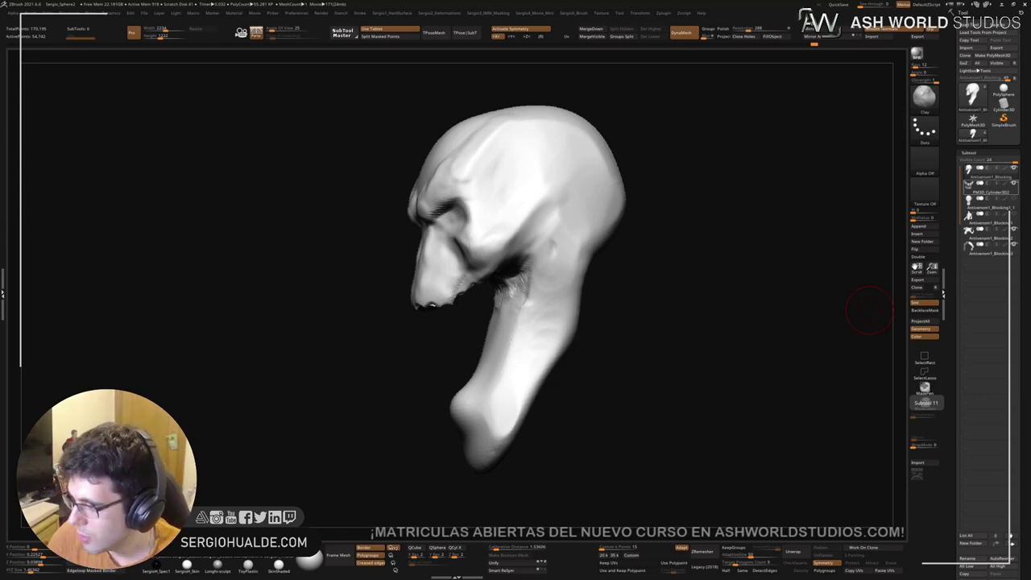
# Step: Check the head from several angles and smooth the side of the muzzle below the eye socket
pyautogui.moveTo(869, 310); pyautogui.dragTo(763, 388)
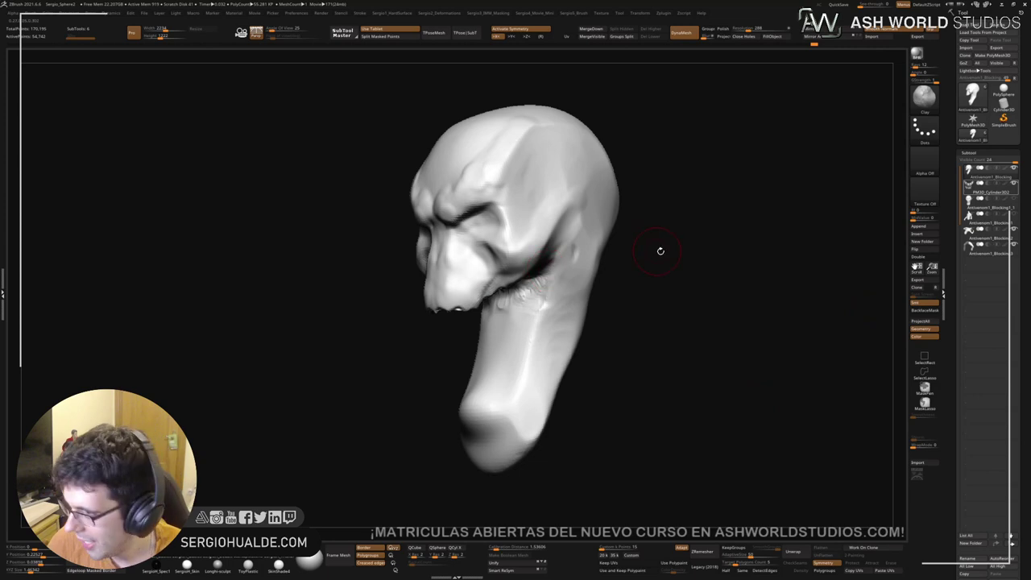
pyautogui.moveTo(660, 250); pyautogui.dragTo(591, 233)
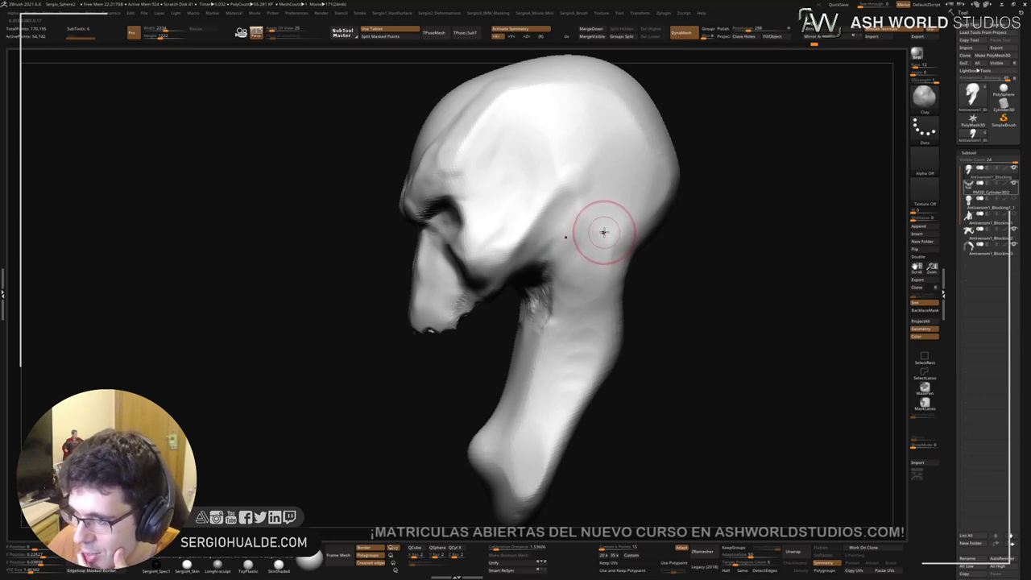
pyautogui.moveTo(596, 227)
pyautogui.mouseDown(button='right')
pyautogui.moveTo(582, 239)
pyautogui.moveTo(550, 223)
pyautogui.mouseUp(button='right')
pyautogui.keyDown('shift'); pyautogui.moveTo(550, 223); pyautogui.dragTo(541, 231); pyautogui.keyUp('shift')
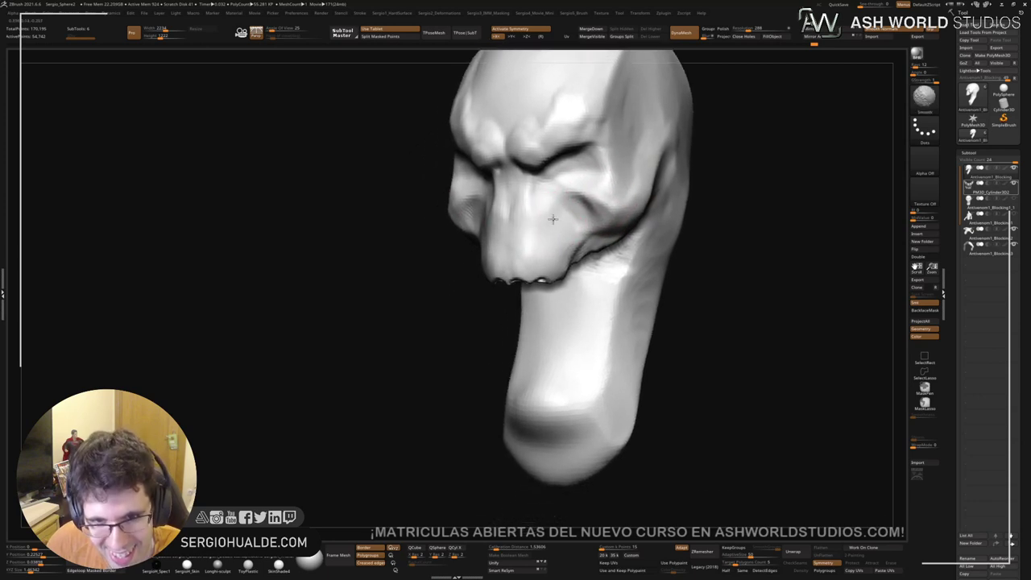
# Step: Build up the cheek beside the nose with short Clay brush strokes
pyautogui.keyDown('ctrl'); pyautogui.moveTo(541, 203); pyautogui.dragTo(541, 233, button='right'); pyautogui.keyUp('ctrl')
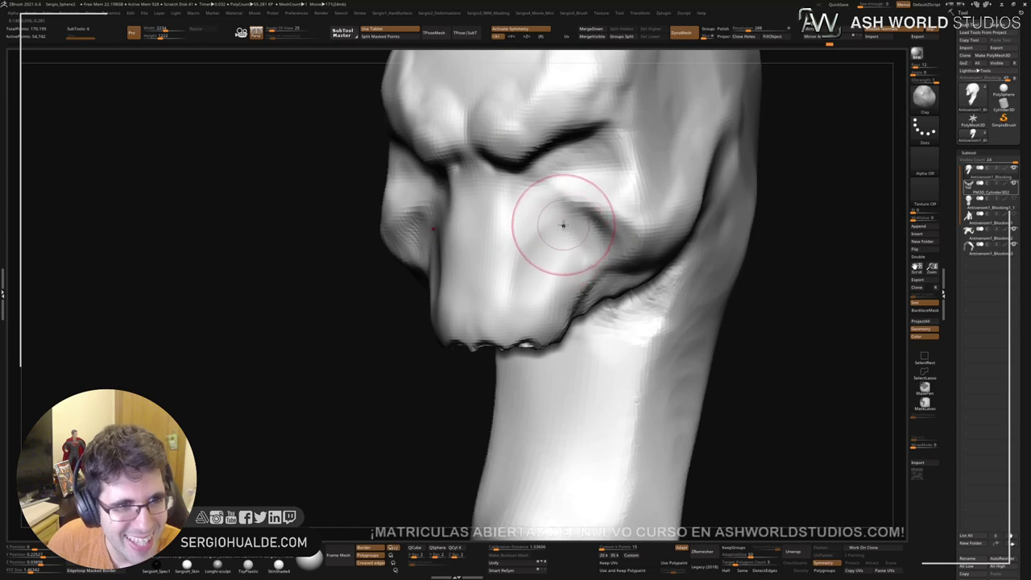
pyautogui.moveTo(561, 233); pyautogui.dragTo(556, 243)
pyautogui.moveTo(601, 232)
pyautogui.mouseDown()
pyautogui.moveTo(582, 198)
pyautogui.moveTo(559, 199)
pyautogui.moveTo(603, 229)
pyautogui.mouseUp()
# Step: Adjust the shape of the cheek and upper mouth corner with a resized Move brush
pyautogui.moveTo(635, 330)
pyautogui.keyDown('ctrl'); pyautogui.mouseDown(button='right')
pyautogui.moveTo(557, 232)
pyautogui.moveTo(510, 196)
pyautogui.moveTo(478, 195)
pyautogui.moveTo(469, 272)
pyautogui.mouseUp(button='right'); pyautogui.keyUp('ctrl')
pyautogui.press('s')
pyautogui.moveTo(473, 281); pyautogui.dragTo(483, 261)
pyautogui.moveTo(485, 262); pyautogui.dragTo(515, 272, button='right')
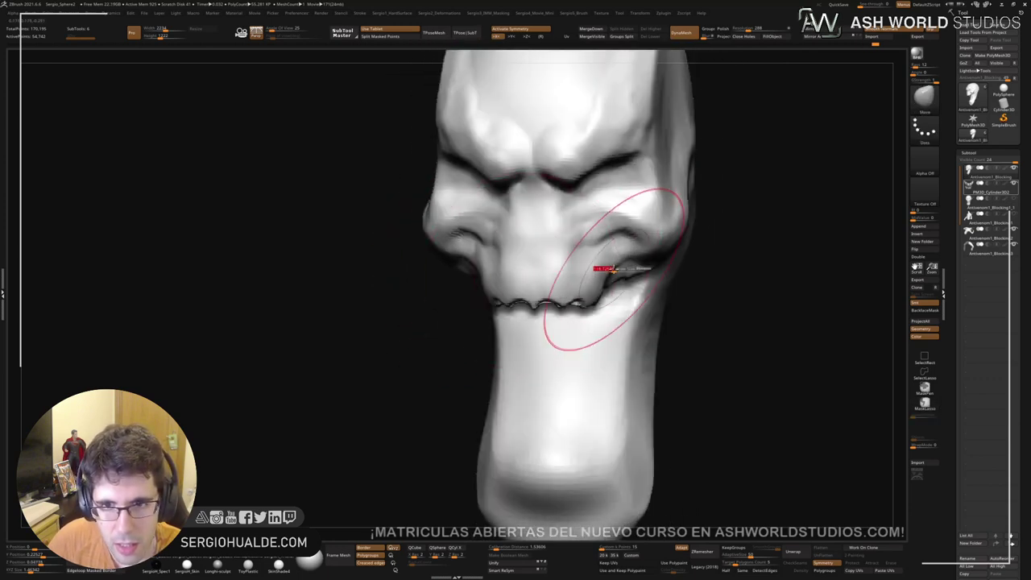
pyautogui.moveTo(608, 269); pyautogui.dragTo(620, 254)
pyautogui.moveTo(622, 258)
pyautogui.keyDown('ctrl'); pyautogui.mouseDown(button='right')
pyautogui.moveTo(604, 225)
pyautogui.moveTo(553, 230)
pyautogui.mouseUp(button='right'); pyautogui.keyUp('ctrl')
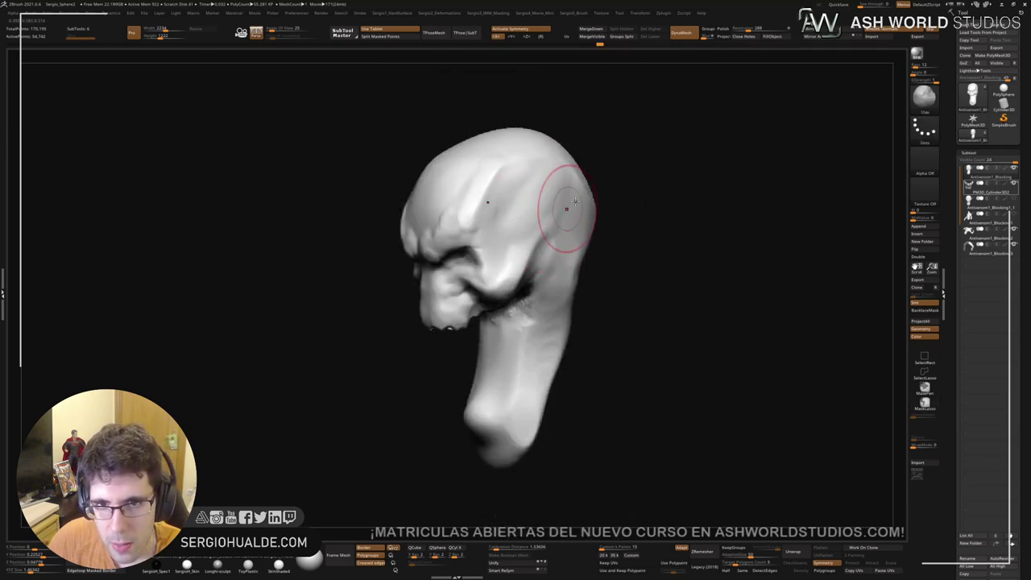
# Step: Push the back of the neck inward just beneath the skull
pyautogui.moveTo(572, 252); pyautogui.dragTo(576, 238, button='right')
pyautogui.moveTo(580, 292); pyautogui.dragTo(549, 275, button='right')
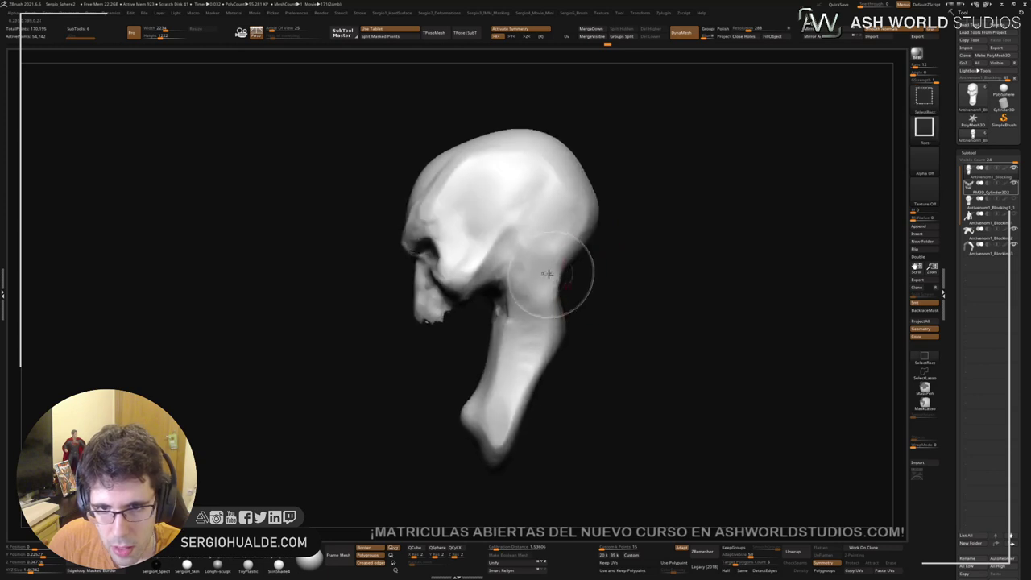
pyautogui.hotkey('ctrl', 'shift', 'd')
pyautogui.press('s')
pyautogui.moveTo(562, 266); pyautogui.dragTo(517, 260)
pyautogui.moveTo(606, 276); pyautogui.dragTo(568, 272, button='right')
pyautogui.moveTo(490, 266)
pyautogui.mouseDown(button='right')
pyautogui.moveTo(516, 286)
pyautogui.moveTo(554, 255)
pyautogui.mouseUp(button='right')
# Step: Mask the skull so only the lower jaw stays editable, and shift the jaw slightly upward
pyautogui.press('ctrl')
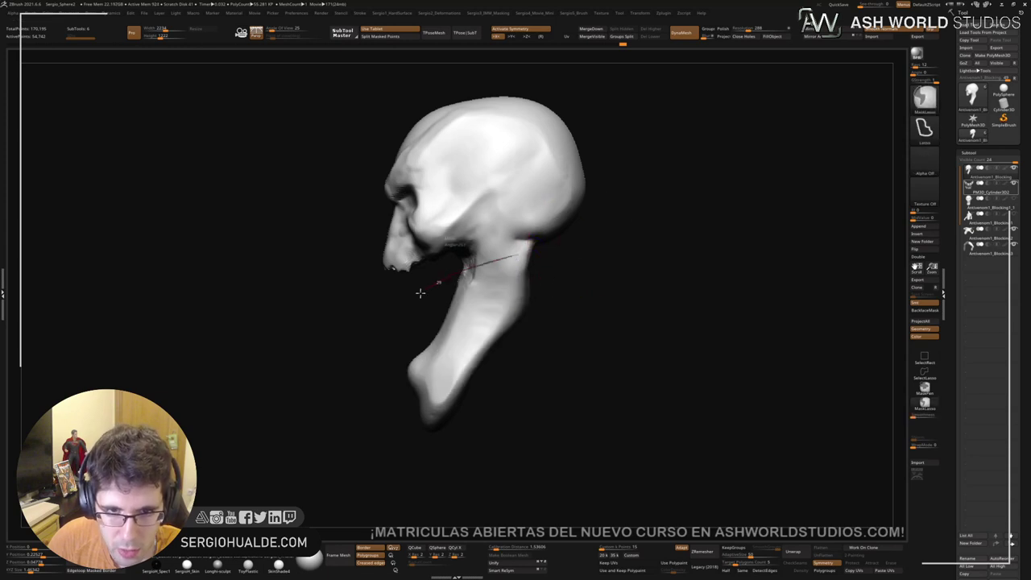
pyautogui.moveTo(420, 293)
pyautogui.keyDown('ctrl'); pyautogui.mouseDown()
pyautogui.moveTo(556, 486)
pyautogui.moveTo(558, 242)
pyautogui.mouseUp(); pyautogui.keyUp('ctrl')
pyautogui.keyDown('ctrl'); pyautogui.click(564, 283); pyautogui.keyUp('ctrl')
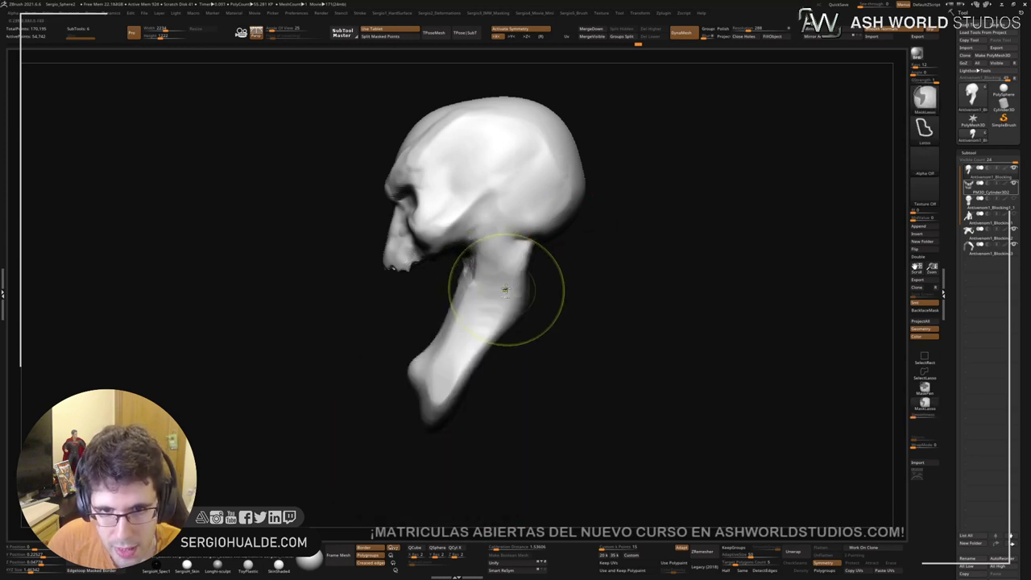
pyautogui.hotkey('ctrl', 'i')
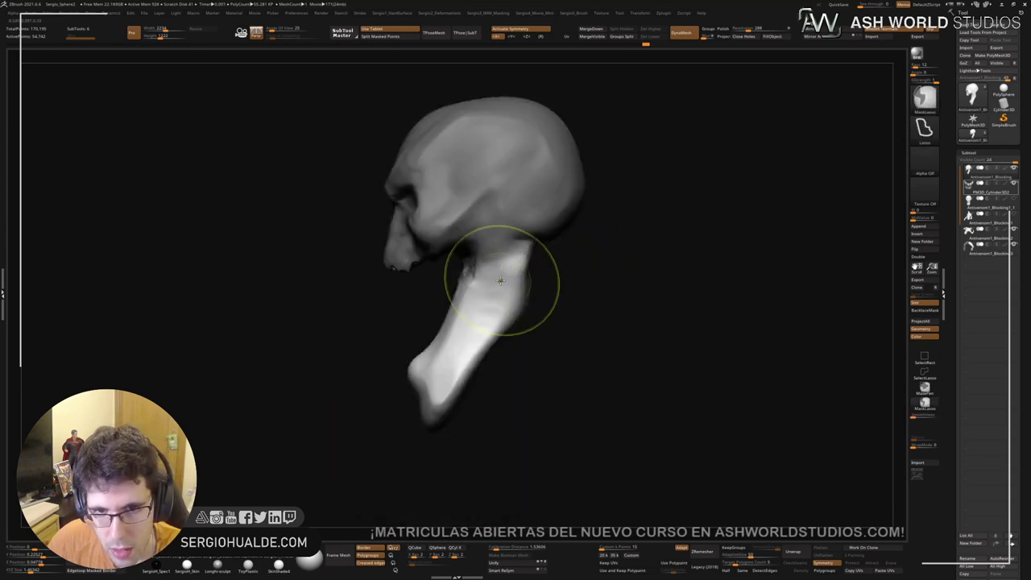
pyautogui.press('w')
pyautogui.moveTo(522, 319); pyautogui.dragTo(525, 305)
pyautogui.press('q')
# Step: Shape the rear corners and sides of the lower jaw from behind with the Move brush
pyautogui.moveTo(608, 298); pyautogui.dragTo(404, 289)
pyautogui.press('b')
pyautogui.press('m')
pyautogui.press('v')
pyautogui.moveTo(405, 245); pyautogui.dragTo(410, 243)
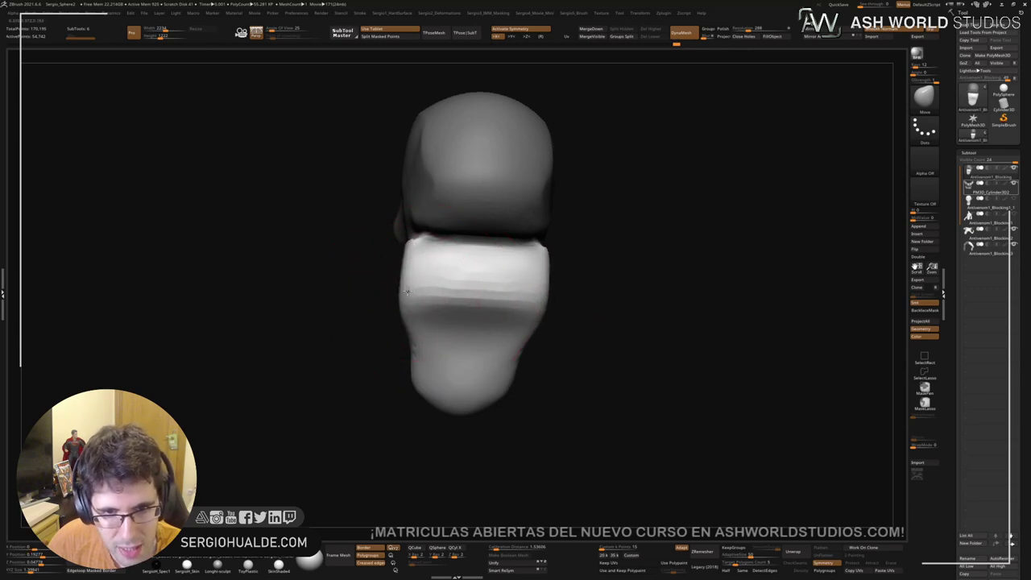
pyautogui.moveTo(425, 391)
pyautogui.mouseDown()
pyautogui.moveTo(451, 395)
pyautogui.moveTo(474, 368)
pyautogui.moveTo(502, 410)
pyautogui.moveTo(490, 394)
pyautogui.moveTo(537, 265)
pyautogui.mouseUp()
pyautogui.moveTo(549, 227)
pyautogui.mouseDown(button='right')
pyautogui.moveTo(547, 244)
pyautogui.moveTo(486, 251)
pyautogui.moveTo(466, 310)
pyautogui.mouseUp(button='right')
# Step: Carve the mouth cavity into the front of the lower jaw with the ClayBuildup brush
pyautogui.press('b')
pyautogui.press('c')
pyautogui.press('b')
pyautogui.moveTo(461, 252)
pyautogui.keyDown('alt'); pyautogui.mouseDown()
pyautogui.moveTo(460, 281)
pyautogui.moveTo(479, 283)
pyautogui.moveTo(461, 321)
pyautogui.moveTo(435, 329)
pyautogui.mouseUp(); pyautogui.keyUp('alt')
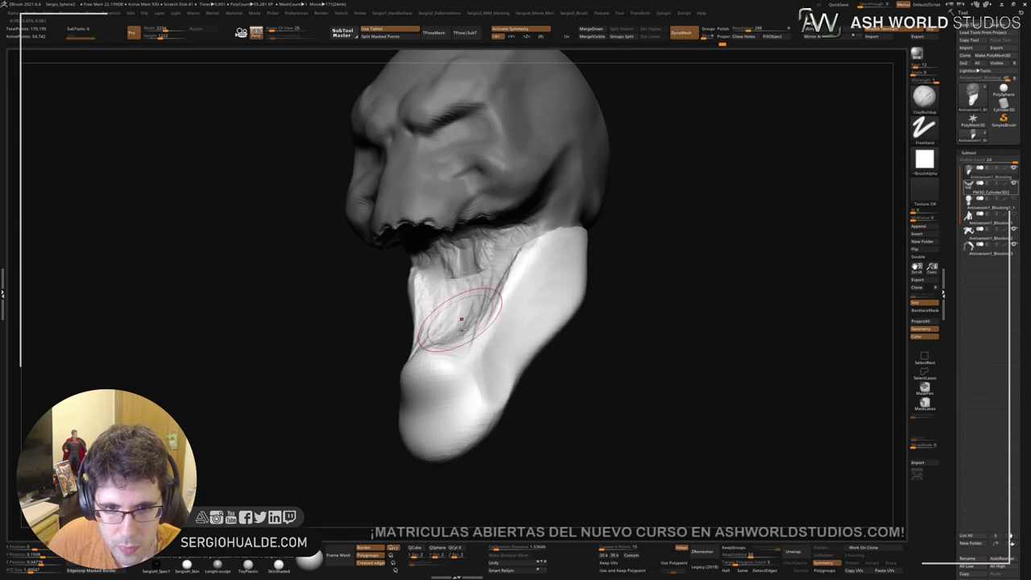
pyautogui.moveTo(439, 323); pyautogui.dragTo(444, 355, button='right')
pyautogui.moveTo(467, 372)
pyautogui.keyDown('alt'); pyautogui.mouseDown()
pyautogui.moveTo(448, 357)
pyautogui.moveTo(439, 374)
pyautogui.moveTo(461, 291)
pyautogui.moveTo(477, 322)
pyautogui.moveTo(474, 302)
pyautogui.mouseUp(); pyautogui.keyUp('alt')
pyautogui.moveTo(463, 310); pyautogui.dragTo(516, 312, button='right')
pyautogui.moveTo(476, 316); pyautogui.dragTo(473, 302)
pyautogui.moveTo(504, 278)
pyautogui.keyDown('alt'); pyautogui.mouseDown()
pyautogui.moveTo(493, 366)
pyautogui.moveTo(515, 282)
pyautogui.moveTo(501, 273)
pyautogui.mouseUp(); pyautogui.keyUp('alt')
pyautogui.moveTo(515, 325)
pyautogui.keyDown('alt'); pyautogui.mouseDown(button='right')
pyautogui.moveTo(544, 316)
pyautogui.moveTo(546, 301)
pyautogui.mouseUp(button='right'); pyautogui.keyUp('alt')
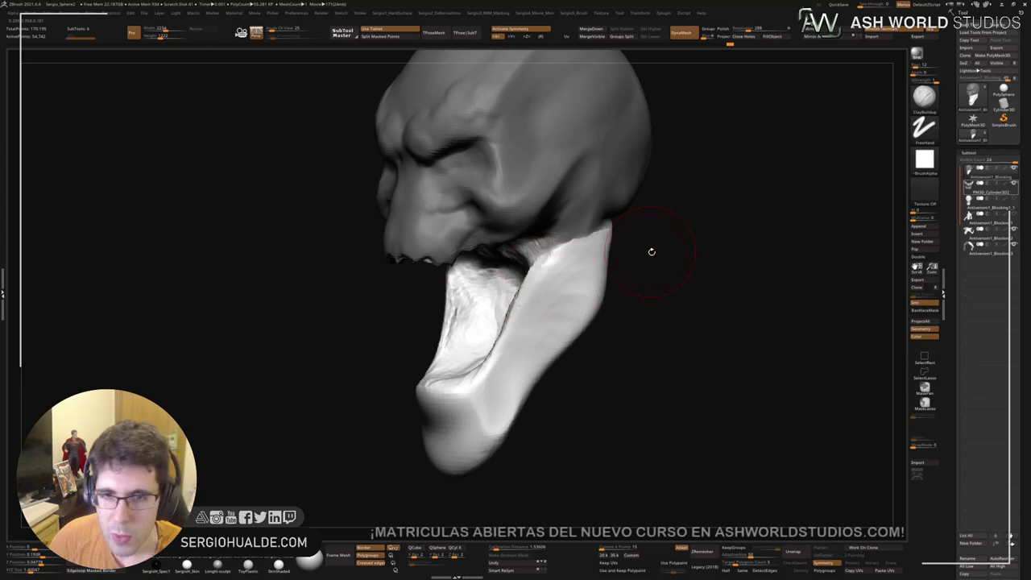
# Step: Clear the mask, add clay from the cheekbone down to the jaw's side, and smooth it
pyautogui.moveTo(652, 251)
pyautogui.mouseDown()
pyautogui.moveTo(612, 290)
pyautogui.moveTo(537, 267)
pyautogui.moveTo(526, 211)
pyautogui.moveTo(507, 275)
pyautogui.mouseUp()
pyautogui.moveTo(524, 185); pyautogui.dragTo(500, 279)
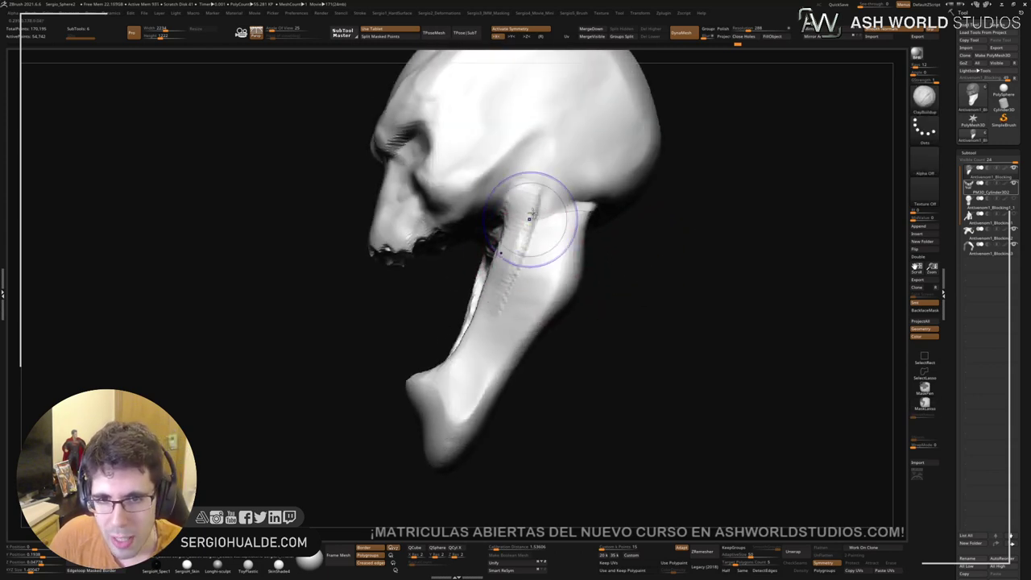
pyautogui.keyDown('shift'); pyautogui.moveTo(531, 214); pyautogui.dragTo(521, 245); pyautogui.keyUp('shift')
pyautogui.moveTo(463, 258); pyautogui.dragTo(507, 256)
pyautogui.moveTo(566, 181)
pyautogui.mouseDown()
pyautogui.moveTo(540, 275)
pyautogui.moveTo(537, 255)
pyautogui.mouseUp()
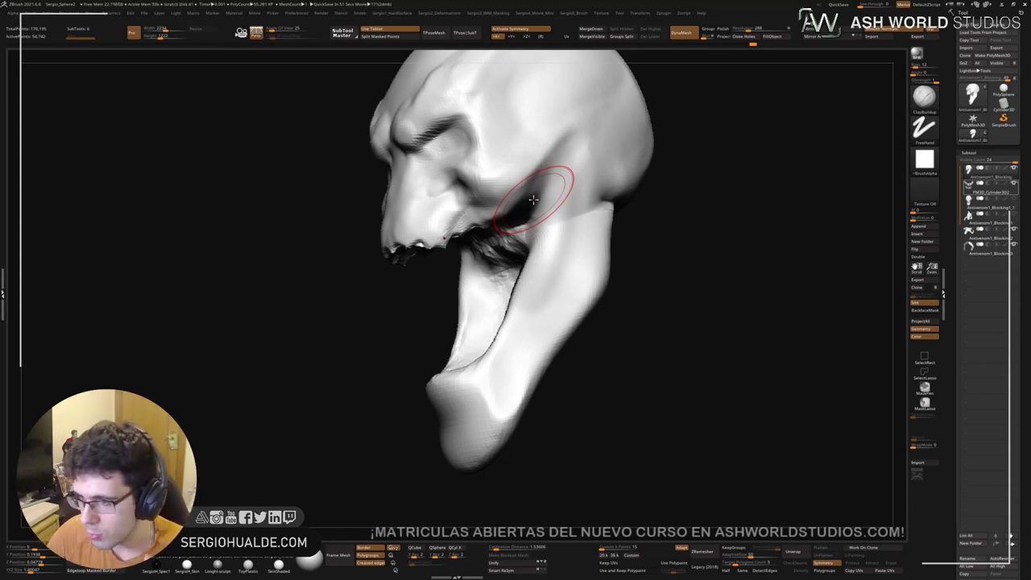
# Step: Thicken the muscle joining the skull to the rear of the jaw with ClayBuildup strokes, smoothing the transition
pyautogui.moveTo(672, 229)
pyautogui.mouseDown()
pyautogui.moveTo(631, 228)
pyautogui.moveTo(668, 240)
pyautogui.mouseUp()
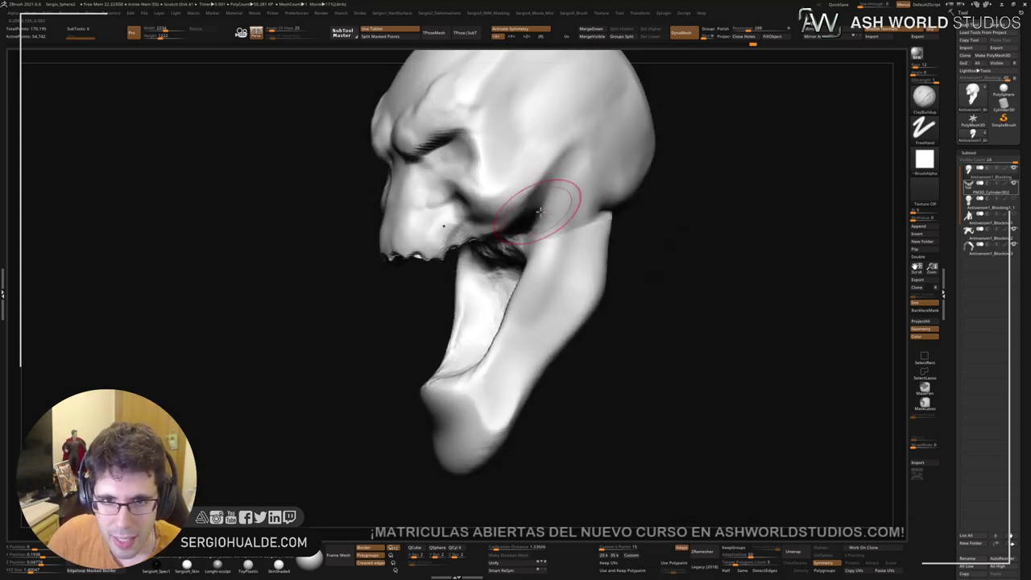
pyautogui.moveTo(563, 190); pyautogui.dragTo(541, 297)
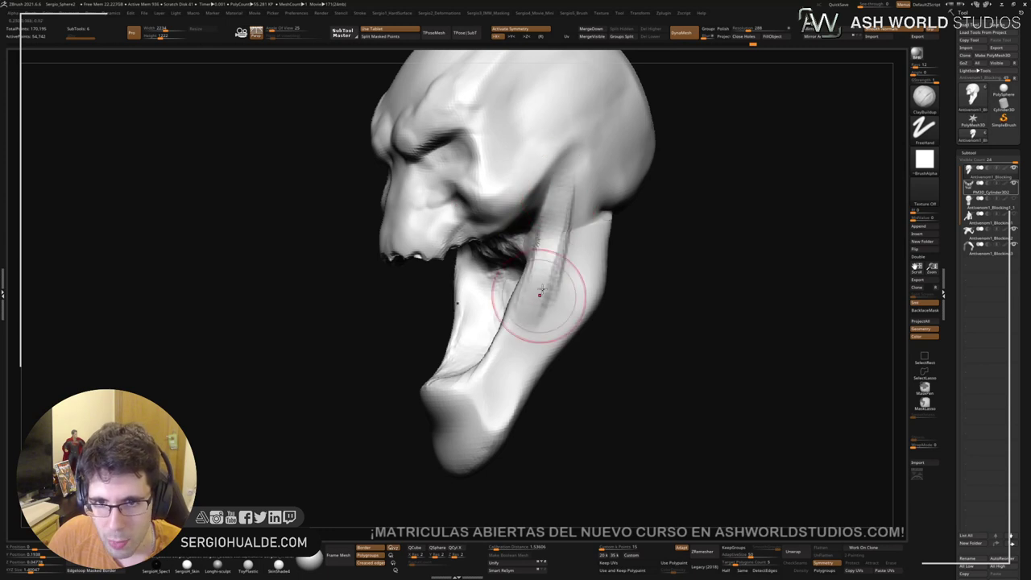
pyautogui.moveTo(555, 242)
pyautogui.keyDown('shift'); pyautogui.mouseDown()
pyautogui.moveTo(559, 276)
pyautogui.moveTo(556, 264)
pyautogui.mouseUp(); pyautogui.keyUp('shift')
pyautogui.moveTo(639, 256); pyautogui.dragTo(625, 226)
pyautogui.moveTo(557, 188); pyautogui.dragTo(517, 296)
pyautogui.moveTo(550, 224)
pyautogui.keyDown('shift'); pyautogui.mouseDown()
pyautogui.moveTo(552, 266)
pyautogui.moveTo(532, 201)
pyautogui.mouseUp(); pyautogui.keyUp('shift')
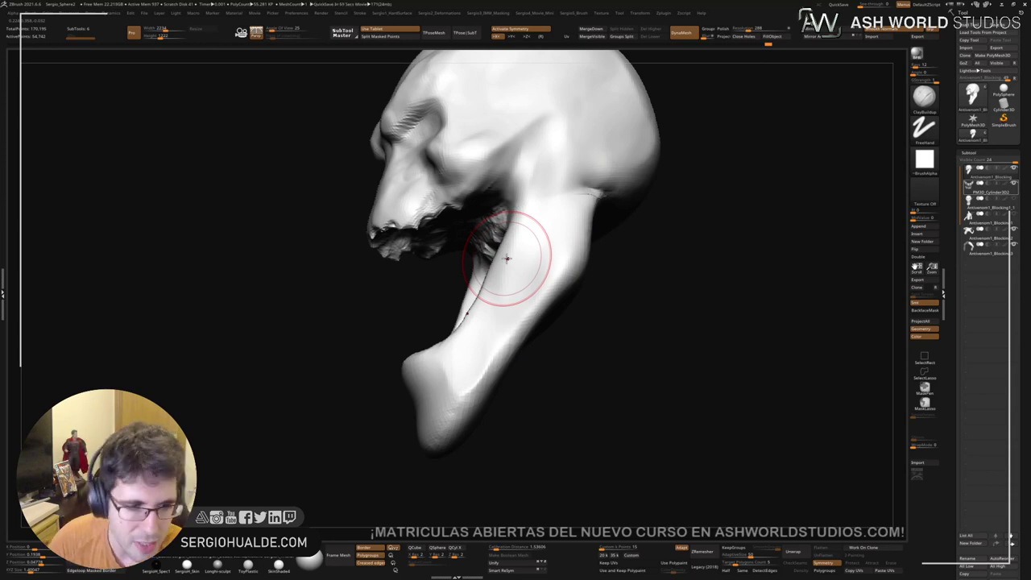
# Step: Sculpt a thin tendon from the skull's side down to the jaw and adjust it with an enlarged Move brush
pyautogui.moveTo(527, 223); pyautogui.dragTo(525, 196, button='right')
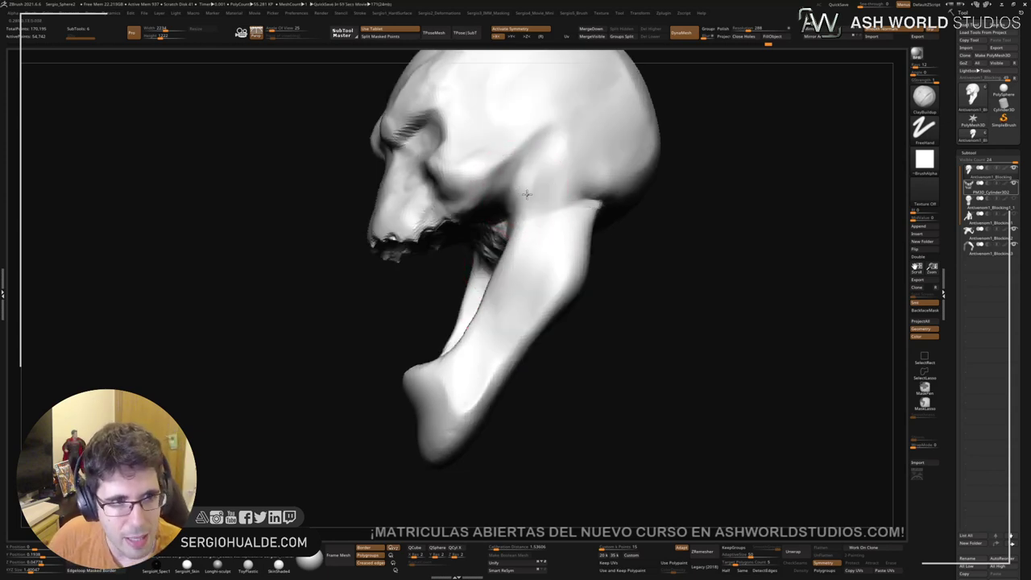
pyautogui.moveTo(573, 150); pyautogui.dragTo(516, 257)
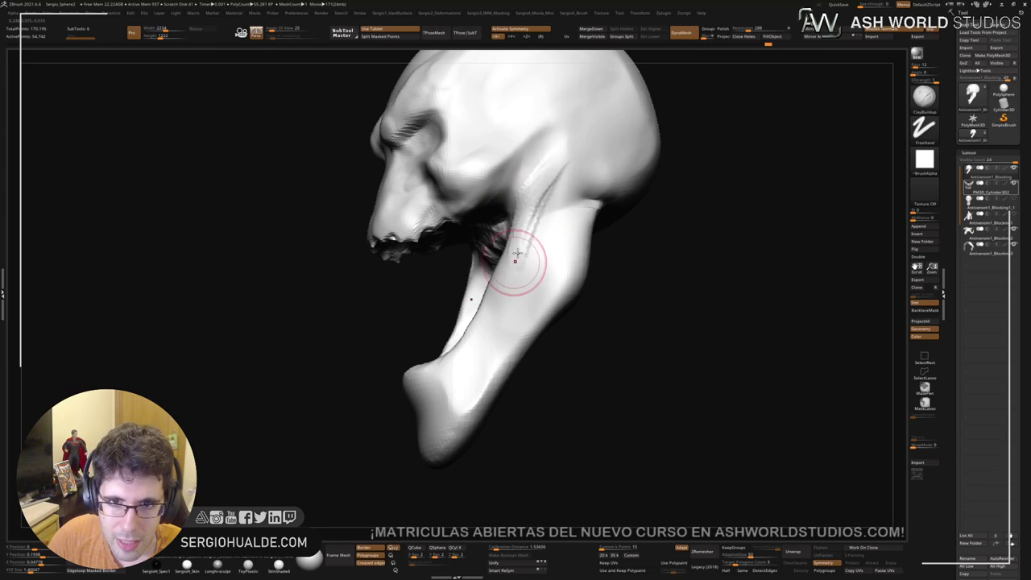
pyautogui.moveTo(516, 268); pyautogui.dragTo(531, 241, button='right')
pyautogui.press('b')
pyautogui.press('m')
pyautogui.press('v')
pyautogui.press(']')
pyautogui.press(']')
pyautogui.press(']')
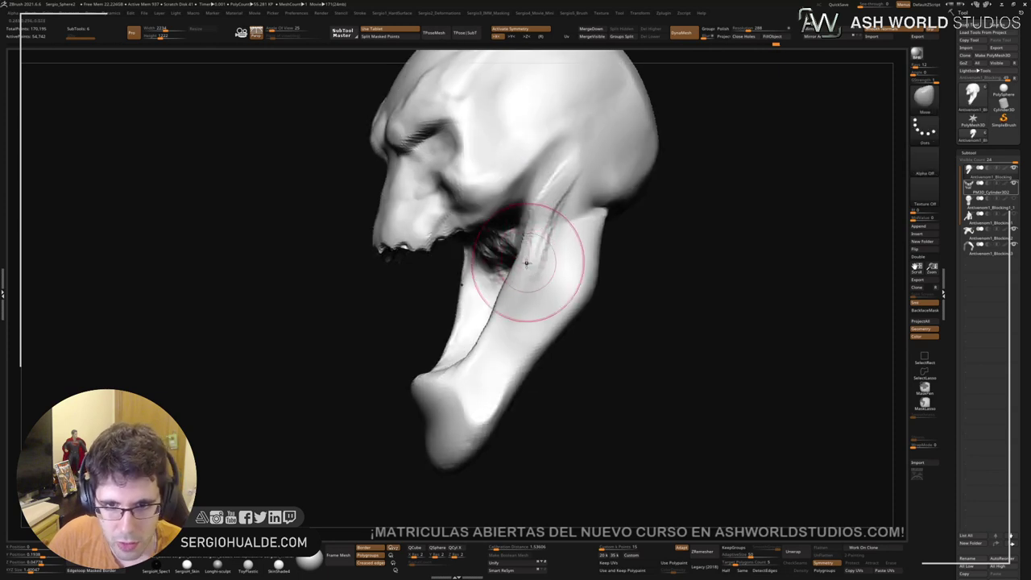
pyautogui.moveTo(526, 262); pyautogui.dragTo(526, 270)
# Step: Refine the tendon with ClayBuildup, duplicate the head subtool, and nudge the copy's jaw side with the Move brush
pyautogui.moveTo(496, 345)
pyautogui.mouseDown(button='right')
pyautogui.moveTo(563, 342)
pyautogui.moveTo(562, 326)
pyautogui.moveTo(488, 322)
pyautogui.moveTo(510, 317)
pyautogui.moveTo(512, 192)
pyautogui.moveTo(541, 230)
pyautogui.moveTo(552, 218)
pyautogui.moveTo(472, 195)
pyautogui.moveTo(638, 224)
pyautogui.mouseUp(button='right')
pyautogui.press('b')
pyautogui.press('c')
pyautogui.press('b')
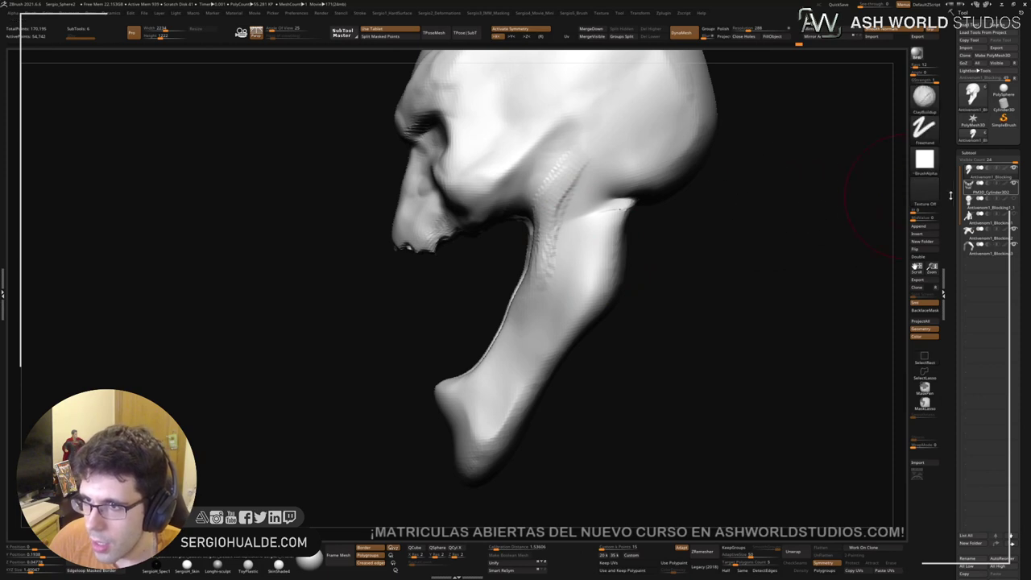
pyautogui.keyDown('alt'); pyautogui.click(558, 248); pyautogui.keyUp('alt')
pyautogui.keyDown('ctrl'); pyautogui.moveTo(559, 249); pyautogui.dragTo(543, 217, button='right'); pyautogui.keyUp('ctrl')
pyautogui.moveTo(544, 217); pyautogui.dragTo(556, 234, button='right')
pyautogui.press('b')
pyautogui.press('m')
pyautogui.press('v')
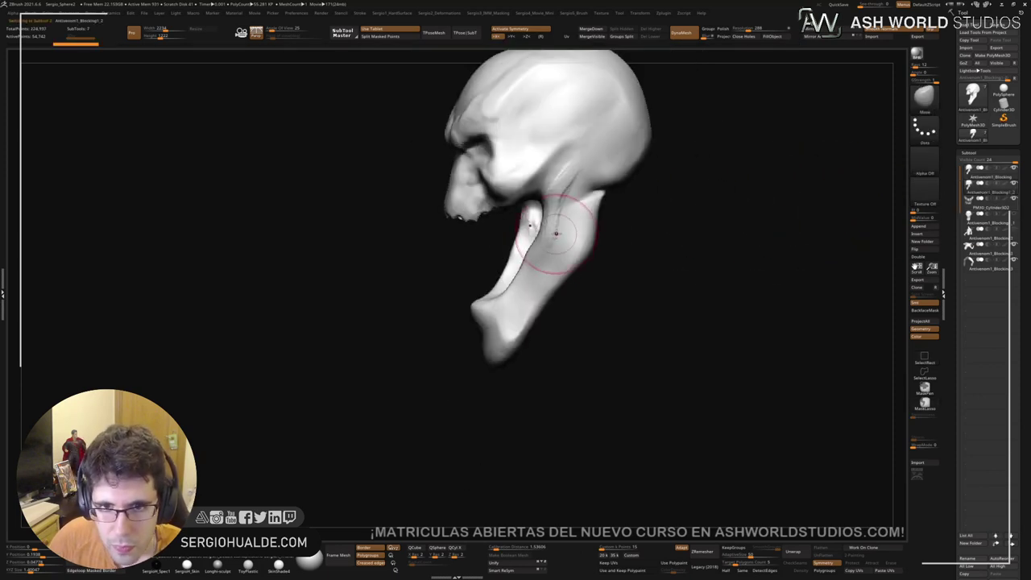
pyautogui.moveTo(568, 228); pyautogui.dragTo(541, 232)
# Step: Hide everything on the duplicated head except one strip running along the side of the open mouth
pyautogui.moveTo(530, 236); pyautogui.dragTo(538, 245, button='right')
pyautogui.moveTo(512, 279); pyautogui.dragTo(533, 256, button='right')
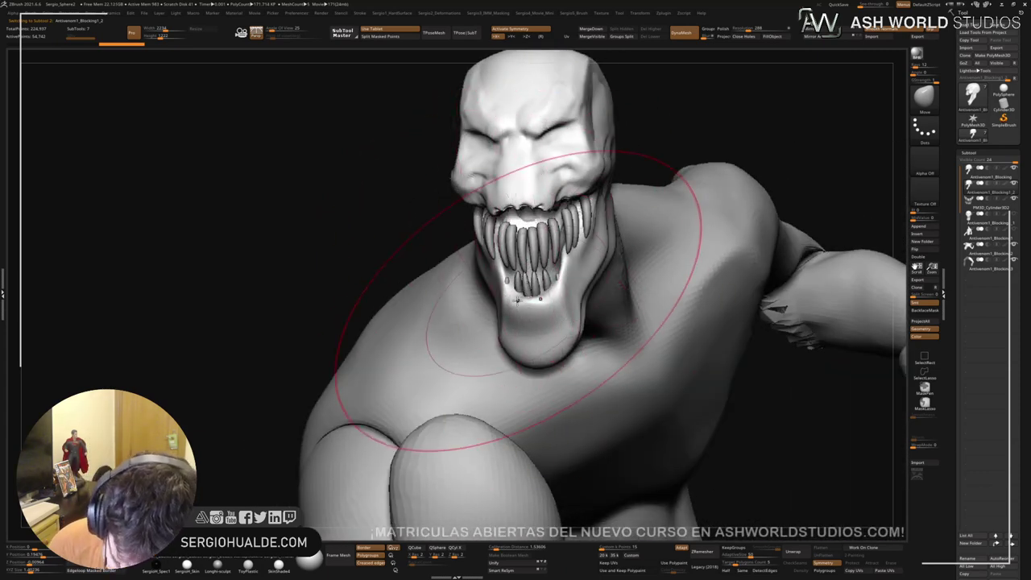
pyautogui.moveTo(514, 302)
pyautogui.mouseDown(button='right')
pyautogui.moveTo(483, 294)
pyautogui.moveTo(587, 271)
pyautogui.moveTo(548, 269)
pyautogui.moveTo(558, 262)
pyautogui.moveTo(622, 261)
pyautogui.mouseUp(button='right')
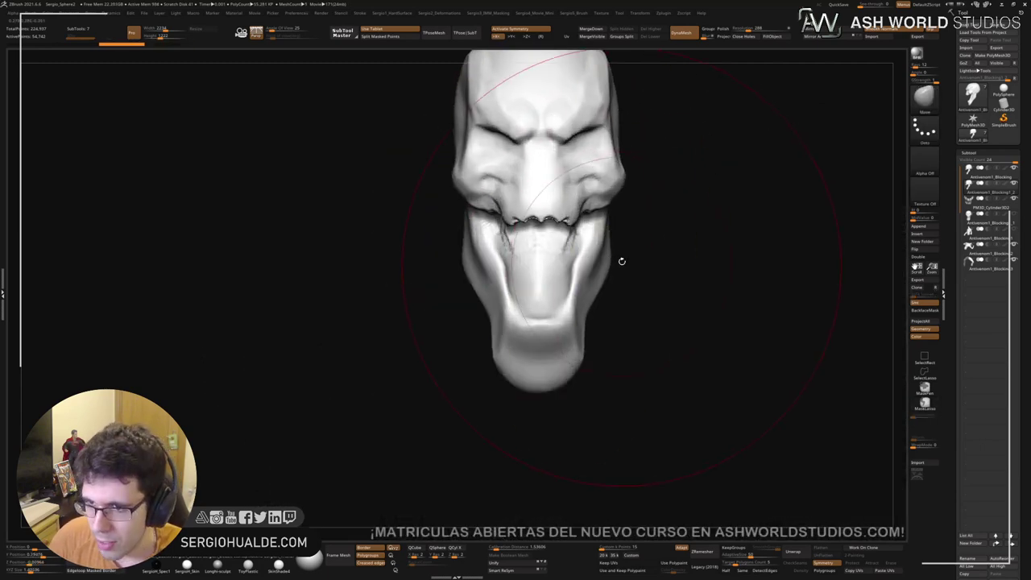
pyautogui.keyDown('ctrl'); pyautogui.keyDown('shift'); pyautogui.moveTo(649, 152); pyautogui.dragTo(568, 318); pyautogui.keyUp('shift'); pyautogui.keyUp('ctrl')
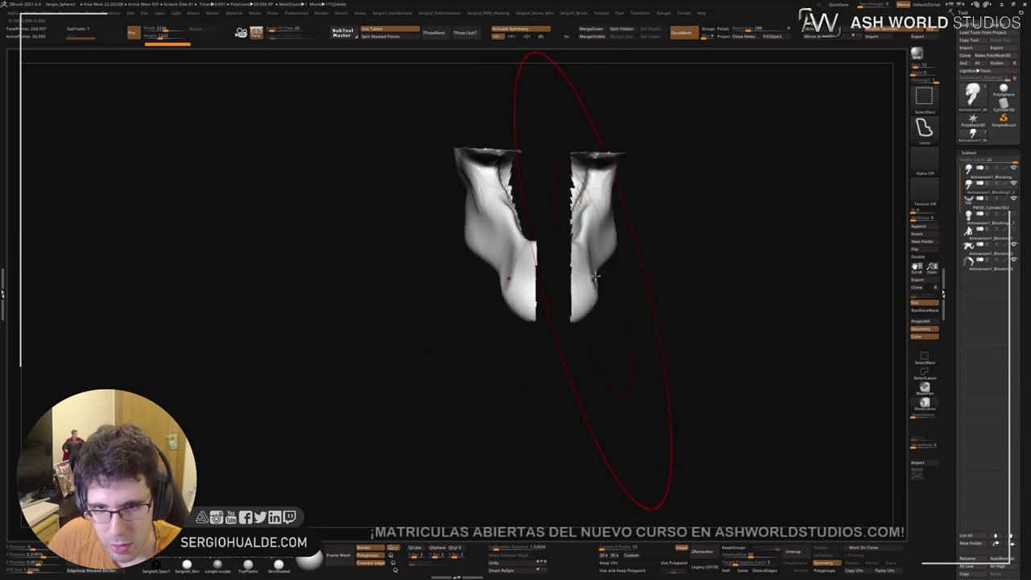
pyautogui.moveTo(594, 281); pyautogui.dragTo(587, 313, button='right')
pyautogui.moveTo(569, 288); pyautogui.dragTo(511, 275, button='right')
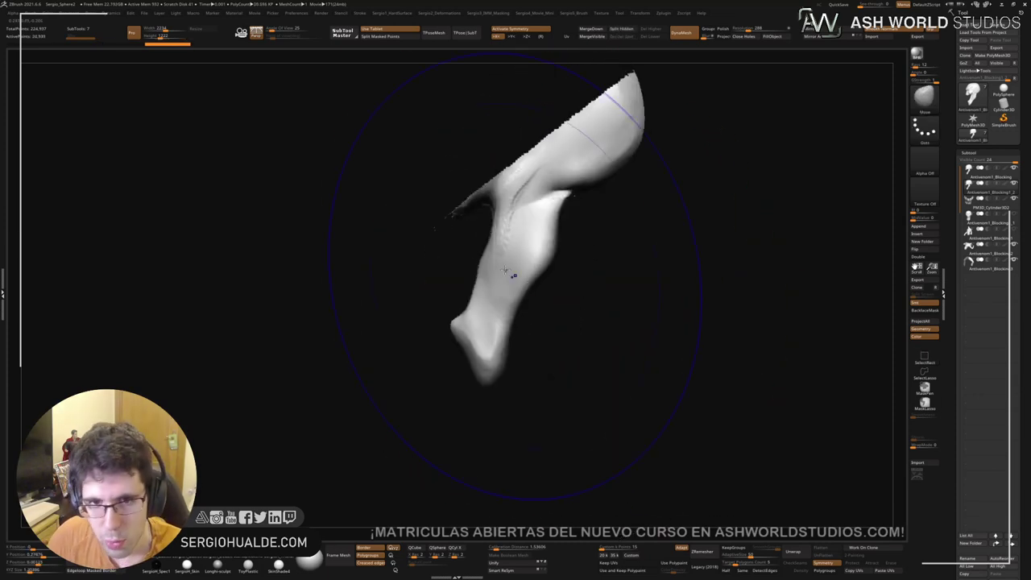
pyautogui.moveTo(412, 146)
pyautogui.keyDown('ctrl'); pyautogui.keyDown('alt'); pyautogui.keyDown('shift'); pyautogui.mouseDown()
pyautogui.moveTo(488, 233)
pyautogui.moveTo(489, 219)
pyautogui.mouseUp(); pyautogui.keyUp('shift'); pyautogui.keyUp('alt'); pyautogui.keyUp('ctrl')
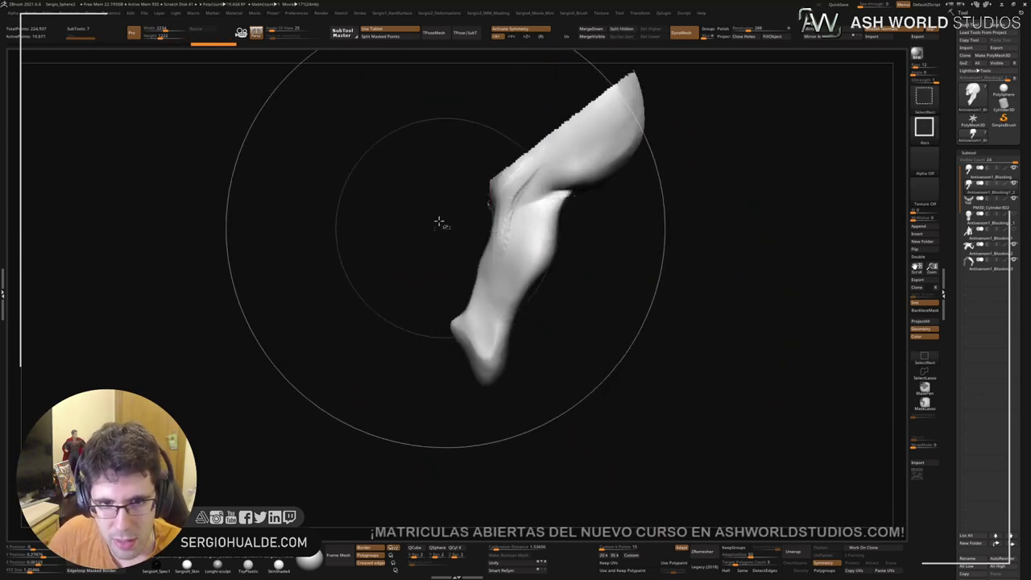
pyautogui.keyDown('alt'); pyautogui.moveTo(633, 146); pyautogui.dragTo(582, 225, button='right'); pyautogui.keyUp('alt')
pyautogui.keyDown('ctrl'); pyautogui.keyDown('alt'); pyautogui.keyDown('shift'); pyautogui.moveTo(643, 115); pyautogui.dragTo(513, 345); pyautogui.keyUp('shift'); pyautogui.keyUp('alt'); pyautogui.keyUp('ctrl')
pyautogui.moveTo(483, 330); pyautogui.dragTo(535, 312, button='right')
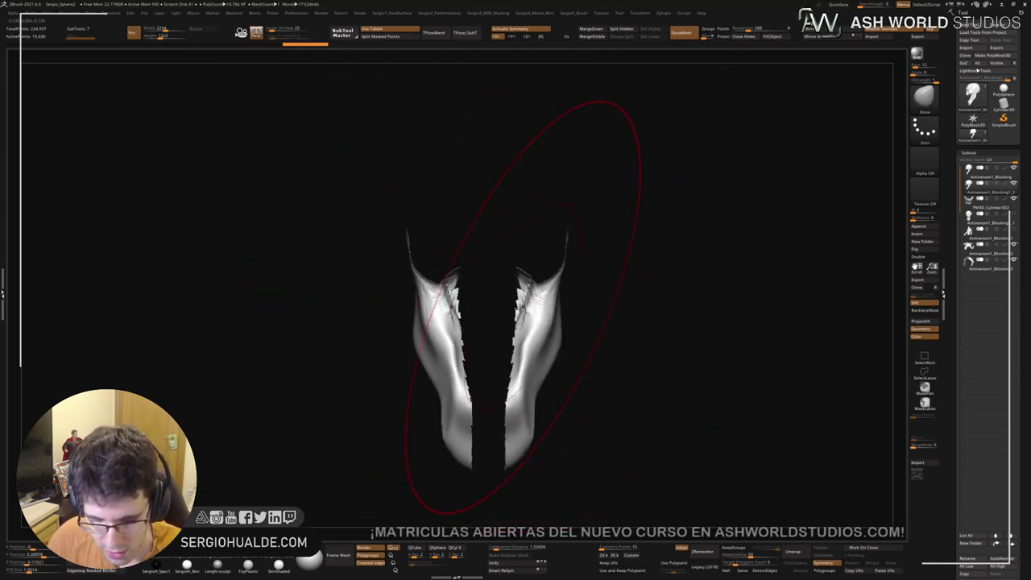
pyautogui.keyDown('ctrl'); pyautogui.keyDown('alt'); pyautogui.keyDown('shift'); pyautogui.moveTo(362, 166); pyautogui.dragTo(479, 517); pyautogui.keyUp('shift'); pyautogui.keyUp('alt'); pyautogui.keyUp('ctrl')
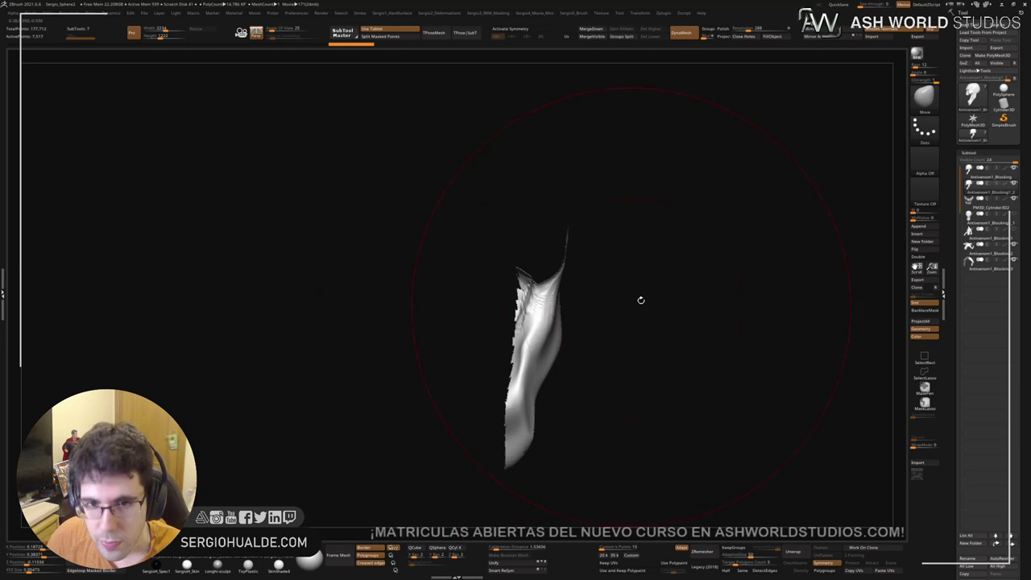
# Step: Smooth the isolated cheek strip and remesh it with DynaMesh into a closed solid piece
pyautogui.moveTo(640, 300); pyautogui.dragTo(658, 341)
pyautogui.moveTo(623, 227); pyautogui.dragTo(576, 241)
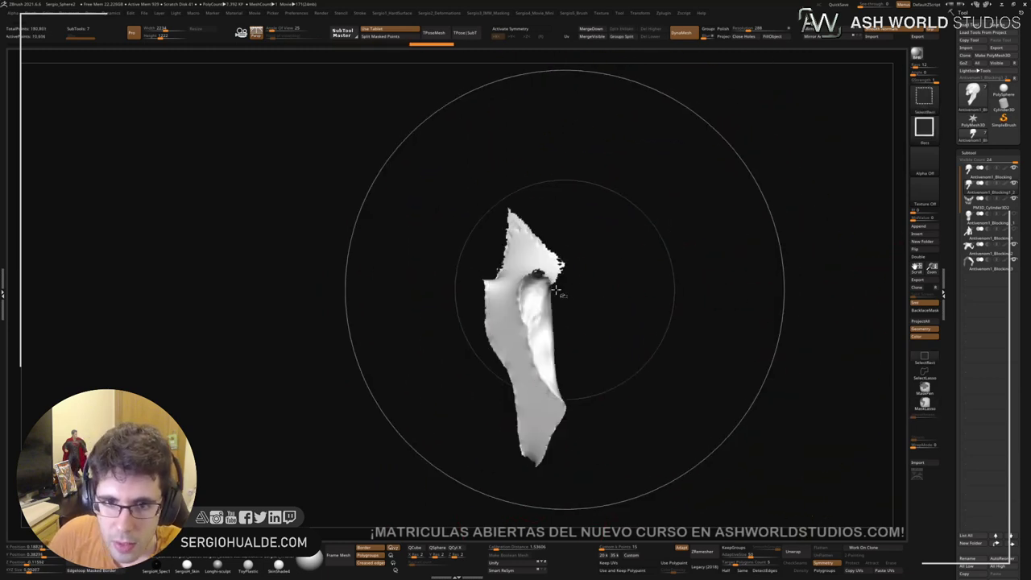
pyautogui.moveTo(561, 284)
pyautogui.keyDown('shift'); pyautogui.mouseDown()
pyautogui.moveTo(548, 274)
pyautogui.moveTo(527, 282)
pyautogui.moveTo(563, 393)
pyautogui.moveTo(522, 322)
pyautogui.moveTo(544, 362)
pyautogui.mouseUp(); pyautogui.keyUp('shift')
pyautogui.moveTo(612, 343)
pyautogui.keyDown('ctrl'); pyautogui.mouseDown()
pyautogui.moveTo(580, 335)
pyautogui.moveTo(538, 252)
pyautogui.moveTo(538, 435)
pyautogui.mouseUp(); pyautogui.keyUp('ctrl')
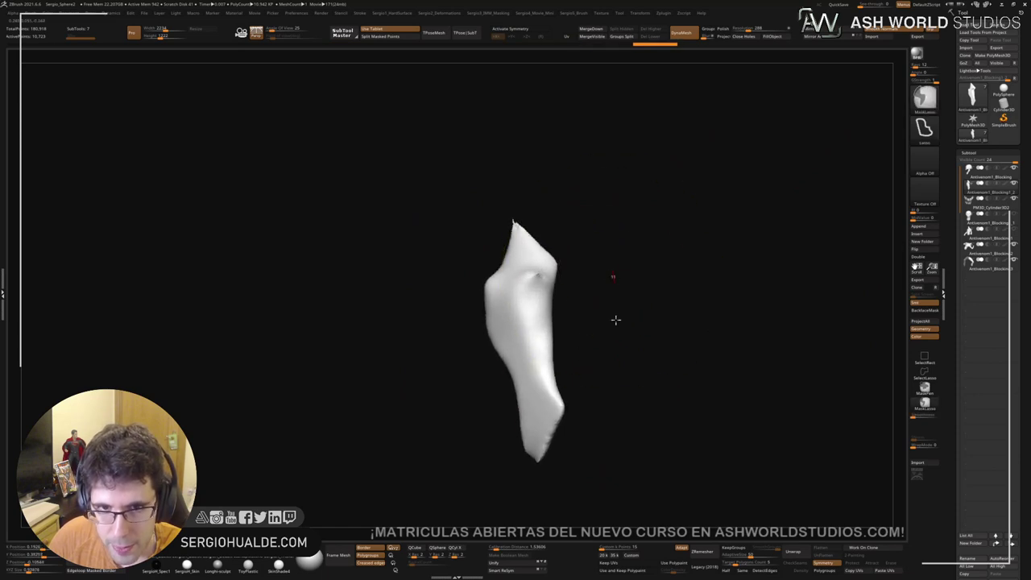
pyautogui.keyDown('ctrl'); pyautogui.moveTo(615, 320); pyautogui.dragTo(600, 290); pyautogui.keyUp('ctrl')
# Step: Cut off the cheek piece's upper end, remesh it, and mirror it to the other side with symmetry on
pyautogui.keyDown('ctrl'); pyautogui.keyDown('alt'); pyautogui.keyDown('shift'); pyautogui.moveTo(606, 174); pyautogui.dragTo(451, 272); pyautogui.keyUp('shift'); pyautogui.keyUp('alt'); pyautogui.keyUp('ctrl')
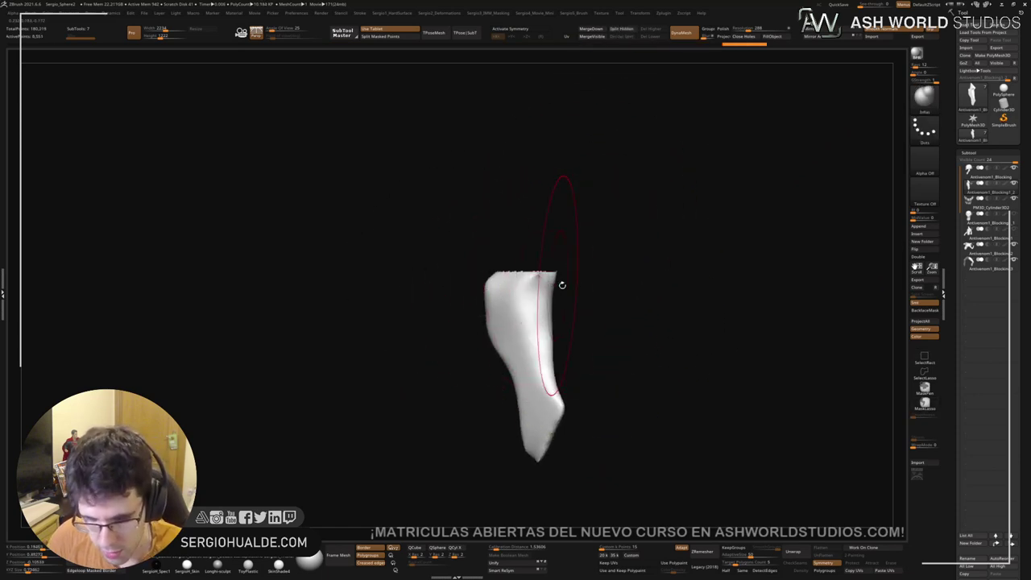
pyautogui.keyDown('ctrl'); pyautogui.moveTo(606, 272); pyautogui.dragTo(583, 322); pyautogui.keyUp('ctrl')
pyautogui.click(812, 37)
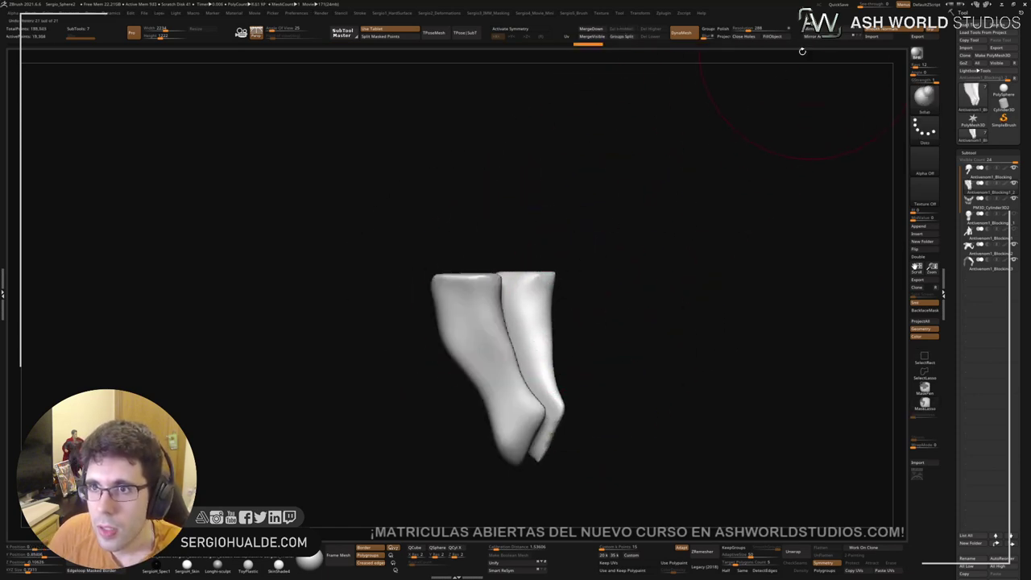
pyautogui.press('x')
# Step: Fit the mirrored cheek pieces between the skull and lower jaw with the Move brush
pyautogui.press('s')
pyautogui.moveTo(608, 312)
pyautogui.mouseDown(button='right')
pyautogui.moveTo(540, 302)
pyautogui.moveTo(490, 274)
pyautogui.mouseUp(button='right')
pyautogui.press('b')
pyautogui.press('m')
pyautogui.press('v')
pyautogui.moveTo(499, 246)
pyautogui.mouseDown()
pyautogui.moveTo(473, 215)
pyautogui.moveTo(491, 262)
pyautogui.moveTo(459, 304)
pyautogui.mouseUp()
pyautogui.press('s')
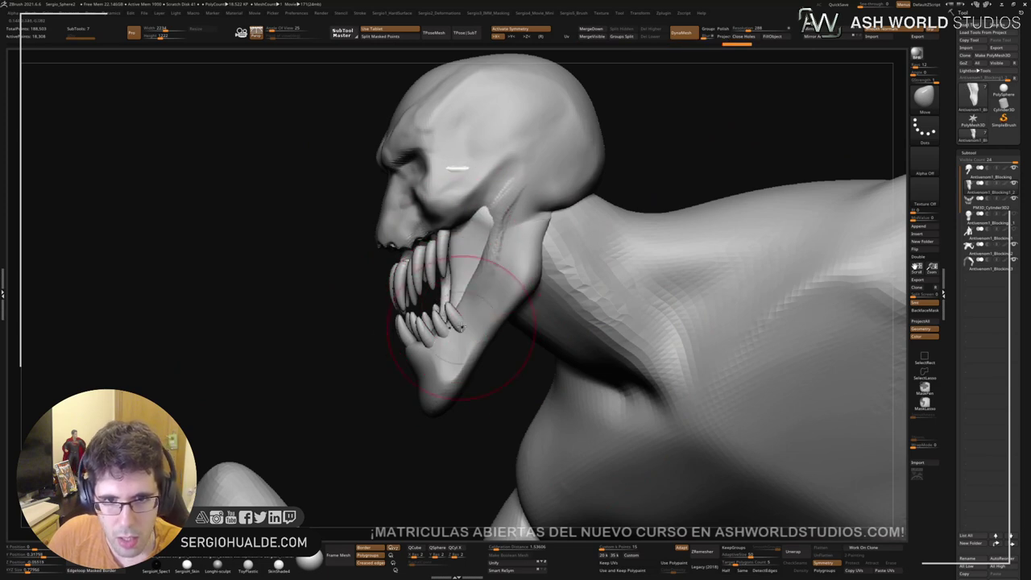
# Step: Make the teeth the active subtool and enable the Move gizmo on them
pyautogui.moveTo(429, 345); pyautogui.dragTo(495, 332, button='right')
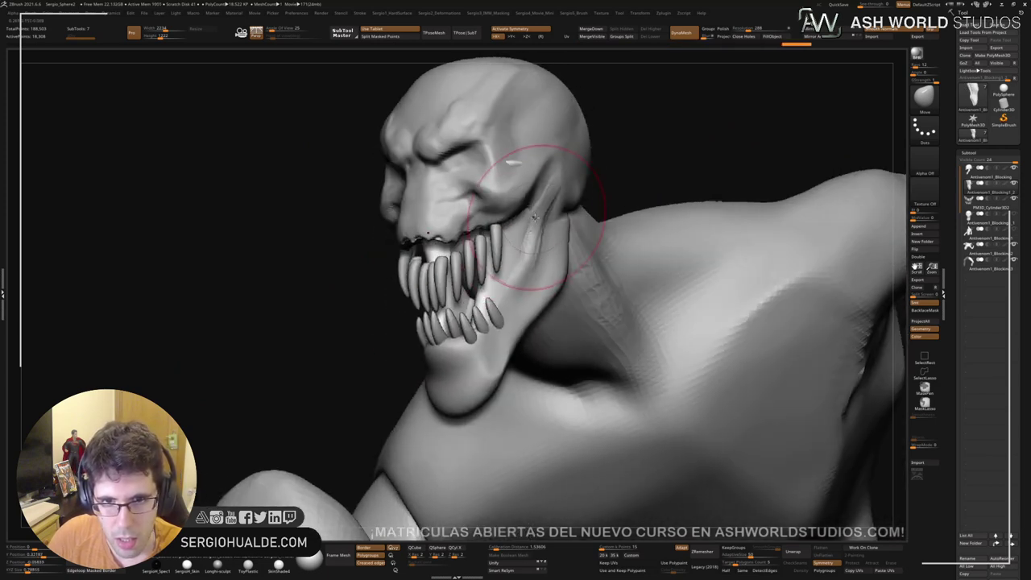
pyautogui.moveTo(539, 186); pyautogui.dragTo(532, 195, button='right')
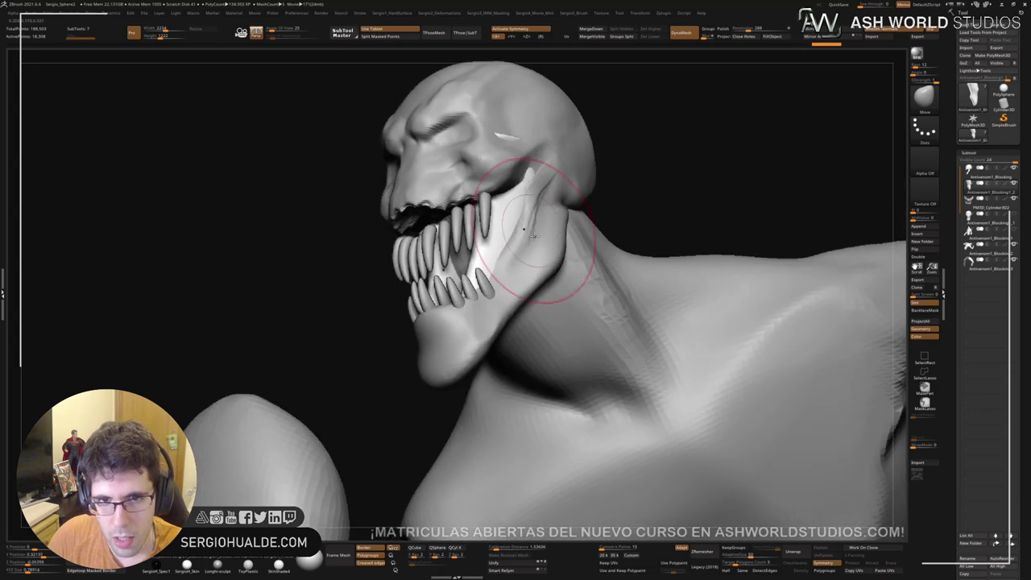
pyautogui.moveTo(532, 235)
pyautogui.mouseDown(button='right')
pyautogui.moveTo(501, 258)
pyautogui.moveTo(550, 271)
pyautogui.moveTo(517, 321)
pyautogui.mouseUp(button='right')
pyautogui.keyDown('alt'); pyautogui.click(507, 251); pyautogui.keyUp('alt')
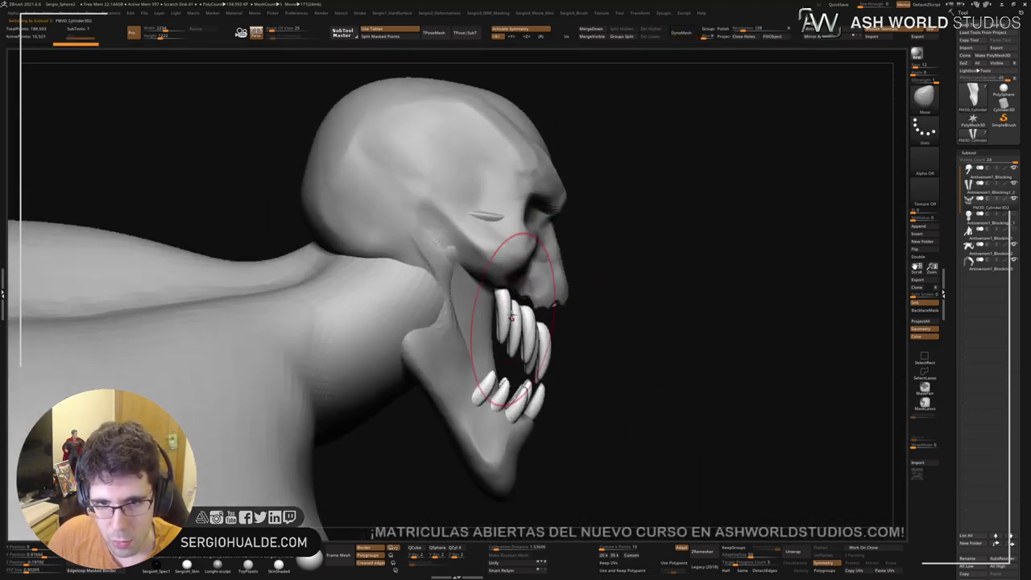
pyautogui.press('w')
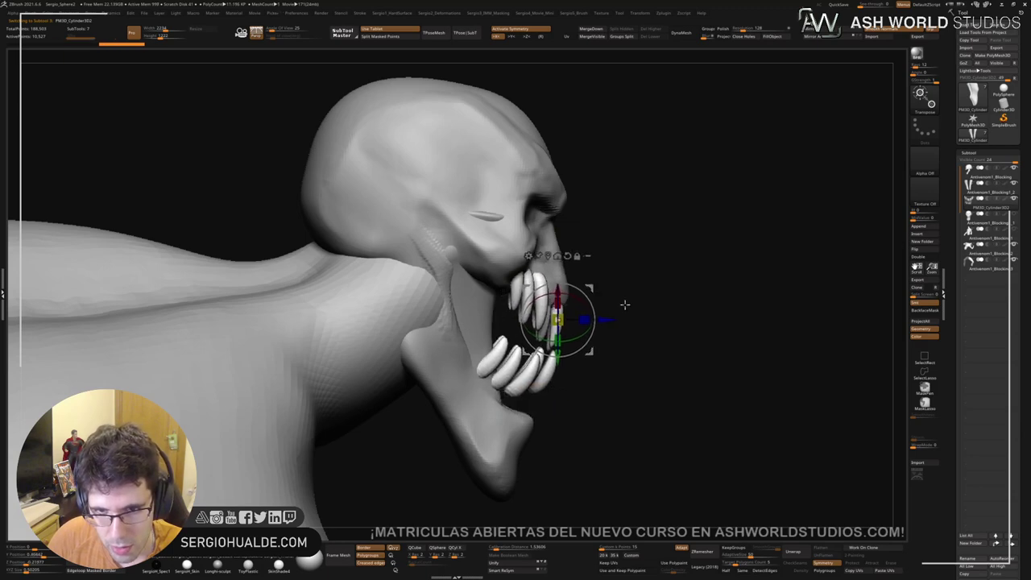
pyautogui.moveTo(623, 301); pyautogui.dragTo(549, 261, button='right')
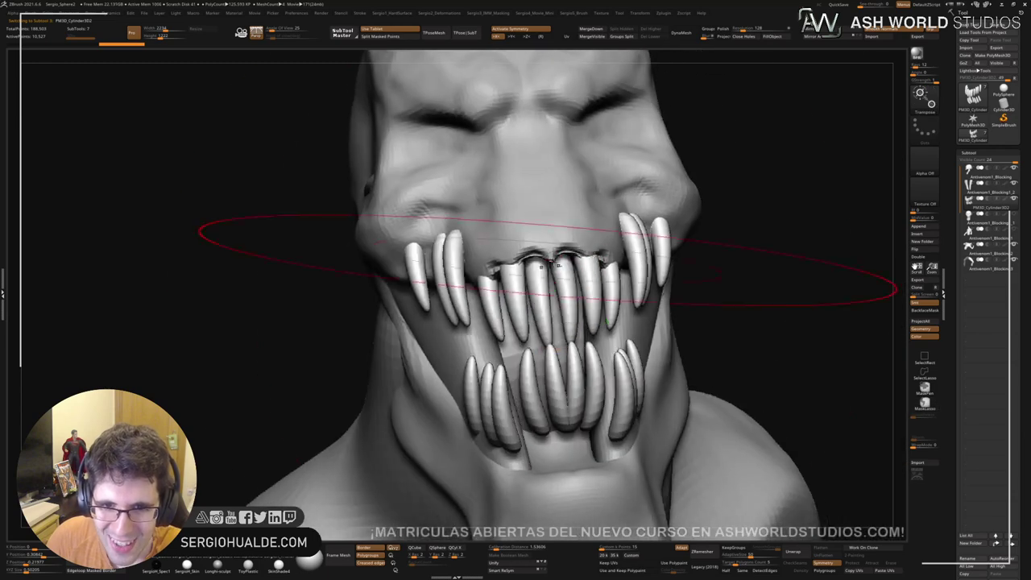
pyautogui.moveTo(570, 274); pyautogui.dragTo(616, 284)
pyautogui.hotkey('ctrl', 'z')
pyautogui.press('q')
pyautogui.press('w')
pyautogui.hotkey('ctrl', 'z')
pyautogui.press('q')
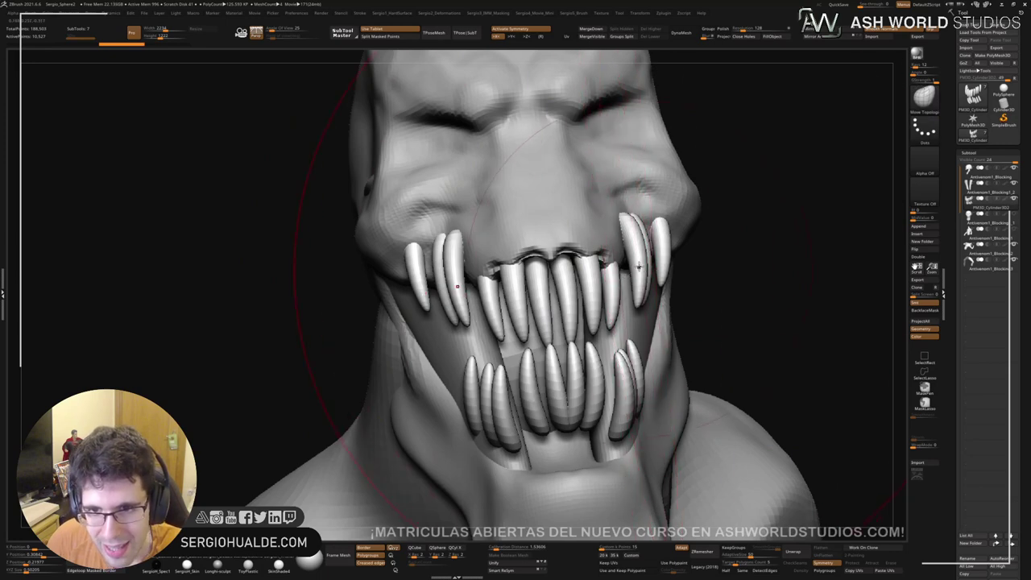
# Step: Pull the lower teeth down with the Move Topological brush so their roots sit on the lower jaw
pyautogui.moveTo(638, 268)
pyautogui.mouseDown()
pyautogui.moveTo(629, 298)
pyautogui.moveTo(658, 267)
pyautogui.moveTo(598, 322)
pyautogui.mouseUp()
pyautogui.moveTo(598, 322); pyautogui.dragTo(544, 427, button='right')
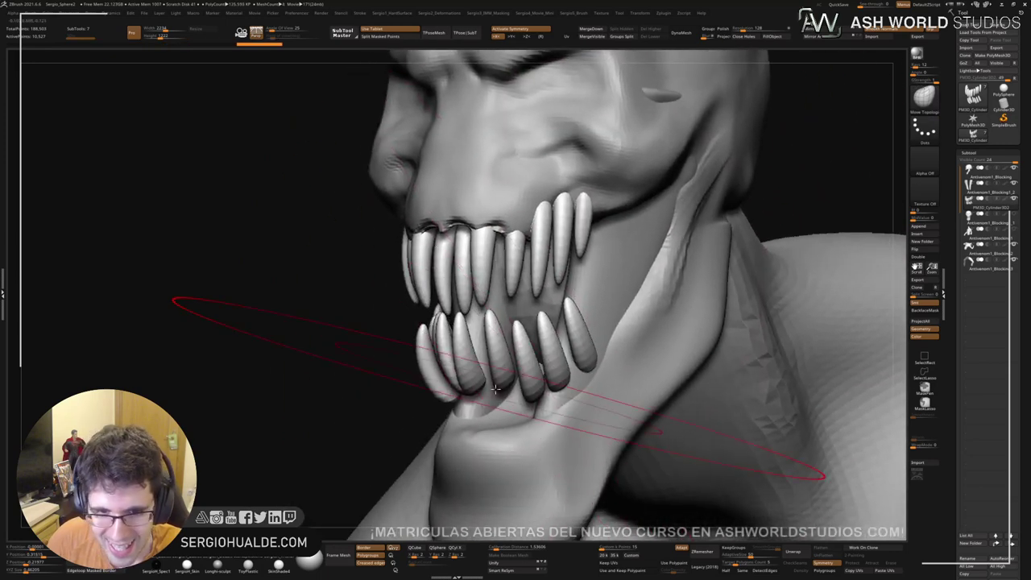
pyautogui.moveTo(477, 430); pyautogui.dragTo(478, 432)
pyautogui.moveTo(501, 380); pyautogui.dragTo(505, 426)
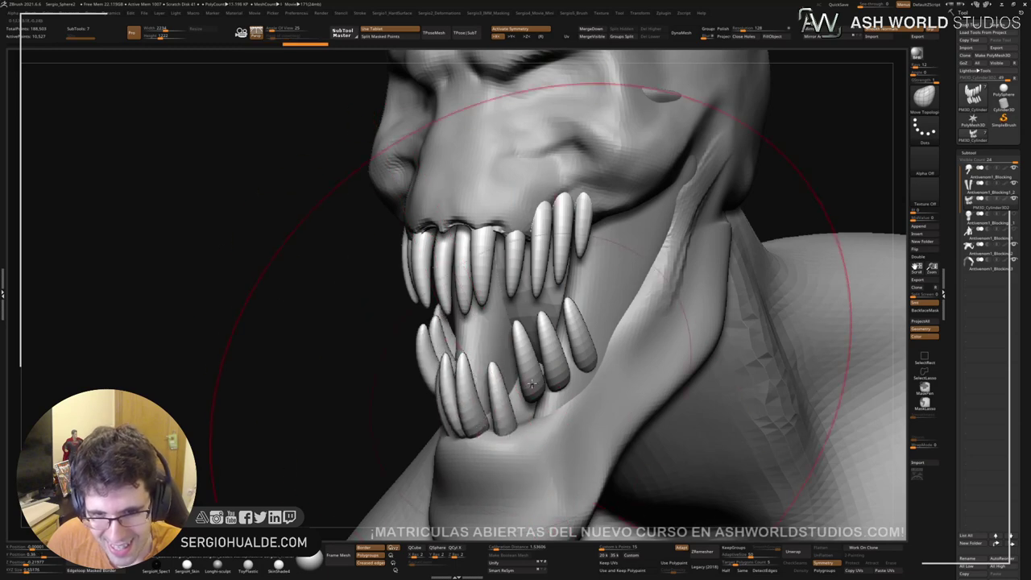
pyautogui.moveTo(530, 388); pyautogui.dragTo(532, 429)
pyautogui.moveTo(556, 378); pyautogui.dragTo(556, 410)
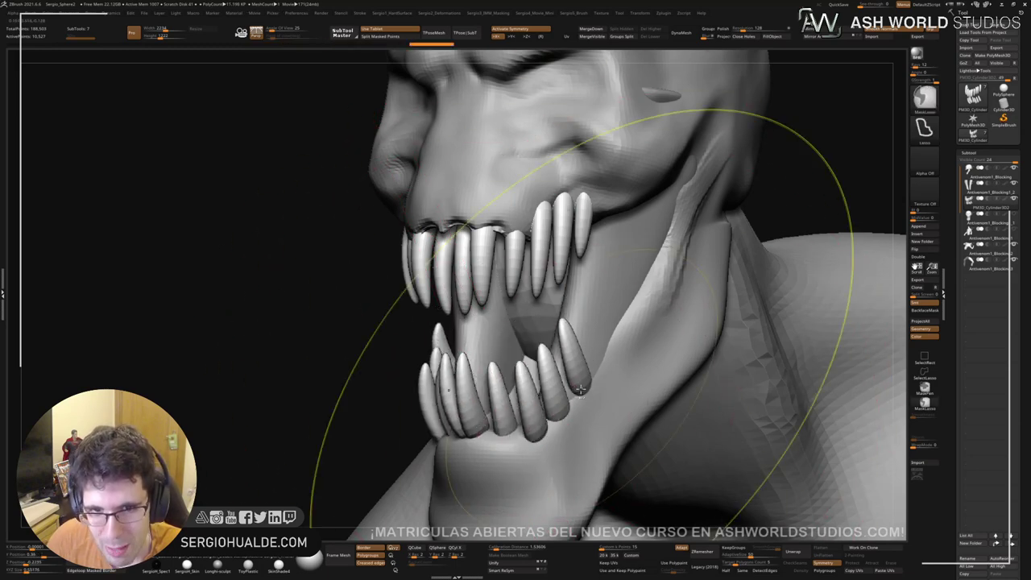
# Step: Arrange the side teeth with Move Topological so they follow the edge of the open jaw in profile
pyautogui.moveTo(577, 394); pyautogui.dragTo(552, 326, button='right')
pyautogui.moveTo(494, 309); pyautogui.dragTo(519, 295)
pyautogui.moveTo(479, 329); pyautogui.dragTo(489, 318)
pyautogui.moveTo(509, 280); pyautogui.dragTo(492, 290)
pyautogui.moveTo(465, 344)
pyautogui.mouseDown()
pyautogui.moveTo(479, 332)
pyautogui.moveTo(440, 357)
pyautogui.mouseUp()
pyautogui.moveTo(483, 219); pyautogui.dragTo(491, 226)
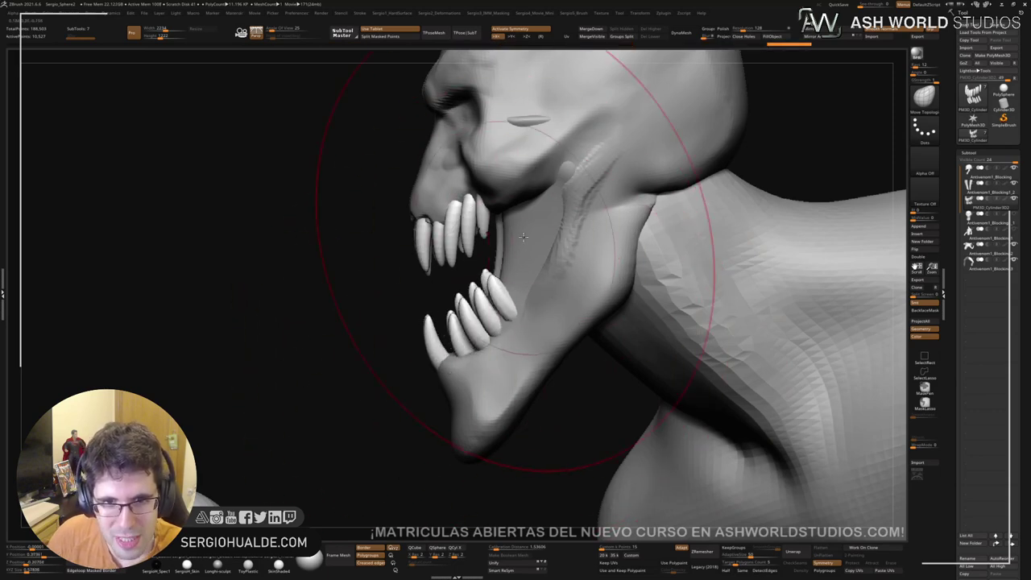
# Step: Even out the upper row of teeth along the gum line, checking it from both sides and the front
pyautogui.moveTo(514, 264); pyautogui.dragTo(558, 260, button='right')
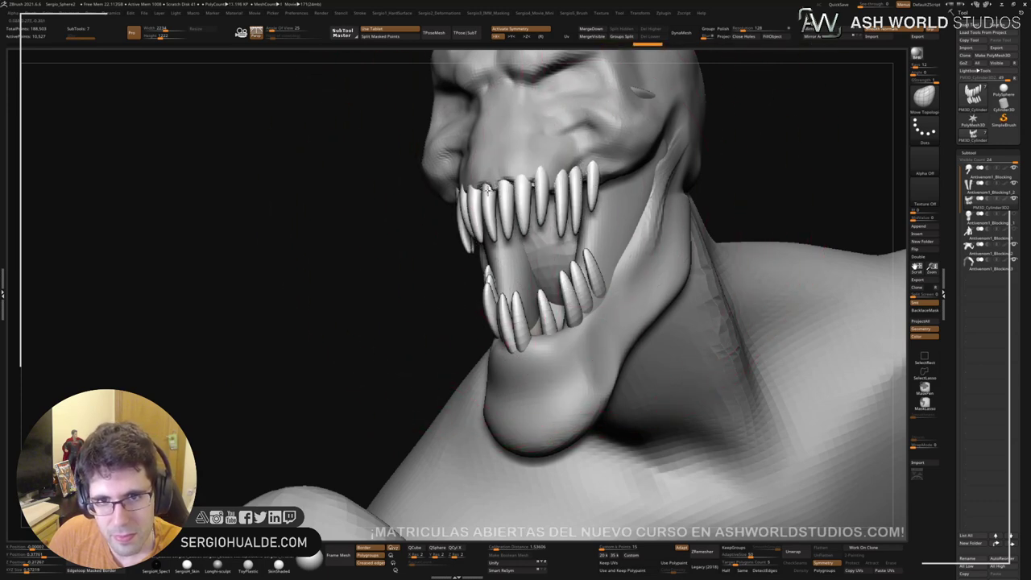
pyautogui.moveTo(494, 201); pyautogui.dragTo(651, 211, button='right')
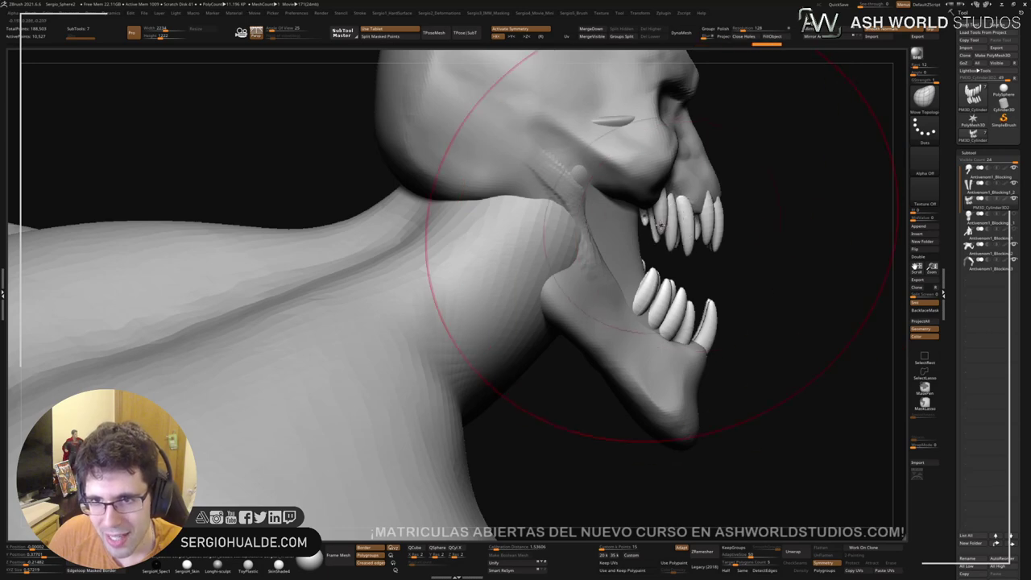
pyautogui.moveTo(636, 218); pyautogui.dragTo(620, 196, button='right')
pyautogui.moveTo(687, 198); pyautogui.dragTo(689, 201)
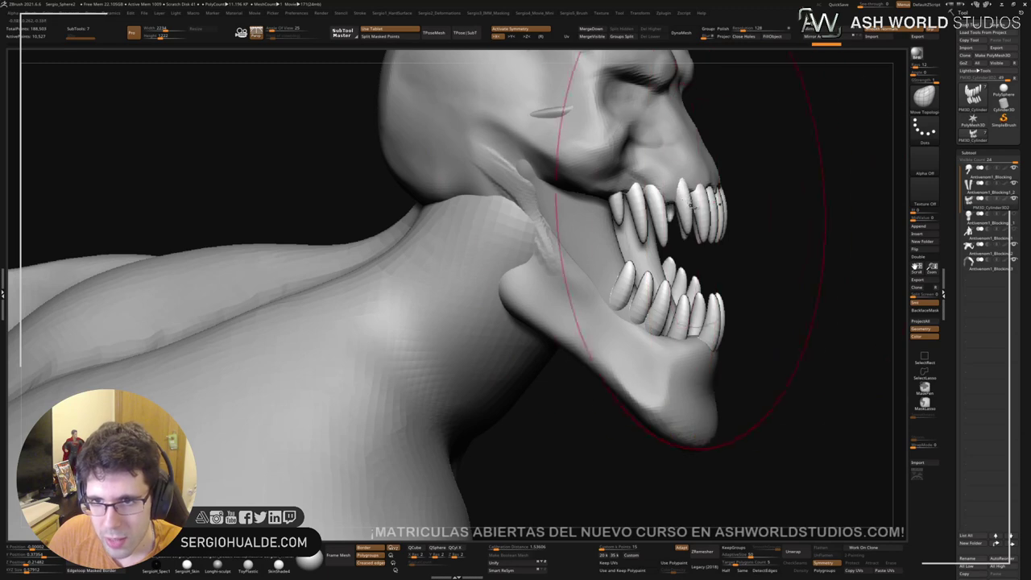
pyautogui.moveTo(701, 209)
pyautogui.mouseDown(button='right')
pyautogui.moveTo(636, 259)
pyautogui.moveTo(625, 213)
pyautogui.mouseUp(button='right')
pyautogui.moveTo(624, 213); pyautogui.dragTo(617, 245, button='right')
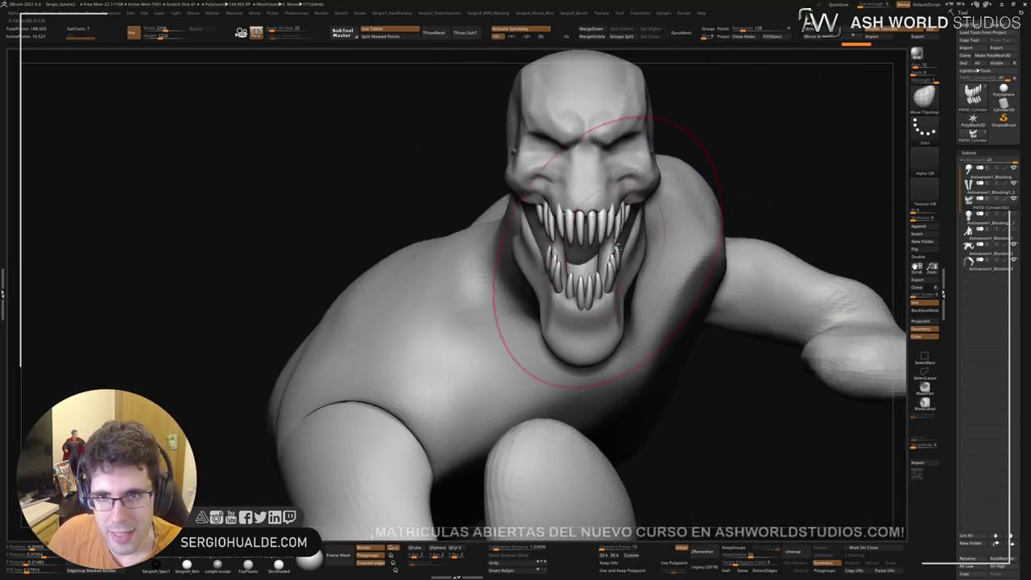
# Step: Select the body subtool and carve the spine groove down the back with the DamStandard brush
pyautogui.keyDown('alt'); pyautogui.click(617, 199); pyautogui.keyUp('alt')
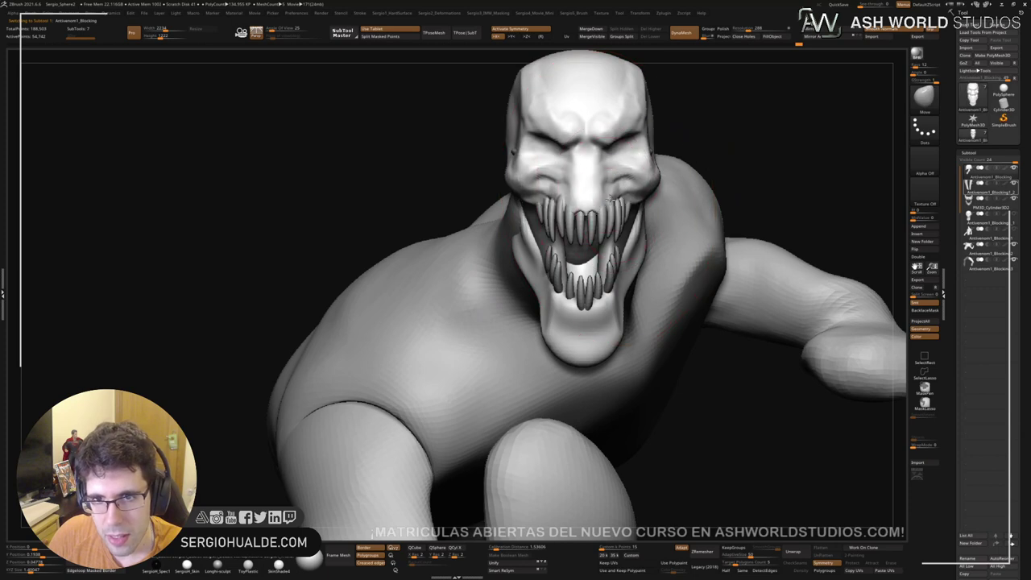
pyautogui.moveTo(611, 197)
pyautogui.mouseDown(button='right')
pyautogui.moveTo(663, 177)
pyautogui.moveTo(632, 228)
pyautogui.moveTo(575, 217)
pyautogui.moveTo(585, 243)
pyautogui.moveTo(534, 230)
pyautogui.moveTo(552, 271)
pyautogui.moveTo(607, 214)
pyautogui.moveTo(667, 311)
pyautogui.moveTo(596, 266)
pyautogui.moveTo(545, 292)
pyautogui.moveTo(549, 331)
pyautogui.mouseUp(button='right')
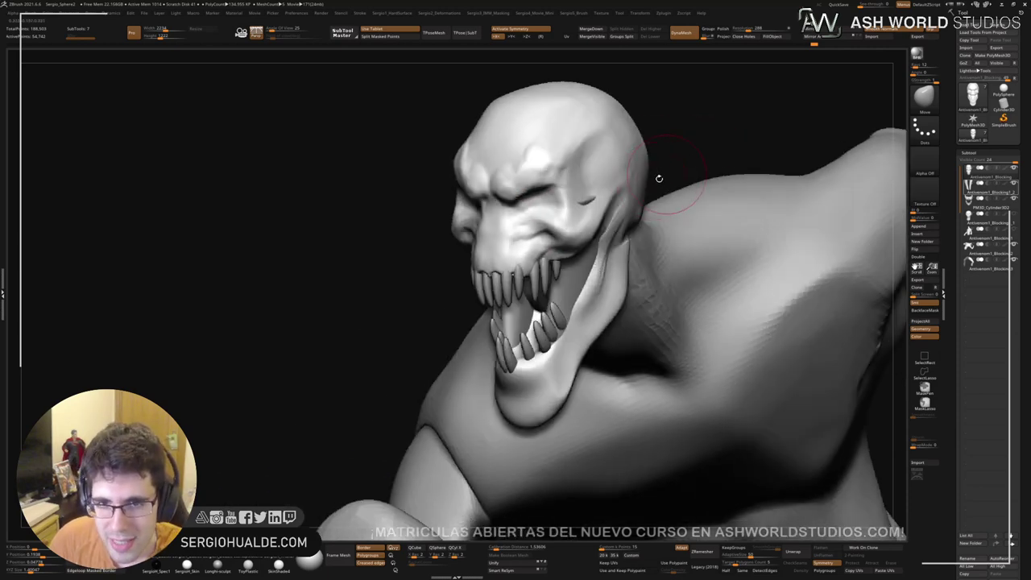
pyautogui.keyDown('alt'); pyautogui.click(643, 281); pyautogui.keyUp('alt')
pyautogui.keyDown('ctrl'); pyautogui.moveTo(644, 282); pyautogui.dragTo(624, 237, button='right'); pyautogui.keyUp('ctrl')
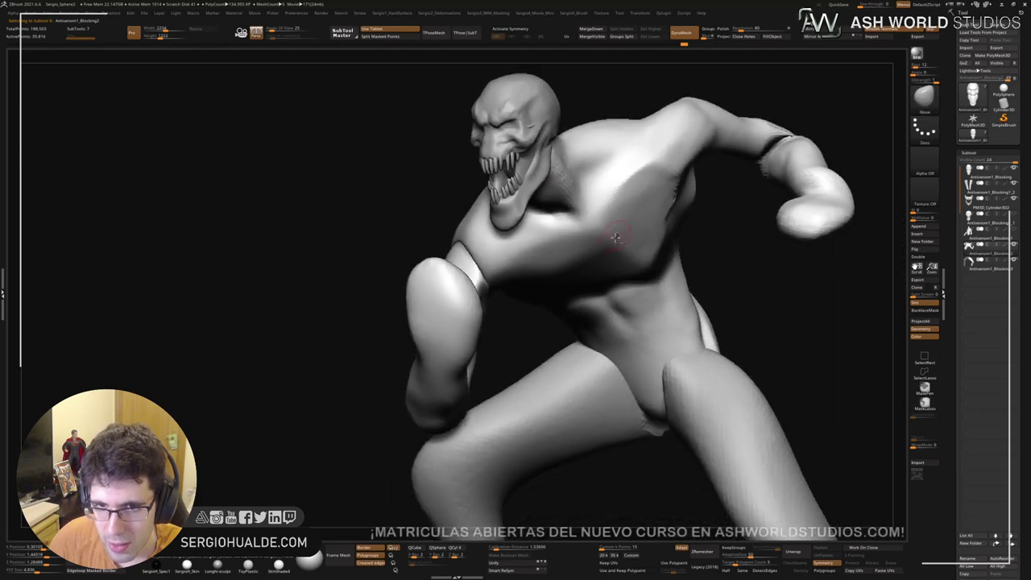
pyautogui.moveTo(556, 234)
pyautogui.mouseDown(button='right')
pyautogui.moveTo(612, 228)
pyautogui.moveTo(556, 230)
pyautogui.moveTo(601, 226)
pyautogui.moveTo(553, 241)
pyautogui.moveTo(554, 311)
pyautogui.moveTo(548, 219)
pyautogui.moveTo(595, 143)
pyautogui.moveTo(615, 214)
pyautogui.moveTo(586, 240)
pyautogui.mouseUp(button='right')
pyautogui.press('b')
pyautogui.press('d')
pyautogui.press('s')
pyautogui.moveTo(494, 283)
pyautogui.mouseDown()
pyautogui.moveTo(519, 224)
pyautogui.moveTo(466, 339)
pyautogui.mouseUp()
pyautogui.moveTo(522, 219); pyautogui.dragTo(463, 341)
pyautogui.moveTo(446, 394); pyautogui.dragTo(497, 240, button='right')
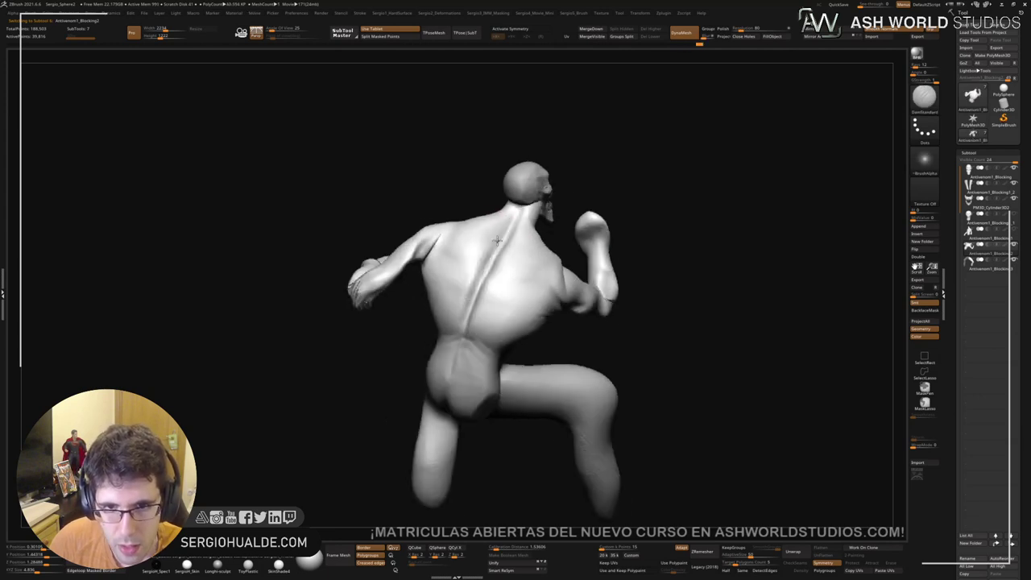
# Step: Carve the shoulder blade and back muscle lines on both sides of the spine with DamStandard
pyautogui.moveTo(498, 239)
pyautogui.mouseDown()
pyautogui.moveTo(506, 347)
pyautogui.moveTo(531, 344)
pyautogui.mouseUp()
pyautogui.moveTo(574, 242); pyautogui.dragTo(544, 292)
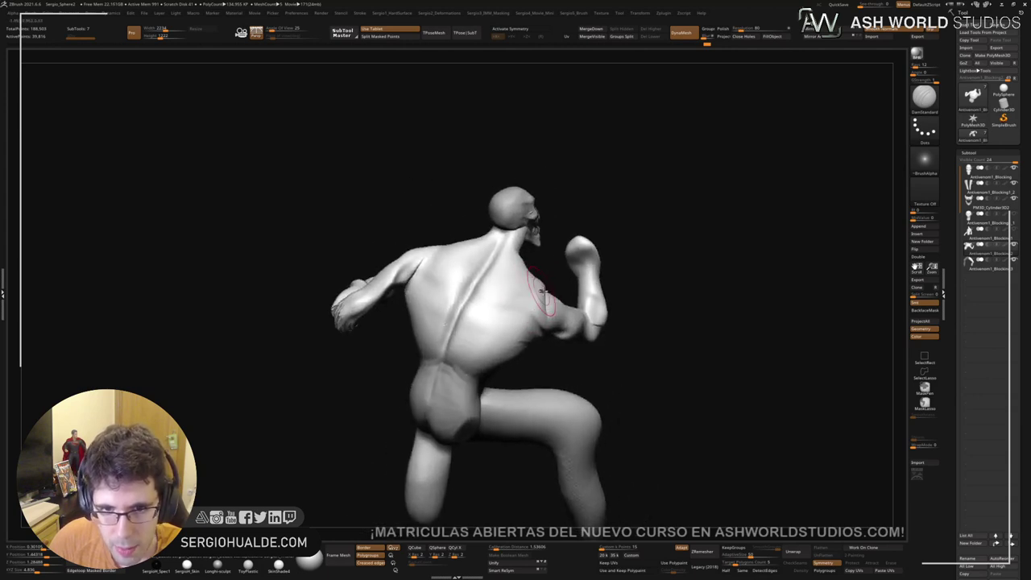
pyautogui.moveTo(468, 274)
pyautogui.mouseDown()
pyautogui.moveTo(446, 256)
pyautogui.moveTo(476, 320)
pyautogui.moveTo(530, 325)
pyautogui.mouseUp()
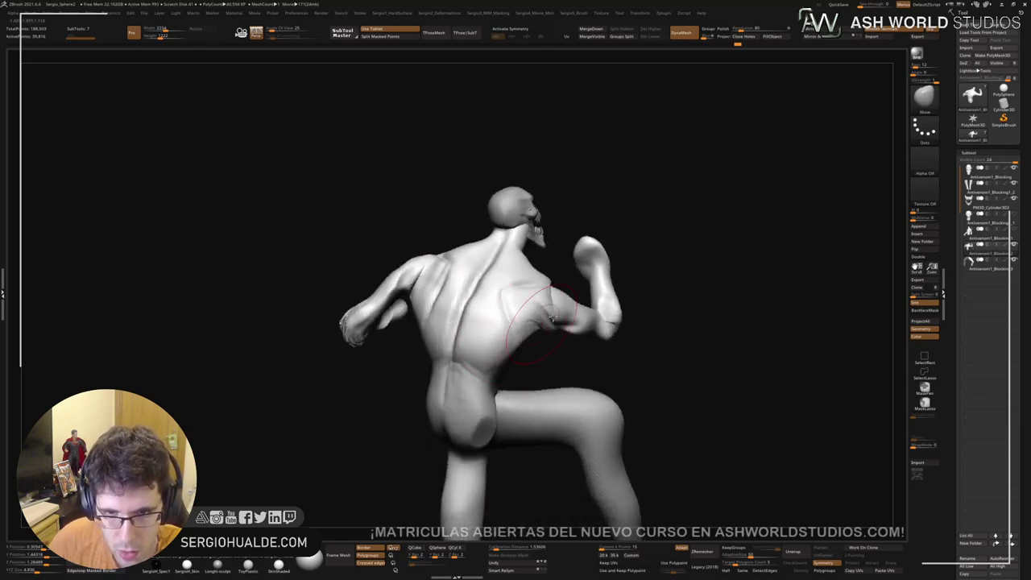
pyautogui.moveTo(552, 318)
pyautogui.mouseDown(button='right')
pyautogui.moveTo(483, 298)
pyautogui.moveTo(527, 312)
pyautogui.moveTo(492, 283)
pyautogui.moveTo(513, 373)
pyautogui.mouseUp(button='right')
# Step: Thicken the bent arm with the Inflate brush and blend its seams into the torso by remeshing and smoothing
pyautogui.hotkey('ctrl', 'shift', 'i')
pyautogui.moveTo(504, 396)
pyautogui.mouseDown()
pyautogui.moveTo(488, 394)
pyautogui.moveTo(456, 430)
pyautogui.moveTo(489, 417)
pyautogui.mouseUp()
pyautogui.moveTo(502, 390); pyautogui.dragTo(472, 341, button='right')
pyautogui.moveTo(453, 246); pyautogui.dragTo(453, 300, button='right')
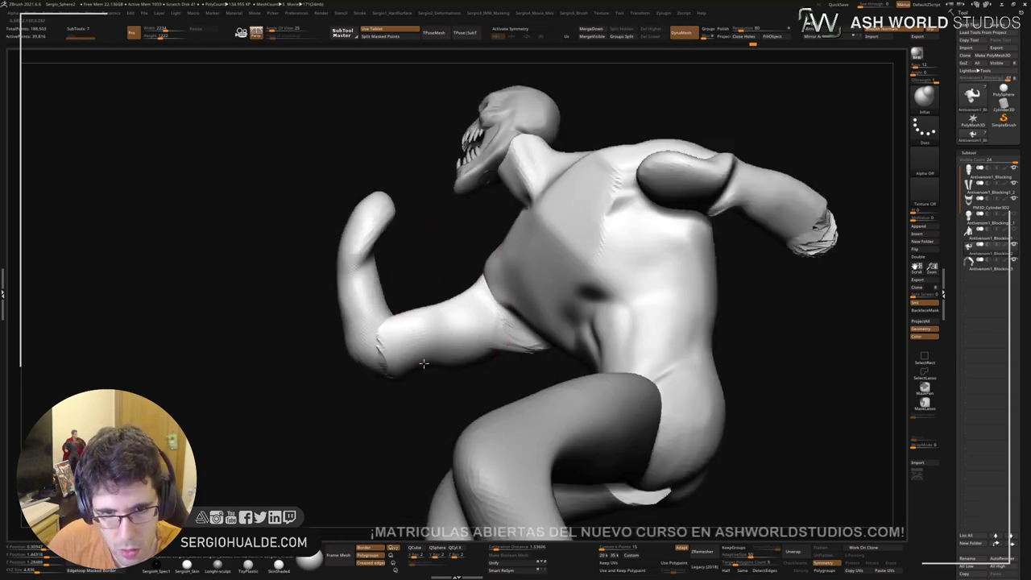
pyautogui.moveTo(425, 359); pyautogui.dragTo(520, 335)
pyautogui.moveTo(431, 282); pyautogui.dragTo(405, 362)
pyautogui.keyDown('shift'); pyautogui.moveTo(526, 309); pyautogui.dragTo(523, 331); pyautogui.keyUp('shift')
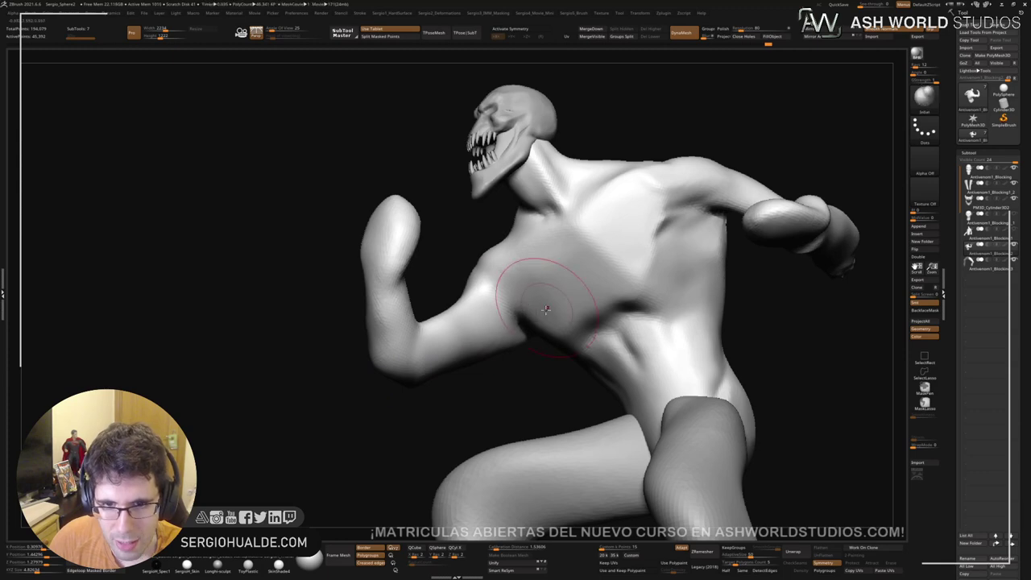
pyautogui.moveTo(540, 294); pyautogui.dragTo(749, 292, button='right')
pyautogui.moveTo(437, 304)
pyautogui.keyDown('shift'); pyautogui.mouseDown()
pyautogui.moveTo(587, 337)
pyautogui.moveTo(642, 289)
pyautogui.mouseUp(); pyautogui.keyUp('shift')
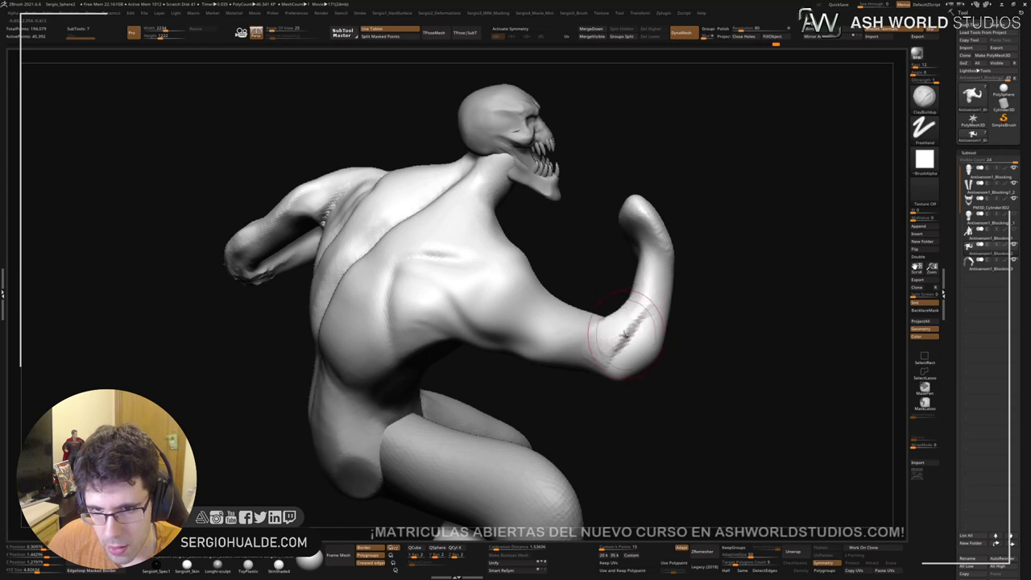
# Step: Build up the elbow of the bent arm with ClayBuildup and reshape the elbow and forearm with the Move brush
pyautogui.moveTo(609, 334)
pyautogui.mouseDown()
pyautogui.moveTo(644, 352)
pyautogui.moveTo(587, 341)
pyautogui.moveTo(640, 346)
pyautogui.mouseUp()
pyautogui.press('b')
pyautogui.press('m')
pyautogui.press('v')
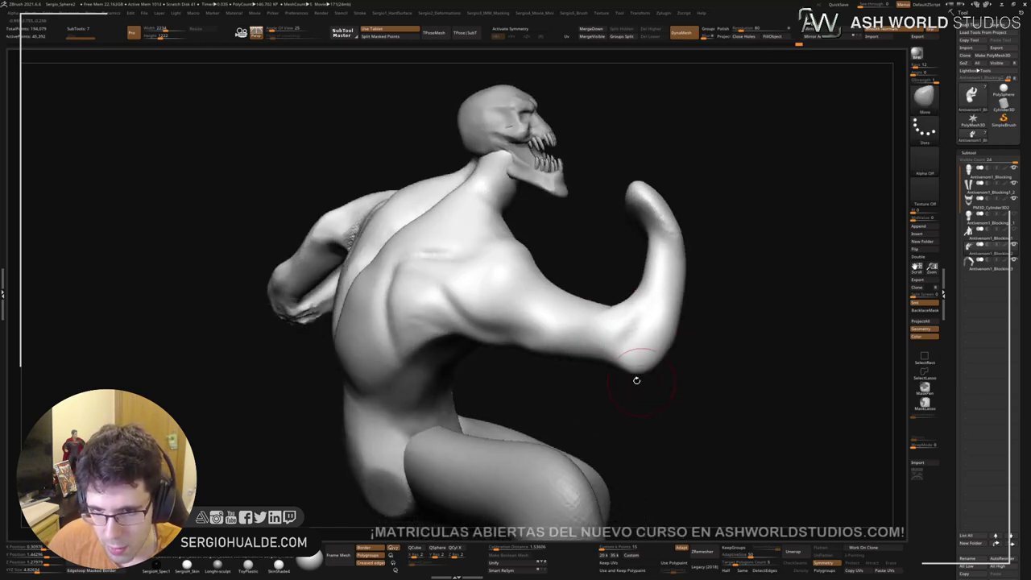
pyautogui.moveTo(637, 378)
pyautogui.mouseDown()
pyautogui.moveTo(636, 303)
pyautogui.moveTo(467, 242)
pyautogui.moveTo(615, 338)
pyautogui.moveTo(634, 265)
pyautogui.moveTo(625, 257)
pyautogui.mouseUp()
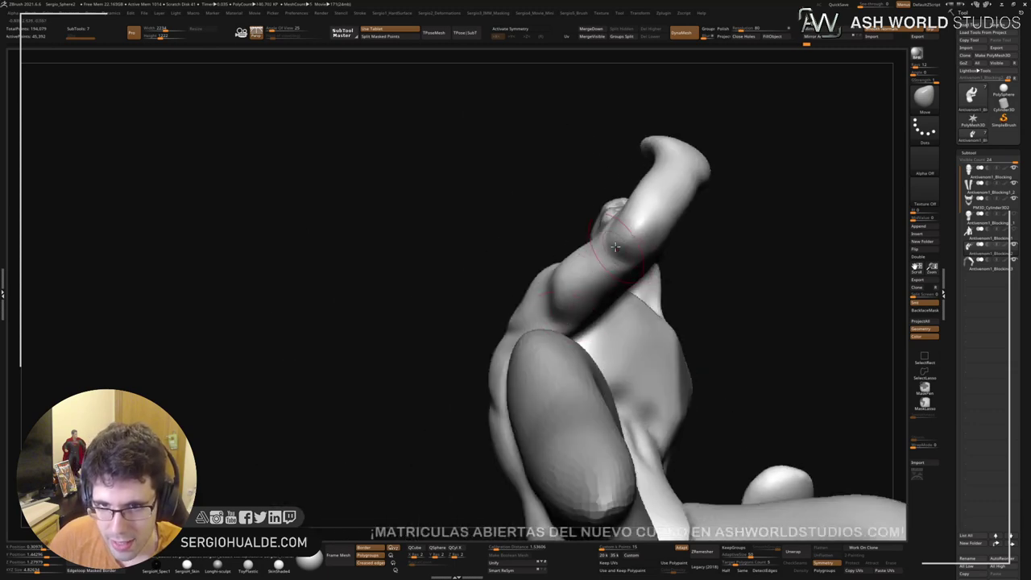
pyautogui.moveTo(607, 255); pyautogui.dragTo(667, 284, button='right')
pyautogui.keyDown('alt'); pyautogui.moveTo(770, 306); pyautogui.dragTo(621, 309, button='right'); pyautogui.keyUp('alt')
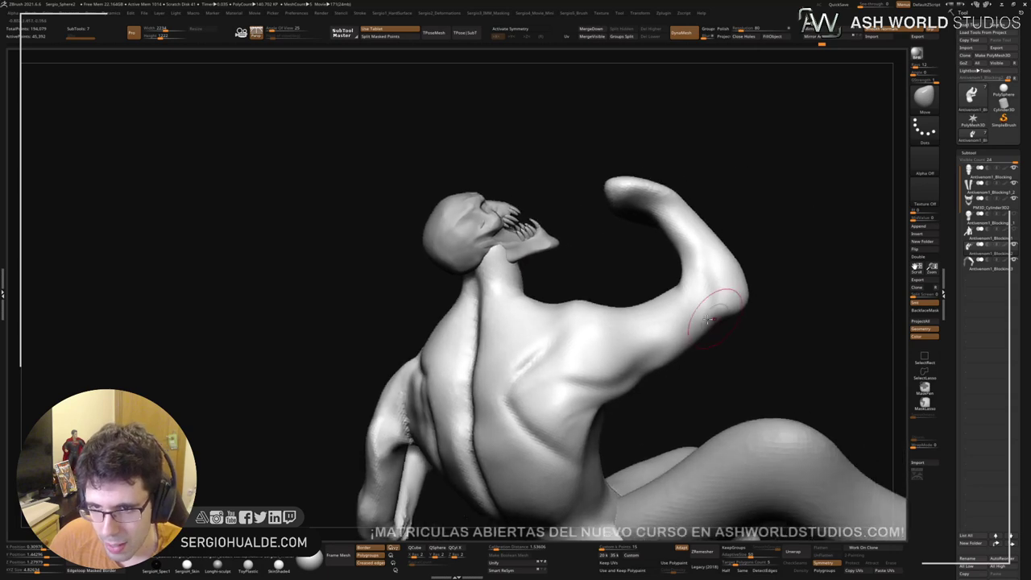
# Step: Carve the deltoid and shoulder blade contours on the bent arm's side with DamStandard
pyautogui.moveTo(645, 340)
pyautogui.mouseDown()
pyautogui.moveTo(617, 346)
pyautogui.moveTo(596, 322)
pyautogui.moveTo(573, 389)
pyautogui.moveTo(595, 324)
pyautogui.mouseUp()
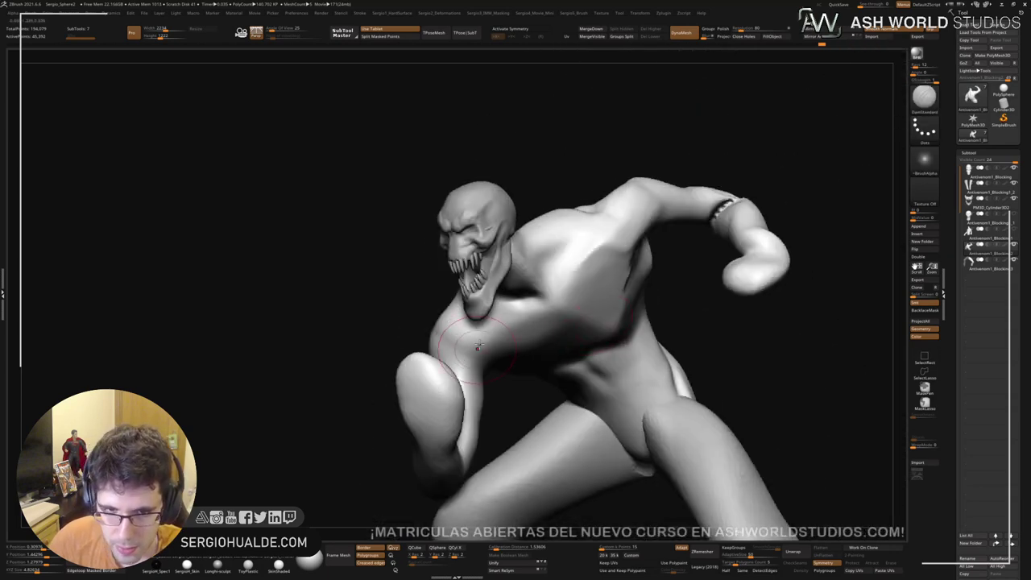
pyautogui.moveTo(504, 343); pyautogui.dragTo(391, 372)
pyautogui.moveTo(374, 381); pyautogui.dragTo(388, 379, button='right')
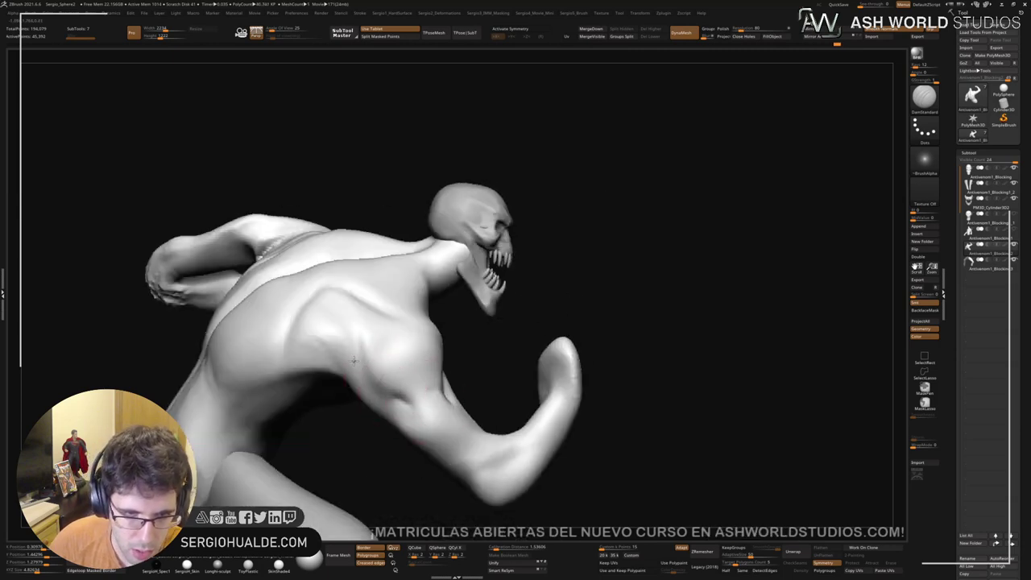
pyautogui.moveTo(353, 361); pyautogui.dragTo(336, 341)
pyautogui.moveTo(425, 388); pyautogui.dragTo(392, 379, button='right')
# Step: Build up the deltoid volume on the bent arm's shoulder with ClayBuildup strokes
pyautogui.press('b')
pyautogui.press('c')
pyautogui.press('b')
pyautogui.moveTo(383, 336); pyautogui.dragTo(384, 390)
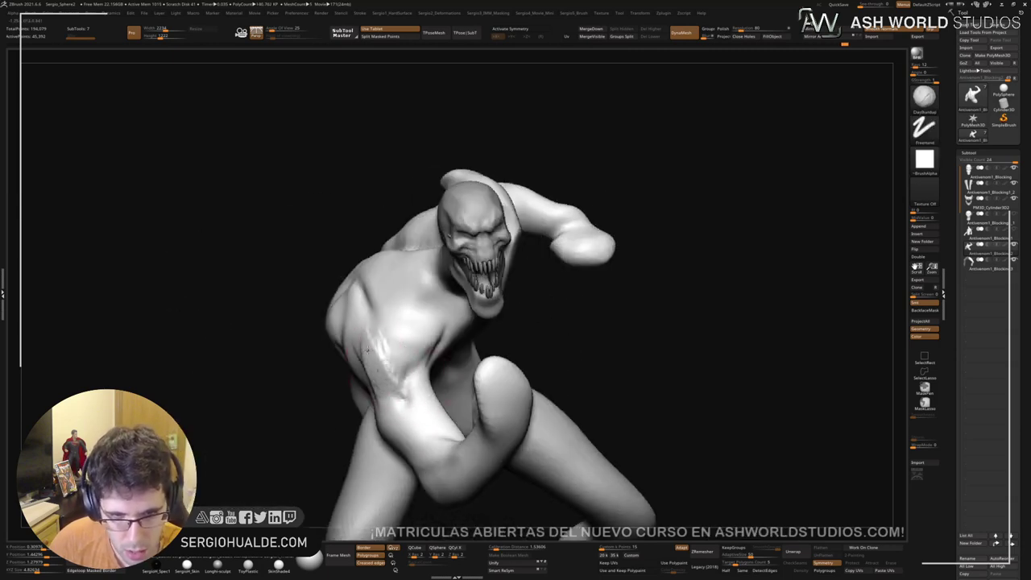
pyautogui.moveTo(367, 349); pyautogui.dragTo(413, 367)
pyautogui.moveTo(381, 338)
pyautogui.mouseDown(button='right')
pyautogui.moveTo(359, 371)
pyautogui.moveTo(419, 358)
pyautogui.mouseUp(button='right')
pyautogui.moveTo(497, 346)
pyautogui.mouseDown(button='right')
pyautogui.moveTo(523, 315)
pyautogui.moveTo(463, 347)
pyautogui.mouseUp(button='right')
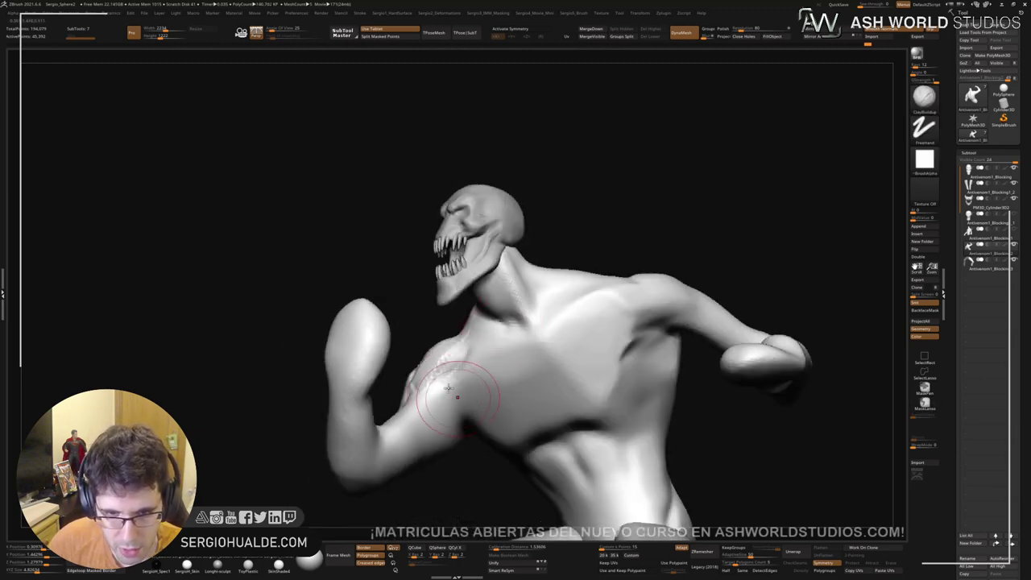
# Step: Lay ClayBuildup strokes across the chest from the bent arm's shoulder to build up the pectoral muscle
pyautogui.moveTo(451, 385)
pyautogui.mouseDown()
pyautogui.moveTo(511, 425)
pyautogui.moveTo(518, 393)
pyautogui.mouseUp()
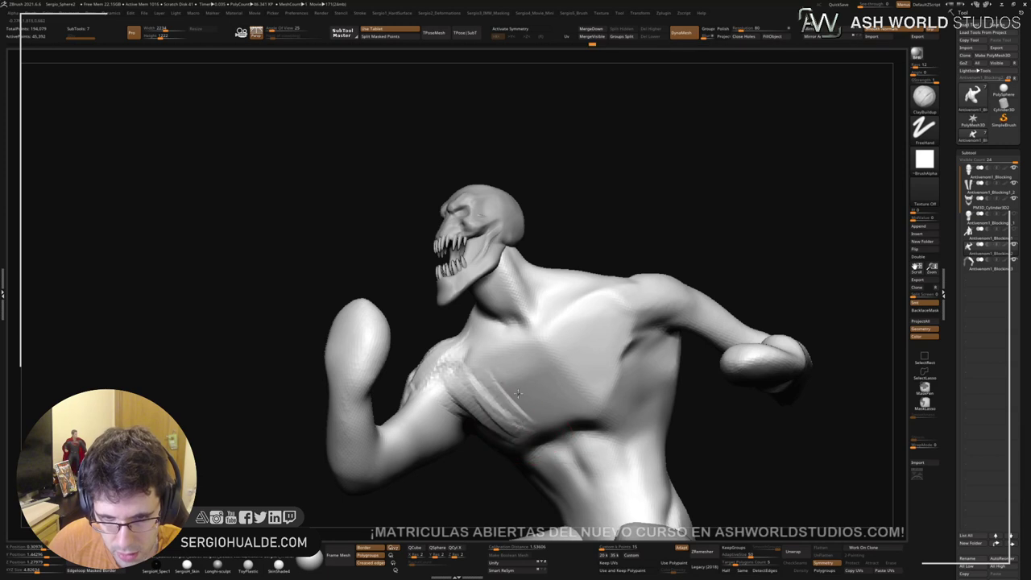
pyautogui.moveTo(510, 342); pyautogui.dragTo(531, 403)
pyautogui.moveTo(529, 409); pyautogui.dragTo(520, 388, button='right')
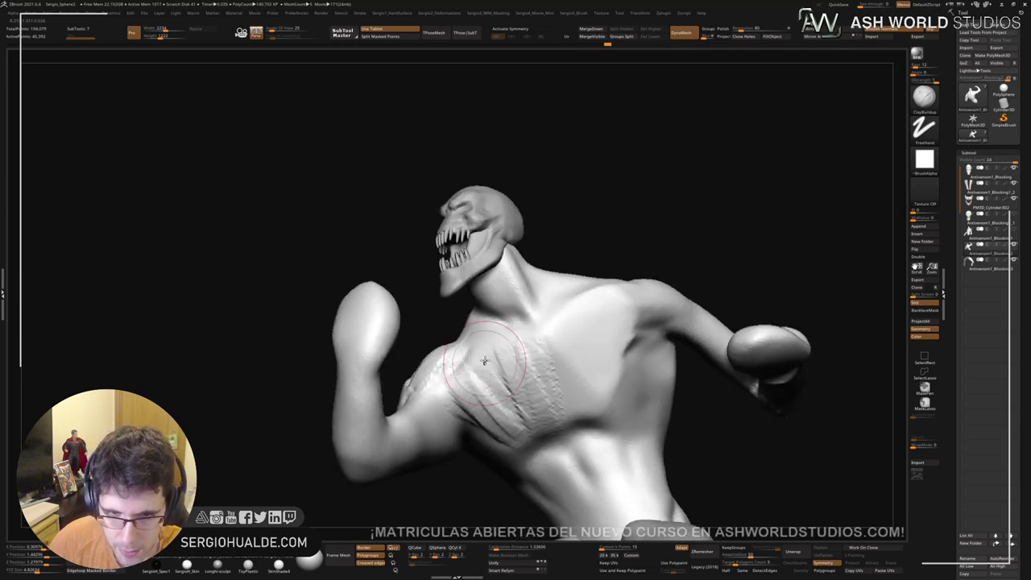
# Step: Carve the collarbone line from the base of the neck toward the outstretched arm's shoulder with DamStandard
pyautogui.press('b')
pyautogui.press('d')
pyautogui.press('s')
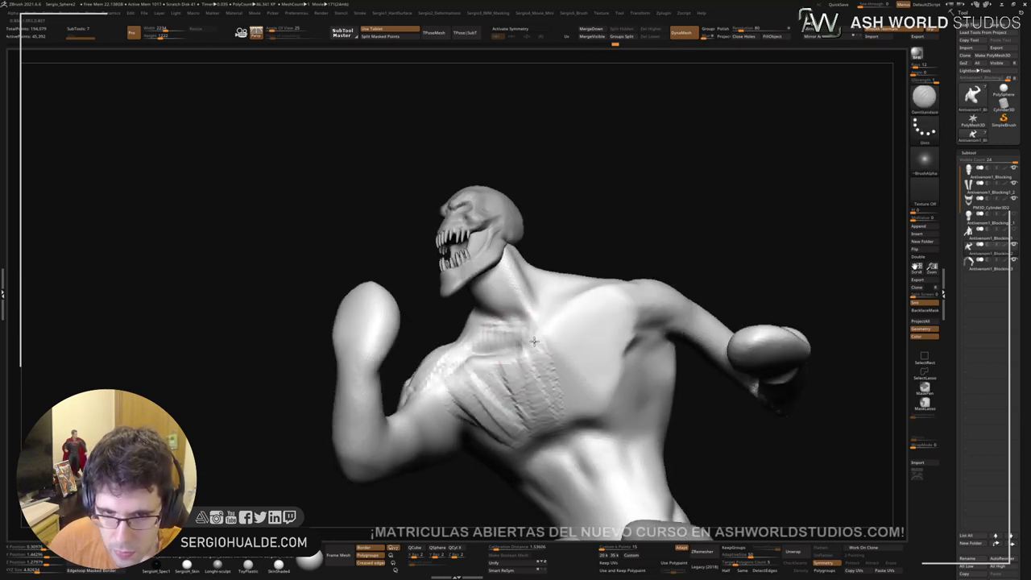
pyautogui.moveTo(540, 330); pyautogui.dragTo(584, 292)
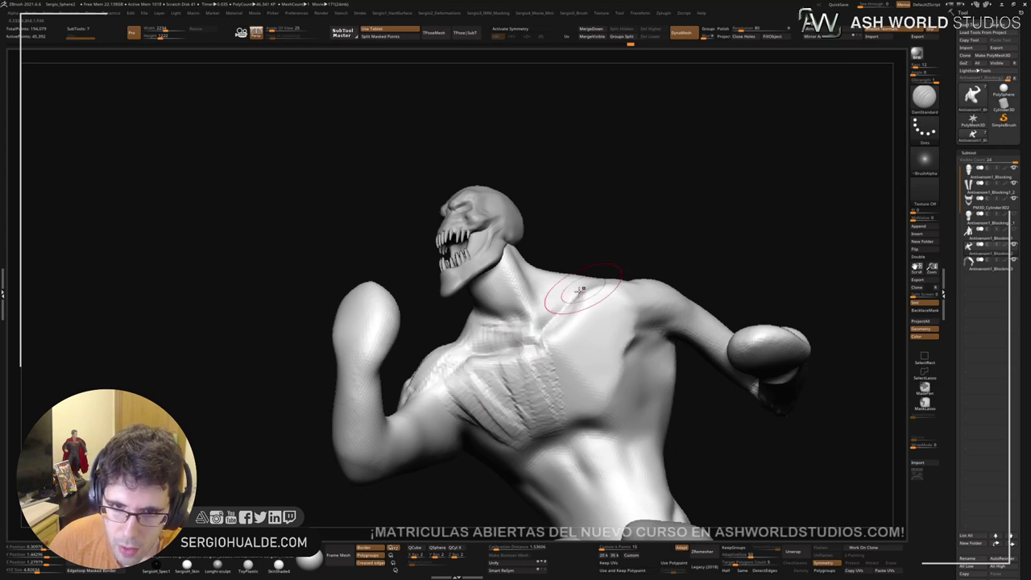
# Step: Build up the neck base and the outstretched arm's pectoral with ClayBuildup and smooth the lower edge of the chest
pyautogui.press('b')
pyautogui.press('c')
pyautogui.press('b')
pyautogui.moveTo(560, 299)
pyautogui.mouseDown(button='right')
pyautogui.moveTo(533, 346)
pyautogui.moveTo(489, 307)
pyautogui.mouseUp(button='right')
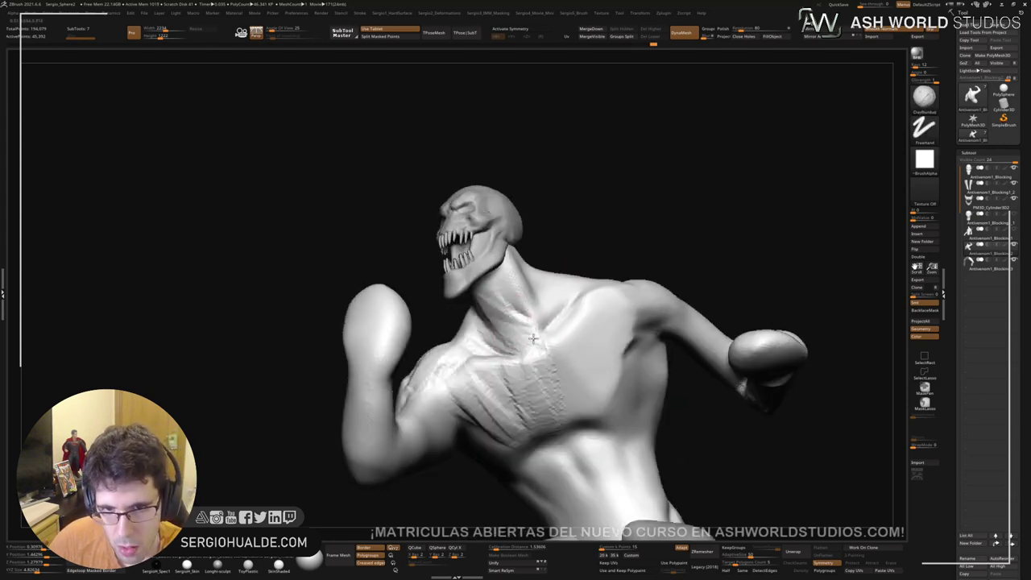
pyautogui.moveTo(547, 337)
pyautogui.mouseDown(button='right')
pyautogui.moveTo(545, 276)
pyautogui.moveTo(594, 325)
pyautogui.mouseUp(button='right')
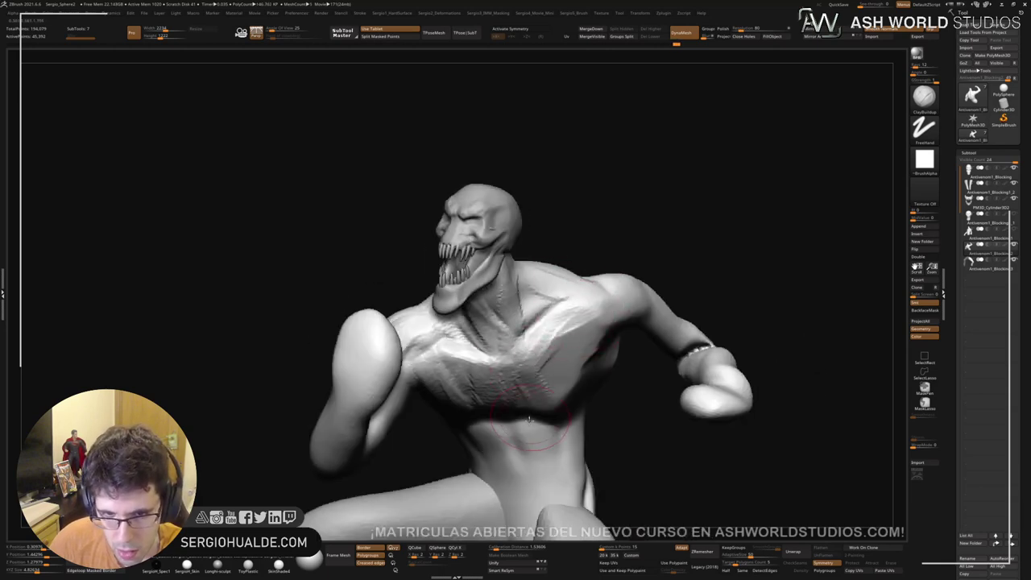
pyautogui.moveTo(529, 419); pyautogui.dragTo(529, 394, button='right')
pyautogui.moveTo(557, 412)
pyautogui.mouseDown()
pyautogui.moveTo(582, 354)
pyautogui.moveTo(566, 378)
pyautogui.mouseUp()
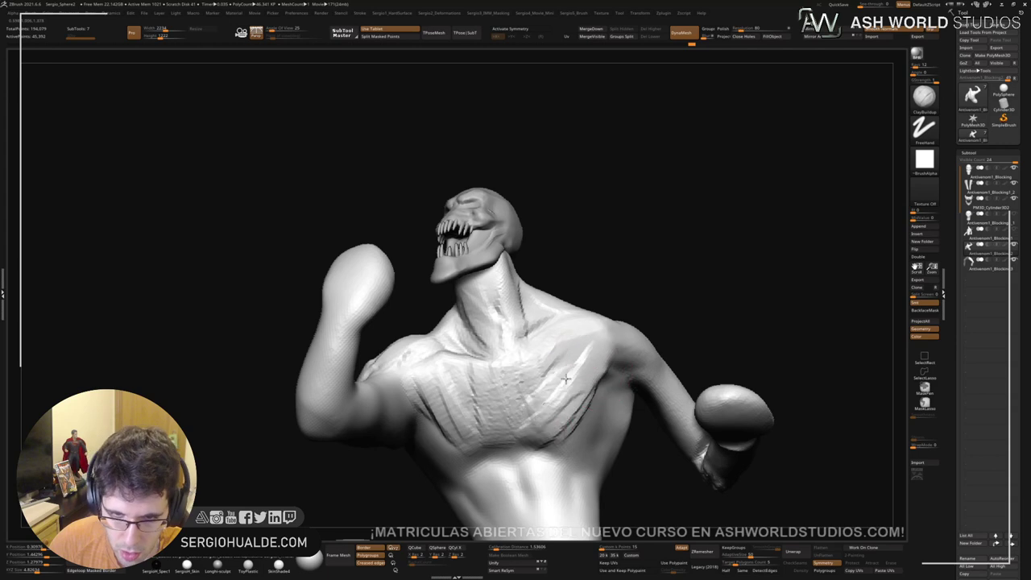
pyautogui.moveTo(481, 431)
pyautogui.keyDown('shift'); pyautogui.mouseDown()
pyautogui.moveTo(496, 419)
pyautogui.moveTo(447, 419)
pyautogui.moveTo(520, 431)
pyautogui.mouseUp(); pyautogui.keyUp('shift')
# Step: Build up the muscle volume below the bent arm's armpit and along the side of the ribcage with ClayBuildup
pyautogui.moveTo(520, 431); pyautogui.dragTo(457, 318, button='right')
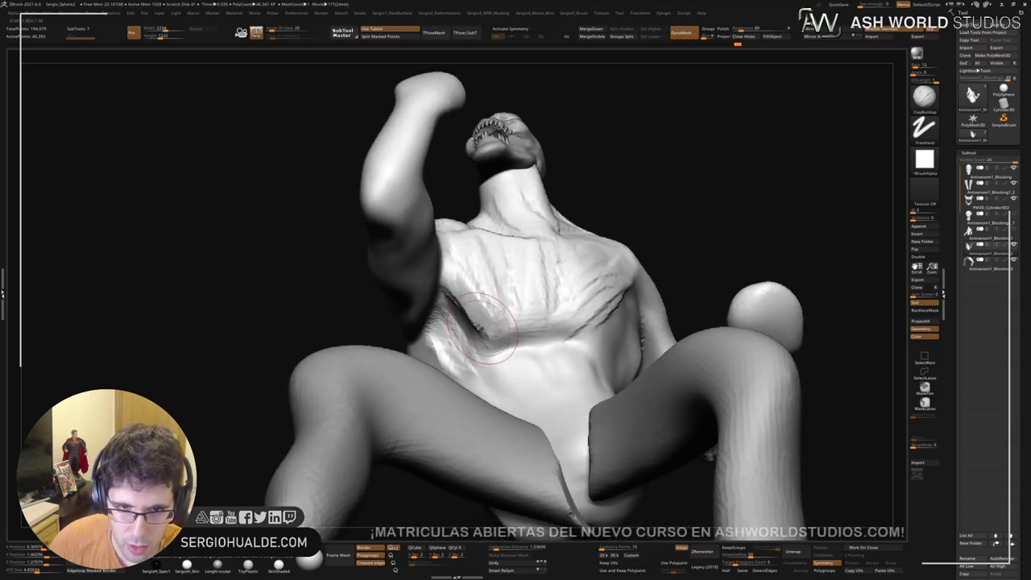
pyautogui.moveTo(478, 327); pyautogui.dragTo(468, 330, button='right')
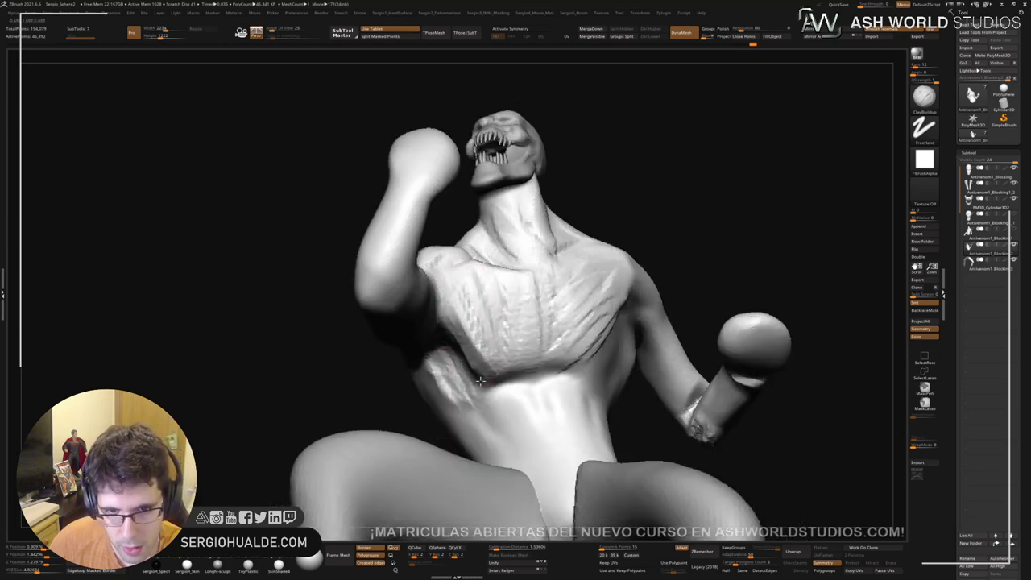
pyautogui.moveTo(490, 439)
pyautogui.mouseDown(button='right')
pyautogui.moveTo(501, 427)
pyautogui.moveTo(520, 434)
pyautogui.moveTo(520, 362)
pyautogui.mouseUp(button='right')
pyautogui.moveTo(520, 362)
pyautogui.mouseDown(button='right')
pyautogui.moveTo(522, 386)
pyautogui.moveTo(517, 308)
pyautogui.moveTo(500, 314)
pyautogui.moveTo(492, 304)
pyautogui.mouseUp(button='right')
pyautogui.moveTo(466, 332)
pyautogui.keyDown('ctrl'); pyautogui.mouseDown(button='right')
pyautogui.moveTo(465, 363)
pyautogui.moveTo(458, 341)
pyautogui.mouseUp(button='right'); pyautogui.keyUp('ctrl')
pyautogui.moveTo(459, 341); pyautogui.dragTo(412, 379)
pyautogui.moveTo(342, 409)
pyautogui.mouseDown()
pyautogui.moveTo(414, 371)
pyautogui.moveTo(436, 379)
pyautogui.mouseUp()
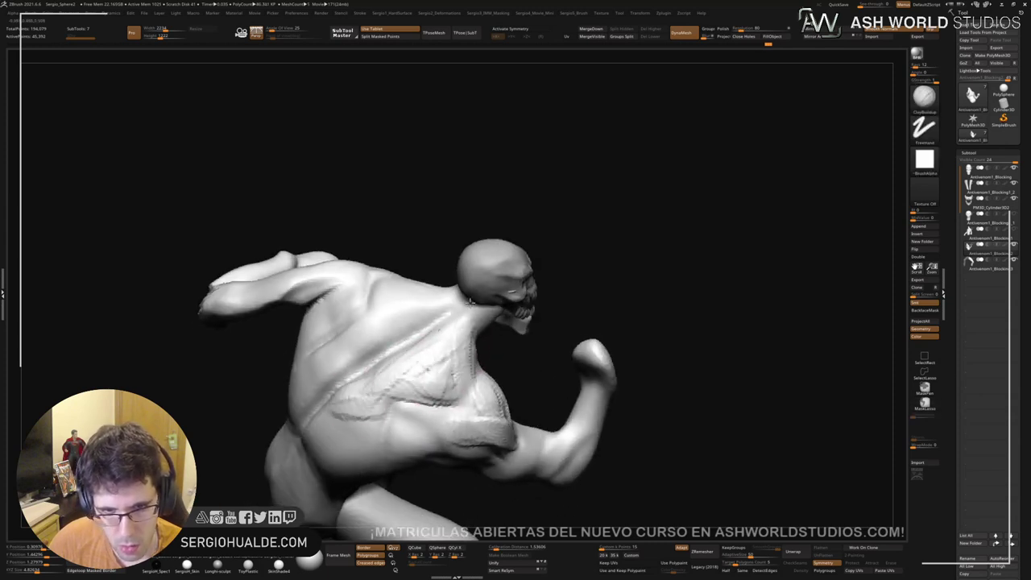
# Step: Carve the contours between the trapezius, neck and shoulder on the bent arm's side with DamStandard
pyautogui.moveTo(470, 301); pyautogui.dragTo(489, 307, button='right')
pyautogui.press('b')
pyautogui.press('d')
pyautogui.press('s')
pyautogui.moveTo(468, 383); pyautogui.dragTo(472, 345, button='right')
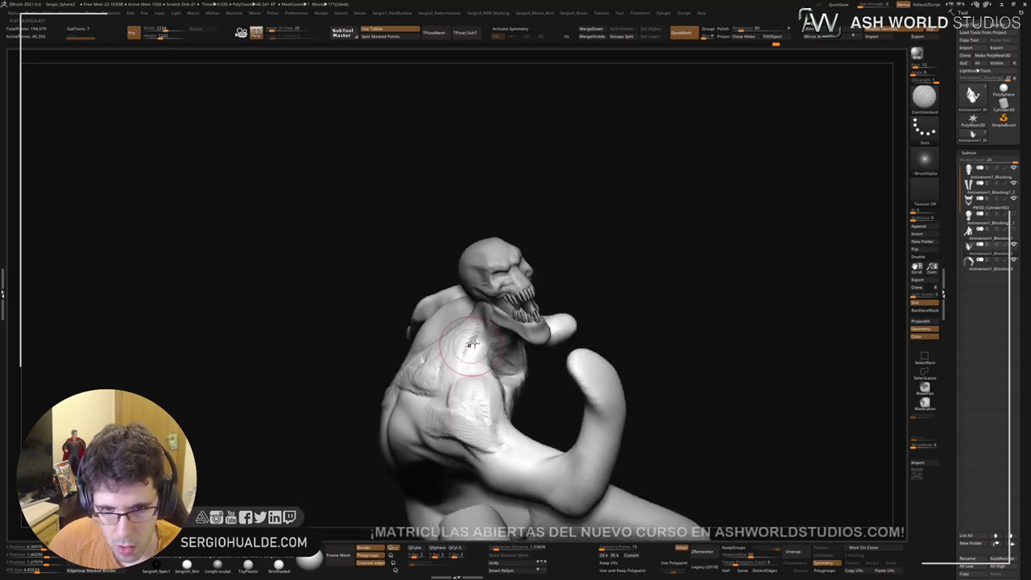
pyautogui.moveTo(481, 310)
pyautogui.mouseDown(button='right')
pyautogui.moveTo(553, 290)
pyautogui.moveTo(501, 361)
pyautogui.moveTo(481, 337)
pyautogui.mouseUp(button='right')
pyautogui.moveTo(499, 303)
pyautogui.mouseDown(button='right')
pyautogui.moveTo(460, 379)
pyautogui.moveTo(566, 414)
pyautogui.moveTo(524, 415)
pyautogui.moveTo(493, 394)
pyautogui.moveTo(490, 442)
pyautogui.mouseUp(button='right')
# Step: Adjust the shape of the bent arm's fist with the Move brush
pyautogui.press('b')
pyautogui.press('m')
pyautogui.press('v')
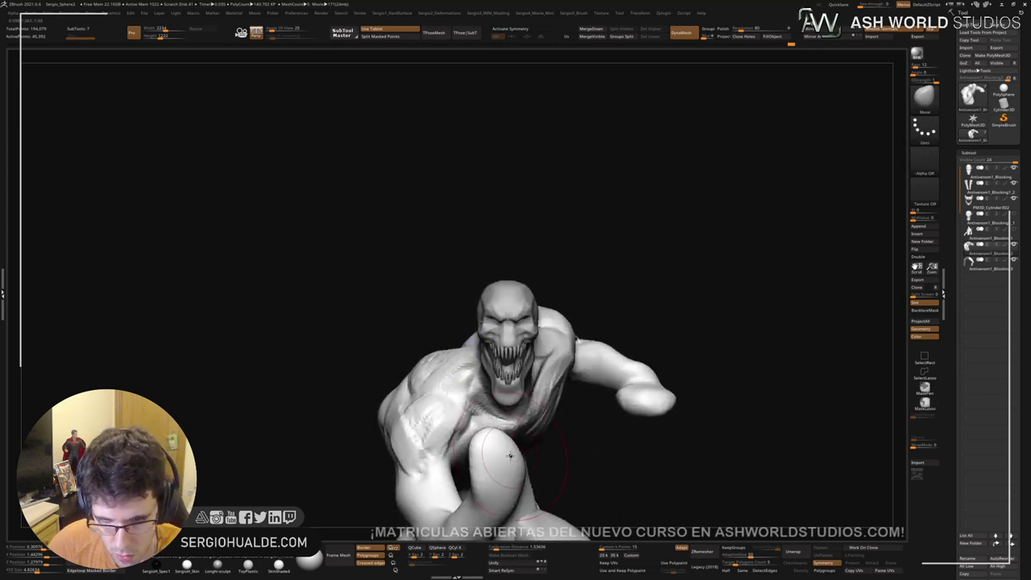
pyautogui.moveTo(485, 433); pyautogui.dragTo(484, 421)
pyautogui.keyDown('alt'); pyautogui.moveTo(494, 443); pyautogui.dragTo(506, 375, button='right'); pyautogui.keyUp('alt')
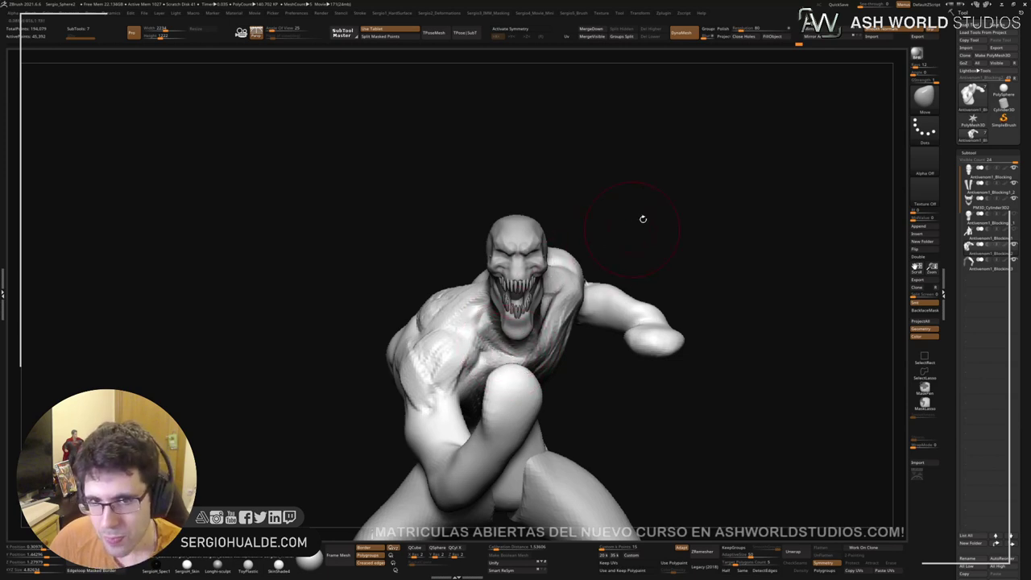
pyautogui.moveTo(675, 233)
pyautogui.keyDown('alt'); pyautogui.mouseDown()
pyautogui.moveTo(706, 212)
pyautogui.moveTo(689, 209)
pyautogui.mouseUp(); pyautogui.keyUp('alt')
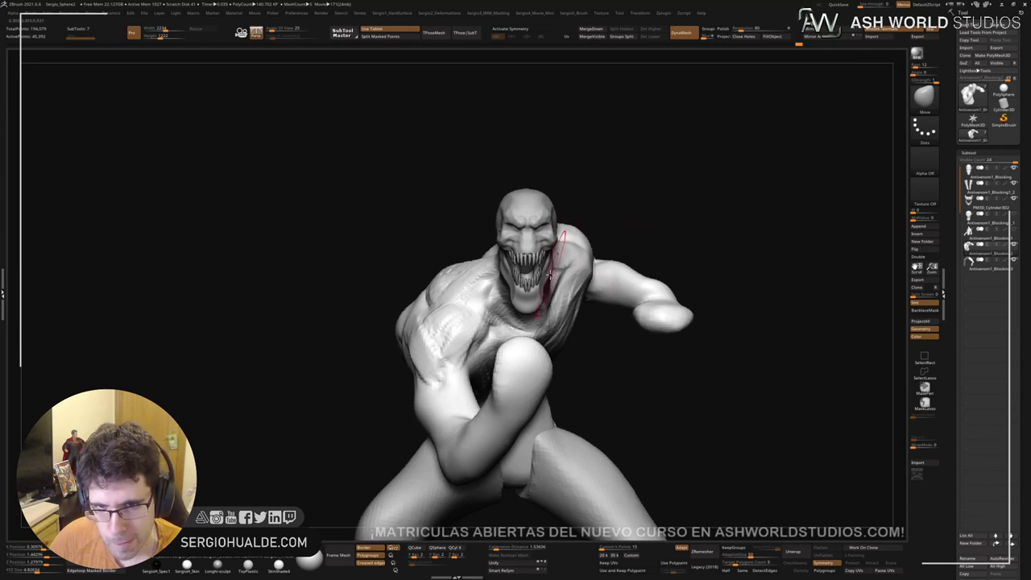
pyautogui.moveTo(550, 275); pyautogui.dragTo(598, 275, button='right')
pyautogui.press('w')
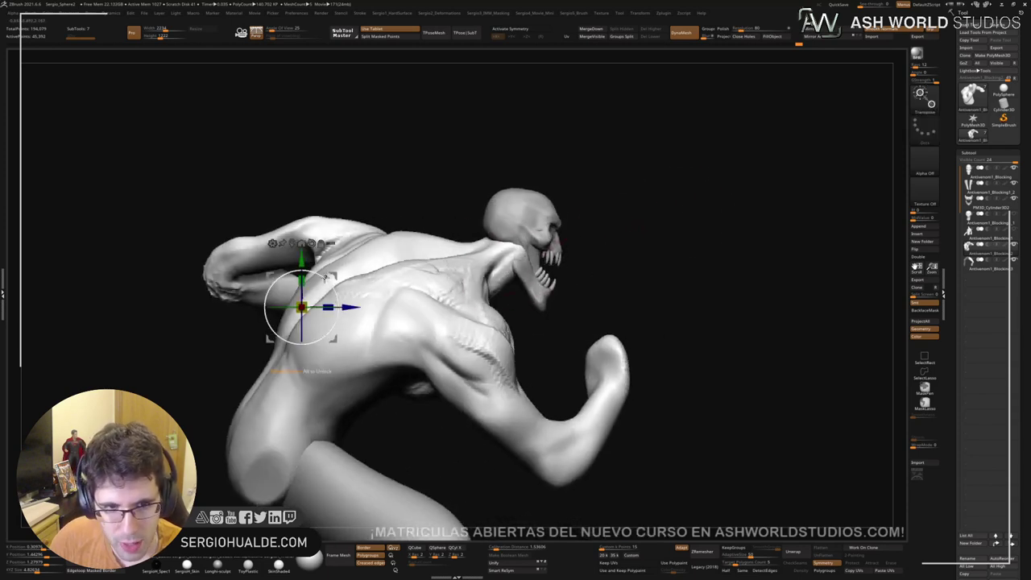
pyautogui.moveTo(325, 278); pyautogui.dragTo(321, 276)
pyautogui.hotkey('ctrl', 'z')
# Step: Select the head, jaw and teeth subtools together for a joint transformation, leaving the body out
pyautogui.keyDown('alt'); pyautogui.moveTo(538, 242); pyautogui.dragTo(558, 217, button='right'); pyautogui.keyUp('alt')
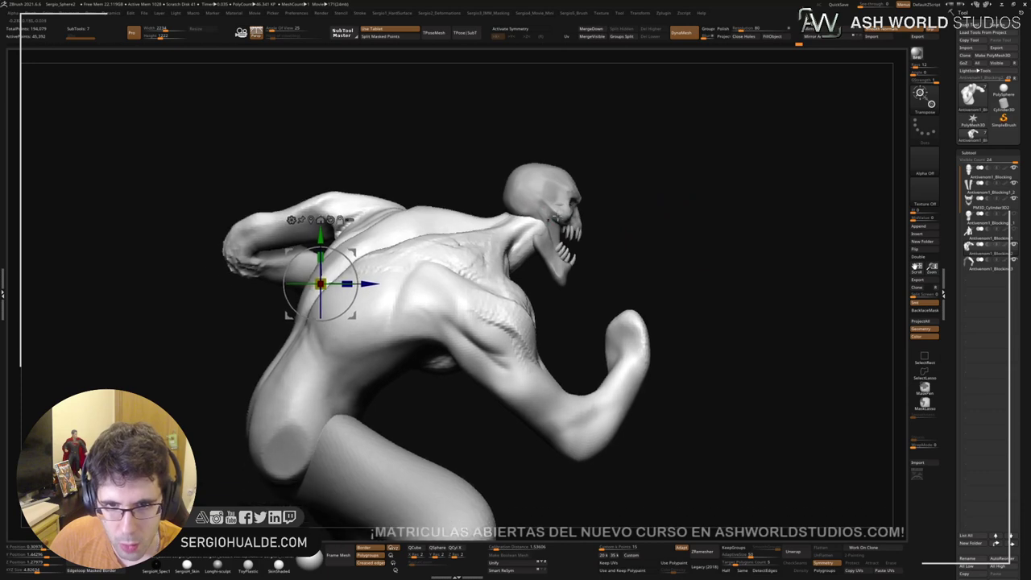
pyautogui.moveTo(629, 210); pyautogui.dragTo(612, 222, button='right')
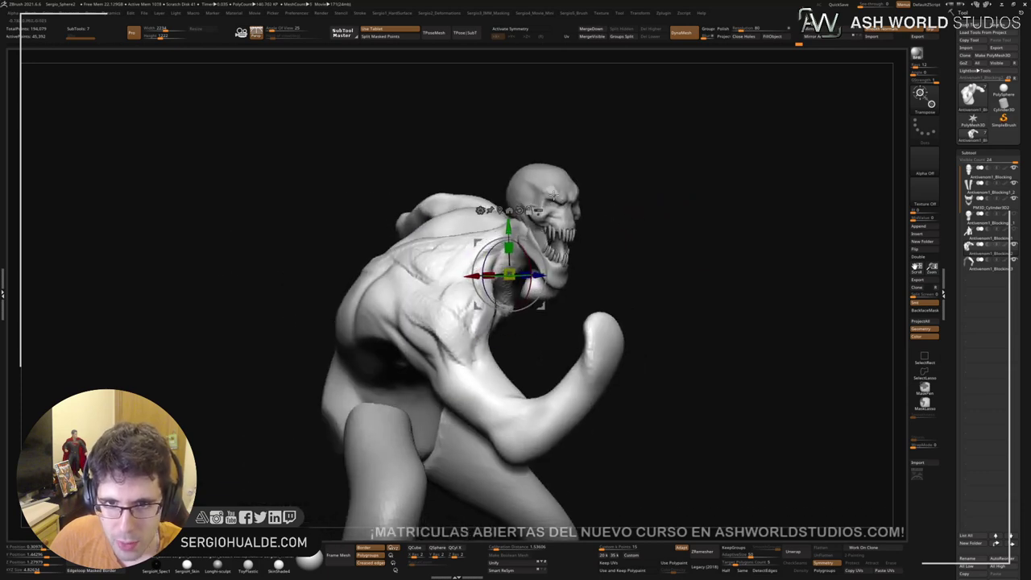
pyautogui.keyDown('alt'); pyautogui.click(552, 196); pyautogui.keyUp('alt')
pyautogui.click(571, 194)
pyautogui.keyDown('ctrl'); pyautogui.keyDown('shift'); pyautogui.click(568, 218); pyautogui.keyUp('shift'); pyautogui.keyUp('ctrl')
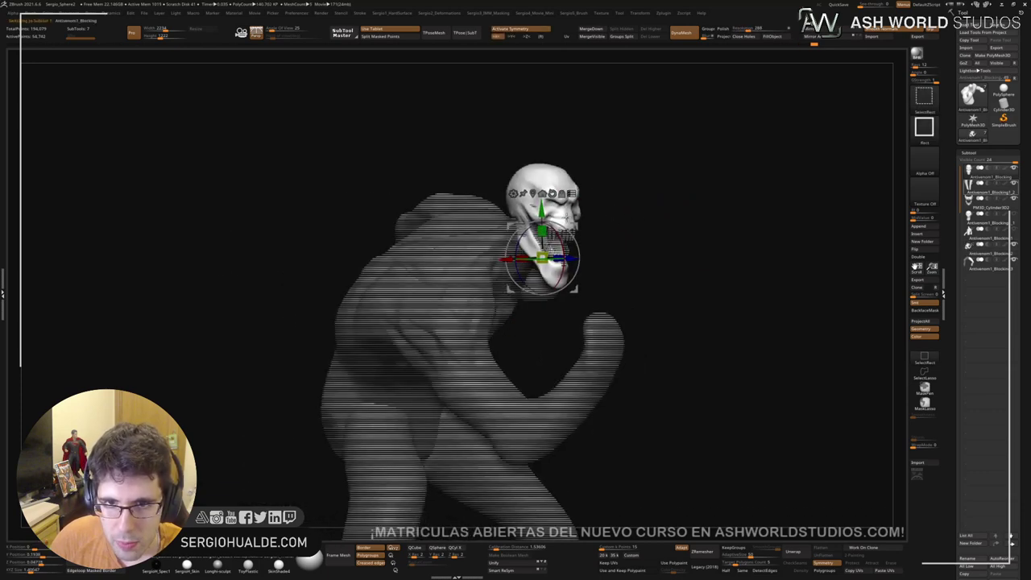
pyautogui.keyDown('ctrl'); pyautogui.moveTo(567, 219); pyautogui.dragTo(603, 230, button='right'); pyautogui.keyUp('ctrl')
pyautogui.keyDown('ctrl'); pyautogui.keyDown('shift'); pyautogui.click(606, 278); pyautogui.keyUp('shift'); pyautogui.keyUp('ctrl')
# Step: Rotate the head, jaw and teeth together with the Transpose gizmo, tilting them from the side and front views
pyautogui.moveTo(603, 229); pyautogui.dragTo(625, 245, button='right')
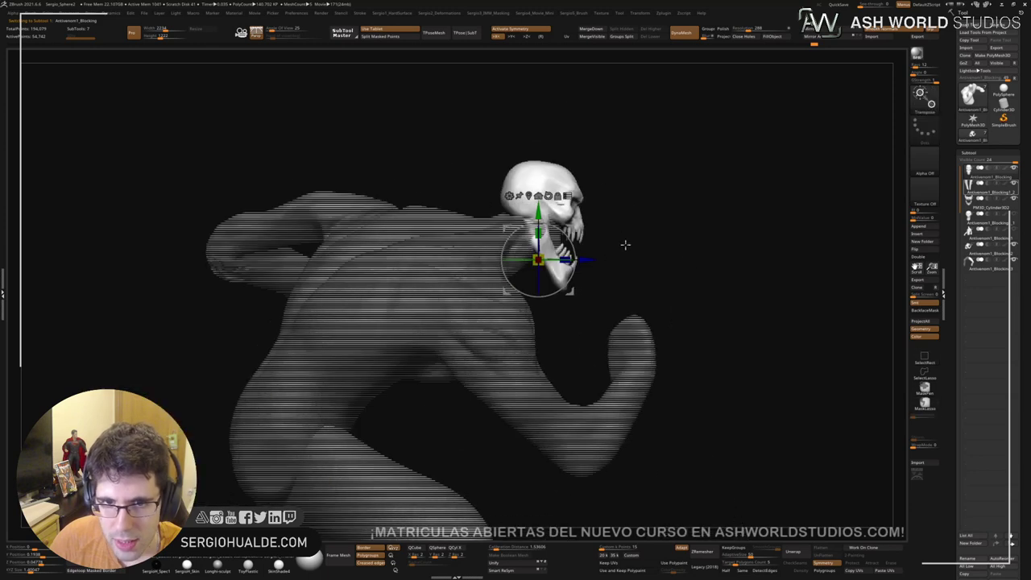
pyautogui.moveTo(572, 229); pyautogui.dragTo(571, 250)
pyautogui.moveTo(624, 254); pyautogui.dragTo(582, 273, button='right')
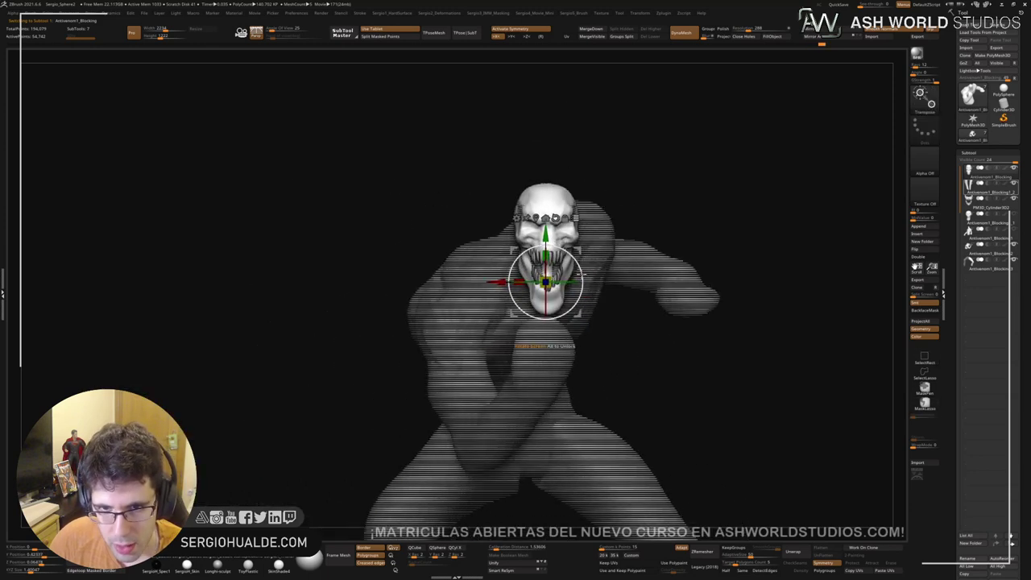
pyautogui.moveTo(577, 250)
pyautogui.mouseDown()
pyautogui.moveTo(608, 266)
pyautogui.moveTo(579, 259)
pyautogui.mouseUp()
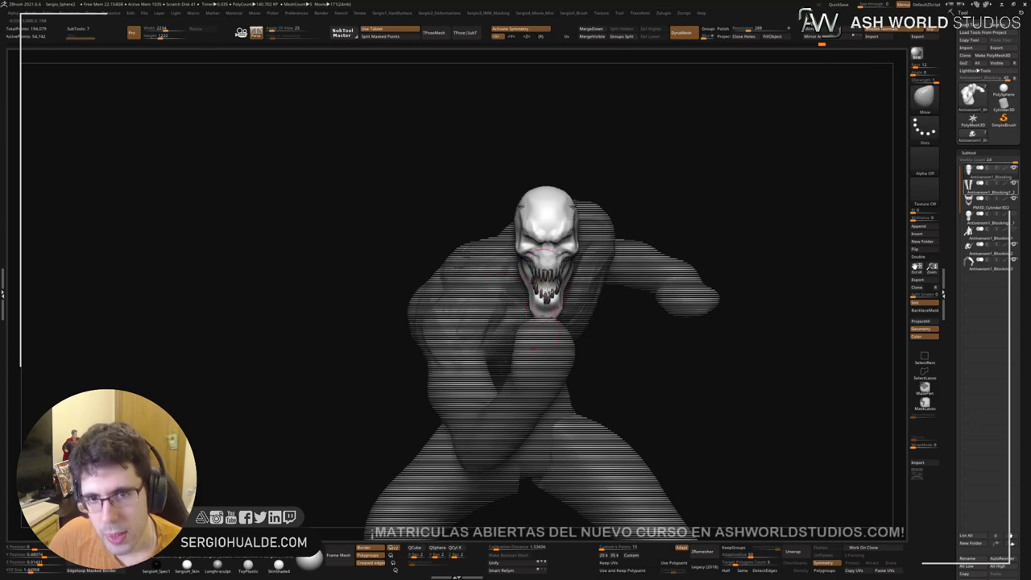
pyautogui.press('q')
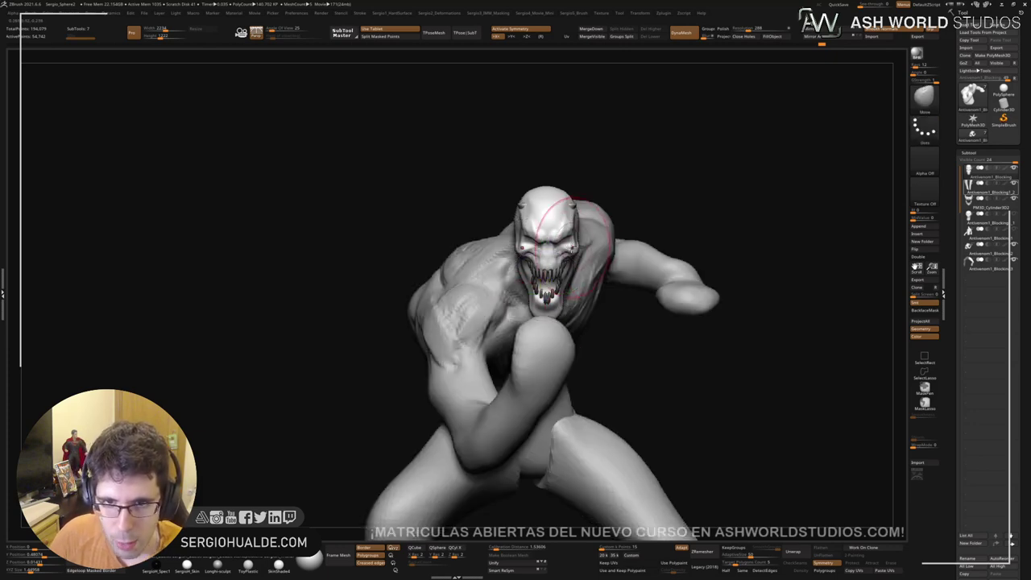
# Step: Select the jaw subtool and adjust its upper ends beside the skull with the Move brush, undoing the last change
pyautogui.moveTo(575, 219)
pyautogui.mouseDown(button='right')
pyautogui.moveTo(551, 221)
pyautogui.moveTo(551, 236)
pyautogui.moveTo(602, 217)
pyautogui.mouseUp(button='right')
pyautogui.moveTo(602, 216); pyautogui.dragTo(585, 206)
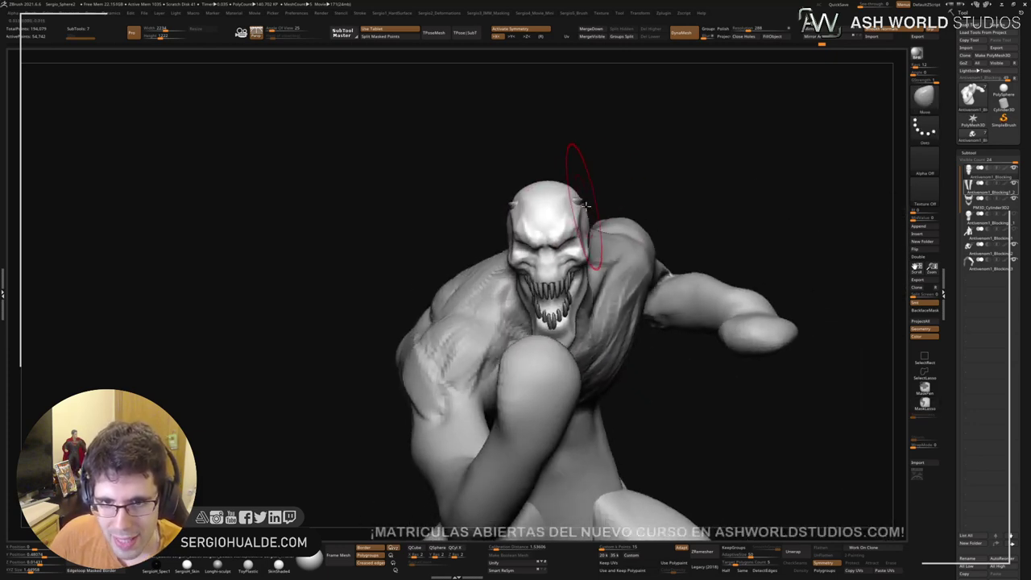
pyautogui.keyDown('ctrl'); pyautogui.moveTo(577, 199); pyautogui.dragTo(581, 221, button='right'); pyautogui.keyUp('ctrl')
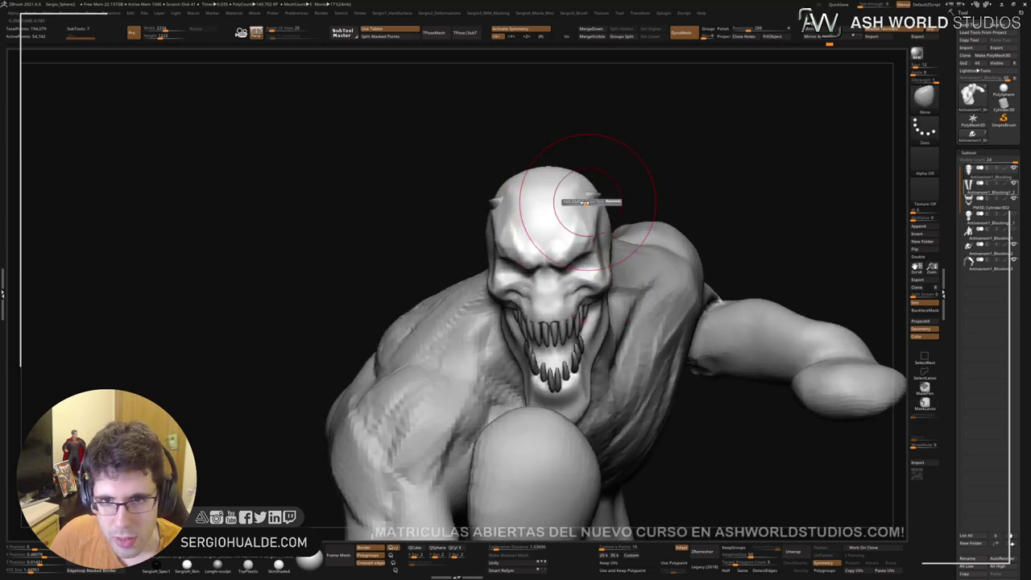
pyautogui.keyDown('alt'); pyautogui.click(593, 196); pyautogui.keyUp('alt')
pyautogui.moveTo(596, 196)
pyautogui.mouseDown()
pyautogui.moveTo(651, 88)
pyautogui.moveTo(640, 106)
pyautogui.mouseUp()
pyautogui.moveTo(640, 128)
pyautogui.mouseDown(button='right')
pyautogui.moveTo(575, 190)
pyautogui.moveTo(605, 185)
pyautogui.moveTo(604, 171)
pyautogui.mouseUp(button='right')
pyautogui.moveTo(604, 171)
pyautogui.mouseDown(button='right')
pyautogui.moveTo(617, 212)
pyautogui.moveTo(545, 209)
pyautogui.moveTo(598, 211)
pyautogui.moveTo(572, 205)
pyautogui.moveTo(559, 252)
pyautogui.mouseUp(button='right')
pyautogui.hotkey('ctrl', 'z')
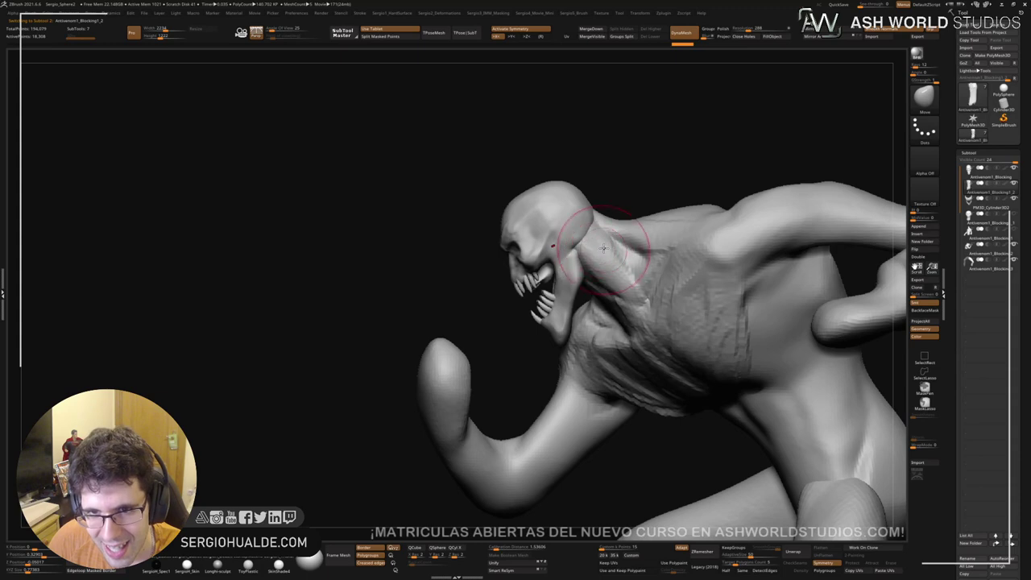
# Step: Select the body subtool and shape the palm hollow of the bent arm's hand with the Clay brush
pyautogui.keyDown('alt'); pyautogui.click(609, 239); pyautogui.keyUp('alt')
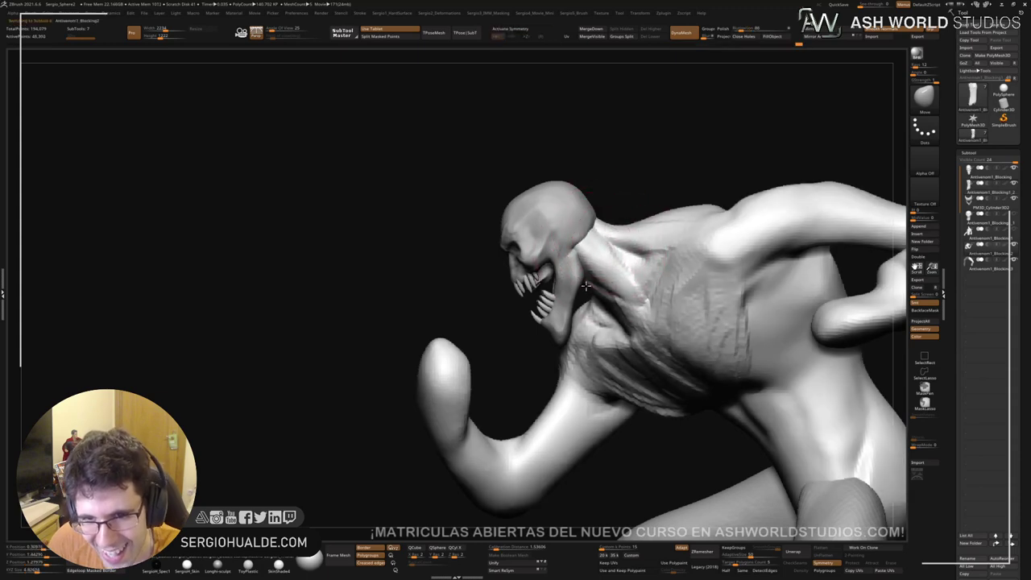
pyautogui.moveTo(580, 298)
pyautogui.mouseDown(button='right')
pyautogui.moveTo(561, 283)
pyautogui.moveTo(554, 299)
pyautogui.moveTo(570, 294)
pyautogui.moveTo(574, 253)
pyautogui.moveTo(607, 371)
pyautogui.moveTo(524, 295)
pyautogui.moveTo(553, 301)
pyautogui.mouseUp(button='right')
pyautogui.moveTo(625, 299)
pyautogui.mouseDown(button='right')
pyautogui.moveTo(660, 301)
pyautogui.moveTo(630, 293)
pyautogui.moveTo(632, 363)
pyautogui.moveTo(649, 414)
pyautogui.mouseUp(button='right')
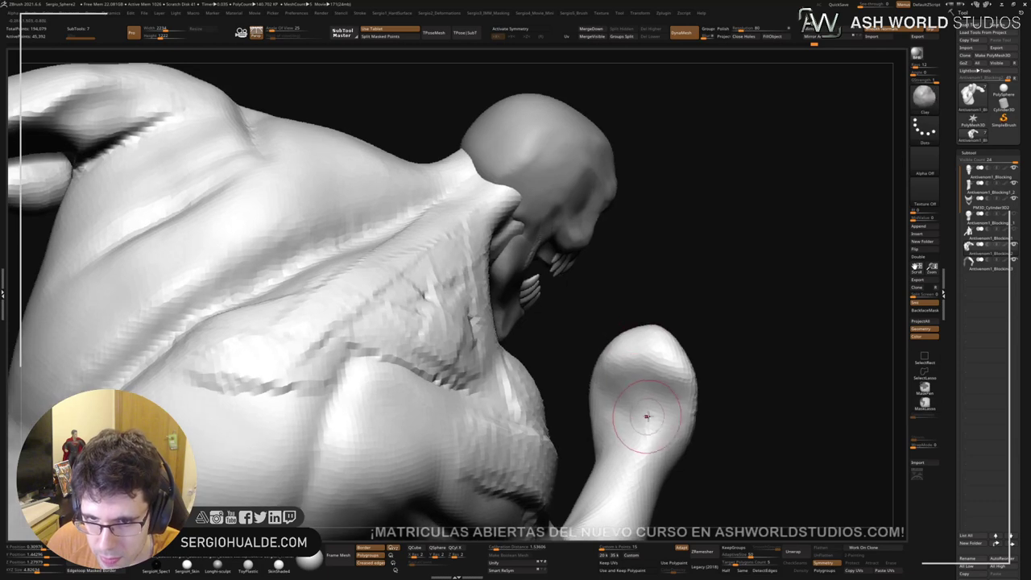
pyautogui.moveTo(607, 385); pyautogui.dragTo(618, 417)
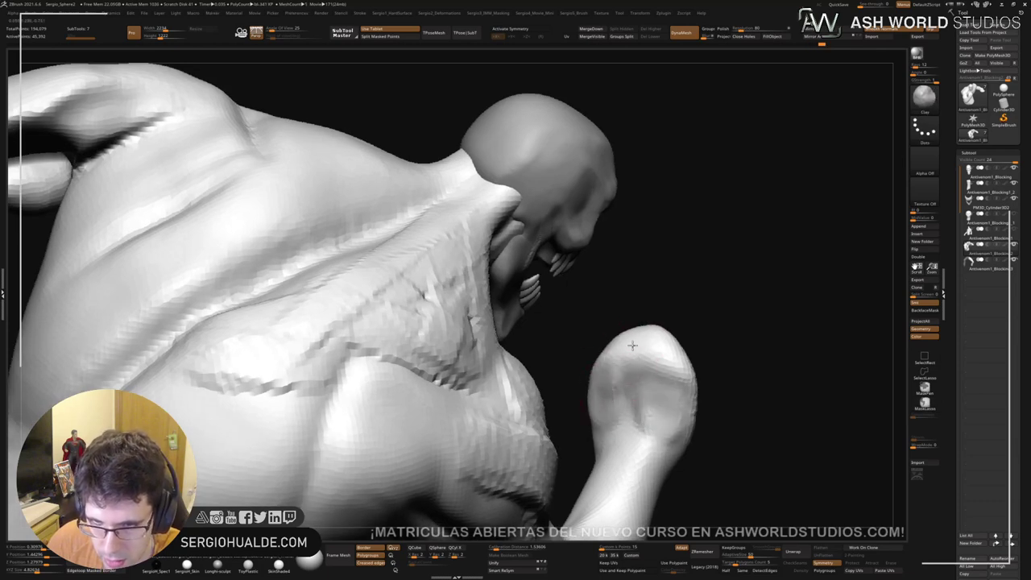
pyautogui.moveTo(637, 346)
pyautogui.mouseDown()
pyautogui.moveTo(610, 347)
pyautogui.moveTo(619, 401)
pyautogui.mouseUp()
# Step: Mask the body except for a small patch on the tip of the bent arm's fist
pyautogui.moveTo(626, 430)
pyautogui.mouseDown(button='right')
pyautogui.moveTo(491, 362)
pyautogui.moveTo(553, 398)
pyautogui.moveTo(588, 395)
pyautogui.mouseUp(button='right')
pyautogui.keyDown('ctrl'); pyautogui.moveTo(708, 360); pyautogui.dragTo(704, 374); pyautogui.keyUp('ctrl')
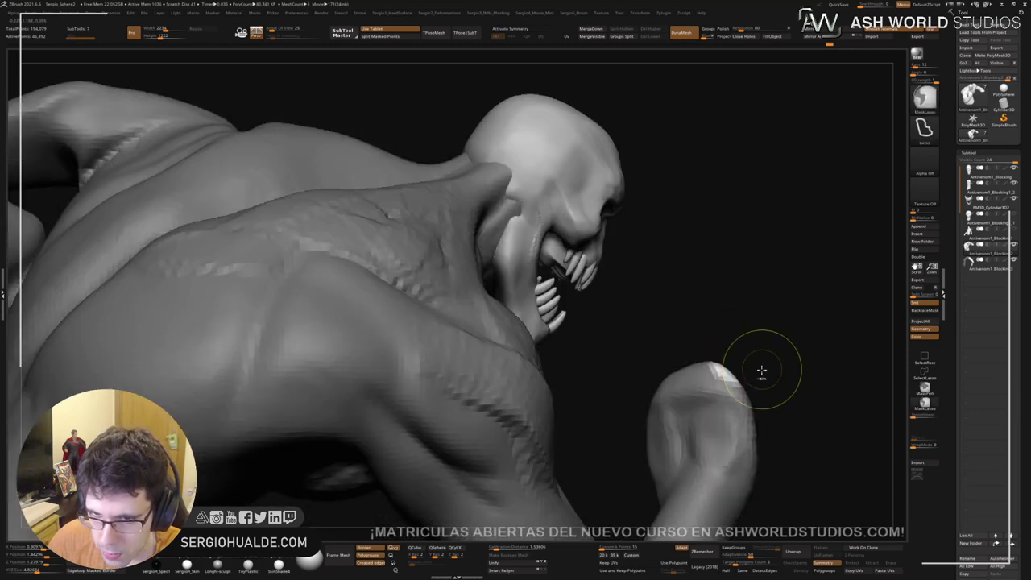
pyautogui.moveTo(760, 368)
pyautogui.mouseDown(button='right')
pyautogui.moveTo(506, 368)
pyautogui.moveTo(489, 401)
pyautogui.moveTo(547, 395)
pyautogui.mouseUp(button='right')
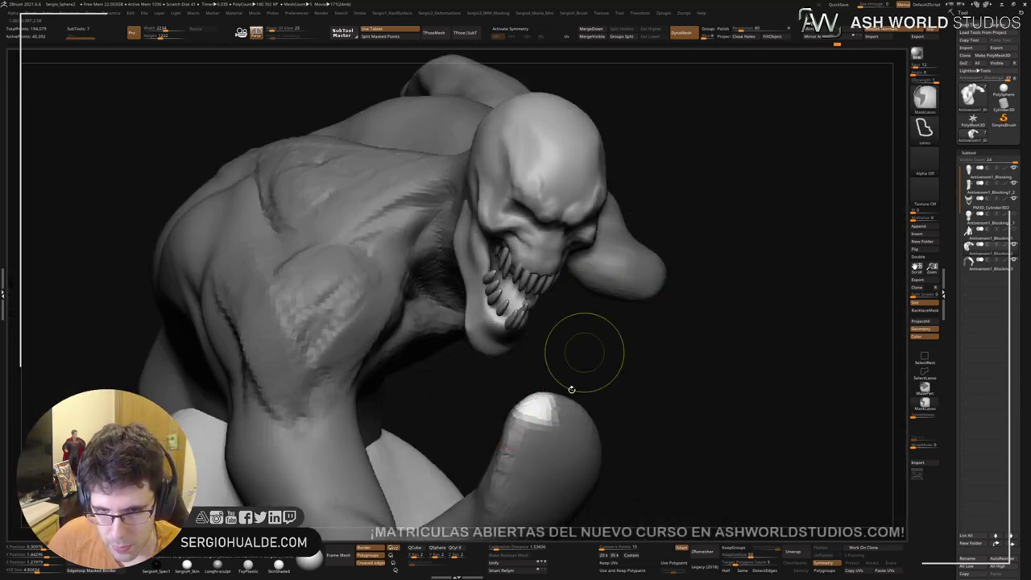
pyautogui.moveTo(585, 350)
pyautogui.mouseDown(button='right')
pyautogui.moveTo(524, 394)
pyautogui.moveTo(541, 387)
pyautogui.mouseUp(button='right')
# Step: Pull the unmasked patch of the fist upward with the Transpose gizmo to form a finger
pyautogui.press('w')
pyautogui.keyDown('alt'); pyautogui.click(459, 280); pyautogui.keyUp('alt')
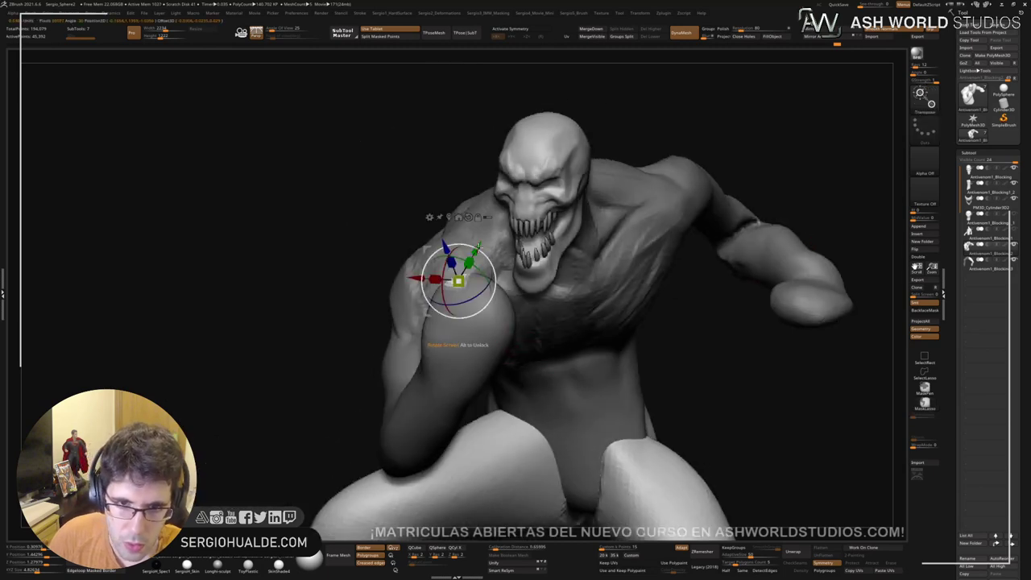
pyautogui.moveTo(488, 247); pyautogui.dragTo(501, 153)
pyautogui.press('q')
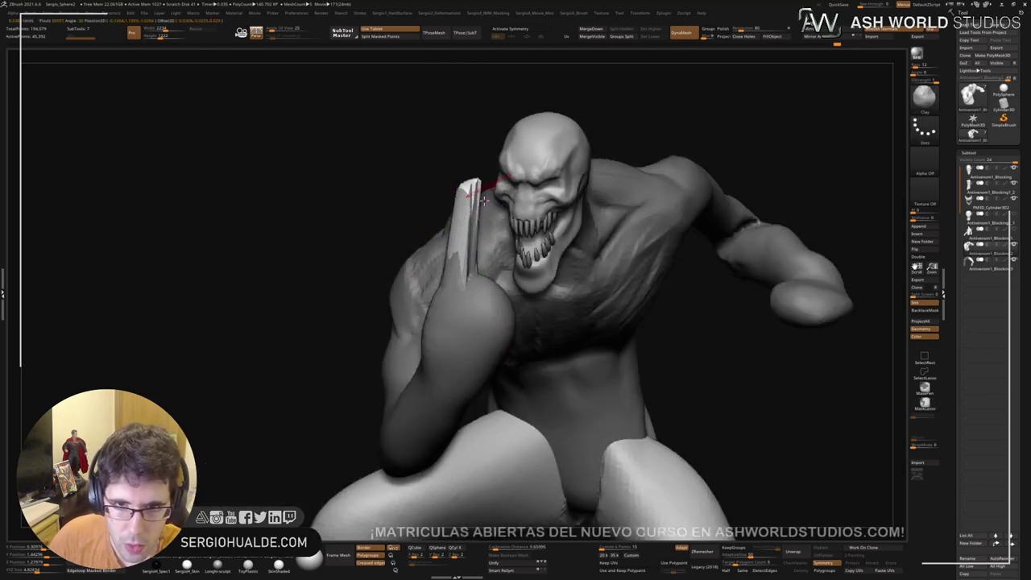
pyautogui.moveTo(411, 256)
pyautogui.mouseDown(button='right')
pyautogui.moveTo(467, 295)
pyautogui.moveTo(716, 152)
pyautogui.moveTo(690, 154)
pyautogui.mouseUp(button='right')
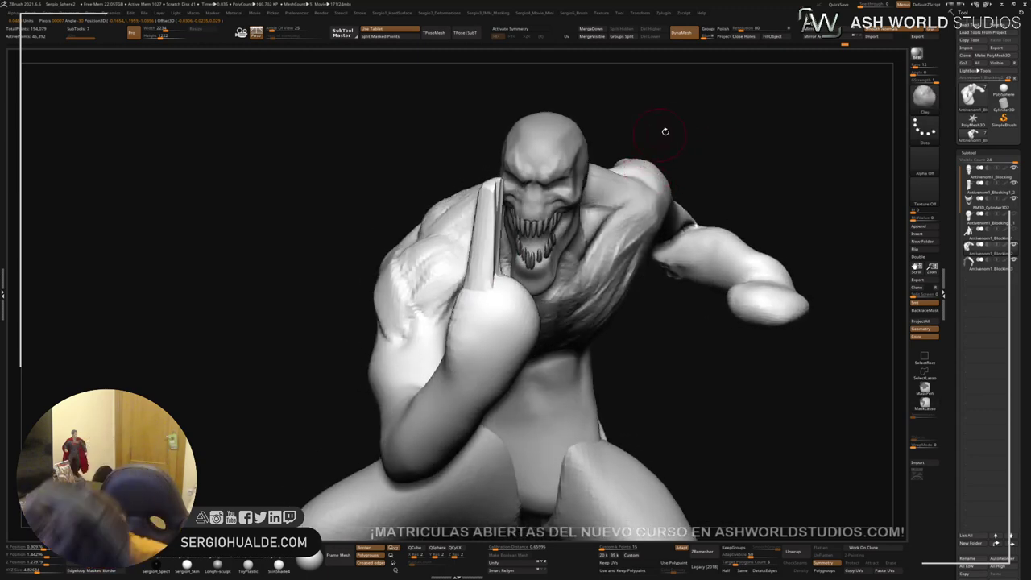
# Step: Remesh the body with DynaMesh and smooth the new finger and its base on the fist
pyautogui.moveTo(666, 199)
pyautogui.mouseDown(button='right')
pyautogui.moveTo(741, 145)
pyautogui.moveTo(709, 169)
pyautogui.mouseUp(button='right')
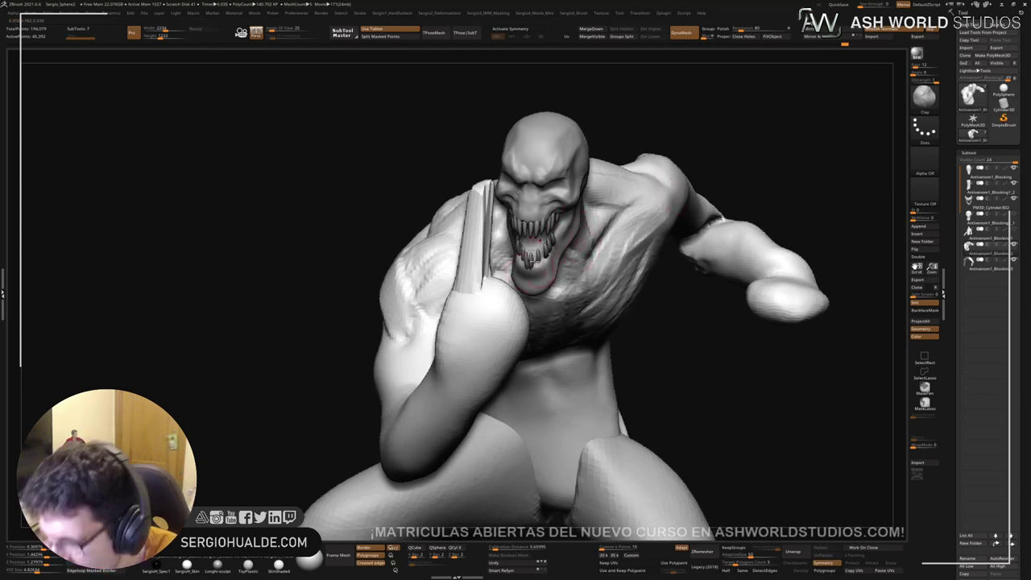
pyautogui.moveTo(470, 253)
pyautogui.mouseDown(button='right')
pyautogui.moveTo(438, 277)
pyautogui.moveTo(458, 316)
pyautogui.mouseUp(button='right')
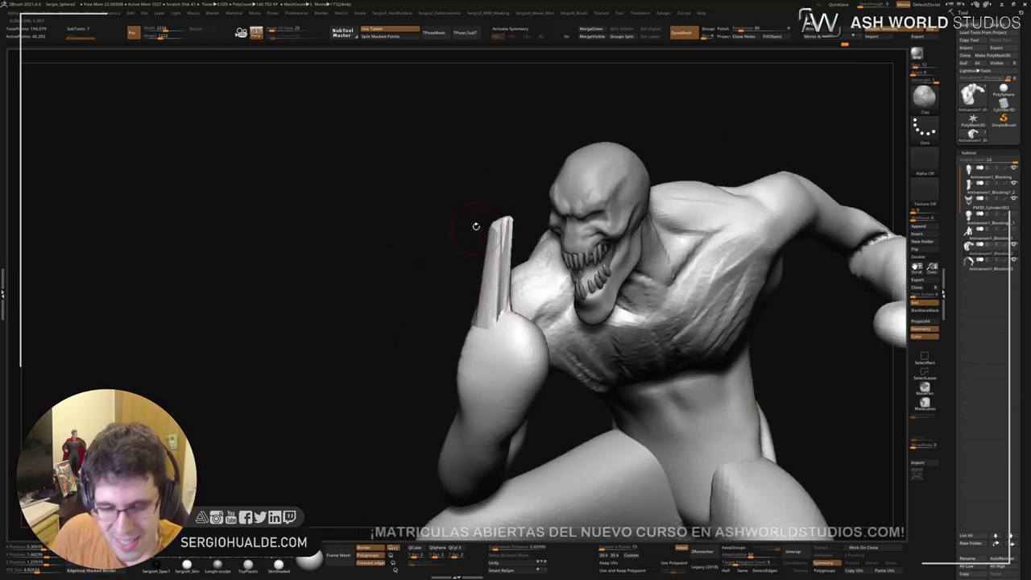
pyautogui.press('shift')
pyautogui.moveTo(483, 292)
pyautogui.keyDown('shift'); pyautogui.mouseDown()
pyautogui.moveTo(501, 235)
pyautogui.moveTo(483, 304)
pyautogui.mouseUp(); pyautogui.keyUp('shift')
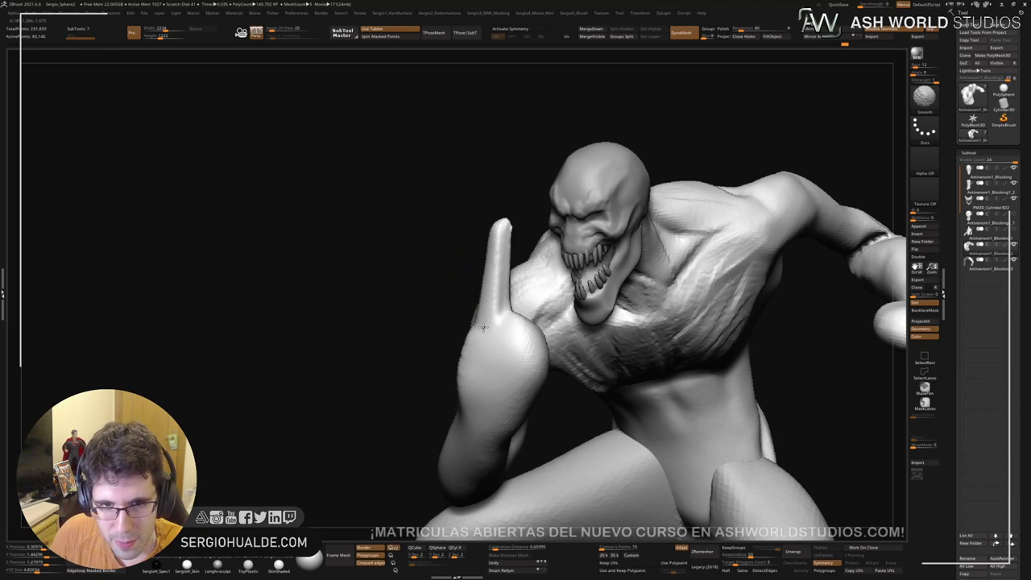
pyautogui.moveTo(480, 307); pyautogui.dragTo(545, 324, button='right')
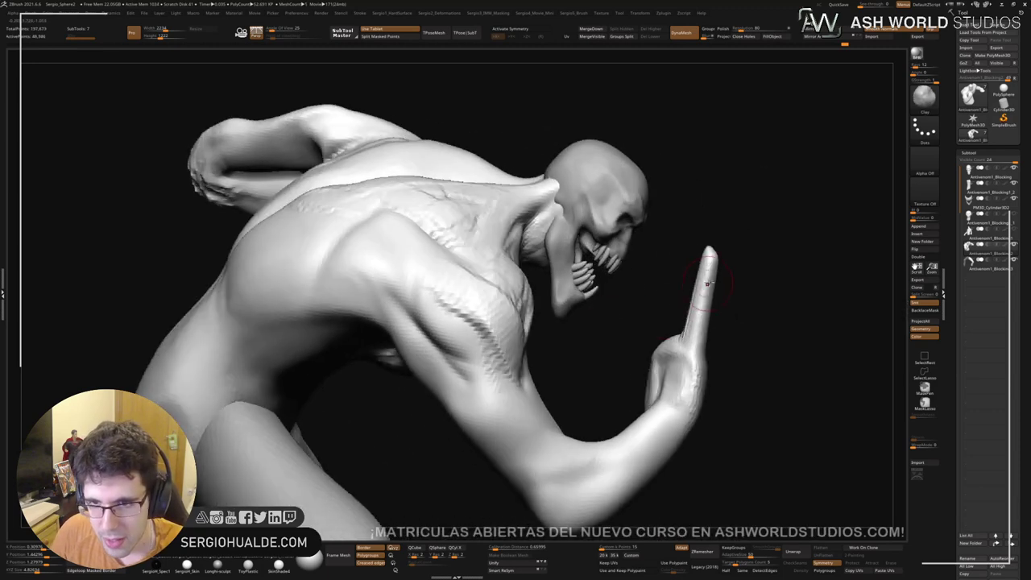
# Step: Mask everything except the end segment of the finger and rotate it inward toward the head with the Transpose gizmo
pyautogui.moveTo(707, 284); pyautogui.dragTo(714, 249, button='right')
pyautogui.moveTo(704, 219)
pyautogui.keyDown('ctrl'); pyautogui.mouseDown()
pyautogui.moveTo(678, 279)
pyautogui.moveTo(766, 261)
pyautogui.mouseUp(); pyautogui.keyUp('ctrl')
pyautogui.moveTo(749, 258)
pyautogui.keyDown('ctrl'); pyautogui.mouseDown(button='right')
pyautogui.moveTo(699, 313)
pyautogui.moveTo(566, 323)
pyautogui.mouseUp(button='right'); pyautogui.keyUp('ctrl')
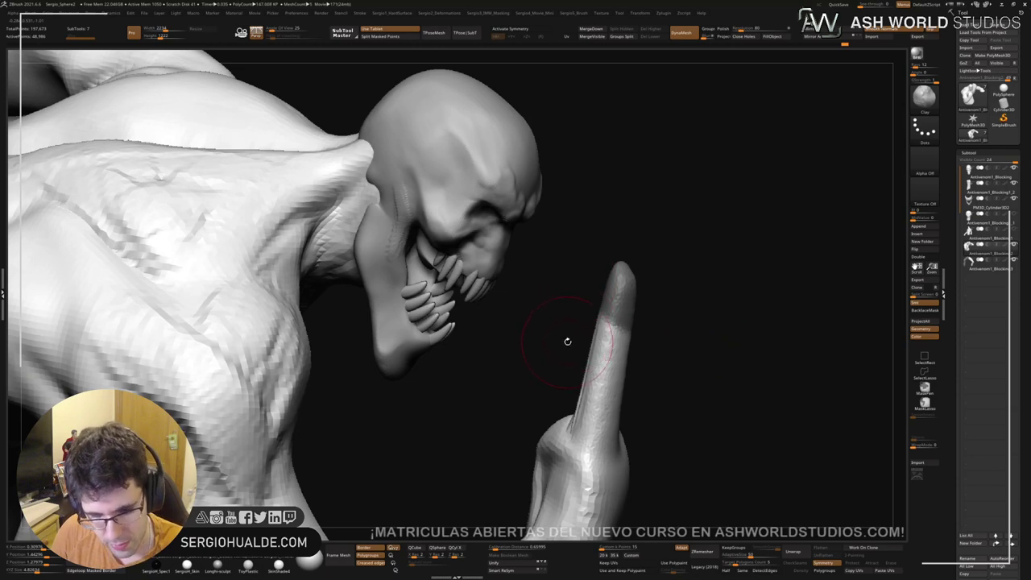
pyautogui.keyDown('alt'); pyautogui.moveTo(615, 375); pyautogui.dragTo(534, 329, button='right'); pyautogui.keyUp('alt')
pyautogui.press('w')
pyautogui.keyDown('ctrl'); pyautogui.click(578, 295); pyautogui.keyUp('ctrl')
pyautogui.keyDown('alt'); pyautogui.click(541, 278); pyautogui.keyUp('alt')
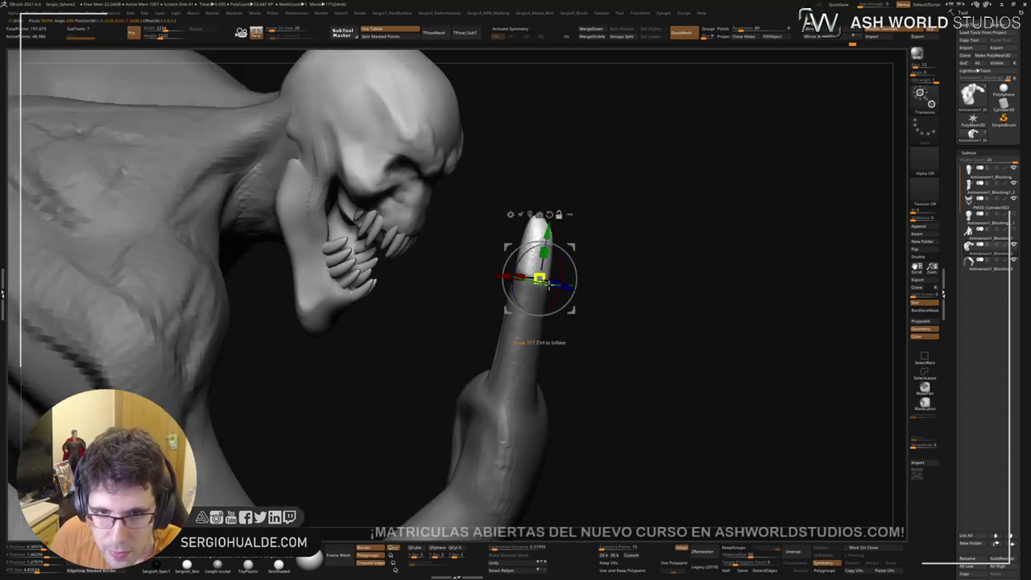
pyautogui.moveTo(575, 277); pyautogui.dragTo(561, 250)
pyautogui.press('q')
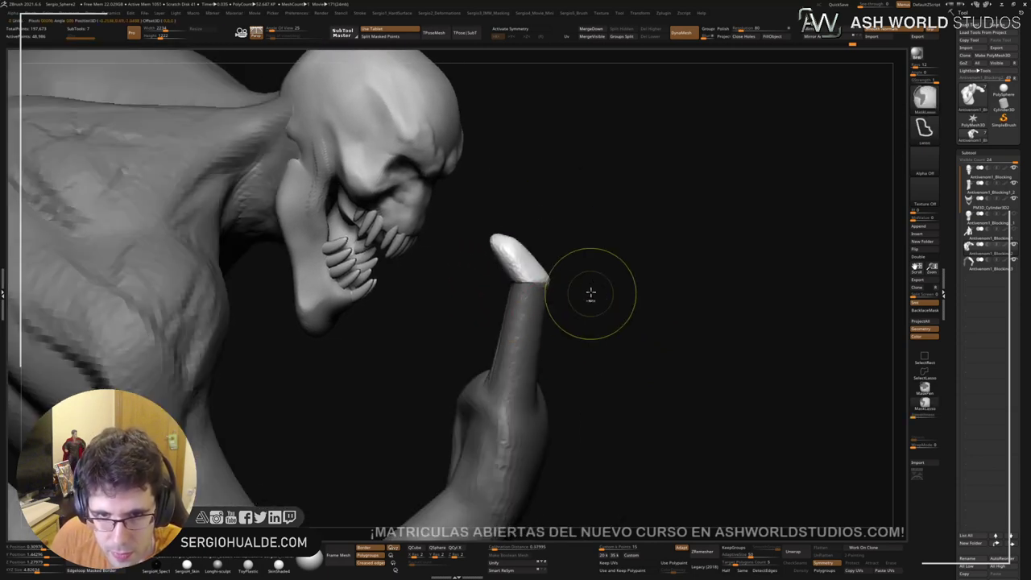
# Step: Remask the body so that the upper half of the finger stays free and rotate it at its middle joint
pyautogui.keyDown('ctrl'); pyautogui.moveTo(591, 295); pyautogui.dragTo(591, 336); pyautogui.keyUp('ctrl')
pyautogui.keyDown('ctrl'); pyautogui.moveTo(579, 238); pyautogui.dragTo(524, 183); pyautogui.keyUp('ctrl')
pyautogui.keyDown('ctrl'); pyautogui.moveTo(481, 339); pyautogui.dragTo(604, 354); pyautogui.keyUp('ctrl')
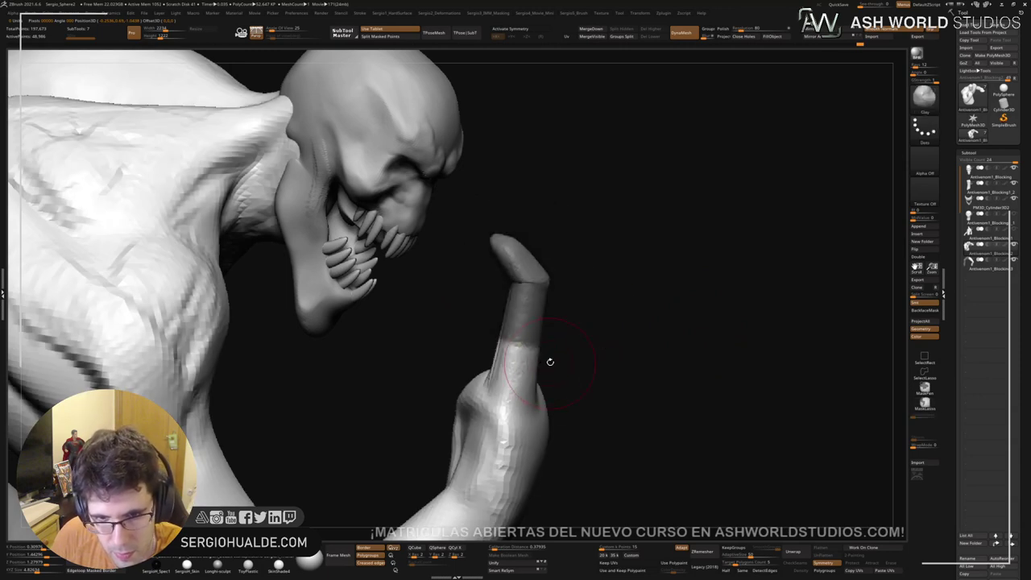
pyautogui.keyDown('ctrl'); pyautogui.click(575, 345); pyautogui.keyUp('ctrl')
pyautogui.press('w')
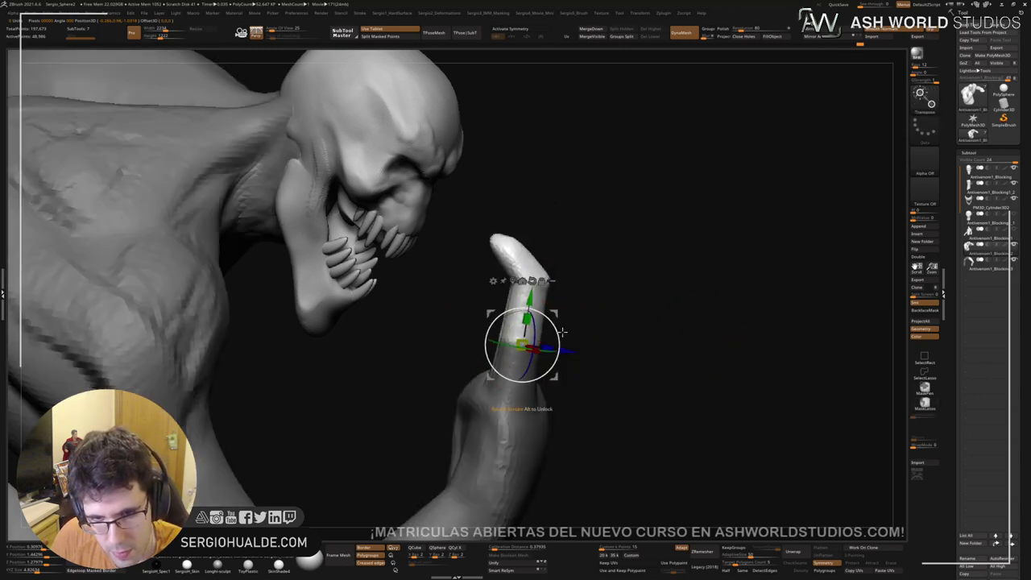
pyautogui.moveTo(545, 319); pyautogui.dragTo(547, 322)
# Step: Isolate the whole finger down to its base with a mask and bend it backward at the knuckle
pyautogui.keyDown('alt'); pyautogui.moveTo(555, 385); pyautogui.dragTo(648, 294); pyautogui.keyUp('alt')
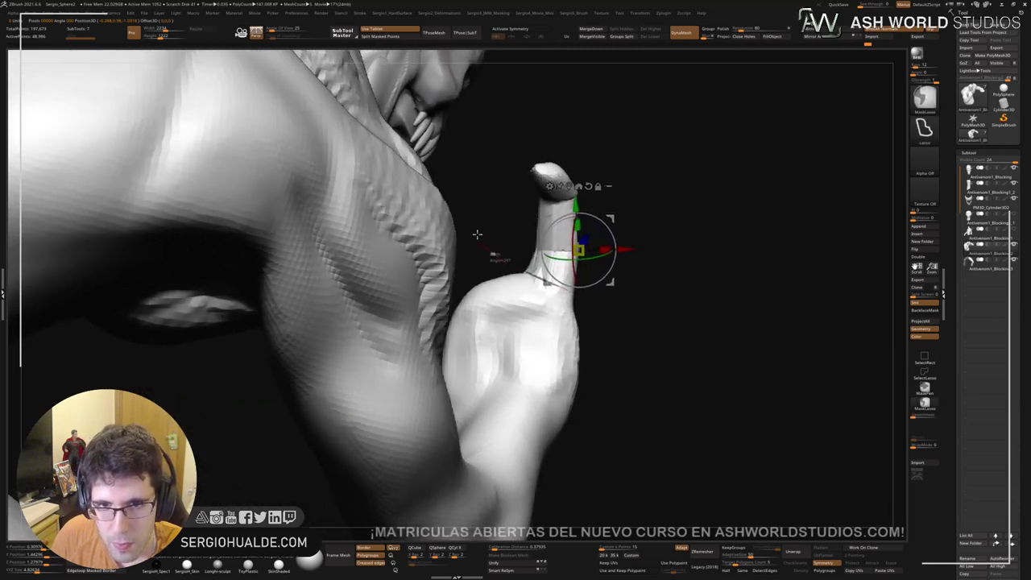
pyautogui.moveTo(624, 329)
pyautogui.mouseDown()
pyautogui.moveTo(585, 299)
pyautogui.moveTo(538, 284)
pyautogui.moveTo(579, 290)
pyautogui.moveTo(583, 315)
pyautogui.mouseUp()
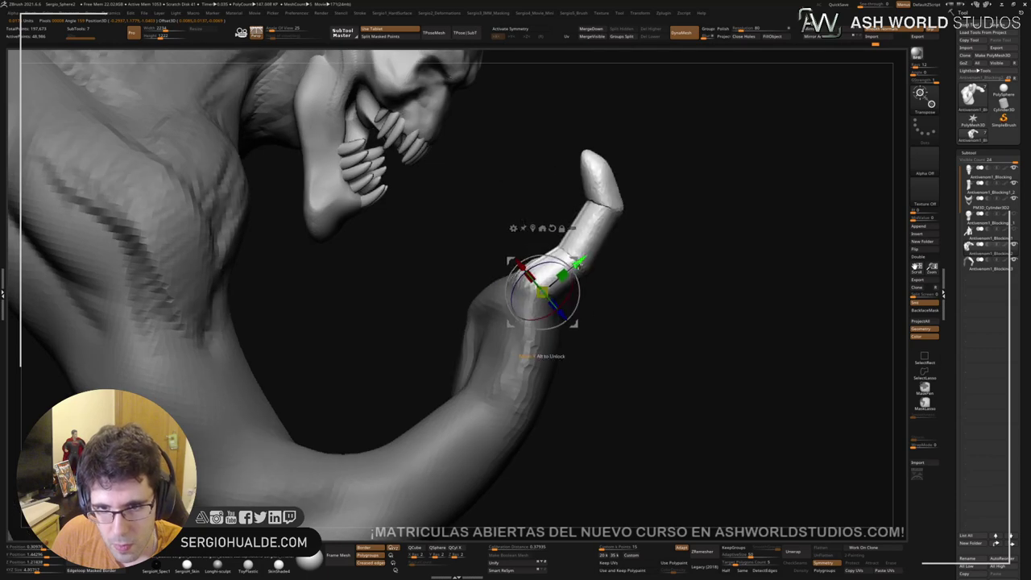
pyautogui.moveTo(575, 259); pyautogui.dragTo(583, 267)
pyautogui.moveTo(639, 298); pyautogui.dragTo(550, 322)
# Step: Reposition the unmasked finger along the edge of the fist with the Transpose gizmo, working from the front and side
pyautogui.press('q')
pyautogui.moveTo(550, 322)
pyautogui.keyDown('ctrl'); pyautogui.mouseDown(button='right')
pyautogui.moveTo(508, 198)
pyautogui.moveTo(594, 295)
pyautogui.mouseUp(button='right'); pyautogui.keyUp('ctrl')
pyautogui.keyDown('alt'); pyautogui.moveTo(704, 207); pyautogui.dragTo(789, 300); pyautogui.keyUp('alt')
pyautogui.press('w')
pyautogui.keyDown('alt'); pyautogui.click(481, 266); pyautogui.keyUp('alt')
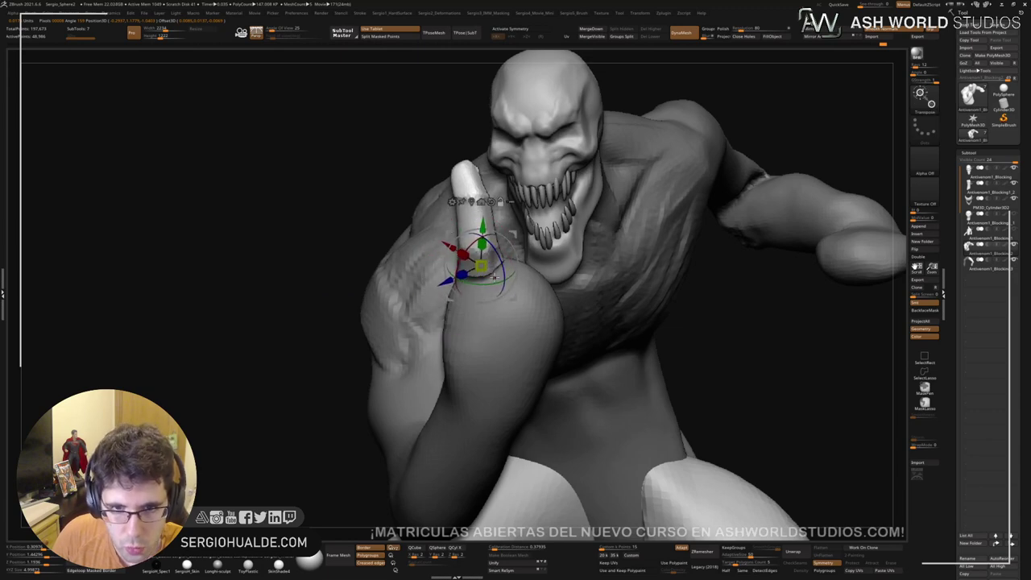
pyautogui.keyDown('alt'); pyautogui.moveTo(496, 277); pyautogui.dragTo(462, 276); pyautogui.keyUp('alt')
pyautogui.keyDown('ctrl'); pyautogui.moveTo(462, 276); pyautogui.dragTo(491, 471, button='right'); pyautogui.keyUp('ctrl')
pyautogui.keyDown('alt'); pyautogui.click(538, 144); pyautogui.keyUp('alt')
pyautogui.moveTo(528, 209)
pyautogui.keyDown('alt'); pyautogui.mouseDown()
pyautogui.moveTo(564, 225)
pyautogui.moveTo(551, 229)
pyautogui.moveTo(557, 246)
pyautogui.mouseUp(); pyautogui.keyUp('alt')
# Step: Adjust the bent finger's silhouette with the Move brush
pyautogui.press('q')
pyautogui.moveTo(554, 211); pyautogui.dragTo(567, 241, button='right')
pyautogui.press('b')
pyautogui.press('m')
pyautogui.press('v')
pyautogui.moveTo(583, 259); pyautogui.dragTo(599, 298)
pyautogui.moveTo(599, 298); pyautogui.dragTo(554, 269, button='right')
# Step: Flatten the finger segments and the finger base on both sides with the TrimDynamic brush
pyautogui.press('b')
pyautogui.press('t')
pyautogui.press('d')
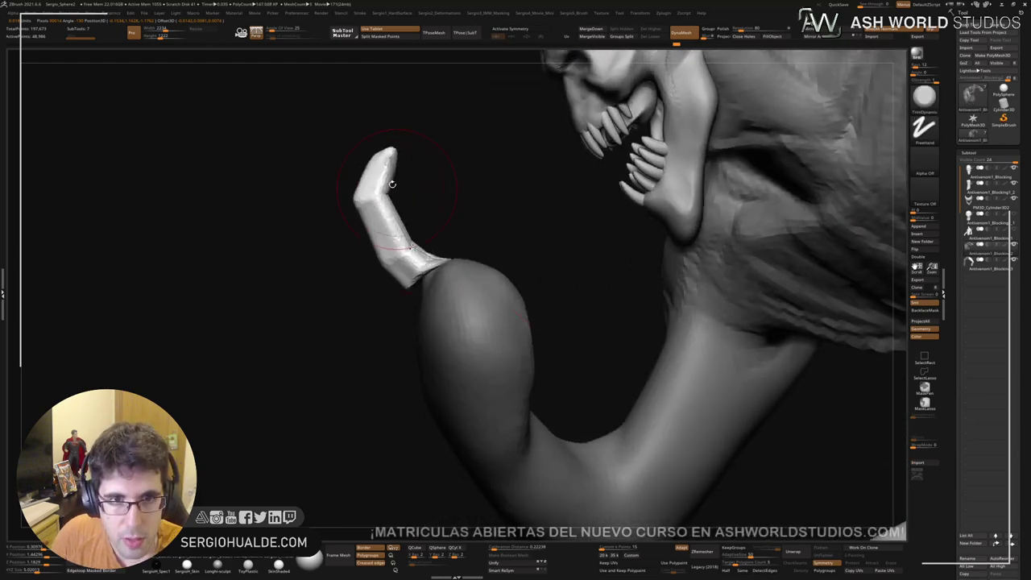
pyautogui.moveTo(374, 191); pyautogui.dragTo(408, 266)
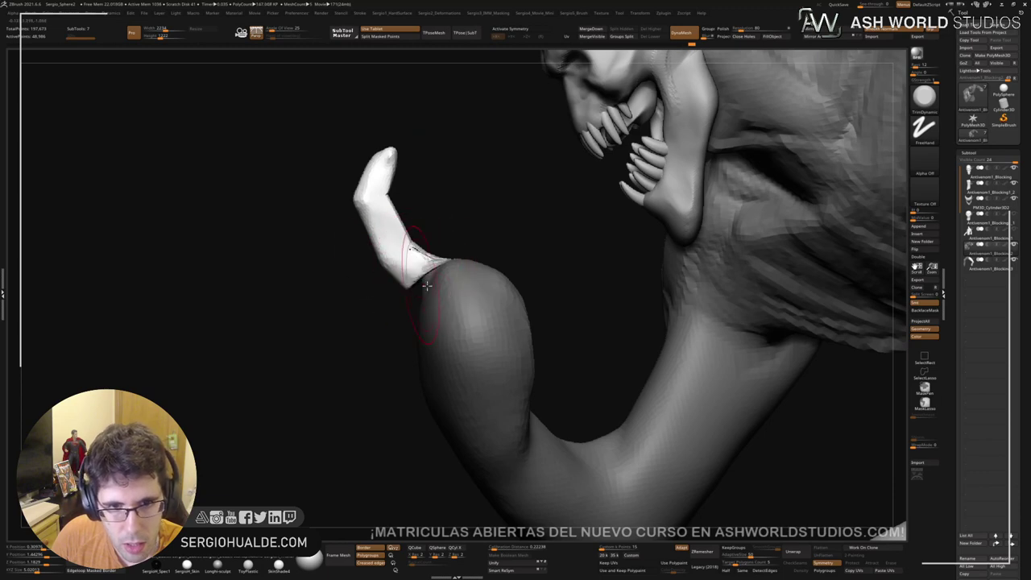
pyautogui.moveTo(410, 265); pyautogui.dragTo(710, 258, button='right')
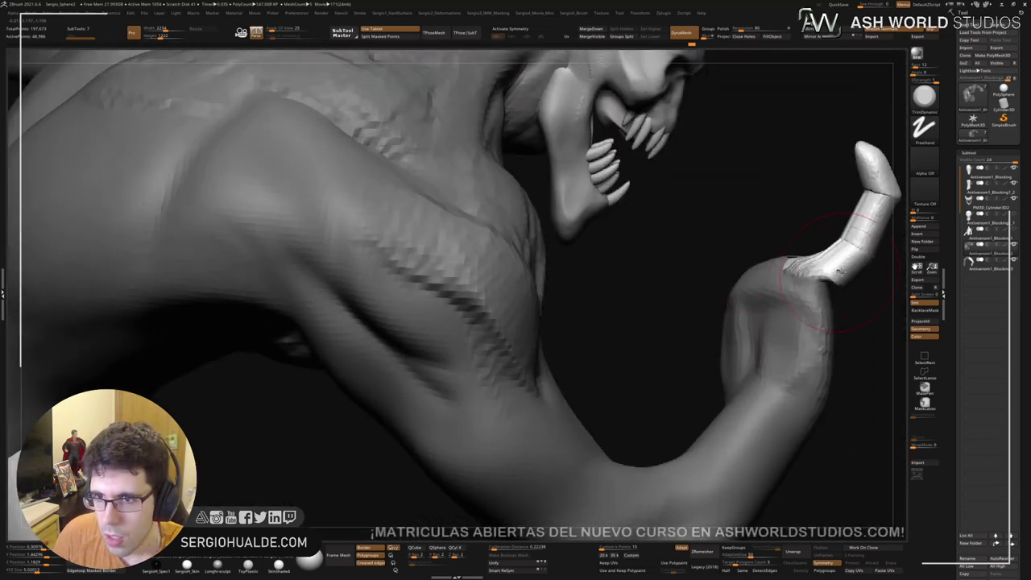
pyautogui.moveTo(850, 252); pyautogui.dragTo(863, 215)
pyautogui.keyDown('alt'); pyautogui.moveTo(863, 214); pyautogui.dragTo(732, 259, button='right'); pyautogui.keyUp('alt')
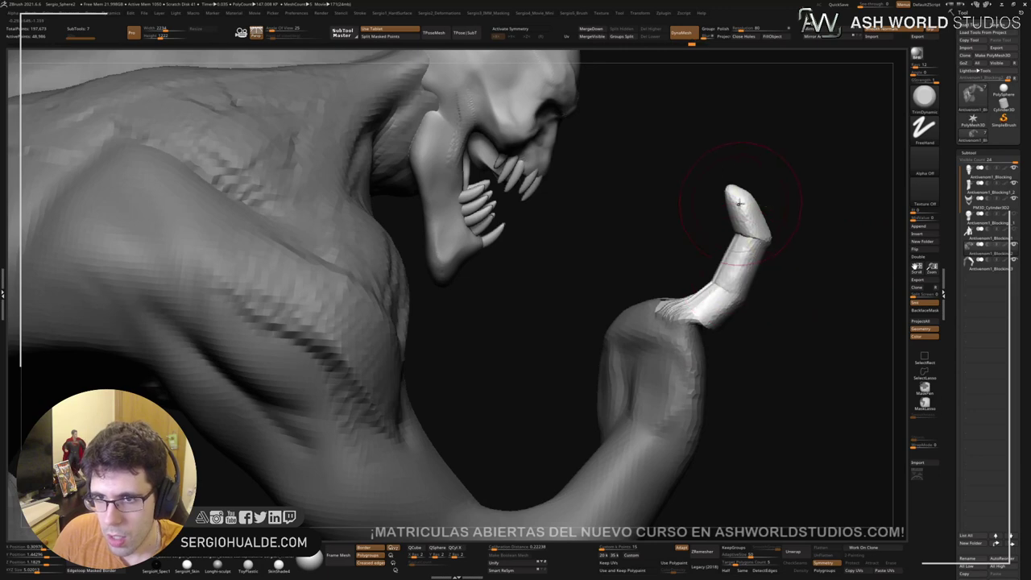
pyautogui.moveTo(745, 207)
pyautogui.mouseDown()
pyautogui.moveTo(738, 274)
pyautogui.moveTo(709, 307)
pyautogui.mouseUp()
# Step: Rotate the unmasked finger about its base with the Transpose gizmo so it leans further away from the head
pyautogui.moveTo(773, 298)
pyautogui.mouseDown(button='right')
pyautogui.moveTo(723, 305)
pyautogui.moveTo(739, 309)
pyautogui.mouseUp(button='right')
pyautogui.press('w')
pyautogui.moveTo(764, 317); pyautogui.dragTo(773, 314)
pyautogui.moveTo(789, 311); pyautogui.dragTo(773, 303, button='right')
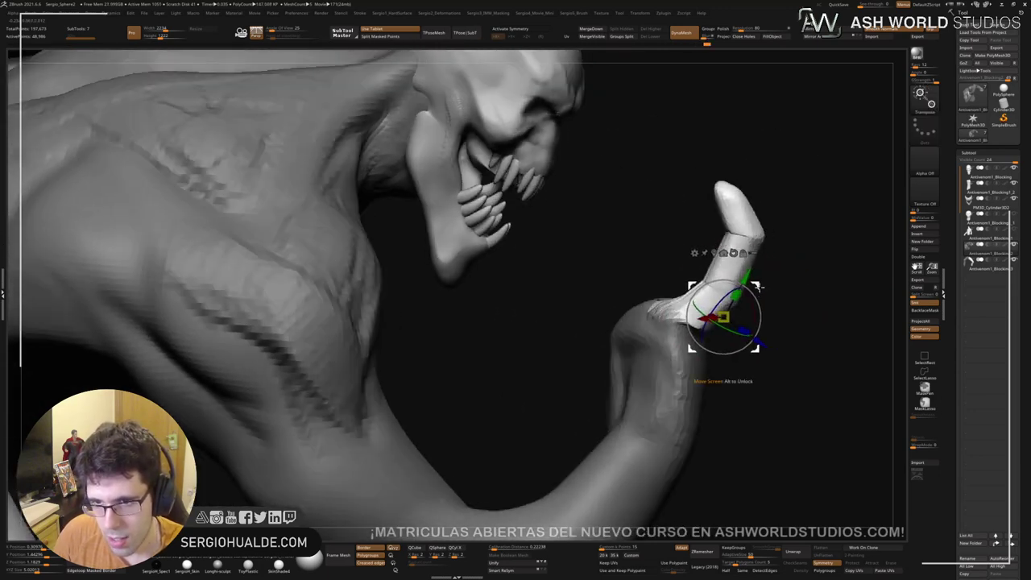
pyautogui.moveTo(758, 288); pyautogui.dragTo(739, 282)
pyautogui.moveTo(837, 282)
pyautogui.mouseDown(button='right')
pyautogui.moveTo(543, 299)
pyautogui.moveTo(508, 278)
pyautogui.moveTo(497, 232)
pyautogui.moveTo(502, 301)
pyautogui.moveTo(483, 332)
pyautogui.mouseUp(button='right')
pyautogui.press('q')
# Step: Resize the brush, trim the end segment of the finger and adjust its width with the Move brush
pyautogui.moveTo(439, 299); pyautogui.dragTo(439, 330, button='right')
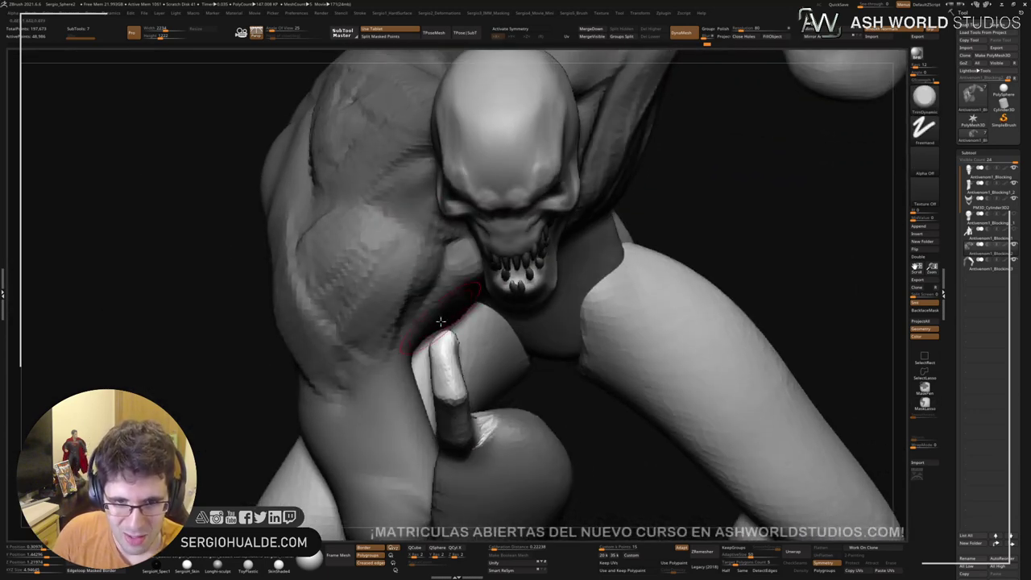
pyautogui.press('s')
pyautogui.moveTo(444, 348); pyautogui.dragTo(454, 348)
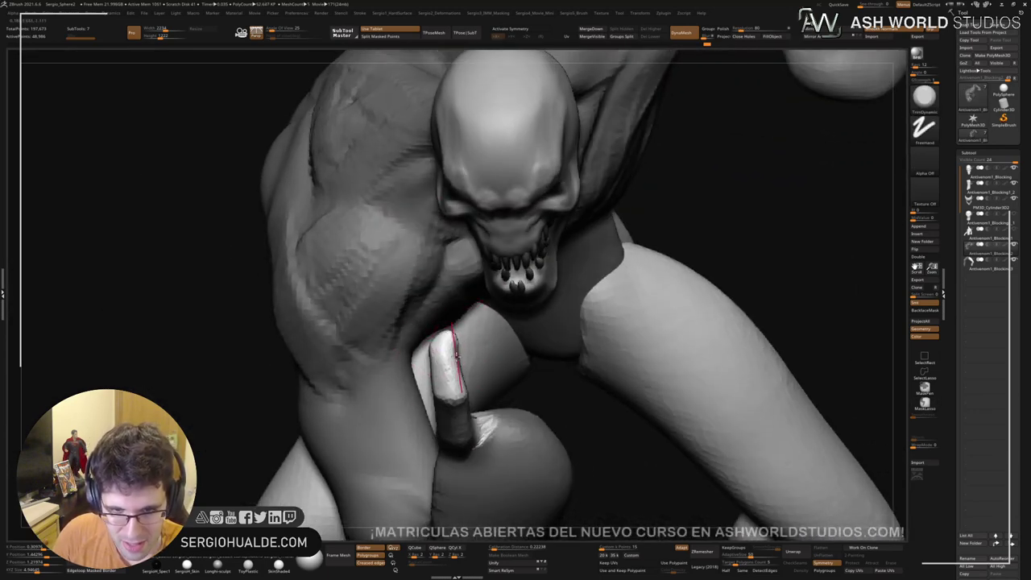
pyautogui.press('b')
pyautogui.press('m')
pyautogui.press('v')
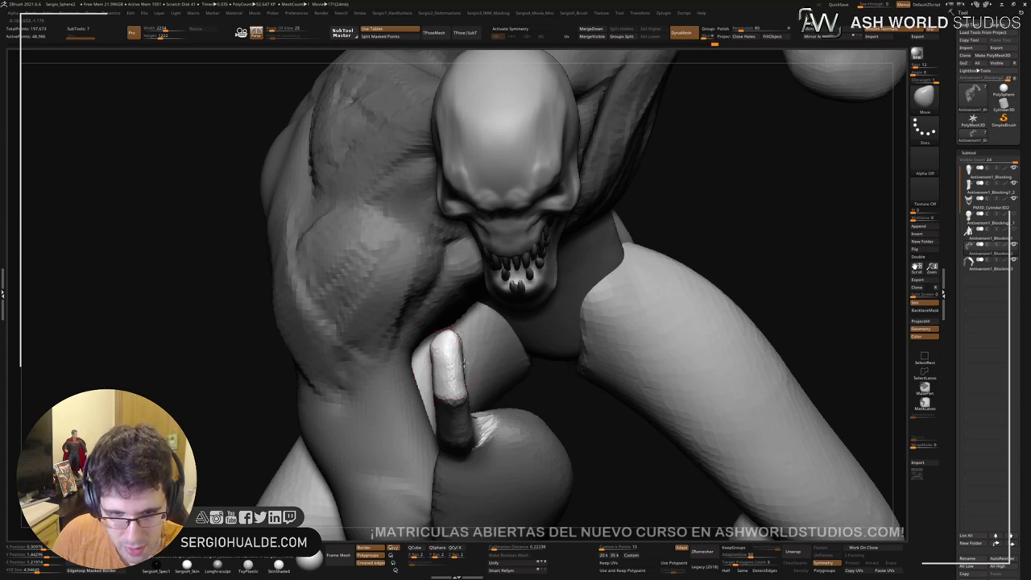
pyautogui.moveTo(435, 370); pyautogui.dragTo(576, 387, button='right')
# Step: Lengthen the finger and smooth out its curve from the side with a larger Move brush
pyautogui.press('s')
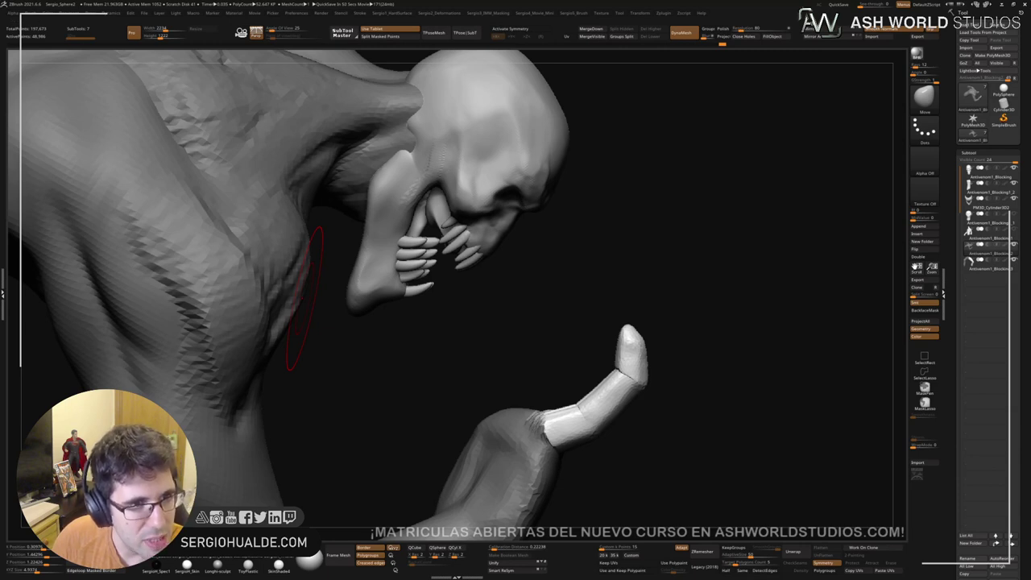
pyautogui.moveTo(304, 298); pyautogui.dragTo(293, 285)
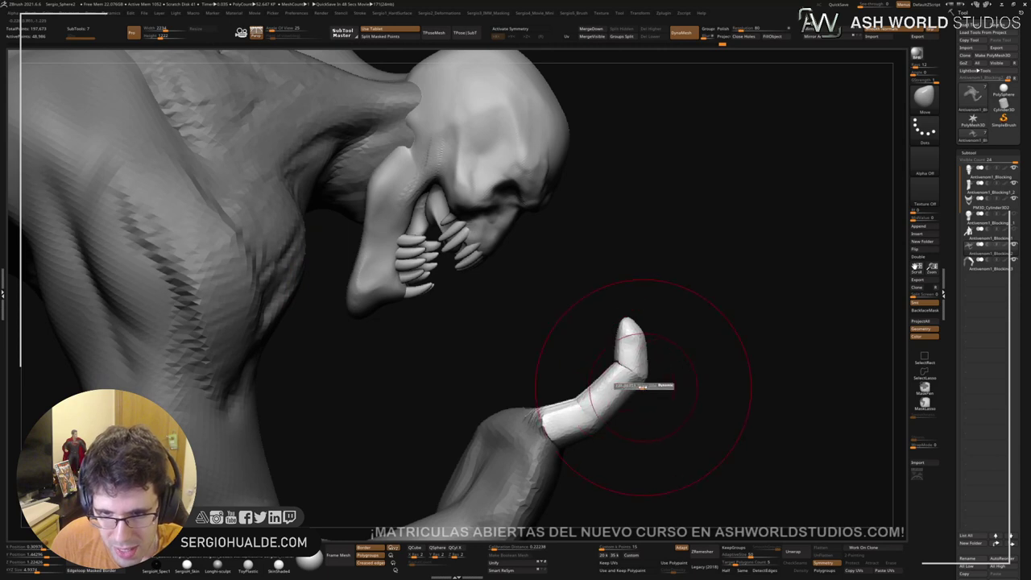
pyautogui.moveTo(614, 398); pyautogui.dragTo(621, 392)
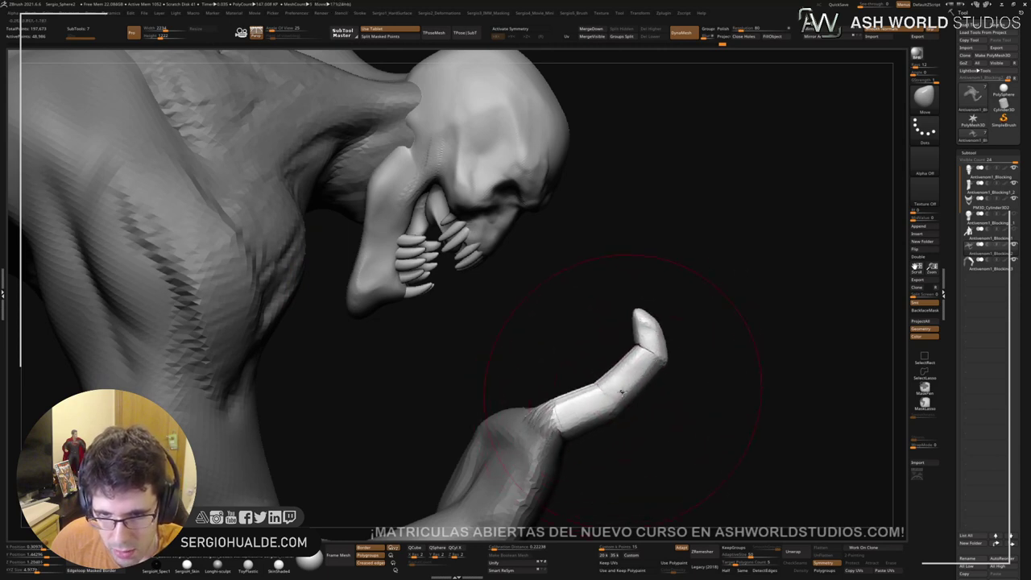
pyautogui.moveTo(645, 312); pyautogui.dragTo(654, 284)
pyautogui.moveTo(644, 365); pyautogui.dragTo(646, 375)
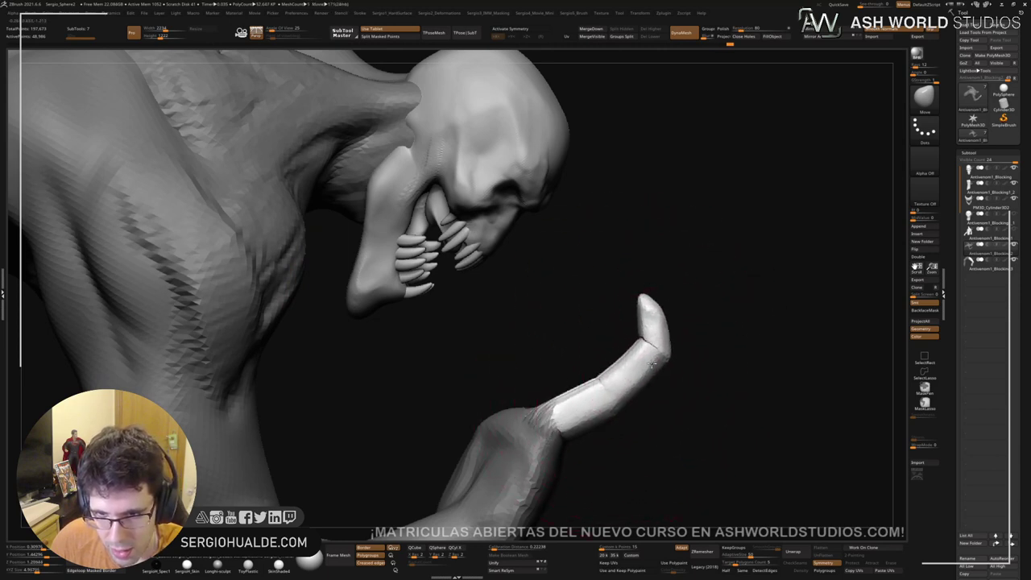
pyautogui.moveTo(618, 409); pyautogui.dragTo(621, 419)
pyautogui.moveTo(586, 439); pyautogui.dragTo(582, 423, button='right')
pyautogui.moveTo(603, 373); pyautogui.dragTo(617, 385, button='right')
pyautogui.moveTo(594, 393); pyautogui.dragTo(596, 404)
# Step: Stretch the fingertip into a long, tapered claw with the Move brush
pyautogui.moveTo(686, 363); pyautogui.dragTo(594, 359)
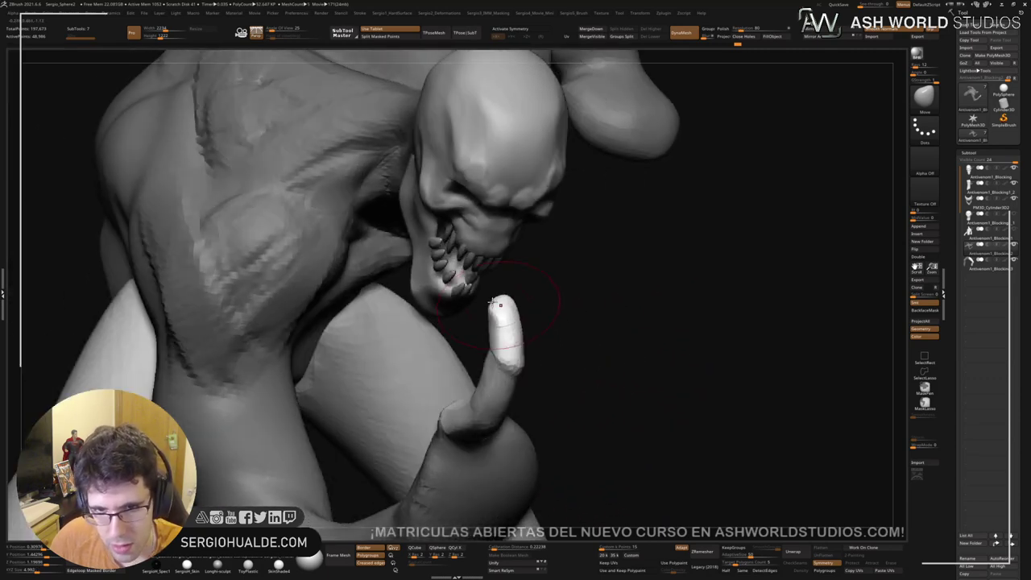
pyautogui.moveTo(501, 303)
pyautogui.mouseDown()
pyautogui.moveTo(498, 296)
pyautogui.moveTo(571, 316)
pyautogui.moveTo(578, 157)
pyautogui.mouseUp()
pyautogui.moveTo(607, 212); pyautogui.dragTo(558, 251)
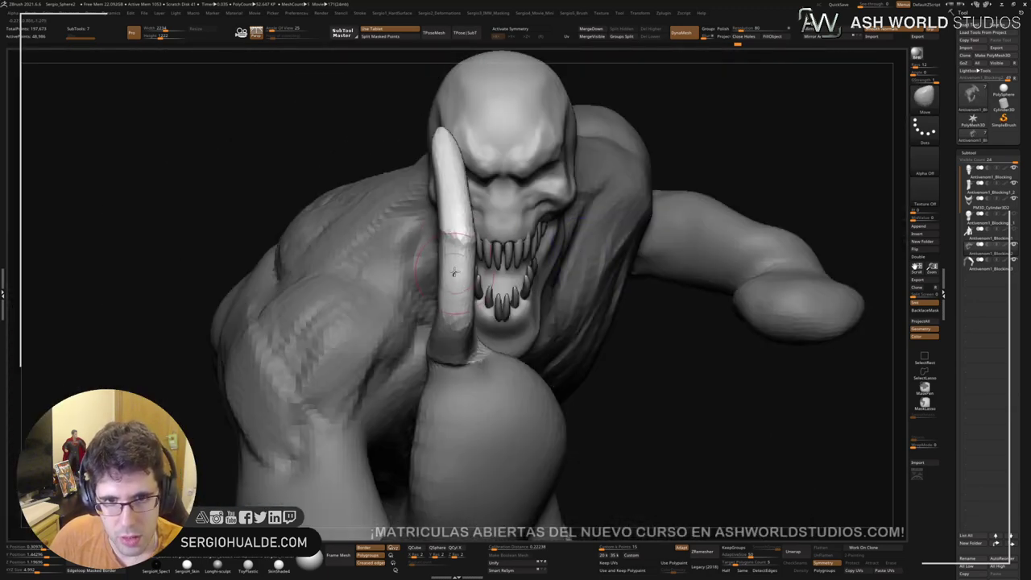
pyautogui.moveTo(447, 148)
pyautogui.mouseDown()
pyautogui.moveTo(467, 153)
pyautogui.moveTo(473, 138)
pyautogui.mouseUp()
pyautogui.press('s')
pyautogui.moveTo(458, 198)
pyautogui.mouseDown()
pyautogui.moveTo(469, 196)
pyautogui.moveTo(472, 142)
pyautogui.moveTo(455, 183)
pyautogui.moveTo(464, 190)
pyautogui.mouseUp()
# Step: Examine the claw's length and curvature against the head from the front and side
pyautogui.moveTo(465, 201)
pyautogui.keyDown('alt'); pyautogui.mouseDown(button='right')
pyautogui.moveTo(470, 277)
pyautogui.moveTo(410, 322)
pyautogui.moveTo(385, 372)
pyautogui.mouseUp(button='right'); pyautogui.keyUp('alt')
pyautogui.keyDown('alt'); pyautogui.moveTo(385, 372); pyautogui.dragTo(456, 354, button='right'); pyautogui.keyUp('alt')
pyautogui.rightClick(455, 354)
pyautogui.moveTo(492, 299); pyautogui.dragTo(515, 258, button='right')
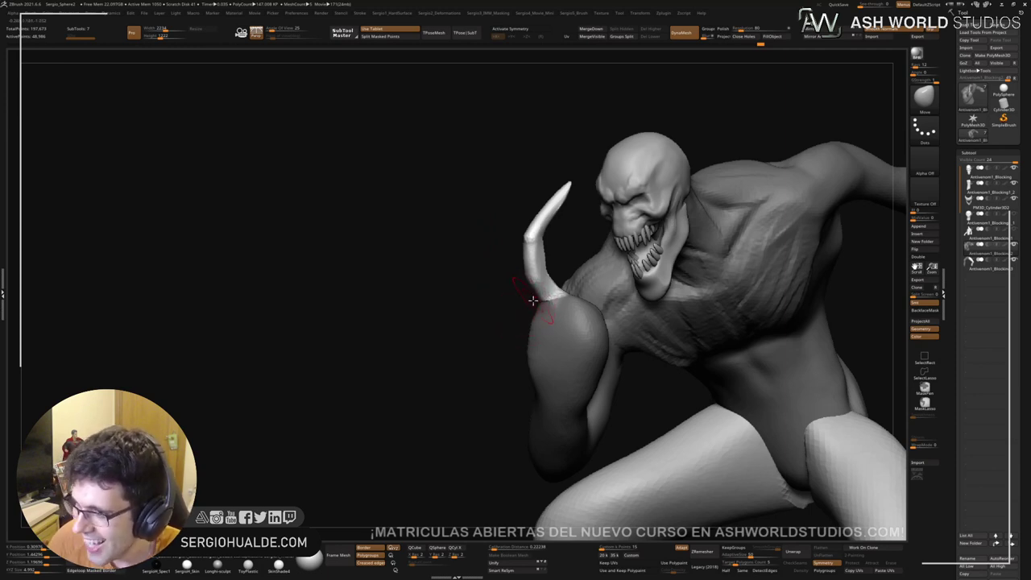
pyautogui.moveTo(529, 298); pyautogui.dragTo(628, 274, button='right')
pyautogui.moveTo(562, 293); pyautogui.dragTo(562, 387, button='right')
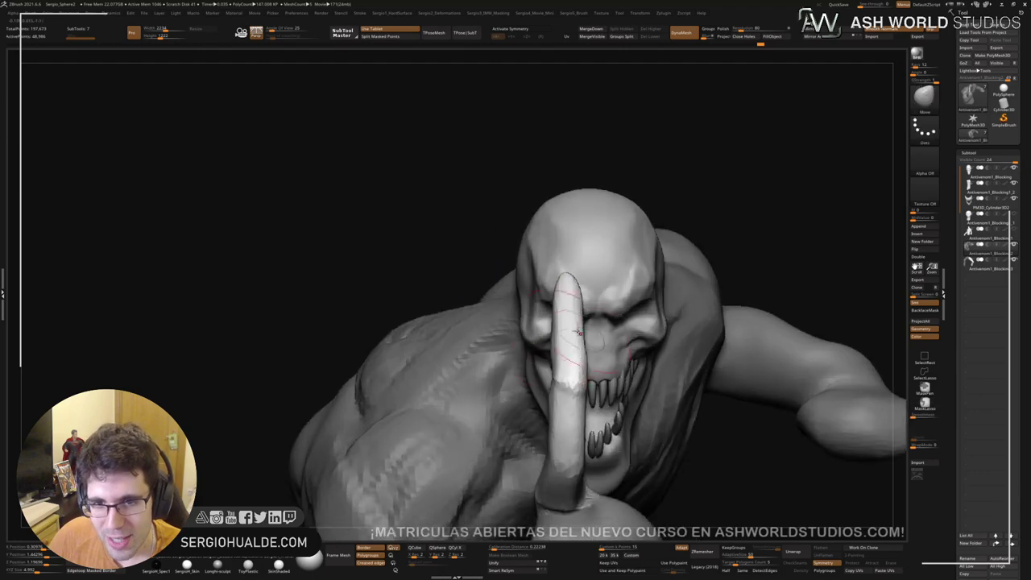
pyautogui.moveTo(548, 357); pyautogui.dragTo(544, 320)
pyautogui.moveTo(409, 372); pyautogui.dragTo(467, 371, button='right')
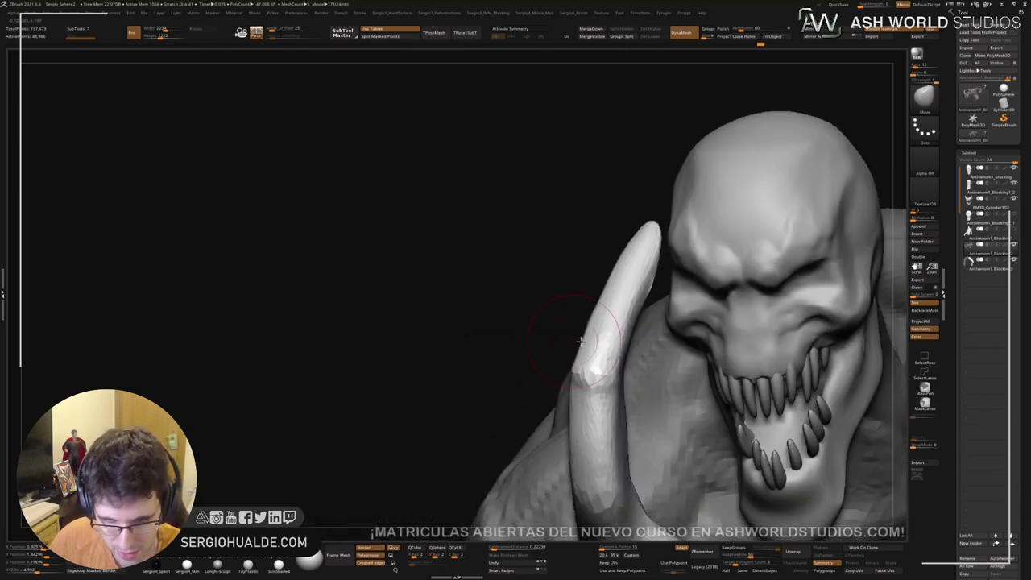
pyautogui.moveTo(632, 361); pyautogui.dragTo(579, 356, button='right')
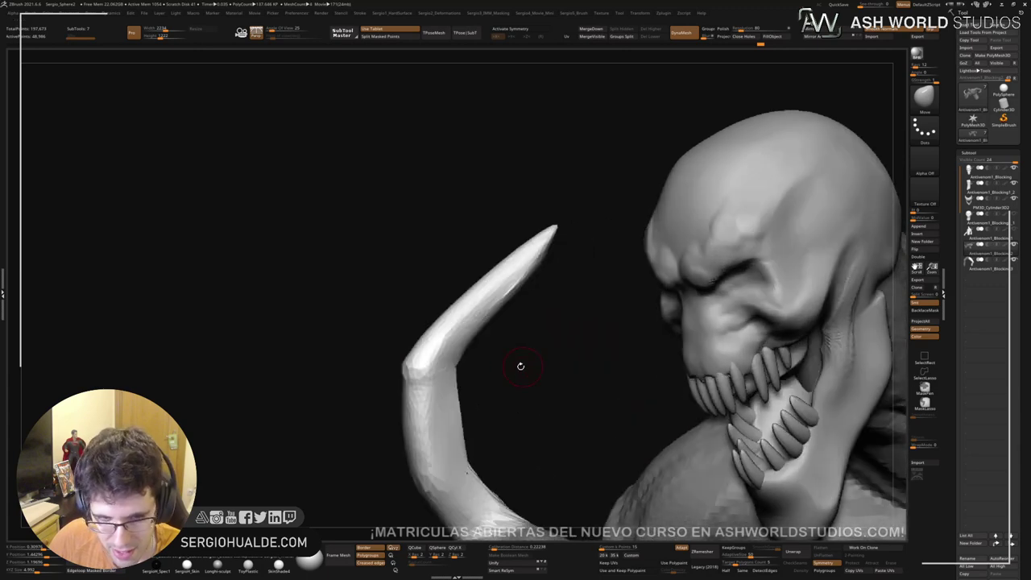
# Step: Pull the joint below the claw outward into a pointed spur with the Move brush
pyautogui.moveTo(415, 362); pyautogui.dragTo(429, 364, button='right')
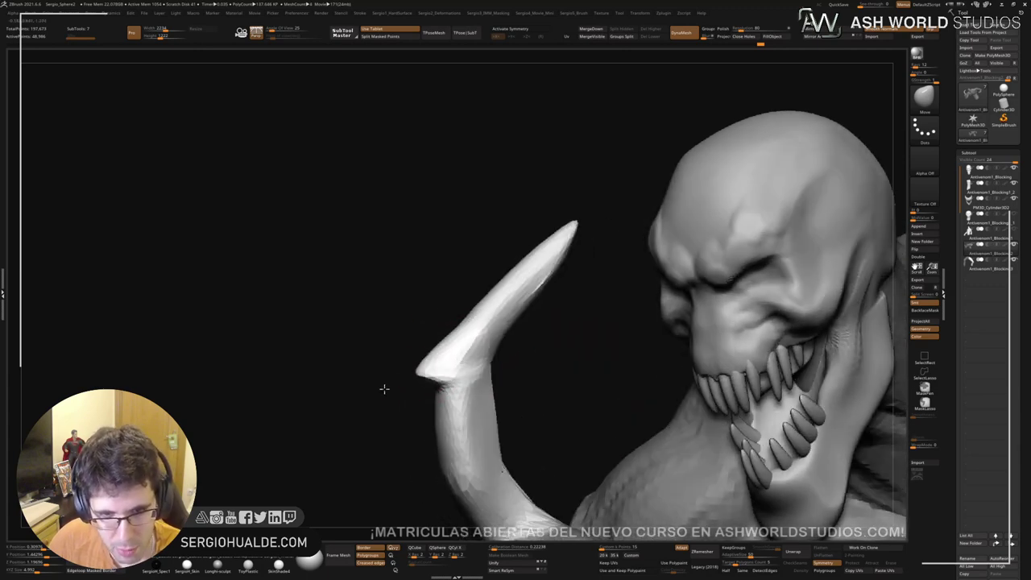
pyautogui.moveTo(391, 401); pyautogui.dragTo(493, 394)
pyautogui.keyDown('alt'); pyautogui.moveTo(710, 335); pyautogui.dragTo(517, 298, button='right'); pyautogui.keyUp('alt')
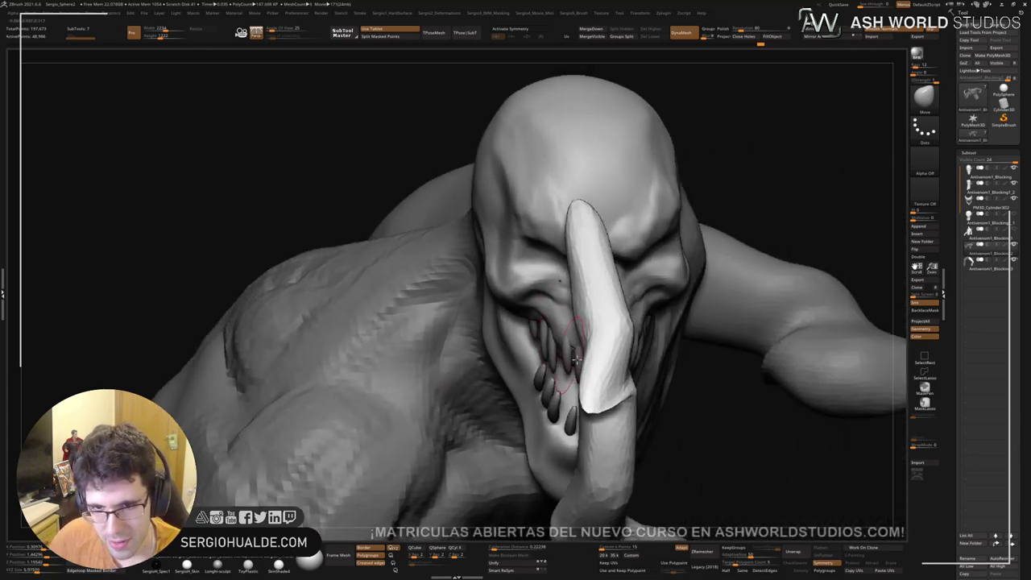
pyautogui.moveTo(602, 381)
pyautogui.mouseDown()
pyautogui.moveTo(624, 383)
pyautogui.moveTo(627, 416)
pyautogui.mouseUp()
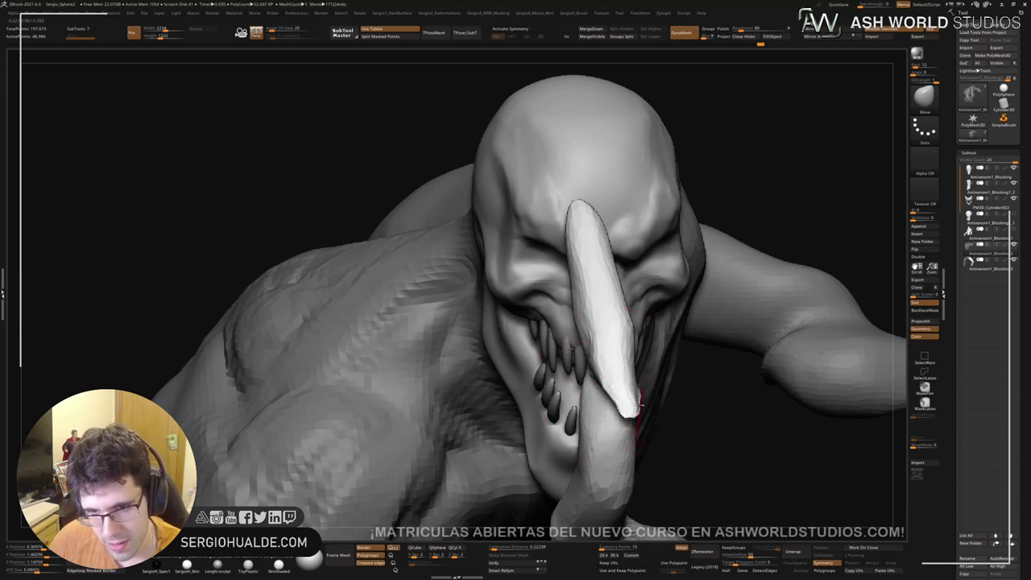
pyautogui.moveTo(635, 400)
pyautogui.keyDown('ctrl'); pyautogui.mouseDown(button='right')
pyautogui.moveTo(638, 360)
pyautogui.moveTo(660, 361)
pyautogui.moveTo(710, 314)
pyautogui.moveTo(656, 311)
pyautogui.mouseUp(button='right'); pyautogui.keyUp('ctrl')
pyautogui.hotkey('ctrl', 'z')
# Step: Curve and shorten the claw with a larger Move brush and refine its spur from the front
pyautogui.press('s')
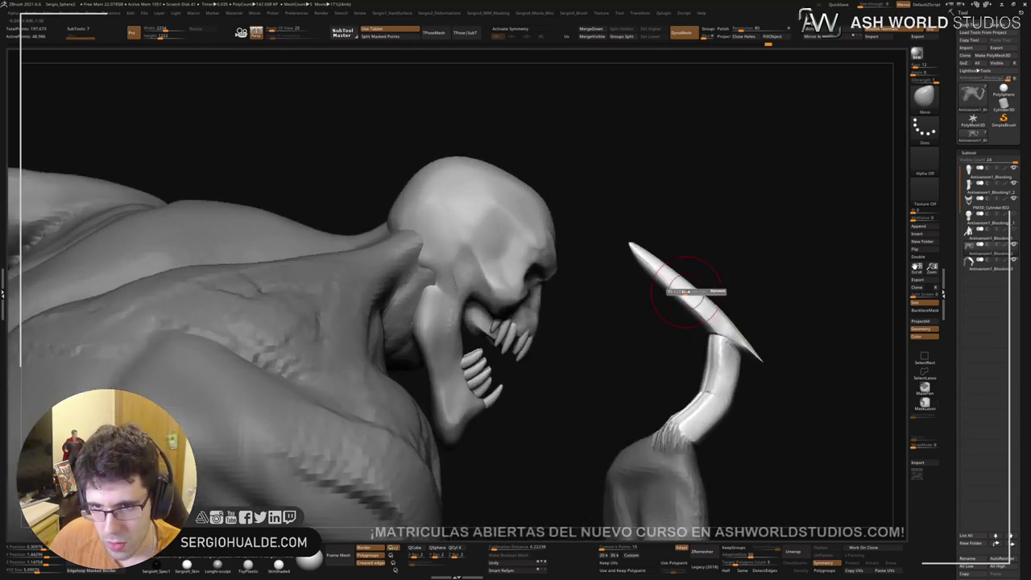
pyautogui.moveTo(691, 288)
pyautogui.mouseDown()
pyautogui.moveTo(699, 277)
pyautogui.moveTo(713, 295)
pyautogui.mouseUp()
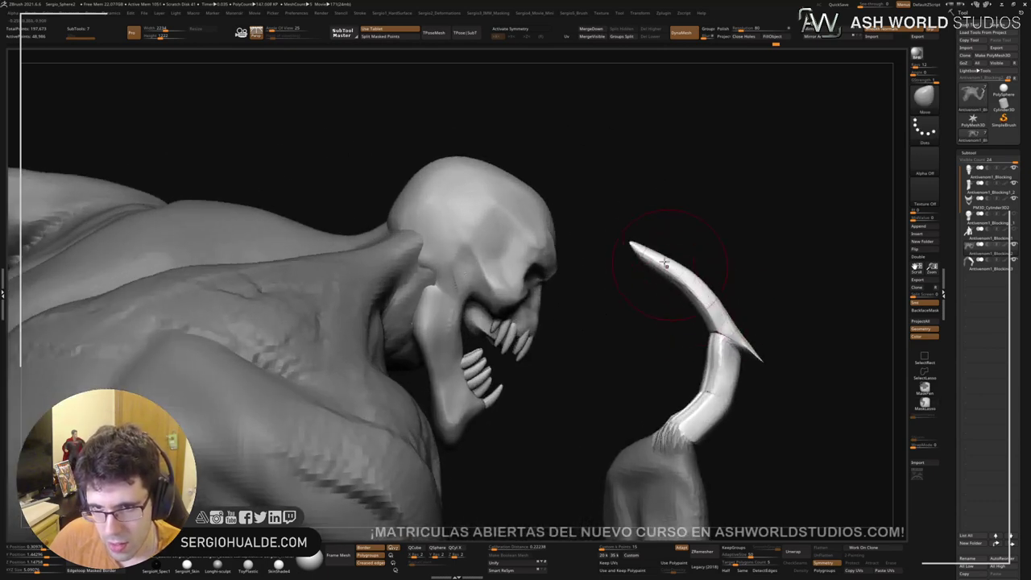
pyautogui.moveTo(645, 250); pyautogui.dragTo(674, 272)
pyautogui.moveTo(713, 306); pyautogui.dragTo(717, 326)
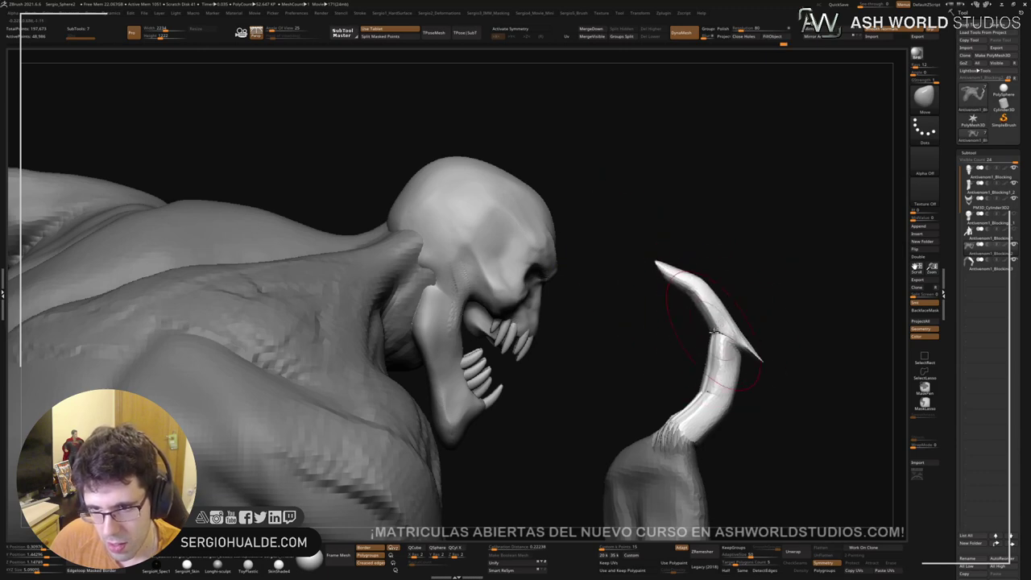
pyautogui.moveTo(725, 394)
pyautogui.keyDown('ctrl'); pyautogui.mouseDown(button='right')
pyautogui.moveTo(723, 338)
pyautogui.moveTo(565, 326)
pyautogui.moveTo(647, 354)
pyautogui.moveTo(564, 326)
pyautogui.moveTo(549, 383)
pyautogui.mouseUp(button='right'); pyautogui.keyUp('ctrl')
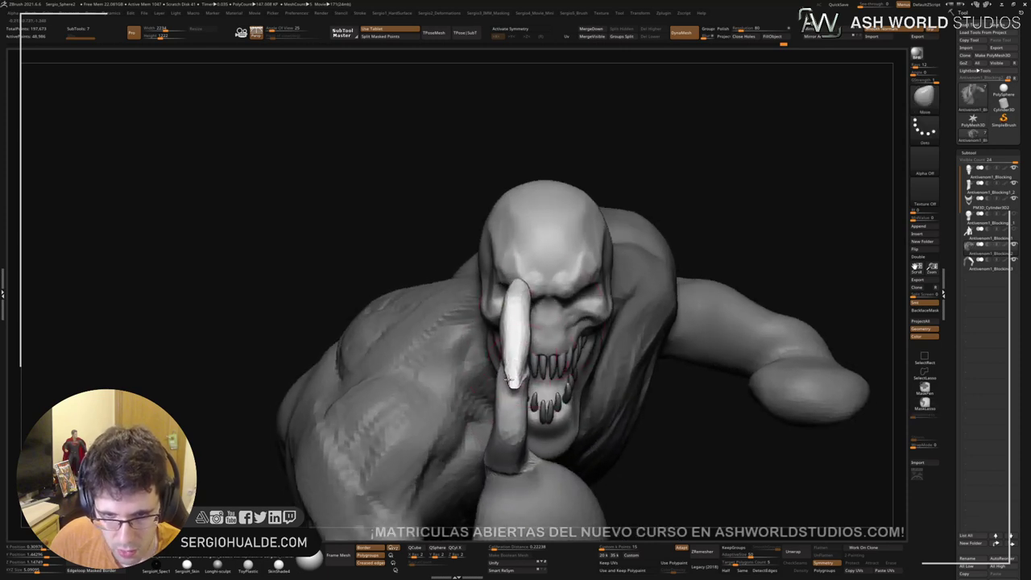
pyautogui.moveTo(511, 371); pyautogui.dragTo(515, 378)
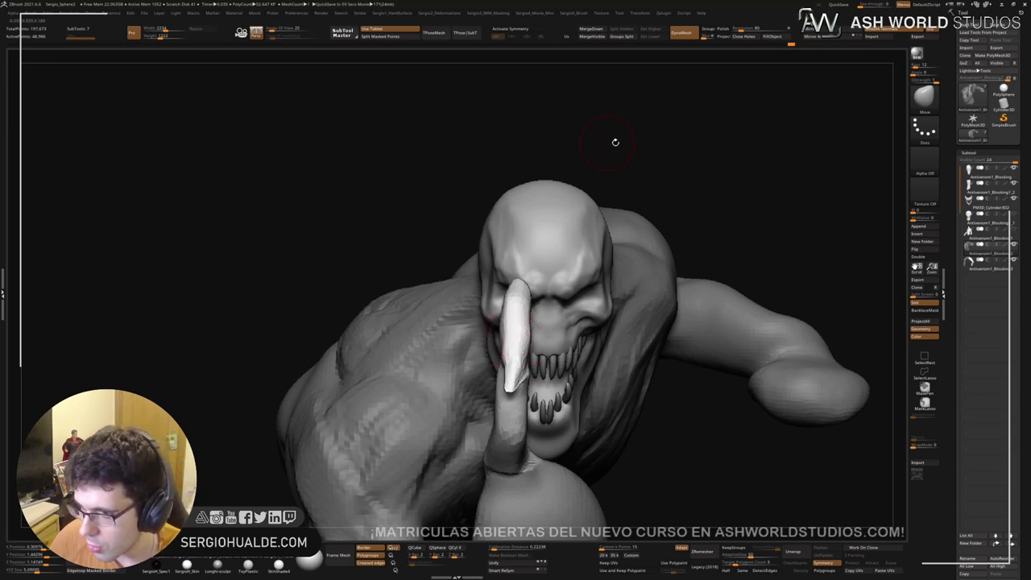
# Step: Clear the mask from the body and adjust the lower end of the claw with a resized Move brush
pyautogui.moveTo(509, 376)
pyautogui.keyDown('ctrl'); pyautogui.mouseDown(button='right')
pyautogui.moveTo(523, 356)
pyautogui.moveTo(564, 379)
pyautogui.mouseUp(button='right'); pyautogui.keyUp('ctrl')
pyautogui.keyDown('ctrl'); pyautogui.moveTo(658, 222); pyautogui.dragTo(704, 226); pyautogui.keyUp('ctrl')
pyautogui.keyDown('ctrl'); pyautogui.moveTo(513, 351); pyautogui.dragTo(481, 398, button='right'); pyautogui.keyUp('ctrl')
pyautogui.rightClick(480, 398)
pyautogui.press('s')
pyautogui.moveTo(517, 400)
pyautogui.mouseDown()
pyautogui.moveTo(514, 392)
pyautogui.moveTo(505, 412)
pyautogui.mouseUp()
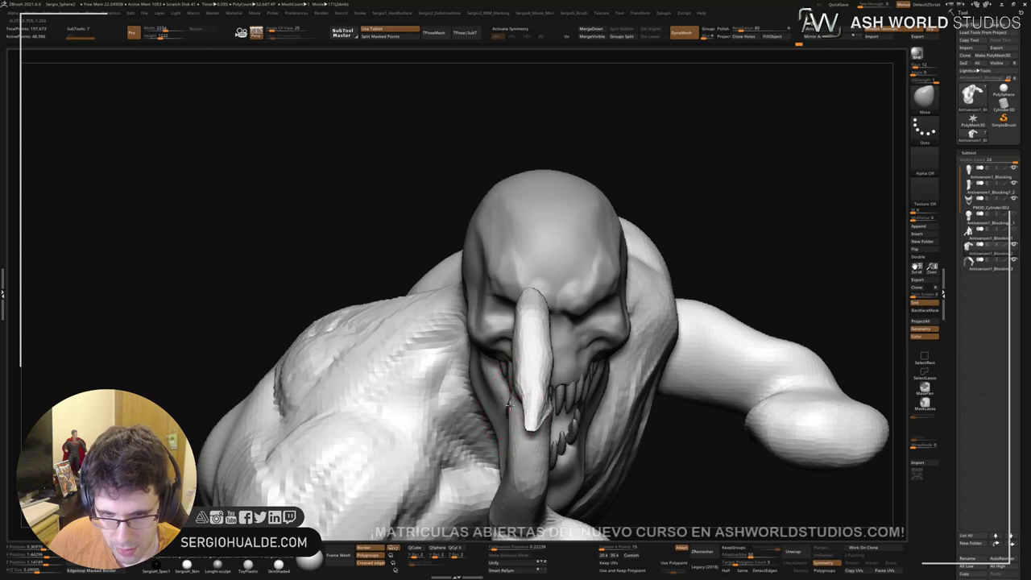
# Step: Push the edge of the raised hand at the finger's base outward with the Move brush
pyautogui.moveTo(520, 442); pyautogui.dragTo(524, 376, button='right')
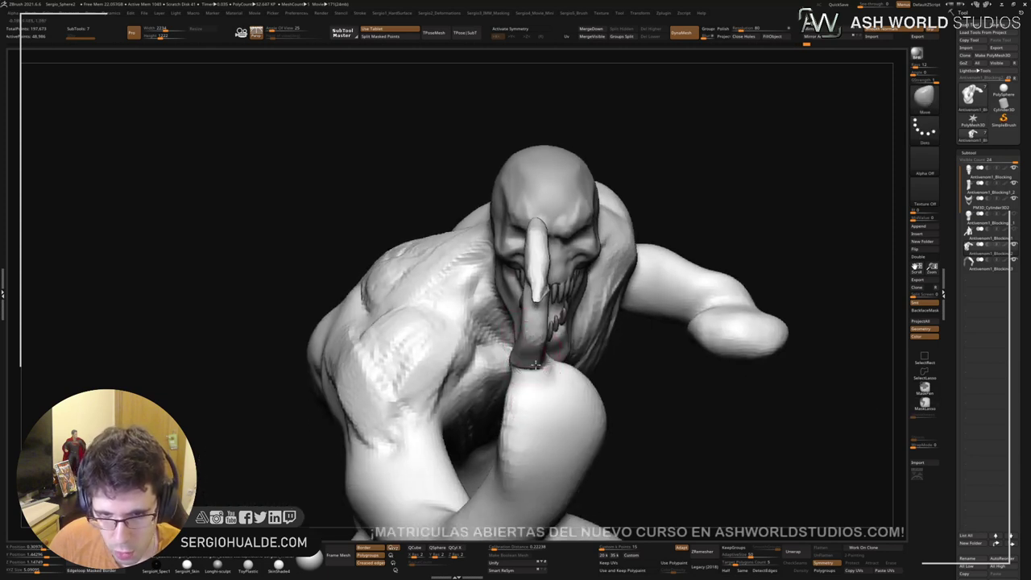
pyautogui.moveTo(512, 375); pyautogui.dragTo(504, 378)
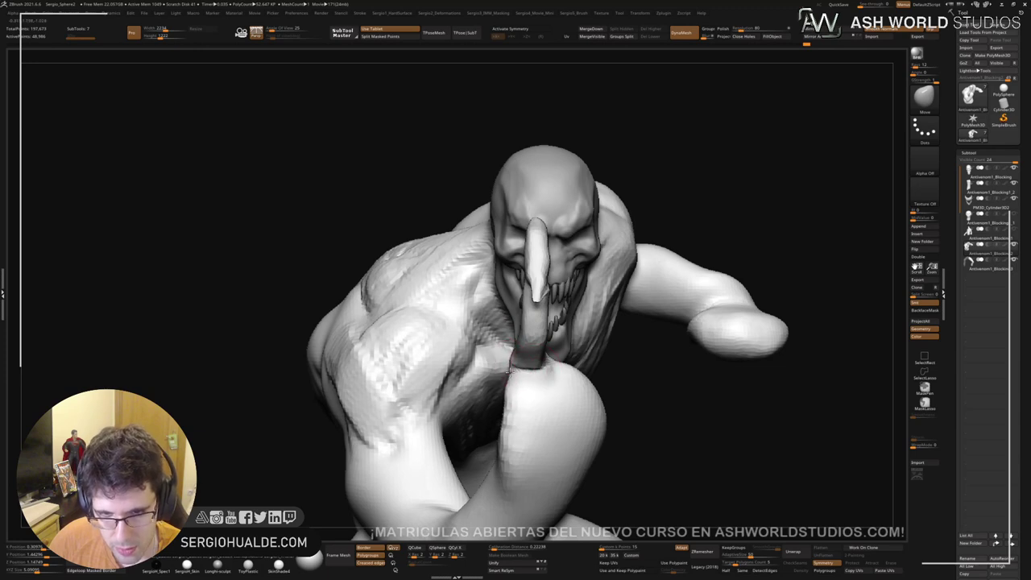
pyautogui.moveTo(506, 390)
pyautogui.mouseDown(button='right')
pyautogui.moveTo(525, 385)
pyautogui.moveTo(524, 322)
pyautogui.moveTo(650, 309)
pyautogui.moveTo(537, 327)
pyautogui.moveTo(534, 345)
pyautogui.moveTo(528, 315)
pyautogui.moveTo(435, 322)
pyautogui.mouseUp(button='right')
# Step: Flatten the planes of the raised hand and wrist down into the forearm with the TrimDynamic brush
pyautogui.hotkey('ctrl', 'shift', 't')
pyautogui.moveTo(426, 334)
pyautogui.mouseDown()
pyautogui.moveTo(448, 318)
pyautogui.moveTo(403, 375)
pyautogui.moveTo(408, 353)
pyautogui.mouseUp()
pyautogui.moveTo(456, 275); pyautogui.dragTo(424, 364)
pyautogui.moveTo(495, 233); pyautogui.dragTo(482, 193)
pyautogui.moveTo(481, 194)
pyautogui.mouseDown(button='right')
pyautogui.moveTo(664, 310)
pyautogui.moveTo(497, 299)
pyautogui.mouseUp(button='right')
pyautogui.moveTo(410, 272)
pyautogui.mouseDown(button='right')
pyautogui.moveTo(418, 318)
pyautogui.moveTo(453, 341)
pyautogui.moveTo(435, 342)
pyautogui.mouseUp(button='right')
pyautogui.press('shift')
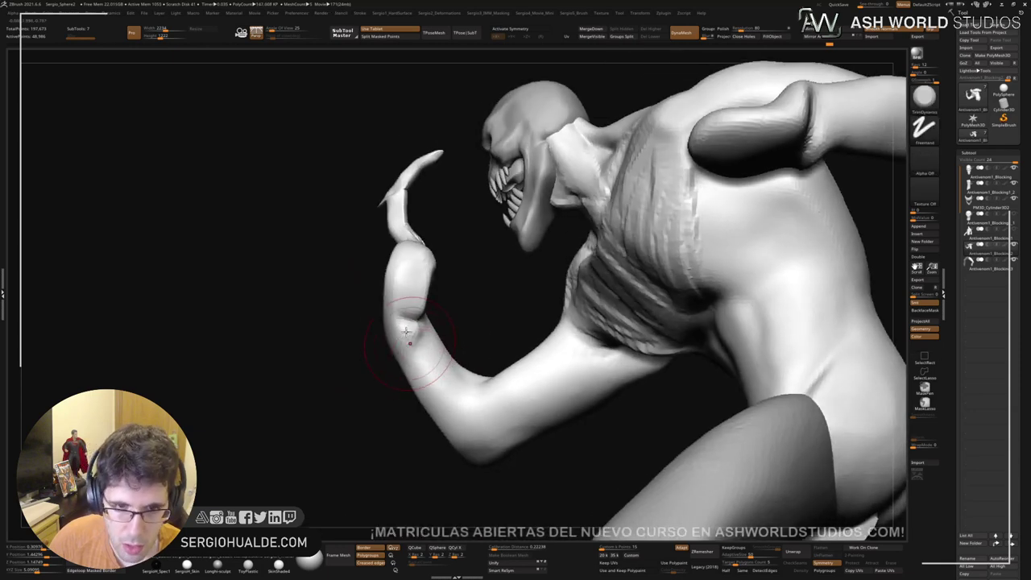
pyautogui.moveTo(406, 331); pyautogui.dragTo(443, 394)
pyautogui.moveTo(443, 394); pyautogui.dragTo(561, 363, button='right')
pyautogui.moveTo(561, 363)
pyautogui.mouseDown()
pyautogui.moveTo(676, 355)
pyautogui.moveTo(695, 311)
pyautogui.mouseUp()
# Step: Build up the forearm muscles beside the elbow of the raised arm with the ClayBuildup brush
pyautogui.moveTo(641, 389); pyautogui.dragTo(621, 396, button='right')
pyautogui.press('b')
pyautogui.press('c')
pyautogui.press('b')
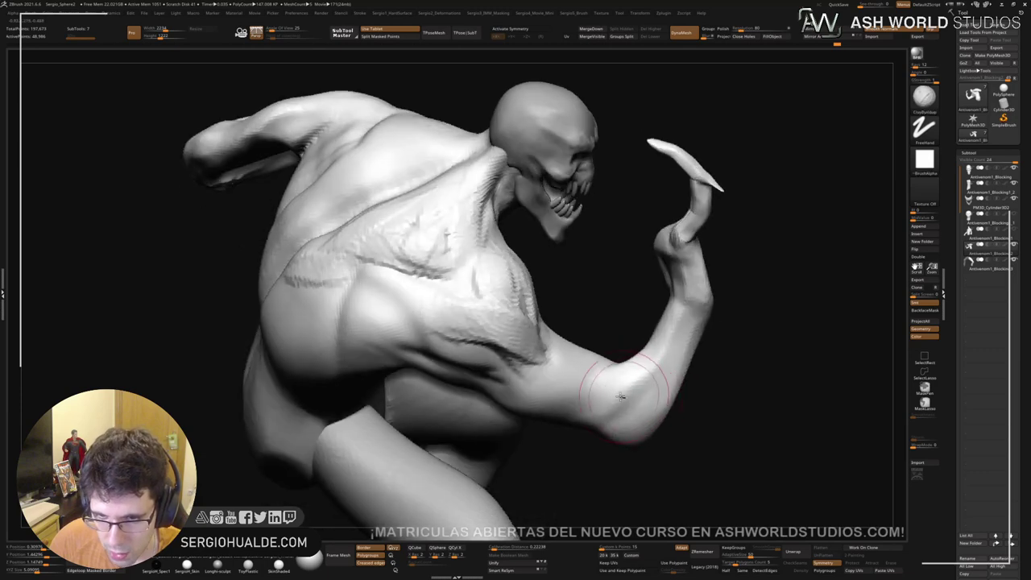
pyautogui.moveTo(656, 361)
pyautogui.mouseDown(button='right')
pyautogui.moveTo(667, 358)
pyautogui.moveTo(547, 368)
pyautogui.mouseUp(button='right')
pyautogui.moveTo(547, 368)
pyautogui.mouseDown()
pyautogui.moveTo(542, 376)
pyautogui.moveTo(568, 393)
pyautogui.mouseUp()
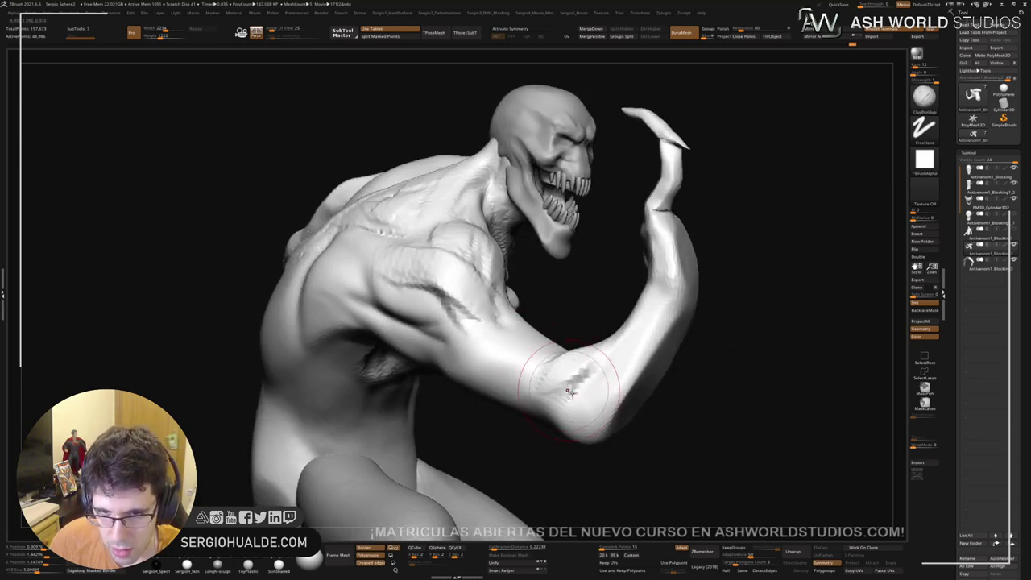
pyautogui.moveTo(559, 365); pyautogui.dragTo(576, 387, button='right')
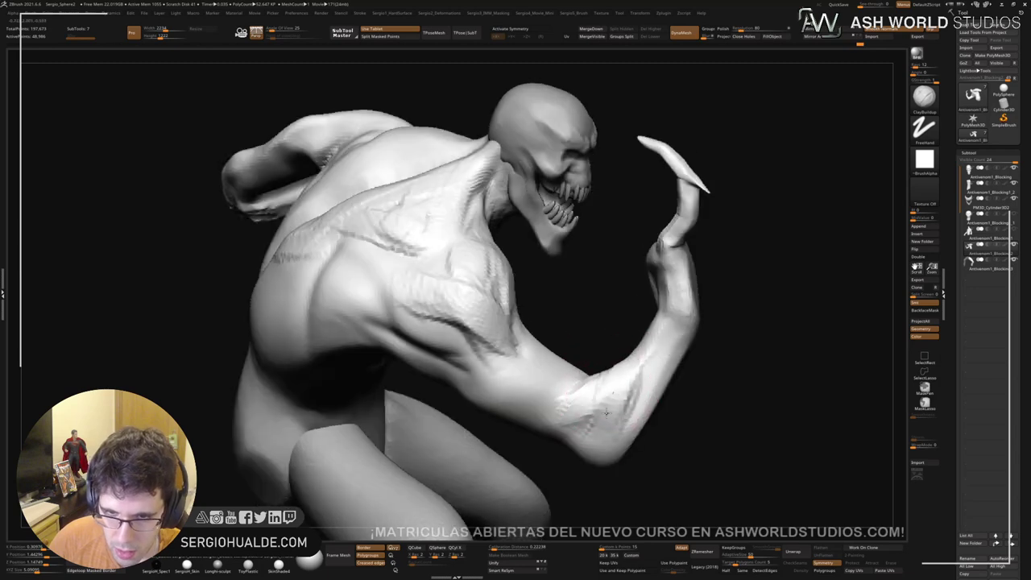
pyautogui.moveTo(607, 412); pyautogui.dragTo(616, 382)
# Step: Extend the ClayBuildup strokes from the point of the elbow along the outer forearm
pyautogui.moveTo(617, 382); pyautogui.dragTo(602, 407, button='right')
pyautogui.moveTo(614, 359)
pyautogui.mouseDown(button='right')
pyautogui.moveTo(642, 414)
pyautogui.moveTo(566, 323)
pyautogui.mouseUp(button='right')
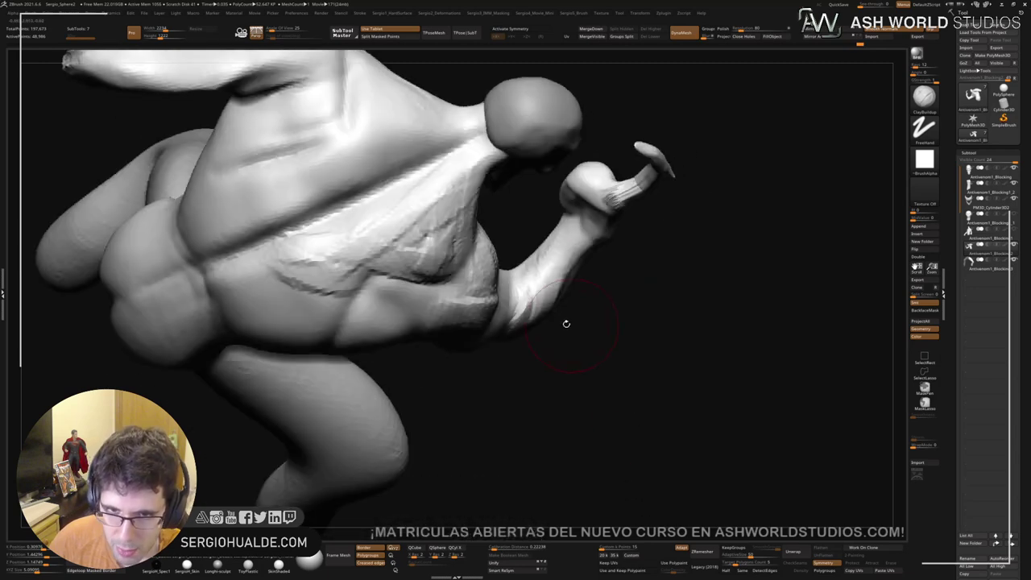
pyautogui.moveTo(562, 252); pyautogui.dragTo(549, 391, button='right')
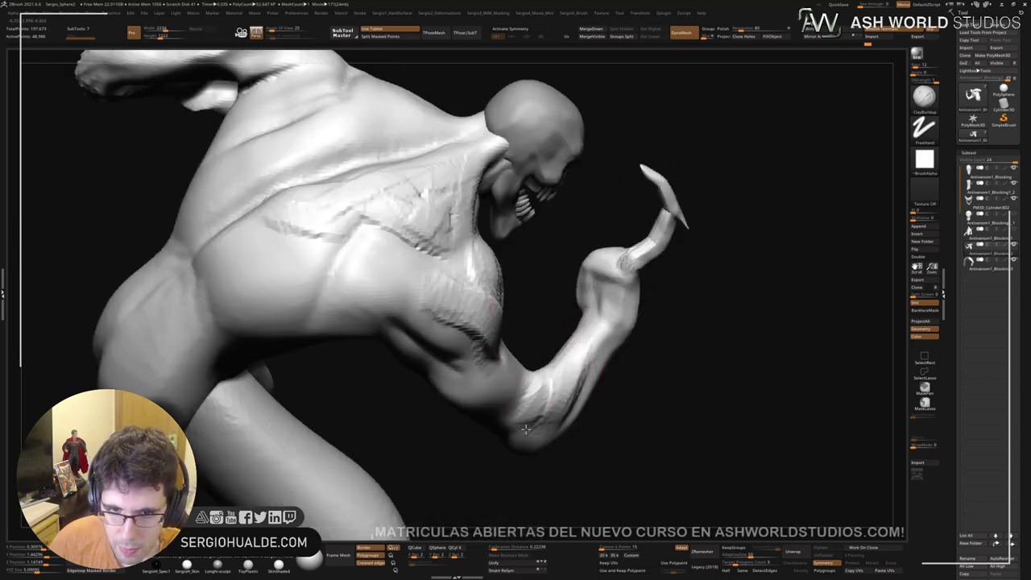
pyautogui.moveTo(526, 429); pyautogui.dragTo(554, 377)
pyautogui.moveTo(554, 376); pyautogui.dragTo(524, 393, button='right')
pyautogui.moveTo(536, 380); pyautogui.dragTo(554, 388)
pyautogui.moveTo(554, 388); pyautogui.dragTo(500, 414, button='right')
# Step: Carve separation grooves between the forearm muscles near the elbow with the DamStandard brush
pyautogui.hotkey('ctrl', 'shift', 'd')
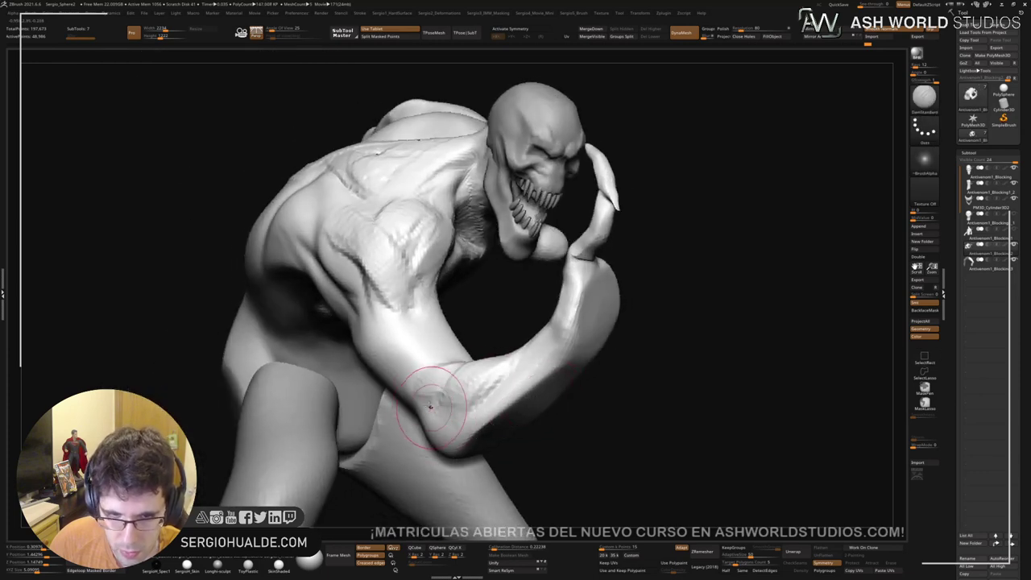
pyautogui.moveTo(418, 385)
pyautogui.mouseDown()
pyautogui.moveTo(469, 389)
pyautogui.moveTo(460, 398)
pyautogui.mouseUp()
pyautogui.moveTo(461, 400); pyautogui.dragTo(513, 410, button='right')
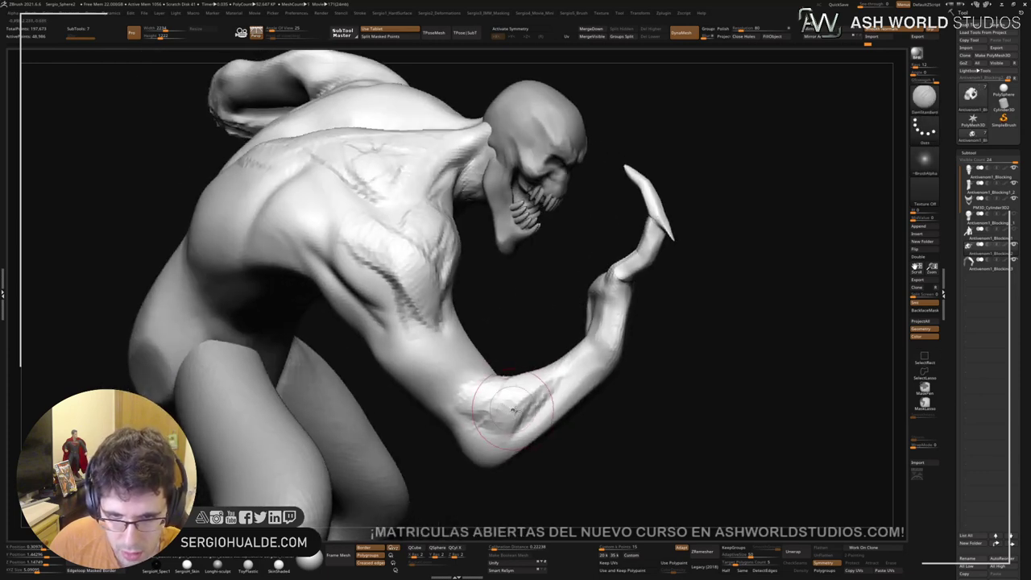
pyautogui.moveTo(523, 414); pyautogui.dragTo(559, 368)
pyautogui.moveTo(524, 396); pyautogui.dragTo(570, 354)
pyautogui.moveTo(522, 418); pyautogui.dragTo(472, 425, button='right')
# Step: Adjust the elbow's silhouette on the raised arm with the Move brush
pyautogui.press('b')
pyautogui.press('m')
pyautogui.press('v')
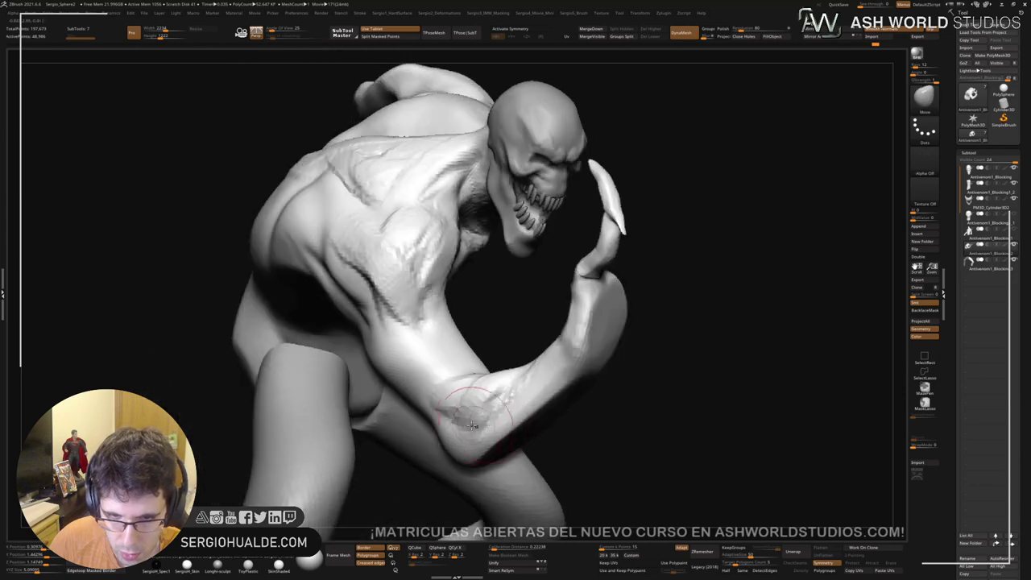
pyautogui.moveTo(472, 425); pyautogui.dragTo(464, 411)
# Step: Cut a crease down the upper arm into the inner elbow with the DamStandard brush
pyautogui.moveTo(477, 406); pyautogui.dragTo(428, 377, button='right')
pyautogui.hotkey('ctrl', 'shift', 'd')
pyautogui.moveTo(439, 328); pyautogui.dragTo(480, 377)
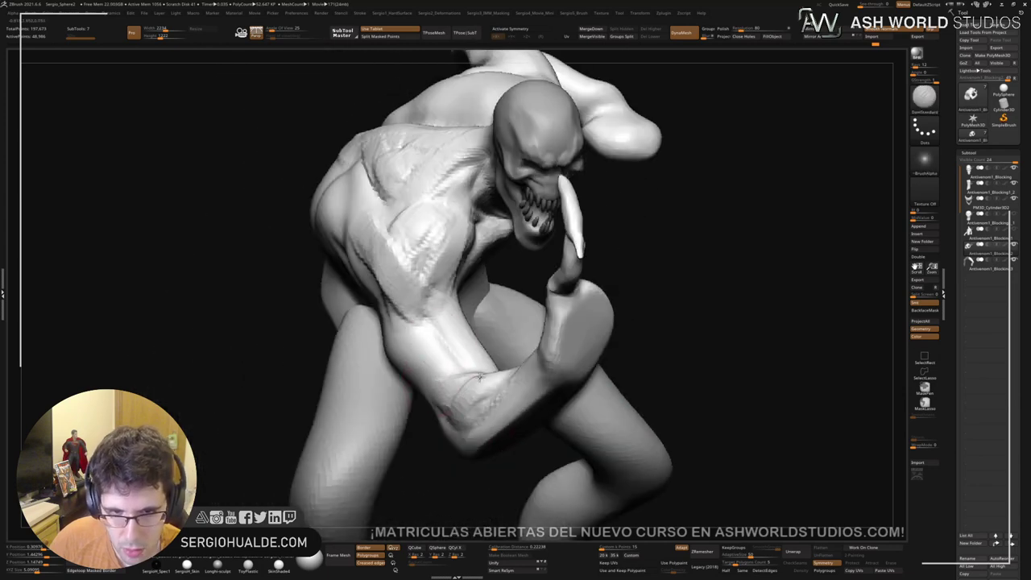
pyautogui.moveTo(488, 386); pyautogui.dragTo(424, 395, button='right')
pyautogui.moveTo(678, 272)
pyautogui.mouseDown()
pyautogui.moveTo(658, 349)
pyautogui.moveTo(633, 365)
pyautogui.mouseUp()
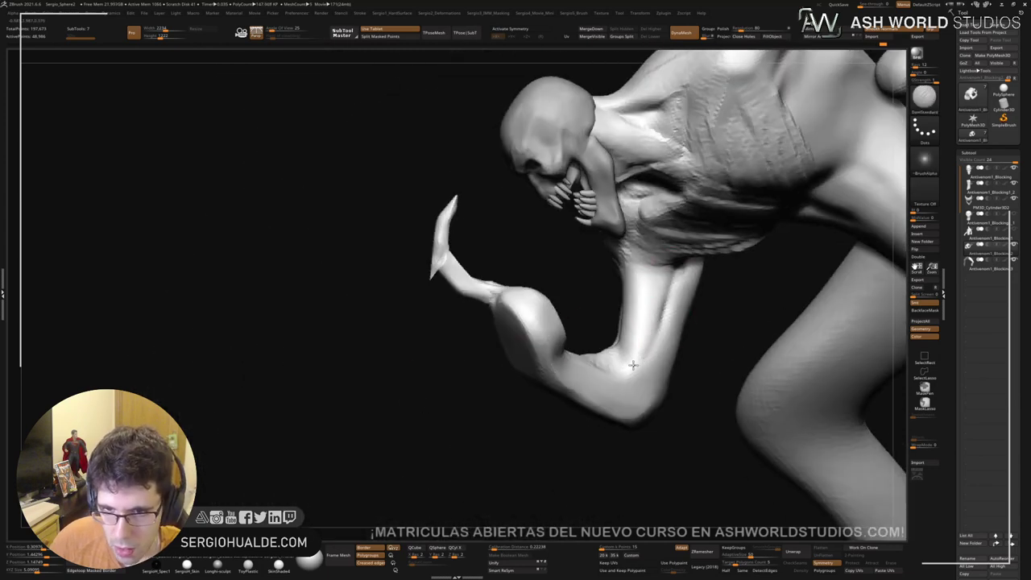
# Step: Reshape the front of the upper arm above the inner elbow with the Move brush
pyautogui.moveTo(633, 365); pyautogui.dragTo(555, 276, button='right')
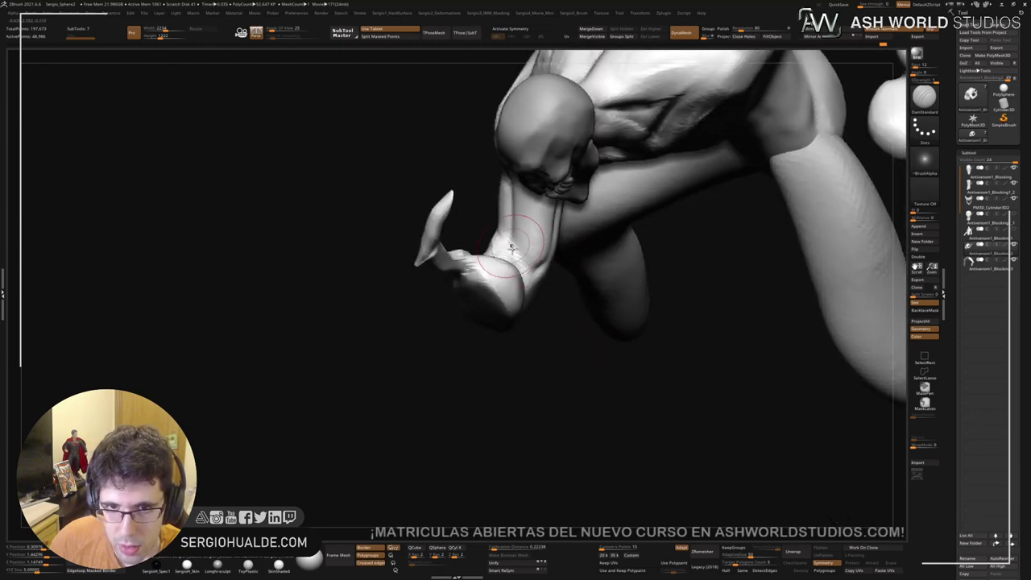
pyautogui.moveTo(513, 249); pyautogui.dragTo(574, 345, button='right')
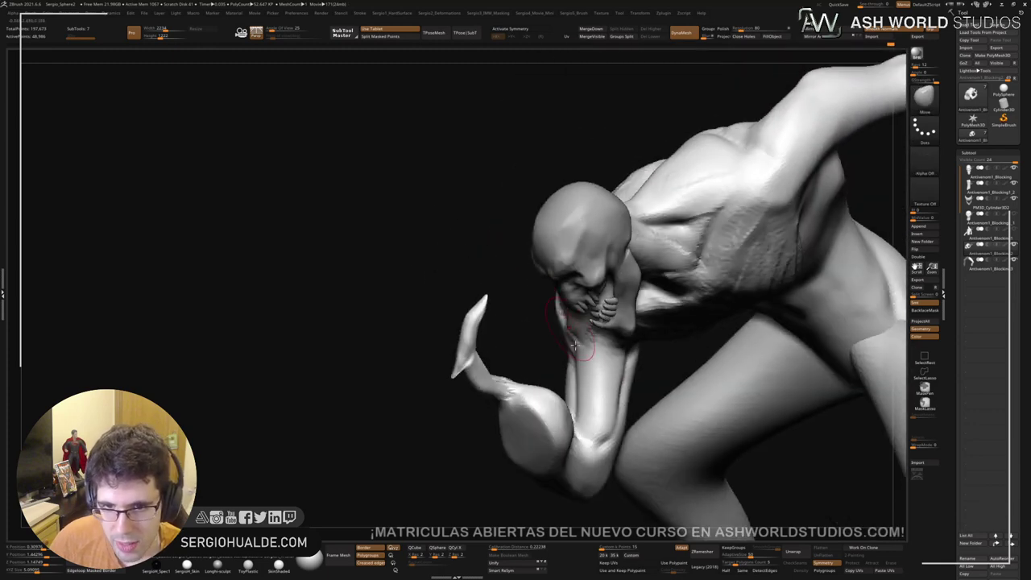
pyautogui.moveTo(574, 345); pyautogui.dragTo(599, 416)
pyautogui.moveTo(593, 427); pyautogui.dragTo(602, 368, button='right')
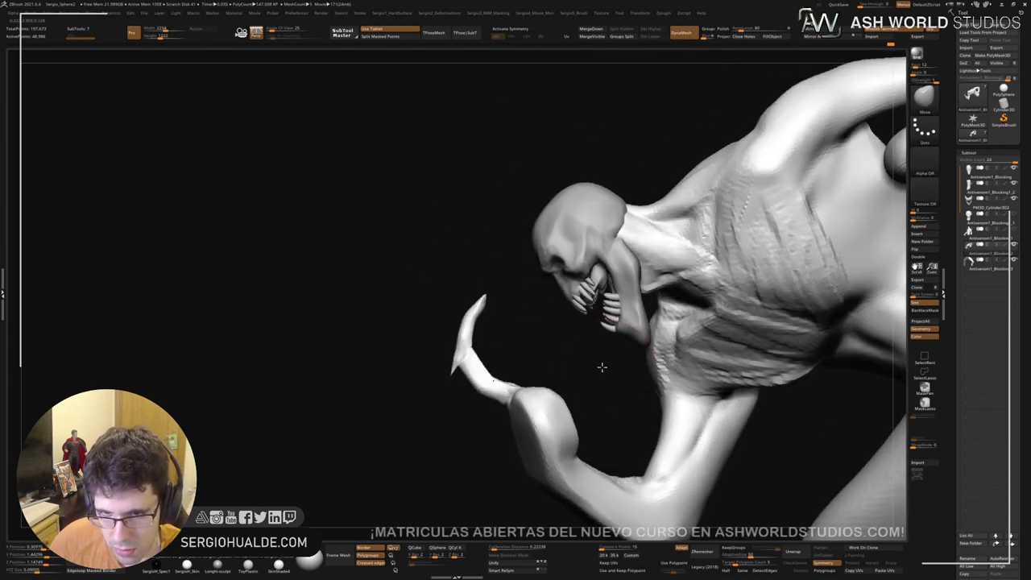
# Step: Carve the muscle separation on the inner upper arm below the chest with the DamStandard brush
pyautogui.press('b')
pyautogui.press('d')
pyautogui.press('s')
pyautogui.moveTo(701, 409); pyautogui.dragTo(699, 377, button='right')
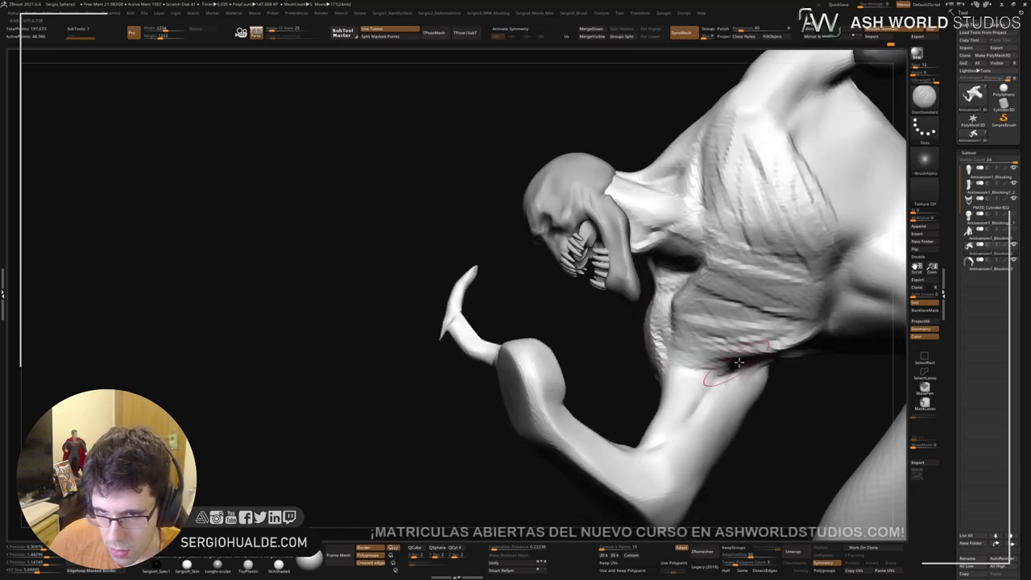
pyautogui.moveTo(740, 359); pyautogui.dragTo(715, 385)
# Step: Build up the triceps and rear shoulder muscles of the raised arm with the ClayBuildup brush
pyautogui.moveTo(721, 377)
pyautogui.mouseDown(button='right')
pyautogui.moveTo(703, 338)
pyautogui.moveTo(692, 378)
pyautogui.moveTo(683, 369)
pyautogui.moveTo(724, 432)
pyautogui.moveTo(604, 339)
pyautogui.moveTo(563, 354)
pyautogui.moveTo(488, 310)
pyautogui.mouseUp(button='right')
pyautogui.press('b')
pyautogui.press('c')
pyautogui.press('b')
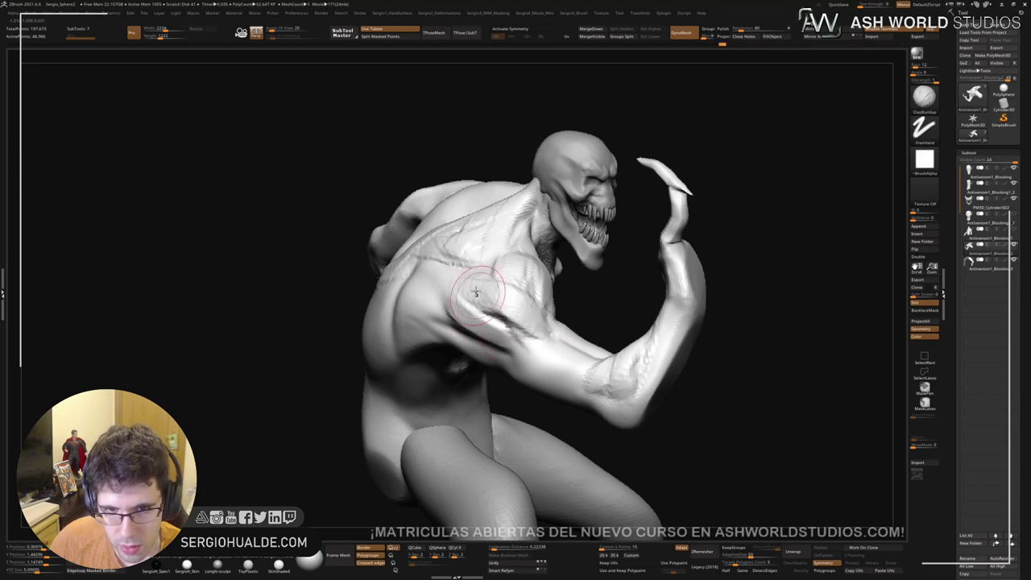
pyautogui.moveTo(512, 351)
pyautogui.mouseDown(button='right')
pyautogui.moveTo(505, 332)
pyautogui.moveTo(504, 350)
pyautogui.mouseUp(button='right')
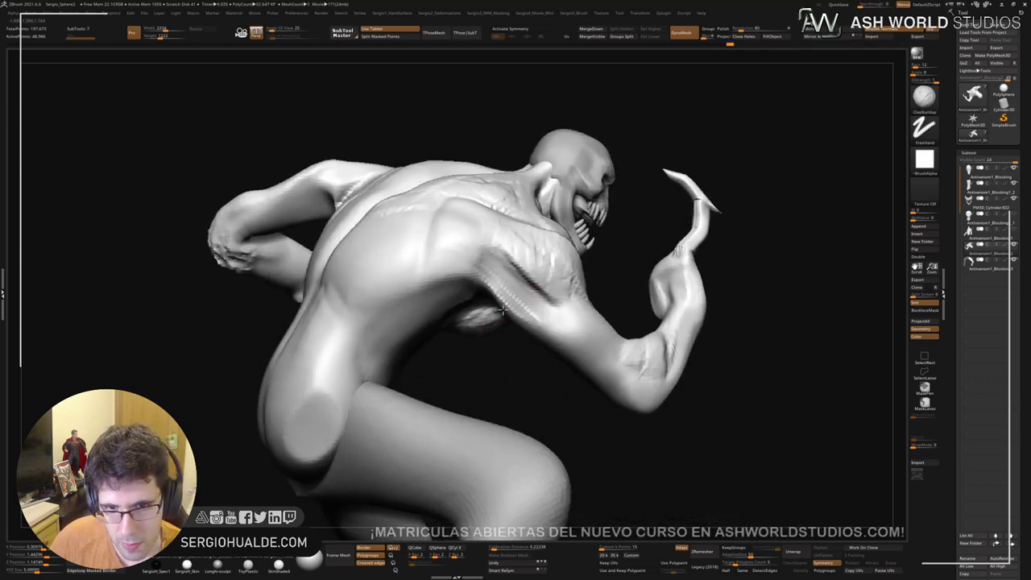
pyautogui.moveTo(501, 310); pyautogui.dragTo(588, 262, button='right')
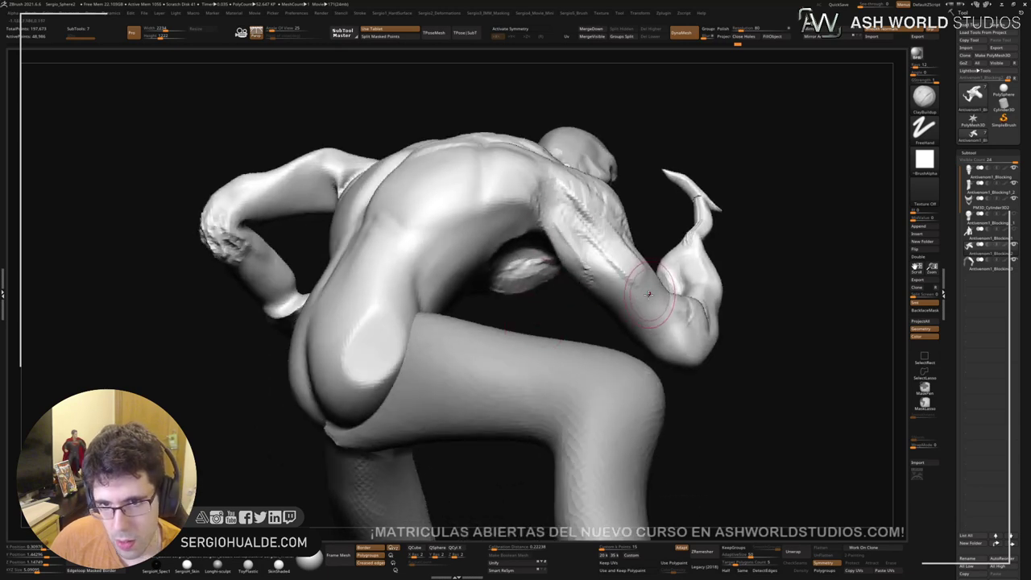
pyautogui.moveTo(648, 294); pyautogui.dragTo(536, 280, button='right')
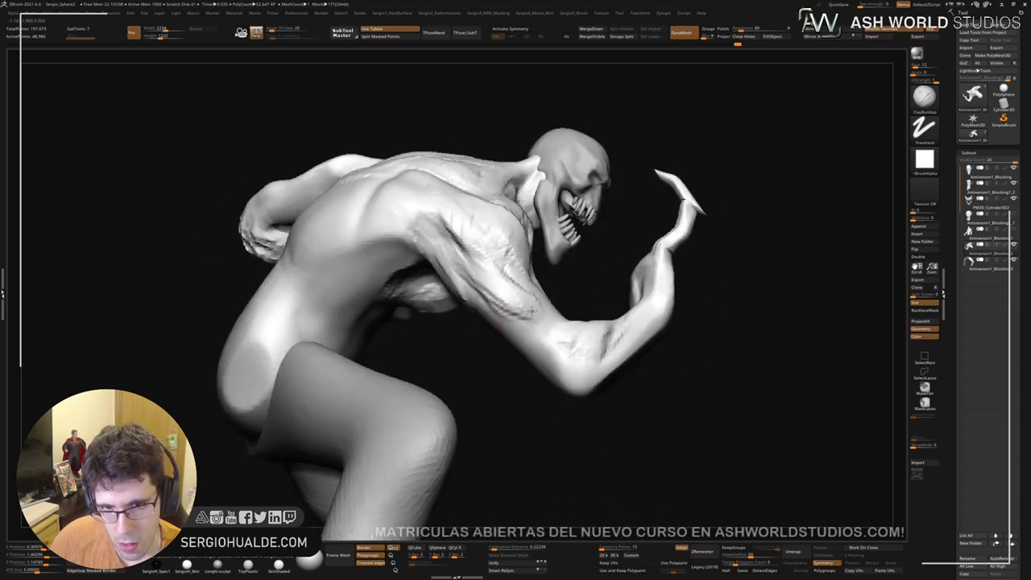
# Step: Select the head and examine it from the front behind the raised finger
pyautogui.moveTo(527, 342); pyautogui.dragTo(610, 281, button='right')
pyautogui.moveTo(773, 310)
pyautogui.mouseDown(button='right')
pyautogui.moveTo(674, 320)
pyautogui.moveTo(637, 241)
pyautogui.moveTo(537, 231)
pyautogui.moveTo(482, 283)
pyautogui.moveTo(499, 266)
pyautogui.moveTo(546, 309)
pyautogui.moveTo(595, 307)
pyautogui.mouseUp(button='right')
pyautogui.moveTo(594, 307)
pyautogui.keyDown('ctrl'); pyautogui.mouseDown(button='right')
pyautogui.moveTo(573, 265)
pyautogui.moveTo(573, 345)
pyautogui.moveTo(582, 295)
pyautogui.mouseUp(button='right'); pyautogui.keyUp('ctrl')
pyautogui.keyDown('alt'); pyautogui.click(573, 269); pyautogui.keyUp('alt')
pyautogui.hotkey('alt', 's')
pyautogui.hotkey('alt', 's')
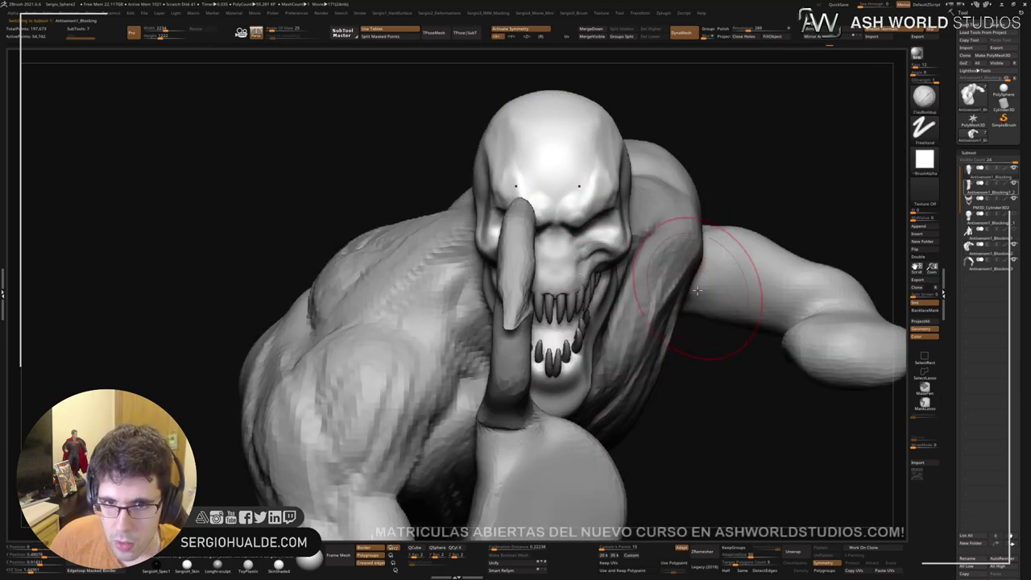
# Step: Hide the raised hand and most of its forearm with a rectangular selection to clear the face
pyautogui.keyDown('ctrl'); pyautogui.moveTo(693, 291); pyautogui.dragTo(604, 230, button='right'); pyautogui.keyUp('ctrl')
pyautogui.moveTo(544, 337); pyautogui.dragTo(685, 166, button='right')
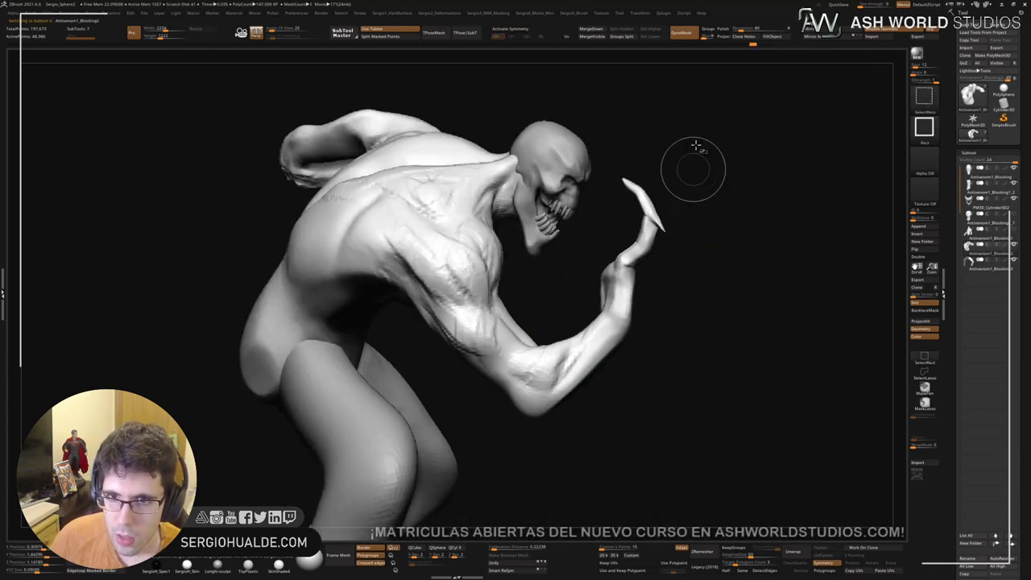
pyautogui.keyDown('ctrl'); pyautogui.keyDown('alt'); pyautogui.keyDown('shift'); pyautogui.moveTo(704, 120); pyautogui.dragTo(584, 423); pyautogui.keyUp('shift'); pyautogui.keyUp('alt'); pyautogui.keyUp('ctrl')
pyautogui.moveTo(584, 310); pyautogui.dragTo(496, 256, button='right')
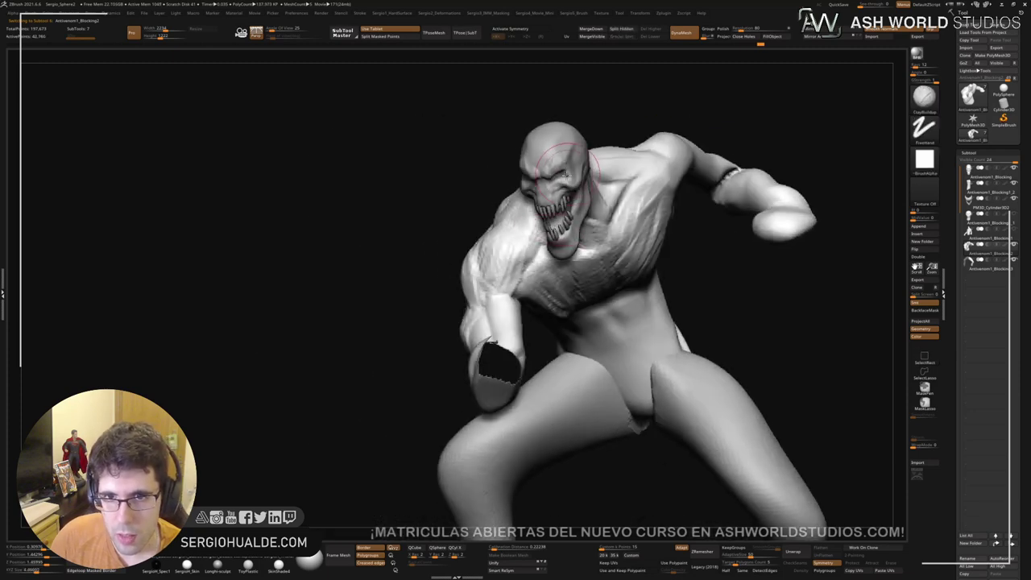
# Step: Select the head and flatten the planes of its forehead with the TrimDynamic brush
pyautogui.keyDown('alt'); pyautogui.click(557, 138); pyautogui.keyUp('alt')
pyautogui.moveTo(557, 138); pyautogui.dragTo(588, 232, button='right')
pyautogui.moveTo(585, 282)
pyautogui.keyDown('alt'); pyautogui.mouseDown(button='right')
pyautogui.moveTo(523, 253)
pyautogui.moveTo(571, 277)
pyautogui.mouseUp(button='right'); pyautogui.keyUp('alt')
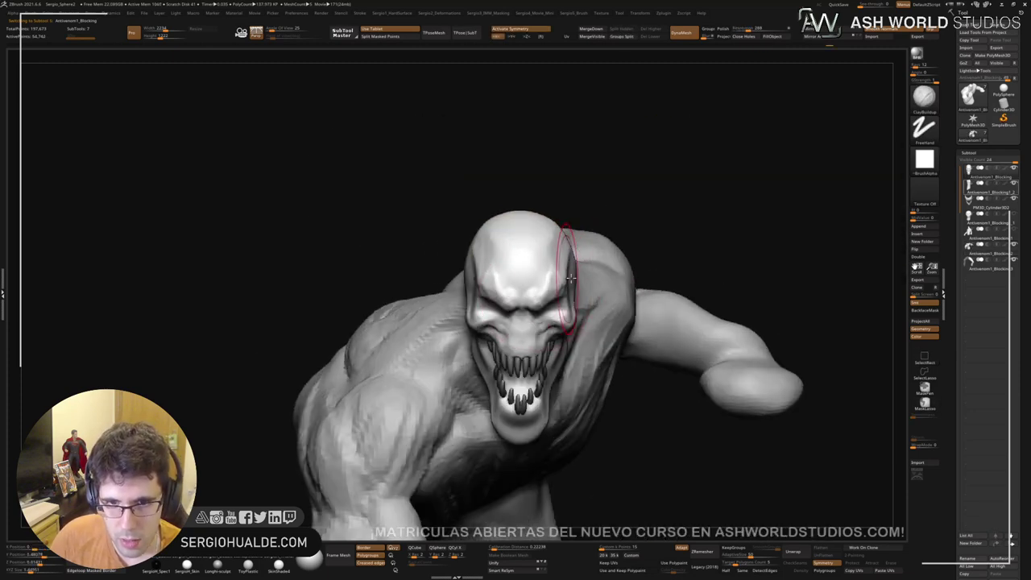
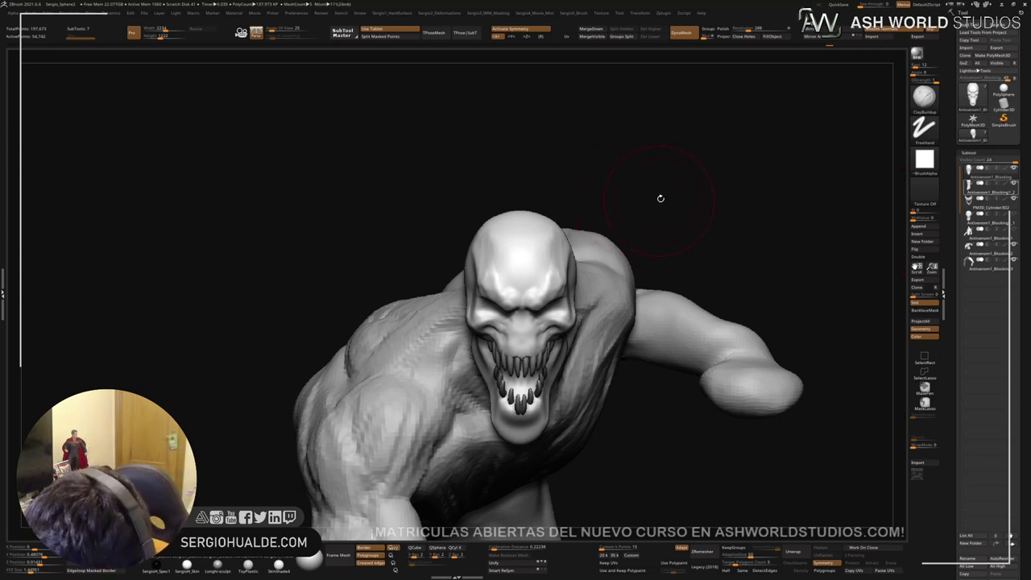
pyautogui.moveTo(686, 205); pyautogui.dragTo(682, 210)
pyautogui.moveTo(569, 289)
pyautogui.mouseDown(button='right')
pyautogui.moveTo(451, 349)
pyautogui.moveTo(535, 266)
pyautogui.mouseUp(button='right')
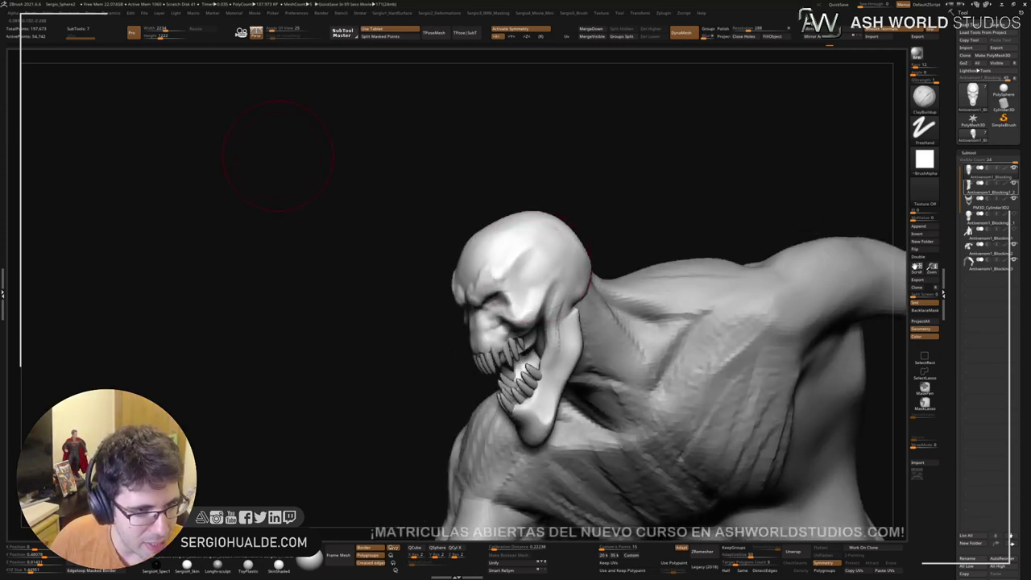
pyautogui.moveTo(278, 156); pyautogui.dragTo(313, 157, button='right')
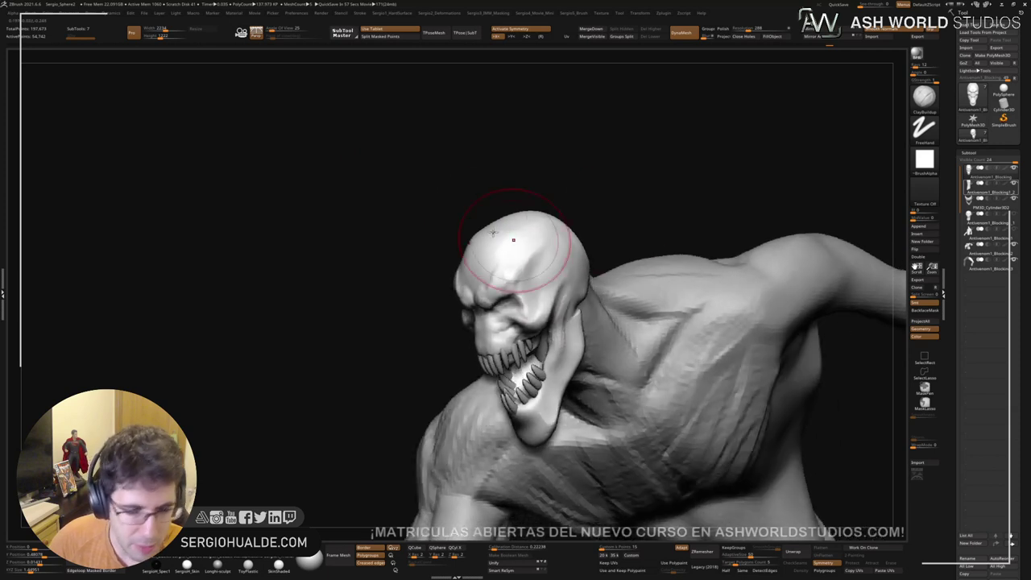
pyautogui.press('b')
pyautogui.press('t')
pyautogui.press('d')
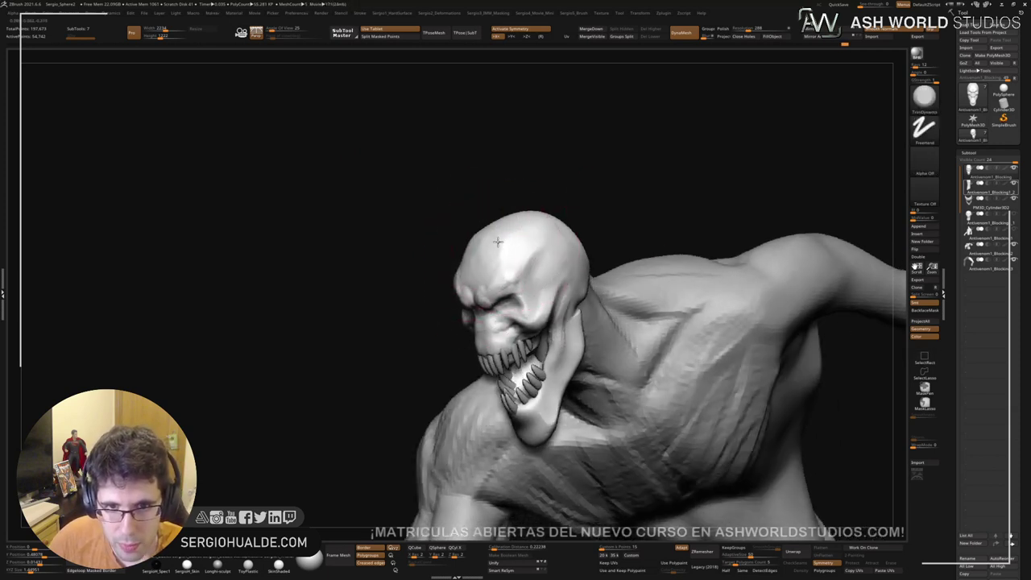
pyautogui.moveTo(498, 242); pyautogui.dragTo(519, 229)
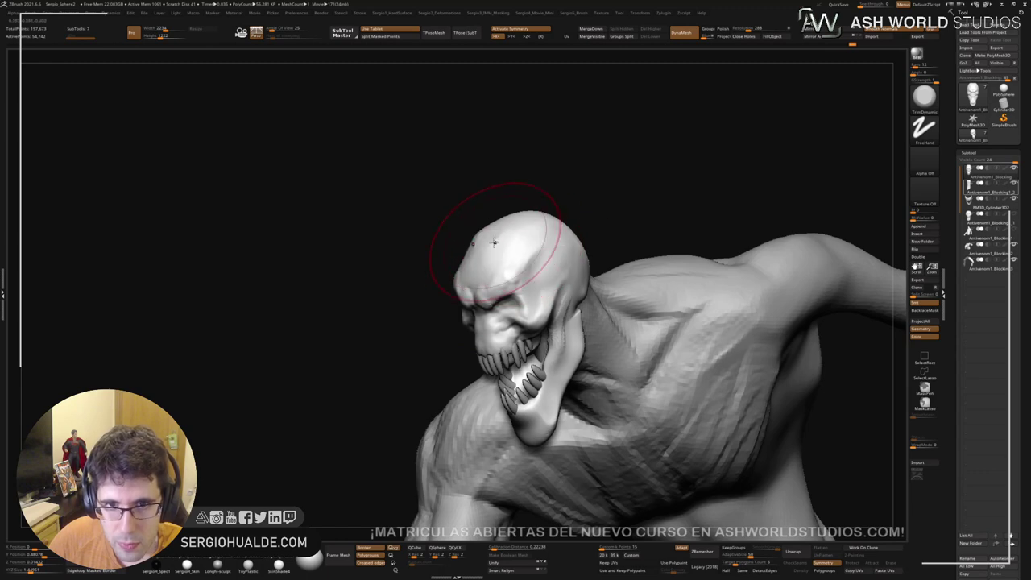
# Step: Refine the volume at the side of the skull with a resized Clay brush
pyautogui.moveTo(556, 247); pyautogui.dragTo(616, 238, button='right')
pyautogui.press('b')
pyautogui.press('c')
pyautogui.press('l')
pyautogui.moveTo(545, 271)
pyautogui.keyDown('alt'); pyautogui.mouseDown(button='right')
pyautogui.moveTo(545, 244)
pyautogui.moveTo(536, 245)
pyautogui.mouseUp(button='right'); pyautogui.keyUp('alt')
pyautogui.press('s')
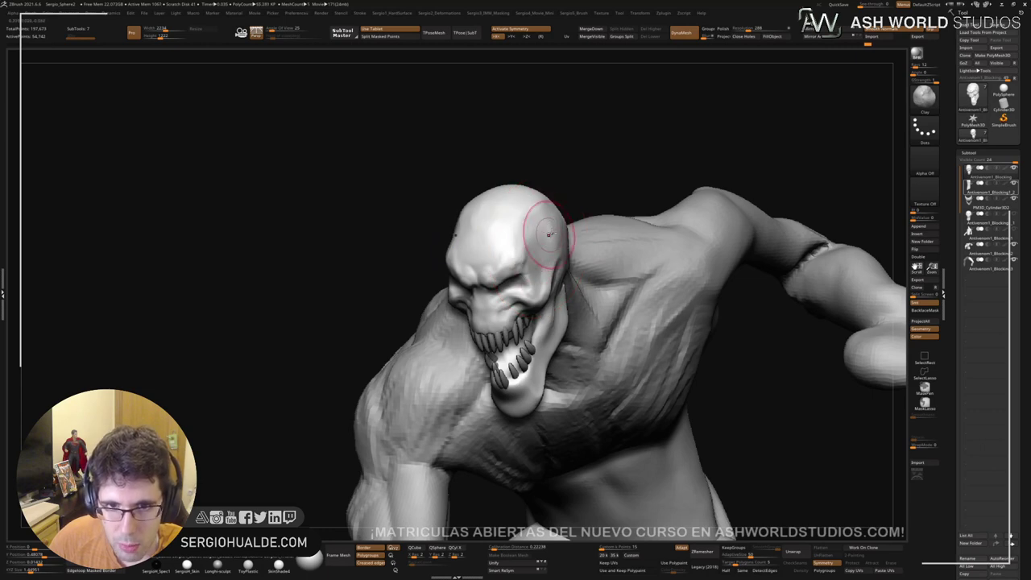
# Step: Select the teeth and pull the outer fangs inward toward the middle of the mouth with the Move brush
pyautogui.moveTo(548, 234)
pyautogui.mouseDown(button='right')
pyautogui.moveTo(564, 218)
pyautogui.moveTo(516, 250)
pyautogui.moveTo(527, 237)
pyautogui.moveTo(522, 286)
pyautogui.moveTo(515, 225)
pyautogui.moveTo(508, 302)
pyautogui.mouseUp(button='right')
pyautogui.press('b')
pyautogui.press('m')
pyautogui.press('v')
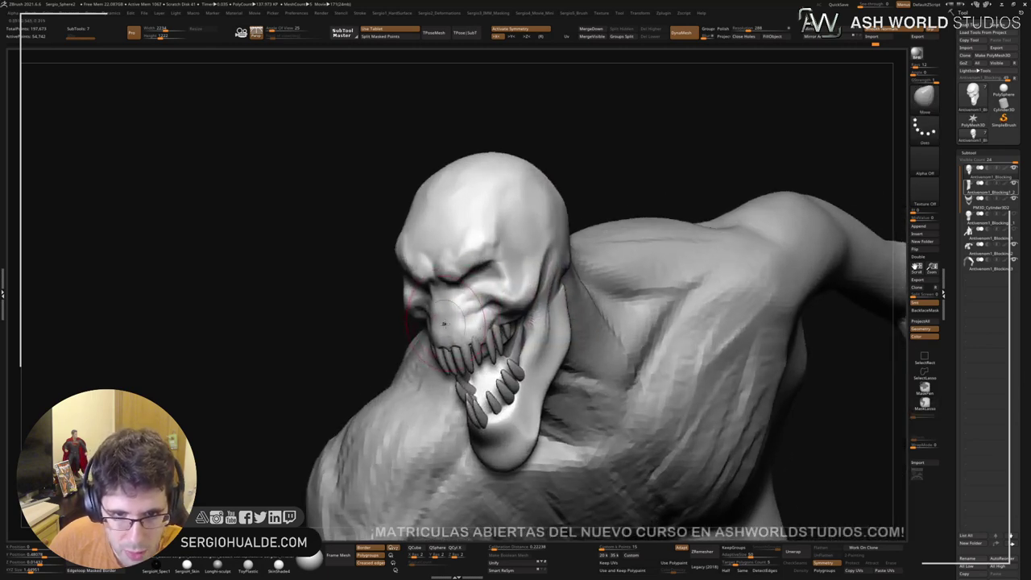
pyautogui.moveTo(445, 328); pyautogui.dragTo(493, 356, button='right')
pyautogui.keyDown('alt'); pyautogui.click(461, 404); pyautogui.keyUp('alt')
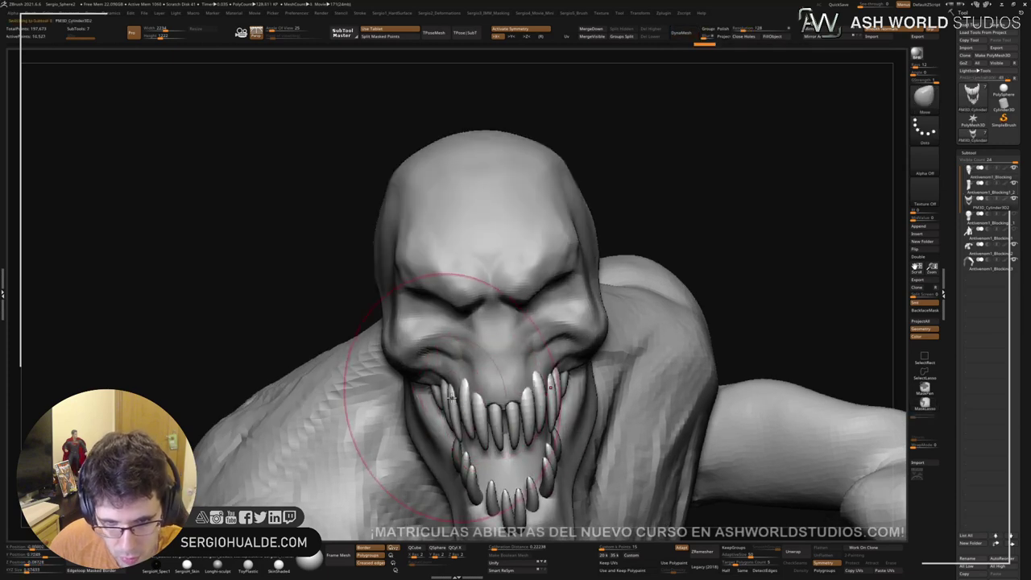
pyautogui.moveTo(461, 403); pyautogui.dragTo(471, 399)
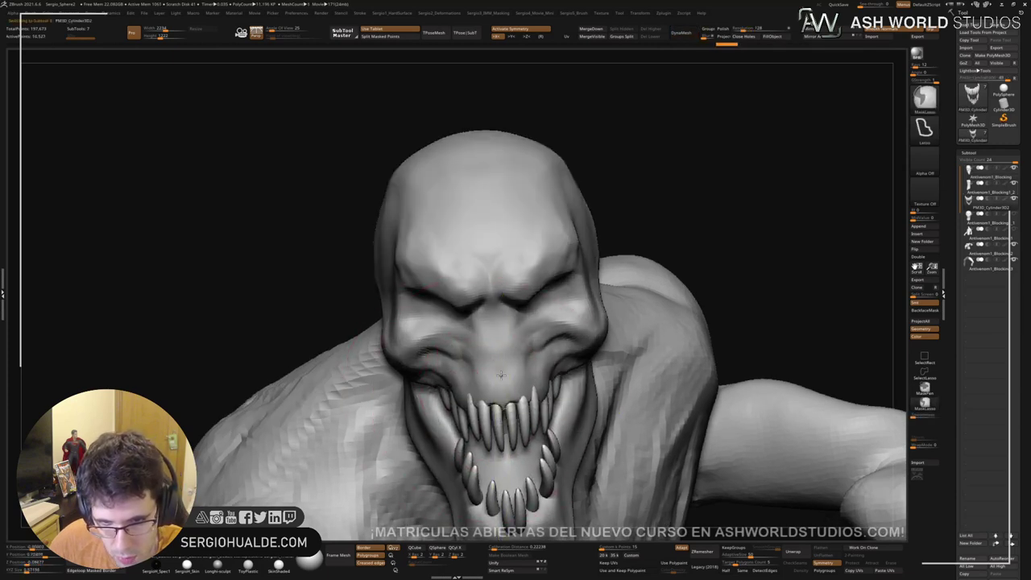
# Step: Select the inner-mouth strips, rotate them about 20 degrees to follow the open jaw, and fit them into place with the Move brush
pyautogui.moveTo(471, 398)
pyautogui.mouseDown(button='right')
pyautogui.moveTo(474, 244)
pyautogui.moveTo(500, 273)
pyautogui.moveTo(501, 241)
pyautogui.mouseUp(button='right')
pyautogui.keyDown('alt'); pyautogui.click(515, 250); pyautogui.keyUp('alt')
pyautogui.press('s')
pyautogui.press('w')
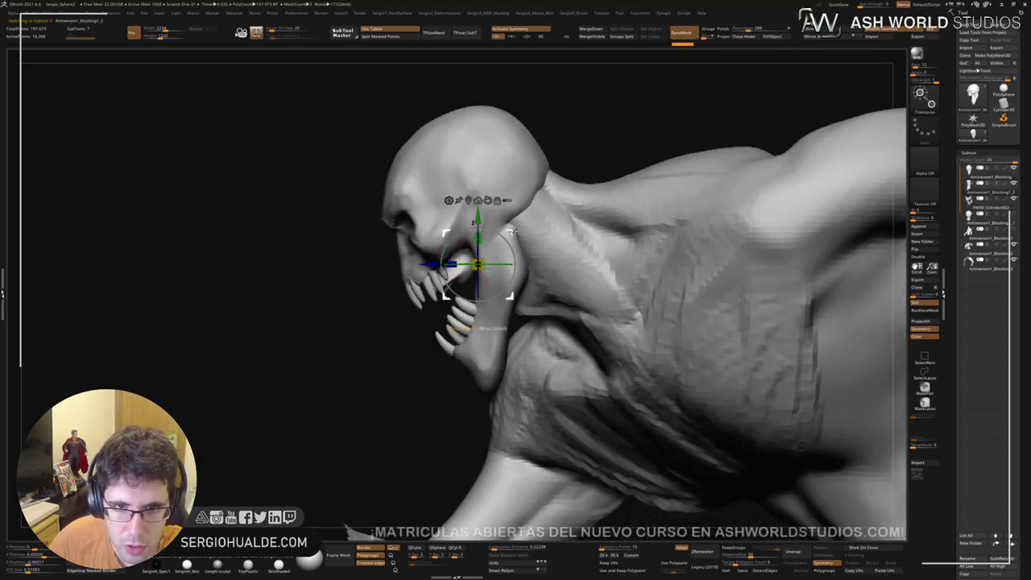
pyautogui.moveTo(540, 271); pyautogui.dragTo(539, 269)
pyautogui.moveTo(529, 272)
pyautogui.mouseDown(button='right')
pyautogui.moveTo(644, 272)
pyautogui.moveTo(528, 272)
pyautogui.mouseUp(button='right')
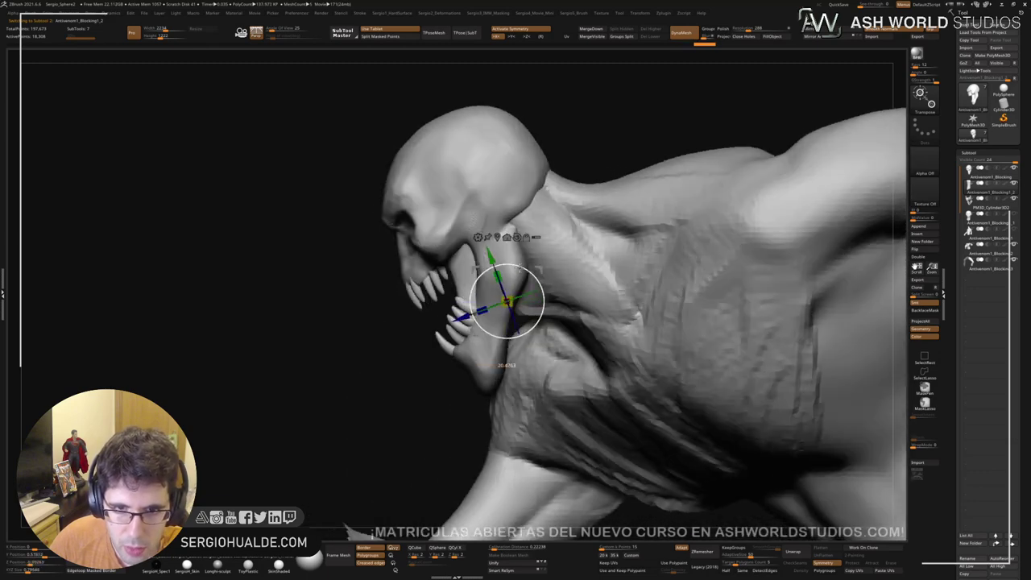
pyautogui.press('q')
pyautogui.moveTo(470, 285)
pyautogui.mouseDown(button='right')
pyautogui.moveTo(523, 281)
pyautogui.moveTo(522, 220)
pyautogui.moveTo(476, 233)
pyautogui.mouseUp(button='right')
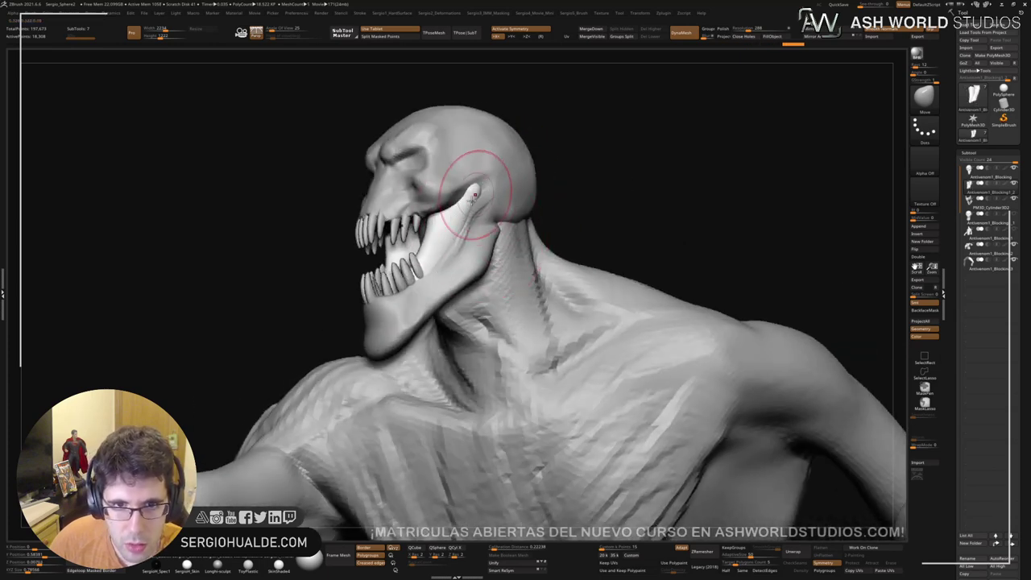
pyautogui.moveTo(473, 197)
pyautogui.mouseDown(button='right')
pyautogui.moveTo(478, 178)
pyautogui.moveTo(522, 220)
pyautogui.moveTo(518, 199)
pyautogui.moveTo(493, 204)
pyautogui.moveTo(515, 209)
pyautogui.mouseUp(button='right')
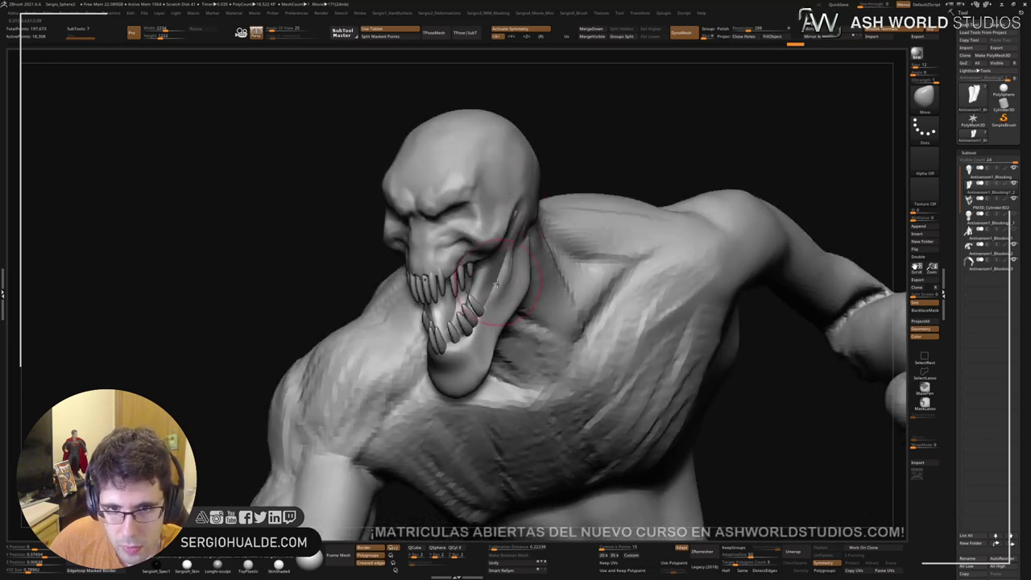
# Step: Isolate the inner-mouth strips and flatten their surface with the TrimDynamic brush
pyautogui.moveTo(497, 283); pyautogui.dragTo(481, 246, button='right')
pyautogui.press('b')
pyautogui.press('t')
pyautogui.press('d')
pyautogui.hotkey('alt', 's')
pyautogui.moveTo(483, 243); pyautogui.dragTo(479, 295)
pyautogui.hotkey('alt', 's')
pyautogui.moveTo(478, 295)
pyautogui.keyDown('ctrl'); pyautogui.mouseDown(button='right')
pyautogui.moveTo(495, 271)
pyautogui.moveTo(483, 277)
pyautogui.mouseUp(button='right'); pyautogui.keyUp('ctrl')
# Step: Select the head and narrow the sides of the lower jaw around the chin with a resized Move brush
pyautogui.press('b')
pyautogui.press('m')
pyautogui.press('v')
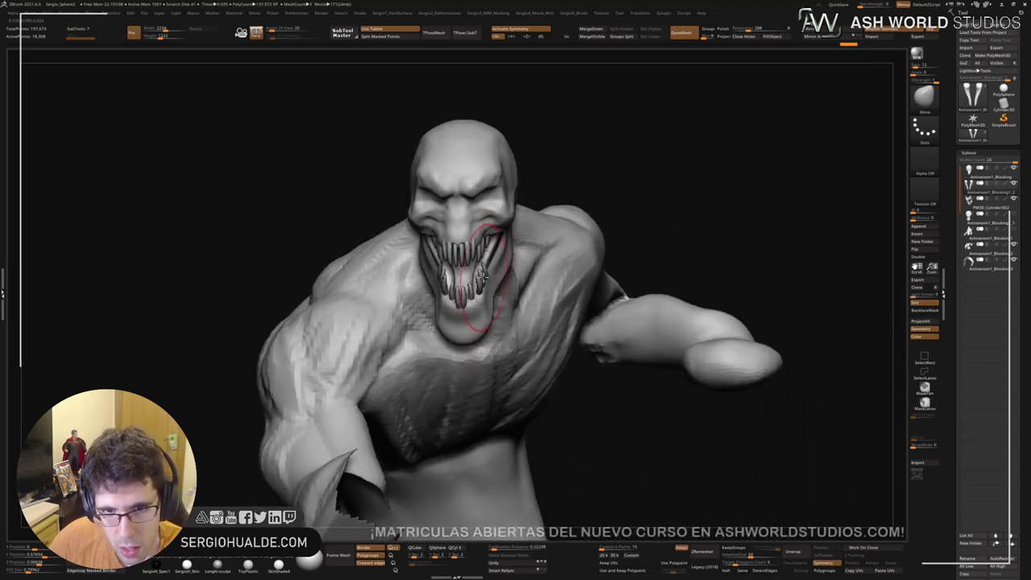
pyautogui.keyDown('alt'); pyautogui.click(492, 288); pyautogui.keyUp('alt')
pyautogui.moveTo(482, 321); pyautogui.dragTo(470, 299, button='right')
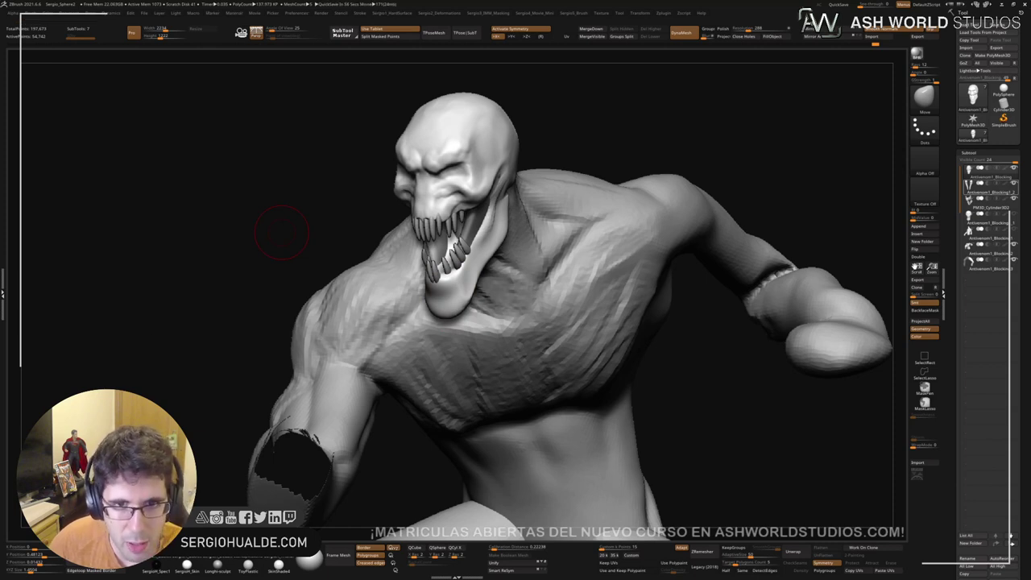
pyautogui.moveTo(439, 258)
pyautogui.mouseDown(button='right')
pyautogui.moveTo(483, 273)
pyautogui.moveTo(467, 362)
pyautogui.moveTo(473, 317)
pyautogui.mouseUp(button='right')
pyautogui.press('s')
pyautogui.keyDown('shift'); pyautogui.moveTo(465, 334); pyautogui.dragTo(456, 346); pyautogui.keyUp('shift')
pyautogui.moveTo(456, 346); pyautogui.dragTo(496, 345, button='right')
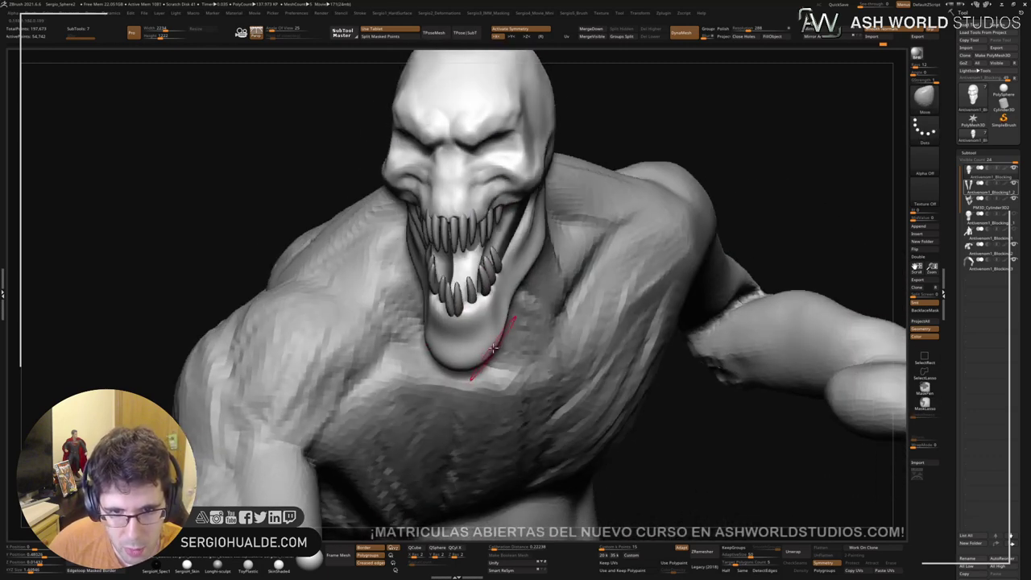
pyautogui.moveTo(496, 344)
pyautogui.mouseDown()
pyautogui.moveTo(465, 377)
pyautogui.moveTo(482, 348)
pyautogui.mouseUp()
# Step: Reshape the rounded chin into a narrow, pointed tip with the Move brush
pyautogui.moveTo(470, 361); pyautogui.dragTo(443, 361, button='right')
pyautogui.moveTo(450, 373); pyautogui.dragTo(449, 362)
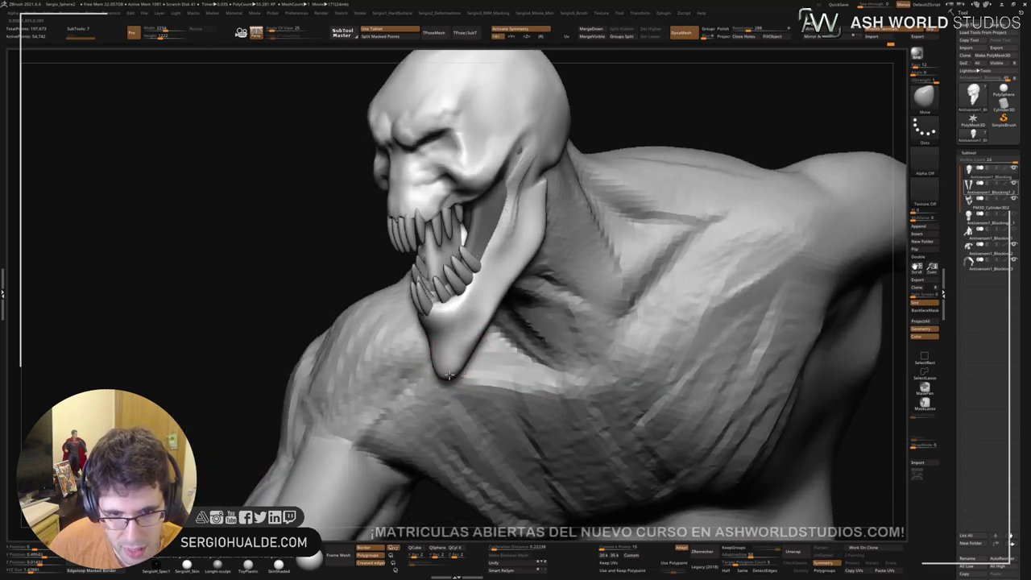
pyautogui.moveTo(451, 373); pyautogui.dragTo(490, 374, button='right')
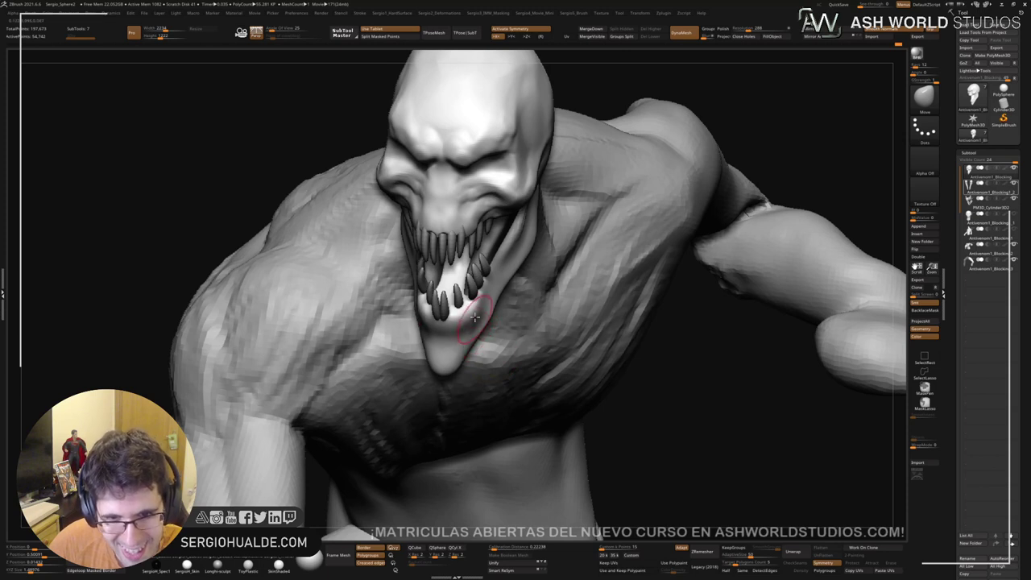
pyautogui.moveTo(474, 317); pyautogui.dragTo(458, 326)
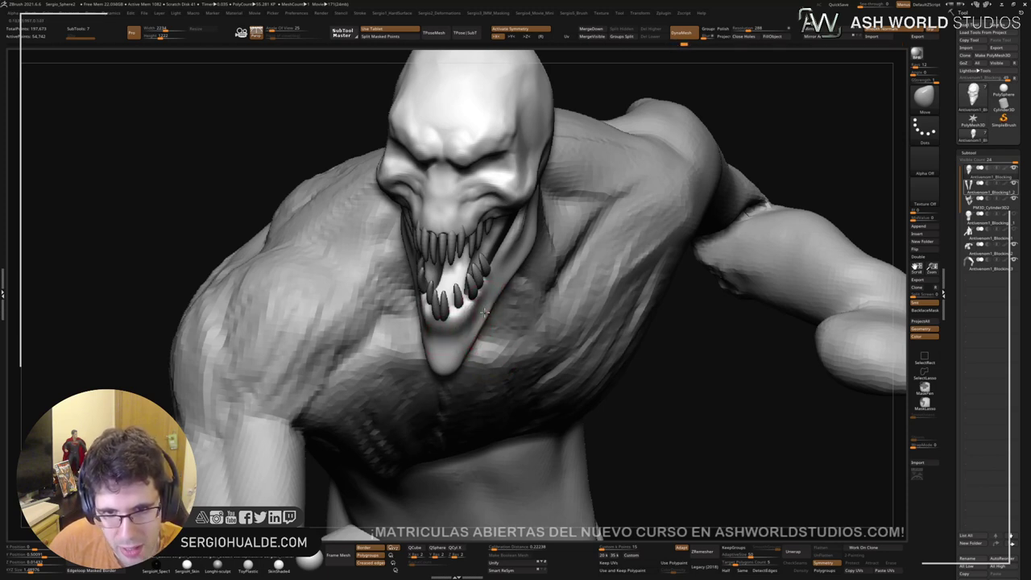
# Step: Build up the rear branch of the jaw below the skull with ClayBuildup strokes
pyautogui.moveTo(483, 312); pyautogui.dragTo(525, 172, button='right')
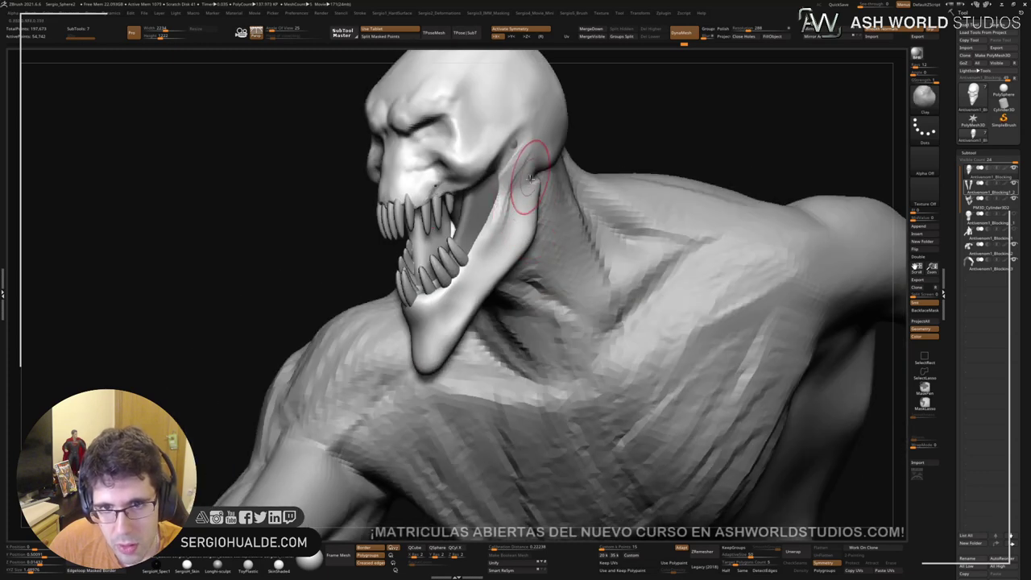
pyautogui.press('b')
pyautogui.press('c')
pyautogui.press('b')
pyautogui.moveTo(518, 164); pyautogui.dragTo(524, 229)
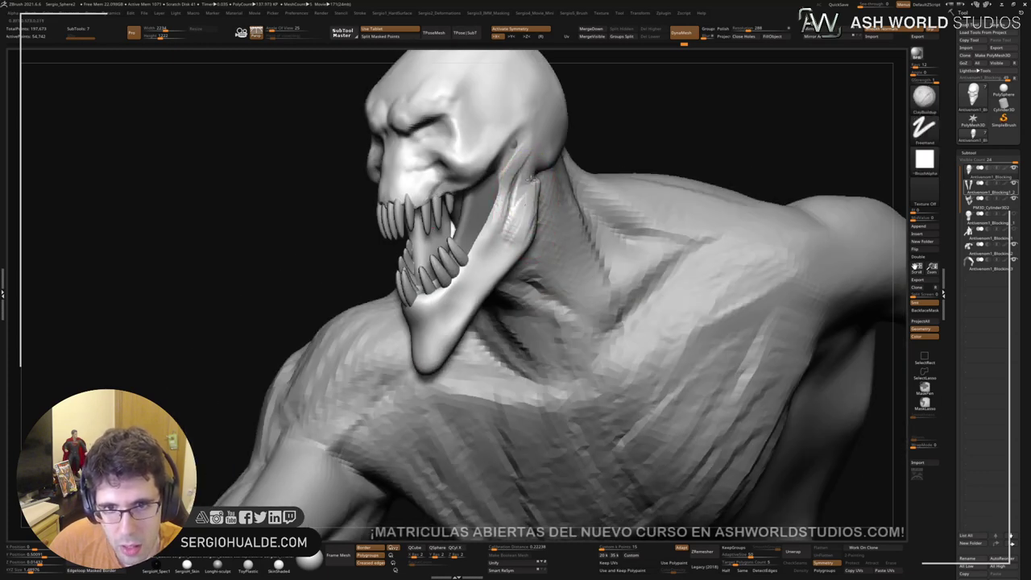
pyautogui.moveTo(522, 197); pyautogui.dragTo(509, 185, button='right')
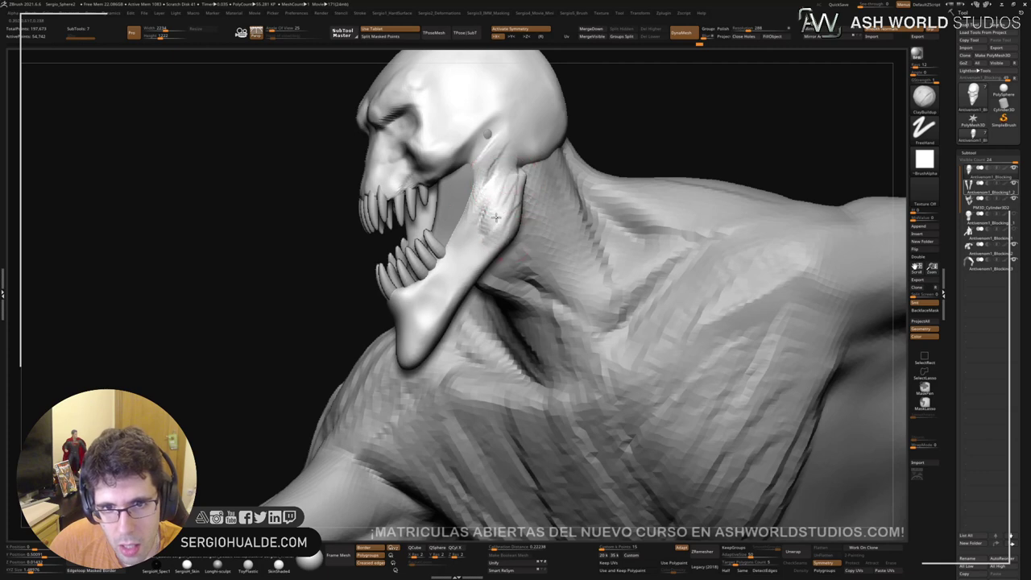
pyautogui.moveTo(472, 231); pyautogui.dragTo(437, 288, button='right')
# Step: Define the side of the jaw with the DamStandard brush and smooth the clay strokes on it
pyautogui.press('b')
pyautogui.press('d')
pyautogui.press('s')
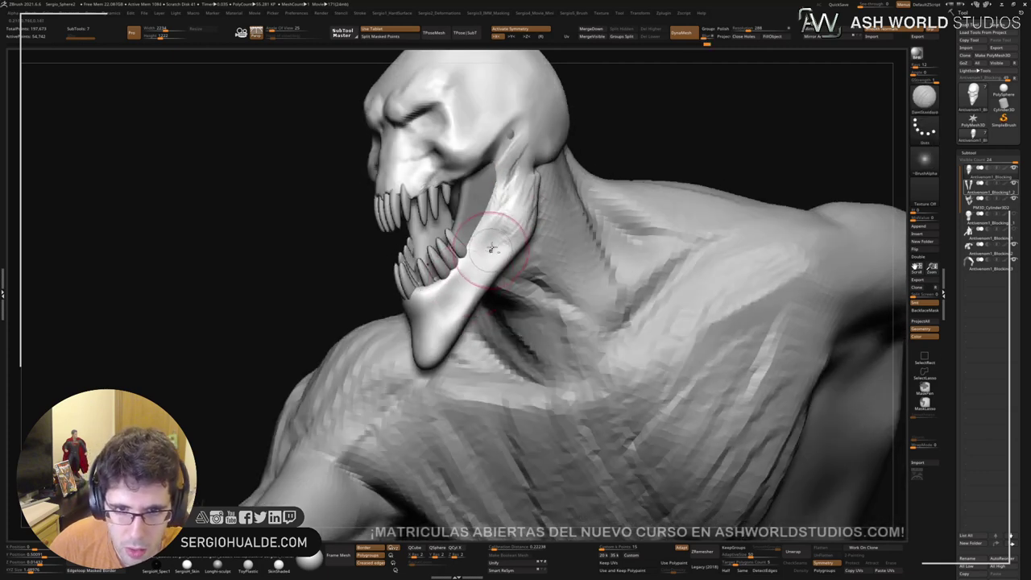
pyautogui.moveTo(491, 248); pyautogui.dragTo(520, 248, button='right')
pyautogui.press('shift')
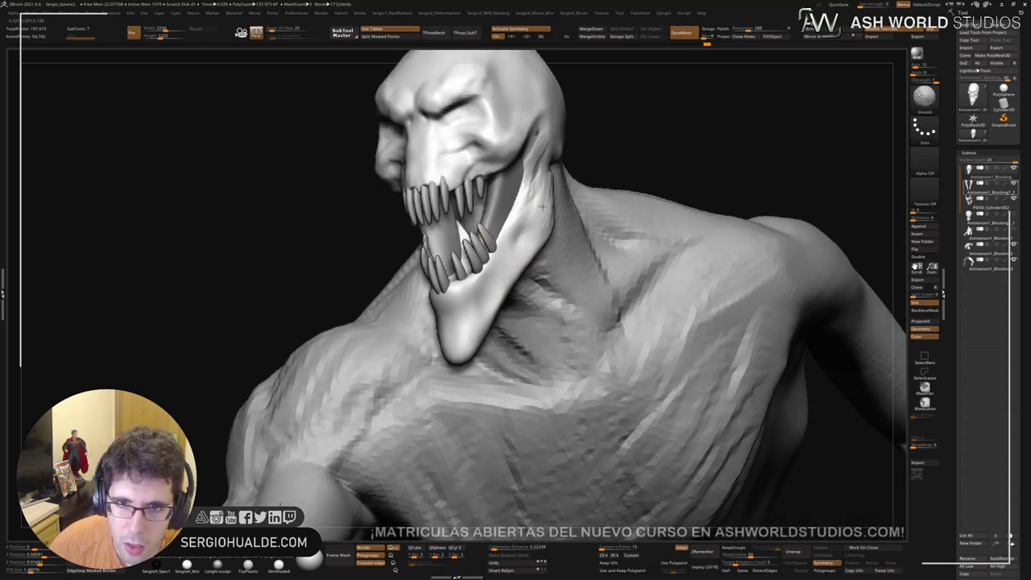
pyautogui.moveTo(540, 188)
pyautogui.mouseDown(button='right')
pyautogui.moveTo(523, 259)
pyautogui.moveTo(493, 237)
pyautogui.mouseUp(button='right')
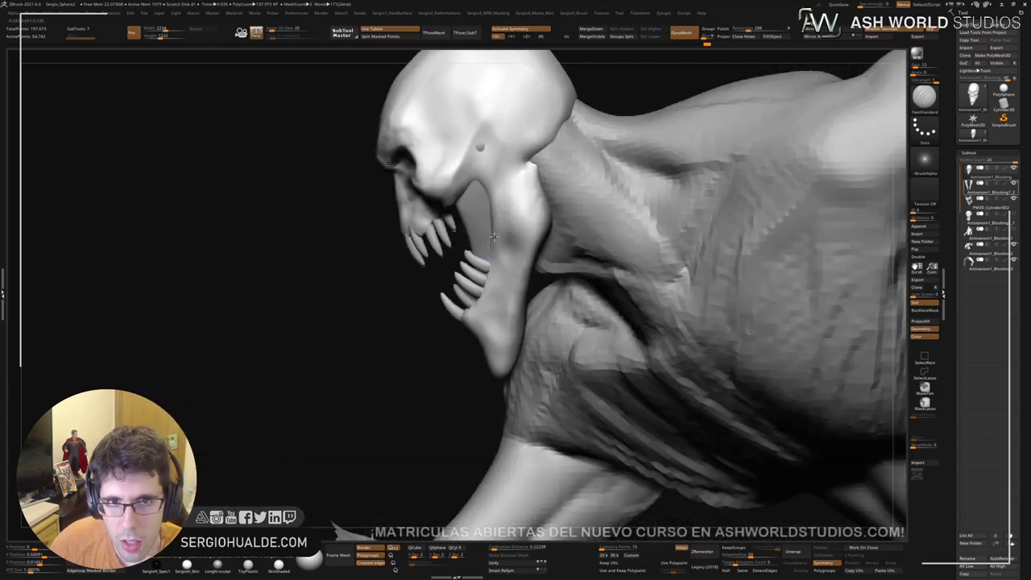
# Step: Isolate the head and mask the skull with a lasso and an inversion, leaving the lower jaw free
pyautogui.hotkey('alt', 's')
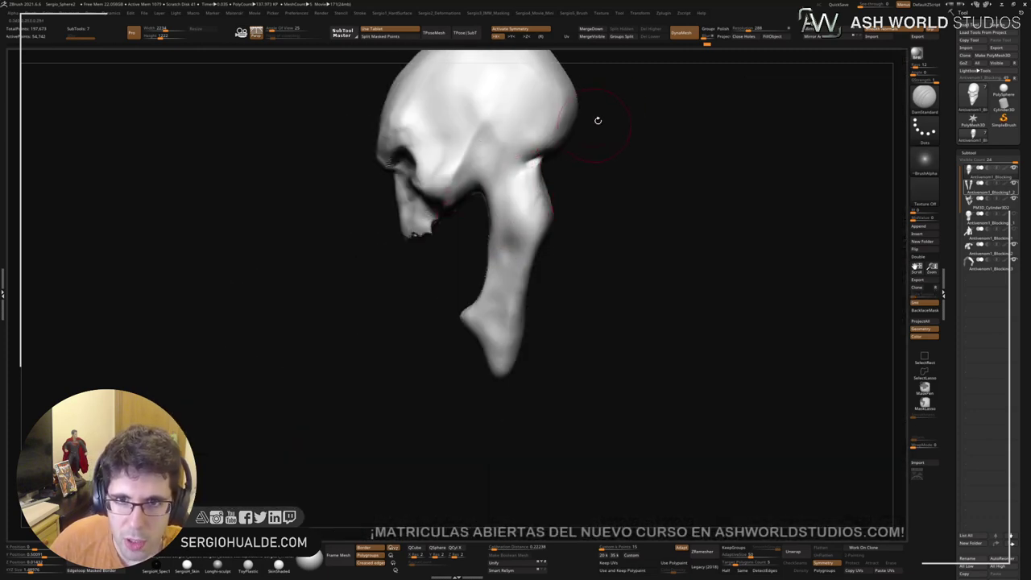
pyautogui.keyDown('ctrl'); pyautogui.keyDown('shift'); pyautogui.moveTo(586, 99); pyautogui.dragTo(523, 127); pyautogui.keyUp('shift'); pyautogui.keyUp('ctrl')
pyautogui.keyDown('ctrl'); pyautogui.keyDown('shift'); pyautogui.moveTo(430, 449); pyautogui.dragTo(431, 451); pyautogui.keyUp('shift'); pyautogui.keyUp('ctrl')
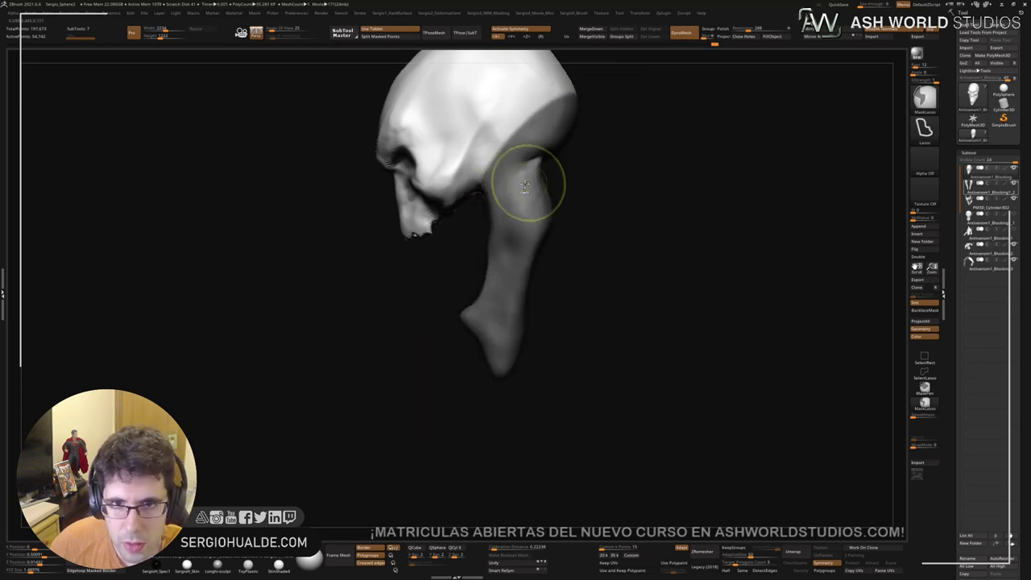
pyautogui.keyDown('ctrl'); pyautogui.click(554, 183); pyautogui.keyUp('ctrl')
# Step: Reposition the unmasked lower jaw slightly upward against the skull with the gizmo, then clear the mask
pyautogui.press('w')
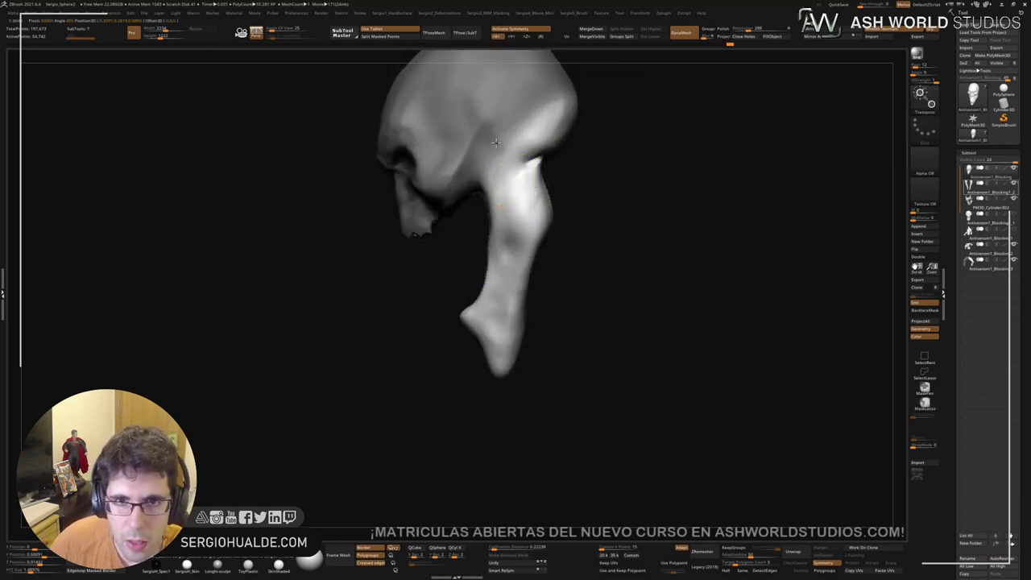
pyautogui.moveTo(525, 111); pyautogui.dragTo(520, 99)
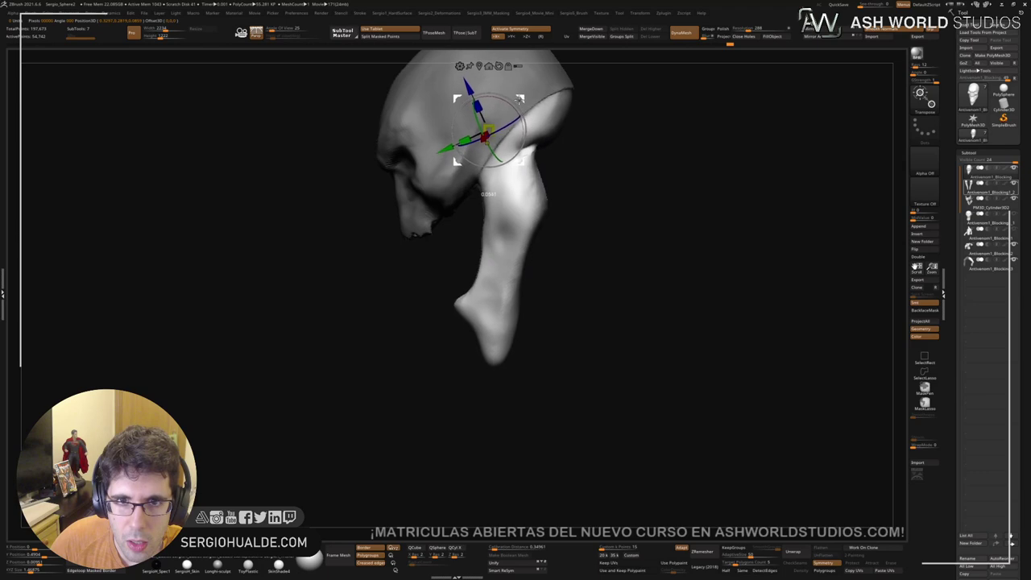
pyautogui.moveTo(524, 152); pyautogui.dragTo(527, 145)
pyautogui.moveTo(523, 99); pyautogui.dragTo(527, 97)
pyautogui.hotkey('alt', 's')
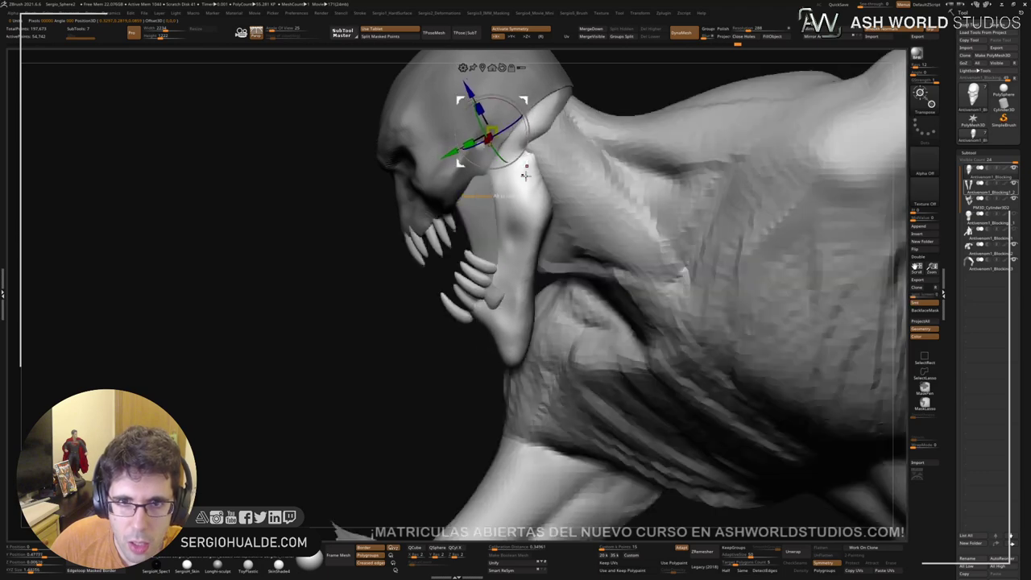
pyautogui.moveTo(526, 168); pyautogui.dragTo(571, 172, button='right')
pyautogui.press('q')
pyautogui.keyDown('ctrl'); pyautogui.moveTo(320, 259); pyautogui.dragTo(359, 269); pyautogui.keyUp('ctrl')
# Step: Select the inner-mouth strips and refit them to the repositioned jaw with the Move brush
pyautogui.moveTo(508, 258); pyautogui.dragTo(489, 239, button='right')
pyautogui.keyDown('alt'); pyautogui.click(489, 239); pyautogui.keyUp('alt')
pyautogui.press('b')
pyautogui.press('m')
pyautogui.press('v')
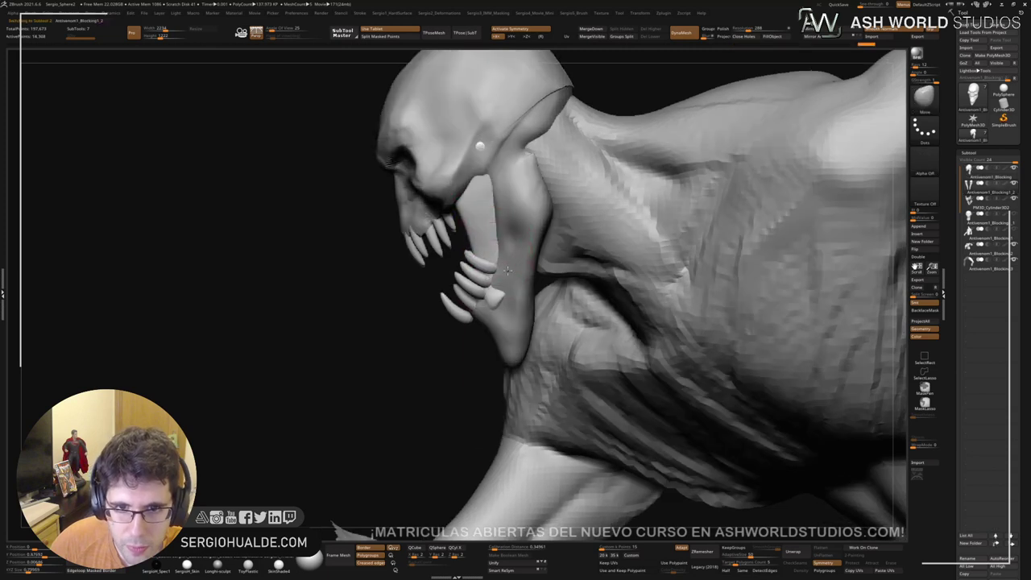
pyautogui.moveTo(499, 279)
pyautogui.mouseDown()
pyautogui.moveTo(525, 299)
pyautogui.moveTo(517, 300)
pyautogui.mouseUp()
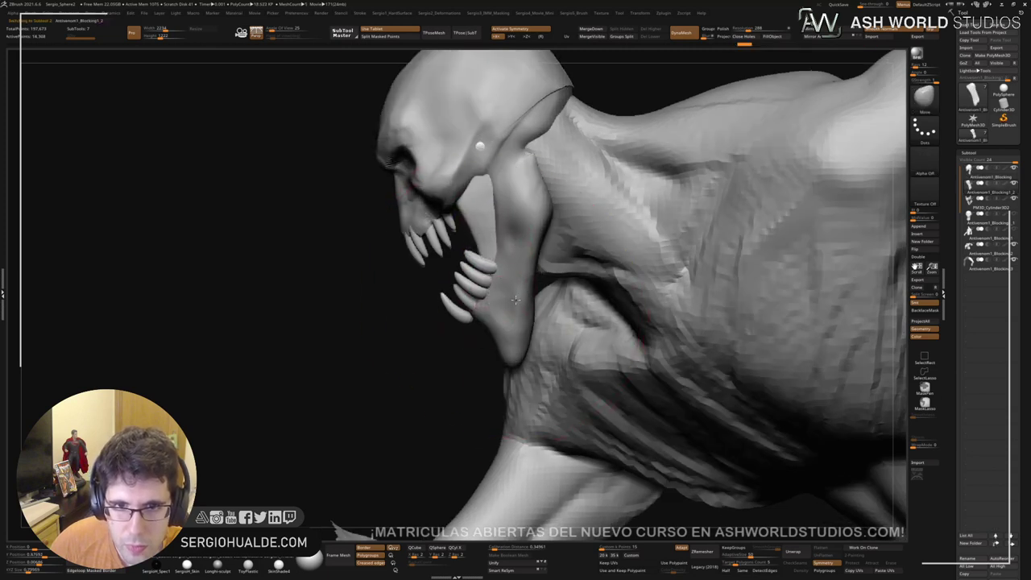
pyautogui.press('s')
pyautogui.moveTo(527, 262); pyautogui.dragTo(518, 263)
pyautogui.moveTo(511, 265)
pyautogui.mouseDown(button='right')
pyautogui.moveTo(533, 276)
pyautogui.moveTo(477, 304)
pyautogui.mouseUp(button='right')
# Step: Select the teeth and mask the upper row, leaving only the lower teeth free
pyautogui.keyDown('alt'); pyautogui.click(501, 280); pyautogui.keyUp('alt')
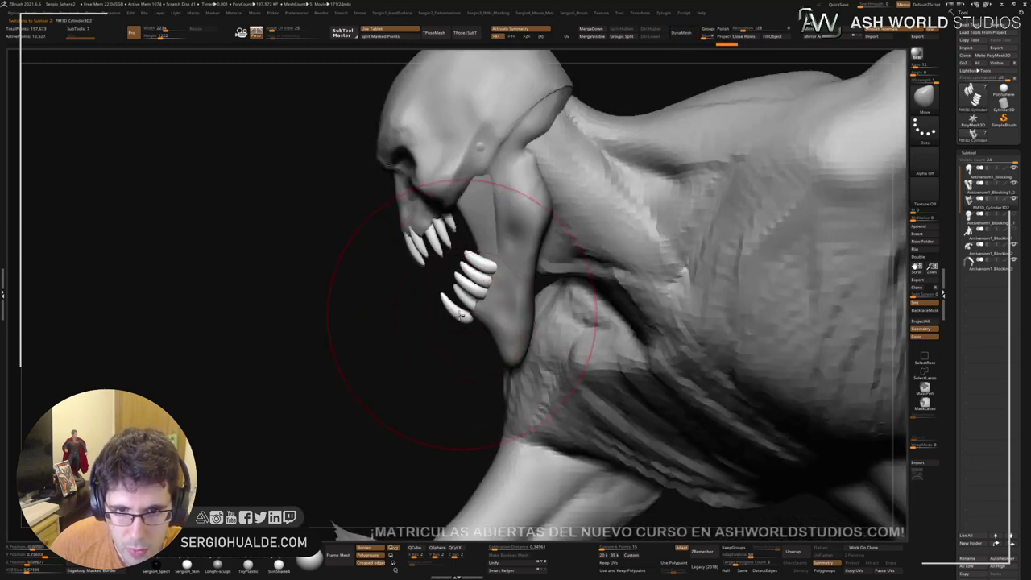
pyautogui.moveTo(415, 317)
pyautogui.keyDown('ctrl'); pyautogui.mouseDown()
pyautogui.moveTo(491, 398)
pyautogui.moveTo(548, 266)
pyautogui.moveTo(455, 238)
pyautogui.mouseUp(); pyautogui.keyUp('ctrl')
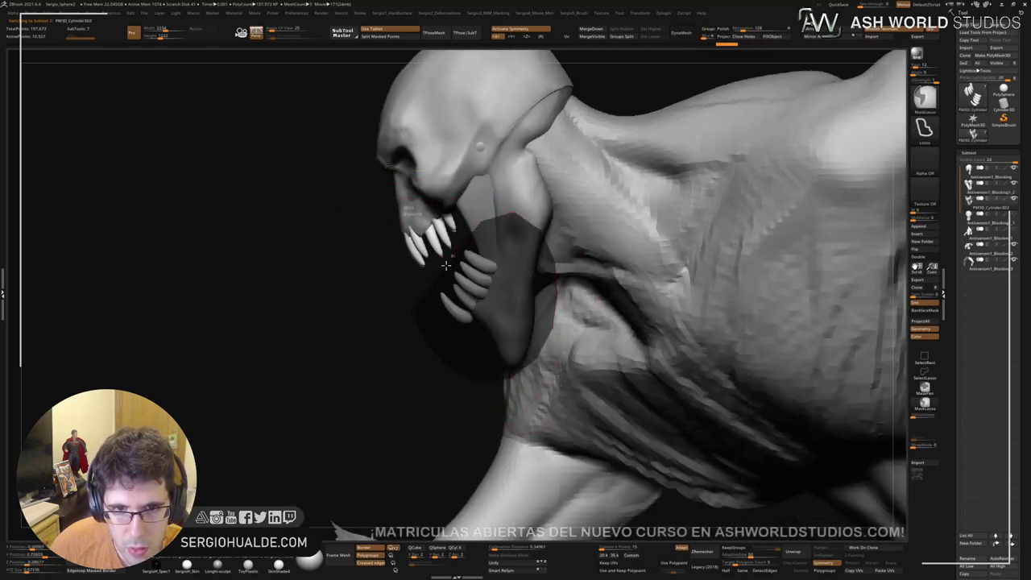
pyautogui.keyDown('ctrl'); pyautogui.keyDown('shift'); pyautogui.moveTo(365, 378); pyautogui.dragTo(369, 372); pyautogui.keyUp('shift'); pyautogui.keyUp('ctrl')
pyautogui.press('space')
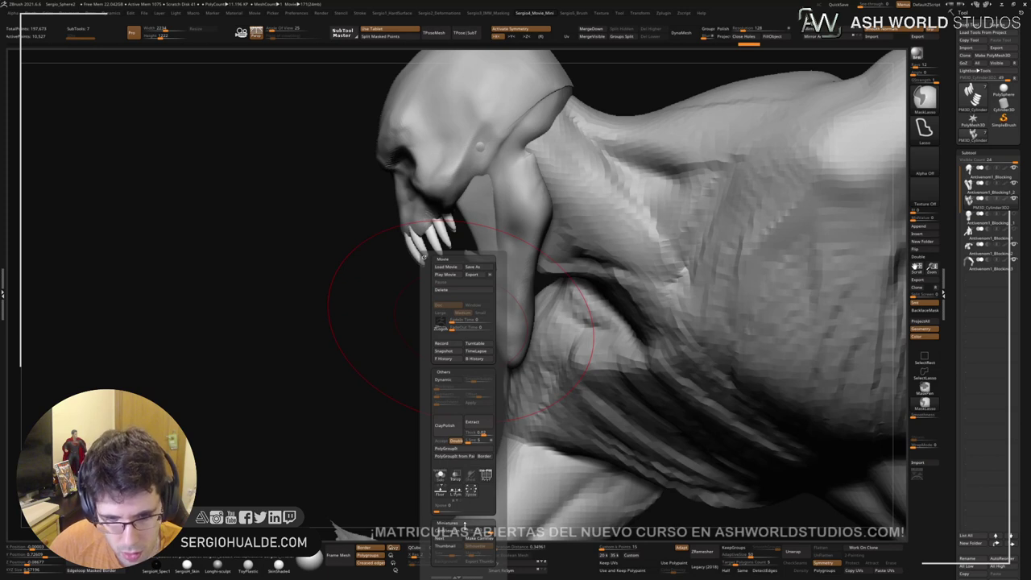
pyautogui.hotkey('ctrl', '3')
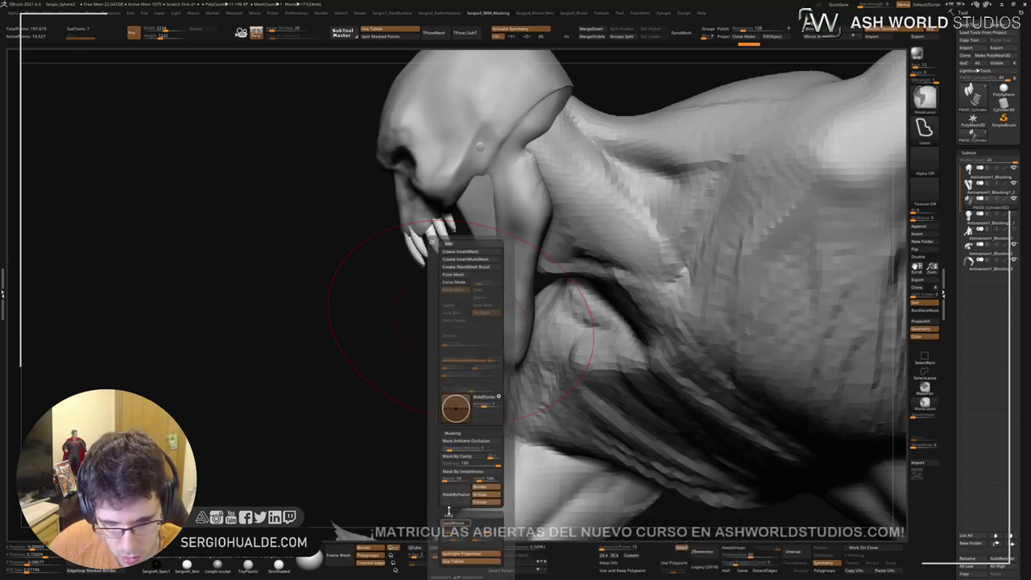
pyautogui.keyDown('ctrl'); pyautogui.click(405, 343); pyautogui.keyUp('ctrl')
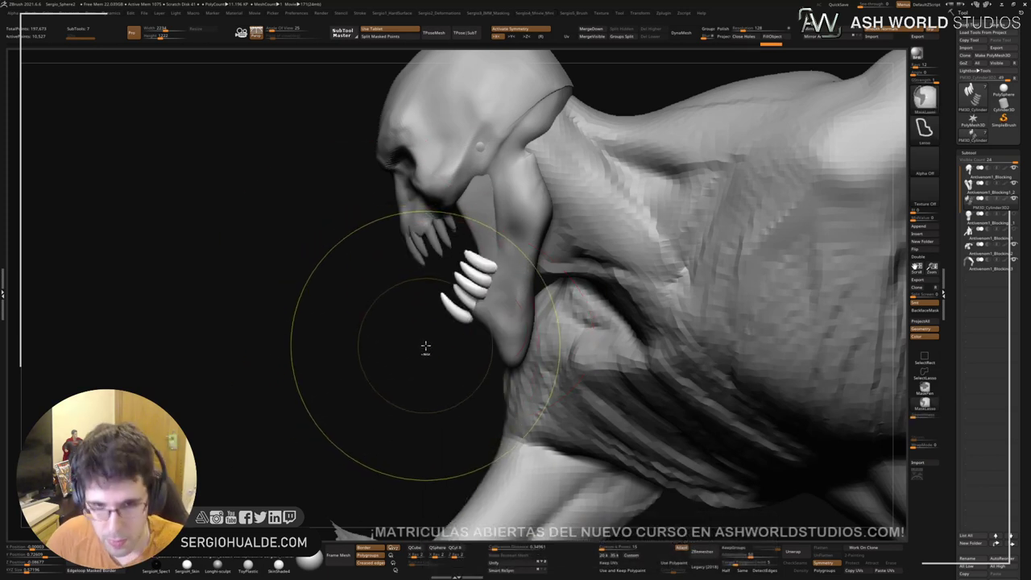
# Step: Reposition the lower teeth on the jaw with the gizmo and adjust their fit with the Move brush
pyautogui.keyDown('alt'); pyautogui.click(475, 278); pyautogui.keyUp('alt')
pyautogui.press('w')
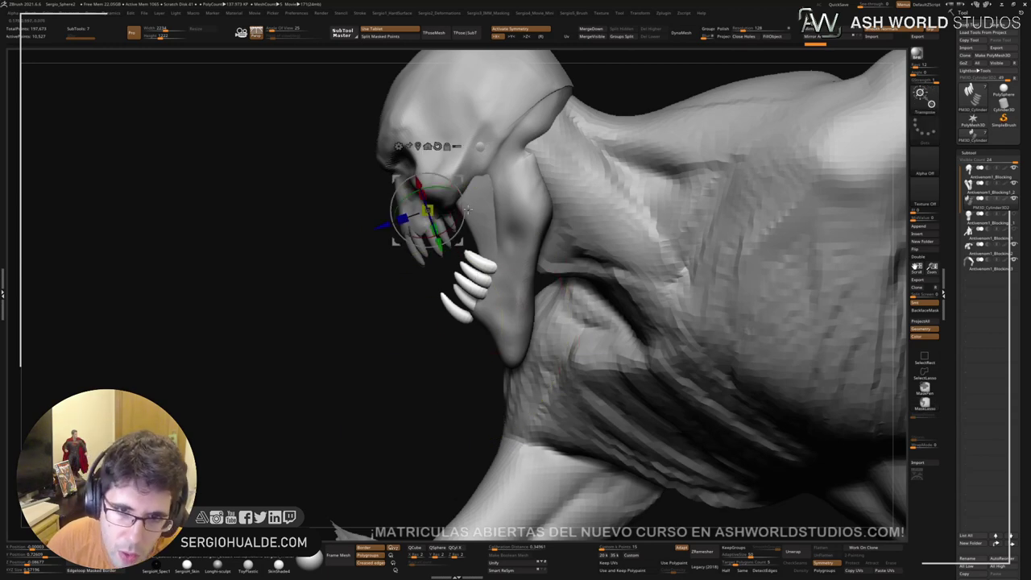
pyautogui.moveTo(462, 241); pyautogui.dragTo(476, 234)
pyautogui.moveTo(476, 235)
pyautogui.mouseDown(button='right')
pyautogui.moveTo(505, 293)
pyautogui.moveTo(567, 286)
pyautogui.moveTo(513, 278)
pyautogui.mouseUp(button='right')
pyautogui.press('q')
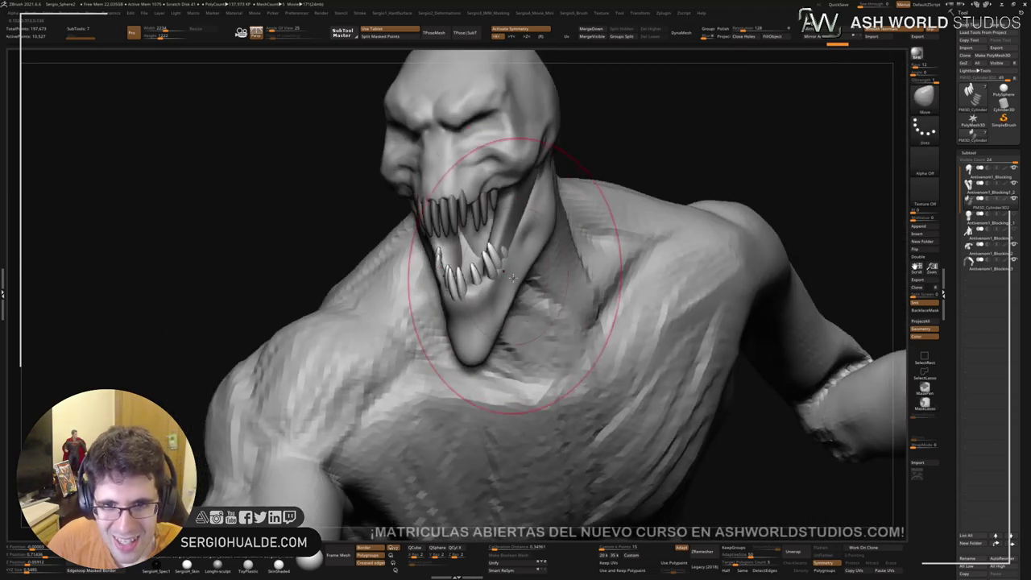
pyautogui.moveTo(506, 284); pyautogui.dragTo(518, 266)
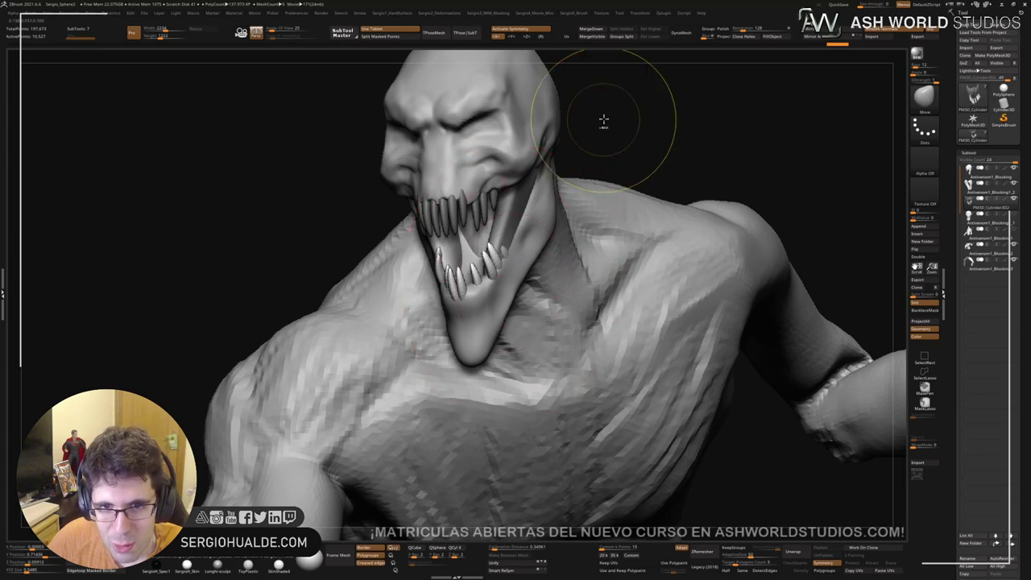
pyautogui.moveTo(603, 119); pyautogui.dragTo(635, 102)
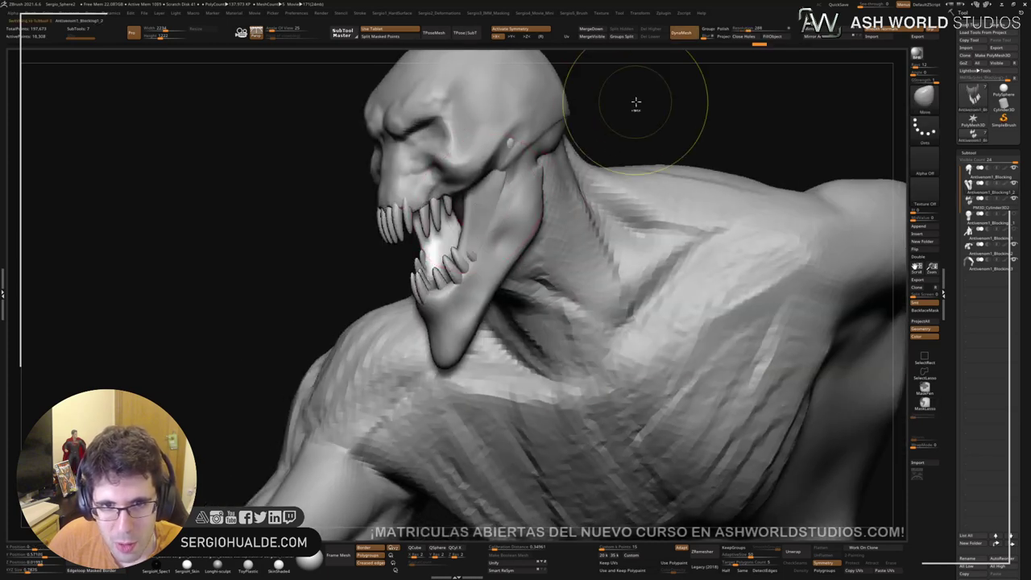
# Step: Select the skull-and-jaw mesh, isolate it, and build up muscle strands over the jaw hinge with the ClayBuildup brush
pyautogui.moveTo(497, 212); pyautogui.dragTo(505, 218)
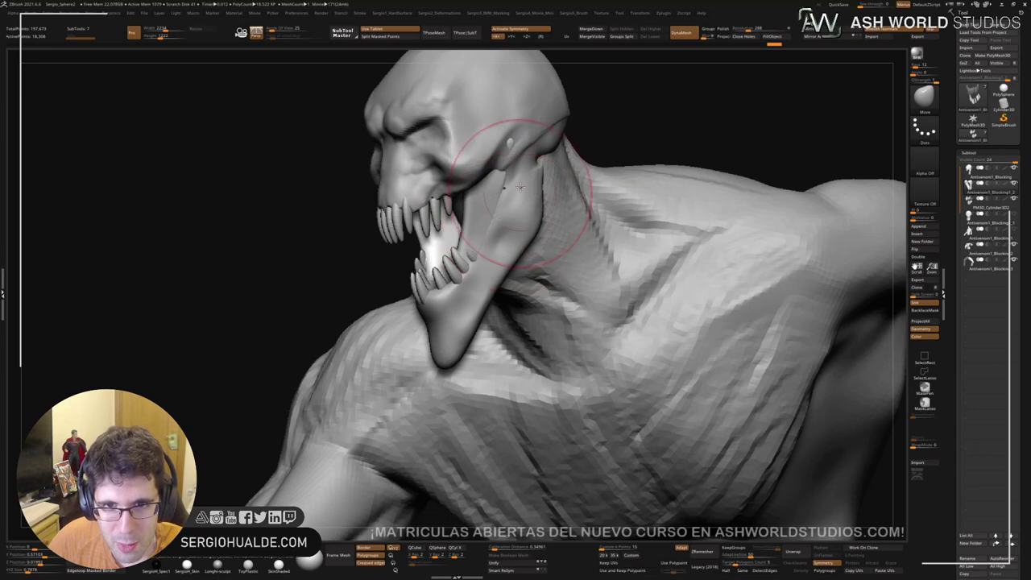
pyautogui.keyDown('alt'); pyautogui.click(517, 193); pyautogui.keyUp('alt')
pyautogui.press('b')
pyautogui.press('c')
pyautogui.press('b')
pyautogui.moveTo(517, 200); pyautogui.dragTo(504, 187, button='right')
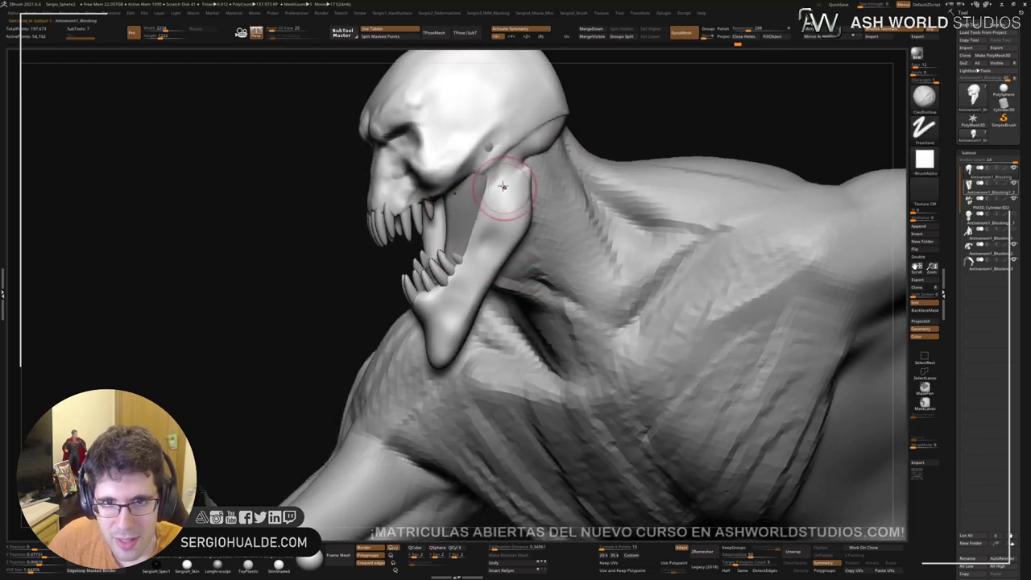
pyautogui.hotkey('shift', 's')
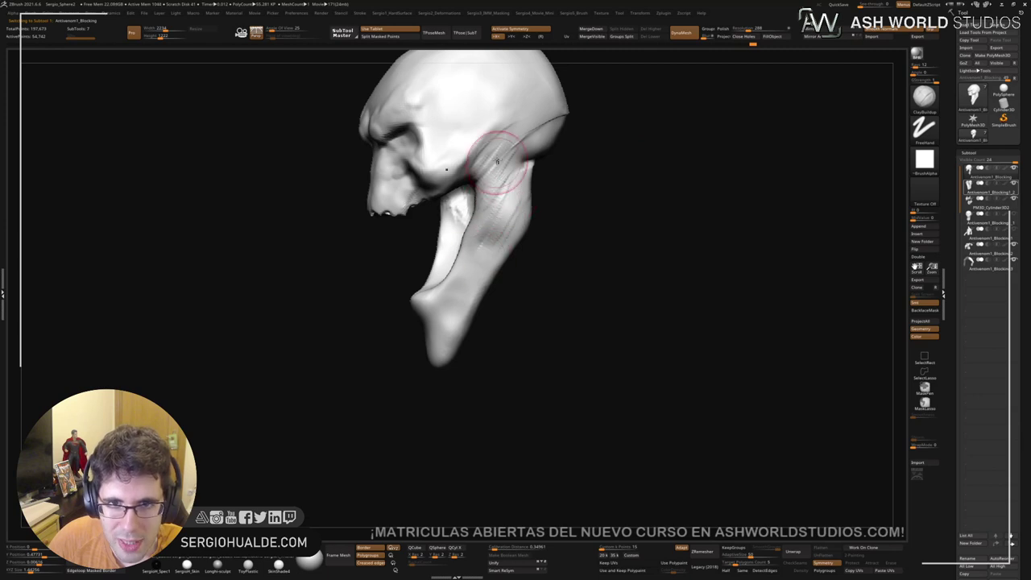
# Step: Carve grooves between the jaw-hinge strands and along the inner mouth corners with the DamStandard brush
pyautogui.press('b')
pyautogui.press('d')
pyautogui.press('s')
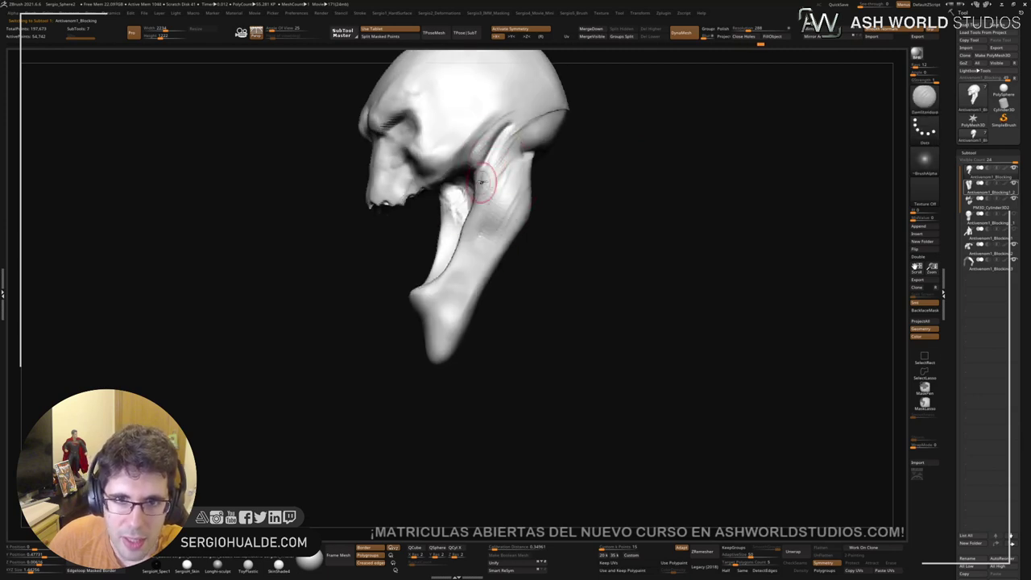
pyautogui.moveTo(481, 181); pyautogui.dragTo(508, 160, button='right')
pyautogui.moveTo(483, 214)
pyautogui.mouseDown(button='right')
pyautogui.moveTo(517, 184)
pyautogui.moveTo(533, 193)
pyautogui.mouseUp(button='right')
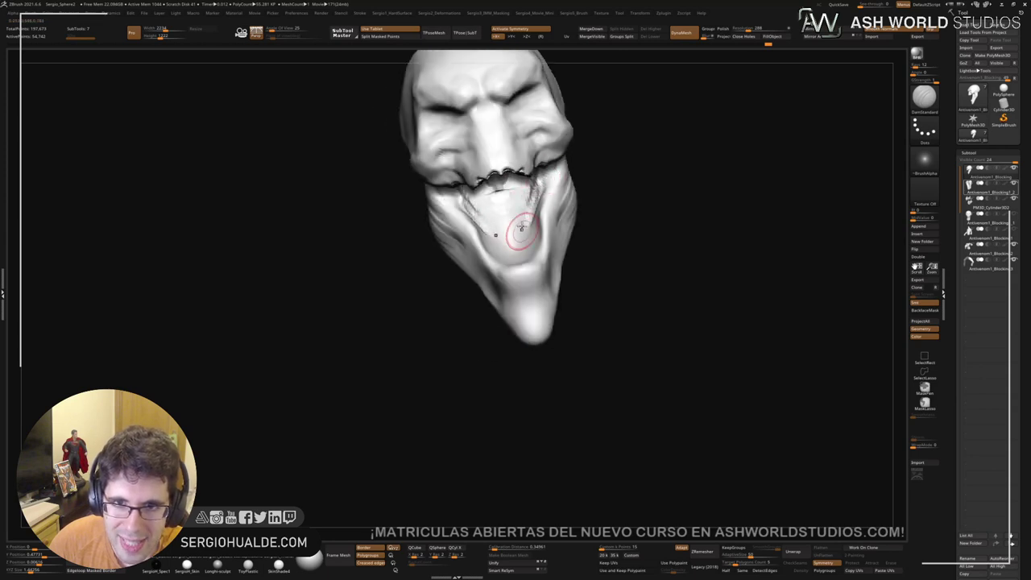
pyautogui.moveTo(521, 228)
pyautogui.keyDown('ctrl'); pyautogui.mouseDown(button='right')
pyautogui.moveTo(564, 161)
pyautogui.moveTo(573, 169)
pyautogui.mouseUp(button='right'); pyautogui.keyUp('ctrl')
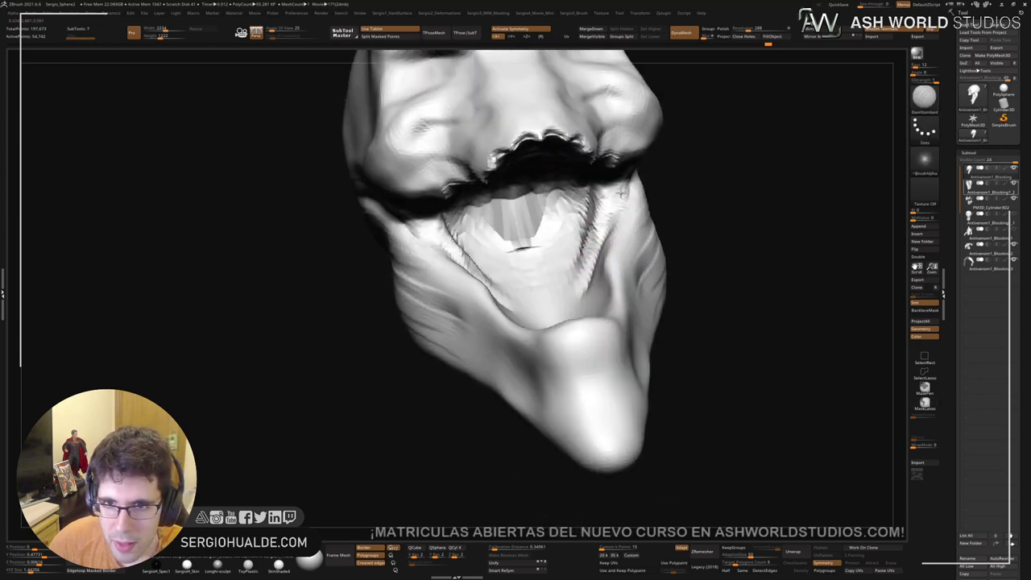
pyautogui.moveTo(580, 291)
pyautogui.mouseDown(button='right')
pyautogui.moveTo(533, 234)
pyautogui.moveTo(524, 173)
pyautogui.moveTo(610, 177)
pyautogui.moveTo(580, 139)
pyautogui.mouseUp(button='right')
pyautogui.moveTo(471, 179)
pyautogui.keyDown('ctrl'); pyautogui.mouseDown(button='right')
pyautogui.moveTo(515, 143)
pyautogui.moveTo(582, 138)
pyautogui.moveTo(568, 232)
pyautogui.mouseUp(button='right'); pyautogui.keyUp('ctrl')
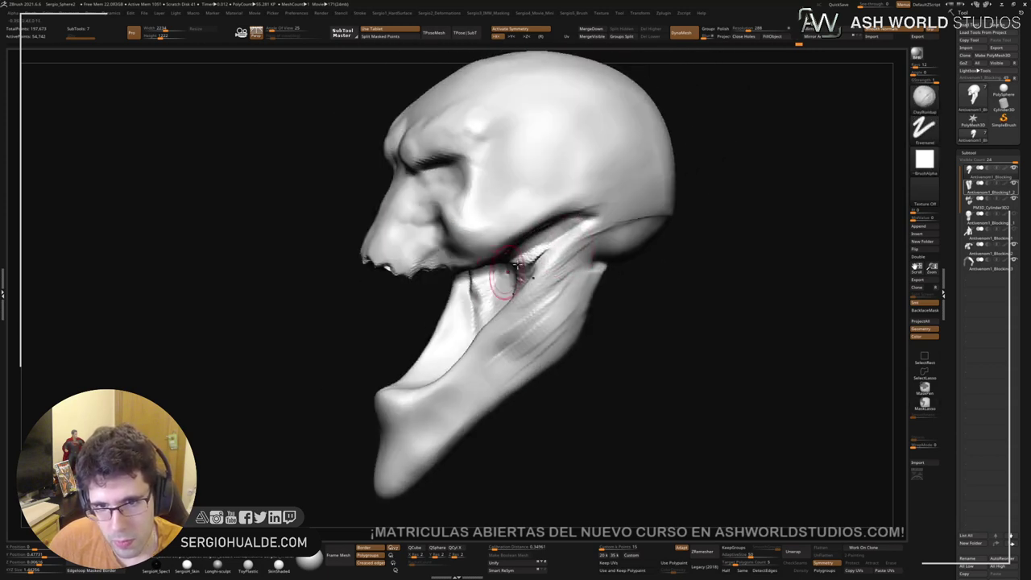
# Step: Build up the tissue strands connecting the cheek to the lower jaw with ClayBuildup, and show the whole figure again
pyautogui.moveTo(514, 266); pyautogui.dragTo(541, 211, button='right')
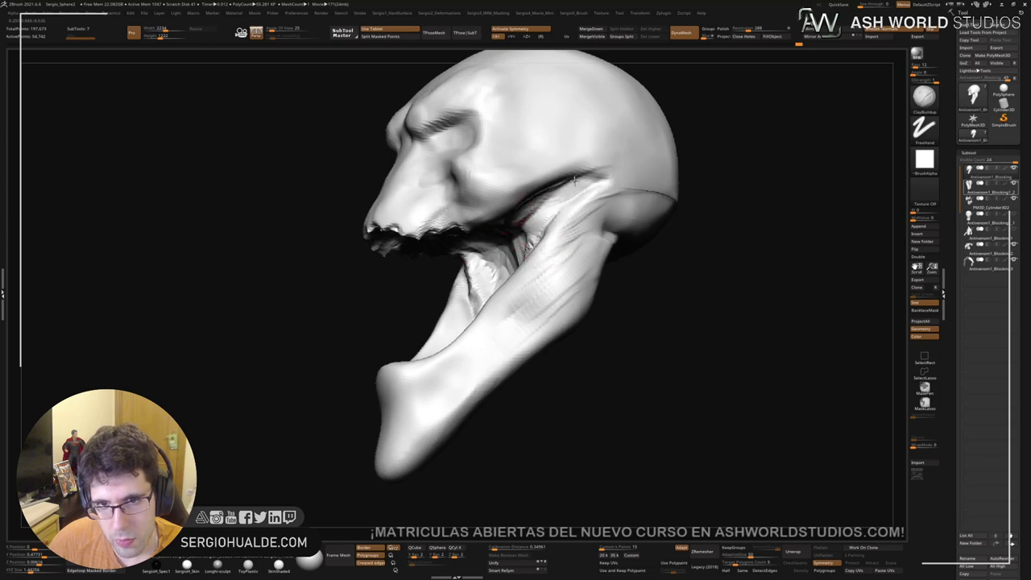
pyautogui.moveTo(582, 209); pyautogui.dragTo(600, 230, button='right')
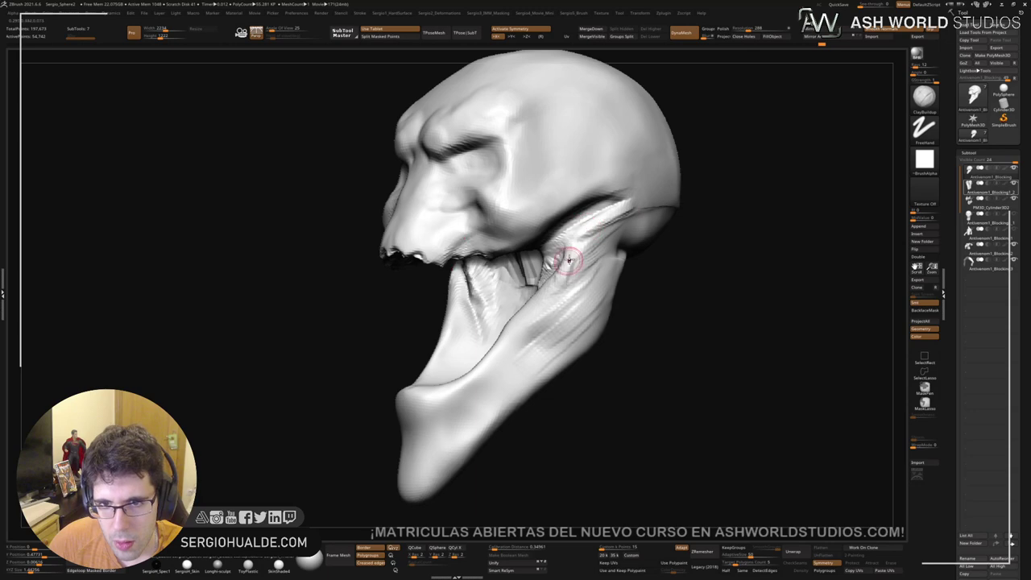
pyautogui.moveTo(514, 335); pyautogui.dragTo(565, 309)
pyautogui.moveTo(565, 309)
pyautogui.mouseDown(button='right')
pyautogui.moveTo(617, 288)
pyautogui.moveTo(534, 368)
pyautogui.moveTo(617, 288)
pyautogui.moveTo(681, 196)
pyautogui.moveTo(552, 273)
pyautogui.moveTo(518, 161)
pyautogui.moveTo(509, 196)
pyautogui.moveTo(518, 190)
pyautogui.mouseUp(button='right')
pyautogui.hotkey('alt', 'shift', 's')
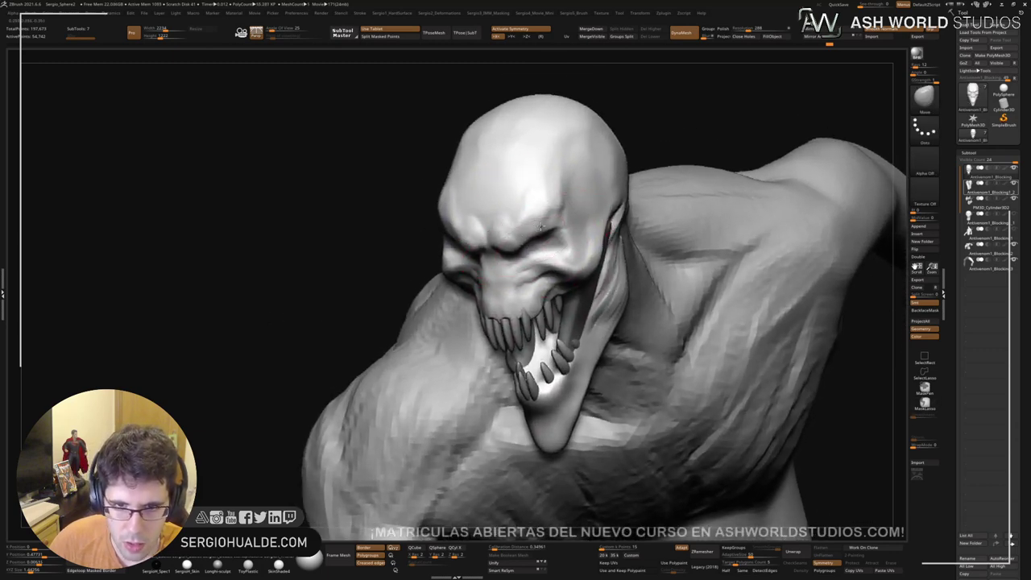
# Step: Reshape the lower jaw and its pointed chin with the Move brush, judging it against the whole figure
pyautogui.moveTo(530, 233)
pyautogui.mouseDown(button='right')
pyautogui.moveTo(648, 223)
pyautogui.moveTo(571, 272)
pyautogui.mouseUp(button='right')
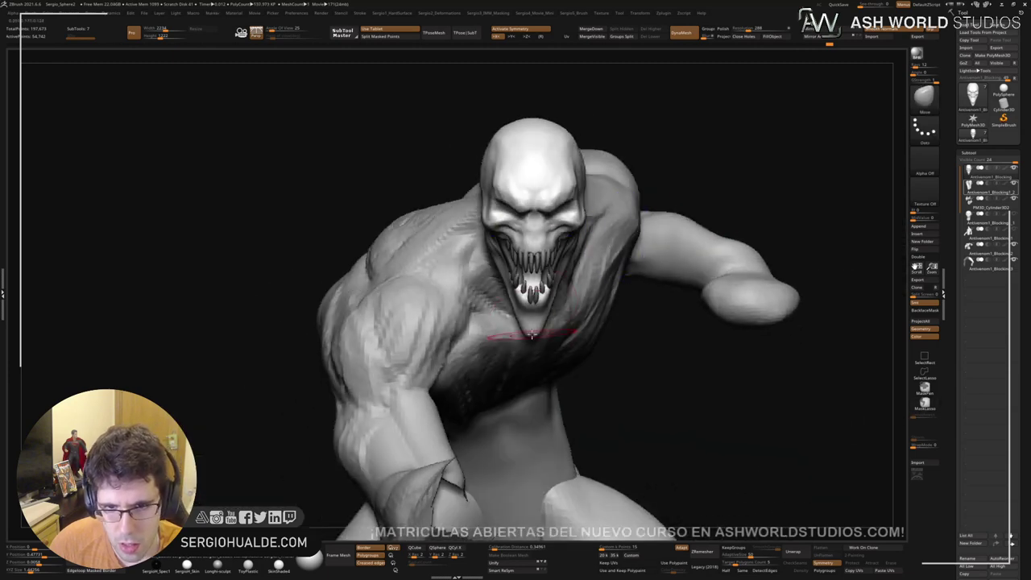
pyautogui.moveTo(531, 334)
pyautogui.mouseDown(button='right')
pyautogui.moveTo(451, 330)
pyautogui.moveTo(569, 352)
pyautogui.mouseUp(button='right')
pyautogui.keyDown('alt'); pyautogui.moveTo(620, 417); pyautogui.dragTo(548, 340, button='right'); pyautogui.keyUp('alt')
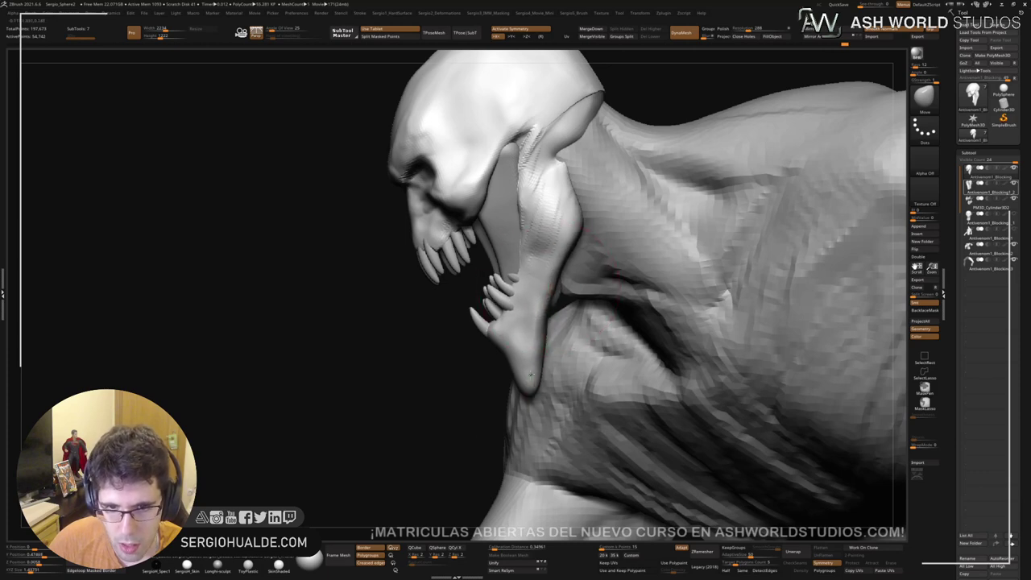
pyautogui.moveTo(530, 370); pyautogui.dragTo(567, 354, button='right')
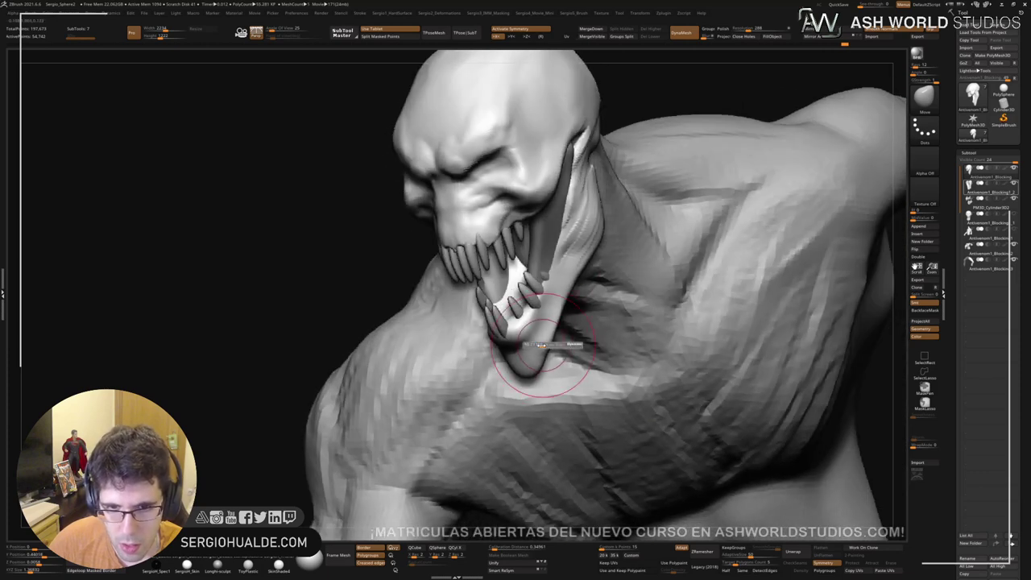
pyautogui.moveTo(499, 359)
pyautogui.mouseDown(button='right')
pyautogui.moveTo(528, 361)
pyautogui.moveTo(532, 321)
pyautogui.moveTo(502, 336)
pyautogui.mouseUp(button='right')
pyautogui.moveTo(456, 332); pyautogui.dragTo(471, 330)
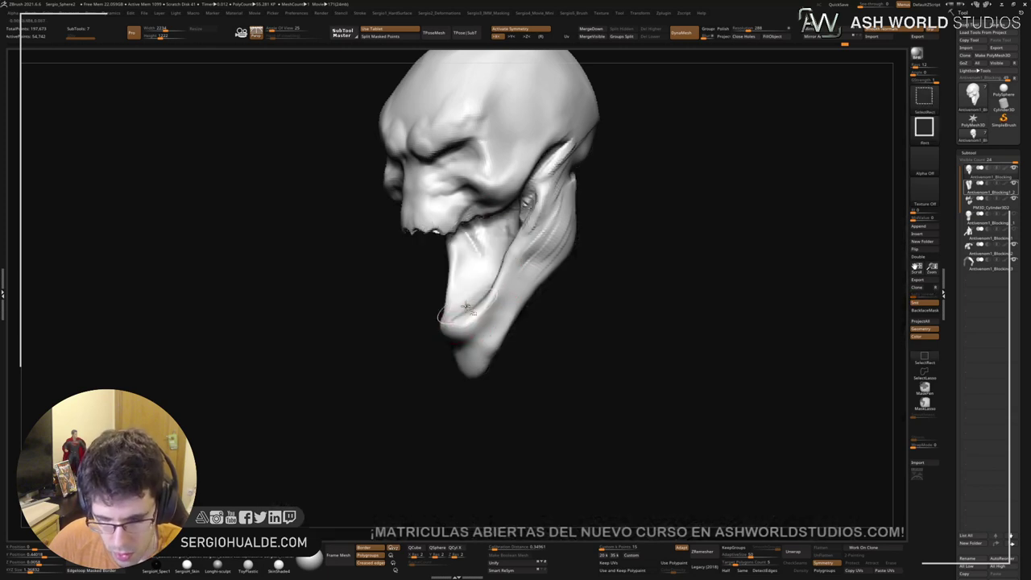
# Step: Flatten the inner rim of the isolated lower jaw with the TrimDynamic brush and smooth it
pyautogui.moveTo(612, 241); pyautogui.dragTo(471, 325)
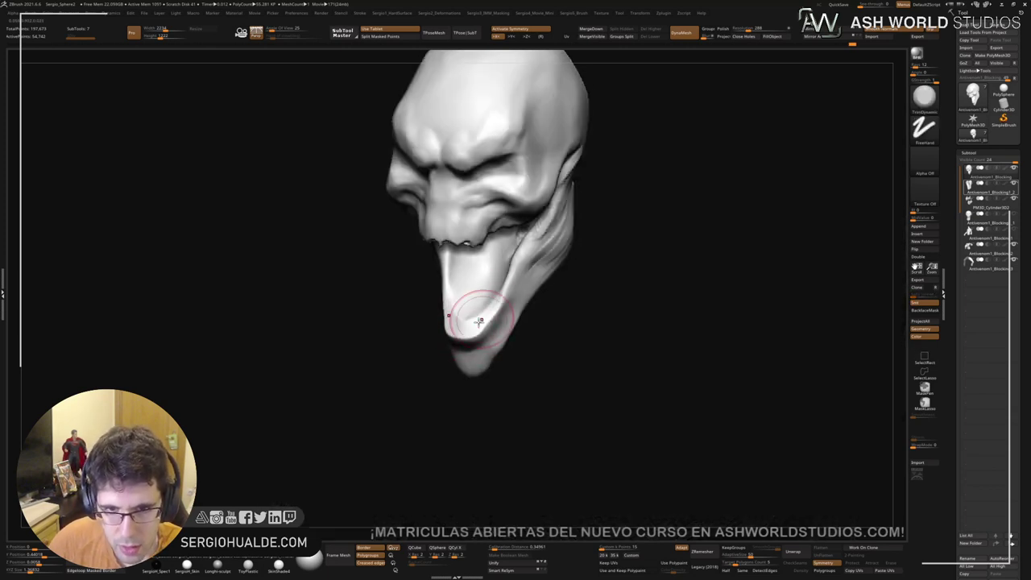
pyautogui.moveTo(503, 286); pyautogui.dragTo(519, 259)
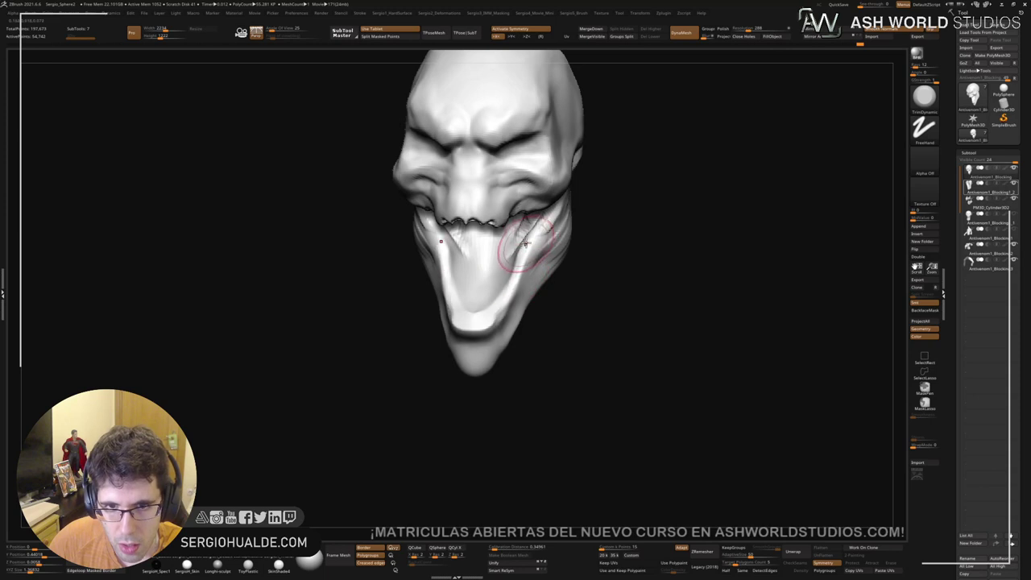
pyautogui.moveTo(472, 322)
pyautogui.keyDown('shift'); pyautogui.mouseDown()
pyautogui.moveTo(495, 308)
pyautogui.moveTo(534, 244)
pyautogui.mouseUp(); pyautogui.keyUp('shift')
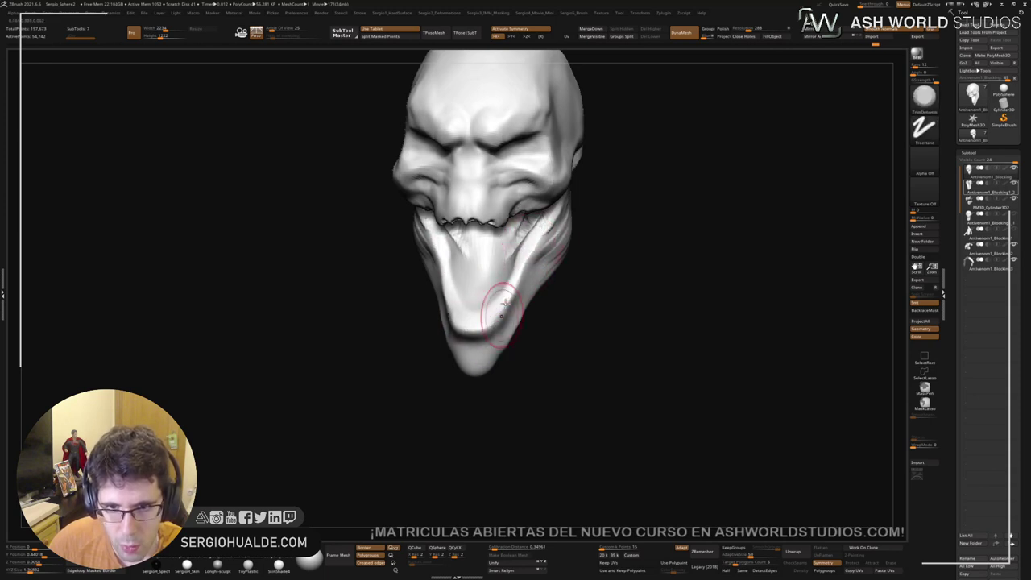
pyautogui.press('shift')
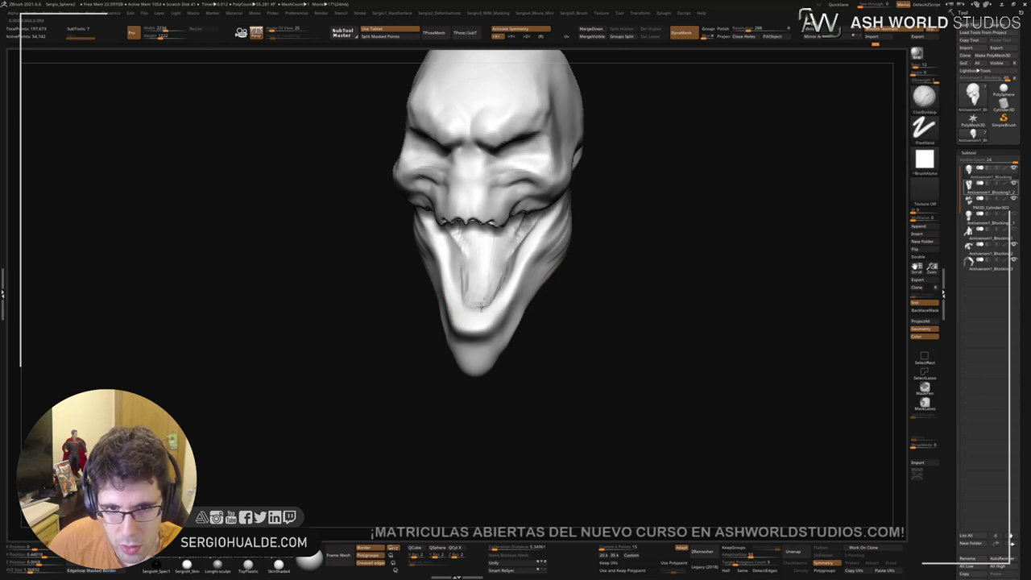
# Step: Build up the floor of the mouth inside the lower jaw with ClayBuildup, and bring the full figure back into view
pyautogui.moveTo(514, 260)
pyautogui.mouseDown(button='right')
pyautogui.moveTo(518, 272)
pyautogui.moveTo(446, 255)
pyautogui.mouseUp(button='right')
pyautogui.moveTo(448, 299); pyautogui.dragTo(453, 324, button='right')
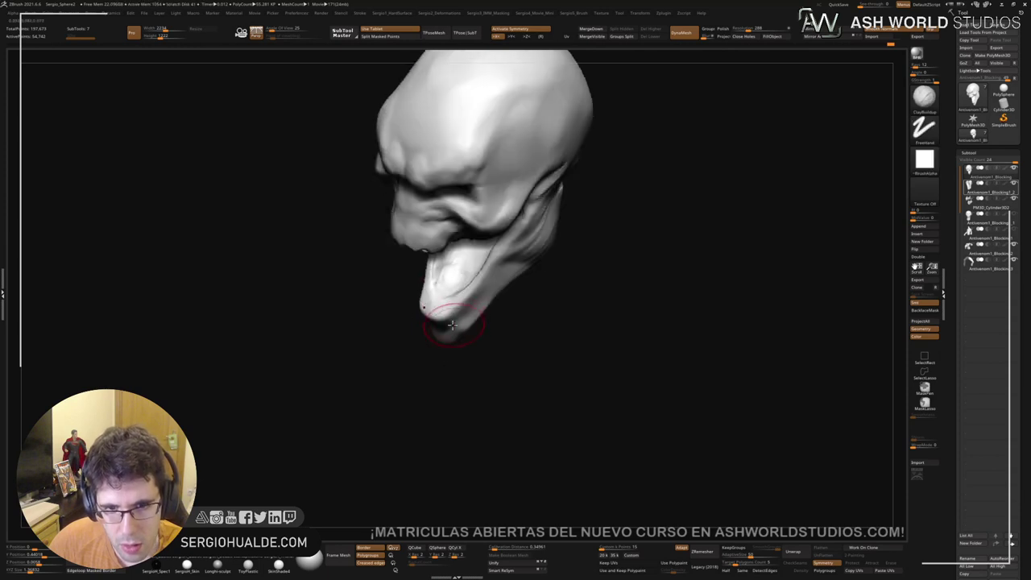
pyautogui.moveTo(445, 281)
pyautogui.mouseDown(button='right')
pyautogui.moveTo(443, 265)
pyautogui.moveTo(435, 282)
pyautogui.moveTo(475, 290)
pyautogui.moveTo(518, 248)
pyautogui.moveTo(605, 242)
pyautogui.moveTo(584, 239)
pyautogui.mouseUp(button='right')
pyautogui.hotkey('alt', 's')
pyautogui.moveTo(563, 306)
pyautogui.keyDown('ctrl'); pyautogui.mouseDown(button='right')
pyautogui.moveTo(570, 260)
pyautogui.moveTo(577, 266)
pyautogui.mouseUp(button='right'); pyautogui.keyUp('ctrl')
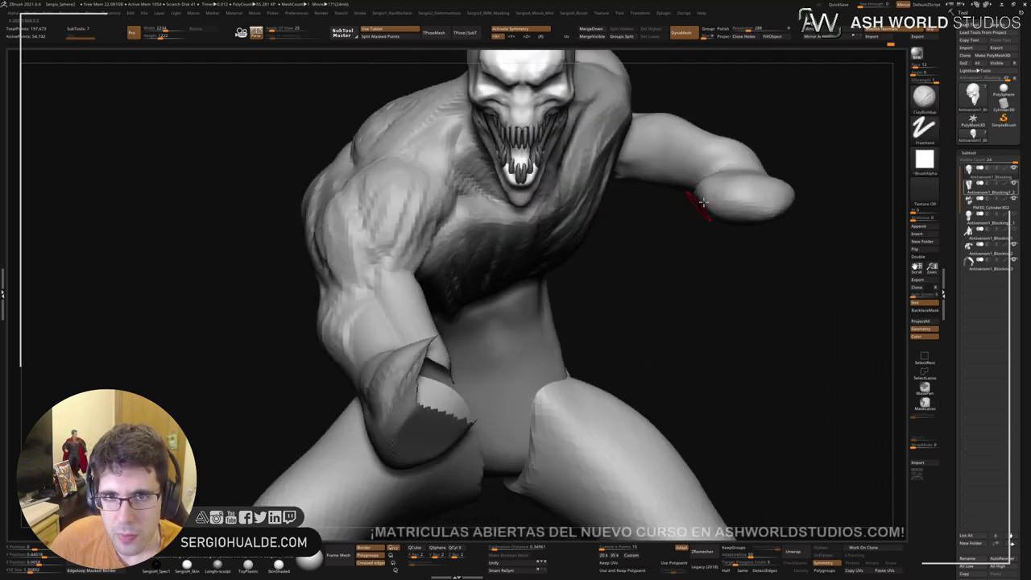
pyautogui.moveTo(591, 202); pyautogui.dragTo(571, 318, button='right')
pyautogui.keyDown('ctrl'); pyautogui.moveTo(529, 253); pyautogui.dragTo(528, 314, button='right'); pyautogui.keyUp('ctrl')
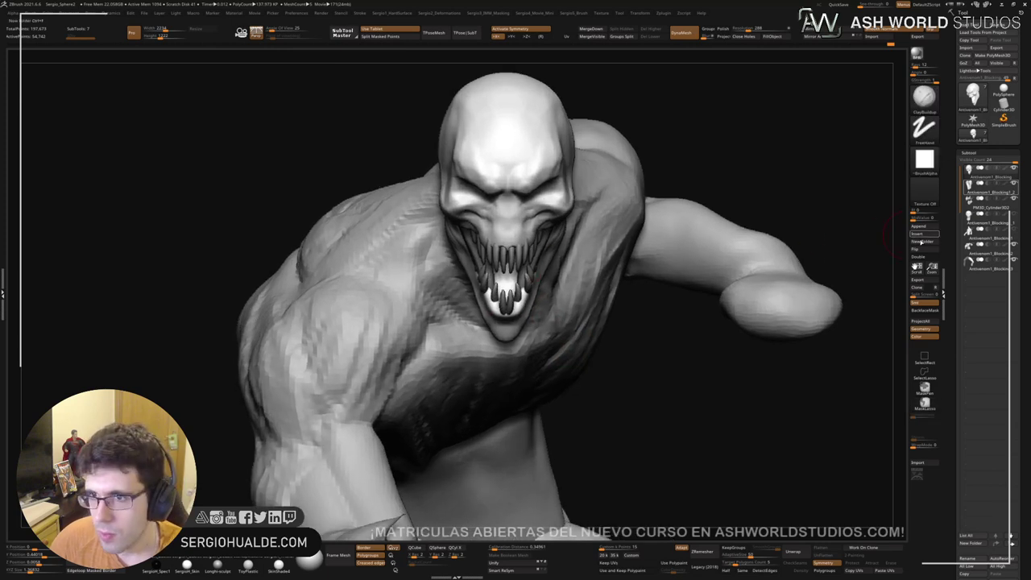
# Step: Append a Cylinder3D subtool as the base for the tongue and select it
pyautogui.click(918, 227)
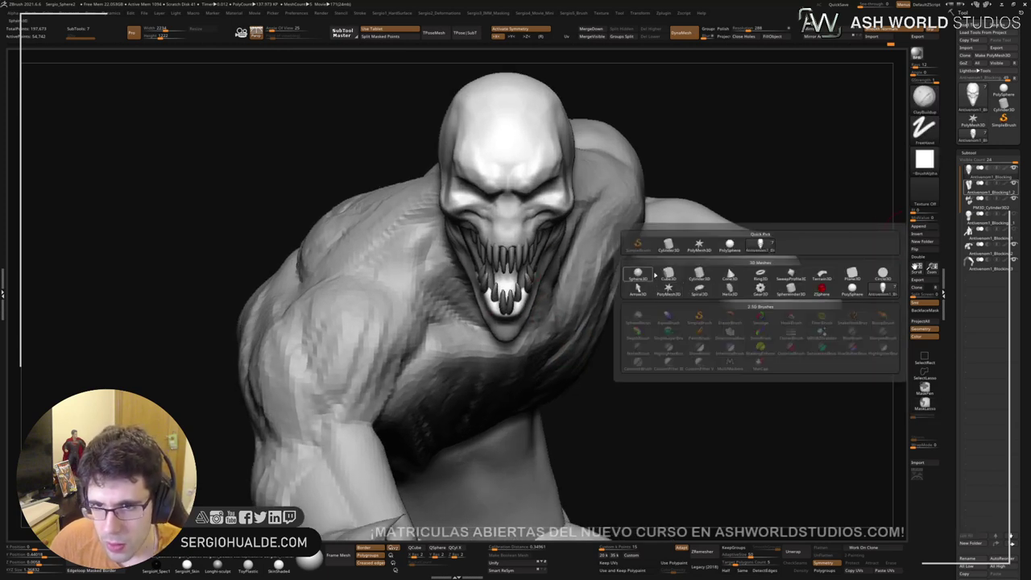
pyautogui.click(698, 275)
pyautogui.keyDown('ctrl'); pyautogui.moveTo(599, 305); pyautogui.dragTo(614, 267, button='right'); pyautogui.keyUp('ctrl')
pyautogui.keyDown('alt'); pyautogui.click(572, 224); pyautogui.keyUp('alt')
pyautogui.keyDown('alt'); pyautogui.moveTo(613, 266); pyautogui.dragTo(538, 268, button='right'); pyautogui.keyUp('alt')
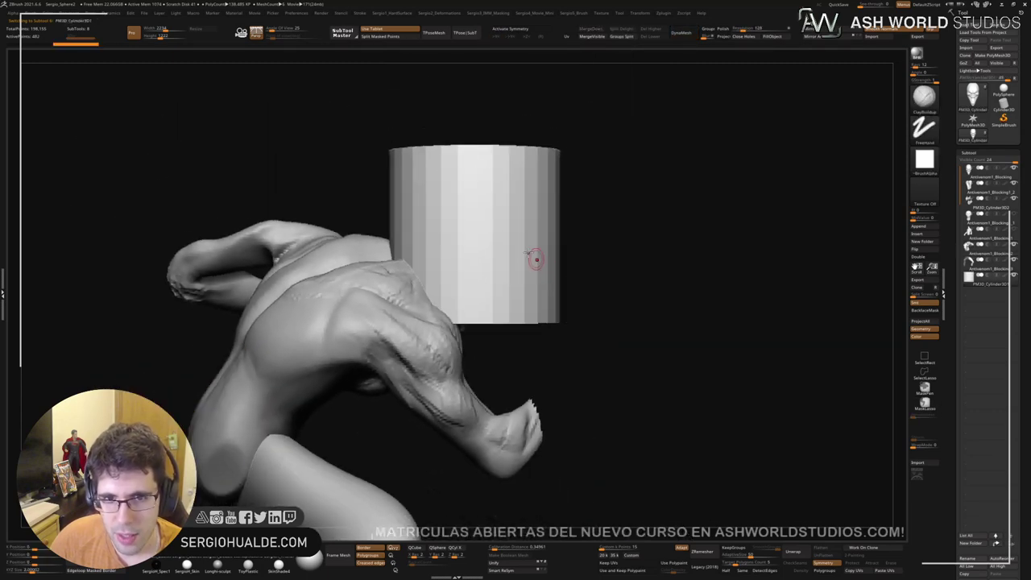
# Step: Scale down, rotate and lengthen the cylinder with the gizmo, placing it horizontally in front of the open mouth
pyautogui.press('w')
pyautogui.moveTo(506, 221); pyautogui.dragTo(499, 288)
pyautogui.moveTo(499, 233); pyautogui.dragTo(701, 230)
pyautogui.moveTo(405, 282); pyautogui.dragTo(351, 316)
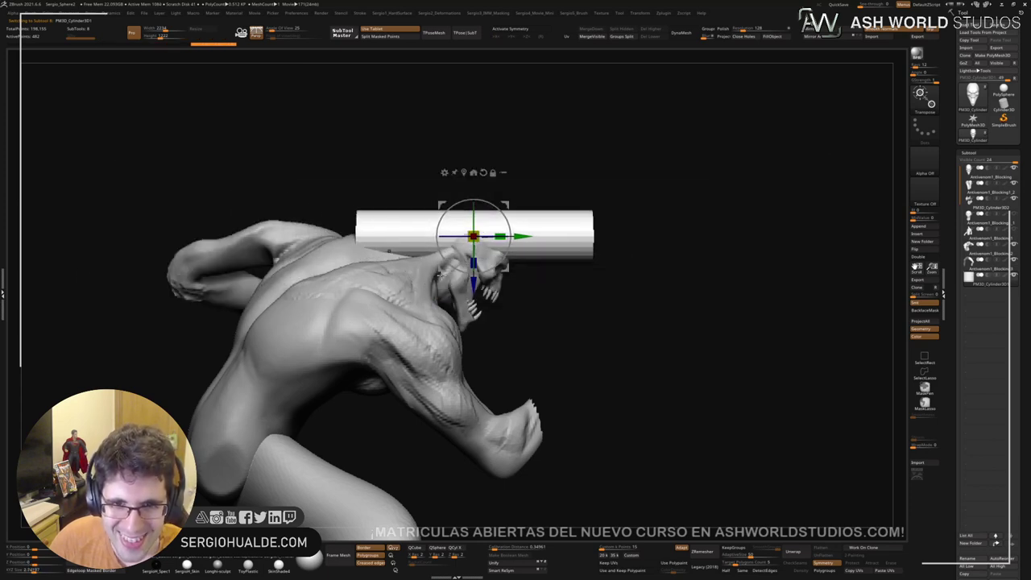
pyautogui.moveTo(506, 206); pyautogui.dragTo(607, 281)
pyautogui.keyDown('ctrl'); pyautogui.moveTo(567, 286); pyautogui.dragTo(536, 283, button='right'); pyautogui.keyUp('ctrl')
# Step: Apply the Deformer Hard modifier to the cylinder and adjust its number of control points along the length
pyautogui.click(533, 281)
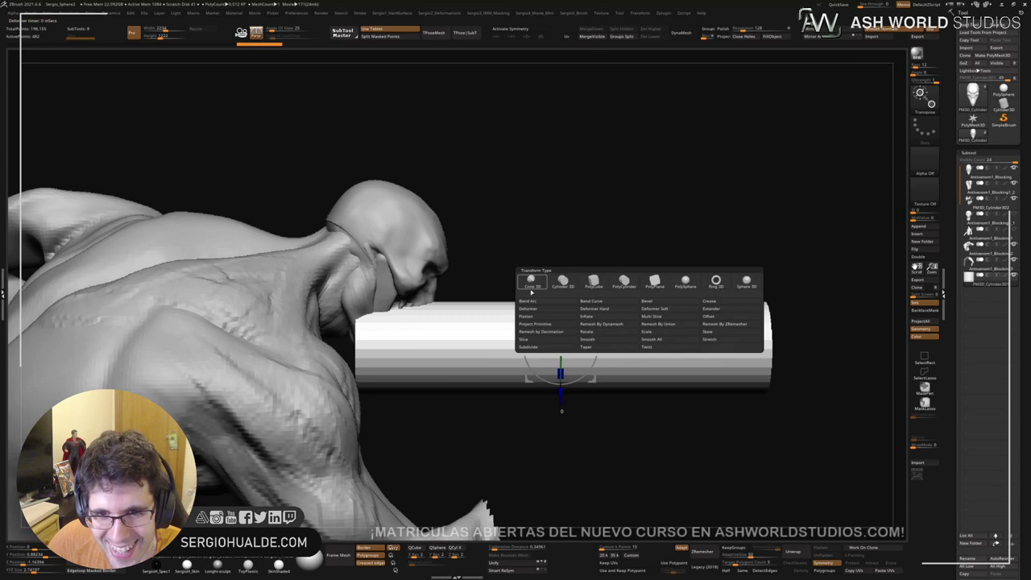
pyautogui.click(604, 308)
pyautogui.keyDown('alt'); pyautogui.moveTo(797, 368); pyautogui.dragTo(726, 334, button='right'); pyautogui.keyUp('alt')
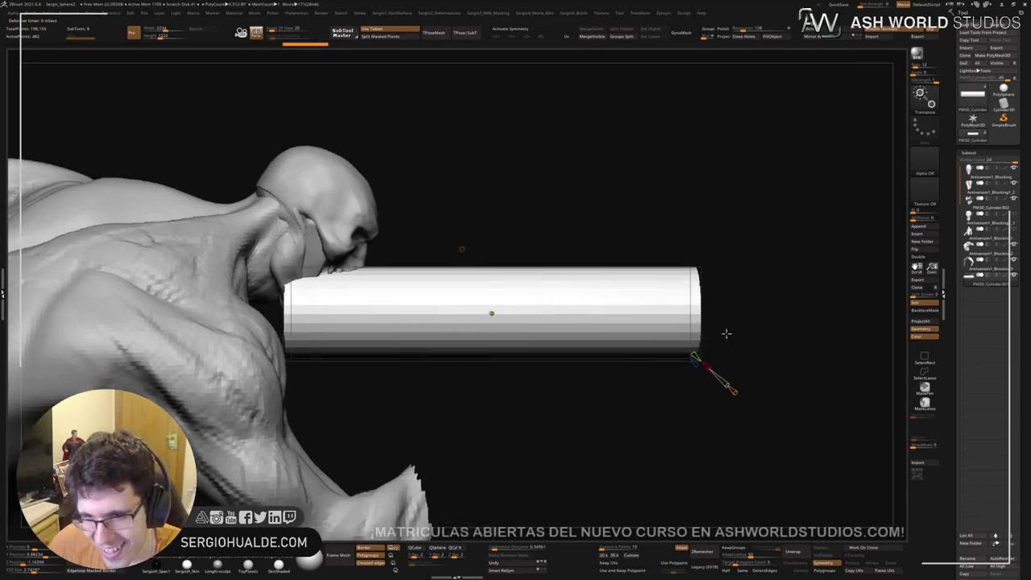
pyautogui.moveTo(715, 371); pyautogui.dragTo(745, 400)
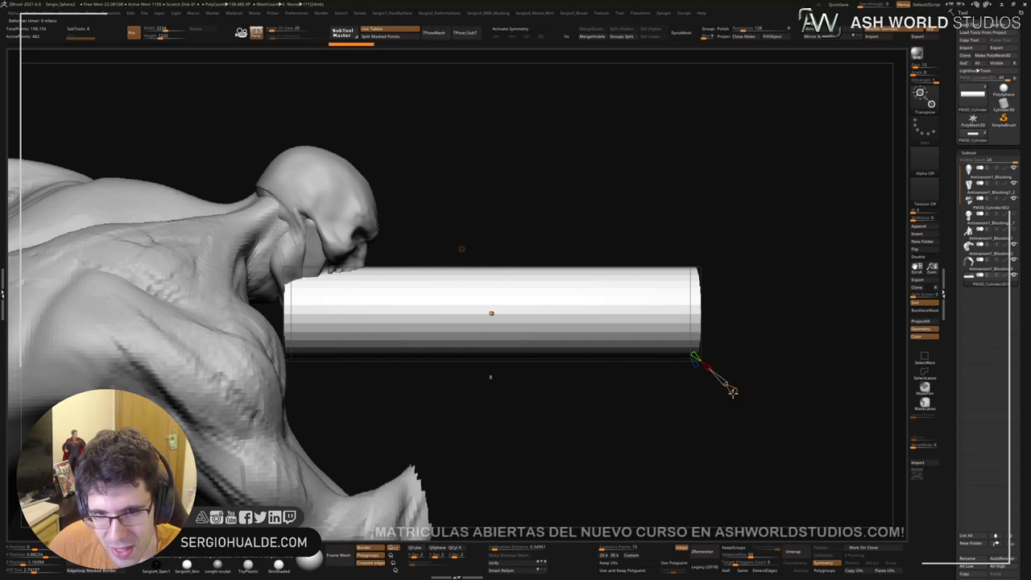
pyautogui.moveTo(695, 356); pyautogui.dragTo(678, 400)
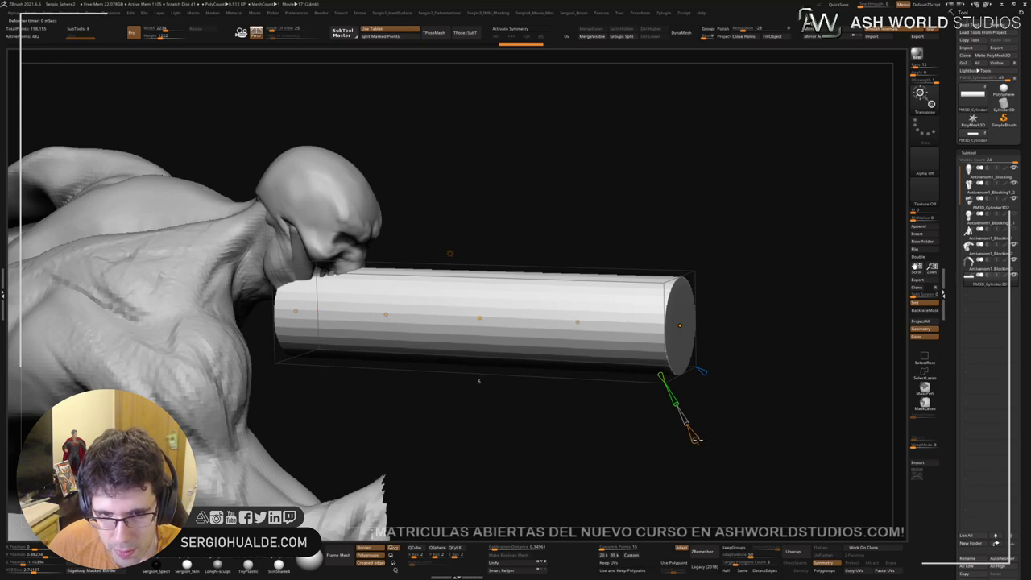
# Step: Bend the cylinder's rear end up into the mouth with the deformer's control points and squeeze that end narrower
pyautogui.moveTo(669, 437); pyautogui.dragTo(567, 336)
pyautogui.keyDown('alt'); pyautogui.moveTo(574, 394); pyautogui.dragTo(482, 316); pyautogui.keyUp('alt')
pyautogui.moveTo(525, 396); pyautogui.dragTo(538, 398)
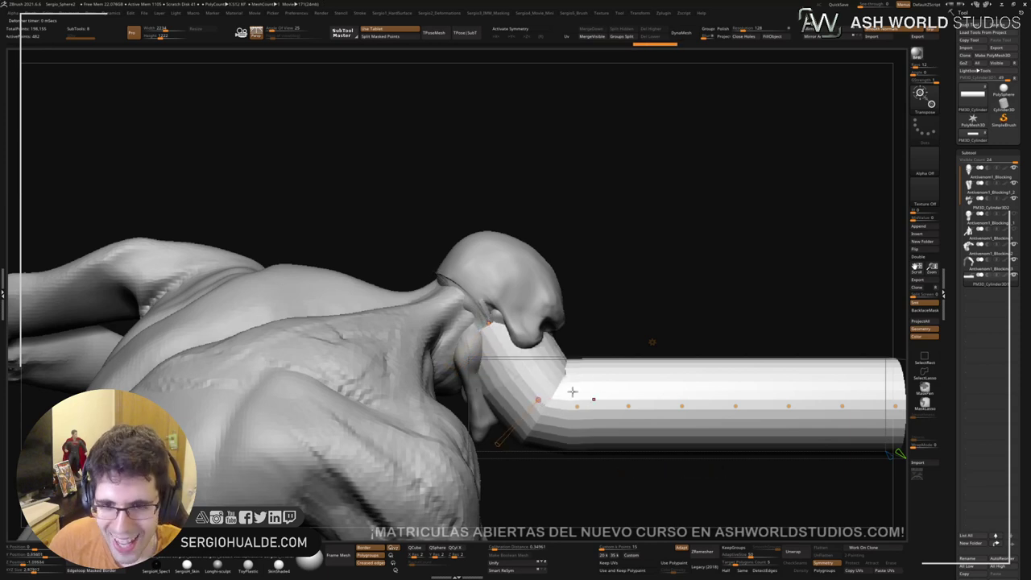
pyautogui.keyDown('alt'); pyautogui.moveTo(749, 352); pyautogui.dragTo(644, 280); pyautogui.keyUp('alt')
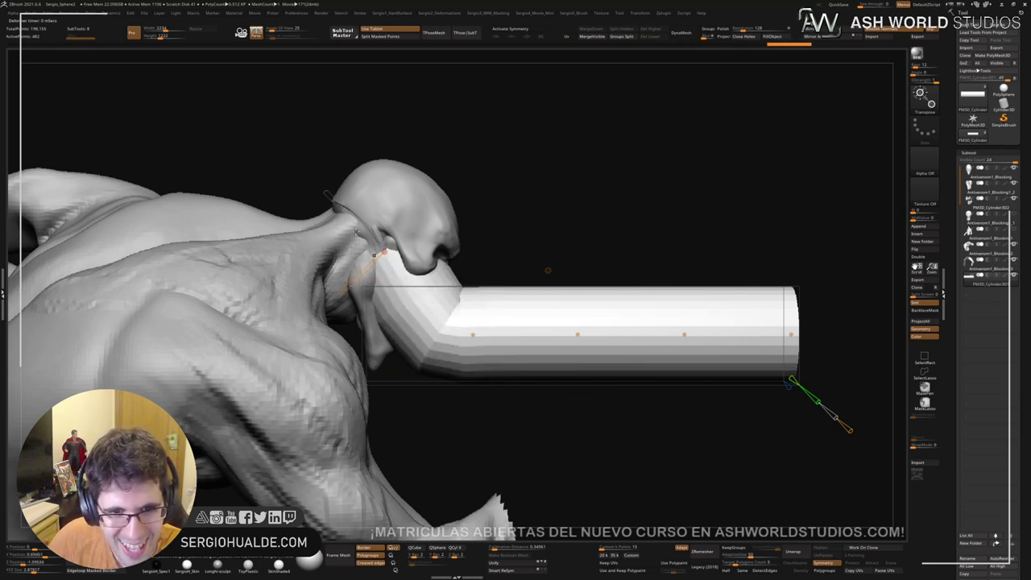
pyautogui.moveTo(326, 195); pyautogui.dragTo(339, 203)
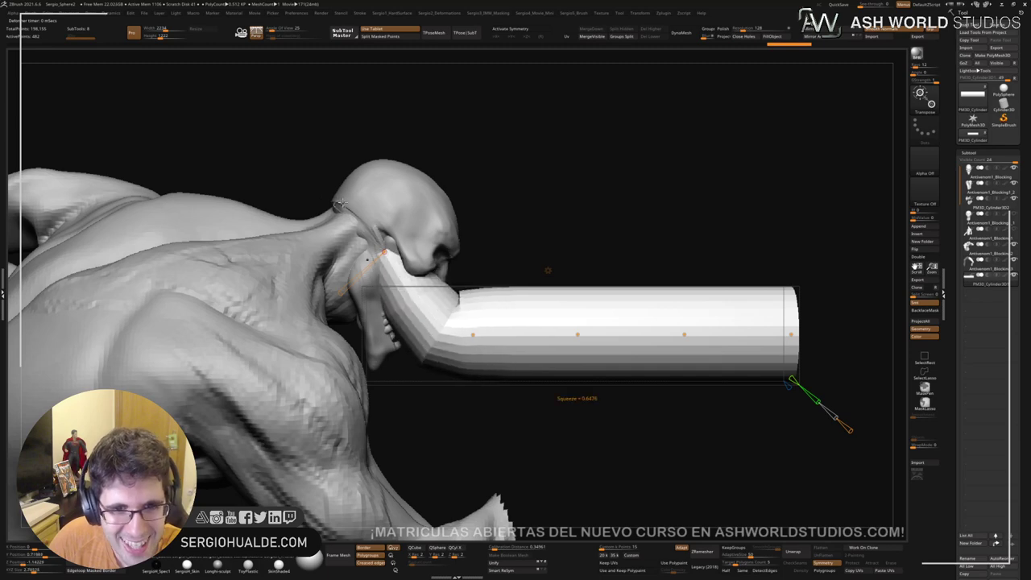
# Step: Taper the cylinder along its length into a slim tongue with a pointed tip by scaling the deformer's control points
pyautogui.moveTo(483, 197); pyautogui.dragTo(393, 235)
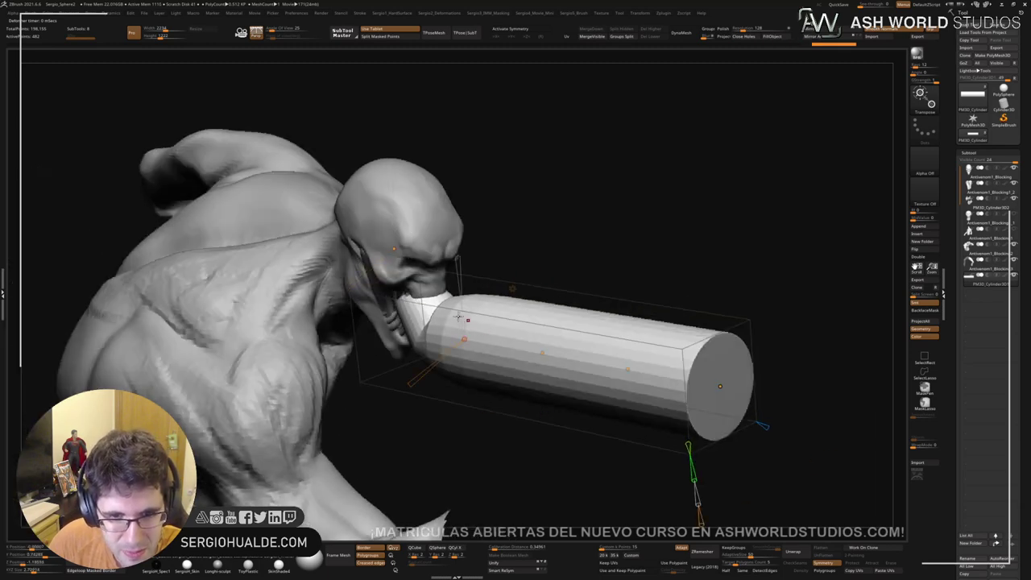
pyautogui.moveTo(465, 314); pyautogui.dragTo(465, 333)
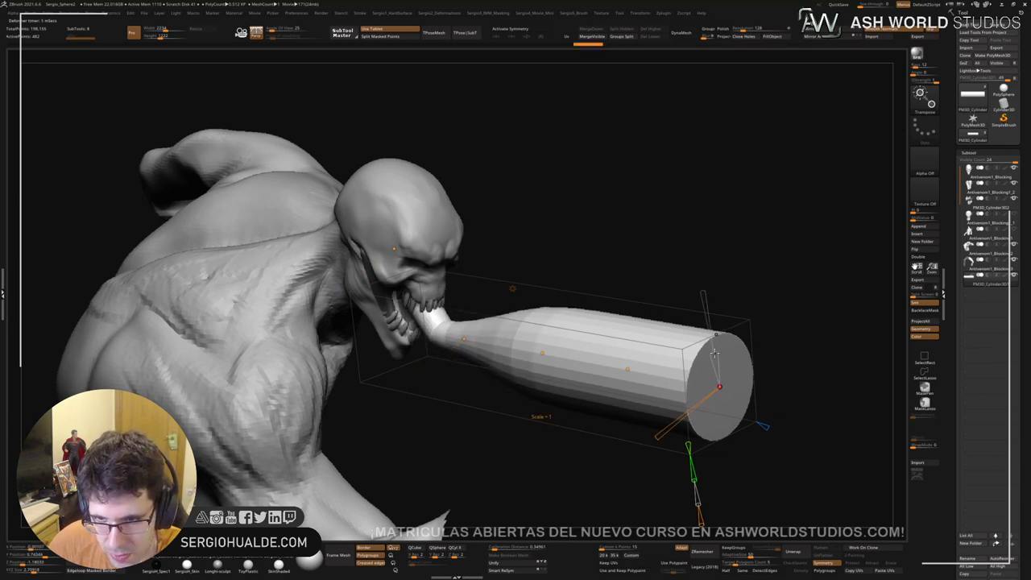
pyautogui.moveTo(715, 385); pyautogui.dragTo(680, 375)
pyautogui.moveTo(619, 363); pyautogui.dragTo(541, 338)
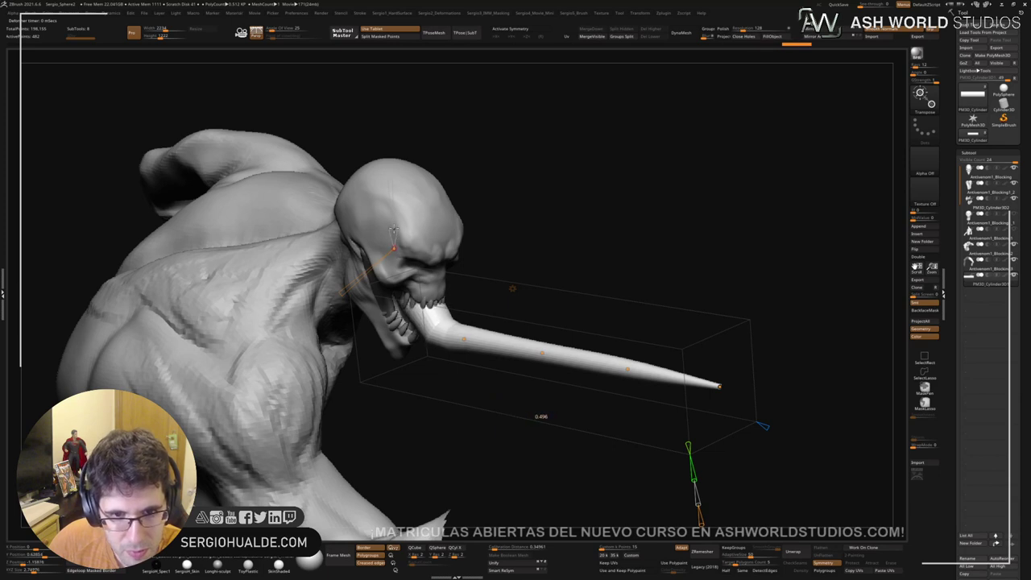
# Step: Curve the tongue into a gentle wave out of the mouth by moving the deformer's middle control points
pyautogui.moveTo(463, 339)
pyautogui.mouseDown()
pyautogui.moveTo(518, 356)
pyautogui.moveTo(505, 364)
pyautogui.moveTo(556, 346)
pyautogui.moveTo(445, 332)
pyautogui.mouseUp()
pyautogui.moveTo(572, 337); pyautogui.dragTo(532, 360)
pyautogui.moveTo(445, 338); pyautogui.dragTo(438, 352)
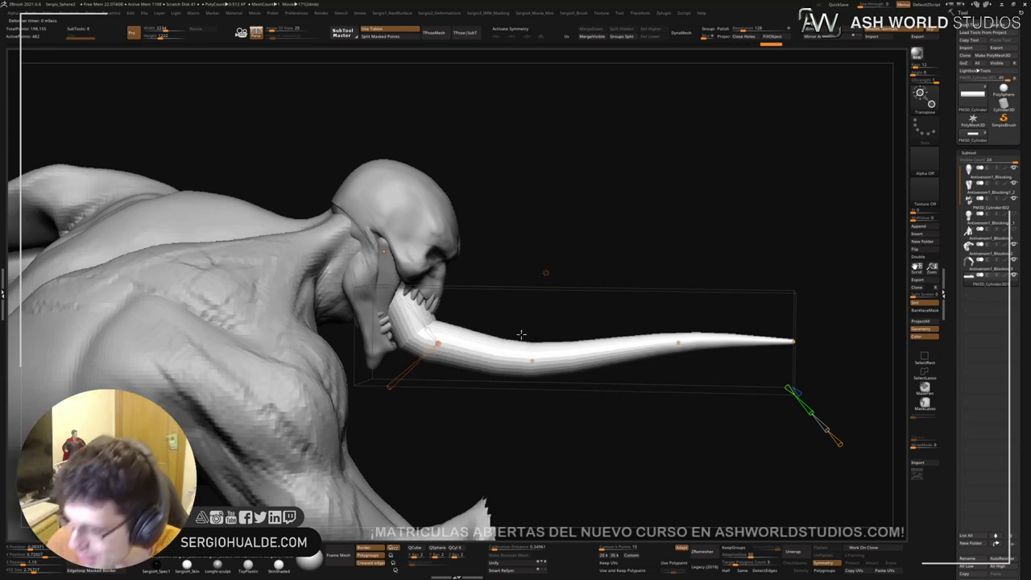
# Step: Push the tongue sideways just outside the teeth and shift its middle section by moving the deformer's control points
pyautogui.moveTo(545, 337); pyautogui.dragTo(403, 379, button='right')
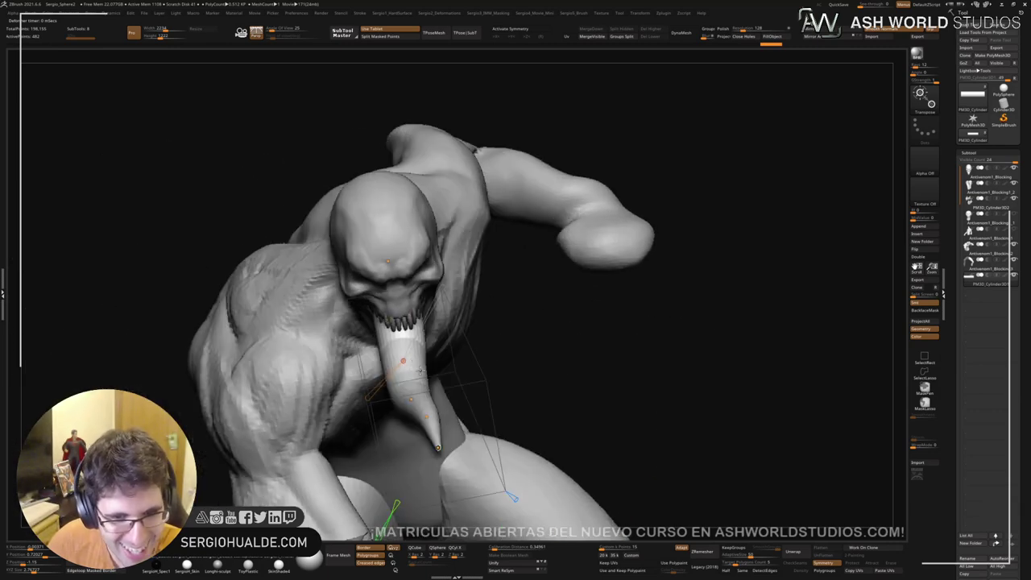
pyautogui.moveTo(401, 359); pyautogui.dragTo(426, 337)
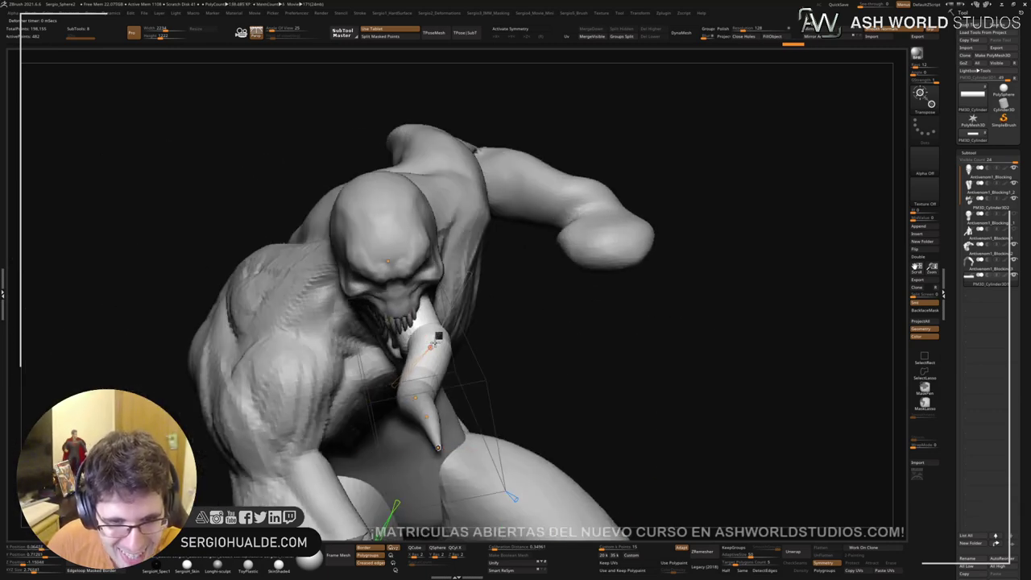
pyautogui.moveTo(433, 342); pyautogui.dragTo(371, 396, button='right')
pyautogui.moveTo(492, 386); pyautogui.dragTo(475, 399)
pyautogui.moveTo(476, 399); pyautogui.dragTo(500, 383, button='right')
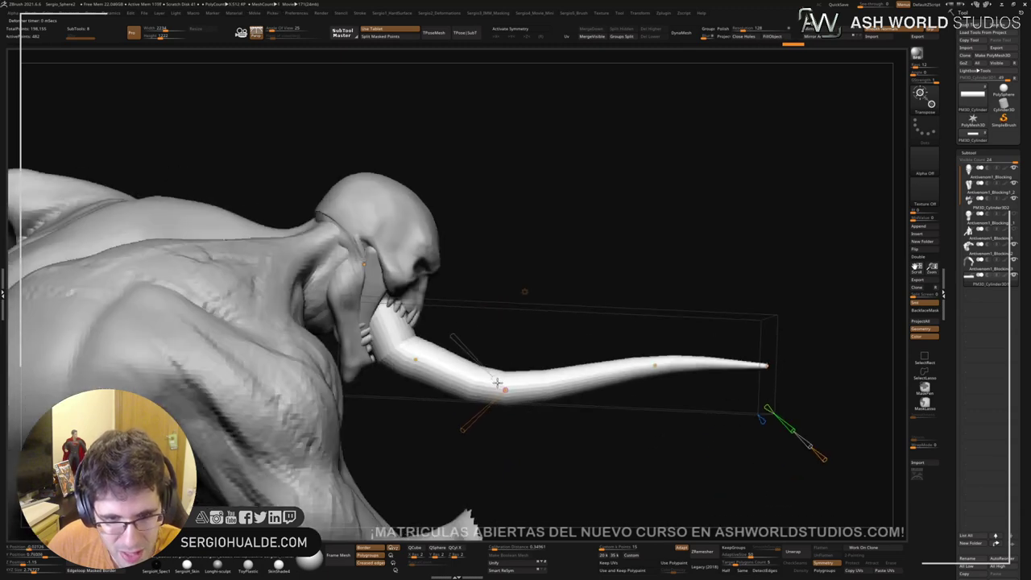
# Step: Arch the tongue's middle upward and drop its tip into a downward hook with the deformer's control points
pyautogui.moveTo(506, 388); pyautogui.dragTo(511, 334)
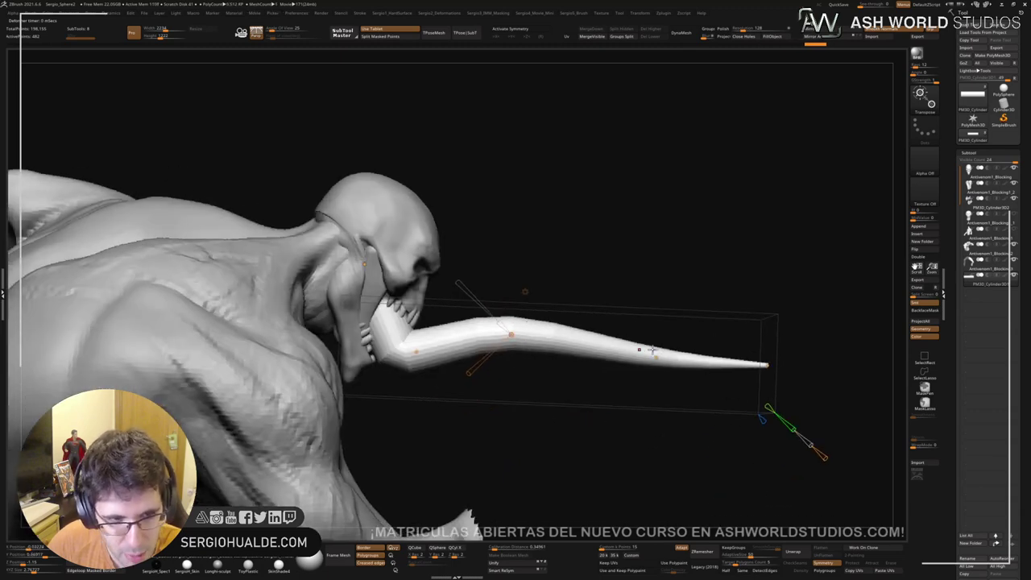
pyautogui.moveTo(642, 352); pyautogui.dragTo(577, 467)
pyautogui.moveTo(633, 333); pyautogui.dragTo(609, 362)
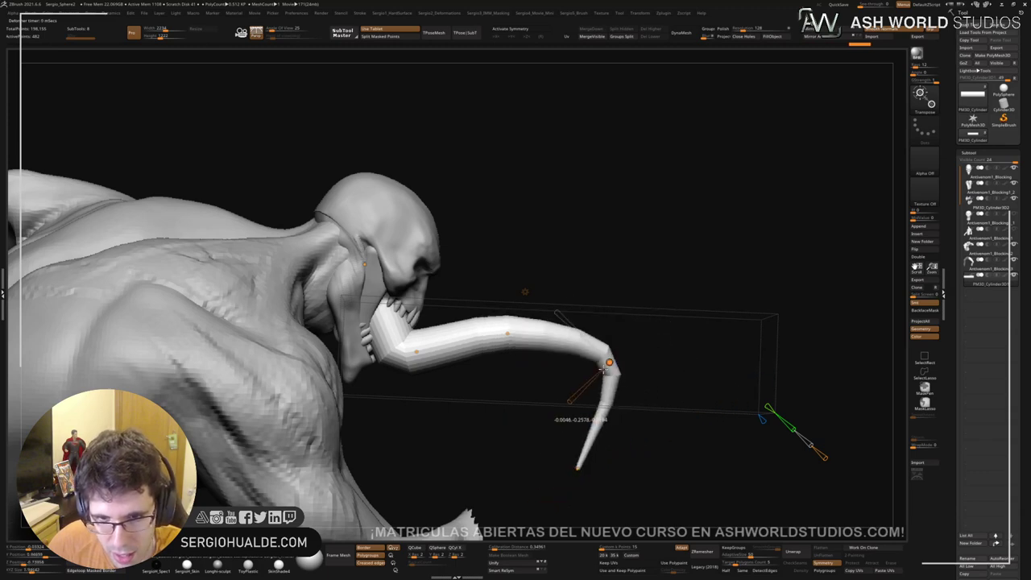
pyautogui.moveTo(507, 332); pyautogui.dragTo(533, 309)
# Step: Swing the tongue out to the side of the head and curl its tip back towards the mouth in a loop
pyautogui.moveTo(614, 347); pyautogui.dragTo(427, 322, button='right')
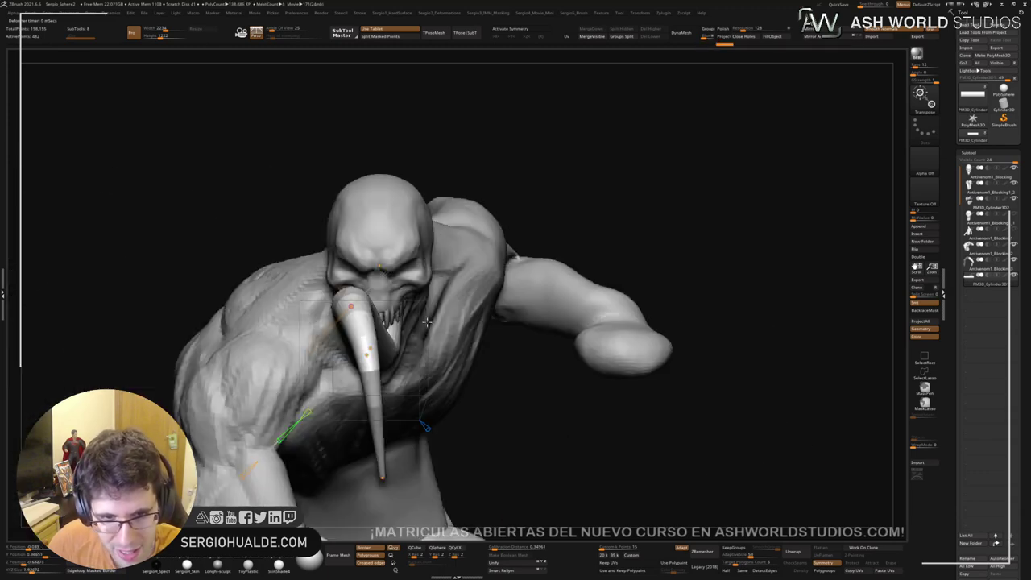
pyautogui.moveTo(368, 355); pyautogui.dragTo(467, 349)
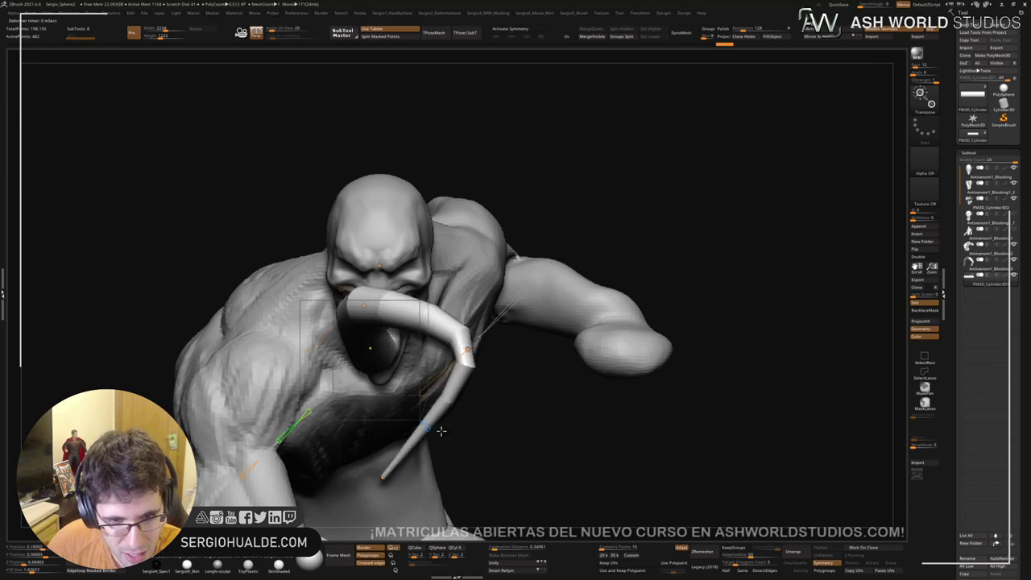
pyautogui.moveTo(363, 304); pyautogui.dragTo(483, 348)
pyautogui.keyDown('alt'); pyautogui.moveTo(514, 330); pyautogui.dragTo(561, 278, button='right'); pyautogui.keyUp('alt')
pyautogui.moveTo(539, 282); pyautogui.dragTo(555, 326)
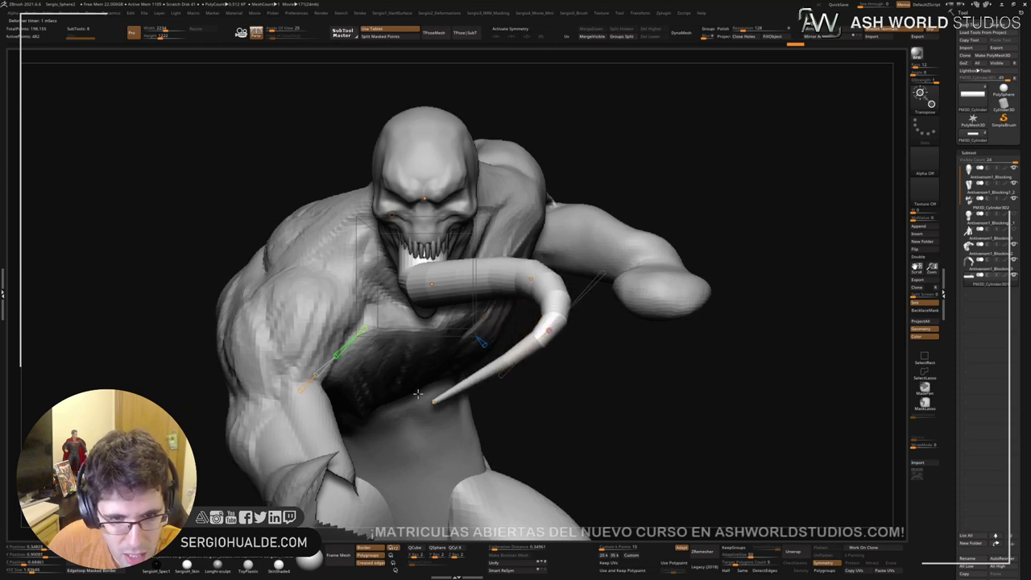
pyautogui.moveTo(434, 401); pyautogui.dragTo(424, 303)
pyautogui.moveTo(529, 314); pyautogui.dragTo(548, 328)
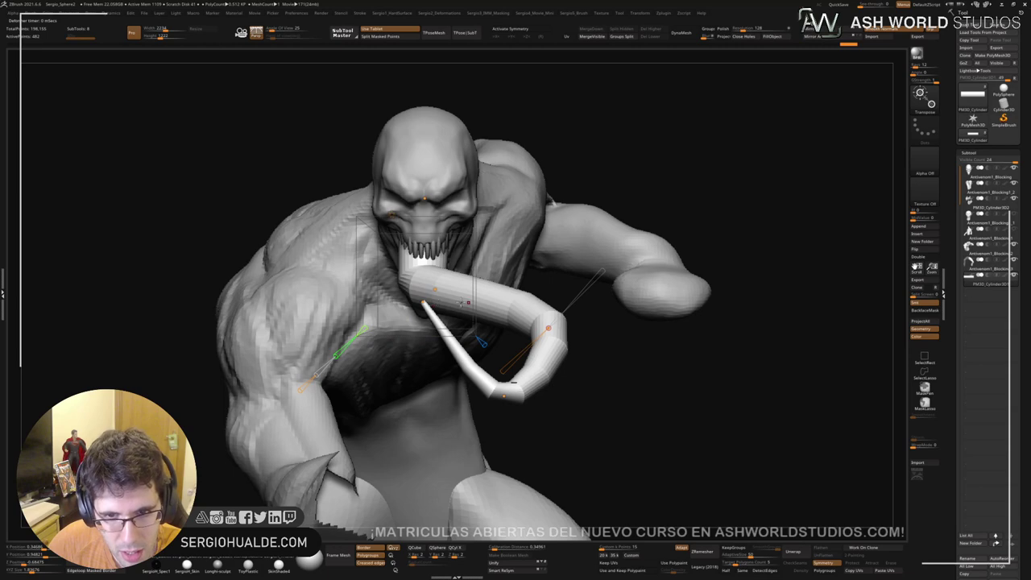
# Step: Pull the tongue's loop closer to the face from the side view and even out its curve with the deformer's control points
pyautogui.moveTo(465, 303); pyautogui.dragTo(501, 314, button='right')
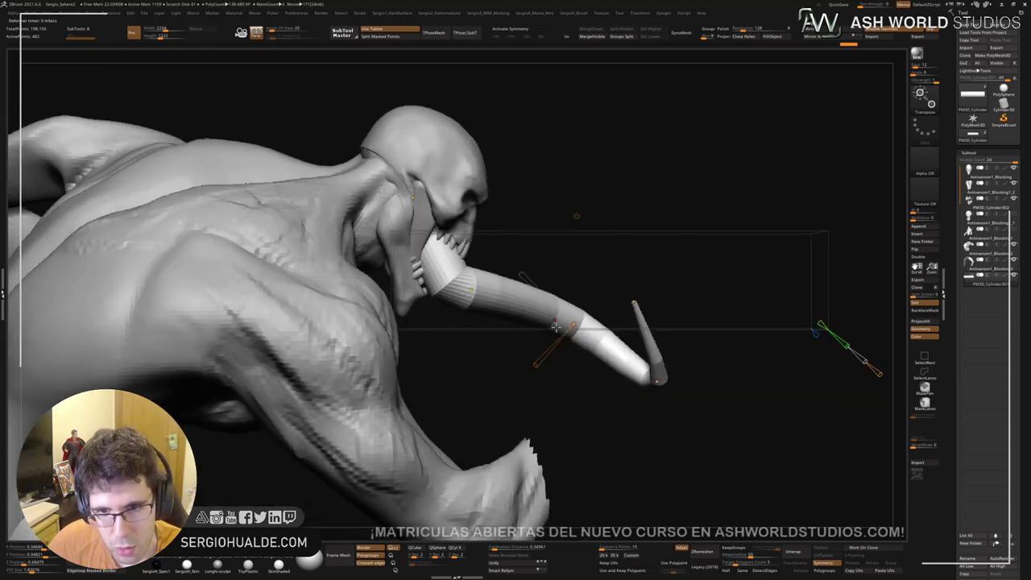
pyautogui.moveTo(555, 325); pyautogui.dragTo(562, 380)
pyautogui.moveTo(633, 303); pyautogui.dragTo(552, 295)
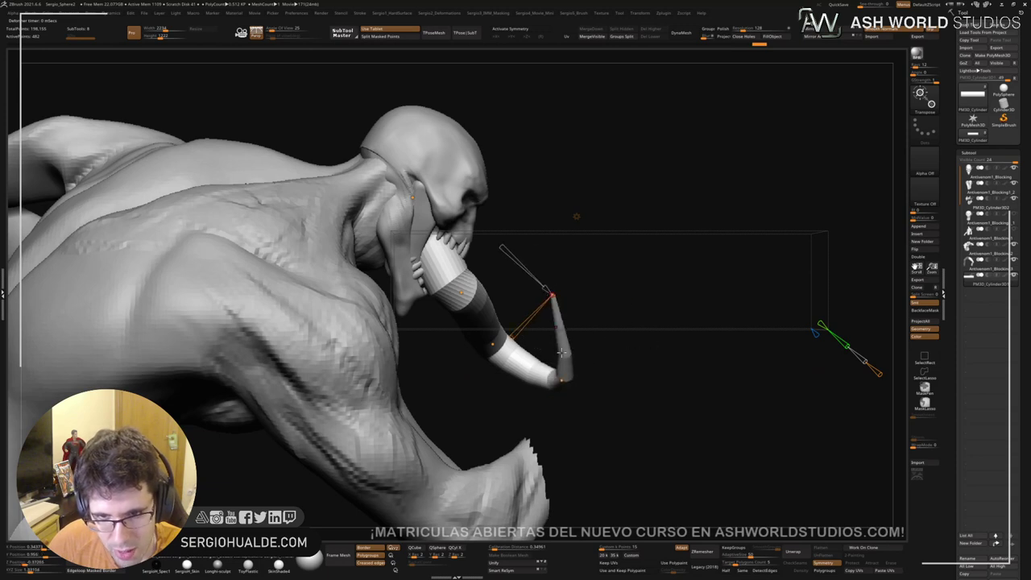
pyautogui.moveTo(562, 380); pyautogui.dragTo(576, 376)
pyautogui.moveTo(552, 294); pyautogui.dragTo(559, 287)
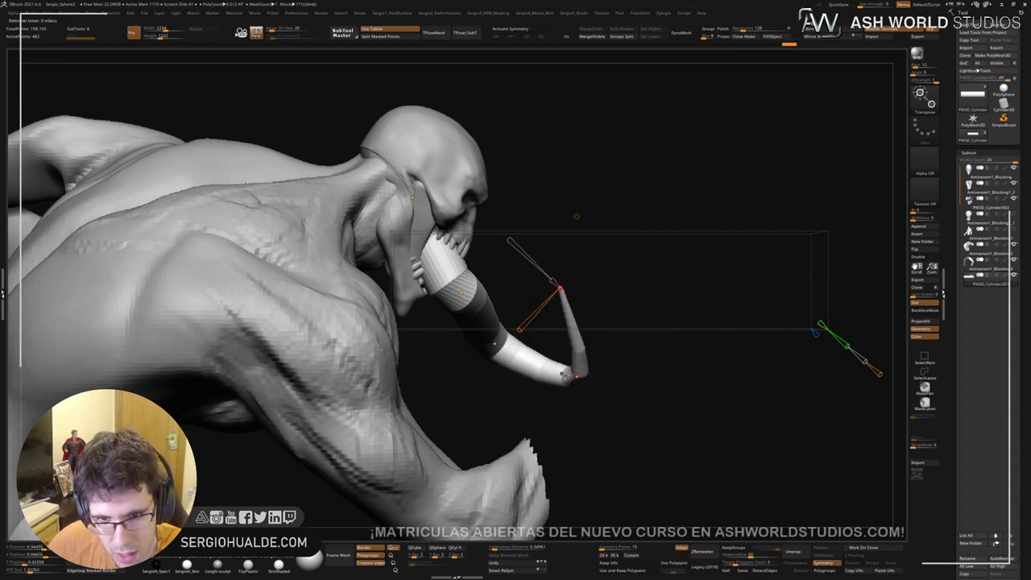
pyautogui.moveTo(577, 376); pyautogui.dragTo(550, 379)
pyautogui.moveTo(495, 343); pyautogui.dragTo(481, 347)
pyautogui.moveTo(462, 292); pyautogui.dragTo(467, 296)
pyautogui.moveTo(528, 283); pyautogui.dragTo(483, 274)
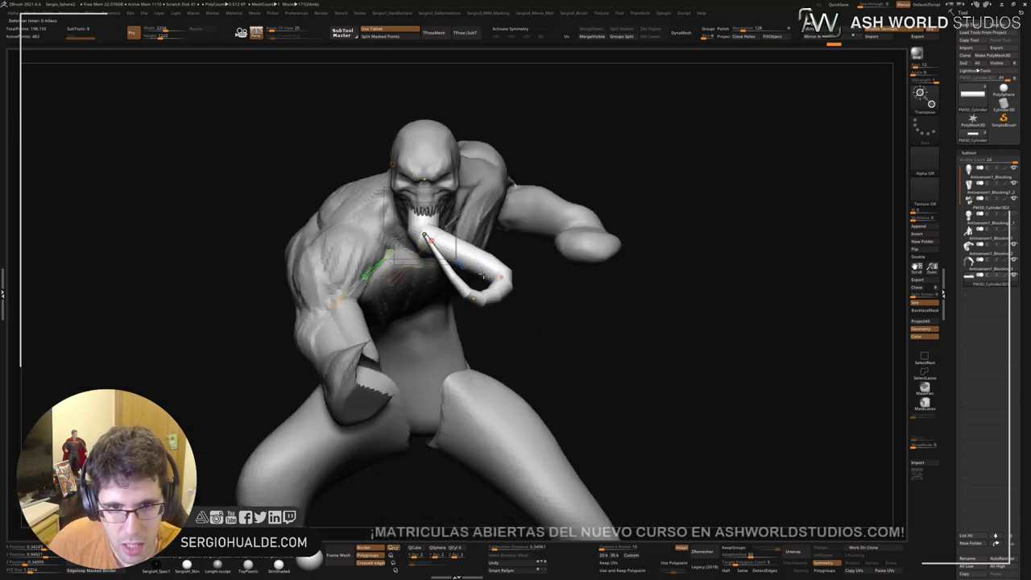
# Step: Accept the Deformer's changes on the tongue and return to sculpting mode
pyautogui.keyDown('alt'); pyautogui.moveTo(482, 274); pyautogui.dragTo(506, 367, button='right'); pyautogui.keyUp('alt')
pyautogui.keyDown('ctrl'); pyautogui.moveTo(505, 366); pyautogui.dragTo(486, 357, button='right'); pyautogui.keyUp('ctrl')
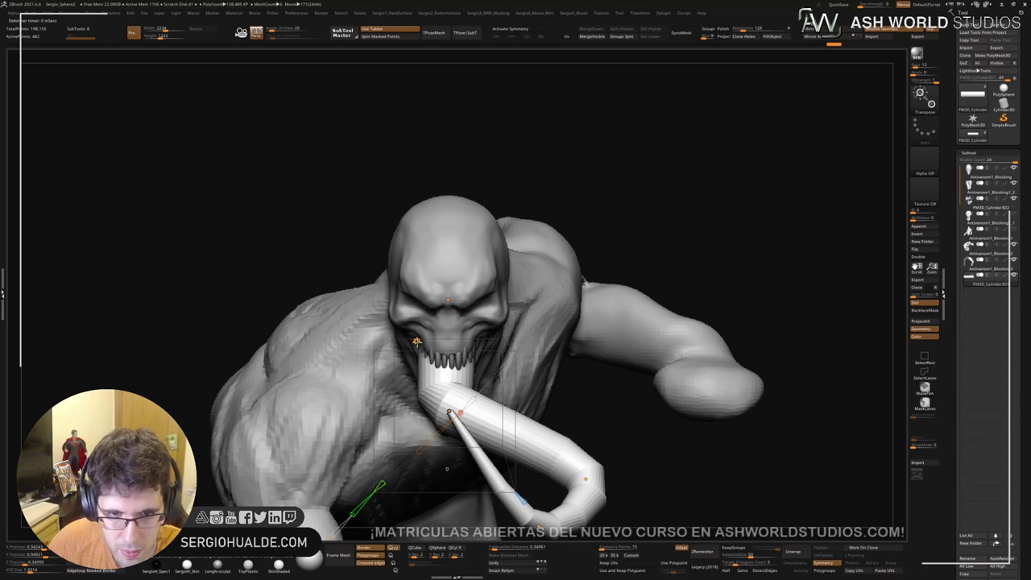
pyautogui.click(416, 343)
pyautogui.click(528, 346)
pyautogui.press('q')
pyautogui.keyDown('alt'); pyautogui.moveTo(526, 337); pyautogui.dragTo(549, 269, button='right'); pyautogui.keyUp('alt')
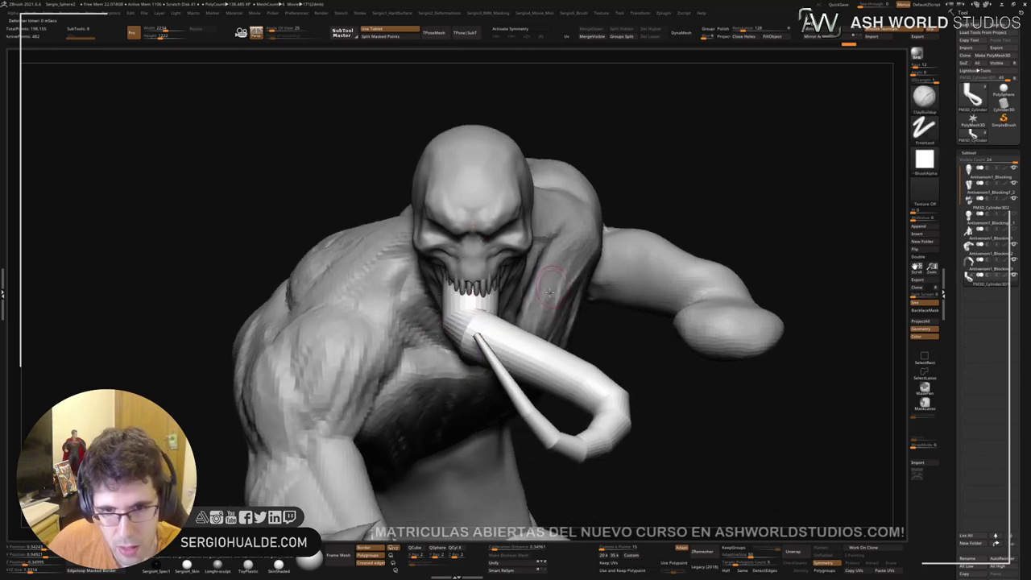
pyautogui.moveTo(515, 347)
pyautogui.mouseDown(button='right')
pyautogui.moveTo(545, 327)
pyautogui.moveTo(538, 310)
pyautogui.mouseUp(button='right')
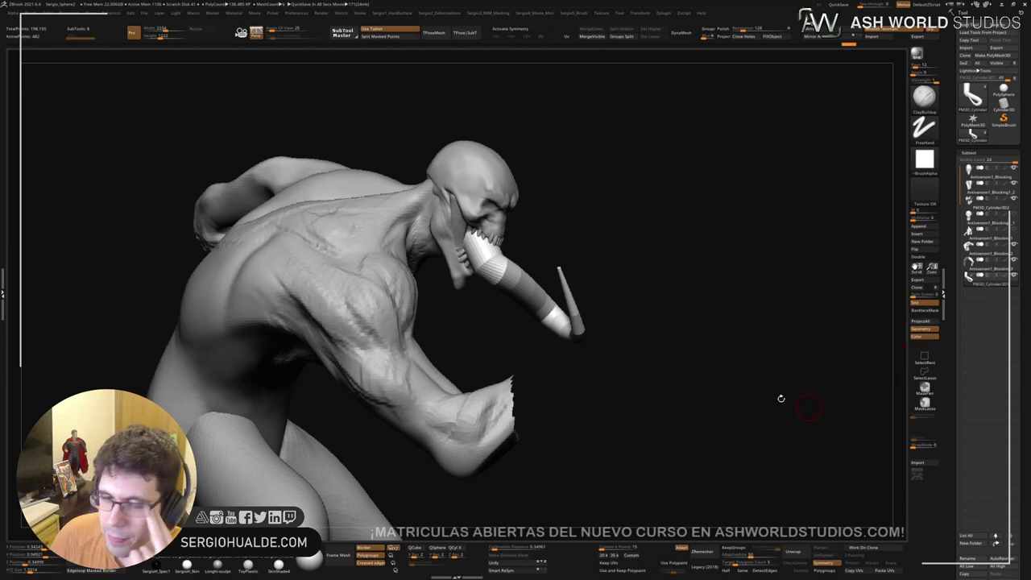
# Step: Choose the Move brush, isolate the tongue, subdivide it twice and show the rest of the figure again
pyautogui.moveTo(781, 398); pyautogui.dragTo(723, 378)
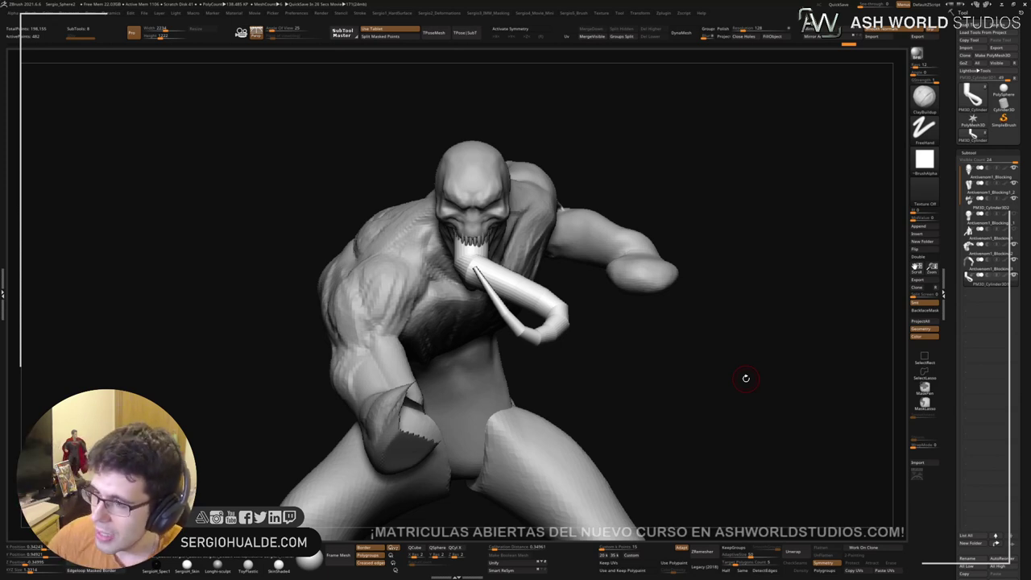
pyautogui.moveTo(665, 292)
pyautogui.mouseDown()
pyautogui.moveTo(685, 329)
pyautogui.moveTo(644, 347)
pyautogui.moveTo(636, 305)
pyautogui.moveTo(521, 269)
pyautogui.mouseUp()
pyautogui.press('b')
pyautogui.press('m')
pyautogui.press('v')
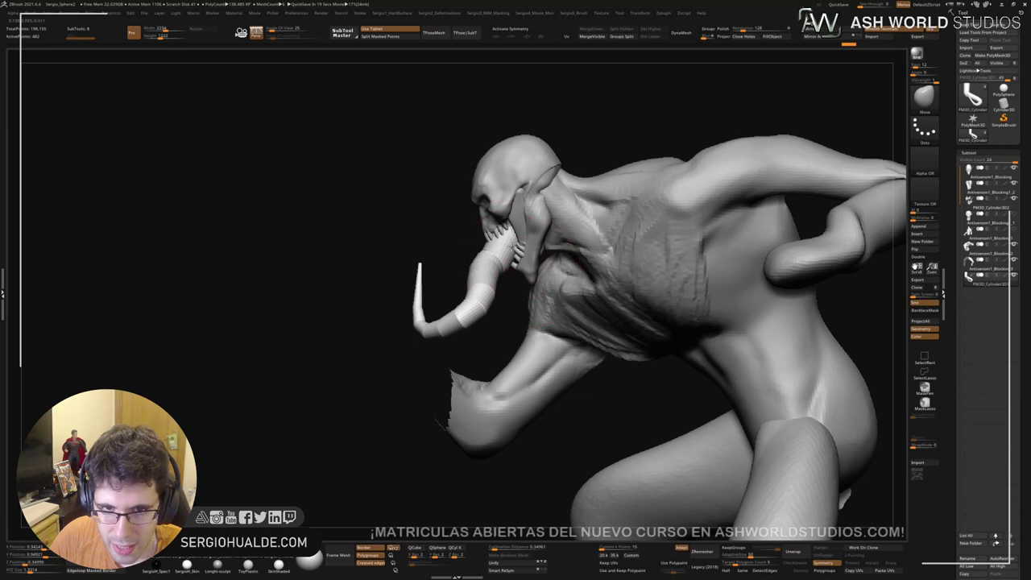
pyautogui.moveTo(521, 241)
pyautogui.keyDown('ctrl'); pyautogui.mouseDown(button='right')
pyautogui.moveTo(540, 278)
pyautogui.moveTo(533, 272)
pyautogui.mouseUp(button='right'); pyautogui.keyUp('ctrl')
pyautogui.hotkey('alt', 's')
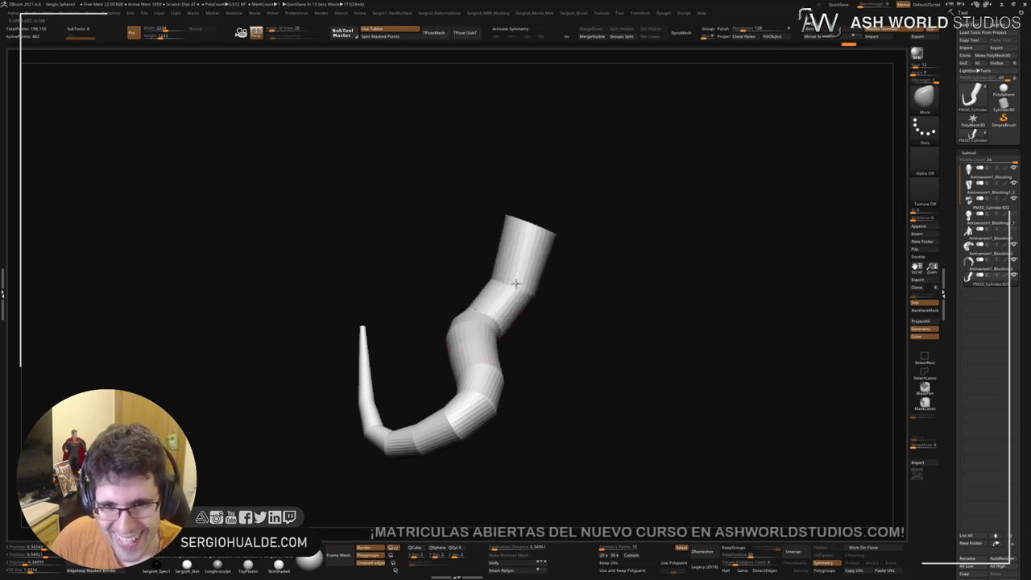
pyautogui.moveTo(511, 273)
pyautogui.mouseDown(button='right')
pyautogui.moveTo(518, 299)
pyautogui.moveTo(497, 295)
pyautogui.moveTo(522, 327)
pyautogui.moveTo(571, 325)
pyautogui.mouseUp(button='right')
pyautogui.hotkey('ctrl', 'd')
pyautogui.hotkey('ctrl', 'd')
pyautogui.hotkey('alt', 's')
# Step: Adjust the curve of the smoothed tongue outside the mouth with the Move brush
pyautogui.moveTo(507, 307)
pyautogui.mouseDown(button='right')
pyautogui.moveTo(535, 305)
pyautogui.moveTo(506, 330)
pyautogui.mouseUp(button='right')
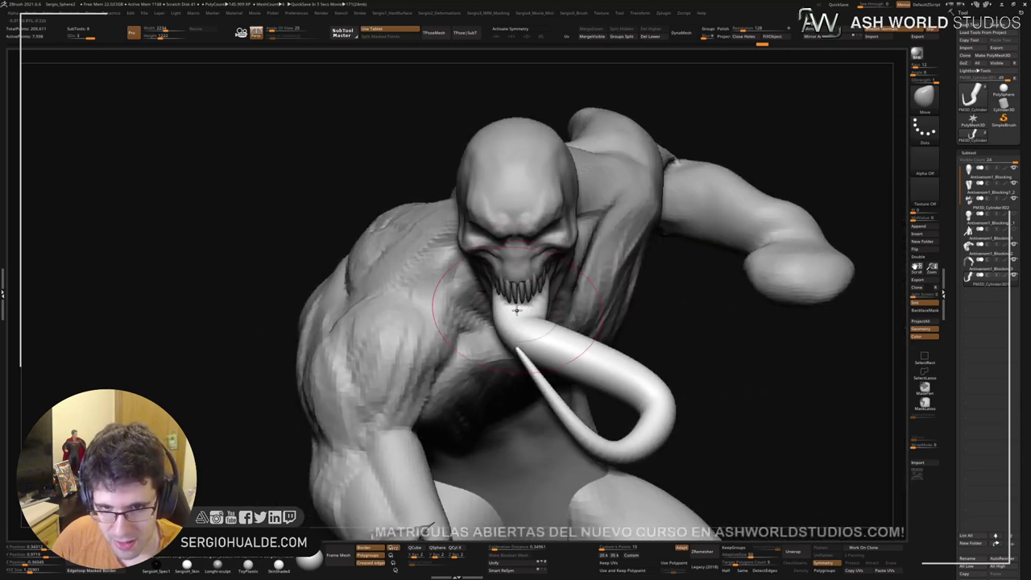
pyautogui.moveTo(582, 334); pyautogui.dragTo(577, 344, button='right')
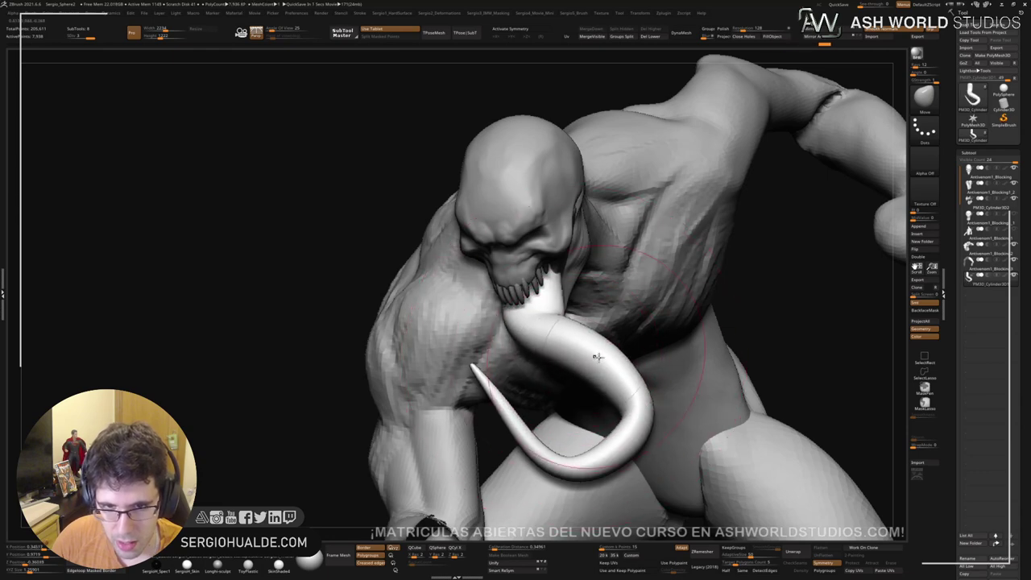
pyautogui.moveTo(593, 357)
pyautogui.mouseDown(button='right')
pyautogui.moveTo(548, 288)
pyautogui.moveTo(533, 348)
pyautogui.mouseUp(button='right')
pyautogui.moveTo(477, 381)
pyautogui.mouseDown()
pyautogui.moveTo(456, 417)
pyautogui.moveTo(445, 412)
pyautogui.mouseUp()
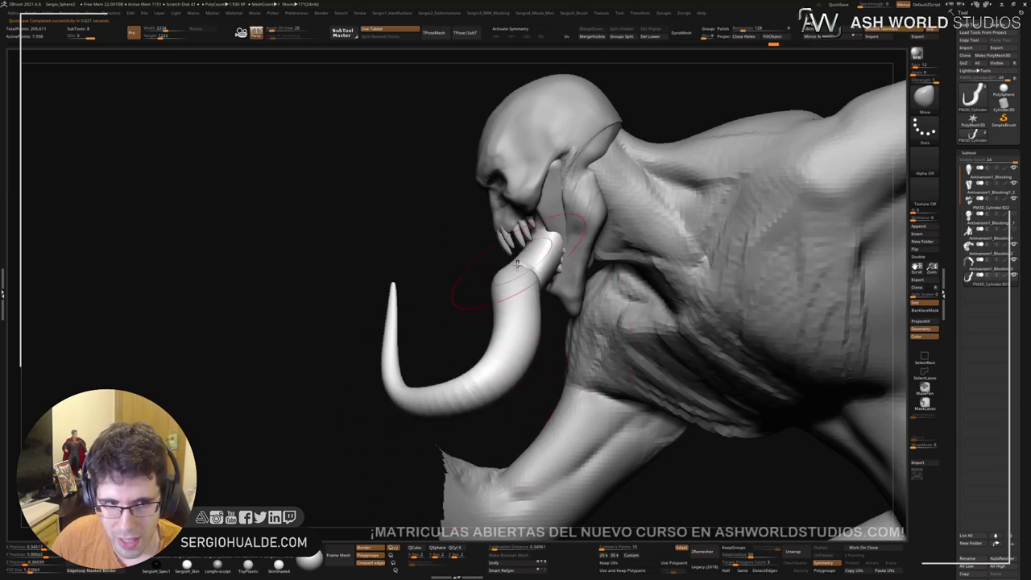
# Step: Isolate the tongue, flatten its upper surface with the TrimDynamic brush and bring back the other subtools
pyautogui.hotkey('shift', 's')
pyautogui.moveTo(517, 265)
pyautogui.mouseDown(button='right')
pyautogui.moveTo(527, 263)
pyautogui.moveTo(515, 247)
pyautogui.moveTo(547, 290)
pyautogui.mouseUp(button='right')
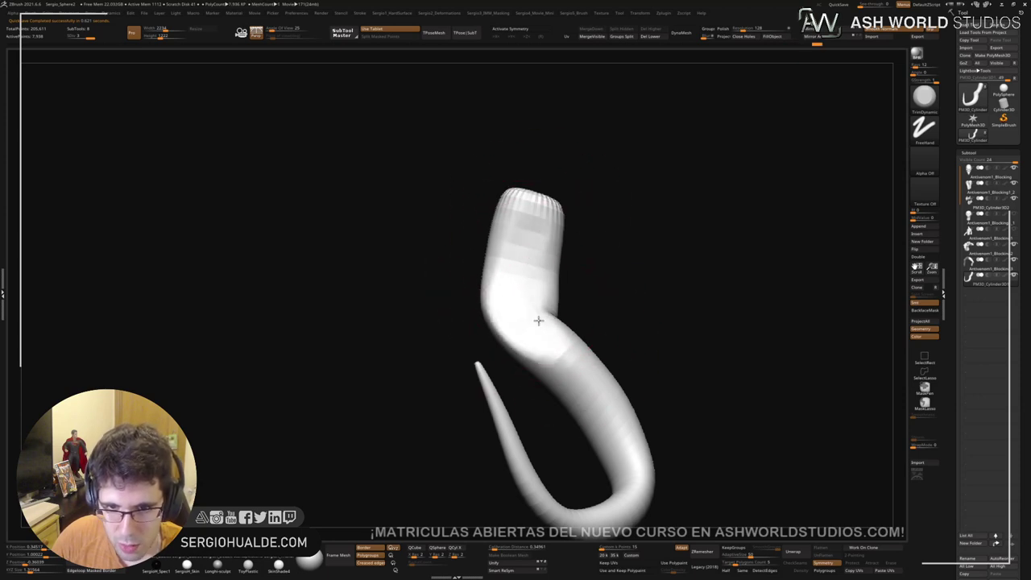
pyautogui.moveTo(538, 321); pyautogui.dragTo(573, 415, button='right')
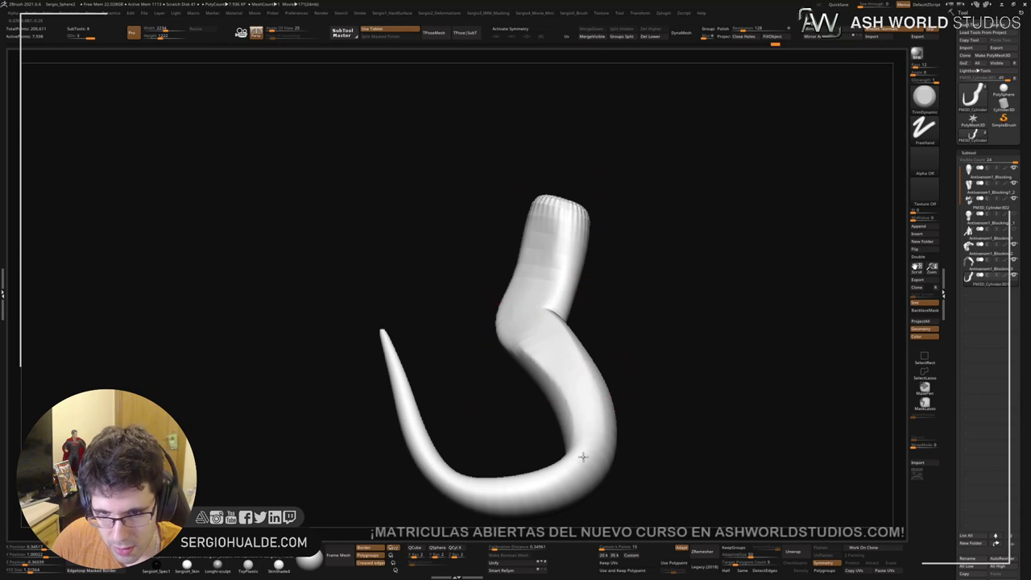
pyautogui.moveTo(508, 468); pyautogui.dragTo(545, 401, button='right')
pyautogui.hotkey('alt', 'shift', 's')
# Step: Flatten the tongue's top from the teeth towards the outer bend with TrimDynamic strokes
pyautogui.moveTo(684, 391); pyautogui.dragTo(529, 288, button='right')
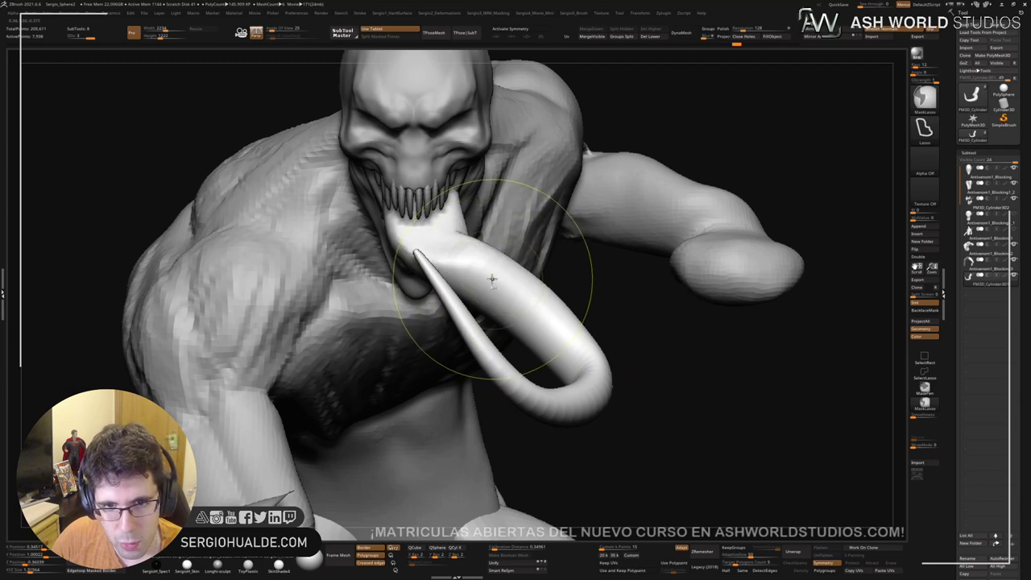
pyautogui.moveTo(493, 286); pyautogui.dragTo(453, 268, button='right')
pyautogui.moveTo(453, 268); pyautogui.dragTo(525, 345)
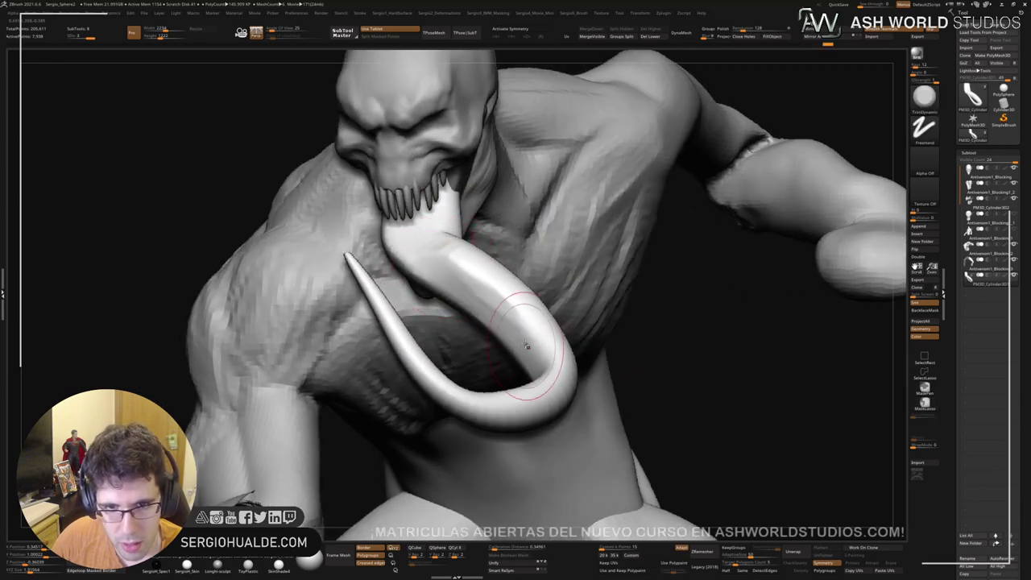
pyautogui.moveTo(515, 343); pyautogui.dragTo(550, 344, button='right')
pyautogui.moveTo(472, 265); pyautogui.dragTo(430, 242)
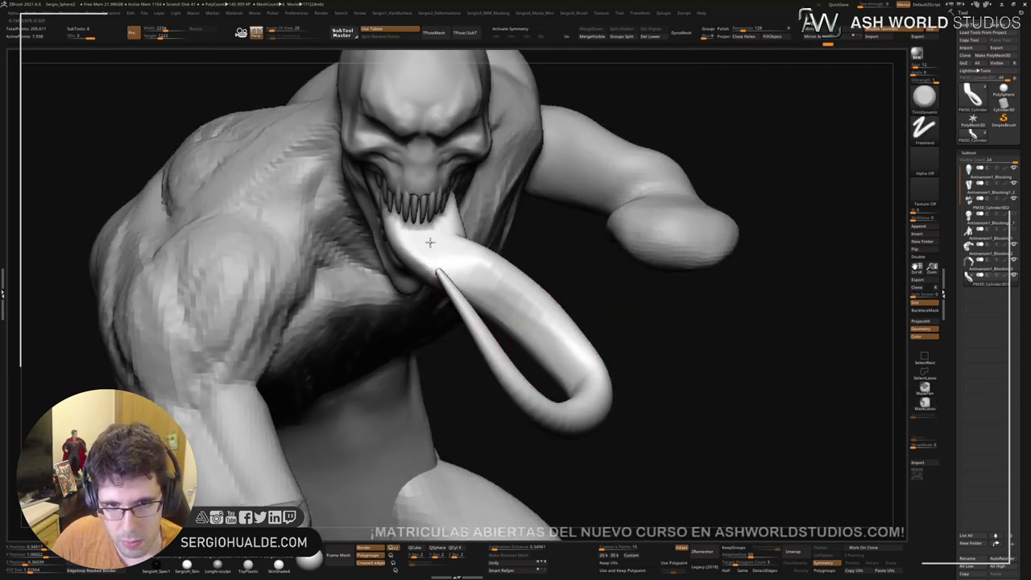
pyautogui.moveTo(545, 335); pyautogui.dragTo(571, 367, button='right')
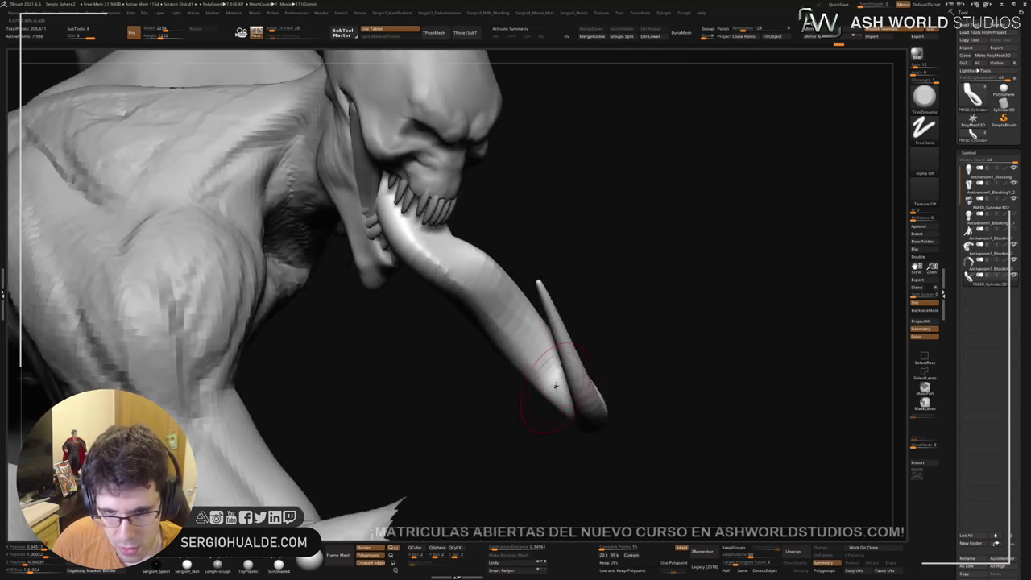
# Step: Plane the tongue's surface around the outer bend with TrimDynamic and smooth the transitions near the mouth
pyautogui.moveTo(570, 418); pyautogui.dragTo(633, 323, button='right')
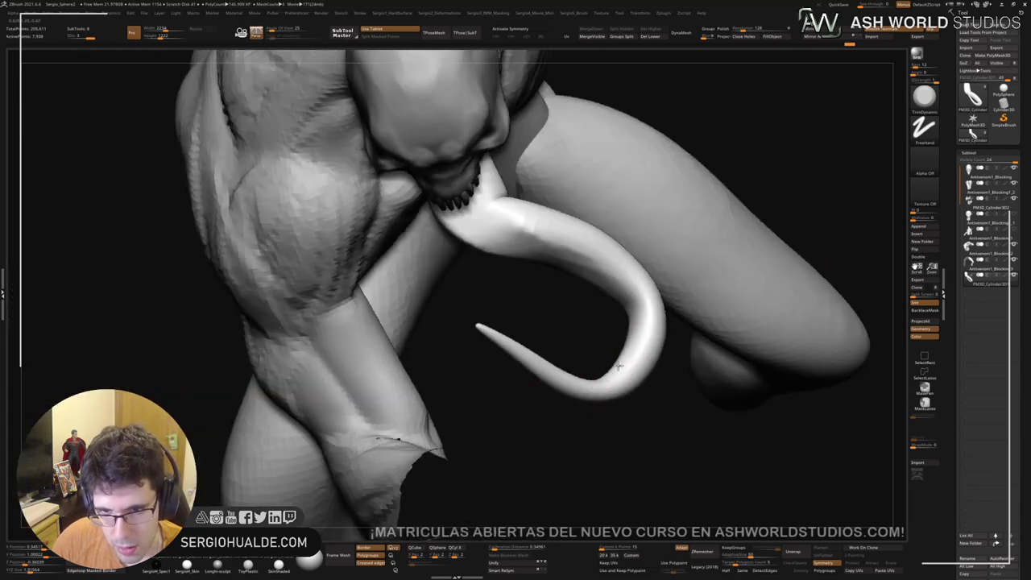
pyautogui.moveTo(587, 274); pyautogui.dragTo(632, 310)
pyautogui.moveTo(496, 215); pyautogui.dragTo(599, 301)
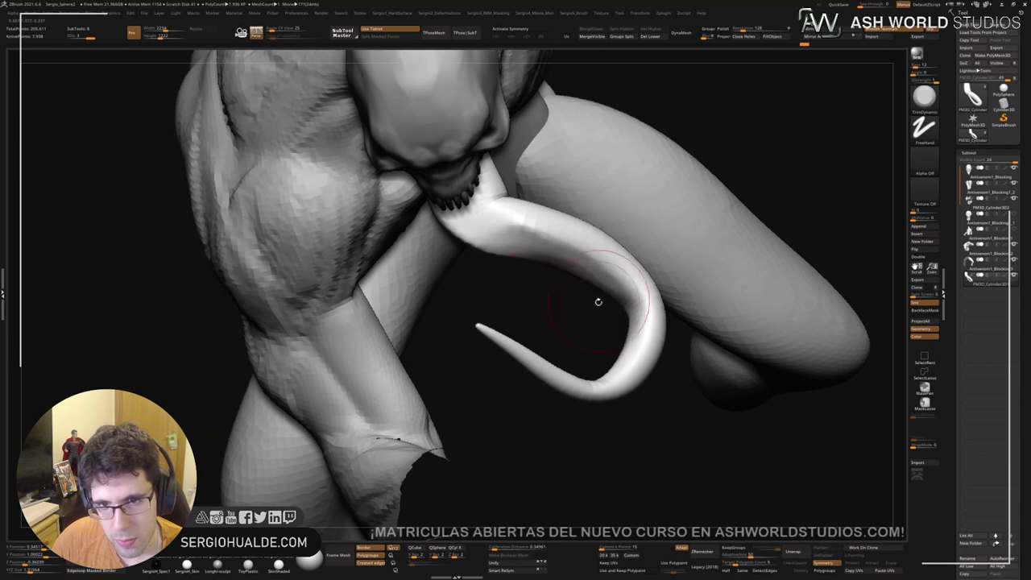
pyautogui.moveTo(564, 394); pyautogui.dragTo(557, 301, button='right')
pyautogui.press('space')
pyautogui.keyDown('shift'); pyautogui.moveTo(498, 224); pyautogui.dragTo(549, 266); pyautogui.keyUp('shift')
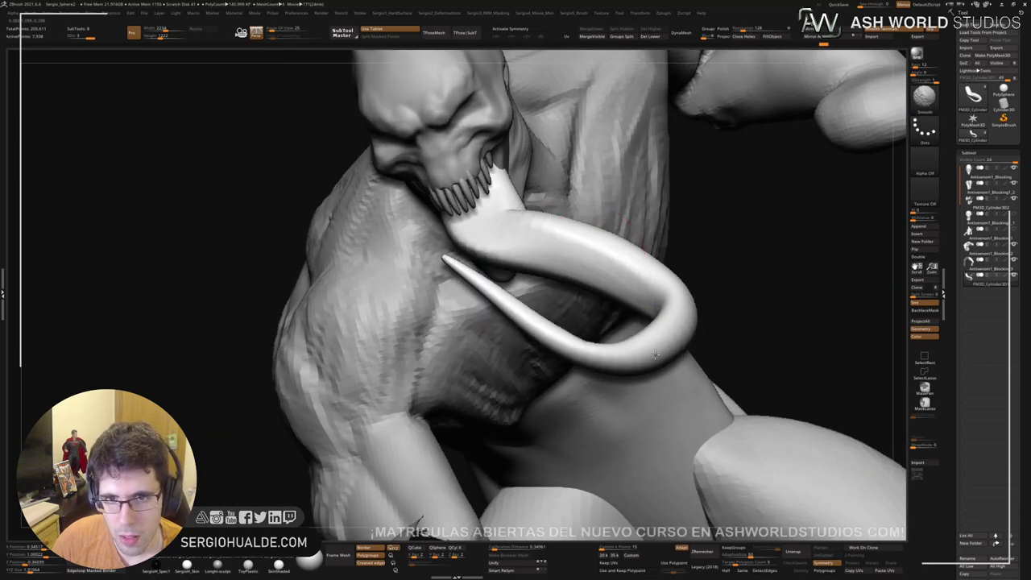
pyautogui.moveTo(511, 230); pyautogui.dragTo(634, 304)
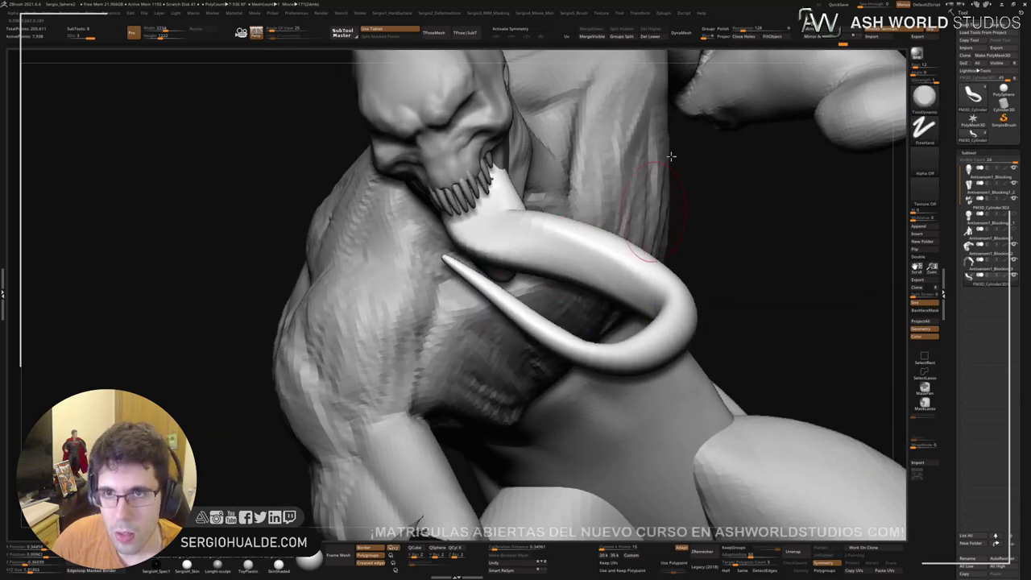
# Step: Remesh the tongue with DynaMesh, isolate it and pick the Standard brush for sculpting it
pyautogui.click(681, 32)
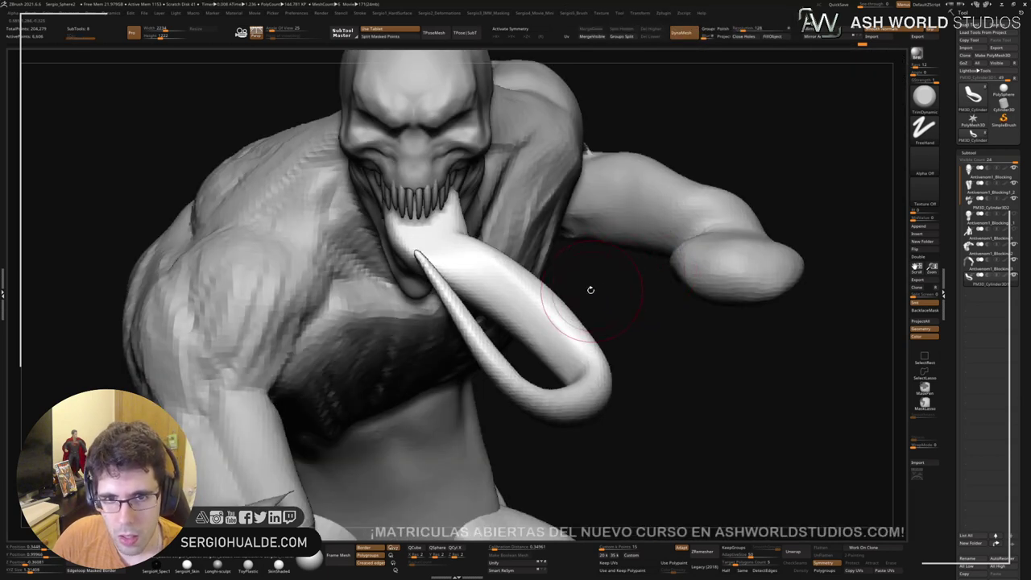
pyautogui.hotkey('ctrl', 'shift', 's')
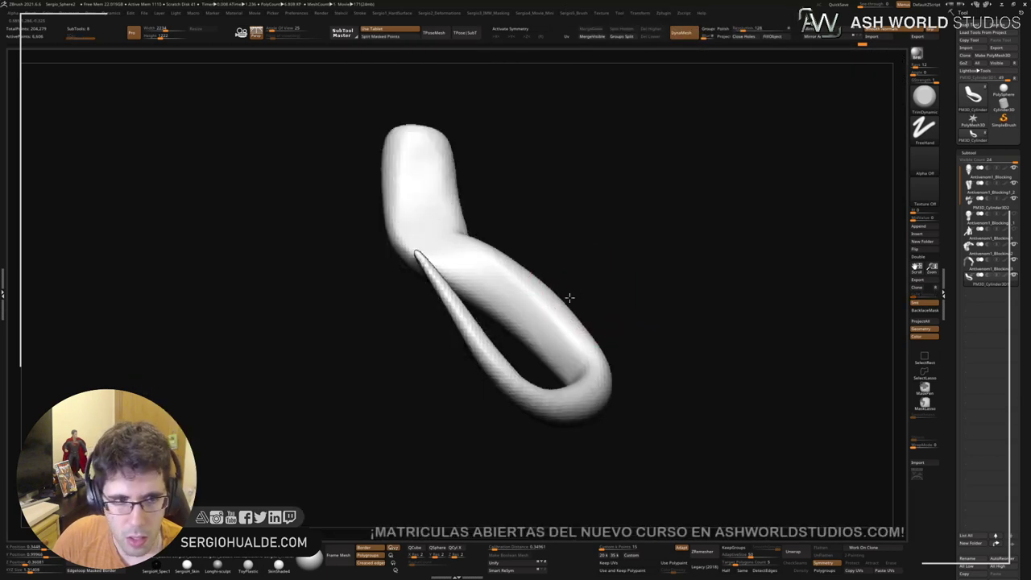
pyautogui.moveTo(569, 298)
pyautogui.mouseDown(button='right')
pyautogui.moveTo(444, 224)
pyautogui.moveTo(450, 170)
pyautogui.mouseUp(button='right')
pyautogui.rightClick(398, 274)
pyautogui.press('s')
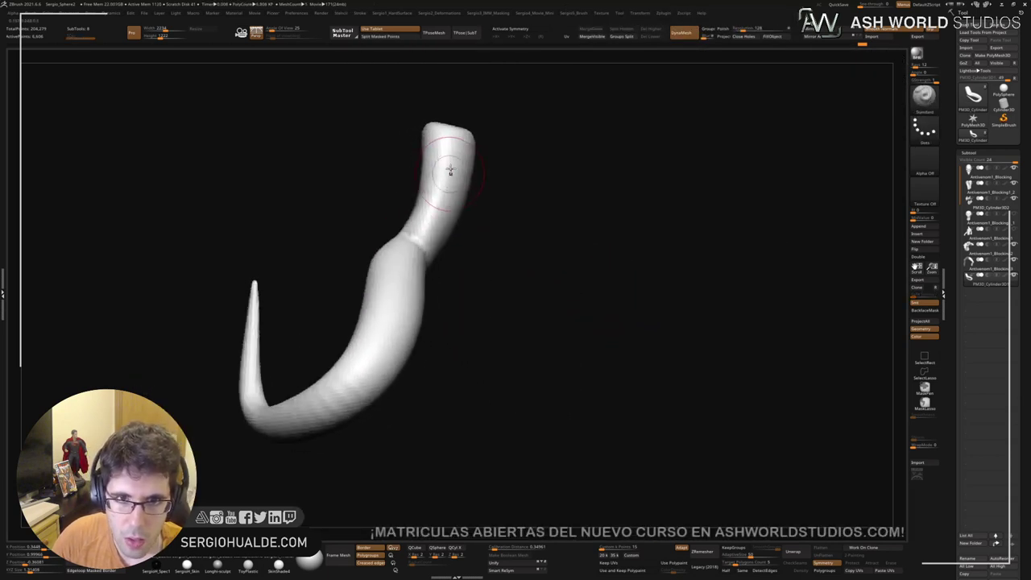
# Step: Sculpt a lengthwise groove down the isolated tongue from its root towards the outer bend with the Standard brush
pyautogui.press('b')
pyautogui.press('s')
pyautogui.press('t')
pyautogui.moveTo(450, 170); pyautogui.dragTo(377, 355)
pyautogui.moveTo(396, 290); pyautogui.dragTo(356, 390)
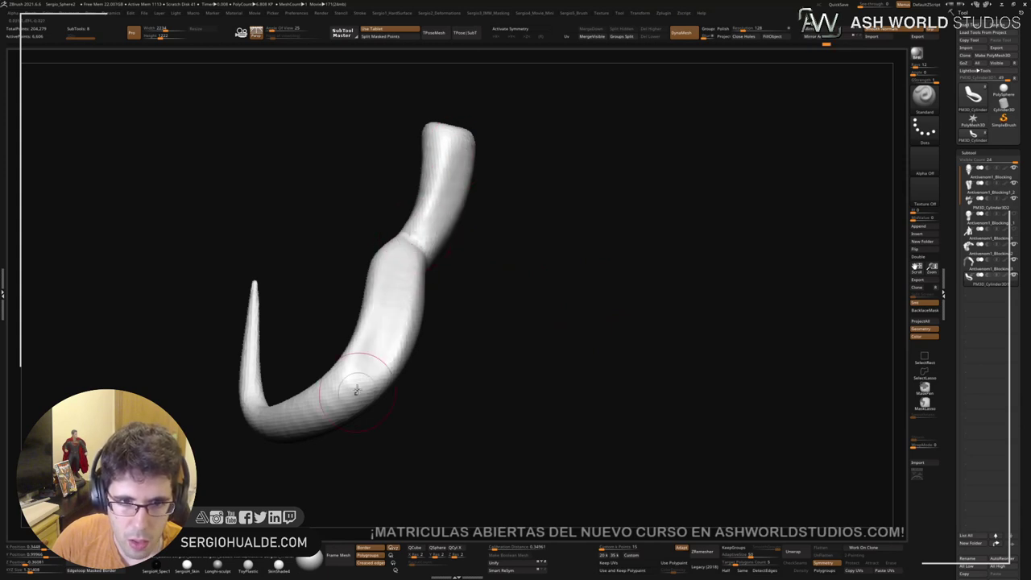
pyautogui.keyDown('alt'); pyautogui.moveTo(367, 375); pyautogui.dragTo(480, 295, button='right'); pyautogui.keyUp('alt')
pyautogui.moveTo(510, 265); pyautogui.dragTo(411, 343)
pyautogui.moveTo(410, 343); pyautogui.dragTo(472, 317, button='right')
pyautogui.moveTo(617, 305); pyautogui.dragTo(518, 332)
pyautogui.moveTo(635, 270); pyautogui.dragTo(607, 309)
pyautogui.moveTo(636, 249); pyautogui.dragTo(621, 302)
pyautogui.moveTo(621, 302); pyautogui.dragTo(550, 265, button='right')
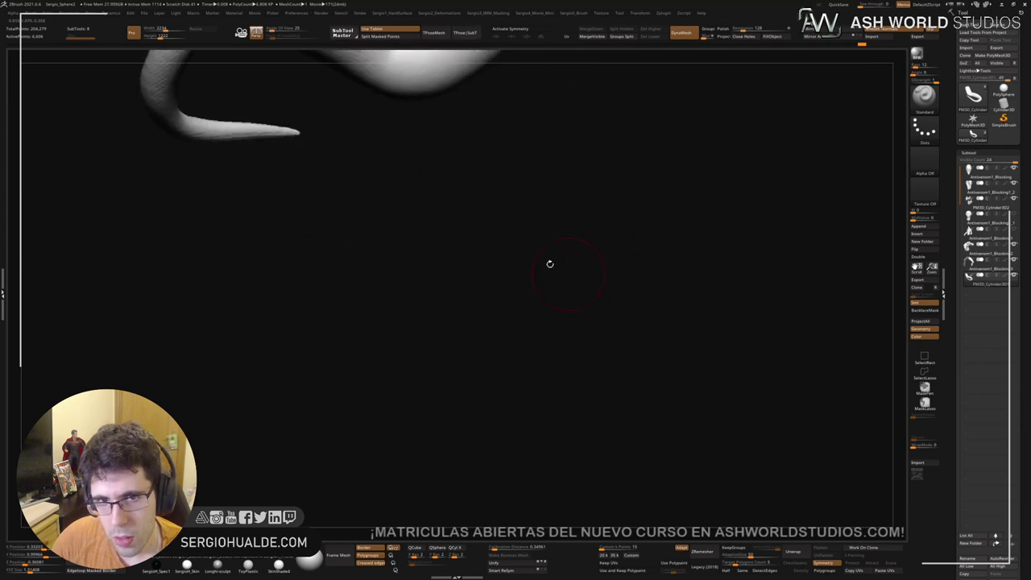
# Step: Stroke along the tongue's far side with the Standard brush and undo the last stroke
pyautogui.moveTo(549, 263); pyautogui.dragTo(647, 322)
pyautogui.moveTo(449, 337)
pyautogui.mouseDown()
pyautogui.moveTo(507, 278)
pyautogui.moveTo(656, 338)
pyautogui.moveTo(771, 270)
pyautogui.moveTo(686, 341)
pyautogui.mouseUp()
pyautogui.moveTo(754, 274); pyautogui.dragTo(683, 337)
pyautogui.moveTo(685, 377); pyautogui.dragTo(733, 318)
pyautogui.moveTo(729, 374); pyautogui.dragTo(773, 303)
pyautogui.moveTo(810, 346)
pyautogui.mouseDown()
pyautogui.moveTo(787, 419)
pyautogui.moveTo(745, 364)
pyautogui.moveTo(757, 325)
pyautogui.moveTo(745, 323)
pyautogui.moveTo(701, 228)
pyautogui.moveTo(693, 352)
pyautogui.moveTo(696, 318)
pyautogui.moveTo(722, 271)
pyautogui.moveTo(720, 247)
pyautogui.moveTo(664, 330)
pyautogui.moveTo(484, 359)
pyautogui.mouseUp()
pyautogui.moveTo(553, 350); pyautogui.dragTo(506, 363)
pyautogui.hotkey('ctrl', 'z')
pyautogui.moveTo(518, 346); pyautogui.dragTo(543, 359, button='right')
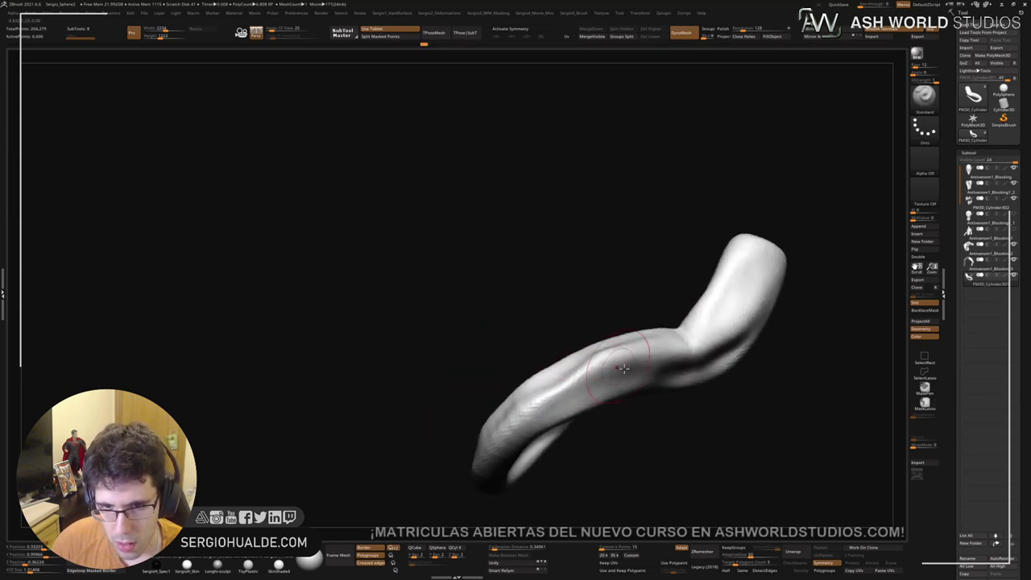
# Step: Extend the Standard brush strokes along the tongue's middle section and deepen the groove at its root
pyautogui.moveTo(623, 368)
pyautogui.mouseDown()
pyautogui.moveTo(582, 375)
pyautogui.moveTo(516, 425)
pyautogui.mouseUp()
pyautogui.keyDown('alt'); pyautogui.moveTo(641, 371); pyautogui.dragTo(531, 374, button='right'); pyautogui.keyUp('alt')
pyautogui.moveTo(531, 373); pyautogui.dragTo(596, 322, button='right')
pyautogui.moveTo(565, 345); pyautogui.dragTo(616, 270)
pyautogui.moveTo(628, 264)
pyautogui.mouseDown(button='right')
pyautogui.moveTo(610, 322)
pyautogui.moveTo(645, 316)
pyautogui.mouseUp(button='right')
pyautogui.moveTo(644, 316); pyautogui.dragTo(620, 345)
pyautogui.moveTo(625, 322); pyautogui.dragTo(608, 367, button='right')
pyautogui.moveTo(635, 282); pyautogui.dragTo(610, 321)
pyautogui.moveTo(636, 342); pyautogui.dragTo(690, 324, button='right')
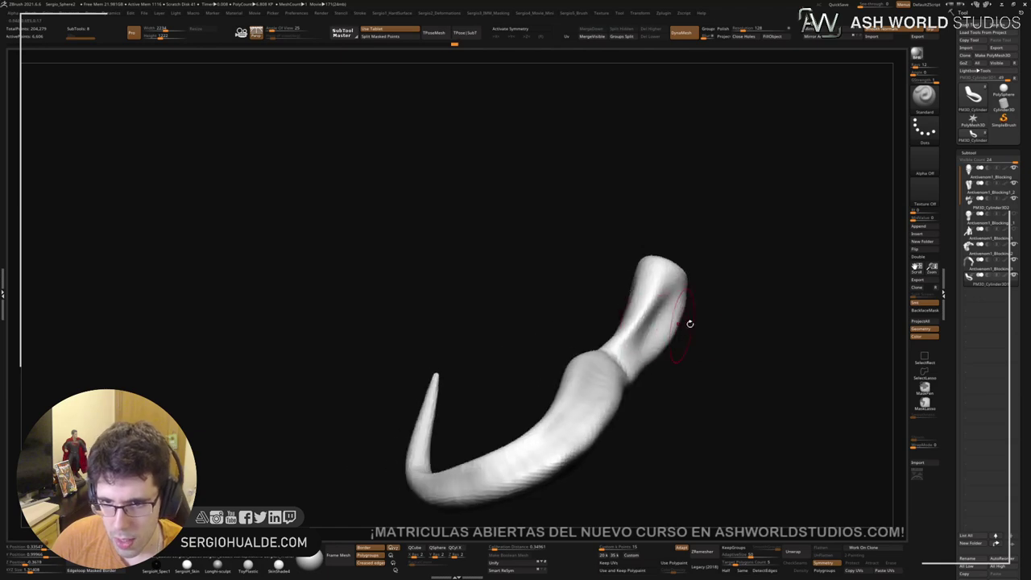
# Step: Adjust the tongue root's outline with the Move brush and bring back the other subtools
pyautogui.press('b')
pyautogui.press('m')
pyautogui.press('v')
pyautogui.moveTo(682, 302)
pyautogui.mouseDown()
pyautogui.moveTo(705, 317)
pyautogui.moveTo(682, 355)
pyautogui.mouseUp()
pyautogui.moveTo(679, 364); pyautogui.dragTo(712, 358, button='right')
pyautogui.keyDown('ctrl'); pyautogui.moveTo(712, 358); pyautogui.dragTo(682, 387, button='right'); pyautogui.keyUp('ctrl')
pyautogui.hotkey('alt', 's')
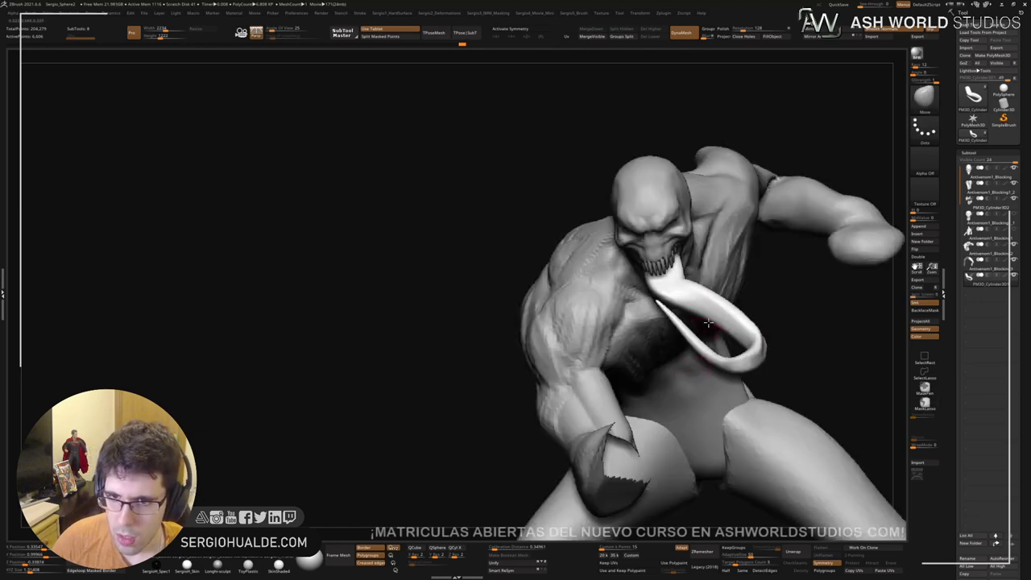
# Step: Reshape the tongue's overall curve against the full figure with the Move brush, adjusting the brush size
pyautogui.moveTo(708, 323); pyautogui.dragTo(667, 362)
pyautogui.moveTo(515, 340)
pyautogui.mouseDown()
pyautogui.moveTo(555, 368)
pyautogui.moveTo(575, 297)
pyautogui.moveTo(707, 234)
pyautogui.moveTo(727, 211)
pyautogui.mouseUp()
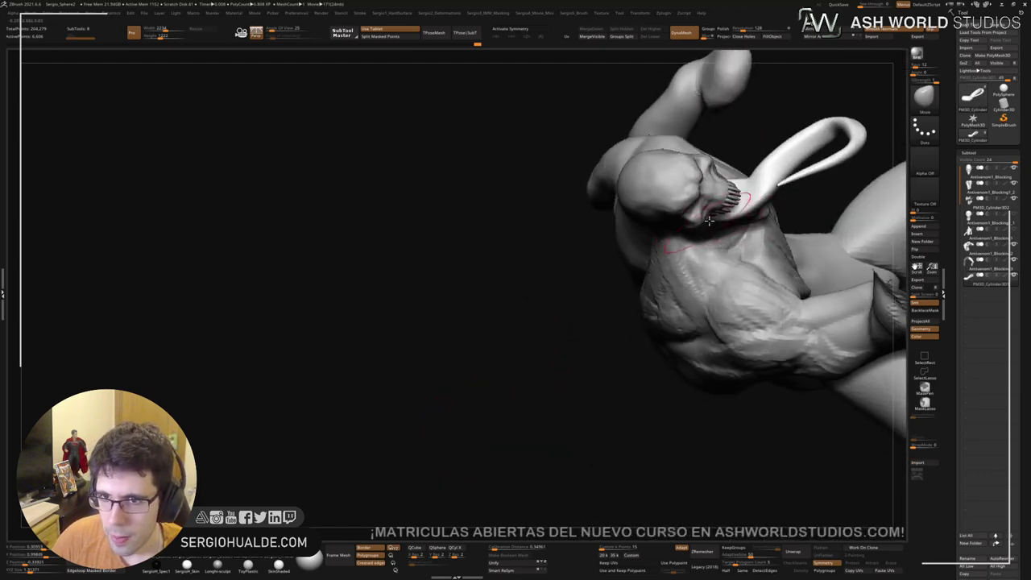
pyautogui.moveTo(581, 270); pyautogui.dragTo(624, 217)
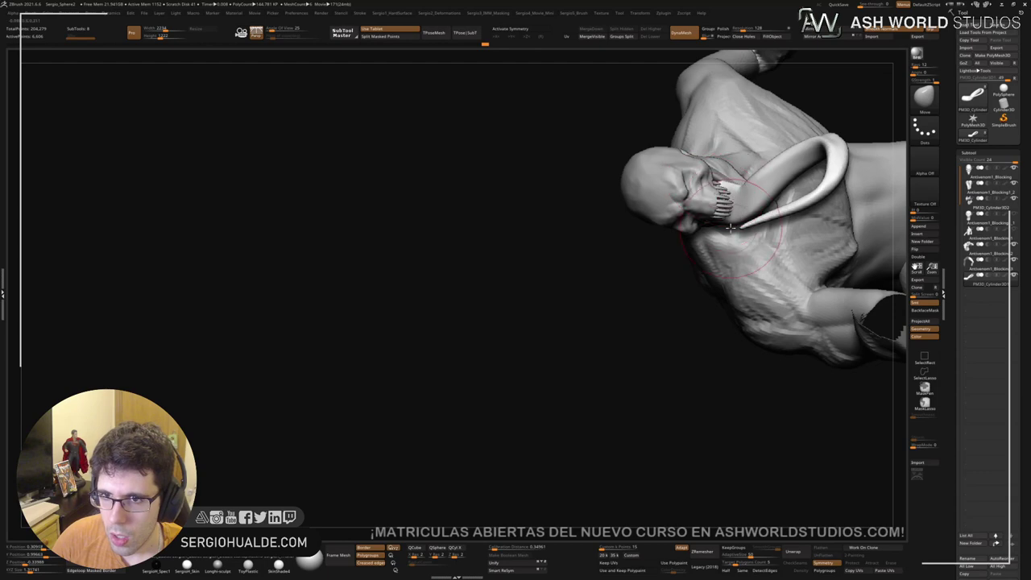
pyautogui.moveTo(731, 207)
pyautogui.mouseDown()
pyautogui.moveTo(770, 78)
pyautogui.moveTo(711, 272)
pyautogui.moveTo(658, 280)
pyautogui.mouseUp()
pyautogui.keyDown('ctrl'); pyautogui.moveTo(575, 320); pyautogui.dragTo(568, 378, button='right'); pyautogui.keyUp('ctrl')
pyautogui.press('s')
pyautogui.moveTo(498, 464)
pyautogui.mouseDown()
pyautogui.moveTo(507, 461)
pyautogui.moveTo(465, 463)
pyautogui.mouseUp()
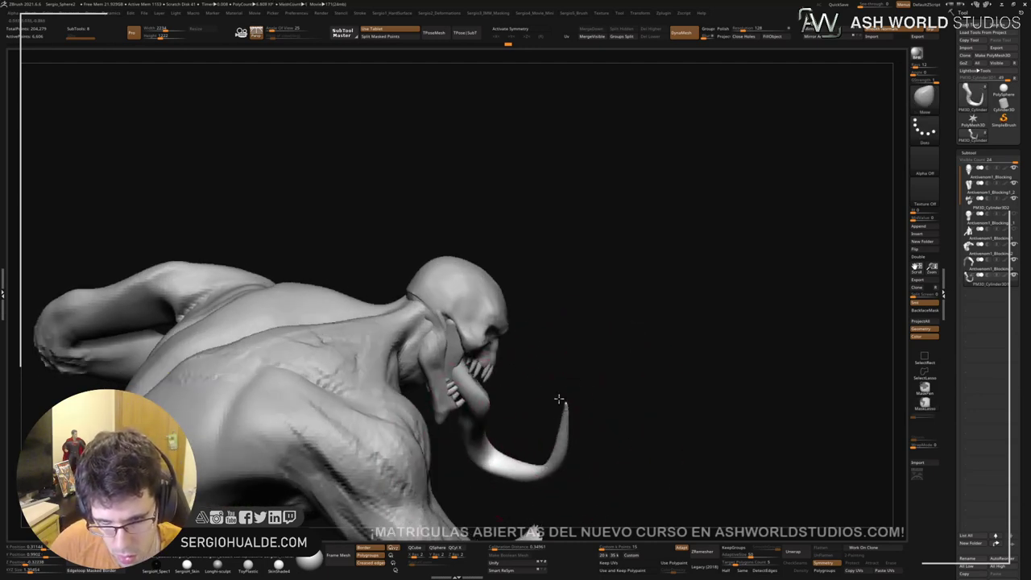
# Step: Undo the pull on the tongue's tip and mask the tongue so that only the tip section stays editable
pyautogui.moveTo(564, 410)
pyautogui.mouseDown()
pyautogui.moveTo(555, 400)
pyautogui.moveTo(577, 405)
pyautogui.moveTo(567, 360)
pyautogui.moveTo(576, 320)
pyautogui.mouseUp()
pyautogui.hotkey('ctrl', 'z')
pyautogui.moveTo(504, 312)
pyautogui.keyDown('ctrl'); pyautogui.mouseDown()
pyautogui.moveTo(644, 446)
pyautogui.moveTo(638, 412)
pyautogui.mouseUp(); pyautogui.keyUp('ctrl')
pyautogui.moveTo(520, 400)
pyautogui.keyDown('ctrl'); pyautogui.keyDown('alt'); pyautogui.mouseDown()
pyautogui.moveTo(488, 463)
pyautogui.moveTo(516, 401)
pyautogui.mouseUp(); pyautogui.keyUp('alt'); pyautogui.keyUp('ctrl')
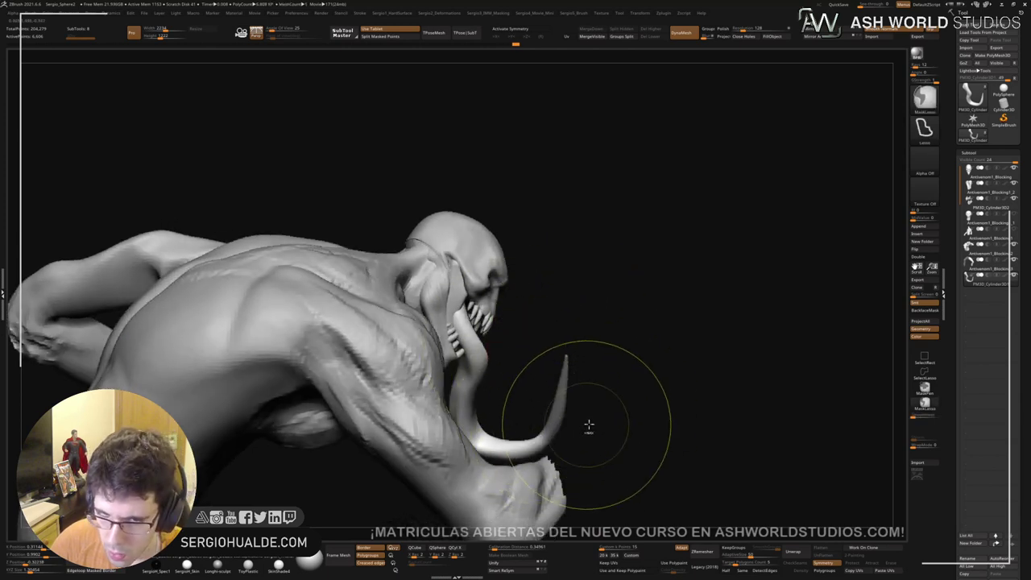
pyautogui.keyDown('ctrl'); pyautogui.click(588, 424); pyautogui.keyUp('ctrl')
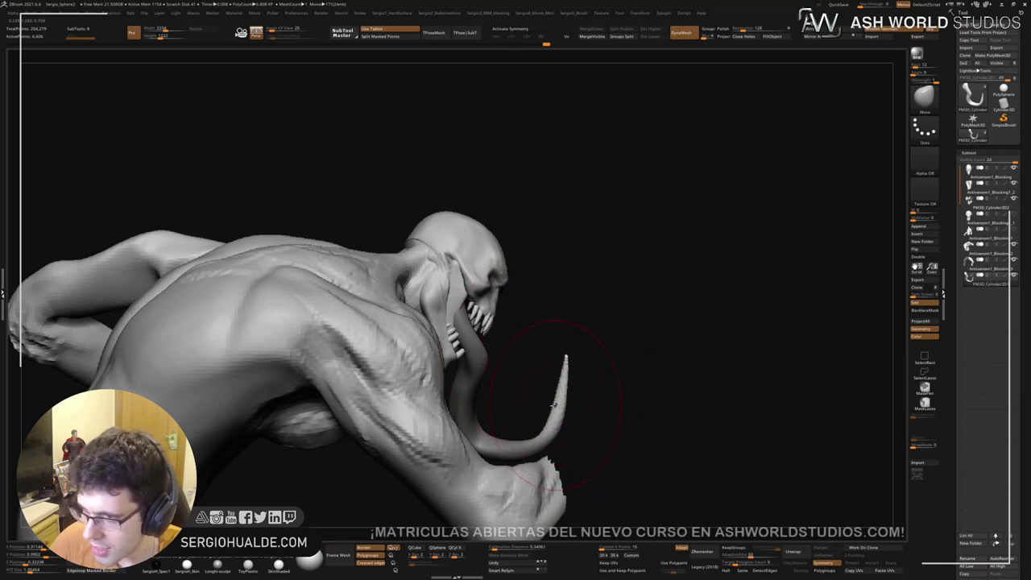
# Step: Rotate the unmasked tongue tip inward towards the mouth with the gizmo, then clear the mask
pyautogui.press('w')
pyautogui.keyDown('alt'); pyautogui.click(546, 441); pyautogui.keyUp('alt')
pyautogui.moveTo(578, 423); pyautogui.dragTo(557, 407)
pyautogui.press('q')
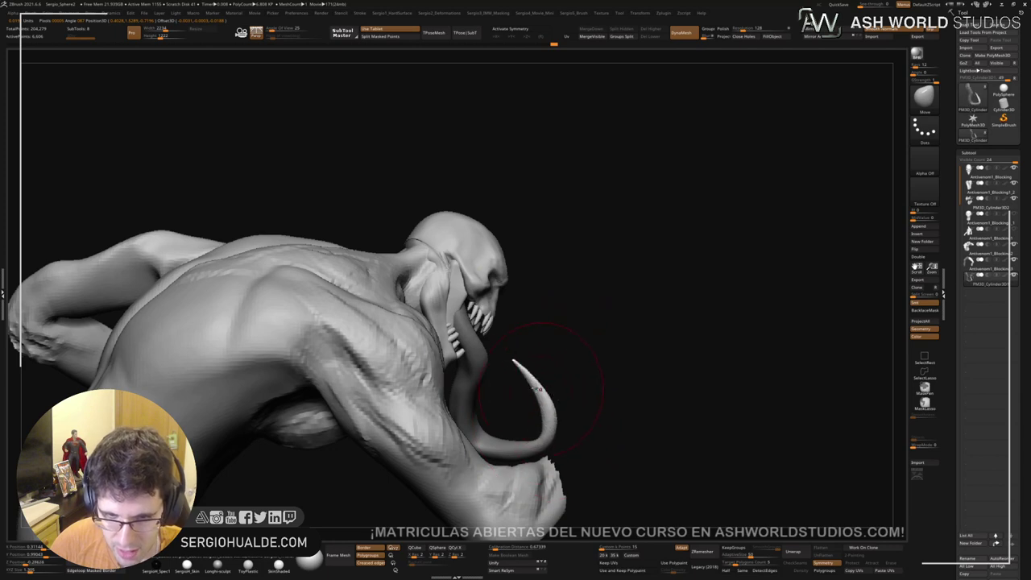
pyautogui.keyDown('ctrl'); pyautogui.moveTo(581, 441); pyautogui.dragTo(598, 456); pyautogui.keyUp('ctrl')
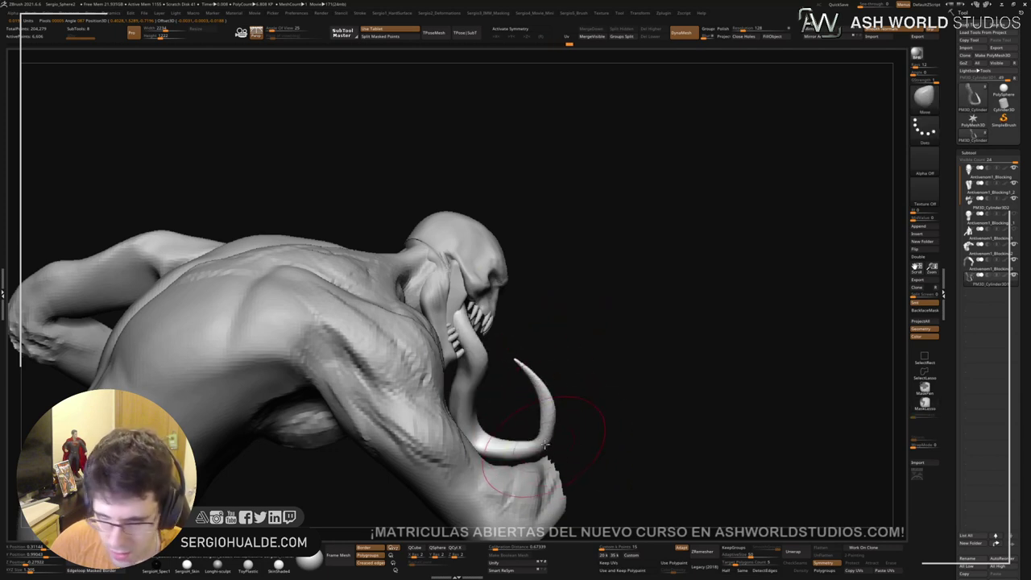
# Step: Even out the tongue's curled end and outer bend with the Move and Smooth brushes
pyautogui.moveTo(559, 395); pyautogui.dragTo(594, 320)
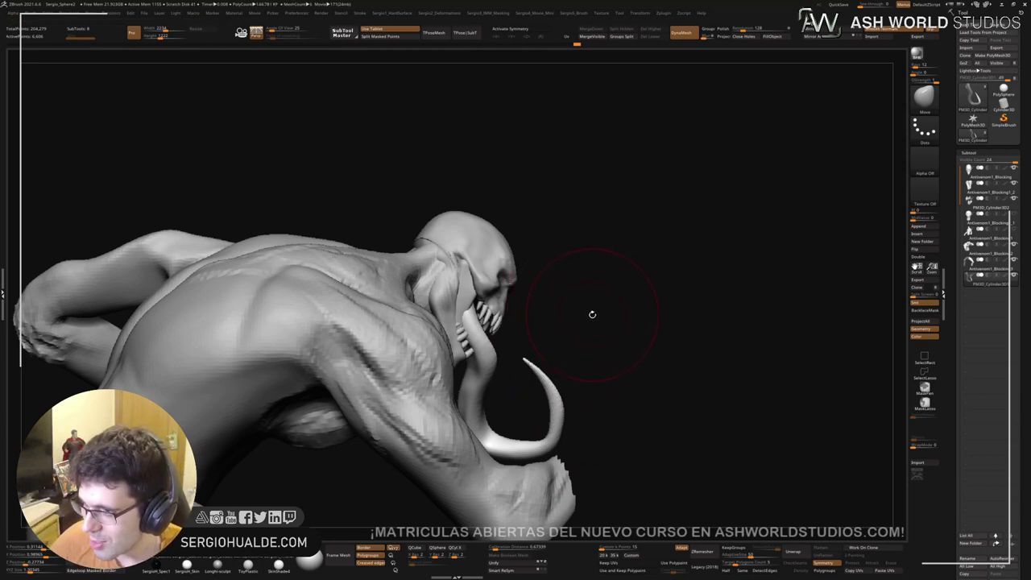
pyautogui.moveTo(639, 290)
pyautogui.mouseDown()
pyautogui.moveTo(548, 362)
pyautogui.moveTo(522, 367)
pyautogui.moveTo(495, 346)
pyautogui.moveTo(518, 389)
pyautogui.mouseUp()
pyautogui.moveTo(616, 406); pyautogui.dragTo(559, 395)
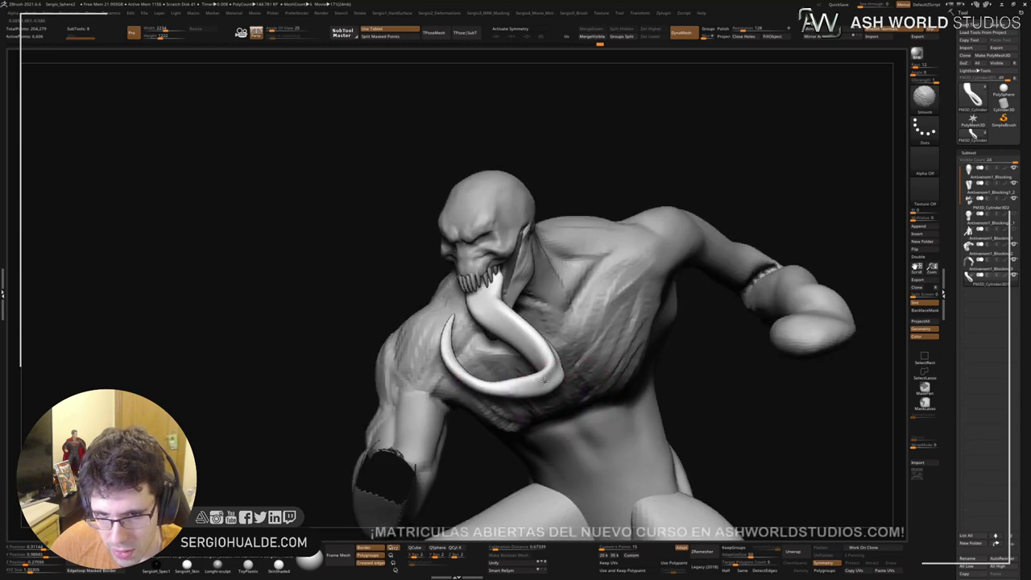
pyautogui.moveTo(478, 382); pyautogui.dragTo(510, 401)
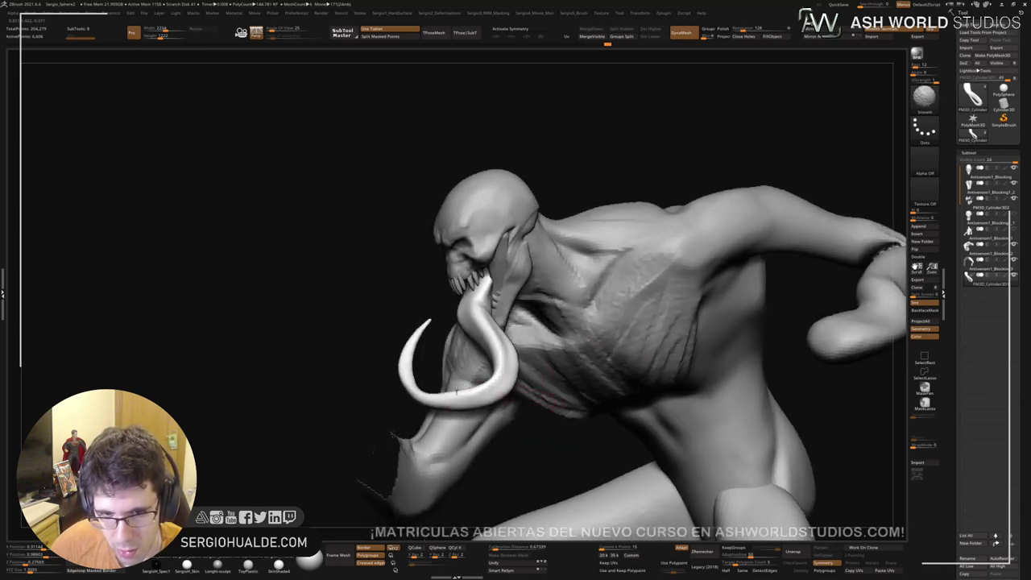
# Step: Thicken the lower bend of the tongue near its curled tip with the Inflate brush
pyautogui.press('b')
pyautogui.press('i')
pyautogui.press('n')
pyautogui.moveTo(414, 380); pyautogui.dragTo(435, 397)
pyautogui.moveTo(363, 395); pyautogui.dragTo(459, 413)
# Step: Refine the tongue where it leaves the mouth with the Move brush and smooth its upper surface
pyautogui.press('b')
pyautogui.press('m')
pyautogui.press('v')
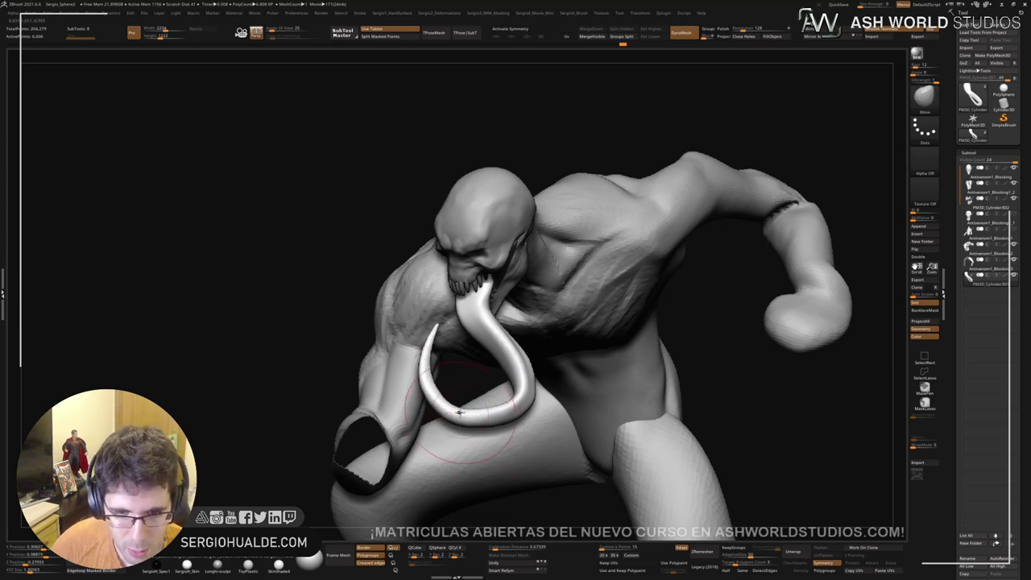
pyautogui.moveTo(458, 412); pyautogui.dragTo(489, 376, button='right')
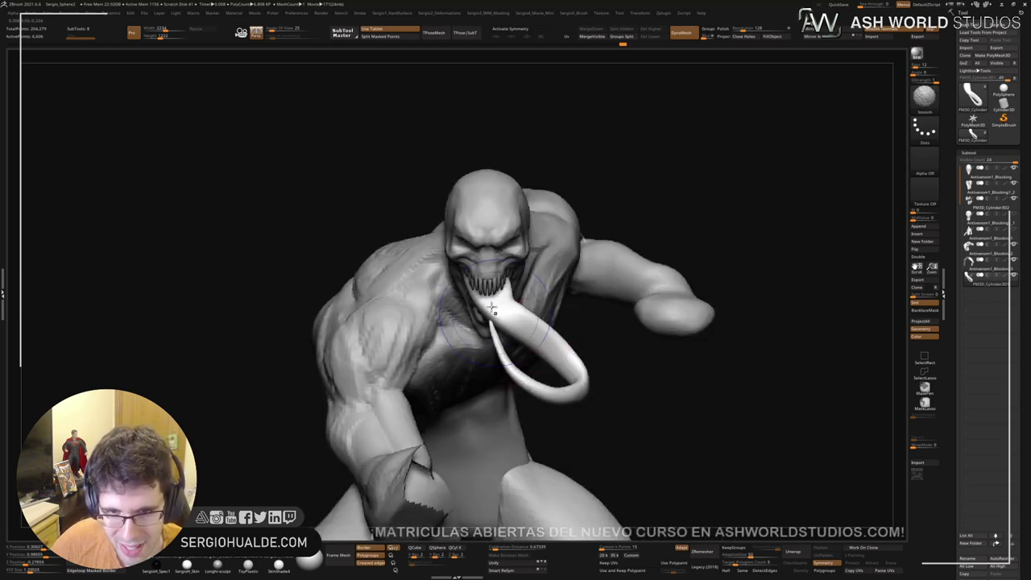
pyautogui.keyDown('shift'); pyautogui.moveTo(492, 307); pyautogui.dragTo(491, 298); pyautogui.keyUp('shift')
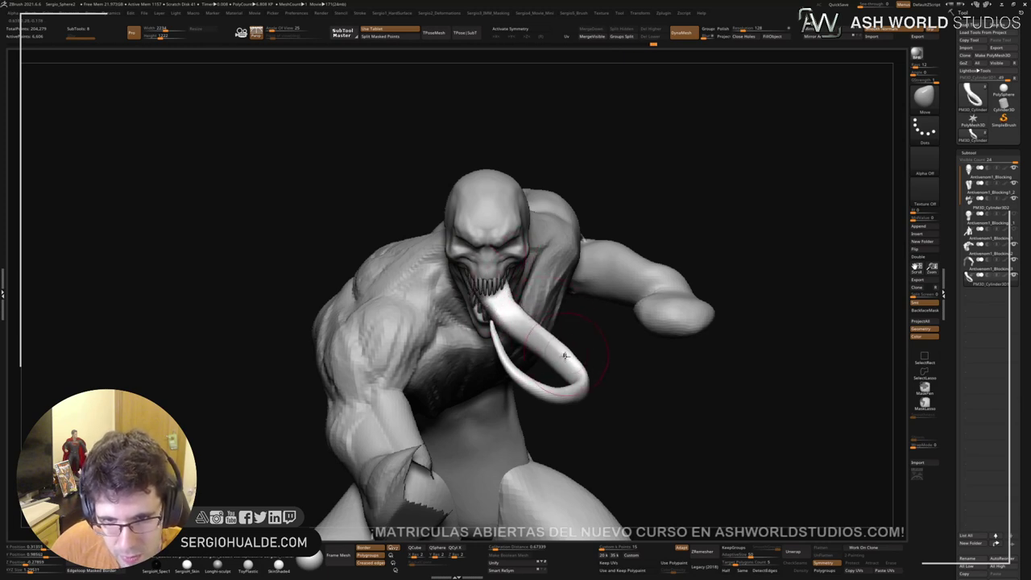
pyautogui.moveTo(564, 355)
pyautogui.mouseDown(button='right')
pyautogui.moveTo(572, 365)
pyautogui.moveTo(478, 309)
pyautogui.moveTo(509, 302)
pyautogui.mouseUp(button='right')
pyautogui.press('shift')
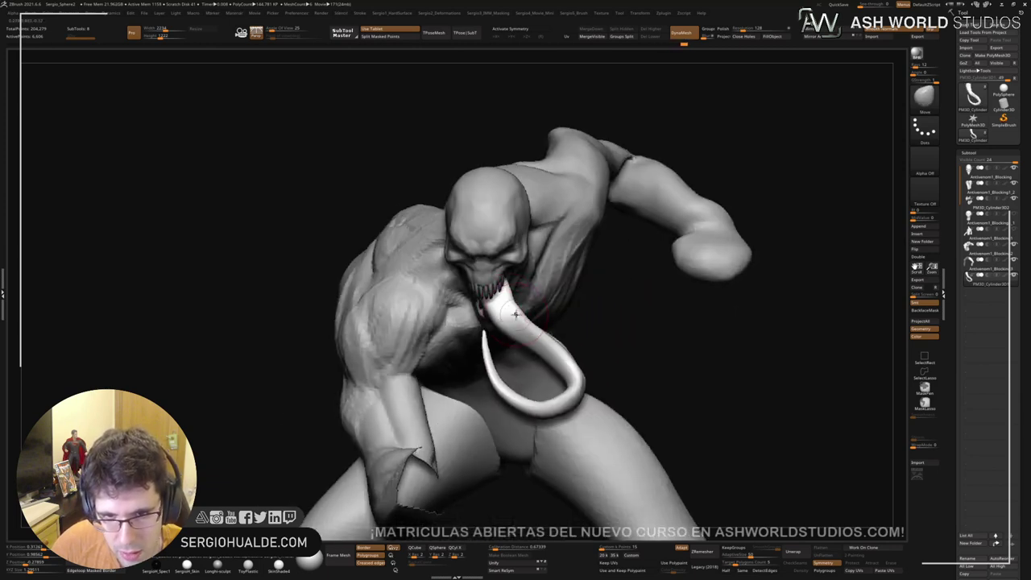
pyautogui.moveTo(488, 313)
pyautogui.mouseDown(button='right')
pyautogui.moveTo(507, 294)
pyautogui.moveTo(516, 239)
pyautogui.moveTo(495, 299)
pyautogui.moveTo(515, 283)
pyautogui.moveTo(512, 302)
pyautogui.mouseUp(button='right')
# Step: Select the skull subtool and shape its cheekbones and the rear edge of the upper jaw with the Clay brush
pyautogui.keyDown('alt'); pyautogui.click(496, 301); pyautogui.keyUp('alt')
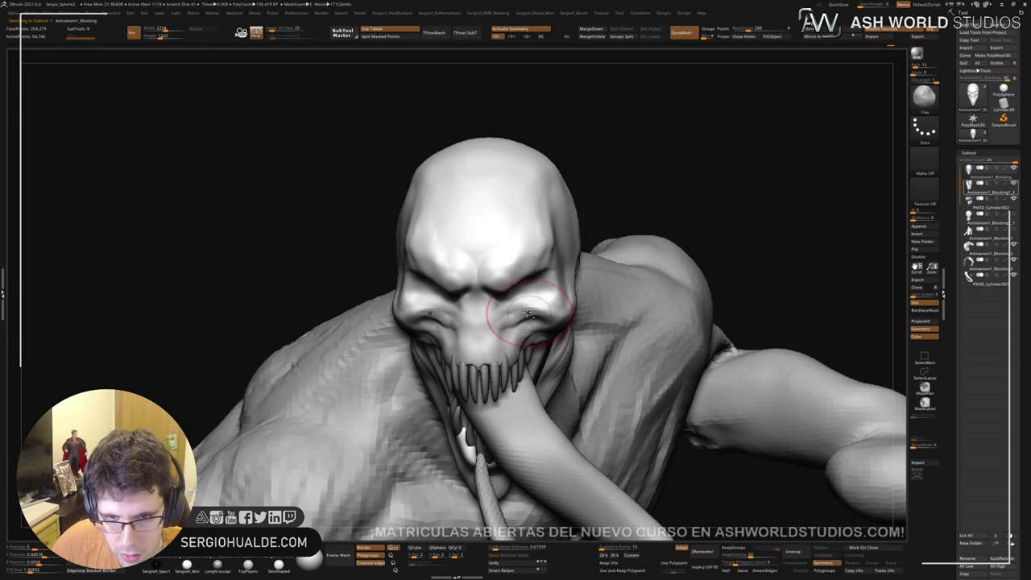
pyautogui.moveTo(528, 313)
pyautogui.mouseDown()
pyautogui.moveTo(554, 306)
pyautogui.moveTo(548, 327)
pyautogui.mouseUp()
pyautogui.moveTo(547, 332)
pyautogui.mouseDown(button='right')
pyautogui.moveTo(493, 328)
pyautogui.moveTo(550, 288)
pyautogui.mouseUp(button='right')
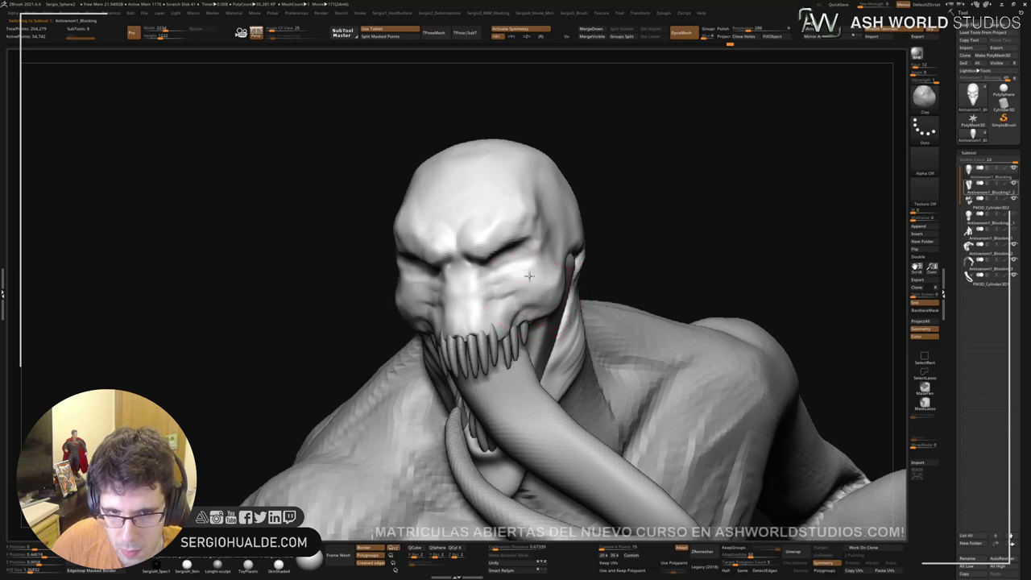
pyautogui.moveTo(547, 306); pyautogui.dragTo(516, 313)
pyautogui.moveTo(522, 309); pyautogui.dragTo(553, 294)
pyautogui.moveTo(592, 275); pyautogui.dragTo(545, 282, button='right')
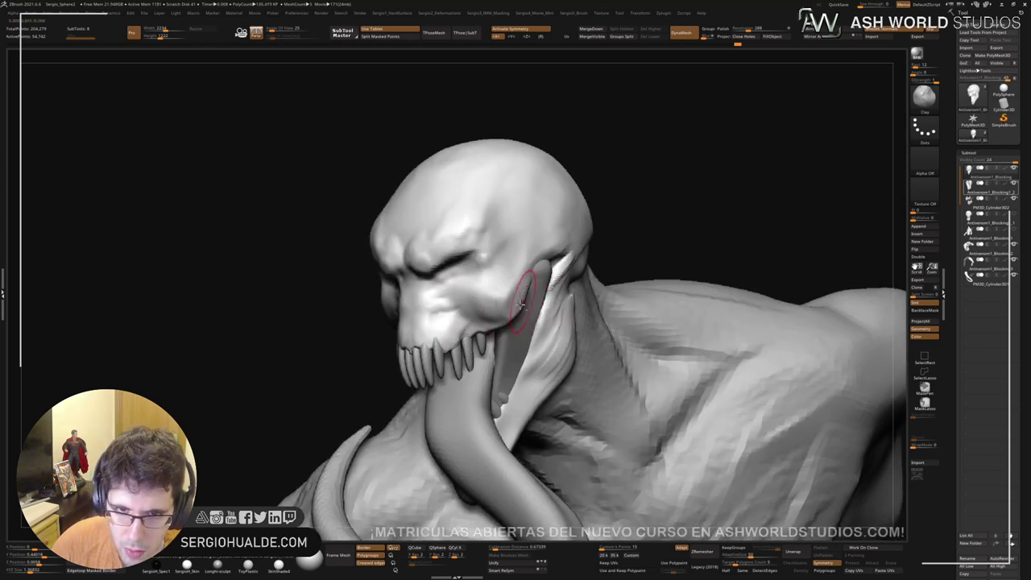
pyautogui.moveTo(526, 282); pyautogui.dragTo(521, 285)
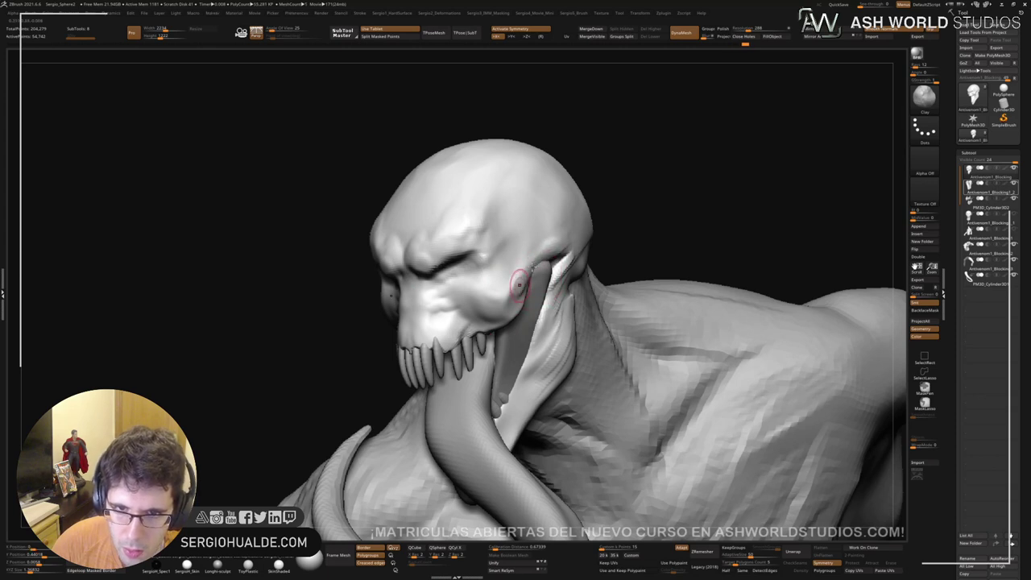
# Step: Sculpt the folds beside the nose and across the cheeks above the upper teeth with the Clay brush
pyautogui.moveTo(523, 288); pyautogui.dragTo(522, 302, button='right')
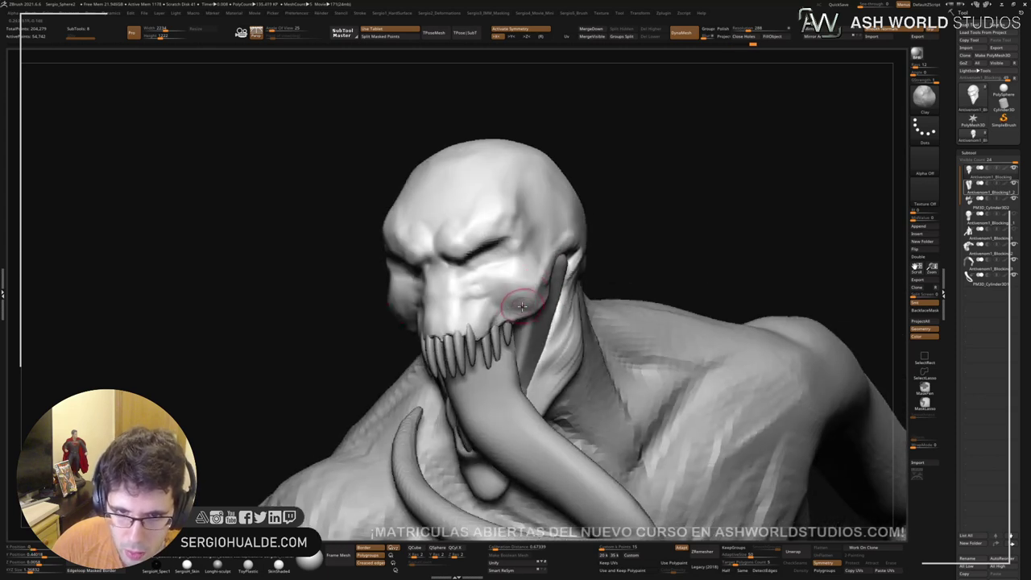
pyautogui.moveTo(470, 315)
pyautogui.mouseDown()
pyautogui.moveTo(475, 306)
pyautogui.moveTo(474, 328)
pyautogui.mouseUp()
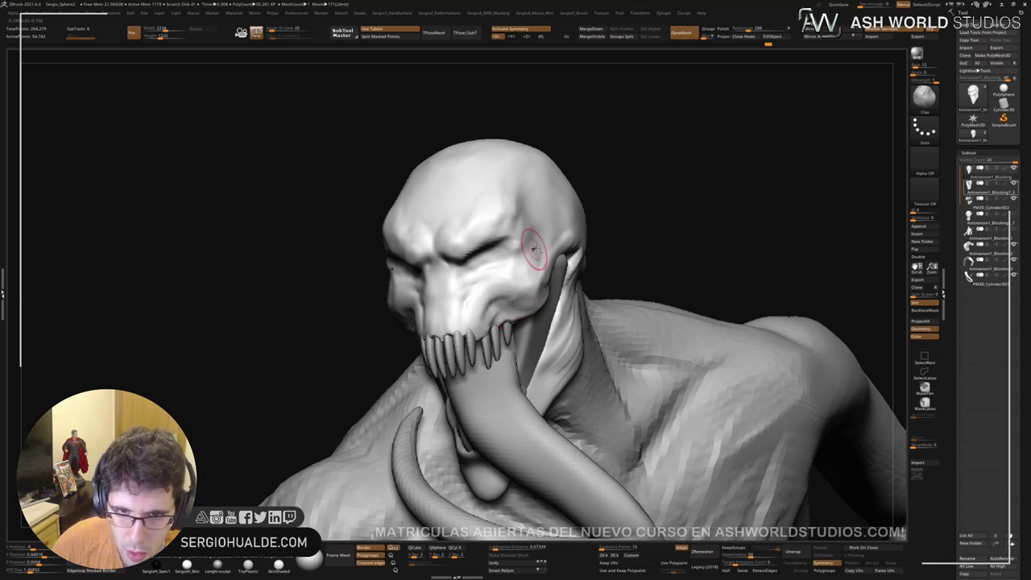
pyautogui.press('d')
pyautogui.moveTo(538, 275)
pyautogui.mouseDown(button='right')
pyautogui.moveTo(534, 237)
pyautogui.moveTo(525, 259)
pyautogui.moveTo(536, 274)
pyautogui.mouseUp(button='right')
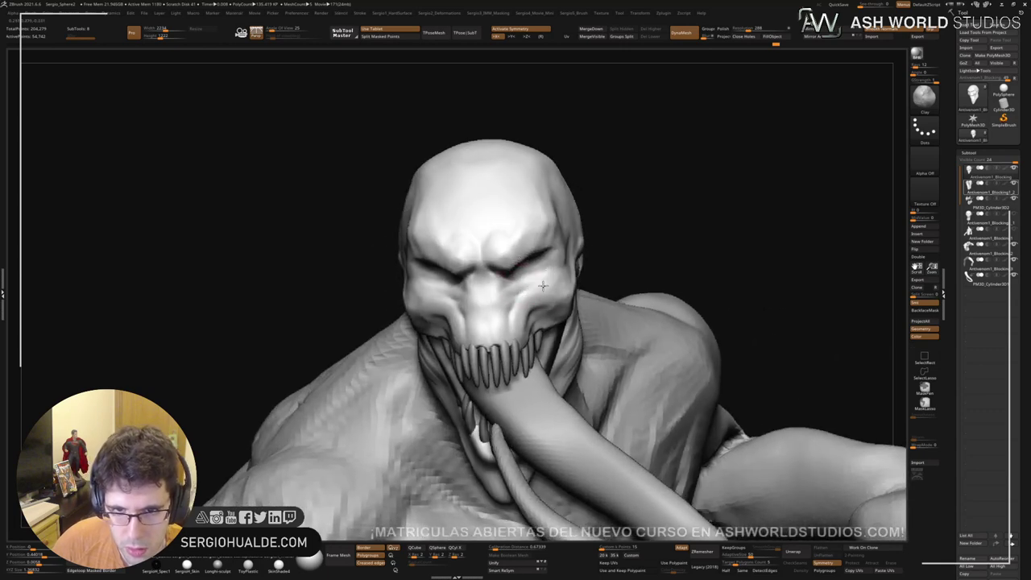
pyautogui.moveTo(484, 307); pyautogui.dragTo(503, 291, button='right')
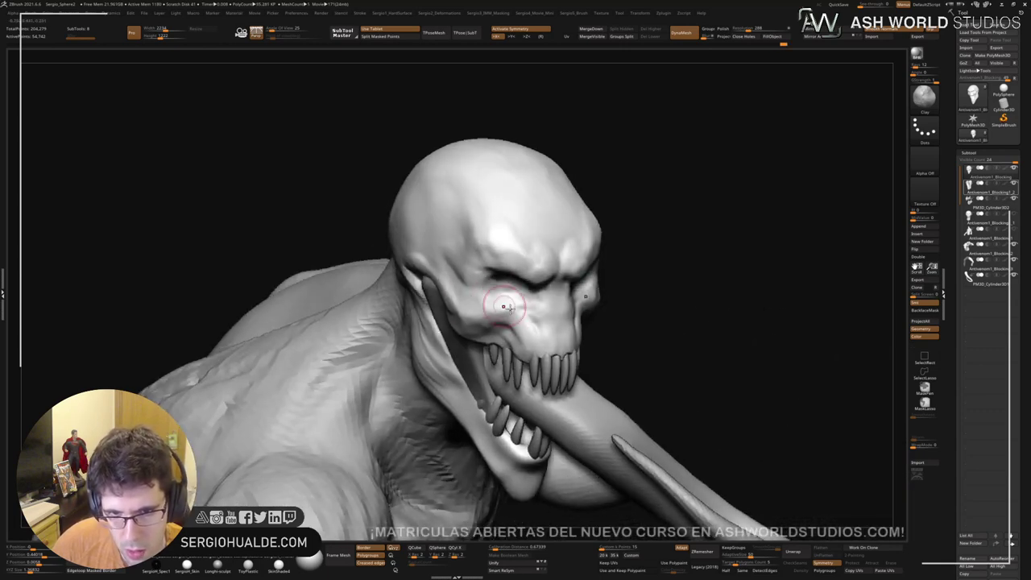
pyautogui.moveTo(543, 312)
pyautogui.mouseDown(button='right')
pyautogui.moveTo(554, 319)
pyautogui.moveTo(525, 279)
pyautogui.mouseUp(button='right')
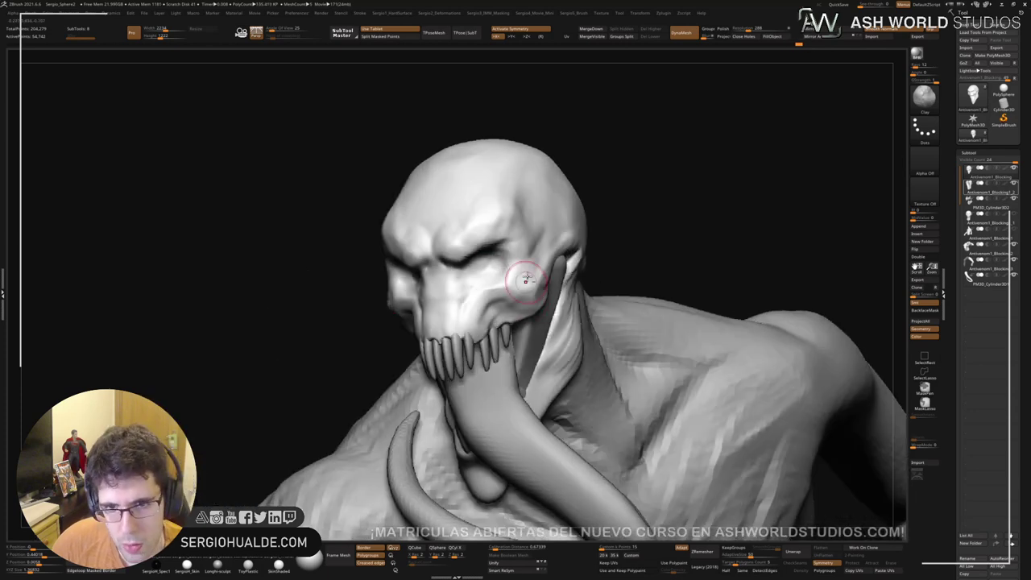
# Step: Carve creases above the upper teeth on the snout with the DamStandard brush and undo the last stroke
pyautogui.press('b')
pyautogui.press('d')
pyautogui.press('s')
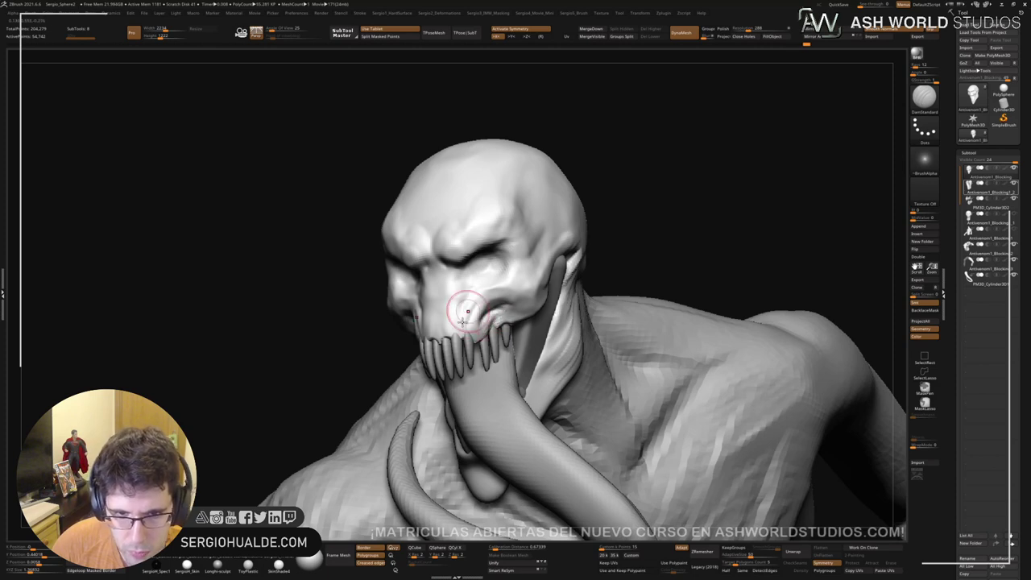
pyautogui.moveTo(461, 333)
pyautogui.mouseDown()
pyautogui.moveTo(457, 303)
pyautogui.moveTo(440, 306)
pyautogui.mouseUp()
pyautogui.hotkey('ctrl', 'z')
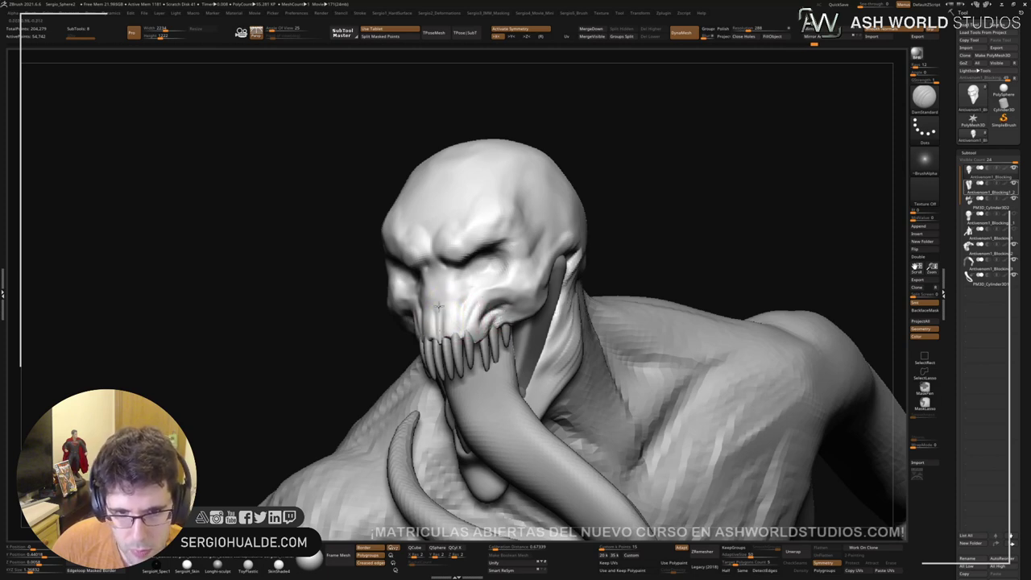
pyautogui.moveTo(447, 331); pyautogui.dragTo(469, 324, button='right')
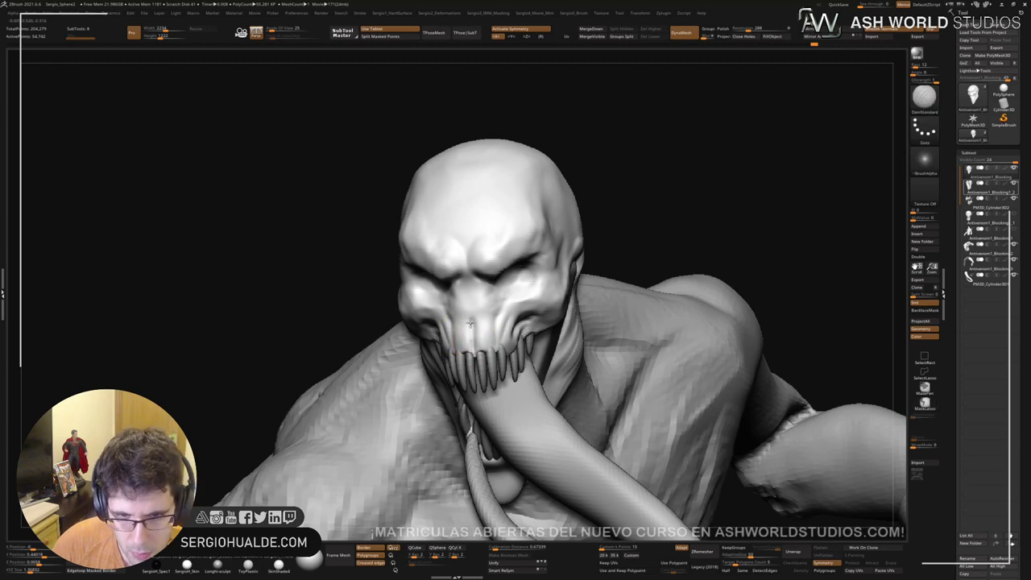
# Step: Show the skull's polyframe and densify the mesh in both eye sockets with Smooth brush strokes
pyautogui.moveTo(495, 339)
pyautogui.mouseDown(button='right')
pyautogui.moveTo(402, 299)
pyautogui.moveTo(428, 276)
pyautogui.moveTo(523, 270)
pyautogui.moveTo(517, 292)
pyautogui.moveTo(562, 219)
pyautogui.moveTo(602, 295)
pyautogui.moveTo(573, 246)
pyautogui.mouseUp(button='right')
pyautogui.moveTo(574, 245)
pyautogui.keyDown('ctrl'); pyautogui.mouseDown(button='right')
pyautogui.moveTo(570, 272)
pyautogui.moveTo(575, 223)
pyautogui.moveTo(568, 291)
pyautogui.mouseUp(button='right'); pyautogui.keyUp('ctrl')
pyautogui.hotkey('shift', 'f')
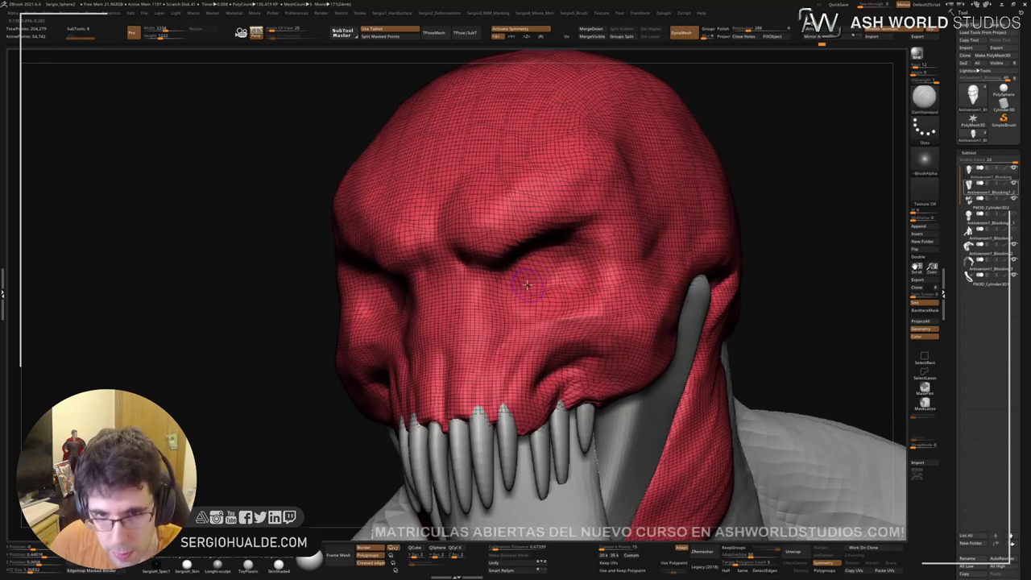
pyautogui.moveTo(525, 273)
pyautogui.keyDown('shift'); pyautogui.mouseDown()
pyautogui.moveTo(576, 263)
pyautogui.moveTo(530, 281)
pyautogui.mouseUp(); pyautogui.keyUp('shift')
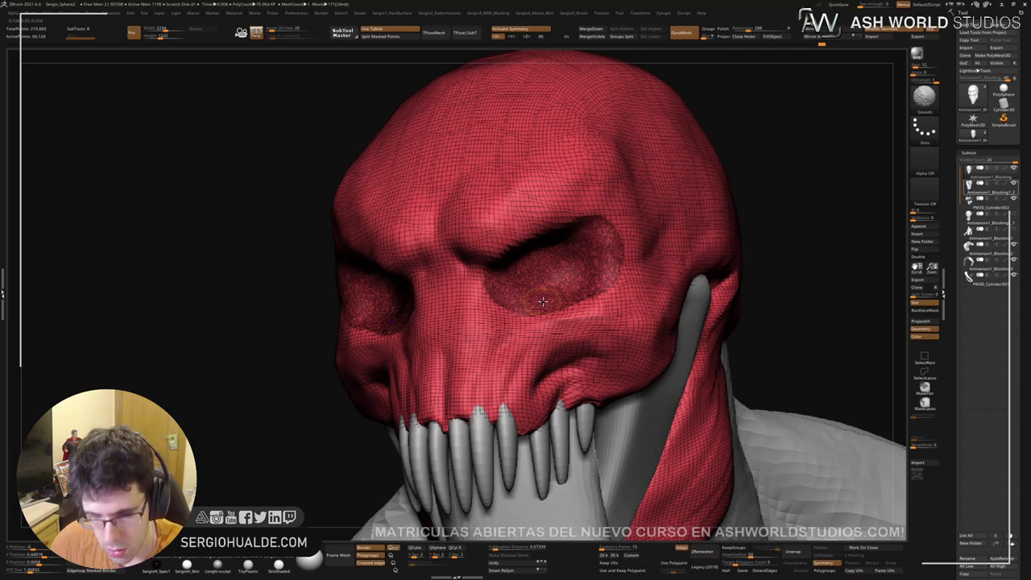
# Step: Hide the polyframe, sculpt eyelid ridges under the brows with the Standard brush and switch to the Move brush
pyautogui.press('b')
pyautogui.press('s')
pyautogui.press('t')
pyautogui.moveTo(543, 276); pyautogui.dragTo(545, 253, button='right')
pyautogui.hotkey('shift', 'f')
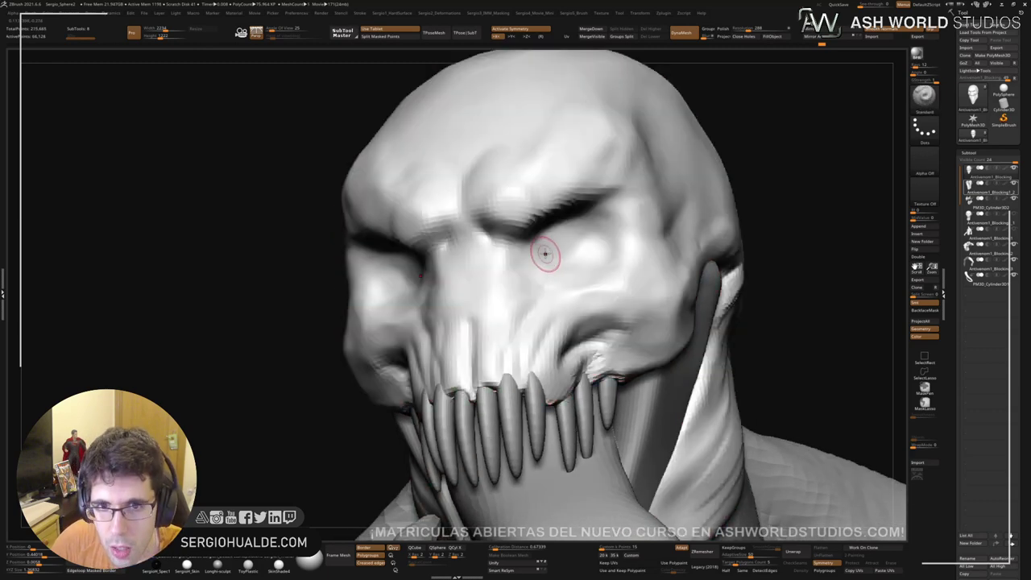
pyautogui.moveTo(528, 244); pyautogui.dragTo(601, 227)
pyautogui.moveTo(578, 246)
pyautogui.mouseDown(button='right')
pyautogui.moveTo(596, 290)
pyautogui.moveTo(568, 260)
pyautogui.mouseUp(button='right')
pyautogui.press('b')
pyautogui.press('m')
pyautogui.press('v')
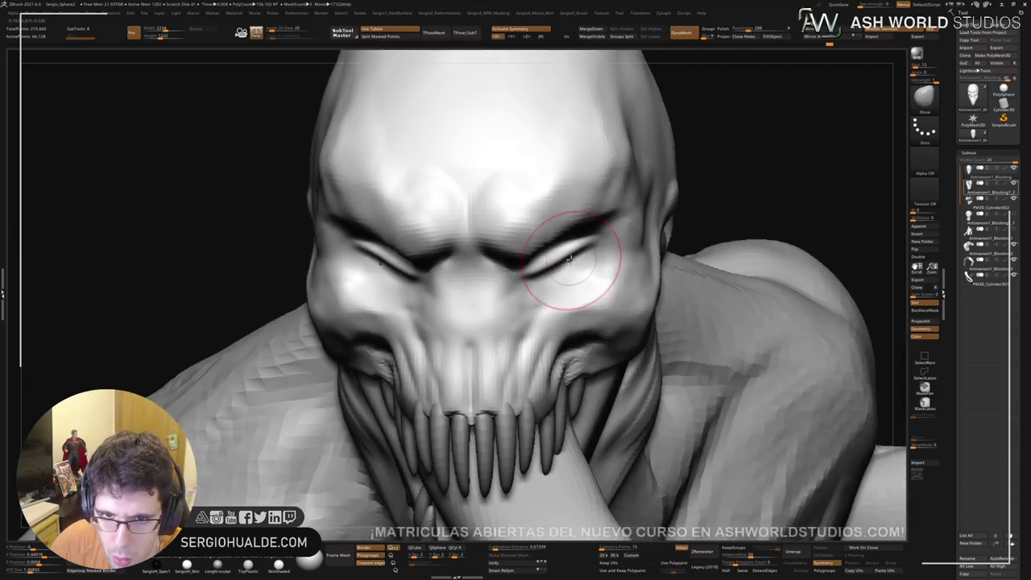
# Step: Reshape the lower eyelids and the inner eye corners under the brows with the Move brush
pyautogui.moveTo(568, 257)
pyautogui.mouseDown()
pyautogui.moveTo(566, 266)
pyautogui.moveTo(547, 261)
pyautogui.mouseUp()
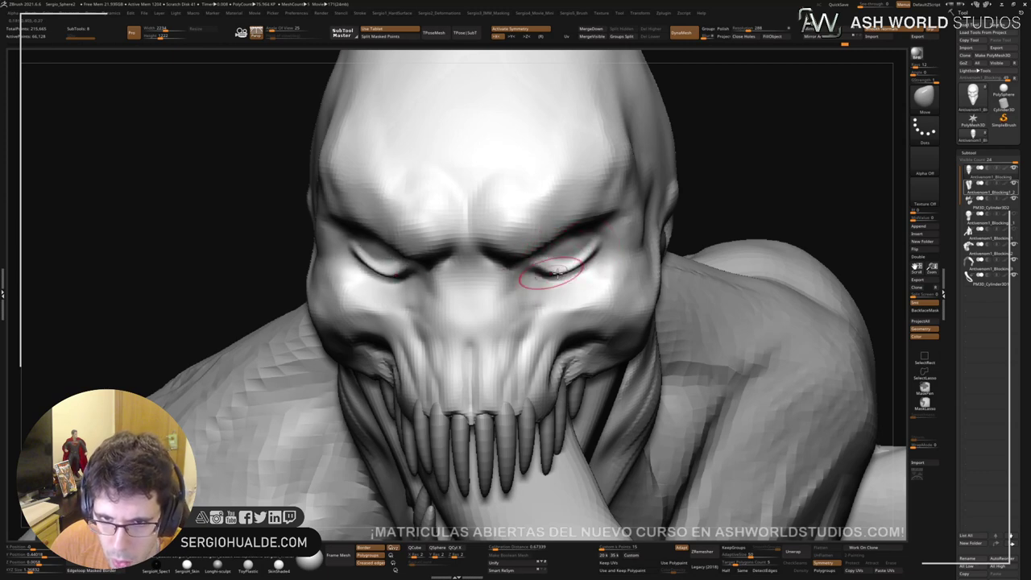
pyautogui.moveTo(564, 268)
pyautogui.mouseDown(button='right')
pyautogui.moveTo(502, 231)
pyautogui.moveTo(441, 214)
pyautogui.moveTo(524, 233)
pyautogui.moveTo(491, 304)
pyautogui.moveTo(451, 318)
pyautogui.mouseUp(button='right')
pyautogui.moveTo(430, 304)
pyautogui.mouseDown()
pyautogui.moveTo(484, 276)
pyautogui.moveTo(472, 299)
pyautogui.moveTo(472, 268)
pyautogui.mouseUp()
pyautogui.moveTo(472, 267)
pyautogui.mouseDown(button='right')
pyautogui.moveTo(440, 254)
pyautogui.moveTo(488, 288)
pyautogui.mouseUp(button='right')
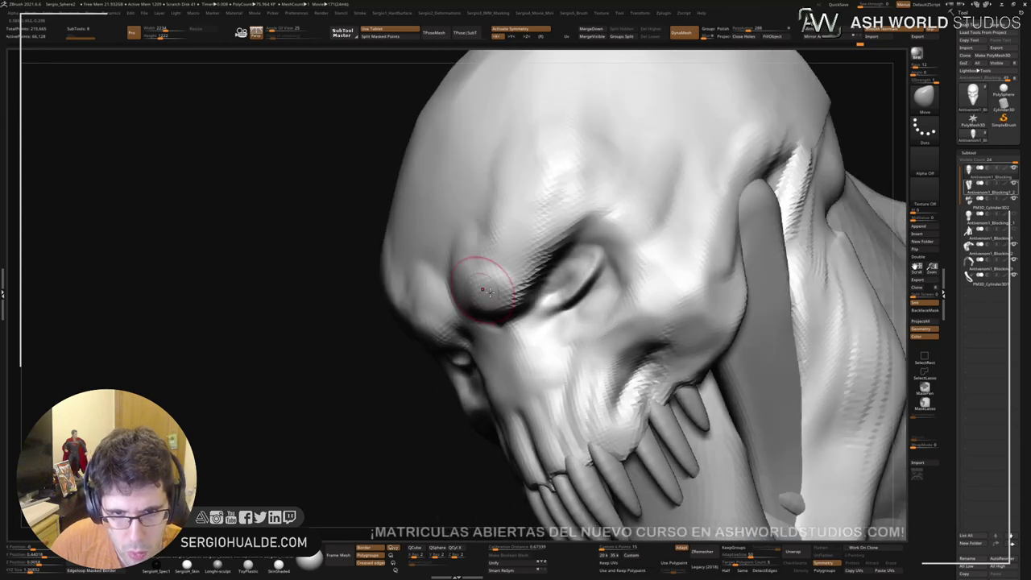
# Step: Flatten the outer part of the eyelids and eye sockets with the TrimDynamic brush
pyautogui.press('2')
pyautogui.moveTo(604, 281)
pyautogui.mouseDown()
pyautogui.moveTo(559, 309)
pyautogui.moveTo(604, 269)
pyautogui.mouseUp()
pyautogui.press('3')
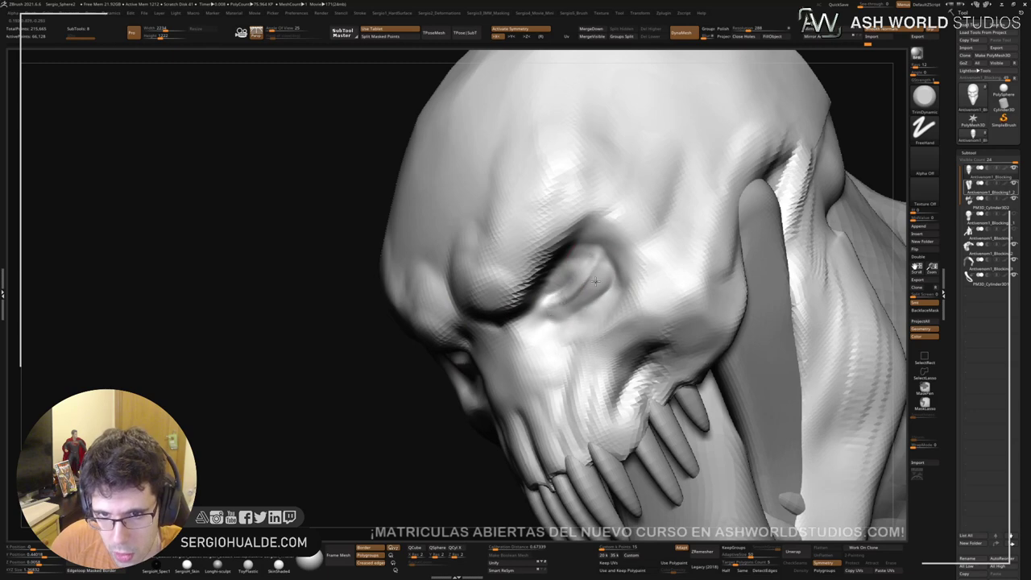
# Step: Carve the crease at the inner corner of the lower eyelids with the DamStandard brush
pyautogui.moveTo(587, 295); pyautogui.dragTo(633, 288, button='right')
pyautogui.press('b')
pyautogui.press('d')
pyautogui.press('s')
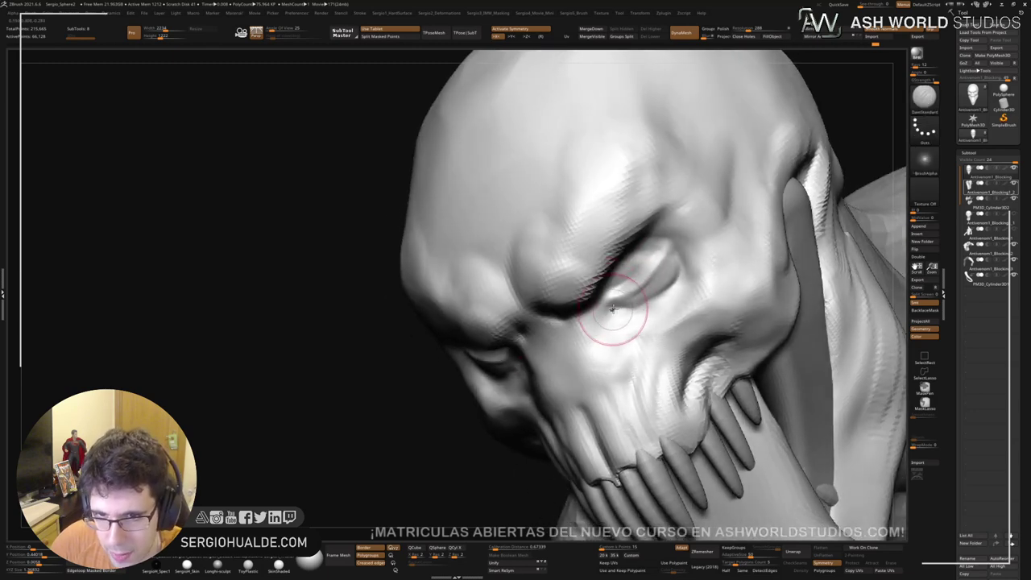
pyautogui.moveTo(612, 309)
pyautogui.mouseDown()
pyautogui.moveTo(673, 291)
pyautogui.moveTo(634, 307)
pyautogui.mouseUp()
pyautogui.moveTo(658, 329)
pyautogui.keyDown('ctrl'); pyautogui.mouseDown(button='right')
pyautogui.moveTo(695, 256)
pyautogui.moveTo(643, 266)
pyautogui.mouseUp(button='right'); pyautogui.keyUp('ctrl')
pyautogui.keyDown('ctrl'); pyautogui.moveTo(642, 250); pyautogui.dragTo(657, 267, button='right'); pyautogui.keyUp('ctrl')
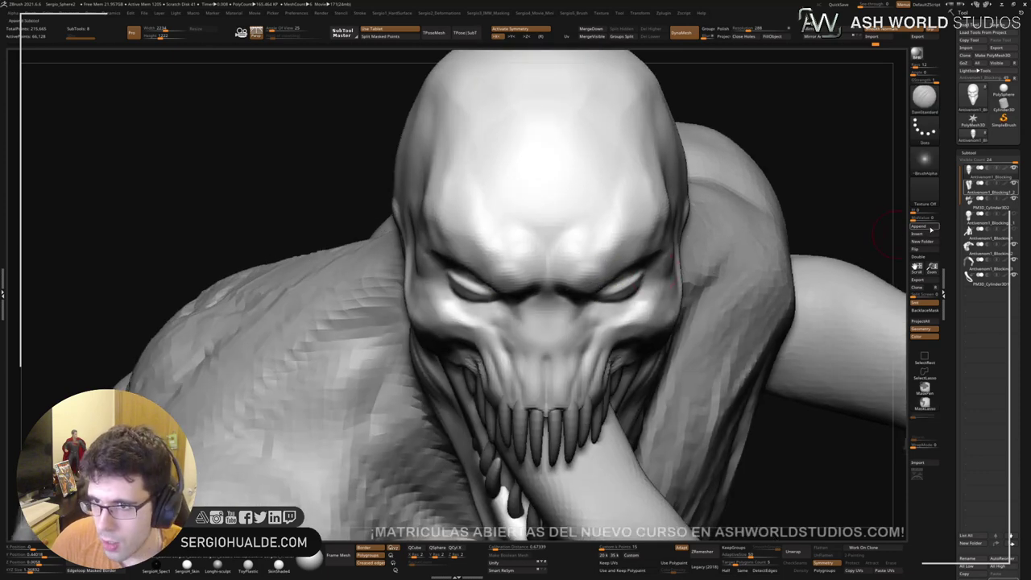
# Step: Append a sphere as a new subtool and scale it down within the head
pyautogui.click(926, 226)
pyautogui.click(638, 275)
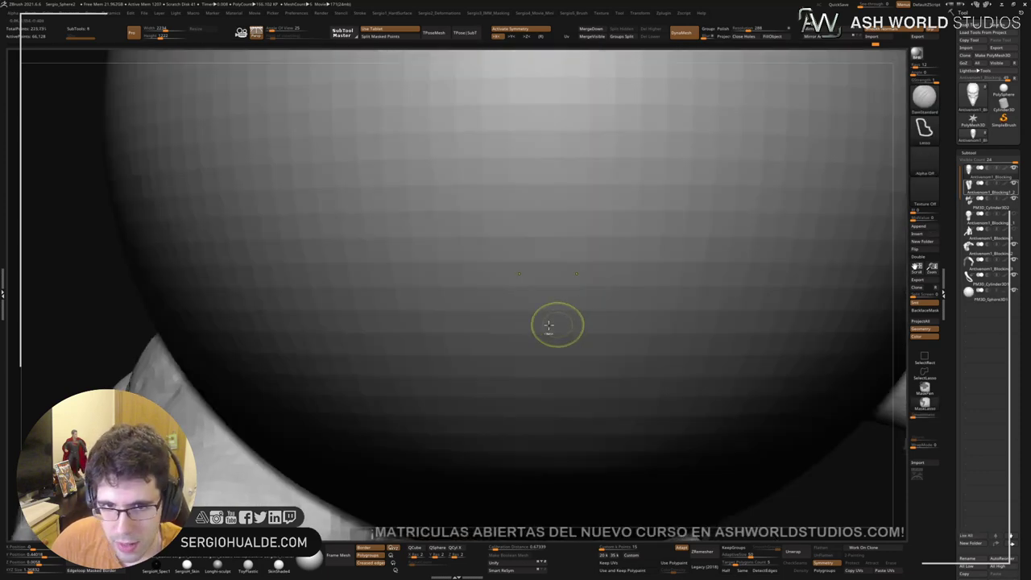
pyautogui.press('w')
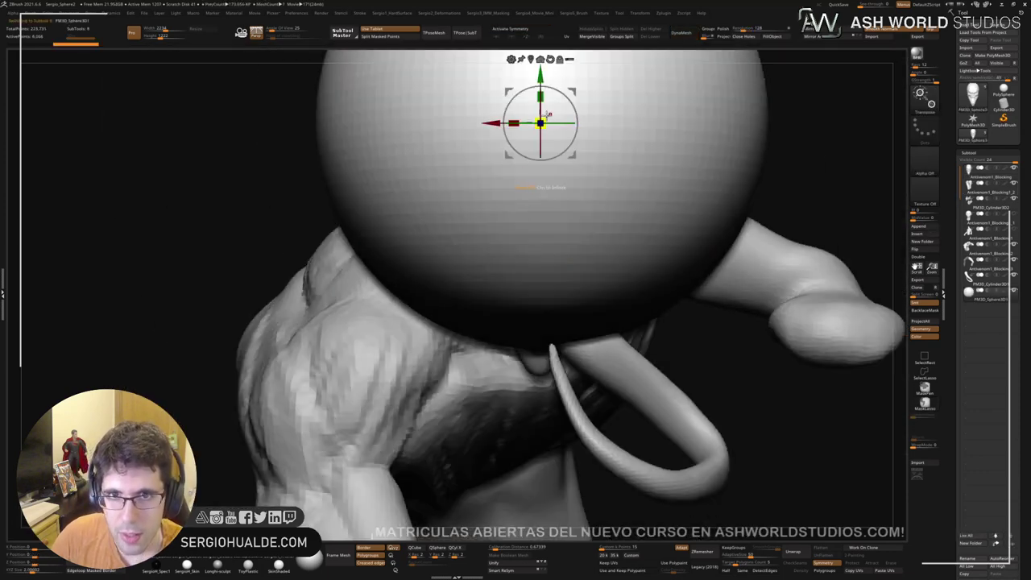
pyautogui.moveTo(541, 123); pyautogui.dragTo(447, 247)
pyautogui.keyDown('alt'); pyautogui.moveTo(564, 108); pyautogui.dragTo(523, 194, button='right'); pyautogui.keyUp('alt')
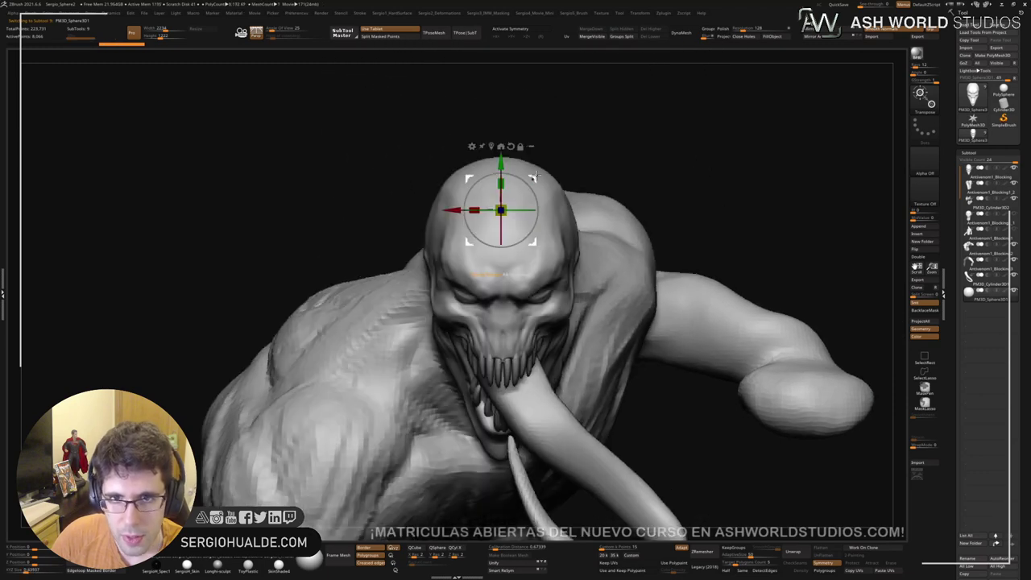
pyautogui.moveTo(536, 176); pyautogui.dragTo(465, 264)
# Step: Move the sphere out beside one eye socket and scale it down towards eyeball size
pyautogui.keyDown('shift'); pyautogui.moveTo(466, 264); pyautogui.dragTo(555, 278, button='right'); pyautogui.keyUp('shift')
pyautogui.moveTo(536, 265); pyautogui.dragTo(598, 271)
pyautogui.keyDown('ctrl'); pyautogui.moveTo(631, 302); pyautogui.dragTo(582, 204, button='right'); pyautogui.keyUp('ctrl')
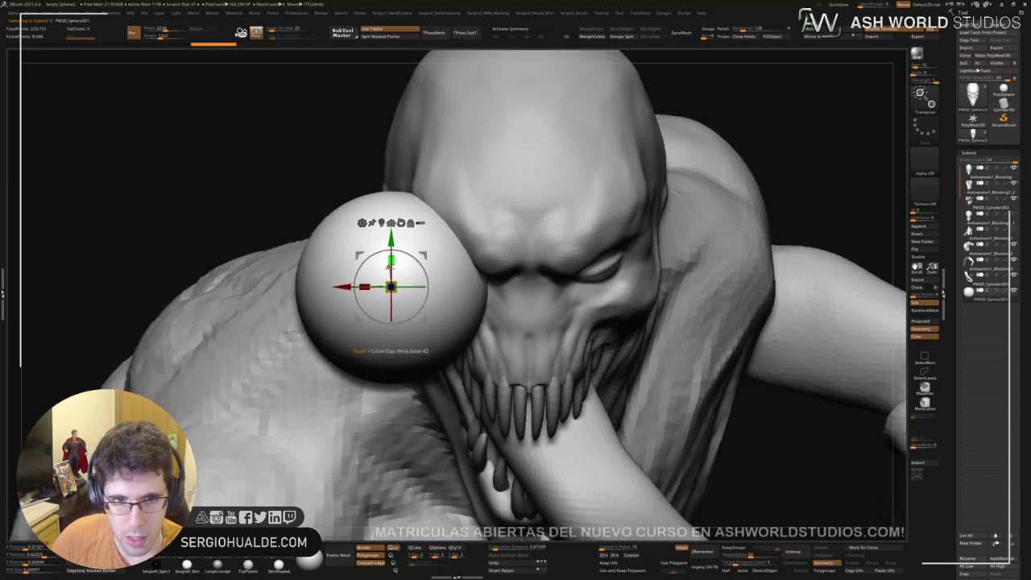
pyautogui.moveTo(394, 282); pyautogui.dragTo(391, 287)
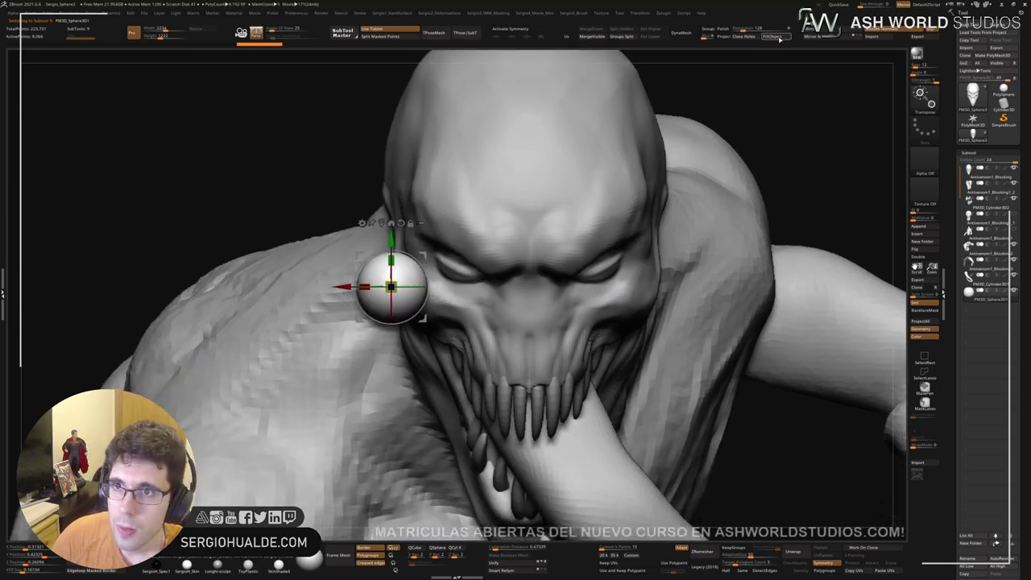
# Step: Mirror the eyeball sphere to the other side of the head and edit it with symmetry on
pyautogui.click(813, 36)
pyautogui.moveTo(424, 251); pyautogui.dragTo(500, 217)
pyautogui.hotkey('ctrl', 'z')
pyautogui.press('x')
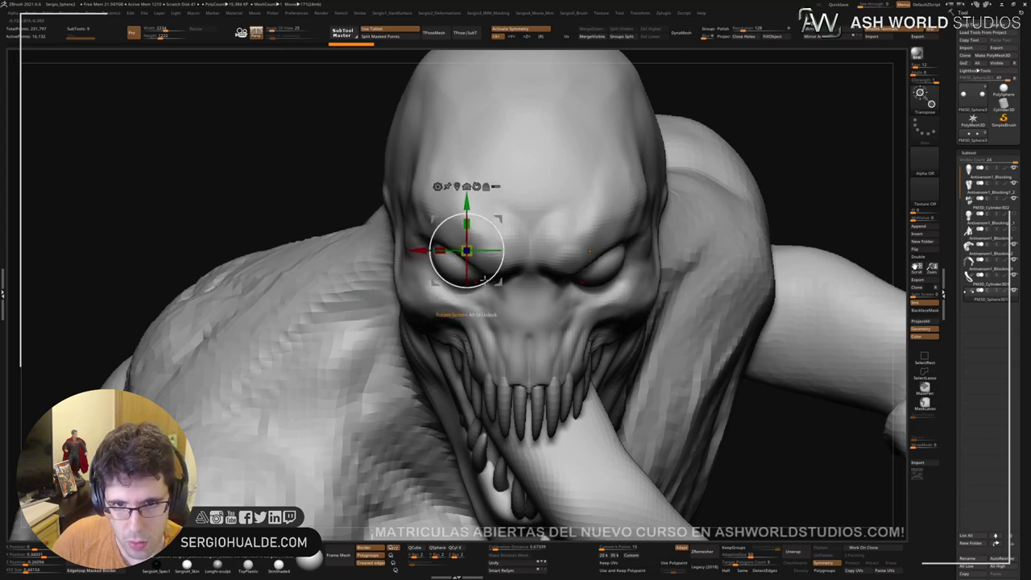
# Step: Position and scale both eyeballs so they sit inside the eye sockets, and return to sculpting mode
pyautogui.moveTo(485, 280); pyautogui.dragTo(673, 256, button='right')
pyautogui.moveTo(674, 220); pyautogui.dragTo(658, 217)
pyautogui.moveTo(668, 271); pyautogui.dragTo(523, 245, button='right')
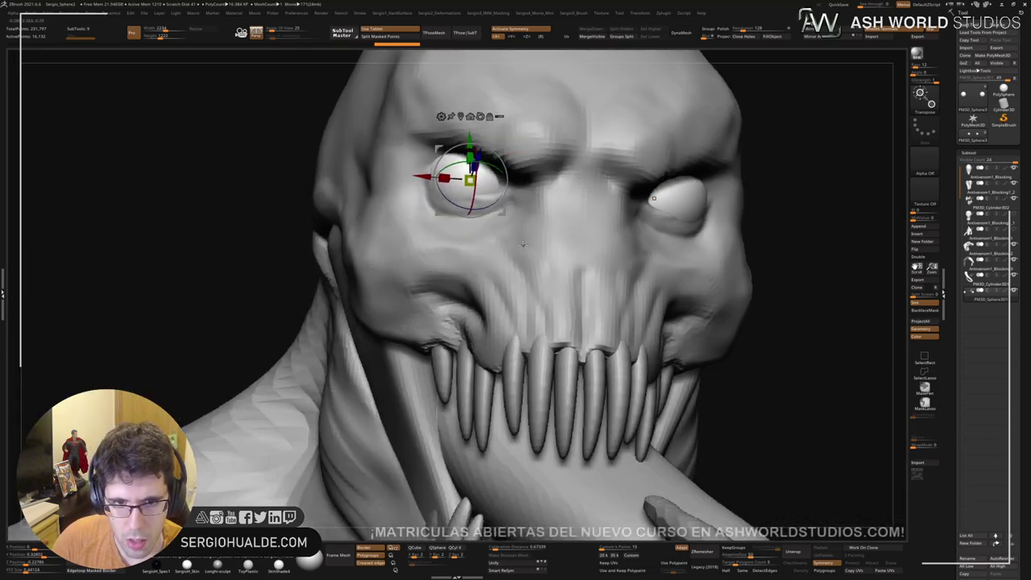
pyautogui.moveTo(522, 244); pyautogui.dragTo(479, 229)
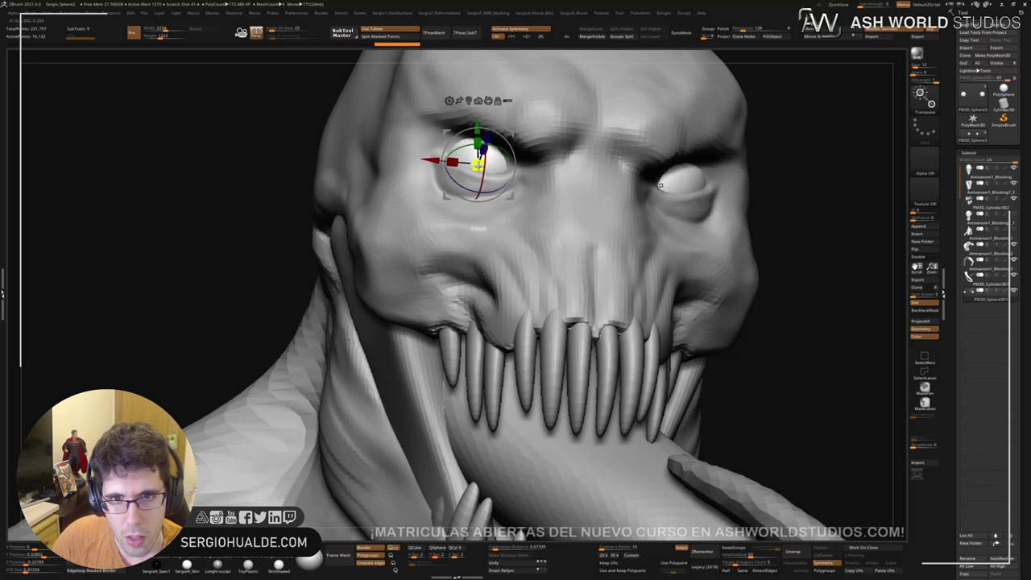
pyautogui.moveTo(661, 185); pyautogui.dragTo(542, 186)
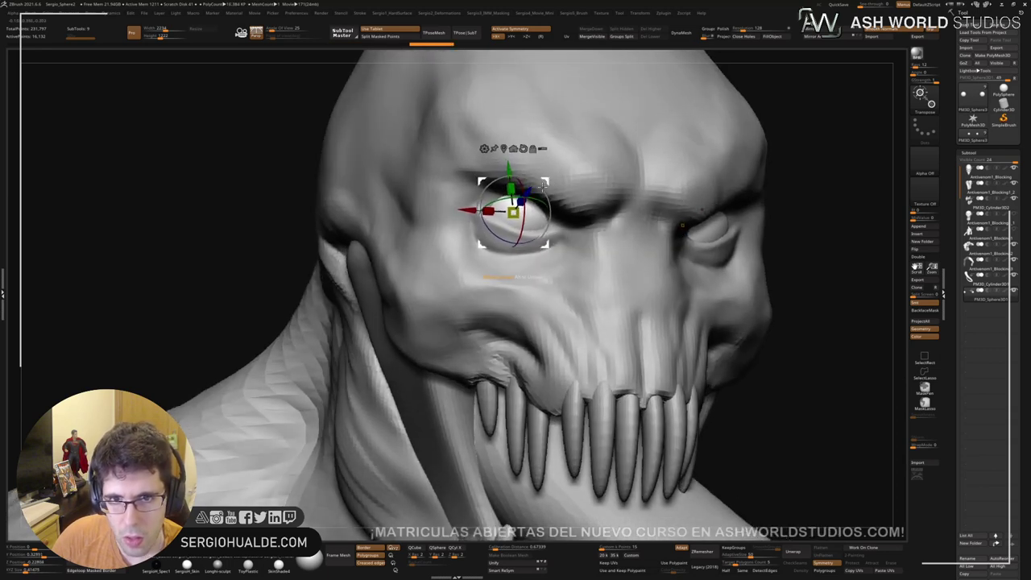
pyautogui.press('q')
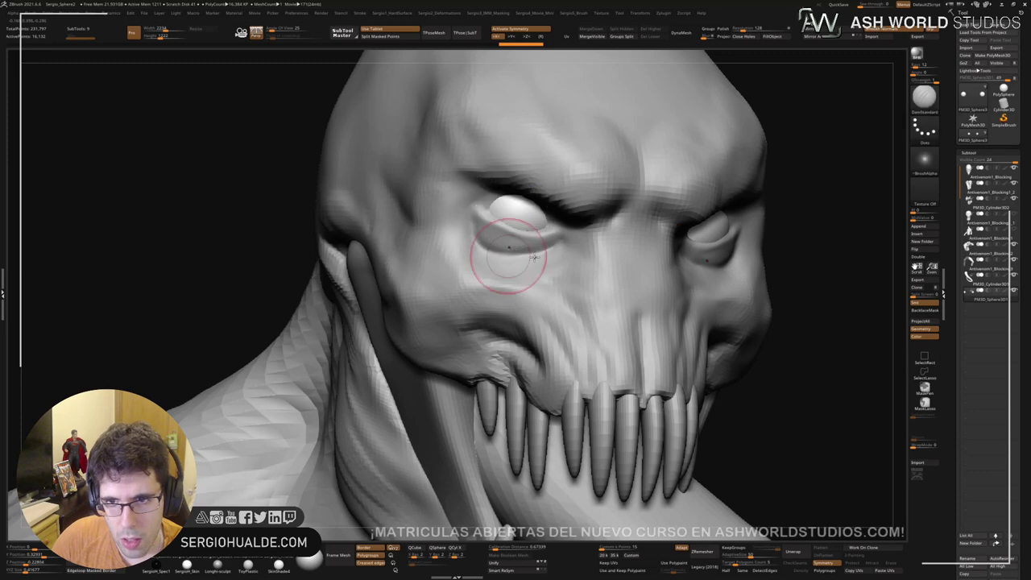
# Step: Select the head mesh, fit the lower eyelids around the eyeballs and carve the creases beneath them with the DamStandard brush
pyautogui.moveTo(636, 262)
pyautogui.mouseDown(button='right')
pyautogui.moveTo(603, 311)
pyautogui.moveTo(607, 292)
pyautogui.moveTo(573, 294)
pyautogui.moveTo(444, 325)
pyautogui.mouseUp(button='right')
pyautogui.keyDown('alt'); pyautogui.click(573, 268); pyautogui.keyUp('alt')
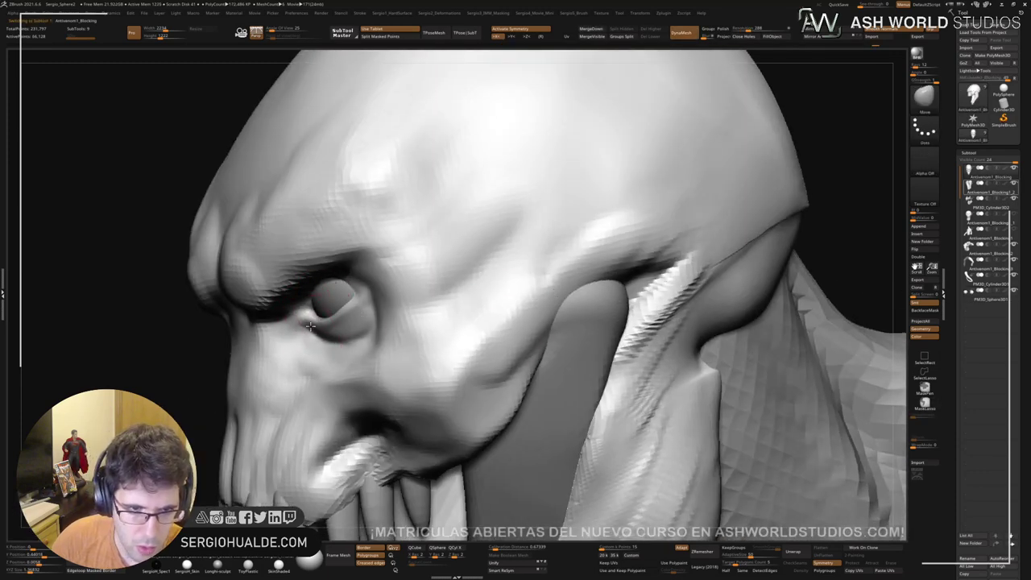
pyautogui.moveTo(311, 325); pyautogui.dragTo(501, 379, button='right')
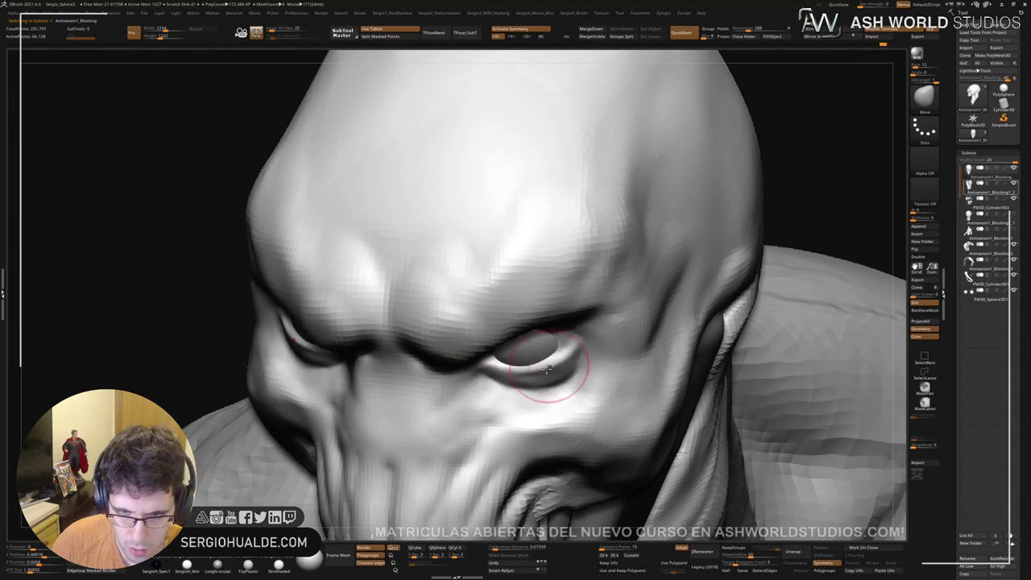
pyautogui.moveTo(555, 351); pyautogui.dragTo(543, 277, button='right')
pyautogui.hotkey('ctrl', 'shift', 'd')
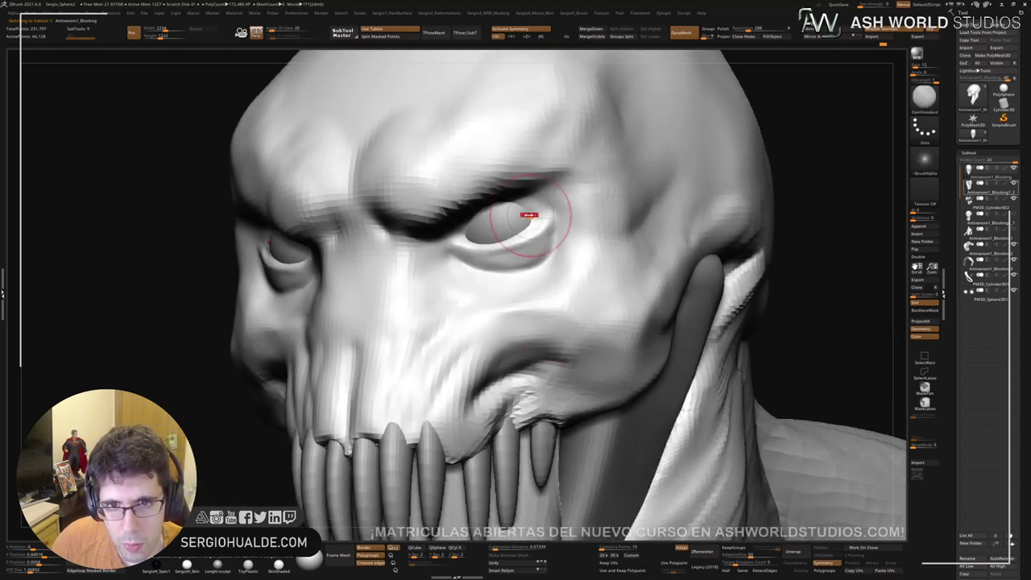
pyautogui.moveTo(531, 210); pyautogui.dragTo(515, 224)
pyautogui.moveTo(528, 224); pyautogui.dragTo(527, 183, button='right')
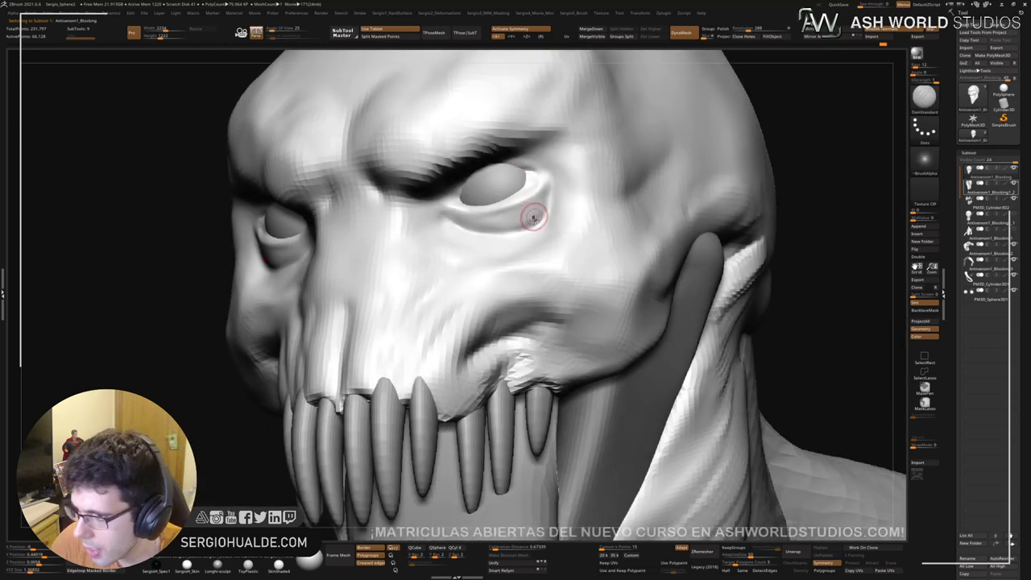
pyautogui.moveTo(508, 261); pyautogui.dragTo(564, 274, button='right')
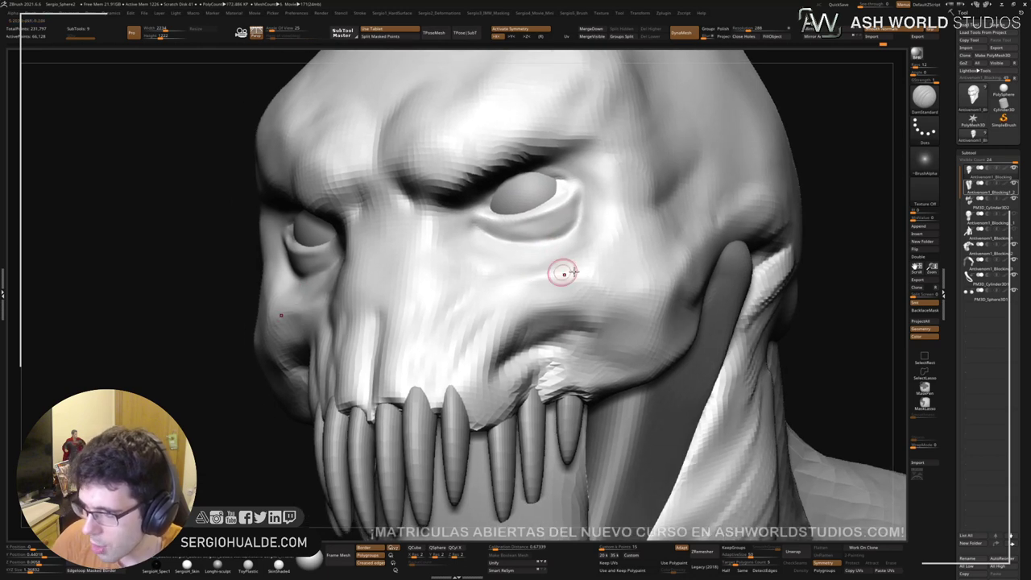
pyautogui.moveTo(582, 237)
pyautogui.mouseDown(button='right')
pyautogui.moveTo(603, 240)
pyautogui.moveTo(602, 254)
pyautogui.mouseUp(button='right')
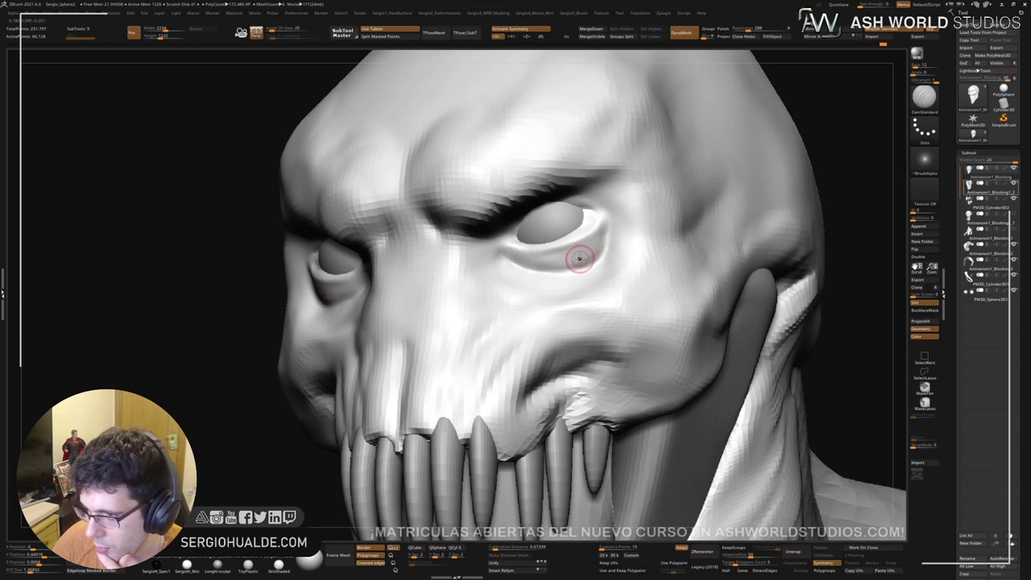
# Step: Isolate the head mesh and build up the upper eyelid ridges with the Standard brush
pyautogui.press('b')
pyautogui.press('s')
pyautogui.press('t')
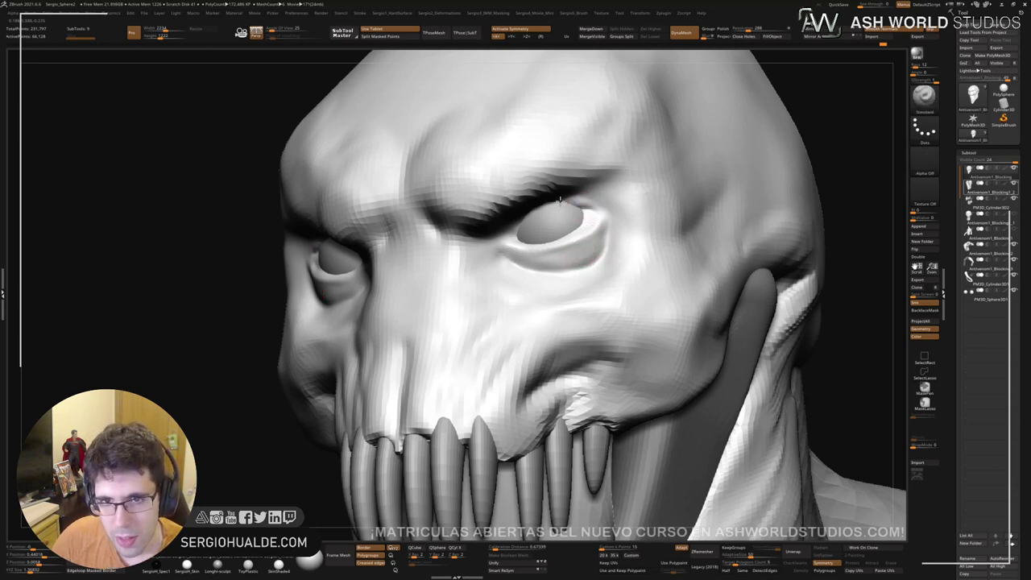
pyautogui.hotkey('alt', 's')
pyautogui.moveTo(582, 208); pyautogui.dragTo(529, 219)
pyautogui.moveTo(535, 251); pyautogui.dragTo(542, 224, button='right')
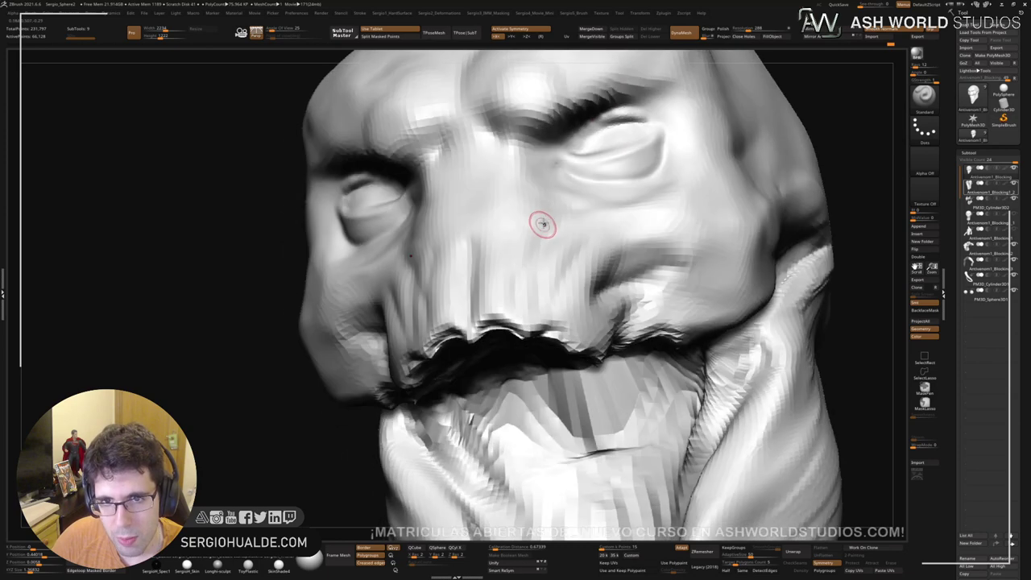
pyautogui.moveTo(624, 121)
pyautogui.mouseDown()
pyautogui.moveTo(575, 141)
pyautogui.moveTo(653, 118)
pyautogui.moveTo(608, 124)
pyautogui.moveTo(555, 154)
pyautogui.mouseUp()
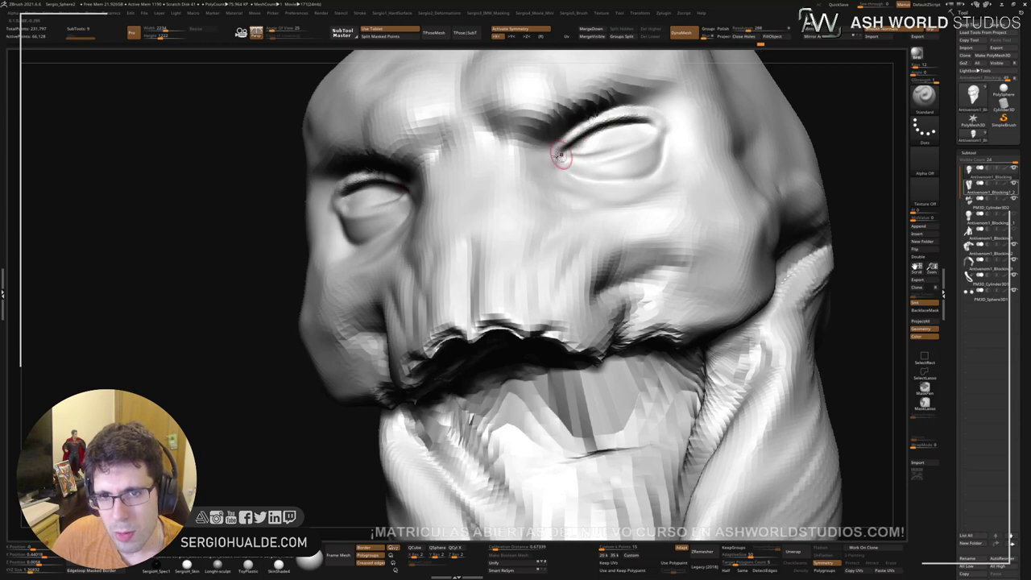
pyautogui.moveTo(587, 177)
pyautogui.mouseDown(button='right')
pyautogui.moveTo(606, 231)
pyautogui.moveTo(602, 205)
pyautogui.mouseUp(button='right')
pyautogui.moveTo(472, 202)
pyautogui.mouseDown(button='right')
pyautogui.moveTo(517, 249)
pyautogui.moveTo(500, 246)
pyautogui.mouseUp(button='right')
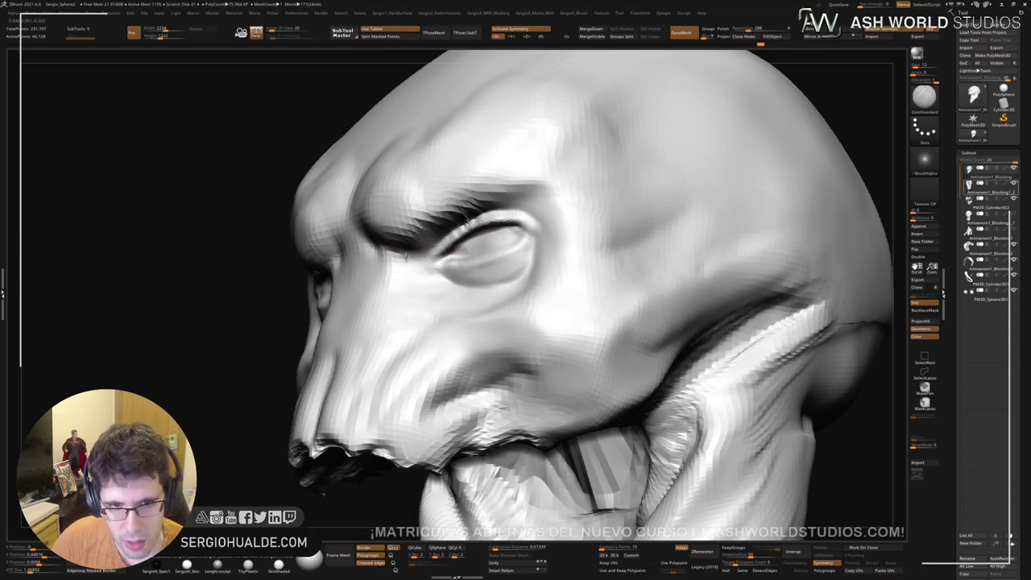
# Step: Refine the creases between the upper eyelids and brows with the DamStandard brush, and show all subtools again
pyautogui.moveTo(417, 271); pyautogui.dragTo(472, 246, button='right')
pyautogui.moveTo(610, 230); pyautogui.dragTo(596, 157, button='right')
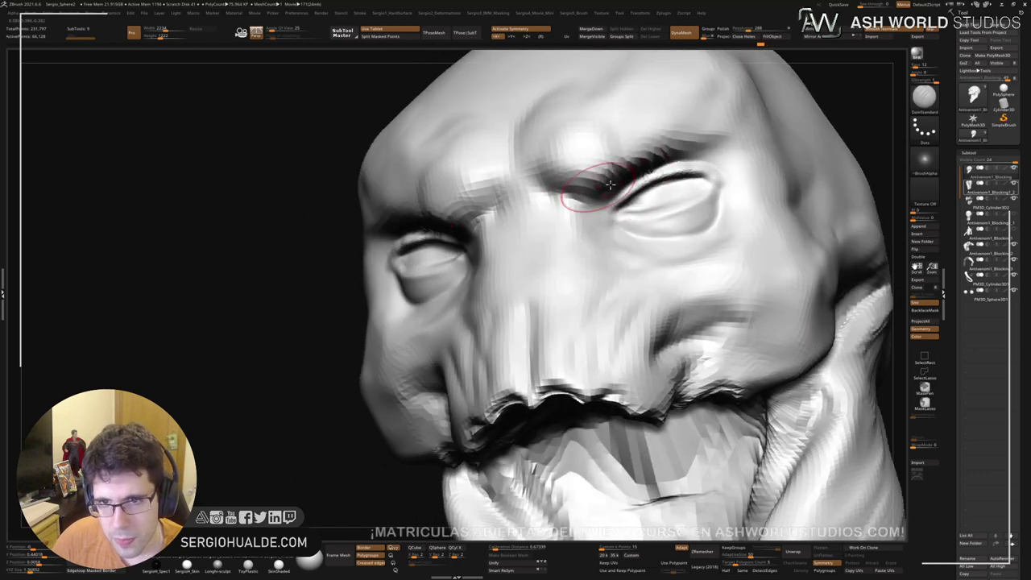
pyautogui.moveTo(660, 203); pyautogui.dragTo(584, 228, button='right')
pyautogui.moveTo(501, 237); pyautogui.dragTo(558, 213, button='right')
pyautogui.moveTo(680, 195)
pyautogui.keyDown('ctrl'); pyautogui.mouseDown(button='right')
pyautogui.moveTo(681, 177)
pyautogui.moveTo(644, 317)
pyautogui.mouseUp(button='right'); pyautogui.keyUp('ctrl')
pyautogui.hotkey('alt', 's')
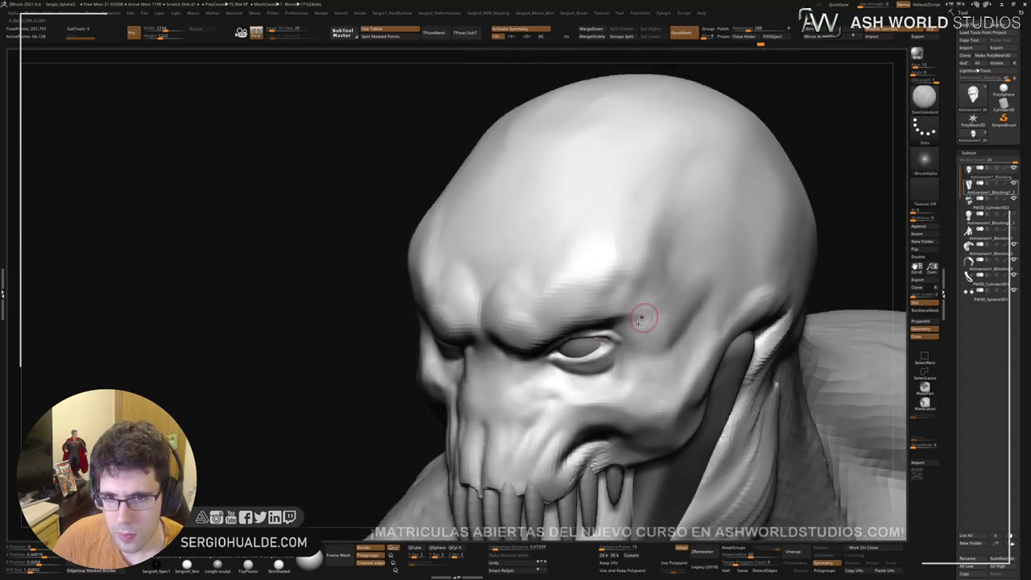
# Step: Adjust the eyelids around the eyeballs in profile with the Move brush
pyautogui.press('b')
pyautogui.press('m')
pyautogui.press('v')
pyautogui.moveTo(580, 341)
pyautogui.mouseDown(button='right')
pyautogui.moveTo(532, 310)
pyautogui.moveTo(433, 287)
pyautogui.mouseUp(button='right')
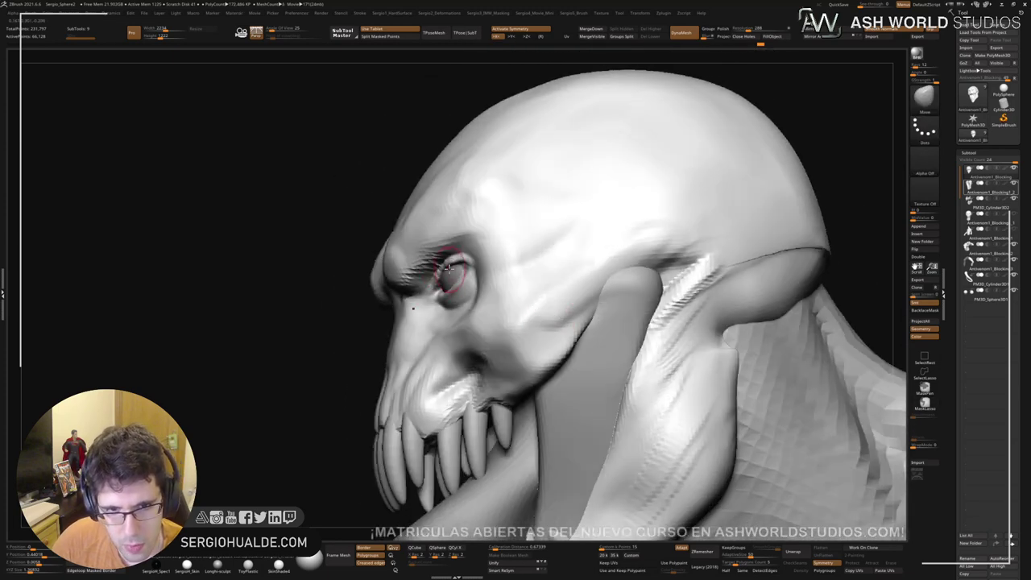
pyautogui.moveTo(431, 291); pyautogui.dragTo(435, 295)
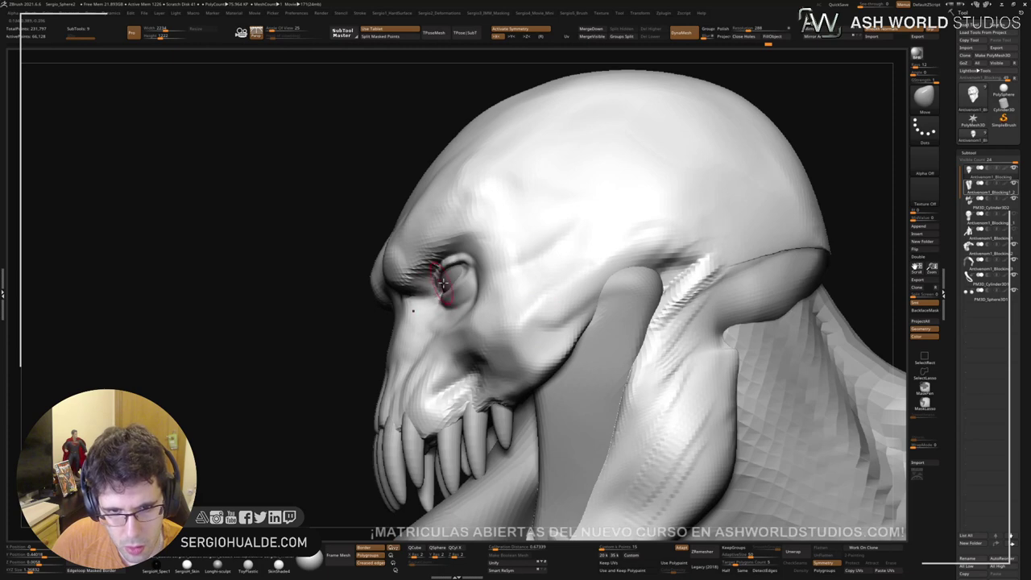
pyautogui.moveTo(442, 283)
pyautogui.mouseDown(button='right')
pyautogui.moveTo(477, 281)
pyautogui.moveTo(681, 341)
pyautogui.moveTo(595, 282)
pyautogui.moveTo(504, 258)
pyautogui.moveTo(533, 216)
pyautogui.moveTo(483, 207)
pyautogui.moveTo(398, 230)
pyautogui.moveTo(518, 223)
pyautogui.mouseUp(button='right')
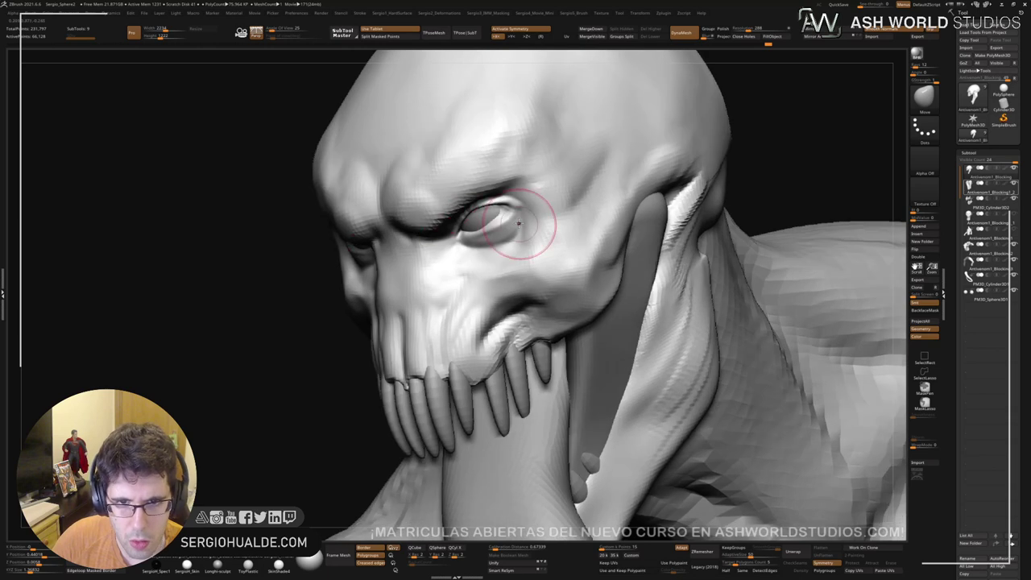
# Step: Lasso-mask the lower eyelid area, invert the mask, reshape the lower lids with the Move brush and clear the mask
pyautogui.press('ctrl')
pyautogui.keyDown('ctrl'); pyautogui.moveTo(465, 227); pyautogui.dragTo(521, 211); pyautogui.keyUp('ctrl')
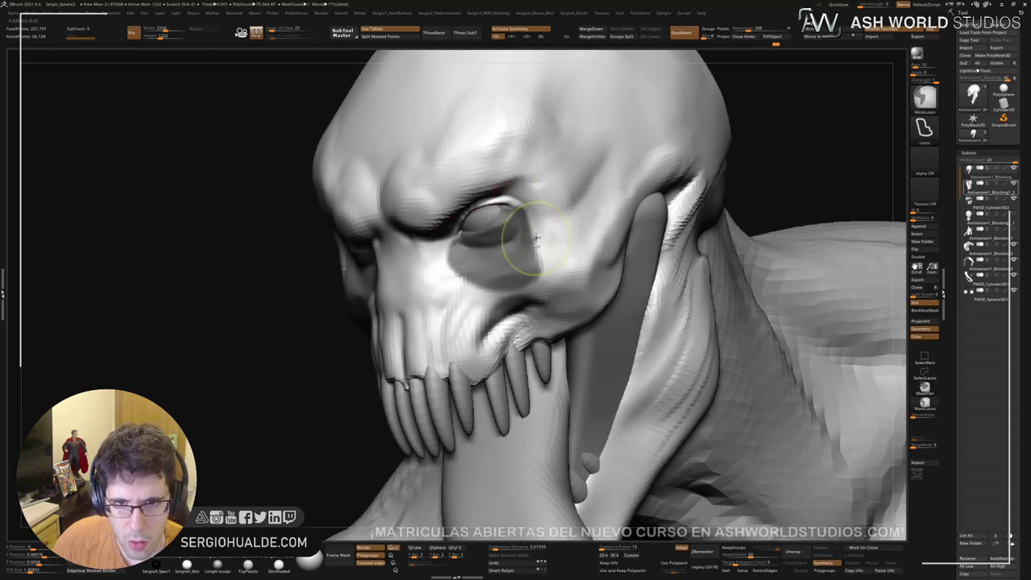
pyautogui.keyDown('ctrl'); pyautogui.click(810, 157); pyautogui.keyUp('ctrl')
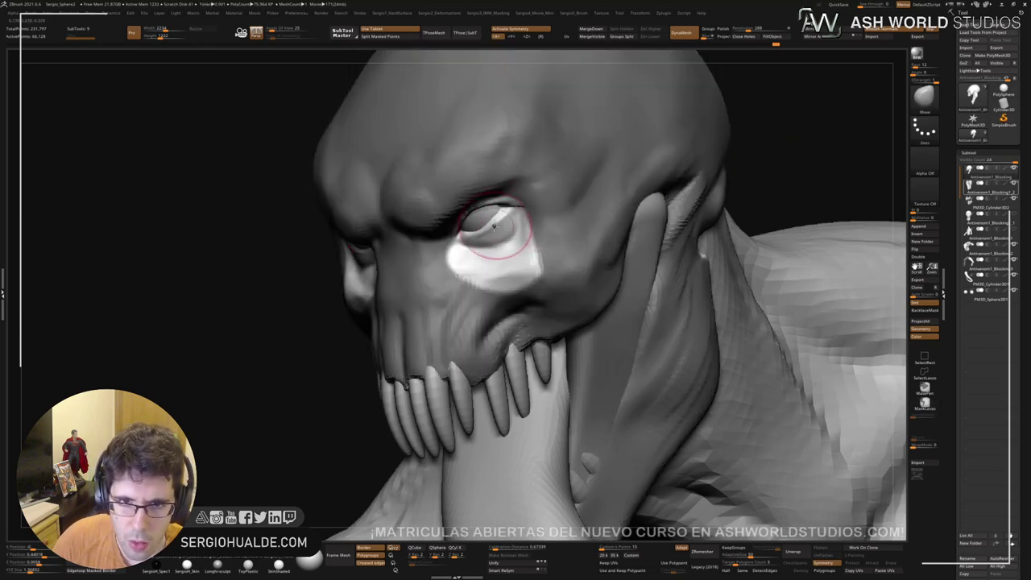
pyautogui.moveTo(488, 230)
pyautogui.mouseDown(button='right')
pyautogui.moveTo(567, 247)
pyautogui.moveTo(626, 235)
pyautogui.mouseUp(button='right')
pyautogui.keyDown('ctrl'); pyautogui.click(748, 152); pyautogui.keyUp('ctrl')
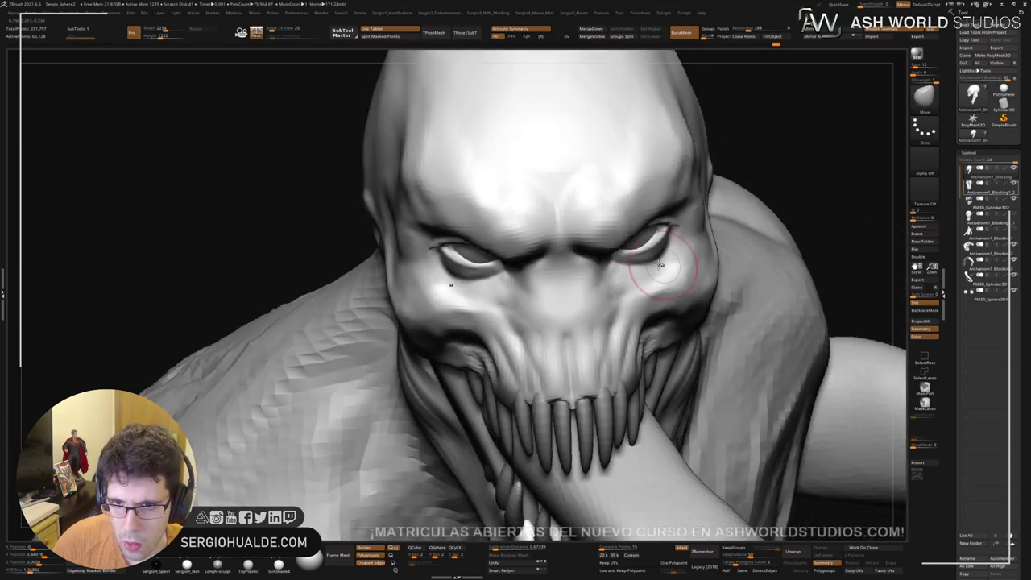
pyautogui.moveTo(747, 151); pyautogui.dragTo(510, 231, button='right')
# Step: Sharpen the eyelid creases around the eyes with the DamStandard brush and check the head within the whole figure
pyautogui.keyDown('ctrl'); pyautogui.moveTo(458, 175); pyautogui.dragTo(437, 236, button='right'); pyautogui.keyUp('ctrl')
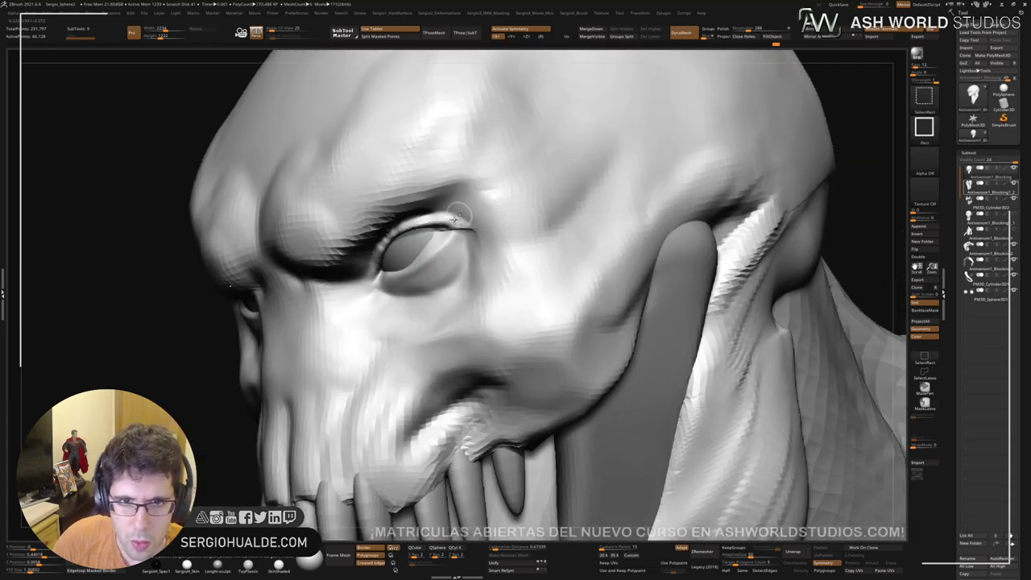
pyautogui.press('b')
pyautogui.press('d')
pyautogui.press('s')
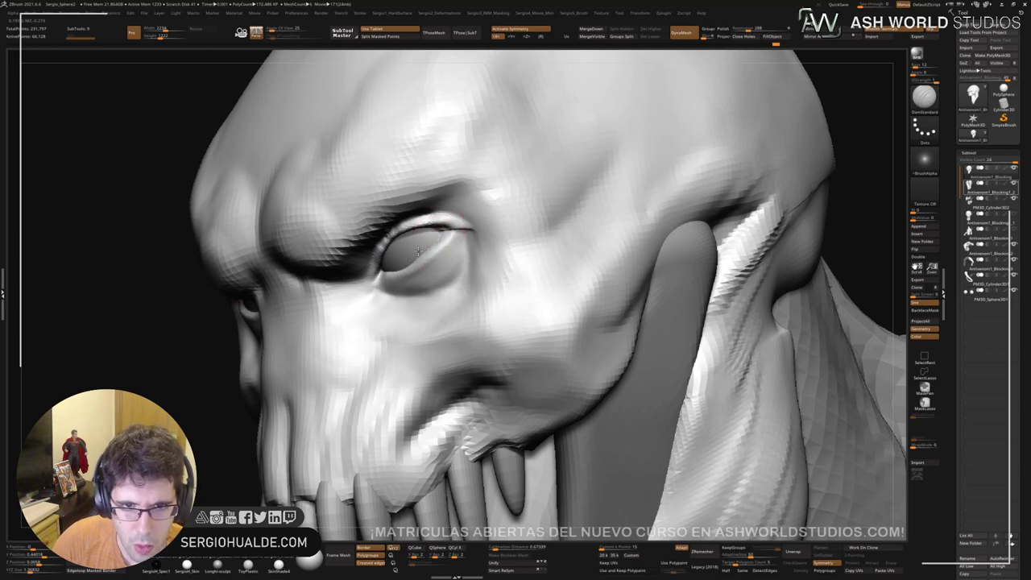
pyautogui.keyDown('ctrl'); pyautogui.moveTo(409, 306); pyautogui.dragTo(419, 246, button='right'); pyautogui.keyUp('ctrl')
pyautogui.moveTo(418, 246)
pyautogui.mouseDown(button='right')
pyautogui.moveTo(500, 298)
pyautogui.moveTo(569, 279)
pyautogui.moveTo(522, 286)
pyautogui.mouseUp(button='right')
pyautogui.keyDown('alt'); pyautogui.moveTo(717, 124); pyautogui.dragTo(759, 175, button='right'); pyautogui.keyUp('alt')
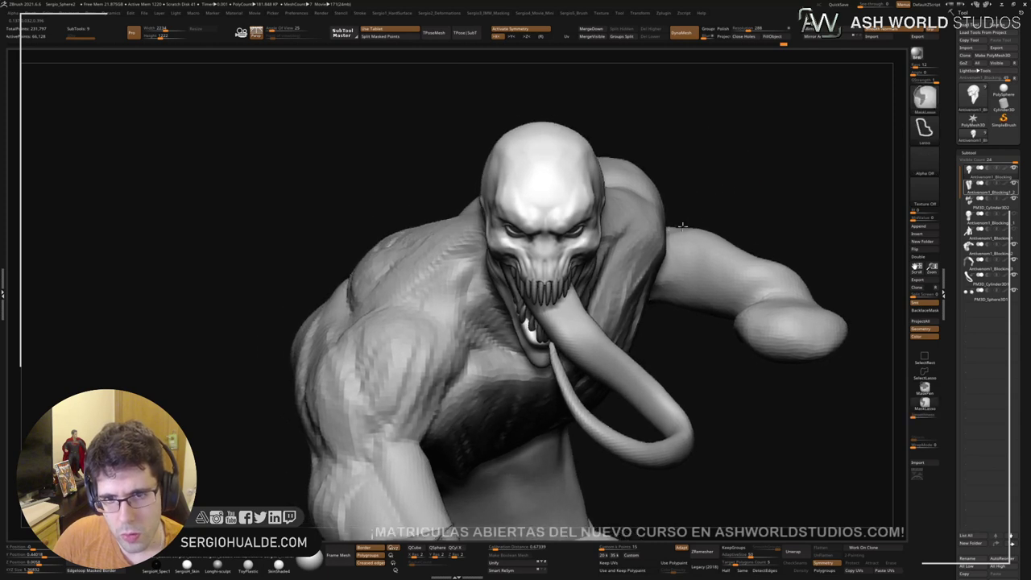
pyautogui.keyDown('ctrl'); pyautogui.moveTo(683, 225); pyautogui.dragTo(644, 298, button='right'); pyautogui.keyUp('ctrl')
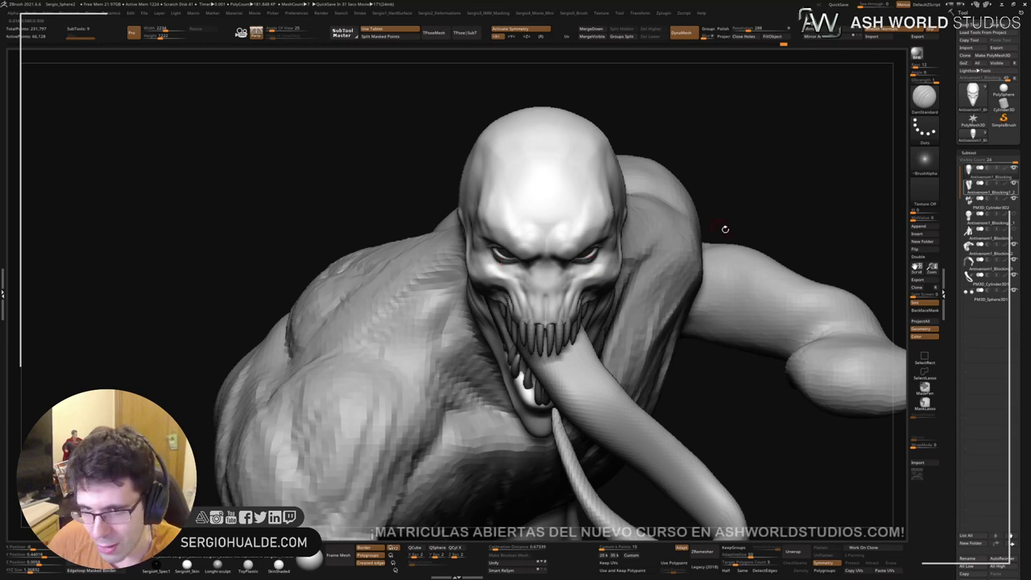
pyautogui.moveTo(725, 229)
pyautogui.mouseDown()
pyautogui.moveTo(698, 246)
pyautogui.moveTo(670, 306)
pyautogui.moveTo(579, 274)
pyautogui.mouseUp()
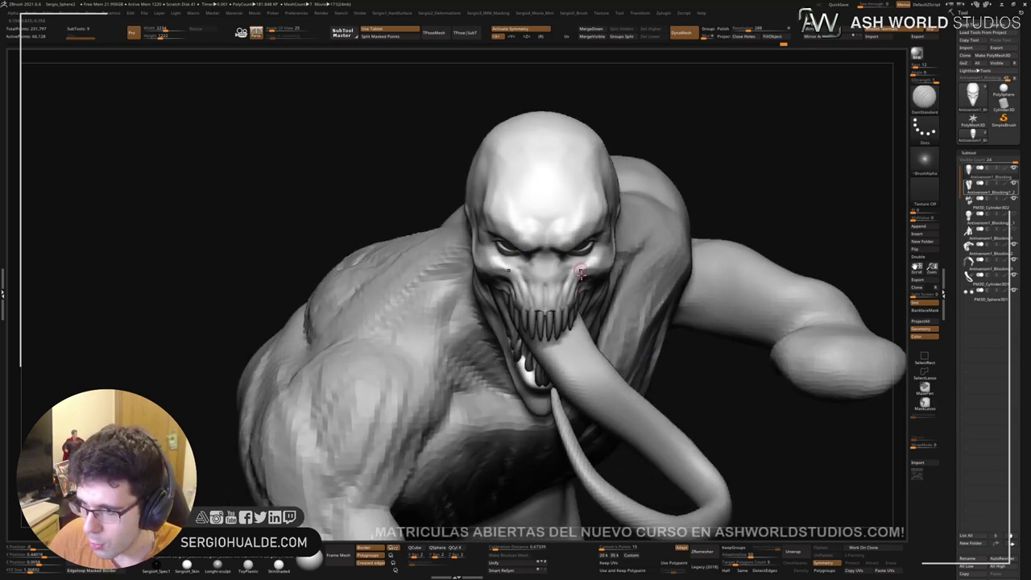
# Step: Isolate the head mesh and build up the side of the lower jaw with the ClayBuildup brush
pyautogui.moveTo(583, 282); pyautogui.dragTo(569, 278, button='right')
pyautogui.hotkey('alt', 's')
pyautogui.moveTo(630, 301)
pyautogui.mouseDown(button='right')
pyautogui.moveTo(593, 292)
pyautogui.moveTo(606, 321)
pyautogui.mouseUp(button='right')
pyautogui.press('b')
pyautogui.press('c')
pyautogui.press('l')
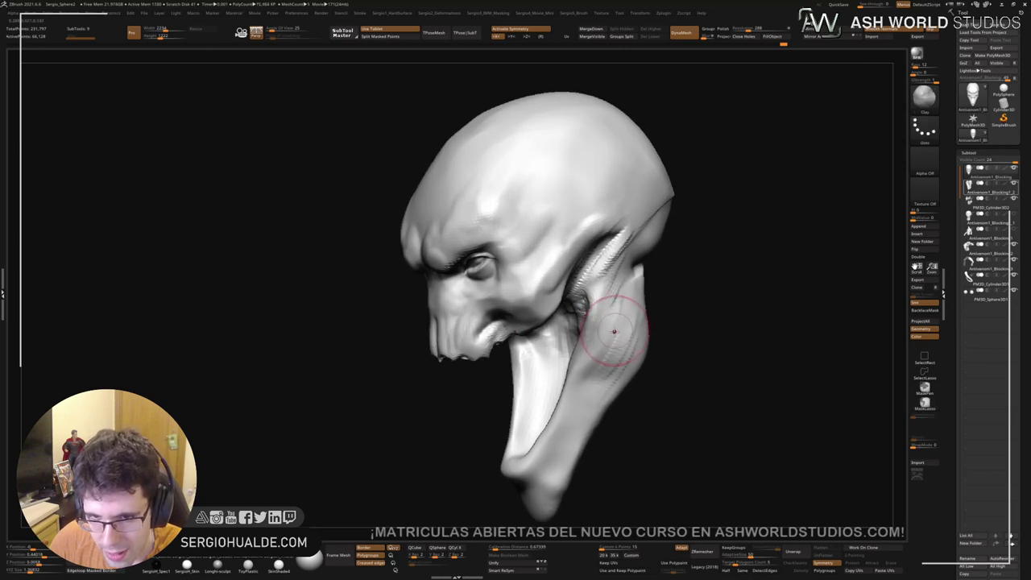
pyautogui.press('b')
pyautogui.press('c')
pyautogui.press('b')
pyautogui.moveTo(619, 352)
pyautogui.mouseDown(button='right')
pyautogui.moveTo(603, 292)
pyautogui.moveTo(635, 295)
pyautogui.mouseUp(button='right')
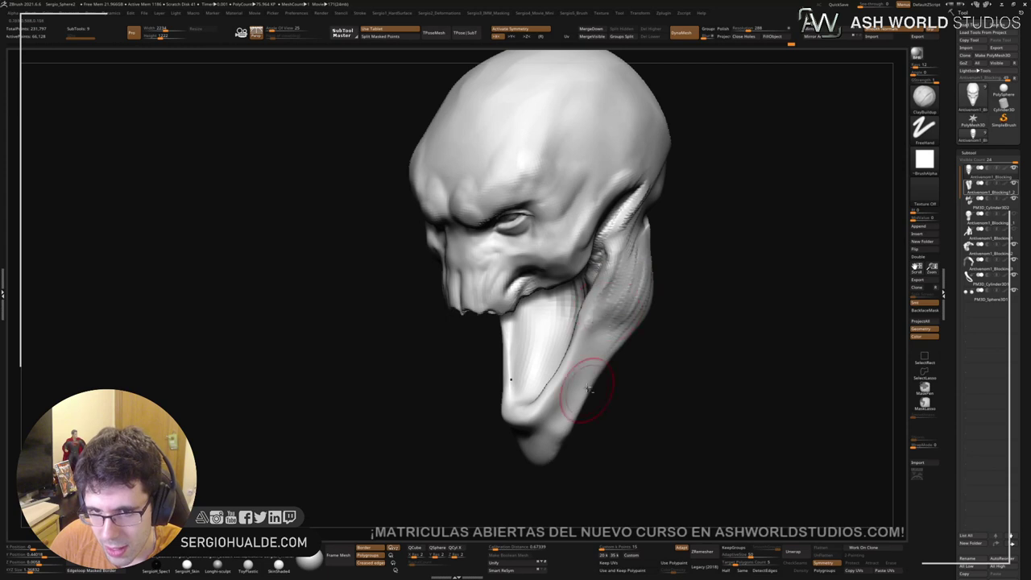
pyautogui.moveTo(589, 347); pyautogui.dragTo(610, 357, button='right')
# Step: Reshape the rim of the open lower jaw with the Move brush
pyautogui.press('b')
pyautogui.press('m')
pyautogui.press('v')
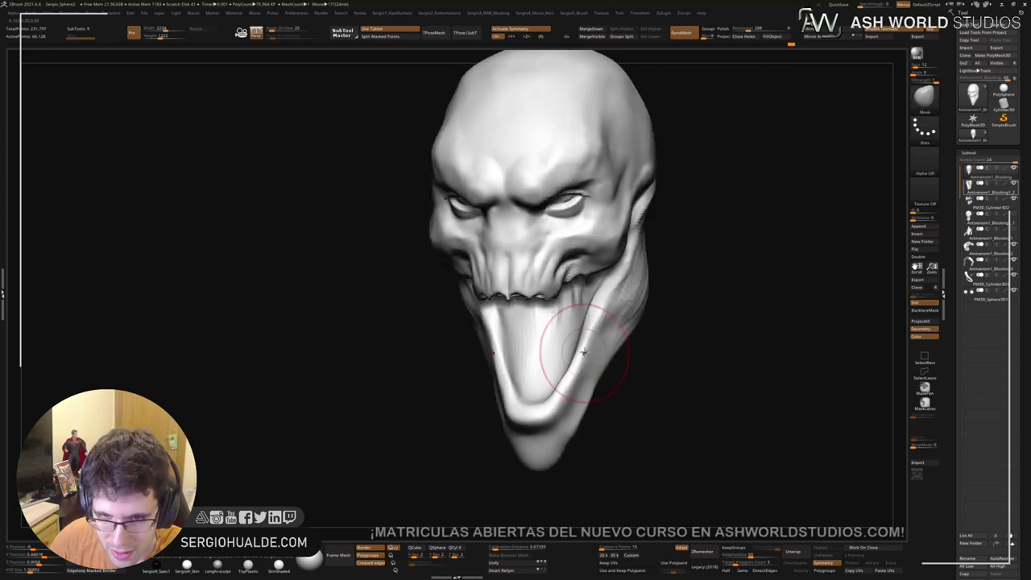
pyautogui.moveTo(578, 367); pyautogui.dragTo(586, 327)
pyautogui.moveTo(591, 345); pyautogui.dragTo(587, 385, button='right')
pyautogui.moveTo(575, 388); pyautogui.dragTo(559, 383)
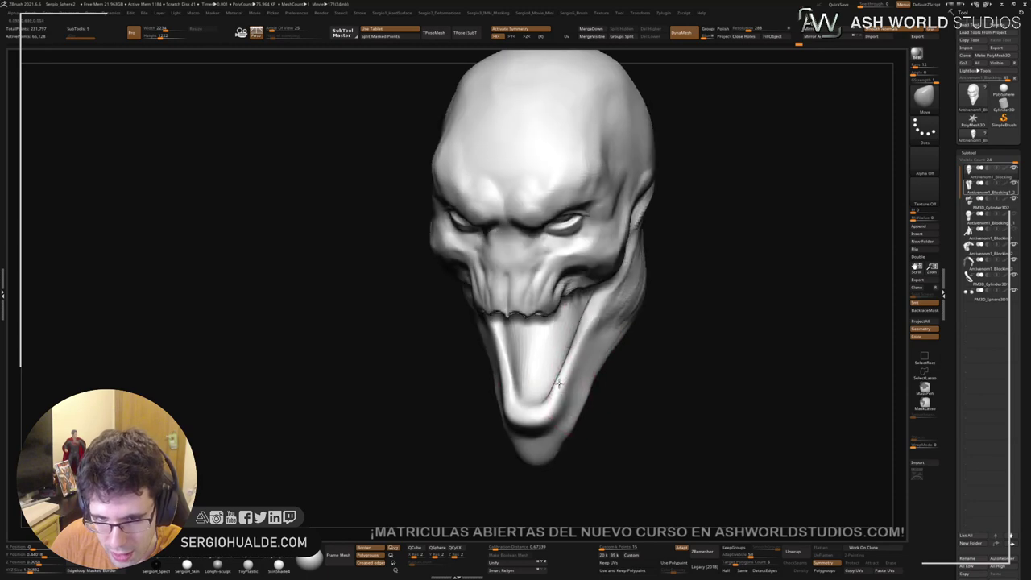
# Step: Carve tooth-socket notches into the front of the lower gum ridge with the DamStandard brush
pyautogui.moveTo(574, 366)
pyautogui.mouseDown(button='right')
pyautogui.moveTo(578, 324)
pyautogui.moveTo(559, 394)
pyautogui.moveTo(556, 327)
pyautogui.moveTo(520, 306)
pyautogui.mouseUp(button='right')
pyautogui.press('b')
pyautogui.press('d')
pyautogui.press('s')
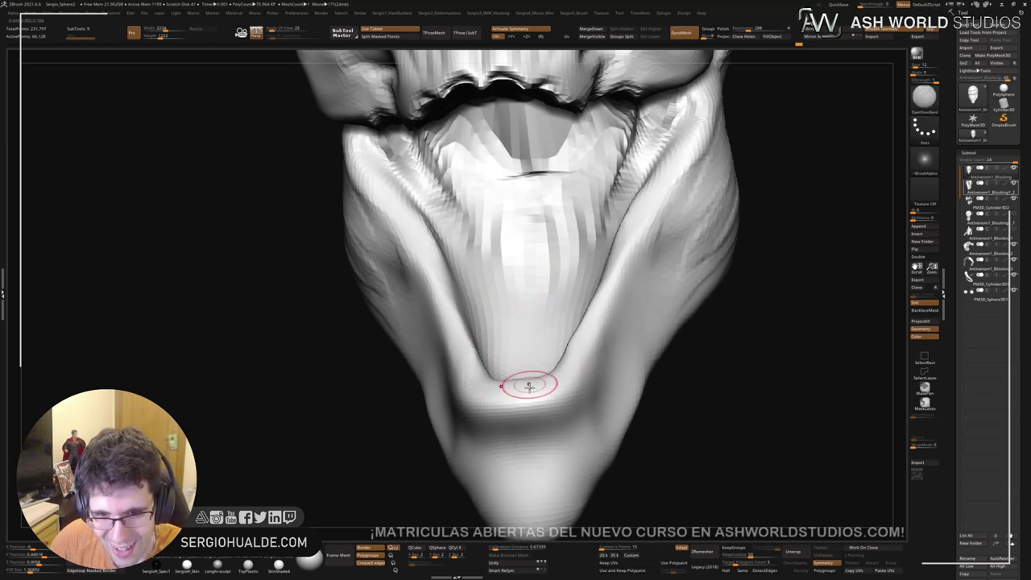
pyautogui.moveTo(548, 388); pyautogui.dragTo(525, 398)
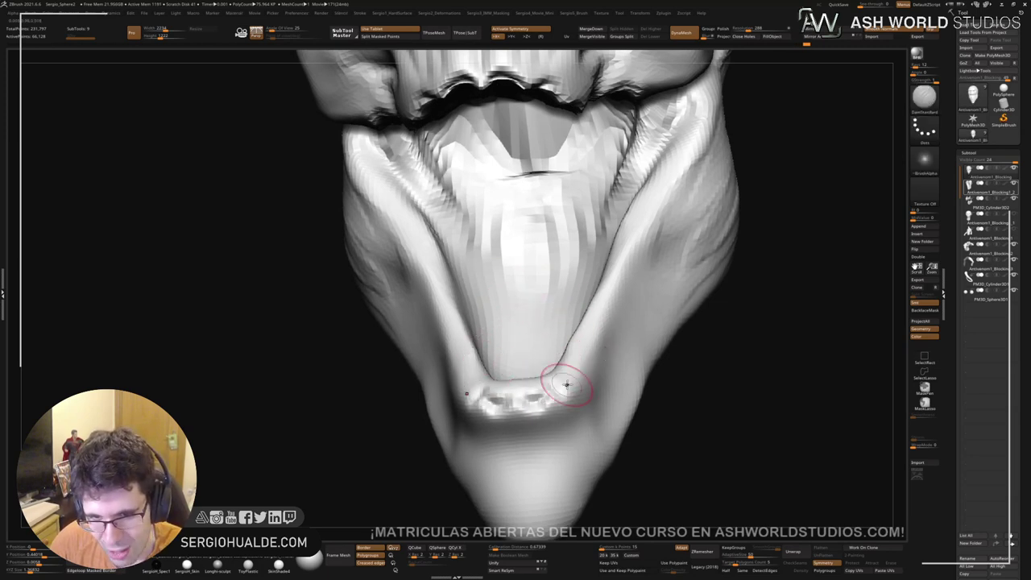
pyautogui.moveTo(566, 385); pyautogui.dragTo(556, 394, button='right')
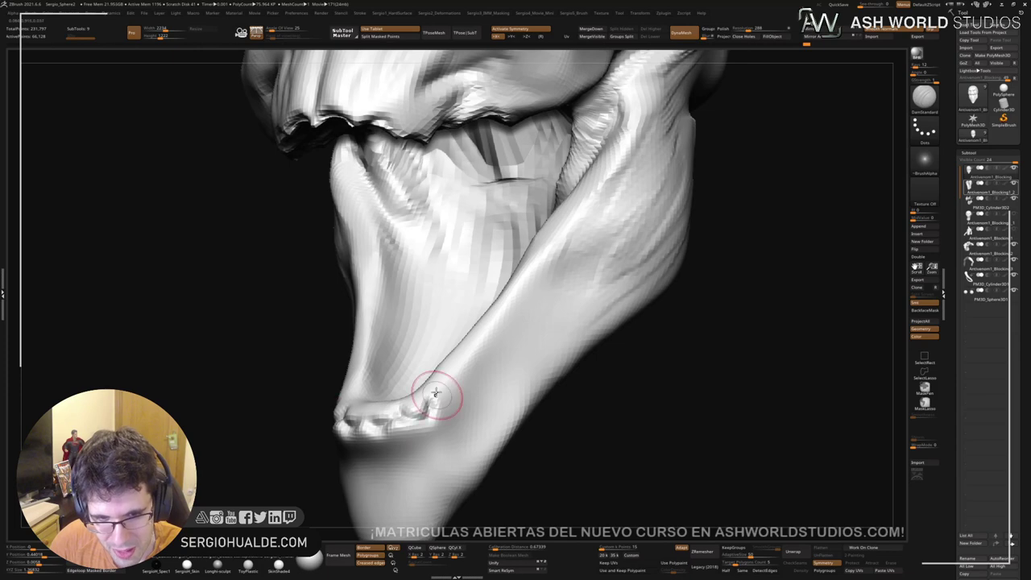
pyautogui.moveTo(435, 392); pyautogui.dragTo(501, 318)
# Step: Build up gum mounds along both sides of the lower jaw ridge with the ClayBuildup brush
pyautogui.moveTo(504, 351)
pyautogui.keyDown('alt'); pyautogui.mouseDown(button='right')
pyautogui.moveTo(615, 344)
pyautogui.moveTo(543, 345)
pyautogui.moveTo(524, 398)
pyautogui.mouseUp(button='right'); pyautogui.keyUp('alt')
pyautogui.press('b')
pyautogui.press('c')
pyautogui.press('b')
pyautogui.moveTo(524, 413)
pyautogui.mouseDown()
pyautogui.moveTo(513, 429)
pyautogui.moveTo(619, 335)
pyautogui.moveTo(625, 343)
pyautogui.mouseUp()
pyautogui.moveTo(625, 344); pyautogui.dragTo(603, 409, button='right')
pyautogui.moveTo(636, 243)
pyautogui.keyDown('alt'); pyautogui.mouseDown(button='right')
pyautogui.moveTo(603, 379)
pyautogui.moveTo(631, 327)
pyautogui.moveTo(666, 451)
pyautogui.moveTo(675, 396)
pyautogui.moveTo(694, 431)
pyautogui.mouseUp(button='right'); pyautogui.keyUp('alt')
pyautogui.moveTo(648, 476); pyautogui.dragTo(653, 462)
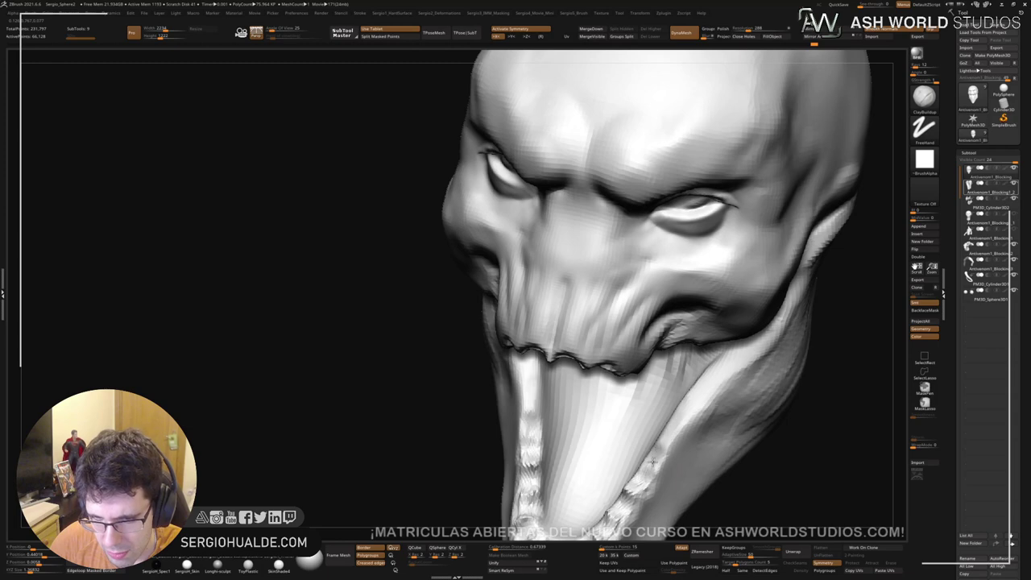
pyautogui.moveTo(667, 476); pyautogui.dragTo(669, 372, button='right')
# Step: Define the chin planes beneath the lower gums with the DamStandard and TrimDynamic brushes
pyautogui.moveTo(634, 262)
pyautogui.keyDown('ctrl'); pyautogui.mouseDown(button='right')
pyautogui.moveTo(584, 372)
pyautogui.moveTo(640, 362)
pyautogui.moveTo(552, 352)
pyautogui.moveTo(567, 345)
pyautogui.mouseUp(button='right'); pyautogui.keyUp('ctrl')
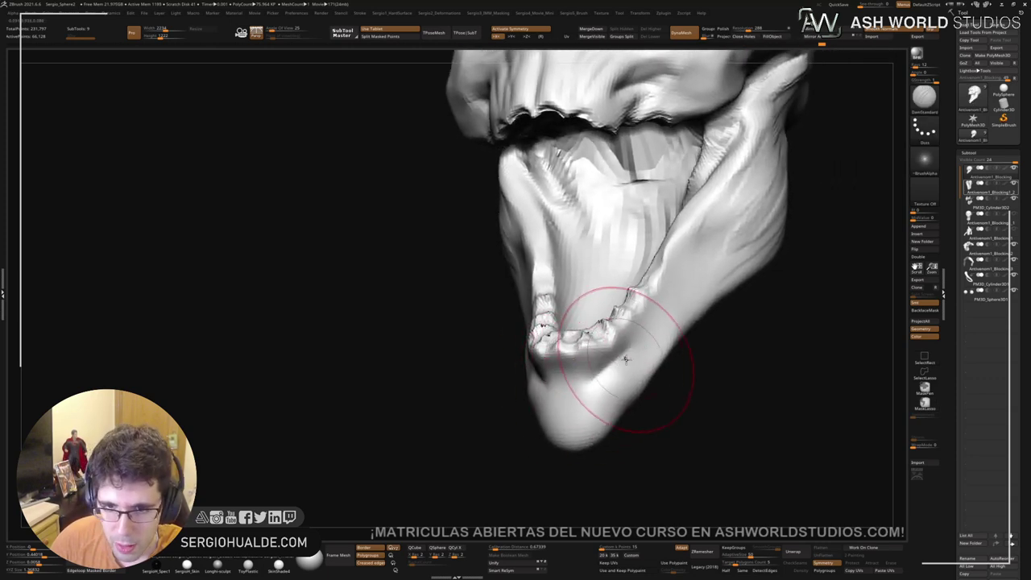
pyautogui.moveTo(606, 374); pyautogui.dragTo(598, 398)
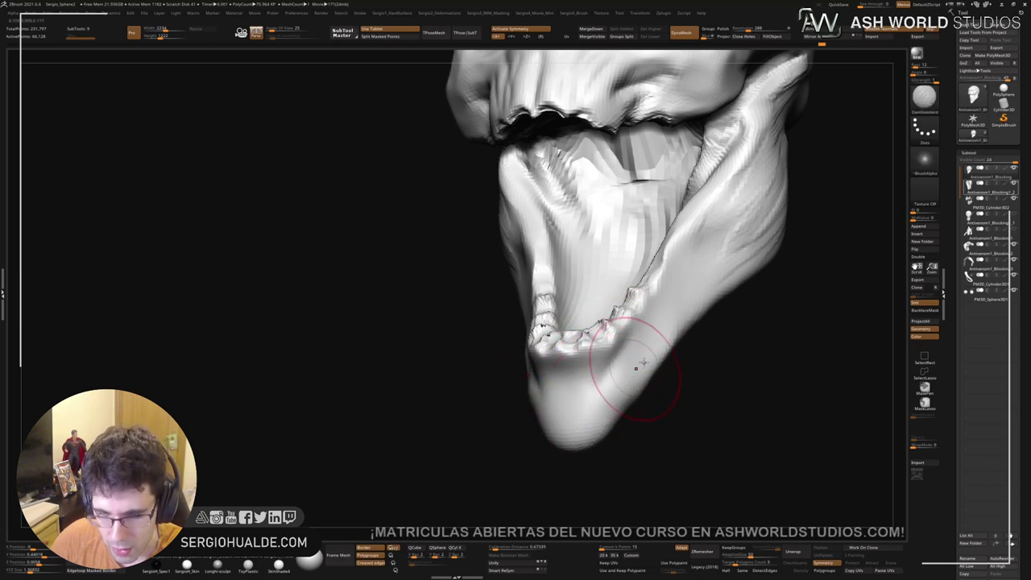
pyautogui.moveTo(633, 368)
pyautogui.mouseDown(button='right')
pyautogui.moveTo(434, 346)
pyautogui.moveTo(449, 384)
pyautogui.moveTo(547, 339)
pyautogui.moveTo(602, 348)
pyautogui.mouseUp(button='right')
pyautogui.moveTo(603, 348); pyautogui.dragTo(598, 367)
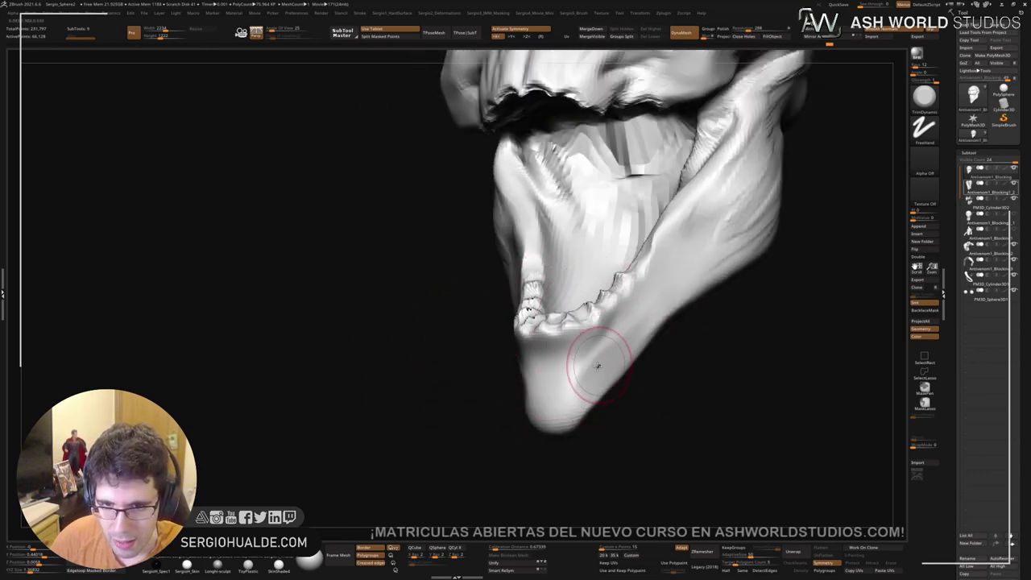
pyautogui.keyDown('shift'); pyautogui.moveTo(601, 364); pyautogui.dragTo(644, 392, button='right'); pyautogui.keyUp('shift')
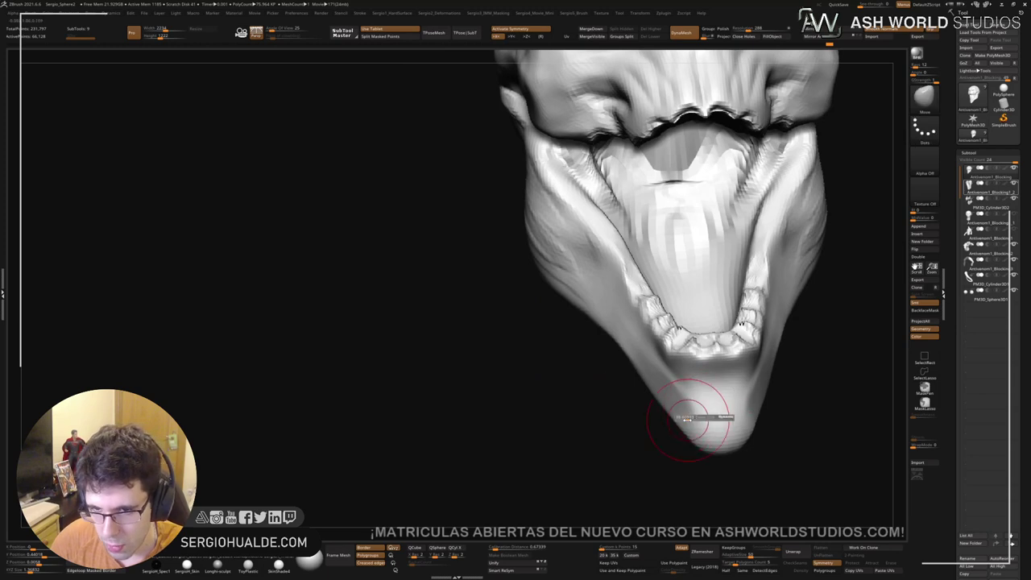
# Step: Widen and round the chin with the Move brush and smooth its transition into the jaw
pyautogui.moveTo(685, 419)
pyautogui.mouseDown()
pyautogui.moveTo(668, 414)
pyautogui.moveTo(691, 447)
pyautogui.mouseUp()
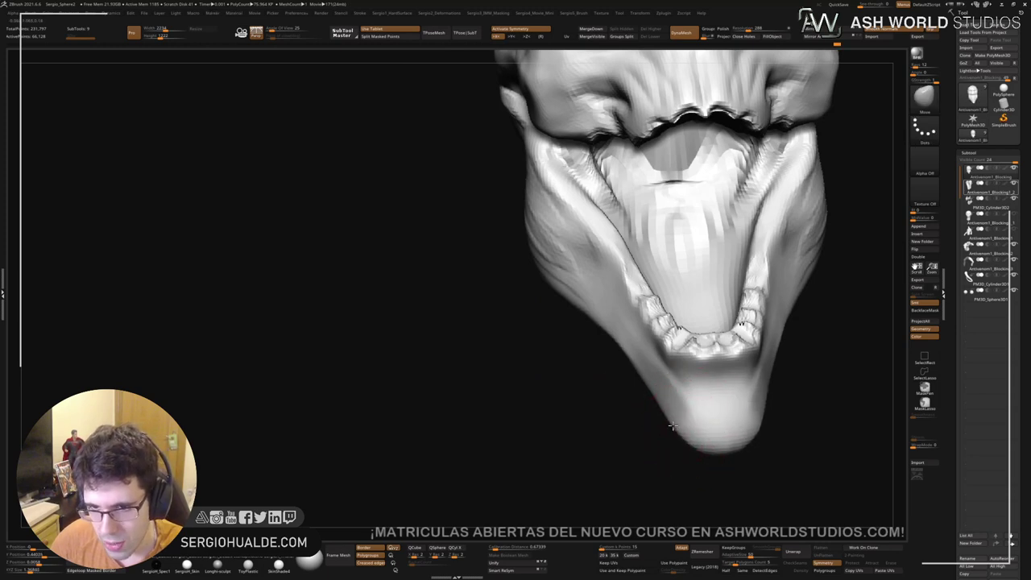
pyautogui.moveTo(672, 425)
pyautogui.mouseDown(button='right')
pyautogui.moveTo(587, 396)
pyautogui.moveTo(606, 376)
pyautogui.mouseUp(button='right')
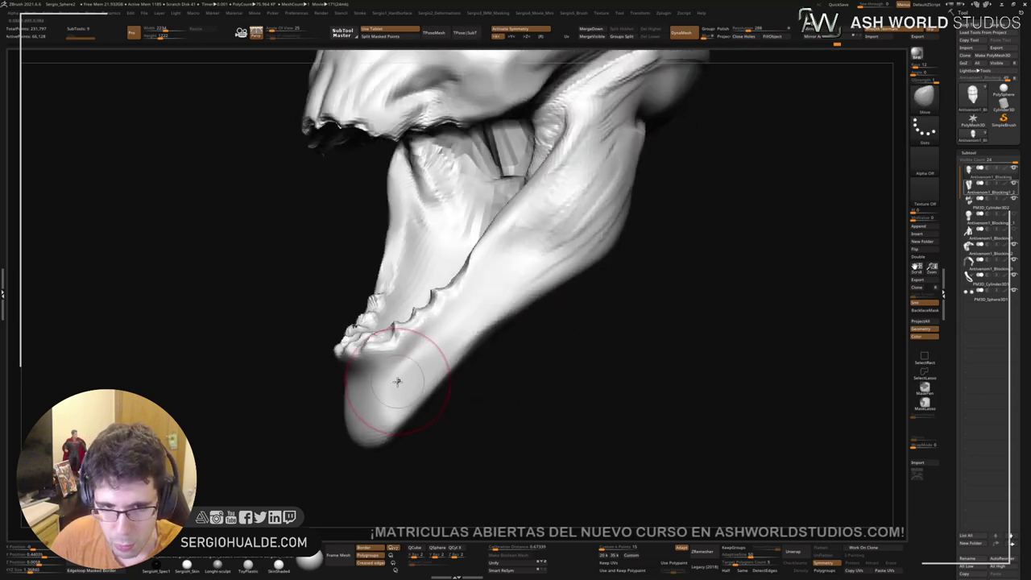
pyautogui.moveTo(400, 393)
pyautogui.mouseDown()
pyautogui.moveTo(465, 329)
pyautogui.moveTo(396, 391)
pyautogui.moveTo(433, 357)
pyautogui.mouseUp()
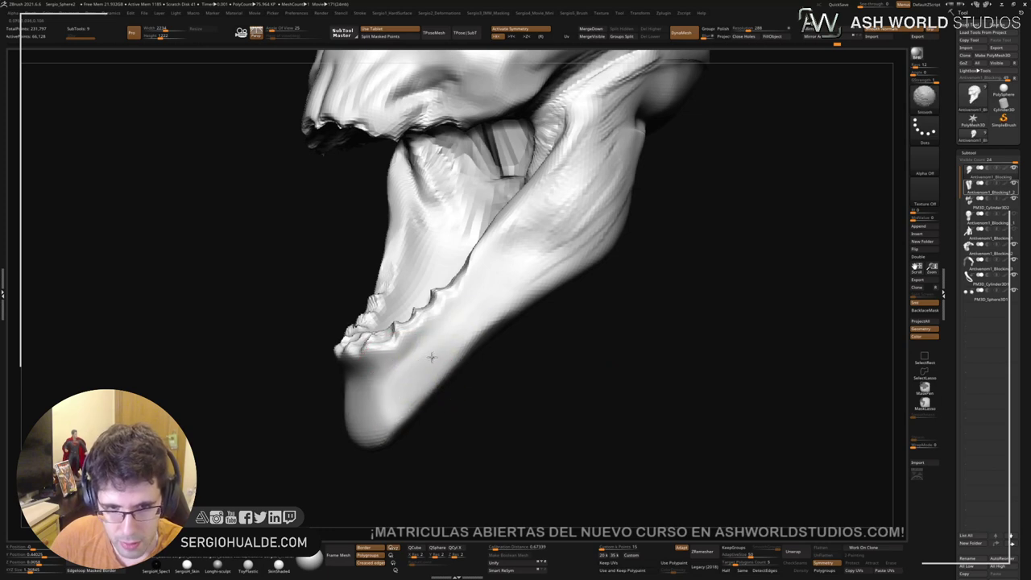
pyautogui.moveTo(431, 357)
pyautogui.mouseDown(button='right')
pyautogui.moveTo(494, 363)
pyautogui.moveTo(433, 368)
pyautogui.mouseUp(button='right')
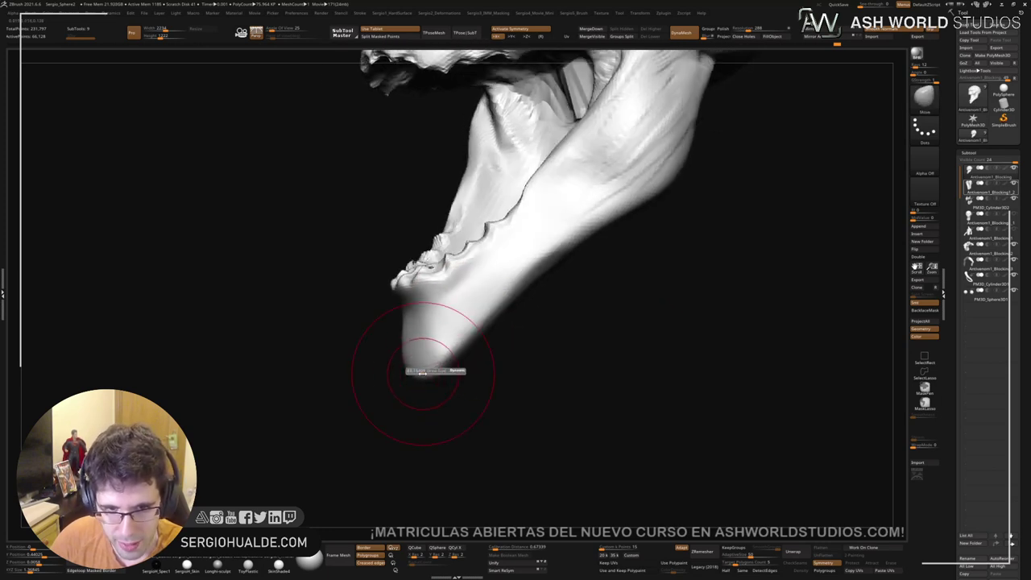
pyautogui.moveTo(423, 370); pyautogui.dragTo(412, 370)
pyautogui.moveTo(412, 370)
pyautogui.mouseDown(button='right')
pyautogui.moveTo(516, 357)
pyautogui.moveTo(519, 370)
pyautogui.moveTo(587, 348)
pyautogui.mouseUp(button='right')
pyautogui.press('shift')
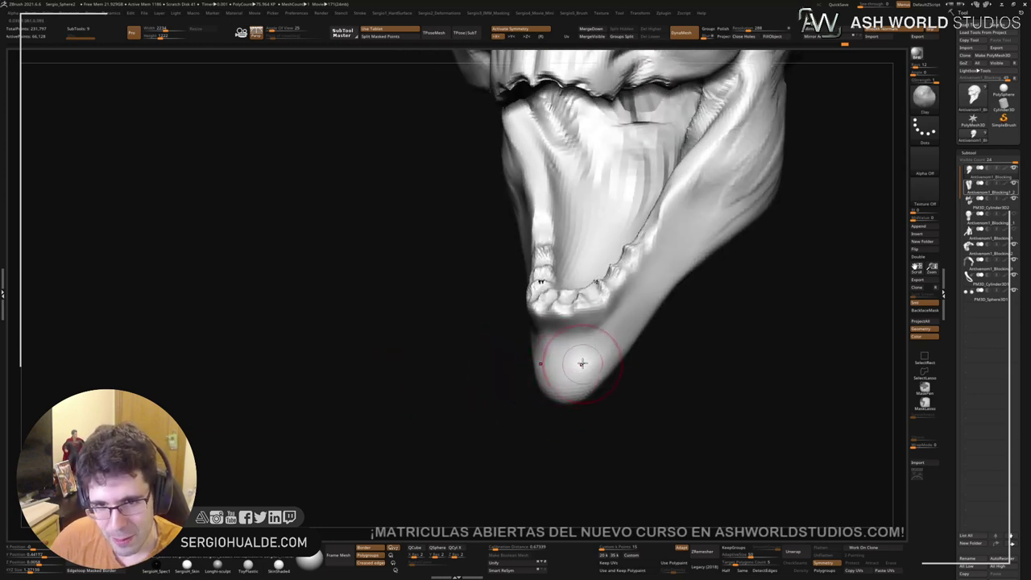
# Step: Adjust the outline of the lower gum ridge with the Move brush and show all subtools again
pyautogui.moveTo(644, 312); pyautogui.dragTo(532, 427, button='right')
pyautogui.press('b')
pyautogui.press('m')
pyautogui.press('v')
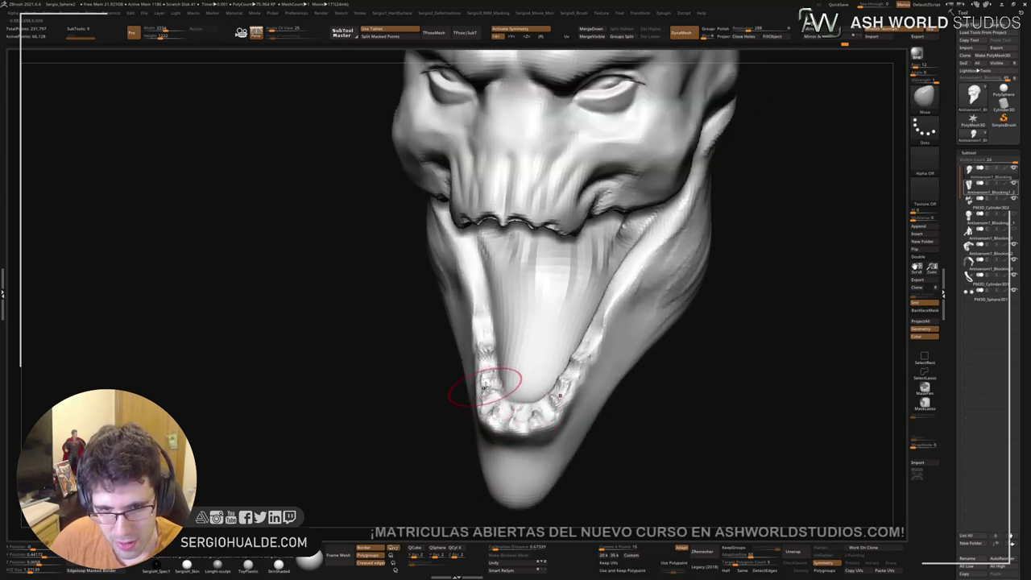
pyautogui.moveTo(486, 385); pyautogui.dragTo(480, 355)
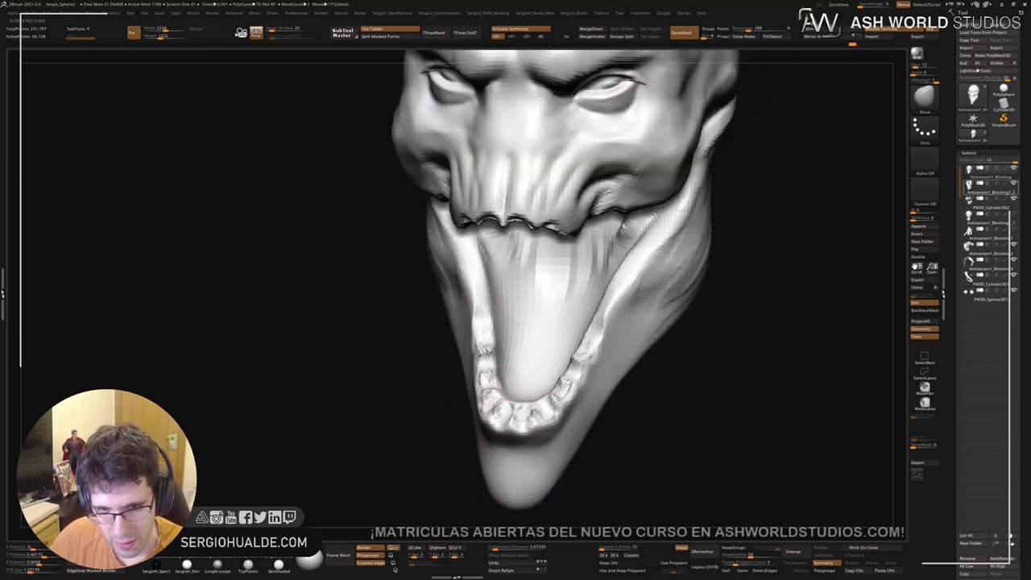
pyautogui.moveTo(494, 357)
pyautogui.mouseDown(button='right')
pyautogui.moveTo(561, 308)
pyautogui.moveTo(572, 330)
pyautogui.mouseUp(button='right')
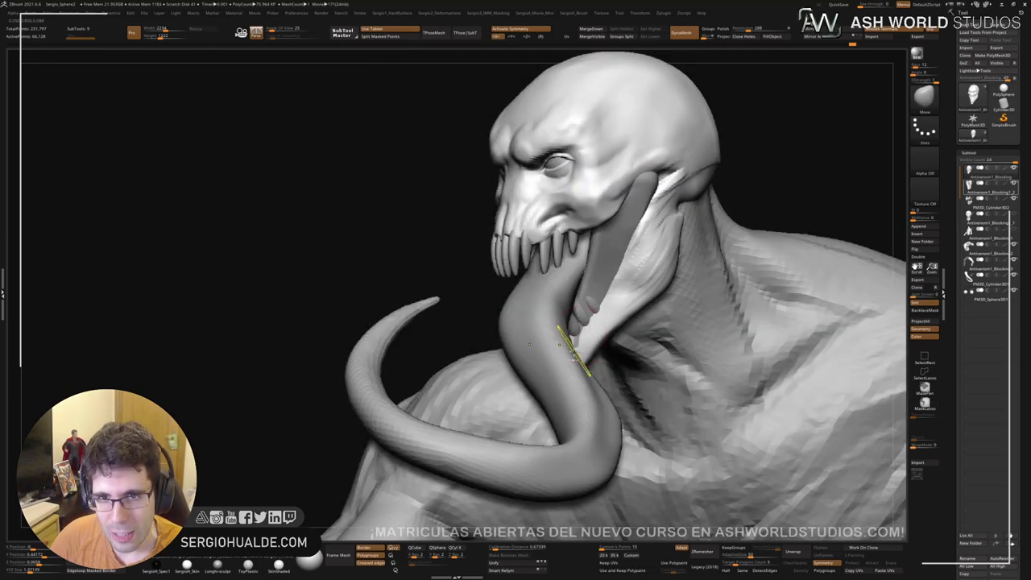
# Step: Carve symmetrical curved grooves over the crown and down the sides of the skull with the DamStandard brush
pyautogui.moveTo(564, 333)
pyautogui.mouseDown(button='right')
pyautogui.moveTo(640, 249)
pyautogui.moveTo(556, 279)
pyautogui.moveTo(565, 377)
pyautogui.moveTo(616, 370)
pyautogui.moveTo(673, 338)
pyautogui.moveTo(518, 338)
pyautogui.moveTo(555, 352)
pyautogui.mouseUp(button='right')
pyautogui.press('b')
pyautogui.press('d')
pyautogui.press('s')
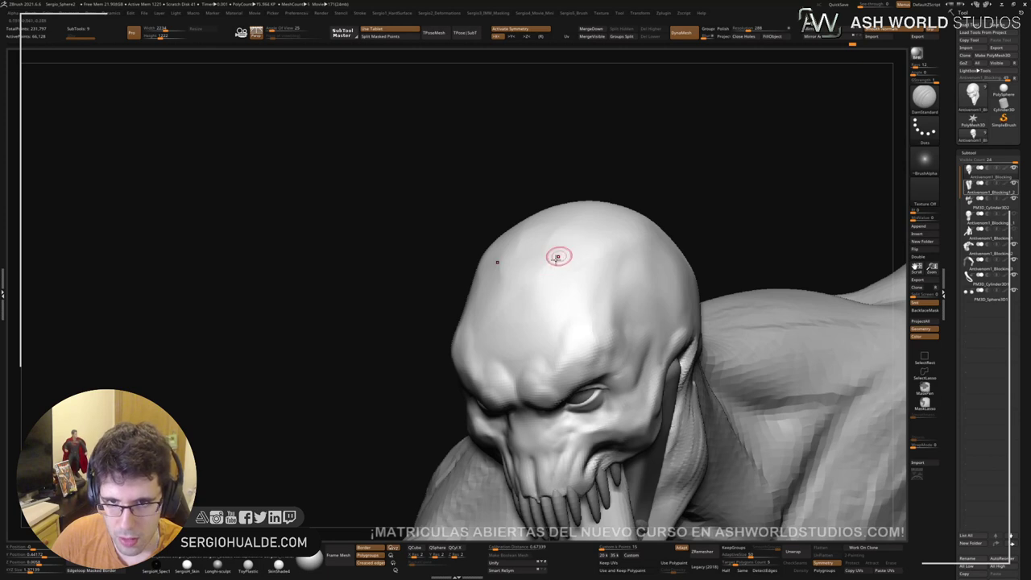
pyautogui.moveTo(557, 256); pyautogui.dragTo(609, 242)
pyautogui.moveTo(662, 319); pyautogui.dragTo(643, 252, button='right')
pyautogui.moveTo(640, 233); pyautogui.dragTo(635, 340)
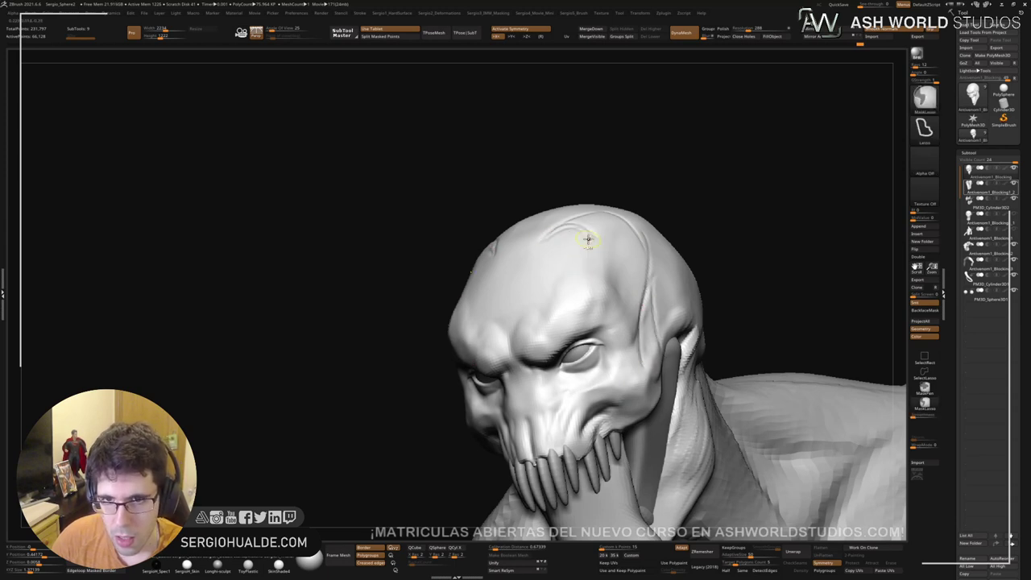
# Step: Continue the skull grooves down the forehead and across the top of the brows with the DamStandard brush
pyautogui.moveTo(589, 236); pyautogui.dragTo(565, 282, button='right')
pyautogui.moveTo(588, 294)
pyautogui.mouseDown()
pyautogui.moveTo(602, 361)
pyautogui.moveTo(626, 283)
pyautogui.moveTo(569, 292)
pyautogui.mouseUp()
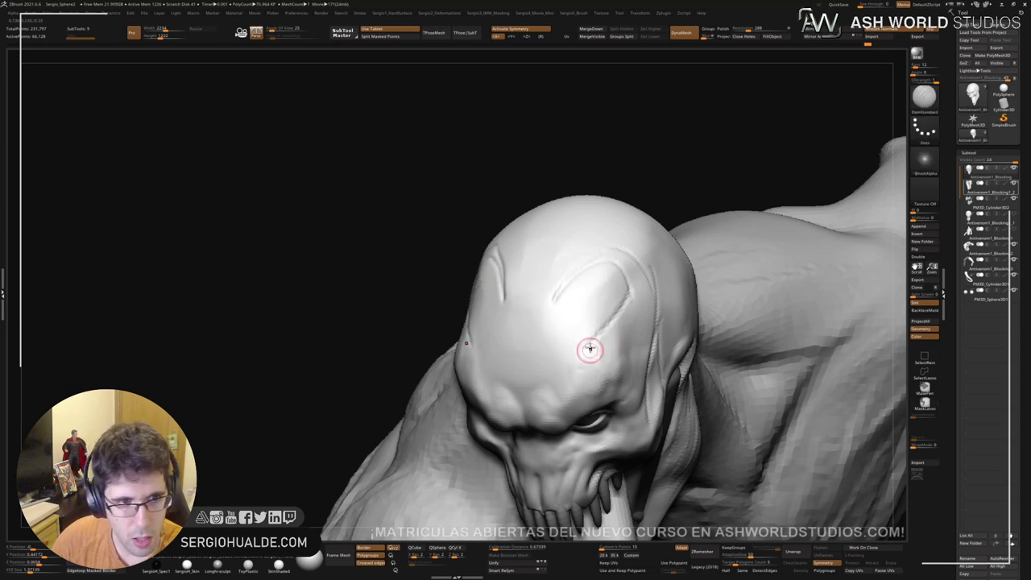
pyautogui.moveTo(589, 350); pyautogui.dragTo(610, 339, button='right')
pyautogui.moveTo(609, 340); pyautogui.dragTo(558, 368)
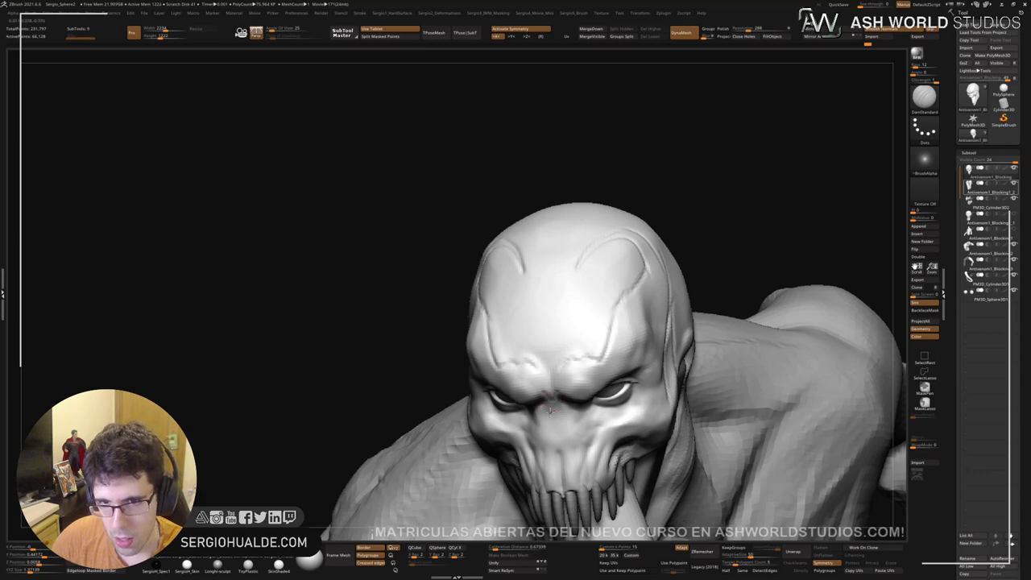
pyautogui.moveTo(571, 407)
pyautogui.keyDown('ctrl'); pyautogui.mouseDown(button='right')
pyautogui.moveTo(592, 322)
pyautogui.moveTo(600, 330)
pyautogui.moveTo(538, 280)
pyautogui.moveTo(527, 324)
pyautogui.moveTo(480, 317)
pyautogui.moveTo(616, 346)
pyautogui.moveTo(520, 295)
pyautogui.moveTo(546, 310)
pyautogui.moveTo(523, 308)
pyautogui.moveTo(553, 322)
pyautogui.moveTo(681, 338)
pyautogui.moveTo(706, 238)
pyautogui.mouseUp(button='right'); pyautogui.keyUp('ctrl')
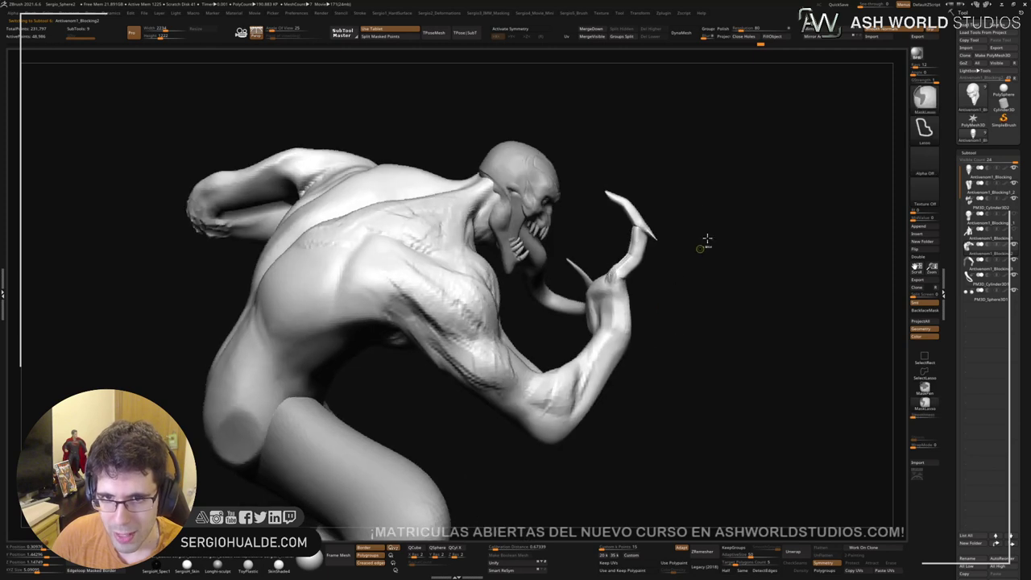
# Step: Mask everything except the bent forearm and hand, and place the transform gizmo's pivot at the elbow
pyautogui.moveTo(548, 292)
pyautogui.keyDown('ctrl'); pyautogui.mouseDown()
pyautogui.moveTo(553, 448)
pyautogui.moveTo(724, 365)
pyautogui.mouseUp(); pyautogui.keyUp('ctrl')
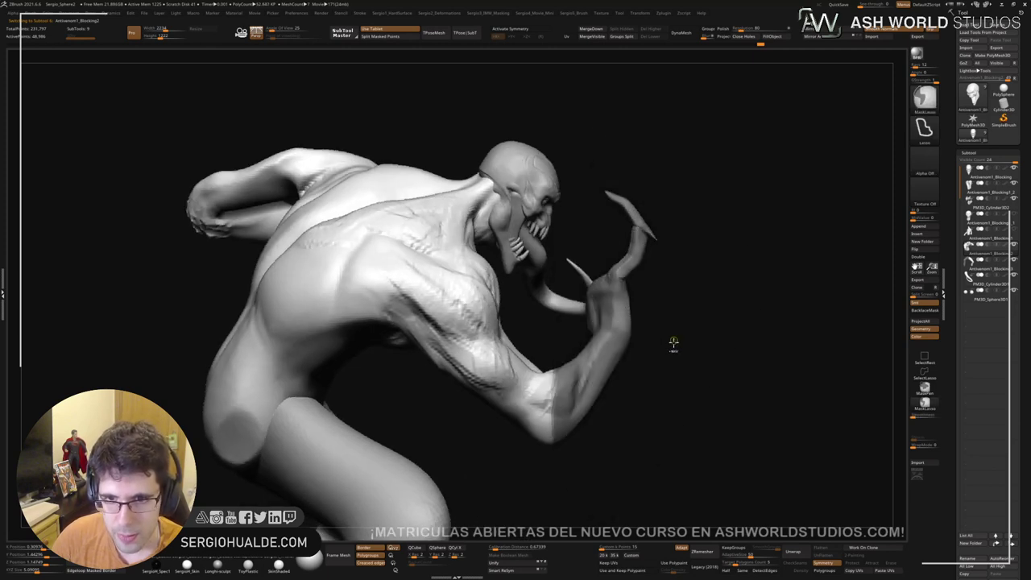
pyautogui.keyDown('ctrl'); pyautogui.click(677, 372); pyautogui.keyUp('ctrl')
pyautogui.moveTo(571, 422); pyautogui.dragTo(554, 418, button='right')
pyautogui.press('w')
pyautogui.click(553, 420)
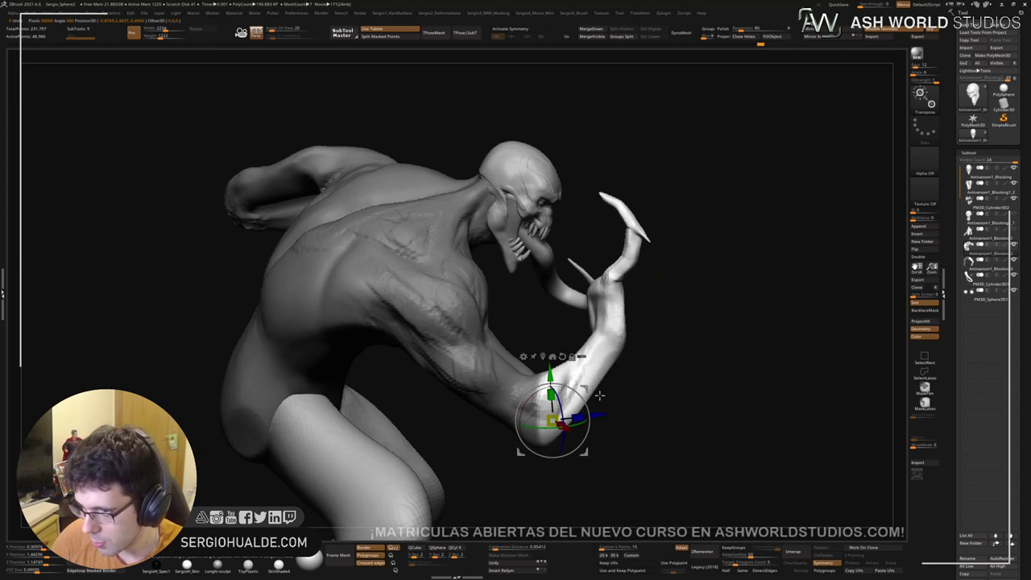
pyautogui.keyDown('alt'); pyautogui.moveTo(585, 391); pyautogui.dragTo(562, 395); pyautogui.keyUp('alt')
# Step: Rotate the unmasked forearm about the elbow to refine the arm's pose, checking it from the front
pyautogui.moveTo(661, 416); pyautogui.dragTo(605, 415)
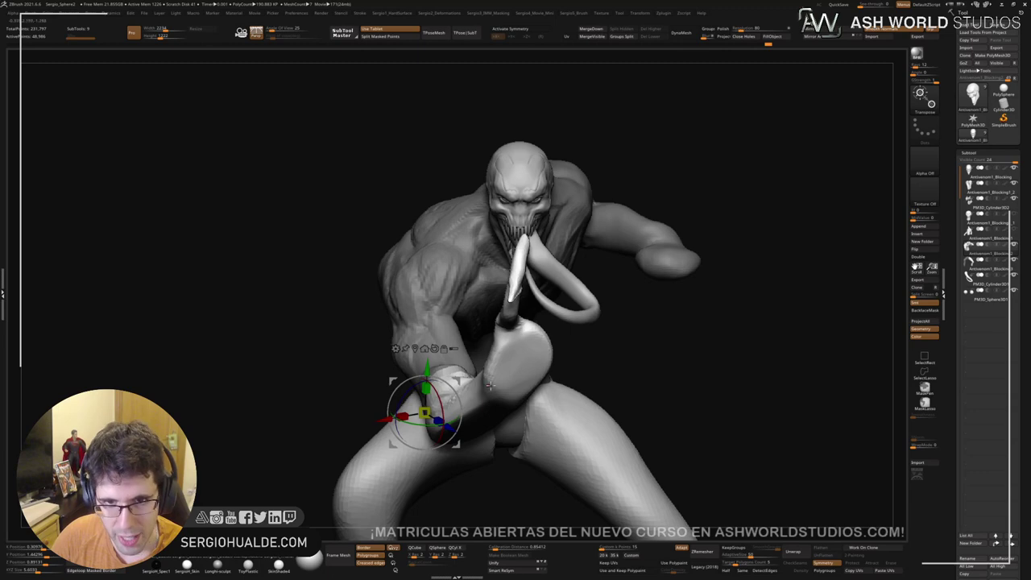
pyautogui.moveTo(459, 400); pyautogui.dragTo(459, 415)
pyautogui.moveTo(491, 476); pyautogui.dragTo(440, 259)
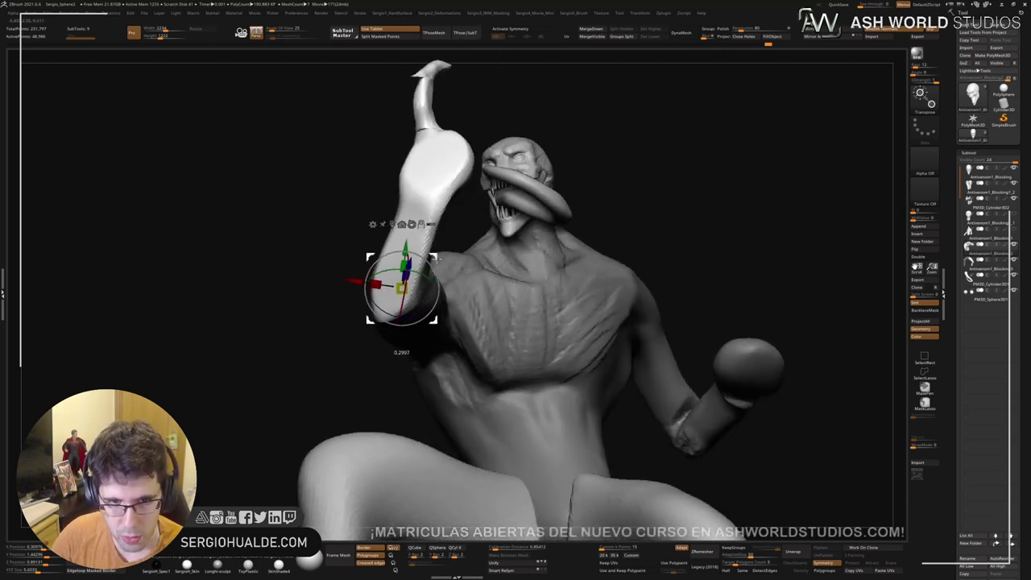
pyautogui.moveTo(442, 262); pyautogui.dragTo(509, 351, button='right')
pyautogui.moveTo(509, 349); pyautogui.dragTo(488, 387)
pyautogui.press('q')
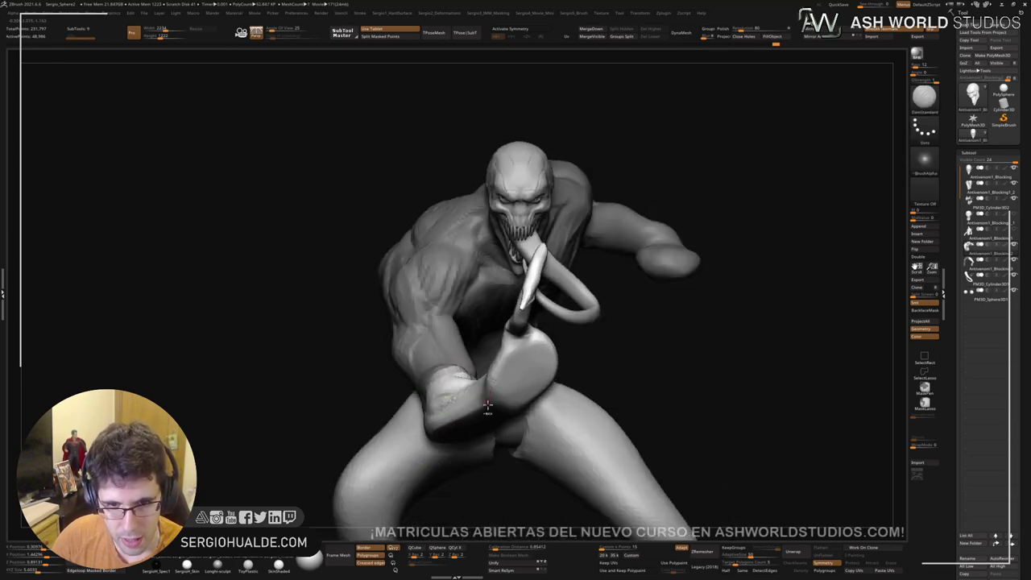
# Step: Clear the mask from the body and arms and keep the arm's subtool active for sculpting
pyautogui.keyDown('ctrl'); pyautogui.moveTo(487, 406); pyautogui.dragTo(477, 376, button='right'); pyautogui.keyUp('ctrl')
pyautogui.moveTo(477, 377); pyautogui.dragTo(496, 385, button='right')
pyautogui.keyDown('ctrl'); pyautogui.moveTo(557, 414); pyautogui.dragTo(543, 386); pyautogui.keyUp('ctrl')
pyautogui.moveTo(526, 357)
pyautogui.keyDown('ctrl'); pyautogui.mouseDown(button='right')
pyautogui.moveTo(529, 395)
pyautogui.moveTo(503, 388)
pyautogui.mouseUp(button='right'); pyautogui.keyUp('ctrl')
pyautogui.keyDown('alt'); pyautogui.click(532, 381); pyautogui.keyUp('alt')
# Step: Smooth the elbow area and reshape the forearm's contour with the Move brush
pyautogui.press('b')
pyautogui.press('m')
pyautogui.press('v')
pyautogui.keyDown('shift'); pyautogui.moveTo(498, 357); pyautogui.dragTo(504, 371); pyautogui.keyUp('shift')
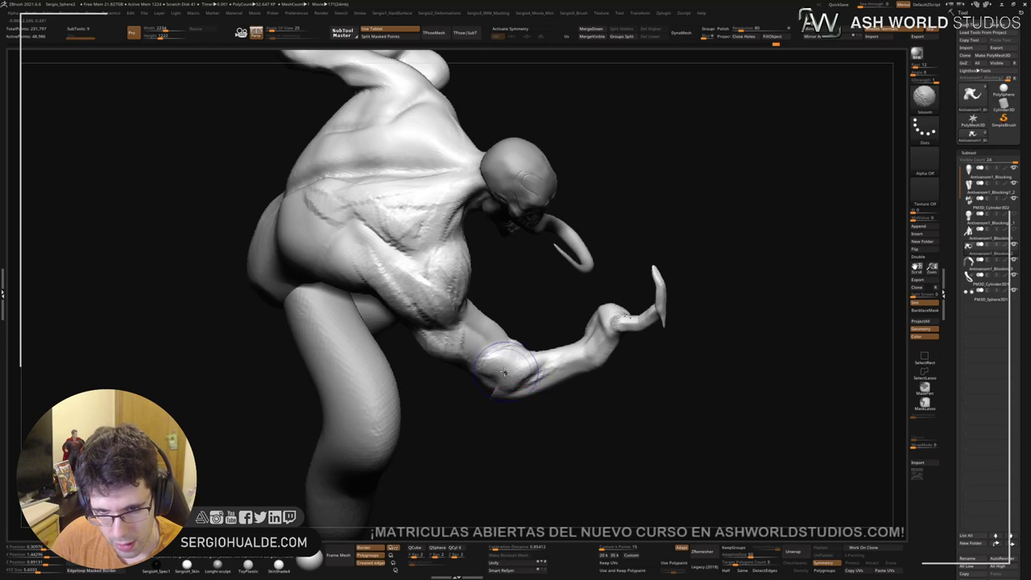
pyautogui.moveTo(527, 408)
pyautogui.mouseDown()
pyautogui.moveTo(486, 417)
pyautogui.moveTo(517, 401)
pyautogui.mouseUp()
pyautogui.moveTo(557, 365); pyautogui.dragTo(546, 335)
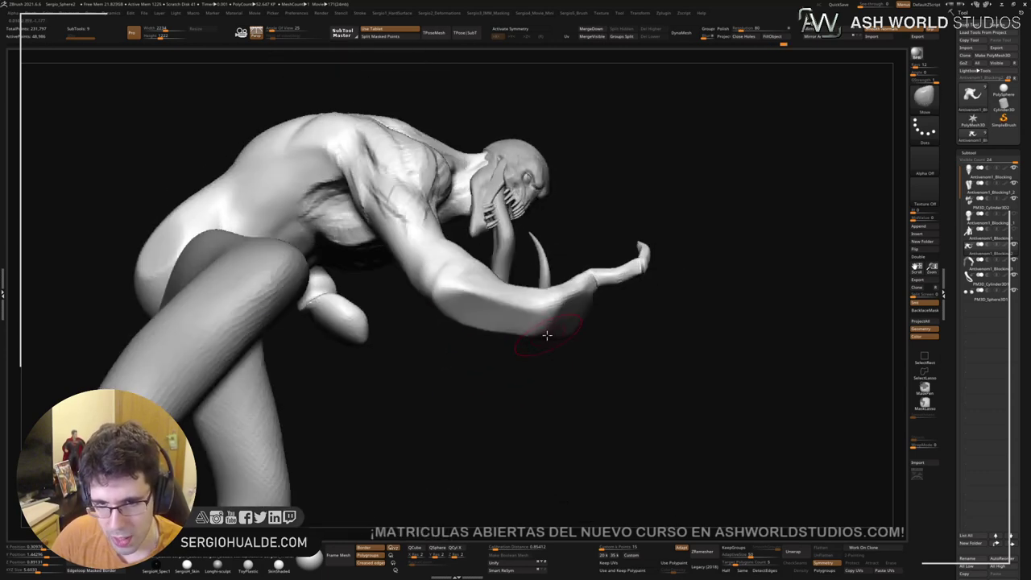
pyautogui.moveTo(488, 300)
pyautogui.mouseDown()
pyautogui.moveTo(490, 201)
pyautogui.moveTo(494, 309)
pyautogui.moveTo(518, 270)
pyautogui.mouseUp()
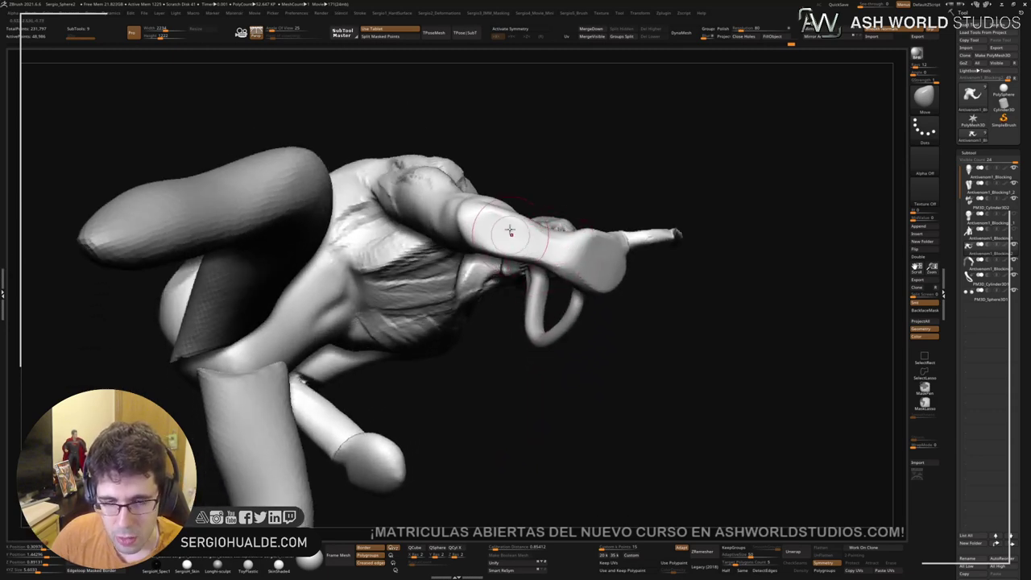
pyautogui.moveTo(509, 234); pyautogui.dragTo(488, 325)
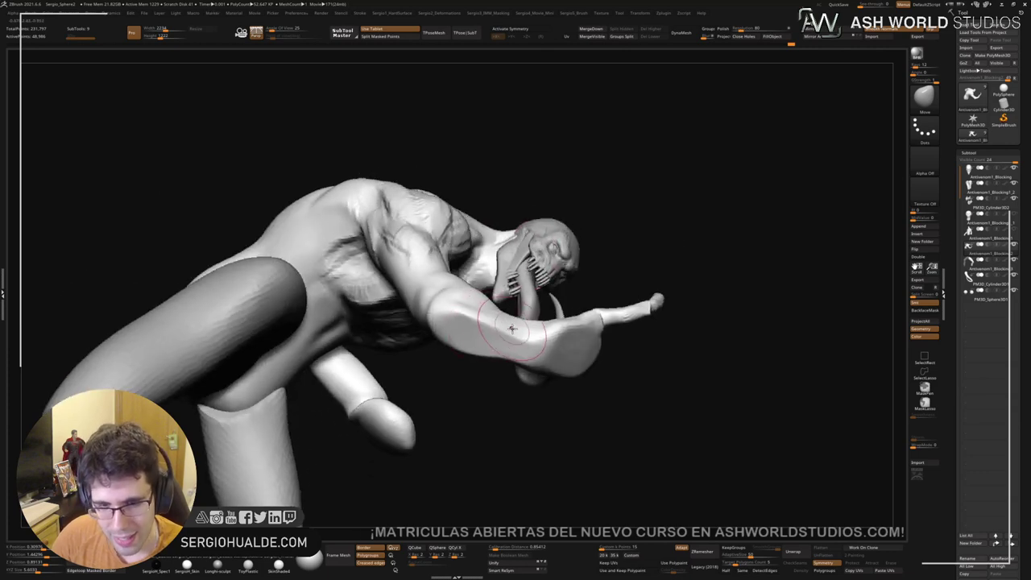
# Step: Build up muscle volume along the underside of the forearm with the Clay brush
pyautogui.press('b')
pyautogui.press('c')
pyautogui.press('l')
pyautogui.moveTo(440, 291)
pyautogui.mouseDown()
pyautogui.moveTo(513, 337)
pyautogui.moveTo(542, 342)
pyautogui.mouseUp()
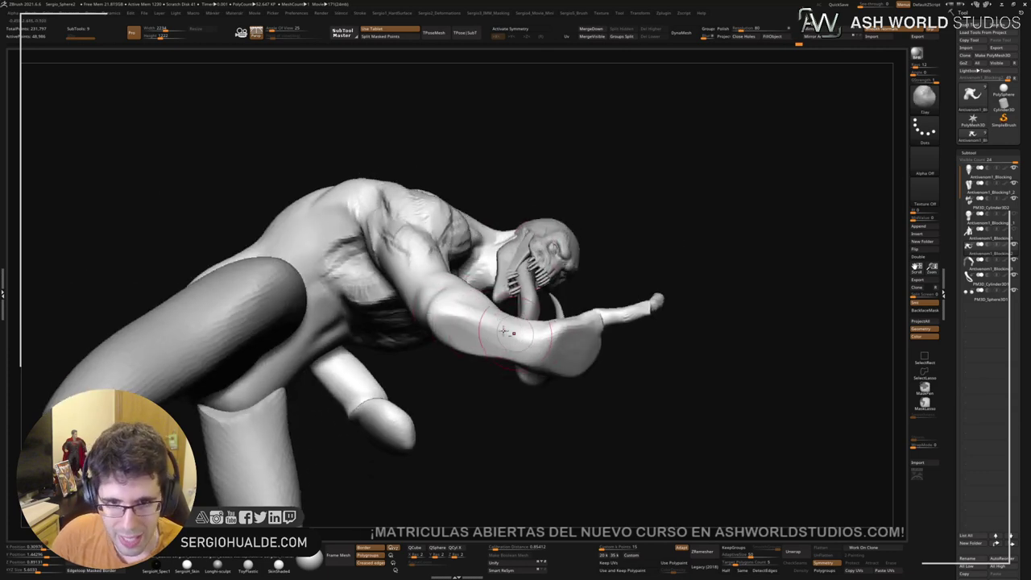
pyautogui.moveTo(439, 290); pyautogui.dragTo(499, 342)
pyautogui.moveTo(497, 372); pyautogui.dragTo(494, 284)
pyautogui.moveTo(597, 157); pyautogui.dragTo(669, 189)
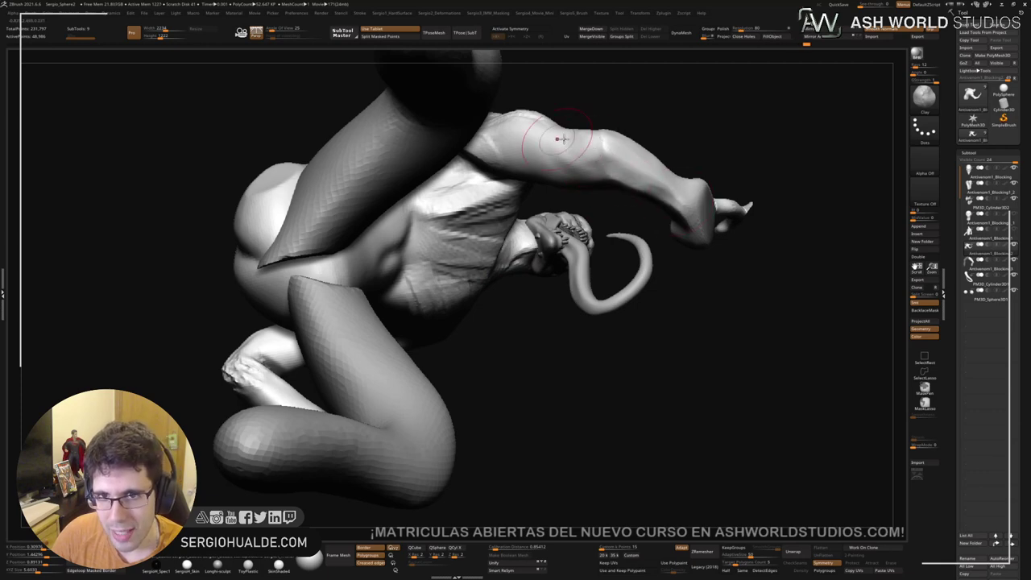
pyautogui.moveTo(598, 145)
pyautogui.mouseDown()
pyautogui.moveTo(685, 197)
pyautogui.moveTo(628, 241)
pyautogui.moveTo(556, 274)
pyautogui.moveTo(570, 304)
pyautogui.moveTo(649, 249)
pyautogui.moveTo(595, 299)
pyautogui.mouseUp()
# Step: Add muscle volume to the outer upper arm near the shoulder with the Clay brush
pyautogui.moveTo(519, 412); pyautogui.dragTo(587, 335, button='right')
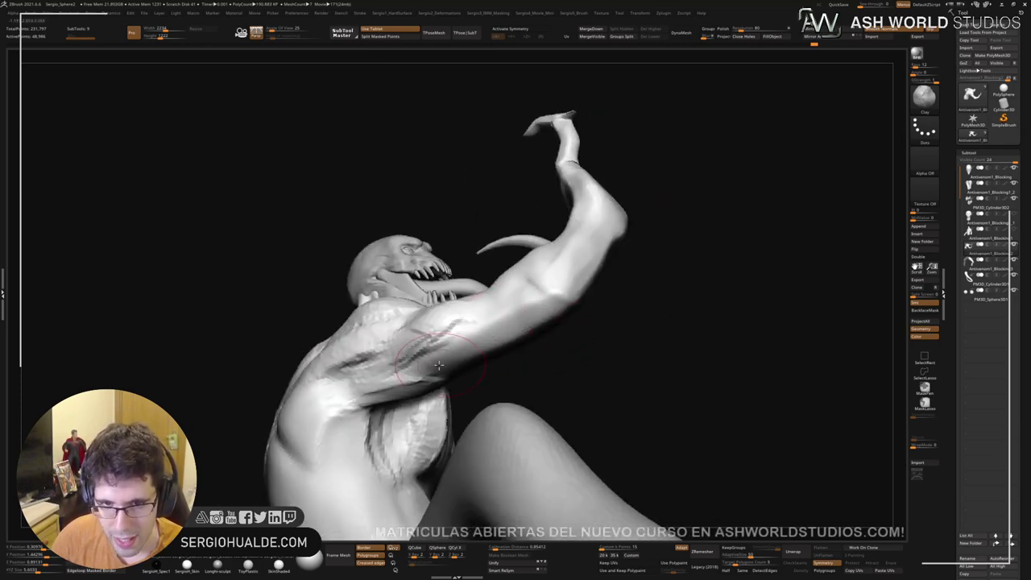
pyautogui.moveTo(484, 302); pyautogui.dragTo(488, 337, button='right')
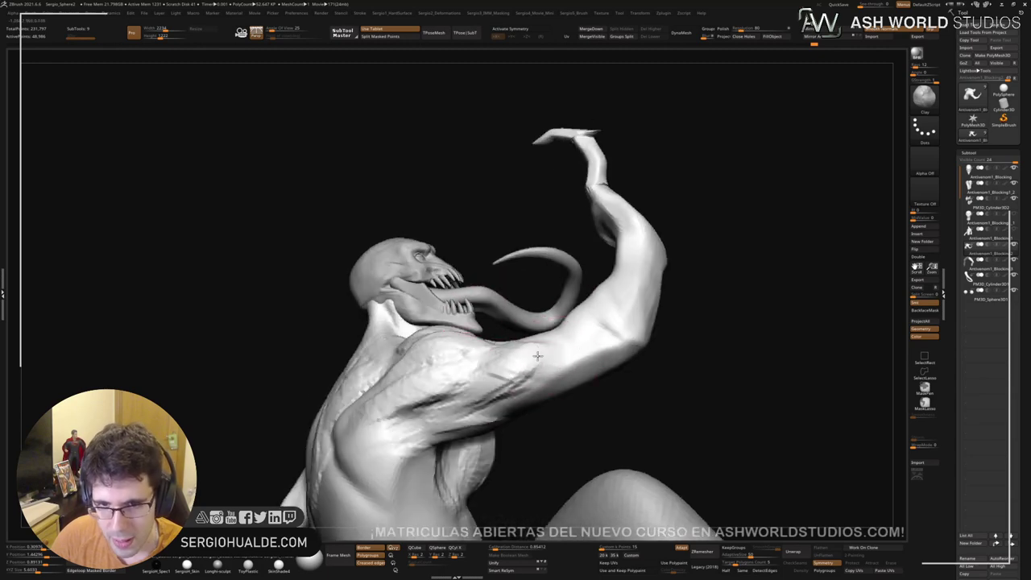
pyautogui.moveTo(517, 368)
pyautogui.mouseDown(button='right')
pyautogui.moveTo(580, 334)
pyautogui.moveTo(502, 391)
pyautogui.moveTo(513, 395)
pyautogui.moveTo(562, 343)
pyautogui.moveTo(434, 391)
pyautogui.moveTo(507, 327)
pyautogui.moveTo(732, 282)
pyautogui.moveTo(657, 338)
pyautogui.moveTo(666, 295)
pyautogui.moveTo(717, 327)
pyautogui.moveTo(729, 321)
pyautogui.moveTo(651, 315)
pyautogui.moveTo(610, 338)
pyautogui.moveTo(565, 314)
pyautogui.moveTo(553, 321)
pyautogui.mouseUp(button='right')
pyautogui.press('s')
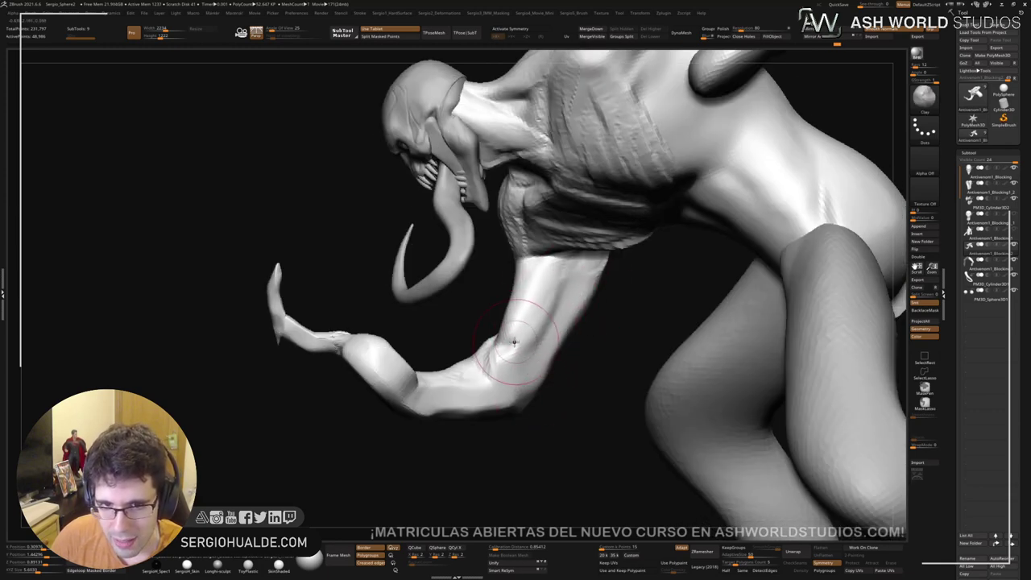
# Step: Shape the biceps and the inner elbow with the Clay and Move brushes
pyautogui.moveTo(514, 343); pyautogui.dragTo(469, 349, button='right')
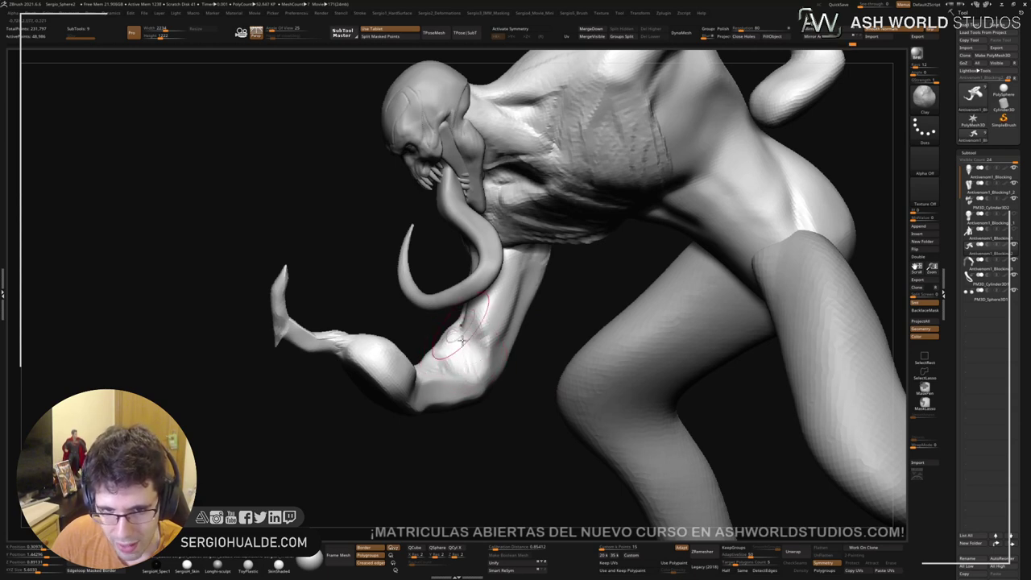
pyautogui.moveTo(521, 289); pyautogui.dragTo(523, 274, button='right')
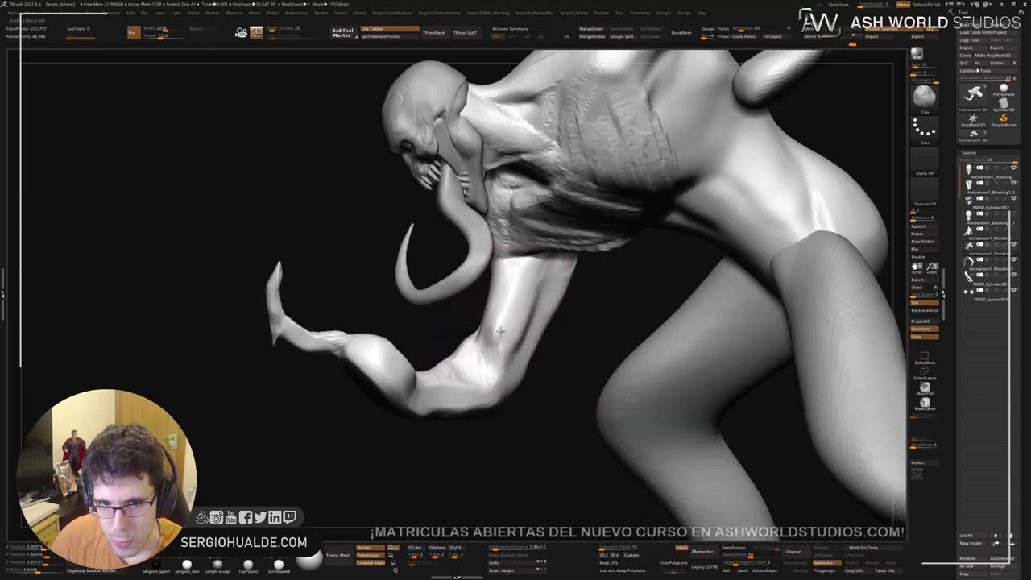
pyautogui.moveTo(488, 344)
pyautogui.mouseDown(button='right')
pyautogui.moveTo(516, 334)
pyautogui.moveTo(477, 340)
pyautogui.moveTo(506, 343)
pyautogui.moveTo(455, 330)
pyautogui.mouseUp(button='right')
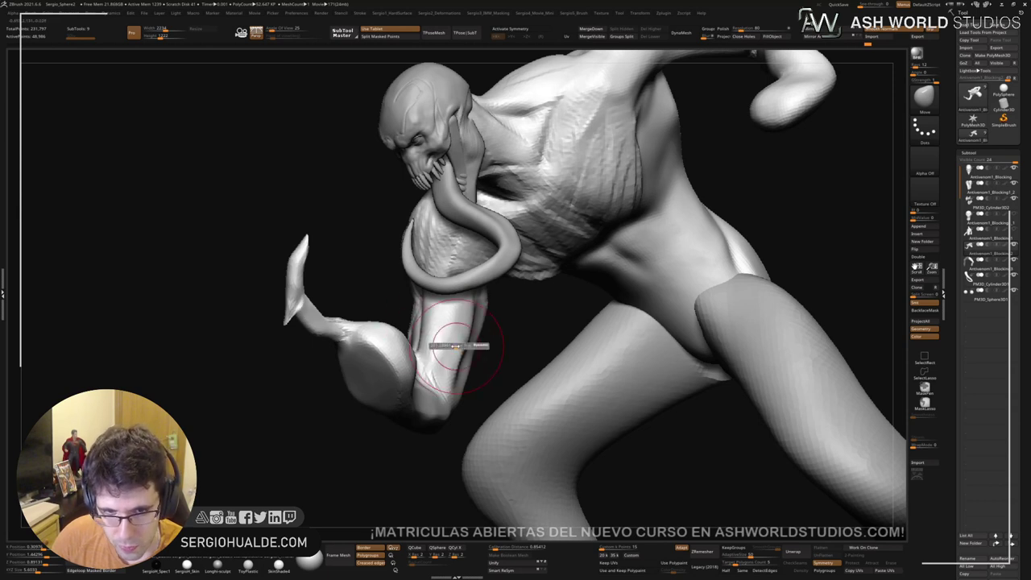
pyautogui.moveTo(466, 339); pyautogui.dragTo(457, 332, button='right')
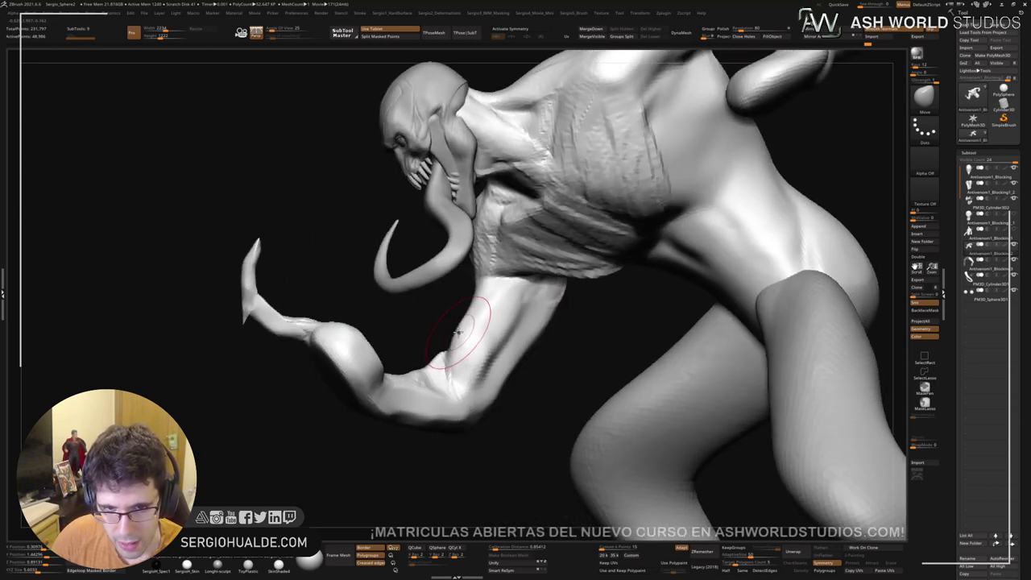
# Step: Carve the groove between the biceps and triceps down to the elbow with the DamStandard brush
pyautogui.press('b')
pyautogui.press('d')
pyautogui.press('s')
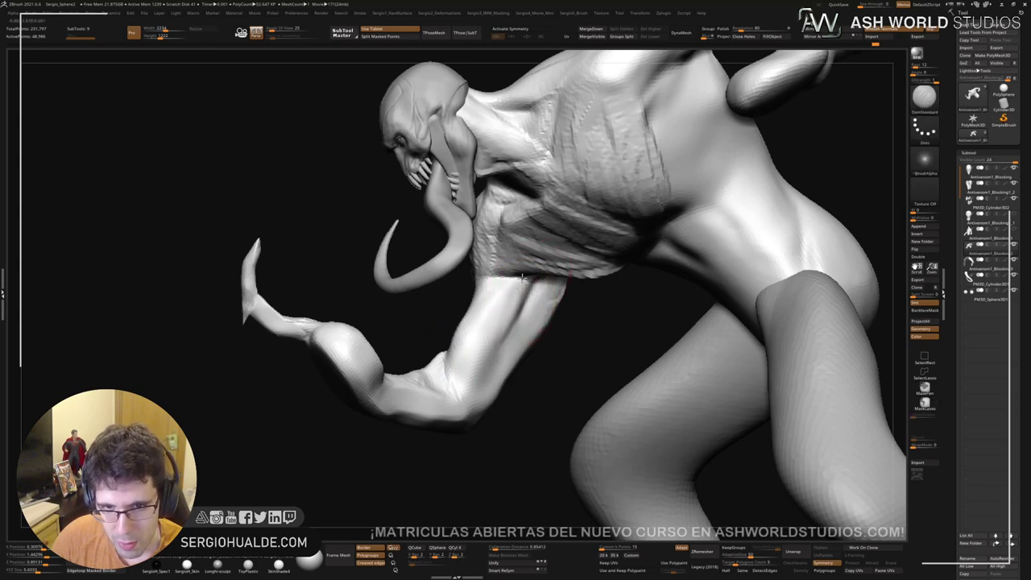
pyautogui.moveTo(495, 346); pyautogui.dragTo(467, 398)
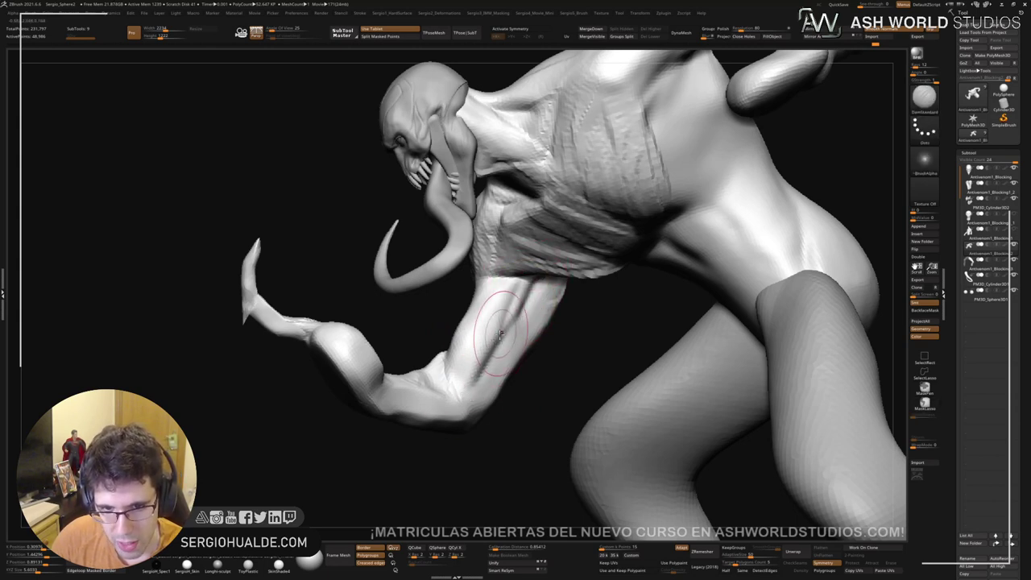
pyautogui.moveTo(441, 381); pyautogui.dragTo(473, 372, button='right')
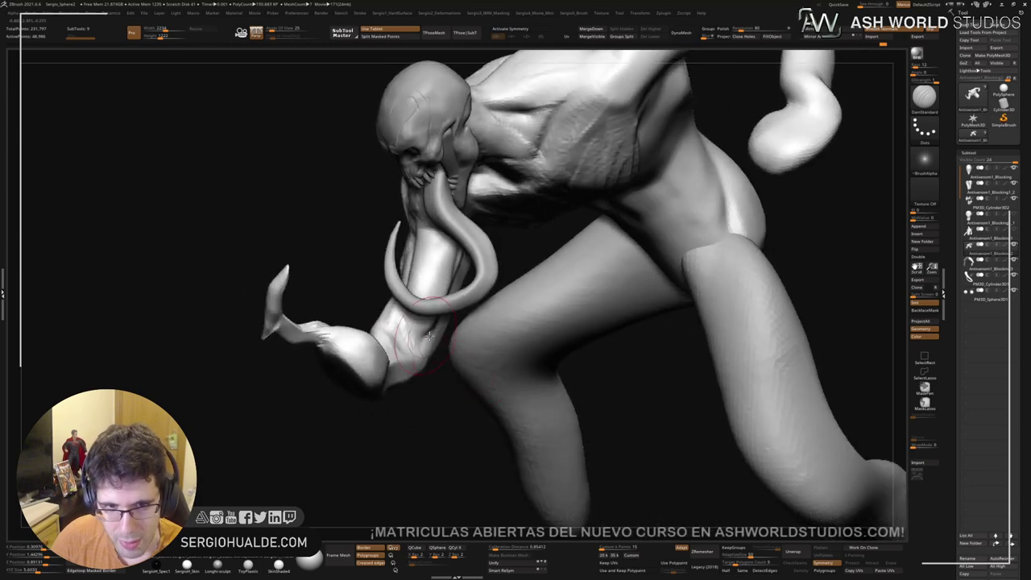
# Step: Adjust the upper arm's silhouette above the elbow with the Move brush
pyautogui.moveTo(429, 335); pyautogui.dragTo(602, 304, button='right')
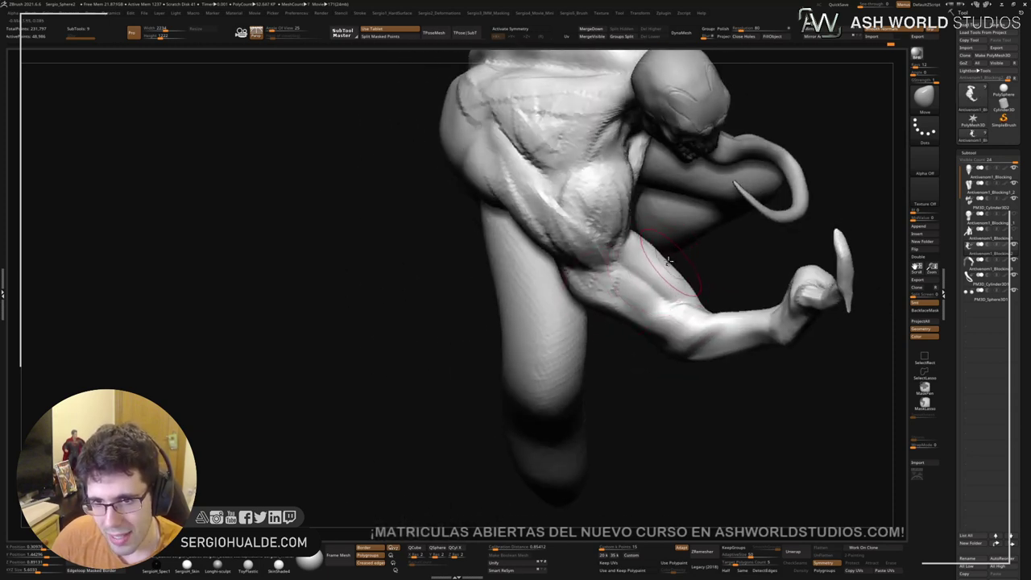
pyautogui.moveTo(659, 252)
pyautogui.mouseDown(button='right')
pyautogui.moveTo(684, 223)
pyautogui.moveTo(642, 304)
pyautogui.mouseUp(button='right')
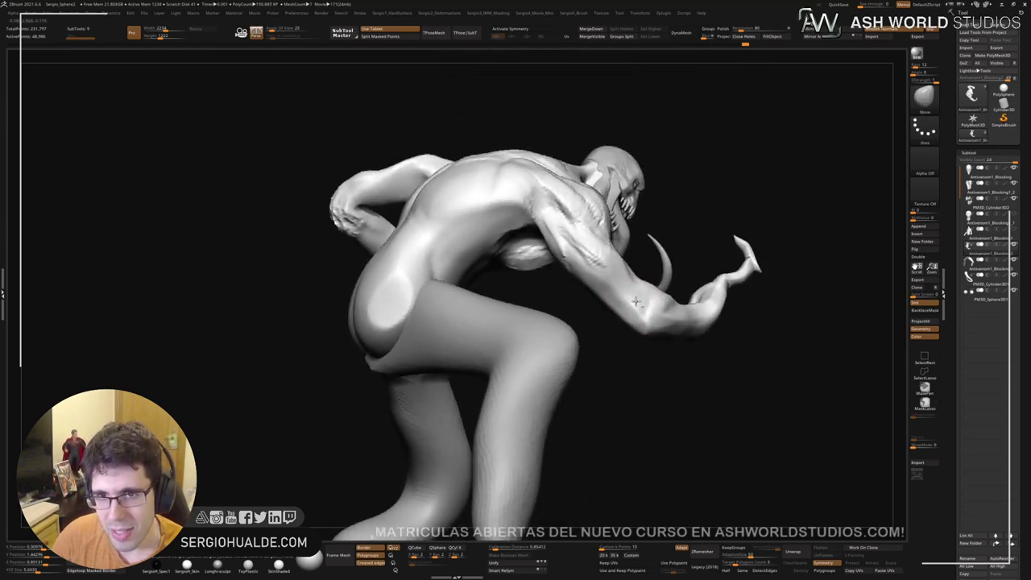
pyautogui.keyDown('ctrl'); pyautogui.moveTo(580, 230); pyautogui.dragTo(610, 175, button='right'); pyautogui.keyUp('ctrl')
# Step: Build up the triceps and the area behind the shoulder with the Clay brush, and smooth near the armpit
pyautogui.press('b')
pyautogui.press('c')
pyautogui.press('l')
pyautogui.moveTo(522, 265); pyautogui.dragTo(484, 278, button='right')
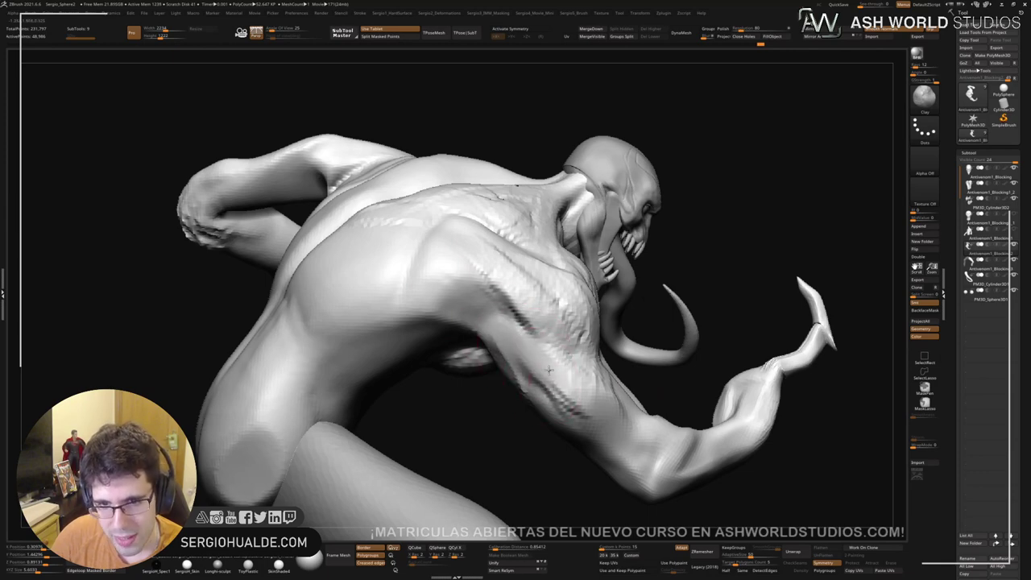
pyautogui.moveTo(564, 379)
pyautogui.keyDown('ctrl'); pyautogui.mouseDown(button='right')
pyautogui.moveTo(513, 317)
pyautogui.moveTo(642, 312)
pyautogui.moveTo(748, 258)
pyautogui.moveTo(667, 313)
pyautogui.moveTo(616, 331)
pyautogui.moveTo(546, 248)
pyautogui.mouseUp(button='right'); pyautogui.keyUp('ctrl')
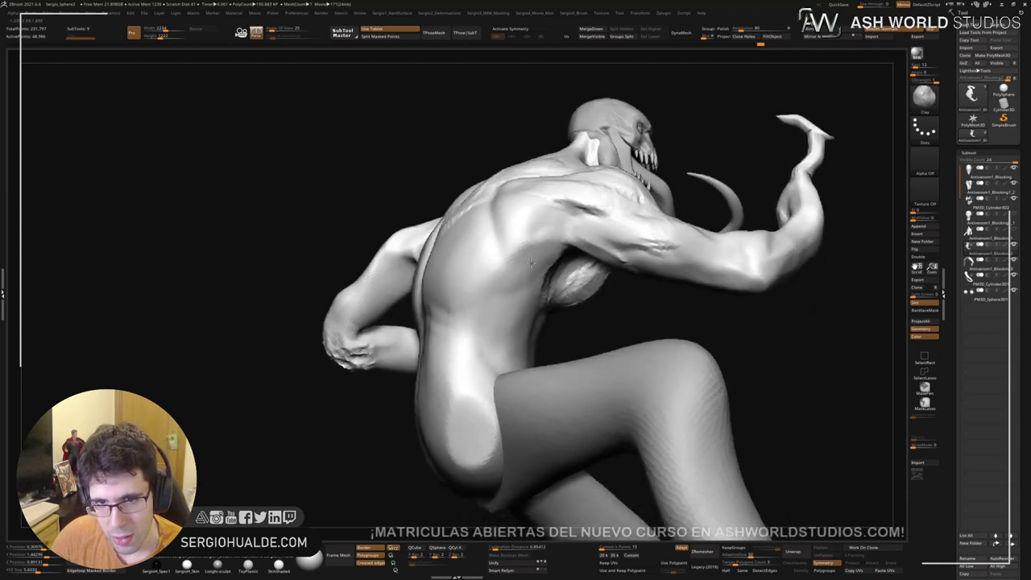
pyautogui.moveTo(494, 281); pyautogui.dragTo(556, 211, button='right')
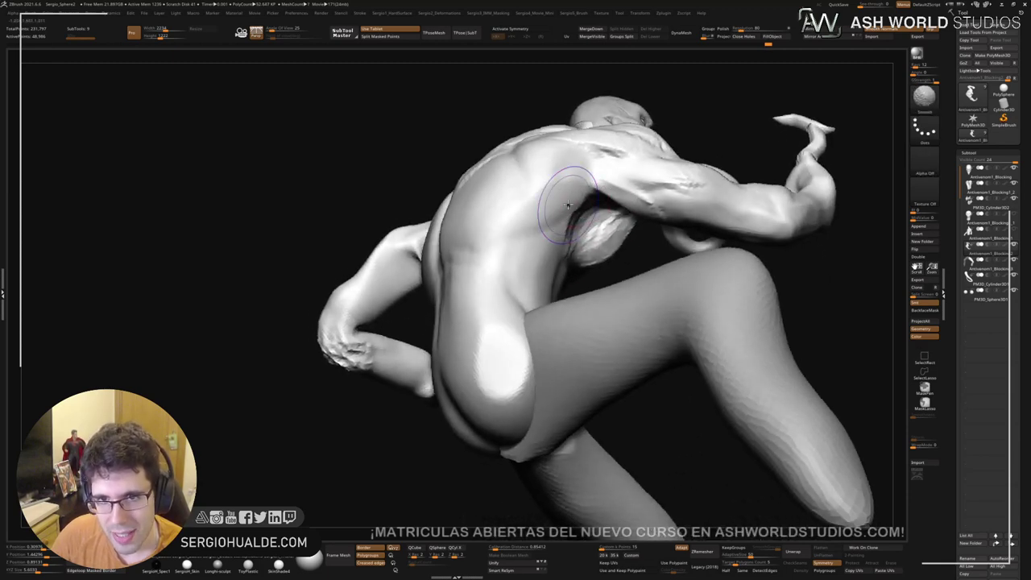
# Step: Sculpt the muscle mass of the shoulder blade and upper lat behind the armpit with the Clay brush
pyautogui.press('b')
pyautogui.press('c')
pyautogui.press('l')
pyautogui.moveTo(576, 197); pyautogui.dragTo(507, 226)
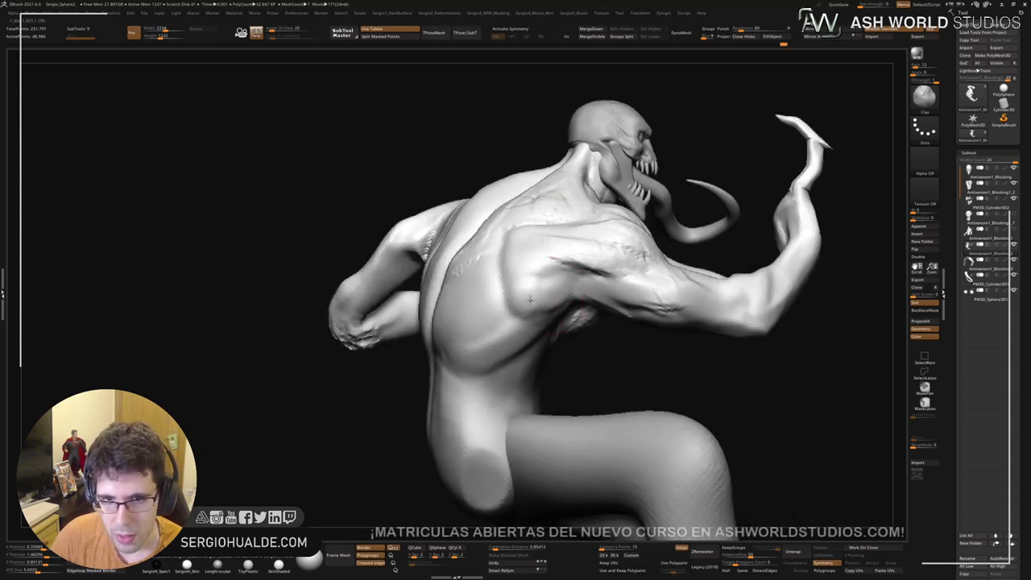
pyautogui.moveTo(575, 297); pyautogui.dragTo(542, 258, button='right')
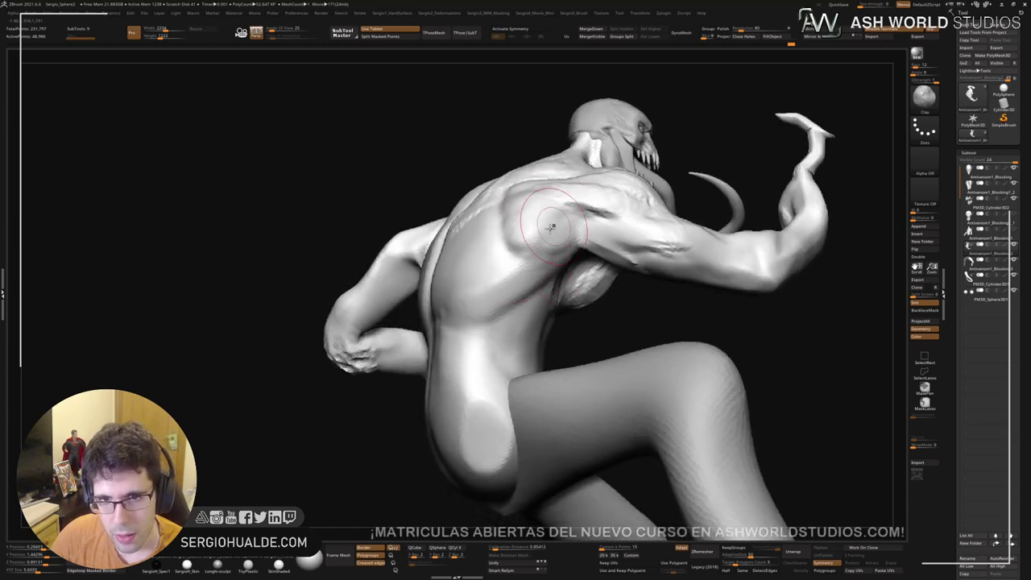
pyautogui.moveTo(551, 227)
pyautogui.mouseDown(button='right')
pyautogui.moveTo(488, 248)
pyautogui.moveTo(518, 282)
pyautogui.mouseUp(button='right')
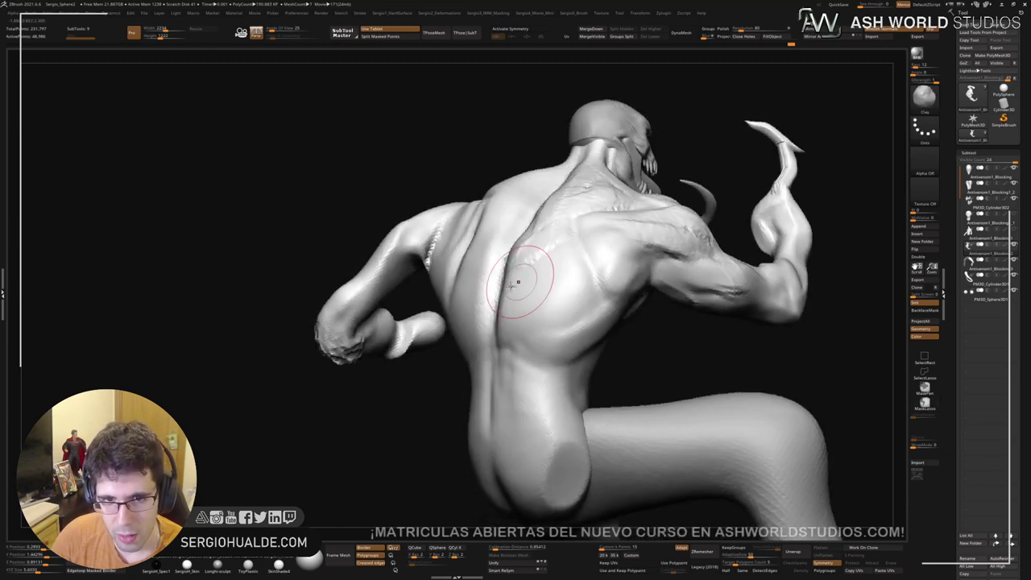
# Step: Build up the back muscles beside the spine and across the lat with Clay strokes
pyautogui.moveTo(536, 277)
pyautogui.mouseDown()
pyautogui.moveTo(564, 292)
pyautogui.moveTo(604, 292)
pyautogui.moveTo(540, 330)
pyautogui.moveTo(522, 381)
pyautogui.moveTo(516, 367)
pyautogui.mouseUp()
pyautogui.moveTo(581, 329); pyautogui.dragTo(553, 352)
pyautogui.moveTo(569, 297); pyautogui.dragTo(535, 310)
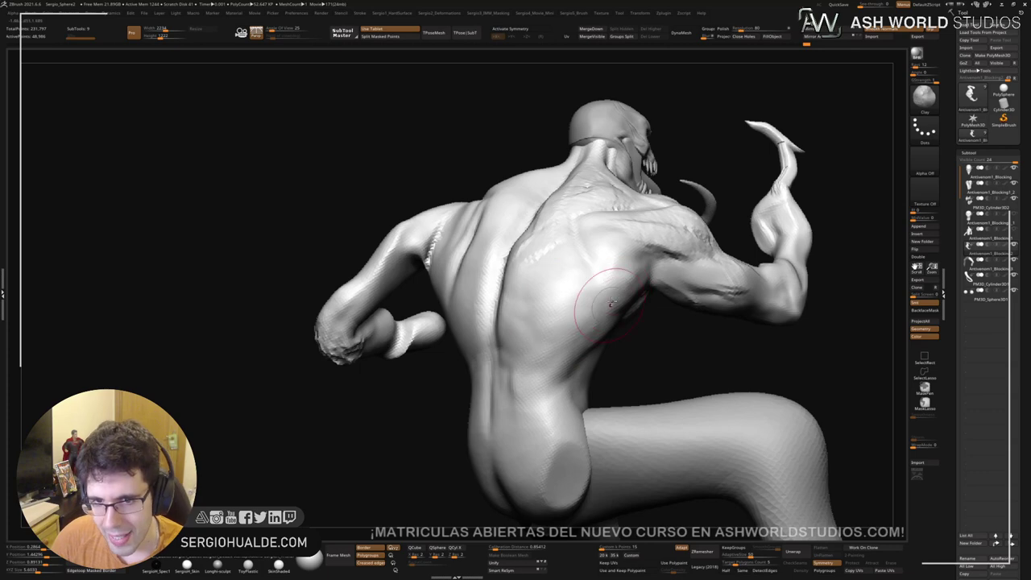
pyautogui.moveTo(609, 306); pyautogui.dragTo(545, 360)
pyautogui.moveTo(594, 328); pyautogui.dragTo(520, 339, button='right')
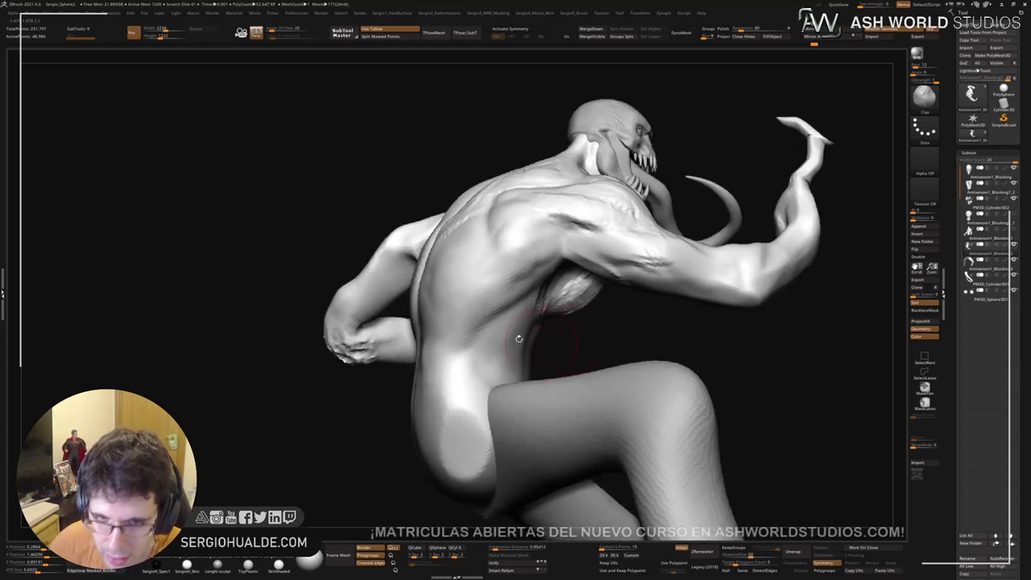
pyautogui.moveTo(506, 304); pyautogui.dragTo(467, 280, button='right')
# Step: Carve the muscle separations along the flank, spine and lower back with the DamStandard brush
pyautogui.press('b')
pyautogui.press('d')
pyautogui.press('s')
pyautogui.moveTo(479, 211); pyautogui.dragTo(451, 259, button='right')
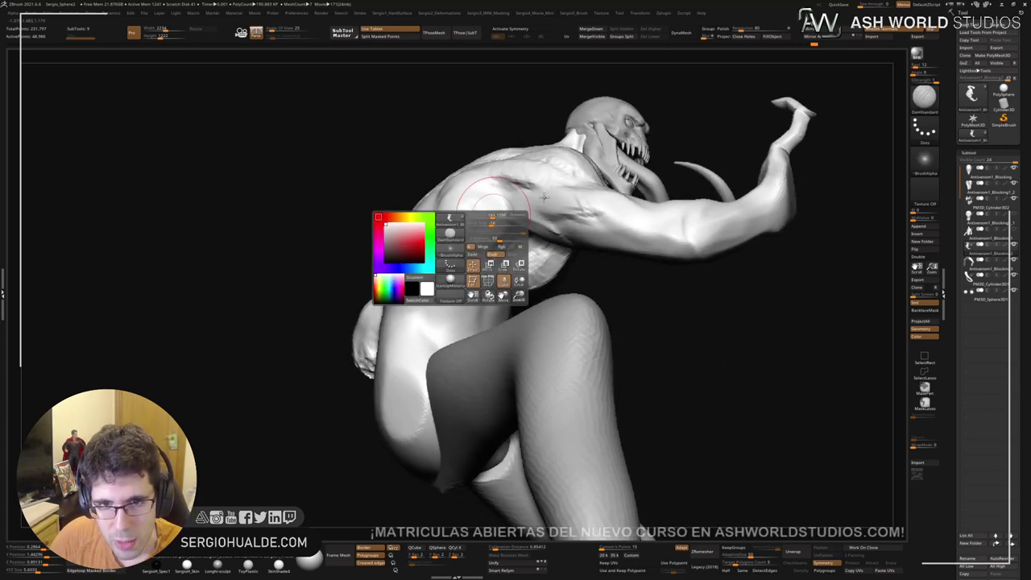
pyautogui.moveTo(543, 241)
pyautogui.mouseDown(button='right')
pyautogui.moveTo(562, 276)
pyautogui.moveTo(411, 278)
pyautogui.moveTo(390, 292)
pyautogui.moveTo(414, 261)
pyautogui.moveTo(509, 288)
pyautogui.mouseUp(button='right')
pyautogui.rightClick(414, 261)
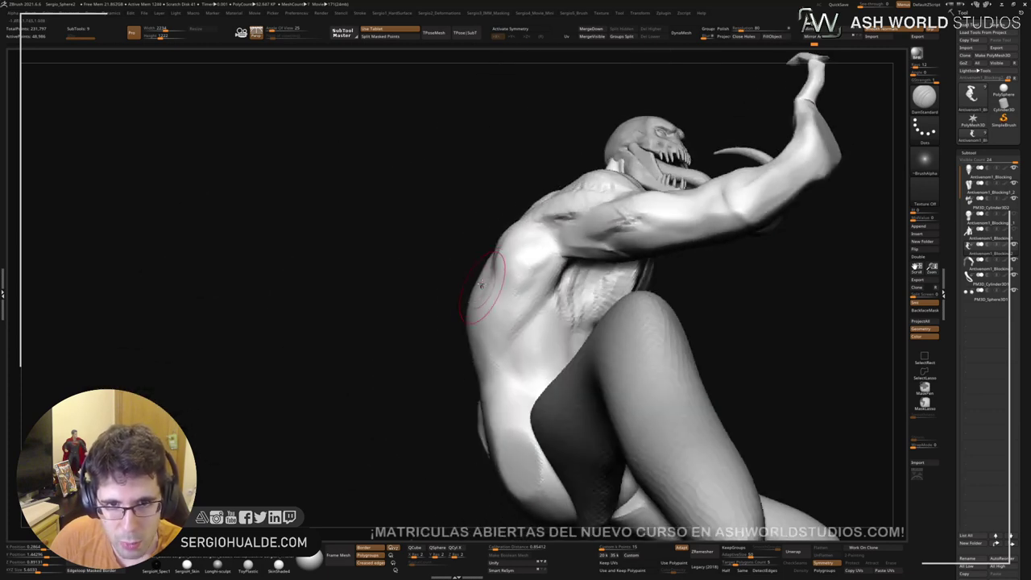
pyautogui.moveTo(528, 338)
pyautogui.mouseDown(button='right')
pyautogui.moveTo(567, 411)
pyautogui.moveTo(606, 397)
pyautogui.mouseUp(button='right')
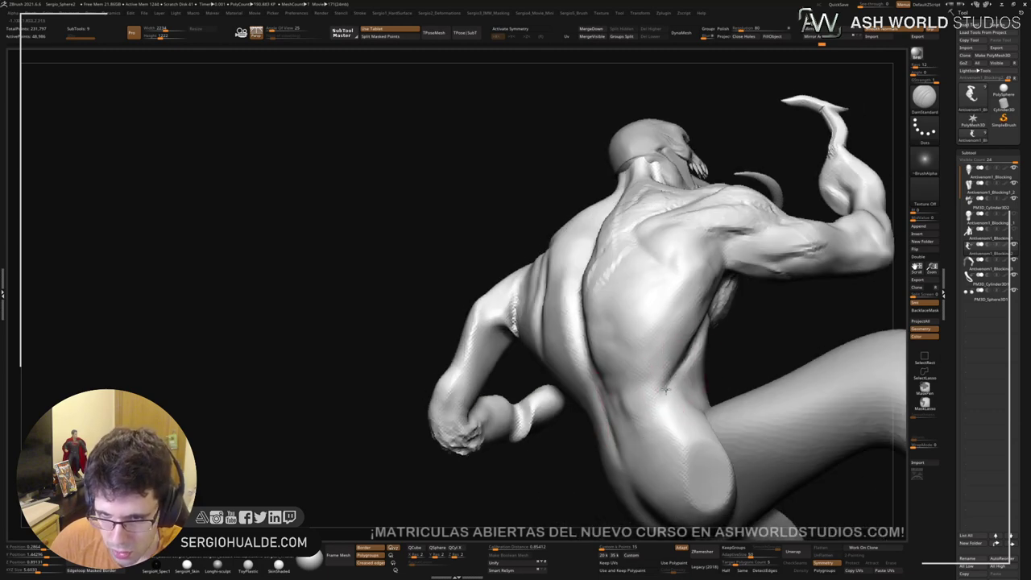
pyautogui.moveTo(651, 430)
pyautogui.mouseDown(button='right')
pyautogui.moveTo(760, 398)
pyautogui.moveTo(652, 373)
pyautogui.mouseUp(button='right')
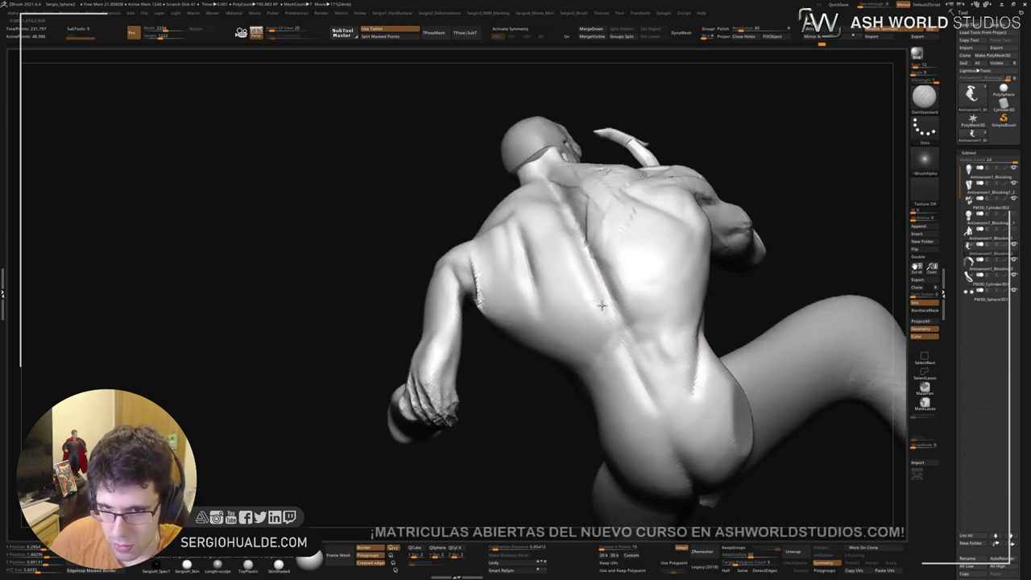
# Step: Rework the spine groove with DamStandard, extending it down the lower back toward the buttocks
pyautogui.hotkey('ctrl', 'z')
pyautogui.moveTo(602, 303)
pyautogui.mouseDown()
pyautogui.moveTo(648, 404)
pyautogui.moveTo(651, 395)
pyautogui.mouseUp()
pyautogui.hotkey('ctrl', 'z')
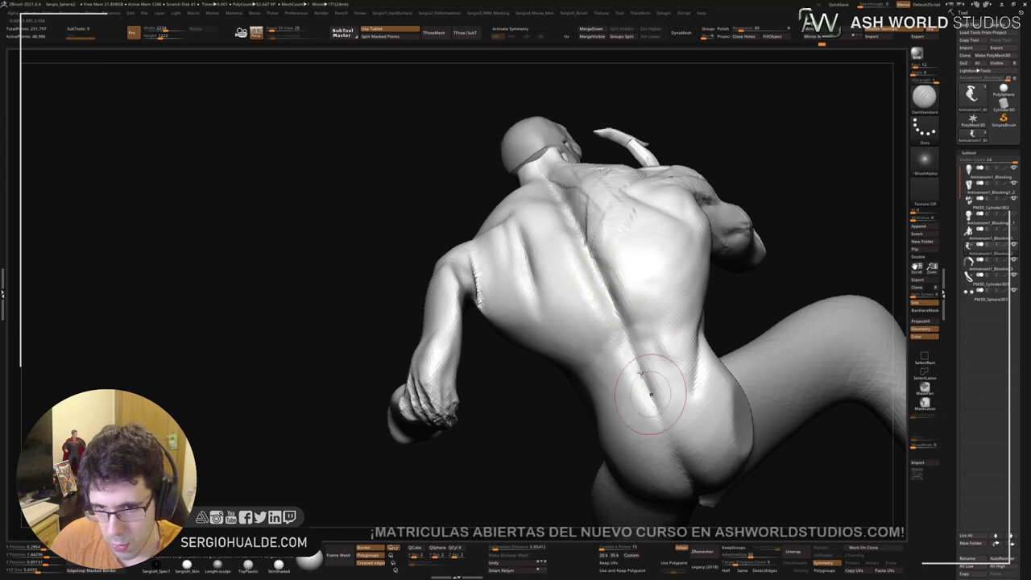
# Step: Build up the lower back muscle beside the spine with the Standard brush and smooth it
pyautogui.press('b')
pyautogui.press('s')
pyautogui.press('t')
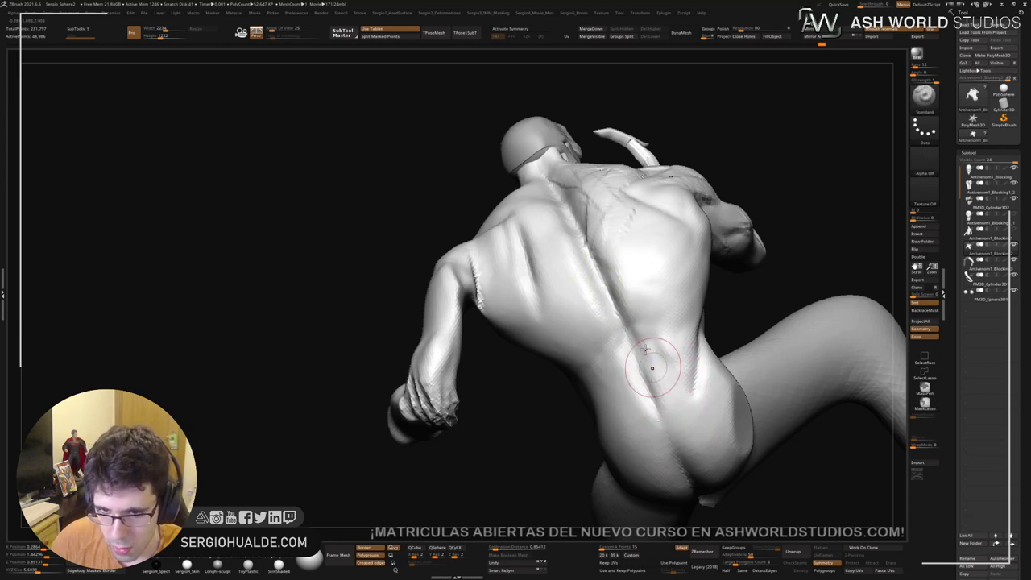
pyautogui.moveTo(652, 364)
pyautogui.mouseDown()
pyautogui.moveTo(643, 331)
pyautogui.moveTo(678, 415)
pyautogui.mouseUp()
pyautogui.moveTo(655, 339); pyautogui.dragTo(677, 407)
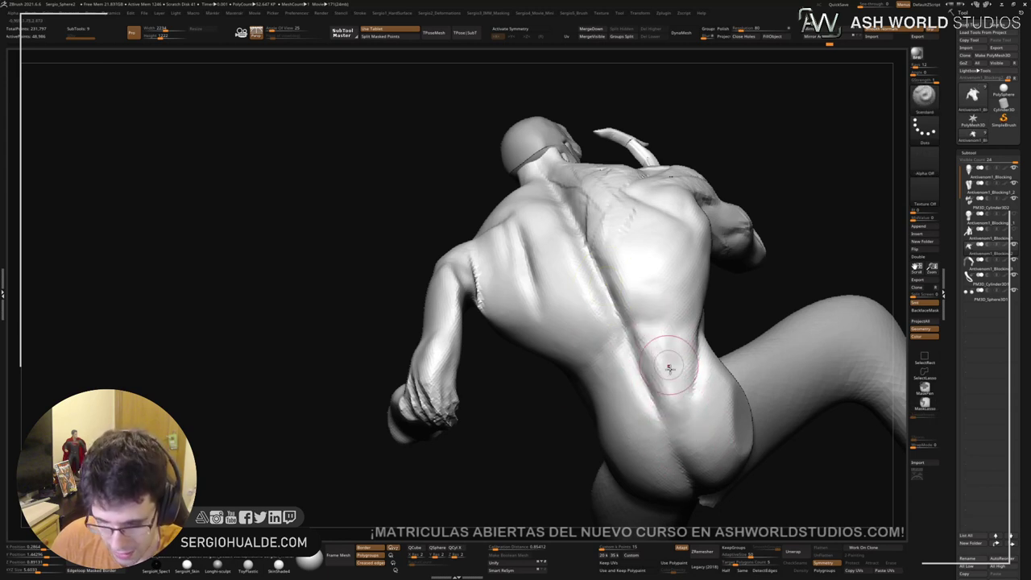
pyautogui.keyDown('shift'); pyautogui.moveTo(668, 367); pyautogui.dragTo(656, 359); pyautogui.keyUp('shift')
# Step: Reshape the outline of the right flank below the lat with the Move brush and smooth the lower back
pyautogui.moveTo(659, 364)
pyautogui.mouseDown(button='right')
pyautogui.moveTo(652, 299)
pyautogui.moveTo(559, 327)
pyautogui.moveTo(476, 310)
pyautogui.moveTo(475, 387)
pyautogui.moveTo(547, 329)
pyautogui.moveTo(535, 380)
pyautogui.mouseUp(button='right')
pyautogui.press('b')
pyautogui.press('m')
pyautogui.press('v')
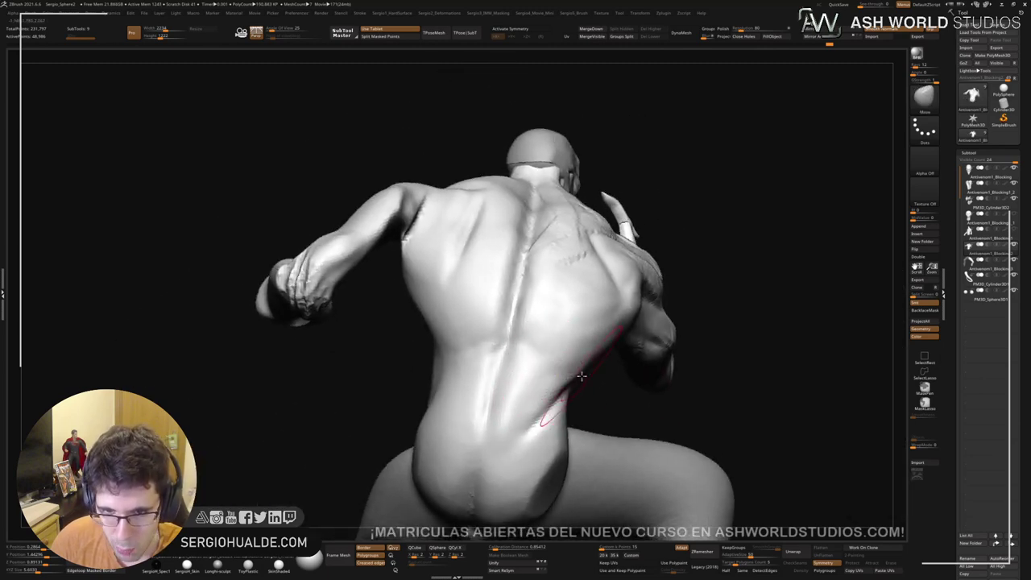
pyautogui.moveTo(580, 376); pyautogui.dragTo(573, 372)
pyautogui.moveTo(549, 414)
pyautogui.mouseDown(button='right')
pyautogui.moveTo(495, 416)
pyautogui.moveTo(501, 400)
pyautogui.mouseUp(button='right')
pyautogui.moveTo(501, 400)
pyautogui.keyDown('shift'); pyautogui.mouseDown()
pyautogui.moveTo(477, 394)
pyautogui.moveTo(502, 410)
pyautogui.mouseUp(); pyautogui.keyUp('shift')
pyautogui.moveTo(509, 398); pyautogui.dragTo(534, 379, button='right')
pyautogui.moveTo(620, 420); pyautogui.dragTo(603, 368, button='right')
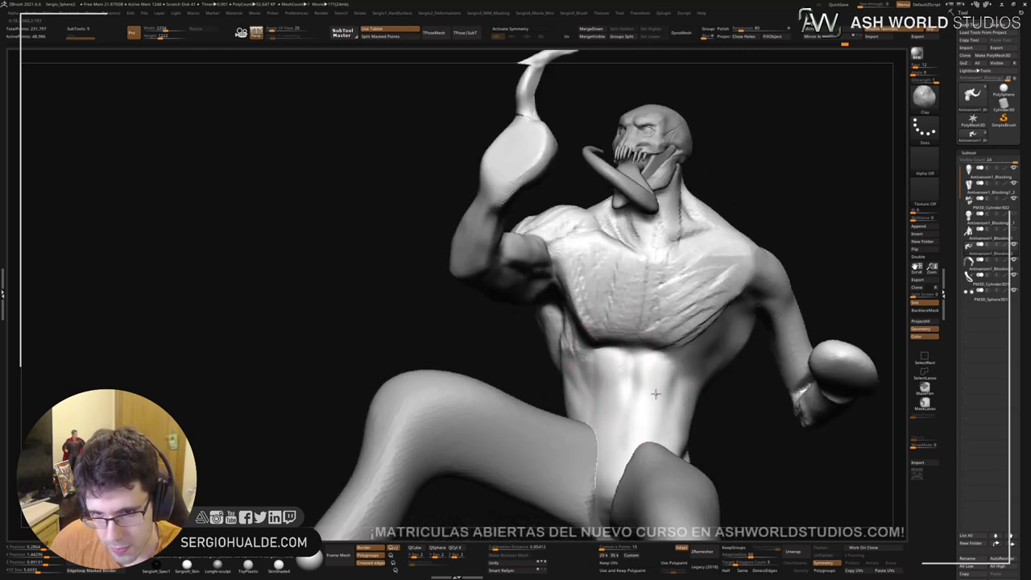
# Step: Carve the crease above the left hip with the DamStandard brush
pyautogui.moveTo(655, 394)
pyautogui.mouseDown(button='right')
pyautogui.moveTo(671, 420)
pyautogui.moveTo(608, 435)
pyautogui.moveTo(662, 396)
pyautogui.moveTo(612, 362)
pyautogui.moveTo(668, 354)
pyautogui.mouseUp(button='right')
pyautogui.press('b')
pyautogui.press('d')
pyautogui.press('s')
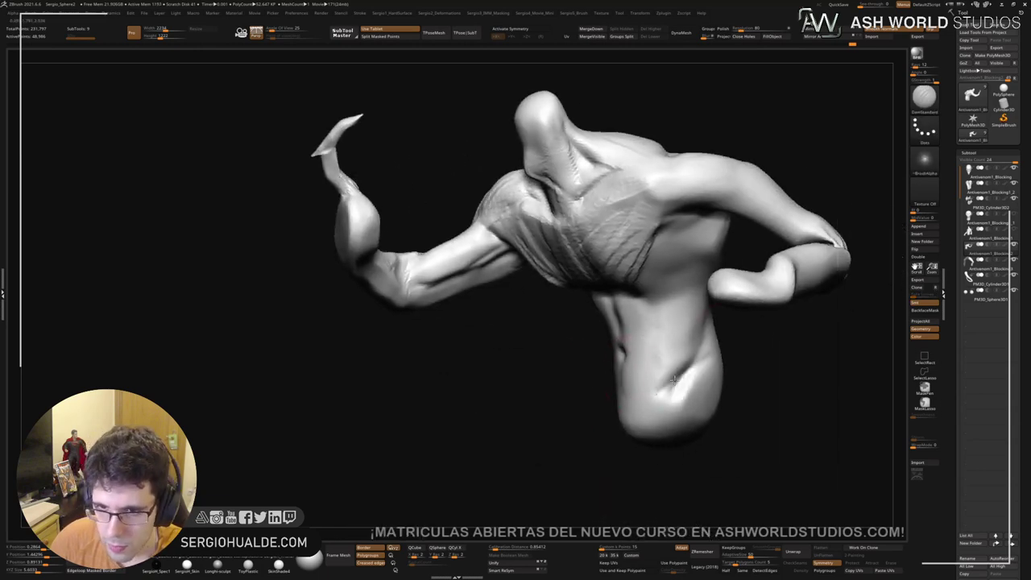
# Step: Build up the left oblique above the hip crease with the Clay brush
pyautogui.press('b')
pyautogui.press('c')
pyautogui.press('l')
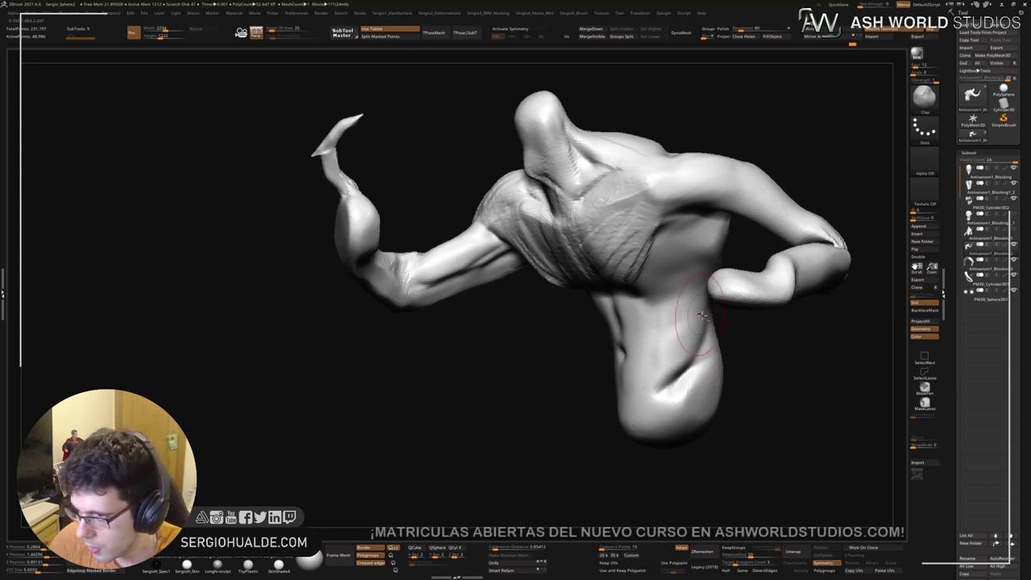
pyautogui.moveTo(702, 315)
pyautogui.mouseDown(button='right')
pyautogui.moveTo(655, 352)
pyautogui.moveTo(643, 308)
pyautogui.mouseUp(button='right')
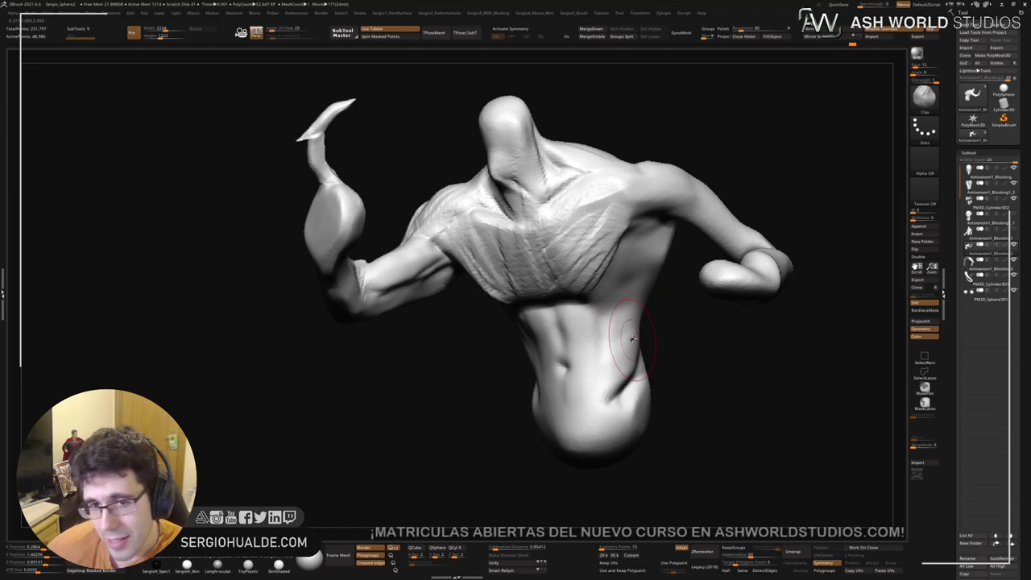
pyautogui.moveTo(638, 352); pyautogui.dragTo(602, 317, button='right')
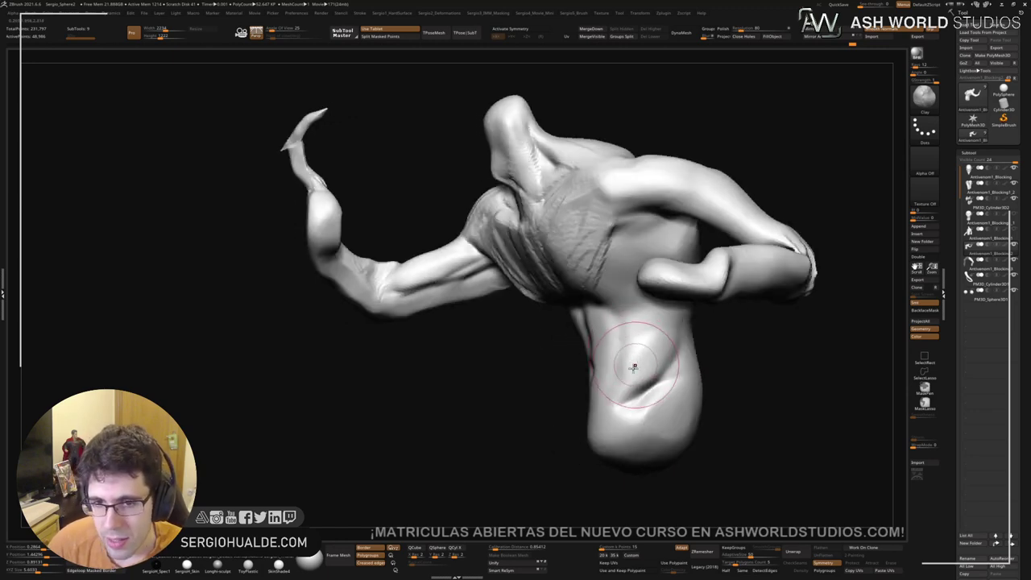
pyautogui.moveTo(639, 364)
pyautogui.mouseDown()
pyautogui.moveTo(632, 388)
pyautogui.moveTo(642, 374)
pyautogui.mouseUp()
# Step: Sculpt the rib area beneath the left pectoral with the Standard brush
pyautogui.moveTo(681, 344)
pyautogui.mouseDown(button='right')
pyautogui.moveTo(656, 347)
pyautogui.moveTo(668, 357)
pyautogui.moveTo(639, 368)
pyautogui.moveTo(615, 361)
pyautogui.mouseUp(button='right')
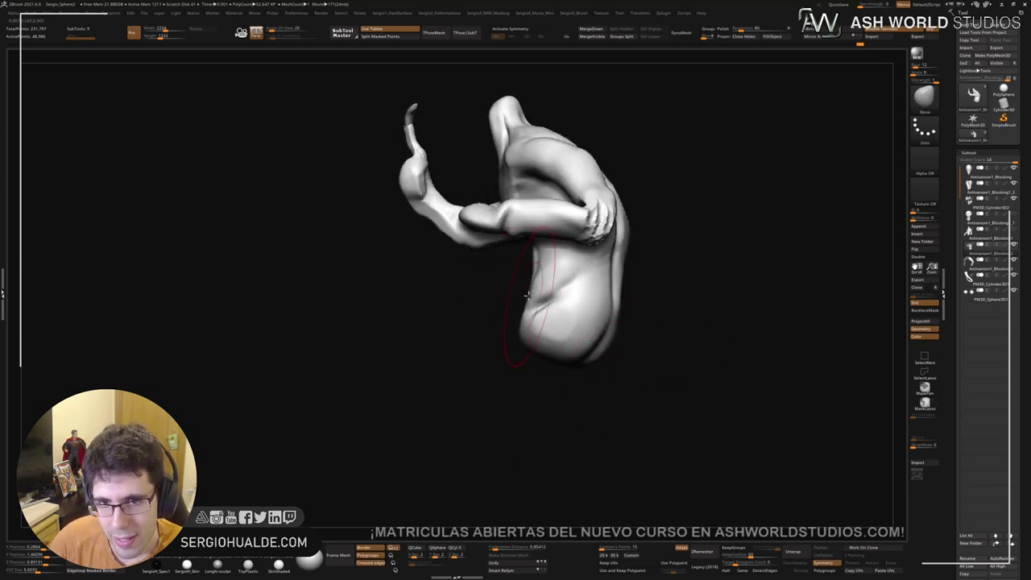
pyautogui.moveTo(532, 310); pyautogui.dragTo(522, 339, button='right')
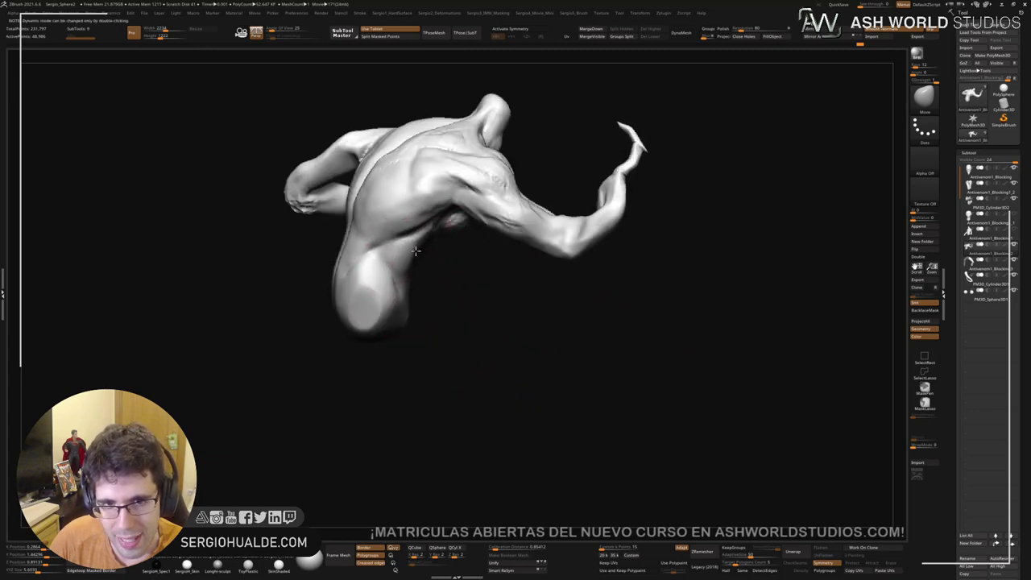
pyautogui.moveTo(439, 271)
pyautogui.mouseDown(button='right')
pyautogui.moveTo(398, 278)
pyautogui.moveTo(451, 271)
pyautogui.mouseUp(button='right')
pyautogui.moveTo(451, 271)
pyautogui.keyDown('ctrl'); pyautogui.mouseDown(button='right')
pyautogui.moveTo(468, 270)
pyautogui.moveTo(419, 296)
pyautogui.moveTo(445, 257)
pyautogui.mouseUp(button='right'); pyautogui.keyUp('ctrl')
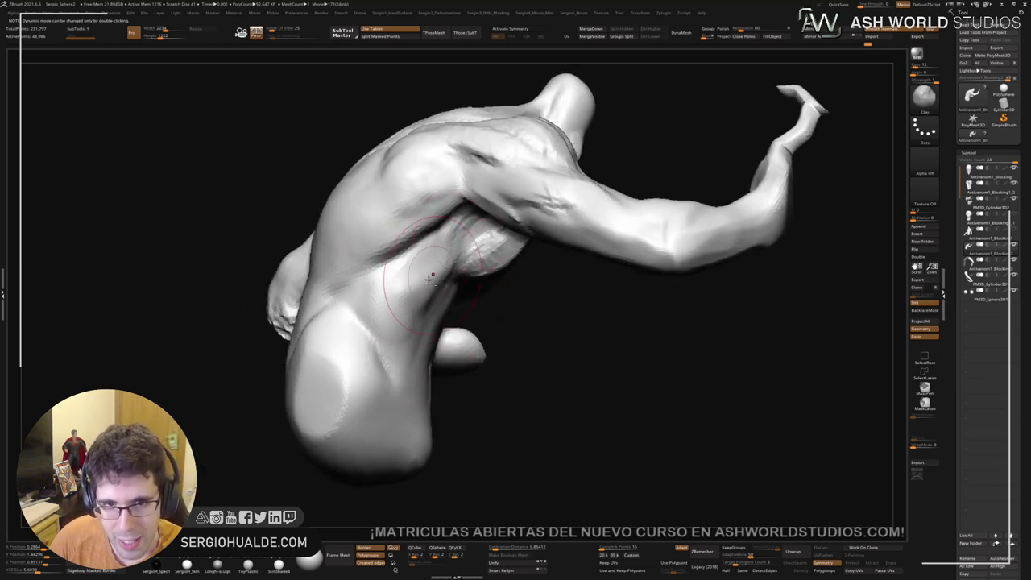
pyautogui.moveTo(398, 297)
pyautogui.mouseDown(button='right')
pyautogui.moveTo(434, 277)
pyautogui.moveTo(568, 294)
pyautogui.mouseUp(button='right')
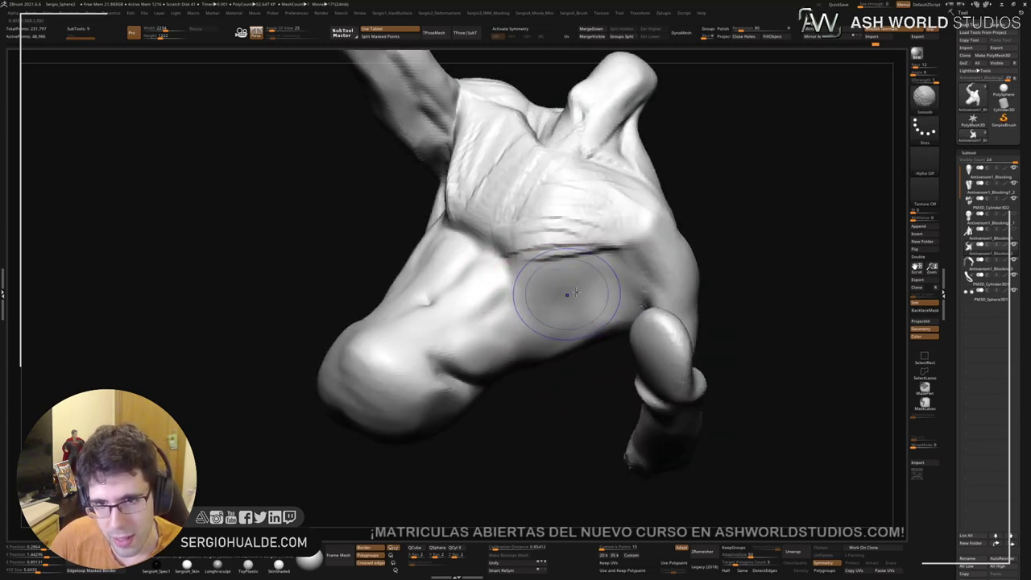
pyautogui.press('b')
pyautogui.press('s')
pyautogui.press('t')
pyautogui.moveTo(542, 285)
pyautogui.mouseDown()
pyautogui.moveTo(603, 282)
pyautogui.moveTo(533, 288)
pyautogui.moveTo(599, 304)
pyautogui.moveTo(581, 313)
pyautogui.mouseUp()
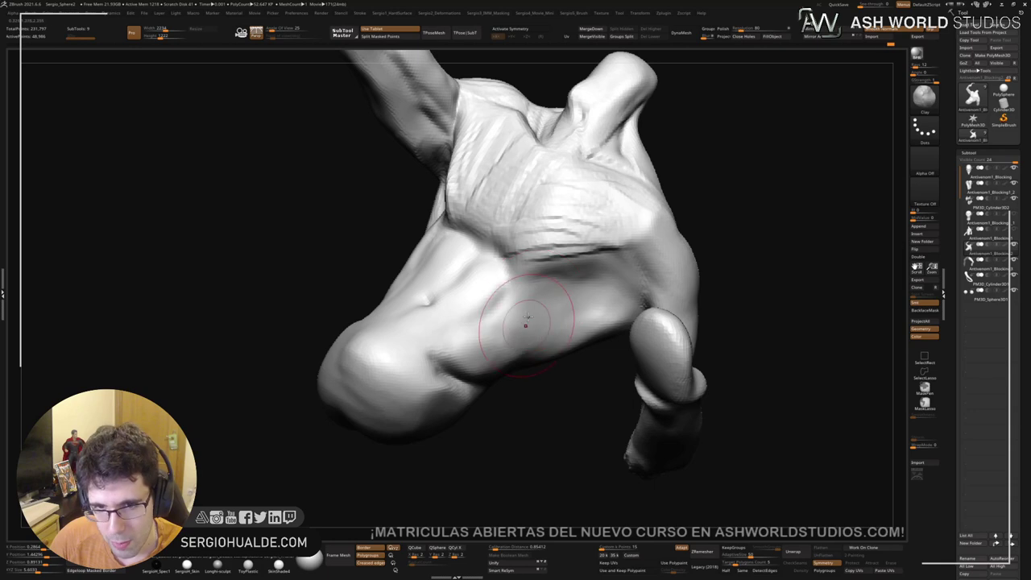
# Step: Reshape the lower edge of the right pectoral with the Move brush
pyautogui.moveTo(513, 341)
pyautogui.mouseDown(button='right')
pyautogui.moveTo(564, 368)
pyautogui.moveTo(568, 384)
pyautogui.moveTo(573, 349)
pyautogui.moveTo(615, 355)
pyautogui.moveTo(644, 292)
pyautogui.moveTo(653, 311)
pyautogui.mouseUp(button='right')
pyautogui.press('b')
pyautogui.press('m')
pyautogui.press('v')
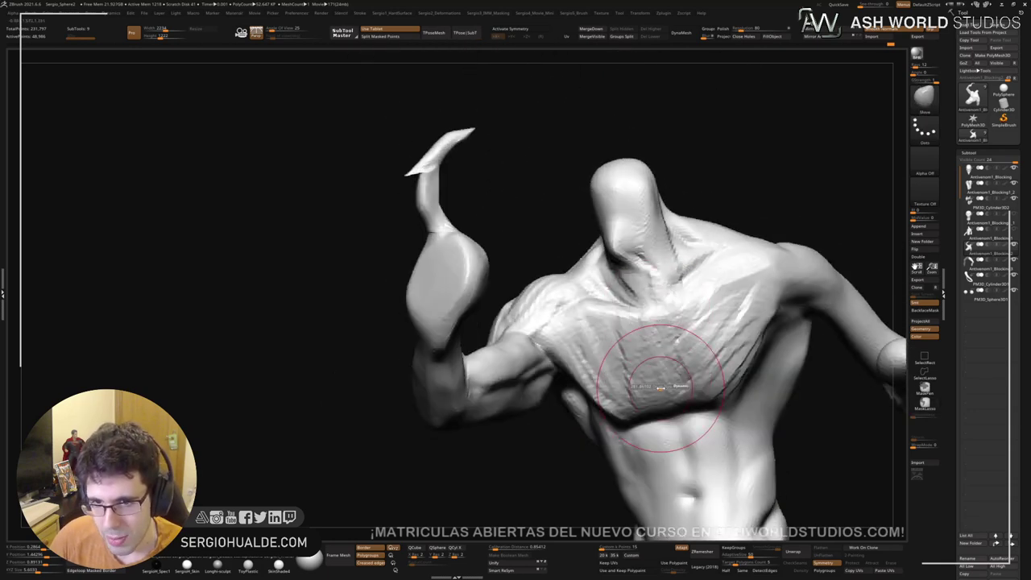
pyautogui.moveTo(660, 386); pyautogui.dragTo(634, 368, button='right')
pyautogui.moveTo(634, 368)
pyautogui.mouseDown()
pyautogui.moveTo(635, 379)
pyautogui.moveTo(594, 379)
pyautogui.mouseUp()
# Step: Carve the vertical separation between the two pectorals along the sternum with the DamStandard brush
pyautogui.moveTo(673, 379)
pyautogui.mouseDown(button='right')
pyautogui.moveTo(624, 369)
pyautogui.moveTo(651, 362)
pyautogui.mouseUp(button='right')
pyautogui.press('b')
pyautogui.press('d')
pyautogui.press('s')
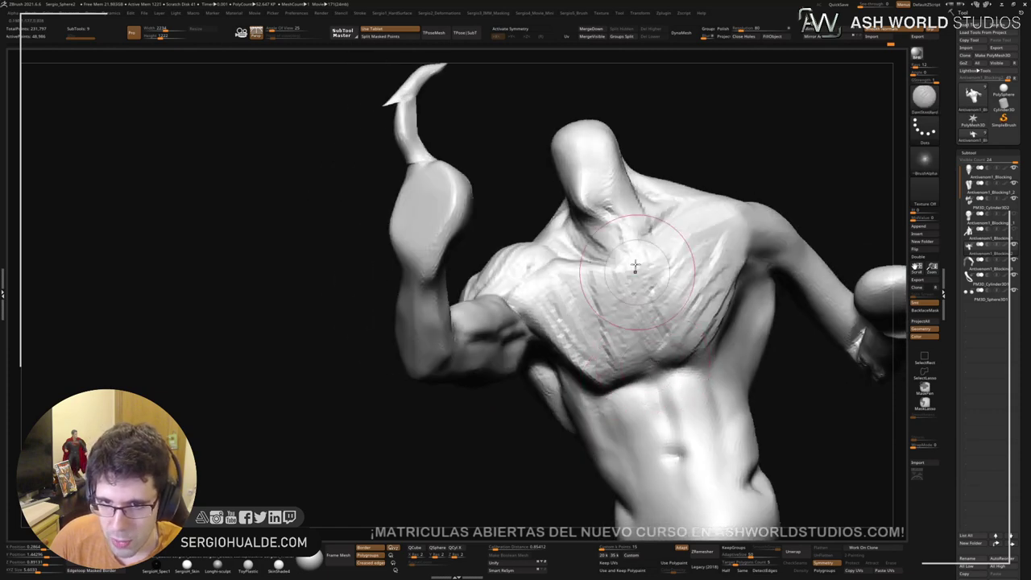
pyautogui.moveTo(634, 266); pyautogui.dragTo(655, 375)
pyautogui.moveTo(640, 299); pyautogui.dragTo(674, 379)
pyautogui.moveTo(674, 380); pyautogui.dragTo(653, 363, button='right')
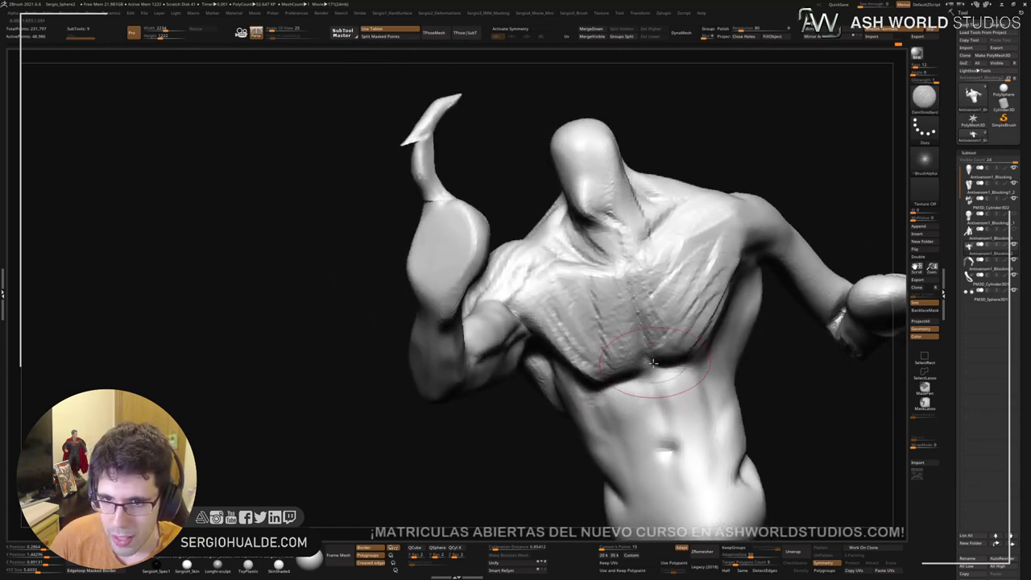
pyautogui.moveTo(636, 246); pyautogui.dragTo(648, 364)
# Step: Carve diagonal fiber lines across the right pectoral with DamStandard and smooth the chest surface
pyautogui.moveTo(617, 329); pyautogui.dragTo(600, 326, button='right')
pyautogui.moveTo(557, 263); pyautogui.dragTo(606, 329)
pyautogui.moveTo(605, 330); pyautogui.dragTo(617, 308, button='right')
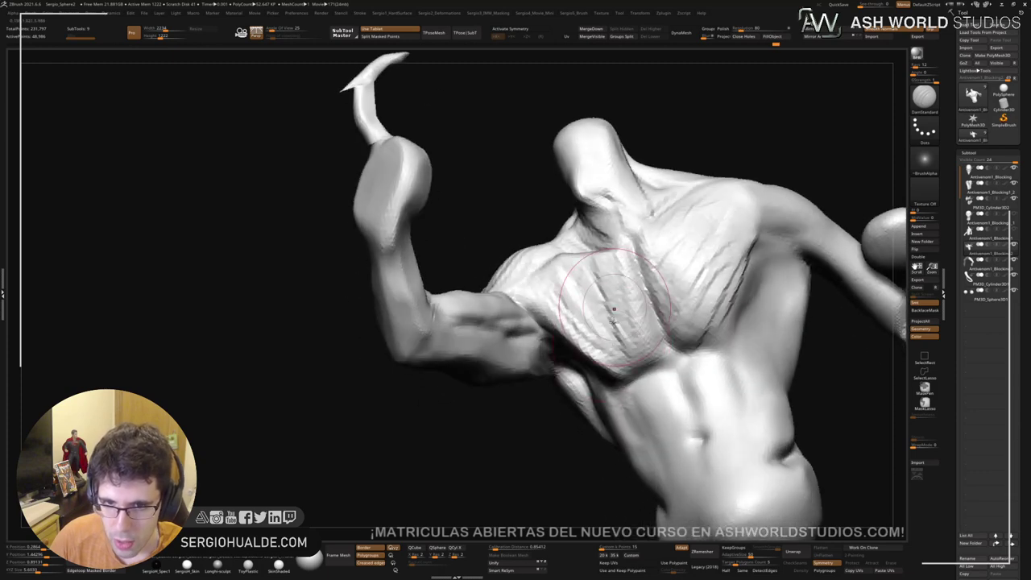
pyautogui.moveTo(567, 260); pyautogui.dragTo(613, 353)
pyautogui.moveTo(614, 357); pyautogui.dragTo(629, 352, button='right')
pyautogui.keyDown('shift'); pyautogui.moveTo(628, 352); pyautogui.dragTo(606, 316); pyautogui.keyUp('shift')
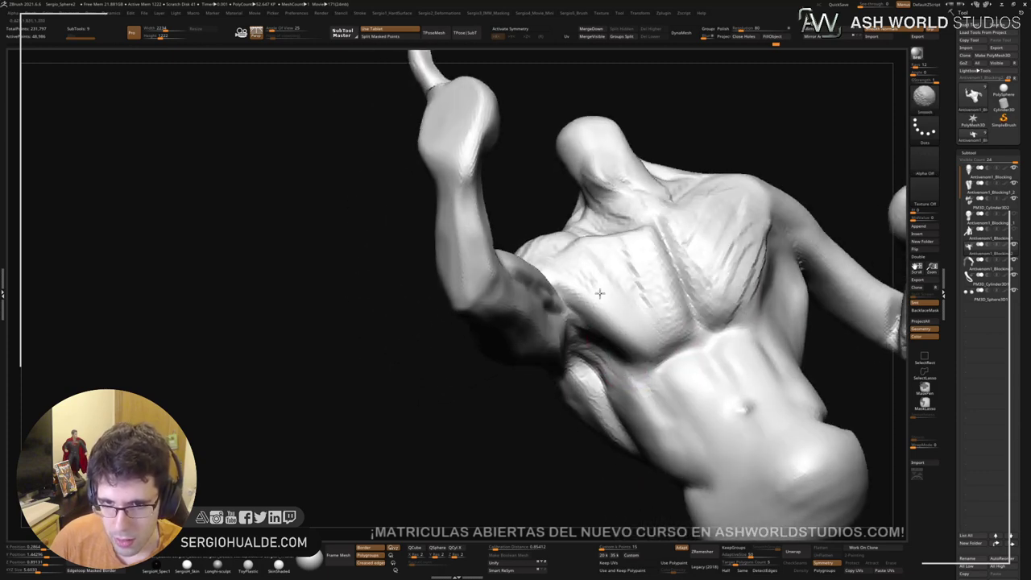
pyautogui.moveTo(635, 308); pyautogui.dragTo(653, 271, button='right')
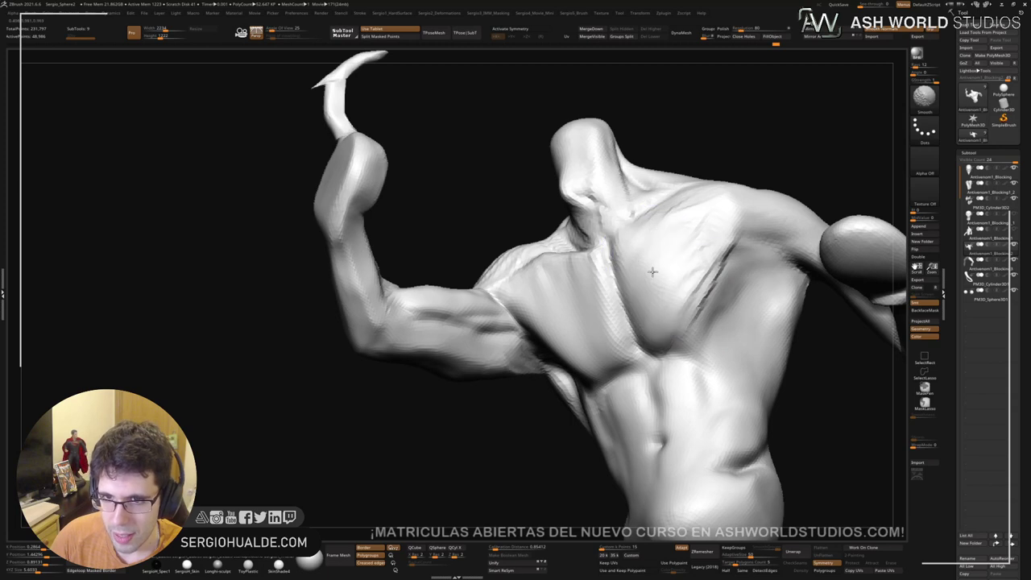
# Step: Carve the outer lower border of the left pectoral and the muscle line running down from the armpit
pyautogui.moveTo(743, 290); pyautogui.dragTo(734, 266, button='right')
pyautogui.moveTo(753, 233); pyautogui.dragTo(680, 331)
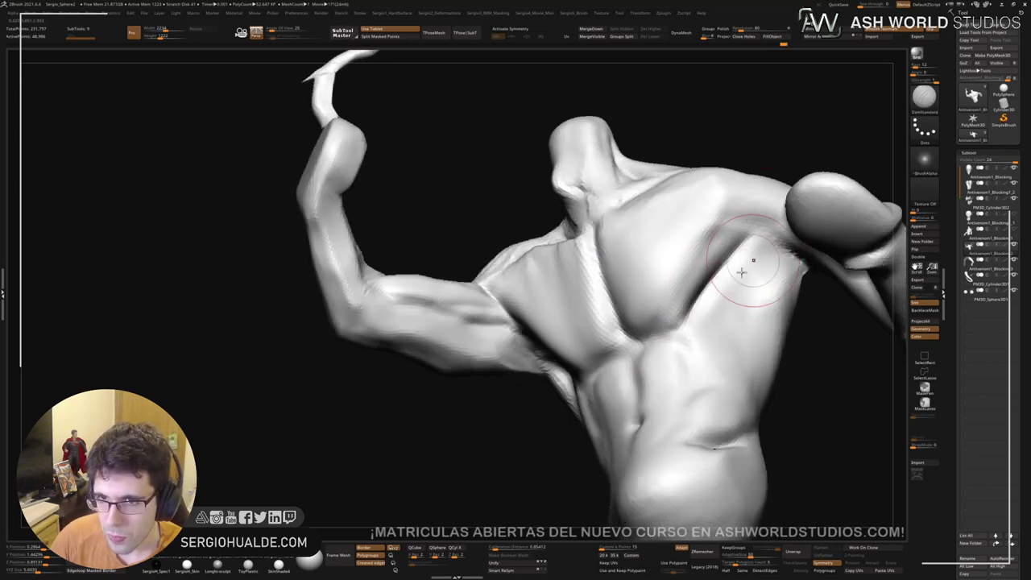
pyautogui.moveTo(753, 260)
pyautogui.mouseDown()
pyautogui.moveTo(748, 295)
pyautogui.moveTo(766, 345)
pyautogui.mouseUp()
pyautogui.moveTo(750, 323); pyautogui.dragTo(752, 352, button='right')
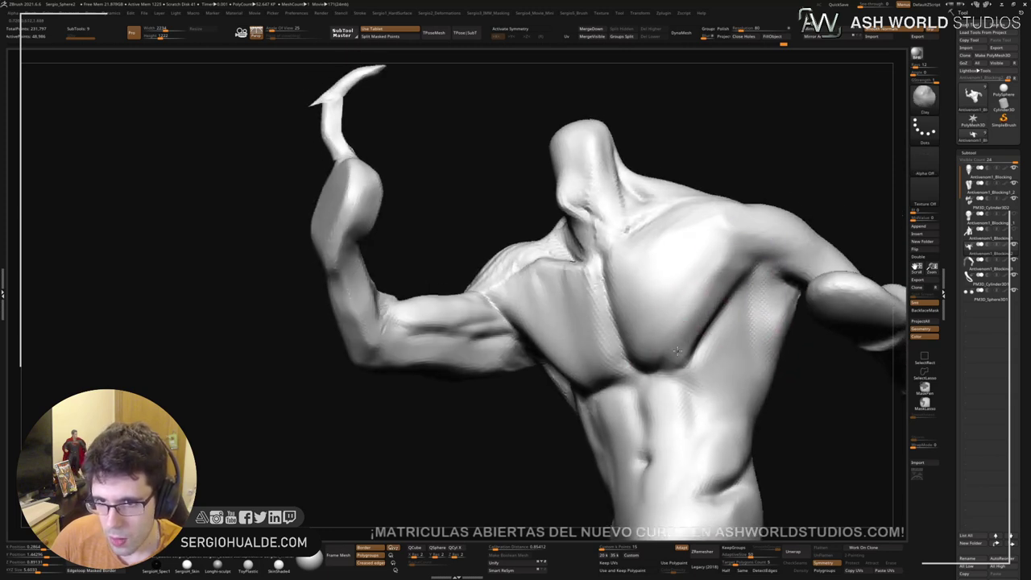
# Step: Adjust the lower outer corner of the left pectoral with the Move brush
pyautogui.moveTo(683, 362); pyautogui.dragTo(699, 348, button='right')
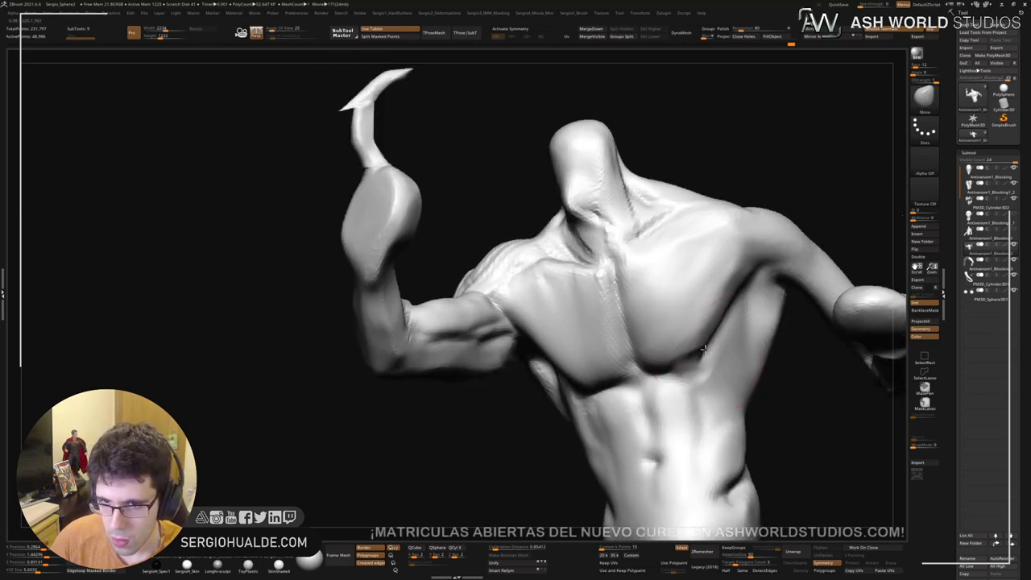
pyautogui.moveTo(705, 349); pyautogui.dragTo(707, 359)
pyautogui.moveTo(708, 379); pyautogui.dragTo(710, 362, button='right')
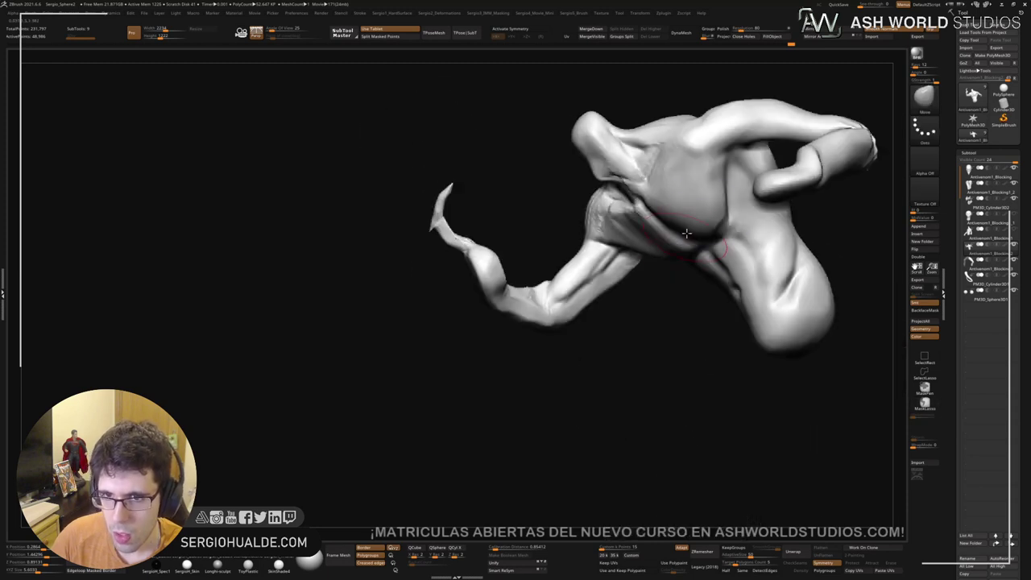
# Step: Build up the left collarbone and upper chest with the ClayBuildup brush, and smooth down across the pectoral
pyautogui.moveTo(717, 211); pyautogui.dragTo(697, 234, button='right')
pyautogui.keyDown('ctrl'); pyautogui.moveTo(662, 173); pyautogui.dragTo(694, 190, button='right'); pyautogui.keyUp('ctrl')
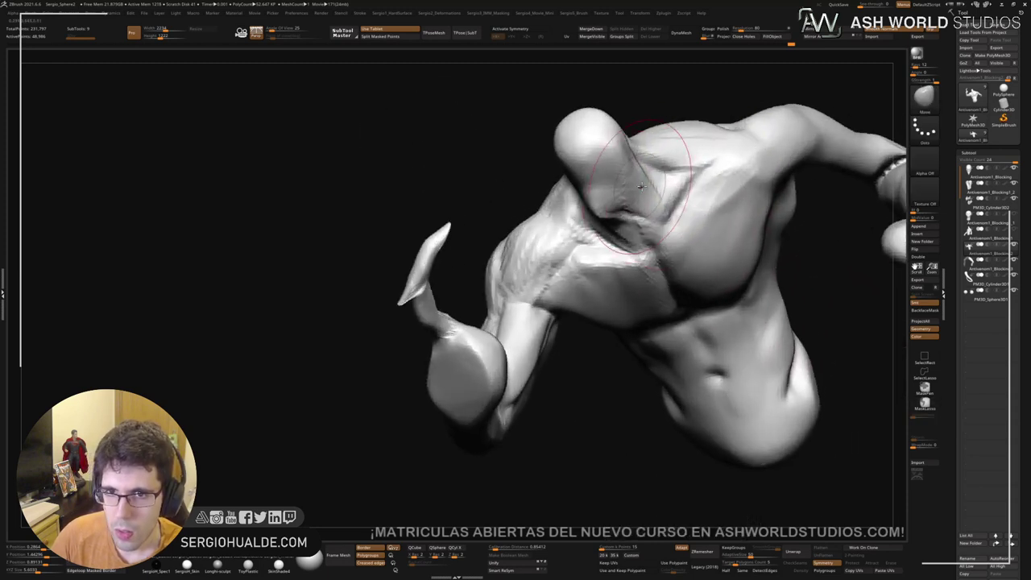
pyautogui.press('b')
pyautogui.press('c')
pyautogui.press('b')
pyautogui.moveTo(687, 181)
pyautogui.mouseDown()
pyautogui.moveTo(674, 189)
pyautogui.moveTo(697, 174)
pyautogui.moveTo(683, 171)
pyautogui.moveTo(732, 156)
pyautogui.moveTo(665, 151)
pyautogui.moveTo(692, 207)
pyautogui.mouseUp()
pyautogui.moveTo(695, 211); pyautogui.dragTo(689, 227, button='right')
pyautogui.moveTo(692, 205)
pyautogui.keyDown('shift'); pyautogui.mouseDown()
pyautogui.moveTo(678, 250)
pyautogui.moveTo(666, 250)
pyautogui.moveTo(730, 187)
pyautogui.mouseUp(); pyautogui.keyUp('shift')
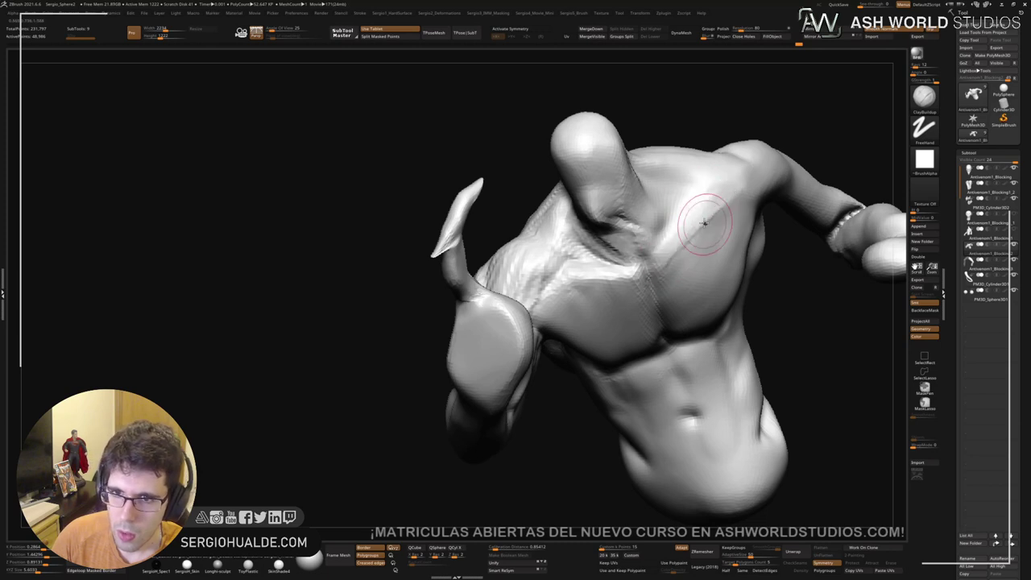
pyautogui.keyDown('shift'); pyautogui.moveTo(702, 225); pyautogui.dragTo(674, 275); pyautogui.keyUp('shift')
# Step: Fill in the front of the right shoulder with ClayBuildup and smooth the collarbone up to the neck base
pyautogui.moveTo(535, 298)
pyautogui.mouseDown()
pyautogui.moveTo(557, 264)
pyautogui.moveTo(546, 266)
pyautogui.mouseUp()
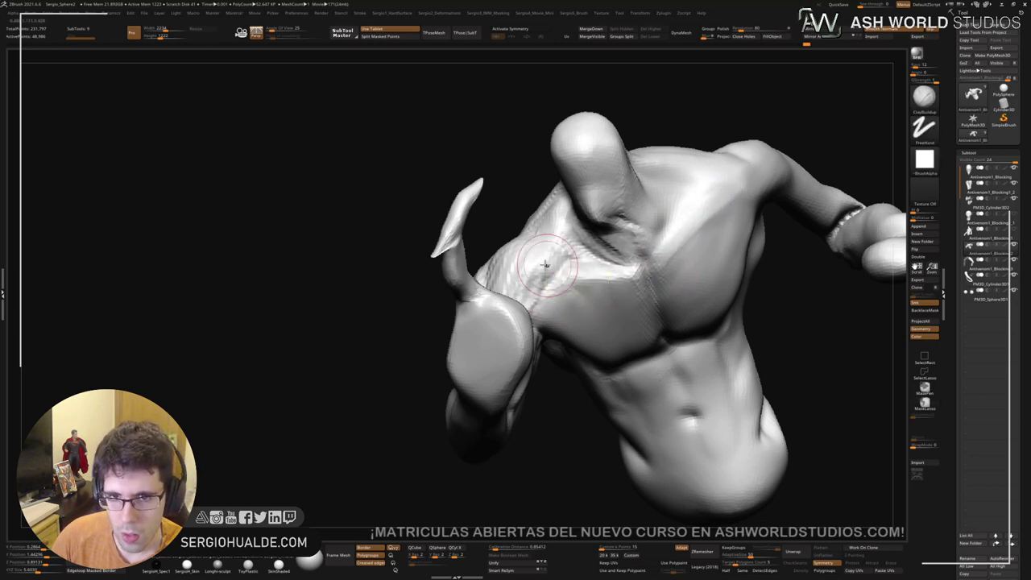
pyautogui.keyDown('shift'); pyautogui.moveTo(620, 290); pyautogui.dragTo(595, 292); pyautogui.keyUp('shift')
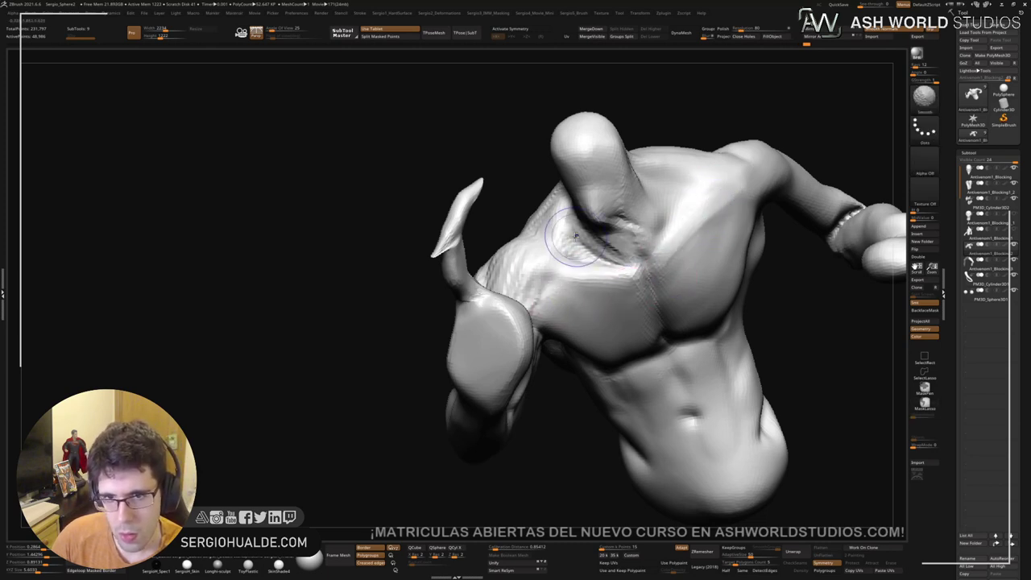
pyautogui.keyDown('shift'); pyautogui.moveTo(575, 236); pyautogui.dragTo(573, 246); pyautogui.keyUp('shift')
# Step: Check the full figure, isolate the torso again, and reshape the left hip crease with the Move brush
pyautogui.moveTo(567, 341)
pyautogui.keyDown('ctrl'); pyautogui.mouseDown(button='right')
pyautogui.moveTo(564, 298)
pyautogui.moveTo(628, 287)
pyautogui.moveTo(689, 294)
pyautogui.moveTo(503, 318)
pyautogui.moveTo(551, 352)
pyautogui.mouseUp(button='right'); pyautogui.keyUp('ctrl')
pyautogui.hotkey('alt', 's')
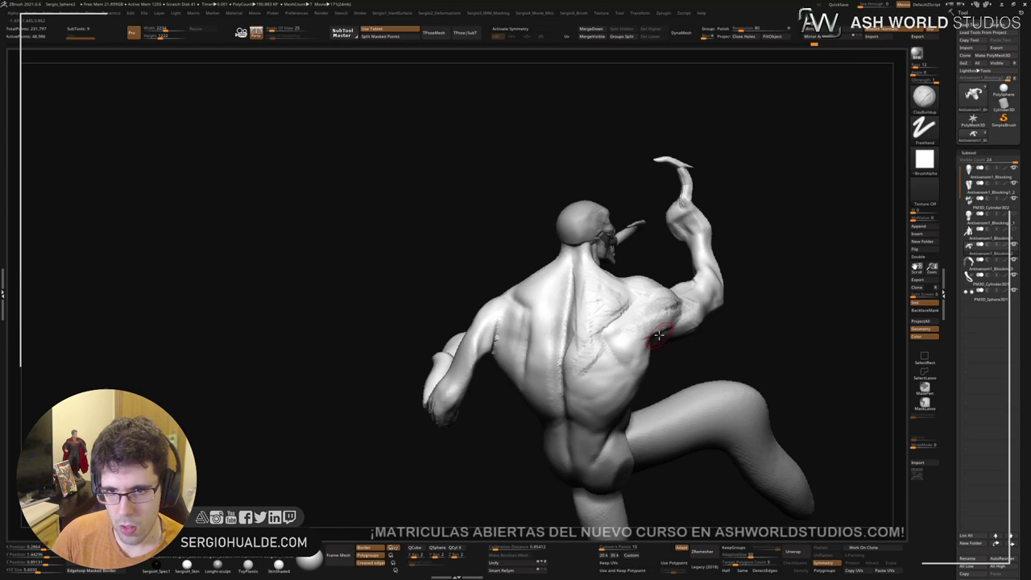
pyautogui.press('b')
pyautogui.press('m')
pyautogui.press('v')
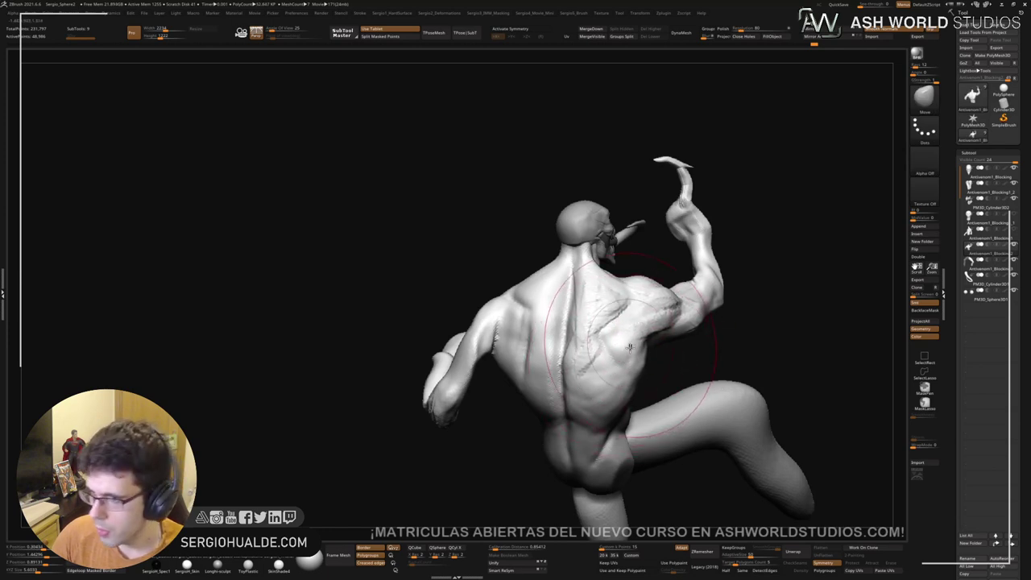
pyautogui.moveTo(635, 362)
pyautogui.mouseDown(button='right')
pyautogui.moveTo(628, 280)
pyautogui.moveTo(568, 332)
pyautogui.moveTo(494, 341)
pyautogui.moveTo(525, 375)
pyautogui.moveTo(618, 313)
pyautogui.moveTo(598, 392)
pyautogui.moveTo(519, 323)
pyautogui.mouseUp(button='right')
pyautogui.hotkey('alt', 's')
pyautogui.moveTo(633, 387); pyautogui.dragTo(604, 373, button='right')
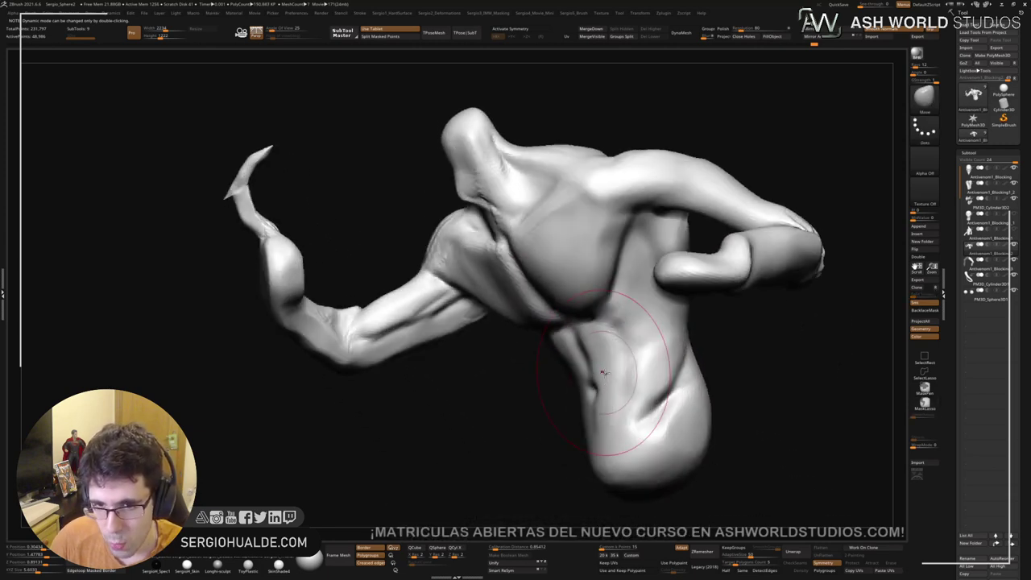
pyautogui.moveTo(639, 396); pyautogui.dragTo(673, 368)
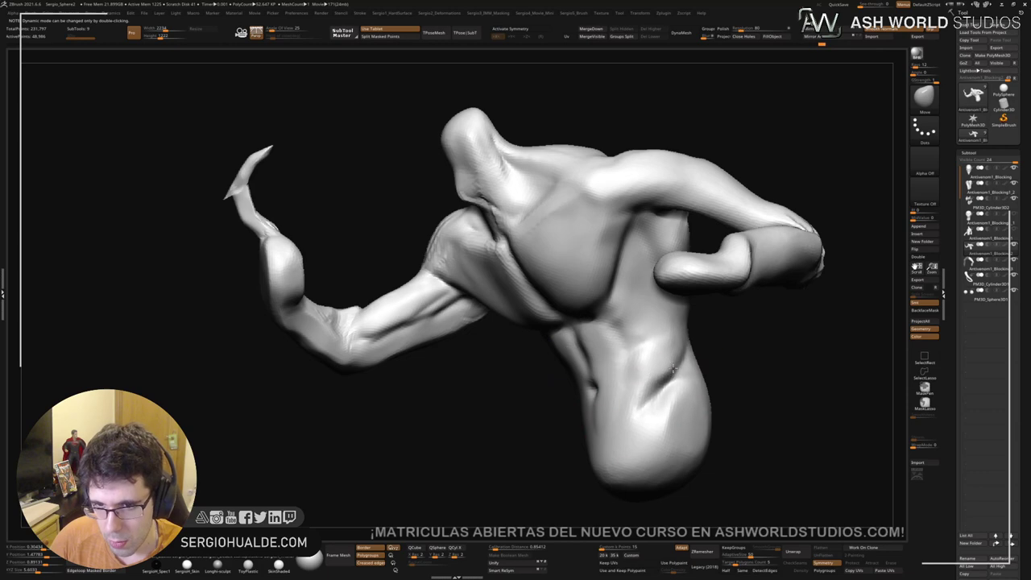
pyautogui.moveTo(635, 392); pyautogui.dragTo(672, 375, button='right')
# Step: Carve the left groin line from the hip crease down to the pelvis with the DamStandard brush
pyautogui.moveTo(378, 425)
pyautogui.mouseDown(button='right')
pyautogui.moveTo(388, 424)
pyautogui.moveTo(388, 398)
pyautogui.moveTo(438, 449)
pyautogui.moveTo(531, 361)
pyautogui.moveTo(642, 388)
pyautogui.moveTo(511, 368)
pyautogui.moveTo(532, 391)
pyautogui.mouseUp(button='right')
pyautogui.press('b')
pyautogui.press('d')
pyautogui.press('s')
pyautogui.moveTo(561, 398); pyautogui.dragTo(517, 462)
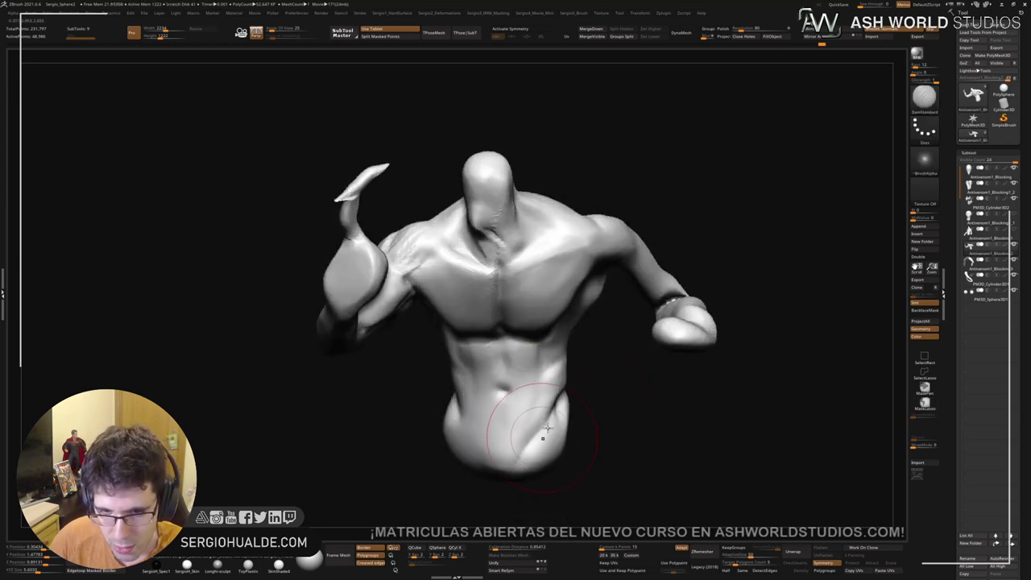
# Step: Compare the pelvis with the full figure and reshape the left groin line with the Move brush
pyautogui.moveTo(477, 482)
pyautogui.mouseDown(button='right')
pyautogui.moveTo(548, 460)
pyautogui.moveTo(526, 435)
pyautogui.mouseUp(button='right')
pyautogui.press('b')
pyautogui.press('m')
pyautogui.press('v')
pyautogui.hotkey('alt', 's')
pyautogui.hotkey('alt', 's')
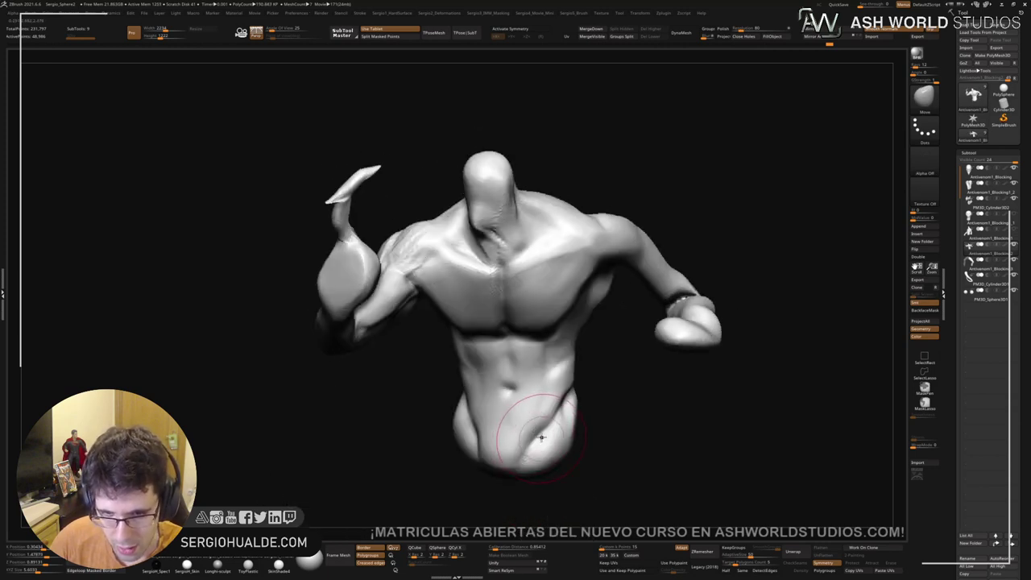
pyautogui.moveTo(541, 437)
pyautogui.mouseDown()
pyautogui.moveTo(526, 427)
pyautogui.moveTo(517, 459)
pyautogui.mouseUp()
pyautogui.moveTo(480, 449); pyautogui.dragTo(467, 430, button='right')
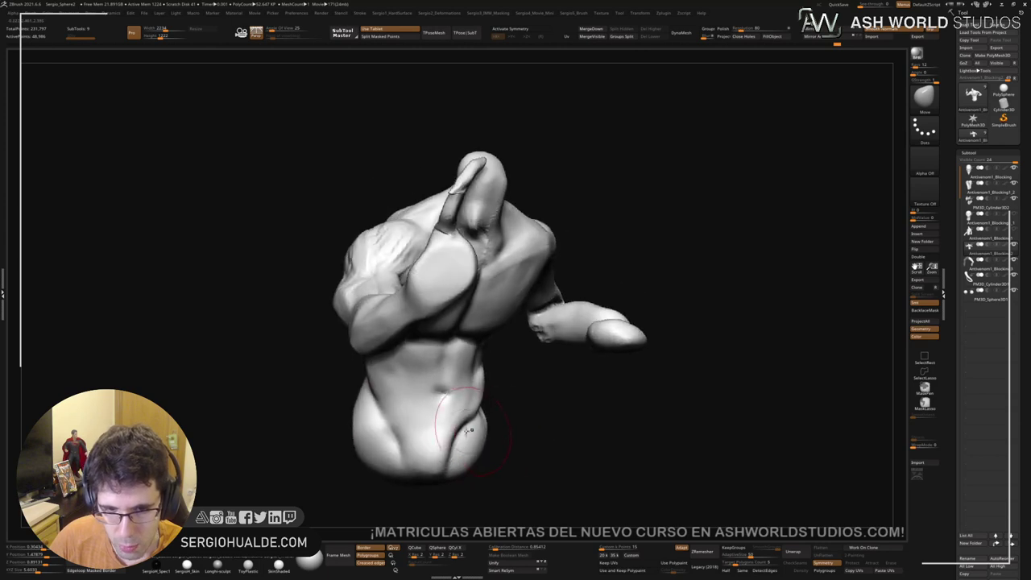
# Step: Check the pelvis, abdomen and overall torso shape from the front, side and back
pyautogui.moveTo(399, 451); pyautogui.dragTo(432, 429, button='right')
pyautogui.hotkey('alt', 's')
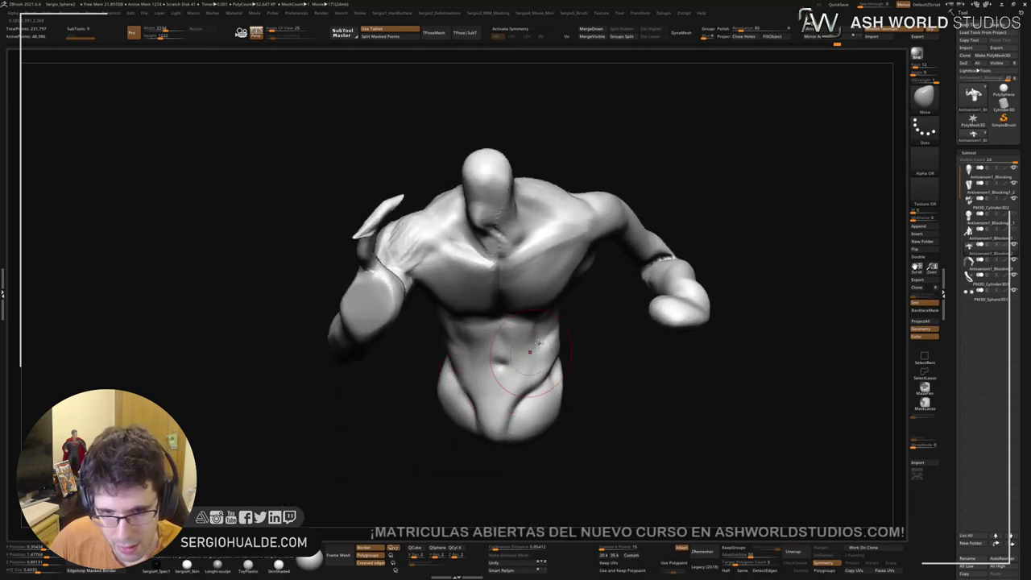
pyautogui.moveTo(483, 424); pyautogui.dragTo(373, 460, button='right')
pyautogui.moveTo(499, 439); pyautogui.dragTo(538, 438, button='right')
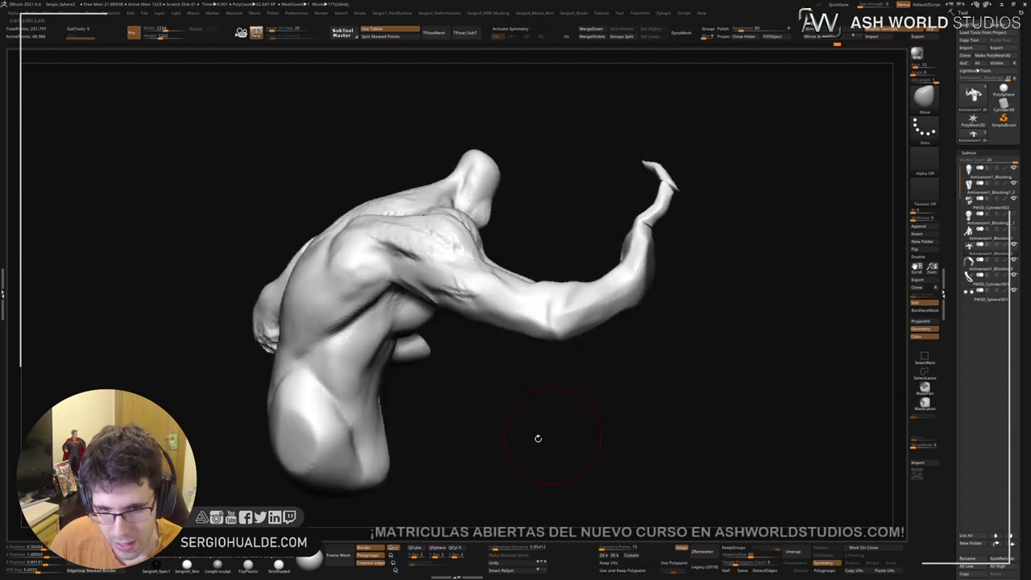
pyautogui.moveTo(362, 455)
pyautogui.mouseDown(button='right')
pyautogui.moveTo(378, 439)
pyautogui.moveTo(484, 417)
pyautogui.moveTo(477, 398)
pyautogui.mouseUp(button='right')
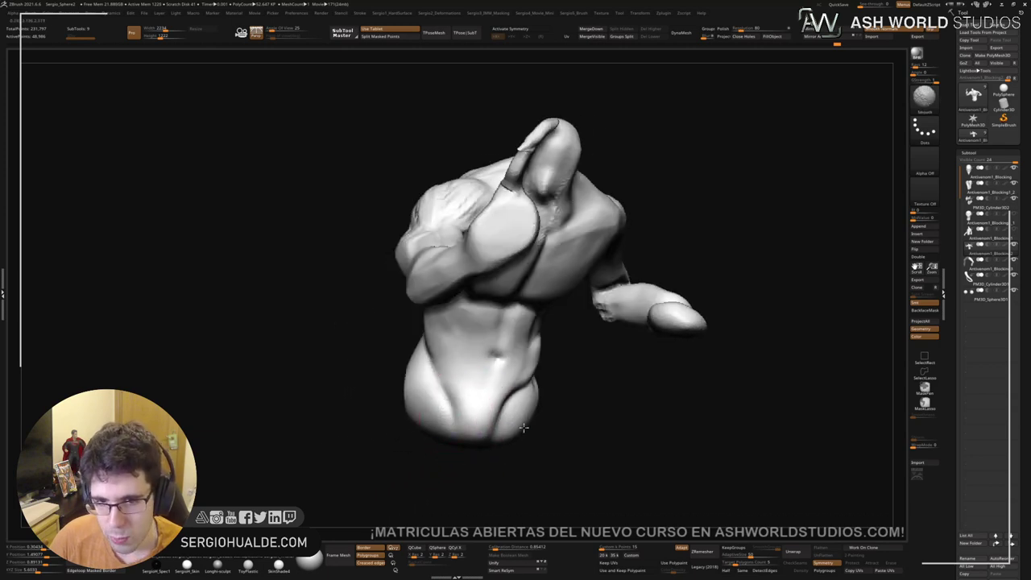
pyautogui.keyDown('ctrl'); pyautogui.moveTo(481, 389); pyautogui.dragTo(493, 302, button='right'); pyautogui.keyUp('ctrl')
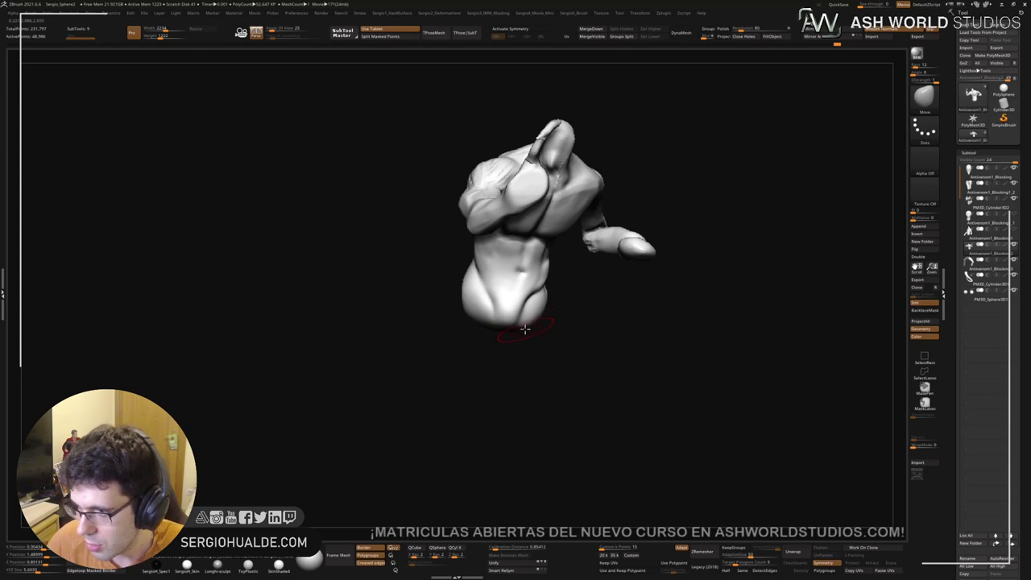
# Step: Thicken the lowered left upper arm with the Inflate brush, working from behind
pyautogui.moveTo(534, 322)
pyautogui.mouseDown(button='right')
pyautogui.moveTo(531, 331)
pyautogui.moveTo(609, 295)
pyautogui.mouseUp(button='right')
pyautogui.moveTo(654, 269)
pyautogui.mouseDown(button='right')
pyautogui.moveTo(578, 258)
pyautogui.moveTo(472, 269)
pyautogui.moveTo(426, 330)
pyautogui.moveTo(547, 260)
pyautogui.moveTo(587, 252)
pyautogui.mouseUp(button='right')
pyautogui.press('b')
pyautogui.press('i')
pyautogui.press('n')
pyautogui.moveTo(592, 249)
pyautogui.mouseDown()
pyautogui.moveTo(574, 269)
pyautogui.moveTo(561, 259)
pyautogui.mouseUp()
pyautogui.moveTo(561, 260)
pyautogui.mouseDown(button='right')
pyautogui.moveTo(552, 195)
pyautogui.moveTo(574, 293)
pyautogui.mouseUp(button='right')
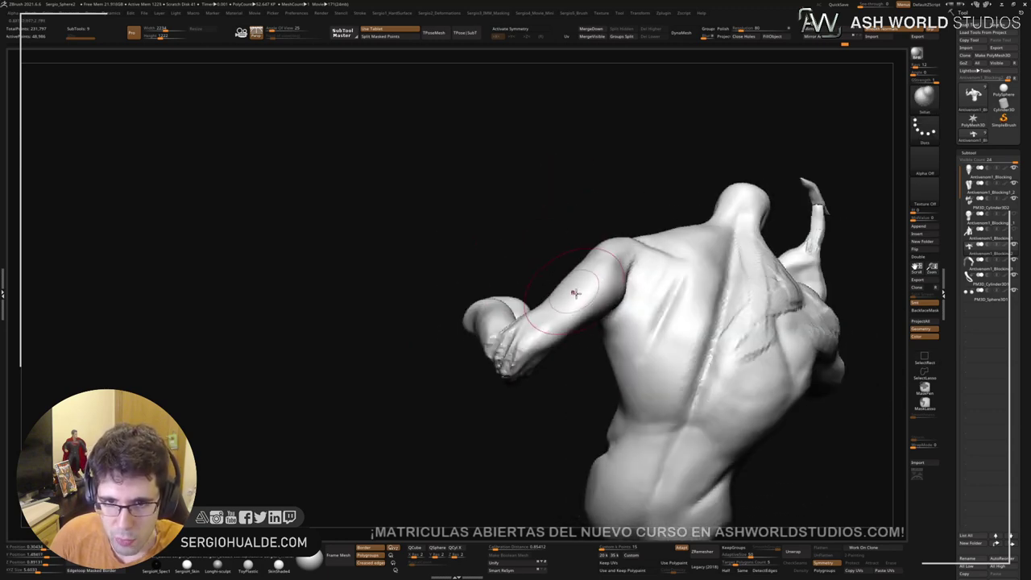
# Step: Build up the left deltoid and its transition into the chest with the Clay brush
pyautogui.moveTo(575, 342)
pyautogui.mouseDown(button='right')
pyautogui.moveTo(536, 250)
pyautogui.moveTo(542, 198)
pyautogui.moveTo(617, 207)
pyautogui.moveTo(603, 304)
pyautogui.mouseUp(button='right')
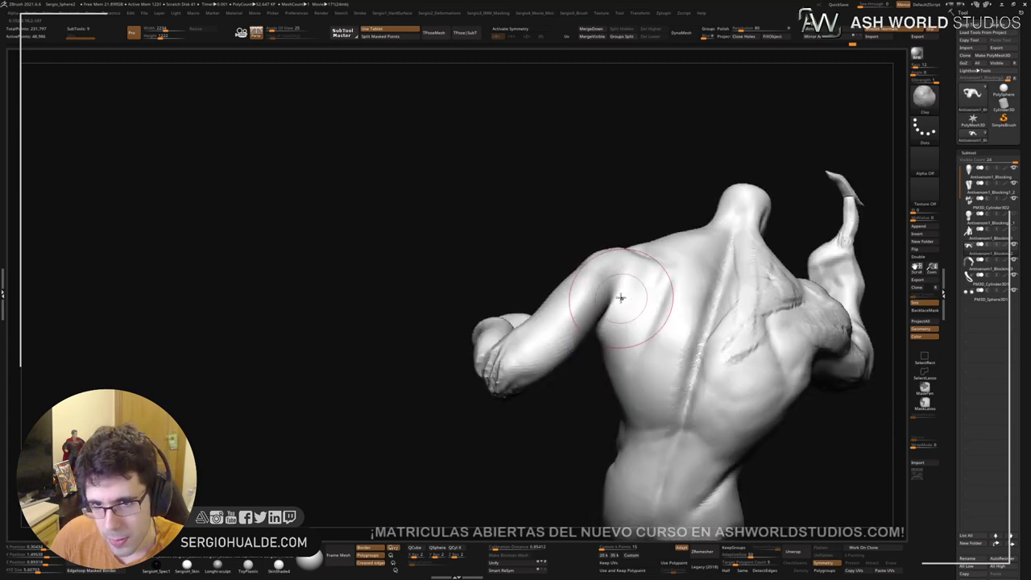
pyautogui.moveTo(637, 264); pyautogui.dragTo(645, 308, button='right')
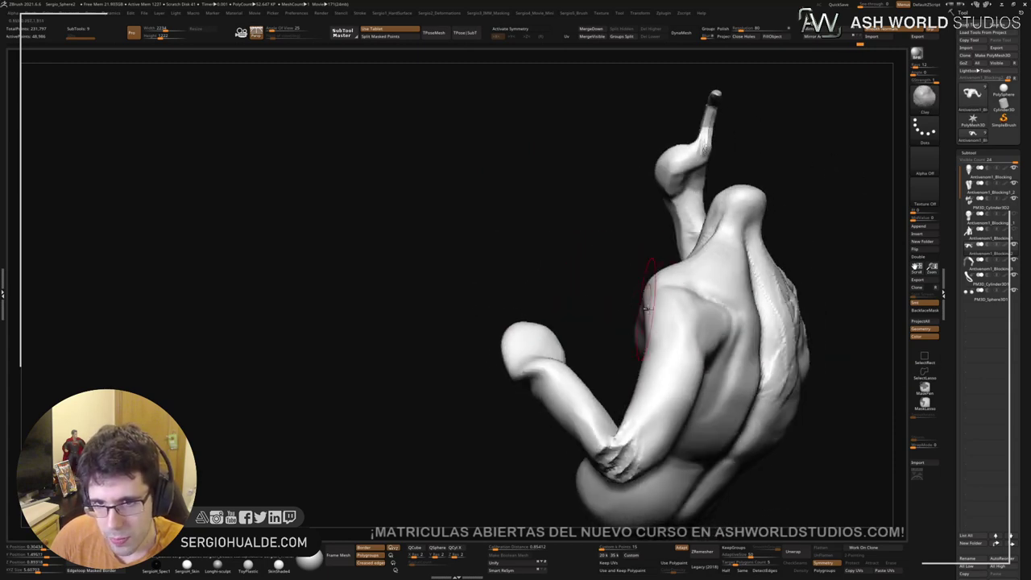
pyautogui.moveTo(710, 325); pyautogui.dragTo(732, 322, button='right')
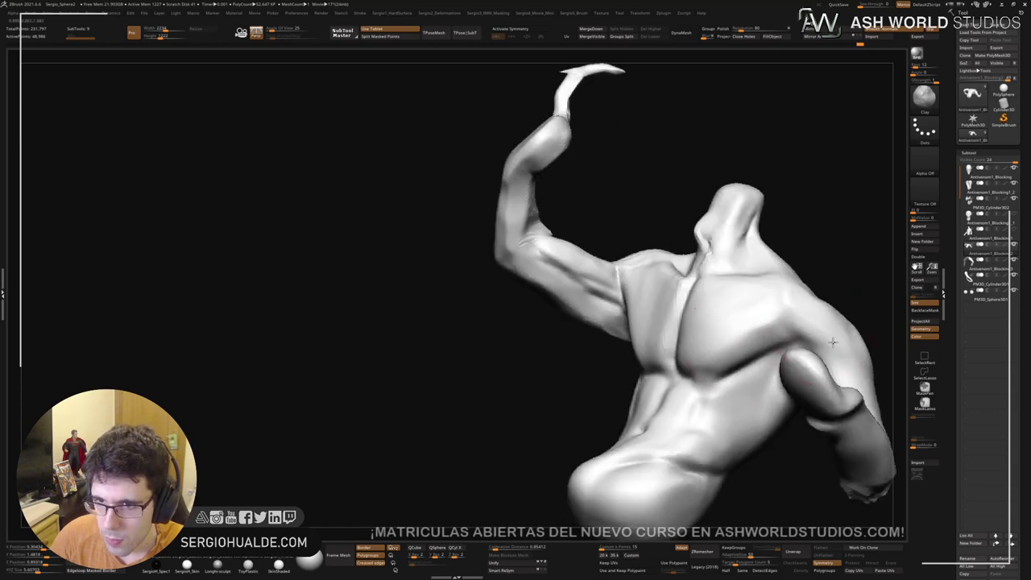
pyautogui.moveTo(806, 322)
pyautogui.mouseDown(button='right')
pyautogui.moveTo(811, 340)
pyautogui.moveTo(762, 376)
pyautogui.moveTo(775, 301)
pyautogui.moveTo(803, 352)
pyautogui.moveTo(765, 338)
pyautogui.moveTo(690, 281)
pyautogui.moveTo(727, 297)
pyautogui.moveTo(636, 343)
pyautogui.moveTo(679, 266)
pyautogui.moveTo(736, 340)
pyautogui.moveTo(626, 262)
pyautogui.mouseUp(button='right')
pyautogui.press('s')
pyautogui.moveTo(679, 325); pyautogui.dragTo(666, 325)
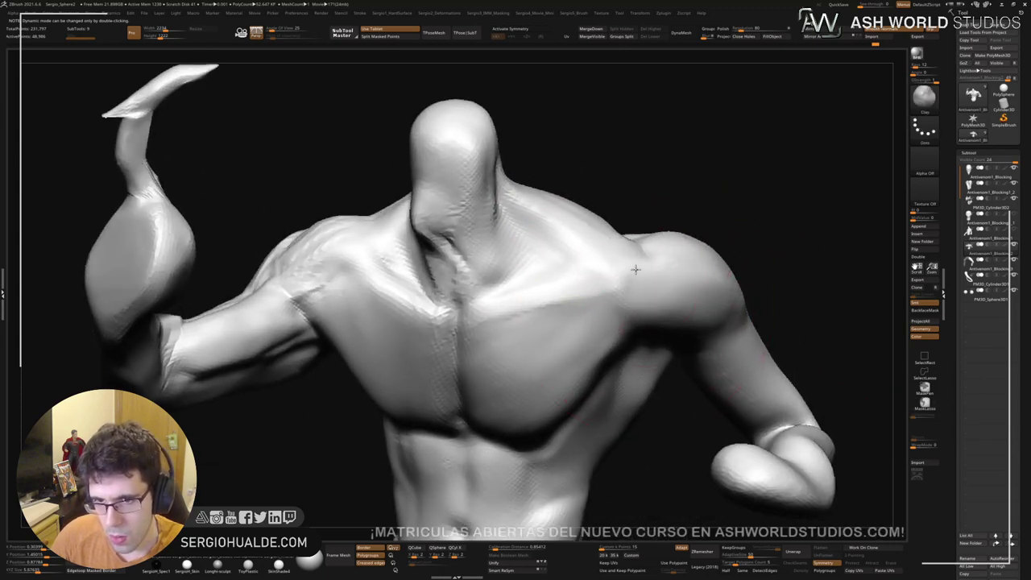
pyautogui.moveTo(684, 276); pyautogui.dragTo(644, 322, button='right')
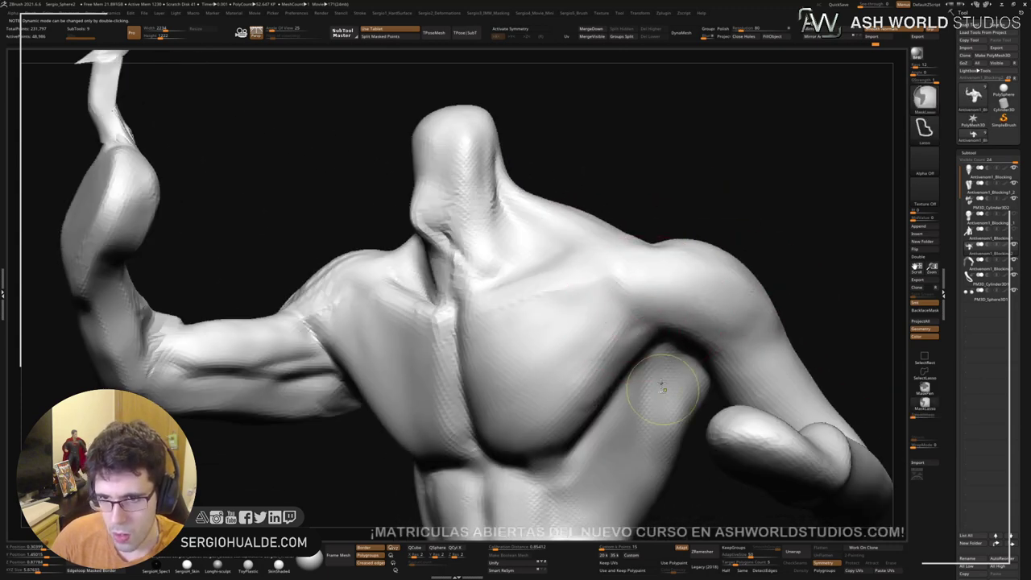
pyautogui.keyDown('ctrl'); pyautogui.moveTo(663, 387); pyautogui.dragTo(684, 334, button='right'); pyautogui.keyUp('ctrl')
pyautogui.moveTo(567, 240)
pyautogui.mouseDown(button='right')
pyautogui.moveTo(594, 220)
pyautogui.moveTo(579, 284)
pyautogui.mouseUp(button='right')
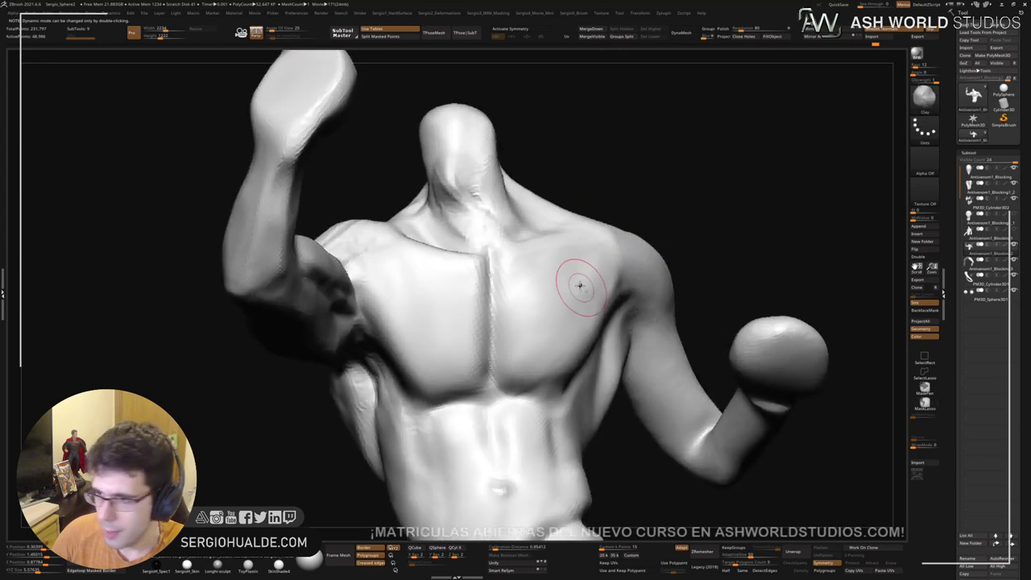
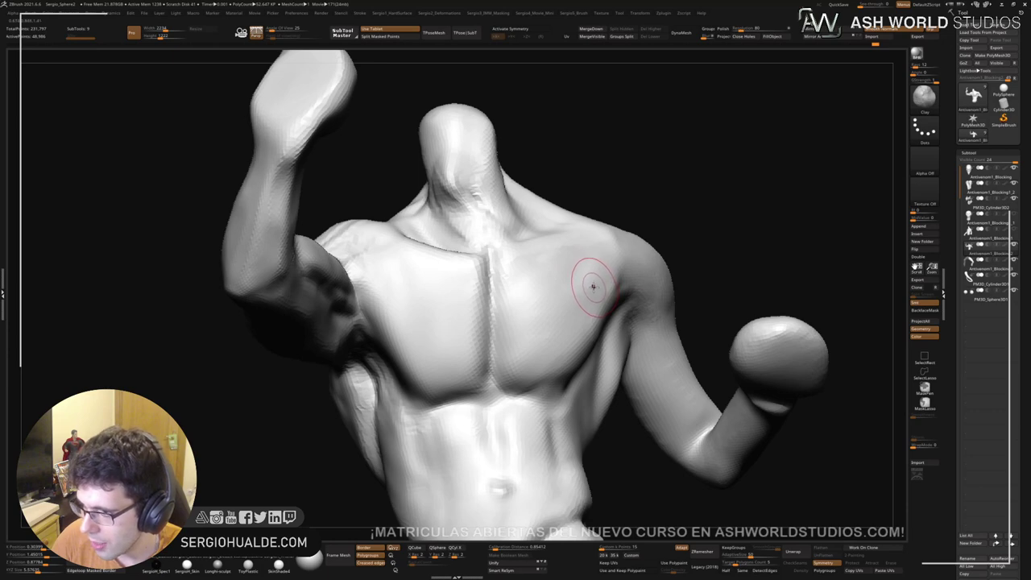
# Step: Mask around the left arm with a lasso, soften the mask, and adjust the arm from the shoulder with the gizmo
pyautogui.moveTo(625, 338)
pyautogui.mouseDown(button='right')
pyautogui.moveTo(564, 317)
pyautogui.moveTo(563, 298)
pyautogui.mouseUp(button='right')
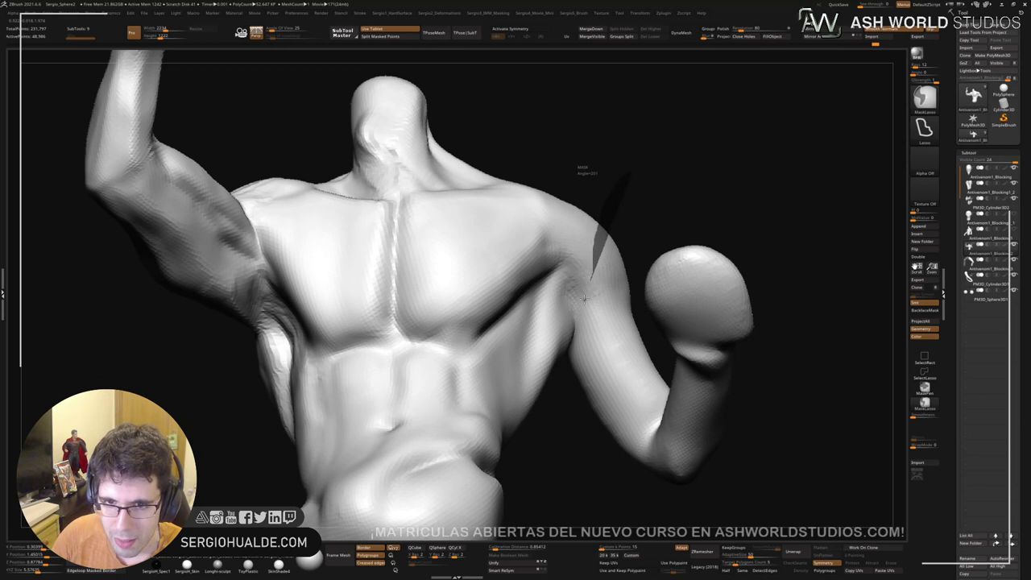
pyautogui.moveTo(564, 360)
pyautogui.keyDown('ctrl'); pyautogui.mouseDown()
pyautogui.moveTo(782, 502)
pyautogui.moveTo(688, 194)
pyautogui.moveTo(670, 193)
pyautogui.mouseUp(); pyautogui.keyUp('ctrl')
pyautogui.keyDown('ctrl'); pyautogui.moveTo(636, 342); pyautogui.dragTo(609, 292, button='right'); pyautogui.keyUp('ctrl')
pyautogui.moveTo(507, 257)
pyautogui.mouseDown(button='right')
pyautogui.moveTo(545, 285)
pyautogui.moveTo(512, 381)
pyautogui.mouseUp(button='right')
pyautogui.keyDown('ctrl'); pyautogui.click(575, 256); pyautogui.keyUp('ctrl')
pyautogui.moveTo(553, 289); pyautogui.dragTo(534, 363, button='right')
pyautogui.press('w')
pyautogui.keyDown('alt'); pyautogui.click(592, 275); pyautogui.keyUp('alt')
pyautogui.moveTo(621, 244); pyautogui.dragTo(612, 248)
# Step: Mask around the left arm again, re-centre the gizmo on it to adjust the arm's pose, and clear the mask
pyautogui.moveTo(617, 247)
pyautogui.mouseDown(button='right')
pyautogui.moveTo(646, 274)
pyautogui.moveTo(591, 249)
pyautogui.moveTo(617, 274)
pyautogui.moveTo(602, 288)
pyautogui.moveTo(741, 329)
pyautogui.moveTo(642, 306)
pyautogui.moveTo(695, 298)
pyautogui.mouseUp(button='right')
pyautogui.moveTo(590, 354)
pyautogui.keyDown('ctrl'); pyautogui.mouseDown()
pyautogui.moveTo(669, 175)
pyautogui.moveTo(691, 206)
pyautogui.mouseUp(); pyautogui.keyUp('ctrl')
pyautogui.keyDown('alt'); pyautogui.click(630, 325); pyautogui.keyUp('alt')
pyautogui.moveTo(637, 357)
pyautogui.mouseDown(button='right')
pyautogui.moveTo(621, 320)
pyautogui.moveTo(617, 336)
pyautogui.moveTo(633, 357)
pyautogui.moveTo(582, 396)
pyautogui.moveTo(667, 345)
pyautogui.moveTo(556, 305)
pyautogui.moveTo(559, 322)
pyautogui.mouseUp(button='right')
pyautogui.keyDown('ctrl'); pyautogui.moveTo(589, 368); pyautogui.dragTo(579, 375); pyautogui.keyUp('ctrl')
pyautogui.press('q')
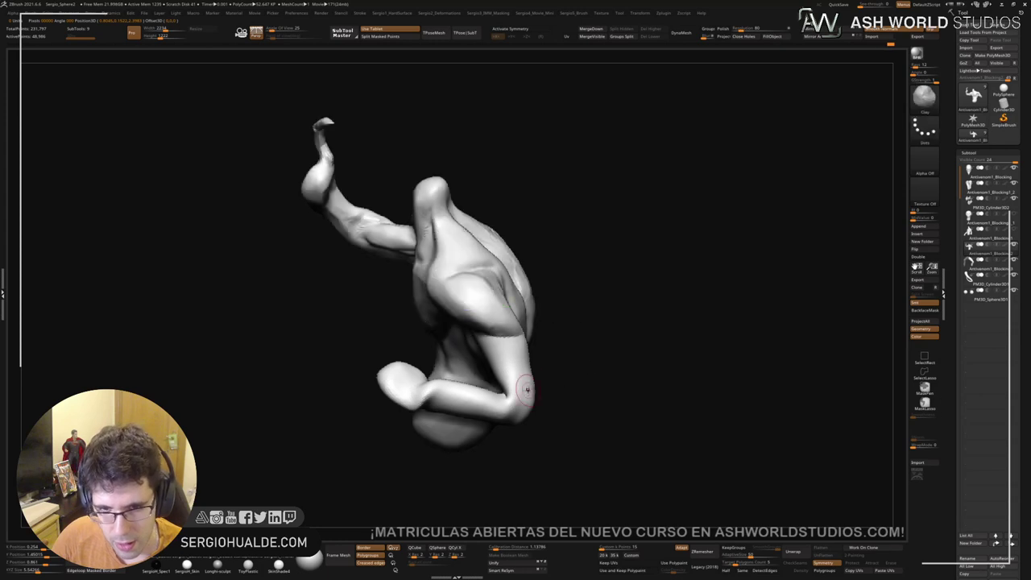
# Step: Reshape the left upper arm and elbow from the side with the Move brush
pyautogui.moveTo(536, 416); pyautogui.dragTo(505, 369, button='right')
pyautogui.moveTo(496, 364)
pyautogui.mouseDown()
pyautogui.moveTo(520, 342)
pyautogui.moveTo(506, 344)
pyautogui.moveTo(524, 345)
pyautogui.mouseUp()
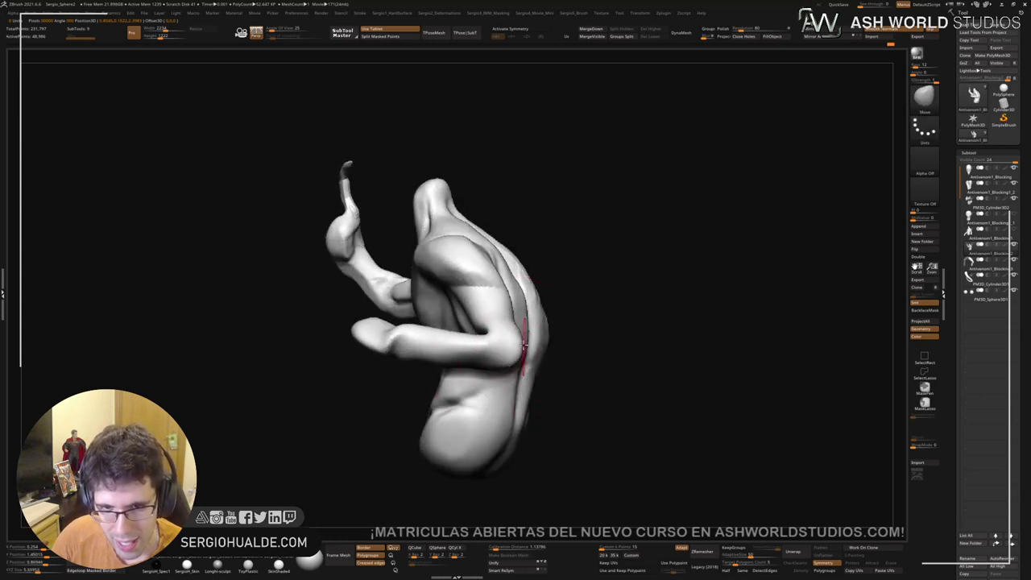
pyautogui.moveTo(512, 341); pyautogui.dragTo(499, 349, button='right')
pyautogui.moveTo(389, 385); pyautogui.dragTo(475, 349, button='right')
# Step: Add volume to the back of the left shoulder with the Clay brush and smooth it toward the shoulder blade
pyautogui.keyDown('ctrl'); pyautogui.moveTo(432, 304); pyautogui.dragTo(395, 369, button='right'); pyautogui.keyUp('ctrl')
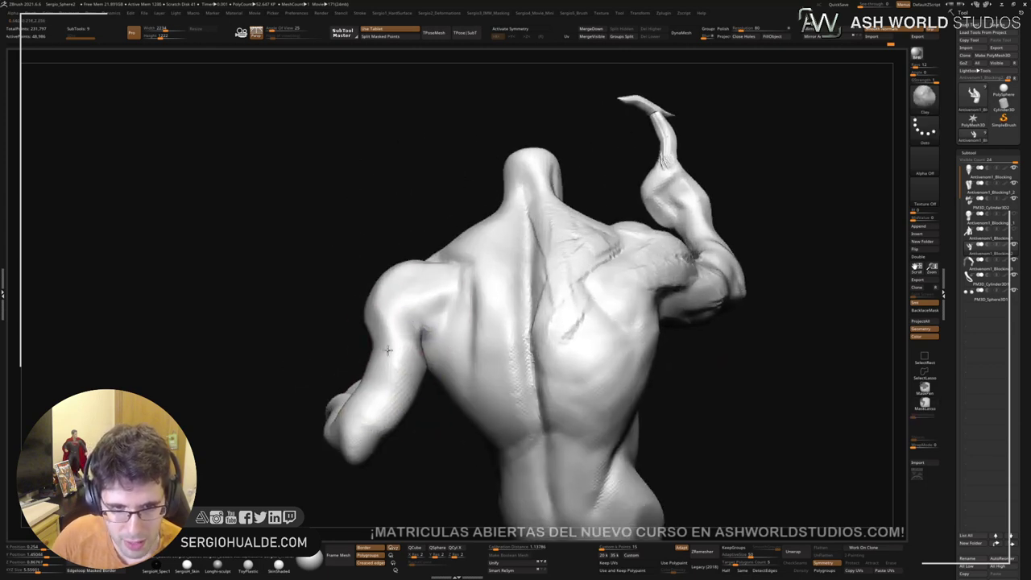
pyautogui.moveTo(410, 325); pyautogui.dragTo(435, 316)
pyautogui.keyDown('alt'); pyautogui.moveTo(412, 317); pyautogui.dragTo(461, 308, button='right'); pyautogui.keyUp('alt')
pyautogui.keyDown('shift'); pyautogui.moveTo(473, 288); pyautogui.dragTo(449, 290); pyautogui.keyUp('shift')
# Step: Reshape the side of the left deltoid with the Move brush and smooth its surface
pyautogui.moveTo(450, 290)
pyautogui.mouseDown(button='right')
pyautogui.moveTo(456, 315)
pyautogui.moveTo(513, 308)
pyautogui.moveTo(582, 327)
pyautogui.mouseUp(button='right')
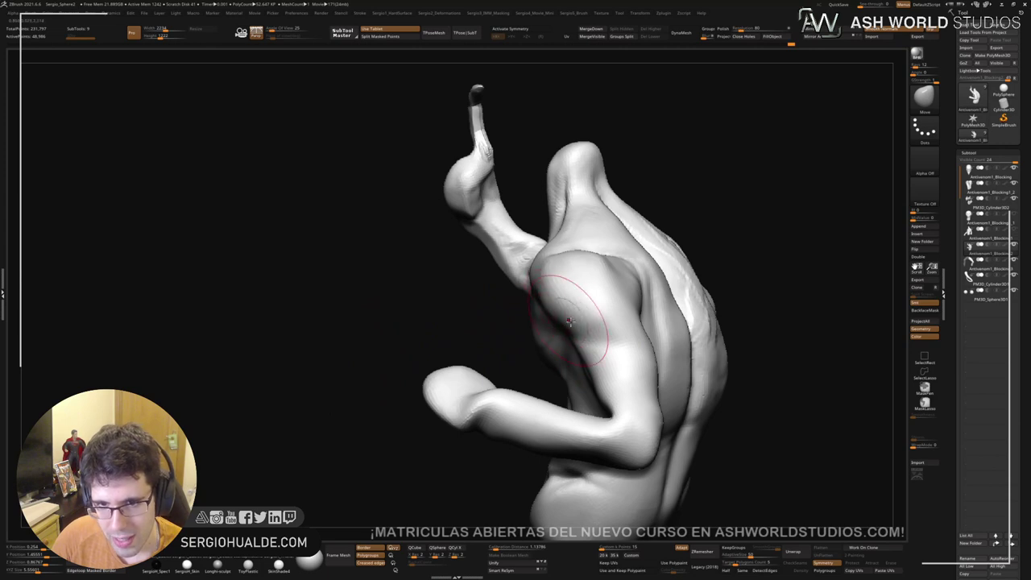
pyautogui.moveTo(575, 318); pyautogui.dragTo(567, 322)
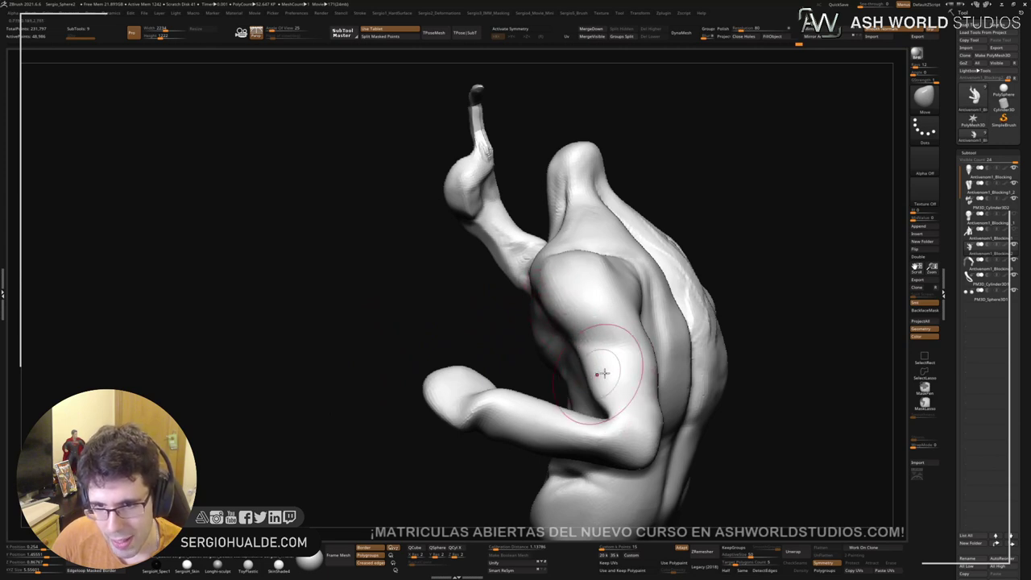
pyautogui.moveTo(635, 344); pyautogui.dragTo(594, 327, button='right')
pyautogui.keyDown('shift'); pyautogui.moveTo(585, 294); pyautogui.dragTo(577, 308); pyautogui.keyUp('shift')
# Step: Refine the left shoulder's outer contour from behind with a resized Move brush
pyautogui.moveTo(576, 332)
pyautogui.mouseDown(button='right')
pyautogui.moveTo(564, 344)
pyautogui.moveTo(504, 336)
pyautogui.mouseUp(button='right')
pyautogui.moveTo(479, 337)
pyautogui.mouseDown()
pyautogui.moveTo(490, 337)
pyautogui.moveTo(468, 305)
pyautogui.moveTo(478, 302)
pyautogui.mouseUp()
pyautogui.press('s')
pyautogui.moveTo(477, 296); pyautogui.dragTo(490, 280)
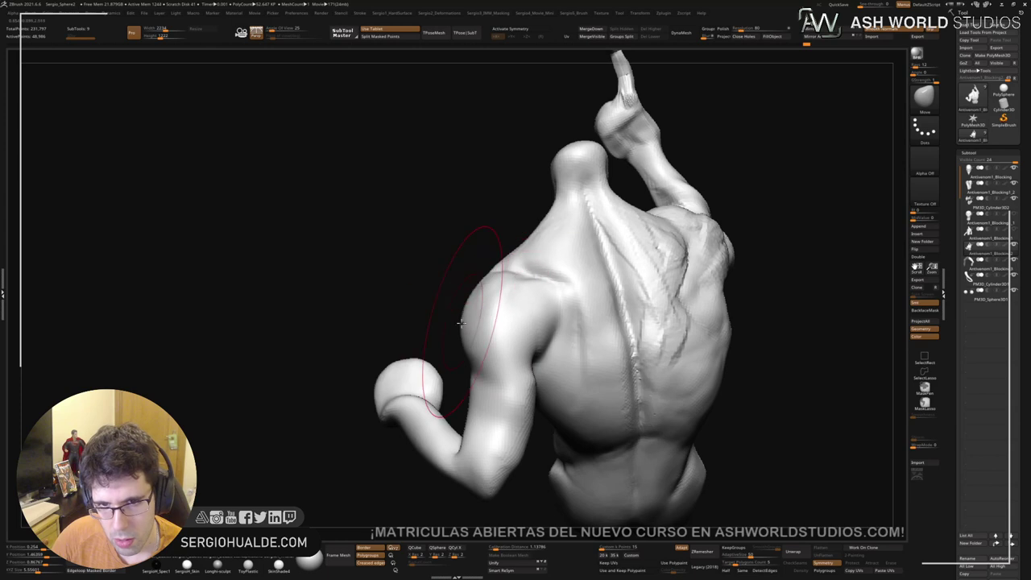
pyautogui.moveTo(460, 322); pyautogui.dragTo(470, 323)
# Step: Sculpt the left trapezius, shoulder blade and latissimus on the back with DamStandard and ClayBuildup
pyautogui.keyDown('ctrl'); pyautogui.moveTo(522, 375); pyautogui.dragTo(525, 322, button='right'); pyautogui.keyUp('ctrl')
pyautogui.moveTo(525, 322)
pyautogui.mouseDown(button='right')
pyautogui.moveTo(584, 278)
pyautogui.moveTo(598, 377)
pyautogui.mouseUp(button='right')
pyautogui.press('s')
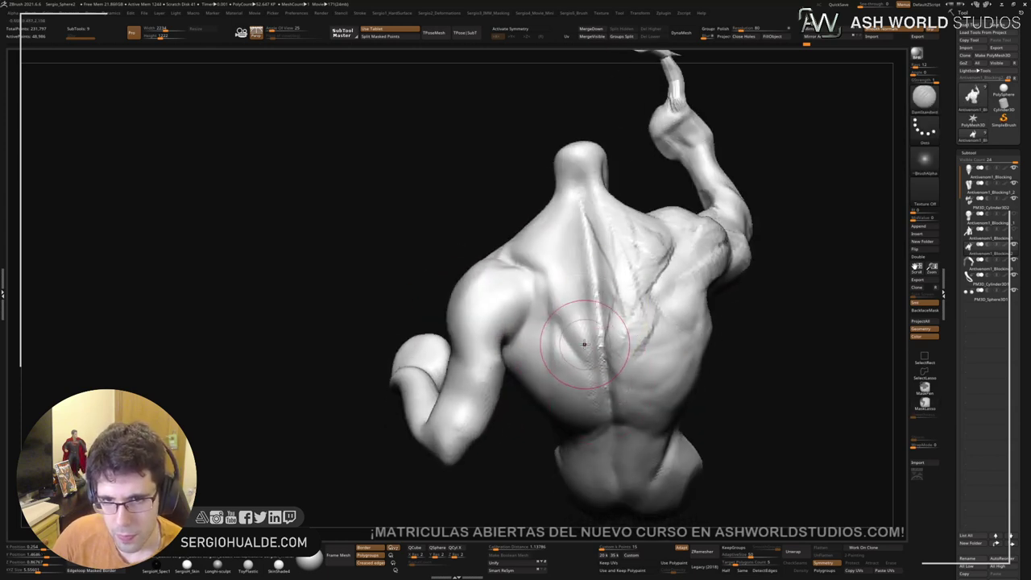
pyautogui.press('b')
pyautogui.press('c')
pyautogui.press('b')
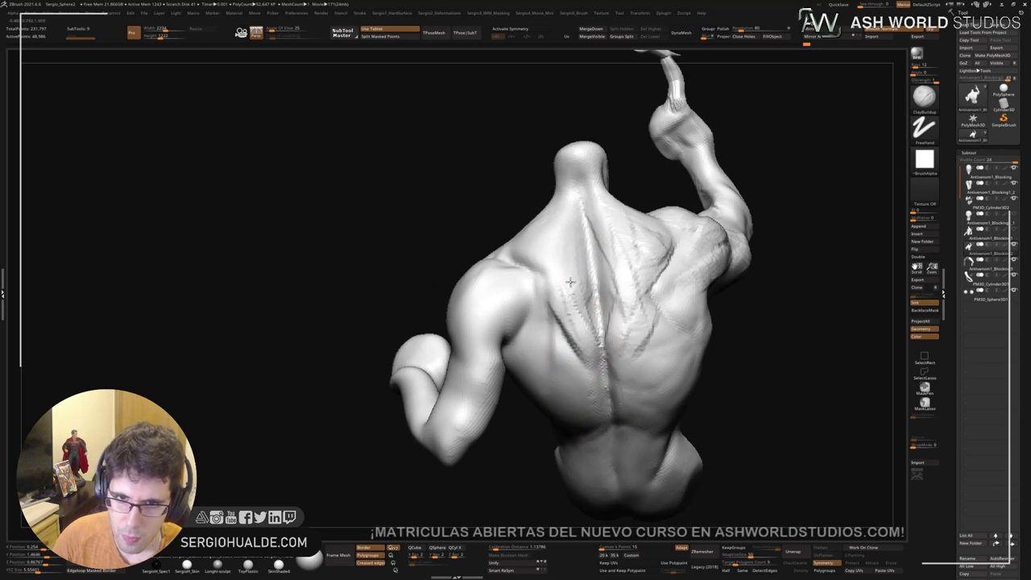
pyautogui.moveTo(569, 282); pyautogui.dragTo(580, 189)
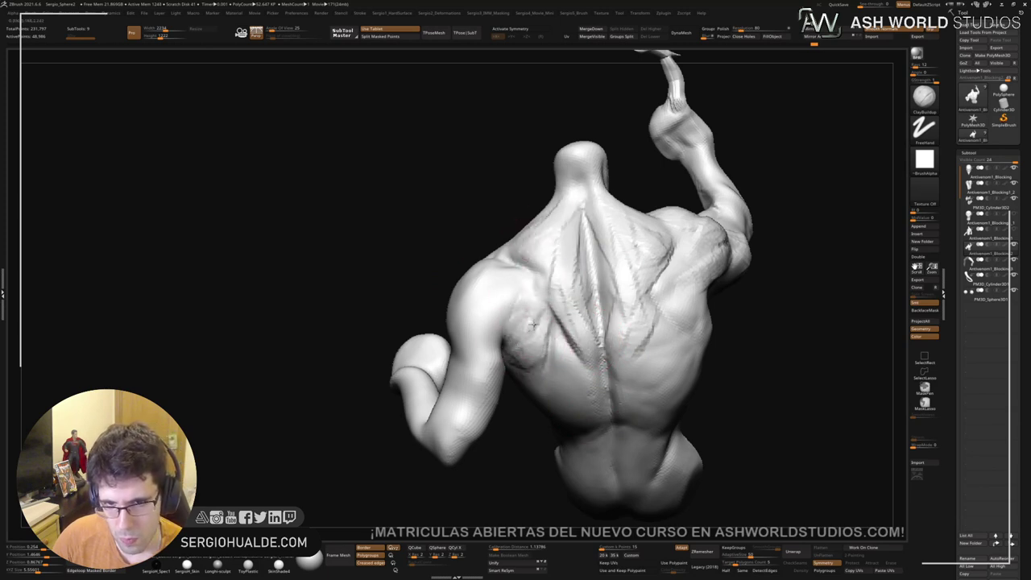
pyautogui.moveTo(554, 377); pyautogui.dragTo(574, 342, button='right')
pyautogui.moveTo(531, 329); pyautogui.dragTo(600, 383)
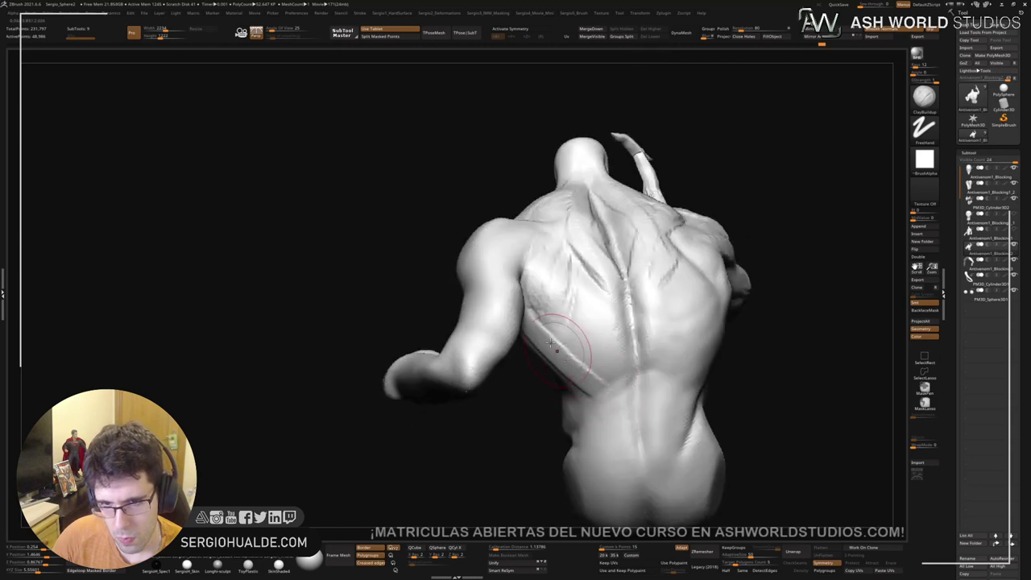
# Step: Carve the hollow above the left collarbone with DamStandard on the full figure and smooth its outer end
pyautogui.moveTo(620, 344)
pyautogui.mouseDown(button='right')
pyautogui.moveTo(610, 299)
pyautogui.moveTo(661, 79)
pyautogui.moveTo(593, 169)
pyautogui.moveTo(556, 331)
pyautogui.moveTo(559, 341)
pyautogui.moveTo(603, 327)
pyautogui.moveTo(521, 280)
pyautogui.mouseUp(button='right')
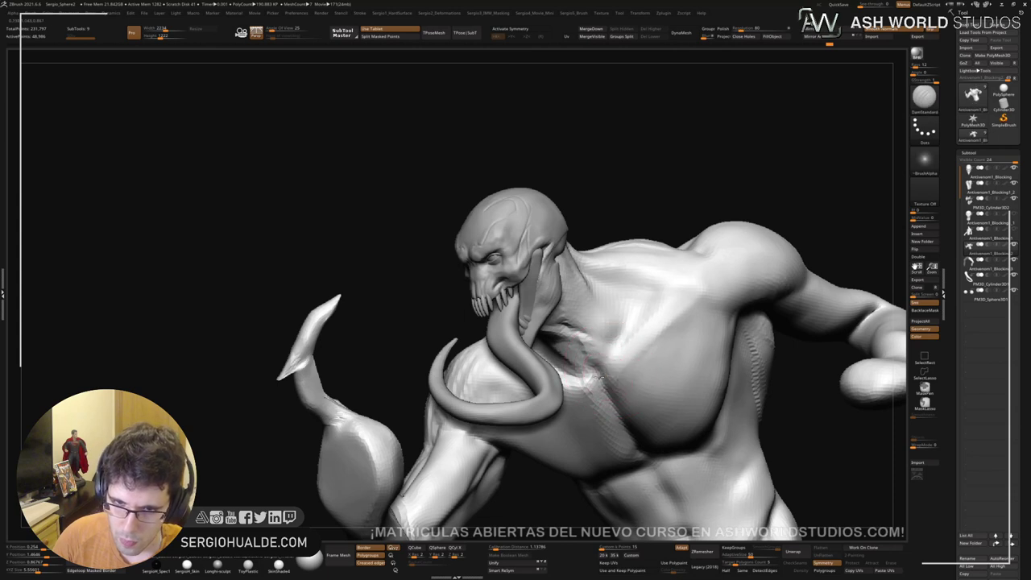
pyautogui.moveTo(684, 286); pyautogui.dragTo(608, 281, button='right')
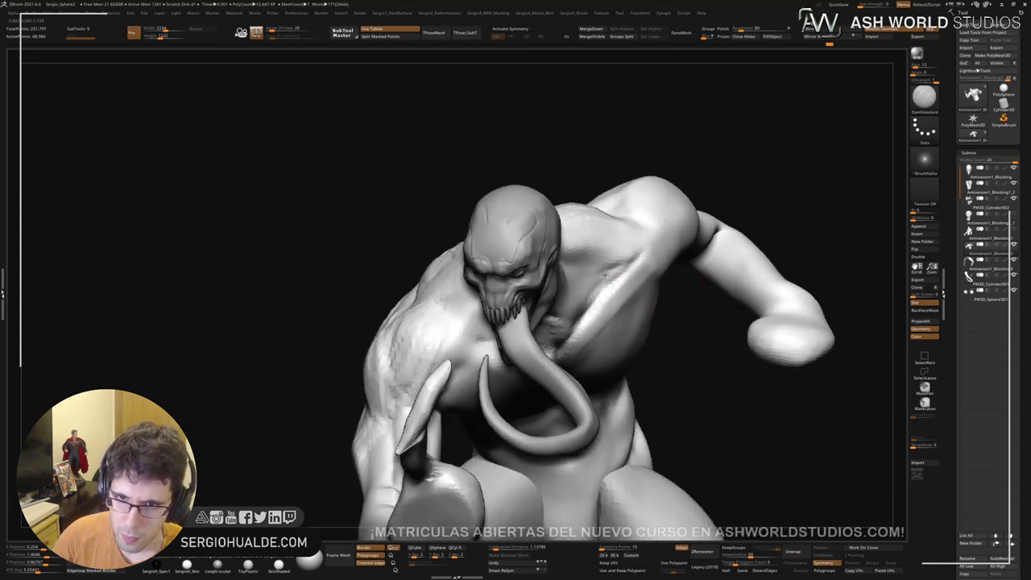
pyautogui.moveTo(604, 274); pyautogui.dragTo(646, 239)
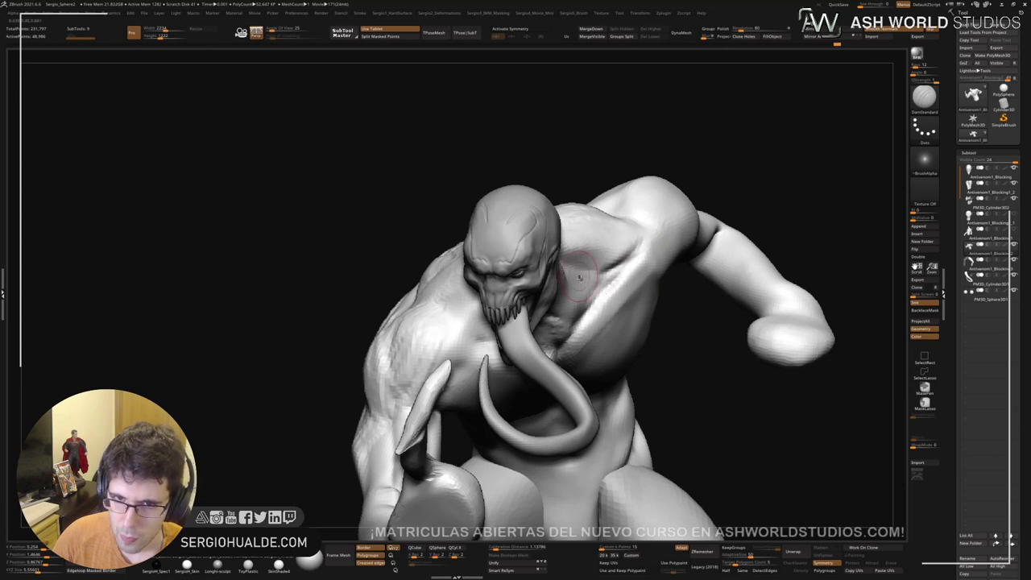
pyautogui.moveTo(578, 277); pyautogui.dragTo(665, 255, button='right')
pyautogui.keyDown('shift'); pyautogui.moveTo(672, 241); pyautogui.dragTo(647, 246); pyautogui.keyUp('shift')
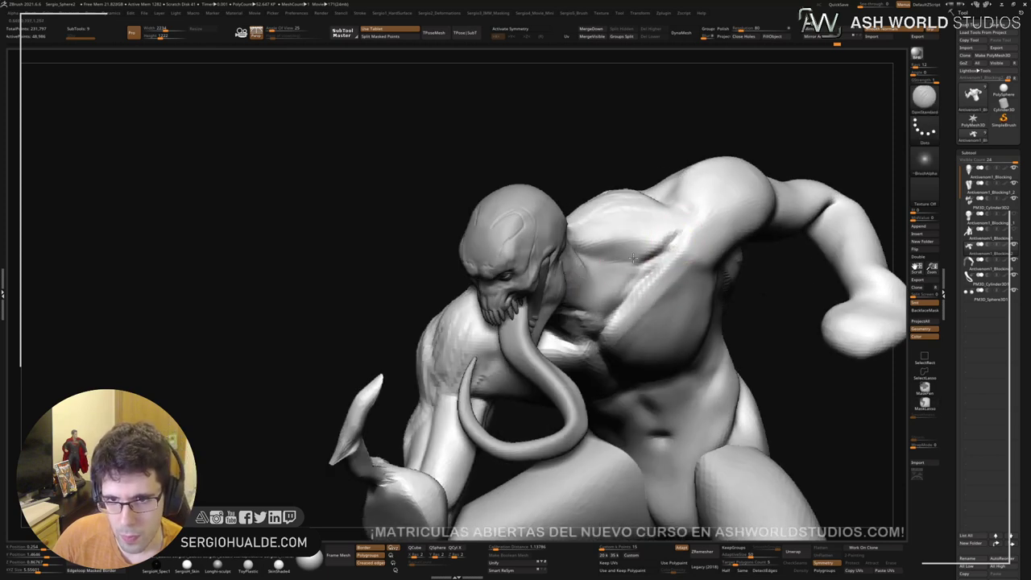
pyautogui.moveTo(608, 276)
pyautogui.mouseDown(button='right')
pyautogui.moveTo(588, 252)
pyautogui.moveTo(611, 273)
pyautogui.moveTo(601, 273)
pyautogui.mouseUp(button='right')
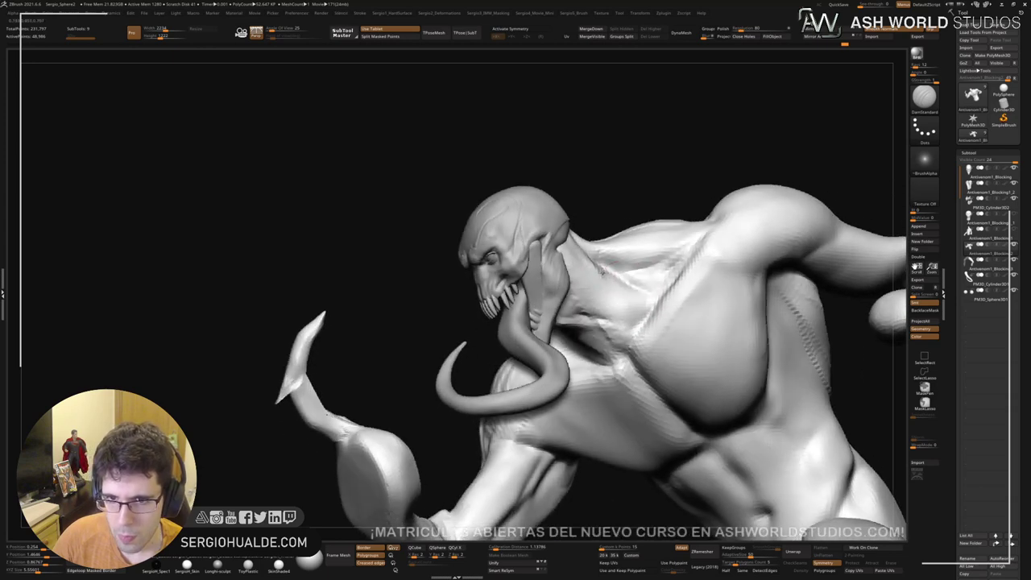
# Step: Define the neck muscles running down to the collarbone with the DamStandard, Move and ClayBuildup brushes
pyautogui.moveTo(656, 314); pyautogui.dragTo(636, 317, button='right')
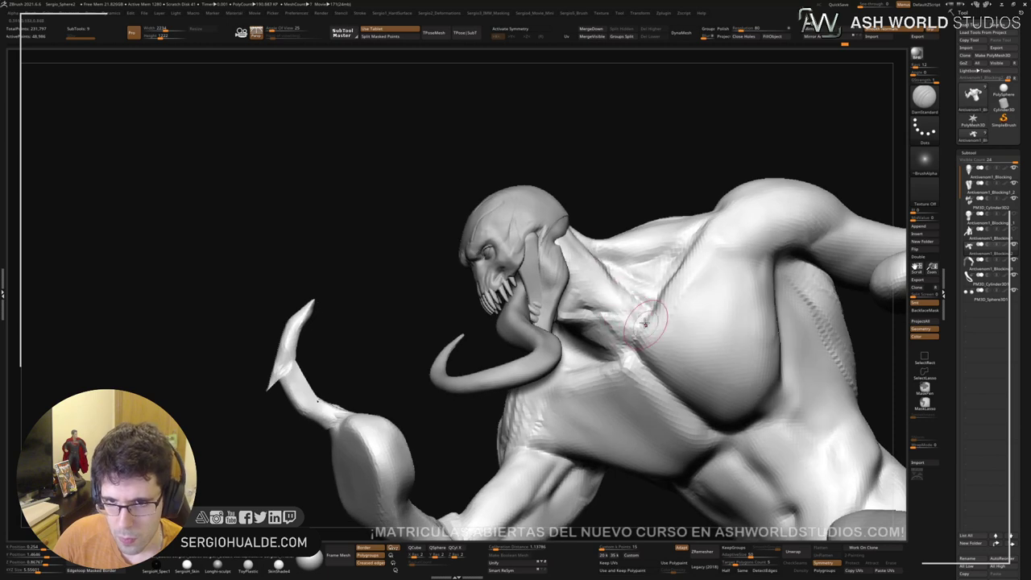
pyautogui.press('b')
pyautogui.press('d')
pyautogui.press('s')
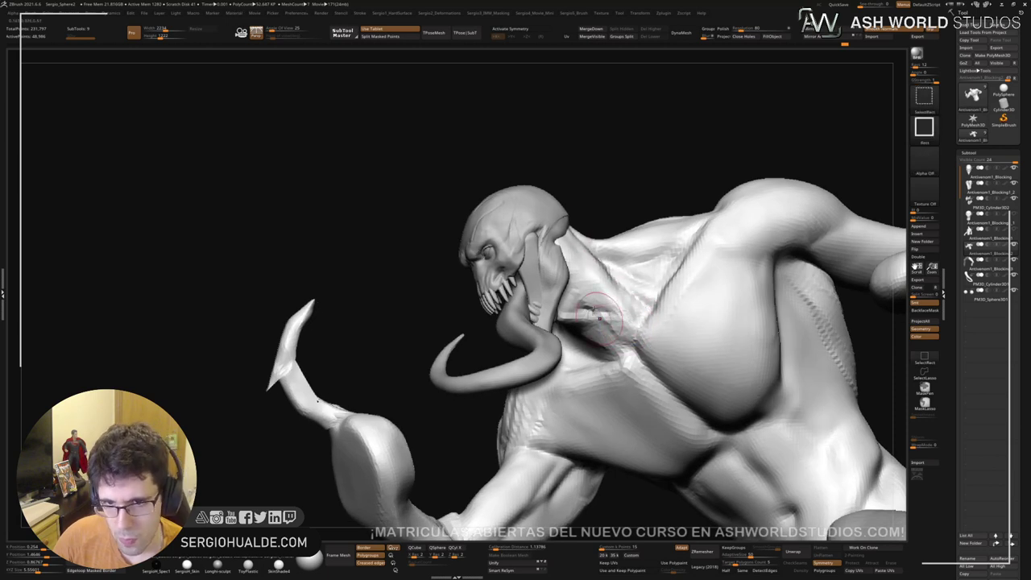
pyautogui.moveTo(577, 278); pyautogui.dragTo(565, 291, button='right')
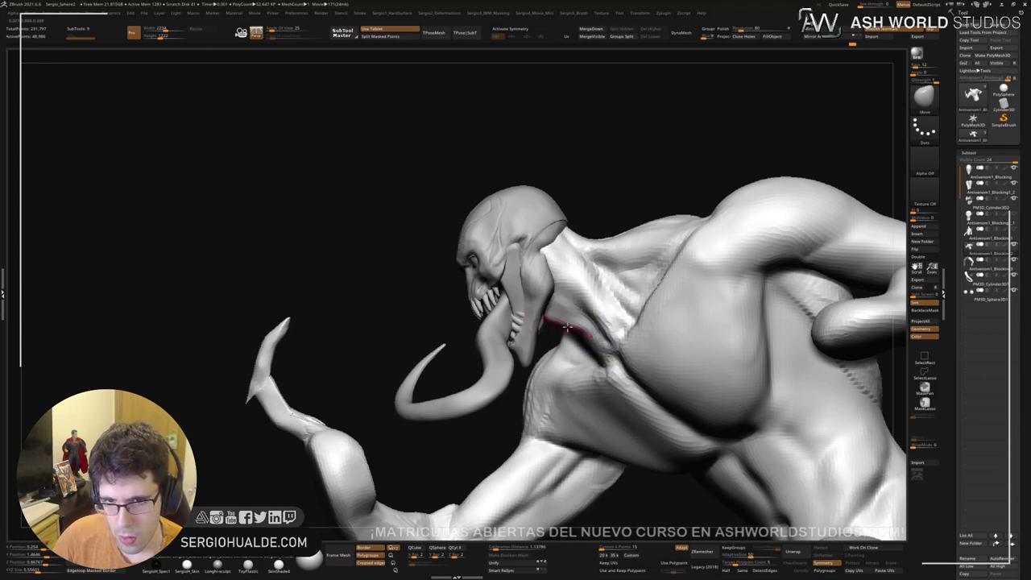
pyautogui.moveTo(572, 373); pyautogui.dragTo(612, 364, button='right')
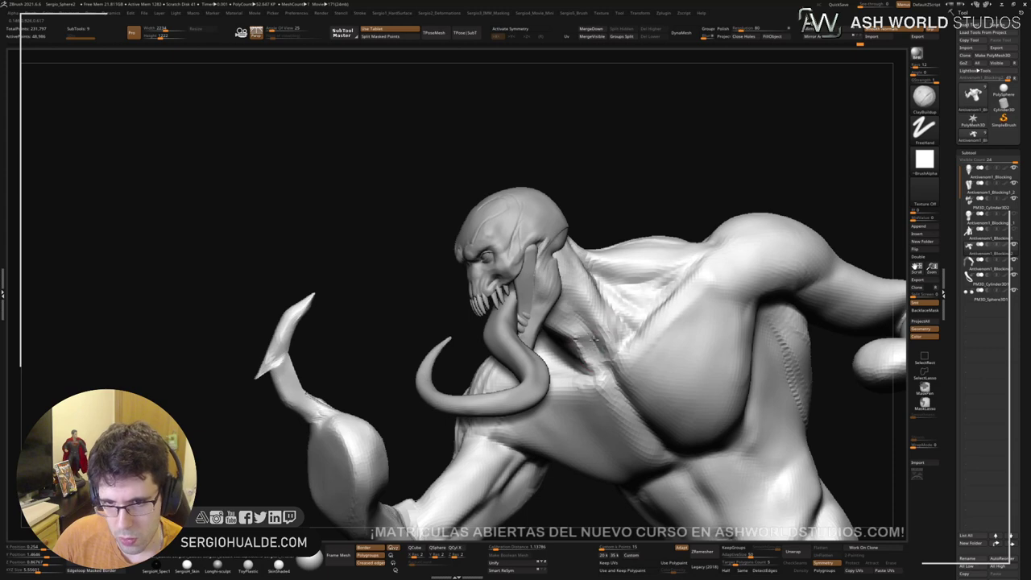
pyautogui.moveTo(584, 348)
pyautogui.mouseDown(button='right')
pyautogui.moveTo(581, 358)
pyautogui.moveTo(593, 345)
pyautogui.moveTo(655, 337)
pyautogui.mouseUp(button='right')
# Step: Inspect the sculpted shoulders, back, neck and tongue from several sides
pyautogui.moveTo(551, 317)
pyautogui.mouseDown(button='right')
pyautogui.moveTo(583, 357)
pyautogui.moveTo(587, 293)
pyautogui.mouseUp(button='right')
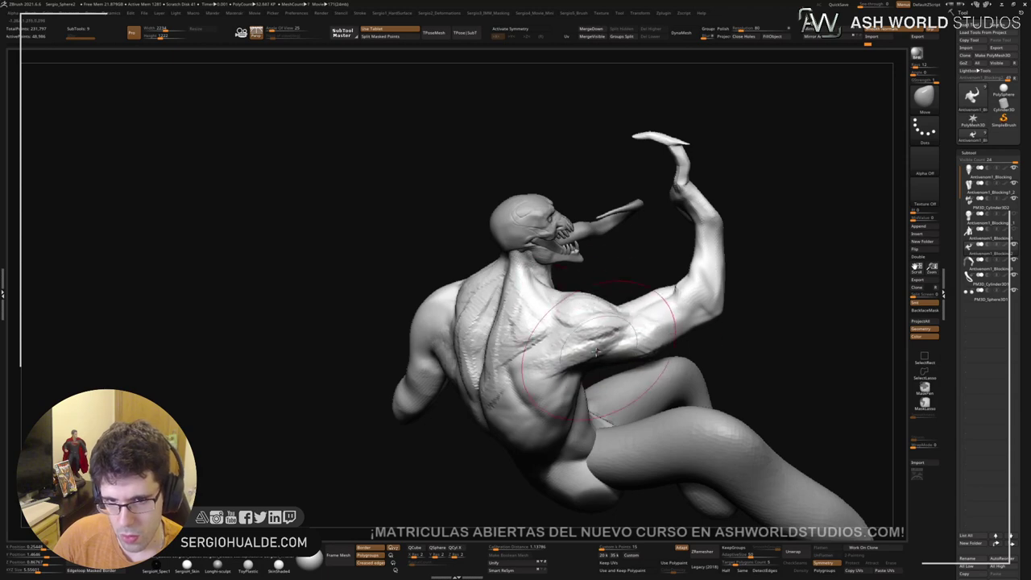
pyautogui.moveTo(596, 352); pyautogui.dragTo(543, 350, button='right')
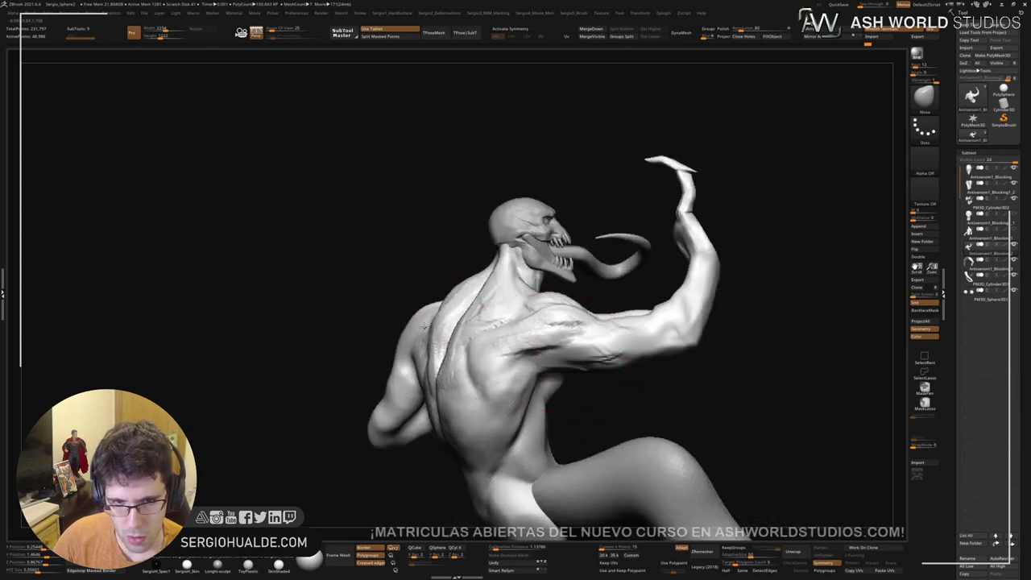
pyautogui.moveTo(404, 352); pyautogui.dragTo(582, 369, button='right')
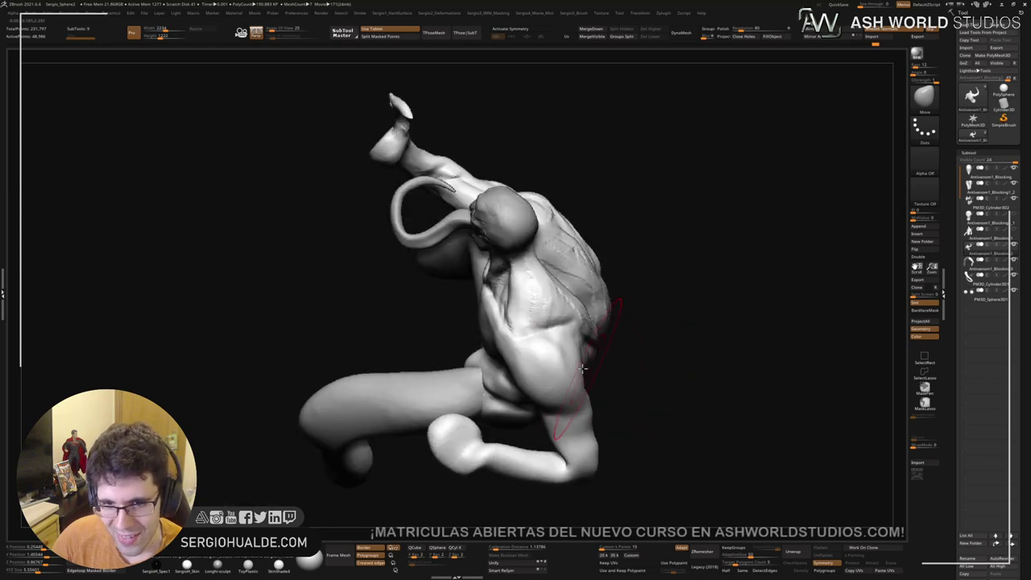
pyautogui.moveTo(497, 344)
pyautogui.mouseDown(button='right')
pyautogui.moveTo(571, 296)
pyautogui.moveTo(506, 294)
pyautogui.moveTo(511, 345)
pyautogui.mouseUp(button='right')
pyautogui.keyDown('alt'); pyautogui.click(508, 332); pyautogui.keyUp('alt')
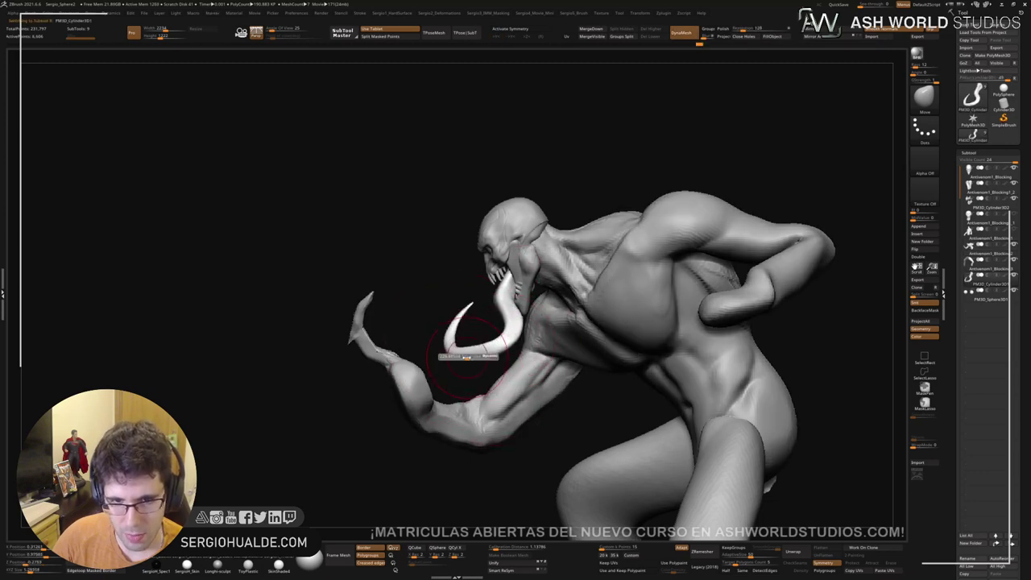
pyautogui.moveTo(466, 360); pyautogui.dragTo(728, 281, button='right')
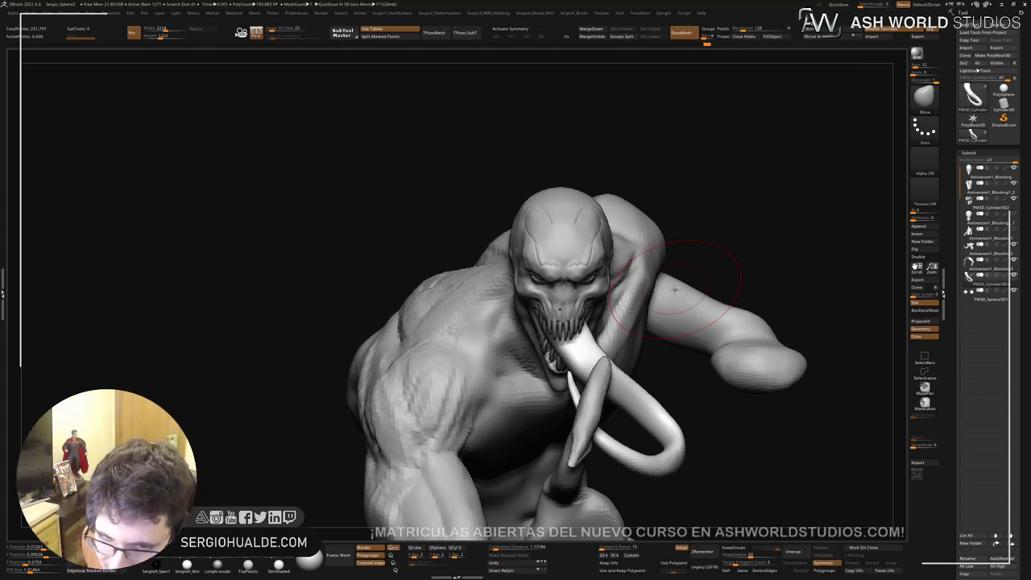
pyautogui.moveTo(725, 214); pyautogui.dragTo(693, 323)
pyautogui.keyDown('alt'); pyautogui.moveTo(692, 323); pyautogui.dragTo(656, 221); pyautogui.keyUp('alt')
# Step: Duplicate the body subtool and hide everything in the copy except the raised hand's clawed finger
pyautogui.keyDown('alt'); pyautogui.click(489, 365); pyautogui.keyUp('alt')
pyautogui.moveTo(489, 367)
pyautogui.mouseDown(button='right')
pyautogui.moveTo(375, 378)
pyautogui.moveTo(499, 333)
pyautogui.moveTo(467, 329)
pyautogui.moveTo(500, 351)
pyautogui.mouseUp(button='right')
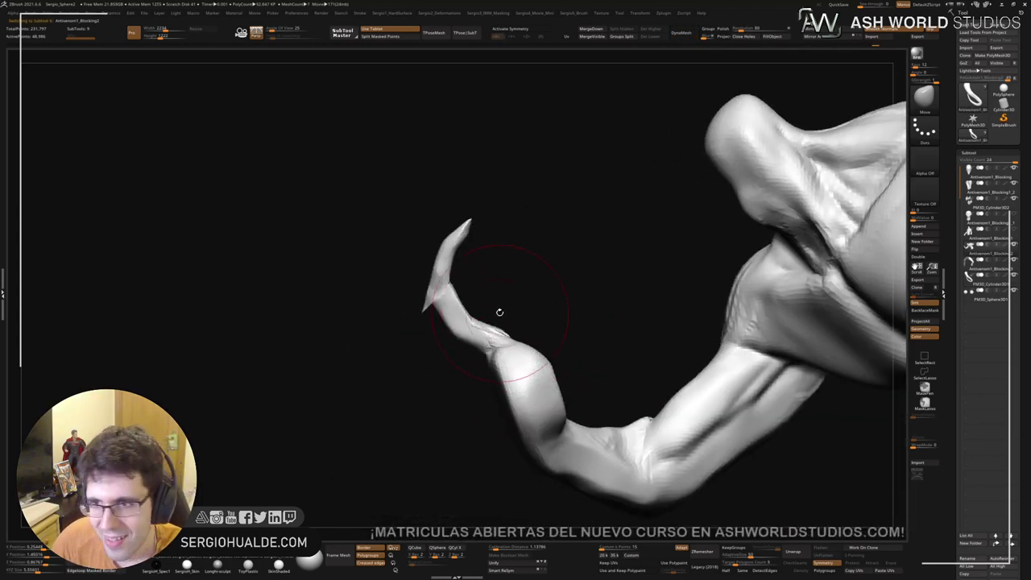
pyautogui.moveTo(499, 306)
pyautogui.mouseDown(button='right')
pyautogui.moveTo(499, 290)
pyautogui.moveTo(516, 314)
pyautogui.mouseUp(button='right')
pyautogui.hotkey('ctrl', 'shift', 'd')
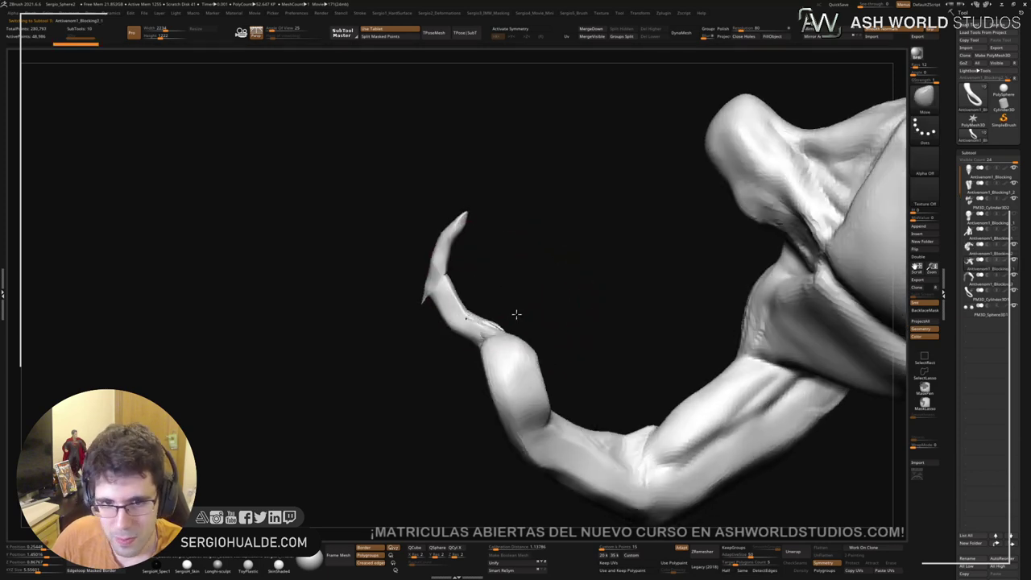
pyautogui.moveTo(541, 292)
pyautogui.keyDown('ctrl'); pyautogui.keyDown('shift'); pyautogui.mouseDown()
pyautogui.moveTo(426, 395)
pyautogui.moveTo(421, 285)
pyautogui.moveTo(396, 364)
pyautogui.mouseUp(); pyautogui.keyUp('shift'); pyautogui.keyUp('ctrl')
pyautogui.moveTo(504, 368); pyautogui.dragTo(540, 362, button='right')
pyautogui.keyDown('ctrl'); pyautogui.keyDown('alt'); pyautogui.keyDown('shift'); pyautogui.moveTo(762, 290); pyautogui.dragTo(615, 349); pyautogui.keyUp('shift'); pyautogui.keyUp('alt'); pyautogui.keyUp('ctrl')
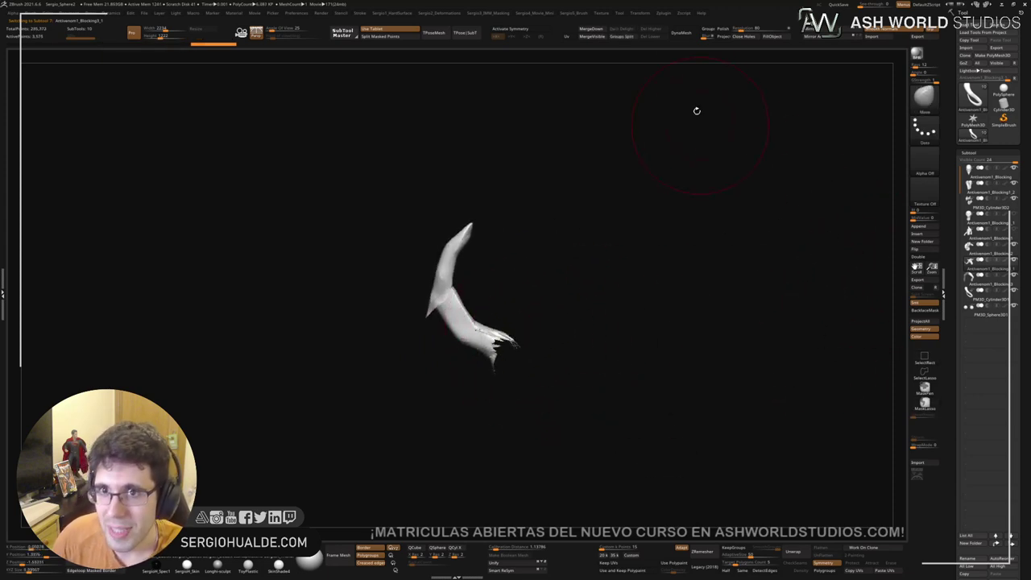
# Step: Close the isolated finger with DynaMesh at resolution 200 and cut off its rough base with SelectLasso
pyautogui.click(684, 35)
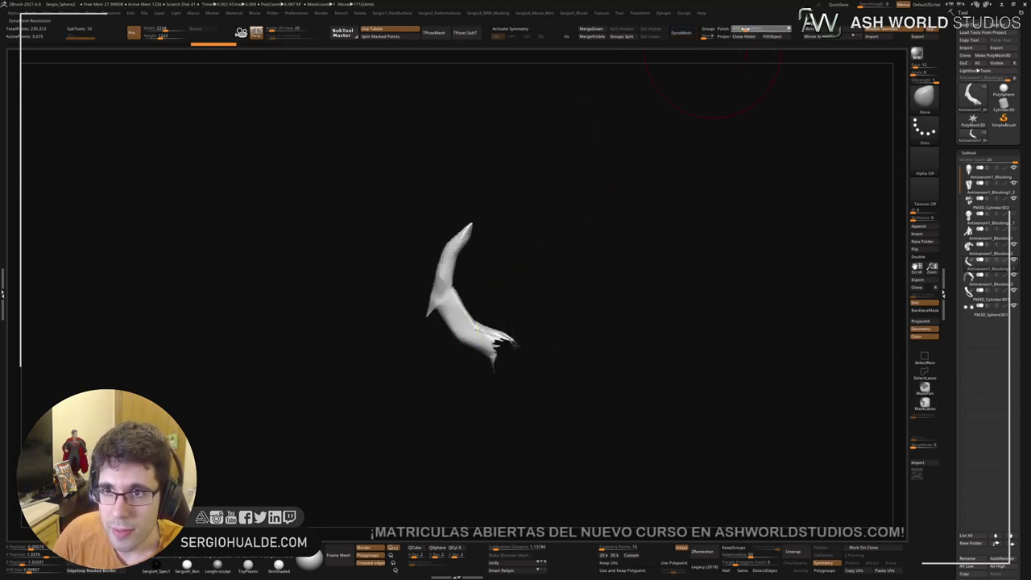
pyautogui.click(692, 37)
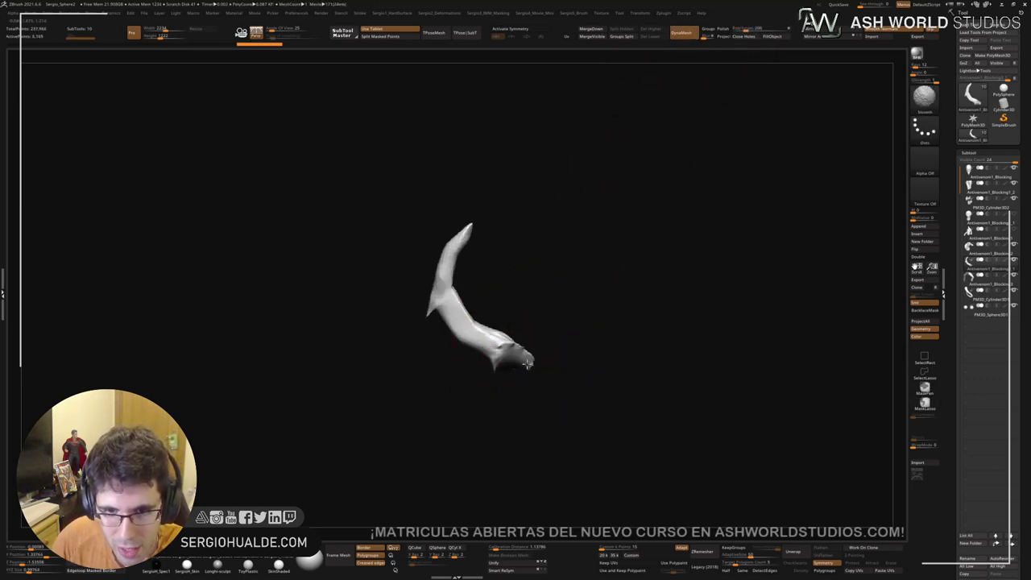
pyautogui.keyDown('ctrl'); pyautogui.keyDown('shift'); pyautogui.click(925, 373); pyautogui.keyUp('shift'); pyautogui.keyUp('ctrl')
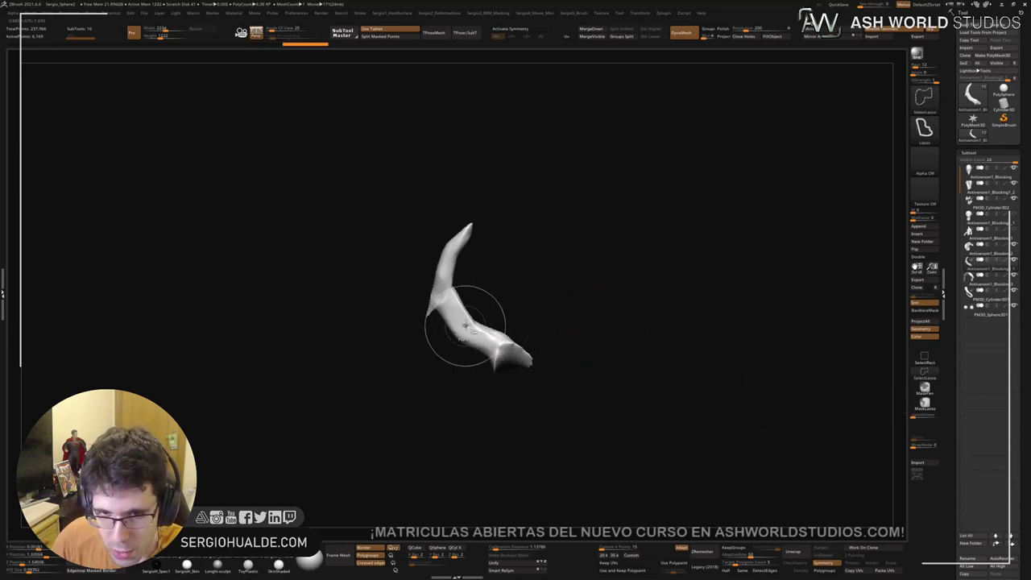
pyautogui.moveTo(518, 327)
pyautogui.keyDown('ctrl'); pyautogui.keyDown('shift'); pyautogui.mouseDown()
pyautogui.moveTo(663, 322)
pyautogui.moveTo(621, 362)
pyautogui.mouseUp(); pyautogui.keyUp('shift'); pyautogui.keyUp('ctrl')
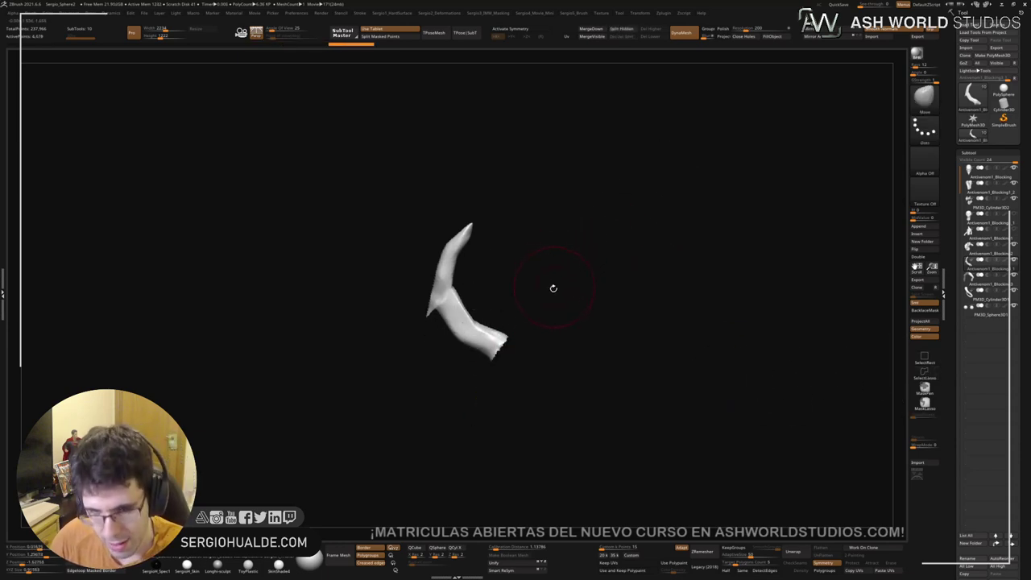
# Step: Move and rotate the separate finger with the gizmo to stand beside the original one on the raised palm
pyautogui.moveTo(553, 288); pyautogui.dragTo(451, 303)
pyautogui.press('w')
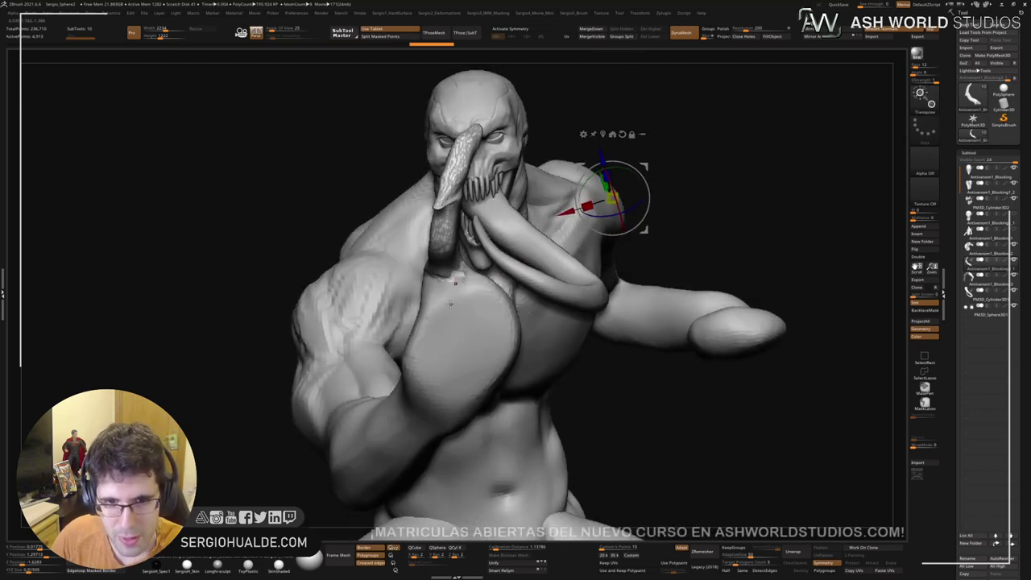
pyautogui.hotkey('shift', 's')
pyautogui.keyDown('alt'); pyautogui.click(444, 267); pyautogui.keyUp('alt')
pyautogui.hotkey('shift', 's')
pyautogui.moveTo(479, 240); pyautogui.dragTo(518, 271)
pyautogui.moveTo(518, 273); pyautogui.dragTo(476, 259, button='right')
pyautogui.moveTo(483, 256); pyautogui.dragTo(538, 330)
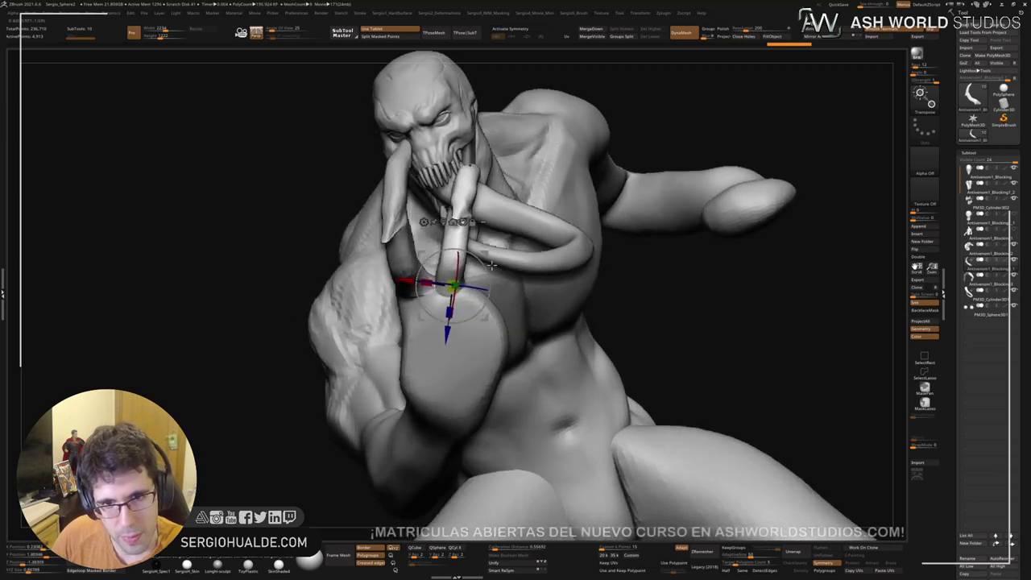
# Step: Copy the finger with the gizmo and position the copy as the third finger on the palm's upper edge
pyautogui.moveTo(523, 283); pyautogui.dragTo(491, 296)
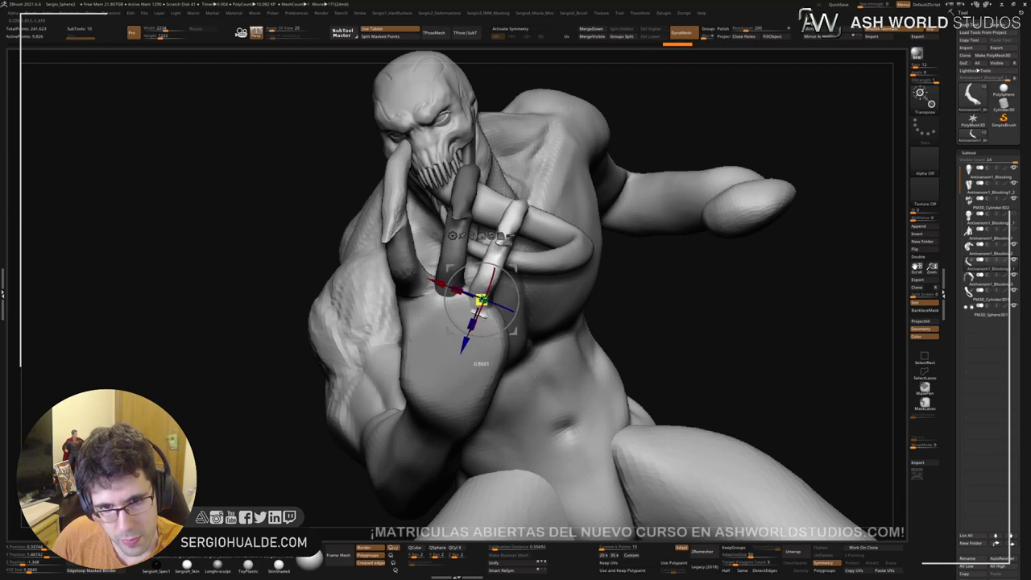
pyautogui.moveTo(499, 299); pyautogui.dragTo(451, 218, button='right')
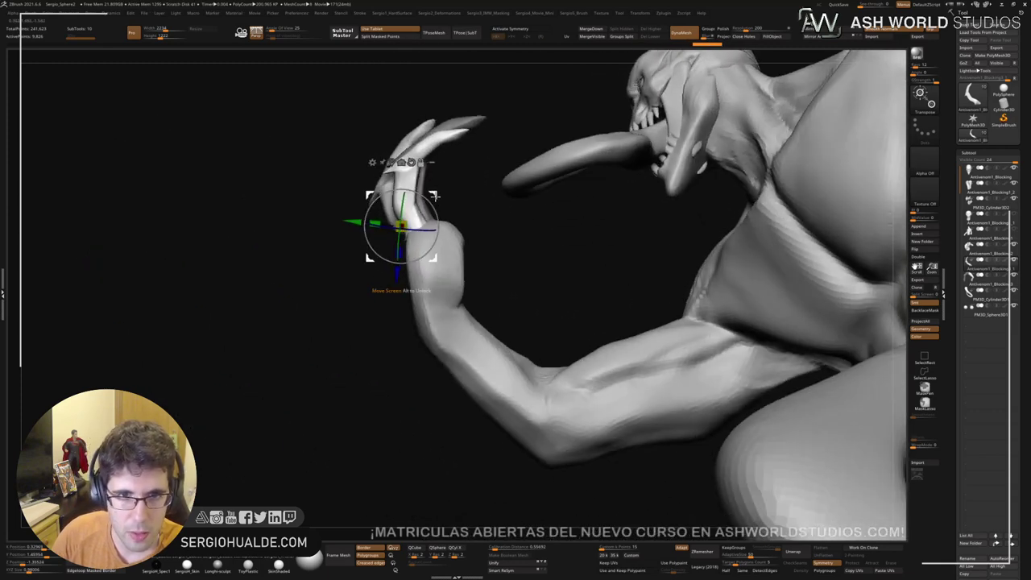
pyautogui.moveTo(435, 195); pyautogui.dragTo(460, 203)
pyautogui.moveTo(481, 226); pyautogui.dragTo(706, 262, button='right')
# Step: Copy another finger with the gizmo and position it as the little finger at the palm's outer corner
pyautogui.keyDown('ctrl'); pyautogui.moveTo(663, 245); pyautogui.dragTo(683, 332); pyautogui.keyUp('ctrl')
pyautogui.moveTo(721, 314); pyautogui.dragTo(709, 335, button='right')
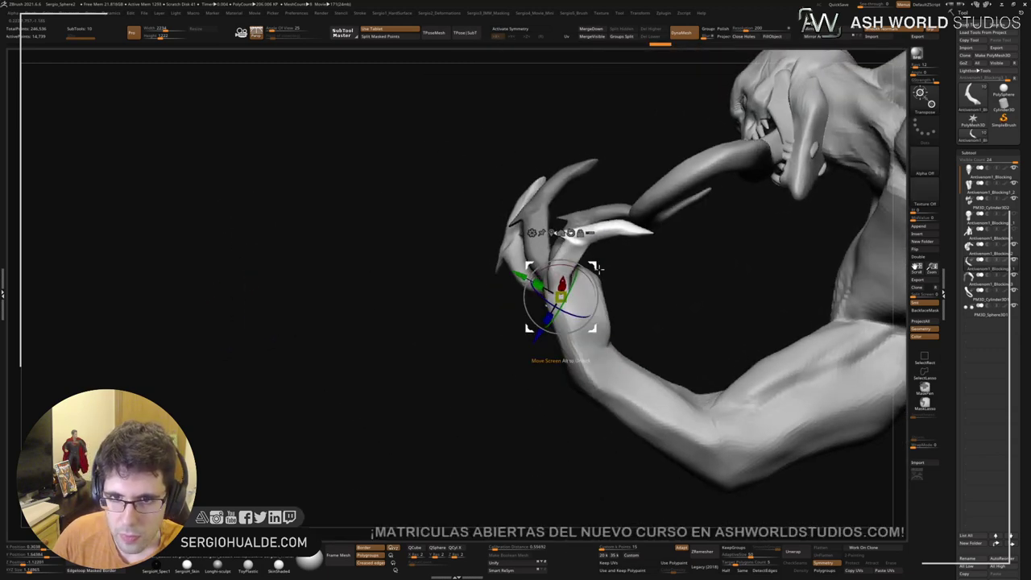
pyautogui.moveTo(590, 274)
pyautogui.mouseDown()
pyautogui.moveTo(595, 284)
pyautogui.moveTo(599, 268)
pyautogui.mouseUp()
pyautogui.moveTo(604, 272); pyautogui.dragTo(650, 285, button='right')
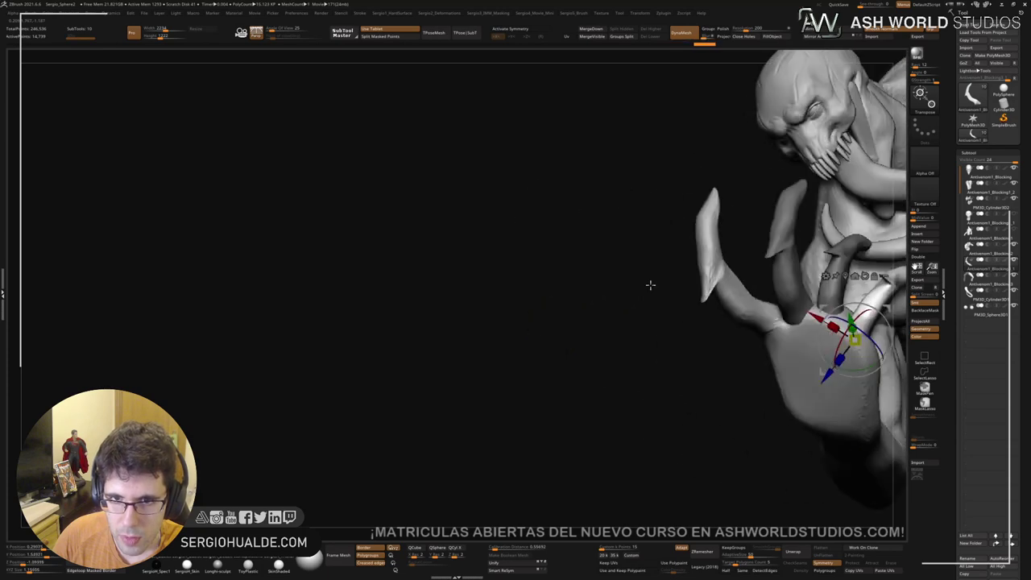
pyautogui.moveTo(650, 284)
pyautogui.mouseDown()
pyautogui.moveTo(569, 265)
pyautogui.moveTo(661, 272)
pyautogui.mouseUp()
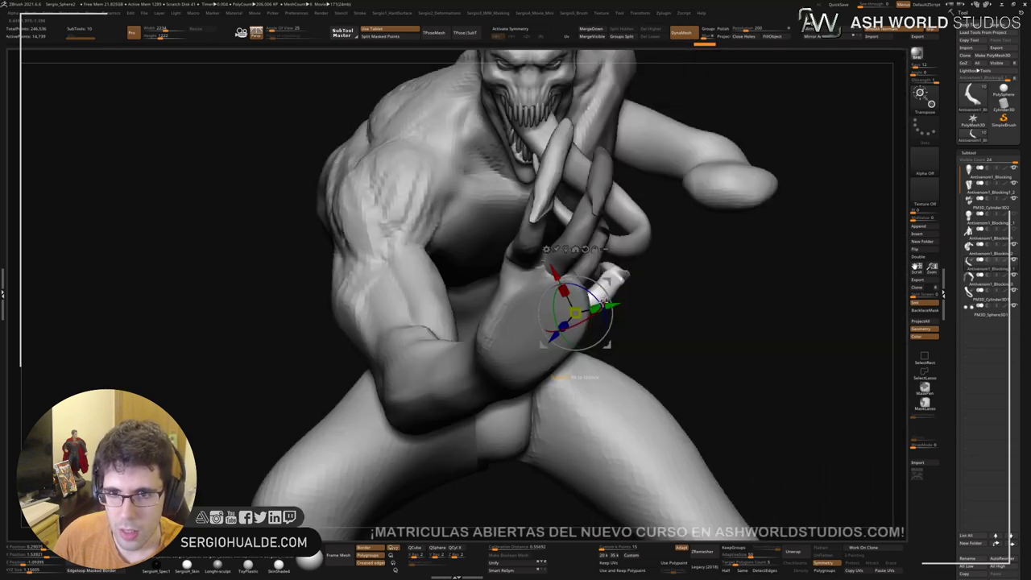
pyautogui.moveTo(606, 283); pyautogui.dragTo(554, 282, button='right')
# Step: Copy a finger to the opposite side of the palm as the thumb and seat it near the wrist
pyautogui.keyDown('ctrl'); pyautogui.moveTo(546, 267); pyautogui.dragTo(422, 248); pyautogui.keyUp('ctrl')
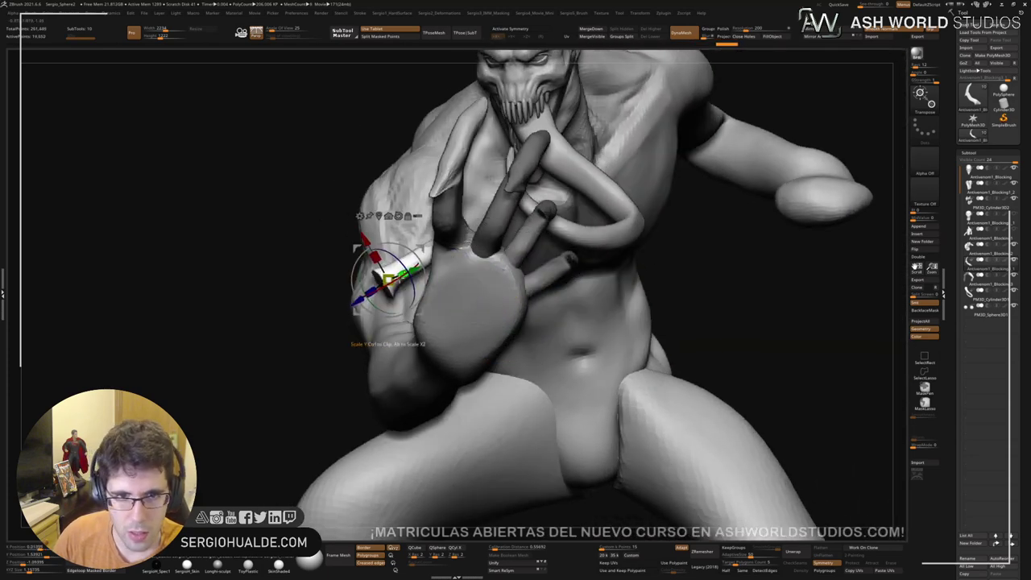
pyautogui.moveTo(425, 289); pyautogui.dragTo(414, 316)
pyautogui.moveTo(422, 249); pyautogui.dragTo(450, 282)
pyautogui.moveTo(444, 291); pyautogui.dragTo(582, 307, button='right')
pyautogui.moveTo(739, 327); pyautogui.dragTo(739, 309, button='right')
pyautogui.moveTo(740, 309); pyautogui.dragTo(745, 310)
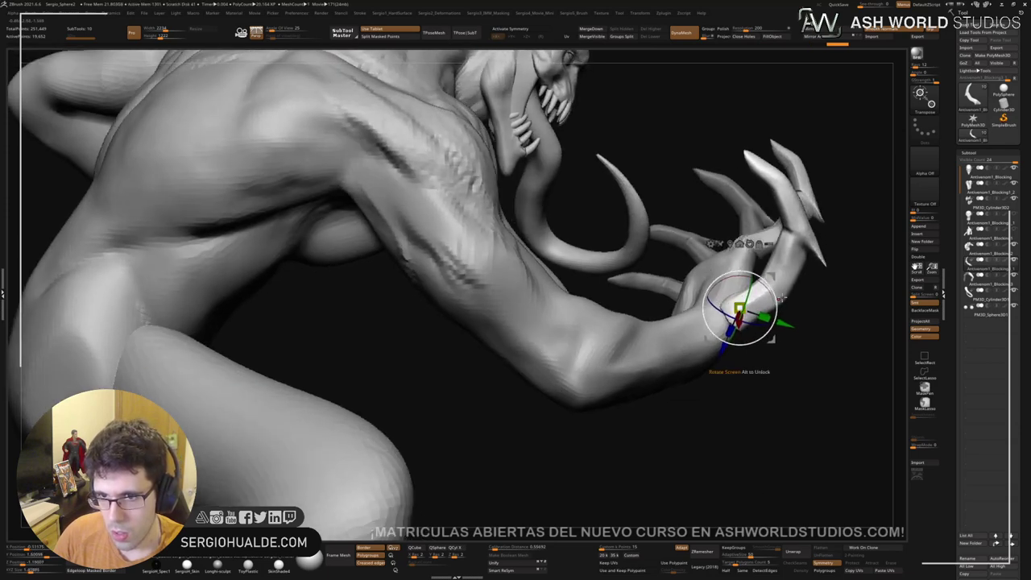
pyautogui.moveTo(743, 310); pyautogui.dragTo(796, 274, button='right')
pyautogui.moveTo(806, 324); pyautogui.dragTo(788, 327)
# Step: Rotate and shift the thumb copy with the gizmo, checking its fit from the front and side
pyautogui.moveTo(787, 322); pyautogui.dragTo(668, 304, button='right')
pyautogui.moveTo(667, 305); pyautogui.dragTo(578, 211)
pyautogui.keyDown('alt'); pyautogui.moveTo(577, 211); pyautogui.dragTo(600, 278, button='right'); pyautogui.keyUp('alt')
pyautogui.moveTo(527, 242); pyautogui.dragTo(583, 266, button='right')
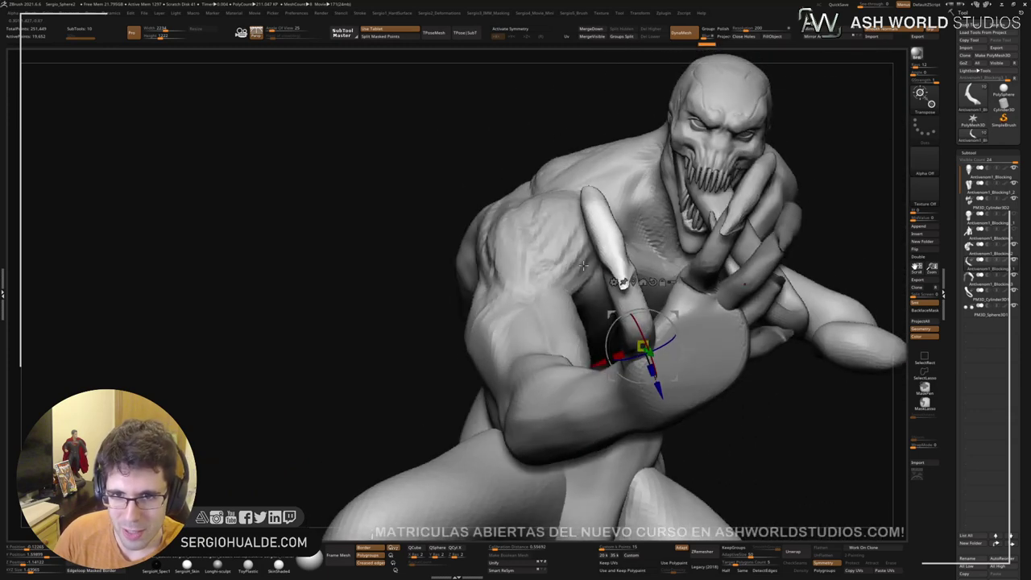
pyautogui.moveTo(644, 340); pyautogui.dragTo(642, 326)
pyautogui.moveTo(688, 354); pyautogui.dragTo(622, 326, button='right')
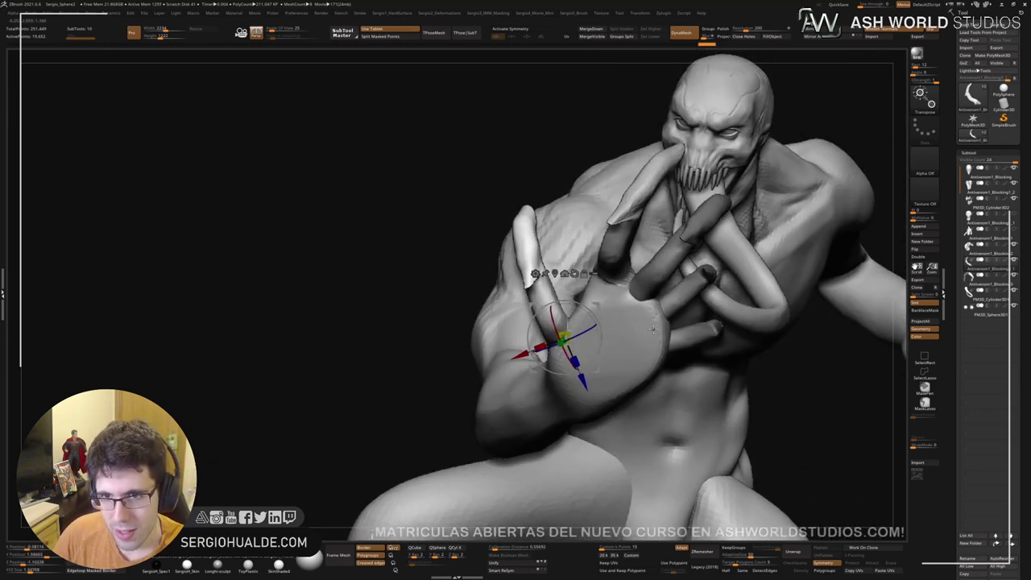
pyautogui.moveTo(598, 334); pyautogui.dragTo(595, 348)
pyautogui.moveTo(624, 346); pyautogui.dragTo(592, 340, button='right')
pyautogui.moveTo(547, 361); pyautogui.dragTo(551, 347)
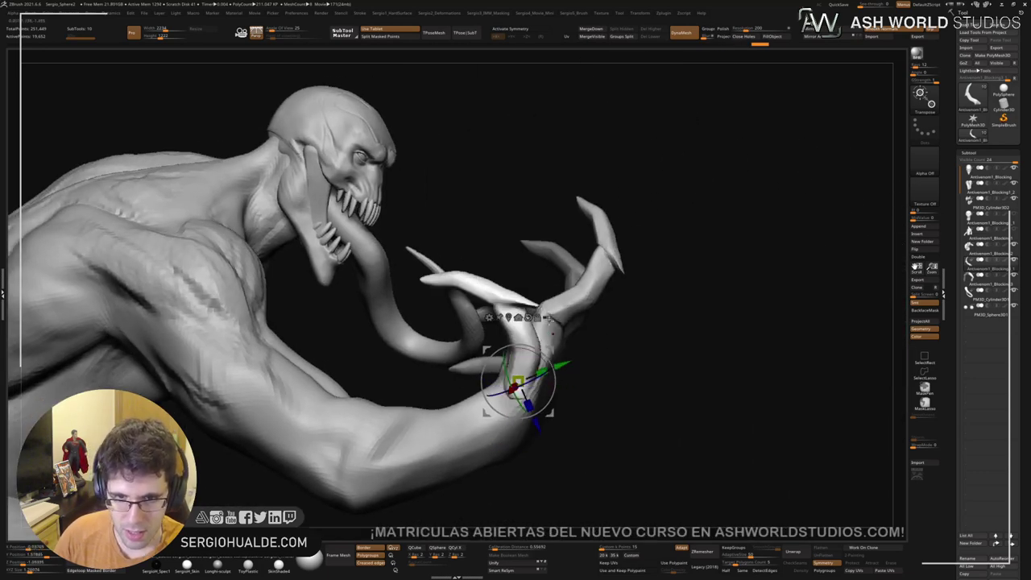
# Step: Undo the last thumb adjustment and reshape the thumb's base with the Move brush
pyautogui.press('q')
pyautogui.hotkey('ctrl', 'z')
pyautogui.press('w')
pyautogui.moveTo(624, 346)
pyautogui.mouseDown(button='right')
pyautogui.moveTo(484, 345)
pyautogui.moveTo(350, 254)
pyautogui.mouseUp(button='right')
pyautogui.press('q')
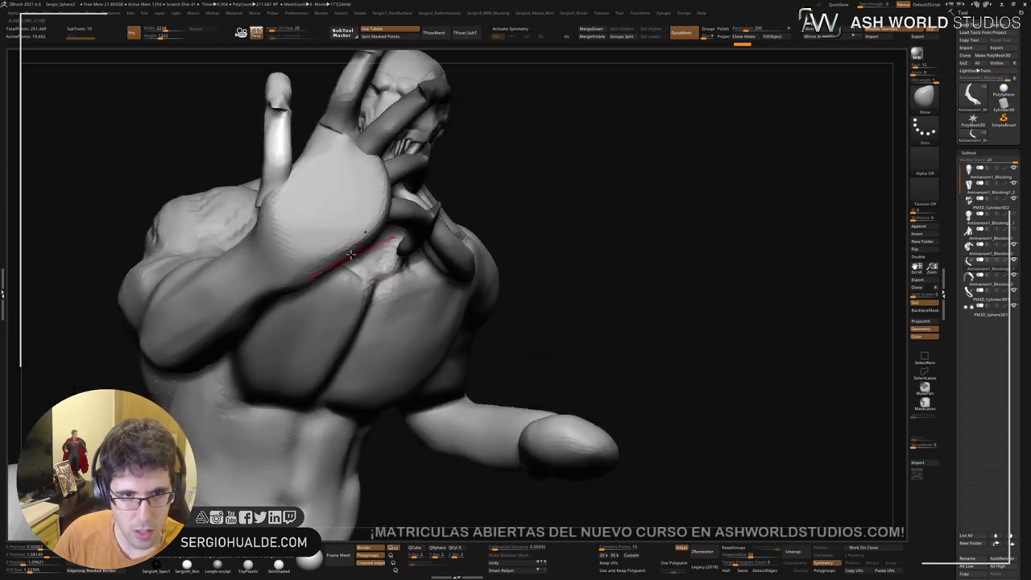
pyautogui.moveTo(352, 254); pyautogui.dragTo(507, 311)
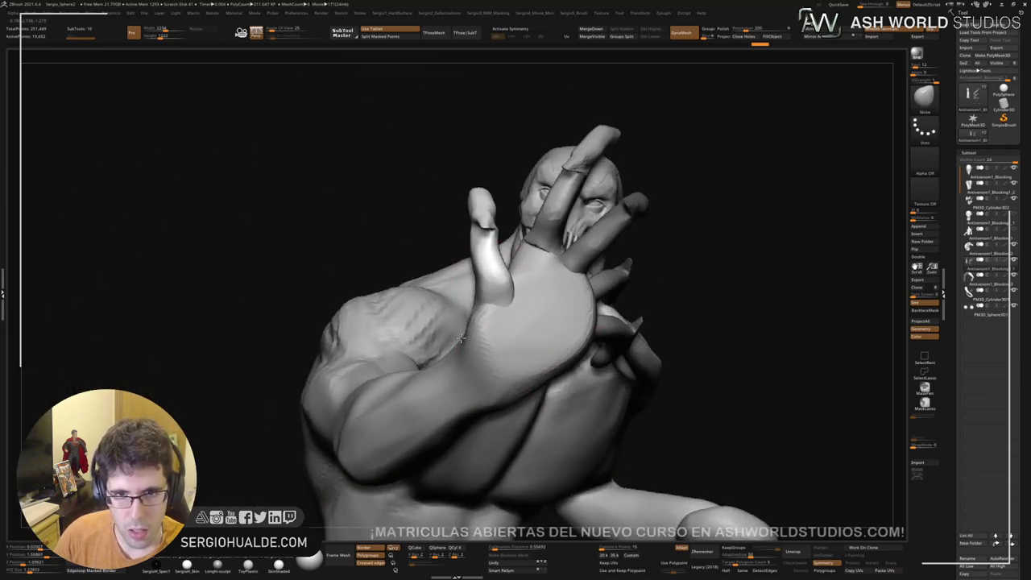
pyautogui.moveTo(461, 338); pyautogui.dragTo(491, 306)
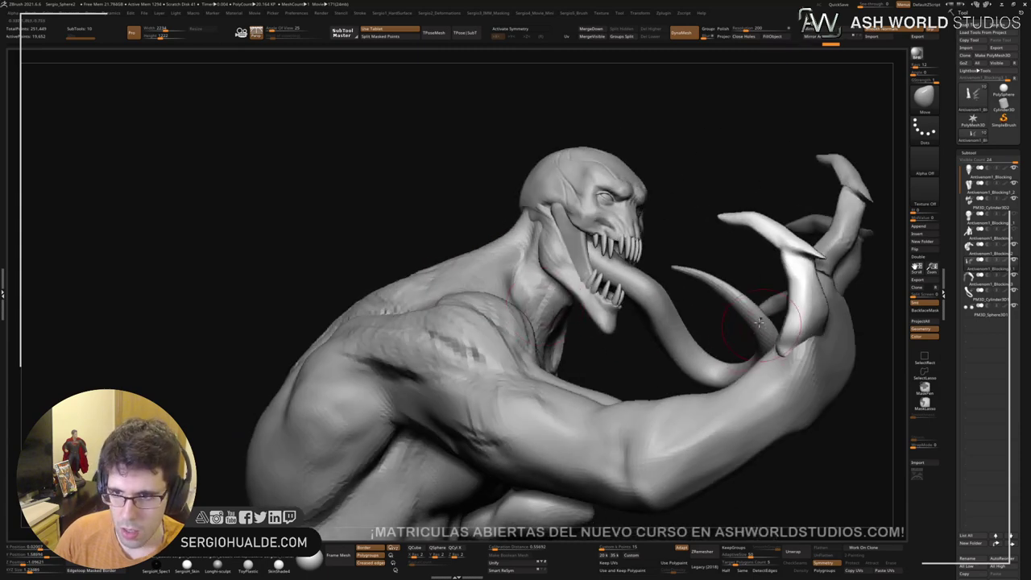
pyautogui.moveTo(709, 319); pyautogui.dragTo(757, 332)
# Step: Reposition the reshaped thumb with the gizmo against the side of the palm above the wrist
pyautogui.press('w')
pyautogui.moveTo(786, 355); pyautogui.dragTo(809, 314, button='right')
pyautogui.moveTo(808, 310)
pyautogui.mouseDown()
pyautogui.moveTo(817, 341)
pyautogui.moveTo(818, 332)
pyautogui.mouseUp()
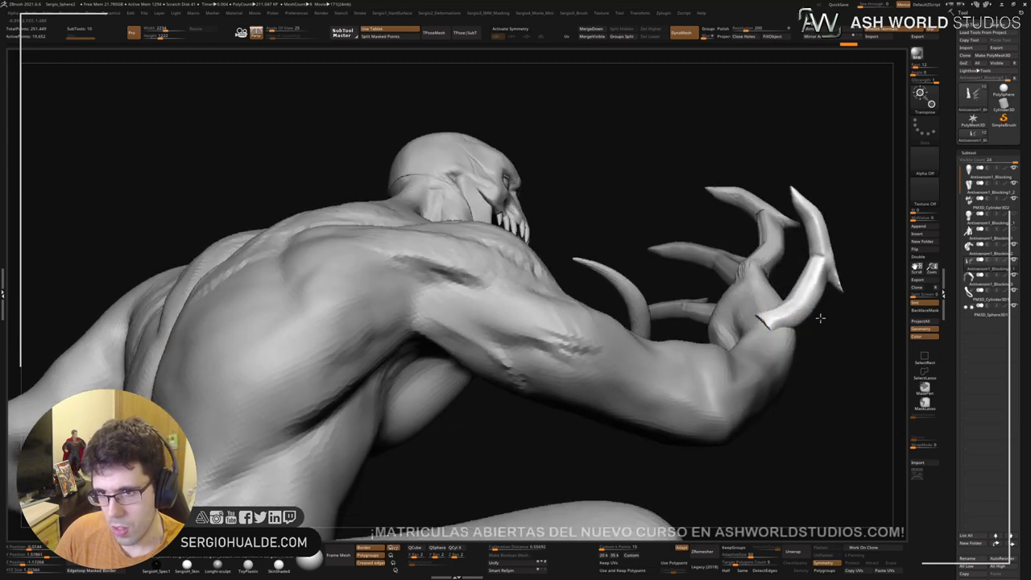
pyautogui.moveTo(819, 317); pyautogui.dragTo(803, 315, button='right')
pyautogui.moveTo(751, 282); pyautogui.dragTo(751, 293)
pyautogui.moveTo(748, 292); pyautogui.dragTo(715, 294, button='right')
pyautogui.press('q')
pyautogui.keyDown('alt'); pyautogui.moveTo(437, 248); pyautogui.dragTo(675, 355, button='right'); pyautogui.keyUp('alt')
# Step: Fine-tune the thumb's rotation and placement from the front so it spreads away from the palm
pyautogui.moveTo(673, 355)
pyautogui.mouseDown()
pyautogui.moveTo(670, 342)
pyautogui.moveTo(662, 361)
pyautogui.mouseUp()
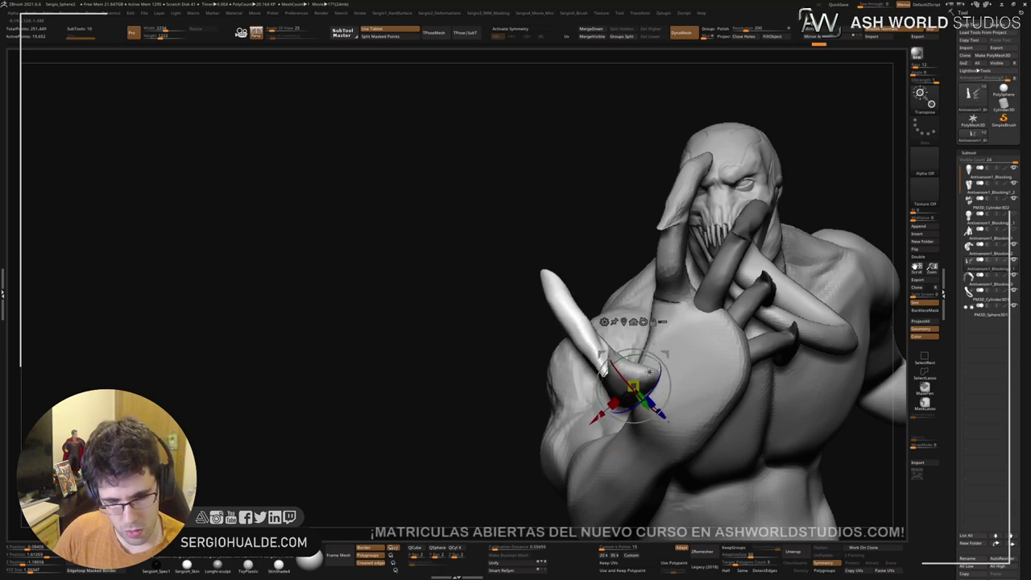
pyautogui.moveTo(757, 366)
pyautogui.mouseDown()
pyautogui.moveTo(778, 368)
pyautogui.moveTo(610, 281)
pyautogui.moveTo(652, 319)
pyautogui.moveTo(678, 317)
pyautogui.moveTo(635, 303)
pyautogui.moveTo(671, 304)
pyautogui.moveTo(628, 254)
pyautogui.mouseUp()
pyautogui.press('q')
pyautogui.press('w')
pyautogui.moveTo(699, 282); pyautogui.dragTo(472, 283)
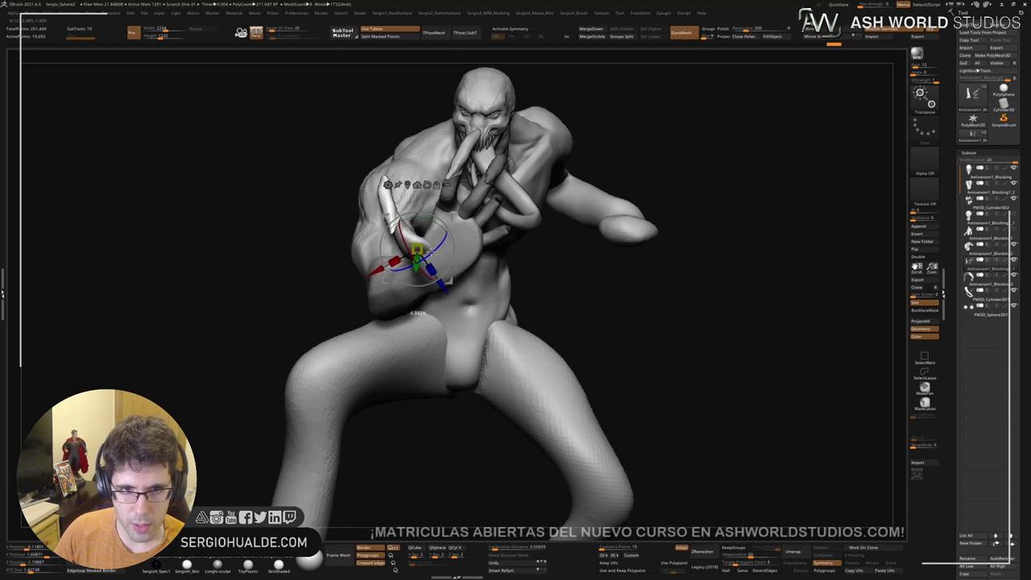
pyautogui.moveTo(403, 239); pyautogui.dragTo(404, 243)
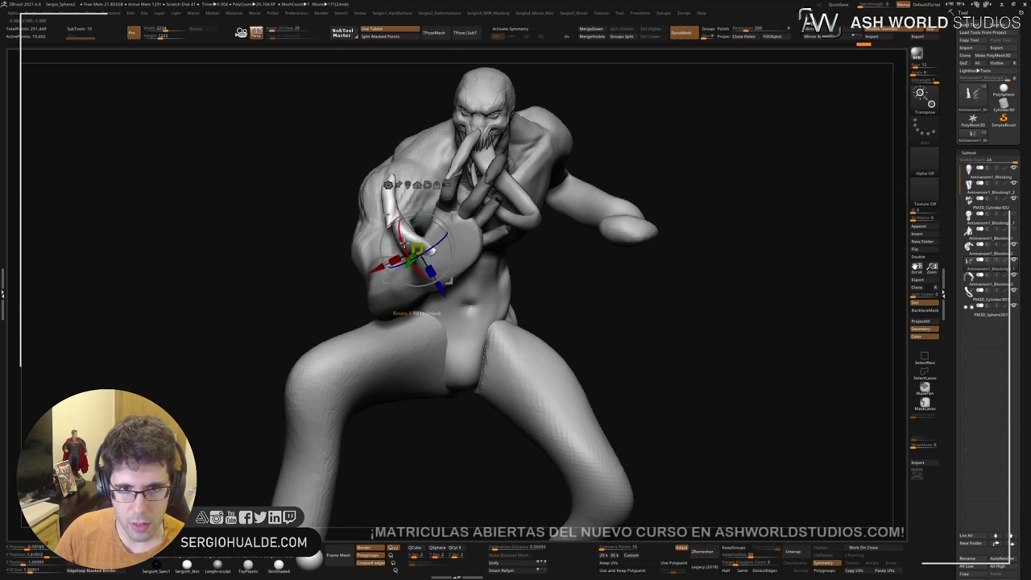
pyautogui.moveTo(564, 254); pyautogui.dragTo(524, 246)
pyautogui.press('q')
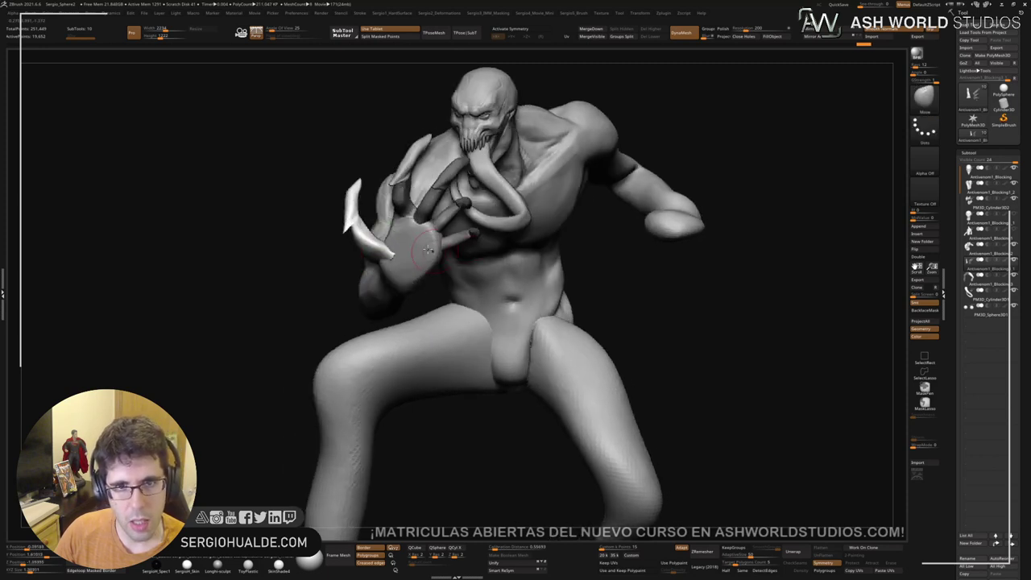
# Step: Select the body subtool and isolate its raised hand and forearm with SelectLasso
pyautogui.moveTo(612, 261)
pyautogui.keyDown('alt'); pyautogui.mouseDown()
pyautogui.moveTo(693, 282)
pyautogui.moveTo(440, 296)
pyautogui.moveTo(462, 293)
pyautogui.moveTo(483, 266)
pyautogui.mouseUp(); pyautogui.keyUp('alt')
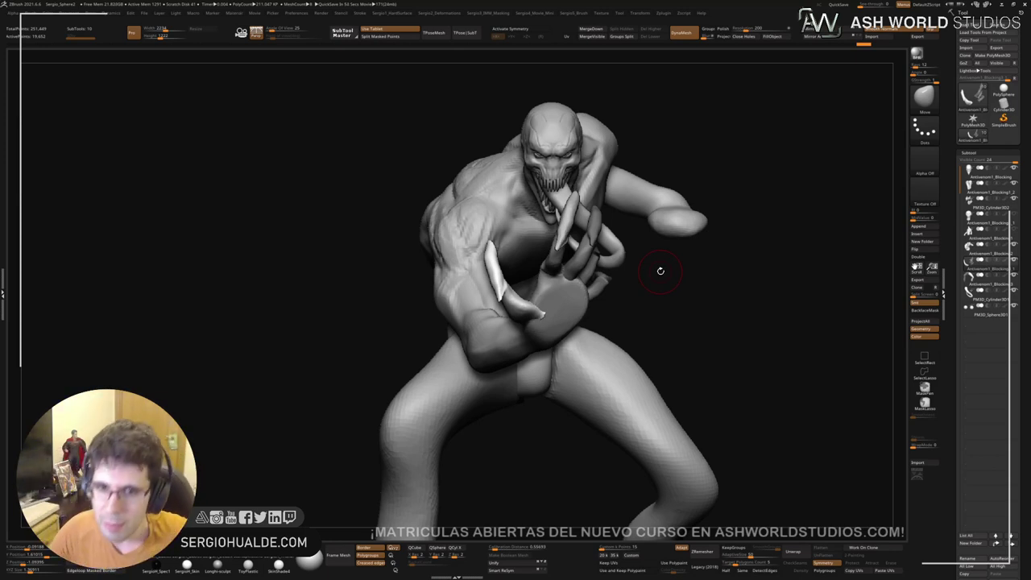
pyautogui.keyDown('alt'); pyautogui.moveTo(561, 301); pyautogui.dragTo(563, 269, button='right'); pyautogui.keyUp('alt')
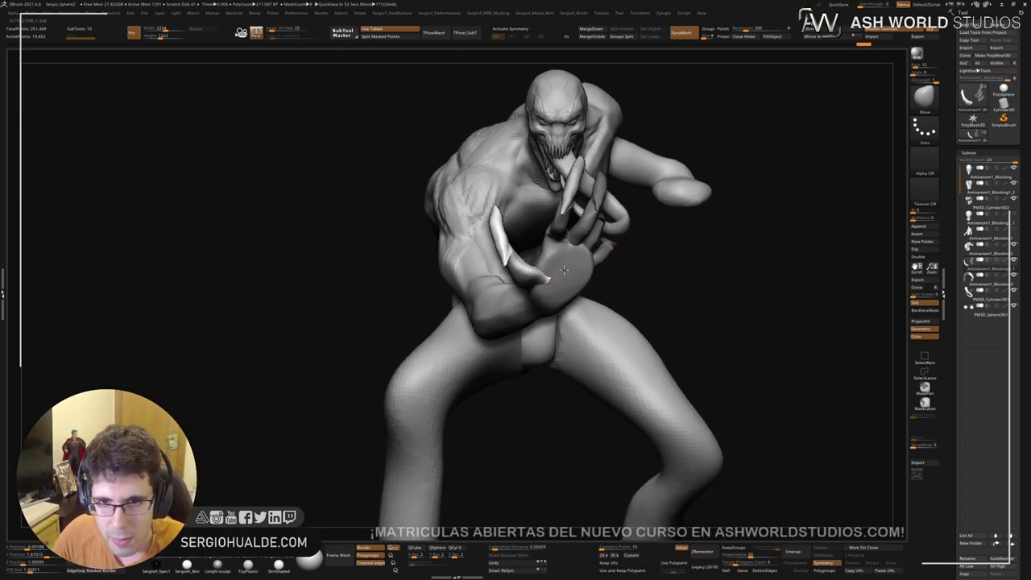
pyautogui.keyDown('alt'); pyautogui.click(589, 269); pyautogui.keyUp('alt')
pyautogui.moveTo(555, 234)
pyautogui.keyDown('ctrl'); pyautogui.mouseDown(button='right')
pyautogui.moveTo(559, 352)
pyautogui.moveTo(688, 282)
pyautogui.moveTo(670, 337)
pyautogui.mouseUp(button='right'); pyautogui.keyUp('ctrl')
pyautogui.hotkey('alt', 's')
pyautogui.keyDown('ctrl'); pyautogui.keyDown('shift'); pyautogui.moveTo(755, 166); pyautogui.dragTo(619, 328); pyautogui.keyUp('shift'); pyautogui.keyUp('ctrl')
pyautogui.keyDown('ctrl'); pyautogui.keyDown('shift'); pyautogui.moveTo(539, 352); pyautogui.dragTo(680, 121); pyautogui.keyUp('shift'); pyautogui.keyUp('ctrl')
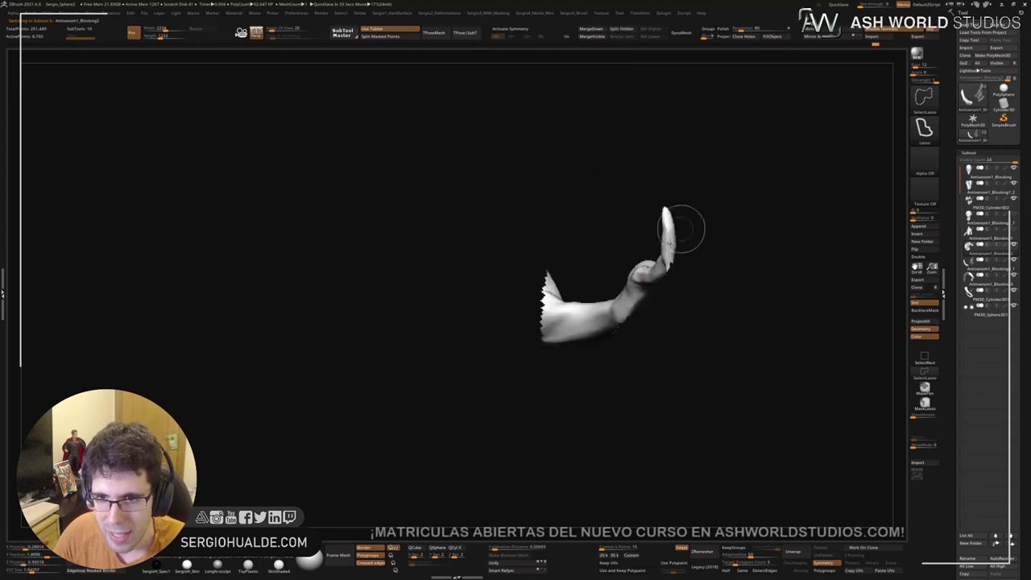
# Step: Readjust the isolated area to the raised hand and forearm and inspect the palm from several sides
pyautogui.moveTo(684, 228); pyautogui.dragTo(720, 233)
pyautogui.keyDown('ctrl'); pyautogui.keyDown('shift'); pyautogui.click(720, 233); pyautogui.keyUp('shift'); pyautogui.keyUp('ctrl')
pyautogui.moveTo(716, 129)
pyautogui.keyDown('ctrl'); pyautogui.keyDown('shift'); pyautogui.mouseDown()
pyautogui.moveTo(602, 167)
pyautogui.moveTo(782, 357)
pyautogui.moveTo(780, 123)
pyautogui.mouseUp(); pyautogui.keyUp('shift'); pyautogui.keyUp('ctrl')
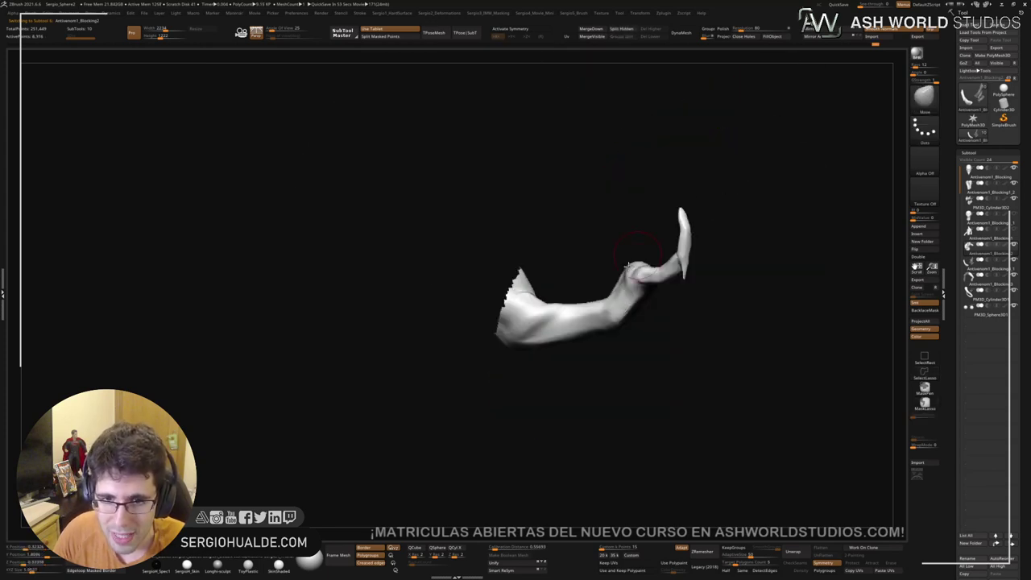
pyautogui.moveTo(580, 250)
pyautogui.mouseDown()
pyautogui.moveTo(536, 277)
pyautogui.moveTo(472, 344)
pyautogui.moveTo(564, 103)
pyautogui.moveTo(563, 114)
pyautogui.mouseUp()
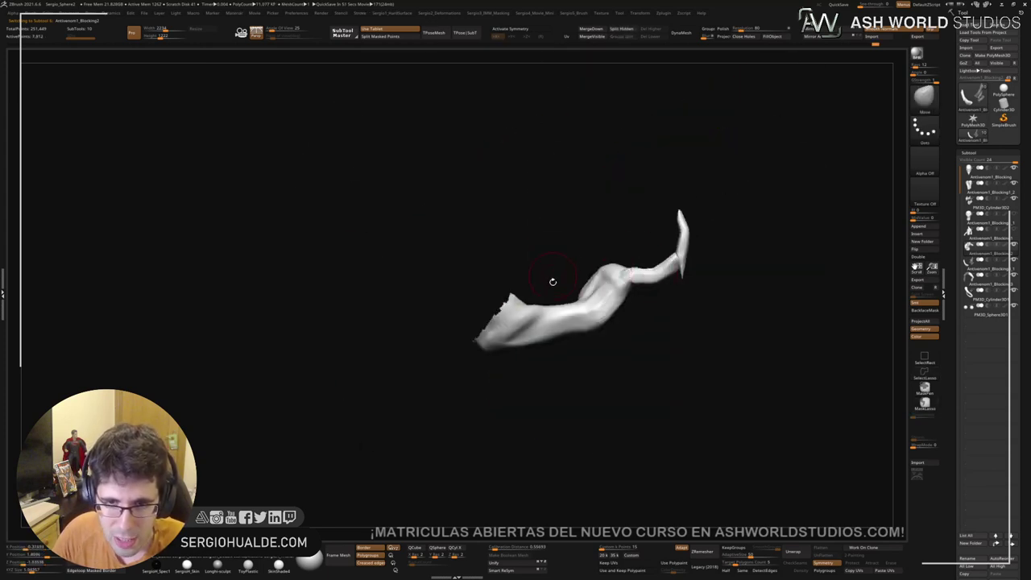
pyautogui.moveTo(565, 351); pyautogui.dragTo(577, 331)
pyautogui.moveTo(584, 279); pyautogui.dragTo(599, 281)
pyautogui.hotkey('ctrl', 'z')
pyautogui.keyDown('ctrl'); pyautogui.moveTo(592, 277); pyautogui.dragTo(590, 313, button='right'); pyautogui.keyUp('ctrl')
# Step: Build up the fleshy thumb mound on the isolated palm with the Clay brush and smooth it
pyautogui.press('b')
pyautogui.press('c')
pyautogui.press('l')
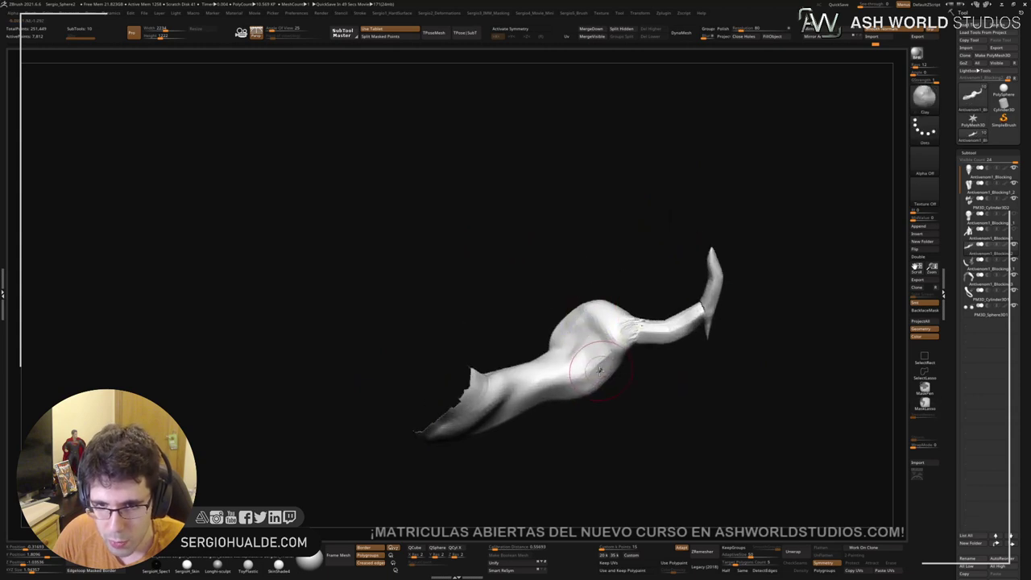
pyautogui.moveTo(601, 371)
pyautogui.mouseDown()
pyautogui.moveTo(605, 360)
pyautogui.moveTo(523, 338)
pyautogui.moveTo(546, 356)
pyautogui.mouseUp()
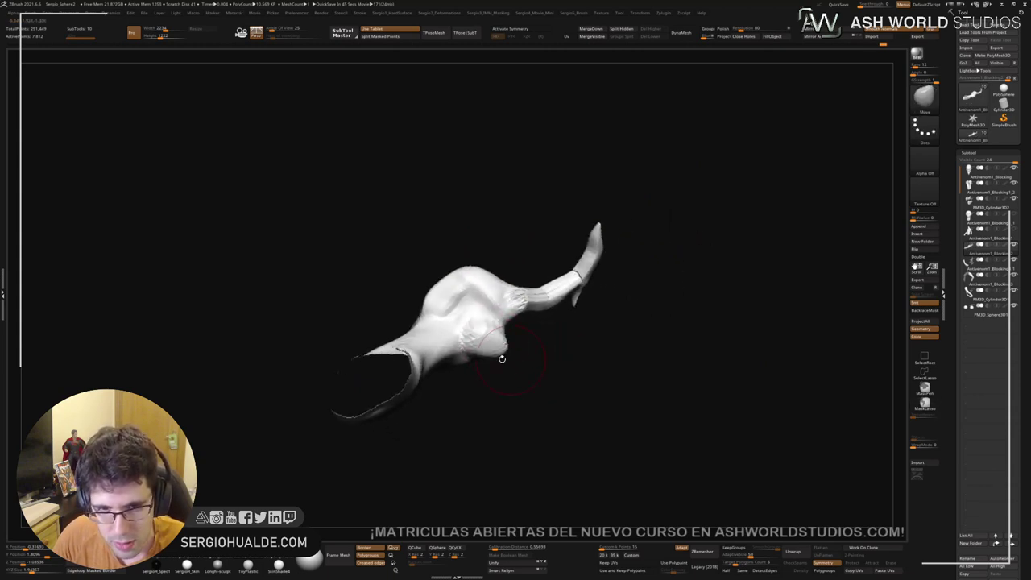
pyautogui.moveTo(476, 375); pyautogui.dragTo(488, 346)
pyautogui.moveTo(490, 431); pyautogui.dragTo(537, 425, button='right')
pyautogui.moveTo(524, 430); pyautogui.dragTo(515, 427)
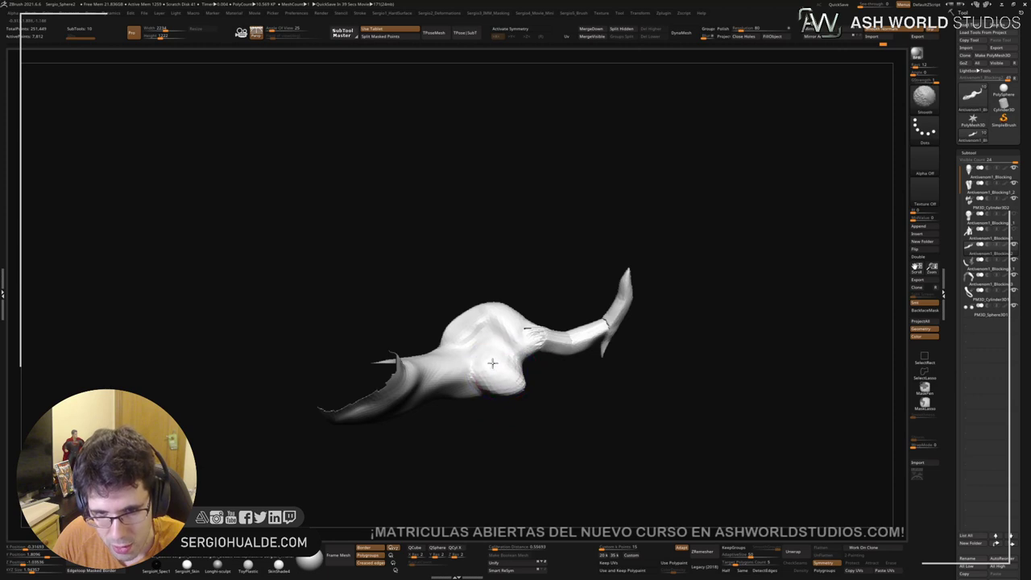
pyautogui.moveTo(494, 359); pyautogui.dragTo(543, 375)
# Step: Carve the fold around the thumb mound with the DamStandard brush and soften it with Smooth
pyautogui.press('b')
pyautogui.press('d')
pyautogui.press('s')
pyautogui.moveTo(608, 401)
pyautogui.mouseDown()
pyautogui.moveTo(582, 472)
pyautogui.moveTo(576, 437)
pyautogui.moveTo(588, 451)
pyautogui.moveTo(592, 435)
pyautogui.moveTo(586, 475)
pyautogui.mouseUp()
pyautogui.keyDown('alt'); pyautogui.moveTo(597, 456); pyautogui.dragTo(607, 359, button='right'); pyautogui.keyUp('alt')
pyautogui.moveTo(603, 348)
pyautogui.keyDown('shift'); pyautogui.mouseDown()
pyautogui.moveTo(630, 326)
pyautogui.moveTo(605, 374)
pyautogui.mouseUp(); pyautogui.keyUp('shift')
pyautogui.moveTo(638, 320)
pyautogui.mouseDown()
pyautogui.moveTo(591, 392)
pyautogui.moveTo(621, 337)
pyautogui.mouseUp()
# Step: Reshape the palm's side contours and the transition into the wrist with the Move brush
pyautogui.moveTo(615, 374)
pyautogui.keyDown('alt'); pyautogui.mouseDown(button='right')
pyautogui.moveTo(602, 319)
pyautogui.moveTo(573, 325)
pyautogui.mouseUp(button='right'); pyautogui.keyUp('alt')
pyautogui.press('b')
pyautogui.press('m')
pyautogui.press('v')
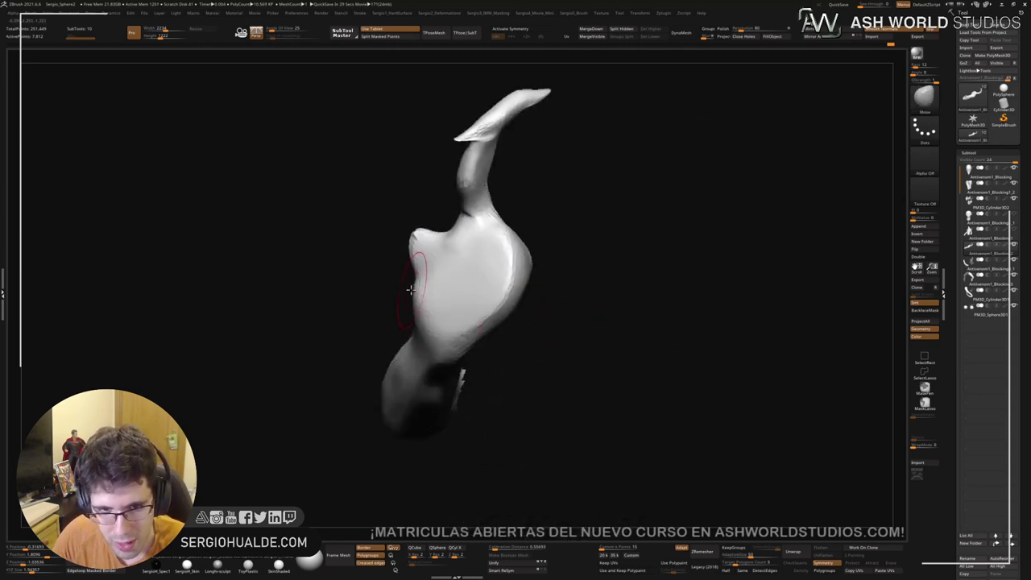
pyautogui.moveTo(410, 291); pyautogui.dragTo(424, 295)
pyautogui.moveTo(424, 306); pyautogui.dragTo(475, 343, button='right')
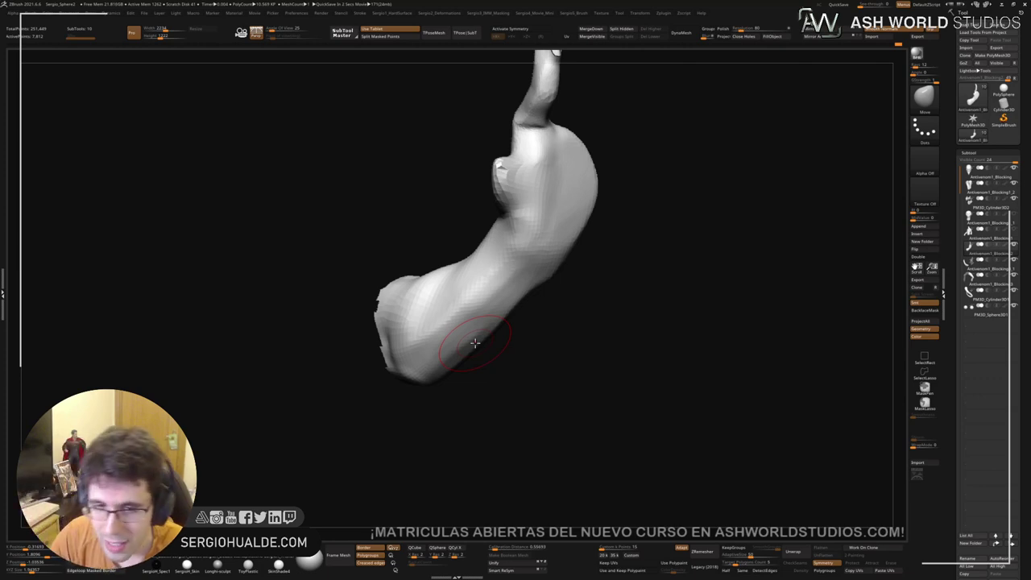
pyautogui.moveTo(559, 331)
pyautogui.mouseDown()
pyautogui.moveTo(546, 301)
pyautogui.moveTo(555, 314)
pyautogui.moveTo(518, 315)
pyautogui.moveTo(398, 256)
pyautogui.moveTo(563, 312)
pyautogui.mouseUp()
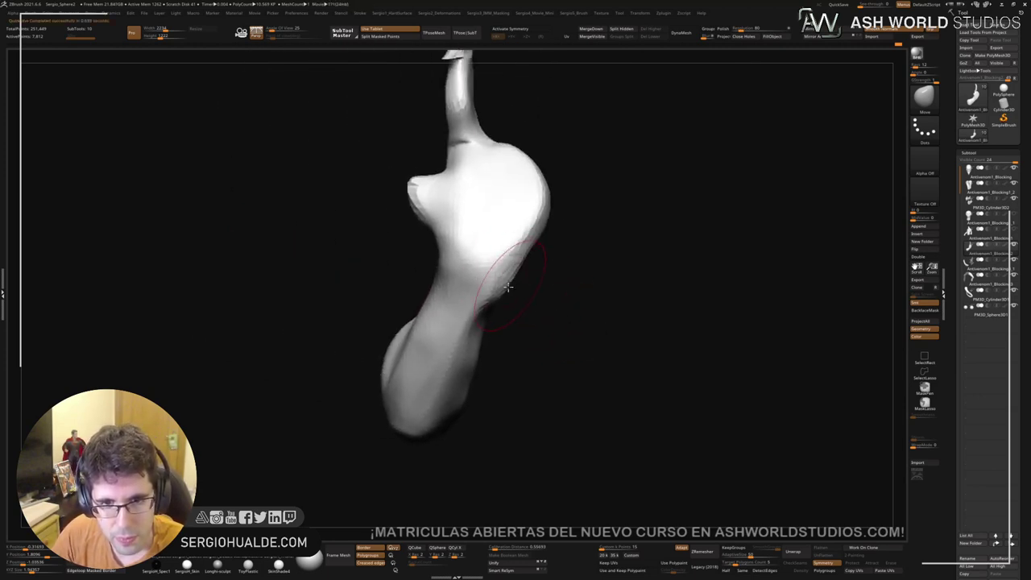
pyautogui.moveTo(508, 287)
pyautogui.mouseDown()
pyautogui.moveTo(495, 280)
pyautogui.moveTo(531, 280)
pyautogui.mouseUp()
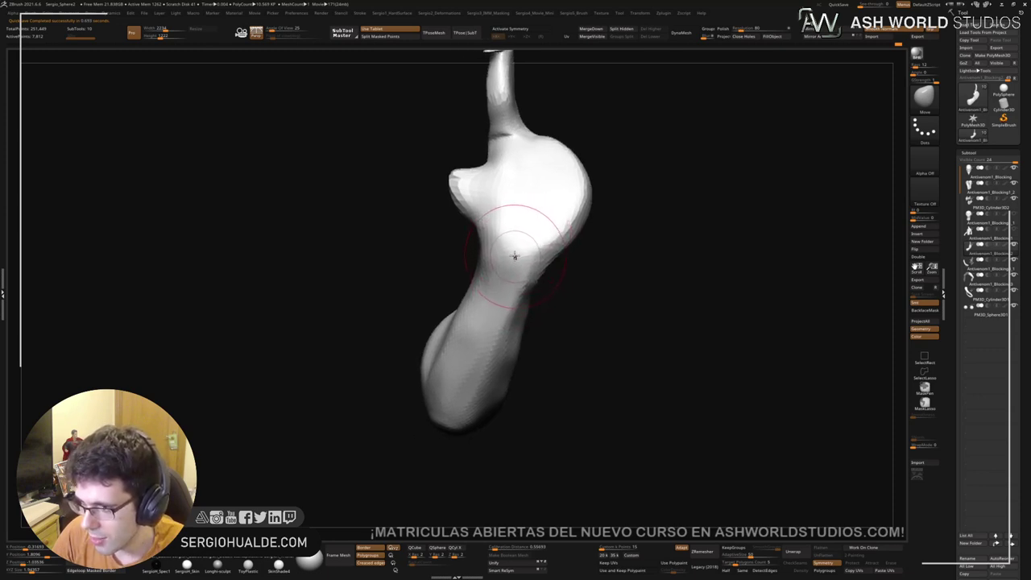
# Step: Add muscle volume along the isolated forearm with the Clay brush and smooth the surface
pyautogui.keyDown('ctrl'); pyautogui.moveTo(520, 248); pyautogui.dragTo(534, 269, button='right'); pyautogui.keyUp('ctrl')
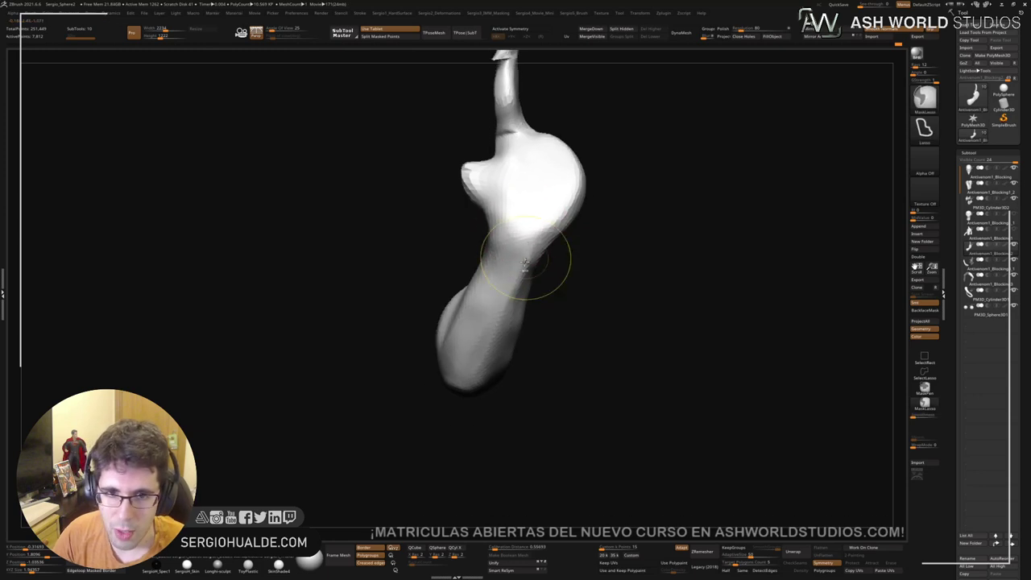
pyautogui.moveTo(516, 328)
pyautogui.mouseDown(button='right')
pyautogui.moveTo(500, 306)
pyautogui.moveTo(532, 313)
pyautogui.mouseUp(button='right')
pyautogui.moveTo(532, 312); pyautogui.dragTo(483, 371)
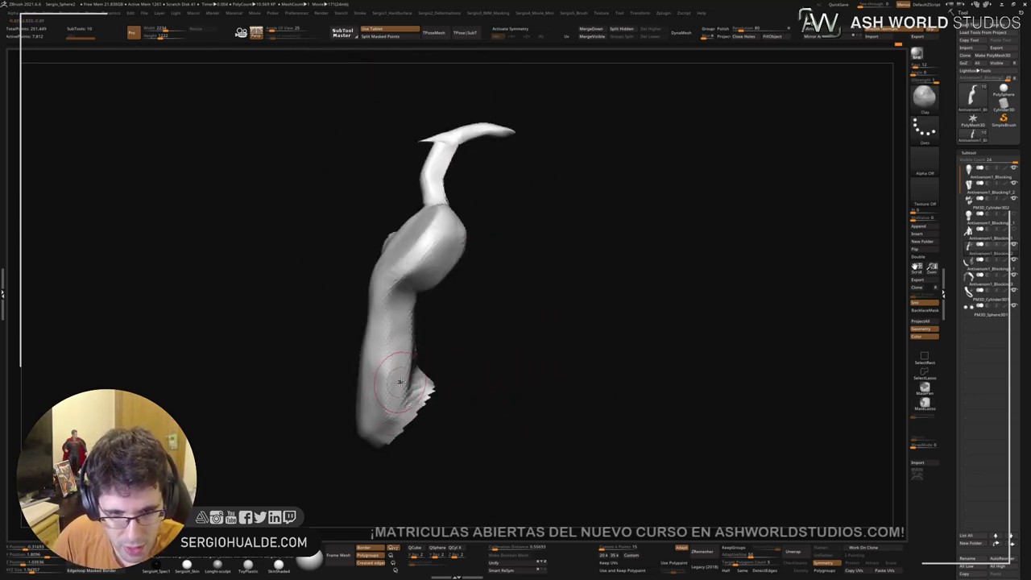
pyautogui.moveTo(394, 379)
pyautogui.mouseDown(button='right')
pyautogui.moveTo(375, 407)
pyautogui.moveTo(383, 421)
pyautogui.mouseUp(button='right')
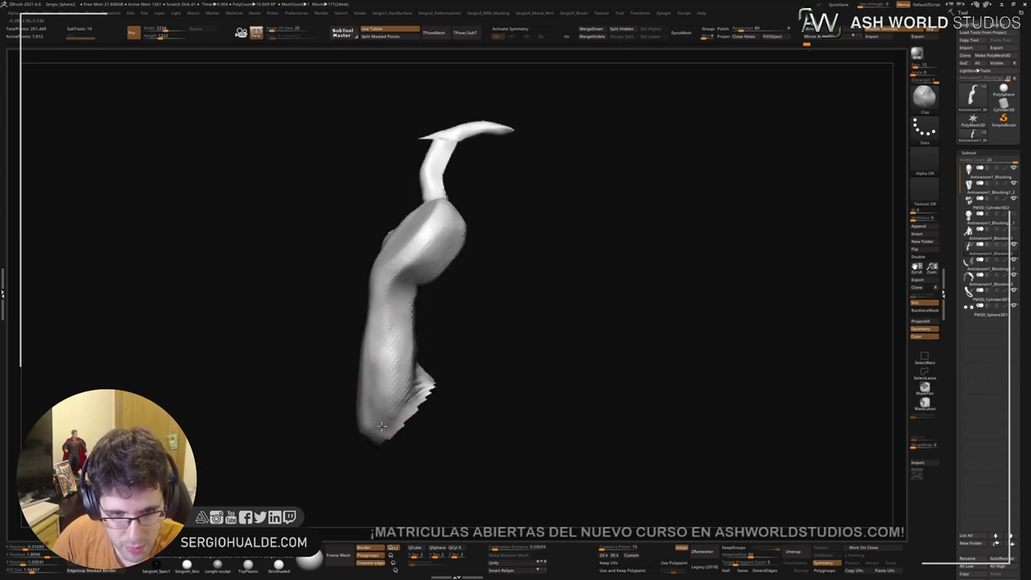
pyautogui.press('shift')
pyautogui.moveTo(374, 390); pyautogui.dragTo(395, 362, button='right')
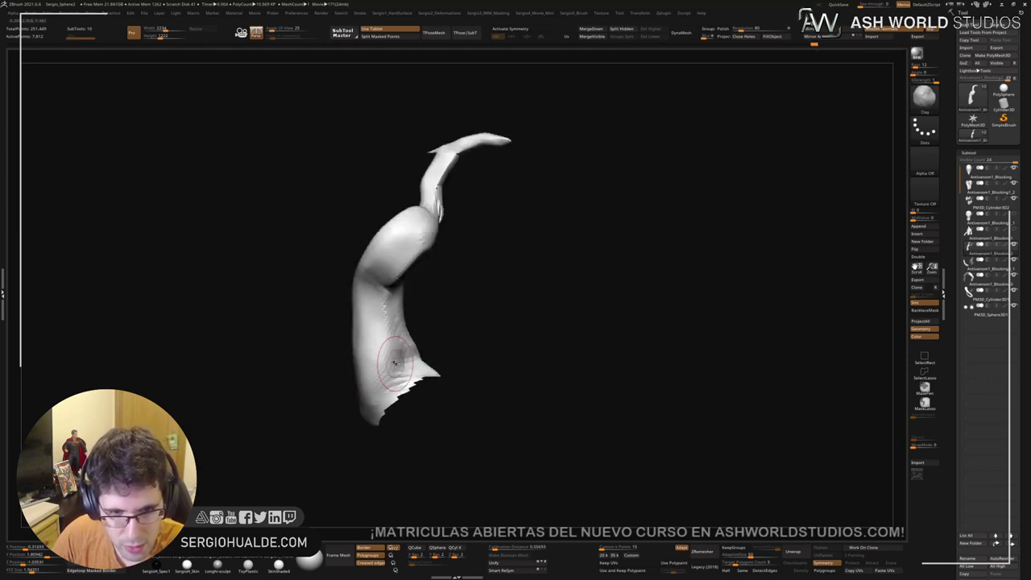
pyautogui.press('shift')
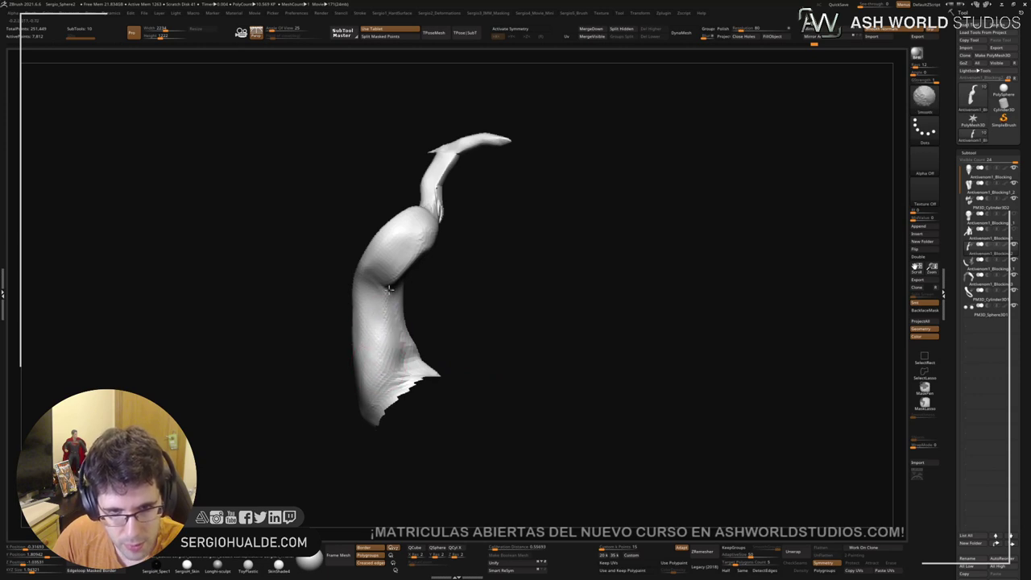
# Step: Refine the silhouette of the wrist and forearm with the Move brush, adjusting the brush size for the strokes
pyautogui.moveTo(378, 364); pyautogui.dragTo(405, 308, button='right')
pyautogui.press('b')
pyautogui.press('m')
pyautogui.press('v')
pyautogui.press('s')
pyautogui.moveTo(393, 304); pyautogui.dragTo(407, 304)
pyautogui.press('s')
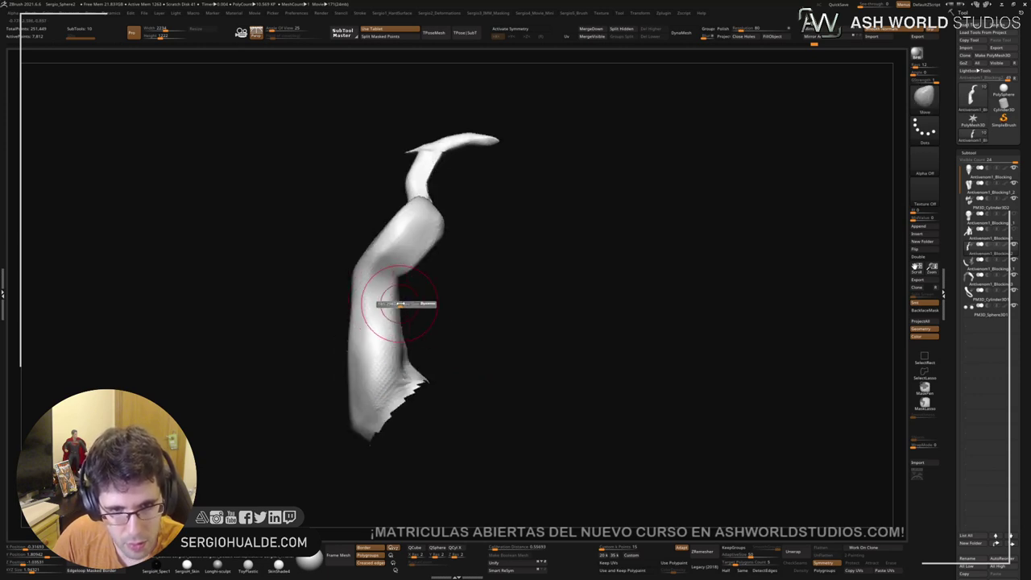
pyautogui.moveTo(407, 303); pyautogui.dragTo(369, 308, button='right')
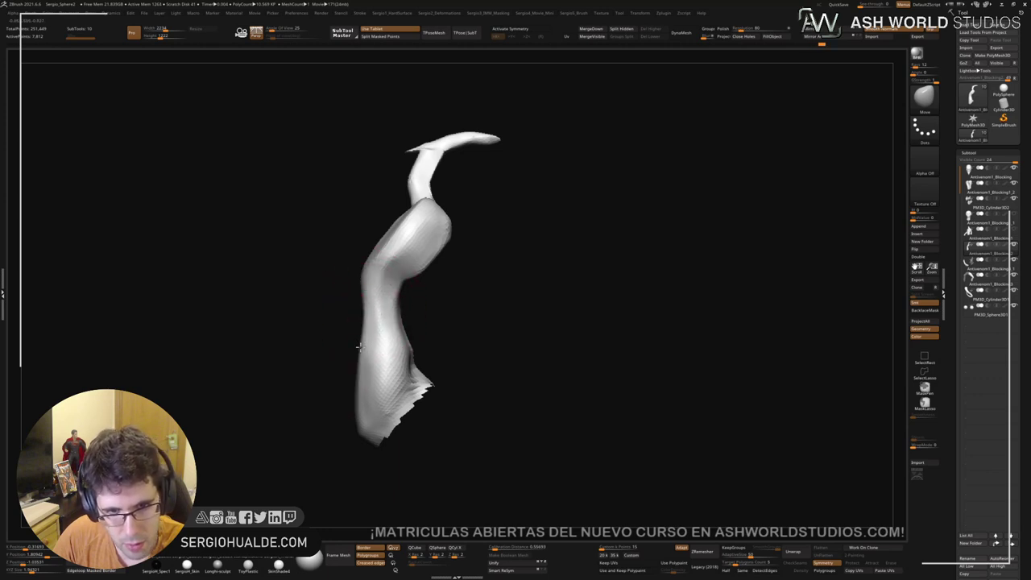
pyautogui.moveTo(380, 310); pyautogui.dragTo(327, 337, button='right')
pyautogui.moveTo(328, 336)
pyautogui.mouseDown()
pyautogui.moveTo(314, 329)
pyautogui.moveTo(309, 352)
pyautogui.mouseUp()
pyautogui.press('s')
pyautogui.moveTo(359, 320); pyautogui.dragTo(362, 325)
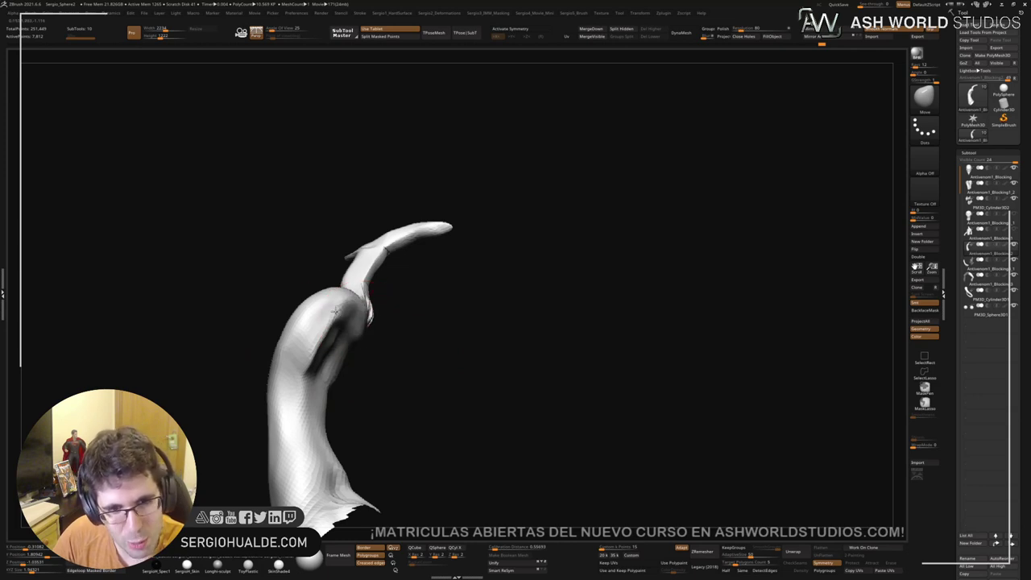
# Step: Flatten the planes of the hand around the wrist hollow with the TrimDynamic brush
pyautogui.press('b')
pyautogui.press('t')
pyautogui.press('d')
pyautogui.moveTo(333, 316); pyautogui.dragTo(310, 353)
pyautogui.moveTo(241, 325)
pyautogui.mouseDown()
pyautogui.moveTo(324, 327)
pyautogui.moveTo(357, 372)
pyautogui.mouseUp()
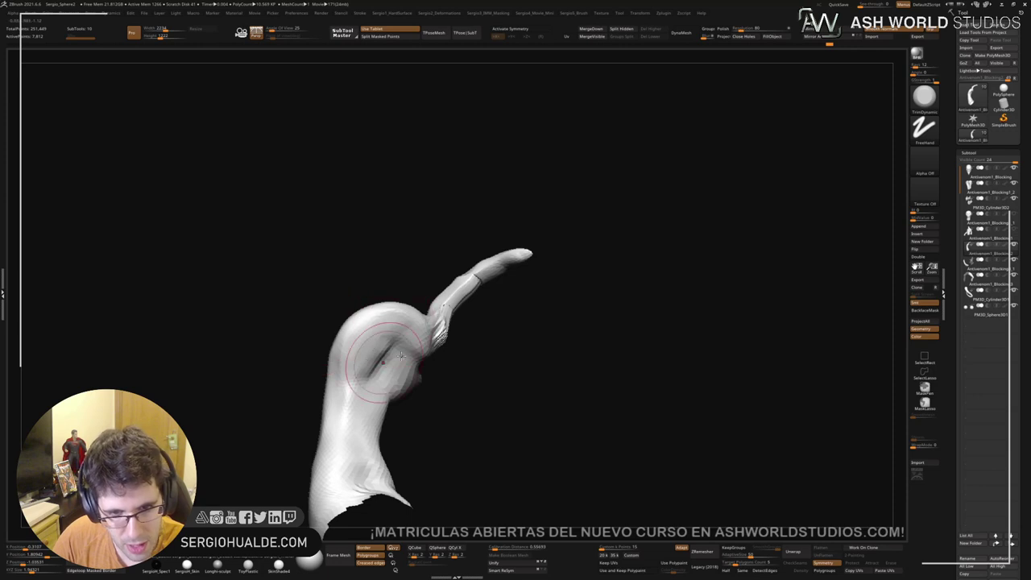
pyautogui.moveTo(330, 332)
pyautogui.mouseDown()
pyautogui.moveTo(471, 321)
pyautogui.moveTo(468, 331)
pyautogui.mouseUp()
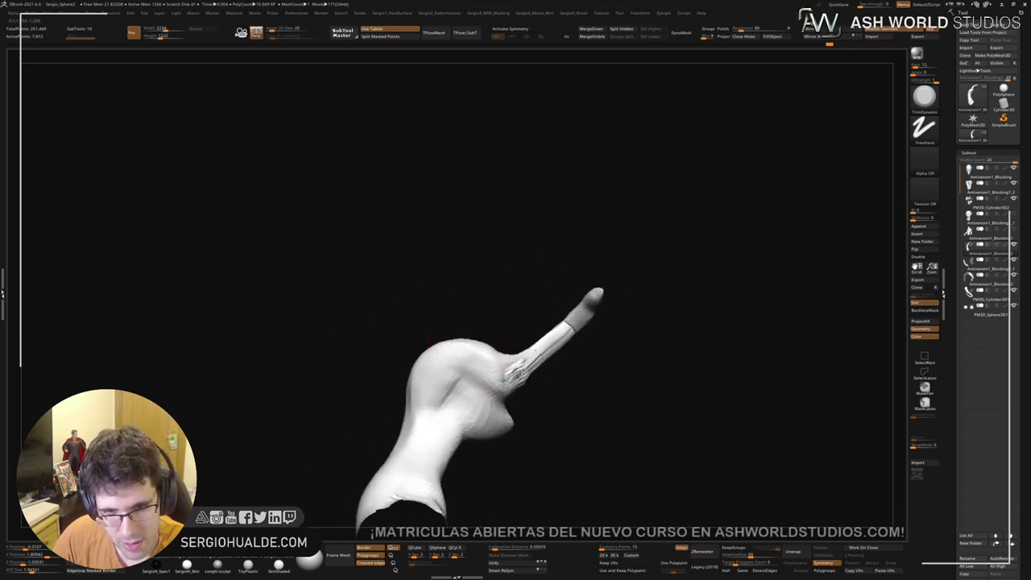
pyautogui.moveTo(524, 453); pyautogui.dragTo(443, 398)
# Step: Push the hand's outer edge into shape with the Move brush and unhide the rest of the body
pyautogui.press('b')
pyautogui.press('m')
pyautogui.press('v')
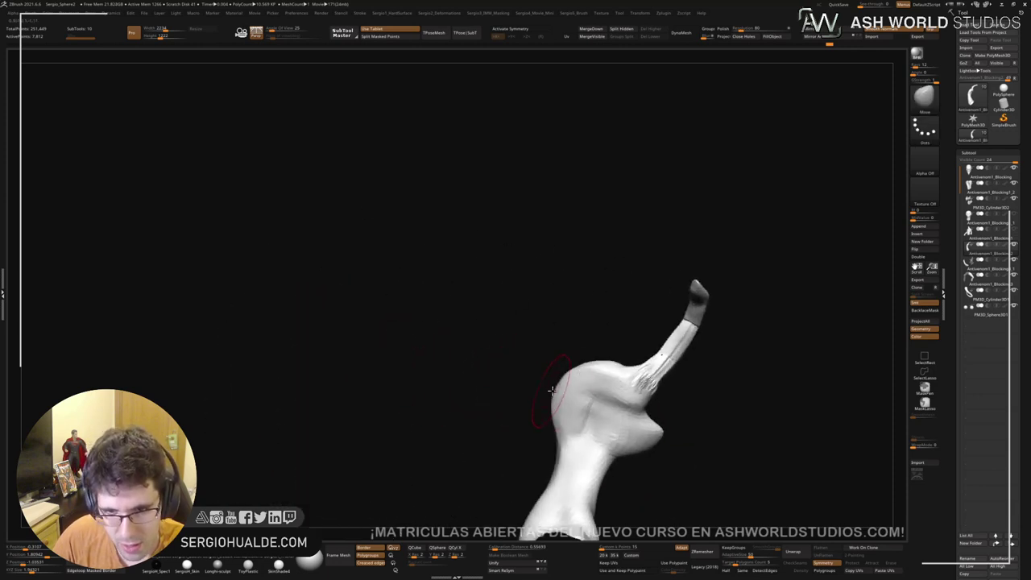
pyautogui.moveTo(527, 386)
pyautogui.mouseDown()
pyautogui.moveTo(507, 395)
pyautogui.moveTo(518, 402)
pyautogui.moveTo(504, 399)
pyautogui.mouseUp()
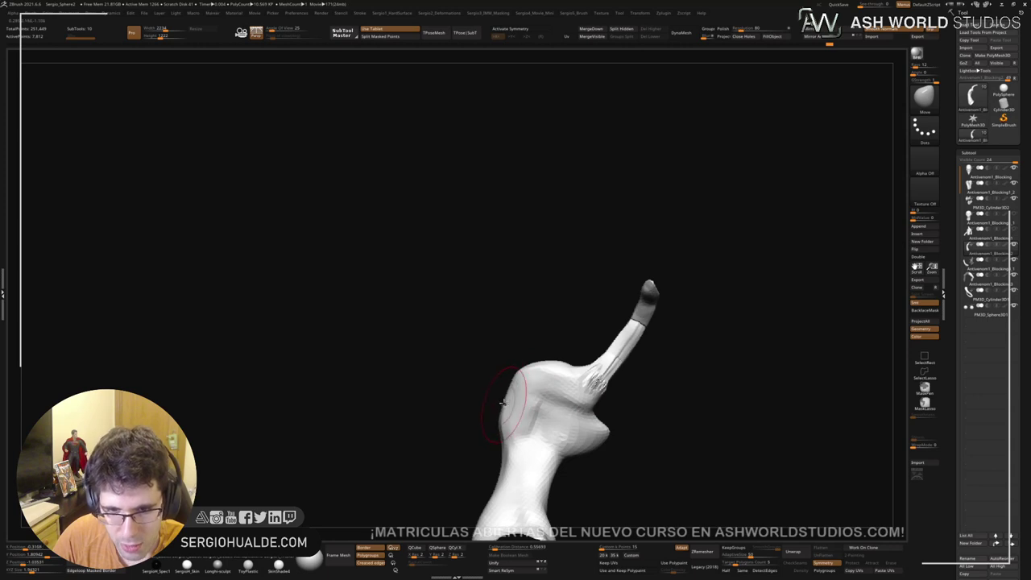
pyautogui.moveTo(516, 386)
pyautogui.mouseDown(button='right')
pyautogui.moveTo(573, 459)
pyautogui.moveTo(521, 410)
pyautogui.moveTo(624, 403)
pyautogui.moveTo(471, 325)
pyautogui.moveTo(491, 385)
pyautogui.mouseUp(button='right')
pyautogui.keyDown('ctrl'); pyautogui.keyDown('shift'); pyautogui.click(595, 392); pyautogui.keyUp('shift'); pyautogui.keyUp('ctrl')
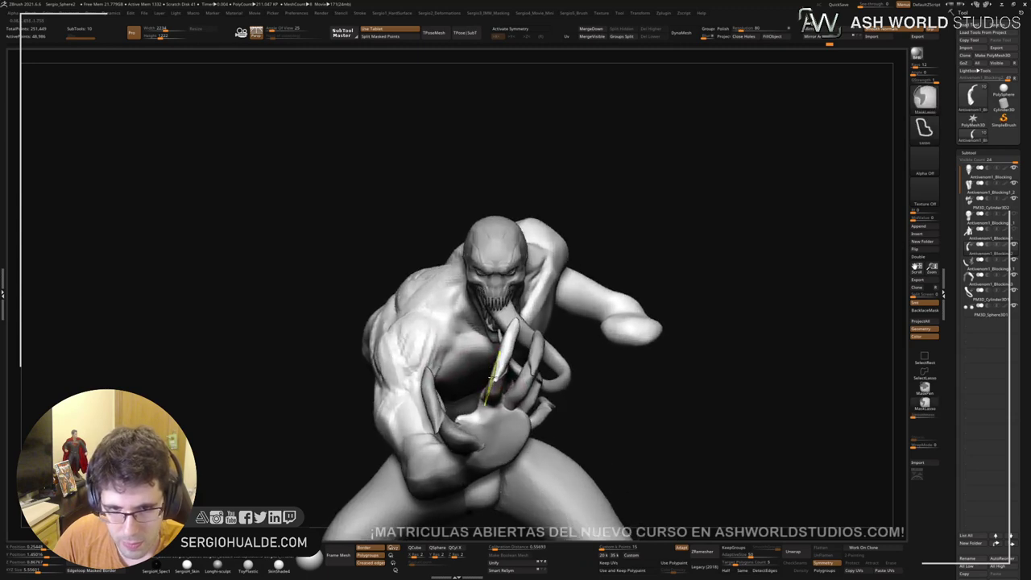
# Step: Select the thumb subtool and rotate it with the gizmo to fit the reshaped thumb mound
pyautogui.moveTo(486, 423)
pyautogui.keyDown('alt'); pyautogui.mouseDown(button='right')
pyautogui.moveTo(504, 339)
pyautogui.moveTo(634, 363)
pyautogui.moveTo(656, 344)
pyautogui.moveTo(640, 341)
pyautogui.mouseUp(button='right'); pyautogui.keyUp('alt')
pyautogui.keyDown('alt'); pyautogui.click(477, 352); pyautogui.keyUp('alt')
pyautogui.press('w')
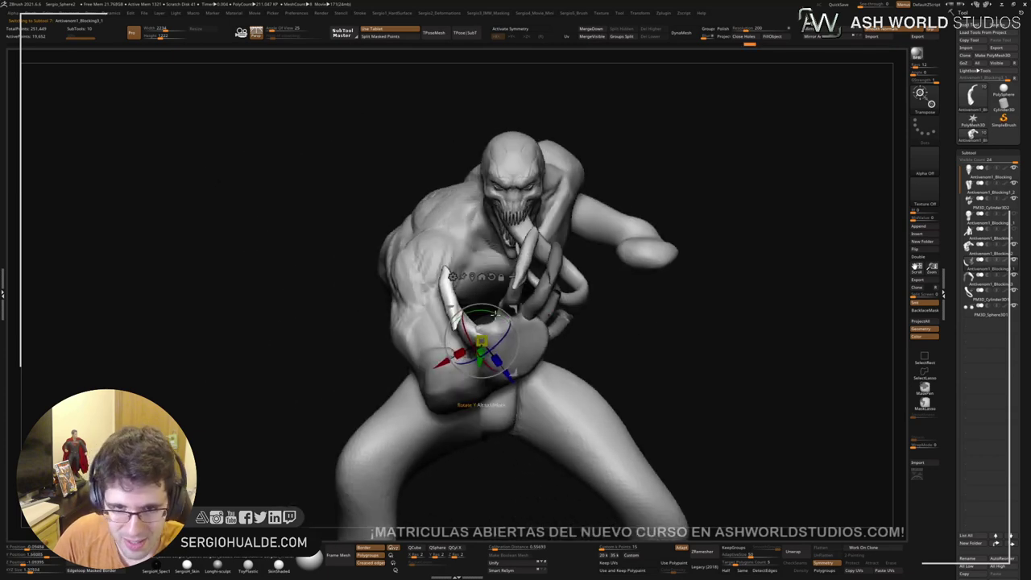
pyautogui.moveTo(495, 314); pyautogui.dragTo(509, 303, button='right')
pyautogui.rightClick(489, 339)
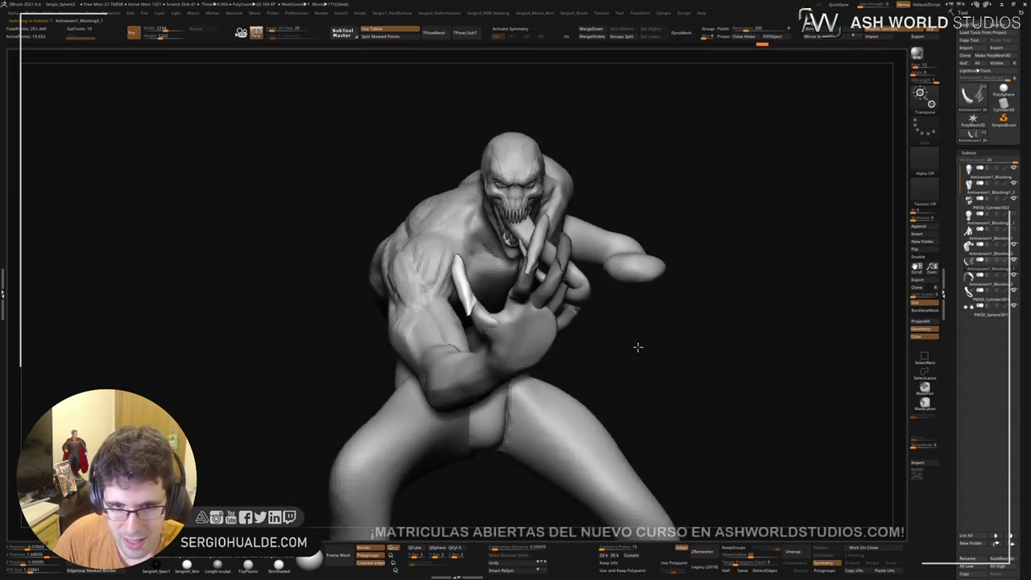
pyautogui.press('w')
pyautogui.moveTo(638, 347); pyautogui.dragTo(610, 347, button='right')
pyautogui.press('q')
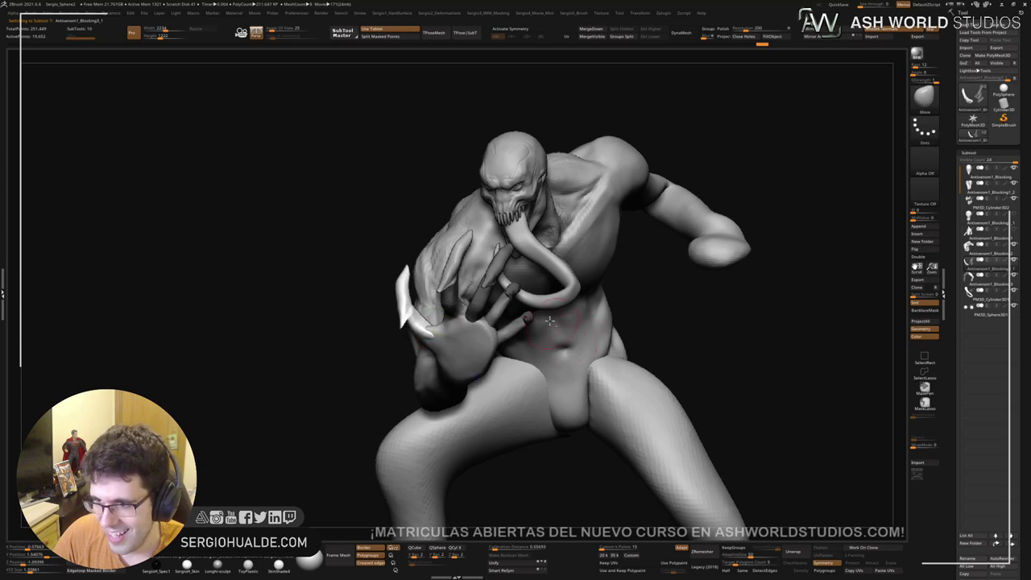
# Step: Select the body subtool and define the lower end of the raised arm's biceps near the elbow with DamStandard
pyautogui.moveTo(549, 321)
pyautogui.keyDown('ctrl'); pyautogui.mouseDown(button='right')
pyautogui.moveTo(528, 290)
pyautogui.moveTo(538, 269)
pyautogui.moveTo(546, 285)
pyautogui.mouseUp(button='right'); pyautogui.keyUp('ctrl')
pyautogui.moveTo(482, 337)
pyautogui.keyDown('ctrl'); pyautogui.mouseDown(button='right')
pyautogui.moveTo(491, 407)
pyautogui.moveTo(484, 342)
pyautogui.mouseUp(button='right'); pyautogui.keyUp('ctrl')
pyautogui.keyDown('alt'); pyautogui.click(484, 349); pyautogui.keyUp('alt')
pyautogui.moveTo(484, 350); pyautogui.dragTo(479, 351)
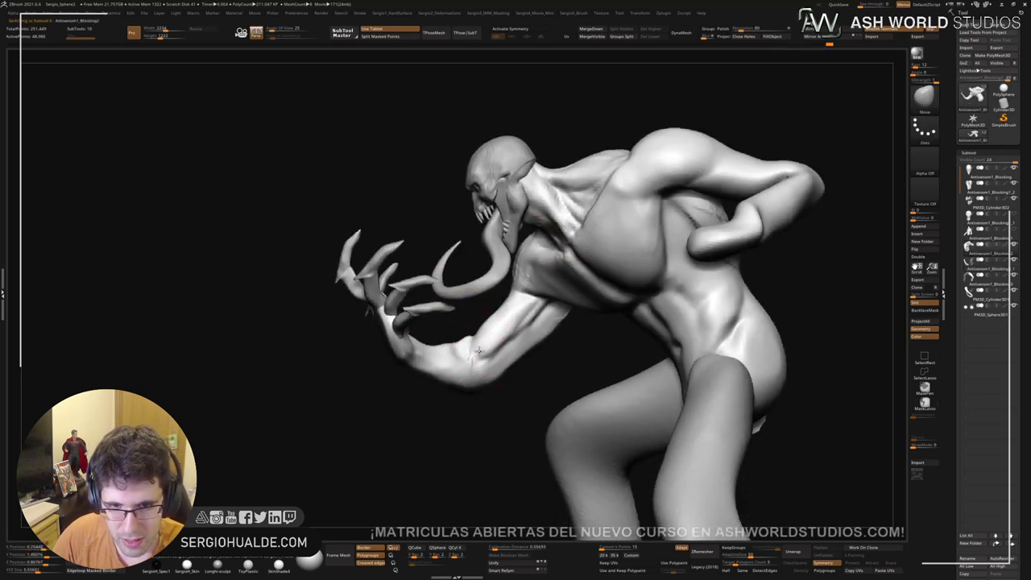
pyautogui.keyDown('ctrl'); pyautogui.moveTo(492, 330); pyautogui.dragTo(512, 388, button='right'); pyautogui.keyUp('ctrl')
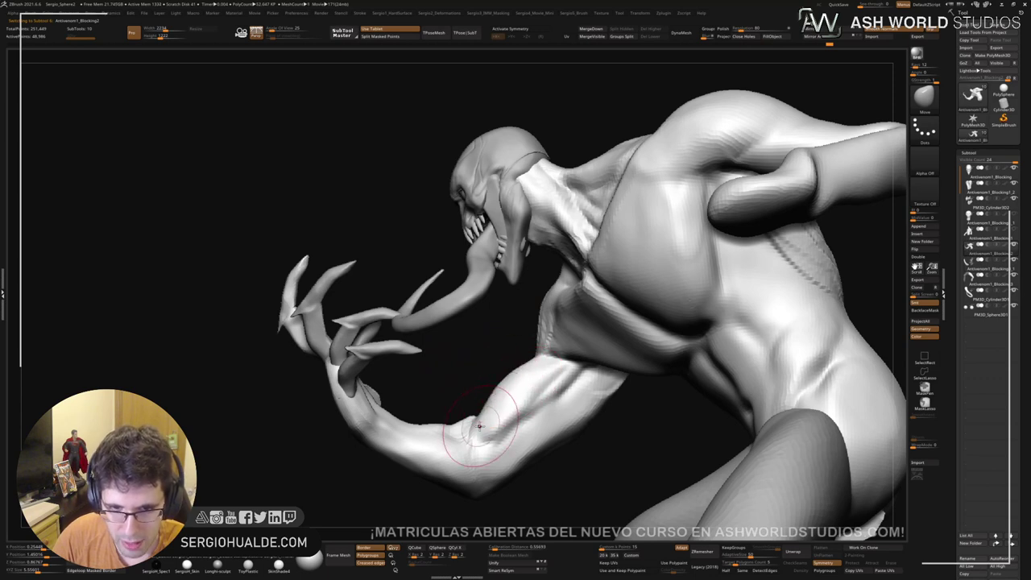
pyautogui.moveTo(483, 431); pyautogui.dragTo(479, 423, button='right')
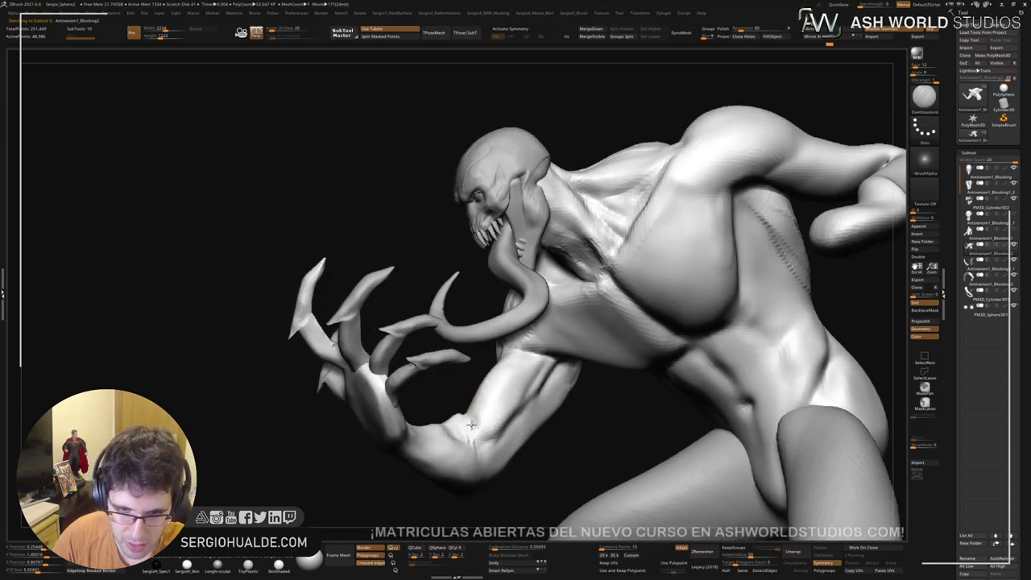
pyautogui.moveTo(536, 393)
pyautogui.mouseDown(button='right')
pyautogui.moveTo(518, 393)
pyautogui.moveTo(544, 402)
pyautogui.moveTo(554, 389)
pyautogui.mouseUp(button='right')
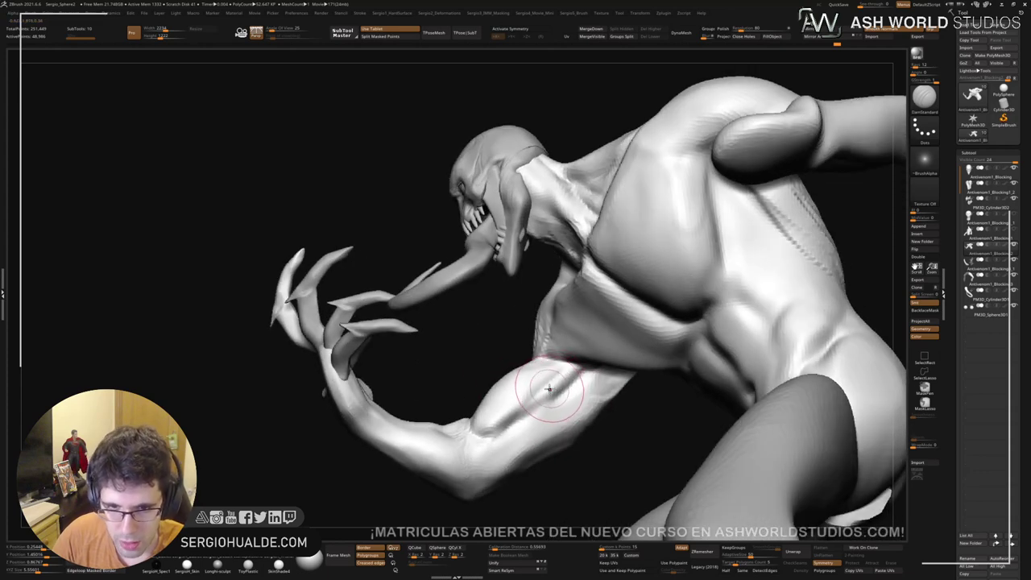
# Step: Reshape the raised arm's biceps into a fuller curve with the Move brush and smooth its surface
pyautogui.press('b')
pyautogui.press('m')
pyautogui.press('v')
pyautogui.press('s')
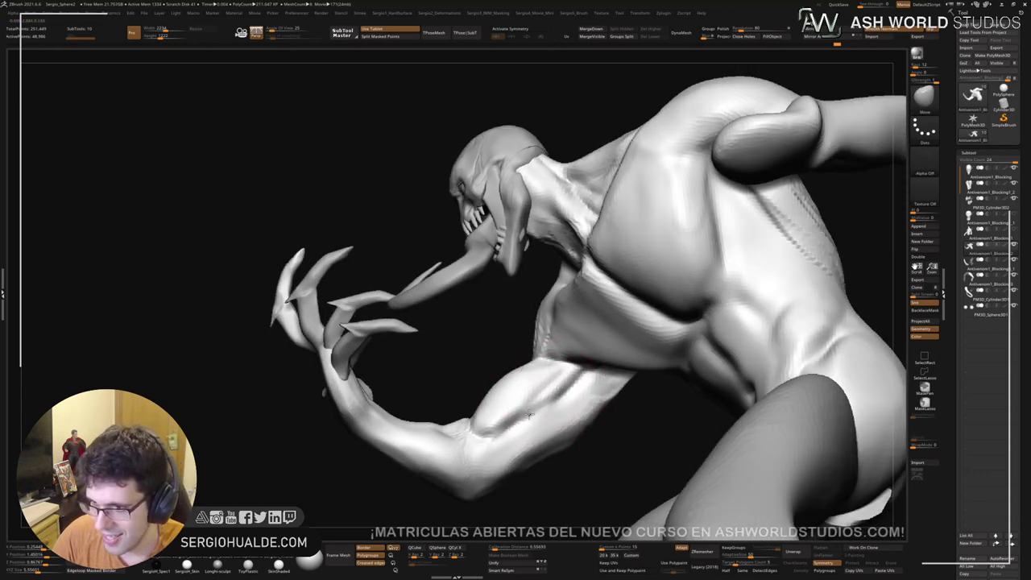
pyautogui.moveTo(511, 390); pyautogui.dragTo(506, 323, button='right')
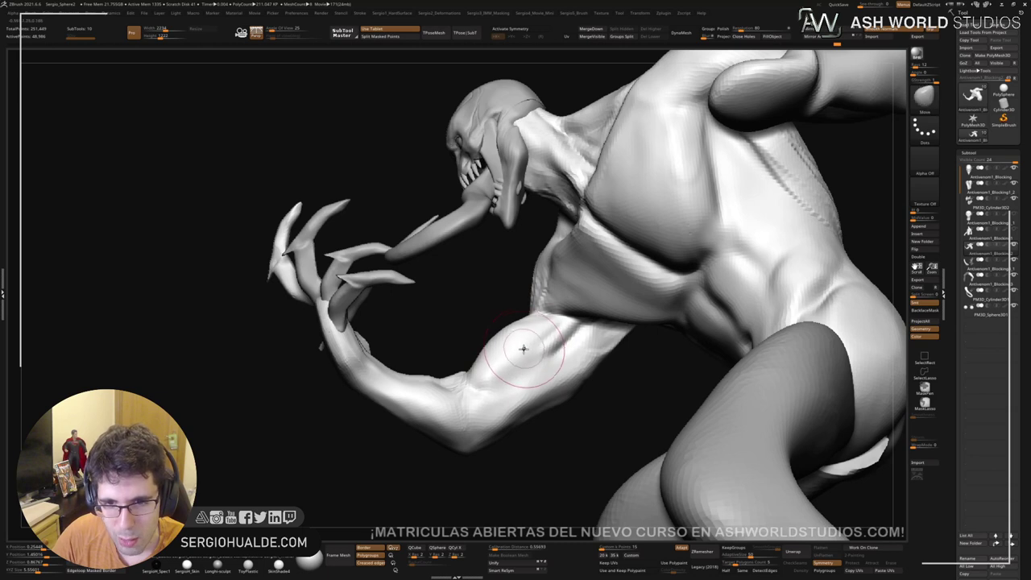
pyautogui.moveTo(523, 348); pyautogui.dragTo(495, 363)
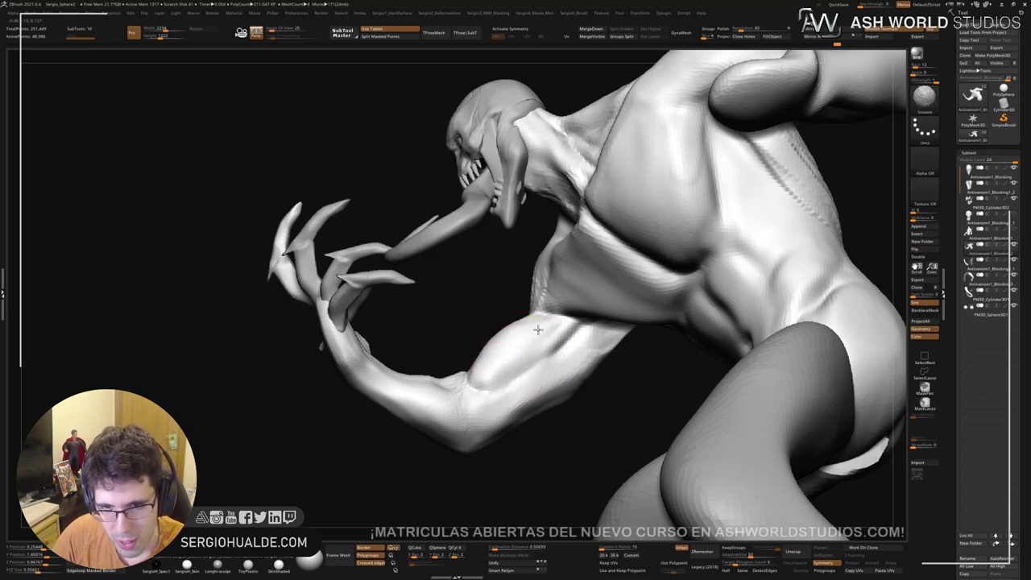
# Step: Deepen the groove between biceps and triceps on the raised arm with DamStandard and soften its edges
pyautogui.press('b')
pyautogui.press('d')
pyautogui.press('s')
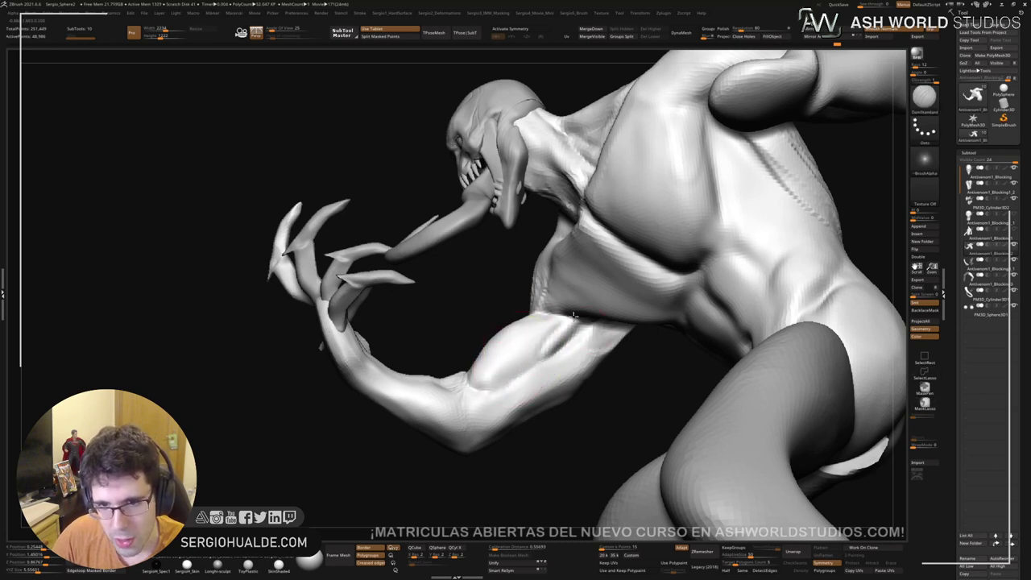
pyautogui.keyDown('shift'); pyautogui.moveTo(591, 328); pyautogui.dragTo(556, 361); pyautogui.keyUp('shift')
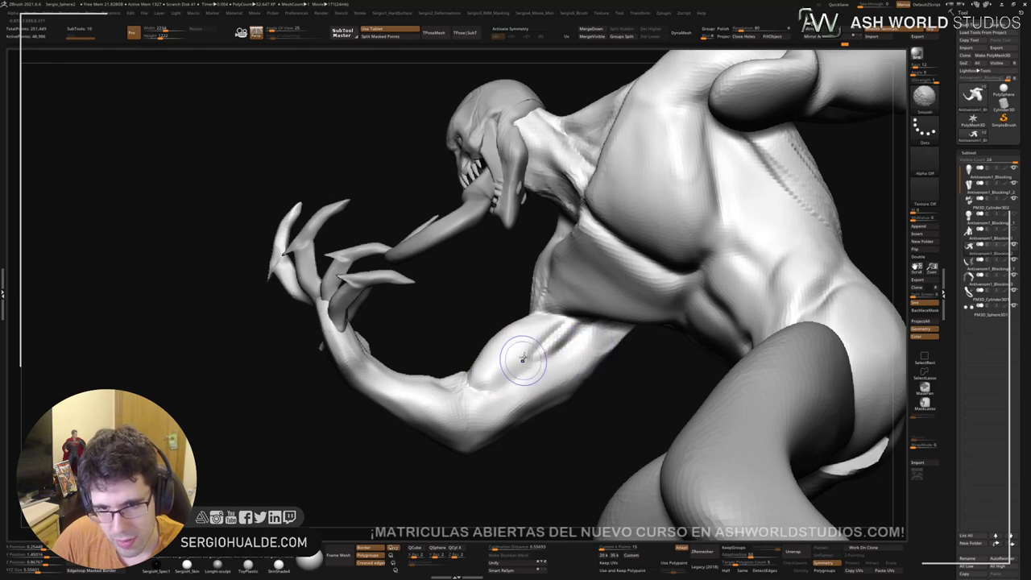
pyautogui.moveTo(582, 323)
pyautogui.mouseDown()
pyautogui.moveTo(484, 388)
pyautogui.moveTo(506, 377)
pyautogui.mouseUp()
pyautogui.moveTo(516, 369)
pyautogui.mouseDown(button='right')
pyautogui.moveTo(543, 368)
pyautogui.moveTo(531, 301)
pyautogui.moveTo(567, 385)
pyautogui.moveTo(520, 282)
pyautogui.mouseUp(button='right')
pyautogui.moveTo(544, 328); pyautogui.dragTo(543, 317, button='right')
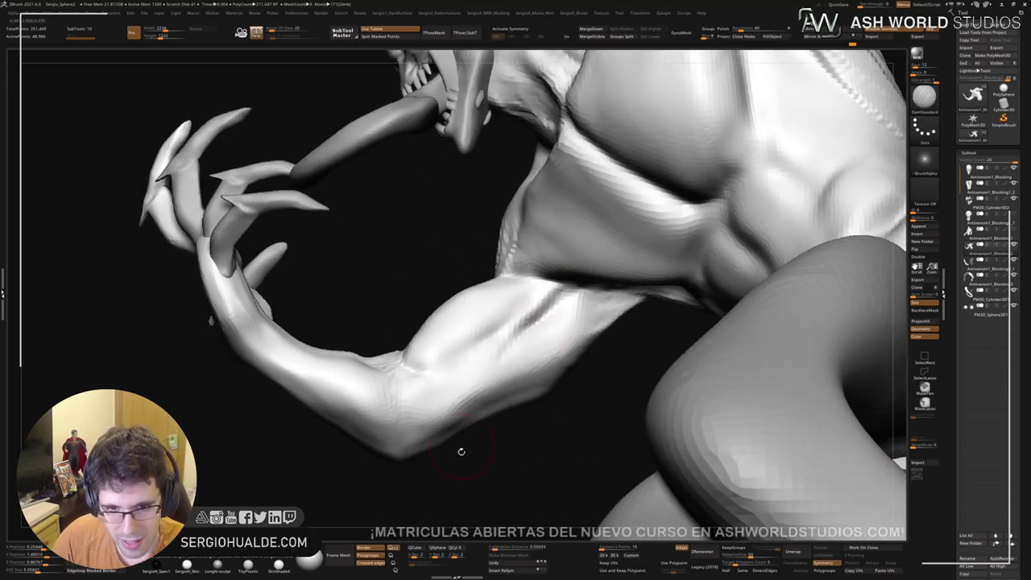
# Step: Carve a diagonal groove across the raised arm's triceps down toward the elbow with DamStandard
pyautogui.moveTo(515, 377); pyautogui.dragTo(514, 299, button='right')
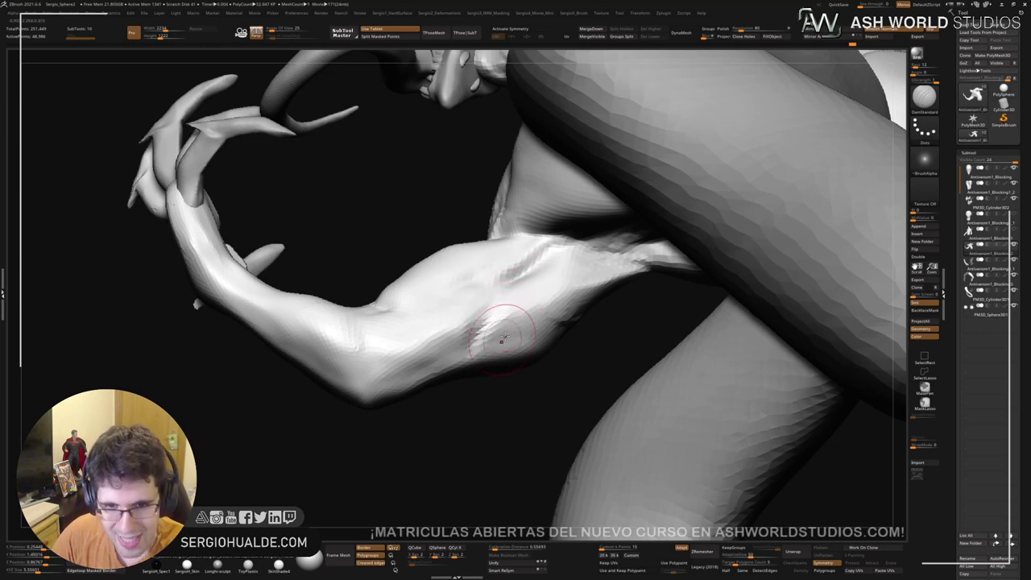
pyautogui.moveTo(496, 340)
pyautogui.mouseDown()
pyautogui.moveTo(480, 324)
pyautogui.moveTo(518, 281)
pyautogui.mouseUp()
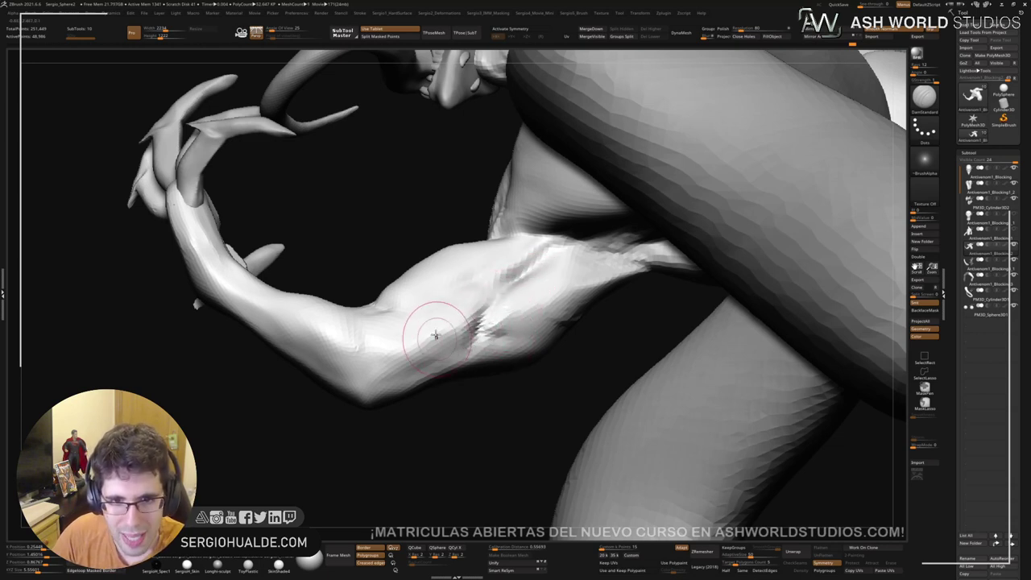
pyautogui.moveTo(398, 366); pyautogui.dragTo(438, 341, button='right')
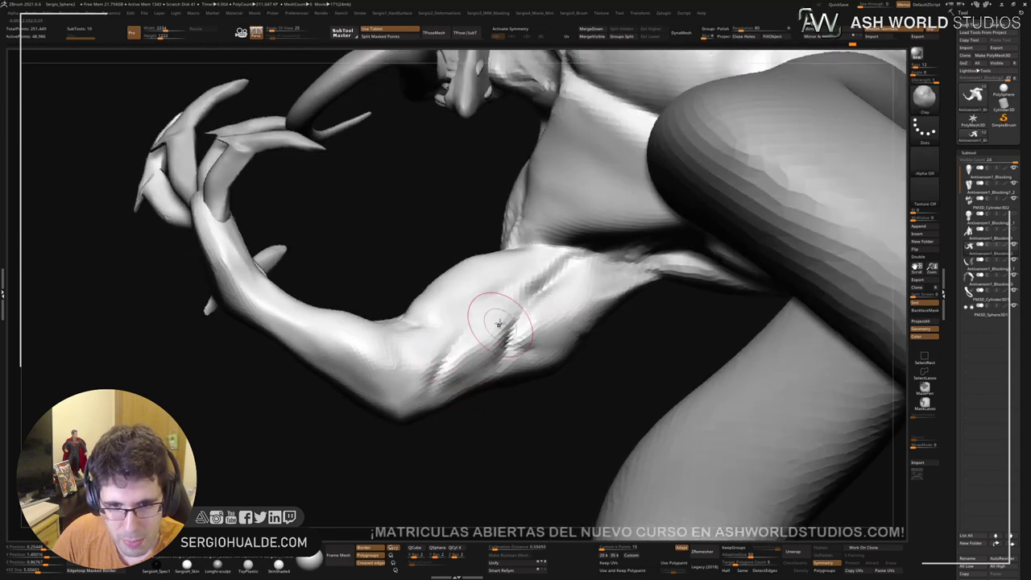
# Step: Build up the raised arm's triceps with the Clay brush and smooth the edges of its grooves
pyautogui.moveTo(501, 330); pyautogui.dragTo(477, 364)
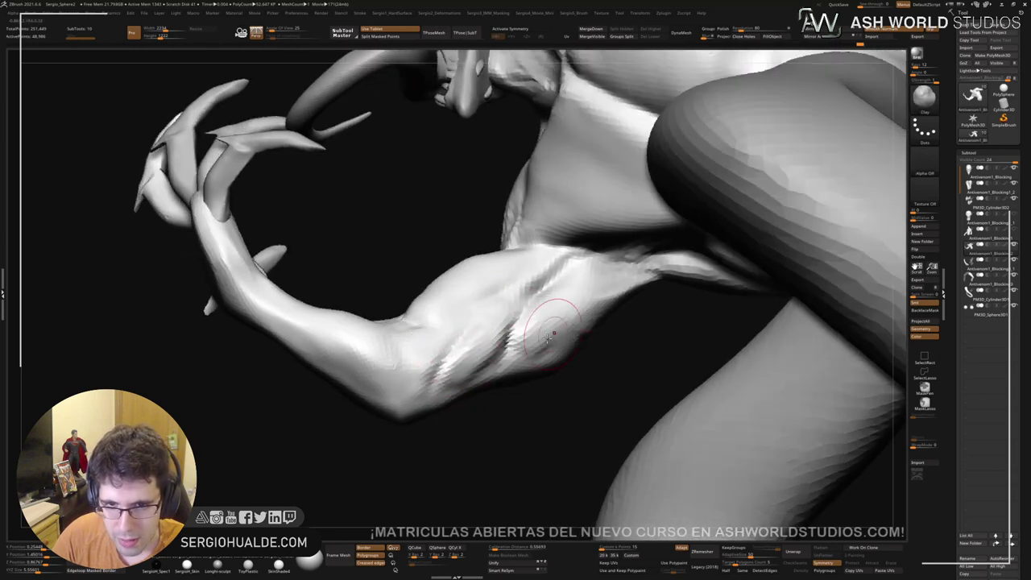
pyautogui.moveTo(554, 332); pyautogui.dragTo(633, 265)
pyautogui.keyDown('shift'); pyautogui.moveTo(636, 266); pyautogui.dragTo(605, 301); pyautogui.keyUp('shift')
pyautogui.keyDown('shift'); pyautogui.moveTo(488, 348); pyautogui.dragTo(534, 345); pyautogui.keyUp('shift')
pyautogui.keyDown('ctrl'); pyautogui.moveTo(534, 345); pyautogui.dragTo(532, 321, button='right'); pyautogui.keyUp('ctrl')
pyautogui.moveTo(490, 211); pyautogui.dragTo(550, 288, button='right')
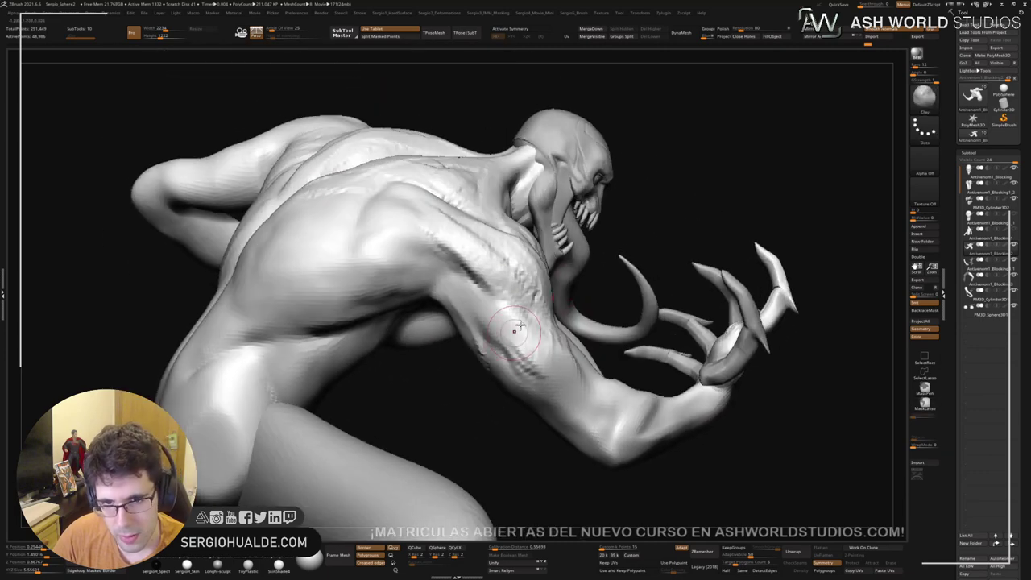
# Step: Isolate the raised arm by hiding the rest of the body mesh with SelectLasso
pyautogui.moveTo(563, 372)
pyautogui.mouseDown(button='right')
pyautogui.moveTo(558, 335)
pyautogui.moveTo(603, 306)
pyautogui.moveTo(672, 290)
pyautogui.mouseUp(button='right')
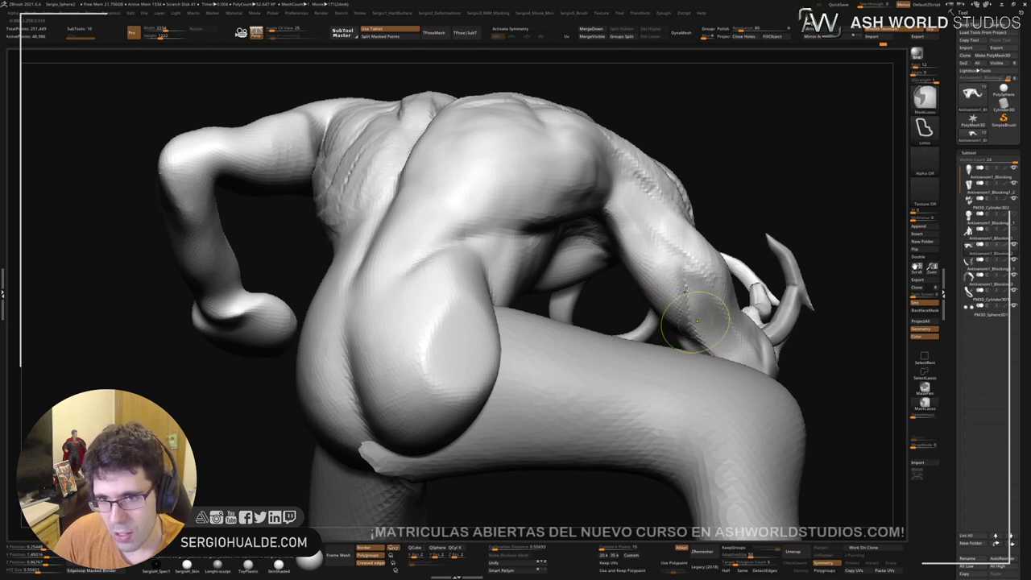
pyautogui.moveTo(685, 310); pyautogui.dragTo(678, 289, button='right')
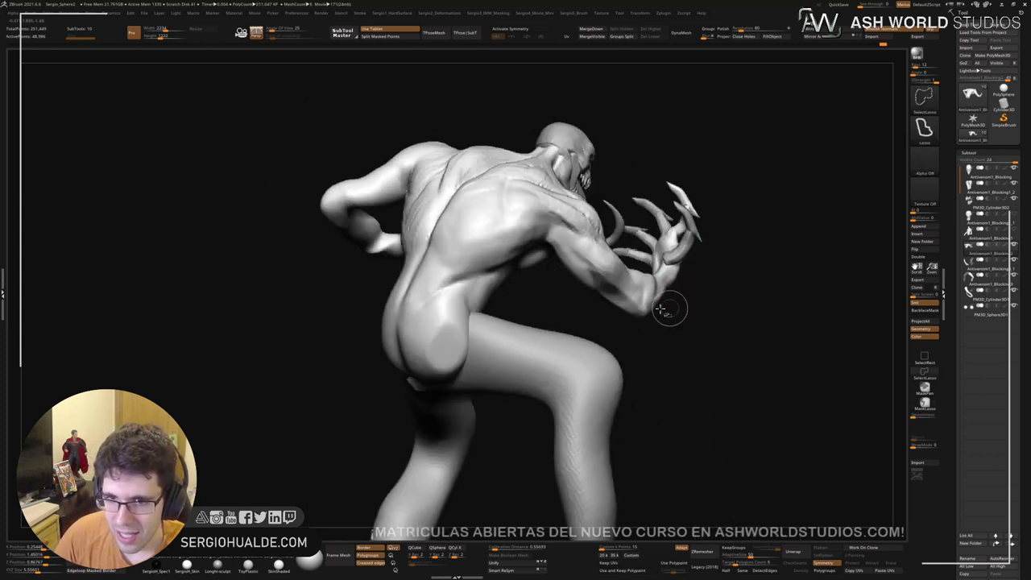
pyautogui.press('3')
pyautogui.keyDown('ctrl'); pyautogui.keyDown('shift'); pyautogui.click(642, 523); pyautogui.keyUp('shift'); pyautogui.keyUp('ctrl')
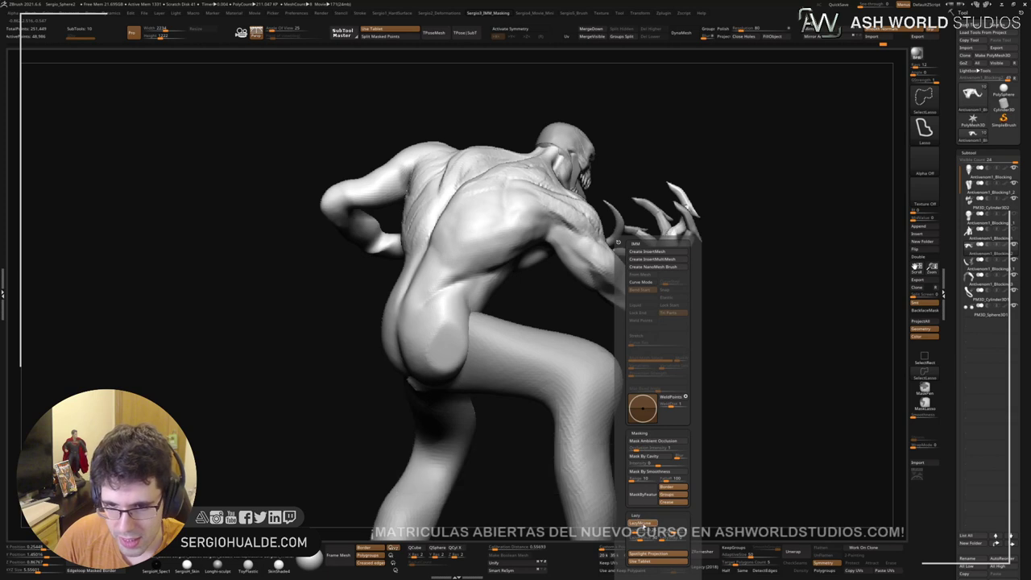
pyautogui.moveTo(546, 310); pyautogui.dragTo(604, 278, button='right')
pyautogui.moveTo(684, 149)
pyautogui.keyDown('ctrl'); pyautogui.keyDown('shift'); pyautogui.mouseDown()
pyautogui.moveTo(600, 142)
pyautogui.moveTo(552, 256)
pyautogui.moveTo(631, 338)
pyautogui.moveTo(747, 275)
pyautogui.mouseUp(); pyautogui.keyUp('shift'); pyautogui.keyUp('ctrl')
pyautogui.moveTo(718, 172)
pyautogui.mouseDown(button='right')
pyautogui.moveTo(624, 228)
pyautogui.moveTo(637, 266)
pyautogui.mouseUp(button='right')
# Step: Define the lower edge of the triceps above the isolated arm's elbow with DamStandard
pyautogui.moveTo(703, 203); pyautogui.dragTo(697, 265)
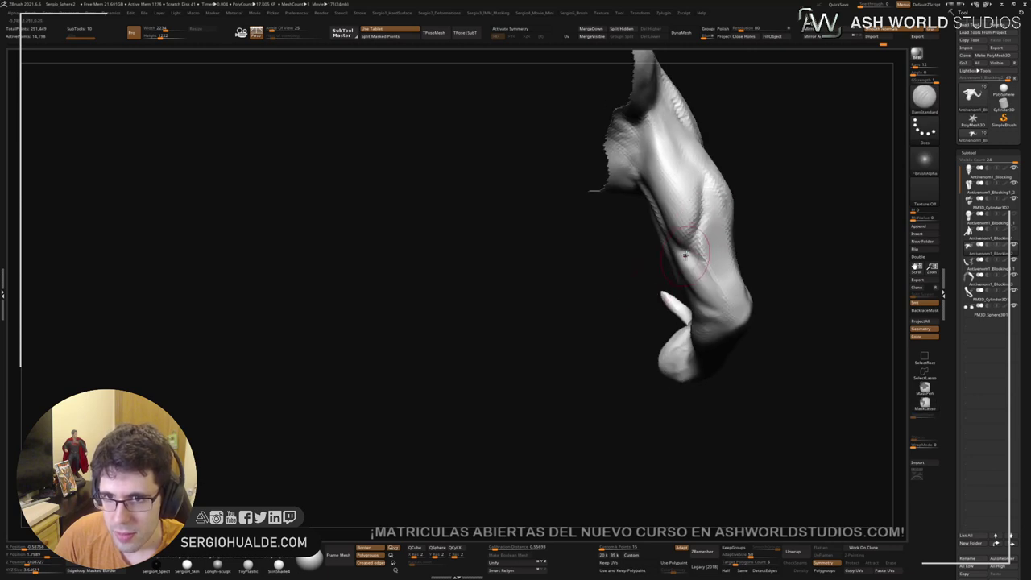
pyautogui.moveTo(721, 241); pyautogui.dragTo(688, 239, button='right')
pyautogui.moveTo(550, 286)
pyautogui.mouseDown(button='right')
pyautogui.moveTo(451, 346)
pyautogui.moveTo(501, 341)
pyautogui.mouseUp(button='right')
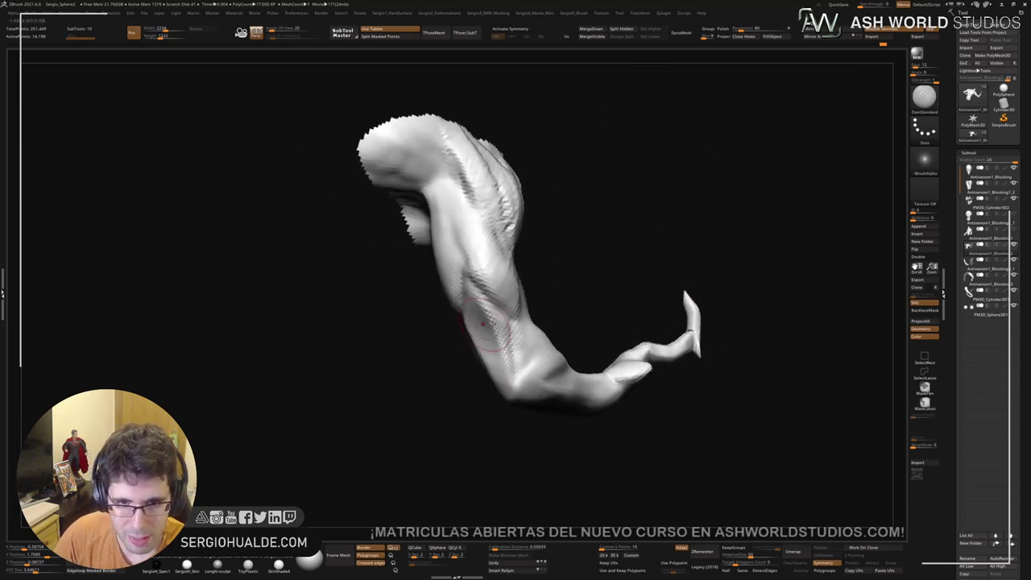
# Step: Fill out the area between the triceps and the elbow with the Clay brush and smooth it
pyautogui.press('b')
pyautogui.press('c')
pyautogui.press('l')
pyautogui.moveTo(504, 334)
pyautogui.mouseDown()
pyautogui.moveTo(491, 340)
pyautogui.moveTo(493, 364)
pyautogui.mouseUp()
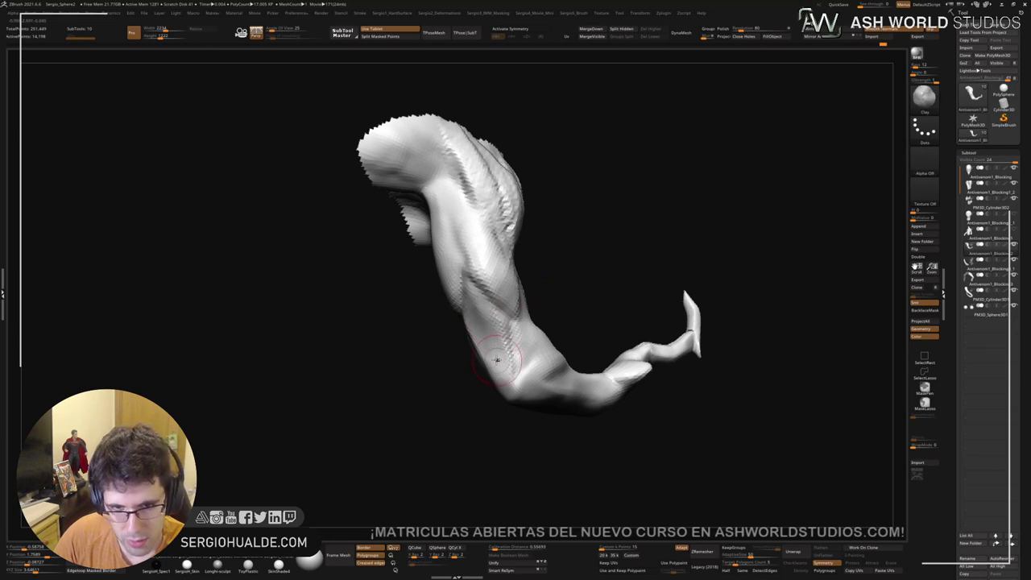
pyautogui.keyDown('shift'); pyautogui.moveTo(488, 327); pyautogui.dragTo(489, 306); pyautogui.keyUp('shift')
pyautogui.moveTo(495, 363); pyautogui.dragTo(610, 295, button='right')
pyautogui.keyDown('shift'); pyautogui.moveTo(606, 292); pyautogui.dragTo(601, 284); pyautogui.keyUp('shift')
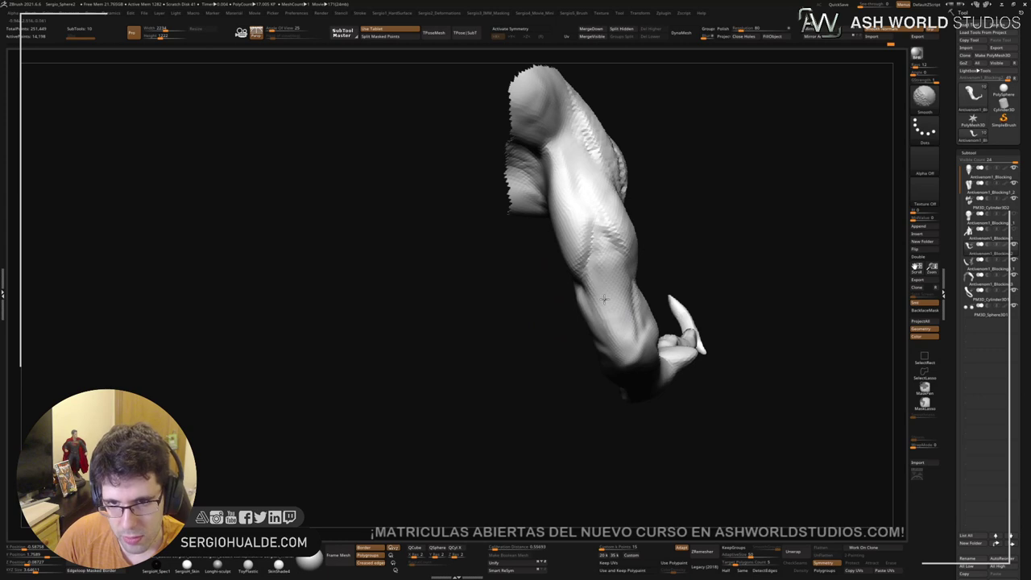
pyautogui.moveTo(609, 298); pyautogui.dragTo(449, 370, button='right')
pyautogui.keyDown('shift'); pyautogui.moveTo(448, 364); pyautogui.dragTo(439, 341); pyautogui.keyUp('shift')
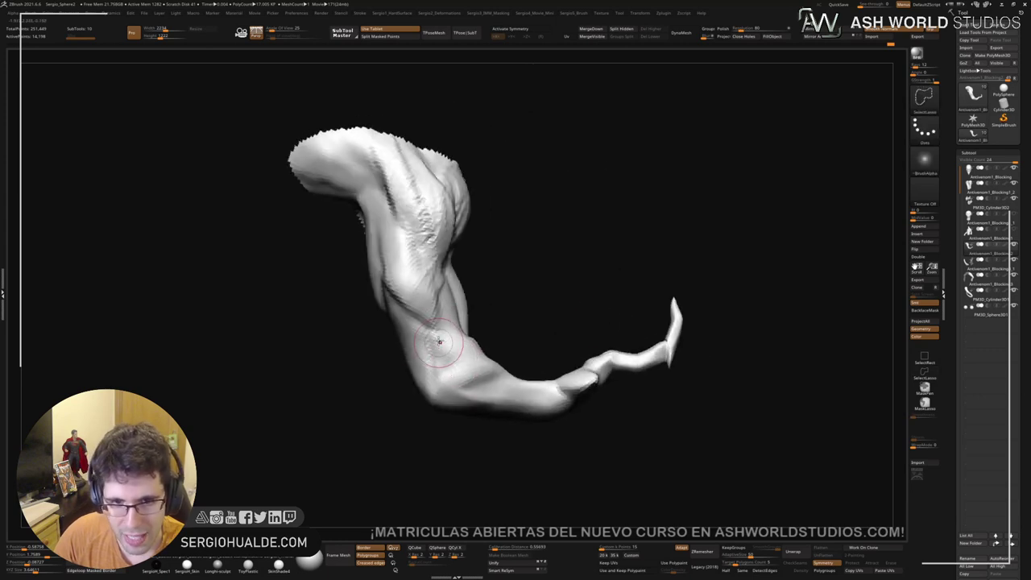
# Step: Raise a ridge along the lower upper arm to the elbow with the Standard brush, and unhide the whole body
pyautogui.press('b')
pyautogui.press('d')
pyautogui.press('s')
pyautogui.moveTo(456, 362)
pyautogui.keyDown('alt'); pyautogui.mouseDown(button='right')
pyautogui.moveTo(536, 338)
pyautogui.moveTo(495, 353)
pyautogui.mouseUp(button='right'); pyautogui.keyUp('alt')
pyautogui.press('b')
pyautogui.press('s')
pyautogui.press('t')
pyautogui.moveTo(439, 387)
pyautogui.keyDown('shift'); pyautogui.mouseDown()
pyautogui.moveTo(447, 396)
pyautogui.moveTo(435, 394)
pyautogui.moveTo(430, 458)
pyautogui.mouseUp(); pyautogui.keyUp('shift')
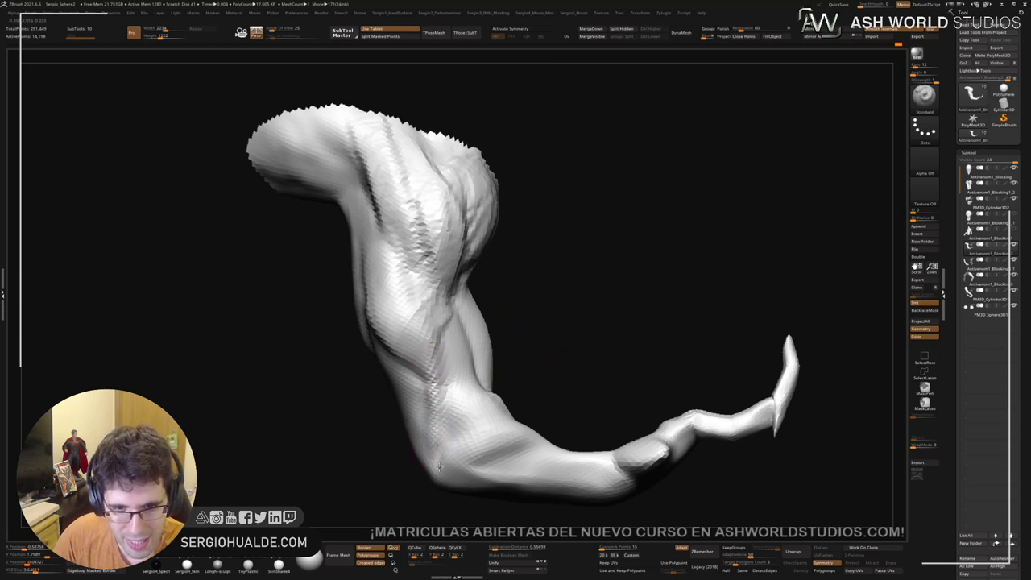
pyautogui.moveTo(432, 432); pyautogui.dragTo(617, 292, button='right')
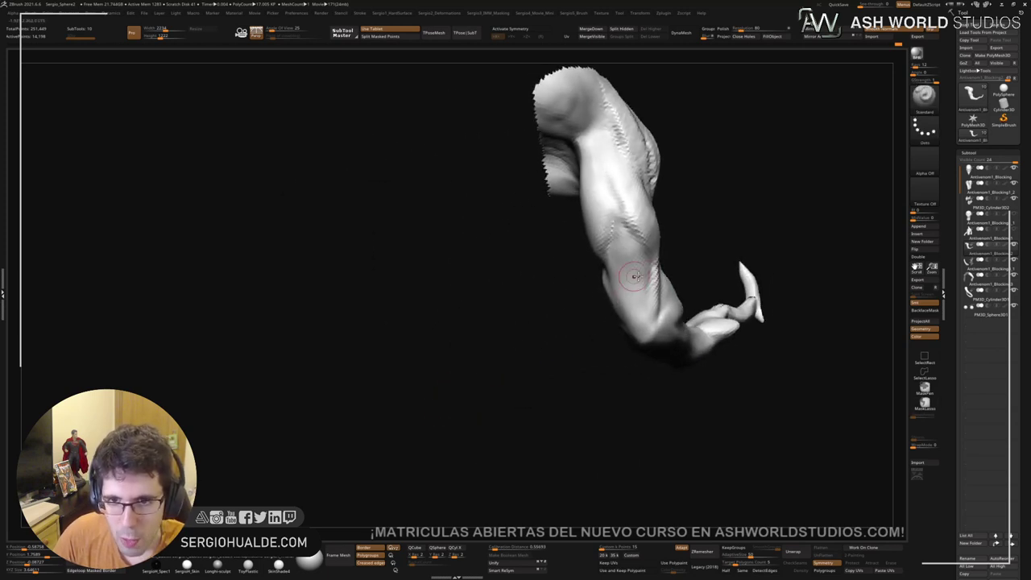
pyautogui.moveTo(566, 326)
pyautogui.mouseDown(button='right')
pyautogui.moveTo(602, 305)
pyautogui.moveTo(552, 290)
pyautogui.moveTo(665, 271)
pyautogui.moveTo(548, 271)
pyautogui.moveTo(487, 284)
pyautogui.moveTo(492, 302)
pyautogui.mouseUp(button='right')
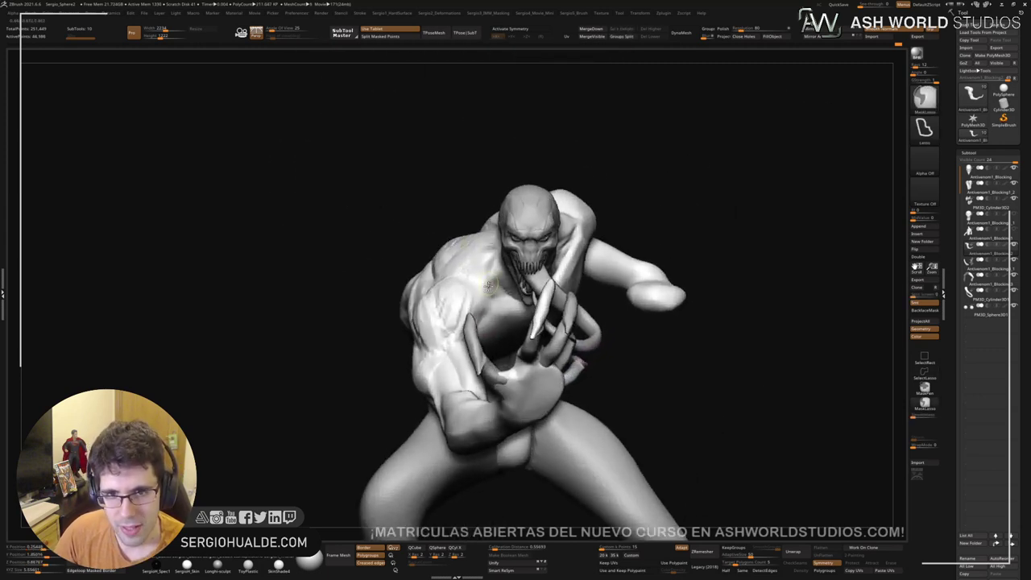
# Step: Enable multi-subtool transform for the body, legs and fingers, excluding the head and tongue, and reset the gizmo's orientation
pyautogui.press('w')
pyautogui.keyDown('alt'); pyautogui.moveTo(485, 265); pyautogui.dragTo(479, 230, button='right'); pyautogui.keyUp('alt')
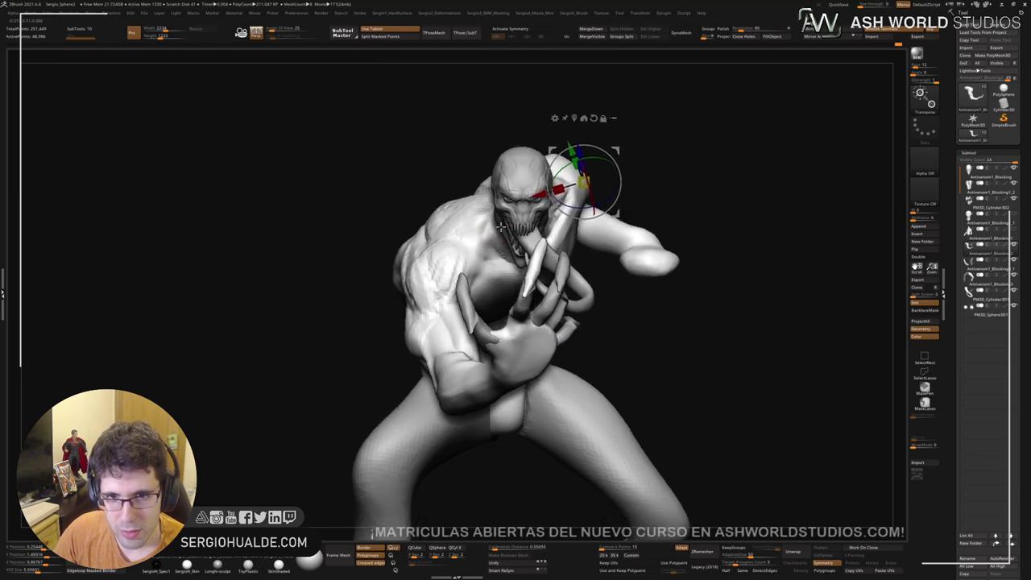
pyautogui.click(616, 117)
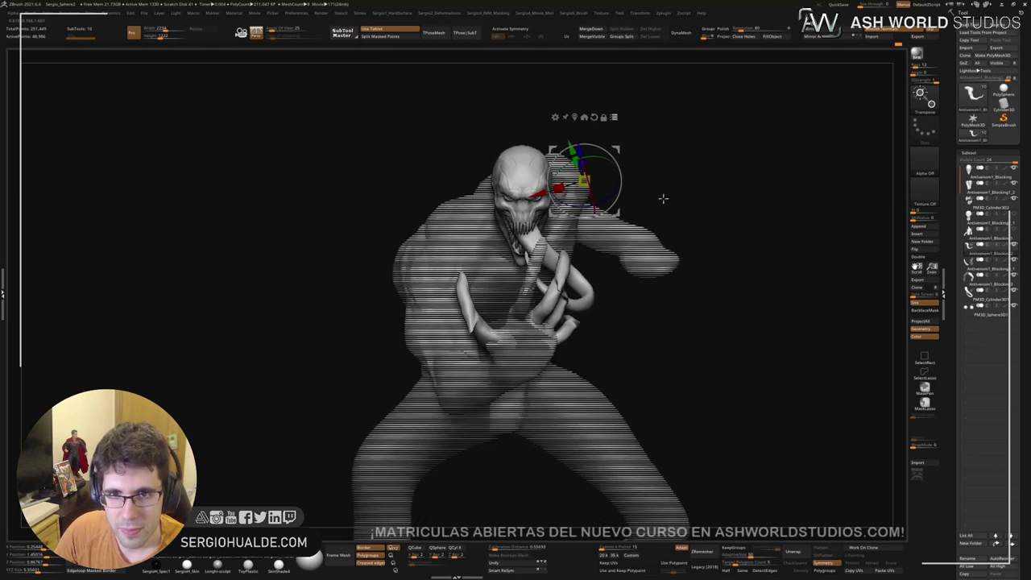
pyautogui.hotkey('ctrl', 'shift')
pyautogui.keyDown('ctrl'); pyautogui.keyDown('shift'); pyautogui.click(635, 229); pyautogui.keyUp('shift'); pyautogui.keyUp('ctrl')
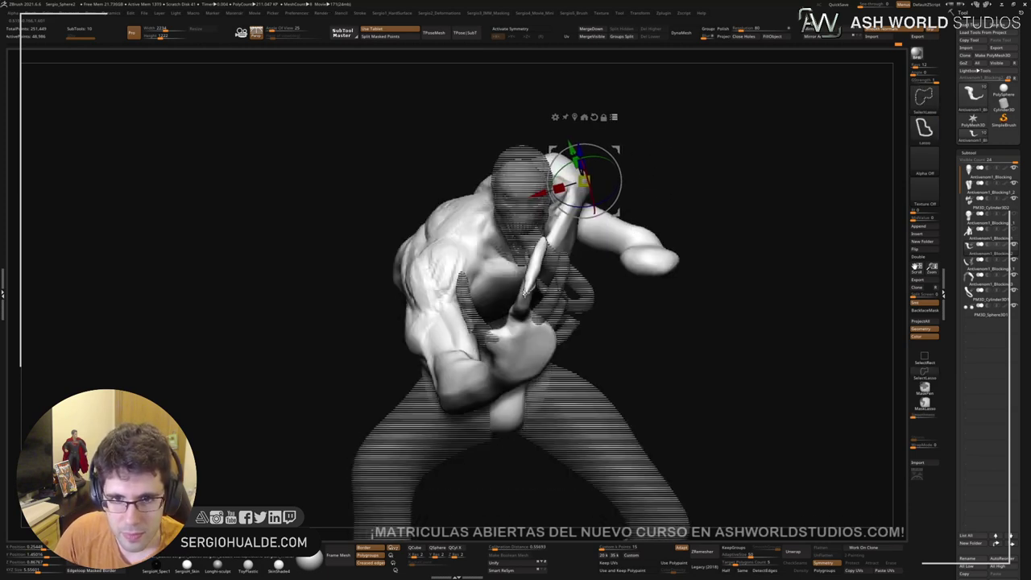
pyautogui.keyDown('ctrl'); pyautogui.keyDown('shift'); pyautogui.click(549, 301); pyautogui.keyUp('shift'); pyautogui.keyUp('ctrl')
pyautogui.keyDown('ctrl'); pyautogui.keyDown('shift'); pyautogui.click(572, 421); pyautogui.keyUp('shift'); pyautogui.keyUp('ctrl')
pyautogui.keyDown('alt'); pyautogui.moveTo(468, 434); pyautogui.dragTo(455, 400, button='right'); pyautogui.keyUp('alt')
pyautogui.click(590, 84)
pyautogui.click(580, 84)
# Step: Recentre the gizmo on the legs subtool and shift the selected subtools slightly sideways beneath the head
pyautogui.moveTo(526, 147); pyautogui.dragTo(533, 147)
pyautogui.hotkey('ctrl', 'z')
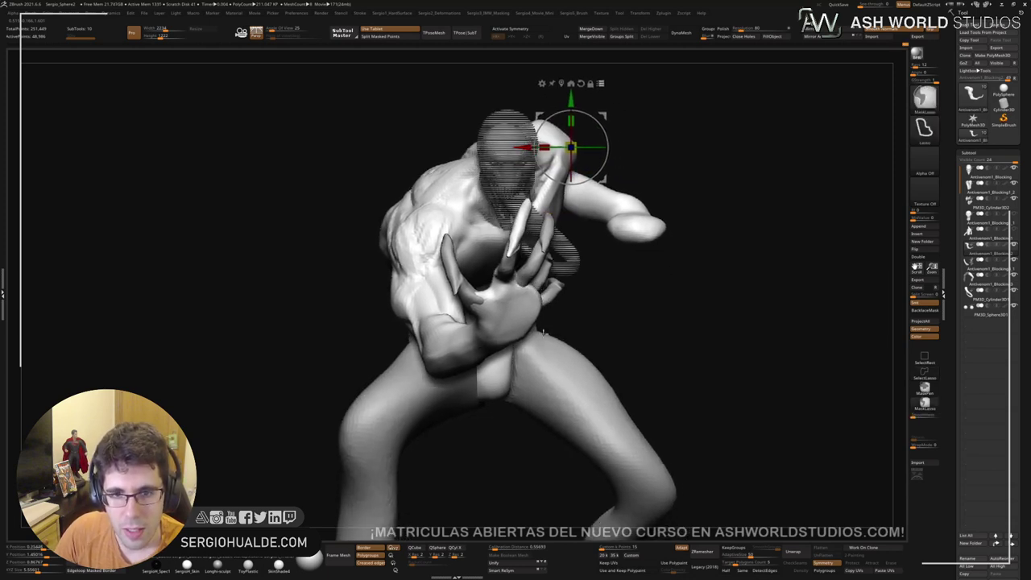
pyautogui.keyDown('alt'); pyautogui.click(569, 386); pyautogui.keyUp('alt')
pyautogui.keyDown('ctrl'); pyautogui.moveTo(654, 343); pyautogui.dragTo(665, 355); pyautogui.keyUp('ctrl')
pyautogui.click(582, 282)
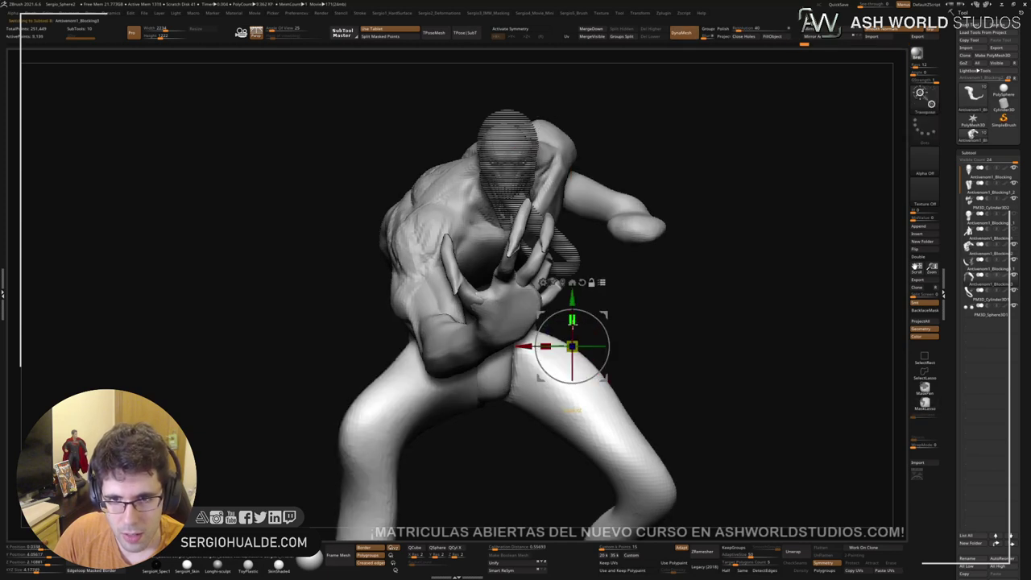
pyautogui.moveTo(527, 346); pyautogui.dragTo(533, 347)
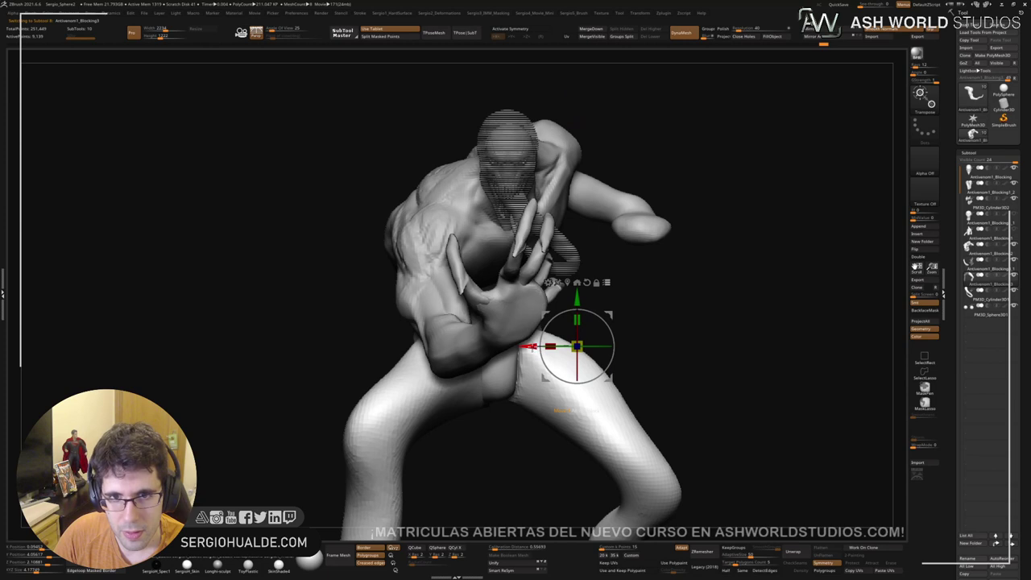
pyautogui.moveTo(532, 347); pyautogui.dragTo(533, 347)
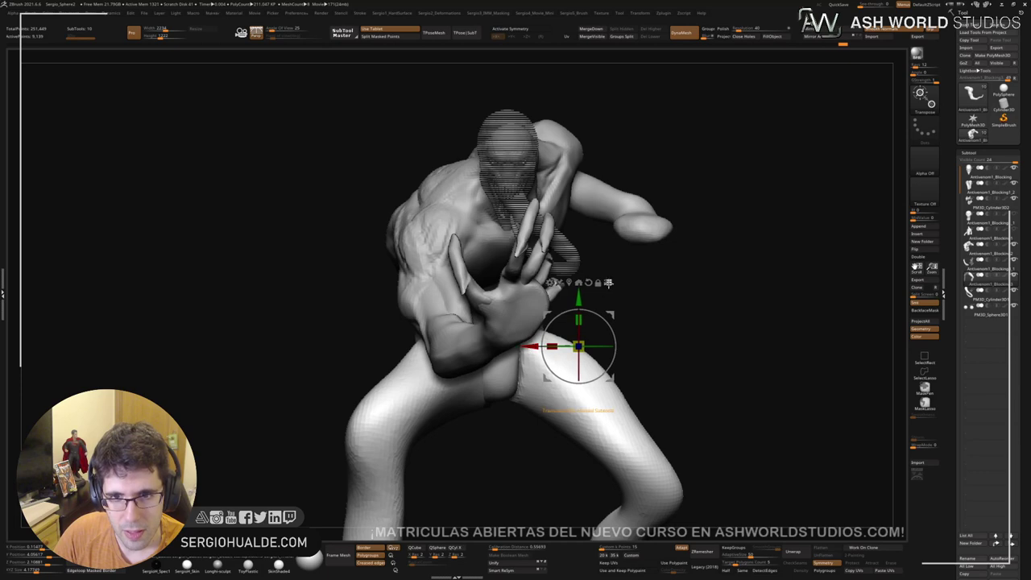
pyautogui.press('q')
# Step: Select the body subtool and reshape the back of the neck under the head with the Move brush
pyautogui.moveTo(647, 277); pyautogui.dragTo(538, 231)
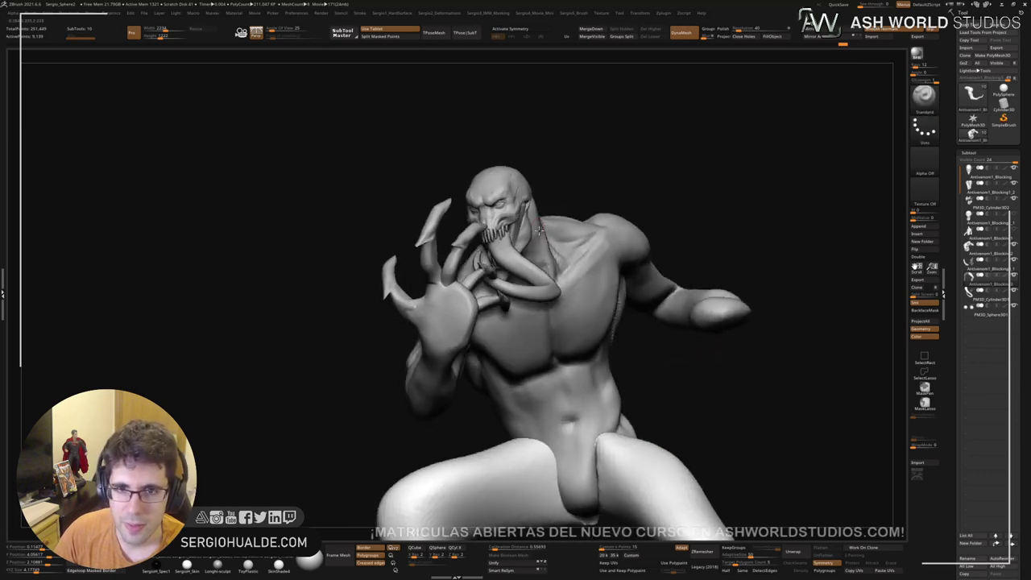
pyautogui.keyDown('alt'); pyautogui.click(538, 231); pyautogui.keyUp('alt')
pyautogui.moveTo(535, 230)
pyautogui.mouseDown(button='right')
pyautogui.moveTo(487, 249)
pyautogui.moveTo(492, 264)
pyautogui.mouseUp(button='right')
pyautogui.press('b')
pyautogui.press('m')
pyautogui.press('v')
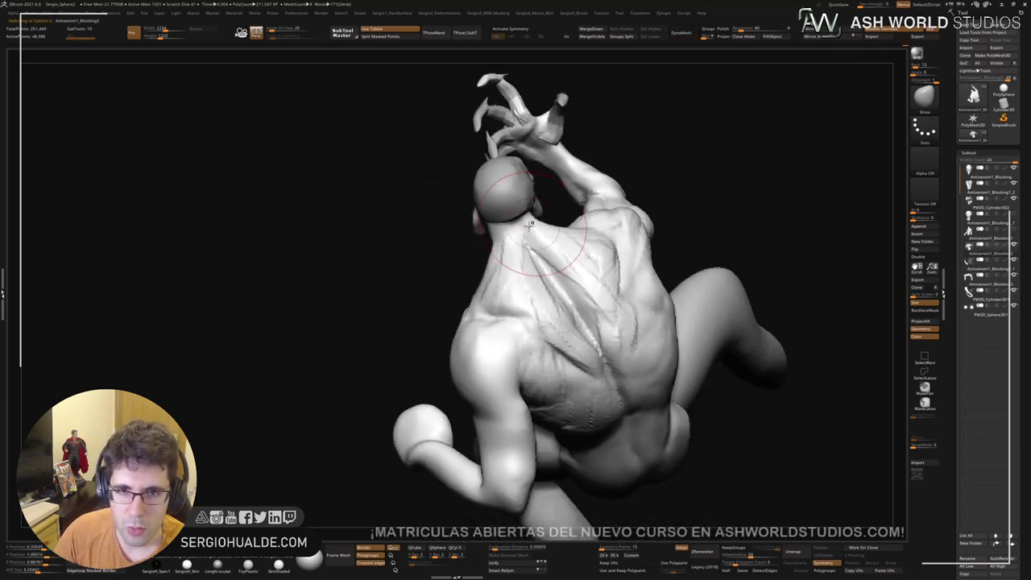
pyautogui.moveTo(529, 224); pyautogui.dragTo(495, 213)
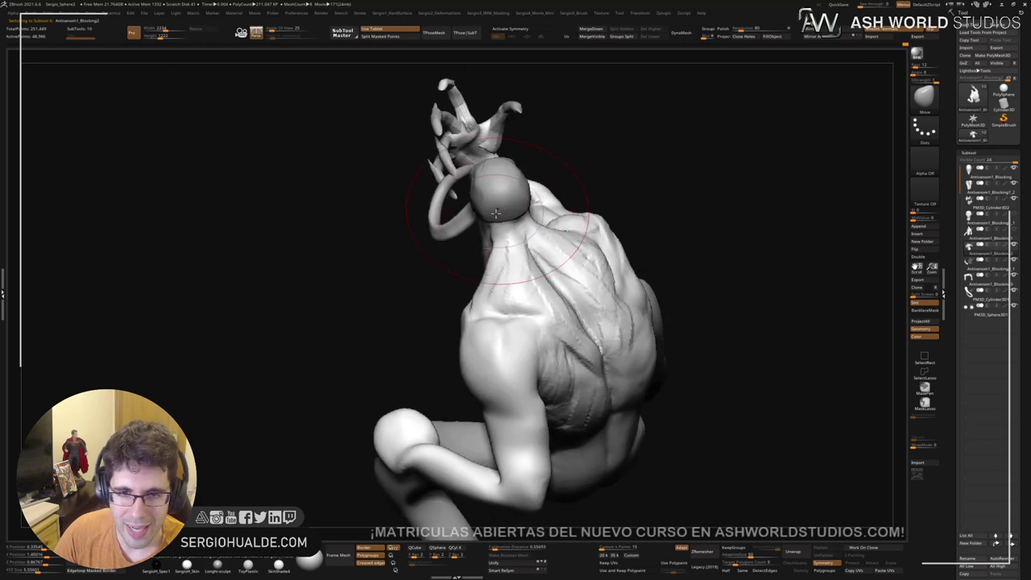
pyautogui.moveTo(495, 213); pyautogui.dragTo(477, 260)
# Step: Adjust the side of the neck on the soloed body with the Move brush, and show all subtools again
pyautogui.moveTo(476, 260)
pyautogui.mouseDown(button='right')
pyautogui.moveTo(505, 232)
pyautogui.moveTo(545, 249)
pyautogui.moveTo(480, 230)
pyautogui.mouseUp(button='right')
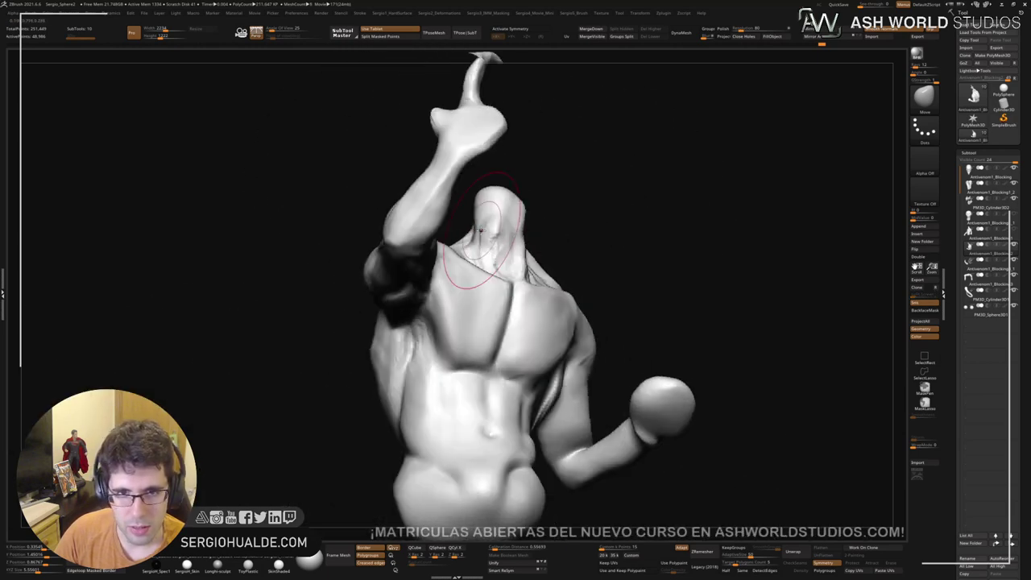
pyautogui.moveTo(474, 235); pyautogui.dragTo(472, 242)
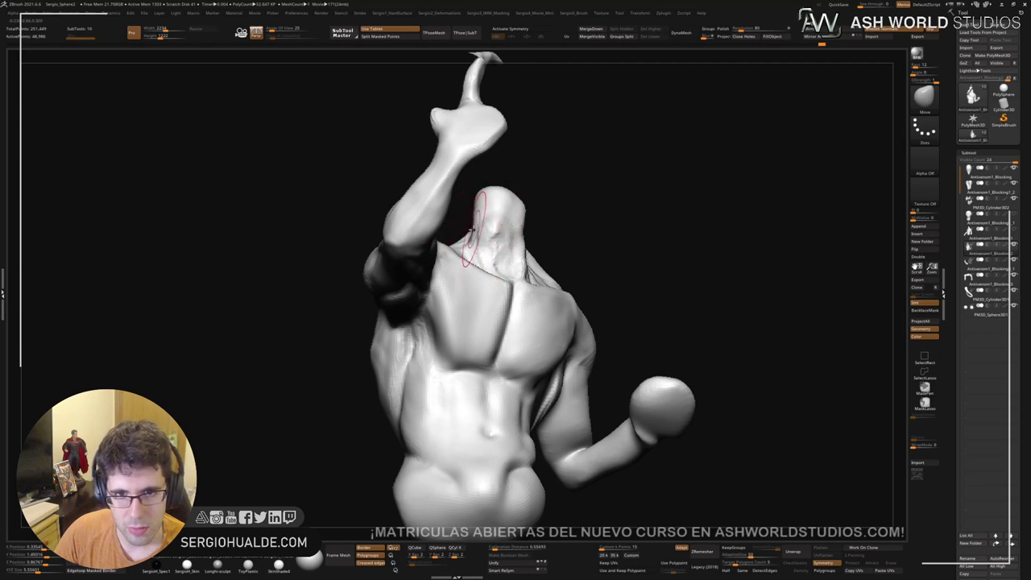
pyautogui.moveTo(477, 228)
pyautogui.mouseDown(button='right')
pyautogui.moveTo(493, 305)
pyautogui.moveTo(530, 298)
pyautogui.mouseUp(button='right')
pyautogui.hotkey('alt', 's')
pyautogui.keyDown('ctrl'); pyautogui.moveTo(515, 241); pyautogui.dragTo(504, 185, button='right'); pyautogui.keyUp('ctrl')
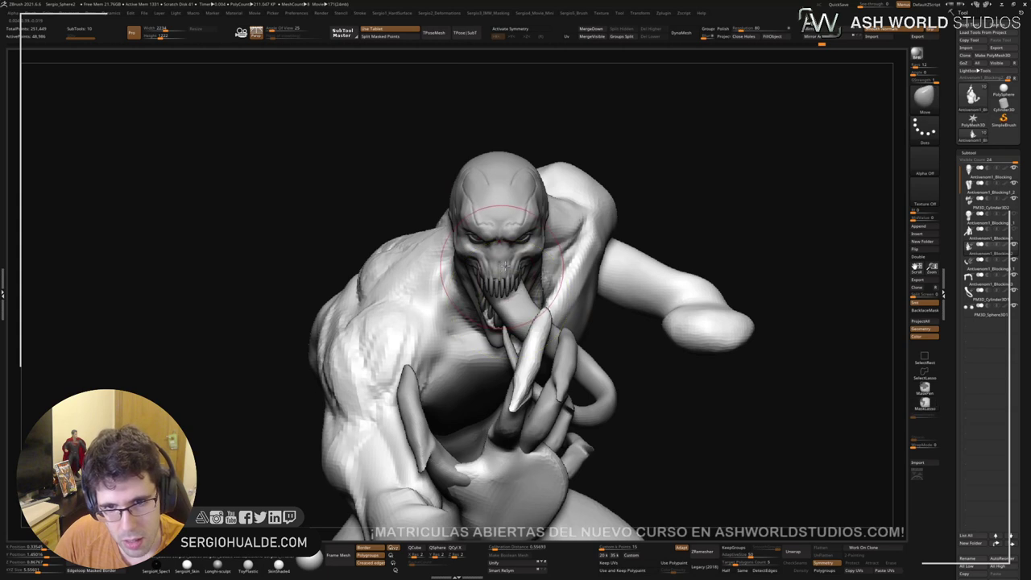
# Step: Reshape the forearm of the unfinished arm near the wrist with the Move brush
pyautogui.moveTo(633, 236); pyautogui.dragTo(656, 244, button='right')
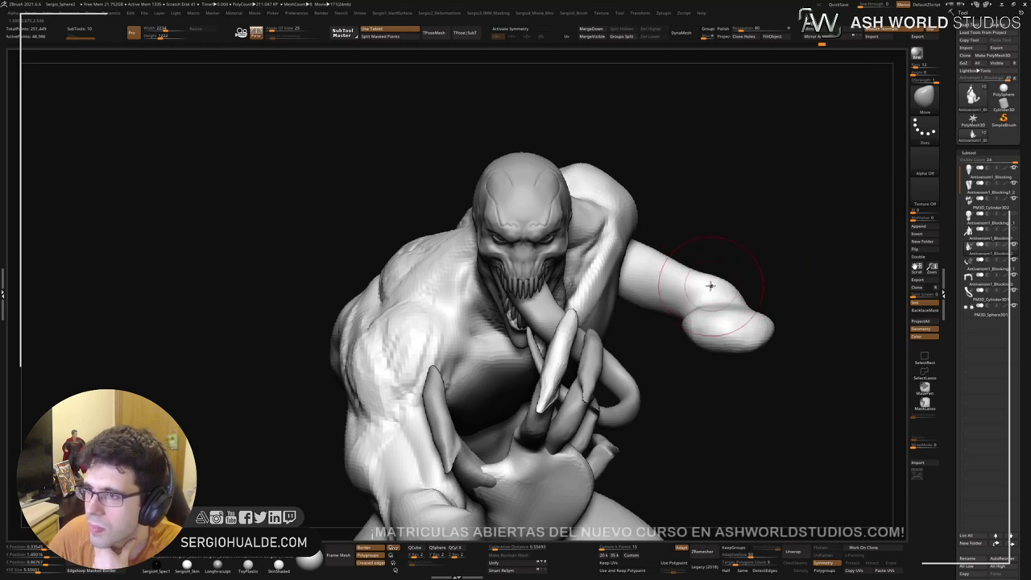
pyautogui.moveTo(711, 290); pyautogui.dragTo(712, 252)
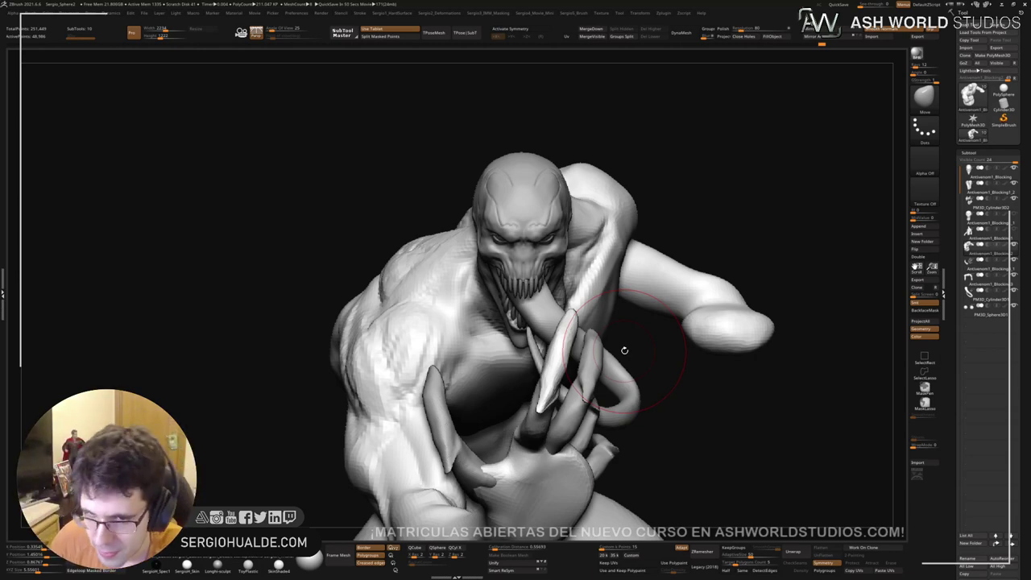
pyautogui.moveTo(743, 166)
pyautogui.mouseDown()
pyautogui.moveTo(652, 274)
pyautogui.moveTo(626, 175)
pyautogui.moveTo(644, 202)
pyautogui.mouseUp()
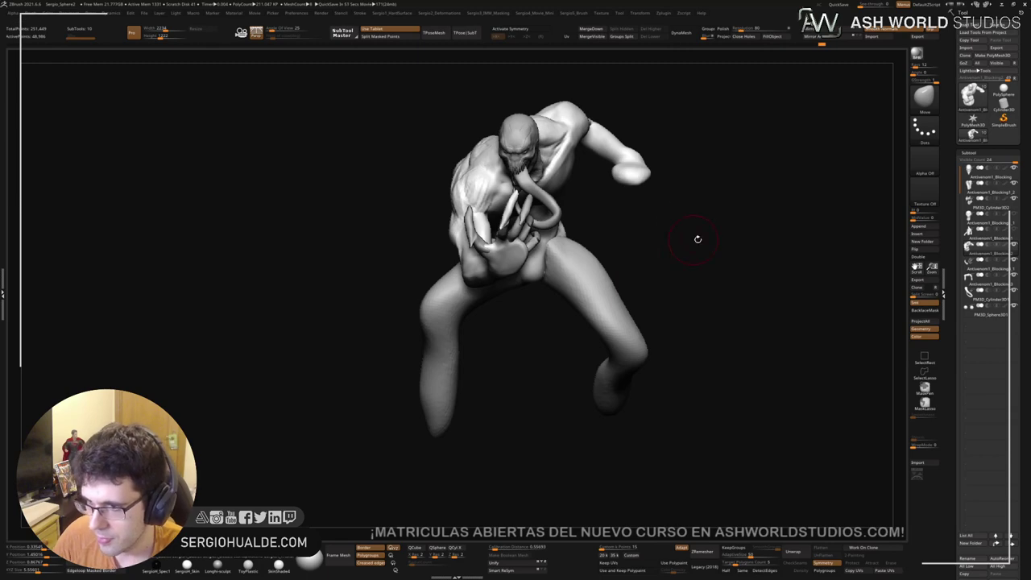
# Step: Build up the side of the waist above the hip with the Clay brush and smooth the transition
pyautogui.moveTo(725, 239)
pyautogui.mouseDown(button='right')
pyautogui.moveTo(709, 237)
pyautogui.moveTo(694, 302)
pyautogui.moveTo(618, 288)
pyautogui.moveTo(590, 302)
pyautogui.moveTo(579, 332)
pyautogui.mouseUp(button='right')
pyautogui.moveTo(606, 311); pyautogui.dragTo(651, 324)
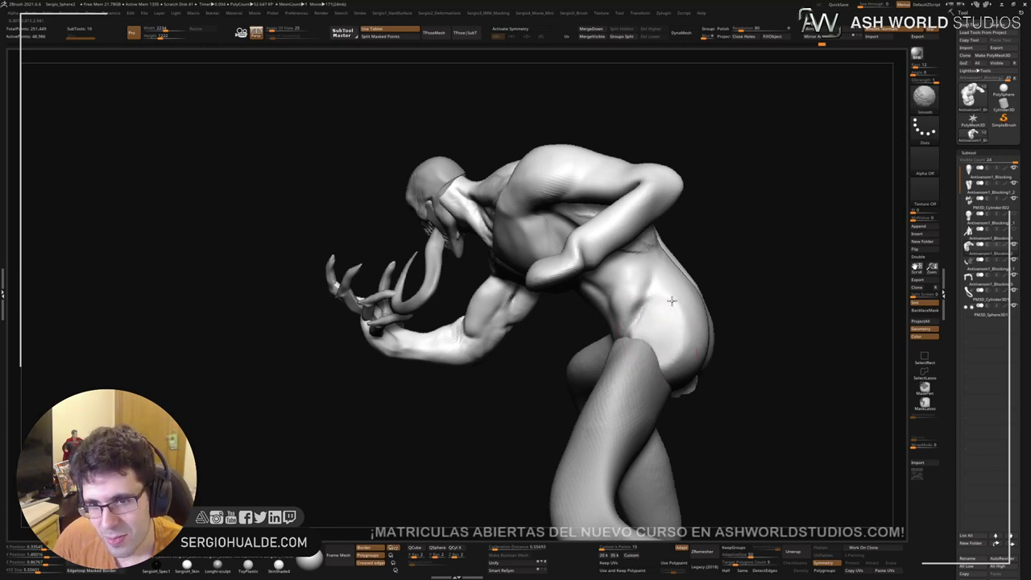
pyautogui.moveTo(653, 328); pyautogui.dragTo(684, 311, button='right')
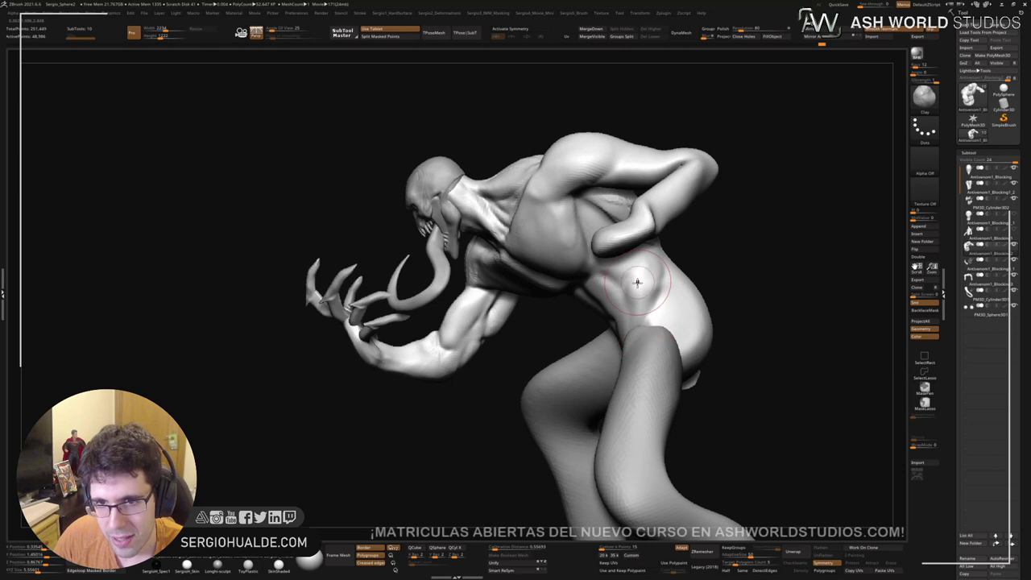
pyautogui.moveTo(644, 283); pyautogui.dragTo(636, 299, button='right')
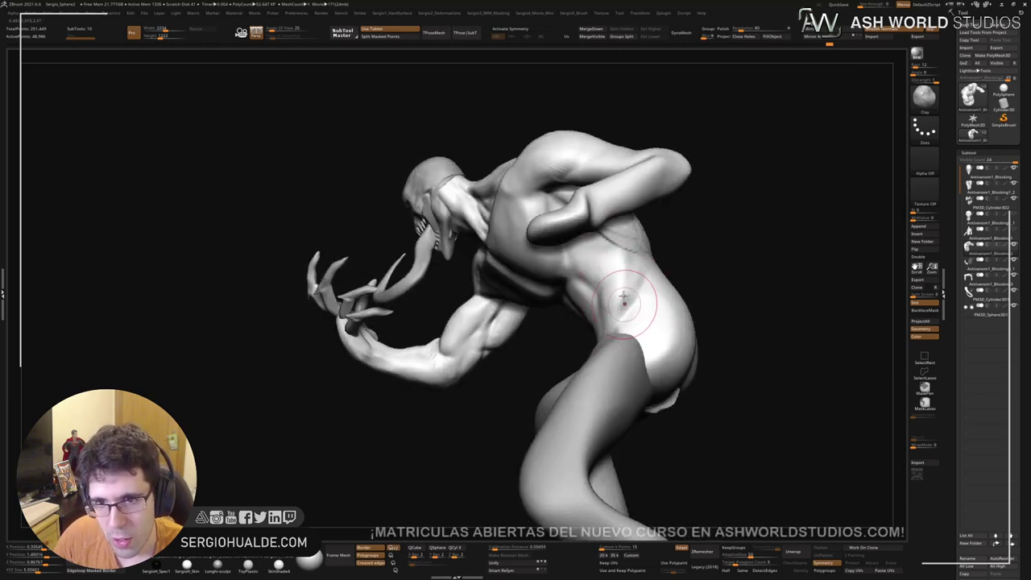
pyautogui.keyDown('shift'); pyautogui.moveTo(628, 313); pyautogui.dragTo(620, 283); pyautogui.keyUp('shift')
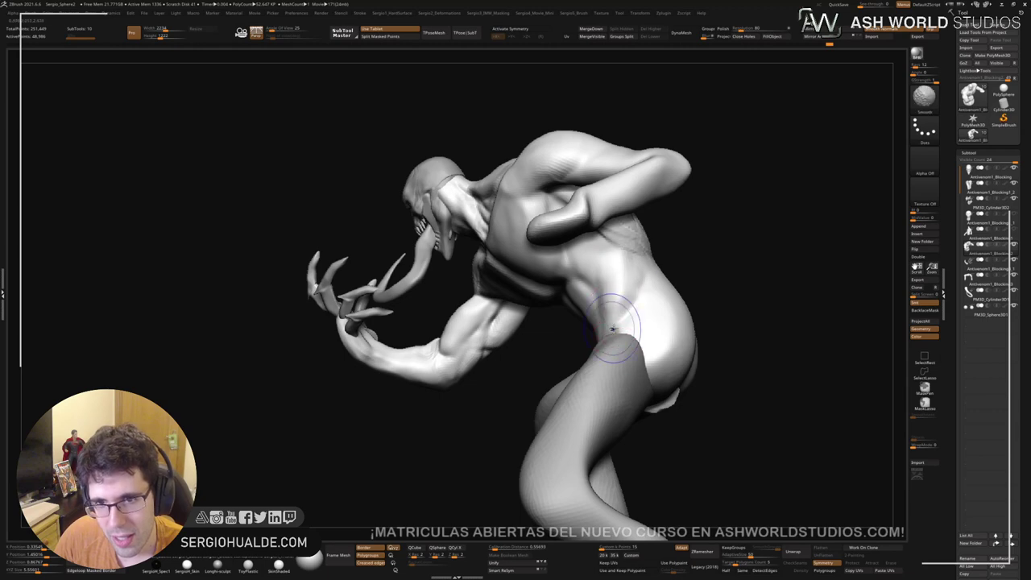
pyautogui.moveTo(617, 324)
pyautogui.mouseDown(button='right')
pyautogui.moveTo(661, 324)
pyautogui.moveTo(603, 306)
pyautogui.moveTo(600, 322)
pyautogui.moveTo(742, 361)
pyautogui.mouseUp(button='right')
# Step: Select the raised hand's finger subtool with the Move brush active and examine the hand and pose from several angles
pyautogui.moveTo(565, 242)
pyautogui.keyDown('ctrl'); pyautogui.mouseDown(button='right')
pyautogui.moveTo(585, 334)
pyautogui.moveTo(582, 223)
pyautogui.mouseUp(button='right'); pyautogui.keyUp('ctrl')
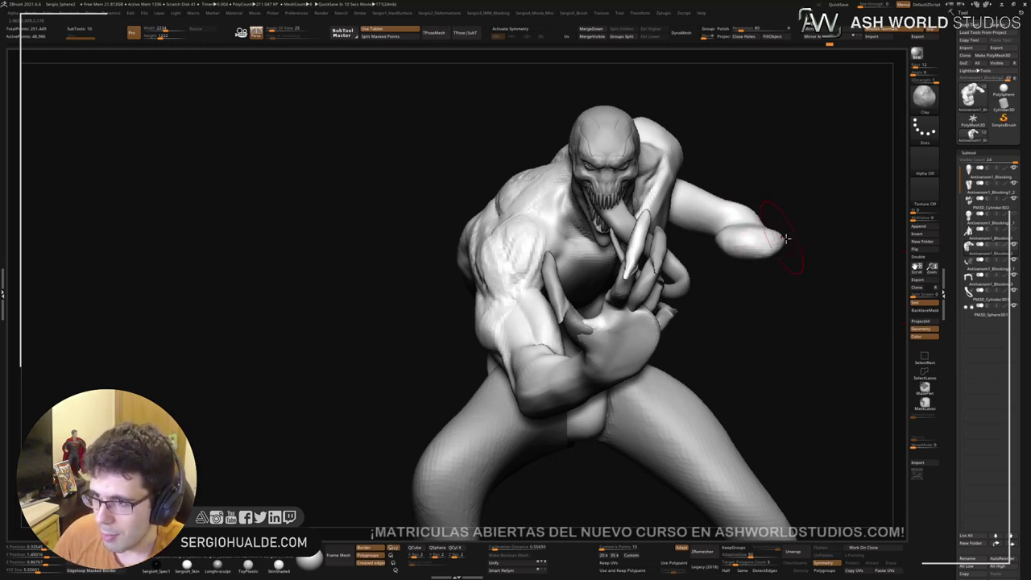
pyautogui.moveTo(820, 205)
pyautogui.mouseDown()
pyautogui.moveTo(773, 202)
pyautogui.moveTo(733, 226)
pyautogui.moveTo(772, 228)
pyautogui.mouseUp()
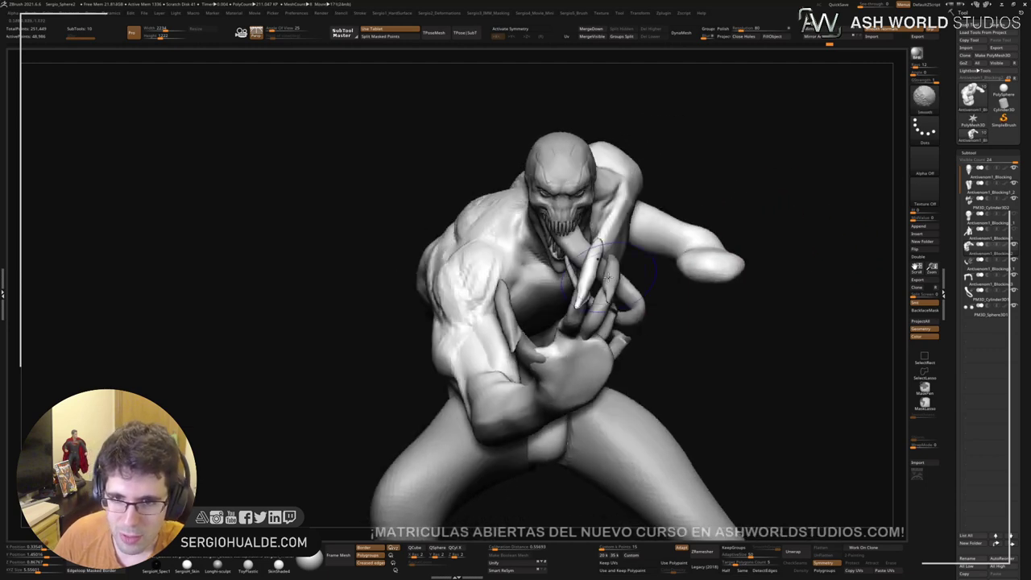
pyautogui.moveTo(579, 287)
pyautogui.mouseDown(button='right')
pyautogui.moveTo(527, 321)
pyautogui.moveTo(487, 368)
pyautogui.mouseUp(button='right')
pyautogui.press('b')
pyautogui.press('m')
pyautogui.press('v')
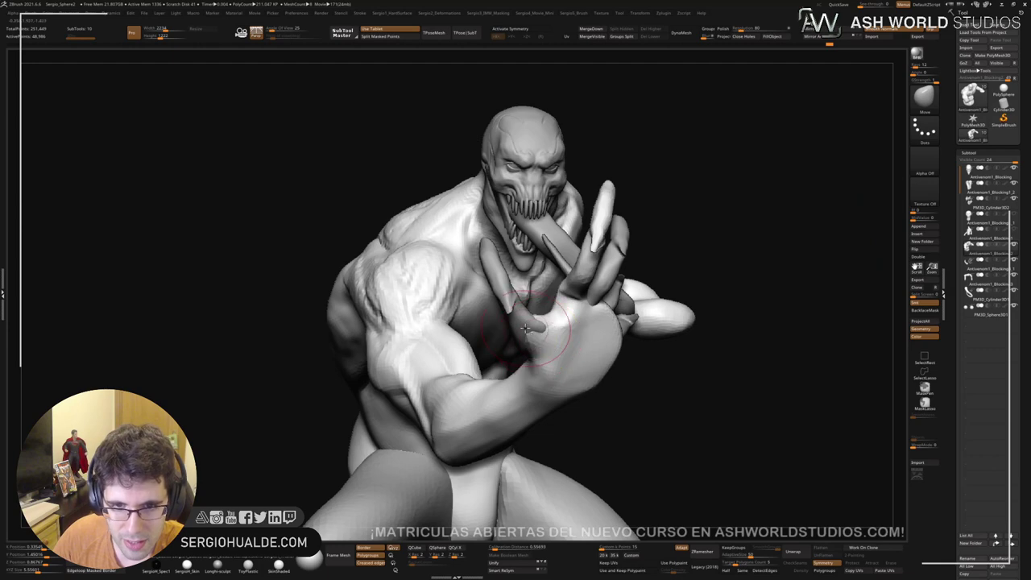
pyautogui.keyDown('alt'); pyautogui.click(517, 343); pyautogui.keyUp('alt')
pyautogui.moveTo(531, 339); pyautogui.dragTo(487, 374)
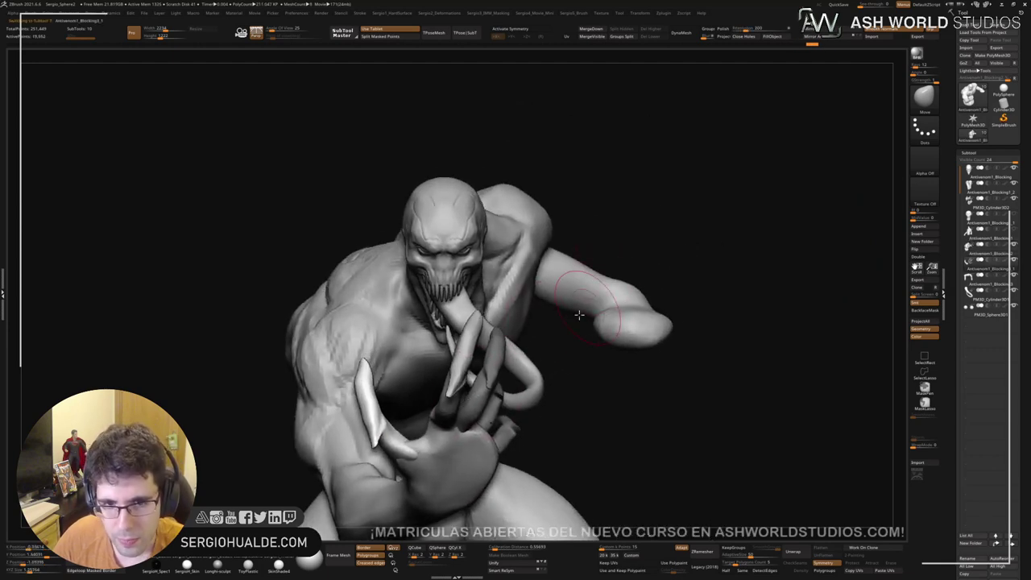
pyautogui.moveTo(486, 414); pyautogui.dragTo(679, 328, button='right')
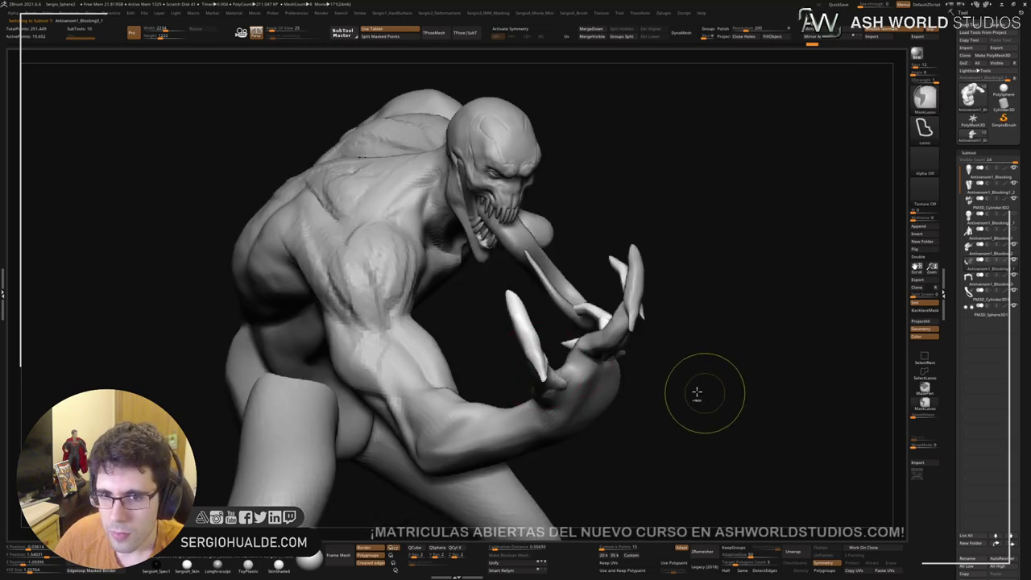
pyautogui.keyDown('ctrl'); pyautogui.moveTo(697, 394); pyautogui.dragTo(666, 321, button='right'); pyautogui.keyUp('ctrl')
pyautogui.moveTo(665, 321); pyautogui.dragTo(699, 329)
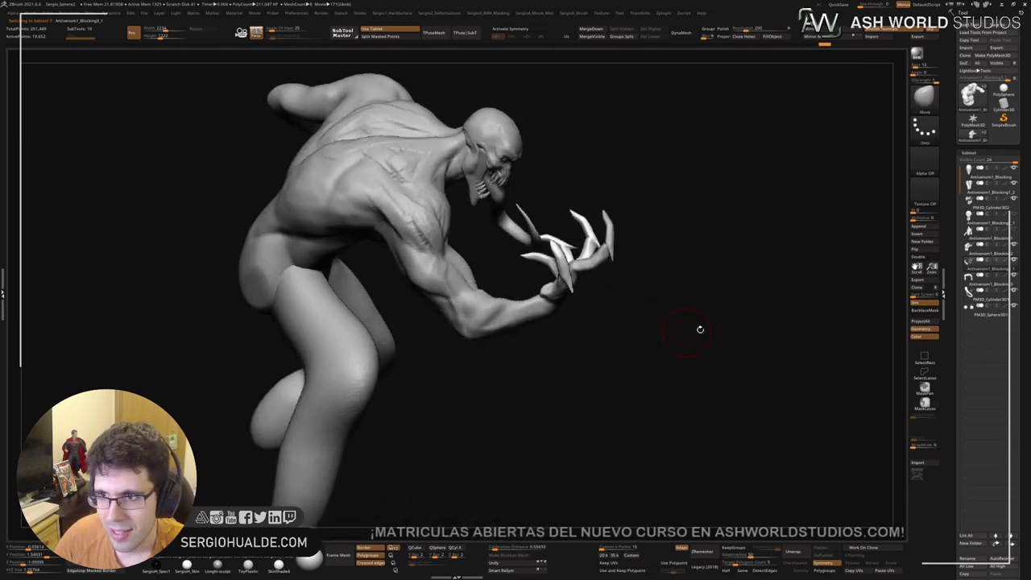
# Step: Isolate the body subtool, build up the raised hand's palm with the Clay brush, and smooth it
pyautogui.click(981, 260)
pyautogui.hotkey('alt', 's')
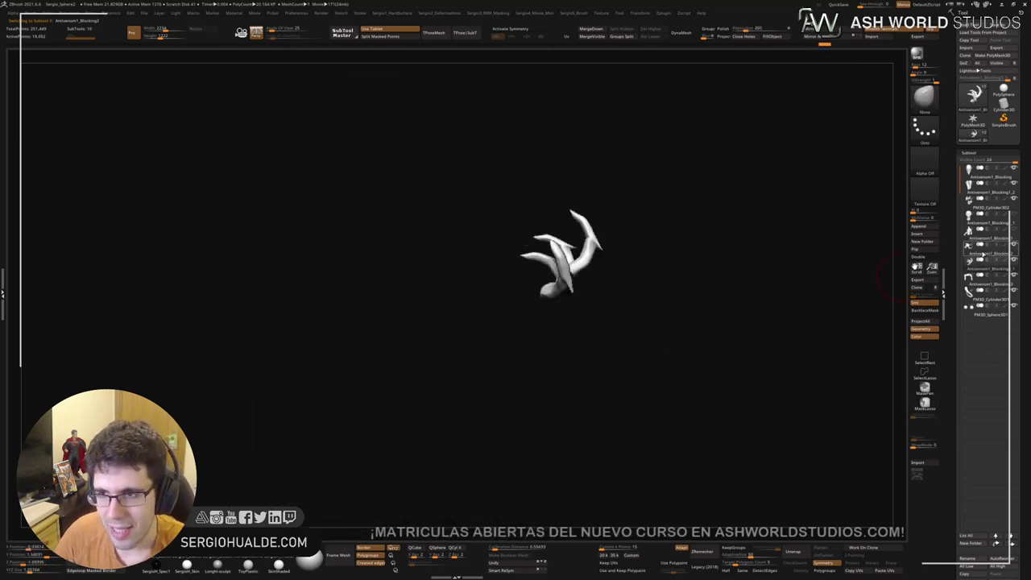
pyautogui.keyDown('ctrl'); pyautogui.keyDown('shift'); pyautogui.click(982, 255); pyautogui.keyUp('shift'); pyautogui.keyUp('ctrl')
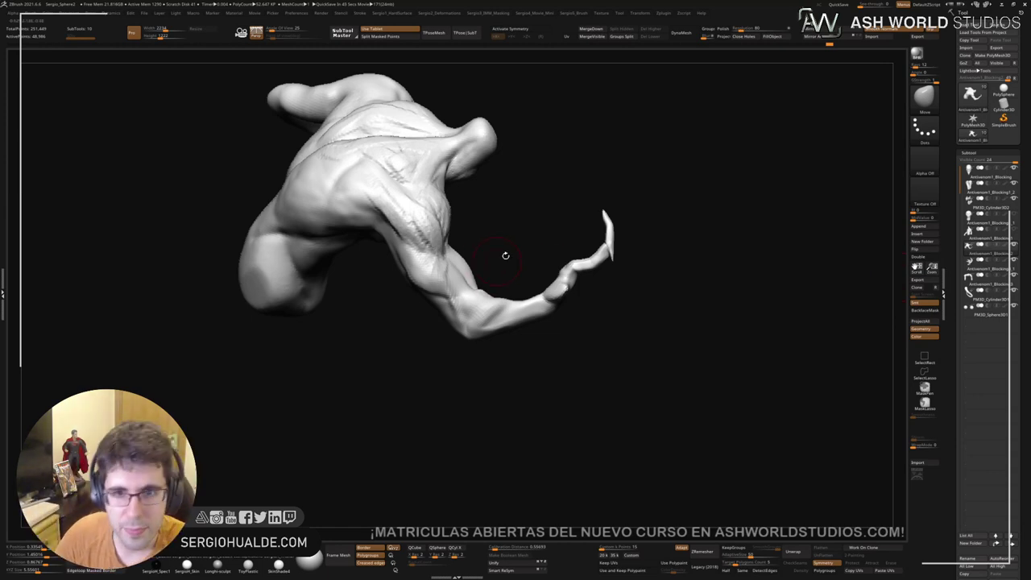
pyautogui.moveTo(618, 306); pyautogui.dragTo(511, 262)
pyautogui.moveTo(528, 348)
pyautogui.mouseDown()
pyautogui.moveTo(502, 328)
pyautogui.moveTo(502, 292)
pyautogui.mouseUp()
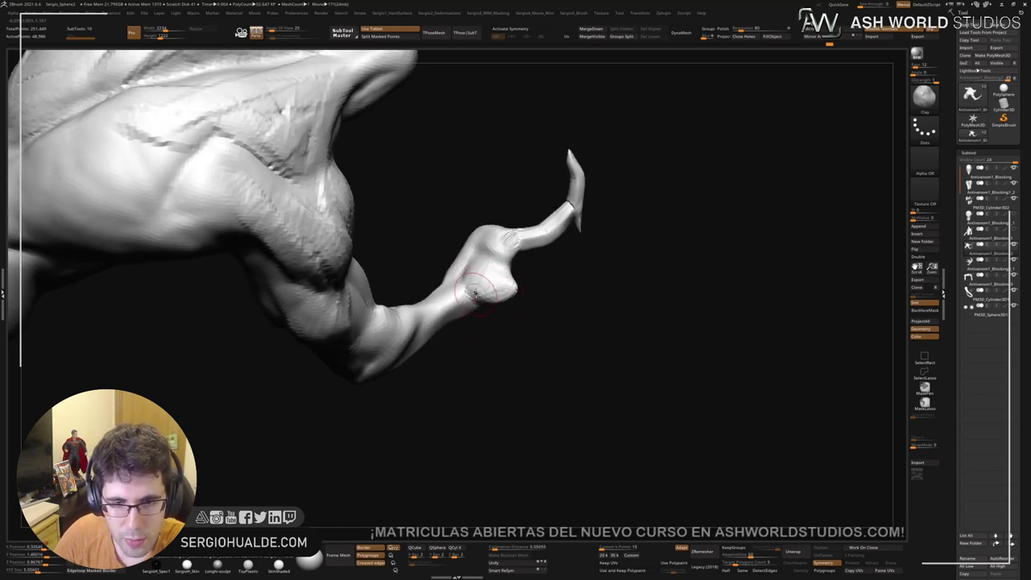
pyautogui.press('shift')
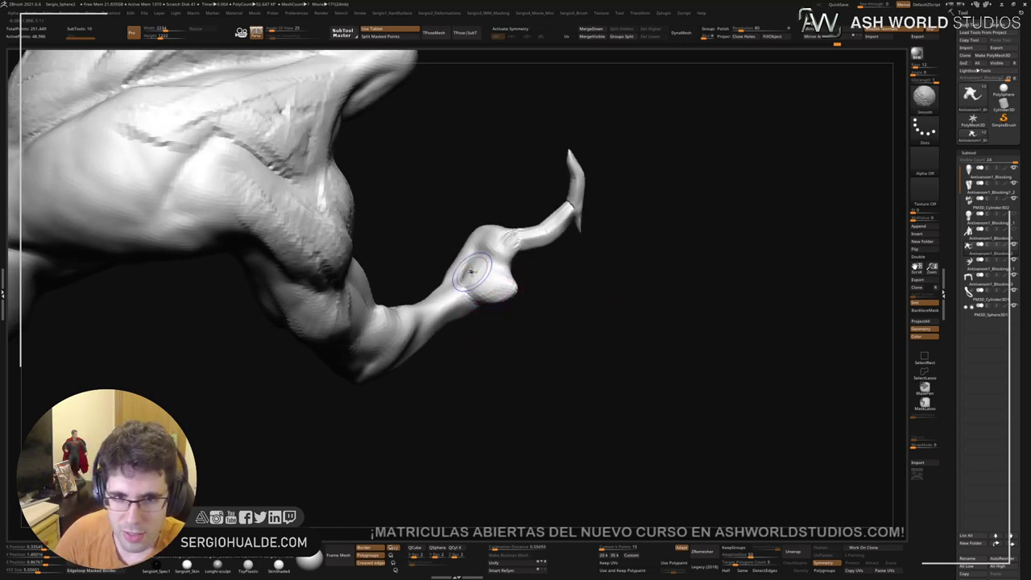
pyautogui.moveTo(505, 307)
pyautogui.mouseDown()
pyautogui.moveTo(550, 315)
pyautogui.moveTo(505, 300)
pyautogui.moveTo(481, 246)
pyautogui.mouseUp()
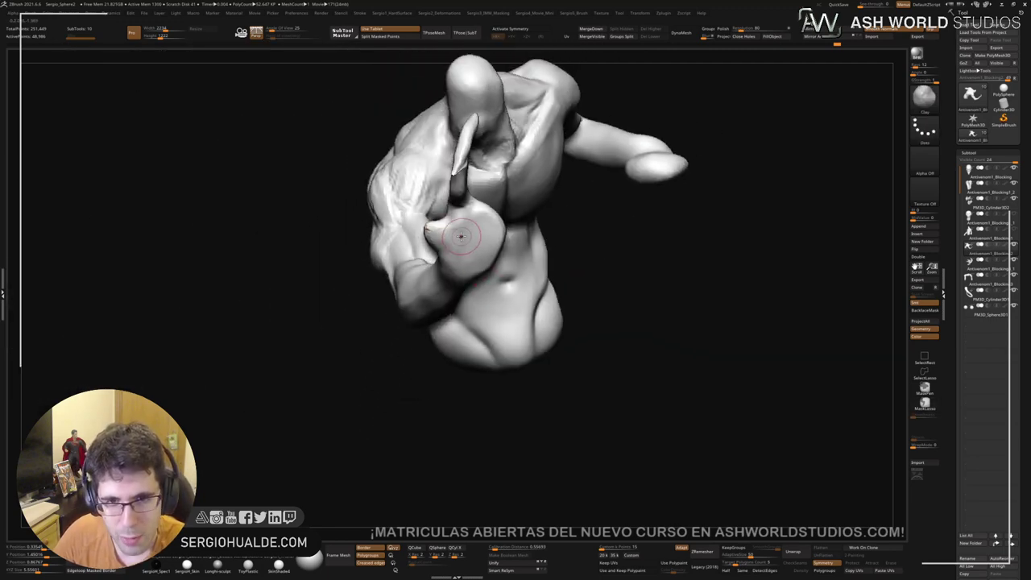
# Step: Flatten the raised hand's palm and the base of its finger with the TrimDynamic brush
pyautogui.hotkey('ctrl', 't')
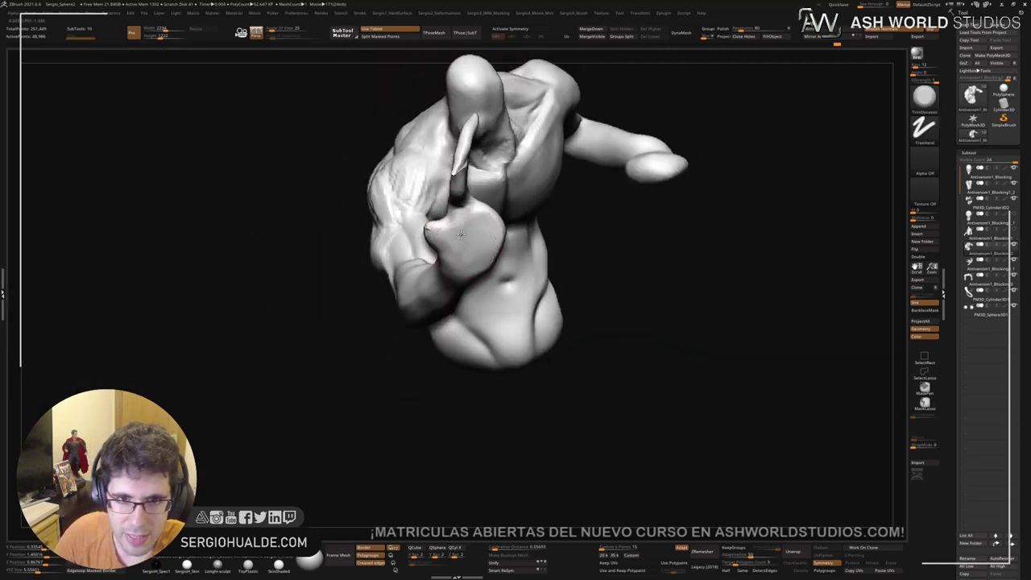
pyautogui.moveTo(461, 233); pyautogui.dragTo(459, 265)
pyautogui.moveTo(450, 223)
pyautogui.mouseDown(button='right')
pyautogui.moveTo(490, 271)
pyautogui.moveTo(536, 277)
pyautogui.moveTo(587, 332)
pyautogui.mouseUp(button='right')
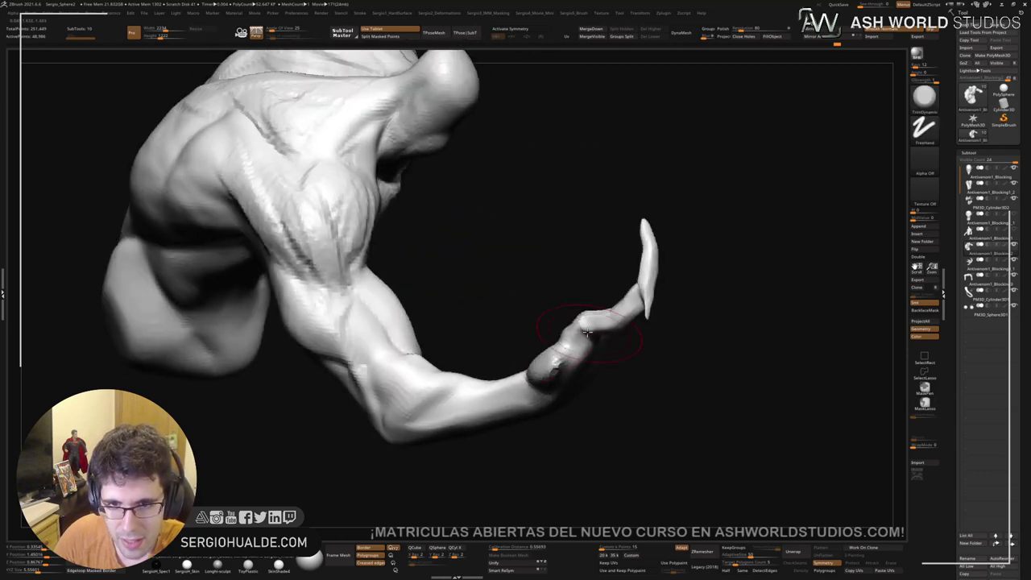
pyautogui.moveTo(587, 332); pyautogui.dragTo(577, 338)
pyautogui.moveTo(583, 330)
pyautogui.mouseDown(button='right')
pyautogui.moveTo(573, 274)
pyautogui.moveTo(604, 303)
pyautogui.moveTo(551, 302)
pyautogui.moveTo(534, 277)
pyautogui.mouseUp(button='right')
pyautogui.moveTo(287, 262)
pyautogui.keyDown('alt'); pyautogui.mouseDown(button='right')
pyautogui.moveTo(554, 291)
pyautogui.moveTo(597, 323)
pyautogui.mouseUp(button='right'); pyautogui.keyUp('alt')
pyautogui.moveTo(660, 288); pyautogui.dragTo(649, 300)
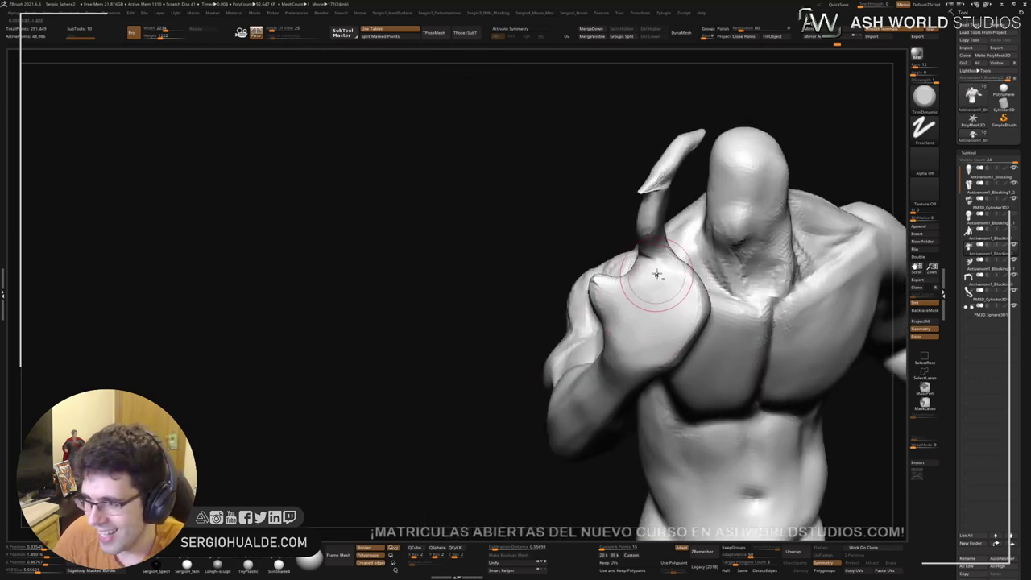
# Step: Reshape the raised hand's palm with the Move brush and show all subtools again
pyautogui.keyDown('alt'); pyautogui.moveTo(656, 276); pyautogui.dragTo(611, 300, button='right'); pyautogui.keyUp('alt')
pyautogui.keyDown('ctrl'); pyautogui.moveTo(600, 292); pyautogui.dragTo(606, 282); pyautogui.keyUp('ctrl')
pyautogui.keyDown('ctrl'); pyautogui.moveTo(606, 282); pyautogui.dragTo(591, 279, button='right'); pyautogui.keyUp('ctrl')
pyautogui.moveTo(500, 257); pyautogui.dragTo(600, 256, button='right')
pyautogui.keyDown('alt'); pyautogui.moveTo(806, 184); pyautogui.dragTo(614, 276, button='right'); pyautogui.keyUp('alt')
pyautogui.press('b')
pyautogui.press('m')
pyautogui.press('v')
pyautogui.moveTo(573, 295); pyautogui.dragTo(581, 255)
pyautogui.keyDown('ctrl'); pyautogui.moveTo(596, 272); pyautogui.dragTo(522, 350, button='right'); pyautogui.keyUp('ctrl')
pyautogui.moveTo(520, 350); pyautogui.dragTo(667, 291)
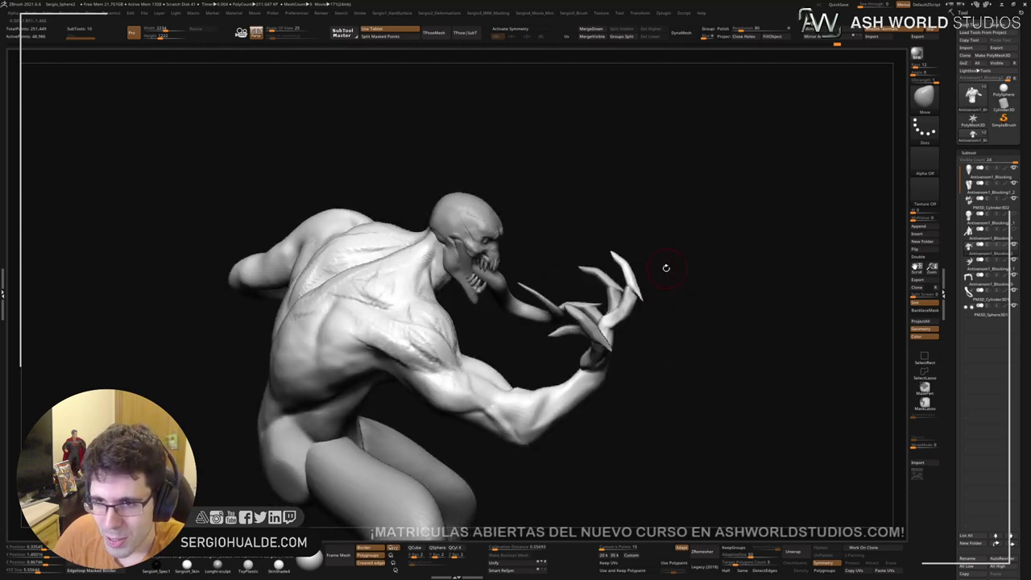
# Step: Merge the separate fingers into the body subtool and make a standalone copy of the hand using a lasso selection
pyautogui.moveTo(735, 240); pyautogui.dragTo(731, 242)
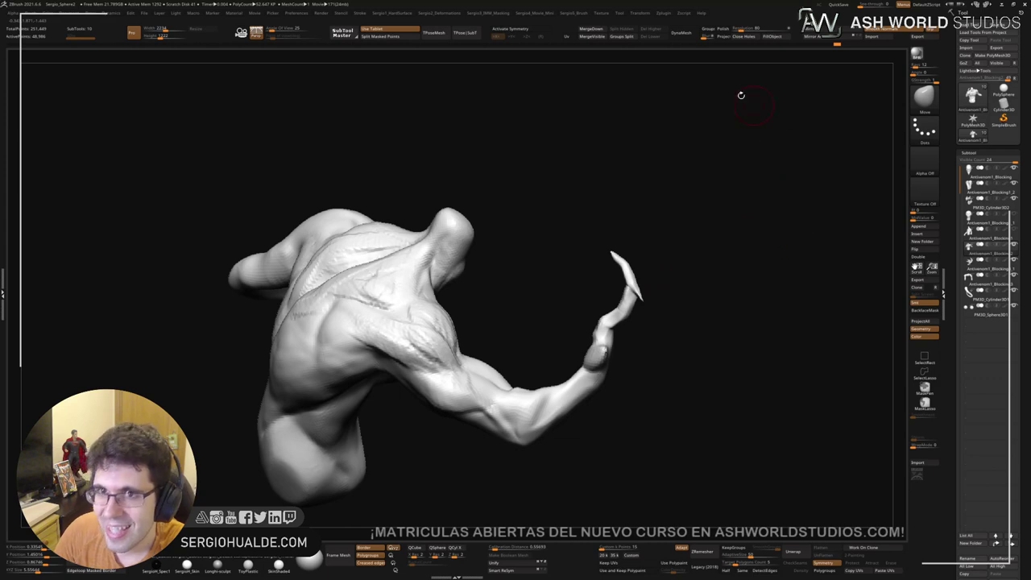
pyautogui.click(608, 36)
pyautogui.keyDown('alt'); pyautogui.click(637, 253); pyautogui.keyUp('alt')
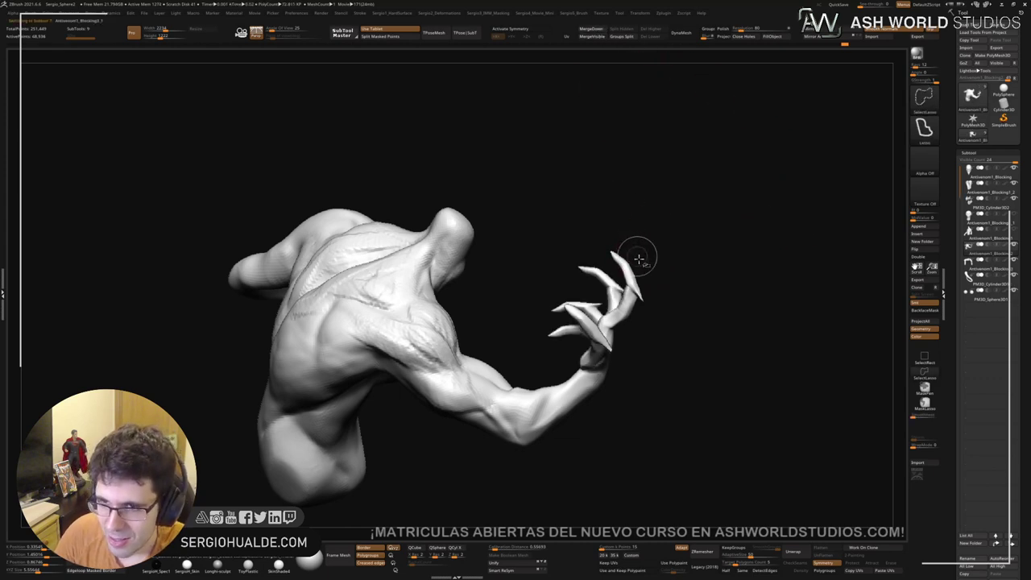
pyautogui.moveTo(680, 288)
pyautogui.keyDown('ctrl'); pyautogui.keyDown('shift'); pyautogui.mouseDown()
pyautogui.moveTo(584, 214)
pyautogui.moveTo(587, 368)
pyautogui.moveTo(720, 376)
pyautogui.moveTo(685, 319)
pyautogui.mouseUp(); pyautogui.keyUp('shift'); pyautogui.keyUp('ctrl')
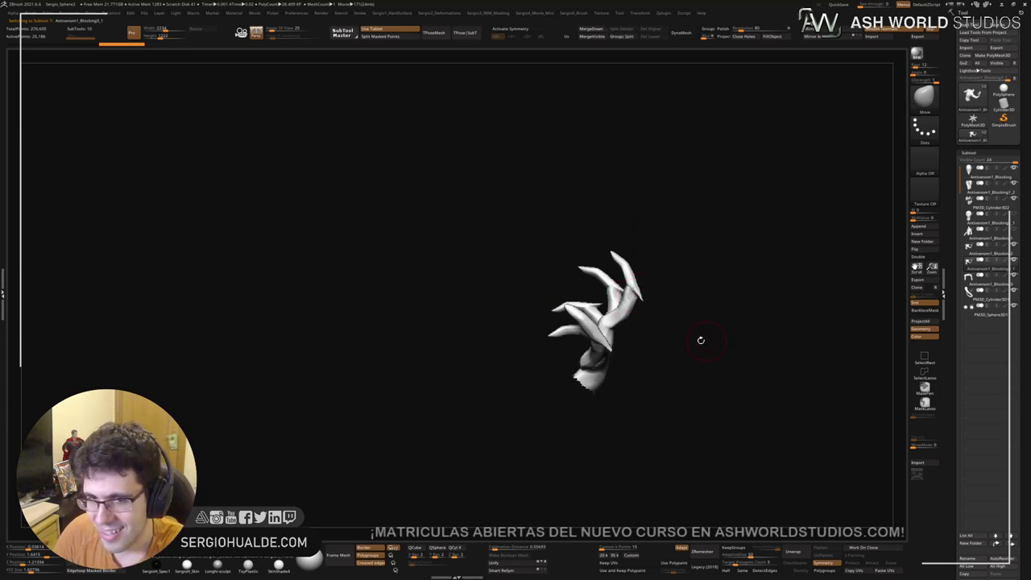
# Step: Mirror the hand copy, isolate it, and centre the transform gizmo on it
pyautogui.moveTo(701, 340); pyautogui.dragTo(569, 327, button='right')
pyautogui.keyDown('ctrl'); pyautogui.moveTo(459, 336); pyautogui.dragTo(433, 286, button='right'); pyautogui.keyUp('ctrl')
pyautogui.press('w')
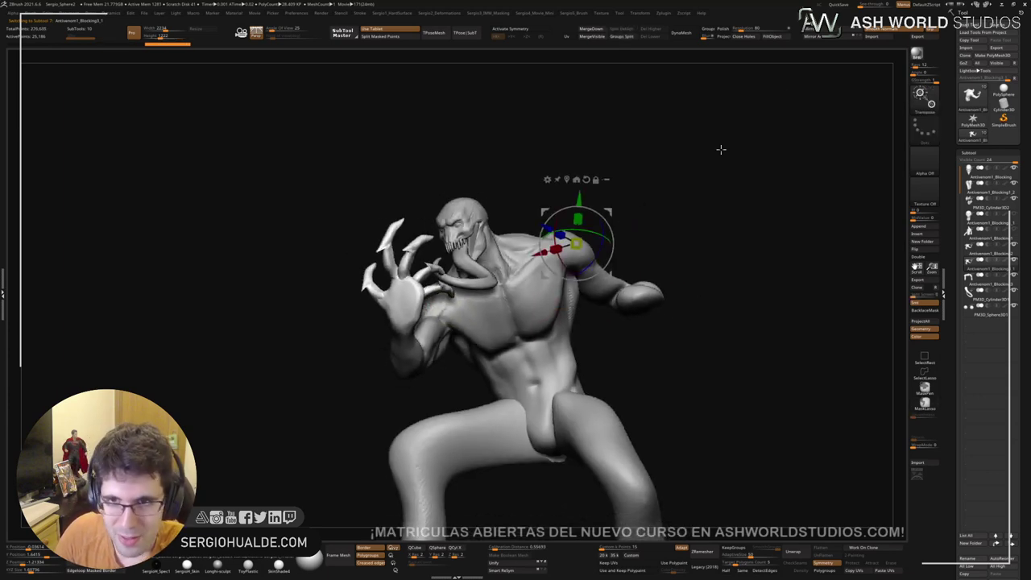
pyautogui.click(823, 31)
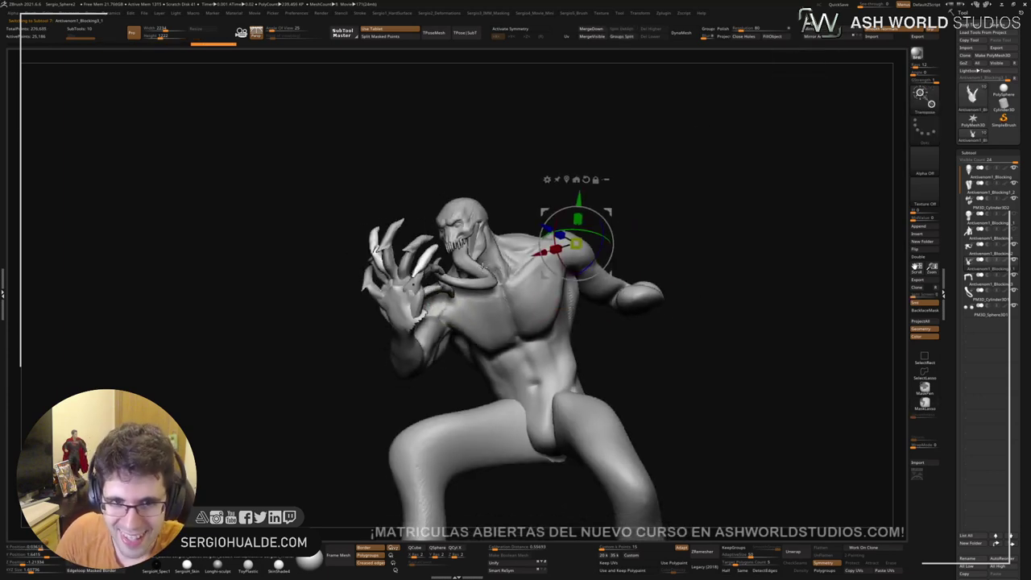
pyautogui.hotkey('alt', 's')
pyautogui.click(393, 298)
pyautogui.moveTo(393, 297); pyautogui.dragTo(445, 305, button='right')
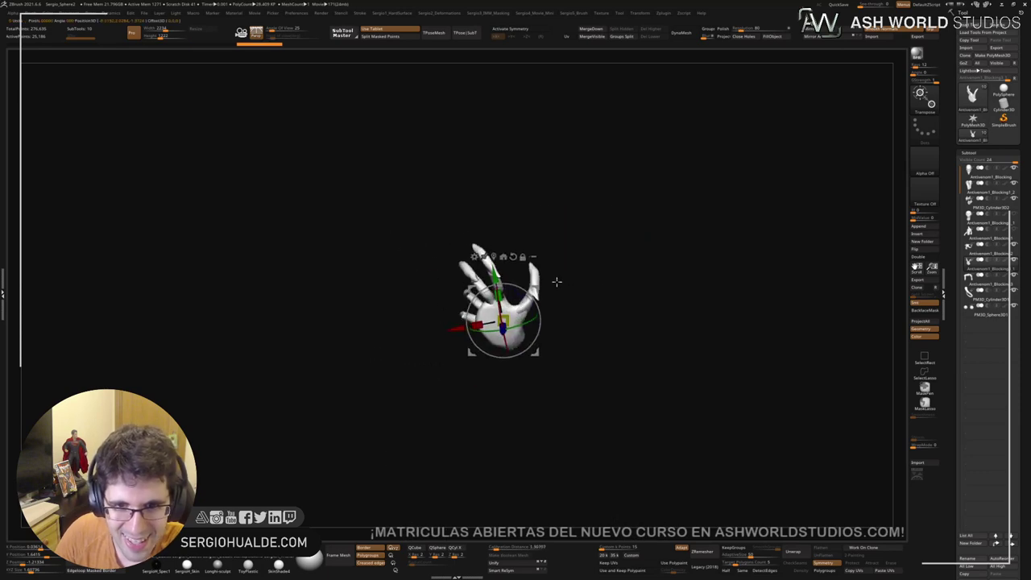
pyautogui.hotkey('ctrl', 'shift', 'z')
# Step: Show all subtools, move the mirrored hand to the end of the unfinished arm, and rotate it towards the forearm
pyautogui.hotkey('alt', 's')
pyautogui.moveTo(556, 290)
pyautogui.keyDown('alt'); pyautogui.mouseDown(button='right')
pyautogui.moveTo(674, 274)
pyautogui.moveTo(678, 295)
pyautogui.mouseUp(button='right'); pyautogui.keyUp('alt')
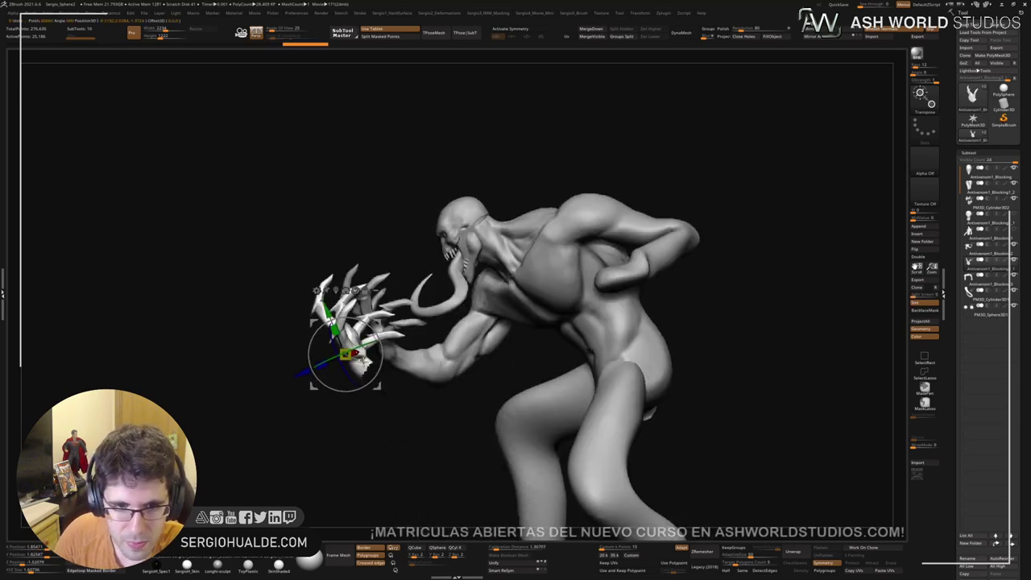
pyautogui.moveTo(380, 360); pyautogui.dragTo(648, 254)
pyautogui.moveTo(636, 252); pyautogui.dragTo(579, 413, button='right')
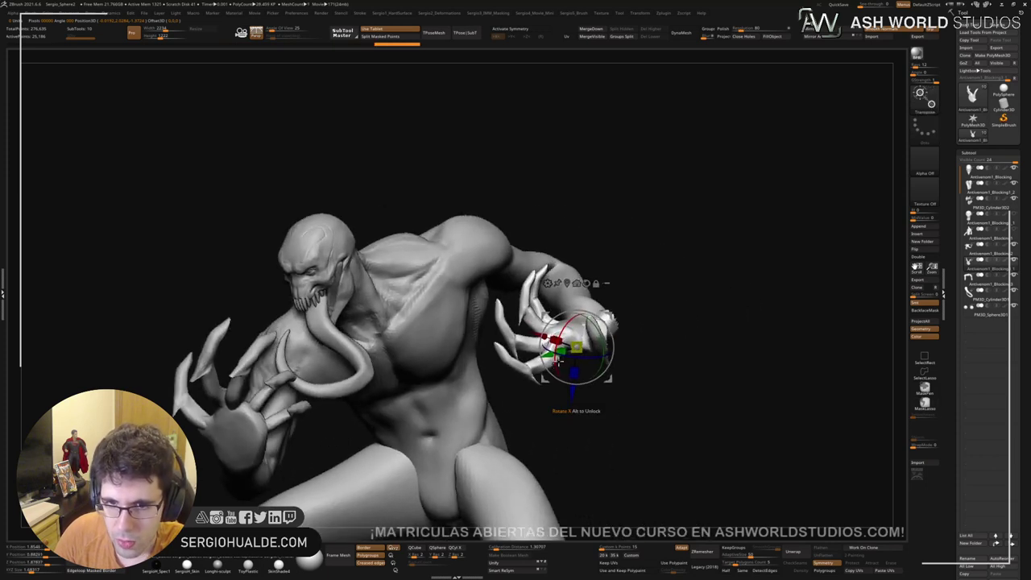
pyautogui.moveTo(555, 360); pyautogui.dragTo(679, 330)
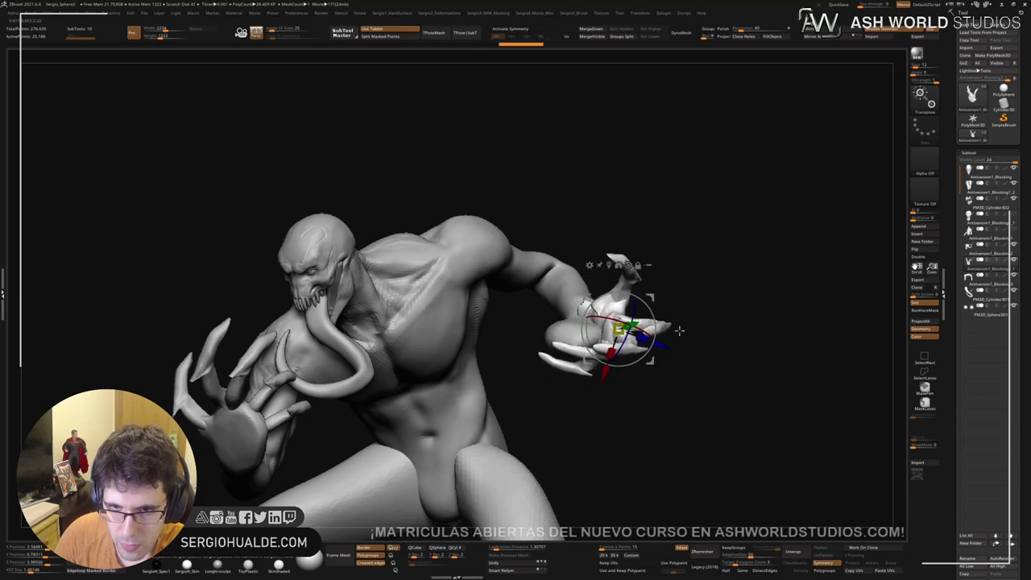
pyautogui.moveTo(679, 330)
pyautogui.mouseDown(button='right')
pyautogui.moveTo(682, 395)
pyautogui.moveTo(692, 314)
pyautogui.mouseUp(button='right')
# Step: Isolate the mirrored hand, place the gizmo at its wrist, and rotate the hand around that point
pyautogui.hotkey('alt', 's')
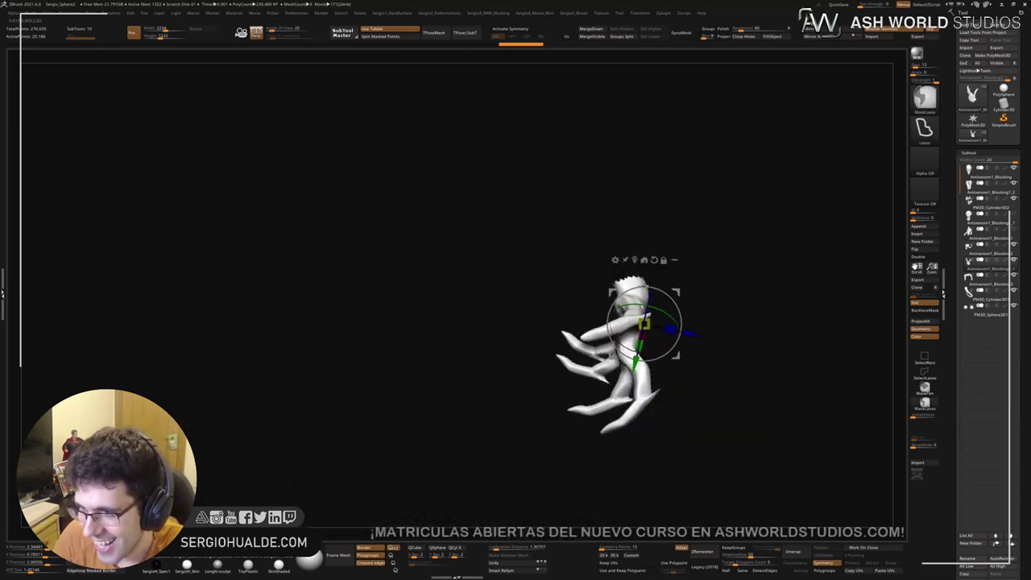
pyautogui.moveTo(725, 245)
pyautogui.keyDown('ctrl'); pyautogui.mouseDown(button='right')
pyautogui.moveTo(748, 297)
pyautogui.moveTo(637, 320)
pyautogui.mouseUp(button='right'); pyautogui.keyUp('ctrl')
pyautogui.keyDown('alt'); pyautogui.click(771, 312); pyautogui.keyUp('alt')
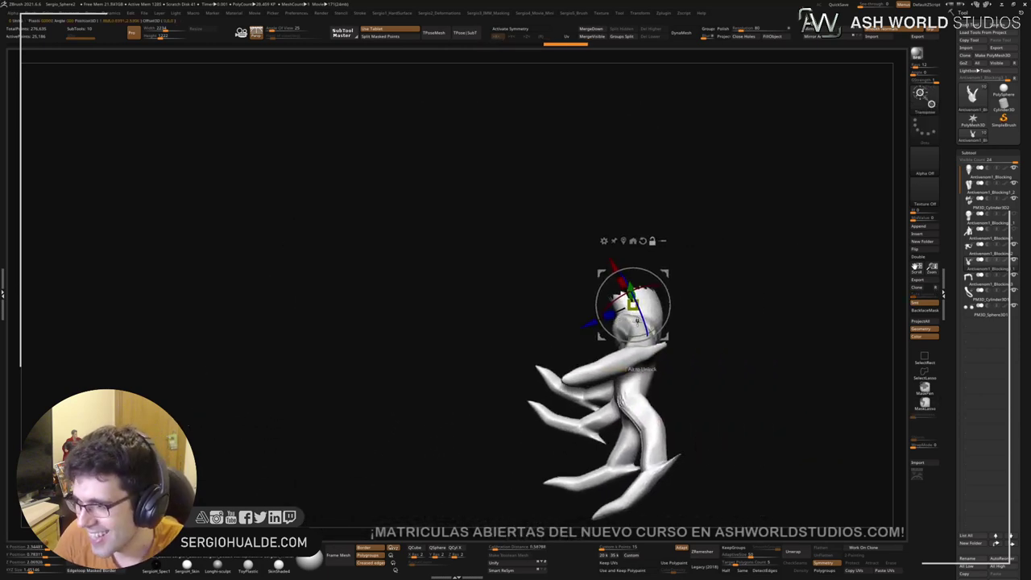
pyautogui.moveTo(661, 321); pyautogui.dragTo(653, 334)
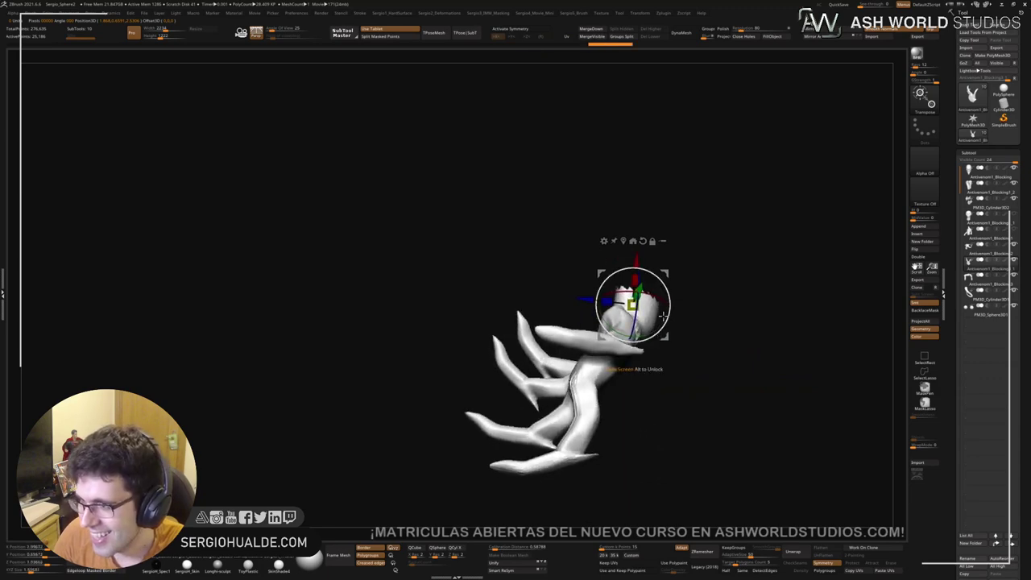
pyautogui.hotkey('shift', 's')
# Step: Fine-tune the mirrored hand's placement on the unfinished arm's wrist and return to the Move brush
pyautogui.moveTo(673, 305)
pyautogui.mouseDown(button='right')
pyautogui.moveTo(679, 318)
pyautogui.moveTo(693, 293)
pyautogui.moveTo(679, 286)
pyautogui.mouseUp(button='right')
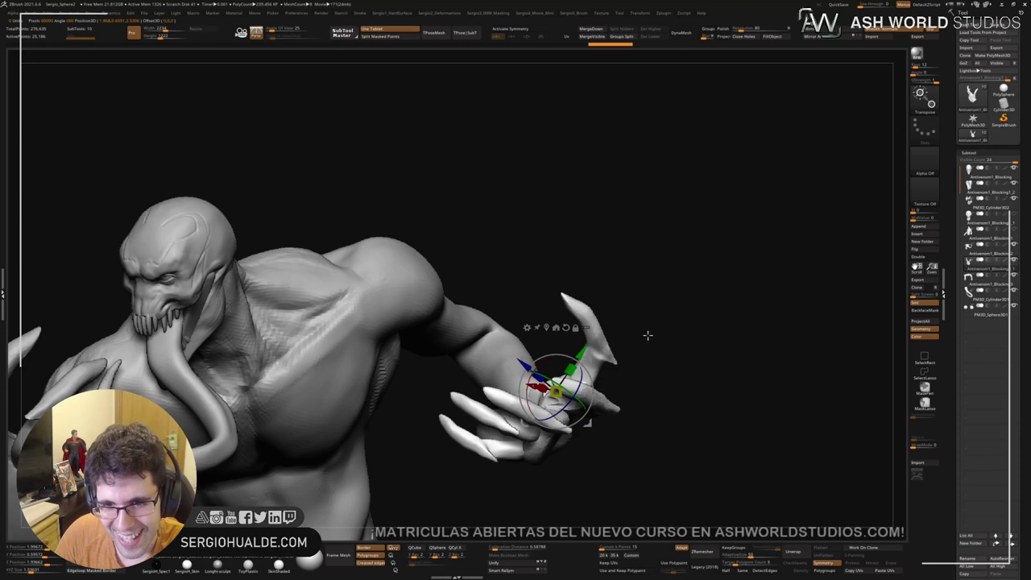
pyautogui.moveTo(648, 335); pyautogui.dragTo(697, 306)
pyautogui.moveTo(602, 247); pyautogui.dragTo(598, 224)
pyautogui.press('q')
pyautogui.keyDown('ctrl'); pyautogui.moveTo(592, 387); pyautogui.dragTo(583, 322, button='right'); pyautogui.keyUp('ctrl')
pyautogui.moveTo(584, 322); pyautogui.dragTo(577, 310, button='right')
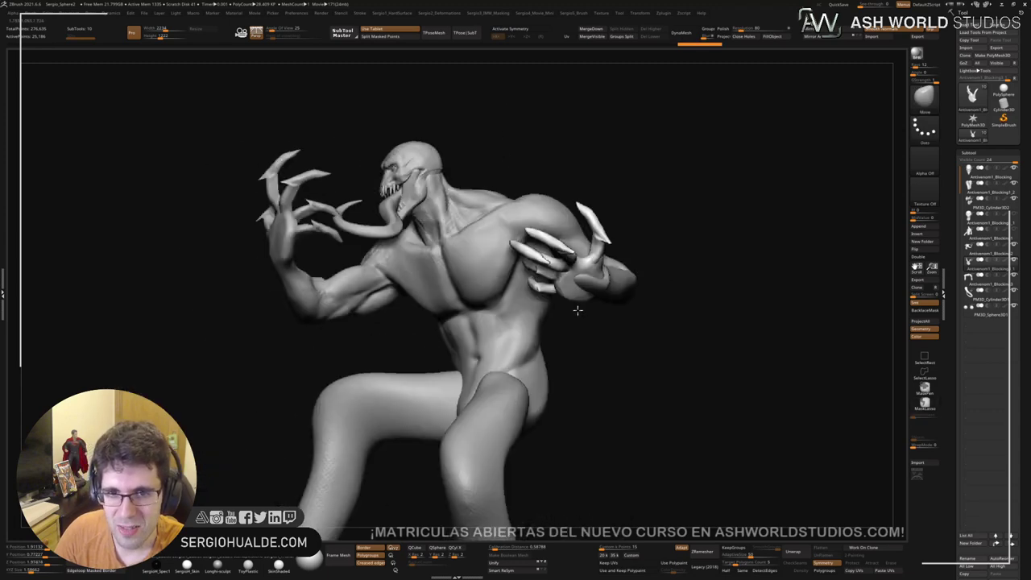
# Step: Select the body subtool and hide the rounded placeholder hand at the end of the unfinished arm with a lasso selection
pyautogui.moveTo(577, 310); pyautogui.dragTo(635, 318)
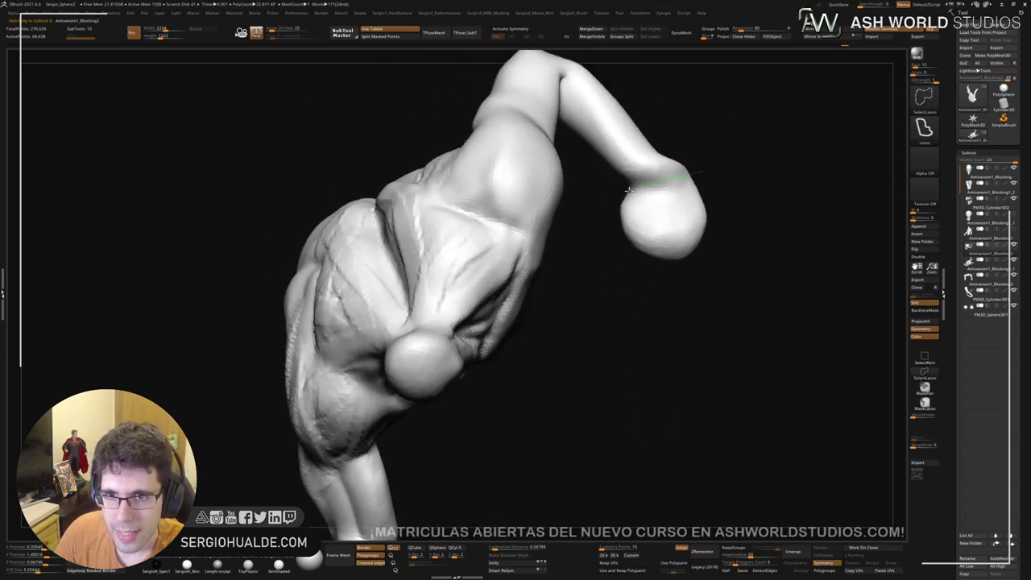
pyautogui.moveTo(704, 170)
pyautogui.keyDown('ctrl'); pyautogui.keyDown('alt'); pyautogui.keyDown('shift'); pyautogui.mouseDown()
pyautogui.moveTo(762, 276)
pyautogui.moveTo(735, 171)
pyautogui.mouseUp(); pyautogui.keyUp('shift'); pyautogui.keyUp('alt'); pyautogui.keyUp('ctrl')
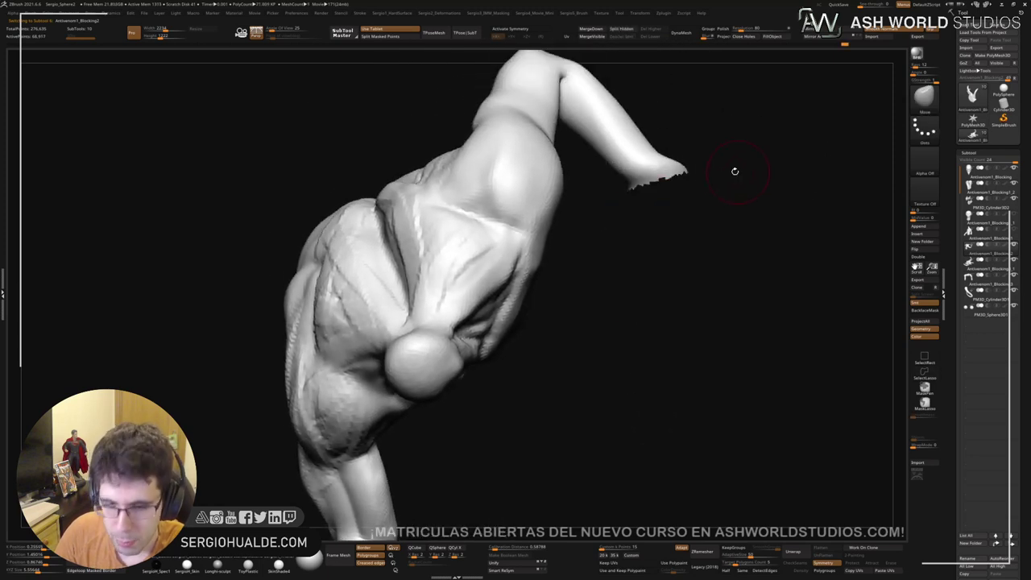
# Step: Close the hole at the cut end of the unfinished arm and reshape the capped tip with the Move brush
pyautogui.click(750, 38)
pyautogui.moveTo(651, 189); pyautogui.dragTo(656, 283)
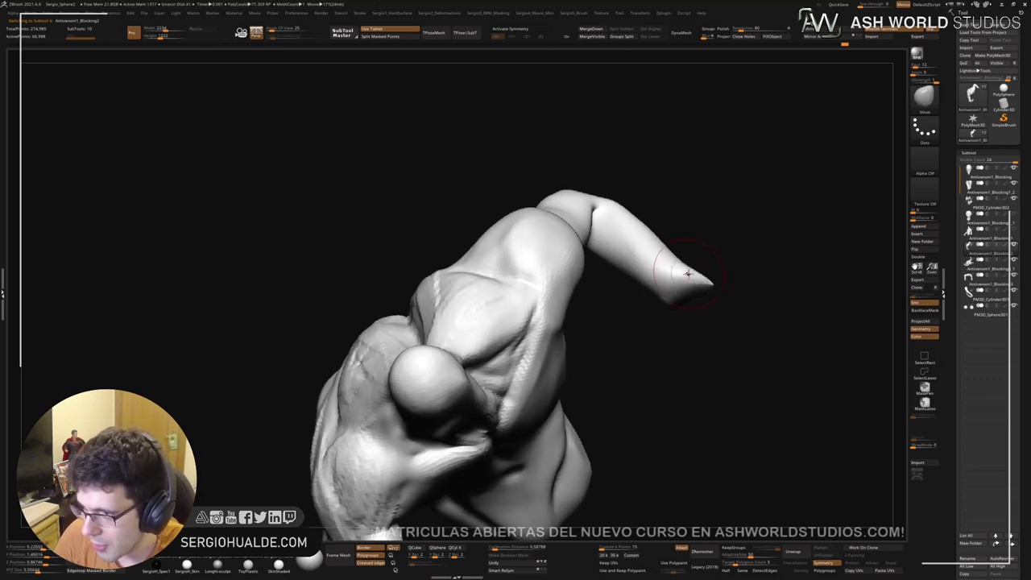
pyautogui.moveTo(707, 278); pyautogui.dragTo(679, 252)
pyautogui.keyDown('alt'); pyautogui.moveTo(670, 325); pyautogui.dragTo(682, 251); pyautogui.keyUp('alt')
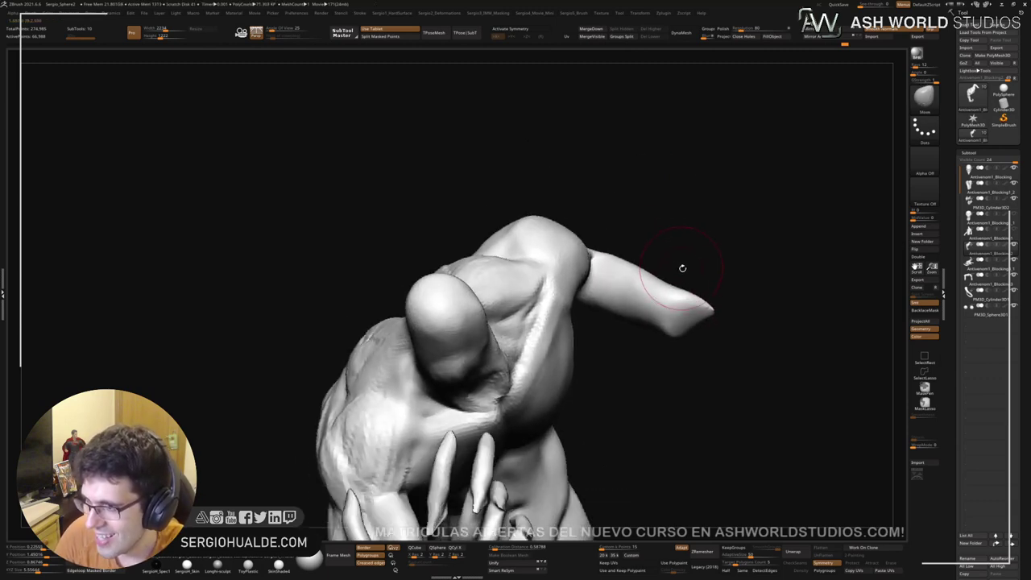
# Step: Build up the shoulder and upper arm of the unfinished arm with the Clay brush, working around front and back
pyautogui.moveTo(739, 248); pyautogui.dragTo(722, 252, button='right')
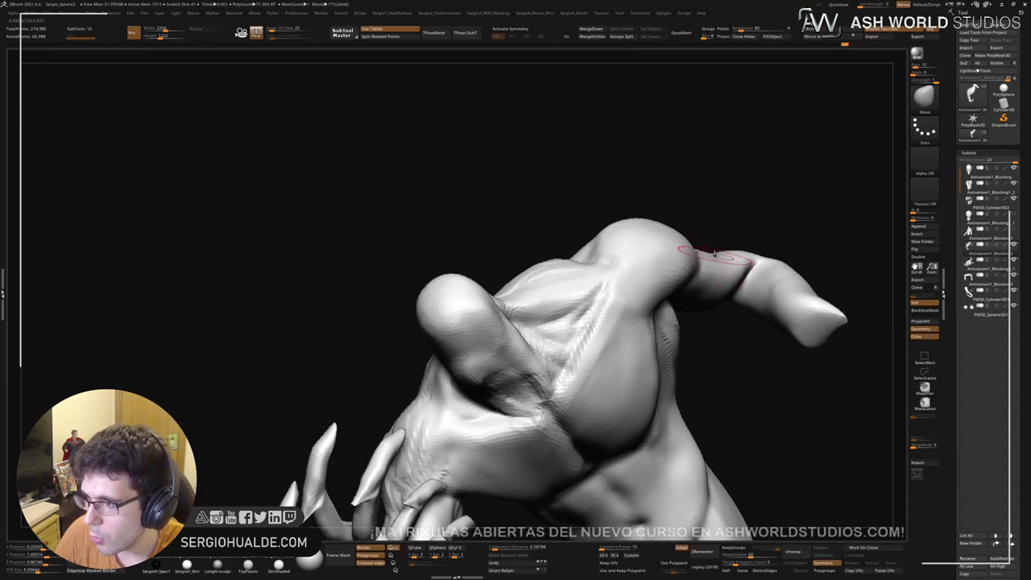
pyautogui.moveTo(685, 318)
pyautogui.mouseDown(button='right')
pyautogui.moveTo(644, 258)
pyautogui.moveTo(644, 306)
pyautogui.mouseUp(button='right')
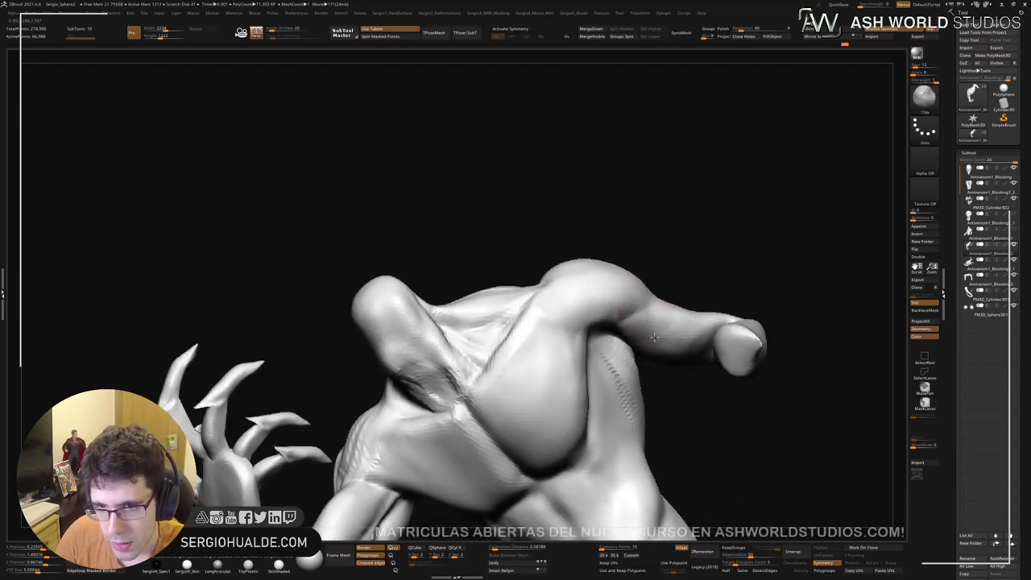
pyautogui.moveTo(692, 339)
pyautogui.mouseDown(button='right')
pyautogui.moveTo(663, 356)
pyautogui.moveTo(612, 346)
pyautogui.moveTo(570, 385)
pyautogui.moveTo(794, 268)
pyautogui.mouseUp(button='right')
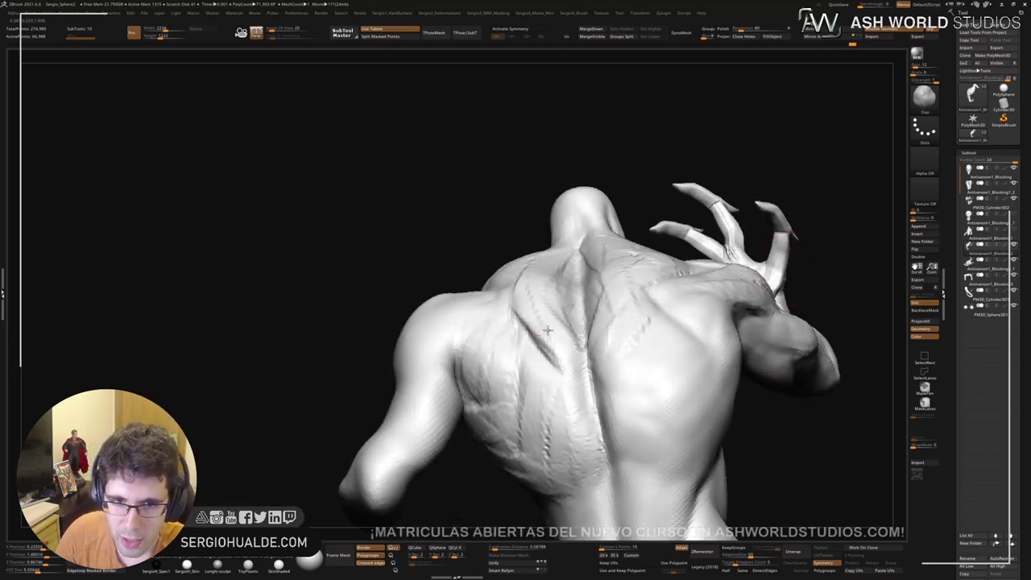
pyautogui.moveTo(547, 330); pyautogui.dragTo(561, 333, button='right')
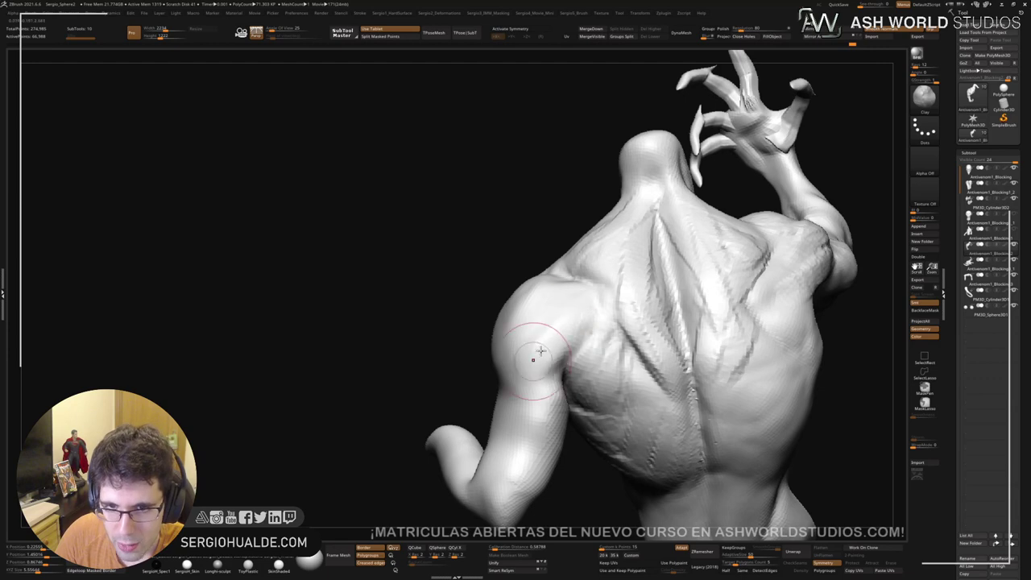
pyautogui.moveTo(525, 383); pyautogui.dragTo(593, 363, button='right')
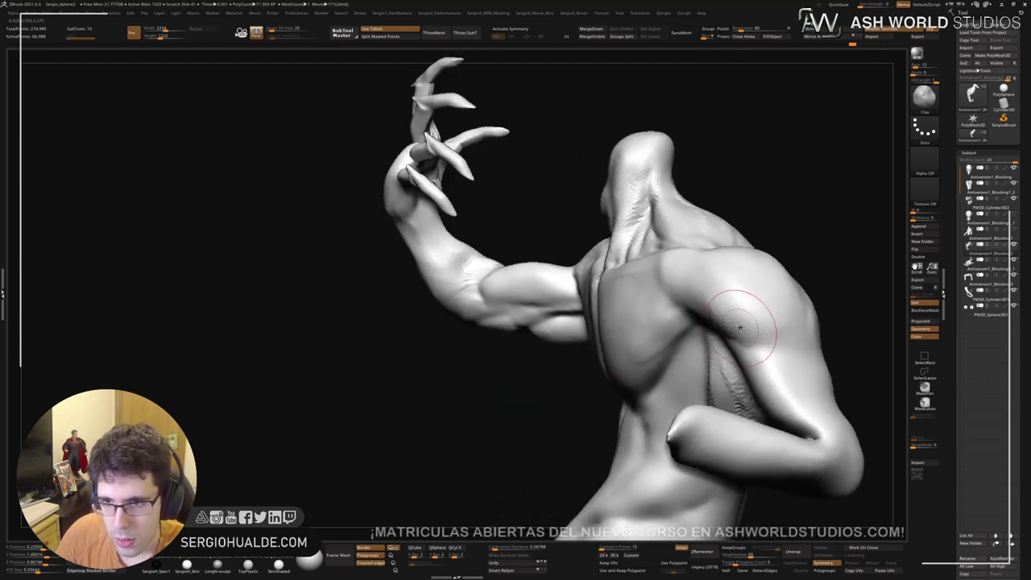
pyautogui.moveTo(732, 299); pyautogui.dragTo(658, 274, button='right')
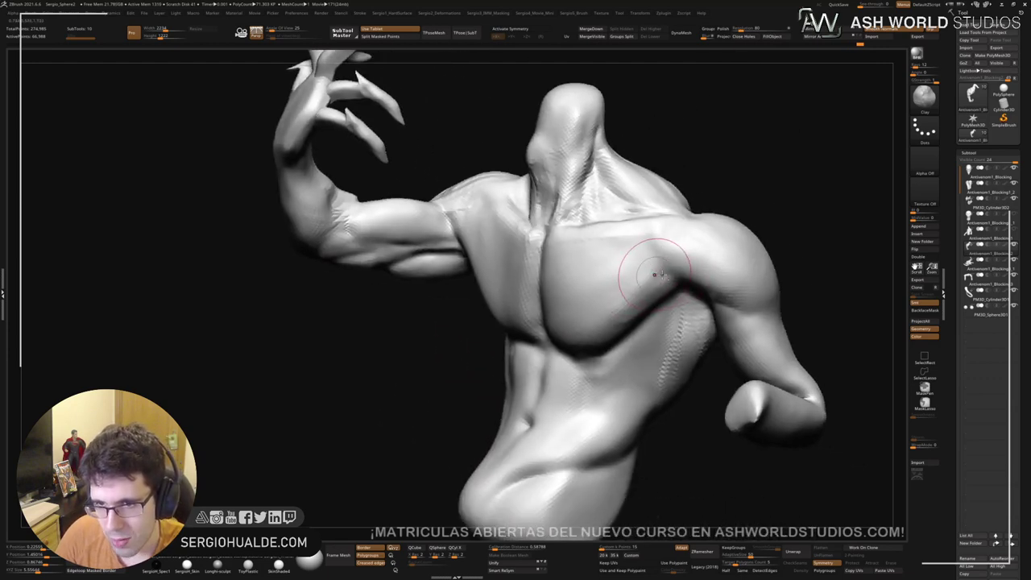
pyautogui.moveTo(736, 357); pyautogui.dragTo(701, 296, button='right')
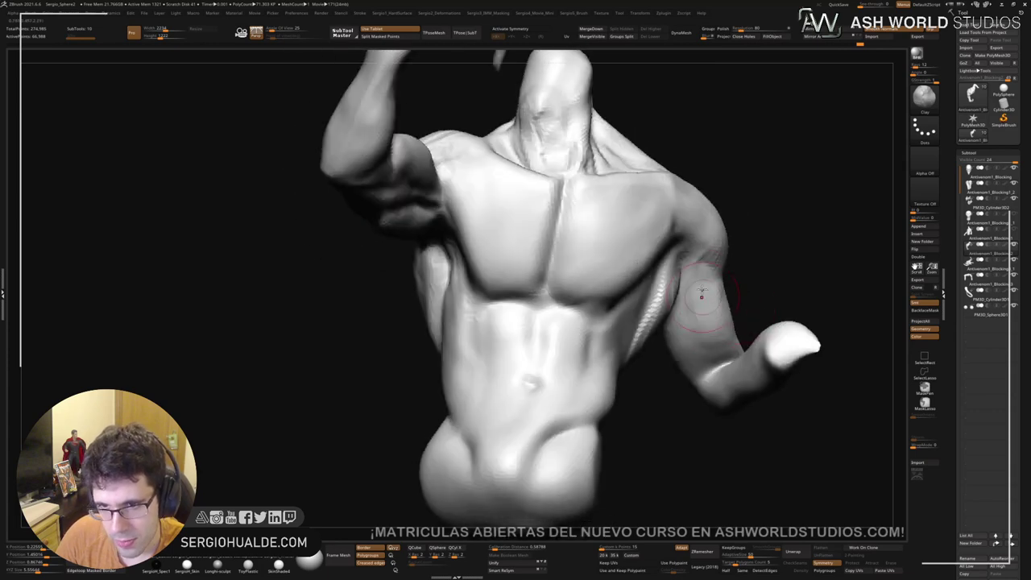
# Step: Add muscle volume around the elbow and upper forearm of the unfinished arm with the ClayBuildup brush
pyautogui.moveTo(691, 333)
pyautogui.mouseDown(button='right')
pyautogui.moveTo(700, 340)
pyautogui.moveTo(725, 322)
pyautogui.moveTo(637, 406)
pyautogui.mouseUp(button='right')
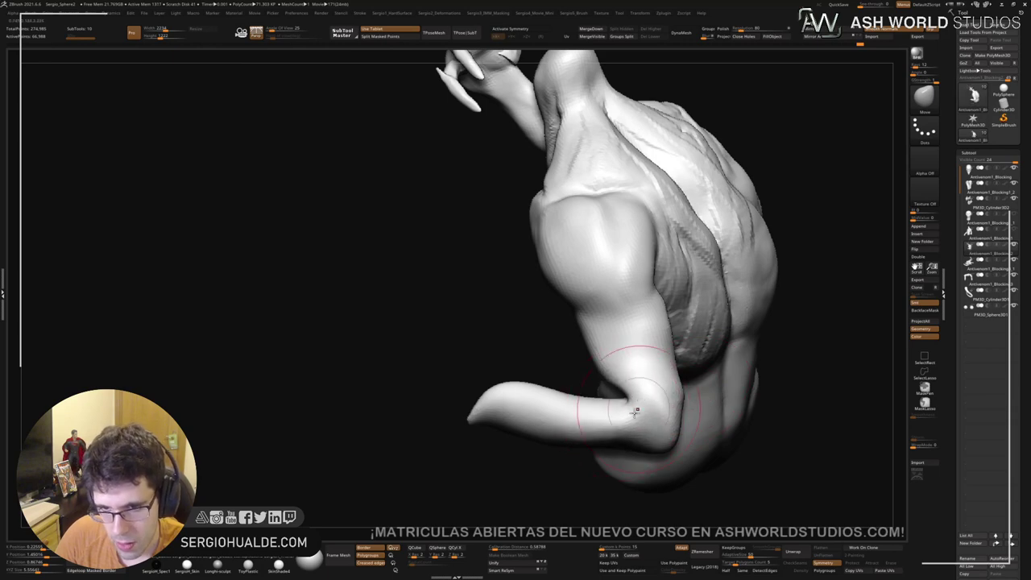
pyautogui.press('b')
pyautogui.press('c')
pyautogui.press('b')
pyautogui.moveTo(644, 391)
pyautogui.mouseDown()
pyautogui.moveTo(612, 422)
pyautogui.moveTo(596, 388)
pyautogui.moveTo(636, 414)
pyautogui.mouseUp()
pyautogui.moveTo(624, 407)
pyautogui.mouseDown(button='right')
pyautogui.moveTo(796, 271)
pyautogui.moveTo(833, 329)
pyautogui.moveTo(711, 352)
pyautogui.moveTo(754, 331)
pyautogui.moveTo(693, 299)
pyautogui.moveTo(623, 405)
pyautogui.moveTo(711, 335)
pyautogui.moveTo(732, 295)
pyautogui.moveTo(725, 287)
pyautogui.mouseUp(button='right')
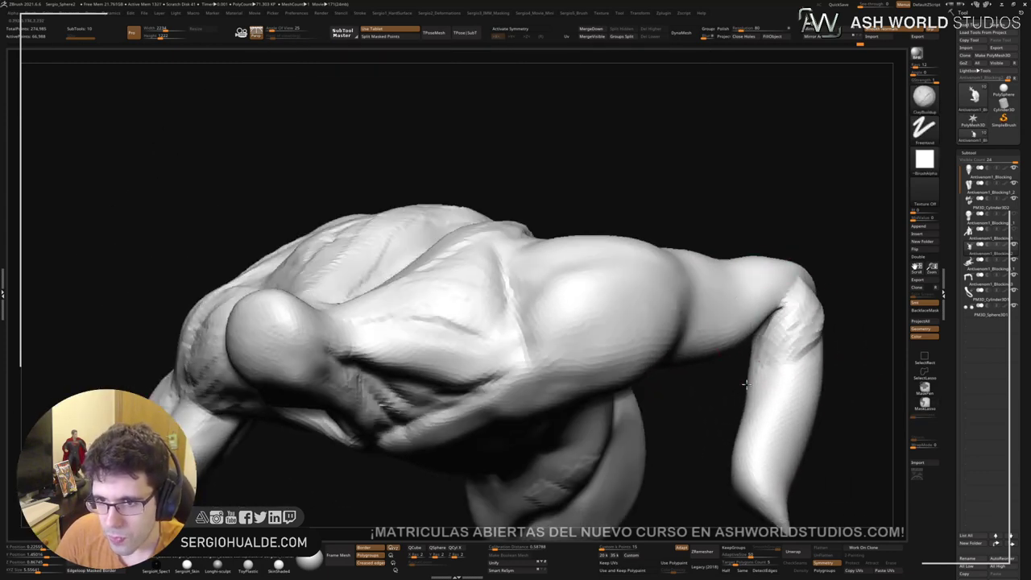
pyautogui.moveTo(757, 402)
pyautogui.mouseDown(button='right')
pyautogui.moveTo(612, 203)
pyautogui.moveTo(644, 330)
pyautogui.moveTo(667, 276)
pyautogui.moveTo(645, 340)
pyautogui.moveTo(685, 364)
pyautogui.mouseUp(button='right')
# Step: Carve a muscle groove from the elbow along the forearm with the DamStandard brush and soften it
pyautogui.press('b')
pyautogui.press('d')
pyautogui.press('s')
pyautogui.moveTo(633, 391); pyautogui.dragTo(538, 410)
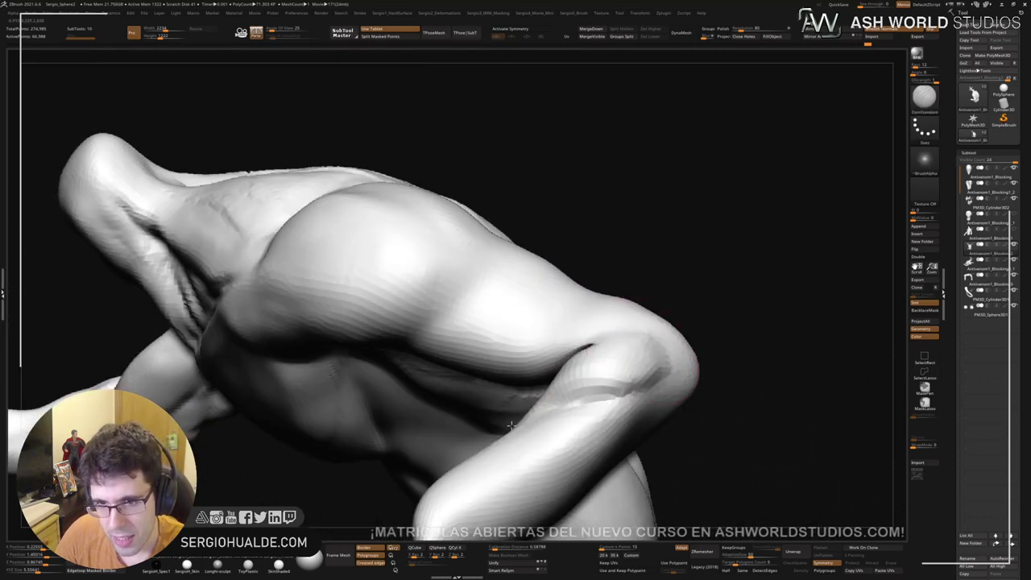
pyautogui.moveTo(531, 435)
pyautogui.mouseDown(button='right')
pyautogui.moveTo(606, 376)
pyautogui.moveTo(537, 323)
pyautogui.moveTo(527, 249)
pyautogui.moveTo(658, 311)
pyautogui.moveTo(690, 271)
pyautogui.moveTo(515, 282)
pyautogui.moveTo(590, 309)
pyautogui.moveTo(575, 247)
pyautogui.mouseUp(button='right')
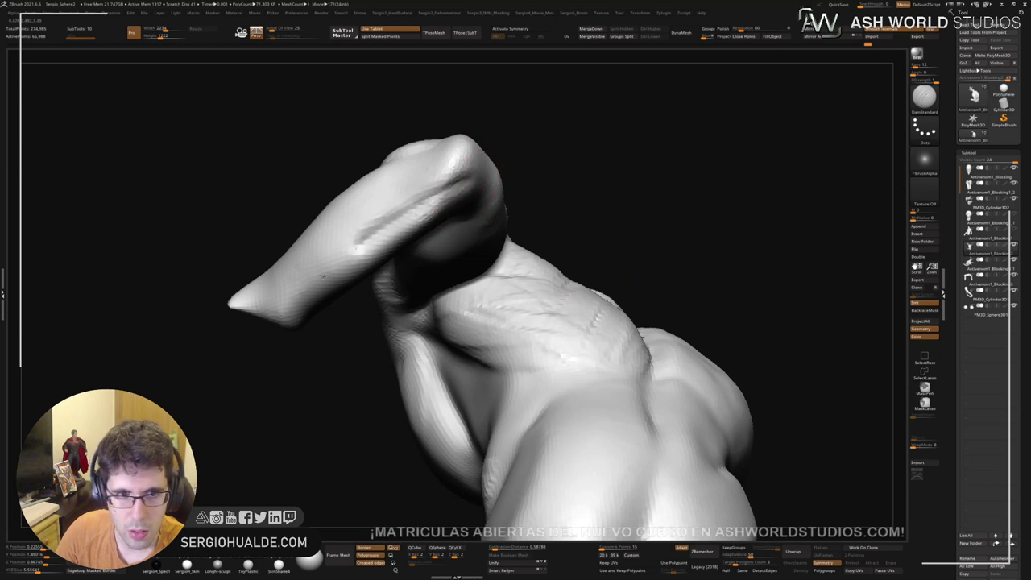
pyautogui.moveTo(396, 288)
pyautogui.mouseDown(button='right')
pyautogui.moveTo(491, 223)
pyautogui.moveTo(507, 161)
pyautogui.mouseUp(button='right')
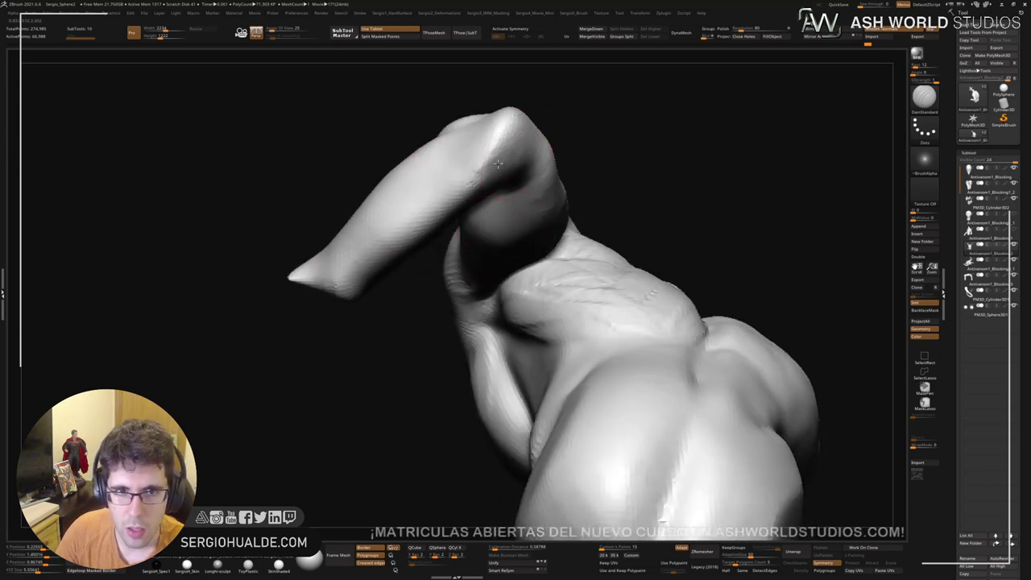
# Step: Refine the forearm and elbow volumes of the unfinished arm with the Standard brush
pyautogui.moveTo(346, 276)
pyautogui.mouseDown(button='right')
pyautogui.moveTo(409, 271)
pyautogui.moveTo(593, 299)
pyautogui.moveTo(633, 313)
pyautogui.moveTo(659, 341)
pyautogui.moveTo(635, 192)
pyautogui.mouseUp(button='right')
pyautogui.press('b')
pyautogui.press('s')
pyautogui.press('t')
pyautogui.moveTo(752, 283)
pyautogui.mouseDown(button='right')
pyautogui.moveTo(798, 290)
pyautogui.moveTo(644, 287)
pyautogui.moveTo(649, 300)
pyautogui.mouseUp(button='right')
pyautogui.moveTo(720, 341); pyautogui.dragTo(665, 301, button='right')
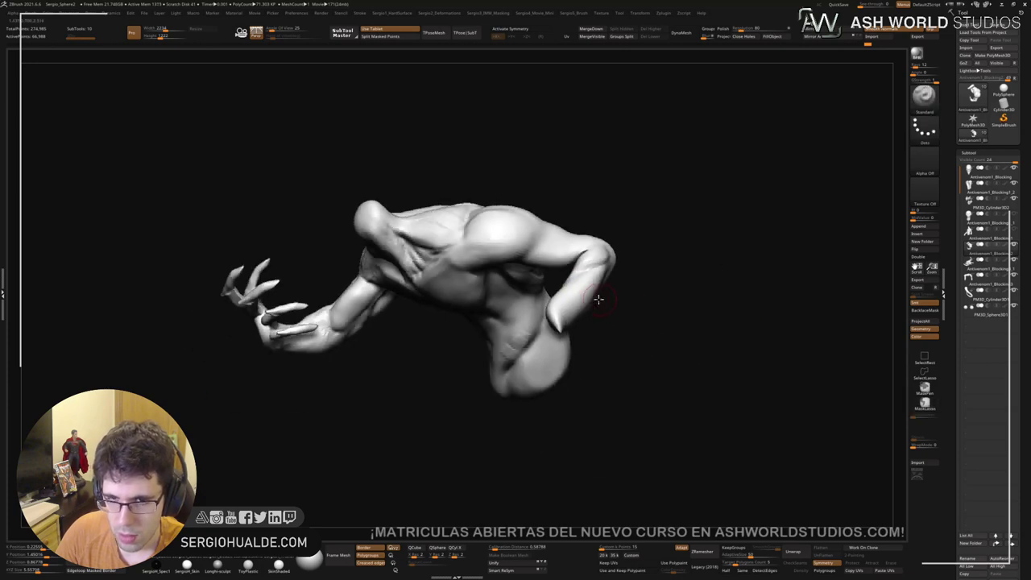
pyautogui.moveTo(600, 299); pyautogui.dragTo(591, 300, button='right')
pyautogui.keyDown('ctrl'); pyautogui.moveTo(590, 300); pyautogui.dragTo(592, 352, button='right'); pyautogui.keyUp('ctrl')
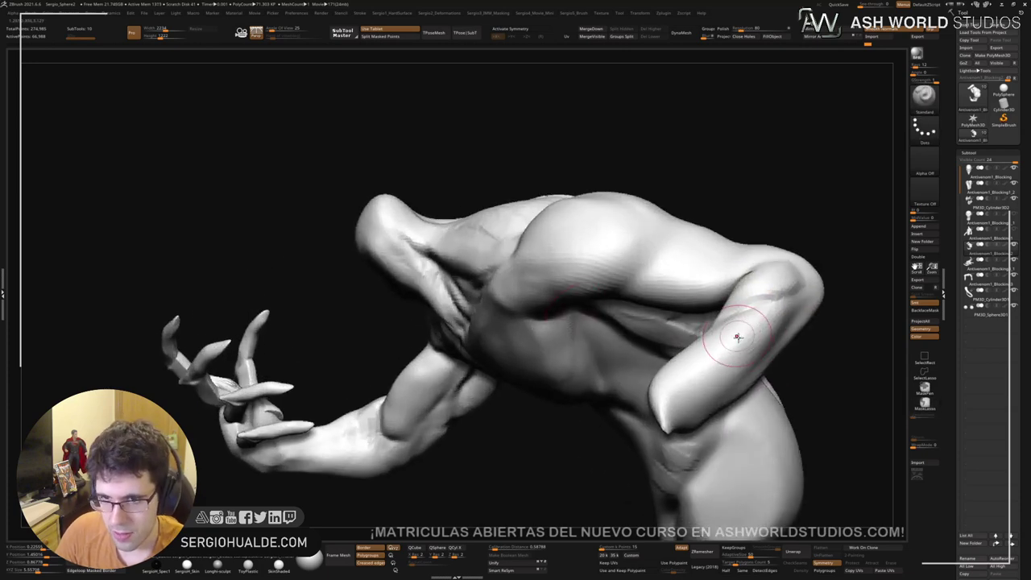
pyautogui.keyDown('ctrl'); pyautogui.moveTo(737, 337); pyautogui.dragTo(748, 317, button='right'); pyautogui.keyUp('ctrl')
pyautogui.moveTo(645, 279); pyautogui.dragTo(629, 334, button='right')
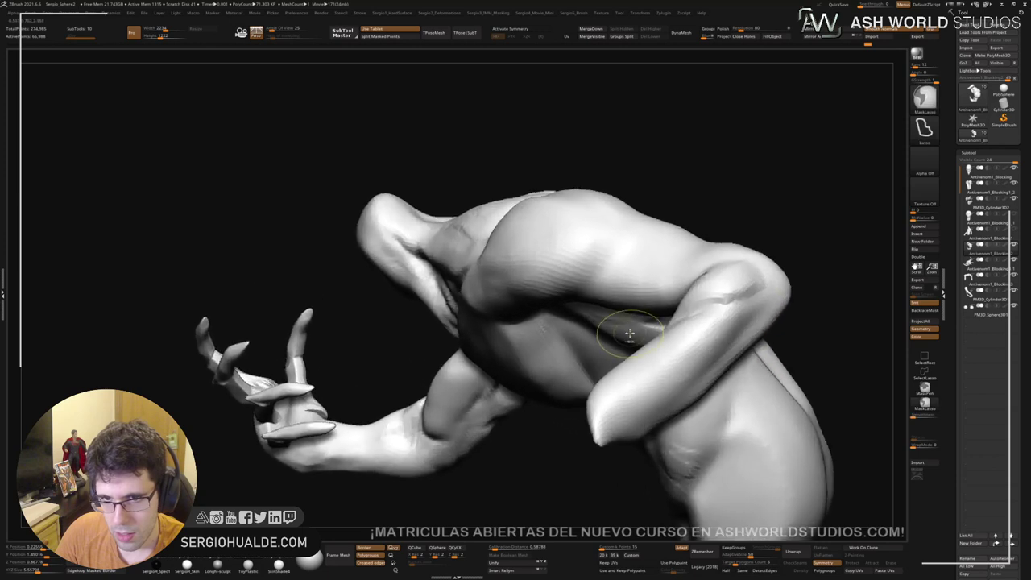
pyautogui.moveTo(681, 295); pyautogui.dragTo(706, 295, button='right')
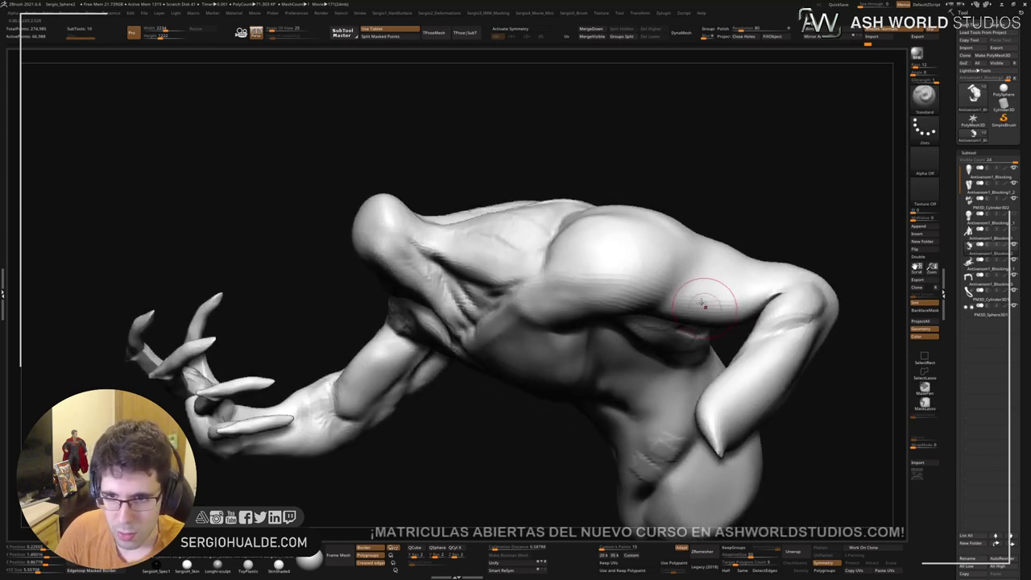
pyautogui.press('space')
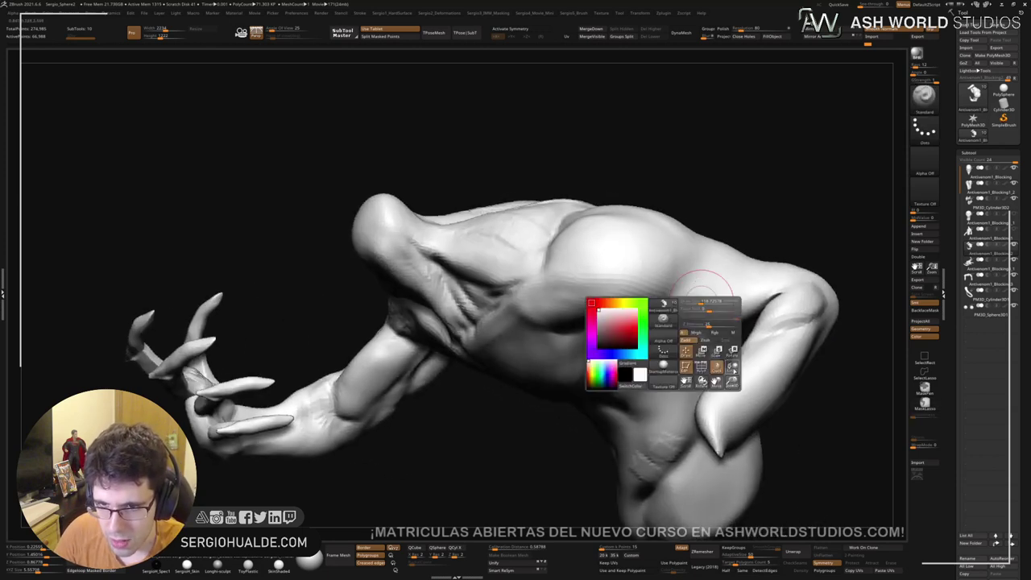
pyautogui.moveTo(792, 348)
pyautogui.keyDown('alt'); pyautogui.mouseDown(button='right')
pyautogui.moveTo(668, 276)
pyautogui.moveTo(706, 336)
pyautogui.moveTo(701, 264)
pyautogui.mouseUp(button='right'); pyautogui.keyUp('alt')
pyautogui.moveTo(592, 255)
pyautogui.mouseDown()
pyautogui.moveTo(582, 219)
pyautogui.moveTo(541, 239)
pyautogui.moveTo(564, 287)
pyautogui.moveTo(524, 256)
pyautogui.moveTo(564, 290)
pyautogui.moveTo(575, 388)
pyautogui.moveTo(578, 361)
pyautogui.mouseUp()
# Step: Set a pivot point for the body subtool with the Set Pivot Point command
pyautogui.press('w')
pyautogui.click(501, 254)
pyautogui.press('q')
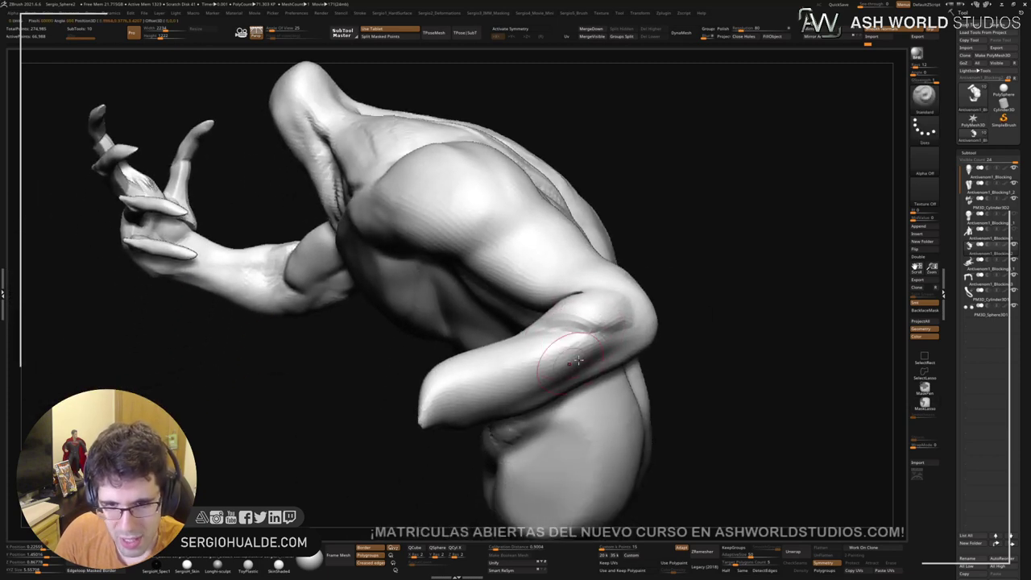
pyautogui.moveTo(567, 337)
pyautogui.keyDown('ctrl'); pyautogui.mouseDown(button='right')
pyautogui.moveTo(614, 400)
pyautogui.moveTo(566, 301)
pyautogui.moveTo(522, 256)
pyautogui.moveTo(550, 333)
pyautogui.moveTo(508, 257)
pyautogui.moveTo(581, 264)
pyautogui.moveTo(572, 329)
pyautogui.moveTo(558, 217)
pyautogui.mouseUp(button='right'); pyautogui.keyUp('ctrl')
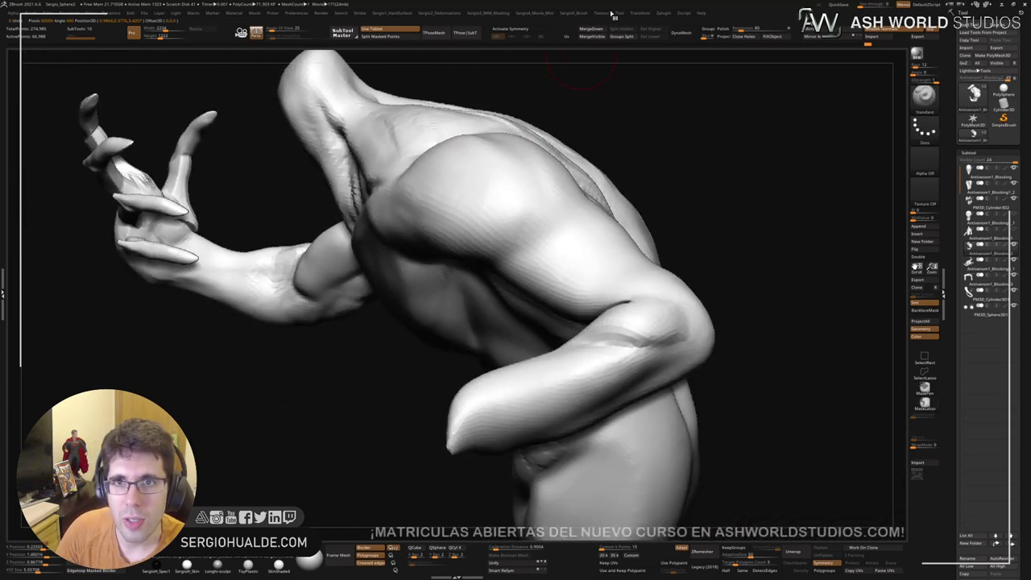
pyautogui.click(614, 16)
pyautogui.click(640, 16)
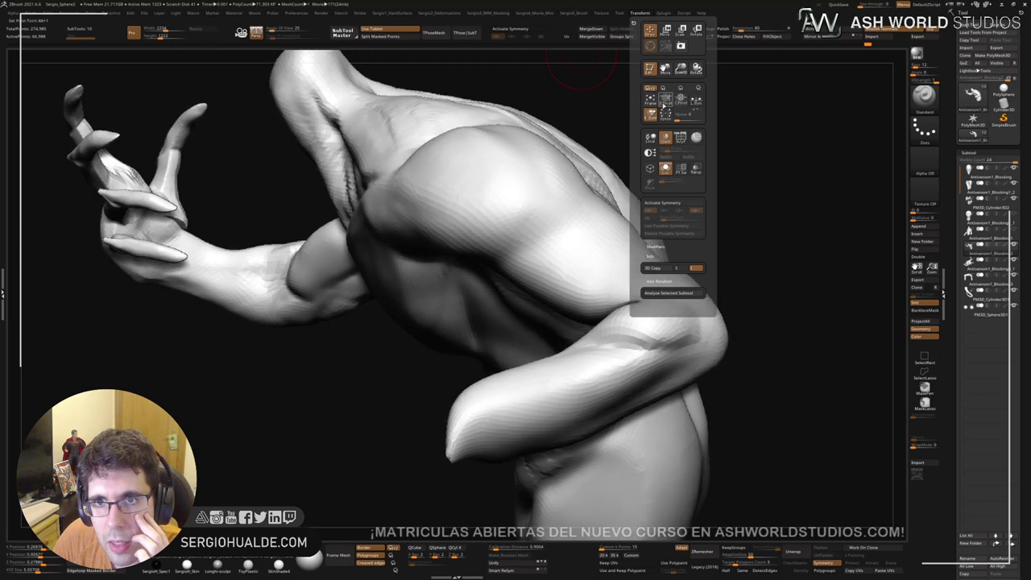
pyautogui.click(664, 100)
# Step: Adjust the brush size and cut the muscle separation along the unfinished forearm with the DamStandard brush
pyautogui.moveTo(633, 368)
pyautogui.mouseDown(button='right')
pyautogui.moveTo(748, 359)
pyautogui.moveTo(722, 381)
pyautogui.moveTo(728, 405)
pyautogui.moveTo(667, 343)
pyautogui.moveTo(699, 337)
pyautogui.moveTo(670, 332)
pyautogui.moveTo(650, 310)
pyautogui.moveTo(690, 299)
pyautogui.moveTo(667, 303)
pyautogui.moveTo(673, 290)
pyautogui.mouseUp(button='right')
pyautogui.press('s')
pyautogui.press('s')
pyautogui.press('s')
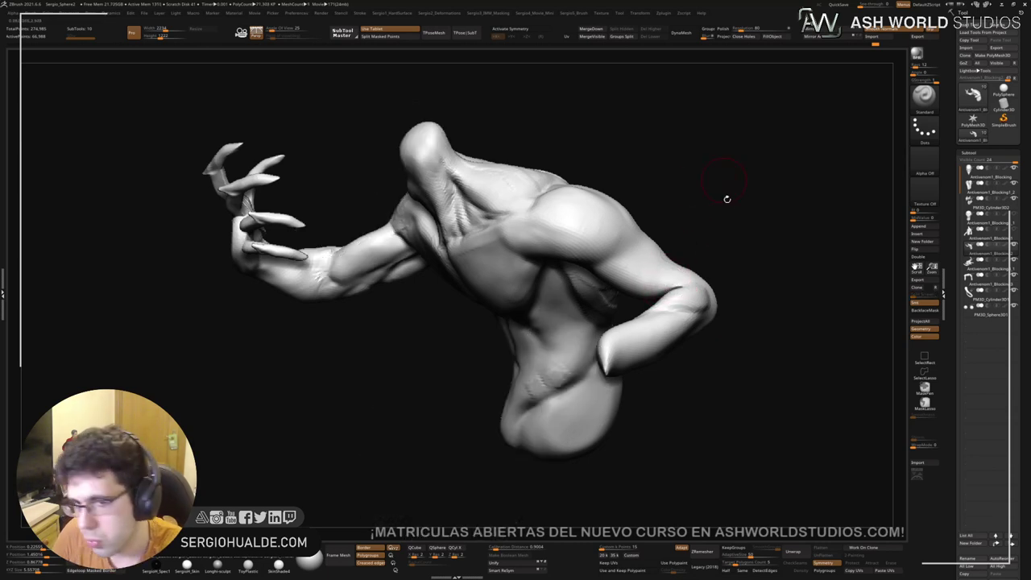
pyautogui.moveTo(688, 273)
pyautogui.keyDown('alt'); pyautogui.mouseDown(button='right')
pyautogui.moveTo(660, 251)
pyautogui.moveTo(642, 314)
pyautogui.mouseUp(button='right'); pyautogui.keyUp('alt')
pyautogui.moveTo(713, 366); pyautogui.dragTo(699, 322, button='right')
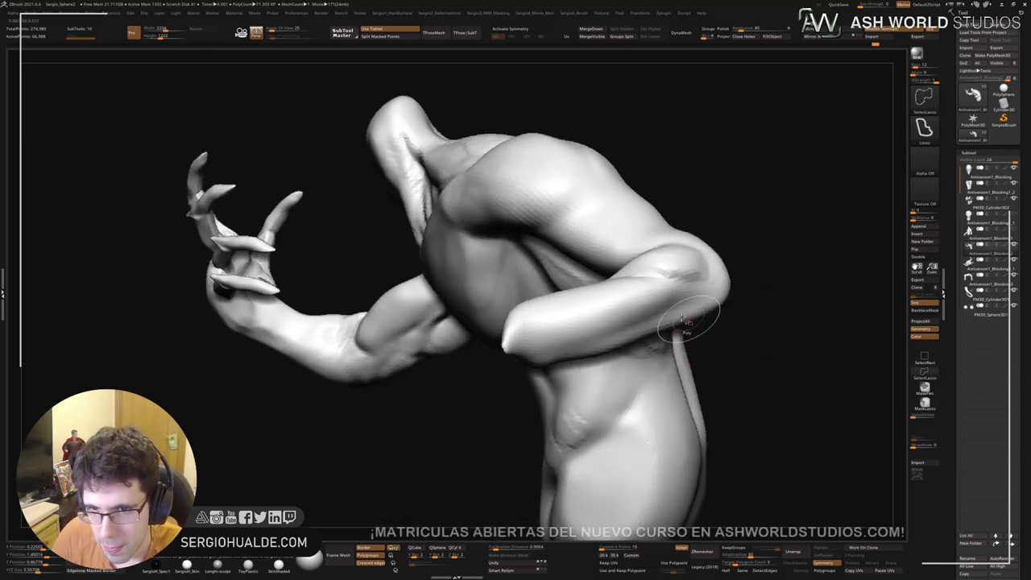
pyautogui.press('b')
pyautogui.press('d')
pyautogui.press('s')
pyautogui.moveTo(663, 274)
pyautogui.mouseDown()
pyautogui.moveTo(697, 281)
pyautogui.moveTo(668, 278)
pyautogui.moveTo(577, 339)
pyautogui.mouseUp()
pyautogui.moveTo(577, 339); pyautogui.dragTo(649, 329, button='right')
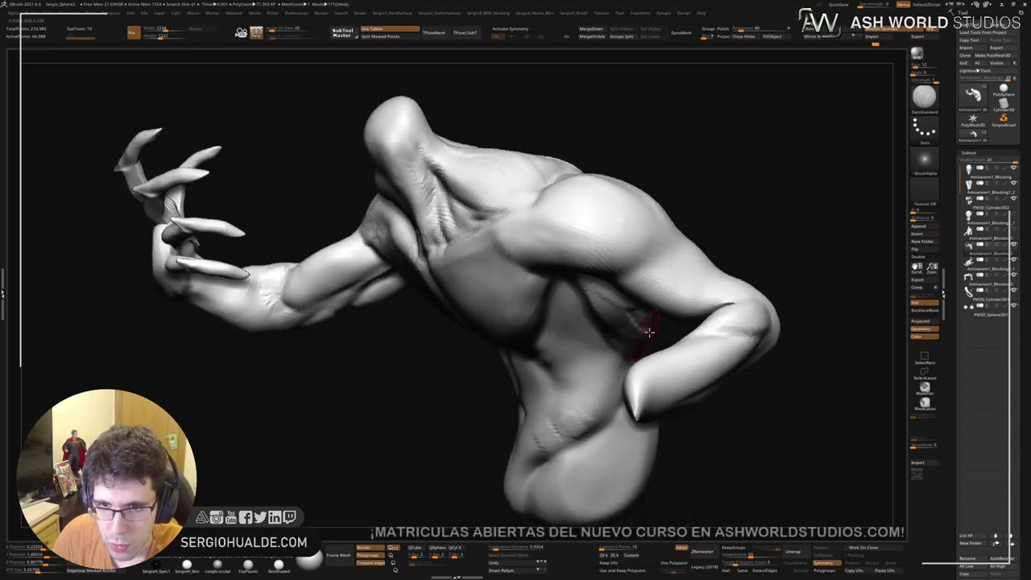
# Step: Show all subtools and pull the forearm's end with the Move brush to fit the mirrored hand's wrist
pyautogui.press('b')
pyautogui.press('m')
pyautogui.press('v')
pyautogui.moveTo(674, 363)
pyautogui.mouseDown(button='right')
pyautogui.moveTo(626, 382)
pyautogui.moveTo(615, 350)
pyautogui.mouseUp(button='right')
pyautogui.hotkey('alt', 's')
pyautogui.moveTo(534, 267); pyautogui.dragTo(496, 206, button='right')
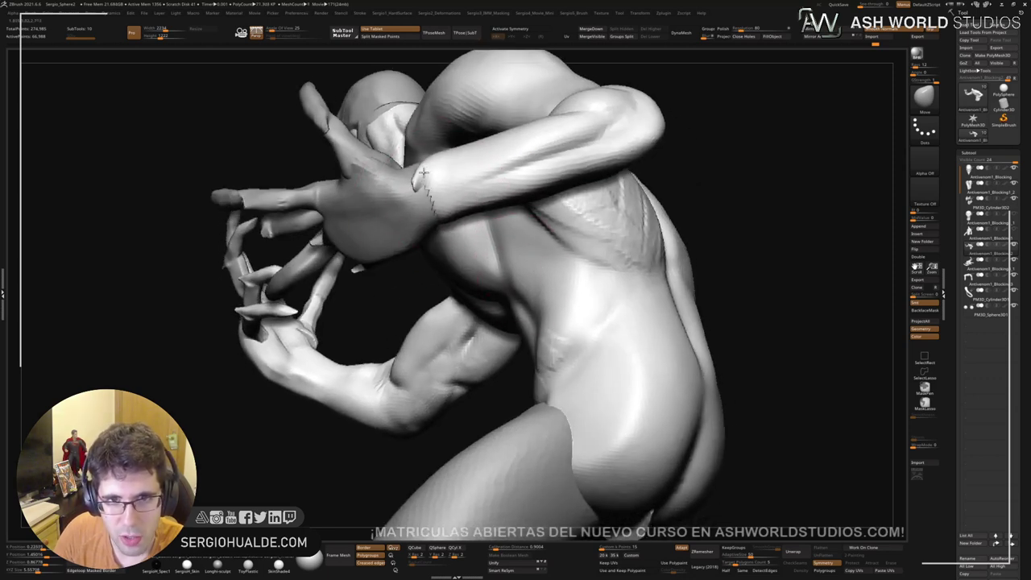
pyautogui.moveTo(468, 147)
pyautogui.mouseDown()
pyautogui.moveTo(465, 164)
pyautogui.moveTo(451, 169)
pyautogui.mouseUp()
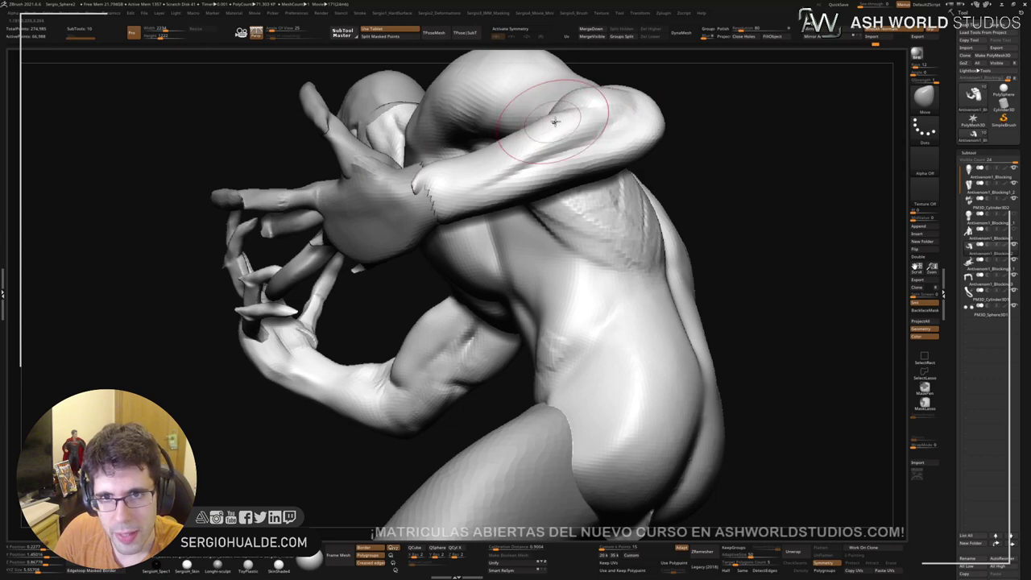
pyautogui.moveTo(544, 125)
pyautogui.mouseDown(button='right')
pyautogui.moveTo(613, 409)
pyautogui.moveTo(576, 328)
pyautogui.mouseUp(button='right')
pyautogui.moveTo(576, 328); pyautogui.dragTo(573, 342)
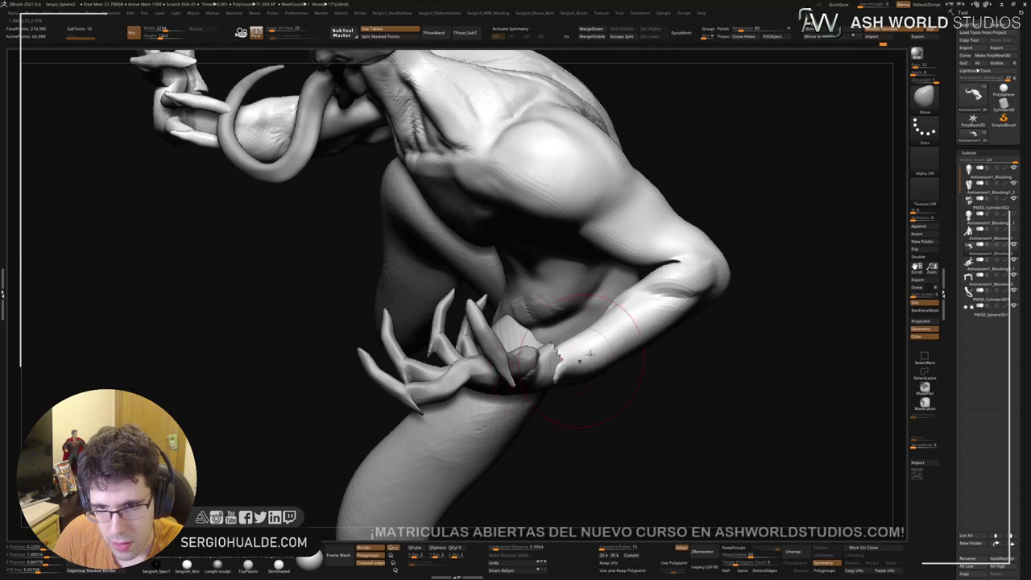
pyautogui.moveTo(590, 355)
pyautogui.mouseDown(button='right')
pyautogui.moveTo(529, 230)
pyautogui.moveTo(674, 274)
pyautogui.moveTo(592, 278)
pyautogui.mouseUp(button='right')
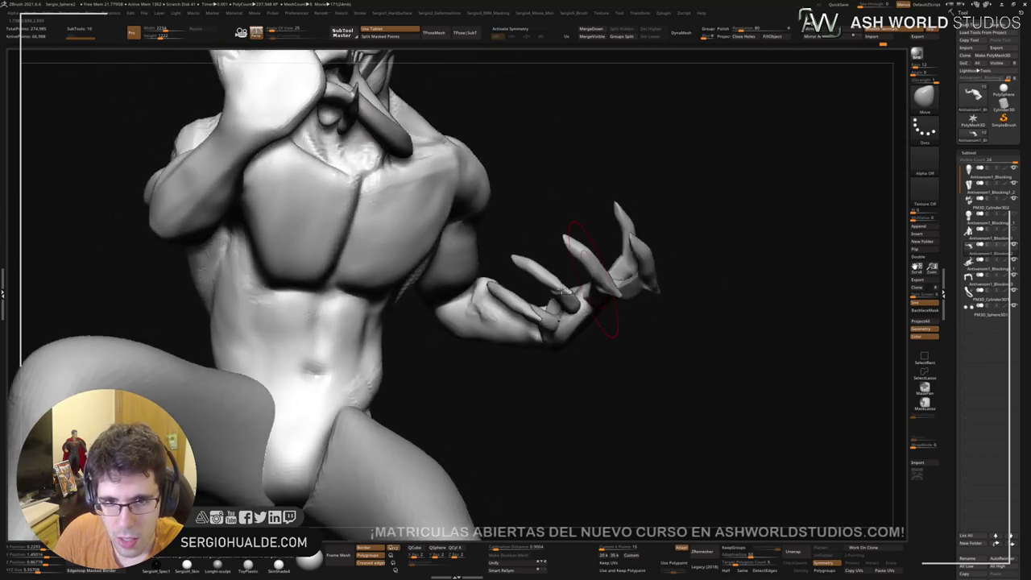
# Step: Isolate the body and build up the muscles on the underside of the forearm with ClayBuildup, smoothing the strokes
pyautogui.moveTo(471, 321); pyautogui.dragTo(474, 301, button='right')
pyautogui.press('b')
pyautogui.press('c')
pyautogui.press('b')
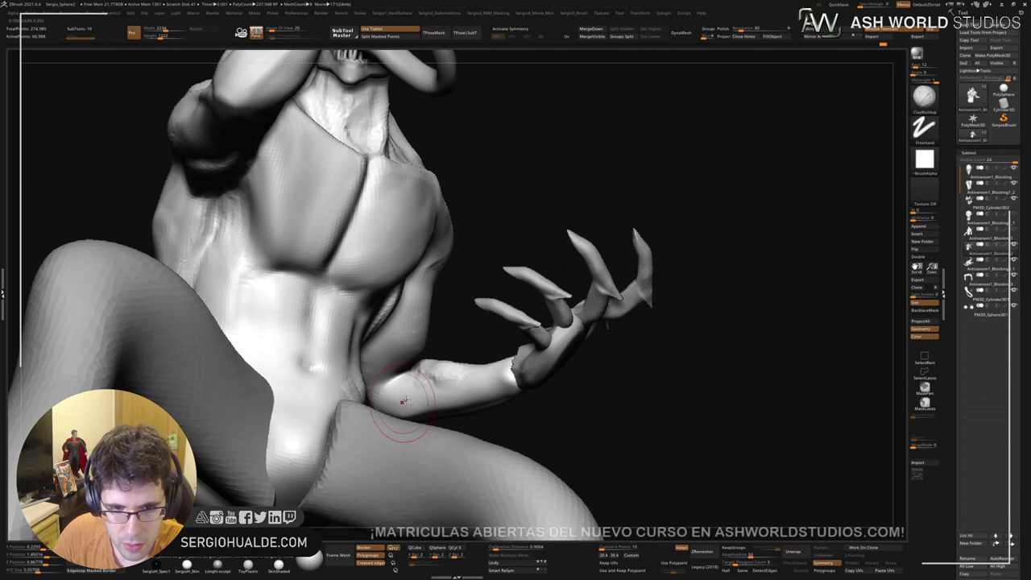
pyautogui.moveTo(404, 398)
pyautogui.mouseDown(button='right')
pyautogui.moveTo(454, 352)
pyautogui.moveTo(474, 290)
pyautogui.moveTo(463, 330)
pyautogui.moveTo(480, 338)
pyautogui.moveTo(479, 362)
pyautogui.mouseUp(button='right')
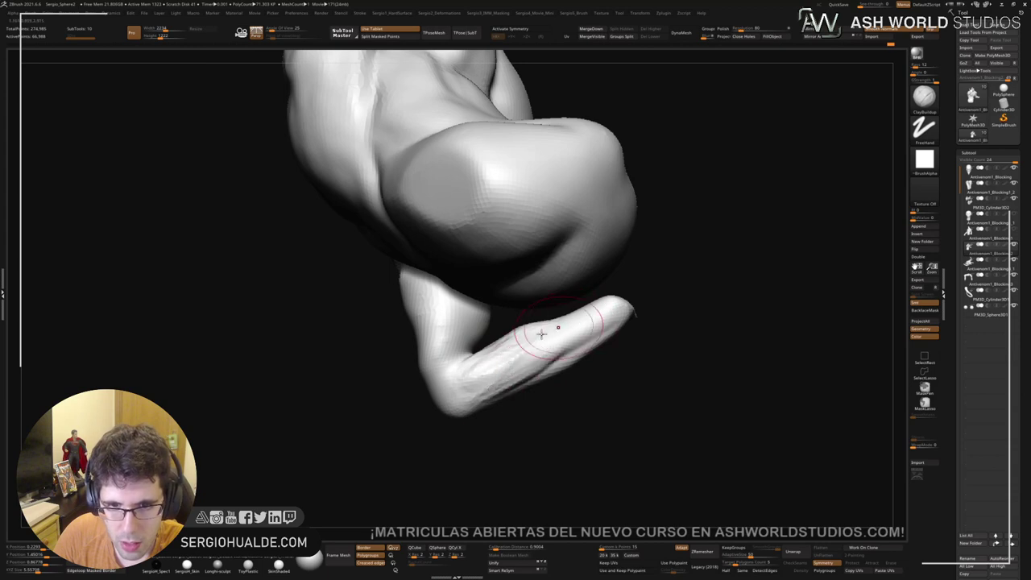
pyautogui.moveTo(491, 405); pyautogui.dragTo(546, 322, button='right')
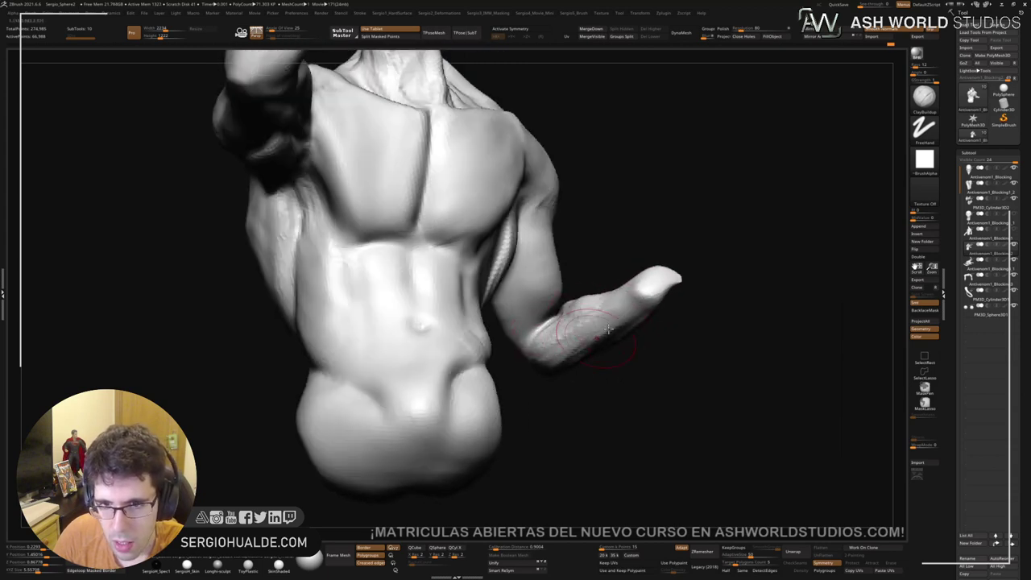
pyautogui.moveTo(580, 322); pyautogui.dragTo(610, 331, button='right')
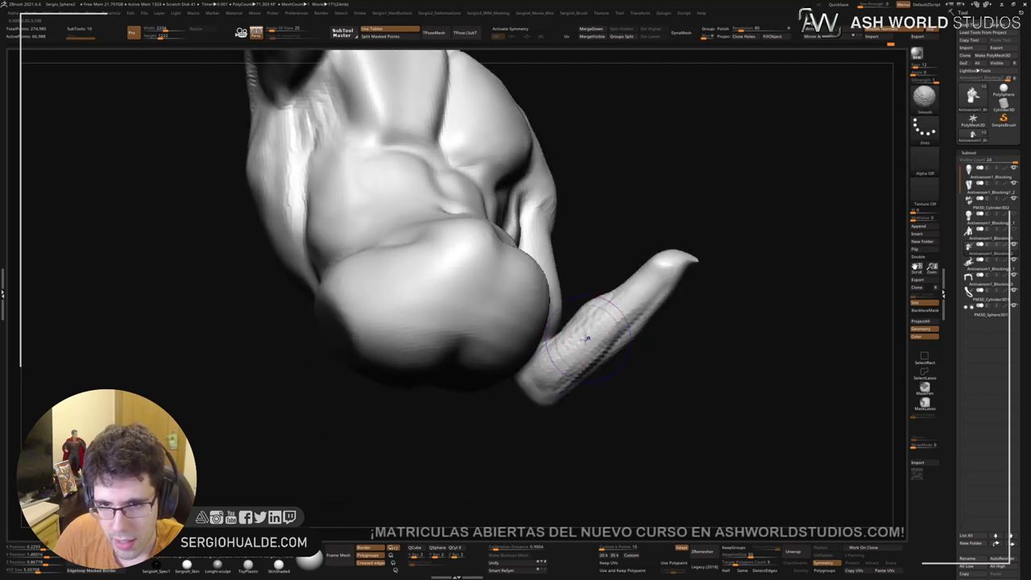
# Step: Define the groove between the forearm muscles on the underside with the DamStandard brush
pyautogui.moveTo(547, 376); pyautogui.dragTo(573, 344, button='right')
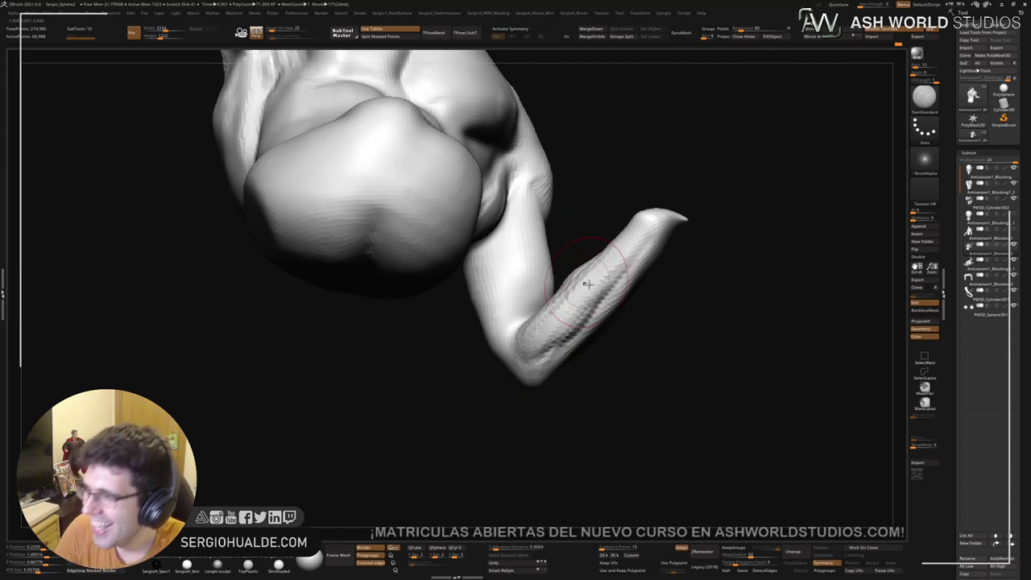
pyautogui.moveTo(601, 298)
pyautogui.mouseDown(button='right')
pyautogui.moveTo(524, 396)
pyautogui.moveTo(522, 345)
pyautogui.mouseUp(button='right')
pyautogui.moveTo(506, 385)
pyautogui.mouseDown(button='right')
pyautogui.moveTo(371, 384)
pyautogui.moveTo(553, 385)
pyautogui.mouseUp(button='right')
# Step: Cut a diagonal muscle groove along the unfinished arm's upper arm above the elbow with the DamStandard brush
pyautogui.moveTo(497, 366); pyautogui.dragTo(499, 347, button='right')
pyautogui.press('b')
pyautogui.press('m')
pyautogui.press('v')
pyautogui.press('s')
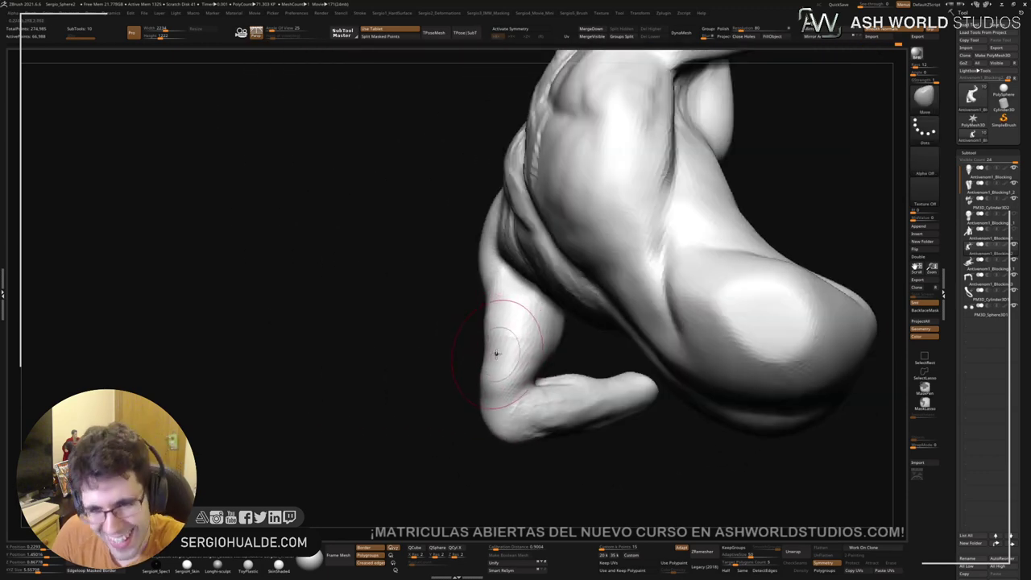
pyautogui.moveTo(469, 363); pyautogui.dragTo(515, 359, button='right')
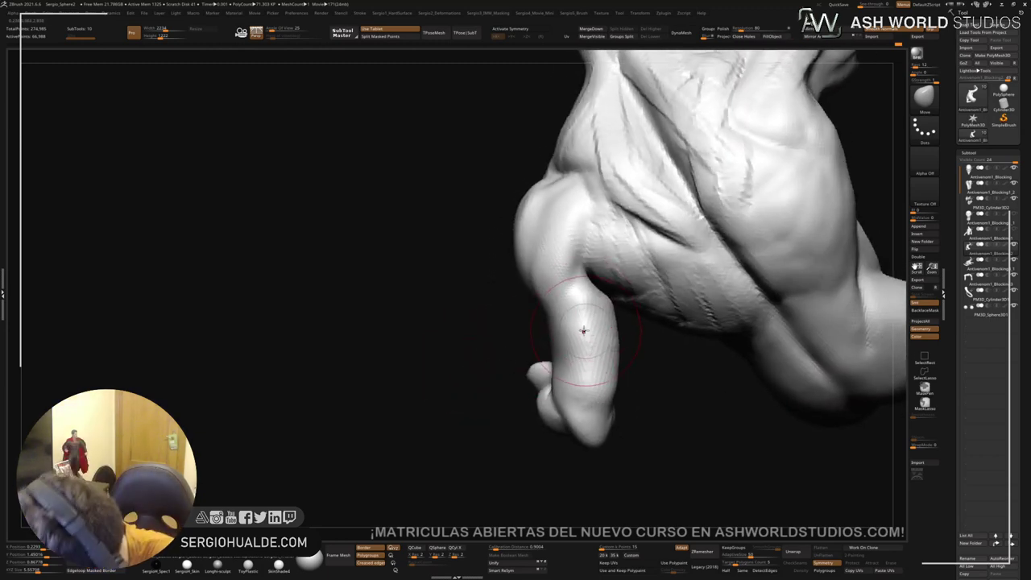
pyautogui.moveTo(582, 331)
pyautogui.mouseDown(button='right')
pyautogui.moveTo(548, 279)
pyautogui.moveTo(434, 205)
pyautogui.moveTo(520, 275)
pyautogui.moveTo(503, 312)
pyautogui.mouseUp(button='right')
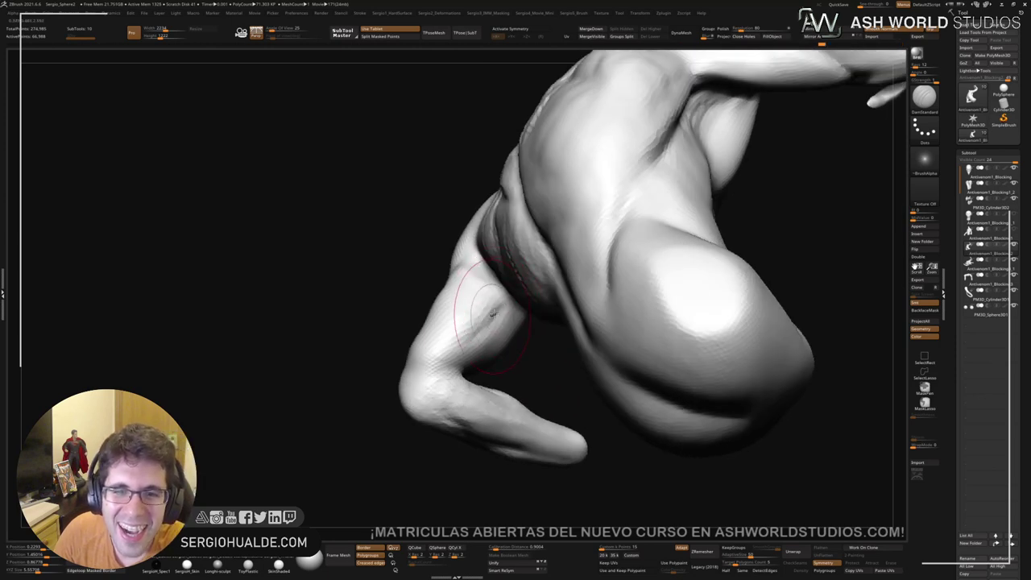
pyautogui.moveTo(463, 375); pyautogui.dragTo(494, 350, button='right')
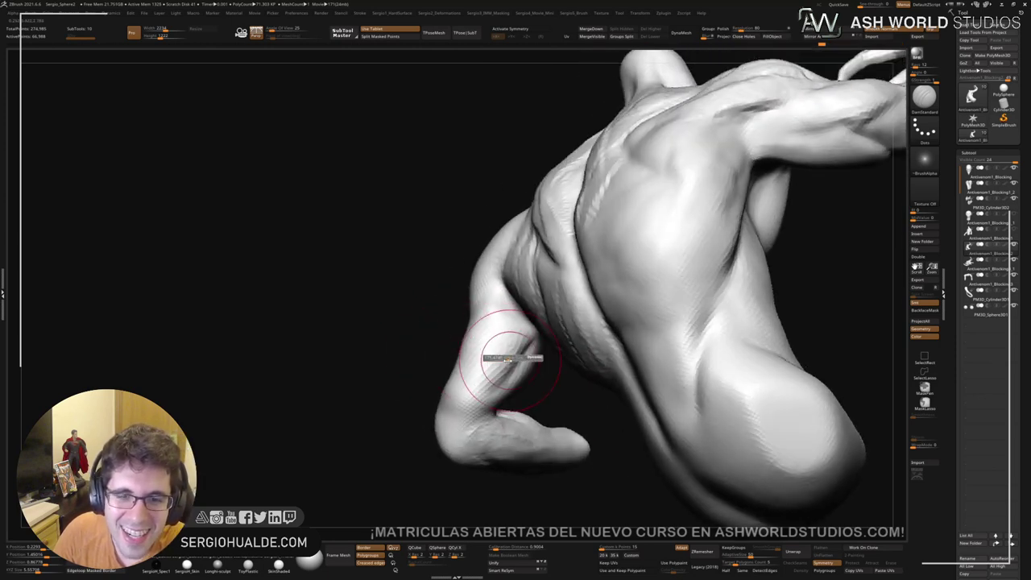
pyautogui.moveTo(507, 359); pyautogui.dragTo(485, 387)
pyautogui.moveTo(527, 345); pyautogui.dragTo(484, 389)
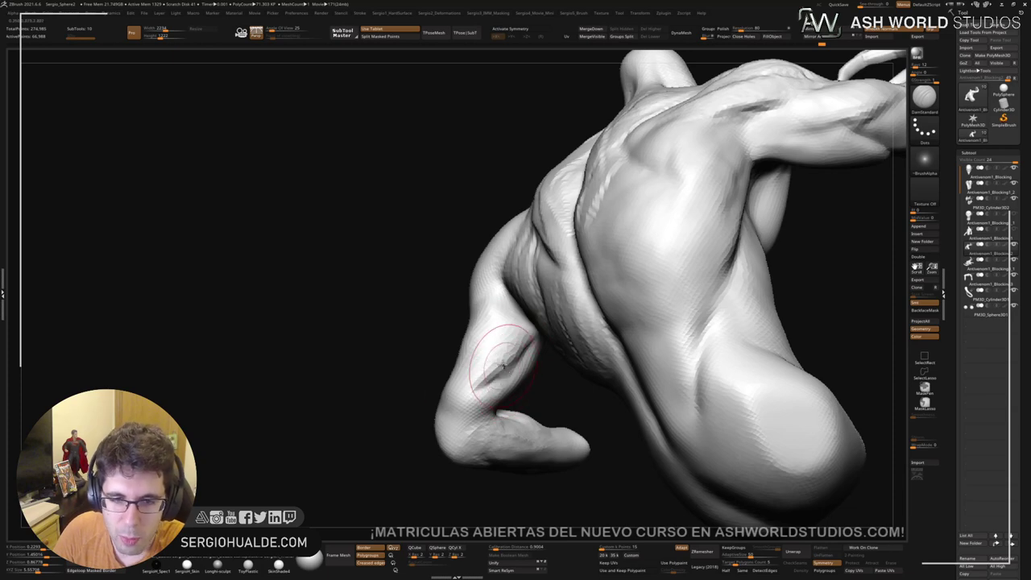
# Step: Build up the muscle volume beside the new upper-arm groove with the ClayBuildup brush
pyautogui.press('b')
pyautogui.press('c')
pyautogui.press('b')
pyautogui.moveTo(508, 333); pyautogui.dragTo(486, 361)
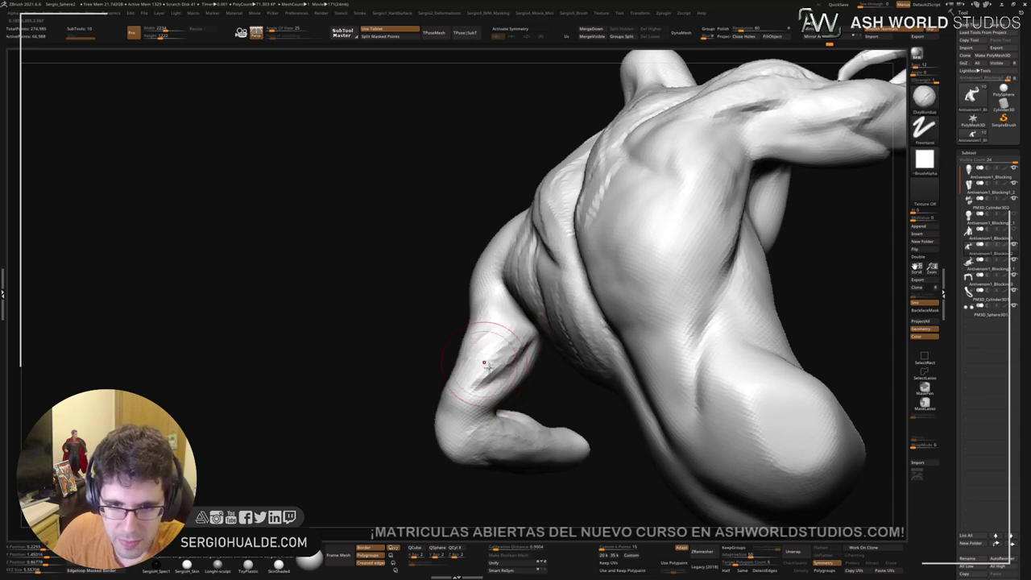
pyautogui.moveTo(486, 361)
pyautogui.mouseDown(button='right')
pyautogui.moveTo(555, 362)
pyautogui.moveTo(499, 350)
pyautogui.moveTo(601, 330)
pyautogui.mouseUp(button='right')
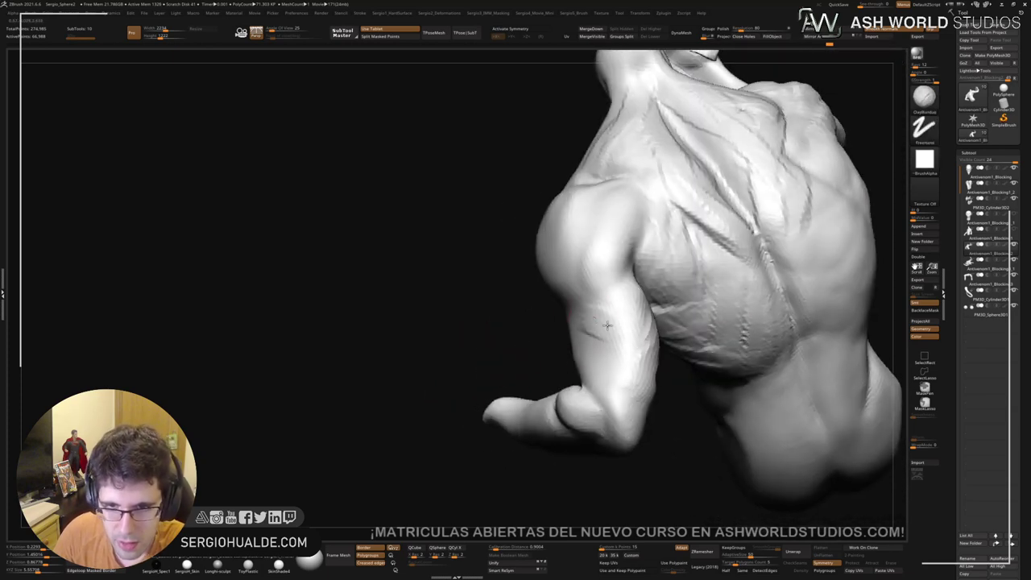
pyautogui.moveTo(607, 326)
pyautogui.mouseDown()
pyautogui.moveTo(610, 351)
pyautogui.moveTo(593, 357)
pyautogui.moveTo(619, 334)
pyautogui.moveTo(604, 359)
pyautogui.mouseUp()
pyautogui.moveTo(604, 359); pyautogui.dragTo(639, 353, button='right')
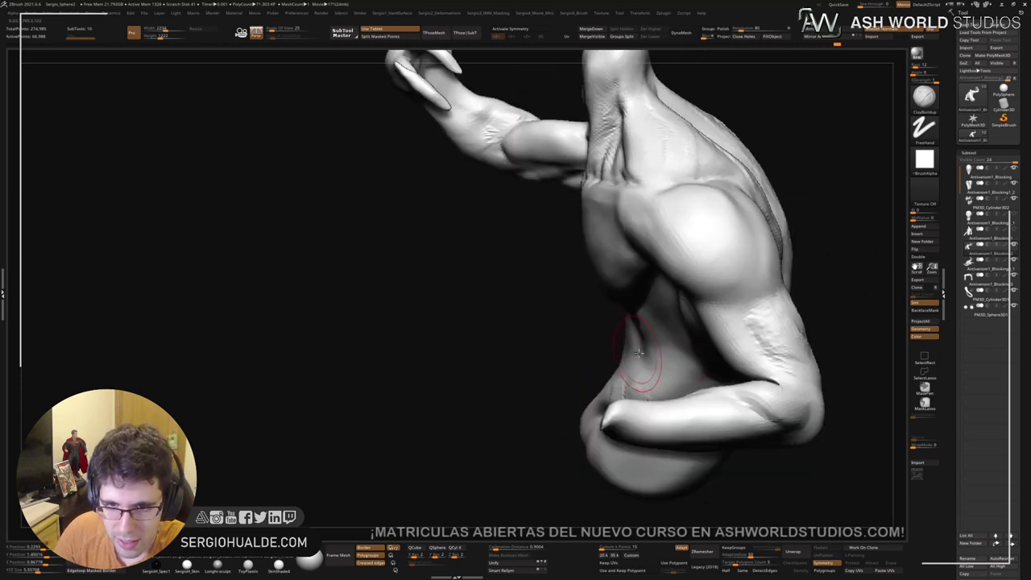
# Step: Carve the muscle separations running from the upper arm into the elbow with the DamStandard brush
pyautogui.press('b')
pyautogui.press('d')
pyautogui.press('s')
pyautogui.moveTo(760, 316); pyautogui.dragTo(793, 367)
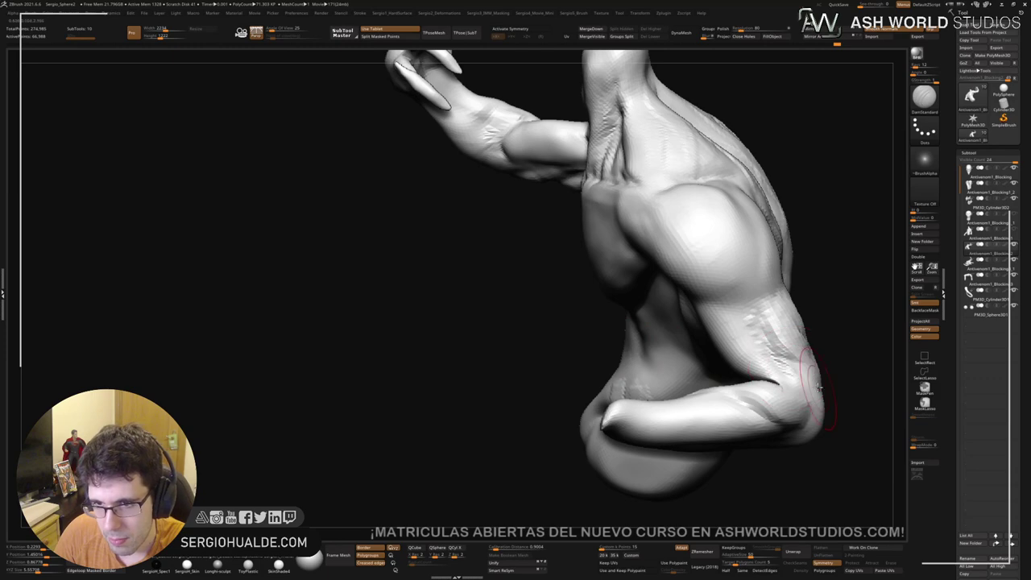
pyautogui.moveTo(818, 389)
pyautogui.mouseDown(button='right')
pyautogui.moveTo(628, 366)
pyautogui.moveTo(519, 374)
pyautogui.moveTo(556, 344)
pyautogui.moveTo(703, 335)
pyautogui.mouseUp(button='right')
pyautogui.moveTo(709, 338)
pyautogui.mouseDown()
pyautogui.moveTo(732, 357)
pyautogui.moveTo(741, 345)
pyautogui.mouseUp()
pyautogui.moveTo(741, 345)
pyautogui.mouseDown(button='right')
pyautogui.moveTo(593, 306)
pyautogui.moveTo(612, 335)
pyautogui.moveTo(642, 343)
pyautogui.moveTo(626, 324)
pyautogui.moveTo(569, 322)
pyautogui.moveTo(630, 419)
pyautogui.moveTo(663, 346)
pyautogui.moveTo(663, 304)
pyautogui.moveTo(773, 302)
pyautogui.moveTo(556, 343)
pyautogui.moveTo(576, 349)
pyautogui.mouseUp(button='right')
# Step: Reshape the contour of the unfinished arm with the Move brush
pyautogui.press('b')
pyautogui.press('c')
pyautogui.press('b')
pyautogui.press('b')
pyautogui.press('d')
pyautogui.press('s')
pyautogui.press('b')
pyautogui.press('m')
pyautogui.press('v')
pyautogui.moveTo(590, 357)
pyautogui.mouseDown()
pyautogui.moveTo(594, 368)
pyautogui.moveTo(546, 388)
pyautogui.mouseUp()
# Step: Show all subtools, select the head and refine the shape around its eye with the Move brush
pyautogui.keyDown('ctrl'); pyautogui.moveTo(559, 380); pyautogui.dragTo(567, 308, button='right'); pyautogui.keyUp('ctrl')
pyautogui.hotkey('alt', 's')
pyautogui.moveTo(502, 301)
pyautogui.keyDown('alt'); pyautogui.mouseDown(button='right')
pyautogui.moveTo(624, 290)
pyautogui.moveTo(533, 385)
pyautogui.moveTo(556, 403)
pyautogui.mouseUp(button='right'); pyautogui.keyUp('alt')
pyautogui.moveTo(555, 403); pyautogui.dragTo(586, 334, button='right')
pyautogui.keyDown('ctrl'); pyautogui.moveTo(587, 334); pyautogui.dragTo(591, 356, button='right'); pyautogui.keyUp('ctrl')
pyautogui.keyDown('alt'); pyautogui.click(576, 285); pyautogui.keyUp('alt')
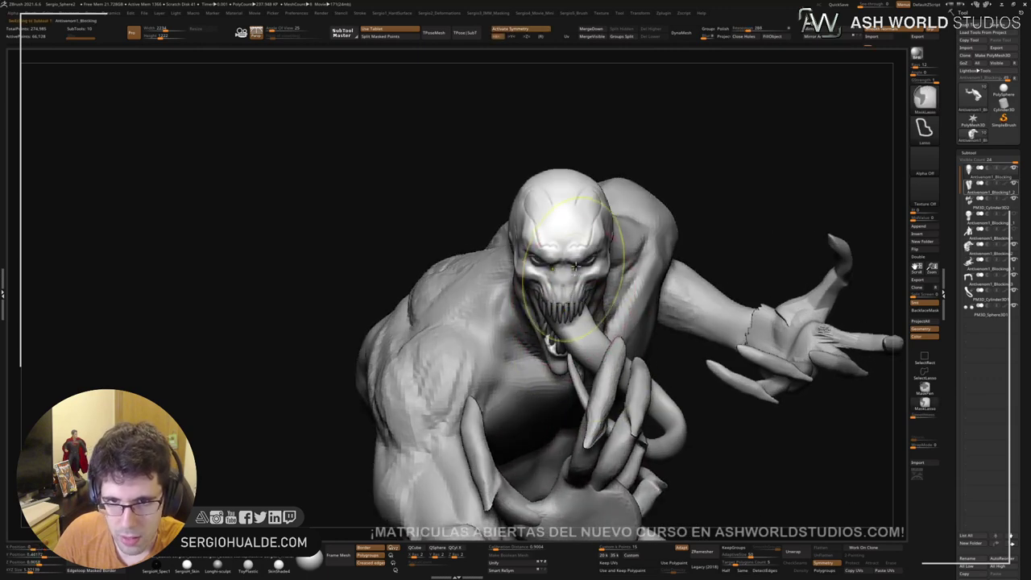
pyautogui.moveTo(570, 280)
pyautogui.keyDown('ctrl'); pyautogui.mouseDown(button='right')
pyautogui.moveTo(597, 299)
pyautogui.moveTo(570, 288)
pyautogui.mouseUp(button='right'); pyautogui.keyUp('ctrl')
pyautogui.press('s')
pyautogui.moveTo(570, 288); pyautogui.dragTo(553, 291)
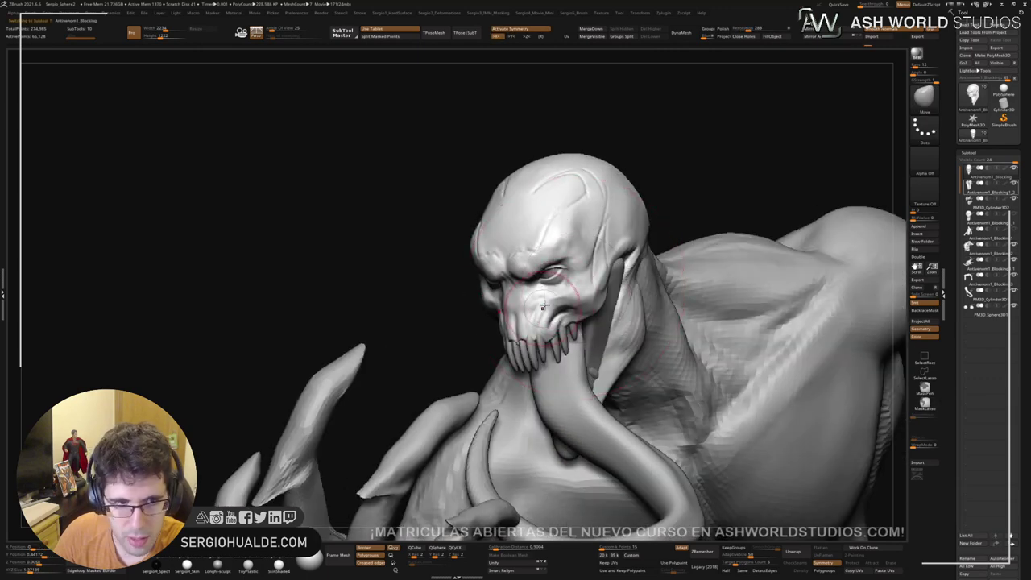
pyautogui.moveTo(551, 299); pyautogui.dragTo(547, 309, button='right')
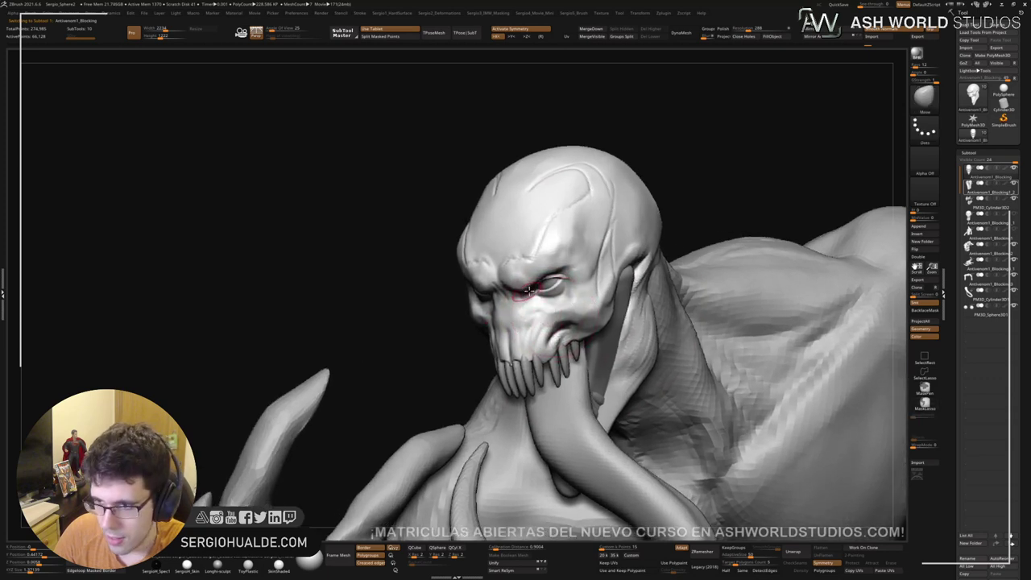
# Step: Select the cheek membrane subtool and pull its upper end to fit the head and jaw with the Move brush
pyautogui.moveTo(989, 310)
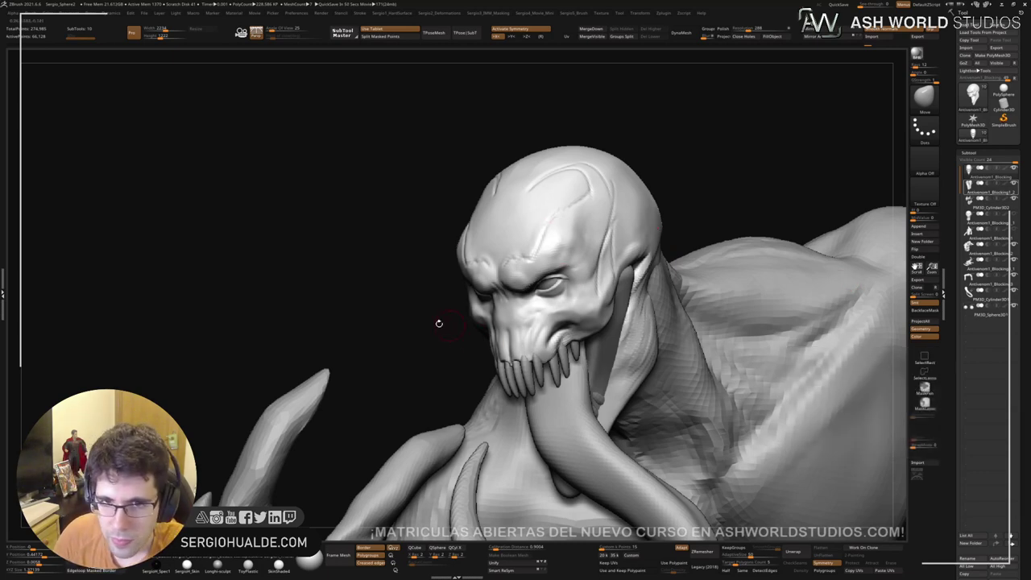
pyautogui.moveTo(416, 321)
pyautogui.mouseDown(button='right')
pyautogui.moveTo(405, 330)
pyautogui.moveTo(507, 288)
pyautogui.mouseUp(button='right')
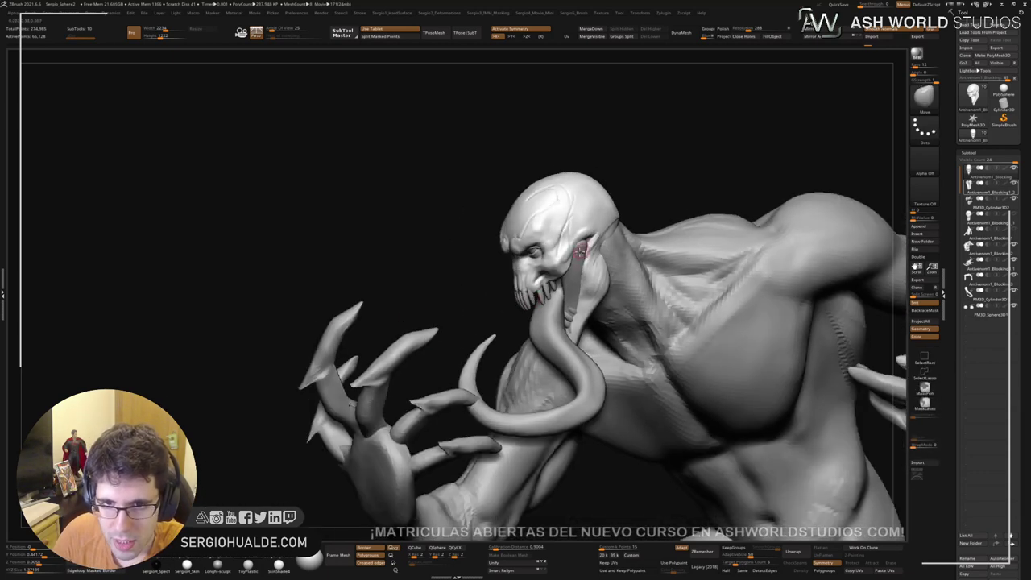
pyautogui.moveTo(577, 249)
pyautogui.keyDown('ctrl'); pyautogui.mouseDown(button='right')
pyautogui.moveTo(592, 314)
pyautogui.moveTo(556, 302)
pyautogui.mouseUp(button='right'); pyautogui.keyUp('ctrl')
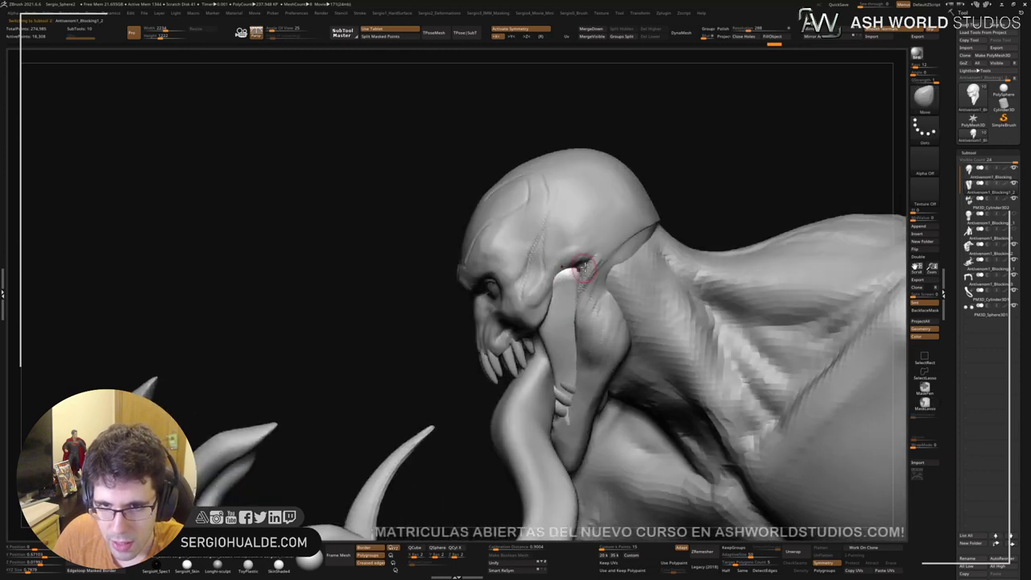
pyautogui.moveTo(574, 263); pyautogui.dragTo(596, 232)
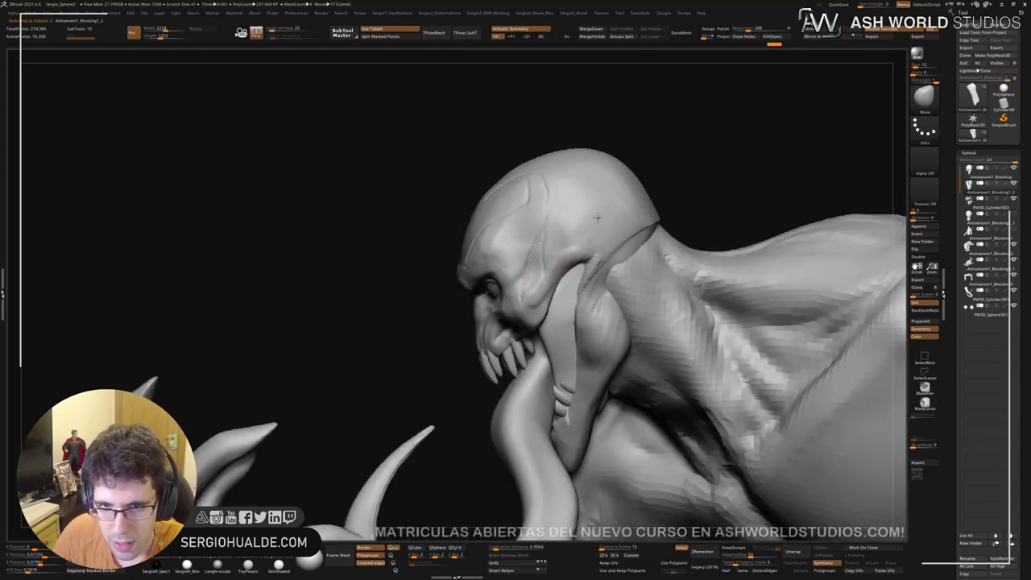
pyautogui.moveTo(594, 227); pyautogui.dragTo(635, 244, button='right')
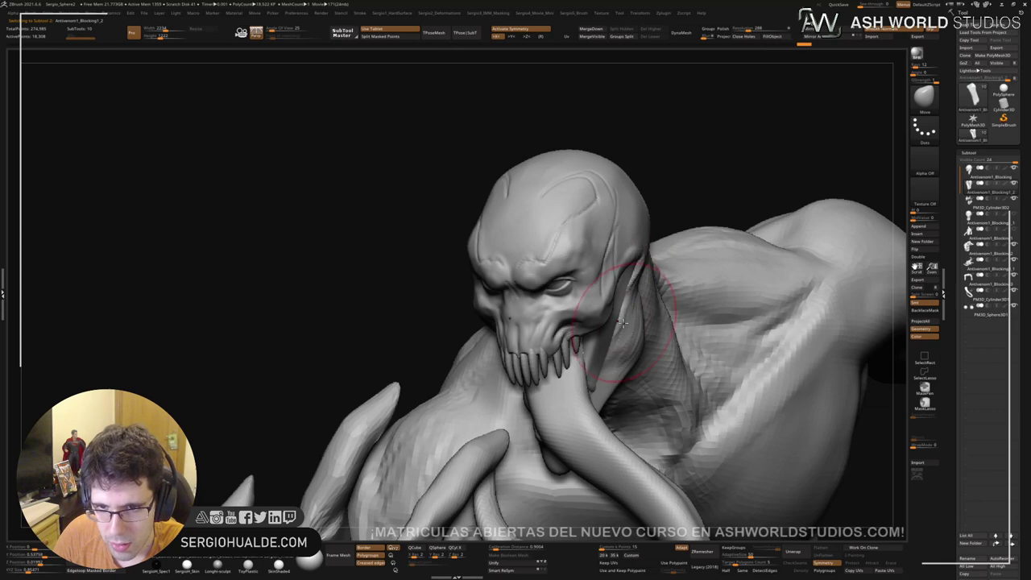
pyautogui.moveTo(649, 339)
pyautogui.mouseDown(button='right')
pyautogui.moveTo(562, 313)
pyautogui.moveTo(595, 282)
pyautogui.mouseUp(button='right')
pyautogui.moveTo(596, 272)
pyautogui.mouseDown()
pyautogui.moveTo(531, 274)
pyautogui.moveTo(463, 257)
pyautogui.moveTo(486, 298)
pyautogui.mouseUp()
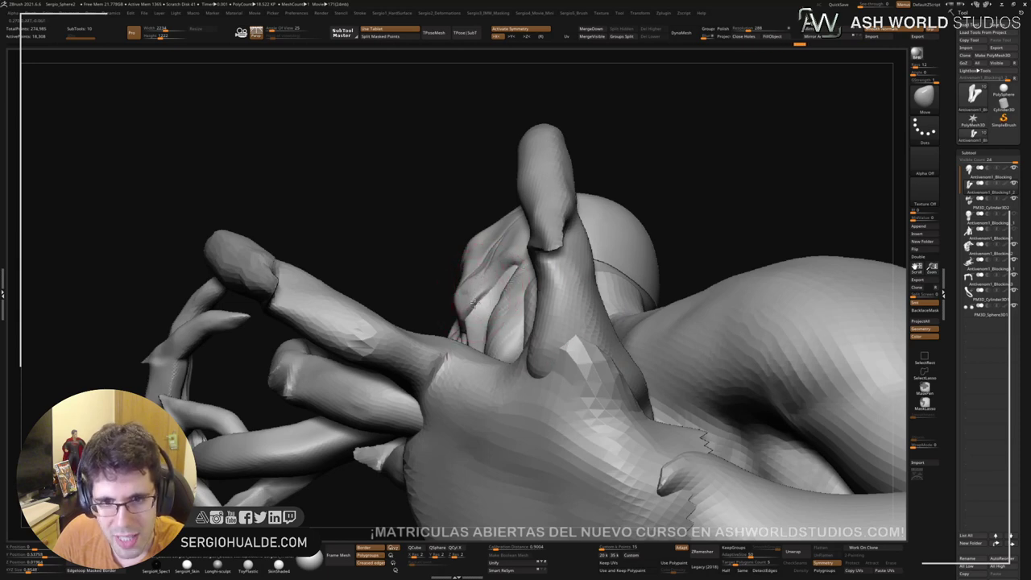
# Step: Carve long tendon grooves down the cheek membrane with the DamStandard brush, checking it in isolation
pyautogui.moveTo(463, 319)
pyautogui.mouseDown(button='right')
pyautogui.moveTo(477, 278)
pyautogui.moveTo(498, 322)
pyautogui.mouseUp(button='right')
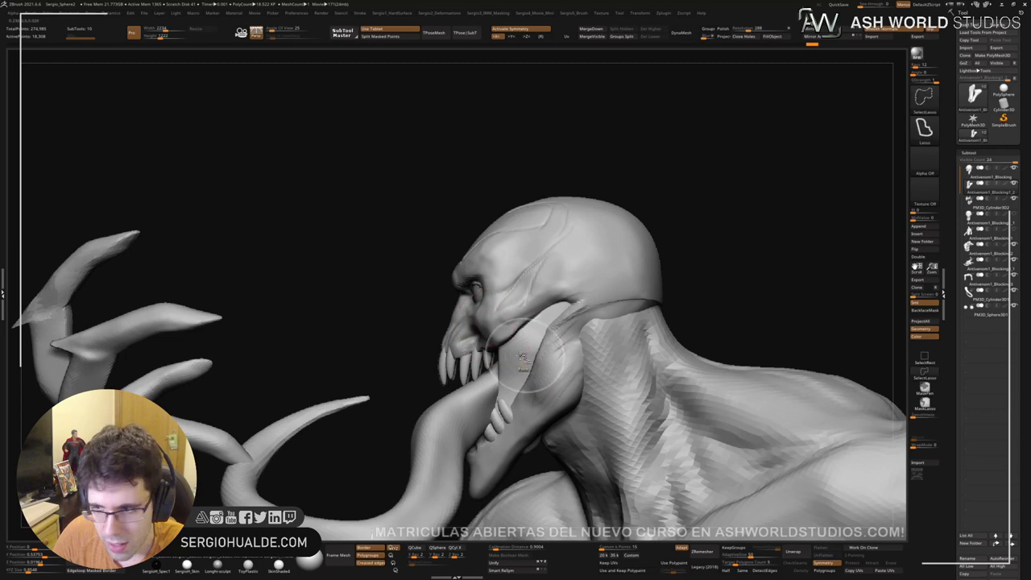
pyautogui.press('b')
pyautogui.press('d')
pyautogui.press('s')
pyautogui.press('s')
pyautogui.moveTo(499, 357)
pyautogui.mouseDown(button='right')
pyautogui.moveTo(519, 325)
pyautogui.moveTo(529, 363)
pyautogui.mouseUp(button='right')
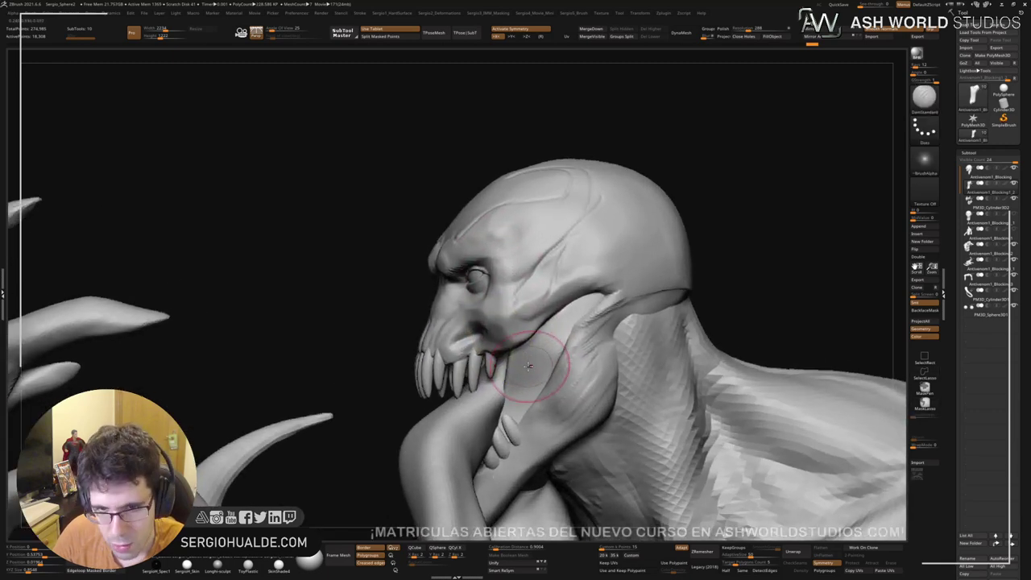
pyautogui.hotkey('alt', 's')
pyautogui.moveTo(514, 403)
pyautogui.mouseDown()
pyautogui.moveTo(533, 311)
pyautogui.moveTo(546, 329)
pyautogui.mouseUp()
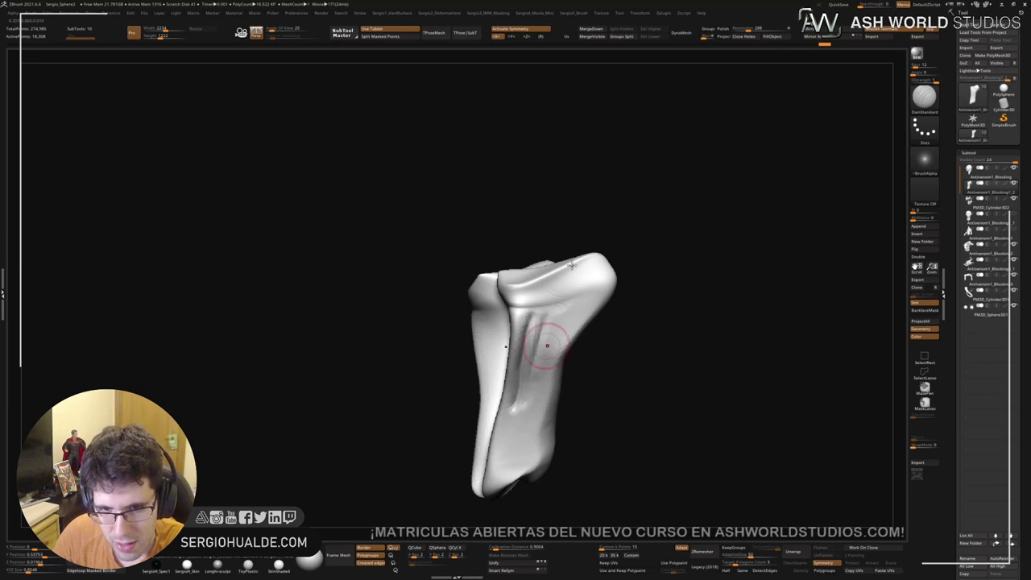
pyautogui.hotkey('alt', 's')
pyautogui.moveTo(532, 400); pyautogui.dragTo(590, 290)
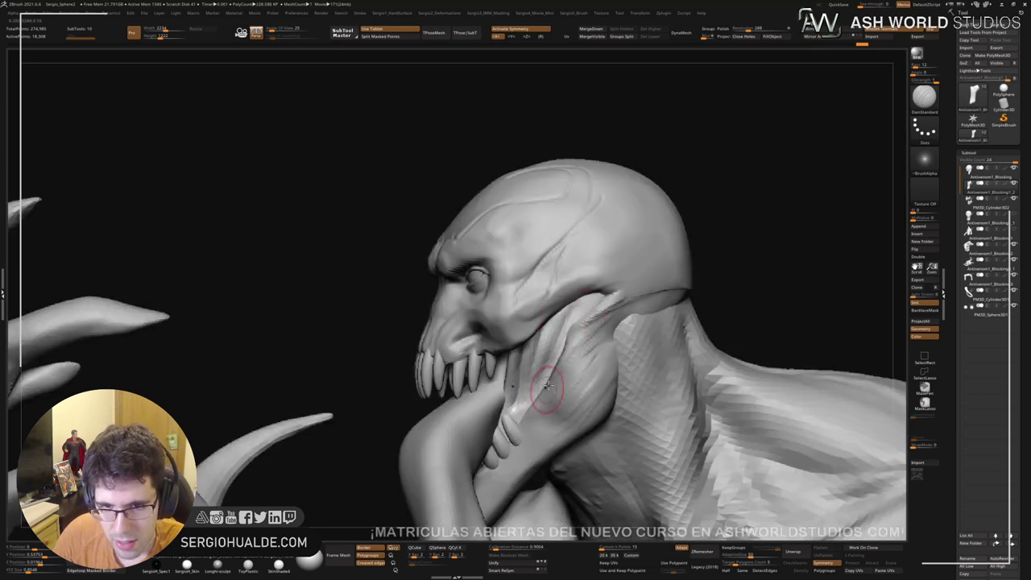
# Step: Raise the tendon ridges between the cheek membrane's grooves with the Standard brush
pyautogui.press('b')
pyautogui.press('s')
pyautogui.press('t')
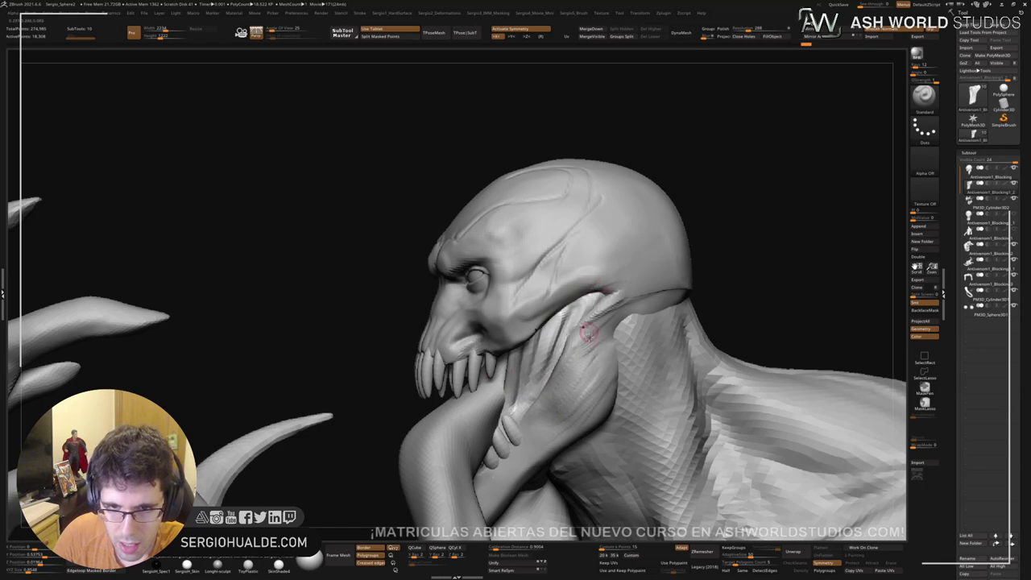
pyautogui.moveTo(589, 334)
pyautogui.mouseDown(button='right')
pyautogui.moveTo(606, 341)
pyautogui.moveTo(591, 299)
pyautogui.moveTo(596, 359)
pyautogui.mouseUp(button='right')
# Step: Isolate the cheek membranes and sculpt their inner faces with the Clay brush
pyautogui.hotkey('ctrl', 'shift', 's')
pyautogui.moveTo(668, 376); pyautogui.dragTo(658, 390, button='right')
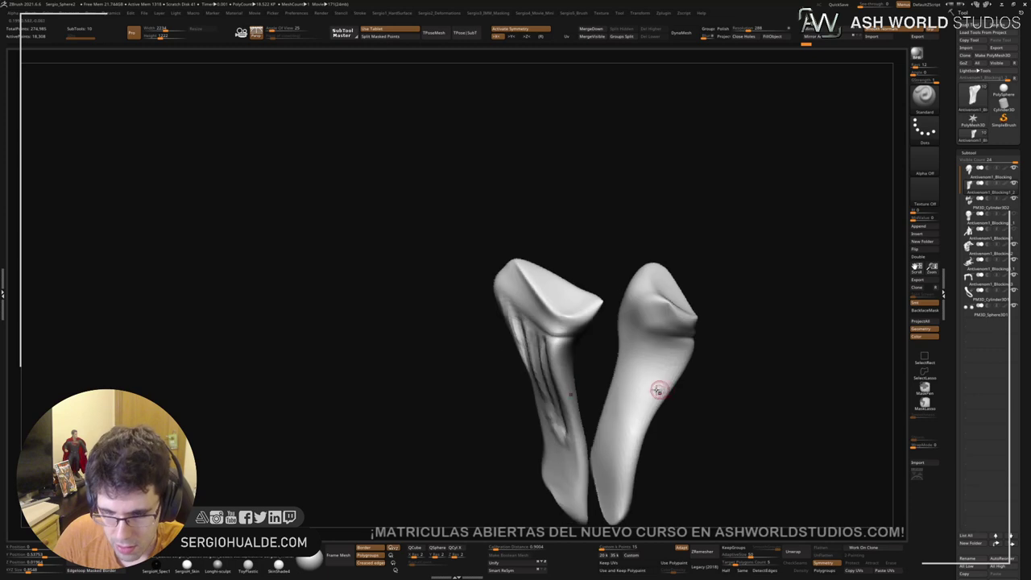
pyautogui.press('b')
pyautogui.press('c')
pyautogui.press('l')
pyautogui.press('s')
pyautogui.moveTo(634, 389)
pyautogui.mouseDown()
pyautogui.moveTo(650, 359)
pyautogui.moveTo(621, 395)
pyautogui.moveTo(646, 360)
pyautogui.moveTo(620, 447)
pyautogui.moveTo(620, 379)
pyautogui.moveTo(637, 336)
pyautogui.mouseUp()
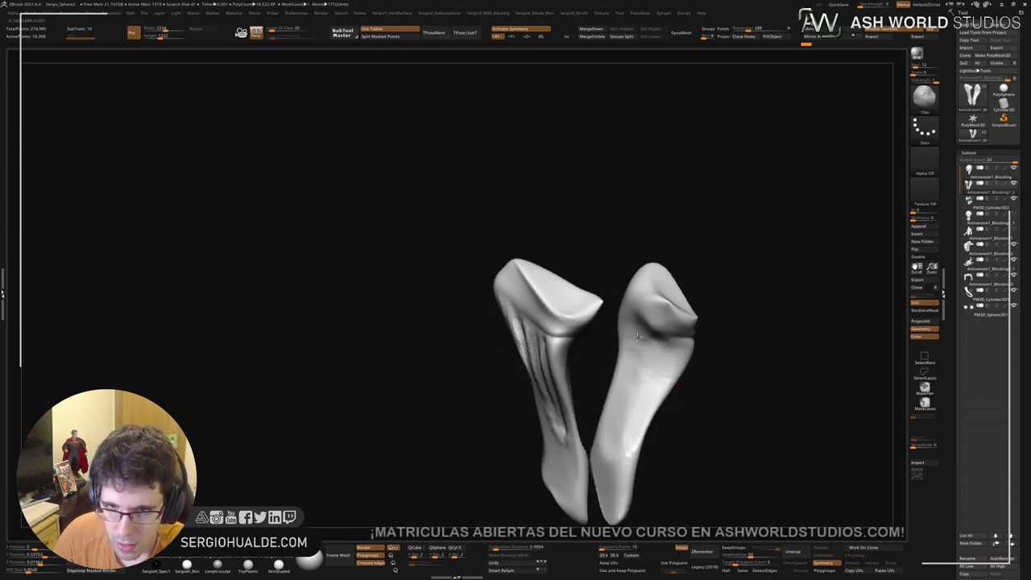
pyautogui.moveTo(645, 377)
pyautogui.mouseDown(button='right')
pyautogui.moveTo(592, 377)
pyautogui.moveTo(654, 377)
pyautogui.mouseUp(button='right')
pyautogui.moveTo(636, 395)
pyautogui.mouseDown()
pyautogui.moveTo(649, 326)
pyautogui.moveTo(606, 429)
pyautogui.mouseUp()
pyautogui.moveTo(617, 430); pyautogui.dragTo(596, 427, button='right')
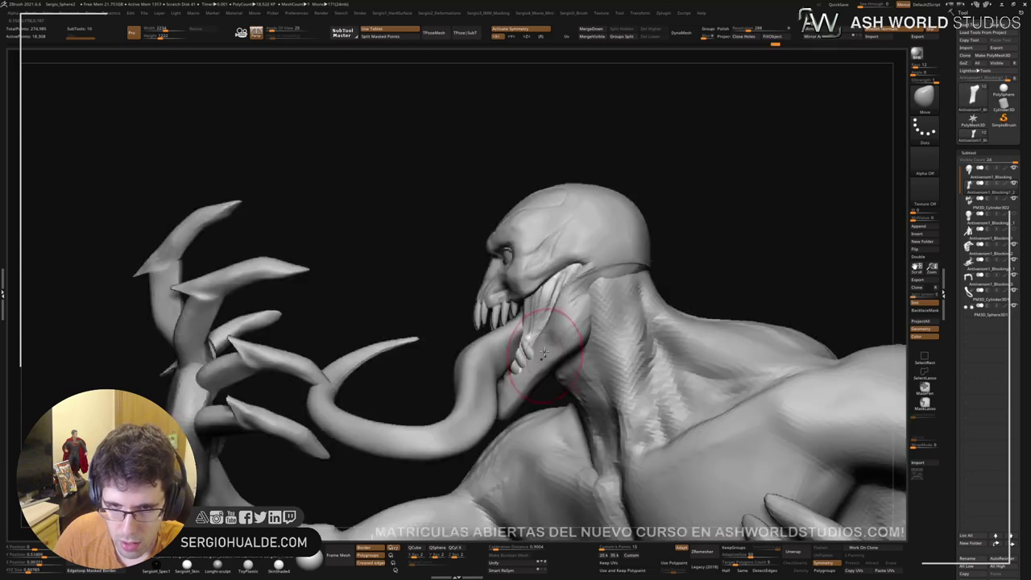
pyautogui.moveTo(564, 354); pyautogui.dragTo(604, 348, button='right')
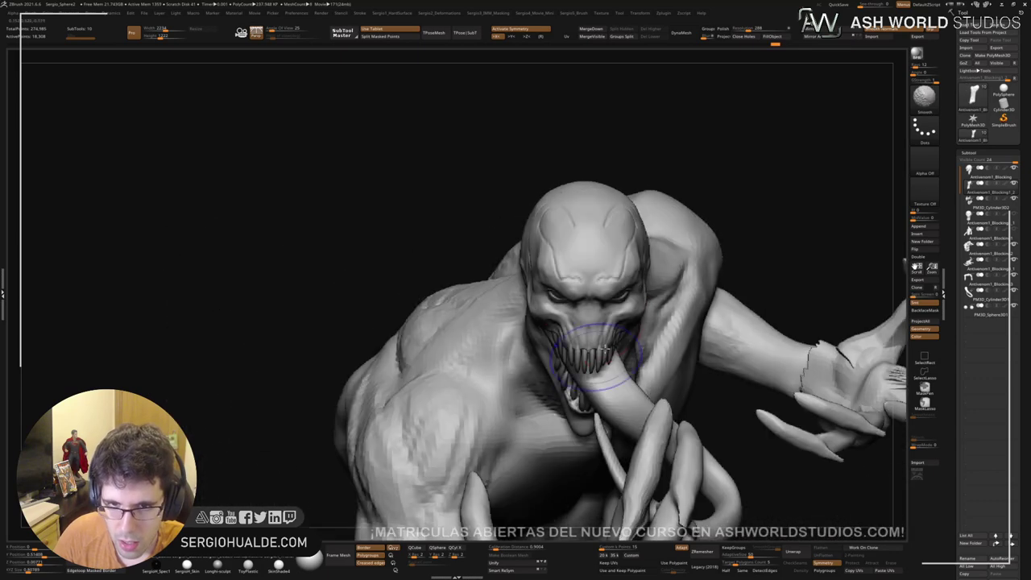
# Step: Select the head, switch to the Paint brush and fill the head with white
pyautogui.keyDown('alt'); pyautogui.click(616, 276); pyautogui.keyUp('alt')
pyautogui.press('space')
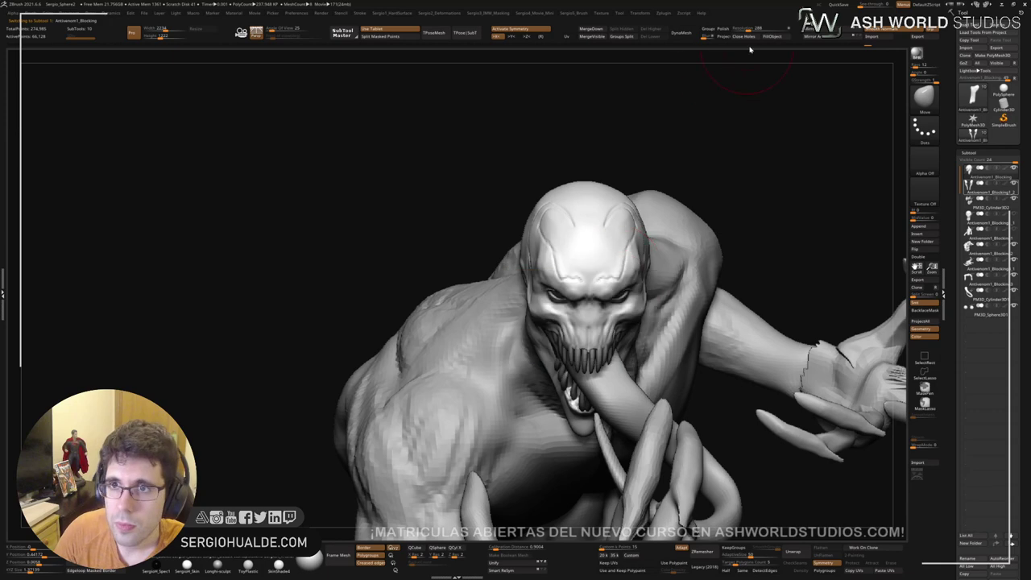
pyautogui.click(749, 38)
pyautogui.keyDown('ctrl'); pyautogui.moveTo(625, 177); pyautogui.dragTo(603, 295, button='right'); pyautogui.keyUp('ctrl')
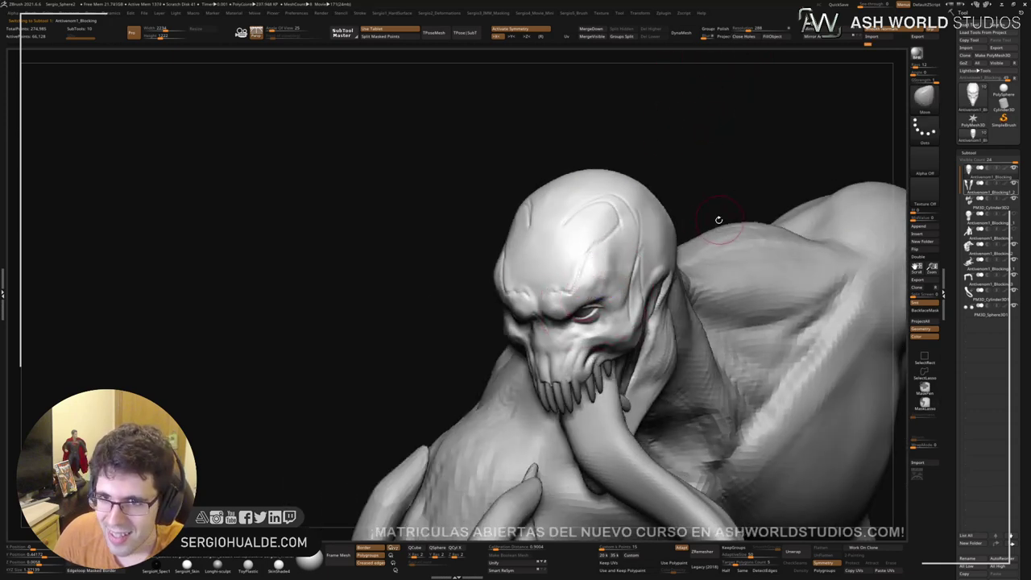
pyautogui.press('b')
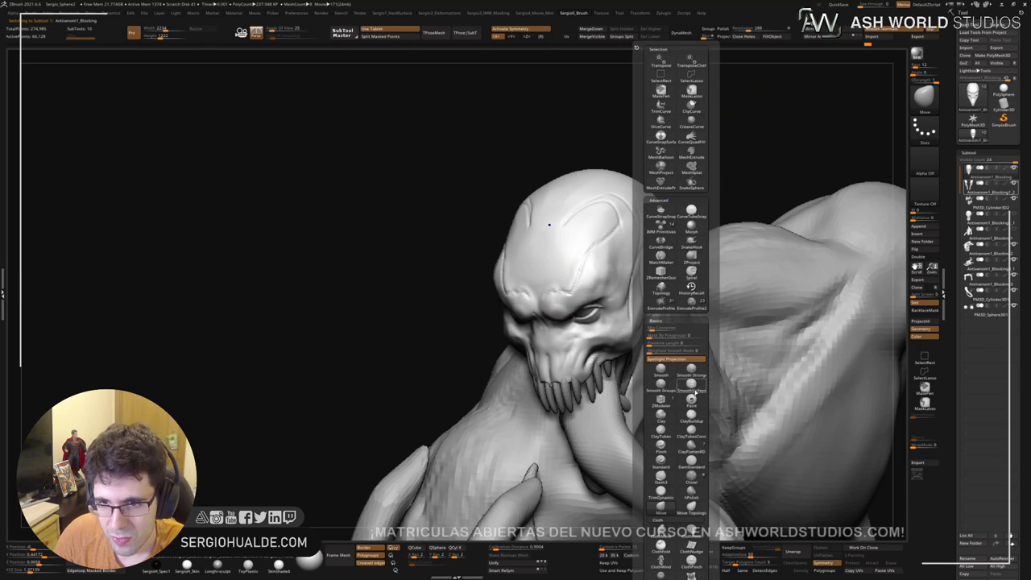
pyautogui.click(692, 400)
pyautogui.press('space')
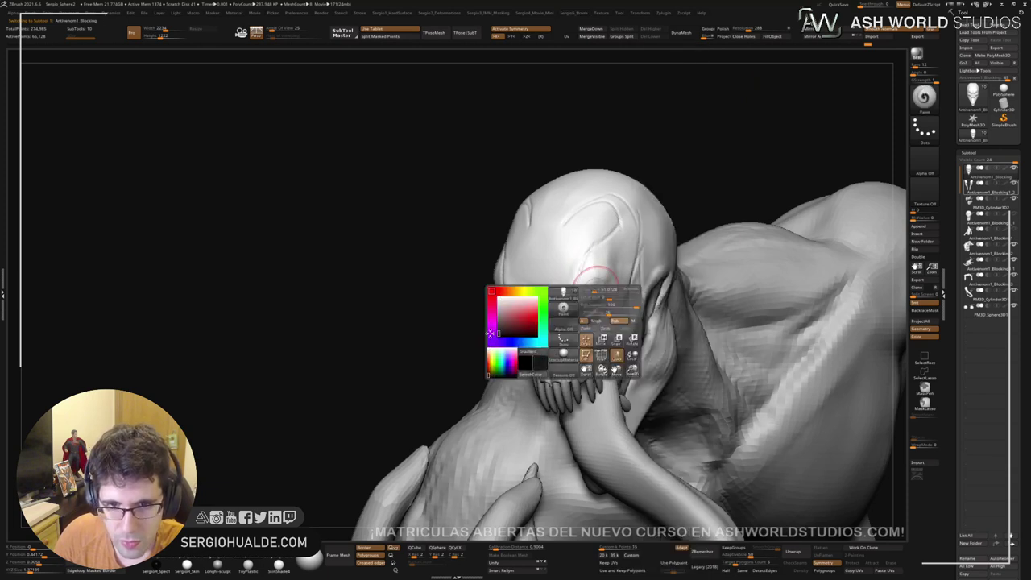
pyautogui.click(491, 333)
pyautogui.moveTo(592, 294); pyautogui.dragTo(592, 285, button='right')
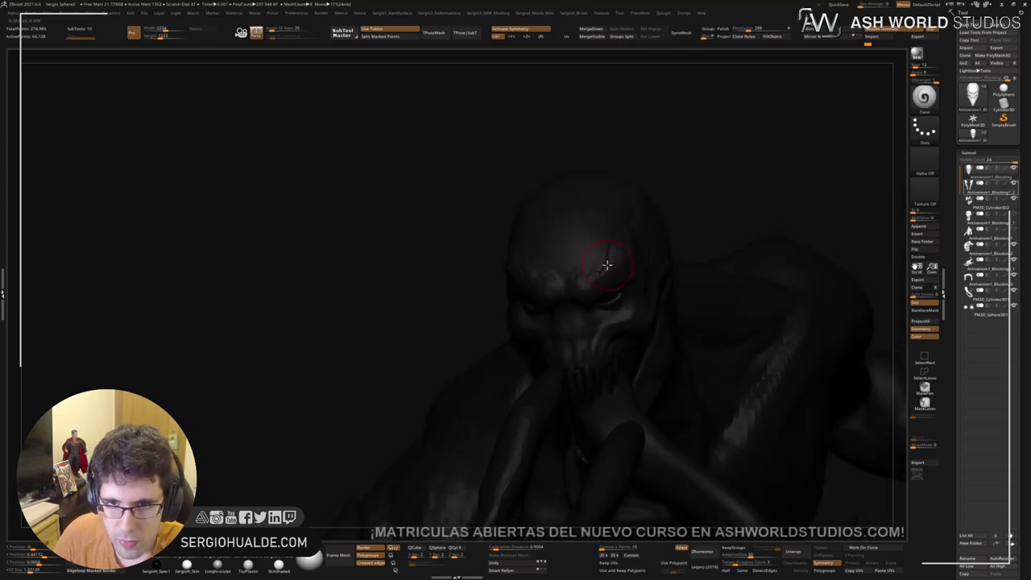
pyautogui.press('space')
pyautogui.click(558, 332)
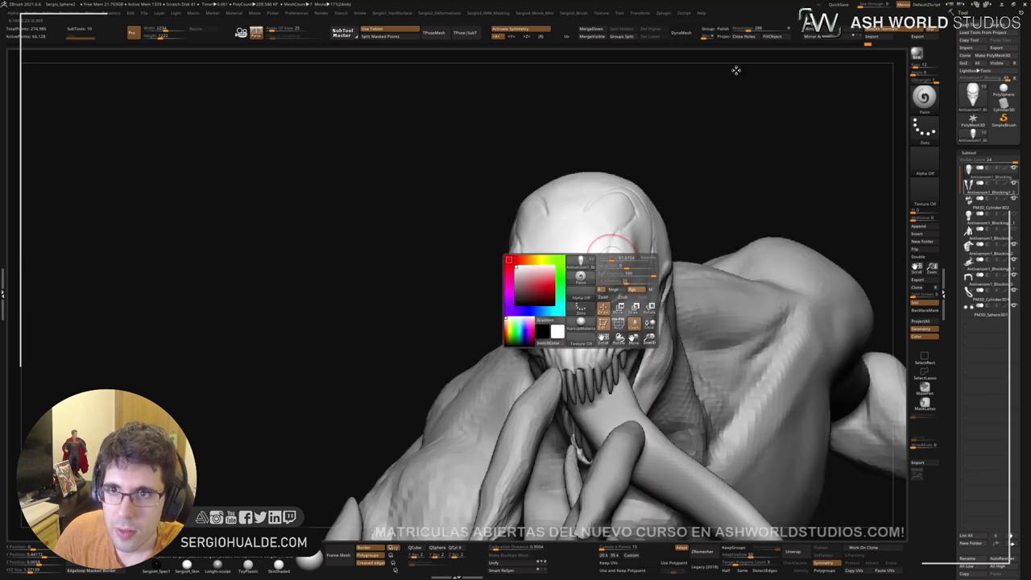
# Step: Pick black as the paint colour, isolate the head and paint the first spots on the centre of its brow
pyautogui.press('space')
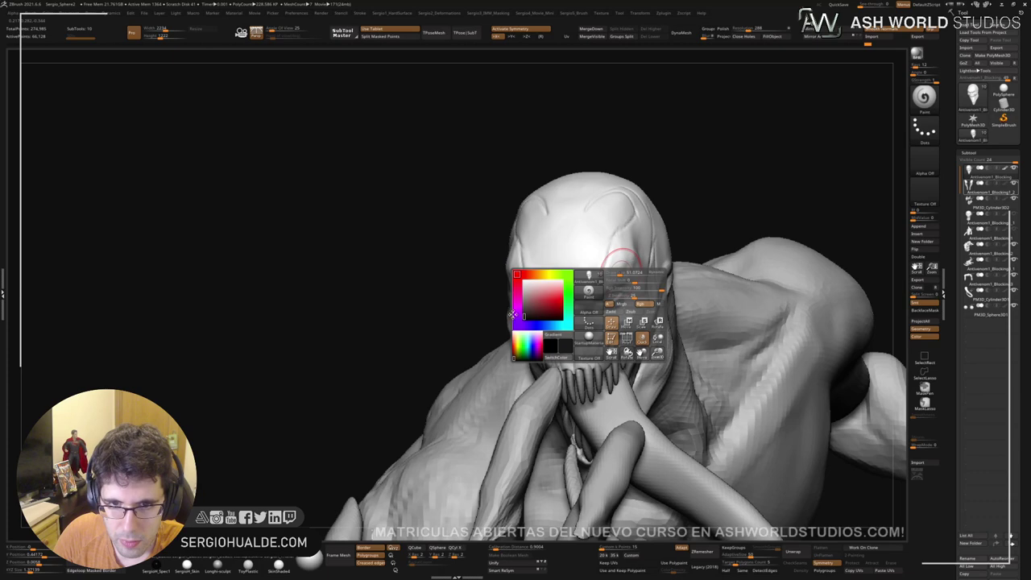
pyautogui.moveTo(512, 314); pyautogui.dragTo(511, 315)
pyautogui.moveTo(604, 277); pyautogui.dragTo(574, 301, button='right')
pyautogui.hotkey('alt', 's')
pyautogui.press('s')
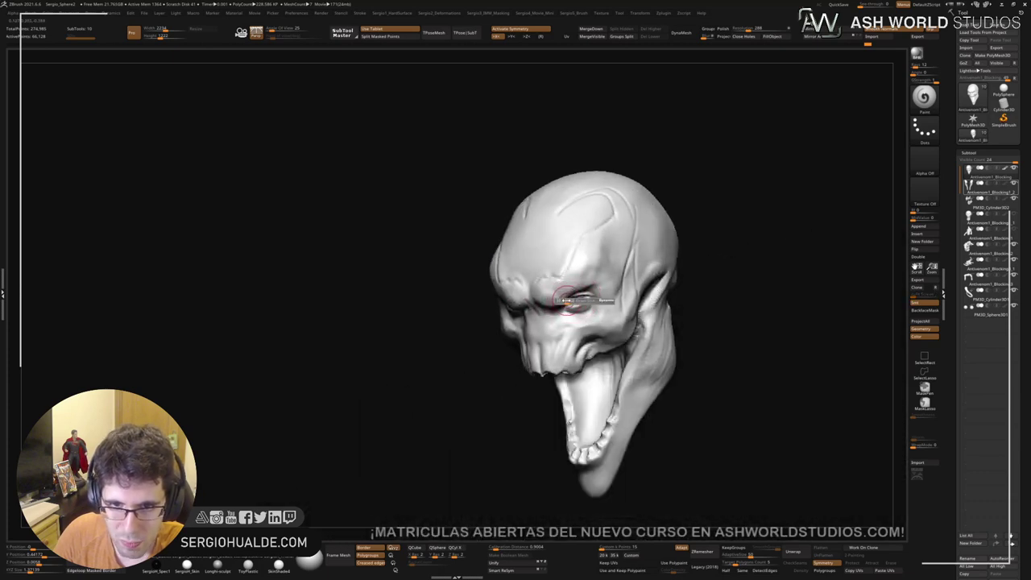
pyautogui.moveTo(544, 293); pyautogui.dragTo(544, 291)
pyautogui.keyDown('ctrl'); pyautogui.moveTo(545, 291); pyautogui.dragTo(554, 332, button='right'); pyautogui.keyUp('ctrl')
pyautogui.moveTo(554, 332); pyautogui.dragTo(557, 334)
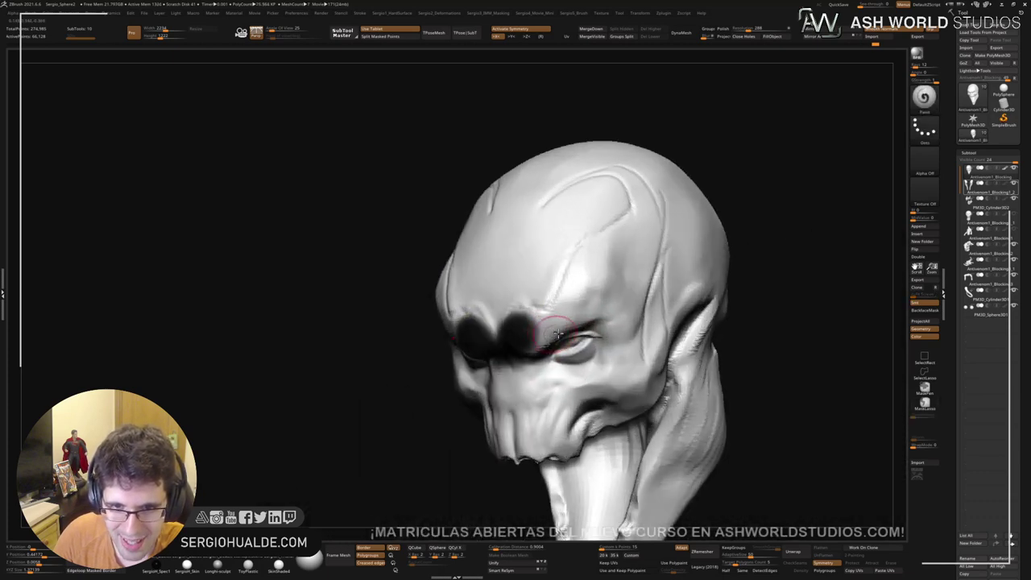
# Step: Extend the black paint across the brow into a band with a jagged upper edge, using a smaller brush
pyautogui.moveTo(557, 335); pyautogui.dragTo(626, 303, button='right')
pyautogui.press('space')
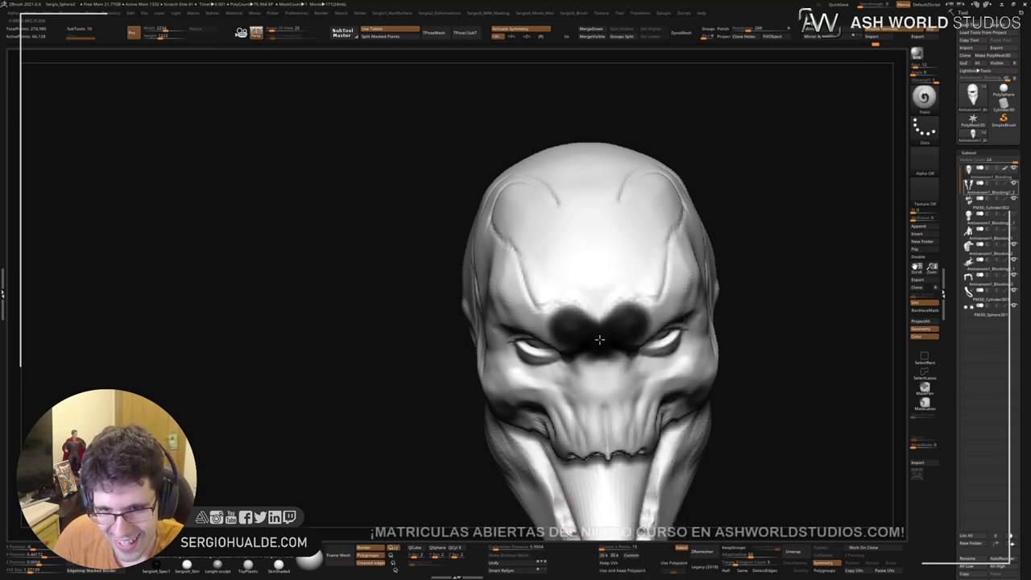
pyautogui.moveTo(600, 340); pyautogui.dragTo(596, 326, button='right')
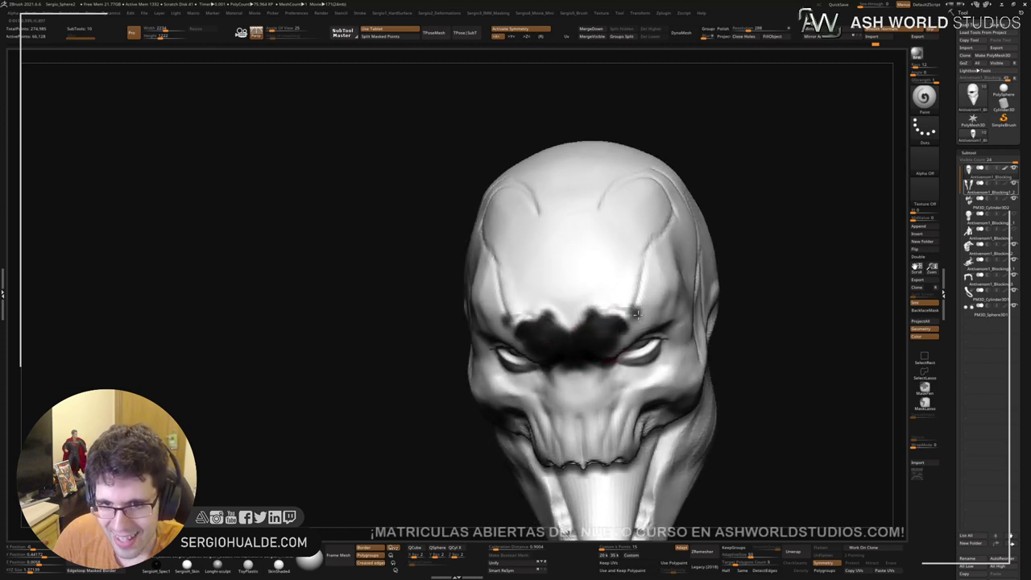
pyautogui.moveTo(616, 320); pyautogui.dragTo(623, 307, button='right')
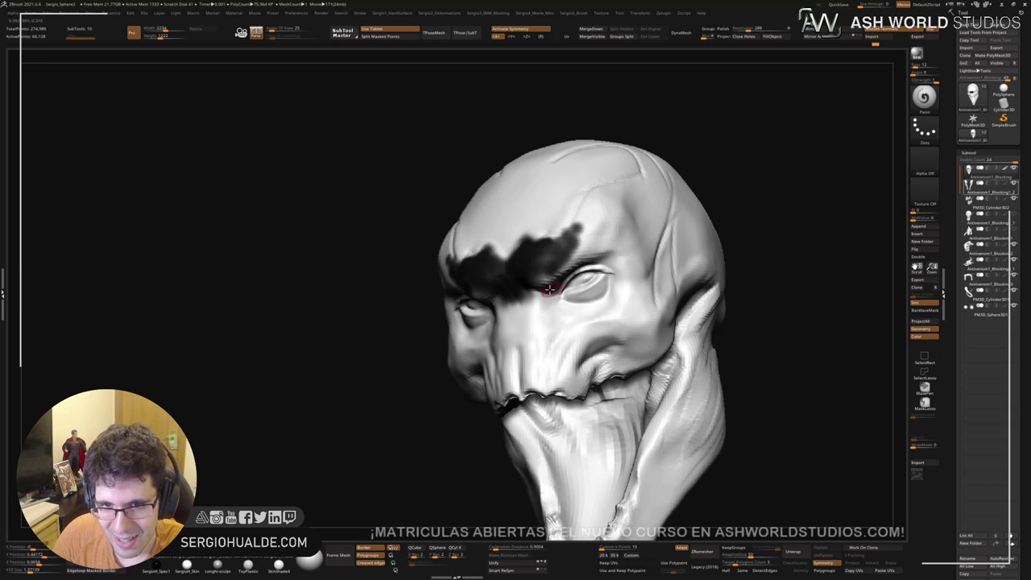
pyautogui.keyDown('alt'); pyautogui.moveTo(571, 277); pyautogui.dragTo(622, 347, button='right'); pyautogui.keyUp('alt')
pyautogui.press('space')
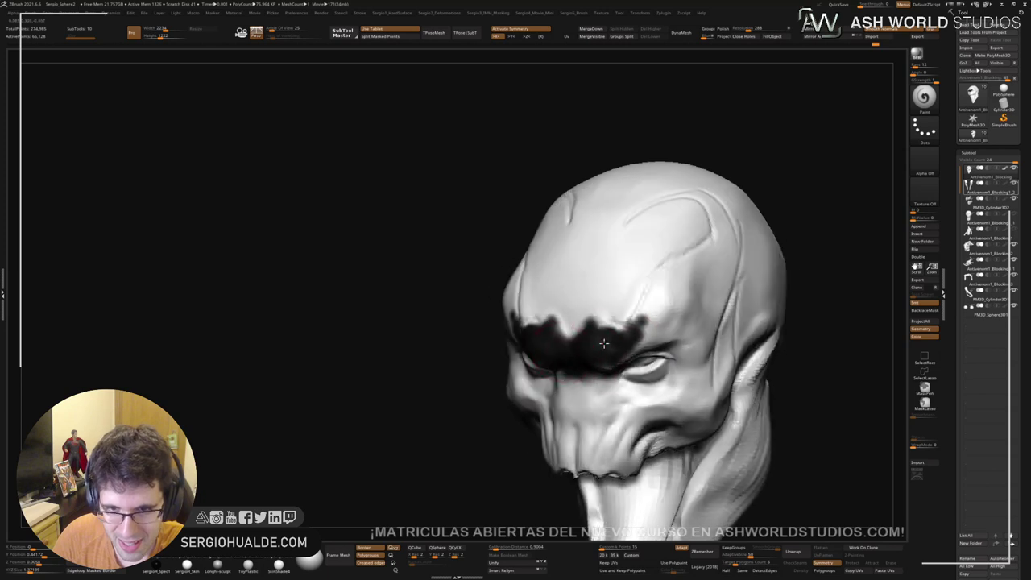
# Step: Paint the area above the eyes up to the temple grooves, the eye sockets and the nose black
pyautogui.moveTo(621, 347)
pyautogui.keyDown('ctrl'); pyautogui.mouseDown()
pyautogui.moveTo(667, 320)
pyautogui.moveTo(685, 281)
pyautogui.moveTo(719, 260)
pyautogui.mouseUp(); pyautogui.keyUp('ctrl')
pyautogui.moveTo(719, 259); pyautogui.dragTo(638, 343, button='right')
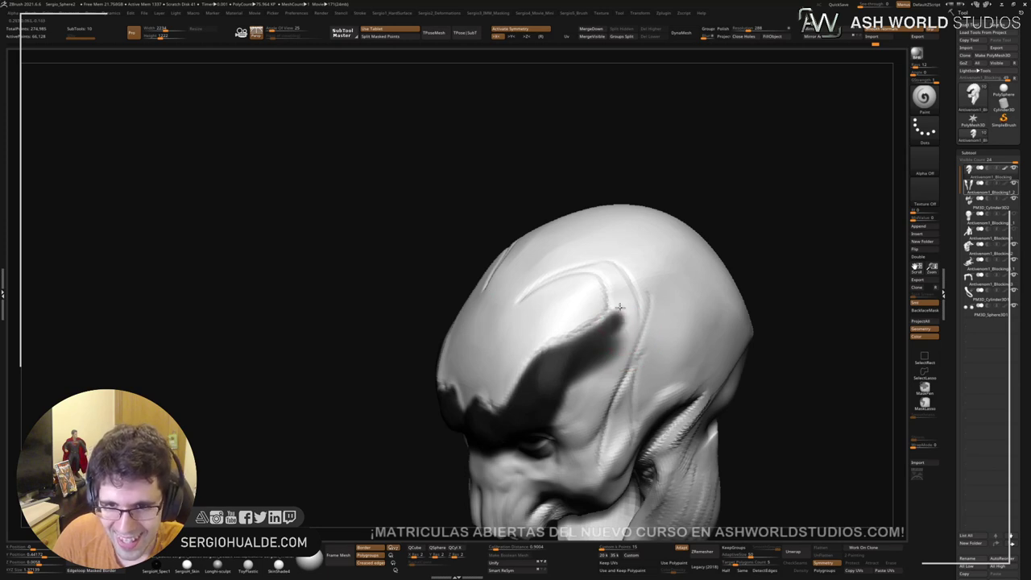
pyautogui.moveTo(620, 306)
pyautogui.keyDown('ctrl'); pyautogui.mouseDown()
pyautogui.moveTo(611, 270)
pyautogui.moveTo(608, 328)
pyautogui.moveTo(632, 316)
pyautogui.moveTo(617, 367)
pyautogui.moveTo(611, 373)
pyautogui.moveTo(605, 356)
pyautogui.moveTo(565, 396)
pyautogui.mouseUp(); pyautogui.keyUp('ctrl')
pyautogui.moveTo(569, 388); pyautogui.dragTo(620, 277, button='right')
pyautogui.moveTo(579, 369); pyautogui.dragTo(556, 306, button='right')
pyautogui.hotkey('ctrl', 'z')
pyautogui.moveTo(556, 306)
pyautogui.mouseDown()
pyautogui.moveTo(637, 266)
pyautogui.moveTo(571, 343)
pyautogui.moveTo(608, 342)
pyautogui.moveTo(626, 311)
pyautogui.mouseUp()
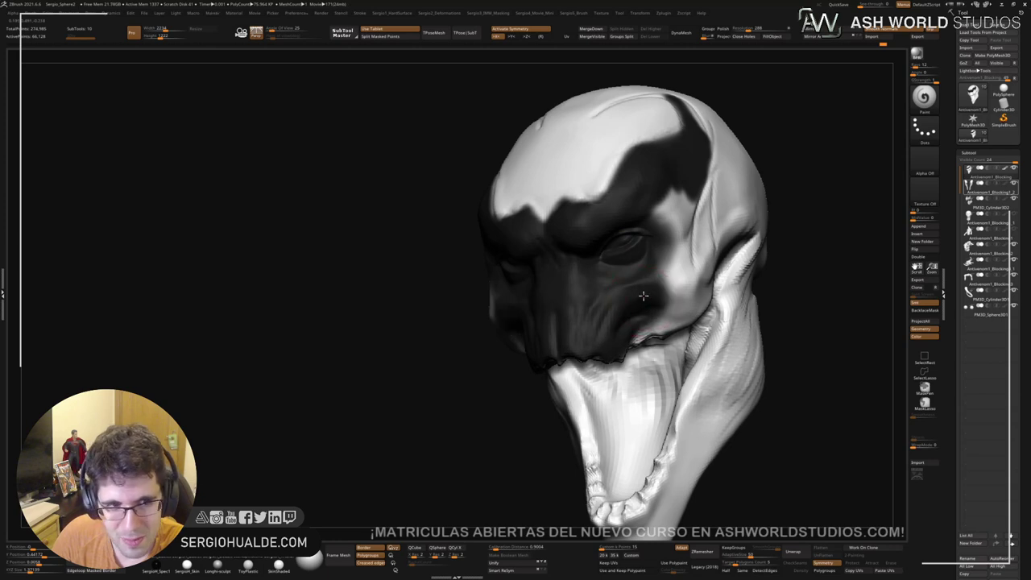
# Step: Fill the side of the face with black from the cheekbone back to the temple
pyautogui.moveTo(626, 311); pyautogui.dragTo(564, 269, button='right')
pyautogui.moveTo(564, 269)
pyautogui.keyDown('ctrl'); pyautogui.mouseDown()
pyautogui.moveTo(539, 282)
pyautogui.moveTo(593, 241)
pyautogui.mouseUp(); pyautogui.keyUp('ctrl')
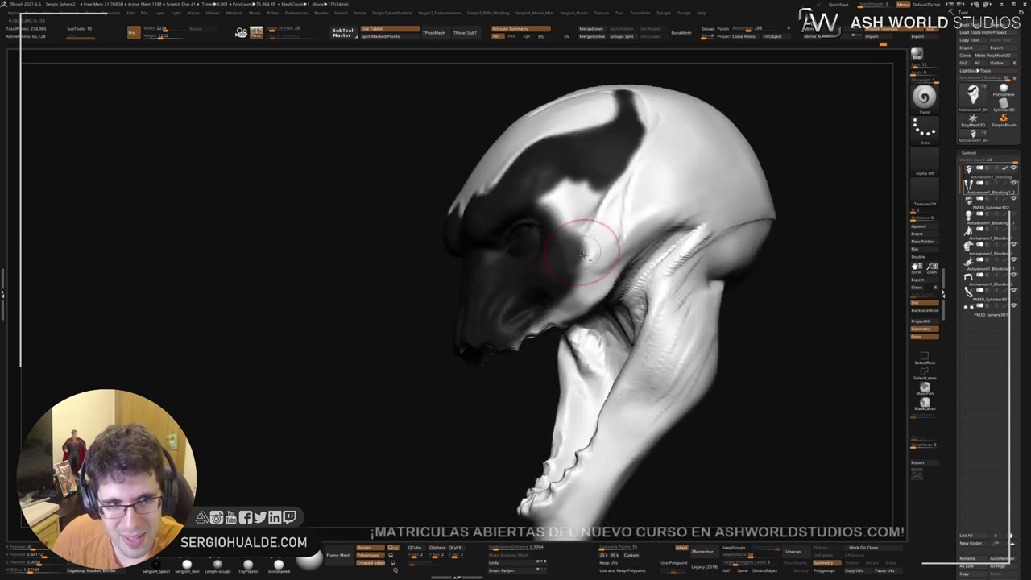
pyautogui.moveTo(593, 242); pyautogui.dragTo(575, 271, button='right')
pyautogui.moveTo(575, 271)
pyautogui.keyDown('ctrl'); pyautogui.mouseDown()
pyautogui.moveTo(592, 294)
pyautogui.moveTo(603, 273)
pyautogui.moveTo(579, 233)
pyautogui.moveTo(555, 246)
pyautogui.mouseUp(); pyautogui.keyUp('ctrl')
pyautogui.moveTo(580, 279)
pyautogui.keyDown('ctrl'); pyautogui.mouseDown()
pyautogui.moveTo(592, 331)
pyautogui.moveTo(606, 314)
pyautogui.moveTo(514, 350)
pyautogui.mouseUp(); pyautogui.keyUp('ctrl')
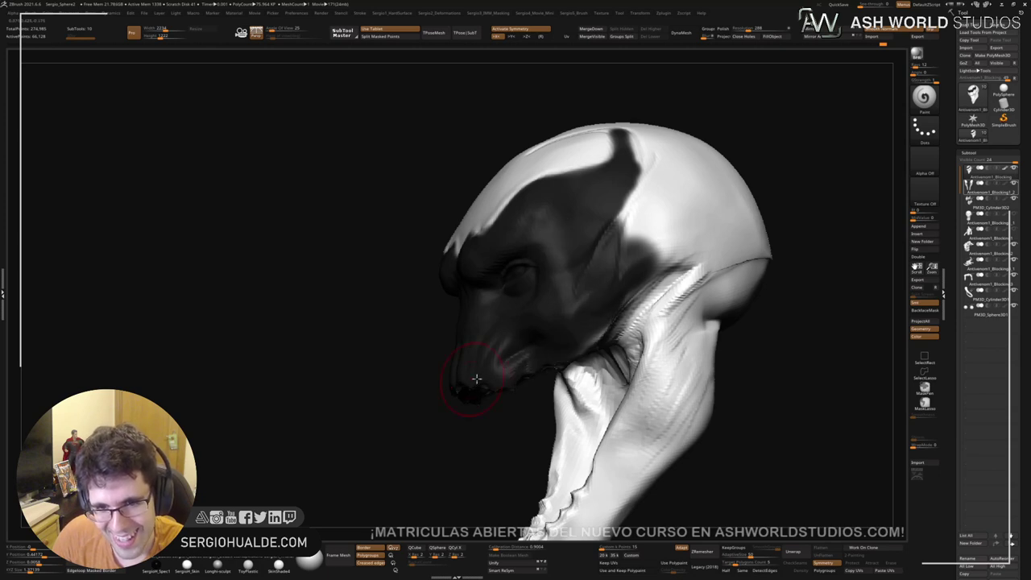
# Step: Paint the underside of the upper jaw black and widen the black patch at the back of the cheek
pyautogui.moveTo(475, 378); pyautogui.dragTo(487, 269, button='right')
pyautogui.moveTo(447, 267)
pyautogui.mouseDown()
pyautogui.moveTo(496, 258)
pyautogui.moveTo(555, 193)
pyautogui.moveTo(511, 271)
pyautogui.mouseUp()
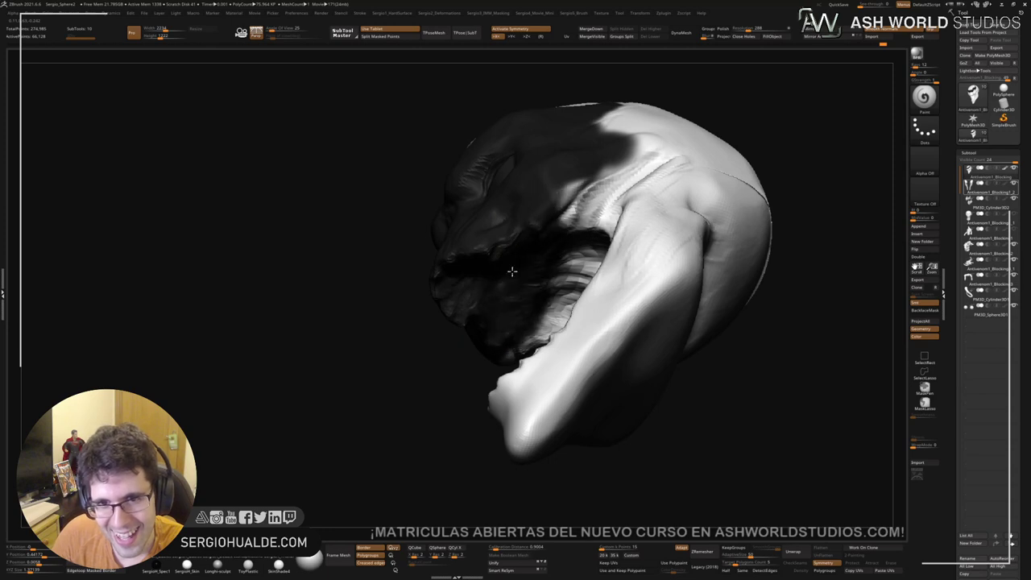
pyautogui.moveTo(564, 298)
pyautogui.mouseDown(button='right')
pyautogui.moveTo(588, 290)
pyautogui.moveTo(571, 275)
pyautogui.mouseUp(button='right')
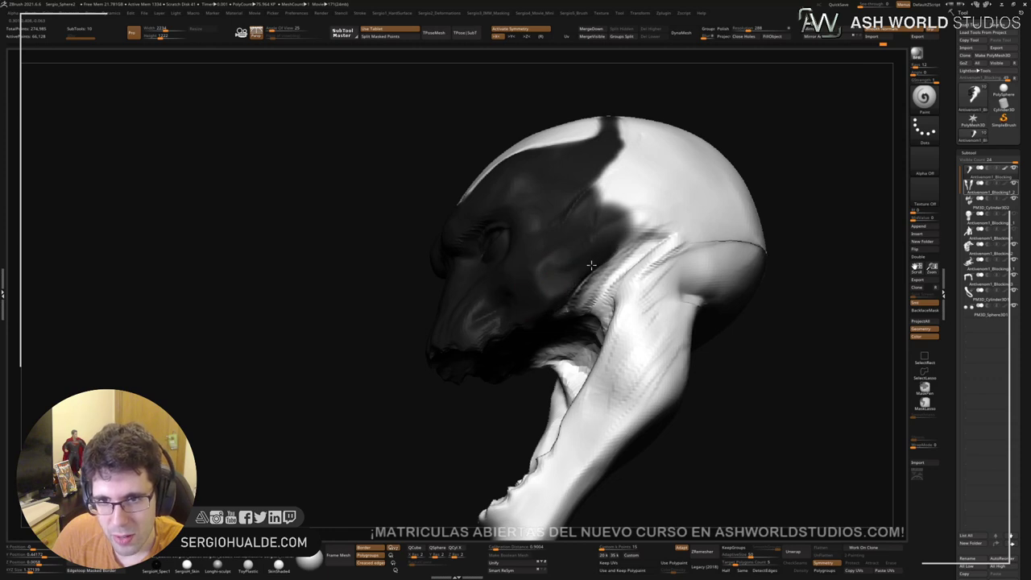
pyautogui.moveTo(617, 241)
pyautogui.keyDown('ctrl'); pyautogui.mouseDown()
pyautogui.moveTo(600, 211)
pyautogui.moveTo(600, 166)
pyautogui.mouseUp(); pyautogui.keyUp('ctrl')
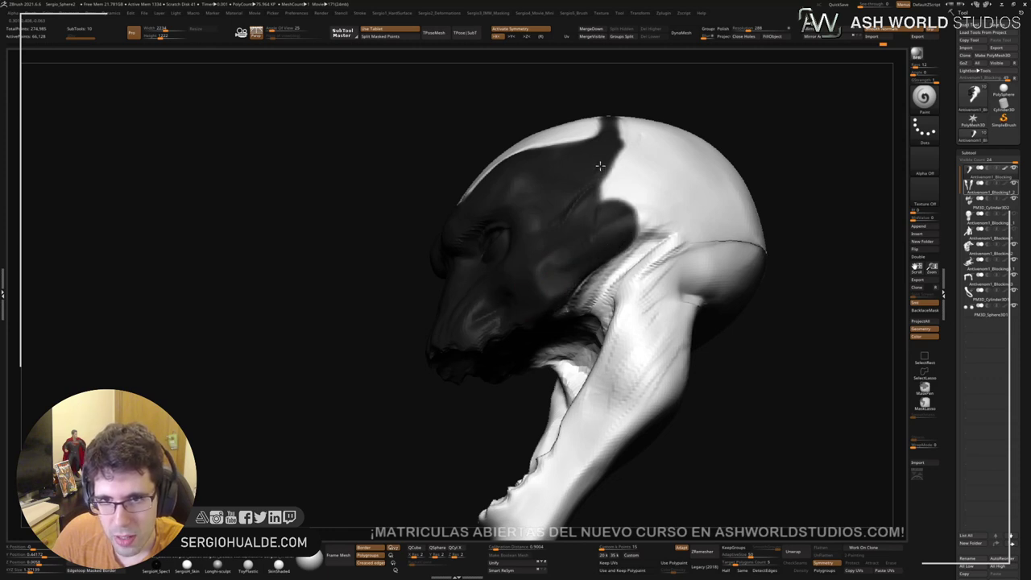
# Step: Paint a thin curved black stripe from the temple along the carved groove over the forehead with a smaller brush
pyautogui.keyDown('alt'); pyautogui.moveTo(612, 150); pyautogui.dragTo(576, 300, button='right'); pyautogui.keyUp('alt')
pyautogui.moveTo(562, 329)
pyautogui.mouseDown()
pyautogui.moveTo(574, 292)
pyautogui.moveTo(571, 303)
pyautogui.mouseUp()
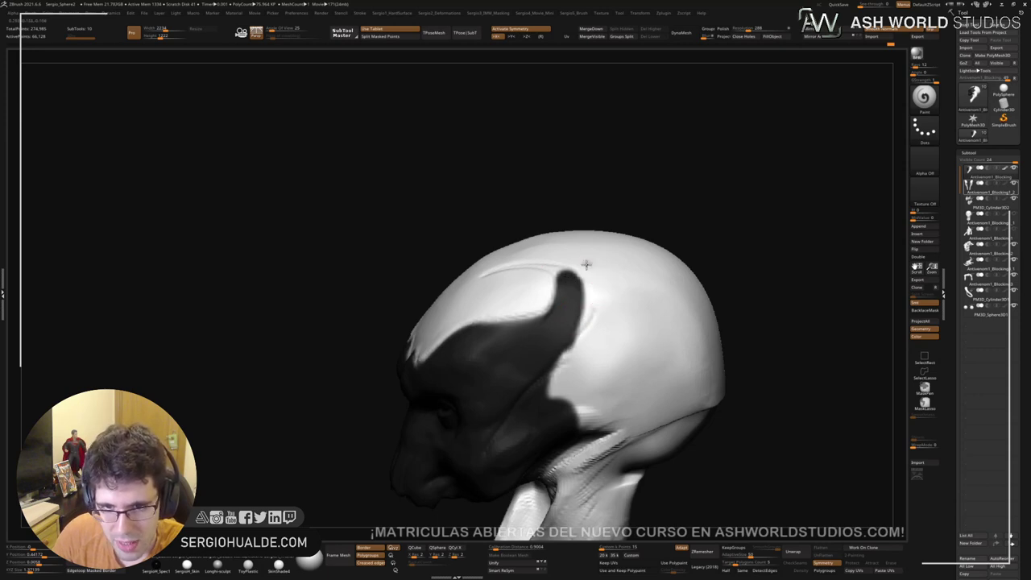
pyautogui.moveTo(586, 267); pyautogui.dragTo(590, 272)
pyautogui.hotkey('ctrl', 'z')
pyautogui.press('space')
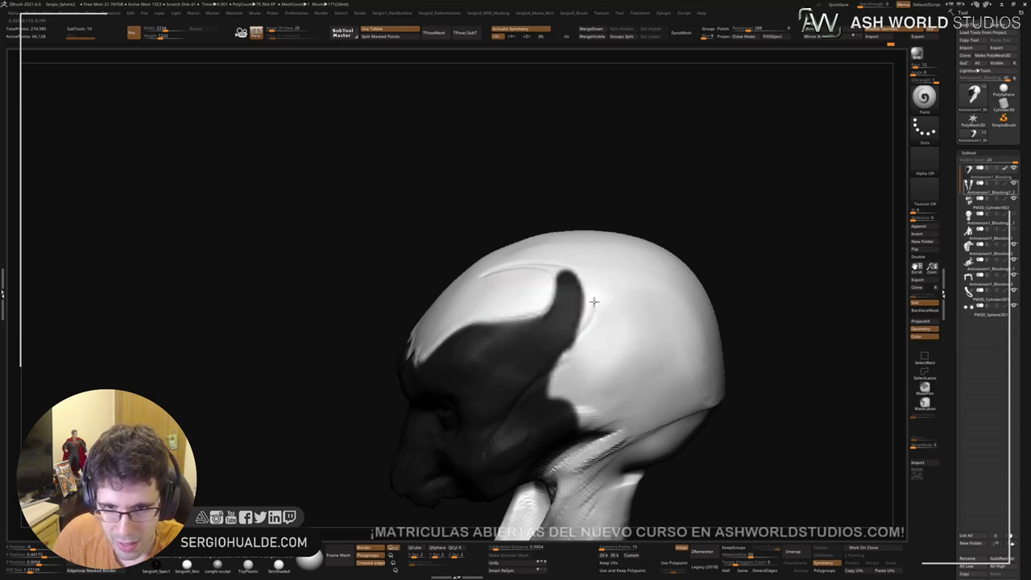
pyautogui.moveTo(600, 285); pyautogui.dragTo(592, 341, button='right')
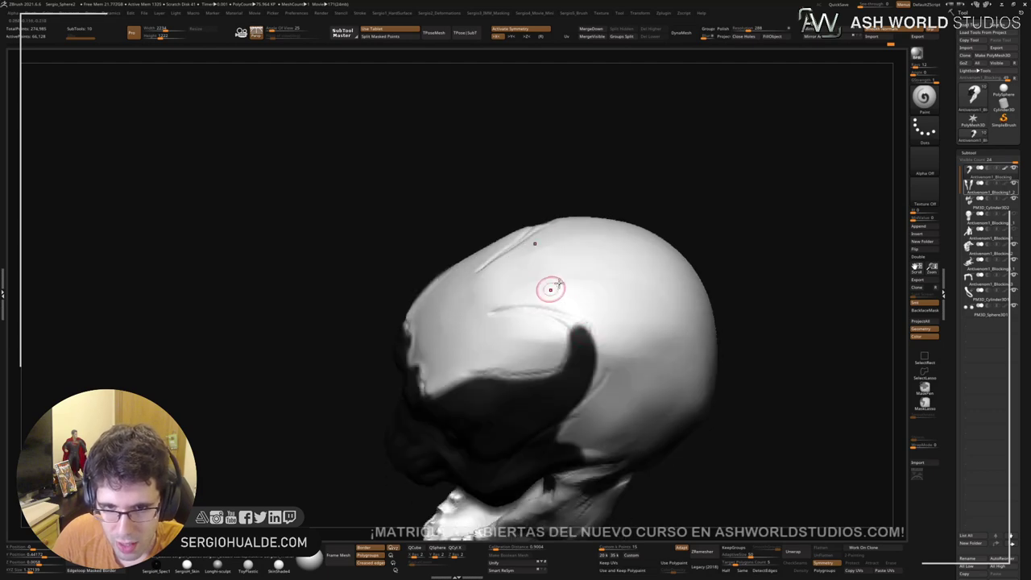
pyautogui.moveTo(551, 290)
pyautogui.mouseDown(button='right')
pyautogui.moveTo(632, 248)
pyautogui.moveTo(649, 323)
pyautogui.moveTo(612, 298)
pyautogui.moveTo(564, 299)
pyautogui.moveTo(547, 346)
pyautogui.moveTo(556, 357)
pyautogui.mouseUp(button='right')
pyautogui.moveTo(556, 357)
pyautogui.mouseDown()
pyautogui.moveTo(600, 359)
pyautogui.moveTo(576, 342)
pyautogui.moveTo(593, 323)
pyautogui.moveTo(563, 358)
pyautogui.moveTo(651, 283)
pyautogui.moveTo(596, 322)
pyautogui.moveTo(662, 278)
pyautogui.moveTo(694, 278)
pyautogui.moveTo(655, 276)
pyautogui.moveTo(636, 302)
pyautogui.moveTo(588, 330)
pyautogui.moveTo(559, 372)
pyautogui.moveTo(594, 344)
pyautogui.mouseUp()
pyautogui.keyDown('ctrl'); pyautogui.moveTo(632, 348); pyautogui.dragTo(625, 285, button='right'); pyautogui.keyUp('ctrl')
pyautogui.keyDown('ctrl'); pyautogui.moveTo(635, 371); pyautogui.dragTo(626, 346, button='right'); pyautogui.keyUp('ctrl')
pyautogui.moveTo(626, 346)
pyautogui.keyDown('alt'); pyautogui.mouseDown(button='right')
pyautogui.moveTo(620, 315)
pyautogui.moveTo(653, 327)
pyautogui.moveTo(607, 338)
pyautogui.moveTo(570, 289)
pyautogui.mouseUp(button='right'); pyautogui.keyUp('alt')
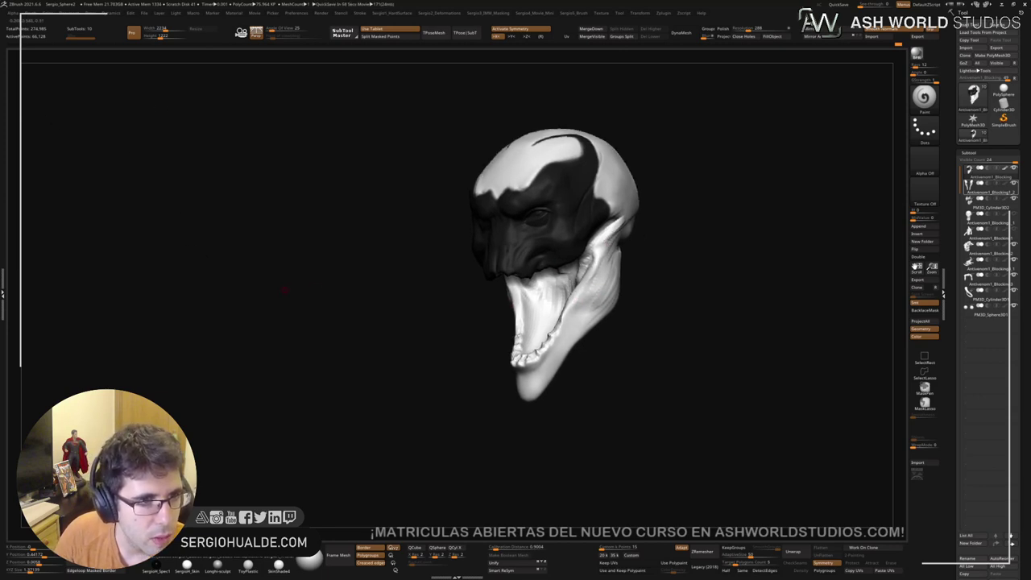
# Step: Slim the rear contour of the lower jaw with the Move brush, adjusting the brush size
pyautogui.moveTo(283, 290); pyautogui.dragTo(235, 295, button='right')
pyautogui.moveTo(556, 283)
pyautogui.keyDown('ctrl'); pyautogui.mouseDown(button='right')
pyautogui.moveTo(548, 324)
pyautogui.moveTo(575, 282)
pyautogui.moveTo(602, 271)
pyautogui.mouseUp(button='right'); pyautogui.keyUp('ctrl')
pyautogui.press('b')
pyautogui.press('m')
pyautogui.press('v')
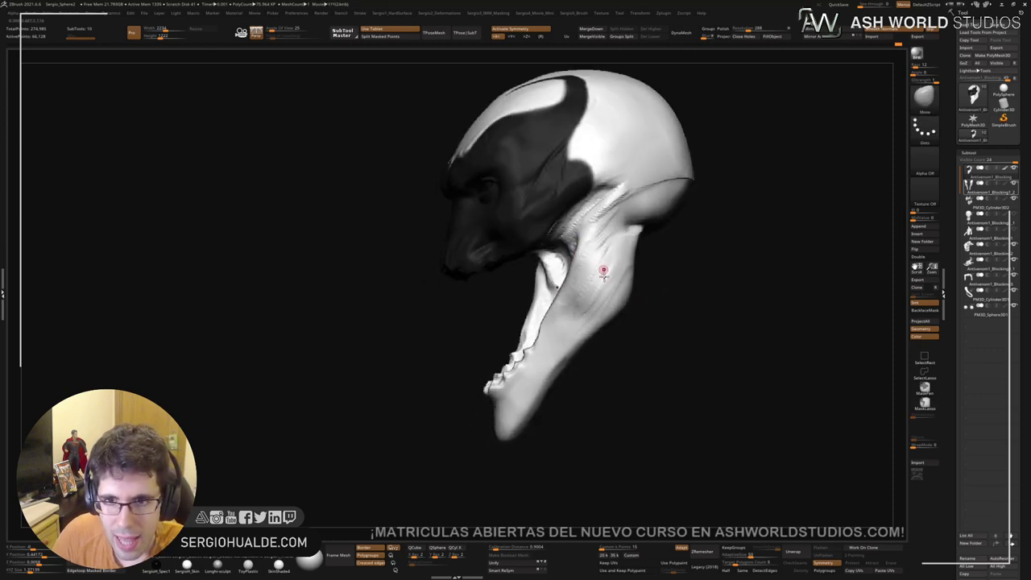
pyautogui.press('s')
pyautogui.moveTo(604, 285); pyautogui.dragTo(621, 286)
pyautogui.moveTo(619, 321)
pyautogui.mouseDown()
pyautogui.moveTo(621, 276)
pyautogui.moveTo(590, 285)
pyautogui.mouseUp()
pyautogui.press('s')
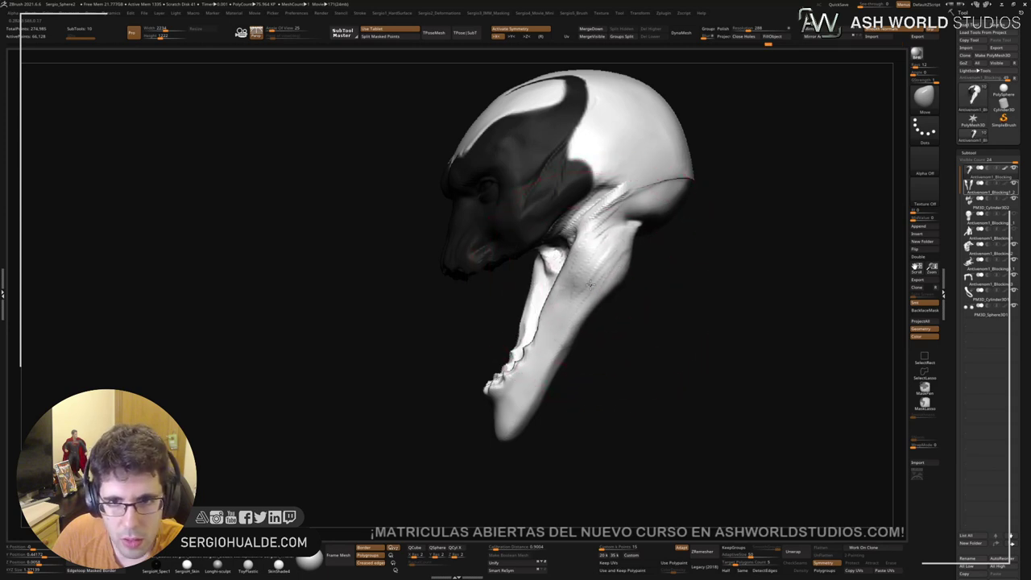
pyautogui.moveTo(590, 284); pyautogui.dragTo(572, 287, button='right')
pyautogui.press('s')
pyautogui.moveTo(556, 355); pyautogui.dragTo(548, 356)
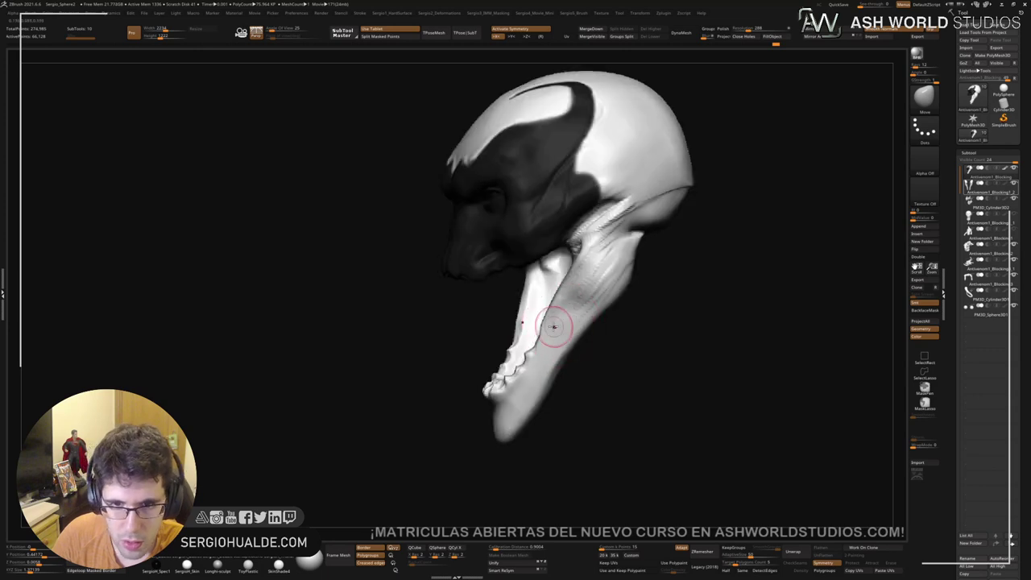
# Step: Switch back to the Paint brush and paint the chin and lower gums black
pyautogui.press('b')
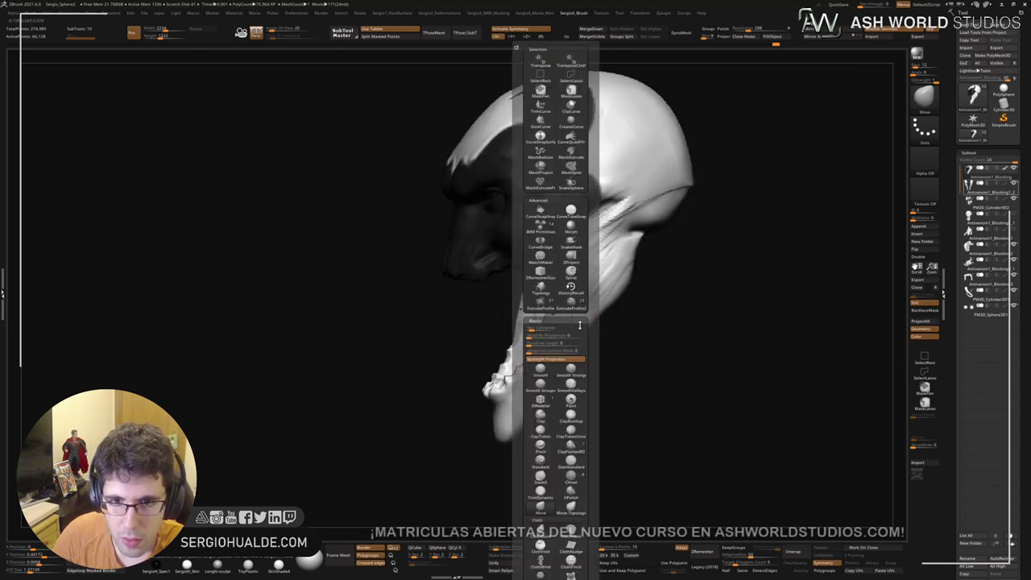
pyautogui.click(573, 402)
pyautogui.moveTo(547, 336); pyautogui.dragTo(555, 336, button='right')
pyautogui.moveTo(528, 392)
pyautogui.mouseDown()
pyautogui.moveTo(505, 383)
pyautogui.moveTo(507, 430)
pyautogui.moveTo(528, 374)
pyautogui.moveTo(510, 382)
pyautogui.mouseUp()
pyautogui.moveTo(532, 406); pyautogui.dragTo(521, 391, button='right')
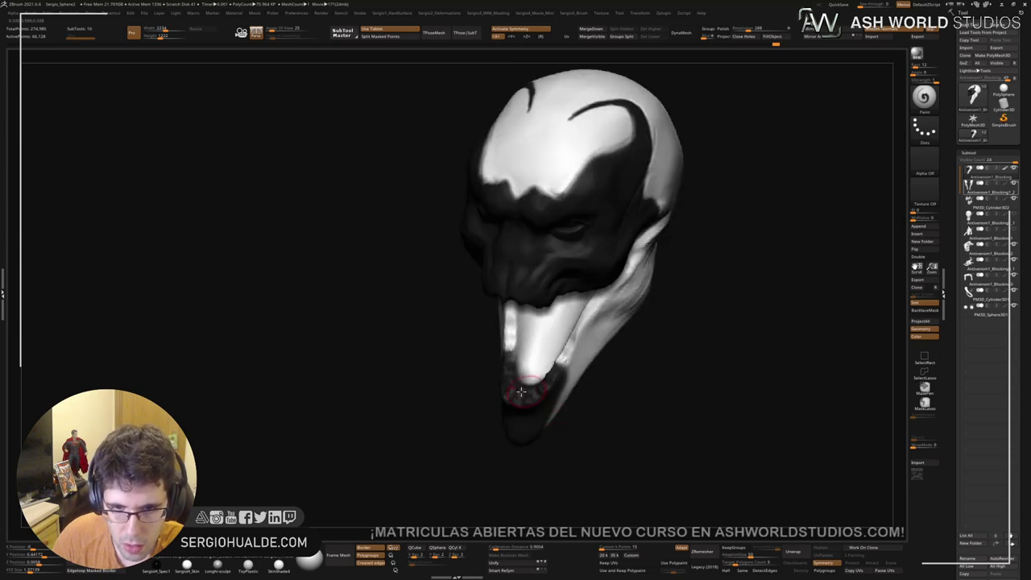
pyautogui.moveTo(557, 364)
pyautogui.mouseDown()
pyautogui.moveTo(576, 332)
pyautogui.moveTo(544, 409)
pyautogui.mouseUp()
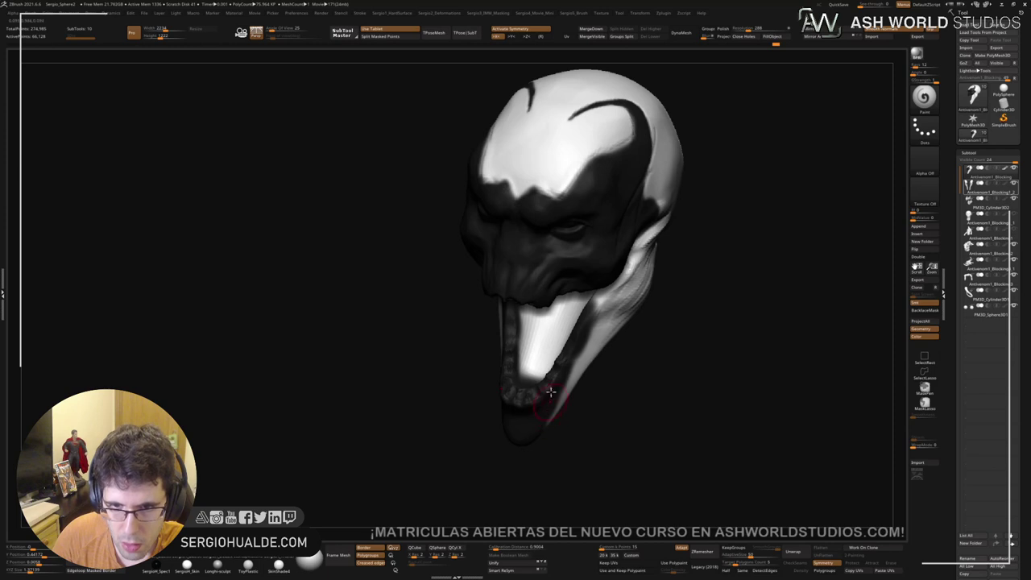
# Step: Paint the inner edge of the lower jaw black and extend the black up to the jaw hinge
pyautogui.moveTo(551, 392); pyautogui.dragTo(528, 364, button='right')
pyautogui.moveTo(588, 309)
pyautogui.mouseDown()
pyautogui.moveTo(617, 231)
pyautogui.moveTo(534, 403)
pyautogui.mouseUp()
pyautogui.moveTo(616, 290); pyautogui.dragTo(600, 272, button='right')
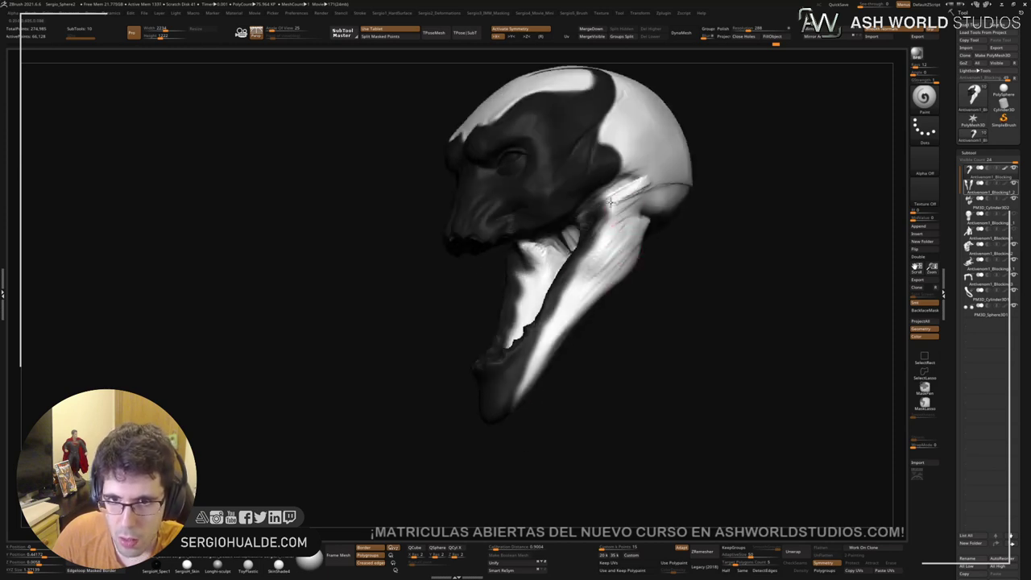
pyautogui.moveTo(609, 205); pyautogui.dragTo(534, 354)
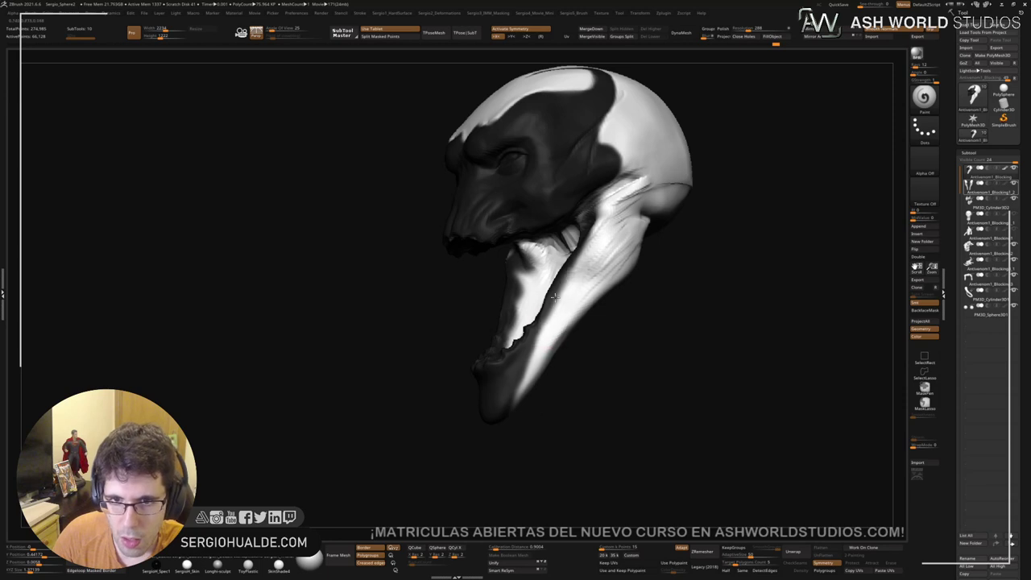
pyautogui.moveTo(595, 211)
pyautogui.mouseDown()
pyautogui.moveTo(600, 192)
pyautogui.moveTo(604, 201)
pyautogui.moveTo(595, 196)
pyautogui.mouseUp()
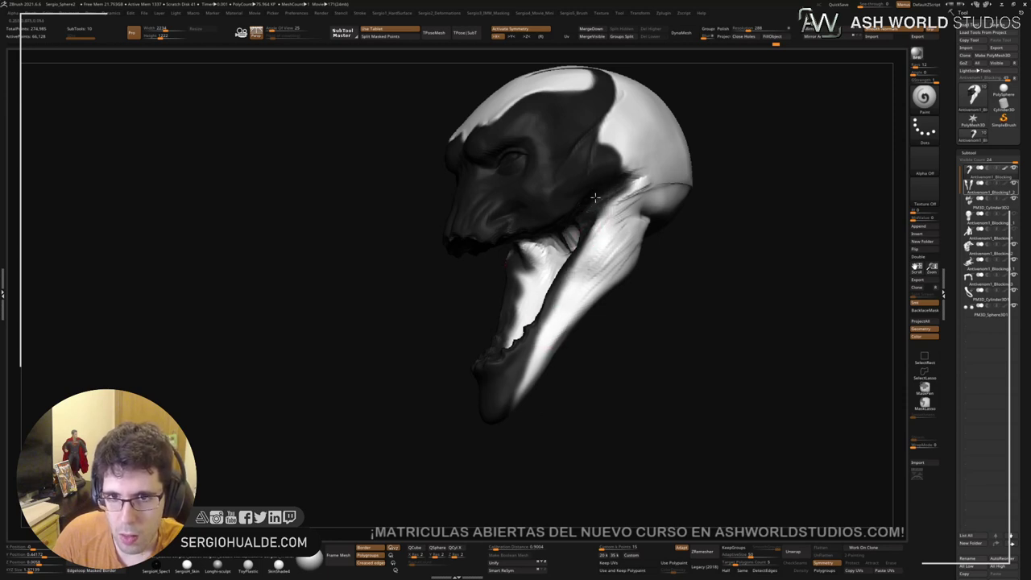
pyautogui.moveTo(592, 217)
pyautogui.mouseDown(button='right')
pyautogui.moveTo(553, 241)
pyautogui.moveTo(534, 294)
pyautogui.mouseUp(button='right')
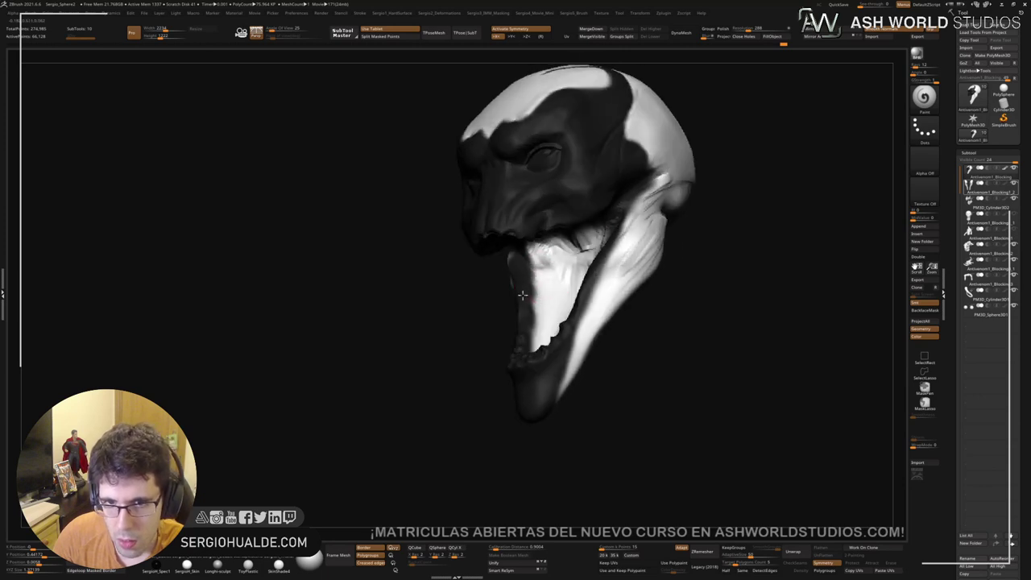
# Step: Show the whole creature again, select the body and fill it with white
pyautogui.keyDown('ctrl'); pyautogui.moveTo(547, 321); pyautogui.dragTo(582, 317, button='right'); pyautogui.keyUp('ctrl')
pyautogui.hotkey('alt', 's')
pyautogui.moveTo(591, 276); pyautogui.dragTo(559, 179, button='right')
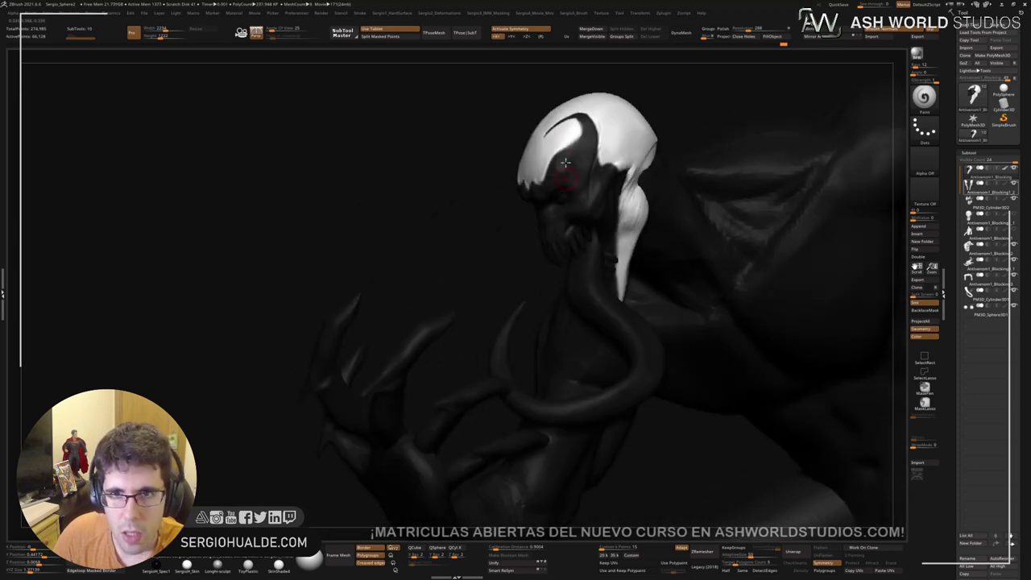
pyautogui.keyDown('alt'); pyautogui.moveTo(559, 128); pyautogui.dragTo(559, 219, button='right'); pyautogui.keyUp('alt')
pyautogui.press('space')
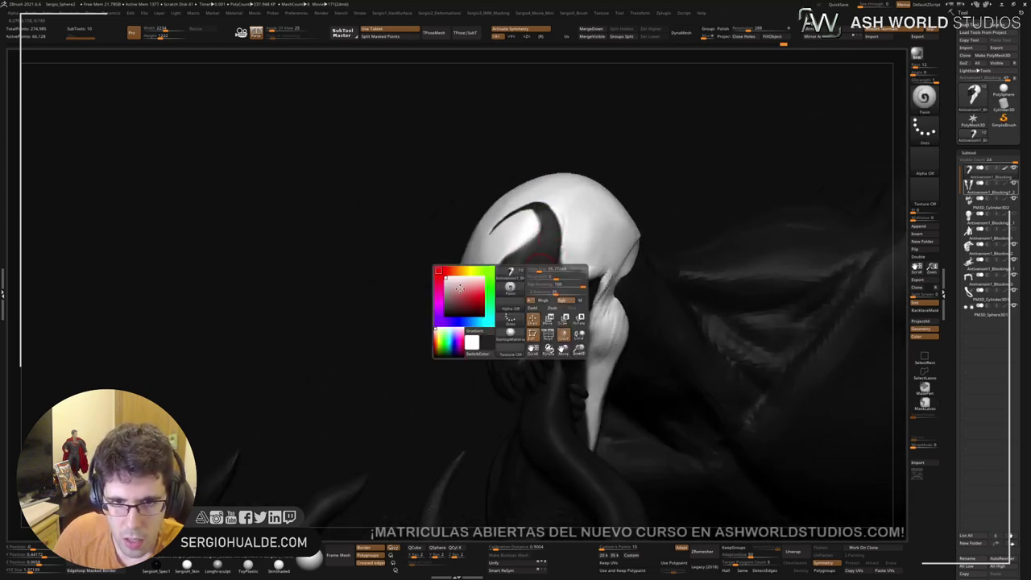
pyautogui.moveTo(447, 310); pyautogui.dragTo(437, 324)
pyautogui.moveTo(626, 265)
pyautogui.keyDown('ctrl'); pyautogui.mouseDown(button='right')
pyautogui.moveTo(652, 306)
pyautogui.moveTo(611, 257)
pyautogui.mouseUp(button='right'); pyautogui.keyUp('ctrl')
pyautogui.keyDown('alt'); pyautogui.click(641, 304); pyautogui.keyUp('alt')
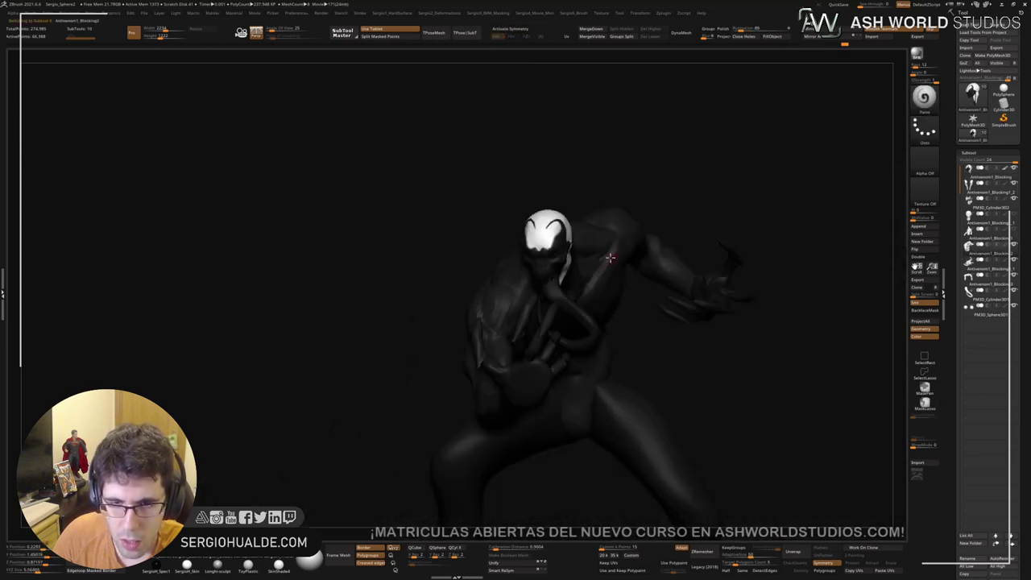
pyautogui.rightClick(614, 267)
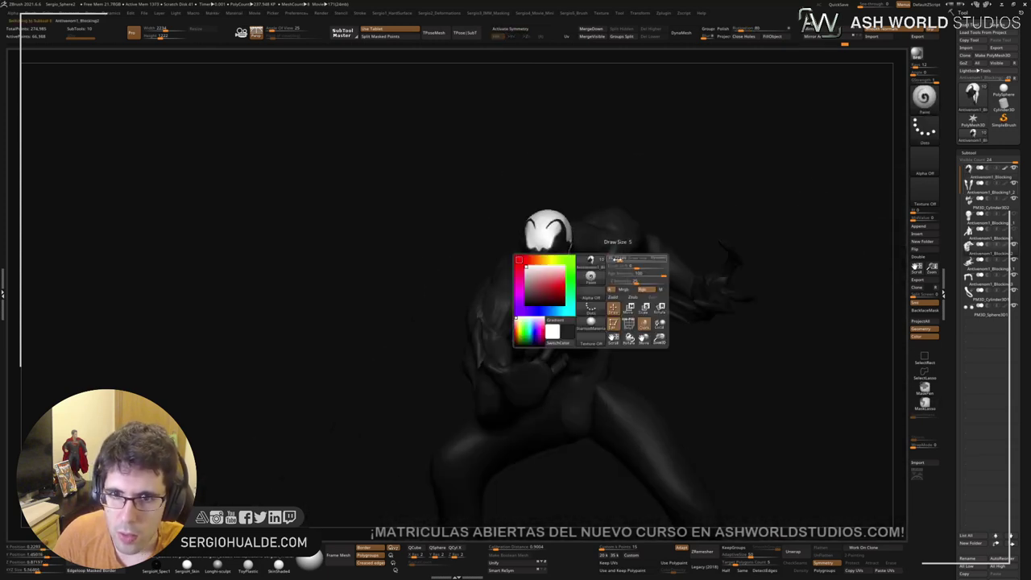
pyautogui.click(558, 342)
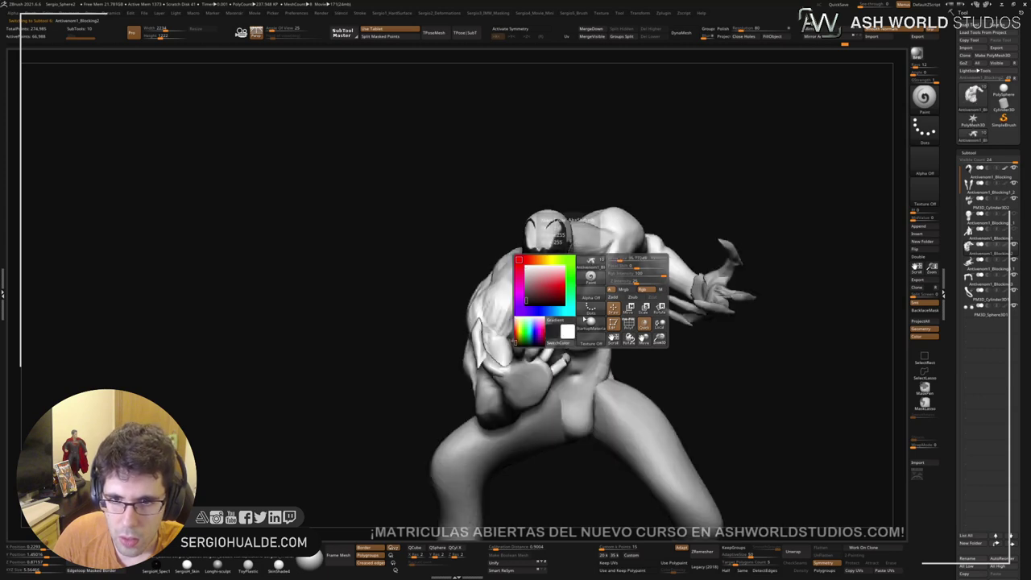
pyautogui.moveTo(620, 283); pyautogui.dragTo(760, 58, button='right')
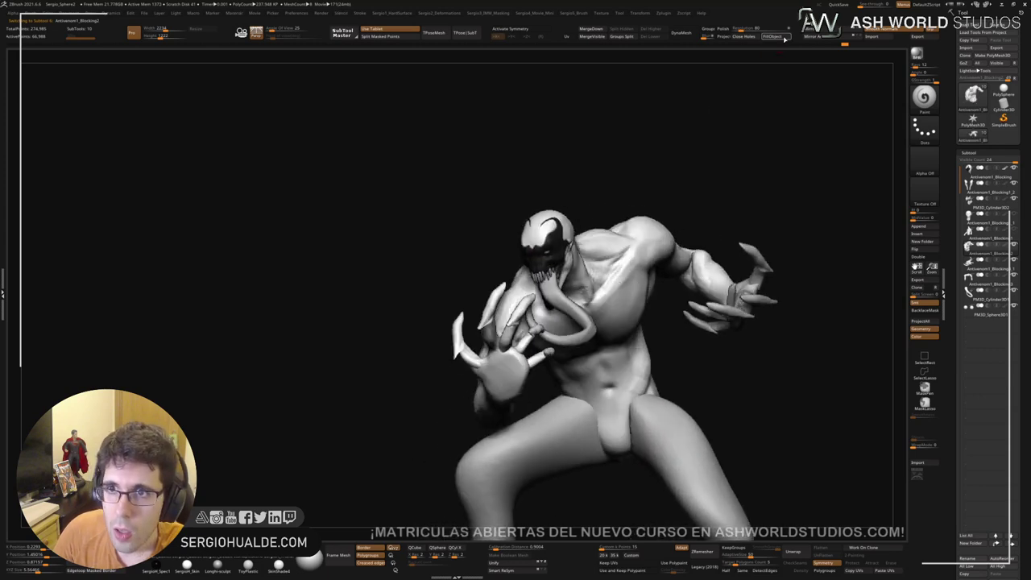
pyautogui.click(785, 39)
# Step: Select the torso and reshape its flank below the raised far arm with the Move brush
pyautogui.moveTo(617, 264); pyautogui.dragTo(572, 225, button='right')
pyautogui.moveTo(605, 295)
pyautogui.mouseDown(button='right')
pyautogui.moveTo(615, 329)
pyautogui.moveTo(598, 281)
pyautogui.moveTo(600, 297)
pyautogui.mouseUp(button='right')
pyautogui.keyDown('alt'); pyautogui.click(584, 295); pyautogui.keyUp('alt')
pyautogui.moveTo(541, 272); pyautogui.dragTo(559, 251, button='right')
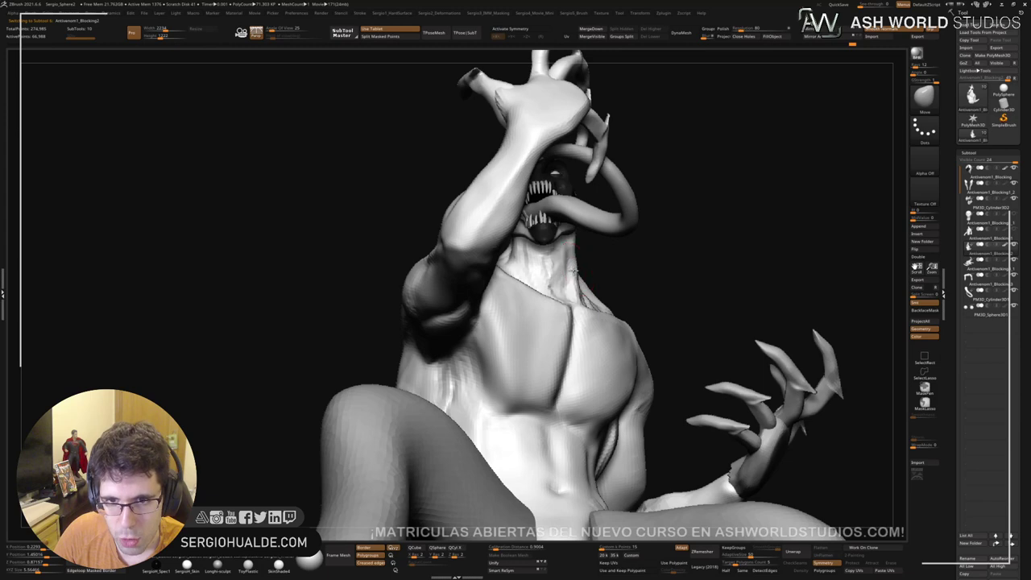
pyautogui.moveTo(574, 272); pyautogui.dragTo(602, 263, button='right')
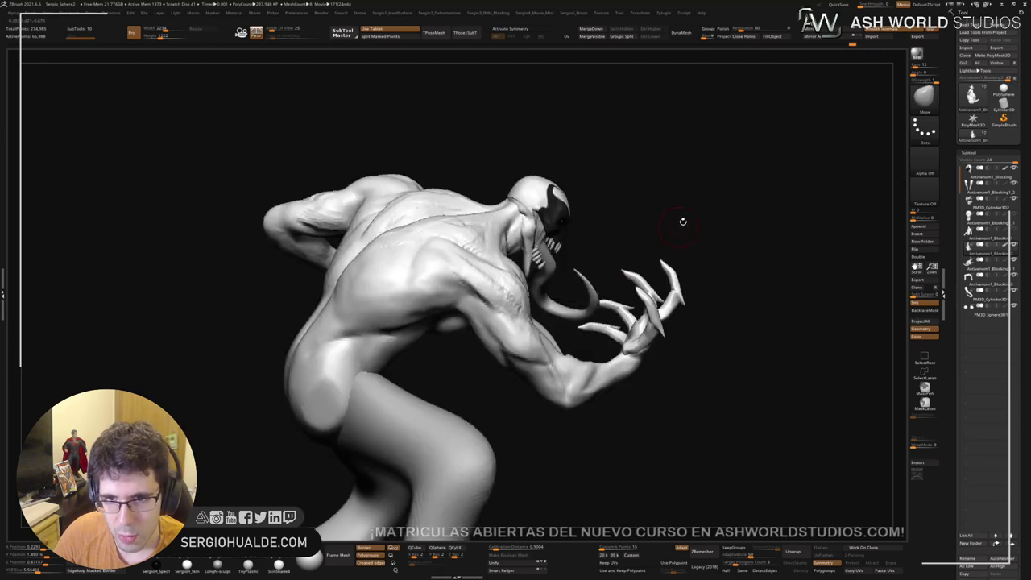
pyautogui.moveTo(682, 220); pyautogui.dragTo(646, 214, button='right')
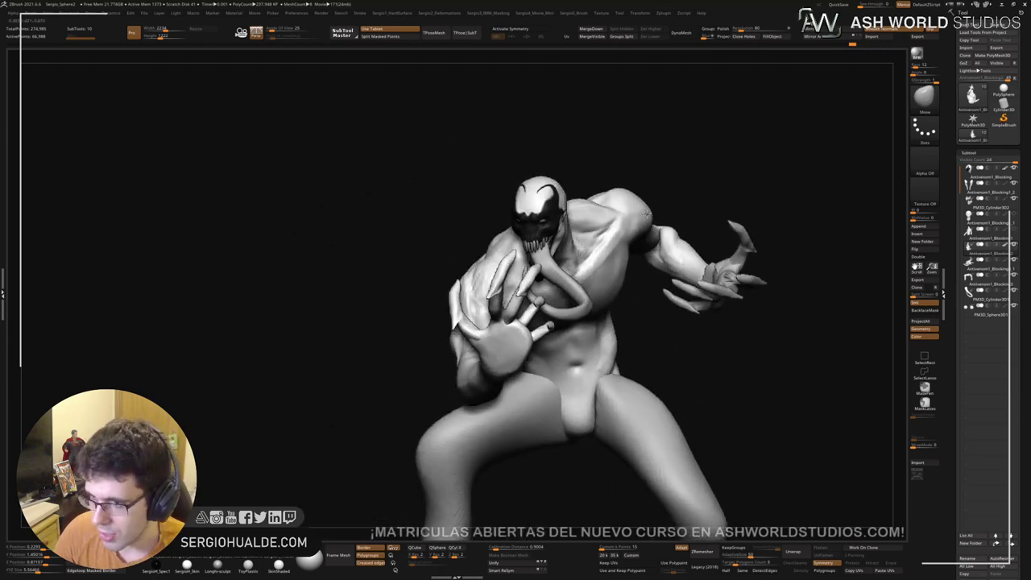
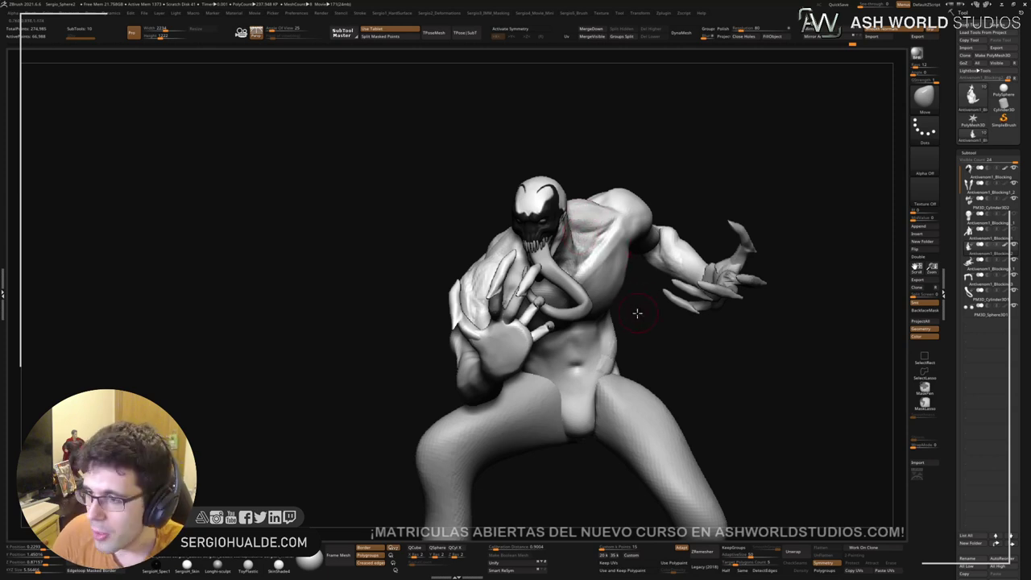
pyautogui.moveTo(637, 313); pyautogui.dragTo(613, 302)
# Step: Adjust the Move brush size and refine the contour of the chest and back beneath the far armpit
pyautogui.moveTo(606, 260)
pyautogui.mouseDown(button='right')
pyautogui.moveTo(624, 264)
pyautogui.moveTo(675, 317)
pyautogui.mouseUp(button='right')
pyautogui.press('s')
pyautogui.moveTo(674, 319); pyautogui.dragTo(681, 319)
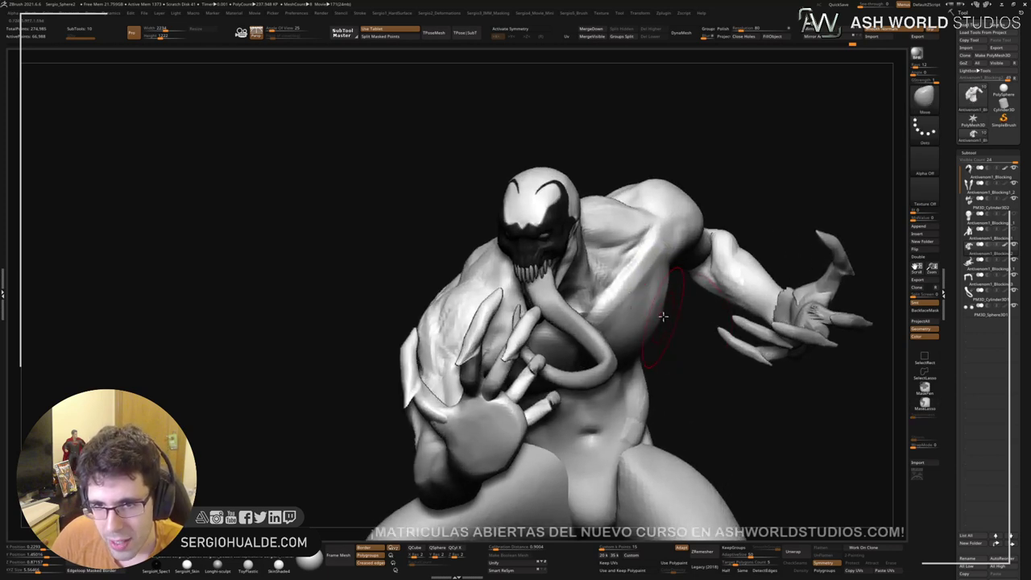
pyautogui.moveTo(667, 317); pyautogui.dragTo(644, 318, button='right')
pyautogui.moveTo(687, 322); pyautogui.dragTo(689, 296)
pyautogui.moveTo(678, 323)
pyautogui.mouseDown(button='right')
pyautogui.moveTo(685, 331)
pyautogui.moveTo(666, 308)
pyautogui.mouseUp(button='right')
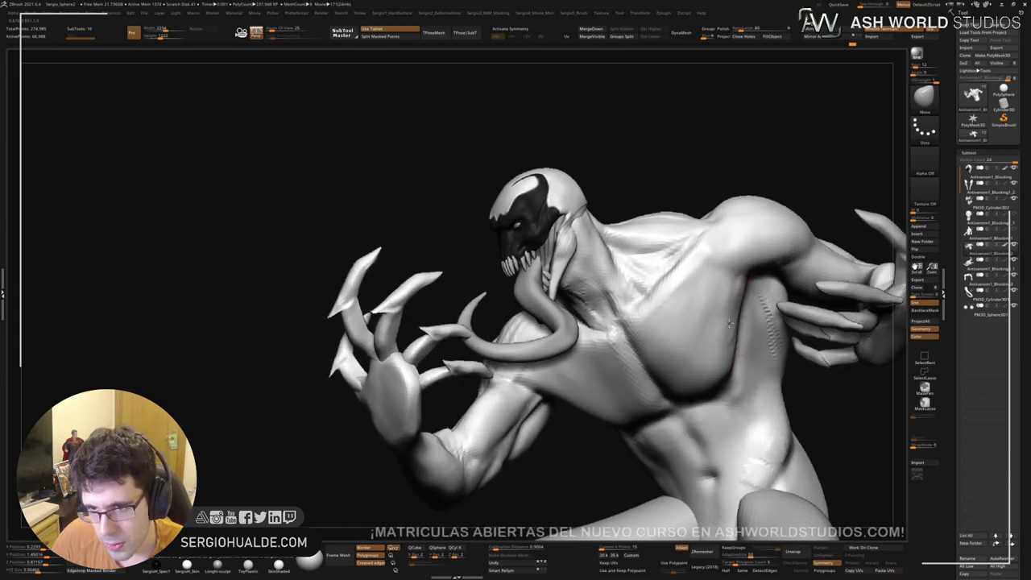
pyautogui.moveTo(725, 318)
pyautogui.mouseDown(button='right')
pyautogui.moveTo(702, 310)
pyautogui.moveTo(651, 253)
pyautogui.moveTo(660, 230)
pyautogui.mouseUp(button='right')
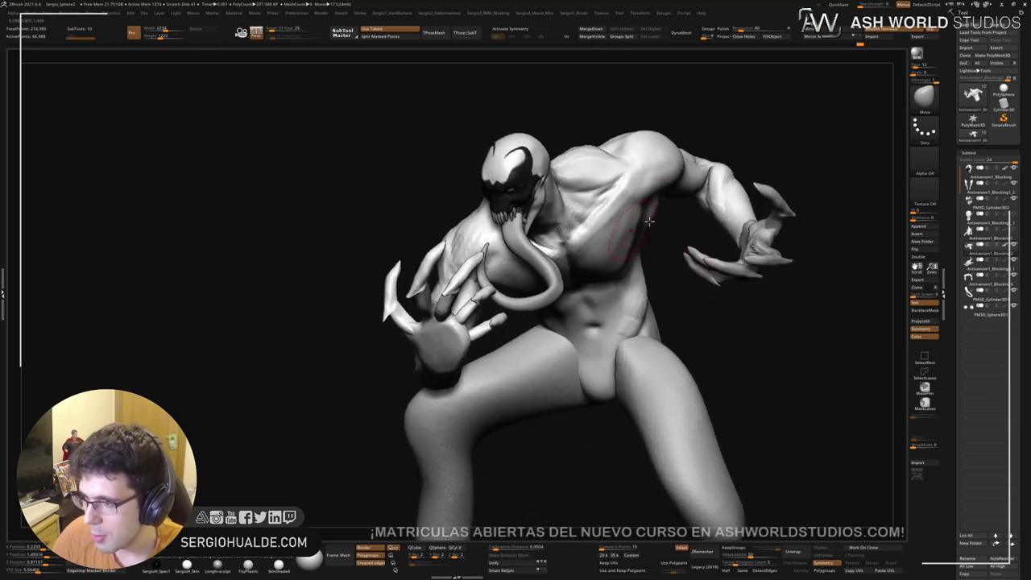
# Step: Select the legs and nudge them vertically with the transform gizmo to fit the pelvis
pyautogui.moveTo(610, 235)
pyautogui.mouseDown(button='right')
pyautogui.moveTo(636, 310)
pyautogui.moveTo(668, 294)
pyautogui.moveTo(625, 207)
pyautogui.moveTo(583, 279)
pyautogui.mouseUp(button='right')
pyautogui.keyDown('alt'); pyautogui.click(578, 267); pyautogui.keyUp('alt')
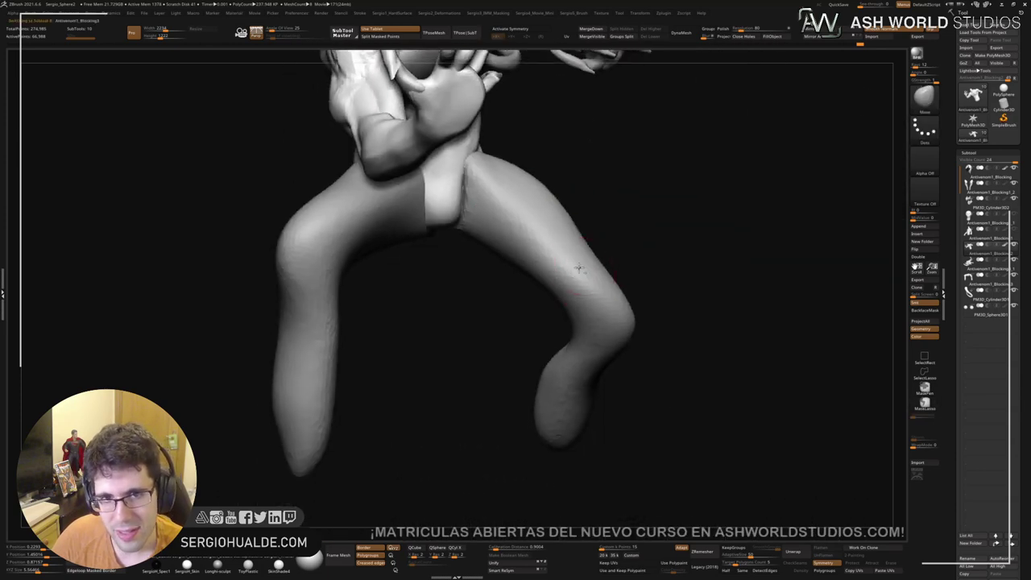
pyautogui.press('w')
pyautogui.keyDown('alt'); pyautogui.moveTo(504, 213); pyautogui.dragTo(543, 297, button='right'); pyautogui.keyUp('alt')
pyautogui.moveTo(564, 207); pyautogui.dragTo(565, 217)
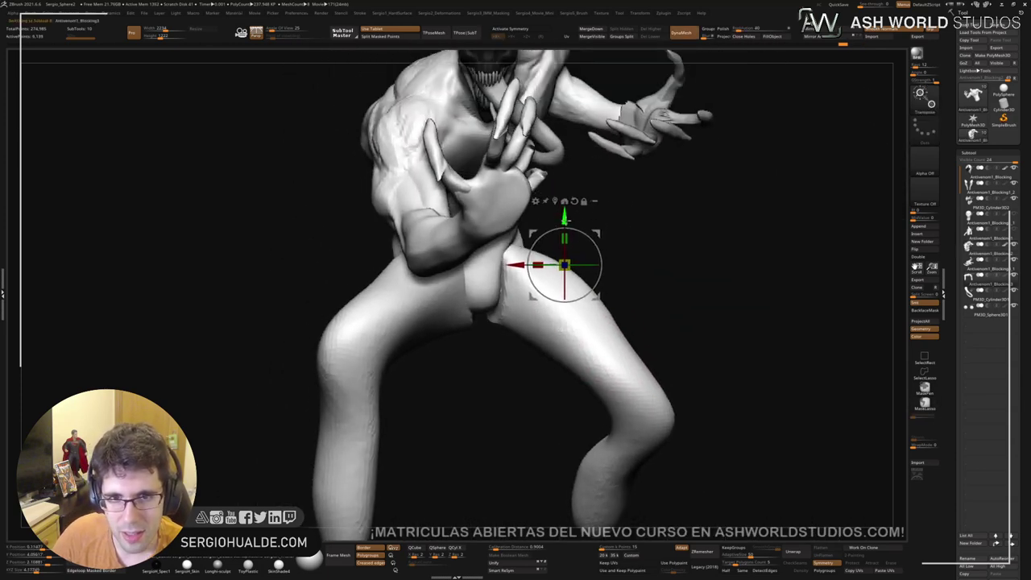
pyautogui.press('q')
# Step: Isolate the foreground hand of the body and separate it into its own duplicate subtool
pyautogui.moveTo(600, 214)
pyautogui.mouseDown(button='right')
pyautogui.moveTo(507, 157)
pyautogui.moveTo(496, 262)
pyautogui.moveTo(476, 299)
pyautogui.moveTo(526, 281)
pyautogui.mouseUp(button='right')
pyautogui.moveTo(472, 358)
pyautogui.mouseDown(button='right')
pyautogui.moveTo(588, 310)
pyautogui.moveTo(522, 344)
pyautogui.mouseUp(button='right')
pyautogui.moveTo(522, 345)
pyautogui.keyDown('ctrl'); pyautogui.keyDown('shift'); pyautogui.mouseDown()
pyautogui.moveTo(553, 403)
pyautogui.moveTo(647, 391)
pyautogui.moveTo(523, 185)
pyautogui.moveTo(525, 273)
pyautogui.mouseUp(); pyautogui.keyUp('shift'); pyautogui.keyUp('ctrl')
pyautogui.hotkey('ctrl', 'shift', 'd')
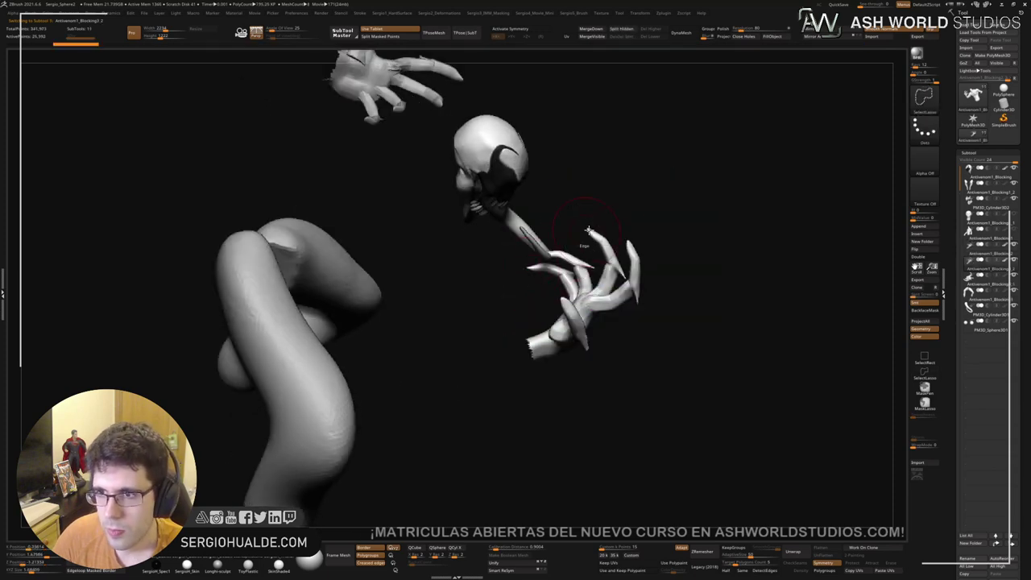
pyautogui.moveTo(689, 215)
pyautogui.mouseDown()
pyautogui.moveTo(686, 195)
pyautogui.moveTo(674, 201)
pyautogui.mouseUp()
pyautogui.click(675, 201)
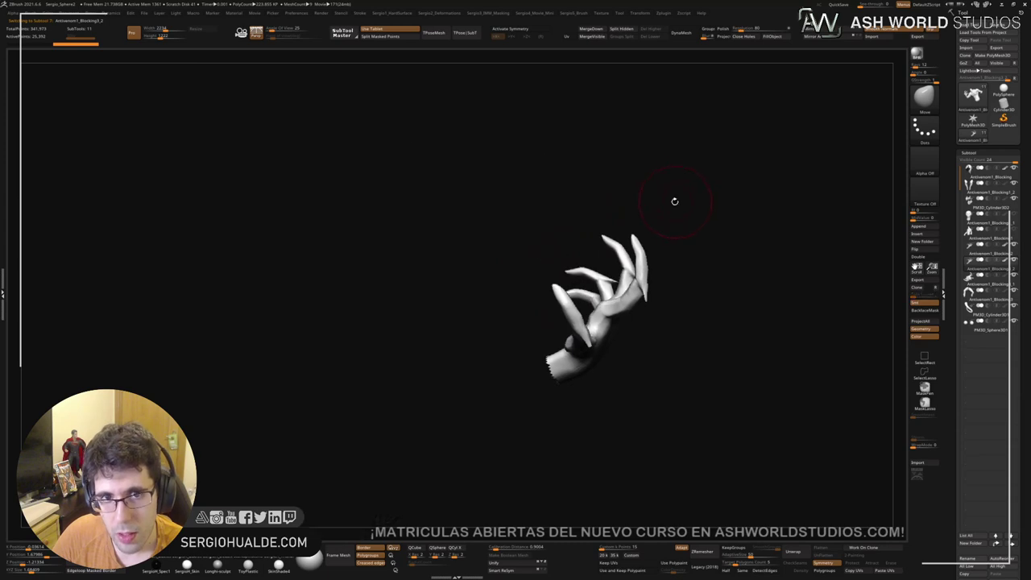
pyautogui.click(659, 213)
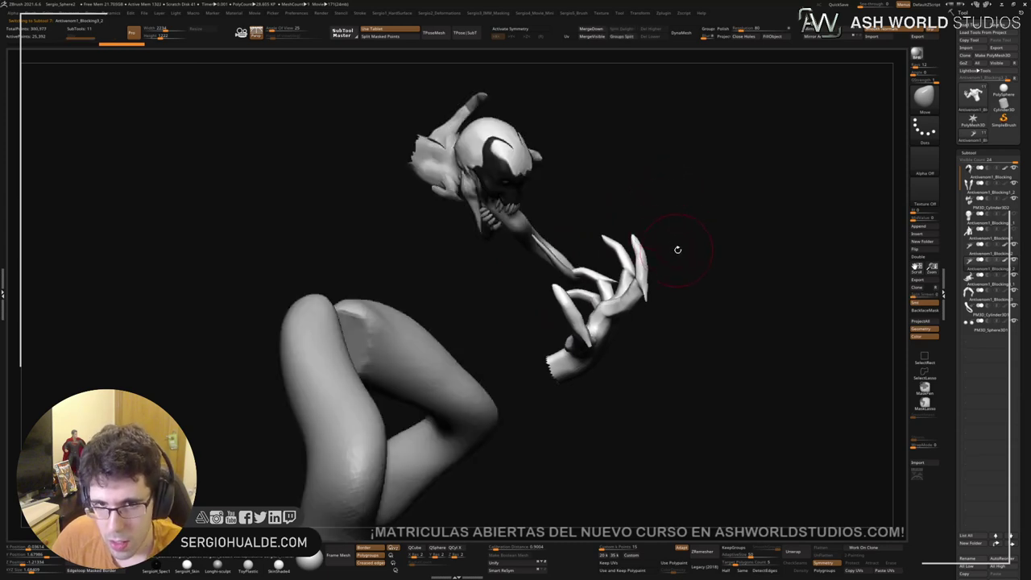
# Step: Hide the hand on the original body so only the rest shows, and reselect the separated hand subtool
pyautogui.click(973, 248)
pyautogui.keyDown('ctrl'); pyautogui.keyDown('shift'); pyautogui.click(685, 306); pyautogui.keyUp('shift'); pyautogui.keyUp('ctrl')
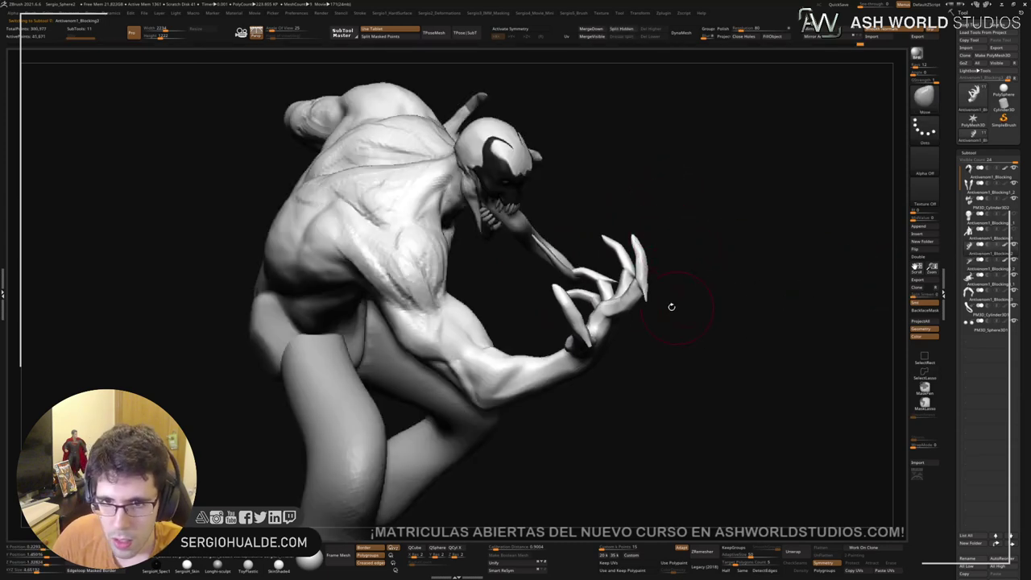
pyautogui.click(971, 264)
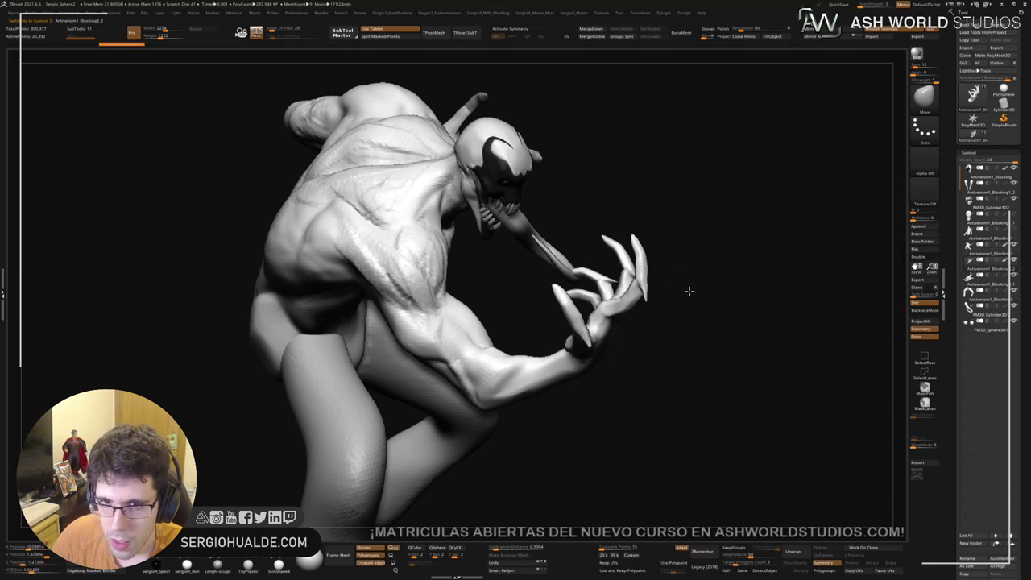
# Step: Solo the separated hand and DynaMesh it at a resolution of 336 to close the open wrist
pyautogui.moveTo(689, 291); pyautogui.dragTo(559, 276, button='right')
pyautogui.keyDown('ctrl'); pyautogui.moveTo(478, 242); pyautogui.dragTo(565, 311, button='right'); pyautogui.keyUp('ctrl')
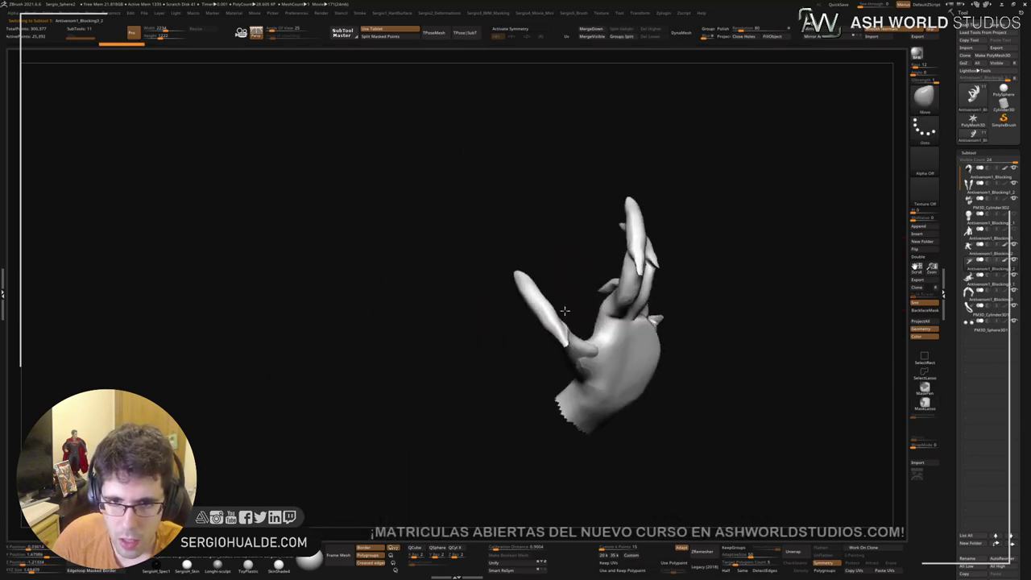
pyautogui.moveTo(565, 310)
pyautogui.mouseDown()
pyautogui.moveTo(608, 326)
pyautogui.moveTo(541, 290)
pyautogui.moveTo(400, 307)
pyautogui.moveTo(430, 324)
pyautogui.moveTo(551, 328)
pyautogui.mouseUp()
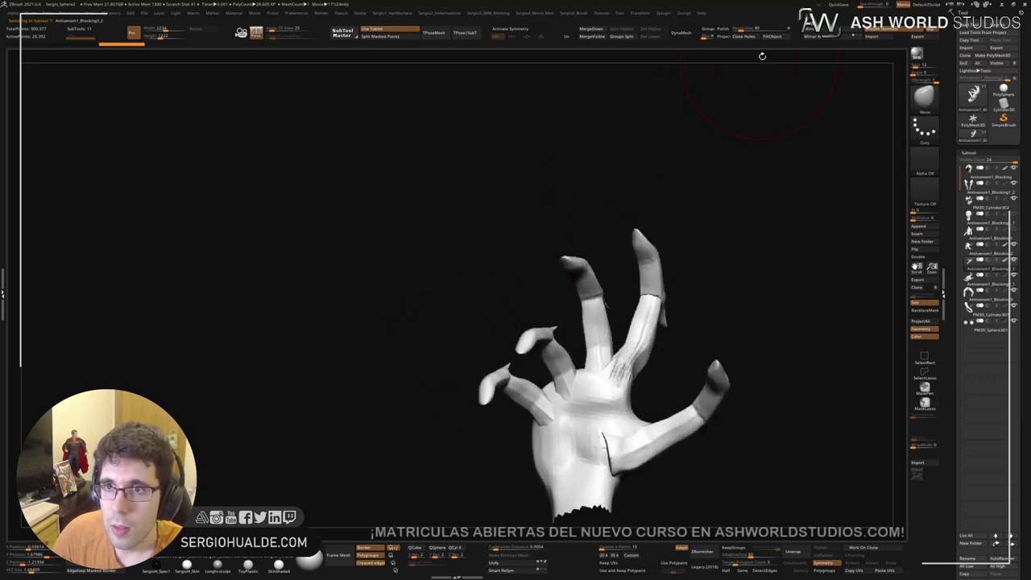
pyautogui.click(689, 37)
pyautogui.hotkey('ctrl', 'z')
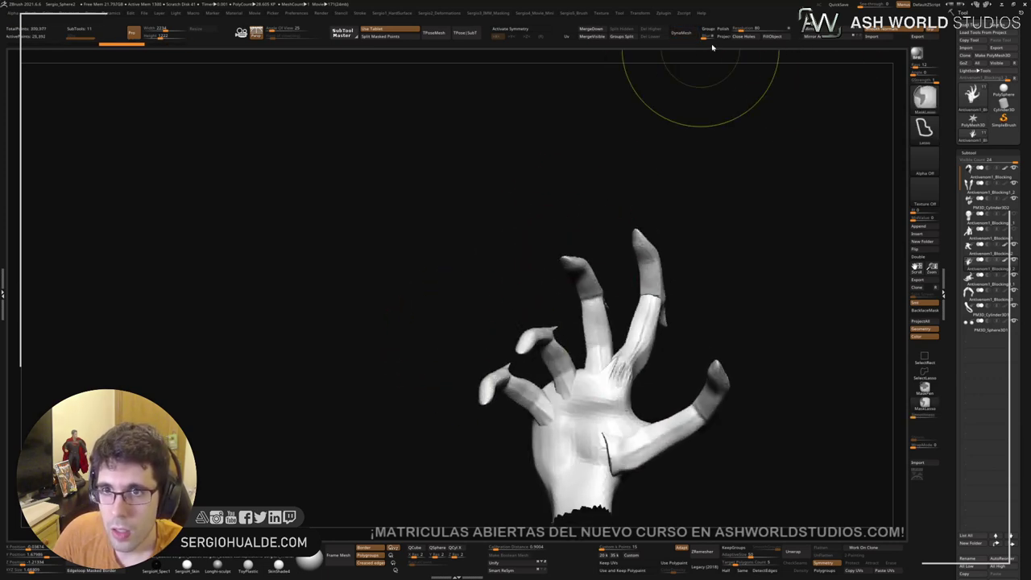
pyautogui.click(736, 30)
pyautogui.moveTo(746, 30); pyautogui.dragTo(749, 30)
pyautogui.click(683, 33)
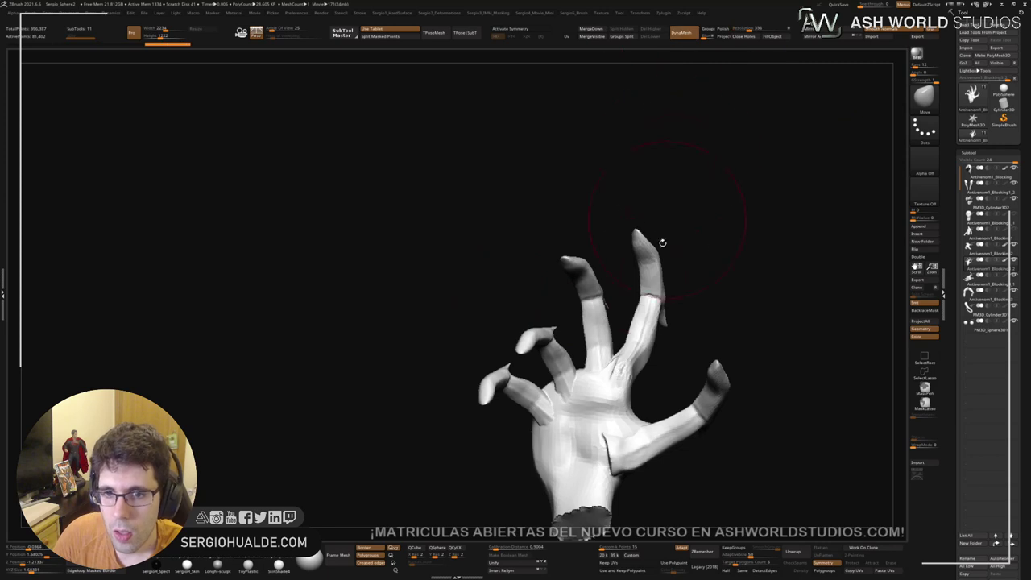
# Step: Smooth the palm and the crease at the base of the thumb
pyautogui.keyDown('alt'); pyautogui.moveTo(662, 243); pyautogui.dragTo(667, 196); pyautogui.keyUp('alt')
pyautogui.moveTo(592, 364)
pyautogui.keyDown('shift'); pyautogui.mouseDown()
pyautogui.moveTo(554, 439)
pyautogui.moveTo(582, 472)
pyautogui.mouseUp(); pyautogui.keyUp('shift')
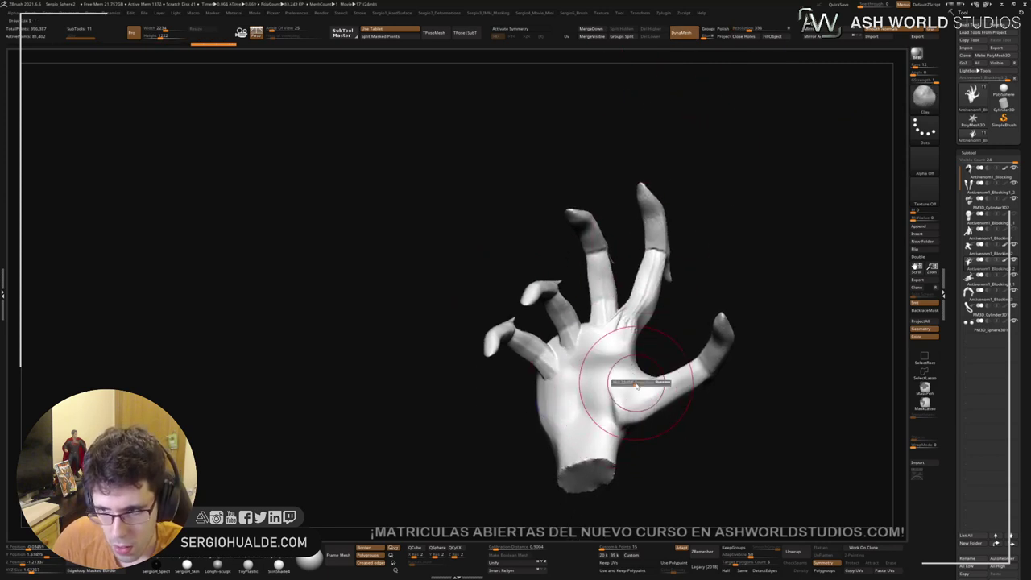
pyautogui.keyDown('alt'); pyautogui.moveTo(679, 497); pyautogui.dragTo(610, 384); pyautogui.keyUp('alt')
# Step: Build up the thumb base with the ClayBuildup brush and smooth the volume into the palm and wrist
pyautogui.press('b')
pyautogui.press('c')
pyautogui.press('b')
pyautogui.moveTo(557, 300)
pyautogui.mouseDown()
pyautogui.moveTo(568, 285)
pyautogui.moveTo(561, 262)
pyautogui.moveTo(541, 274)
pyautogui.moveTo(564, 305)
pyautogui.mouseUp()
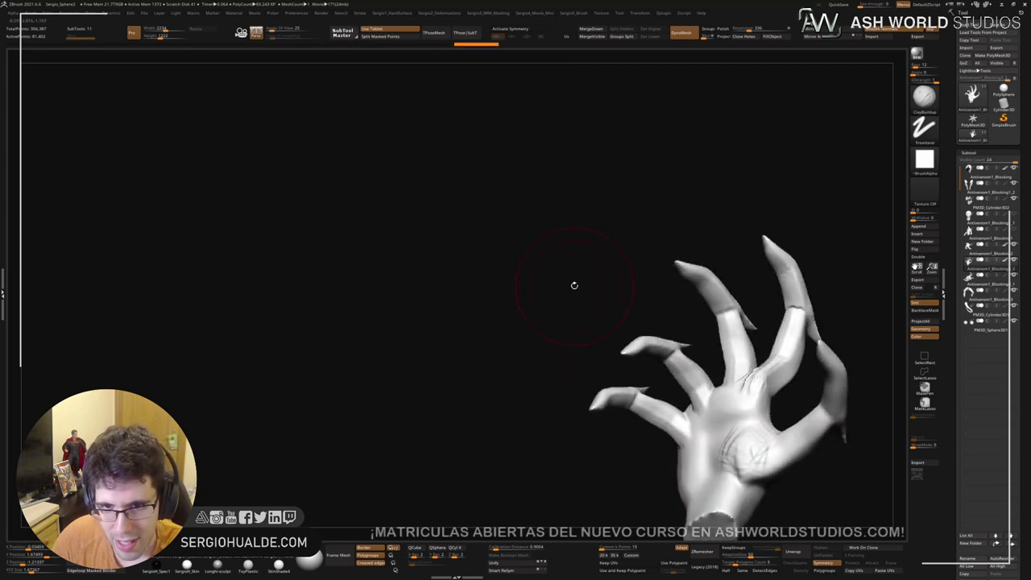
pyautogui.moveTo(574, 285)
pyautogui.mouseDown()
pyautogui.moveTo(511, 230)
pyautogui.moveTo(645, 338)
pyautogui.moveTo(626, 369)
pyautogui.moveTo(629, 355)
pyautogui.moveTo(618, 367)
pyautogui.moveTo(616, 346)
pyautogui.mouseUp()
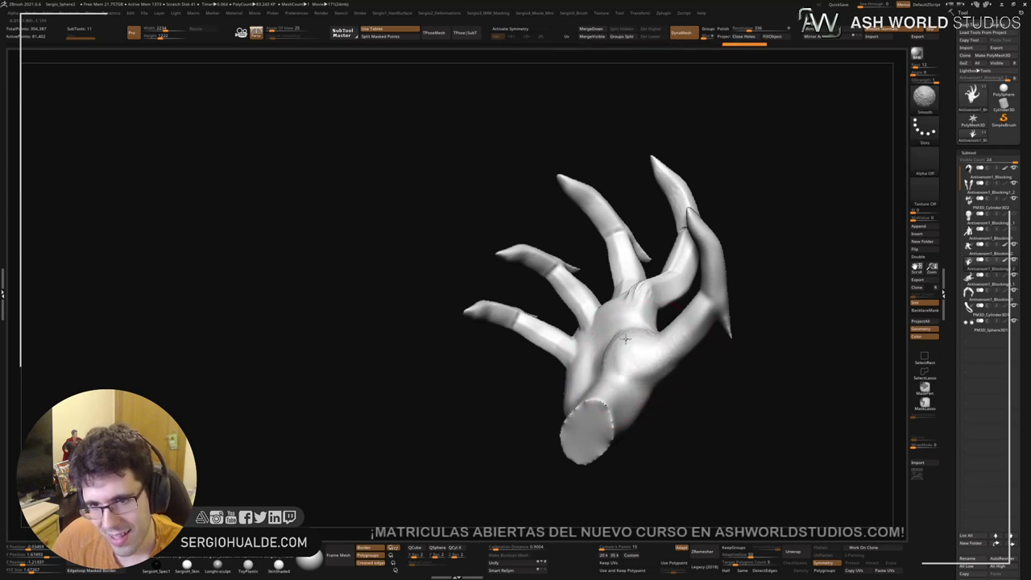
pyautogui.moveTo(648, 407); pyautogui.dragTo(645, 386)
pyautogui.moveTo(592, 319); pyautogui.dragTo(571, 290)
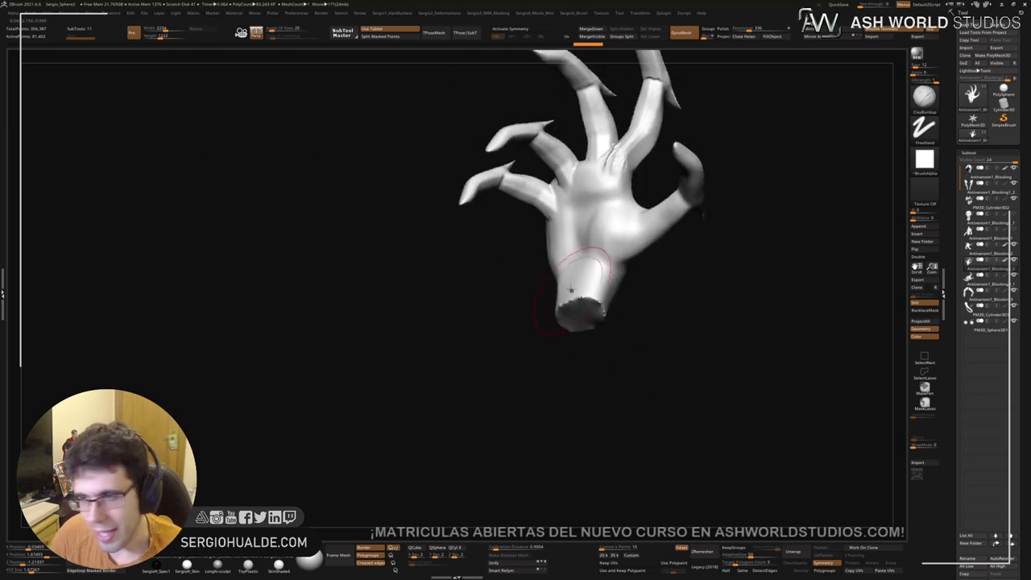
pyautogui.moveTo(603, 233); pyautogui.dragTo(629, 250, button='right')
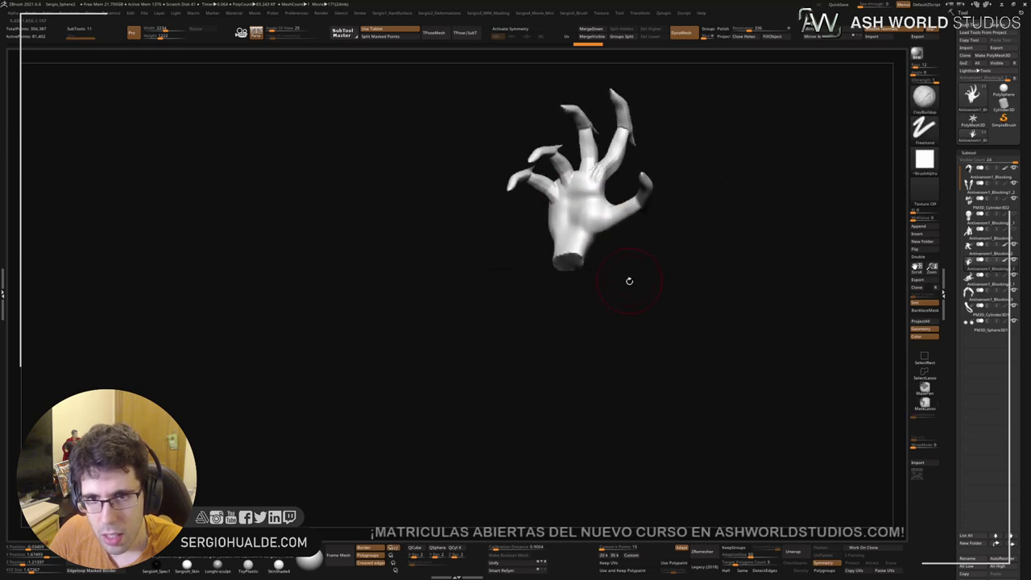
# Step: Show the whole creature to check the hand within the pose, and isolate the hand again
pyautogui.hotkey('alt', 's')
pyautogui.moveTo(625, 290)
pyautogui.keyDown('ctrl'); pyautogui.mouseDown(button='right')
pyautogui.moveTo(612, 181)
pyautogui.moveTo(615, 218)
pyautogui.moveTo(593, 202)
pyautogui.moveTo(614, 333)
pyautogui.mouseUp(button='right'); pyautogui.keyUp('ctrl')
pyautogui.keyDown('ctrl'); pyautogui.moveTo(563, 277); pyautogui.dragTo(584, 326, button='right'); pyautogui.keyUp('ctrl')
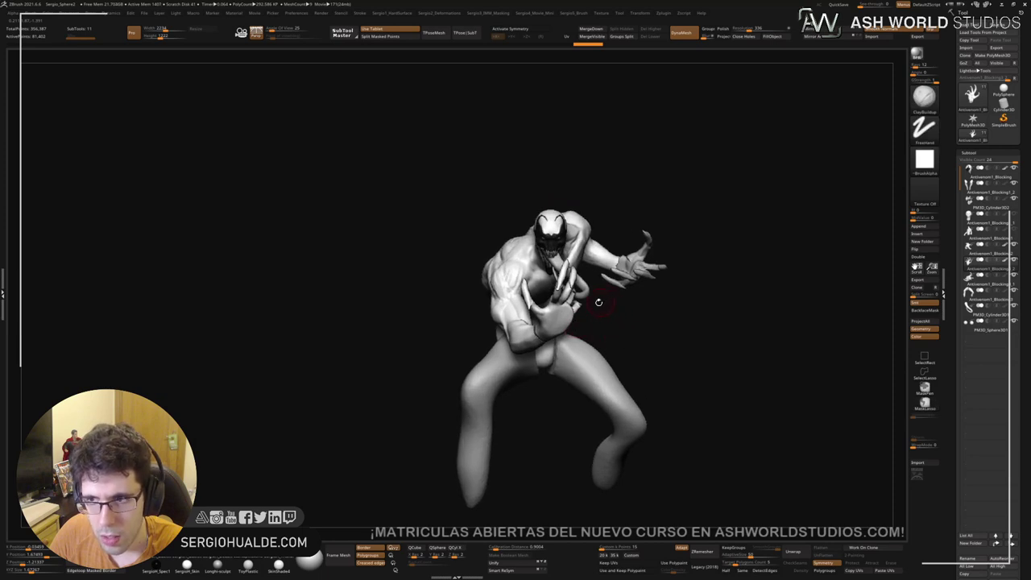
pyautogui.keyDown('ctrl'); pyautogui.keyDown('shift'); pyautogui.click(591, 307); pyautogui.keyUp('shift'); pyautogui.keyUp('ctrl')
pyautogui.keyDown('ctrl'); pyautogui.keyDown('shift'); pyautogui.click(557, 314); pyautogui.keyUp('shift'); pyautogui.keyUp('ctrl')
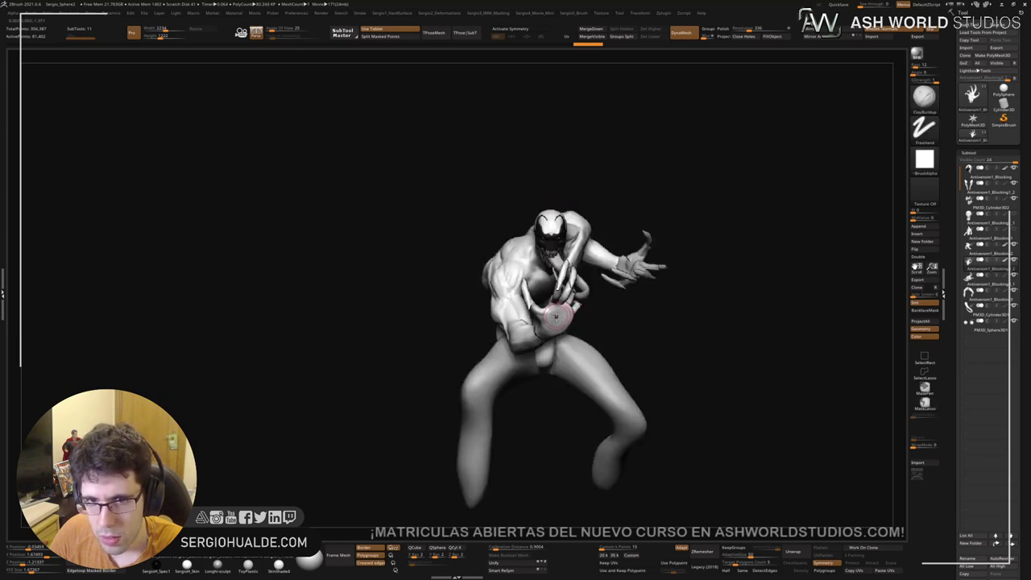
pyautogui.keyDown('alt'); pyautogui.moveTo(563, 311); pyautogui.dragTo(628, 263, button='right'); pyautogui.keyUp('alt')
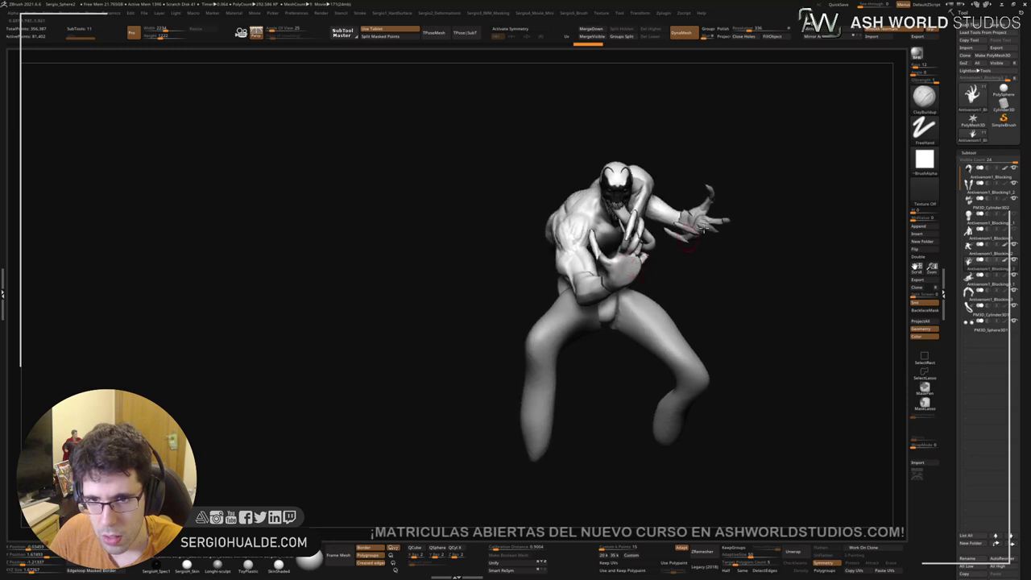
pyautogui.moveTo(785, 189)
pyautogui.keyDown('ctrl'); pyautogui.keyDown('shift'); pyautogui.mouseDown()
pyautogui.moveTo(709, 231)
pyautogui.moveTo(679, 132)
pyautogui.moveTo(694, 140)
pyautogui.mouseUp(); pyautogui.keyUp('shift'); pyautogui.keyUp('ctrl')
pyautogui.moveTo(692, 292)
pyautogui.keyDown('ctrl'); pyautogui.keyDown('shift'); pyautogui.mouseDown()
pyautogui.moveTo(622, 165)
pyautogui.moveTo(643, 324)
pyautogui.mouseUp(); pyautogui.keyUp('shift'); pyautogui.keyUp('ctrl')
pyautogui.hotkey('alt', 's')
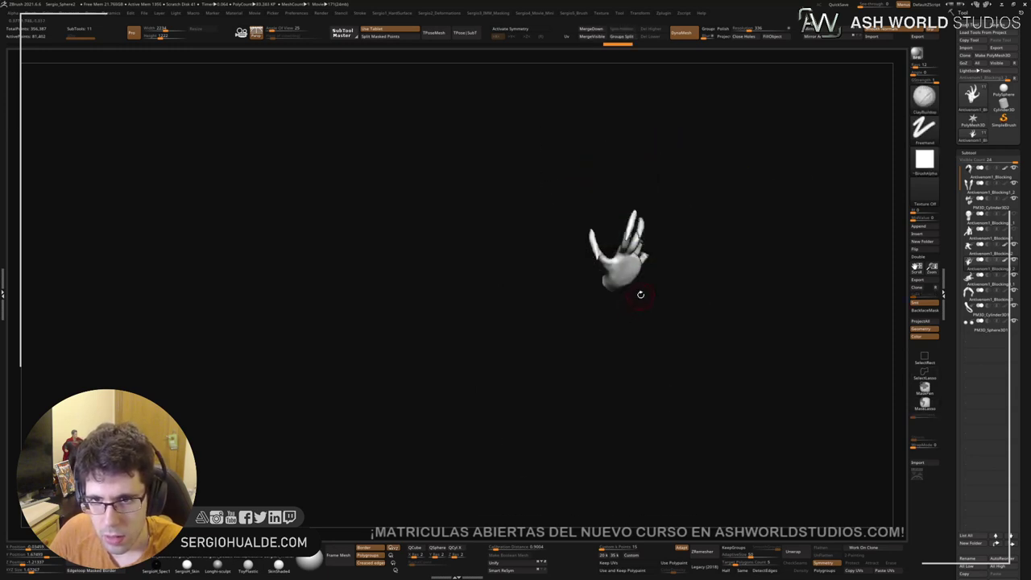
# Step: Merge the isolated hand into a single polygroup, then bring the rest of the figure back into view
pyautogui.moveTo(654, 284)
pyautogui.mouseDown(button='right')
pyautogui.moveTo(677, 253)
pyautogui.moveTo(687, 262)
pyautogui.mouseUp(button='right')
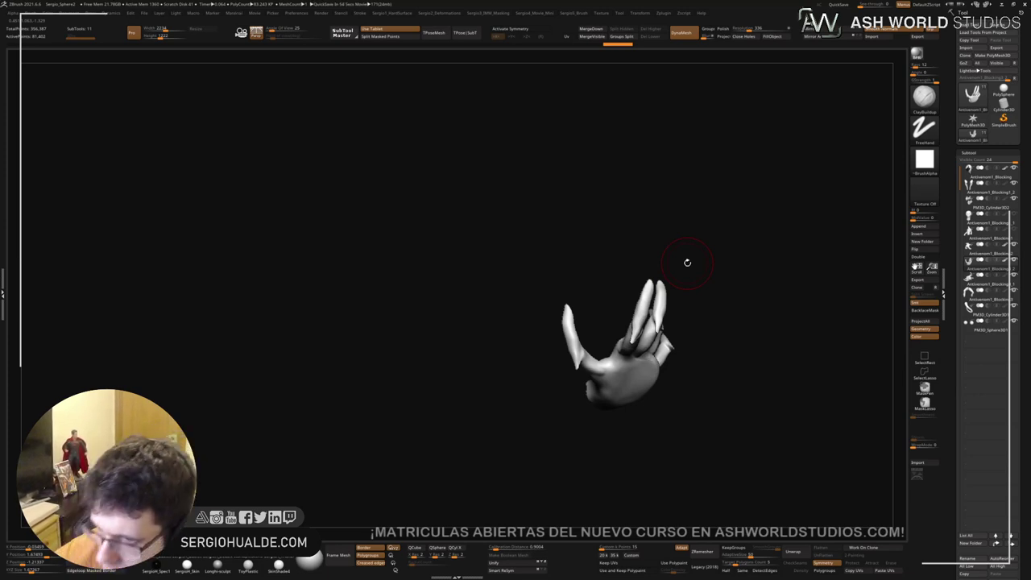
pyautogui.moveTo(729, 228); pyautogui.dragTo(715, 282, button='right')
pyautogui.hotkey('shift', 'f')
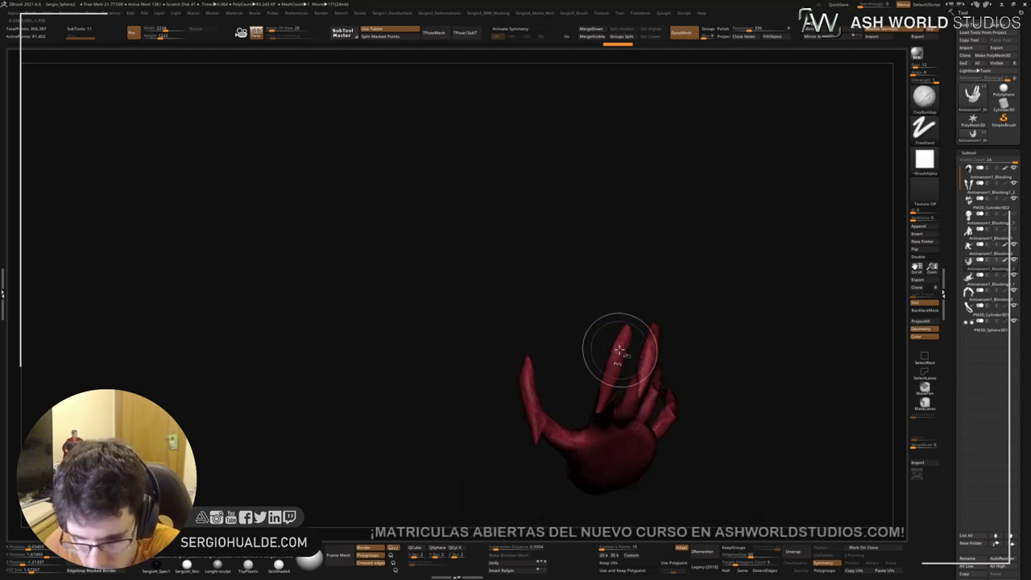
pyautogui.hotkey('ctrl', 'w')
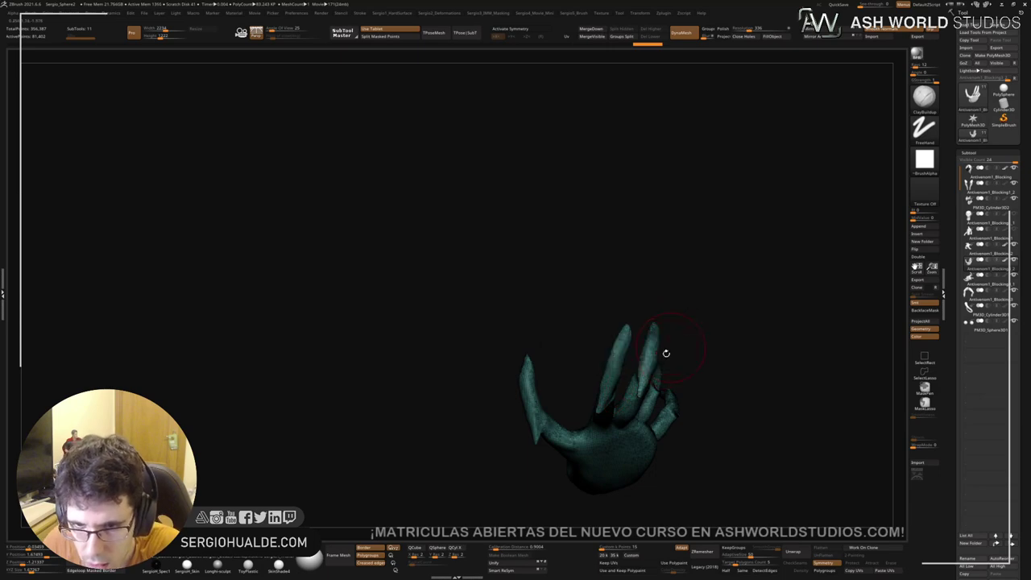
pyautogui.keyDown('alt'); pyautogui.moveTo(665, 353); pyautogui.dragTo(657, 263, button='right'); pyautogui.keyUp('alt')
pyautogui.hotkey('alt', 's')
pyautogui.moveTo(621, 363)
pyautogui.keyDown('ctrl'); pyautogui.mouseDown(button='right')
pyautogui.moveTo(608, 303)
pyautogui.moveTo(621, 254)
pyautogui.moveTo(628, 372)
pyautogui.moveTo(661, 402)
pyautogui.moveTo(554, 395)
pyautogui.moveTo(636, 407)
pyautogui.moveTo(640, 367)
pyautogui.mouseUp(button='right'); pyautogui.keyUp('ctrl')
pyautogui.hotkey('shift', 'f')
pyautogui.moveTo(640, 366)
pyautogui.keyDown('ctrl'); pyautogui.mouseDown(button='right')
pyautogui.moveTo(642, 317)
pyautogui.moveTo(644, 327)
pyautogui.mouseUp(button='right'); pyautogui.keyUp('ctrl')
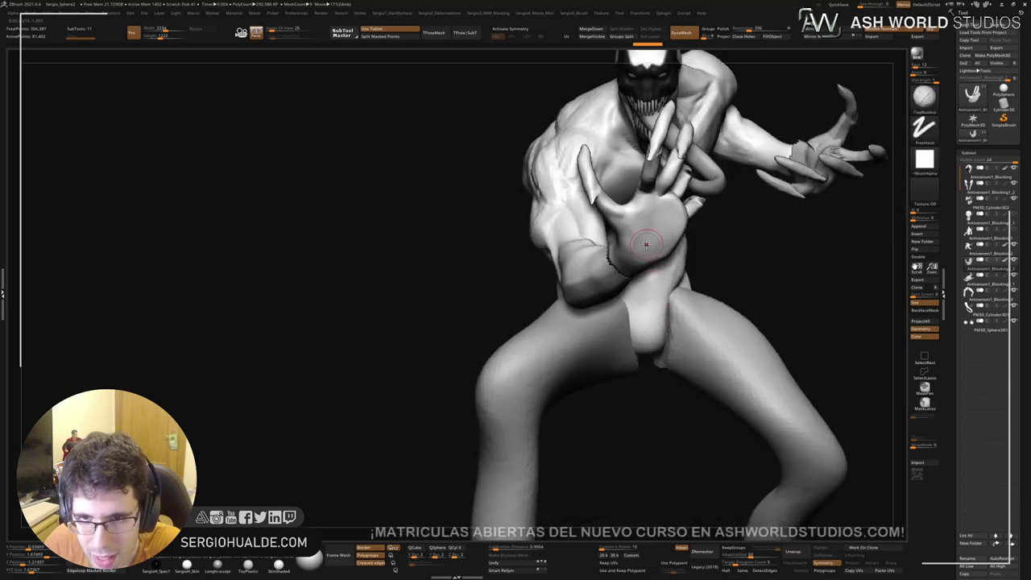
# Step: Examine the outstretched hand and the figure's overall pose, and look through the transform options
pyautogui.moveTo(645, 243); pyautogui.dragTo(633, 216, button='right')
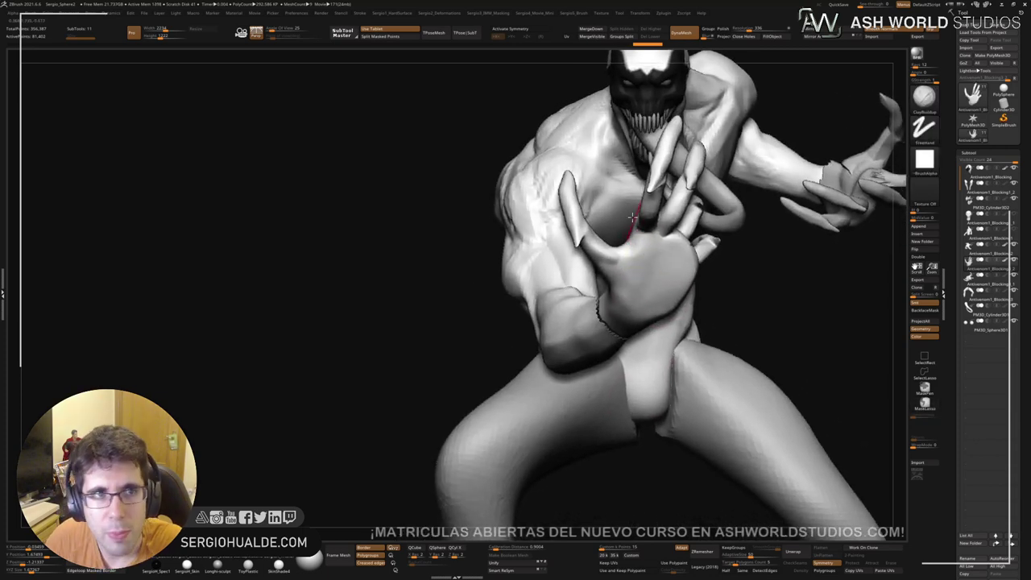
pyautogui.click(597, 14)
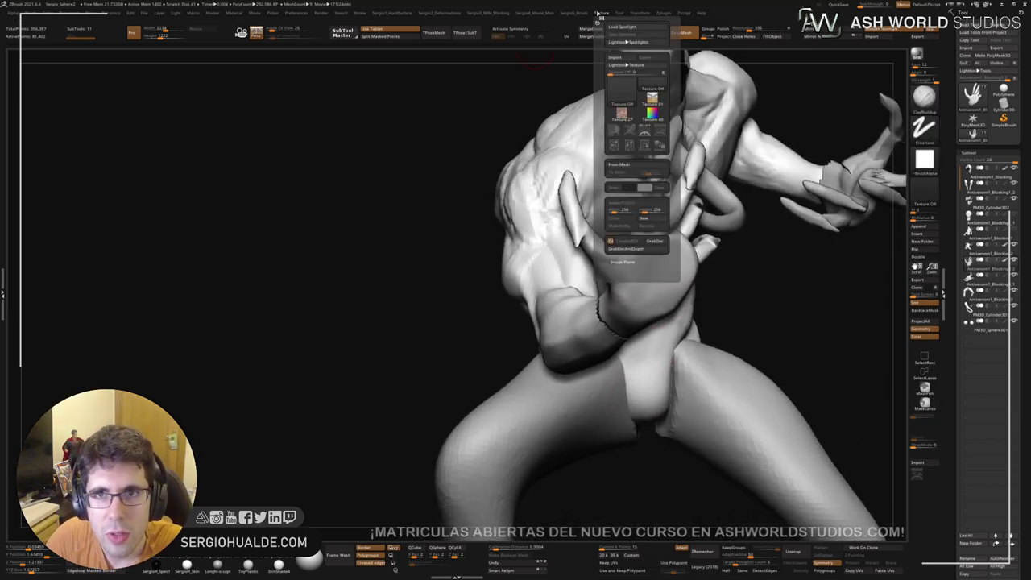
pyautogui.click(642, 14)
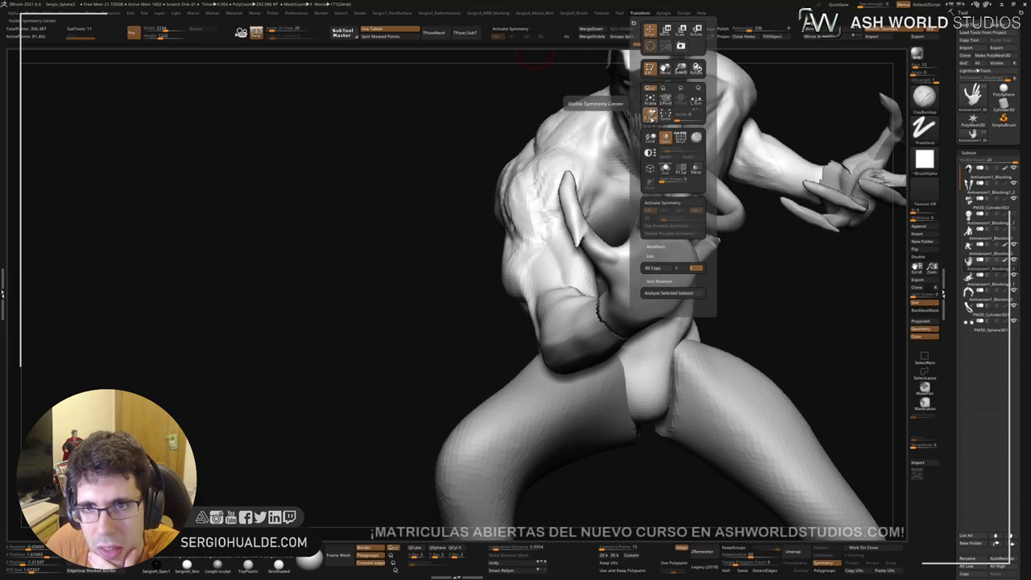
pyautogui.moveTo(662, 296)
pyautogui.mouseDown(button='right')
pyautogui.moveTo(678, 307)
pyautogui.moveTo(596, 290)
pyautogui.moveTo(618, 304)
pyautogui.mouseUp(button='right')
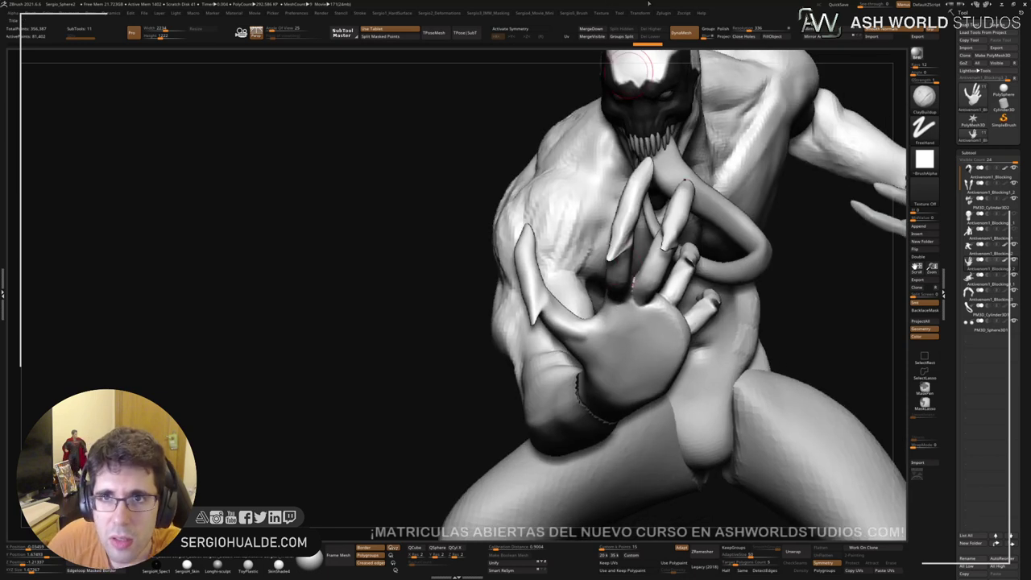
pyautogui.click(640, 13)
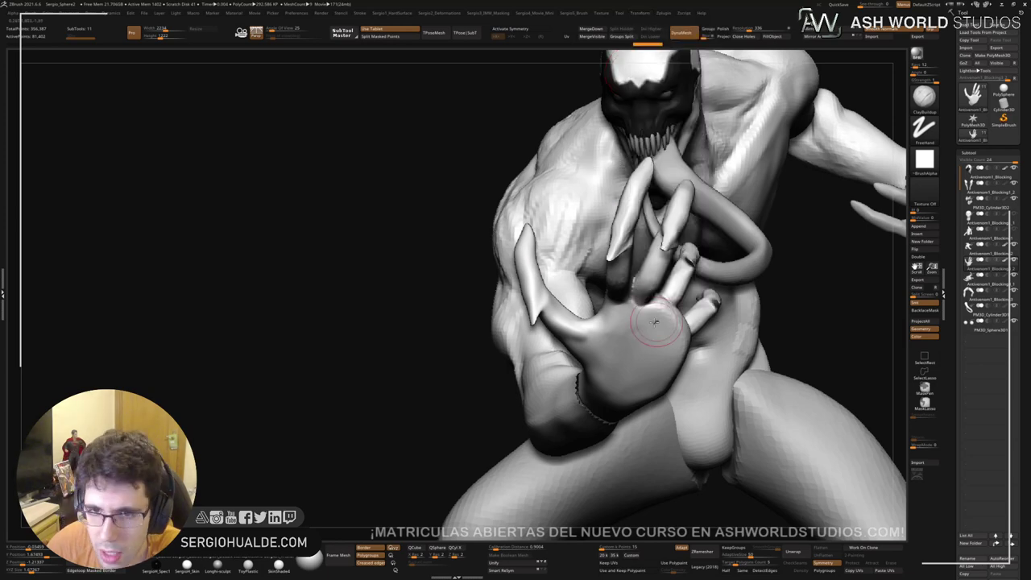
pyautogui.press('f')
pyautogui.press('f')
pyautogui.moveTo(508, 366); pyautogui.dragTo(559, 281, button='right')
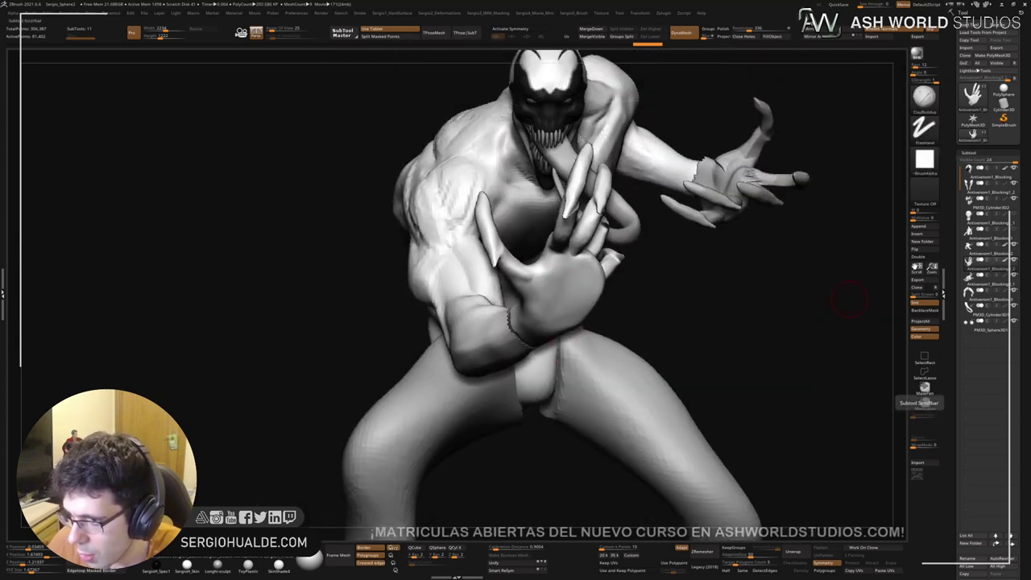
pyautogui.moveTo(685, 301); pyautogui.dragTo(688, 293, button='right')
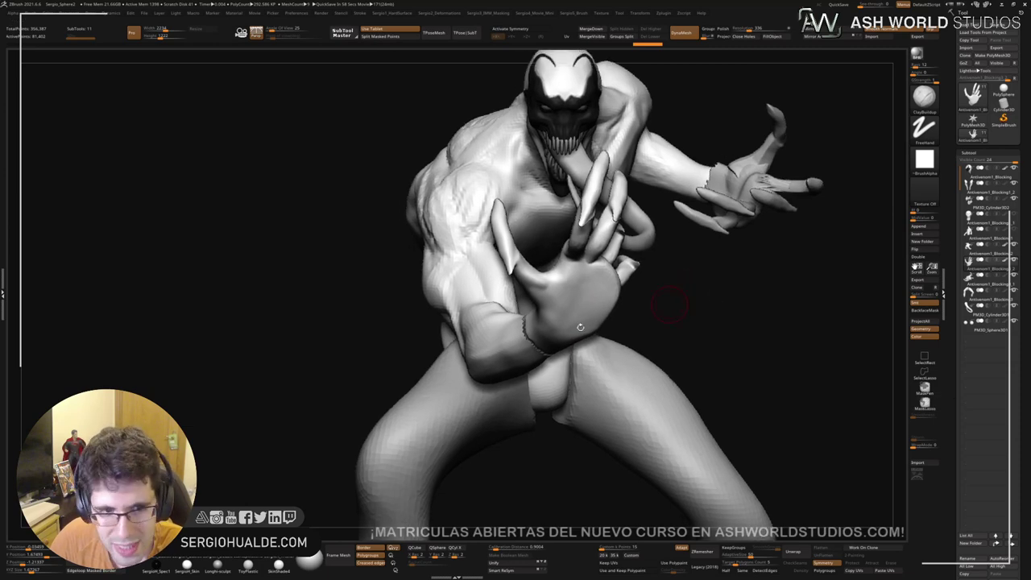
pyautogui.moveTo(576, 310)
pyautogui.mouseDown(button='right')
pyautogui.moveTo(515, 314)
pyautogui.moveTo(455, 246)
pyautogui.moveTo(508, 232)
pyautogui.moveTo(499, 225)
pyautogui.moveTo(848, 417)
pyautogui.mouseUp(button='right')
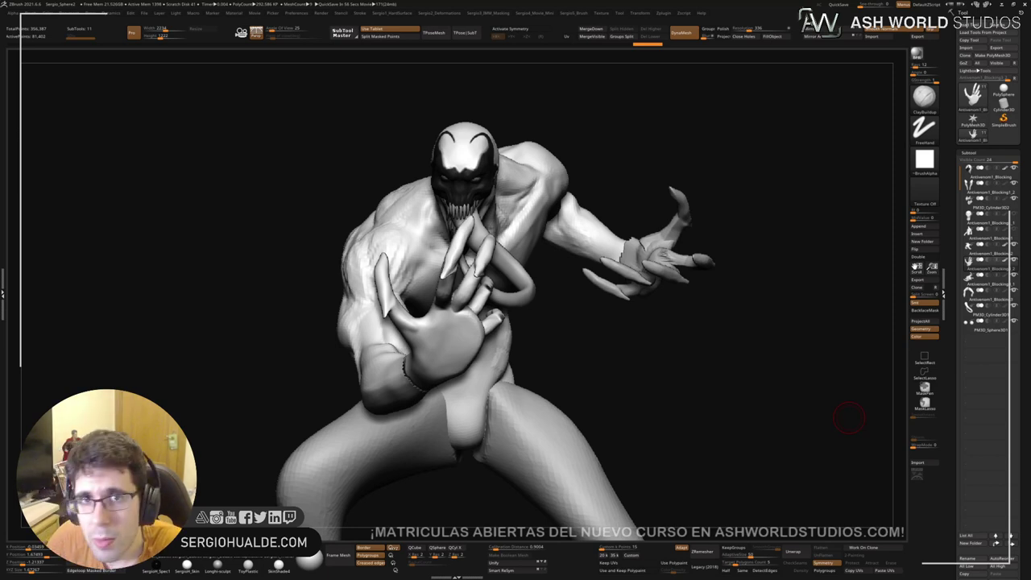
# Step: Turn on Local Transformations and check how the view rotates around the figure
pyautogui.click(644, 14)
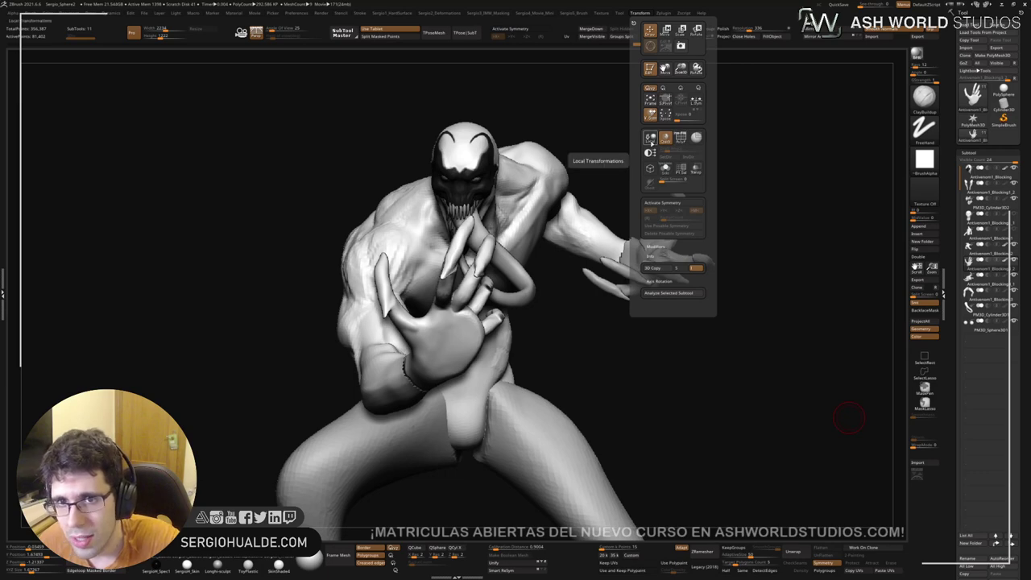
pyautogui.click(650, 141)
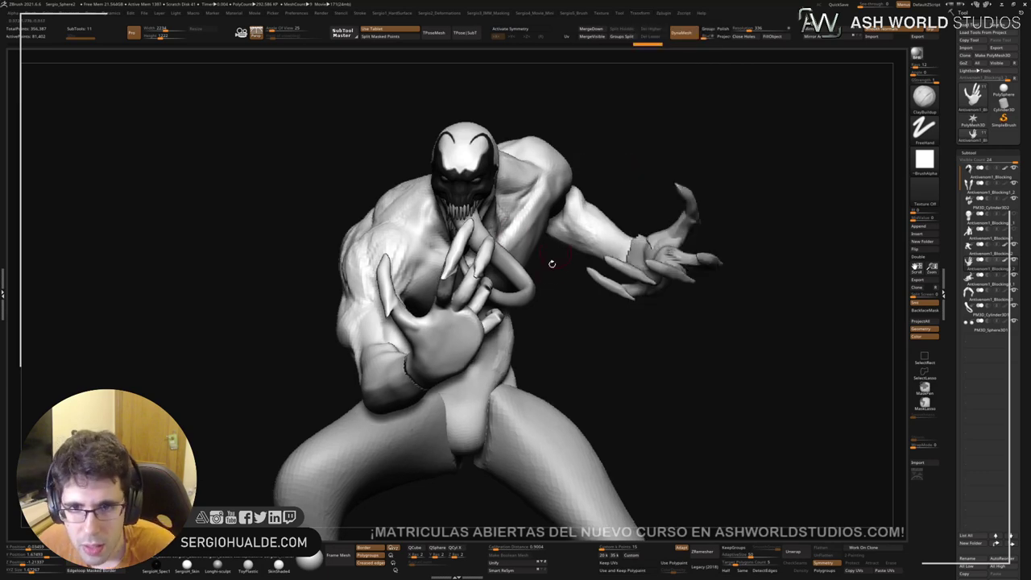
pyautogui.moveTo(435, 327); pyautogui.dragTo(483, 342, button='right')
pyautogui.press('space')
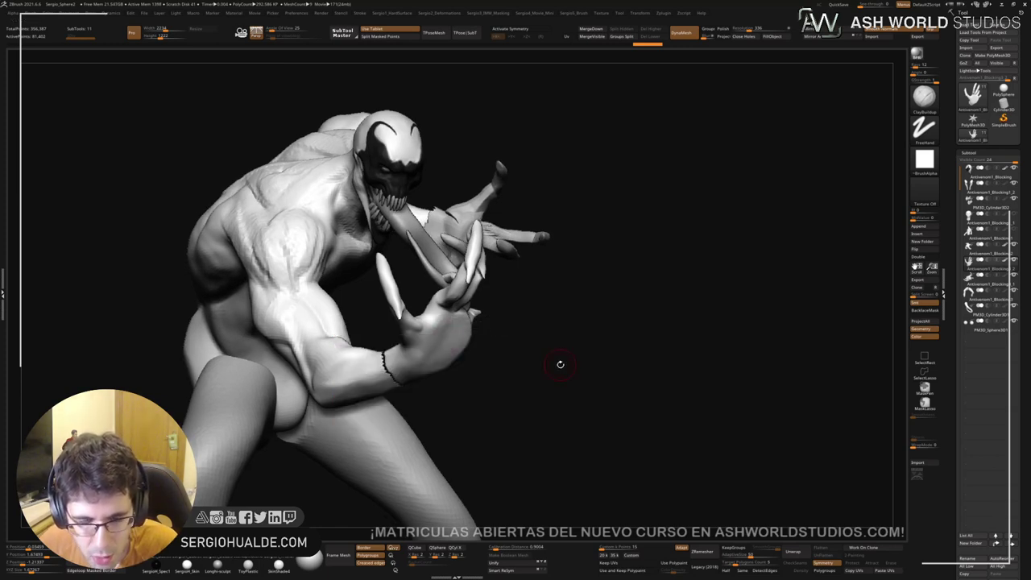
pyautogui.moveTo(463, 348); pyautogui.dragTo(509, 353, button='right')
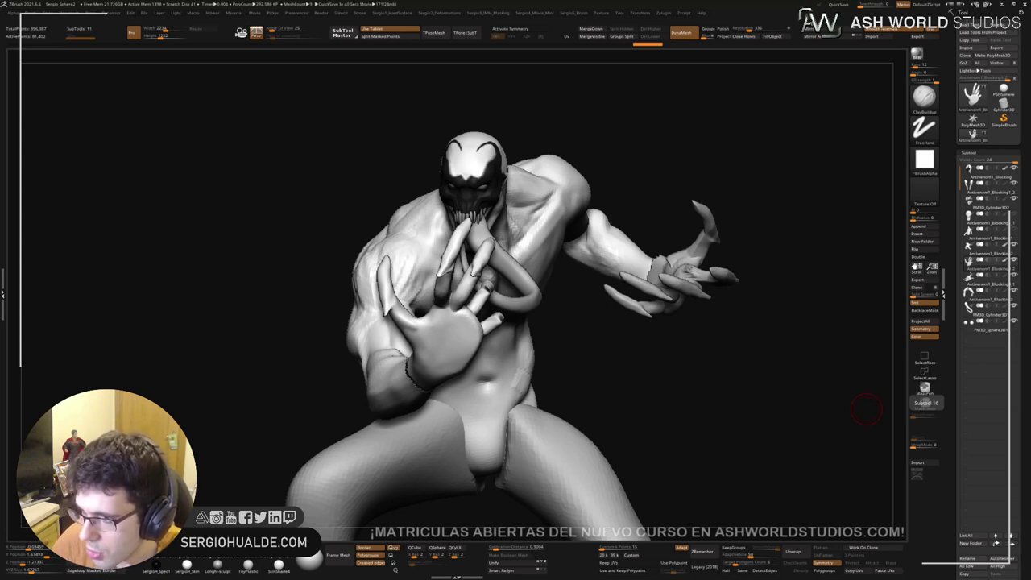
# Step: Nudge the shape of a finger on the outstretched hand with the Move brush
pyautogui.moveTo(437, 295)
pyautogui.keyDown('ctrl'); pyautogui.mouseDown(button='right')
pyautogui.moveTo(454, 340)
pyautogui.moveTo(468, 288)
pyautogui.moveTo(453, 262)
pyautogui.moveTo(447, 269)
pyautogui.mouseUp(button='right'); pyautogui.keyUp('ctrl')
pyautogui.keyDown('ctrl'); pyautogui.moveTo(447, 270); pyautogui.dragTo(452, 322, button='right'); pyautogui.keyUp('ctrl')
pyautogui.moveTo(452, 322)
pyautogui.mouseDown(button='right')
pyautogui.moveTo(450, 299)
pyautogui.moveTo(484, 282)
pyautogui.mouseUp(button='right')
pyautogui.press('b')
pyautogui.press('m')
pyautogui.press('v')
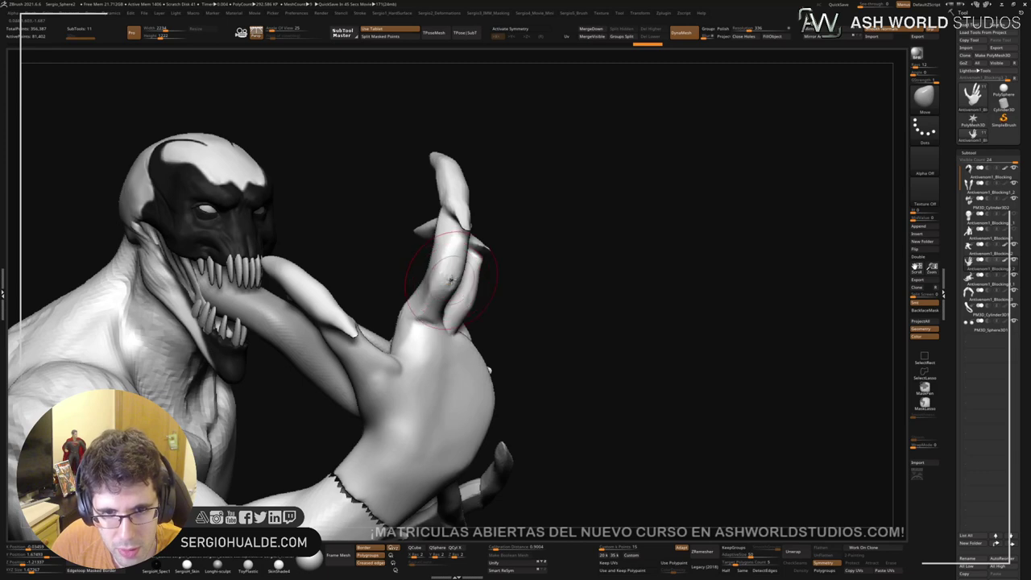
pyautogui.moveTo(450, 280); pyautogui.dragTo(456, 282)
pyautogui.moveTo(459, 353)
pyautogui.mouseDown(button='right')
pyautogui.moveTo(451, 314)
pyautogui.moveTo(458, 326)
pyautogui.moveTo(430, 306)
pyautogui.moveTo(488, 301)
pyautogui.mouseUp(button='right')
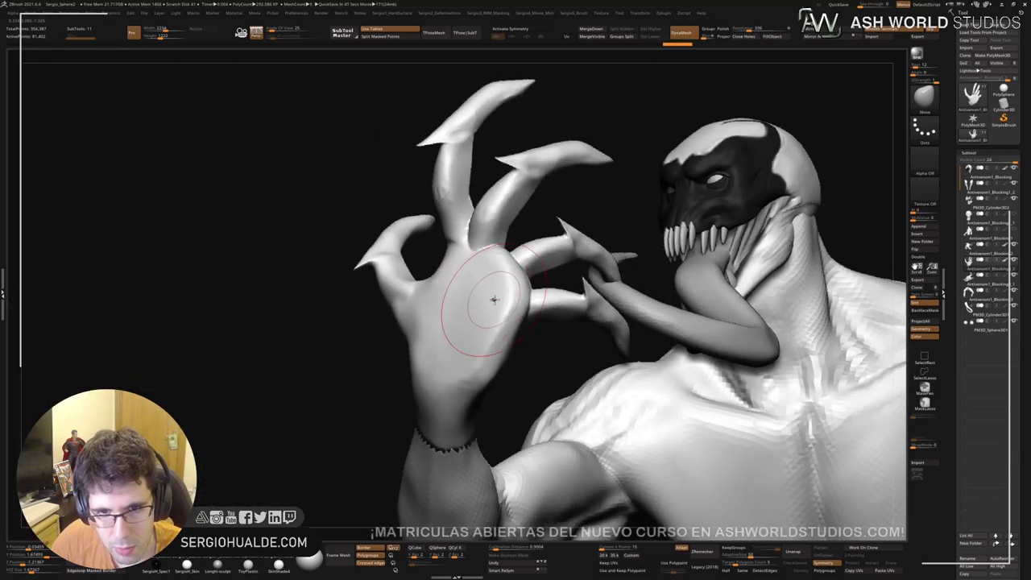
pyautogui.moveTo(494, 279)
pyautogui.keyDown('ctrl'); pyautogui.mouseDown()
pyautogui.moveTo(507, 296)
pyautogui.moveTo(498, 285)
pyautogui.mouseUp(); pyautogui.keyUp('ctrl')
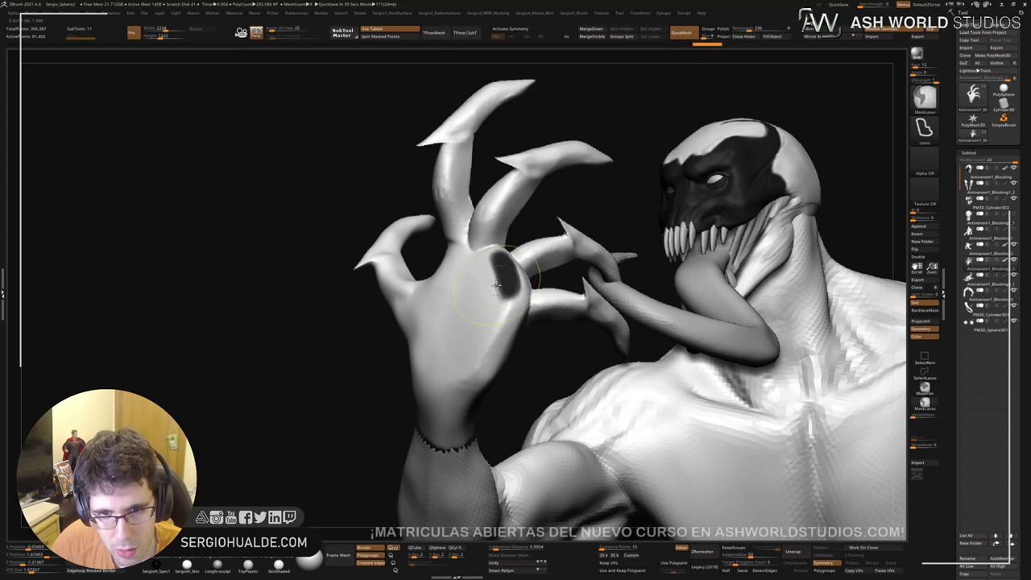
pyautogui.keyDown('ctrl'); pyautogui.click(497, 288); pyautogui.keyUp('ctrl')
pyautogui.hotkey('ctrl', 'z')
# Step: Build up the outer side of the back of the hand, from the knuckles to the wrist bone, with the Clay brush
pyautogui.press('space')
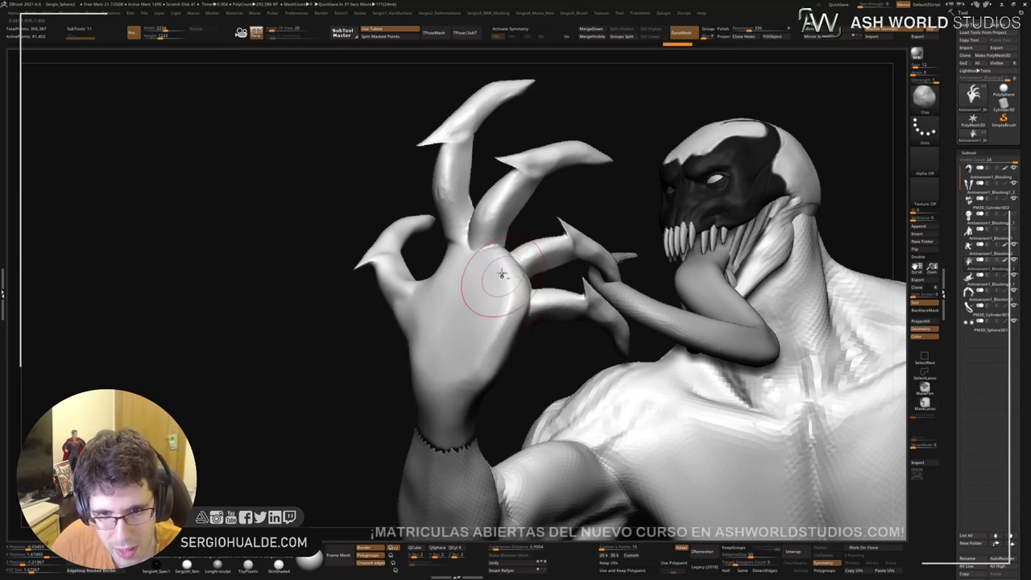
pyautogui.moveTo(495, 295)
pyautogui.mouseDown()
pyautogui.moveTo(490, 321)
pyautogui.moveTo(502, 280)
pyautogui.moveTo(461, 368)
pyautogui.moveTo(465, 287)
pyautogui.moveTo(449, 370)
pyautogui.mouseUp()
pyautogui.moveTo(488, 335)
pyautogui.mouseDown()
pyautogui.moveTo(465, 331)
pyautogui.moveTo(488, 285)
pyautogui.moveTo(499, 343)
pyautogui.mouseUp()
pyautogui.moveTo(500, 343); pyautogui.dragTo(522, 315, button='right')
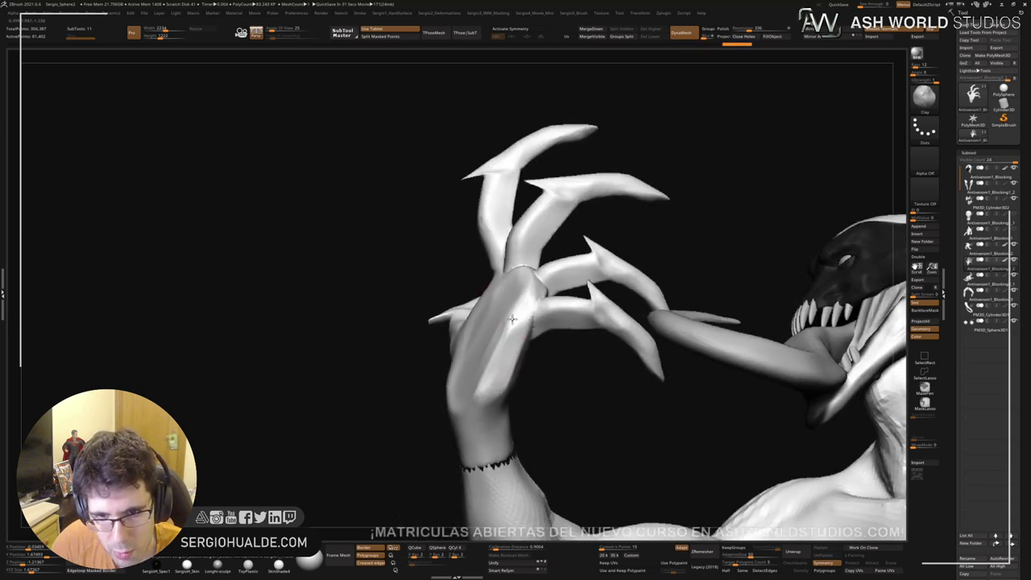
pyautogui.moveTo(512, 319)
pyautogui.mouseDown()
pyautogui.moveTo(493, 377)
pyautogui.moveTo(522, 330)
pyautogui.moveTo(491, 385)
pyautogui.mouseUp()
pyautogui.moveTo(491, 385)
pyautogui.mouseDown(button='right')
pyautogui.moveTo(474, 353)
pyautogui.moveTo(488, 403)
pyautogui.moveTo(516, 414)
pyautogui.moveTo(467, 414)
pyautogui.moveTo(486, 413)
pyautogui.mouseUp(button='right')
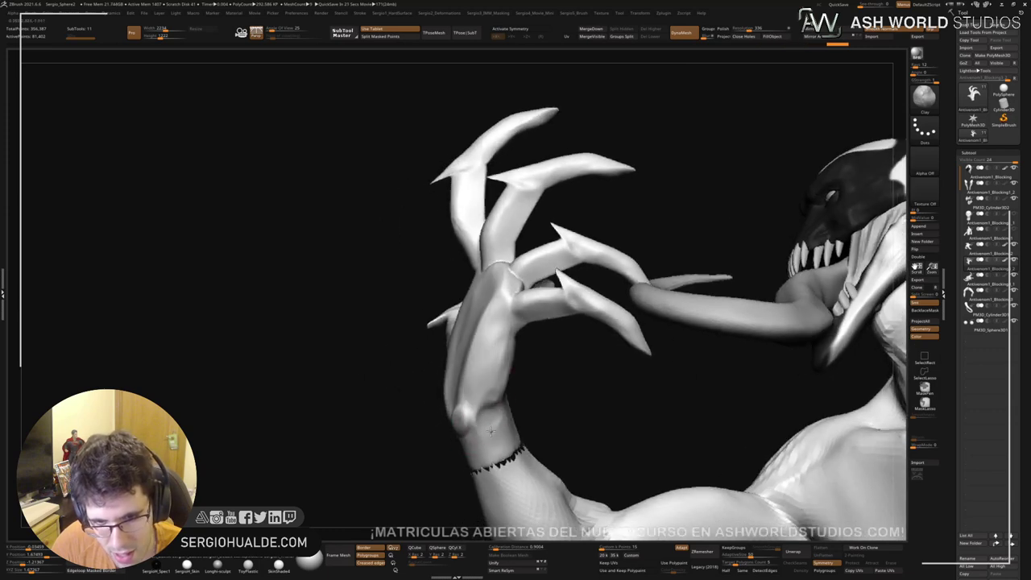
pyautogui.moveTo(479, 417); pyautogui.dragTo(471, 393, button='right')
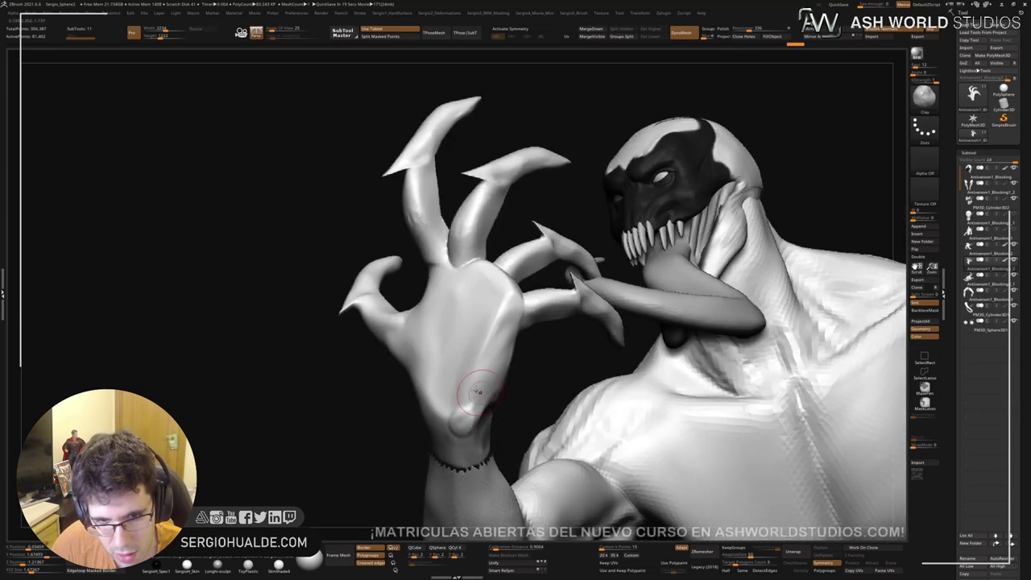
# Step: Add a tendon along the back of the hand and a knuckle at the base of the ring finger with Clay strokes
pyautogui.moveTo(493, 289); pyautogui.dragTo(469, 371)
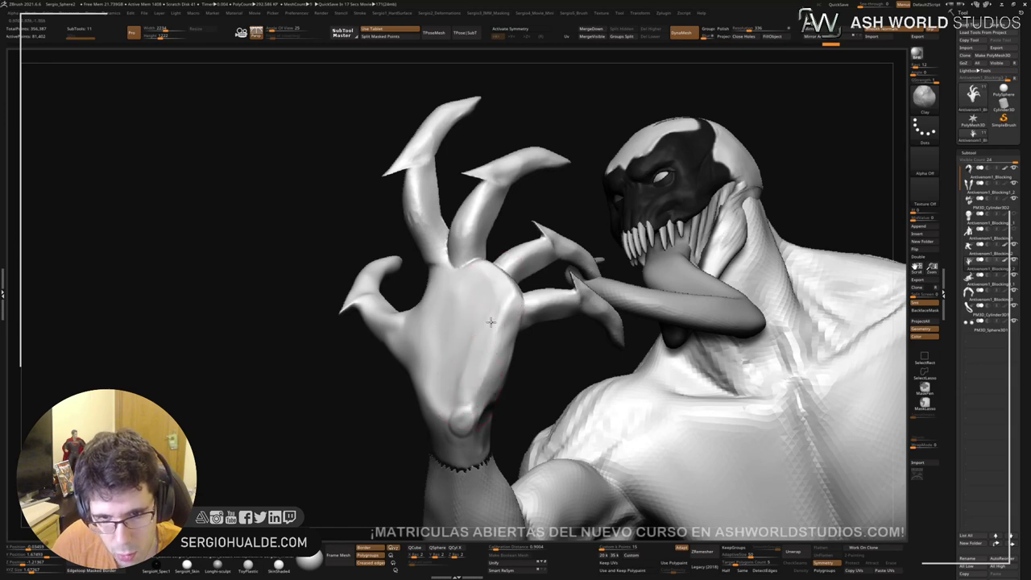
pyautogui.moveTo(488, 299); pyautogui.dragTo(516, 290, button='right')
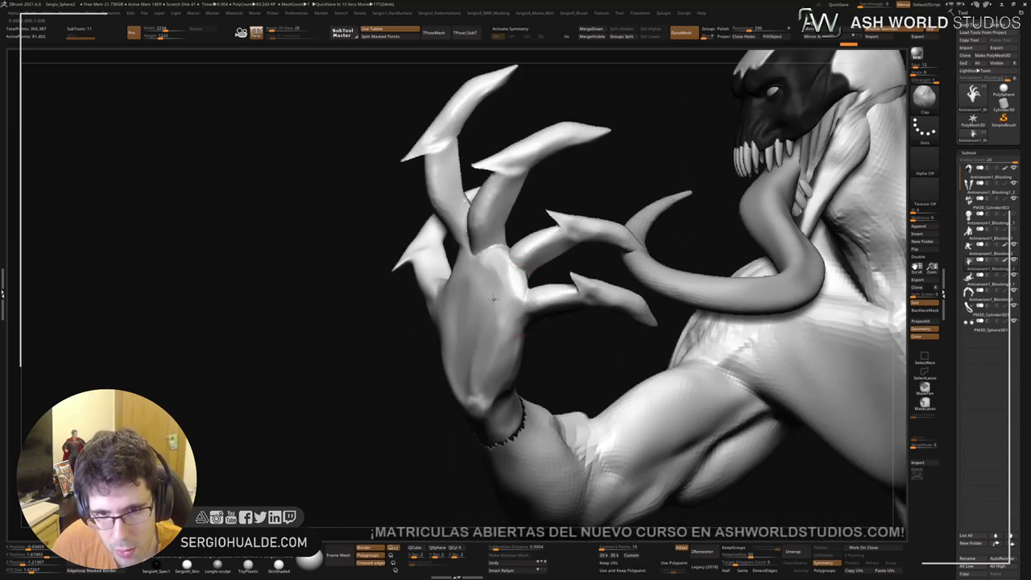
pyautogui.moveTo(494, 299)
pyautogui.mouseDown()
pyautogui.moveTo(505, 259)
pyautogui.moveTo(496, 257)
pyautogui.mouseUp()
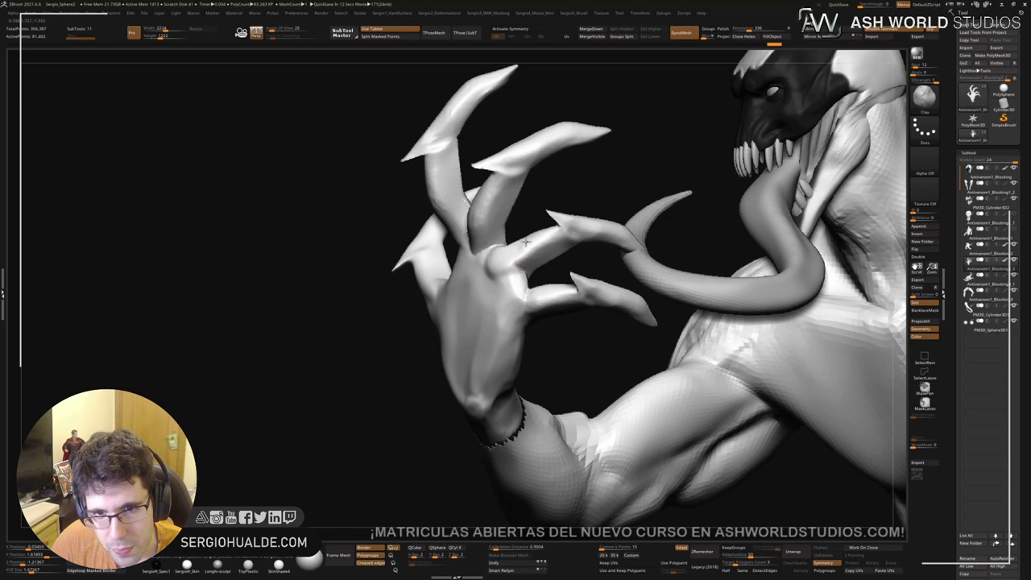
# Step: Isolate the hand and smooth the back of the index finger below its claw
pyautogui.moveTo(526, 241); pyautogui.dragTo(469, 325, button='right')
pyautogui.hotkey('alt', 's')
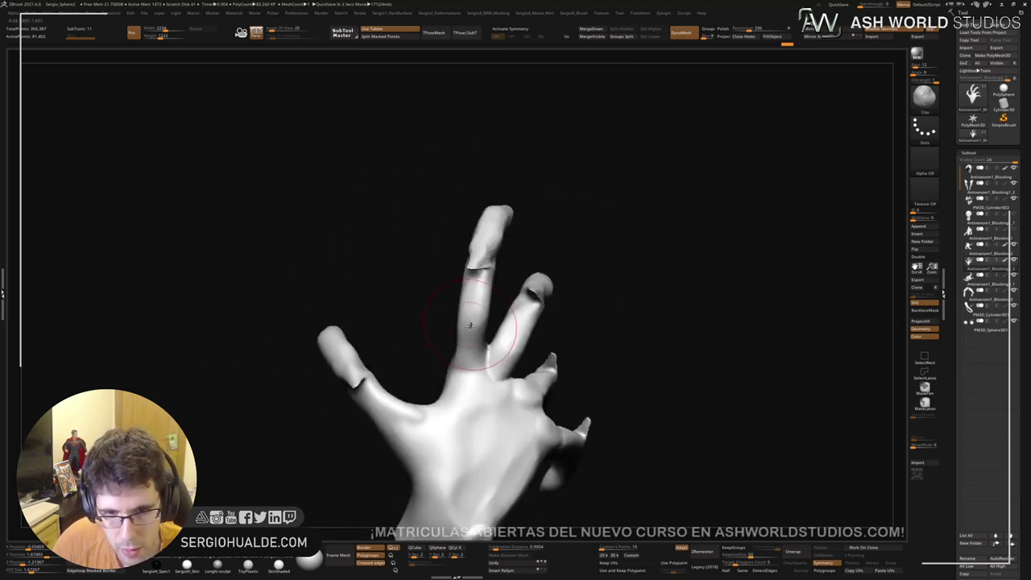
pyautogui.keyDown('shift'); pyautogui.moveTo(470, 326); pyautogui.dragTo(475, 295); pyautogui.keyUp('shift')
pyautogui.moveTo(467, 267)
pyautogui.keyDown('alt'); pyautogui.mouseDown(button='right')
pyautogui.moveTo(466, 314)
pyautogui.moveTo(483, 354)
pyautogui.moveTo(483, 341)
pyautogui.moveTo(562, 297)
pyautogui.moveTo(514, 330)
pyautogui.moveTo(498, 357)
pyautogui.mouseUp(button='right'); pyautogui.keyUp('alt')
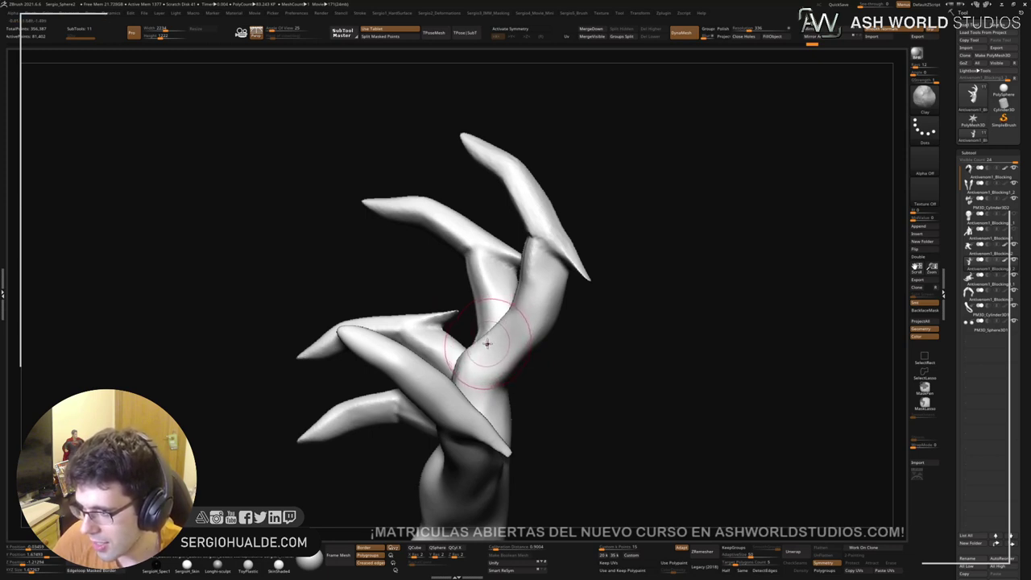
# Step: Refine the index finger's volume with the Clay and Move brushes and build up its middle knuckle
pyautogui.moveTo(476, 341)
pyautogui.mouseDown(button='right')
pyautogui.moveTo(496, 345)
pyautogui.moveTo(518, 375)
pyautogui.moveTo(478, 345)
pyautogui.mouseUp(button='right')
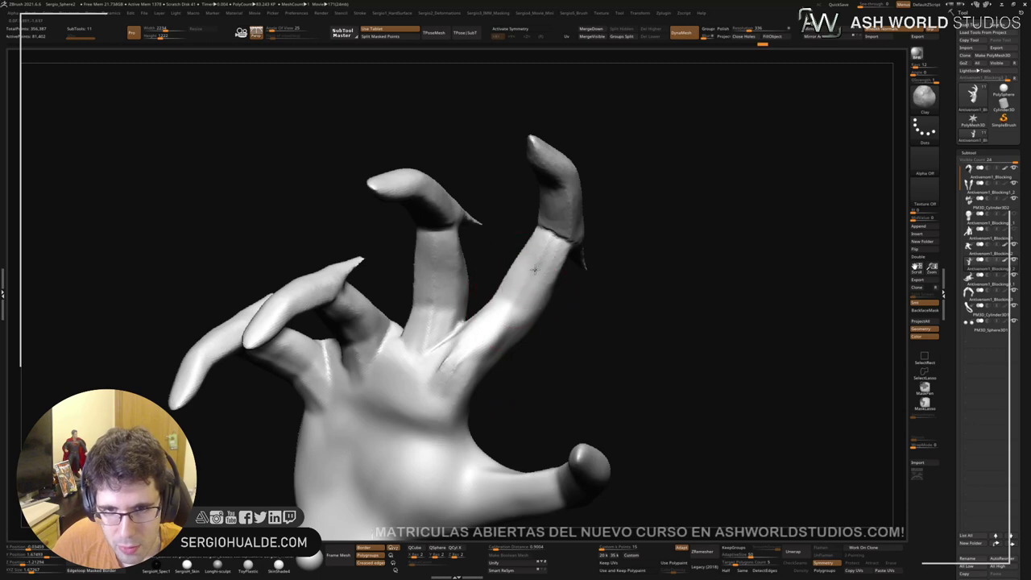
pyautogui.moveTo(518, 288); pyautogui.dragTo(518, 356, button='right')
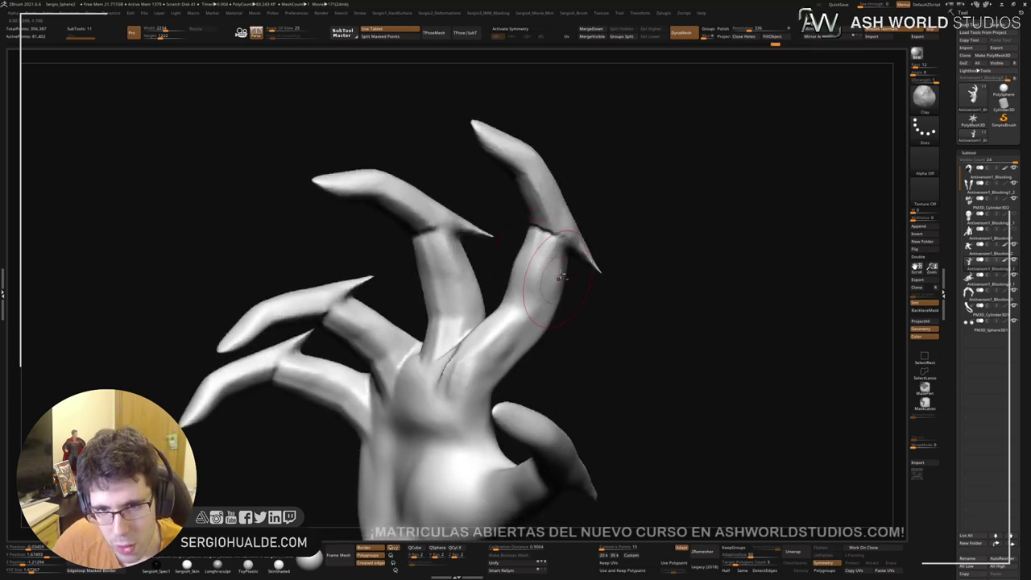
pyautogui.moveTo(555, 308); pyautogui.dragTo(556, 252, button='right')
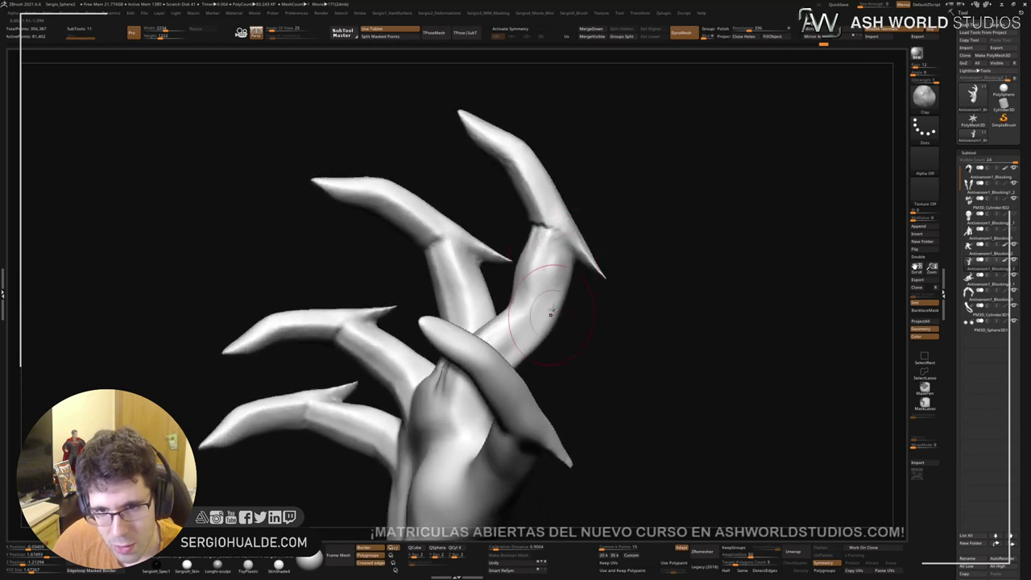
pyautogui.moveTo(536, 334); pyautogui.dragTo(562, 271, button='right')
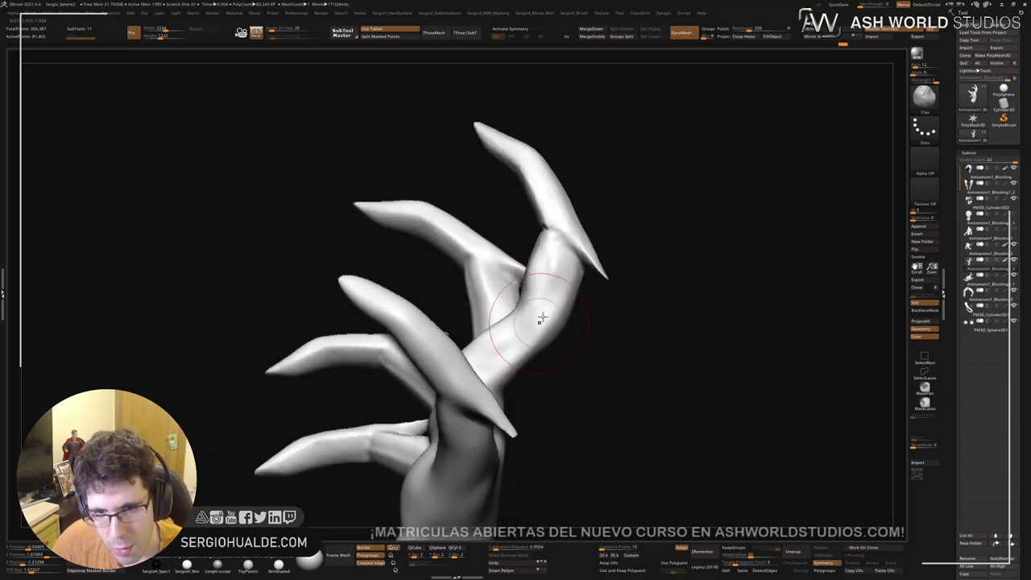
pyautogui.moveTo(542, 318); pyautogui.dragTo(535, 270, button='right')
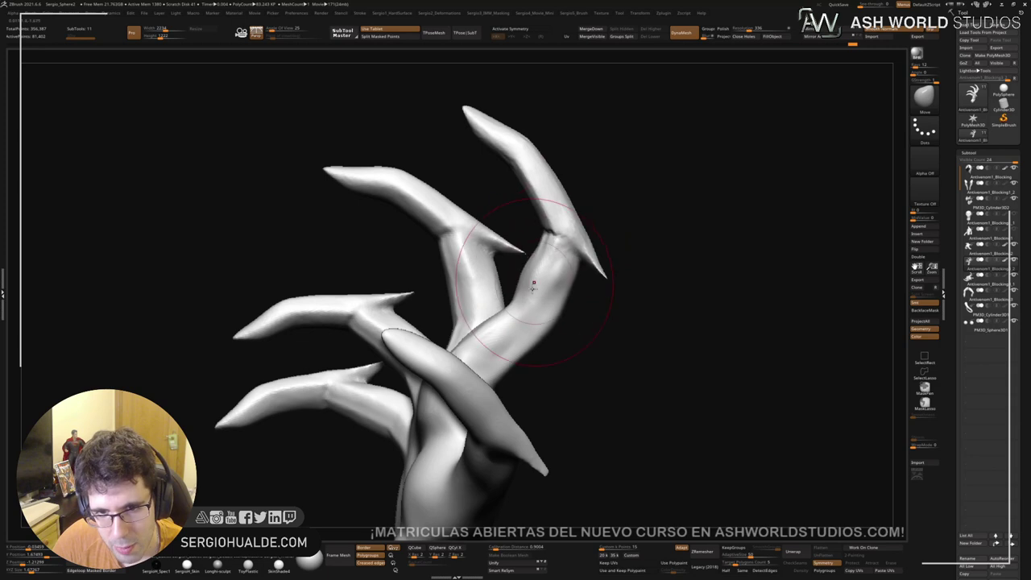
pyautogui.moveTo(533, 283)
pyautogui.mouseDown(button='right')
pyautogui.moveTo(543, 330)
pyautogui.moveTo(556, 323)
pyautogui.moveTo(570, 333)
pyautogui.mouseUp(button='right')
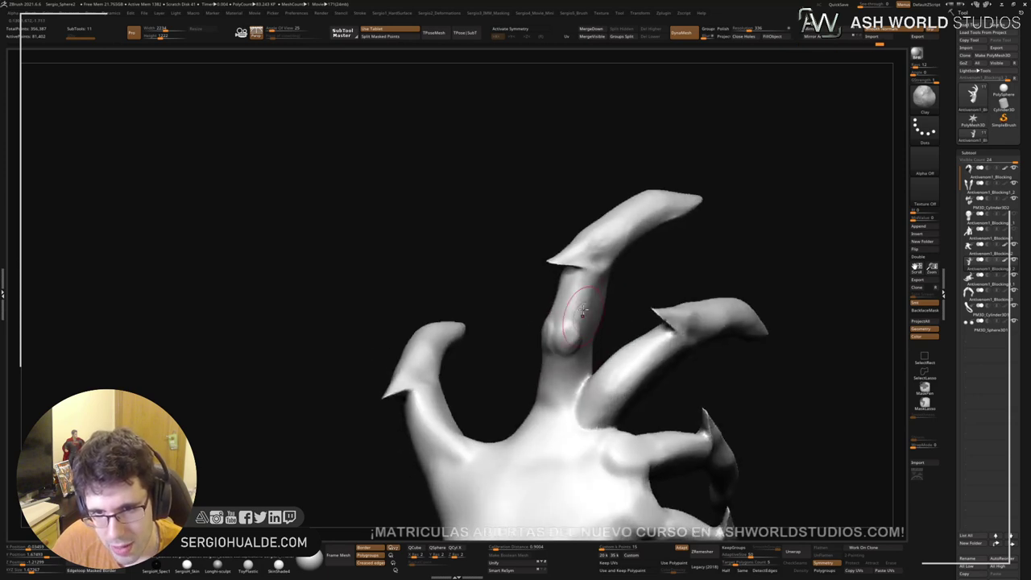
pyautogui.moveTo(608, 285); pyautogui.dragTo(591, 269, button='right')
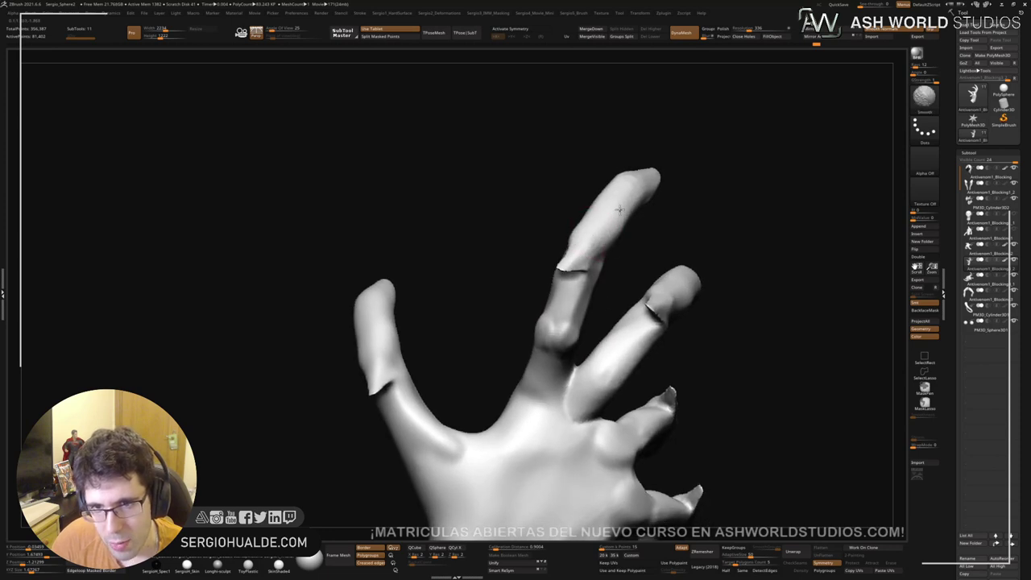
# Step: Reshape the tip of the index finger's claw with the Move brush and plane its upper surface with TrimDynamic
pyautogui.moveTo(619, 210); pyautogui.dragTo(594, 271, button='right')
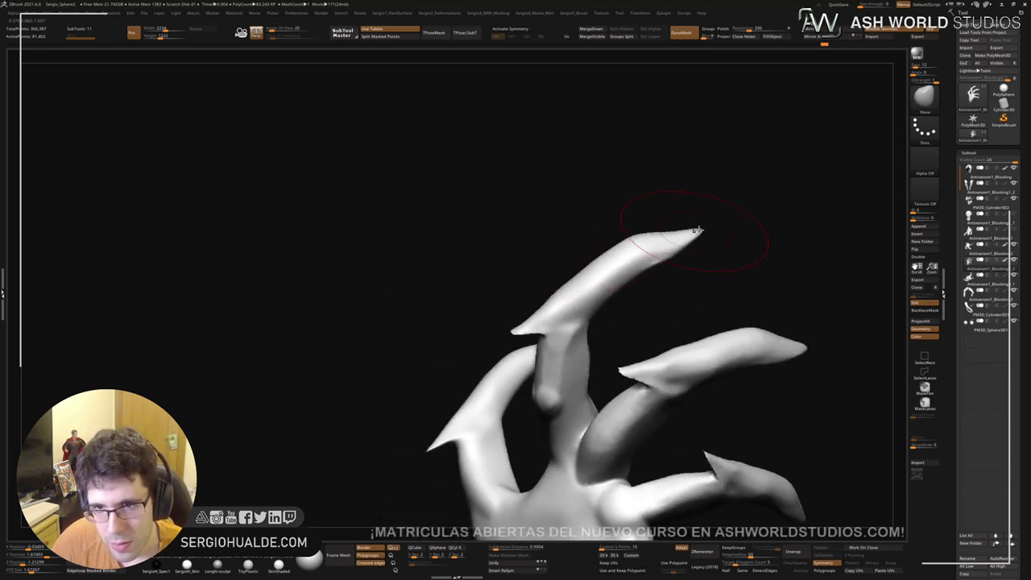
pyautogui.moveTo(698, 232)
pyautogui.mouseDown()
pyautogui.moveTo(648, 240)
pyautogui.moveTo(617, 262)
pyautogui.mouseUp()
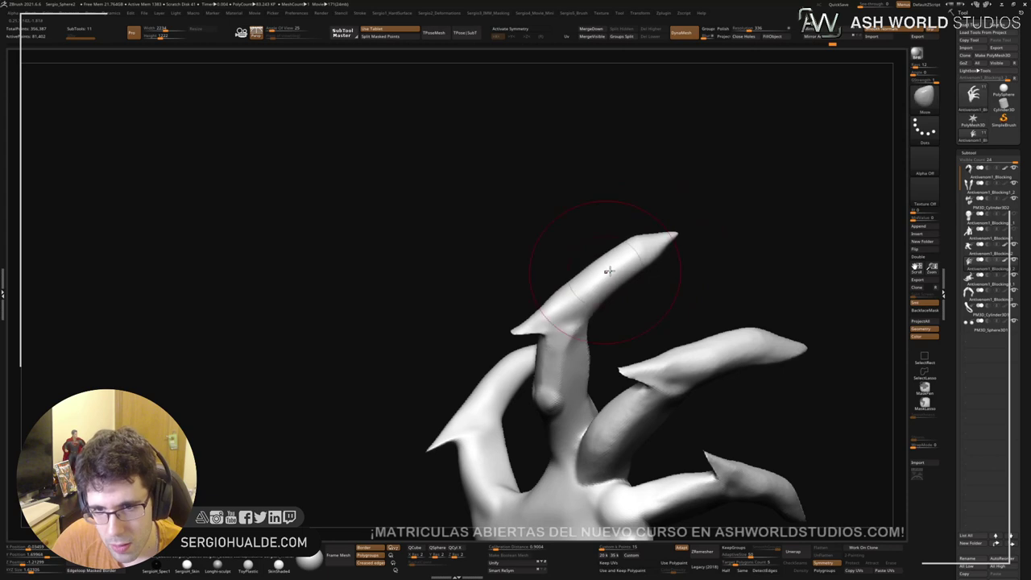
pyautogui.press('b')
pyautogui.press('t')
pyautogui.press('d')
pyautogui.moveTo(555, 312); pyautogui.dragTo(637, 253)
pyautogui.moveTo(638, 261)
pyautogui.mouseDown(button='right')
pyautogui.moveTo(620, 304)
pyautogui.moveTo(559, 292)
pyautogui.moveTo(551, 302)
pyautogui.mouseUp(button='right')
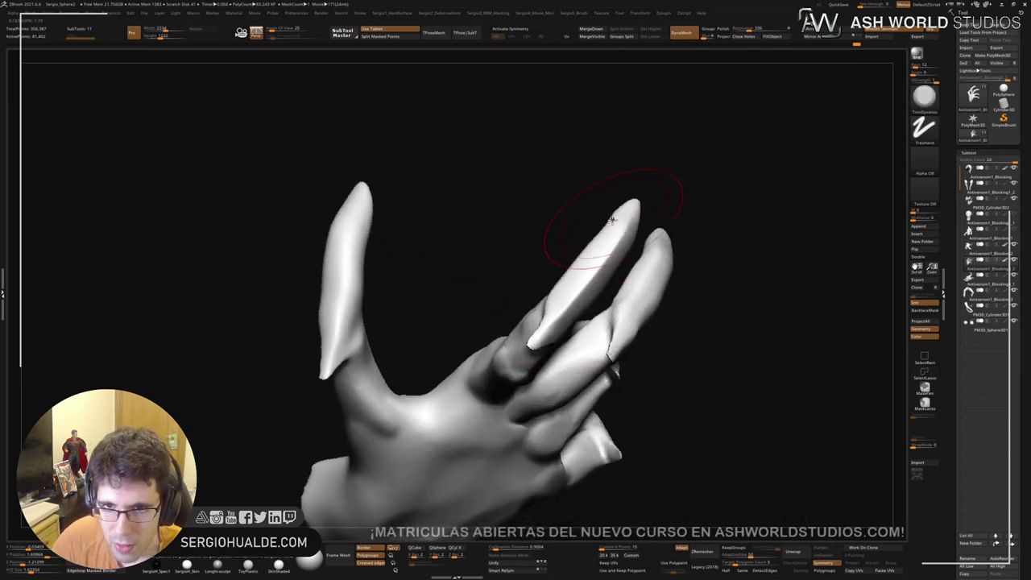
pyautogui.press('shift')
pyautogui.moveTo(552, 299); pyautogui.dragTo(518, 311, button='right')
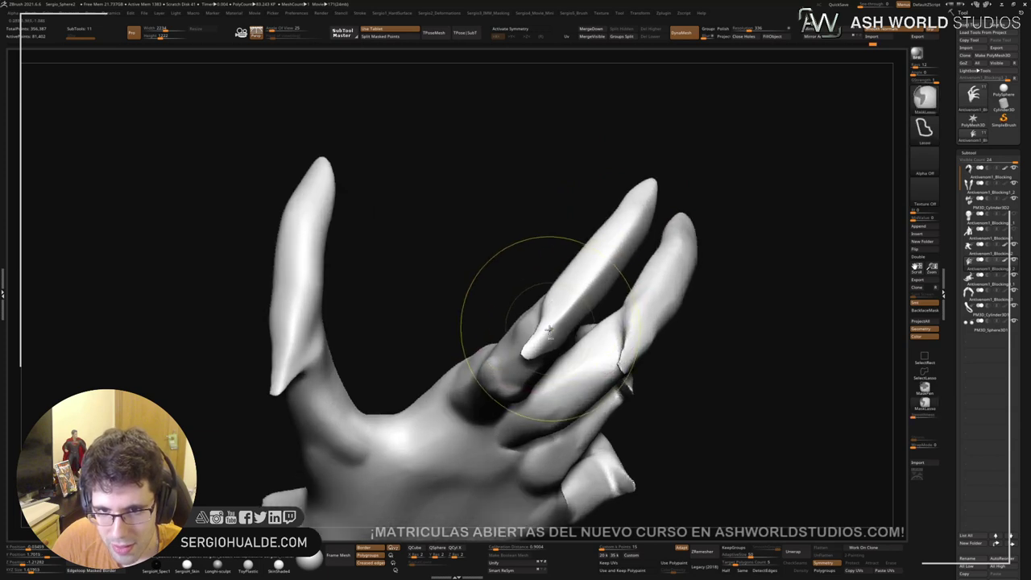
# Step: Raise a ridge along the top of the index finger's claw with the Standard brush
pyautogui.press('b')
pyautogui.press('m')
pyautogui.press('v')
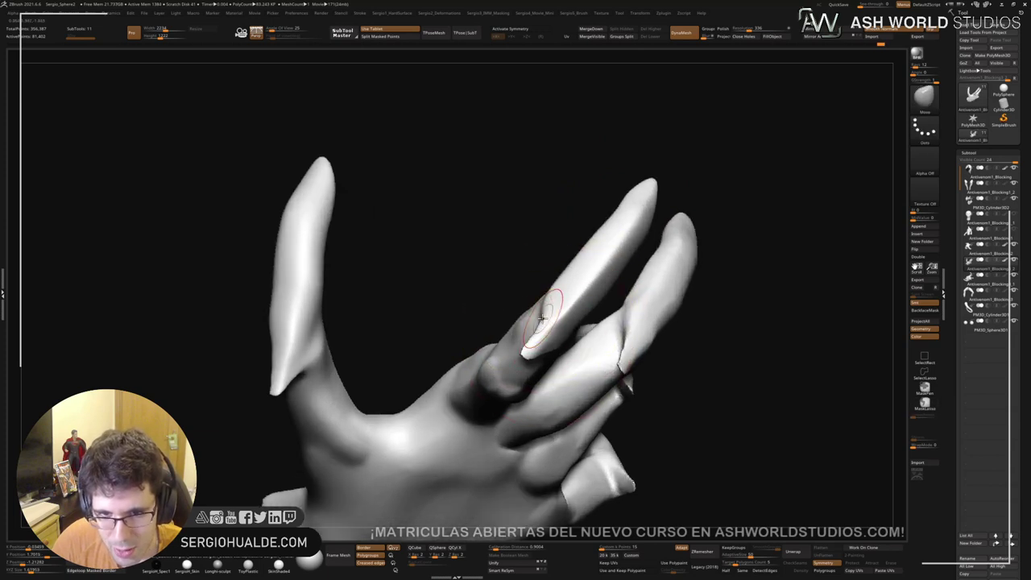
pyautogui.moveTo(540, 330); pyautogui.dragTo(552, 306, button='right')
pyautogui.press('b')
pyautogui.press('s')
pyautogui.press('t')
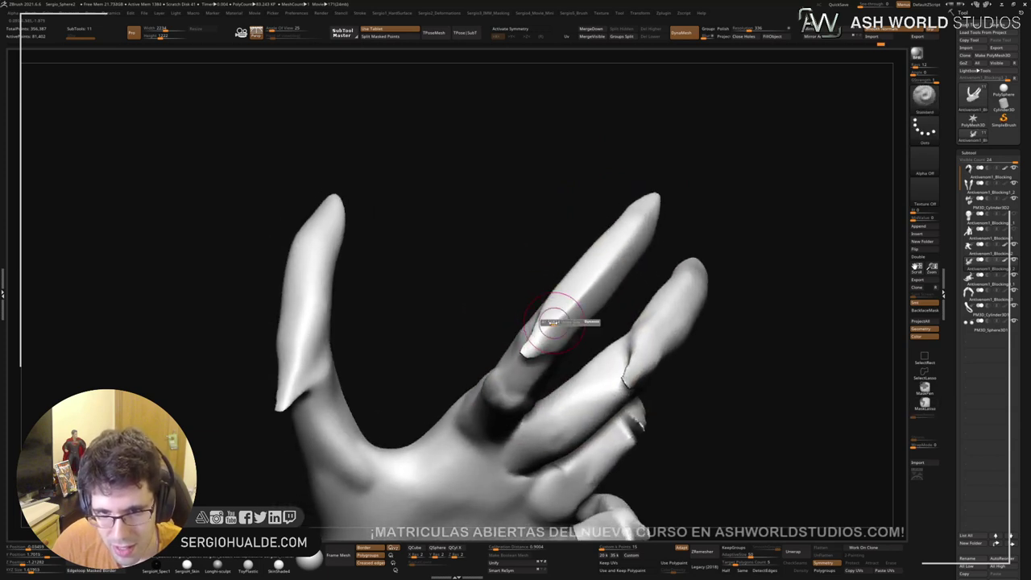
pyautogui.moveTo(596, 270); pyautogui.dragTo(644, 214)
pyautogui.moveTo(585, 281); pyautogui.dragTo(561, 319, button='right')
# Step: Adjust the base spike of the index claw with Move and carve the crease beneath it with DamStandard
pyautogui.press('b')
pyautogui.press('m')
pyautogui.press('v')
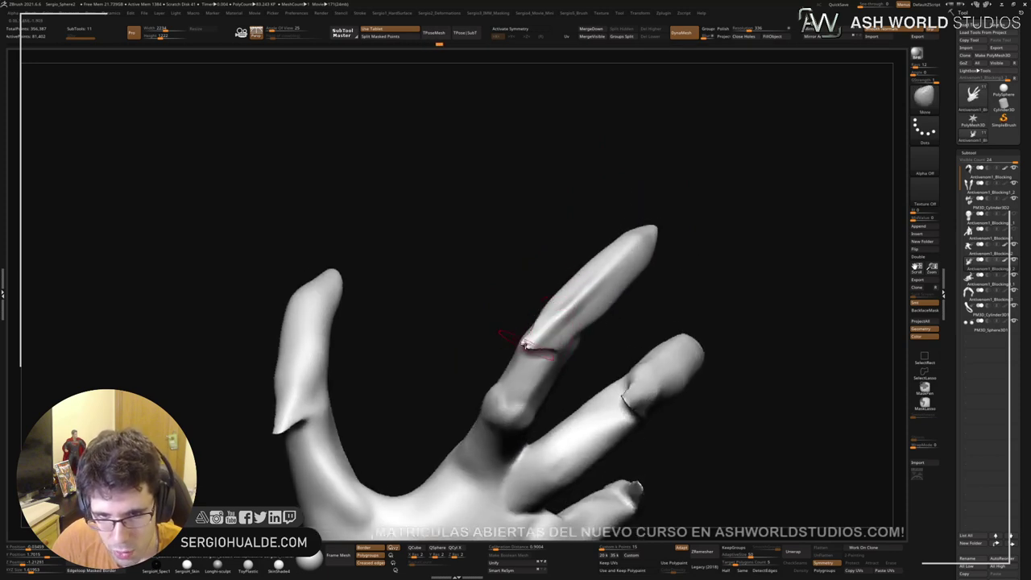
pyautogui.moveTo(554, 327)
pyautogui.mouseDown(button='right')
pyautogui.moveTo(557, 298)
pyautogui.moveTo(630, 319)
pyautogui.moveTo(555, 356)
pyautogui.mouseUp(button='right')
pyautogui.hotkey('ctrl', 'shift')
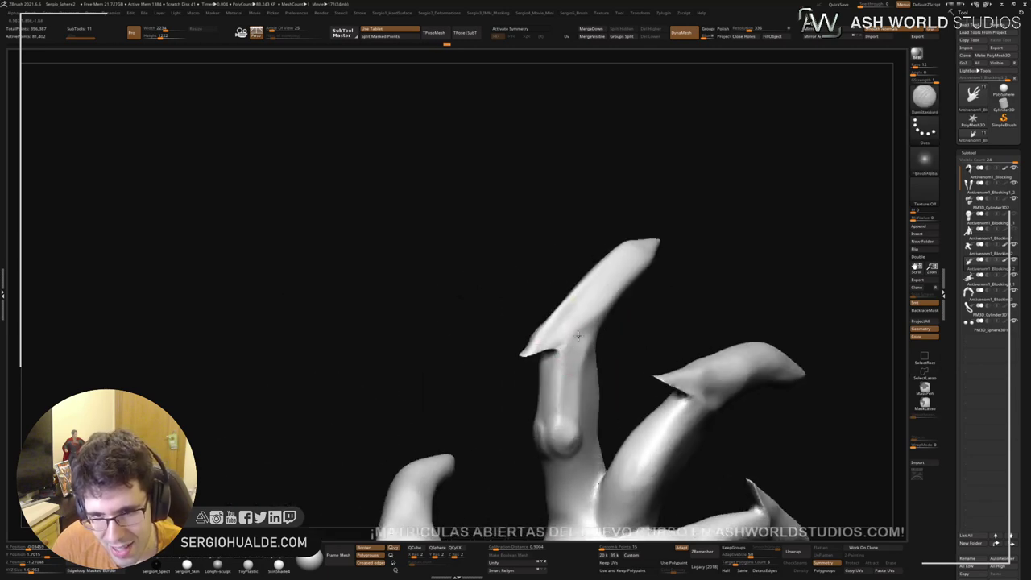
pyautogui.moveTo(544, 349); pyautogui.dragTo(571, 340)
pyautogui.moveTo(571, 341); pyautogui.dragTo(614, 320, button='right')
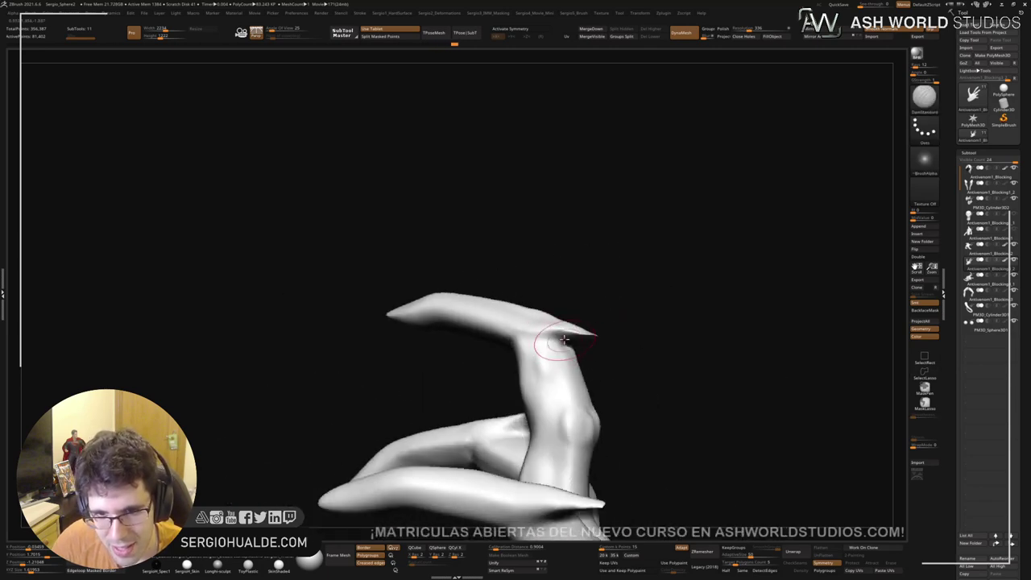
pyautogui.moveTo(529, 344)
pyautogui.mouseDown(button='right')
pyautogui.moveTo(579, 342)
pyautogui.moveTo(582, 314)
pyautogui.moveTo(609, 348)
pyautogui.mouseUp(button='right')
pyautogui.moveTo(621, 352); pyautogui.dragTo(596, 344)
# Step: Refine the edge where the index claw meets the finger on the palm side with the Move brush
pyautogui.moveTo(596, 345)
pyautogui.mouseDown(button='right')
pyautogui.moveTo(568, 345)
pyautogui.moveTo(650, 303)
pyautogui.moveTo(621, 306)
pyautogui.moveTo(621, 322)
pyautogui.moveTo(642, 295)
pyautogui.mouseUp(button='right')
pyautogui.press('b')
pyautogui.press('s')
pyautogui.press('t')
pyautogui.press('b')
pyautogui.press('m')
pyautogui.press('v')
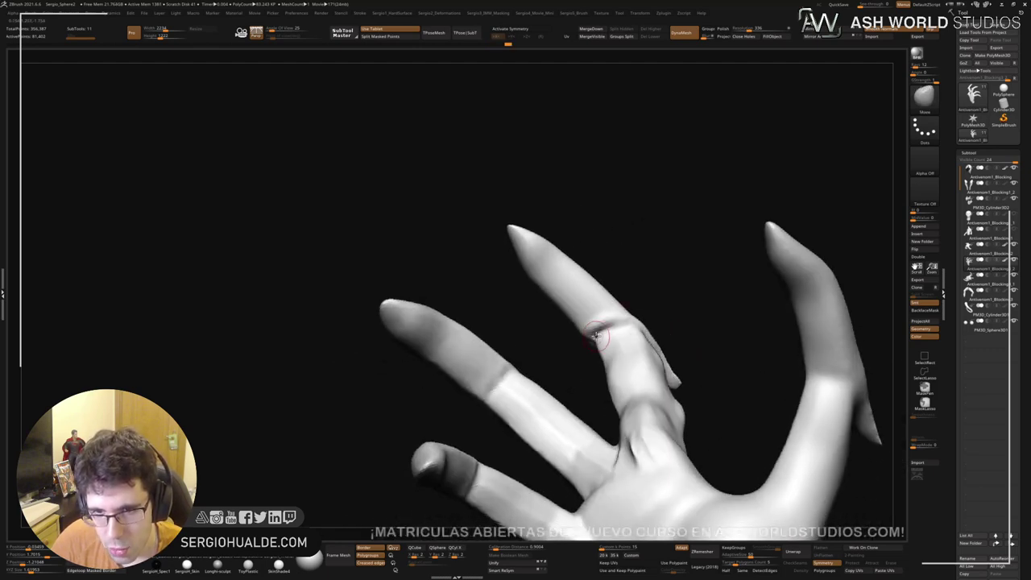
pyautogui.press('s')
pyautogui.moveTo(594, 338); pyautogui.dragTo(599, 339)
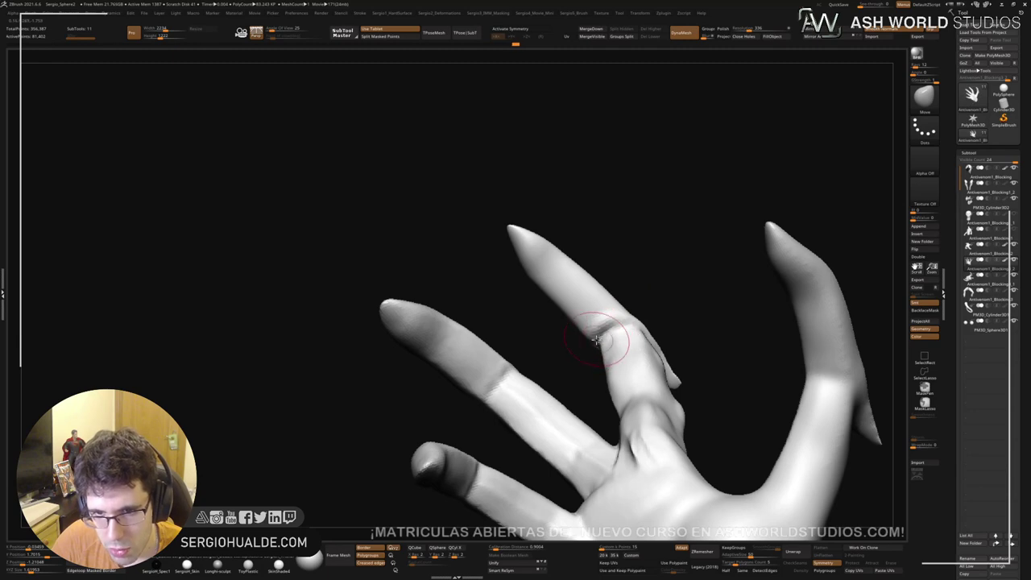
# Step: Pull in the side of the index claw's base on the back of the finger with the Move brush
pyautogui.moveTo(603, 347); pyautogui.dragTo(592, 420, button='right')
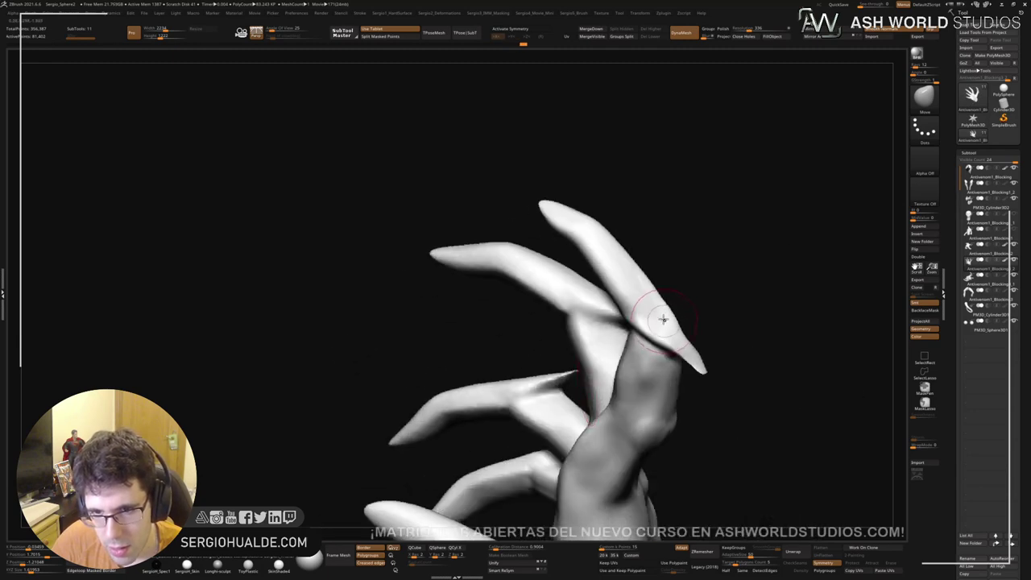
pyautogui.moveTo(662, 320)
pyautogui.mouseDown(button='right')
pyautogui.moveTo(655, 363)
pyautogui.moveTo(679, 341)
pyautogui.moveTo(612, 285)
pyautogui.moveTo(607, 322)
pyautogui.mouseUp(button='right')
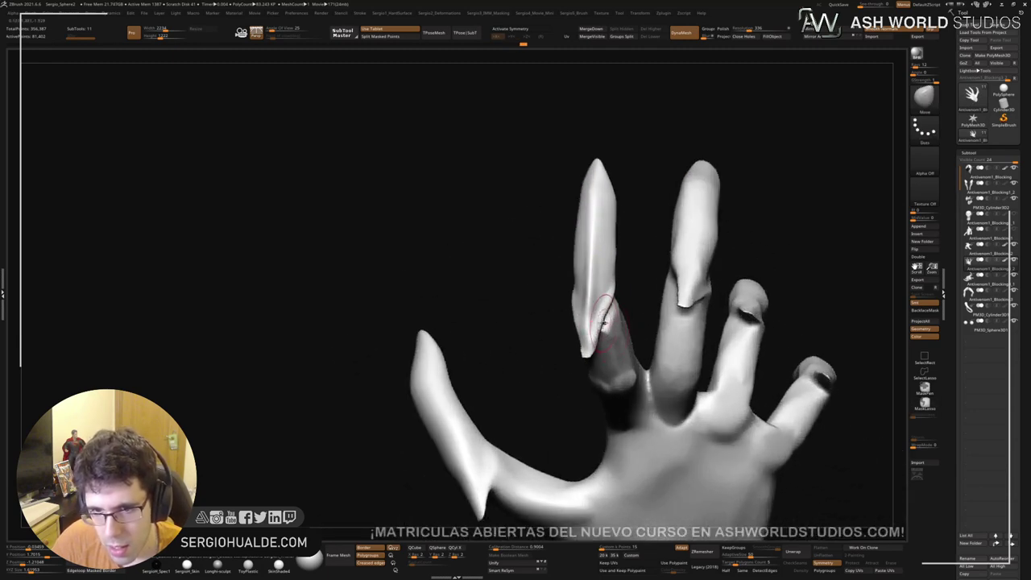
pyautogui.moveTo(603, 304); pyautogui.dragTo(596, 309)
pyautogui.moveTo(599, 310)
pyautogui.mouseDown(button='right')
pyautogui.moveTo(600, 354)
pyautogui.moveTo(587, 345)
pyautogui.mouseUp(button='right')
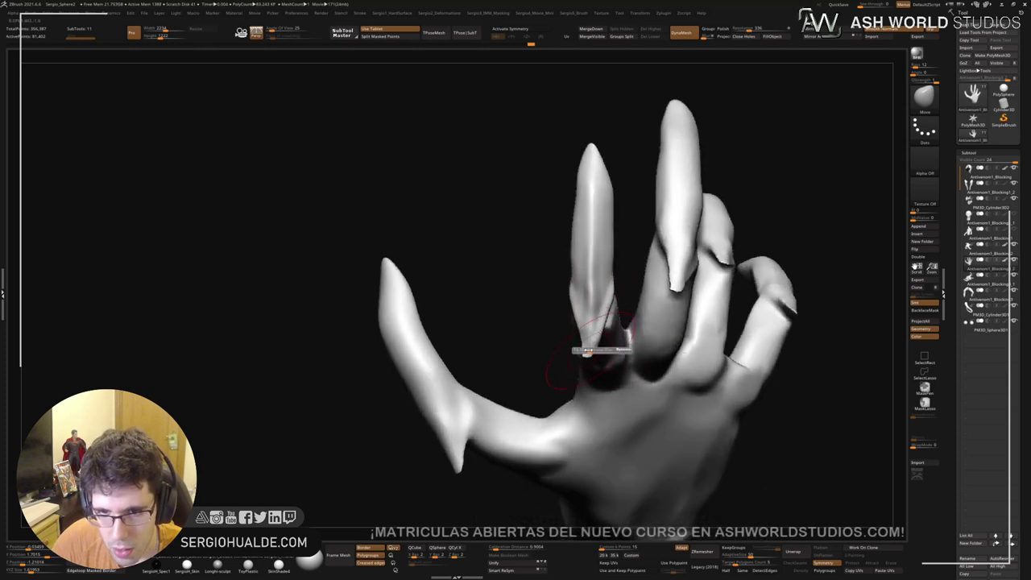
# Step: Smooth the index claw along its central ridge and refine its outline with small Move strokes
pyautogui.press('shift')
pyautogui.moveTo(590, 347)
pyautogui.keyDown('shift'); pyautogui.mouseDown()
pyautogui.moveTo(596, 162)
pyautogui.moveTo(591, 315)
pyautogui.moveTo(592, 236)
pyautogui.moveTo(589, 271)
pyautogui.mouseUp(); pyautogui.keyUp('shift')
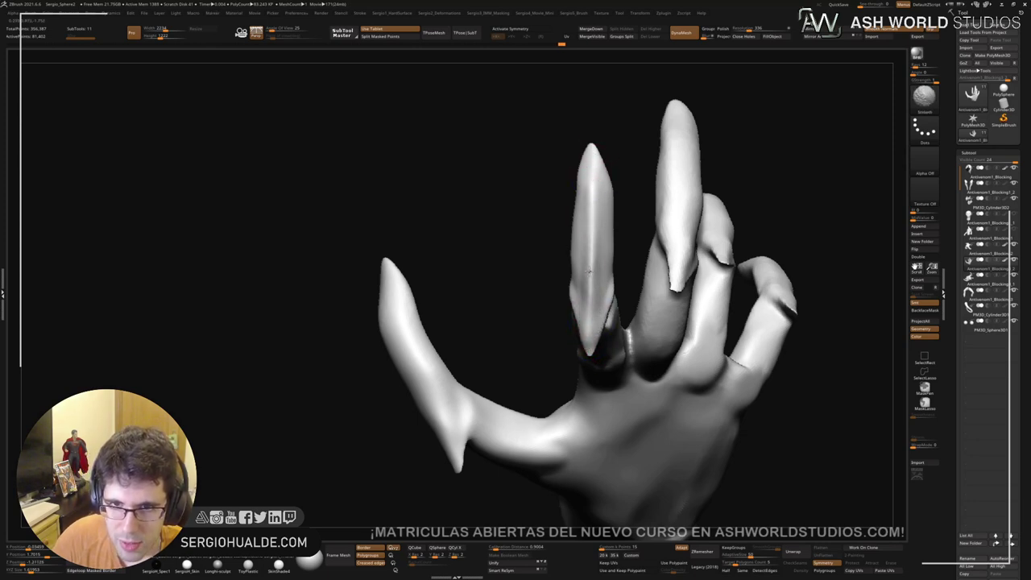
pyautogui.keyDown('shift'); pyautogui.moveTo(590, 167); pyautogui.dragTo(590, 171); pyautogui.keyUp('shift')
pyautogui.press('s')
pyautogui.moveTo(589, 210)
pyautogui.mouseDown()
pyautogui.moveTo(572, 191)
pyautogui.moveTo(592, 198)
pyautogui.mouseUp()
pyautogui.press('s')
pyautogui.moveTo(579, 194); pyautogui.dragTo(572, 193)
pyautogui.moveTo(576, 250); pyautogui.dragTo(571, 251)
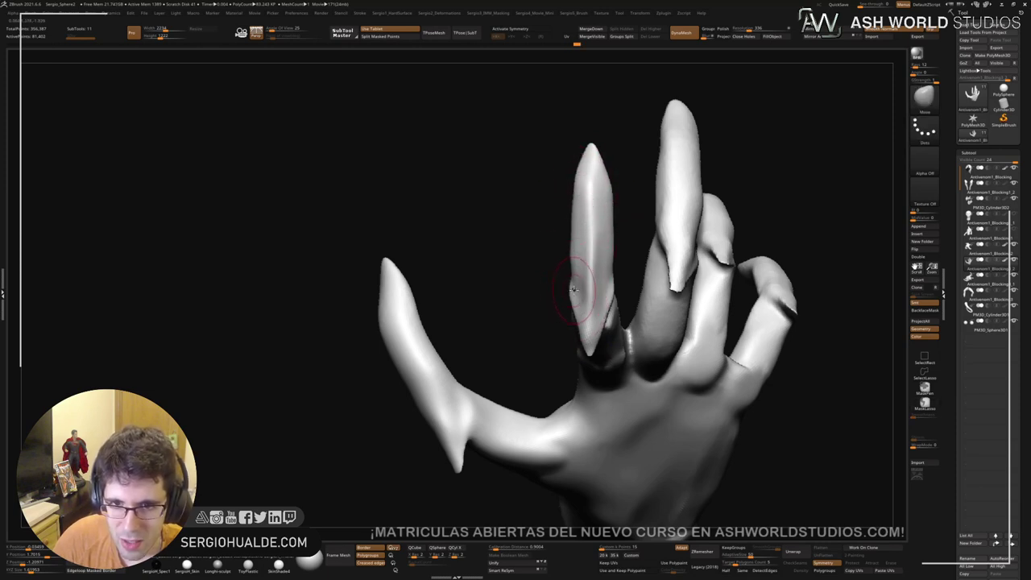
pyautogui.moveTo(576, 289); pyautogui.dragTo(572, 288)
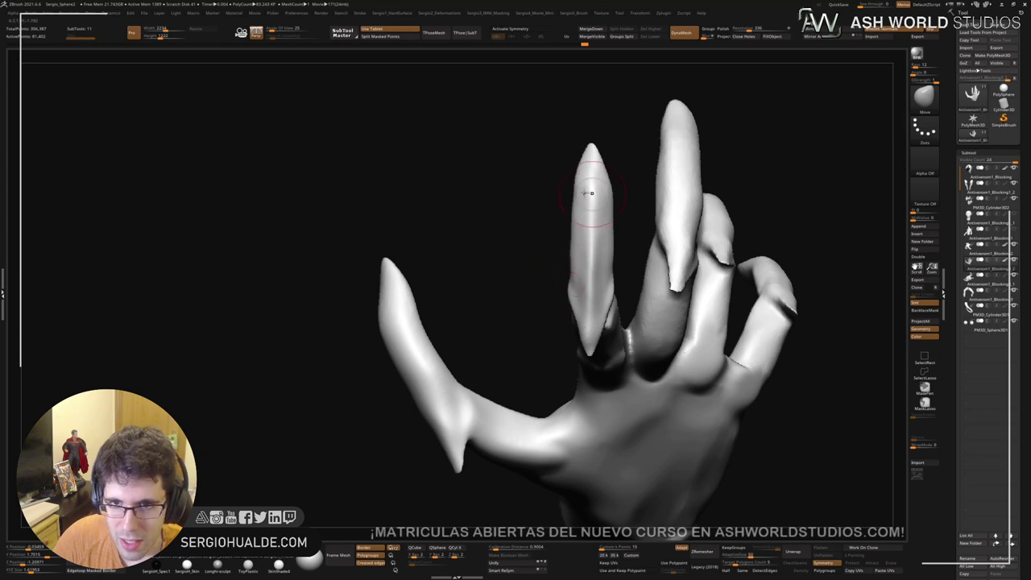
# Step: Smooth the palm side of the index finger from its lower segment down to its base
pyautogui.moveTo(970, 246)
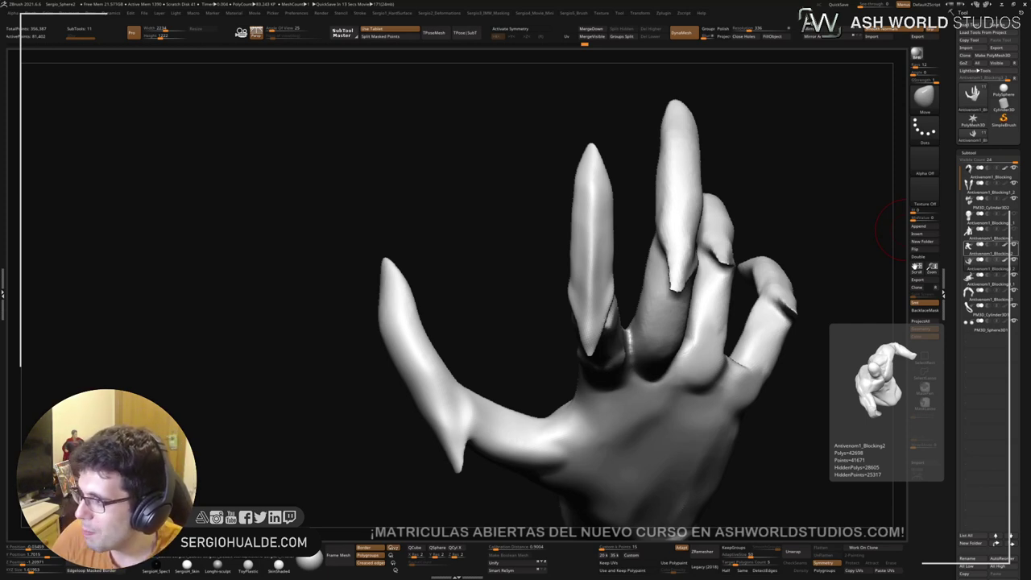
pyautogui.moveTo(870, 232)
pyautogui.mouseDown()
pyautogui.moveTo(654, 281)
pyautogui.moveTo(589, 444)
pyautogui.mouseUp()
pyautogui.moveTo(545, 371)
pyautogui.mouseDown(button='right')
pyautogui.moveTo(513, 363)
pyautogui.moveTo(550, 364)
pyautogui.moveTo(541, 345)
pyautogui.mouseUp(button='right')
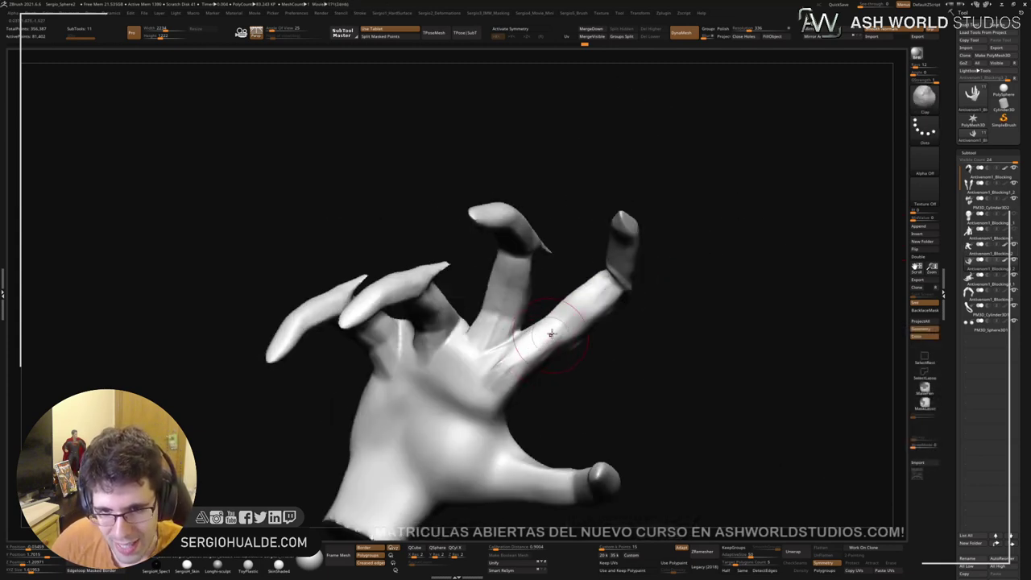
pyautogui.moveTo(552, 334)
pyautogui.keyDown('shift'); pyautogui.mouseDown()
pyautogui.moveTo(497, 371)
pyautogui.moveTo(509, 356)
pyautogui.mouseUp(); pyautogui.keyUp('shift')
pyautogui.moveTo(503, 377); pyautogui.dragTo(507, 345, button='right')
pyautogui.keyDown('shift'); pyautogui.moveTo(496, 354); pyautogui.dragTo(504, 369); pyautogui.keyUp('shift')
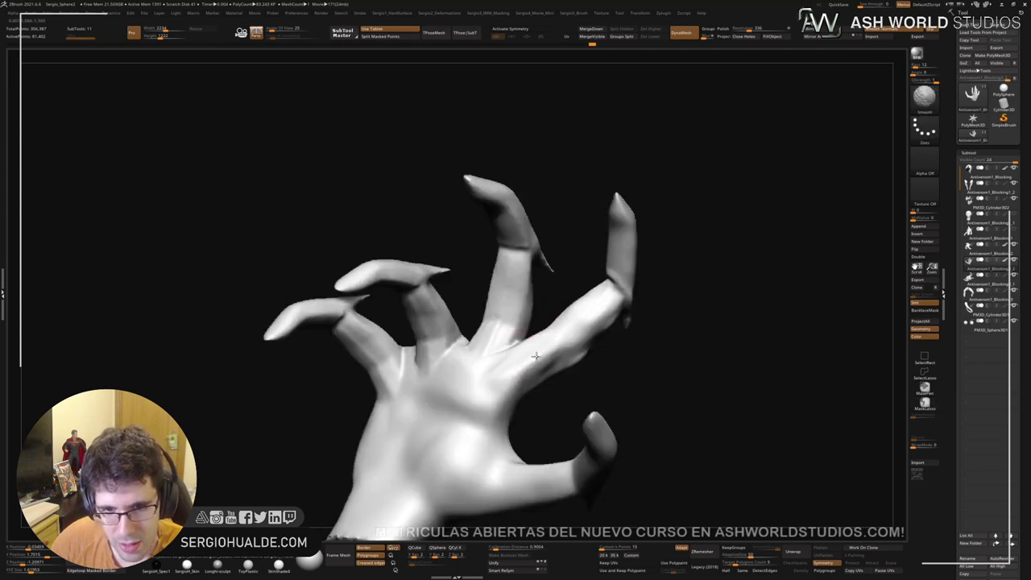
# Step: Define the web between the index and middle fingers with DamStandard and build up the back of the hand with Clay
pyautogui.moveTo(502, 387)
pyautogui.mouseDown(button='right')
pyautogui.moveTo(572, 409)
pyautogui.moveTo(582, 401)
pyautogui.mouseUp(button='right')
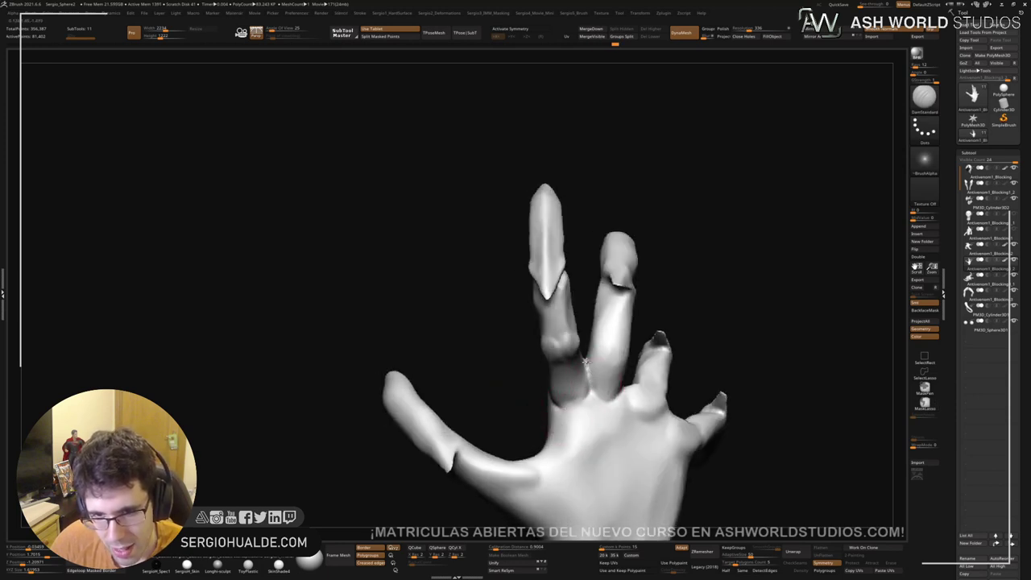
pyautogui.moveTo(571, 421)
pyautogui.mouseDown(button='right')
pyautogui.moveTo(588, 410)
pyautogui.moveTo(574, 411)
pyautogui.moveTo(588, 439)
pyautogui.moveTo(597, 417)
pyautogui.mouseUp(button='right')
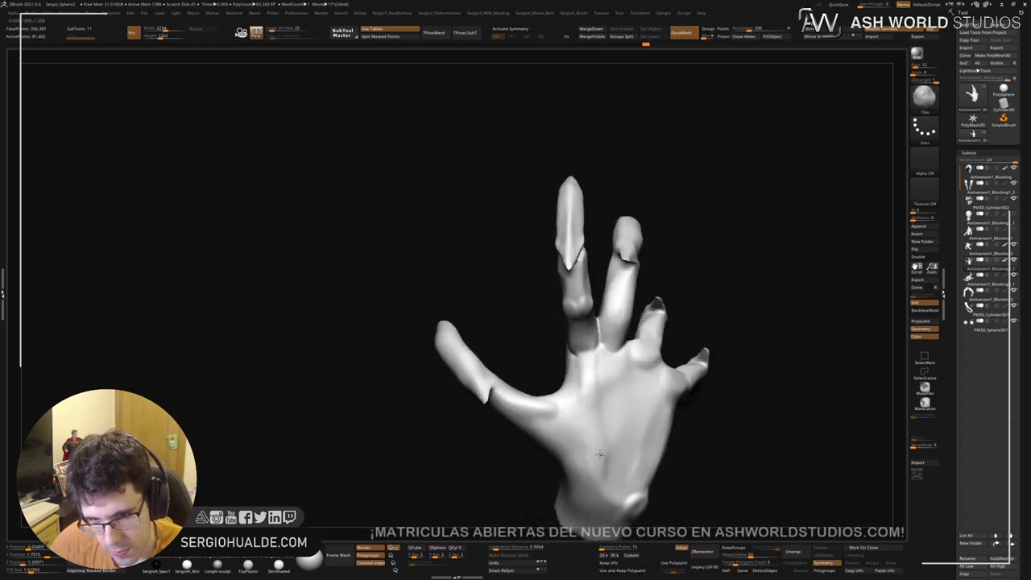
pyautogui.moveTo(599, 454)
pyautogui.mouseDown(button='right')
pyautogui.moveTo(593, 397)
pyautogui.moveTo(605, 360)
pyautogui.moveTo(618, 363)
pyautogui.moveTo(627, 347)
pyautogui.moveTo(635, 360)
pyautogui.moveTo(674, 363)
pyautogui.moveTo(633, 322)
pyautogui.moveTo(602, 337)
pyautogui.moveTo(626, 341)
pyautogui.moveTo(612, 338)
pyautogui.moveTo(619, 321)
pyautogui.mouseUp(button='right')
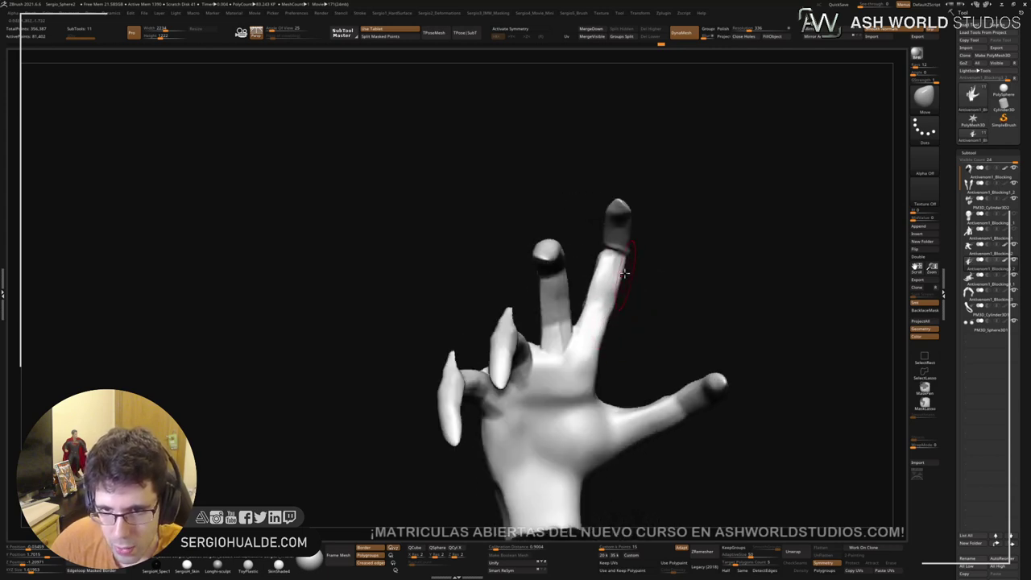
# Step: Refine and smooth the underside of the index claw's base spike with the Standard brush
pyautogui.moveTo(626, 260)
pyautogui.mouseDown(button='right')
pyautogui.moveTo(600, 259)
pyautogui.moveTo(602, 271)
pyautogui.moveTo(586, 280)
pyautogui.mouseUp(button='right')
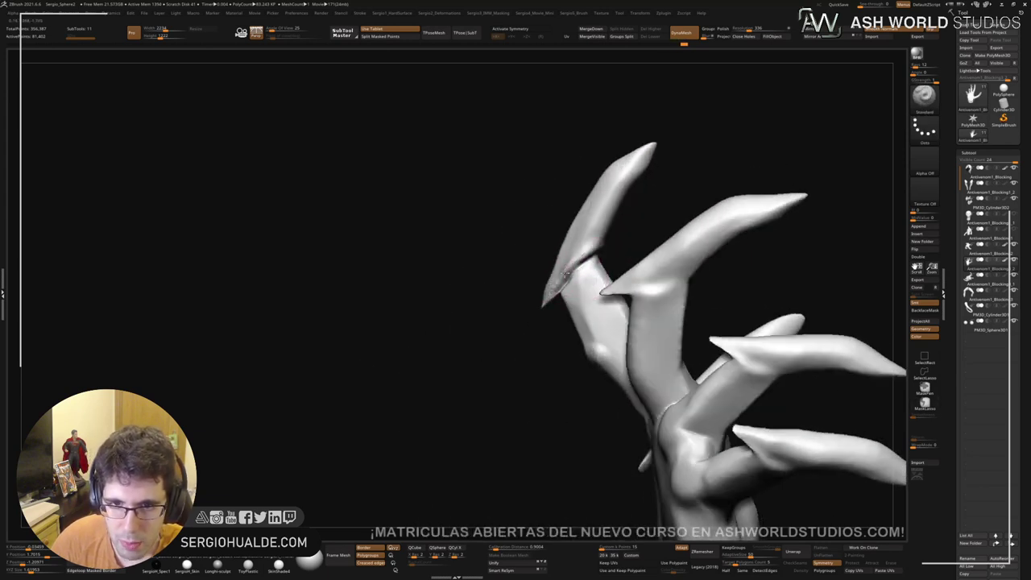
pyautogui.press('shift')
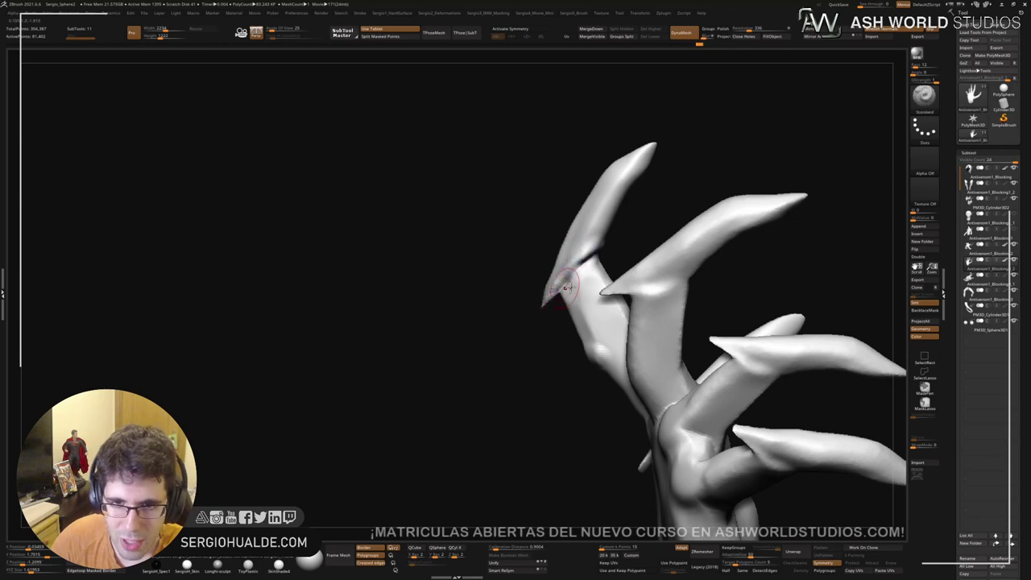
pyautogui.moveTo(552, 288)
pyautogui.mouseDown(button='right')
pyautogui.moveTo(585, 260)
pyautogui.moveTo(546, 322)
pyautogui.moveTo(553, 295)
pyautogui.moveTo(589, 255)
pyautogui.moveTo(553, 306)
pyautogui.moveTo(584, 278)
pyautogui.moveTo(588, 295)
pyautogui.mouseUp(button='right')
pyautogui.press('shift')
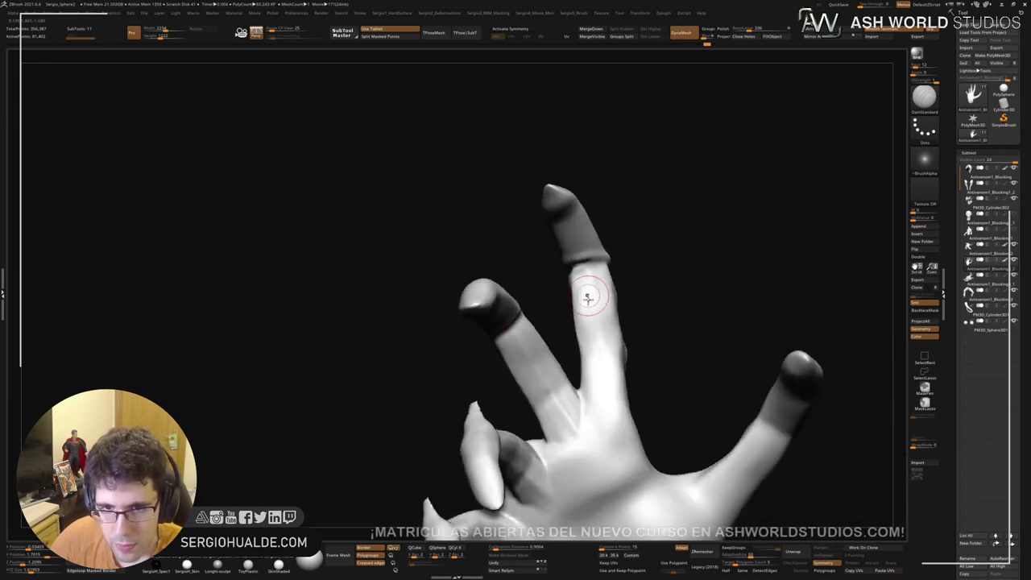
# Step: Adjust the sides of the index finger below the claw with the Move brush
pyautogui.press('b')
pyautogui.press('m')
pyautogui.press('v')
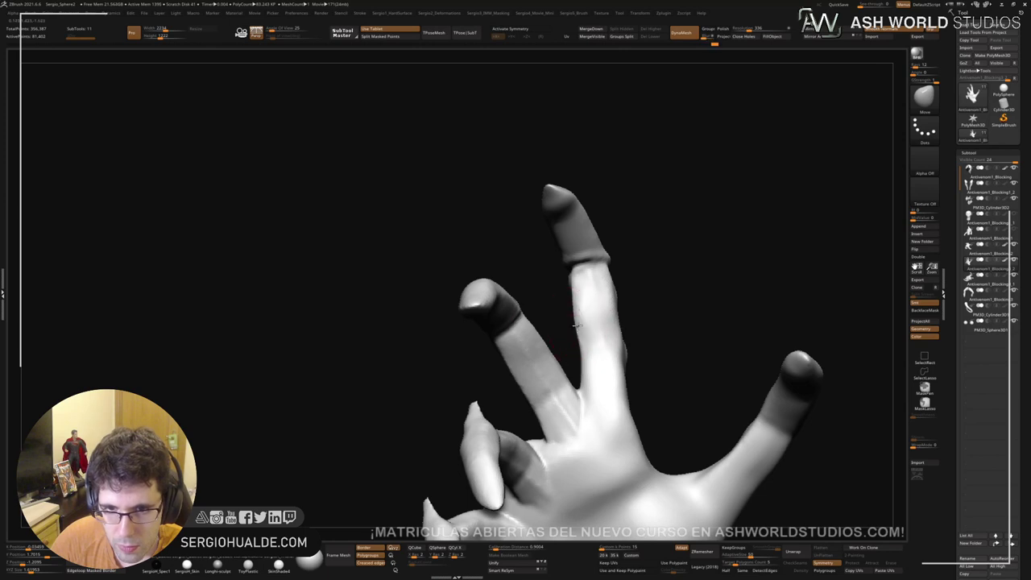
pyautogui.moveTo(597, 284); pyautogui.dragTo(604, 299, button='right')
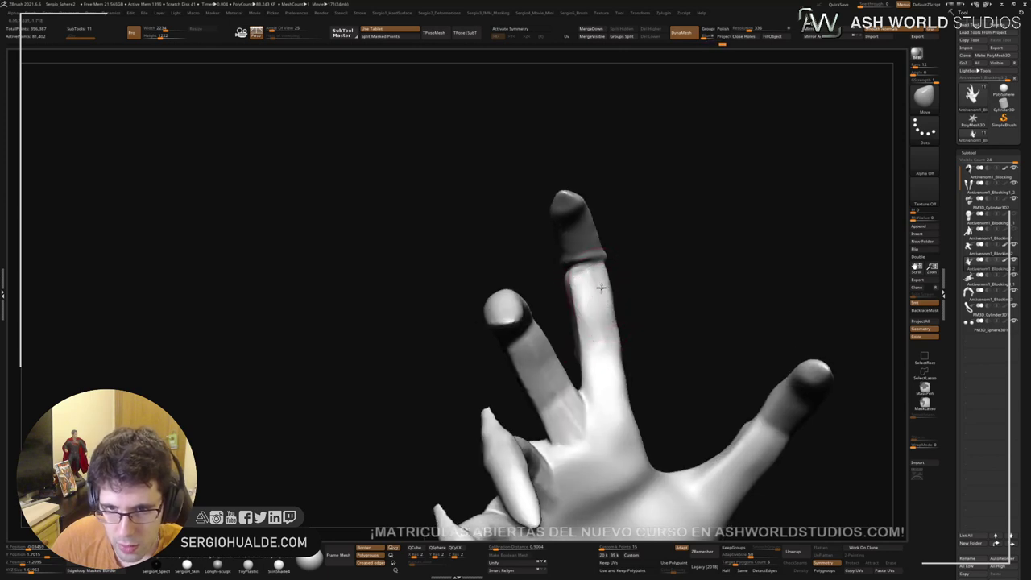
# Step: Choose the DamStandard brush and hide the neighbouring fingers, leaving the index finger, thumb and adjoining palm visible
pyautogui.press('b')
pyautogui.press('d')
pyautogui.press('s')
pyautogui.moveTo(593, 346)
pyautogui.mouseDown(button='right')
pyautogui.moveTo(563, 373)
pyautogui.moveTo(506, 299)
pyautogui.mouseUp(button='right')
pyautogui.moveTo(507, 299)
pyautogui.keyDown('ctrl'); pyautogui.keyDown('shift'); pyautogui.mouseDown()
pyautogui.moveTo(565, 373)
pyautogui.moveTo(509, 482)
pyautogui.moveTo(333, 299)
pyautogui.moveTo(399, 269)
pyautogui.mouseUp(); pyautogui.keyUp('shift'); pyautogui.keyUp('ctrl')
pyautogui.moveTo(484, 395); pyautogui.dragTo(504, 346, button='right')
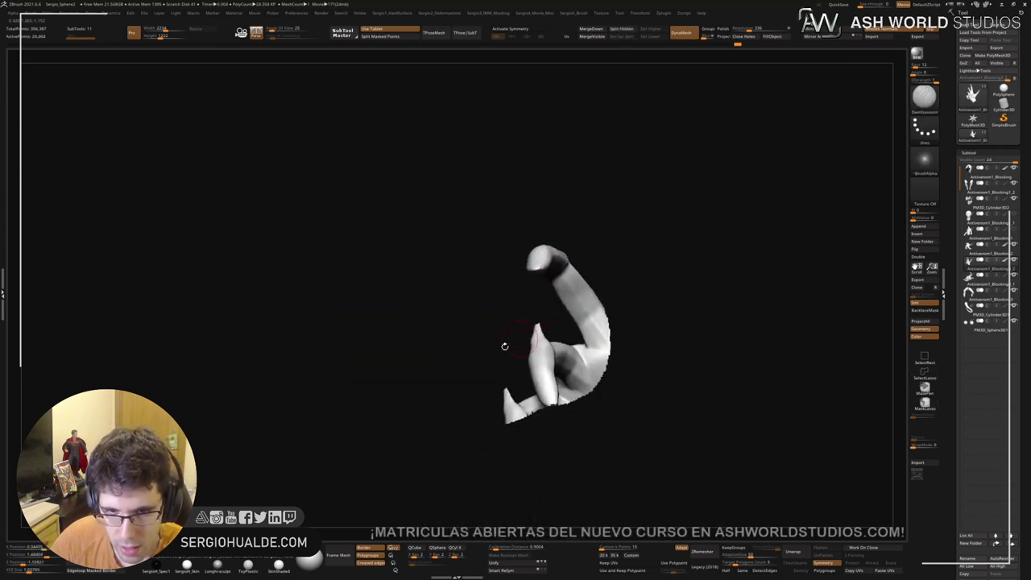
pyautogui.keyDown('ctrl'); pyautogui.keyDown('shift'); pyautogui.moveTo(507, 348); pyautogui.dragTo(536, 374); pyautogui.keyUp('shift'); pyautogui.keyUp('ctrl')
pyautogui.moveTo(459, 385)
pyautogui.keyDown('ctrl'); pyautogui.keyDown('alt'); pyautogui.keyDown('shift'); pyautogui.mouseDown()
pyautogui.moveTo(497, 518)
pyautogui.moveTo(532, 304)
pyautogui.moveTo(520, 309)
pyautogui.mouseUp(); pyautogui.keyUp('shift'); pyautogui.keyUp('alt'); pyautogui.keyUp('ctrl')
# Step: Carve the joint creases on the palm side of the index finger with DamStandard and add volume between them with Clay
pyautogui.moveTo(536, 326)
pyautogui.mouseDown(button='right')
pyautogui.moveTo(570, 344)
pyautogui.moveTo(582, 311)
pyautogui.moveTo(571, 313)
pyautogui.mouseUp(button='right')
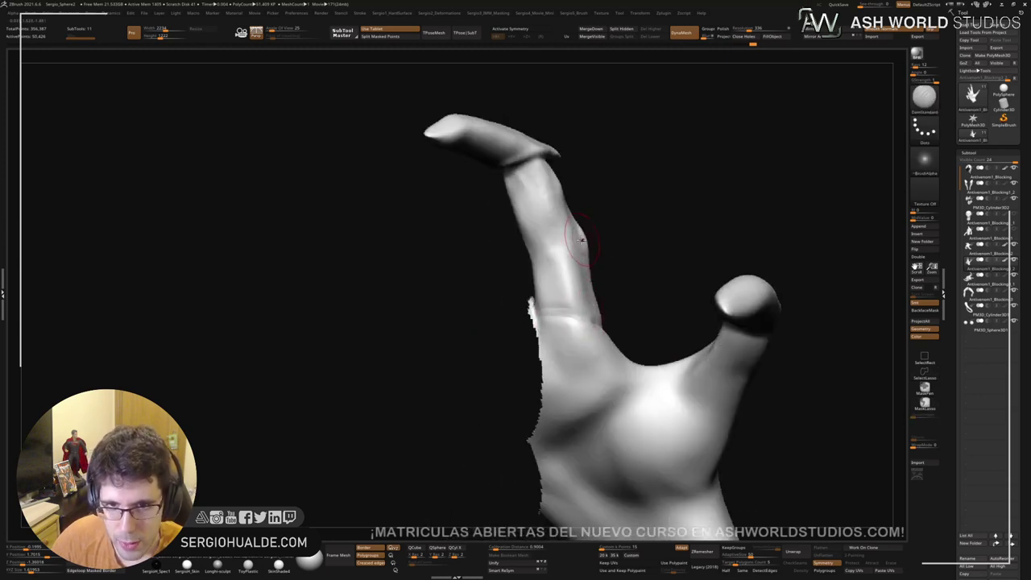
pyautogui.moveTo(504, 255); pyautogui.dragTo(504, 255, button='right')
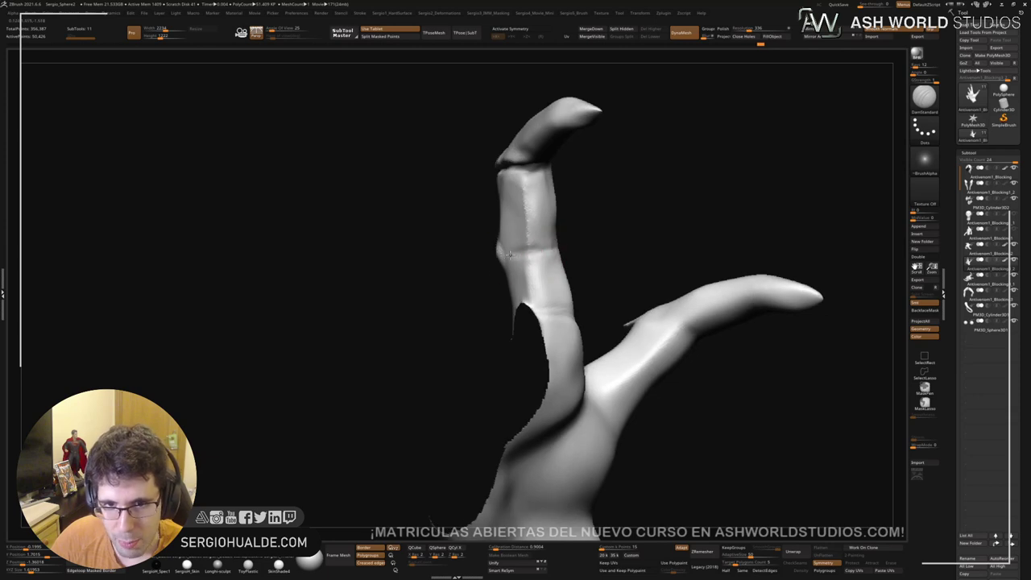
pyautogui.moveTo(566, 246)
pyautogui.mouseDown(button='right')
pyautogui.moveTo(530, 285)
pyautogui.moveTo(555, 252)
pyautogui.moveTo(559, 214)
pyautogui.moveTo(521, 283)
pyautogui.moveTo(571, 233)
pyautogui.moveTo(527, 249)
pyautogui.moveTo(544, 258)
pyautogui.moveTo(534, 288)
pyautogui.moveTo(547, 293)
pyautogui.mouseUp(button='right')
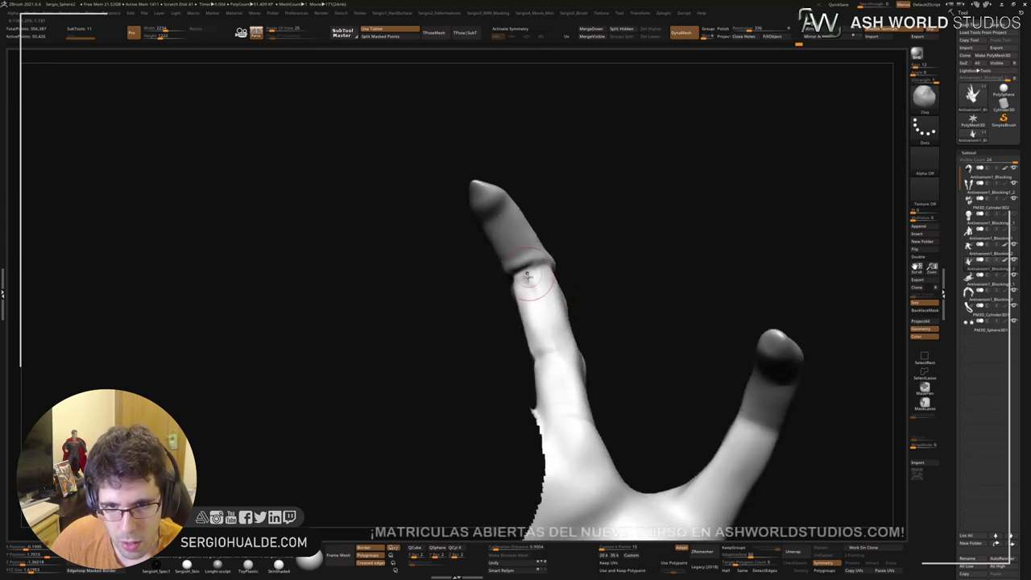
pyautogui.moveTo(541, 289)
pyautogui.mouseDown(button='right')
pyautogui.moveTo(554, 358)
pyautogui.moveTo(555, 296)
pyautogui.moveTo(569, 279)
pyautogui.moveTo(556, 327)
pyautogui.mouseUp(button='right')
# Step: Reshape the side profile of the index finger's middle segment with the Move brush
pyautogui.press('b')
pyautogui.press('m')
pyautogui.press('v')
pyautogui.moveTo(544, 331); pyautogui.dragTo(525, 333)
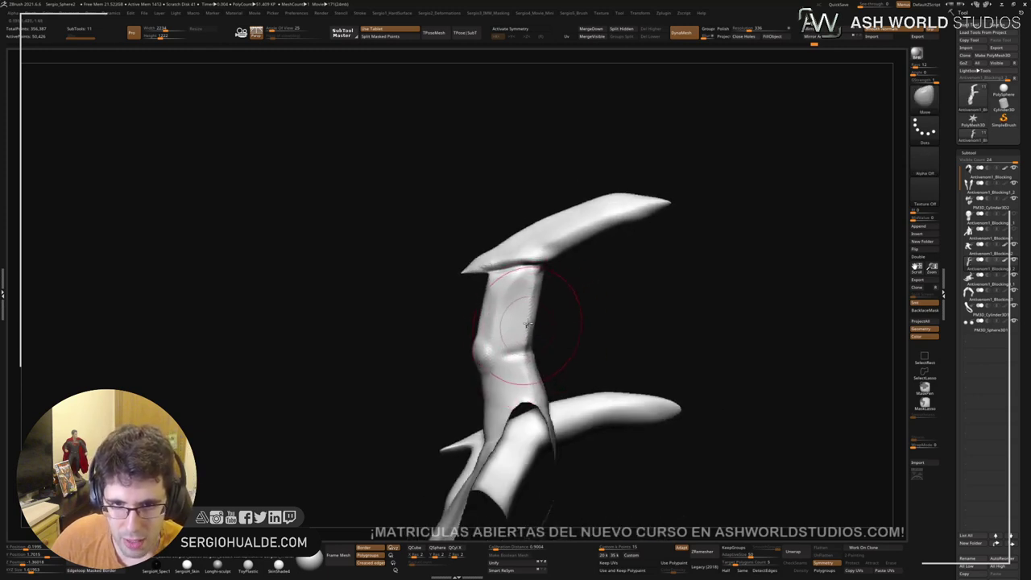
pyautogui.moveTo(487, 303); pyautogui.dragTo(491, 306, button='right')
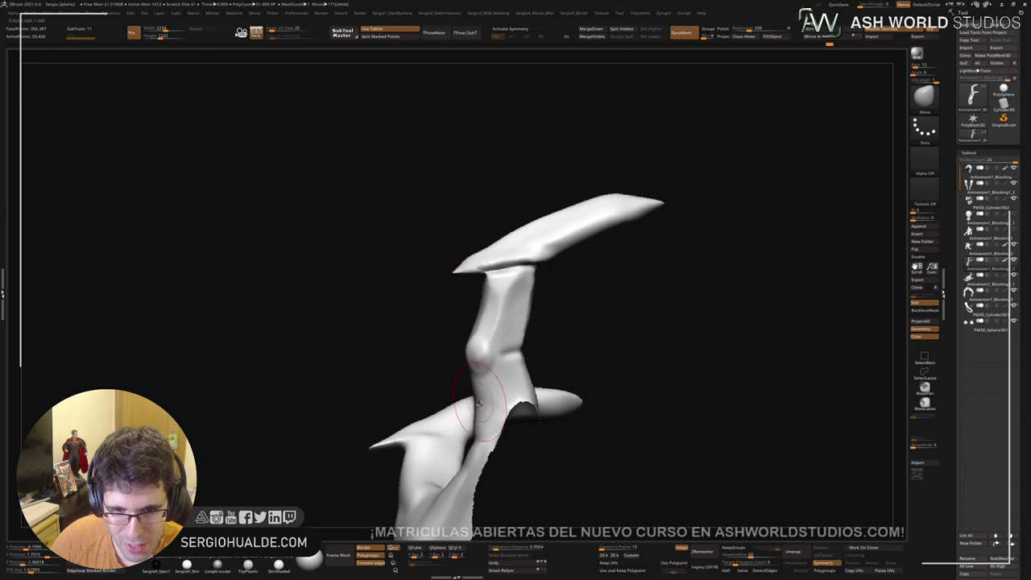
# Step: Choose the Clay brush and smooth the surfaces and joint of the index finger's lower and middle segments
pyautogui.moveTo(484, 399)
pyautogui.mouseDown(button='right')
pyautogui.moveTo(501, 463)
pyautogui.moveTo(483, 446)
pyautogui.moveTo(476, 356)
pyautogui.mouseUp(button='right')
pyautogui.press('b')
pyautogui.press('c')
pyautogui.press('l')
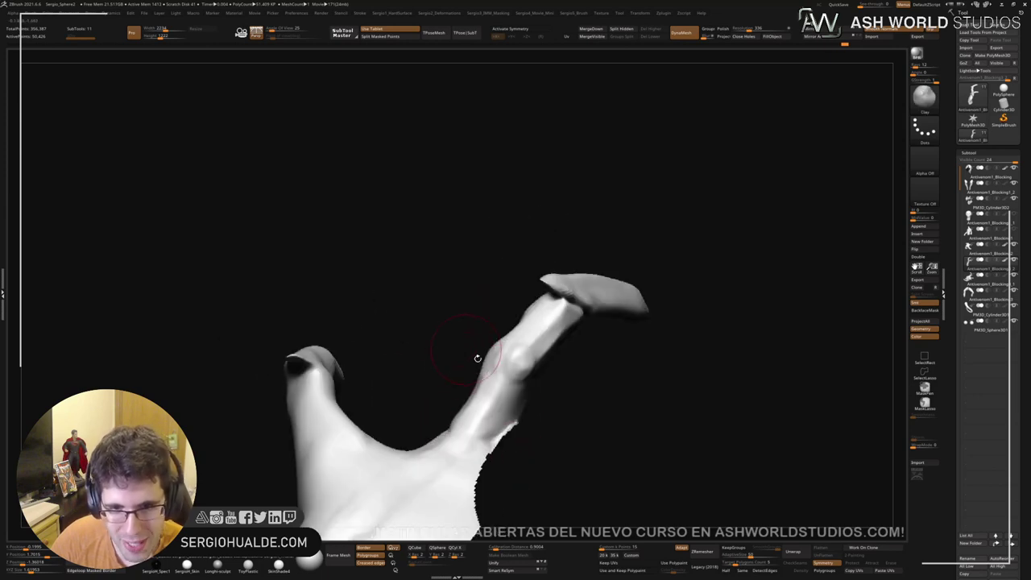
pyautogui.moveTo(499, 419)
pyautogui.mouseDown(button='right')
pyautogui.moveTo(488, 442)
pyautogui.moveTo(487, 410)
pyautogui.mouseUp(button='right')
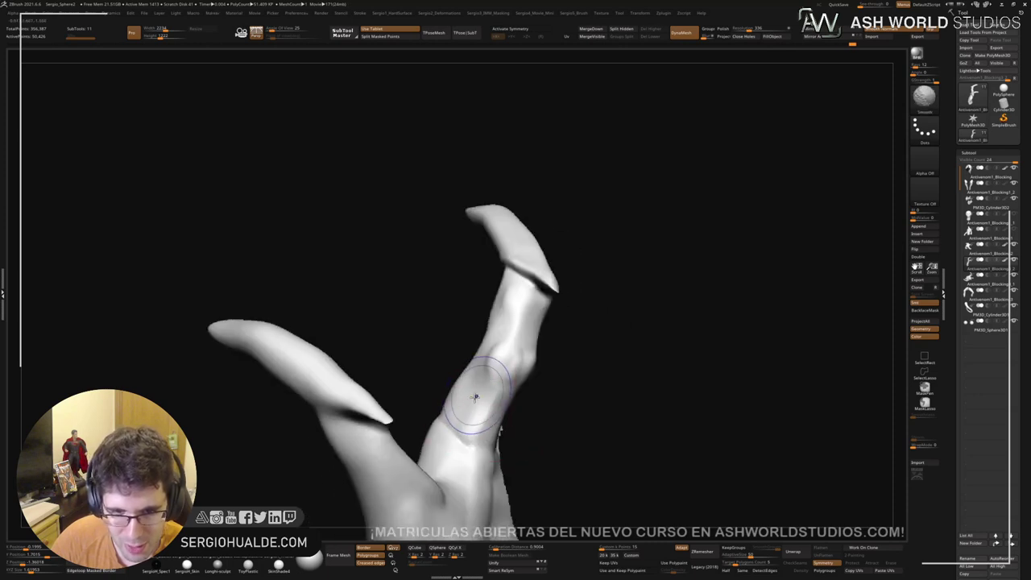
pyautogui.moveTo(479, 408)
pyautogui.keyDown('shift'); pyautogui.mouseDown()
pyautogui.moveTo(486, 357)
pyautogui.moveTo(507, 341)
pyautogui.mouseUp(); pyautogui.keyUp('shift')
pyautogui.moveTo(512, 346)
pyautogui.mouseDown(button='right')
pyautogui.moveTo(490, 361)
pyautogui.moveTo(494, 369)
pyautogui.mouseUp(button='right')
pyautogui.keyDown('shift'); pyautogui.moveTo(542, 347); pyautogui.dragTo(525, 411); pyautogui.keyUp('shift')
pyautogui.moveTo(537, 374)
pyautogui.keyDown('shift'); pyautogui.mouseDown()
pyautogui.moveTo(539, 338)
pyautogui.moveTo(553, 363)
pyautogui.mouseUp(); pyautogui.keyUp('shift')
pyautogui.moveTo(566, 324)
pyautogui.mouseDown(button='right')
pyautogui.moveTo(590, 317)
pyautogui.moveTo(539, 322)
pyautogui.mouseUp(button='right')
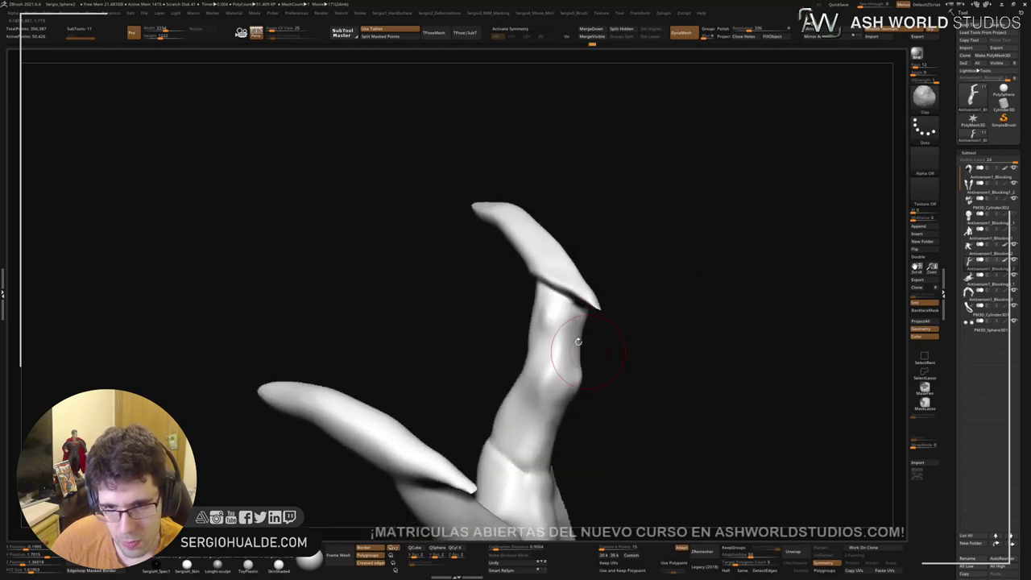
# Step: Add Clay volume along the sides and palm side of the index finger segment below the claw, smoothing the joint
pyautogui.moveTo(556, 331); pyautogui.dragTo(541, 359)
pyautogui.moveTo(541, 358); pyautogui.dragTo(566, 342, button='right')
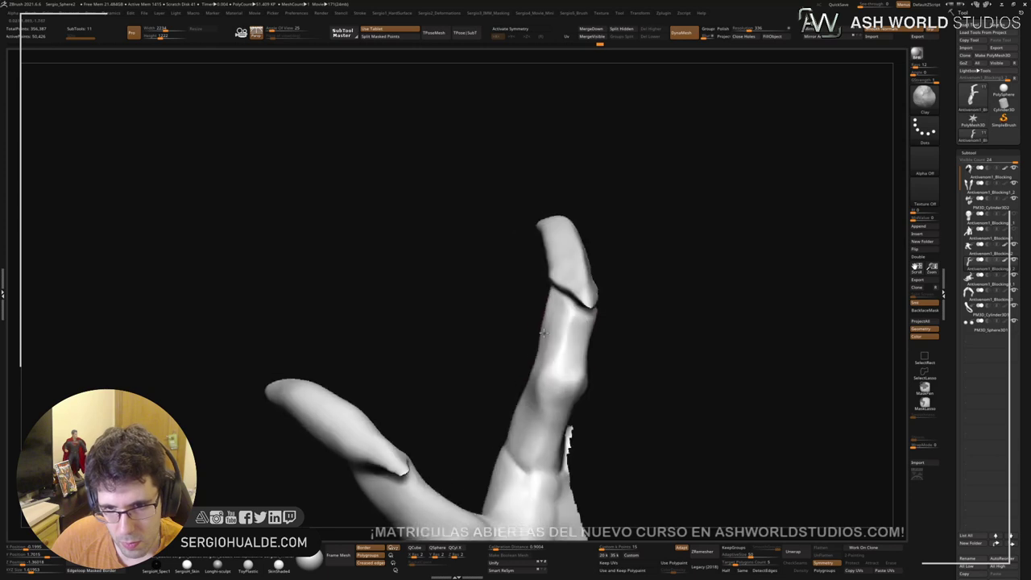
pyautogui.moveTo(572, 379)
pyautogui.keyDown('ctrl'); pyautogui.mouseDown(button='right')
pyautogui.moveTo(562, 325)
pyautogui.moveTo(534, 344)
pyautogui.moveTo(502, 336)
pyautogui.moveTo(587, 391)
pyautogui.mouseUp(button='right'); pyautogui.keyUp('ctrl')
pyautogui.moveTo(586, 382); pyautogui.dragTo(575, 348)
pyautogui.moveTo(587, 379); pyautogui.dragTo(603, 362, button='right')
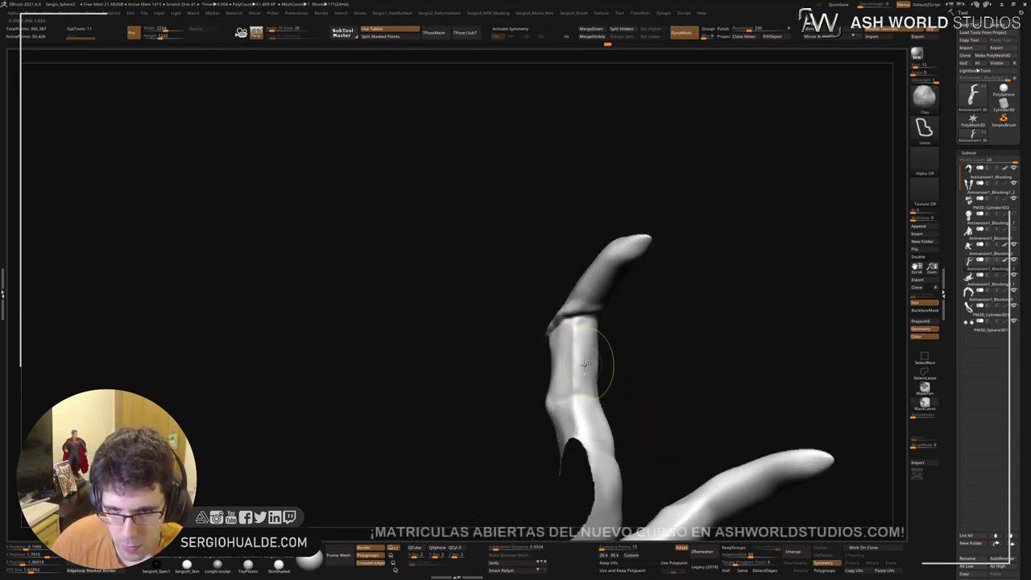
pyautogui.moveTo(573, 346)
pyautogui.mouseDown()
pyautogui.moveTo(580, 426)
pyautogui.moveTo(580, 332)
pyautogui.mouseUp()
pyautogui.keyDown('shift'); pyautogui.moveTo(583, 403); pyautogui.dragTo(583, 412); pyautogui.keyUp('shift')
pyautogui.moveTo(601, 421)
pyautogui.mouseDown(button='right')
pyautogui.moveTo(587, 427)
pyautogui.moveTo(593, 383)
pyautogui.moveTo(609, 392)
pyautogui.moveTo(604, 347)
pyautogui.mouseUp(button='right')
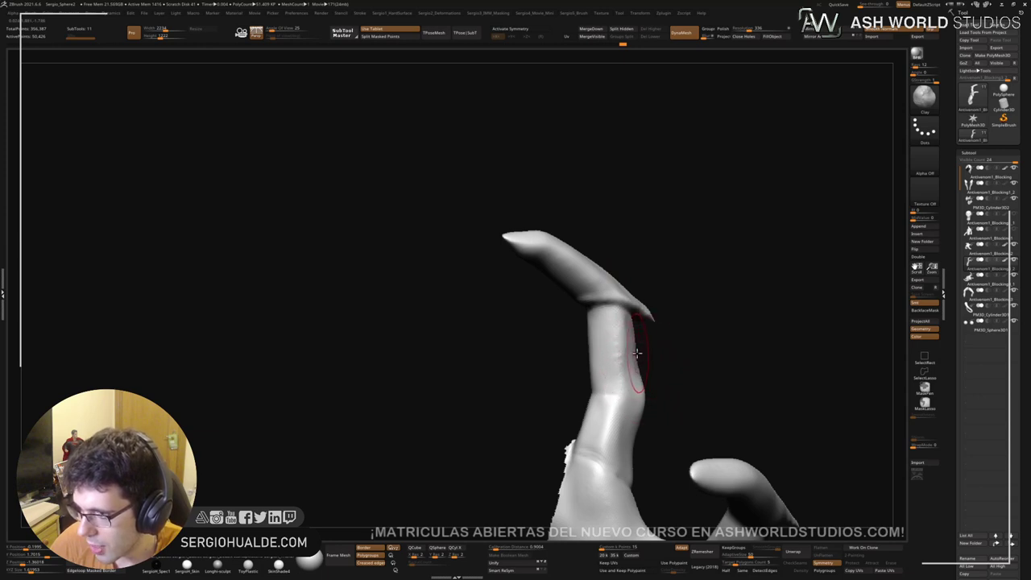
# Step: Carve the palm-side crease of the index finger's middle joint with the DamStandard brush
pyautogui.press('ctrl')
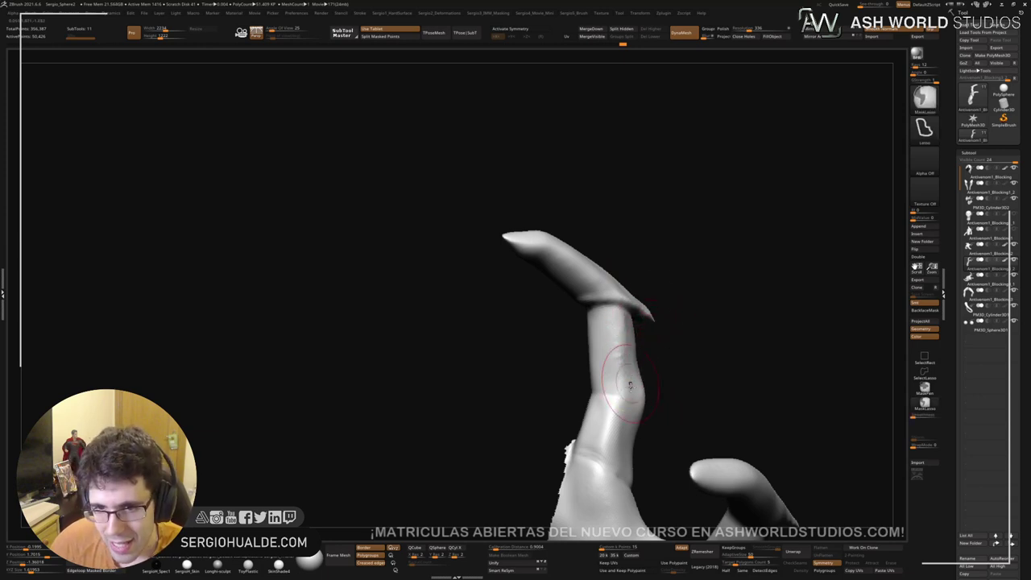
pyautogui.press('b')
pyautogui.press('d')
pyautogui.press('s')
pyautogui.moveTo(630, 395); pyautogui.dragTo(581, 394)
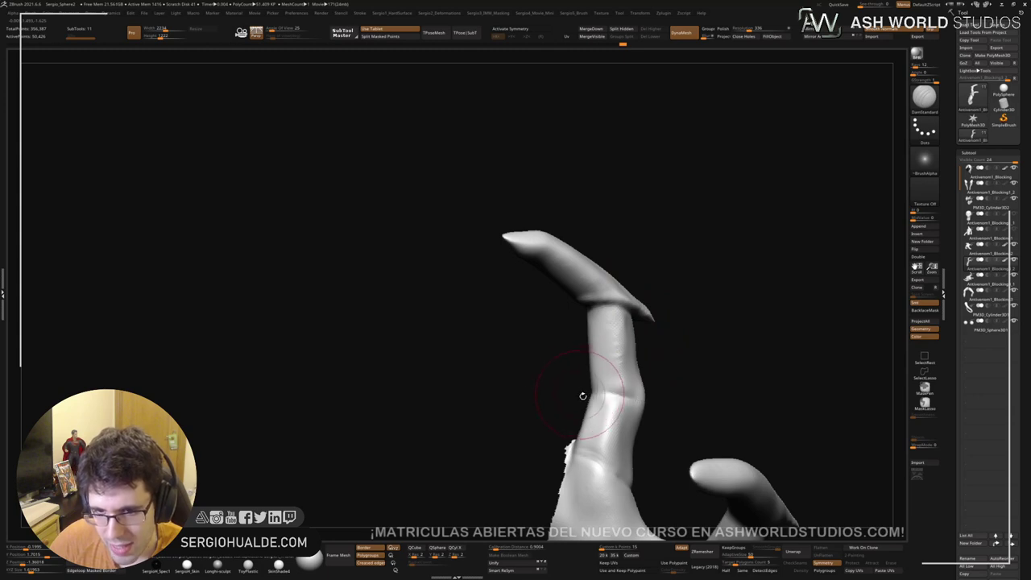
pyautogui.moveTo(583, 395); pyautogui.dragTo(644, 410, button='right')
pyautogui.moveTo(595, 395); pyautogui.dragTo(558, 393)
pyautogui.moveTo(557, 392)
pyautogui.mouseDown(button='right')
pyautogui.moveTo(631, 373)
pyautogui.moveTo(617, 330)
pyautogui.moveTo(548, 295)
pyautogui.moveTo(597, 331)
pyautogui.moveTo(582, 311)
pyautogui.moveTo(527, 341)
pyautogui.moveTo(580, 277)
pyautogui.moveTo(588, 285)
pyautogui.moveTo(527, 333)
pyautogui.moveTo(532, 349)
pyautogui.moveTo(564, 365)
pyautogui.mouseUp(button='right')
# Step: Push out the back curve of the index finger's claw with the Move brush
pyautogui.press('b')
pyautogui.press('m')
pyautogui.press('v')
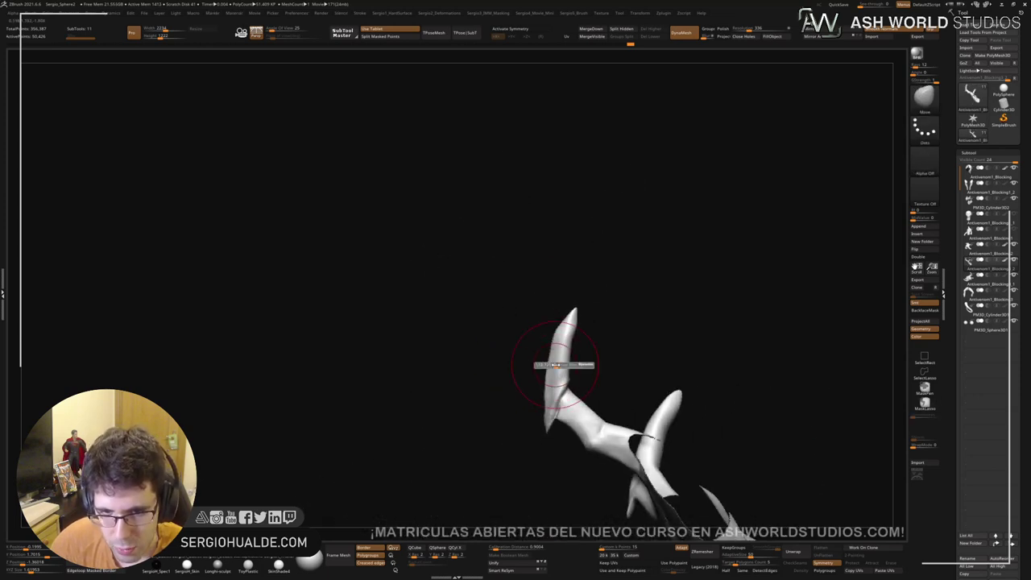
pyautogui.moveTo(549, 360); pyautogui.dragTo(541, 359)
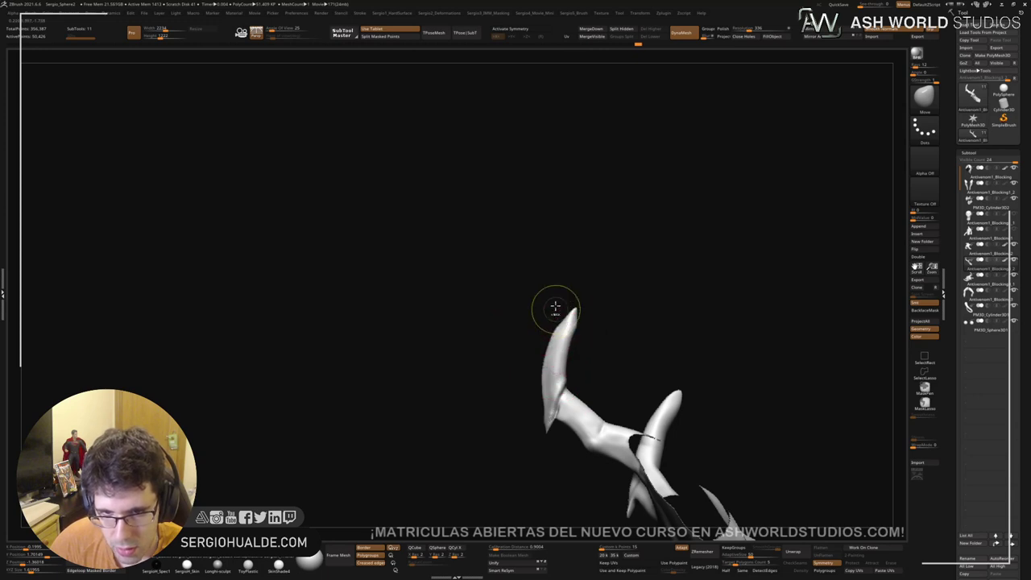
pyautogui.moveTo(555, 306)
pyautogui.keyDown('ctrl'); pyautogui.mouseDown(button='right')
pyautogui.moveTo(594, 322)
pyautogui.moveTo(588, 306)
pyautogui.moveTo(572, 319)
pyautogui.moveTo(600, 306)
pyautogui.mouseUp(button='right'); pyautogui.keyUp('ctrl')
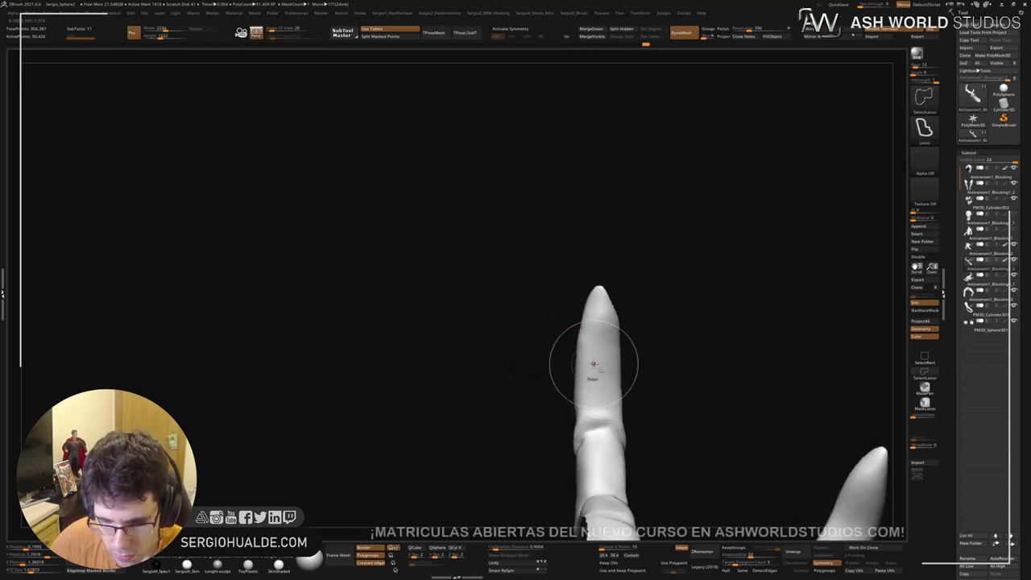
# Step: Flatten the inner surface of the index finger's claw with the TrimDynamic brush
pyautogui.hotkey('ctrl', 'shift', 't')
pyautogui.press('s')
pyautogui.moveTo(595, 360); pyautogui.dragTo(596, 335, button='right')
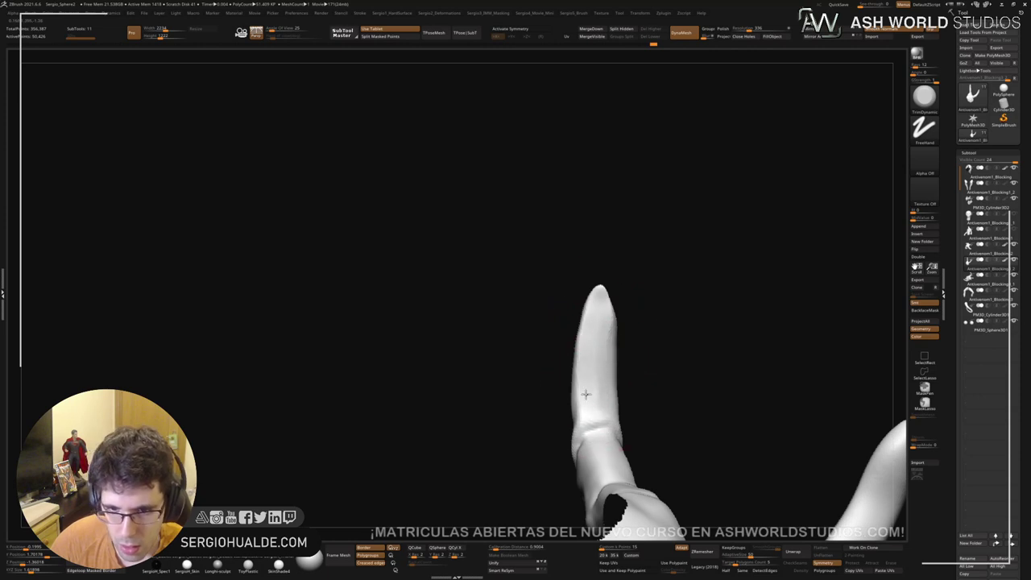
pyautogui.moveTo(606, 423)
pyautogui.mouseDown(button='right')
pyautogui.moveTo(617, 379)
pyautogui.moveTo(603, 322)
pyautogui.moveTo(610, 329)
pyautogui.mouseUp(button='right')
# Step: Taper the index claw toward its tip with the Move brush and smooth the edge near the tip
pyautogui.press('b')
pyautogui.press('m')
pyautogui.press('v')
pyautogui.press('s')
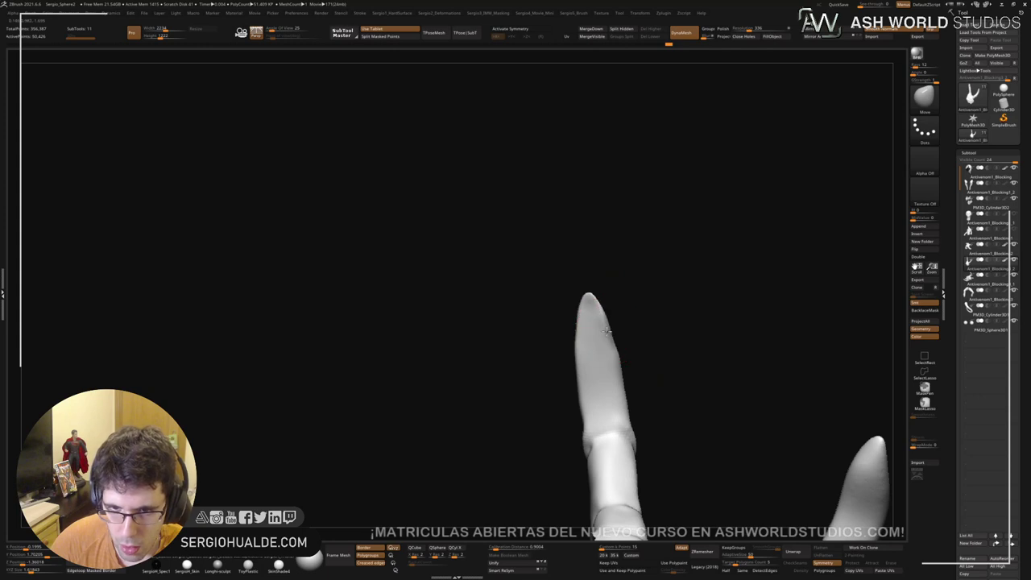
pyautogui.keyDown('shift'); pyautogui.moveTo(617, 362); pyautogui.dragTo(603, 315); pyautogui.keyUp('shift')
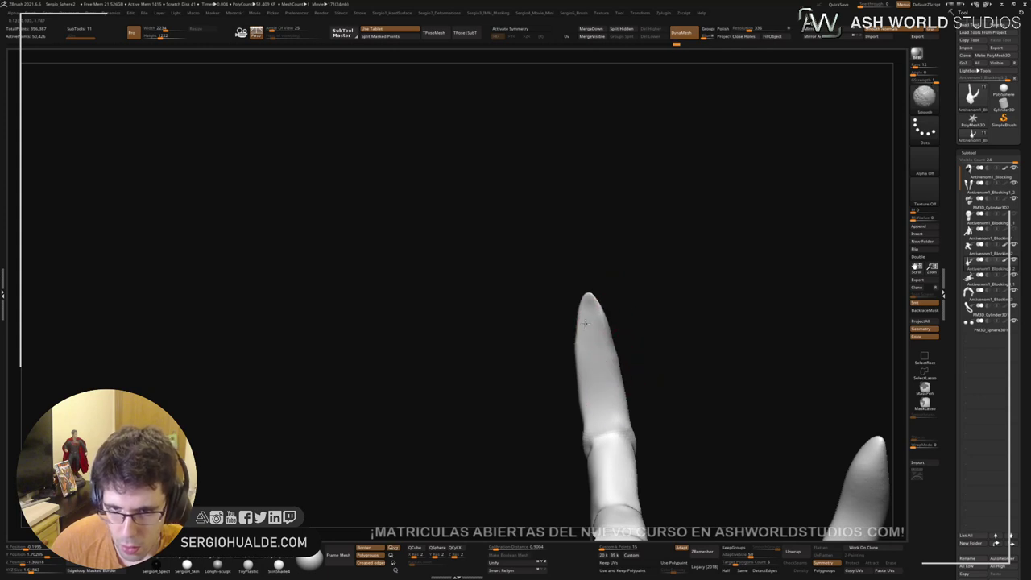
pyautogui.moveTo(585, 324)
pyautogui.mouseDown(button='right')
pyautogui.moveTo(645, 391)
pyautogui.moveTo(614, 362)
pyautogui.moveTo(635, 368)
pyautogui.moveTo(626, 320)
pyautogui.moveTo(612, 366)
pyautogui.moveTo(550, 425)
pyautogui.moveTo(573, 405)
pyautogui.mouseUp(button='right')
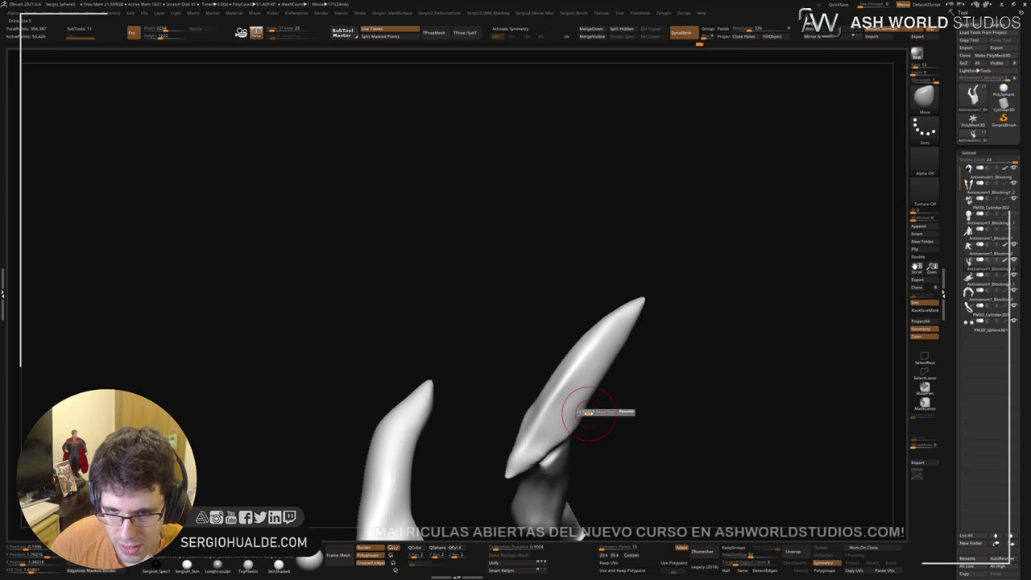
# Step: Adjust the lower edge of the index claw near its base with the Move brush
pyautogui.moveTo(586, 417); pyautogui.dragTo(583, 423)
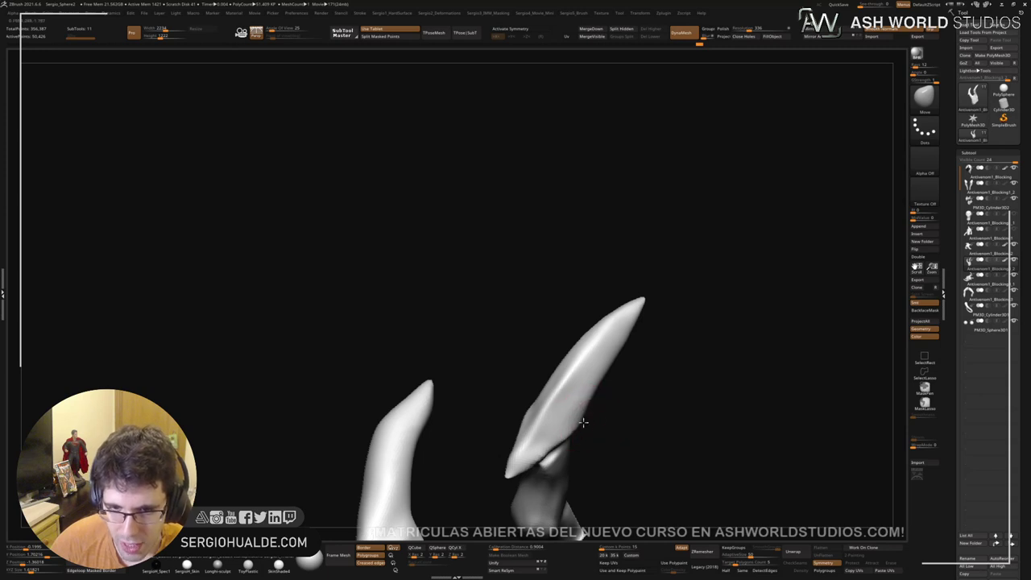
pyautogui.moveTo(582, 424); pyautogui.dragTo(666, 427, button='right')
pyautogui.moveTo(585, 424)
pyautogui.mouseDown(button='right')
pyautogui.moveTo(585, 348)
pyautogui.moveTo(598, 336)
pyautogui.moveTo(633, 352)
pyautogui.mouseUp(button='right')
pyautogui.rightClick(598, 336)
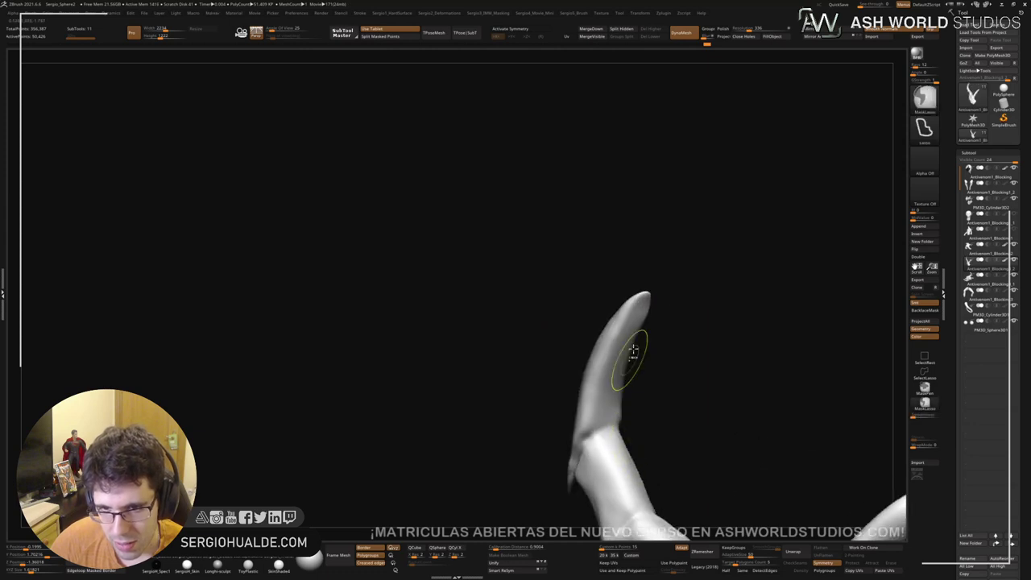
# Step: Refine the index claw's tip into a sharper point with the Move brush from several sides
pyautogui.press('s')
pyautogui.moveTo(652, 313); pyautogui.dragTo(648, 315)
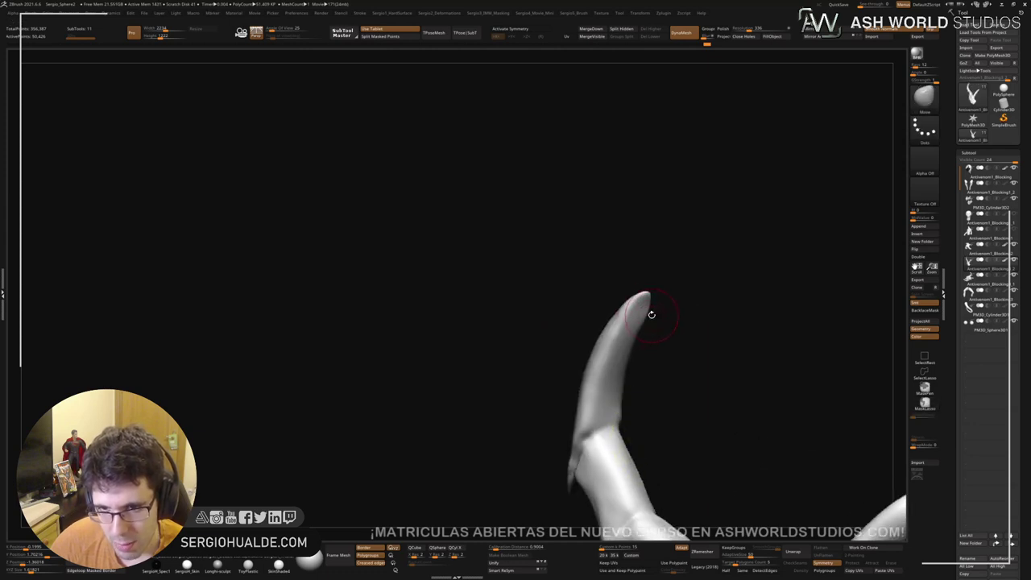
pyautogui.moveTo(653, 321); pyautogui.dragTo(648, 322, button='right')
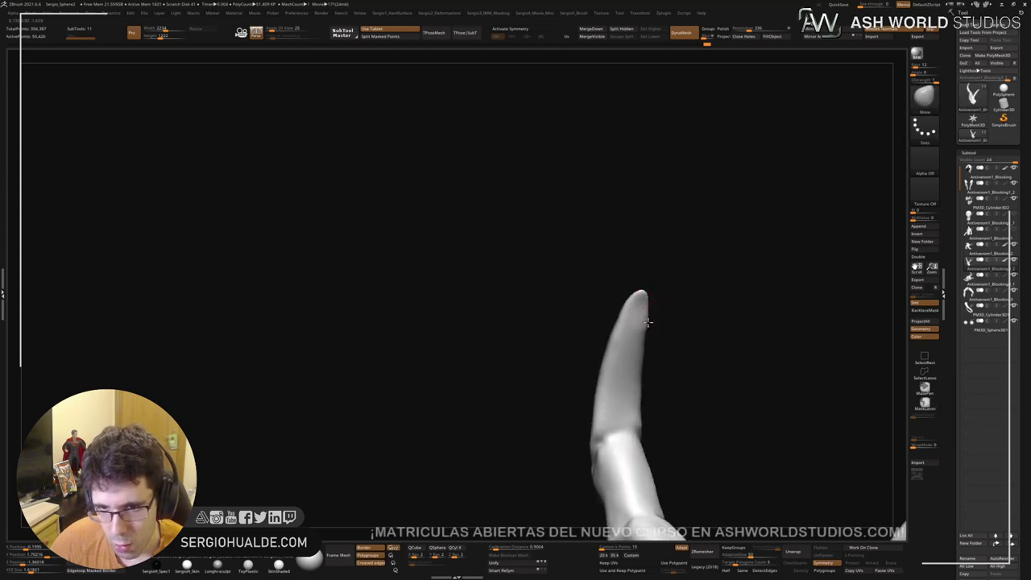
pyautogui.moveTo(646, 327); pyautogui.dragTo(648, 323)
pyautogui.moveTo(648, 308)
pyautogui.mouseDown(button='right')
pyautogui.moveTo(652, 279)
pyautogui.moveTo(641, 290)
pyautogui.mouseUp(button='right')
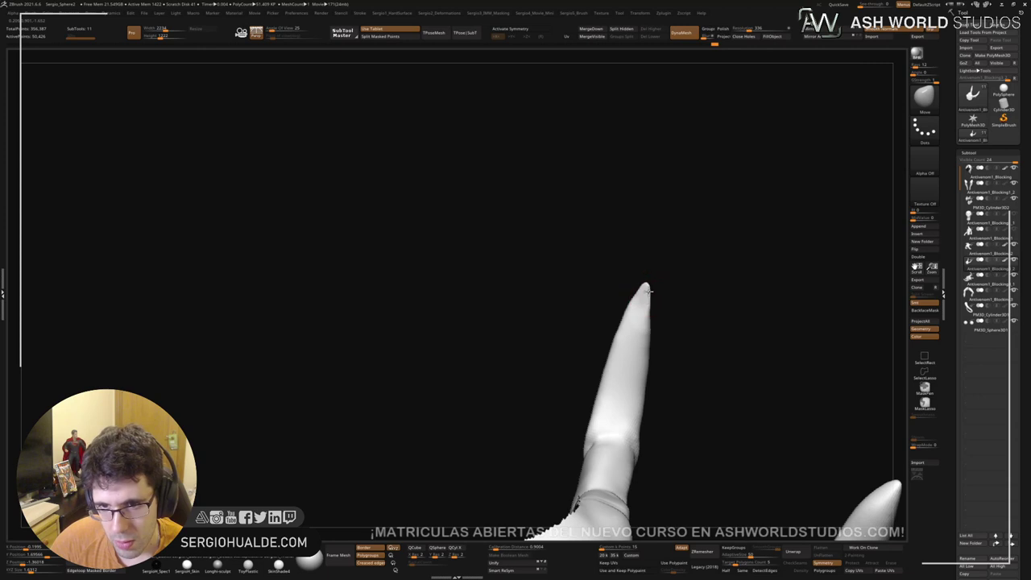
pyautogui.moveTo(644, 292); pyautogui.dragTo(627, 333)
# Step: Reshape the rear point and back edge of the index claw with the Move brush
pyautogui.keyDown('ctrl'); pyautogui.moveTo(649, 395); pyautogui.dragTo(642, 366, button='right'); pyautogui.keyUp('ctrl')
pyautogui.moveTo(642, 367)
pyautogui.mouseDown(button='right')
pyautogui.moveTo(656, 412)
pyautogui.moveTo(623, 353)
pyautogui.moveTo(546, 380)
pyautogui.mouseUp(button='right')
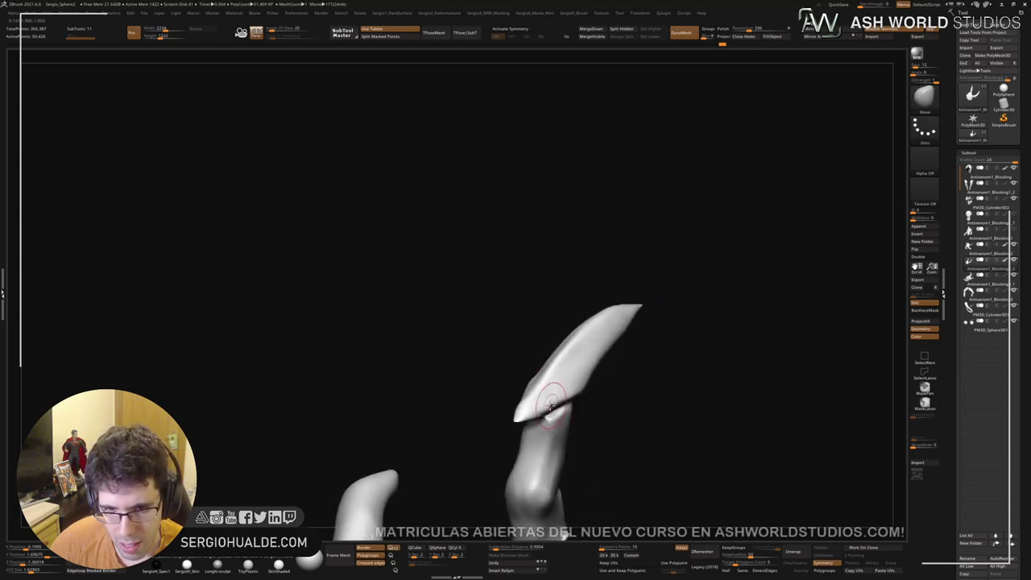
pyautogui.moveTo(607, 324); pyautogui.dragTo(520, 409, button='right')
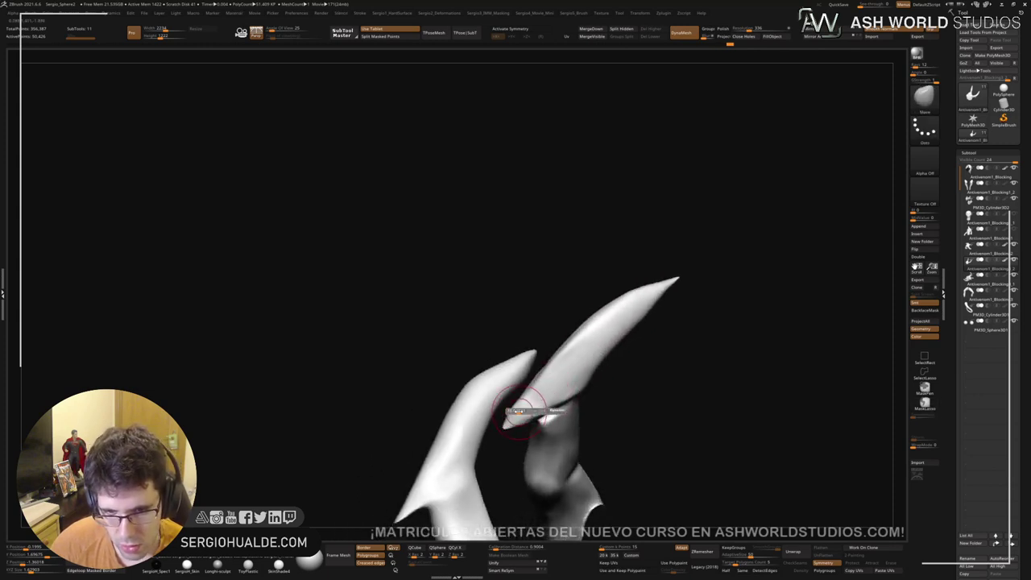
pyautogui.moveTo(506, 427); pyautogui.dragTo(585, 359)
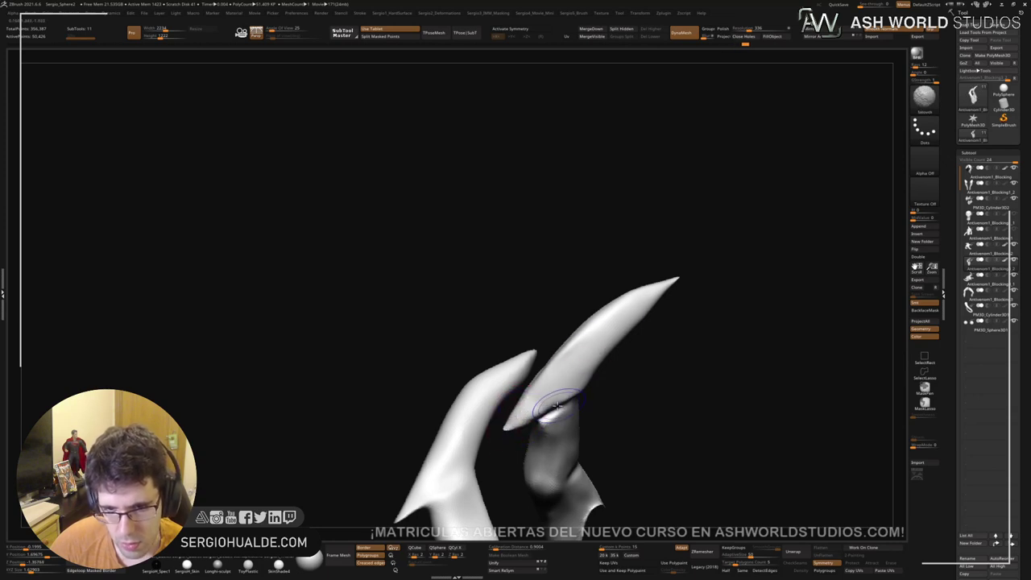
# Step: Build up the rim along both sides of the index claw's base with the Standard brush
pyautogui.press('b')
pyautogui.press('s')
pyautogui.press('t')
pyautogui.moveTo(556, 412)
pyautogui.mouseDown()
pyautogui.moveTo(548, 410)
pyautogui.moveTo(575, 396)
pyautogui.mouseUp()
pyautogui.moveTo(523, 420); pyautogui.dragTo(589, 388)
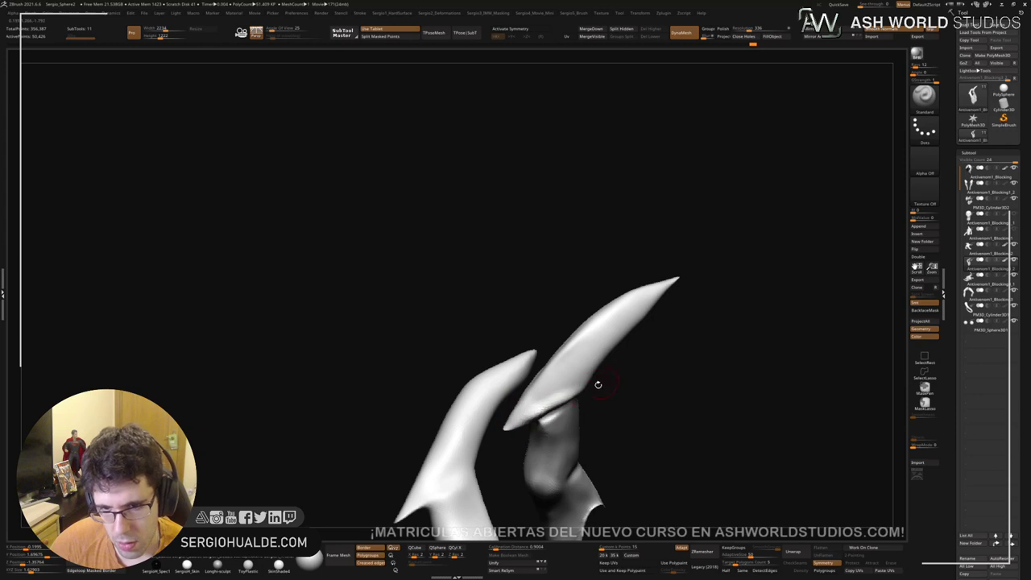
pyautogui.moveTo(581, 403); pyautogui.dragTo(562, 384, button='right')
pyautogui.moveTo(548, 407); pyautogui.dragTo(514, 433)
pyautogui.moveTo(548, 411); pyautogui.dragTo(586, 405, button='right')
pyautogui.moveTo(573, 395)
pyautogui.mouseDown()
pyautogui.moveTo(512, 432)
pyautogui.moveTo(552, 396)
pyautogui.moveTo(532, 416)
pyautogui.mouseUp()
pyautogui.moveTo(591, 394); pyautogui.dragTo(556, 393, button='right')
pyautogui.moveTo(573, 404)
pyautogui.mouseDown()
pyautogui.moveTo(545, 407)
pyautogui.moveTo(555, 399)
pyautogui.moveTo(546, 410)
pyautogui.moveTo(642, 417)
pyautogui.moveTo(621, 411)
pyautogui.mouseUp()
pyautogui.moveTo(602, 397); pyautogui.dragTo(578, 398, button='right')
# Step: Adjust the rim of the index claw's base with the Move brush and smooth it near the rear point
pyautogui.press('b')
pyautogui.press('m')
pyautogui.press('v')
pyautogui.moveTo(612, 408); pyautogui.dragTo(602, 406)
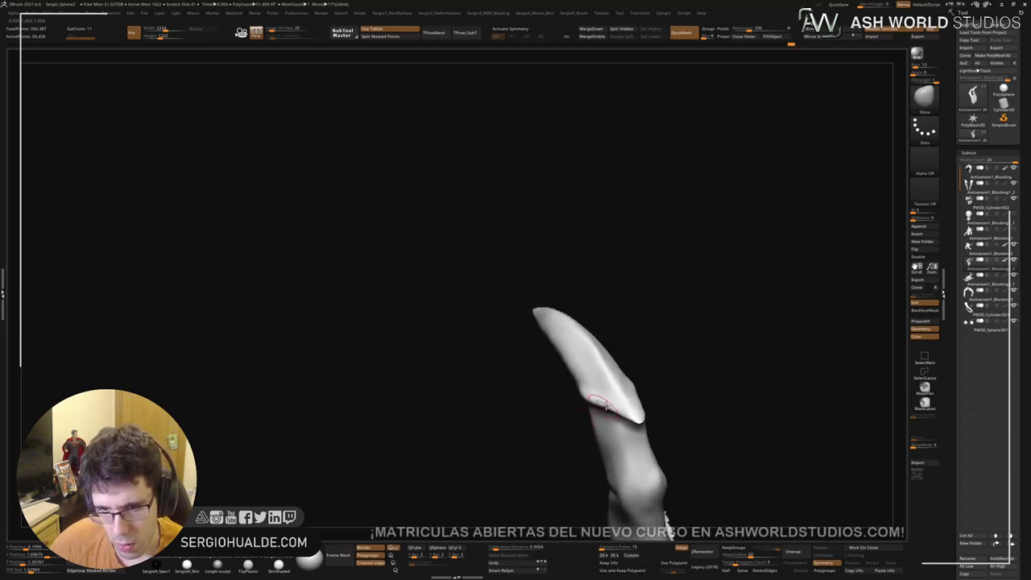
pyautogui.moveTo(621, 413)
pyautogui.mouseDown(button='right')
pyautogui.moveTo(646, 423)
pyautogui.moveTo(616, 432)
pyautogui.mouseUp(button='right')
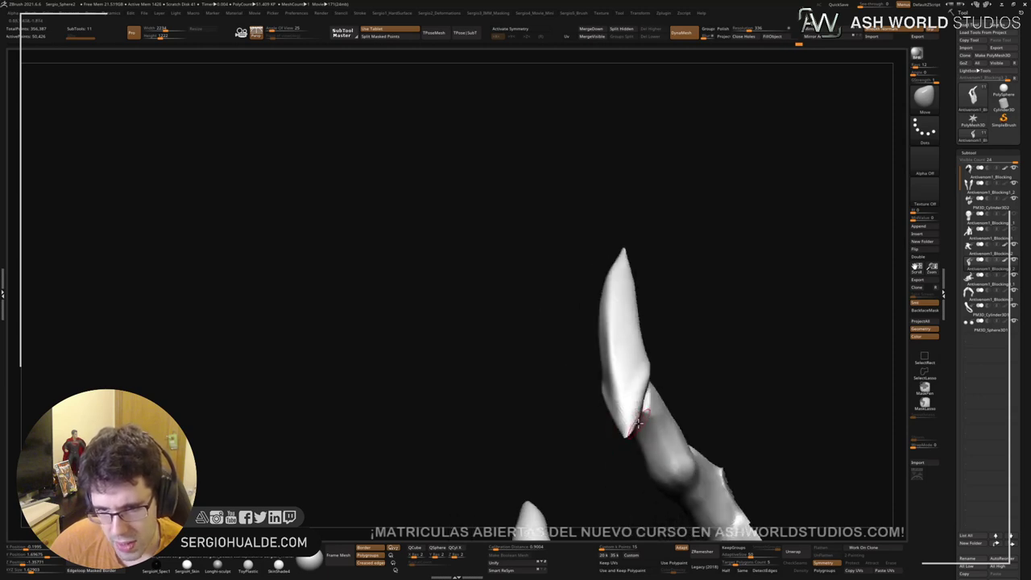
pyautogui.press('shift')
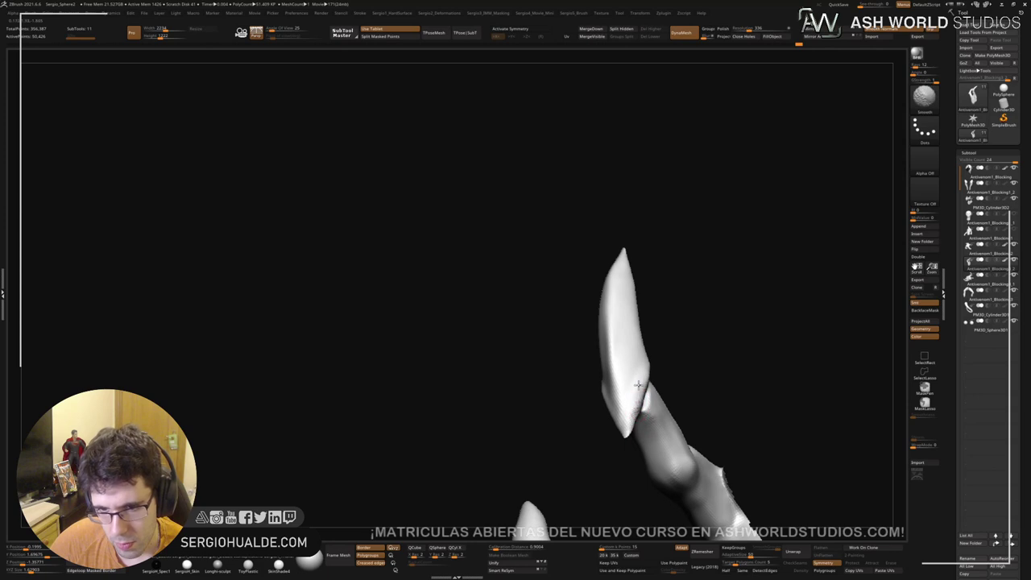
pyautogui.moveTo(626, 437)
pyautogui.mouseDown(button='right')
pyautogui.moveTo(639, 373)
pyautogui.moveTo(620, 410)
pyautogui.moveTo(619, 345)
pyautogui.mouseUp(button='right')
pyautogui.moveTo(620, 345)
pyautogui.mouseDown(button='right')
pyautogui.moveTo(629, 318)
pyautogui.moveTo(649, 445)
pyautogui.moveTo(575, 357)
pyautogui.moveTo(593, 372)
pyautogui.moveTo(579, 357)
pyautogui.moveTo(589, 390)
pyautogui.mouseUp(button='right')
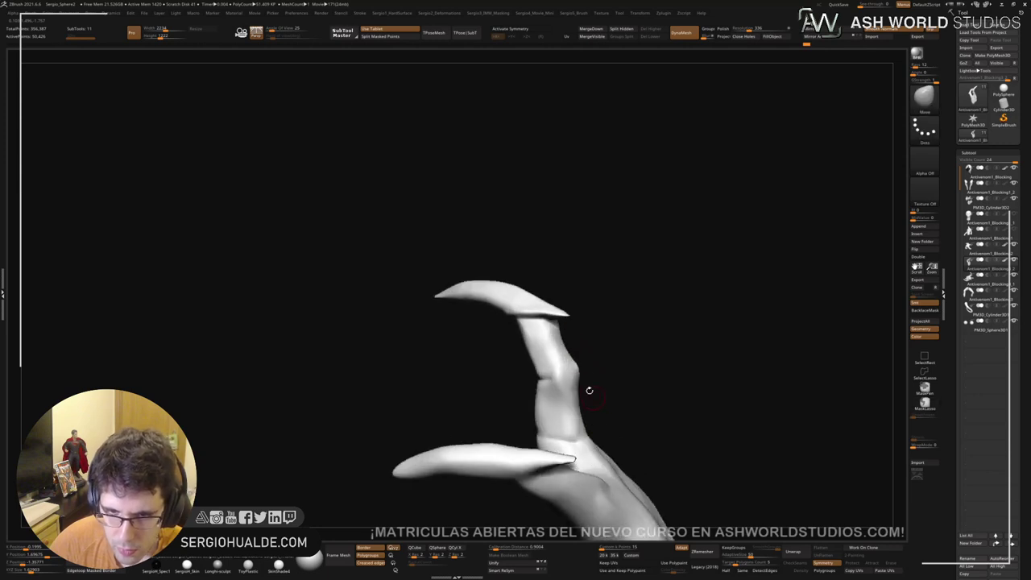
# Step: Refine the index finger's knuckle and the profile of its lower segment with the Move brush
pyautogui.moveTo(575, 378); pyautogui.dragTo(579, 371)
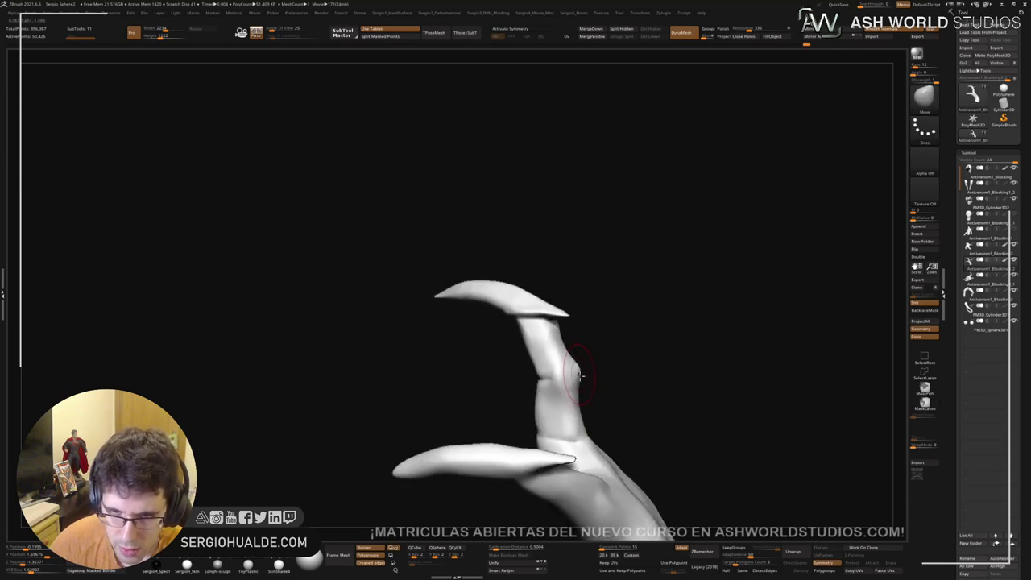
pyautogui.moveTo(578, 420); pyautogui.dragTo(573, 424)
pyautogui.moveTo(590, 406); pyautogui.dragTo(621, 401, button='right')
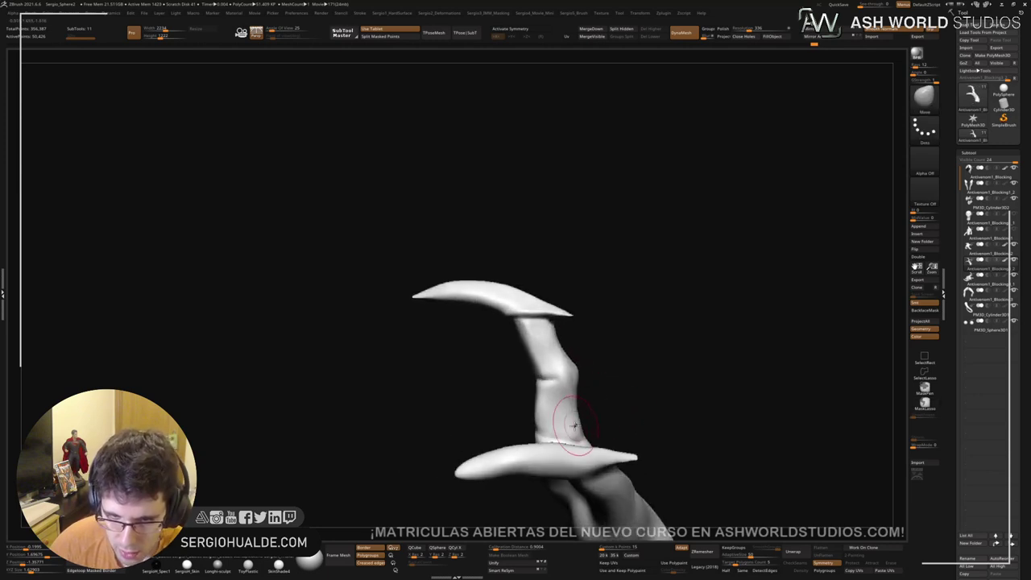
pyautogui.moveTo(574, 425); pyautogui.dragTo(569, 383, button='right')
pyautogui.press('s')
pyautogui.press('s')
pyautogui.moveTo(567, 382); pyautogui.dragTo(573, 377)
pyautogui.moveTo(574, 377)
pyautogui.mouseDown(button='right')
pyautogui.moveTo(546, 386)
pyautogui.moveTo(569, 370)
pyautogui.moveTo(562, 375)
pyautogui.mouseUp(button='right')
pyautogui.press('s')
pyautogui.moveTo(558, 377); pyautogui.dragTo(562, 378)
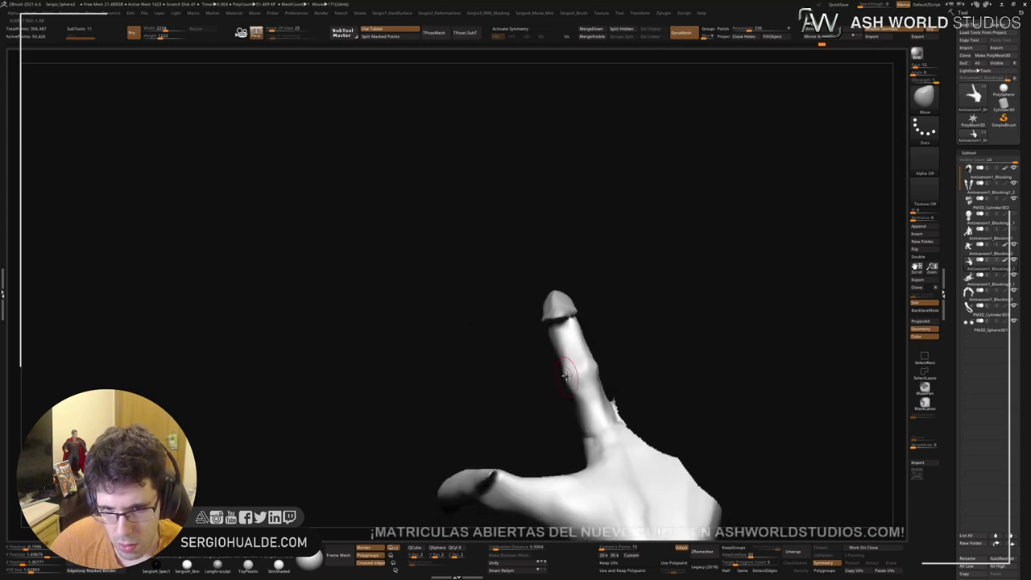
# Step: Add volume to the index finger directly beneath the claw's base with the ClayBuildup brush
pyautogui.moveTo(565, 354)
pyautogui.keyDown('ctrl'); pyautogui.mouseDown(button='right')
pyautogui.moveTo(561, 414)
pyautogui.moveTo(541, 410)
pyautogui.mouseUp(button='right'); pyautogui.keyUp('ctrl')
pyautogui.press('b')
pyautogui.press('c')
pyautogui.press('b')
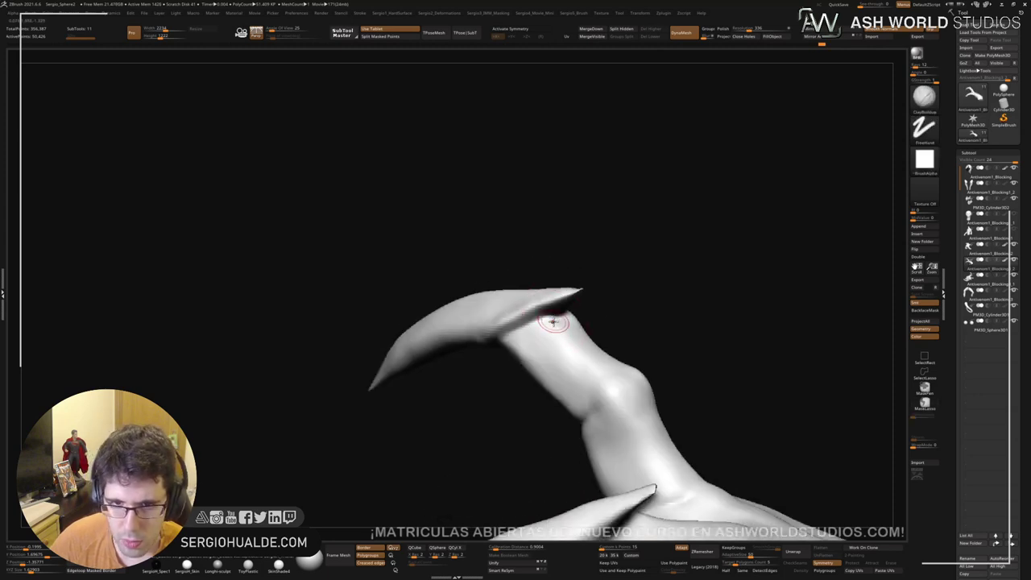
pyautogui.press('s')
pyautogui.moveTo(551, 323)
pyautogui.mouseDown()
pyautogui.moveTo(546, 317)
pyautogui.moveTo(551, 323)
pyautogui.mouseUp()
pyautogui.moveTo(555, 336); pyautogui.dragTo(582, 309, button='right')
# Step: Carve a crease across the palm side of the index finger just below the claw with DamStandard
pyautogui.press('b')
pyautogui.press('d')
pyautogui.press('s')
pyautogui.moveTo(534, 329); pyautogui.dragTo(493, 370)
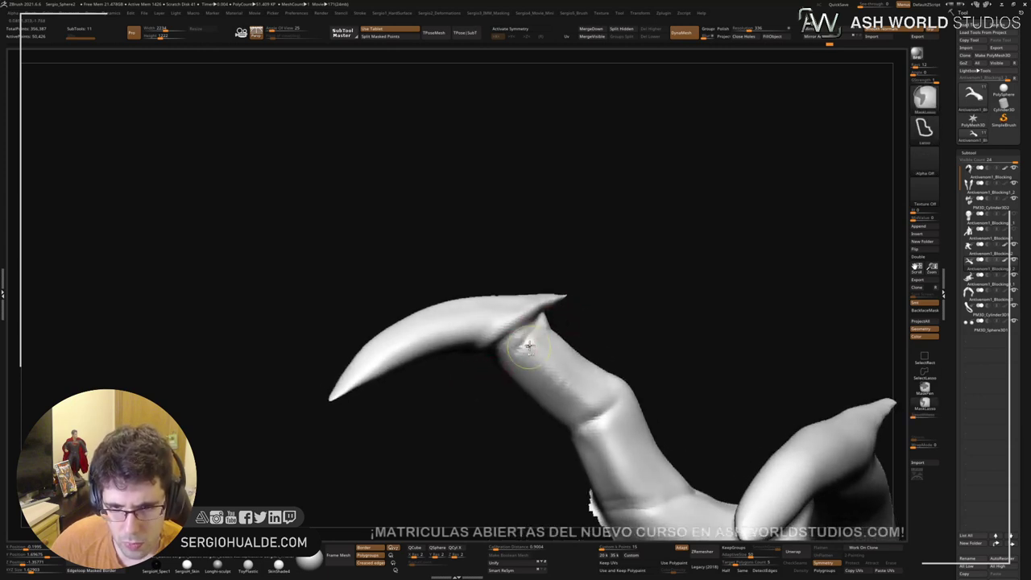
pyautogui.moveTo(524, 346)
pyautogui.mouseDown(button='right')
pyautogui.moveTo(534, 313)
pyautogui.moveTo(551, 316)
pyautogui.mouseUp(button='right')
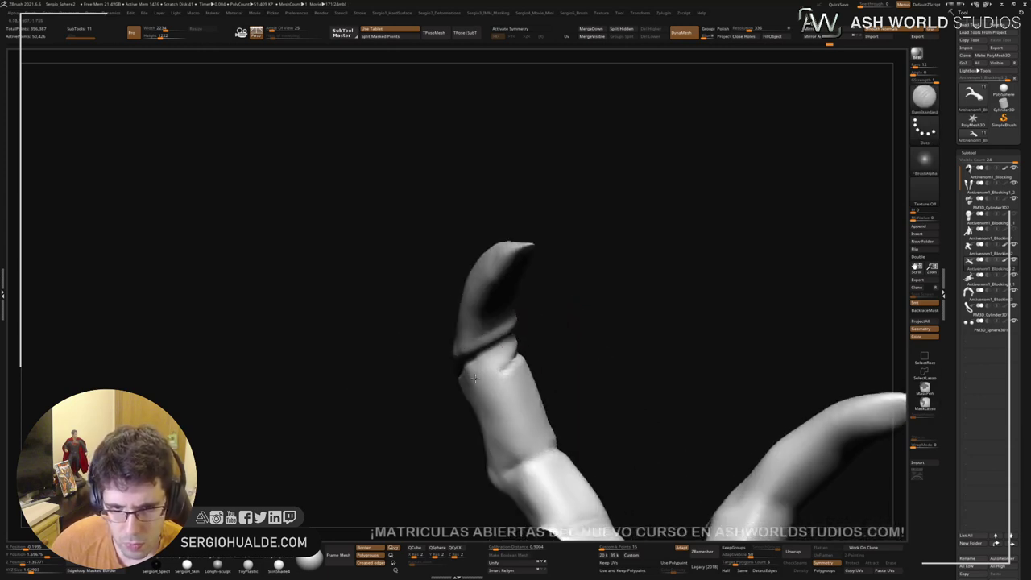
pyautogui.moveTo(518, 368); pyautogui.dragTo(470, 377)
pyautogui.hotkey('ctrl', 'z')
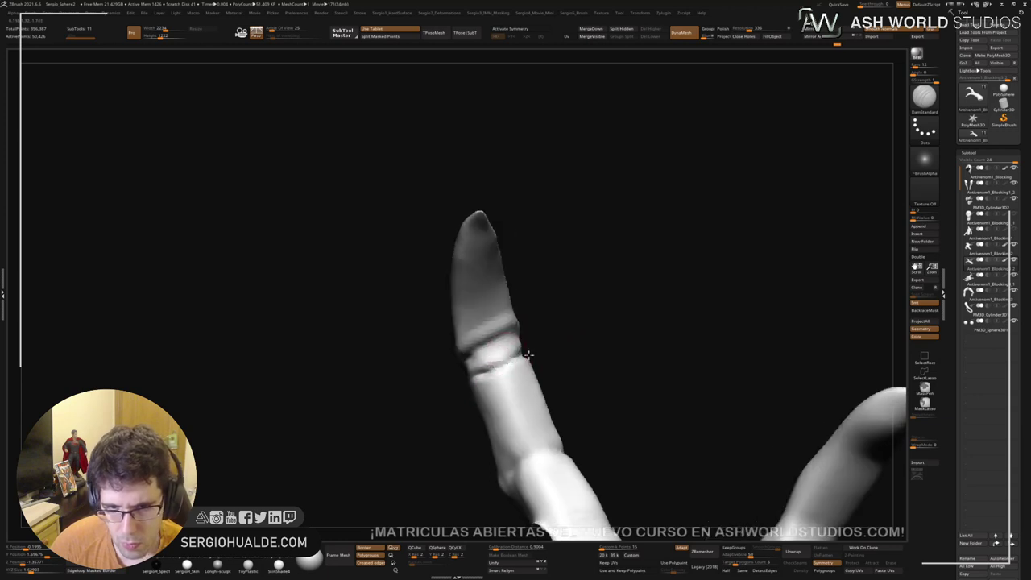
# Step: Refine the volumes around the crease beneath the index finger's claw with the Standard brush
pyautogui.hotkey('ctrl', 'z')
pyautogui.press('1')
pyautogui.moveTo(506, 355); pyautogui.dragTo(470, 380, button='right')
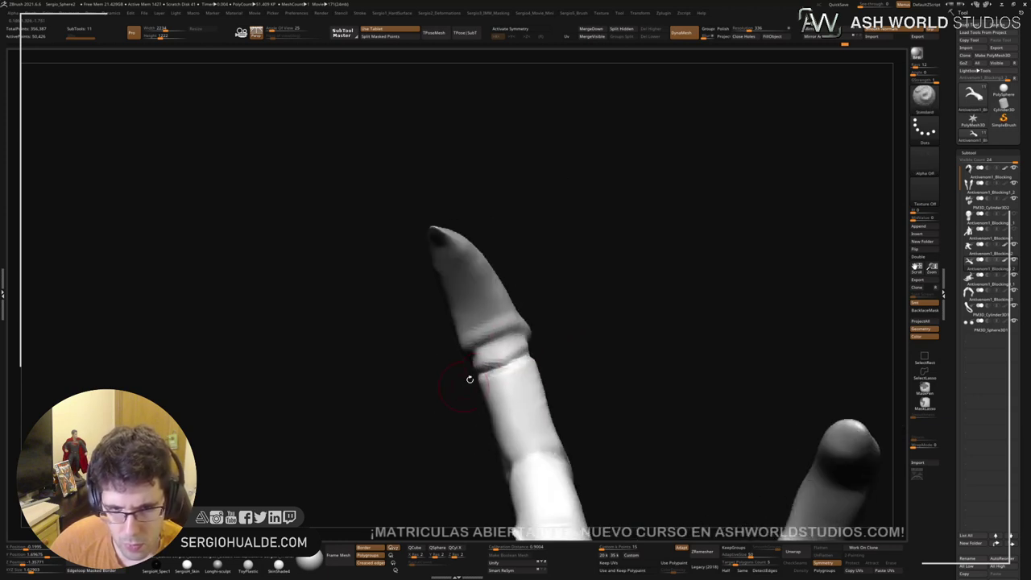
pyautogui.hotkey('ctrl', 'z')
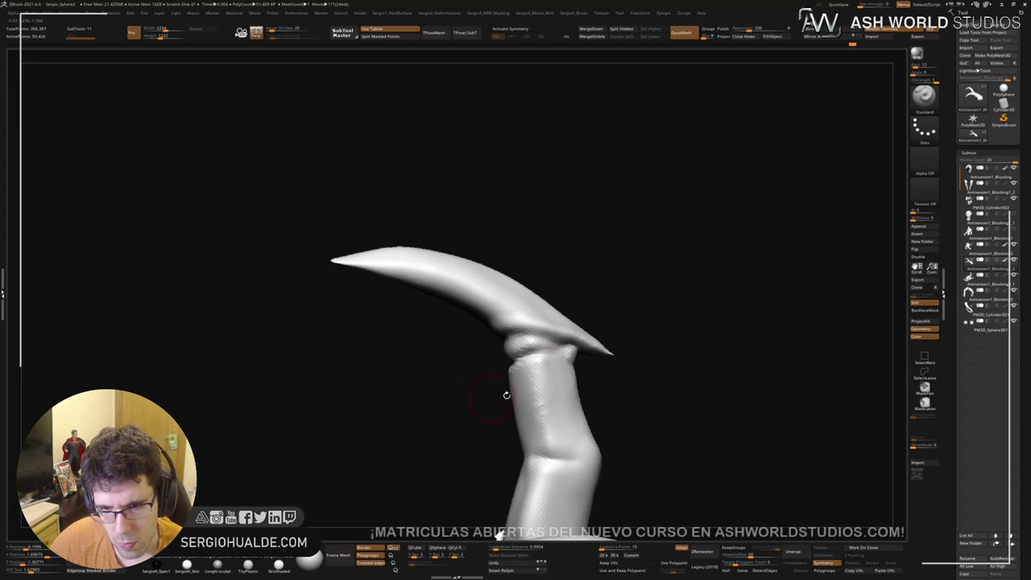
pyautogui.hotkey('ctrl', 'z')
pyautogui.hotkey('ctrl', 'z')
pyautogui.hotkey('ctrl', 'z')
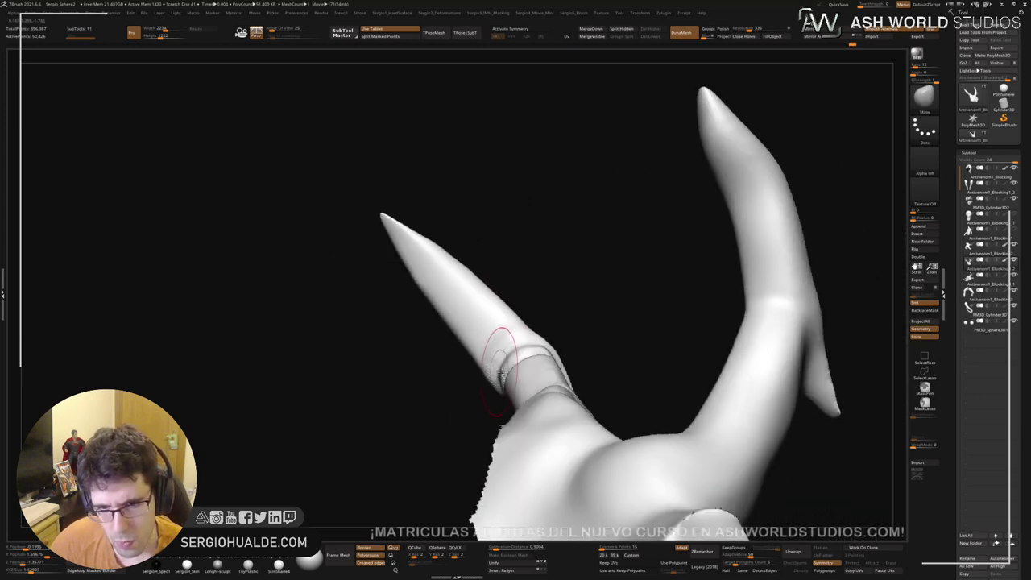
# Step: Adjust the side contour of the index finger at the claw's base with the Move brush
pyautogui.moveTo(500, 375); pyautogui.dragTo(498, 378)
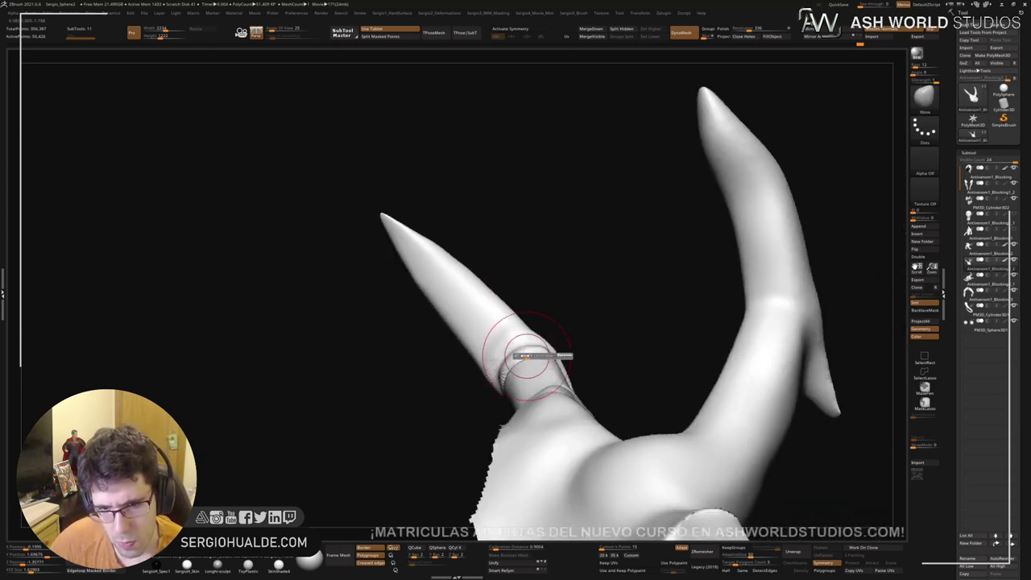
pyautogui.hotkey('ctrl', 'z')
pyautogui.hotkey('ctrl', 'z')
pyautogui.hotkey('ctrl', 'z')
pyautogui.hotkey('ctrl', 'z')
pyautogui.hotkey('ctrl', 'z')
pyautogui.hotkey('ctrl', 'z')
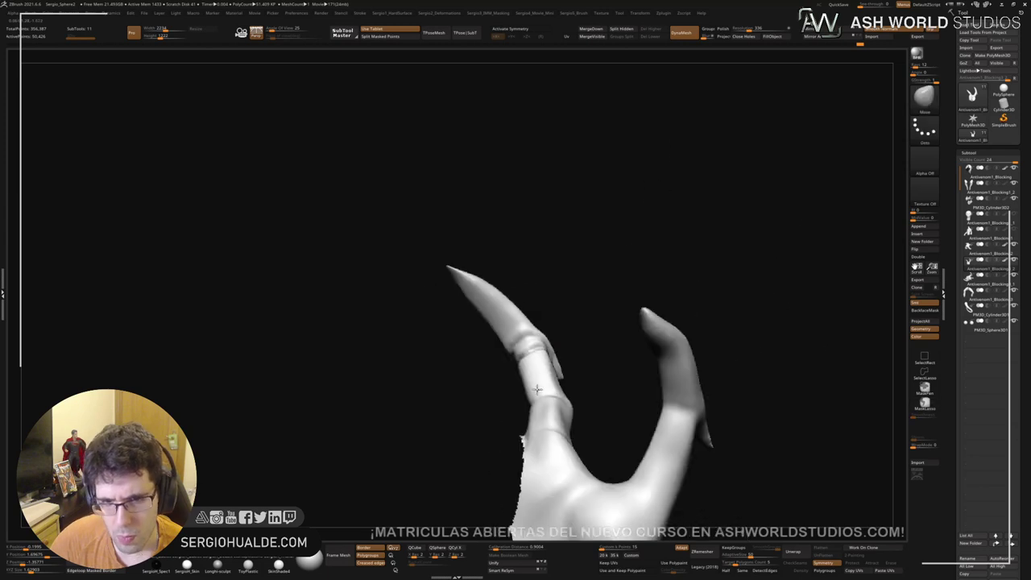
# Step: Smooth the underside of the index finger where it meets the base of the claw
pyautogui.hotkey('ctrl', 'z')
pyautogui.hotkey('ctrl', 'z')
pyautogui.hotkey('ctrl', 'z')
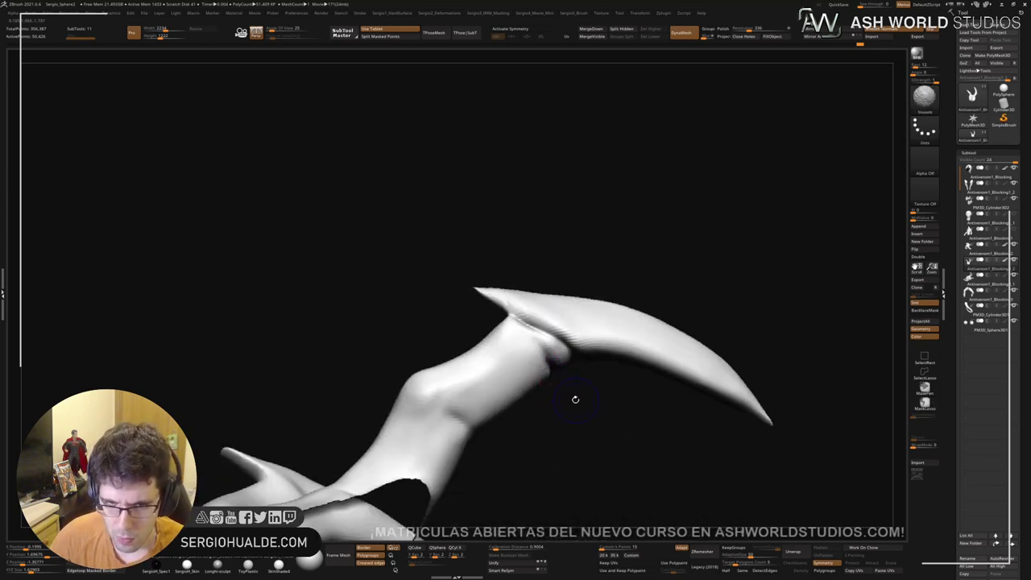
pyautogui.moveTo(564, 357); pyautogui.dragTo(571, 377)
pyautogui.keyDown('alt'); pyautogui.moveTo(571, 377); pyautogui.dragTo(576, 293); pyautogui.keyUp('alt')
pyautogui.moveTo(605, 330); pyautogui.dragTo(620, 316)
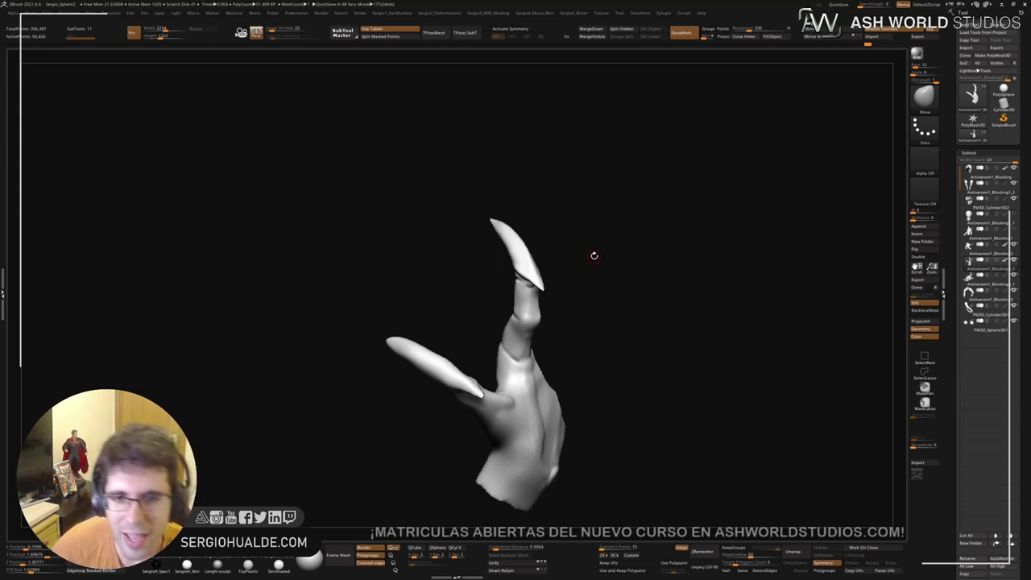
# Step: Add volume to the palm at the base of the index finger with the Clay brush
pyautogui.moveTo(577, 333)
pyautogui.mouseDown()
pyautogui.moveTo(623, 362)
pyautogui.moveTo(646, 341)
pyautogui.moveTo(578, 338)
pyautogui.moveTo(570, 355)
pyautogui.moveTo(588, 334)
pyautogui.moveTo(497, 367)
pyautogui.moveTo(555, 324)
pyautogui.mouseUp()
pyautogui.press('s')
pyautogui.moveTo(557, 320); pyautogui.dragTo(554, 314, button='right')
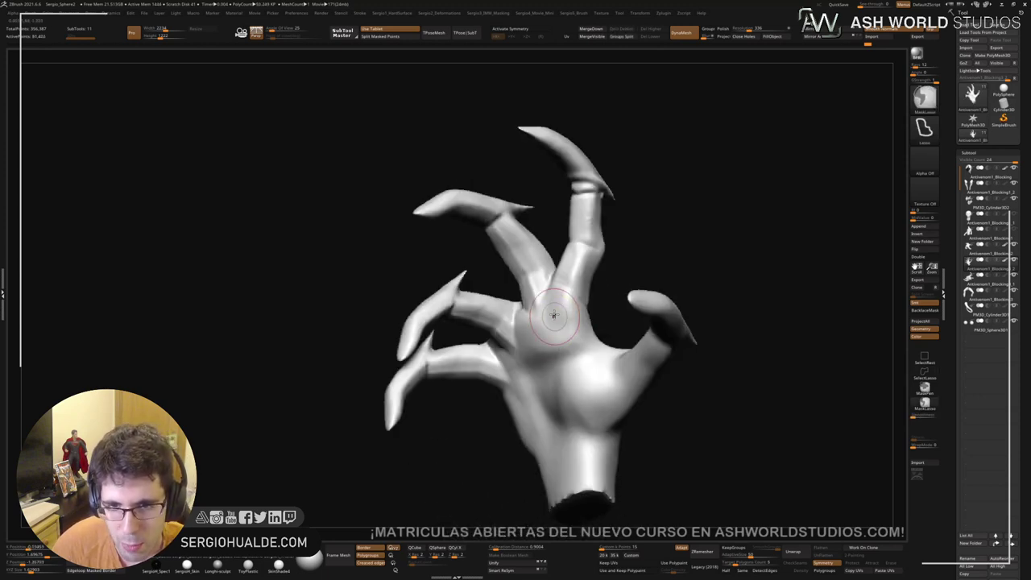
pyautogui.hotkey('ctrl', 'shift', 'z')
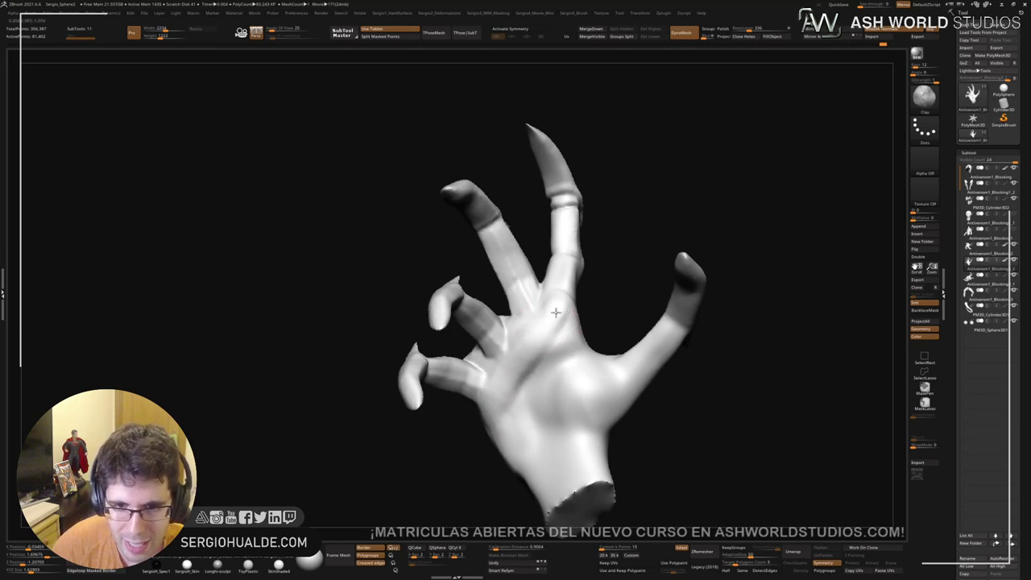
pyautogui.hotkey('ctrl', 'z')
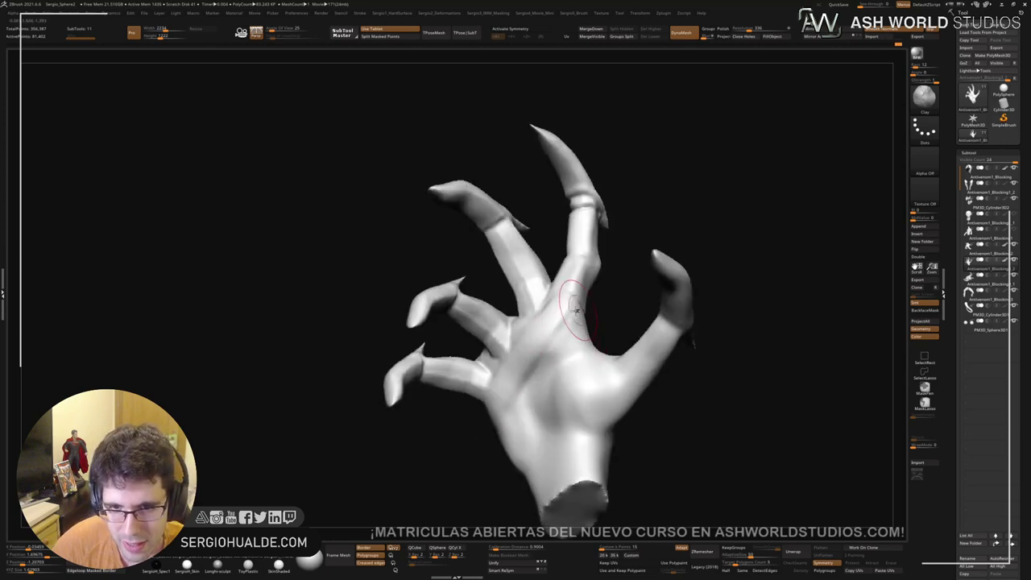
pyautogui.hotkey('ctrl', 'shift', 'z')
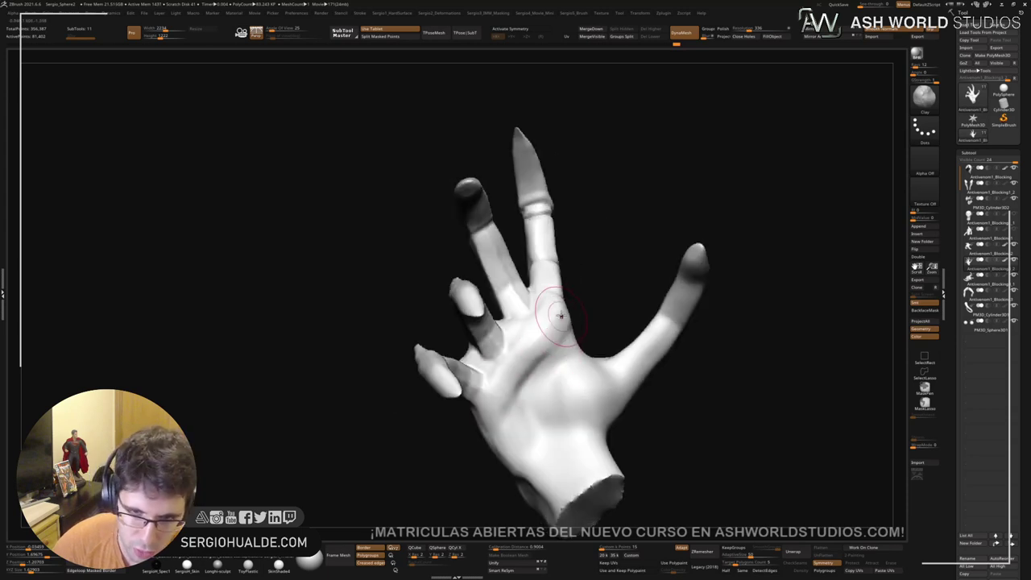
# Step: Build up the palm pads beneath the middle and ring fingers with a larger Clay brush
pyautogui.moveTo(487, 398); pyautogui.dragTo(531, 322, button='right')
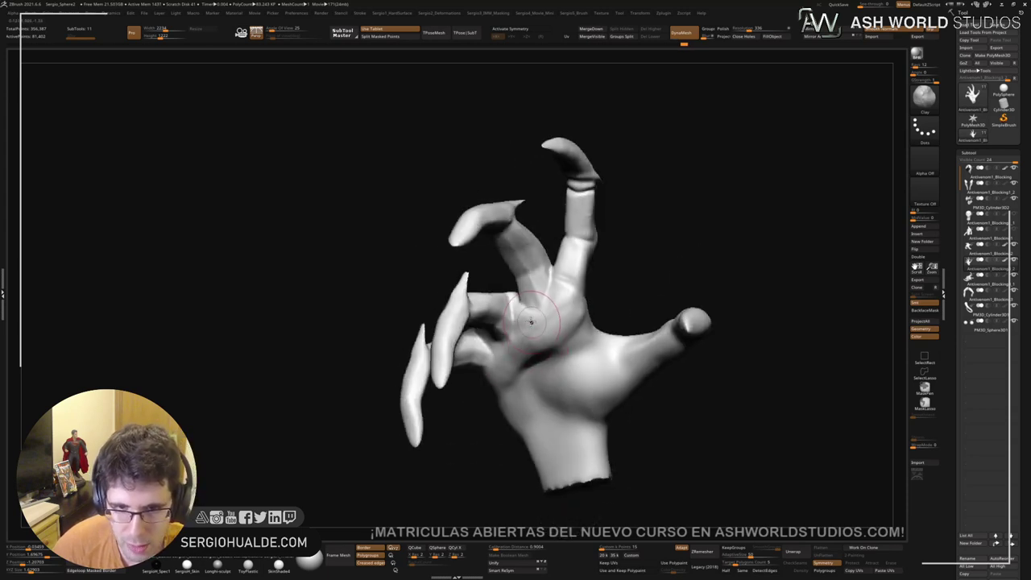
pyautogui.hotkey('ctrl', 'shift', 'z')
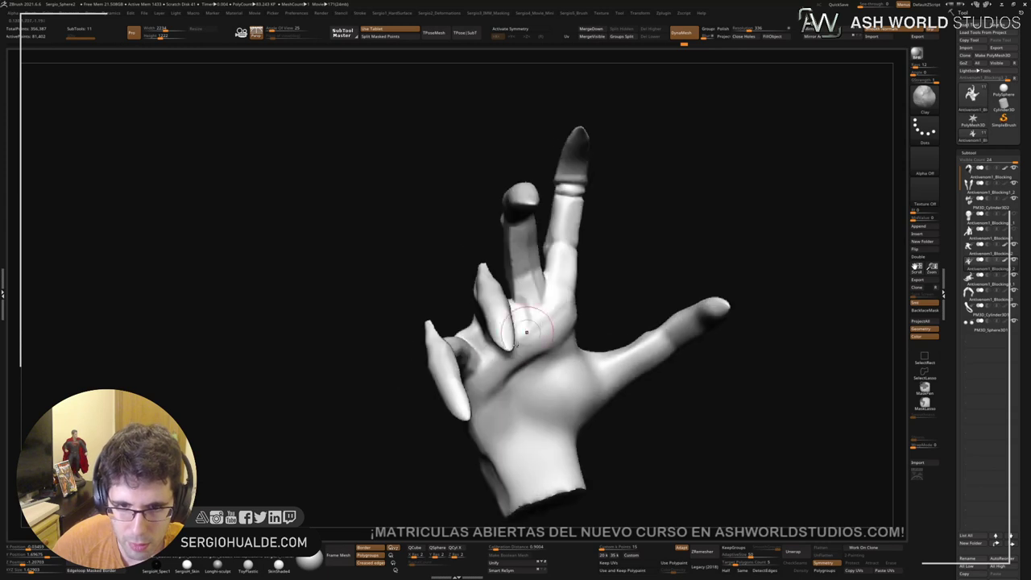
pyautogui.hotkey('ctrl', 'shift', 'z')
pyautogui.moveTo(487, 358); pyautogui.dragTo(498, 332, button='right')
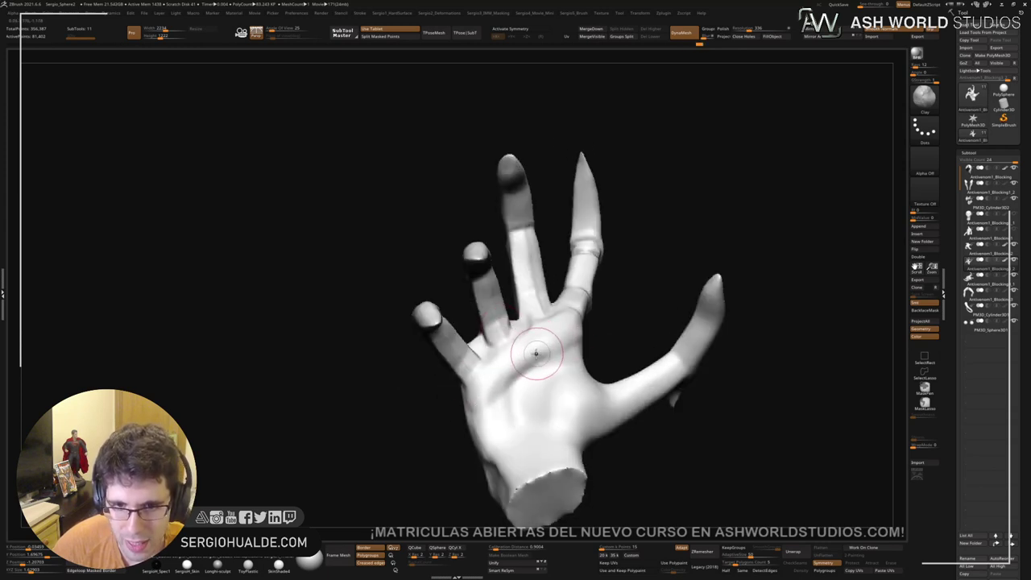
pyautogui.press(']')
pyautogui.moveTo(492, 378); pyautogui.dragTo(572, 325)
pyautogui.moveTo(524, 342)
pyautogui.mouseDown(button='right')
pyautogui.moveTo(529, 375)
pyautogui.moveTo(546, 342)
pyautogui.mouseUp(button='right')
# Step: Define the web between the ring finger and the pinky with DamStandard and adjust it with the Move brush
pyautogui.hotkey('ctrl', 'd')
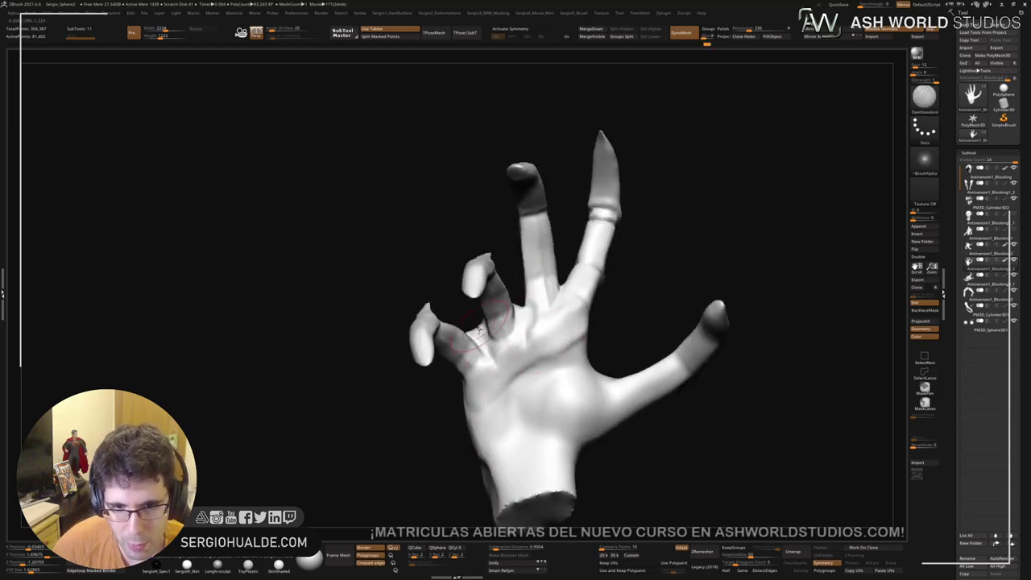
pyautogui.hotkey('ctrl', 'shift', 'z')
pyautogui.hotkey('ctrl', 'z')
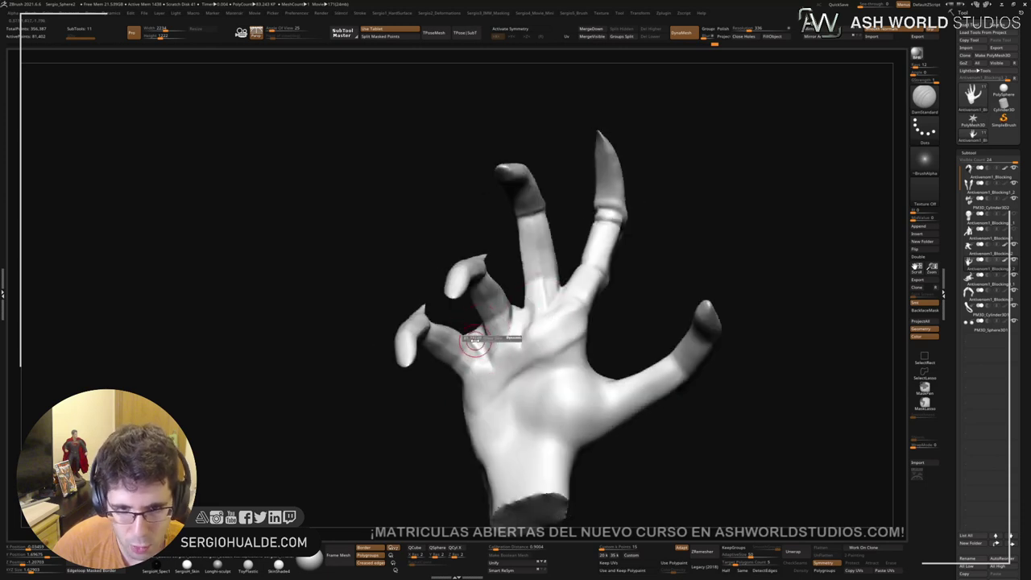
pyautogui.press('b')
pyautogui.press('m')
pyautogui.press('v')
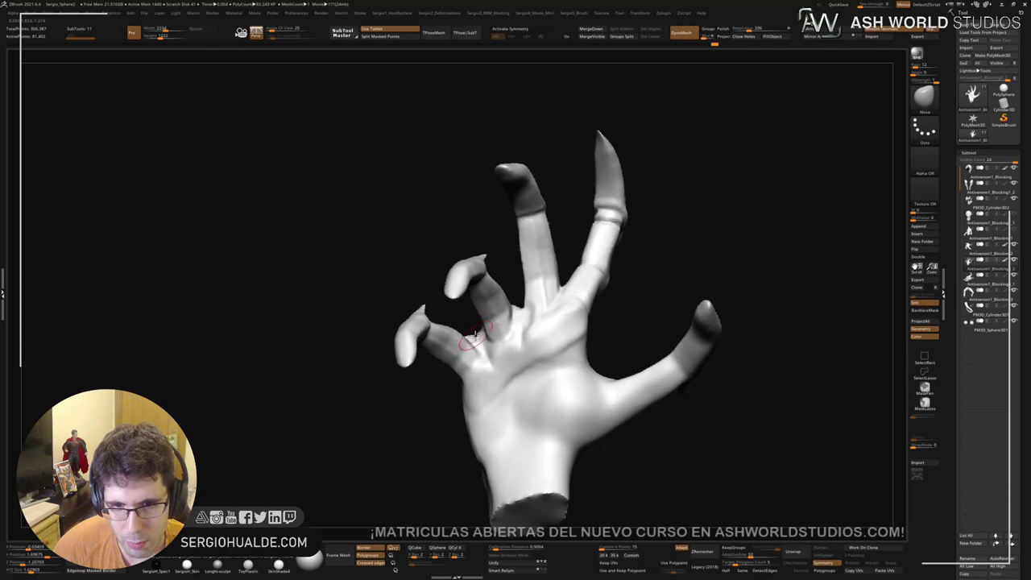
pyautogui.moveTo(475, 335)
pyautogui.mouseDown(button='right')
pyautogui.moveTo(439, 334)
pyautogui.moveTo(539, 339)
pyautogui.moveTo(515, 354)
pyautogui.moveTo(542, 299)
pyautogui.moveTo(517, 338)
pyautogui.mouseUp(button='right')
# Step: Add volume to the back of the pinky's base with the Clay brush
pyautogui.press('b')
pyautogui.press('c')
pyautogui.press('l')
pyautogui.hotkey('ctrl', 'z')
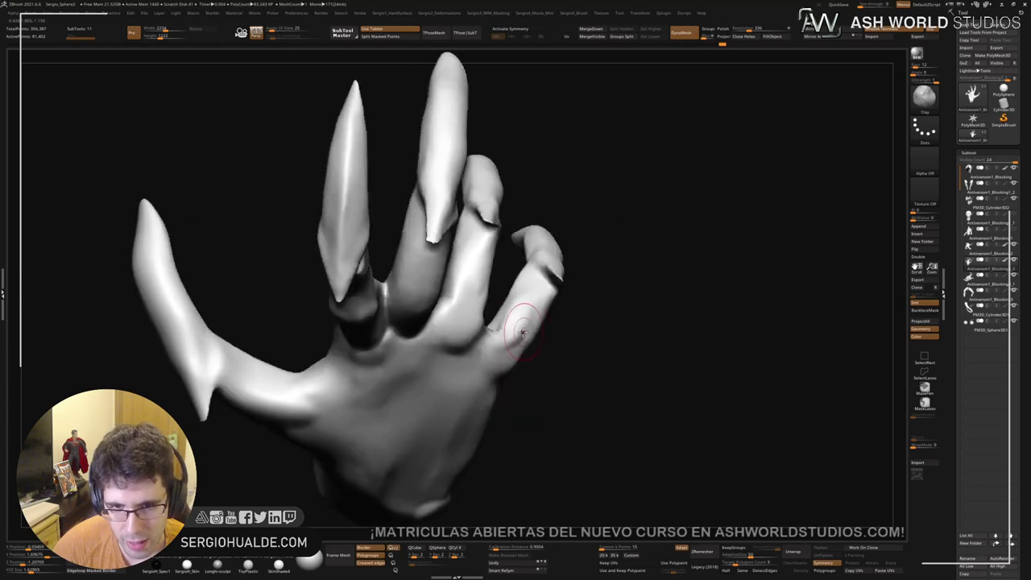
pyautogui.hotkey('ctrl', 'z')
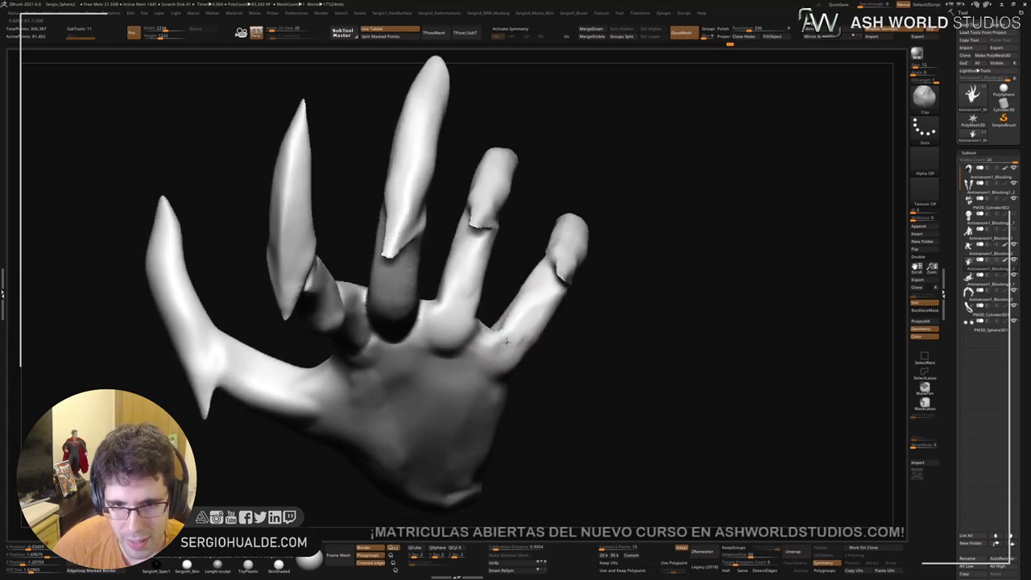
# Step: Reshape the pinky's knuckle on the back of the hand with the Move brush
pyautogui.hotkey('ctrl', 'z')
pyautogui.hotkey('ctrl', 'z')
pyautogui.hotkey('ctrl', 'z')
pyautogui.hotkey('ctrl', 'z')
pyautogui.hotkey('ctrl', 'z')
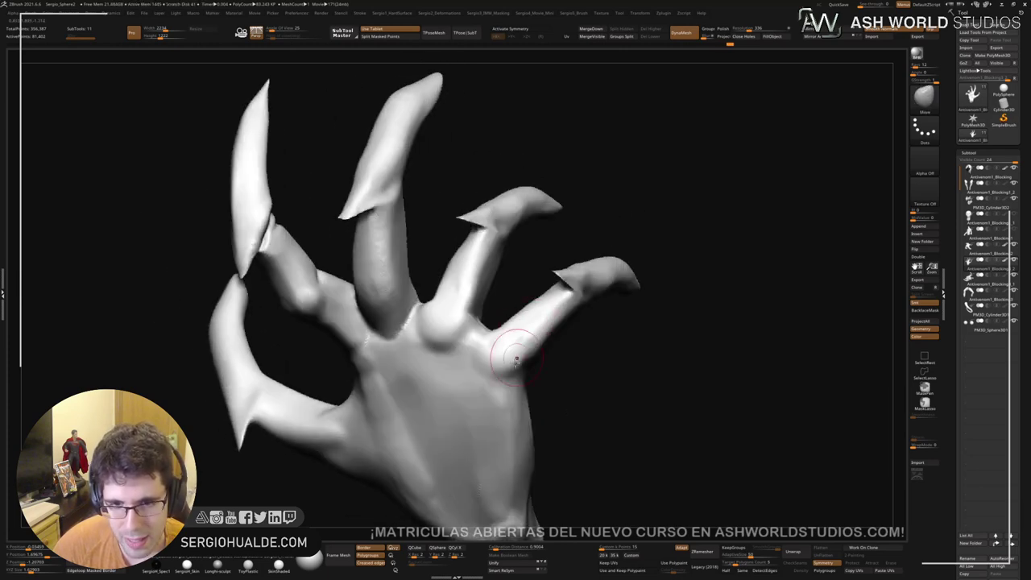
pyautogui.hotkey('ctrl', 'z')
pyautogui.hotkey('ctrl', 'z')
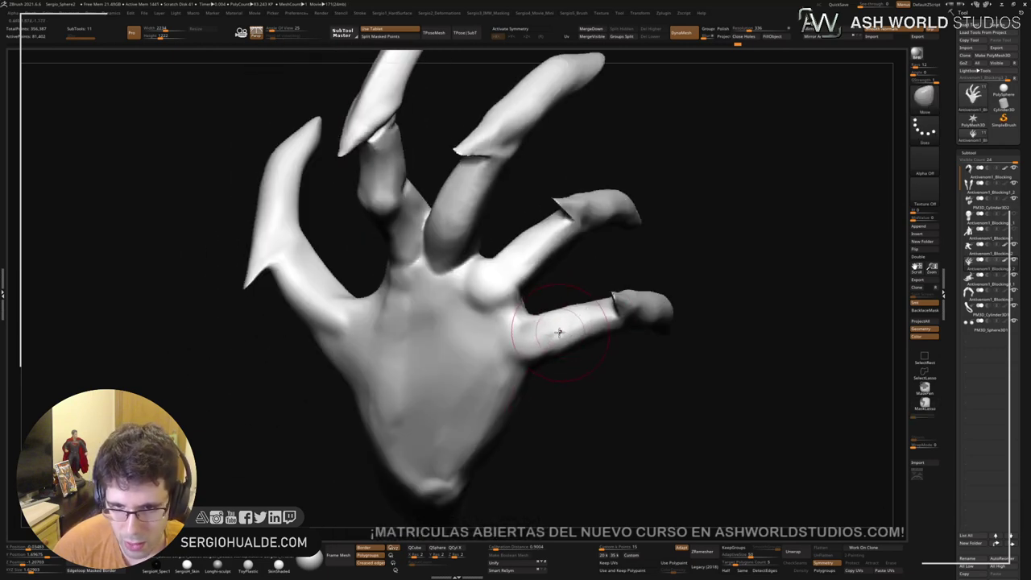
# Step: Refine the profile of the pinky between its knuckle and the claw with the Move brush
pyautogui.hotkey('ctrl', 'z')
pyautogui.hotkey('ctrl', 'z')
pyautogui.hotkey('ctrl', 'z')
pyautogui.hotkey('ctrl', 'z')
pyautogui.hotkey('ctrl', 'z')
pyautogui.hotkey('ctrl', 'z')
pyautogui.hotkey('ctrl', 'z')
pyautogui.hotkey('ctrl', 'z')
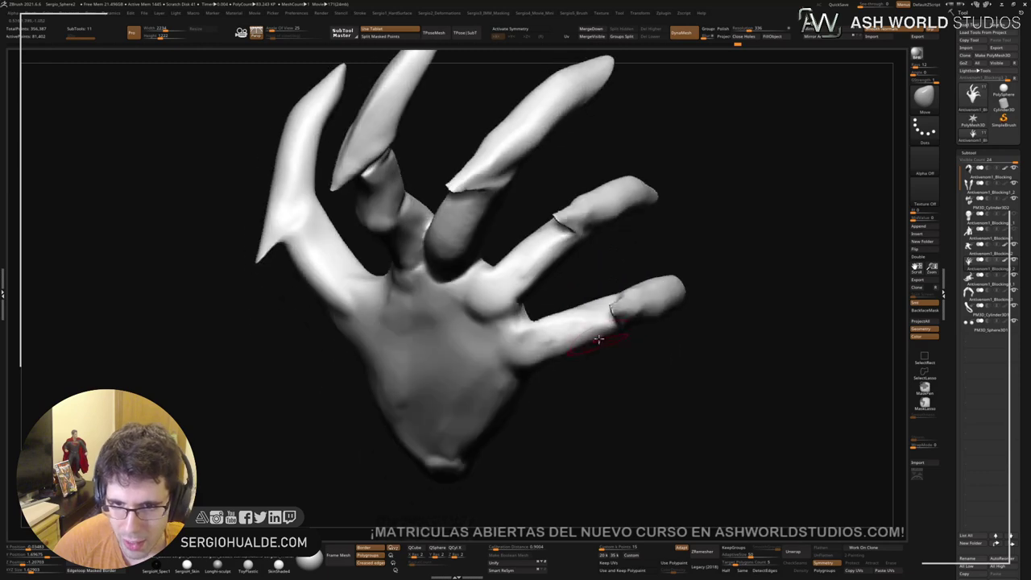
pyautogui.hotkey('ctrl', 'z')
pyautogui.hotkey('ctrl', 'z')
pyautogui.hotkey('ctrl', 'z')
pyautogui.hotkey('ctrl', 'z')
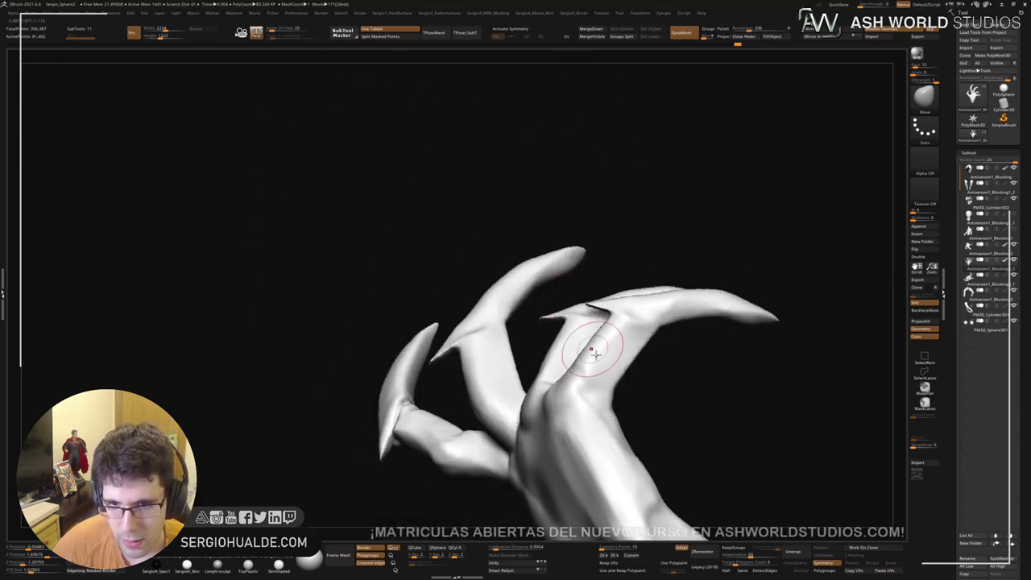
pyautogui.hotkey('ctrl', 'z')
pyautogui.hotkey('ctrl', 'z')
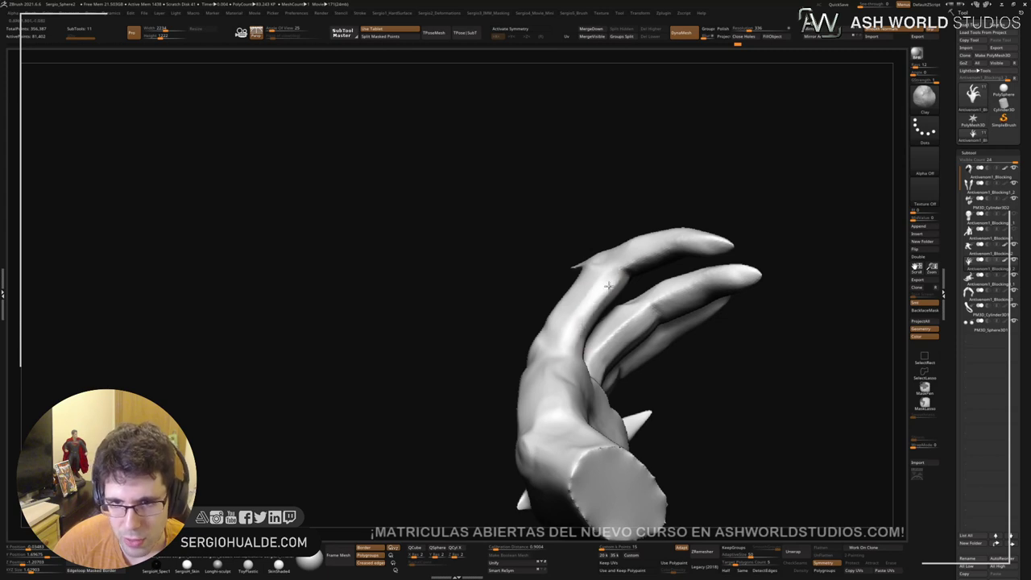
# Step: Fill out the outer side of the pinky below the claw with the Clay brush and smooth it
pyautogui.hotkey('ctrl', 'z')
pyautogui.hotkey('ctrl', 'z')
pyautogui.press('shift')
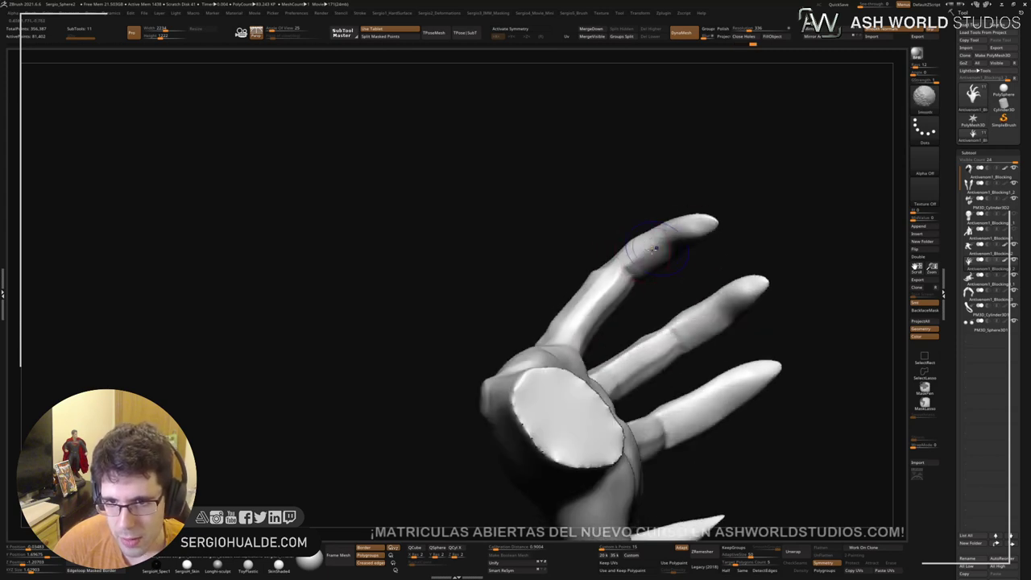
pyautogui.hotkey('ctrl', 'z')
pyautogui.hotkey('ctrl', 'z')
pyautogui.hotkey('ctrl', 'z')
pyautogui.hotkey('ctrl', 'z')
pyautogui.hotkey('ctrl', 'z')
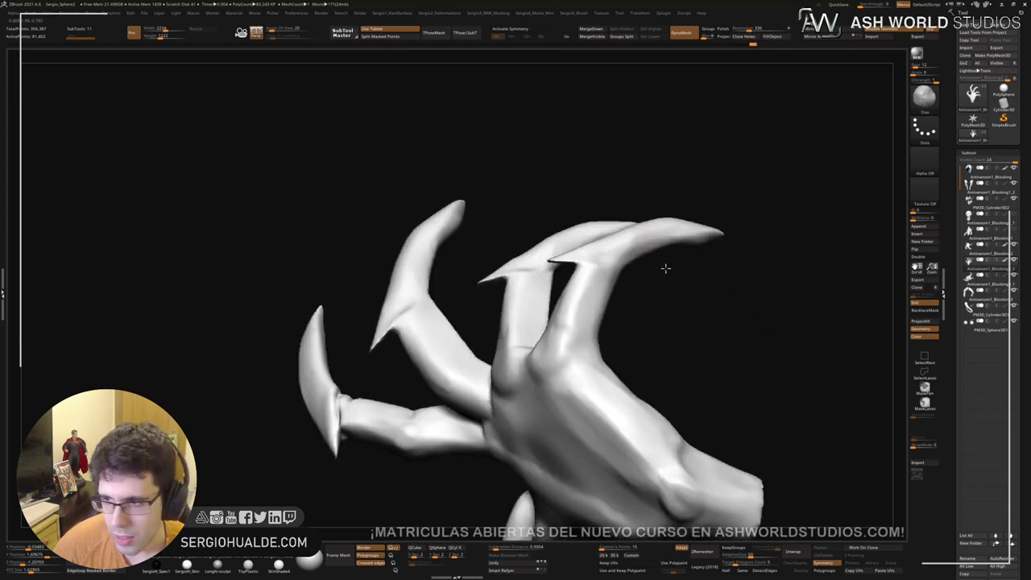
# Step: Carve a groove down the back of the hand from between the index and middle fingers with DamStandard and soften it
pyautogui.hotkey('ctrl', 'z')
pyautogui.hotkey('ctrl', 'z')
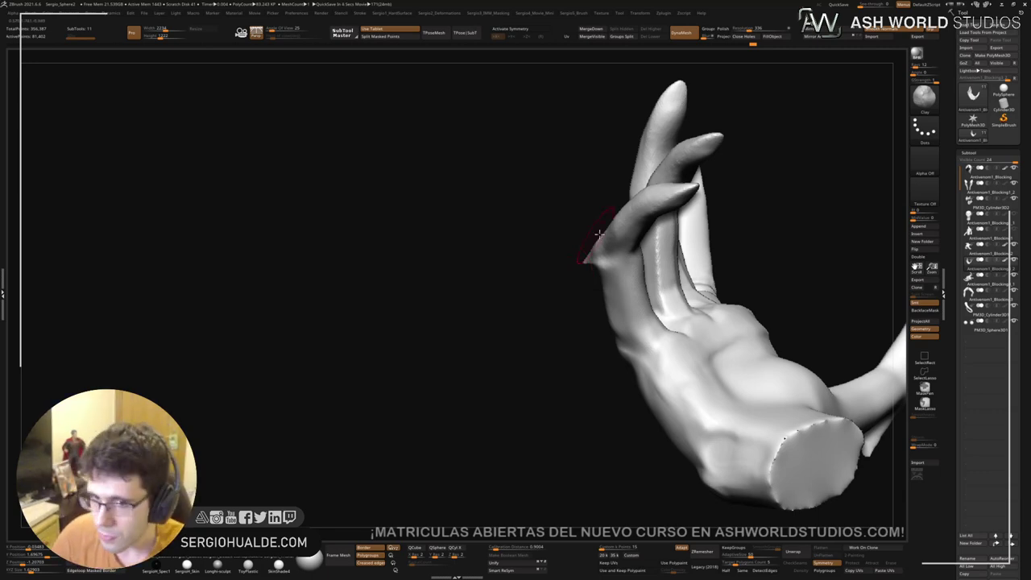
pyautogui.moveTo(594, 237)
pyautogui.mouseDown()
pyautogui.moveTo(545, 302)
pyautogui.moveTo(583, 292)
pyautogui.moveTo(564, 310)
pyautogui.moveTo(410, 368)
pyautogui.moveTo(493, 368)
pyautogui.moveTo(490, 314)
pyautogui.moveTo(505, 397)
pyautogui.moveTo(472, 345)
pyautogui.moveTo(490, 356)
pyautogui.mouseUp()
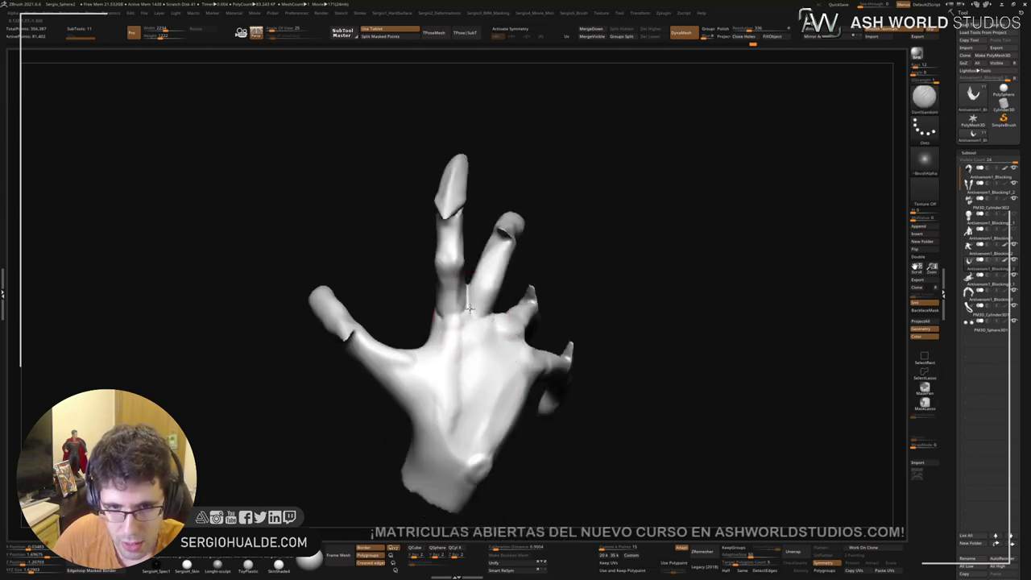
pyautogui.moveTo(468, 312); pyautogui.dragTo(452, 445)
pyautogui.moveTo(464, 382)
pyautogui.keyDown('shift'); pyautogui.mouseDown()
pyautogui.moveTo(469, 331)
pyautogui.moveTo(451, 374)
pyautogui.mouseUp(); pyautogui.keyUp('shift')
pyautogui.moveTo(442, 421)
pyautogui.keyDown('shift'); pyautogui.mouseDown()
pyautogui.moveTo(445, 432)
pyautogui.moveTo(443, 345)
pyautogui.mouseUp(); pyautogui.keyUp('shift')
pyautogui.moveTo(451, 346); pyautogui.dragTo(459, 369, button='right')
pyautogui.keyDown('shift'); pyautogui.moveTo(459, 368); pyautogui.dragTo(447, 331); pyautogui.keyUp('shift')
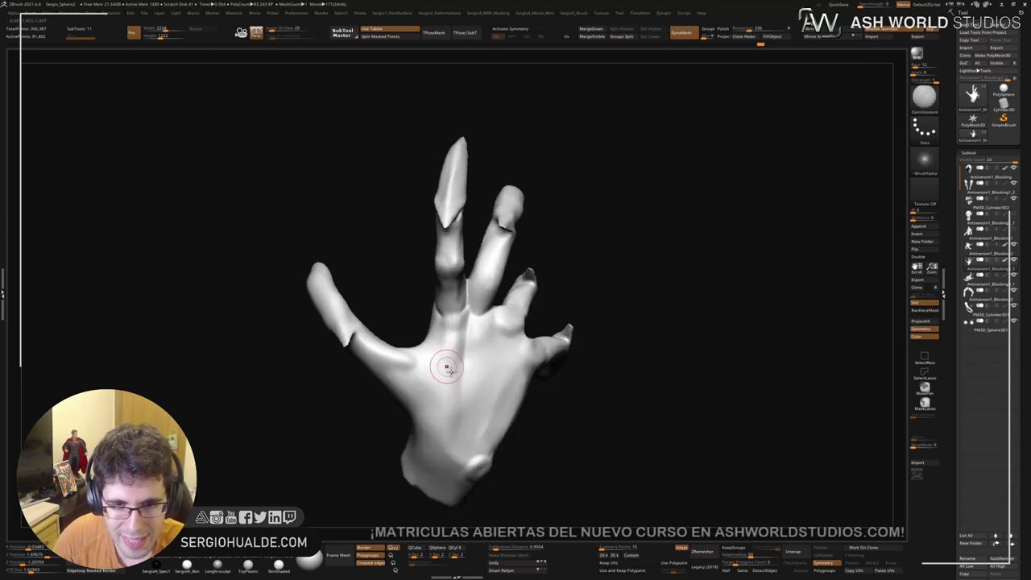
# Step: Build up the muscle on the back of the hand between the thumb and index finger with the Clay brush
pyautogui.moveTo(446, 366); pyautogui.dragTo(438, 363, button='right')
pyautogui.press('b')
pyautogui.press('c')
pyautogui.press('l')
pyautogui.moveTo(414, 356); pyautogui.dragTo(435, 346)
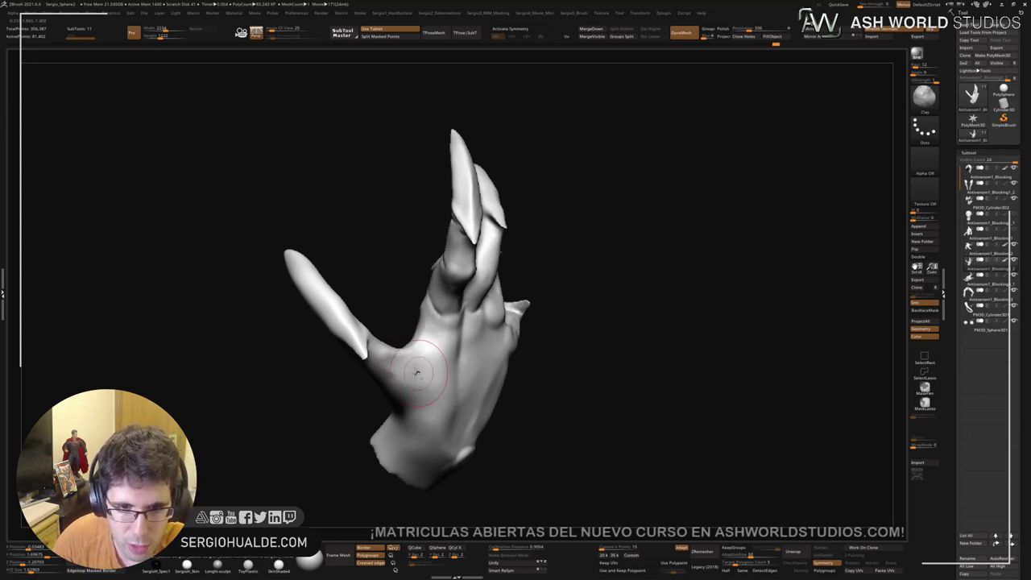
pyautogui.hotkey('ctrl', 'z')
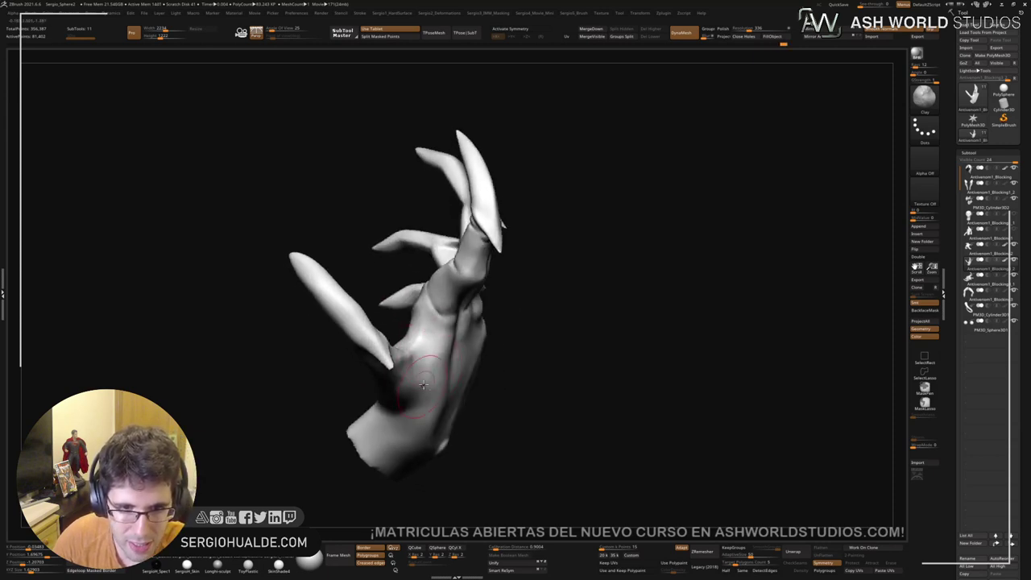
pyautogui.hotkey('ctrl', 'z')
pyautogui.hotkey('ctrl', 'z')
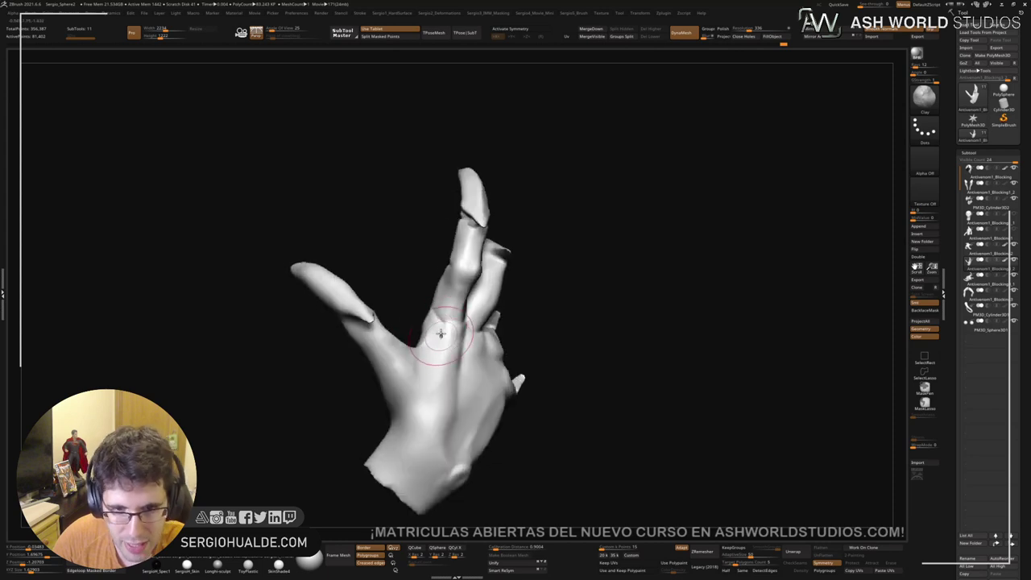
pyautogui.hotkey('ctrl', 'z')
# Step: Smooth the muscle between the thumb and index finger and touch up its volume with the Clay brush
pyautogui.moveTo(438, 450); pyautogui.dragTo(440, 475, button='right')
pyautogui.moveTo(445, 426)
pyautogui.keyDown('shift'); pyautogui.mouseDown()
pyautogui.moveTo(440, 386)
pyautogui.moveTo(397, 362)
pyautogui.moveTo(414, 377)
pyautogui.mouseUp(); pyautogui.keyUp('shift')
pyautogui.moveTo(417, 377); pyautogui.dragTo(425, 466, button='right')
pyautogui.moveTo(417, 370)
pyautogui.mouseDown()
pyautogui.moveTo(427, 347)
pyautogui.moveTo(416, 361)
pyautogui.mouseUp()
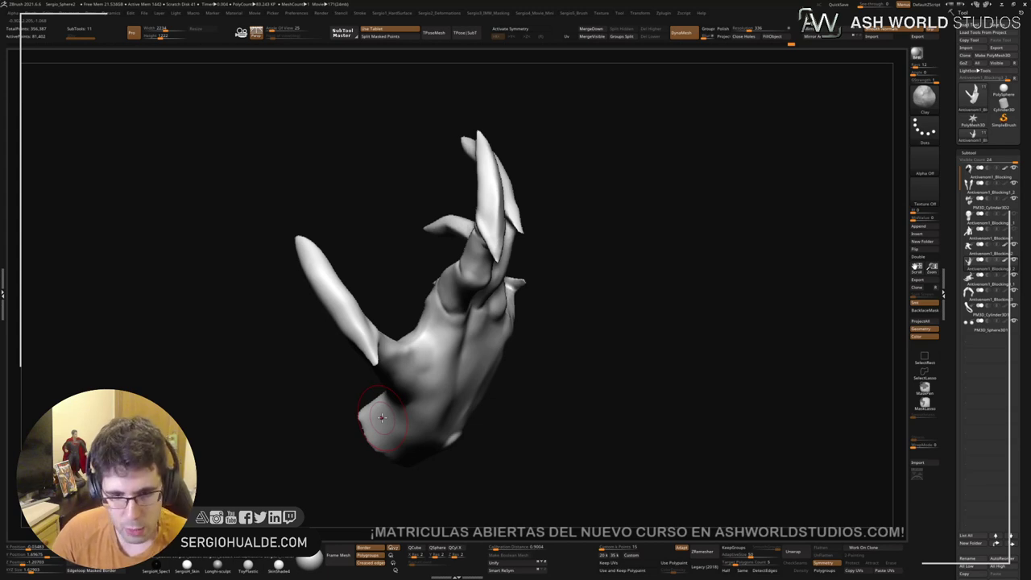
pyautogui.hotkey('ctrl', 'z')
pyautogui.hotkey('ctrl', 'shift', 'z')
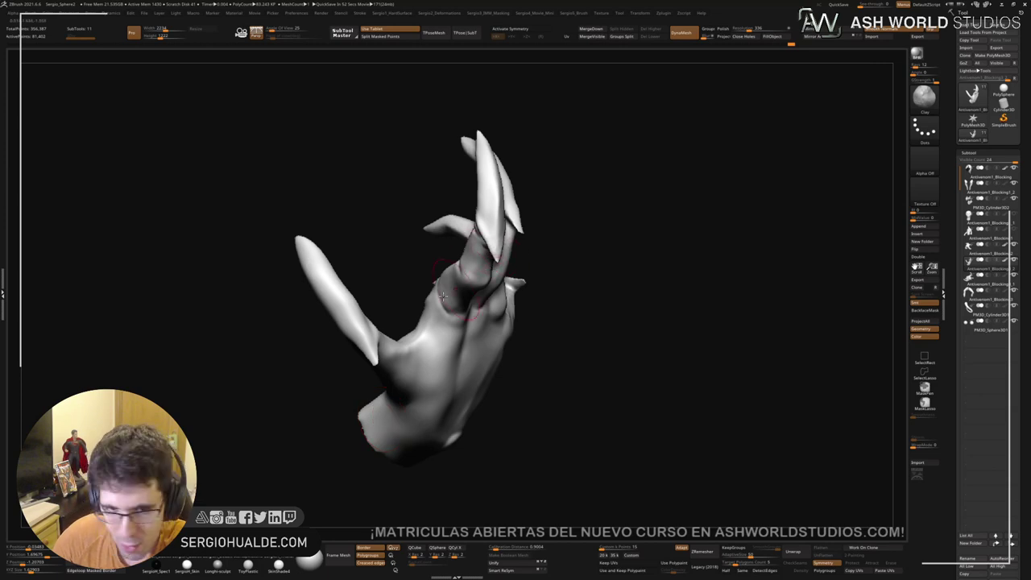
pyautogui.keyDown('ctrl'); pyautogui.moveTo(429, 354); pyautogui.dragTo(427, 385, button='right'); pyautogui.keyUp('ctrl')
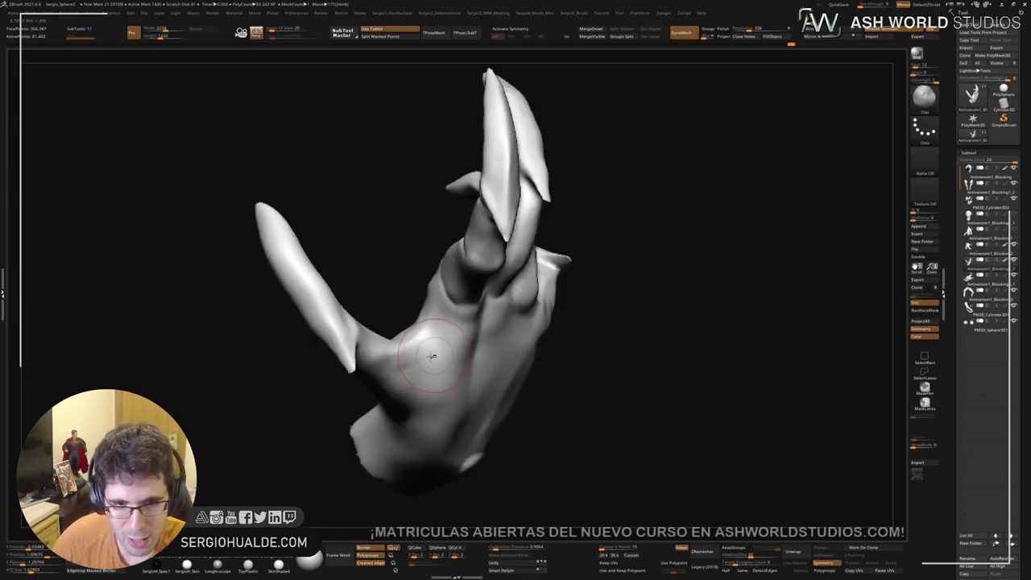
# Step: Undo the last stroke and rework the muscle between the thumb and index finger with the Clay brush and smoothing
pyautogui.hotkey('ctrl', 'z')
pyautogui.moveTo(427, 343); pyautogui.dragTo(385, 361)
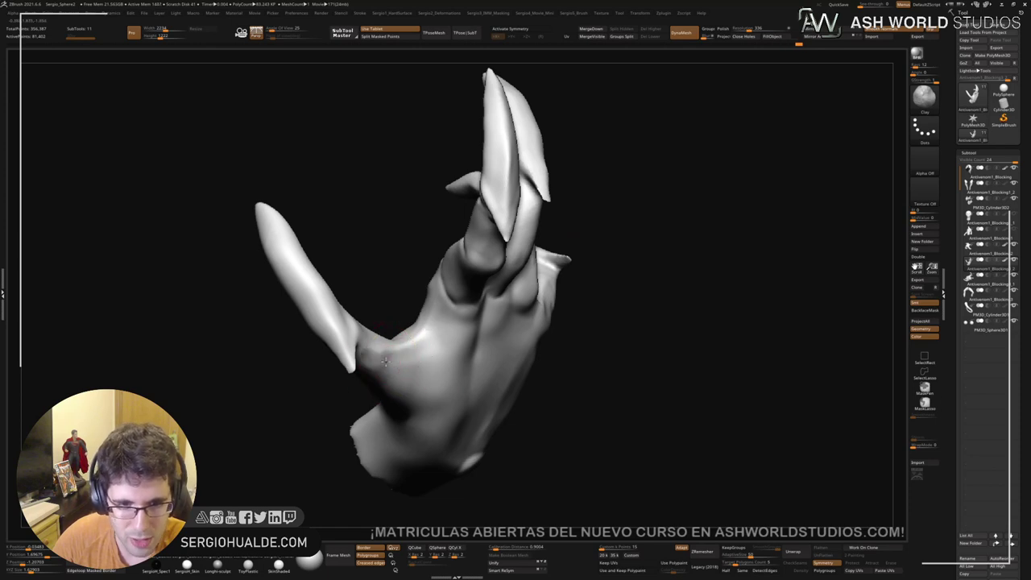
pyautogui.press('shift')
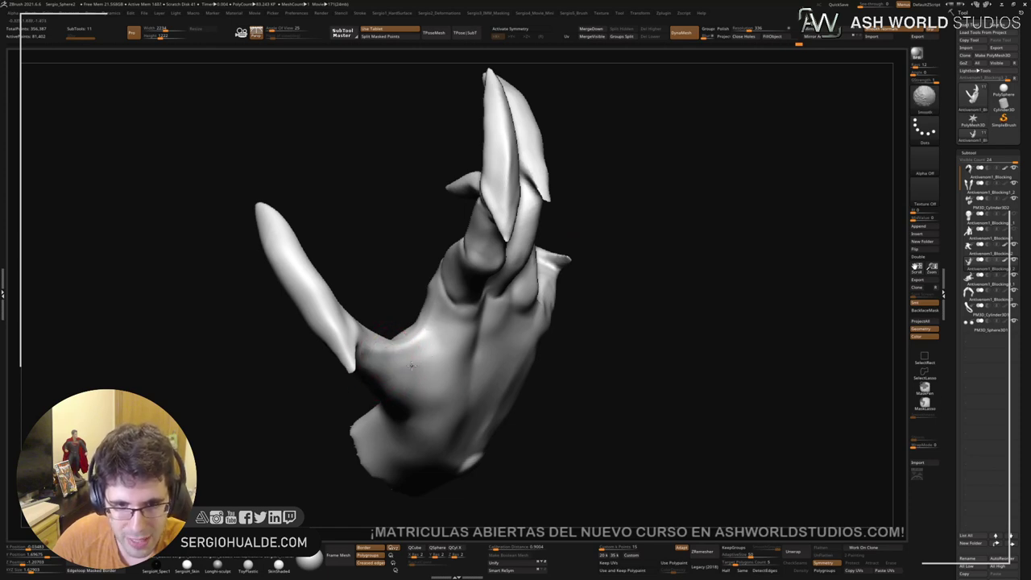
pyautogui.moveTo(408, 361)
pyautogui.mouseDown(button='right')
pyautogui.moveTo(390, 356)
pyautogui.moveTo(435, 384)
pyautogui.moveTo(414, 330)
pyautogui.moveTo(415, 346)
pyautogui.moveTo(399, 343)
pyautogui.moveTo(373, 362)
pyautogui.moveTo(463, 309)
pyautogui.moveTo(486, 327)
pyautogui.moveTo(428, 368)
pyautogui.moveTo(449, 364)
pyautogui.mouseUp(button='right')
pyautogui.moveTo(452, 334)
pyautogui.mouseDown()
pyautogui.moveTo(466, 313)
pyautogui.moveTo(442, 353)
pyautogui.moveTo(465, 317)
pyautogui.mouseUp()
# Step: Smooth the webbing between the thumb and index finger from the palm side and the back of the hand
pyautogui.moveTo(427, 359); pyautogui.dragTo(425, 331, button='right')
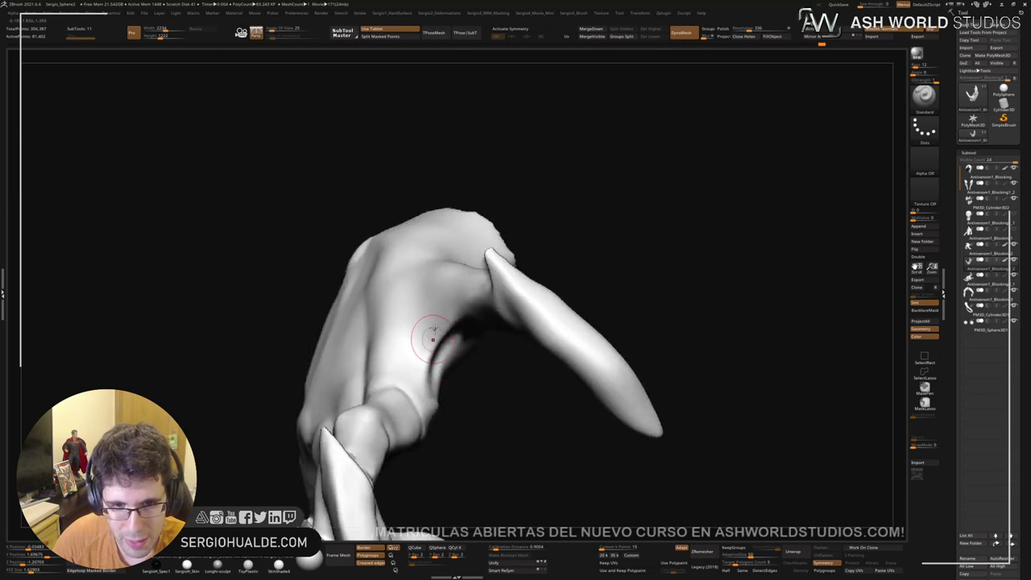
pyautogui.keyDown('shift'); pyautogui.moveTo(480, 284); pyautogui.dragTo(435, 328); pyautogui.keyUp('shift')
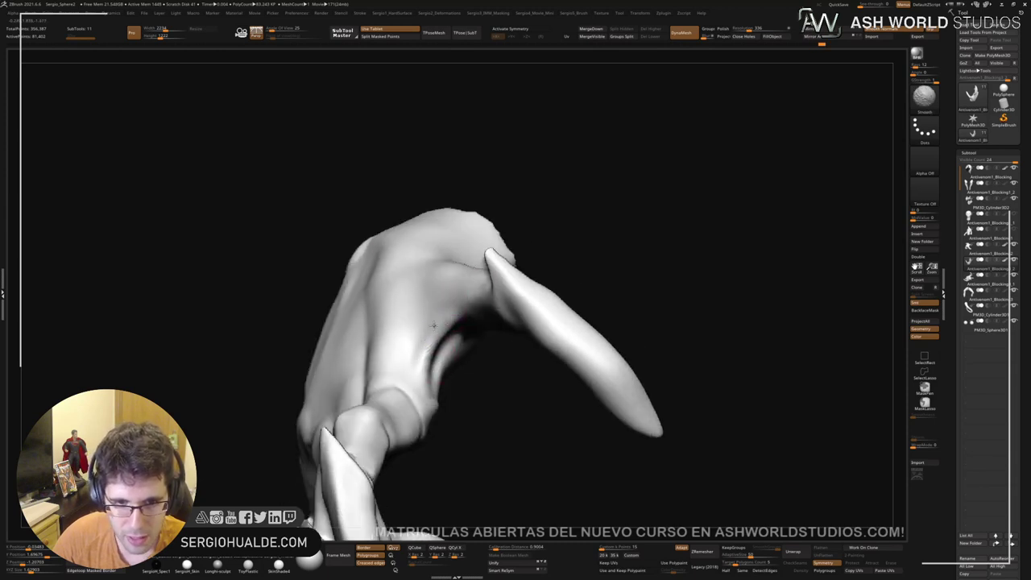
pyautogui.moveTo(434, 325)
pyautogui.mouseDown(button='right')
pyautogui.moveTo(463, 338)
pyautogui.moveTo(424, 365)
pyautogui.mouseUp(button='right')
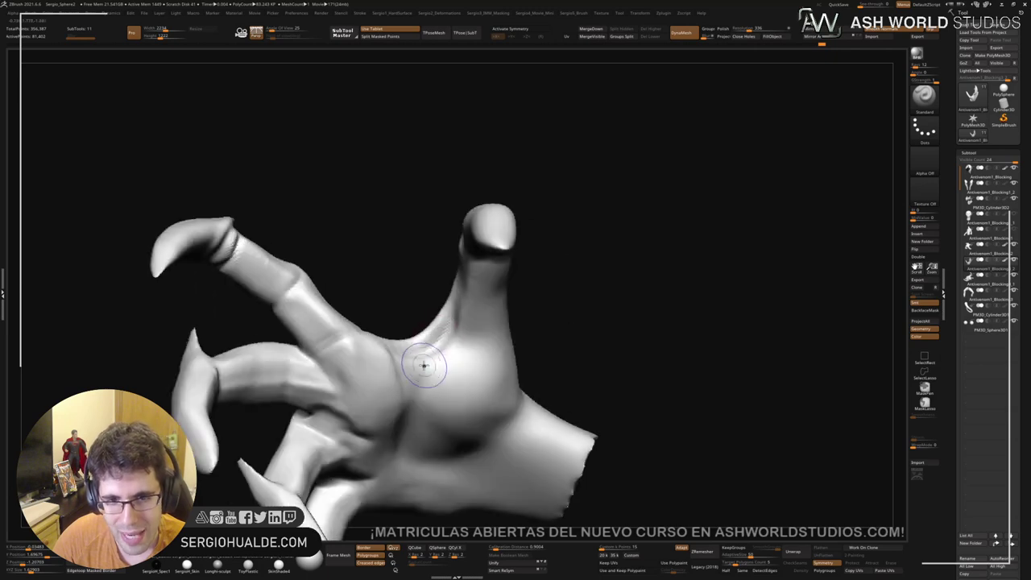
pyautogui.keyDown('shift'); pyautogui.moveTo(423, 366); pyautogui.dragTo(457, 319); pyautogui.keyUp('shift')
pyautogui.moveTo(465, 327)
pyautogui.mouseDown(button='right')
pyautogui.moveTo(472, 292)
pyautogui.moveTo(495, 327)
pyautogui.moveTo(541, 350)
pyautogui.mouseUp(button='right')
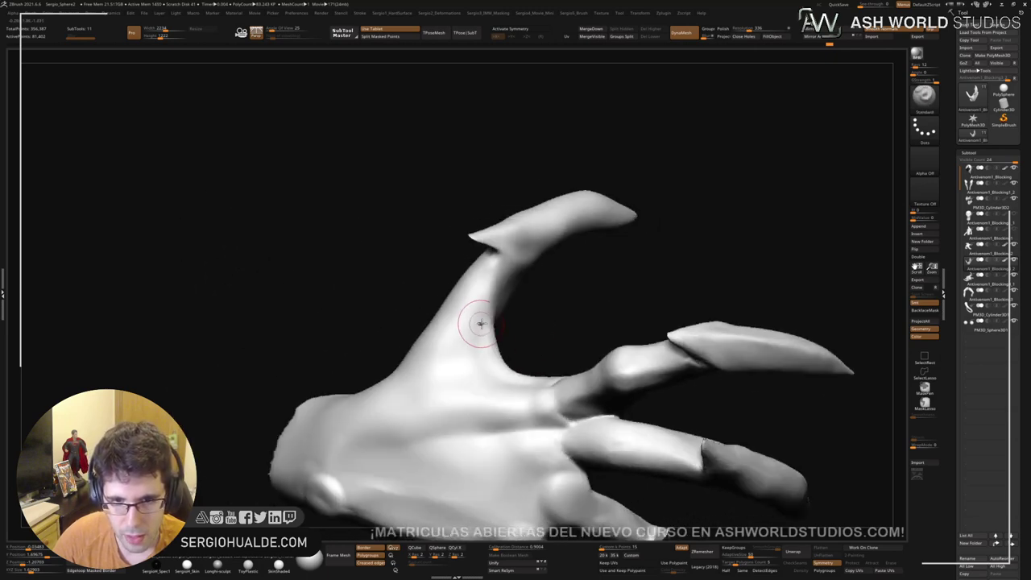
pyautogui.keyDown('shift'); pyautogui.moveTo(481, 324); pyautogui.dragTo(488, 355); pyautogui.keyUp('shift')
pyautogui.moveTo(488, 354); pyautogui.dragTo(508, 370, button='right')
# Step: Pull in the webbing curve at the inner base of the thumb with the Move brush
pyautogui.press('b')
pyautogui.press('m')
pyautogui.press('v')
pyautogui.press('s')
pyautogui.moveTo(503, 364); pyautogui.dragTo(494, 351)
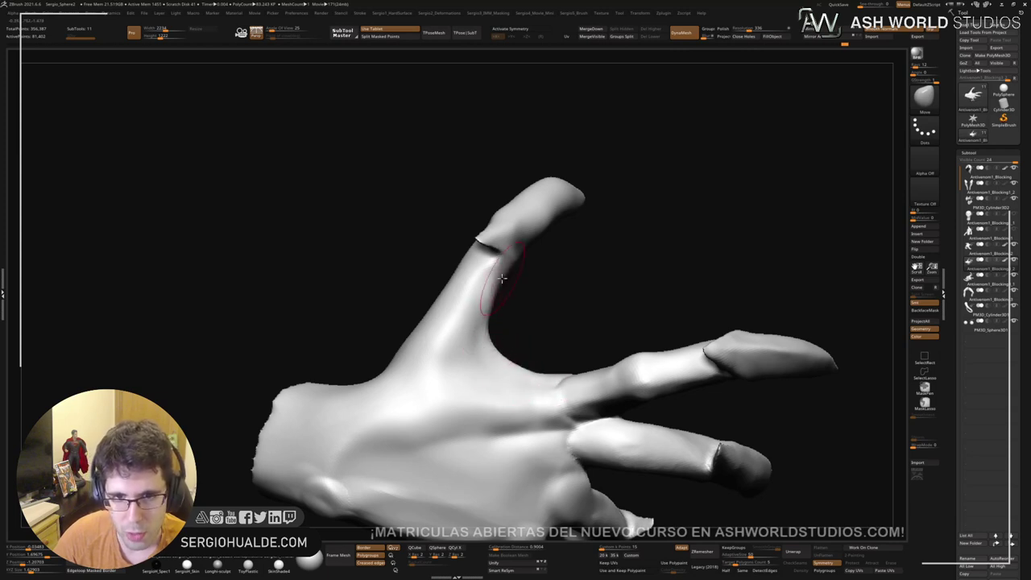
# Step: Slim the outer edge of the thumb with an enlarged Move brush and touch up its claw
pyautogui.moveTo(501, 278)
pyautogui.mouseDown(button='right')
pyautogui.moveTo(525, 299)
pyautogui.moveTo(458, 319)
pyautogui.mouseUp(button='right')
pyautogui.press(']')
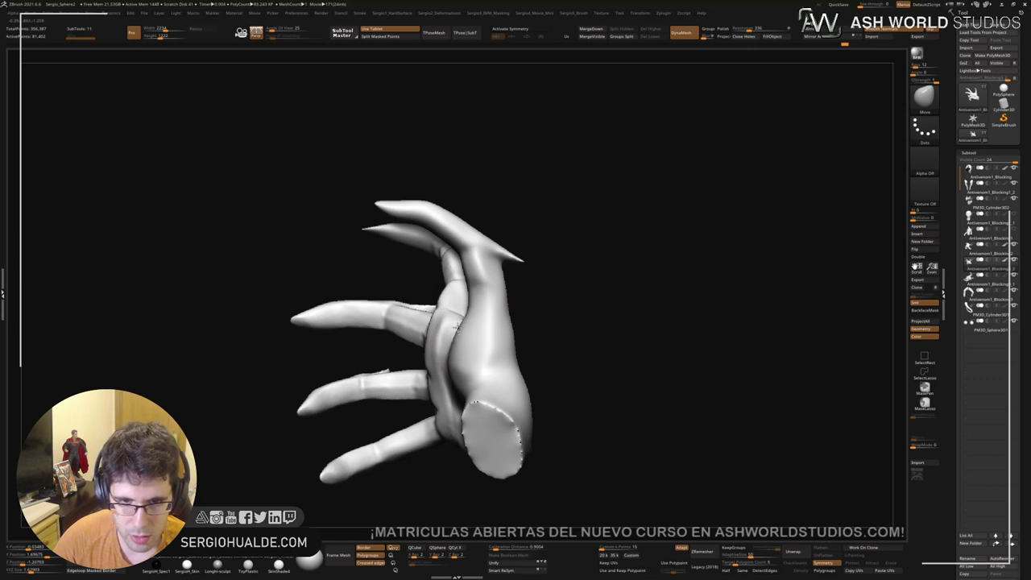
pyautogui.moveTo(512, 335); pyautogui.dragTo(507, 336)
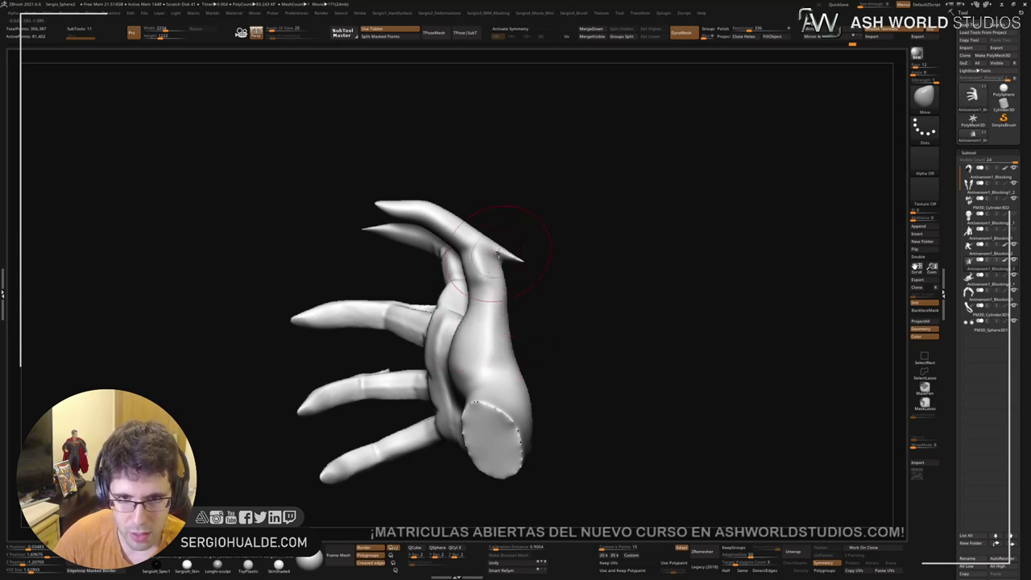
pyautogui.keyDown('alt'); pyautogui.moveTo(516, 241); pyautogui.dragTo(531, 318); pyautogui.keyUp('alt')
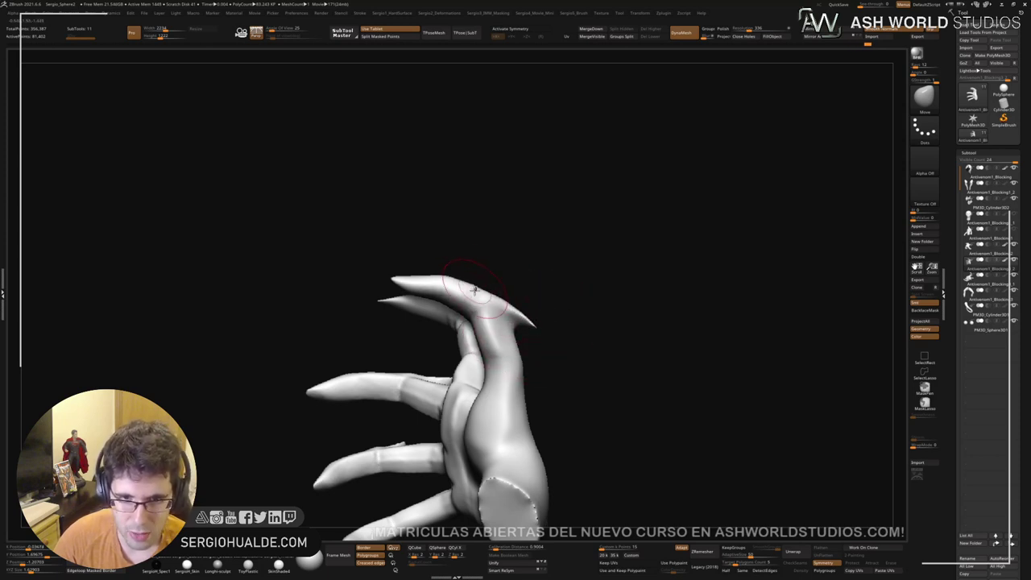
pyautogui.moveTo(460, 284); pyautogui.dragTo(489, 294, button='right')
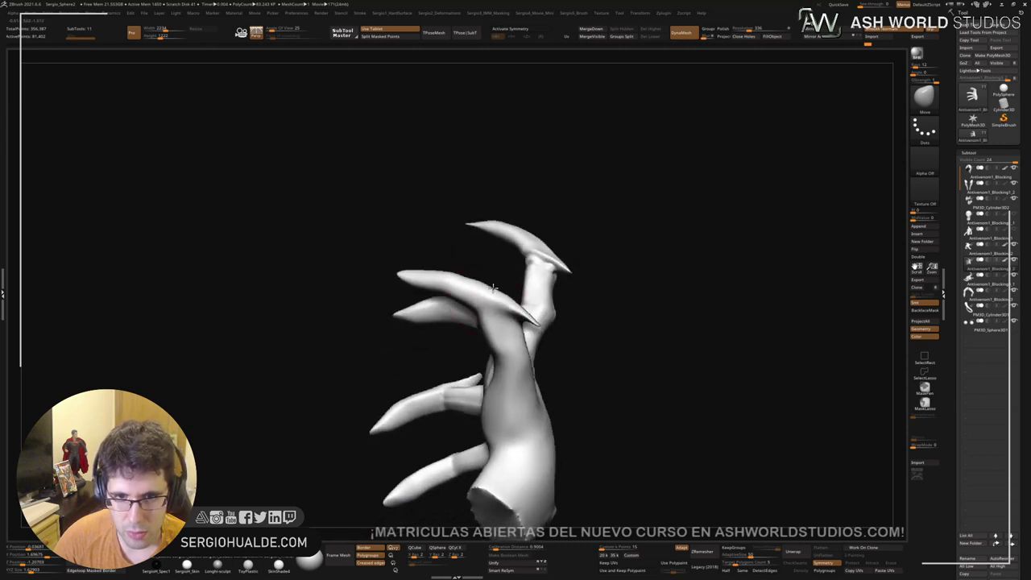
pyautogui.keyDown('shift'); pyautogui.moveTo(462, 279); pyautogui.dragTo(424, 265); pyautogui.keyUp('shift')
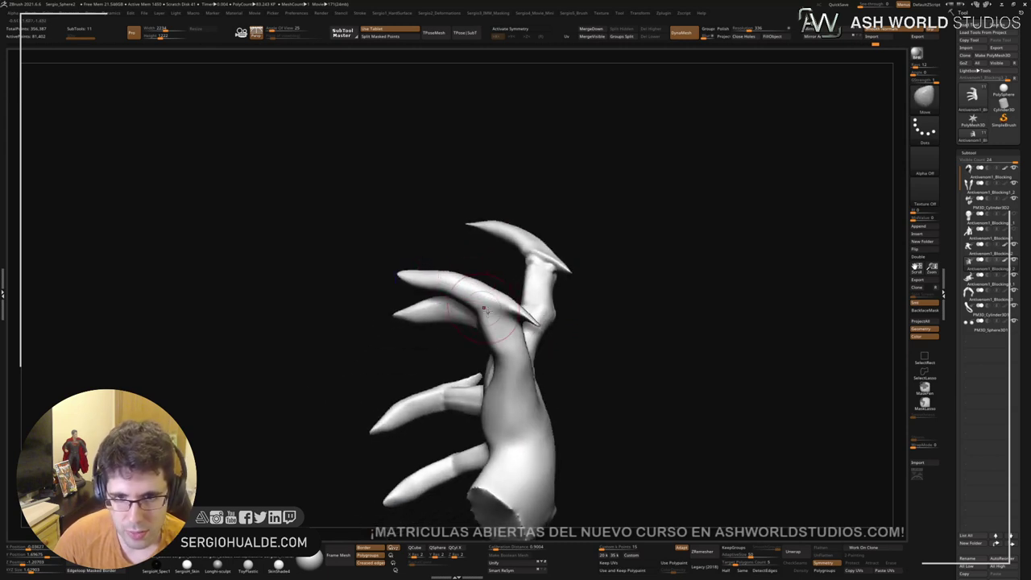
pyautogui.moveTo(425, 265); pyautogui.dragTo(453, 315, button='right')
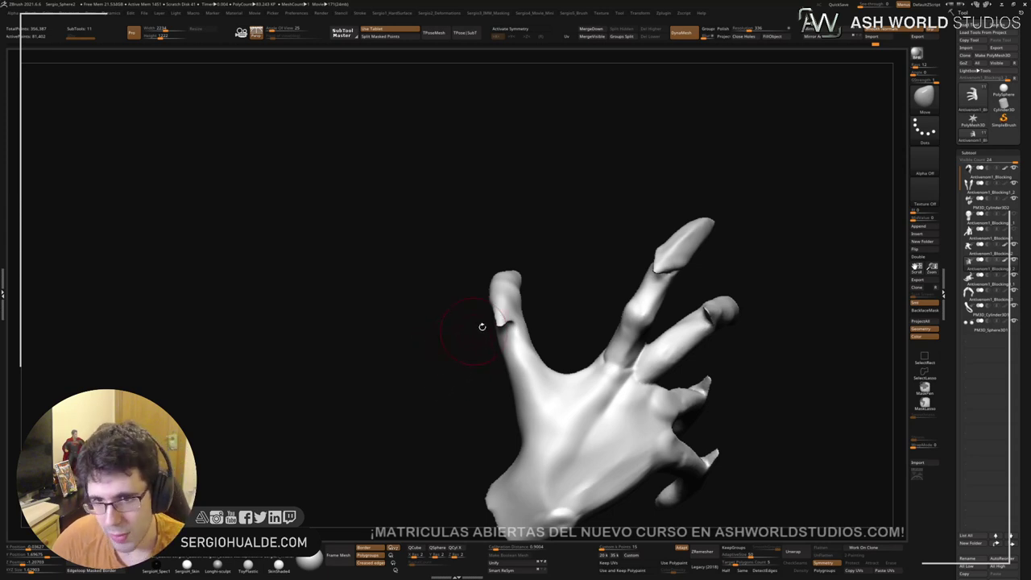
# Step: Hide the middle, ring and pinky fingers and delete their geometry, keeping the thumb, index finger and palm
pyautogui.keyDown('alt'); pyautogui.moveTo(573, 324); pyautogui.dragTo(629, 287); pyautogui.keyUp('alt')
pyautogui.moveTo(649, 241)
pyautogui.keyDown('ctrl'); pyautogui.keyDown('shift'); pyautogui.mouseDown()
pyautogui.moveTo(593, 278)
pyautogui.moveTo(574, 312)
pyautogui.moveTo(600, 334)
pyautogui.moveTo(620, 378)
pyautogui.moveTo(691, 399)
pyautogui.moveTo(690, 223)
pyautogui.mouseUp(); pyautogui.keyUp('shift'); pyautogui.keyUp('ctrl')
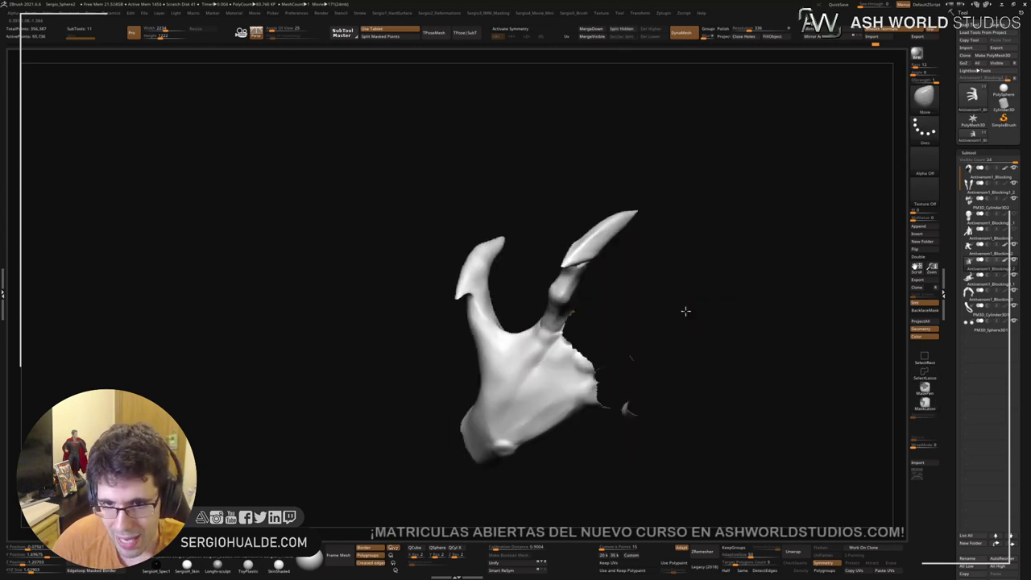
pyautogui.moveTo(685, 309)
pyautogui.mouseDown()
pyautogui.moveTo(665, 313)
pyautogui.moveTo(681, 439)
pyautogui.moveTo(720, 298)
pyautogui.moveTo(629, 413)
pyautogui.moveTo(655, 348)
pyautogui.moveTo(654, 427)
pyautogui.moveTo(644, 389)
pyautogui.moveTo(600, 358)
pyautogui.moveTo(596, 341)
pyautogui.moveTo(633, 349)
pyautogui.moveTo(654, 337)
pyautogui.moveTo(727, 341)
pyautogui.moveTo(741, 288)
pyautogui.mouseUp()
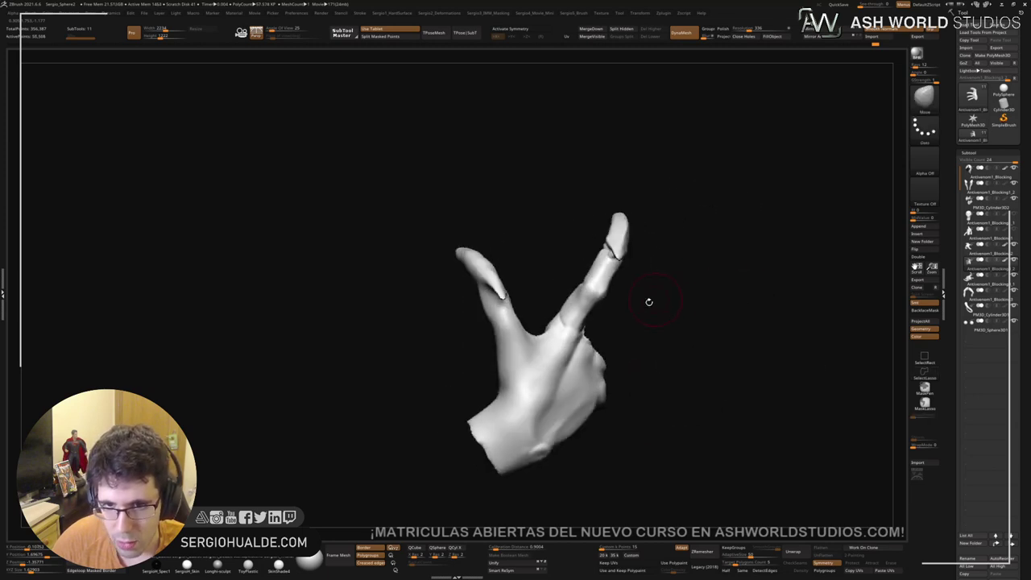
pyautogui.moveTo(649, 299); pyautogui.dragTo(596, 366)
pyautogui.press('Delete')
pyautogui.keyDown('ctrl'); pyautogui.moveTo(575, 308); pyautogui.dragTo(589, 343, button='right'); pyautogui.keyUp('ctrl')
pyautogui.moveTo(588, 343)
pyautogui.mouseDown()
pyautogui.moveTo(585, 296)
pyautogui.moveTo(570, 301)
pyautogui.moveTo(582, 324)
pyautogui.moveTo(554, 326)
pyautogui.mouseUp()
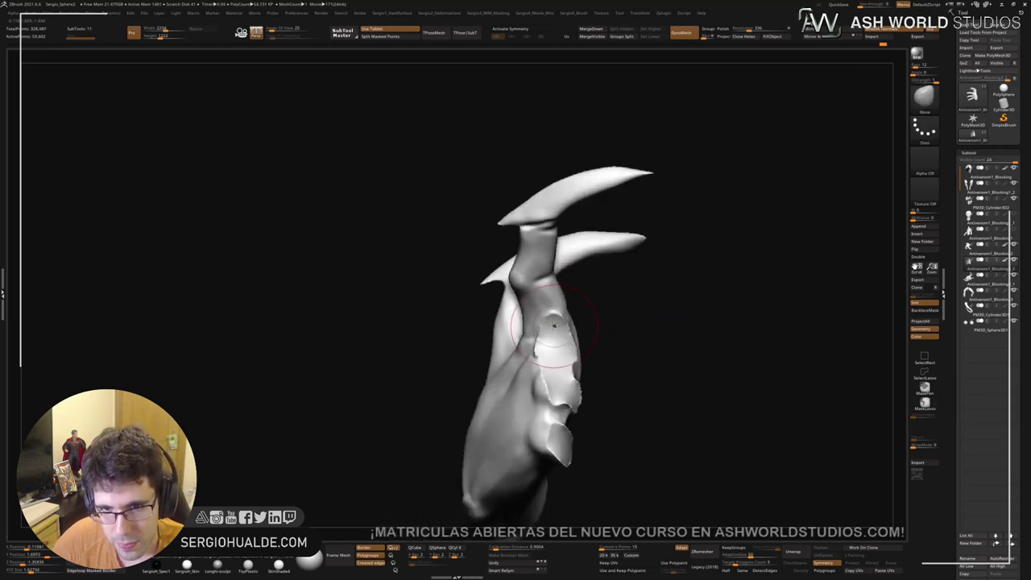
# Step: Fill out the lower segment of the index finger with the Clay brush and smooth it
pyautogui.press('b')
pyautogui.press('c')
pyautogui.press('l')
pyautogui.moveTo(560, 323)
pyautogui.mouseDown(button='right')
pyautogui.moveTo(556, 337)
pyautogui.moveTo(589, 305)
pyautogui.moveTo(562, 314)
pyautogui.moveTo(557, 303)
pyautogui.mouseUp(button='right')
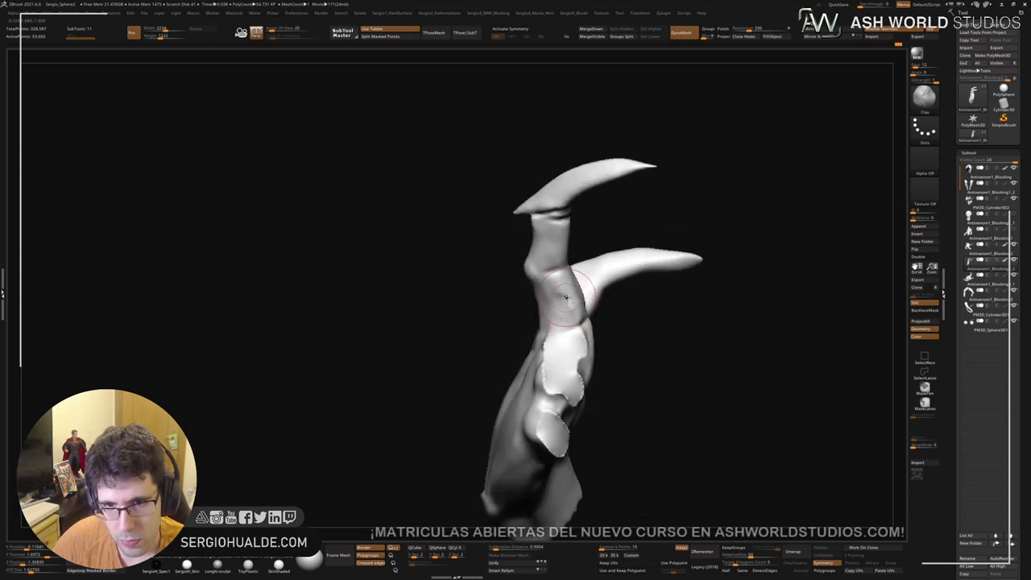
pyautogui.keyDown('shift'); pyautogui.moveTo(568, 320); pyautogui.dragTo(559, 302); pyautogui.keyUp('shift')
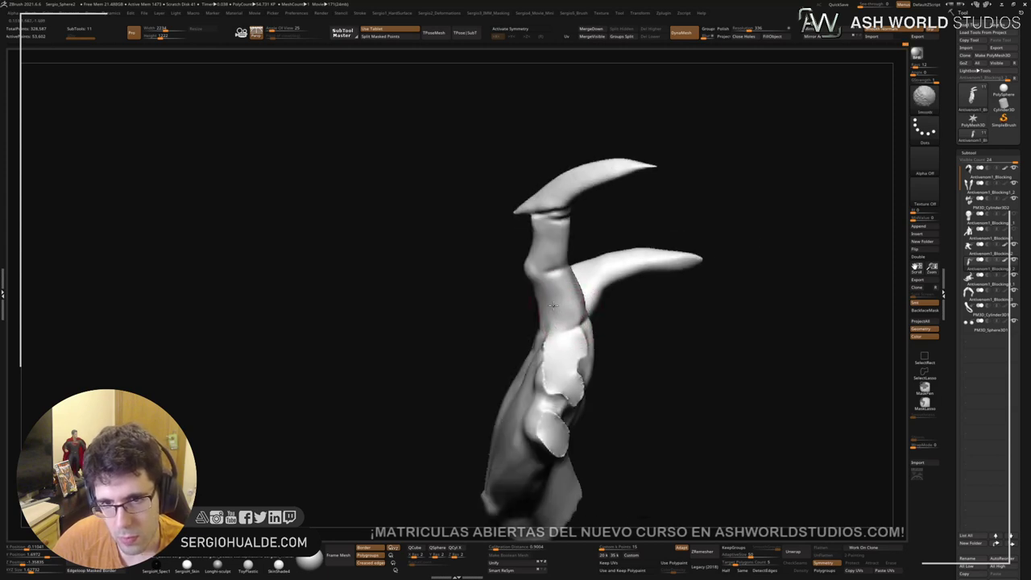
pyautogui.moveTo(553, 306)
pyautogui.mouseDown(button='right')
pyautogui.moveTo(615, 306)
pyautogui.moveTo(566, 347)
pyautogui.mouseUp(button='right')
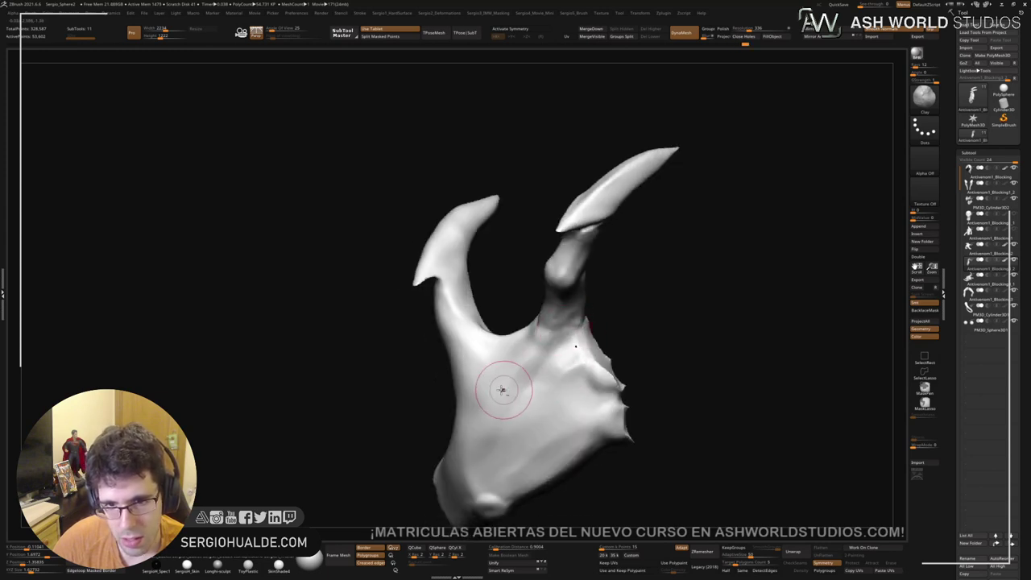
pyautogui.moveTo(501, 390); pyautogui.dragTo(491, 380, button='right')
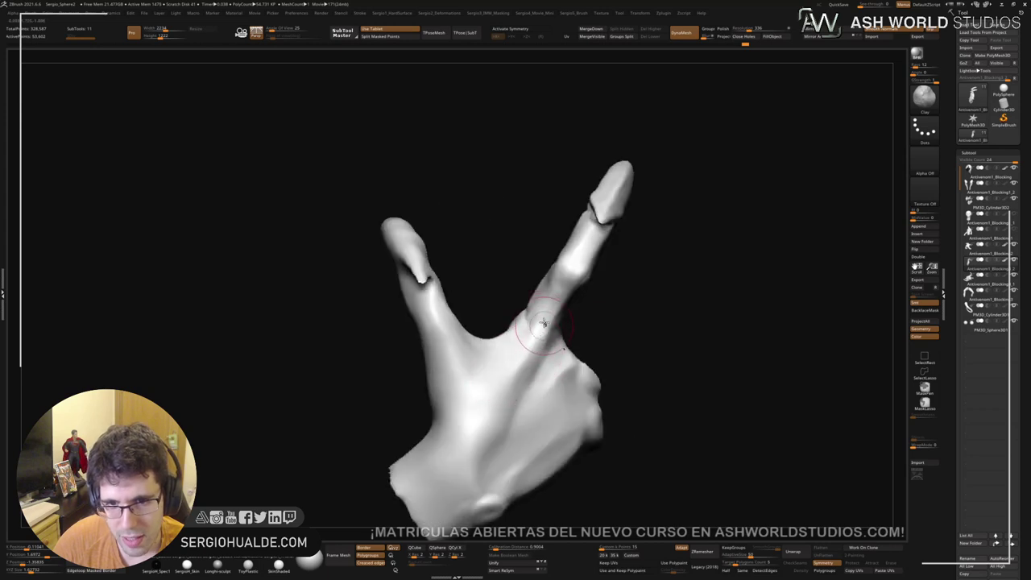
pyautogui.moveTo(565, 341)
pyautogui.mouseDown(button='right')
pyautogui.moveTo(530, 326)
pyautogui.moveTo(535, 331)
pyautogui.mouseUp(button='right')
# Step: Reshape the index finger's base and the adjoining back of the hand with the Move brush
pyautogui.press('b')
pyautogui.press('m')
pyautogui.press('v')
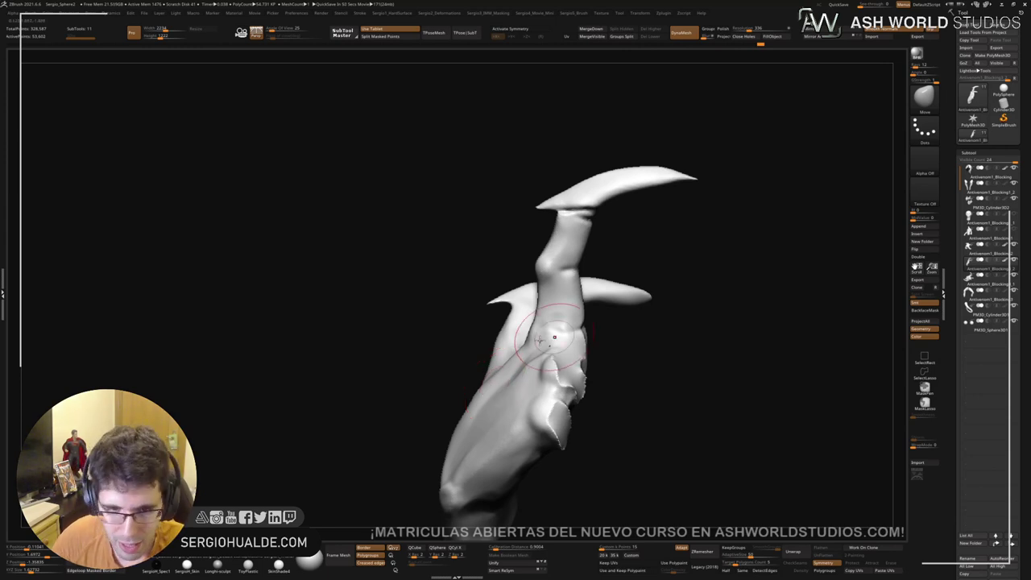
pyautogui.moveTo(483, 382)
pyautogui.keyDown('alt'); pyautogui.mouseDown(button='right')
pyautogui.moveTo(477, 340)
pyautogui.moveTo(467, 387)
pyautogui.mouseUp(button='right'); pyautogui.keyUp('alt')
pyautogui.moveTo(467, 386)
pyautogui.mouseDown(button='right')
pyautogui.moveTo(499, 380)
pyautogui.moveTo(452, 385)
pyautogui.mouseUp(button='right')
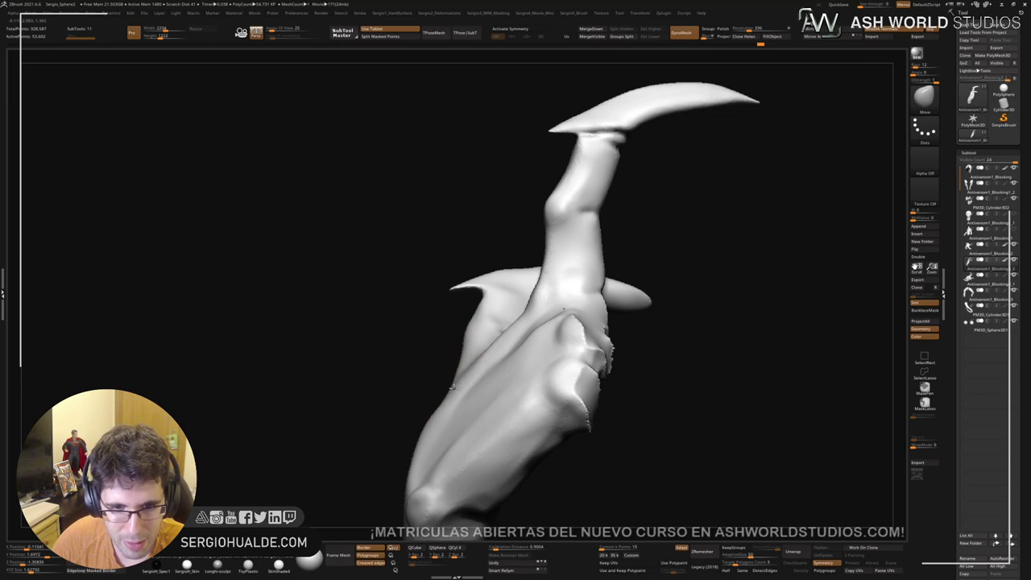
pyautogui.keyDown('ctrl'); pyautogui.moveTo(429, 460); pyautogui.dragTo(435, 447, button='right'); pyautogui.keyUp('ctrl')
pyautogui.moveTo(435, 446)
pyautogui.keyDown('alt'); pyautogui.mouseDown(button='right')
pyautogui.moveTo(448, 405)
pyautogui.moveTo(414, 395)
pyautogui.moveTo(420, 406)
pyautogui.moveTo(443, 393)
pyautogui.mouseUp(button='right'); pyautogui.keyUp('alt')
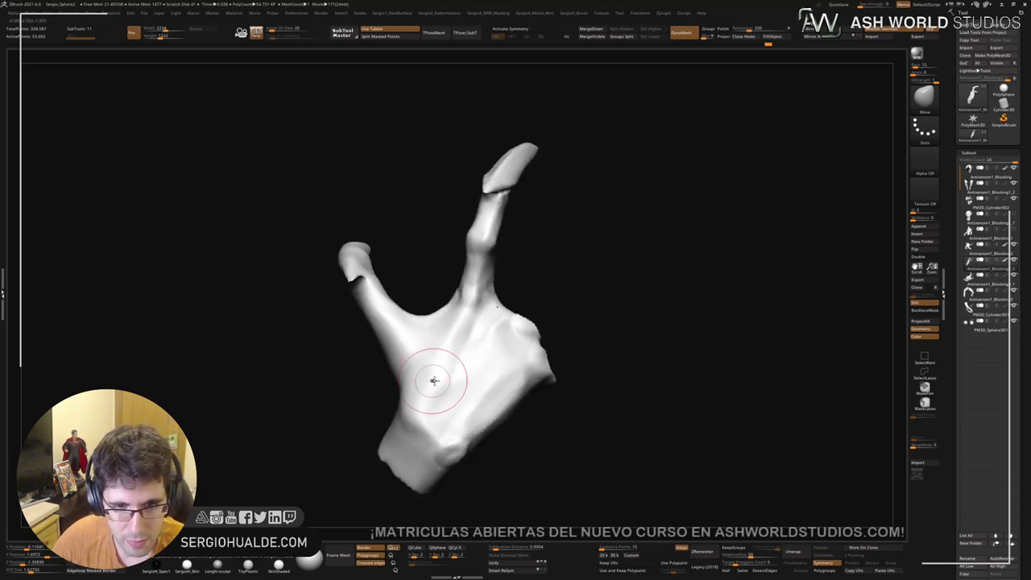
# Step: Smooth the back of the hand and flatten it toward the wrist with the TrimDynamic brush
pyautogui.press('shift')
pyautogui.keyDown('shift'); pyautogui.moveTo(451, 365); pyautogui.dragTo(458, 379); pyautogui.keyUp('shift')
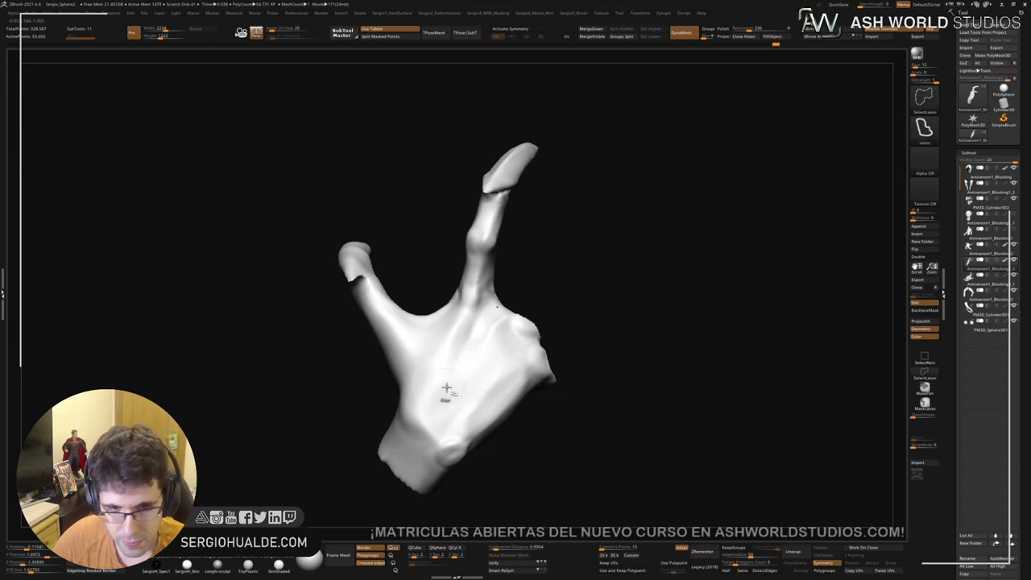
pyautogui.hotkey('ctrl', 'z')
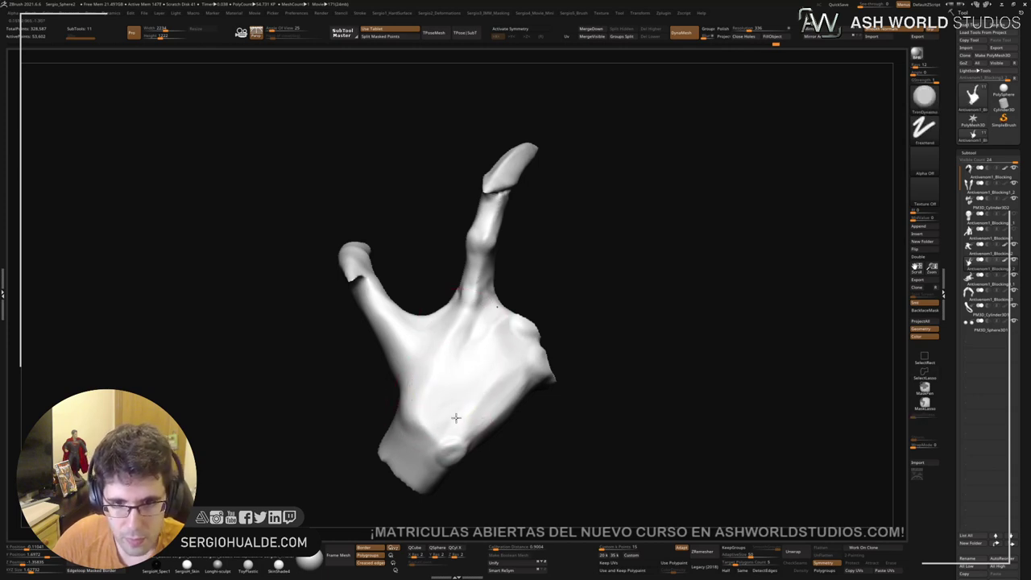
pyautogui.moveTo(488, 391); pyautogui.dragTo(498, 378, button='right')
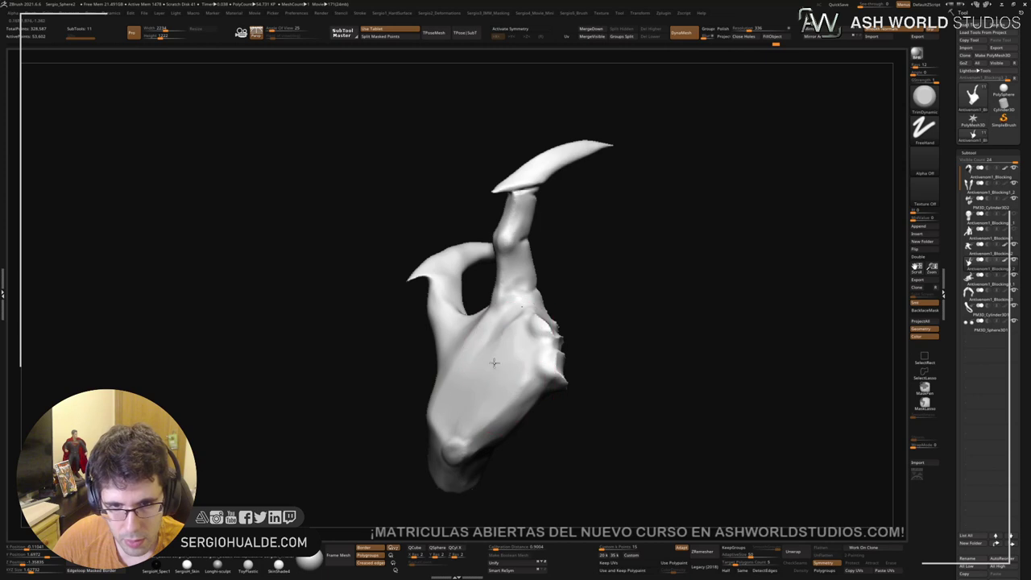
pyautogui.moveTo(475, 430)
pyautogui.mouseDown()
pyautogui.moveTo(467, 422)
pyautogui.moveTo(488, 424)
pyautogui.mouseUp()
pyautogui.keyDown('alt'); pyautogui.moveTo(489, 427); pyautogui.dragTo(496, 388, button='right'); pyautogui.keyUp('alt')
pyautogui.press('s')
pyautogui.moveTo(496, 387); pyautogui.dragTo(488, 388)
pyautogui.moveTo(487, 387); pyautogui.dragTo(481, 379, button='right')
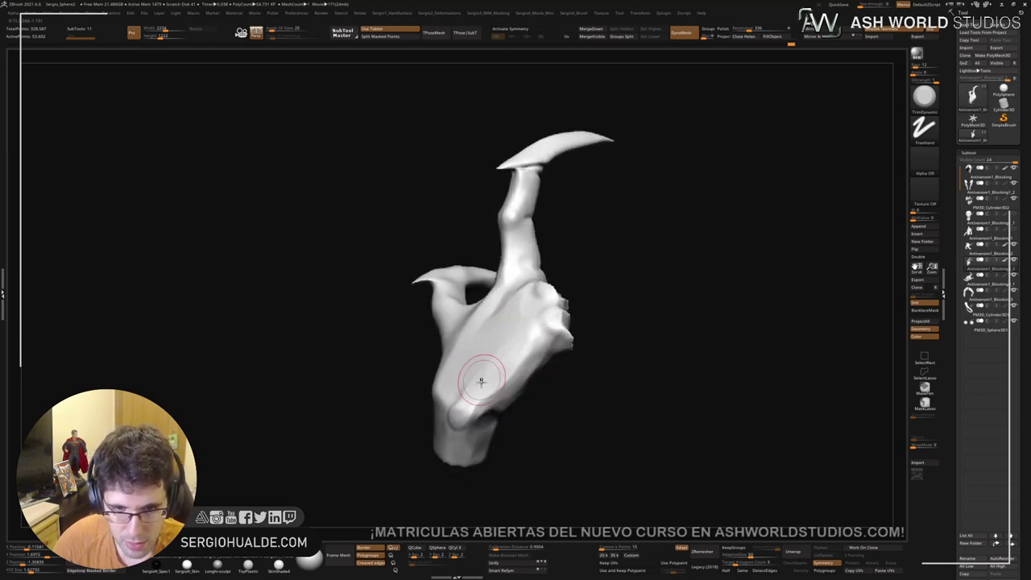
# Step: Build up the outer back of the hand beside the wrist bone with the Clay brush
pyautogui.press('b')
pyautogui.press('c')
pyautogui.press('l')
pyautogui.moveTo(478, 378); pyautogui.dragTo(463, 395)
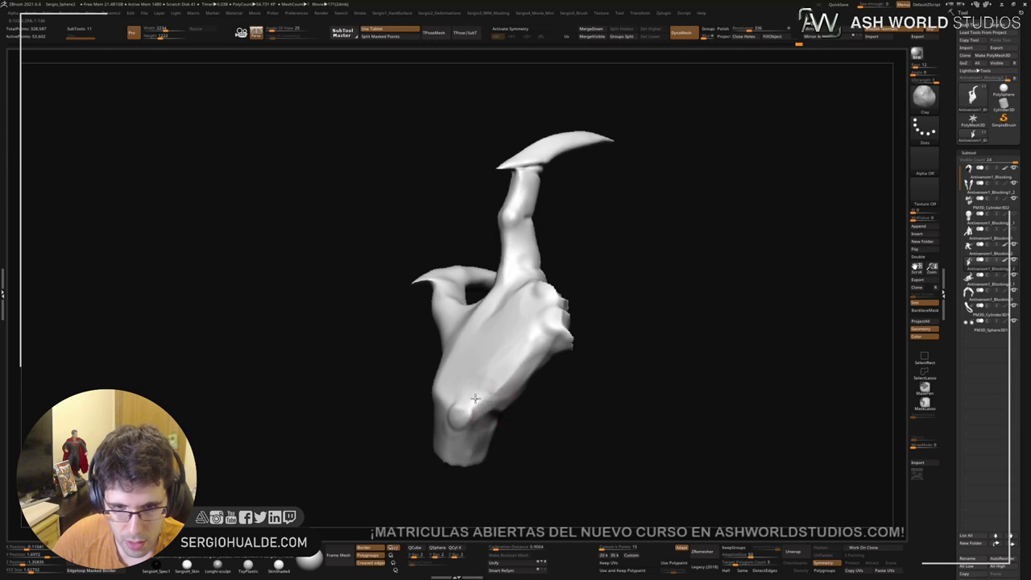
pyautogui.moveTo(492, 395); pyautogui.dragTo(516, 366, button='right')
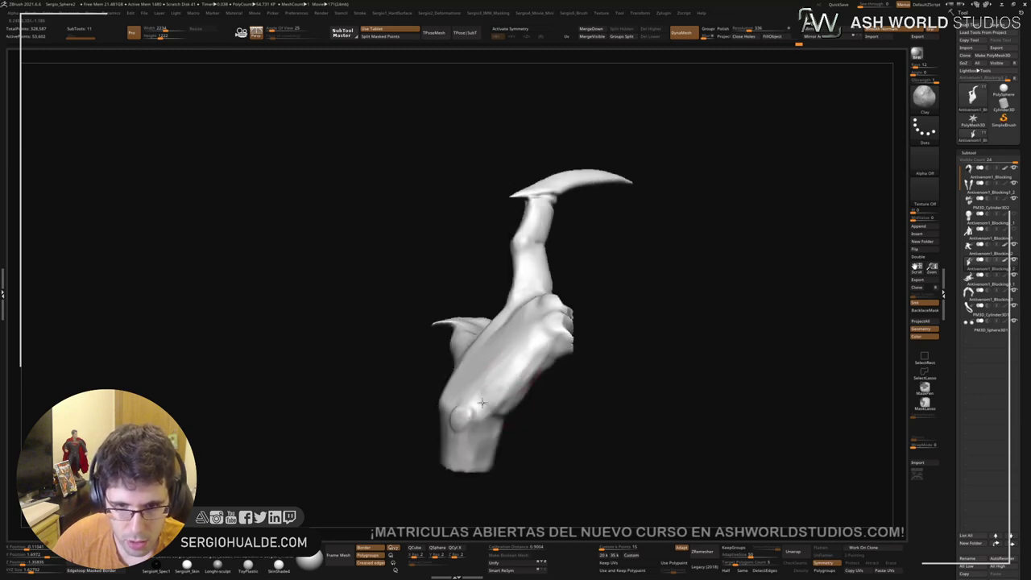
pyautogui.moveTo(490, 395)
pyautogui.mouseDown()
pyautogui.moveTo(515, 372)
pyautogui.moveTo(492, 407)
pyautogui.mouseUp()
pyautogui.moveTo(492, 412)
pyautogui.mouseDown(button='right')
pyautogui.moveTo(499, 386)
pyautogui.moveTo(514, 397)
pyautogui.moveTo(525, 375)
pyautogui.moveTo(508, 374)
pyautogui.mouseUp(button='right')
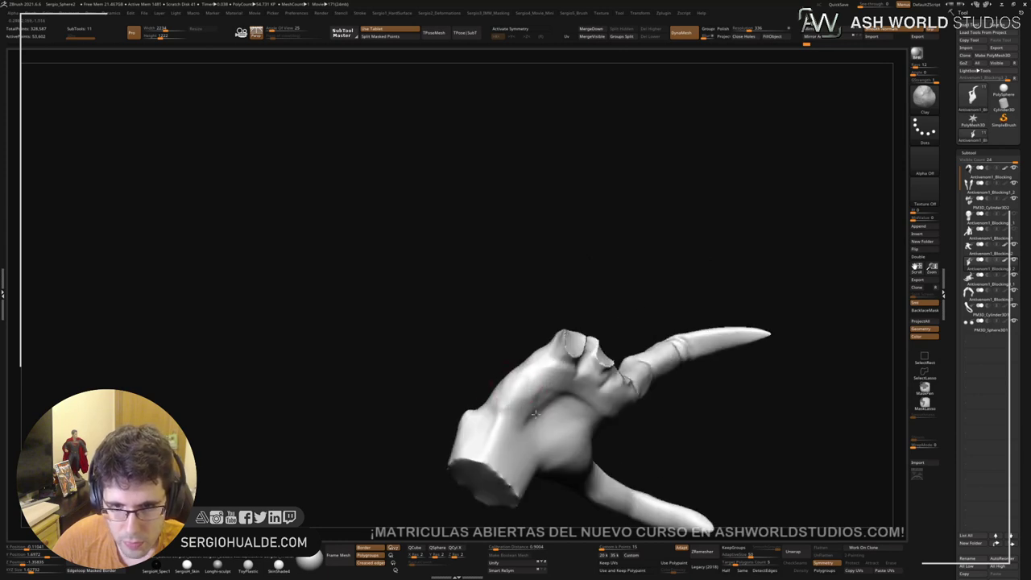
# Step: Carve the crease between the thumb pad and the outer palm pad down to the wrist with DamStandard
pyautogui.moveTo(535, 413)
pyautogui.mouseDown(button='right')
pyautogui.moveTo(585, 364)
pyautogui.moveTo(538, 409)
pyautogui.moveTo(516, 413)
pyautogui.moveTo(534, 412)
pyautogui.mouseUp(button='right')
pyautogui.press('b')
pyautogui.press('d')
pyautogui.press('s')
pyautogui.moveTo(543, 432); pyautogui.dragTo(547, 408)
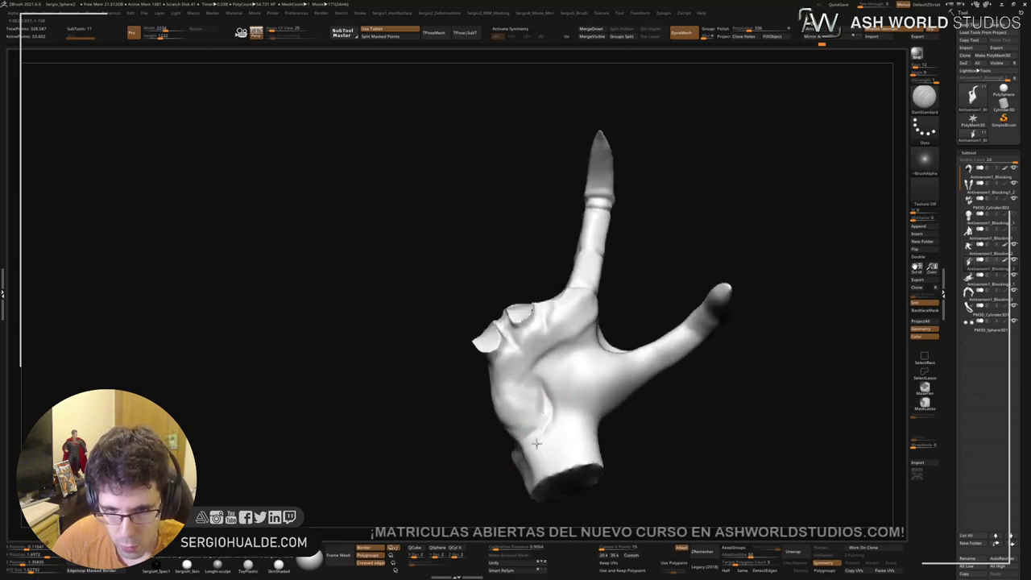
pyautogui.moveTo(557, 413); pyautogui.dragTo(596, 430, button='right')
pyautogui.moveTo(546, 404)
pyautogui.mouseDown(button='right')
pyautogui.moveTo(502, 426)
pyautogui.moveTo(571, 406)
pyautogui.mouseUp(button='right')
# Step: Adjust the palm's contour around the base of the thumb with the Move brush
pyautogui.press('b')
pyautogui.press('m')
pyautogui.press('v')
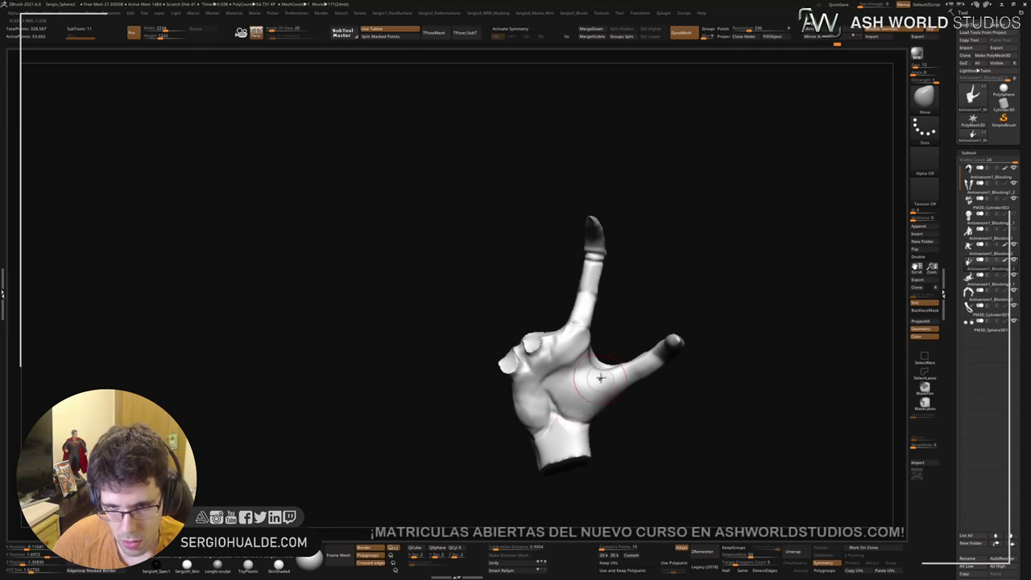
pyautogui.moveTo(641, 387); pyautogui.dragTo(580, 363, button='right')
# Step: Mask the hand so only the thumb stays free and place the transform gizmo at the thumb's base
pyautogui.press('ctrl')
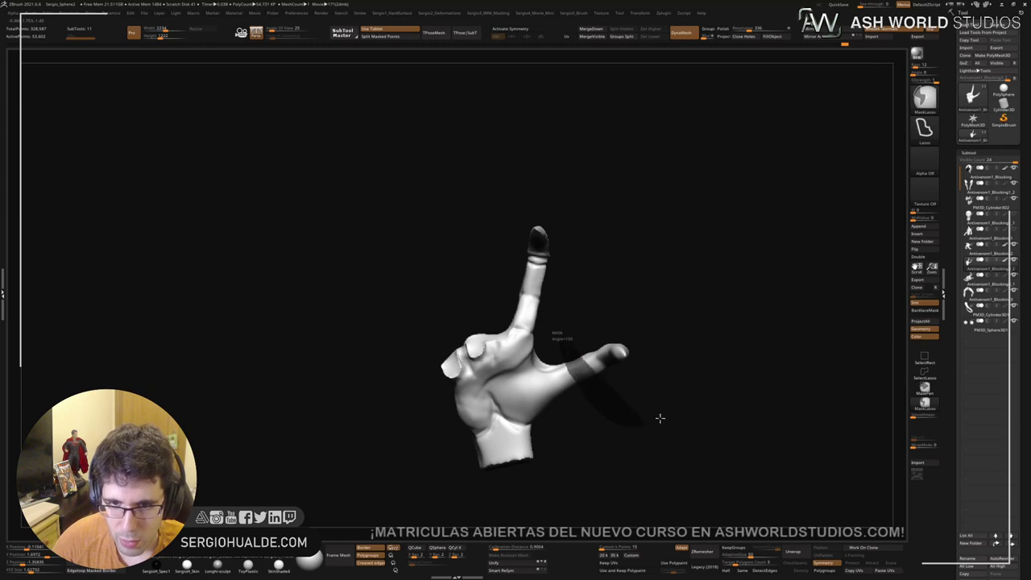
pyautogui.hotkey('ctrl', 'i')
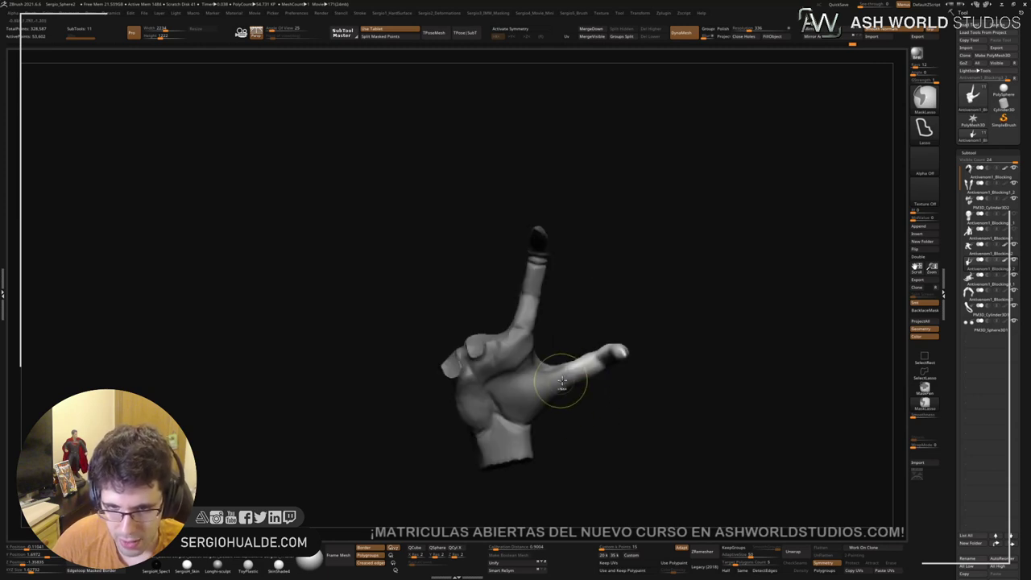
pyautogui.press('w')
pyautogui.keyDown('alt'); pyautogui.click(574, 373); pyautogui.keyUp('alt')
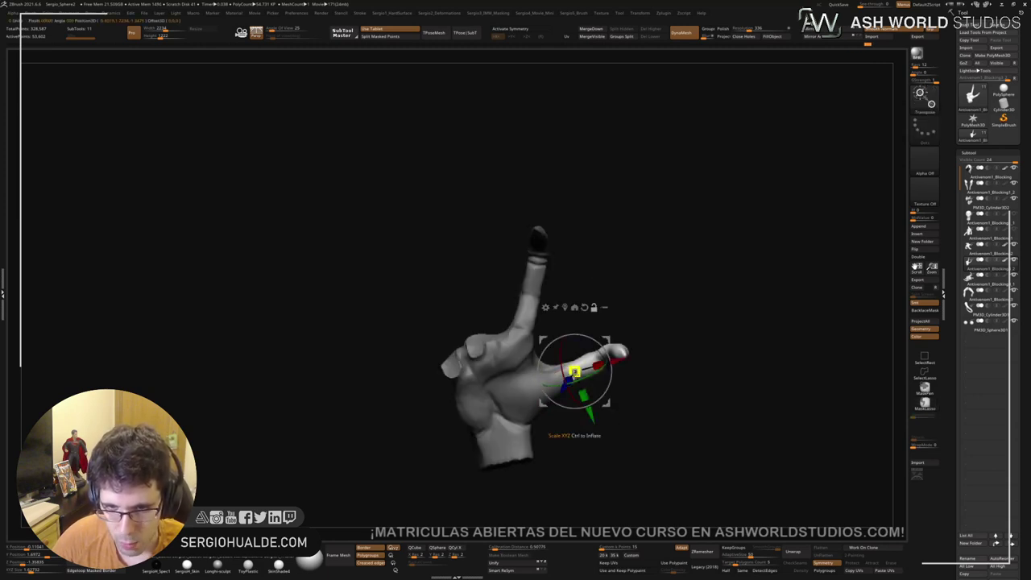
# Step: Rotate the unmasked thumb outward around its base with the transform gizmo
pyautogui.moveTo(574, 370)
pyautogui.mouseDown()
pyautogui.moveTo(590, 352)
pyautogui.moveTo(575, 329)
pyautogui.moveTo(583, 323)
pyautogui.mouseUp()
pyautogui.press('q')
pyautogui.press('w')
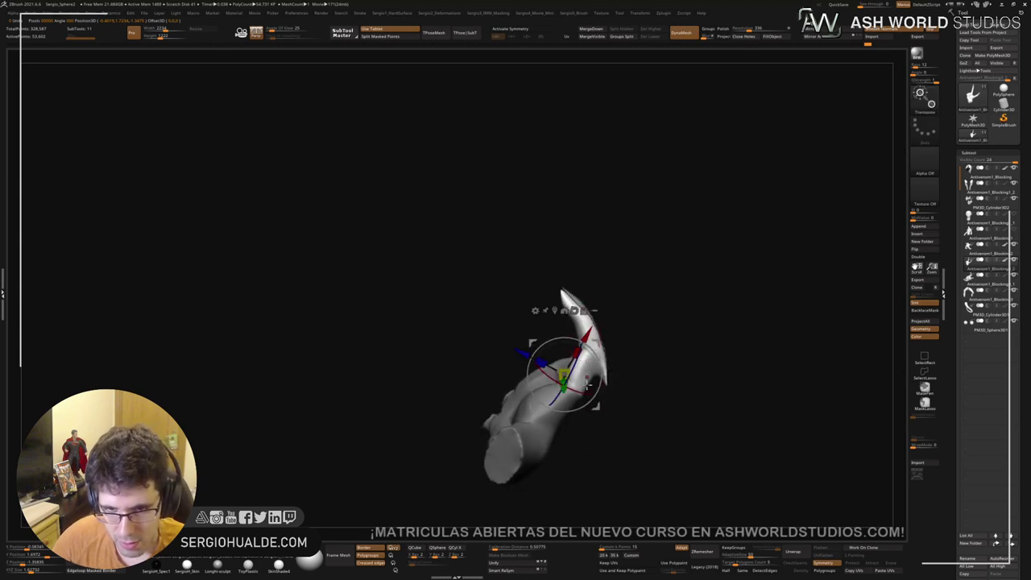
pyautogui.moveTo(605, 377); pyautogui.dragTo(588, 367, button='right')
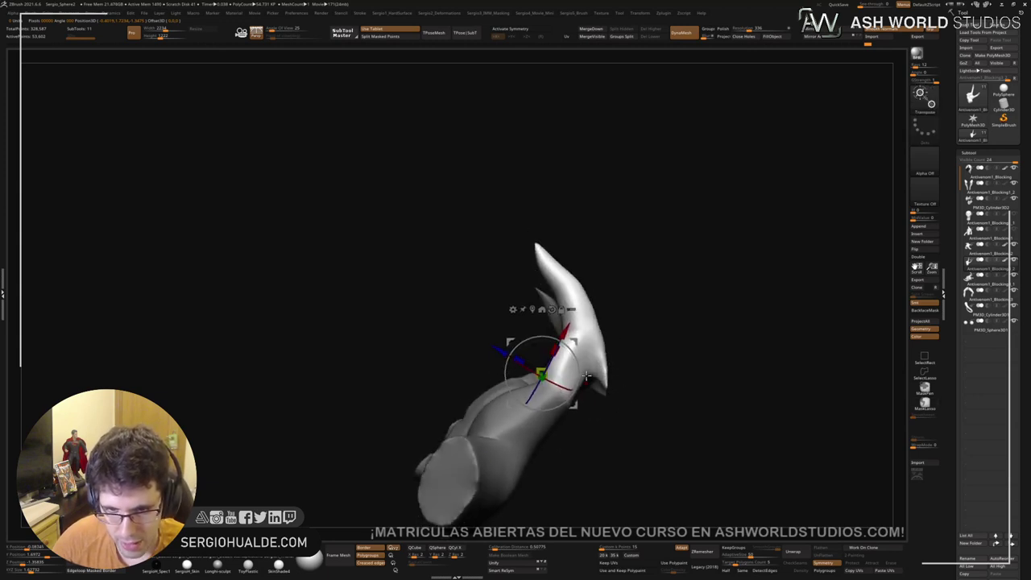
pyautogui.moveTo(587, 366); pyautogui.dragTo(596, 398)
pyautogui.press('q')
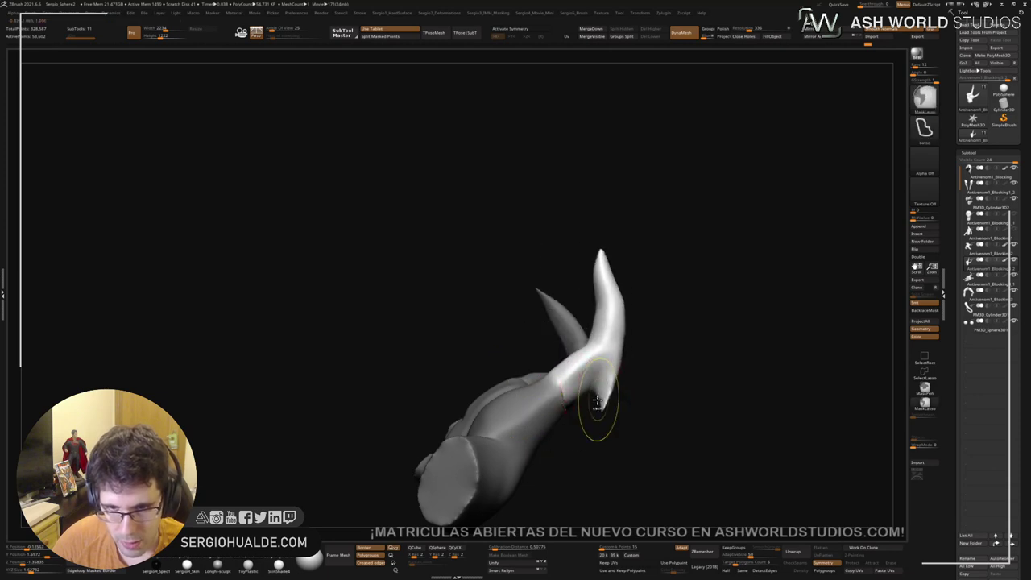
# Step: Smooth the ridge around the thumb's joint where the mask edge ran
pyautogui.moveTo(597, 400); pyautogui.dragTo(605, 456, button='right')
pyautogui.moveTo(585, 396)
pyautogui.mouseDown(button='right')
pyautogui.moveTo(614, 388)
pyautogui.moveTo(670, 405)
pyautogui.moveTo(658, 438)
pyautogui.moveTo(620, 398)
pyautogui.mouseUp(button='right')
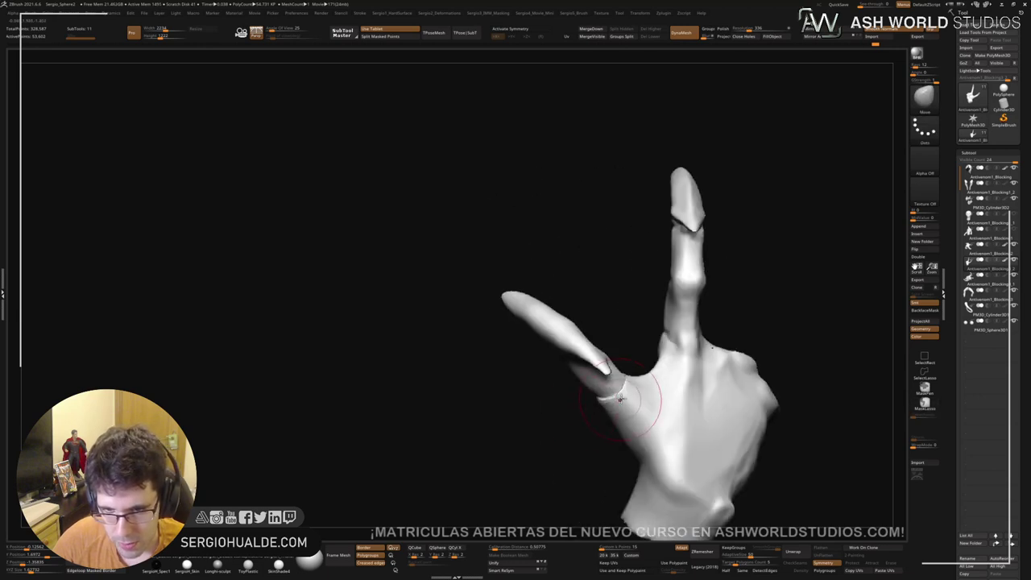
pyautogui.keyDown('shift'); pyautogui.moveTo(620, 398); pyautogui.dragTo(600, 402); pyautogui.keyUp('shift')
pyautogui.moveTo(617, 400); pyautogui.dragTo(587, 392, button='right')
# Step: Build up the base of the thumb toward the wrist with the Clay brush
pyautogui.press('b')
pyautogui.press('c')
pyautogui.press('l')
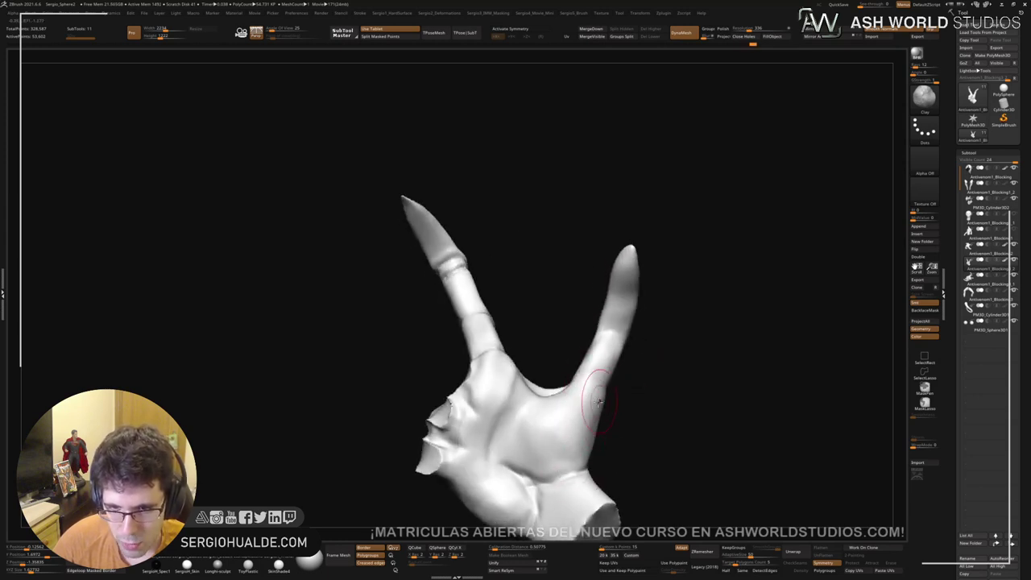
pyautogui.moveTo(576, 451); pyautogui.dragTo(598, 452, button='right')
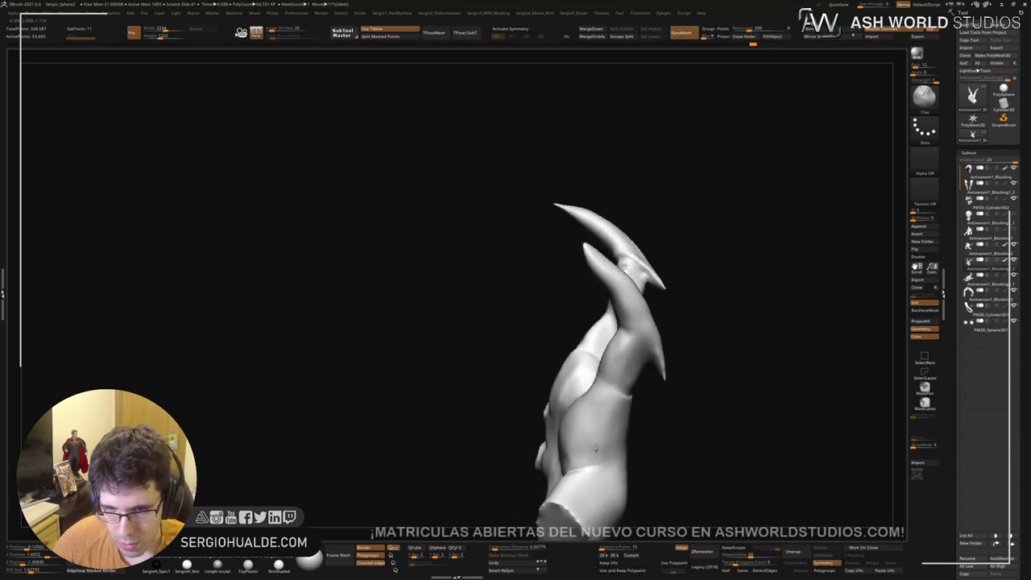
pyautogui.moveTo(599, 480)
pyautogui.mouseDown()
pyautogui.moveTo(595, 422)
pyautogui.moveTo(594, 446)
pyautogui.moveTo(586, 456)
pyautogui.moveTo(579, 447)
pyautogui.mouseUp()
pyautogui.moveTo(581, 448); pyautogui.dragTo(603, 444, button='right')
pyautogui.moveTo(606, 466); pyautogui.dragTo(611, 464)
pyautogui.moveTo(612, 475); pyautogui.dragTo(628, 376, button='right')
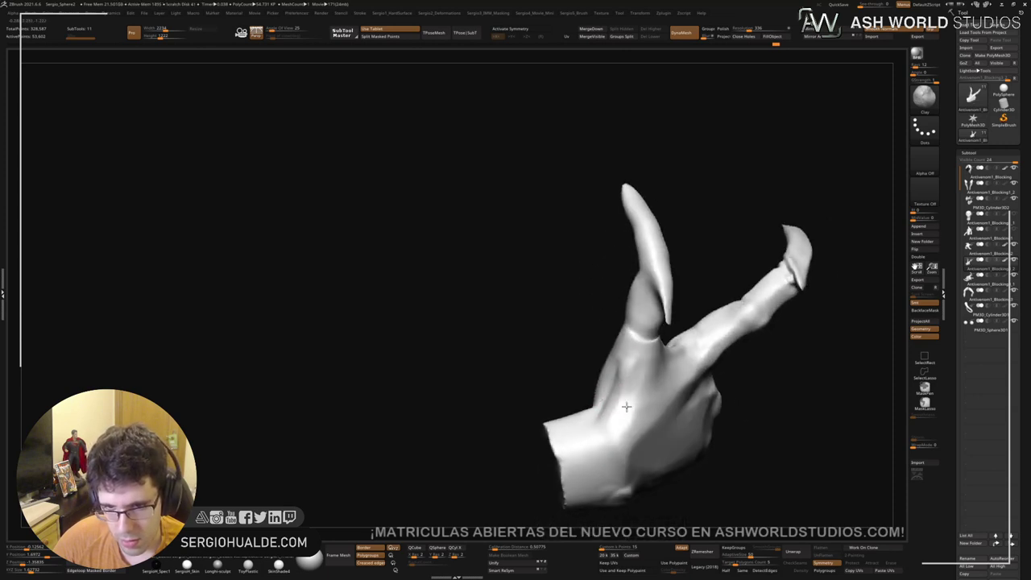
# Step: Refine the thumb base's outer contour and its knuckle with the Move, Clay and Smooth brushes
pyautogui.moveTo(632, 410)
pyautogui.mouseDown(button='right')
pyautogui.moveTo(621, 373)
pyautogui.moveTo(620, 396)
pyautogui.mouseUp(button='right')
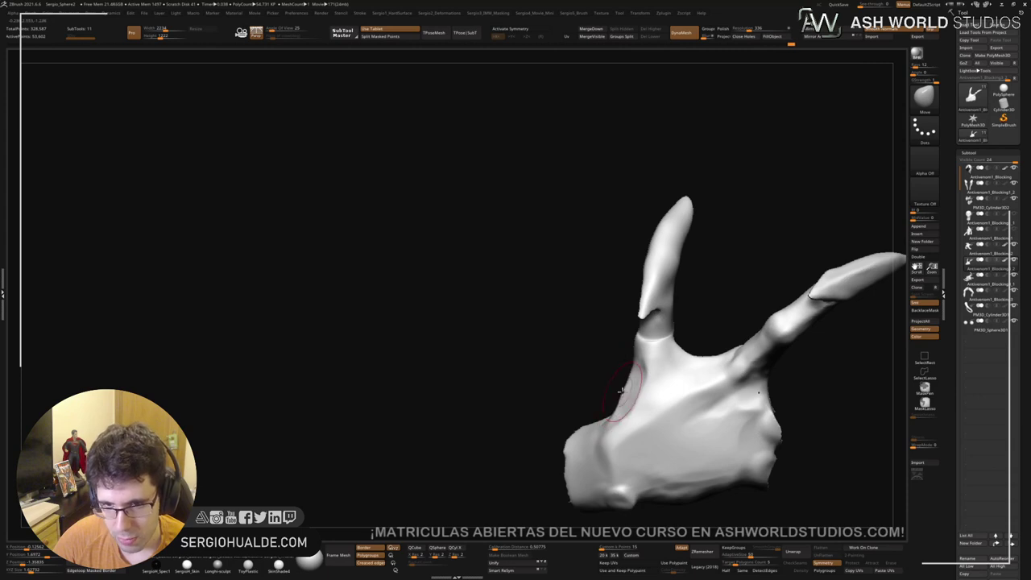
pyautogui.moveTo(620, 391); pyautogui.dragTo(630, 389, button='right')
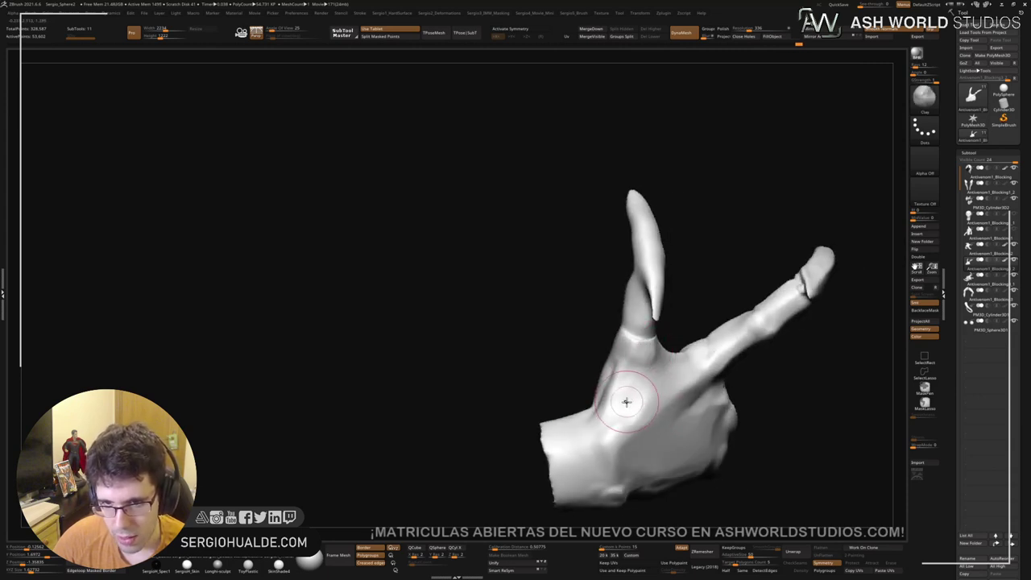
pyautogui.moveTo(625, 401)
pyautogui.mouseDown(button='right')
pyautogui.moveTo(612, 393)
pyautogui.moveTo(625, 388)
pyautogui.mouseUp(button='right')
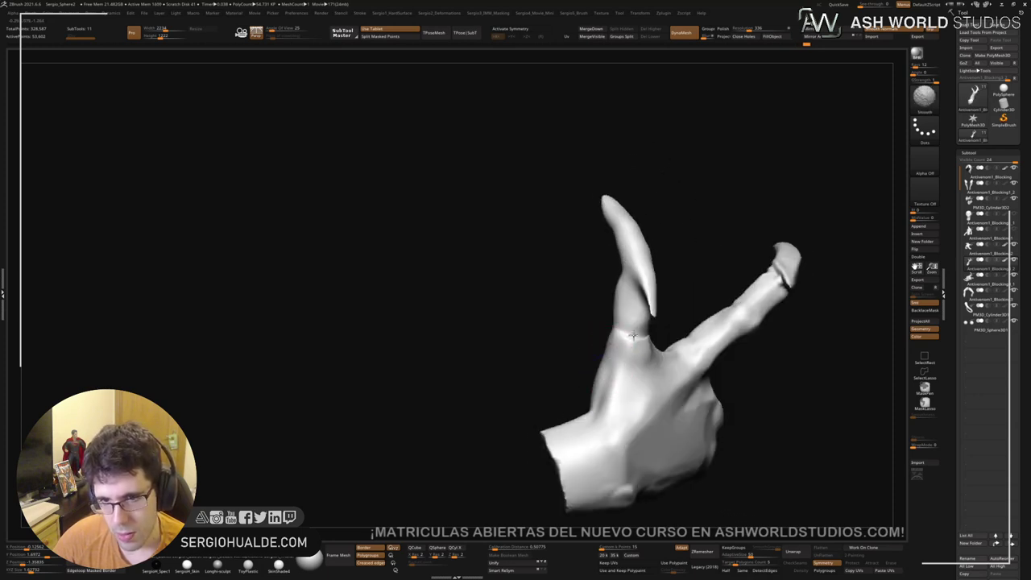
pyautogui.moveTo(633, 337); pyautogui.dragTo(638, 345, button='right')
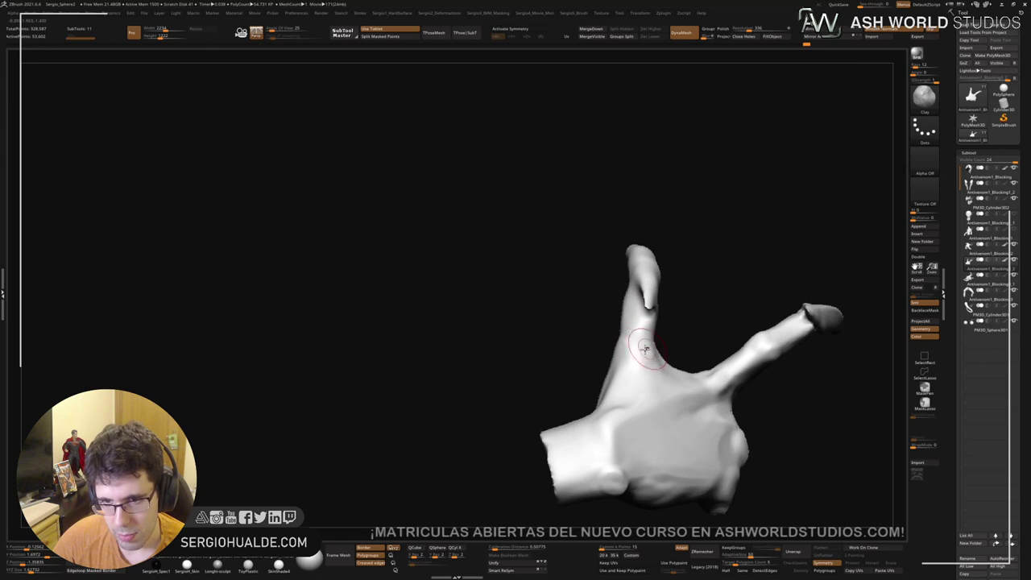
pyautogui.moveTo(656, 410)
pyautogui.mouseDown(button='right')
pyautogui.moveTo(656, 391)
pyautogui.moveTo(626, 368)
pyautogui.moveTo(694, 390)
pyautogui.moveTo(713, 409)
pyautogui.moveTo(709, 382)
pyautogui.moveTo(680, 399)
pyautogui.moveTo(657, 334)
pyautogui.mouseUp(button='right')
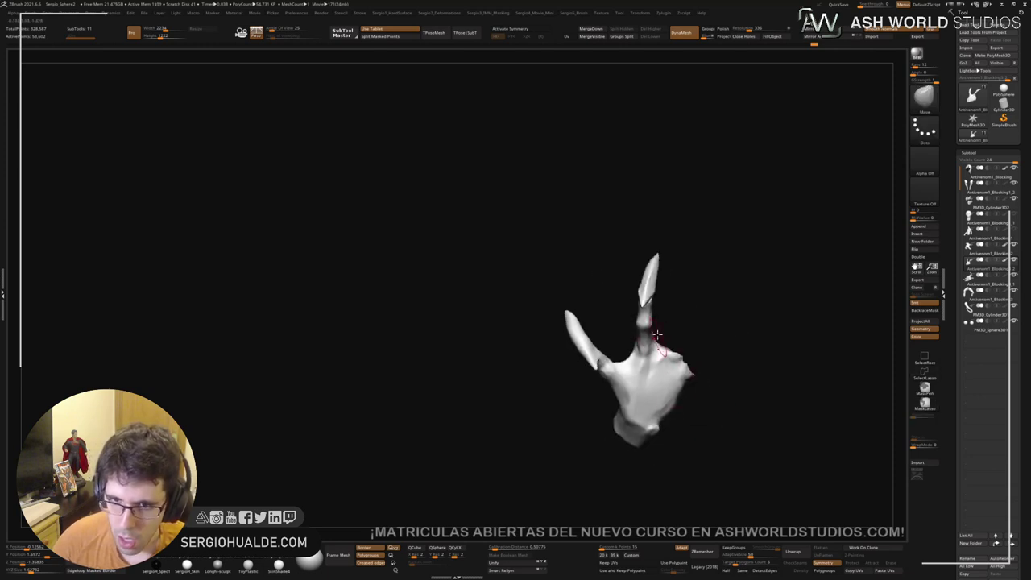
# Step: Show the rest of the Anti-Venom figure again around the isolated hand
pyautogui.hotkey('alt', 's')
pyautogui.keyDown('ctrl'); pyautogui.moveTo(665, 371); pyautogui.dragTo(661, 330, button='right'); pyautogui.keyUp('ctrl')
pyautogui.moveTo(660, 331); pyautogui.dragTo(671, 254, button='right')
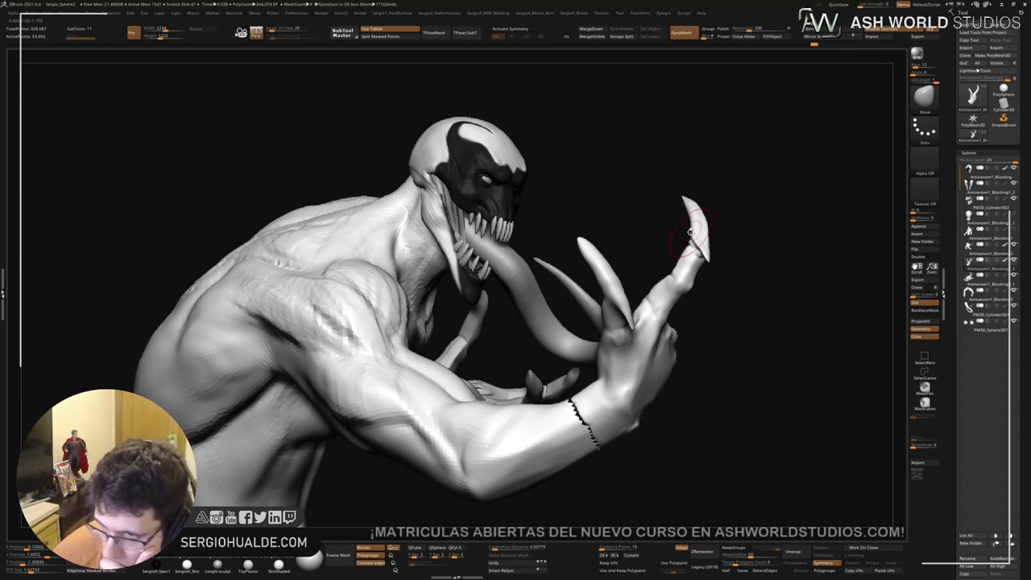
pyautogui.moveTo(767, 249)
pyautogui.mouseDown()
pyautogui.moveTo(709, 258)
pyautogui.moveTo(707, 299)
pyautogui.moveTo(632, 324)
pyautogui.mouseUp()
# Step: Carve the crease beneath the index finger's claw with DamStandard and smooth the fingertip below it
pyautogui.keyDown('ctrl'); pyautogui.moveTo(589, 253); pyautogui.dragTo(617, 293, button='right'); pyautogui.keyUp('ctrl')
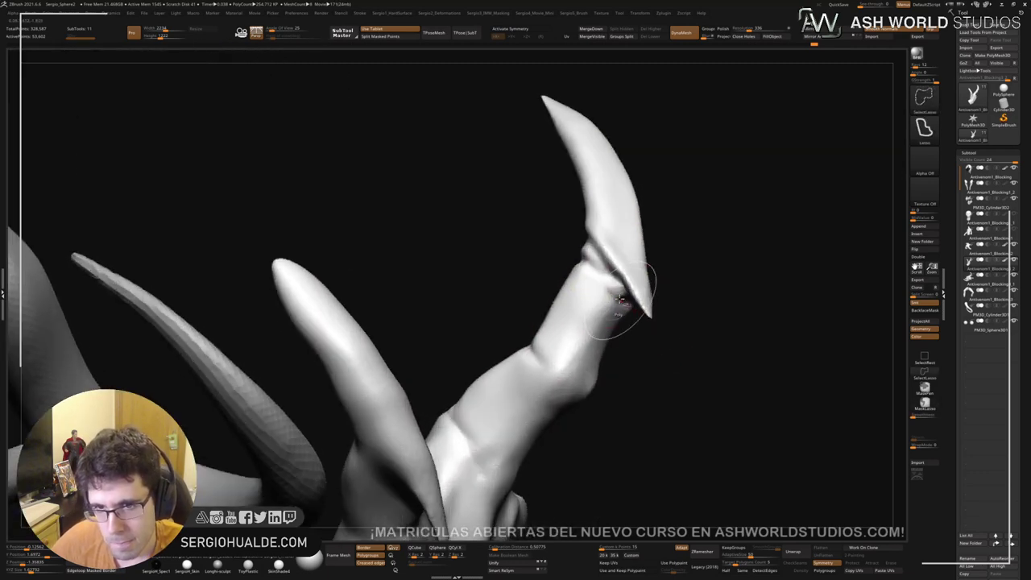
pyautogui.press('b')
pyautogui.press('d')
pyautogui.press('s')
pyautogui.moveTo(616, 288); pyautogui.dragTo(626, 296)
pyautogui.moveTo(628, 306)
pyautogui.mouseDown(button='right')
pyautogui.moveTo(620, 331)
pyautogui.moveTo(660, 298)
pyautogui.moveTo(639, 296)
pyautogui.mouseUp(button='right')
pyautogui.moveTo(625, 292); pyautogui.dragTo(690, 317)
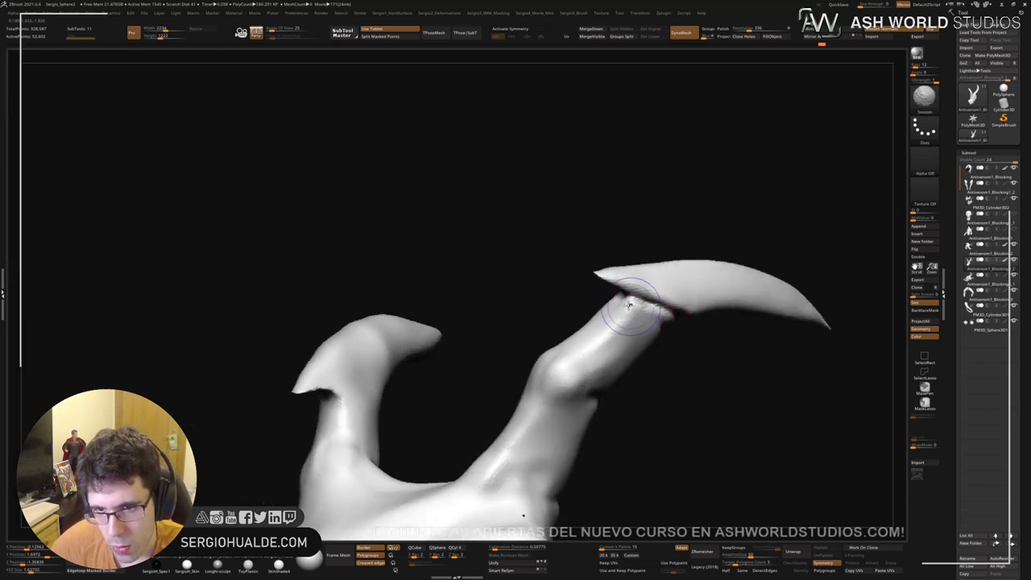
pyautogui.keyDown('shift'); pyautogui.moveTo(626, 299); pyautogui.dragTo(598, 349); pyautogui.keyUp('shift')
# Step: Flatten the cut stumps of the removed fingers with the TrimDynamic brush
pyautogui.moveTo(608, 366); pyautogui.dragTo(636, 373, button='right')
pyautogui.moveTo(628, 325)
pyautogui.mouseDown(button='right')
pyautogui.moveTo(655, 435)
pyautogui.moveTo(508, 375)
pyautogui.mouseUp(button='right')
pyautogui.press('b')
pyautogui.press('t')
pyautogui.press('d')
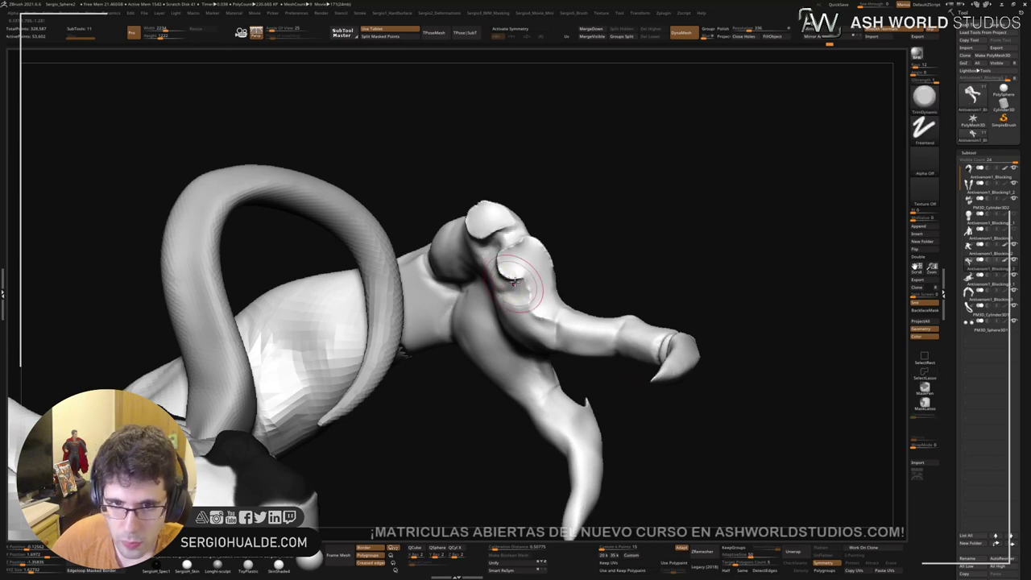
pyautogui.moveTo(516, 283); pyautogui.dragTo(533, 333, button='right')
pyautogui.moveTo(533, 334); pyautogui.dragTo(532, 331)
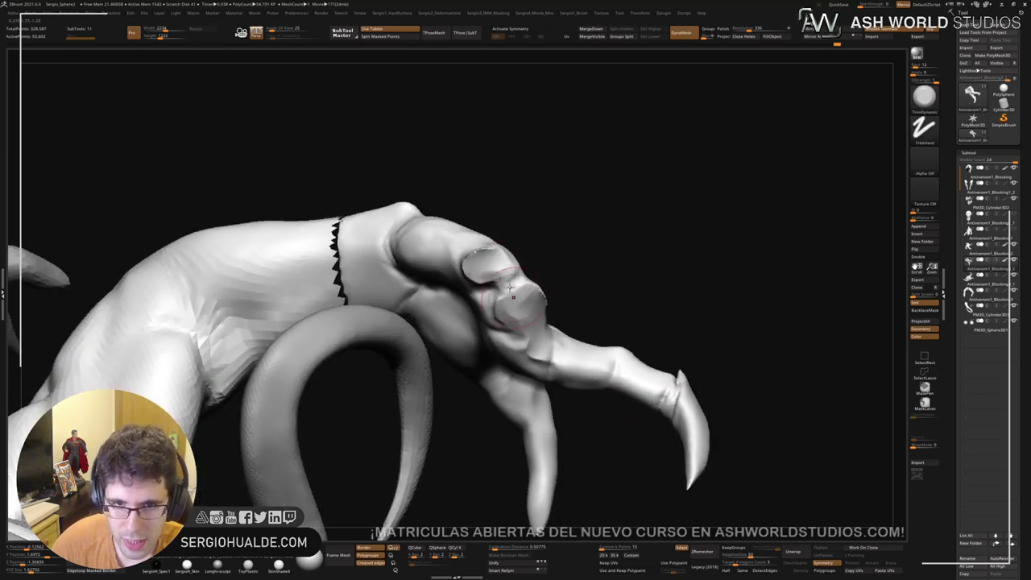
pyautogui.moveTo(510, 288); pyautogui.dragTo(489, 249)
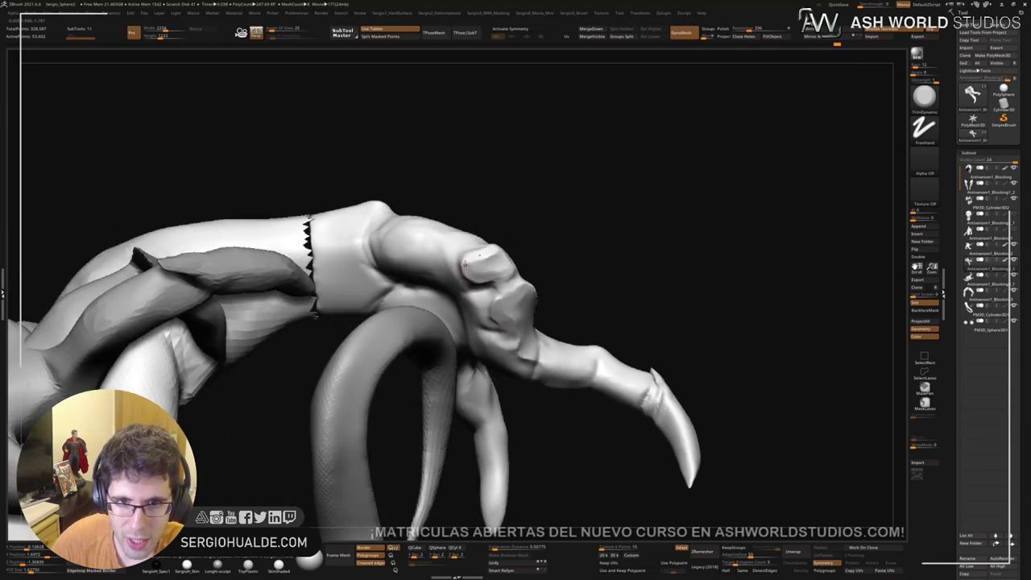
pyautogui.moveTo(478, 268); pyautogui.dragTo(467, 266)
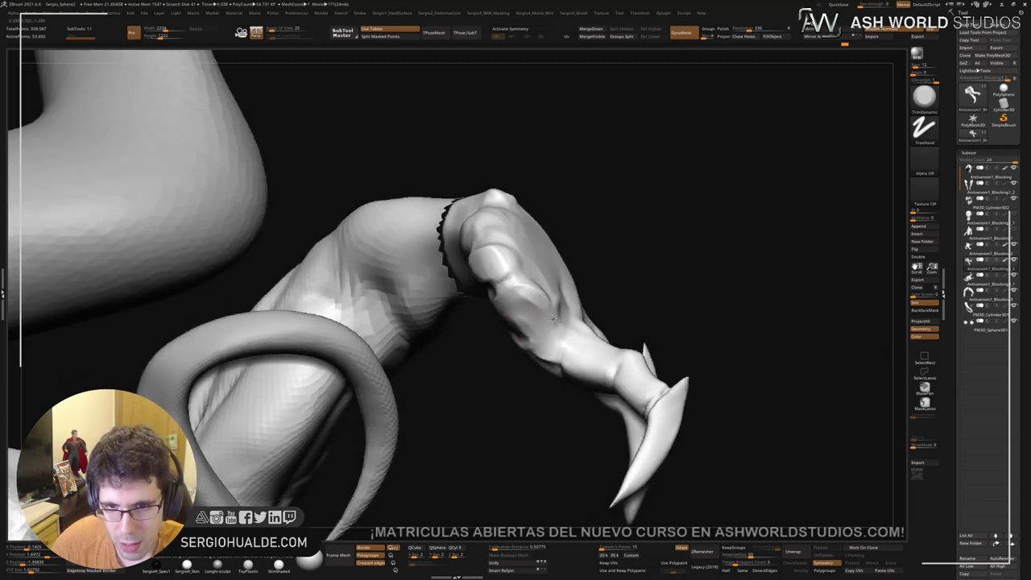
# Step: Flatten the knuckle area between the stumps and the outer edge of the hand with TrimDynamic
pyautogui.moveTo(553, 318)
pyautogui.mouseDown()
pyautogui.moveTo(572, 363)
pyautogui.moveTo(556, 286)
pyautogui.mouseUp()
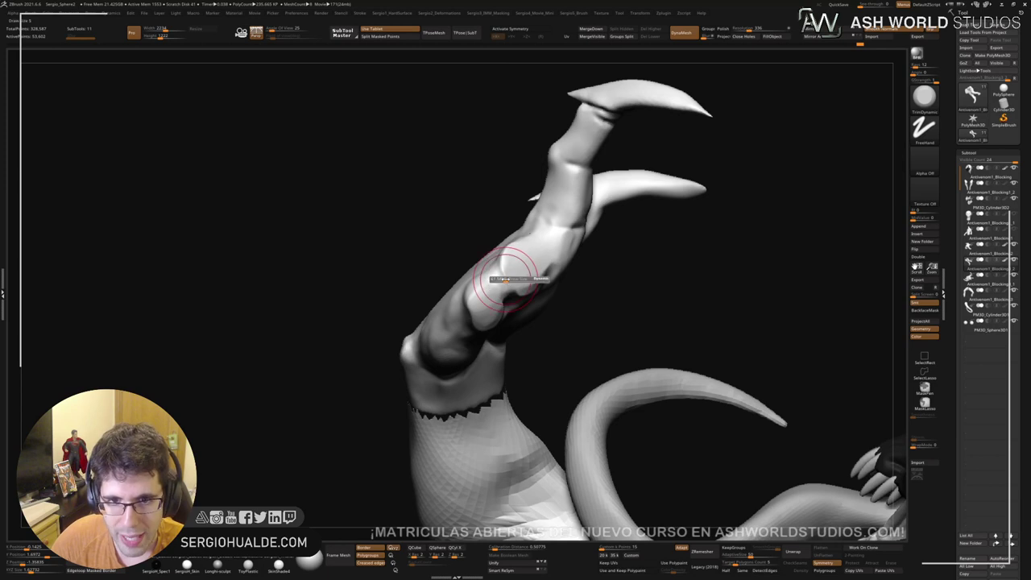
pyautogui.moveTo(513, 271); pyautogui.dragTo(529, 259)
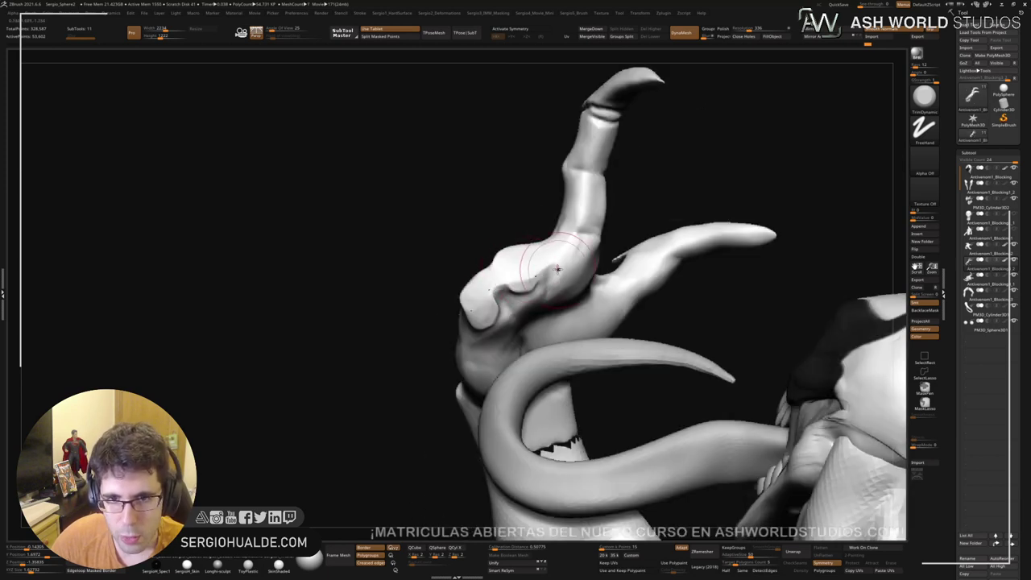
pyautogui.moveTo(557, 269); pyautogui.dragTo(523, 258)
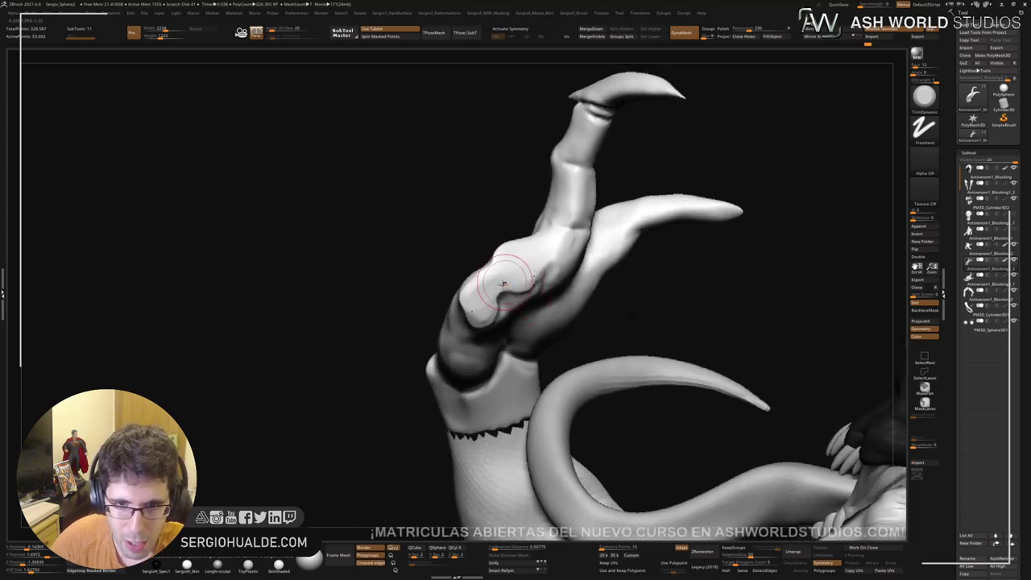
pyautogui.press('shift')
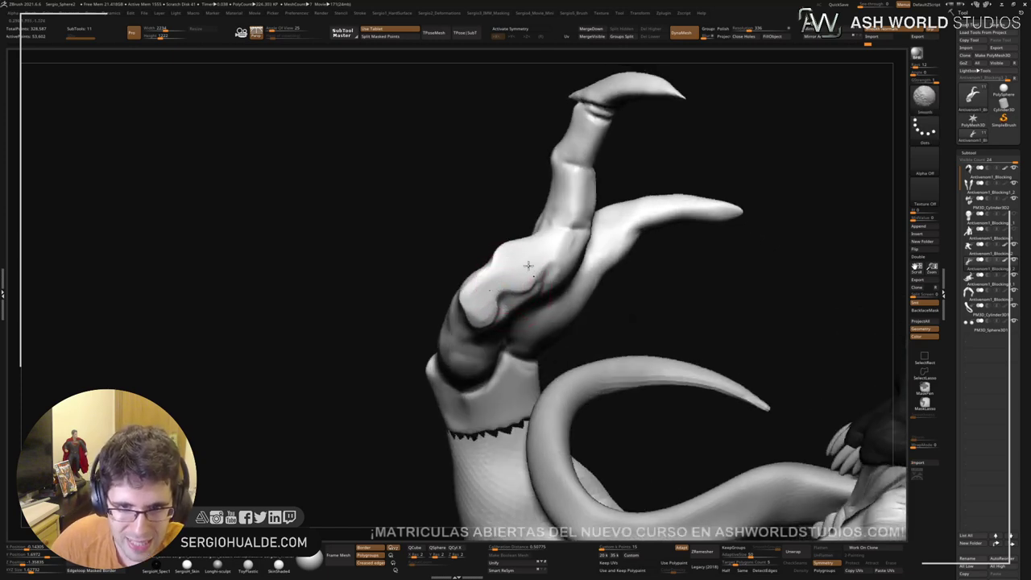
pyautogui.moveTo(511, 279); pyautogui.dragTo(532, 266, button='right')
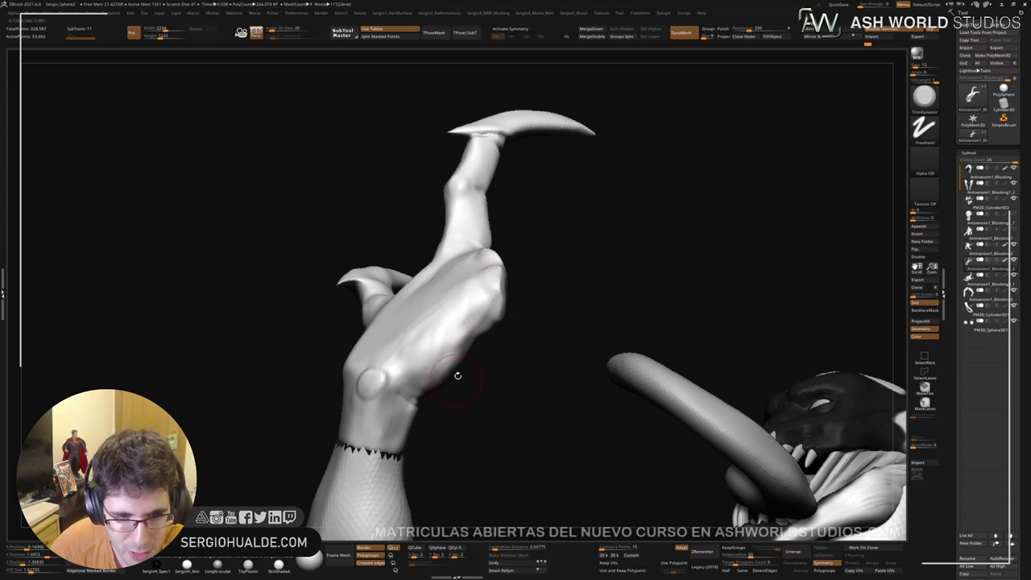
pyautogui.moveTo(455, 329); pyautogui.dragTo(475, 354)
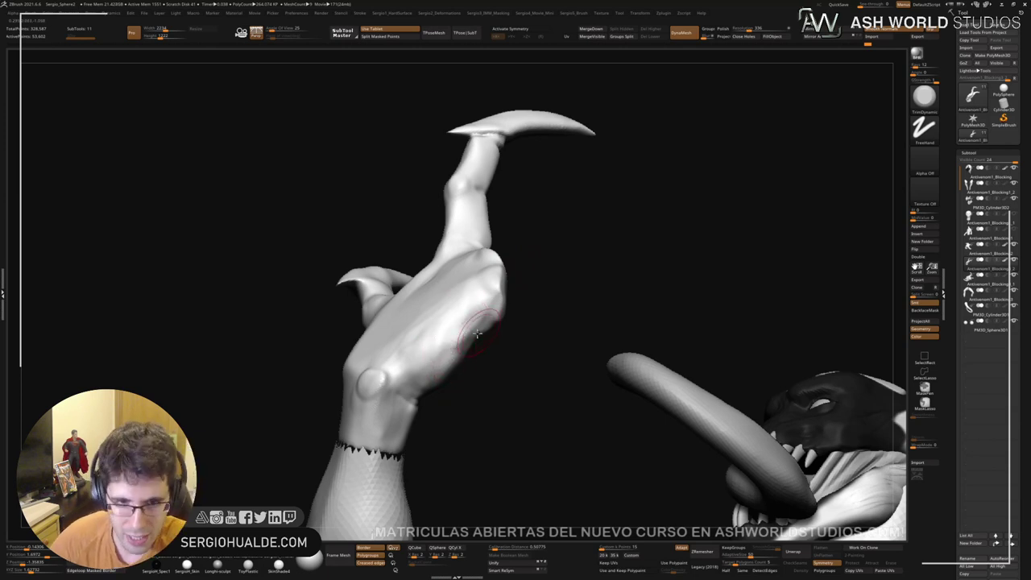
# Step: Build up the form below the wrist bone with the Clay brush and smooth it into the forearm
pyautogui.moveTo(415, 376)
pyautogui.keyDown('ctrl'); pyautogui.mouseDown(button='right')
pyautogui.moveTo(403, 363)
pyautogui.moveTo(442, 364)
pyautogui.moveTo(394, 384)
pyautogui.mouseUp(button='right'); pyautogui.keyUp('ctrl')
pyautogui.moveTo(393, 384)
pyautogui.keyDown('shift'); pyautogui.mouseDown()
pyautogui.moveTo(405, 391)
pyautogui.moveTo(384, 404)
pyautogui.mouseUp(); pyautogui.keyUp('shift')
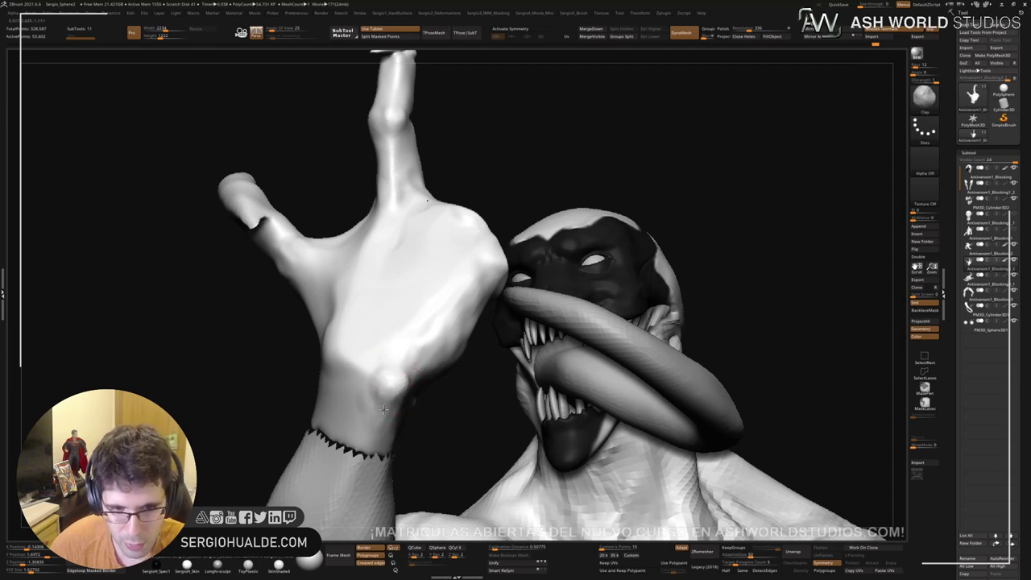
pyautogui.moveTo(384, 409); pyautogui.dragTo(415, 356, button='right')
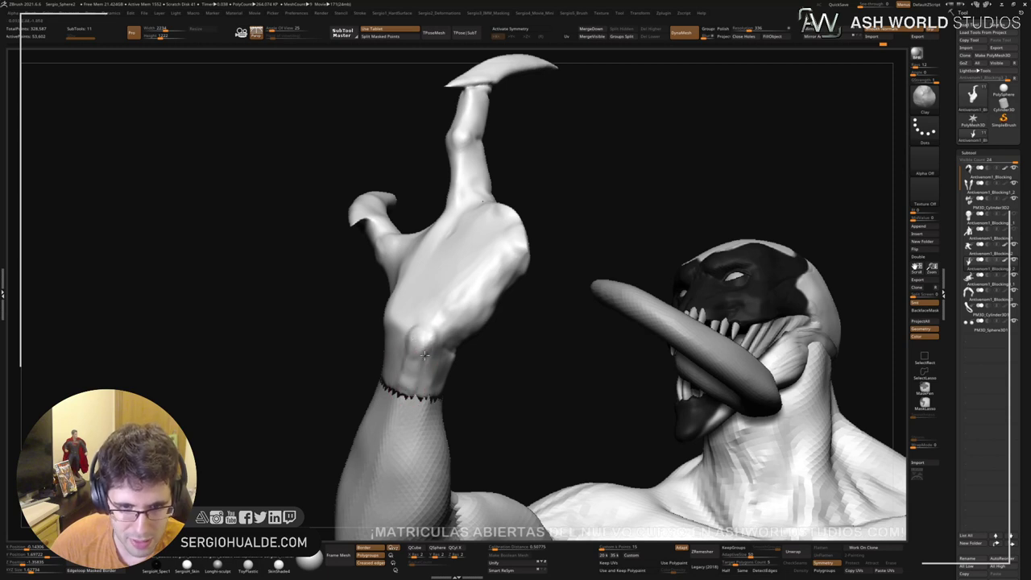
pyautogui.press('shift')
pyautogui.keyDown('shift'); pyautogui.moveTo(435, 363); pyautogui.dragTo(434, 379); pyautogui.keyUp('shift')
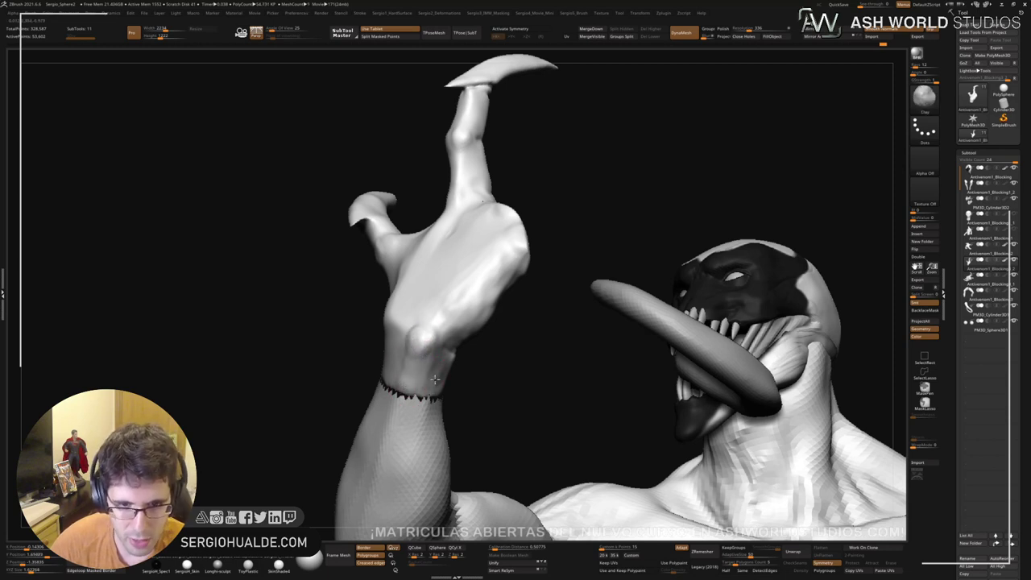
pyautogui.moveTo(487, 412); pyautogui.dragTo(416, 380)
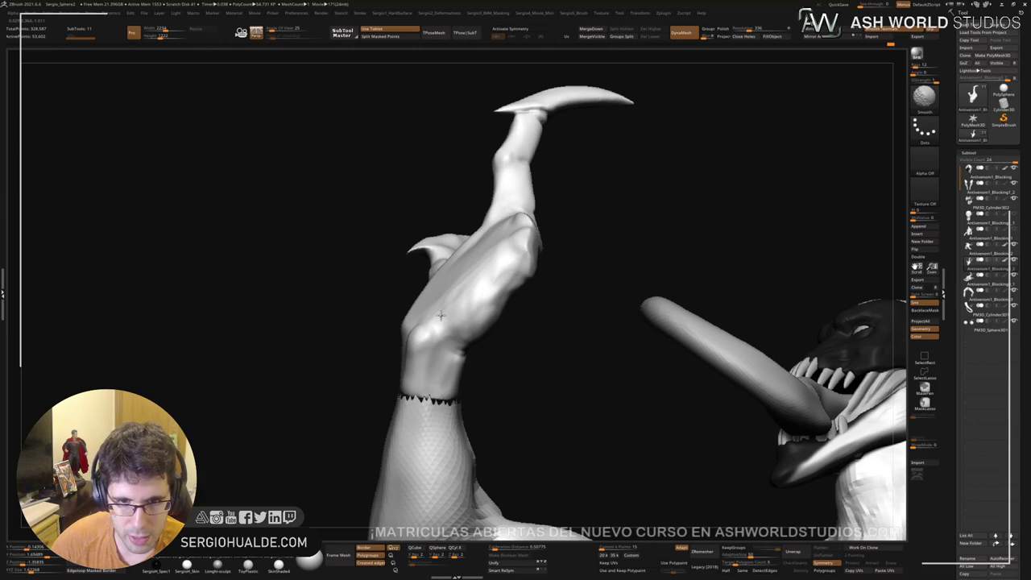
# Step: Smooth the outer edge of the hand and refine the palm's transition into the inner wrist with Clay
pyautogui.moveTo(441, 315)
pyautogui.mouseDown(button='right')
pyautogui.moveTo(497, 338)
pyautogui.moveTo(464, 275)
pyautogui.mouseUp(button='right')
pyautogui.keyDown('shift'); pyautogui.moveTo(504, 261); pyautogui.dragTo(499, 300); pyautogui.keyUp('shift')
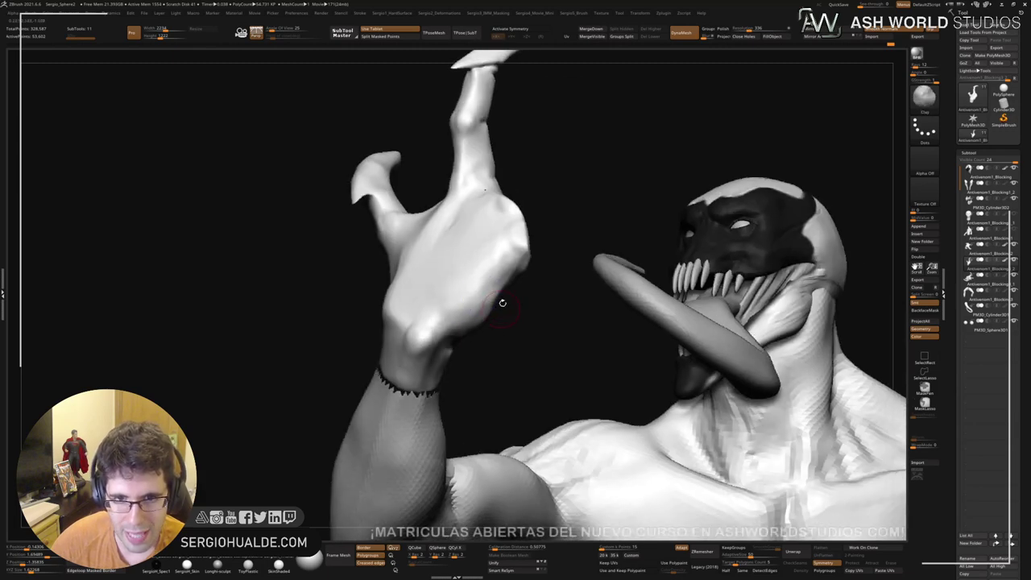
pyautogui.moveTo(502, 302); pyautogui.dragTo(481, 290, button='right')
pyautogui.moveTo(481, 289)
pyautogui.mouseDown()
pyautogui.moveTo(514, 258)
pyautogui.moveTo(483, 290)
pyautogui.mouseUp()
pyautogui.moveTo(492, 274); pyautogui.dragTo(482, 278, button='right')
pyautogui.moveTo(467, 320)
pyautogui.mouseDown()
pyautogui.moveTo(456, 328)
pyautogui.moveTo(473, 315)
pyautogui.mouseUp()
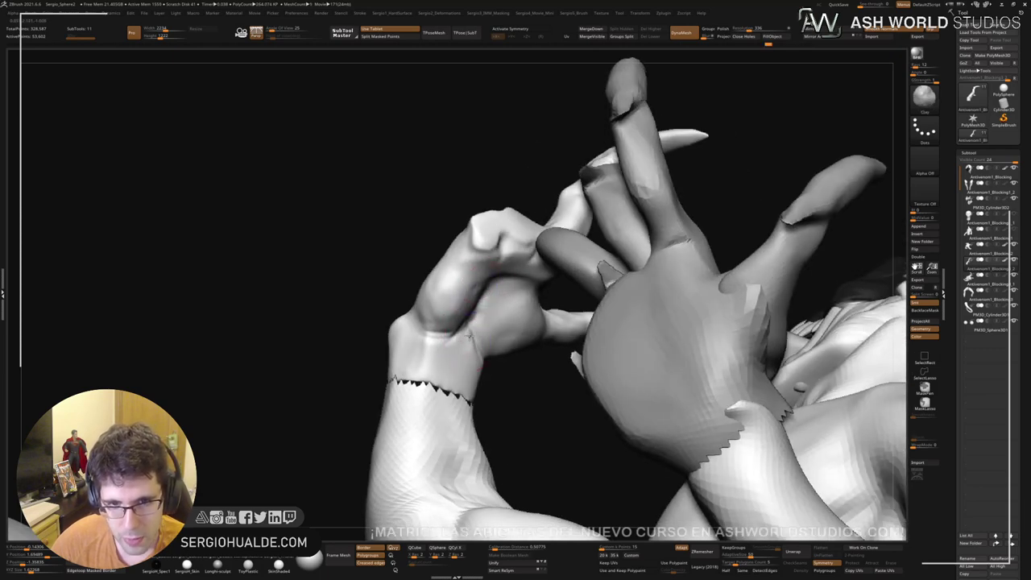
pyautogui.moveTo(457, 359)
pyautogui.mouseDown(button='right')
pyautogui.moveTo(516, 333)
pyautogui.moveTo(497, 350)
pyautogui.moveTo(462, 342)
pyautogui.moveTo(453, 365)
pyautogui.mouseUp(button='right')
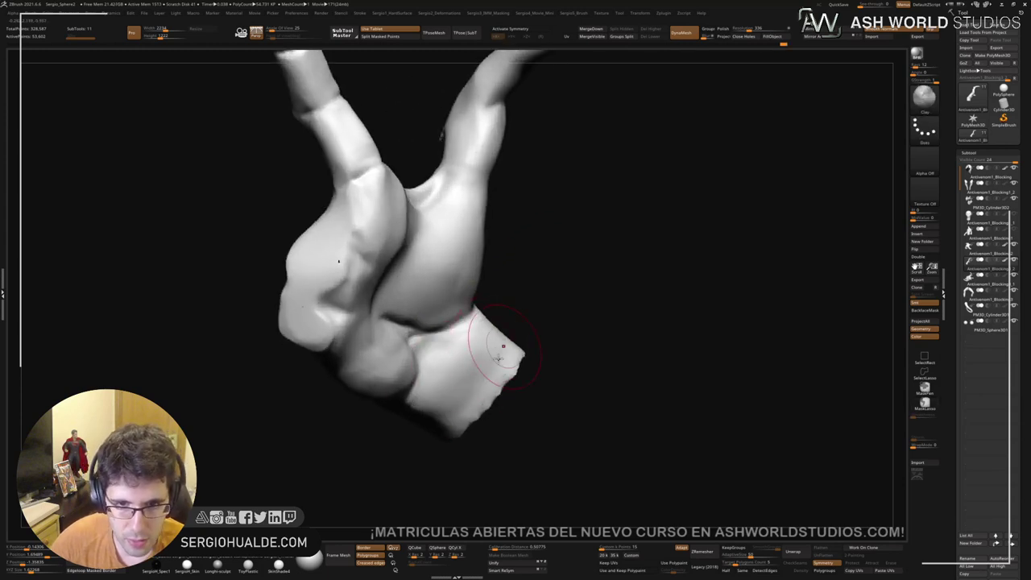
# Step: Refine the inner wrist with Clay and carve its crease lines with the DamStandard brush
pyautogui.moveTo(470, 373); pyautogui.dragTo(470, 359)
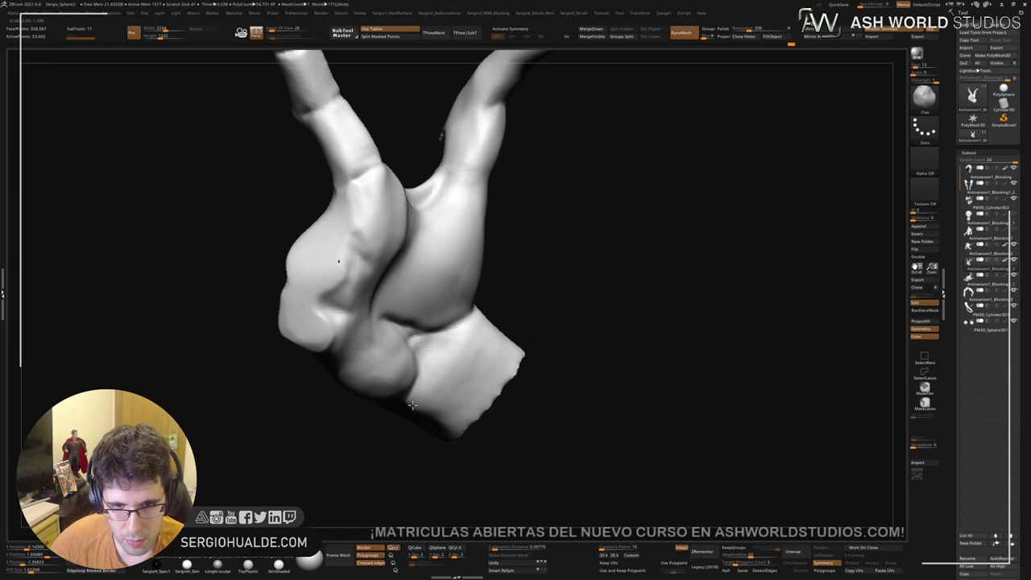
pyautogui.moveTo(449, 410); pyautogui.dragTo(464, 353, button='right')
pyautogui.press('b')
pyautogui.press('d')
pyautogui.press('s')
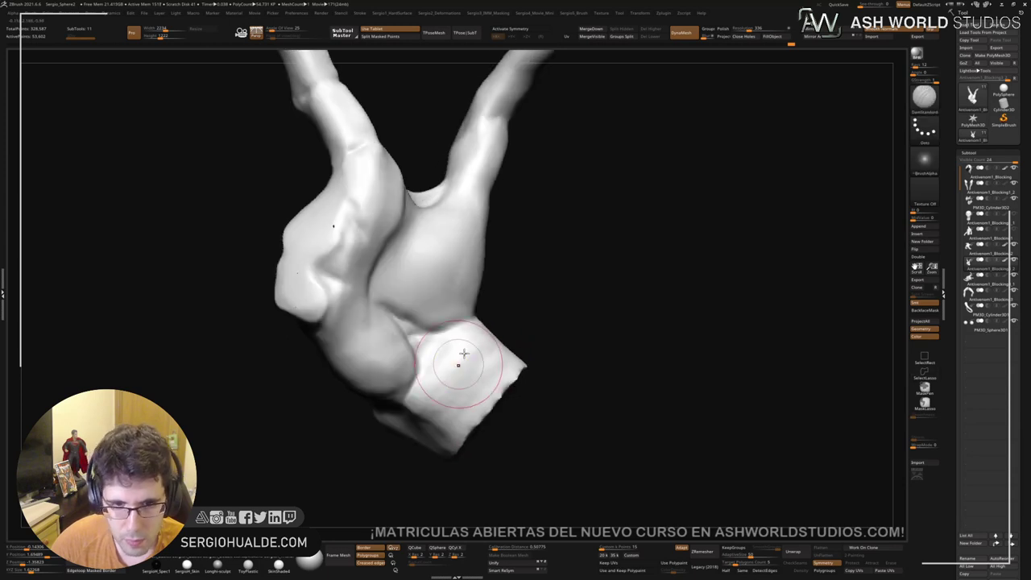
pyautogui.moveTo(485, 386); pyautogui.dragTo(493, 372, button='right')
pyautogui.moveTo(484, 378); pyautogui.dragTo(519, 350)
pyautogui.keyDown('ctrl'); pyautogui.moveTo(472, 419); pyautogui.dragTo(475, 346, button='right'); pyautogui.keyUp('ctrl')
pyautogui.moveTo(475, 346)
pyautogui.mouseDown(button='right')
pyautogui.moveTo(483, 319)
pyautogui.moveTo(559, 340)
pyautogui.moveTo(524, 355)
pyautogui.moveTo(494, 341)
pyautogui.mouseUp(button='right')
# Step: Adjust the back of the hand below the index knuckle with the Move brush and smooth it
pyautogui.press('shift')
pyautogui.press('b')
pyautogui.press('m')
pyautogui.press('v')
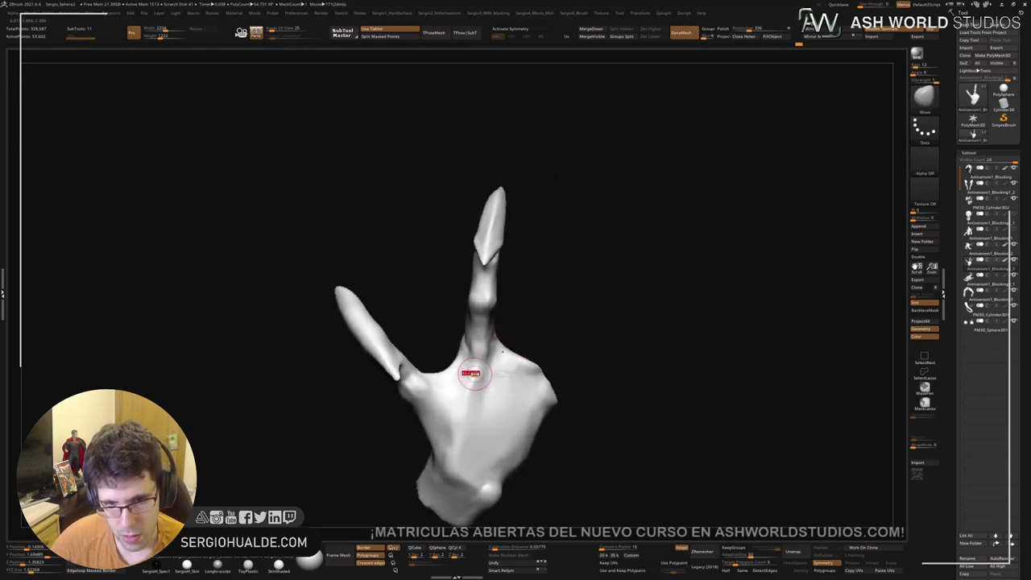
pyautogui.press('shift')
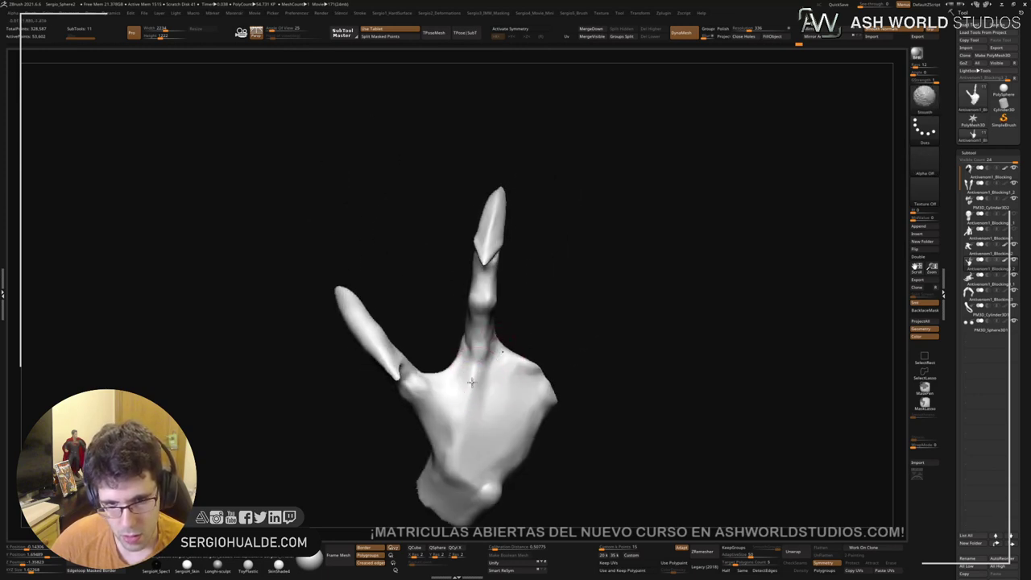
pyautogui.moveTo(543, 396)
pyautogui.mouseDown(button='right')
pyautogui.moveTo(565, 369)
pyautogui.moveTo(537, 360)
pyautogui.moveTo(542, 334)
pyautogui.moveTo(552, 393)
pyautogui.moveTo(566, 382)
pyautogui.mouseUp(button='right')
# Step: Flatten the stump area along the hand's outer edge with the TrimDynamic brush
pyautogui.hotkey('ctrl', 'shift')
pyautogui.press('b')
pyautogui.press('t')
pyautogui.press('d')
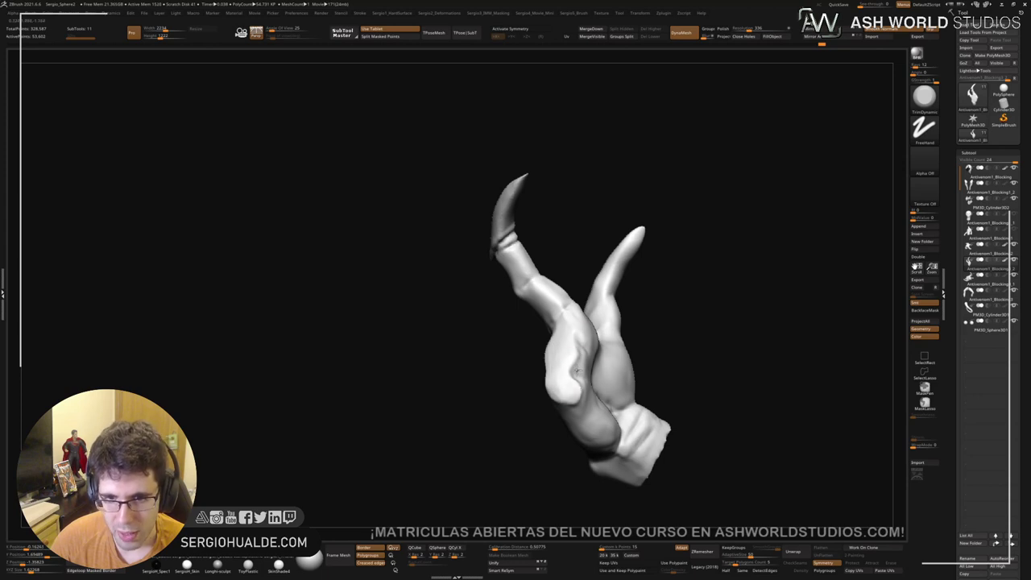
pyautogui.moveTo(560, 375)
pyautogui.mouseDown(button='right')
pyautogui.moveTo(552, 317)
pyautogui.moveTo(598, 366)
pyautogui.moveTo(578, 357)
pyautogui.moveTo(562, 388)
pyautogui.moveTo(566, 361)
pyautogui.mouseUp(button='right')
# Step: Adjust the shape of the palm's edge beside the finger stumps with the Move brush
pyautogui.press('b')
pyautogui.press('m')
pyautogui.press('v')
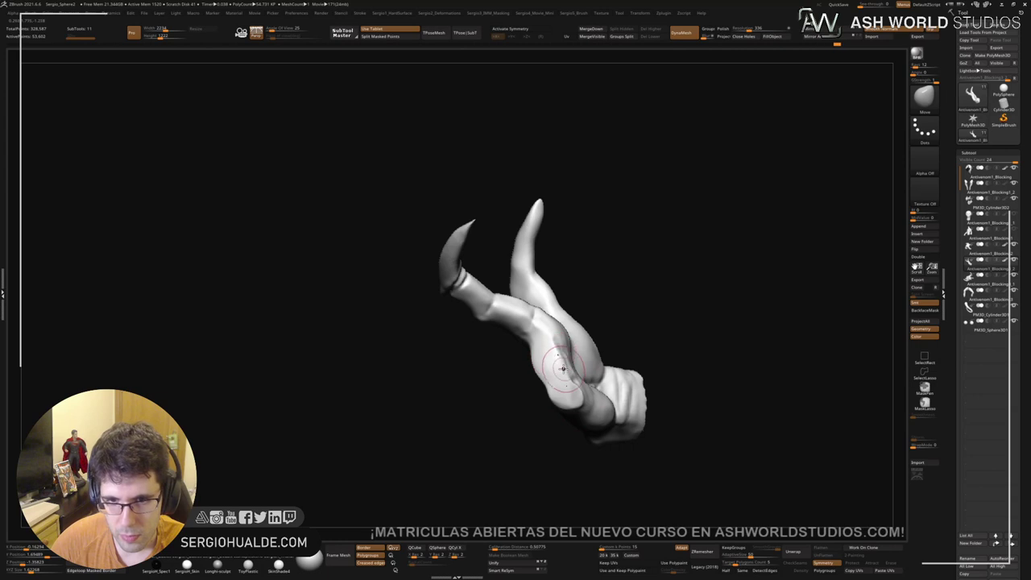
pyautogui.moveTo(554, 341)
pyautogui.mouseDown(button='right')
pyautogui.moveTo(544, 353)
pyautogui.moveTo(574, 343)
pyautogui.mouseUp(button='right')
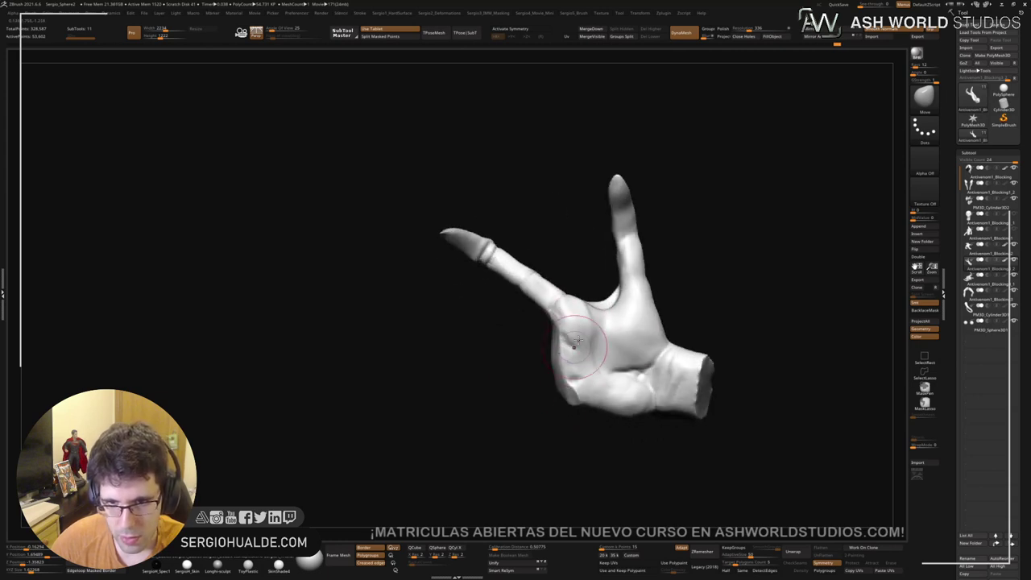
# Step: Build up the palm pads below the fingers with clay brushes, groove between them with DamStandard and smooth the result
pyautogui.press('b')
pyautogui.press('c')
pyautogui.press('l')
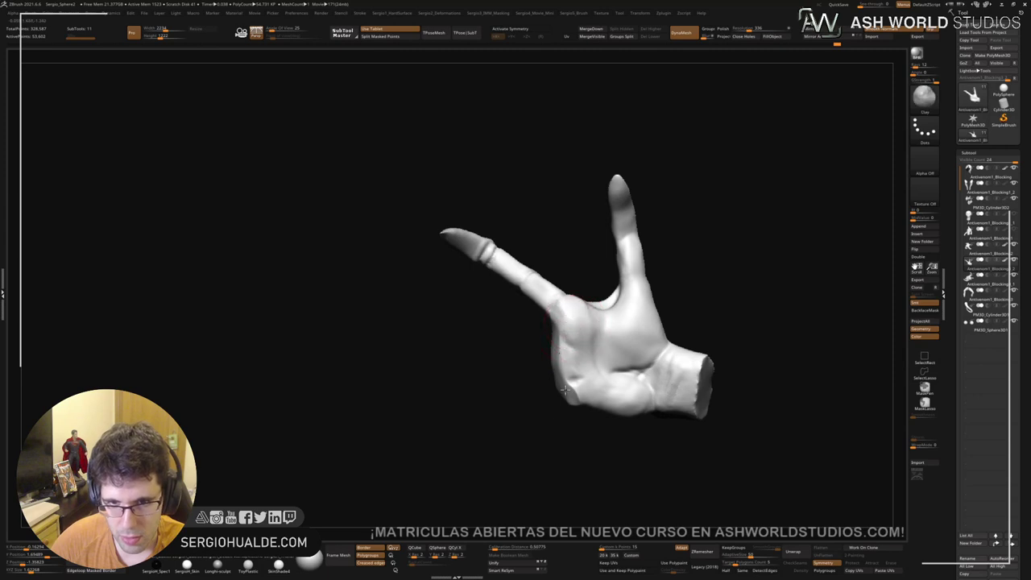
pyautogui.press('b')
pyautogui.press('c')
pyautogui.press('b')
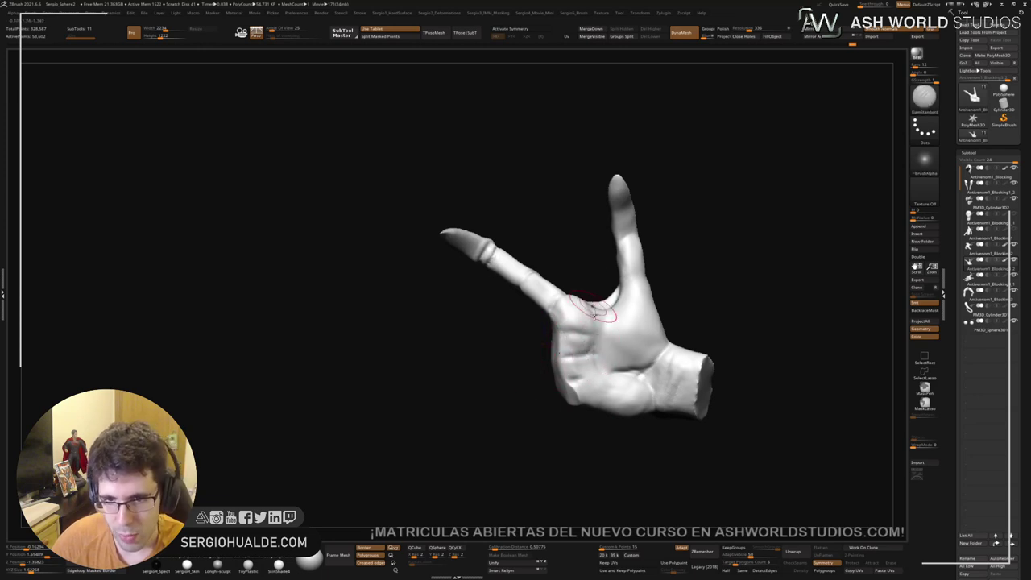
pyautogui.press('shift')
# Step: Reposition the palm pads with the Move brush and fill out the lower pad beside the heel of the hand with Clay
pyautogui.press('b')
pyautogui.press('m')
pyautogui.press('v')
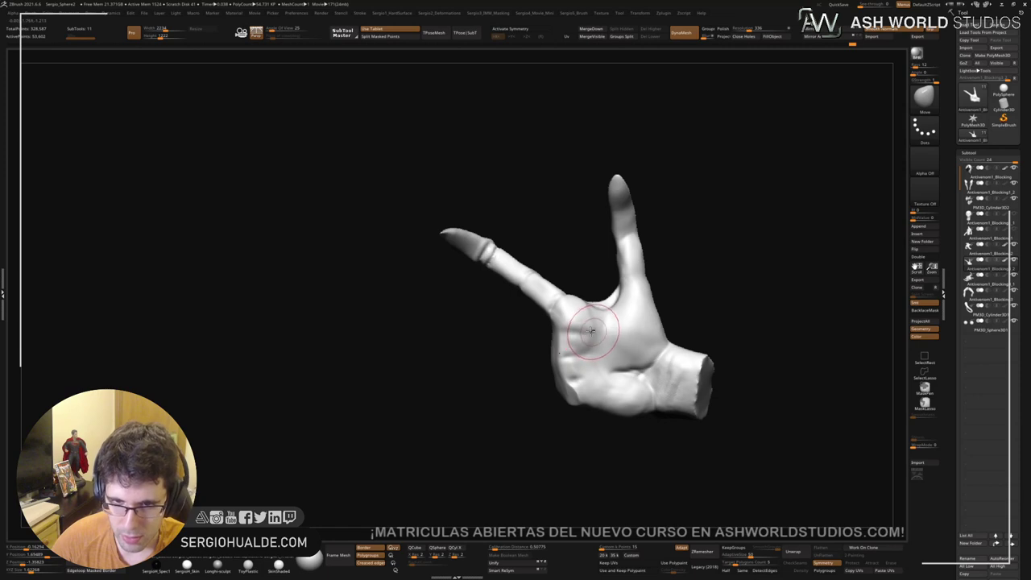
pyautogui.moveTo(588, 346); pyautogui.dragTo(560, 353, button='right')
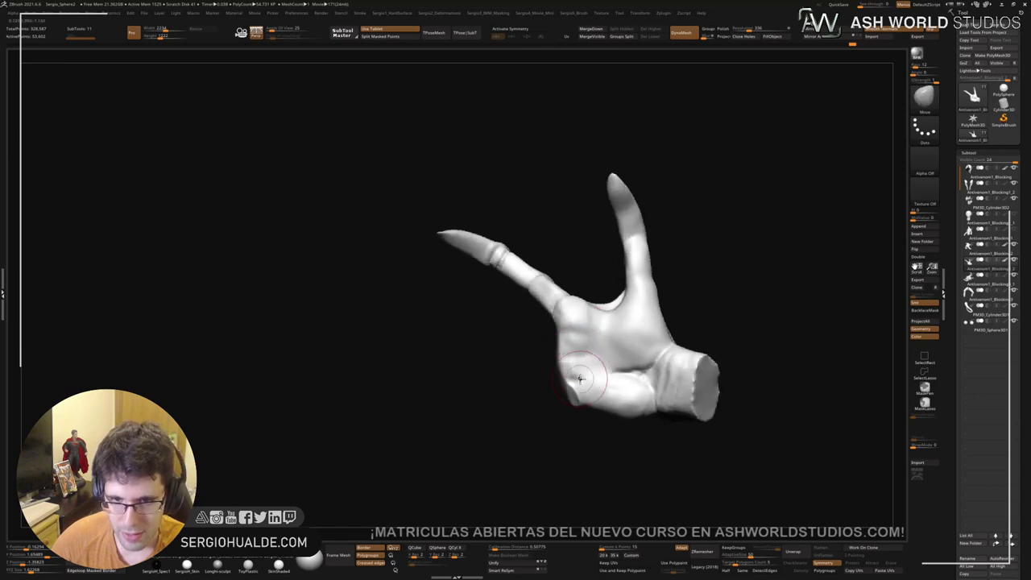
pyautogui.press('b')
pyautogui.press('c')
pyautogui.press('l')
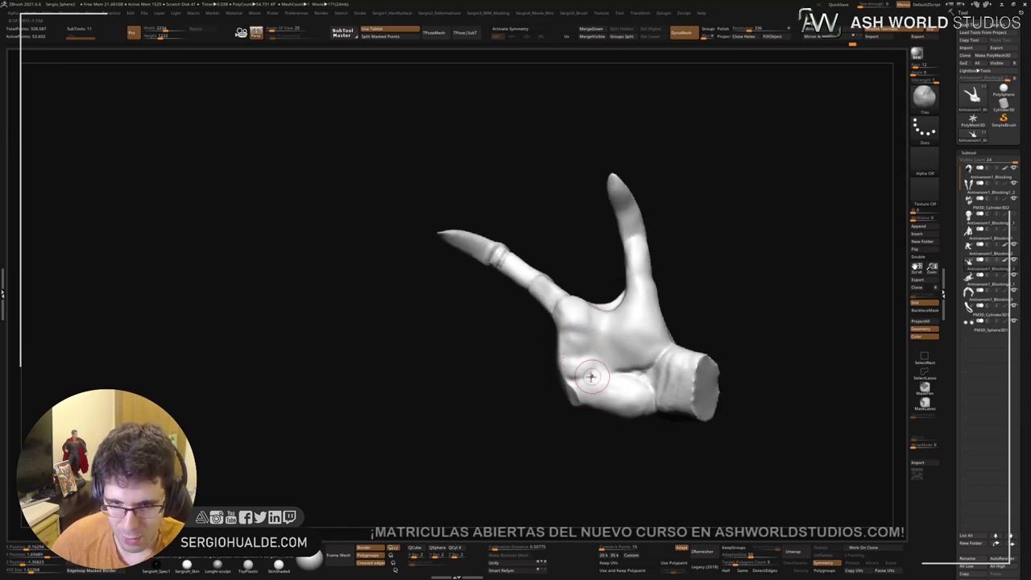
# Step: Carve the palm crease between the lower finger pad and the heel of the hand with DamStandard
pyautogui.press('b')
pyautogui.press('d')
pyautogui.press('s')
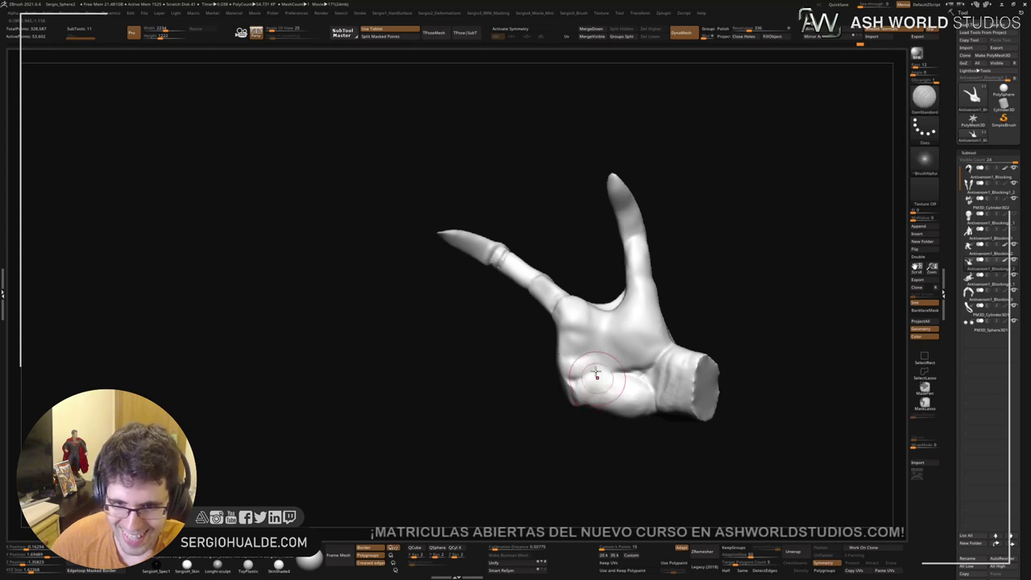
pyautogui.moveTo(598, 373); pyautogui.dragTo(599, 435, button='right')
pyautogui.moveTo(600, 390)
pyautogui.mouseDown()
pyautogui.moveTo(593, 412)
pyautogui.moveTo(600, 383)
pyautogui.mouseUp()
pyautogui.moveTo(602, 471); pyautogui.dragTo(602, 392, button='right')
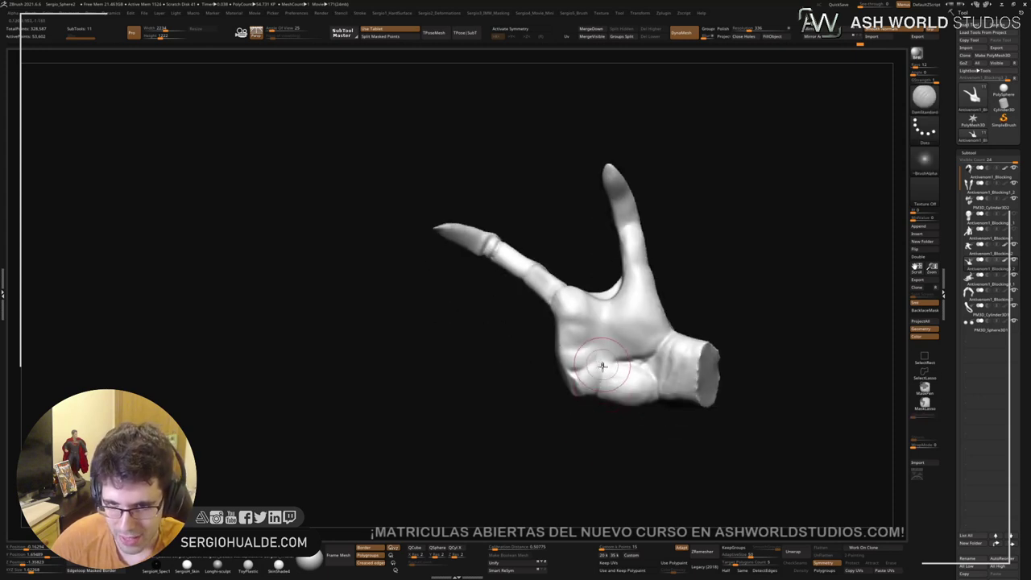
pyautogui.moveTo(598, 355); pyautogui.dragTo(578, 381, button='right')
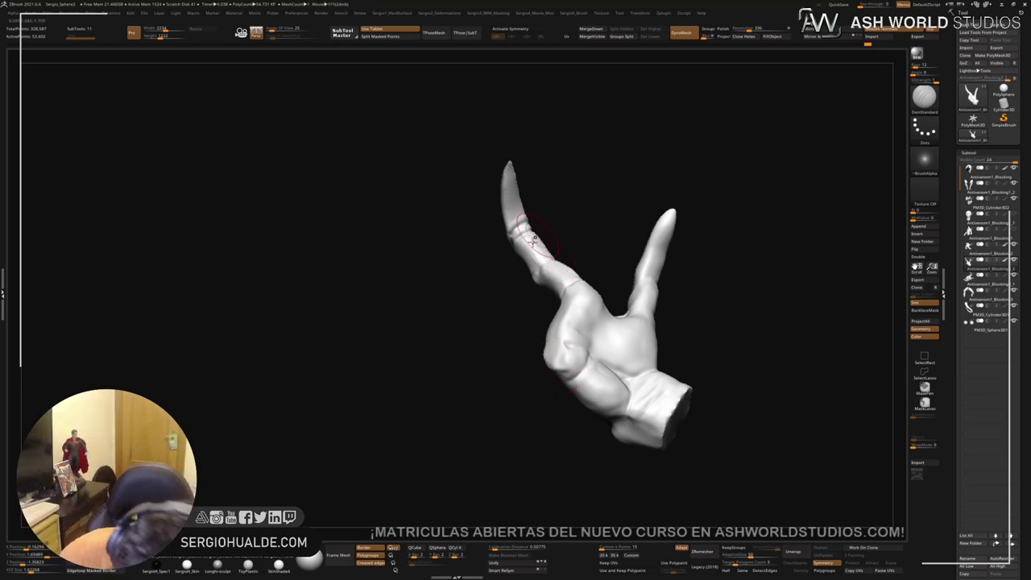
# Step: Smooth the index finger's last segment and reshape the wrist contour with the Move brush
pyautogui.moveTo(533, 238)
pyautogui.keyDown('shift'); pyautogui.mouseDown()
pyautogui.moveTo(508, 260)
pyautogui.moveTo(535, 266)
pyautogui.moveTo(578, 203)
pyautogui.mouseUp(); pyautogui.keyUp('shift')
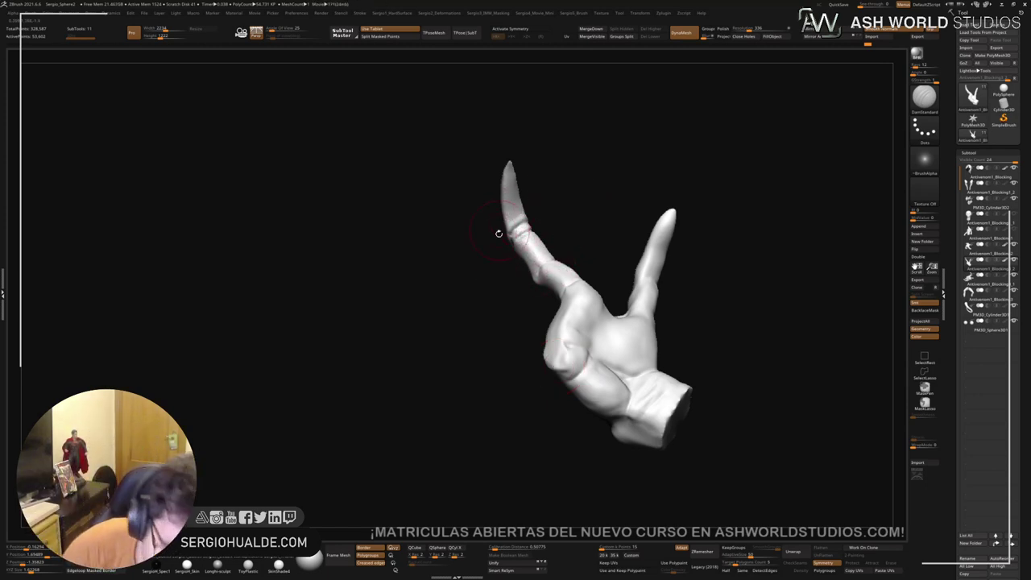
pyautogui.moveTo(717, 378); pyautogui.dragTo(741, 448)
pyautogui.keyDown('alt'); pyautogui.moveTo(742, 447); pyautogui.dragTo(675, 365); pyautogui.keyUp('alt')
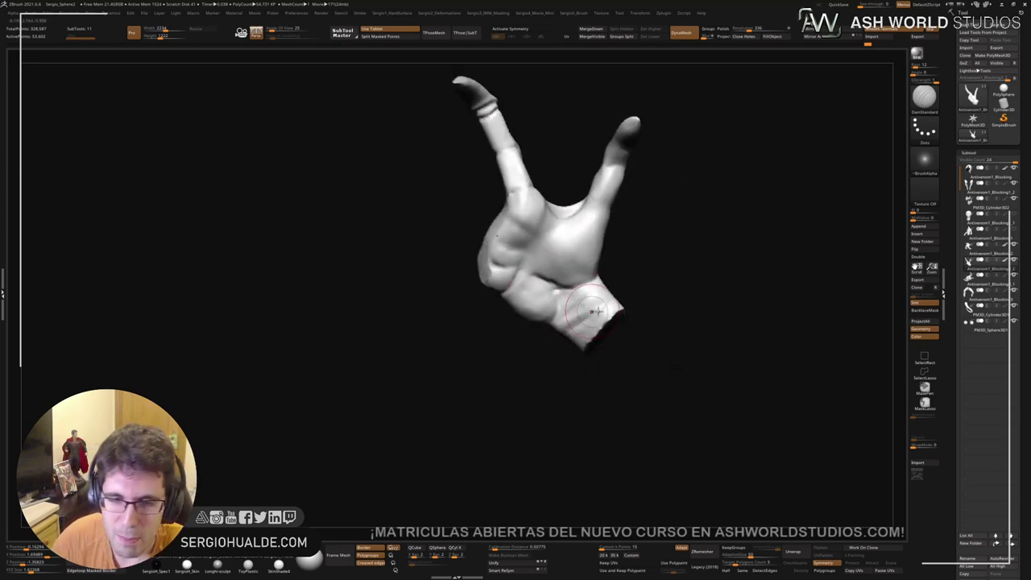
pyautogui.press('b')
pyautogui.press('m')
pyautogui.press('v')
pyautogui.moveTo(594, 311); pyautogui.dragTo(566, 359)
pyautogui.moveTo(618, 318); pyautogui.dragTo(624, 307)
pyautogui.moveTo(615, 345)
pyautogui.mouseDown()
pyautogui.moveTo(636, 292)
pyautogui.moveTo(575, 299)
pyautogui.moveTo(596, 292)
pyautogui.moveTo(587, 274)
pyautogui.mouseUp()
# Step: Build up the ridge on the back of the hand between the index knuckle and the wrist with Clay
pyautogui.press('b')
pyautogui.press('c')
pyautogui.press('l')
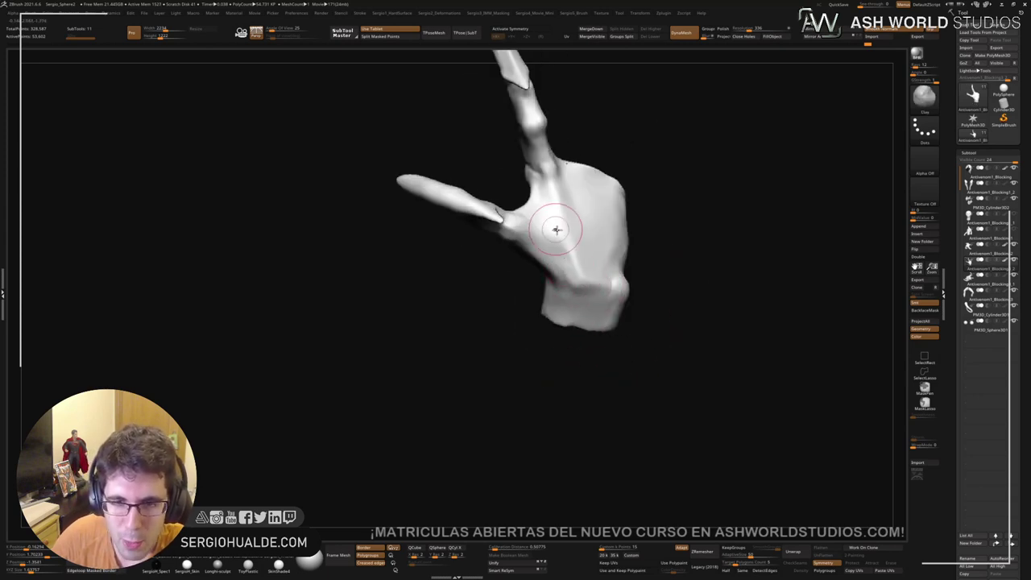
pyautogui.moveTo(557, 214); pyautogui.dragTo(563, 260)
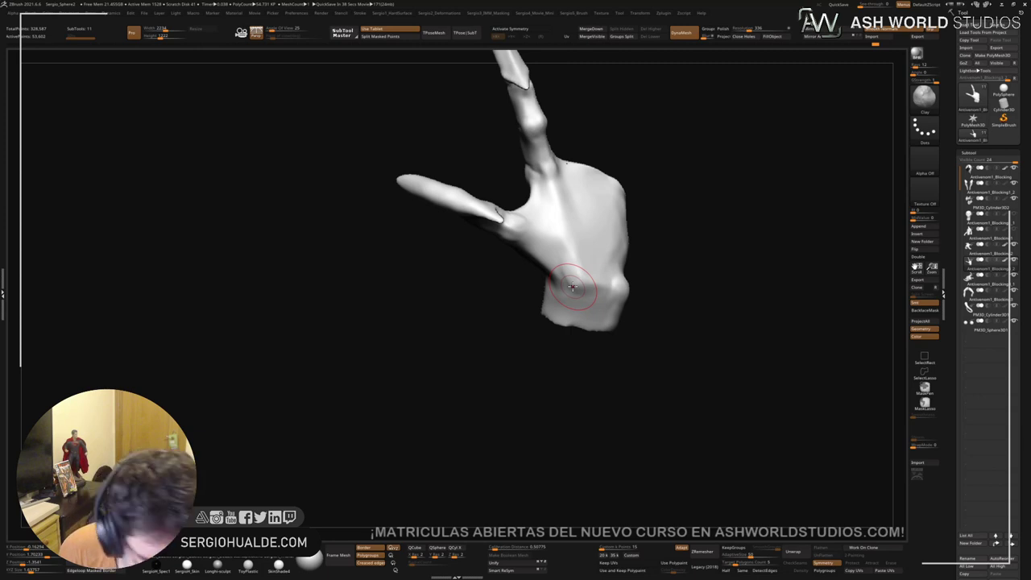
# Step: Refine the thumb's fleshy base and its transition into the palm with the Clay brush
pyautogui.moveTo(549, 314)
pyautogui.mouseDown()
pyautogui.moveTo(644, 287)
pyautogui.moveTo(587, 398)
pyautogui.moveTo(539, 363)
pyautogui.moveTo(494, 259)
pyautogui.mouseUp()
pyautogui.keyDown('ctrl'); pyautogui.moveTo(494, 259); pyautogui.dragTo(493, 282, button='right'); pyautogui.keyUp('ctrl')
pyautogui.moveTo(493, 282); pyautogui.dragTo(502, 297, button='right')
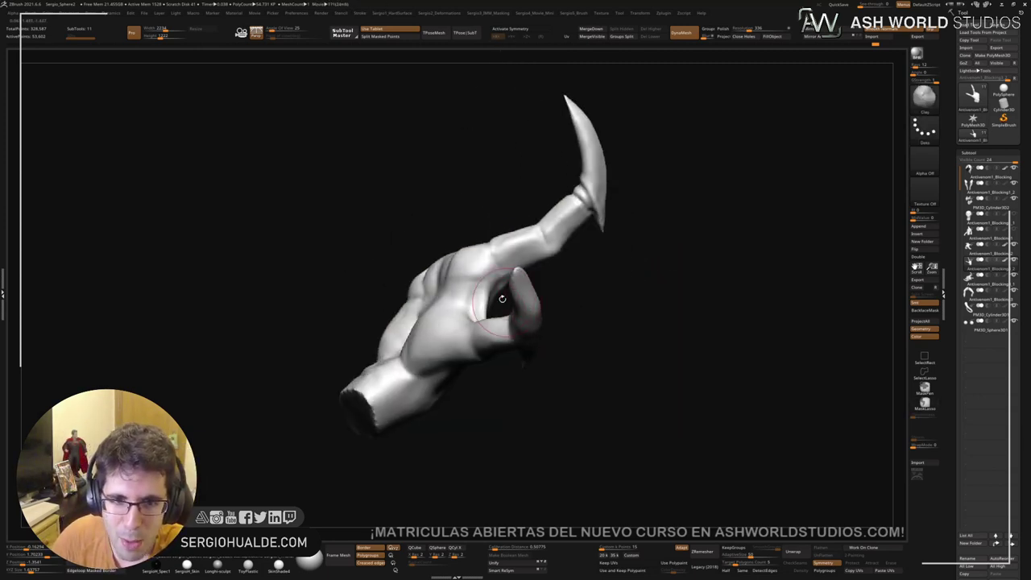
pyautogui.moveTo(469, 315)
pyautogui.mouseDown()
pyautogui.moveTo(493, 249)
pyautogui.moveTo(461, 329)
pyautogui.mouseUp()
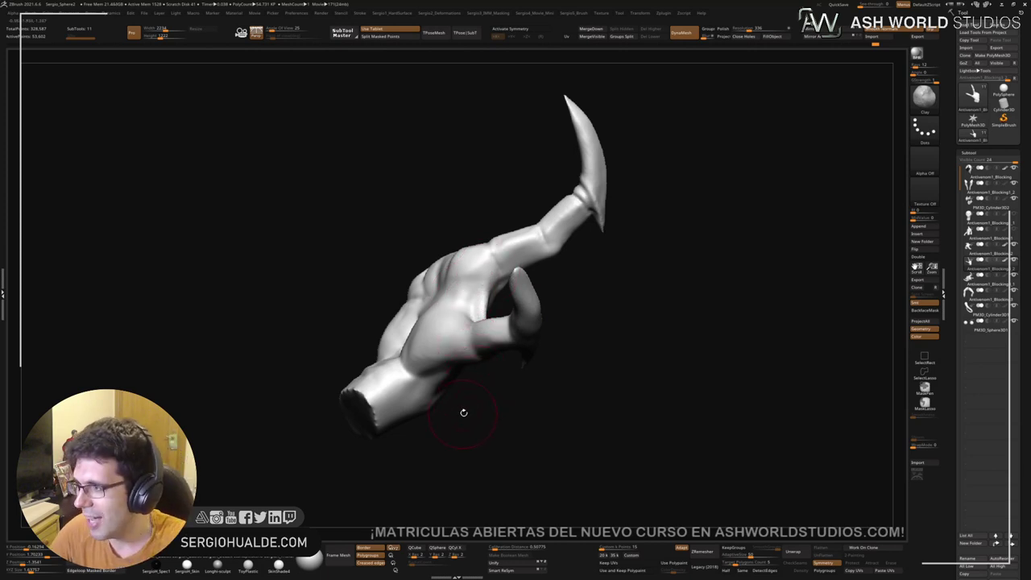
pyautogui.moveTo(477, 319); pyautogui.dragTo(455, 306, button='right')
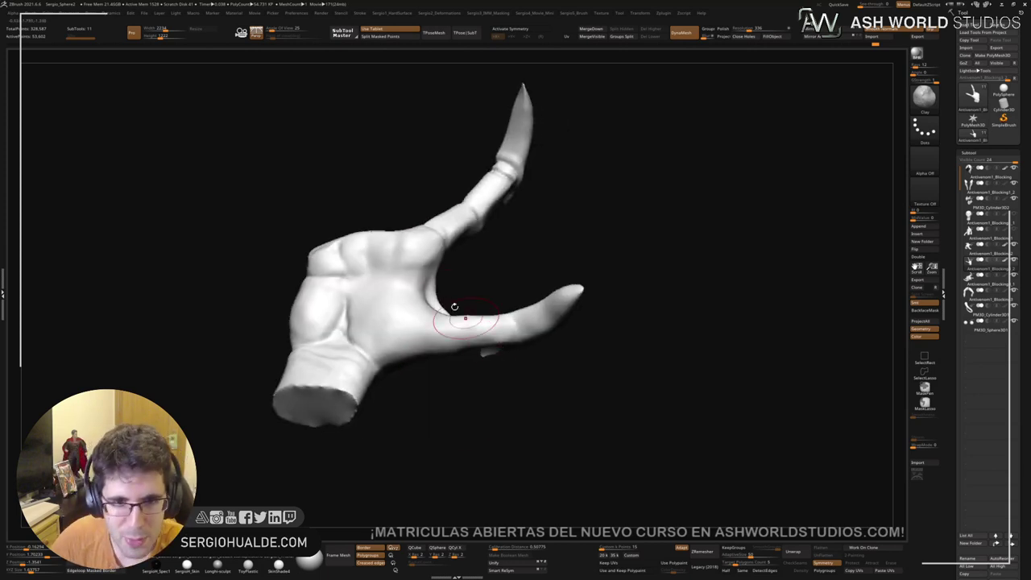
pyautogui.moveTo(455, 306)
pyautogui.mouseDown()
pyautogui.moveTo(446, 349)
pyautogui.moveTo(492, 361)
pyautogui.mouseUp()
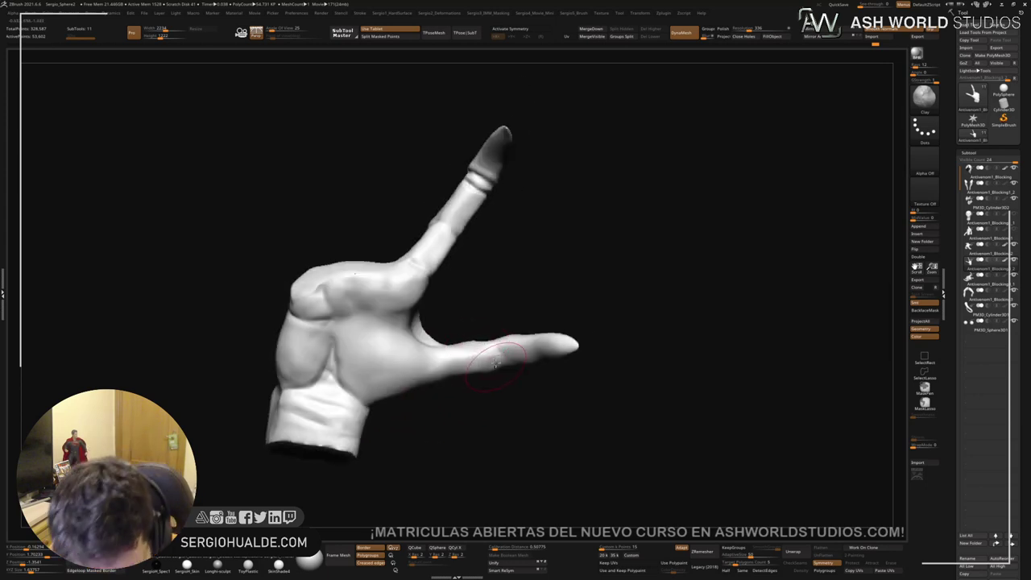
# Step: Adjust the thumb's contour near its middle joint with the Move brush
pyautogui.press('b')
pyautogui.press('m')
pyautogui.press('v')
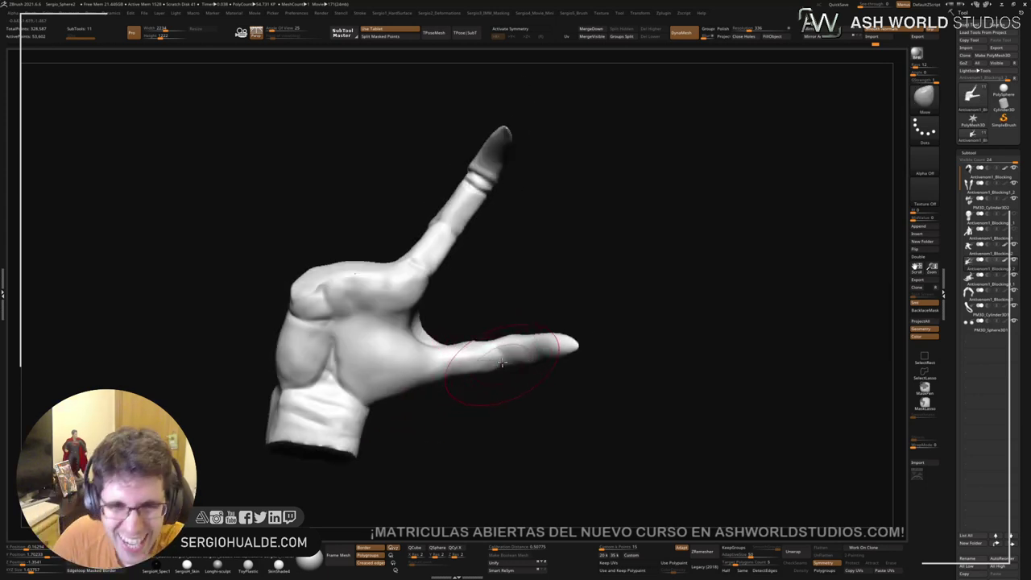
pyautogui.moveTo(439, 377)
pyautogui.mouseDown(button='right')
pyautogui.moveTo(442, 340)
pyautogui.moveTo(458, 319)
pyautogui.moveTo(439, 366)
pyautogui.moveTo(437, 465)
pyautogui.moveTo(454, 379)
pyautogui.moveTo(453, 401)
pyautogui.mouseUp(button='right')
# Step: Carve the crease at the thumb's base joint with DamStandard, undoing trial strokes
pyautogui.press('b')
pyautogui.press('d')
pyautogui.press('s')
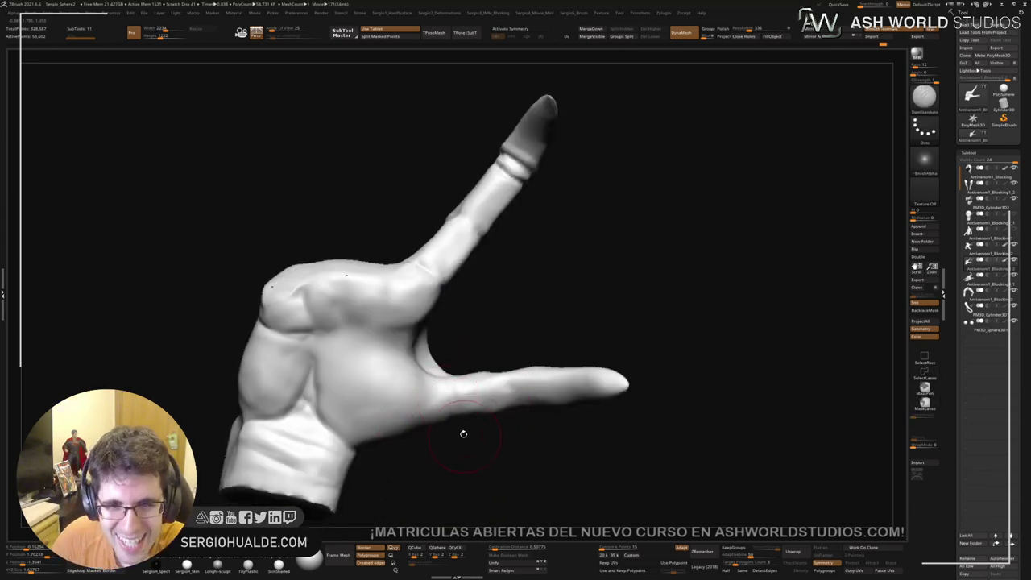
pyautogui.hotkey('ctrl', 'z')
pyautogui.hotkey('ctrl', 'z')
pyautogui.hotkey('ctrl', 'z')
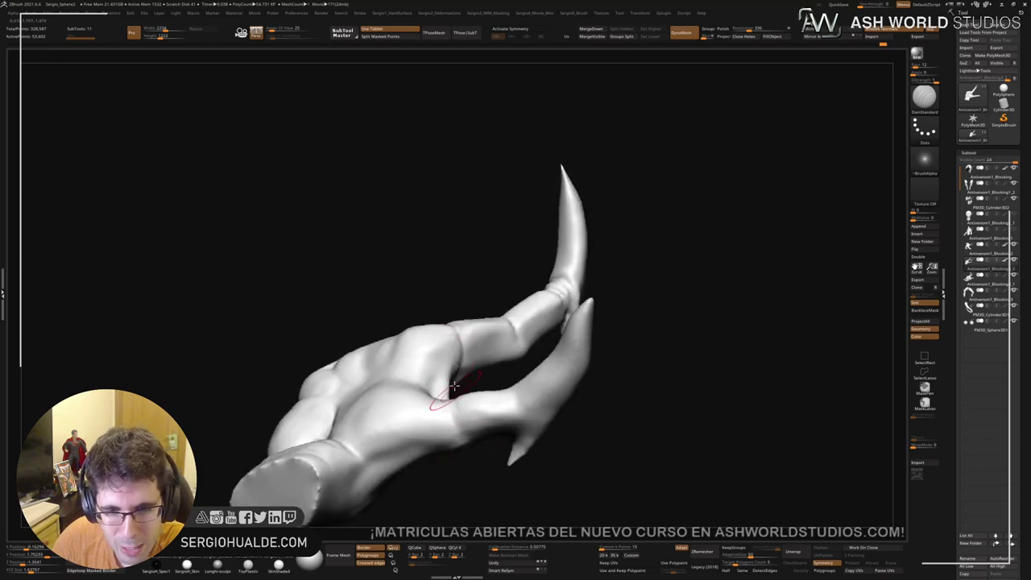
pyautogui.hotkey('ctrl', 'z')
pyautogui.hotkey('ctrl', 'z')
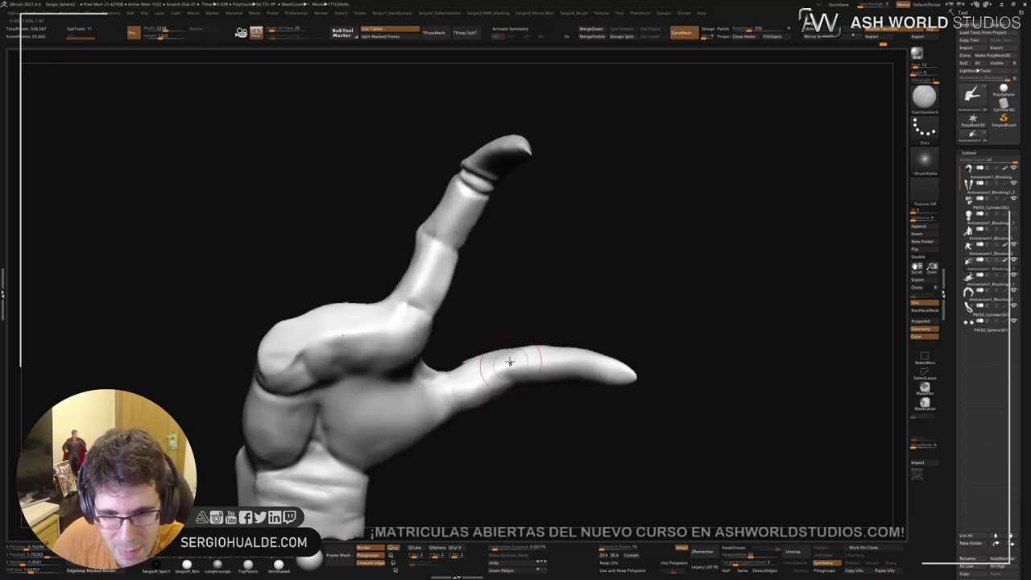
# Step: Reshape the thumb segment between the palm and the claw with the Move brush, undoing trial strokes
pyautogui.hotkey('ctrl', 'z')
pyautogui.hotkey('ctrl', 'z')
pyautogui.hotkey('ctrl', 'z')
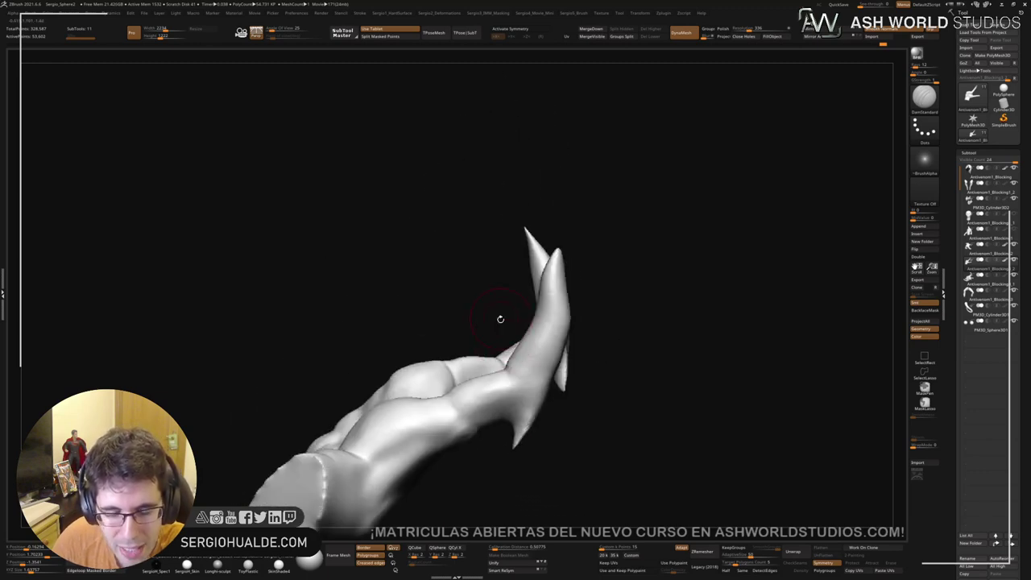
pyautogui.hotkey('ctrl', 'z')
pyautogui.hotkey('ctrl', 'z')
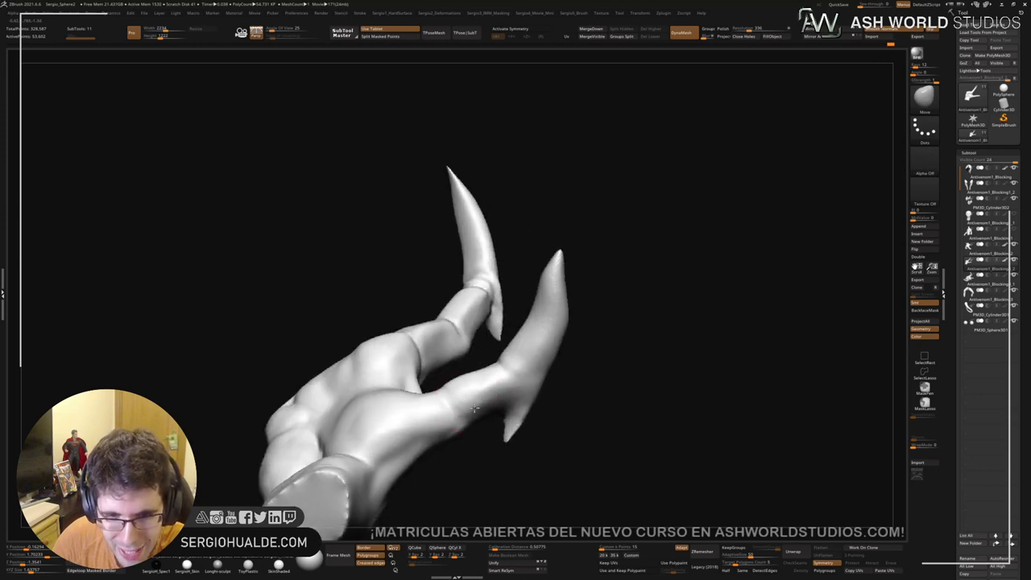
pyautogui.hotkey('ctrl', 'z')
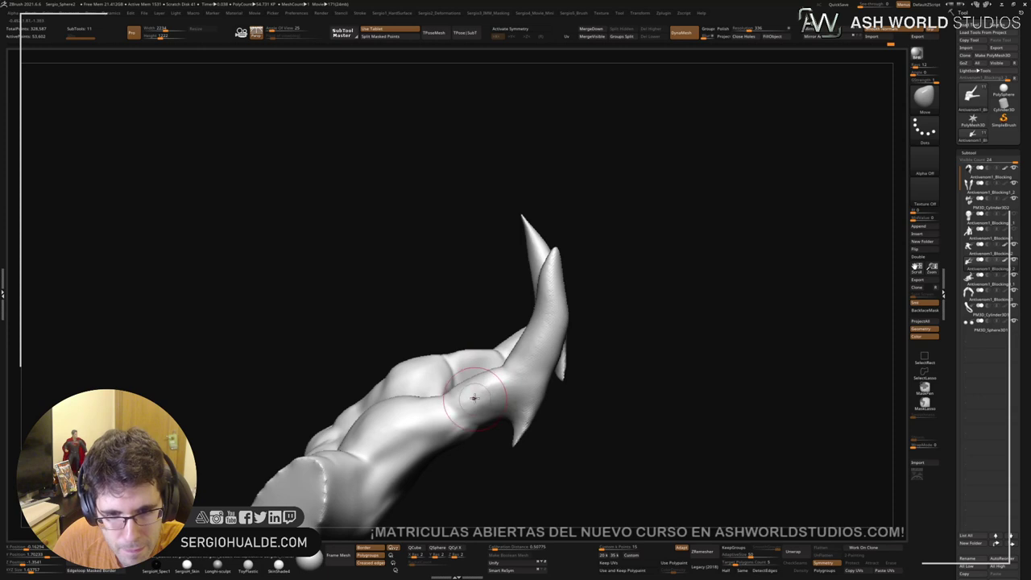
pyautogui.hotkey('ctrl', 'z')
pyautogui.hotkey('ctrl', 'z')
pyautogui.hotkey('ctrl', 'z')
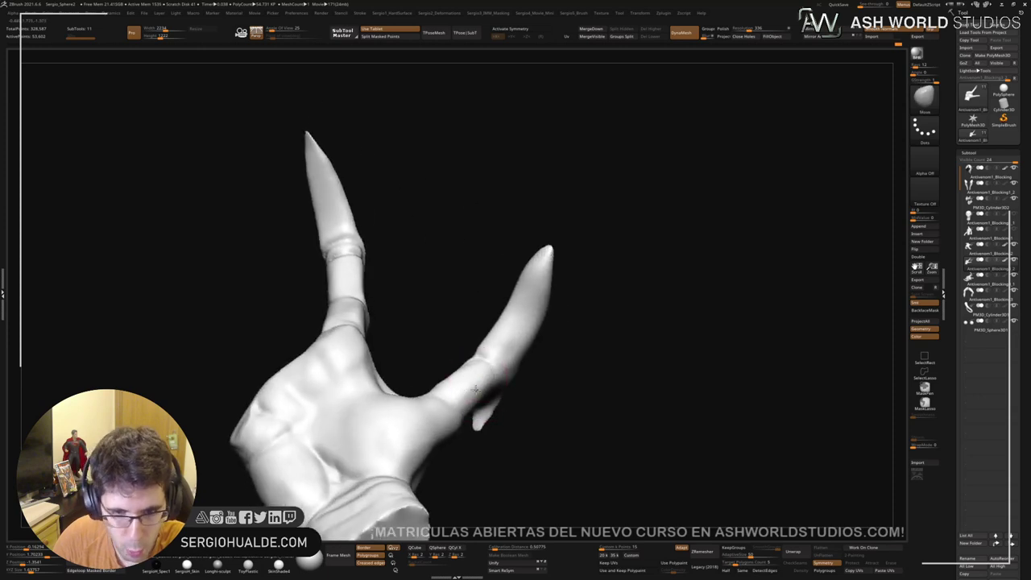
# Step: Refine the thumb's contour around the joint below its claw with the Move brush and smoothing, undoing trial strokes
pyautogui.press('shift')
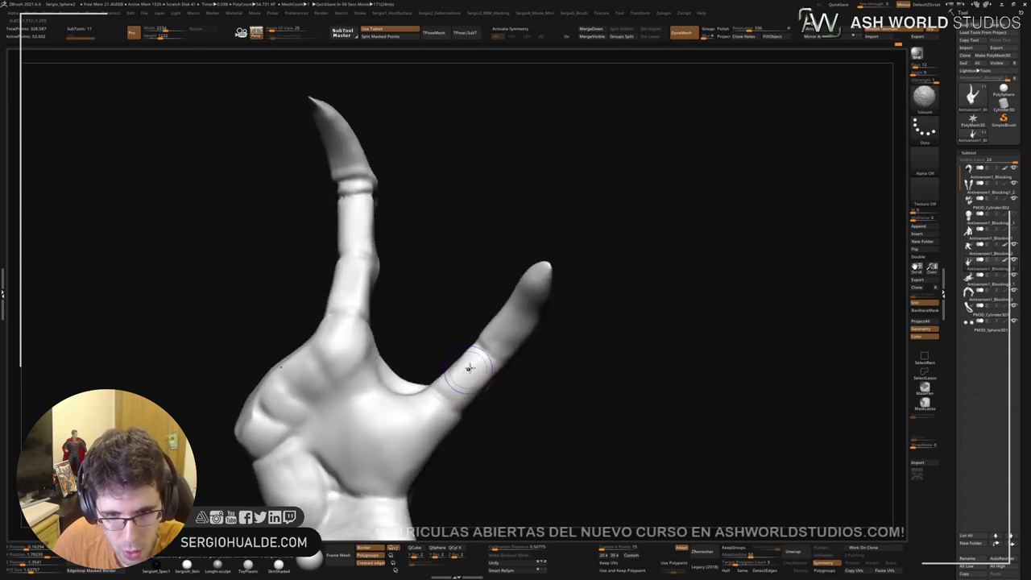
pyautogui.hotkey('ctrl', 'z')
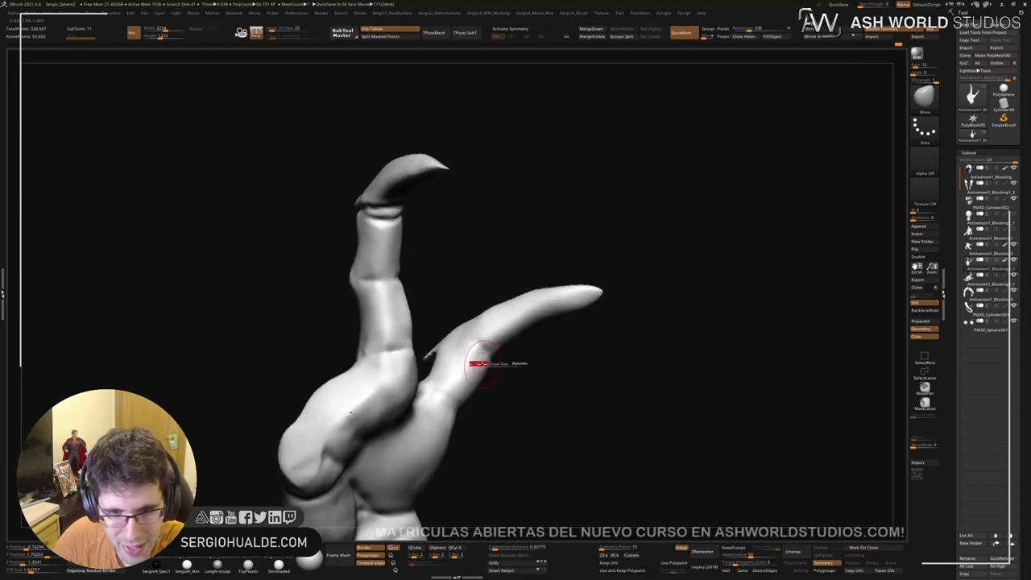
pyautogui.hotkey('ctrl', 'z')
pyautogui.hotkey('ctrl', 'z')
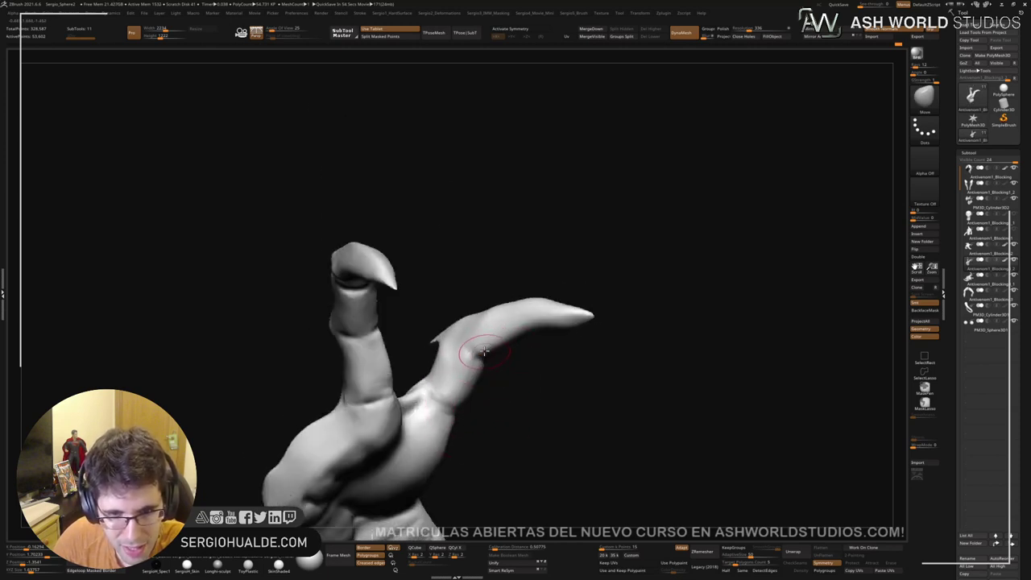
pyautogui.hotkey('ctrl', 'z')
pyautogui.hotkey('ctrl', 'z')
pyautogui.hotkey('ctrl', 'z')
pyautogui.hotkey('ctrl', 'z')
pyautogui.hotkey('ctrl', 'z')
pyautogui.hotkey('ctrl', 'z')
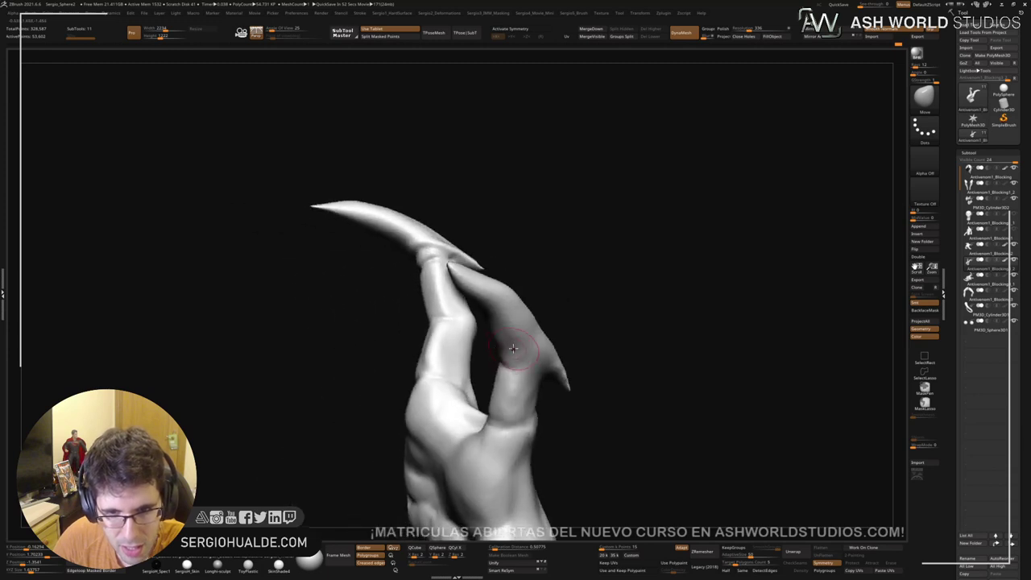
pyautogui.hotkey('ctrl', 'z')
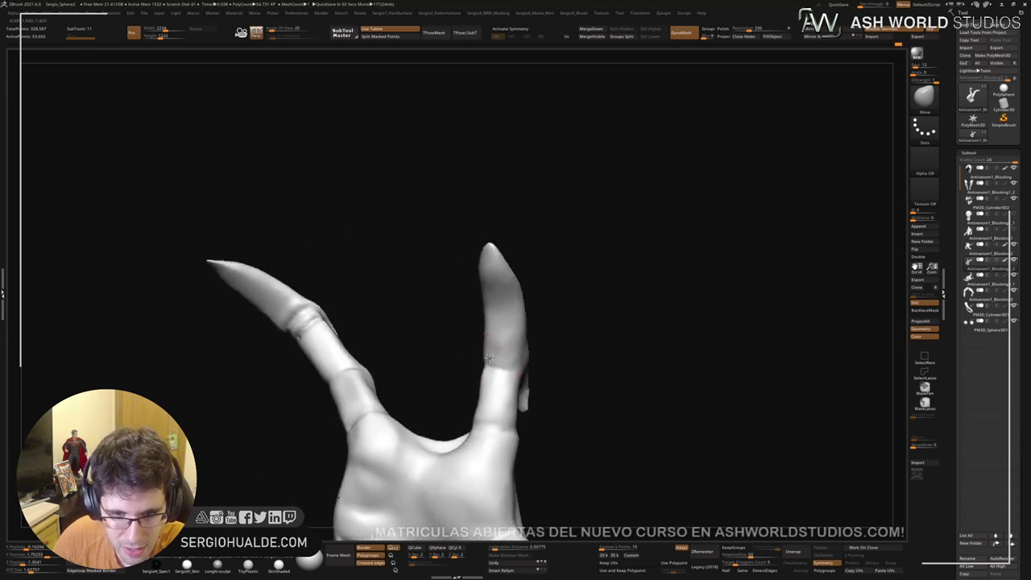
pyautogui.hotkey('ctrl', 'z')
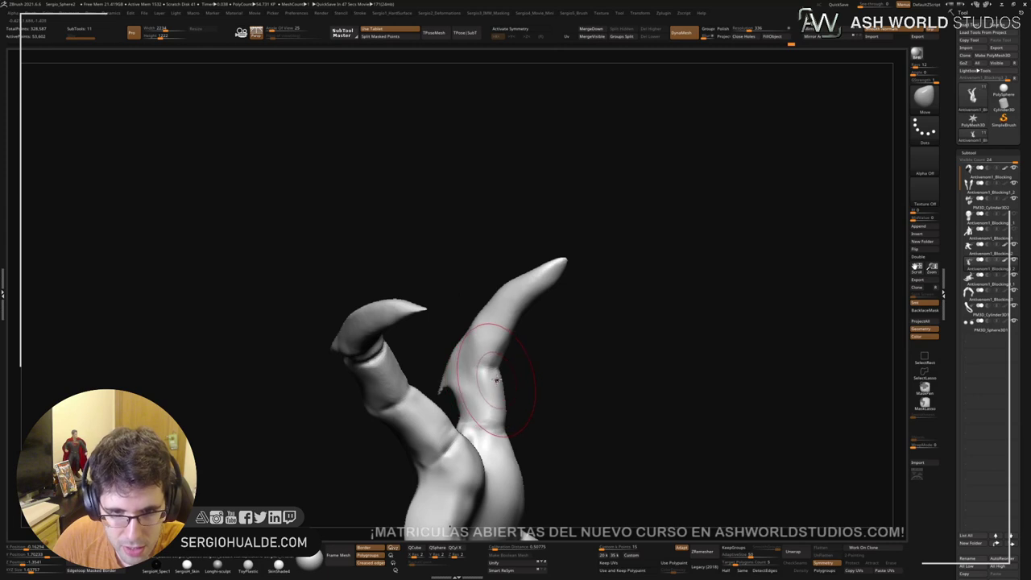
pyautogui.hotkey('ctrl', 'z')
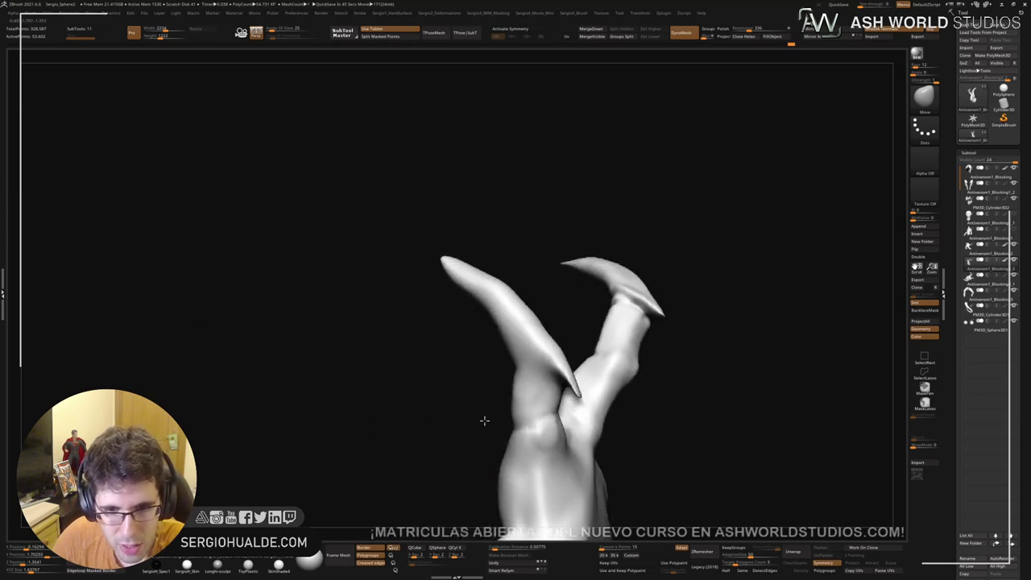
pyautogui.hotkey('ctrl', 'z')
pyautogui.hotkey('ctrl', 'z')
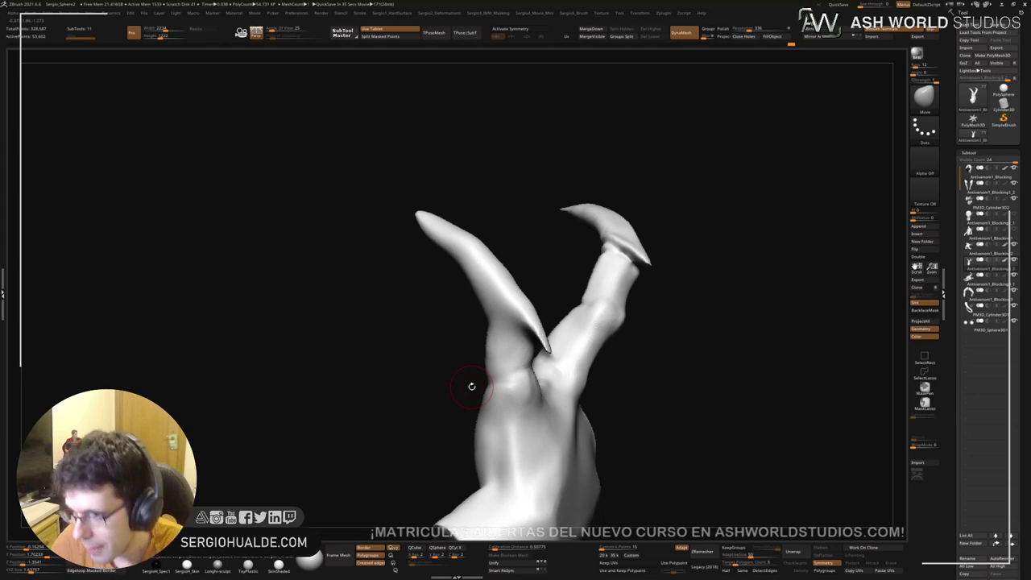
# Step: Build up the back of the thumb just below the claw with the Clay brush
pyautogui.moveTo(471, 387); pyautogui.dragTo(500, 402)
pyautogui.moveTo(486, 424)
pyautogui.keyDown('ctrl'); pyautogui.mouseDown(button='right')
pyautogui.moveTo(502, 382)
pyautogui.moveTo(473, 417)
pyautogui.mouseUp(button='right'); pyautogui.keyUp('ctrl')
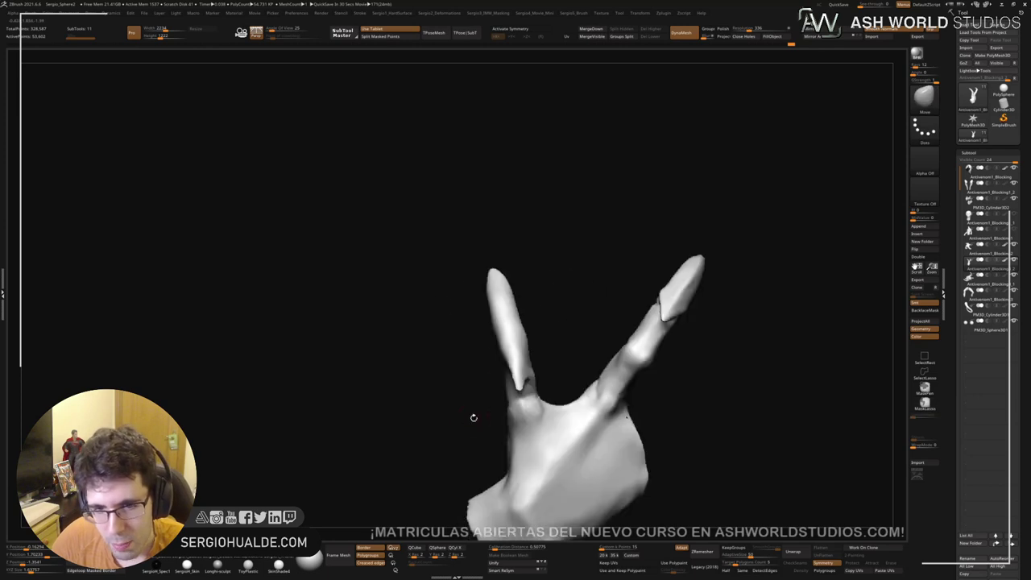
pyautogui.moveTo(505, 451)
pyautogui.keyDown('alt'); pyautogui.mouseDown(button='right')
pyautogui.moveTo(494, 386)
pyautogui.moveTo(524, 357)
pyautogui.moveTo(509, 330)
pyautogui.moveTo(529, 381)
pyautogui.moveTo(512, 343)
pyautogui.mouseUp(button='right'); pyautogui.keyUp('alt')
pyautogui.moveTo(504, 331)
pyautogui.mouseDown()
pyautogui.moveTo(507, 318)
pyautogui.moveTo(528, 333)
pyautogui.mouseUp()
pyautogui.moveTo(531, 332); pyautogui.dragTo(529, 323, button='right')
pyautogui.moveTo(529, 323); pyautogui.dragTo(535, 251)
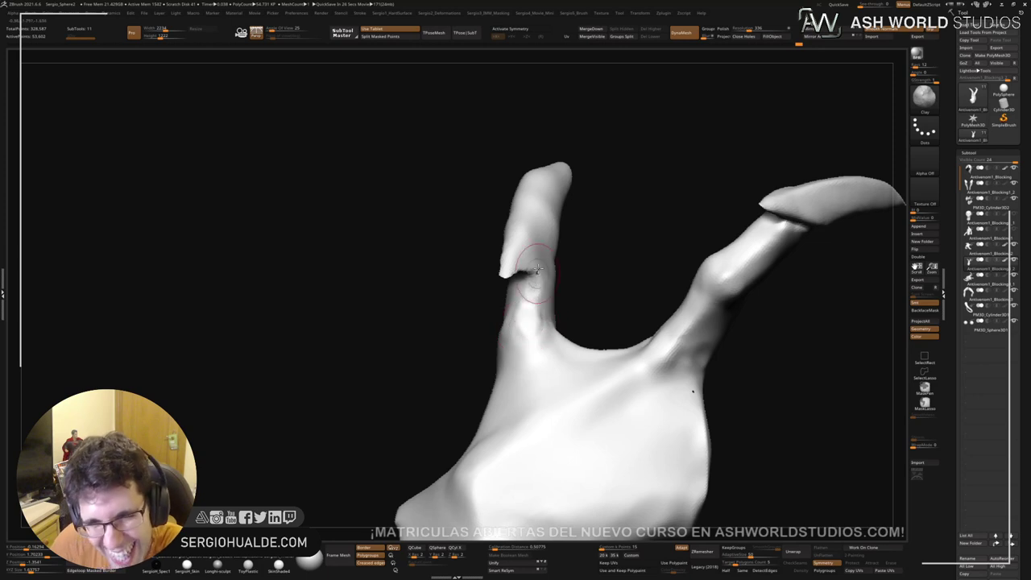
pyautogui.moveTo(543, 221); pyautogui.dragTo(523, 359, button='right')
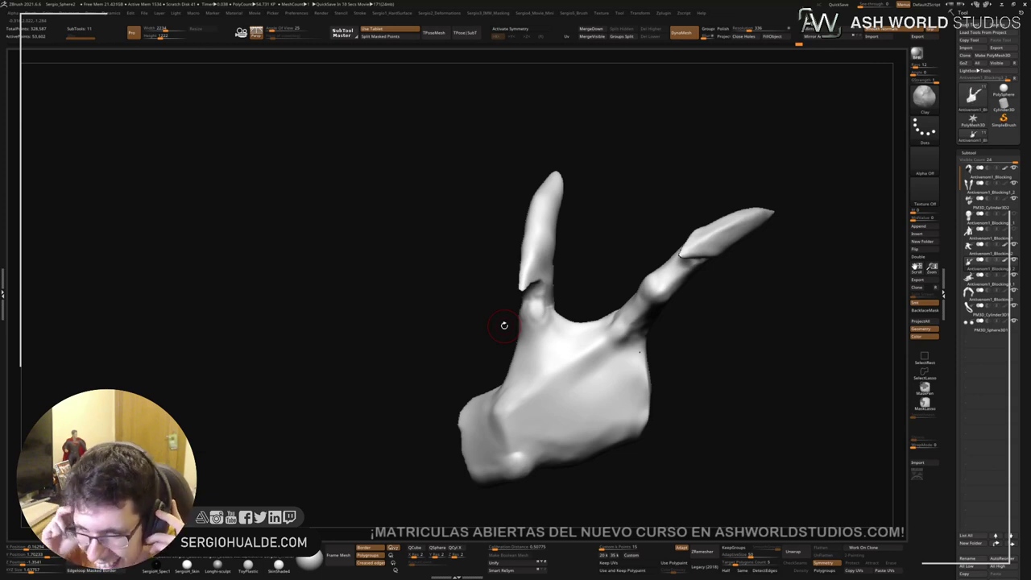
# Step: Define the back of the web between thumb and finger with the DamStandard and Clay brushes
pyautogui.moveTo(503, 324)
pyautogui.mouseDown(button='right')
pyautogui.moveTo(565, 335)
pyautogui.moveTo(573, 327)
pyautogui.moveTo(537, 352)
pyautogui.moveTo(553, 341)
pyautogui.mouseUp(button='right')
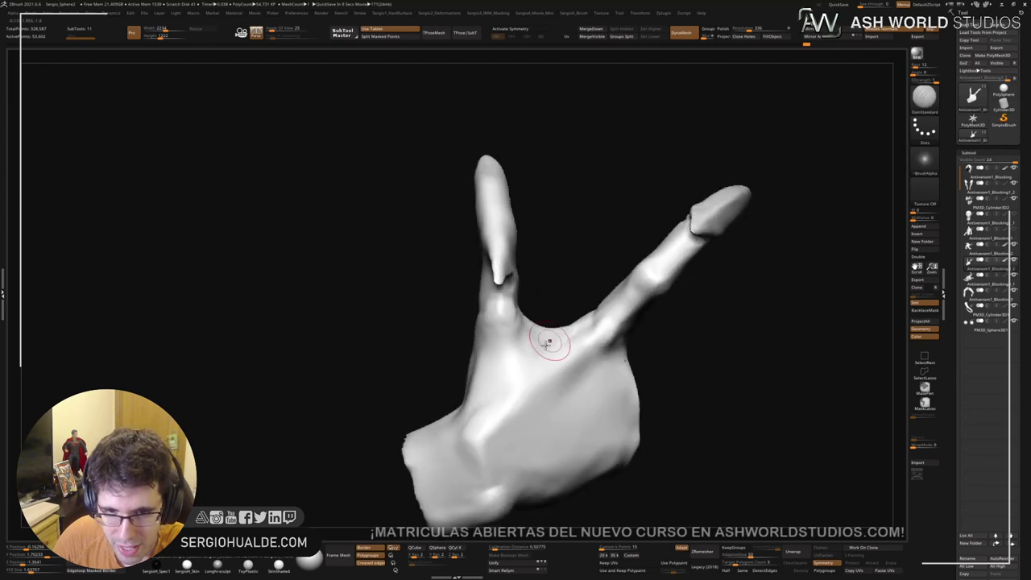
pyautogui.moveTo(529, 362); pyautogui.dragTo(534, 348)
pyautogui.moveTo(523, 368)
pyautogui.mouseDown(button='right')
pyautogui.moveTo(531, 327)
pyautogui.moveTo(544, 355)
pyautogui.moveTo(534, 358)
pyautogui.mouseUp(button='right')
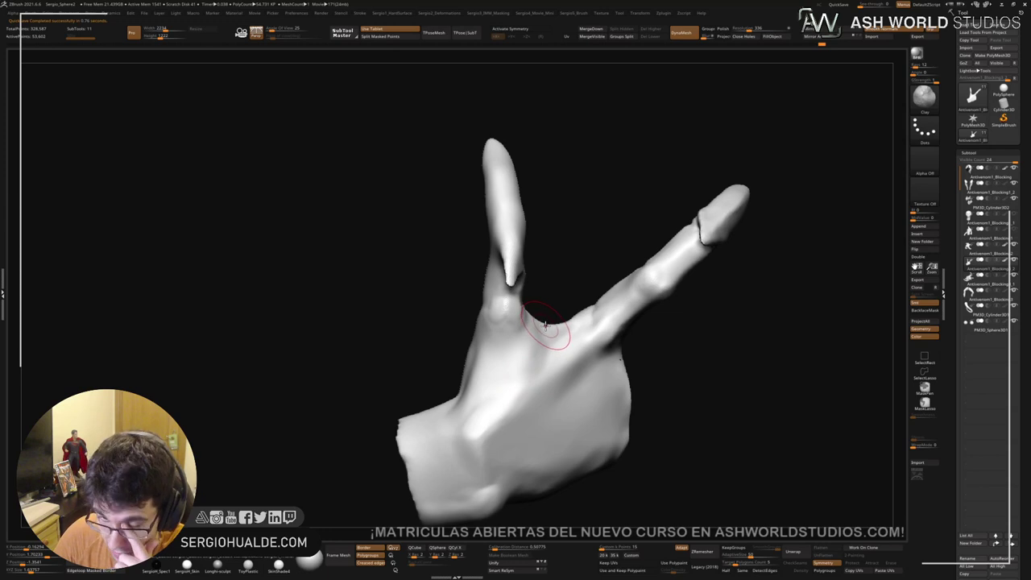
pyautogui.moveTo(515, 345); pyautogui.dragTo(513, 363, button='right')
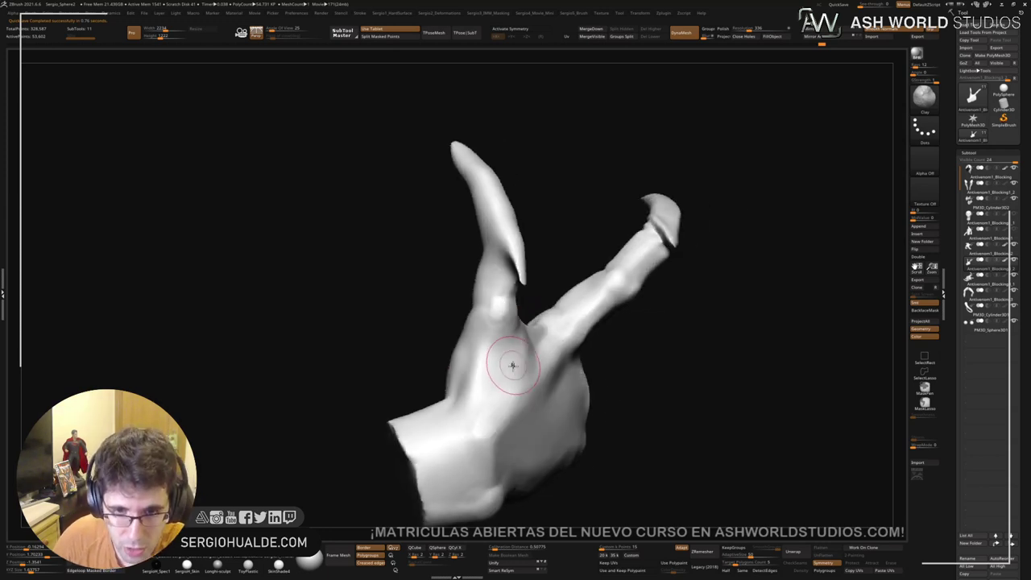
# Step: Carve the tendon lines from the thumb's base joint towards the wrist with DamStandard and smooth them
pyautogui.press('b')
pyautogui.press('d')
pyautogui.press('s')
pyautogui.moveTo(489, 348); pyautogui.dragTo(486, 437)
pyautogui.moveTo(472, 399); pyautogui.dragTo(497, 391, button='right')
pyautogui.press('s')
pyautogui.keyDown('shift'); pyautogui.moveTo(493, 363); pyautogui.dragTo(497, 389); pyautogui.keyUp('shift')
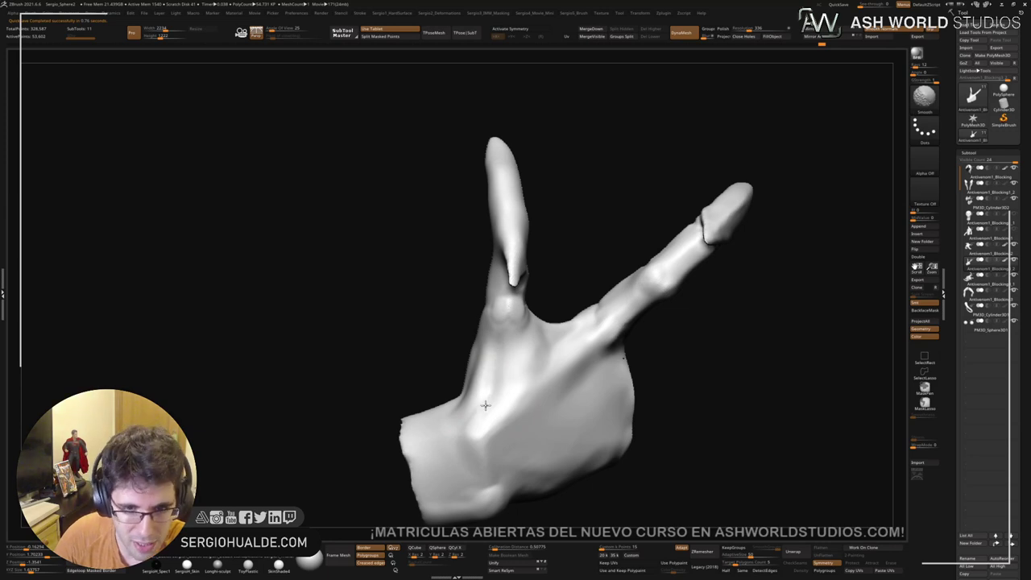
# Step: Refine and smooth the thumb's base on the back of the hand with the Clay and Standard brushes
pyautogui.press('b')
pyautogui.press('c')
pyautogui.press('l')
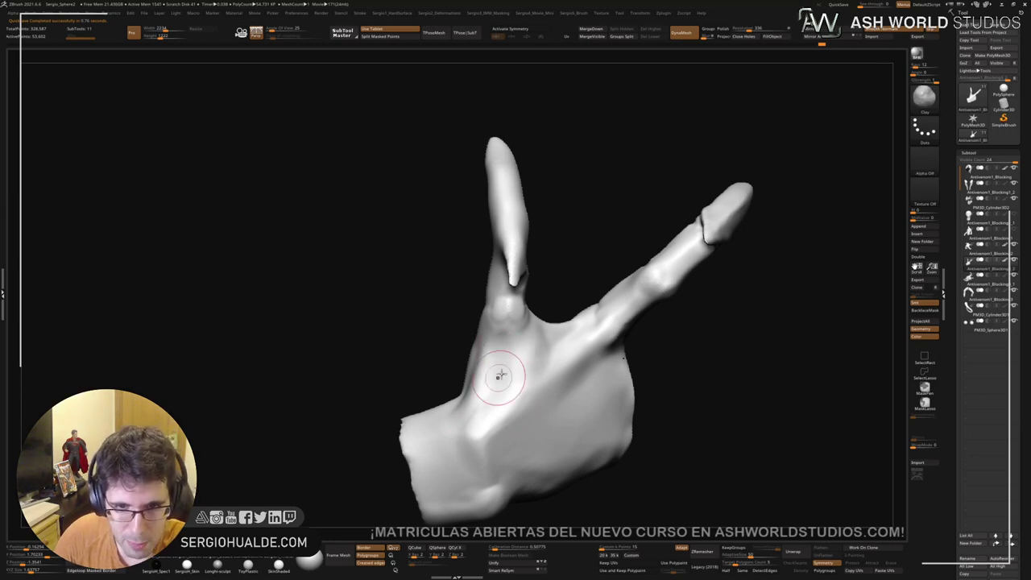
pyautogui.press('shift')
pyautogui.moveTo(499, 376)
pyautogui.mouseDown(button='right')
pyautogui.moveTo(496, 350)
pyautogui.moveTo(504, 380)
pyautogui.moveTo(489, 354)
pyautogui.moveTo(483, 388)
pyautogui.mouseUp(button='right')
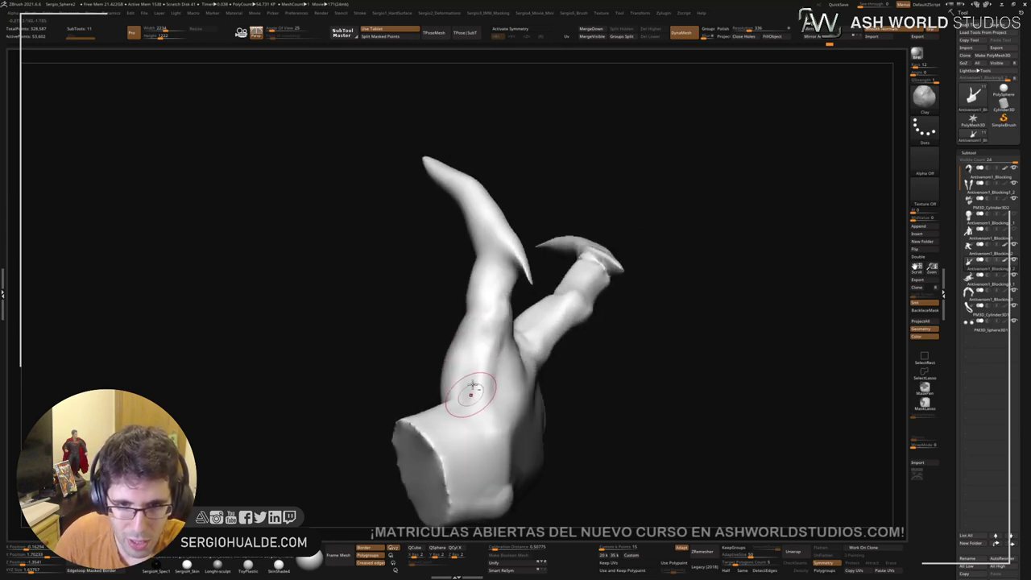
pyautogui.moveTo(472, 423); pyautogui.dragTo(509, 377, button='right')
pyautogui.moveTo(447, 395); pyautogui.dragTo(483, 359, button='right')
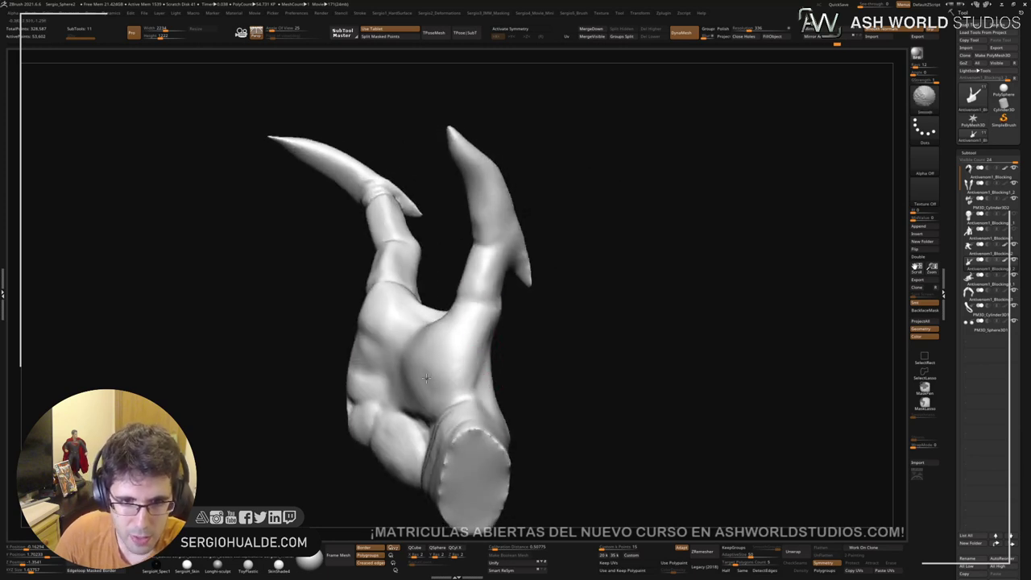
pyautogui.moveTo(494, 357); pyautogui.dragTo(508, 336, button='right')
pyautogui.moveTo(507, 335)
pyautogui.keyDown('shift'); pyautogui.mouseDown()
pyautogui.moveTo(512, 363)
pyautogui.moveTo(513, 326)
pyautogui.moveTo(499, 381)
pyautogui.mouseUp(); pyautogui.keyUp('shift')
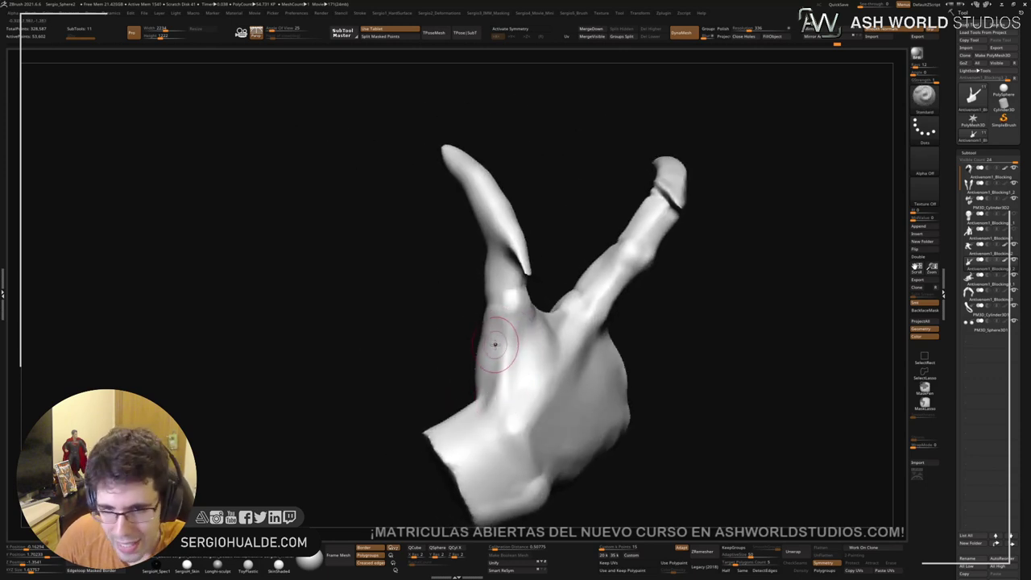
pyautogui.moveTo(501, 299)
pyautogui.mouseDown()
pyautogui.moveTo(492, 256)
pyautogui.moveTo(442, 269)
pyautogui.mouseUp()
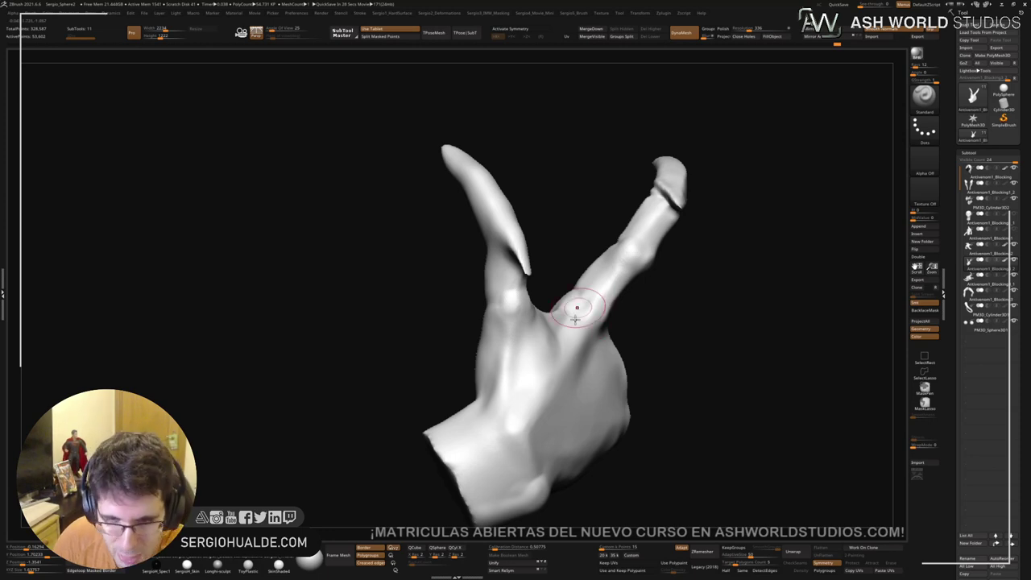
# Step: Shape the outer edge of the back of the hand with the Clay and DamStandard brushes
pyautogui.moveTo(562, 347)
pyautogui.mouseDown(button='right')
pyautogui.moveTo(594, 390)
pyautogui.moveTo(603, 314)
pyautogui.moveTo(583, 371)
pyautogui.moveTo(586, 308)
pyautogui.moveTo(604, 333)
pyautogui.moveTo(625, 295)
pyautogui.moveTo(591, 341)
pyautogui.moveTo(600, 348)
pyautogui.mouseUp(button='right')
pyautogui.press('b')
pyautogui.press('c')
pyautogui.press('l')
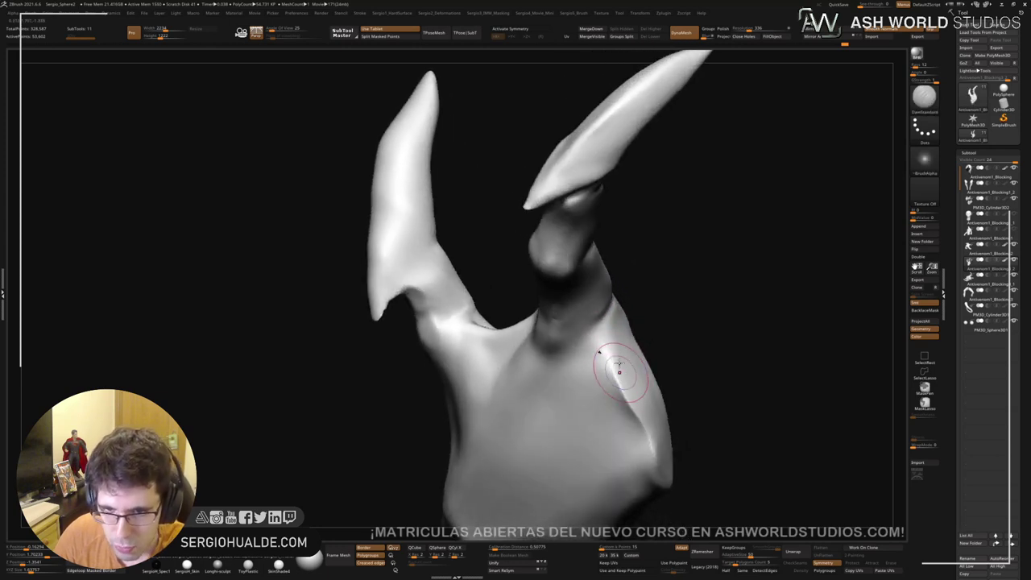
pyautogui.moveTo(658, 453)
pyautogui.mouseDown(button='right')
pyautogui.moveTo(621, 430)
pyautogui.moveTo(651, 409)
pyautogui.moveTo(642, 411)
pyautogui.mouseUp(button='right')
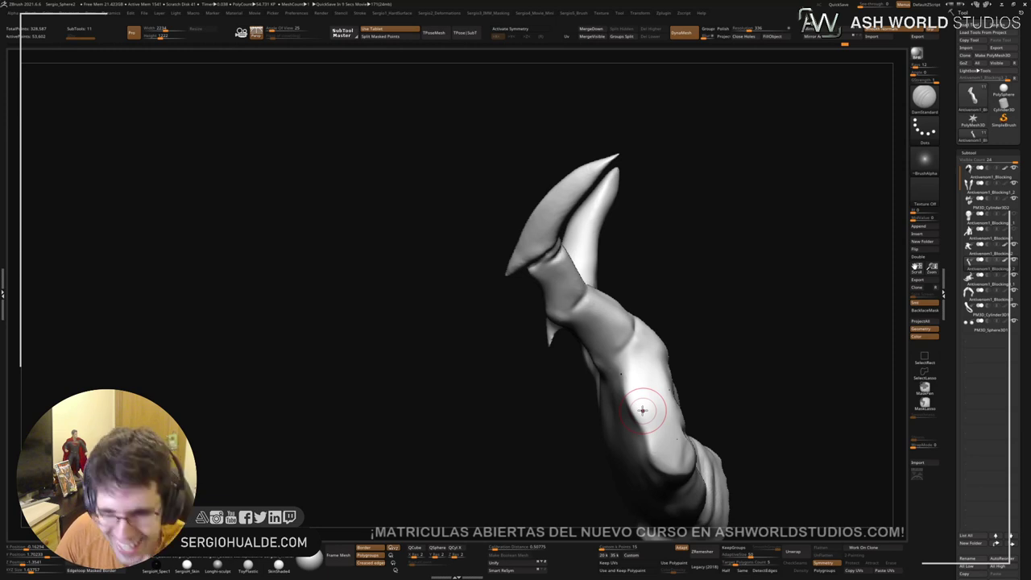
# Step: Flatten the back of the clawed finger's base knuckle with the TrimDynamic brush
pyautogui.moveTo(664, 250); pyautogui.dragTo(601, 252, button='right')
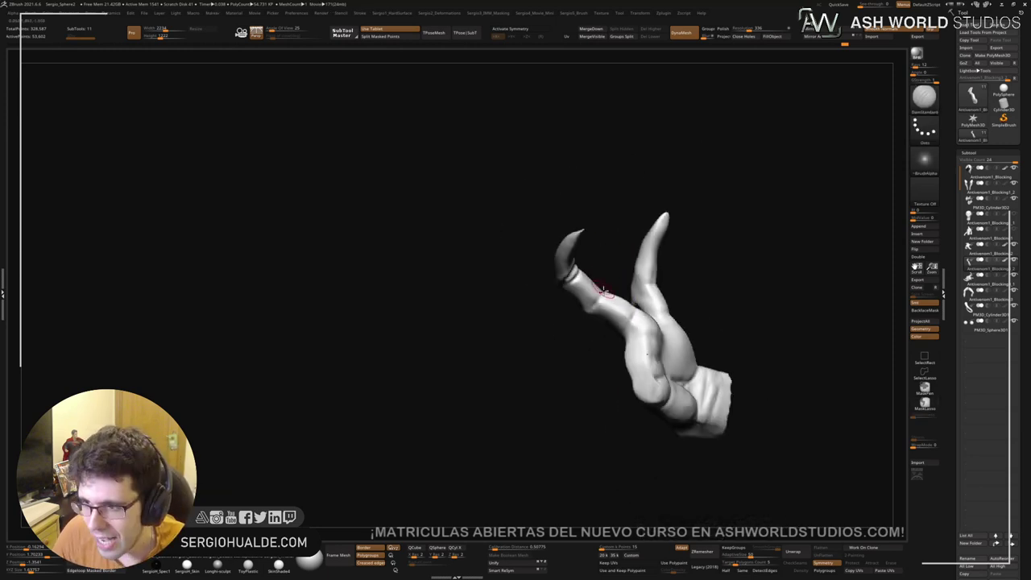
pyautogui.keyDown('ctrl'); pyautogui.moveTo(607, 306); pyautogui.dragTo(603, 331, button='right'); pyautogui.keyUp('ctrl')
pyautogui.moveTo(603, 330); pyautogui.dragTo(604, 282)
pyautogui.moveTo(604, 286)
pyautogui.mouseDown(button='right')
pyautogui.moveTo(639, 285)
pyautogui.moveTo(621, 348)
pyautogui.mouseUp(button='right')
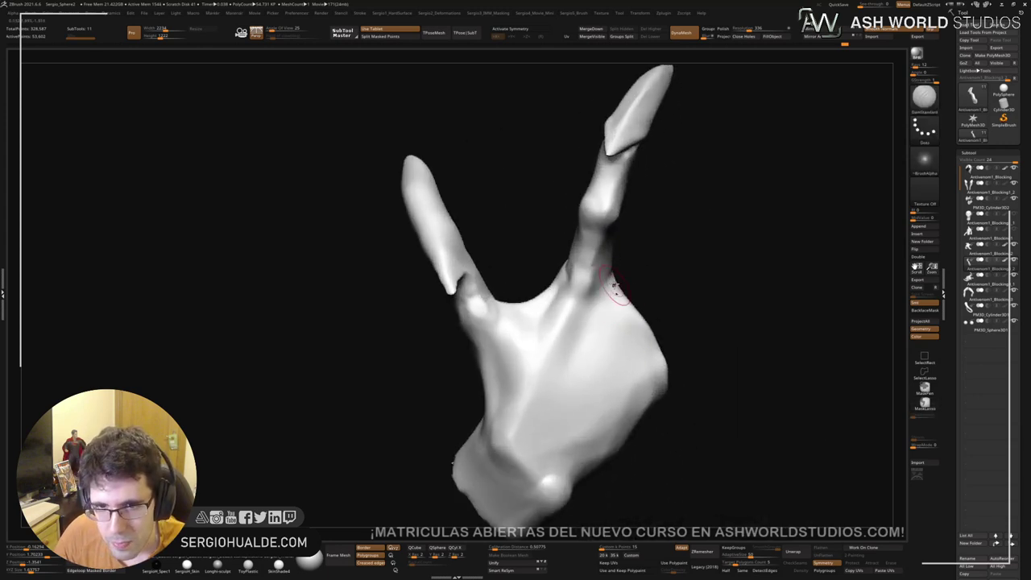
pyautogui.moveTo(606, 282)
pyautogui.mouseDown(button='right')
pyautogui.moveTo(553, 290)
pyautogui.moveTo(542, 270)
pyautogui.mouseUp(button='right')
pyautogui.hotkey('ctrl', 'shift', 't')
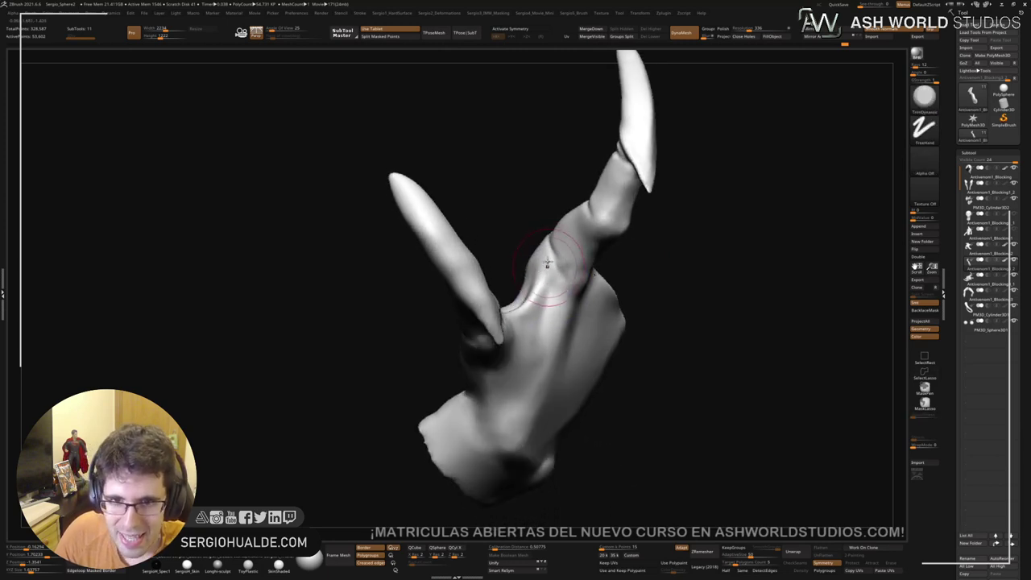
pyautogui.moveTo(549, 263); pyautogui.dragTo(548, 320)
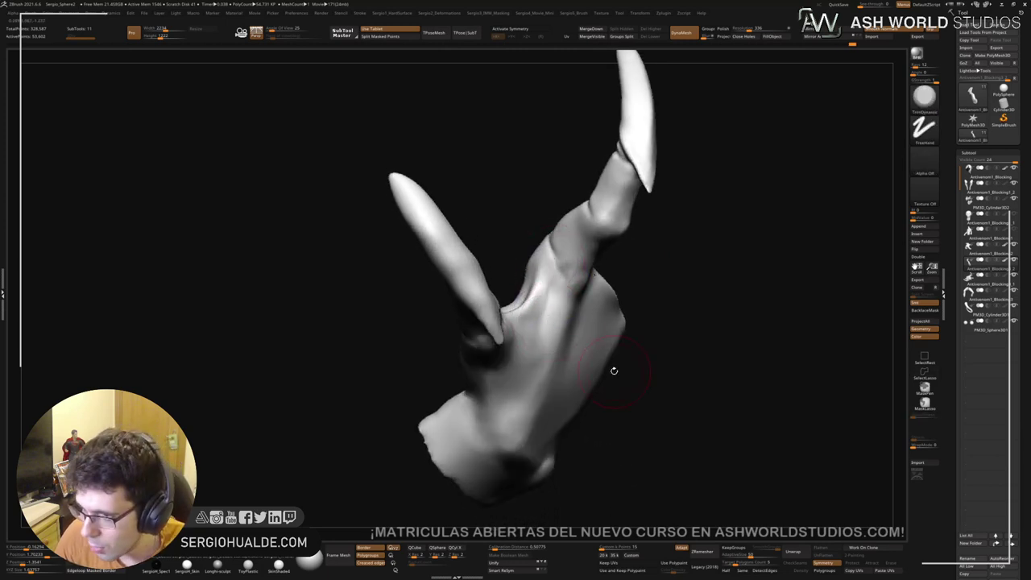
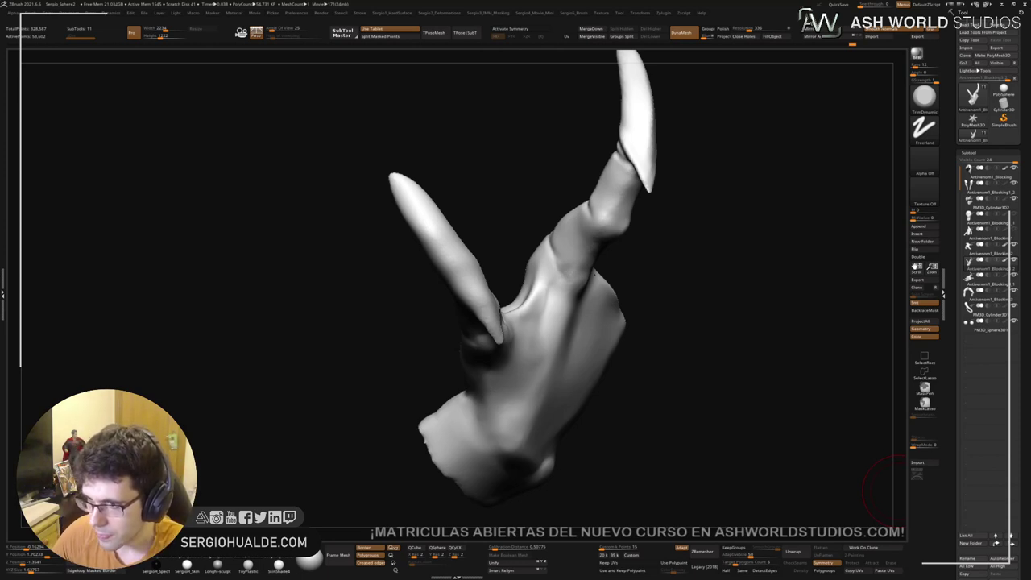
# Step: Adjust the brush size and carve the creases on the inner side of the finger below its claw with DamStandard
pyautogui.moveTo(773, 314)
pyautogui.mouseDown()
pyautogui.moveTo(695, 350)
pyautogui.moveTo(708, 314)
pyautogui.moveTo(691, 347)
pyautogui.mouseUp()
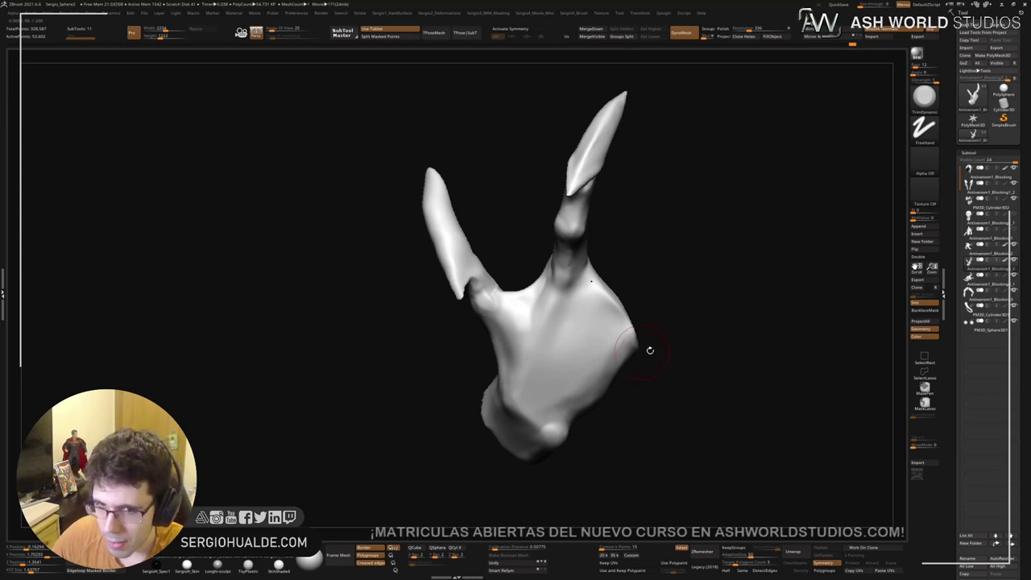
pyautogui.press('space')
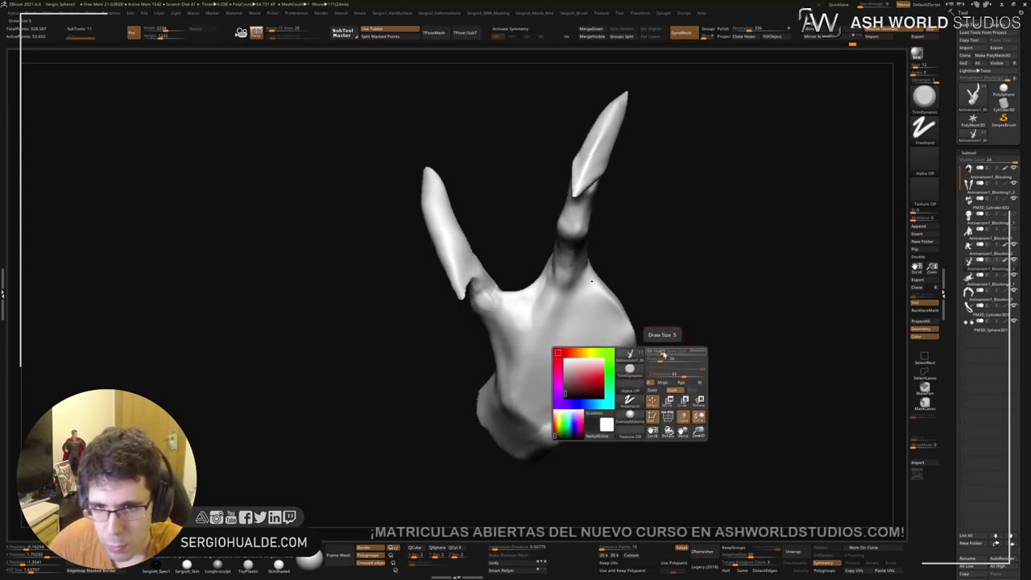
pyautogui.moveTo(665, 269)
pyautogui.mouseDown()
pyautogui.moveTo(635, 299)
pyautogui.moveTo(571, 225)
pyautogui.moveTo(592, 207)
pyautogui.moveTo(605, 207)
pyautogui.moveTo(564, 292)
pyautogui.moveTo(569, 276)
pyautogui.moveTo(566, 356)
pyautogui.moveTo(559, 350)
pyautogui.mouseUp()
pyautogui.press('b')
pyautogui.press('d')
pyautogui.press('s')
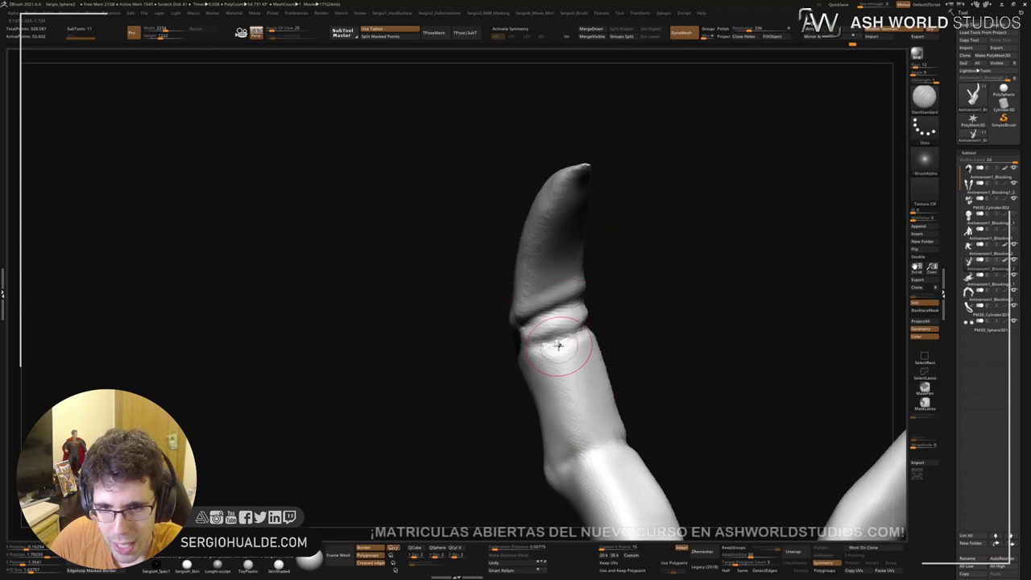
pyautogui.moveTo(558, 345); pyautogui.dragTo(588, 341, button='right')
pyautogui.moveTo(588, 341); pyautogui.dragTo(552, 340)
pyautogui.moveTo(601, 319)
pyautogui.mouseDown(button='right')
pyautogui.moveTo(592, 325)
pyautogui.moveTo(602, 338)
pyautogui.mouseUp(button='right')
pyautogui.press('s')
pyautogui.moveTo(630, 320)
pyautogui.mouseDown()
pyautogui.moveTo(579, 327)
pyautogui.moveTo(619, 319)
pyautogui.mouseUp()
pyautogui.moveTo(600, 323)
pyautogui.mouseDown(button='right')
pyautogui.moveTo(613, 327)
pyautogui.moveTo(587, 338)
pyautogui.mouseUp(button='right')
# Step: Adjust the finger's contour below the claw creases with the Move brush
pyautogui.press('b')
pyautogui.press('m')
pyautogui.press('v')
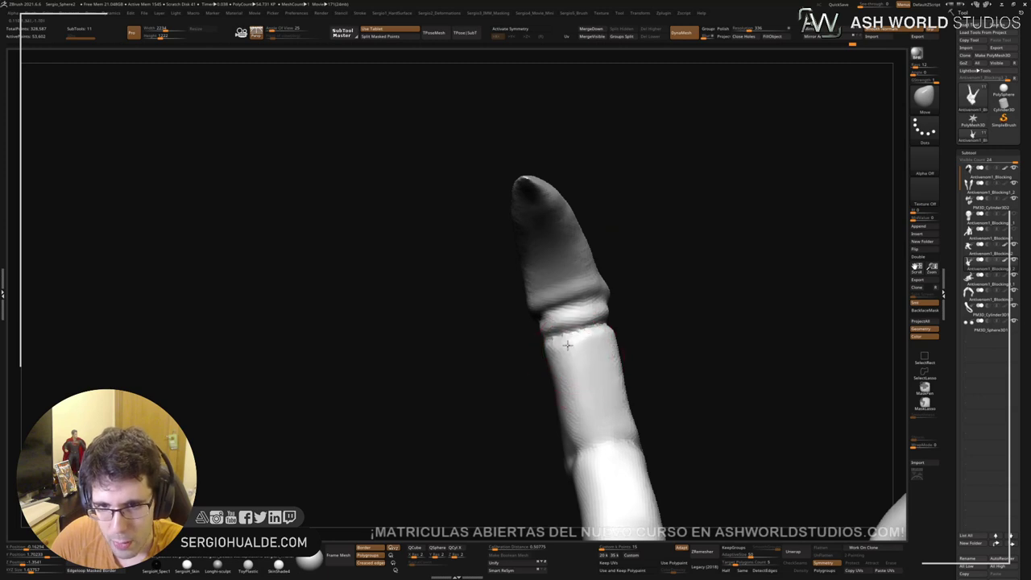
pyautogui.moveTo(589, 351)
pyautogui.mouseDown(button='right')
pyautogui.moveTo(601, 341)
pyautogui.moveTo(584, 357)
pyautogui.moveTo(591, 263)
pyautogui.moveTo(605, 329)
pyautogui.moveTo(594, 336)
pyautogui.moveTo(587, 392)
pyautogui.moveTo(510, 379)
pyautogui.moveTo(486, 351)
pyautogui.moveTo(541, 401)
pyautogui.moveTo(504, 374)
pyautogui.moveTo(524, 357)
pyautogui.mouseUp(button='right')
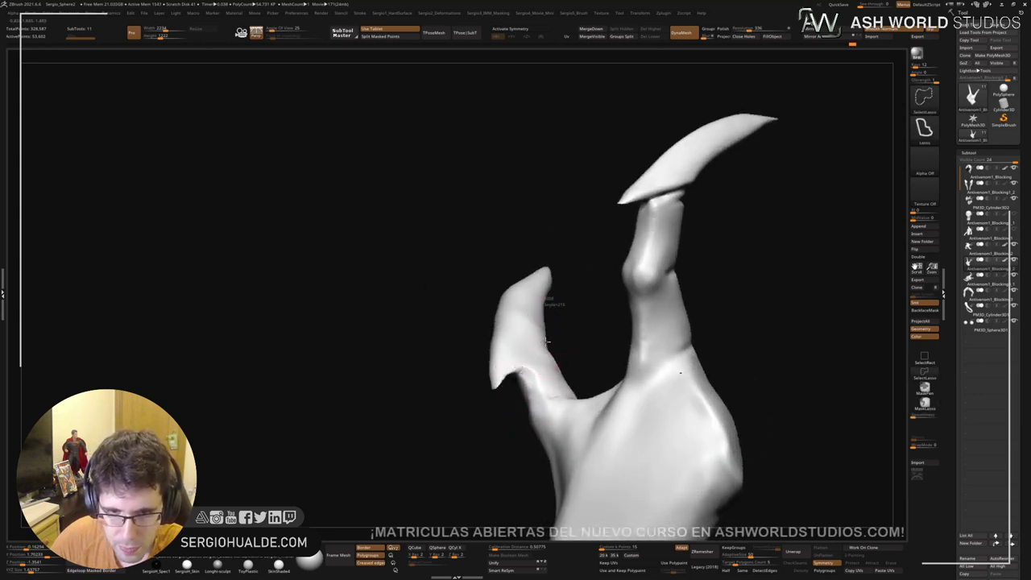
# Step: Cut the claw off the thumb with a lasso selection and reshape the stump's rim with the Move brush
pyautogui.moveTo(566, 313)
pyautogui.keyDown('ctrl'); pyautogui.keyDown('shift'); pyautogui.mouseDown()
pyautogui.moveTo(487, 400)
pyautogui.moveTo(524, 191)
pyautogui.moveTo(582, 296)
pyautogui.mouseUp(); pyautogui.keyUp('shift'); pyautogui.keyUp('ctrl')
pyautogui.moveTo(566, 287)
pyautogui.mouseDown(button='right')
pyautogui.moveTo(541, 334)
pyautogui.moveTo(613, 288)
pyautogui.moveTo(556, 325)
pyautogui.moveTo(576, 359)
pyautogui.moveTo(485, 363)
pyautogui.moveTo(525, 359)
pyautogui.moveTo(524, 372)
pyautogui.mouseUp(button='right')
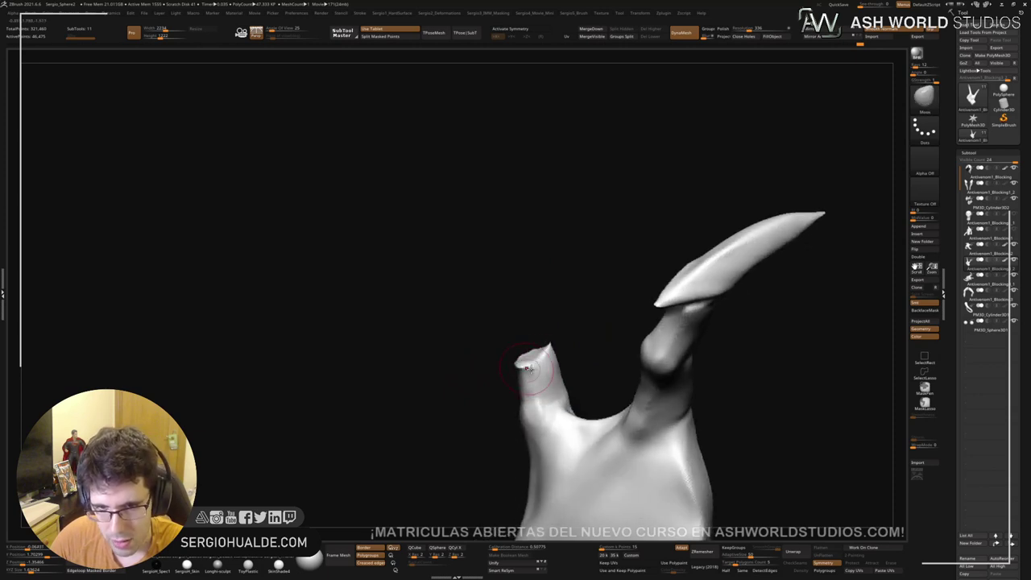
pyautogui.moveTo(528, 368); pyautogui.dragTo(526, 361)
pyautogui.moveTo(529, 363); pyautogui.dragTo(530, 350, button='right')
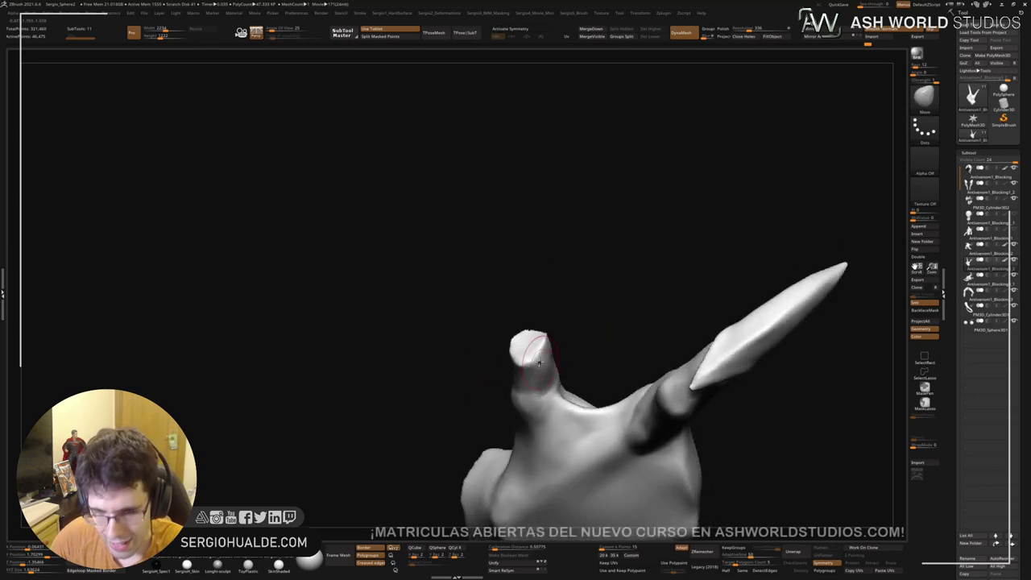
# Step: Flatten the cut end of the thumb stump with the TrimDynamic brush
pyautogui.hotkey('ctrl', 'shift', 't')
pyautogui.moveTo(530, 349); pyautogui.dragTo(534, 347)
pyautogui.moveTo(534, 339); pyautogui.dragTo(531, 346, button='right')
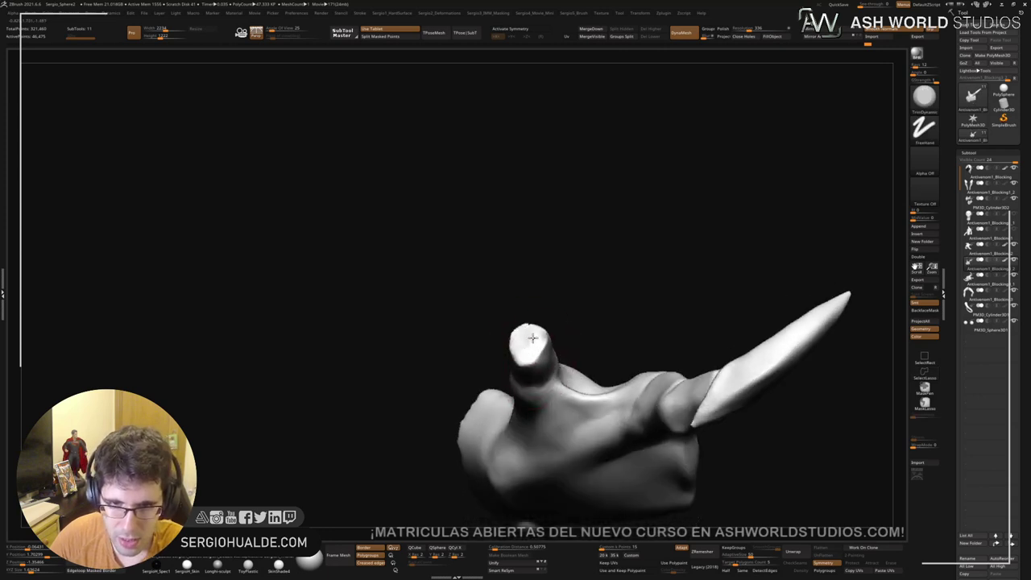
# Step: Trim and smooth the flat cut end of the thumb stump
pyautogui.moveTo(532, 339); pyautogui.dragTo(530, 347)
pyautogui.keyDown('ctrl'); pyautogui.moveTo(559, 270); pyautogui.dragTo(564, 307); pyautogui.keyUp('ctrl')
pyautogui.keyDown('shift'); pyautogui.moveTo(531, 342); pyautogui.dragTo(537, 363); pyautogui.keyUp('shift')
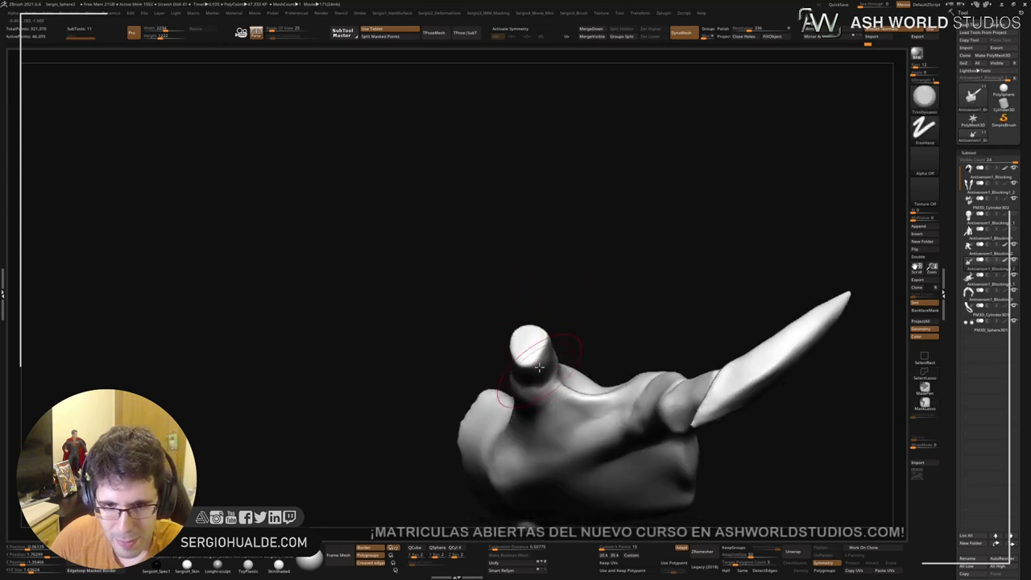
pyautogui.moveTo(539, 367); pyautogui.dragTo(535, 354, button='right')
pyautogui.moveTo(535, 354); pyautogui.dragTo(528, 362, button='right')
# Step: Adjust the rim of the thumb stump with the Move brush and check the hand from several angles
pyautogui.press('b')
pyautogui.press('m')
pyautogui.press('v')
pyautogui.moveTo(522, 368); pyautogui.dragTo(525, 364)
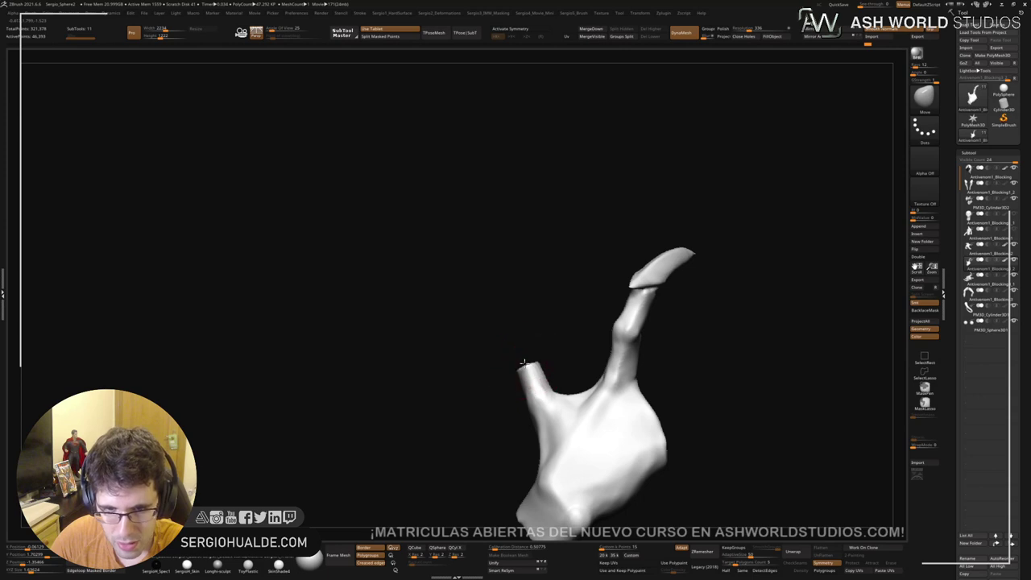
pyautogui.moveTo(521, 362)
pyautogui.mouseDown(button='right')
pyautogui.moveTo(561, 354)
pyautogui.moveTo(504, 374)
pyautogui.moveTo(556, 373)
pyautogui.moveTo(517, 282)
pyautogui.moveTo(543, 330)
pyautogui.moveTo(527, 341)
pyautogui.moveTo(554, 324)
pyautogui.moveTo(537, 345)
pyautogui.moveTo(562, 310)
pyautogui.mouseUp(button='right')
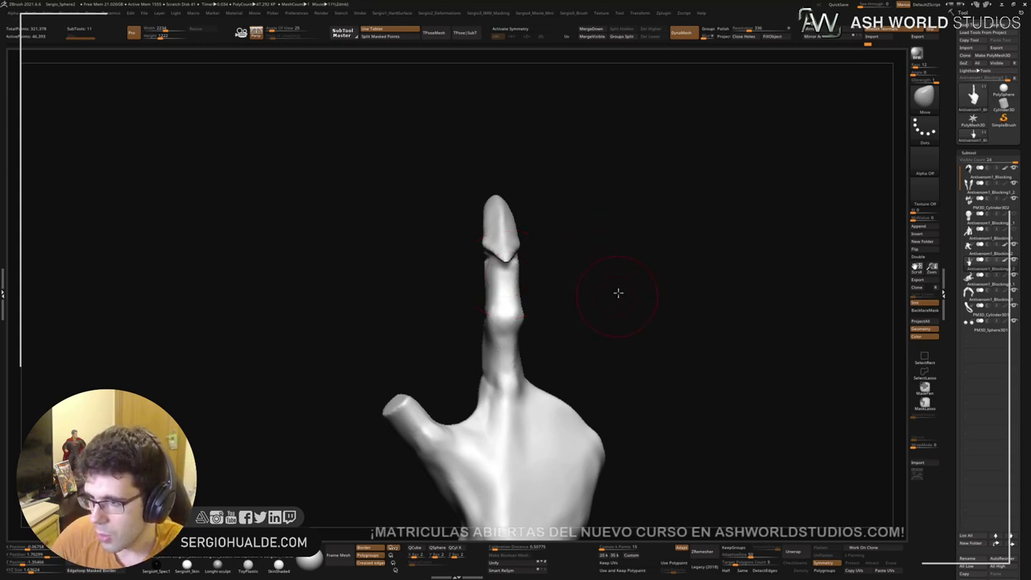
pyautogui.moveTo(618, 293); pyautogui.dragTo(606, 321)
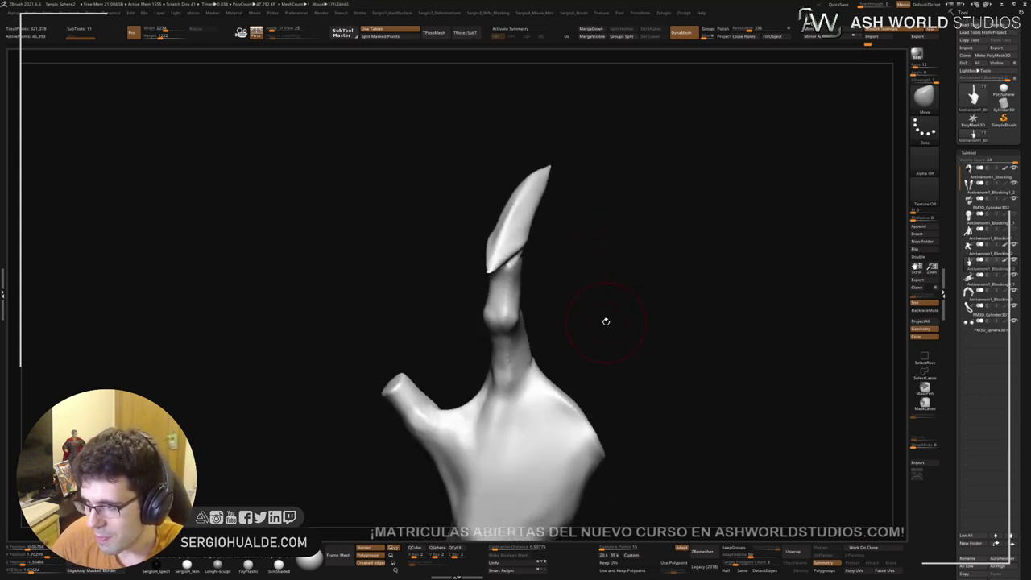
pyautogui.moveTo(540, 317); pyautogui.dragTo(559, 299)
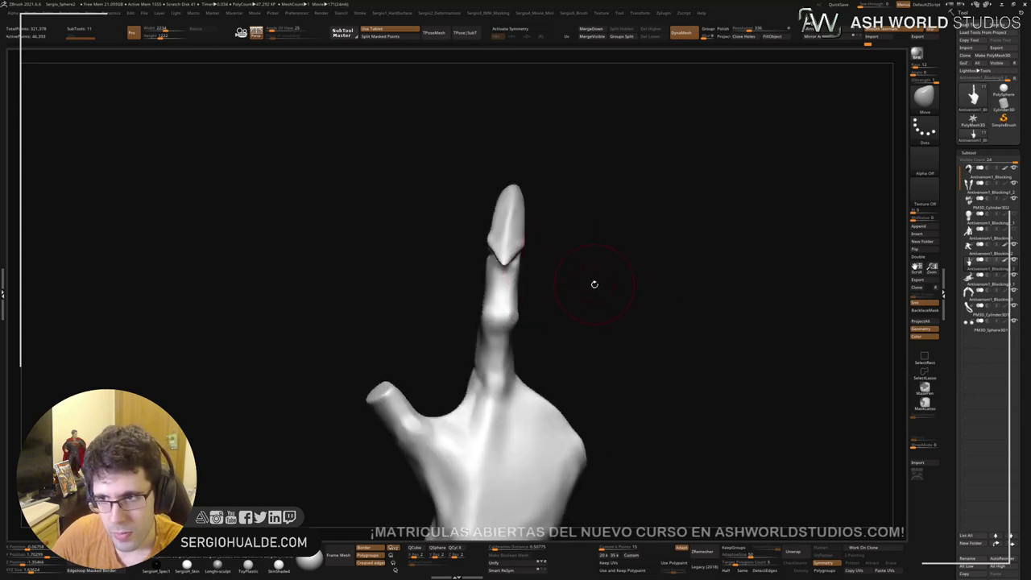
# Step: Duplicate the hand subtool and cut the copy down to the clawed finger with a lasso selection
pyautogui.hotkey('ctrl', 'shift', 'd')
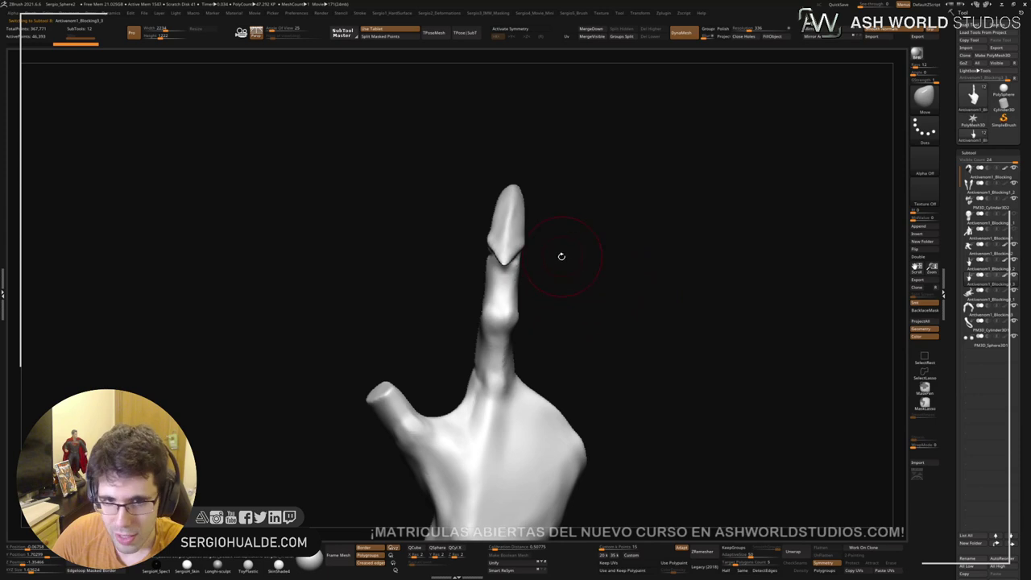
pyautogui.moveTo(571, 266)
pyautogui.mouseDown()
pyautogui.moveTo(573, 235)
pyautogui.moveTo(571, 247)
pyautogui.moveTo(453, 308)
pyautogui.moveTo(474, 362)
pyautogui.moveTo(567, 369)
pyautogui.mouseUp()
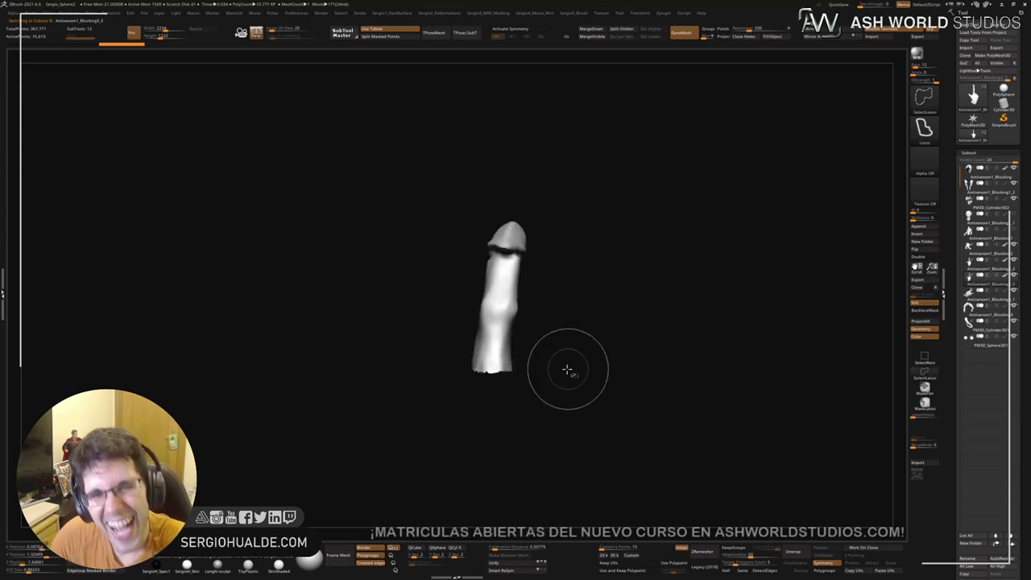
pyautogui.keyDown('ctrl'); pyautogui.keyDown('shift'); pyautogui.click(539, 321); pyautogui.keyUp('shift'); pyautogui.keyUp('ctrl')
pyautogui.moveTo(564, 304)
pyautogui.keyDown('ctrl'); pyautogui.keyDown('shift'); pyautogui.mouseDown()
pyautogui.moveTo(483, 190)
pyautogui.moveTo(460, 349)
pyautogui.moveTo(515, 370)
pyautogui.moveTo(571, 368)
pyautogui.moveTo(550, 357)
pyautogui.mouseUp(); pyautogui.keyUp('shift'); pyautogui.keyUp('ctrl')
pyautogui.keyDown('ctrl'); pyautogui.keyDown('shift'); pyautogui.click(563, 342); pyautogui.keyUp('shift'); pyautogui.keyUp('ctrl')
# Step: Place the copied finger next to the original one on the hand as a second finger
pyautogui.press('w')
pyautogui.moveTo(580, 324); pyautogui.dragTo(579, 399)
pyautogui.keyDown('ctrl'); pyautogui.keyDown('shift'); pyautogui.click(506, 361); pyautogui.keyUp('shift'); pyautogui.keyUp('ctrl')
pyautogui.keyDown('alt'); pyautogui.click(498, 371); pyautogui.keyUp('alt')
pyautogui.moveTo(617, 365); pyautogui.dragTo(490, 367)
pyautogui.moveTo(556, 361); pyautogui.dragTo(587, 356)
pyautogui.moveTo(611, 359); pyautogui.dragTo(503, 348)
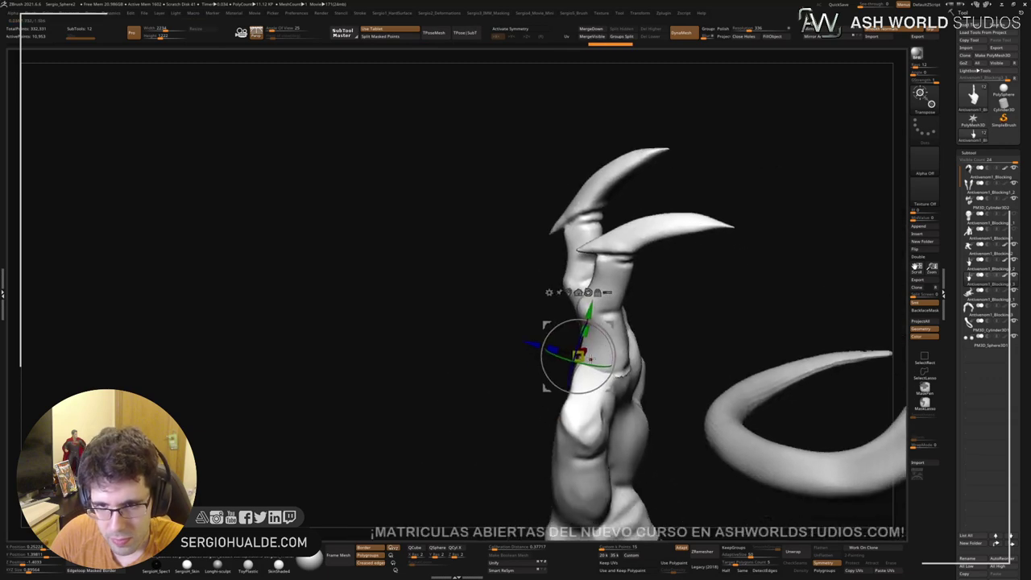
pyautogui.moveTo(583, 326)
pyautogui.mouseDown()
pyautogui.moveTo(630, 322)
pyautogui.moveTo(635, 311)
pyautogui.mouseUp()
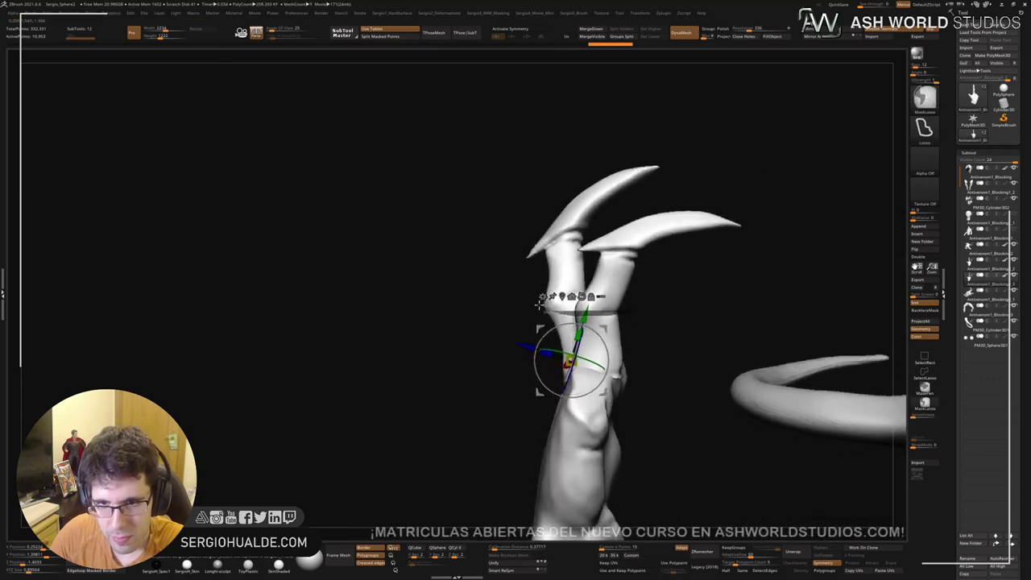
# Step: Mask the copied finger's lower segment and bend its upper part at the joint
pyautogui.moveTo(539, 306)
pyautogui.keyDown('ctrl'); pyautogui.mouseDown()
pyautogui.moveTo(733, 281)
pyautogui.moveTo(601, 324)
pyautogui.moveTo(611, 327)
pyautogui.mouseUp(); pyautogui.keyUp('ctrl')
pyautogui.keyDown('ctrl'); pyautogui.click(580, 331); pyautogui.keyUp('ctrl')
pyautogui.hotkey('ctrl', 'i')
pyautogui.keyDown('ctrl'); pyautogui.moveTo(612, 345); pyautogui.dragTo(599, 315, button='right'); pyautogui.keyUp('ctrl')
pyautogui.keyDown('alt'); pyautogui.moveTo(599, 315); pyautogui.dragTo(587, 263, button='right'); pyautogui.keyUp('alt')
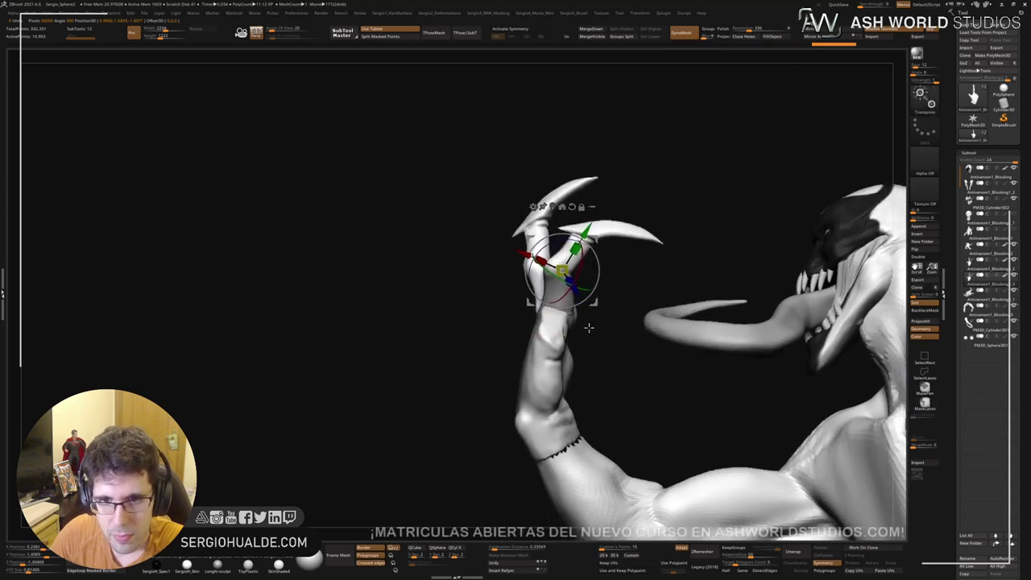
# Step: Duplicate the second finger within its subtool and position and rotate the copy as the ring finger
pyautogui.press('q')
pyautogui.hotkey('ctrl', 'shift', 'a')
pyautogui.moveTo(492, 322)
pyautogui.mouseDown(button='right')
pyautogui.moveTo(548, 324)
pyautogui.moveTo(538, 331)
pyautogui.mouseUp(button='right')
pyautogui.press('w')
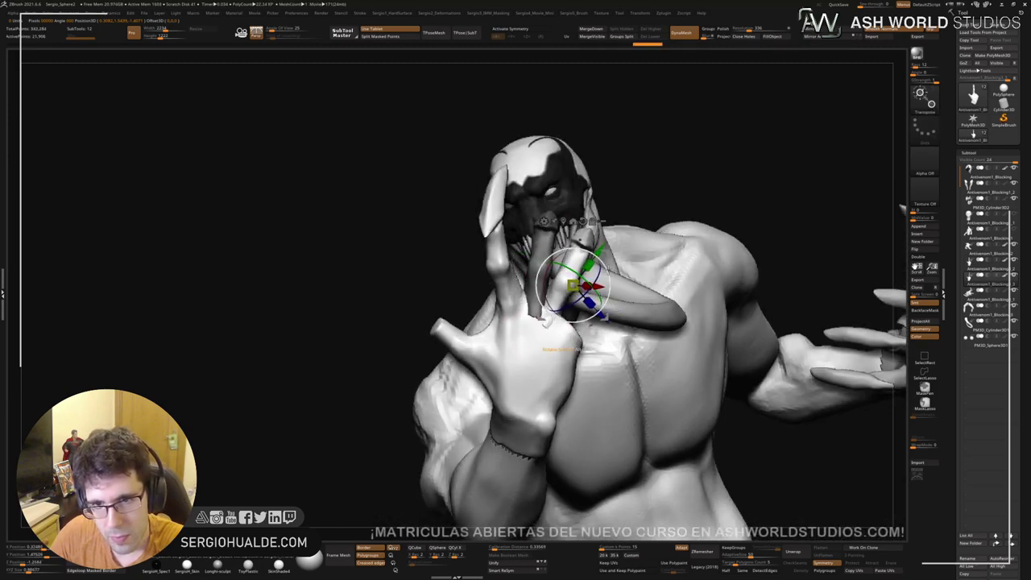
pyautogui.moveTo(571, 304); pyautogui.dragTo(498, 309, button='right')
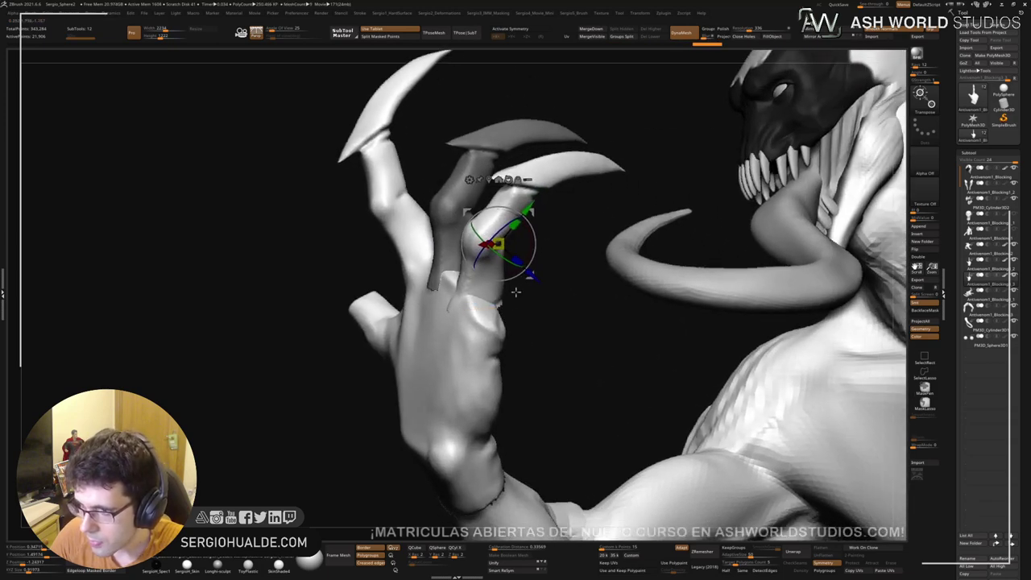
pyautogui.moveTo(505, 314); pyautogui.dragTo(539, 263)
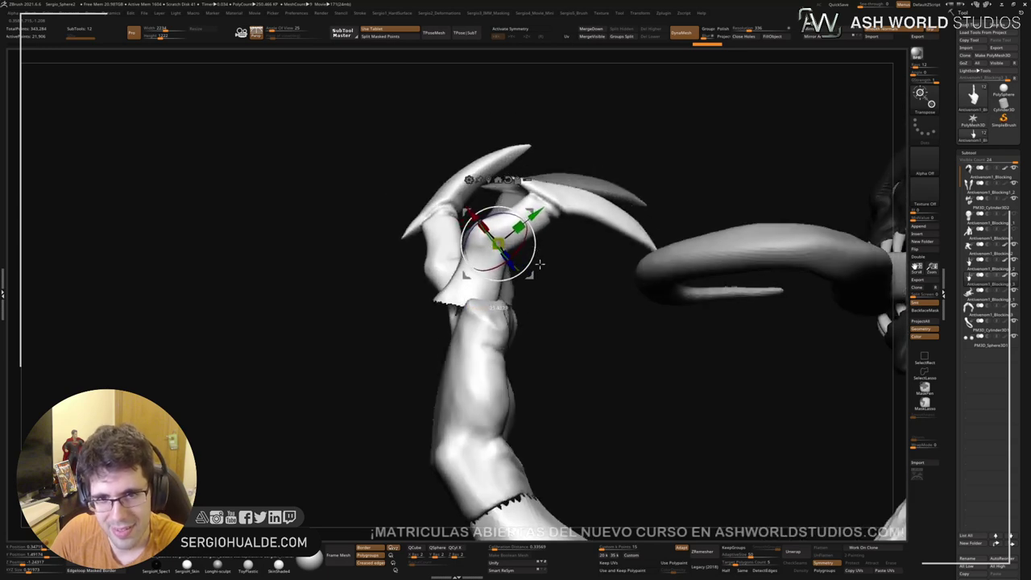
pyautogui.moveTo(545, 227); pyautogui.dragTo(550, 221)
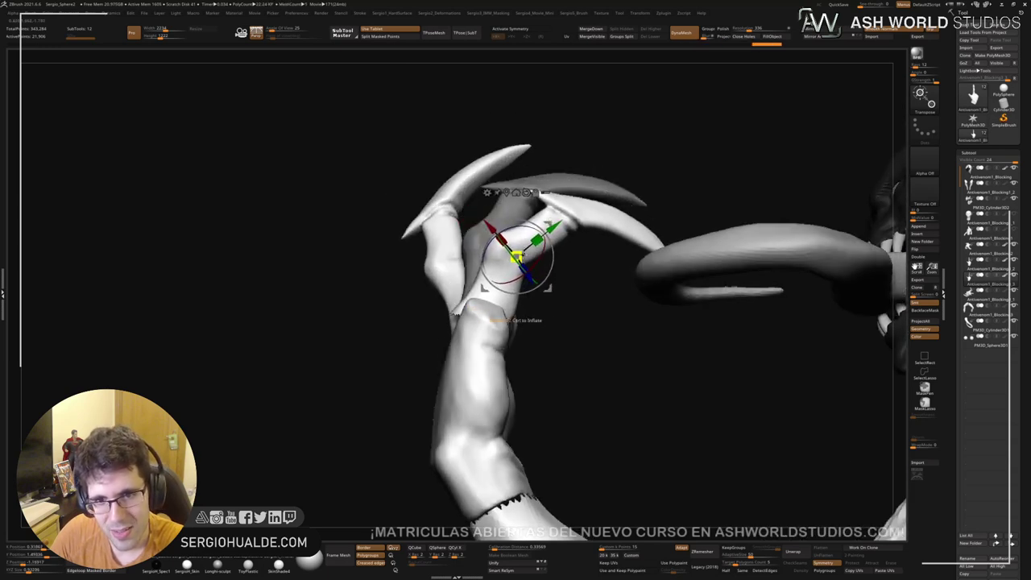
pyautogui.moveTo(523, 253); pyautogui.dragTo(516, 262)
pyautogui.moveTo(519, 262); pyautogui.dragTo(541, 285, button='right')
# Step: Adjust the shape of the ring finger and its claw with the Move brush
pyautogui.press('q')
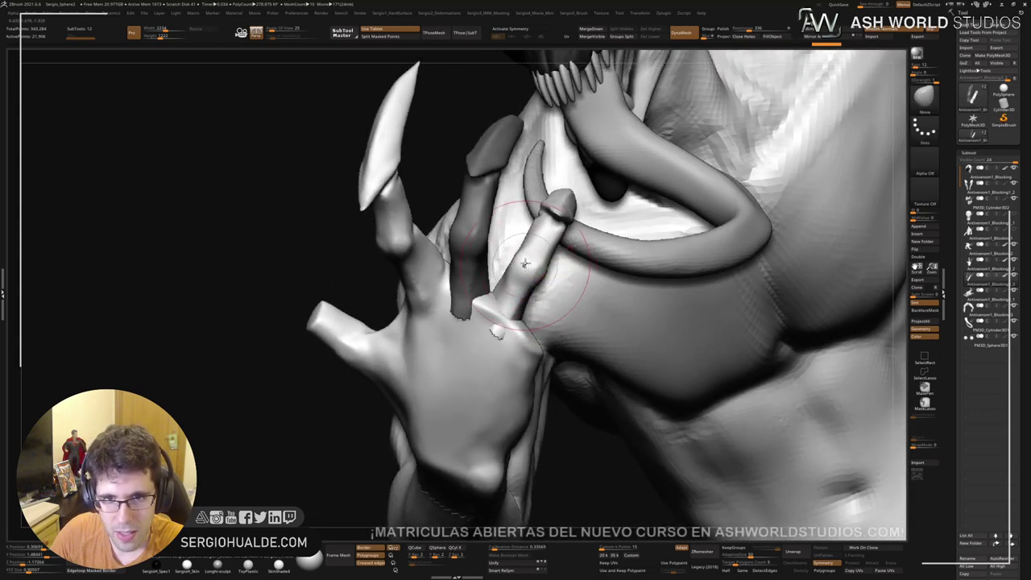
pyautogui.moveTo(557, 203); pyautogui.dragTo(574, 193, button='right')
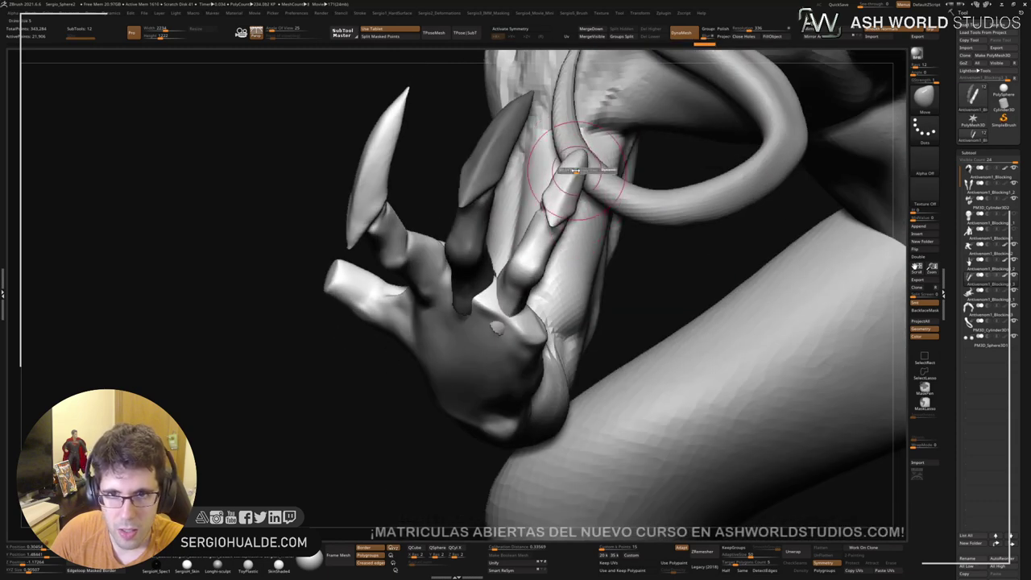
pyautogui.moveTo(572, 167); pyautogui.dragTo(578, 164)
pyautogui.moveTo(575, 167)
pyautogui.mouseDown(button='right')
pyautogui.moveTo(516, 211)
pyautogui.moveTo(545, 235)
pyautogui.moveTo(536, 203)
pyautogui.mouseUp(button='right')
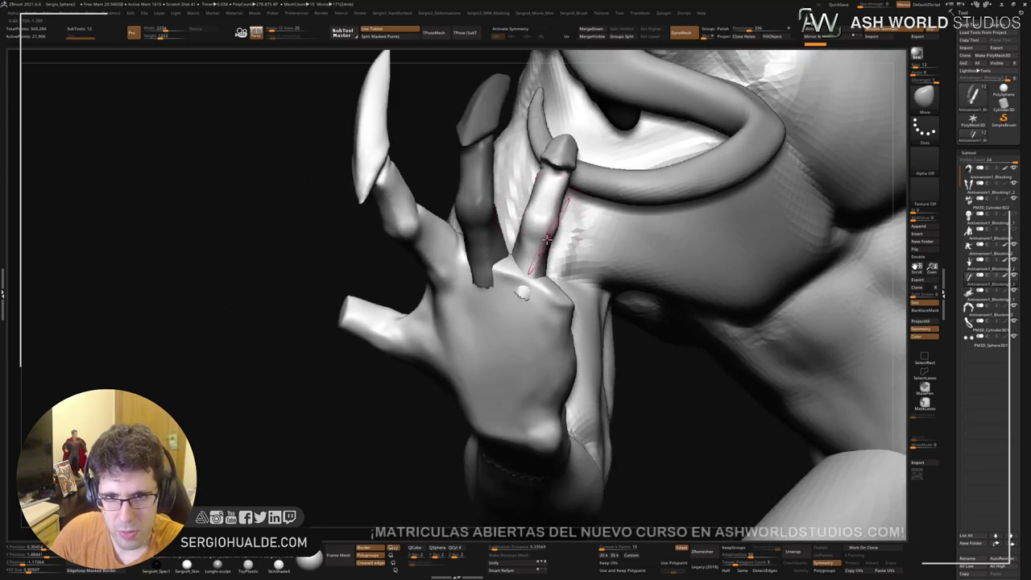
pyautogui.moveTo(547, 240); pyautogui.dragTo(502, 244, button='right')
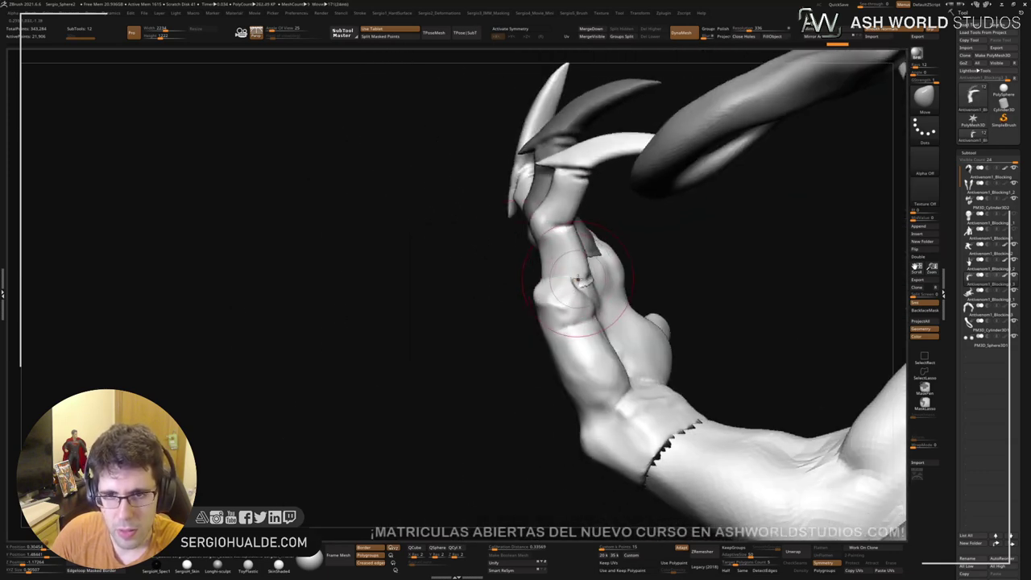
# Step: Mask the ring finger's lower segment and bend the upper segment at the joint
pyautogui.moveTo(578, 278)
pyautogui.mouseDown(button='right')
pyautogui.moveTo(587, 267)
pyautogui.moveTo(511, 280)
pyautogui.moveTo(550, 265)
pyautogui.moveTo(525, 252)
pyautogui.mouseUp(button='right')
pyautogui.moveTo(505, 264)
pyautogui.keyDown('ctrl'); pyautogui.mouseDown()
pyautogui.moveTo(520, 406)
pyautogui.moveTo(557, 283)
pyautogui.moveTo(542, 269)
pyautogui.mouseUp(); pyautogui.keyUp('ctrl')
pyautogui.press('w')
pyautogui.keyDown('alt'); pyautogui.click(502, 264); pyautogui.keyUp('alt')
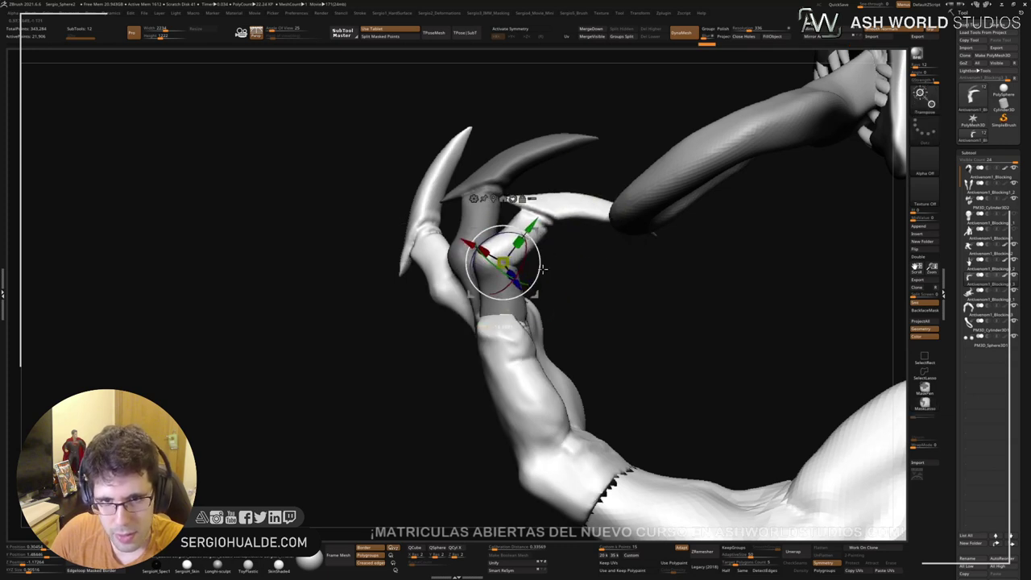
# Step: Mask the ring finger up to its claw and rotate the claw downward
pyautogui.press('ctrl')
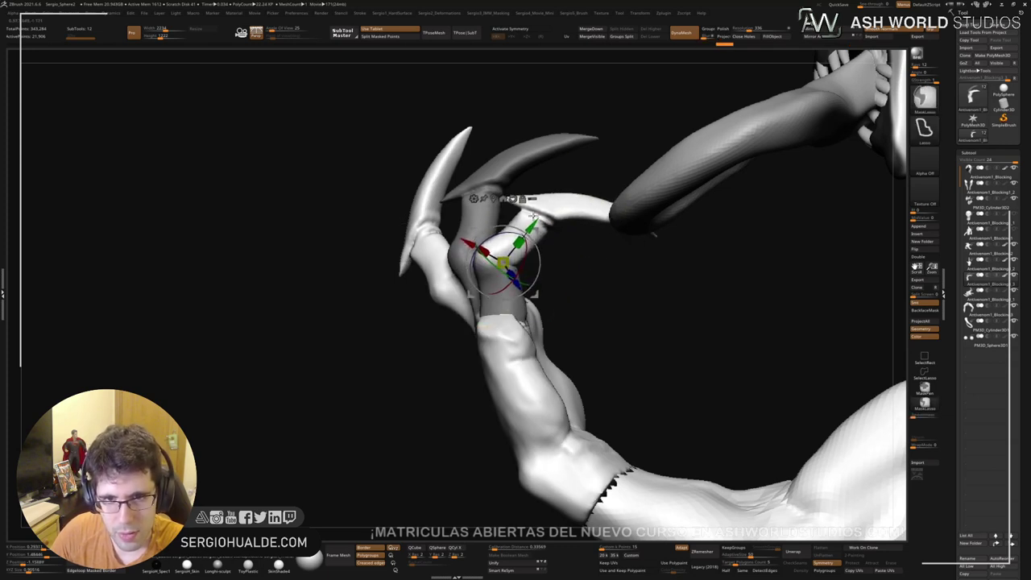
pyautogui.keyDown('ctrl'); pyautogui.moveTo(448, 244); pyautogui.dragTo(561, 260); pyautogui.keyUp('ctrl')
pyautogui.keyDown('alt'); pyautogui.moveTo(567, 214); pyautogui.dragTo(520, 298, button='right'); pyautogui.keyUp('alt')
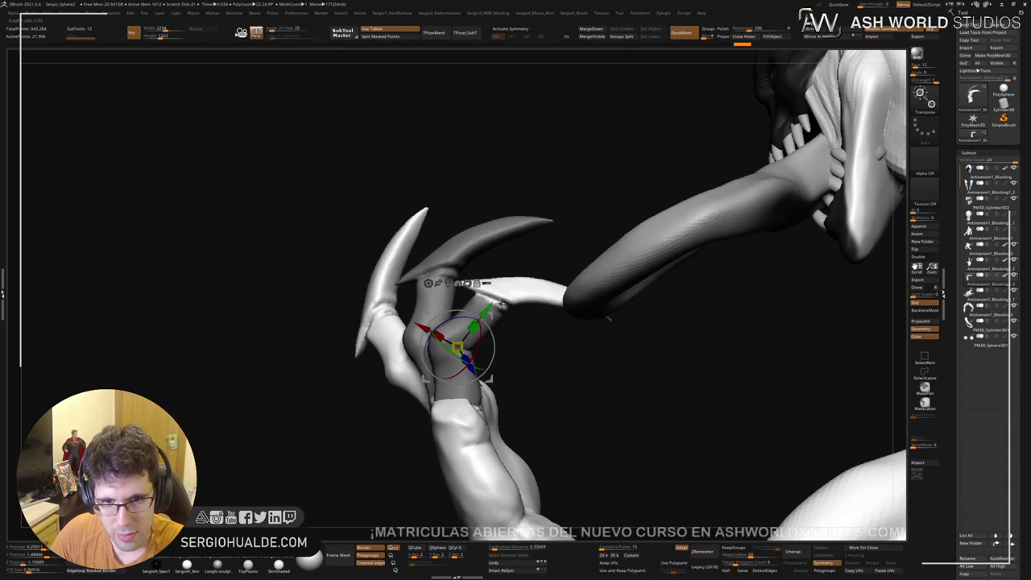
pyautogui.keyDown('ctrl'); pyautogui.click(501, 303); pyautogui.keyUp('ctrl')
pyautogui.moveTo(537, 306); pyautogui.dragTo(534, 275)
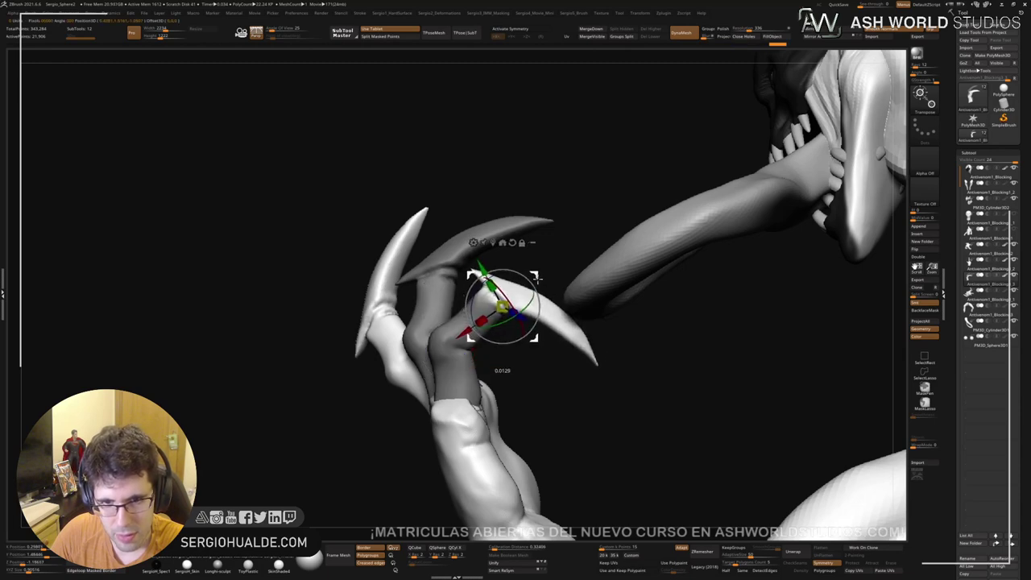
pyautogui.keyDown('ctrl'); pyautogui.moveTo(528, 292); pyautogui.dragTo(509, 261, button='right'); pyautogui.keyUp('ctrl')
# Step: Isolate the copied fingers and unmask the whole ring finger while keeping the other finger masked
pyautogui.press('q')
pyautogui.moveTo(457, 352)
pyautogui.mouseDown(button='right')
pyautogui.moveTo(511, 358)
pyautogui.moveTo(429, 356)
pyautogui.mouseUp(button='right')
pyautogui.moveTo(429, 401); pyautogui.dragTo(498, 431, button='right')
pyautogui.hotkey('shift', 's')
pyautogui.press('w')
pyautogui.keyDown('ctrl'); pyautogui.moveTo(495, 331); pyautogui.dragTo(639, 388); pyautogui.keyUp('ctrl')
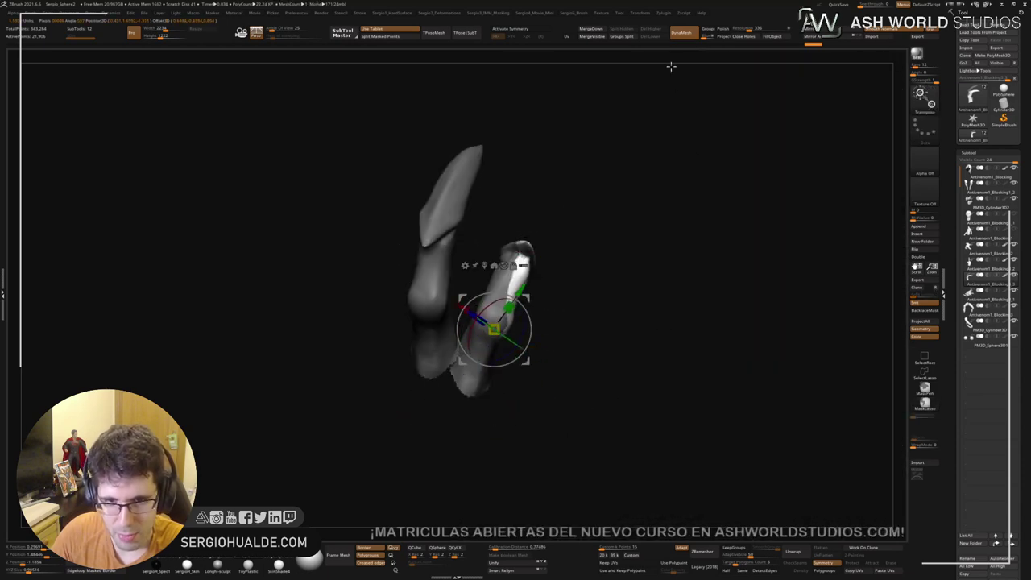
pyautogui.press('q')
pyautogui.hotkey('shift', 'f')
pyautogui.press('w')
pyautogui.moveTo(568, 269)
pyautogui.keyDown('ctrl'); pyautogui.mouseDown()
pyautogui.moveTo(561, 318)
pyautogui.moveTo(483, 347)
pyautogui.mouseUp(); pyautogui.keyUp('ctrl')
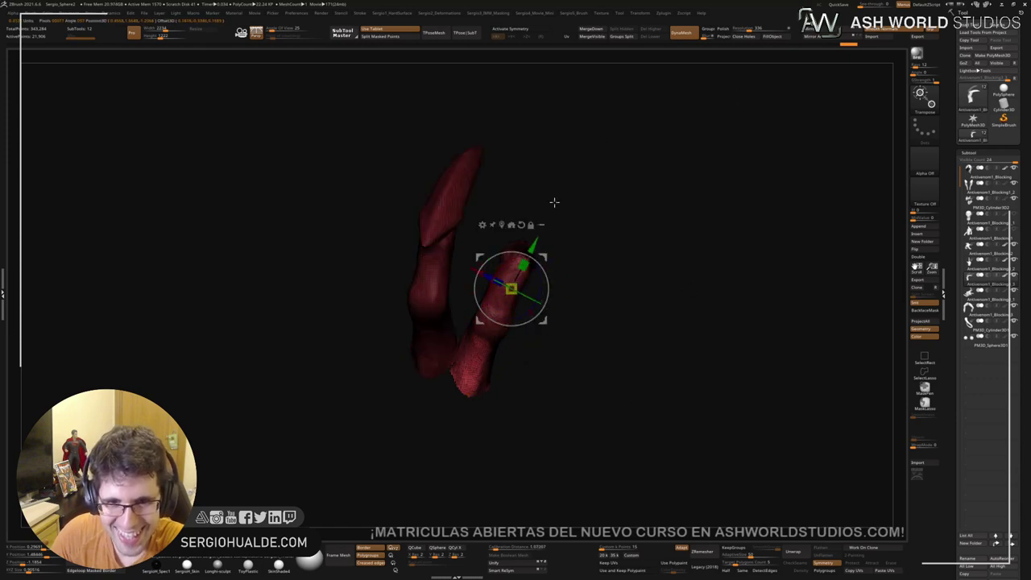
pyautogui.press('q')
pyautogui.moveTo(538, 288); pyautogui.dragTo(550, 311)
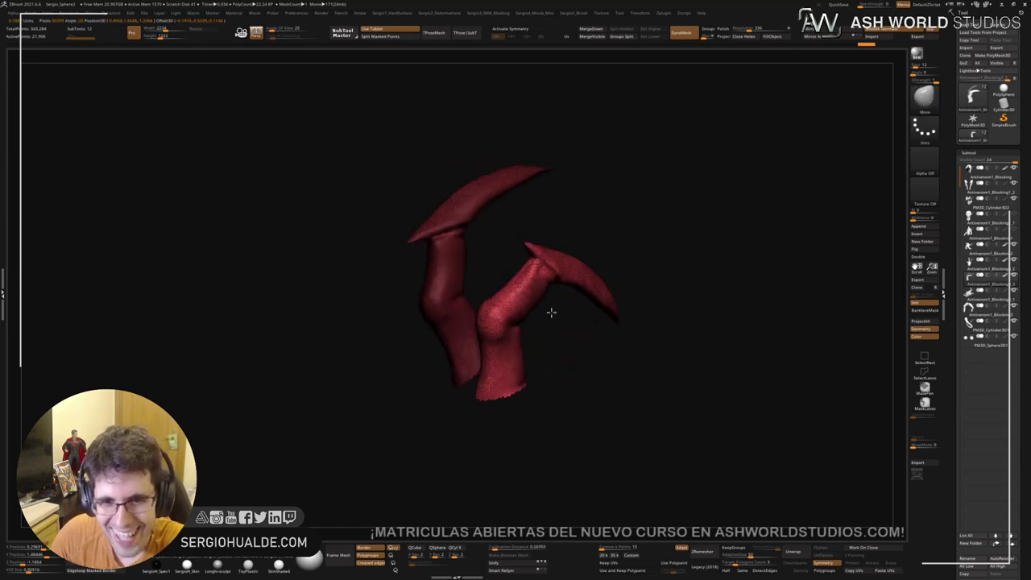
pyautogui.hotkey('alt', 's')
pyautogui.keyDown('alt'); pyautogui.moveTo(523, 360); pyautogui.dragTo(487, 324); pyautogui.keyUp('alt')
pyautogui.hotkey('shift', 'f')
pyautogui.moveTo(481, 329); pyautogui.dragTo(478, 308, button='right')
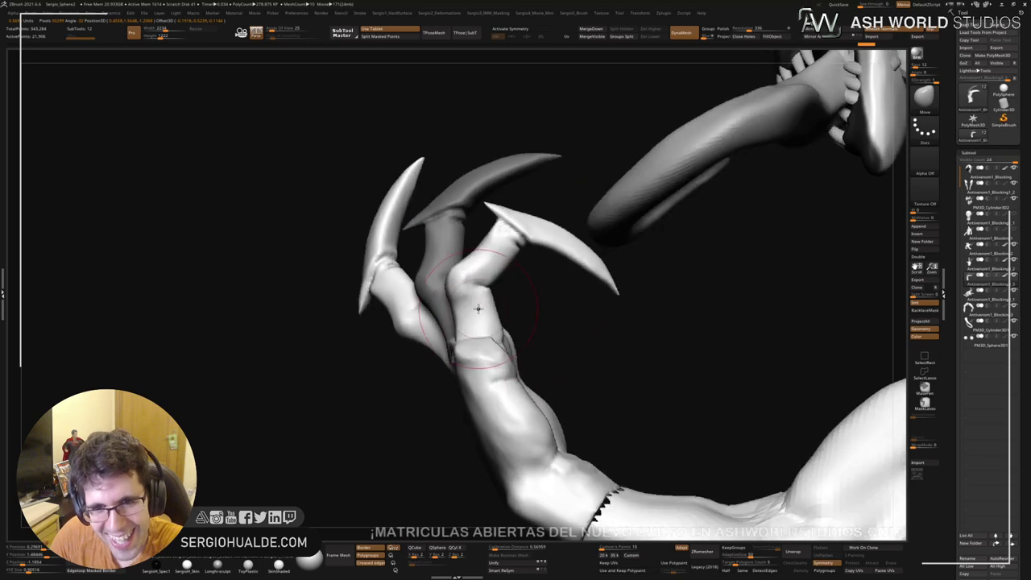
# Step: Set the gizmo pivot at the base of the ring finger and rotate the finger on its knuckle
pyautogui.press('w')
pyautogui.hotkey('alt', 's')
pyautogui.keyDown('alt'); pyautogui.click(484, 331); pyautogui.keyUp('alt')
pyautogui.hotkey('alt', 's')
pyautogui.moveTo(508, 308)
pyautogui.mouseDown()
pyautogui.moveTo(519, 324)
pyautogui.moveTo(518, 302)
pyautogui.mouseUp()
pyautogui.moveTo(521, 310)
pyautogui.keyDown('alt'); pyautogui.mouseDown(button='right')
pyautogui.moveTo(501, 282)
pyautogui.moveTo(503, 312)
pyautogui.mouseUp(button='right'); pyautogui.keyUp('alt')
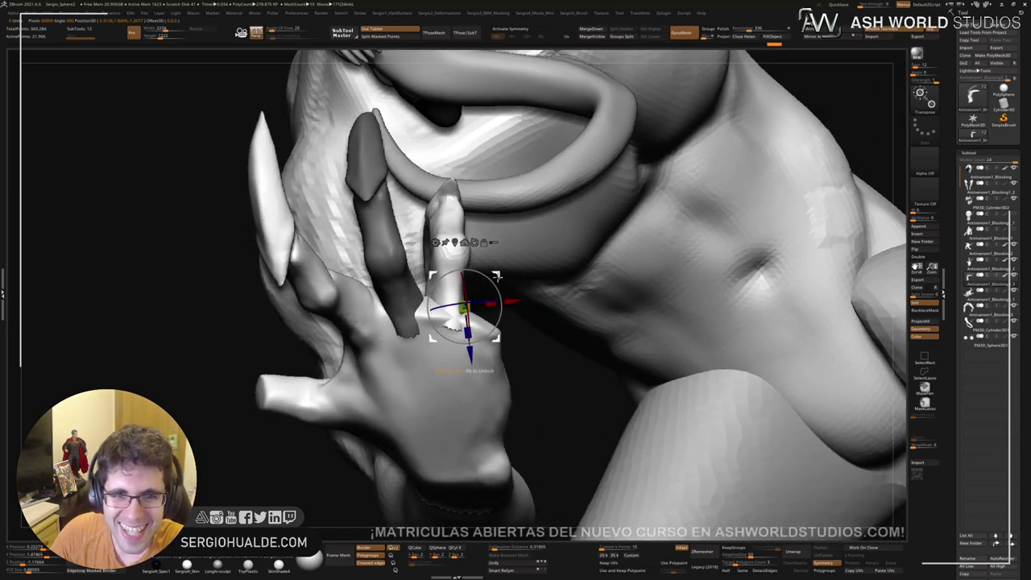
# Step: Duplicate the ring finger beside itself as the little finger, and scale and place it on the outer knuckle
pyautogui.keyDown('ctrl'); pyautogui.moveTo(497, 276); pyautogui.dragTo(521, 285); pyautogui.keyUp('ctrl')
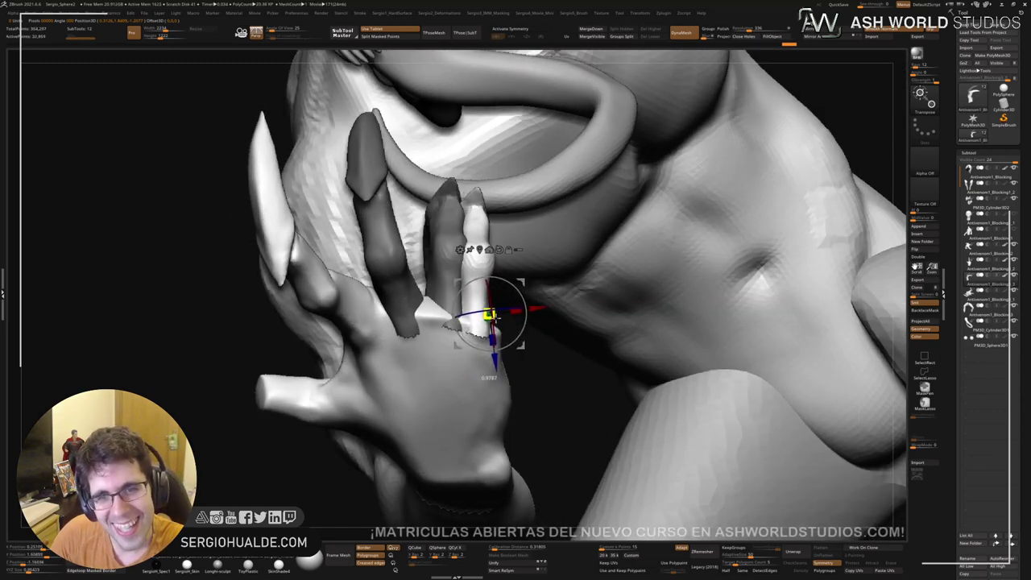
pyautogui.moveTo(496, 319); pyautogui.dragTo(492, 316)
pyautogui.moveTo(522, 282); pyautogui.dragTo(533, 284)
pyautogui.moveTo(533, 285); pyautogui.dragTo(495, 311, button='right')
pyautogui.moveTo(330, 325); pyautogui.dragTo(348, 341)
# Step: Rotate the little finger at its base and bend its upper segment inward
pyautogui.moveTo(467, 346); pyautogui.dragTo(222, 329, button='right')
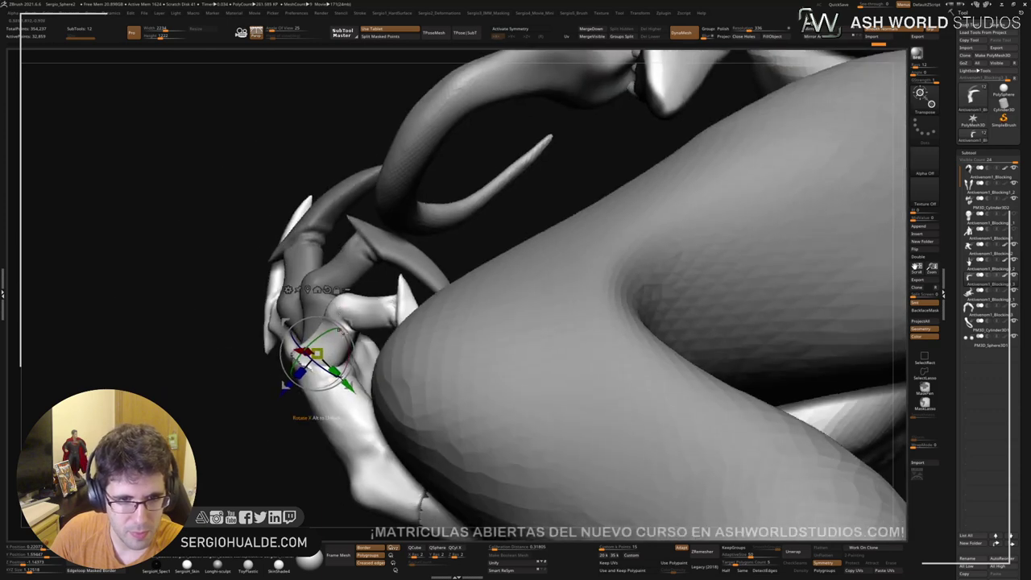
pyautogui.moveTo(342, 321); pyautogui.dragTo(350, 324)
pyautogui.moveTo(345, 322)
pyautogui.mouseDown()
pyautogui.moveTo(363, 333)
pyautogui.moveTo(246, 409)
pyautogui.moveTo(369, 314)
pyautogui.moveTo(387, 322)
pyautogui.moveTo(389, 305)
pyautogui.mouseUp()
pyautogui.keyDown('alt'); pyautogui.click(332, 307); pyautogui.keyUp('alt')
# Step: Mask the little finger up to its claw, rotate the claw inward and clear the mask
pyautogui.press('ctrl')
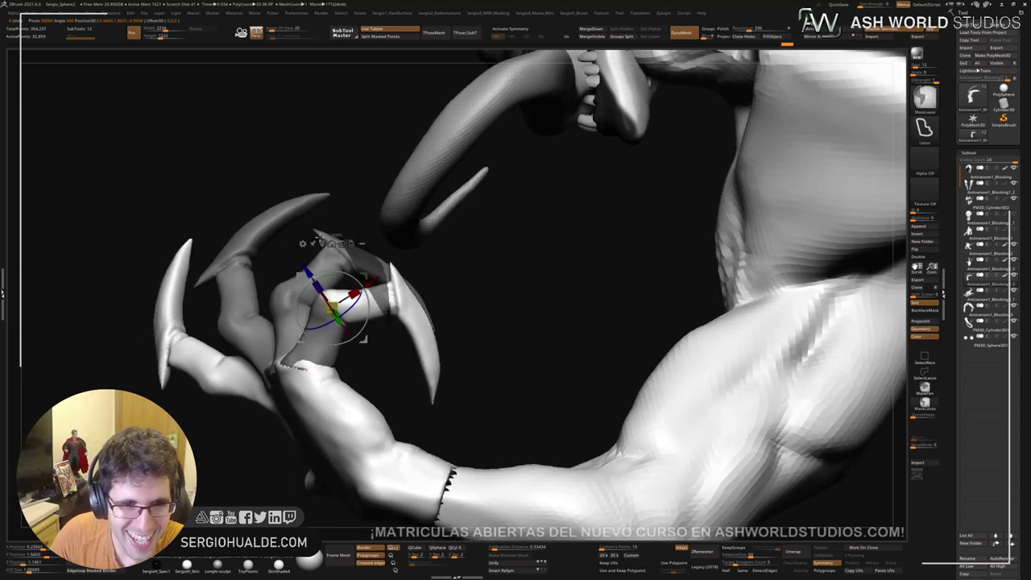
pyautogui.moveTo(320, 239)
pyautogui.keyDown('ctrl'); pyautogui.mouseDown()
pyautogui.moveTo(367, 358)
pyautogui.moveTo(393, 326)
pyautogui.mouseUp(); pyautogui.keyUp('ctrl')
pyautogui.keyDown('alt'); pyautogui.click(392, 296); pyautogui.keyUp('alt')
pyautogui.moveTo(425, 286); pyautogui.dragTo(429, 297)
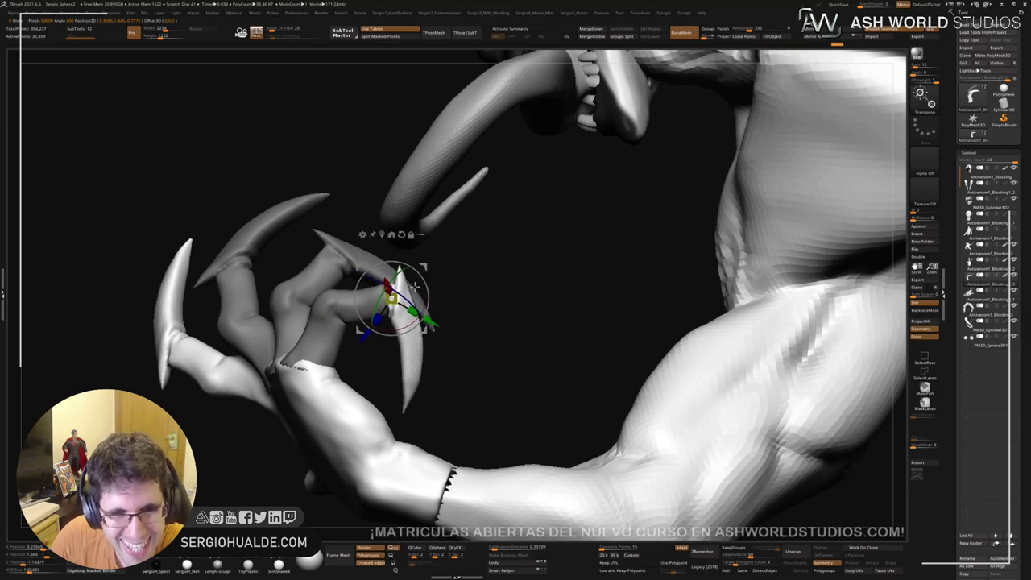
pyautogui.press('q')
pyautogui.keyDown('ctrl'); pyautogui.moveTo(415, 286); pyautogui.dragTo(419, 270, button='right'); pyautogui.keyUp('ctrl')
pyautogui.keyDown('ctrl'); pyautogui.moveTo(431, 298); pyautogui.dragTo(441, 313); pyautogui.keyUp('ctrl')
pyautogui.moveTo(403, 346)
pyautogui.mouseDown(button='right')
pyautogui.moveTo(411, 322)
pyautogui.moveTo(366, 326)
pyautogui.moveTo(348, 310)
pyautogui.moveTo(416, 297)
pyautogui.mouseUp(button='right')
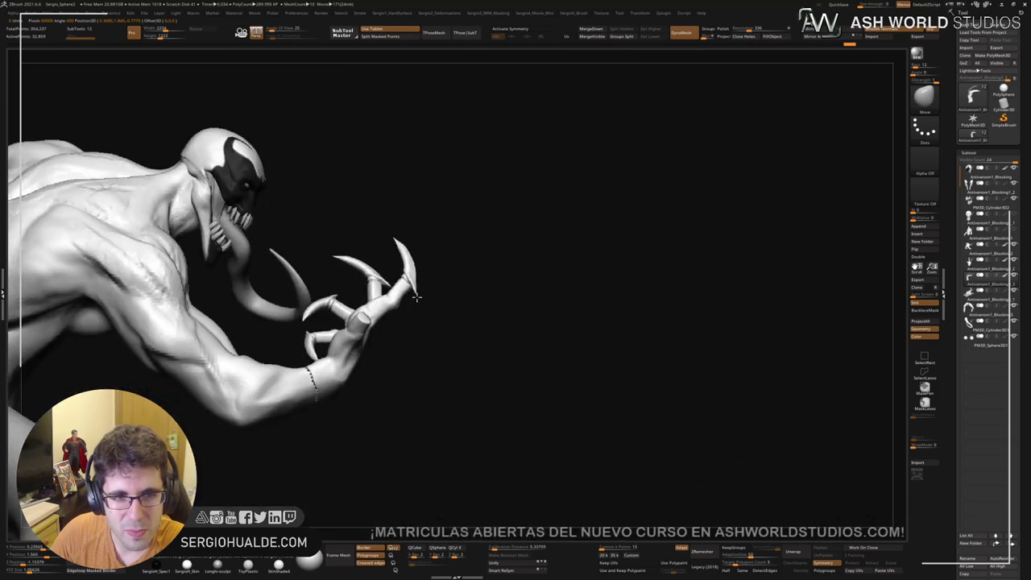
# Step: Isolate the hand, mask the palm up to the base of the index finger and rotate the finger outward at its knuckle
pyautogui.moveTo(416, 297); pyautogui.dragTo(377, 320)
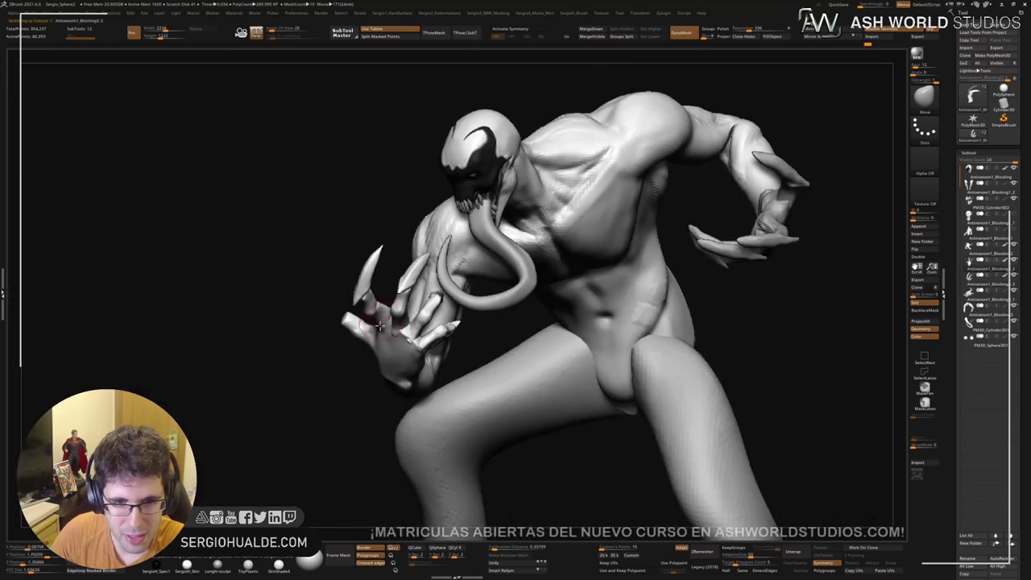
pyautogui.keyDown('ctrl'); pyautogui.keyDown('shift'); pyautogui.click(379, 326); pyautogui.keyUp('shift'); pyautogui.keyUp('ctrl')
pyautogui.moveTo(413, 224)
pyautogui.mouseDown(button='right')
pyautogui.moveTo(391, 329)
pyautogui.moveTo(359, 338)
pyautogui.moveTo(321, 328)
pyautogui.mouseUp(button='right')
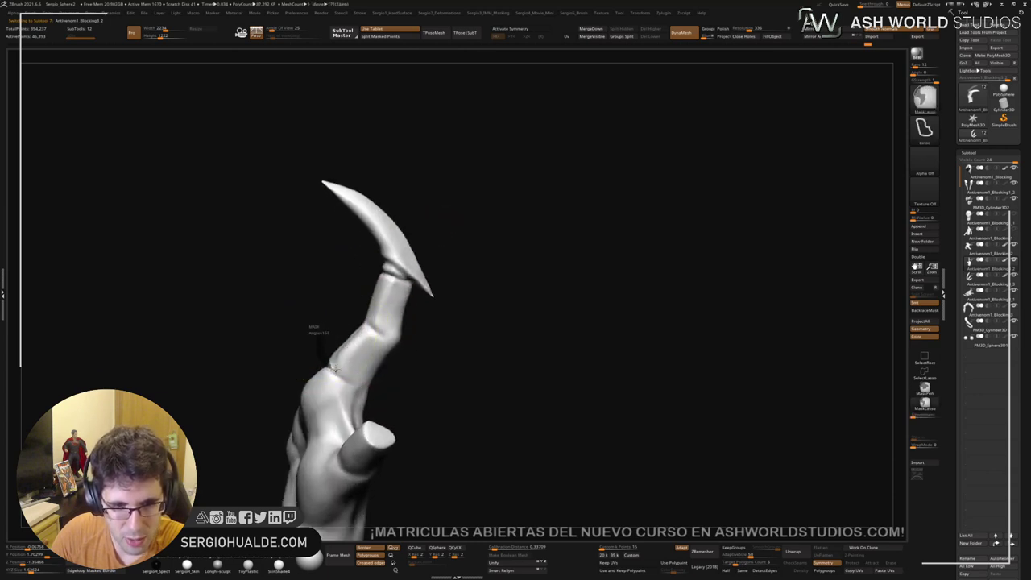
pyautogui.moveTo(422, 372)
pyautogui.keyDown('ctrl'); pyautogui.mouseDown()
pyautogui.moveTo(260, 240)
pyautogui.moveTo(323, 332)
pyautogui.mouseUp(); pyautogui.keyUp('ctrl')
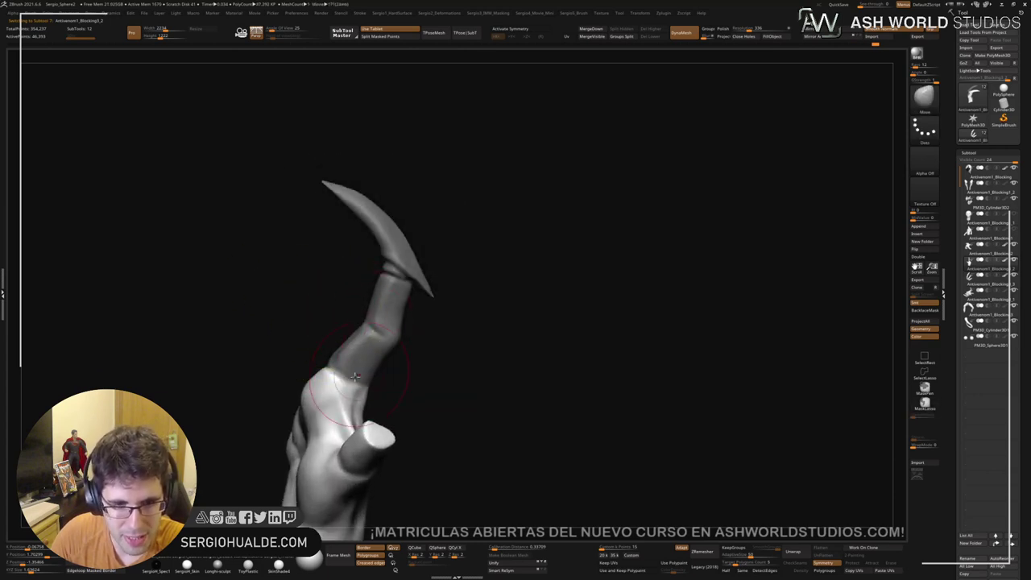
pyautogui.keyDown('ctrl'); pyautogui.click(374, 395); pyautogui.keyUp('ctrl')
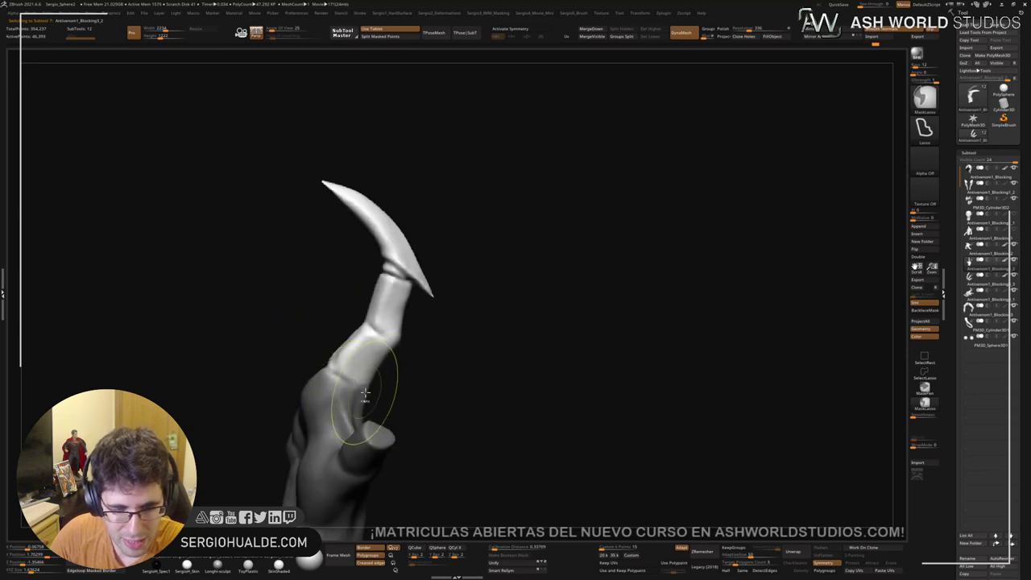
pyautogui.press('w')
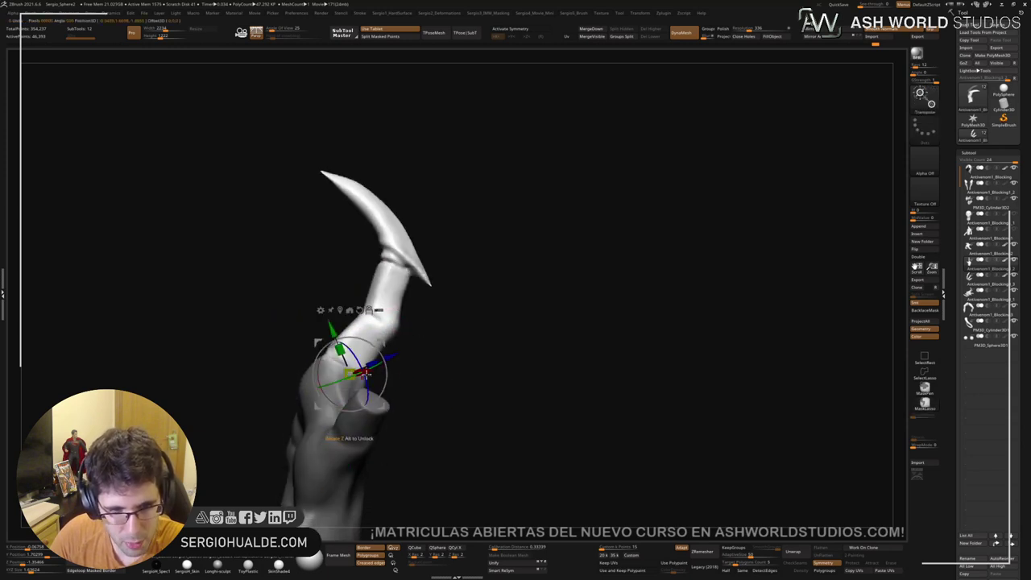
pyautogui.moveTo(380, 352); pyautogui.dragTo(384, 345)
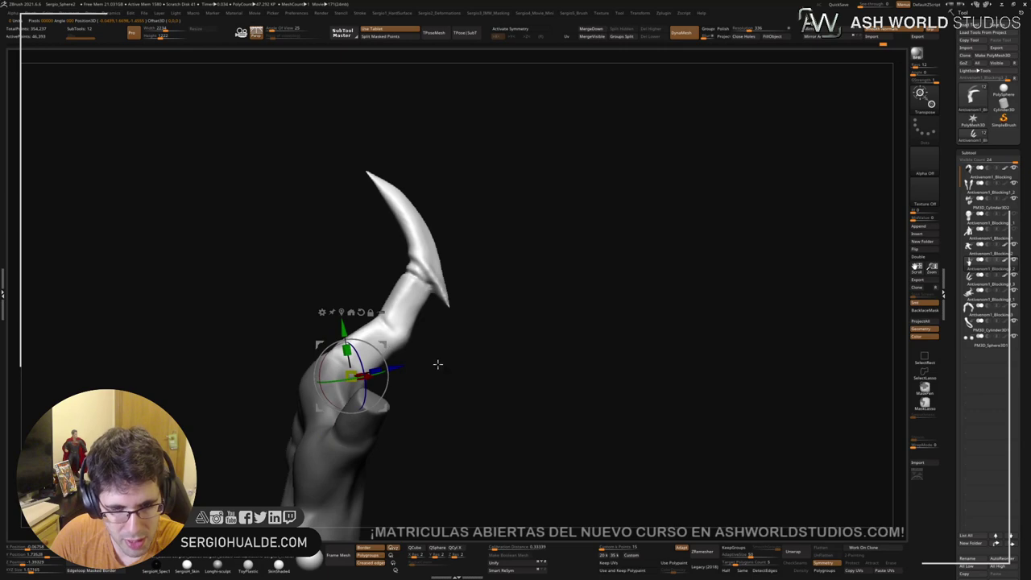
# Step: Show the whole figure again and clear the mask on the hand
pyautogui.moveTo(438, 364); pyautogui.dragTo(428, 357)
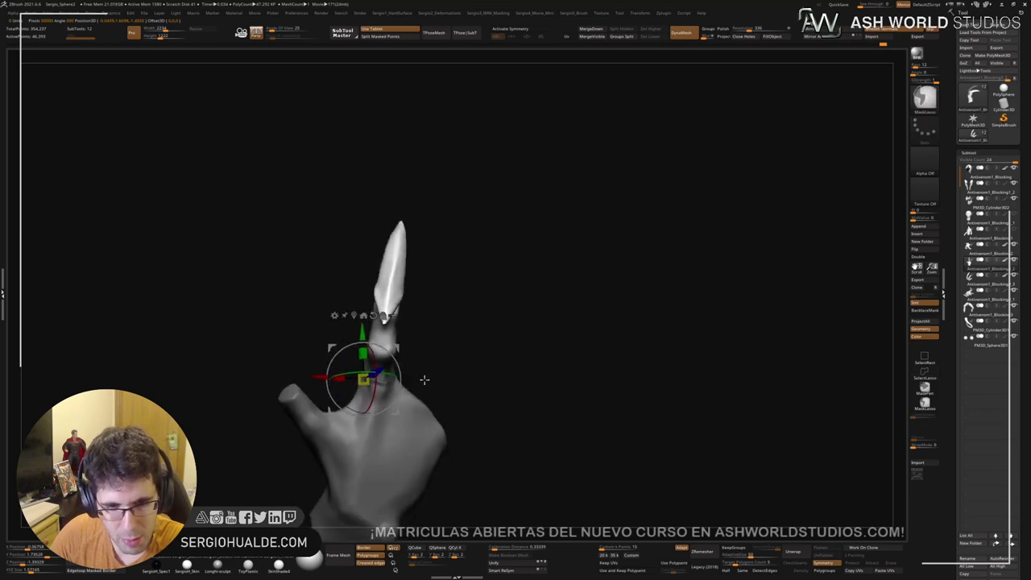
pyautogui.press('q')
pyautogui.hotkey('alt', 's')
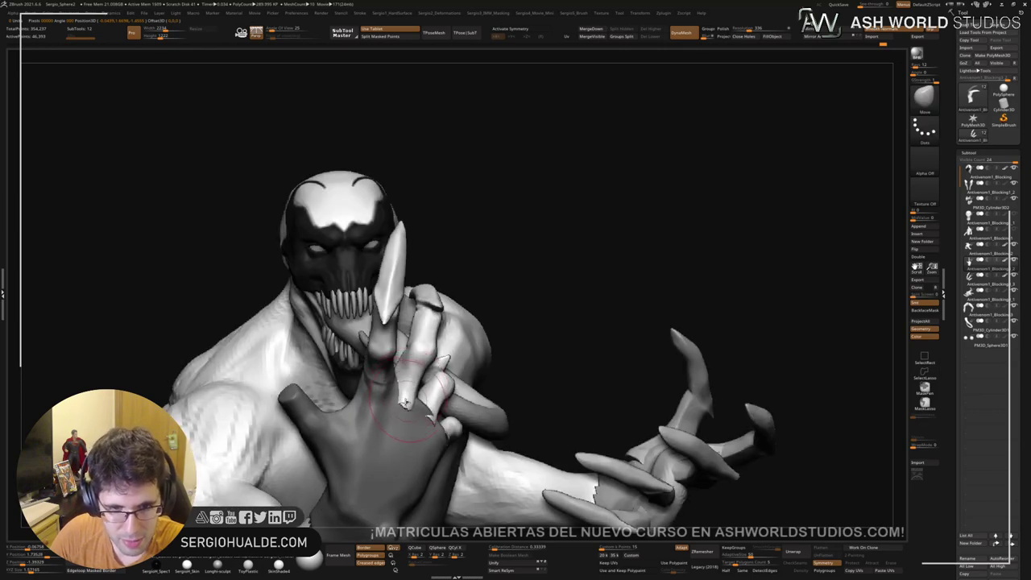
pyautogui.moveTo(405, 403)
pyautogui.keyDown('ctrl'); pyautogui.mouseDown(button='right')
pyautogui.moveTo(407, 340)
pyautogui.moveTo(342, 361)
pyautogui.moveTo(338, 374)
pyautogui.mouseUp(button='right'); pyautogui.keyUp('ctrl')
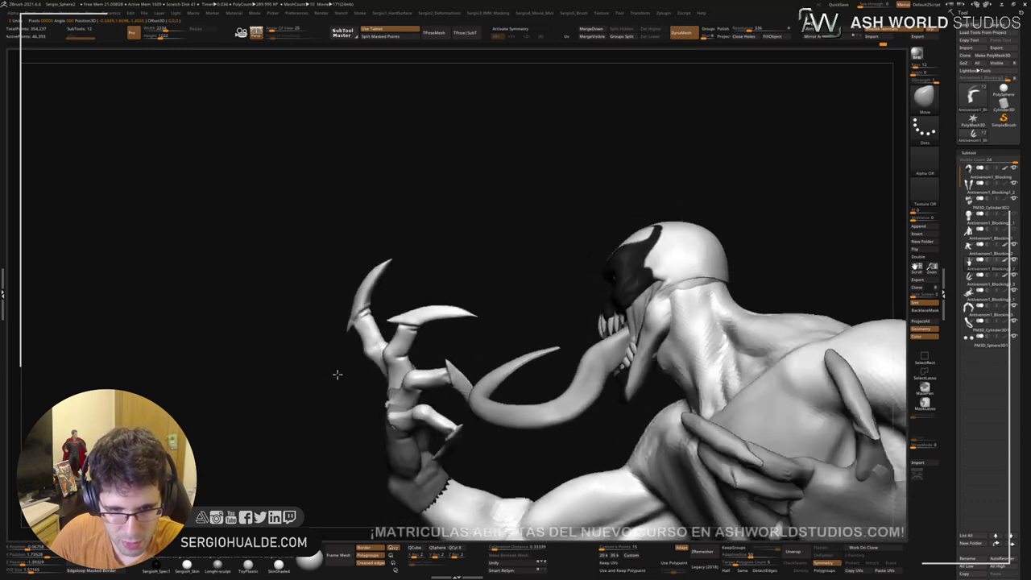
pyautogui.moveTo(337, 373); pyautogui.dragTo(455, 362)
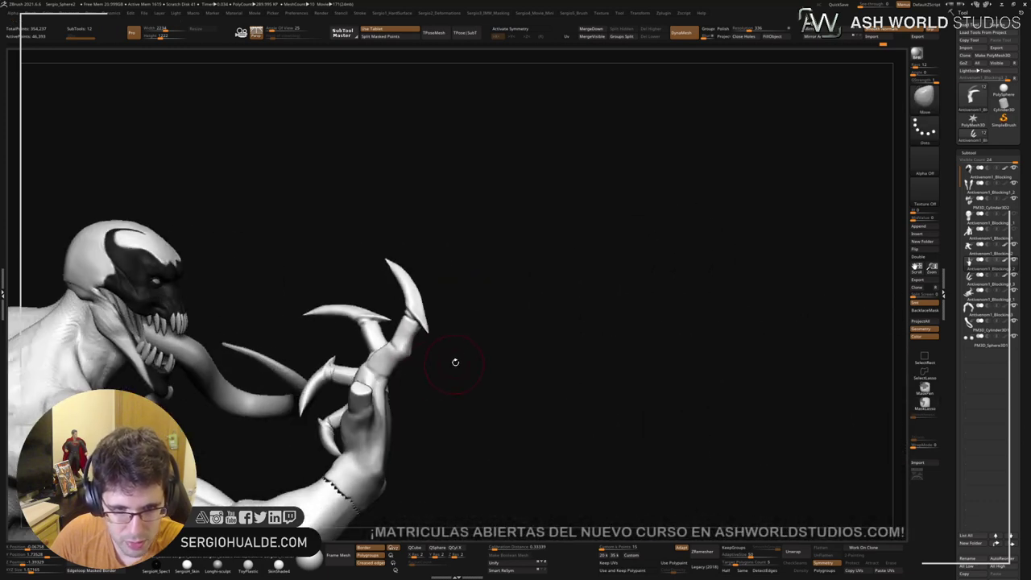
pyautogui.moveTo(455, 362); pyautogui.dragTo(378, 356, button='right')
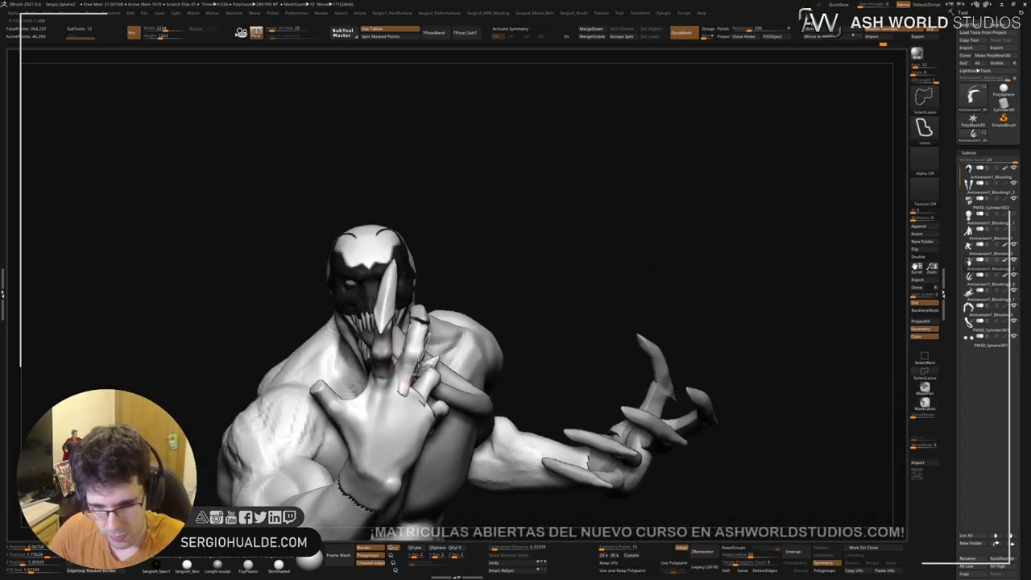
# Step: Select the fingers' subtool and mask everything except the middle finger
pyautogui.keyDown('alt'); pyautogui.click(419, 360); pyautogui.keyUp('alt')
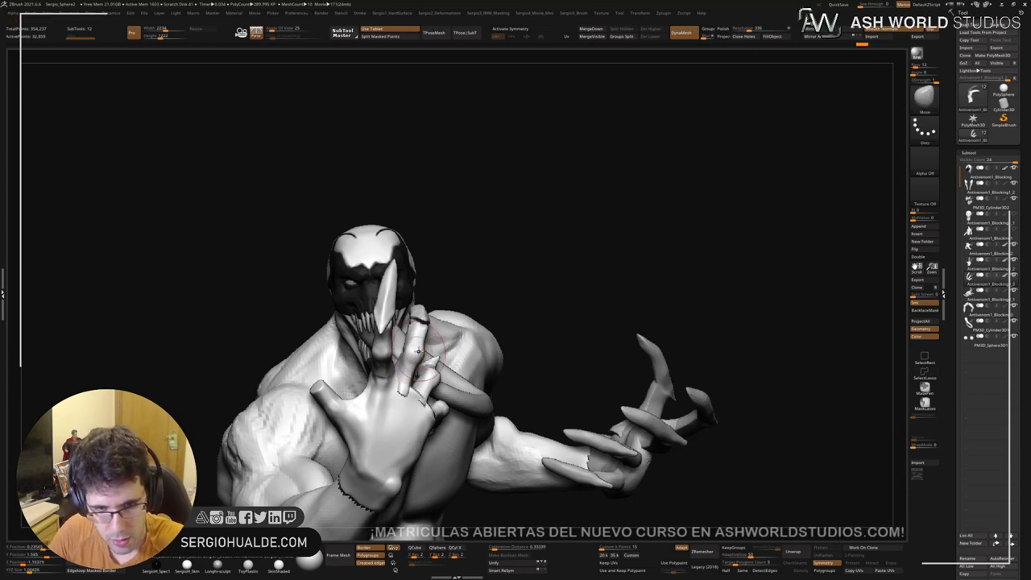
pyautogui.keyDown('ctrl'); pyautogui.keyDown('shift'); pyautogui.click(419, 356); pyautogui.keyUp('shift'); pyautogui.keyUp('ctrl')
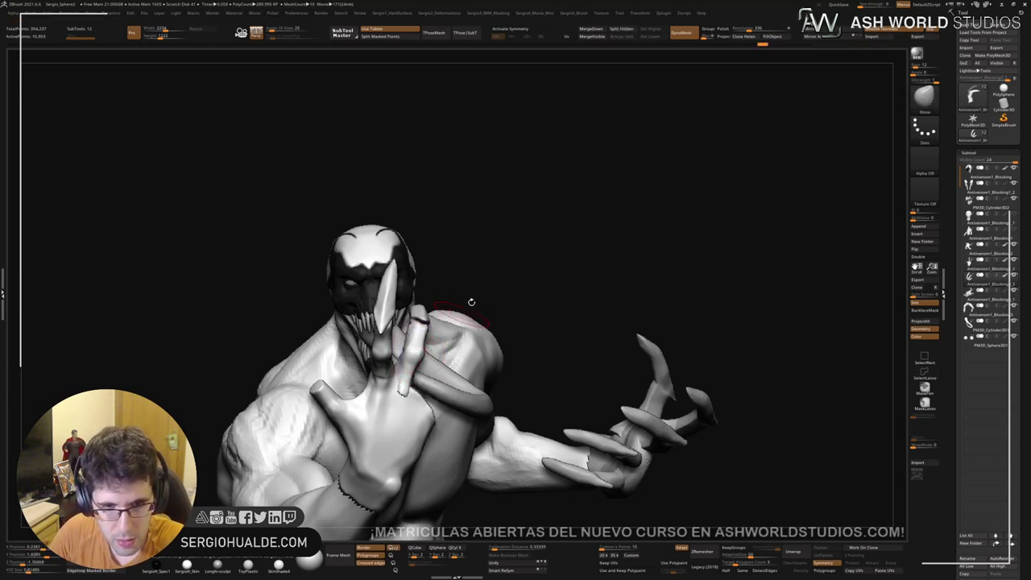
pyautogui.keyDown('ctrl'); pyautogui.click(488, 276); pyautogui.keyUp('ctrl')
pyautogui.keyDown('ctrl'); pyautogui.keyDown('shift'); pyautogui.click(510, 252); pyautogui.keyUp('shift'); pyautogui.keyUp('ctrl')
# Step: Duplicate the middle finger from its base and place and orient the copy on the thumb stump
pyautogui.press('w')
pyautogui.moveTo(362, 355); pyautogui.dragTo(432, 353, button='right')
pyautogui.keyDown('alt'); pyautogui.click(380, 392); pyautogui.keyUp('alt')
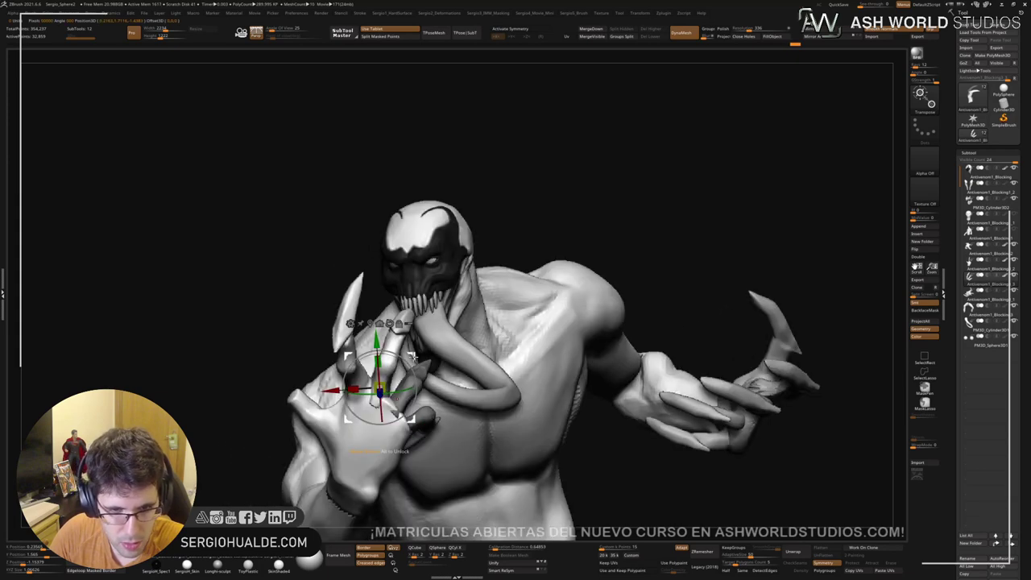
pyautogui.keyDown('ctrl'); pyautogui.moveTo(414, 357); pyautogui.dragTo(314, 368); pyautogui.keyUp('ctrl')
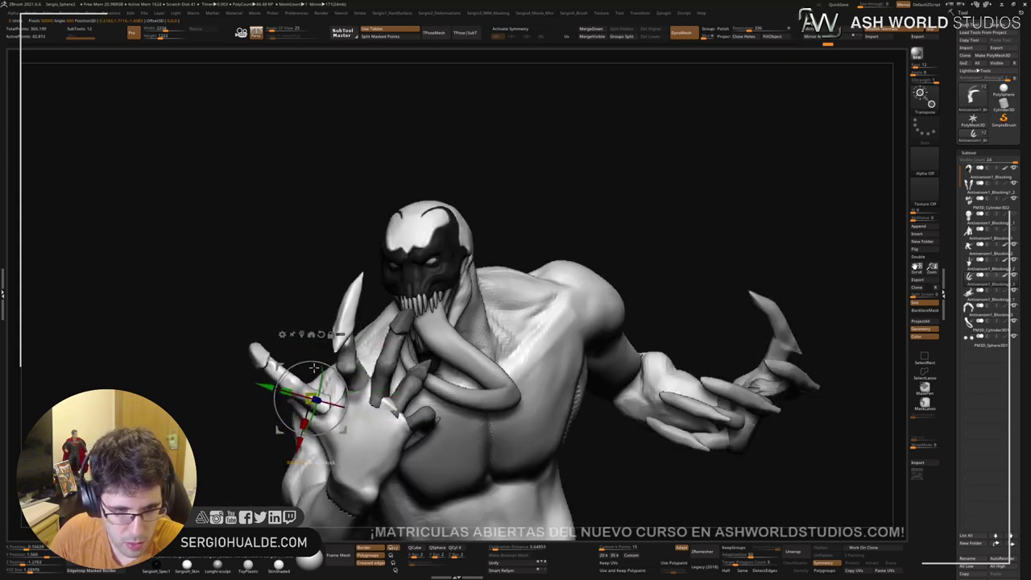
pyautogui.moveTo(357, 389); pyautogui.dragTo(422, 369, button='right')
pyautogui.moveTo(412, 334); pyautogui.dragTo(411, 362)
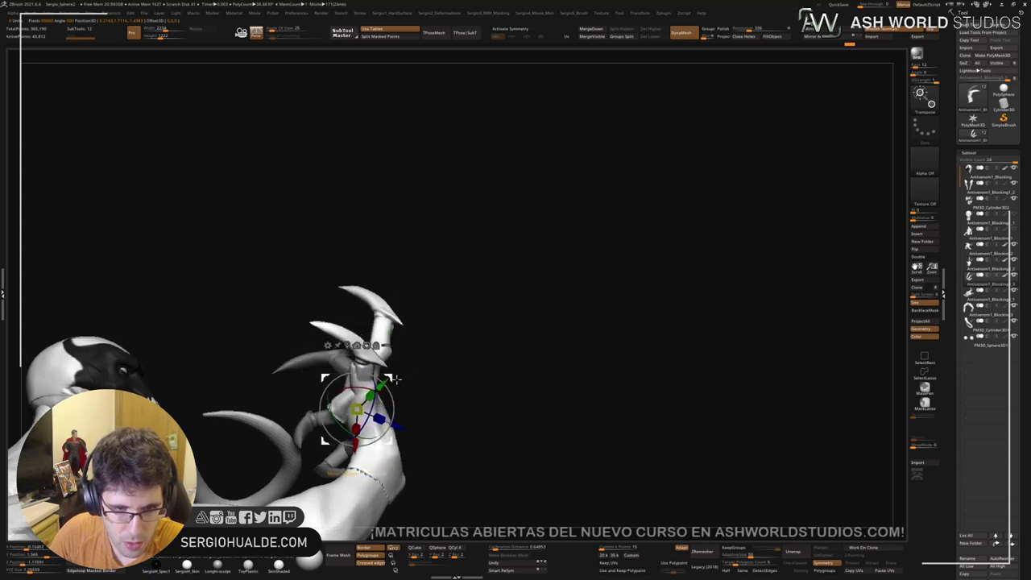
pyautogui.moveTo(396, 378); pyautogui.dragTo(390, 398)
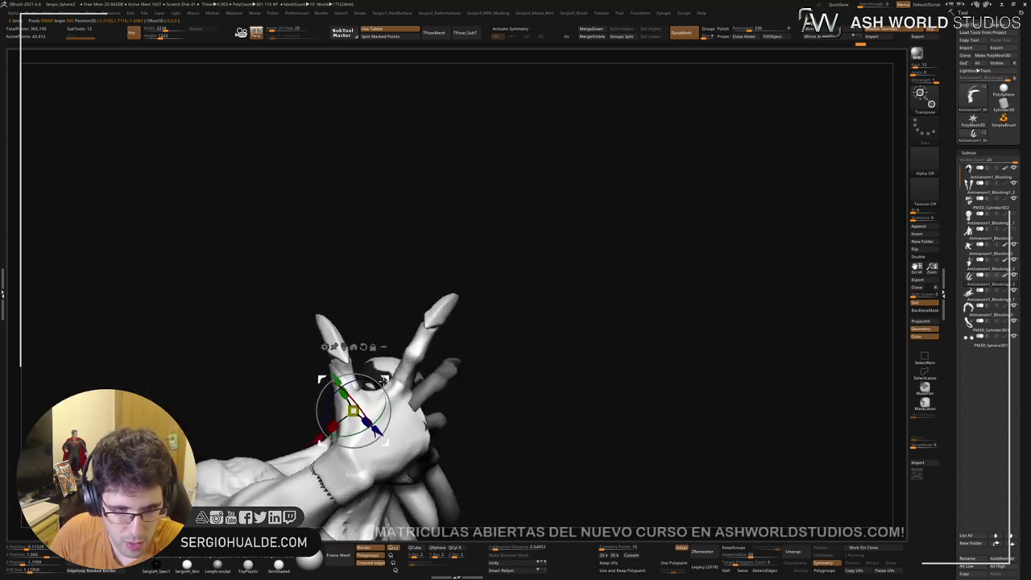
pyautogui.moveTo(380, 385); pyautogui.dragTo(438, 388, button='right')
pyautogui.moveTo(436, 386); pyautogui.dragTo(426, 377)
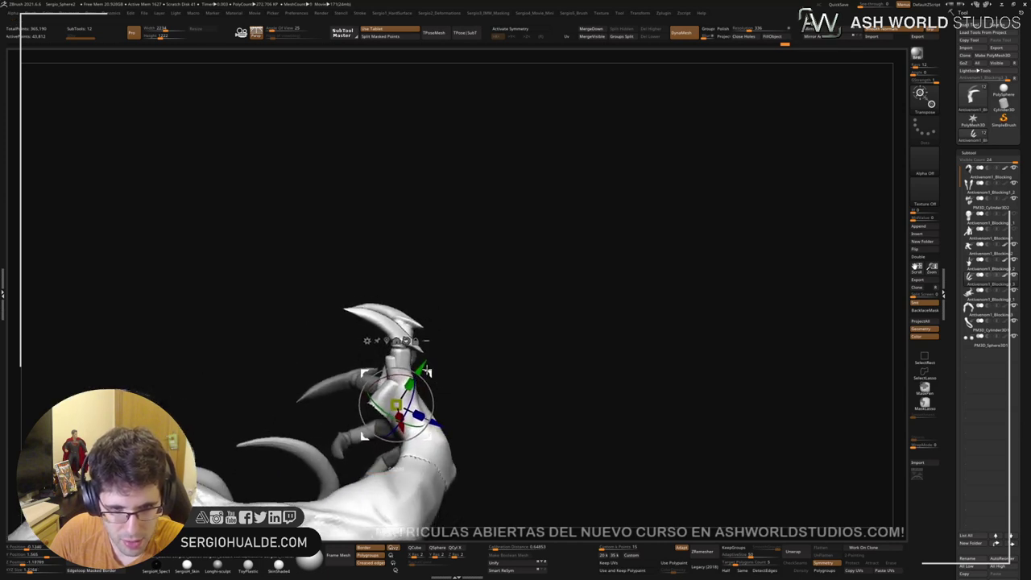
# Step: Hide and delete the lower segment of the thumb copy, keeping the claw and its adjoining segment
pyautogui.press('q')
pyautogui.moveTo(415, 371)
pyautogui.keyDown('ctrl'); pyautogui.mouseDown(button='right')
pyautogui.moveTo(396, 393)
pyautogui.moveTo(432, 410)
pyautogui.moveTo(395, 392)
pyautogui.mouseUp(button='right'); pyautogui.keyUp('ctrl')
pyautogui.moveTo(396, 392); pyautogui.dragTo(471, 380)
pyautogui.hotkey('ctrl', 'shift')
pyautogui.moveTo(399, 406)
pyautogui.keyDown('ctrl'); pyautogui.keyDown('alt'); pyautogui.keyDown('shift'); pyautogui.mouseDown()
pyautogui.moveTo(524, 339)
pyautogui.moveTo(460, 387)
pyautogui.moveTo(430, 240)
pyautogui.moveTo(453, 381)
pyautogui.moveTo(468, 337)
pyautogui.mouseUp(); pyautogui.keyUp('shift'); pyautogui.keyUp('alt'); pyautogui.keyUp('ctrl')
pyautogui.click(446, 340)
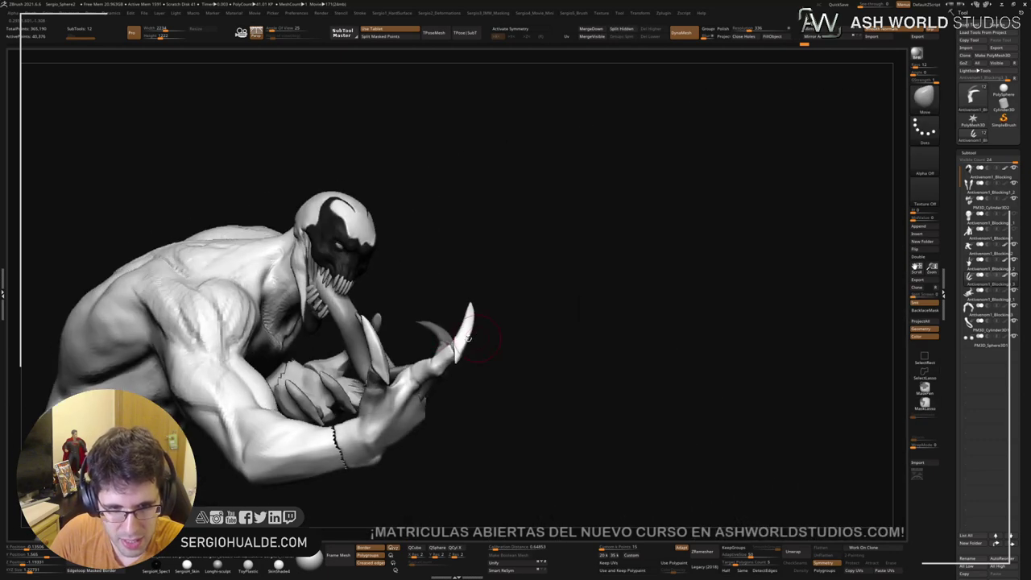
pyautogui.moveTo(413, 360); pyautogui.dragTo(453, 369)
pyautogui.moveTo(436, 370)
pyautogui.keyDown('ctrl'); pyautogui.mouseDown(button='right')
pyautogui.moveTo(453, 393)
pyautogui.moveTo(448, 355)
pyautogui.mouseUp(button='right'); pyautogui.keyUp('ctrl')
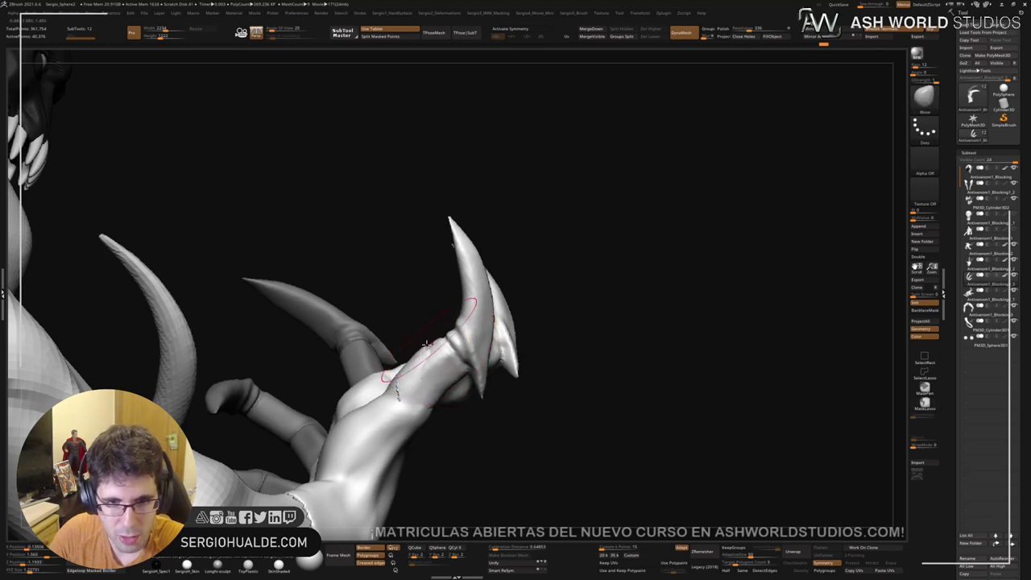
# Step: Reshape the thumb segment's base with the Move brush and reposition the thumb against its stump
pyautogui.moveTo(407, 367); pyautogui.dragTo(412, 363)
pyautogui.moveTo(427, 298); pyautogui.dragTo(435, 360, button='right')
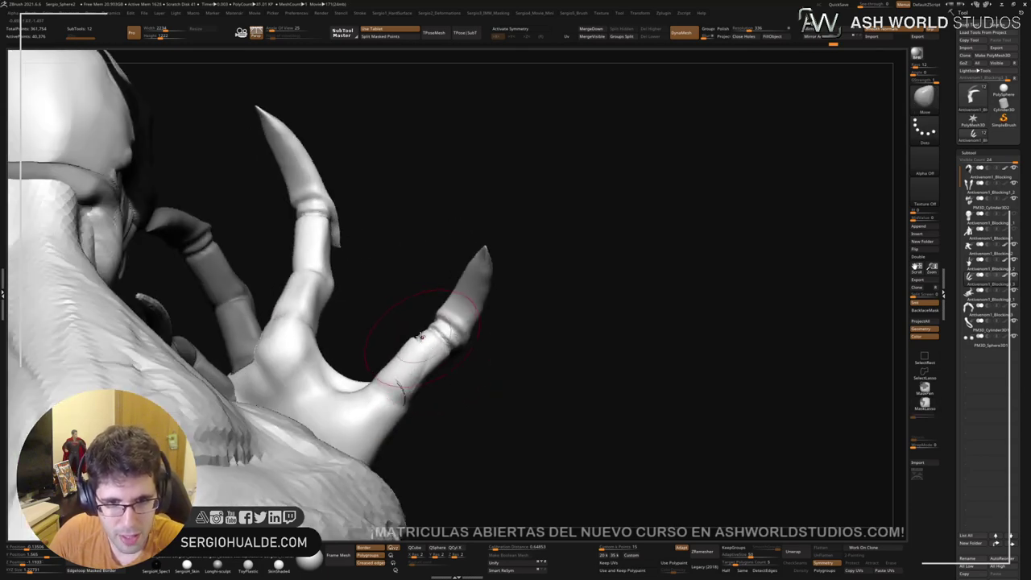
pyautogui.moveTo(409, 379); pyautogui.dragTo(425, 364)
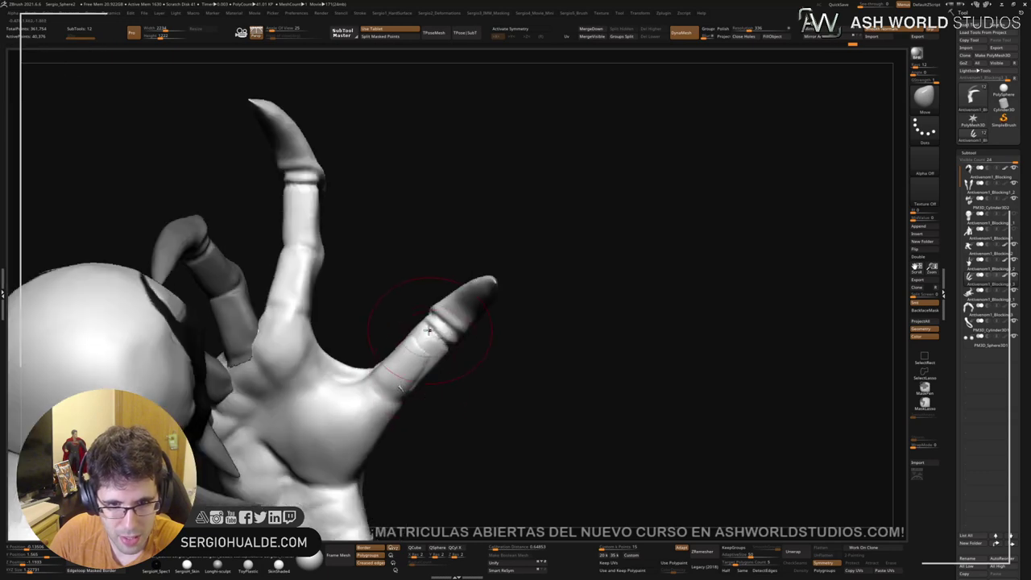
pyautogui.moveTo(429, 361)
pyautogui.mouseDown(button='right')
pyautogui.moveTo(442, 361)
pyautogui.moveTo(429, 308)
pyautogui.moveTo(439, 324)
pyautogui.mouseUp(button='right')
pyautogui.press('w')
pyautogui.moveTo(438, 323); pyautogui.dragTo(441, 319)
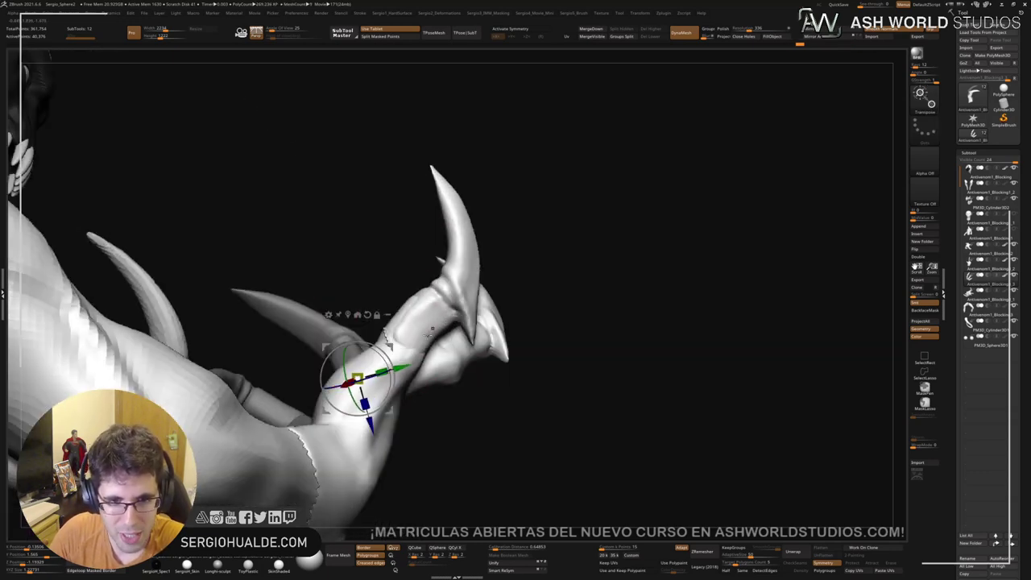
pyautogui.moveTo(392, 344); pyautogui.dragTo(413, 345)
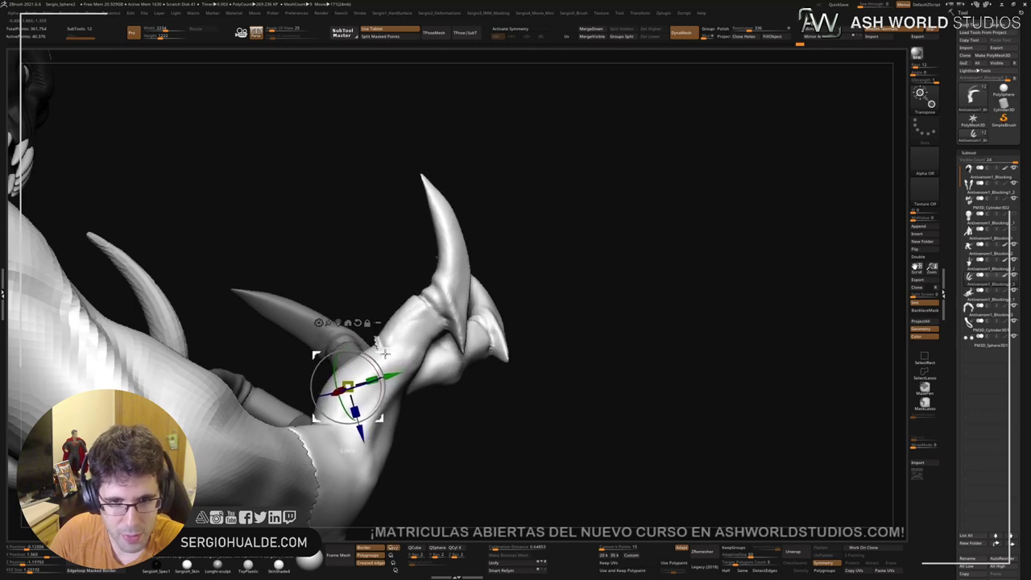
# Step: Set the gizmo pivot at the thumb segment's base and shift the thumb to seat it on the stump
pyautogui.press('q')
pyautogui.moveTo(421, 344)
pyautogui.keyDown('ctrl'); pyautogui.mouseDown(button='right')
pyautogui.moveTo(425, 322)
pyautogui.moveTo(467, 352)
pyautogui.moveTo(444, 368)
pyautogui.moveTo(449, 354)
pyautogui.mouseUp(button='right'); pyautogui.keyUp('ctrl')
pyautogui.moveTo(450, 354)
pyautogui.mouseDown(button='right')
pyautogui.moveTo(461, 369)
pyautogui.moveTo(497, 339)
pyautogui.moveTo(460, 444)
pyautogui.moveTo(440, 352)
pyautogui.moveTo(369, 359)
pyautogui.mouseUp(button='right')
pyautogui.press('w')
pyautogui.hotkey('alt', 'q')
pyautogui.keyDown('alt'); pyautogui.click(303, 364); pyautogui.keyUp('alt')
pyautogui.moveTo(305, 363); pyautogui.dragTo(334, 348, button='right')
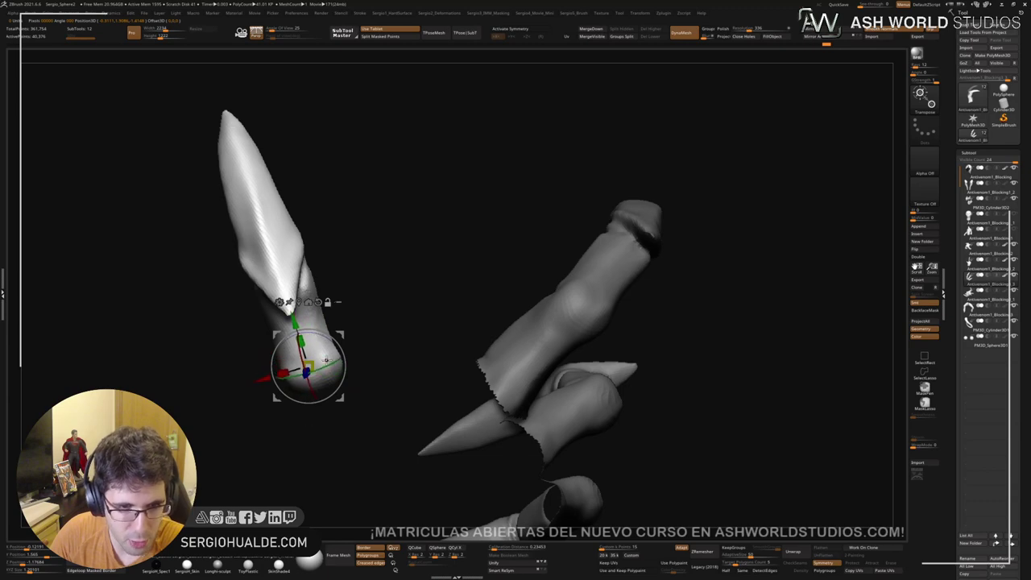
pyautogui.moveTo(337, 363); pyautogui.dragTo(361, 372, button='right')
pyautogui.hotkey('alt', 'q')
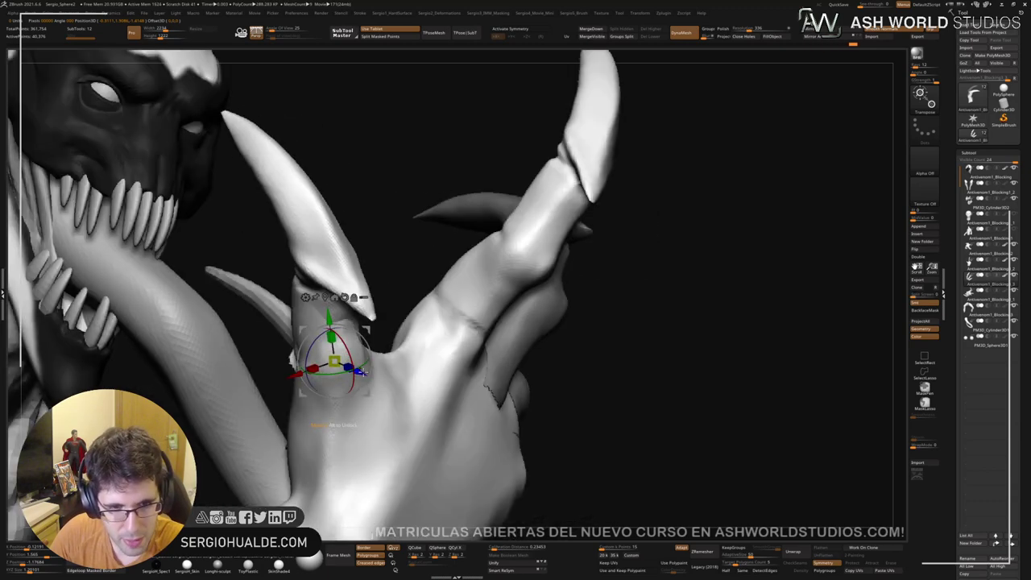
pyautogui.moveTo(365, 364); pyautogui.dragTo(355, 368)
# Step: Check the thumb on its own, bring back the full figure and rotate the thumb slightly at its base
pyautogui.moveTo(359, 370)
pyautogui.keyDown('ctrl'); pyautogui.mouseDown(button='right')
pyautogui.moveTo(390, 355)
pyautogui.moveTo(359, 387)
pyautogui.moveTo(395, 364)
pyautogui.moveTo(374, 393)
pyautogui.moveTo(351, 393)
pyautogui.moveTo(368, 439)
pyautogui.mouseUp(button='right'); pyautogui.keyUp('ctrl')
pyautogui.press('q')
pyautogui.hotkey('alt', 'q')
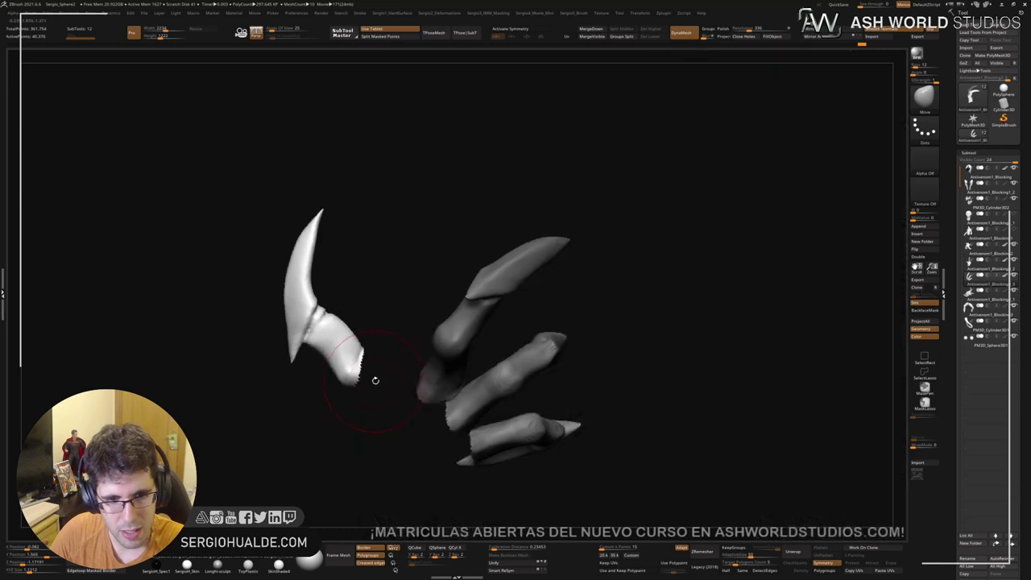
pyautogui.hotkey('alt', 'q')
pyautogui.press('w')
pyautogui.moveTo(385, 373); pyautogui.dragTo(379, 342)
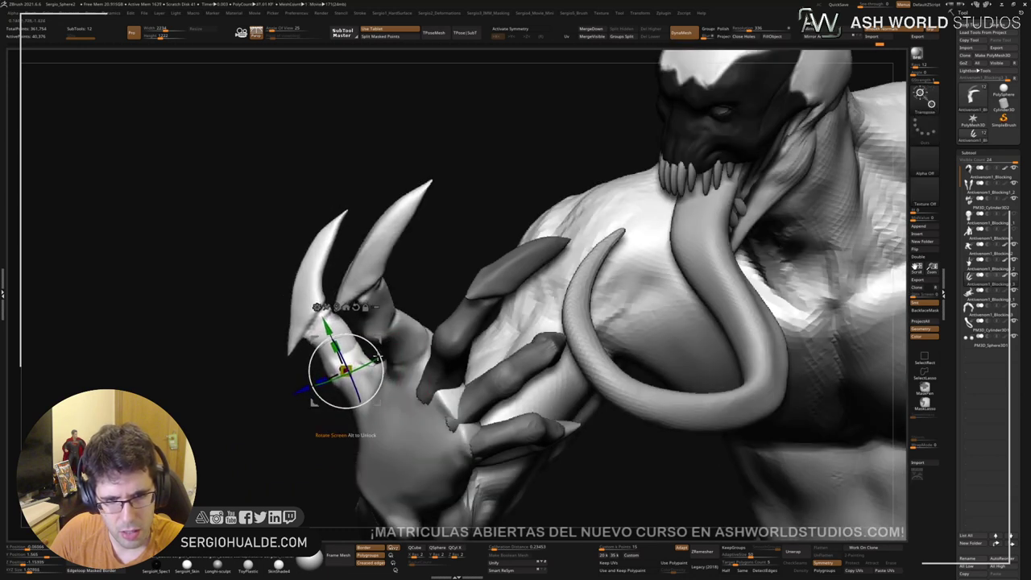
pyautogui.press('q')
pyautogui.moveTo(390, 374)
pyautogui.keyDown('ctrl'); pyautogui.mouseDown(button='right')
pyautogui.moveTo(390, 352)
pyautogui.moveTo(373, 388)
pyautogui.mouseUp(button='right'); pyautogui.keyUp('ctrl')
pyautogui.moveTo(373, 388); pyautogui.dragTo(428, 382)
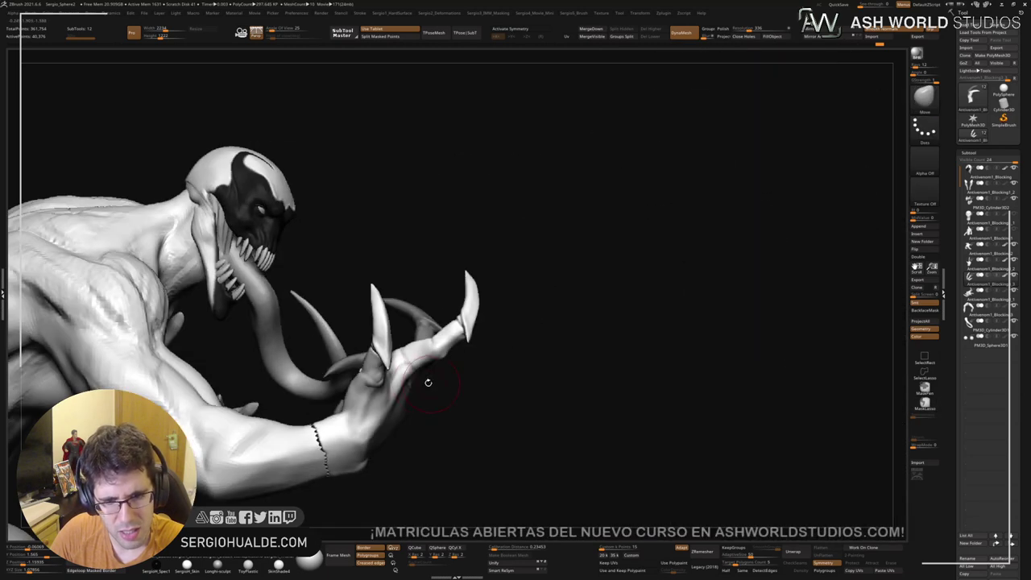
# Step: Select the palm piece and push in its outer edge near the thumb base with the Move brush
pyautogui.keyDown('alt'); pyautogui.click(380, 413); pyautogui.keyUp('alt')
pyautogui.moveTo(380, 414)
pyautogui.keyDown('ctrl'); pyautogui.mouseDown(button='right')
pyautogui.moveTo(393, 427)
pyautogui.moveTo(387, 419)
pyautogui.mouseUp(button='right'); pyautogui.keyUp('ctrl')
pyautogui.press('s')
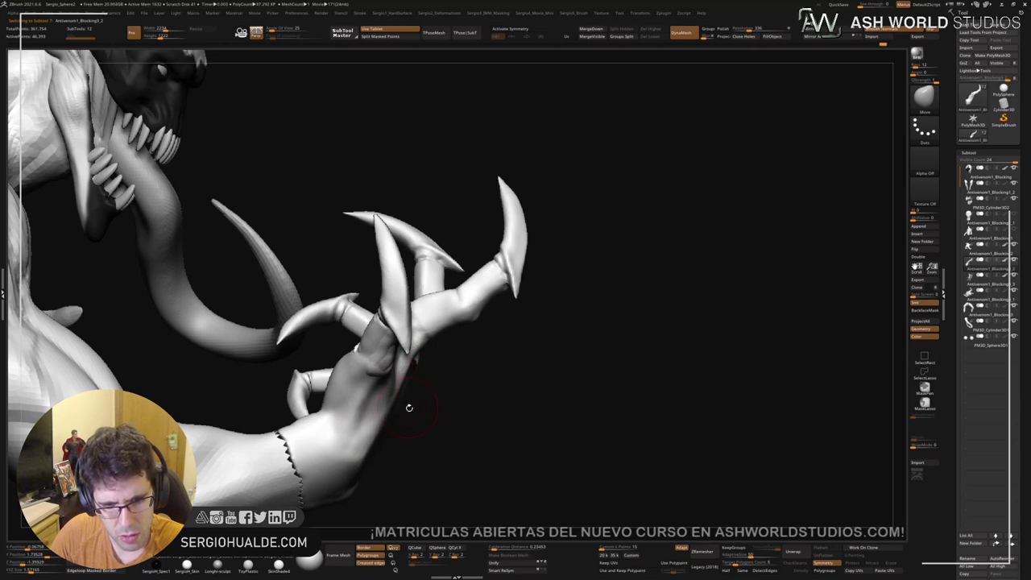
pyautogui.moveTo(409, 408); pyautogui.dragTo(362, 370)
pyautogui.moveTo(410, 427); pyautogui.dragTo(419, 355, button='right')
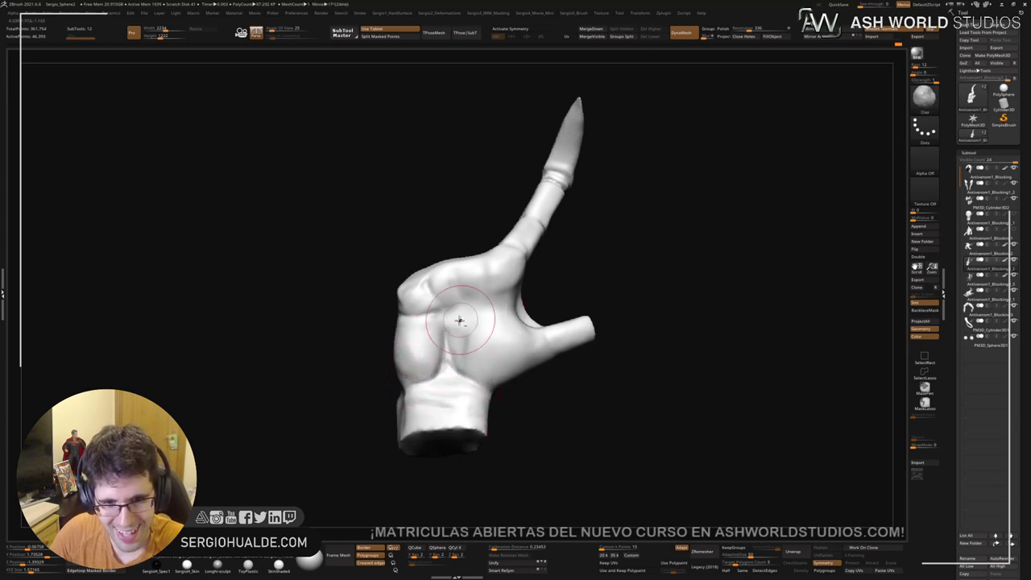
# Step: Isolate the palm and refine its central hollow and surrounding pads with the Clay brush
pyautogui.keyDown('alt'); pyautogui.moveTo(460, 320); pyautogui.dragTo(460, 357); pyautogui.keyUp('alt')
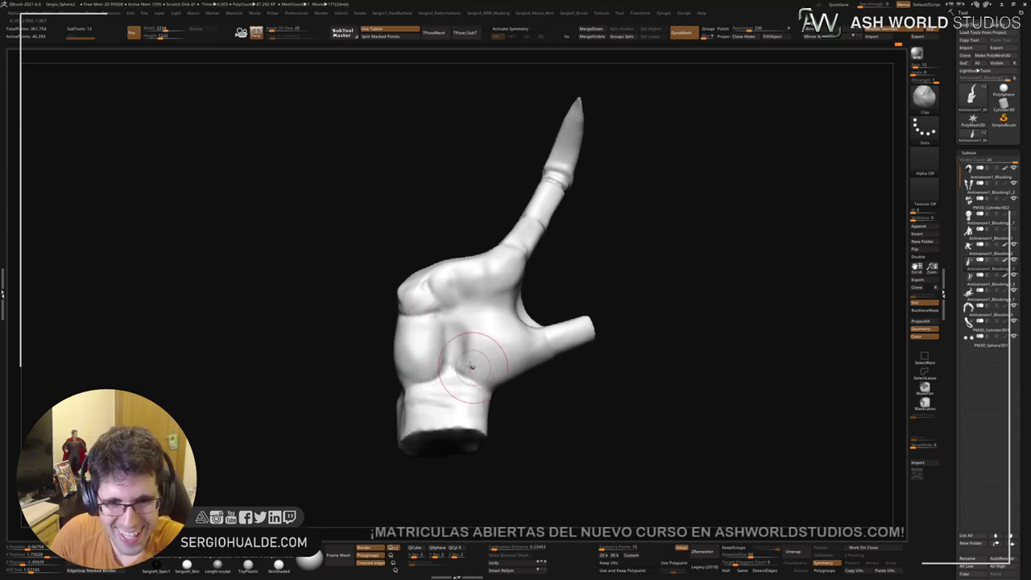
pyautogui.moveTo(447, 348); pyautogui.dragTo(458, 348, button='right')
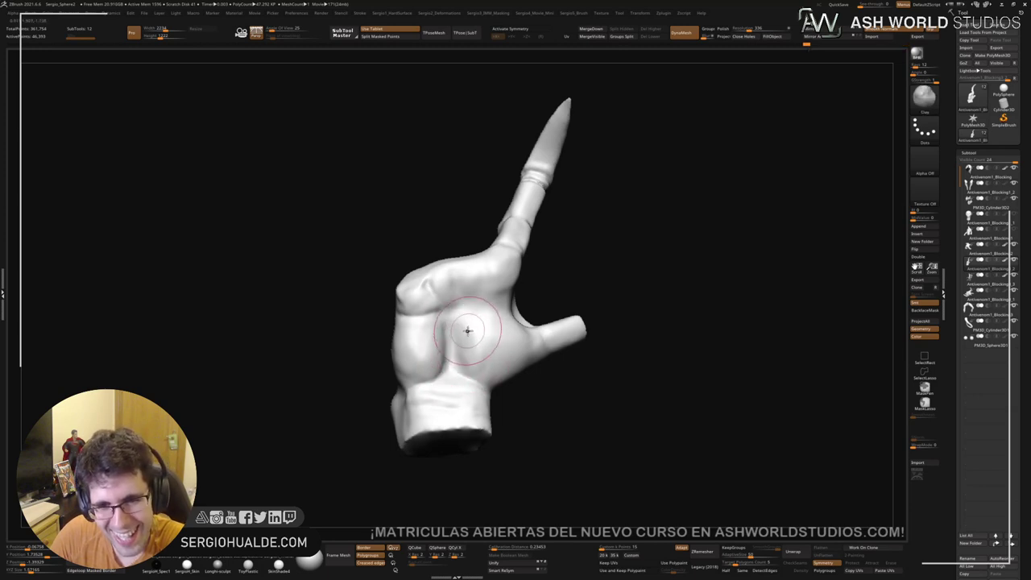
pyautogui.moveTo(483, 333); pyautogui.dragTo(522, 336, button='right')
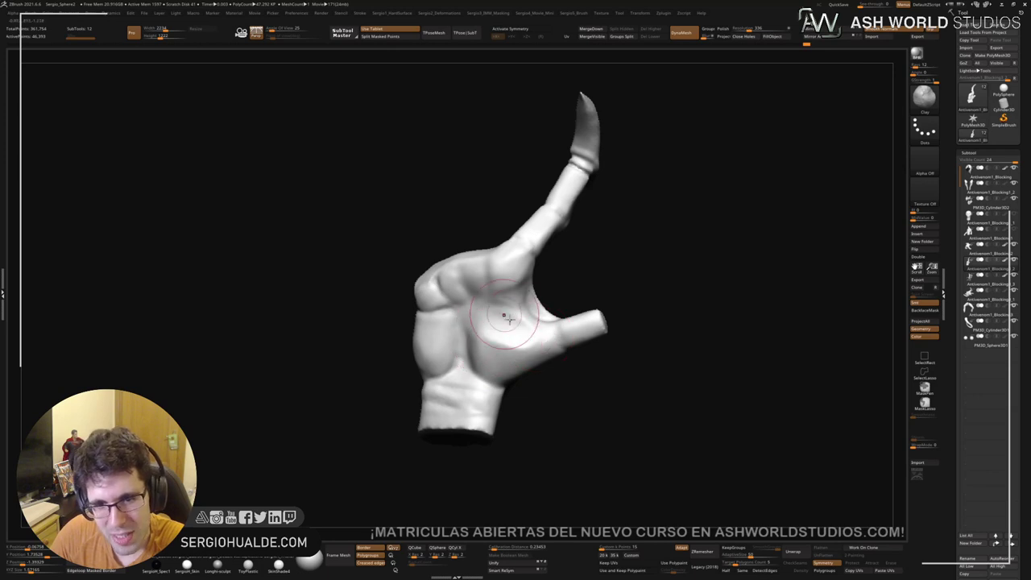
pyautogui.moveTo(511, 310); pyautogui.dragTo(501, 291, button='right')
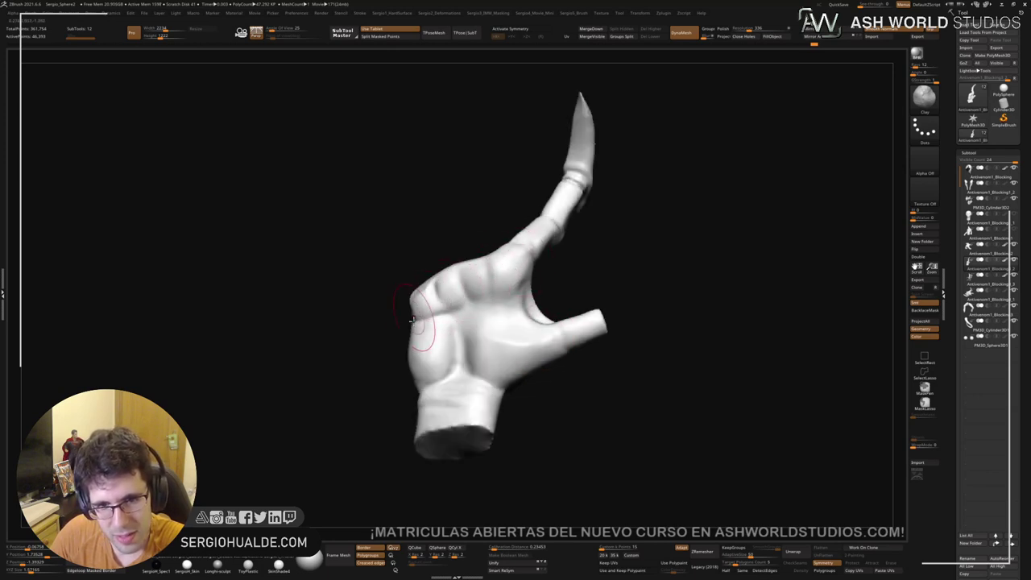
pyautogui.moveTo(411, 320); pyautogui.dragTo(465, 367, button='right')
pyautogui.moveTo(460, 311); pyautogui.dragTo(415, 297, button='right')
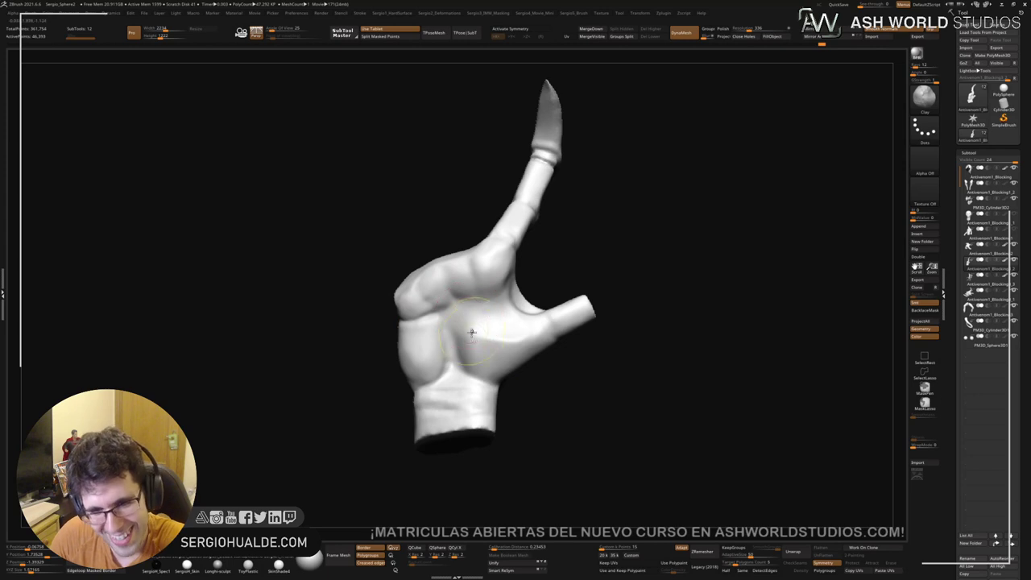
pyautogui.keyDown('ctrl'); pyautogui.moveTo(471, 332); pyautogui.dragTo(473, 298, button='right'); pyautogui.keyUp('ctrl')
pyautogui.moveTo(472, 298); pyautogui.dragTo(475, 323, button='right')
pyautogui.moveTo(475, 322)
pyautogui.mouseDown(button='right')
pyautogui.moveTo(490, 330)
pyautogui.moveTo(467, 380)
pyautogui.moveTo(459, 352)
pyautogui.mouseUp(button='right')
# Step: Adjust the palm's form with the Move brush and bring back the full figure
pyautogui.press('b')
pyautogui.press('m')
pyautogui.press('v')
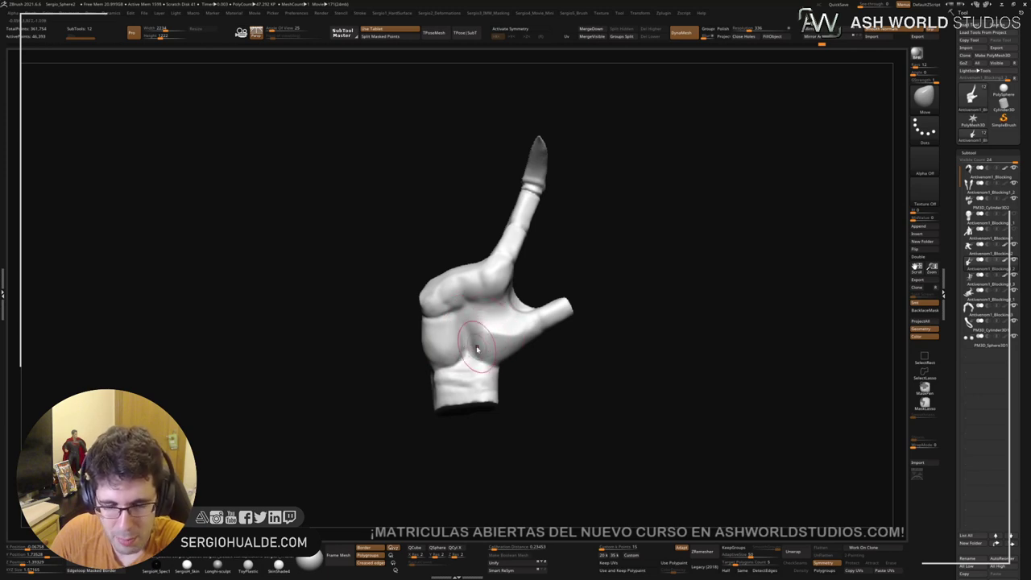
pyautogui.moveTo(473, 351); pyautogui.dragTo(522, 364, button='right')
pyautogui.hotkey('alt', 's')
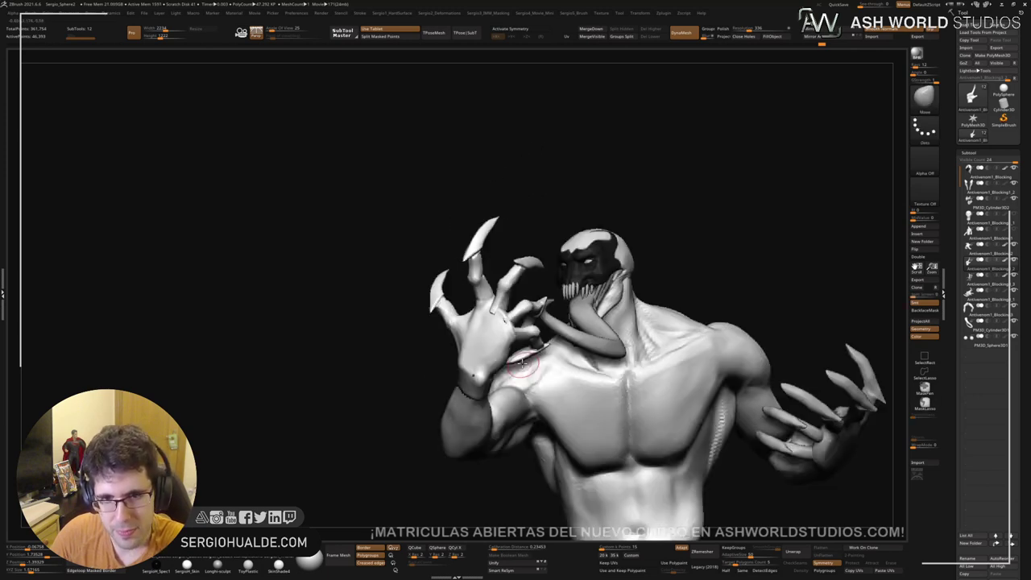
# Step: Make the body the active subtool and isolate it from the other parts
pyautogui.moveTo(485, 317); pyautogui.dragTo(409, 262, button='right')
pyautogui.keyDown('alt'); pyautogui.click(414, 320); pyautogui.keyUp('alt')
pyautogui.hotkey('alt', 's')
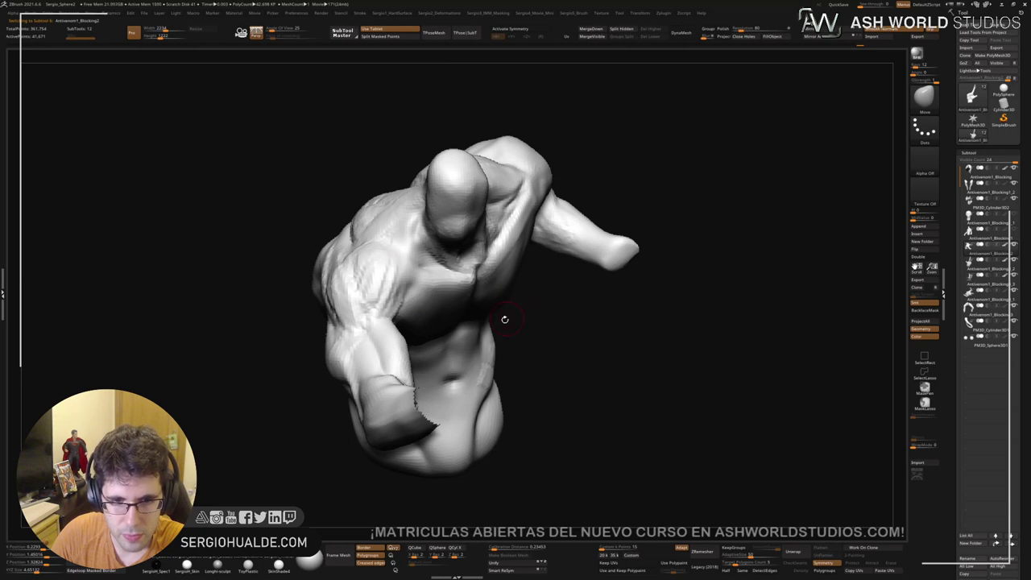
pyautogui.moveTo(505, 319); pyautogui.dragTo(540, 333, button='right')
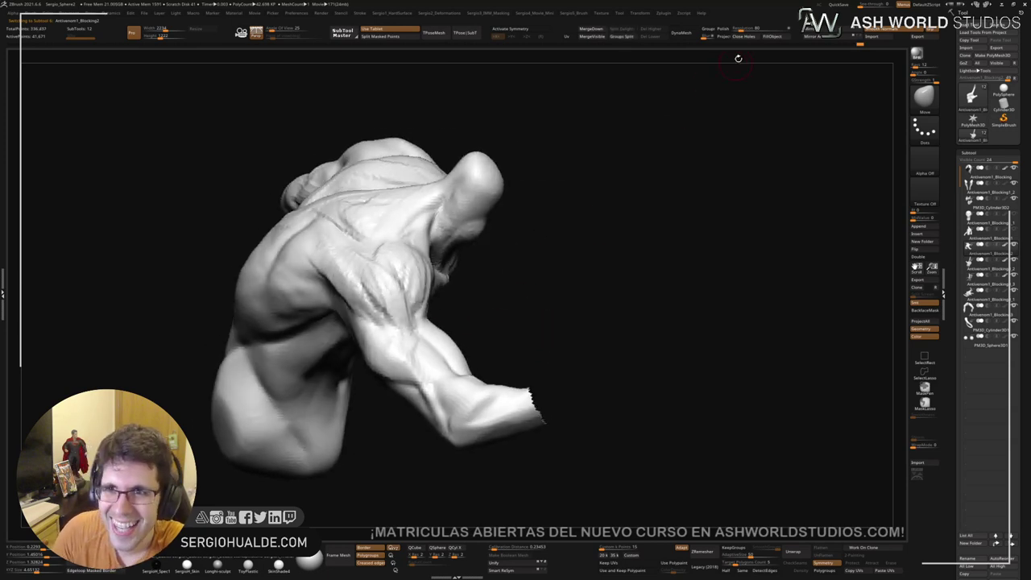
pyautogui.click(741, 28)
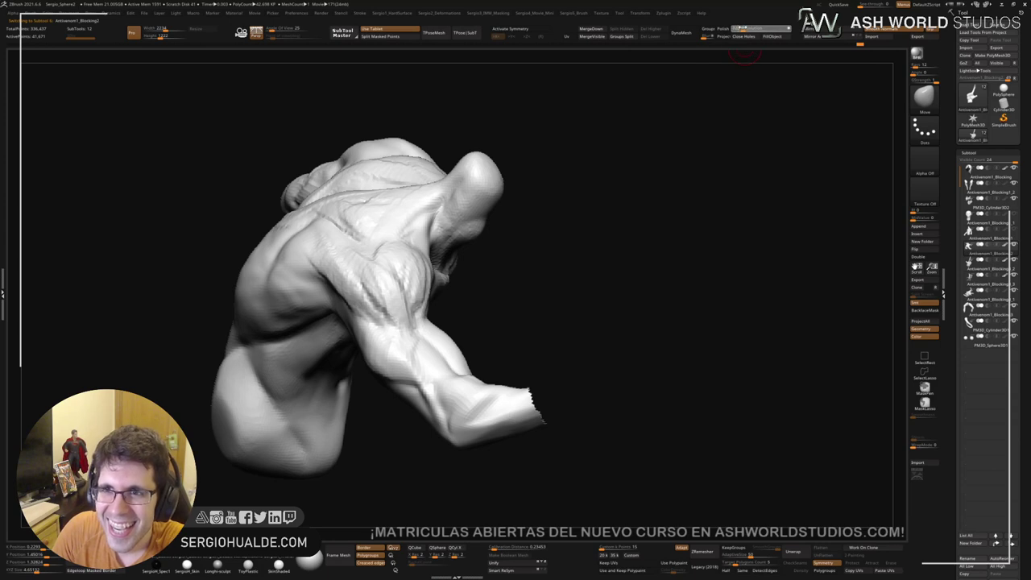
pyautogui.moveTo(506, 285); pyautogui.dragTo(500, 260, button='right')
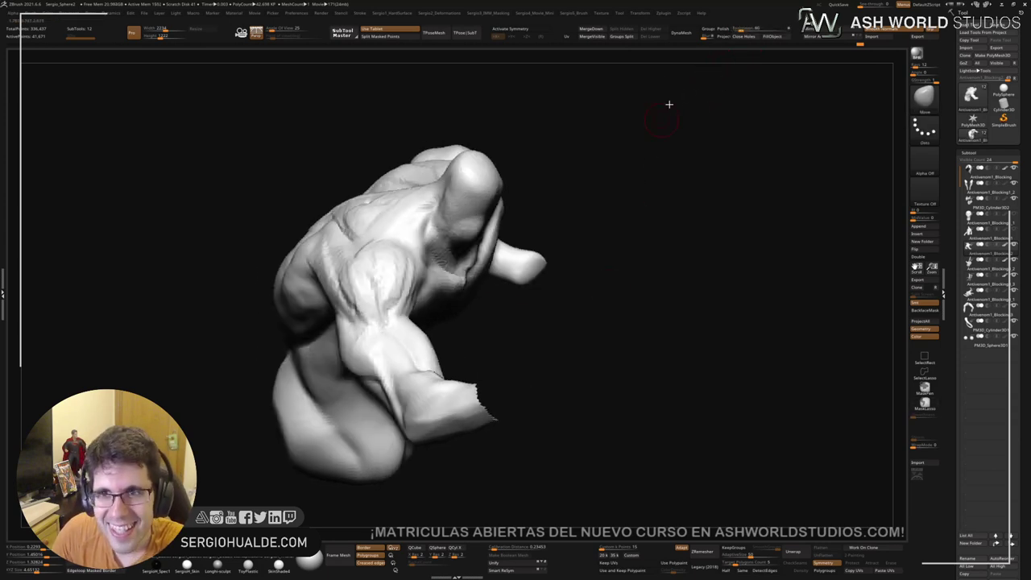
pyautogui.click(680, 32)
pyautogui.hotkey('ctrl', 'z')
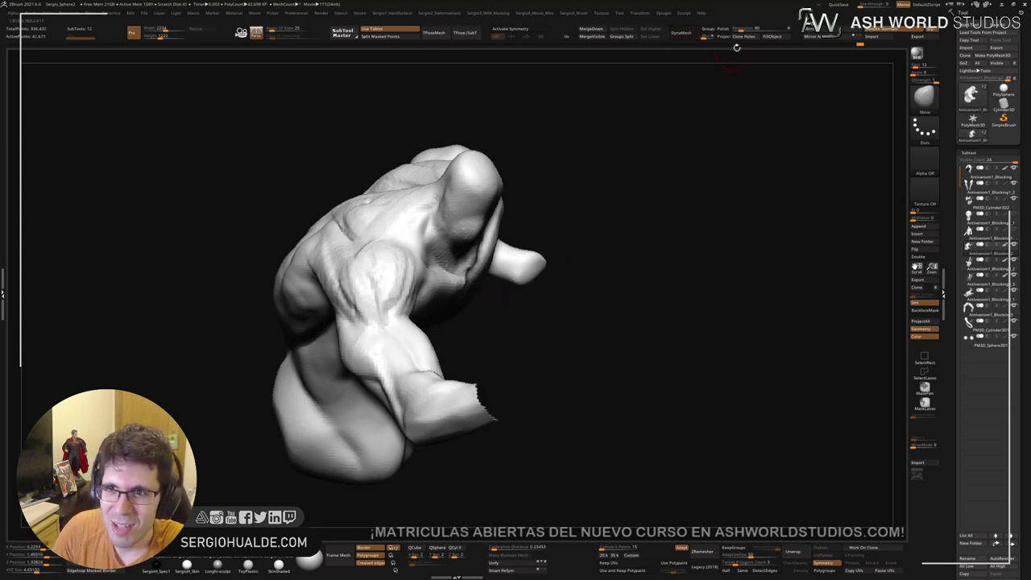
# Step: Raise the DynaMesh resolution and remesh the body, closing the open wrist
pyautogui.click(744, 28)
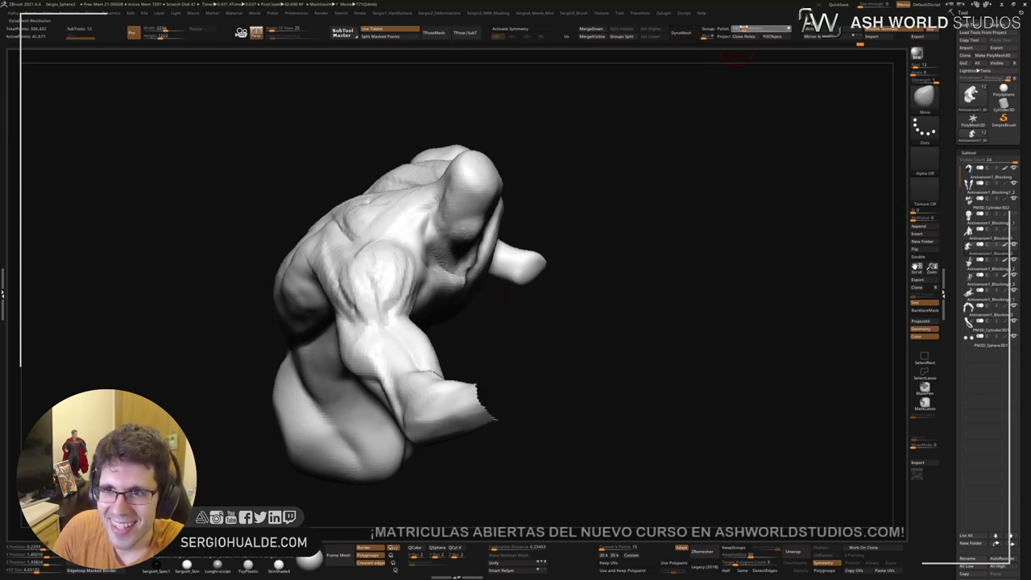
pyautogui.click(681, 33)
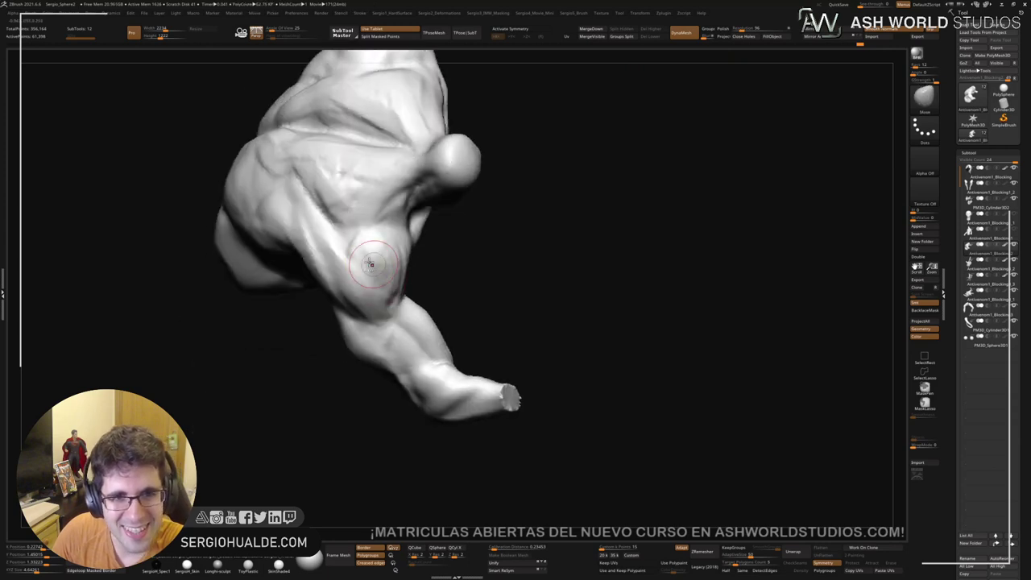
# Step: Build up the muscle volume of the body's right shoulder with the ClayBuildup brush
pyautogui.press('b')
pyautogui.press('c')
pyautogui.press('b')
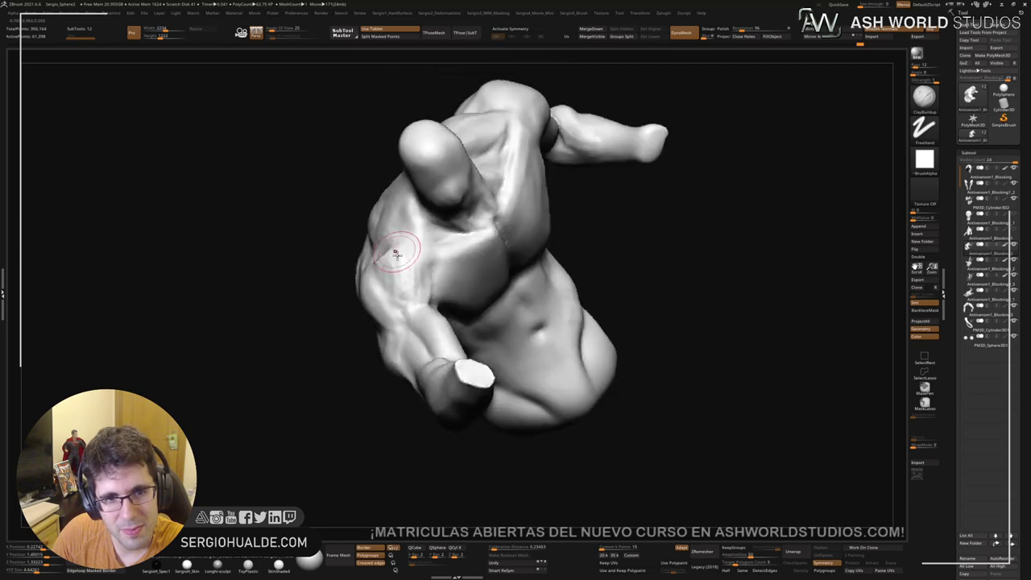
pyautogui.moveTo(391, 252)
pyautogui.mouseDown()
pyautogui.moveTo(413, 269)
pyautogui.moveTo(420, 300)
pyautogui.moveTo(406, 253)
pyautogui.mouseUp()
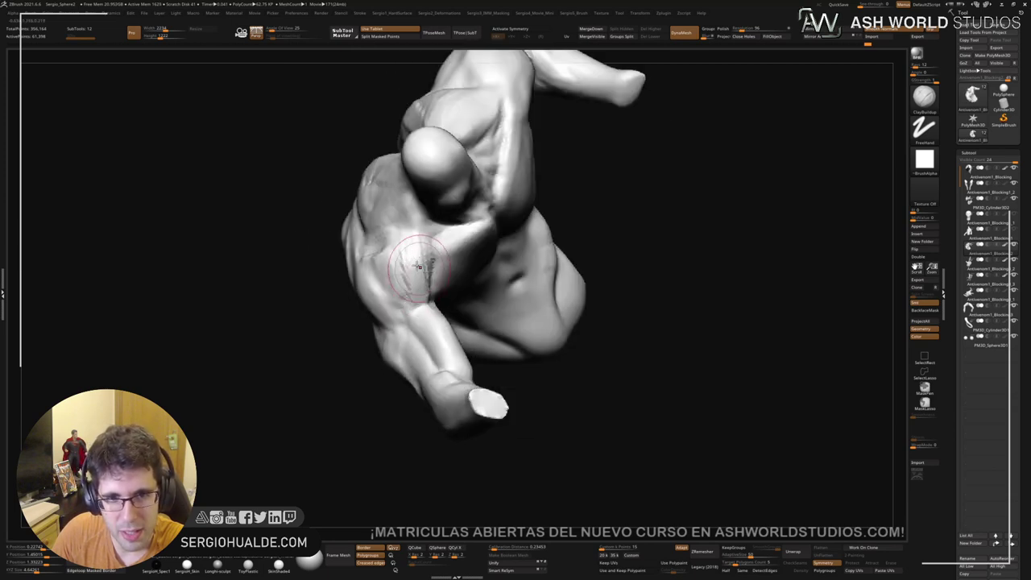
pyautogui.moveTo(410, 260)
pyautogui.mouseDown()
pyautogui.moveTo(394, 250)
pyautogui.moveTo(379, 278)
pyautogui.moveTo(398, 242)
pyautogui.moveTo(392, 301)
pyautogui.mouseUp()
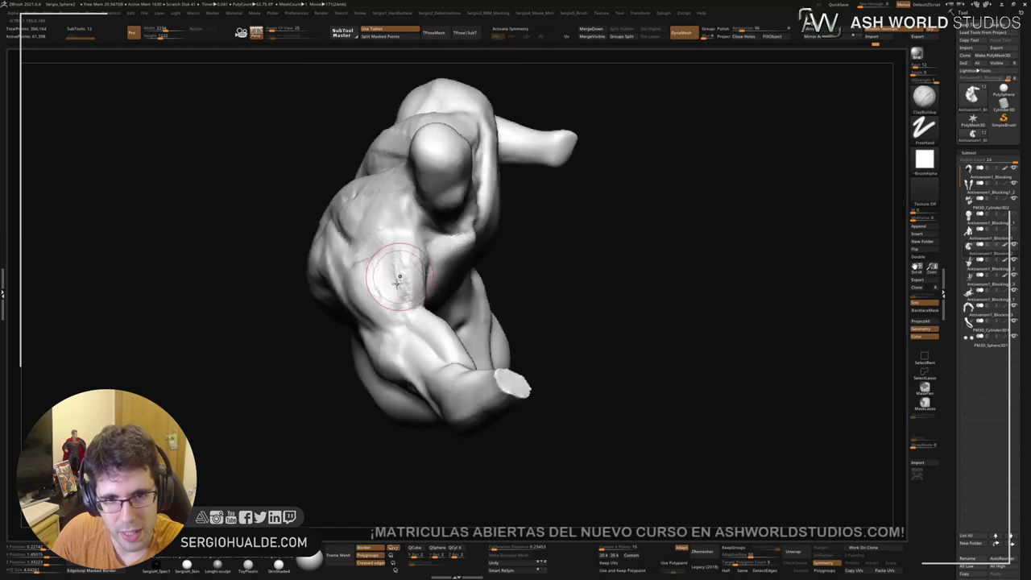
pyautogui.moveTo(386, 272)
pyautogui.mouseDown()
pyautogui.moveTo(379, 289)
pyautogui.moveTo(399, 310)
pyautogui.moveTo(379, 274)
pyautogui.moveTo(362, 282)
pyautogui.mouseUp()
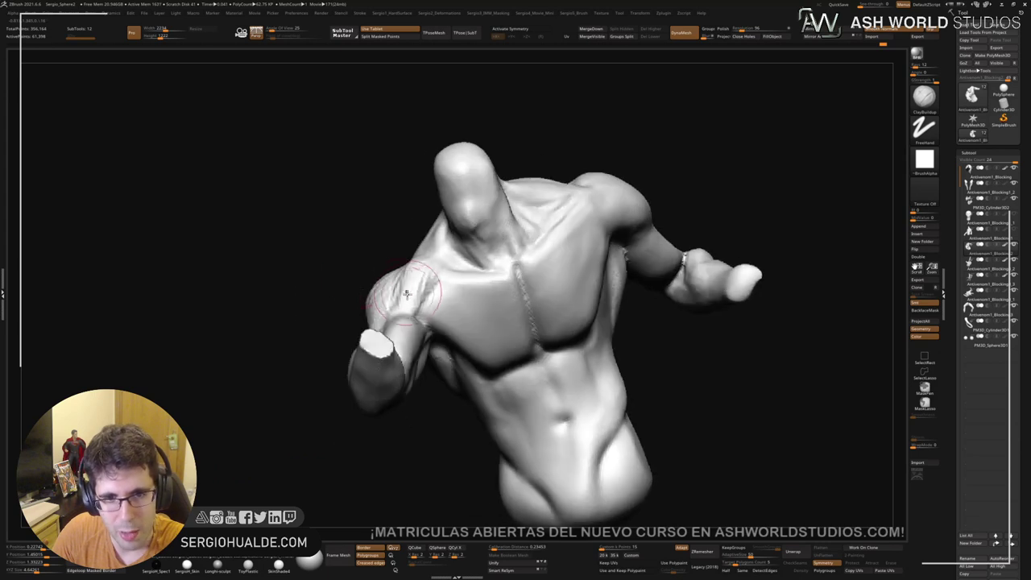
# Step: Lay ClayBuildup strokes from the right shoulder across the pectoral, following the direction of the muscle fibres
pyautogui.moveTo(403, 270)
pyautogui.mouseDown()
pyautogui.moveTo(427, 289)
pyautogui.moveTo(500, 274)
pyautogui.moveTo(525, 330)
pyautogui.mouseUp()
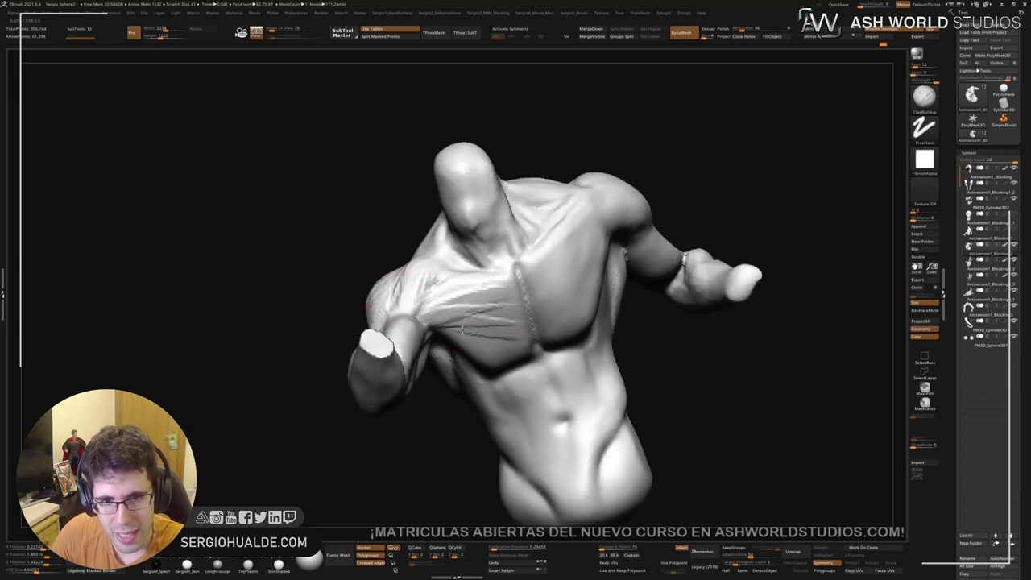
pyautogui.moveTo(463, 329)
pyautogui.mouseDown()
pyautogui.moveTo(460, 311)
pyautogui.moveTo(483, 352)
pyautogui.moveTo(508, 366)
pyautogui.moveTo(523, 328)
pyautogui.mouseUp()
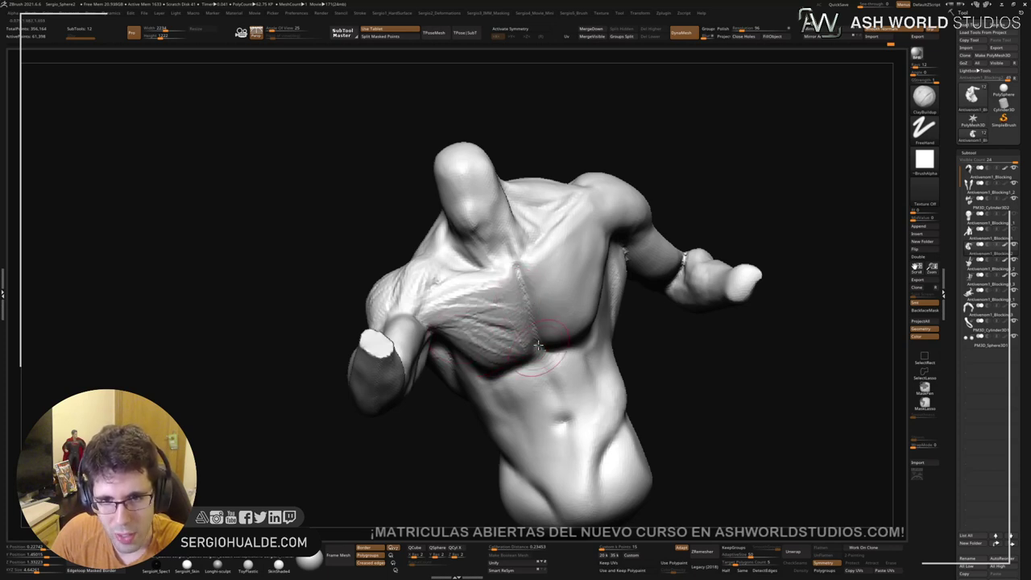
pyautogui.moveTo(531, 302); pyautogui.dragTo(534, 277, button='right')
# Step: Adjust the right pectoral with the Move brush and carve the separations between its fibres with DamStandard
pyautogui.press('b')
pyautogui.press('m')
pyautogui.press('v')
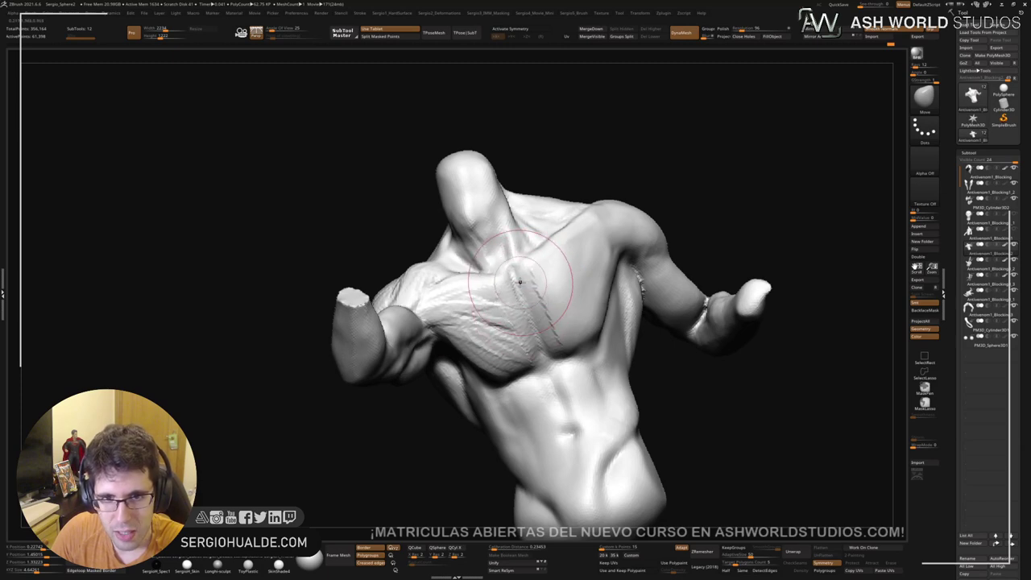
pyautogui.moveTo(520, 282)
pyautogui.mouseDown(button='right')
pyautogui.moveTo(499, 285)
pyautogui.moveTo(516, 294)
pyautogui.moveTo(545, 228)
pyautogui.moveTo(585, 249)
pyautogui.moveTo(511, 291)
pyautogui.mouseUp(button='right')
pyautogui.hotkey('ctrl', 'shift')
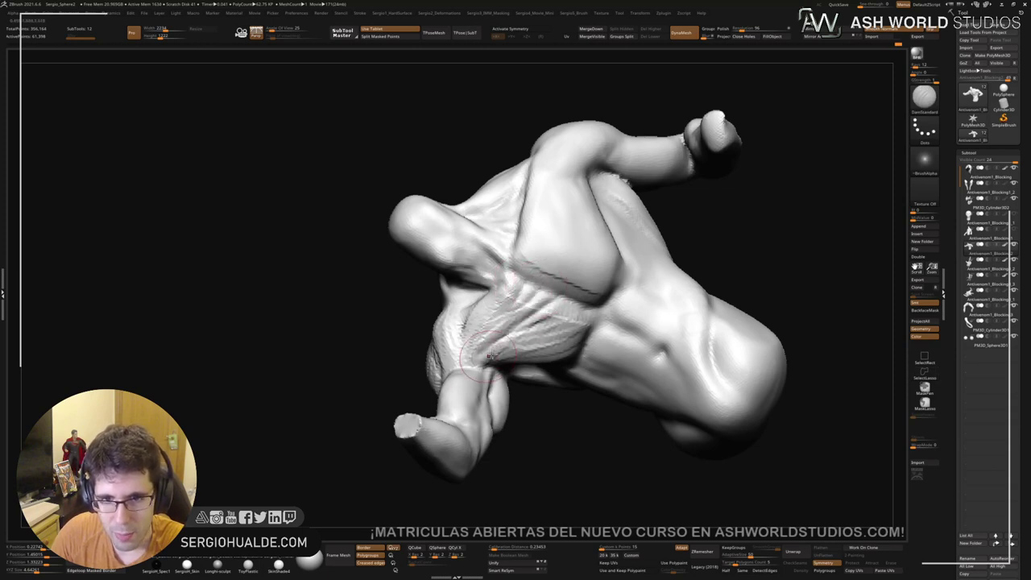
pyautogui.moveTo(567, 355); pyautogui.dragTo(589, 329, button='right')
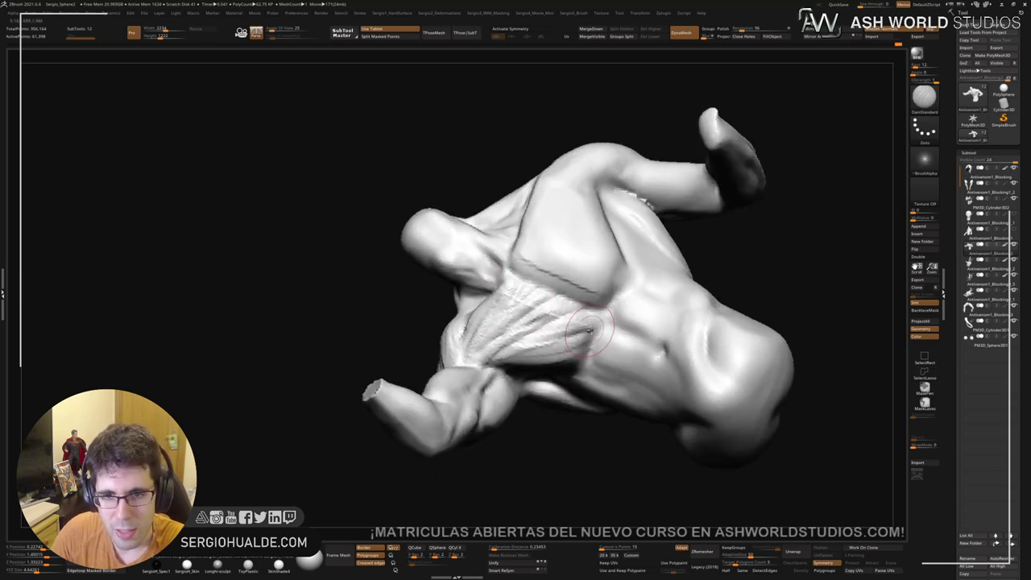
pyautogui.moveTo(523, 350)
pyautogui.mouseDown(button='right')
pyautogui.moveTo(538, 345)
pyautogui.moveTo(507, 297)
pyautogui.moveTo(572, 332)
pyautogui.moveTo(532, 292)
pyautogui.moveTo(535, 272)
pyautogui.moveTo(559, 281)
pyautogui.moveTo(502, 295)
pyautogui.mouseUp(button='right')
# Step: Refine the right pectoral's strands, alternating ClayBuildup for volume and DamStandard for the grooves
pyautogui.press('b')
pyautogui.press('c')
pyautogui.press('b')
pyautogui.press('b')
pyautogui.press('d')
pyautogui.press('s')
pyautogui.press('b')
pyautogui.press('c')
pyautogui.press('b')
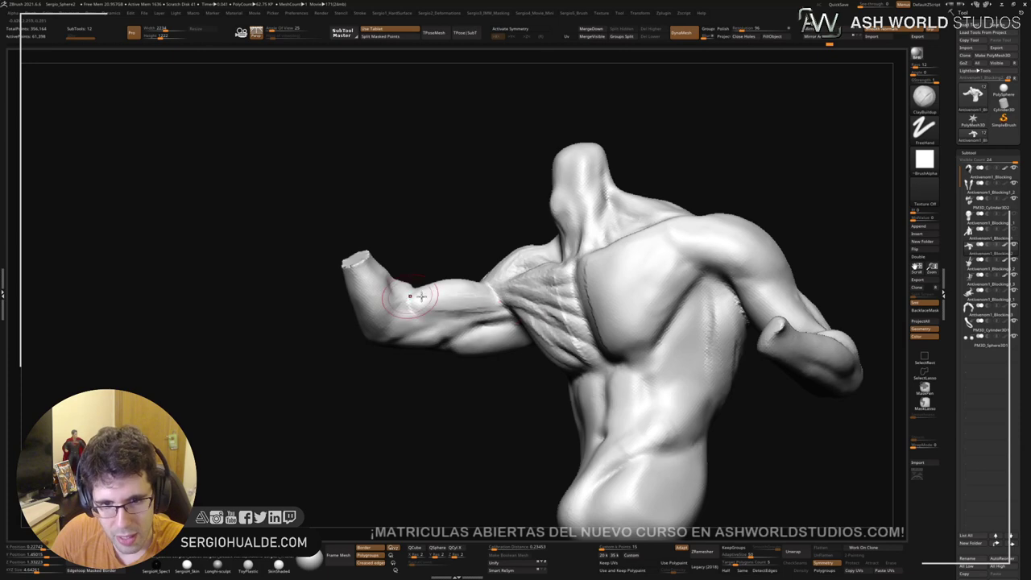
# Step: Define the right biceps' outline with DamStandard and build up its junction with the shoulder using ClayBuildup
pyautogui.moveTo(413, 295); pyautogui.dragTo(532, 281, button='right')
pyautogui.moveTo(439, 287); pyautogui.dragTo(467, 295, button='right')
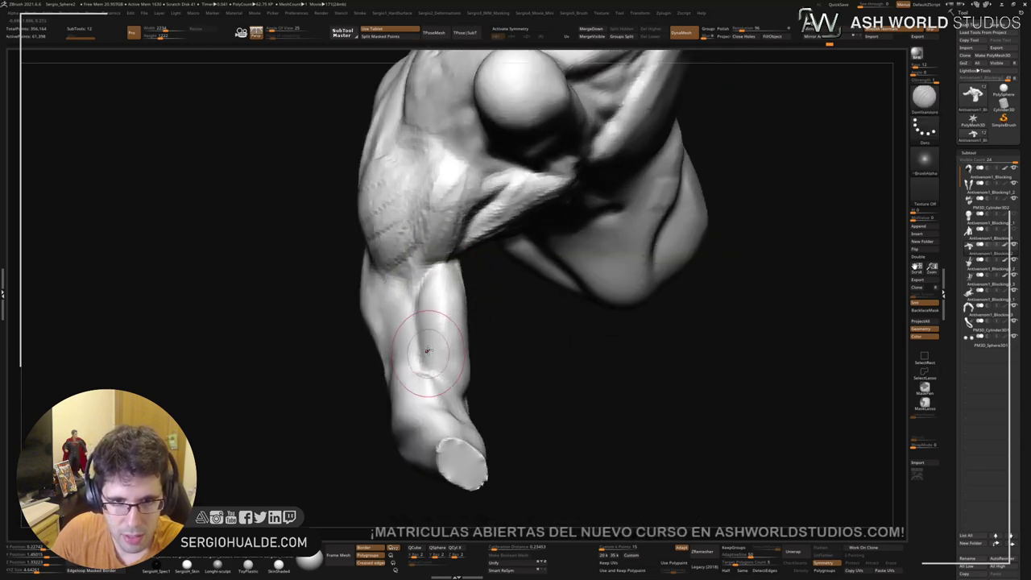
pyautogui.moveTo(431, 343); pyautogui.dragTo(433, 287, button='right')
pyautogui.press('b')
pyautogui.press('c')
pyautogui.press('b')
pyautogui.moveTo(401, 276)
pyautogui.mouseDown()
pyautogui.moveTo(394, 247)
pyautogui.moveTo(395, 280)
pyautogui.moveTo(412, 256)
pyautogui.mouseUp()
pyautogui.moveTo(436, 233); pyautogui.dragTo(434, 285, button='right')
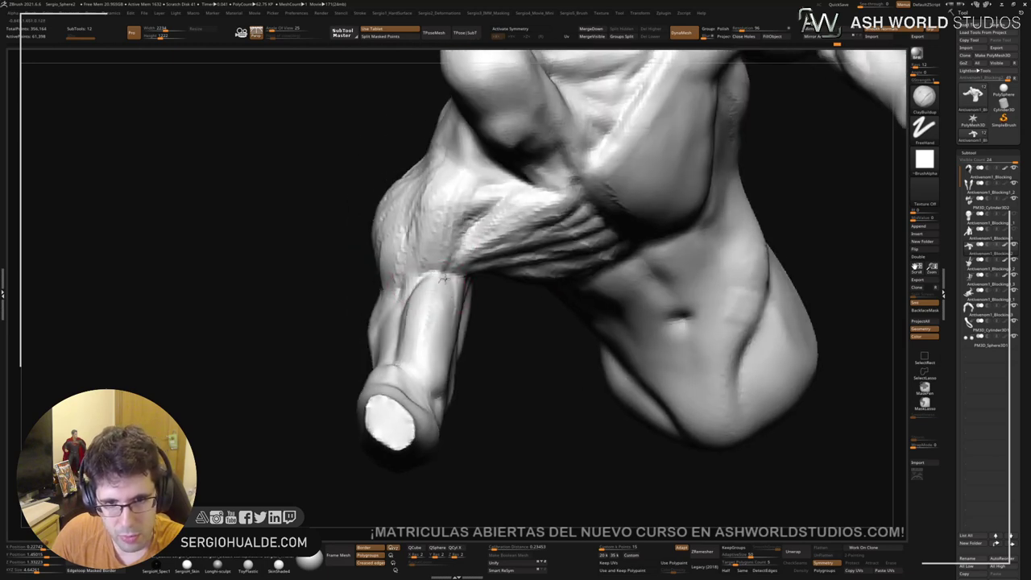
# Step: Reshape the contour of the right biceps and upper arm with the Move brush
pyautogui.moveTo(425, 322)
pyautogui.mouseDown(button='right')
pyautogui.moveTo(457, 287)
pyautogui.moveTo(481, 329)
pyautogui.moveTo(457, 327)
pyautogui.moveTo(472, 340)
pyautogui.mouseUp(button='right')
pyautogui.press('b')
pyautogui.press('m')
pyautogui.press('v')
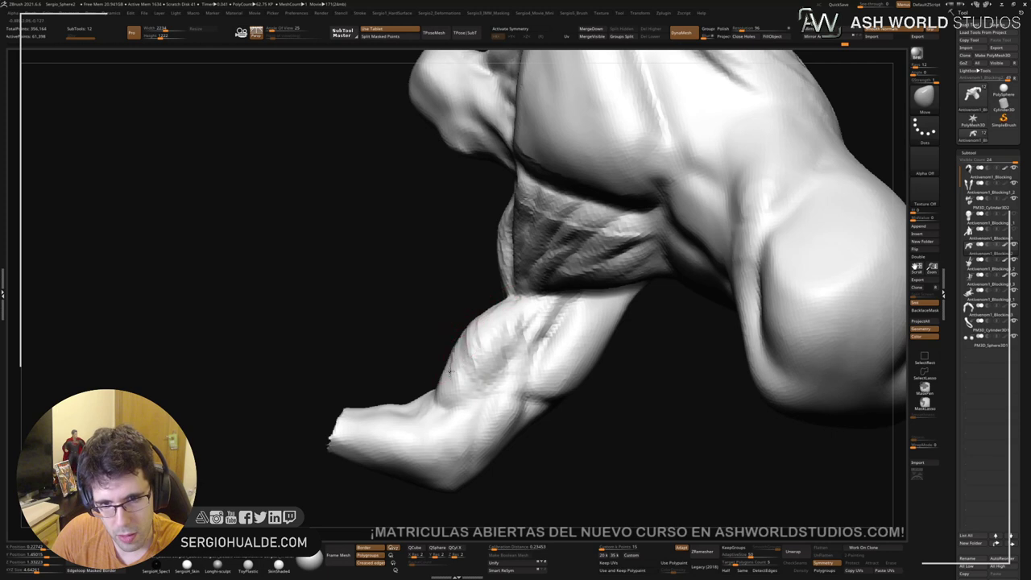
pyautogui.moveTo(441, 387); pyautogui.dragTo(444, 403, button='right')
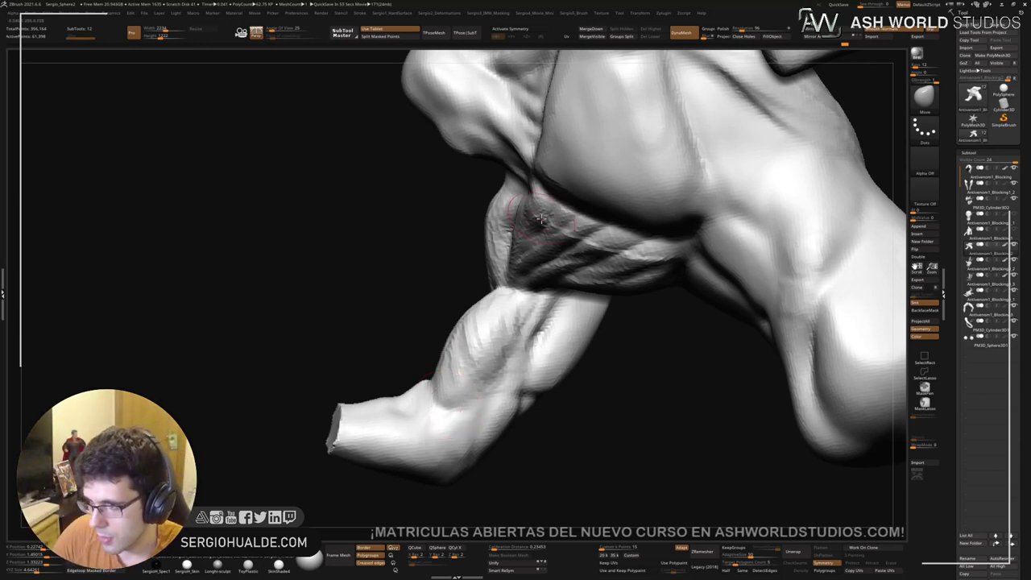
pyautogui.moveTo(538, 267); pyautogui.dragTo(556, 282, button='right')
pyautogui.keyDown('ctrl'); pyautogui.moveTo(556, 282); pyautogui.dragTo(540, 217, button='right'); pyautogui.keyUp('ctrl')
pyautogui.moveTo(539, 218); pyautogui.dragTo(580, 262, button='right')
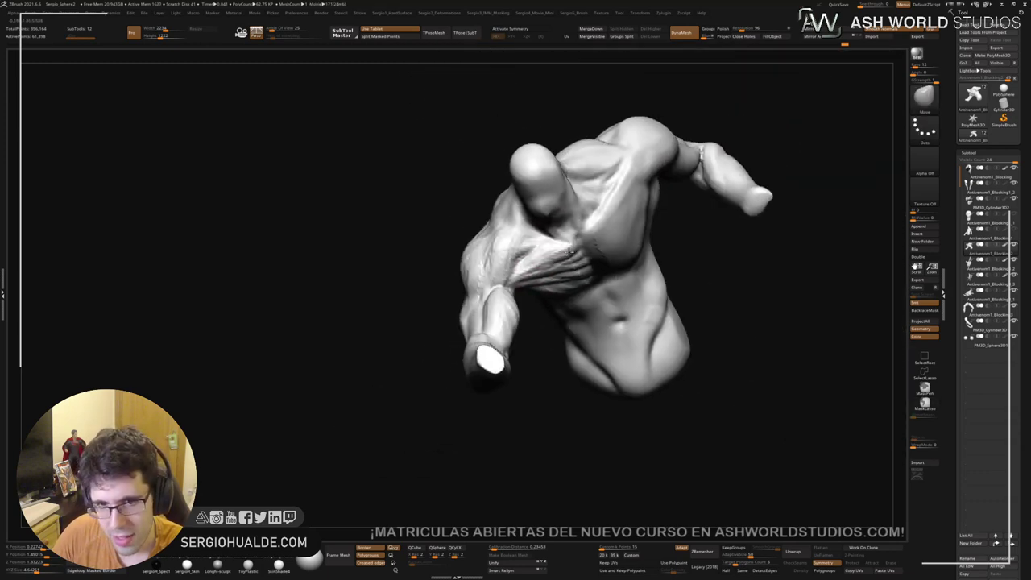
# Step: Build up the right biceps with ClayBuildup and smooth its surface toward the elbow
pyautogui.moveTo(515, 270)
pyautogui.keyDown('ctrl'); pyautogui.mouseDown(button='right')
pyautogui.moveTo(517, 343)
pyautogui.moveTo(483, 345)
pyautogui.mouseUp(button='right'); pyautogui.keyUp('ctrl')
pyautogui.keyDown('shift'); pyautogui.moveTo(527, 336); pyautogui.dragTo(525, 359); pyautogui.keyUp('shift')
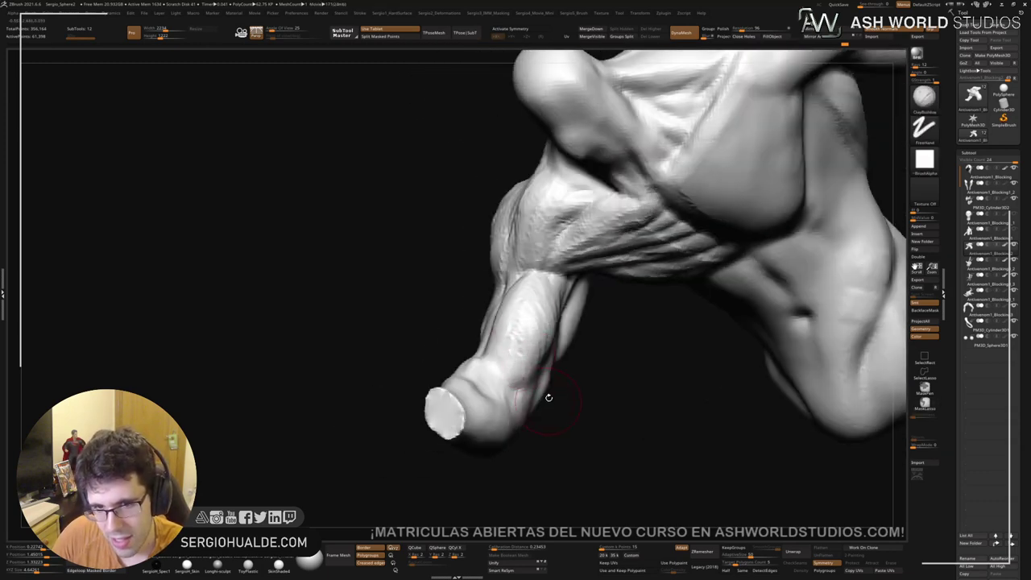
pyautogui.moveTo(548, 395); pyautogui.dragTo(521, 322, button='right')
pyautogui.keyDown('shift'); pyautogui.moveTo(521, 312); pyautogui.dragTo(543, 356); pyautogui.keyUp('shift')
pyautogui.moveTo(556, 358); pyautogui.dragTo(508, 355, button='right')
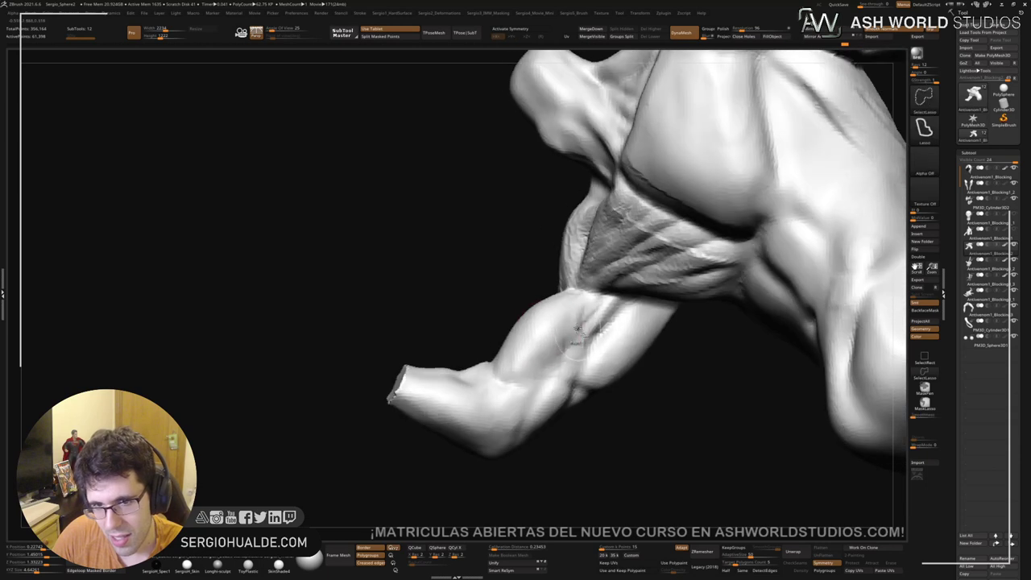
# Step: Cut in and build up the inner upper arm between biceps and triceps near the armpit with ClayBuildup, smoothing the strokes
pyautogui.moveTo(528, 385); pyautogui.dragTo(589, 338)
pyautogui.moveTo(592, 343)
pyautogui.mouseDown(button='right')
pyautogui.moveTo(556, 322)
pyautogui.moveTo(563, 313)
pyautogui.mouseUp(button='right')
pyautogui.press('b')
pyautogui.press('c')
pyautogui.press('b')
pyautogui.moveTo(588, 290)
pyautogui.keyDown('alt'); pyautogui.mouseDown()
pyautogui.moveTo(561, 311)
pyautogui.moveTo(603, 276)
pyautogui.mouseUp(); pyautogui.keyUp('alt')
pyautogui.moveTo(582, 263); pyautogui.dragTo(587, 269, button='right')
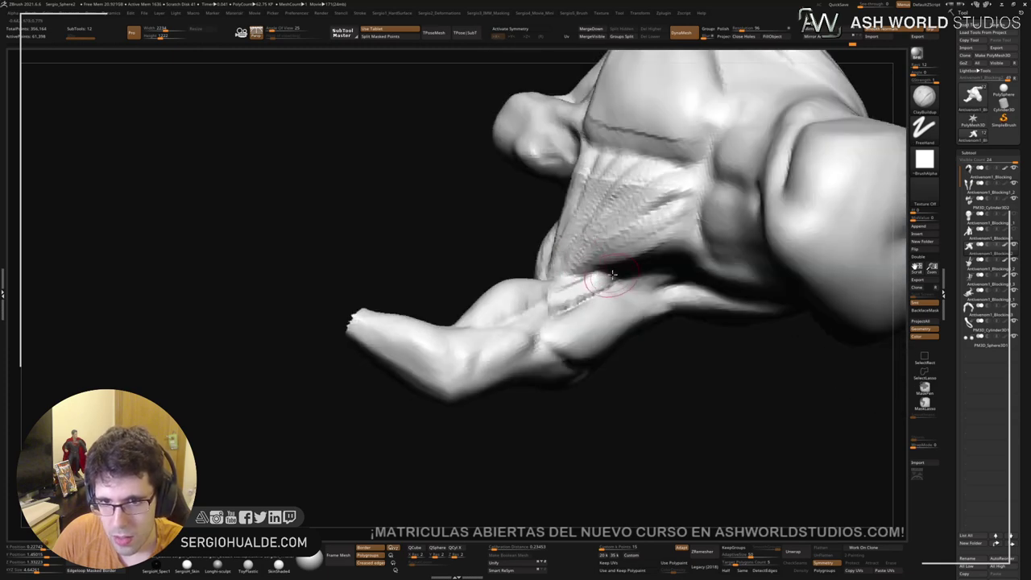
pyautogui.keyDown('shift'); pyautogui.moveTo(604, 297); pyautogui.dragTo(565, 310); pyautogui.keyUp('shift')
pyautogui.moveTo(559, 283)
pyautogui.mouseDown(button='right')
pyautogui.moveTo(573, 308)
pyautogui.moveTo(551, 322)
pyautogui.moveTo(516, 325)
pyautogui.moveTo(505, 301)
pyautogui.mouseUp(button='right')
# Step: Deepen the groove between the right biceps and triceps with DamStandard and return to ClayBuildup for more volume
pyautogui.press('b')
pyautogui.press('d')
pyautogui.press('s')
pyautogui.press('b')
pyautogui.press('c')
pyautogui.press('b')
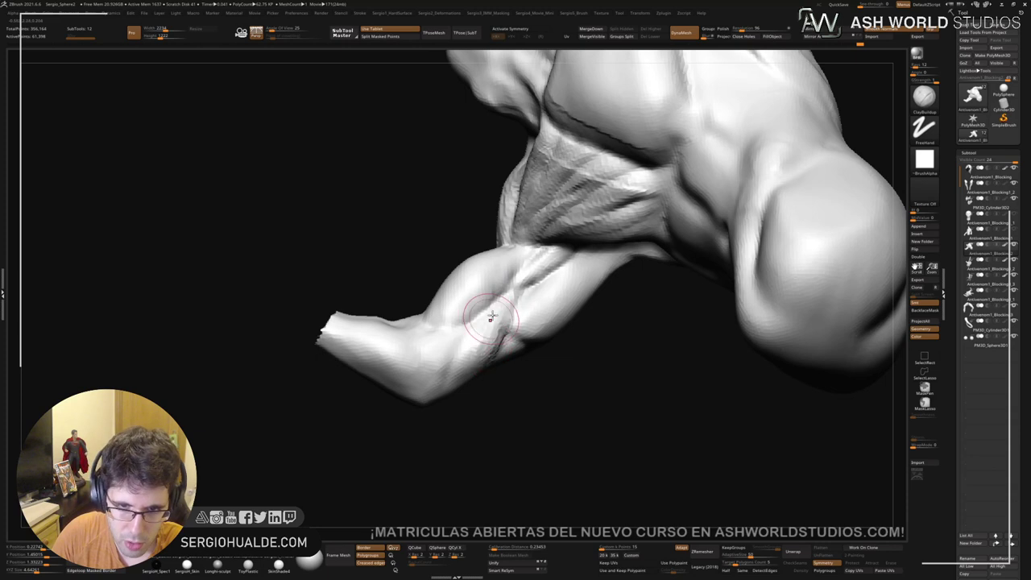
# Step: Examine the sculpted arm, torso and full figure from several angles
pyautogui.moveTo(498, 362); pyautogui.dragTo(548, 311, button='right')
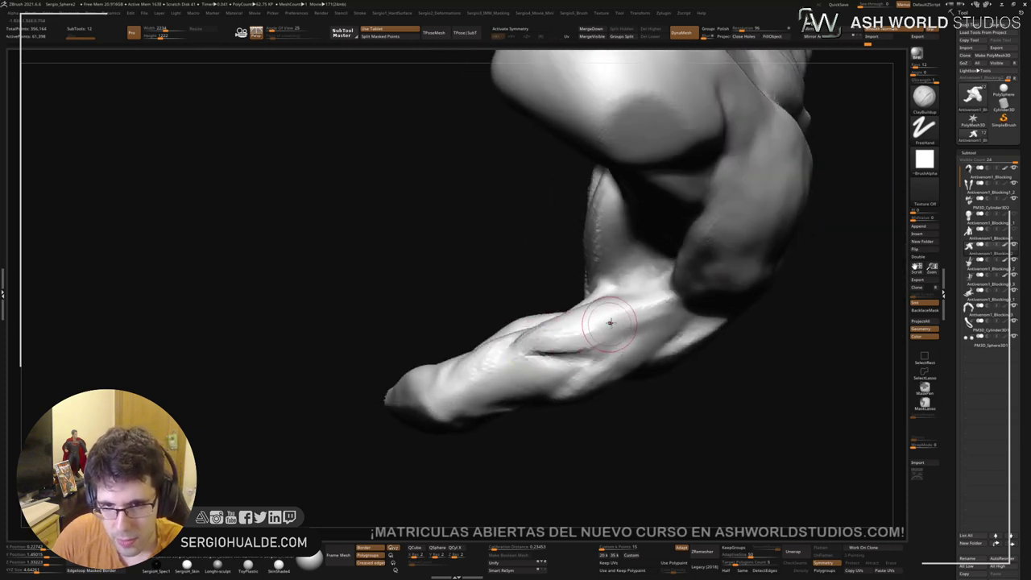
pyautogui.moveTo(540, 335)
pyautogui.mouseDown(button='right')
pyautogui.moveTo(559, 298)
pyautogui.moveTo(564, 361)
pyautogui.moveTo(568, 277)
pyautogui.moveTo(589, 267)
pyautogui.moveTo(530, 343)
pyautogui.moveTo(553, 298)
pyautogui.moveTo(585, 280)
pyautogui.moveTo(556, 322)
pyautogui.moveTo(566, 307)
pyautogui.moveTo(487, 331)
pyautogui.moveTo(440, 311)
pyautogui.moveTo(430, 268)
pyautogui.mouseUp(button='right')
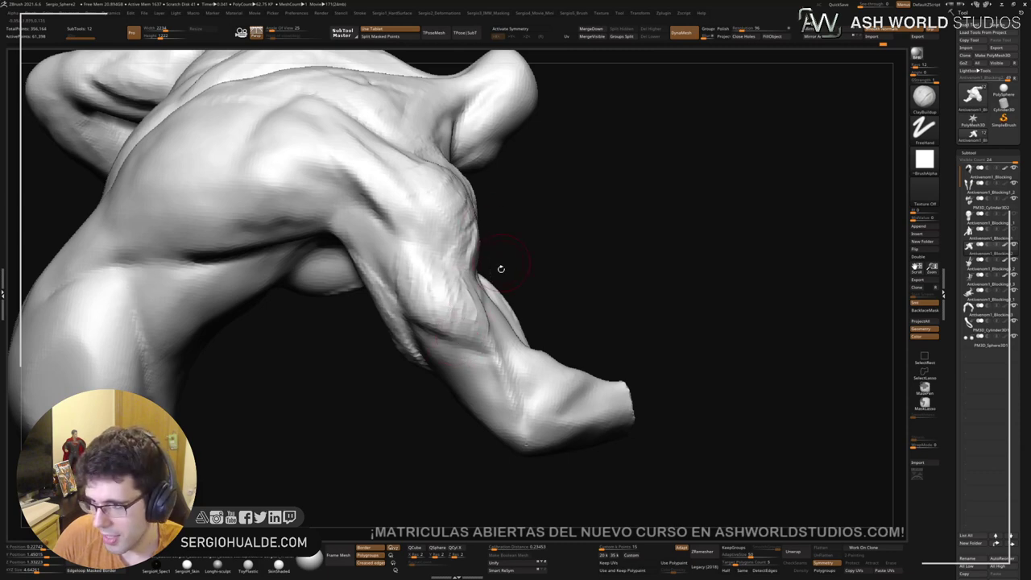
pyautogui.moveTo(501, 268)
pyautogui.mouseDown(button='right')
pyautogui.moveTo(495, 301)
pyautogui.moveTo(505, 258)
pyautogui.moveTo(479, 233)
pyautogui.moveTo(461, 233)
pyautogui.mouseUp(button='right')
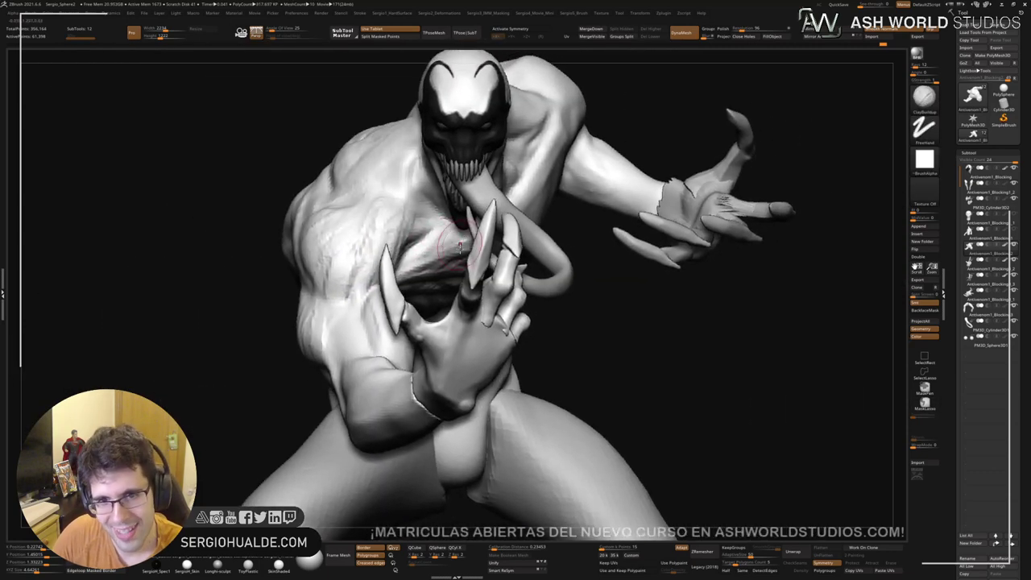
pyautogui.moveTo(493, 314)
pyautogui.mouseDown(button='right')
pyautogui.moveTo(486, 326)
pyautogui.moveTo(522, 312)
pyautogui.moveTo(508, 318)
pyautogui.moveTo(516, 334)
pyautogui.moveTo(573, 368)
pyautogui.moveTo(497, 268)
pyautogui.mouseUp(button='right')
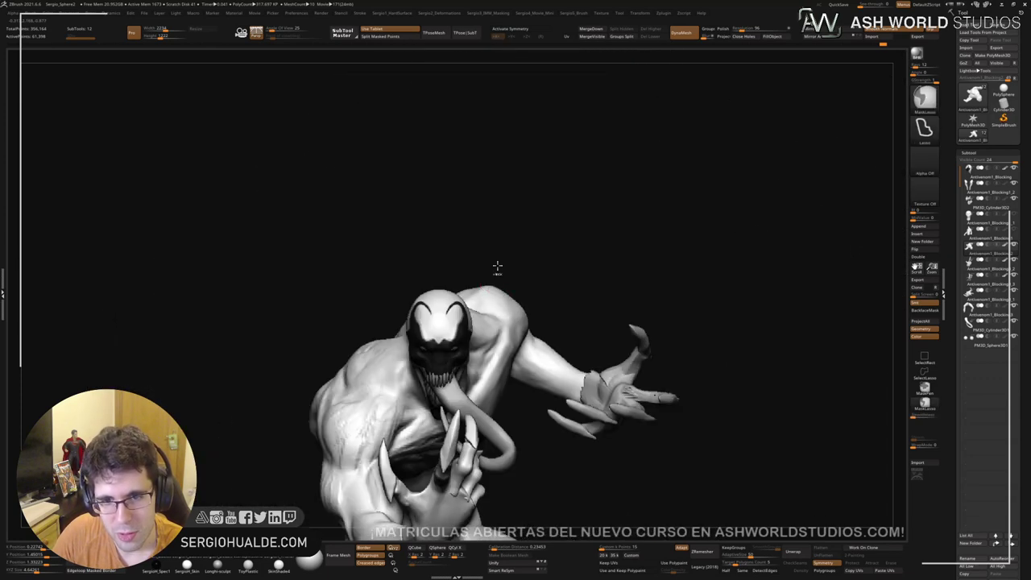
pyautogui.moveTo(484, 364)
pyautogui.keyDown('alt'); pyautogui.mouseDown(button='right')
pyautogui.moveTo(456, 273)
pyautogui.moveTo(517, 262)
pyautogui.moveTo(536, 274)
pyautogui.moveTo(457, 273)
pyautogui.mouseUp(button='right'); pyautogui.keyUp('alt')
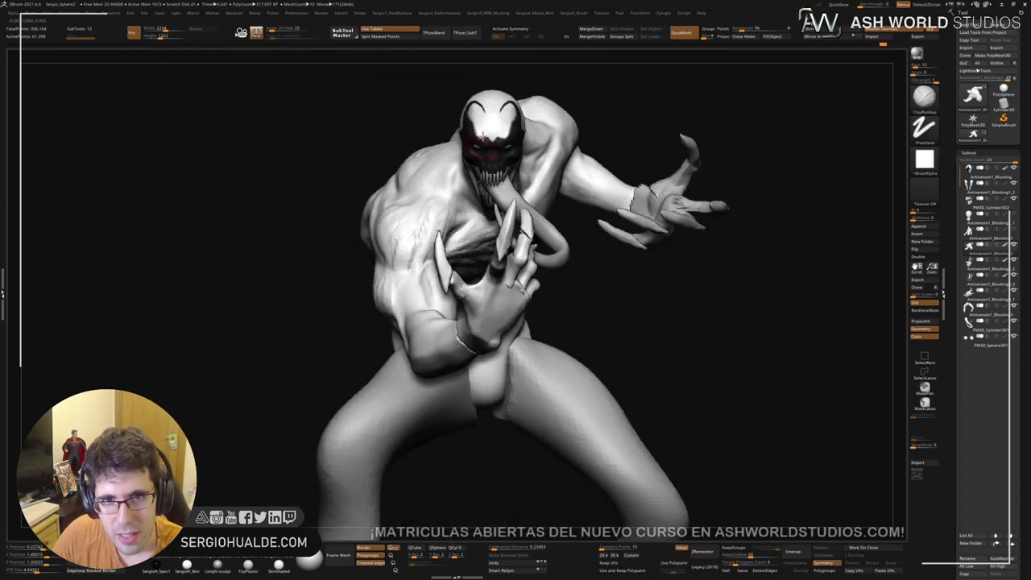
pyautogui.moveTo(483, 136)
pyautogui.keyDown('ctrl'); pyautogui.mouseDown(button='right')
pyautogui.moveTo(478, 282)
pyautogui.moveTo(483, 269)
pyautogui.moveTo(411, 234)
pyautogui.mouseUp(button='right'); pyautogui.keyUp('ctrl')
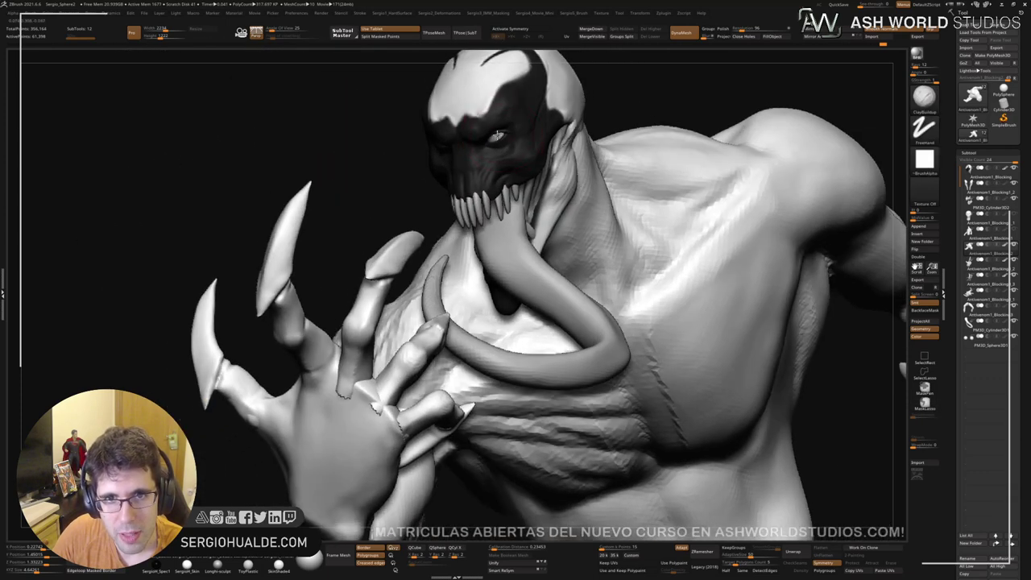
# Step: Select the head subtool and fill it with the Paint brush active to lighten the black face markings
pyautogui.keyDown('alt'); pyautogui.click(497, 135); pyautogui.keyUp('alt')
pyautogui.moveTo(497, 148); pyautogui.dragTo(536, 169, button='right')
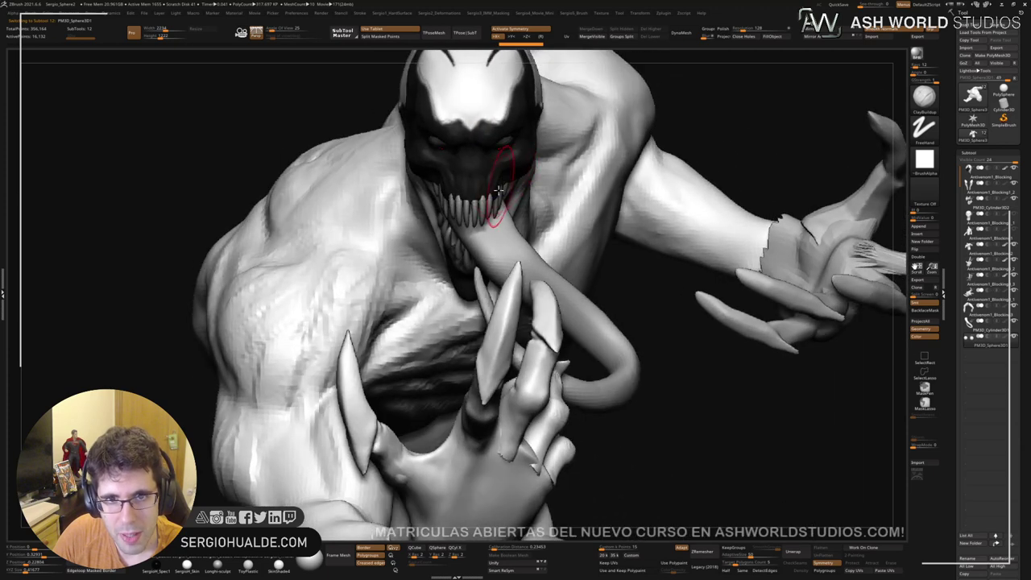
pyautogui.keyDown('alt'); pyautogui.click(497, 162); pyautogui.keyUp('alt')
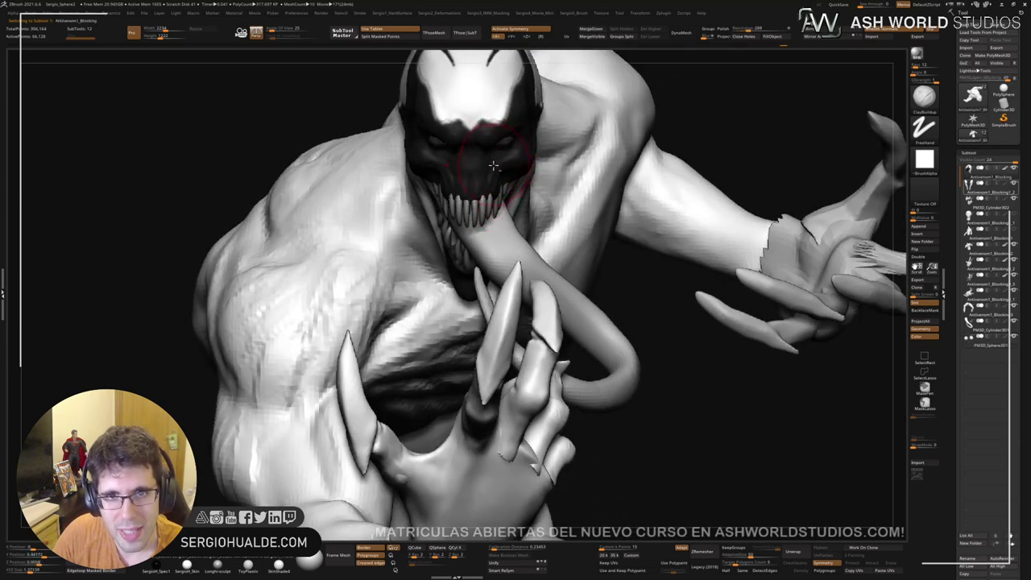
pyautogui.press('space')
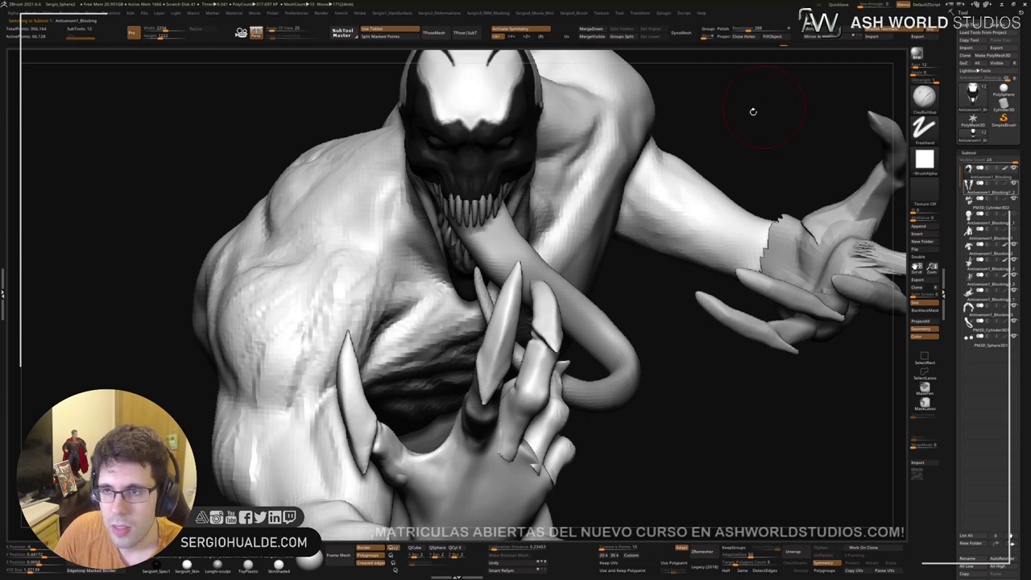
pyautogui.press('b')
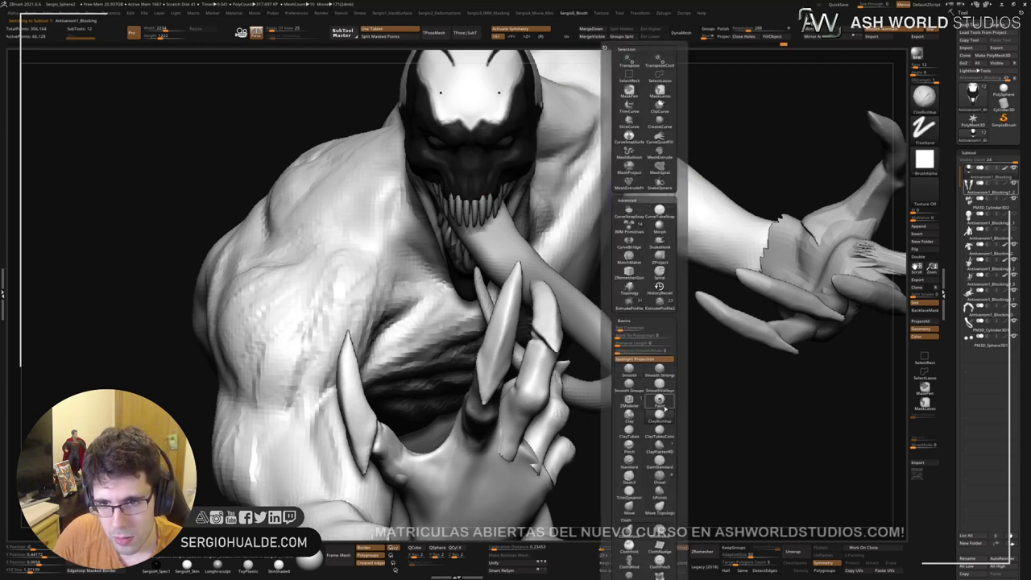
pyautogui.click(660, 401)
pyautogui.press('space')
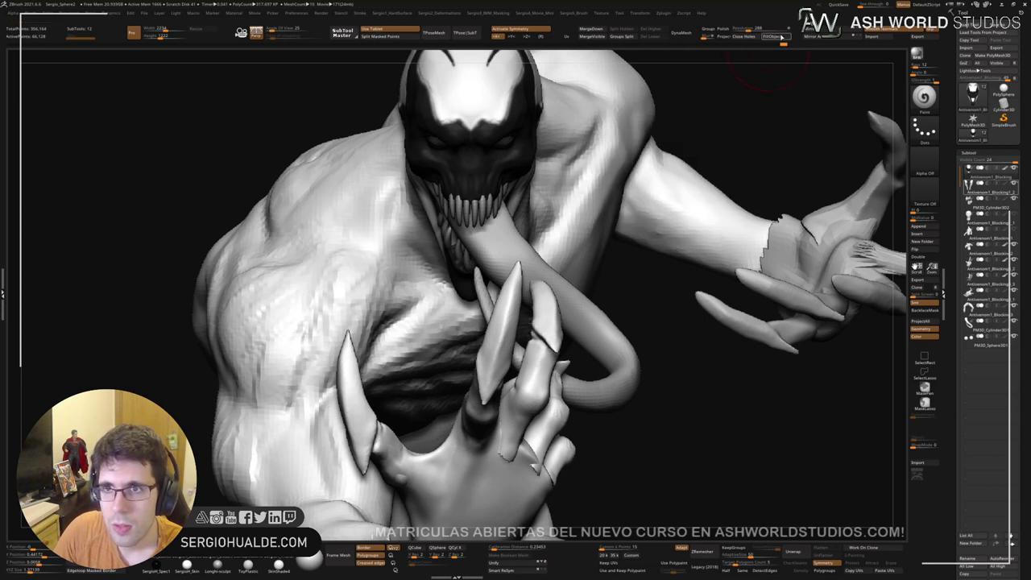
pyautogui.click(778, 41)
pyautogui.click(778, 42)
pyautogui.click(778, 42)
pyautogui.click(777, 42)
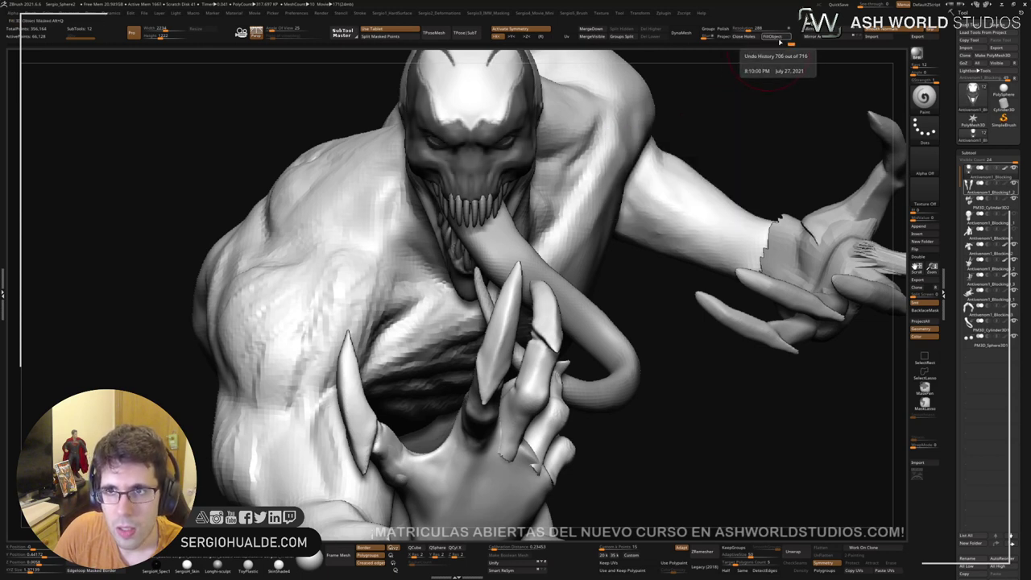
pyautogui.click(783, 38)
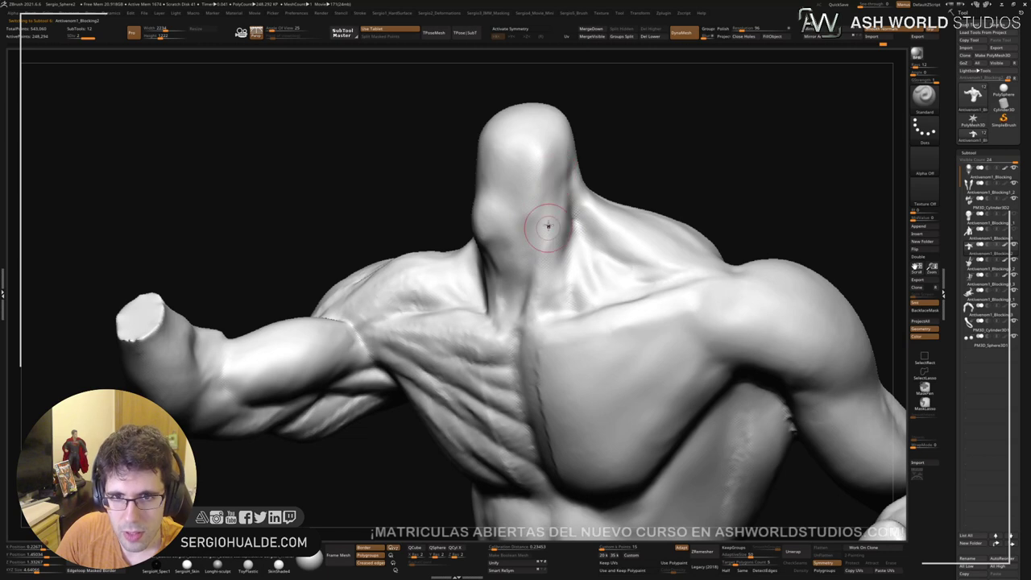
# Step: Build up a muscle ridge down the side of the body's neck toward the collarbone with the ClayBuildup brush
pyautogui.press('b')
pyautogui.press('c')
pyautogui.press('b')
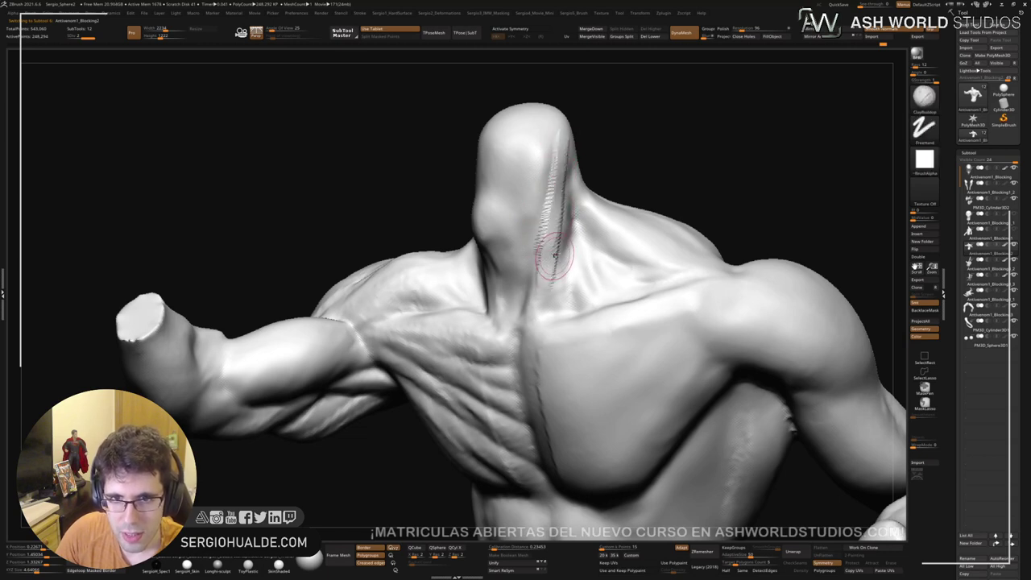
pyautogui.moveTo(554, 255); pyautogui.dragTo(550, 221, button='right')
pyautogui.moveTo(550, 221); pyautogui.dragTo(554, 227)
# Step: Blend and refine the neck muscle down to the base of the throat with the Clay brush
pyautogui.press('b')
pyautogui.press('c')
pyautogui.press('l')
pyautogui.press('s')
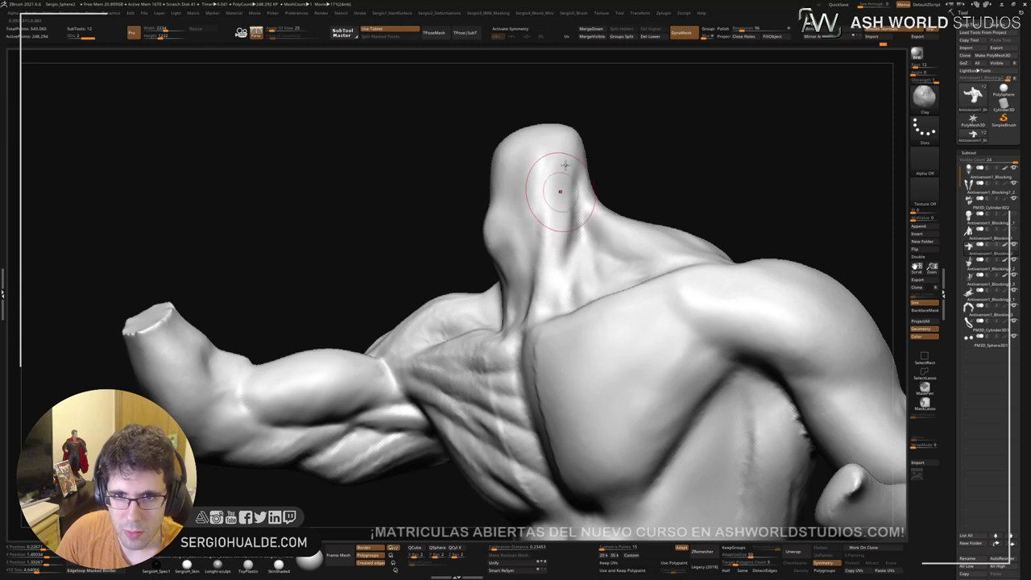
pyautogui.moveTo(555, 277); pyautogui.dragTo(552, 260, button='right')
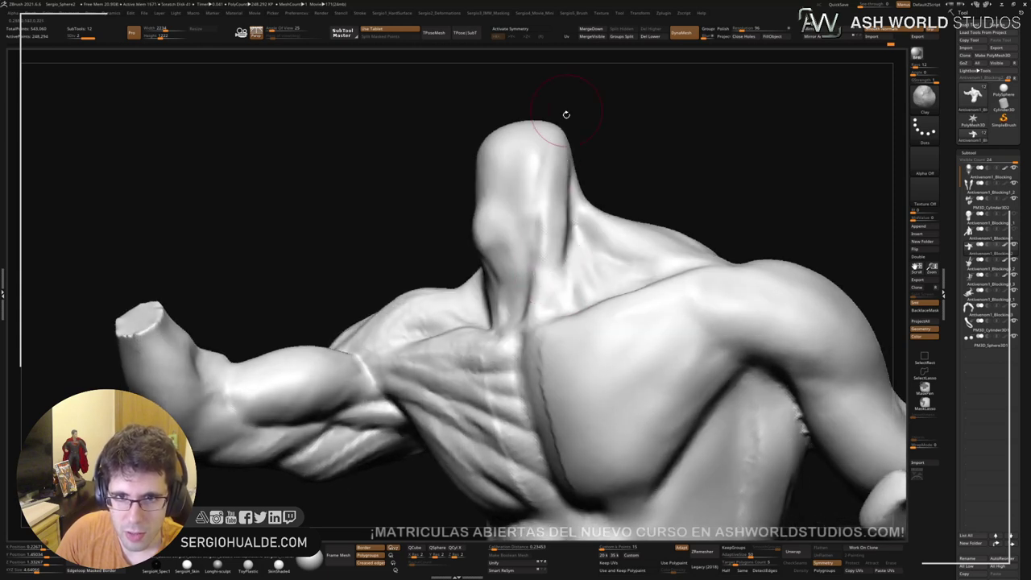
pyautogui.moveTo(534, 326)
pyautogui.mouseDown(button='right')
pyautogui.moveTo(560, 271)
pyautogui.moveTo(573, 170)
pyautogui.mouseUp(button='right')
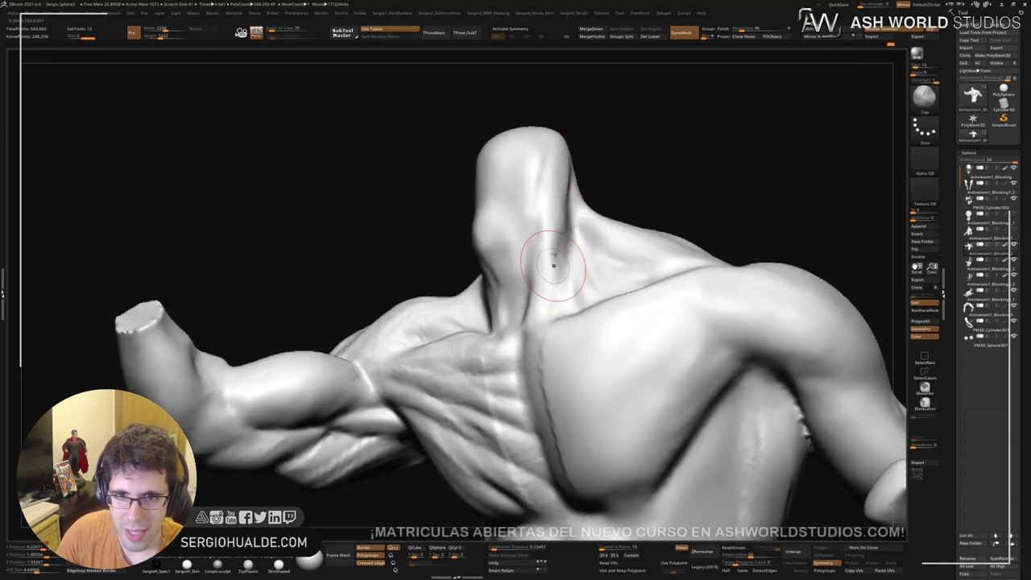
pyautogui.moveTo(567, 128); pyautogui.dragTo(556, 288, button='right')
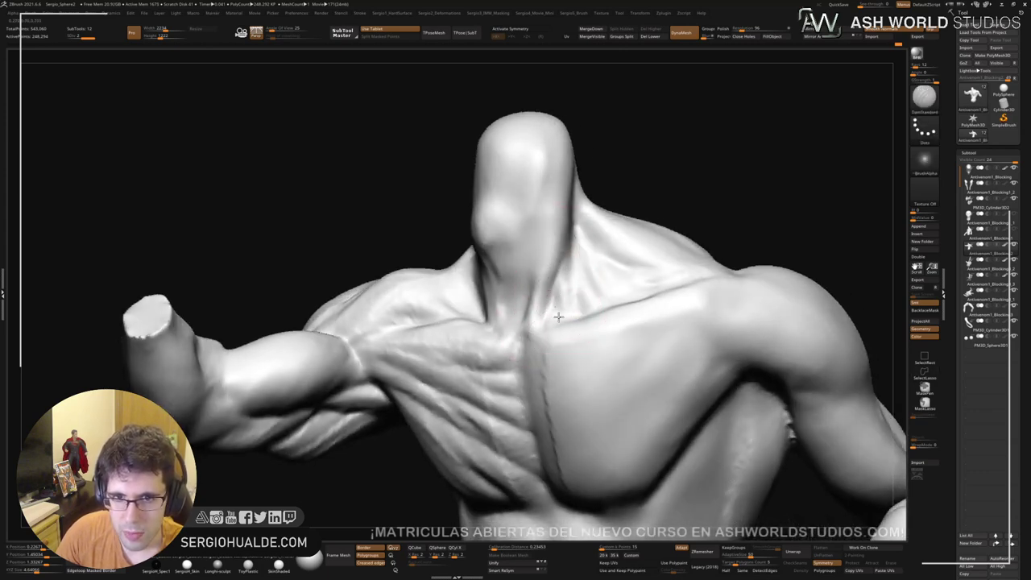
pyautogui.moveTo(555, 306); pyautogui.dragTo(578, 272, button='right')
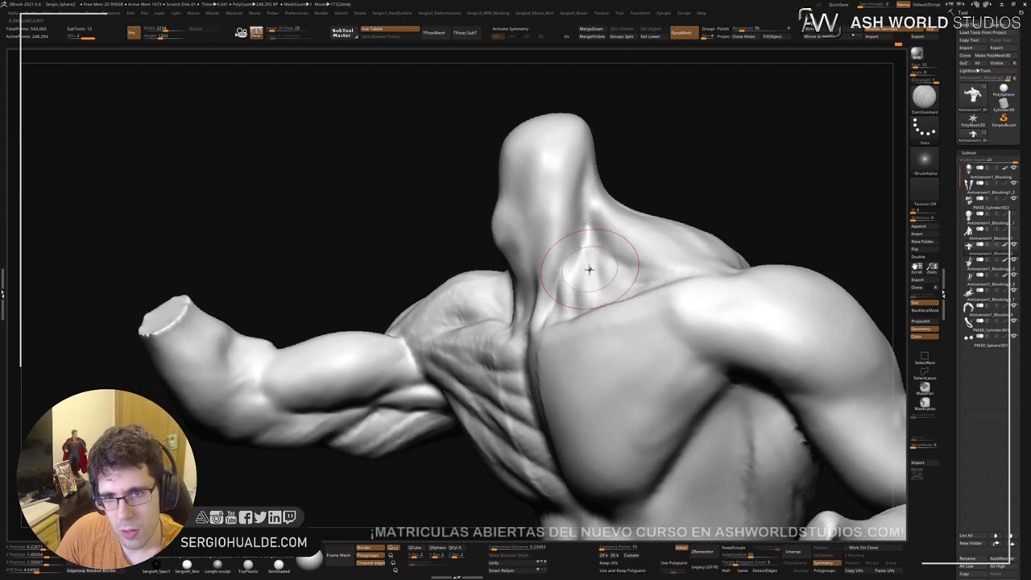
# Step: Shape the hollow between the neck and the collarbone with the Clay brush
pyautogui.press('b')
pyautogui.press('c')
pyautogui.press('l')
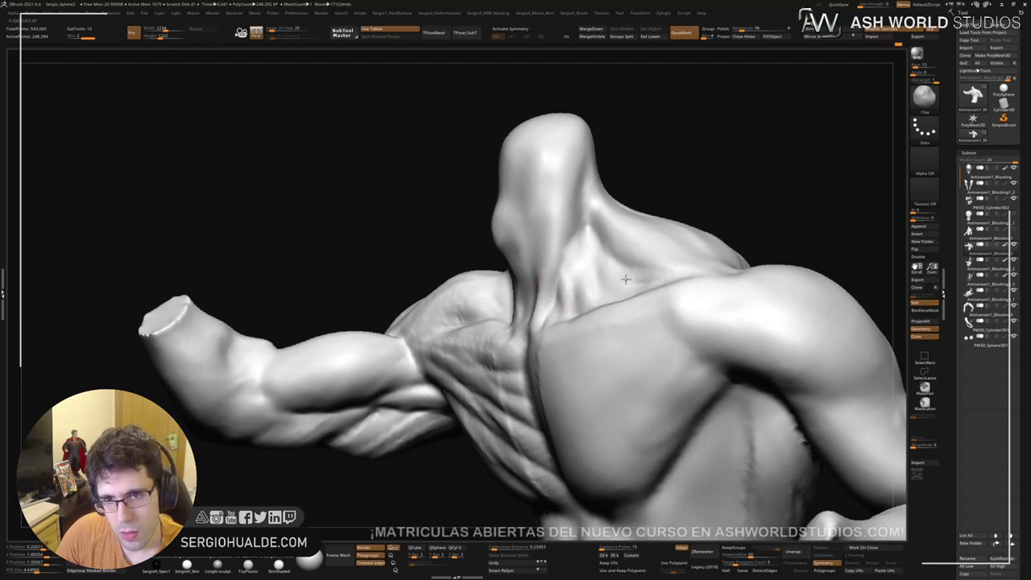
pyautogui.moveTo(625, 278)
pyautogui.mouseDown(button='right')
pyautogui.moveTo(605, 295)
pyautogui.moveTo(578, 276)
pyautogui.moveTo(611, 276)
pyautogui.mouseUp(button='right')
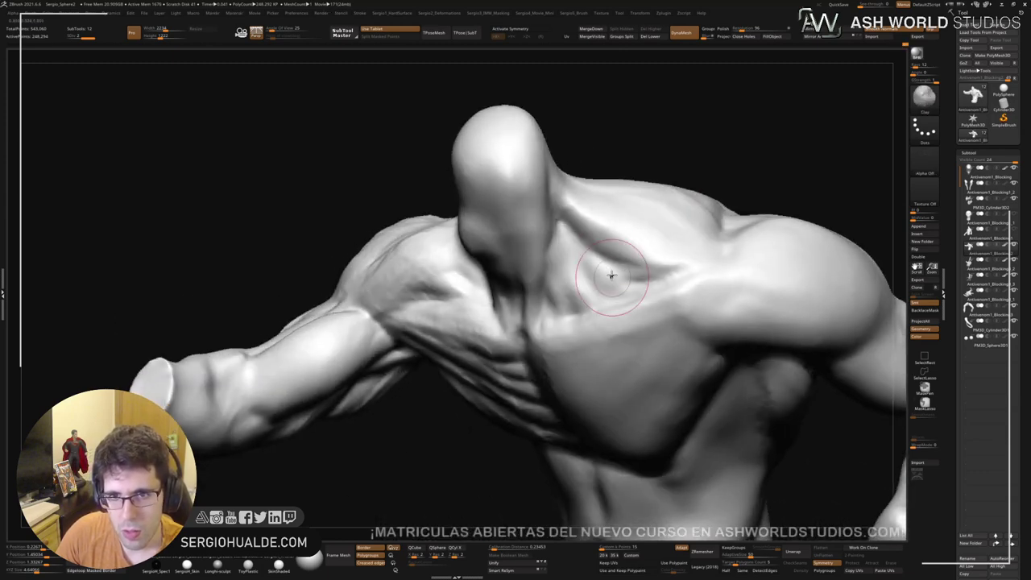
pyautogui.moveTo(554, 174); pyautogui.dragTo(545, 147, button='right')
# Step: Sharpen the creases between the neck and the trapezius with the DamStandard brush
pyautogui.press('b')
pyautogui.press('d')
pyautogui.press('s')
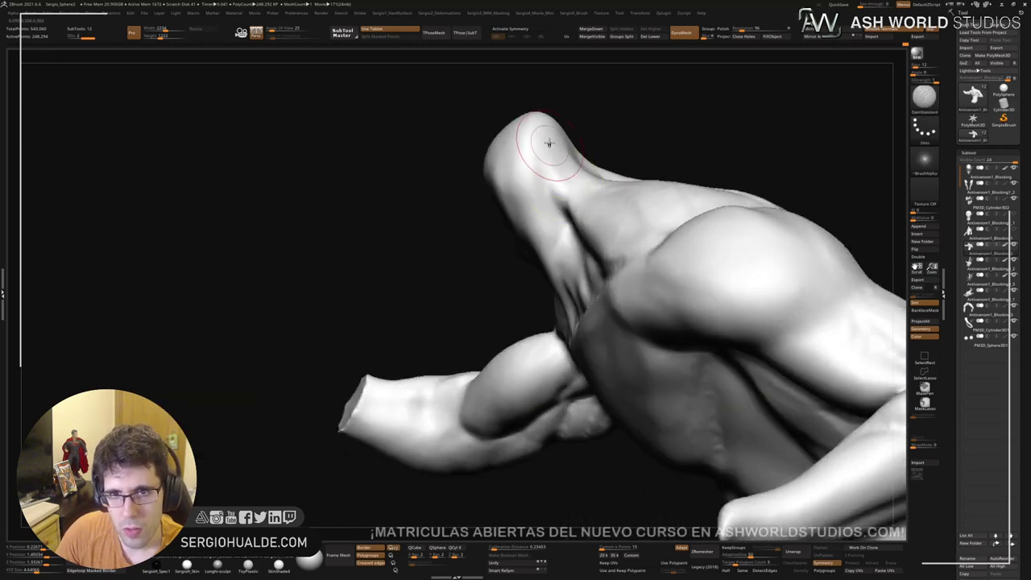
pyautogui.moveTo(585, 235); pyautogui.dragTo(578, 217, button='right')
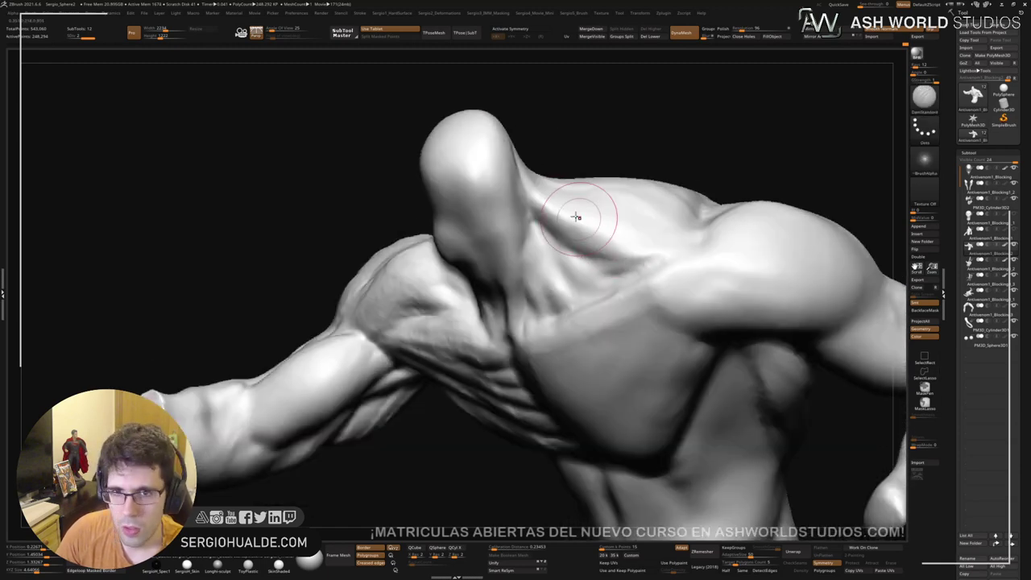
# Step: Refine the trapezius volume between the neck and shoulder with the Clay brush and smooth its surface
pyautogui.press('b')
pyautogui.press('c')
pyautogui.press('l')
pyautogui.moveTo(653, 237); pyautogui.dragTo(653, 175, button='right')
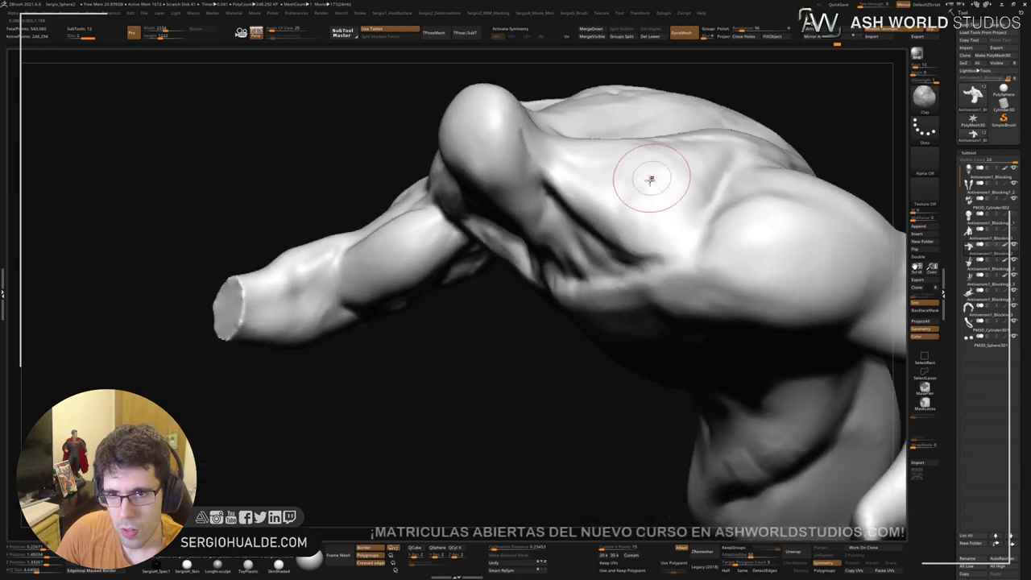
pyautogui.keyDown('shift'); pyautogui.moveTo(564, 173); pyautogui.dragTo(578, 174); pyautogui.keyUp('shift')
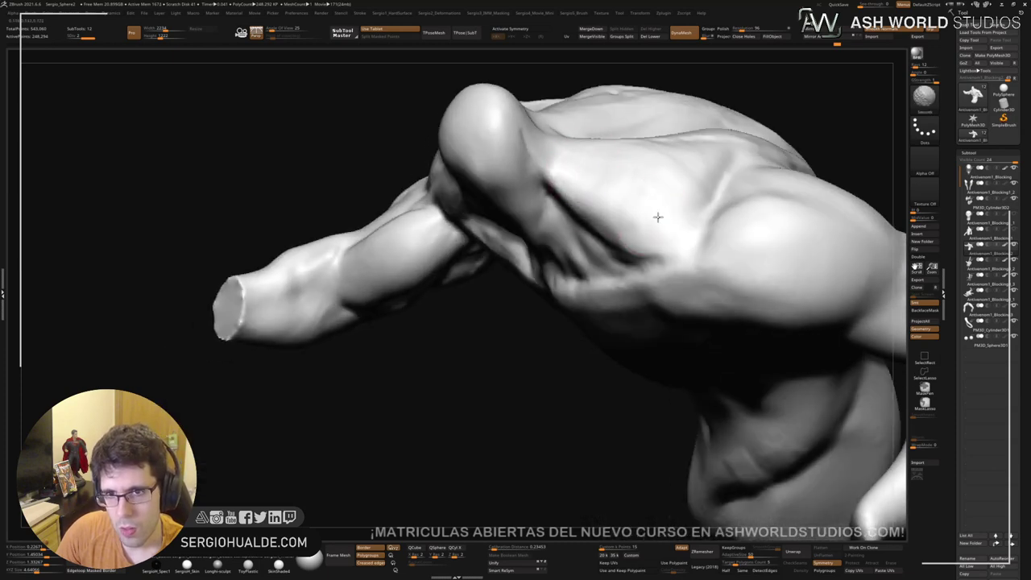
# Step: Build up the top of the opposite shoulder where the trapezius meets the deltoid with the ClayBuildup brush
pyautogui.moveTo(646, 214)
pyautogui.mouseDown(button='right')
pyautogui.moveTo(633, 230)
pyautogui.moveTo(669, 258)
pyautogui.moveTo(656, 247)
pyautogui.moveTo(693, 238)
pyautogui.moveTo(485, 230)
pyautogui.moveTo(410, 187)
pyautogui.moveTo(375, 196)
pyautogui.moveTo(438, 281)
pyautogui.moveTo(384, 281)
pyautogui.mouseUp(button='right')
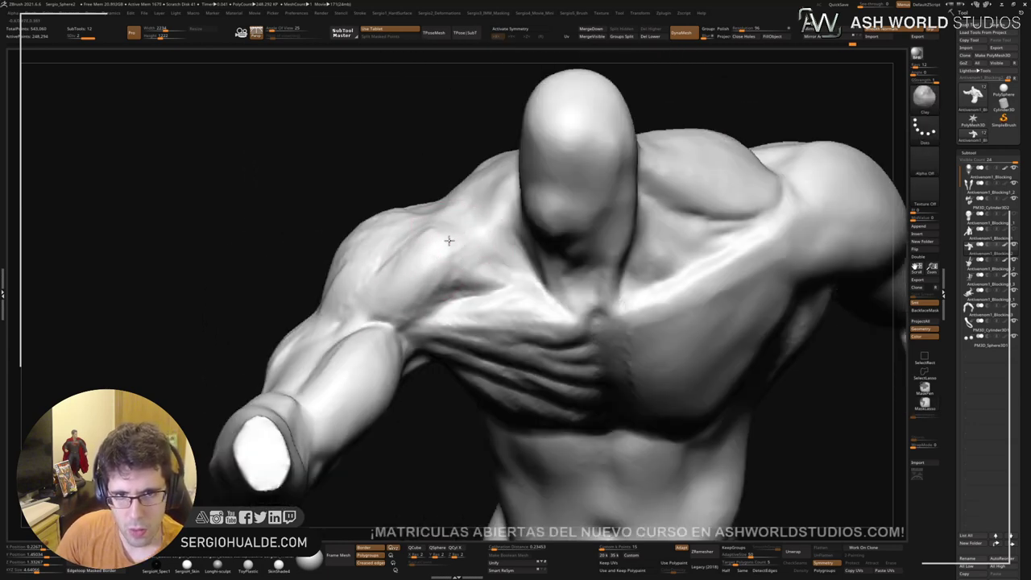
pyautogui.moveTo(451, 253)
pyautogui.mouseDown(button='right')
pyautogui.moveTo(447, 295)
pyautogui.moveTo(379, 281)
pyautogui.mouseUp(button='right')
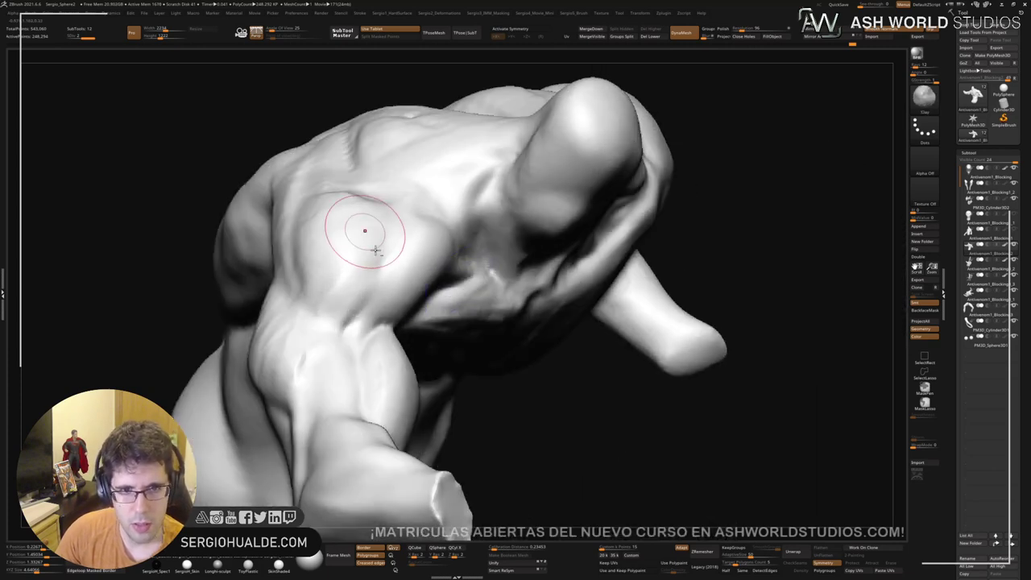
pyautogui.moveTo(362, 230)
pyautogui.mouseDown(button='right')
pyautogui.moveTo(375, 338)
pyautogui.moveTo(355, 300)
pyautogui.mouseUp(button='right')
pyautogui.press('b')
pyautogui.press('c')
pyautogui.press('b')
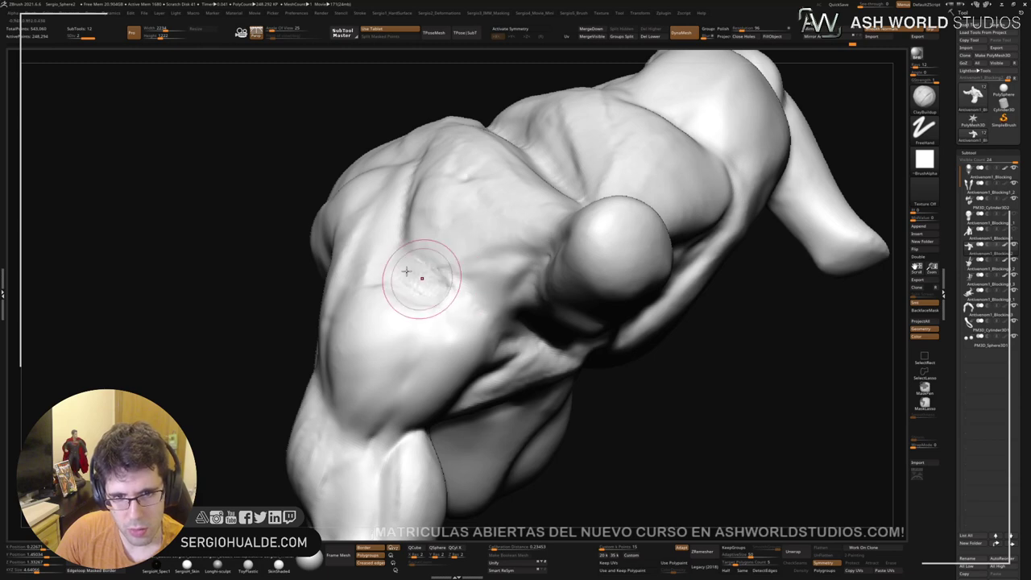
pyautogui.moveTo(413, 279)
pyautogui.mouseDown(button='right')
pyautogui.moveTo(463, 301)
pyautogui.moveTo(425, 295)
pyautogui.moveTo(521, 270)
pyautogui.moveTo(497, 185)
pyautogui.moveTo(489, 249)
pyautogui.moveTo(509, 272)
pyautogui.mouseUp(button='right')
pyautogui.moveTo(509, 273)
pyautogui.mouseDown()
pyautogui.moveTo(494, 238)
pyautogui.moveTo(491, 265)
pyautogui.moveTo(484, 259)
pyautogui.moveTo(487, 295)
pyautogui.moveTo(487, 283)
pyautogui.mouseUp()
pyautogui.moveTo(500, 228)
pyautogui.mouseDown()
pyautogui.moveTo(462, 278)
pyautogui.moveTo(439, 281)
pyautogui.mouseUp()
# Step: Add ClayBuildup strokes across the upper trapezius and up the back of the neck
pyautogui.moveTo(429, 292)
pyautogui.mouseDown(button='right')
pyautogui.moveTo(463, 223)
pyautogui.moveTo(510, 255)
pyautogui.moveTo(475, 298)
pyautogui.mouseUp(button='right')
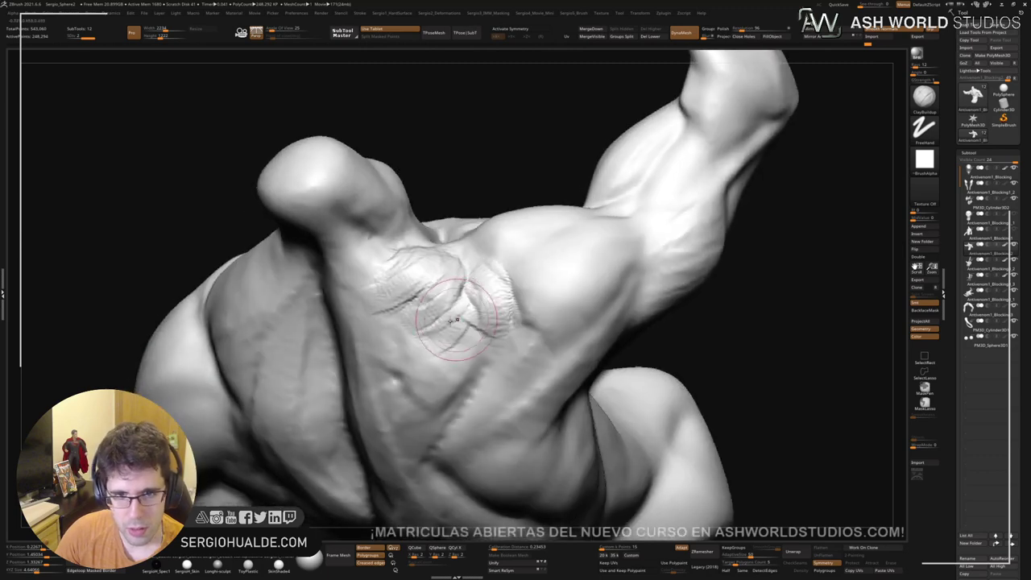
pyautogui.moveTo(456, 304)
pyautogui.mouseDown()
pyautogui.moveTo(406, 292)
pyautogui.moveTo(382, 264)
pyautogui.mouseUp()
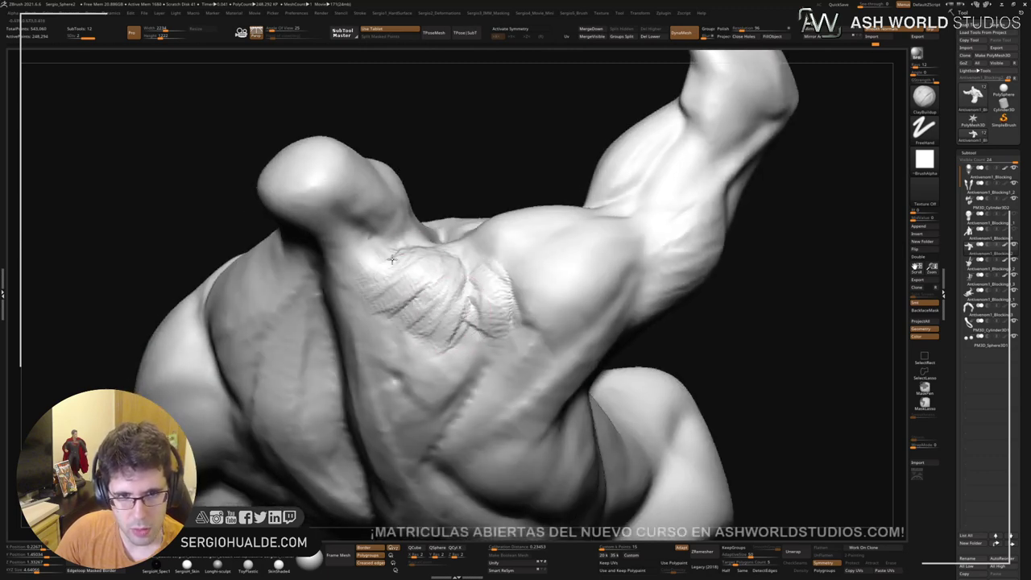
pyautogui.moveTo(368, 244); pyautogui.dragTo(362, 256, button='right')
pyautogui.moveTo(362, 256)
pyautogui.mouseDown()
pyautogui.moveTo(338, 185)
pyautogui.moveTo(324, 216)
pyautogui.moveTo(360, 299)
pyautogui.moveTo(417, 301)
pyautogui.moveTo(413, 339)
pyautogui.moveTo(470, 344)
pyautogui.moveTo(451, 344)
pyautogui.mouseUp()
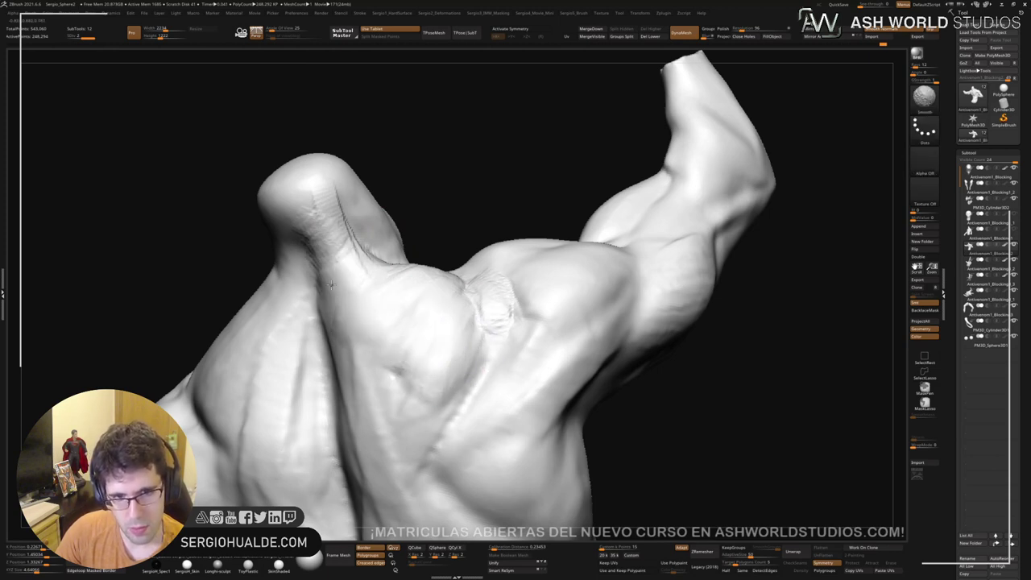
# Step: Smooth the clay strokes on the back of the neck and the upper back
pyautogui.keyDown('shift'); pyautogui.moveTo(331, 283); pyautogui.dragTo(338, 234); pyautogui.keyUp('shift')
pyautogui.moveTo(395, 279); pyautogui.dragTo(422, 259, button='right')
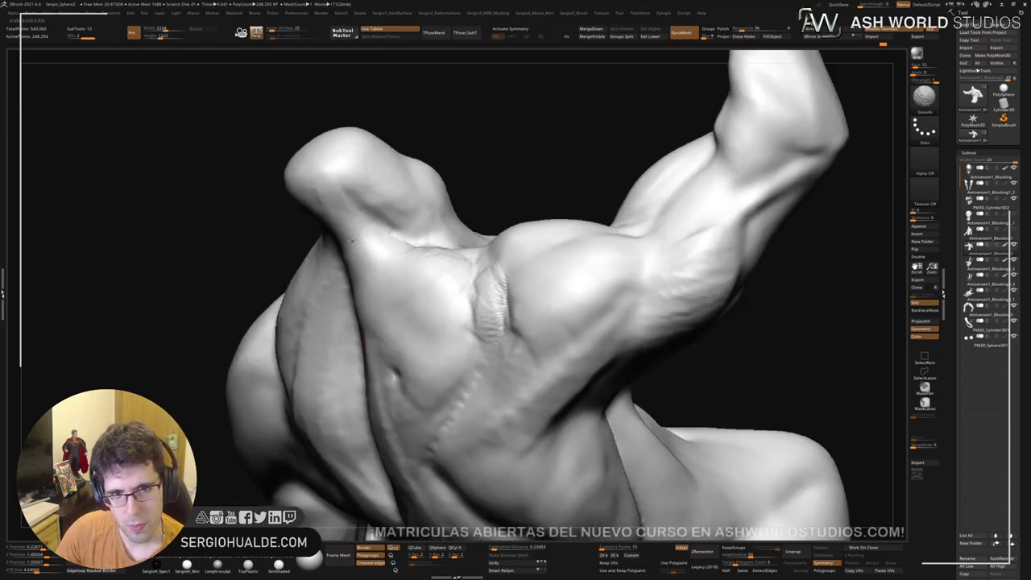
pyautogui.moveTo(351, 241)
pyautogui.mouseDown(button='right')
pyautogui.moveTo(438, 250)
pyautogui.moveTo(451, 338)
pyautogui.mouseUp(button='right')
pyautogui.moveTo(451, 338)
pyautogui.mouseDown(button='right')
pyautogui.moveTo(500, 394)
pyautogui.moveTo(610, 437)
pyautogui.moveTo(466, 339)
pyautogui.moveTo(464, 296)
pyautogui.mouseUp(button='right')
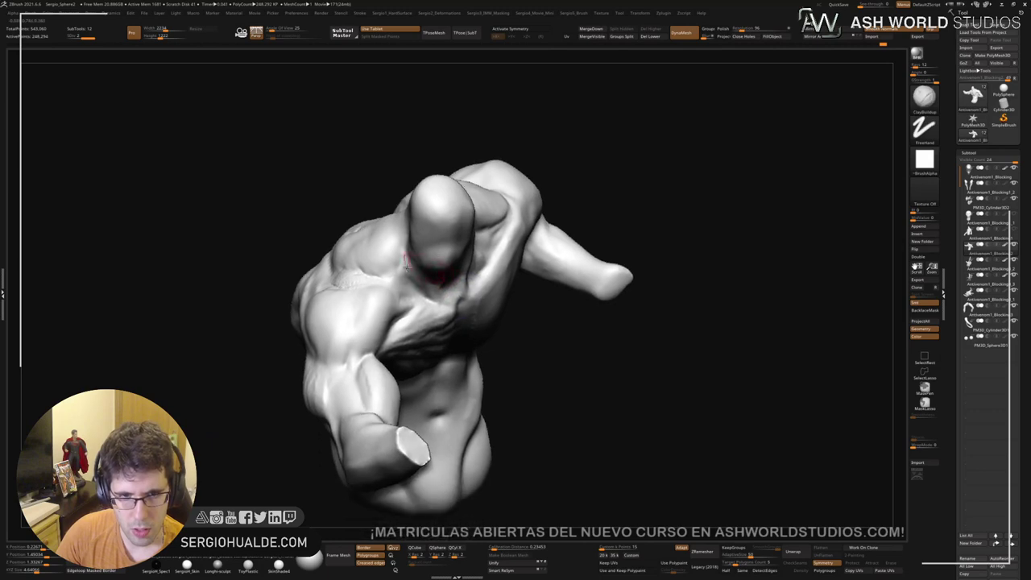
# Step: Smooth the rough patch on top of the shoulder between the trapezius and the deltoid
pyautogui.keyDown('ctrl'); pyautogui.moveTo(357, 277); pyautogui.dragTo(345, 286, button='right'); pyautogui.keyUp('ctrl')
pyautogui.moveTo(345, 285)
pyautogui.keyDown('shift'); pyautogui.mouseDown()
pyautogui.moveTo(339, 276)
pyautogui.moveTo(354, 282)
pyautogui.mouseUp(); pyautogui.keyUp('shift')
pyautogui.moveTo(334, 292); pyautogui.dragTo(390, 306, button='right')
pyautogui.moveTo(331, 359)
pyautogui.mouseDown(button='right')
pyautogui.moveTo(410, 340)
pyautogui.moveTo(455, 290)
pyautogui.mouseUp(button='right')
pyautogui.keyDown('alt'); pyautogui.moveTo(455, 289); pyautogui.dragTo(357, 320, button='right'); pyautogui.keyUp('alt')
# Step: Refine the volumes at the back of the shoulder with the Clay brush
pyautogui.press('b')
pyautogui.press('c')
pyautogui.press('l')
pyautogui.keyDown('alt'); pyautogui.moveTo(274, 277); pyautogui.dragTo(322, 342); pyautogui.keyUp('alt')
pyautogui.moveTo(324, 341); pyautogui.dragTo(348, 354, button='right')
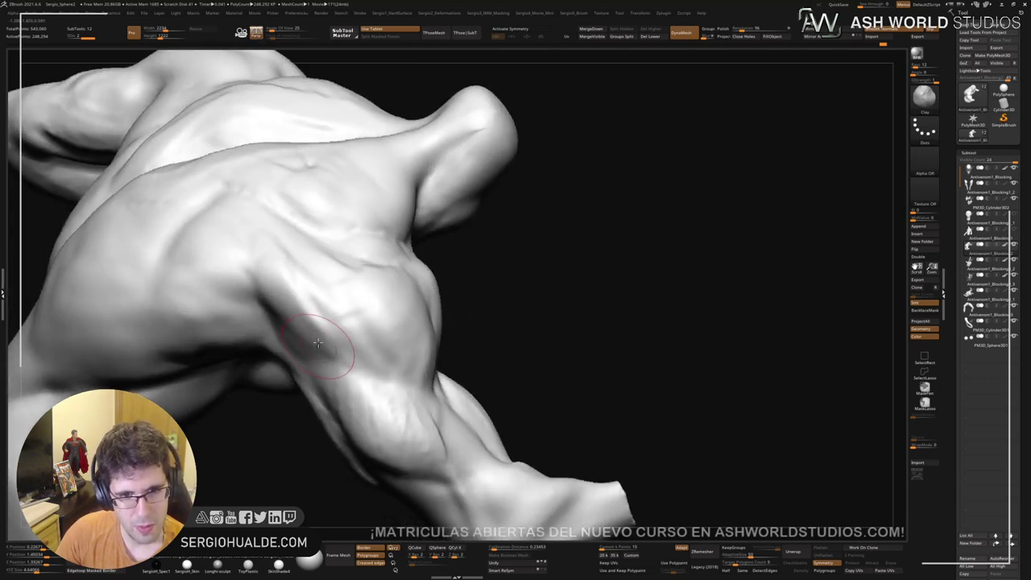
# Step: Carve the creases separating the deltoid, shoulder blade and upper arm with the DamStandard brush
pyautogui.press('b')
pyautogui.press('c')
pyautogui.press('b')
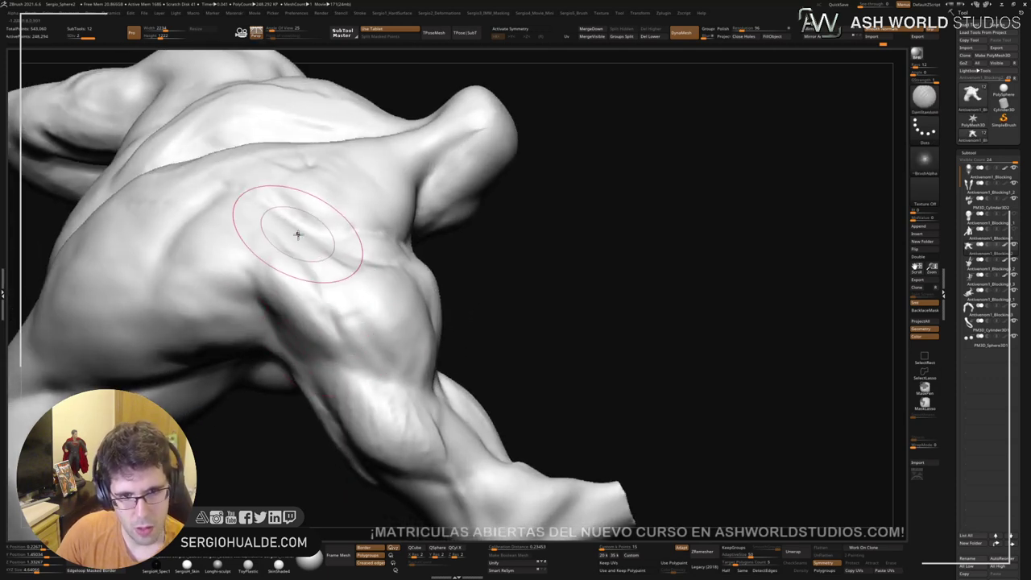
pyautogui.moveTo(382, 375)
pyautogui.mouseDown(button='right')
pyautogui.moveTo(378, 345)
pyautogui.moveTo(442, 333)
pyautogui.moveTo(447, 323)
pyautogui.mouseUp(button='right')
pyautogui.moveTo(463, 272); pyautogui.dragTo(456, 300)
pyautogui.moveTo(462, 347); pyautogui.dragTo(451, 363, button='right')
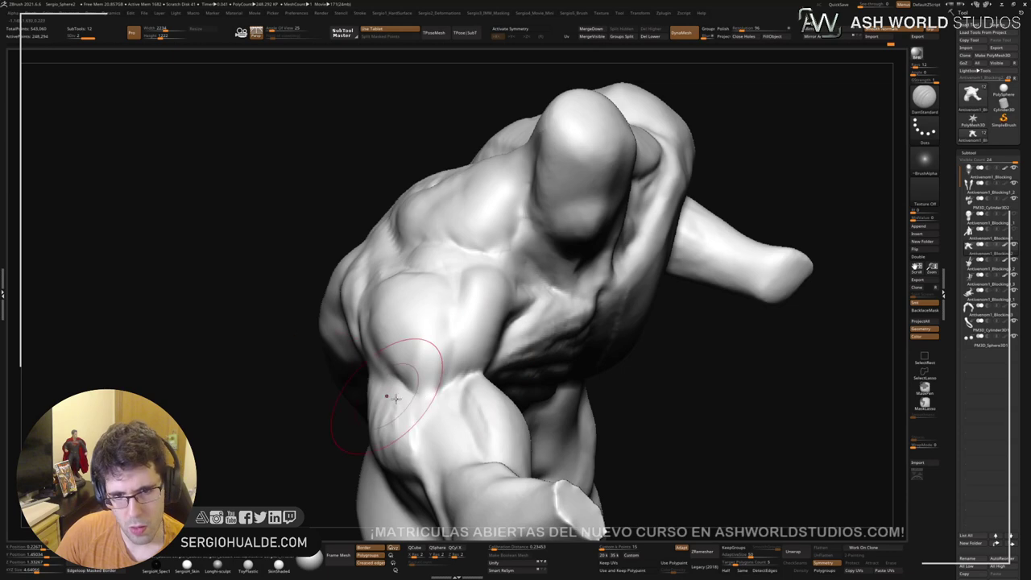
pyautogui.moveTo(402, 354)
pyautogui.mouseDown(button='right')
pyautogui.moveTo(353, 348)
pyautogui.moveTo(362, 313)
pyautogui.moveTo(330, 315)
pyautogui.moveTo(295, 349)
pyautogui.mouseUp(button='right')
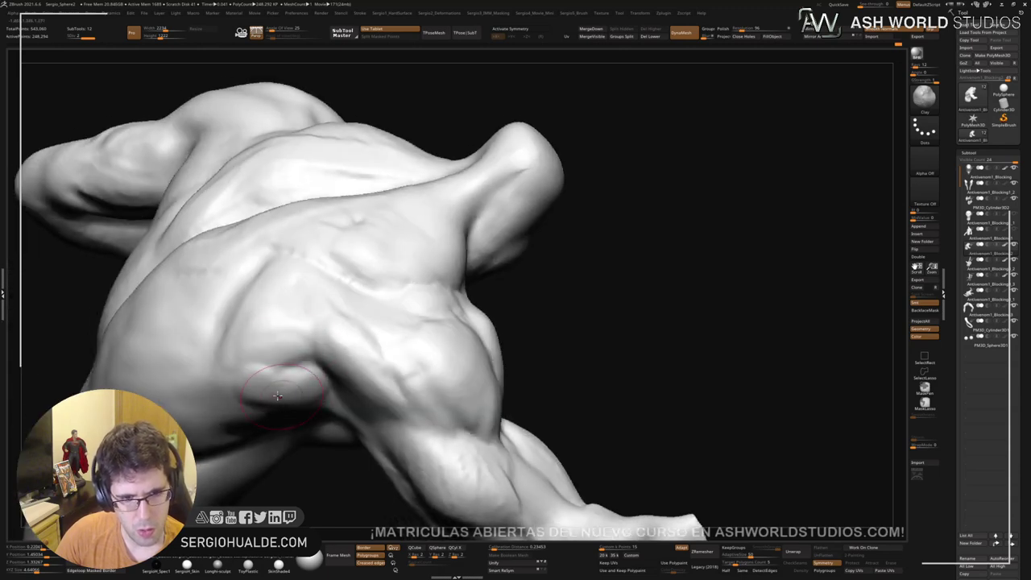
# Step: Smooth the side of the back below the armpit and shape the shoulder blade's lower tip with the Clay brush
pyautogui.keyDown('shift'); pyautogui.moveTo(277, 395); pyautogui.dragTo(289, 379); pyautogui.keyUp('shift')
pyautogui.moveTo(276, 287)
pyautogui.mouseDown(button='right')
pyautogui.moveTo(287, 306)
pyautogui.moveTo(357, 279)
pyautogui.moveTo(315, 335)
pyautogui.moveTo(313, 317)
pyautogui.moveTo(350, 384)
pyautogui.mouseUp(button='right')
pyautogui.moveTo(324, 424); pyautogui.dragTo(302, 359, button='right')
pyautogui.moveTo(272, 345); pyautogui.dragTo(270, 338)
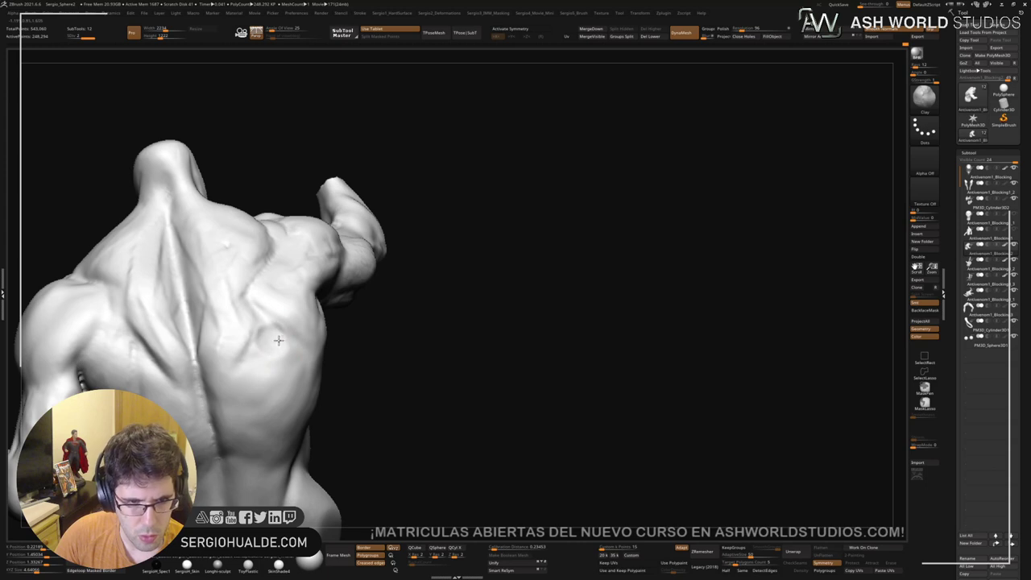
pyautogui.moveTo(264, 345); pyautogui.dragTo(259, 339, button='right')
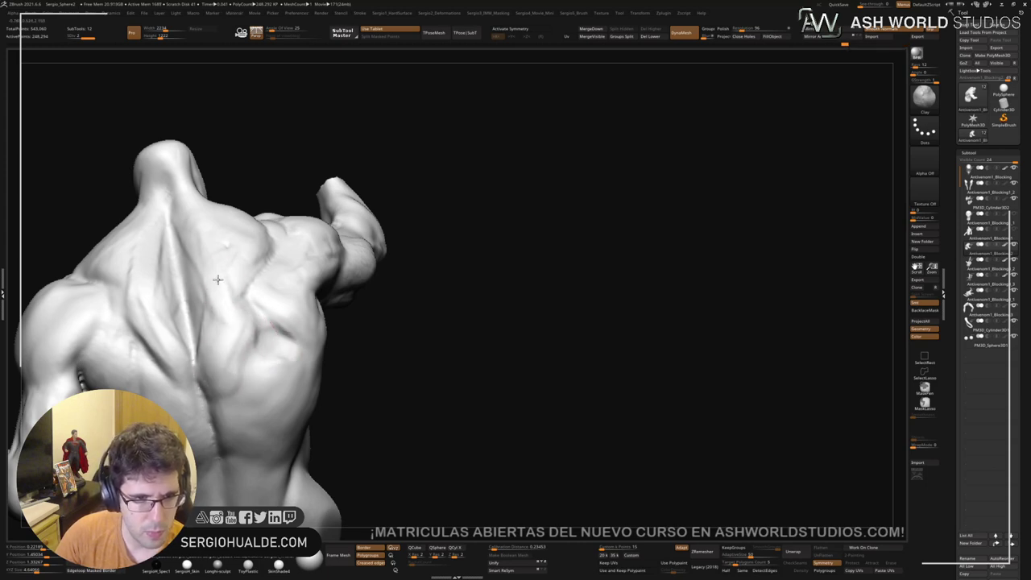
# Step: Carve a crease from the lower shoulder blade toward the spine with DamStandard and fill in the lat beside it with Clay
pyautogui.hotkey('ctrl', 'shift', 'd')
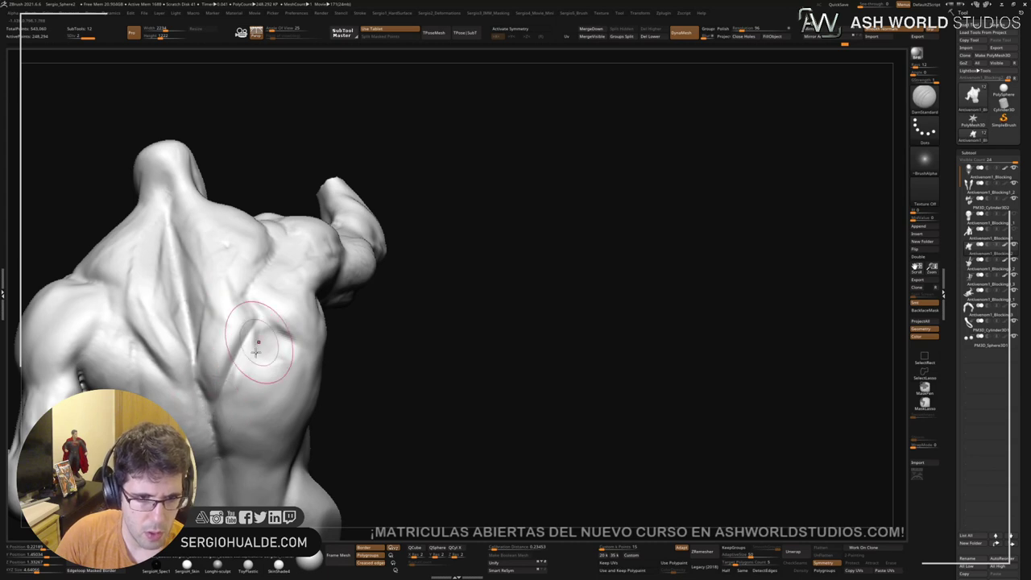
pyautogui.press('b')
pyautogui.press('c')
pyautogui.press('b')
pyautogui.moveTo(247, 351); pyautogui.dragTo(220, 411)
pyautogui.press('b')
pyautogui.press('c')
pyautogui.press('l')
pyautogui.moveTo(251, 379); pyautogui.dragTo(241, 362)
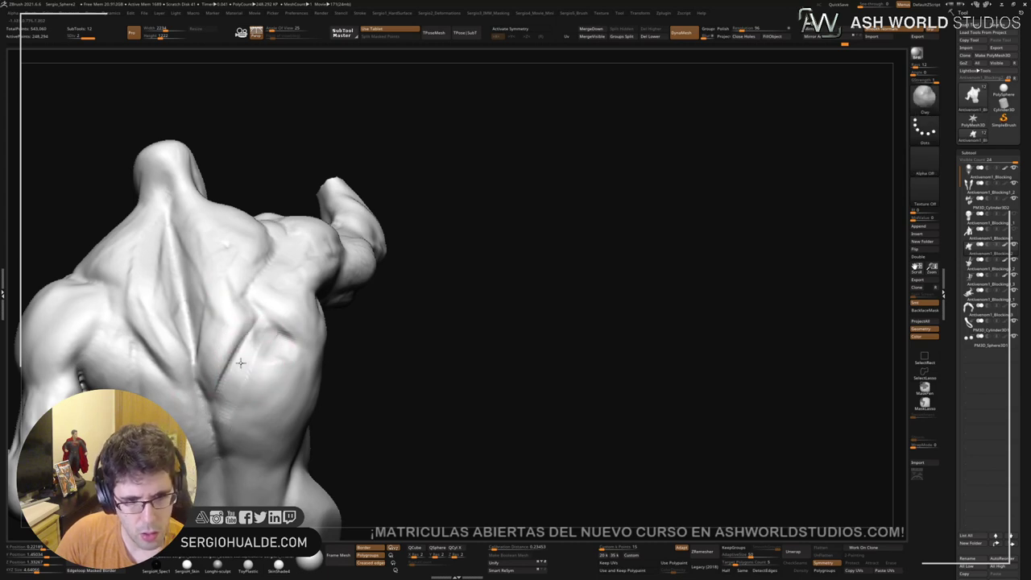
# Step: Adjust the outline of the lat below the shoulder with a resized Move brush
pyautogui.moveTo(288, 348)
pyautogui.mouseDown(button='right')
pyautogui.moveTo(266, 342)
pyautogui.moveTo(294, 326)
pyautogui.mouseUp(button='right')
pyautogui.press('b')
pyautogui.press('m')
pyautogui.press('v')
pyautogui.press('s')
pyautogui.moveTo(307, 326); pyautogui.dragTo(308, 311)
pyautogui.moveTo(298, 368); pyautogui.dragTo(291, 344, button='right')
pyautogui.press('s')
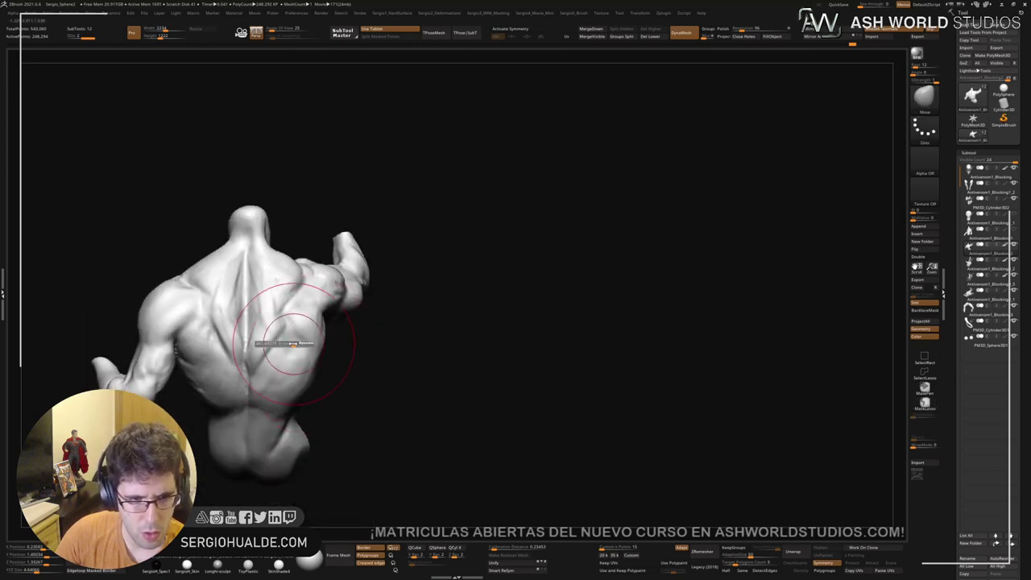
# Step: Examine the full character's pose and silhouette from the front, side and below, with all parts shown
pyautogui.moveTo(402, 302)
pyautogui.mouseDown()
pyautogui.moveTo(355, 300)
pyautogui.moveTo(276, 371)
pyautogui.mouseUp()
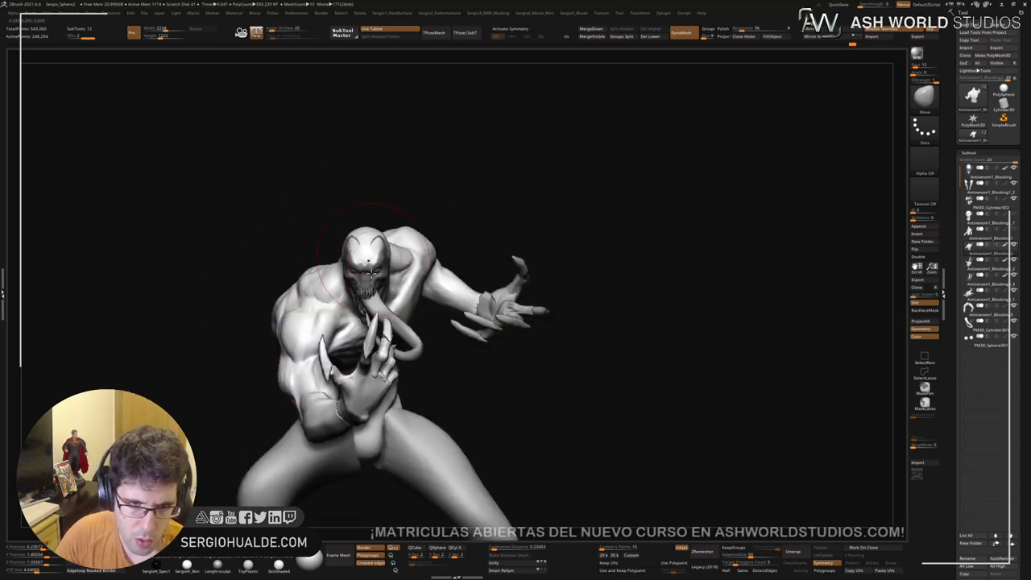
pyautogui.moveTo(334, 242)
pyautogui.mouseDown()
pyautogui.moveTo(345, 230)
pyautogui.moveTo(354, 324)
pyautogui.mouseUp()
pyautogui.moveTo(354, 325); pyautogui.dragTo(582, 245, button='right')
pyautogui.keyDown('ctrl'); pyautogui.moveTo(472, 269); pyautogui.dragTo(387, 243, button='right'); pyautogui.keyUp('ctrl')
pyautogui.moveTo(555, 251)
pyautogui.mouseDown(button='right')
pyautogui.moveTo(392, 267)
pyautogui.moveTo(409, 387)
pyautogui.moveTo(467, 233)
pyautogui.moveTo(475, 260)
pyautogui.moveTo(498, 253)
pyautogui.moveTo(439, 264)
pyautogui.moveTo(445, 270)
pyautogui.mouseUp(button='right')
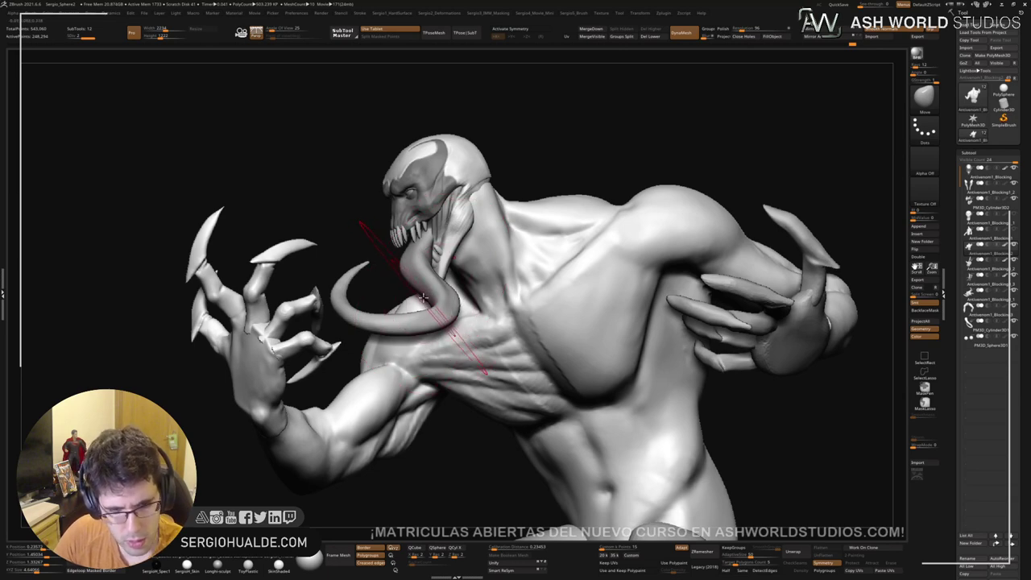
pyautogui.moveTo(403, 291); pyautogui.dragTo(342, 290)
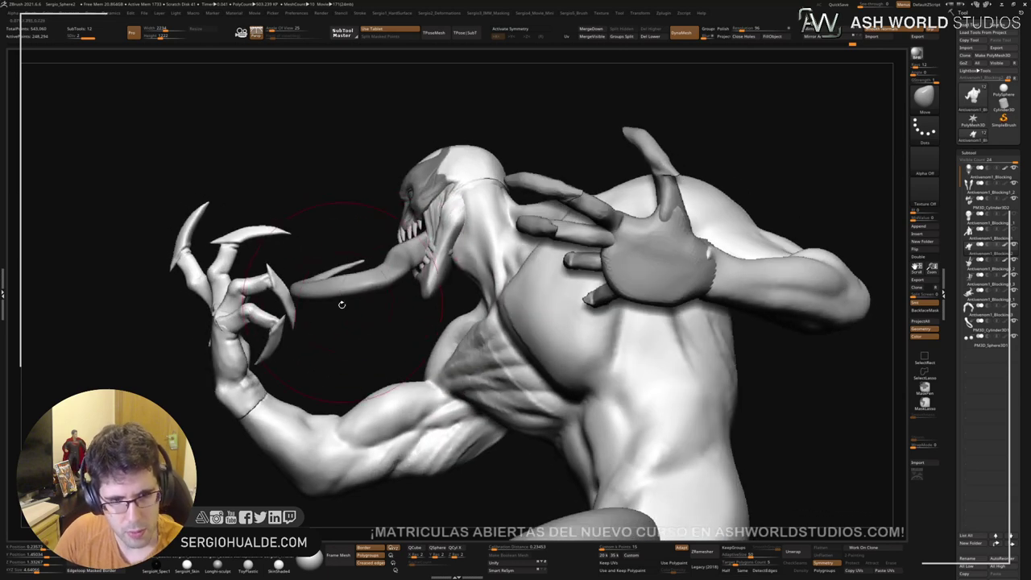
pyautogui.moveTo(310, 330)
pyautogui.mouseDown()
pyautogui.moveTo(354, 343)
pyautogui.moveTo(342, 375)
pyautogui.mouseUp()
pyautogui.moveTo(294, 338)
pyautogui.mouseDown(button='right')
pyautogui.moveTo(435, 318)
pyautogui.moveTo(386, 310)
pyautogui.moveTo(338, 270)
pyautogui.mouseUp(button='right')
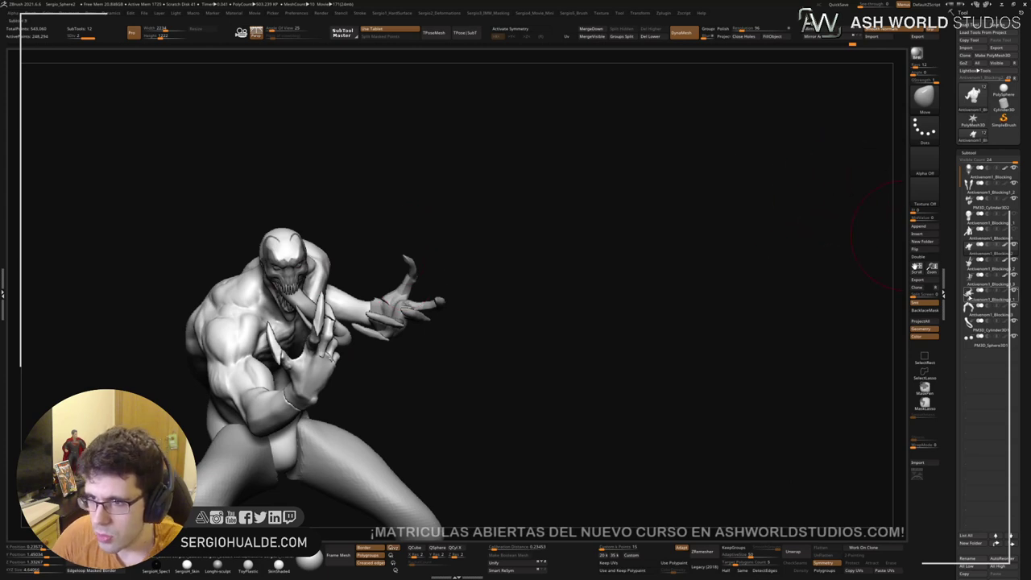
# Step: Isolate the raised hand and merge its separate palm, finger and claw subtools with MergeDown
pyautogui.keyDown('alt'); pyautogui.click(334, 357); pyautogui.keyUp('alt')
pyautogui.hotkey('alt', 's')
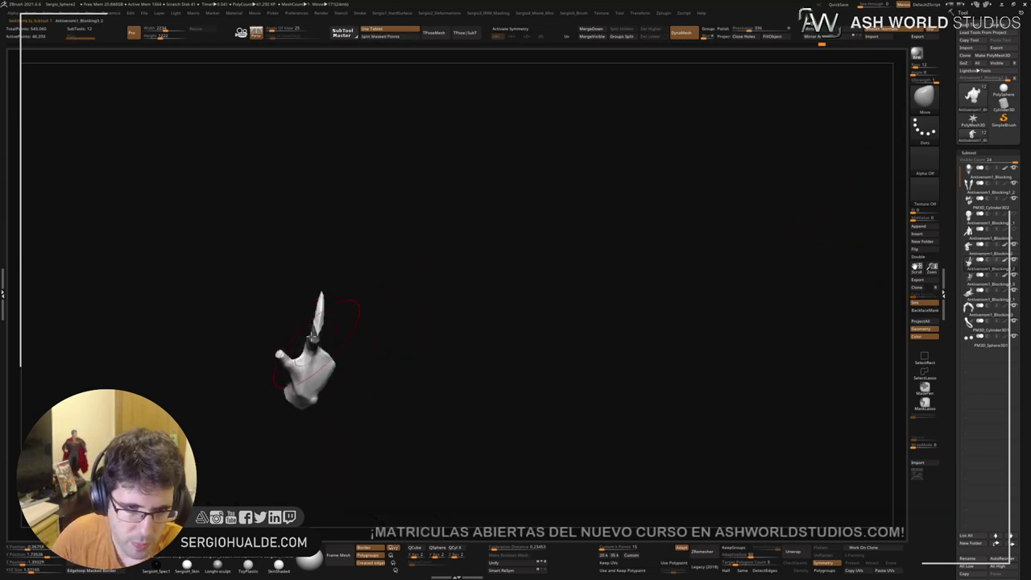
pyautogui.keyDown('ctrl'); pyautogui.moveTo(335, 357); pyautogui.dragTo(347, 406, button='right'); pyautogui.keyUp('ctrl')
pyautogui.click(976, 284)
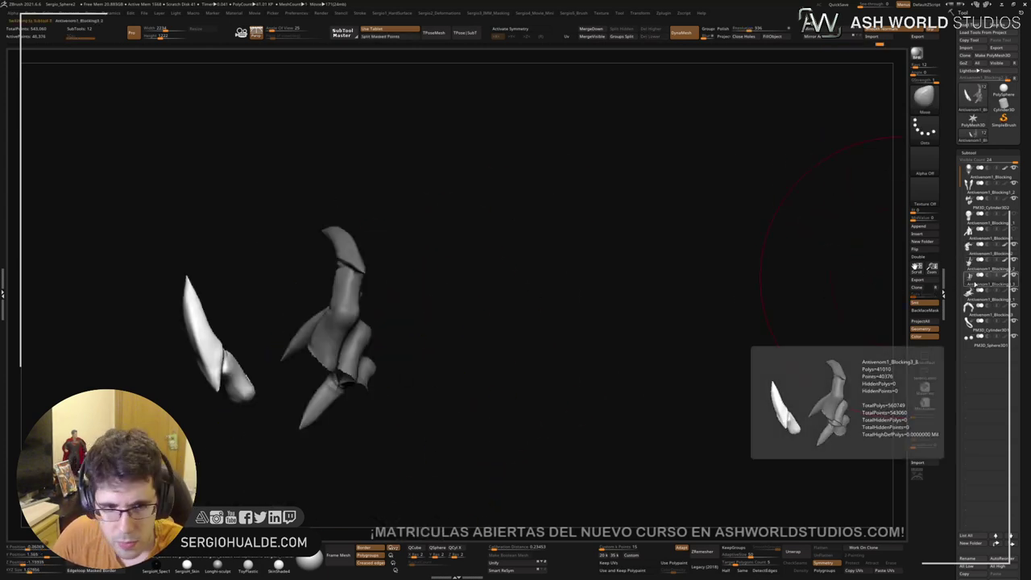
pyautogui.keyDown('ctrl'); pyautogui.moveTo(791, 273); pyautogui.dragTo(833, 287); pyautogui.keyUp('ctrl')
pyautogui.click(973, 266)
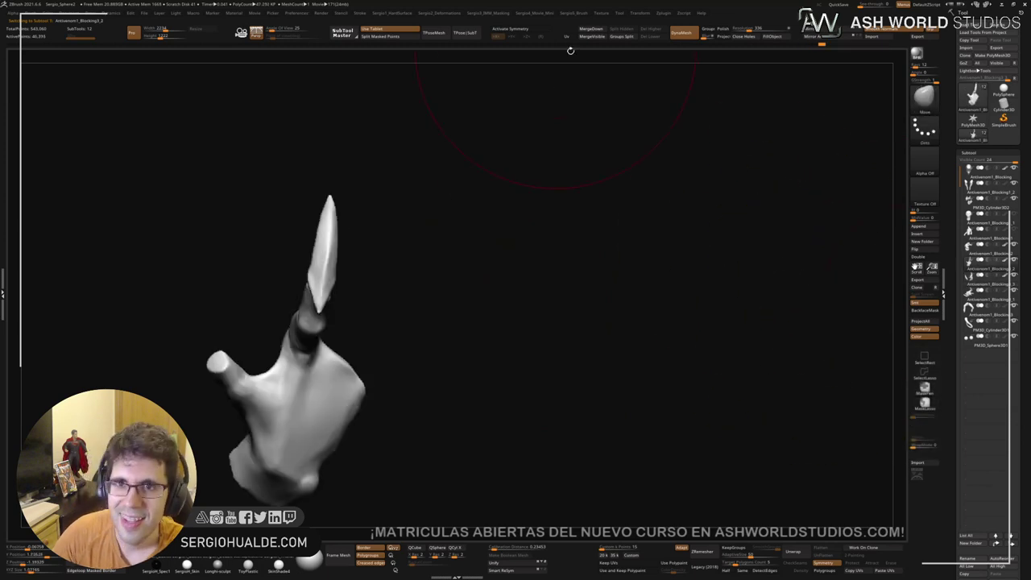
pyautogui.click(592, 29)
pyautogui.moveTo(536, 143); pyautogui.dragTo(478, 239)
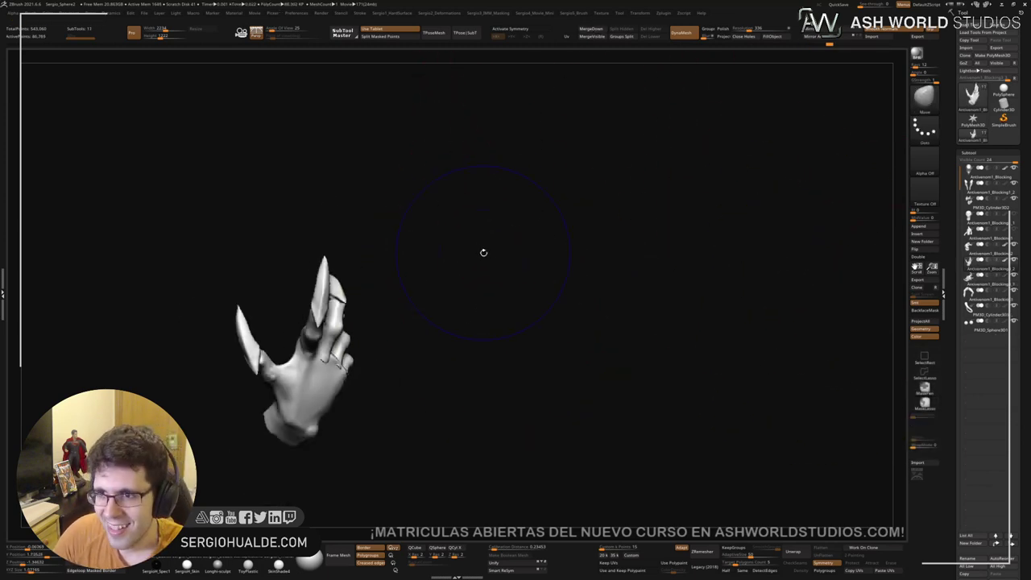
# Step: Show the whole figure again and mirror a duplicate of the merged hand
pyautogui.moveTo(564, 276); pyautogui.dragTo(491, 315)
pyautogui.hotkey('alt', 's')
pyautogui.press('w')
pyautogui.moveTo(426, 322); pyautogui.dragTo(527, 294, button='right')
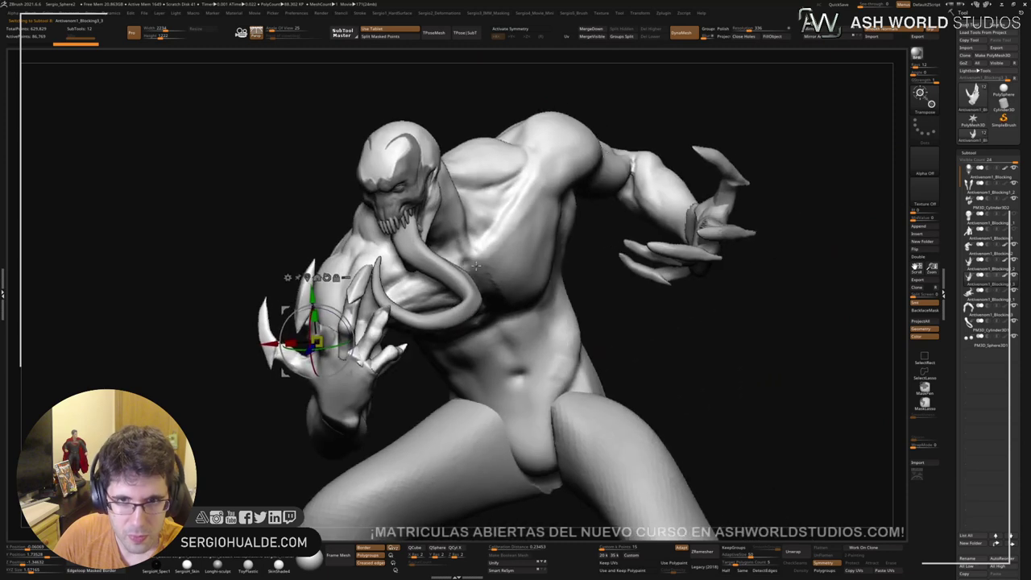
pyautogui.click(818, 35)
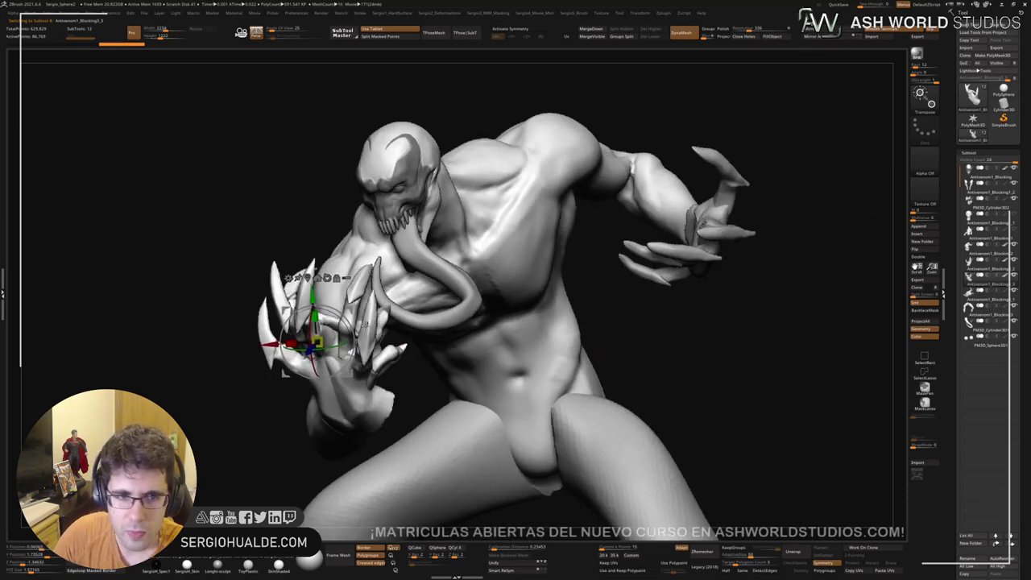
pyautogui.moveTo(368, 325); pyautogui.dragTo(436, 301, button='right')
# Step: Move and rotate the mirrored hand onto the wrist of the opposite arm
pyautogui.moveTo(350, 310); pyautogui.dragTo(619, 234)
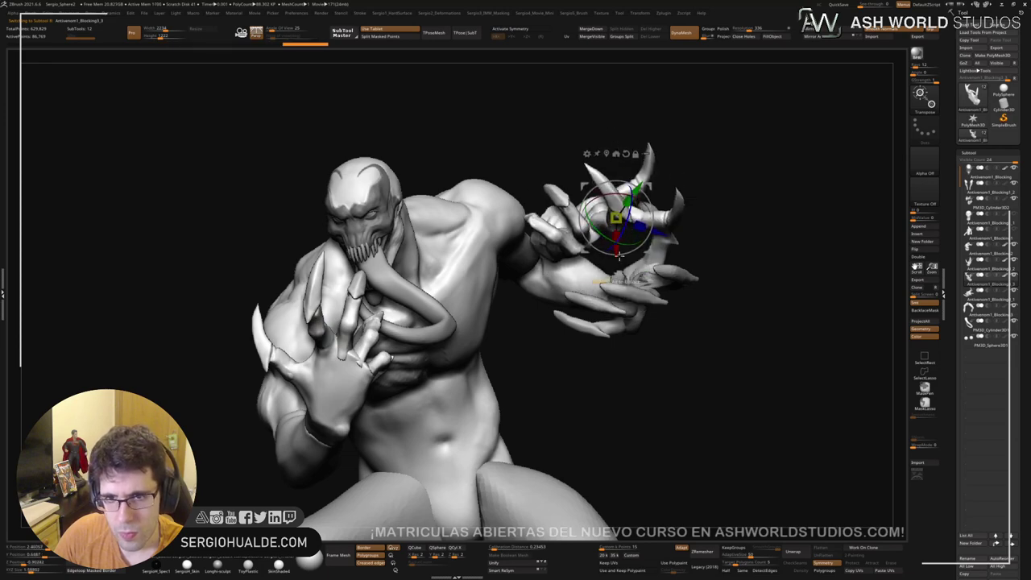
pyautogui.moveTo(619, 234); pyautogui.dragTo(641, 259, button='right')
pyautogui.keyDown('alt'); pyautogui.moveTo(667, 179); pyautogui.dragTo(589, 274, button='right'); pyautogui.keyUp('alt')
pyautogui.moveTo(587, 272); pyautogui.dragTo(696, 101)
pyautogui.keyDown('alt'); pyautogui.moveTo(653, 217); pyautogui.dragTo(560, 350, button='right'); pyautogui.keyUp('alt')
pyautogui.moveTo(559, 350); pyautogui.dragTo(518, 373)
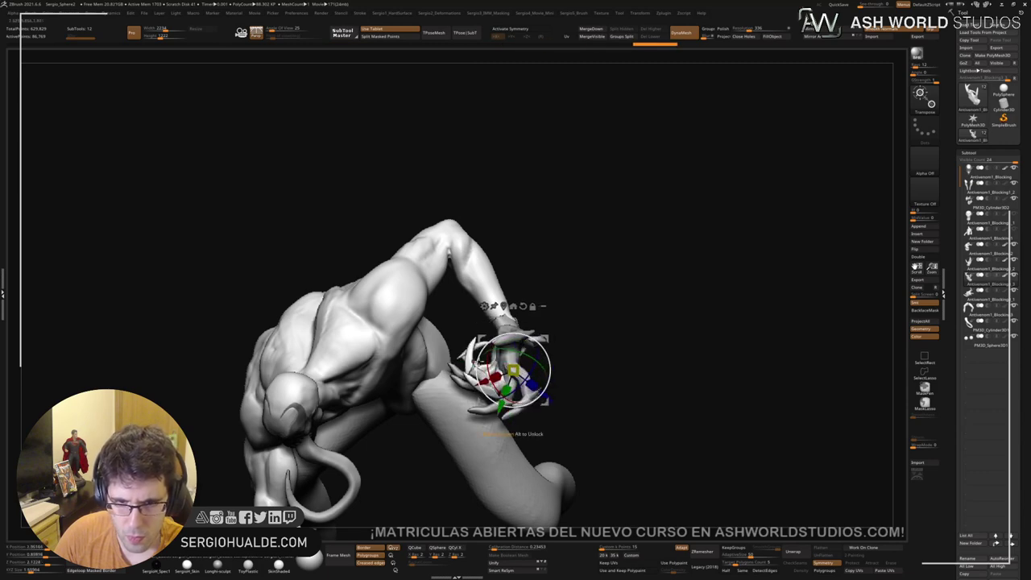
pyautogui.moveTo(557, 269)
pyautogui.mouseDown()
pyautogui.moveTo(580, 258)
pyautogui.moveTo(577, 324)
pyautogui.moveTo(562, 267)
pyautogui.mouseUp()
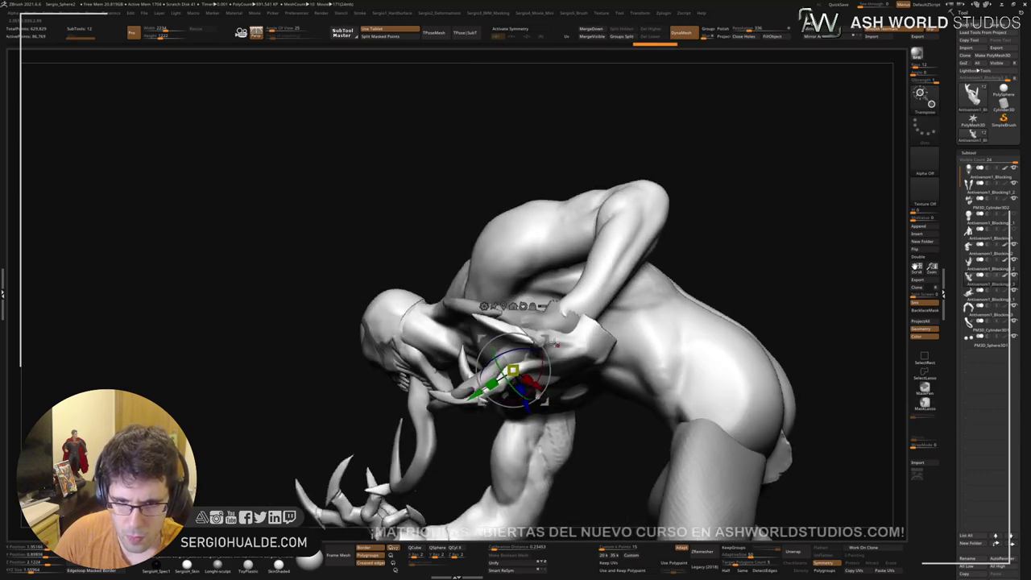
pyautogui.moveTo(481, 338); pyautogui.dragTo(462, 324)
pyautogui.moveTo(545, 246); pyautogui.dragTo(741, 259)
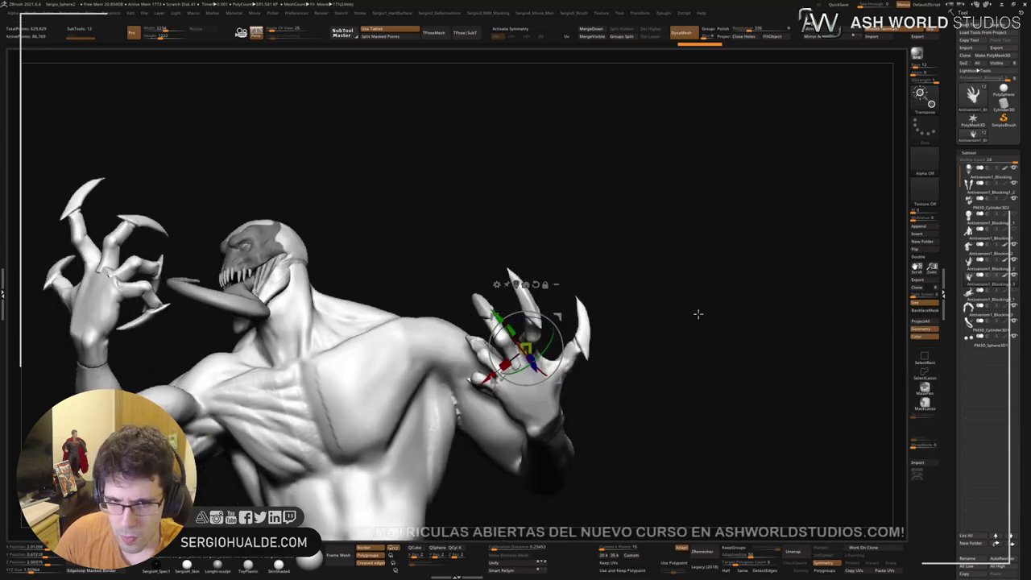
# Step: Reset the gizmo pivot near the mirrored hand's wrist and rotate the hand to line up with the forearm
pyautogui.moveTo(697, 311); pyautogui.dragTo(535, 395)
pyautogui.moveTo(633, 362); pyautogui.dragTo(656, 318)
pyautogui.keyDown('alt'); pyautogui.click(624, 379); pyautogui.keyUp('alt')
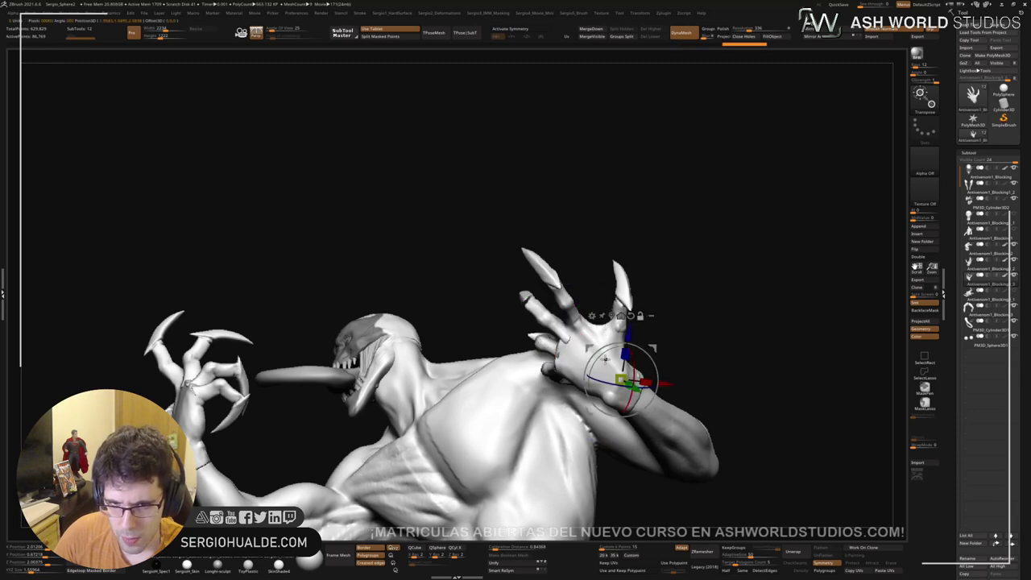
pyautogui.moveTo(624, 362); pyautogui.dragTo(603, 332)
pyautogui.keyDown('ctrl'); pyautogui.moveTo(605, 354); pyautogui.dragTo(636, 363, button='right'); pyautogui.keyUp('ctrl')
pyautogui.moveTo(619, 354); pyautogui.dragTo(612, 366)
pyautogui.keyDown('alt'); pyautogui.moveTo(614, 367); pyautogui.dragTo(605, 337, button='right'); pyautogui.keyUp('alt')
pyautogui.moveTo(557, 330); pyautogui.dragTo(563, 330)
pyautogui.moveTo(557, 342); pyautogui.dragTo(561, 338)
# Step: Hide the Antivenom1_Blocking3 legs subtool so the hands and torso can be seen from below
pyautogui.press('q')
pyautogui.moveTo(586, 354); pyautogui.dragTo(592, 273, button='right')
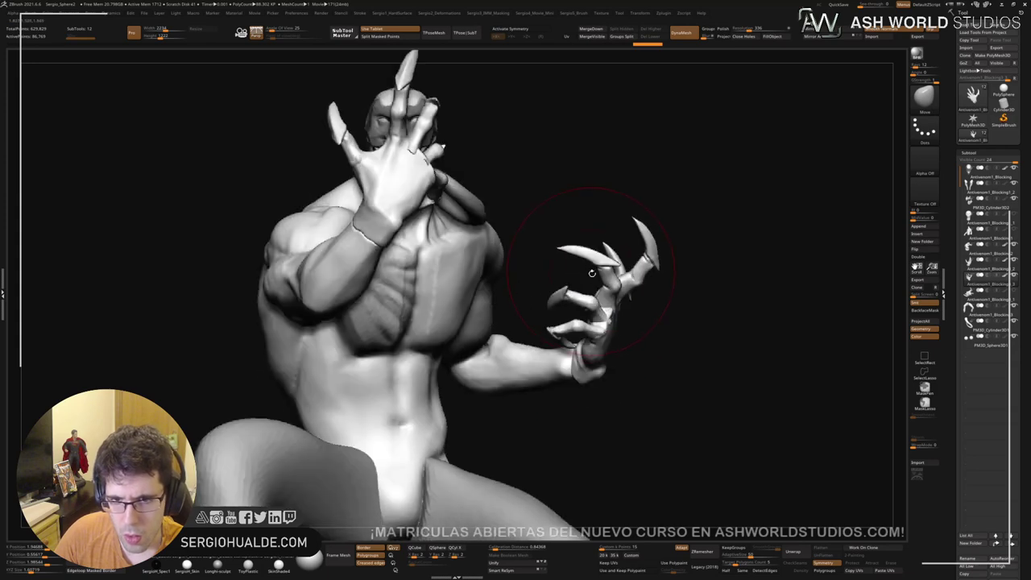
pyautogui.moveTo(592, 273); pyautogui.dragTo(600, 304)
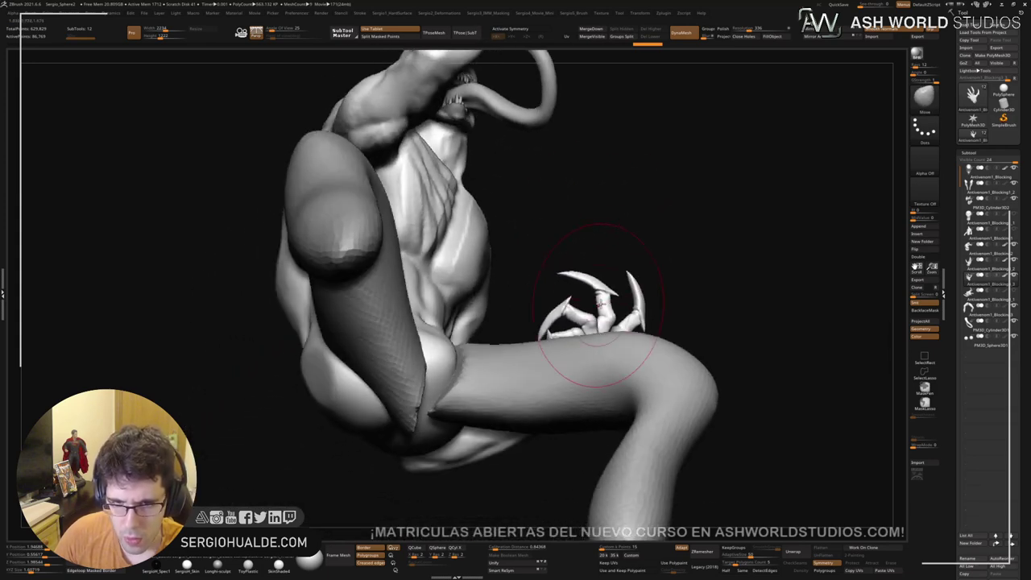
pyautogui.click(1013, 246)
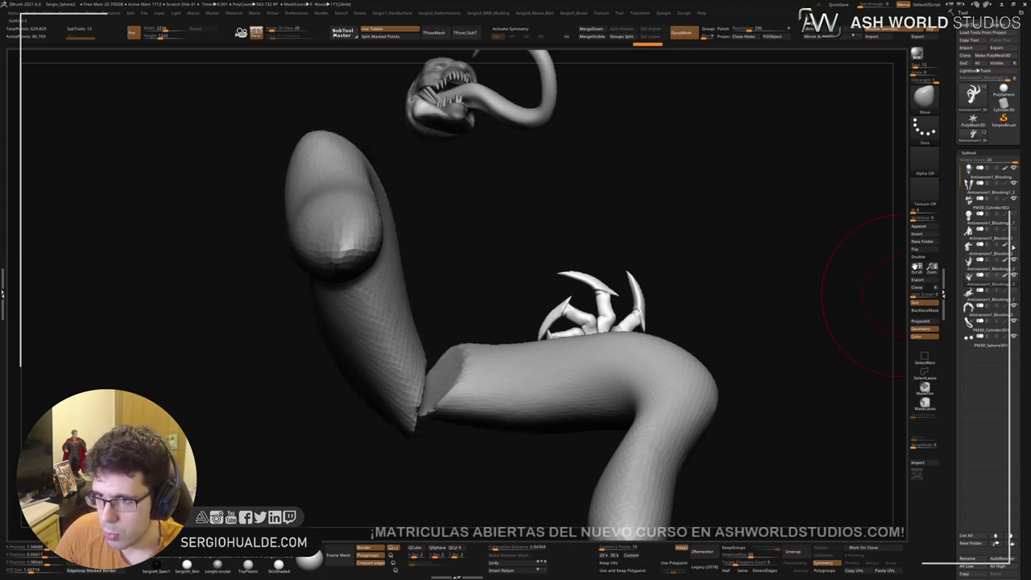
pyautogui.click(1014, 247)
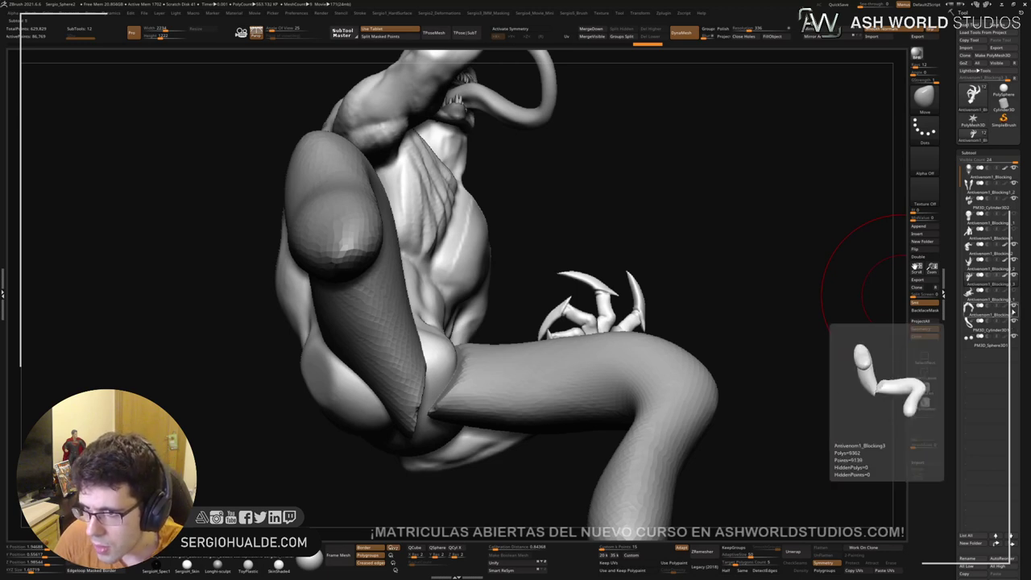
pyautogui.click(1013, 309)
# Step: Fine-tune the mirrored hand's position and angle at the end of the forearm
pyautogui.press('w')
pyautogui.moveTo(600, 385); pyautogui.dragTo(593, 361)
pyautogui.moveTo(594, 361); pyautogui.dragTo(579, 403, button='right')
pyautogui.keyDown('ctrl'); pyautogui.moveTo(580, 403); pyautogui.dragTo(598, 426, button='right'); pyautogui.keyUp('ctrl')
pyautogui.moveTo(667, 357)
pyautogui.mouseDown(button='right')
pyautogui.moveTo(665, 277)
pyautogui.moveTo(686, 283)
pyautogui.mouseUp(button='right')
# Step: Select the torso and build up muscle fibres across the smooth pectoral with the Clay brush
pyautogui.press('q')
pyautogui.moveTo(523, 406)
pyautogui.keyDown('alt'); pyautogui.mouseDown(button='right')
pyautogui.moveTo(497, 298)
pyautogui.moveTo(509, 361)
pyautogui.moveTo(441, 313)
pyautogui.moveTo(469, 283)
pyautogui.mouseUp(button='right'); pyautogui.keyUp('alt')
pyautogui.keyDown('alt'); pyautogui.click(455, 309); pyautogui.keyUp('alt')
pyautogui.moveTo(472, 289); pyautogui.dragTo(480, 278)
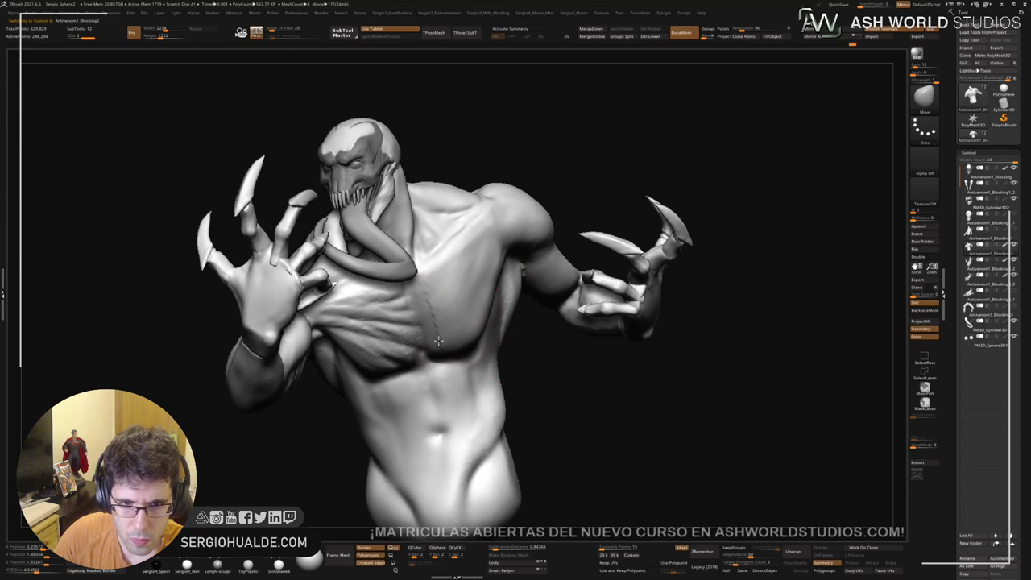
pyautogui.moveTo(440, 336); pyautogui.dragTo(490, 238)
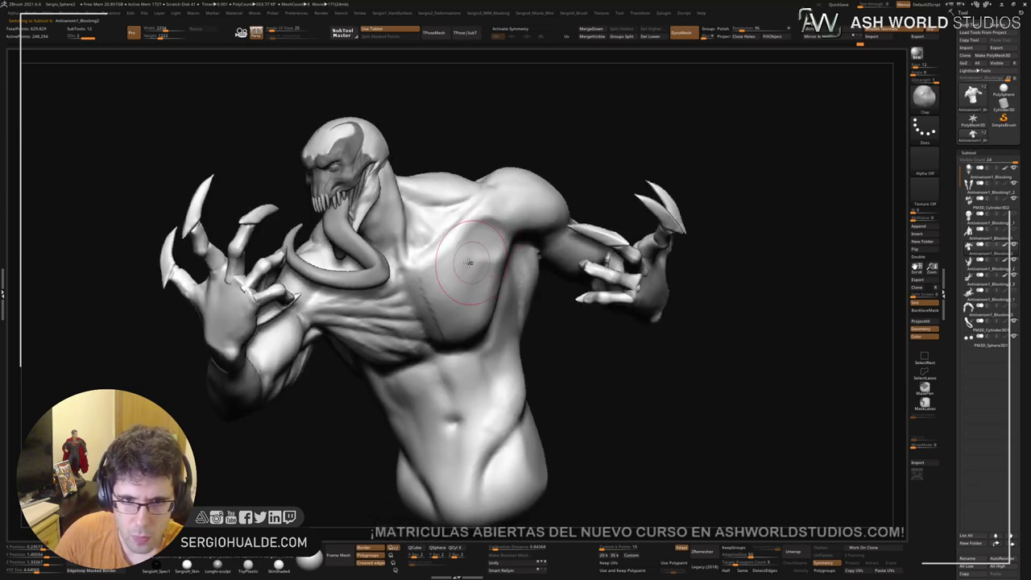
# Step: Carve striations fanning from the sternum toward the armpit across the pectoral with the DamStandard brush
pyautogui.press('b')
pyautogui.press('d')
pyautogui.press('s')
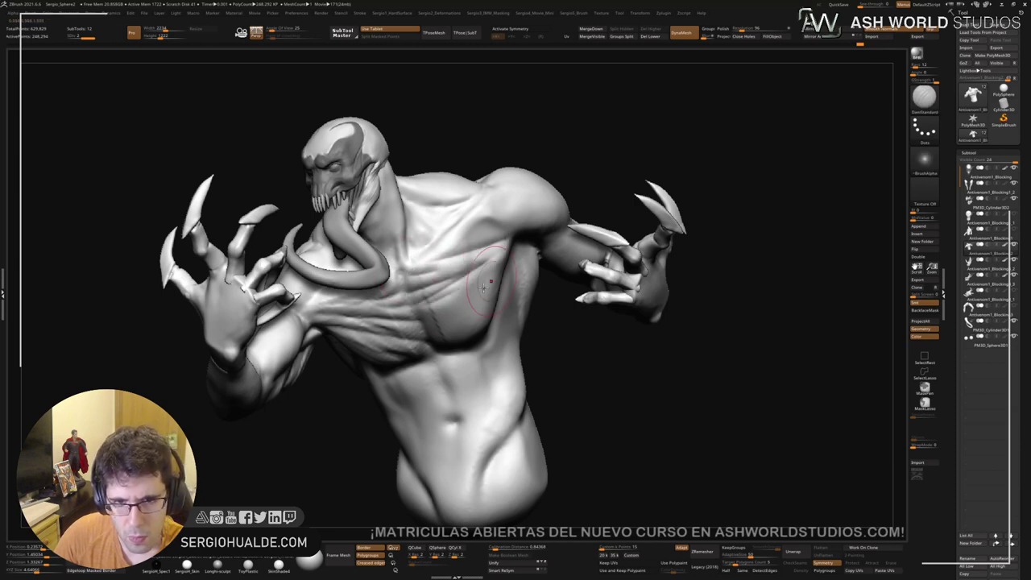
pyautogui.moveTo(508, 266); pyautogui.dragTo(466, 306)
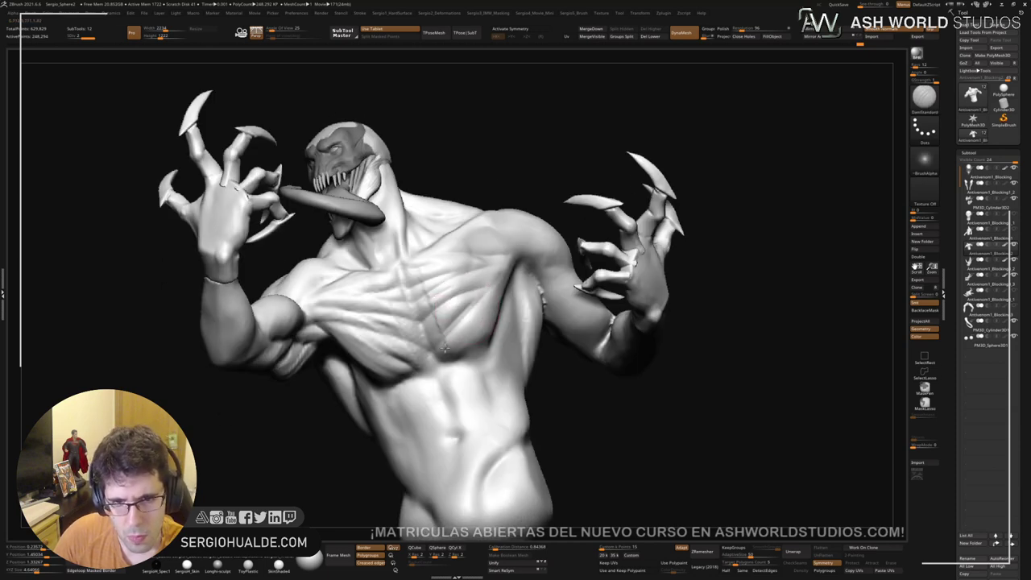
pyautogui.moveTo(444, 346); pyautogui.dragTo(516, 256)
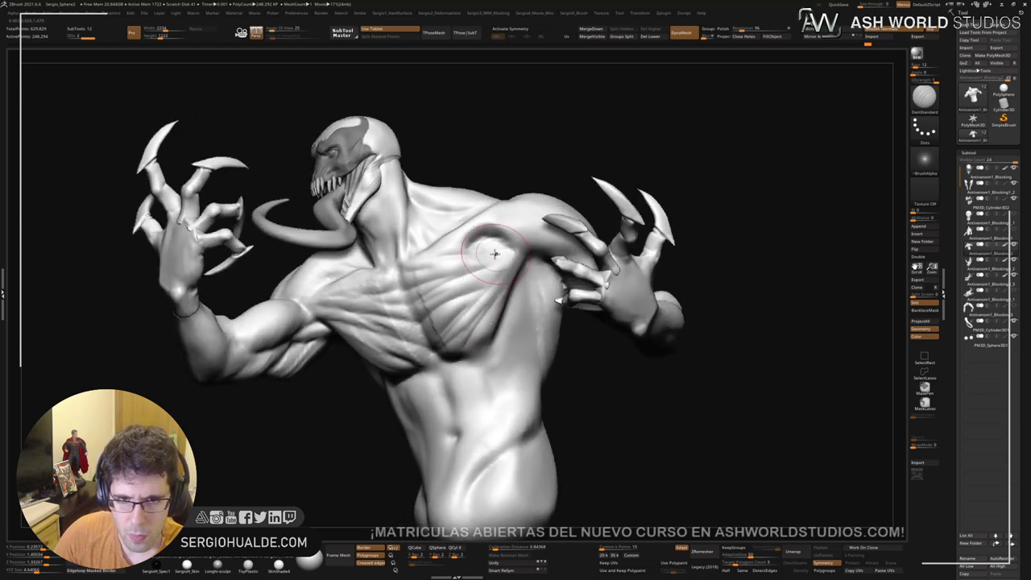
# Step: Add ClayBuildup strokes over the front deltoid and its junction with the upper pectoral
pyautogui.press('b')
pyautogui.press('c')
pyautogui.press('b')
pyautogui.moveTo(422, 255); pyautogui.dragTo(479, 250)
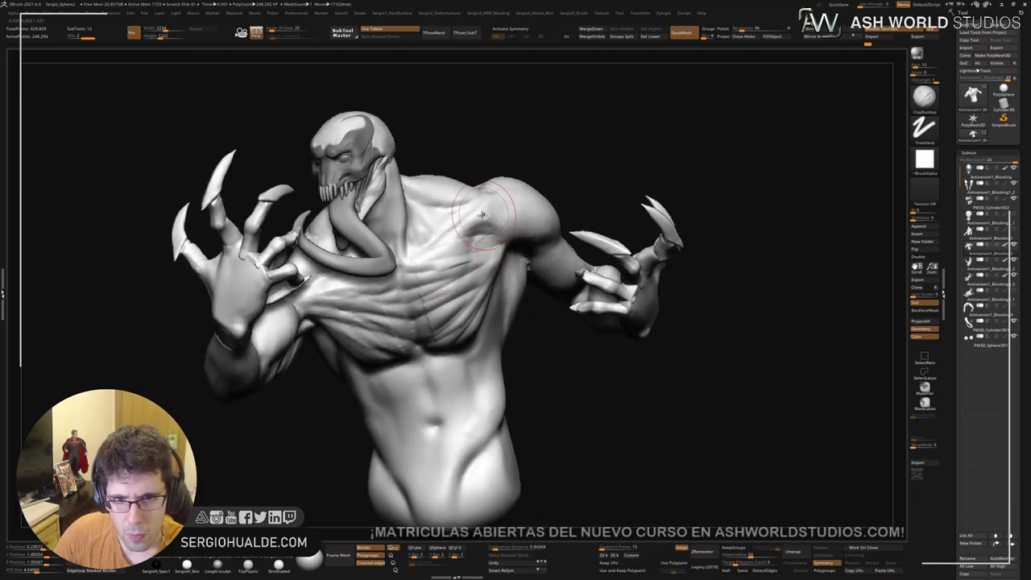
pyautogui.moveTo(518, 209); pyautogui.dragTo(497, 233)
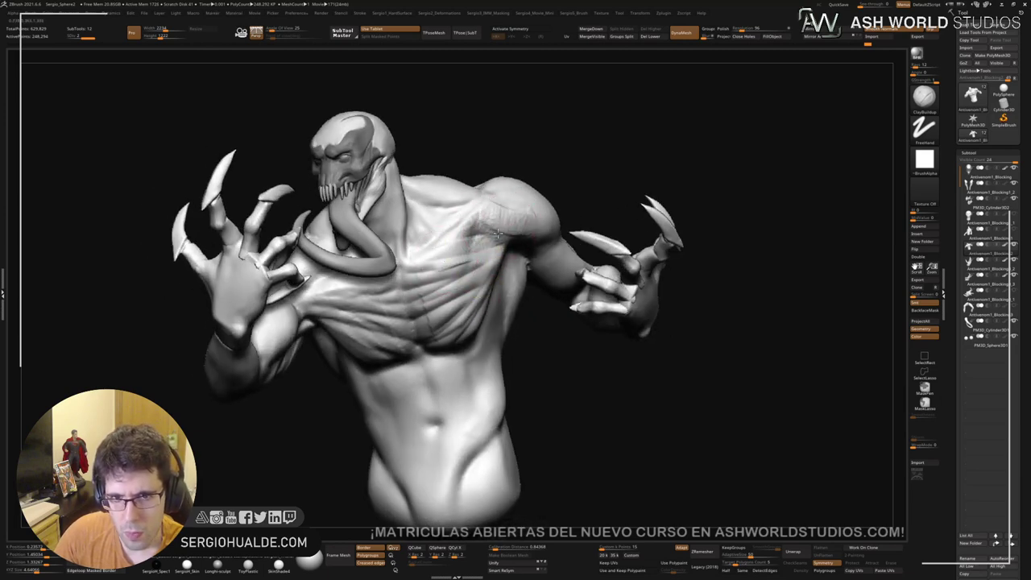
# Step: Add a last clay stroke across the upper pectoral and adjust the shoulder and chest masses with the Move brush
pyautogui.moveTo(483, 250); pyautogui.dragTo(496, 253, button='right')
pyautogui.moveTo(457, 262); pyautogui.dragTo(410, 275)
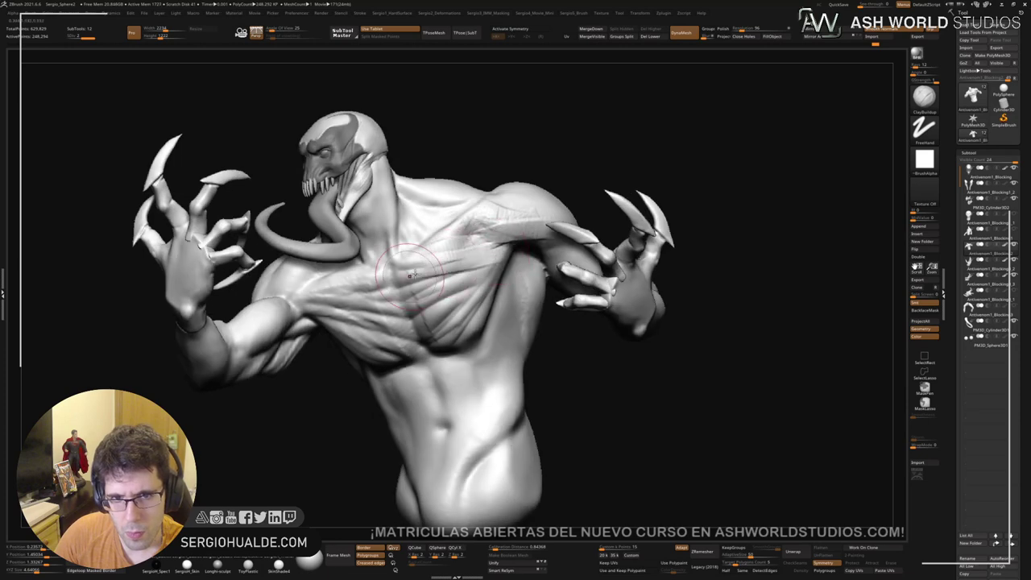
pyautogui.moveTo(415, 302)
pyautogui.mouseDown(button='right')
pyautogui.moveTo(476, 355)
pyautogui.moveTo(513, 276)
pyautogui.moveTo(491, 294)
pyautogui.moveTo(472, 255)
pyautogui.mouseUp(button='right')
pyautogui.press('b')
pyautogui.press('m')
pyautogui.press('v')
pyautogui.press('s')
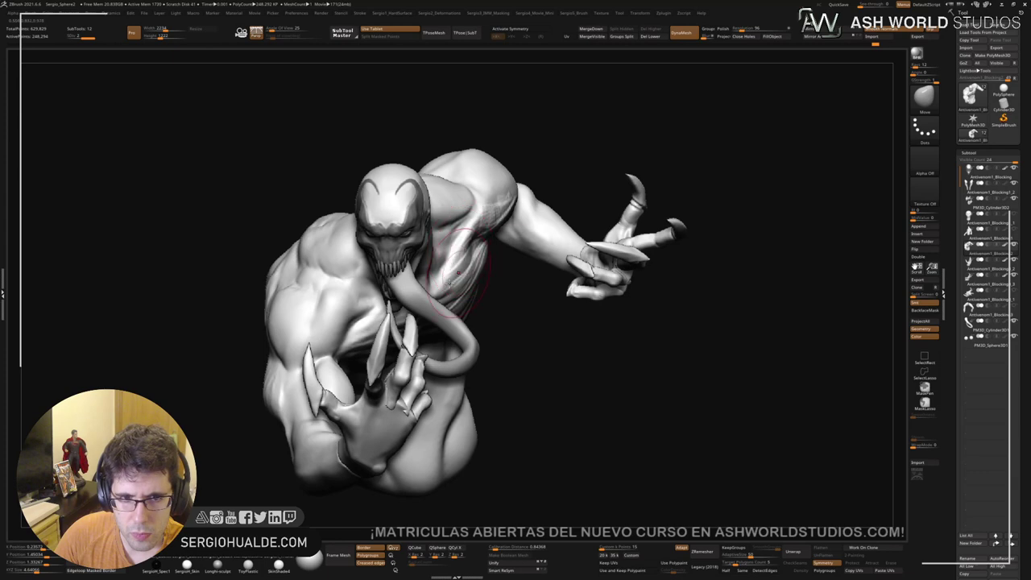
pyautogui.moveTo(448, 280); pyautogui.dragTo(506, 299, button='right')
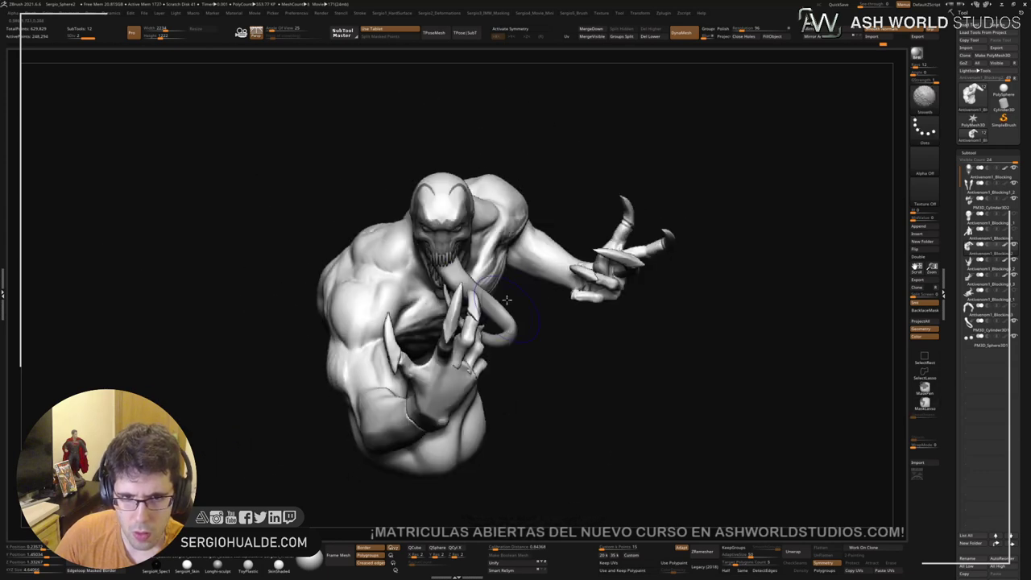
pyautogui.moveTo(499, 226)
pyautogui.keyDown('ctrl'); pyautogui.mouseDown(button='right')
pyautogui.moveTo(518, 284)
pyautogui.moveTo(483, 274)
pyautogui.mouseUp(button='right'); pyautogui.keyUp('ctrl')
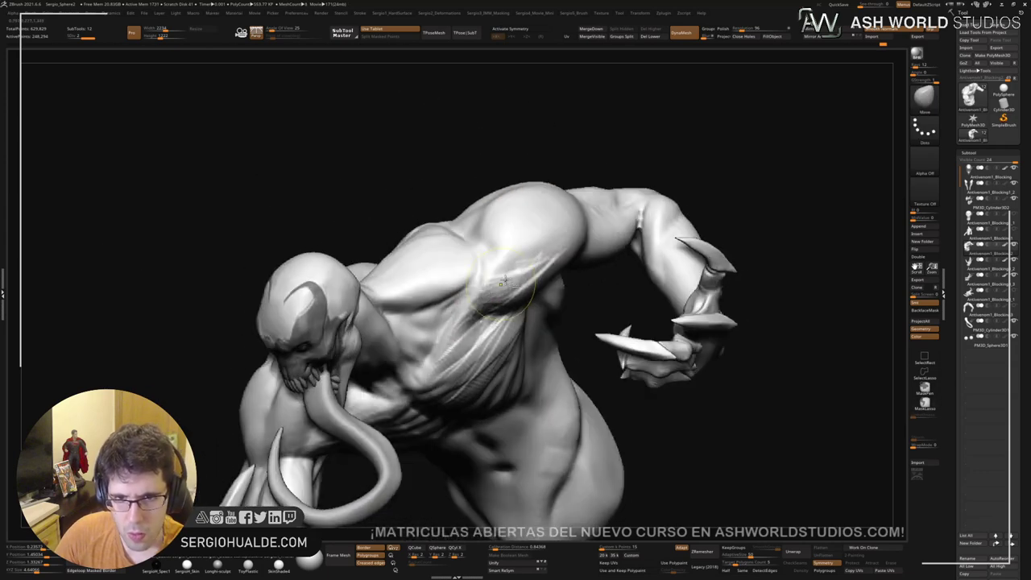
# Step: Fill out the front deltoid above the armpit with the Clay brush and smooth its transition into the pectoral
pyautogui.press('b')
pyautogui.press('d')
pyautogui.press('s')
pyautogui.press('b')
pyautogui.press('c')
pyautogui.press('l')
pyautogui.moveTo(507, 284); pyautogui.dragTo(533, 273)
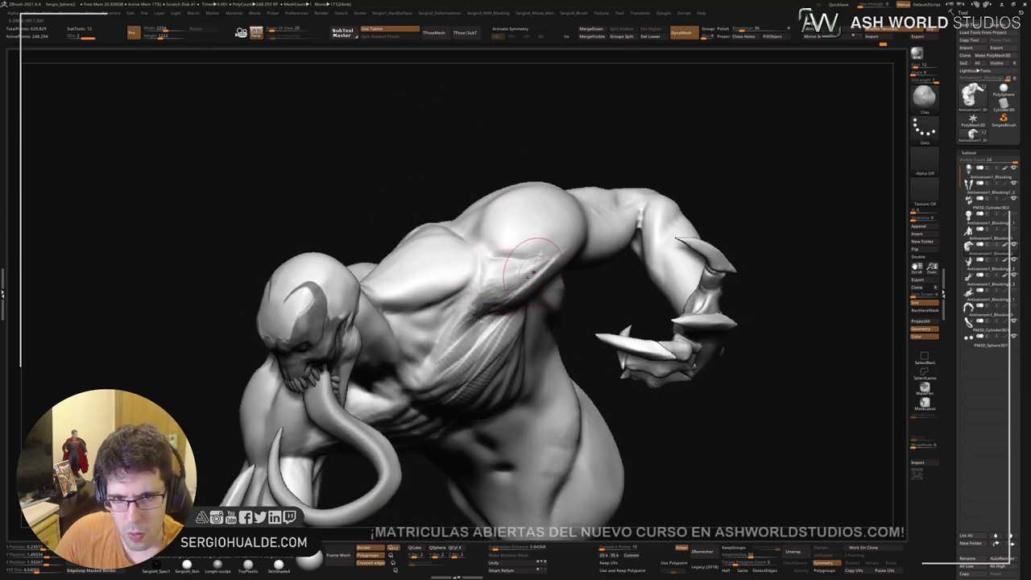
pyautogui.moveTo(517, 298); pyautogui.dragTo(493, 278, button='right')
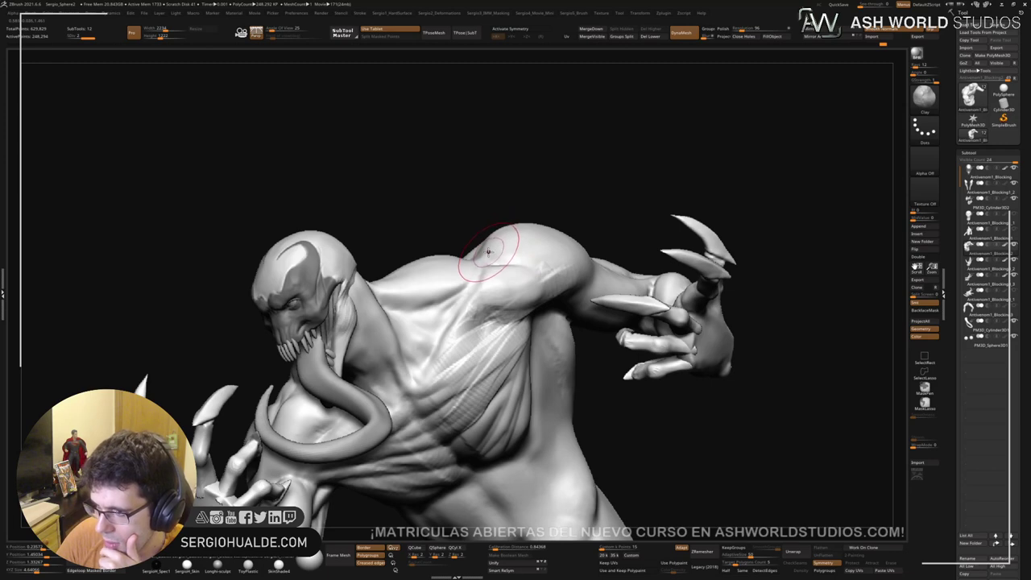
pyautogui.moveTo(562, 248)
pyautogui.mouseDown(button='right')
pyautogui.moveTo(517, 303)
pyautogui.moveTo(520, 286)
pyautogui.moveTo(553, 295)
pyautogui.mouseUp(button='right')
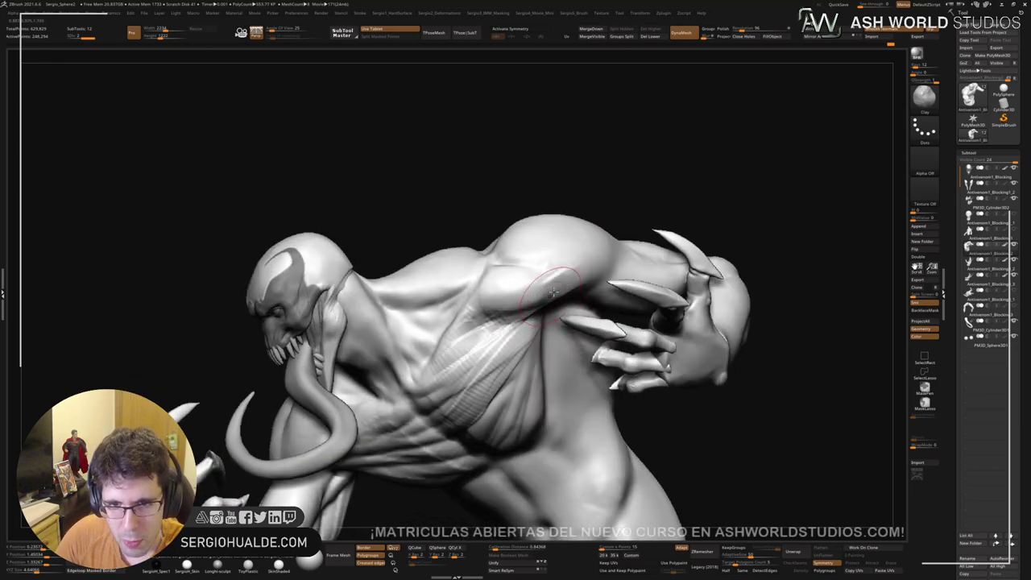
pyautogui.press('shift')
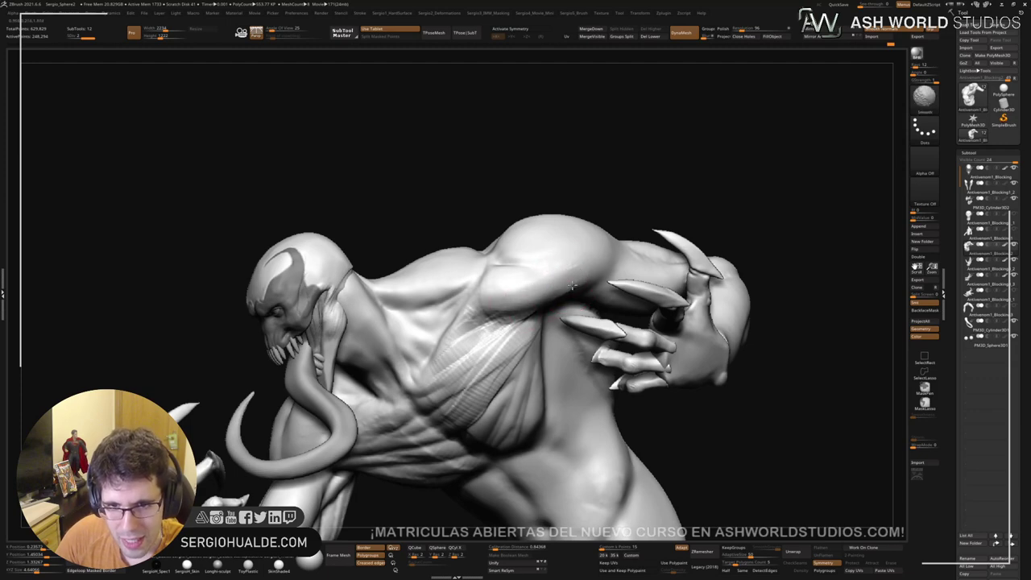
pyautogui.moveTo(572, 286)
pyautogui.mouseDown(button='right')
pyautogui.moveTo(525, 297)
pyautogui.moveTo(538, 317)
pyautogui.mouseUp(button='right')
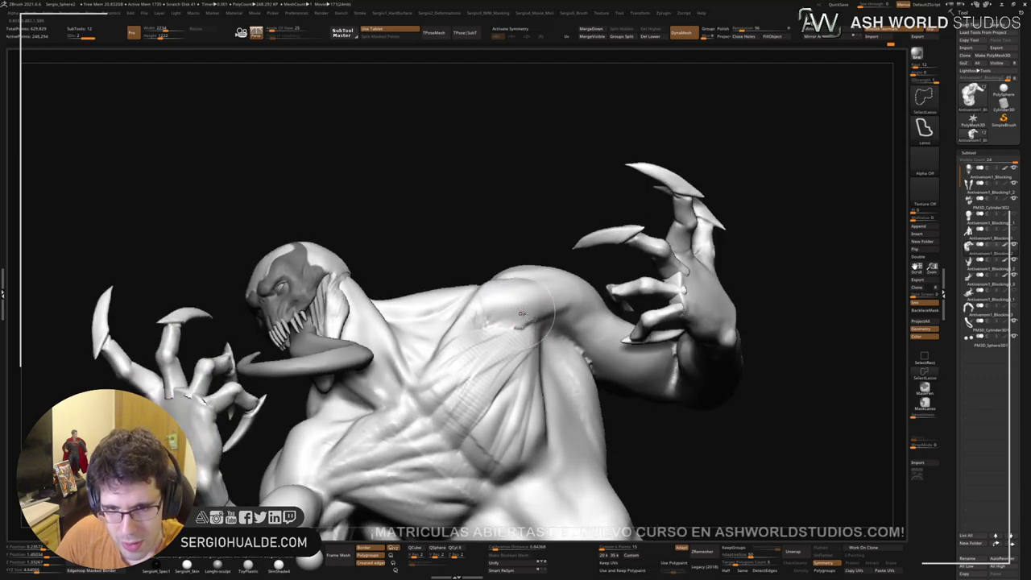
# Step: Define the outer and rear contours of the deltoid with the DamStandard brush
pyautogui.moveTo(452, 311); pyautogui.dragTo(489, 346, button='right')
pyautogui.moveTo(522, 309)
pyautogui.mouseDown(button='right')
pyautogui.moveTo(507, 333)
pyautogui.moveTo(515, 292)
pyautogui.moveTo(534, 334)
pyautogui.moveTo(451, 295)
pyautogui.moveTo(435, 308)
pyautogui.moveTo(523, 285)
pyautogui.moveTo(555, 249)
pyautogui.moveTo(477, 295)
pyautogui.moveTo(492, 284)
pyautogui.moveTo(456, 290)
pyautogui.moveTo(450, 343)
pyautogui.moveTo(414, 322)
pyautogui.moveTo(479, 324)
pyautogui.mouseUp(button='right')
pyautogui.press('b')
pyautogui.press('d')
pyautogui.press('s')
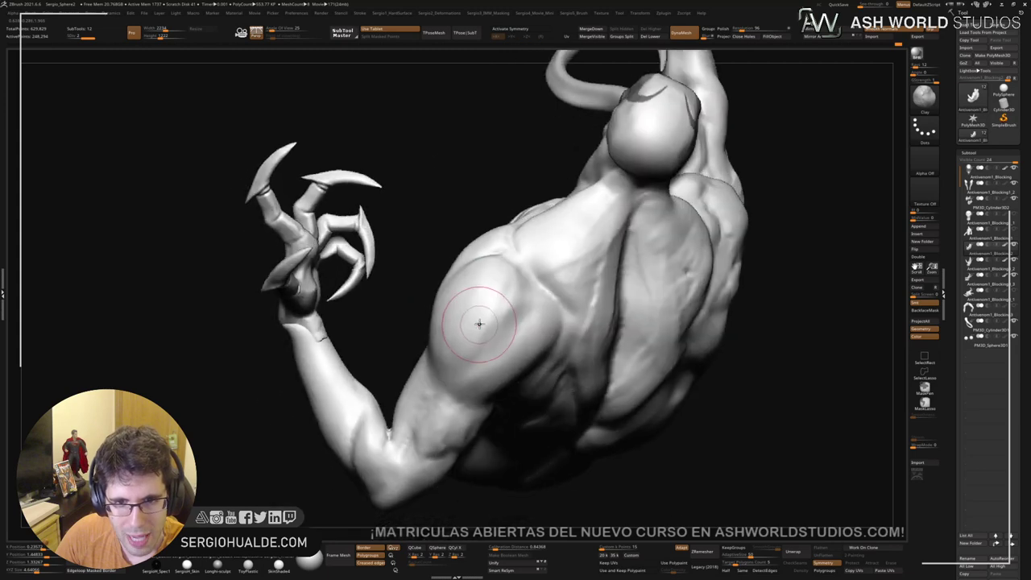
pyautogui.moveTo(402, 372)
pyautogui.mouseDown(button='right')
pyautogui.moveTo(445, 370)
pyautogui.moveTo(398, 346)
pyautogui.moveTo(384, 320)
pyautogui.mouseUp(button='right')
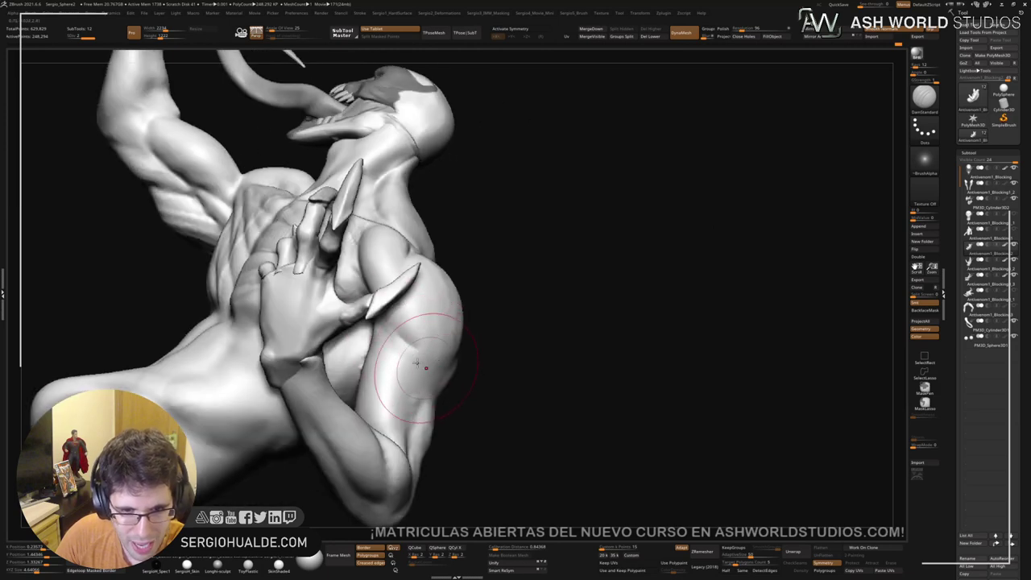
pyautogui.moveTo(415, 363)
pyautogui.mouseDown(button='right')
pyautogui.moveTo(290, 385)
pyautogui.moveTo(325, 368)
pyautogui.mouseUp(button='right')
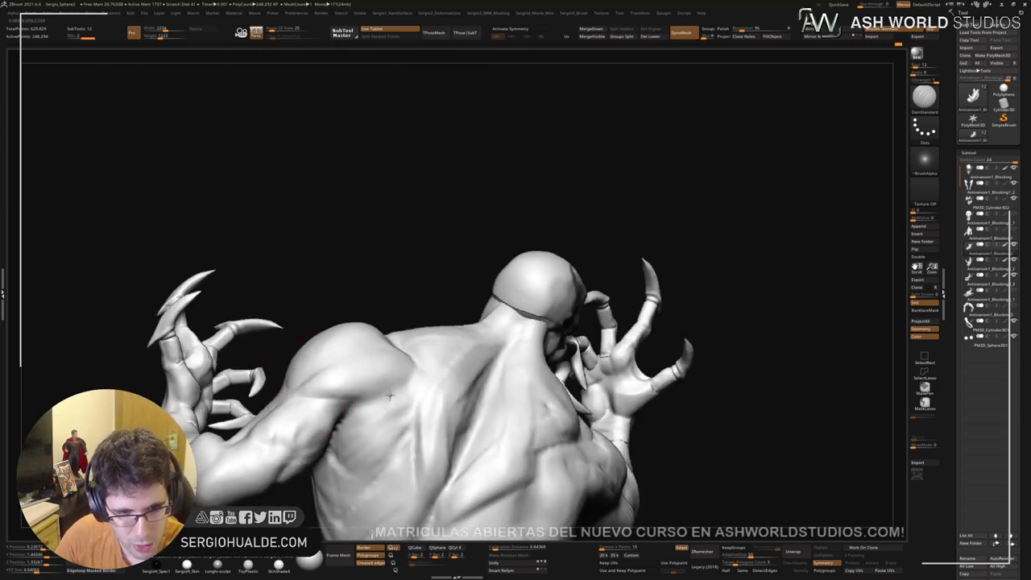
pyautogui.moveTo(390, 394)
pyautogui.mouseDown(button='right')
pyautogui.moveTo(460, 346)
pyautogui.moveTo(380, 359)
pyautogui.mouseUp(button='right')
# Step: Build up the rear deltoid and its junction with the upper arm using the Clay brush
pyautogui.press('b')
pyautogui.press('c')
pyautogui.press('l')
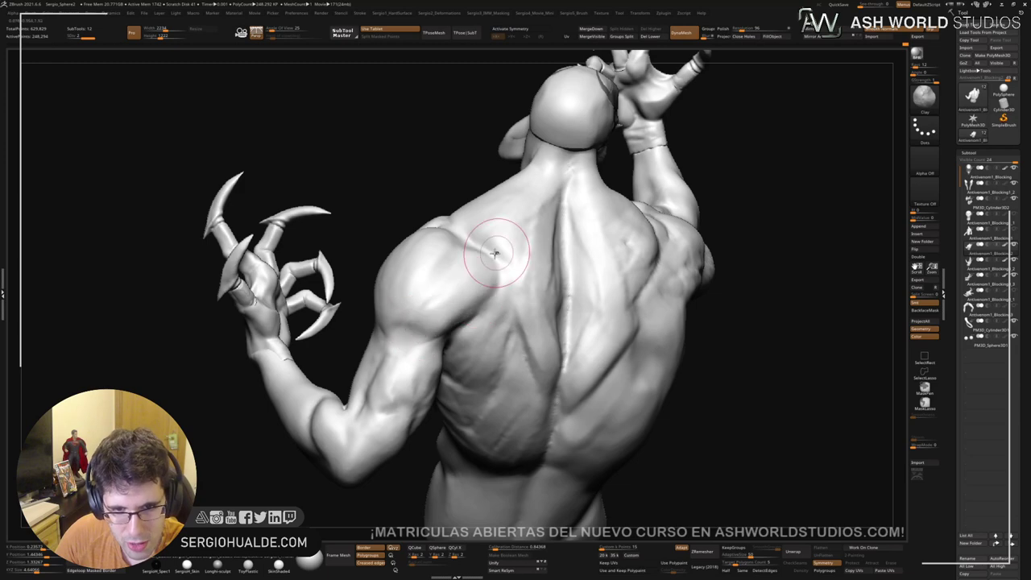
pyautogui.moveTo(432, 315)
pyautogui.mouseDown(button='right')
pyautogui.moveTo(468, 287)
pyautogui.moveTo(448, 330)
pyautogui.moveTo(452, 286)
pyautogui.mouseUp(button='right')
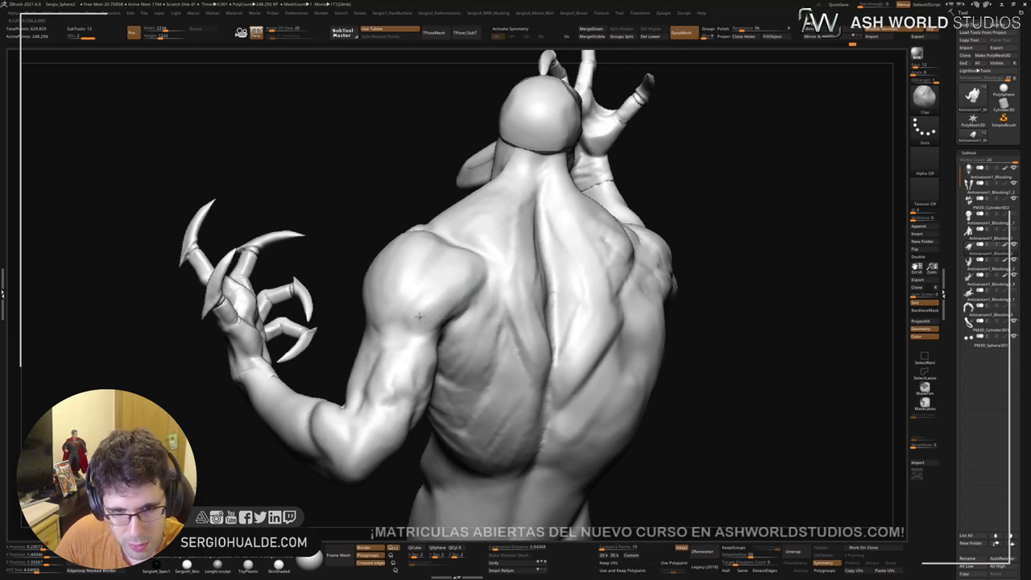
pyautogui.moveTo(418, 316); pyautogui.dragTo(397, 242, button='right')
pyautogui.moveTo(392, 346)
pyautogui.mouseDown(button='right')
pyautogui.moveTo(411, 341)
pyautogui.moveTo(405, 363)
pyautogui.moveTo(418, 347)
pyautogui.moveTo(410, 334)
pyautogui.moveTo(423, 340)
pyautogui.moveTo(387, 369)
pyautogui.moveTo(390, 389)
pyautogui.moveTo(414, 379)
pyautogui.moveTo(414, 401)
pyautogui.mouseUp(button='right')
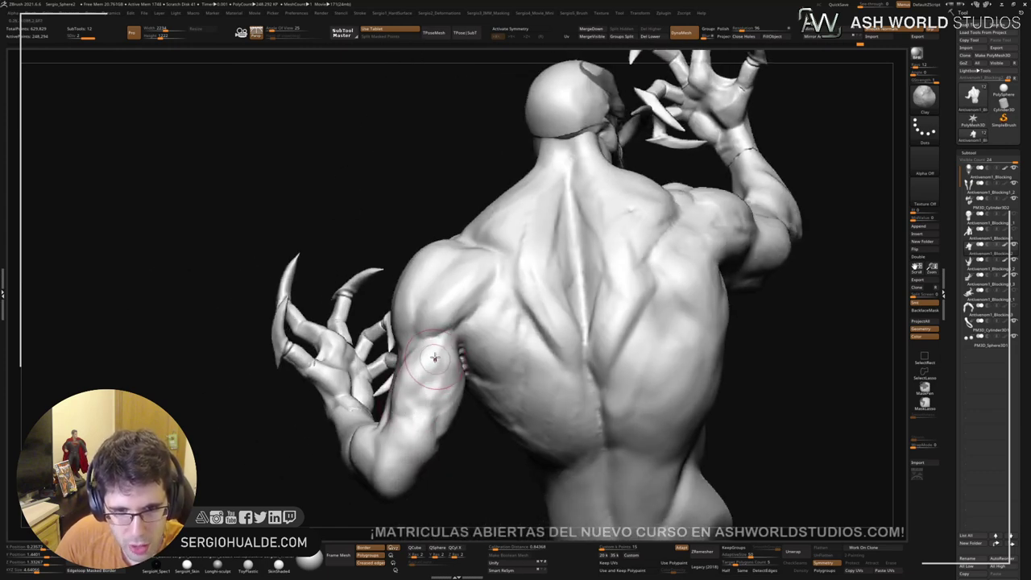
pyautogui.moveTo(428, 389); pyautogui.dragTo(457, 304, button='right')
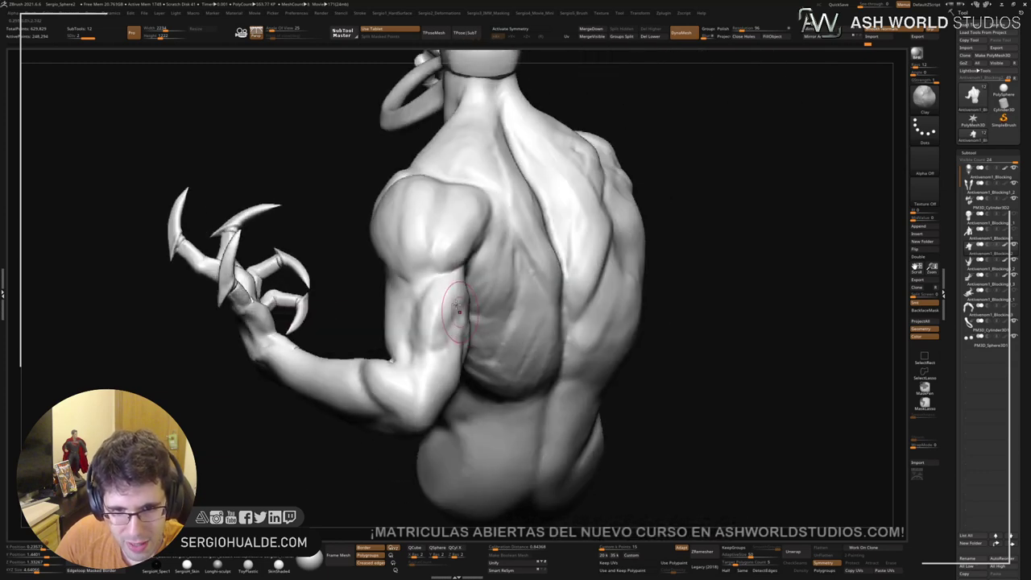
# Step: Refine the triceps and elbow volumes of the same arm with the Clay and Move brushes
pyautogui.moveTo(428, 351); pyautogui.dragTo(489, 315, button='right')
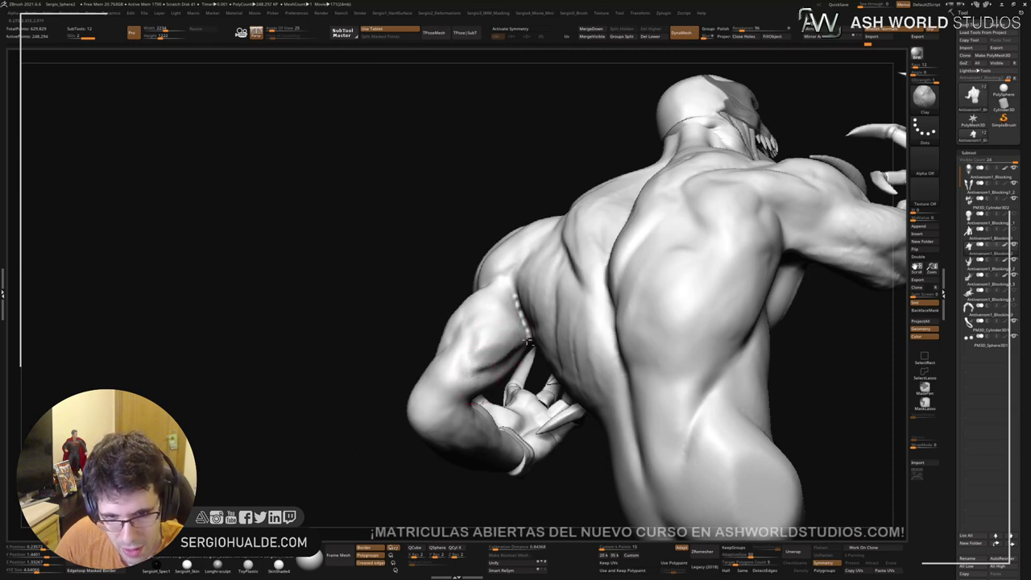
pyautogui.moveTo(467, 364); pyautogui.dragTo(472, 338, button='right')
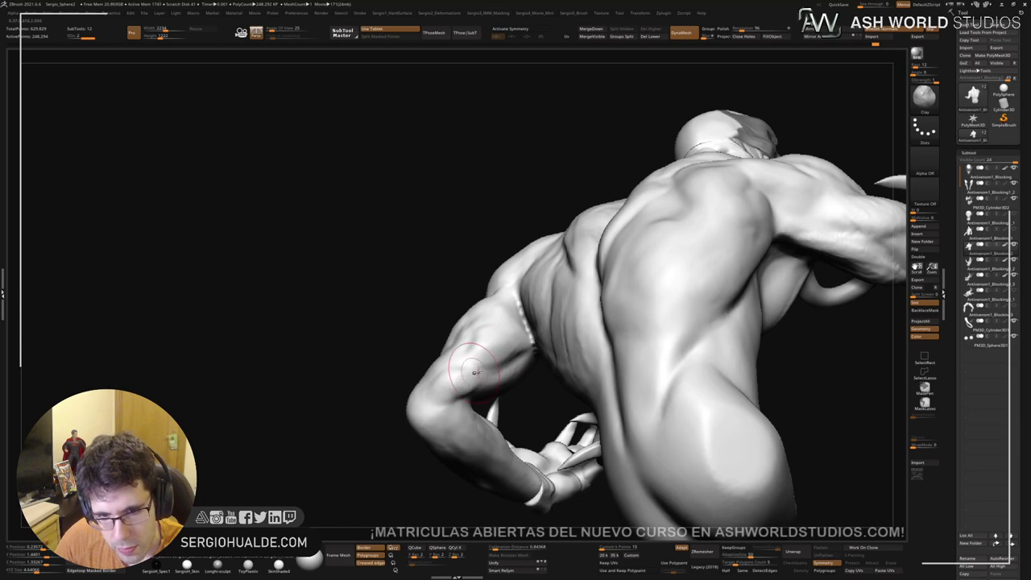
pyautogui.moveTo(443, 394)
pyautogui.mouseDown(button='right')
pyautogui.moveTo(469, 363)
pyautogui.moveTo(484, 384)
pyautogui.moveTo(353, 292)
pyautogui.moveTo(369, 283)
pyautogui.moveTo(362, 302)
pyautogui.moveTo(391, 354)
pyautogui.moveTo(387, 326)
pyautogui.mouseUp(button='right')
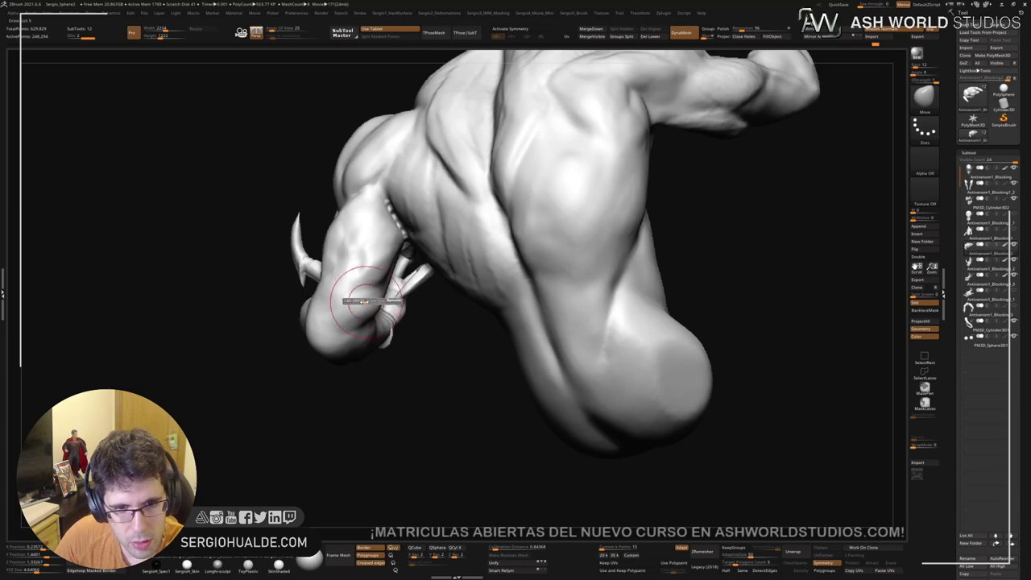
pyautogui.moveTo(356, 288); pyautogui.dragTo(363, 299, button='right')
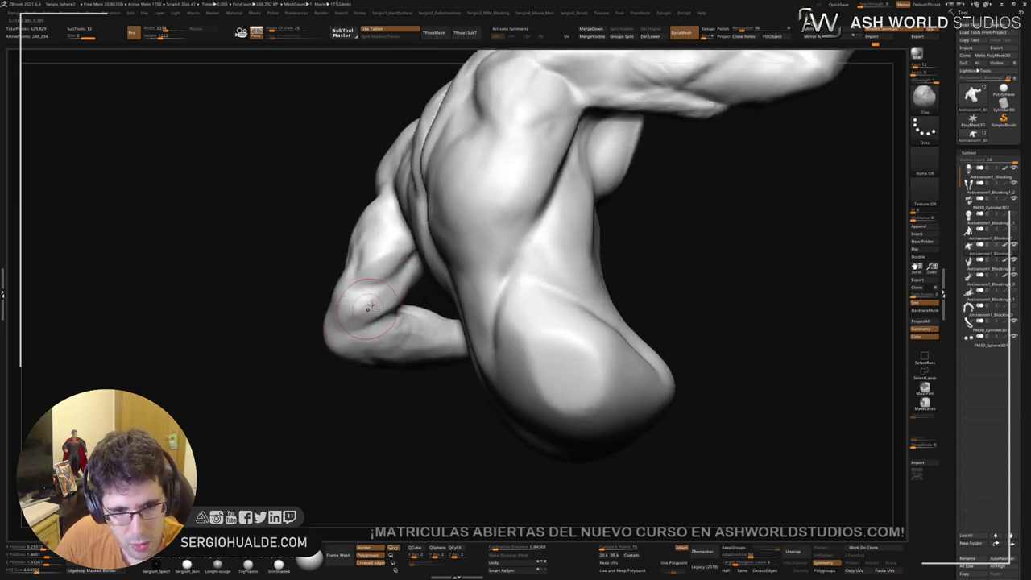
pyautogui.moveTo(356, 352)
pyautogui.mouseDown(button='right')
pyautogui.moveTo(344, 325)
pyautogui.moveTo(360, 324)
pyautogui.mouseUp(button='right')
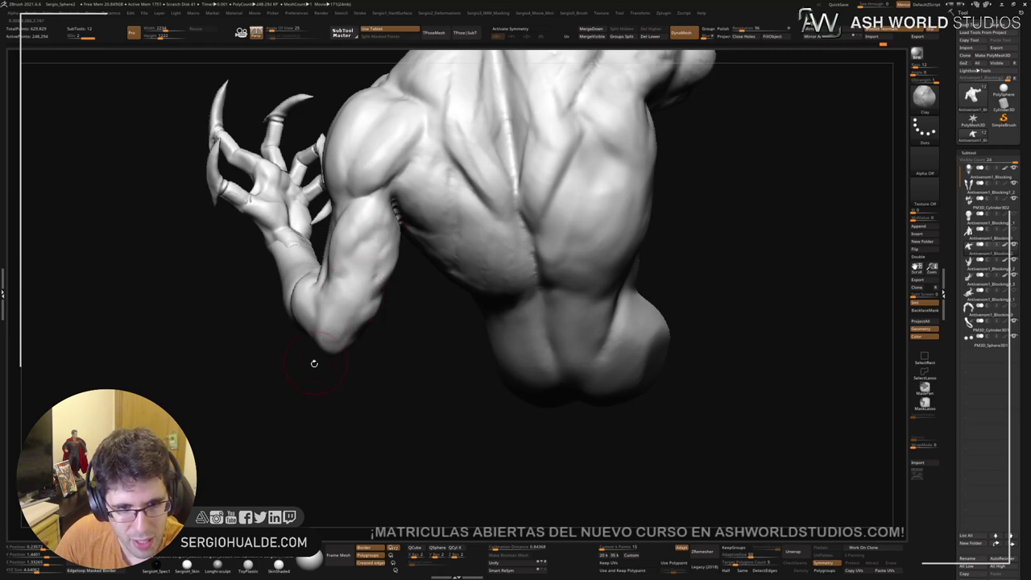
pyautogui.moveTo(322, 358); pyautogui.dragTo(368, 314, button='right')
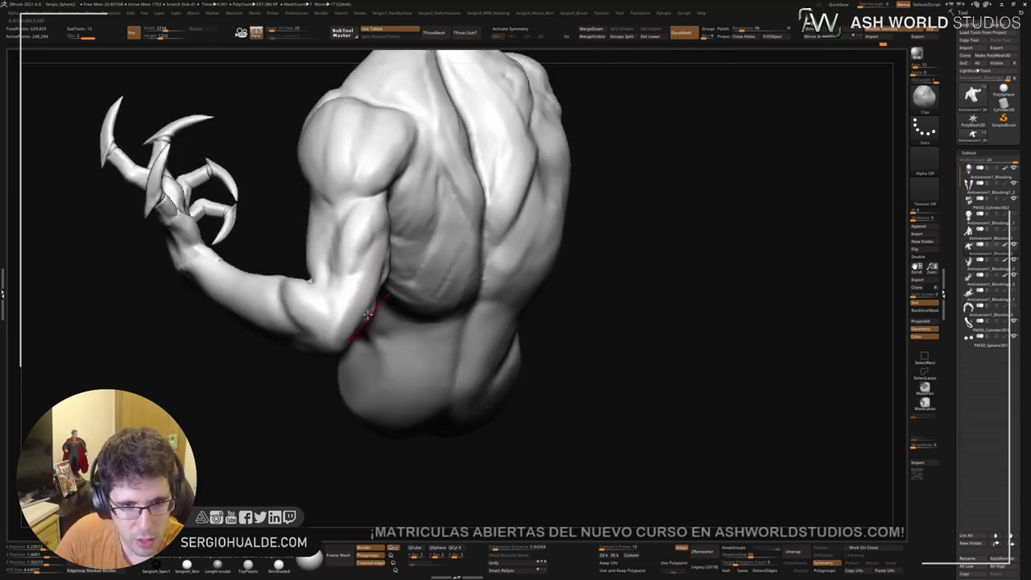
pyautogui.moveTo(377, 260); pyautogui.dragTo(307, 267, button='right')
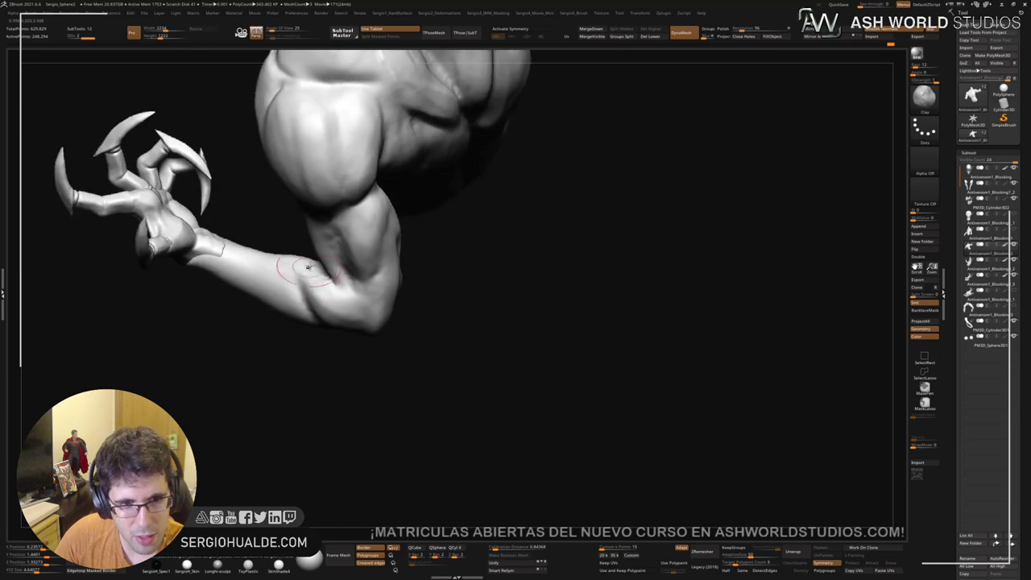
pyautogui.moveTo(362, 324); pyautogui.dragTo(343, 355, button='right')
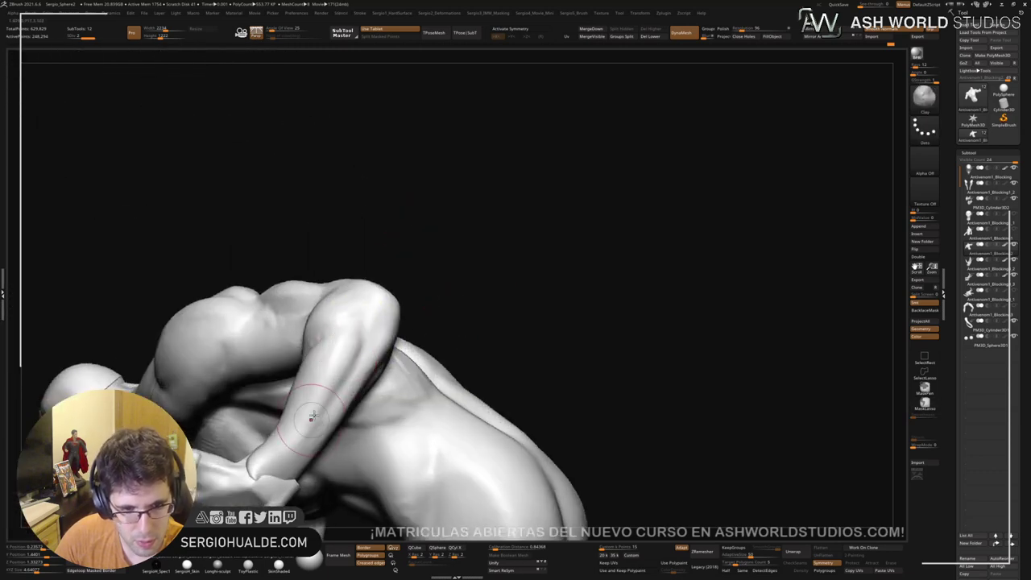
# Step: Select the hand at the end of the forearm and shift it slightly to fit the wrist
pyautogui.moveTo(364, 314); pyautogui.dragTo(344, 350, button='right')
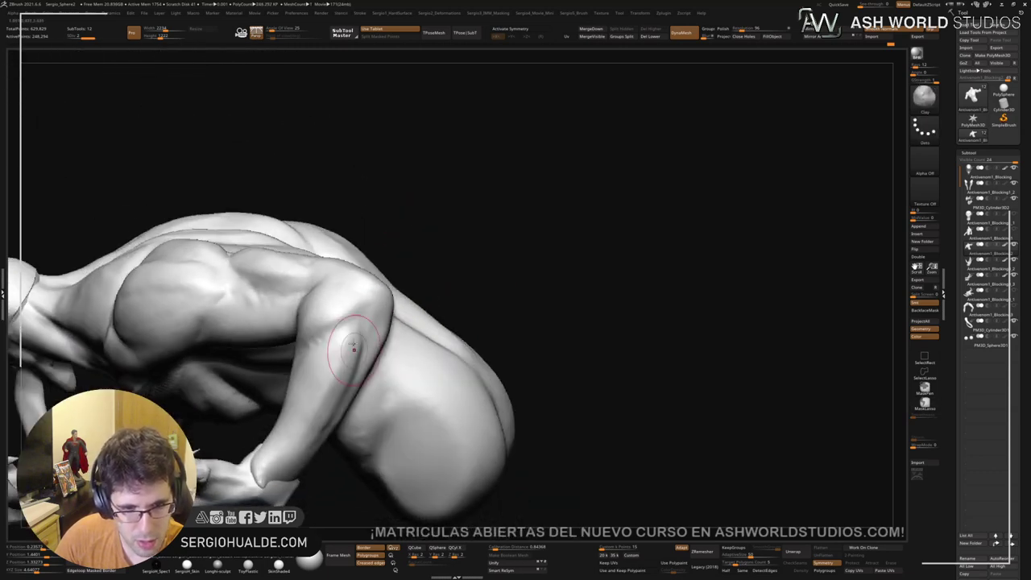
pyautogui.moveTo(329, 404); pyautogui.dragTo(309, 346, button='right')
pyautogui.moveTo(288, 427)
pyautogui.mouseDown(button='right')
pyautogui.moveTo(344, 346)
pyautogui.moveTo(297, 405)
pyautogui.mouseUp(button='right')
pyautogui.press('w')
pyautogui.keyDown('alt'); pyautogui.click(295, 402); pyautogui.keyUp('alt')
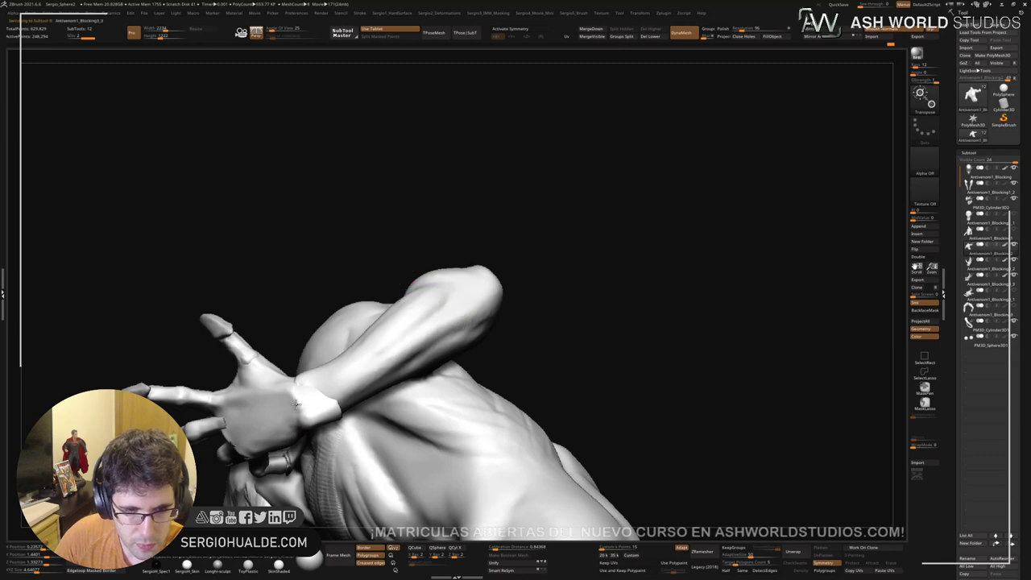
pyautogui.moveTo(331, 401); pyautogui.dragTo(330, 392)
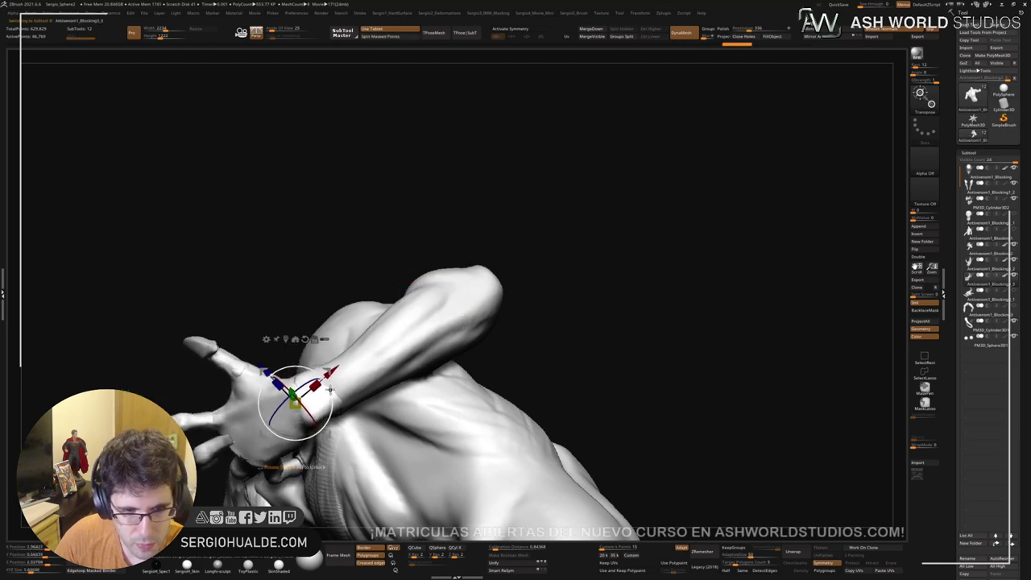
pyautogui.press('q')
# Step: Select the arm and reshape the forearm's silhouette between elbow and wrist with the Move brush
pyautogui.moveTo(370, 352)
pyautogui.mouseDown(button='right')
pyautogui.moveTo(408, 339)
pyautogui.moveTo(452, 256)
pyautogui.mouseUp(button='right')
pyautogui.keyDown('alt'); pyautogui.click(421, 317); pyautogui.keyUp('alt')
pyautogui.press('b')
pyautogui.press('m')
pyautogui.press('v')
pyautogui.moveTo(459, 337); pyautogui.dragTo(463, 314, button='right')
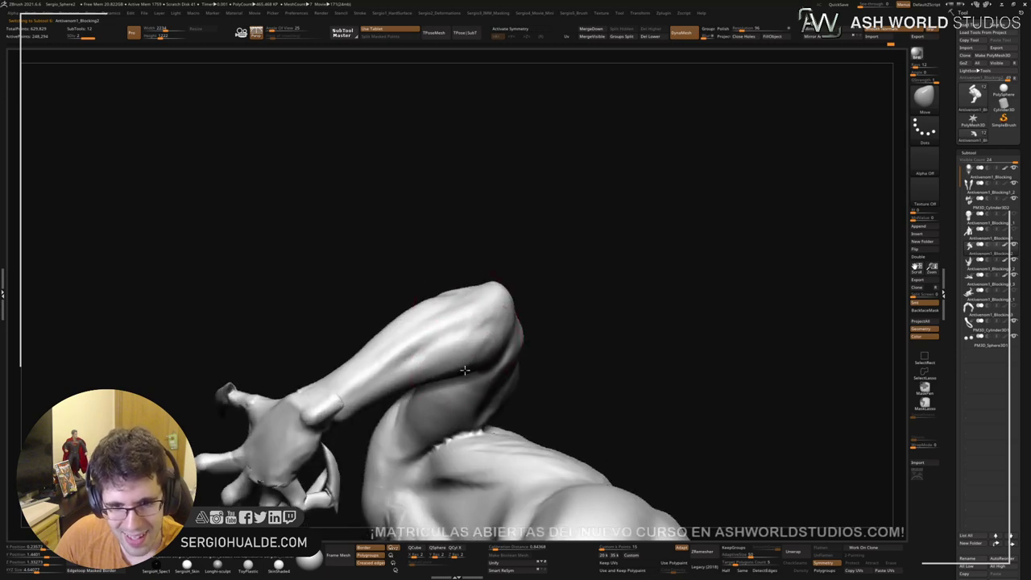
pyautogui.moveTo(416, 355); pyautogui.dragTo(373, 363, button='right')
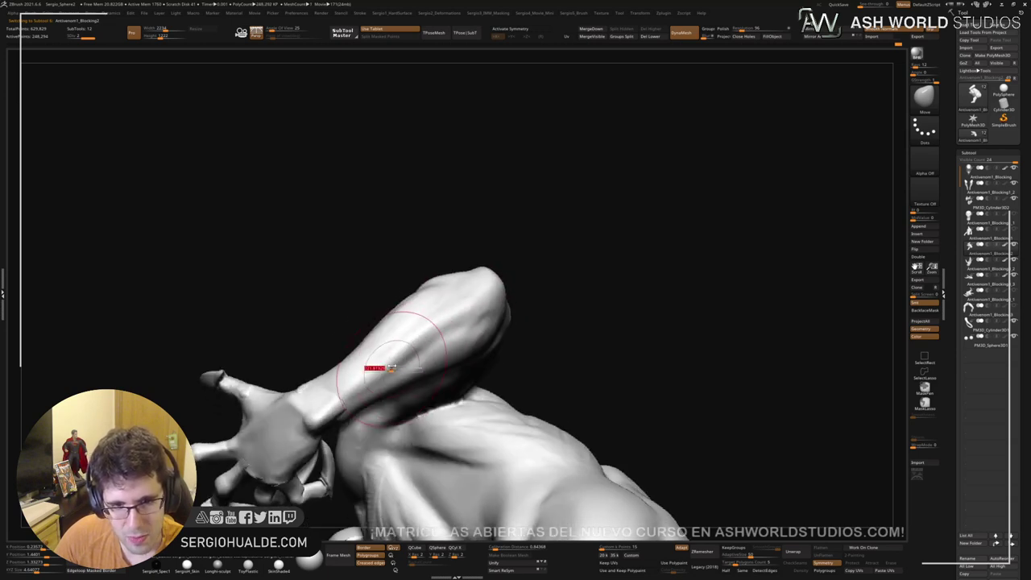
# Step: Lay long Clay strokes along the forearm from the elbow to the wrist to build up its muscles
pyautogui.press('b')
pyautogui.press('c')
pyautogui.press('l')
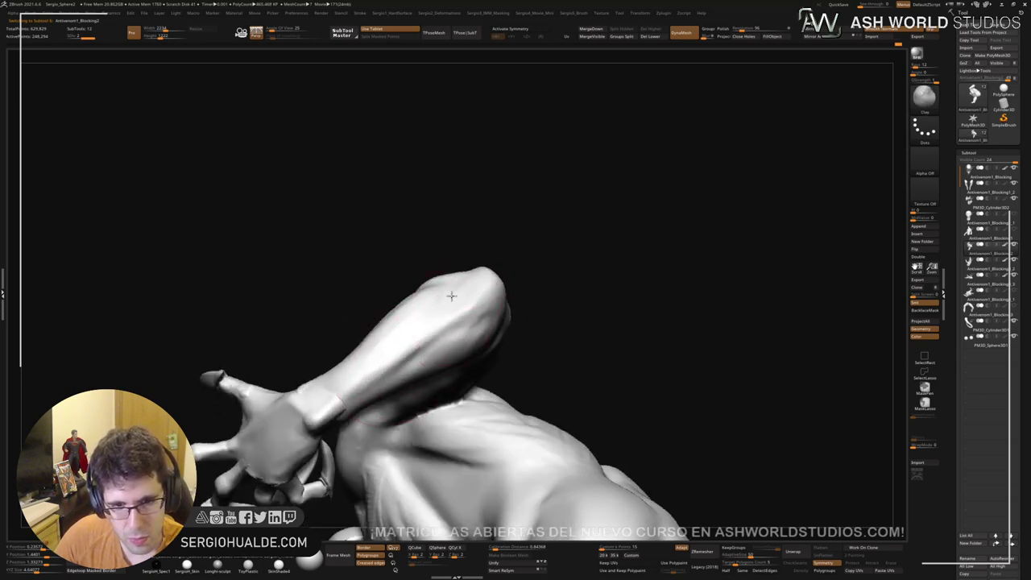
pyautogui.moveTo(451, 295)
pyautogui.mouseDown()
pyautogui.moveTo(398, 354)
pyautogui.moveTo(324, 395)
pyautogui.mouseUp()
pyautogui.moveTo(393, 364)
pyautogui.mouseDown(button='right')
pyautogui.moveTo(427, 312)
pyautogui.moveTo(367, 342)
pyautogui.moveTo(412, 305)
pyautogui.mouseUp(button='right')
pyautogui.moveTo(412, 306); pyautogui.dragTo(336, 363)
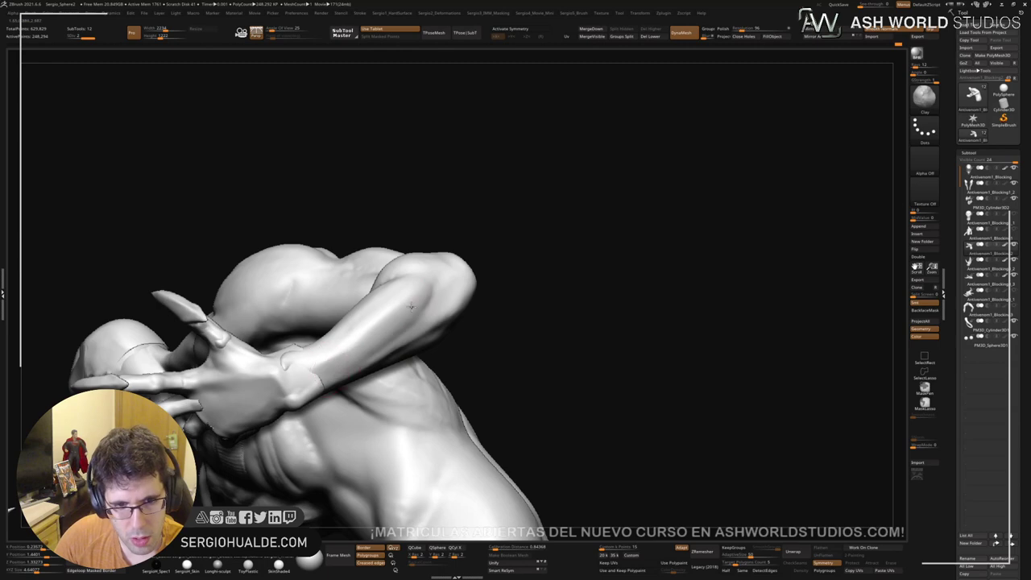
pyautogui.moveTo(429, 285); pyautogui.dragTo(362, 345)
pyautogui.moveTo(442, 266); pyautogui.dragTo(317, 364)
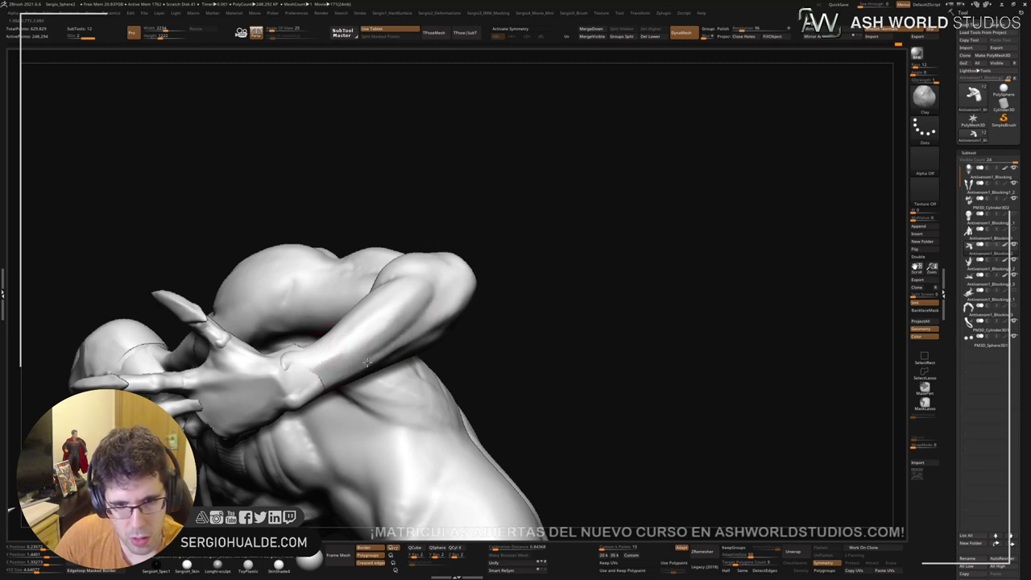
# Step: Refine the elbow and the outer forearm muscles with the Clay brush, working from several angles
pyautogui.moveTo(317, 364)
pyautogui.mouseDown(button='right')
pyautogui.moveTo(362, 326)
pyautogui.moveTo(383, 327)
pyautogui.mouseUp(button='right')
pyautogui.moveTo(331, 309); pyautogui.dragTo(313, 333, button='right')
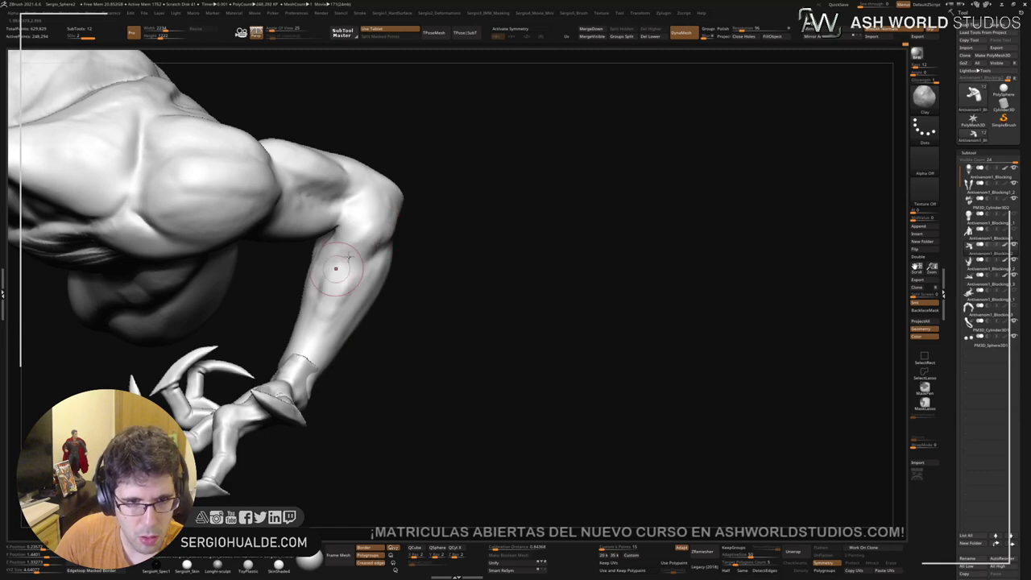
pyautogui.moveTo(393, 214); pyautogui.dragTo(380, 230, button='right')
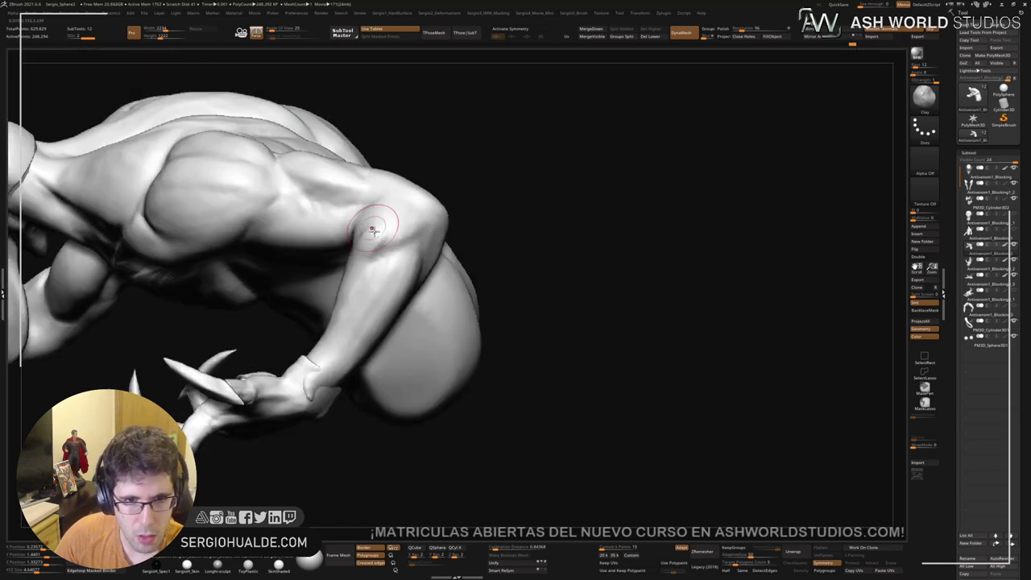
pyautogui.moveTo(341, 276); pyautogui.dragTo(379, 232, button='right')
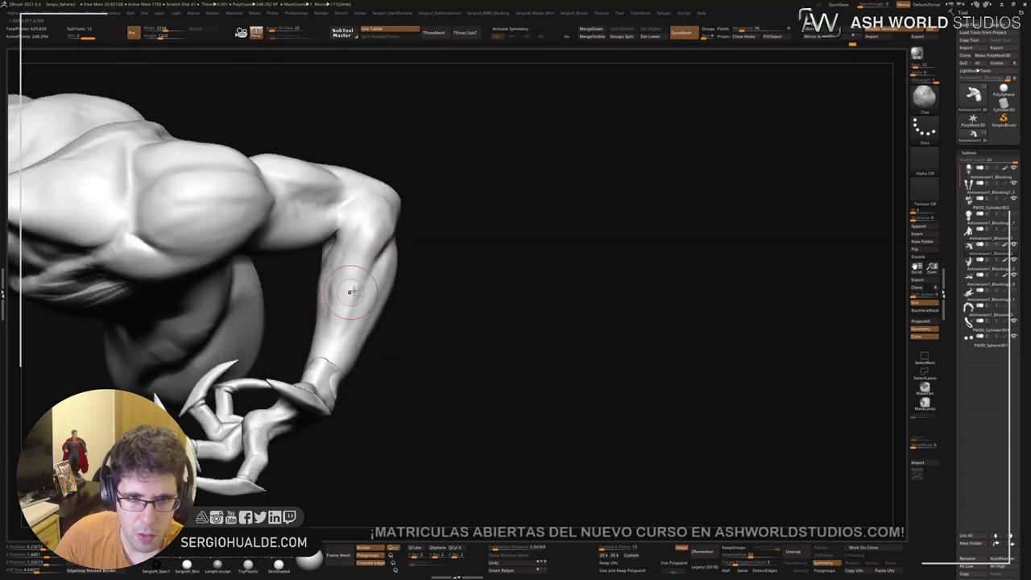
pyautogui.moveTo(351, 292); pyautogui.dragTo(353, 270, button='right')
pyautogui.moveTo(418, 219); pyautogui.dragTo(386, 239, button='right')
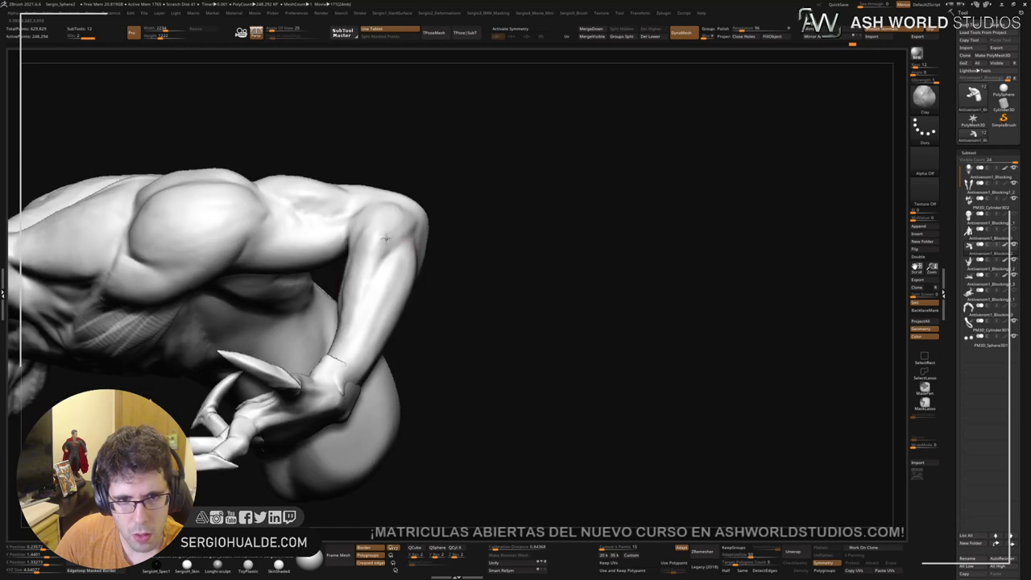
pyautogui.moveTo(346, 298); pyautogui.dragTo(368, 232, button='right')
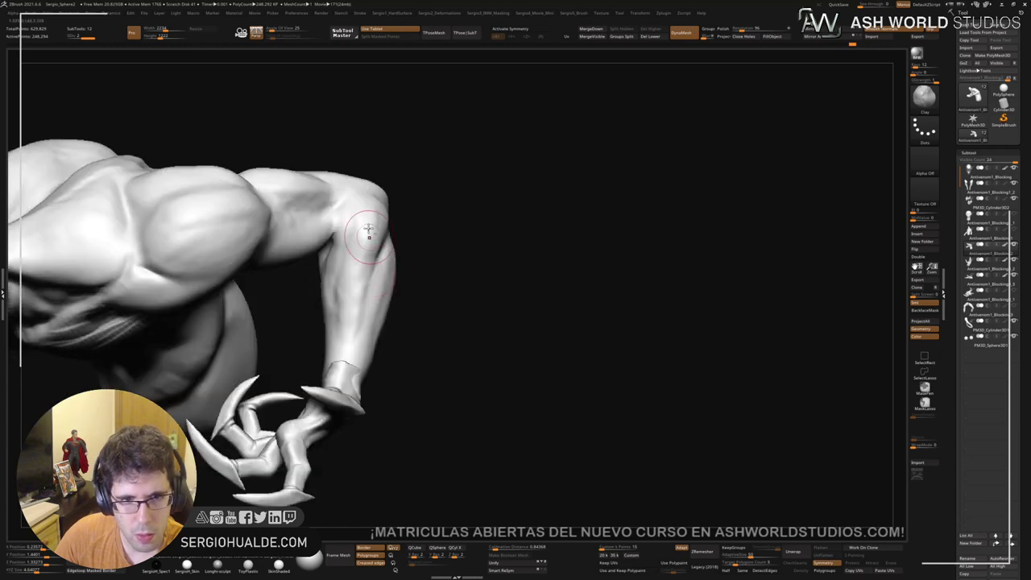
# Step: Carve the separation between the forearm muscles with the DamStandard brush
pyautogui.hotkey('ctrl', 'shift', 't')
pyautogui.press('s')
pyautogui.moveTo(356, 283)
pyautogui.mouseDown(button='right')
pyautogui.moveTo(355, 315)
pyautogui.moveTo(336, 285)
pyautogui.mouseUp(button='right')
pyautogui.press('s')
pyautogui.moveTo(326, 325)
pyautogui.mouseDown(button='right')
pyautogui.moveTo(333, 294)
pyautogui.moveTo(318, 295)
pyautogui.mouseUp(button='right')
# Step: Build up the inner forearm and elbow crease with the Clay brush and smooth the surface near the elbow
pyautogui.press('b')
pyautogui.press('c')
pyautogui.press('l')
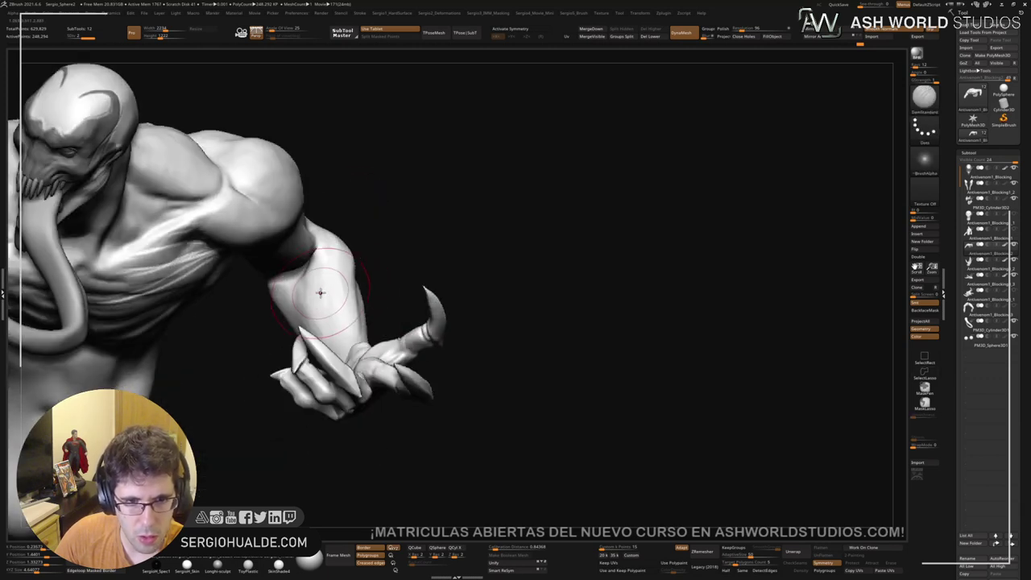
pyautogui.press('s')
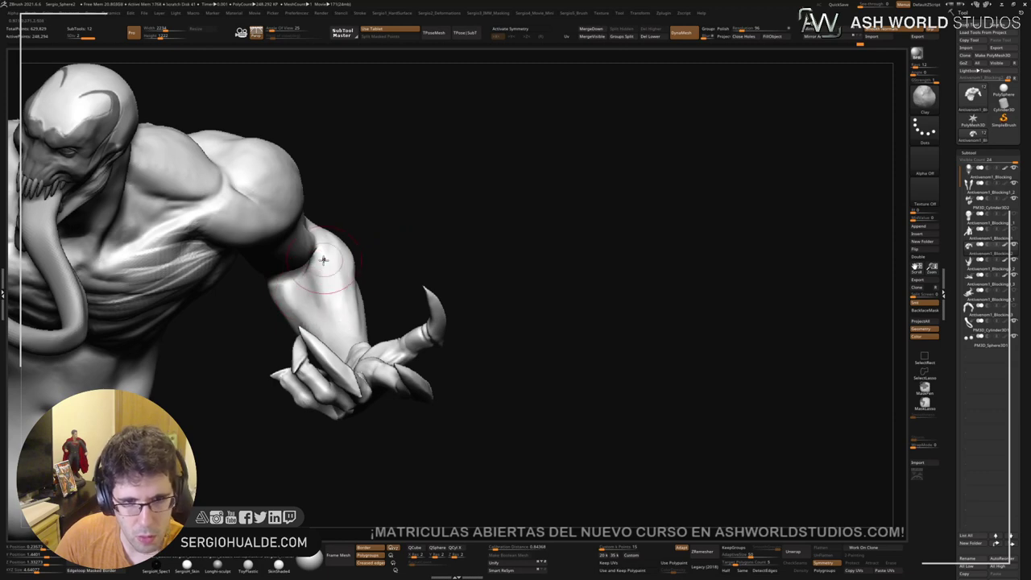
pyautogui.moveTo(284, 309); pyautogui.dragTo(345, 278, button='right')
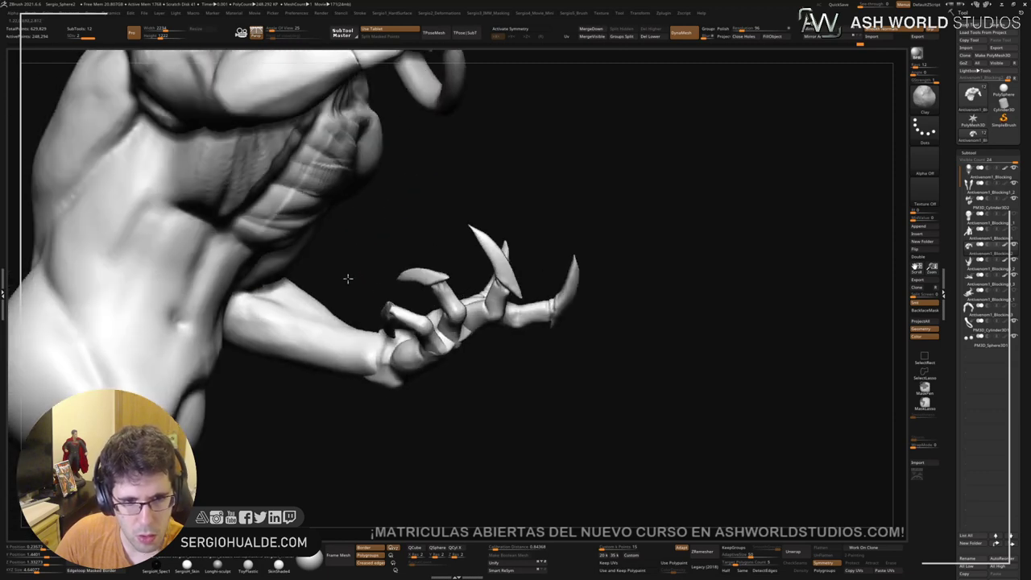
pyautogui.moveTo(245, 318); pyautogui.dragTo(296, 311, button='right')
pyautogui.moveTo(225, 361); pyautogui.dragTo(307, 317, button='right')
pyautogui.keyDown('shift'); pyautogui.moveTo(253, 339); pyautogui.dragTo(232, 330); pyautogui.keyUp('shift')
pyautogui.moveTo(314, 328)
pyautogui.mouseDown(button='right')
pyautogui.moveTo(225, 382)
pyautogui.moveTo(229, 373)
pyautogui.mouseUp(button='right')
pyautogui.keyDown('shift'); pyautogui.moveTo(277, 302); pyautogui.dragTo(281, 315); pyautogui.keyUp('shift')
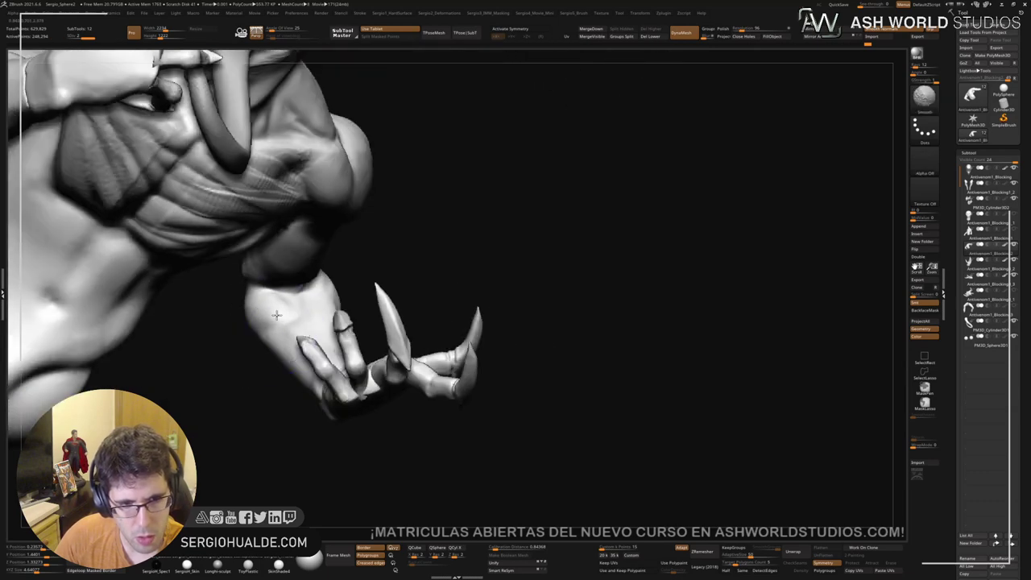
# Step: Reshape the forearm's contour just below the elbow with the Move brush
pyautogui.moveTo(229, 367); pyautogui.dragTo(299, 320, button='right')
pyautogui.press('b')
pyautogui.press('m')
pyautogui.press('v')
pyautogui.moveTo(262, 377); pyautogui.dragTo(222, 385, button='right')
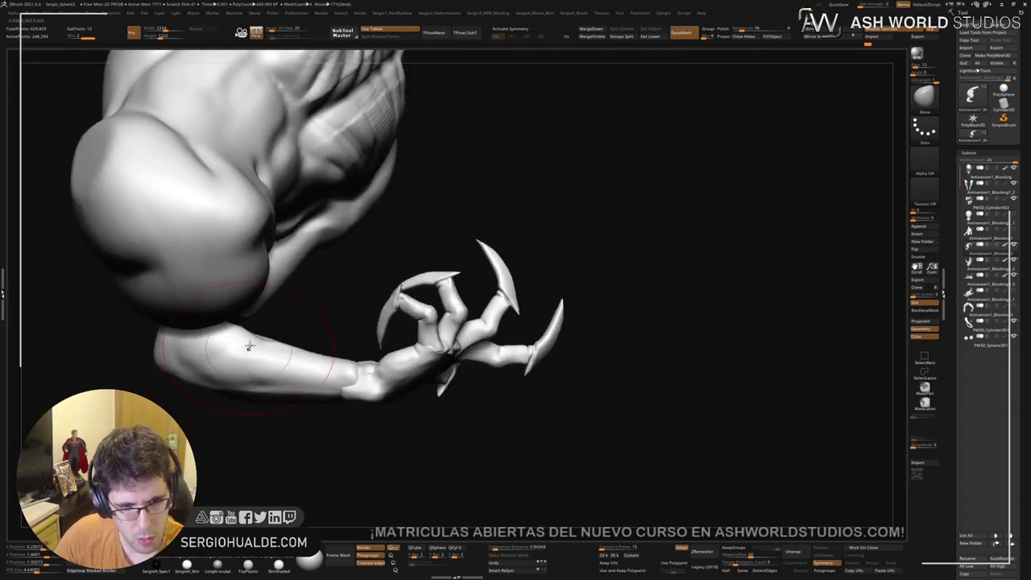
pyautogui.moveTo(245, 345); pyautogui.dragTo(234, 340, button='right')
pyautogui.moveTo(234, 340); pyautogui.dragTo(238, 336)
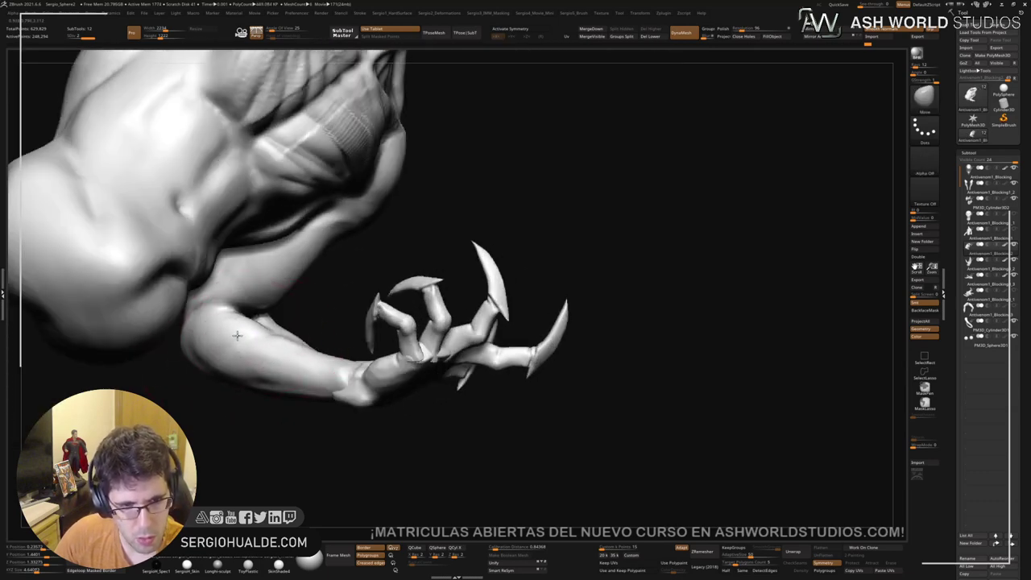
# Step: Isolate the head subtool to set a smaller brush size, show the full figure again and turn off the head's painted colour
pyautogui.moveTo(242, 385)
pyautogui.mouseDown(button='right')
pyautogui.moveTo(266, 398)
pyautogui.moveTo(284, 358)
pyautogui.moveTo(257, 366)
pyautogui.moveTo(427, 366)
pyautogui.moveTo(491, 322)
pyautogui.moveTo(482, 361)
pyautogui.mouseUp(button='right')
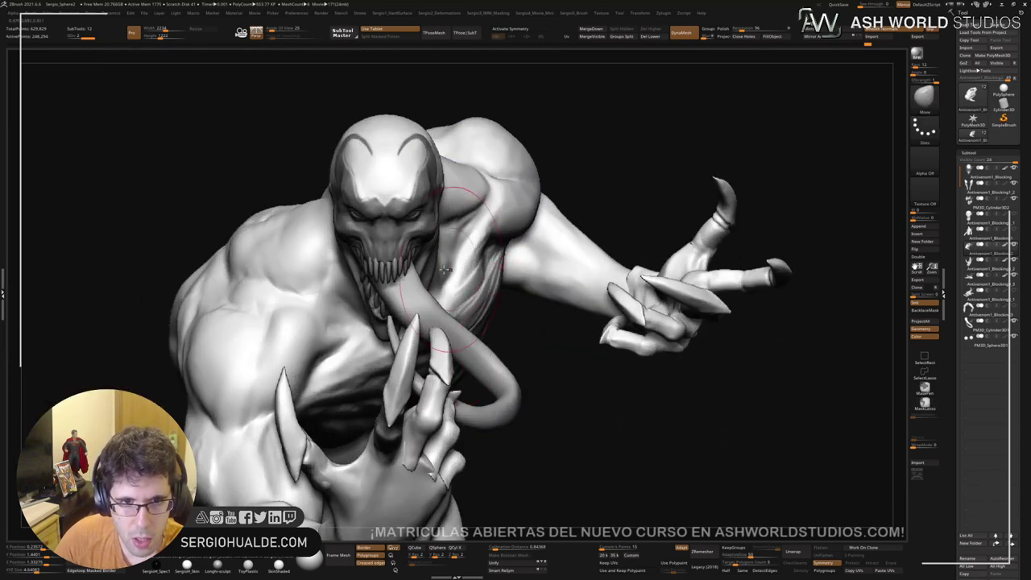
pyautogui.keyDown('alt'); pyautogui.moveTo(396, 244); pyautogui.dragTo(416, 276, button='right'); pyautogui.keyUp('alt')
pyautogui.moveTo(403, 229)
pyautogui.keyDown('ctrl'); pyautogui.mouseDown(button='right')
pyautogui.moveTo(426, 301)
pyautogui.moveTo(435, 282)
pyautogui.mouseUp(button='right'); pyautogui.keyUp('ctrl')
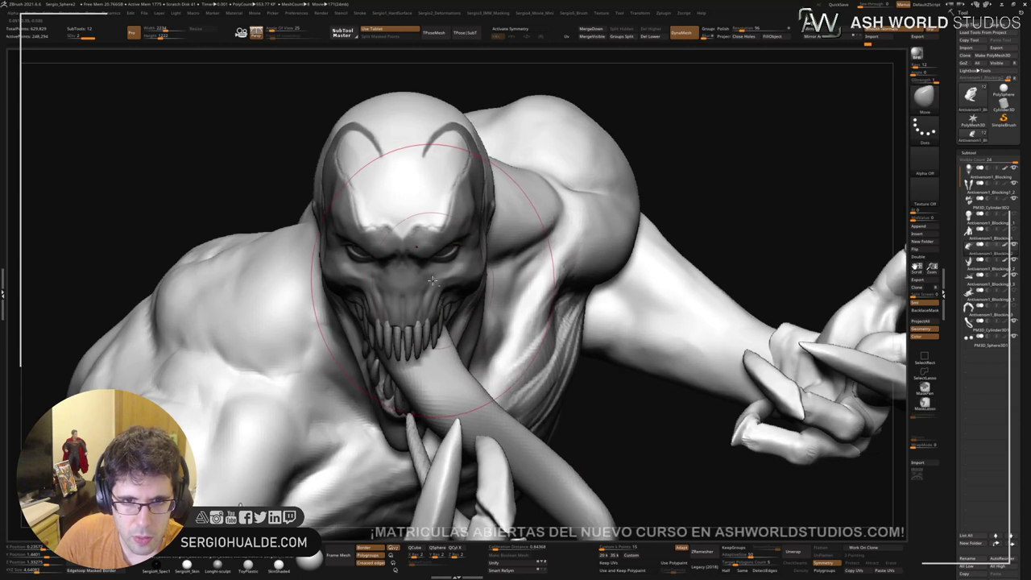
pyautogui.hotkey('alt', 's')
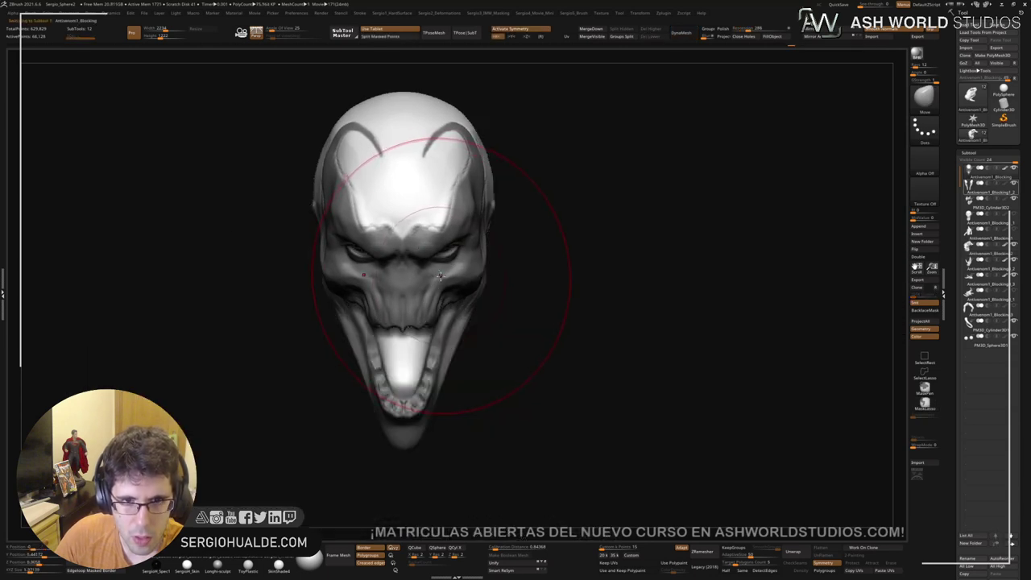
pyautogui.press('s')
pyautogui.moveTo(435, 276); pyautogui.dragTo(411, 279)
pyautogui.hotkey('alt', 's')
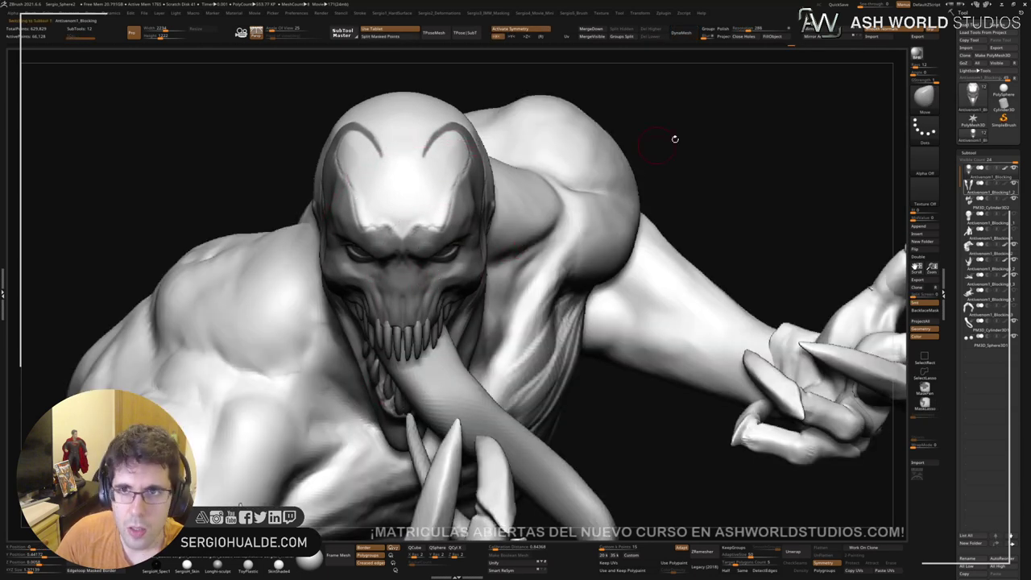
pyautogui.click(1005, 168)
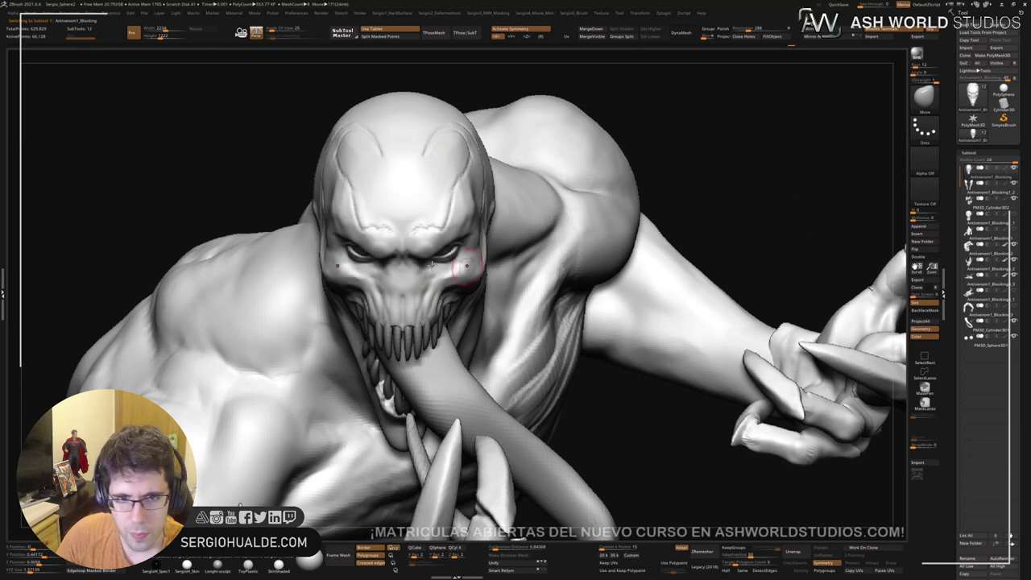
# Step: Carve symmetrical creases beside the nose bridge and below the inner eye corners with the DamStandard brush
pyautogui.moveTo(467, 265)
pyautogui.keyDown('ctrl'); pyautogui.mouseDown(button='right')
pyautogui.moveTo(488, 299)
pyautogui.moveTo(465, 276)
pyautogui.moveTo(493, 280)
pyautogui.mouseUp(button='right'); pyautogui.keyUp('ctrl')
pyautogui.press('b')
pyautogui.press('d')
pyautogui.press('s')
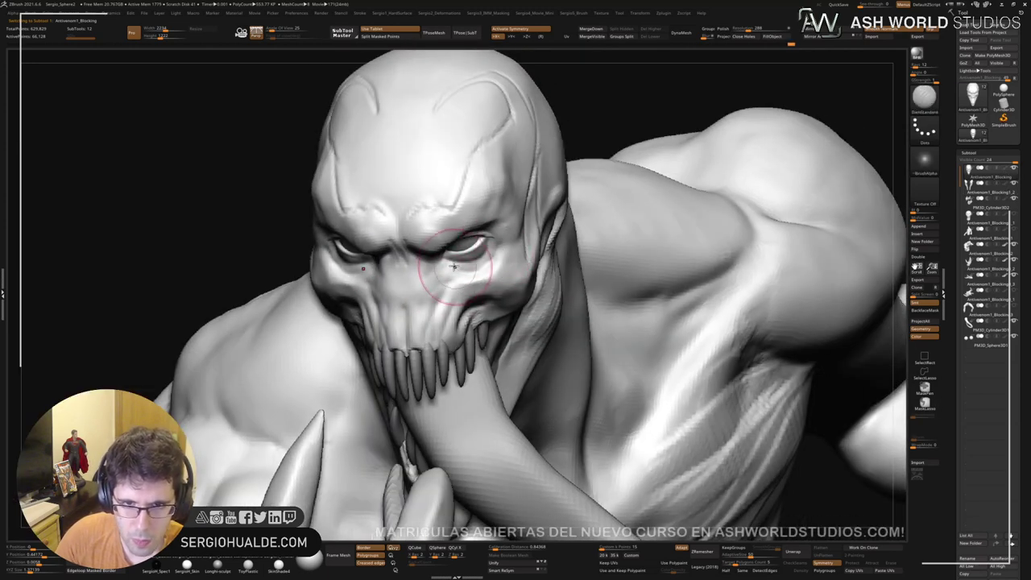
pyautogui.moveTo(484, 262); pyautogui.dragTo(457, 265)
pyautogui.moveTo(441, 278)
pyautogui.mouseDown(button='right')
pyautogui.moveTo(374, 278)
pyautogui.moveTo(439, 265)
pyautogui.mouseUp(button='right')
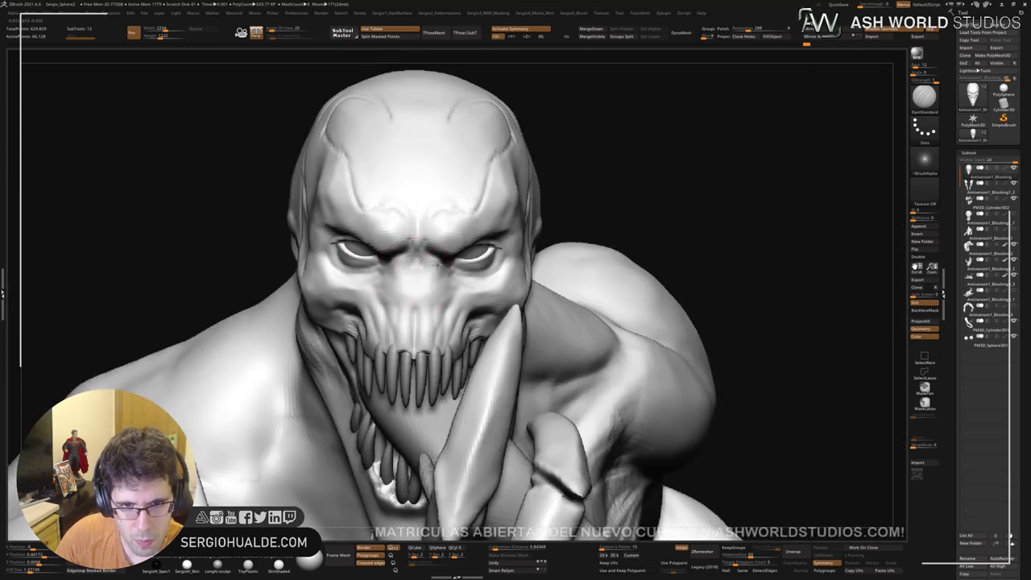
pyautogui.moveTo(433, 285)
pyautogui.mouseDown()
pyautogui.moveTo(433, 275)
pyautogui.moveTo(435, 298)
pyautogui.mouseUp()
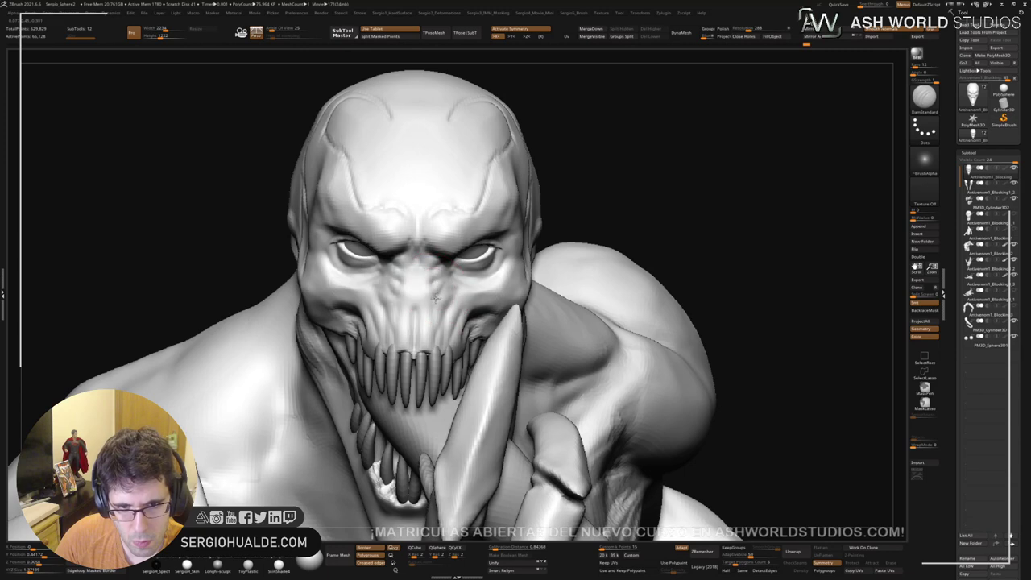
# Step: Extend the DamStandard creases down the muzzle from the nose to the upper teeth
pyautogui.moveTo(435, 328); pyautogui.dragTo(445, 318, button='right')
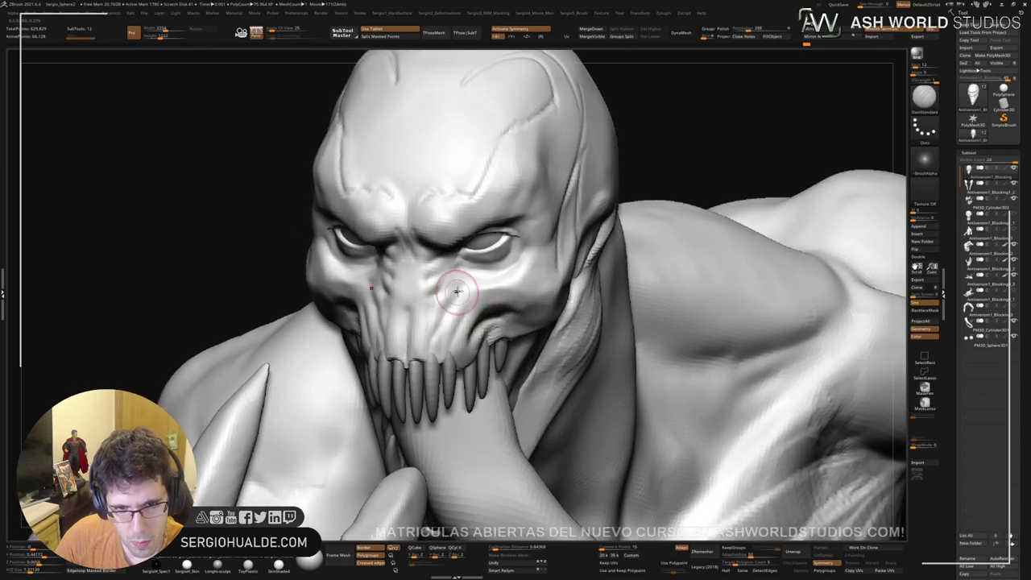
pyautogui.moveTo(428, 354)
pyautogui.mouseDown(button='right')
pyautogui.moveTo(462, 358)
pyautogui.moveTo(465, 371)
pyautogui.mouseUp(button='right')
pyautogui.moveTo(466, 371); pyautogui.dragTo(489, 362, button='right')
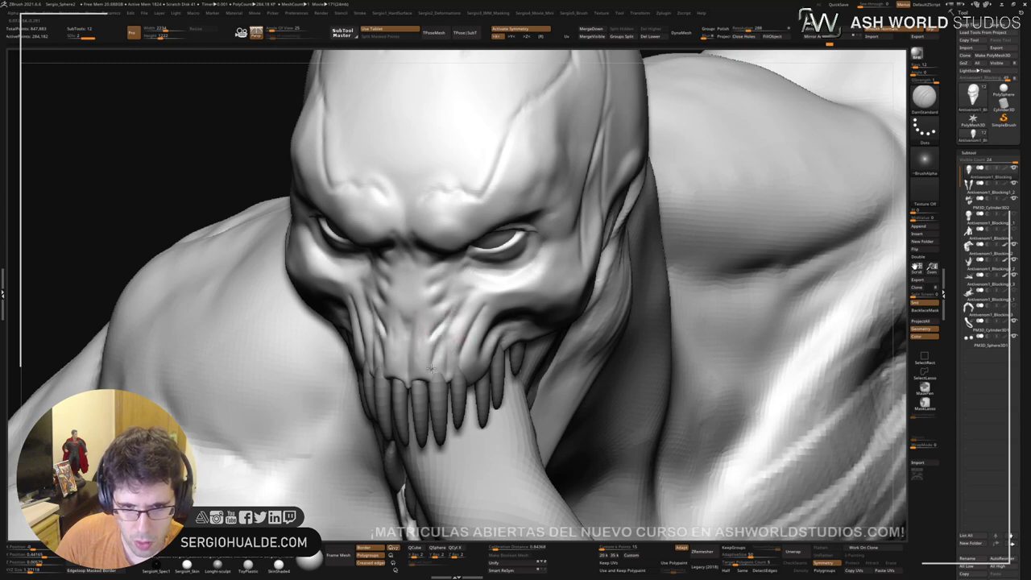
pyautogui.moveTo(481, 372); pyautogui.dragTo(465, 372, button='right')
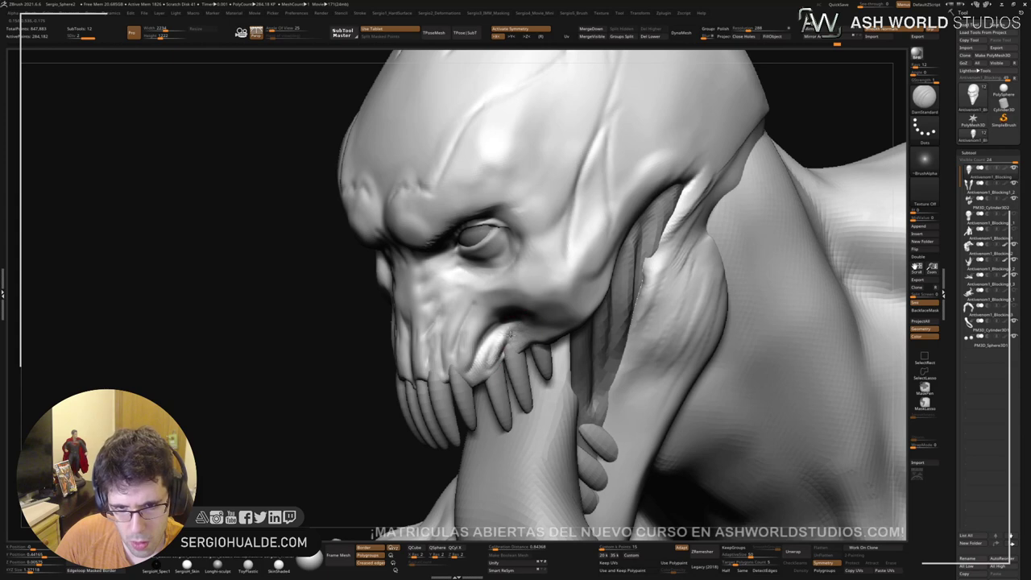
# Step: Deepen the wrinkles across the cheek, muzzle and area below the eye with the DamStandard brush, undoing the last stroke
pyautogui.press('shift')
pyautogui.moveTo(453, 380)
pyautogui.keyDown('ctrl'); pyautogui.mouseDown(button='right')
pyautogui.moveTo(522, 320)
pyautogui.moveTo(525, 344)
pyautogui.mouseUp(button='right'); pyautogui.keyUp('ctrl')
pyautogui.press('s')
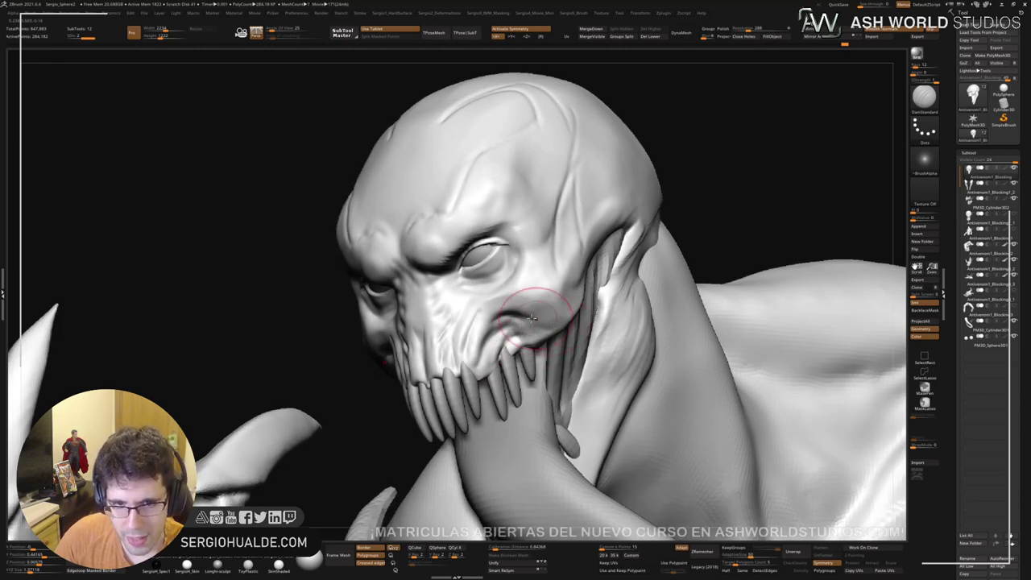
pyautogui.moveTo(532, 322); pyautogui.dragTo(451, 321, button='right')
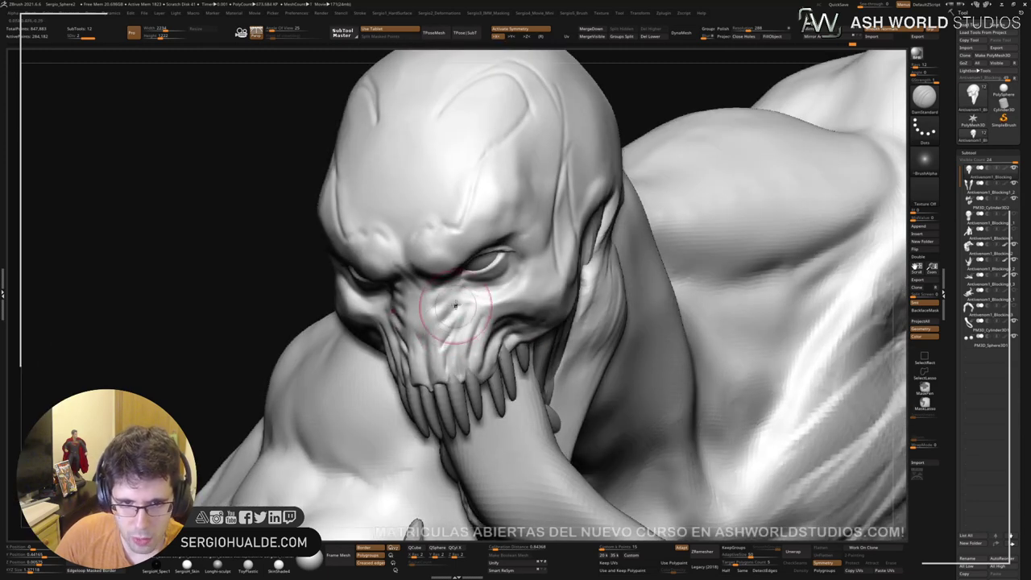
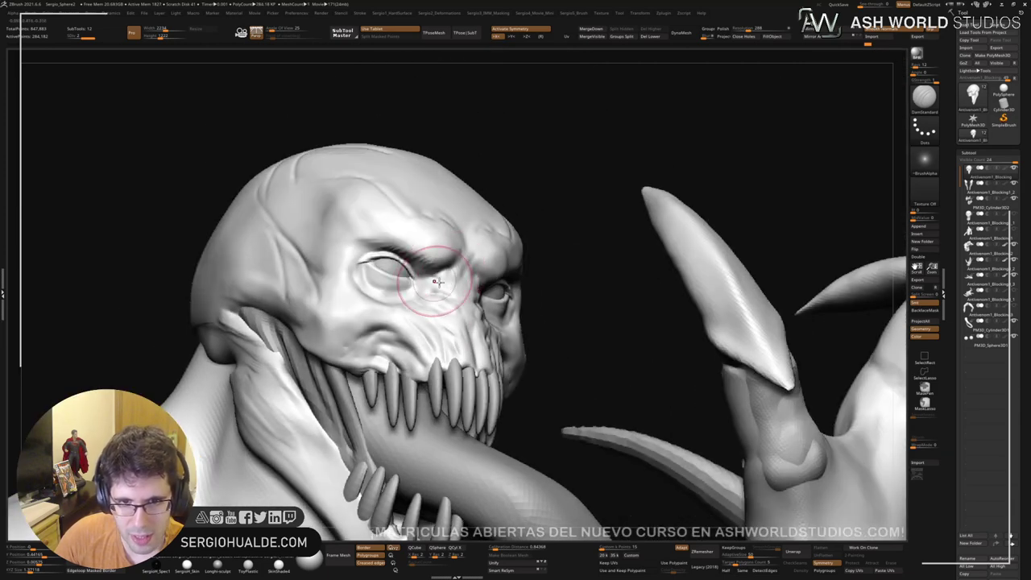
pyautogui.moveTo(437, 281); pyautogui.dragTo(503, 271, button='right')
pyautogui.hotkey('ctrl', 'z')
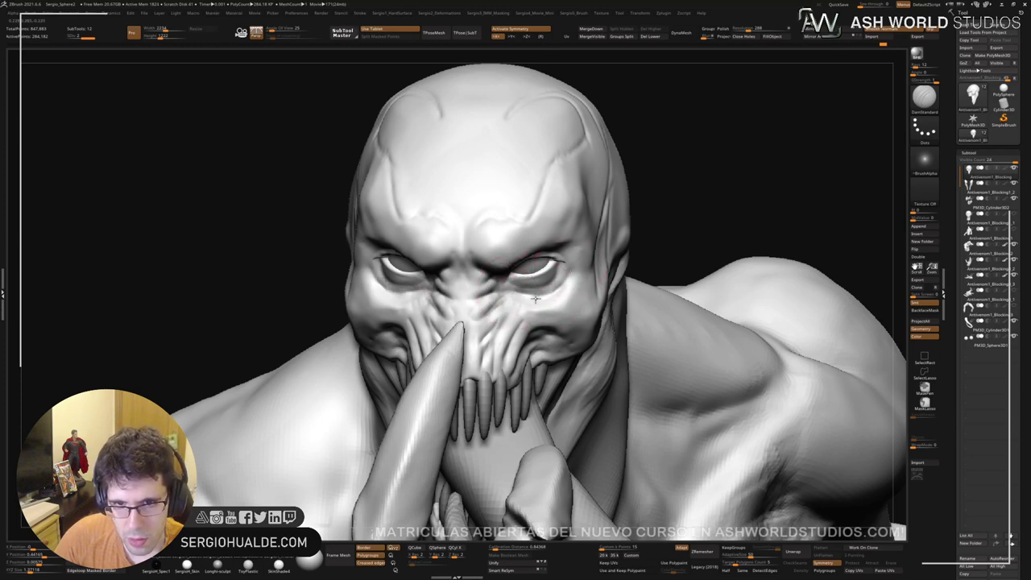
pyautogui.moveTo(506, 301); pyautogui.dragTo(536, 298, button='right')
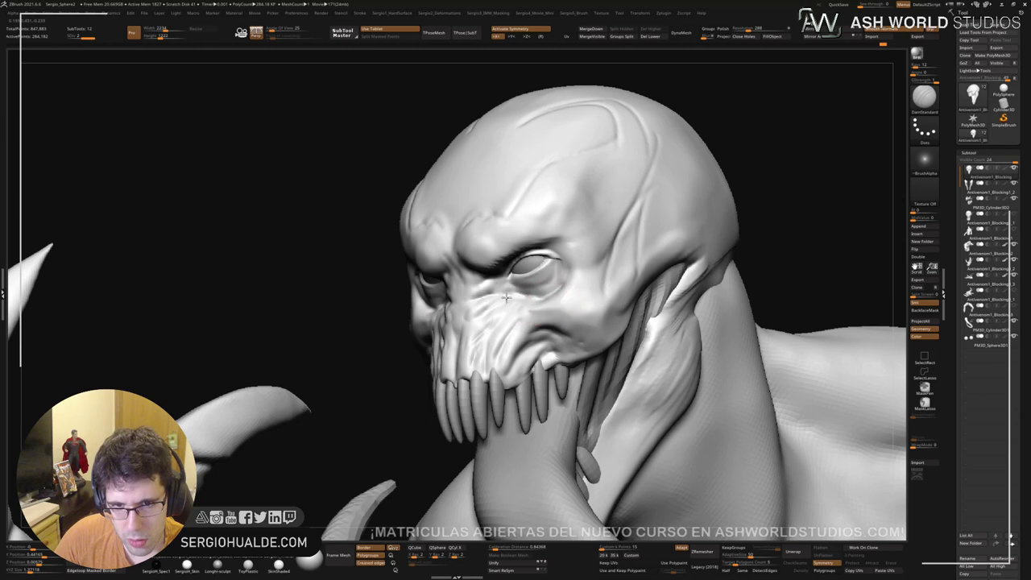
# Step: Raise folds in the bags under the eyes with a small Standard brush
pyautogui.keyDown('ctrl'); pyautogui.moveTo(547, 300); pyautogui.dragTo(554, 304, button='right'); pyautogui.keyUp('ctrl')
pyautogui.press('b')
pyautogui.press('s')
pyautogui.press('t')
pyautogui.press('s')
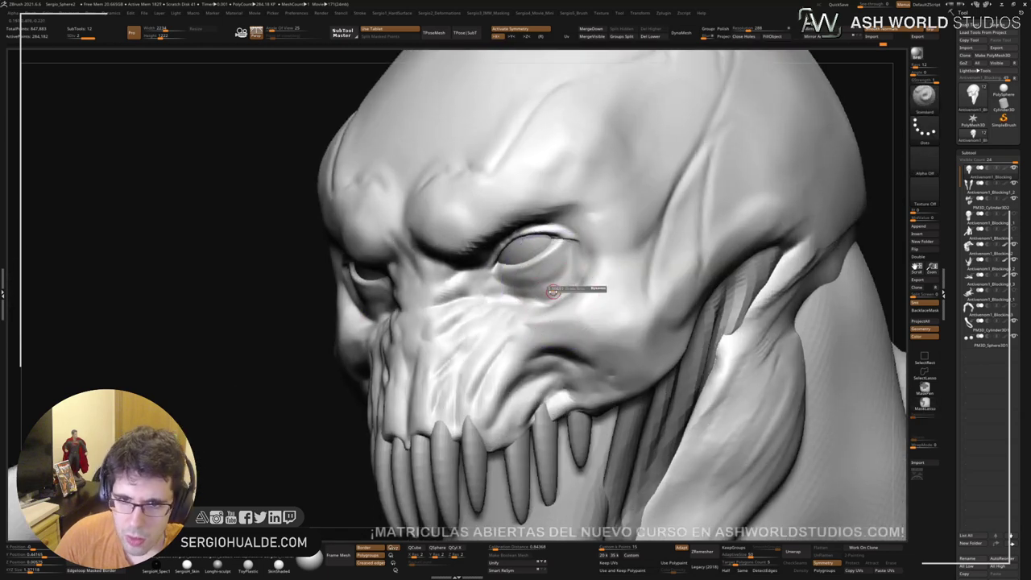
pyautogui.moveTo(557, 290); pyautogui.dragTo(554, 291)
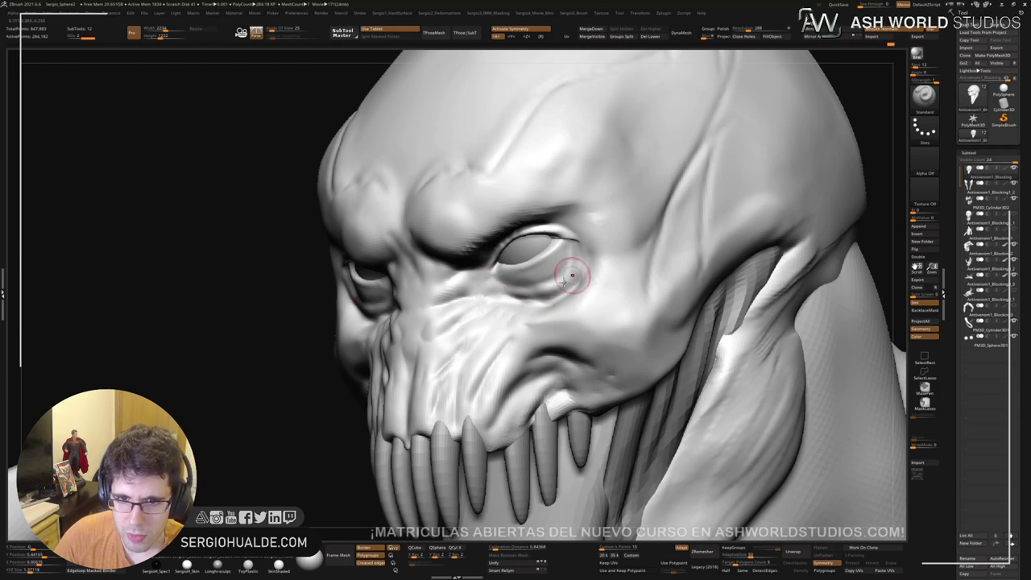
pyautogui.moveTo(564, 282); pyautogui.dragTo(571, 272, button='right')
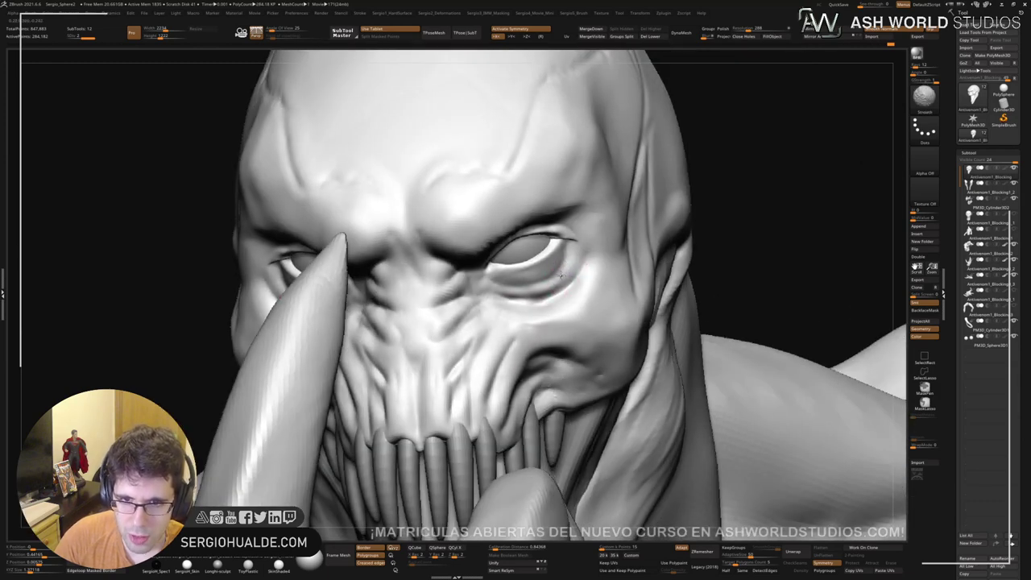
# Step: Fill out and smooth the area around the outer eye corners with the Clay brush
pyautogui.press('b')
pyautogui.press('c')
pyautogui.press('l')
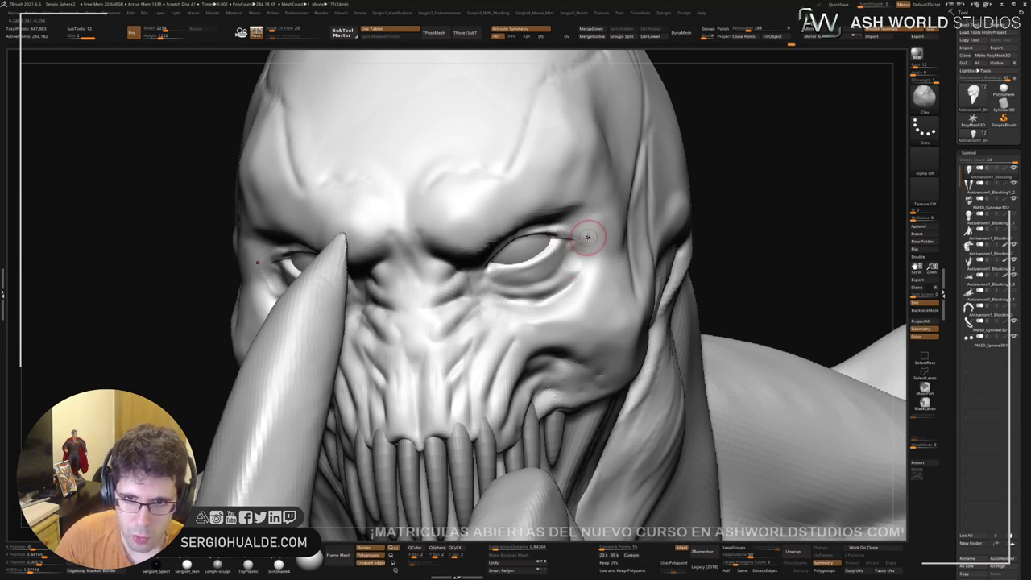
pyautogui.press('shift')
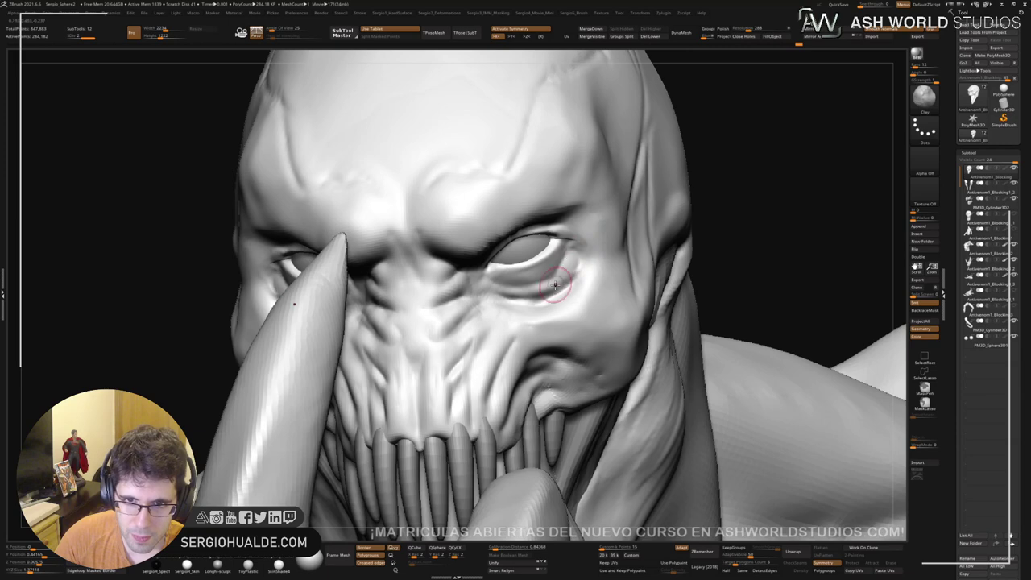
# Step: Cut sharper creases around the outer eye corners and brow with the DamStandard brush
pyautogui.press('b')
pyautogui.press('d')
pyautogui.press('s')
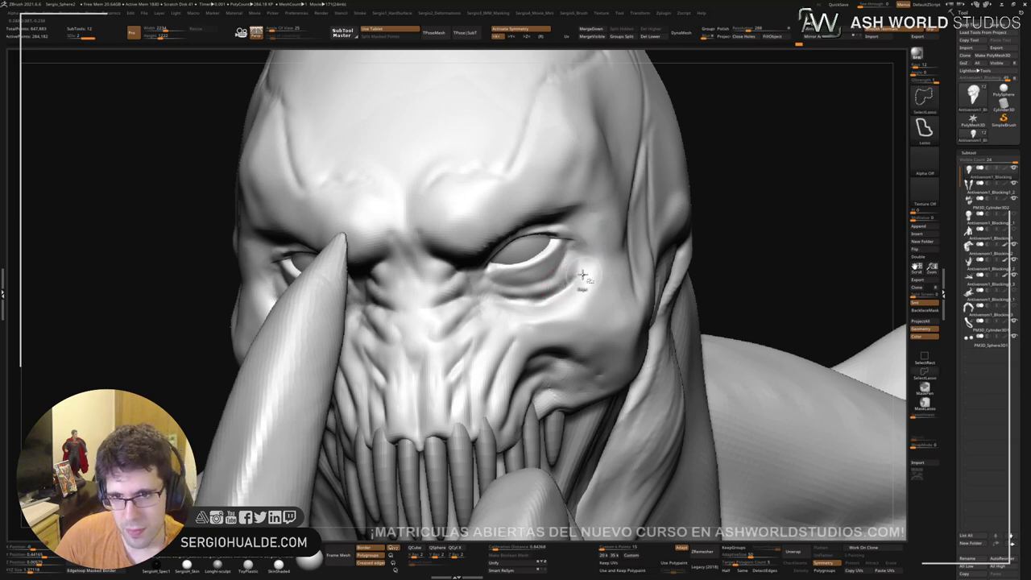
pyautogui.moveTo(598, 279); pyautogui.dragTo(575, 224, button='right')
pyautogui.moveTo(560, 211); pyautogui.dragTo(591, 242)
pyautogui.moveTo(590, 257)
pyautogui.mouseDown(button='right')
pyautogui.moveTo(599, 252)
pyautogui.moveTo(531, 262)
pyautogui.mouseUp(button='right')
# Step: Adjust the brow and side contours of the head with the Move brush
pyautogui.press('b')
pyautogui.press('m')
pyautogui.press('v')
pyautogui.moveTo(576, 211); pyautogui.dragTo(629, 223, button='right')
pyautogui.keyDown('ctrl'); pyautogui.moveTo(472, 248); pyautogui.dragTo(465, 176, button='right'); pyautogui.keyUp('ctrl')
pyautogui.moveTo(464, 175); pyautogui.dragTo(508, 241, button='right')
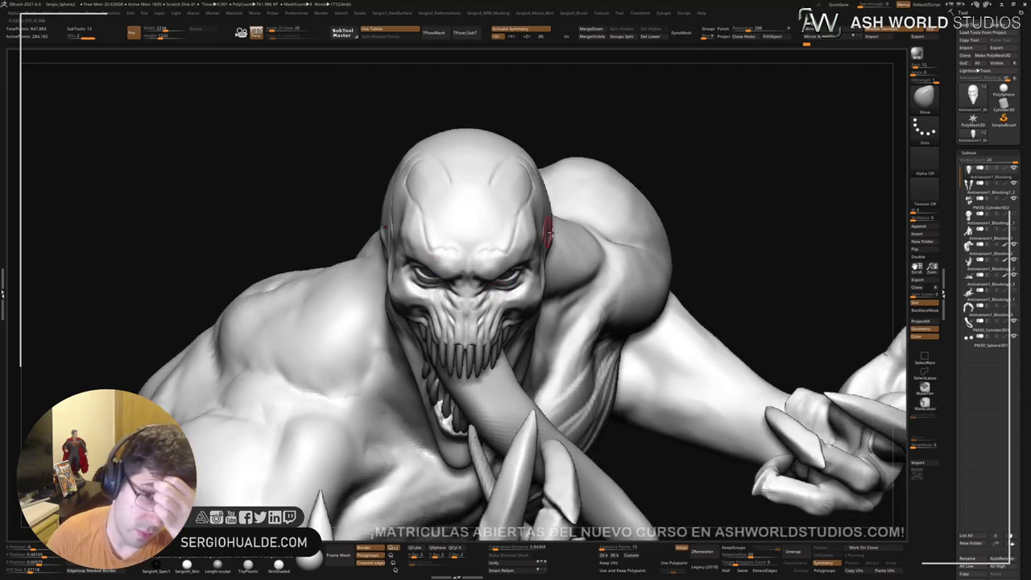
pyautogui.moveTo(530, 294)
pyautogui.mouseDown(button='right')
pyautogui.moveTo(492, 246)
pyautogui.moveTo(516, 322)
pyautogui.moveTo(509, 312)
pyautogui.mouseUp(button='right')
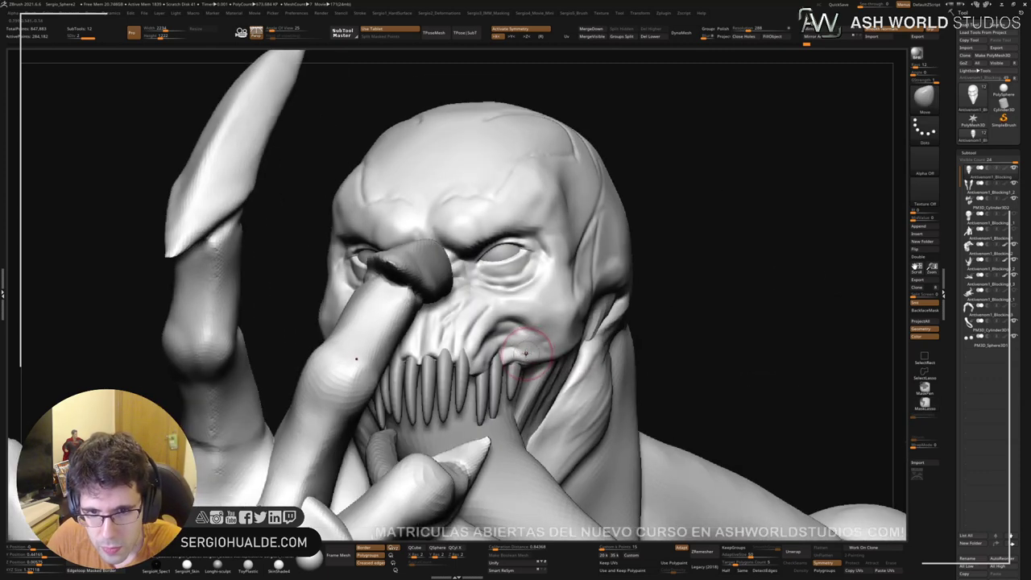
# Step: Nudge the lip above the teeth with the Move brush, and build up the cheekbone and temple with the Clay brush
pyautogui.moveTo(525, 360); pyautogui.dragTo(525, 343)
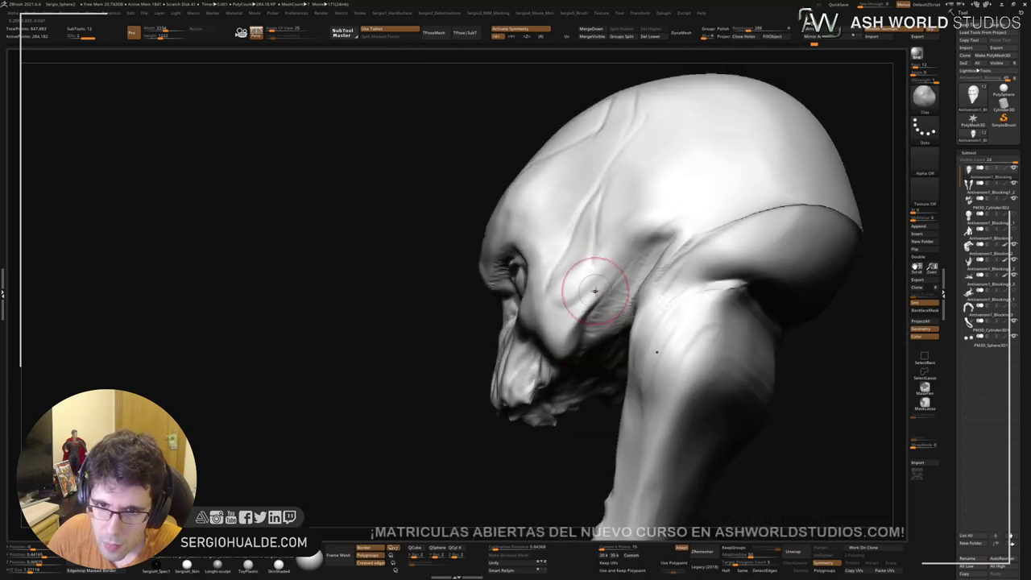
pyautogui.moveTo(610, 279)
pyautogui.mouseDown()
pyautogui.moveTo(569, 319)
pyautogui.moveTo(583, 312)
pyautogui.mouseUp()
pyautogui.moveTo(646, 247); pyautogui.dragTo(592, 312)
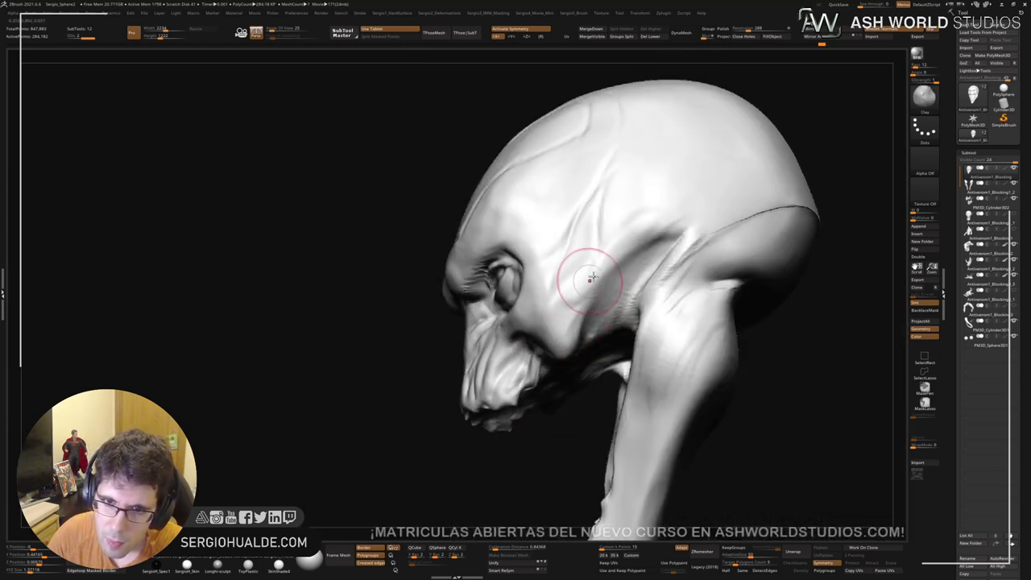
pyautogui.moveTo(648, 220); pyautogui.dragTo(587, 345)
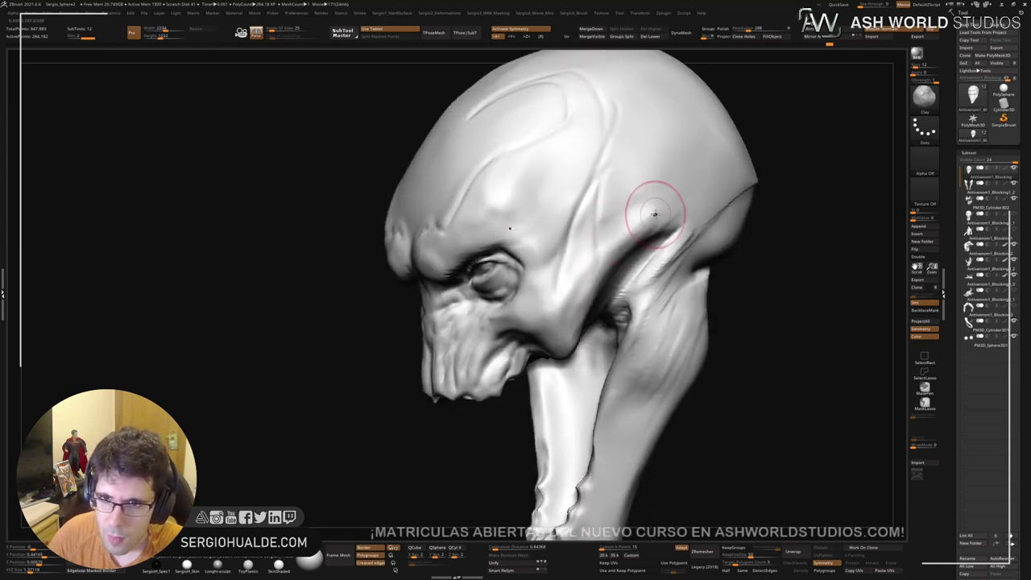
pyautogui.moveTo(678, 229); pyautogui.dragTo(655, 293)
pyautogui.hotkey('ctrl', 'z')
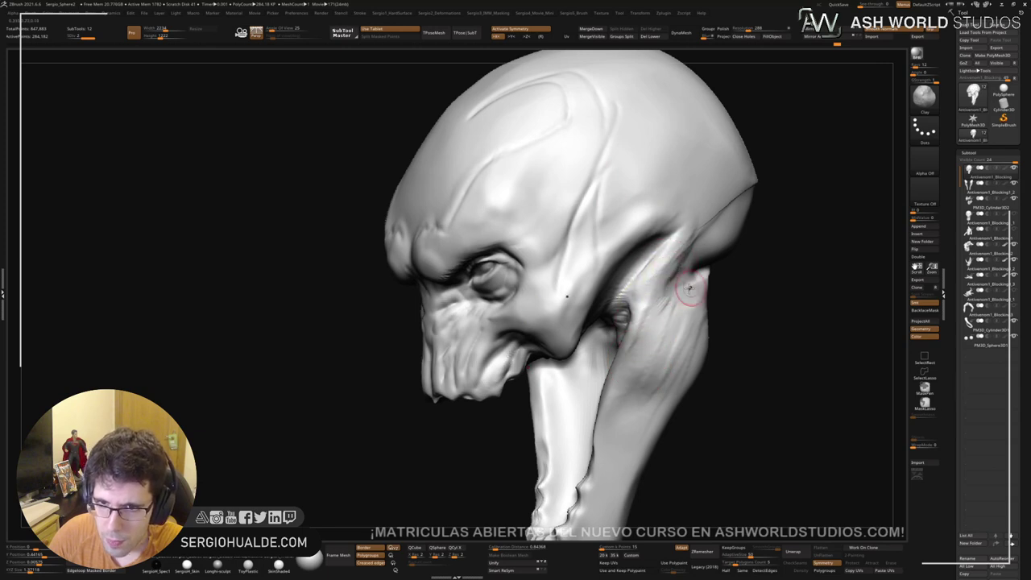
# Step: Model the muscle volumes along the side of the lower jaw with the Clay brush
pyautogui.moveTo(689, 288)
pyautogui.mouseDown(button='right')
pyautogui.moveTo(620, 284)
pyautogui.moveTo(649, 290)
pyautogui.mouseUp(button='right')
pyautogui.press('s')
pyautogui.moveTo(634, 294); pyautogui.dragTo(656, 301)
pyautogui.moveTo(649, 342)
pyautogui.mouseDown()
pyautogui.moveTo(627, 379)
pyautogui.moveTo(594, 396)
pyautogui.mouseUp()
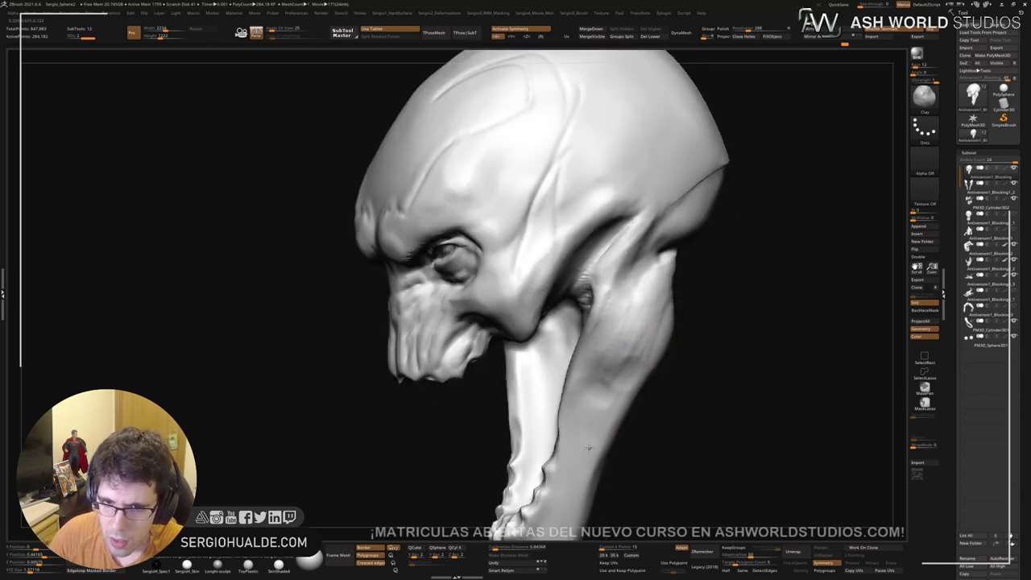
pyautogui.moveTo(601, 359); pyautogui.dragTo(603, 378)
pyautogui.moveTo(600, 425); pyautogui.dragTo(621, 341, button='right')
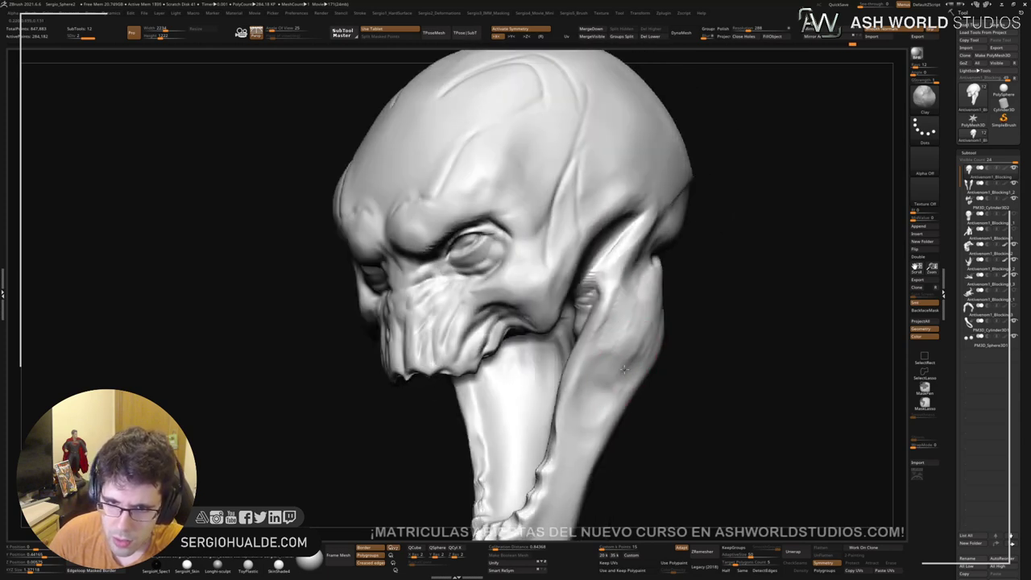
pyautogui.moveTo(632, 297)
pyautogui.mouseDown()
pyautogui.moveTo(603, 346)
pyautogui.moveTo(597, 395)
pyautogui.mouseUp()
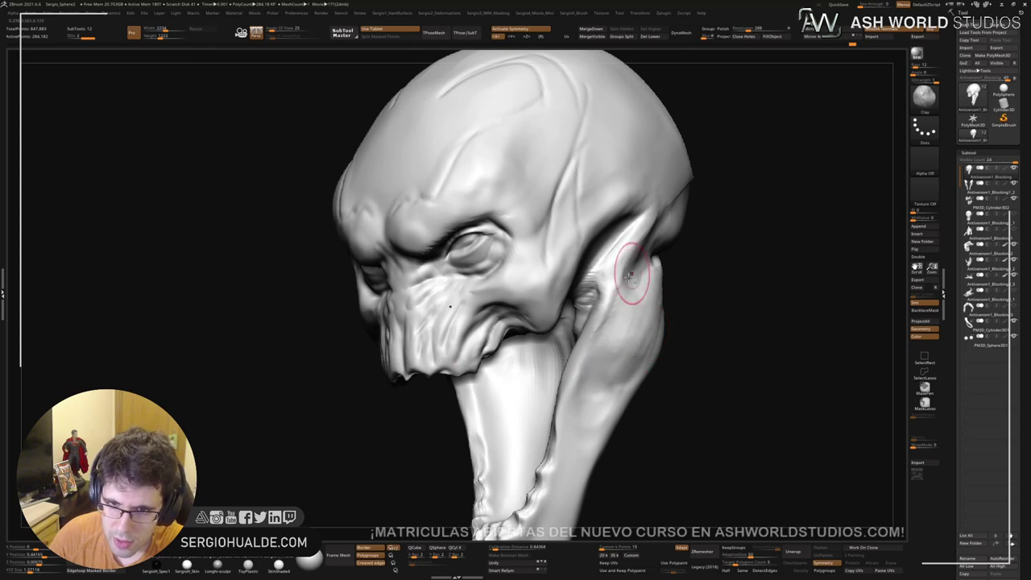
pyautogui.moveTo(633, 274); pyautogui.dragTo(592, 387)
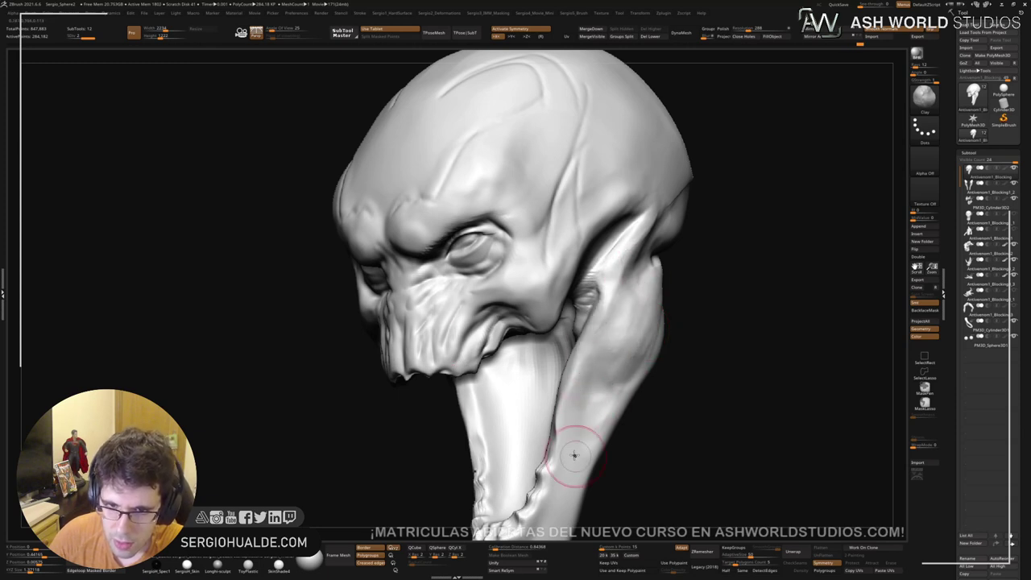
pyautogui.moveTo(571, 453); pyautogui.dragTo(603, 306, button='right')
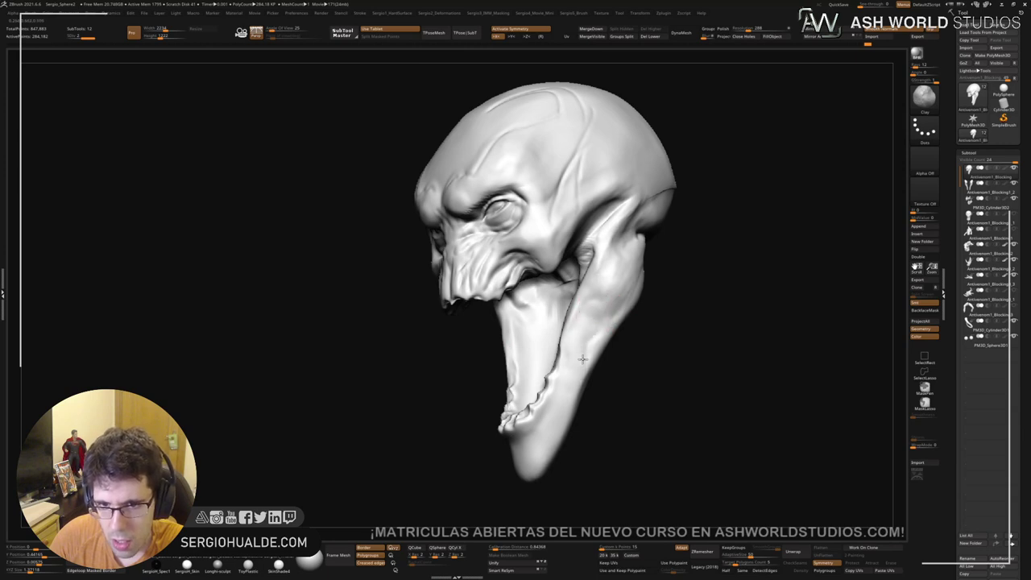
# Step: Carve a crease beside the lower gum with DamStandard and build up ridges below the tooth sockets with ClayBuildup
pyautogui.moveTo(552, 396)
pyautogui.keyDown('ctrl'); pyautogui.mouseDown(button='right')
pyautogui.moveTo(555, 265)
pyautogui.moveTo(574, 293)
pyautogui.moveTo(565, 283)
pyautogui.moveTo(551, 297)
pyautogui.mouseUp(button='right'); pyautogui.keyUp('ctrl')
pyautogui.moveTo(552, 296)
pyautogui.keyDown('ctrl'); pyautogui.mouseDown(button='right')
pyautogui.moveTo(559, 277)
pyautogui.moveTo(629, 223)
pyautogui.mouseUp(button='right'); pyautogui.keyUp('ctrl')
pyautogui.press('b')
pyautogui.press('d')
pyautogui.press('s')
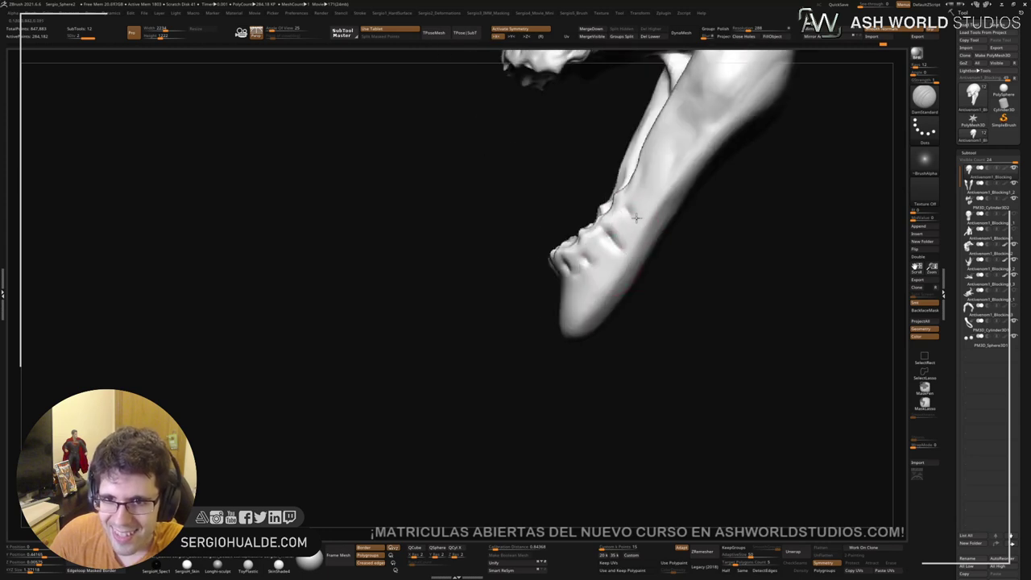
pyautogui.moveTo(624, 195); pyautogui.dragTo(648, 209)
pyautogui.moveTo(656, 182); pyautogui.dragTo(609, 237, button='right')
pyautogui.press('b')
pyautogui.press('c')
pyautogui.press('b')
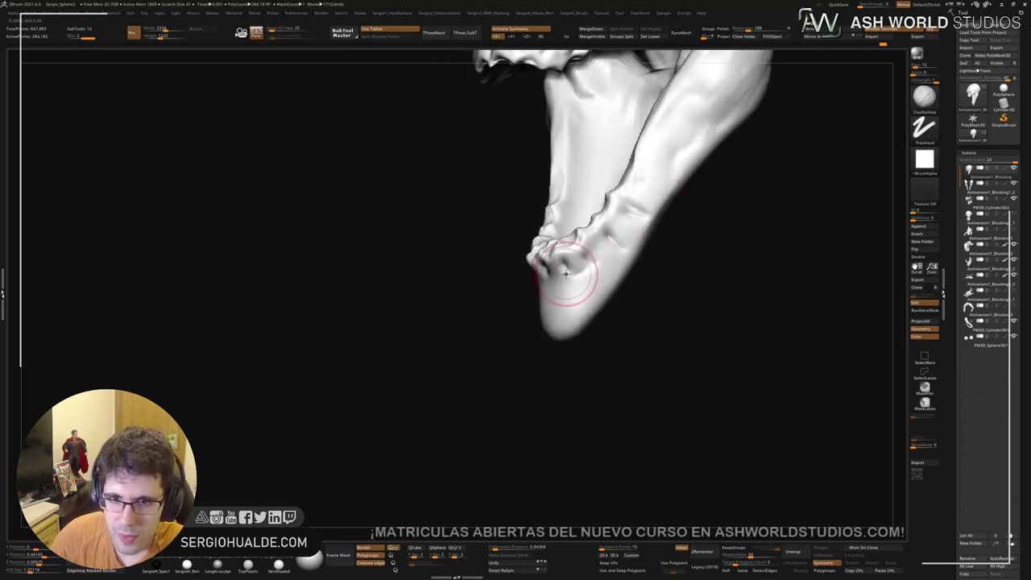
pyautogui.moveTo(566, 274)
pyautogui.mouseDown()
pyautogui.moveTo(631, 229)
pyautogui.moveTo(618, 242)
pyautogui.moveTo(645, 175)
pyautogui.moveTo(645, 196)
pyautogui.moveTo(656, 194)
pyautogui.mouseUp()
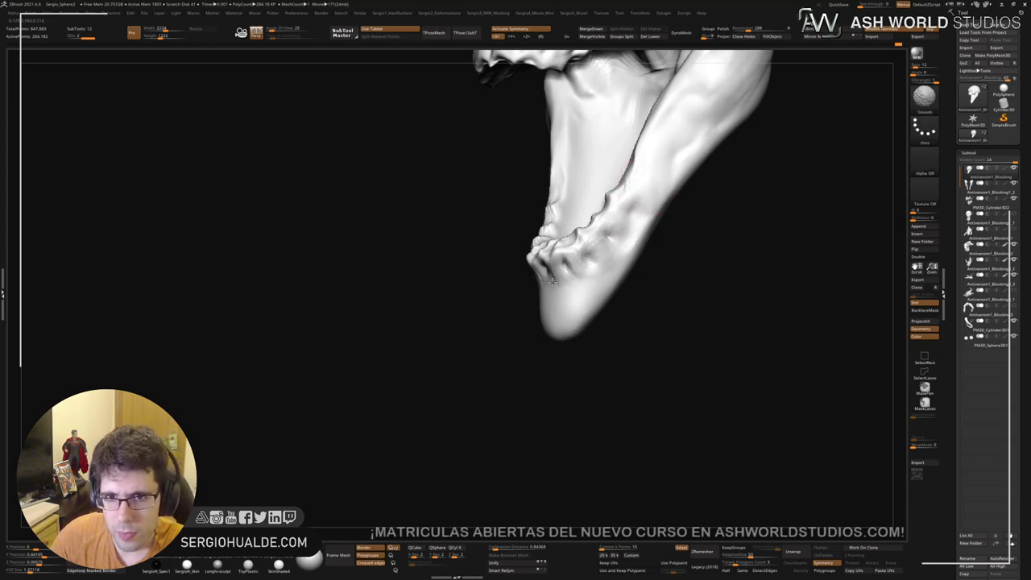
pyautogui.keyDown('shift'); pyautogui.moveTo(553, 281); pyautogui.dragTo(554, 275); pyautogui.keyUp('shift')
# Step: Build up the front and sides of the chin below the gum with ClayBuildup, smoothing the strokes along the jaw
pyautogui.moveTo(580, 290); pyautogui.dragTo(603, 292, button='right')
pyautogui.moveTo(558, 294); pyautogui.dragTo(565, 293)
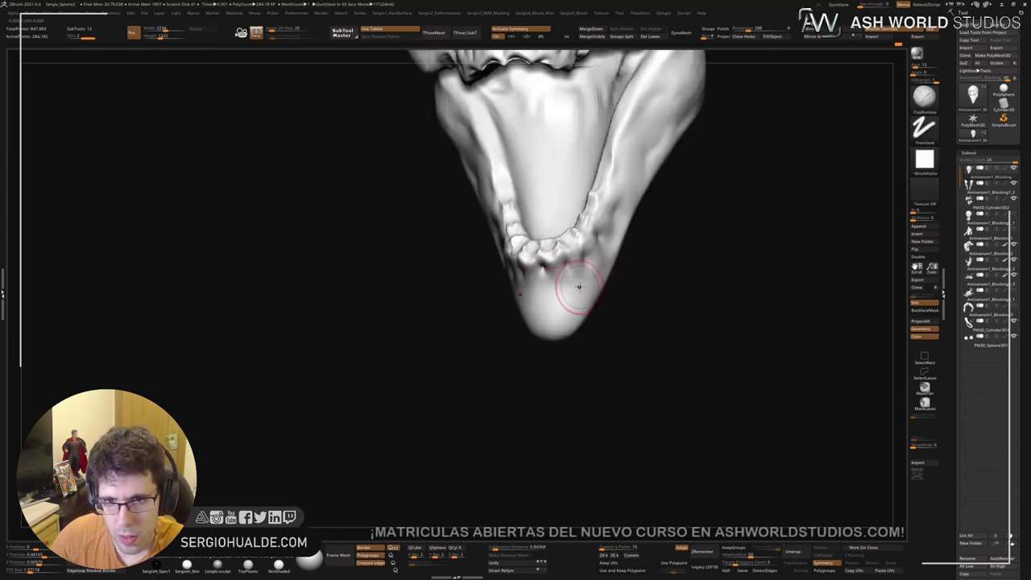
pyautogui.moveTo(604, 213); pyautogui.dragTo(592, 283)
pyautogui.moveTo(609, 237); pyautogui.dragTo(593, 284)
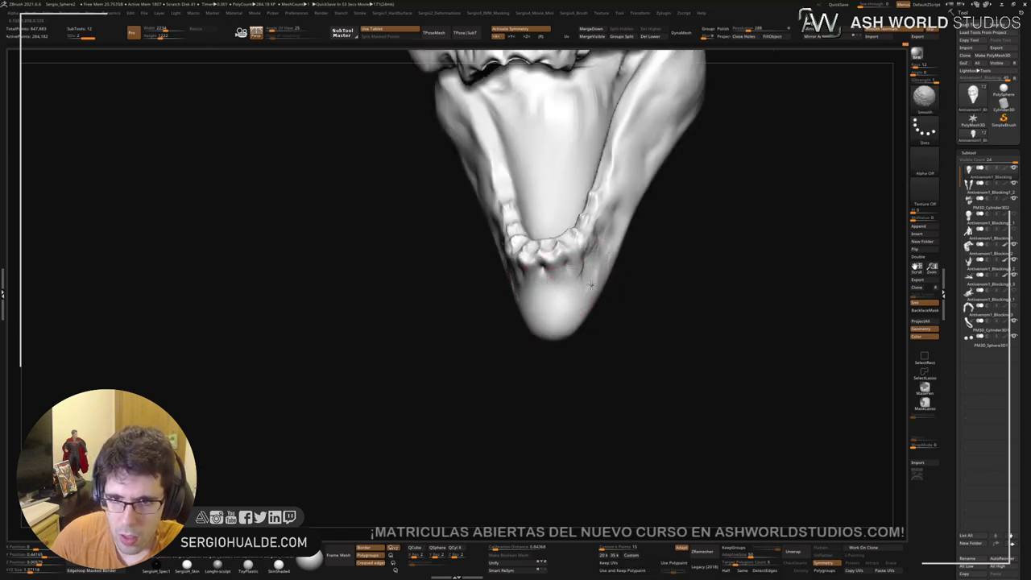
pyautogui.keyDown('shift'); pyautogui.moveTo(626, 197); pyautogui.dragTo(597, 270); pyautogui.keyUp('shift')
# Step: Fill out and define the chin and lower jaw edge with the Clay brush
pyautogui.moveTo(635, 270); pyautogui.dragTo(601, 266, button='right')
pyautogui.press('b')
pyautogui.press('c')
pyautogui.press('l')
pyautogui.moveTo(604, 261); pyautogui.dragTo(571, 306)
pyautogui.moveTo(560, 301); pyautogui.dragTo(581, 294, button='right')
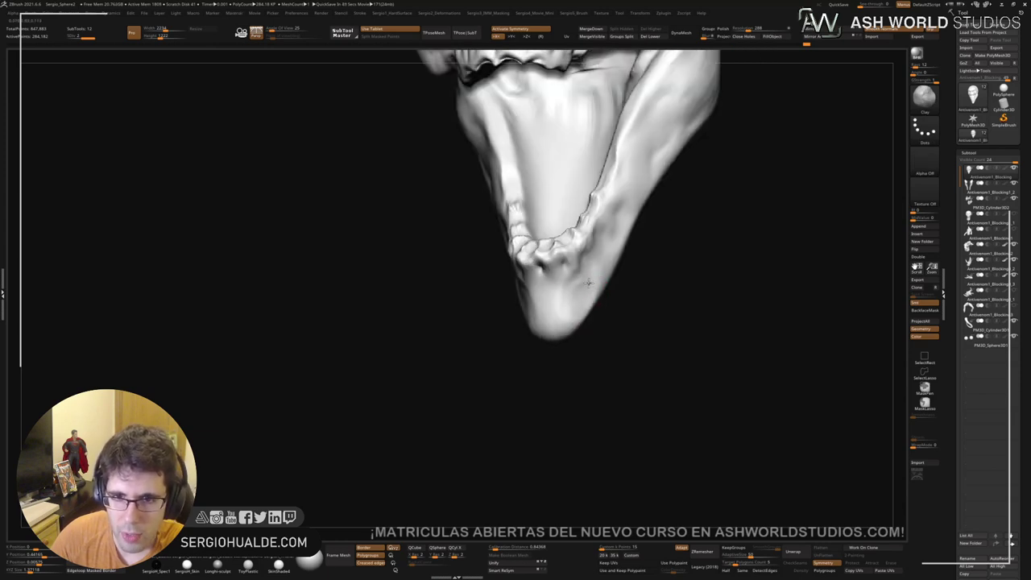
pyautogui.moveTo(575, 320)
pyautogui.mouseDown()
pyautogui.moveTo(564, 313)
pyautogui.moveTo(574, 290)
pyautogui.moveTo(577, 315)
pyautogui.mouseUp()
pyautogui.moveTo(577, 306); pyautogui.dragTo(580, 276, button='right')
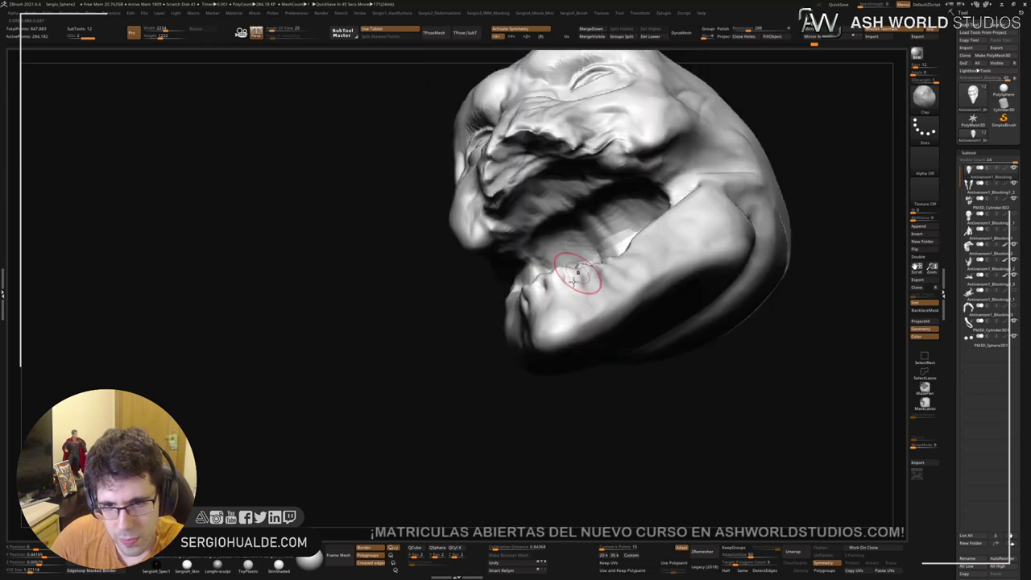
pyautogui.moveTo(558, 345)
pyautogui.mouseDown(button='right')
pyautogui.moveTo(569, 373)
pyautogui.moveTo(638, 293)
pyautogui.moveTo(612, 352)
pyautogui.moveTo(572, 337)
pyautogui.moveTo(607, 339)
pyautogui.moveTo(575, 360)
pyautogui.mouseUp(button='right')
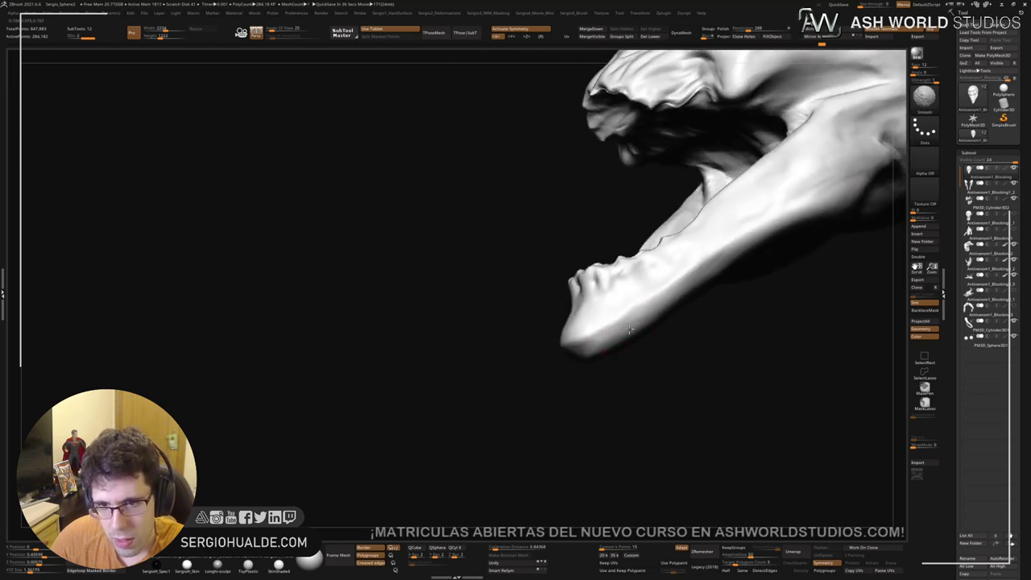
pyautogui.moveTo(637, 318); pyautogui.dragTo(582, 325, button='right')
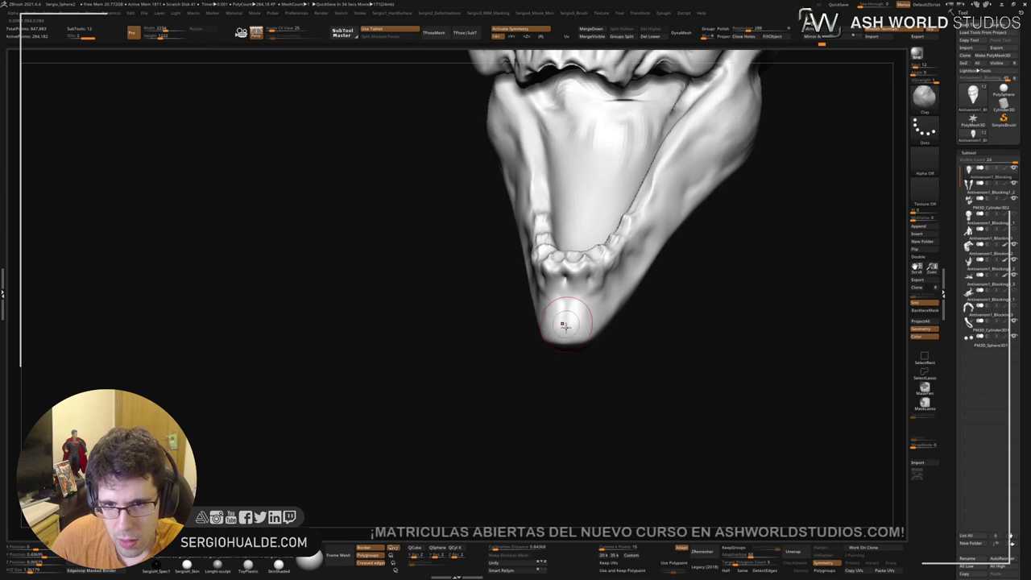
# Step: Raise small folds on the chin and the side of the lower jaw with a small Standard brush, softening them lightly
pyautogui.press('b')
pyautogui.press('s')
pyautogui.press('t')
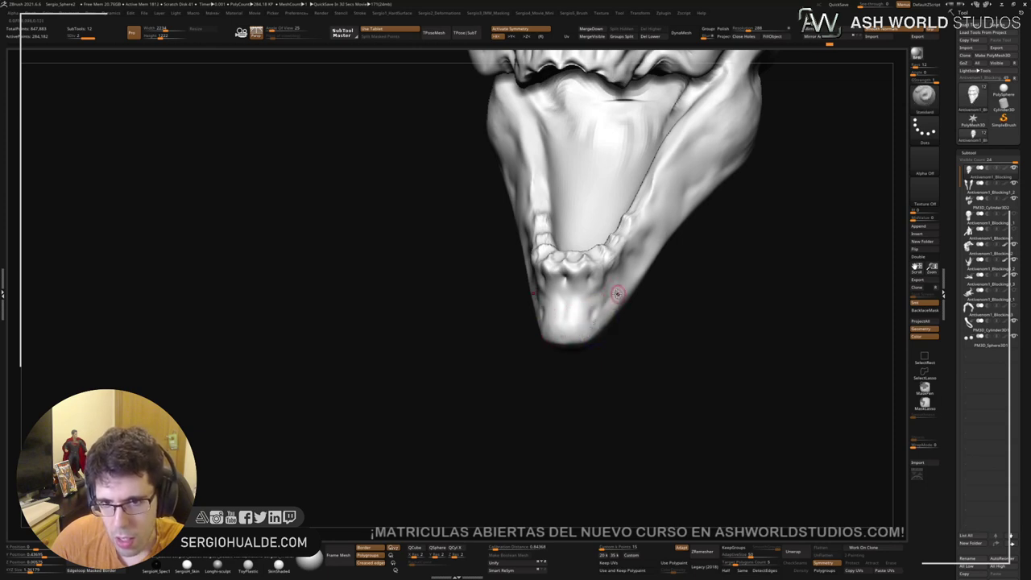
pyautogui.moveTo(617, 293); pyautogui.dragTo(602, 263, button='right')
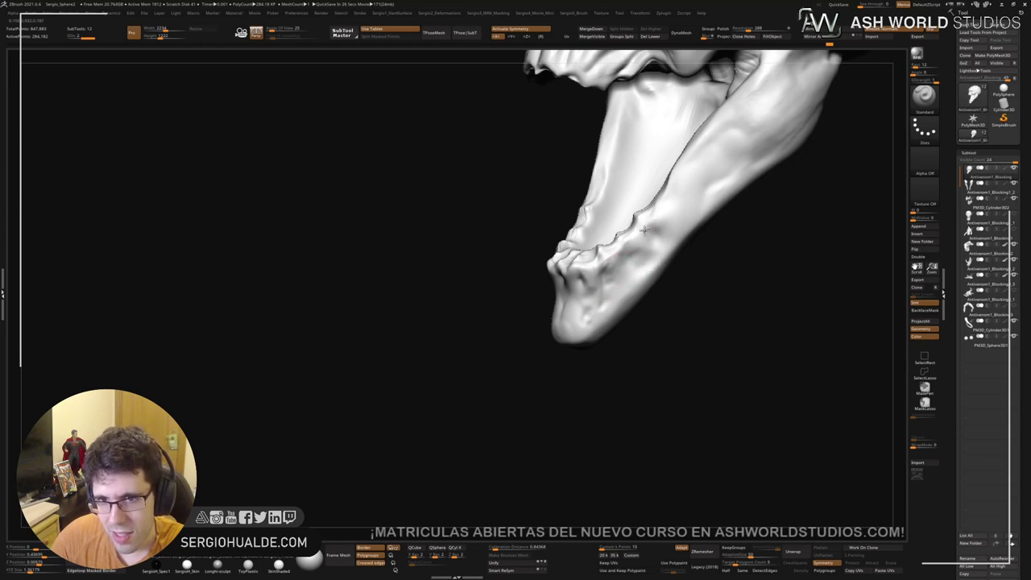
pyautogui.press('shift')
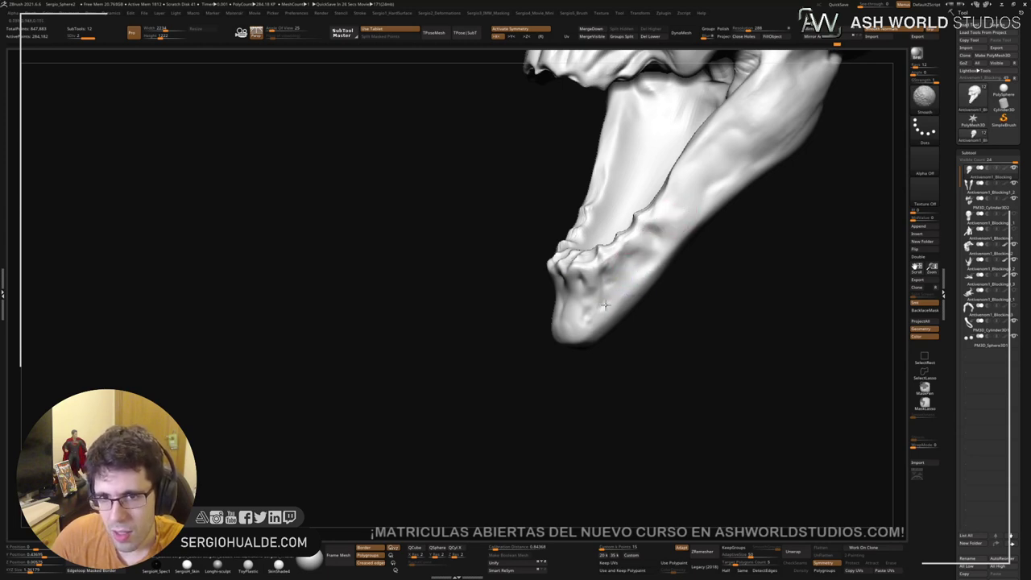
pyautogui.moveTo(605, 305)
pyautogui.keyDown('ctrl'); pyautogui.mouseDown(button='right')
pyautogui.moveTo(624, 257)
pyautogui.moveTo(655, 283)
pyautogui.moveTo(600, 309)
pyautogui.moveTo(583, 254)
pyautogui.moveTo(516, 258)
pyautogui.moveTo(556, 226)
pyautogui.moveTo(561, 207)
pyautogui.mouseUp(button='right'); pyautogui.keyUp('ctrl')
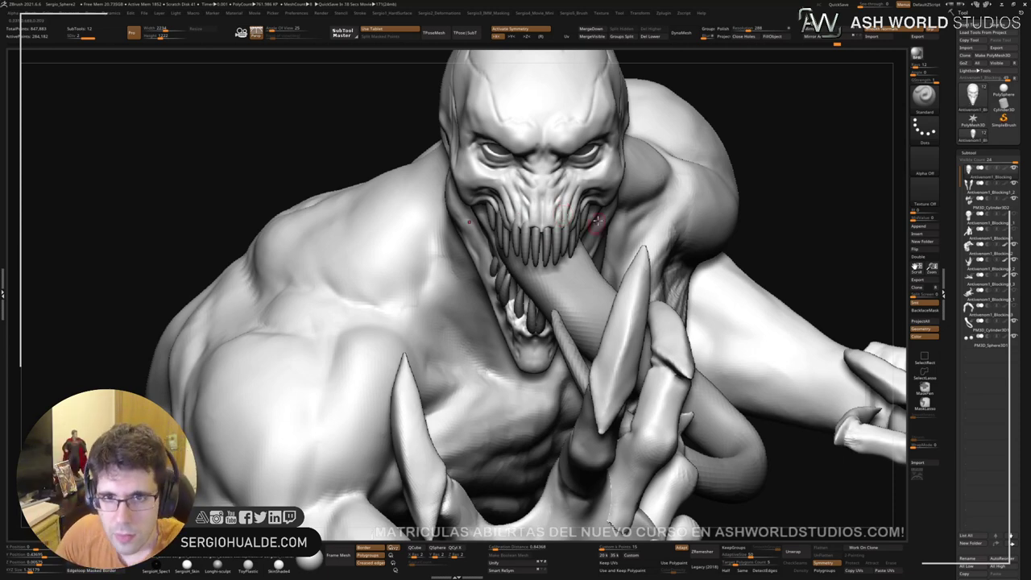
# Step: Cut a jagged crack across the forehead just above the brows with the DamStandard brush
pyautogui.moveTo(597, 219); pyautogui.dragTo(544, 168, button='right')
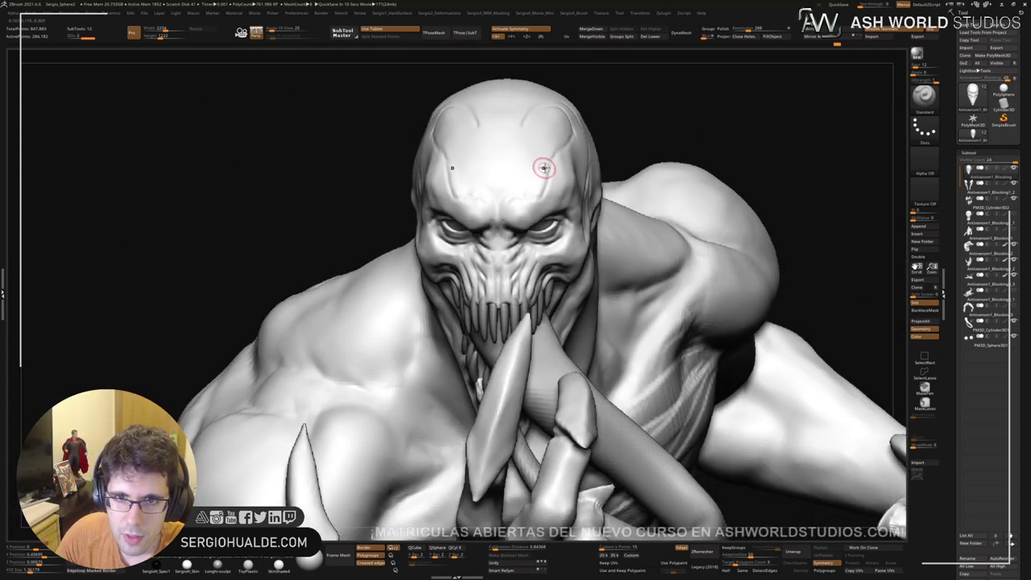
pyautogui.hotkey('alt', 's')
pyautogui.moveTo(504, 210)
pyautogui.keyDown('ctrl'); pyautogui.mouseDown(button='right')
pyautogui.moveTo(527, 255)
pyautogui.moveTo(518, 259)
pyautogui.mouseUp(button='right'); pyautogui.keyUp('ctrl')
pyautogui.press('b')
pyautogui.press('d')
pyautogui.press('s')
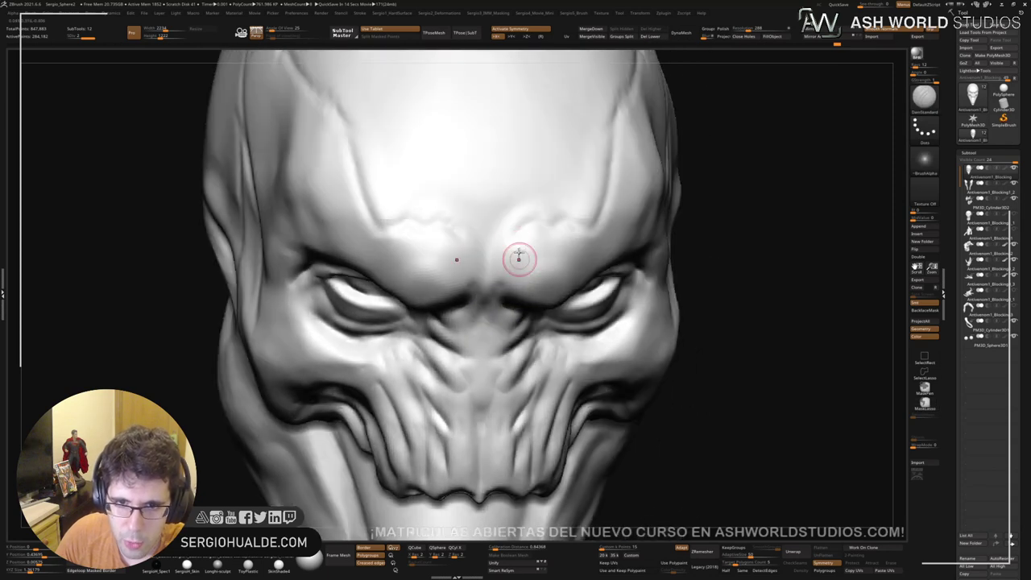
pyautogui.moveTo(513, 232)
pyautogui.mouseDown()
pyautogui.moveTo(497, 239)
pyautogui.moveTo(528, 232)
pyautogui.mouseUp()
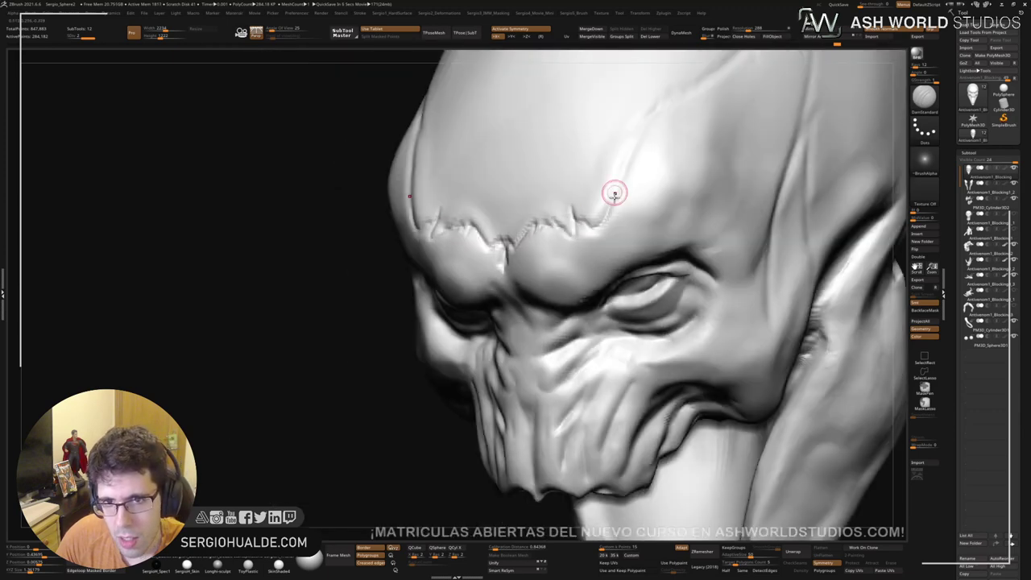
# Step: Sharpen the curved plate lines from the brow up over the forehead with the DamStandard brush
pyautogui.moveTo(637, 175)
pyautogui.keyDown('ctrl'); pyautogui.mouseDown(button='right')
pyautogui.moveTo(644, 154)
pyautogui.moveTo(524, 290)
pyautogui.moveTo(520, 314)
pyautogui.mouseUp(button='right'); pyautogui.keyUp('ctrl')
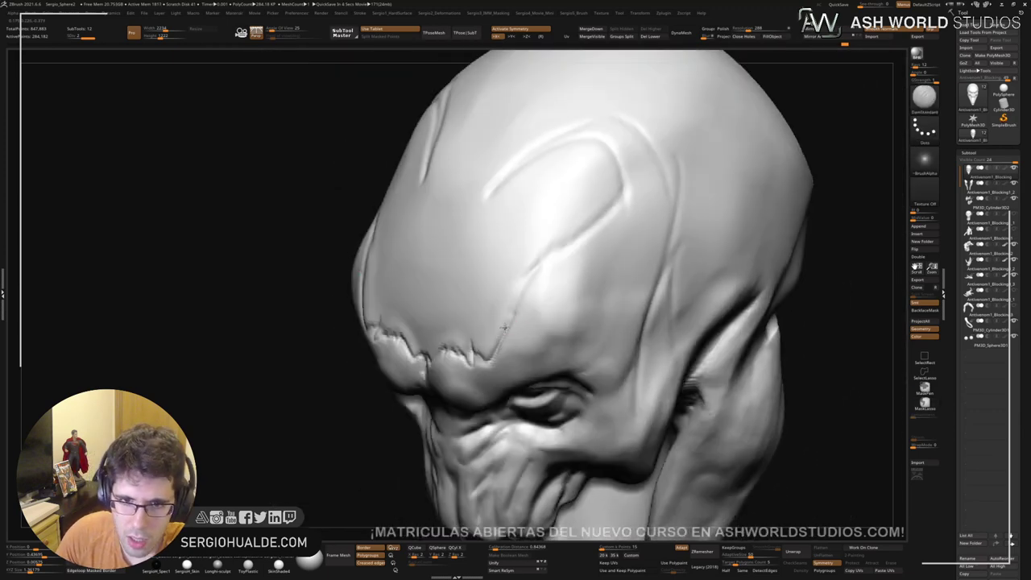
pyautogui.moveTo(505, 328); pyautogui.dragTo(544, 250)
pyautogui.moveTo(522, 286)
pyautogui.mouseDown()
pyautogui.moveTo(552, 241)
pyautogui.moveTo(614, 210)
pyautogui.mouseUp()
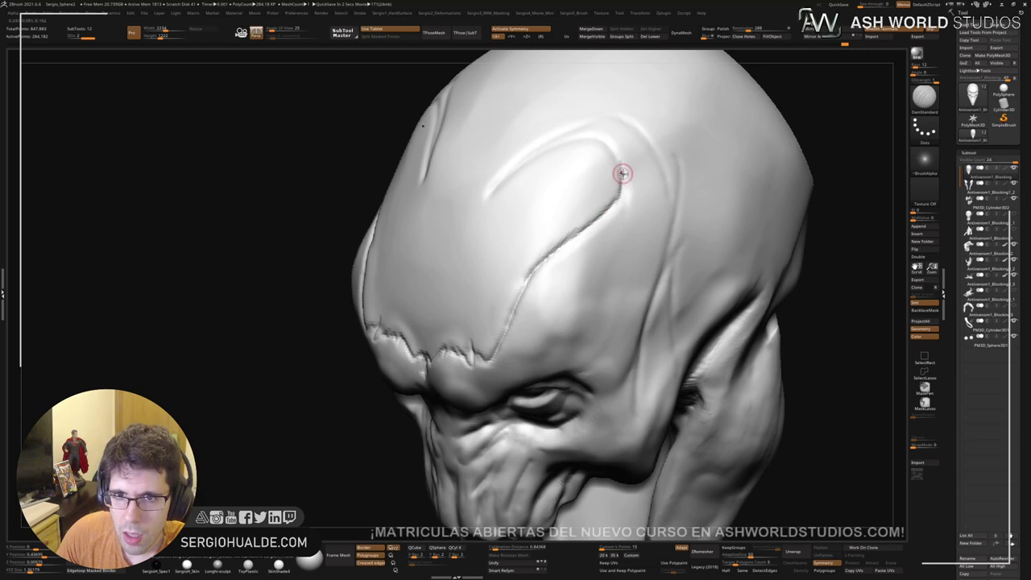
pyautogui.moveTo(594, 148)
pyautogui.mouseDown(button='right')
pyautogui.moveTo(608, 185)
pyautogui.moveTo(603, 164)
pyautogui.mouseUp(button='right')
pyautogui.press('4')
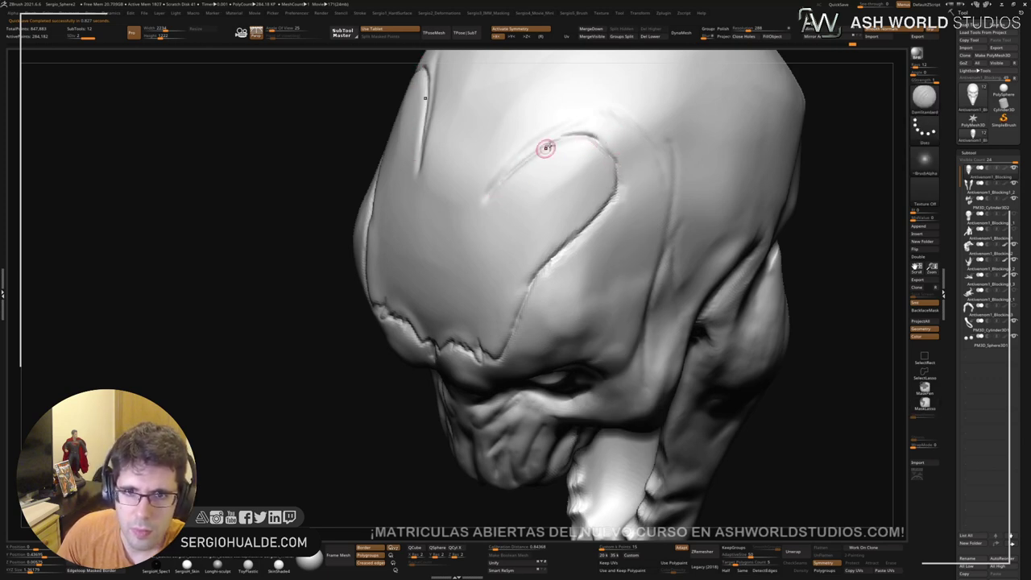
pyautogui.moveTo(546, 148); pyautogui.dragTo(478, 206)
pyautogui.moveTo(510, 183)
pyautogui.mouseDown(button='right')
pyautogui.moveTo(467, 239)
pyautogui.moveTo(448, 239)
pyautogui.mouseUp(button='right')
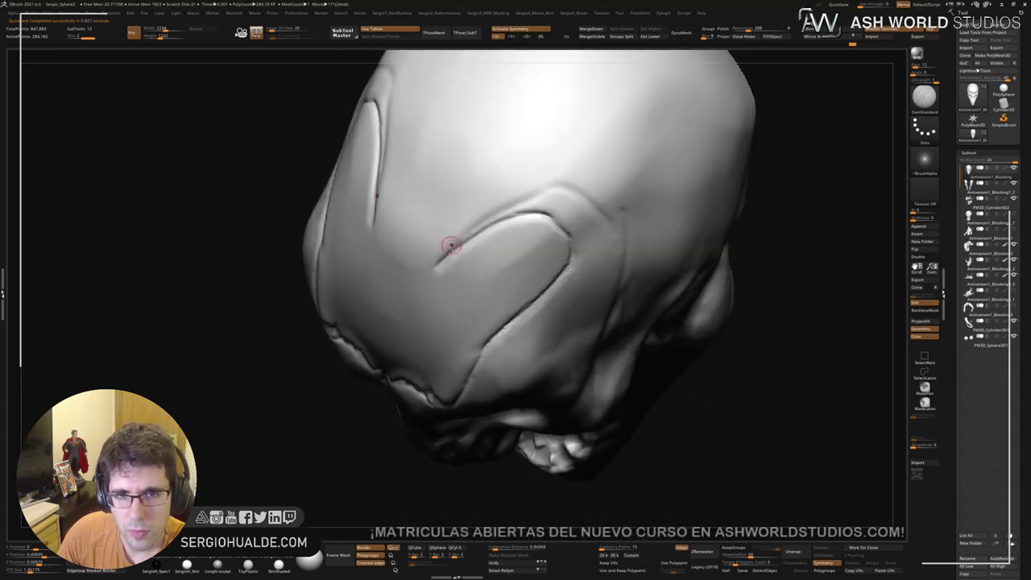
pyautogui.moveTo(437, 247); pyautogui.dragTo(570, 184)
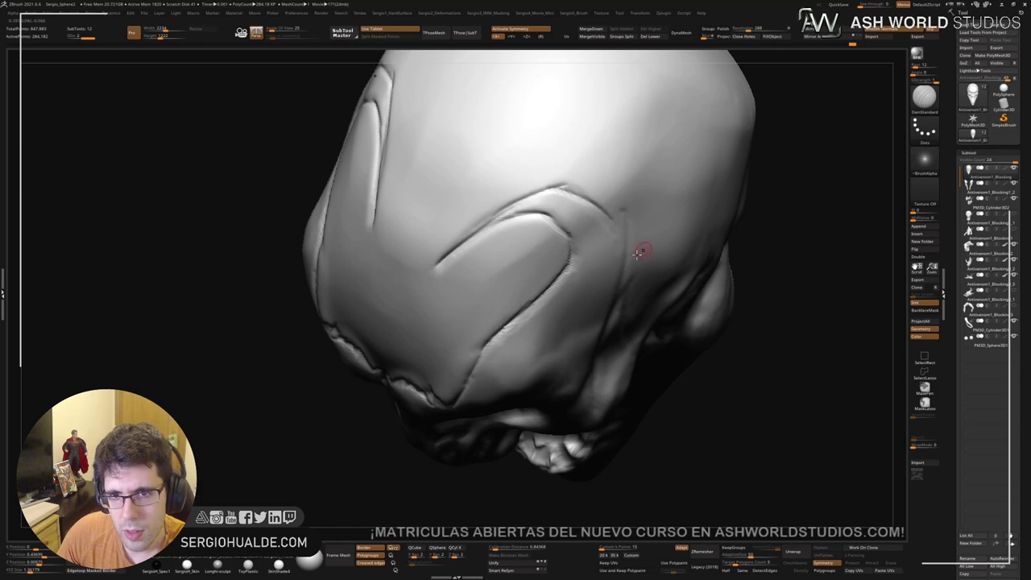
# Step: Cut a jagged crease down the temple and back toward the jaw hinge with the DamStandard brush
pyautogui.moveTo(639, 249)
pyautogui.mouseDown(button='right')
pyautogui.moveTo(614, 227)
pyautogui.moveTo(621, 180)
pyautogui.mouseUp(button='right')
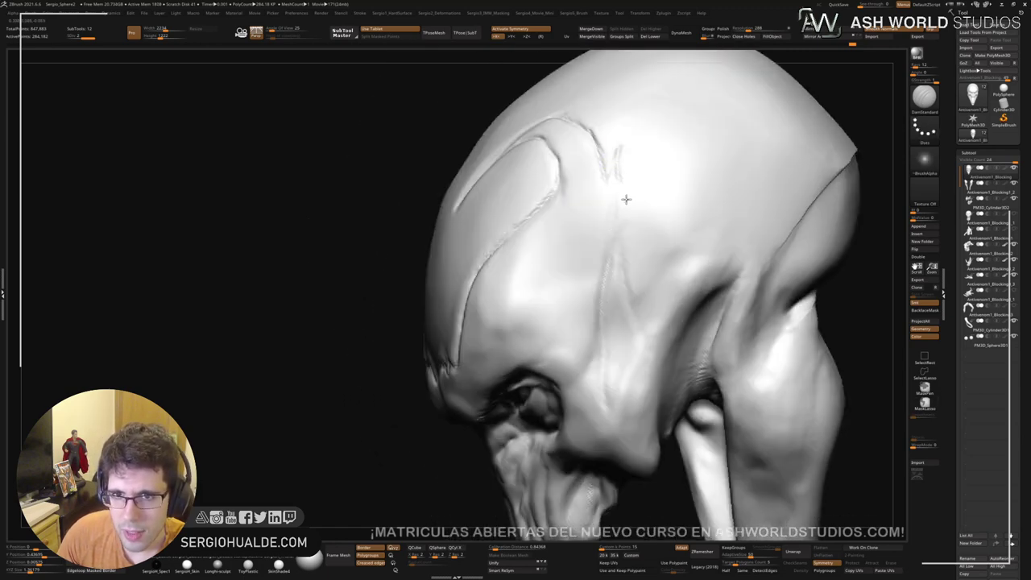
pyautogui.moveTo(642, 296); pyautogui.dragTo(645, 293)
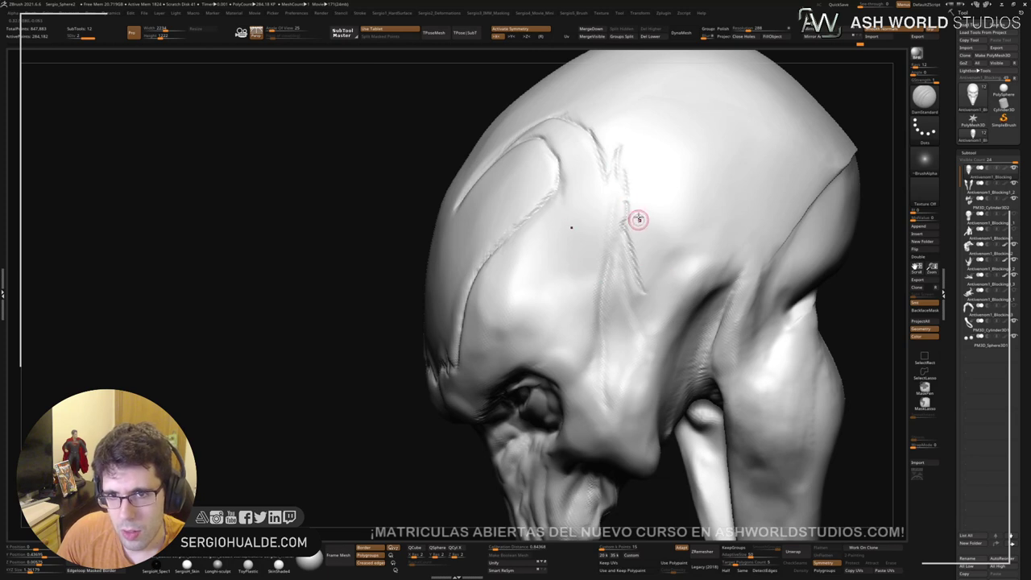
pyautogui.moveTo(628, 208)
pyautogui.mouseDown()
pyautogui.moveTo(633, 273)
pyautogui.moveTo(750, 250)
pyautogui.mouseUp()
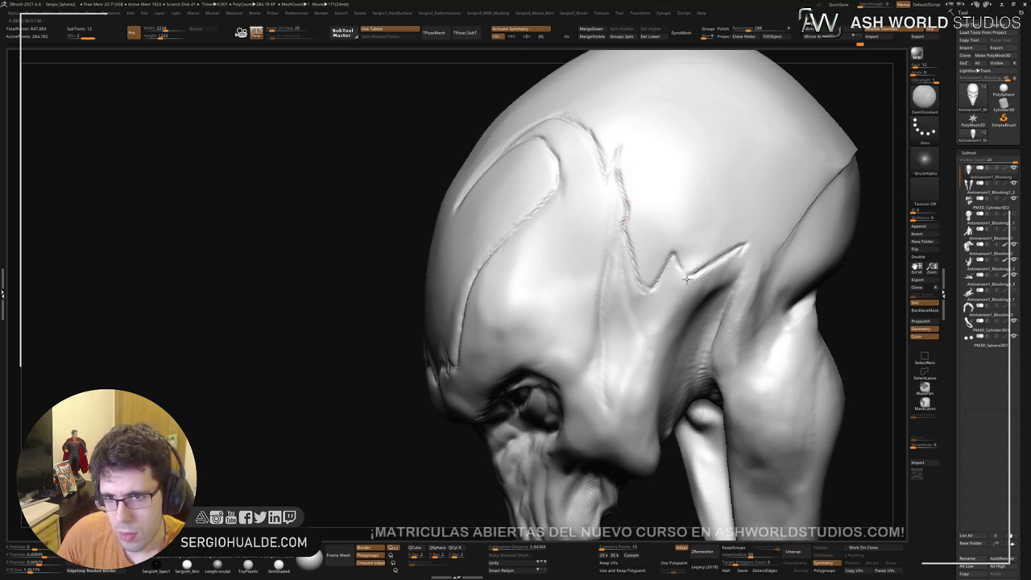
pyautogui.moveTo(635, 260)
pyautogui.mouseDown(button='right')
pyautogui.moveTo(642, 233)
pyautogui.moveTo(712, 177)
pyautogui.mouseUp(button='right')
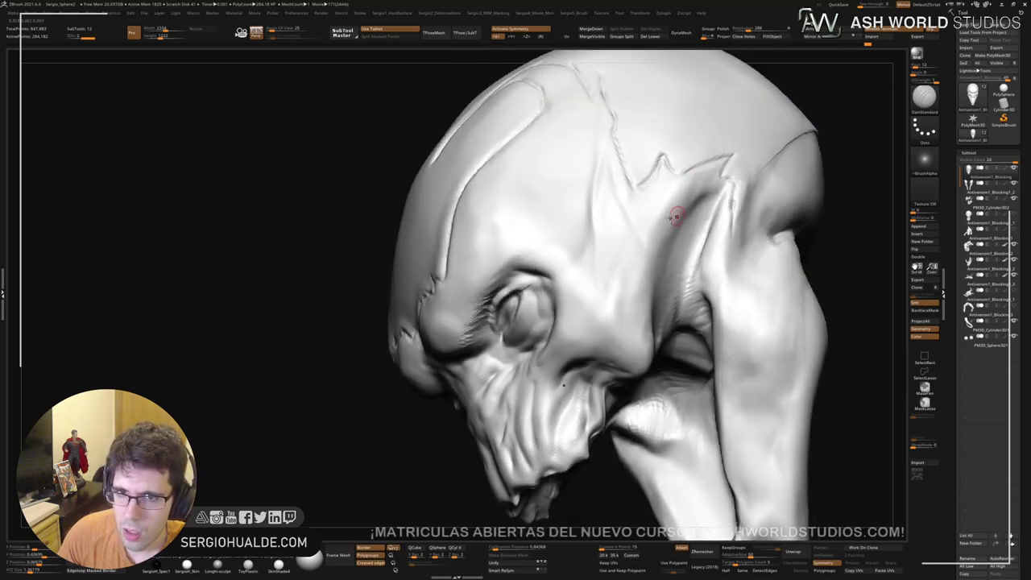
pyautogui.moveTo(677, 216)
pyautogui.mouseDown(button='right')
pyautogui.moveTo(616, 226)
pyautogui.moveTo(594, 271)
pyautogui.moveTo(626, 233)
pyautogui.moveTo(610, 237)
pyautogui.moveTo(712, 232)
pyautogui.moveTo(706, 258)
pyautogui.moveTo(594, 269)
pyautogui.mouseUp(button='right')
pyautogui.hotkey('ctrl', 'shift')
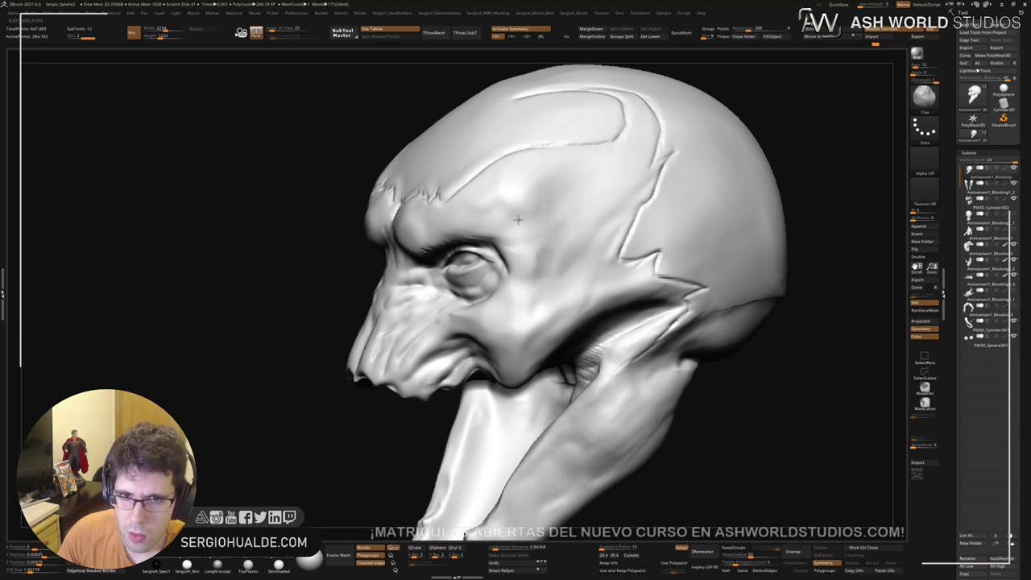
# Step: Build up the temple behind the eye with the Clay brush and soften the strokes
pyautogui.moveTo(555, 225); pyautogui.dragTo(553, 260)
pyautogui.moveTo(566, 201)
pyautogui.mouseDown()
pyautogui.moveTo(554, 215)
pyautogui.moveTo(559, 208)
pyautogui.mouseUp()
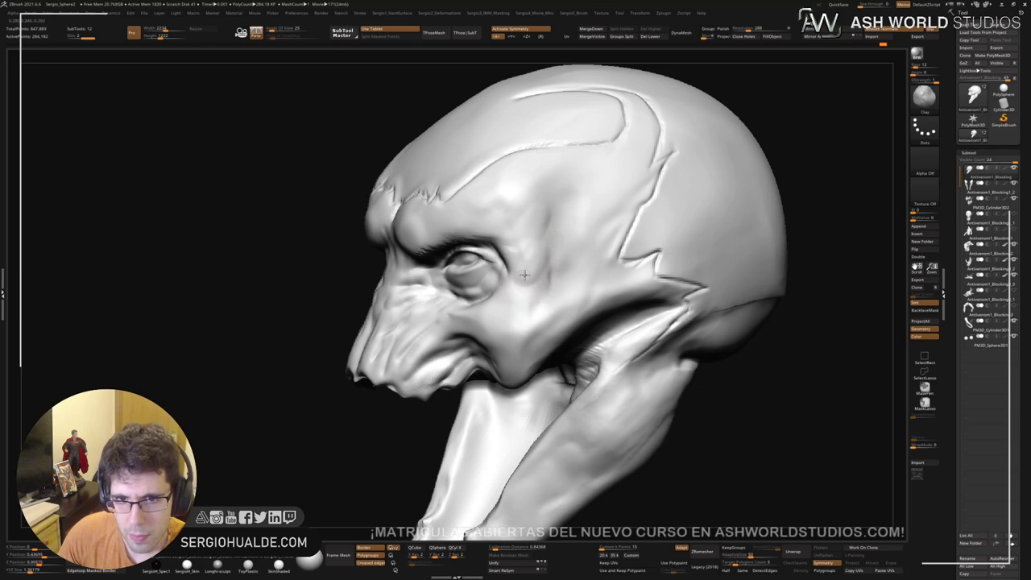
pyautogui.press('shift')
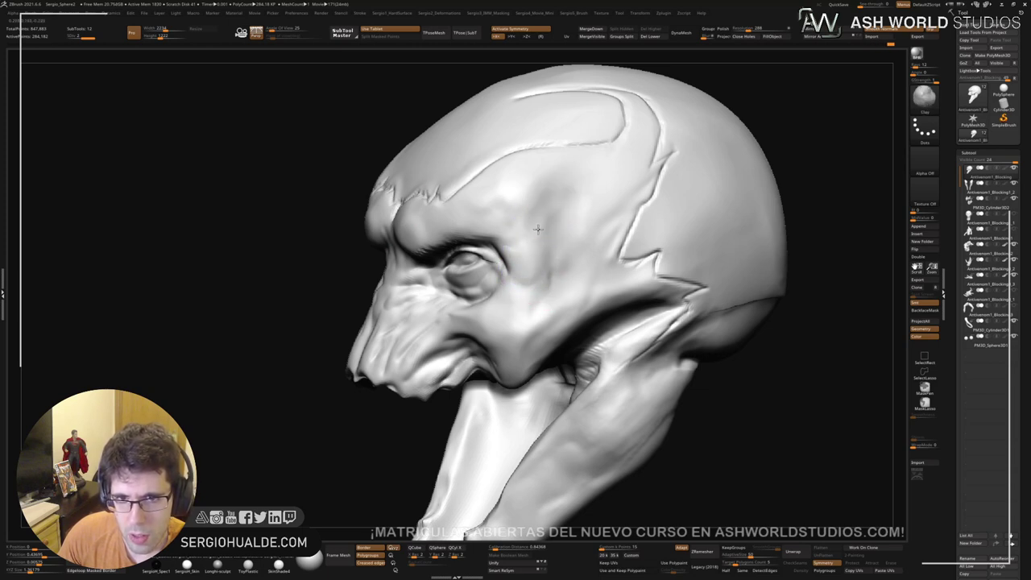
pyautogui.moveTo(563, 262); pyautogui.dragTo(558, 309, button='right')
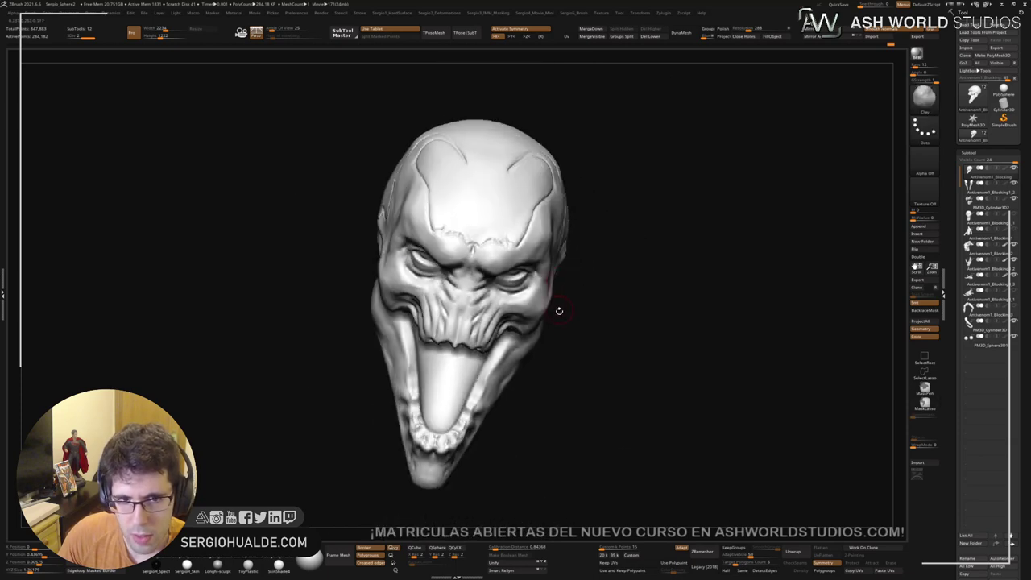
pyautogui.keyDown('shift'); pyautogui.rightClick(560, 310); pyautogui.keyUp('shift')
# Step: Adjust the cheek and mouth corner shapes with the Move brush while the full figure is displayed
pyautogui.moveTo(544, 329)
pyautogui.mouseDown(button='right')
pyautogui.moveTo(668, 221)
pyautogui.moveTo(644, 214)
pyautogui.moveTo(607, 230)
pyautogui.moveTo(609, 273)
pyautogui.moveTo(576, 282)
pyautogui.moveTo(604, 322)
pyautogui.mouseUp(button='right')
pyautogui.press('b')
pyautogui.press('m')
pyautogui.press('v')
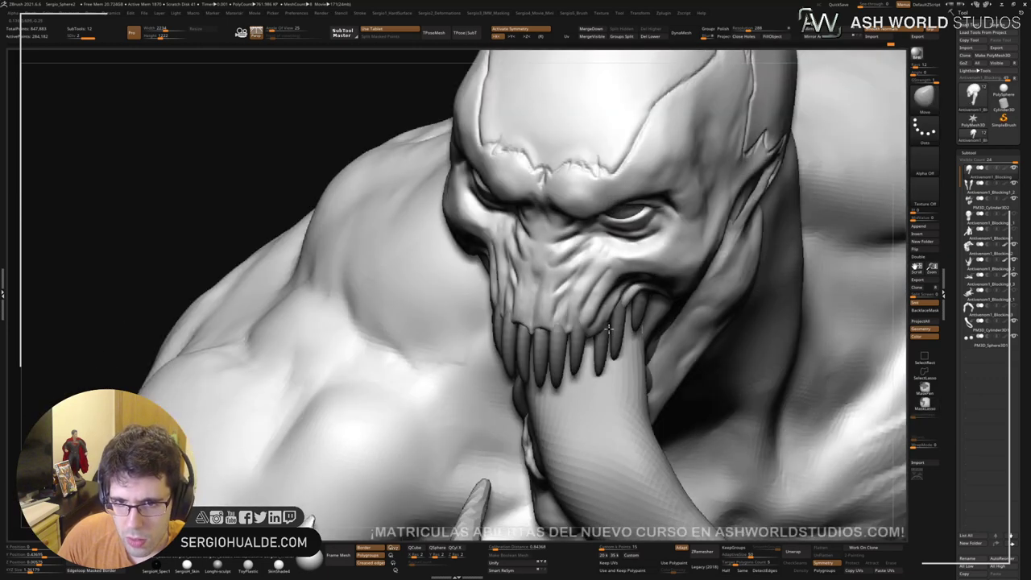
pyautogui.hotkey('ctrl', 'z')
pyautogui.press('s')
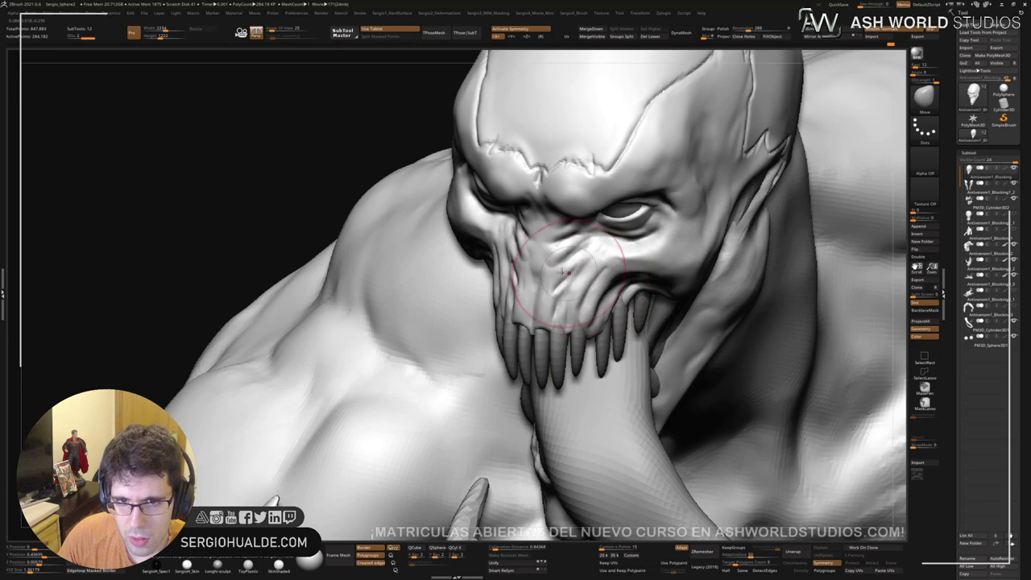
pyautogui.moveTo(500, 272); pyautogui.dragTo(603, 278, button='right')
pyautogui.moveTo(629, 228); pyautogui.dragTo(684, 306, button='right')
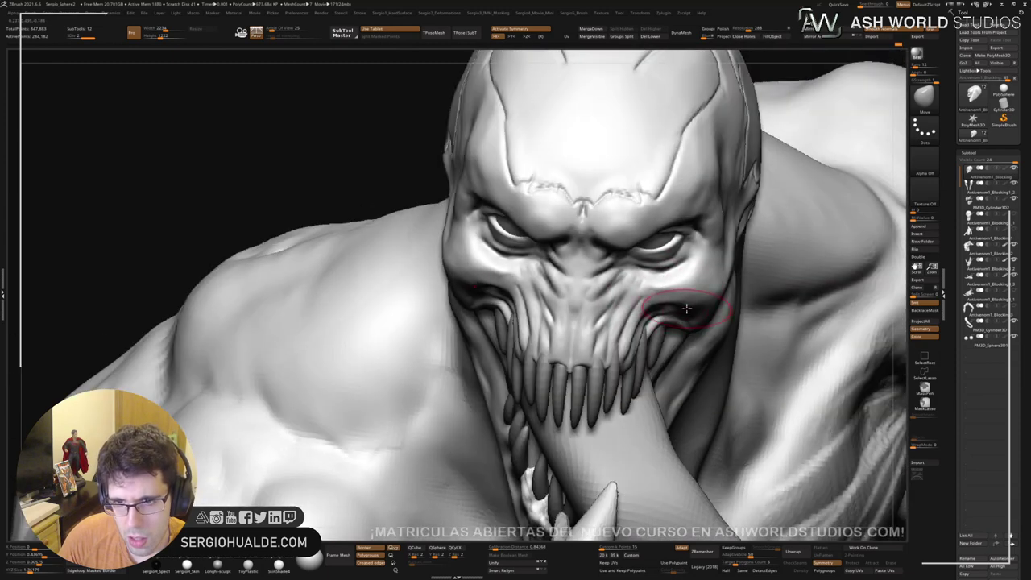
pyautogui.moveTo(667, 346)
pyautogui.keyDown('ctrl'); pyautogui.mouseDown(button='right')
pyautogui.moveTo(628, 285)
pyautogui.moveTo(637, 306)
pyautogui.moveTo(644, 278)
pyautogui.moveTo(586, 221)
pyautogui.mouseUp(button='right'); pyautogui.keyUp('ctrl')
pyautogui.moveTo(587, 222)
pyautogui.keyDown('ctrl'); pyautogui.mouseDown(button='right')
pyautogui.moveTo(588, 237)
pyautogui.moveTo(542, 203)
pyautogui.mouseUp(button='right'); pyautogui.keyUp('ctrl')
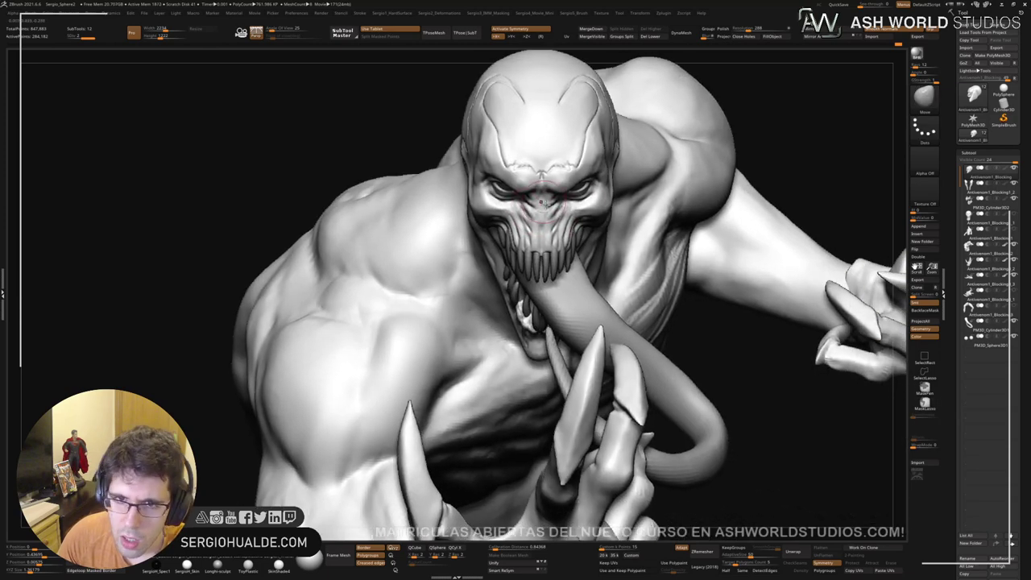
pyautogui.keyDown('ctrl'); pyautogui.moveTo(491, 179); pyautogui.dragTo(515, 230, button='right'); pyautogui.keyUp('ctrl')
pyautogui.moveTo(628, 217); pyautogui.dragTo(581, 204, button='right')
# Step: Choose the Standard brush and isolate the tongue subtool
pyautogui.press('b')
pyautogui.press('s')
pyautogui.press('t')
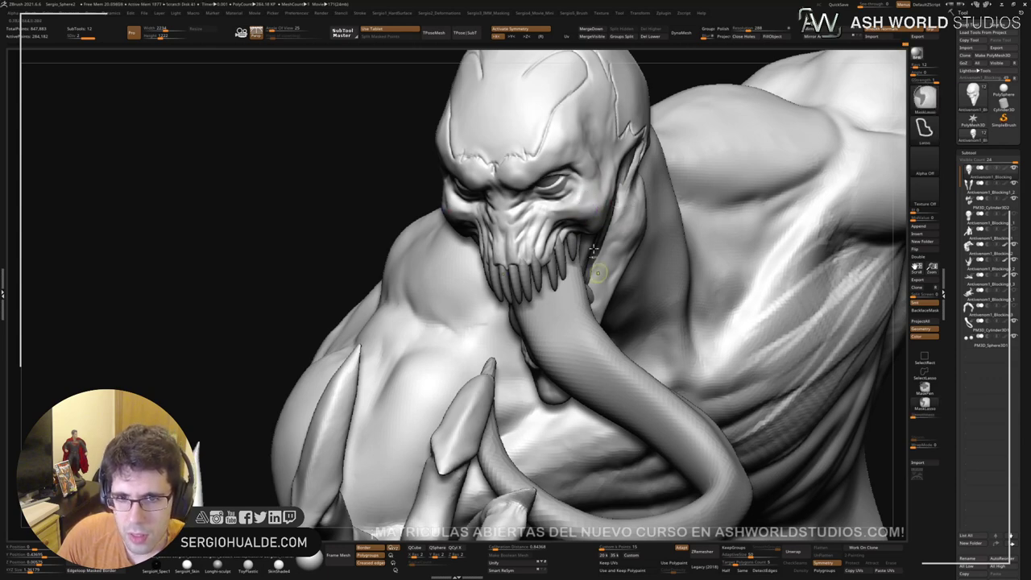
pyautogui.moveTo(603, 271)
pyautogui.keyDown('ctrl'); pyautogui.mouseDown(button='right')
pyautogui.moveTo(556, 219)
pyautogui.moveTo(583, 230)
pyautogui.moveTo(543, 181)
pyautogui.mouseUp(button='right'); pyautogui.keyUp('ctrl')
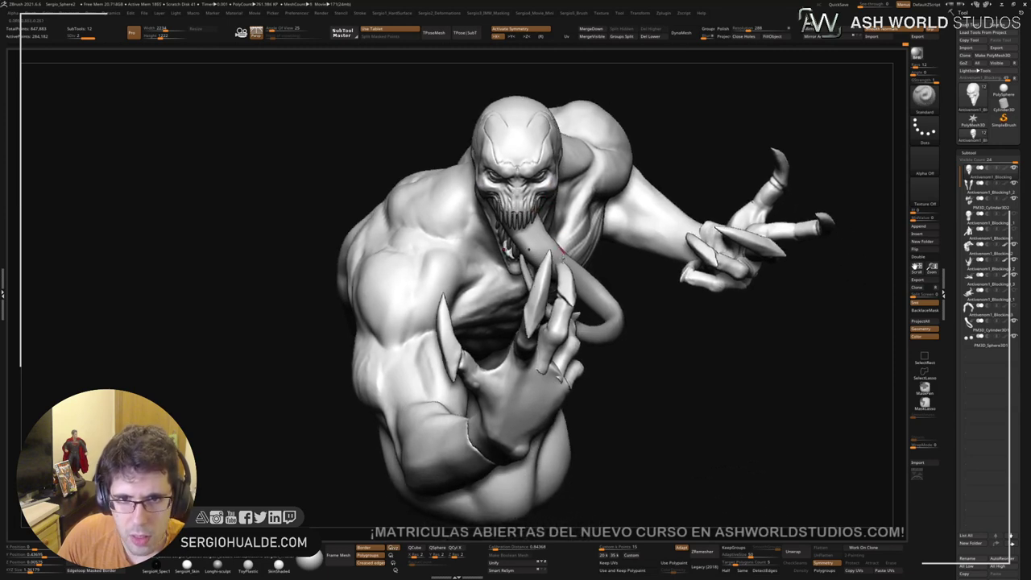
pyautogui.moveTo(562, 256)
pyautogui.keyDown('ctrl'); pyautogui.mouseDown(button='right')
pyautogui.moveTo(551, 335)
pyautogui.moveTo(571, 280)
pyautogui.moveTo(697, 214)
pyautogui.moveTo(698, 223)
pyautogui.moveTo(679, 219)
pyautogui.moveTo(676, 163)
pyautogui.mouseUp(button='right'); pyautogui.keyUp('ctrl')
pyautogui.moveTo(534, 238)
pyautogui.keyDown('ctrl'); pyautogui.mouseDown(button='right')
pyautogui.moveTo(532, 277)
pyautogui.moveTo(531, 240)
pyautogui.mouseUp(button='right'); pyautogui.keyUp('ctrl')
pyautogui.keyDown('alt'); pyautogui.click(543, 266); pyautogui.keyUp('alt')
pyautogui.hotkey('alt', 's')
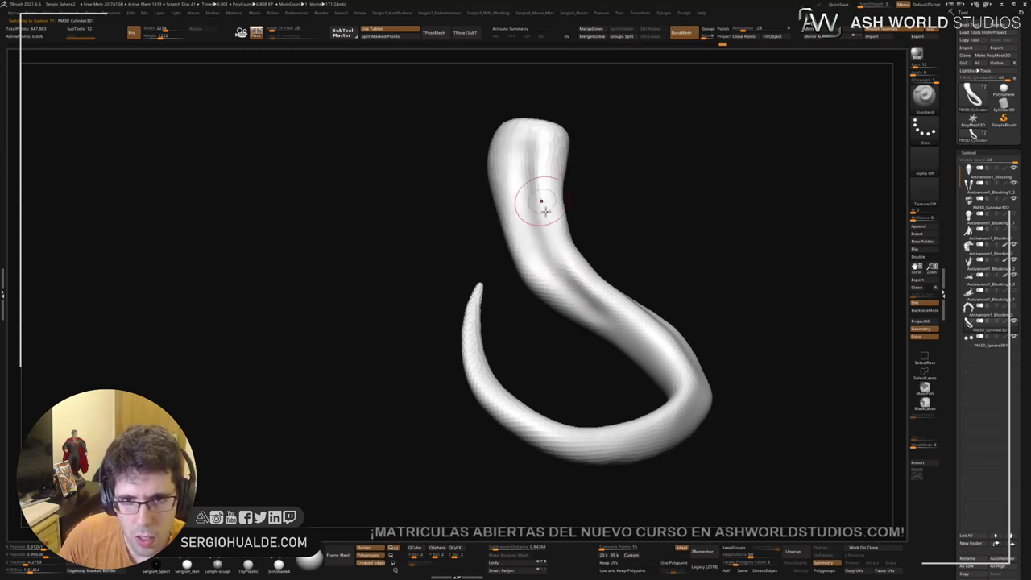
# Step: Subdivide the tongue mesh once, then smooth its surface and swell its volume with the Inflate brush
pyautogui.moveTo(544, 207); pyautogui.dragTo(548, 226, button='right')
pyautogui.press('b')
pyautogui.press('i')
pyautogui.press('n')
pyautogui.press('s')
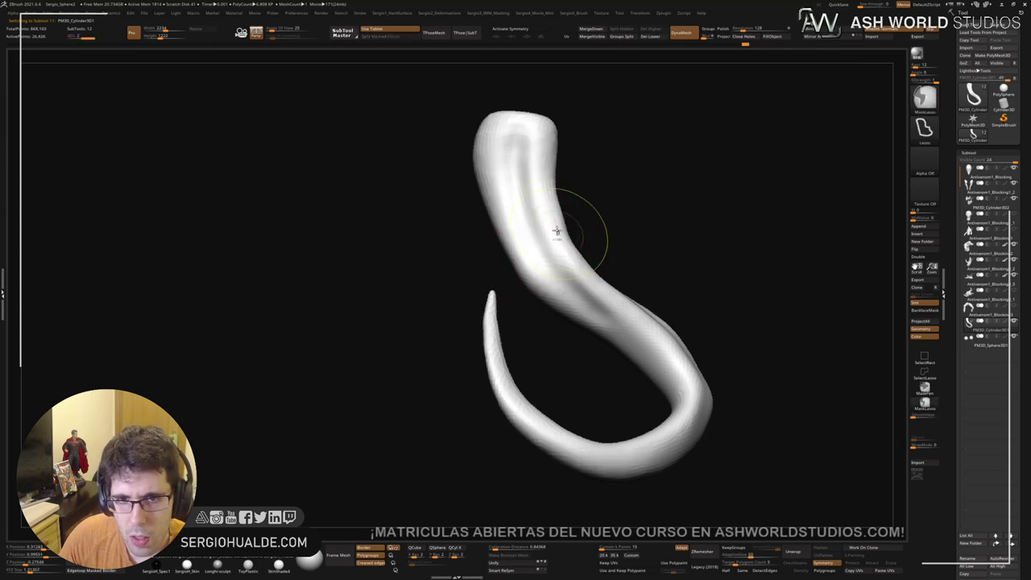
pyautogui.hotkey('ctrl', 'd')
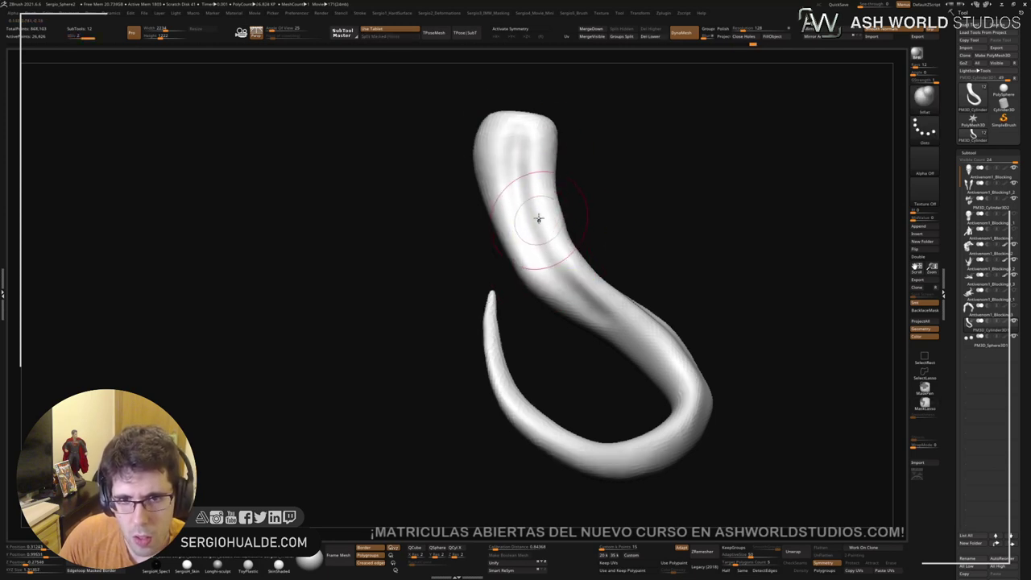
pyautogui.keyDown('shift'); pyautogui.moveTo(579, 292); pyautogui.dragTo(594, 303); pyautogui.keyUp('shift')
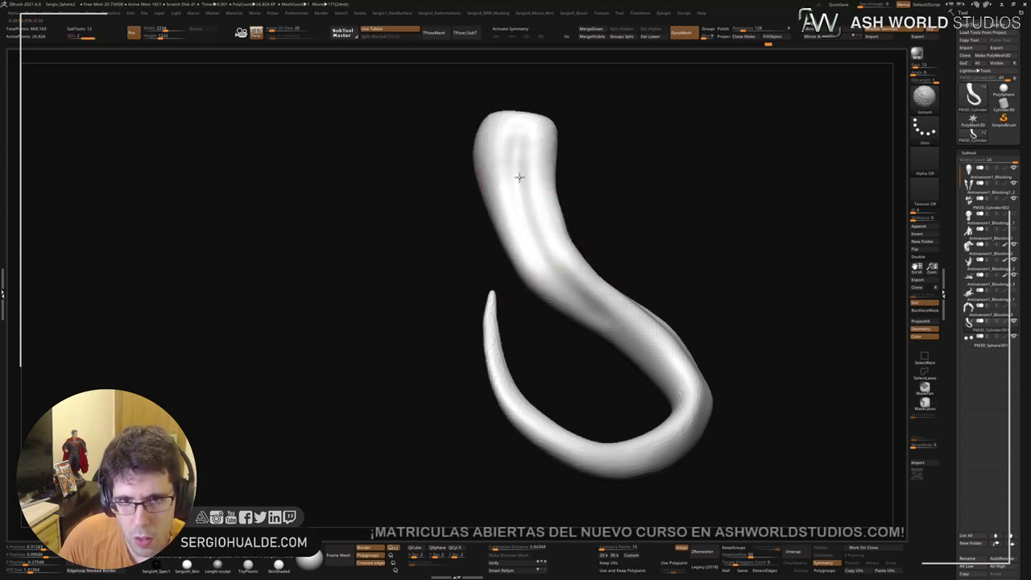
pyautogui.moveTo(581, 238)
pyautogui.mouseDown()
pyautogui.moveTo(582, 255)
pyautogui.moveTo(618, 263)
pyautogui.moveTo(621, 246)
pyautogui.moveTo(604, 262)
pyautogui.mouseUp()
pyautogui.hotkey('alt', 's')
pyautogui.moveTo(604, 262); pyautogui.dragTo(546, 244, button='right')
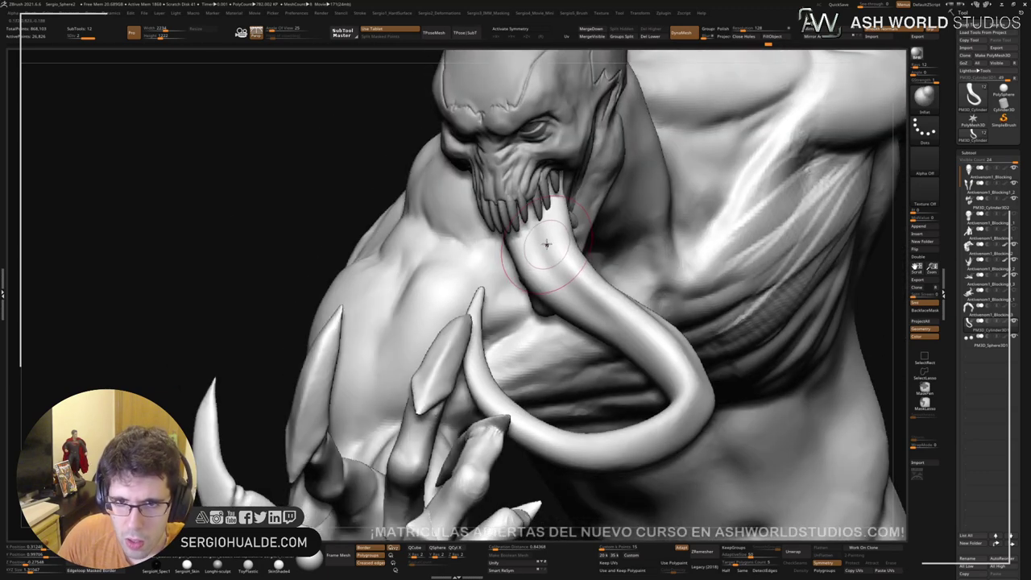
# Step: Carve a central groove down the isolated tongue's upper surface from its root with the DamStandard brush and smooth it
pyautogui.press('1')
pyautogui.hotkey('alt', 's')
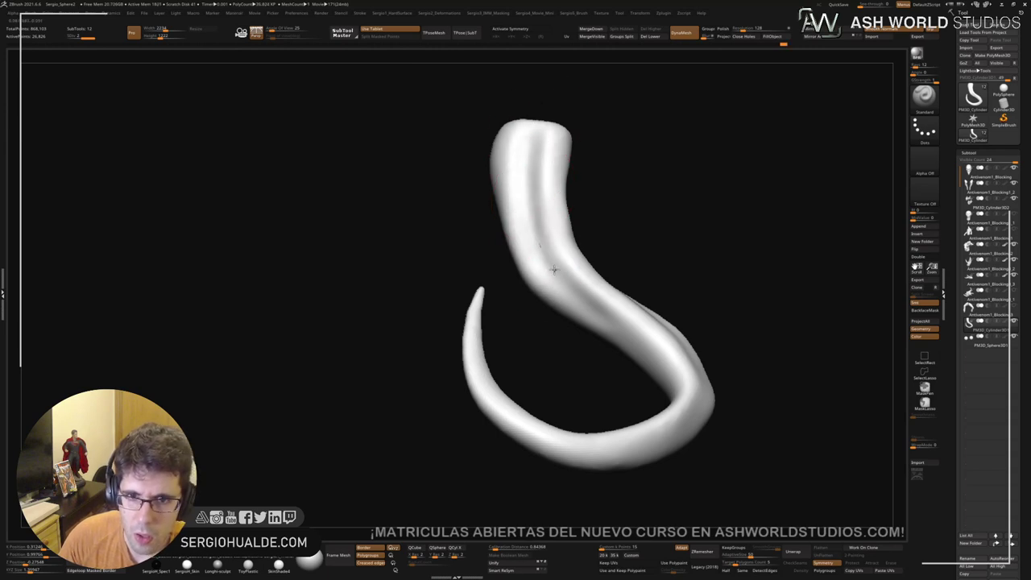
pyautogui.press('2')
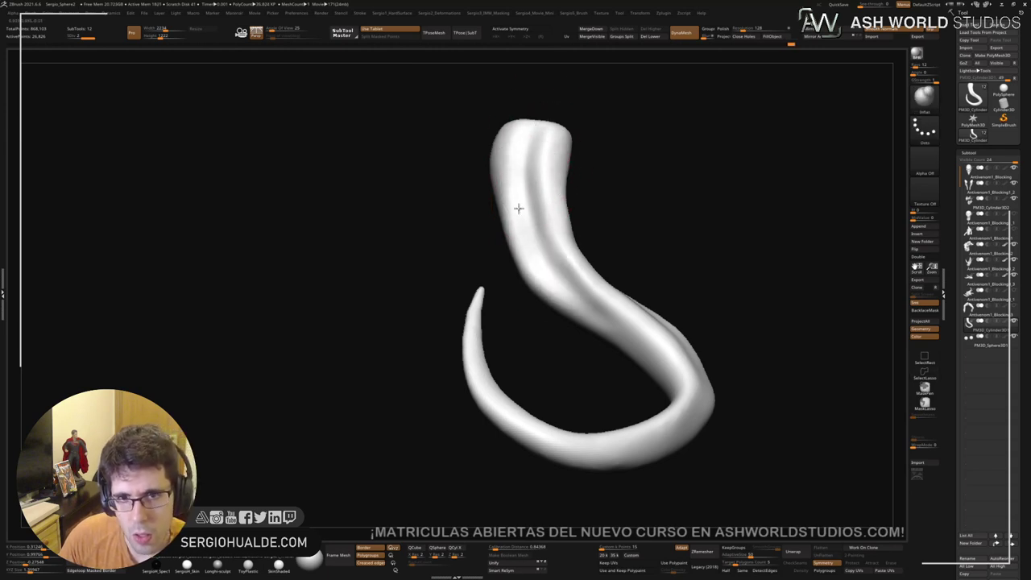
pyautogui.press('b')
pyautogui.press('d')
pyautogui.press('s')
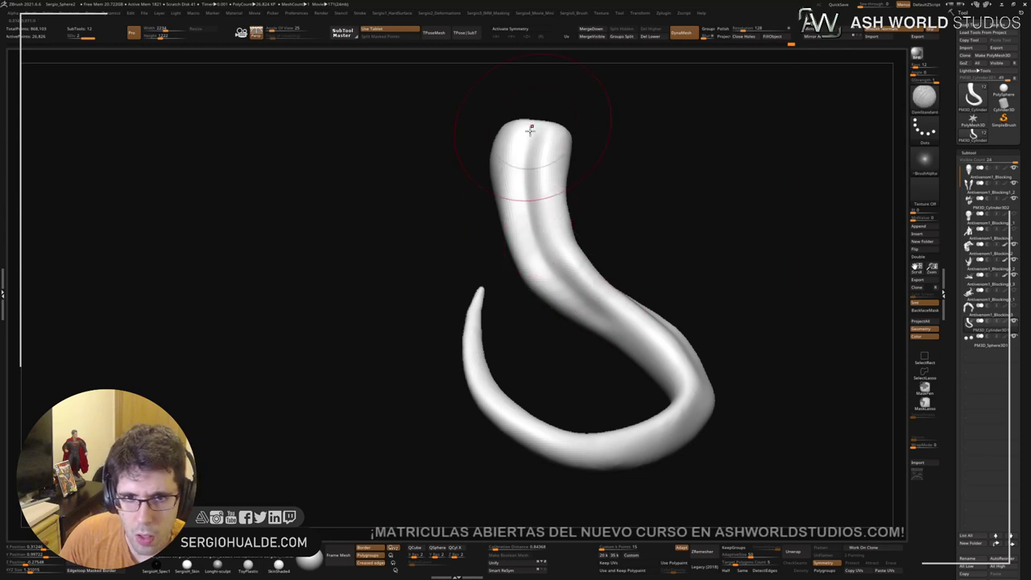
pyautogui.moveTo(531, 129); pyautogui.dragTo(534, 157)
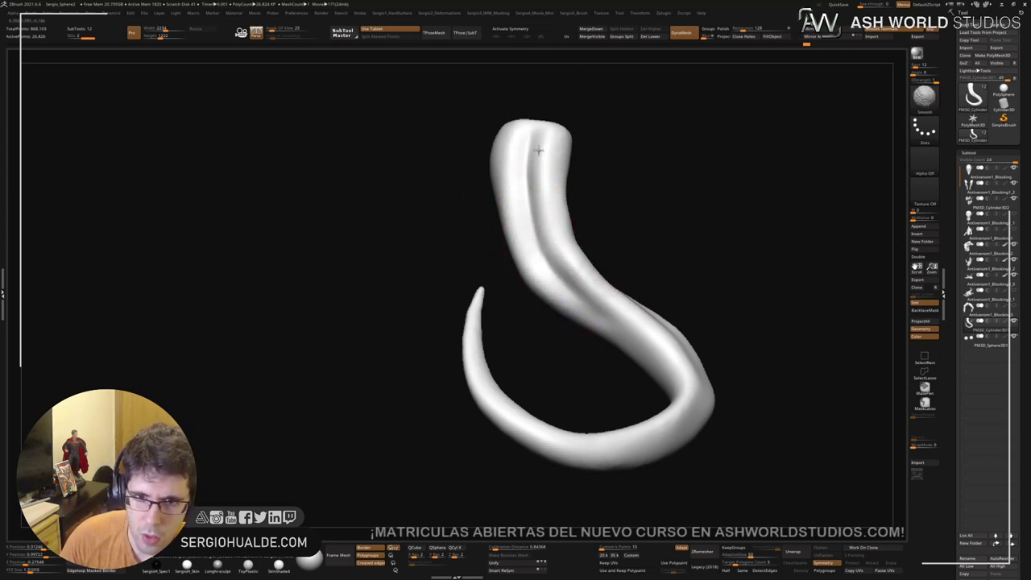
pyautogui.keyDown('shift'); pyautogui.moveTo(540, 152); pyautogui.dragTo(540, 267); pyautogui.keyUp('shift')
# Step: Widen the sides of the tongue near its root with the Move brush
pyautogui.moveTo(540, 267); pyautogui.dragTo(507, 244, button='right')
pyautogui.press('b')
pyautogui.press('m')
pyautogui.press('v')
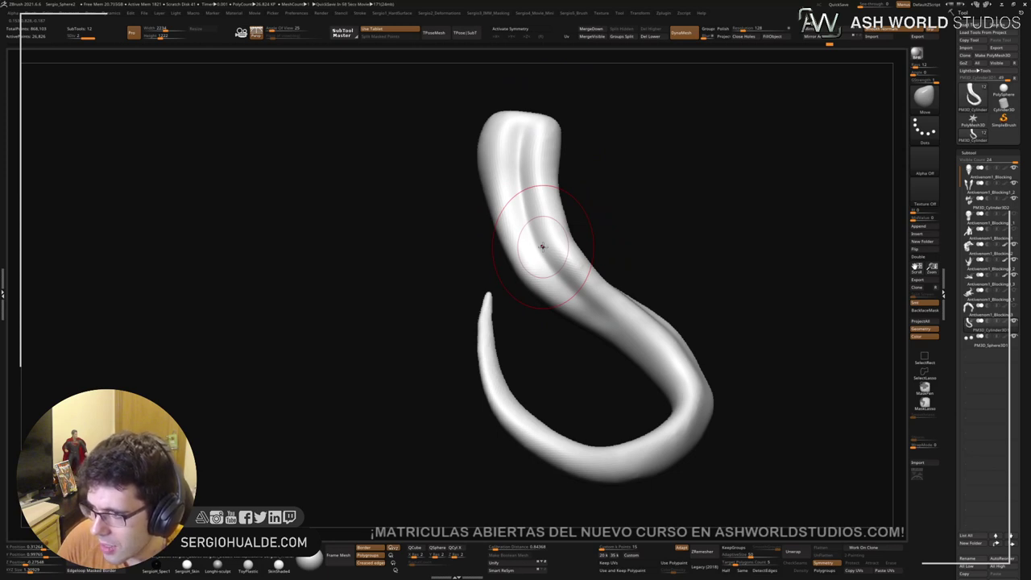
pyautogui.moveTo(655, 208); pyautogui.dragTo(601, 210)
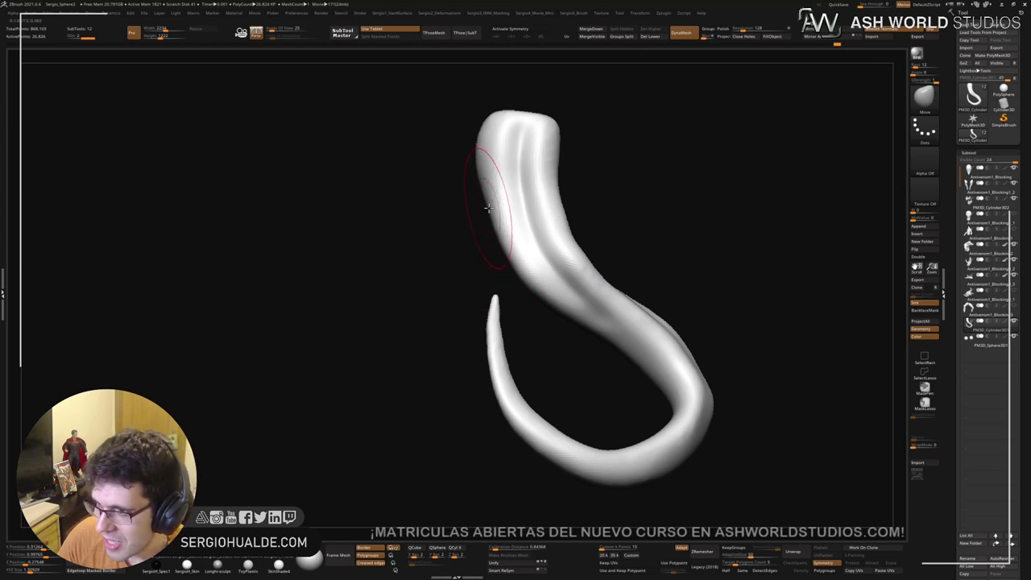
pyautogui.moveTo(465, 208)
pyautogui.mouseDown()
pyautogui.moveTo(497, 206)
pyautogui.moveTo(481, 185)
pyautogui.moveTo(461, 186)
pyautogui.mouseUp()
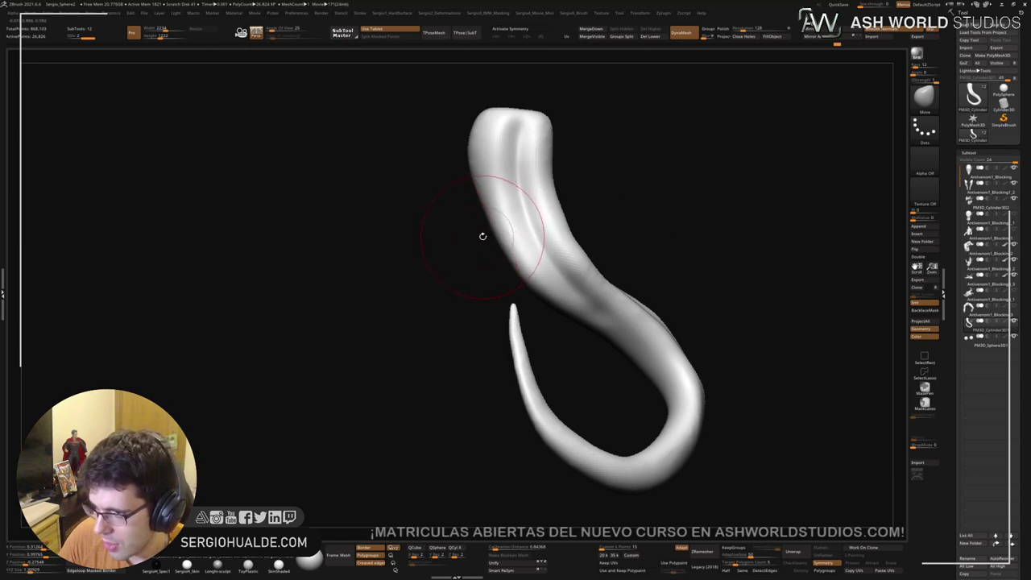
pyautogui.moveTo(487, 231)
pyautogui.keyDown('alt'); pyautogui.mouseDown(button='right')
pyautogui.moveTo(489, 250)
pyautogui.moveTo(476, 240)
pyautogui.mouseUp(button='right'); pyautogui.keyUp('alt')
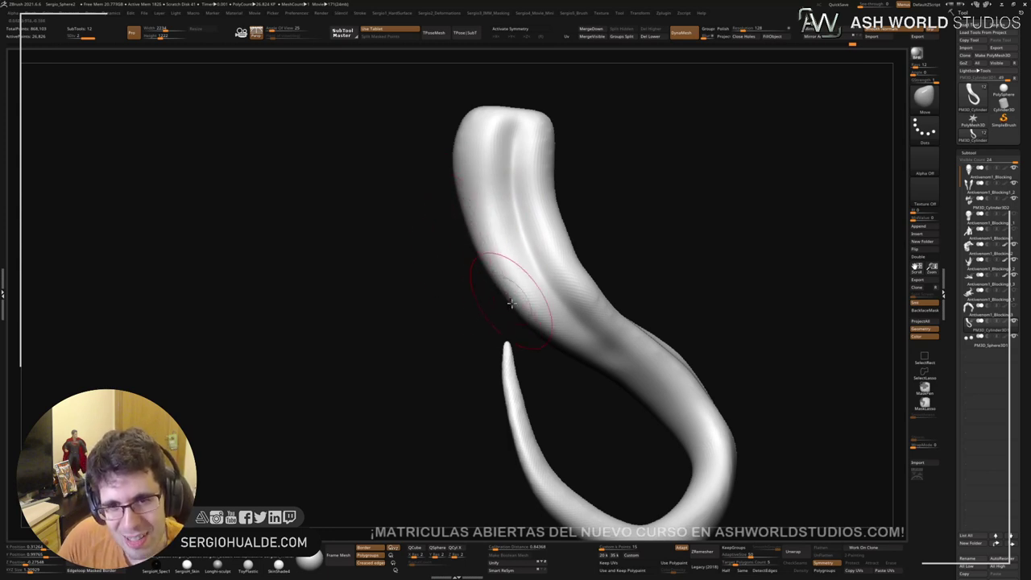
# Step: Raise a lengthwise ridge along the side of the tongue's thick root section with the Standard brush
pyautogui.moveTo(544, 276)
pyautogui.keyDown('ctrl'); pyautogui.mouseDown(button='right')
pyautogui.moveTo(525, 221)
pyautogui.moveTo(617, 258)
pyautogui.moveTo(615, 309)
pyautogui.moveTo(573, 256)
pyautogui.moveTo(583, 267)
pyautogui.mouseUp(button='right'); pyautogui.keyUp('ctrl')
pyautogui.press('b')
pyautogui.press('s')
pyautogui.press('t')
pyautogui.moveTo(592, 223); pyautogui.dragTo(571, 309)
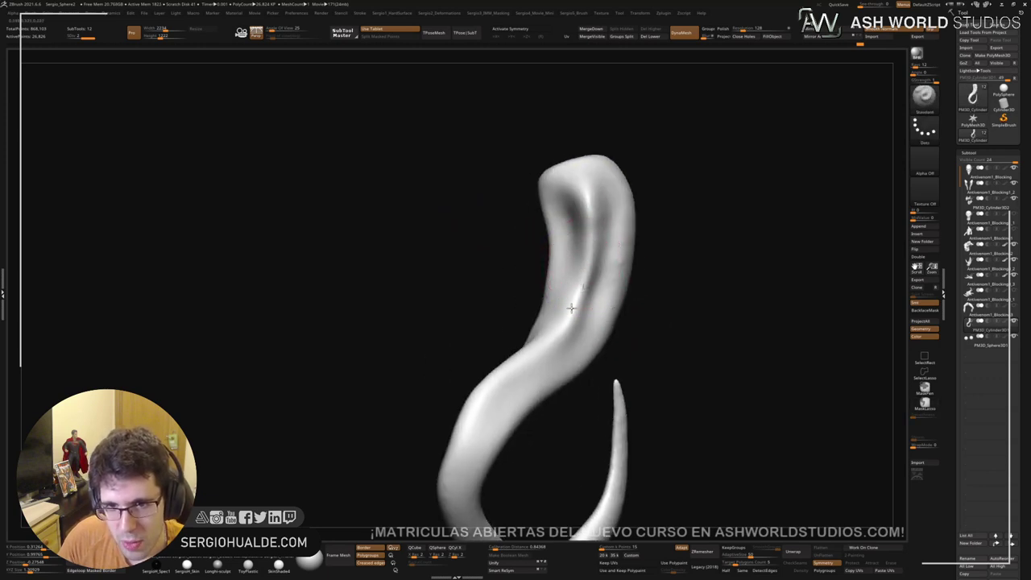
pyautogui.moveTo(582, 273); pyautogui.dragTo(563, 305)
pyautogui.moveTo(573, 299); pyautogui.dragTo(569, 307, button='right')
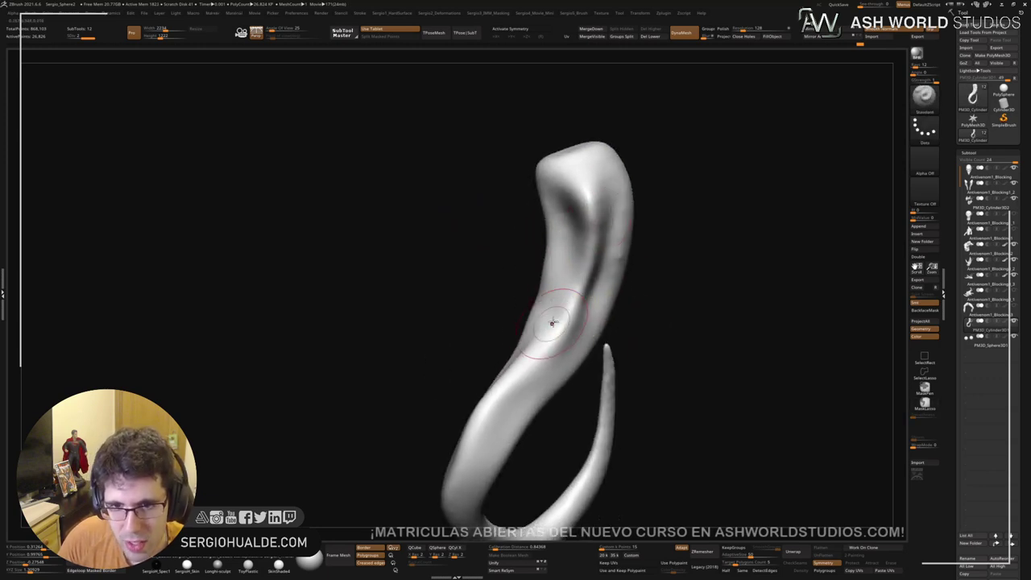
pyautogui.moveTo(529, 360); pyautogui.dragTo(556, 346, button='right')
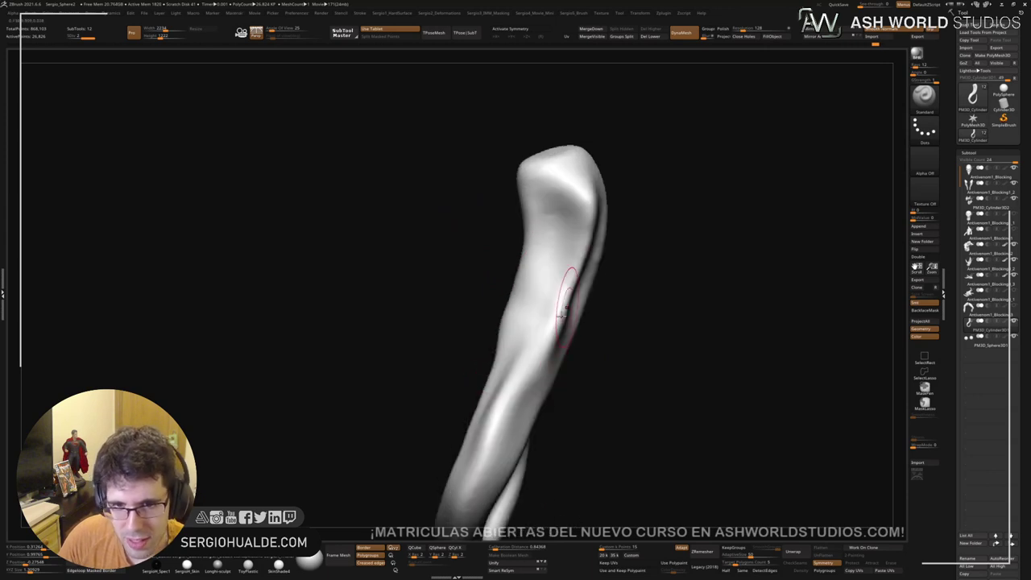
pyautogui.moveTo(564, 299)
pyautogui.mouseDown()
pyautogui.moveTo(515, 387)
pyautogui.moveTo(567, 278)
pyautogui.mouseUp()
# Step: Sculpt long ridges and hollows down the tongue's underside with a resized Standard brush and smooth them
pyautogui.moveTo(577, 273); pyautogui.dragTo(554, 329, button='right')
pyautogui.press('s')
pyautogui.moveTo(556, 331); pyautogui.dragTo(483, 427)
pyautogui.moveTo(487, 423); pyautogui.dragTo(527, 379, button='right')
pyautogui.moveTo(525, 379); pyautogui.dragTo(575, 311)
pyautogui.moveTo(580, 306); pyautogui.dragTo(501, 357, button='right')
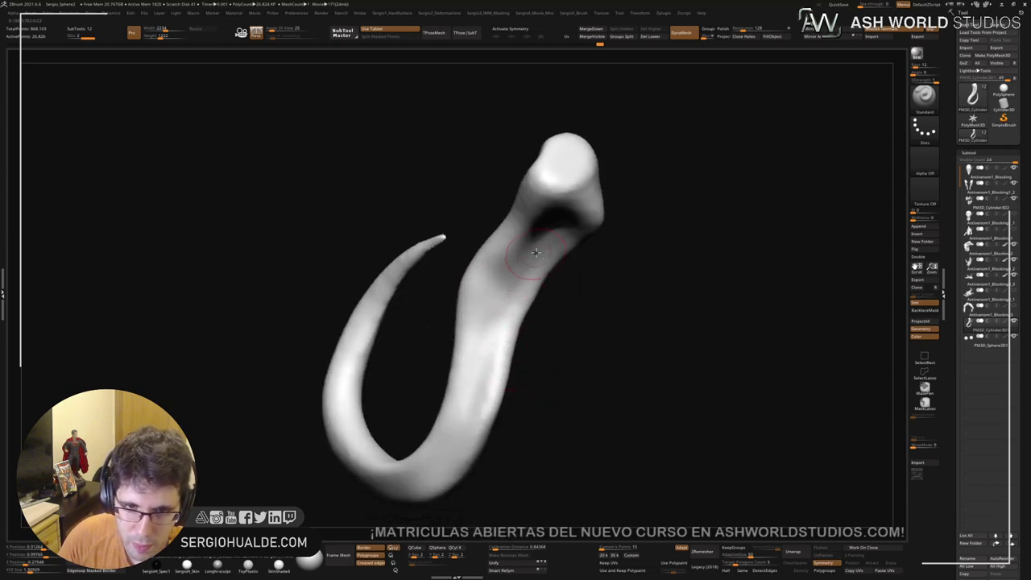
pyautogui.moveTo(510, 281); pyautogui.dragTo(552, 211, button='right')
pyautogui.moveTo(503, 280); pyautogui.dragTo(562, 206)
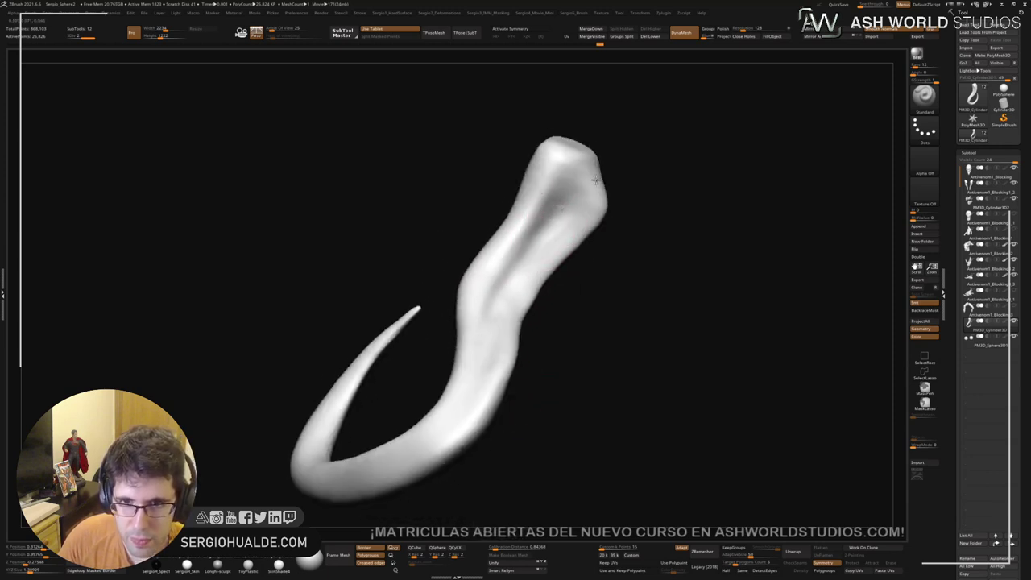
pyautogui.moveTo(594, 196); pyautogui.dragTo(538, 218, button='right')
pyautogui.keyDown('alt'); pyautogui.moveTo(524, 292); pyautogui.dragTo(557, 207, button='right'); pyautogui.keyUp('alt')
pyautogui.moveTo(476, 276)
pyautogui.mouseDown(button='right')
pyautogui.moveTo(496, 259)
pyautogui.moveTo(403, 312)
pyautogui.moveTo(451, 281)
pyautogui.moveTo(437, 265)
pyautogui.mouseUp(button='right')
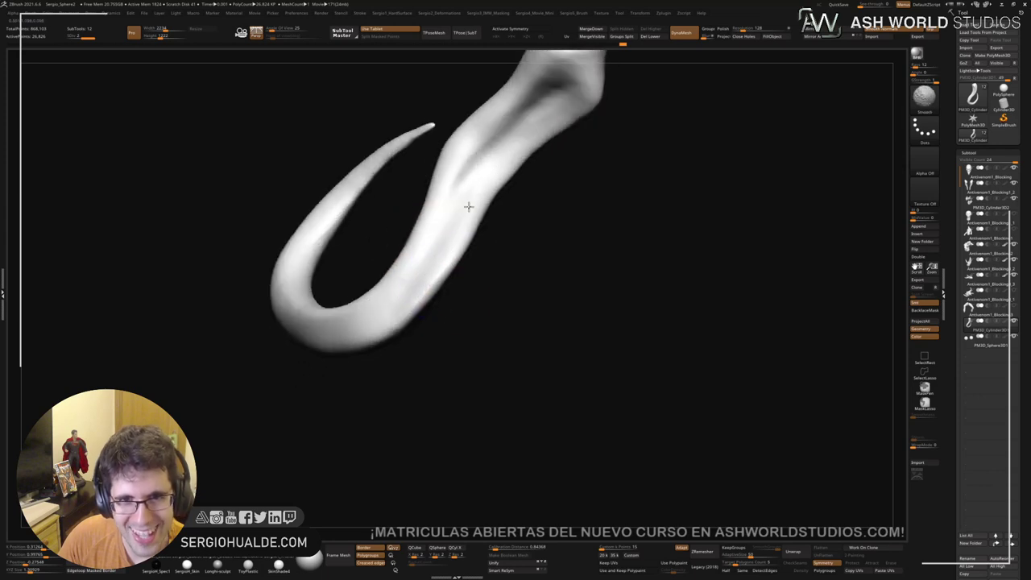
# Step: Pull the tongue's side contour outward near the root with the Move brush
pyautogui.moveTo(463, 193)
pyautogui.mouseDown(button='right')
pyautogui.moveTo(516, 255)
pyautogui.moveTo(423, 265)
pyautogui.moveTo(441, 286)
pyautogui.moveTo(490, 288)
pyautogui.moveTo(465, 325)
pyautogui.moveTo(499, 346)
pyautogui.mouseUp(button='right')
pyautogui.press('s')
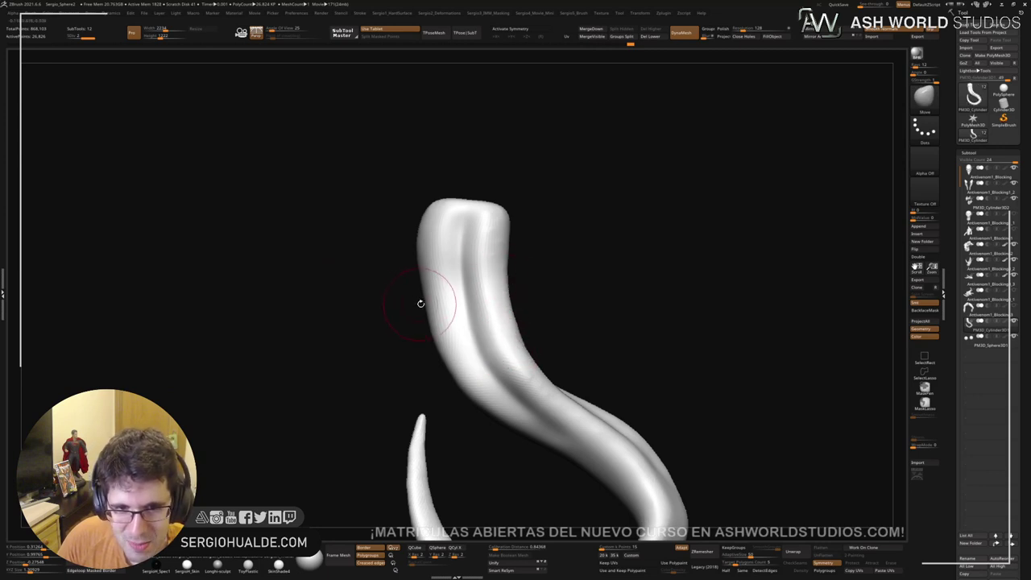
pyautogui.moveTo(421, 303); pyautogui.dragTo(430, 293, button='right')
pyautogui.moveTo(433, 294); pyautogui.dragTo(419, 297)
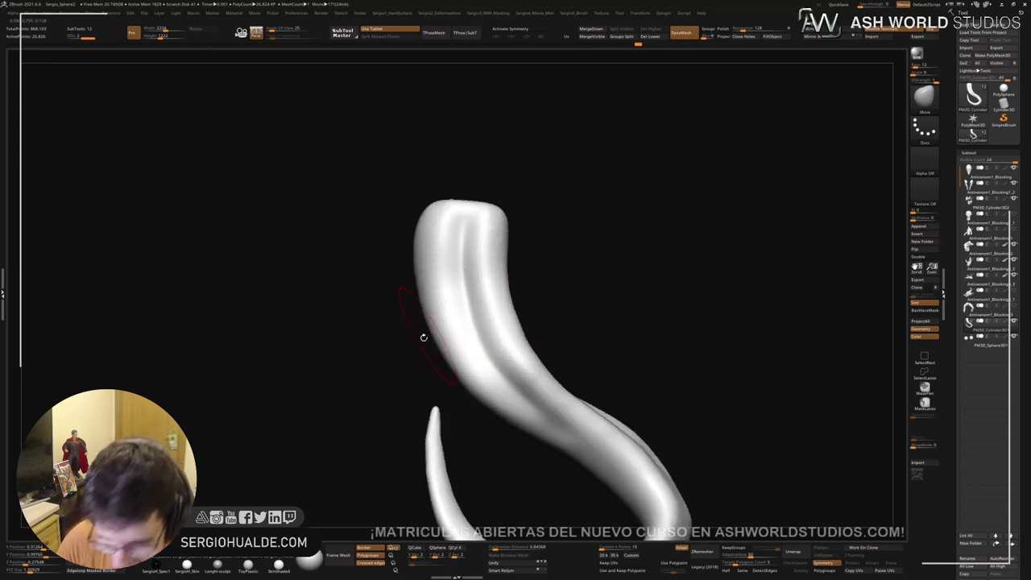
# Step: Examine the tongue alone and together with the whole character from several angles
pyautogui.hotkey('shift', 'alt', 's')
pyautogui.keyDown('ctrl'); pyautogui.moveTo(486, 353); pyautogui.dragTo(487, 239, button='right'); pyautogui.keyUp('ctrl')
pyautogui.hotkey('shift', 'alt', 's')
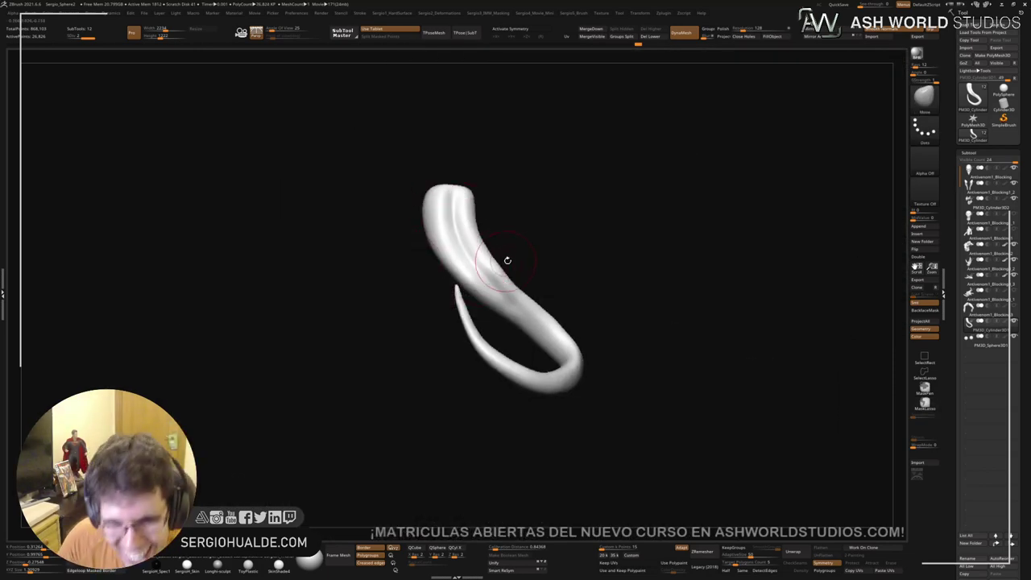
pyautogui.keyDown('ctrl'); pyautogui.moveTo(508, 260); pyautogui.dragTo(495, 295, button='right'); pyautogui.keyUp('ctrl')
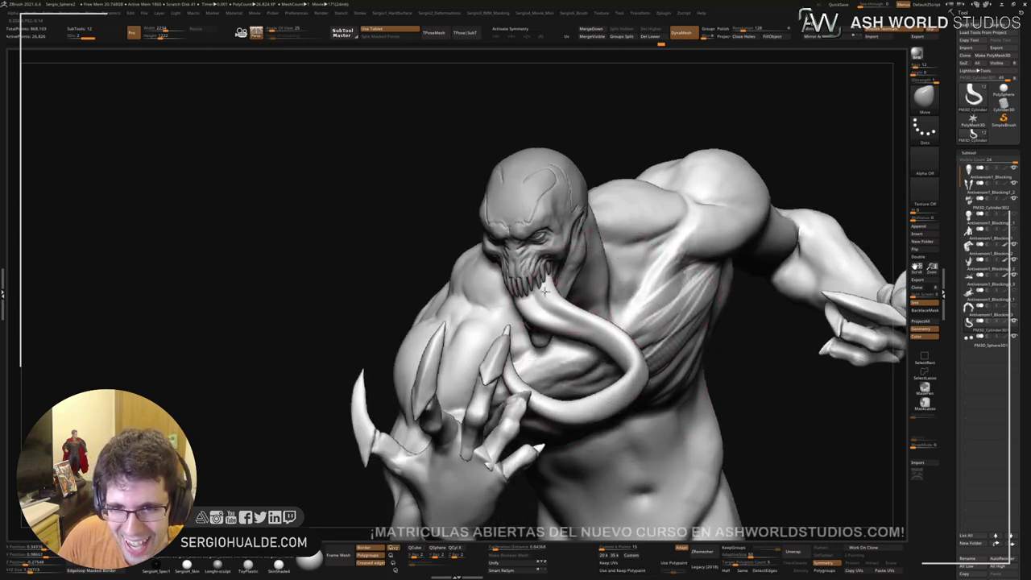
pyautogui.moveTo(553, 288); pyautogui.dragTo(495, 283, button='right')
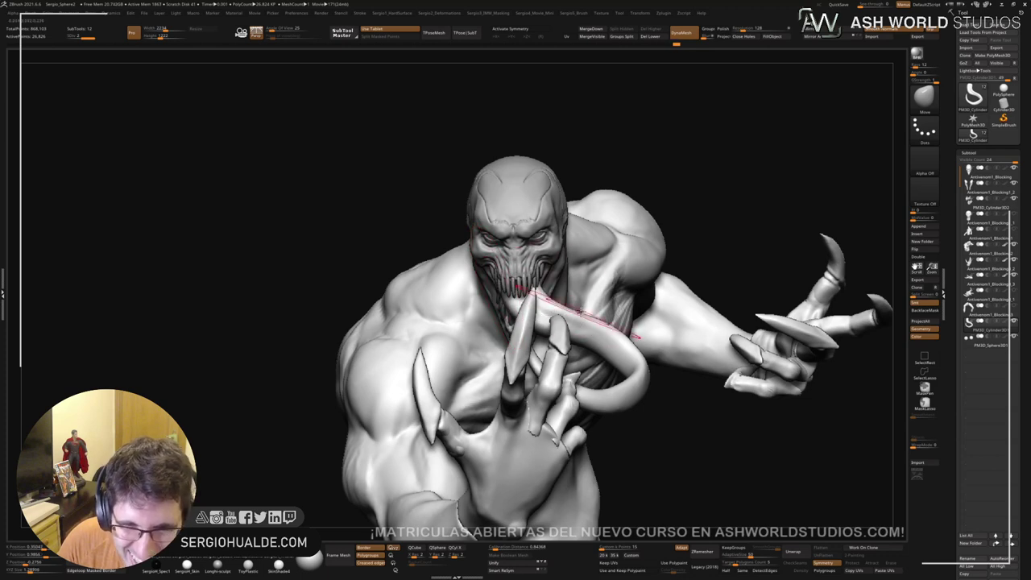
pyautogui.moveTo(570, 330); pyautogui.dragTo(556, 319, button='right')
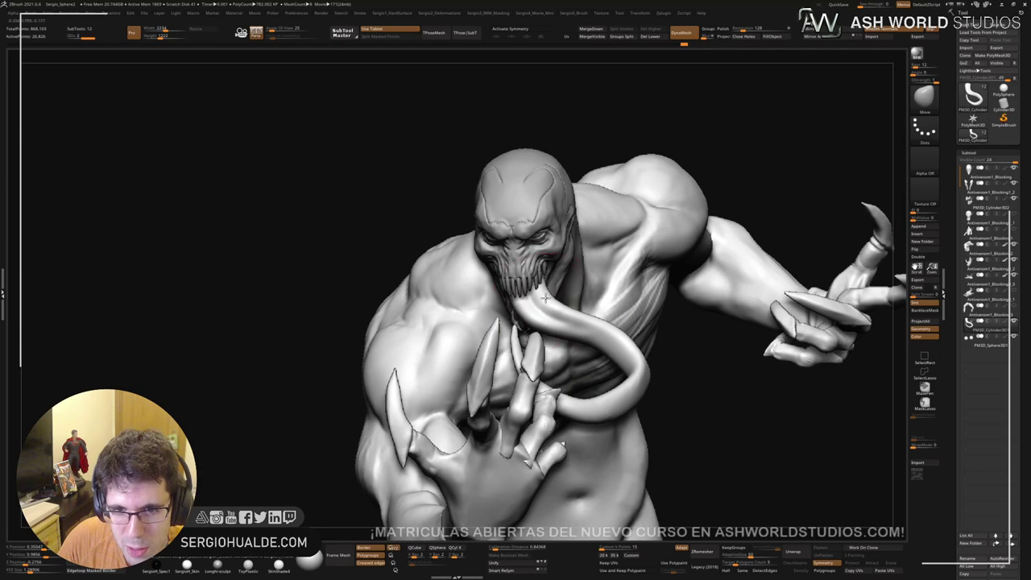
pyautogui.moveTo(591, 326)
pyautogui.mouseDown(button='right')
pyautogui.moveTo(675, 368)
pyautogui.moveTo(680, 337)
pyautogui.moveTo(672, 341)
pyautogui.mouseUp(button='right')
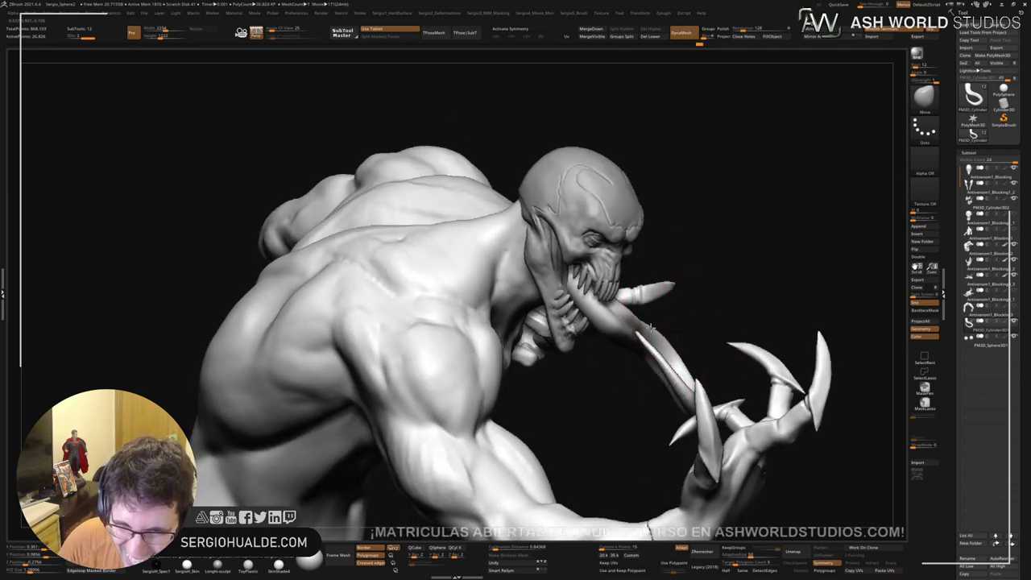
pyautogui.moveTo(651, 336)
pyautogui.mouseDown(button='right')
pyautogui.moveTo(599, 299)
pyautogui.moveTo(616, 357)
pyautogui.moveTo(545, 414)
pyautogui.moveTo(607, 372)
pyautogui.mouseUp(button='right')
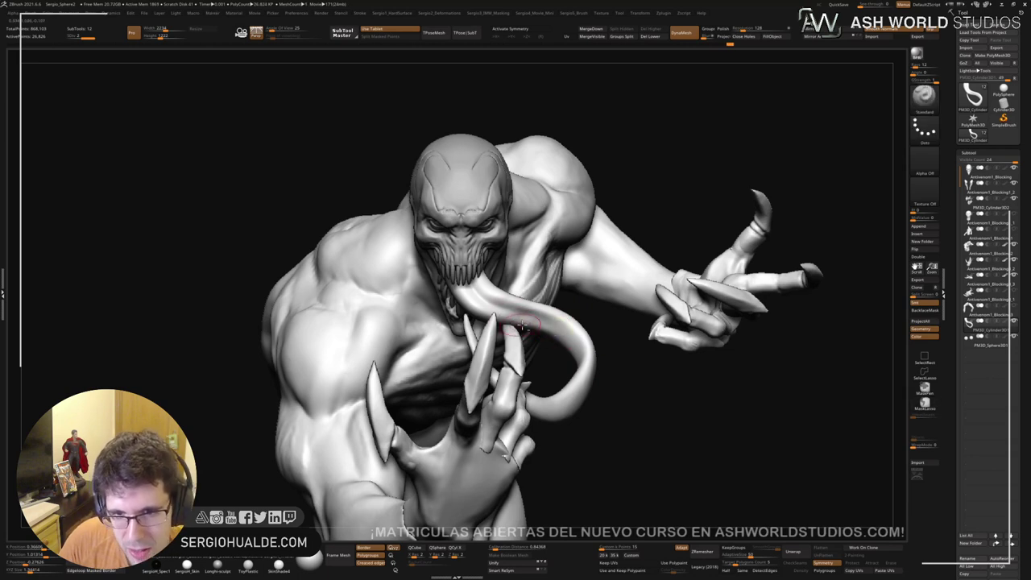
pyautogui.keyDown('ctrl'); pyautogui.moveTo(568, 376); pyautogui.dragTo(538, 379, button='right'); pyautogui.keyUp('ctrl')
pyautogui.keyDown('alt'); pyautogui.moveTo(532, 273); pyautogui.dragTo(506, 233, button='right'); pyautogui.keyUp('alt')
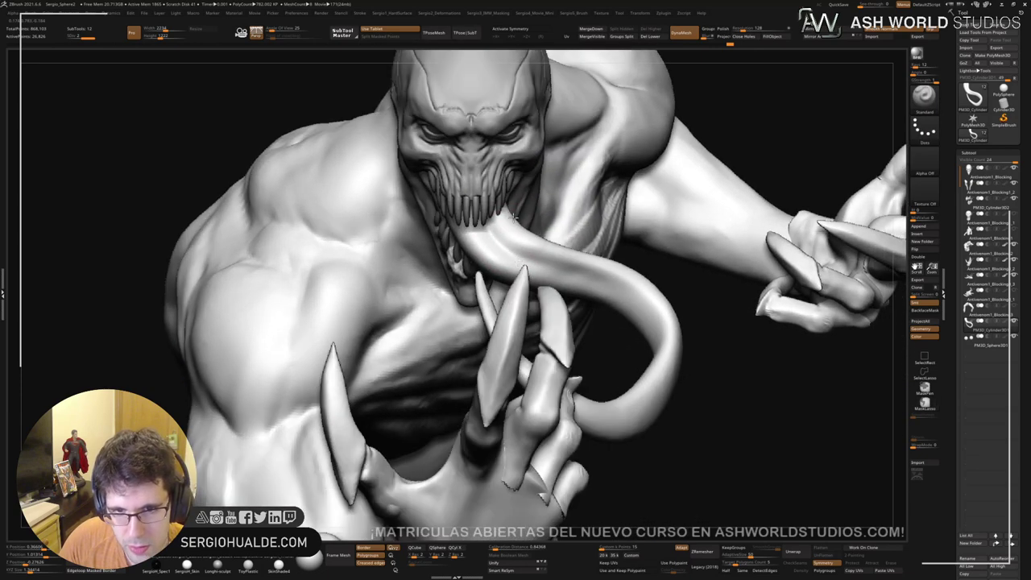
pyautogui.moveTo(529, 336)
pyautogui.keyDown('ctrl'); pyautogui.mouseDown(button='right')
pyautogui.moveTo(533, 280)
pyautogui.moveTo(516, 338)
pyautogui.mouseUp(button='right'); pyautogui.keyUp('ctrl')
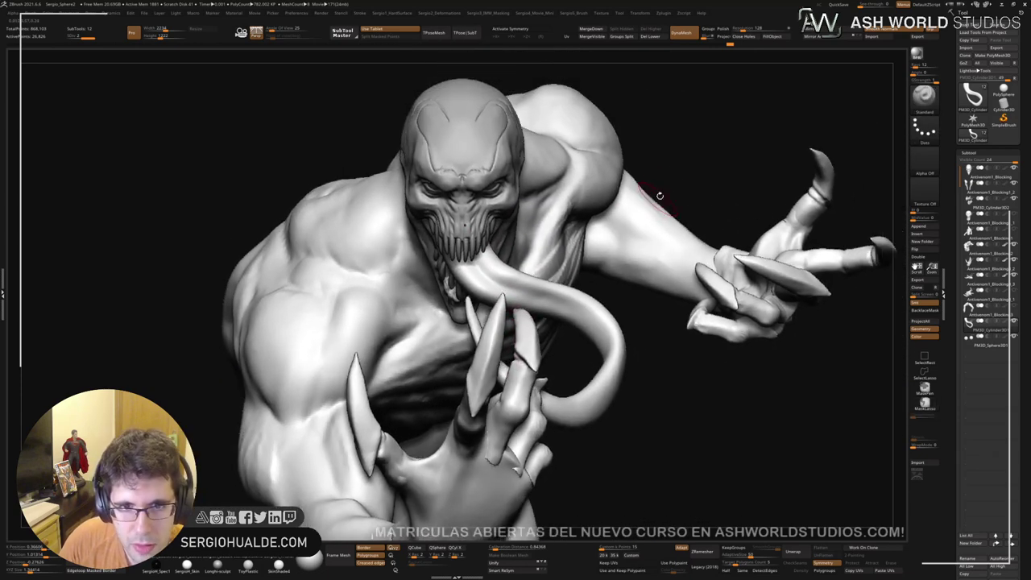
pyautogui.moveTo(660, 195)
pyautogui.mouseDown(button='right')
pyautogui.moveTo(665, 184)
pyautogui.moveTo(527, 219)
pyautogui.moveTo(522, 294)
pyautogui.moveTo(509, 296)
pyautogui.mouseUp(button='right')
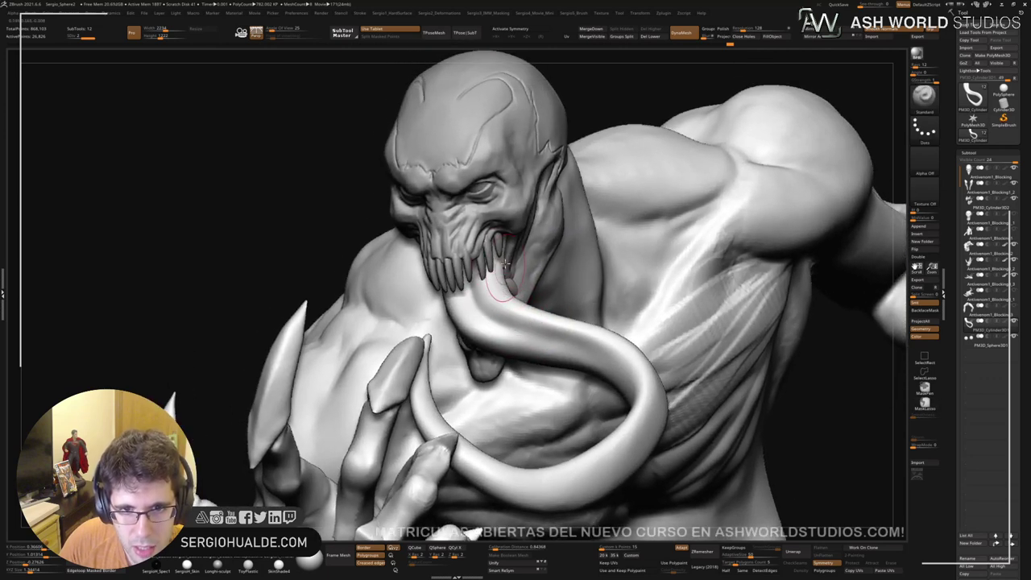
# Step: Reposition the upper side fangs around the tongue with the Move Topological brush
pyautogui.moveTo(462, 265)
pyautogui.mouseDown(button='right')
pyautogui.moveTo(452, 295)
pyautogui.moveTo(469, 294)
pyautogui.moveTo(439, 305)
pyautogui.mouseUp(button='right')
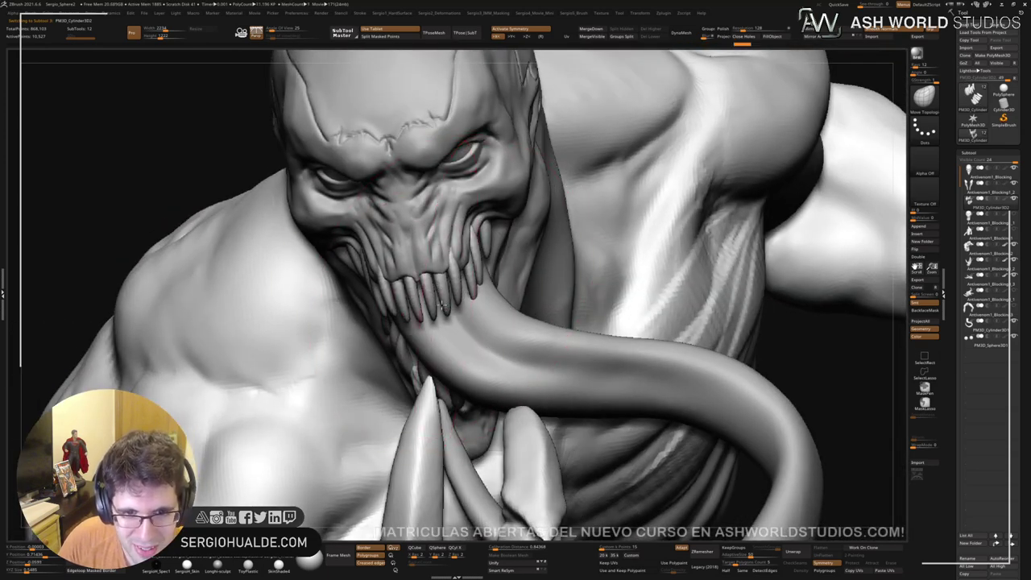
pyautogui.moveTo(438, 286); pyautogui.dragTo(338, 242, button='right')
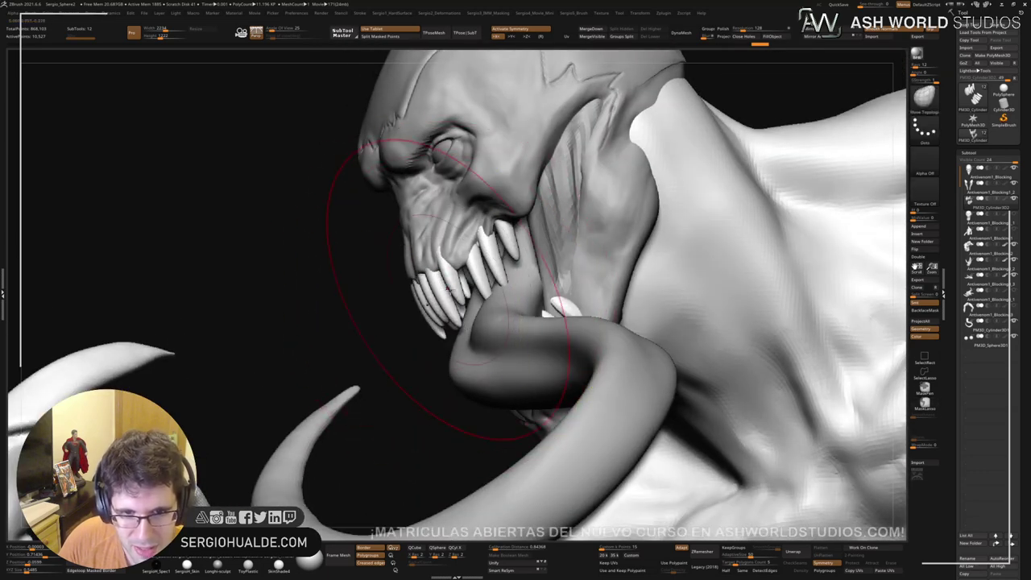
pyautogui.click(472, 302)
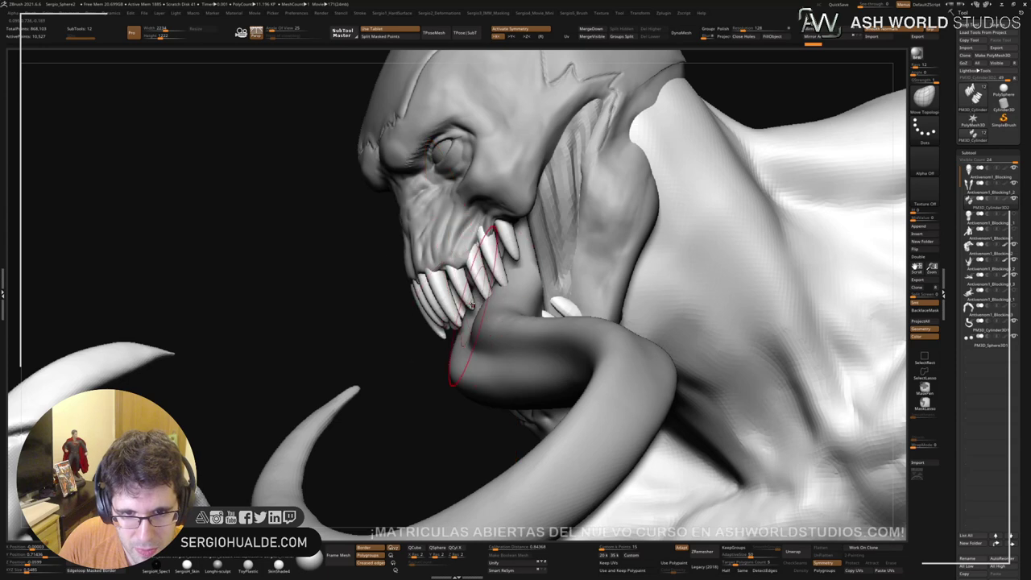
pyautogui.moveTo(463, 299)
pyautogui.mouseDown(button='right')
pyautogui.moveTo(548, 297)
pyautogui.moveTo(476, 286)
pyautogui.mouseUp(button='right')
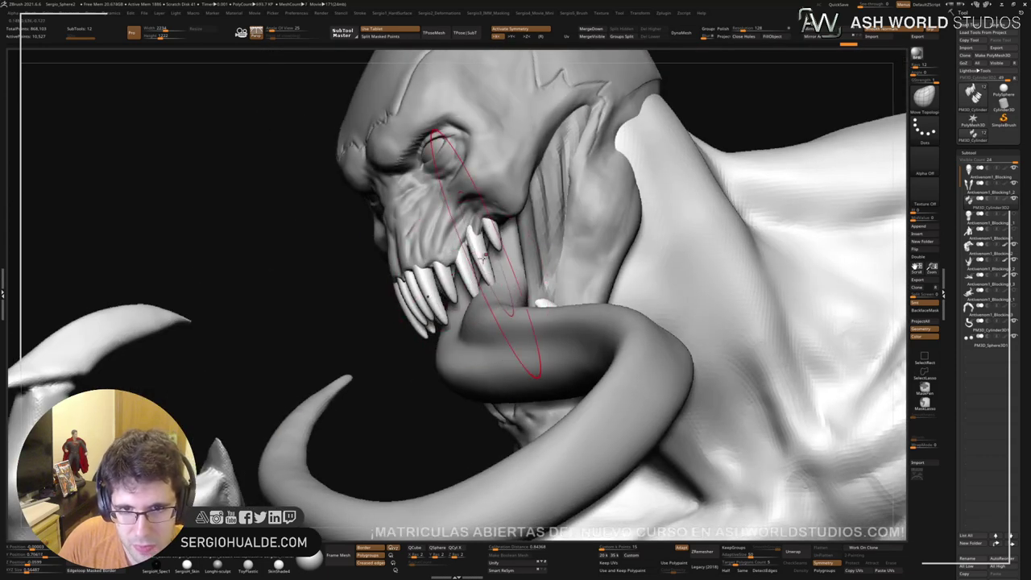
pyautogui.moveTo(473, 229)
pyautogui.mouseDown()
pyautogui.moveTo(497, 294)
pyautogui.moveTo(498, 278)
pyautogui.mouseUp()
pyautogui.moveTo(498, 278); pyautogui.dragTo(546, 279, button='right')
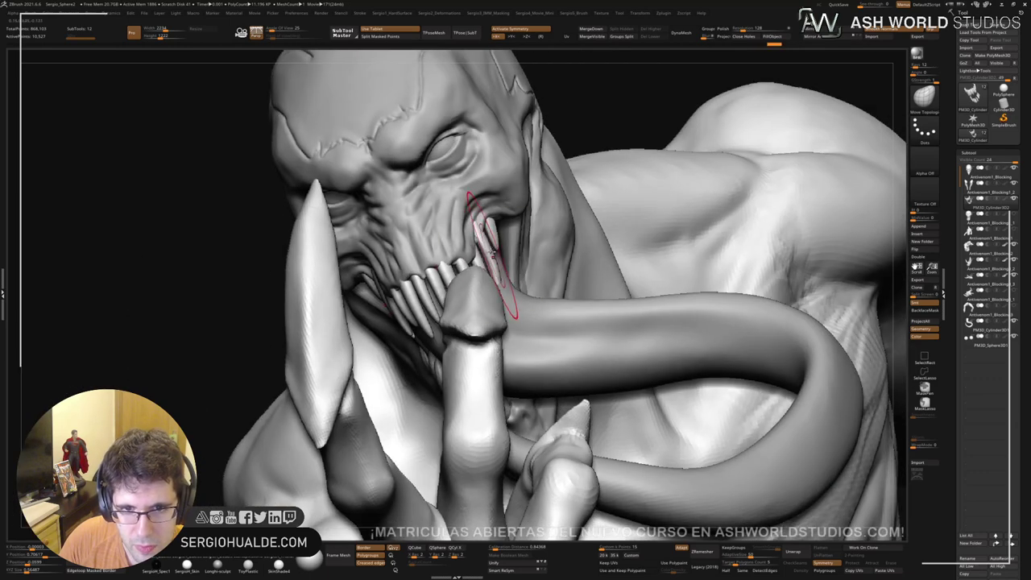
pyautogui.moveTo(493, 261); pyautogui.dragTo(498, 275)
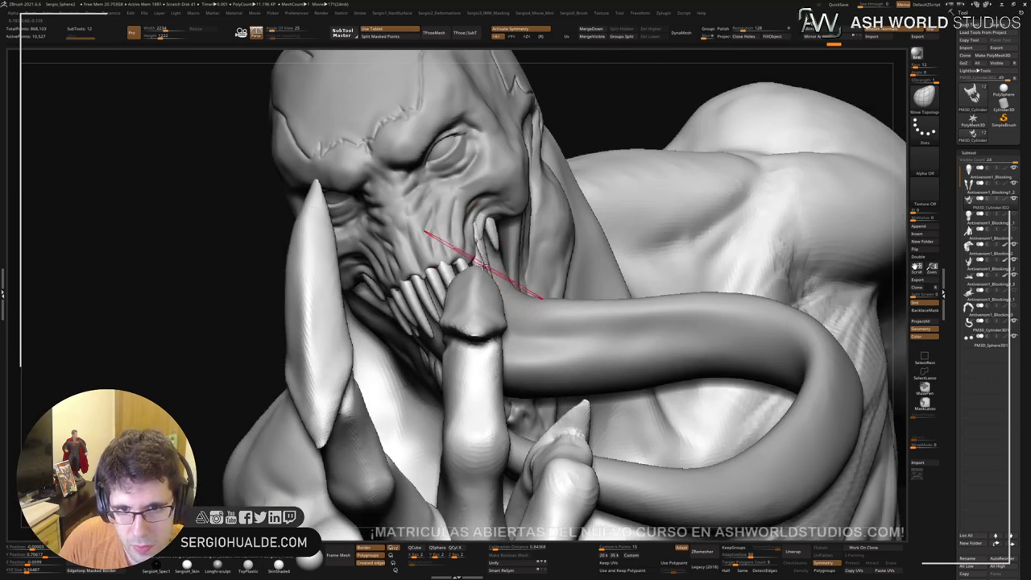
pyautogui.moveTo(426, 231)
pyautogui.mouseDown()
pyautogui.moveTo(468, 261)
pyautogui.moveTo(471, 220)
pyautogui.mouseUp()
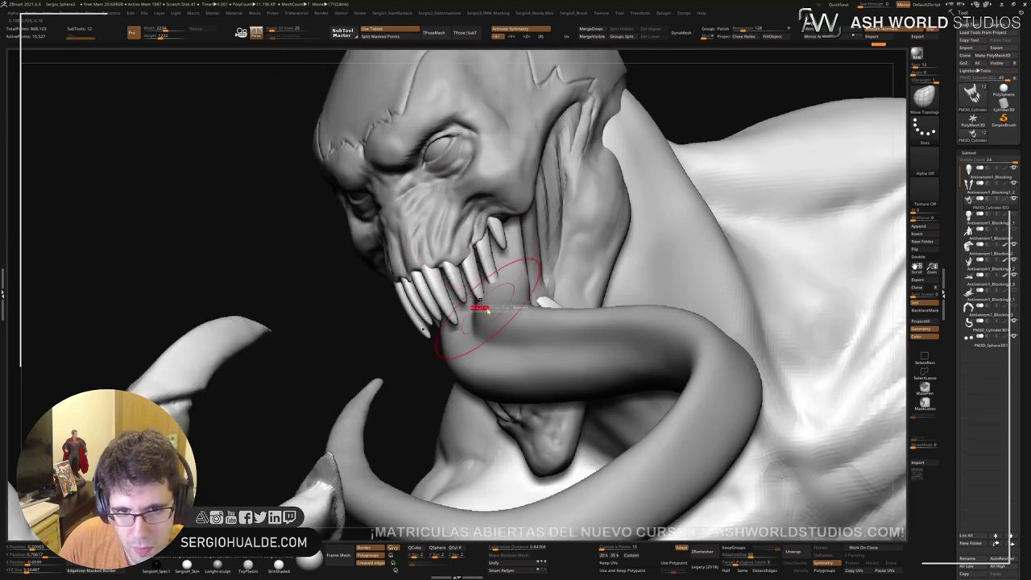
# Step: Adjust the placement of the lower jaw's side teeth with the Move Topological brush
pyautogui.moveTo(479, 341)
pyautogui.keyDown('ctrl'); pyautogui.mouseDown(button='right')
pyautogui.moveTo(451, 277)
pyautogui.moveTo(488, 302)
pyautogui.moveTo(499, 292)
pyautogui.moveTo(556, 350)
pyautogui.moveTo(527, 325)
pyautogui.moveTo(571, 322)
pyautogui.moveTo(570, 372)
pyautogui.mouseUp(button='right'); pyautogui.keyUp('ctrl')
pyautogui.hotkey('alt', 's')
pyautogui.hotkey('alt', 's')
pyautogui.moveTo(571, 324); pyautogui.dragTo(561, 329)
pyautogui.moveTo(459, 341); pyautogui.dragTo(543, 334, button='right')
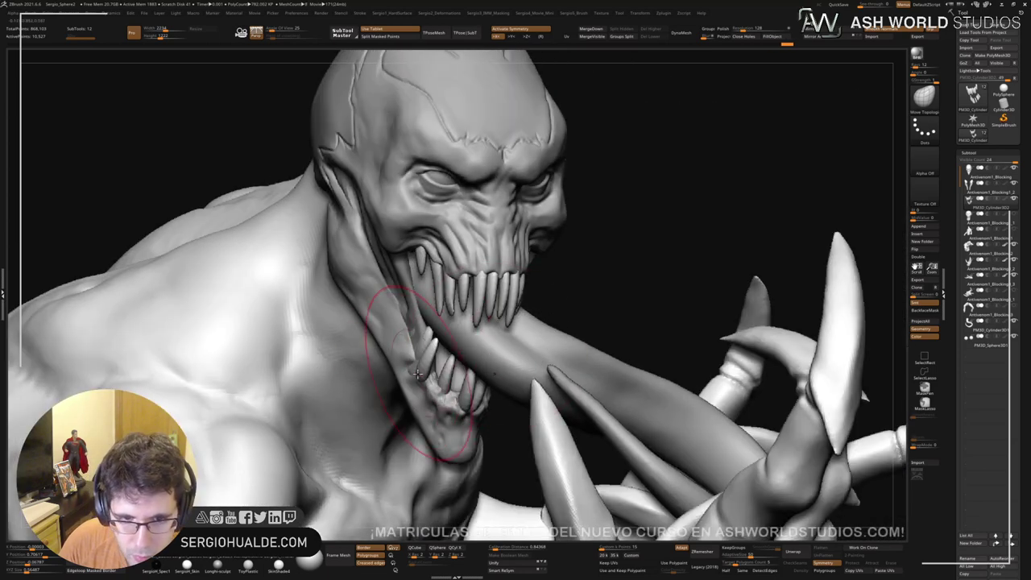
pyautogui.moveTo(424, 378)
pyautogui.mouseDown()
pyautogui.moveTo(441, 390)
pyautogui.moveTo(430, 412)
pyautogui.mouseUp()
pyautogui.moveTo(435, 402); pyautogui.dragTo(473, 388, button='right')
pyautogui.moveTo(428, 360); pyautogui.dragTo(470, 372)
pyautogui.moveTo(523, 382); pyautogui.dragTo(460, 391, button='right')
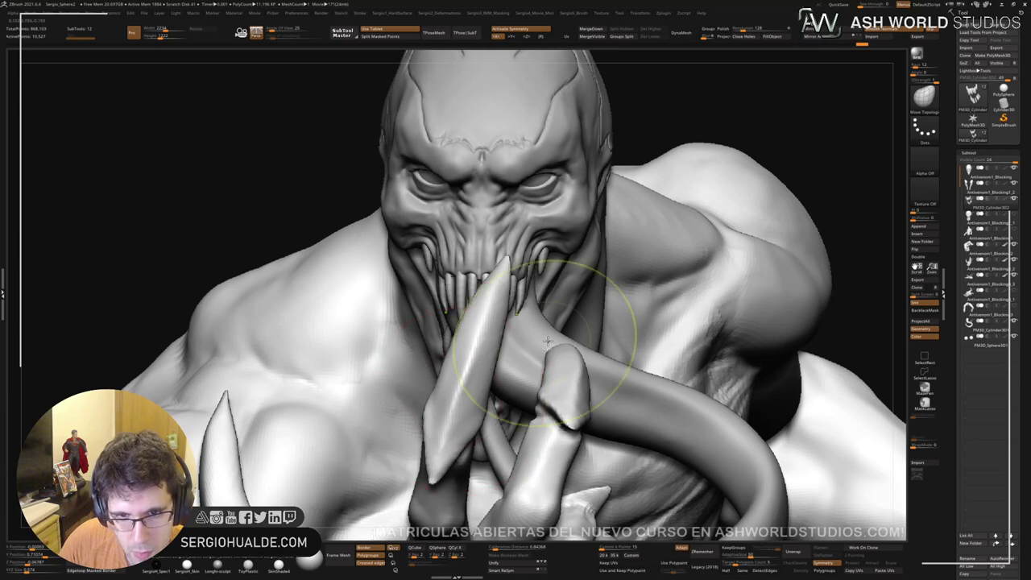
# Step: Build up tendon ridges from the knuckles toward the wrist on the back of the raised hand with the ClayBuildup brush
pyautogui.keyDown('ctrl'); pyautogui.moveTo(548, 340); pyautogui.dragTo(562, 263, button='right'); pyautogui.keyUp('ctrl')
pyautogui.keyDown('alt'); pyautogui.moveTo(563, 262); pyautogui.dragTo(560, 227, button='right'); pyautogui.keyUp('alt')
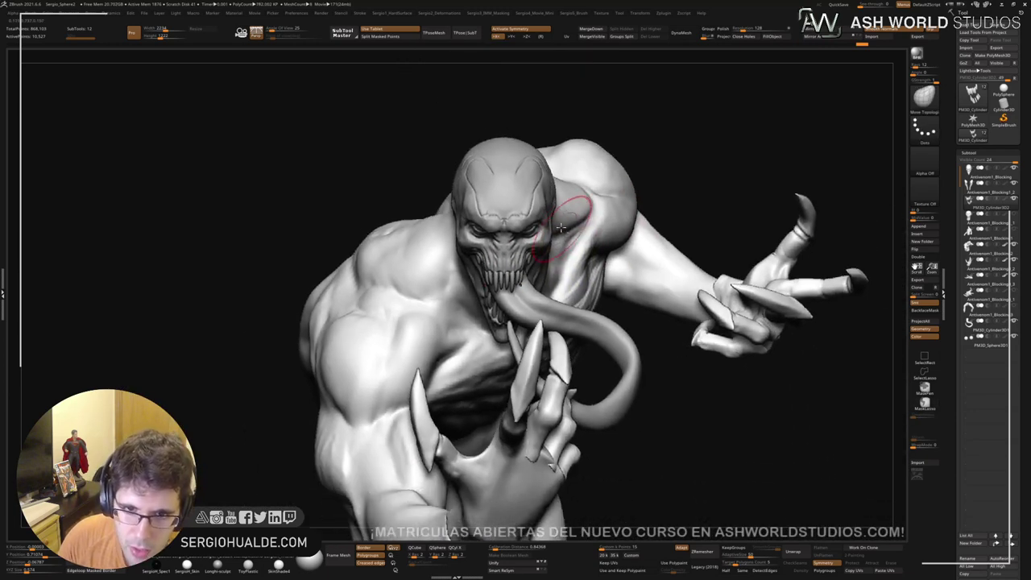
pyautogui.moveTo(596, 215)
pyautogui.mouseDown()
pyautogui.moveTo(621, 223)
pyautogui.moveTo(610, 198)
pyautogui.moveTo(593, 209)
pyautogui.moveTo(598, 196)
pyautogui.moveTo(582, 197)
pyautogui.moveTo(556, 266)
pyautogui.mouseUp()
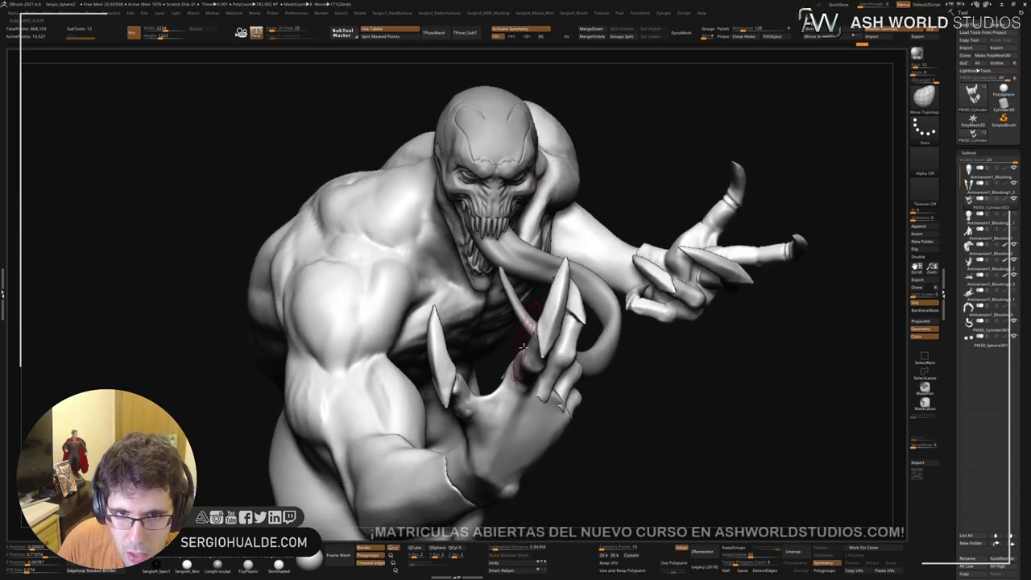
pyautogui.keyDown('alt'); pyautogui.click(546, 396); pyautogui.keyUp('alt')
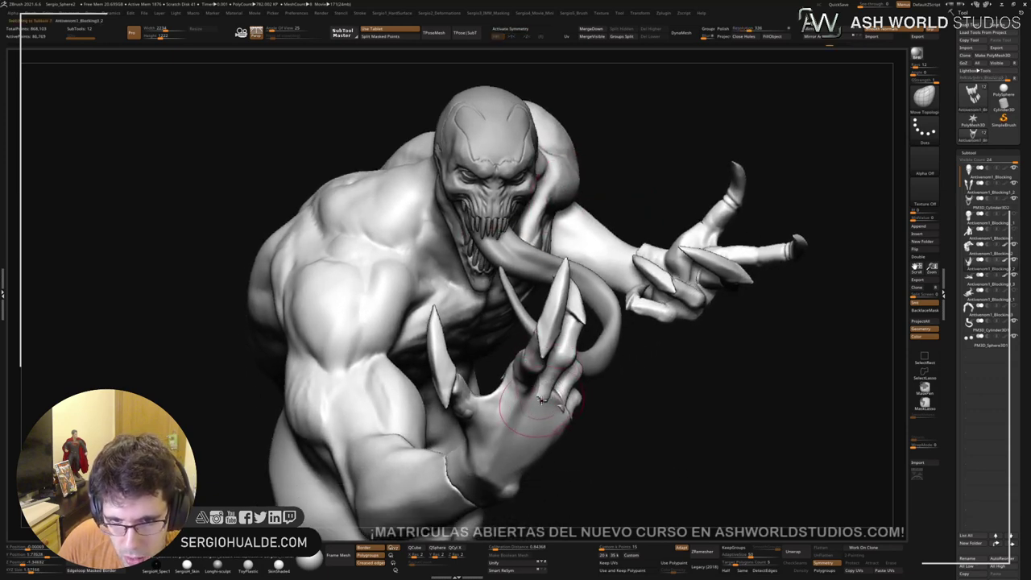
pyautogui.press('ctrl')
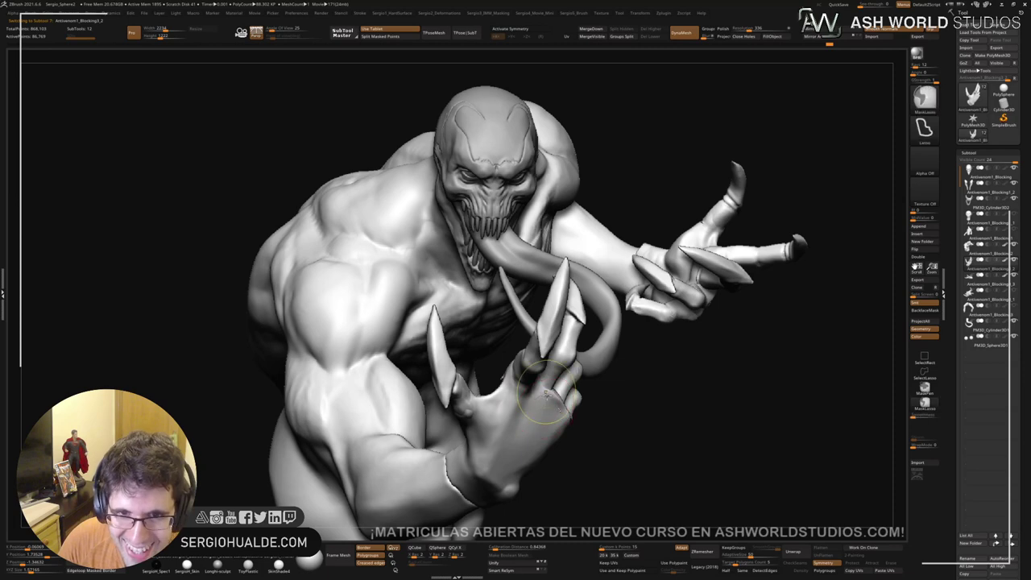
pyautogui.keyDown('ctrl'); pyautogui.moveTo(544, 406); pyautogui.dragTo(556, 451, button='right'); pyautogui.keyUp('ctrl')
pyautogui.moveTo(556, 451); pyautogui.dragTo(491, 419, button='right')
pyautogui.press('b')
pyautogui.press('c')
pyautogui.press('b')
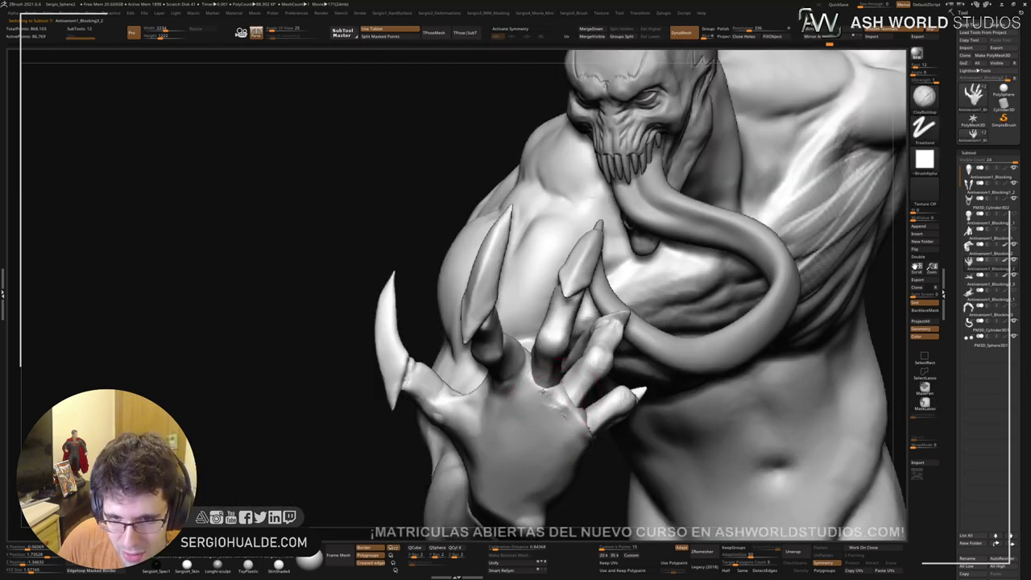
pyautogui.moveTo(562, 400)
pyautogui.mouseDown()
pyautogui.moveTo(586, 425)
pyautogui.moveTo(543, 388)
pyautogui.mouseUp()
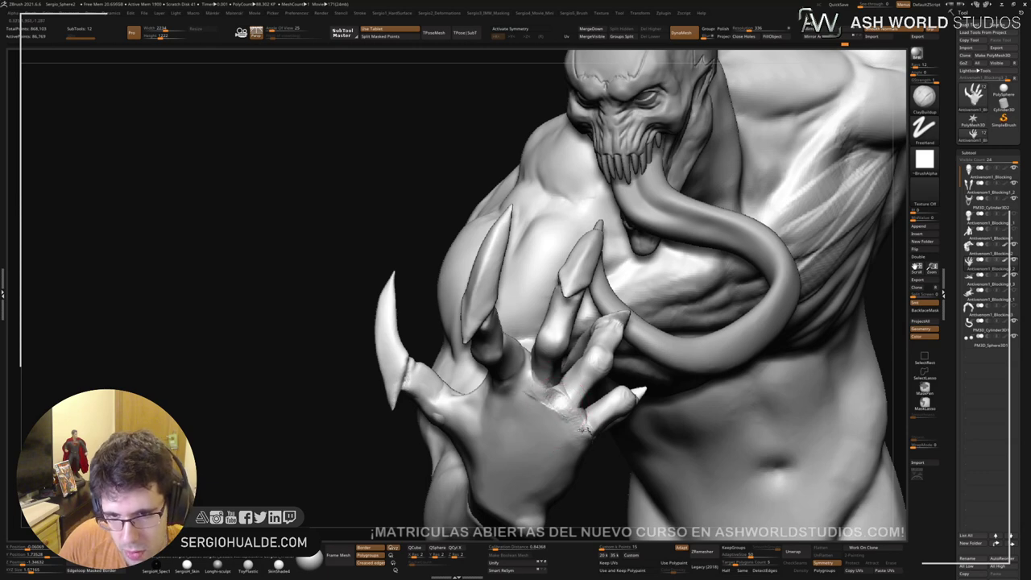
pyautogui.moveTo(543, 447)
pyautogui.mouseDown()
pyautogui.moveTo(570, 394)
pyautogui.moveTo(553, 442)
pyautogui.mouseUp()
pyautogui.moveTo(553, 443)
pyautogui.mouseDown(button='right')
pyautogui.moveTo(553, 394)
pyautogui.moveTo(546, 412)
pyautogui.mouseUp(button='right')
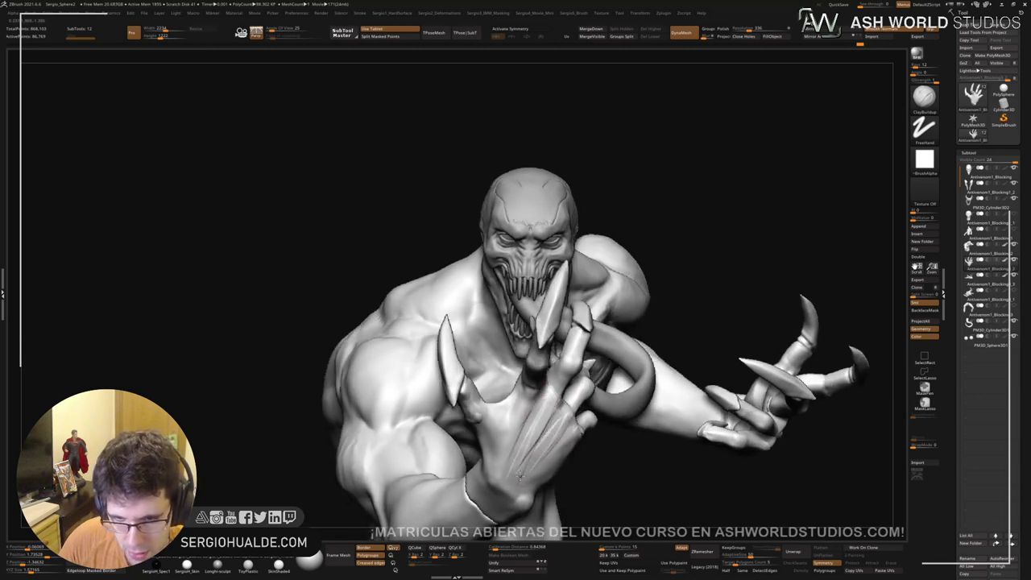
# Step: Smooth the tendon ridges and knuckle areas on the back of the raised hand
pyautogui.press('shift')
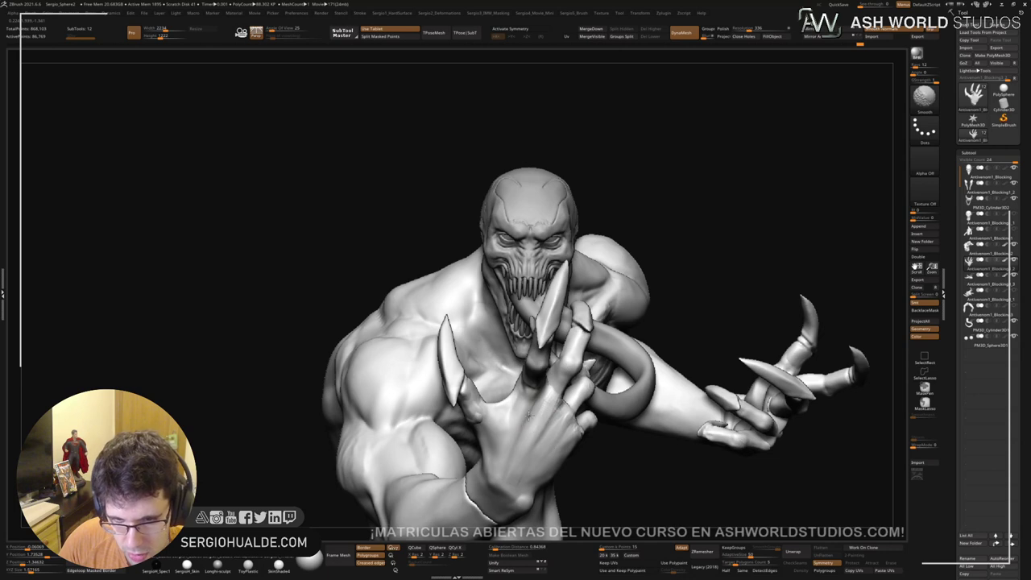
pyautogui.keyDown('shift'); pyautogui.moveTo(529, 416); pyautogui.dragTo(543, 403); pyautogui.keyUp('shift')
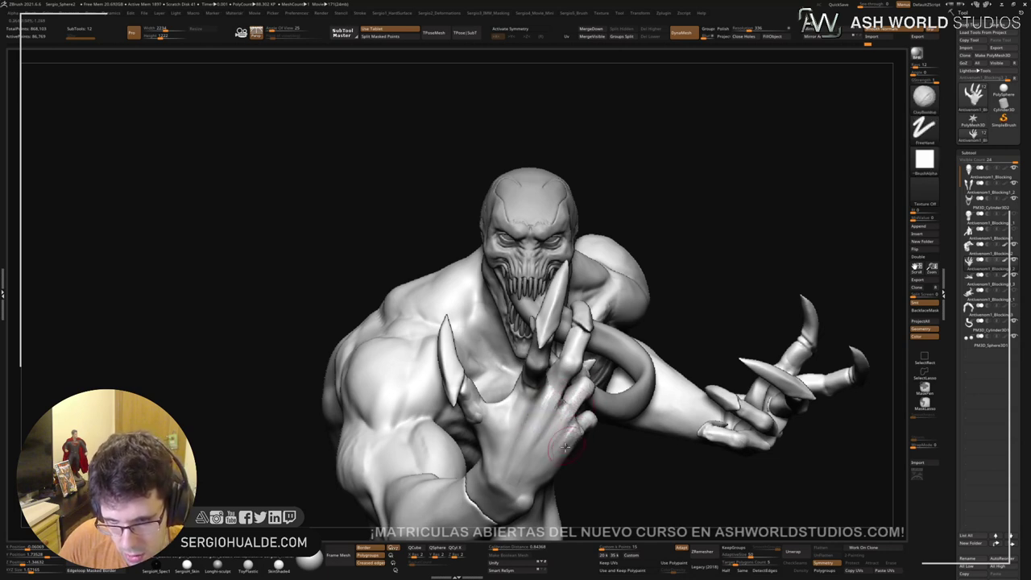
pyautogui.keyDown('shift'); pyautogui.moveTo(575, 435); pyautogui.dragTo(559, 429); pyautogui.keyUp('shift')
pyautogui.moveTo(580, 443)
pyautogui.mouseDown(button='right')
pyautogui.moveTo(554, 456)
pyautogui.moveTo(562, 475)
pyautogui.moveTo(550, 459)
pyautogui.moveTo(555, 432)
pyautogui.mouseUp(button='right')
# Step: Push the torso's back contour behind the near shoulder slightly inward with an enlarged Move brush
pyautogui.press('b')
pyautogui.press('m')
pyautogui.press('v')
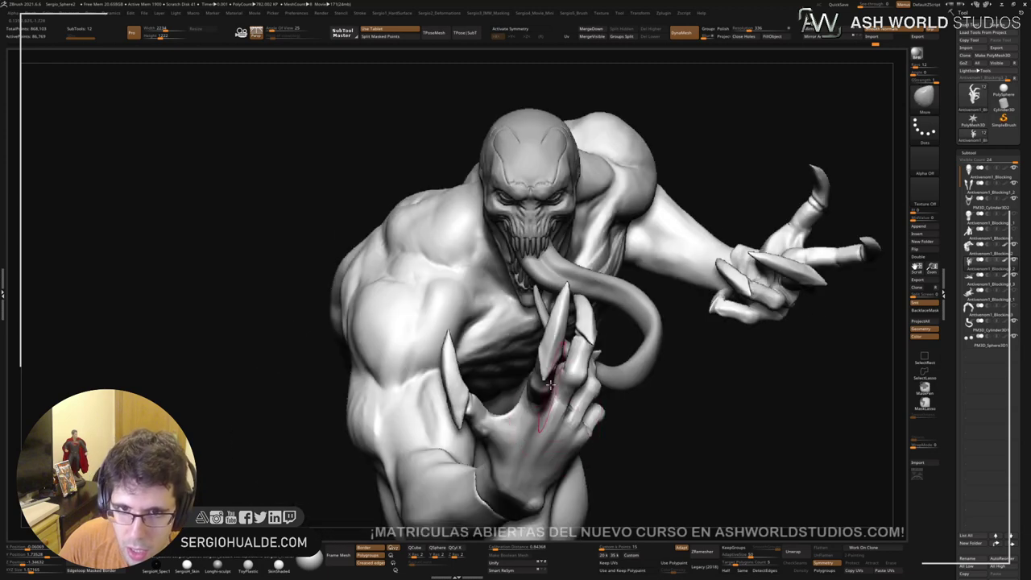
pyautogui.moveTo(549, 385); pyautogui.dragTo(563, 347, button='right')
pyautogui.moveTo(679, 246)
pyautogui.mouseDown(button='right')
pyautogui.moveTo(651, 246)
pyautogui.moveTo(644, 233)
pyautogui.moveTo(672, 254)
pyautogui.moveTo(642, 270)
pyautogui.mouseUp(button='right')
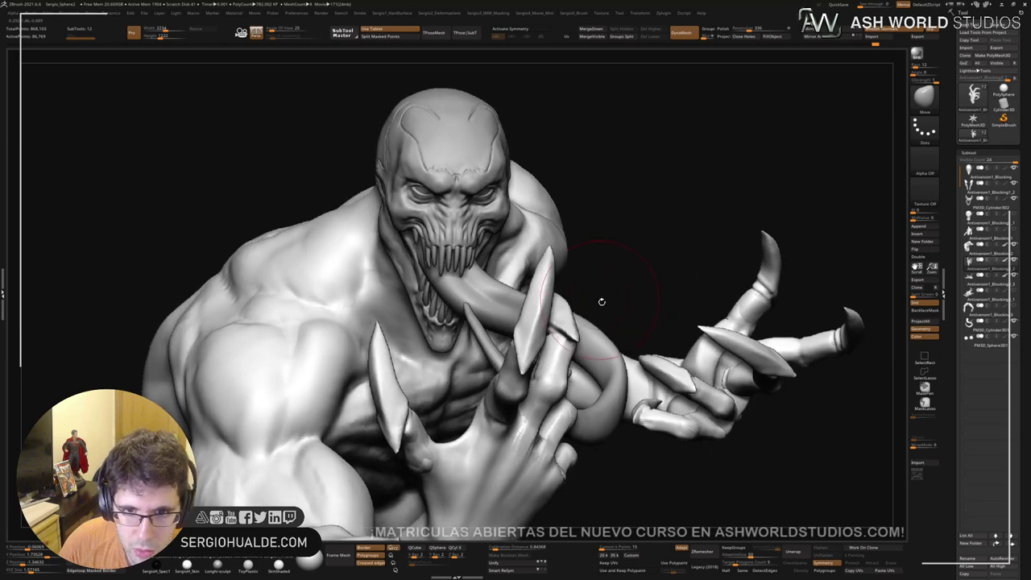
pyautogui.moveTo(602, 301)
pyautogui.mouseDown(button='right')
pyautogui.moveTo(618, 287)
pyautogui.moveTo(616, 273)
pyautogui.moveTo(617, 299)
pyautogui.moveTo(603, 299)
pyautogui.moveTo(614, 326)
pyautogui.mouseUp(button='right')
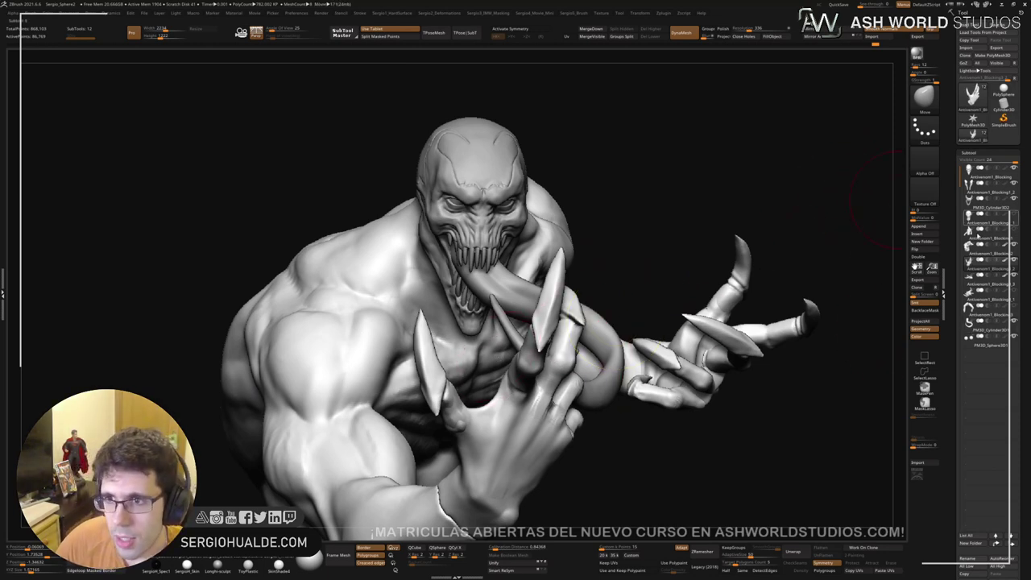
pyautogui.moveTo(935, 269)
pyautogui.mouseDown()
pyautogui.moveTo(936, 248)
pyautogui.moveTo(936, 265)
pyautogui.mouseUp()
pyautogui.keyDown('alt'); pyautogui.moveTo(699, 292); pyautogui.dragTo(632, 254, button='right'); pyautogui.keyUp('alt')
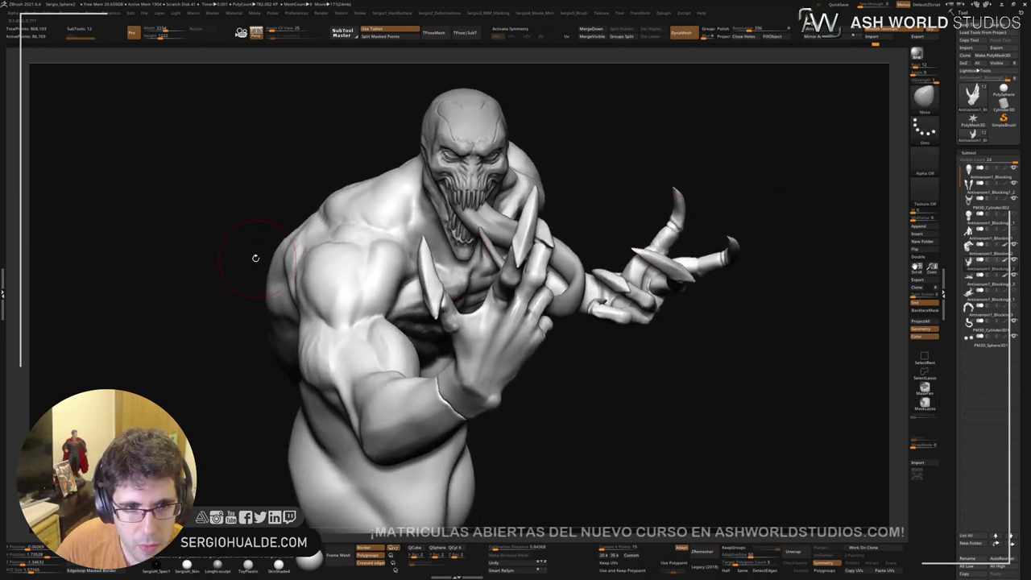
pyautogui.press('s')
pyautogui.moveTo(256, 258); pyautogui.dragTo(276, 264)
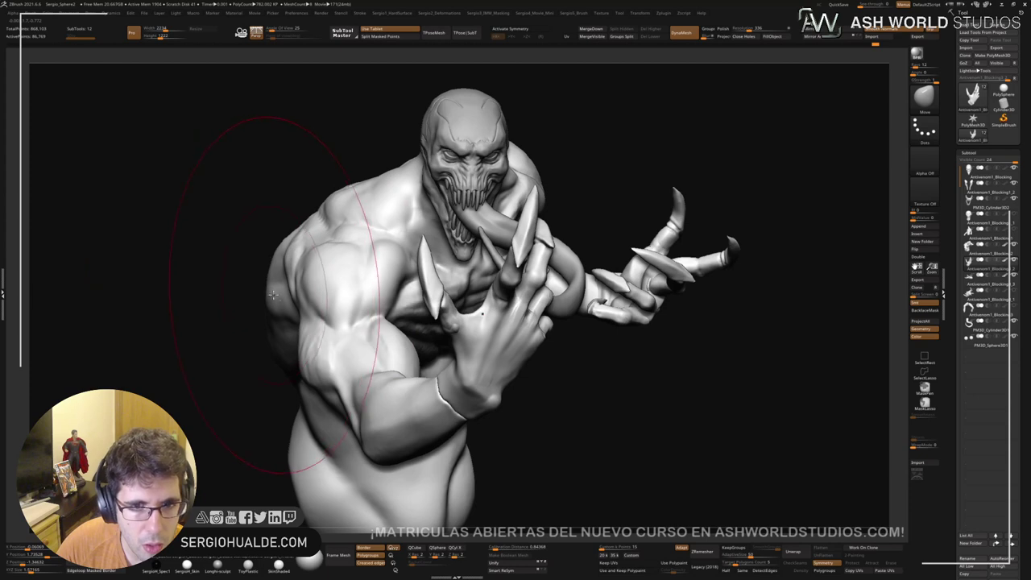
pyautogui.keyDown('alt'); pyautogui.click(272, 298); pyautogui.keyUp('alt')
pyautogui.moveTo(273, 300); pyautogui.dragTo(278, 299)
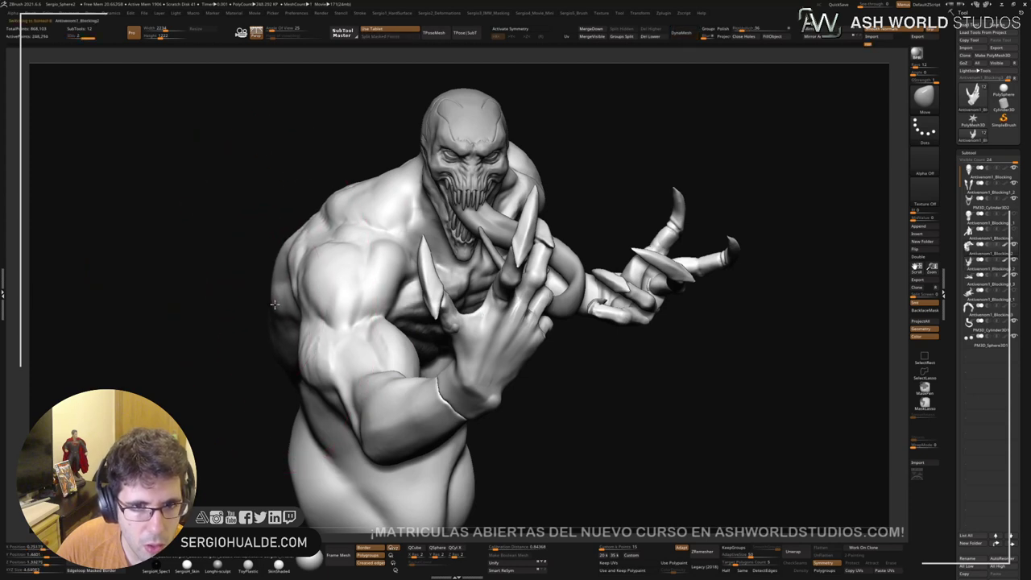
# Step: Examine the torso's silhouette and the overall pose from several angles
pyautogui.moveTo(383, 497)
pyautogui.keyDown('alt'); pyautogui.mouseDown(button='right')
pyautogui.moveTo(376, 472)
pyautogui.moveTo(403, 403)
pyautogui.mouseUp(button='right'); pyautogui.keyUp('alt')
pyautogui.moveTo(459, 423); pyautogui.dragTo(416, 427, button='right')
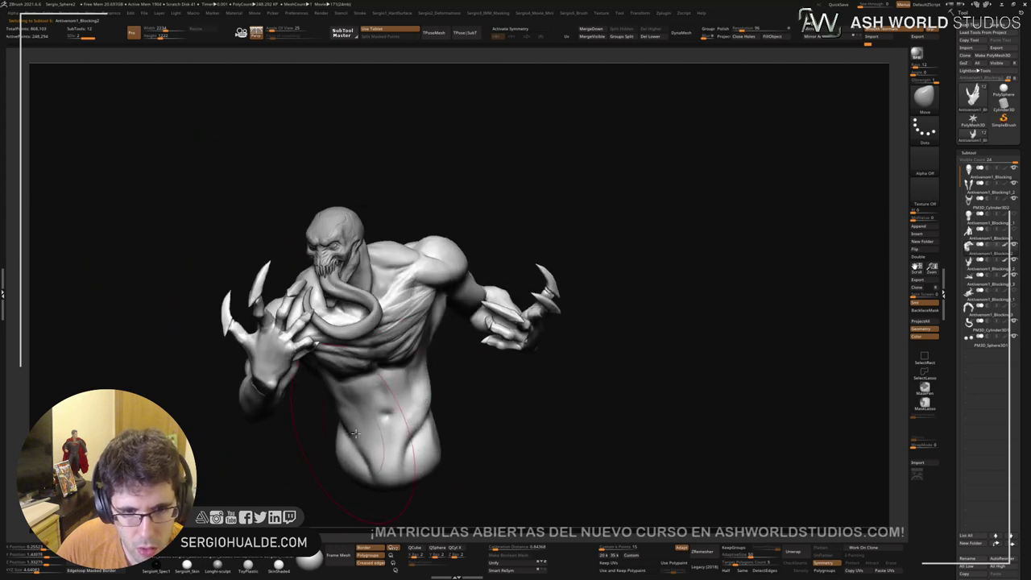
pyautogui.moveTo(397, 425)
pyautogui.mouseDown(button='right')
pyautogui.moveTo(425, 421)
pyautogui.moveTo(355, 387)
pyautogui.mouseUp(button='right')
pyautogui.keyDown('ctrl'); pyautogui.moveTo(370, 328); pyautogui.dragTo(361, 364, button='right'); pyautogui.keyUp('ctrl')
pyautogui.moveTo(360, 364); pyautogui.dragTo(225, 350)
pyautogui.moveTo(225, 349)
pyautogui.mouseDown(button='right')
pyautogui.moveTo(261, 334)
pyautogui.moveTo(286, 354)
pyautogui.mouseUp(button='right')
pyautogui.moveTo(322, 267)
pyautogui.keyDown('alt'); pyautogui.mouseDown(button='right')
pyautogui.moveTo(388, 268)
pyautogui.moveTo(382, 326)
pyautogui.mouseUp(button='right'); pyautogui.keyUp('alt')
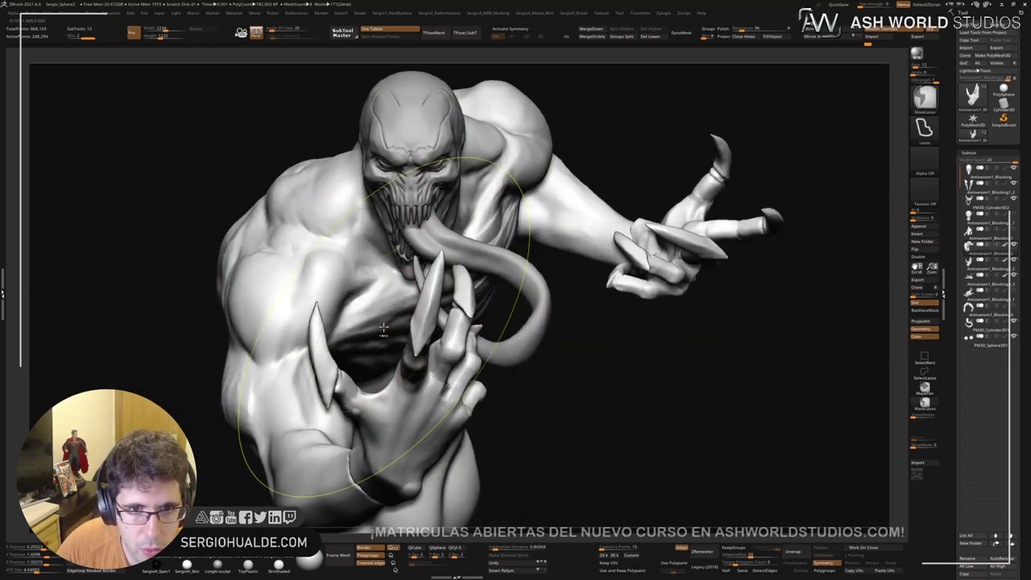
# Step: Pull the edge of the raised hand at the wrist over the seam with the forearm using the Move Topological brush
pyautogui.keyDown('ctrl'); pyautogui.moveTo(389, 287); pyautogui.dragTo(391, 315, button='right'); pyautogui.keyUp('ctrl')
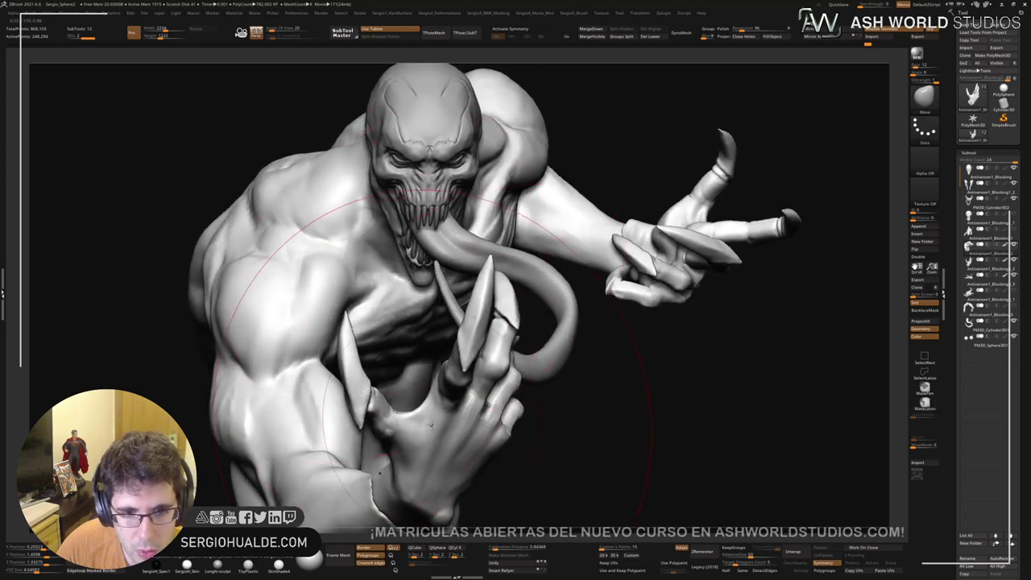
pyautogui.moveTo(439, 395); pyautogui.dragTo(500, 402, button='right')
pyautogui.keyDown('alt'); pyautogui.click(404, 506); pyautogui.keyUp('alt')
pyautogui.keyDown('alt'); pyautogui.moveTo(404, 508); pyautogui.dragTo(505, 409, button='right'); pyautogui.keyUp('alt')
pyautogui.moveTo(505, 410); pyautogui.dragTo(500, 390)
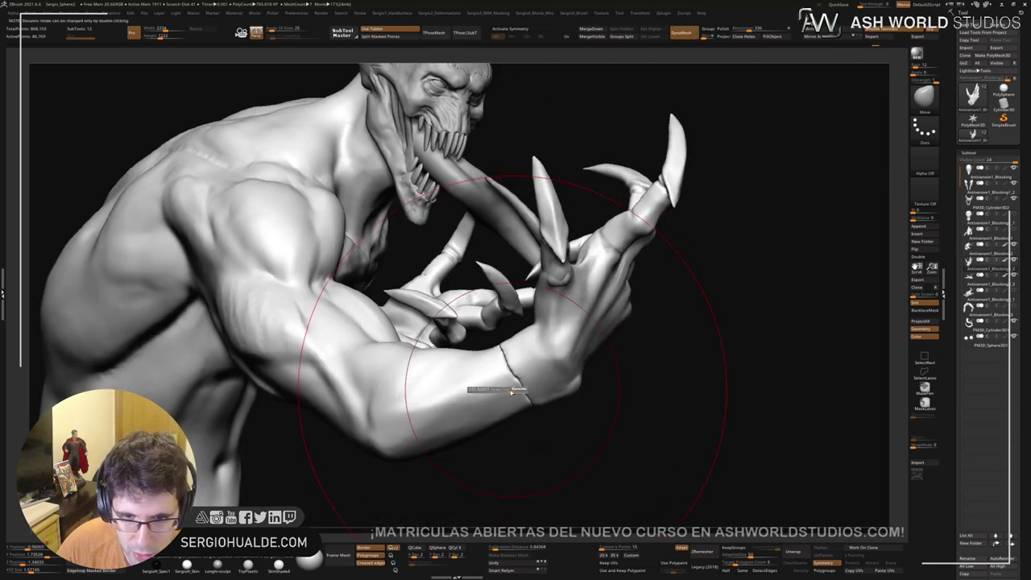
pyautogui.press('b')
pyautogui.press('m')
pyautogui.press('t')
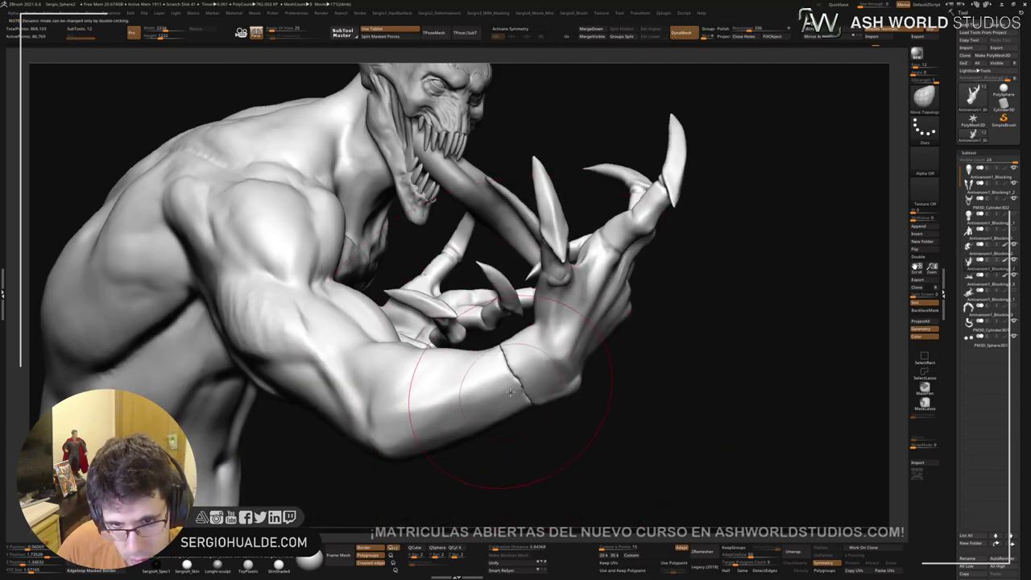
pyautogui.moveTo(494, 401)
pyautogui.mouseDown()
pyautogui.moveTo(537, 411)
pyautogui.moveTo(546, 425)
pyautogui.mouseUp()
pyautogui.moveTo(540, 420)
pyautogui.mouseDown(button='right')
pyautogui.moveTo(573, 446)
pyautogui.moveTo(537, 418)
pyautogui.mouseUp(button='right')
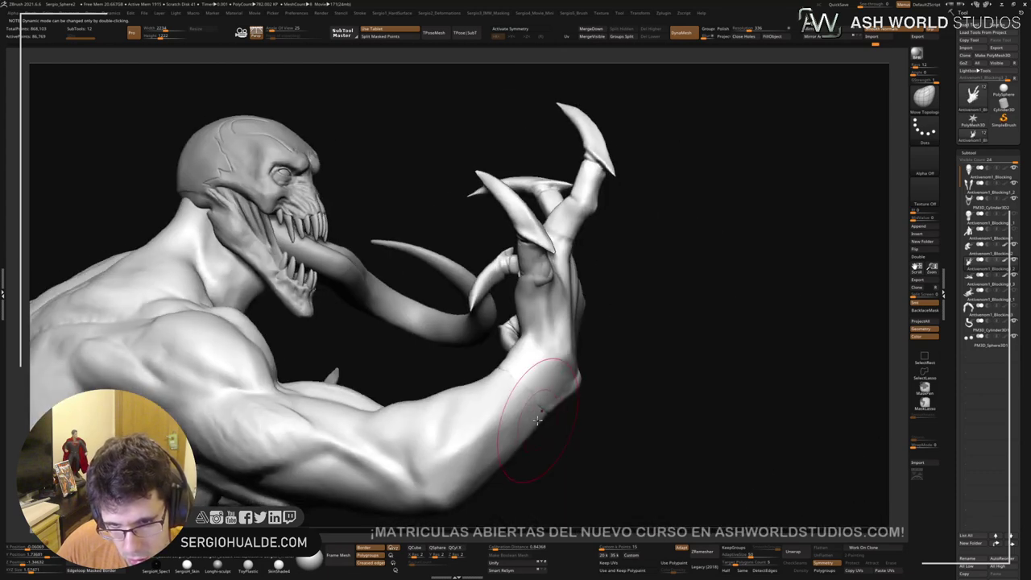
# Step: Frame the character's upper body with both hands in view and render it with BPR
pyautogui.moveTo(490, 388)
pyautogui.mouseDown(button='right')
pyautogui.moveTo(525, 427)
pyautogui.moveTo(470, 433)
pyautogui.moveTo(517, 403)
pyautogui.moveTo(538, 415)
pyautogui.moveTo(586, 284)
pyautogui.moveTo(535, 320)
pyautogui.moveTo(552, 356)
pyautogui.moveTo(597, 360)
pyautogui.moveTo(602, 304)
pyautogui.mouseUp(button='right')
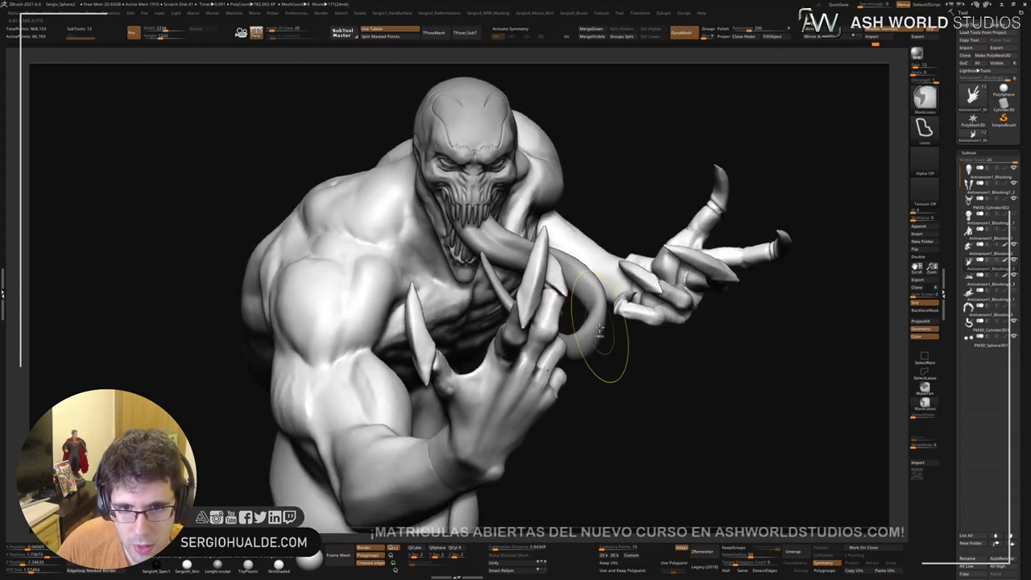
pyautogui.moveTo(605, 347)
pyautogui.keyDown('ctrl'); pyautogui.mouseDown(button='right')
pyautogui.moveTo(671, 432)
pyautogui.moveTo(689, 420)
pyautogui.mouseUp(button='right'); pyautogui.keyUp('ctrl')
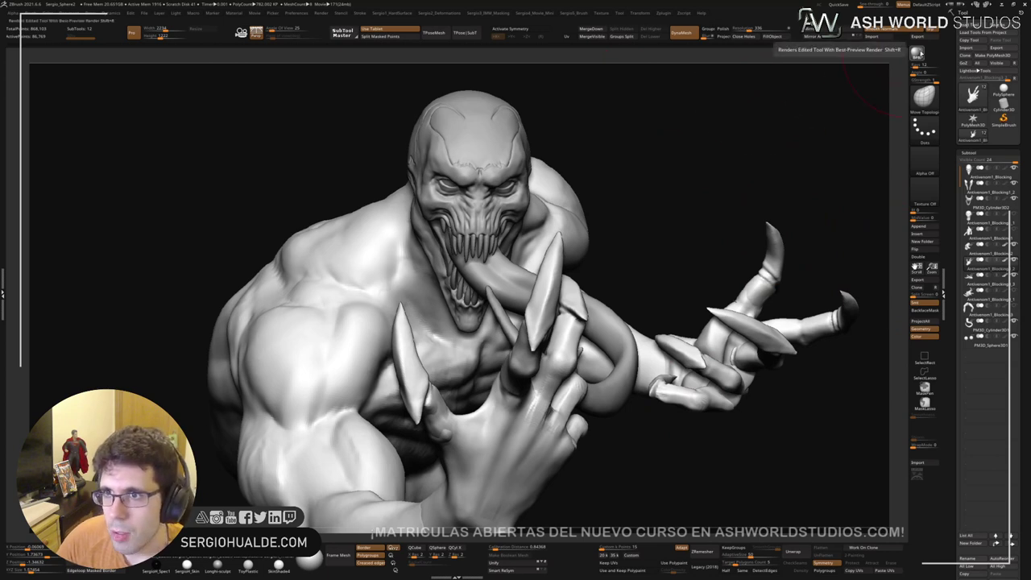
pyautogui.click(916, 54)
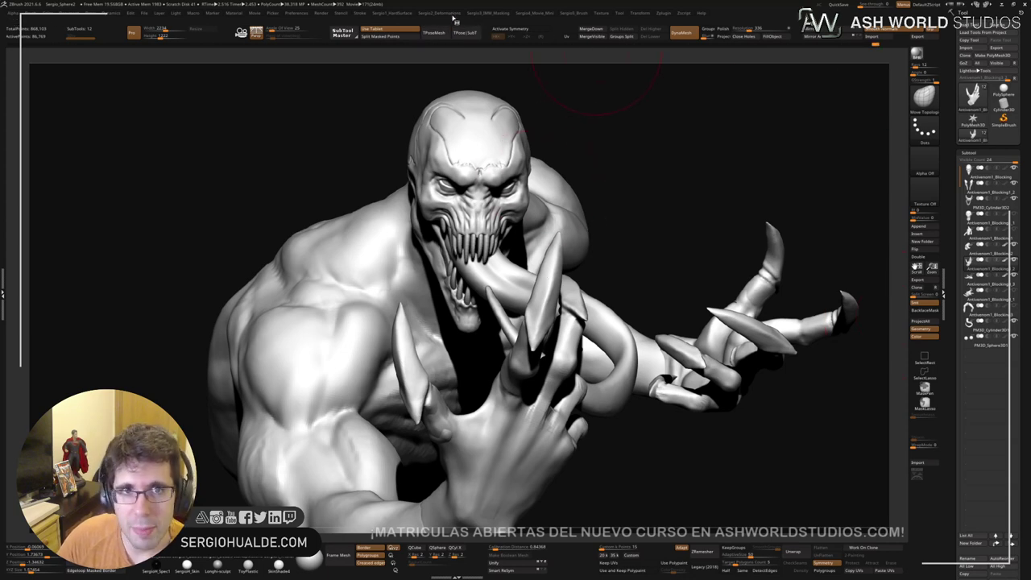
# Step: Export the composite pass of the BPR render as an image at full size
pyautogui.click(3, 273)
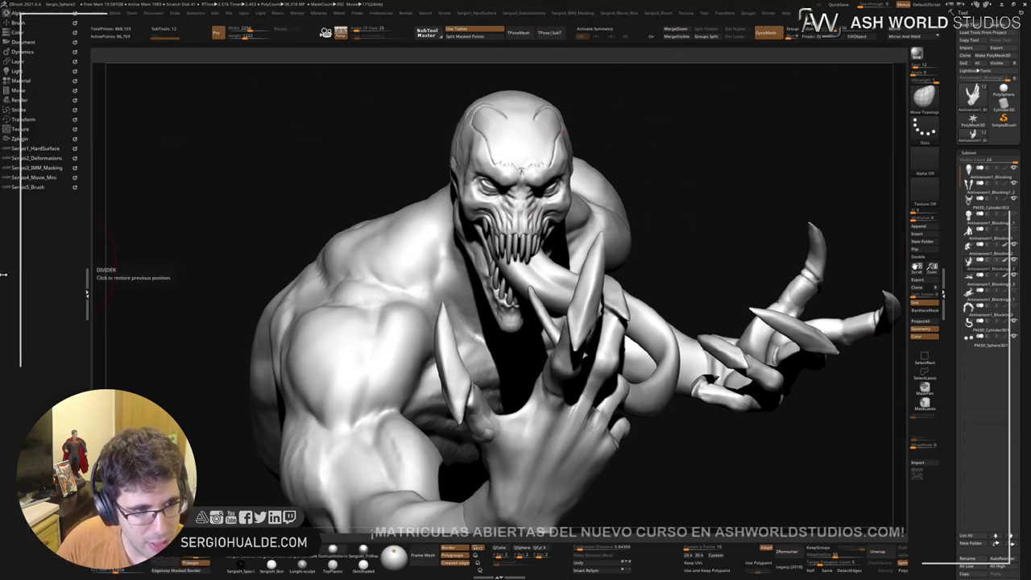
pyautogui.click(19, 100)
pyautogui.click(29, 236)
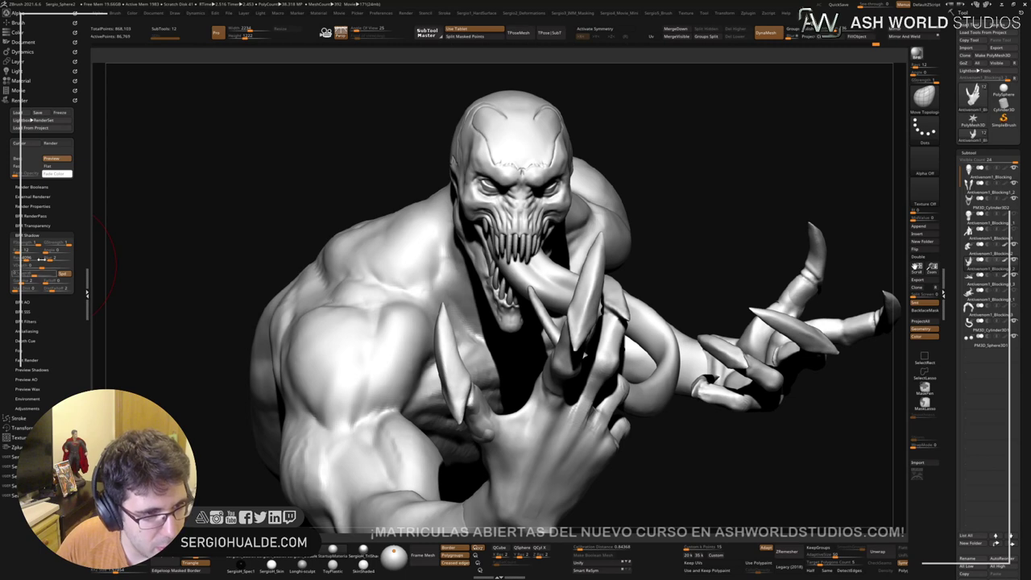
pyautogui.click(38, 215)
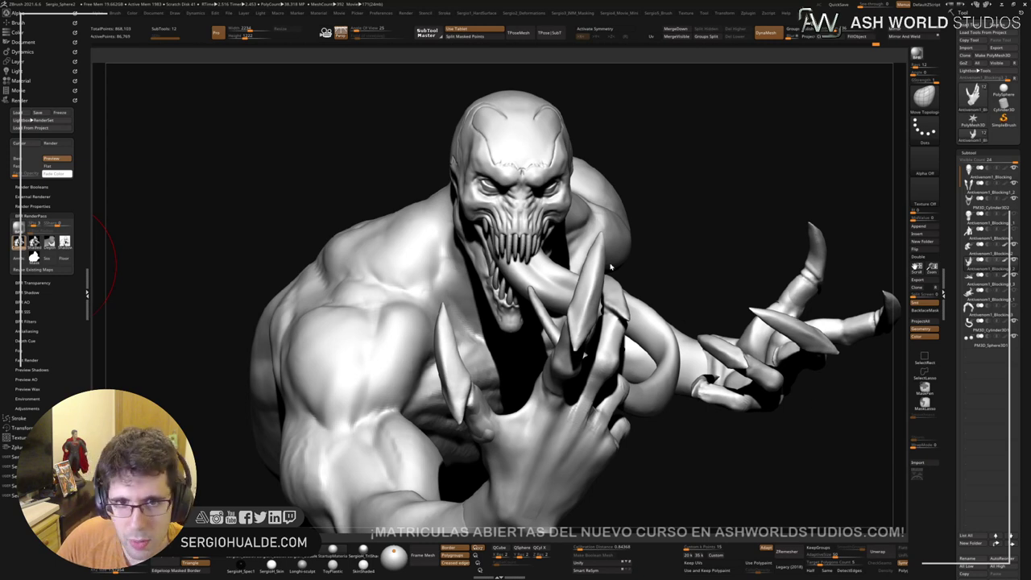
pyautogui.click(755, 399)
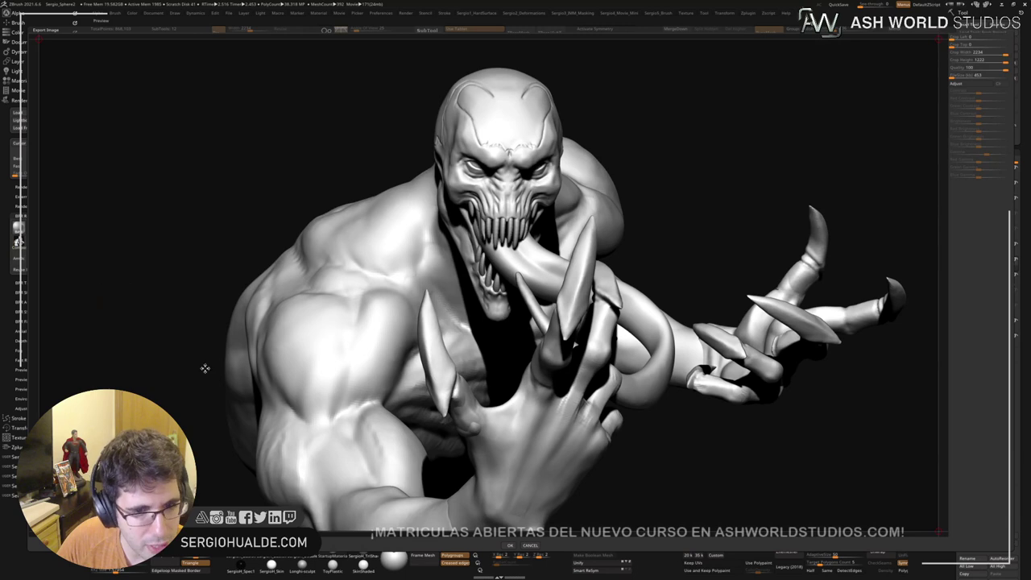
pyautogui.click(509, 545)
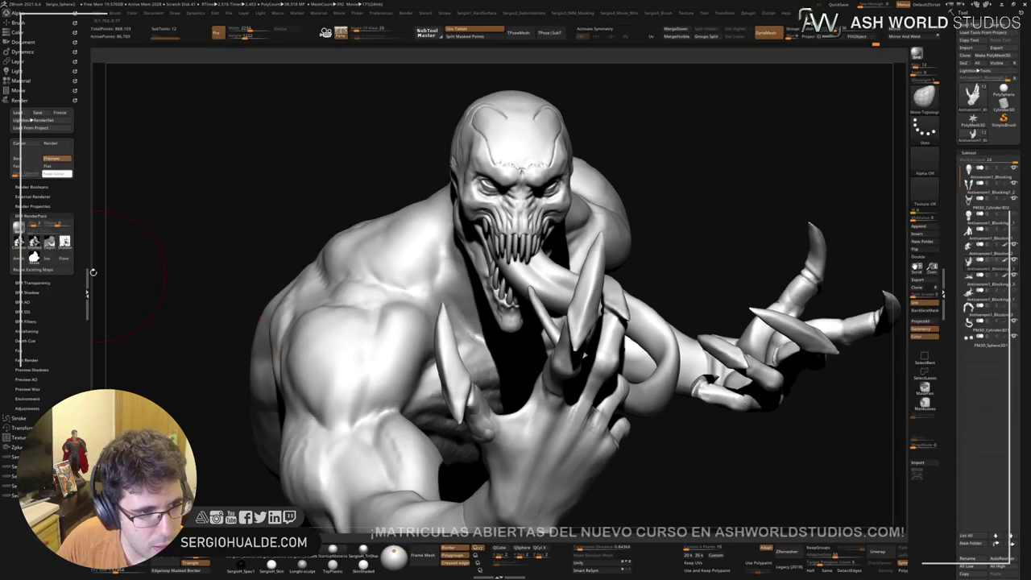
# Step: Apply the glossy black SergioH_Spec1 material and export its BPR composites under the current light and with the light moved to the upper right
pyautogui.moveTo(49, 243)
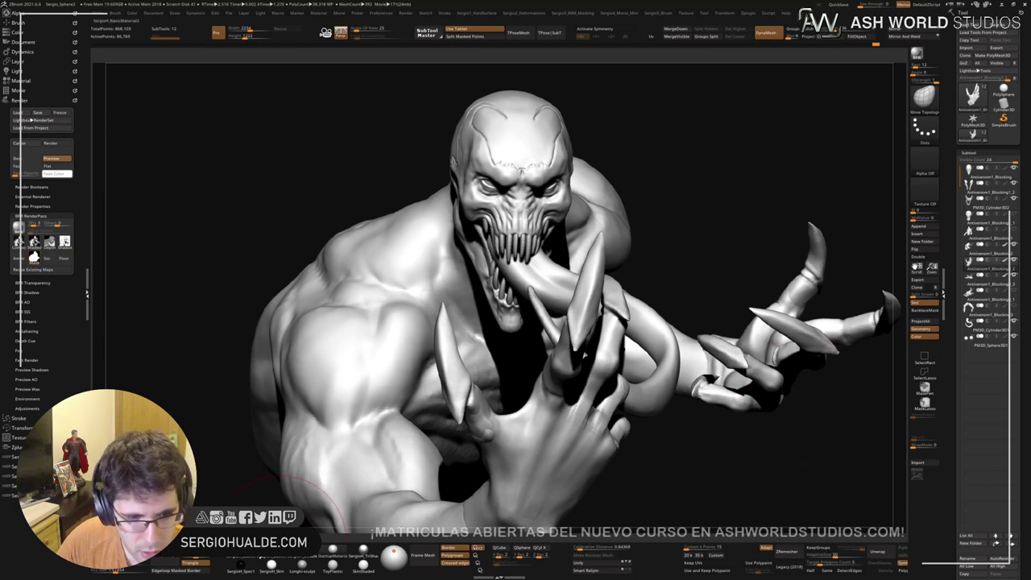
pyautogui.click(241, 567)
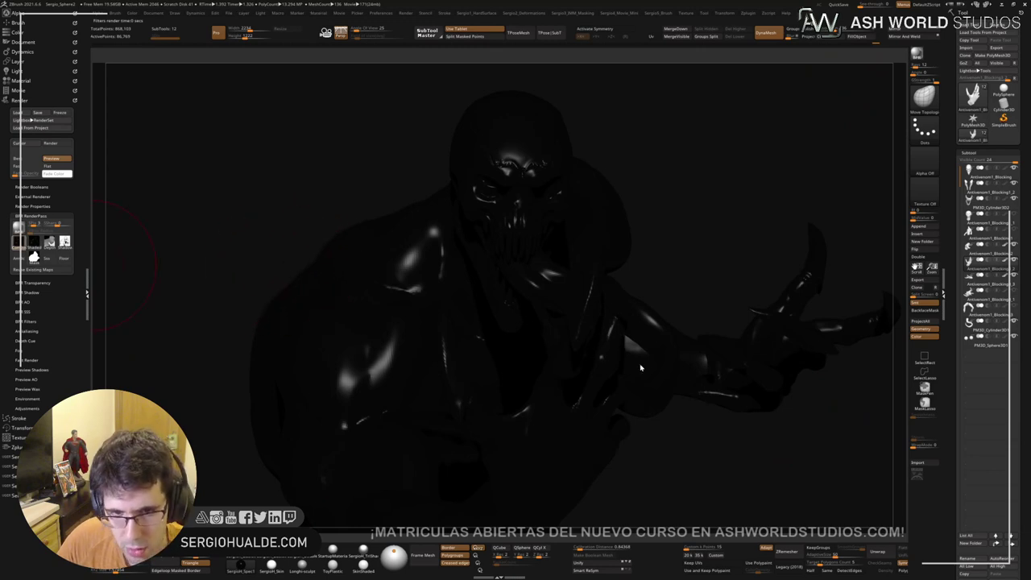
pyautogui.click(794, 407)
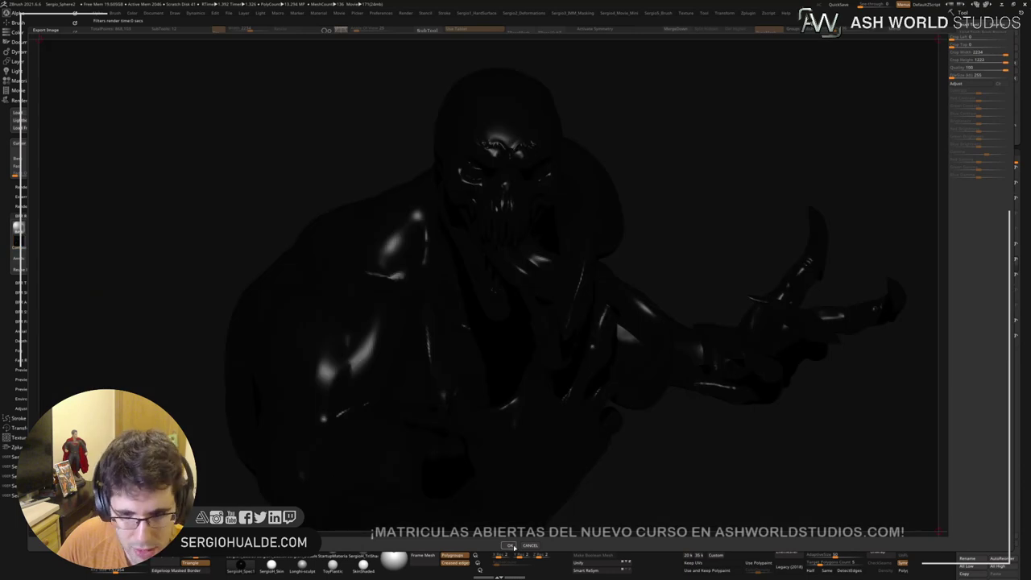
pyautogui.click(510, 545)
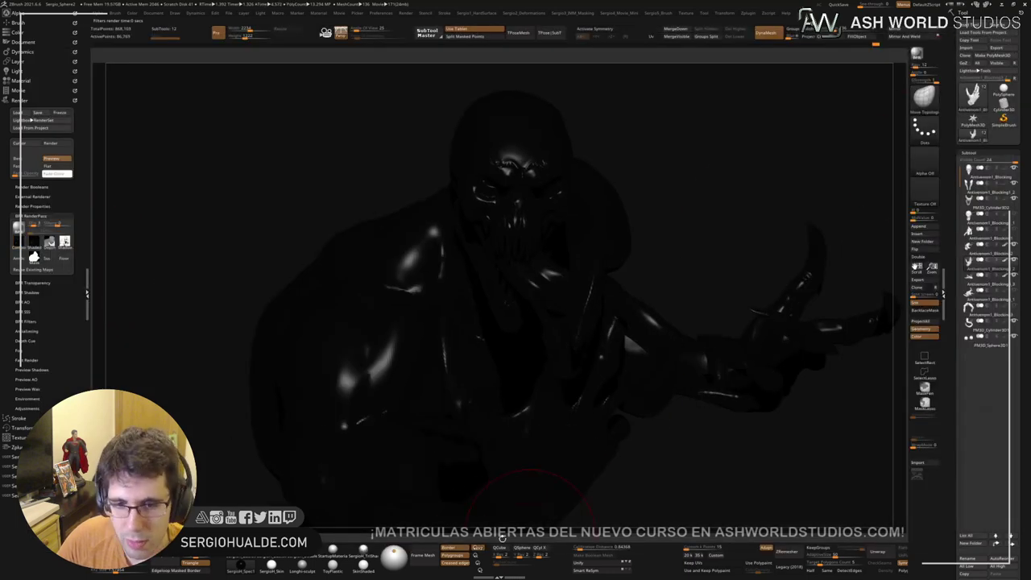
pyautogui.moveTo(389, 567); pyautogui.dragTo(403, 551)
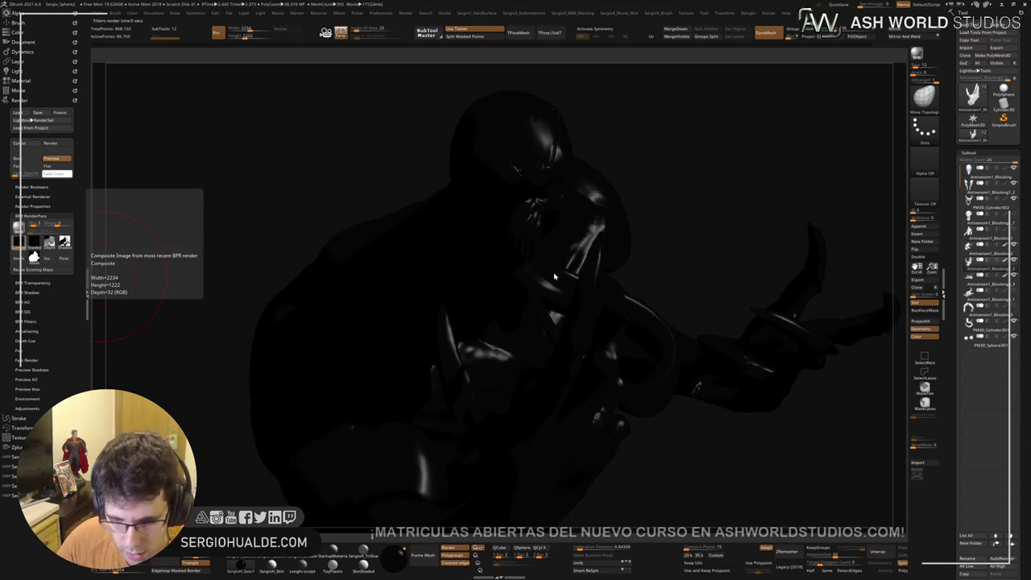
pyautogui.click(784, 402)
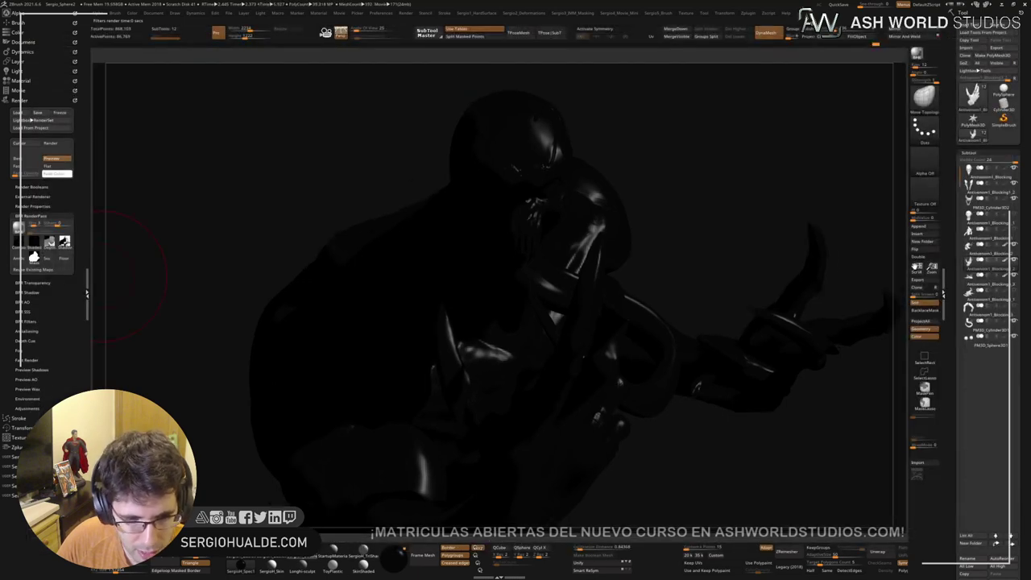
# Step: Switch the sculpt back to a matte basic material under the upper-right light, render it with BPR and export the composite pass
pyautogui.click(301, 552)
pyautogui.click(272, 551)
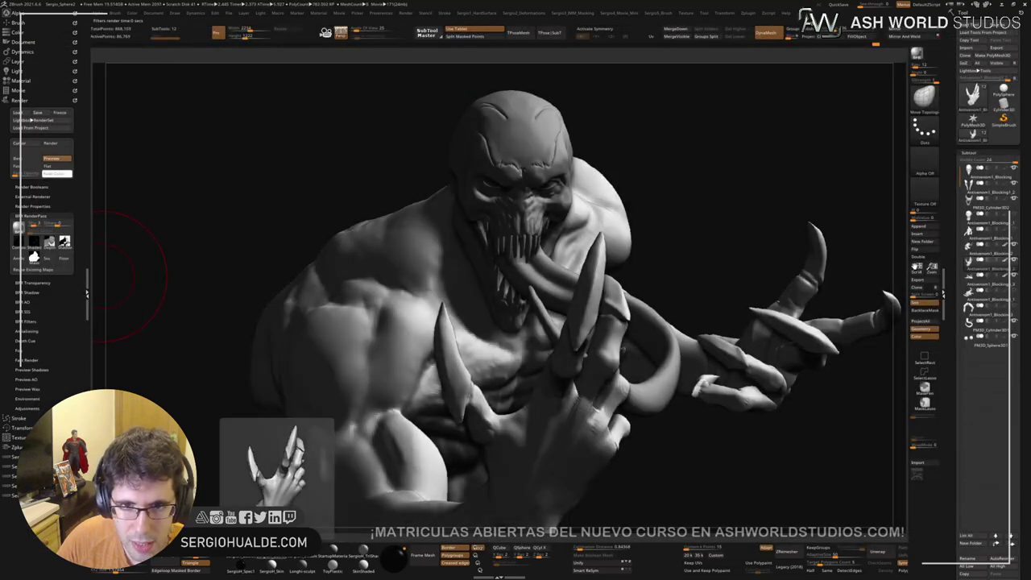
pyautogui.click(302, 552)
pyautogui.click(331, 551)
pyautogui.click(272, 553)
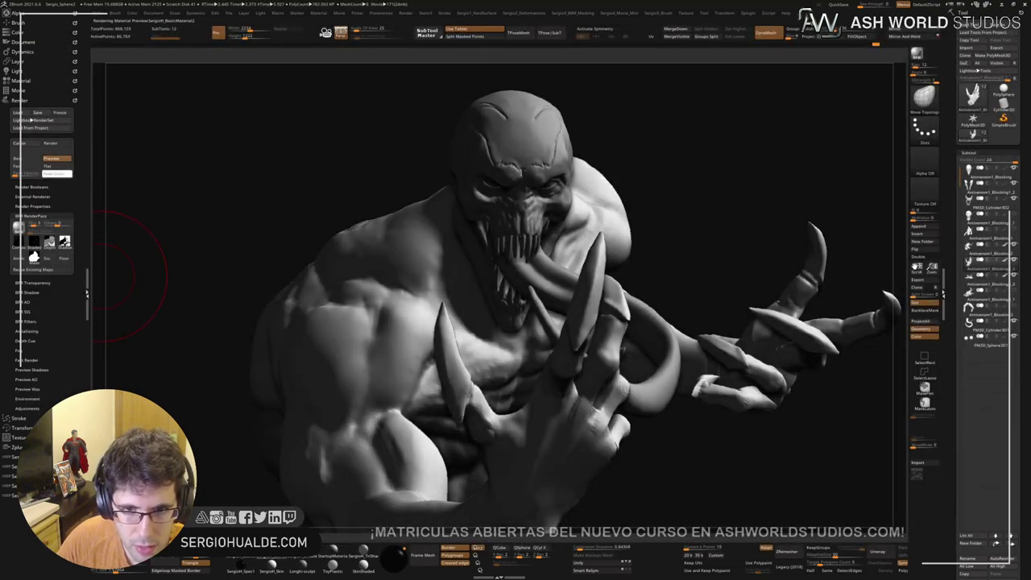
pyautogui.click(303, 553)
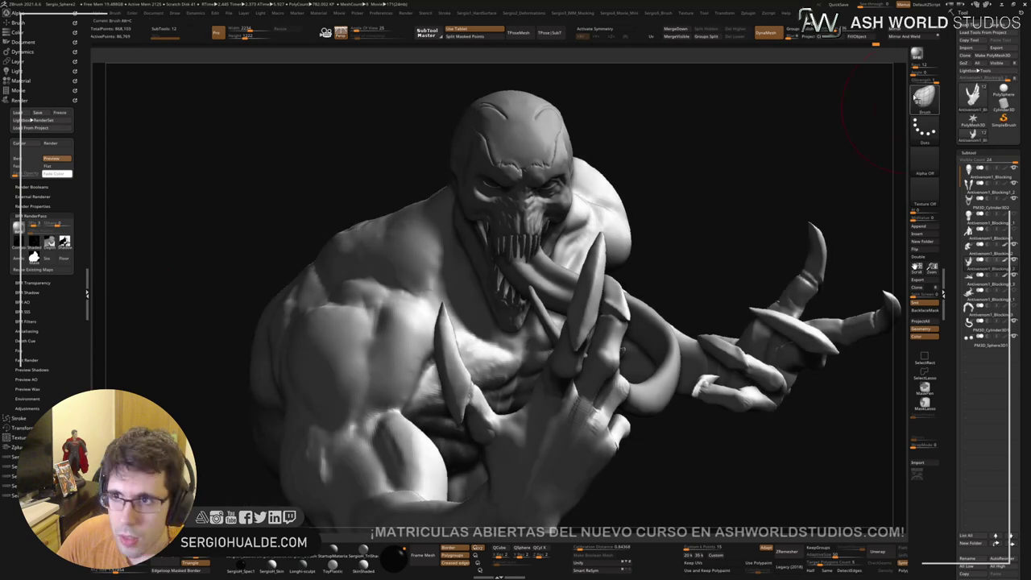
pyautogui.click(917, 53)
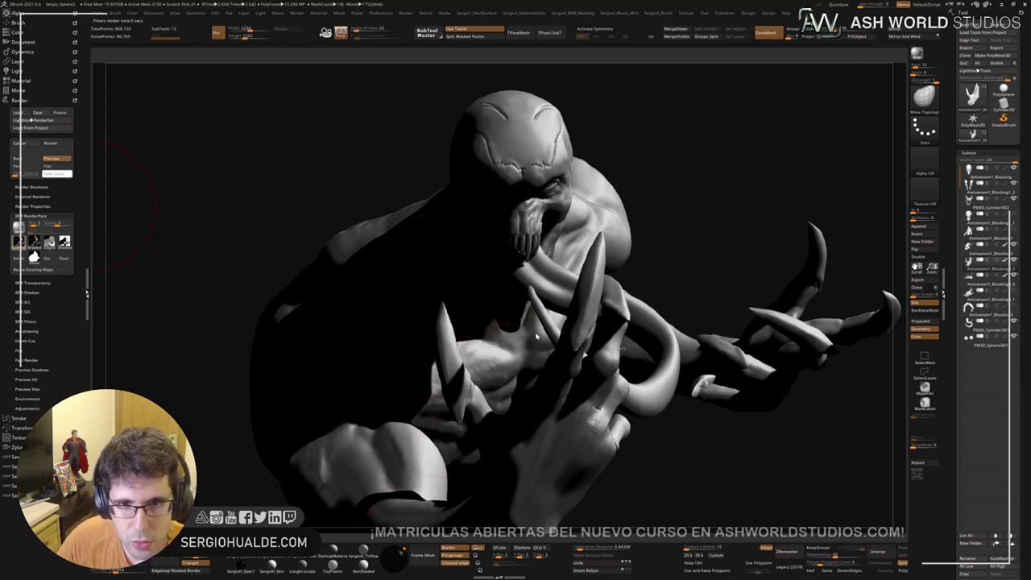
pyautogui.click(793, 407)
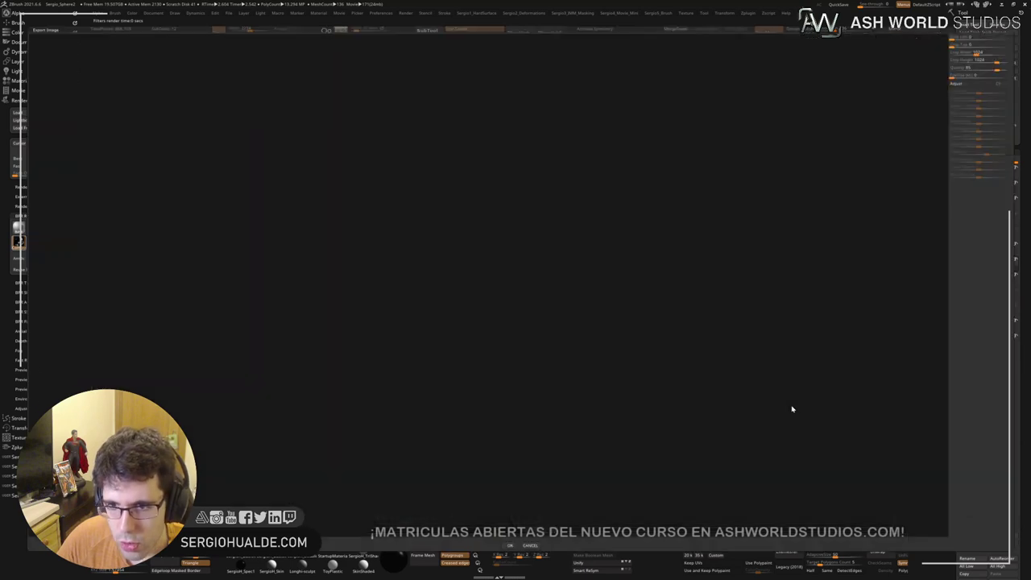
pyautogui.click(507, 544)
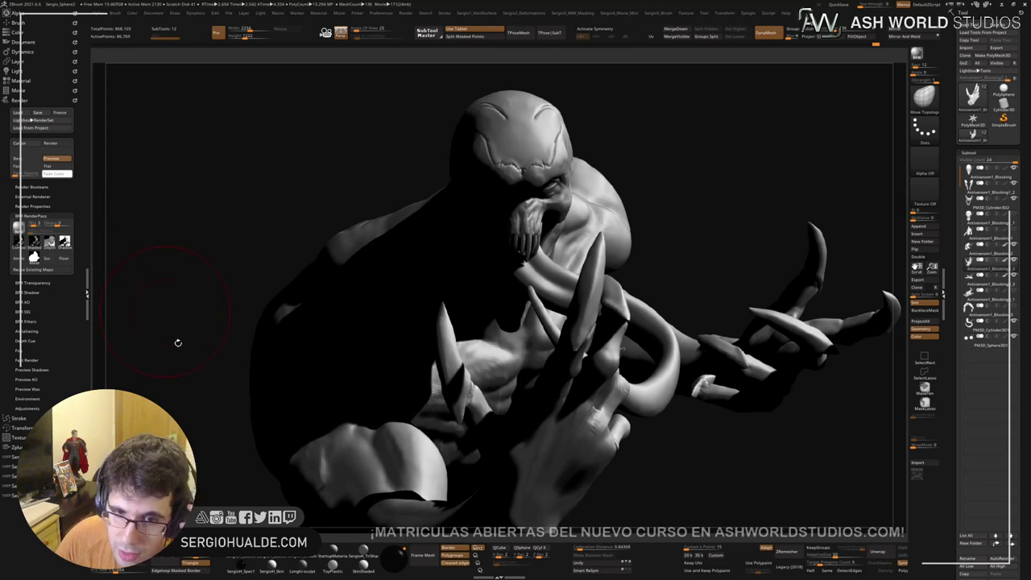
# Step: Move the light to the upper left for a rim light on the back and arm, and export the BPR composite
pyautogui.click(376, 550)
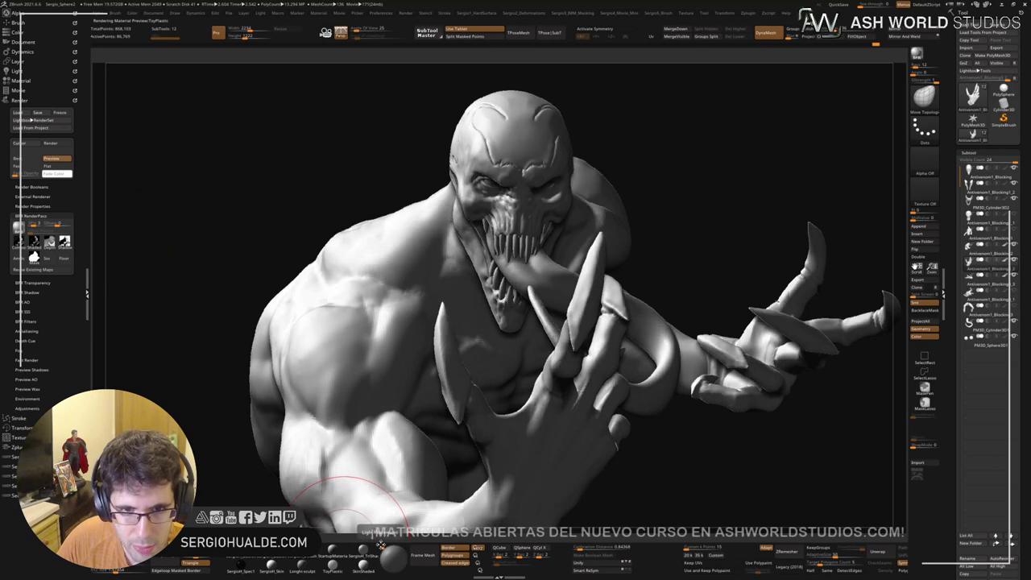
pyautogui.click(385, 550)
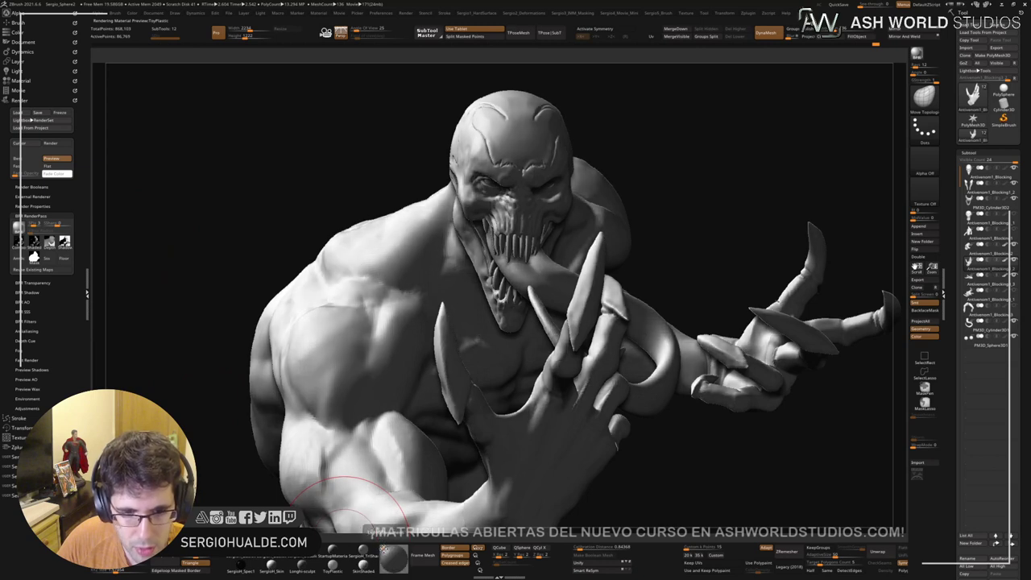
pyautogui.click(387, 551)
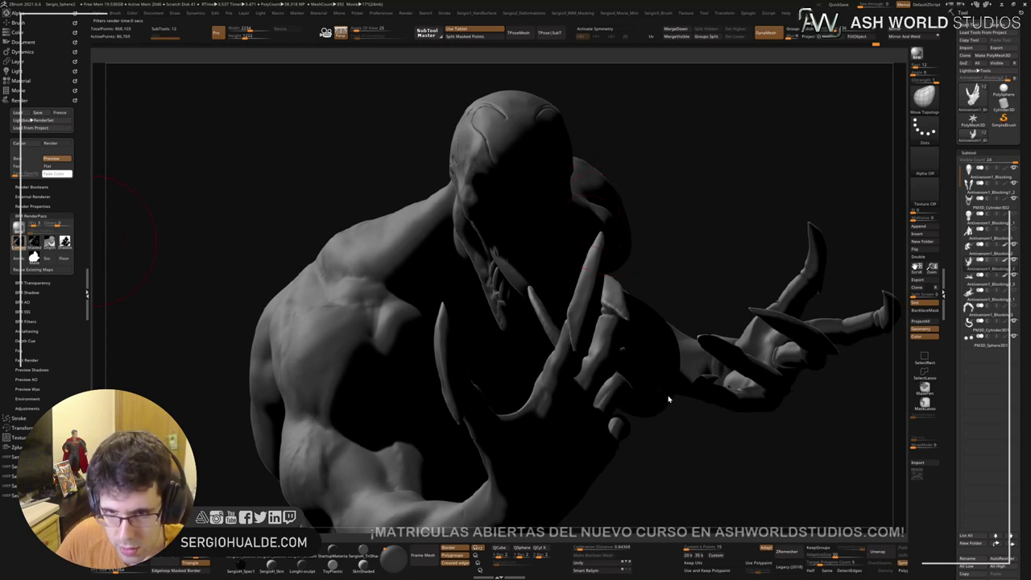
pyautogui.click(792, 409)
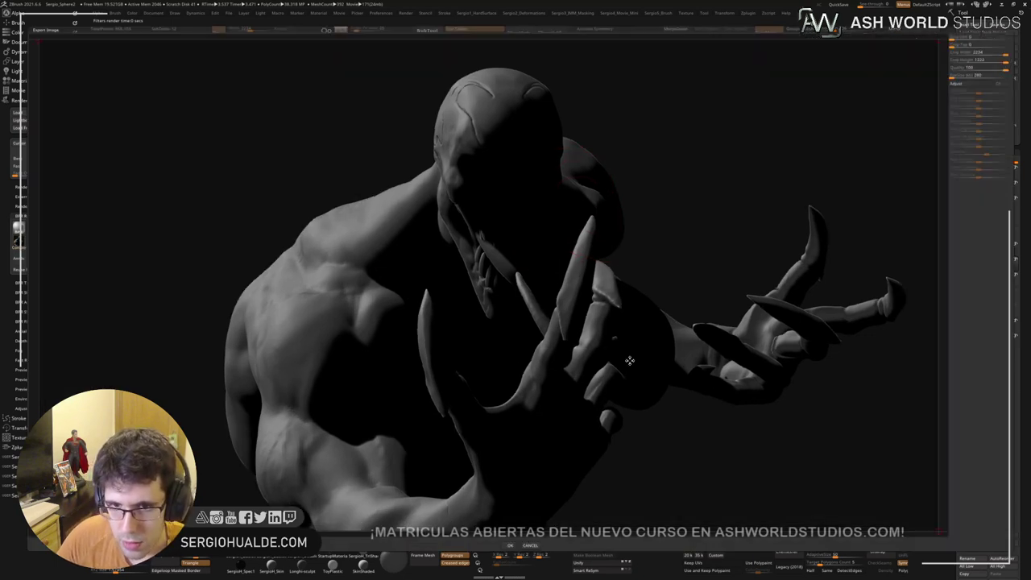
pyautogui.click(509, 545)
# Step: Apply the SergioH_Spec1 material under the rim light, render with BPR and export the composite pass
pyautogui.click(241, 566)
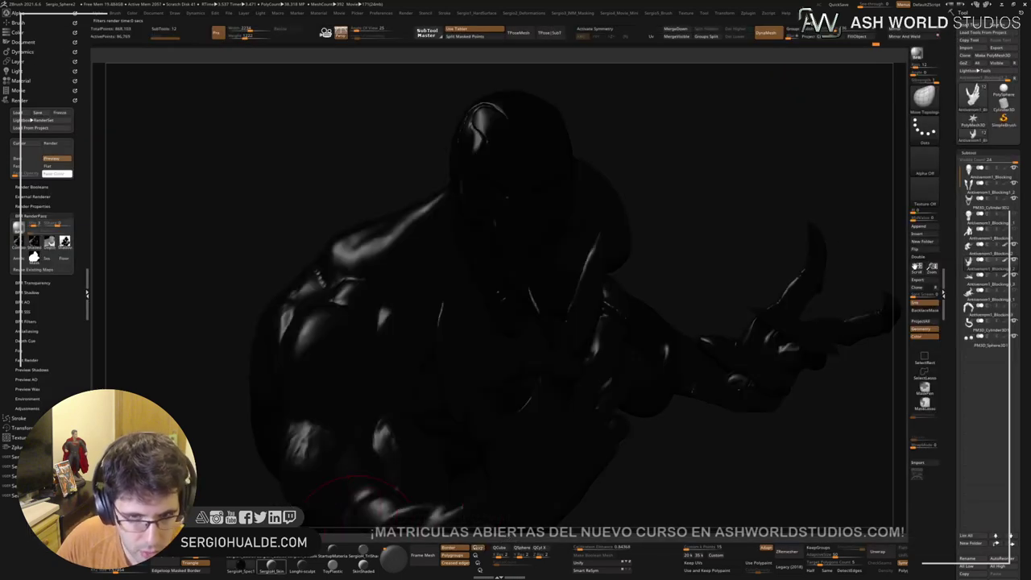
pyautogui.hotkey('shift', 'r')
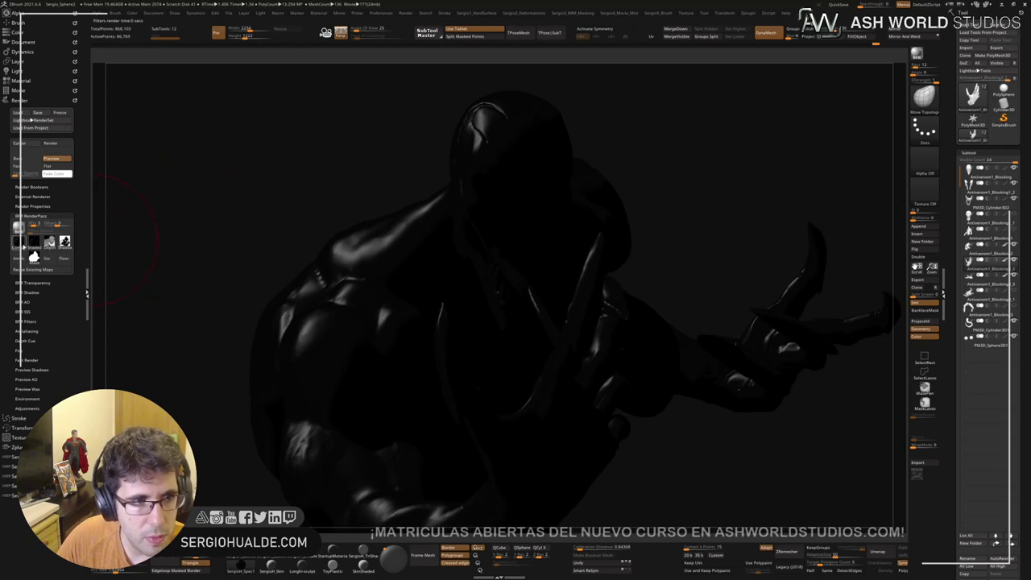
pyautogui.moveTo(23, 246)
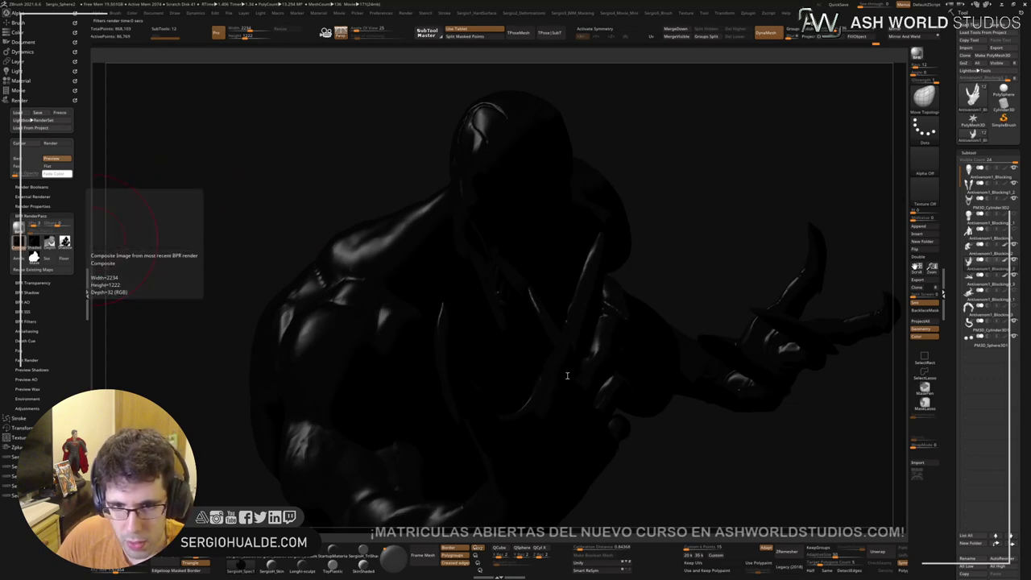
pyautogui.click(789, 409)
pyautogui.click(510, 545)
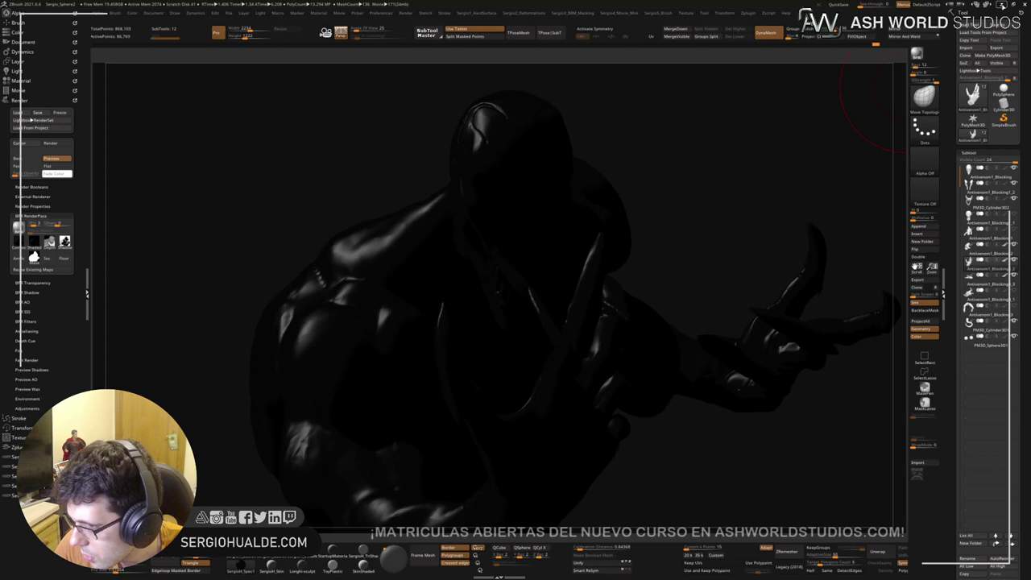
# Step: Switch to Photoshop, maximize its window and open the exported base render BPR_Composite.jpg
pyautogui.hotkey('alt', 'Tab')
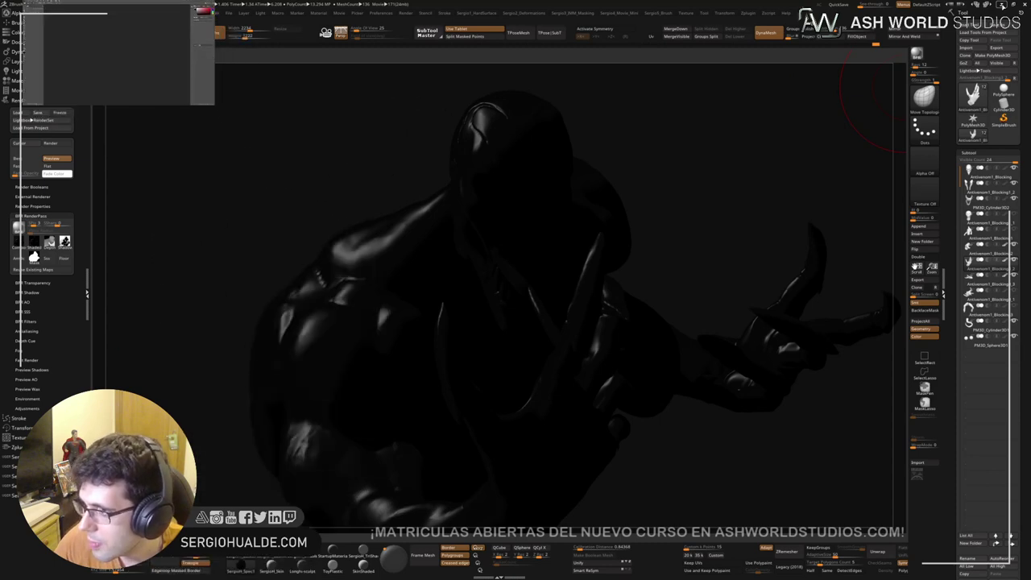
pyautogui.press('super+Up')
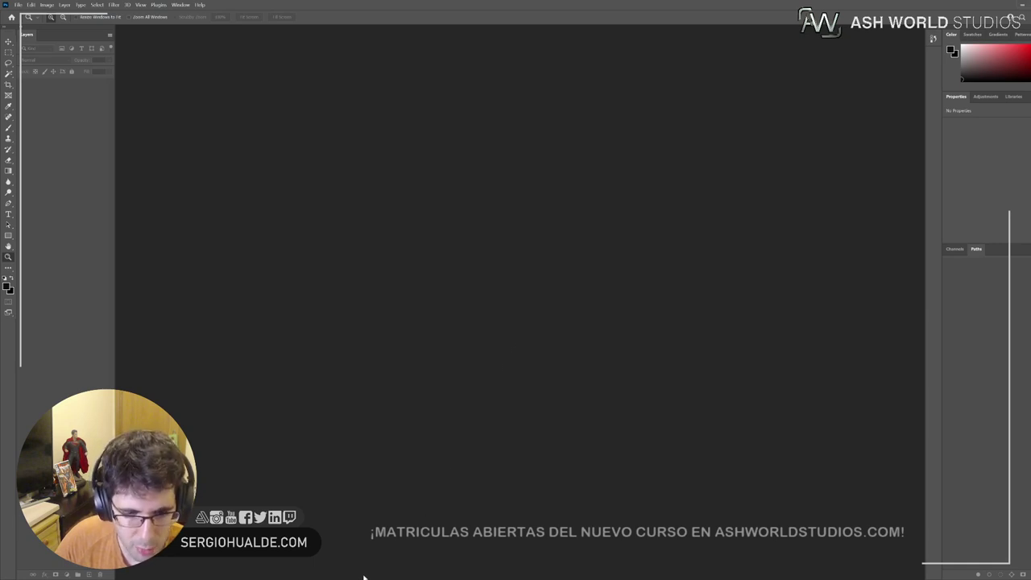
pyautogui.moveTo(360, 575); pyautogui.dragTo(325, 287)
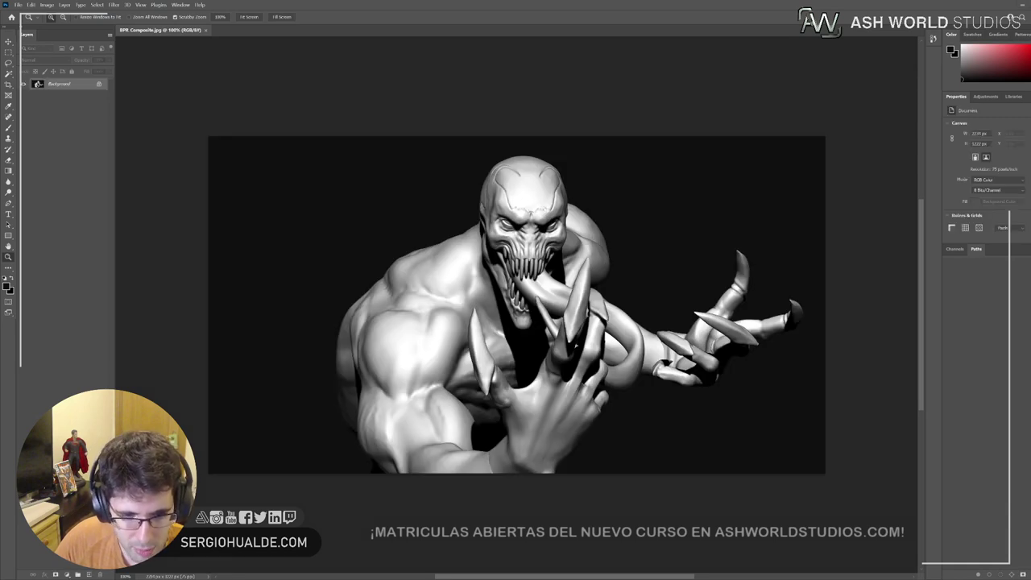
# Step: Place the remaining exported passes as layers over the base render: BPR_Composite2, BPR_Composite3, the three ref images, BPR_Mask and BPR_Shadow
pyautogui.moveTo(463, 576); pyautogui.dragTo(467, 357)
pyautogui.press('Return')
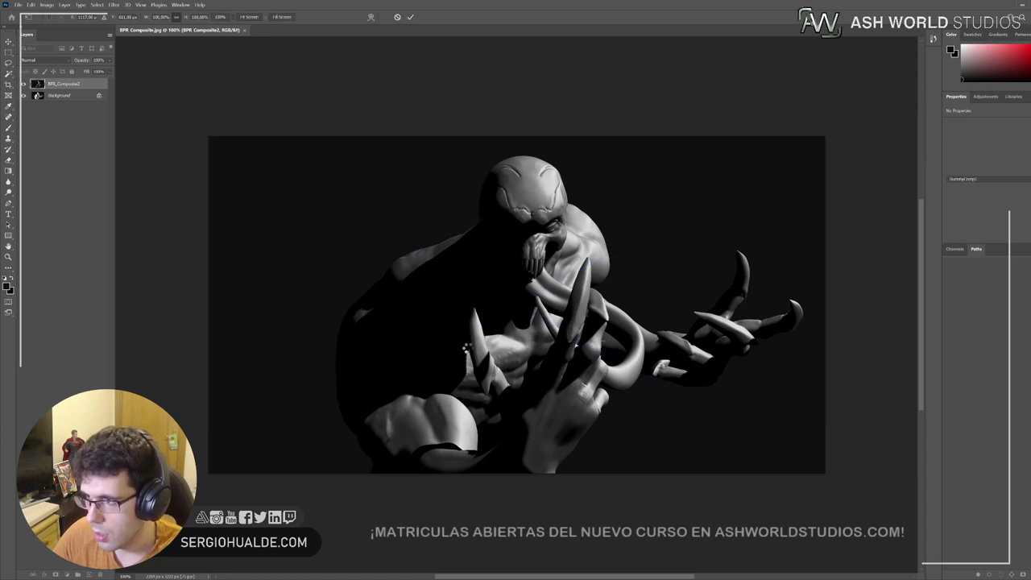
pyautogui.press('Return')
pyautogui.press('Return')
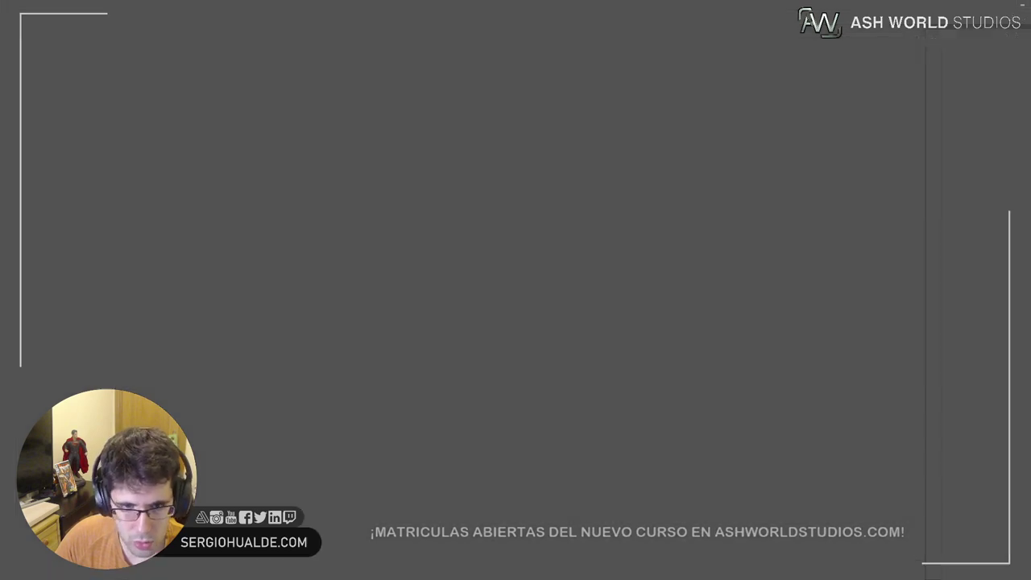
pyautogui.press('Return')
pyautogui.press('Return')
pyautogui.press('Return')
pyautogui.press('Return')
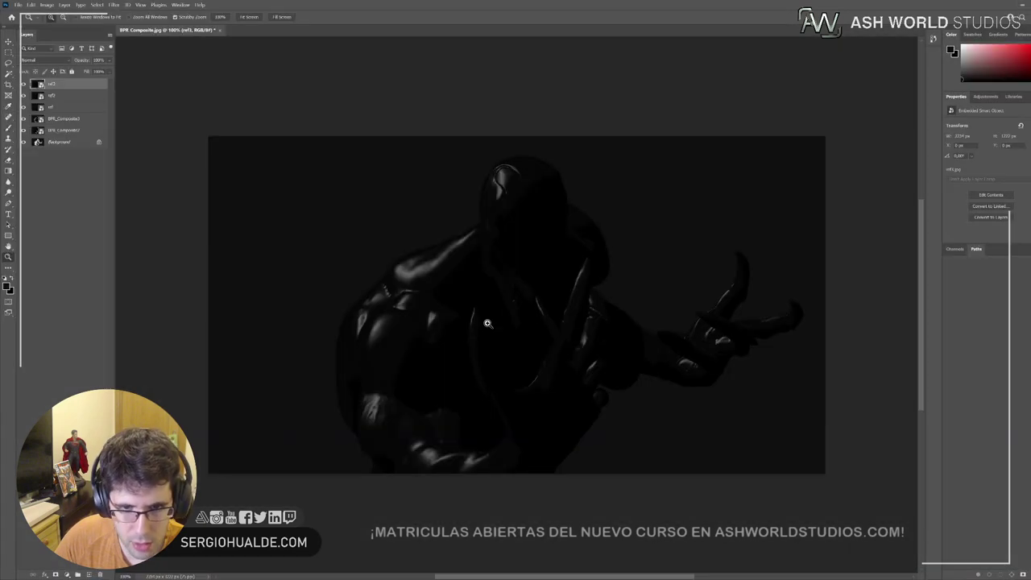
pyautogui.press('Return')
pyautogui.press('Return')
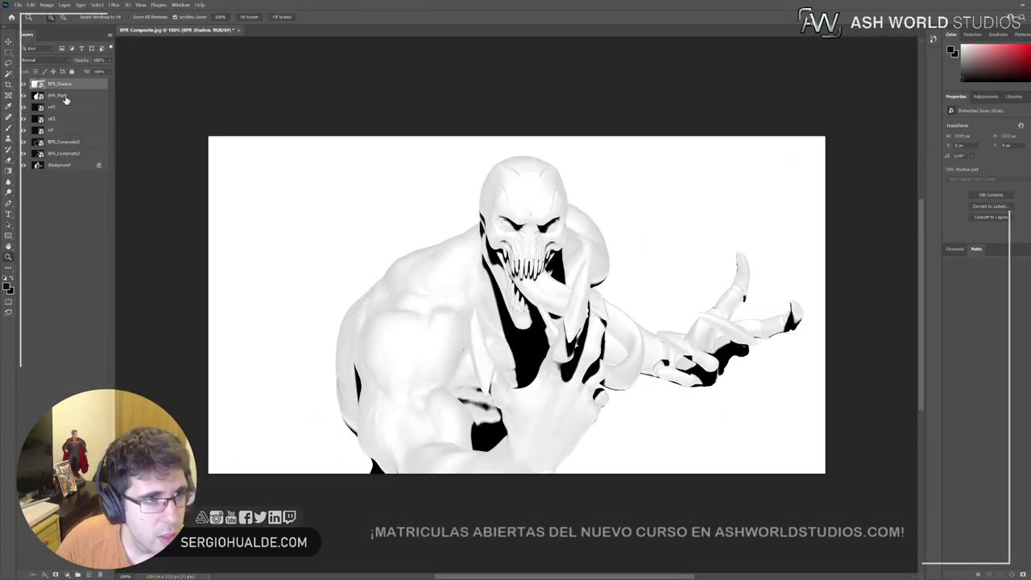
# Step: Move the BPR_Mask layer to the top of the stack and unlock the Background layer
pyautogui.click(67, 99)
pyautogui.moveTo(71, 99); pyautogui.dragTo(74, 80)
pyautogui.click(100, 166)
pyautogui.click(56, 86)
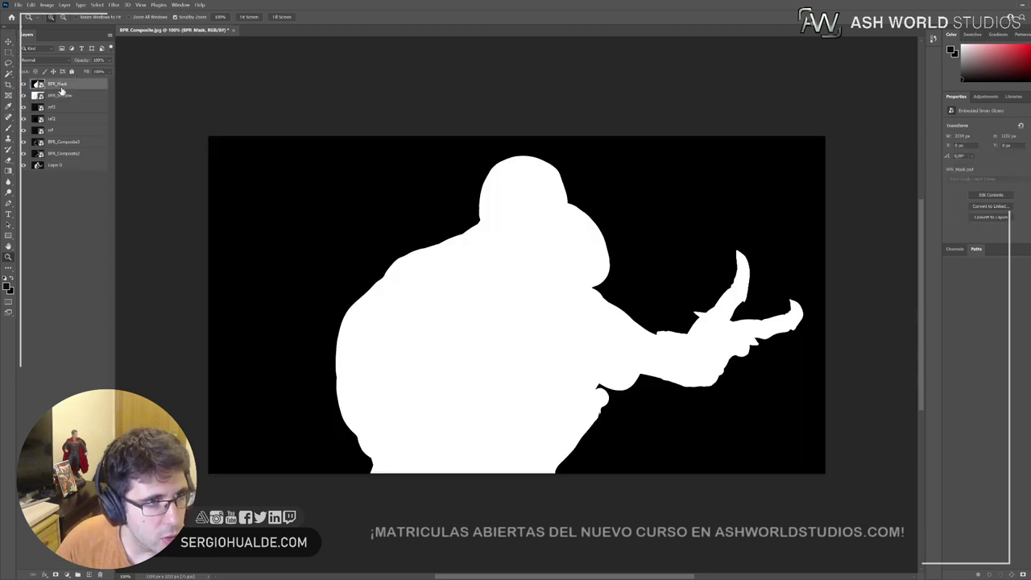
# Step: Mask a new group with the white silhouette selected from BPR_Mask, hide that layer, and move all render layers into the group
pyautogui.press('w')
pyautogui.click(429, 313)
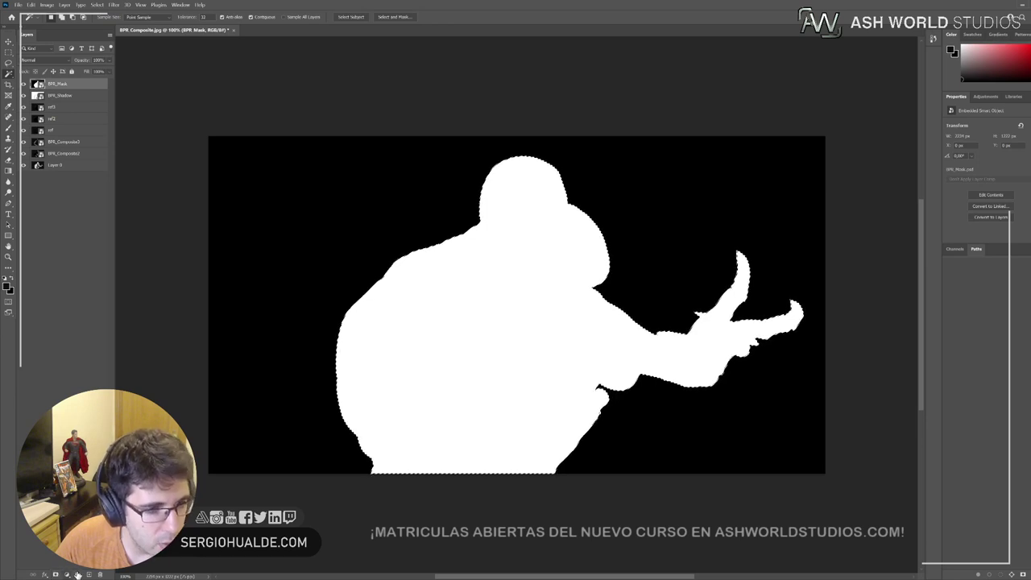
pyautogui.click(77, 575)
pyautogui.click(56, 575)
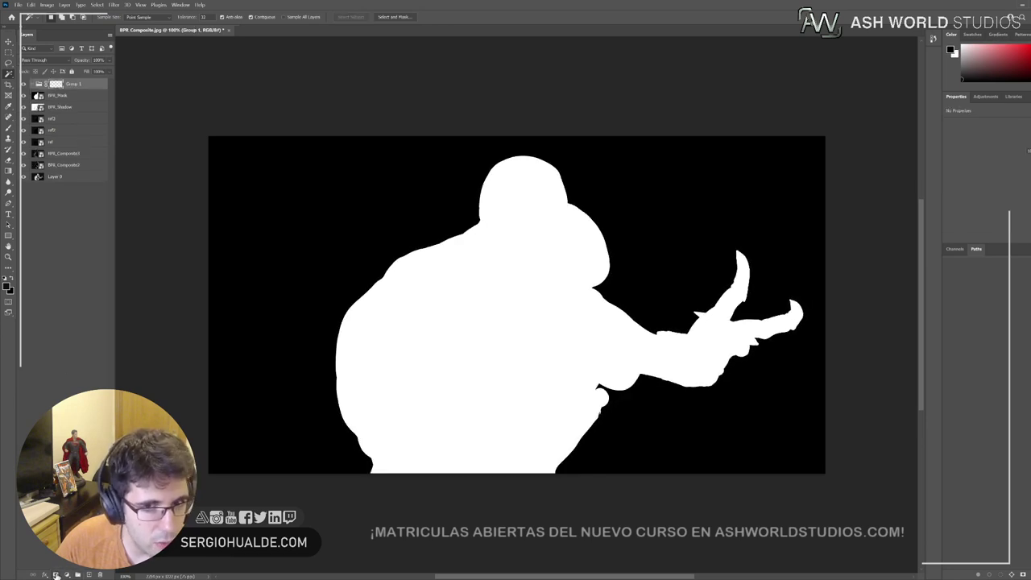
pyautogui.click(34, 97)
pyautogui.keyDown('shift'); pyautogui.click(70, 179); pyautogui.keyUp('shift')
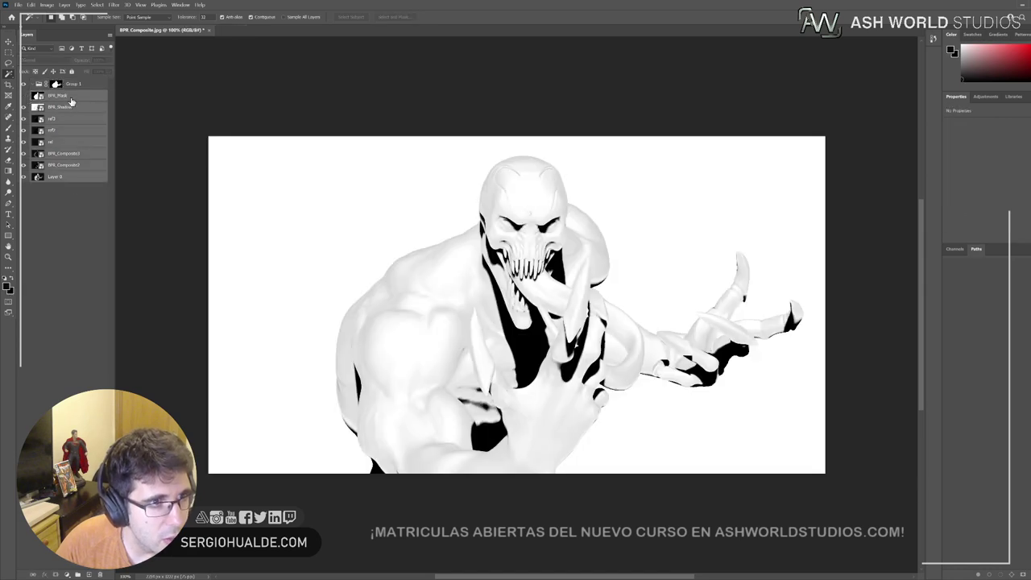
pyautogui.moveTo(70, 97); pyautogui.dragTo(72, 86)
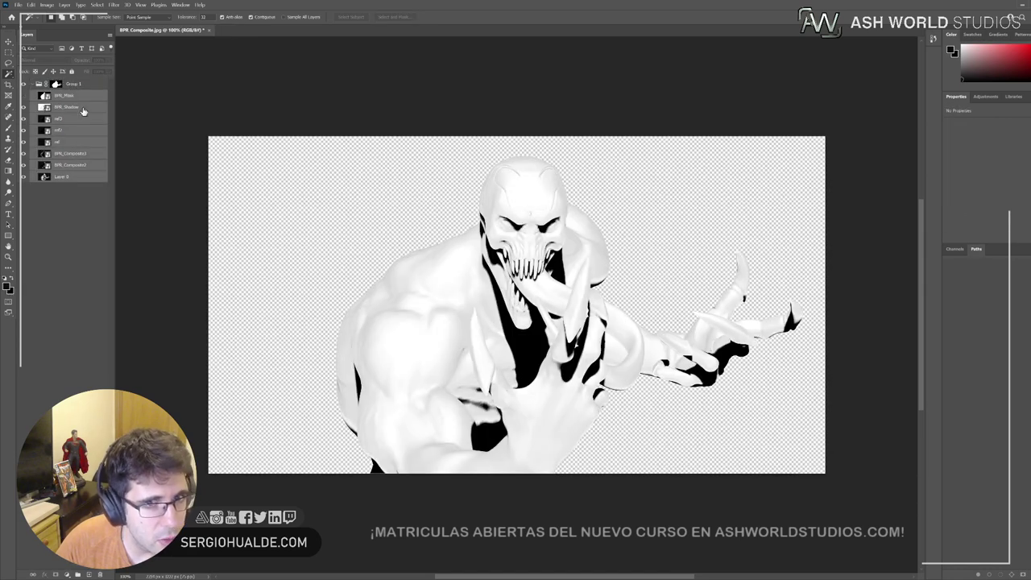
# Step: Add a new layer beneath the masked group and fill it with a dark gradient backdrop behind the character
pyautogui.click(68, 176)
pyautogui.moveTo(60, 188); pyautogui.dragTo(58, 202)
pyautogui.click(9, 170)
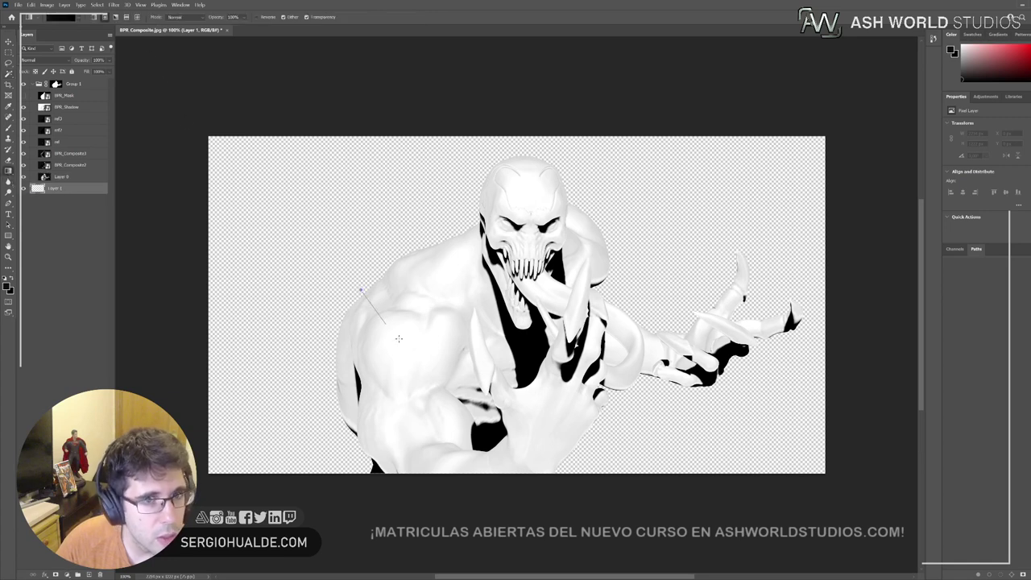
pyautogui.moveTo(373, 306); pyautogui.dragTo(511, 325)
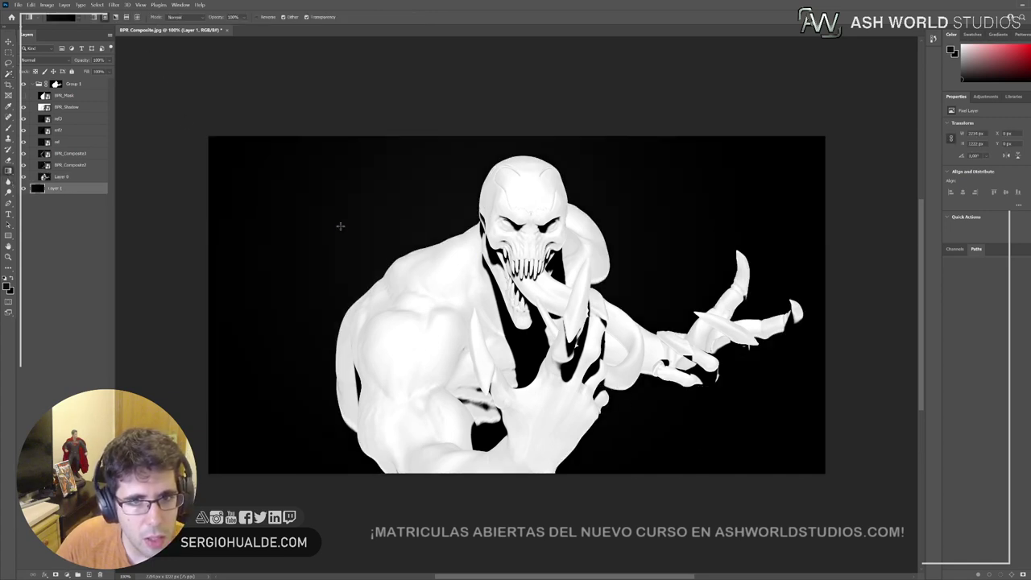
pyautogui.moveTo(341, 223); pyautogui.dragTo(524, 433)
pyautogui.moveTo(463, 318); pyautogui.dragTo(599, 522)
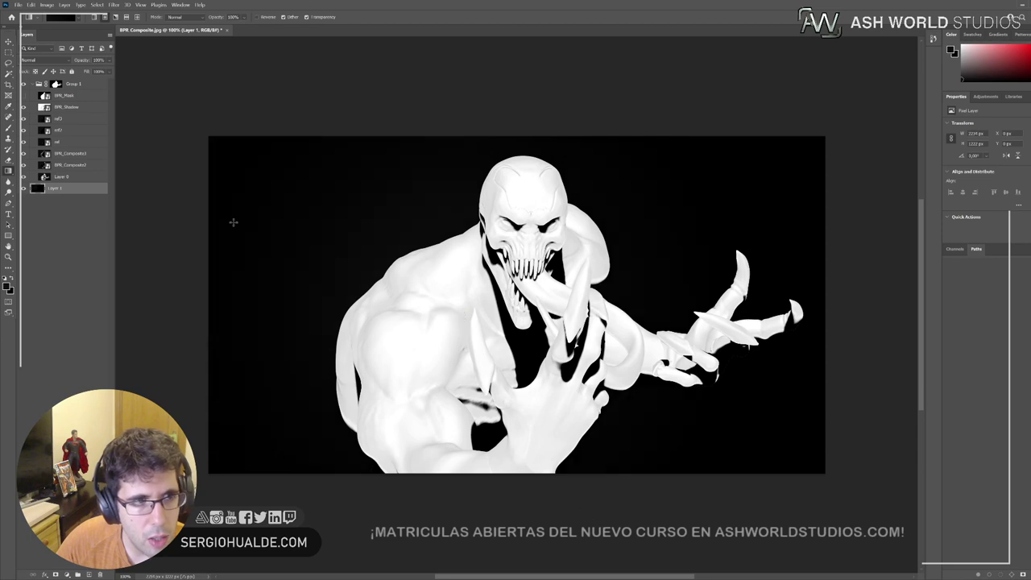
# Step: Clip a Levels adjustment to the gradient backdrop and lower its white input level to brighten the glow
pyautogui.click(89, 437)
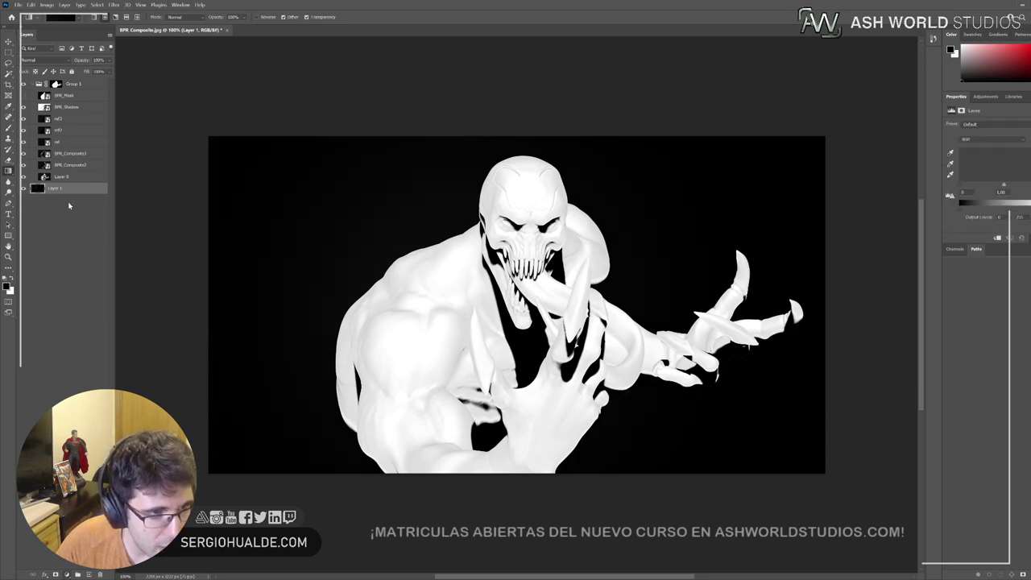
pyautogui.keyDown('alt'); pyautogui.click(90, 194); pyautogui.keyUp('alt')
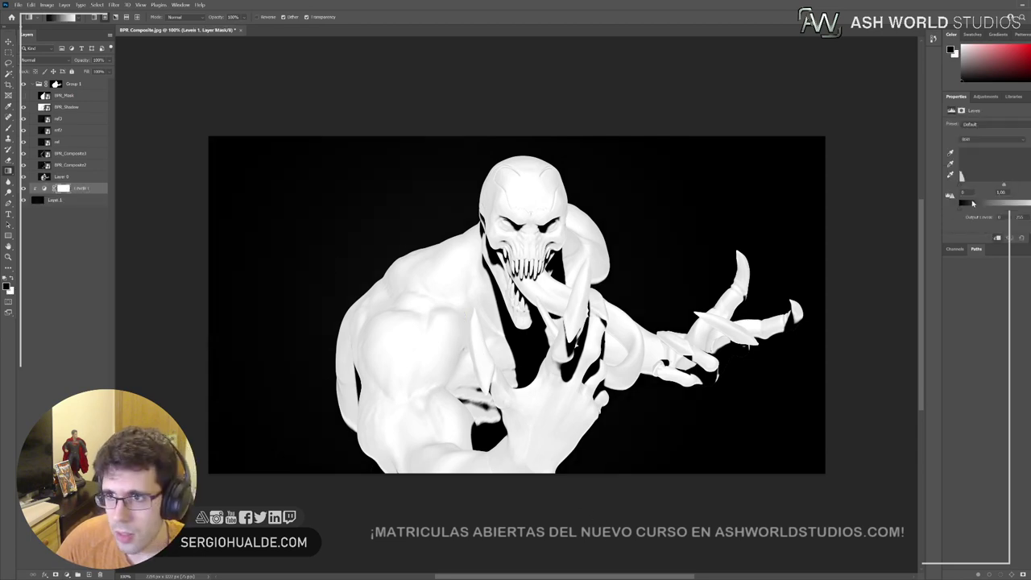
pyautogui.moveTo(960, 186); pyautogui.dragTo(958, 186)
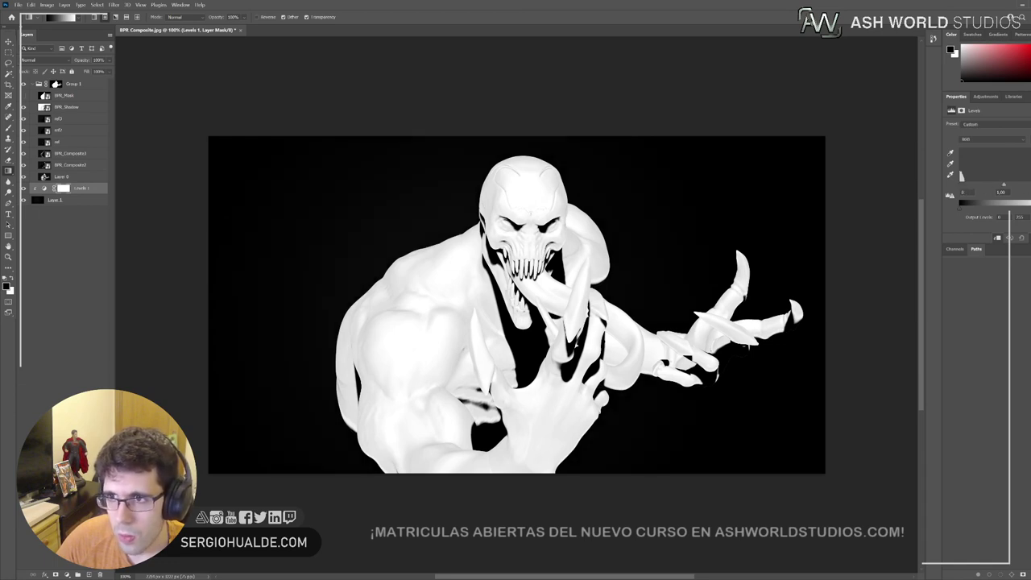
pyautogui.moveTo(1030, 186); pyautogui.dragTo(980, 184)
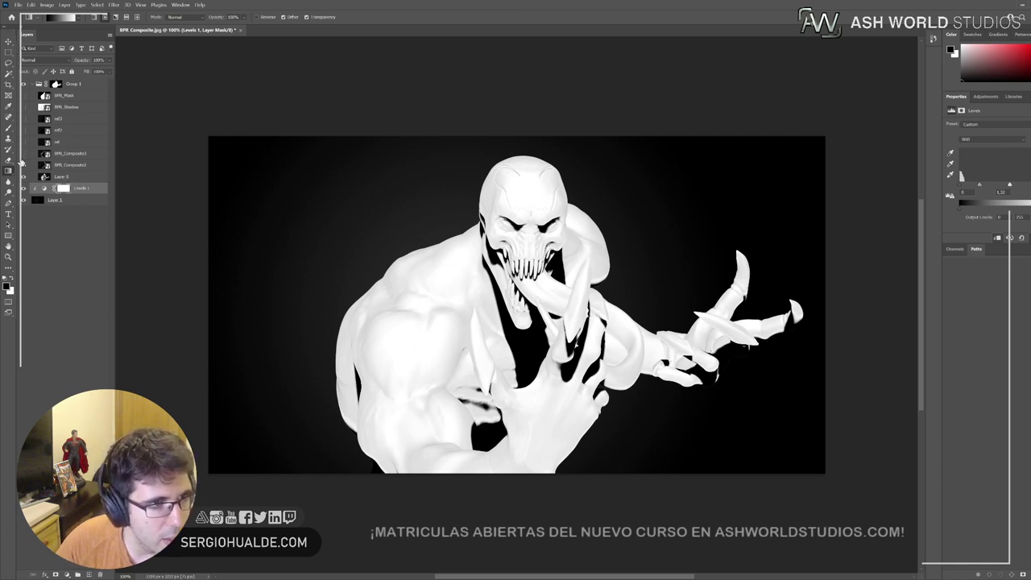
# Step: Hide the passes above BPR_Composite2, compare blend modes for that layer, set it to Color Dodge and lower its opacity
pyautogui.click(23, 154)
pyautogui.click(66, 165)
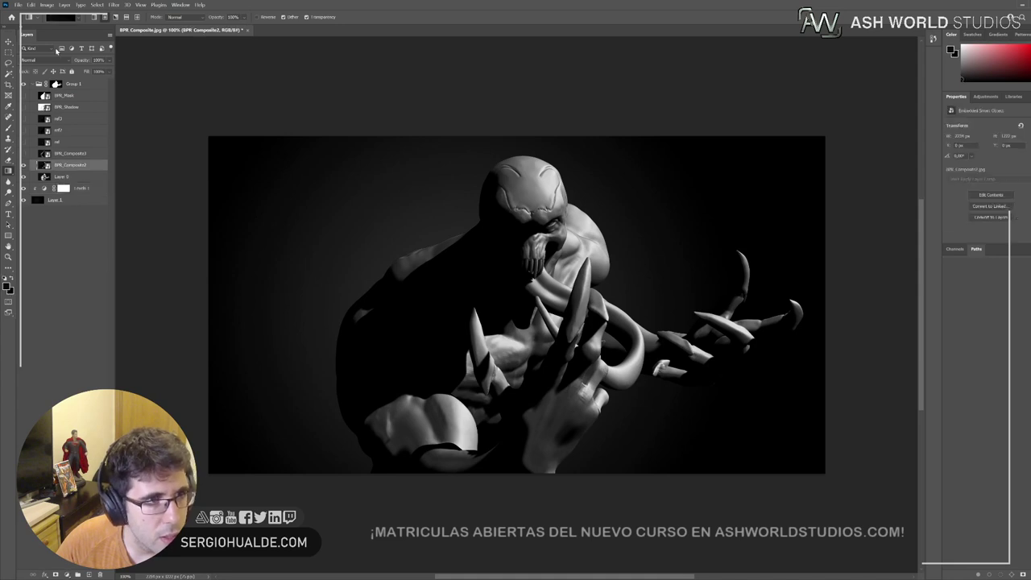
pyautogui.scroll(-8, 50, 62)
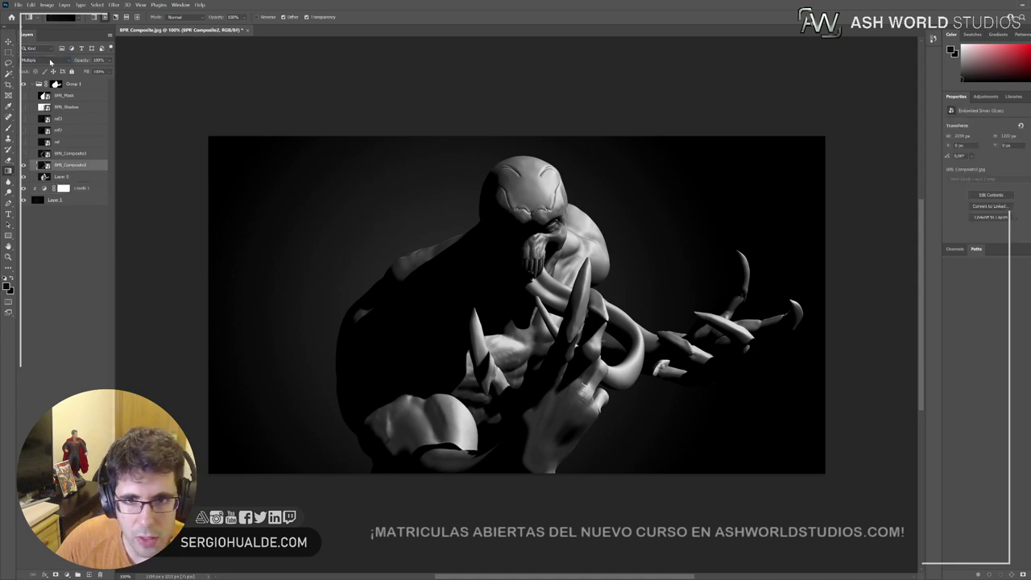
pyautogui.scroll(1, 50, 62)
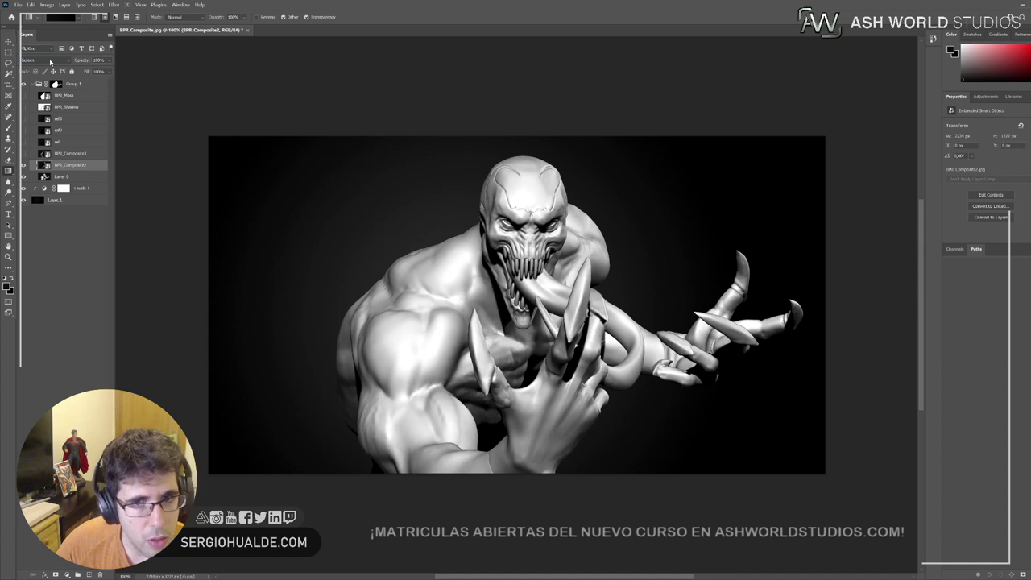
pyautogui.scroll(-1, 50, 62)
pyautogui.scroll(-2, 50, 62)
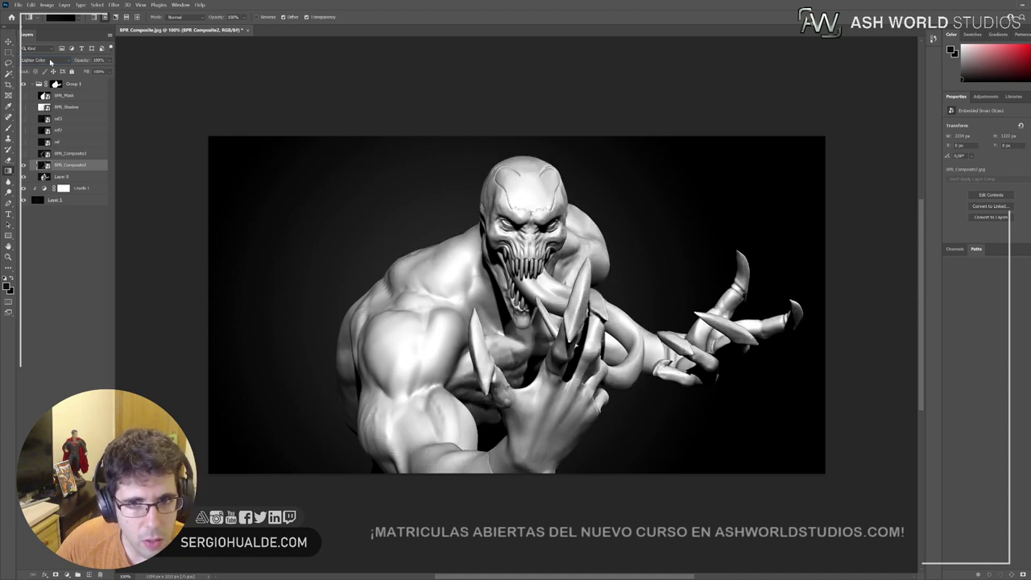
pyautogui.scroll(4, 50, 62)
pyautogui.scroll(1, 50, 62)
pyautogui.scroll(-1, 50, 62)
pyautogui.scroll(-1, 50, 62)
pyautogui.scroll(1, 50, 62)
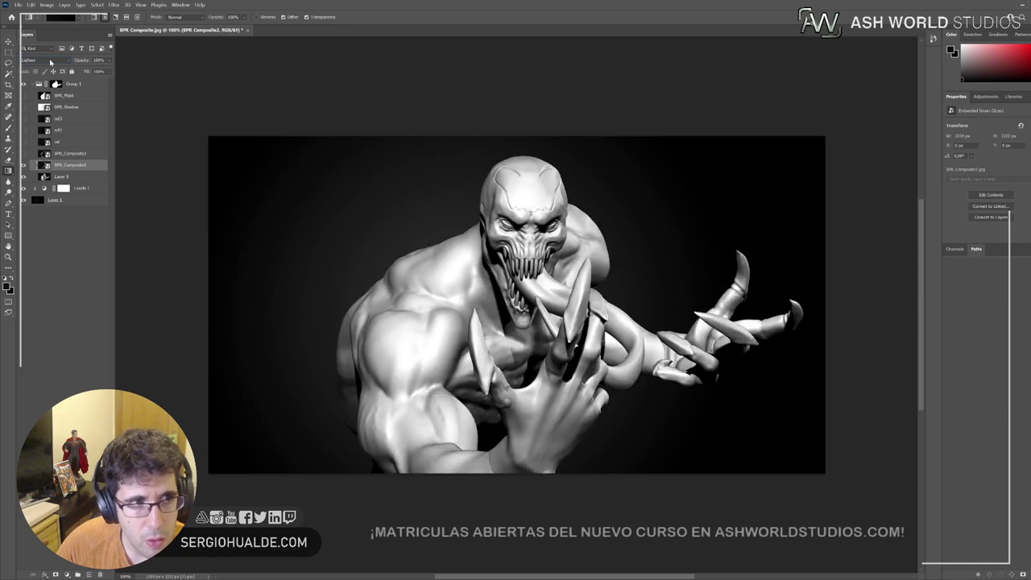
pyautogui.scroll(-1, 43, 65)
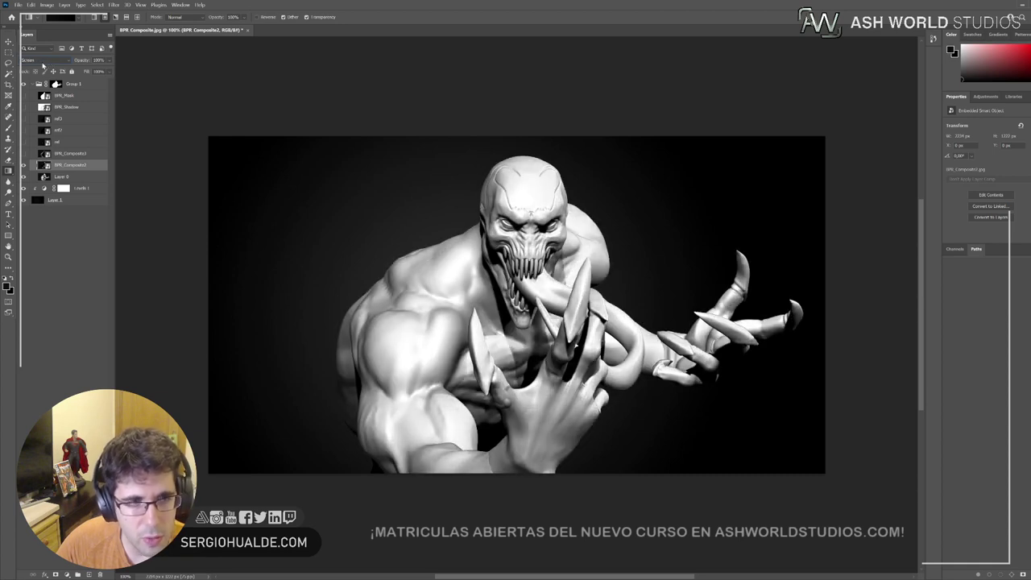
pyautogui.scroll(-1, 43, 65)
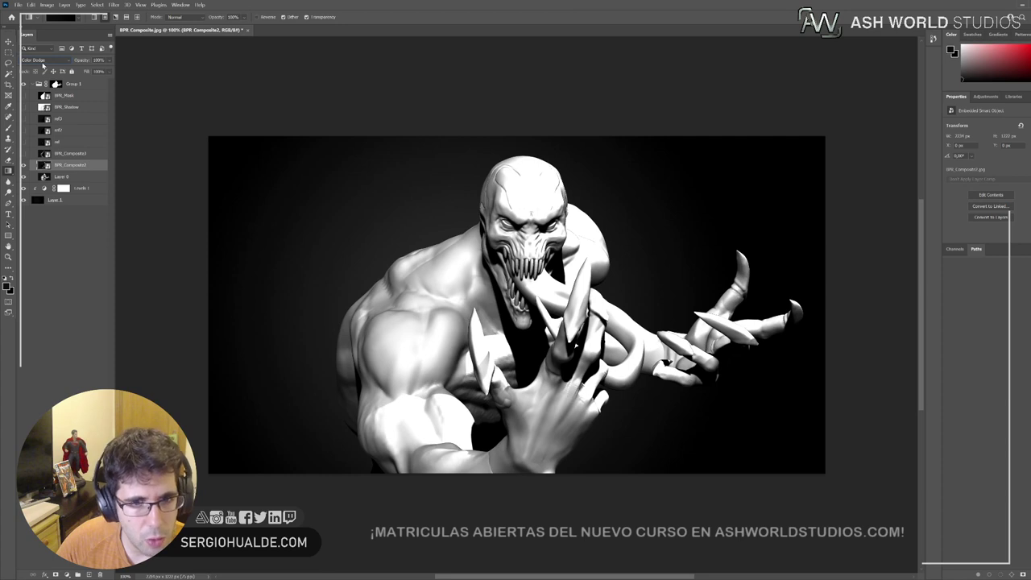
pyautogui.moveTo(77, 71); pyautogui.dragTo(82, 72)
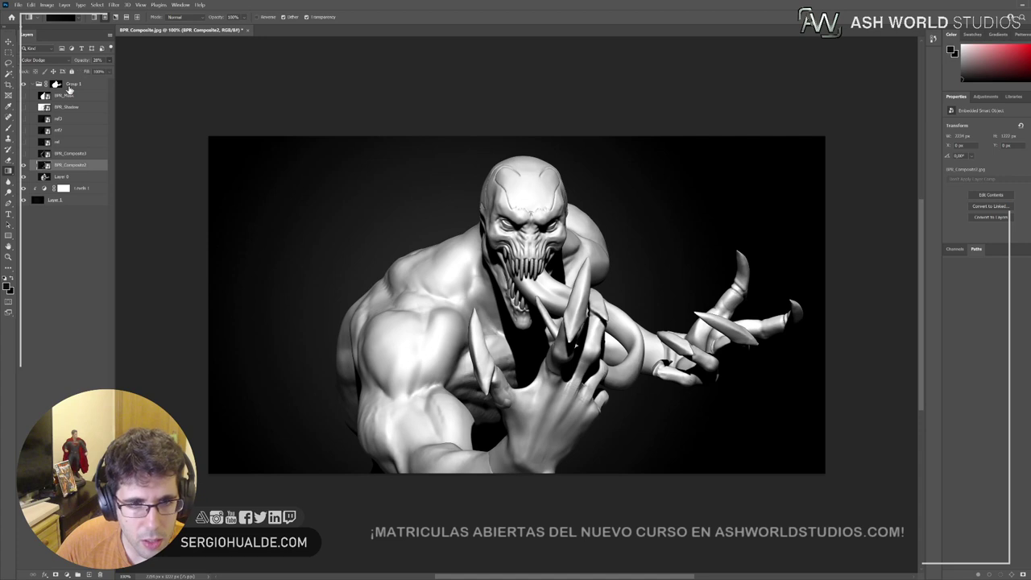
# Step: Show the BPR_Composite3 rim-light pass, compare Overlay, Lighter Color and other blend modes, and set it to Color Dodge
pyautogui.hotkey('alt', ']')
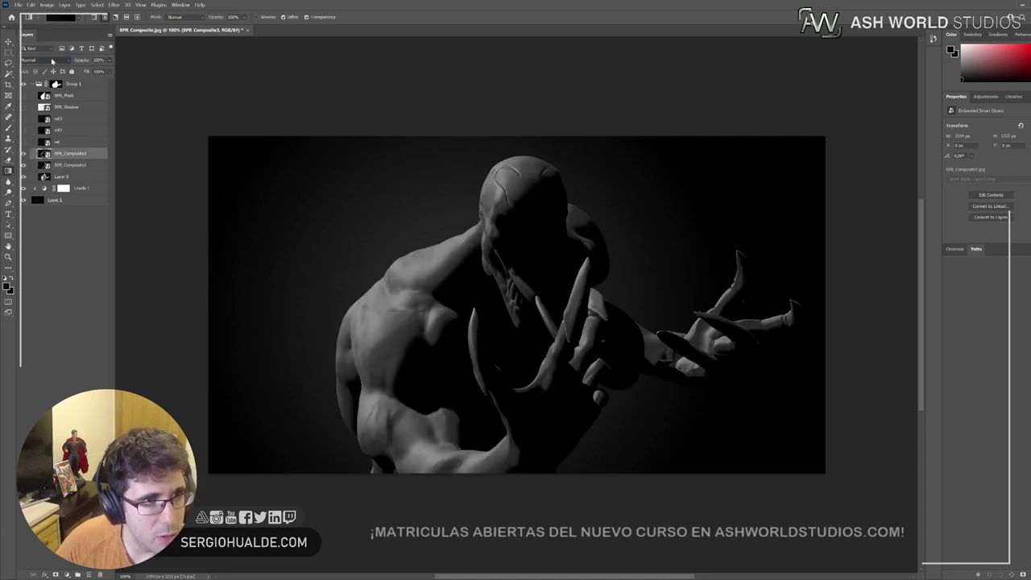
pyautogui.scroll(-9, 53, 62)
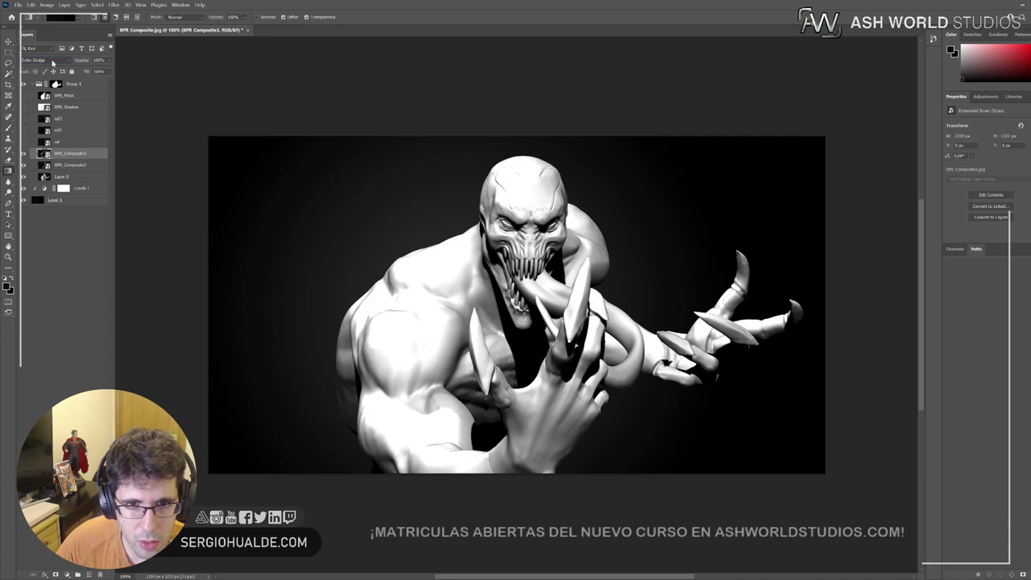
pyautogui.scroll(-2, 53, 62)
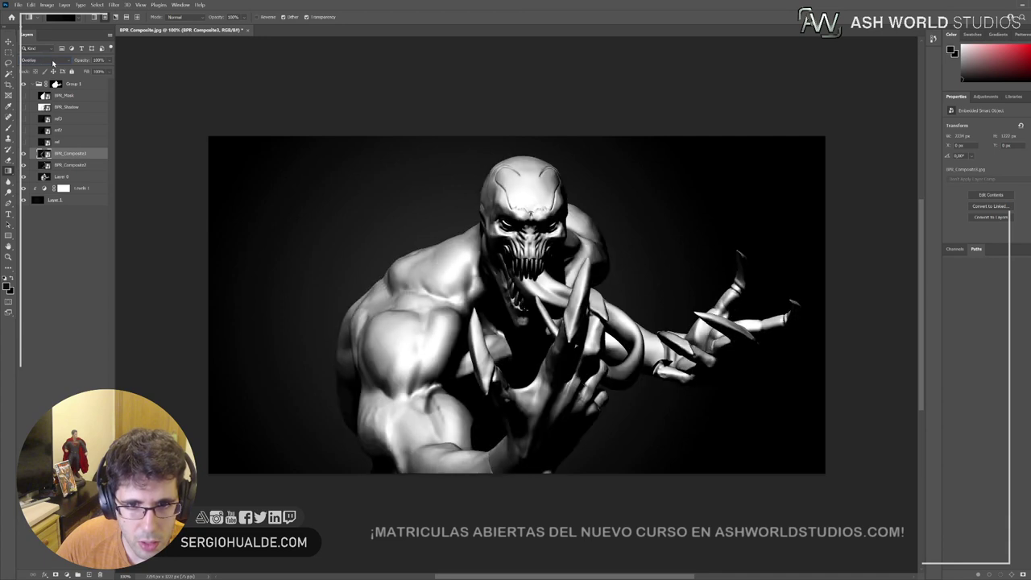
pyautogui.scroll(1, 53, 62)
pyautogui.scroll(-1, 52, 62)
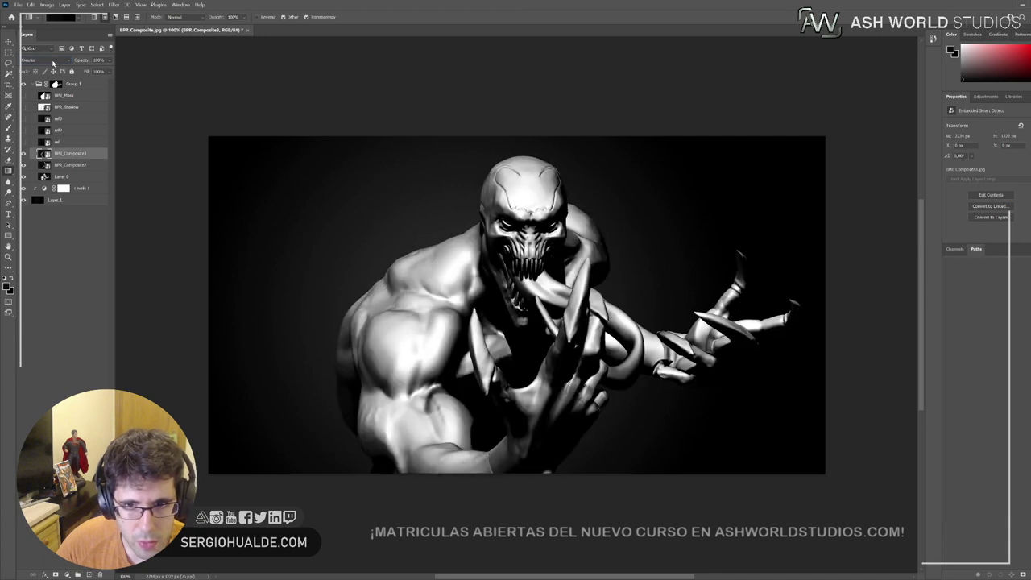
pyautogui.scroll(-4, 52, 62)
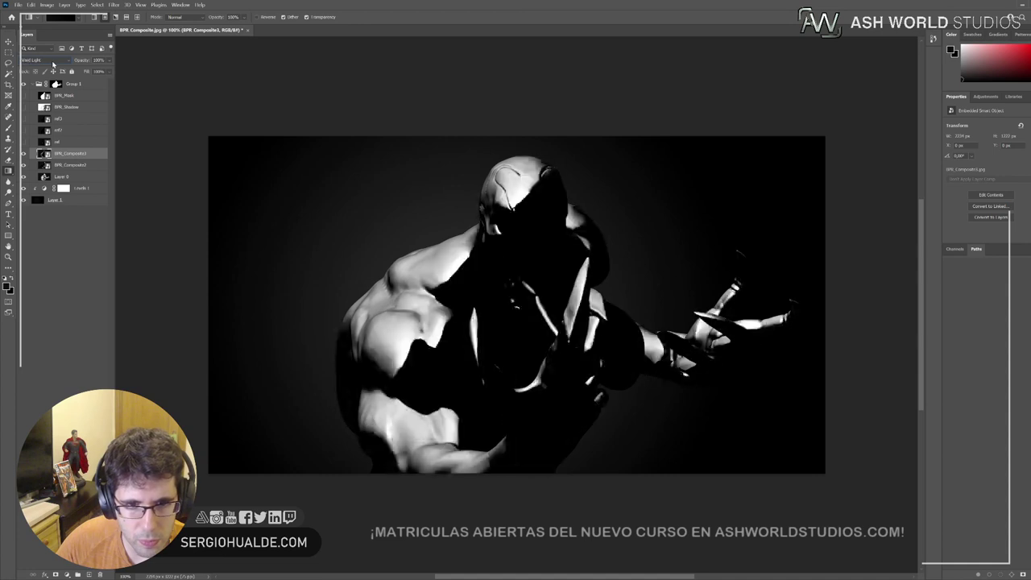
pyautogui.scroll(5, 53, 62)
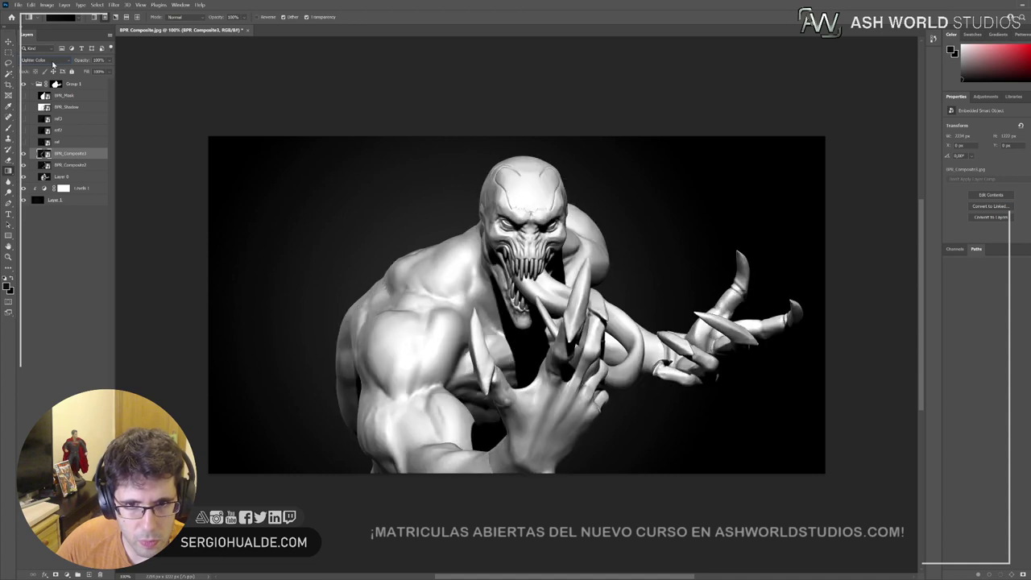
pyautogui.scroll(-1, 52, 64)
pyautogui.scroll(1, 52, 65)
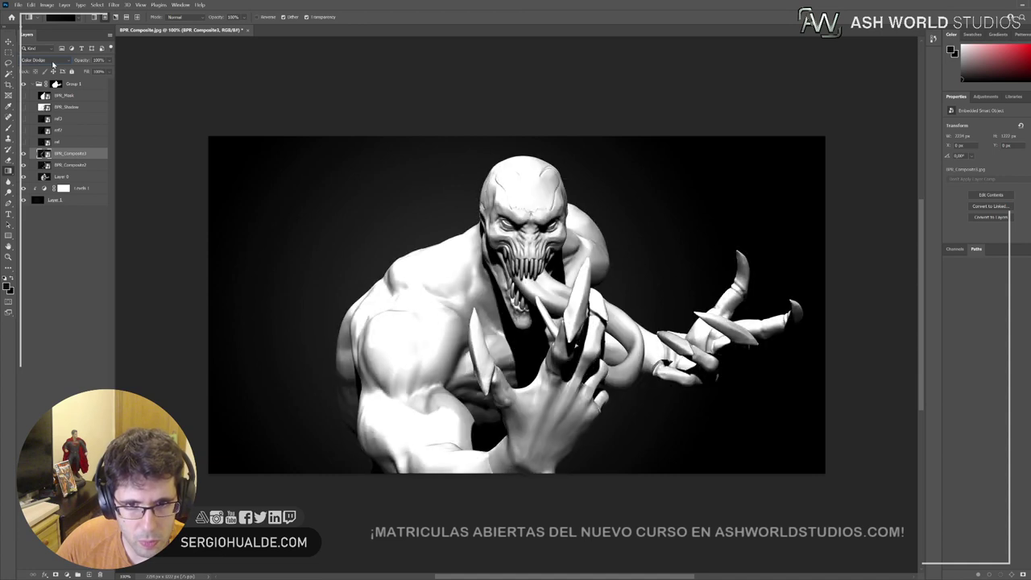
pyautogui.scroll(-3, 53, 65)
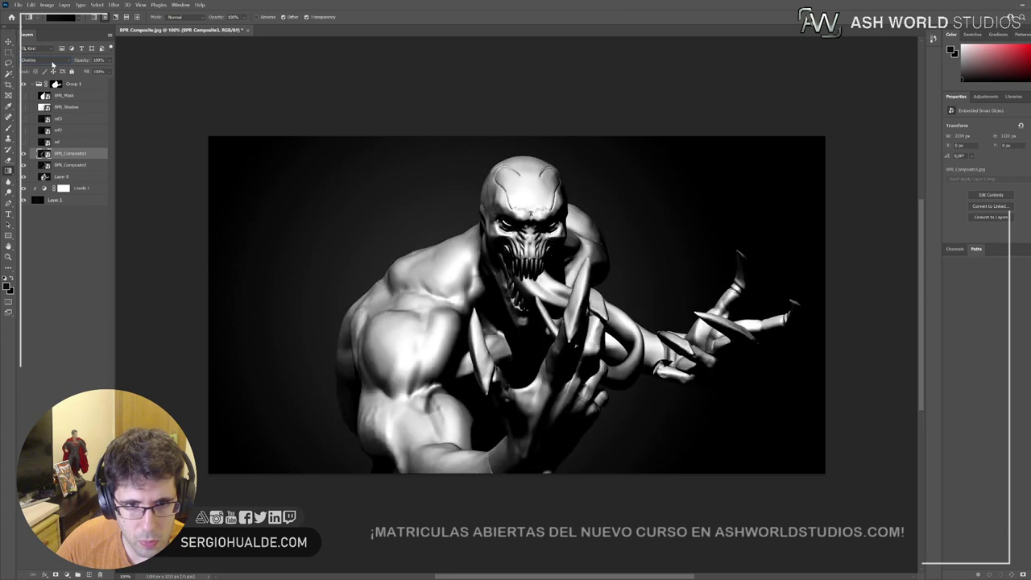
pyautogui.scroll(3, 54, 64)
pyautogui.scroll(-1, 52, 62)
pyautogui.scroll(1, 53, 62)
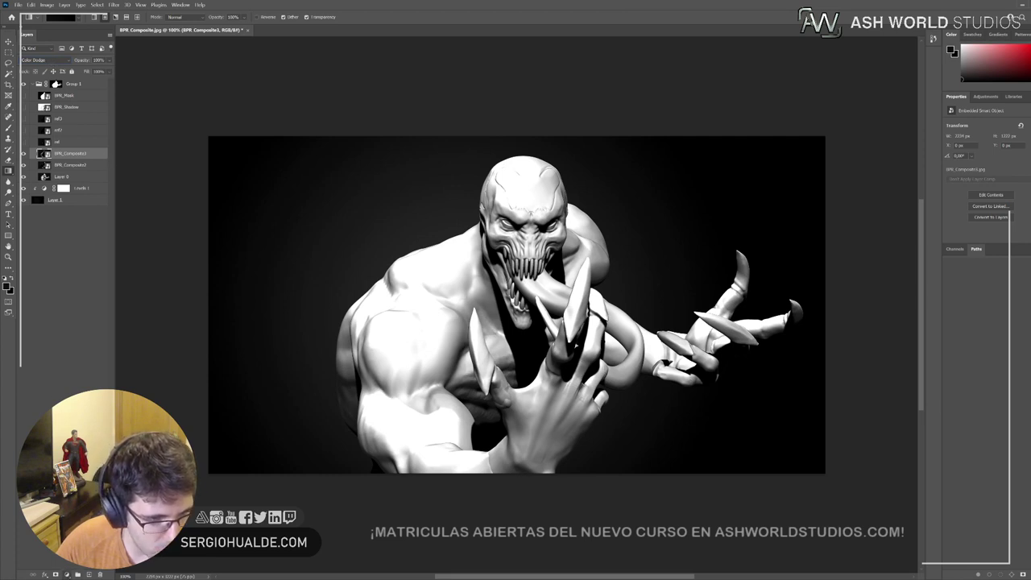
# Step: Clip a Levels adjustment to BPR_Composite3, raise its black input level to 67 and reduce the adjustment's opacity
pyautogui.click(87, 439)
pyautogui.keyDown('alt'); pyautogui.click(92, 160); pyautogui.keyUp('alt')
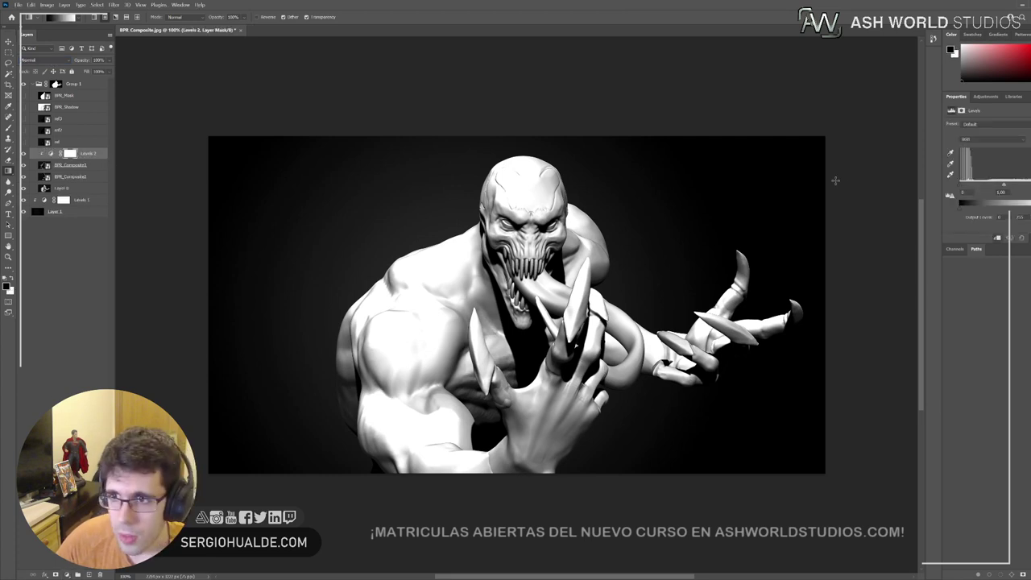
pyautogui.moveTo(959, 186); pyautogui.dragTo(1011, 188)
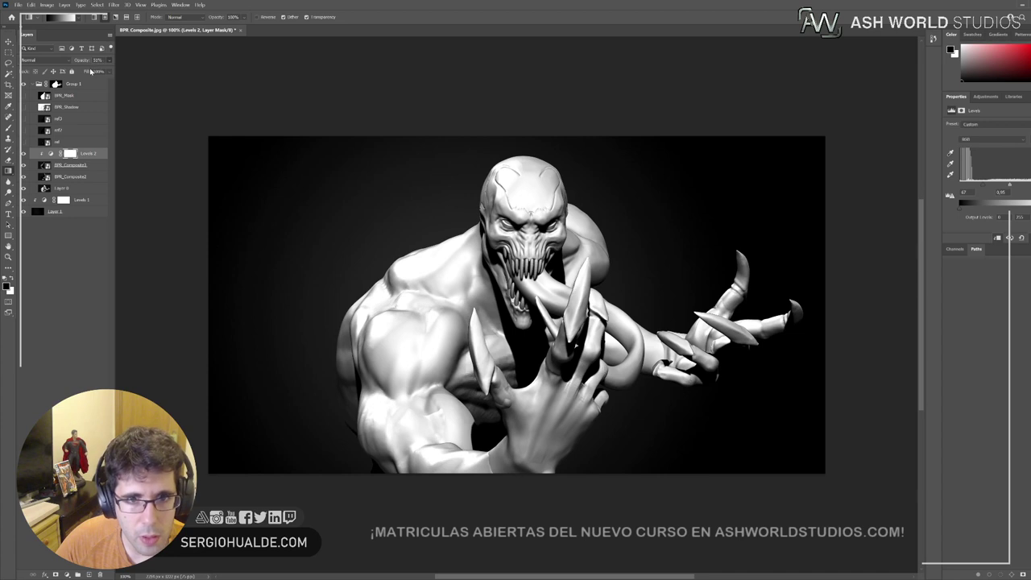
# Step: Restore the Levels adjustment on BPR_Composite3 to 100% opacity and darken the pass with its midtone input level
pyautogui.moveTo(95, 71)
pyautogui.mouseDown()
pyautogui.moveTo(110, 71)
pyautogui.moveTo(86, 72)
pyautogui.moveTo(94, 72)
pyautogui.mouseUp()
pyautogui.click(76, 165)
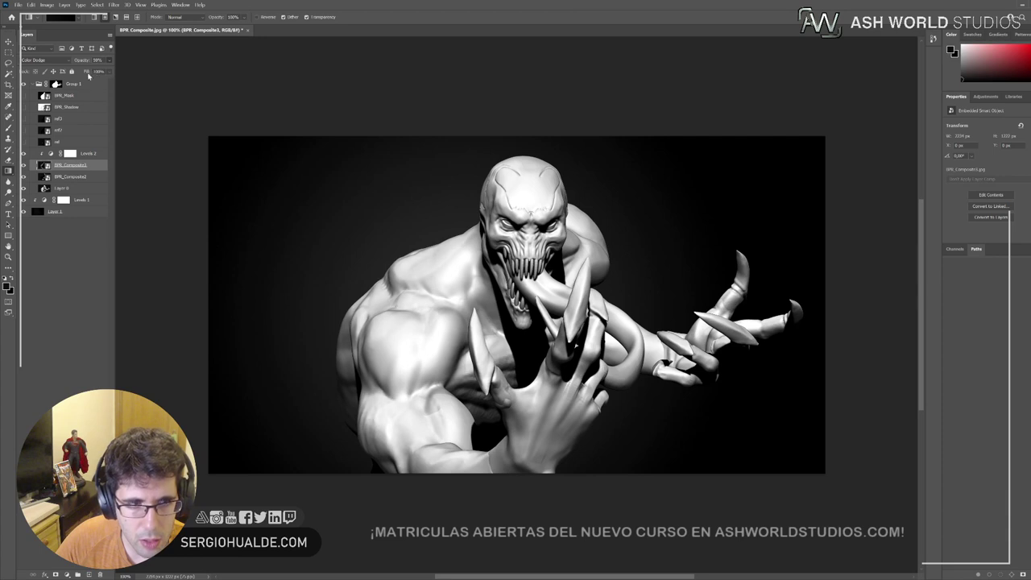
pyautogui.click(84, 154)
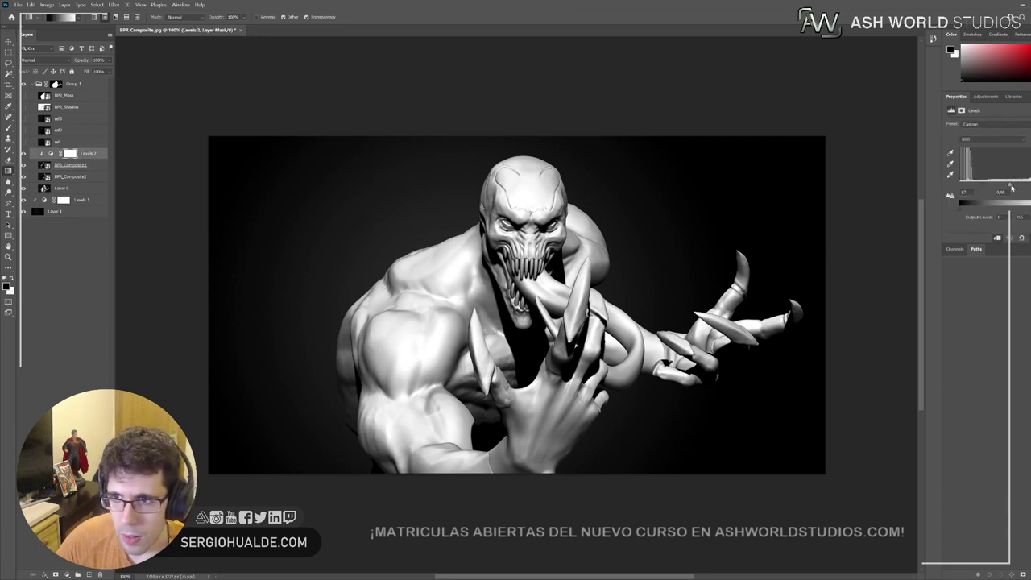
pyautogui.moveTo(1012, 188); pyautogui.dragTo(1014, 187)
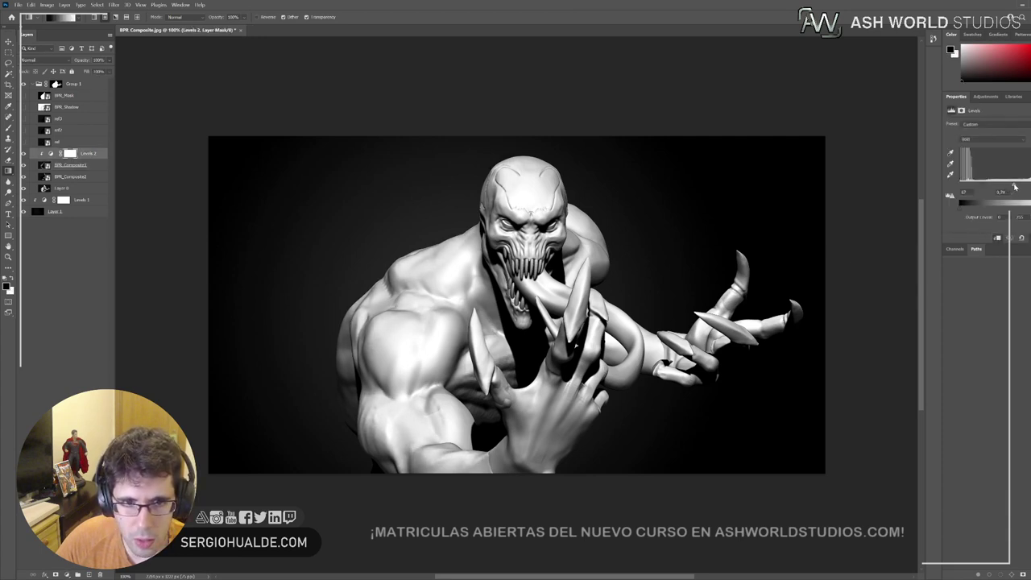
# Step: Check the BPR_Mask layer and hide it again, then show the BPR_Shadow pass and set its blend mode to Color Burn
pyautogui.click(22, 95)
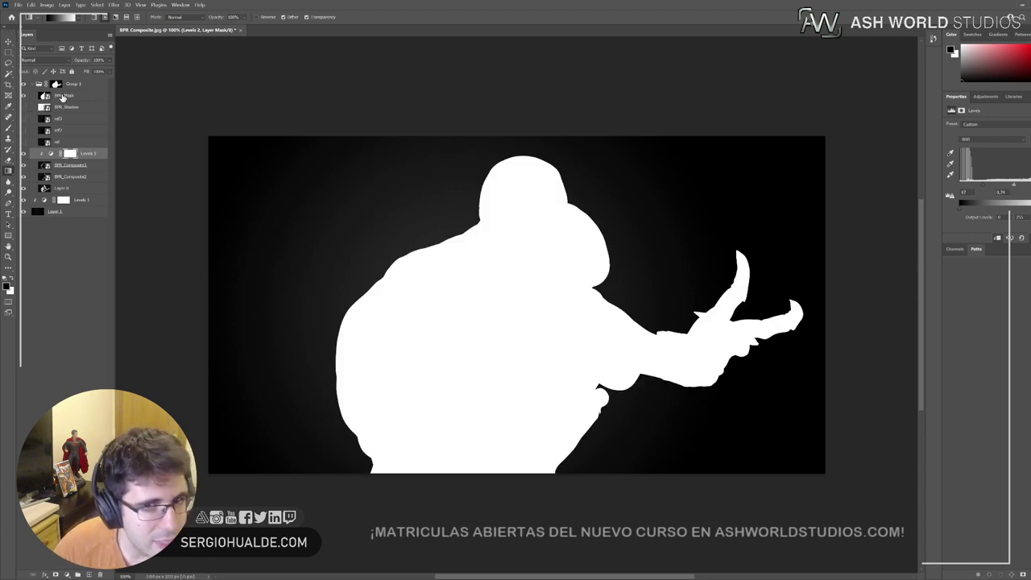
pyautogui.click(23, 95)
pyautogui.click(22, 106)
pyautogui.click(66, 106)
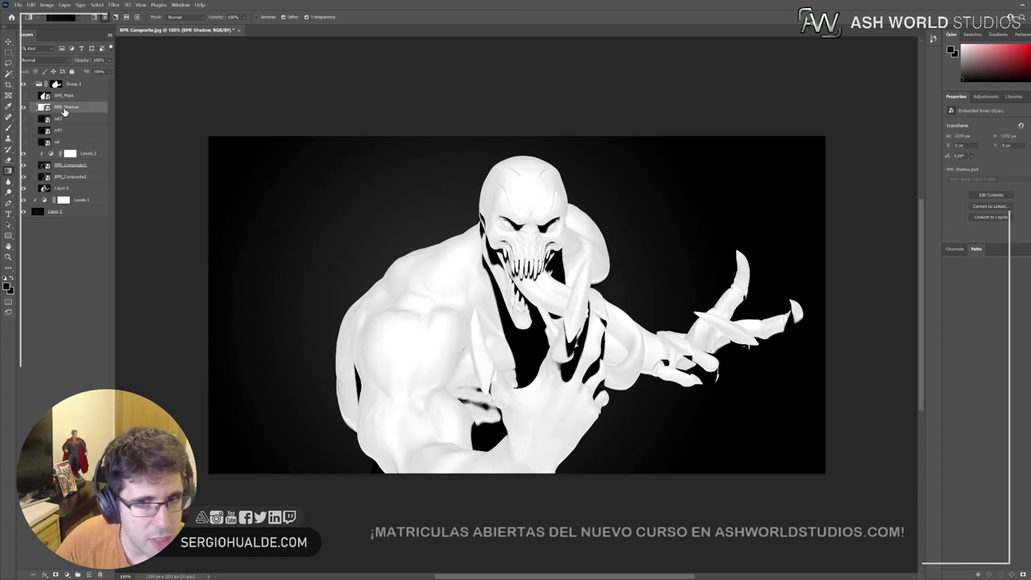
pyautogui.scroll(-2, 47, 62)
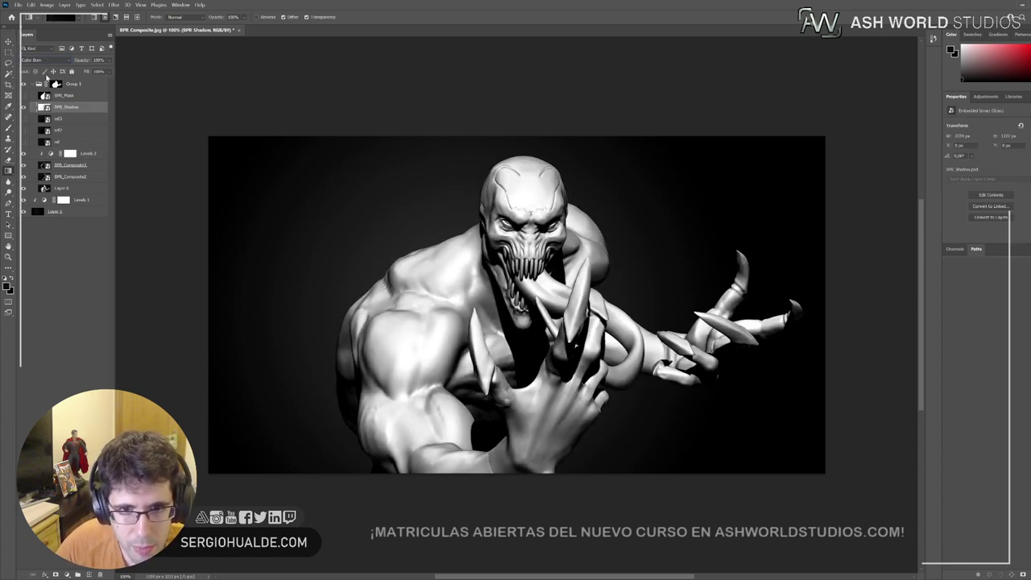
# Step: Duplicate the base render Layer 0 and move the copy above the Levels adjustment of BPR_Composite3
pyautogui.click(78, 214)
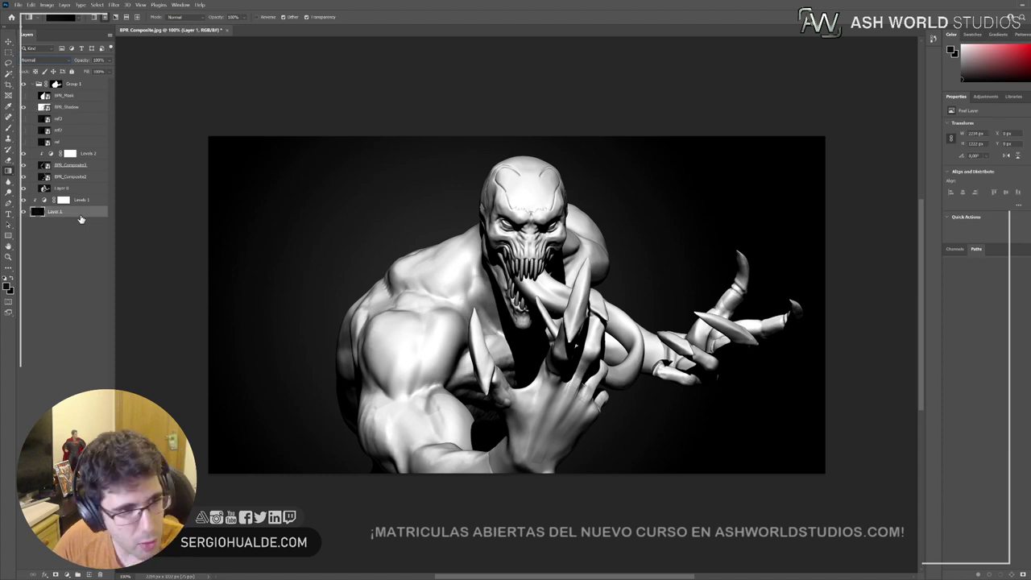
pyautogui.click(74, 191)
pyautogui.hotkey('ctrl', 'j')
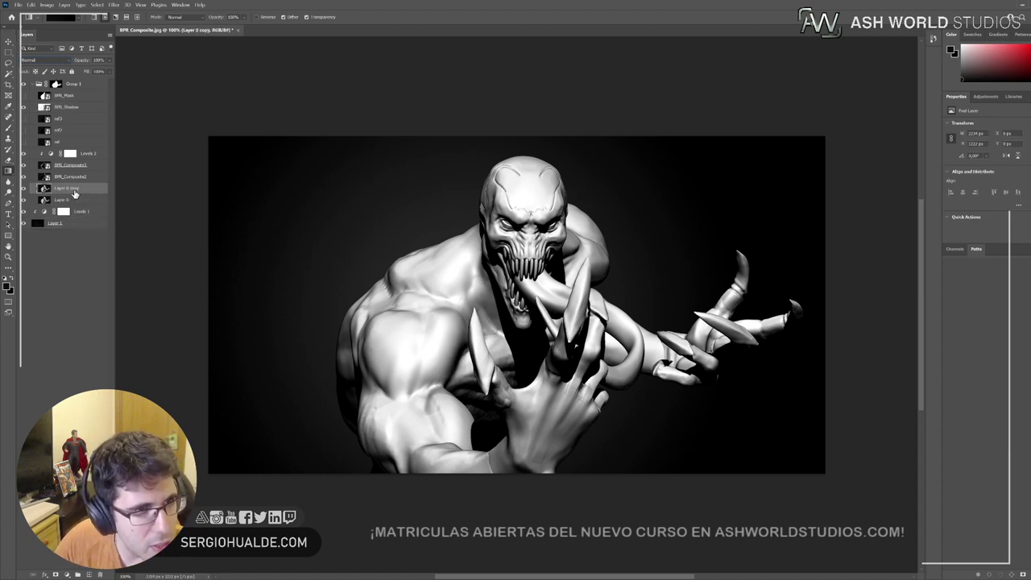
pyautogui.moveTo(74, 193); pyautogui.dragTo(78, 153)
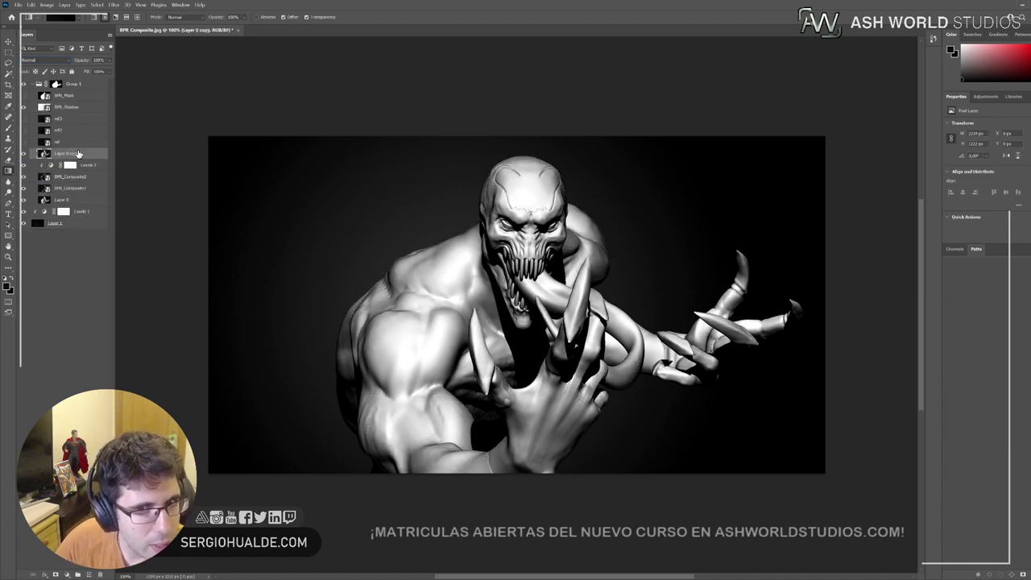
# Step: Compare Darker Color, Hard Mix, Linear Light and other blend modes on the Layer 0 copy and set it to Soft Light
pyautogui.scroll(-11, 49, 62)
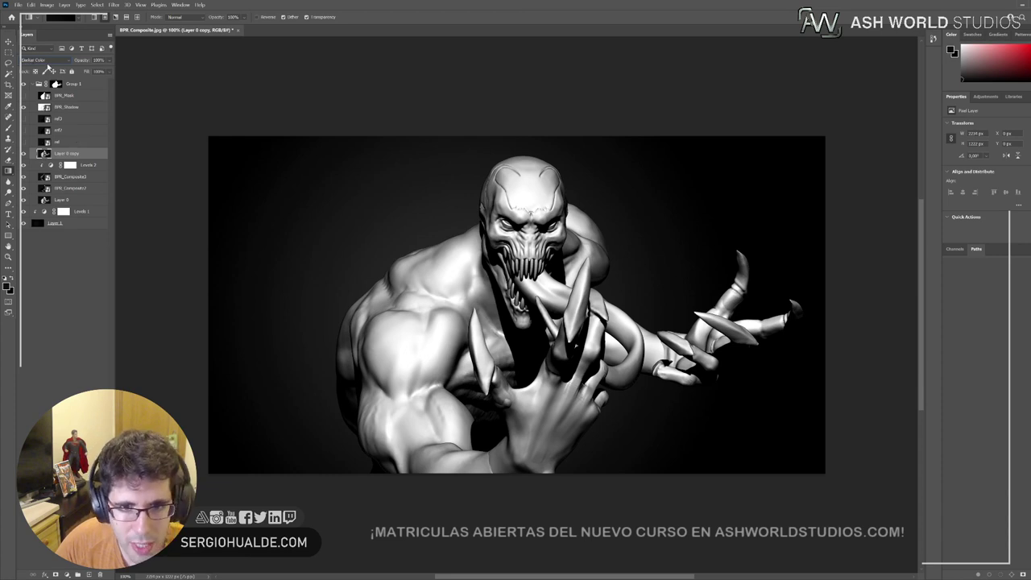
pyautogui.scroll(-4, 48, 62)
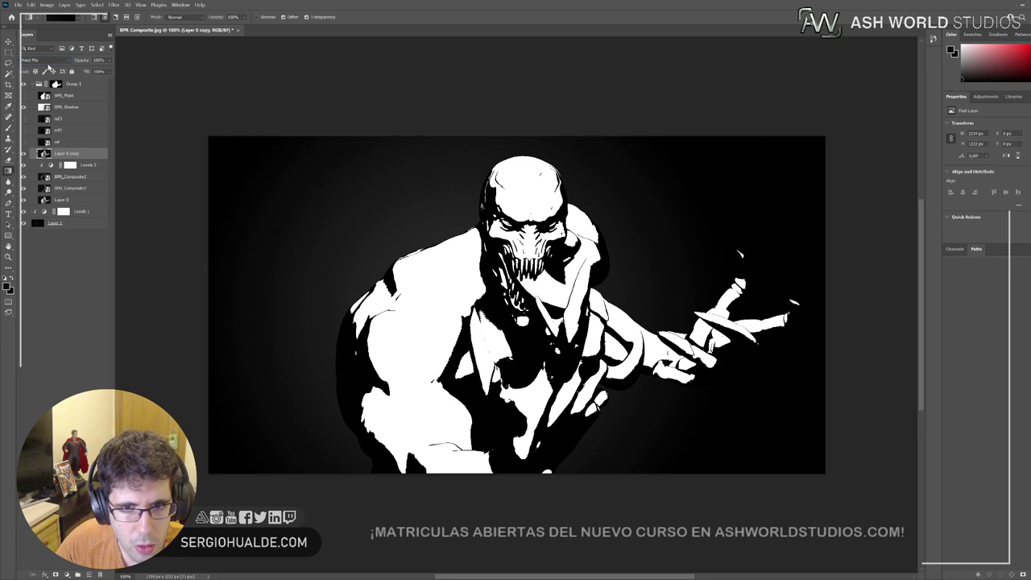
pyautogui.scroll(2, 38, 65)
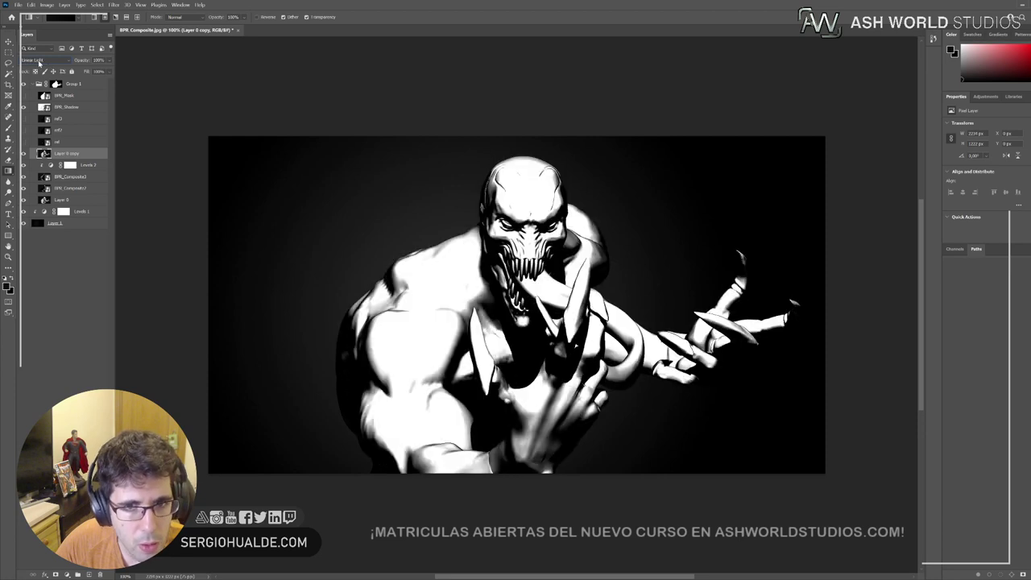
pyautogui.scroll(4, 38, 64)
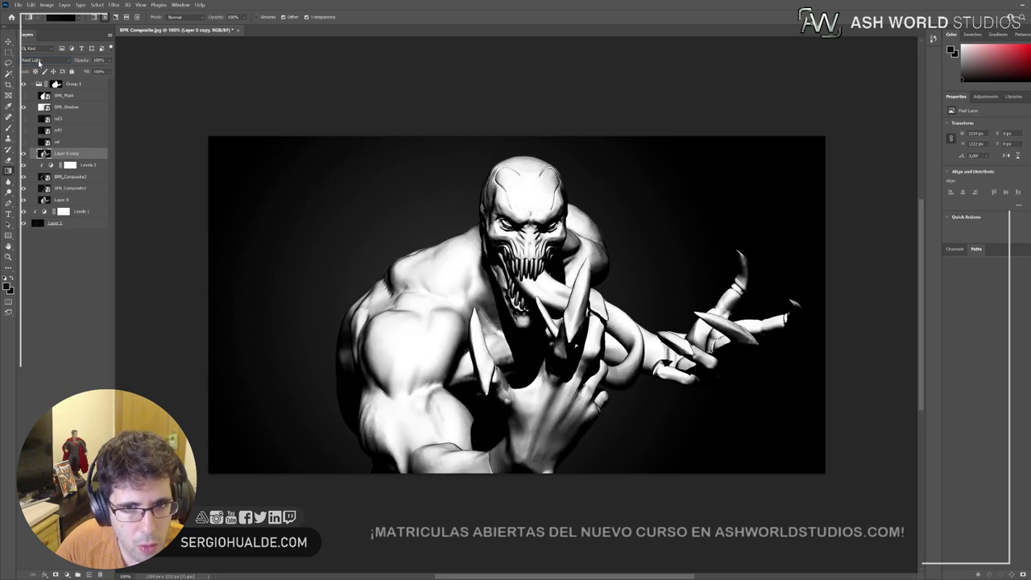
pyautogui.scroll(-3, 39, 64)
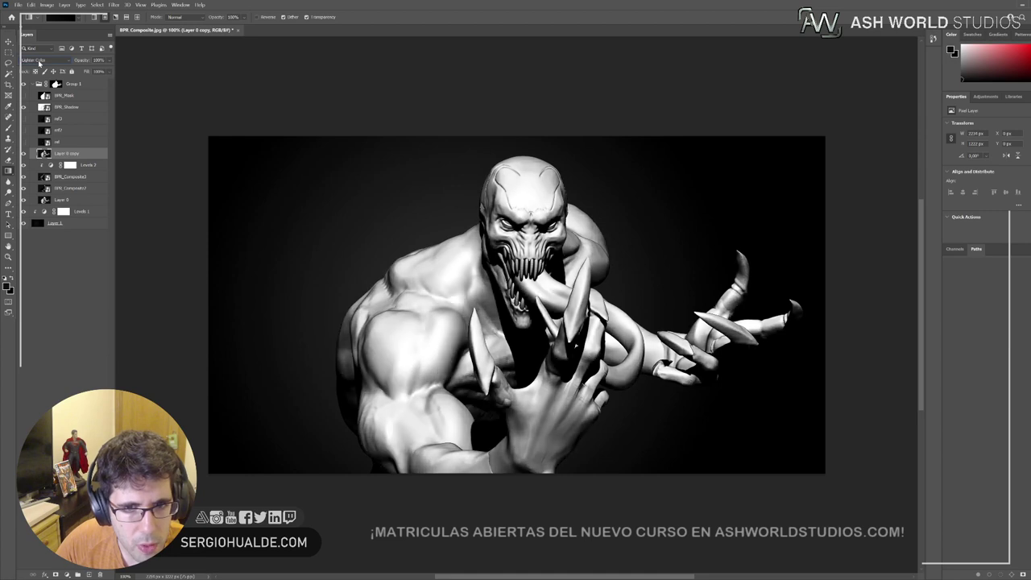
pyautogui.scroll(-1, 38, 64)
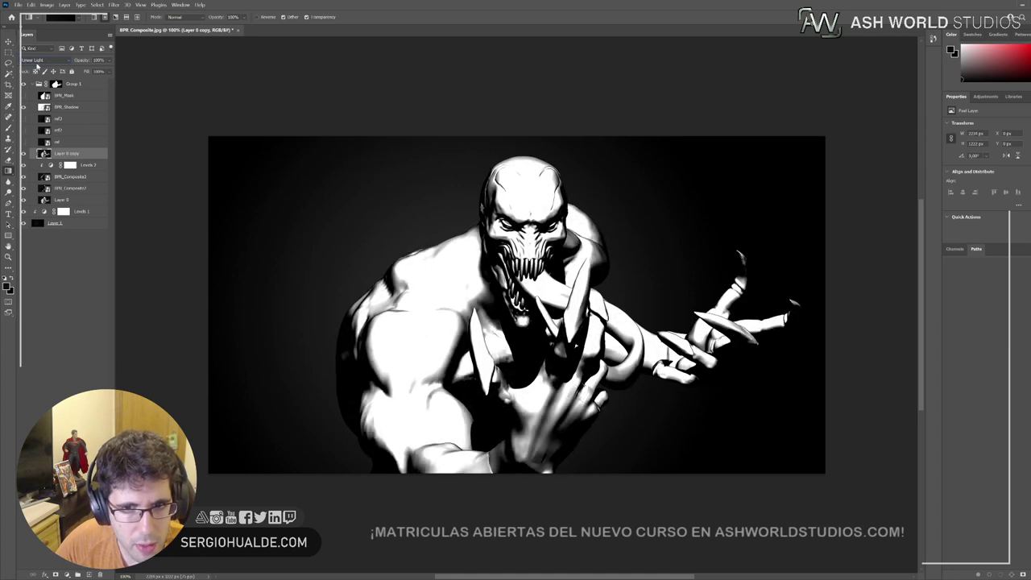
pyautogui.scroll(2, 36, 66)
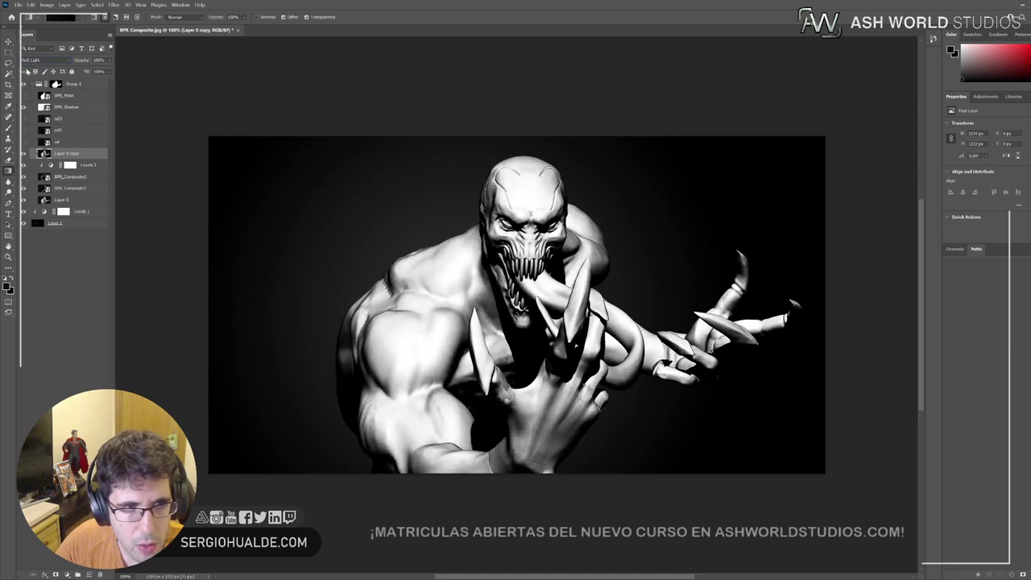
# Step: Compare the image with and without the Soft Light copy of Layer 0 and lower that layer's opacity
pyautogui.click(22, 156)
pyautogui.click(23, 155)
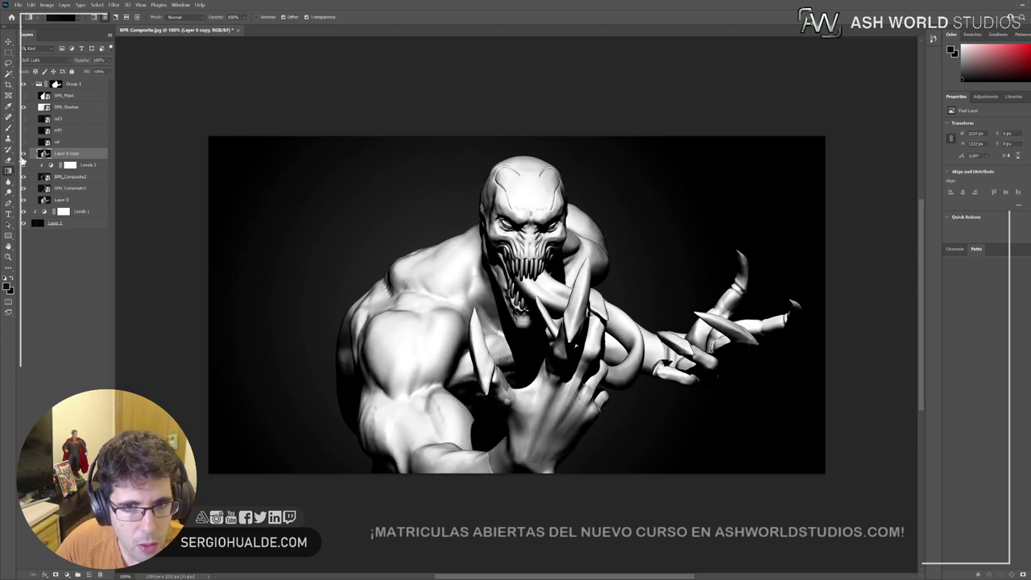
pyautogui.click(108, 61)
pyautogui.moveTo(95, 71); pyautogui.dragTo(87, 73)
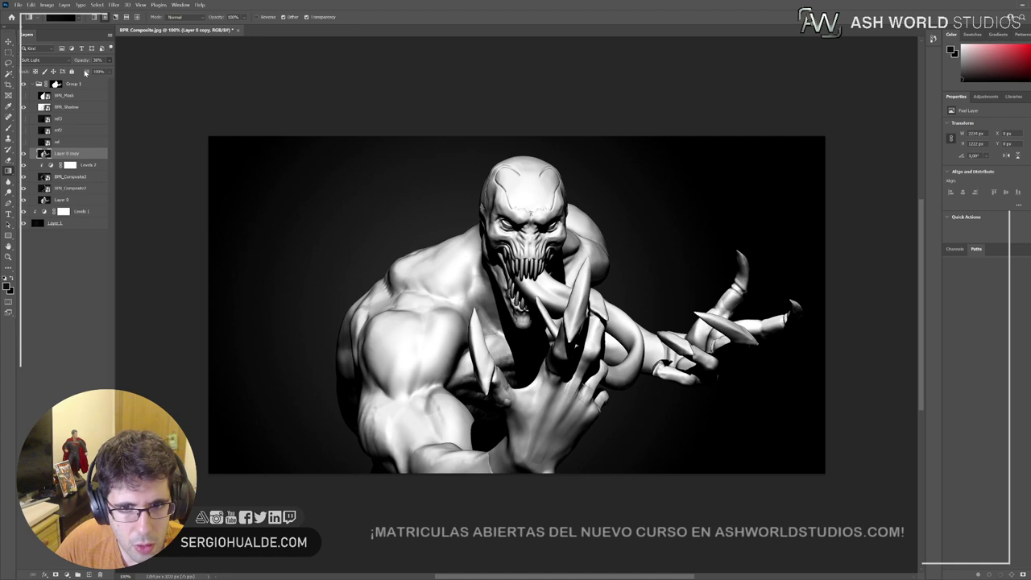
# Step: Show the ref reflection pass, compare Color Burn, Linear Dodge and other blend modes, and set it to Screen
pyautogui.click(23, 142)
pyautogui.click(59, 145)
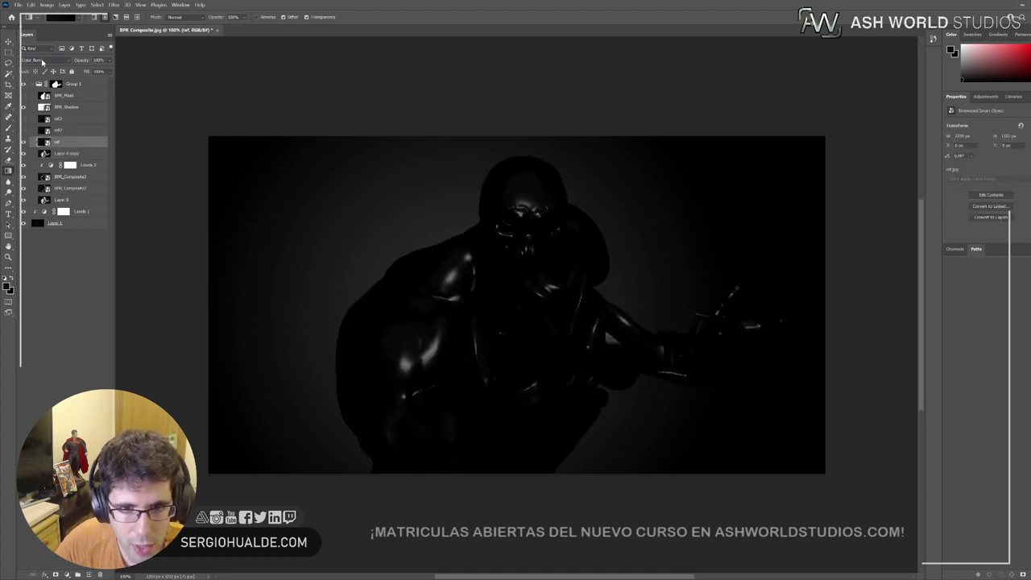
pyautogui.scroll(-4, 44, 63)
pyautogui.scroll(-6, 44, 64)
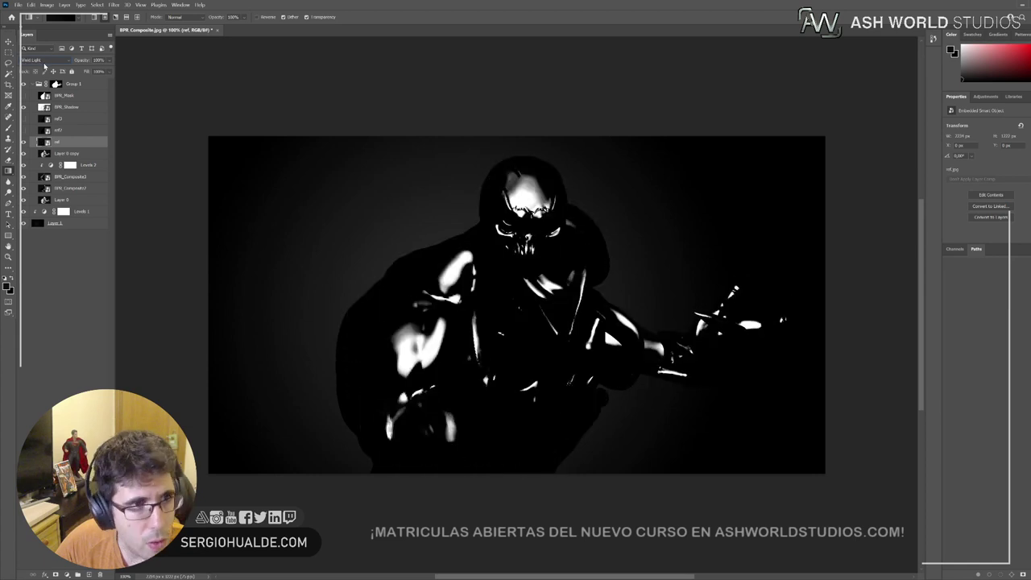
pyautogui.scroll(5, 44, 66)
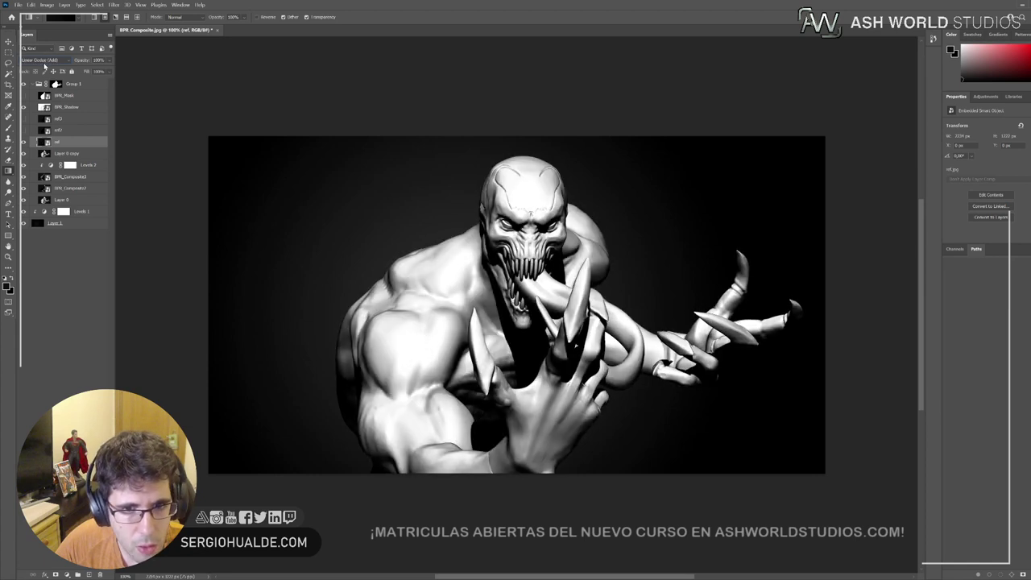
pyautogui.scroll(2, 45, 66)
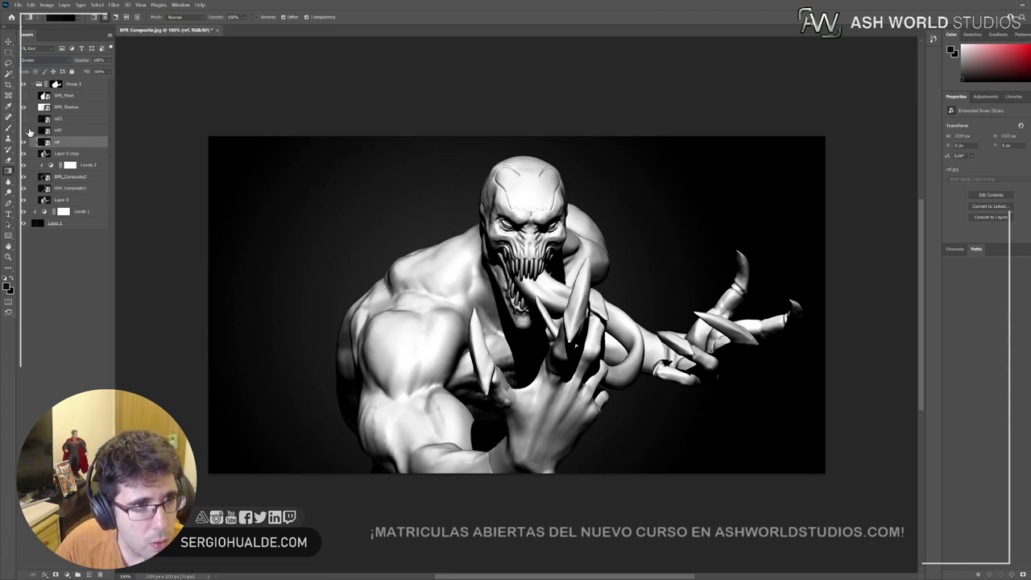
# Step: Show the ref2 and ref3 reflection passes and set both layers to the Screen blend mode
pyautogui.click(24, 130)
pyautogui.click(24, 120)
pyautogui.click(59, 120)
pyautogui.keyDown('shift'); pyautogui.click(58, 132); pyautogui.keyUp('shift')
pyautogui.scroll(-8, 41, 60)
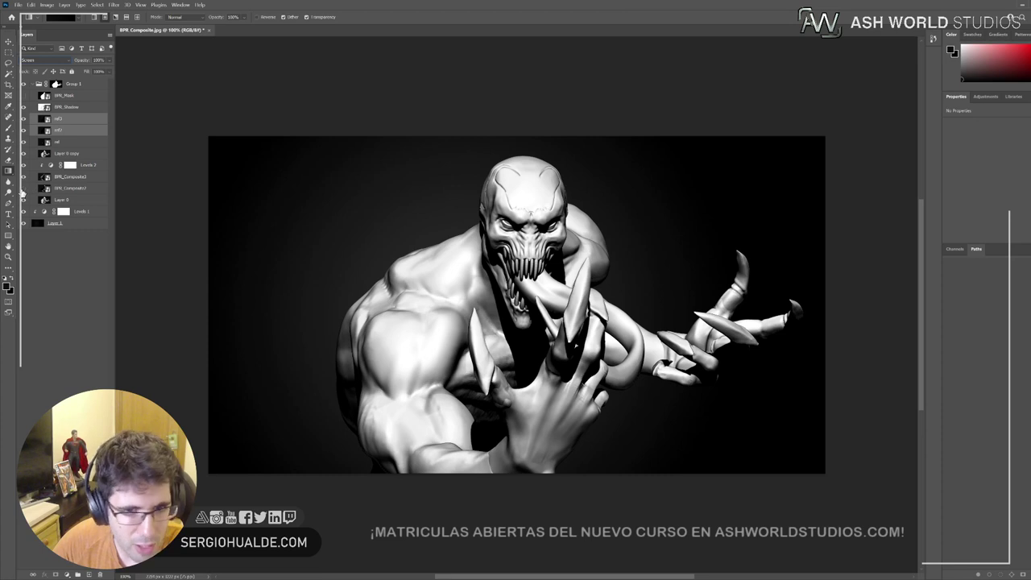
# Step: Toggle the BPR_Composite2 and BPR_Composite3 light passes off and on to examine what each one contributes
pyautogui.click(23, 190)
pyautogui.click(24, 190)
pyautogui.click(24, 190)
pyautogui.click(23, 179)
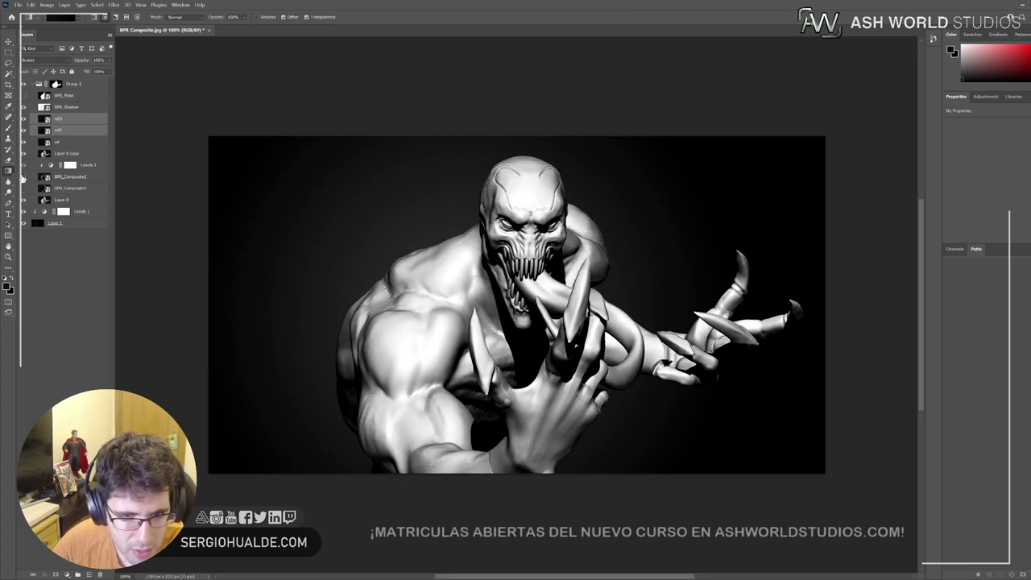
pyautogui.click(23, 177)
pyautogui.click(23, 177)
pyautogui.click(23, 177)
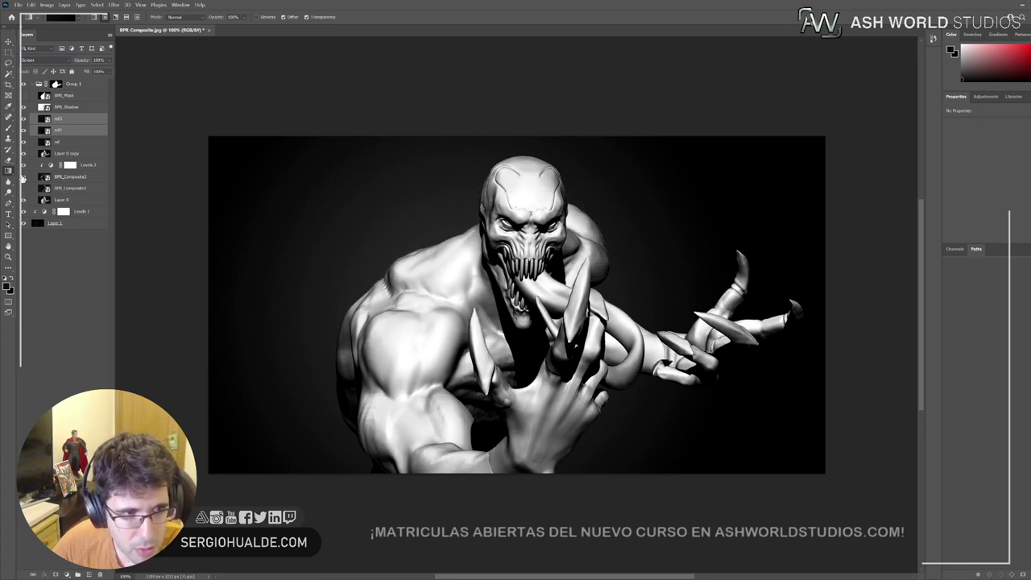
pyautogui.click(24, 190)
# Step: Add a layer mask to BPR_Composite3 and paint black over the near arm with a soft brush to reduce its light
pyautogui.click(66, 177)
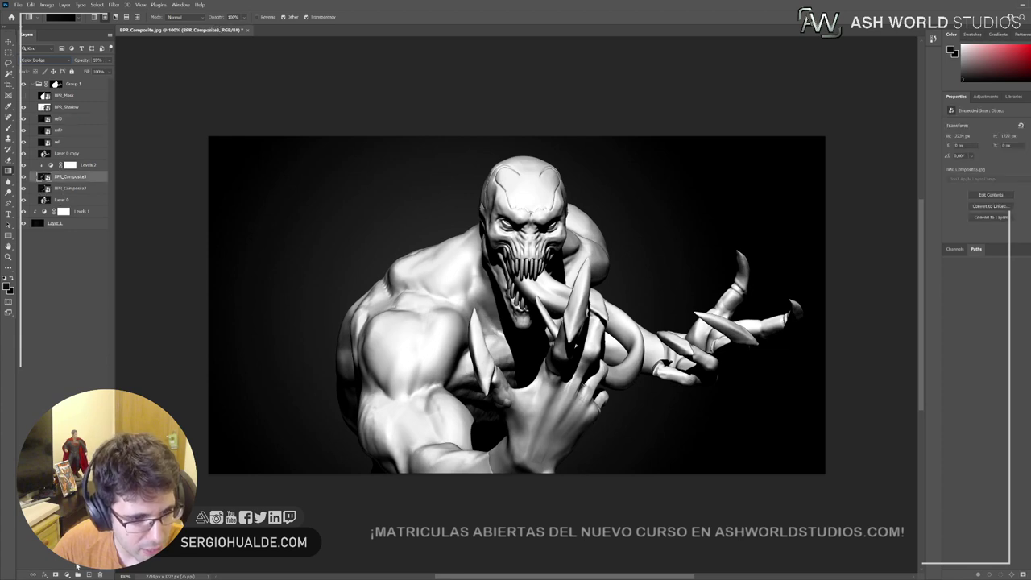
pyautogui.click(55, 574)
pyautogui.press('b')
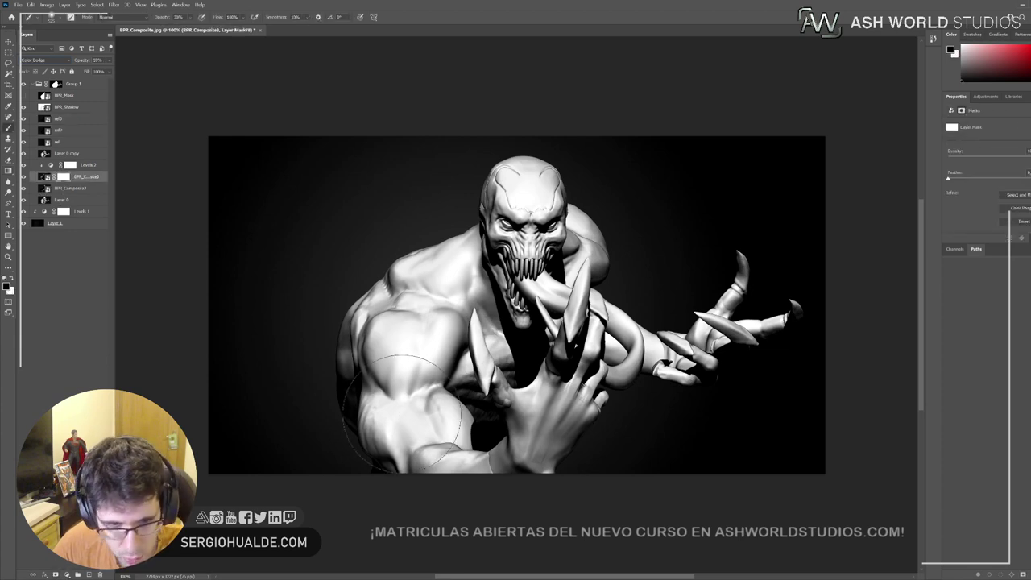
pyautogui.moveTo(392, 420)
pyautogui.keyDown('alt'); pyautogui.mouseDown(button='right')
pyautogui.moveTo(418, 420)
pyautogui.moveTo(391, 423)
pyautogui.mouseUp(button='right'); pyautogui.keyUp('alt')
pyautogui.moveTo(390, 426)
pyautogui.mouseDown()
pyautogui.moveTo(435, 421)
pyautogui.moveTo(413, 413)
pyautogui.moveTo(419, 334)
pyautogui.moveTo(468, 278)
pyautogui.moveTo(487, 395)
pyautogui.mouseUp()
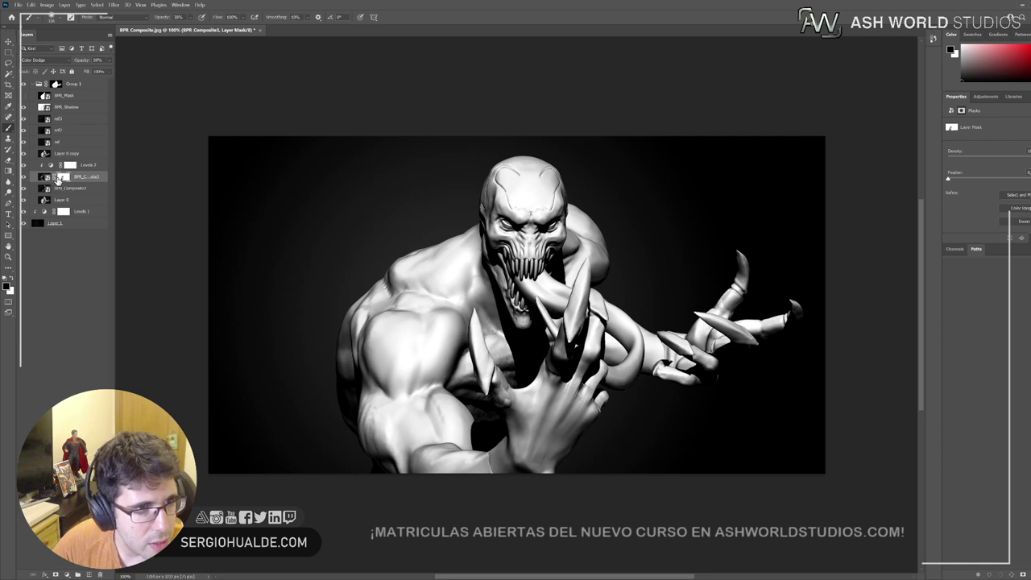
# Step: Add a layer mask to BPR_Composite2, compare the pass on and off, and brush black over the near arm with a resized brush
pyautogui.click(71, 188)
pyautogui.click(56, 573)
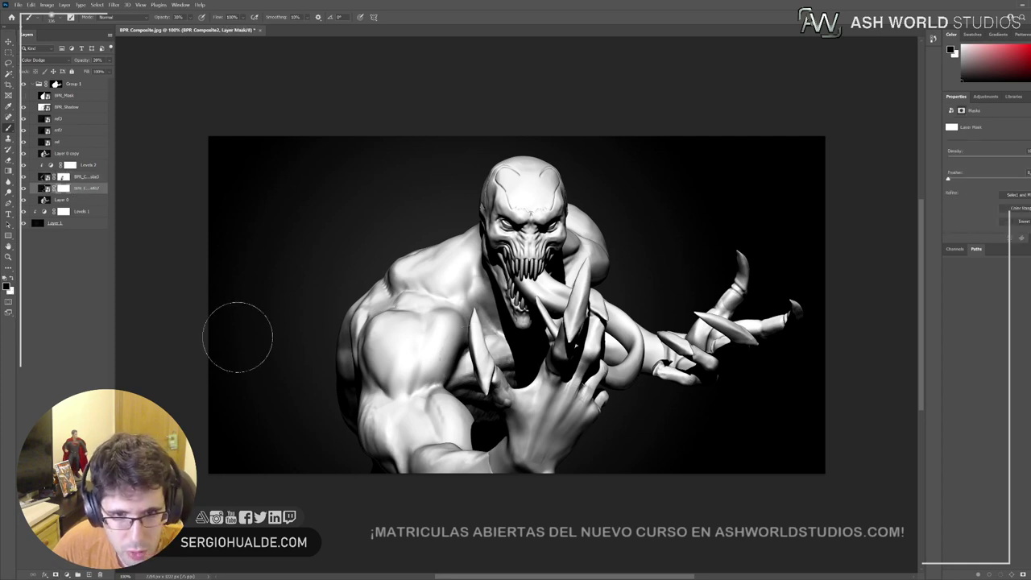
pyautogui.click(23, 188)
pyautogui.click(23, 187)
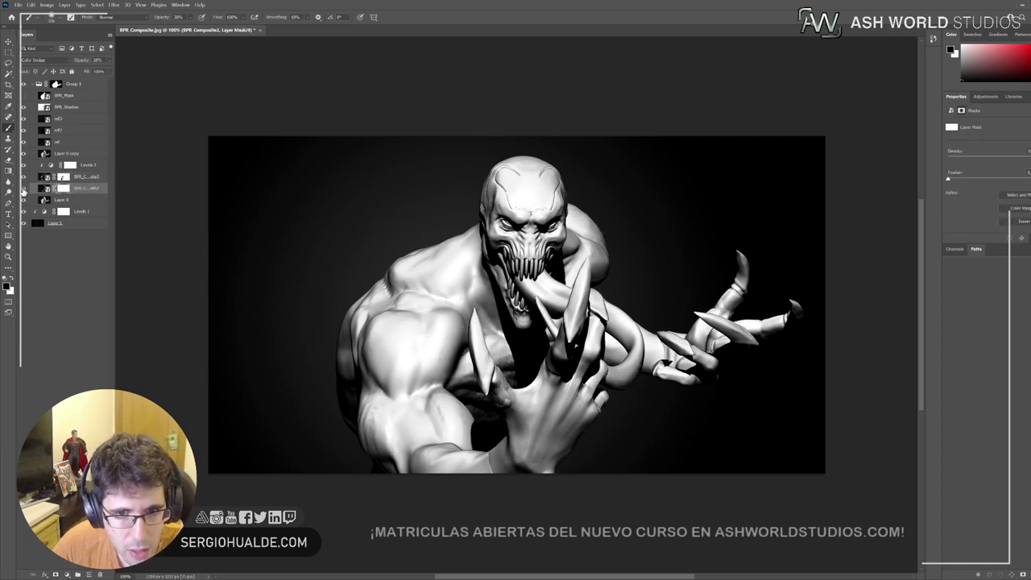
pyautogui.click(23, 188)
pyautogui.click(23, 187)
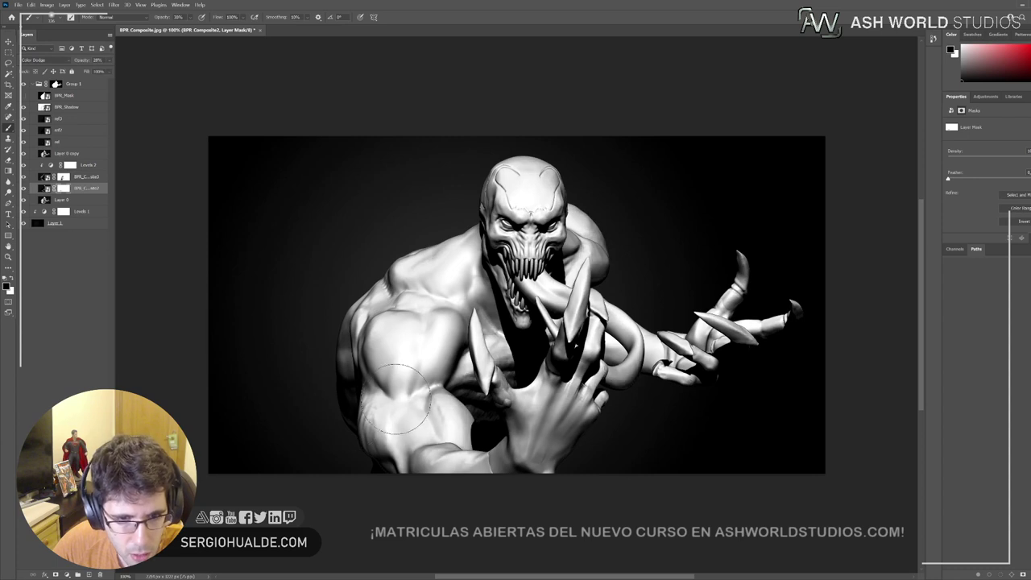
pyautogui.keyDown('alt'); pyautogui.moveTo(431, 389); pyautogui.dragTo(413, 387, button='right'); pyautogui.keyUp('alt')
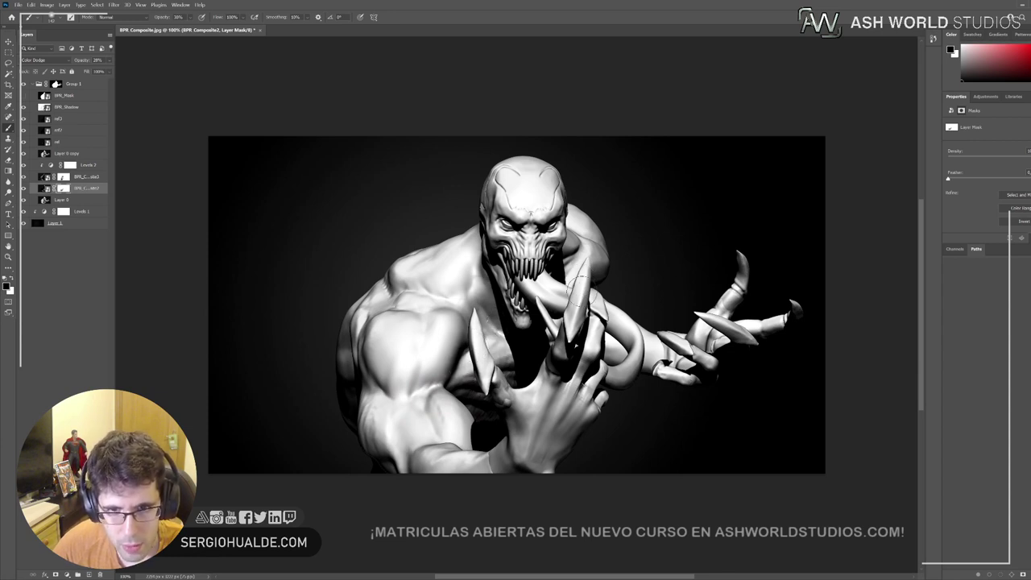
# Step: Add a Hue/Saturation adjustment above BPR_Mask inside the masked group and enable Colorize to tint the sculpt
pyautogui.press('z')
pyautogui.moveTo(500, 318)
pyautogui.mouseDown()
pyautogui.moveTo(442, 325)
pyautogui.moveTo(575, 323)
pyautogui.moveTo(506, 321)
pyautogui.mouseUp()
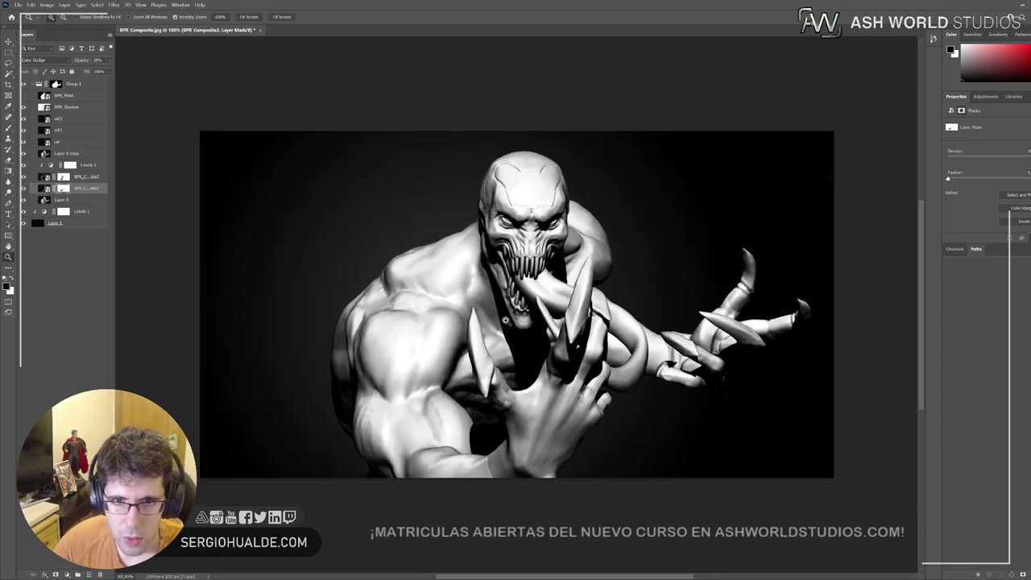
pyautogui.click(77, 96)
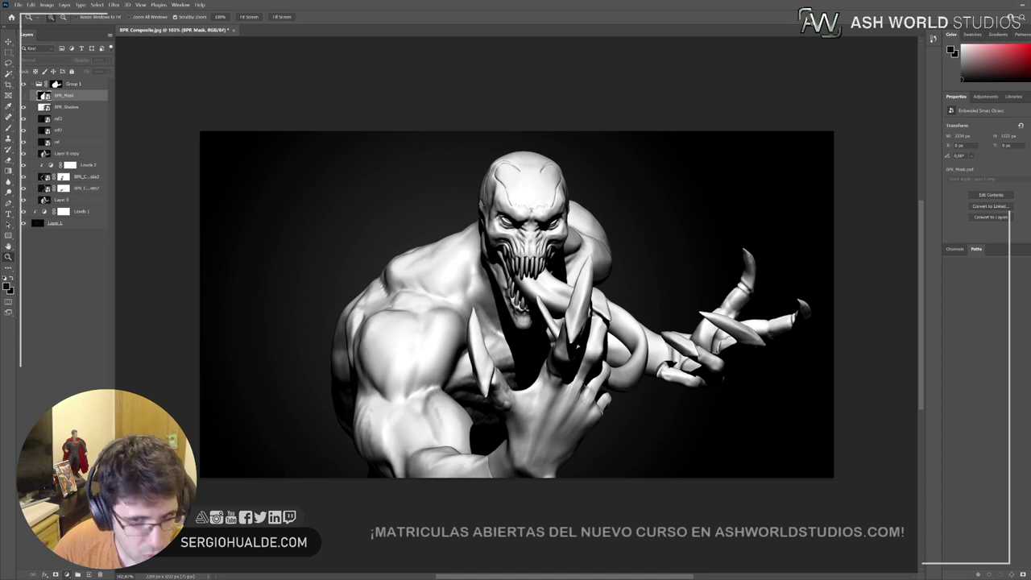
pyautogui.click(93, 473)
pyautogui.click(1006, 199)
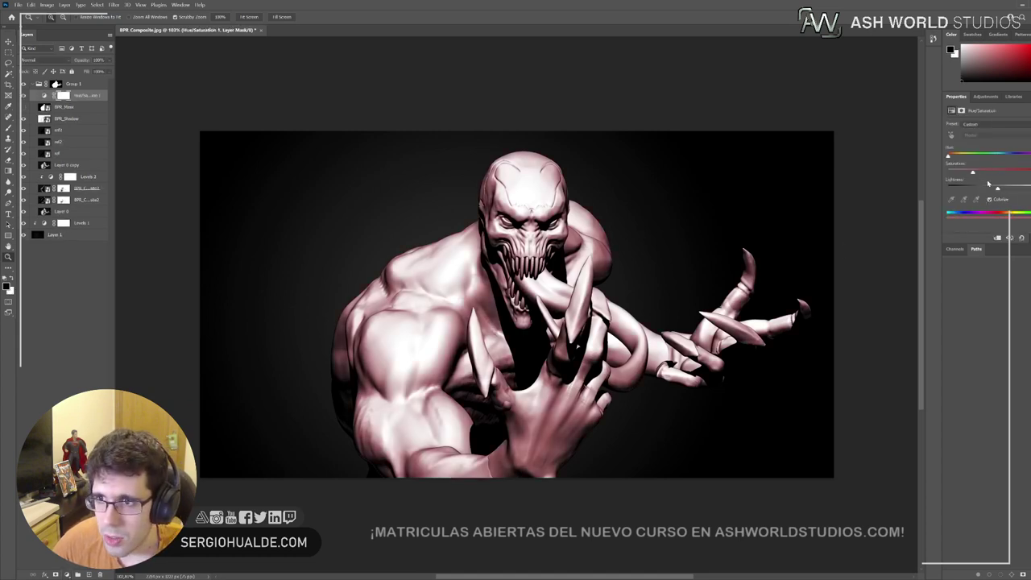
# Step: Shift the Hue/Saturation tint to a desaturated warm tone and add a Levels adjustment above it with a black input of 4
pyautogui.moveTo(948, 156); pyautogui.dragTo(990, 190)
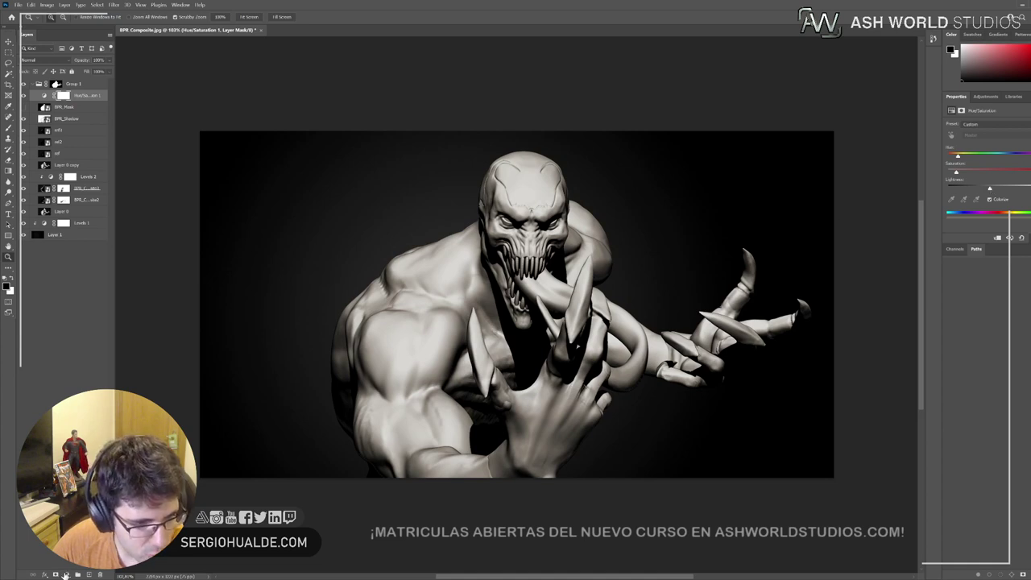
pyautogui.click(88, 423)
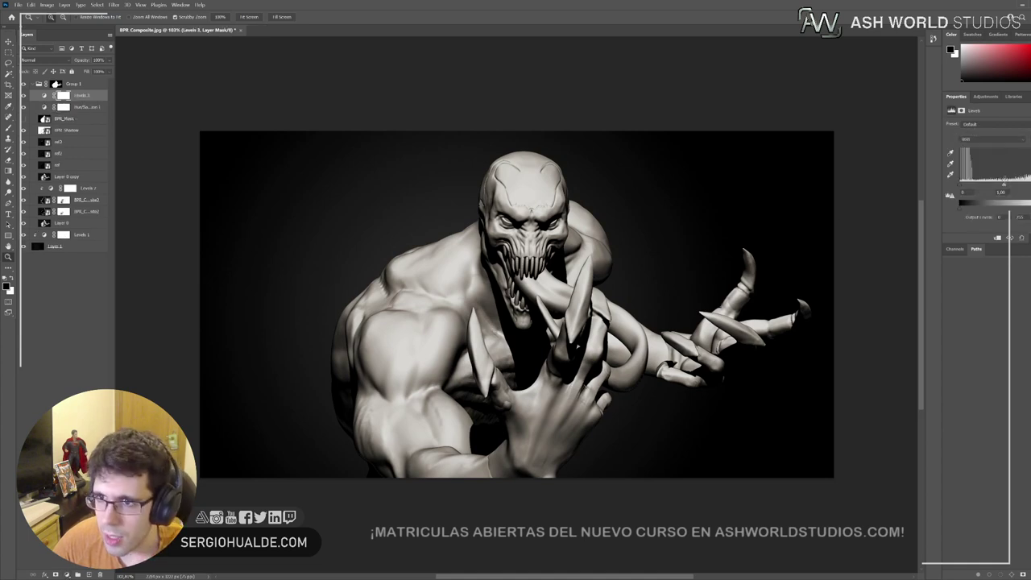
pyautogui.moveTo(960, 186); pyautogui.dragTo(1000, 188)
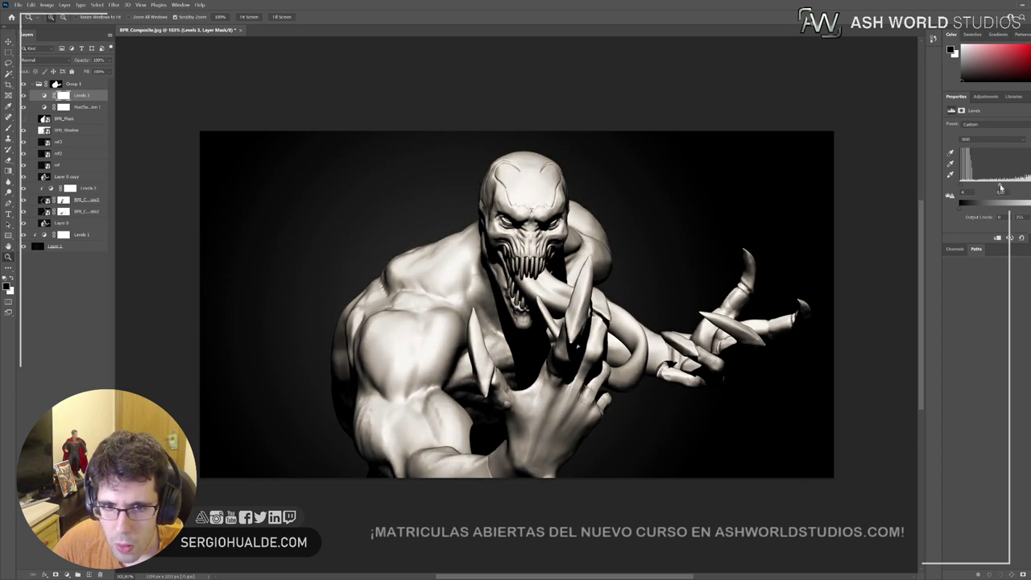
# Step: Compare the BPR_Shadow pass off and on, and lower its opacity to about 58%
pyautogui.click(24, 131)
pyautogui.click(23, 131)
pyautogui.click(23, 131)
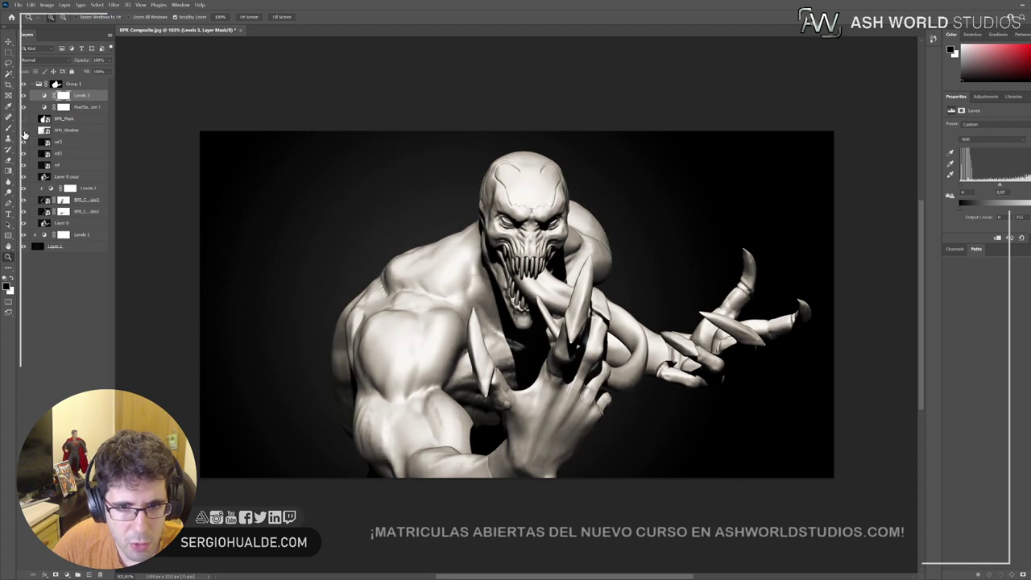
pyautogui.click(23, 132)
pyautogui.click(90, 133)
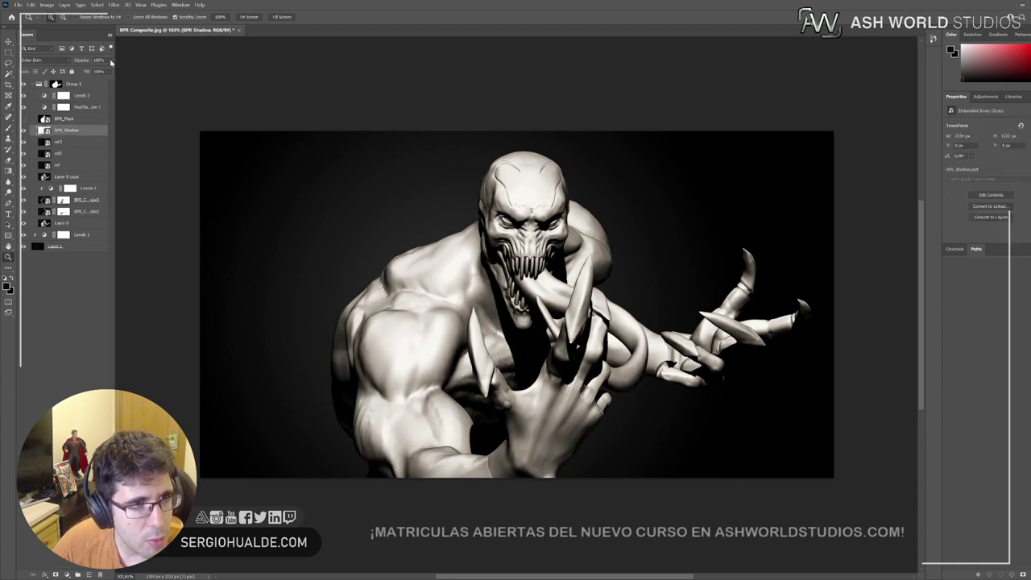
pyautogui.click(111, 63)
pyautogui.moveTo(91, 70); pyautogui.dragTo(90, 72)
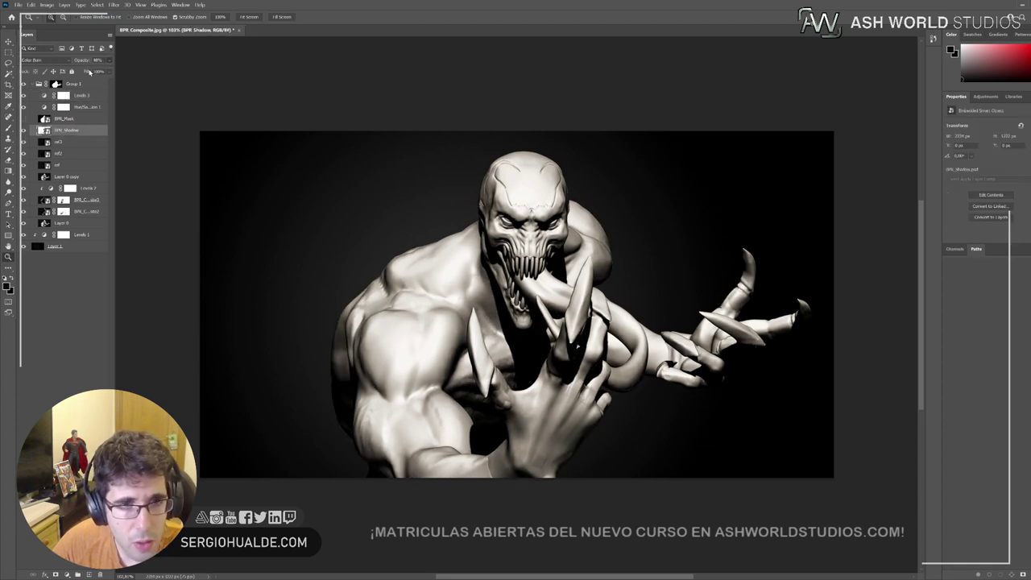
pyautogui.press('5')
pyautogui.press('8')
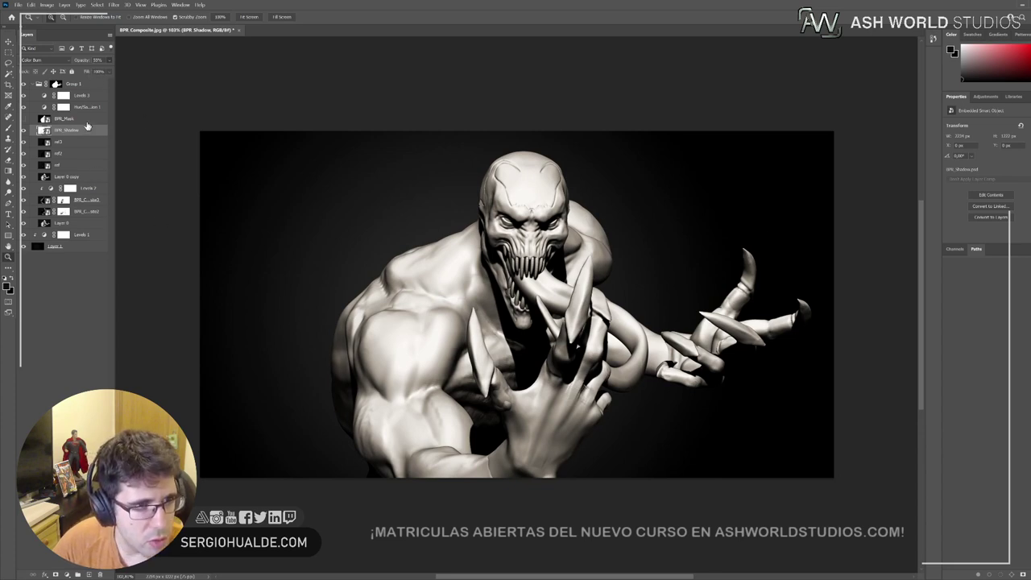
# Step: Try applying the Add Noise filter to the layer mask of Levels 3
pyautogui.click(87, 120)
pyautogui.click(85, 131)
pyautogui.click(84, 95)
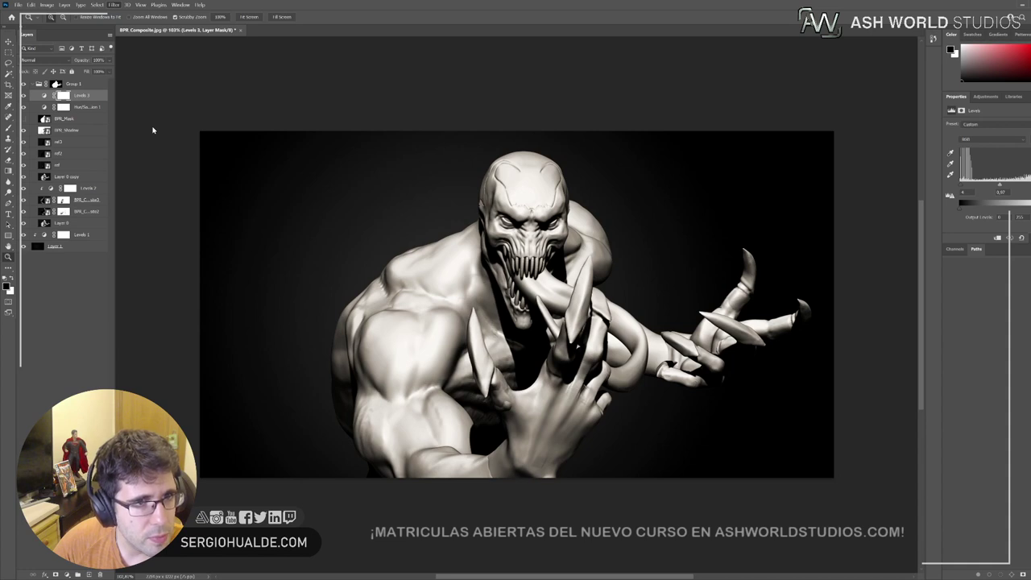
pyautogui.press('space')
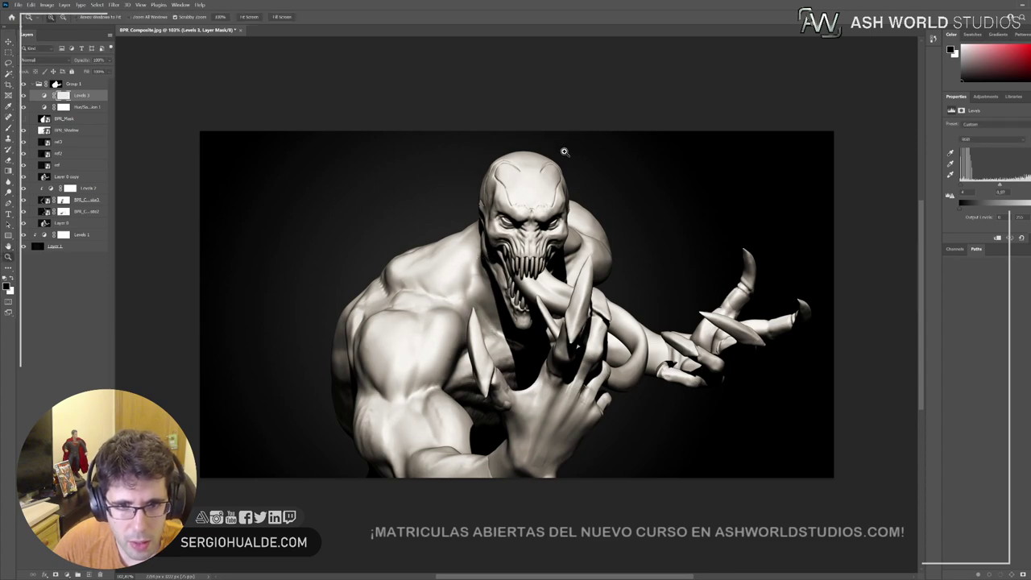
pyautogui.click(459, 331)
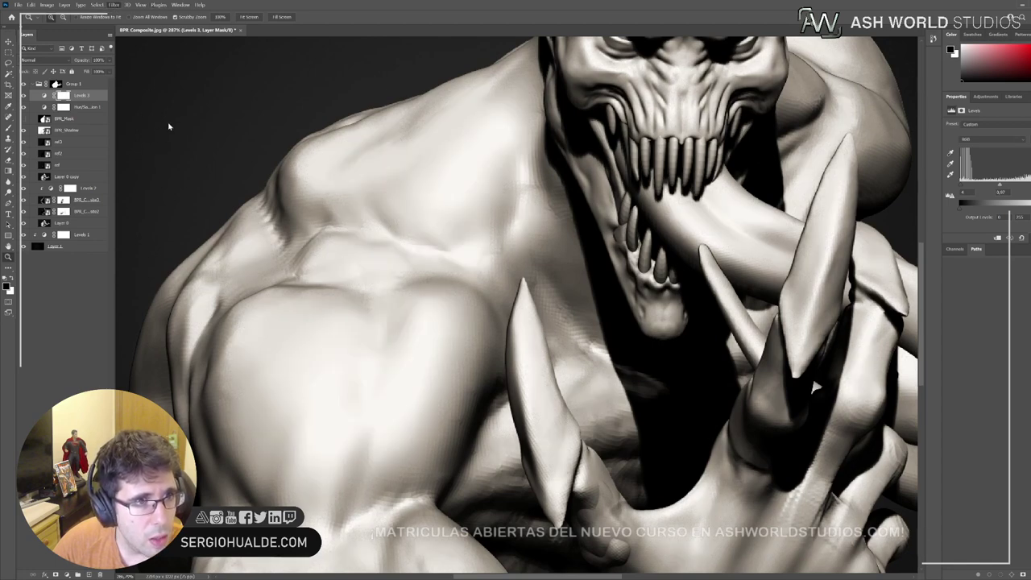
pyautogui.press('space')
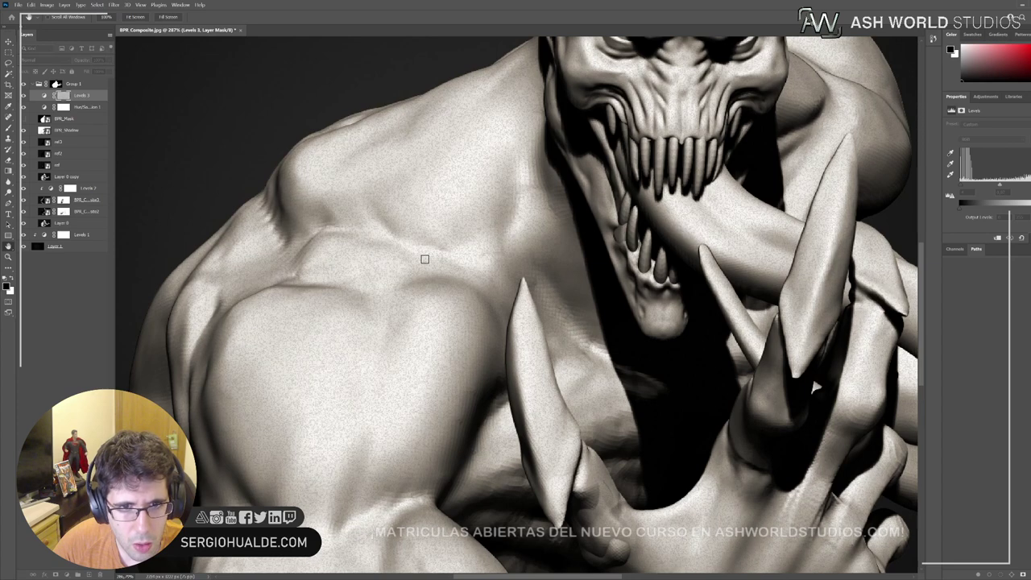
pyautogui.click(567, 140)
pyautogui.moveTo(518, 270)
pyautogui.mouseDown()
pyautogui.moveTo(490, 277)
pyautogui.moveTo(516, 285)
pyautogui.mouseUp()
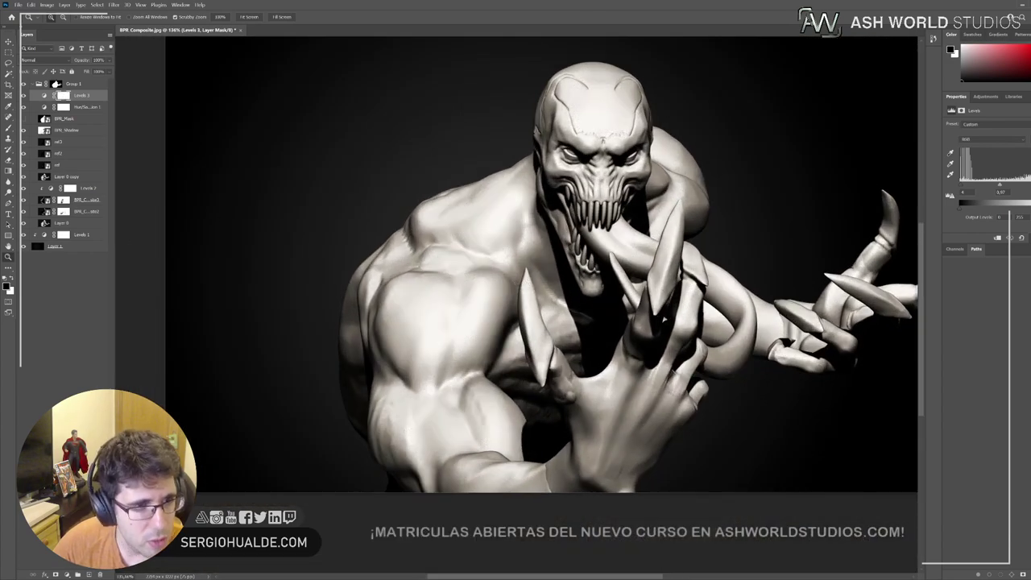
# Step: Add a new layer above Levels 3 inside the masked group and cover the sculpt with a near-black radial gradient
pyautogui.click(89, 575)
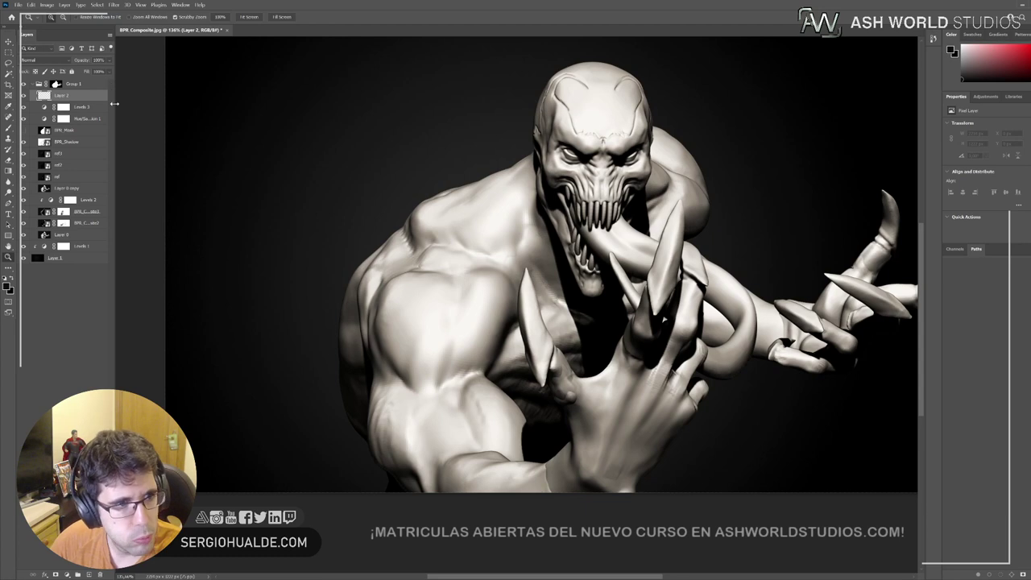
pyautogui.click(8, 171)
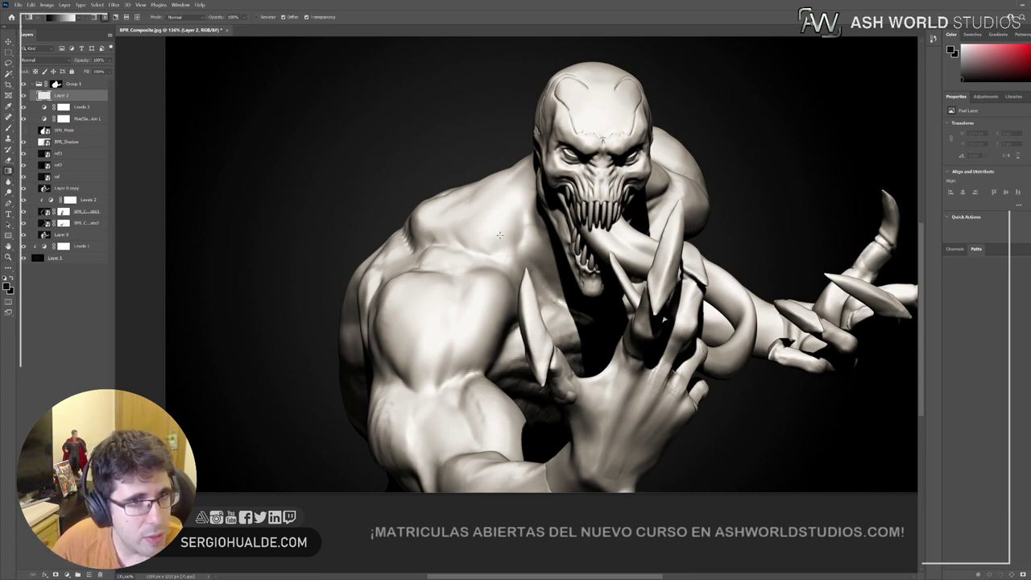
pyautogui.moveTo(471, 233); pyautogui.dragTo(702, 376)
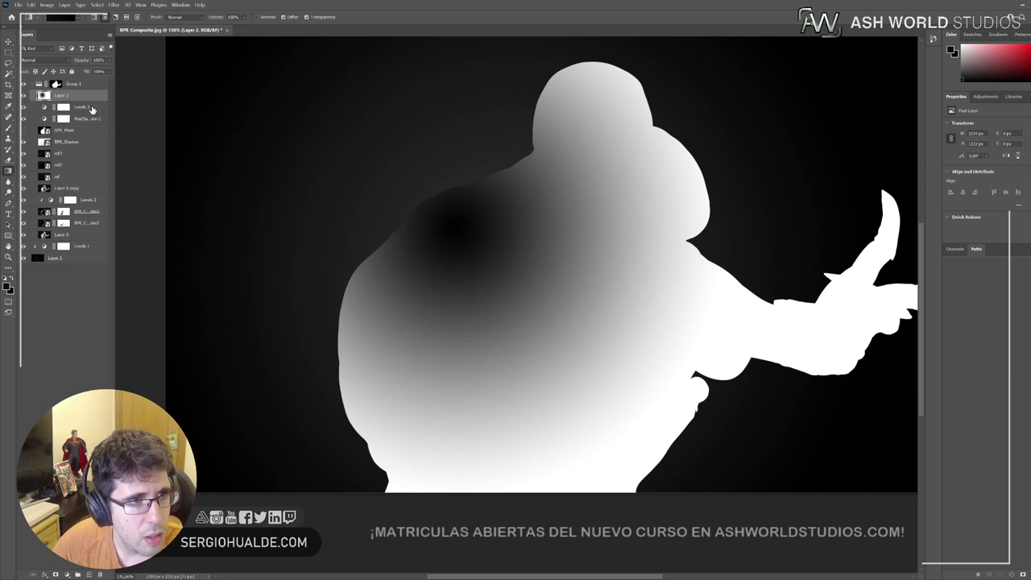
pyautogui.moveTo(505, 244); pyautogui.dragTo(763, 506)
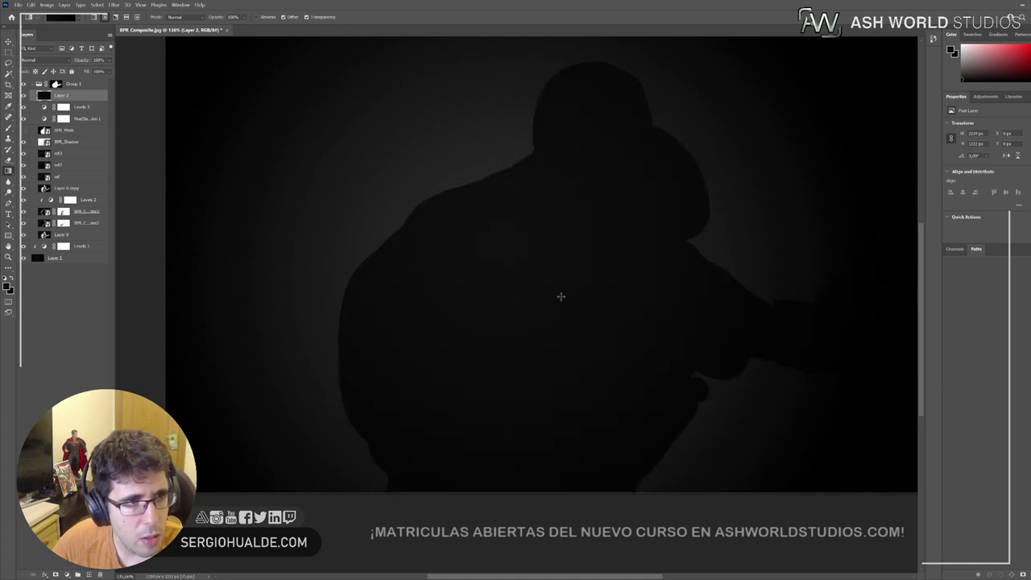
# Step: Apply a strong monochromatic Add Noise filter to the dark gradient layer
pyautogui.click(114, 6)
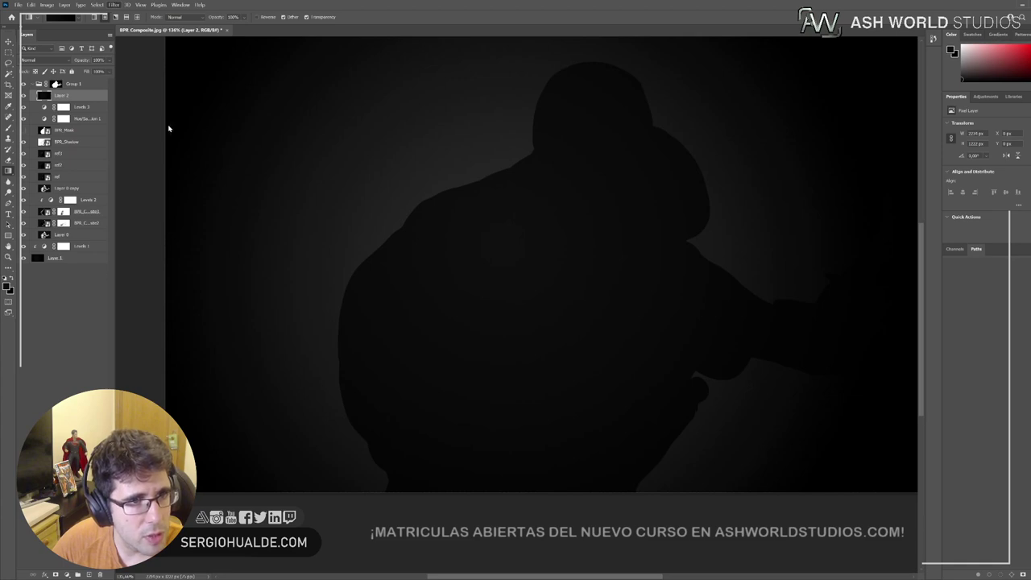
pyautogui.press('h')
pyautogui.press('Return')
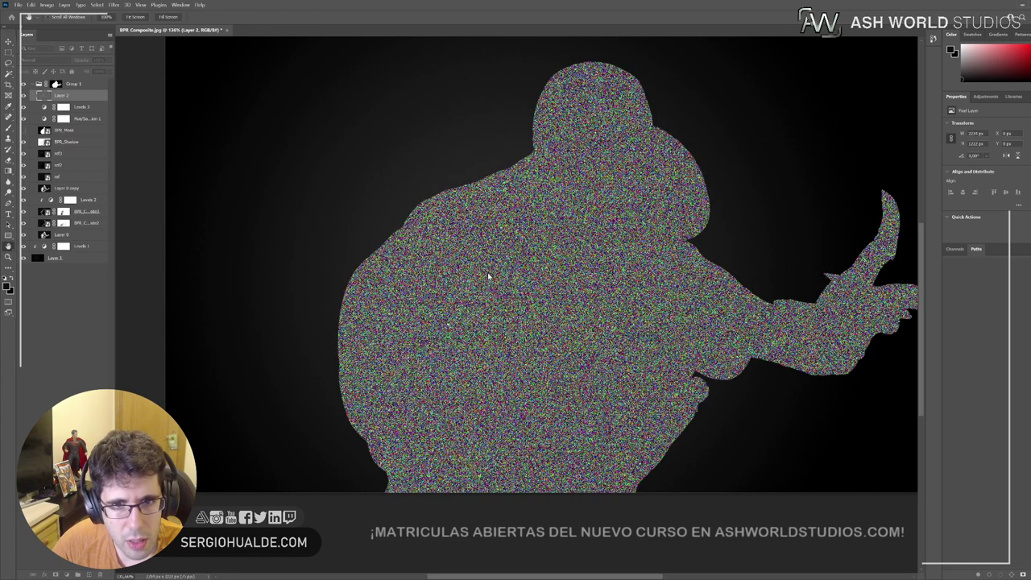
pyautogui.hotkey('ctrl', 'shift', 'u')
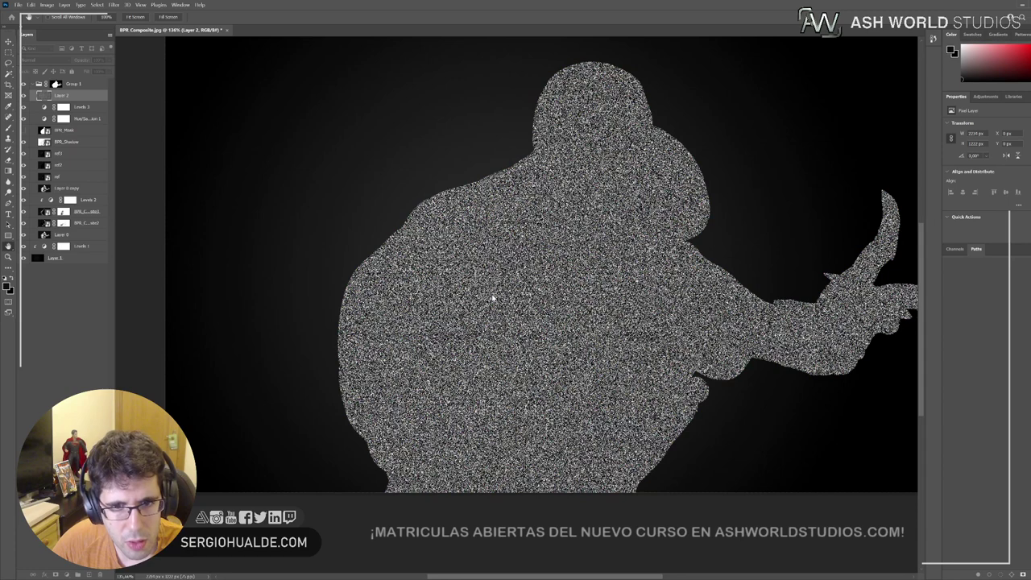
pyautogui.hotkey('ctrl', 'i')
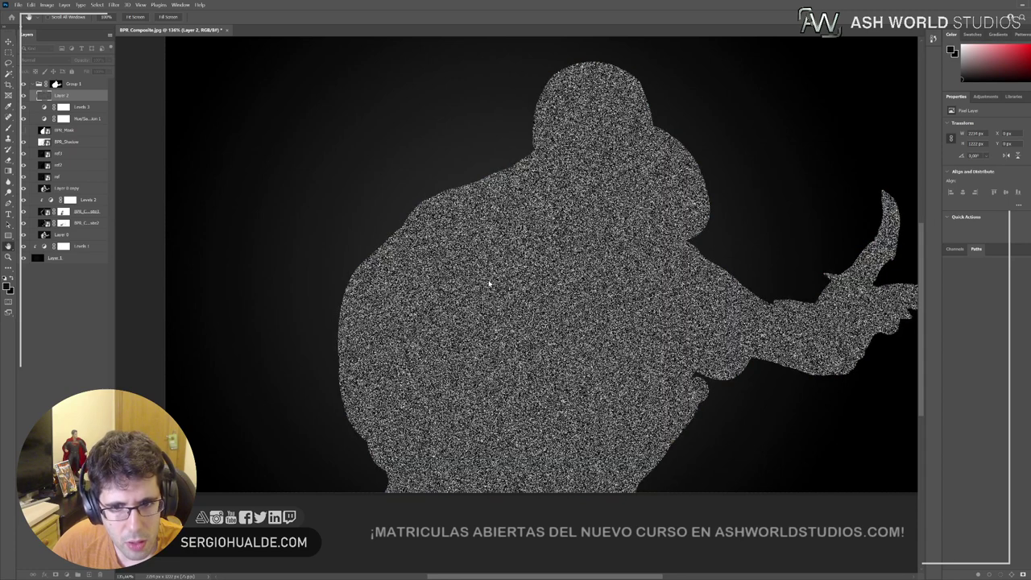
pyautogui.press('g')
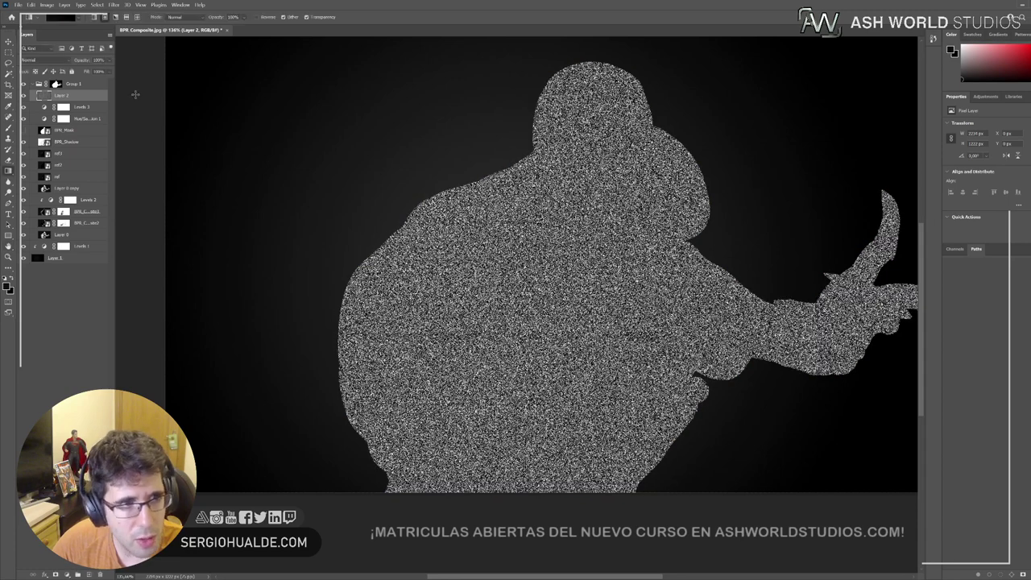
# Step: Compare blend modes on the noise layer, set it to Linear Burn and lower its opacity to 7% for a subtle grain
pyautogui.click(54, 62)
pyautogui.scroll(-4, 54, 63)
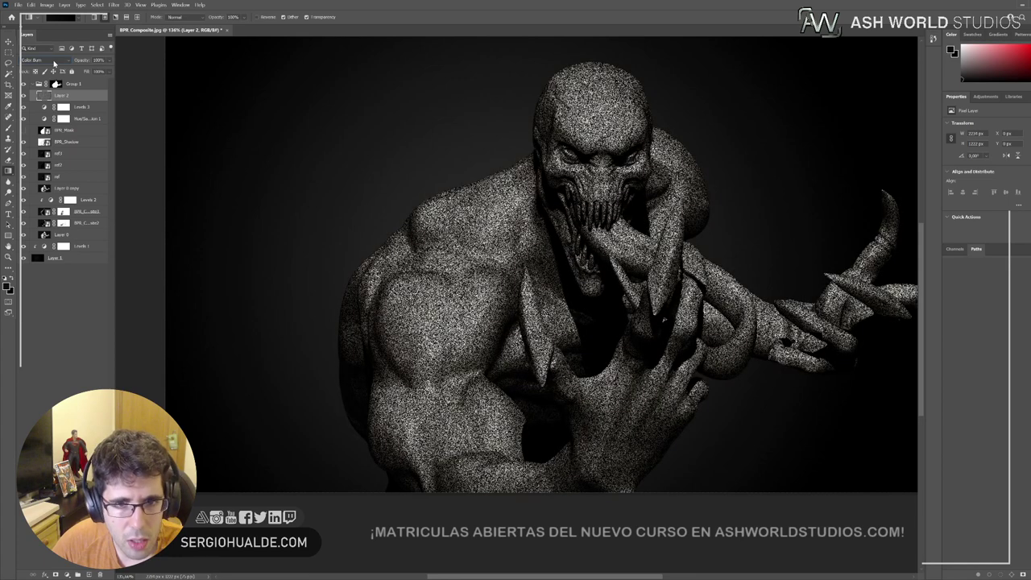
pyautogui.scroll(-6, 54, 61)
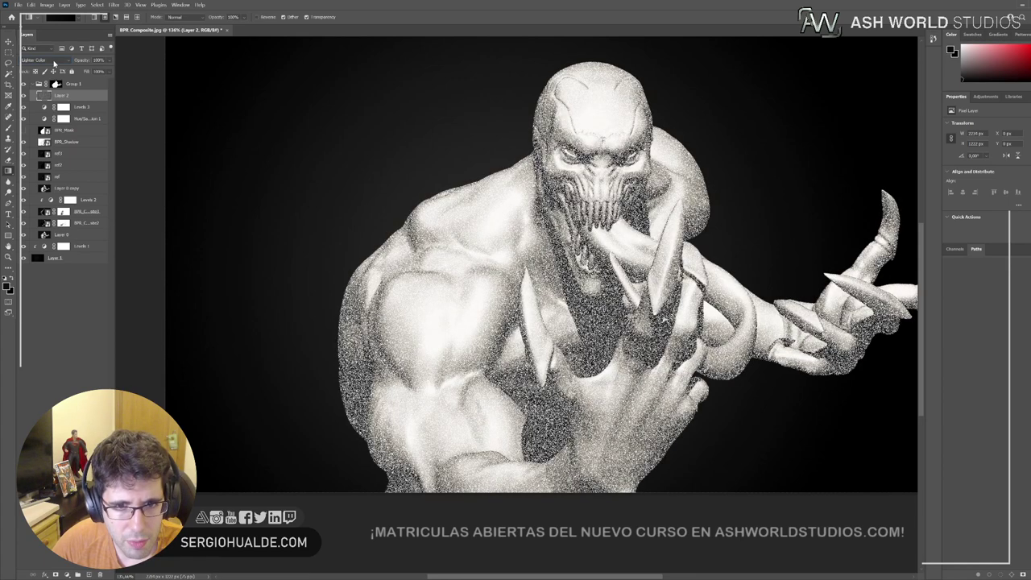
pyautogui.scroll(4, 54, 62)
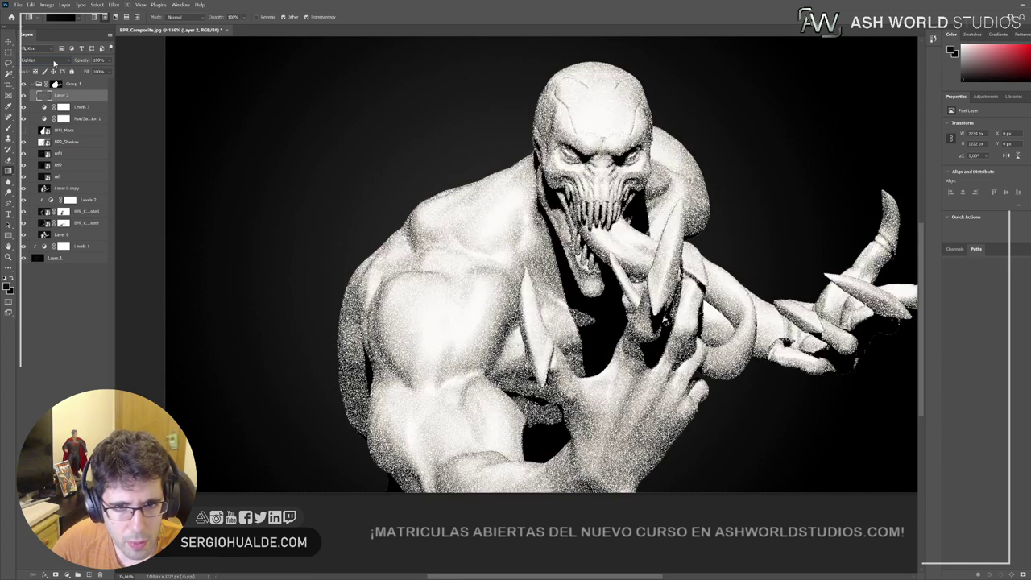
pyautogui.scroll(2, 54, 61)
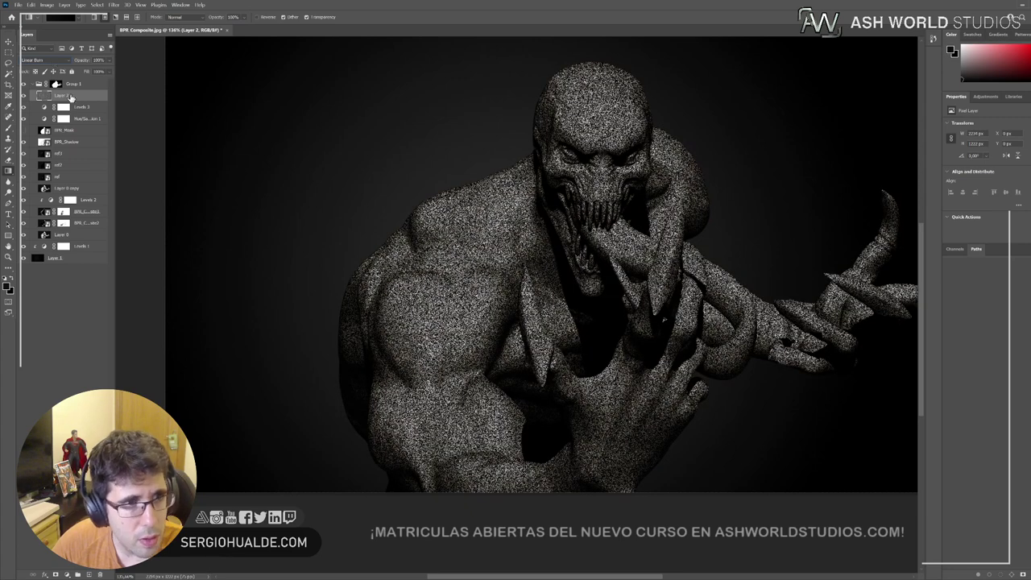
pyautogui.moveTo(108, 65); pyautogui.dragTo(73, 73)
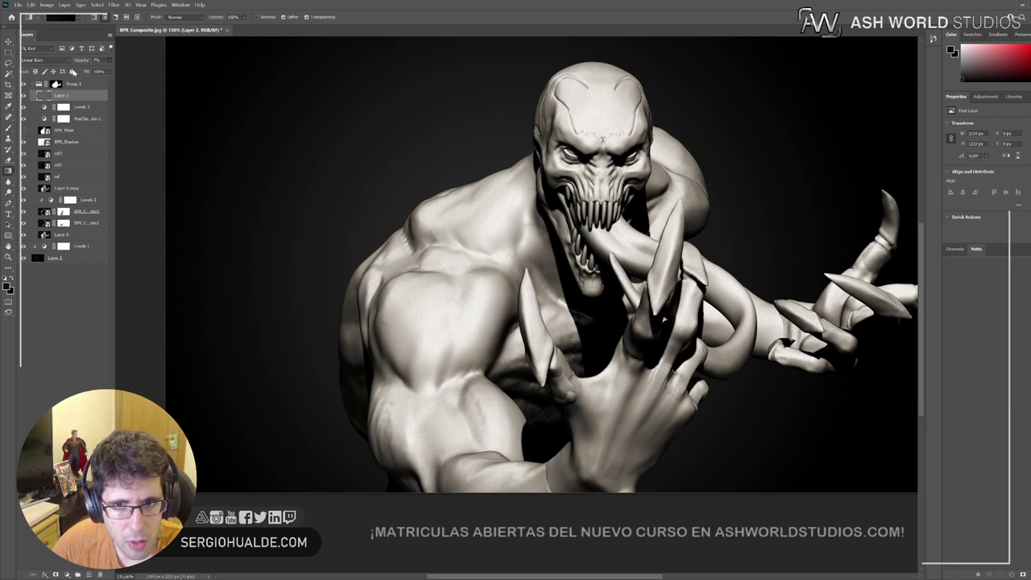
pyautogui.press('z')
pyautogui.moveTo(594, 228); pyautogui.dragTo(538, 256)
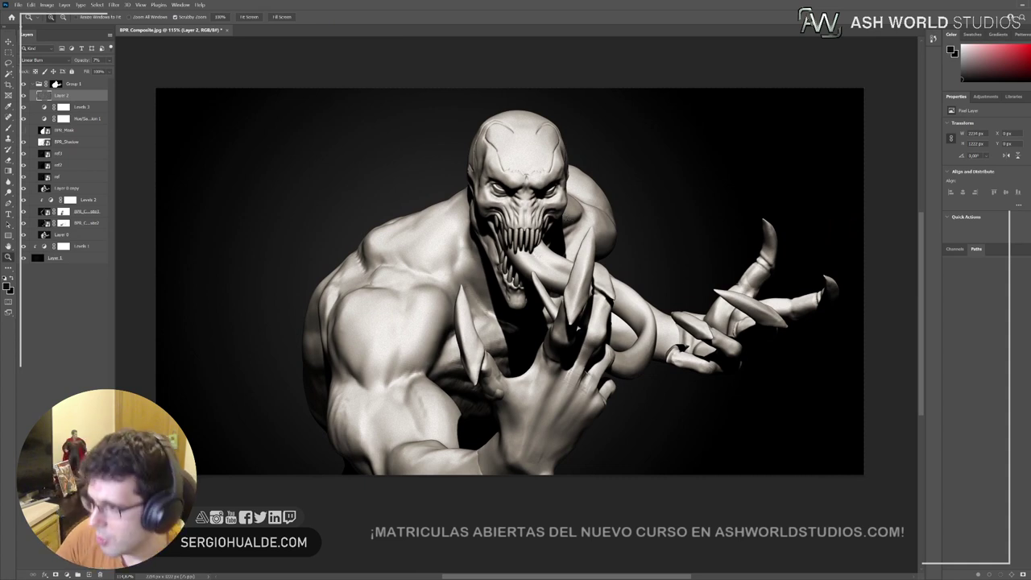